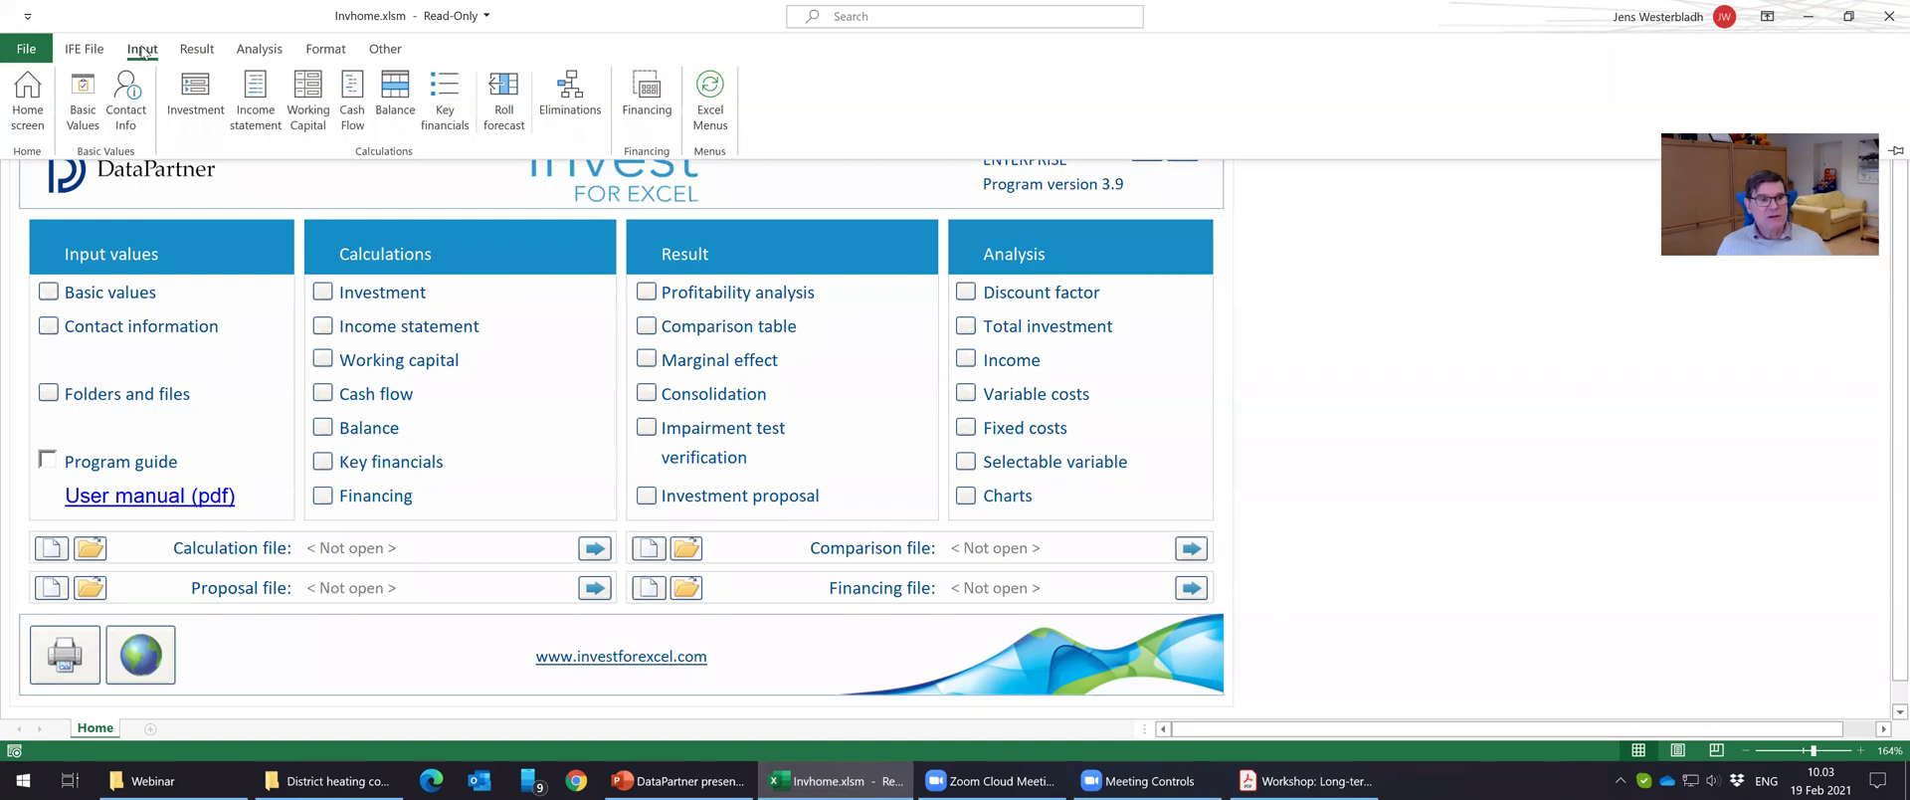
Examine the Result and Analysis commands, the standard Excel Formulas commands and the condensed Invest commands, ending with the full Invest menus restored.
{"action": "left_click", "coordinate": [197, 50]}
{"action": "left_click", "coordinate": [249, 50]}
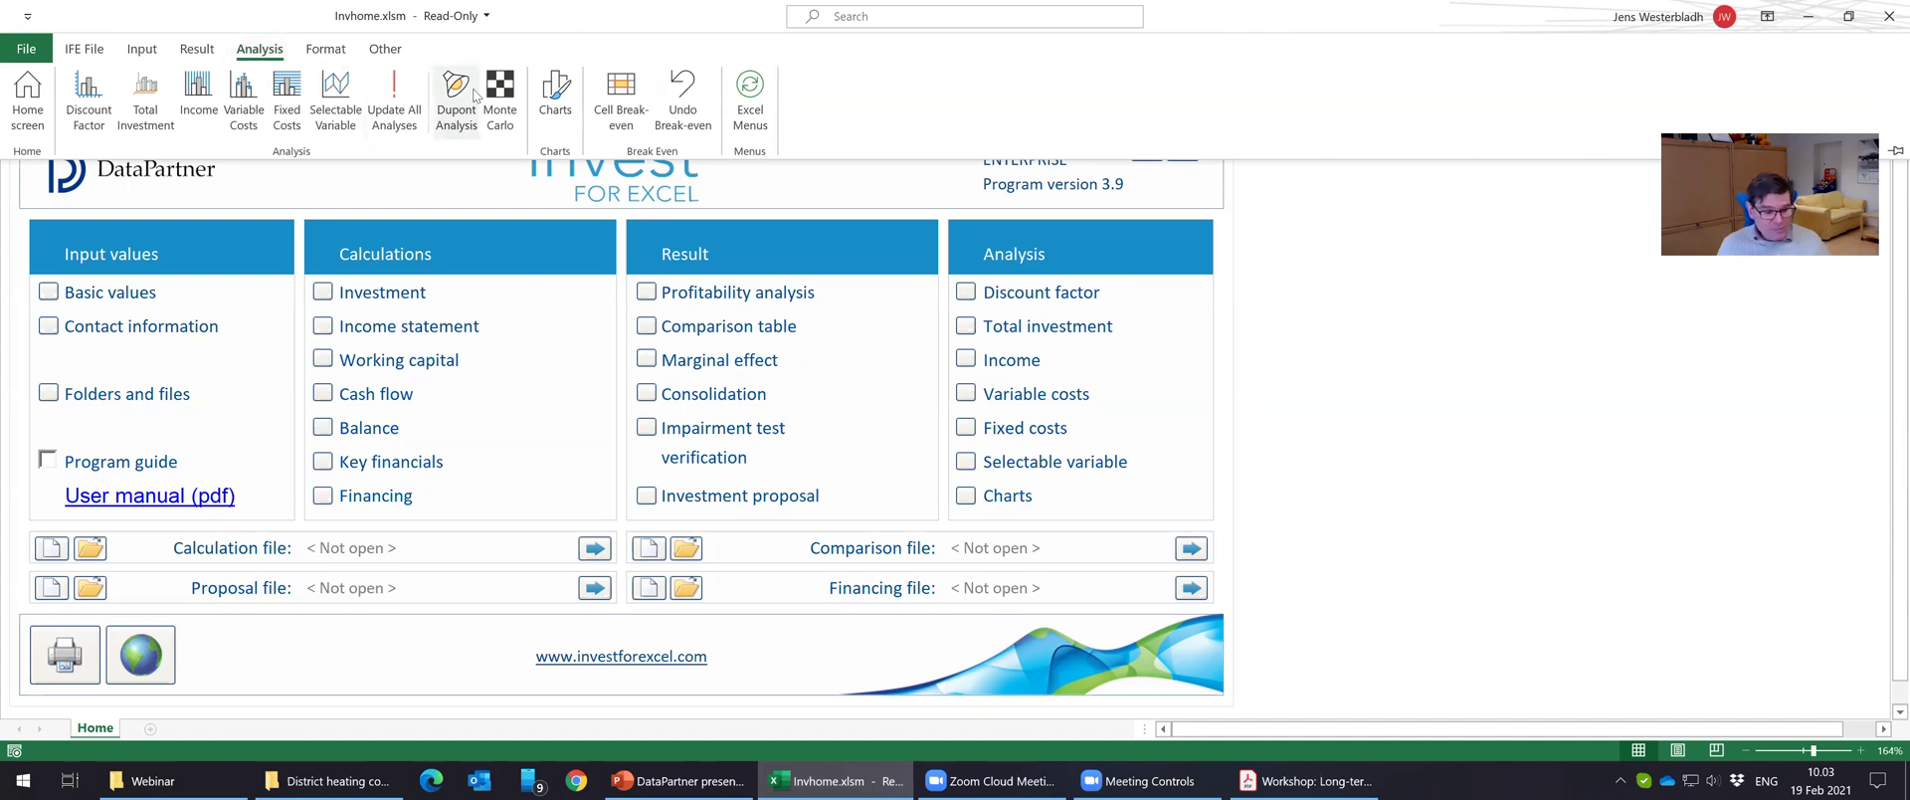
{"action": "left_click", "coordinate": [758, 109]}
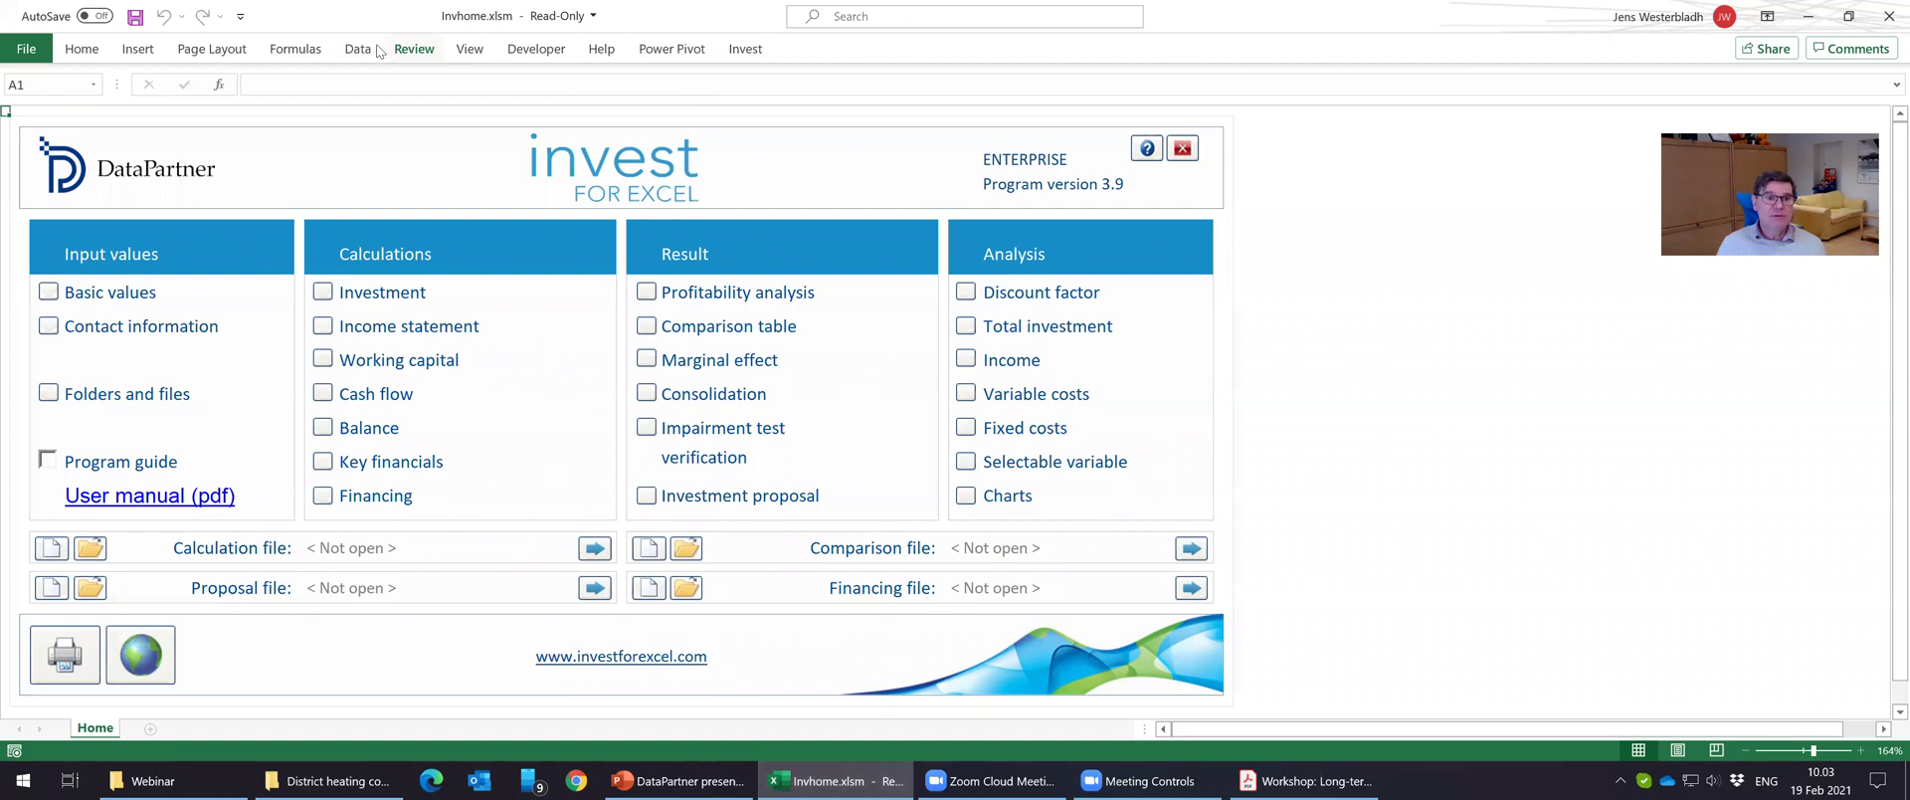
{"action": "left_click", "coordinate": [296, 52]}
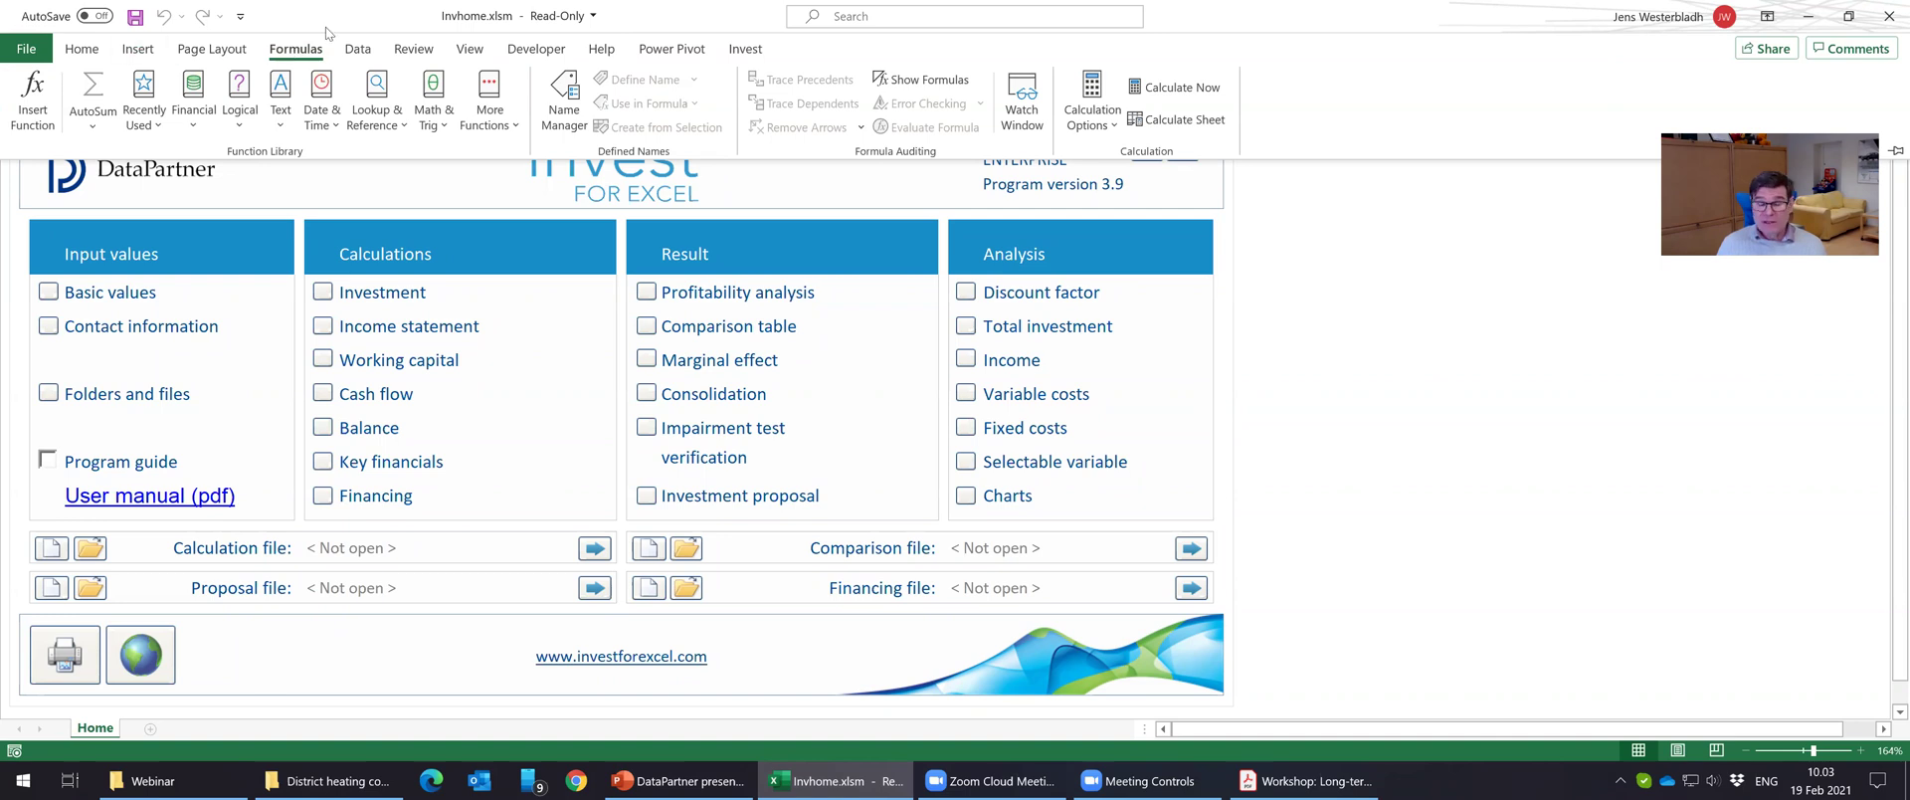
{"action": "left_click", "coordinate": [757, 49]}
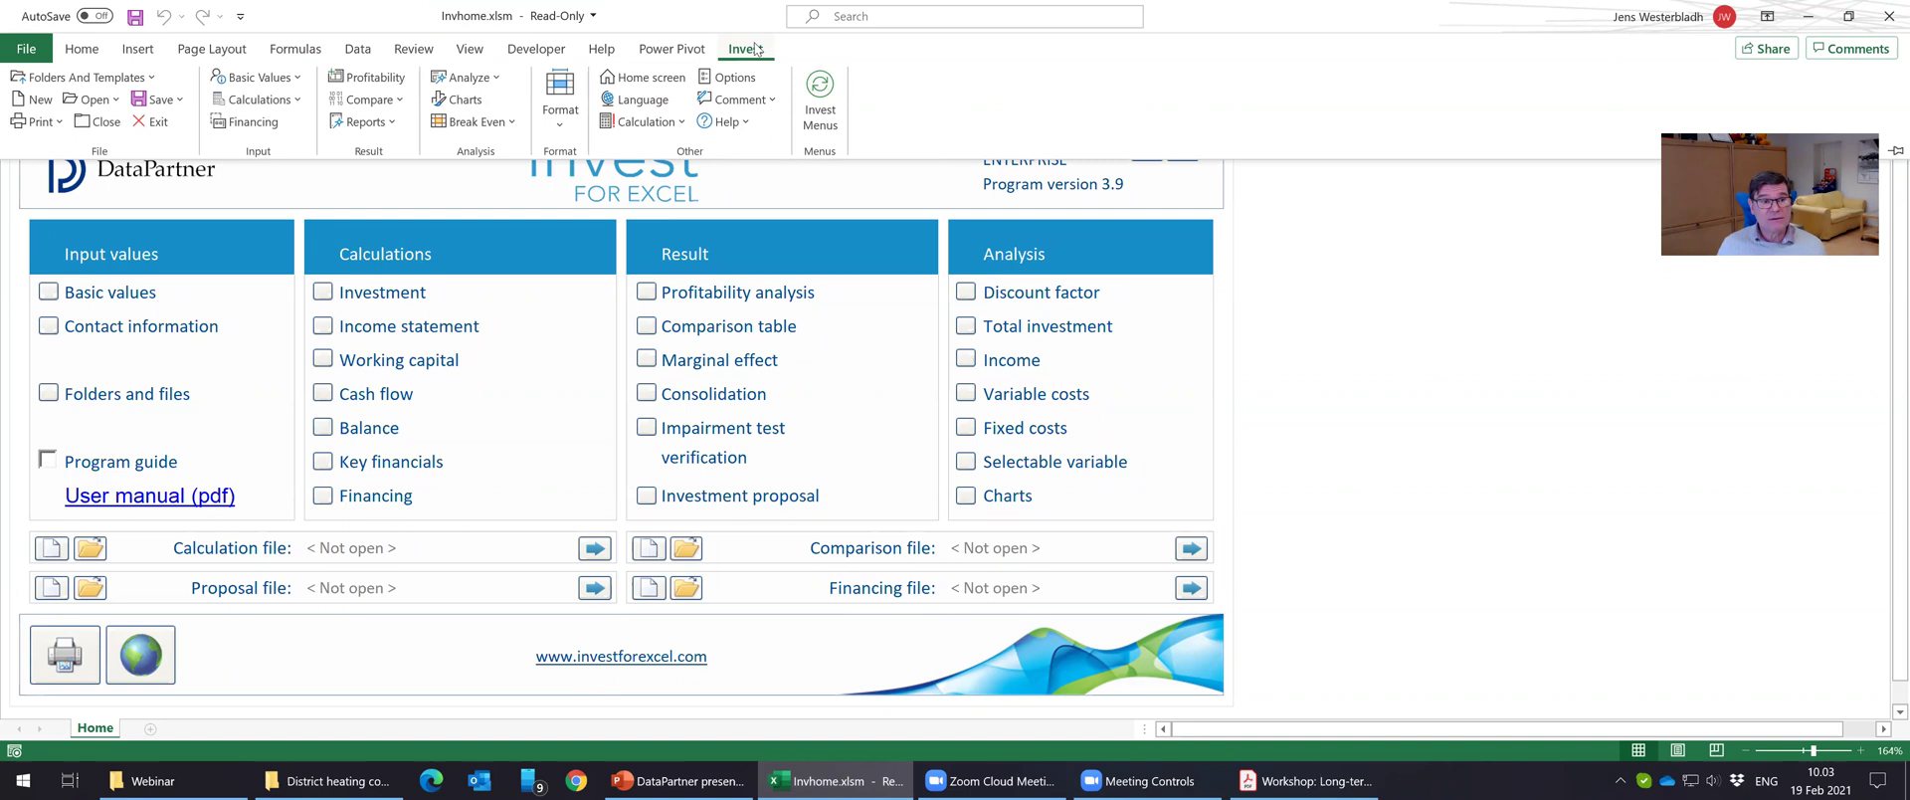
{"action": "left_click", "coordinate": [257, 99]}
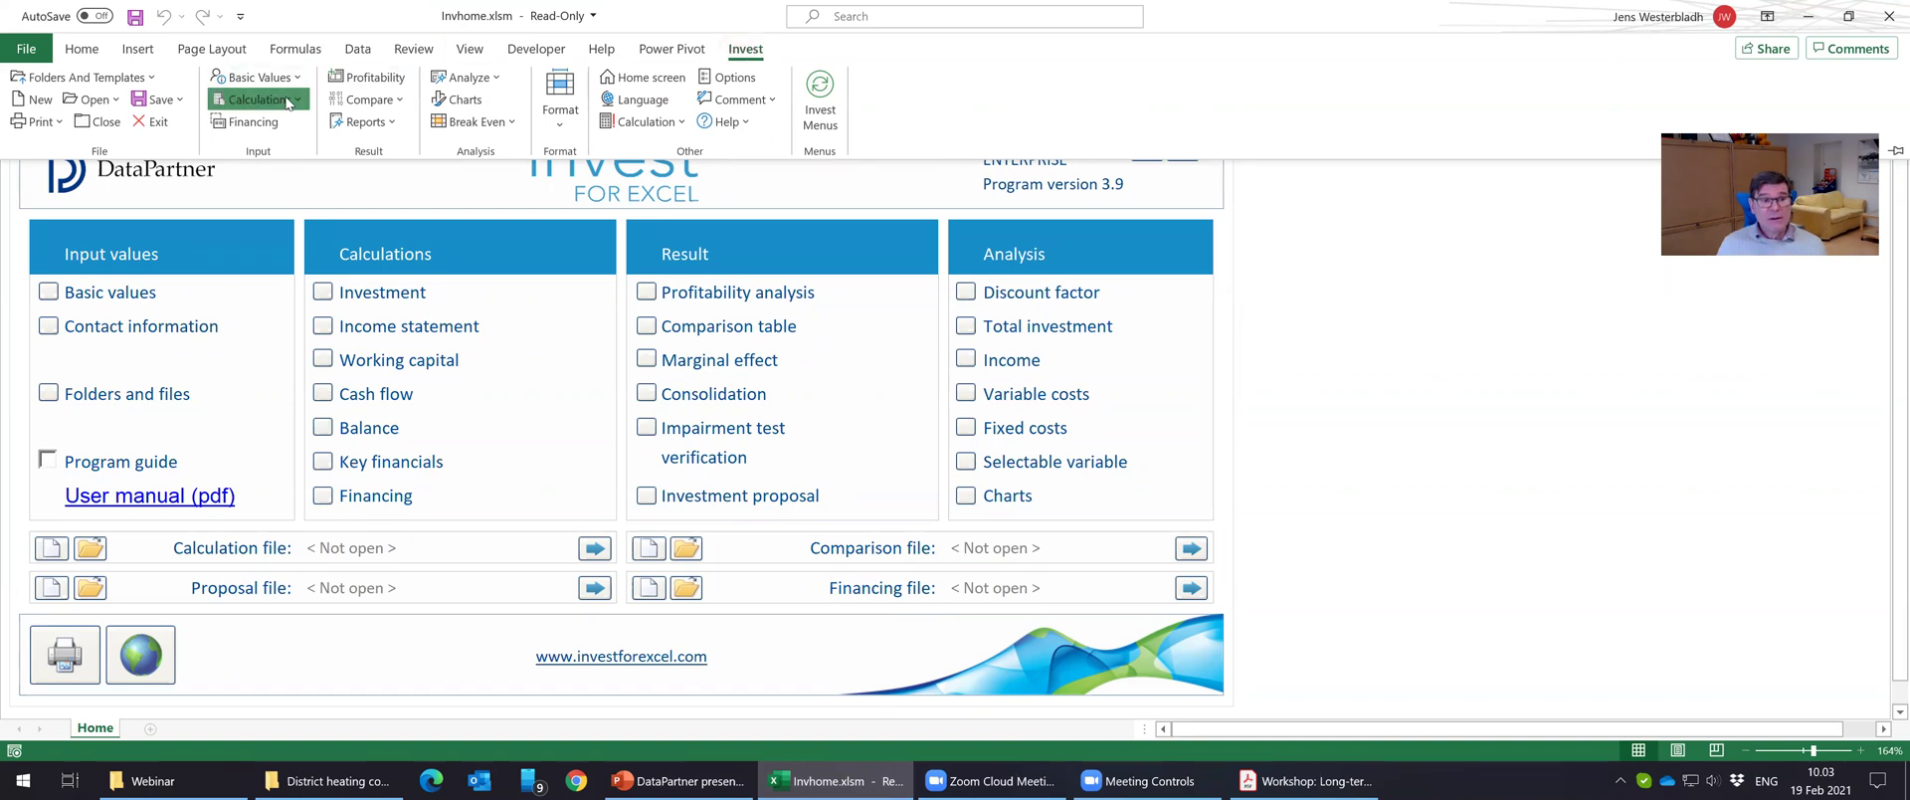
{"action": "left_click", "coordinate": [814, 112]}
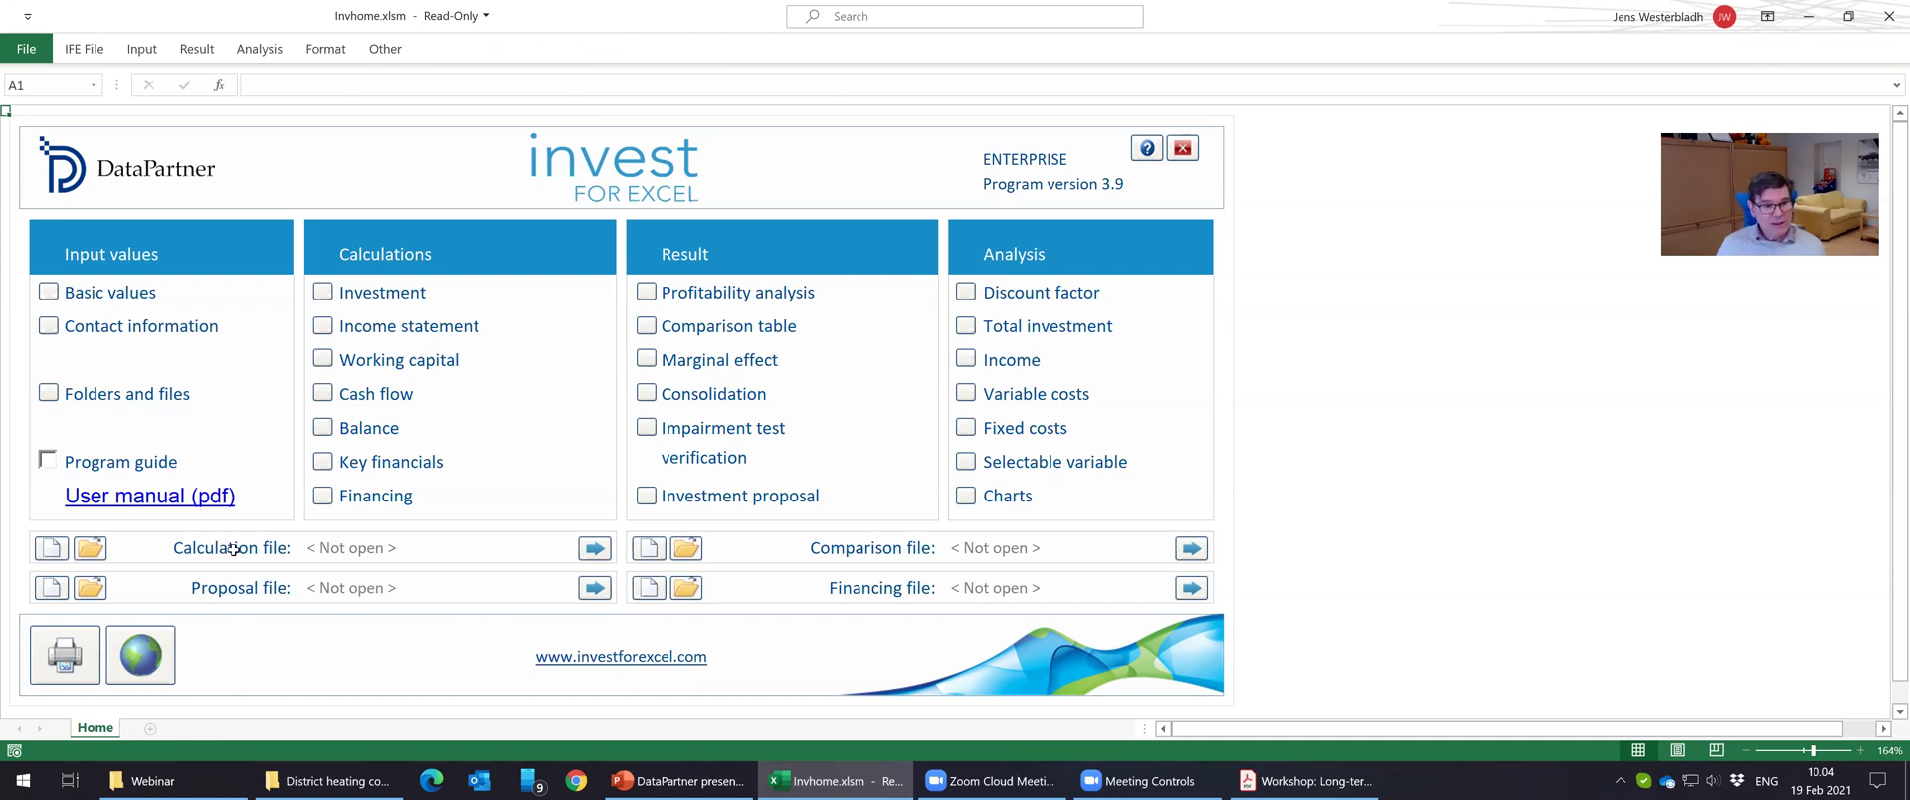
Create a new calculation file of type Corporate acquisition / valuation and save it as "Invfile Business planning District heating company.xlsm".
{"action": "left_click", "coordinate": [48, 553]}
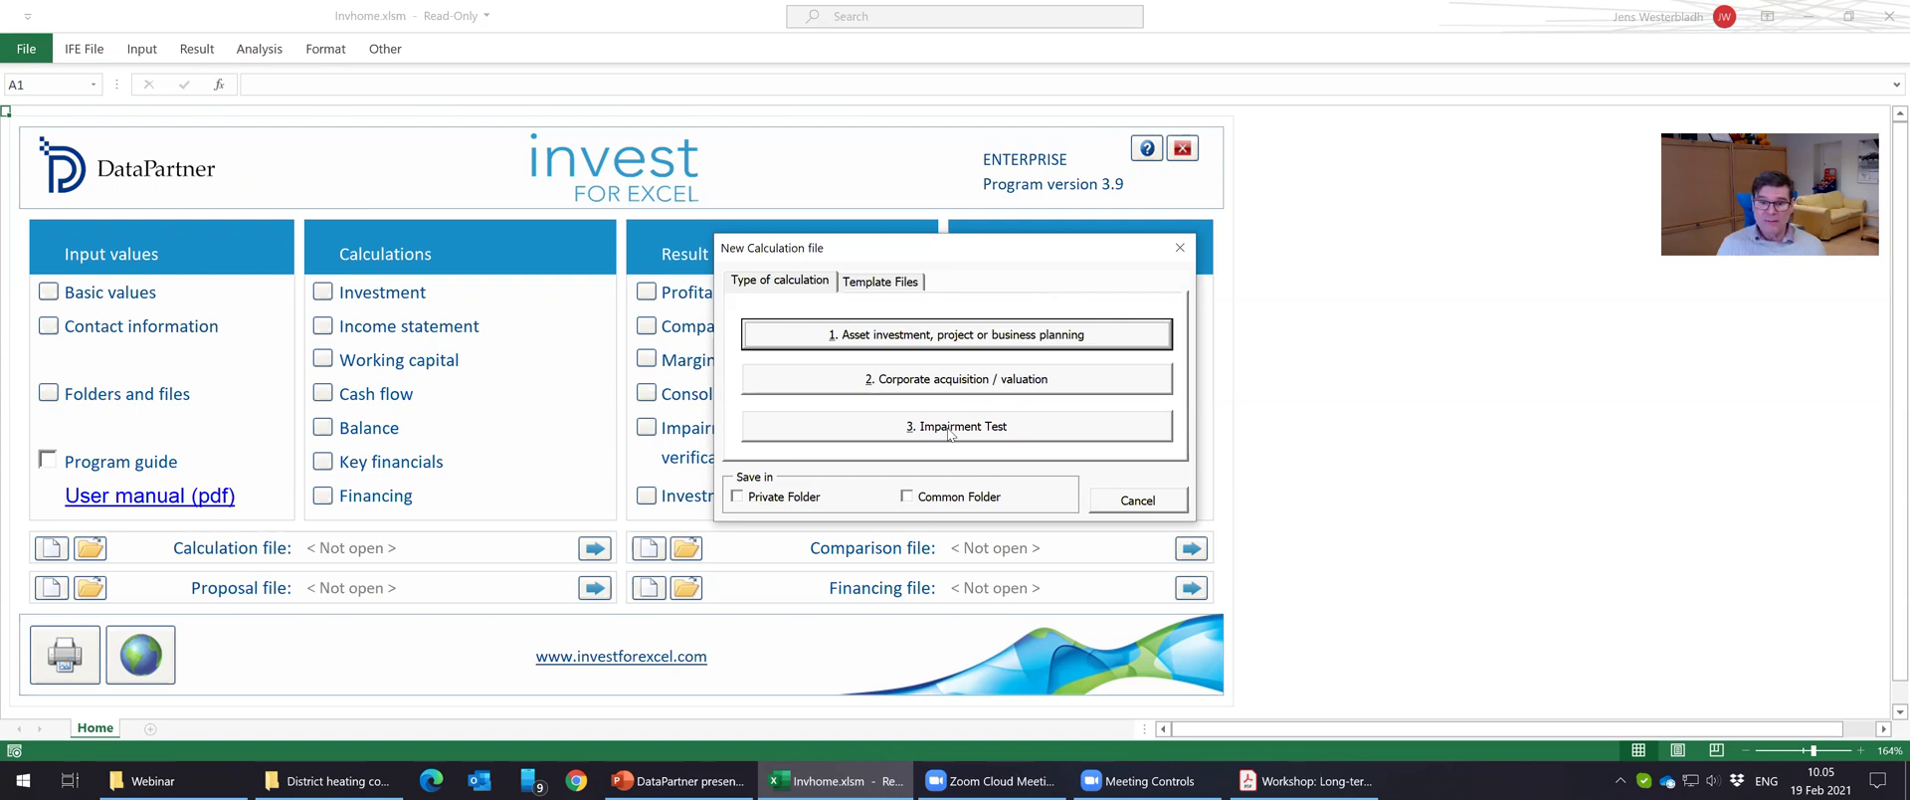
{"action": "left_click", "coordinate": [941, 379]}
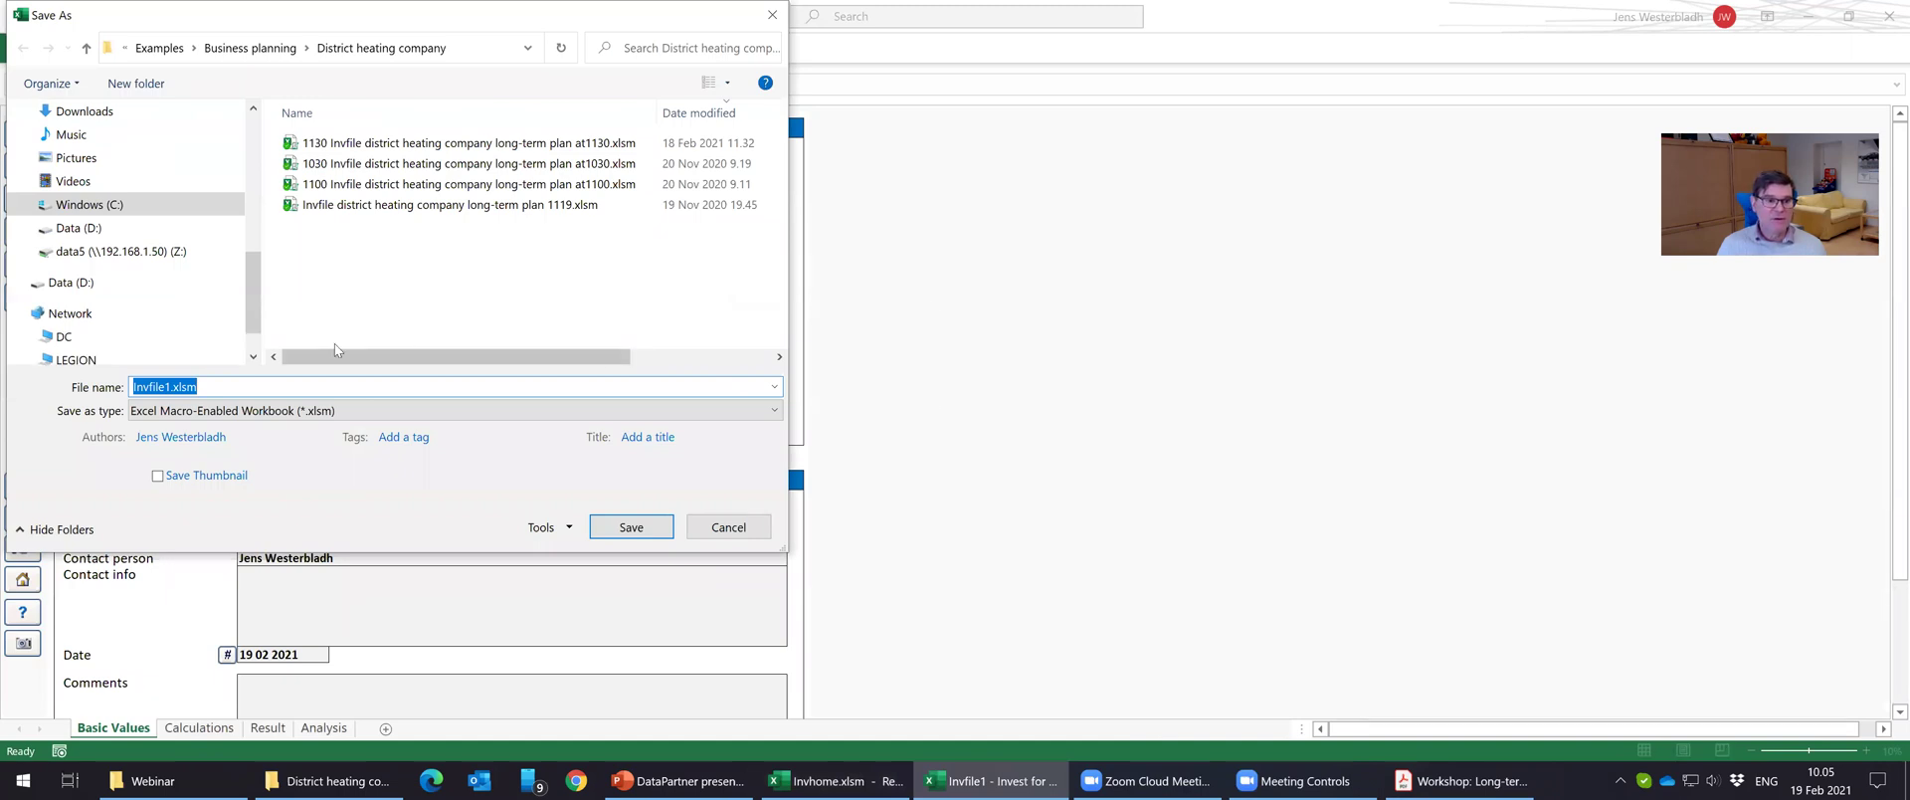
{"action": "left_click", "coordinate": [171, 386]}
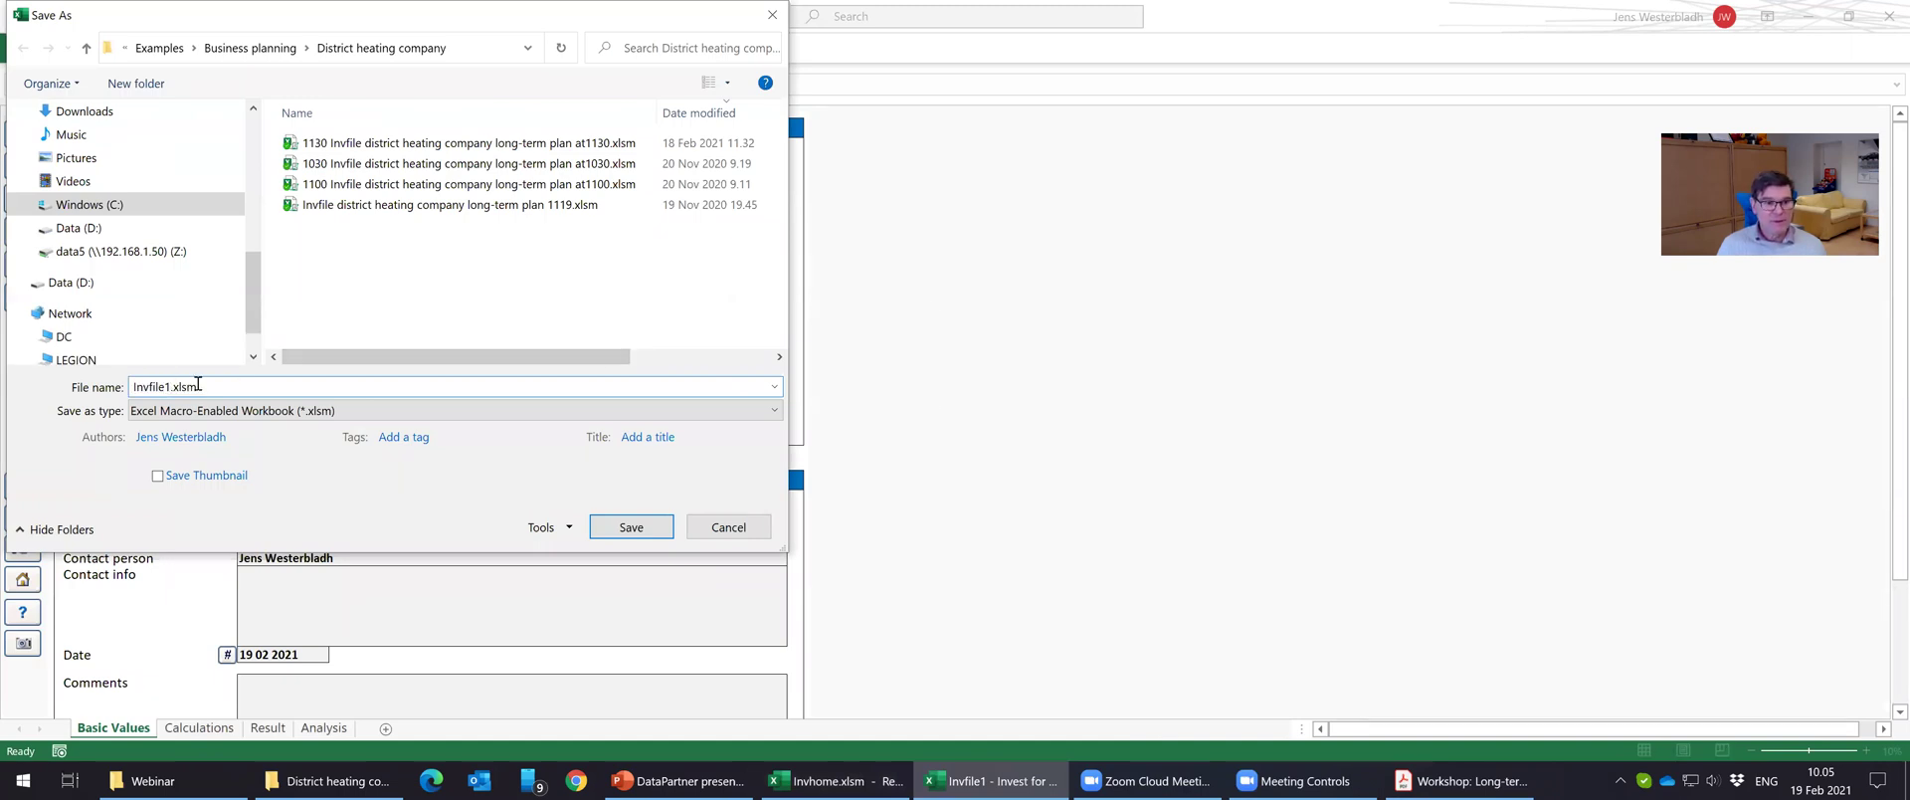
{"action": "key", "text": "BackSpace"}
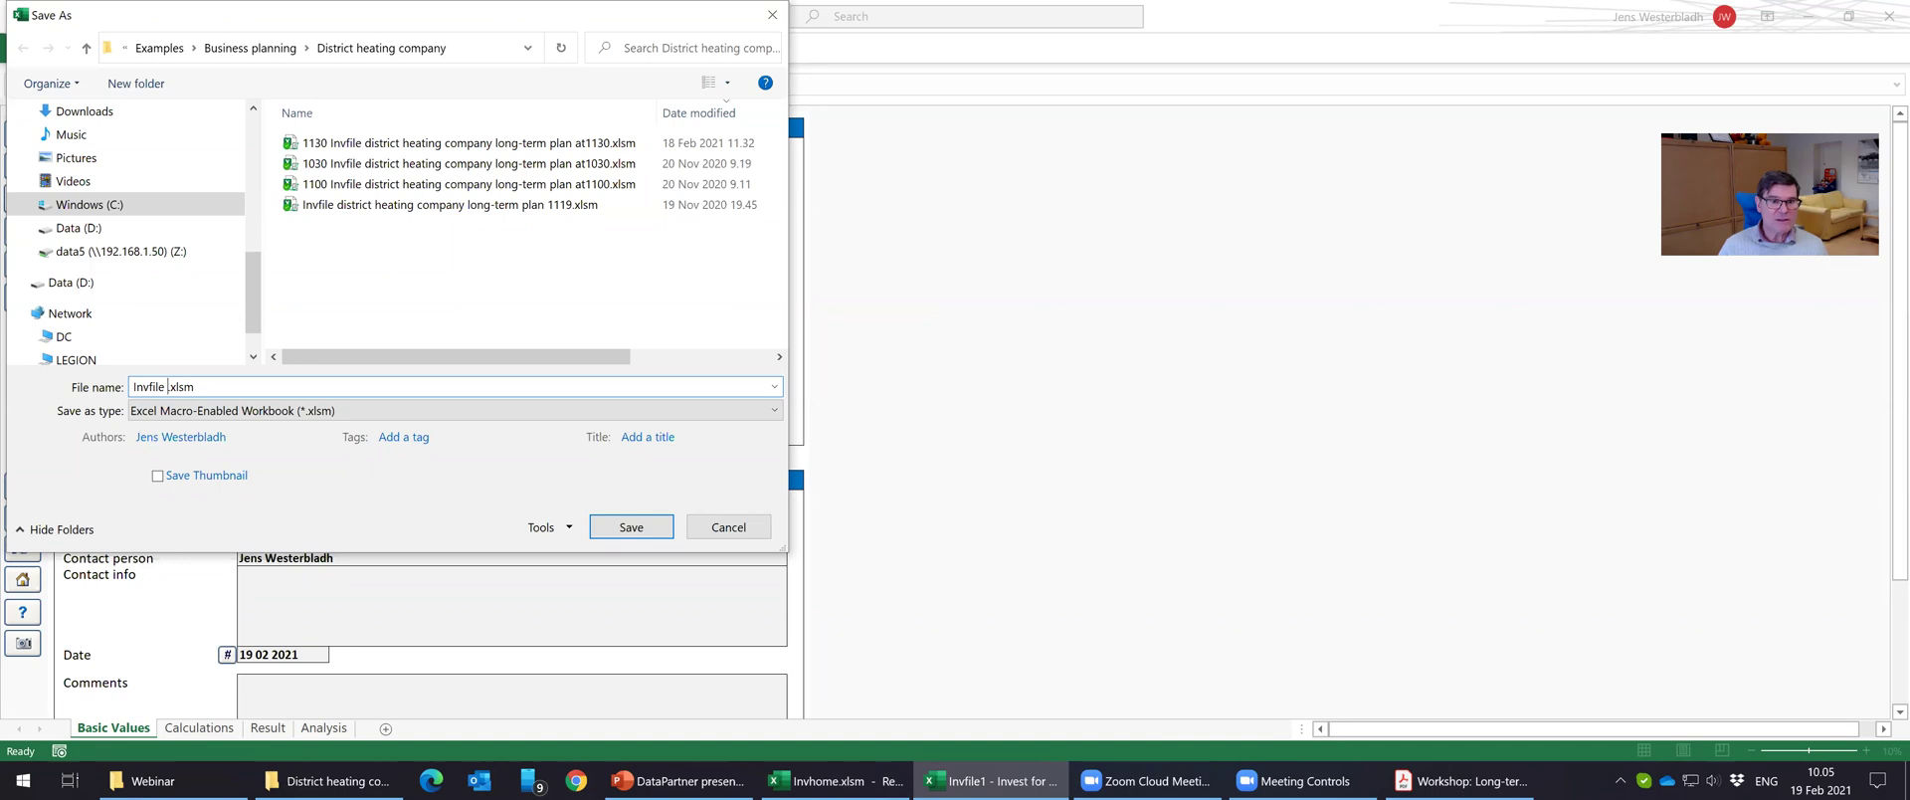
{"action": "type", "text": "Business planning "}
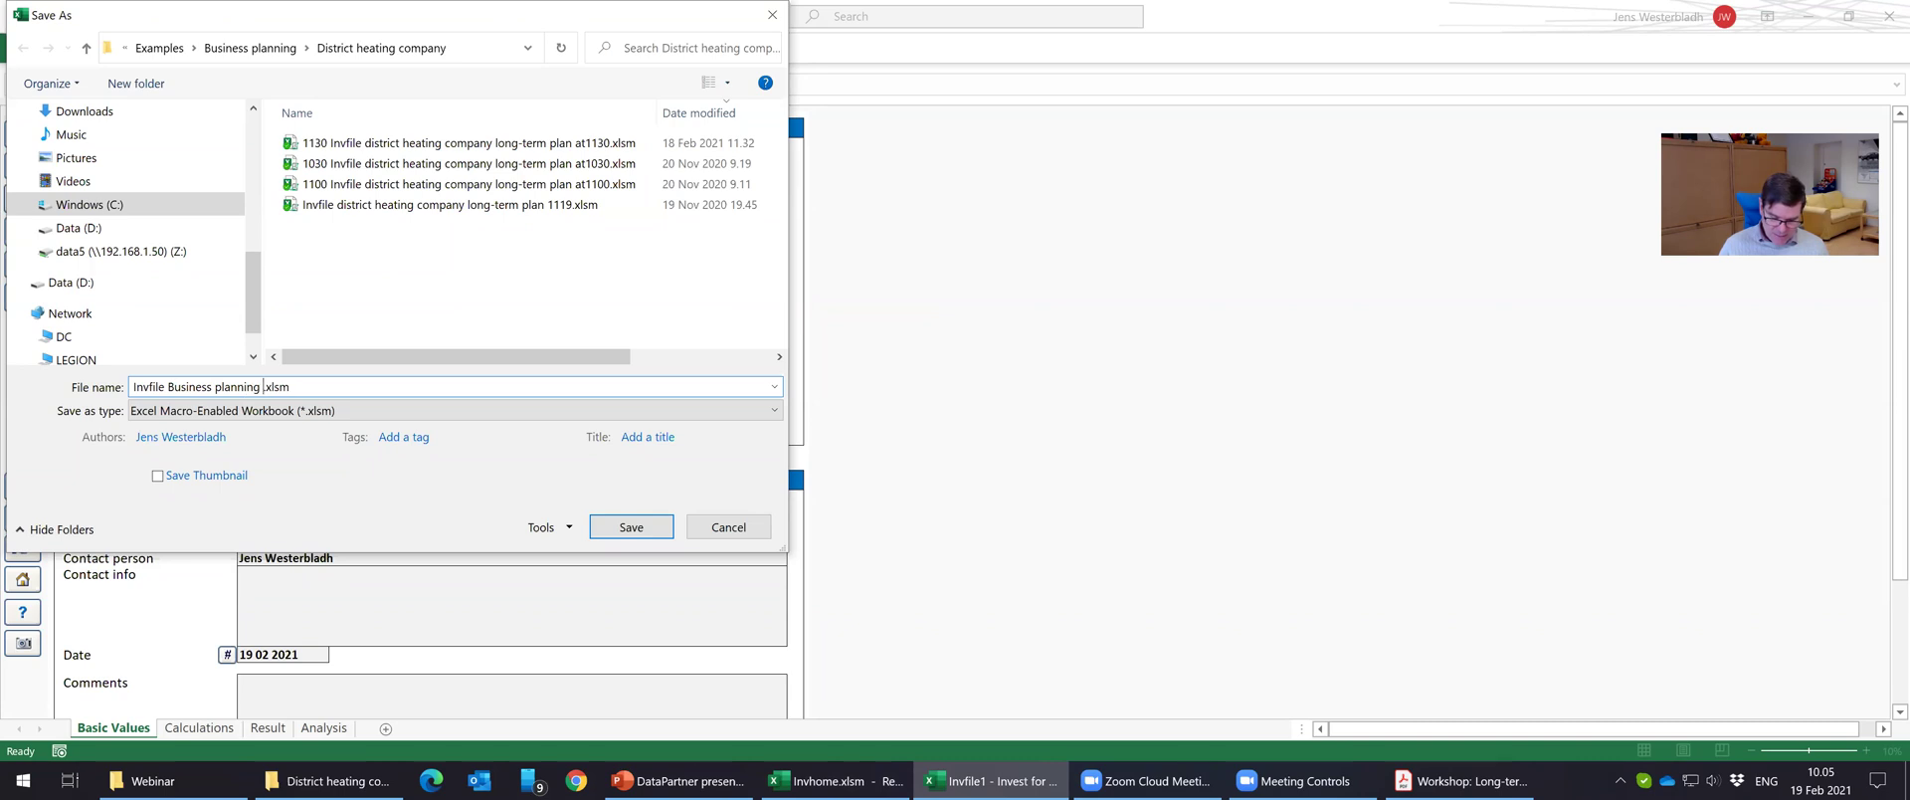
{"action": "type", "text": "District heating company"}
{"action": "key", "text": "Return"}
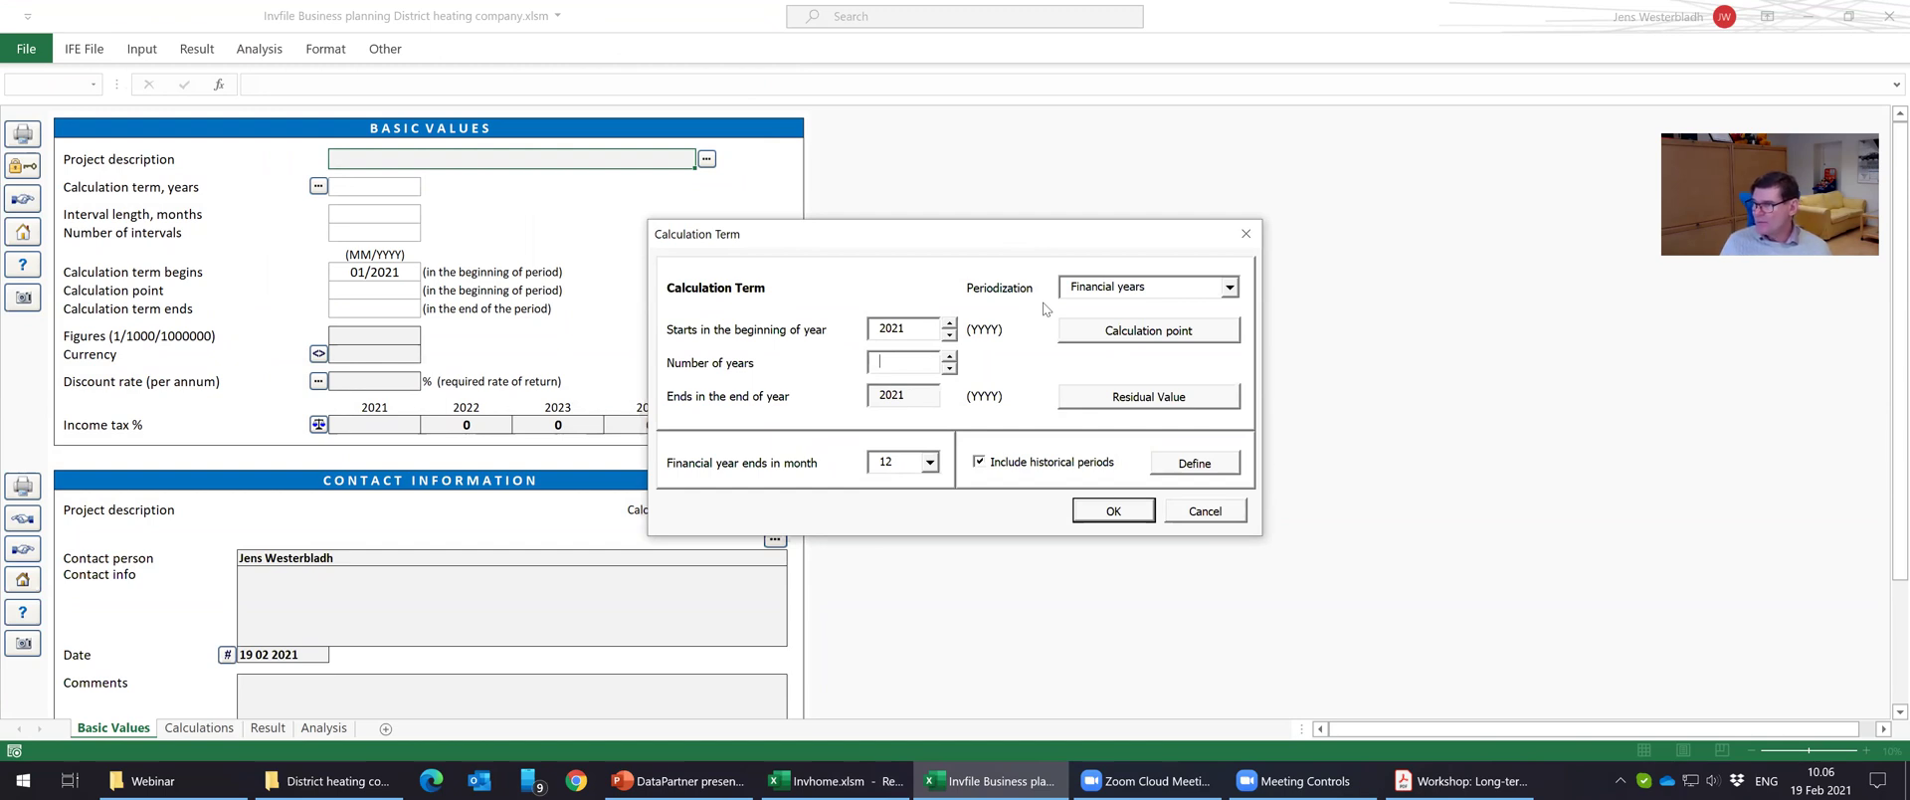
Set the calculation term to 10 years starting in 2021, keeping Financial years as the periodization.
{"action": "left_click", "coordinate": [1231, 288]}
{"action": "left_click", "coordinate": [1232, 288]}
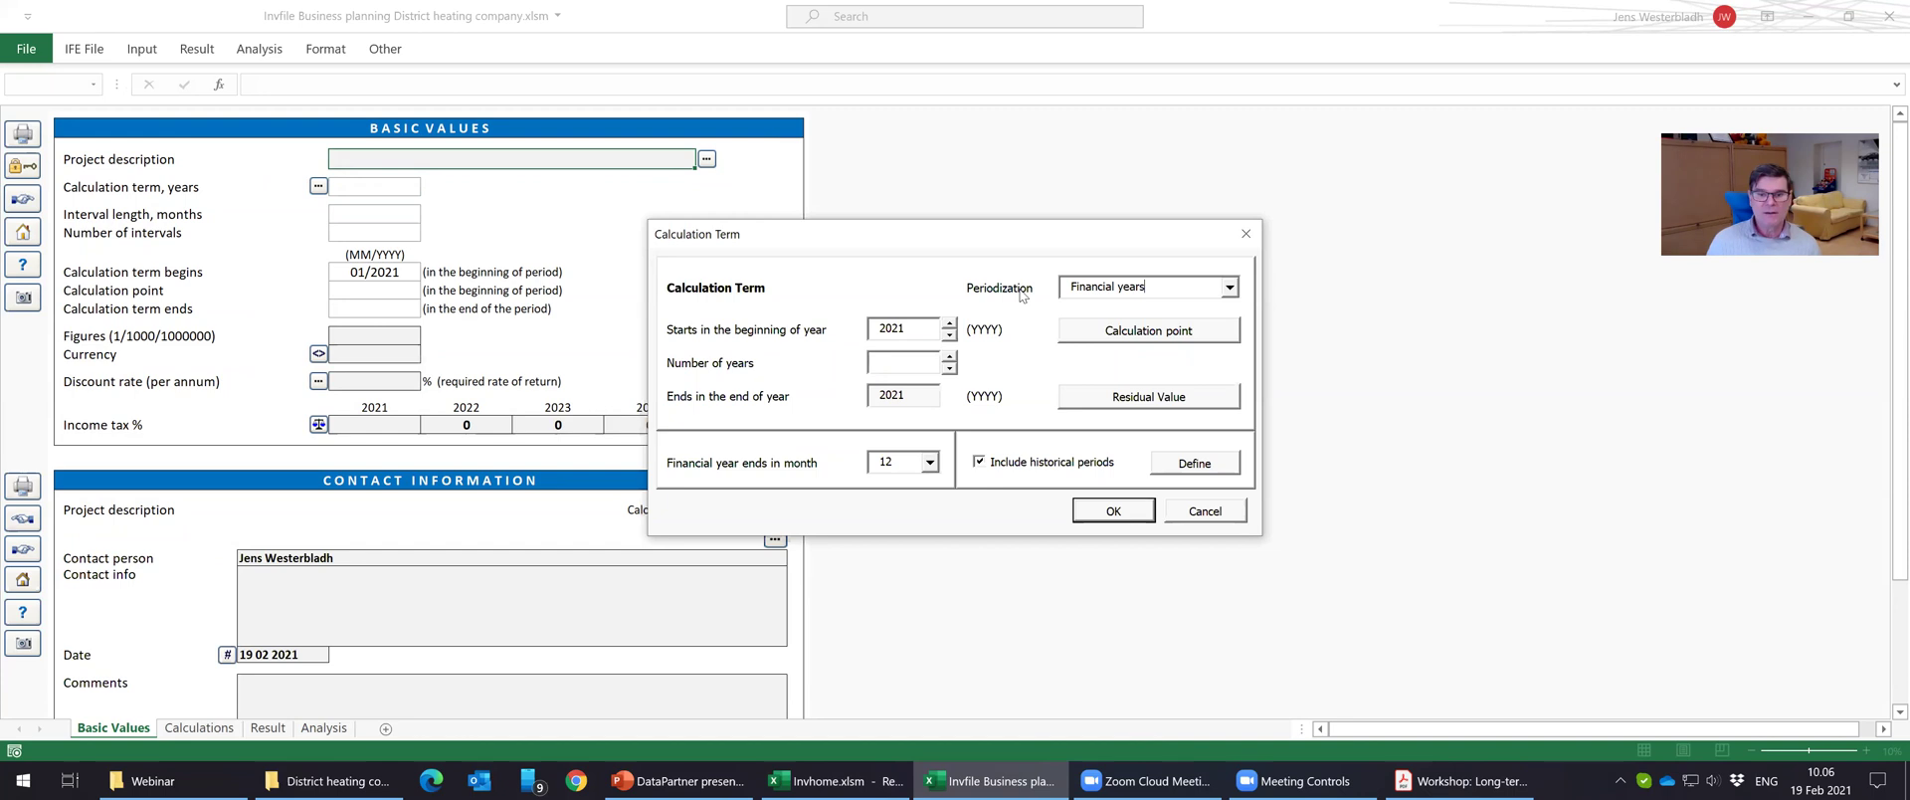
{"action": "left_click", "coordinate": [909, 367]}
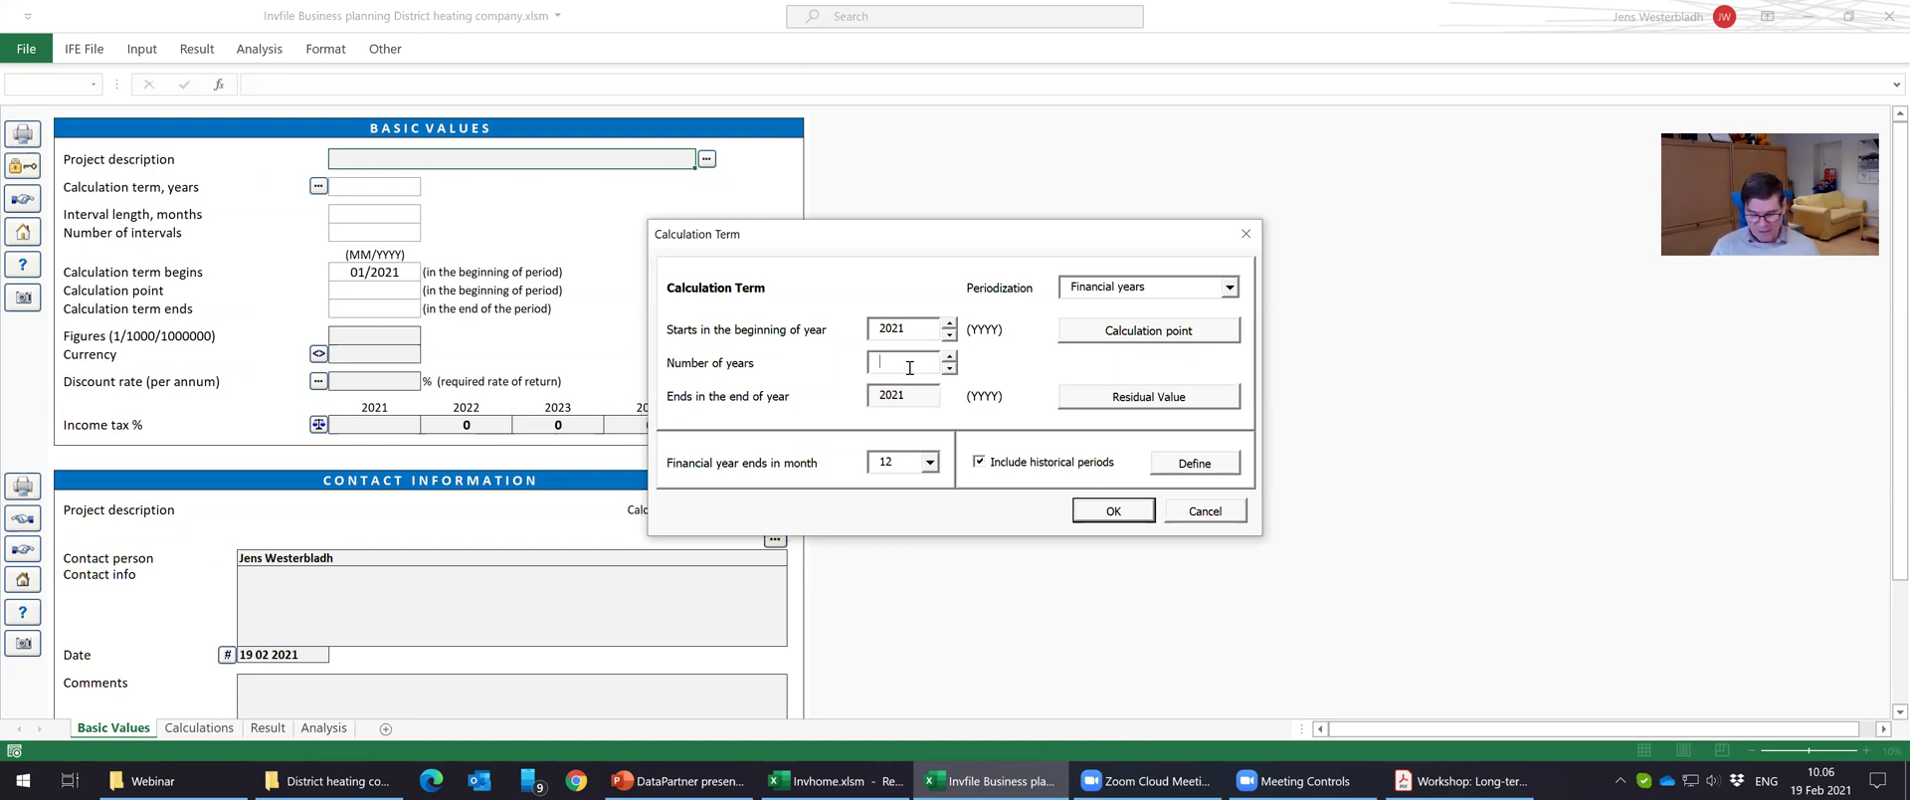
{"action": "type", "text": "10"}
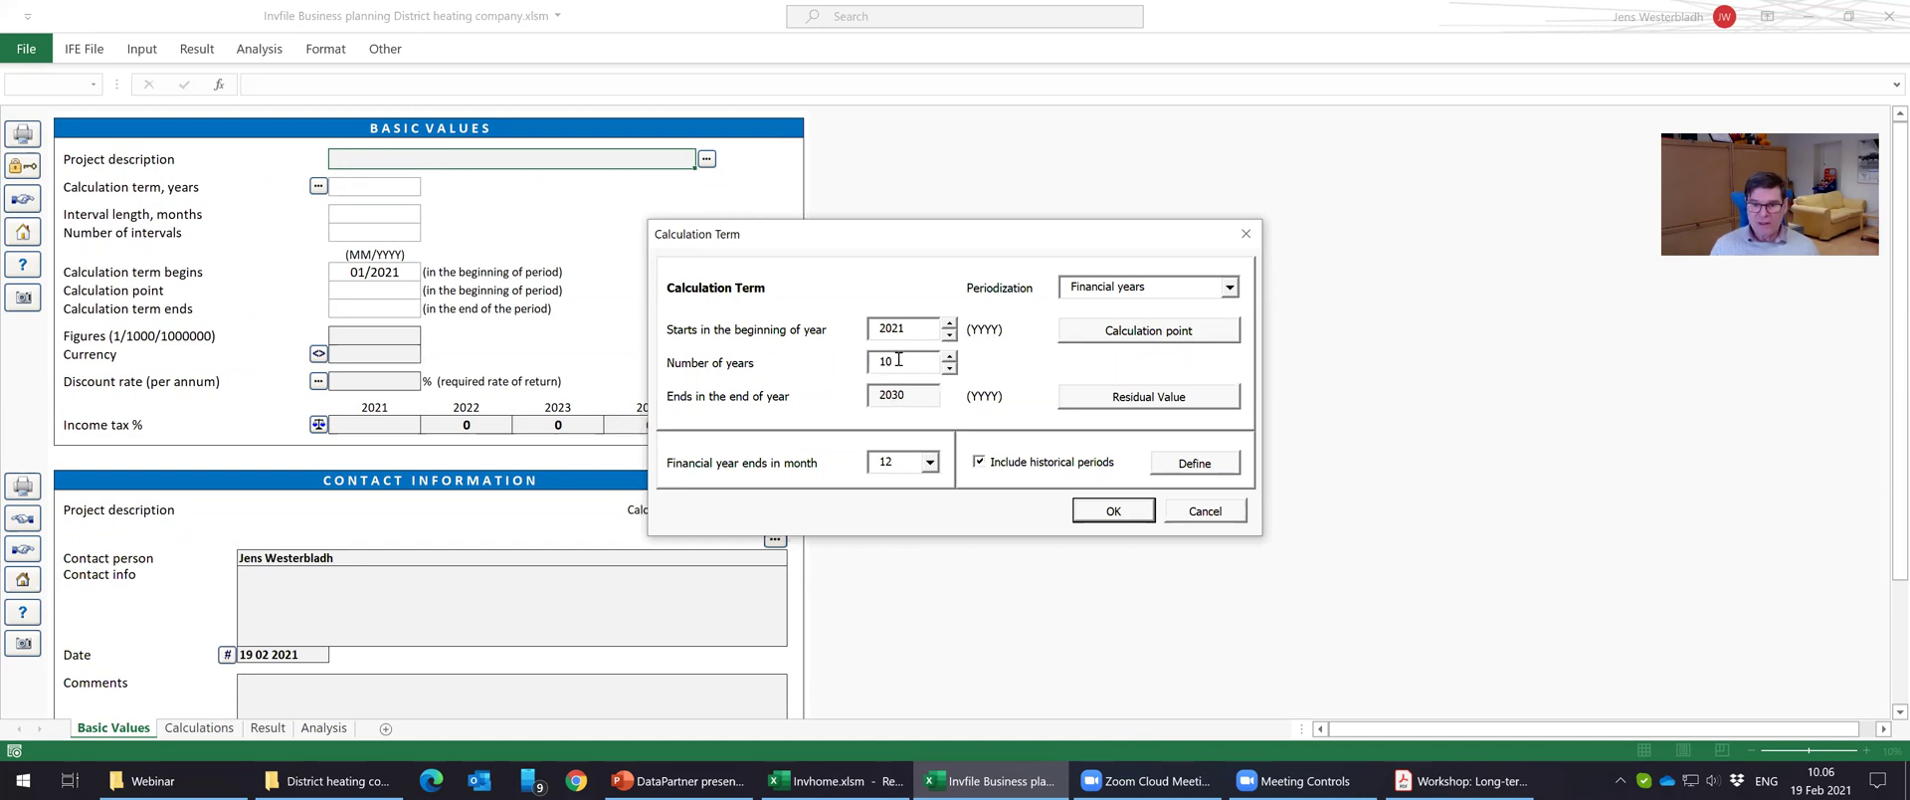
{"action": "left_click", "coordinate": [906, 330]}
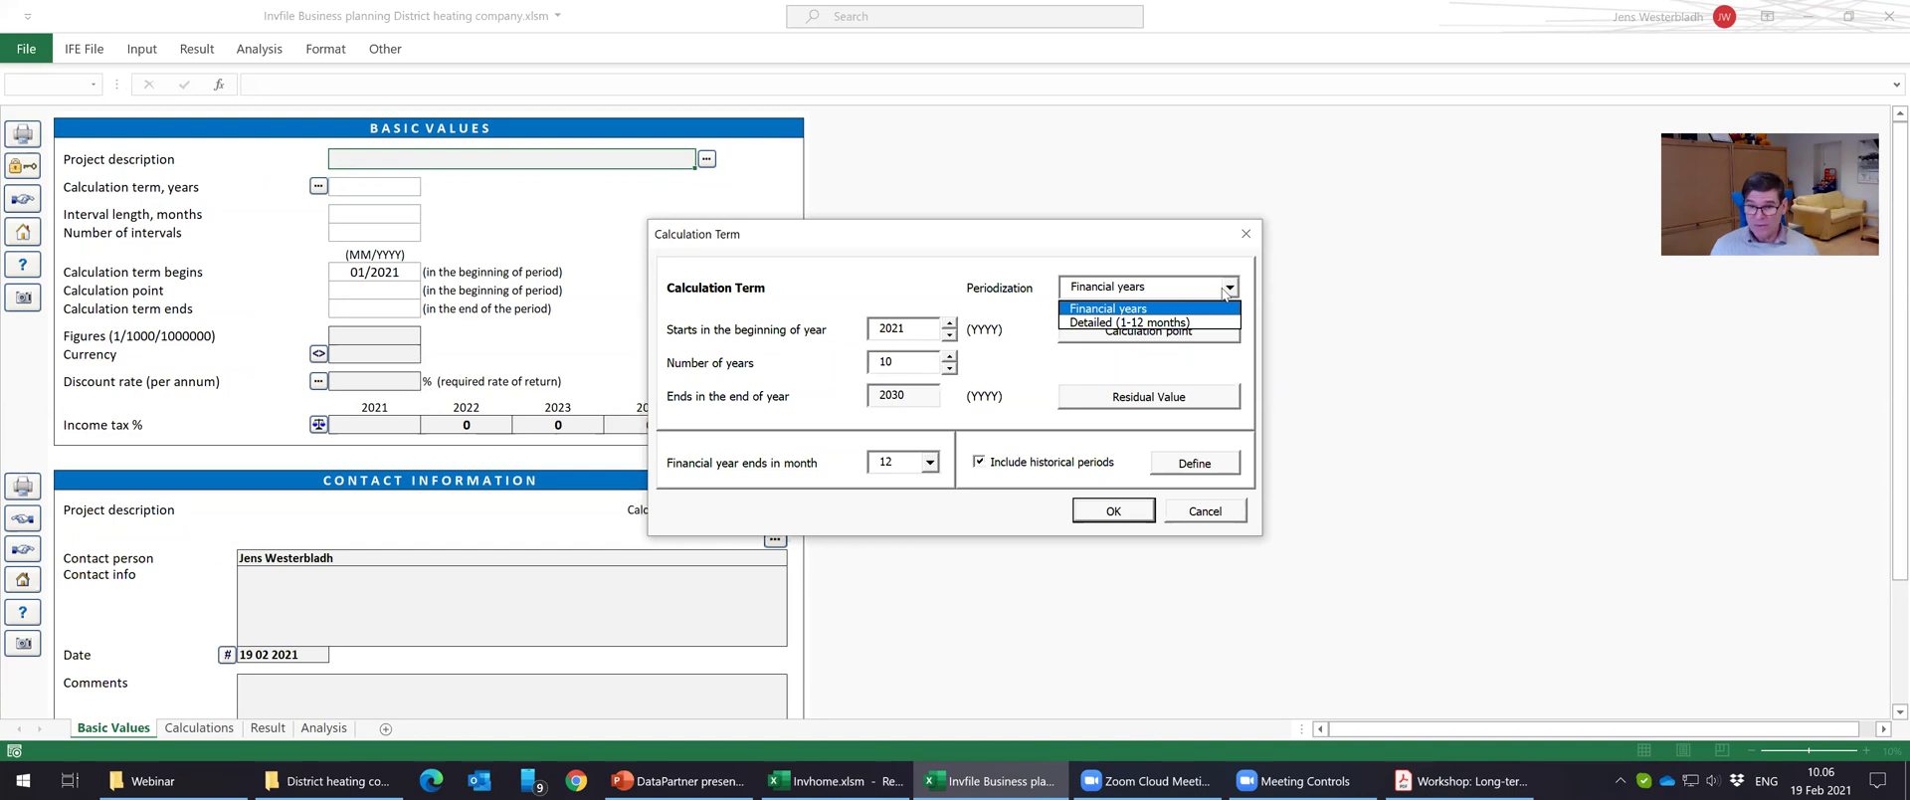
{"action": "left_click", "coordinate": [1226, 291]}
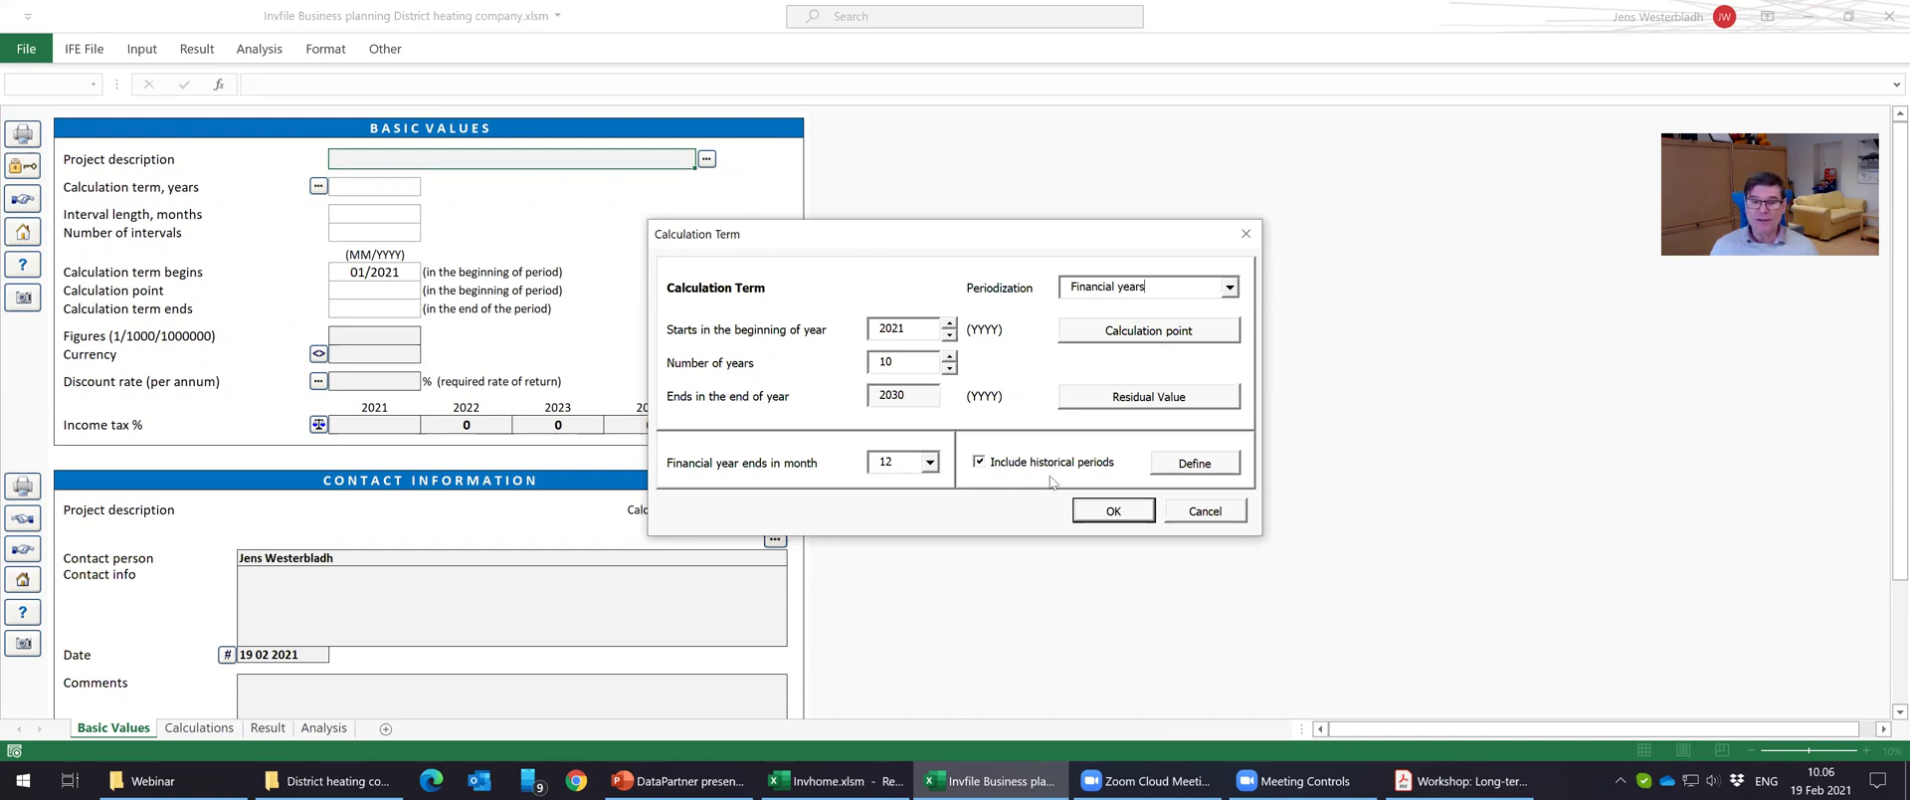
Review the historical periods and residual value options without changing them, and accept the calculation term.
{"action": "left_click", "coordinate": [1187, 465]}
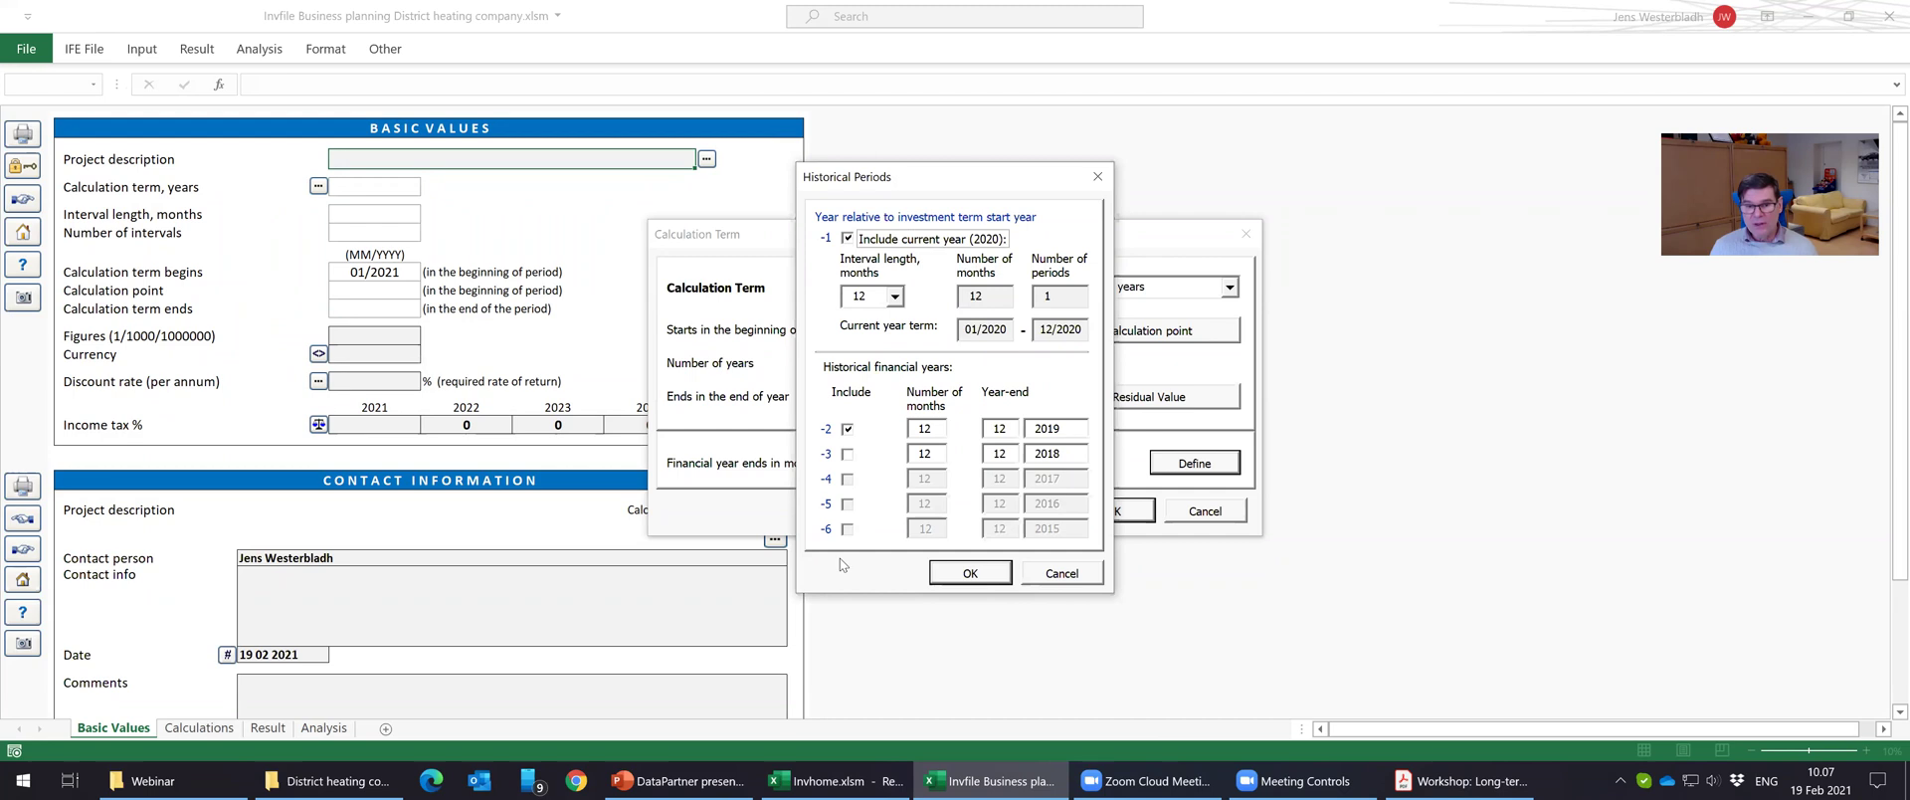
{"action": "left_click", "coordinate": [1080, 577]}
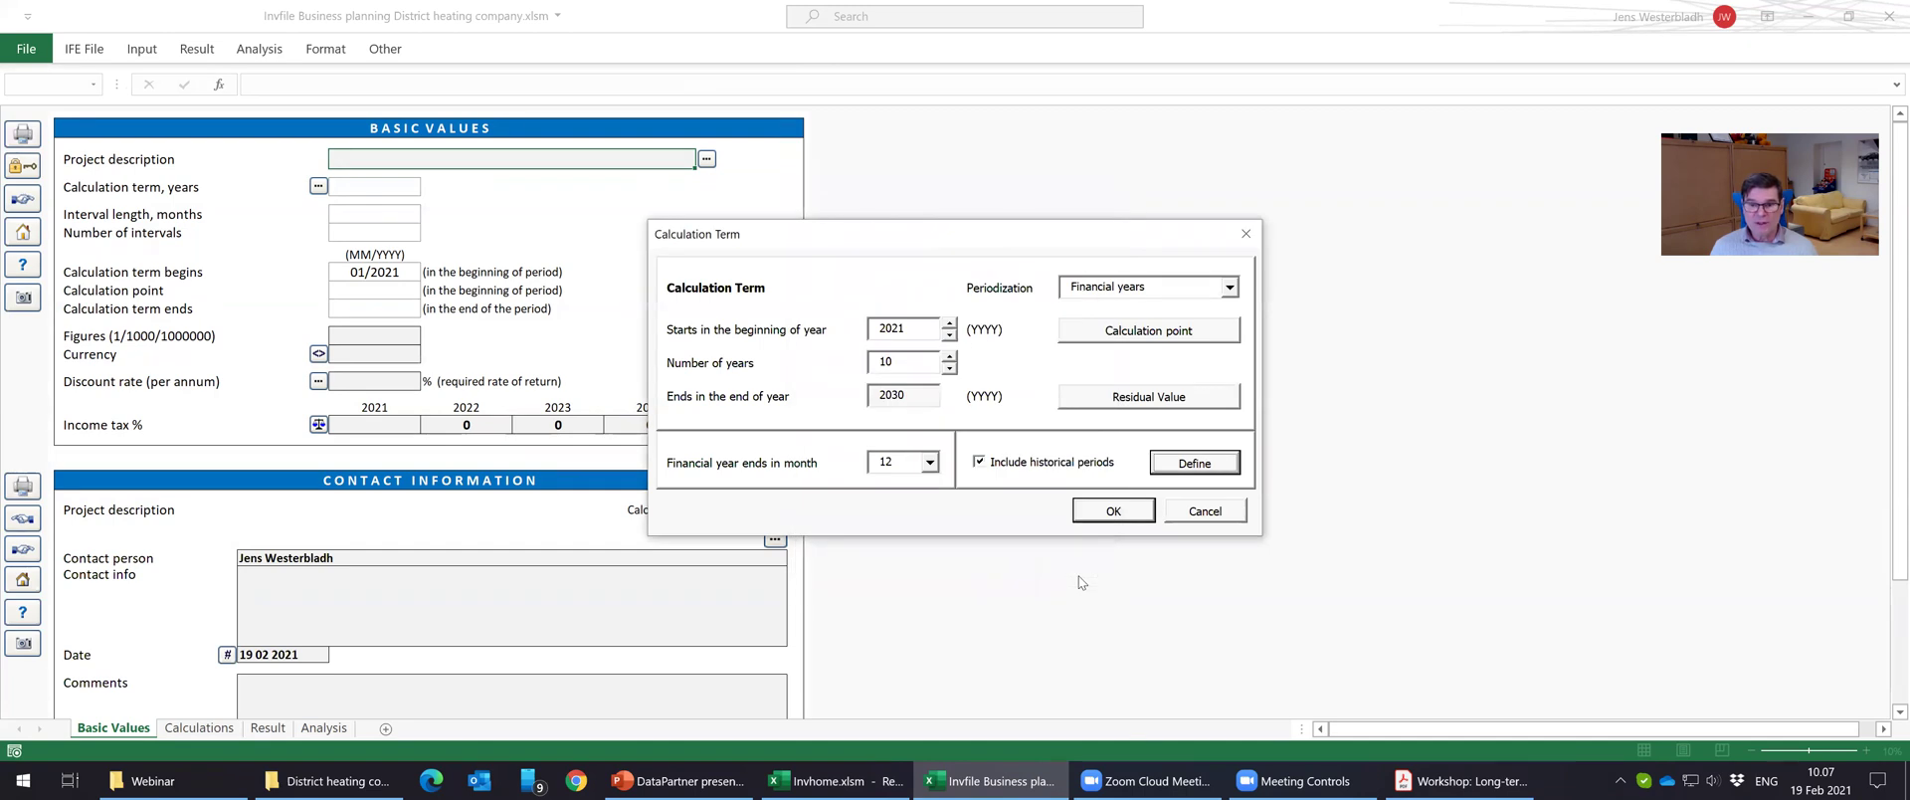
{"action": "left_click", "coordinate": [1154, 398]}
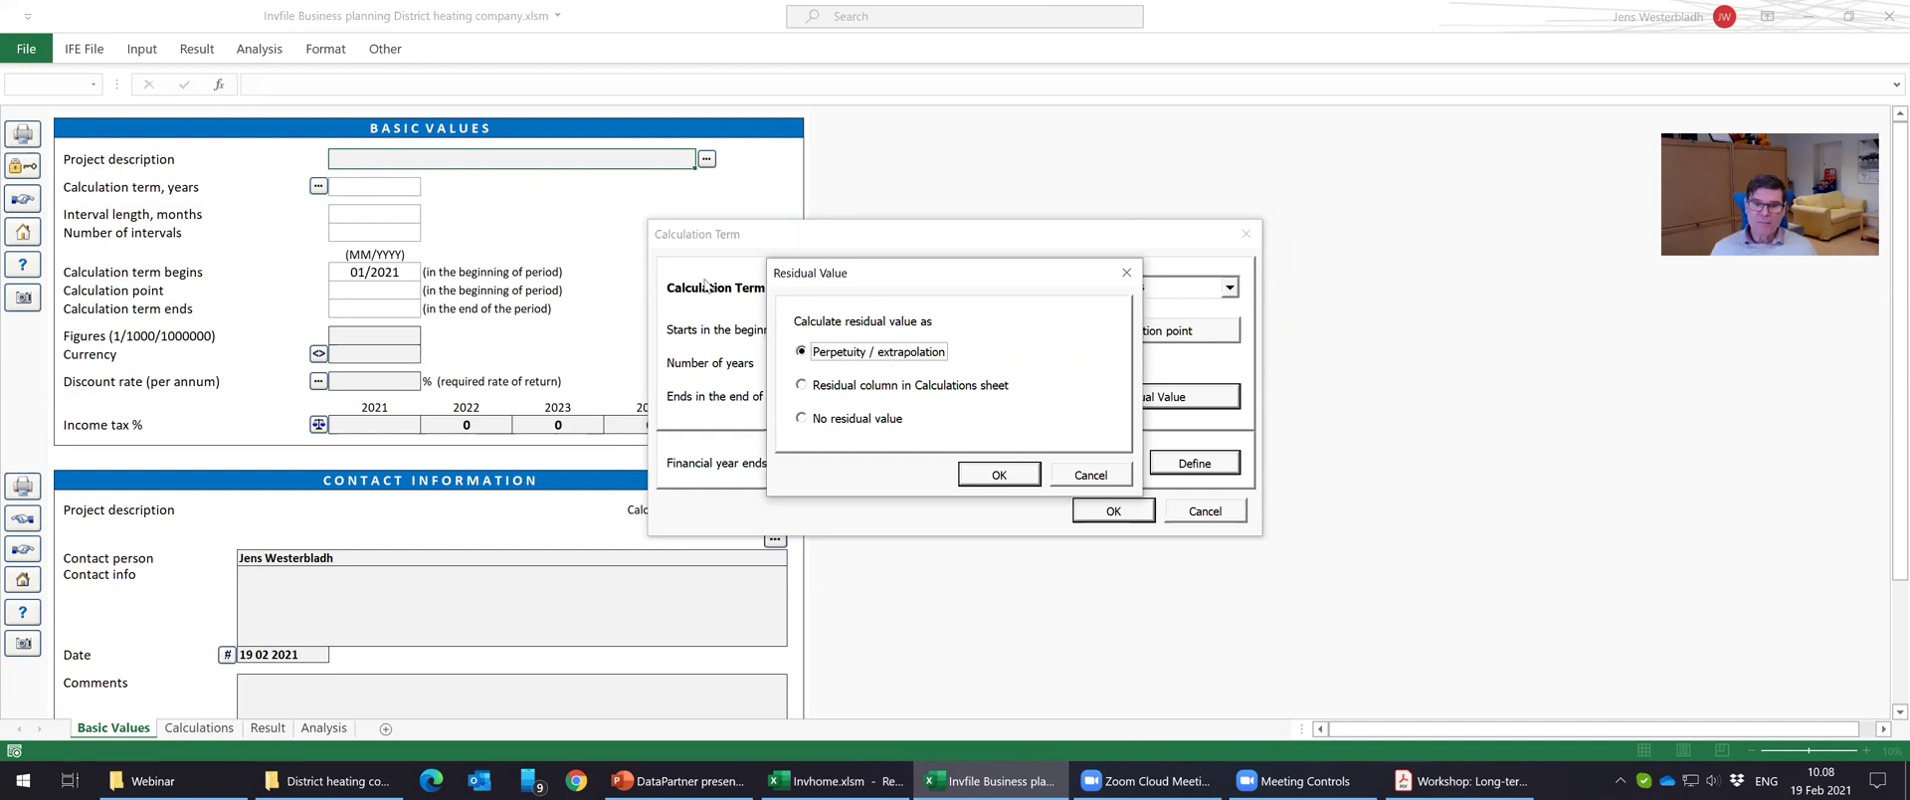
{"action": "left_click", "coordinate": [1072, 481]}
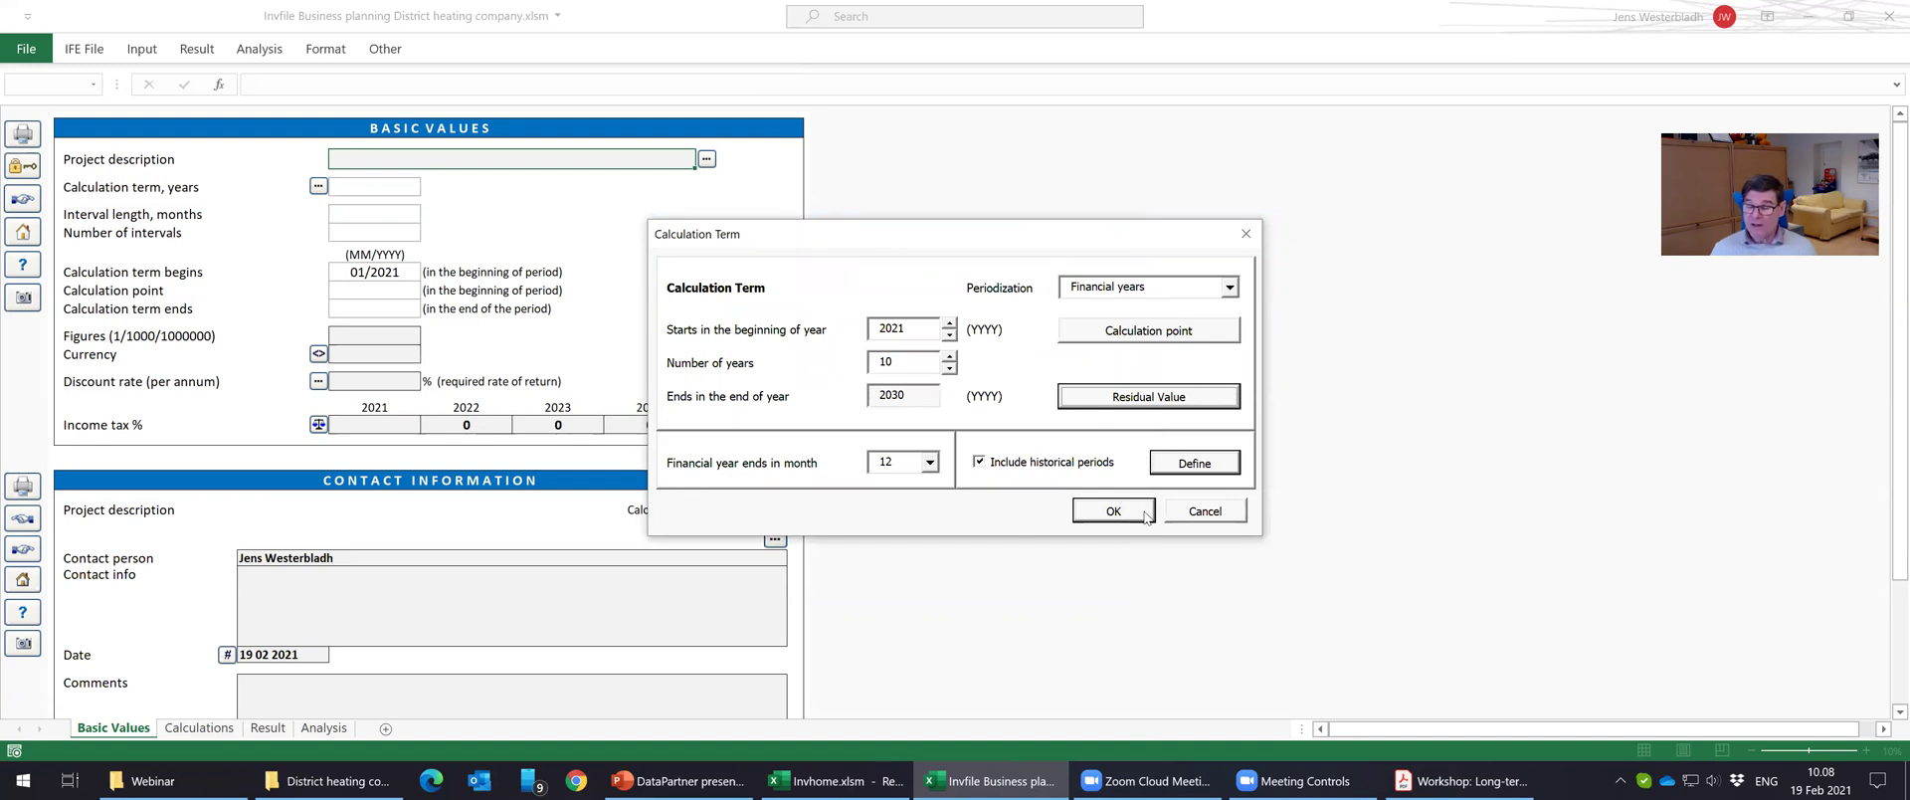
{"action": "left_click", "coordinate": [1114, 511]}
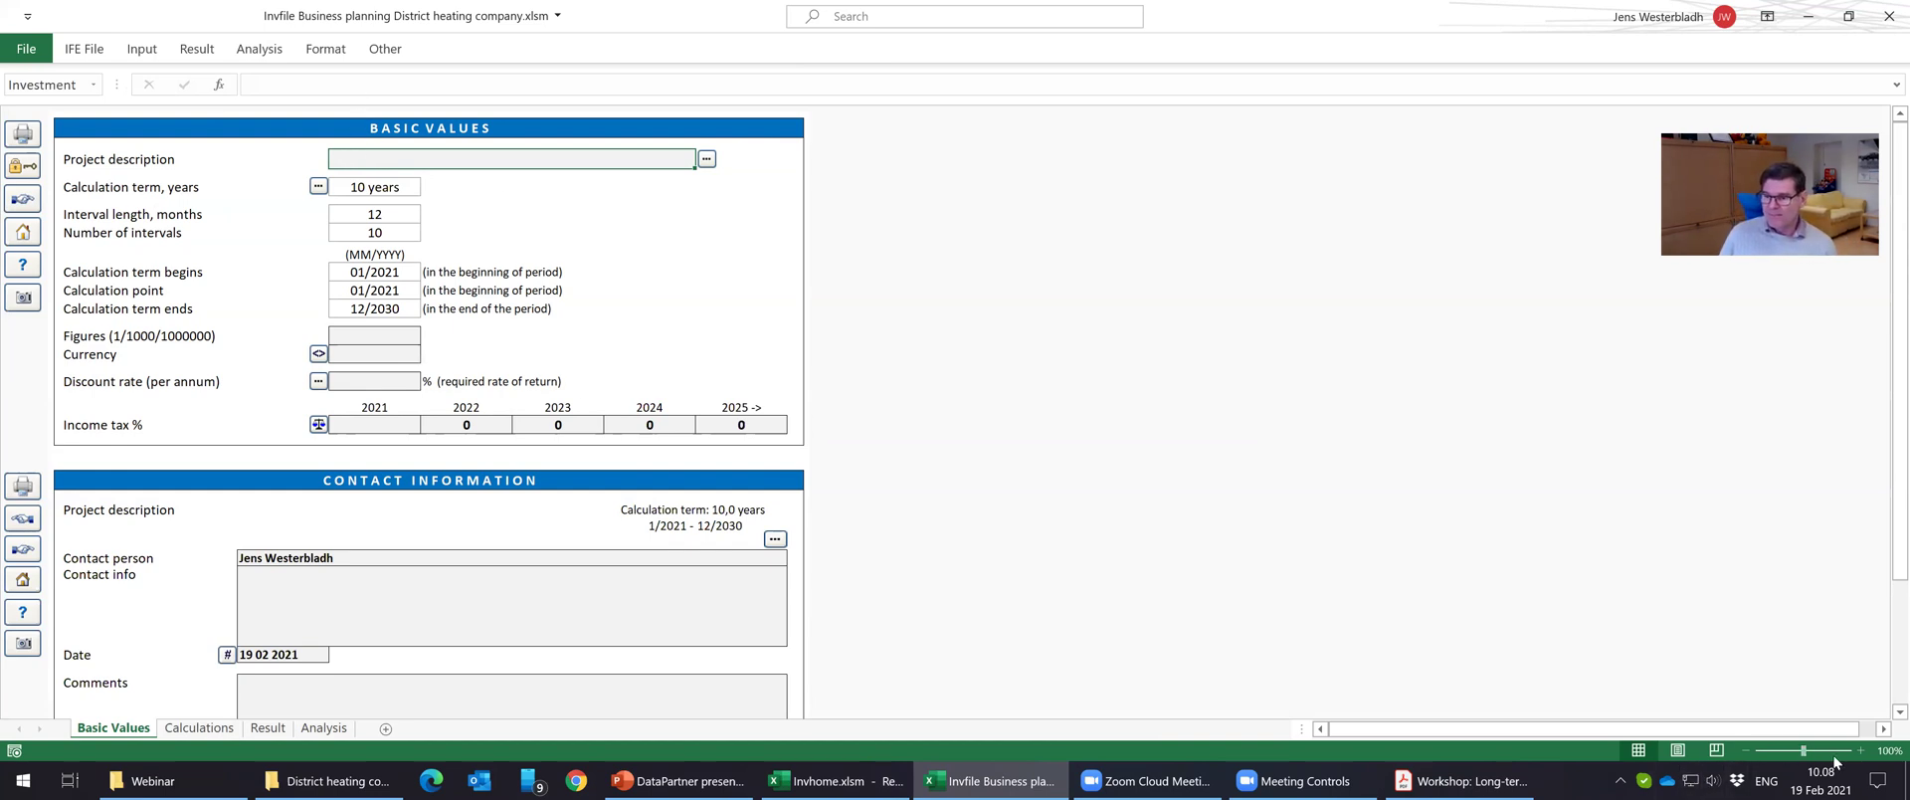
Enter the project description "Long-term planing and valuation of District heating company" in the basic values.
{"action": "left_click", "coordinate": [1818, 751]}
{"action": "scroll", "coordinate": [1615, 547], "scroll_direction": "up", "scroll_amount": 1}
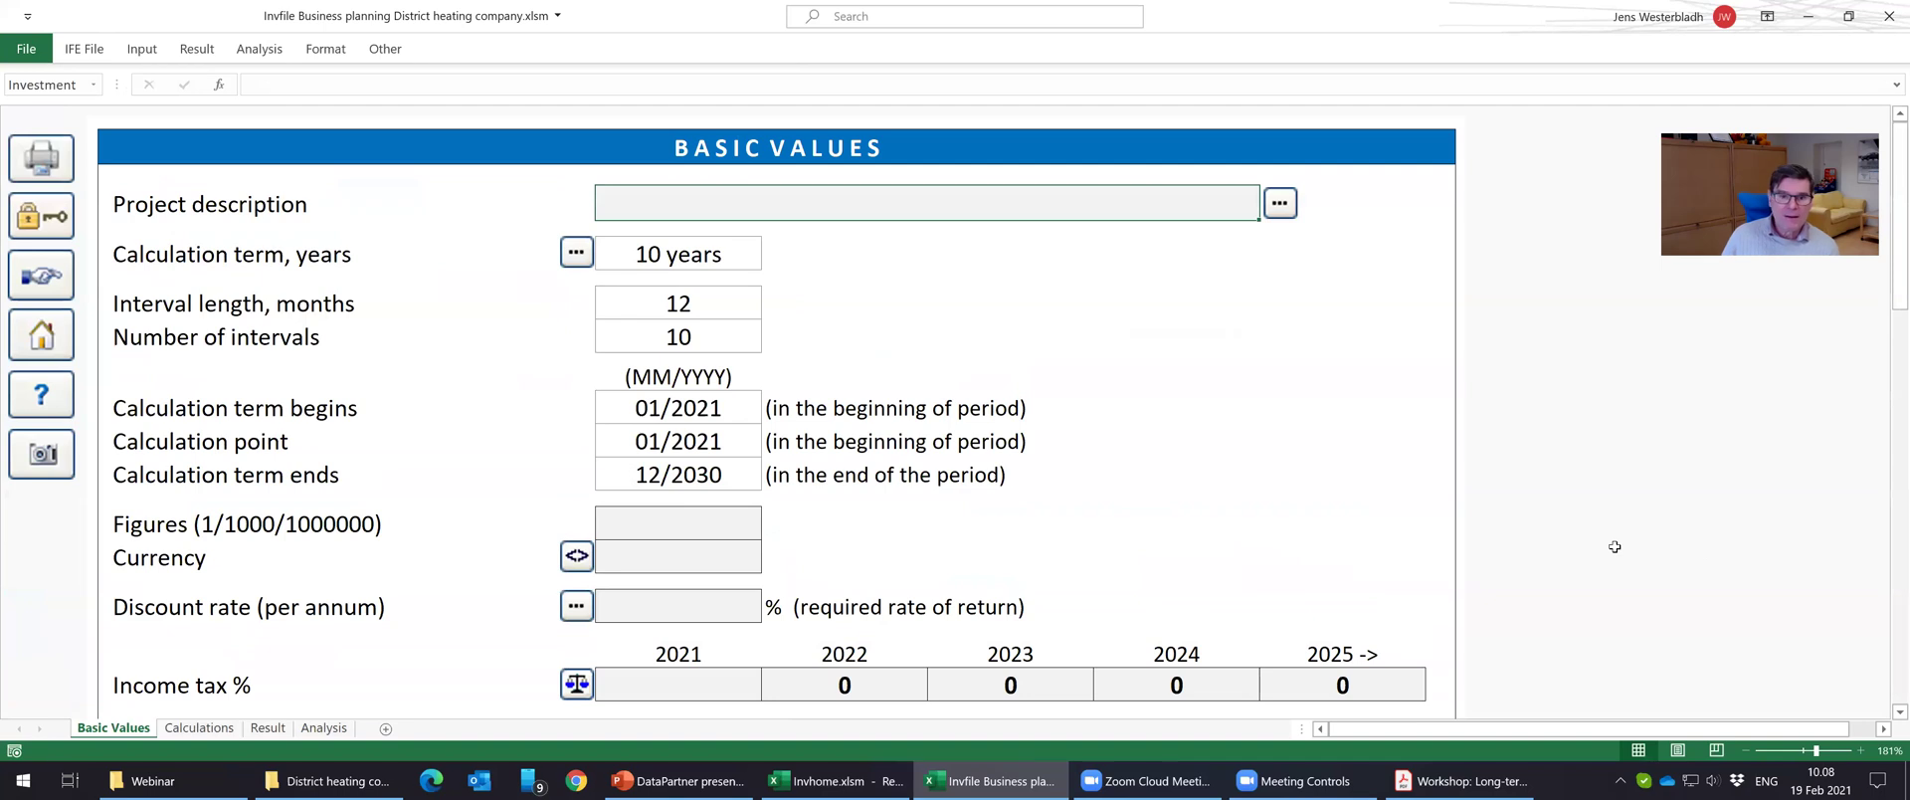
{"action": "scroll", "coordinate": [1614, 546], "scroll_direction": "down", "scroll_amount": 1}
{"action": "scroll", "coordinate": [1615, 546], "scroll_direction": "up", "scroll_amount": 1}
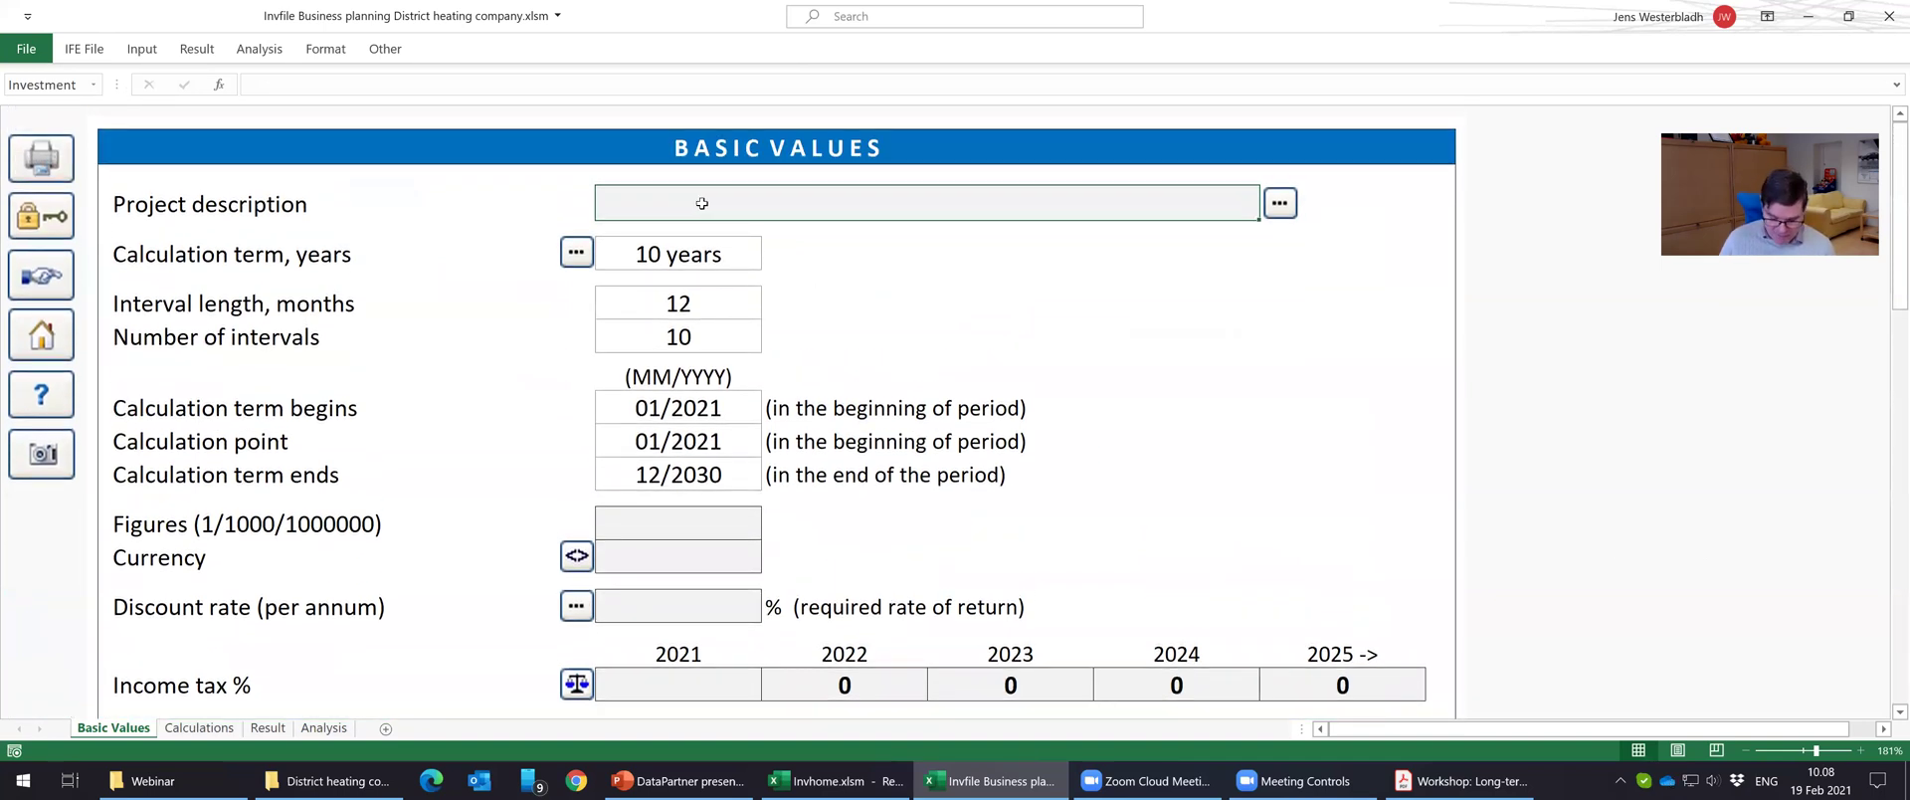
{"action": "type", "text": "Long"}
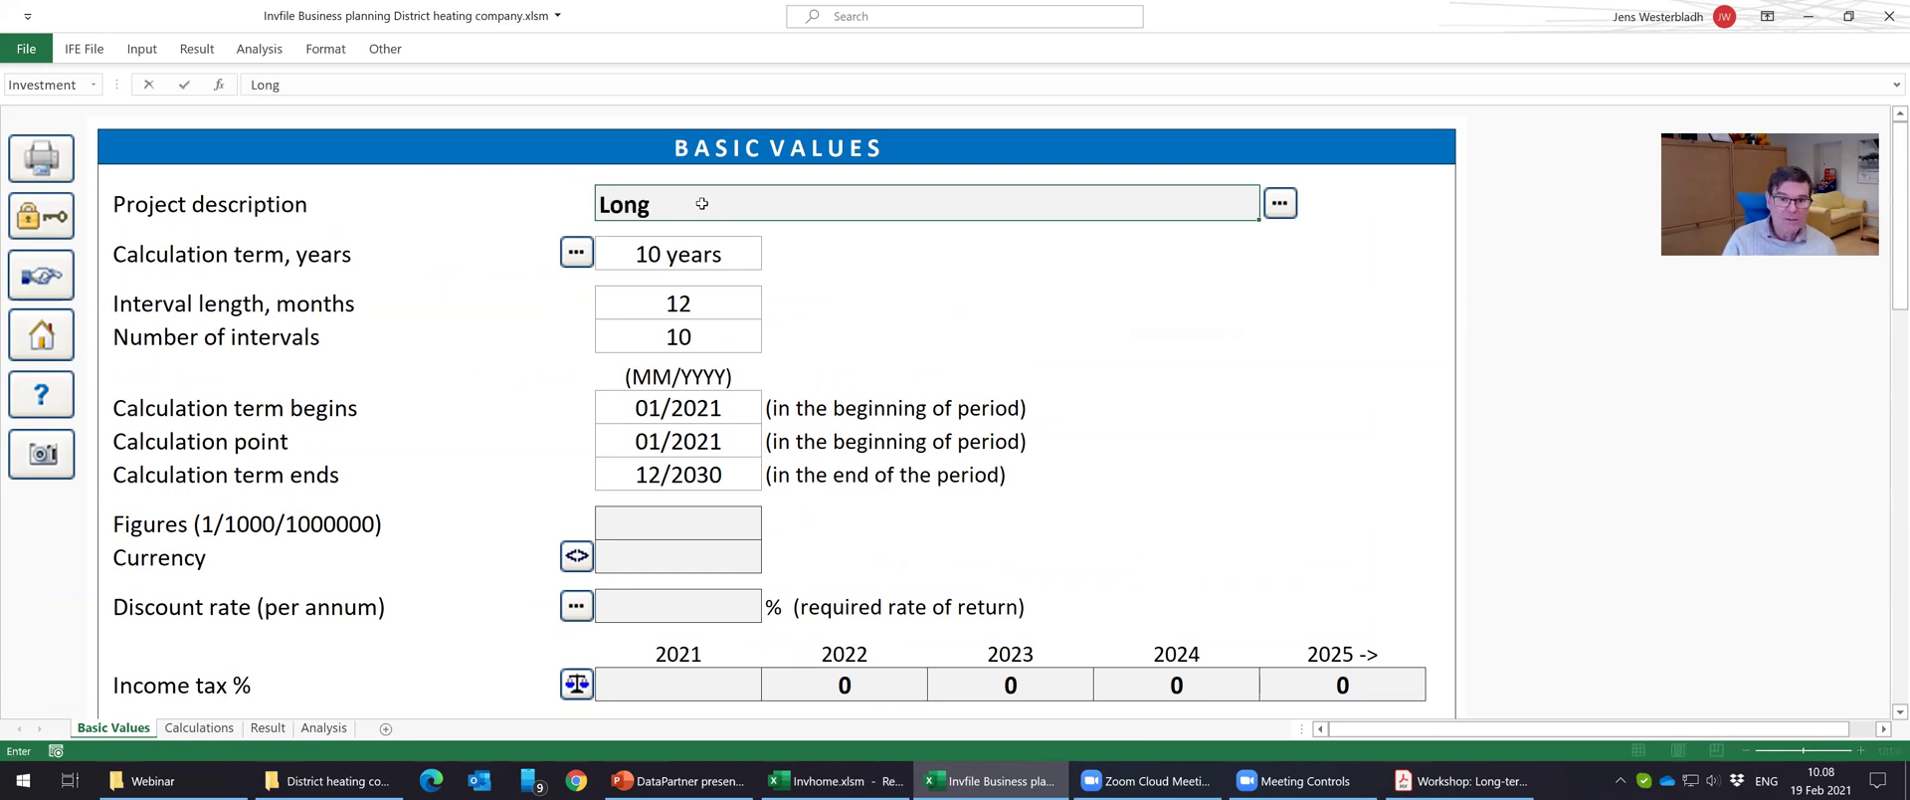
{"action": "type", "text": "-ter"}
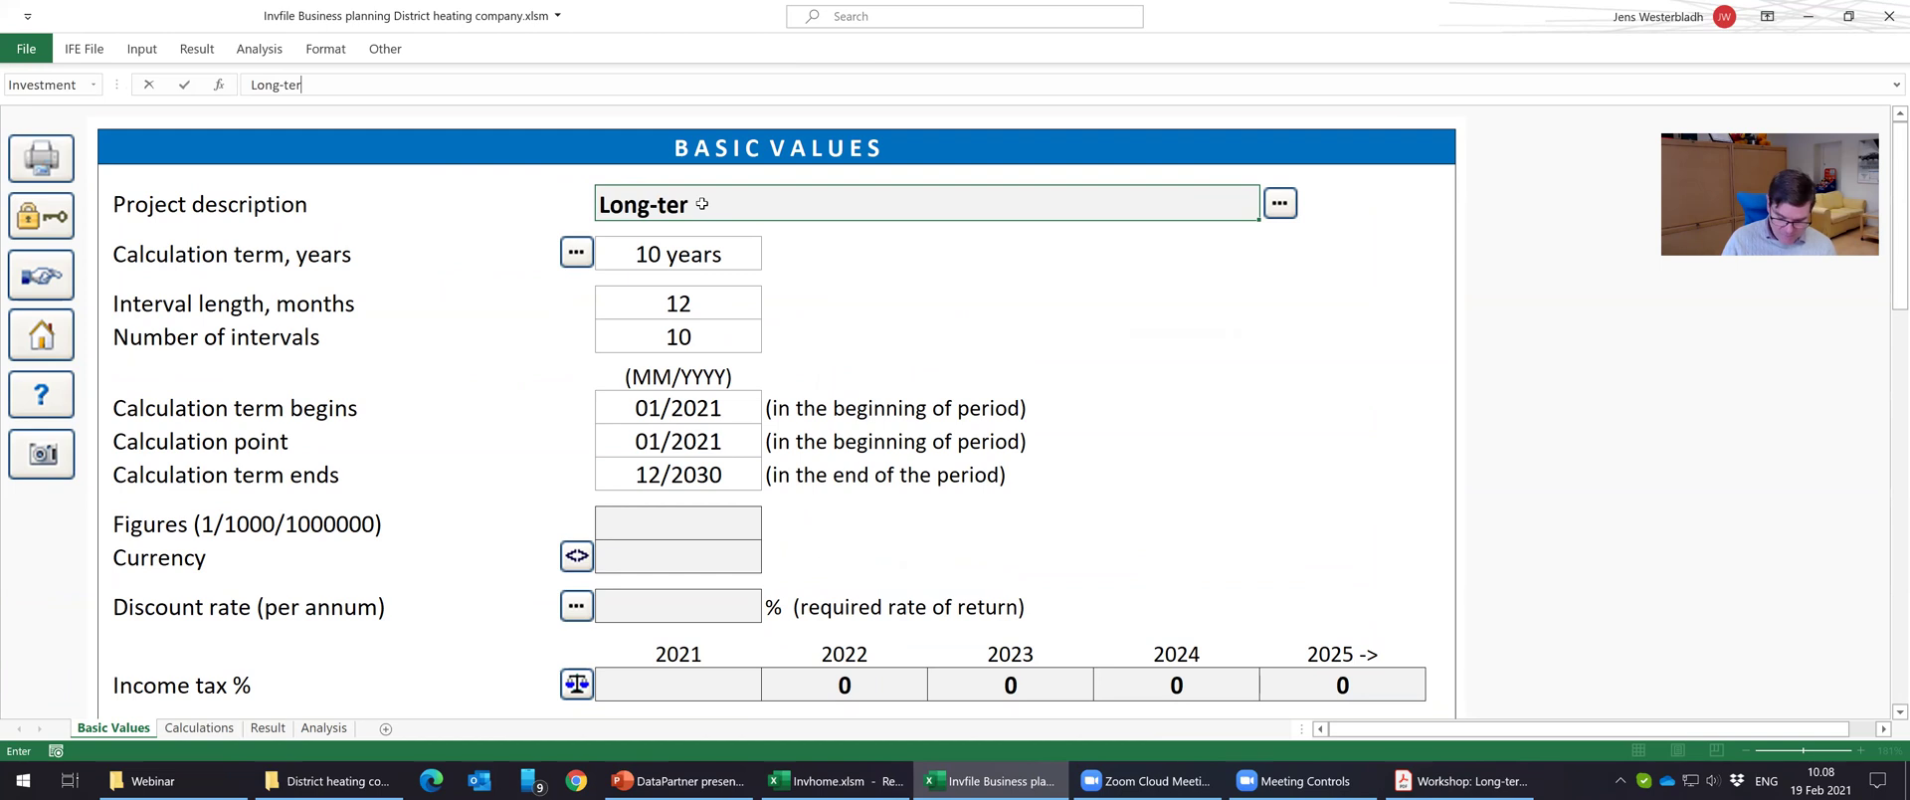
{"action": "type", "text": "m pla"}
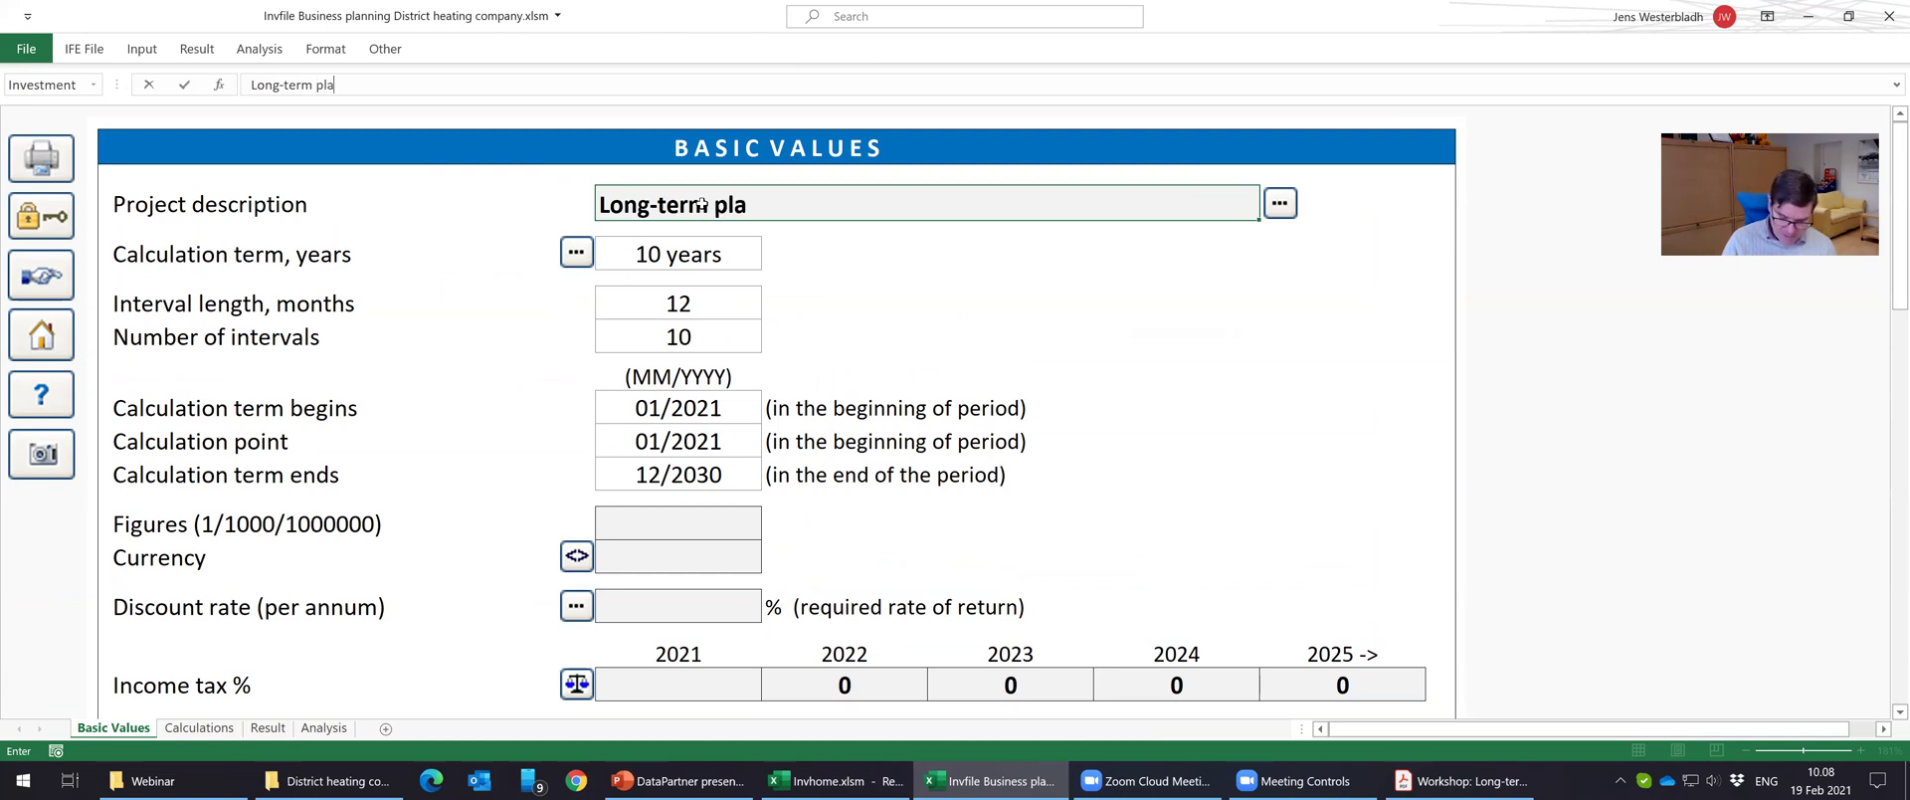
{"action": "type", "text": "ning and v"}
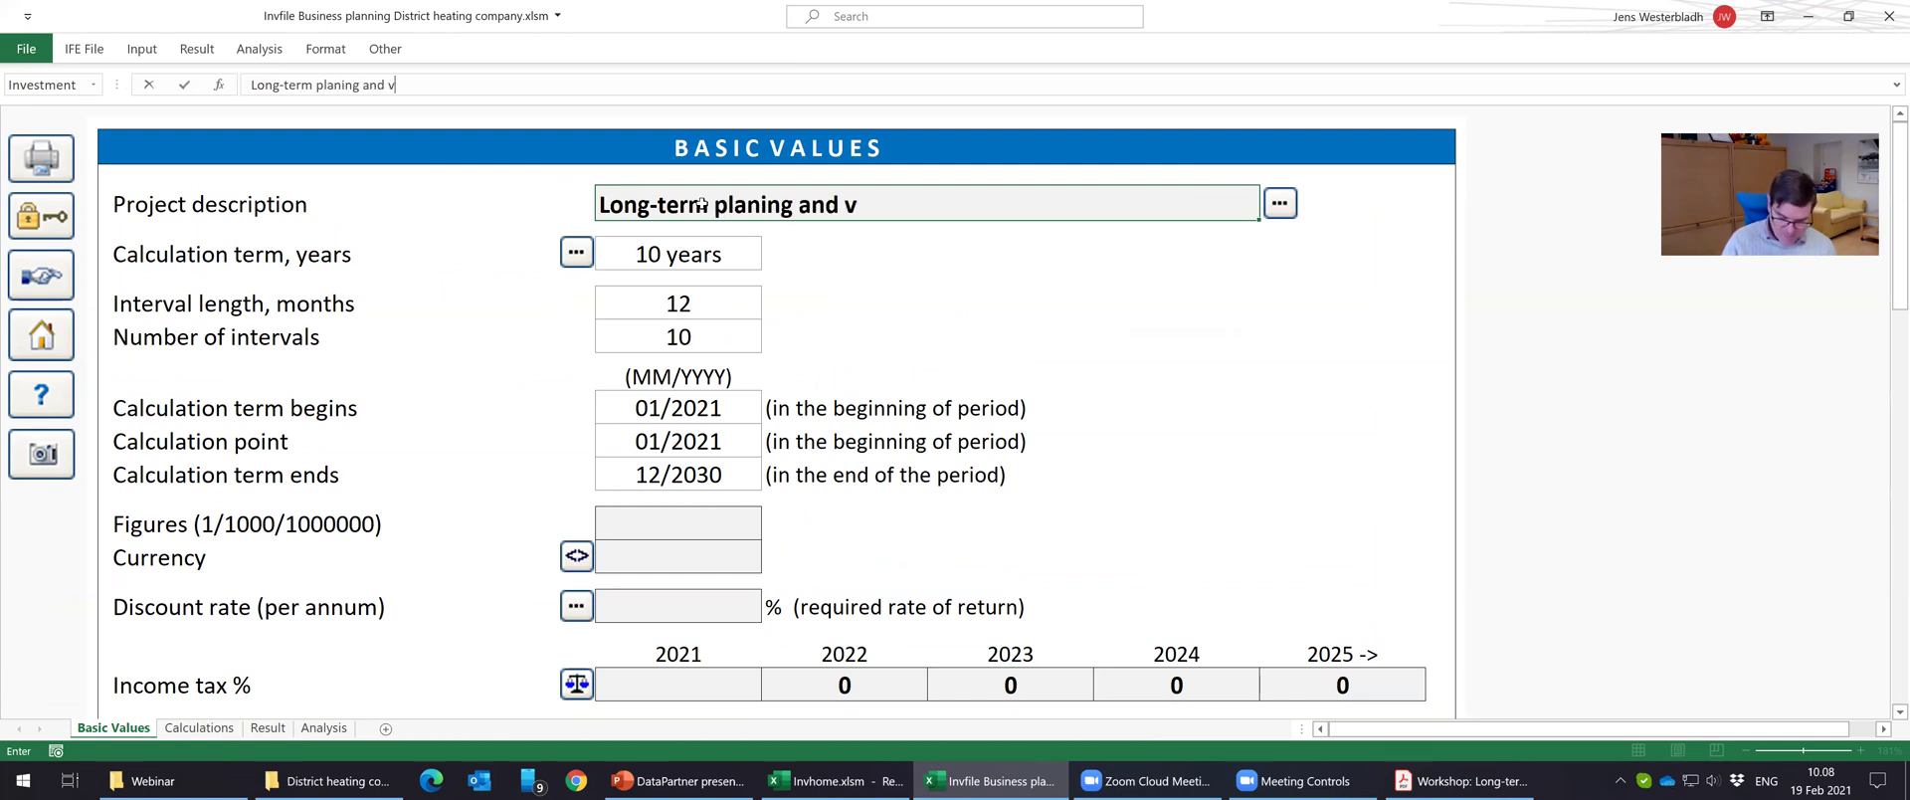
{"action": "type", "text": "aluation o"}
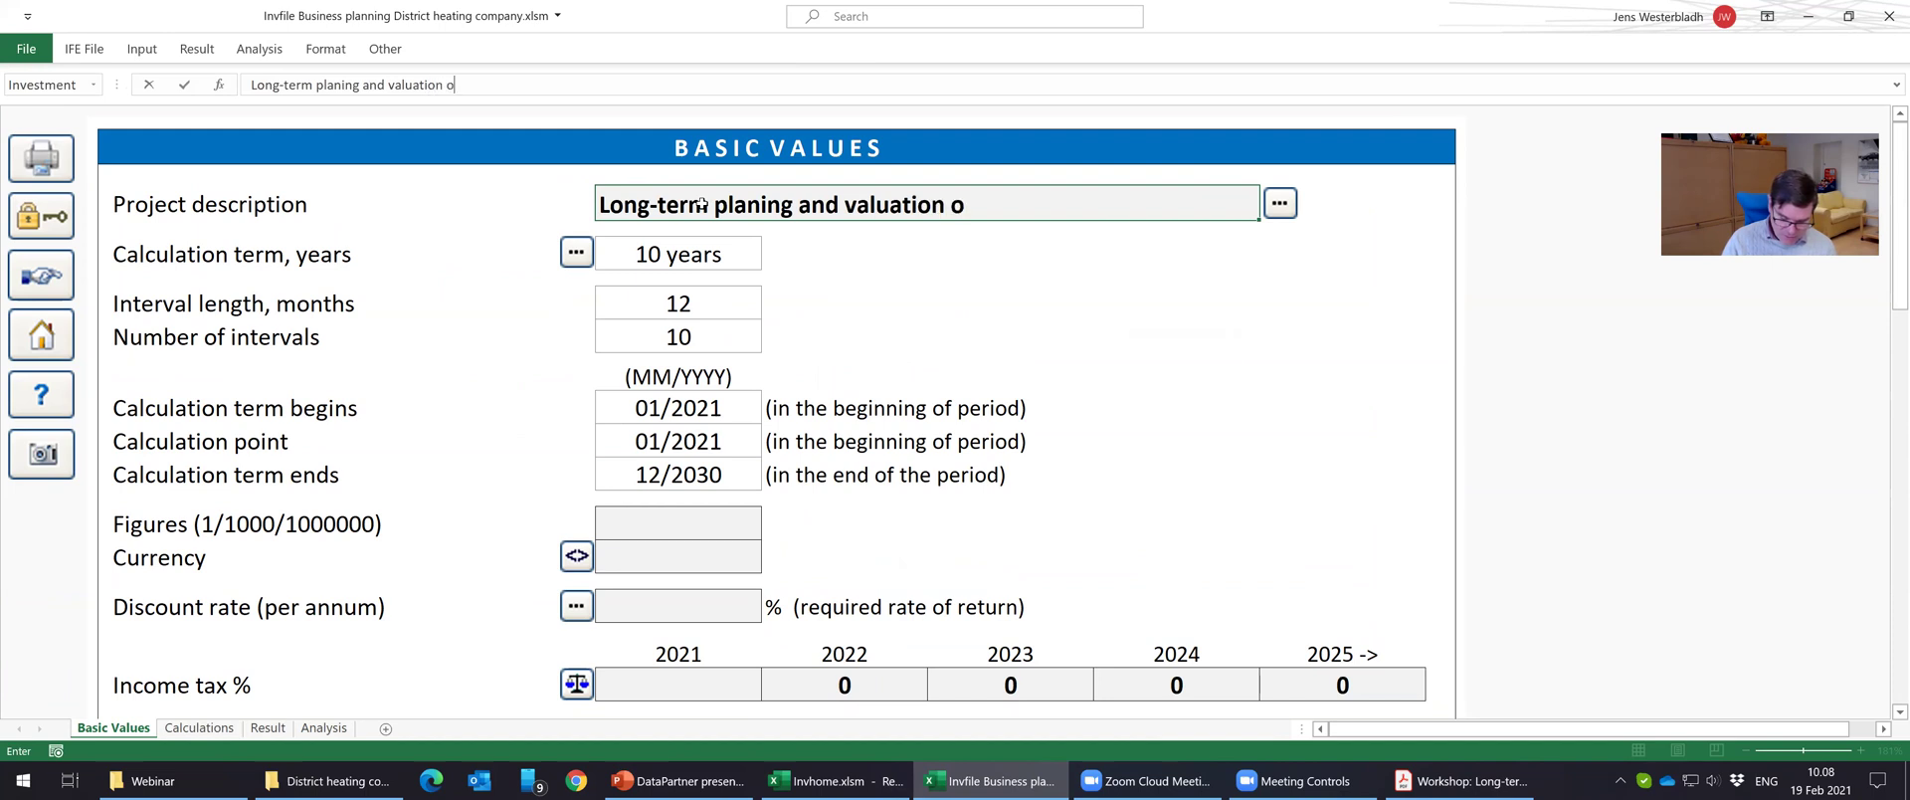
{"action": "type", "text": "f Distric"}
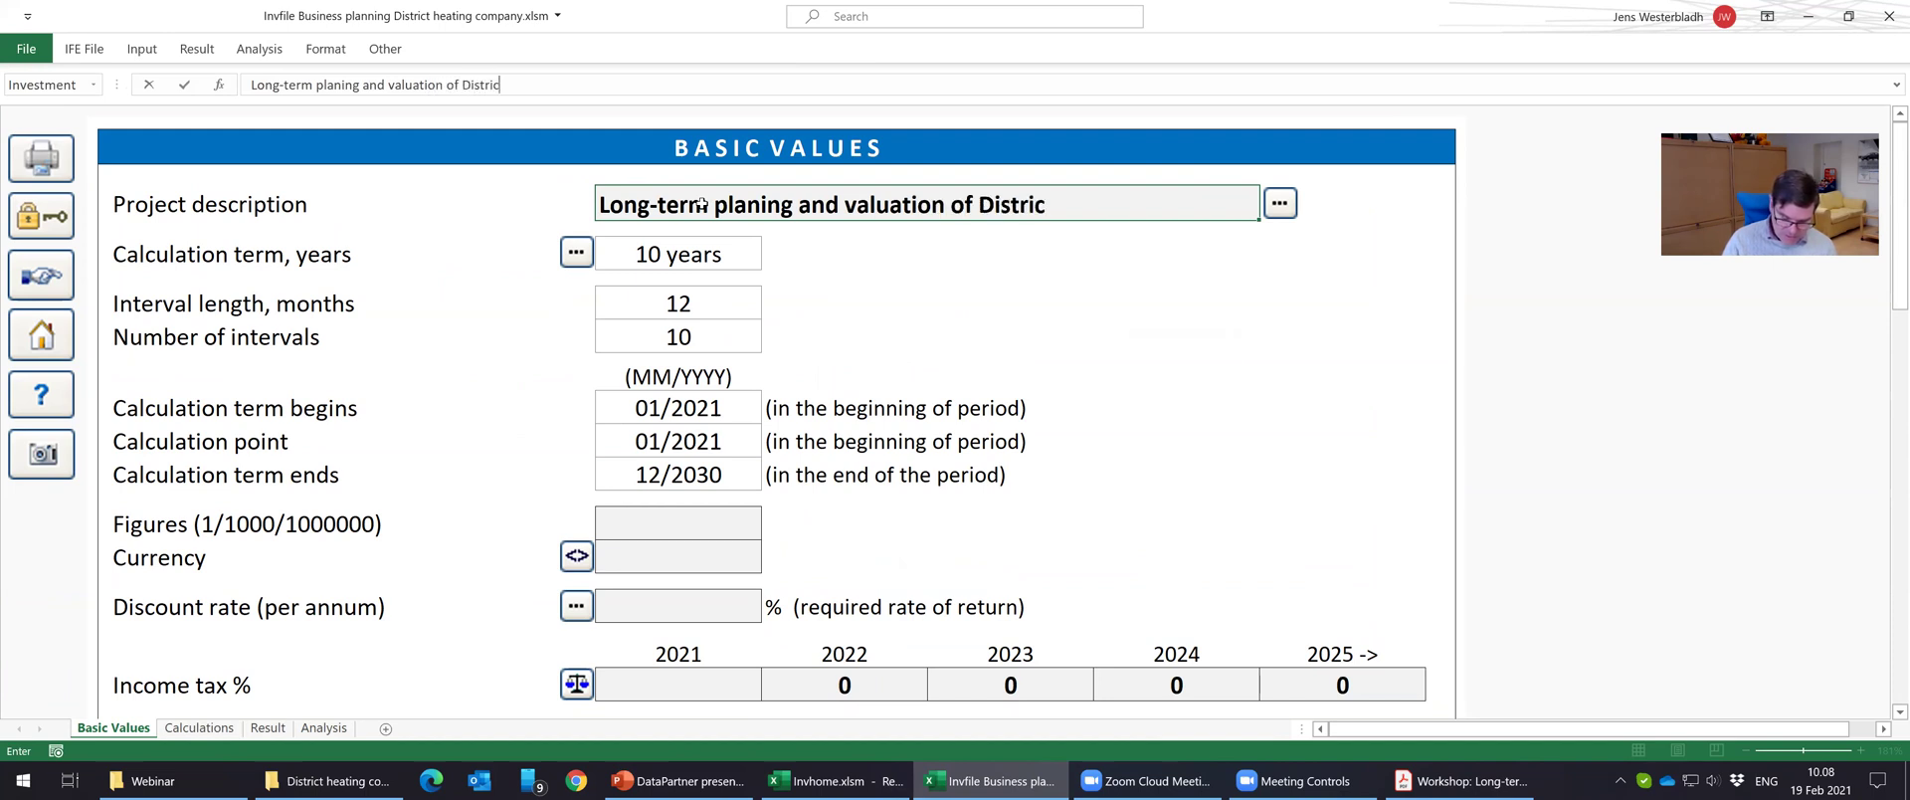
{"action": "type", "text": "t heating company"}
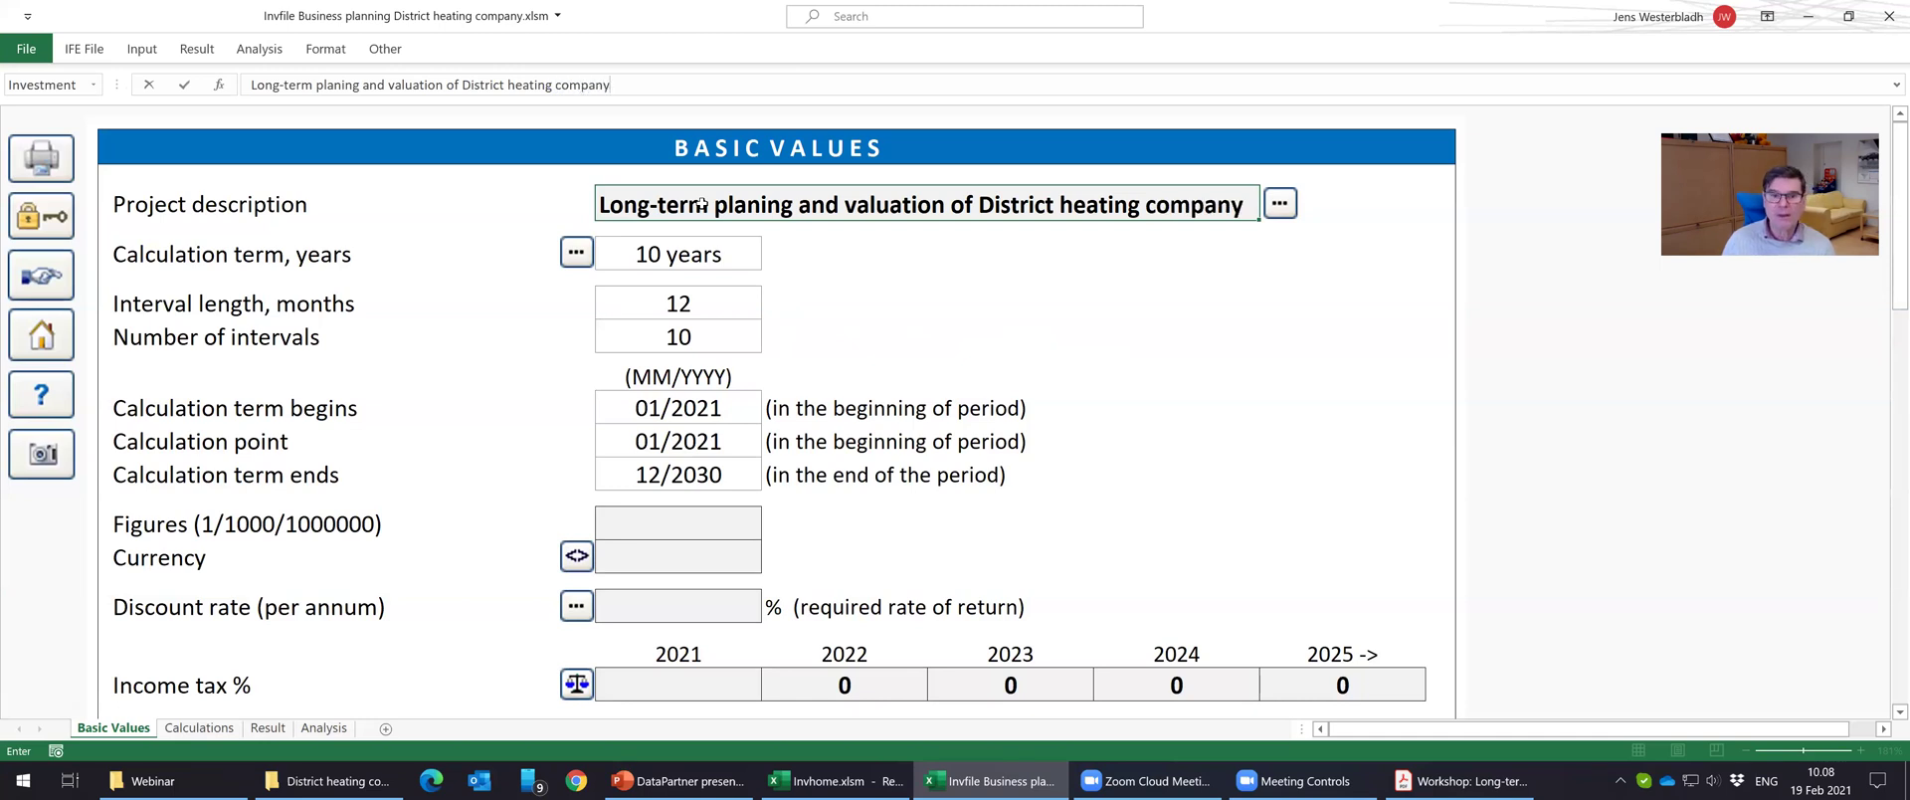
{"action": "key", "text": "Return"}
Set the figures unit to 1 000 and the currency to EUR.
{"action": "left_click", "coordinate": [687, 529]}
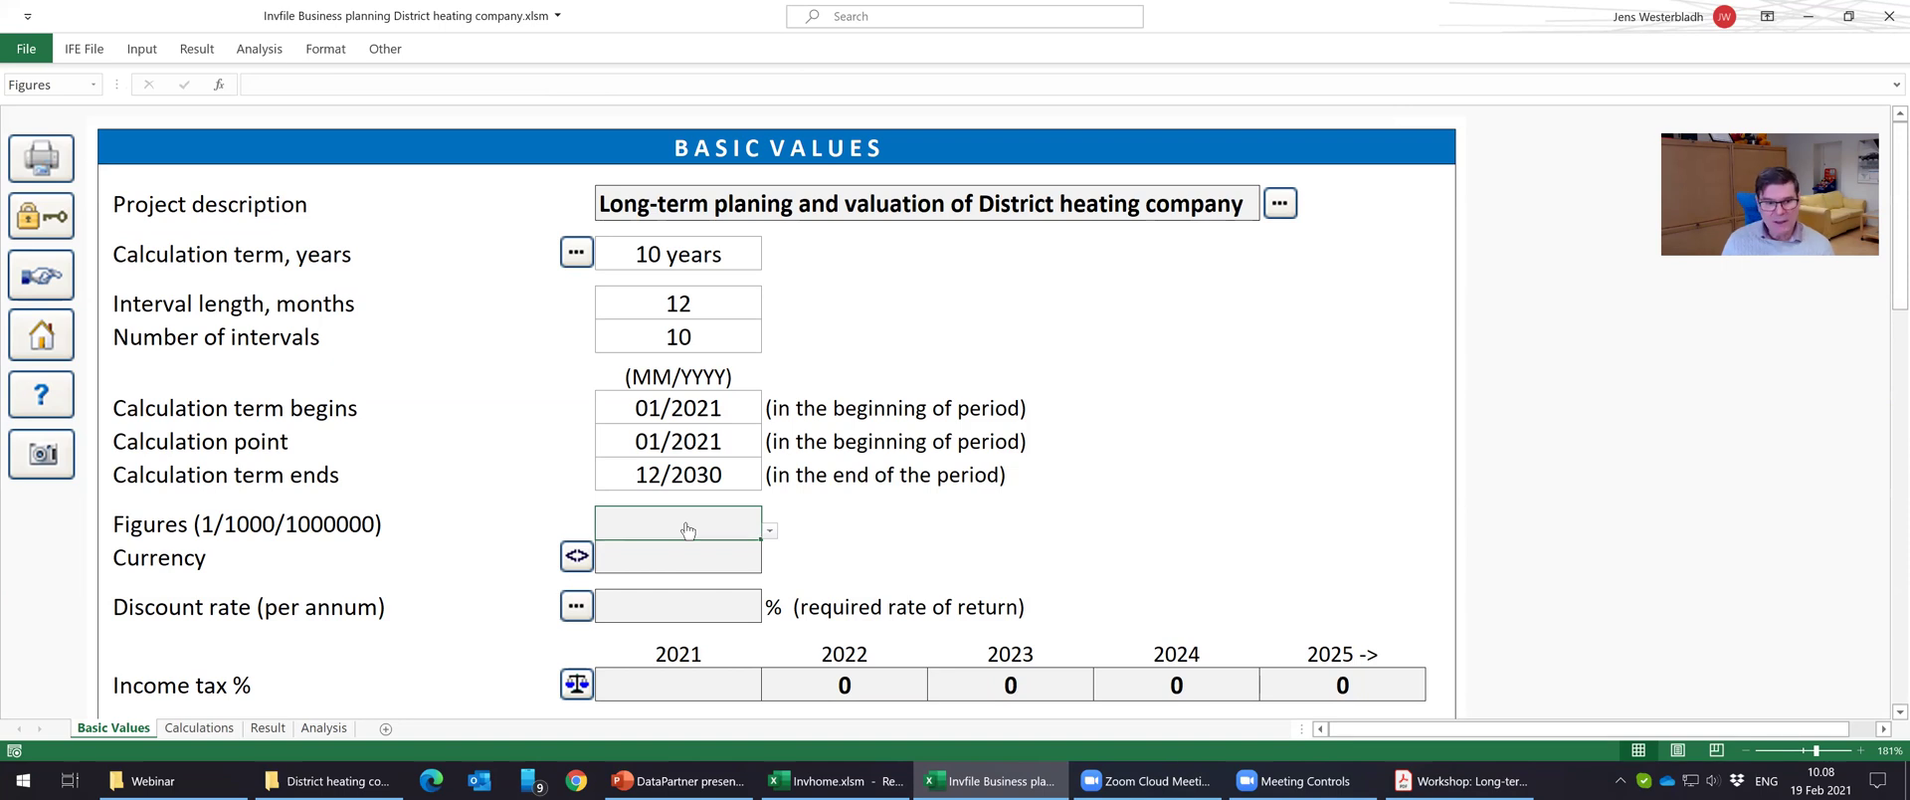
{"action": "key", "text": "alt+Down"}
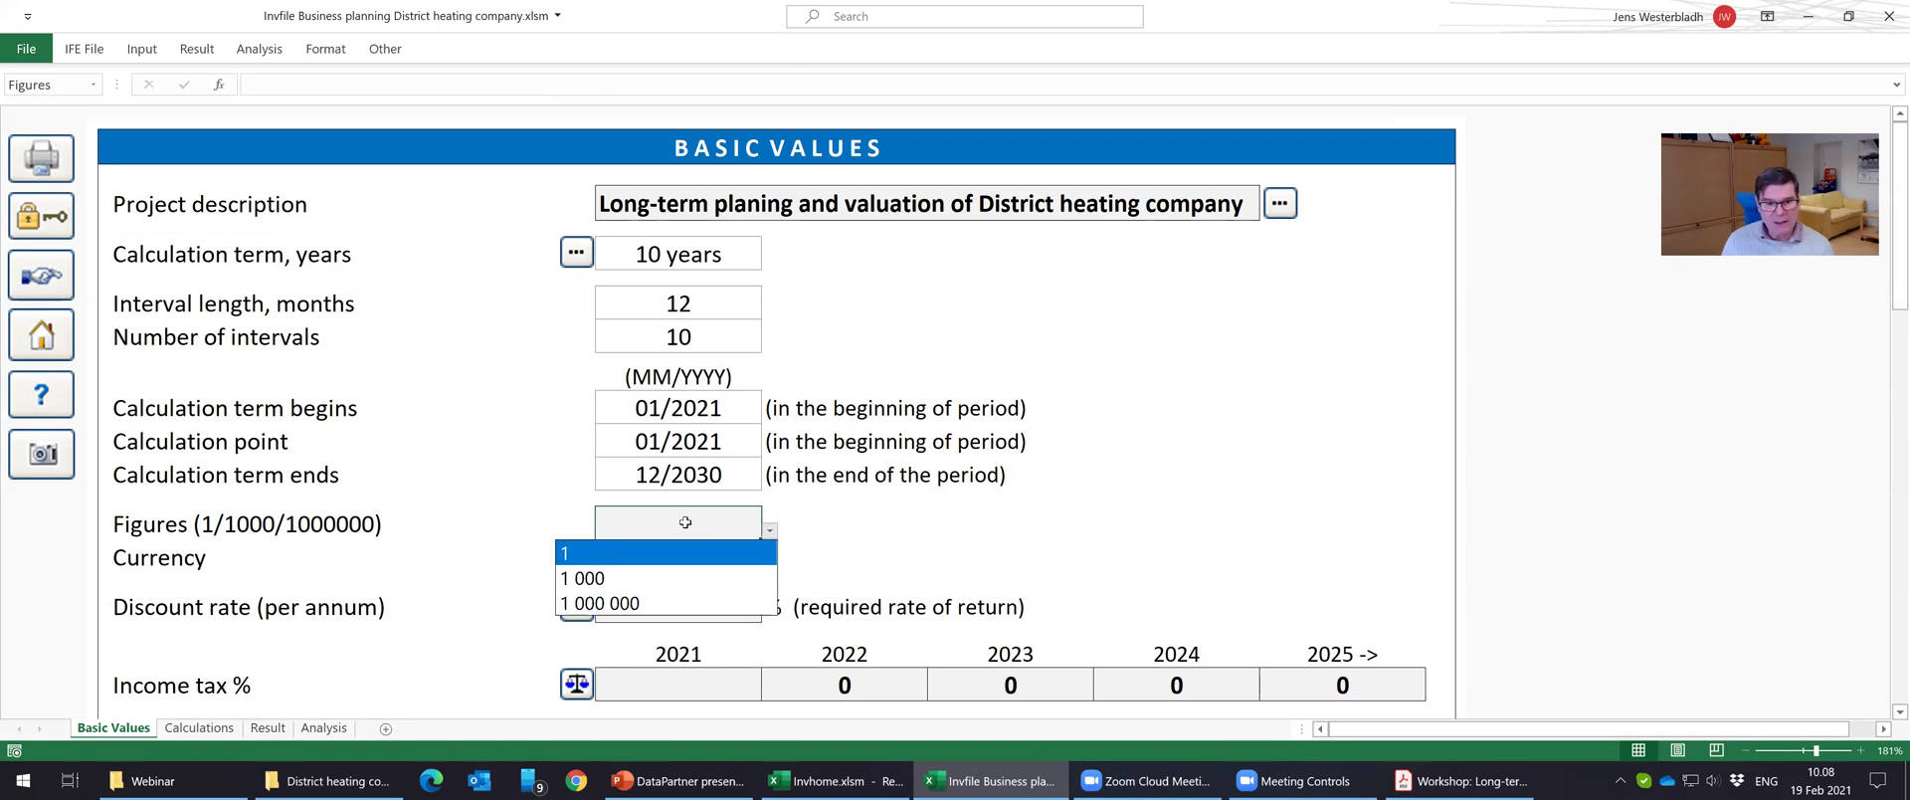
{"action": "left_click", "coordinate": [702, 574]}
{"action": "left_click", "coordinate": [694, 553]}
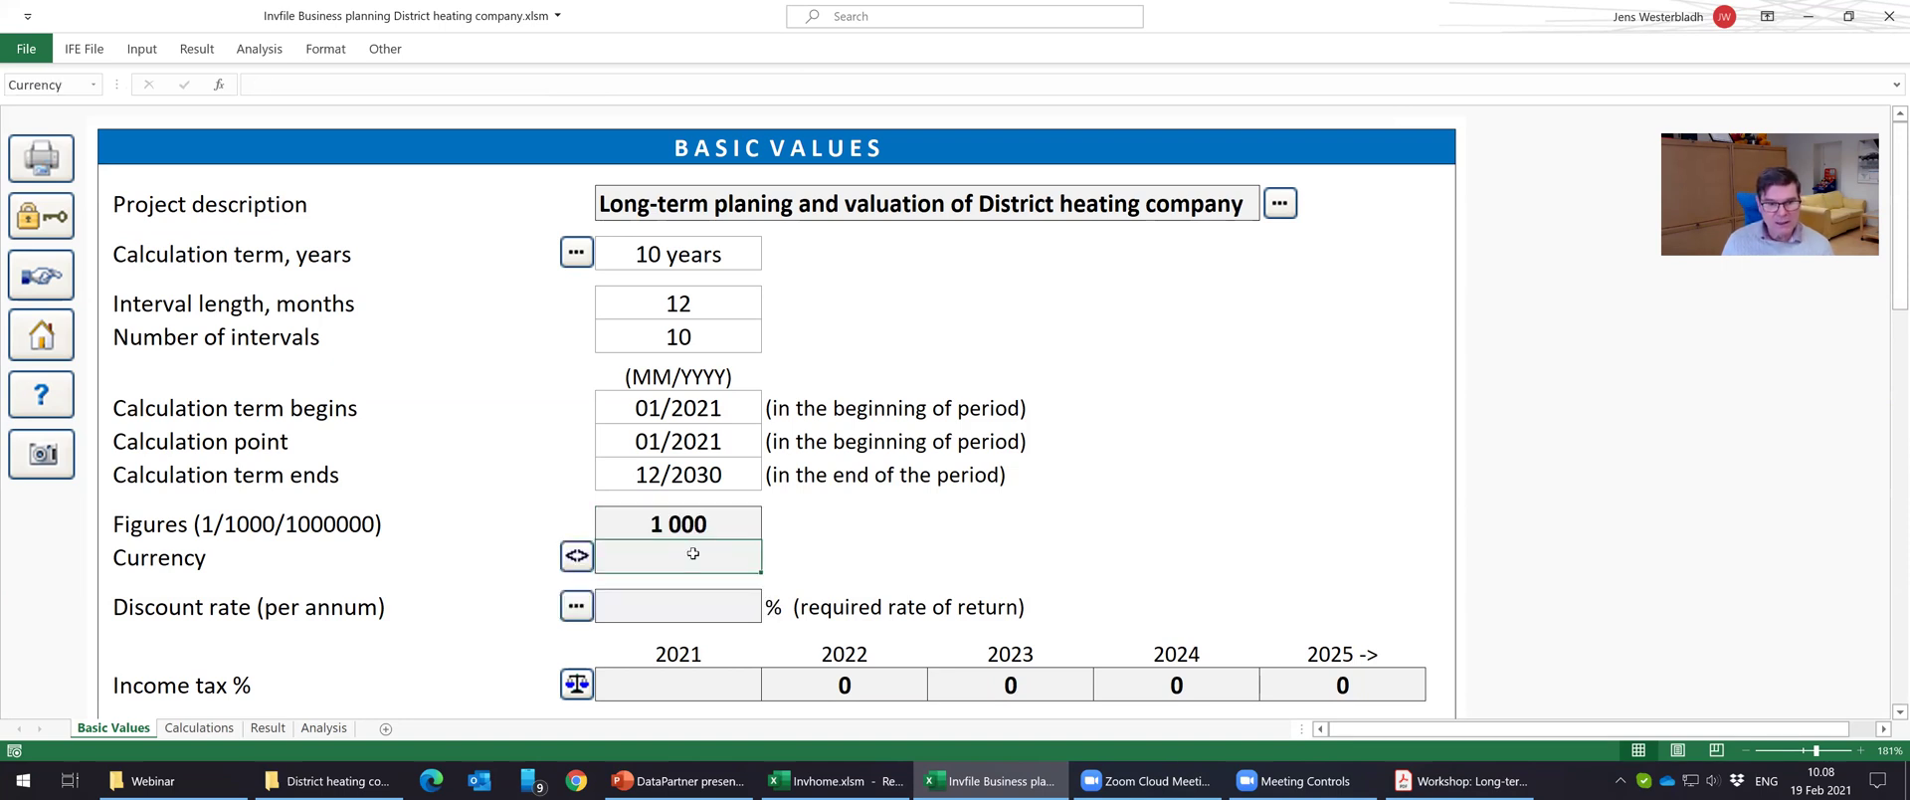
{"action": "type", "text": "EUR"}
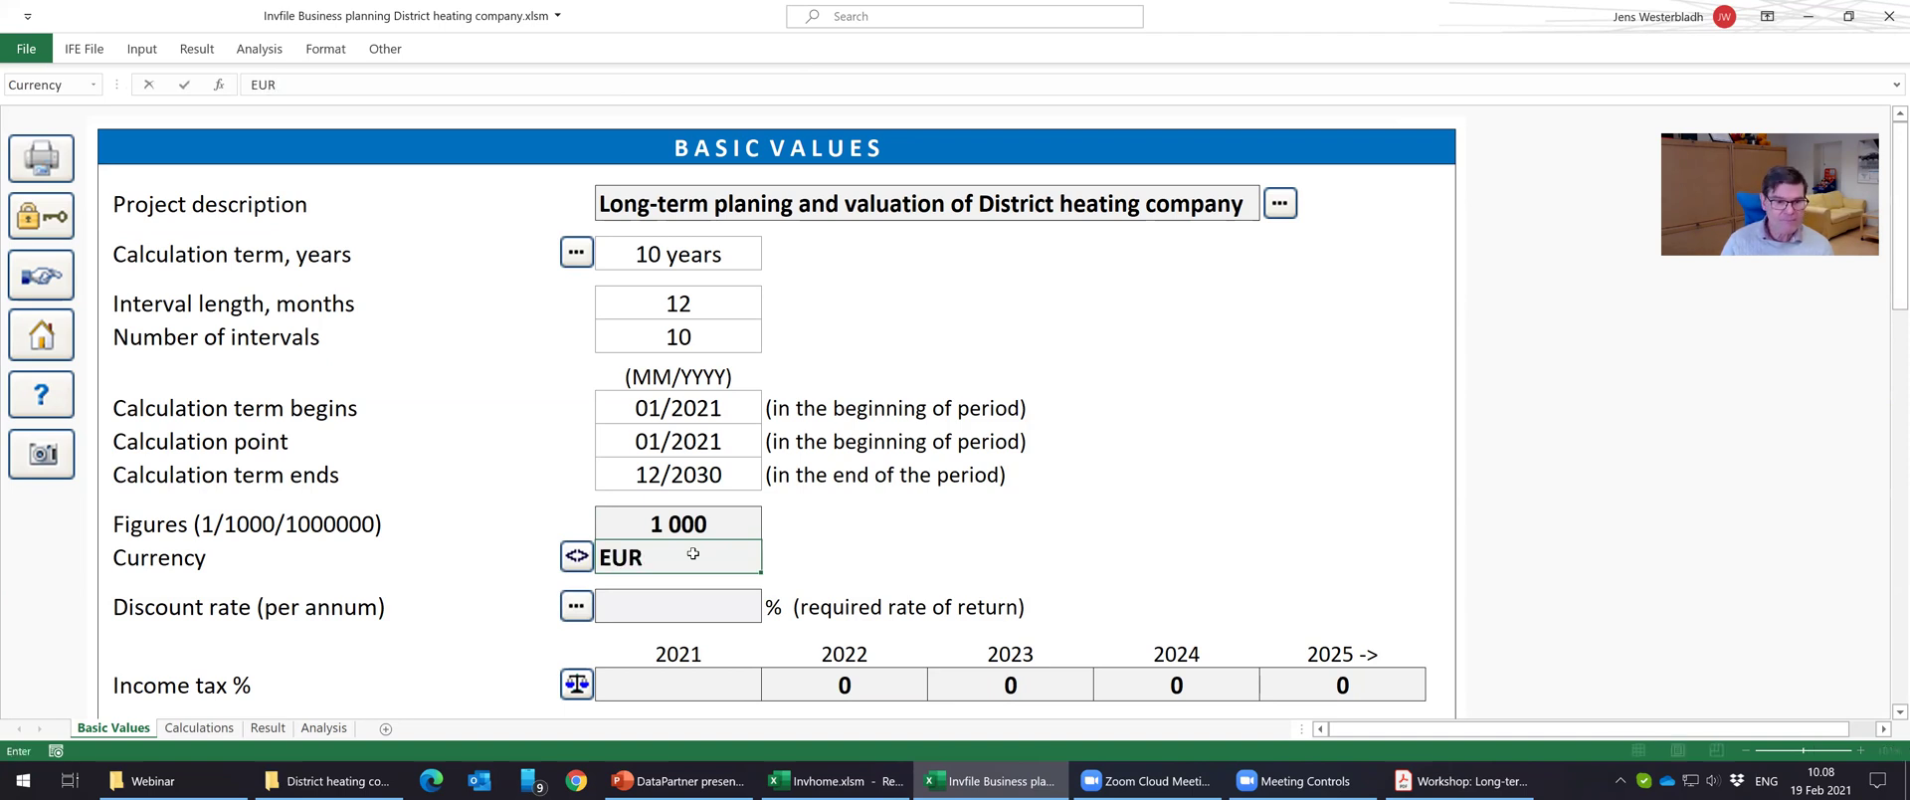
Accept EUR as the currency and set the annual discount rate to 9 %.
{"action": "key", "text": "Return"}
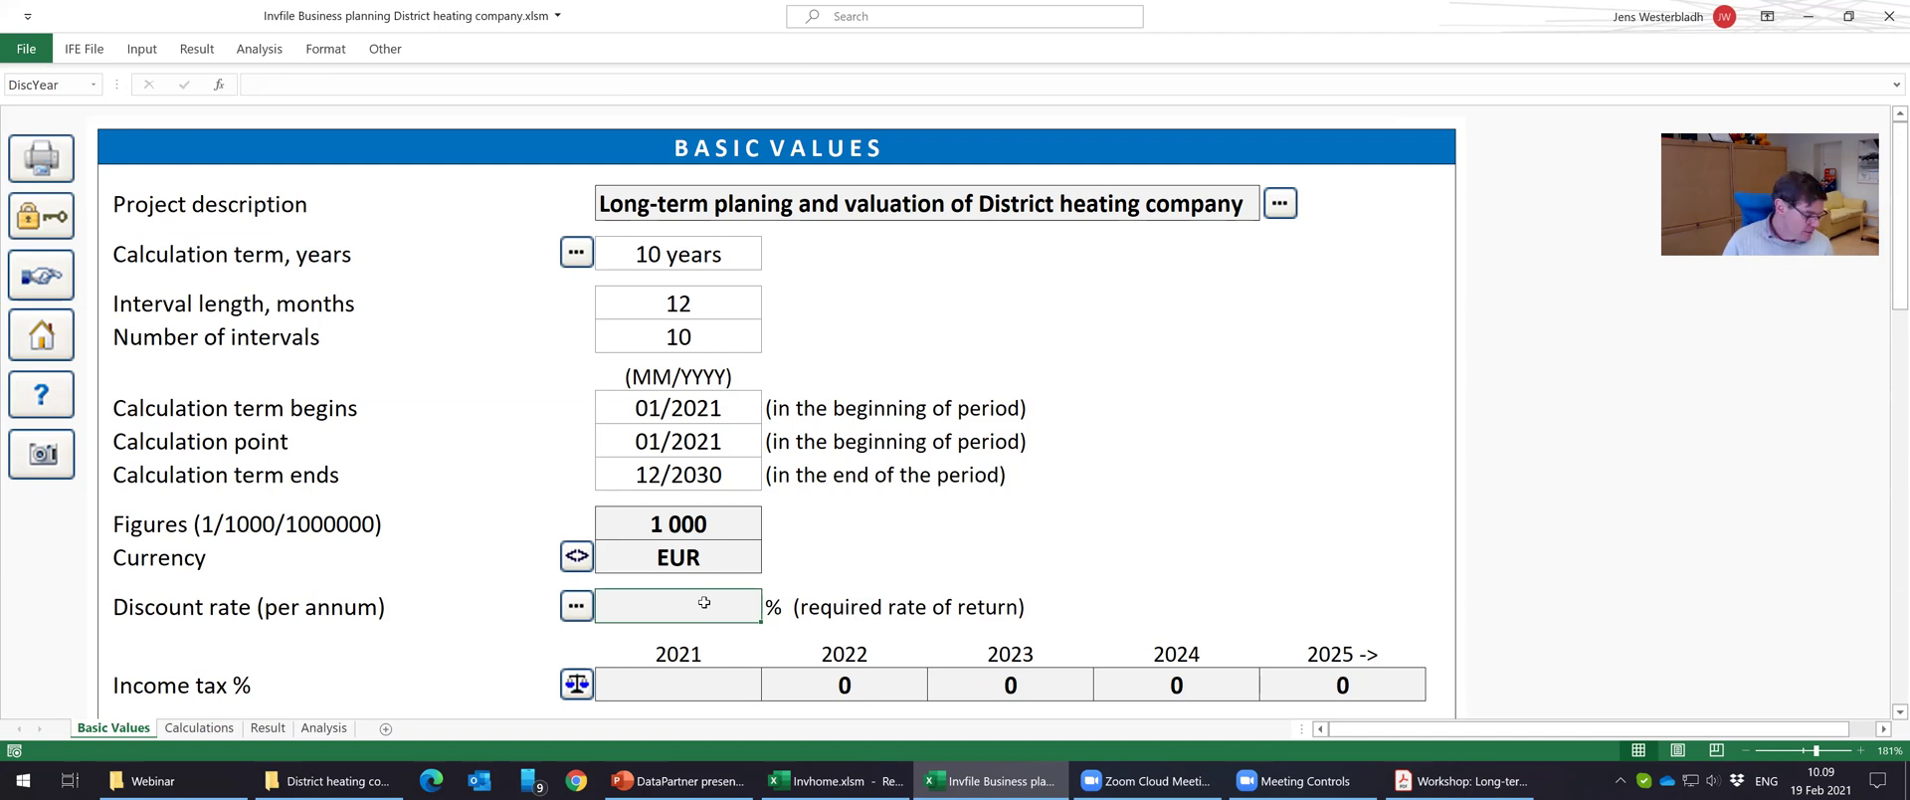
{"action": "type", "text": "9"}
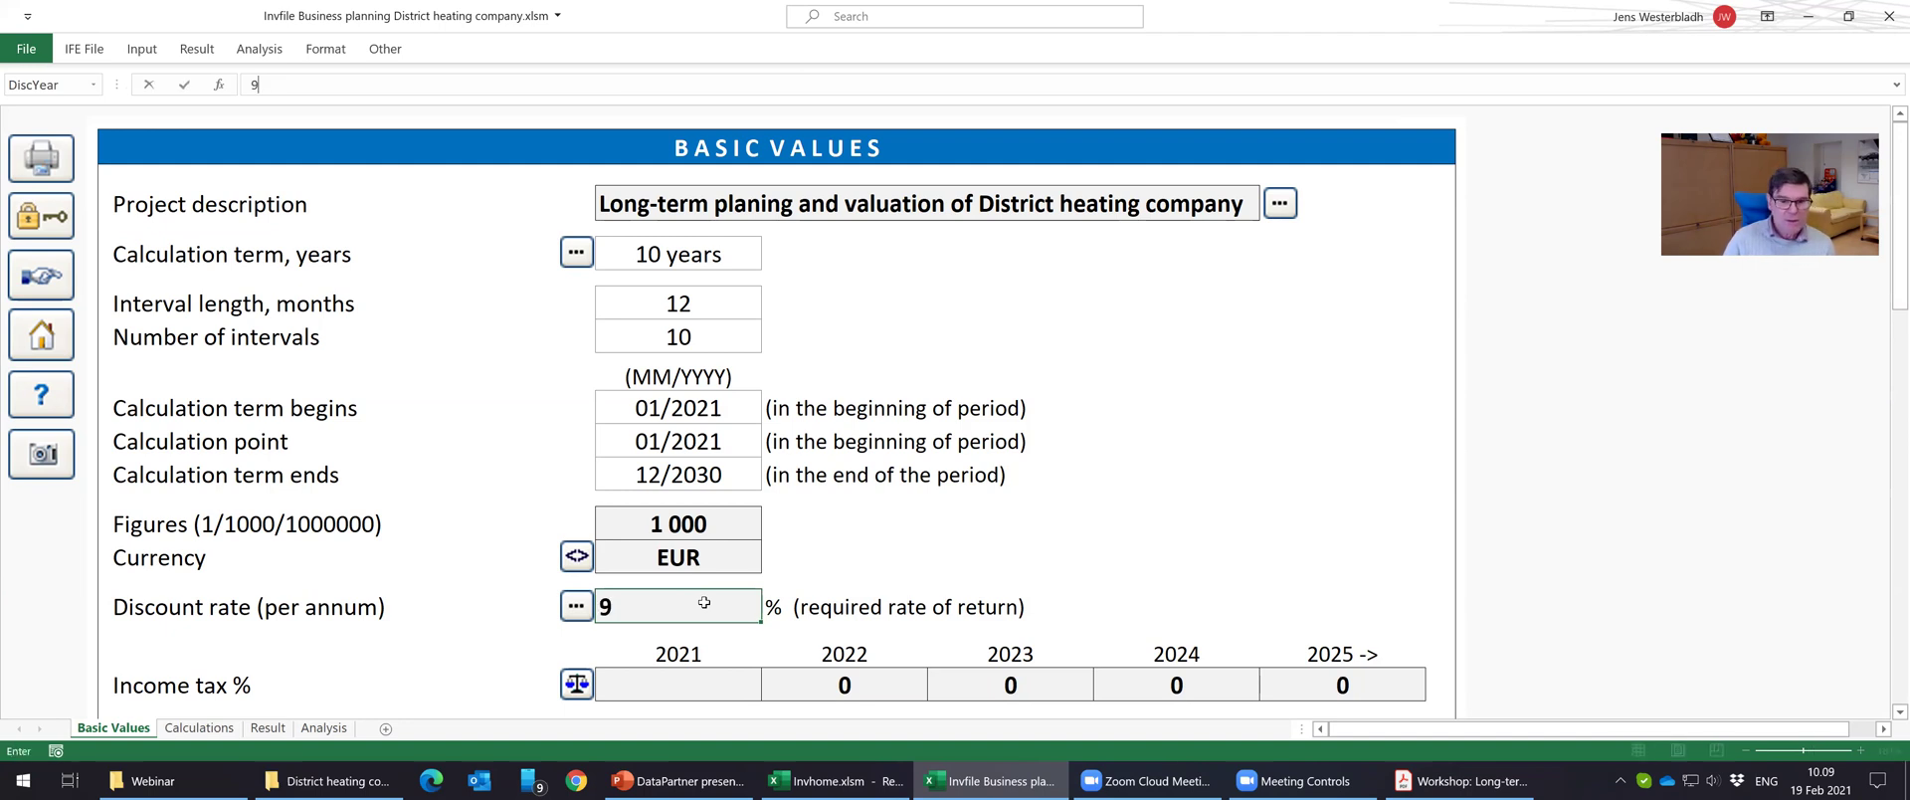
{"action": "key", "text": "Return"}
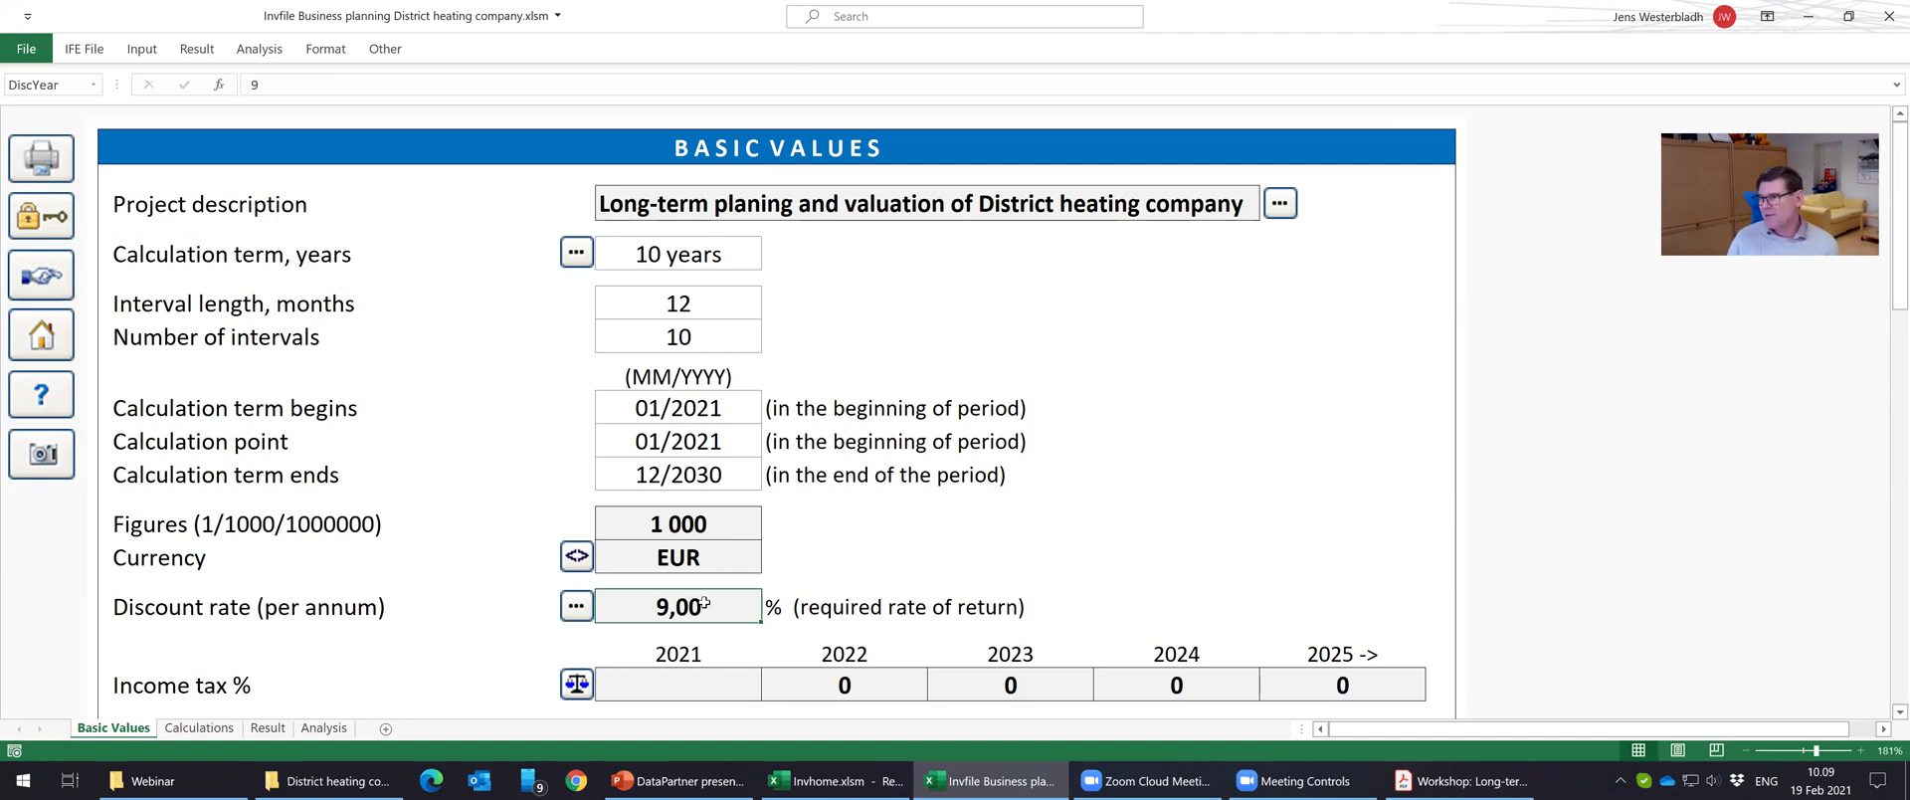
{"action": "key", "text": "Delete"}
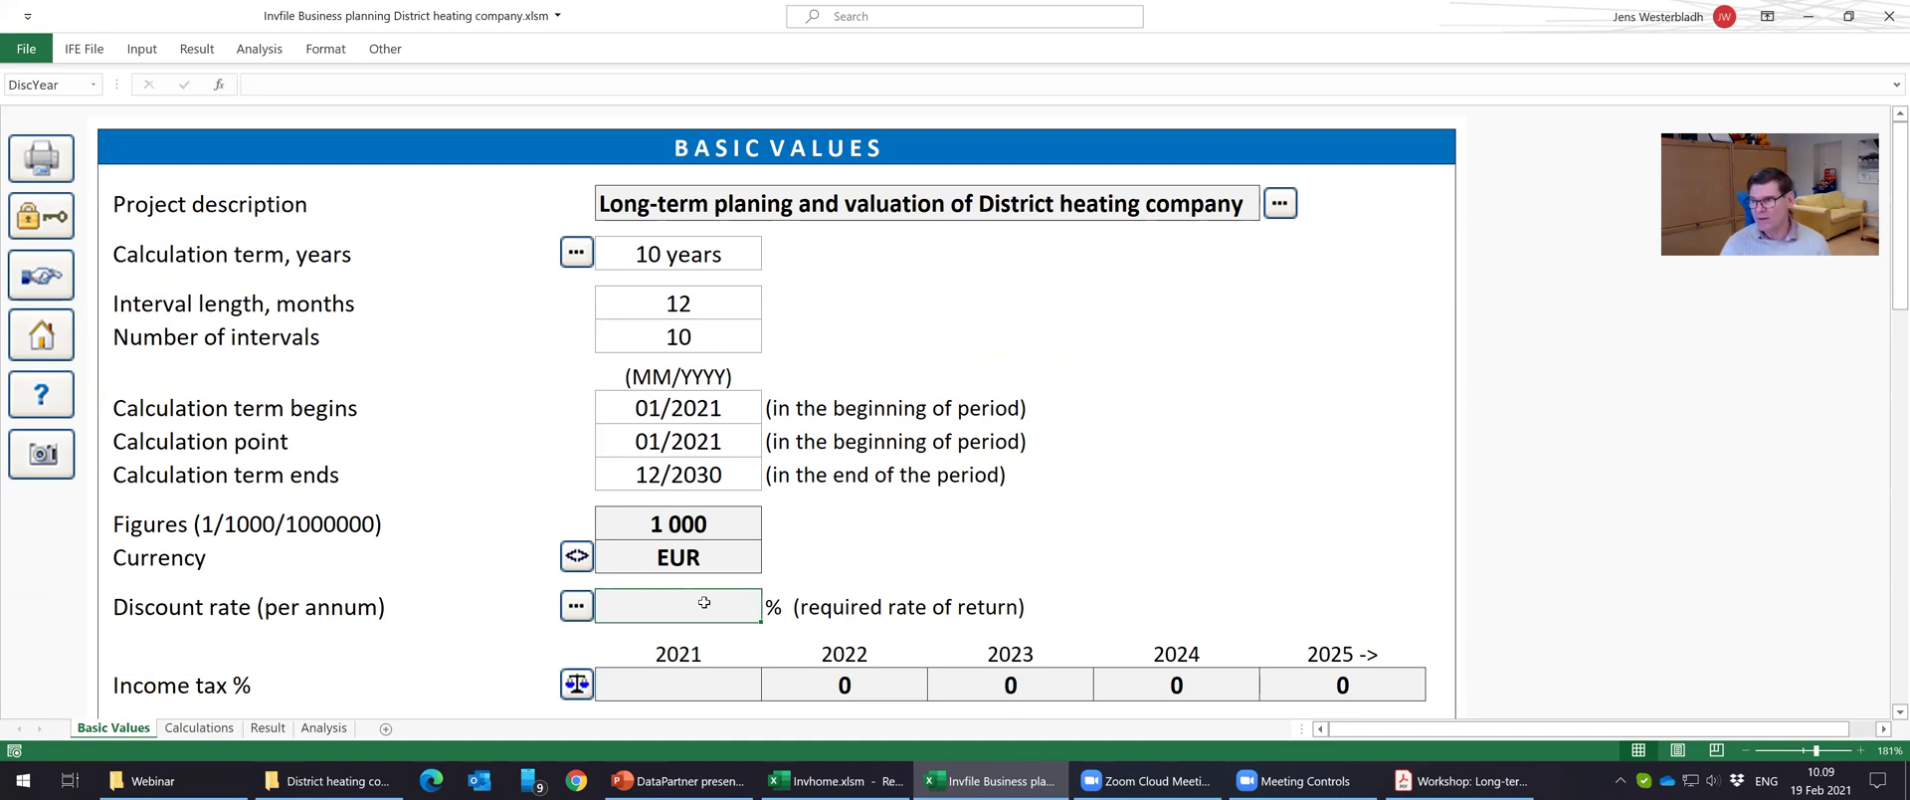
{"action": "type", "text": "9"}
{"action": "key", "text": "Return"}
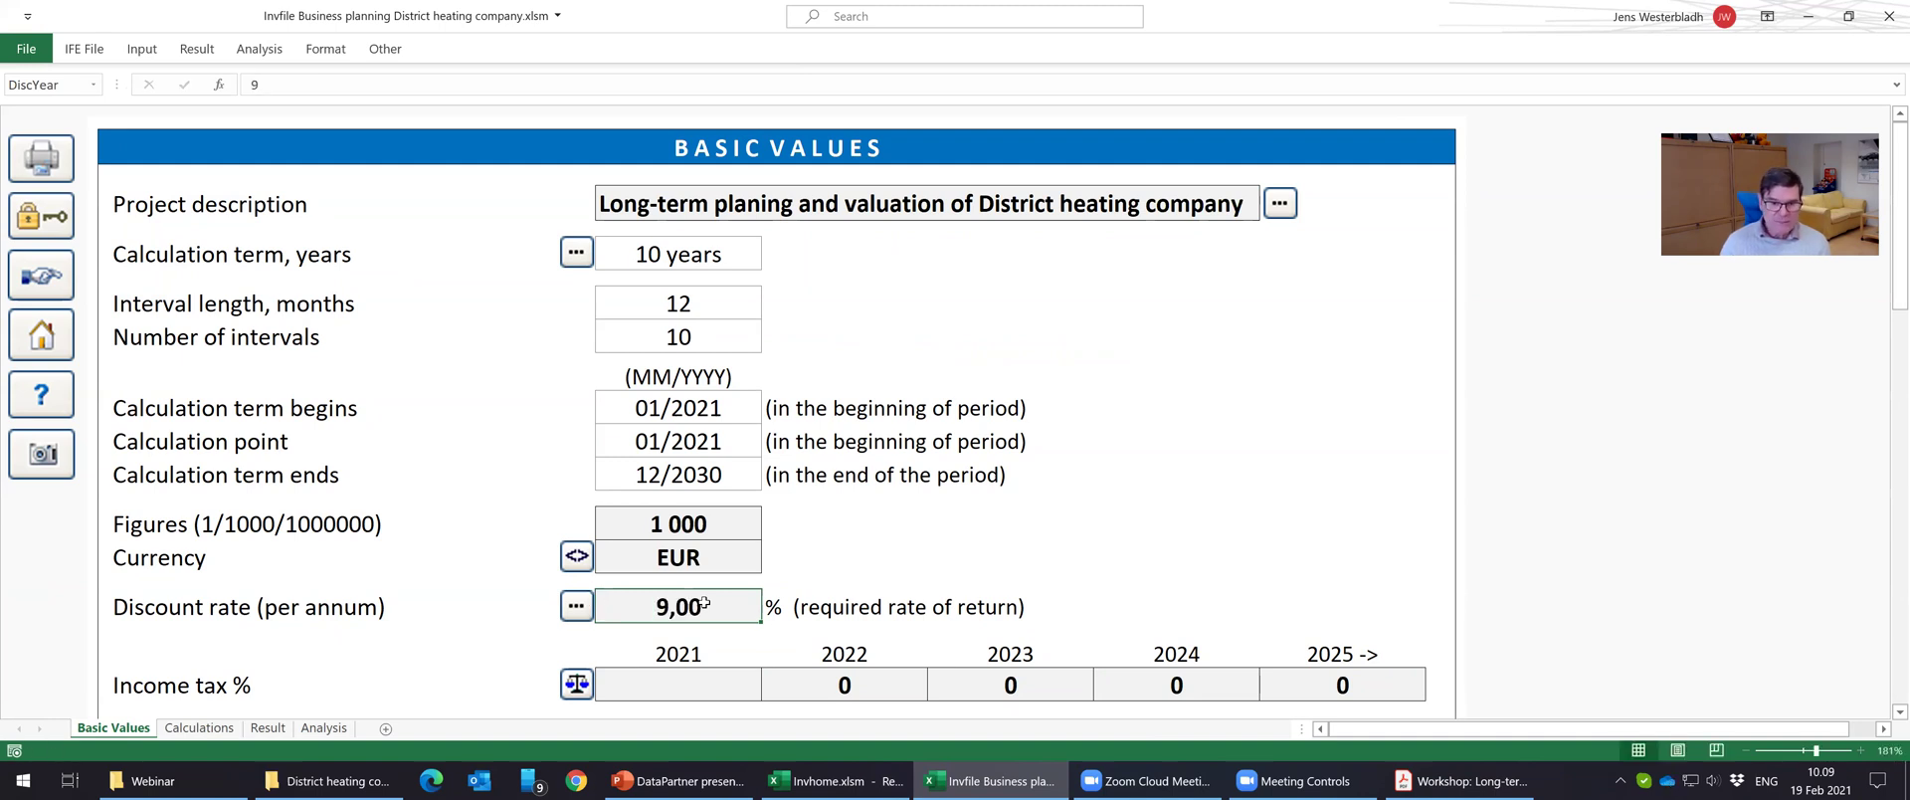
Turn on mid-year discounting for the fixed discount rate and open the WACC calculation.
{"action": "left_click", "coordinate": [577, 606]}
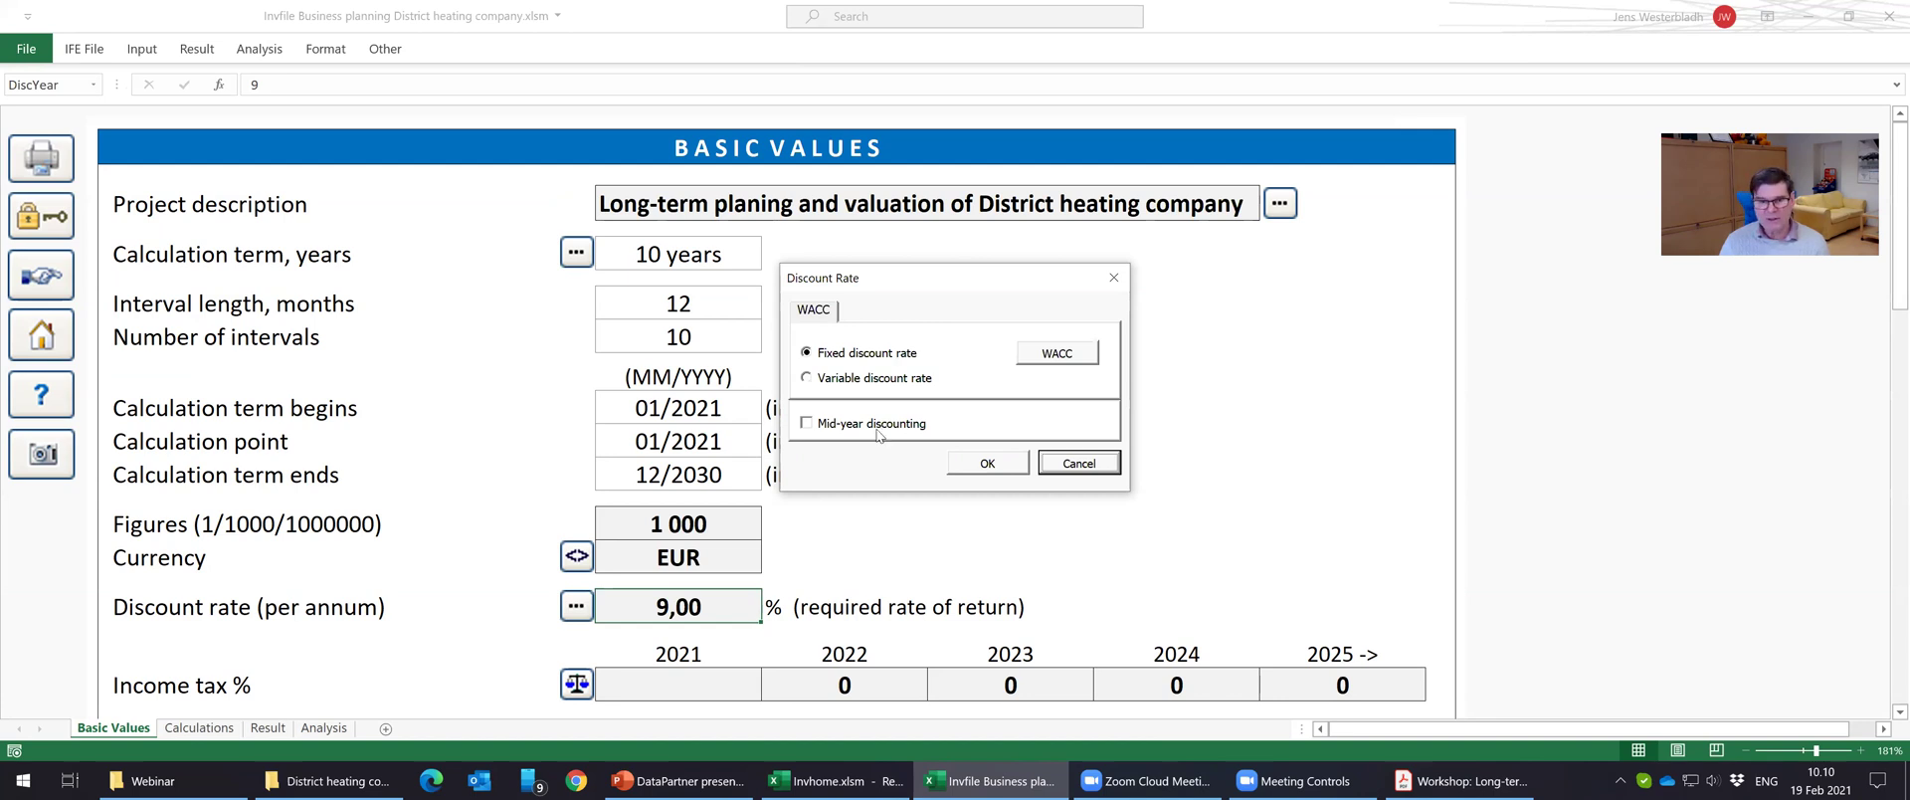
{"action": "left_click", "coordinate": [878, 435]}
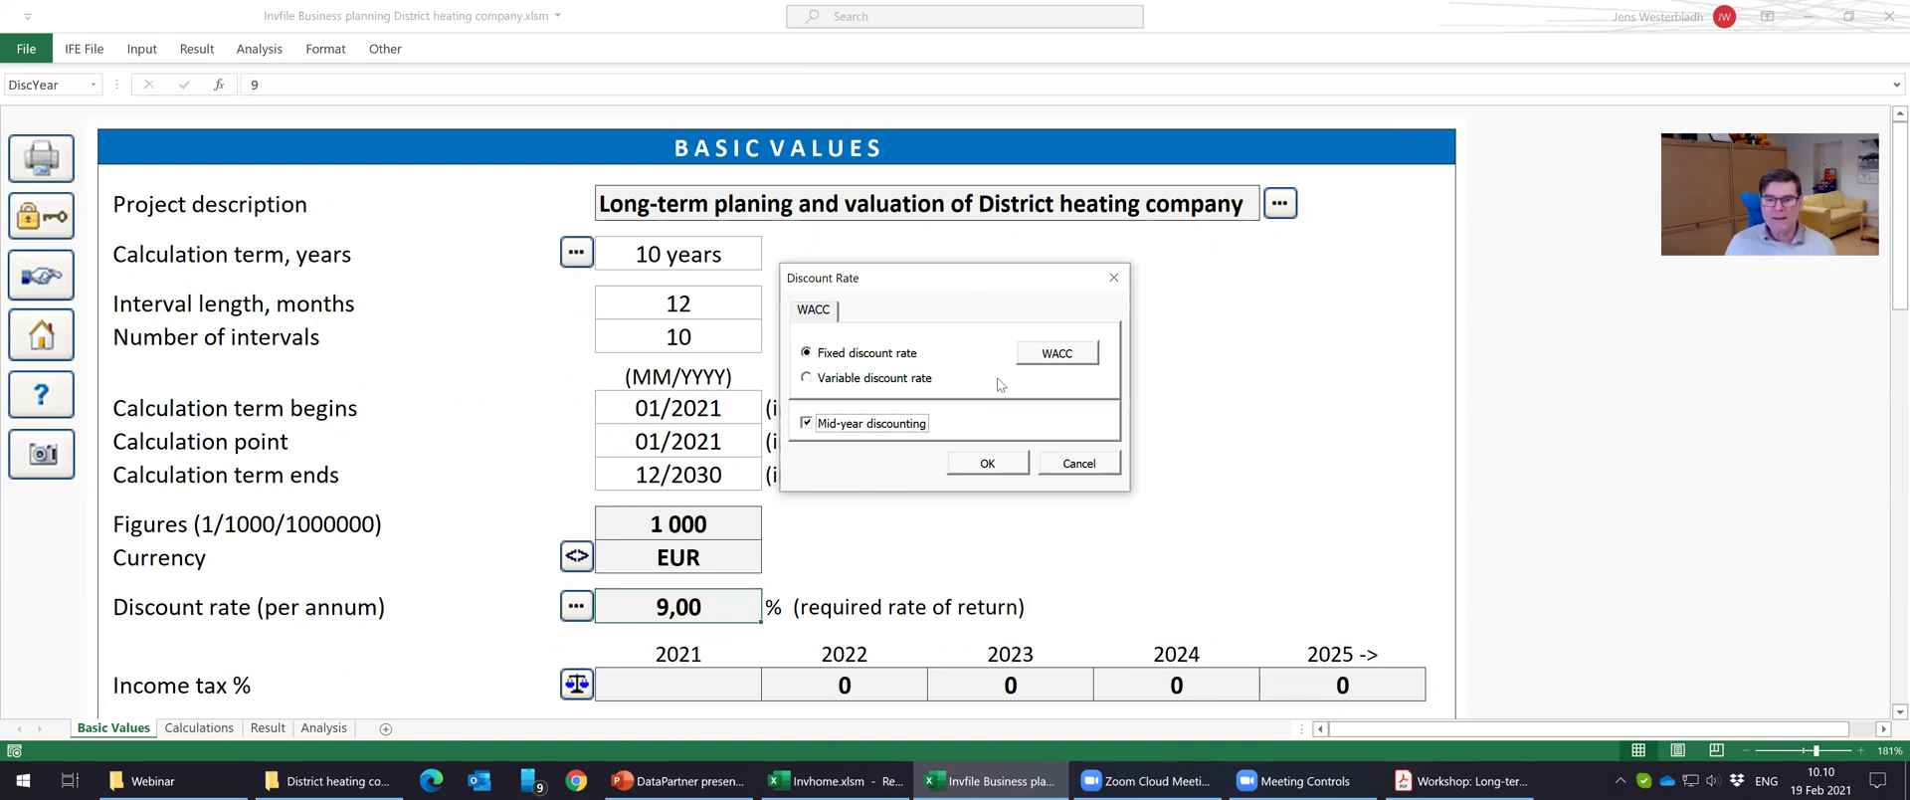
{"action": "left_click", "coordinate": [1054, 354]}
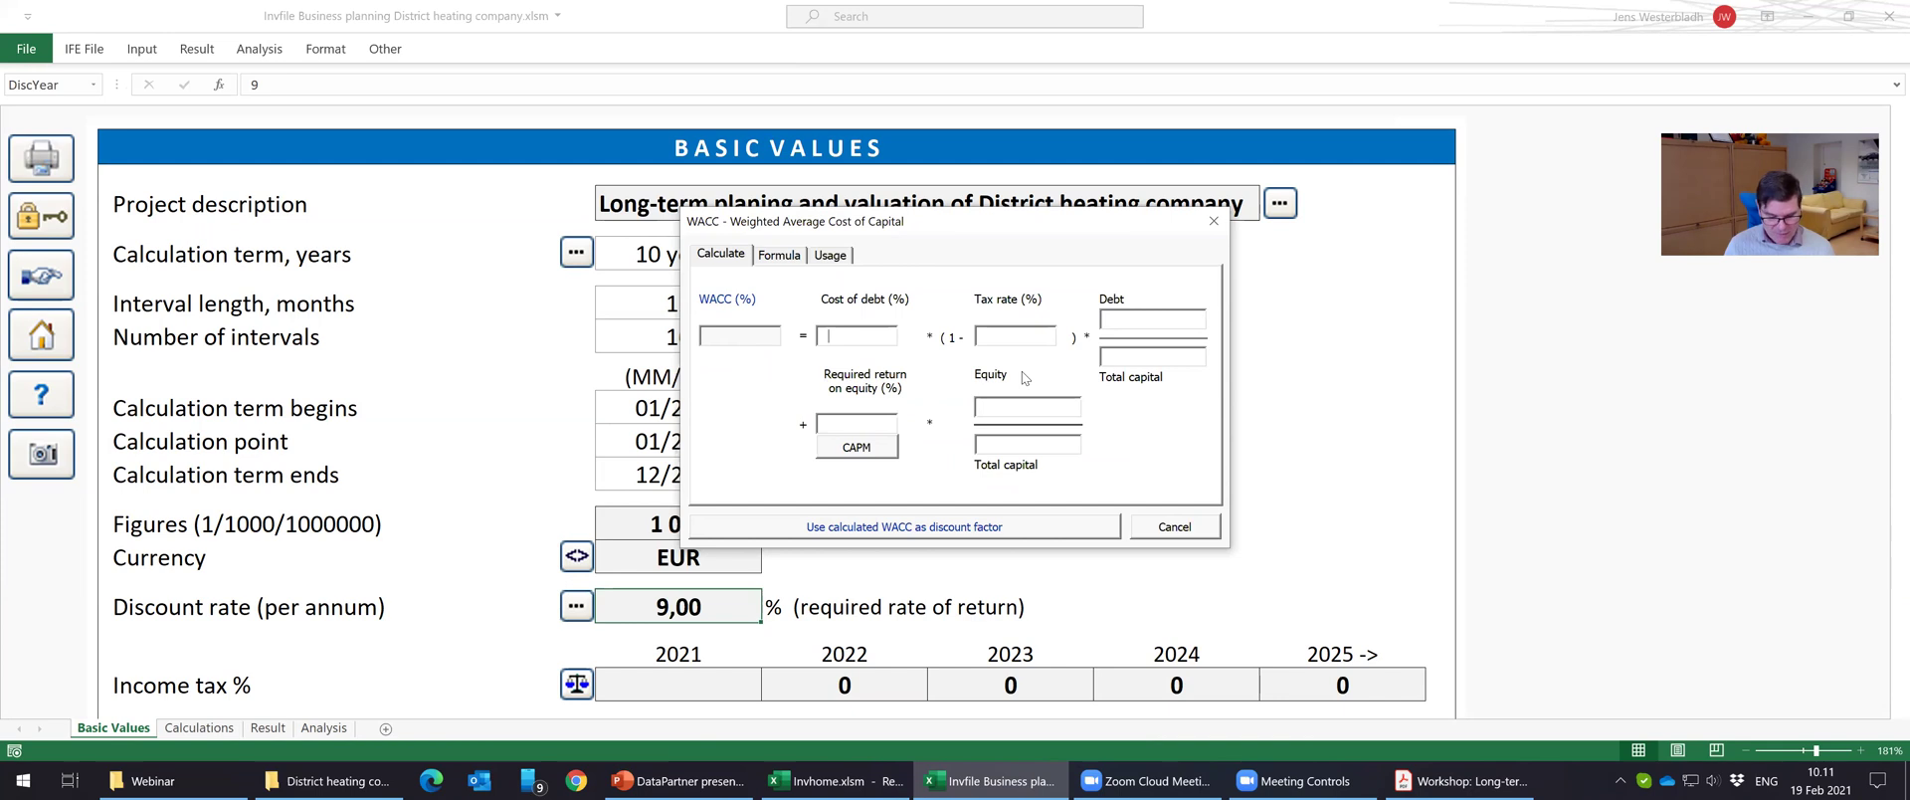
Calculate WACC with 3 % cost of debt, 20 % tax, debt 60/100, equity 40/100 and 20 % return on equity, and use it as discount factor.
{"action": "type", "text": "32"}
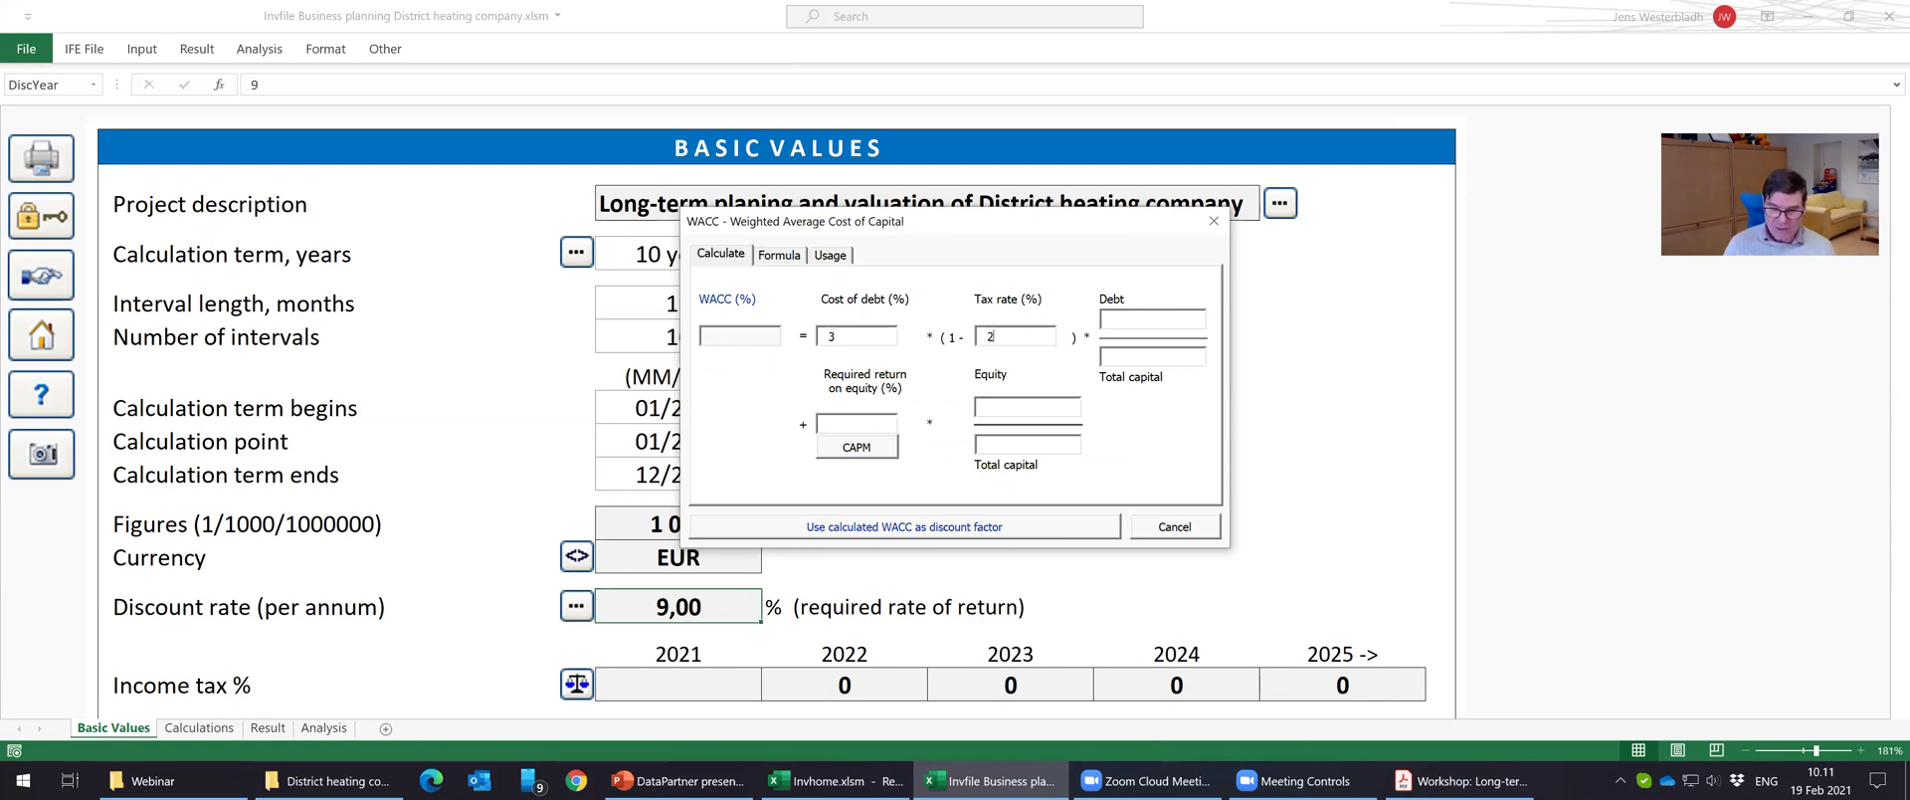
{"action": "type", "text": "060"}
{"action": "key", "text": "Tab"}
{"action": "type", "text": "100"}
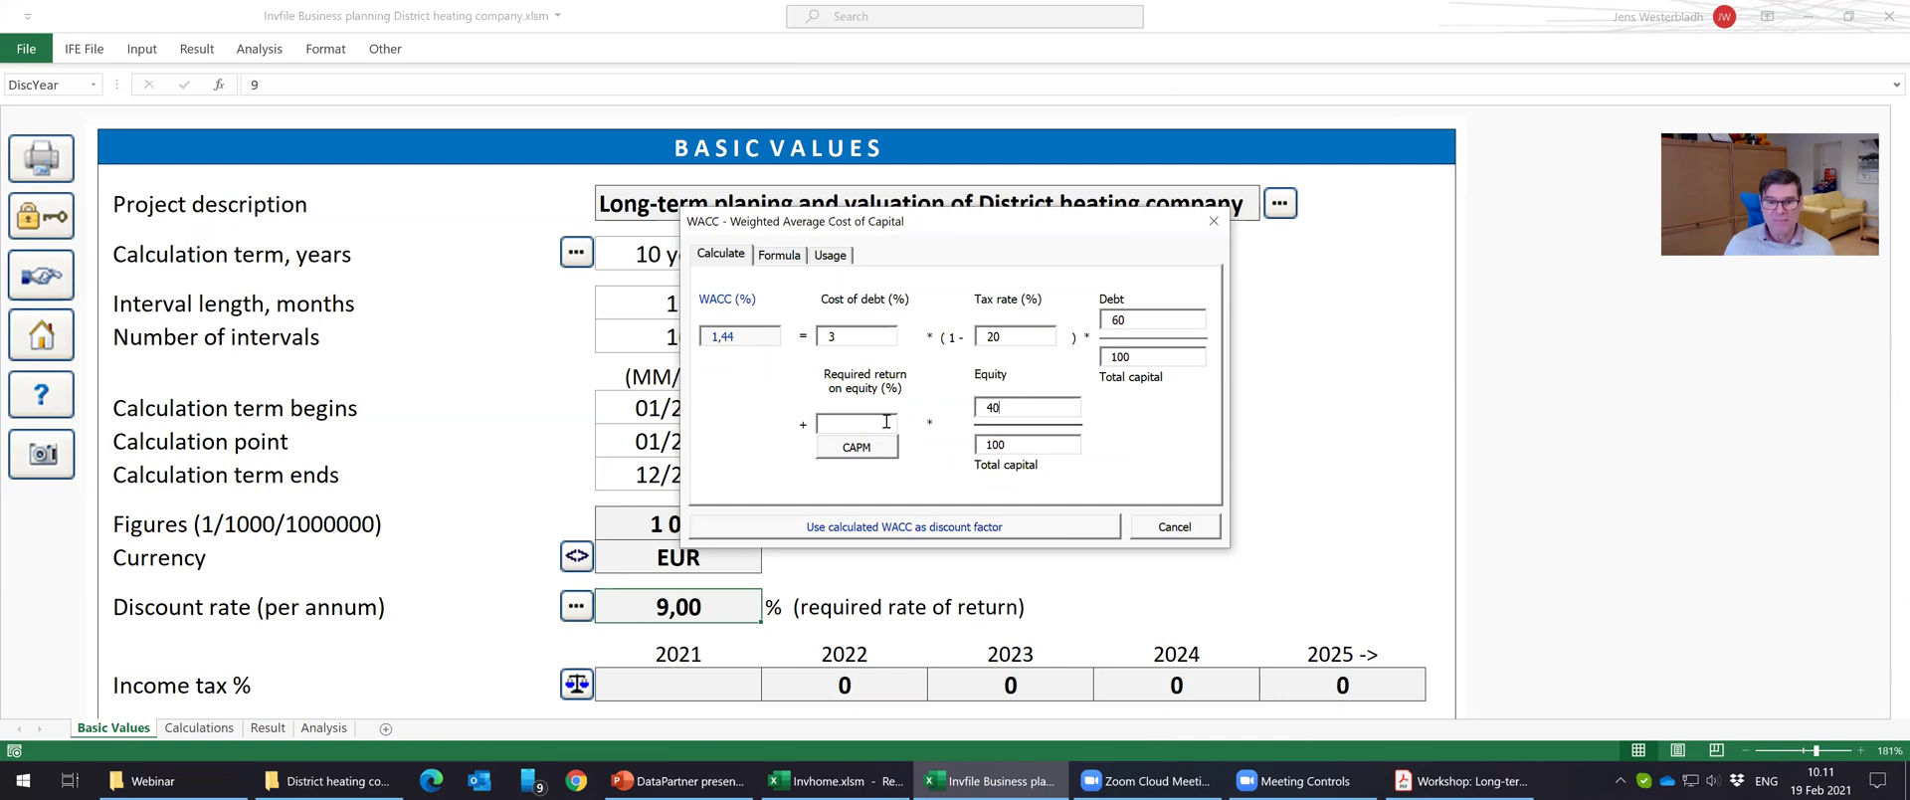
{"action": "type", "text": "20"}
{"action": "left_click", "coordinate": [942, 530]}
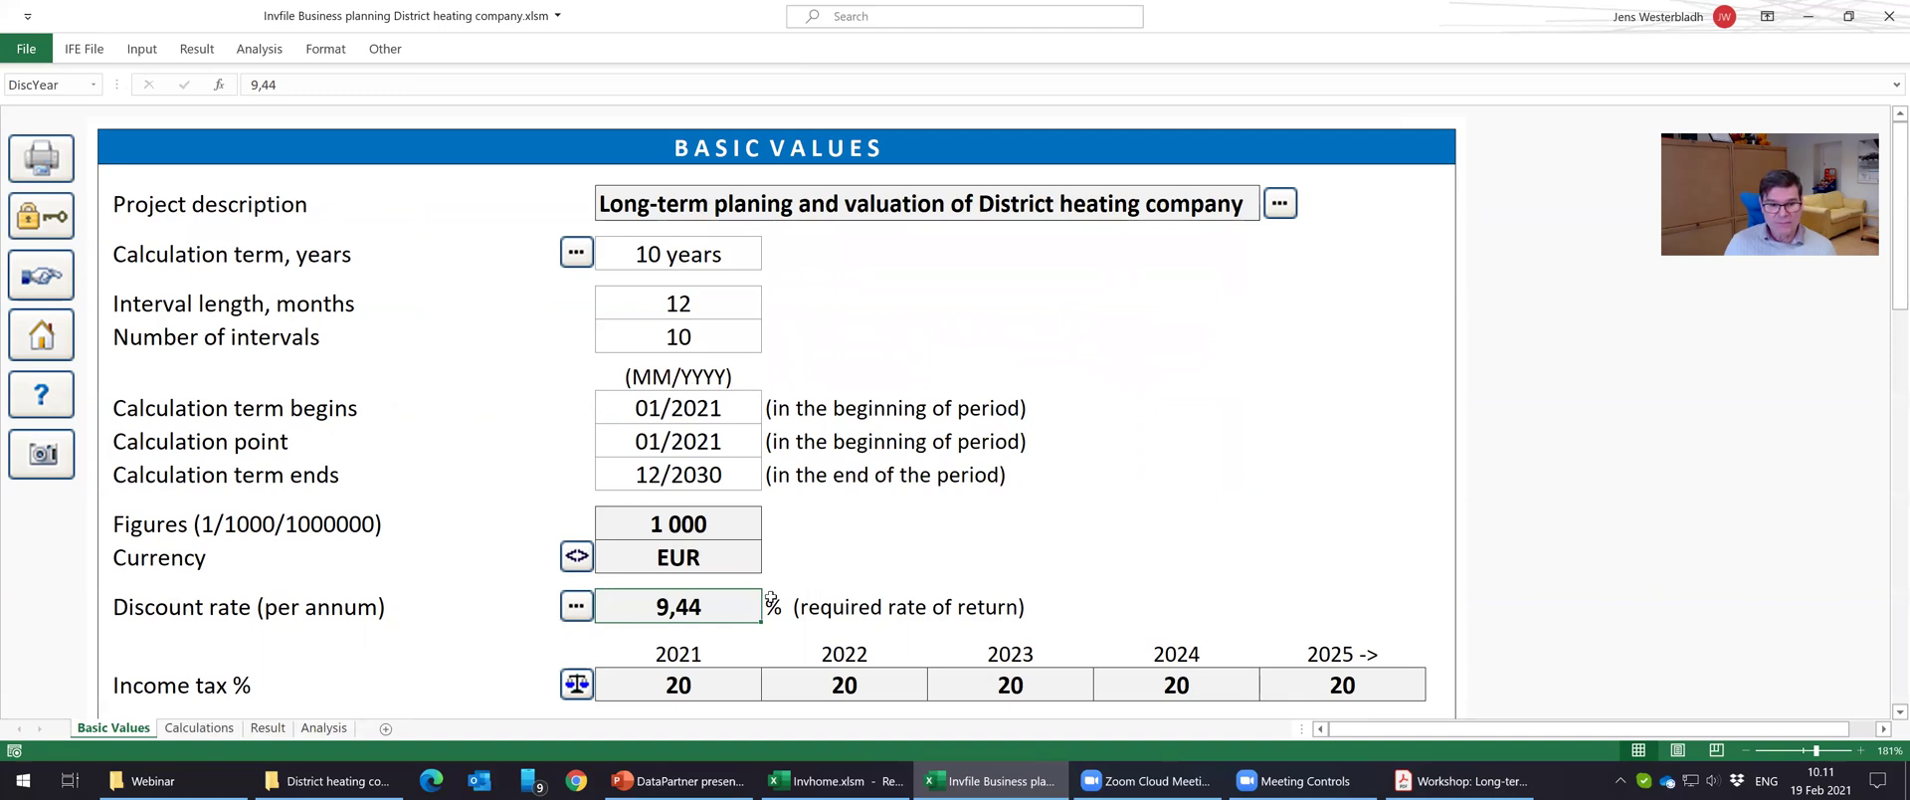
Overwrite the WACC-based discount rate with 9 %.
{"action": "type", "text": "9"}
{"action": "key", "text": "Return"}
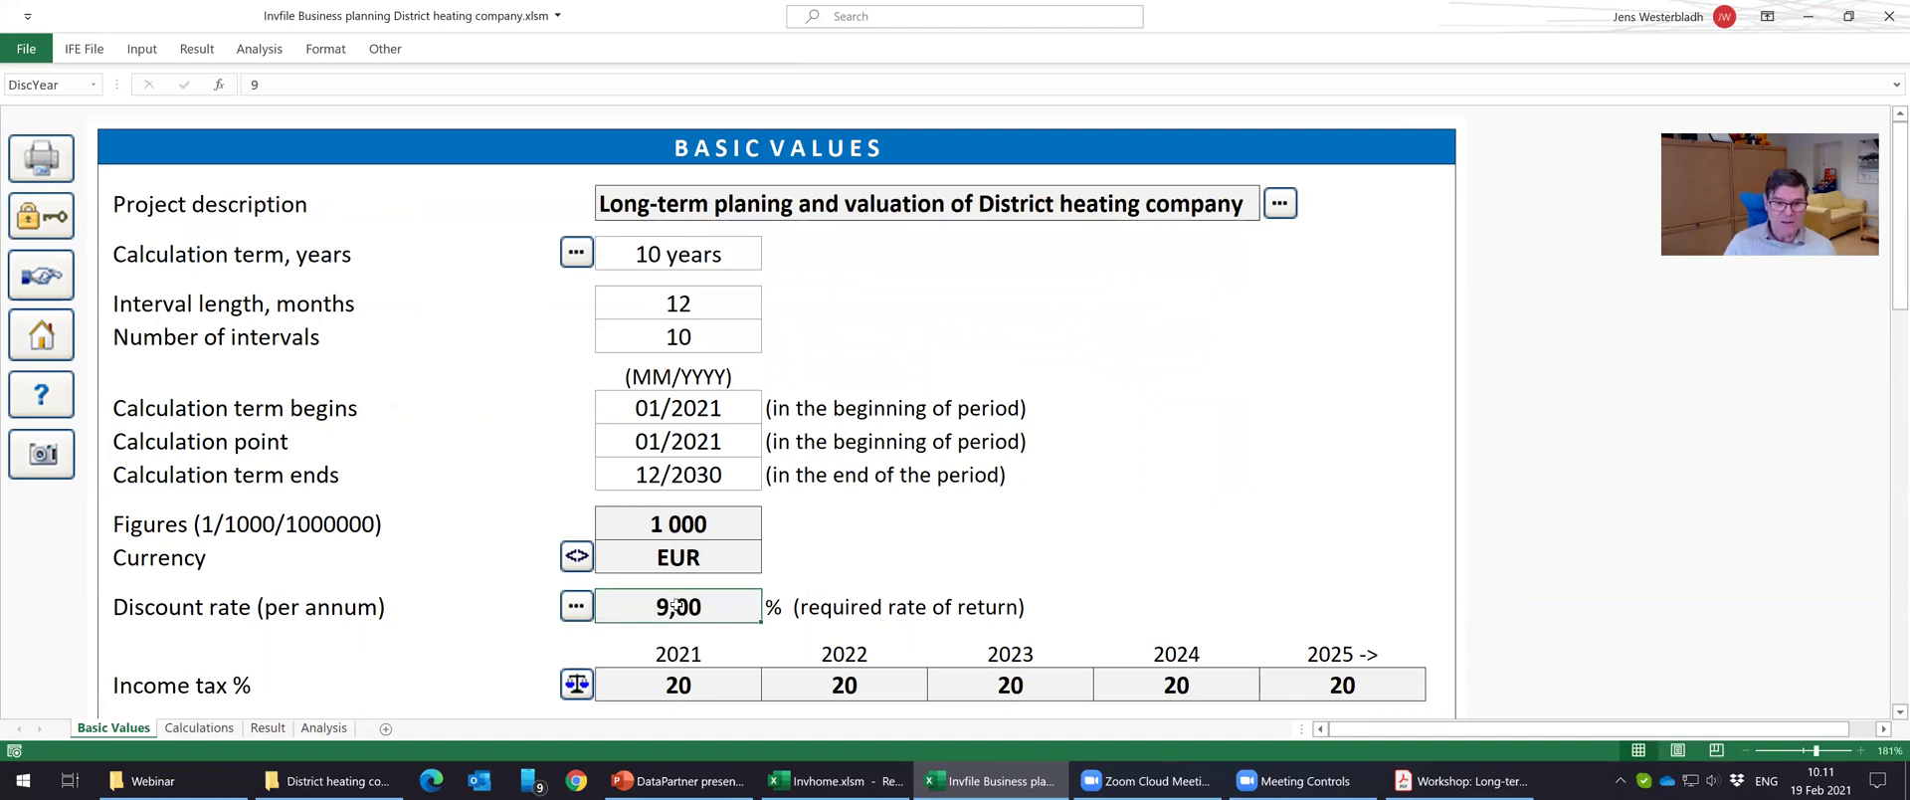
Review the income tax options, including manual income tax entry, and leave them without saving any change.
{"action": "scroll", "coordinate": [677, 604], "scroll_direction": "down", "scroll_amount": 1}
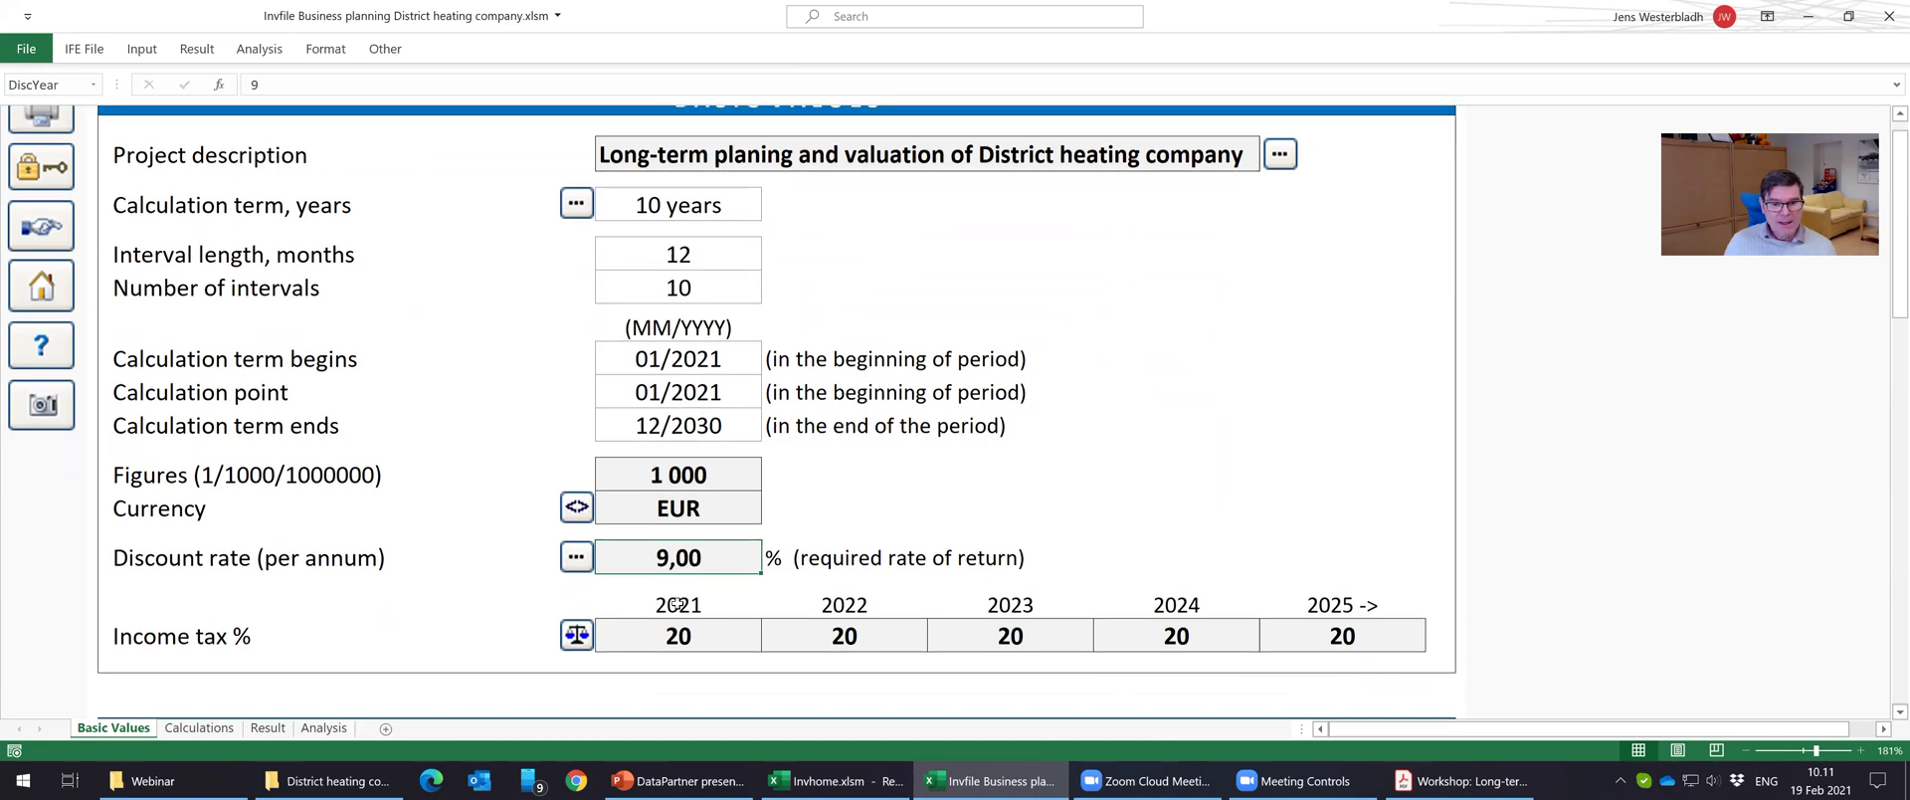
{"action": "left_click", "coordinate": [686, 622]}
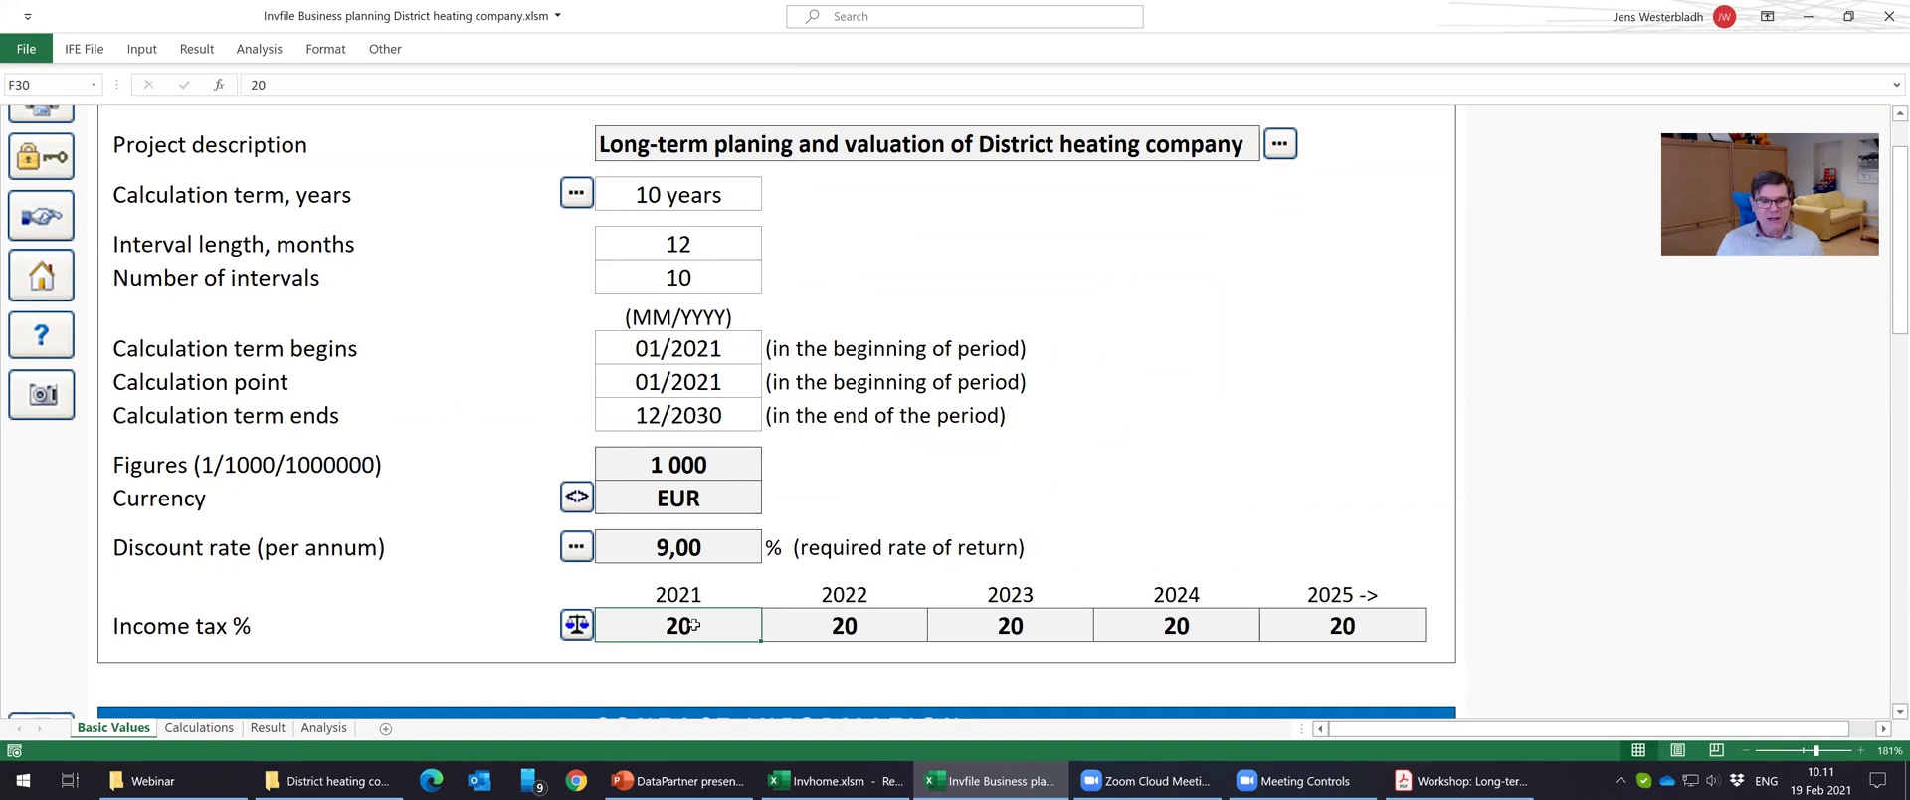
{"action": "left_click", "coordinate": [578, 625]}
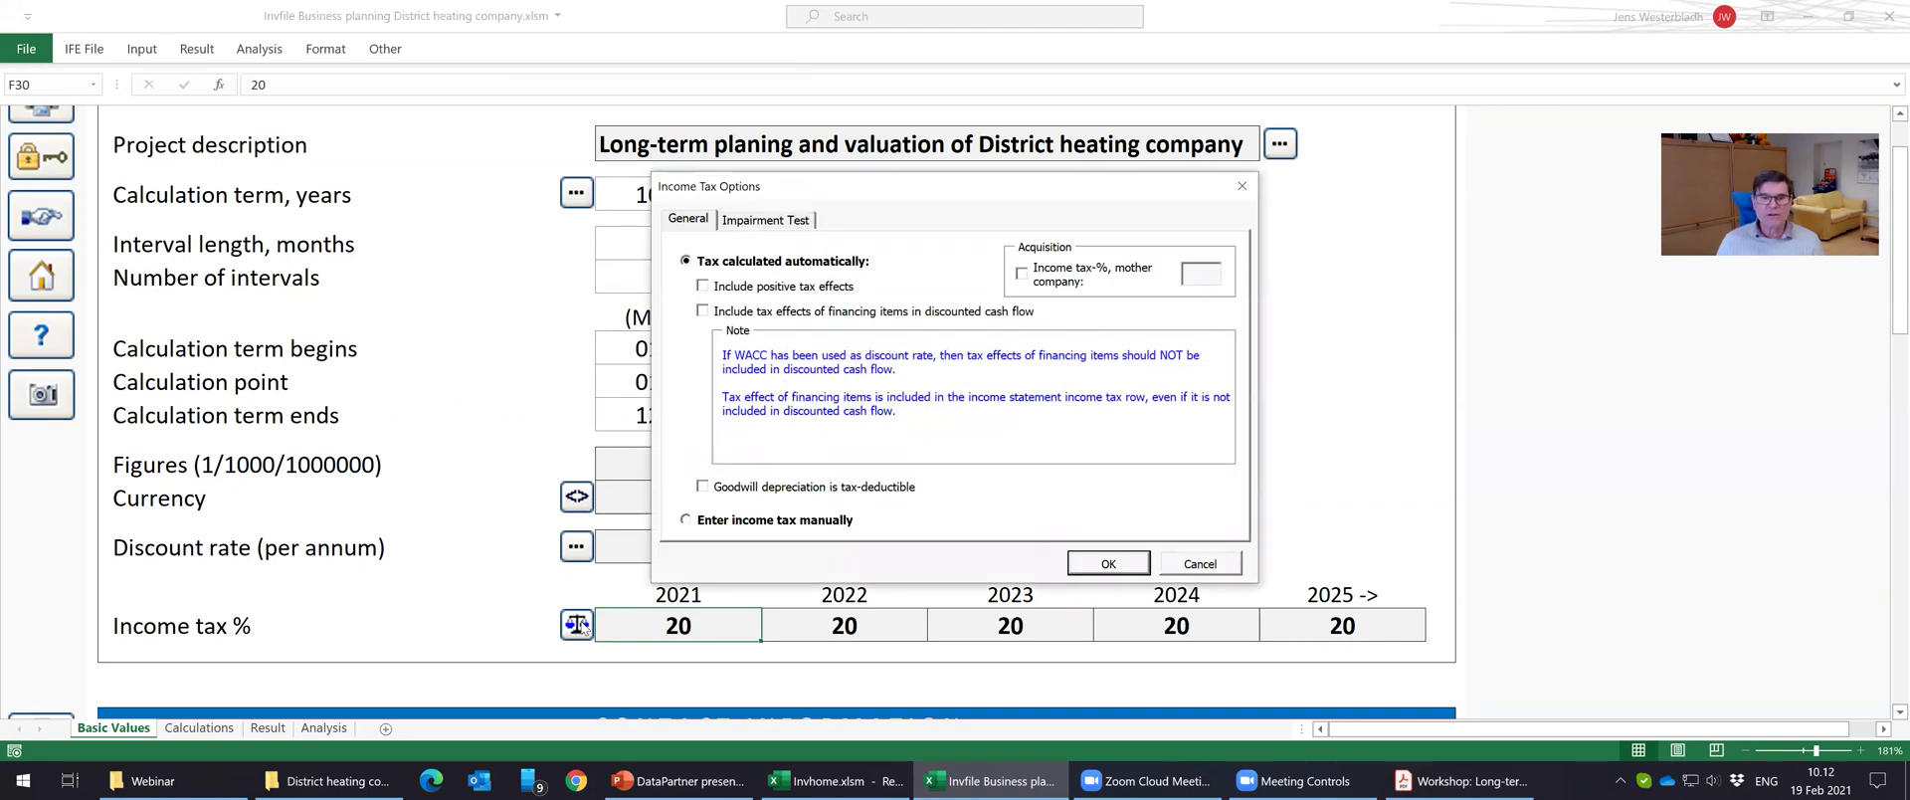
{"action": "left_click", "coordinate": [704, 519]}
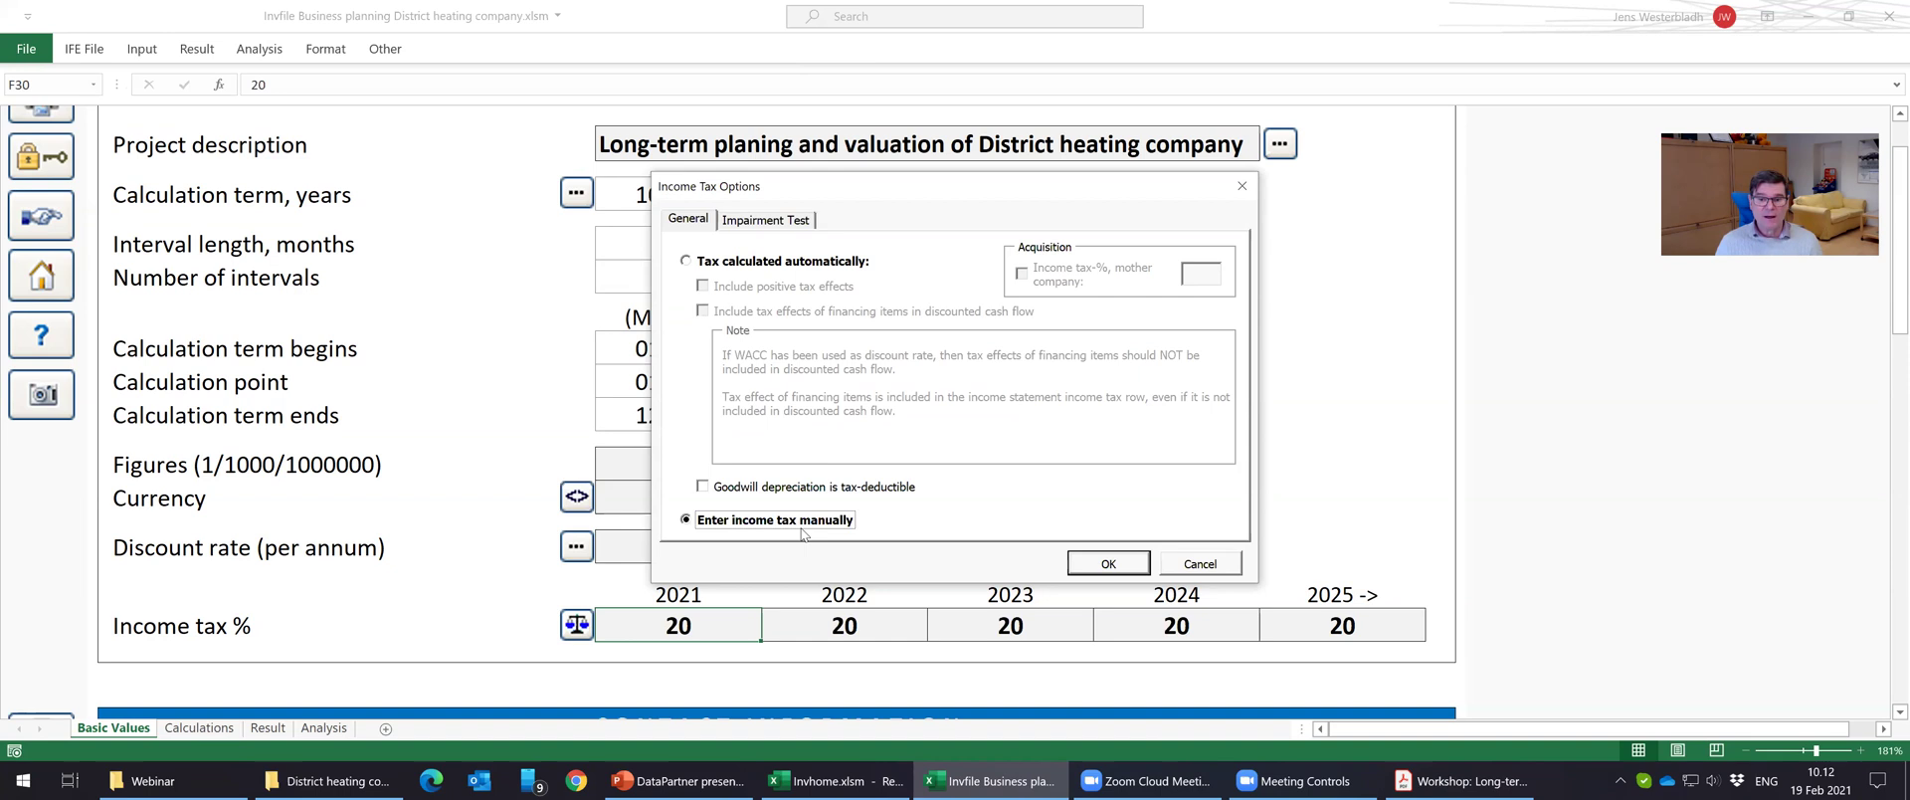
{"action": "left_click", "coordinate": [1233, 559]}
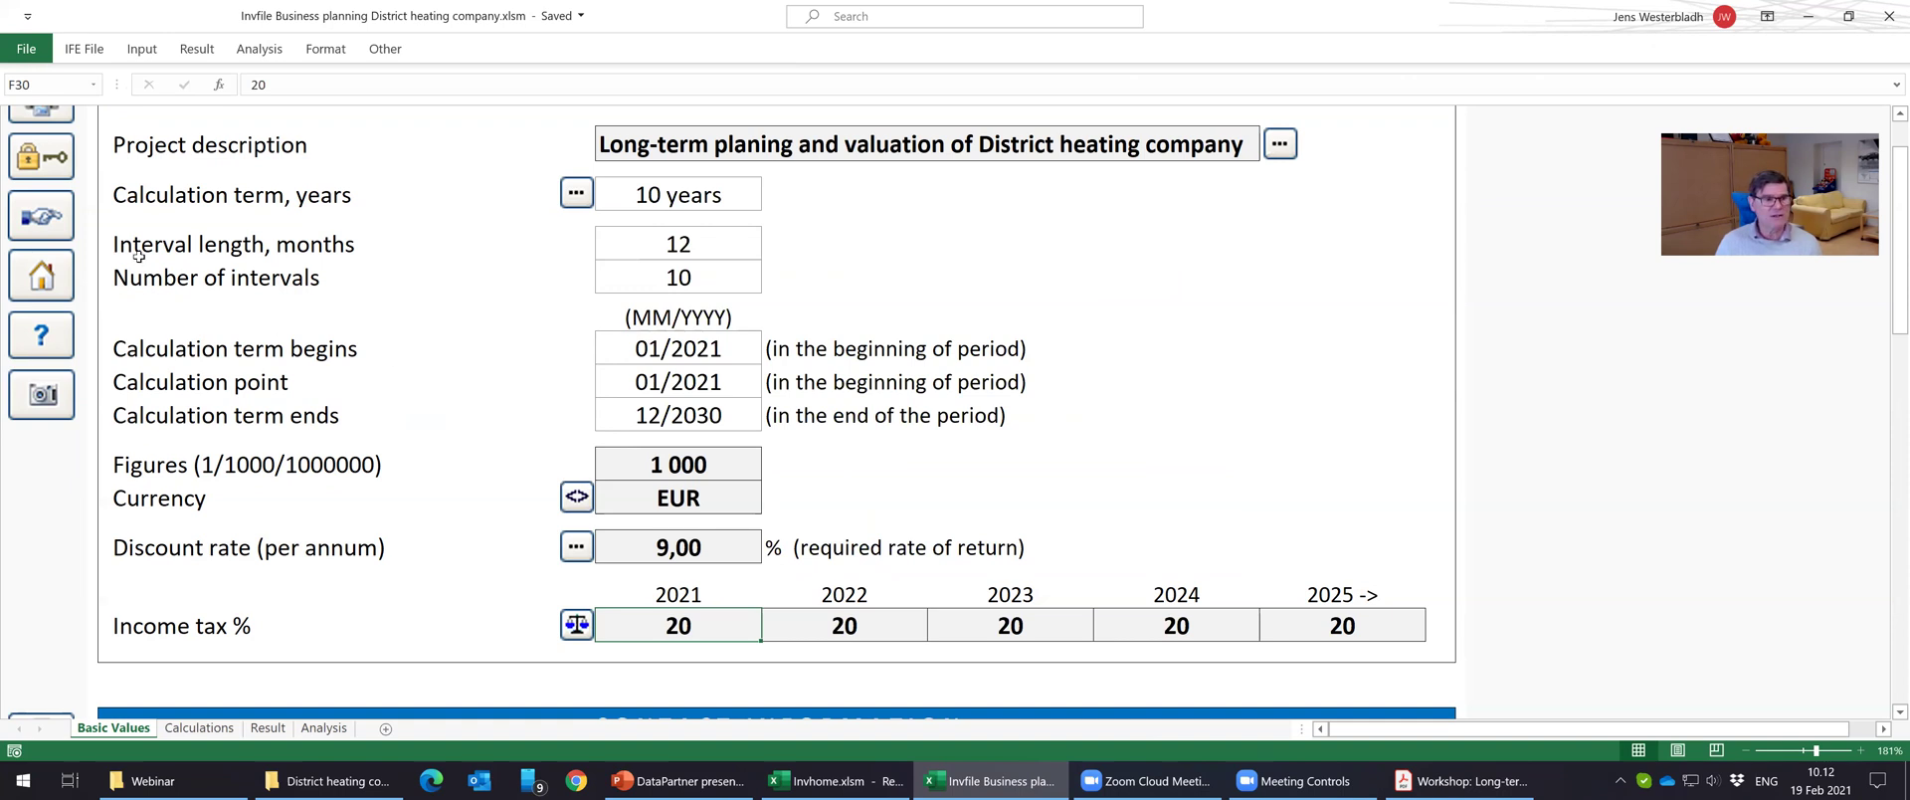
Move on through the contact information to the Investments / Realizations table of the calculations.
{"action": "left_click", "coordinate": [41, 216]}
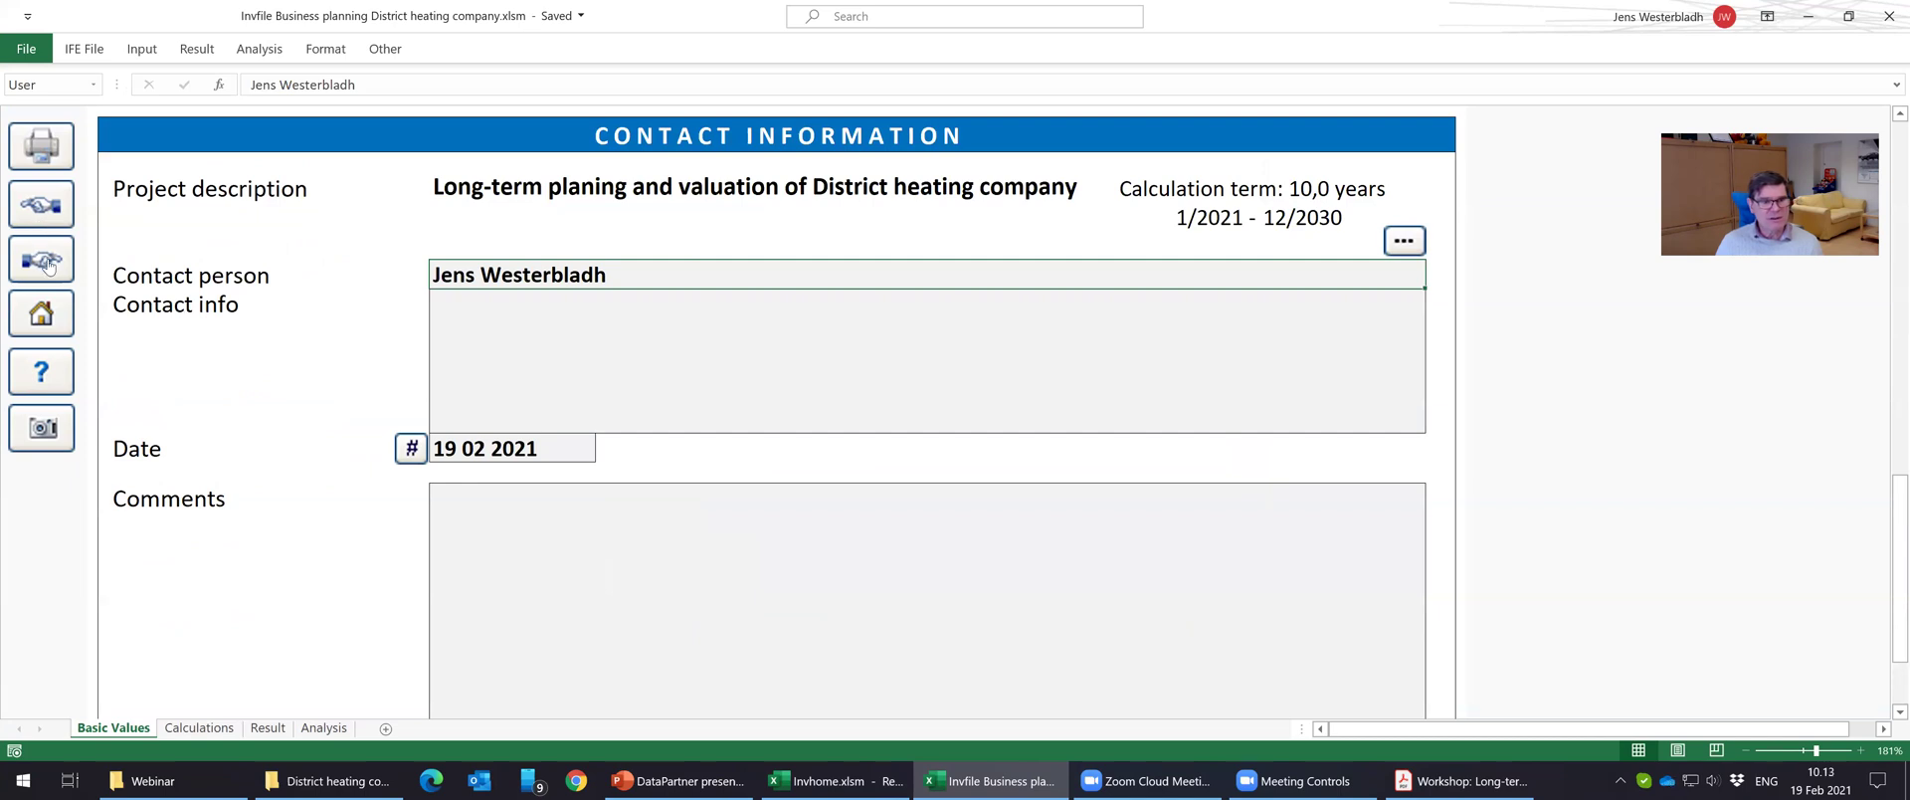
{"action": "left_click", "coordinate": [44, 262]}
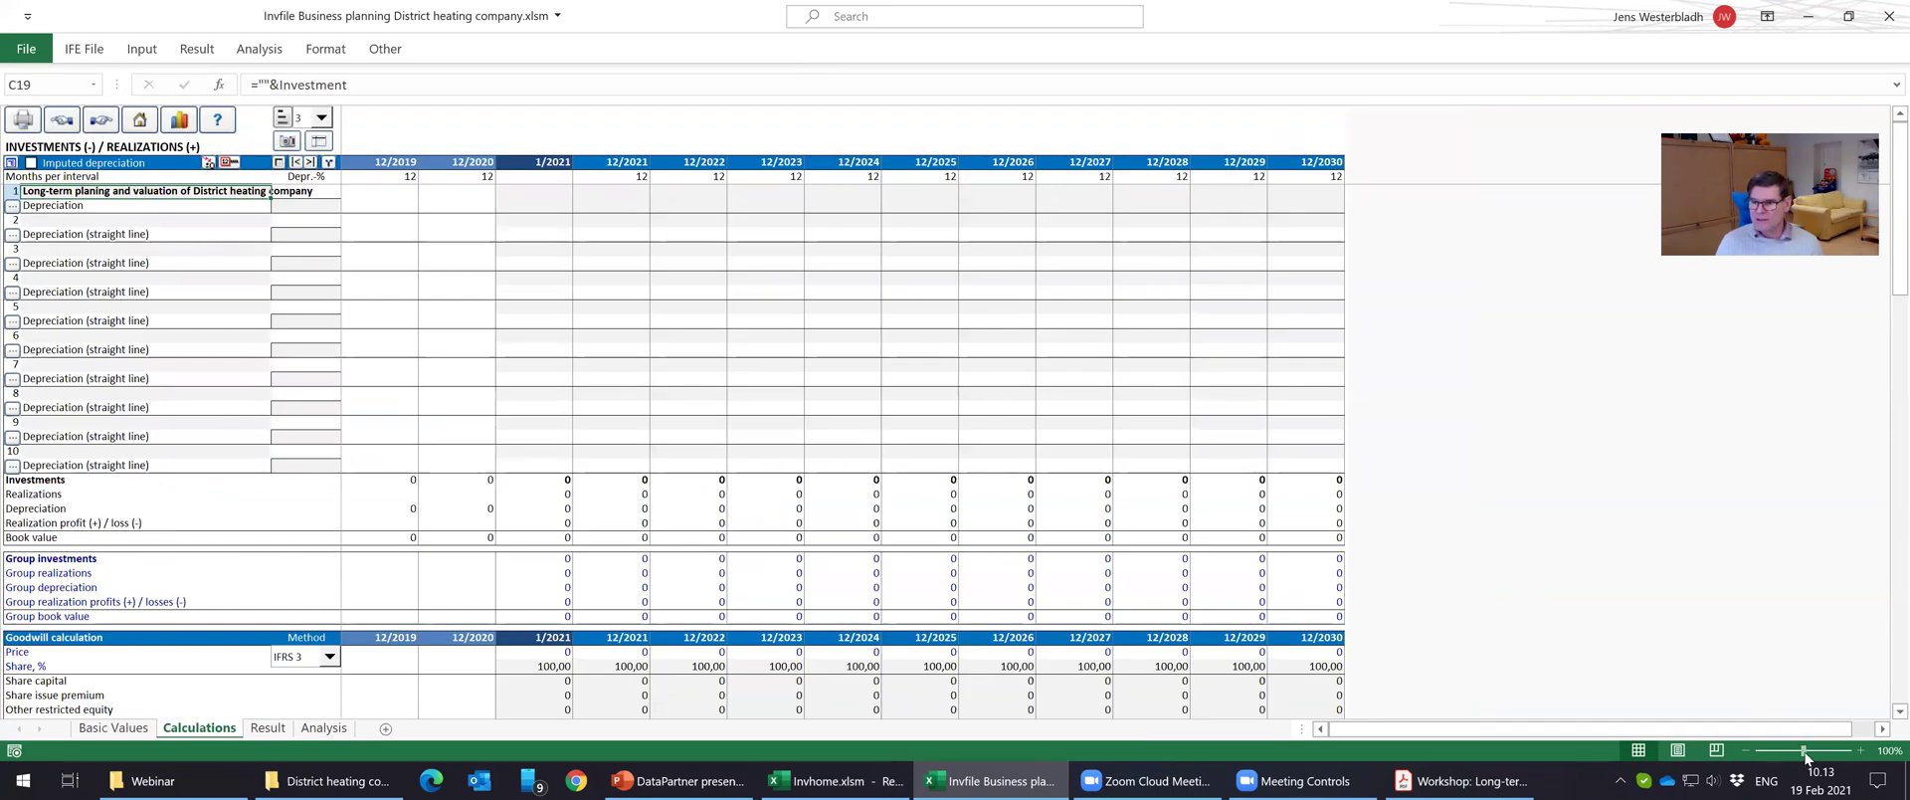
{"action": "left_click_drag", "start_coordinate": [1806, 756], "coordinate": [1811, 757]}
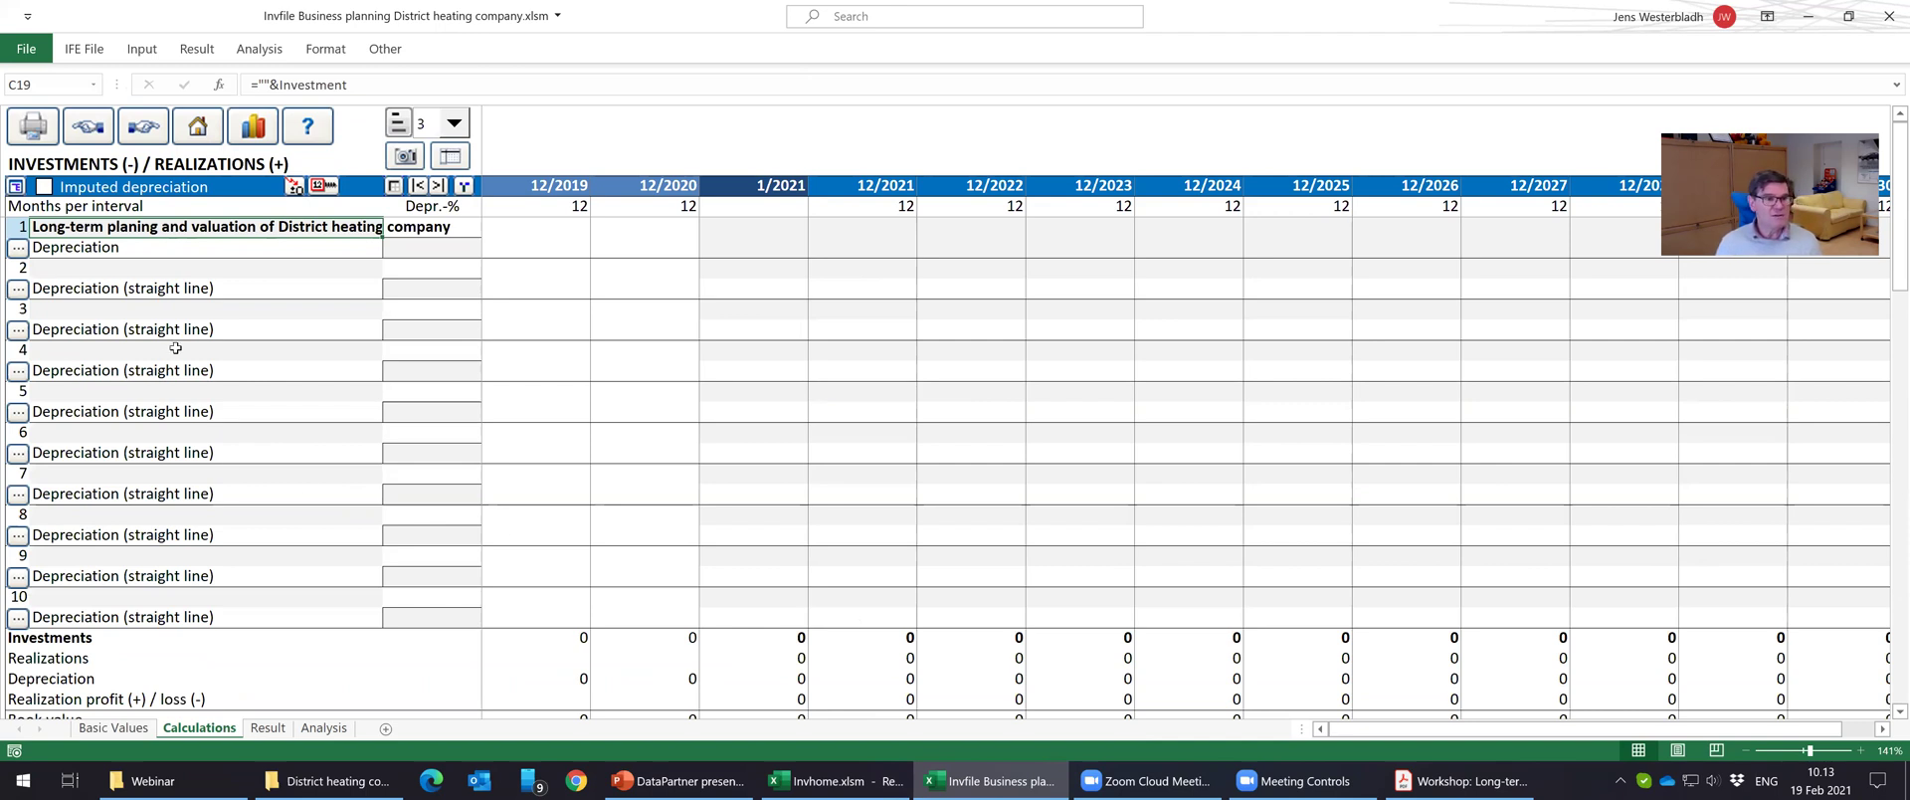
{"action": "left_click", "coordinate": [98, 260]}
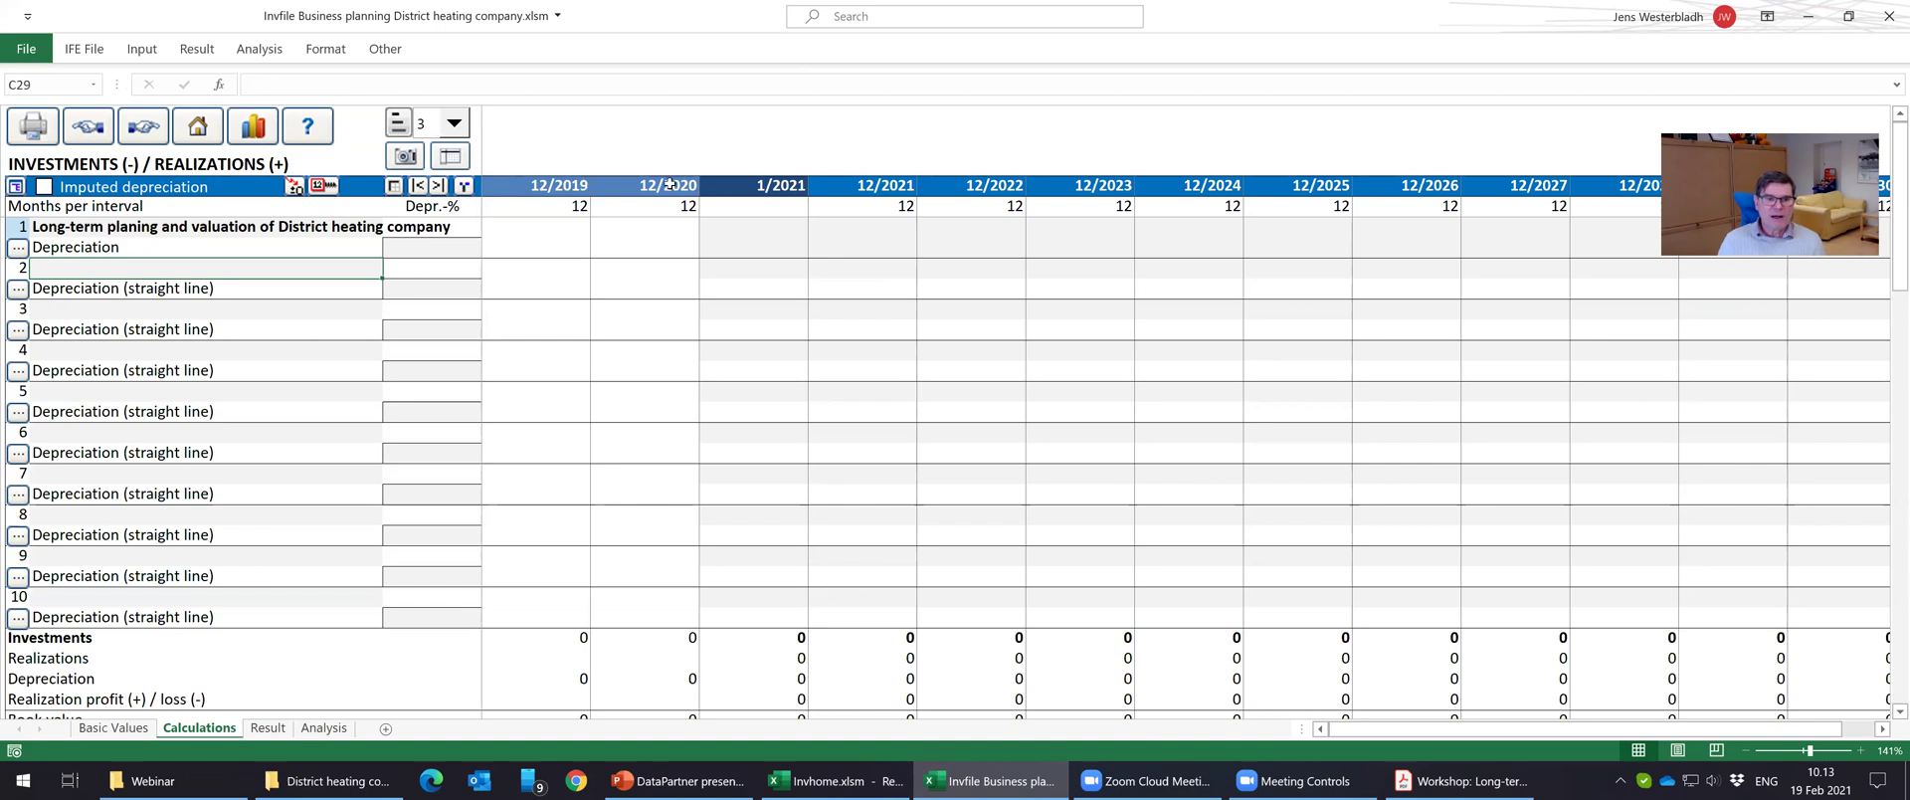
Hide the historical periods 12/2019 and 12/2020 in the investments table and examine the 1/2021 opening column.
{"action": "left_click_drag", "start_coordinate": [574, 184], "coordinate": [647, 184]}
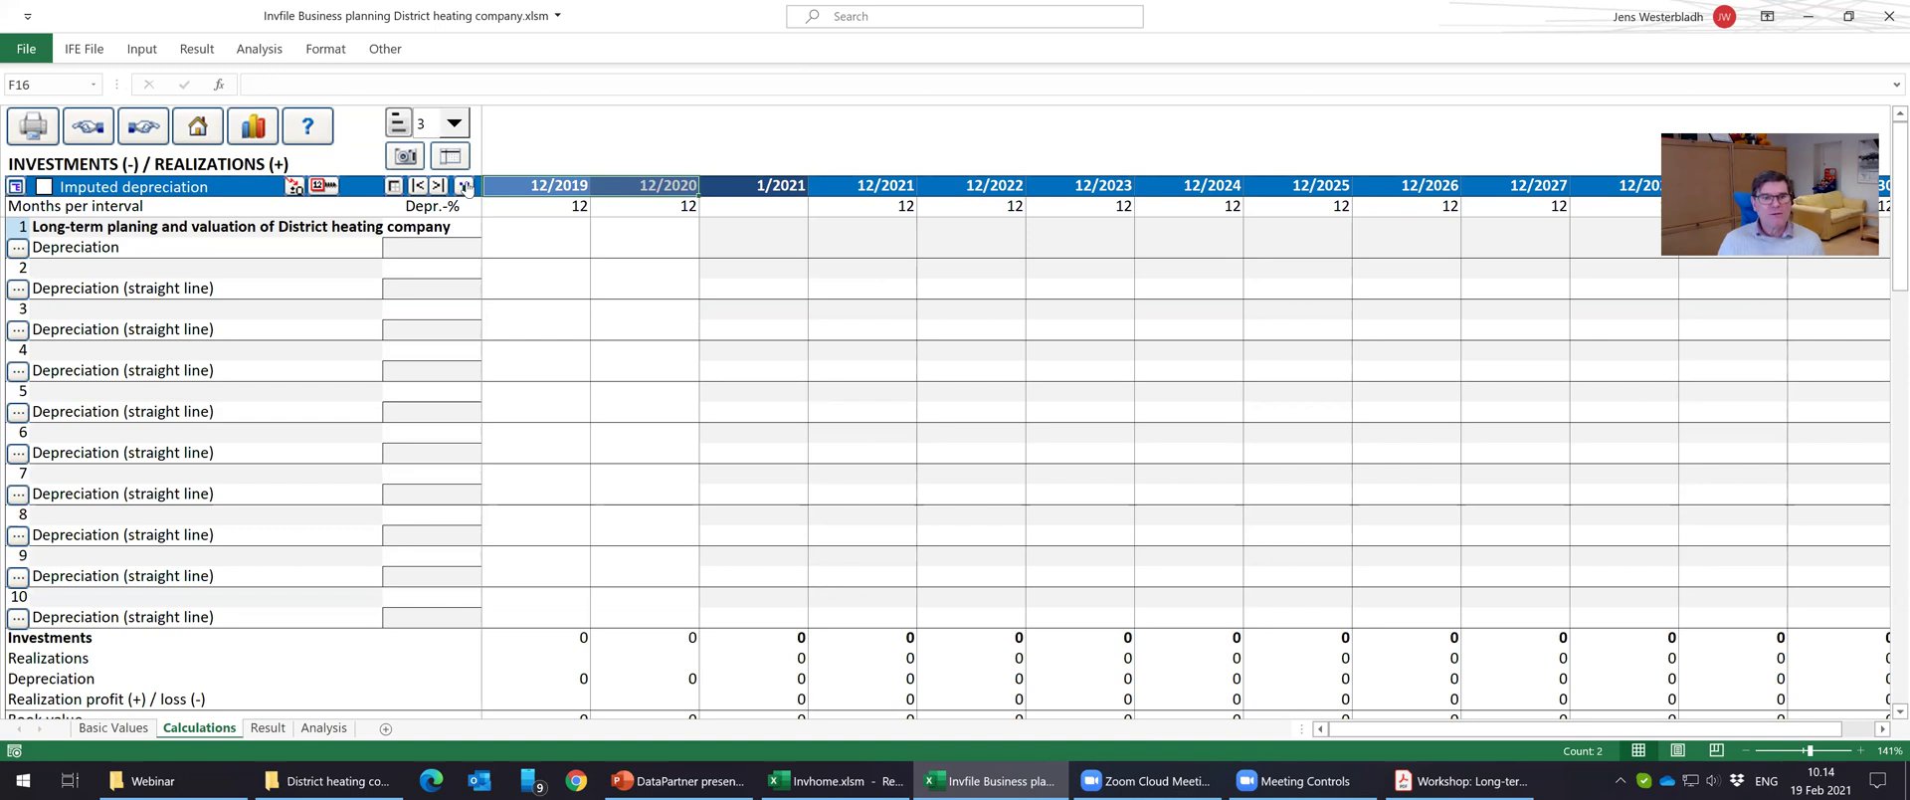
{"action": "left_click", "coordinate": [465, 186]}
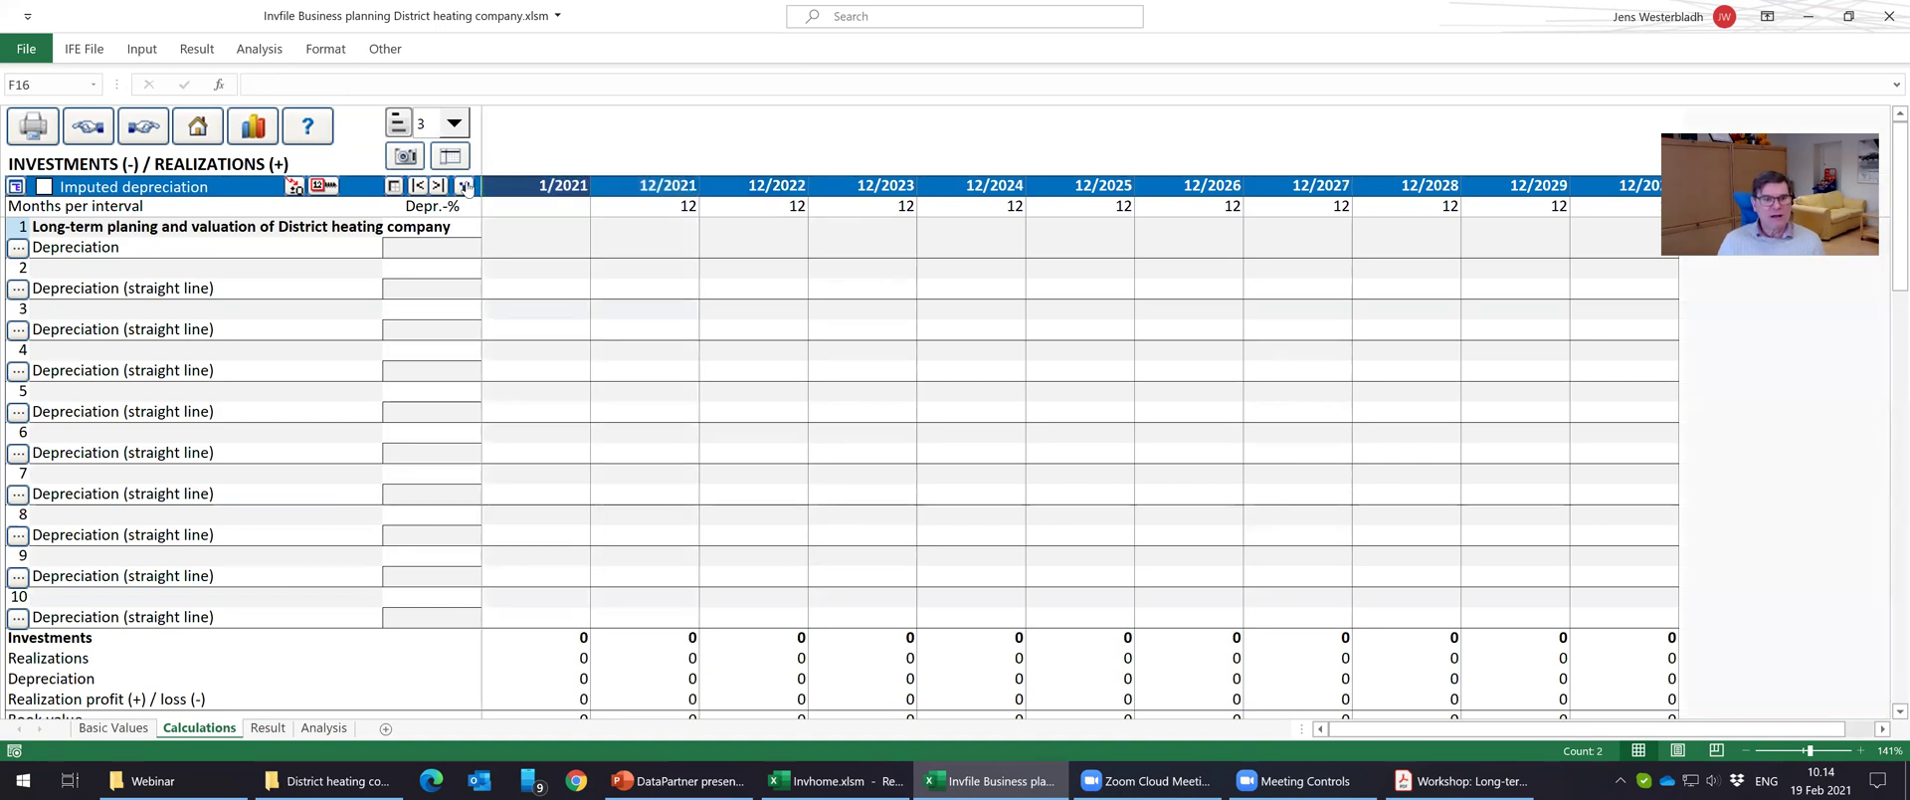
{"action": "left_click_drag", "start_coordinate": [537, 187], "coordinate": [521, 700]}
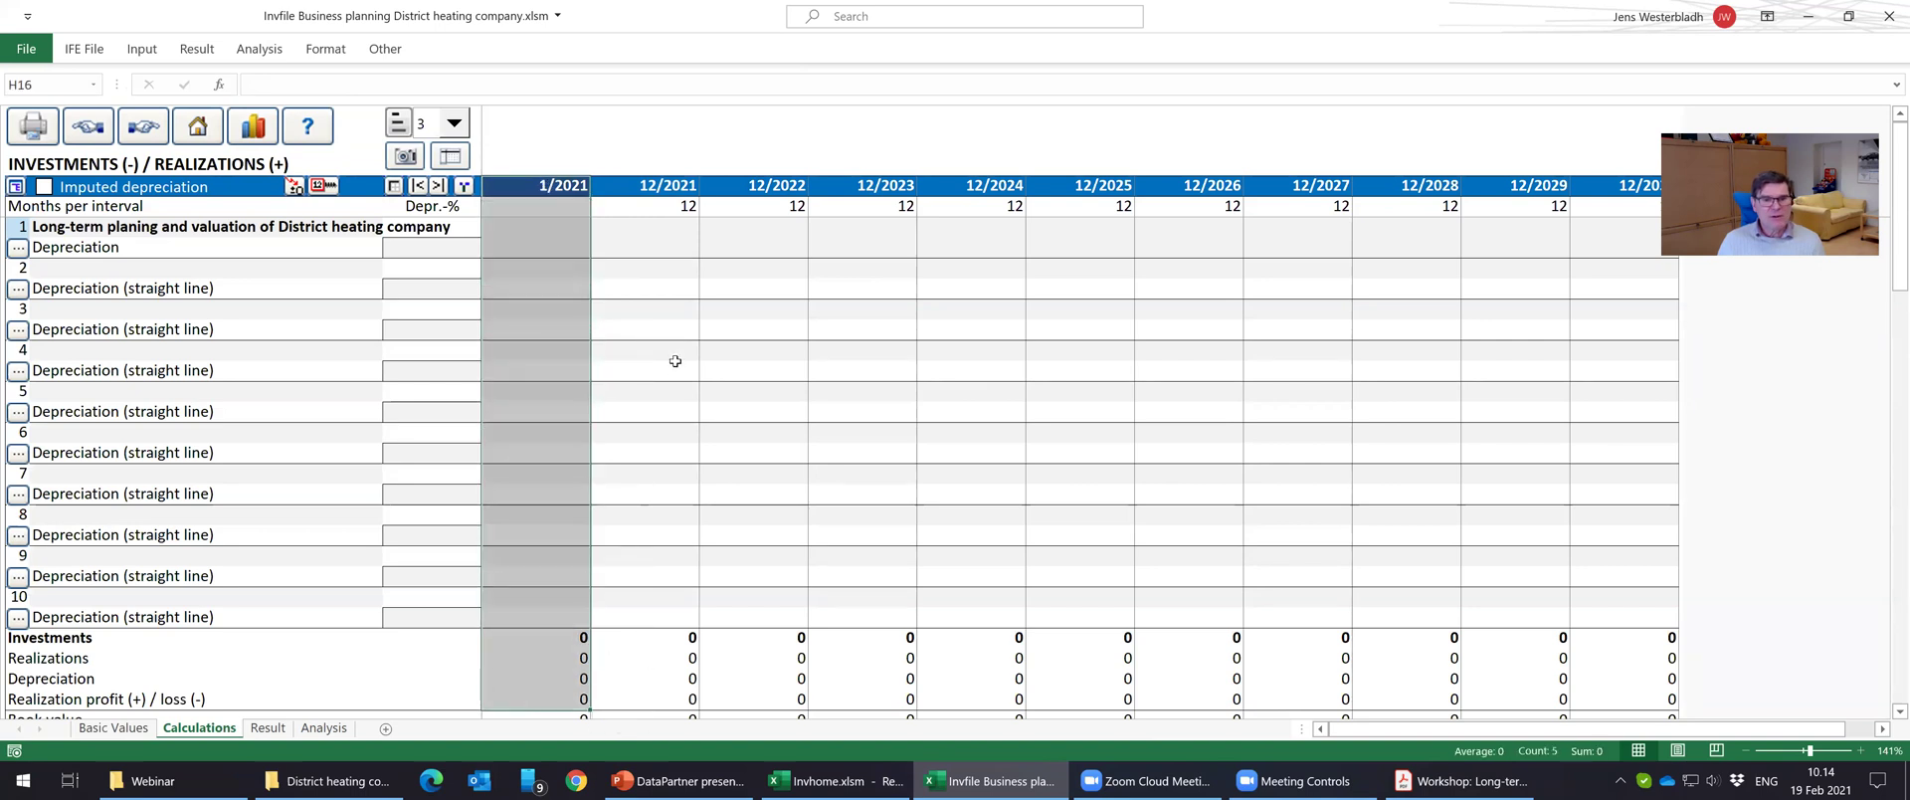
{"action": "left_click", "coordinate": [652, 220]}
{"action": "left_click", "coordinate": [744, 223]}
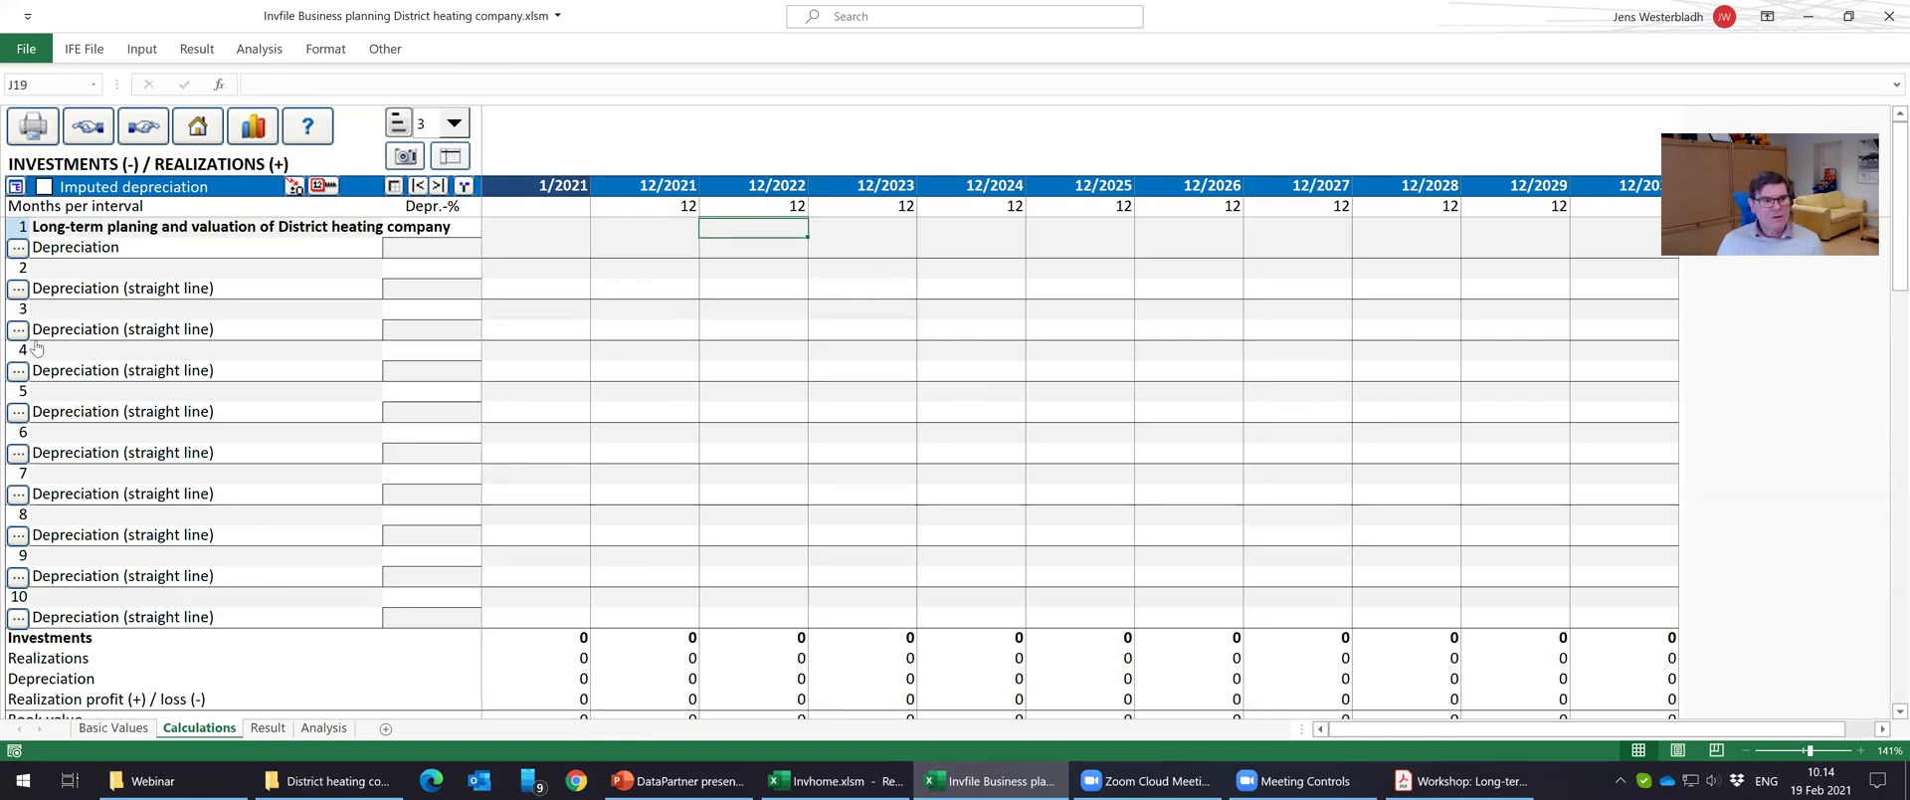
Review the depreciation method and balance sheet item settings of the first investment without changing them.
{"action": "left_click", "coordinate": [18, 248]}
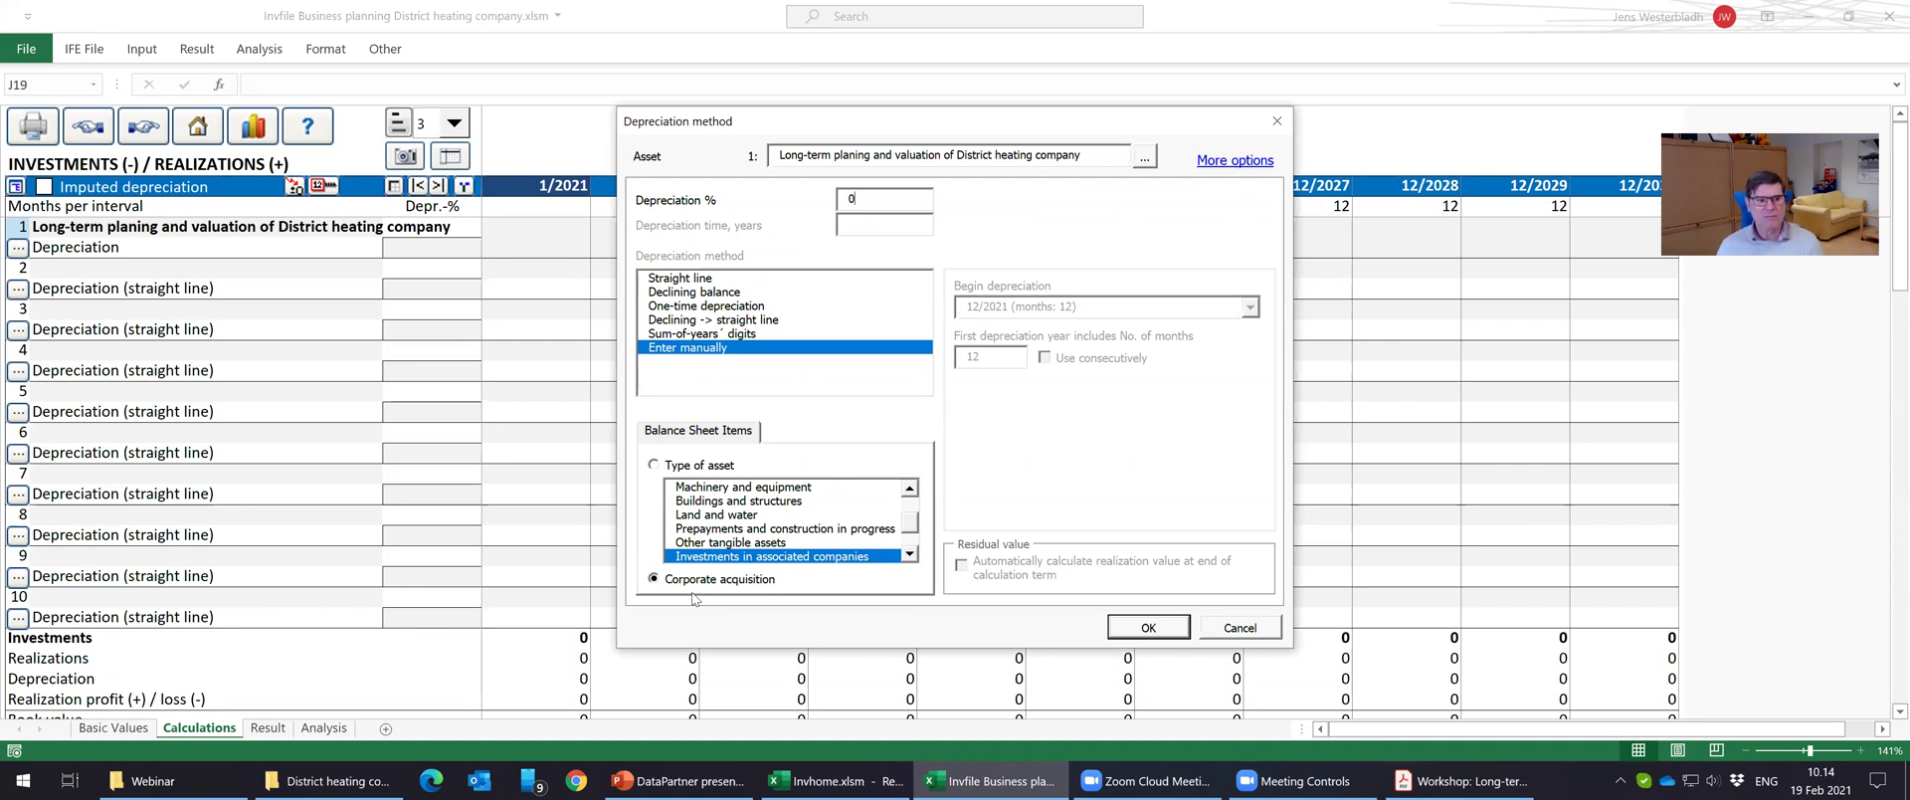
{"action": "left_click", "coordinate": [1226, 635]}
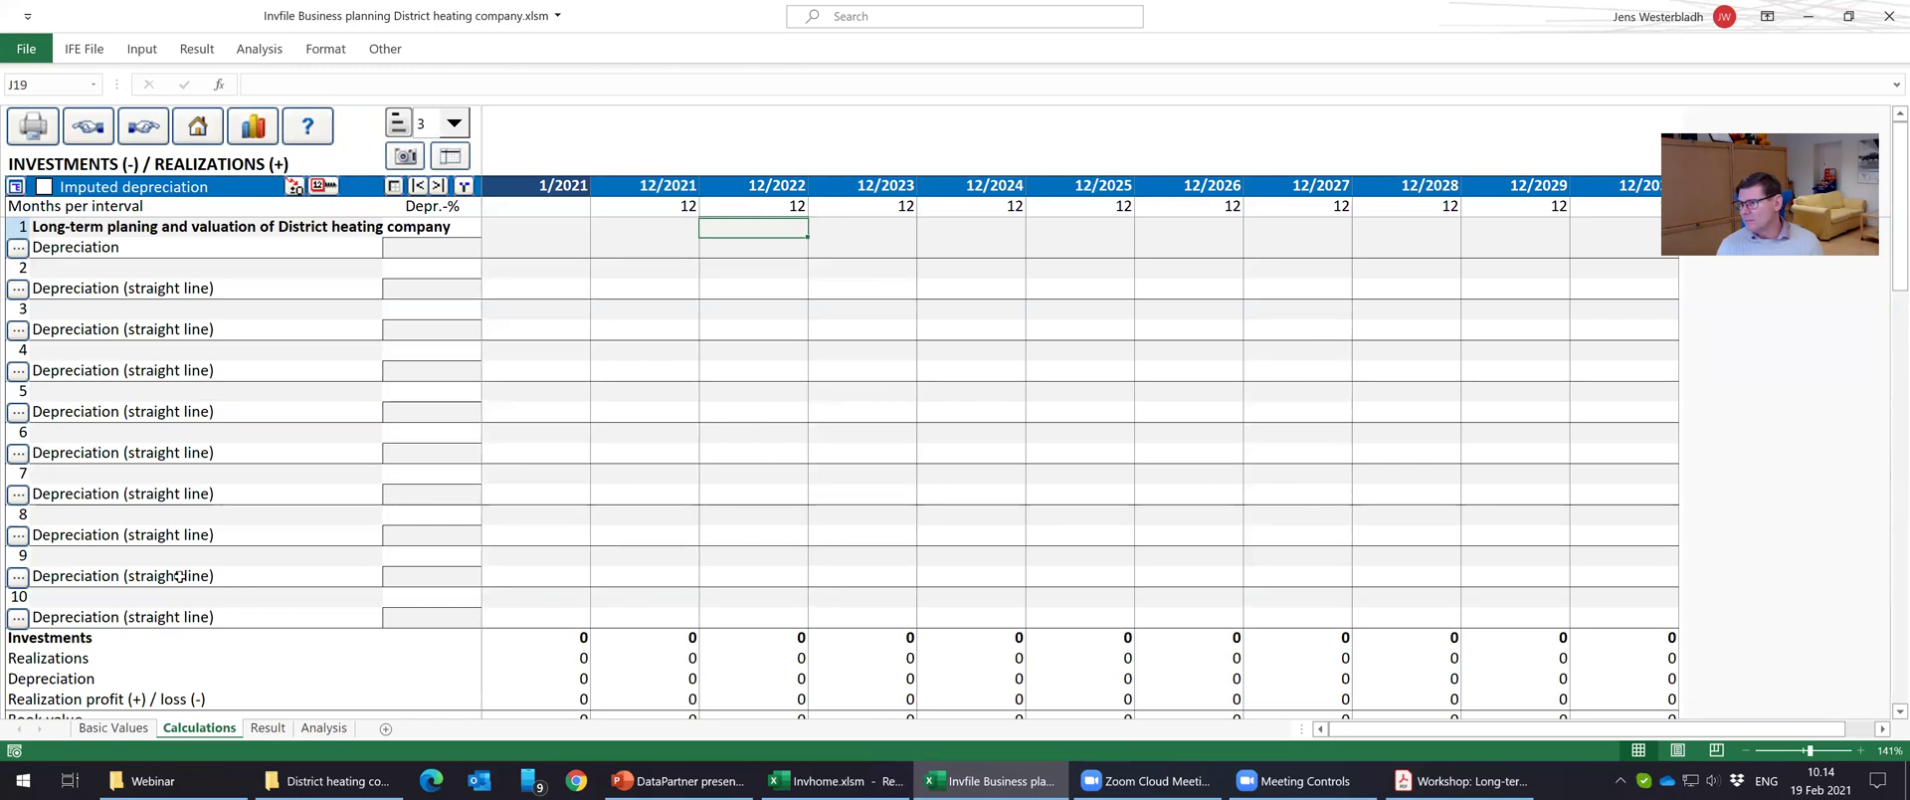
{"action": "left_click", "coordinate": [72, 267]}
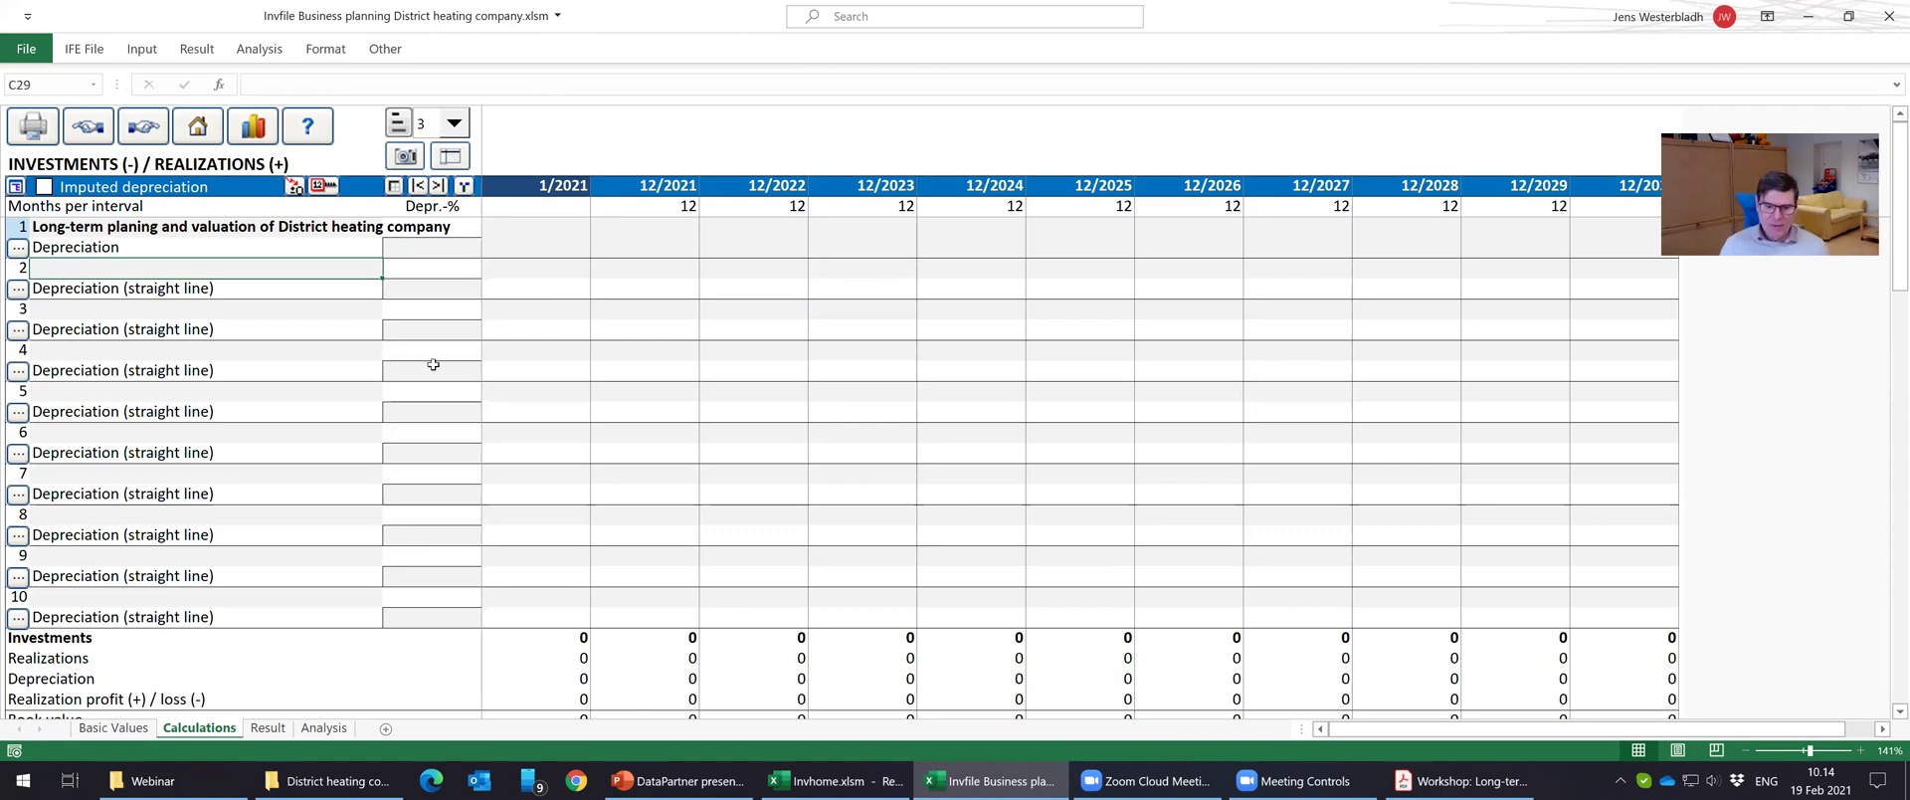
Open the workbook Forecast from management.xlsx from the District heating company folder.
{"action": "left_click", "coordinate": [361, 780]}
{"action": "left_click", "coordinate": [506, 326]}
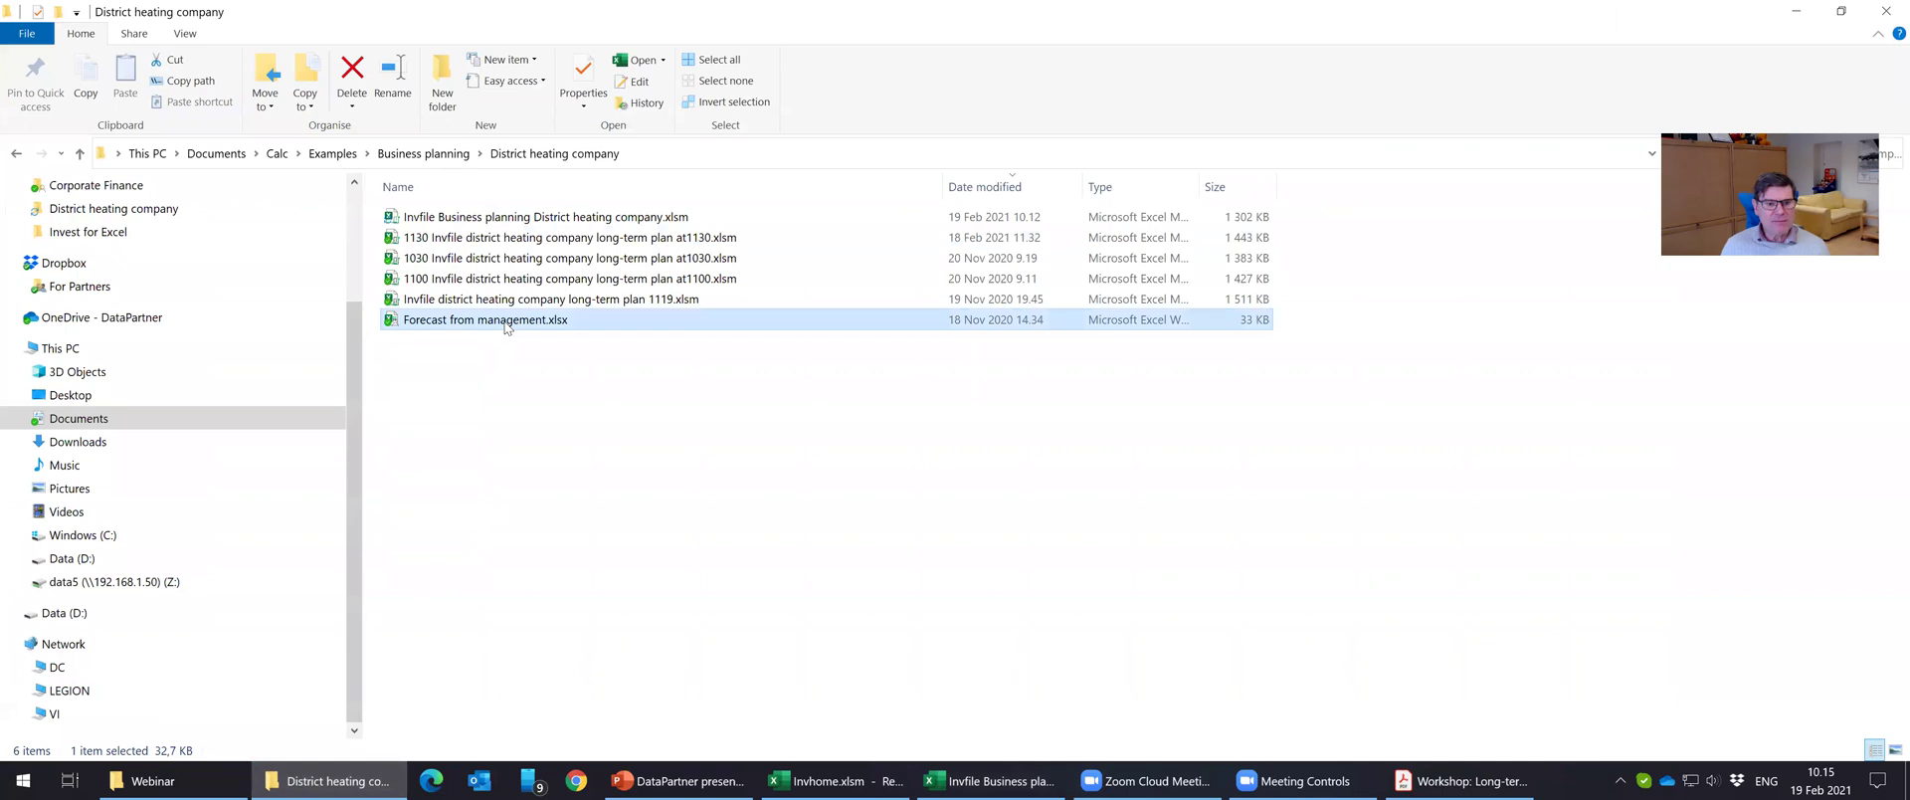
{"action": "double_click", "coordinate": [507, 326]}
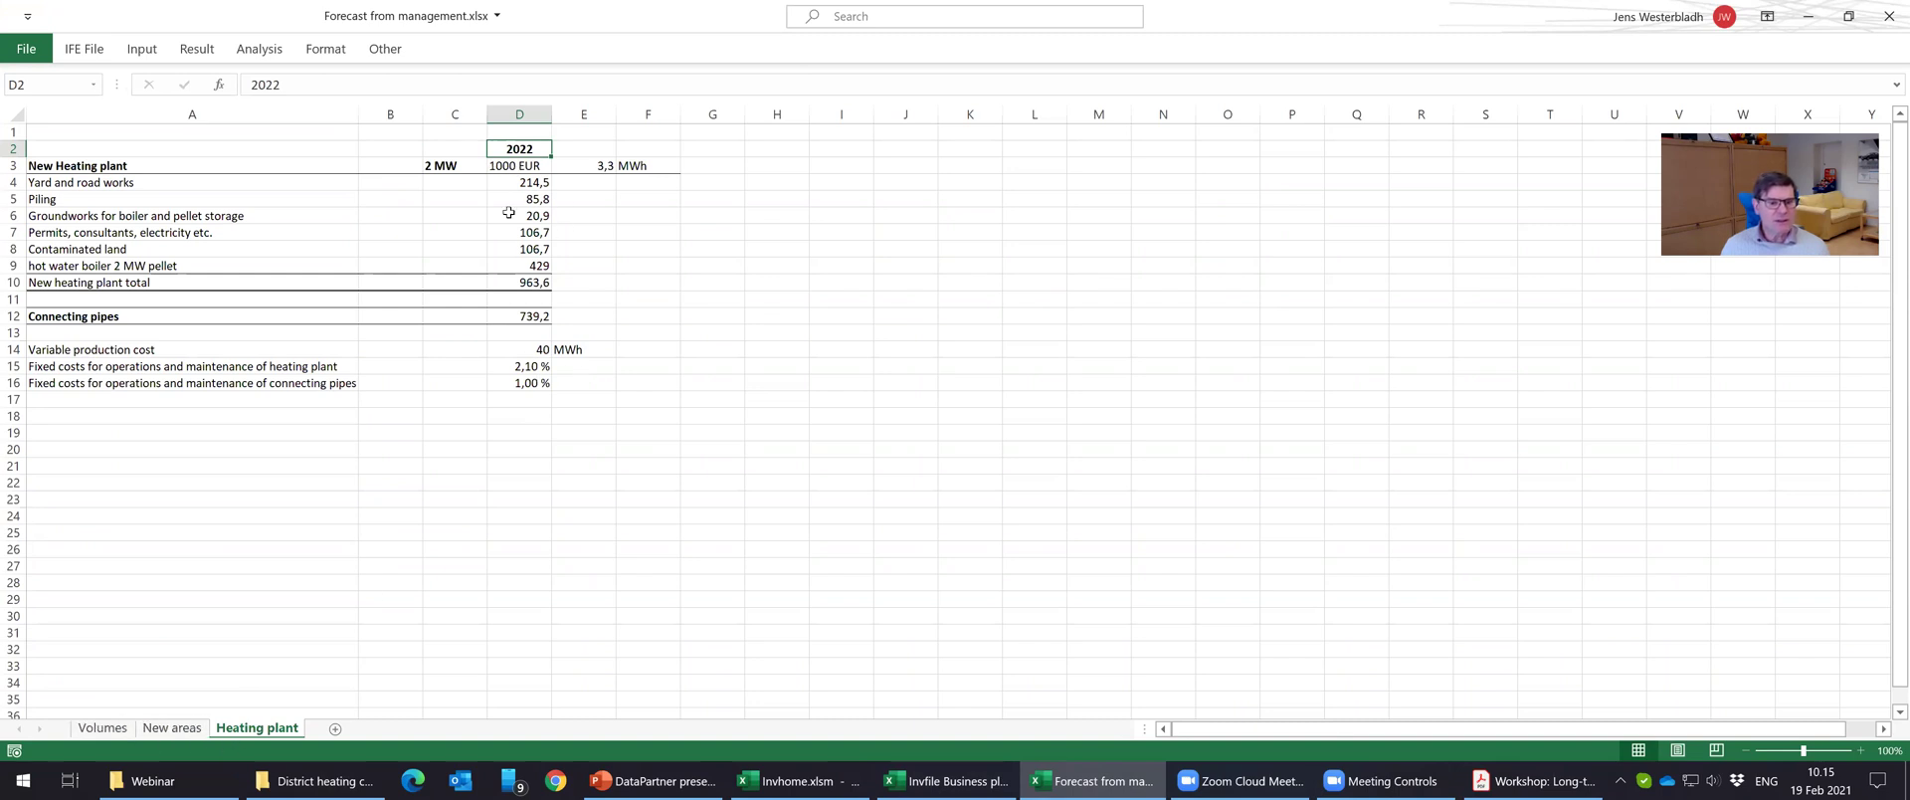
Examine the New areas sheet's yearly power requirement, power consumption, district heating network and heat distribution center figures.
{"action": "left_click", "coordinate": [172, 730]}
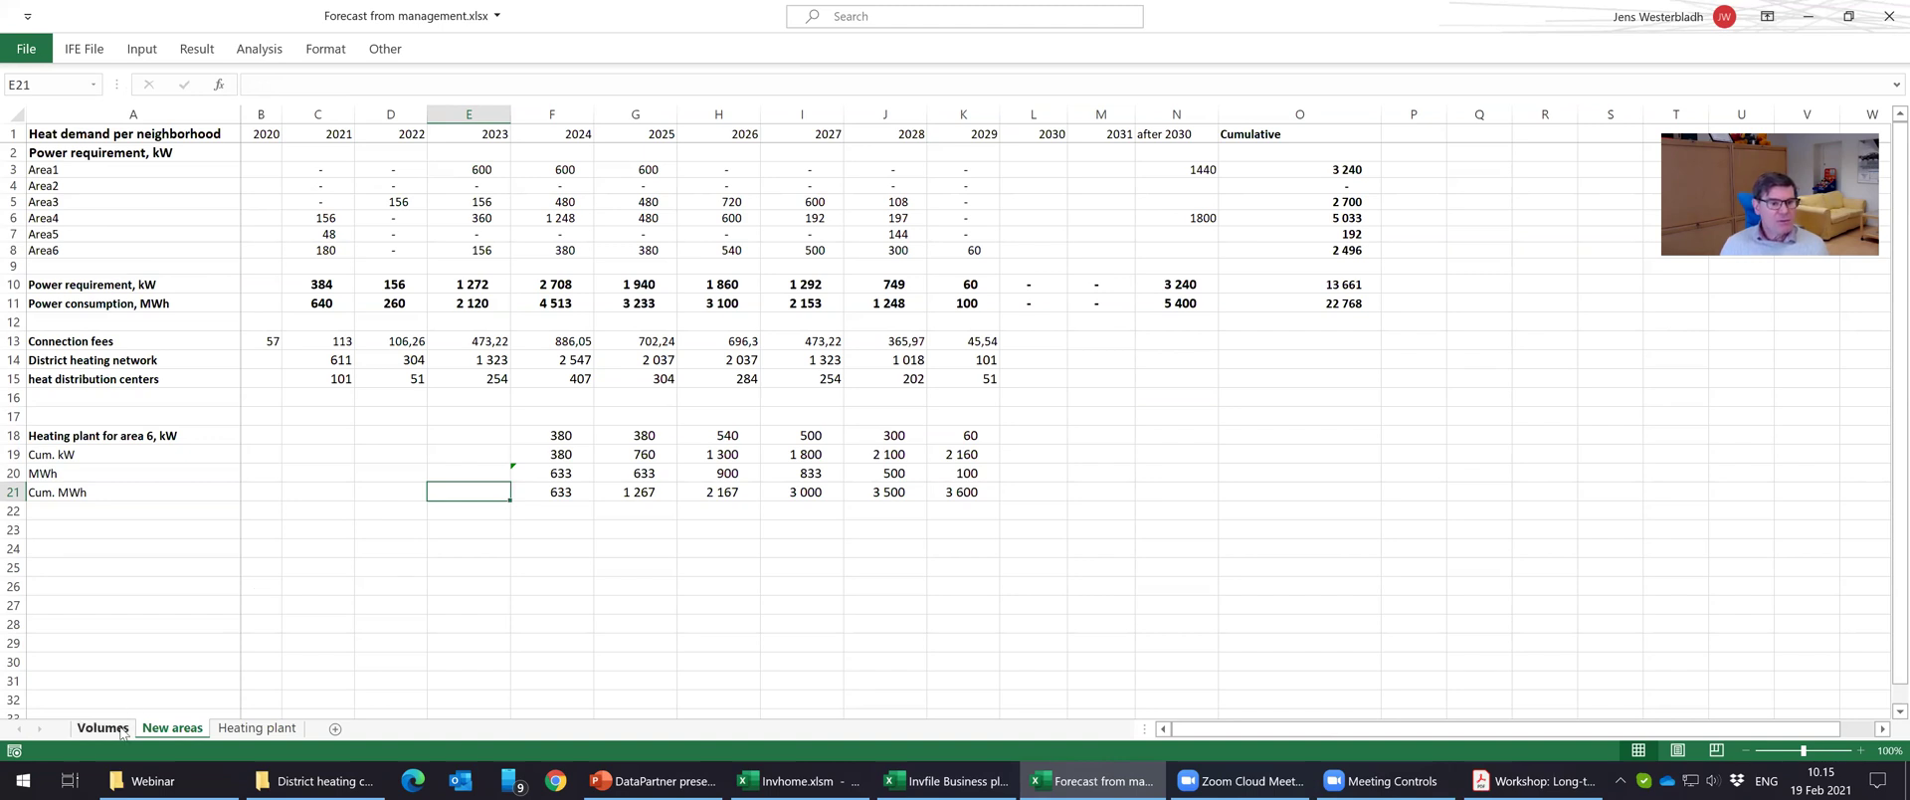
{"action": "left_click_drag", "start_coordinate": [311, 285], "coordinate": [737, 284]}
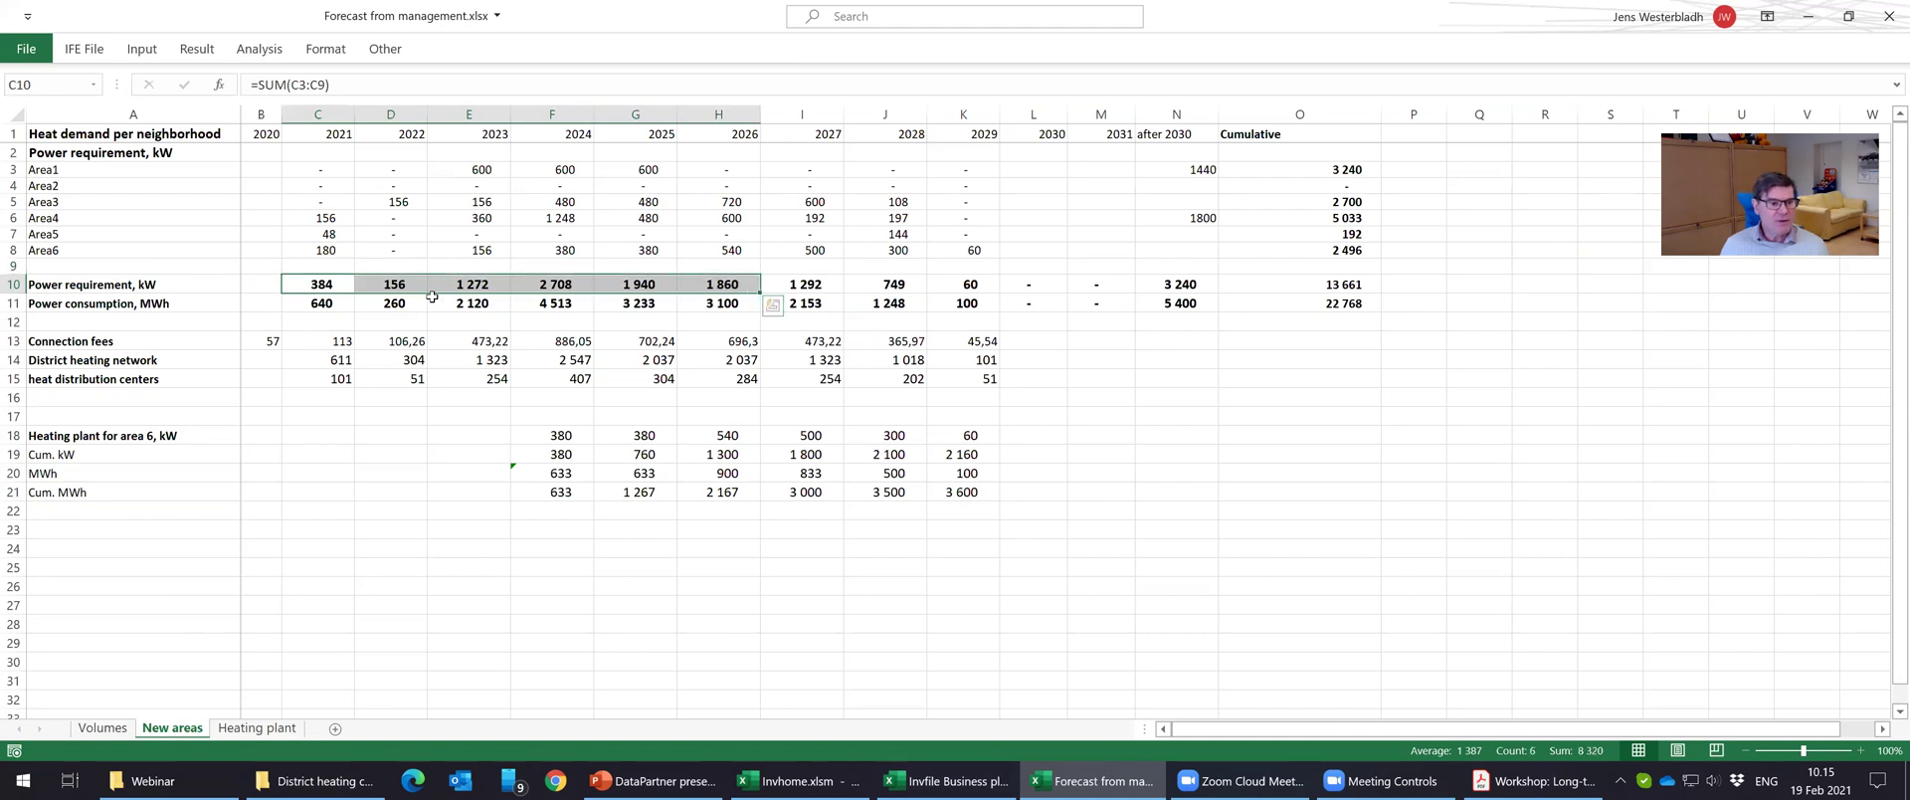
{"action": "left_click_drag", "start_coordinate": [385, 300], "coordinate": [467, 302]}
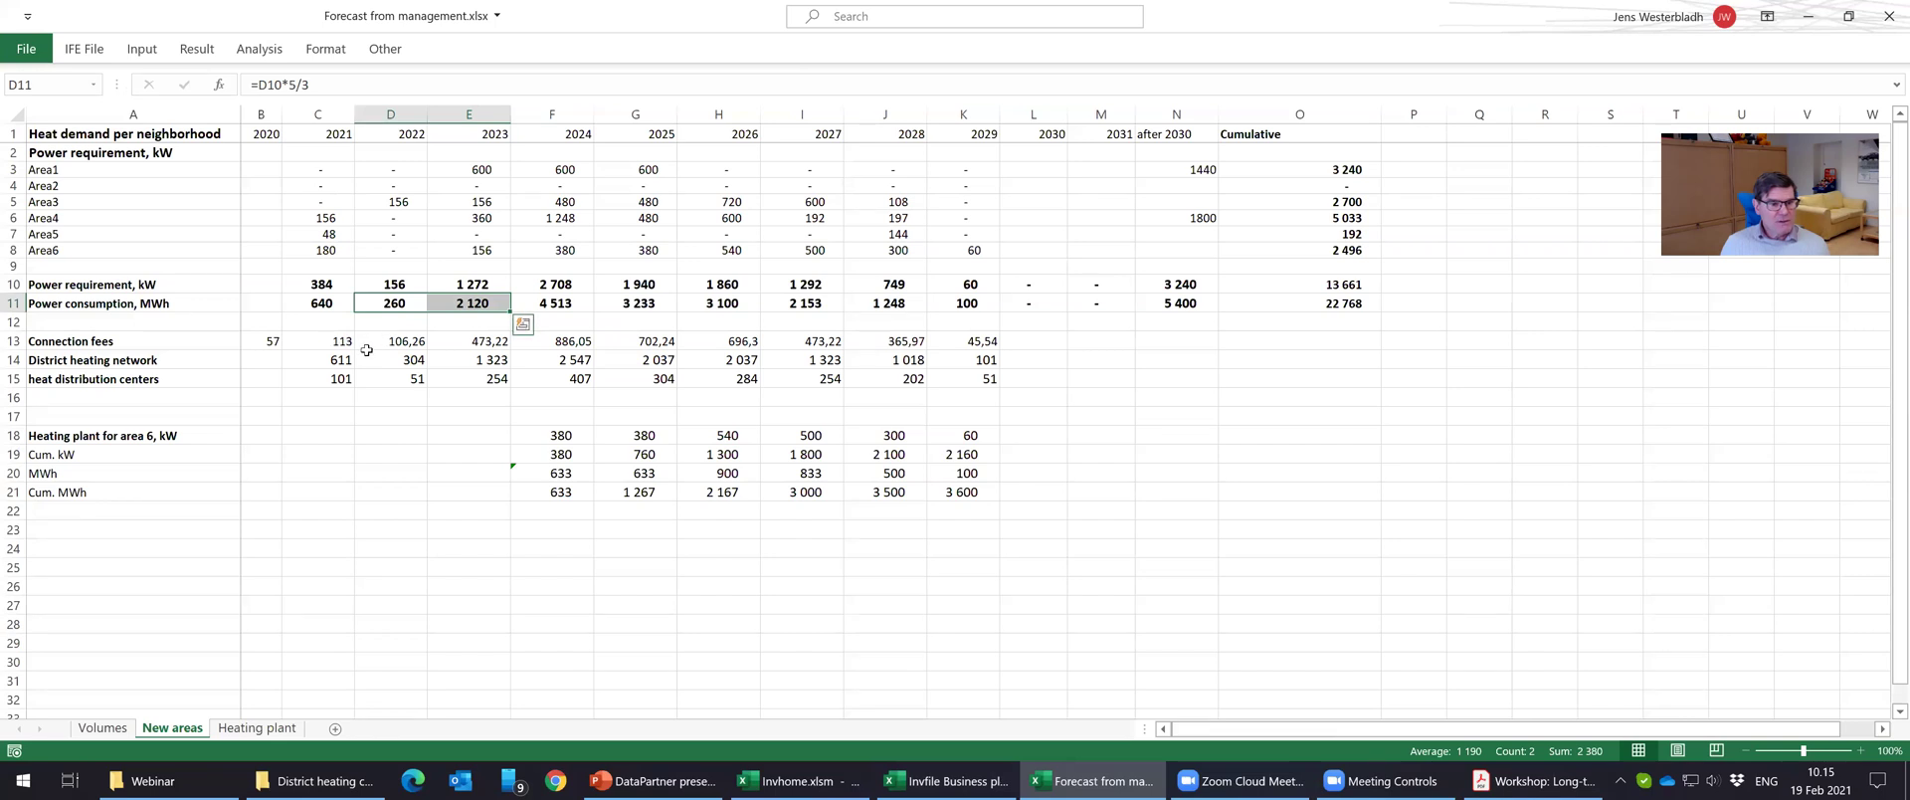
{"action": "left_click_drag", "start_coordinate": [334, 359], "coordinate": [985, 360]}
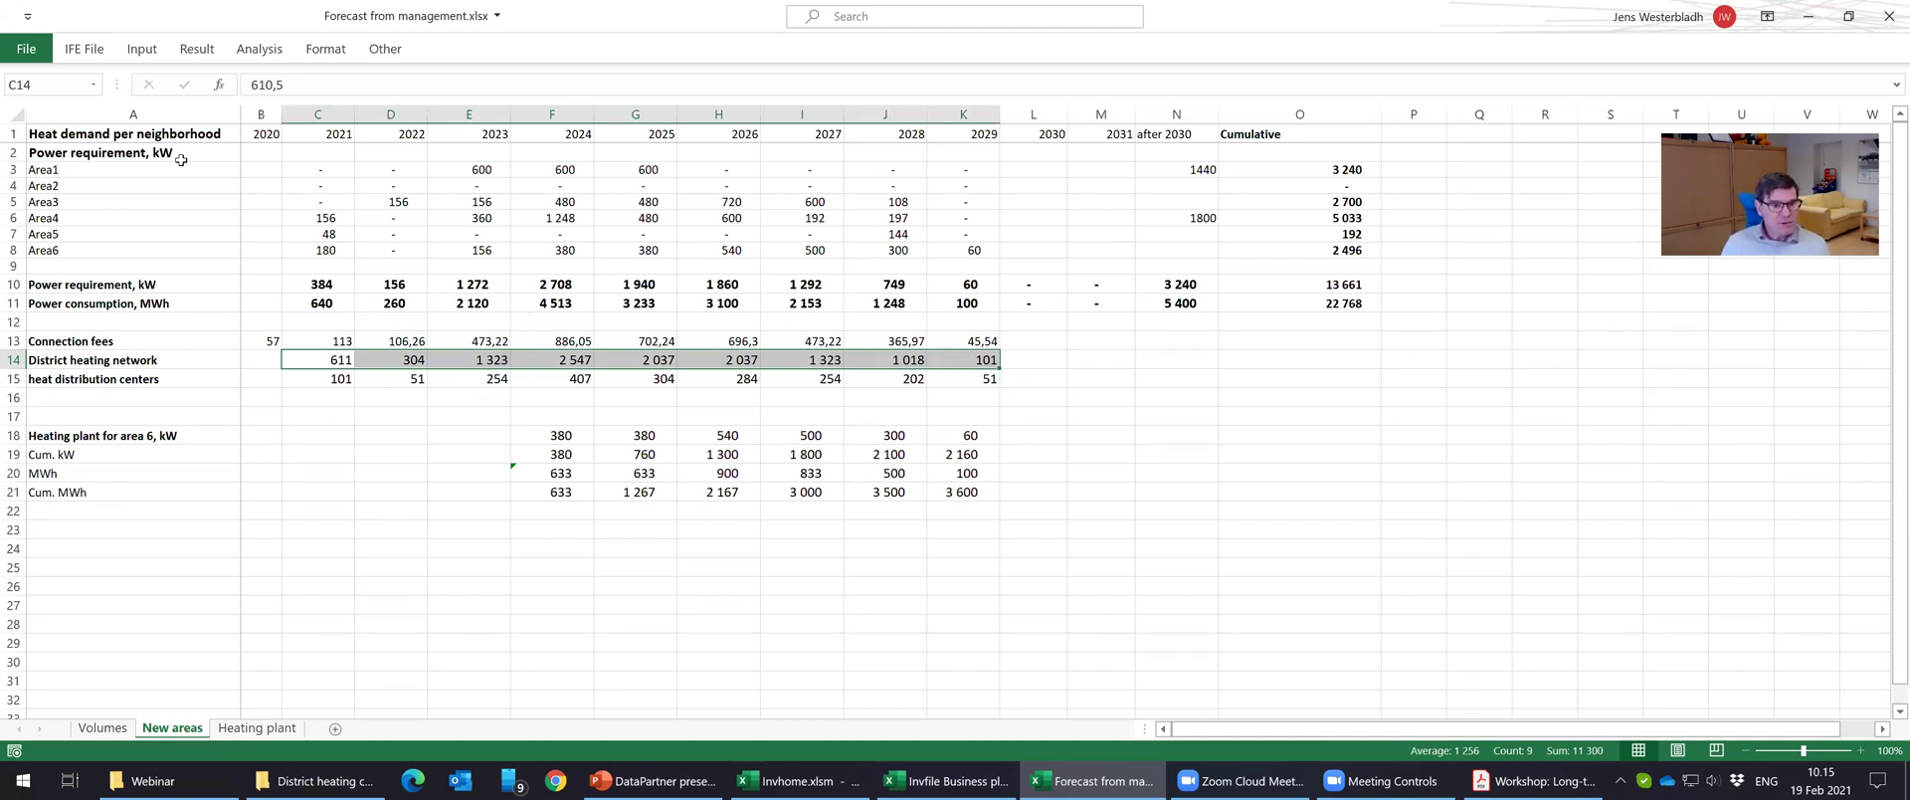
{"action": "left_click_drag", "start_coordinate": [332, 374], "coordinate": [948, 372]}
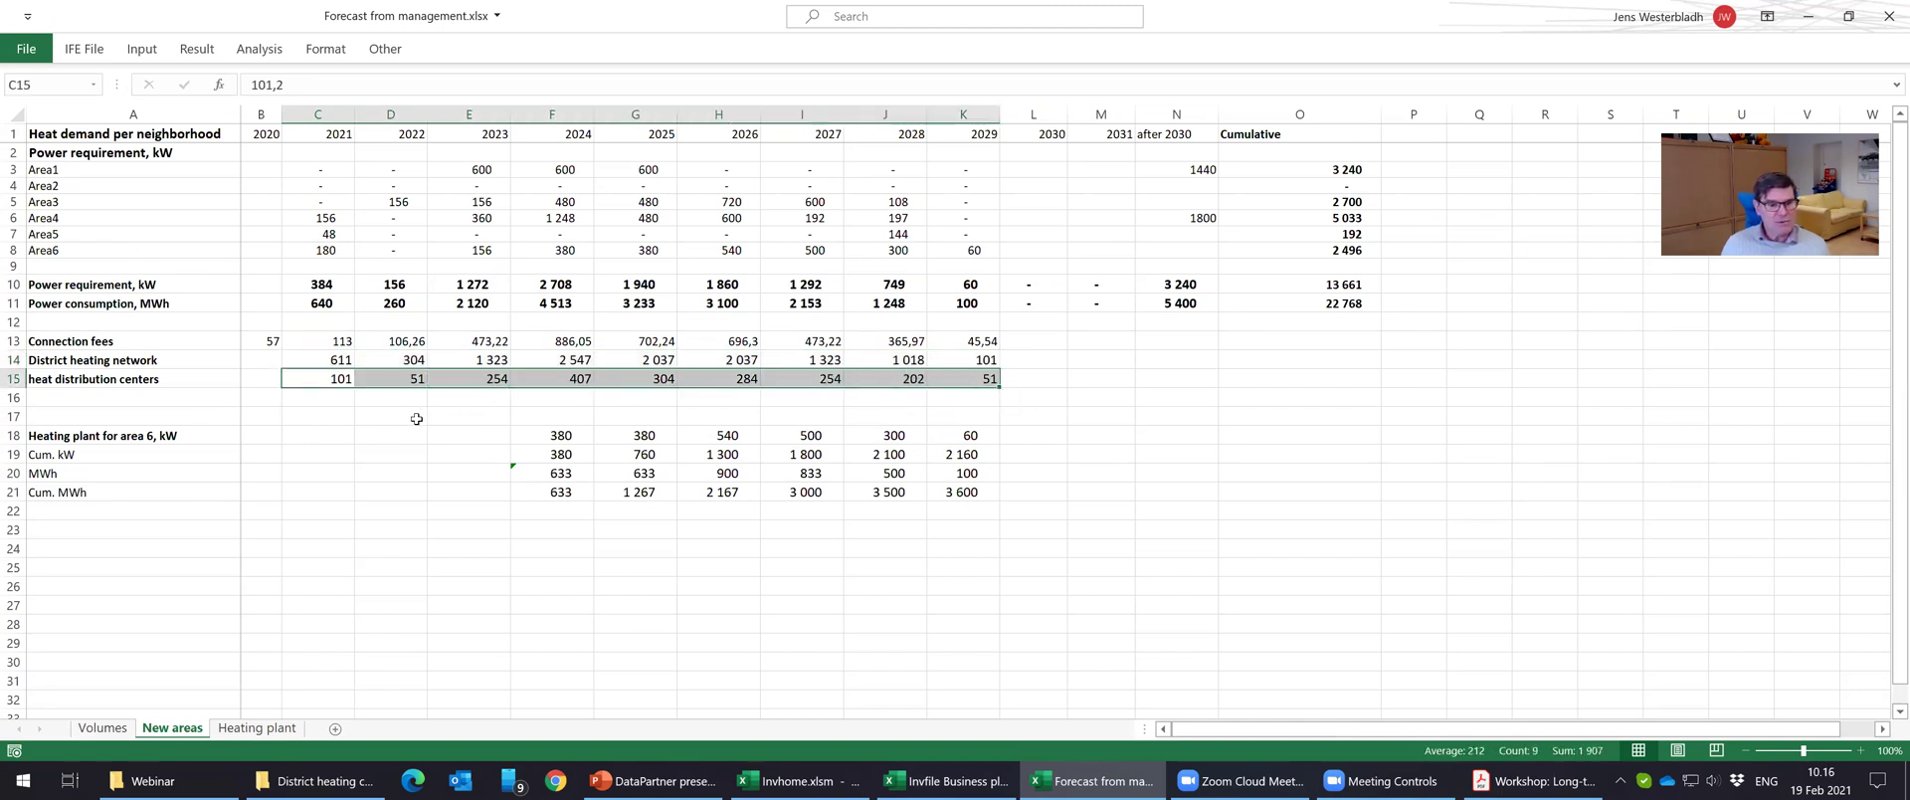
Examine the Volumes sheet's heat sales outcome for 2019 and 2020 and the budget and forecast figures from 2021 to 2040.
{"action": "left_click", "coordinate": [303, 410]}
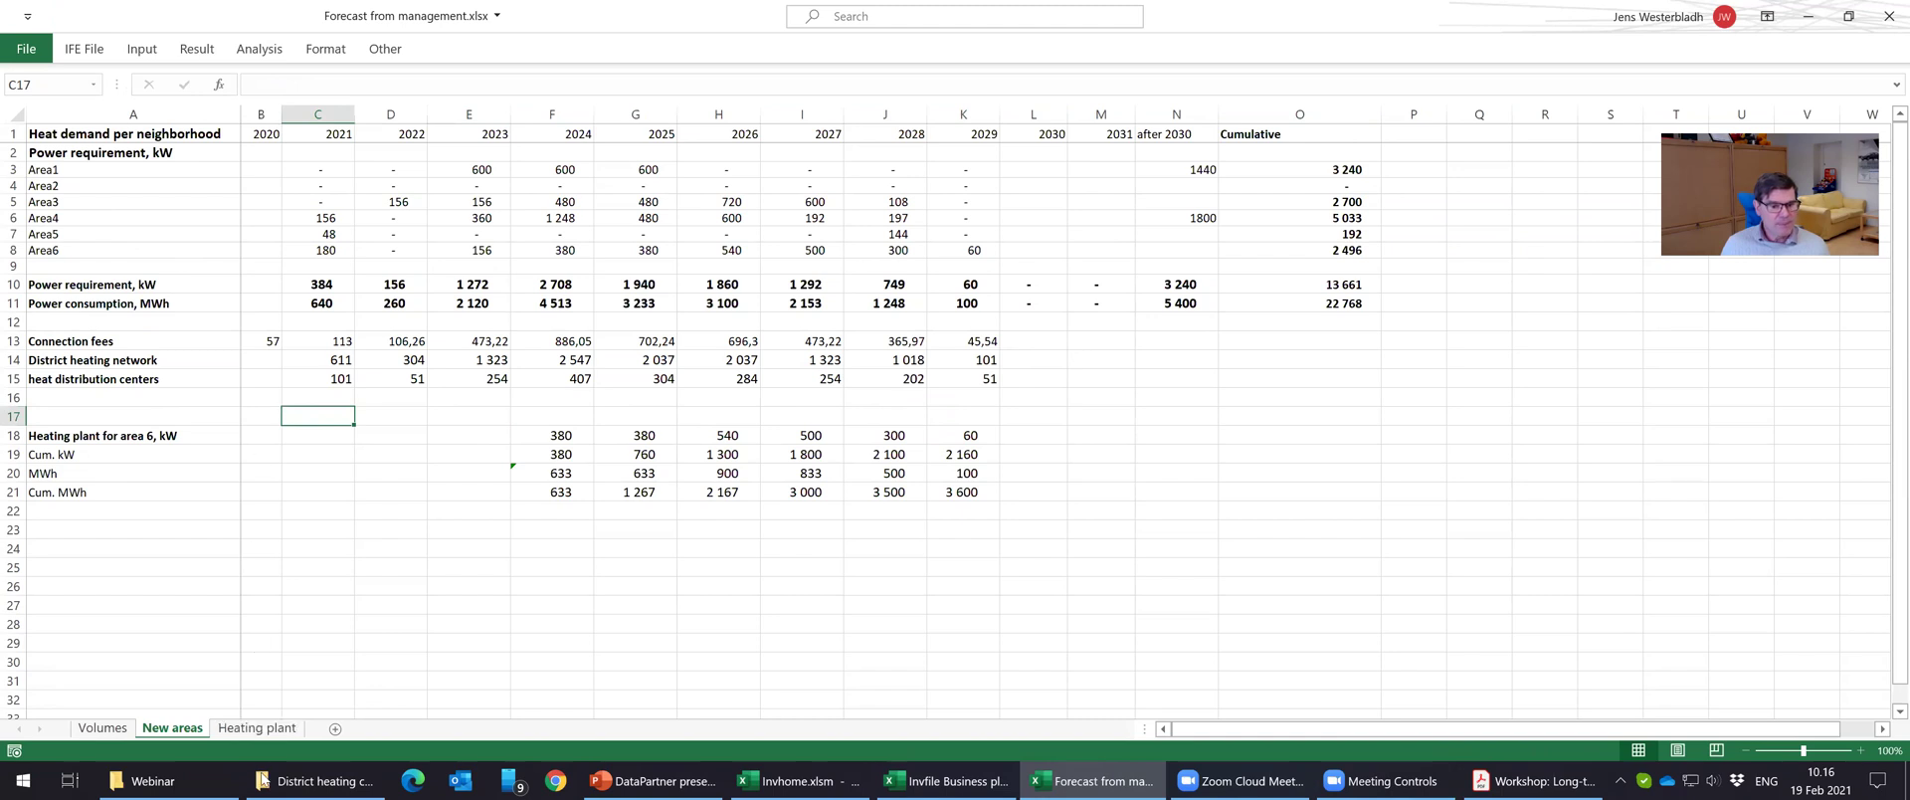
{"action": "left_click", "coordinate": [103, 728]}
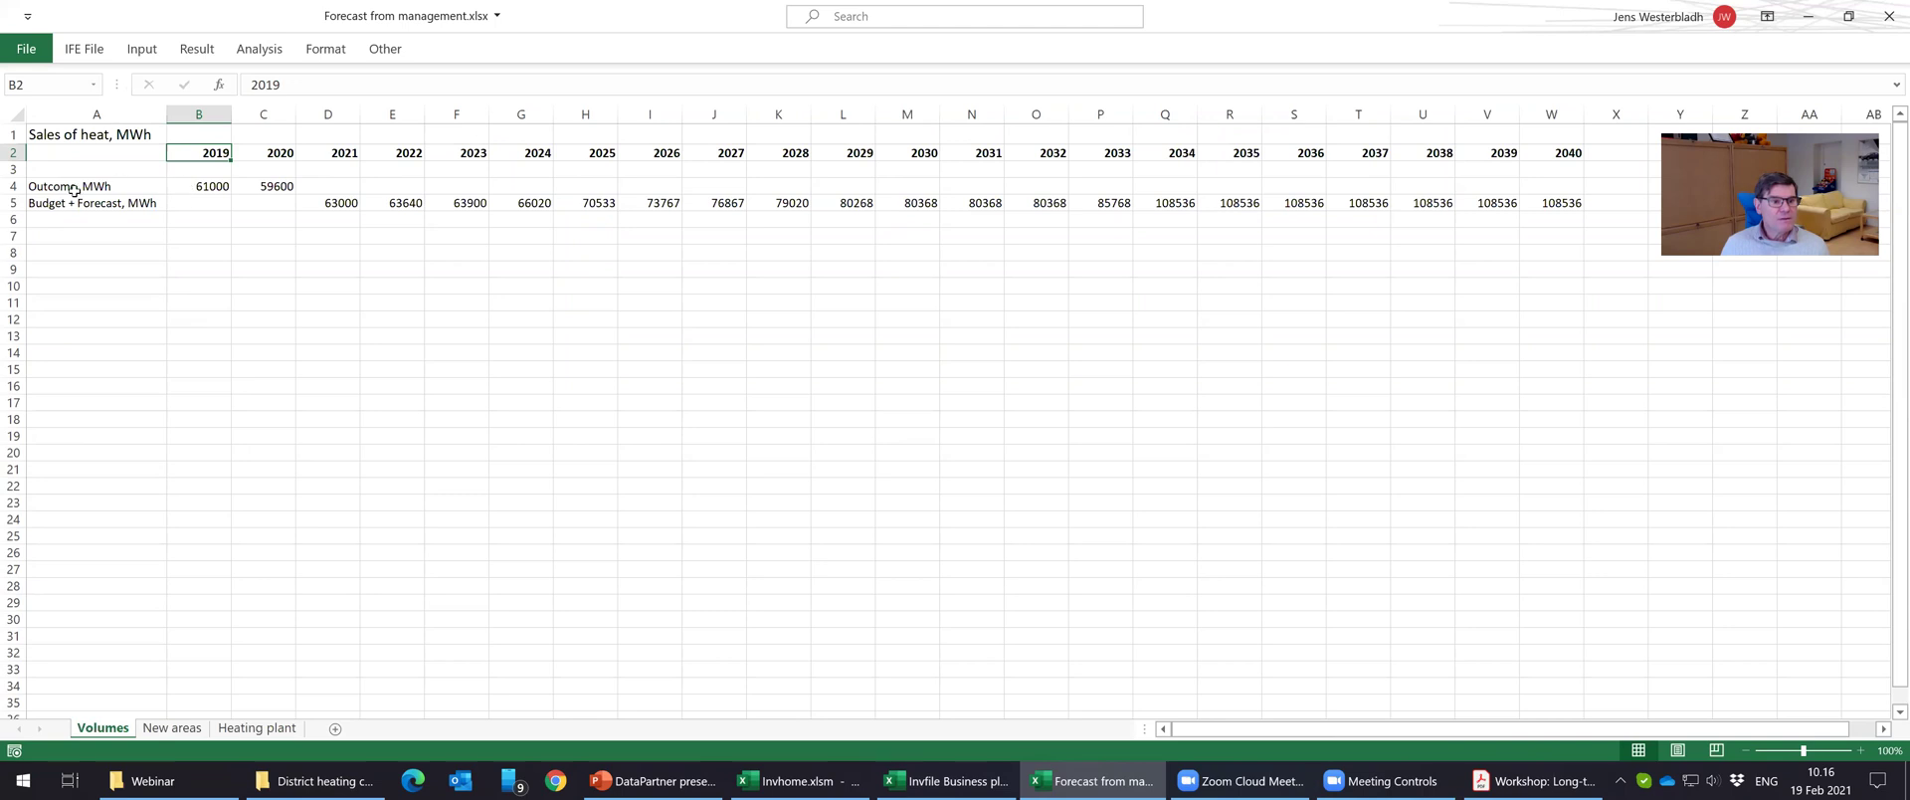
{"action": "left_click", "coordinate": [200, 186]}
{"action": "left_click", "coordinate": [271, 186]}
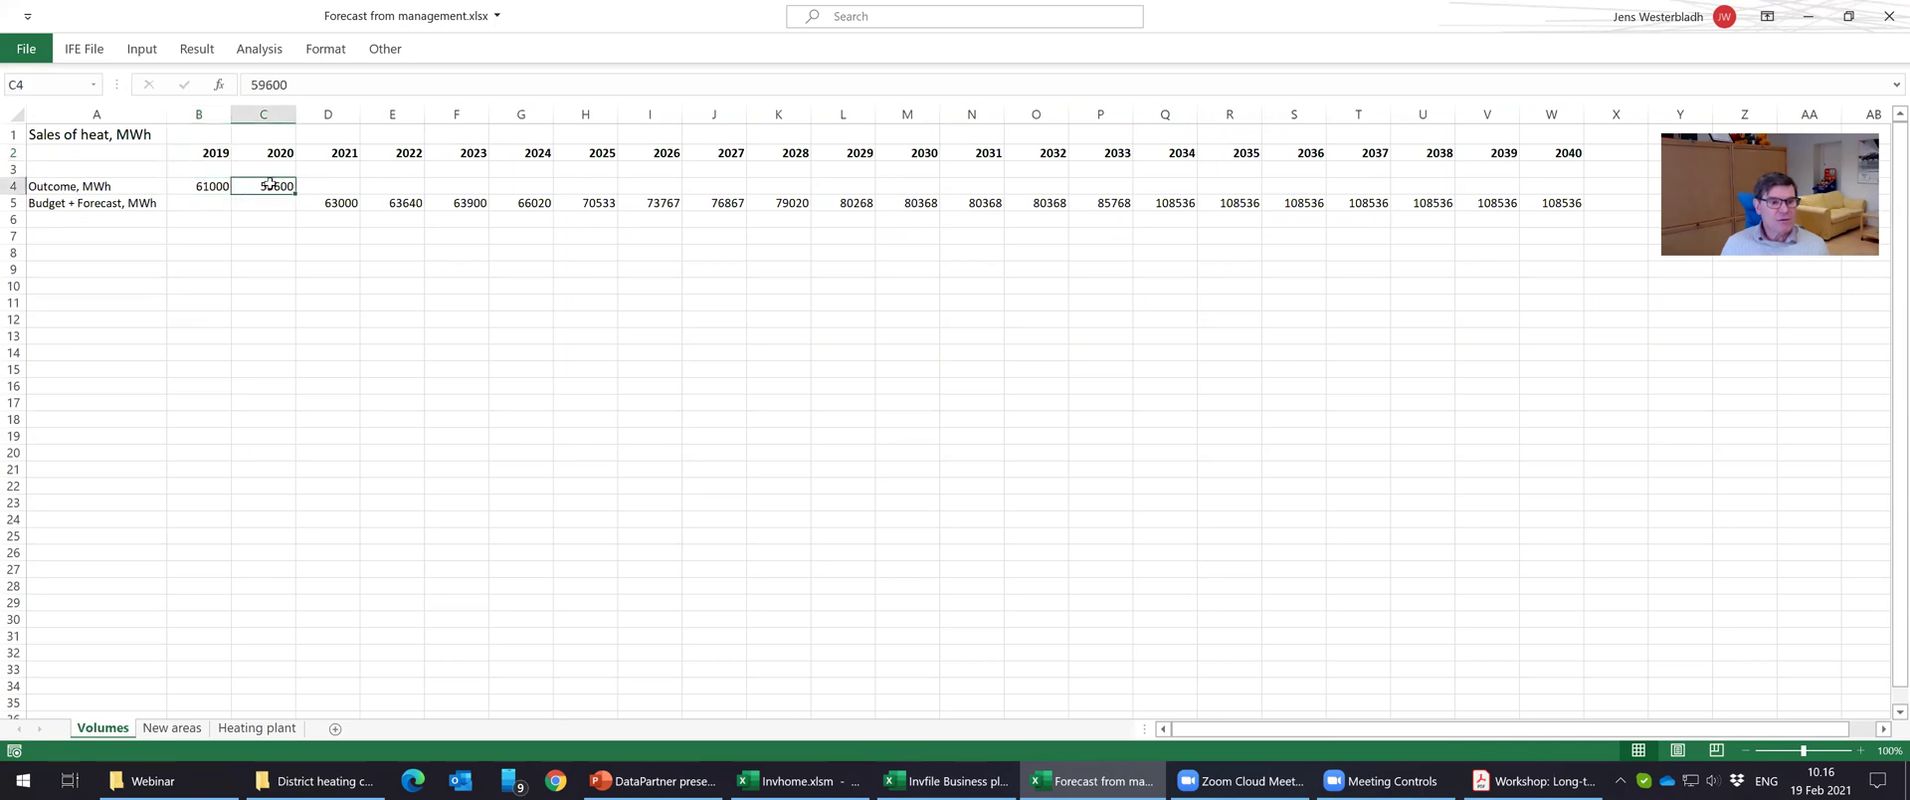
{"action": "left_click", "coordinate": [223, 186]}
{"action": "left_click", "coordinate": [269, 185]}
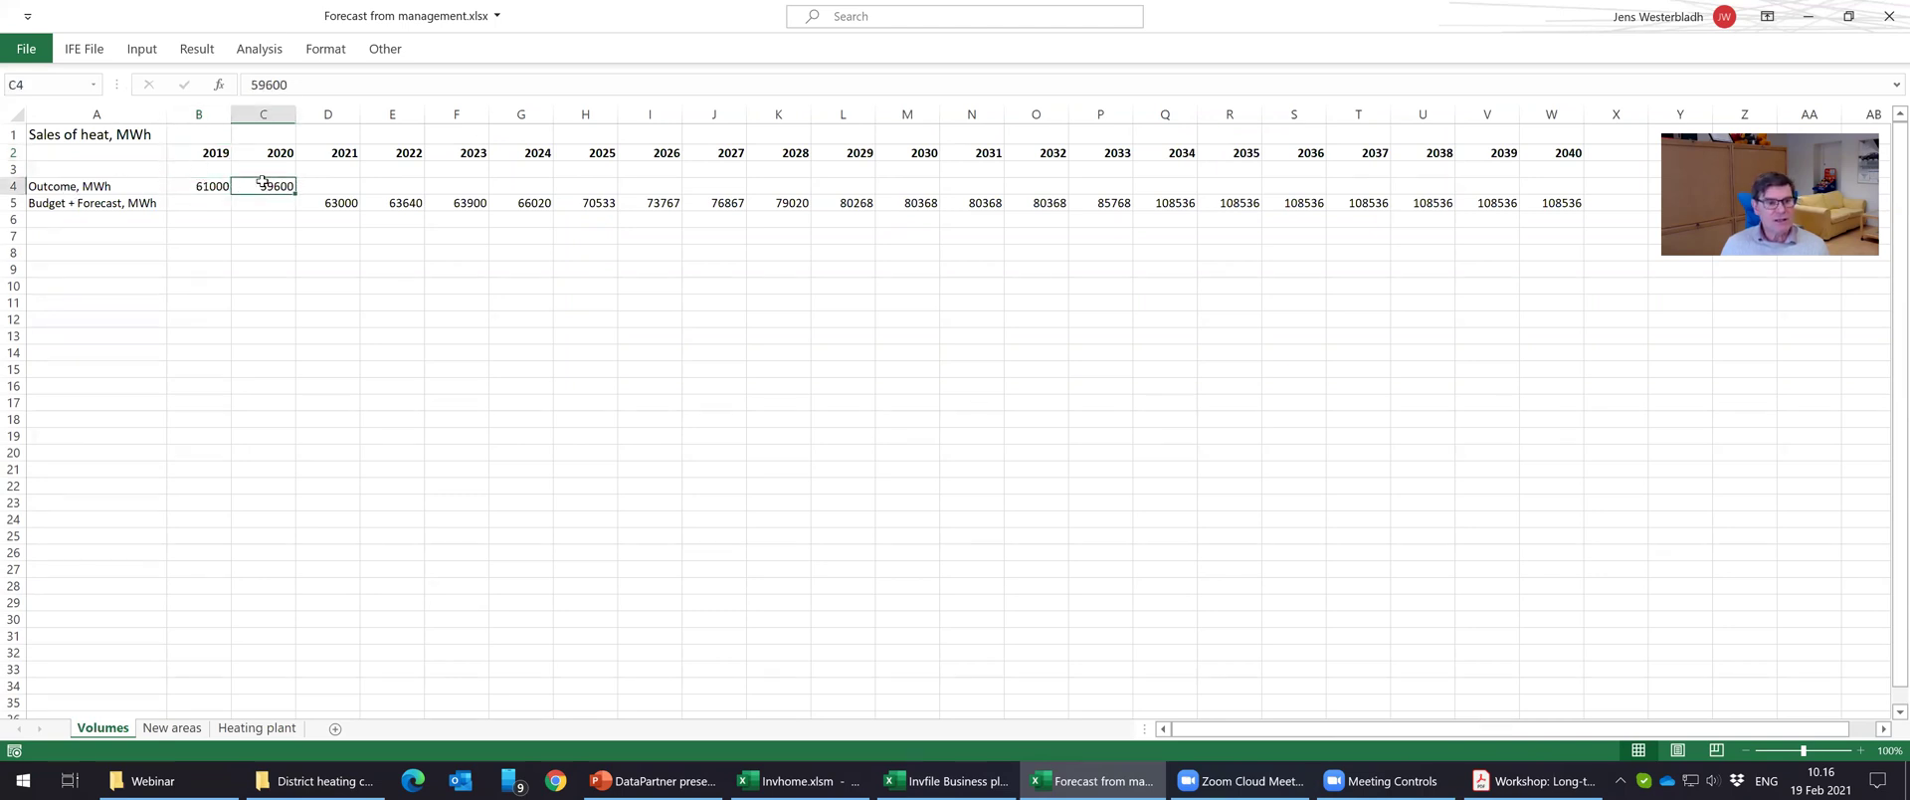
{"action": "left_click", "coordinate": [336, 199]}
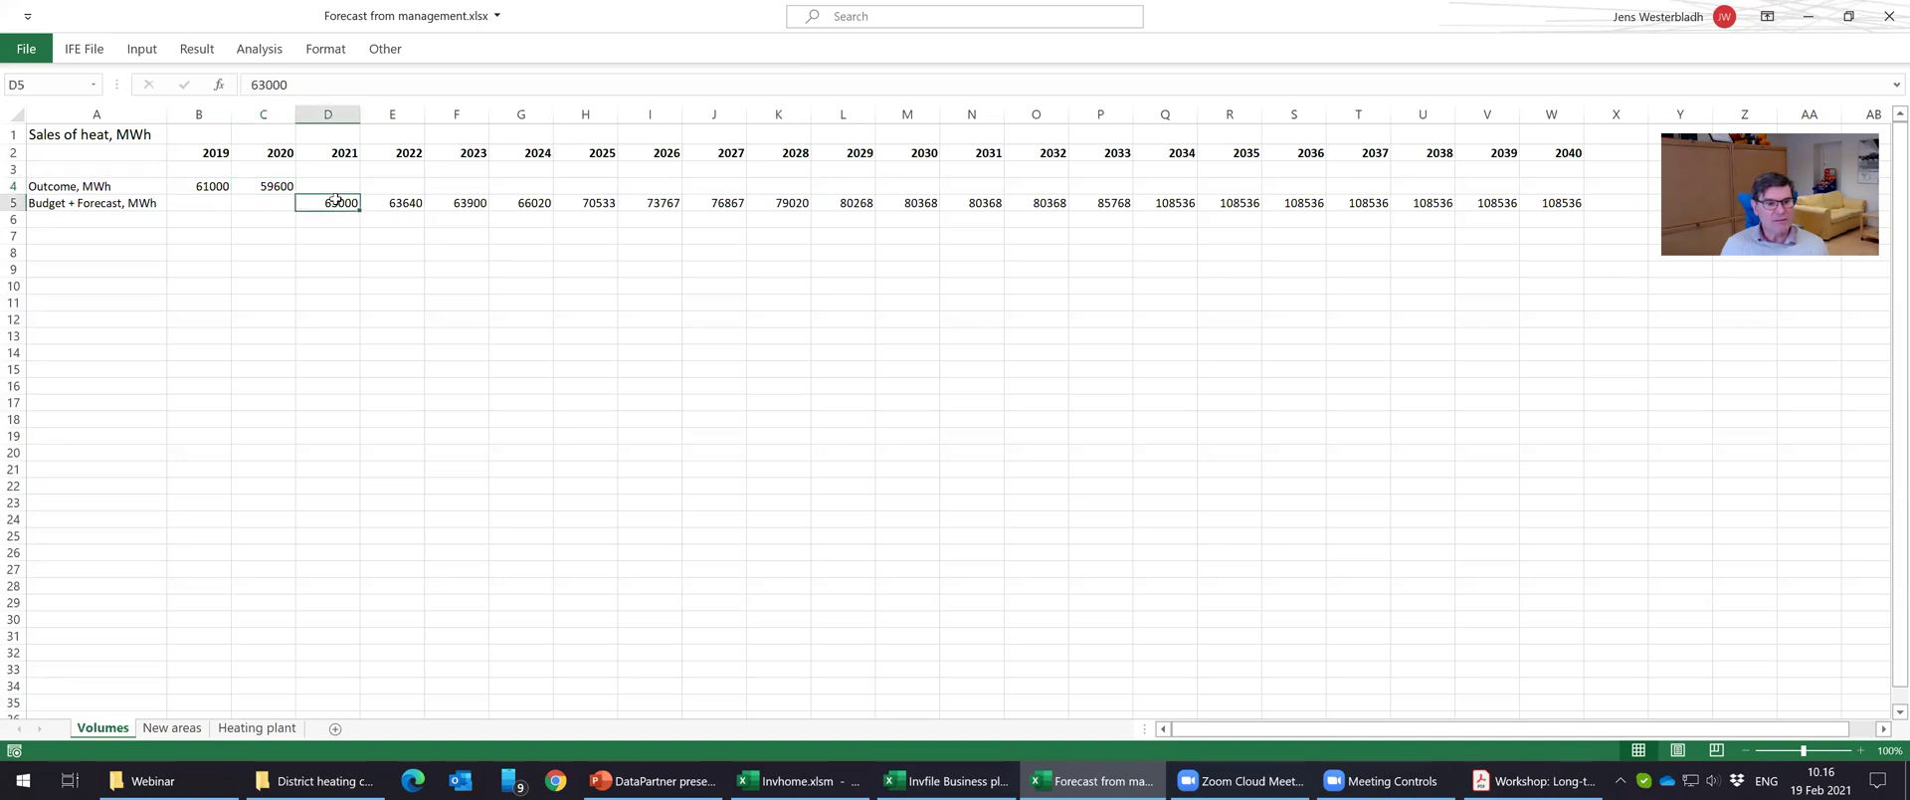
{"action": "left_click_drag", "start_coordinate": [393, 203], "coordinate": [1557, 204]}
{"action": "left_click", "coordinate": [761, 286]}
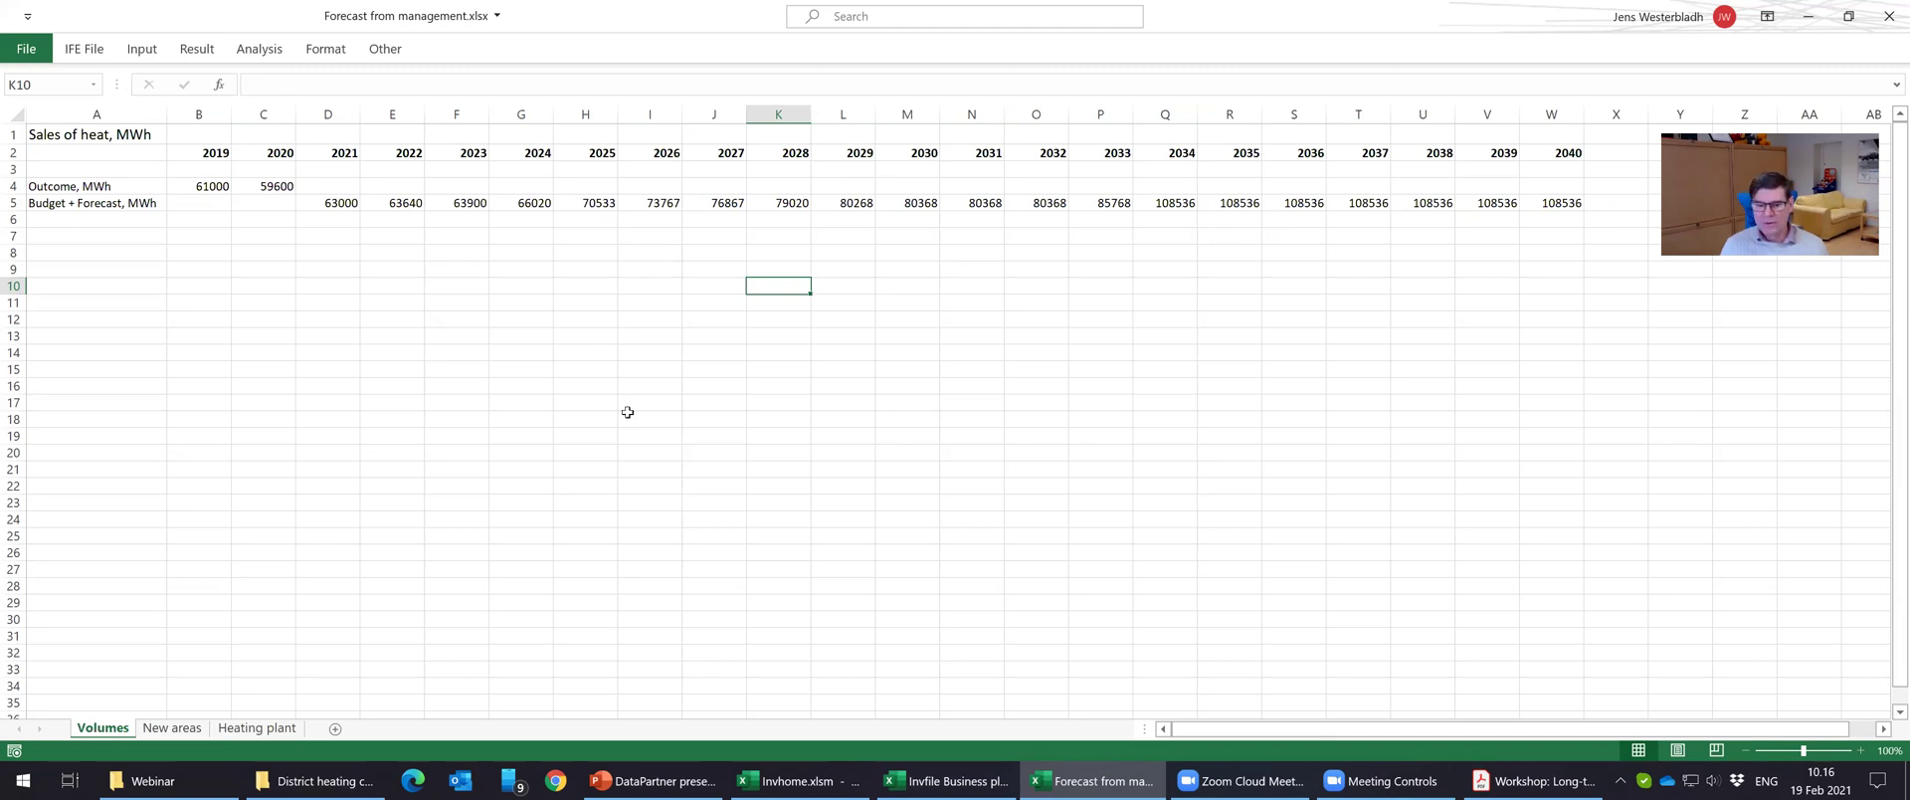
Copy the Volumes, New areas and Heating plant sheets to the end of Invfile Business planning District heating company.xlsm, reusing the existing names for all conflicts.
{"action": "left_click", "coordinate": [984, 780]}
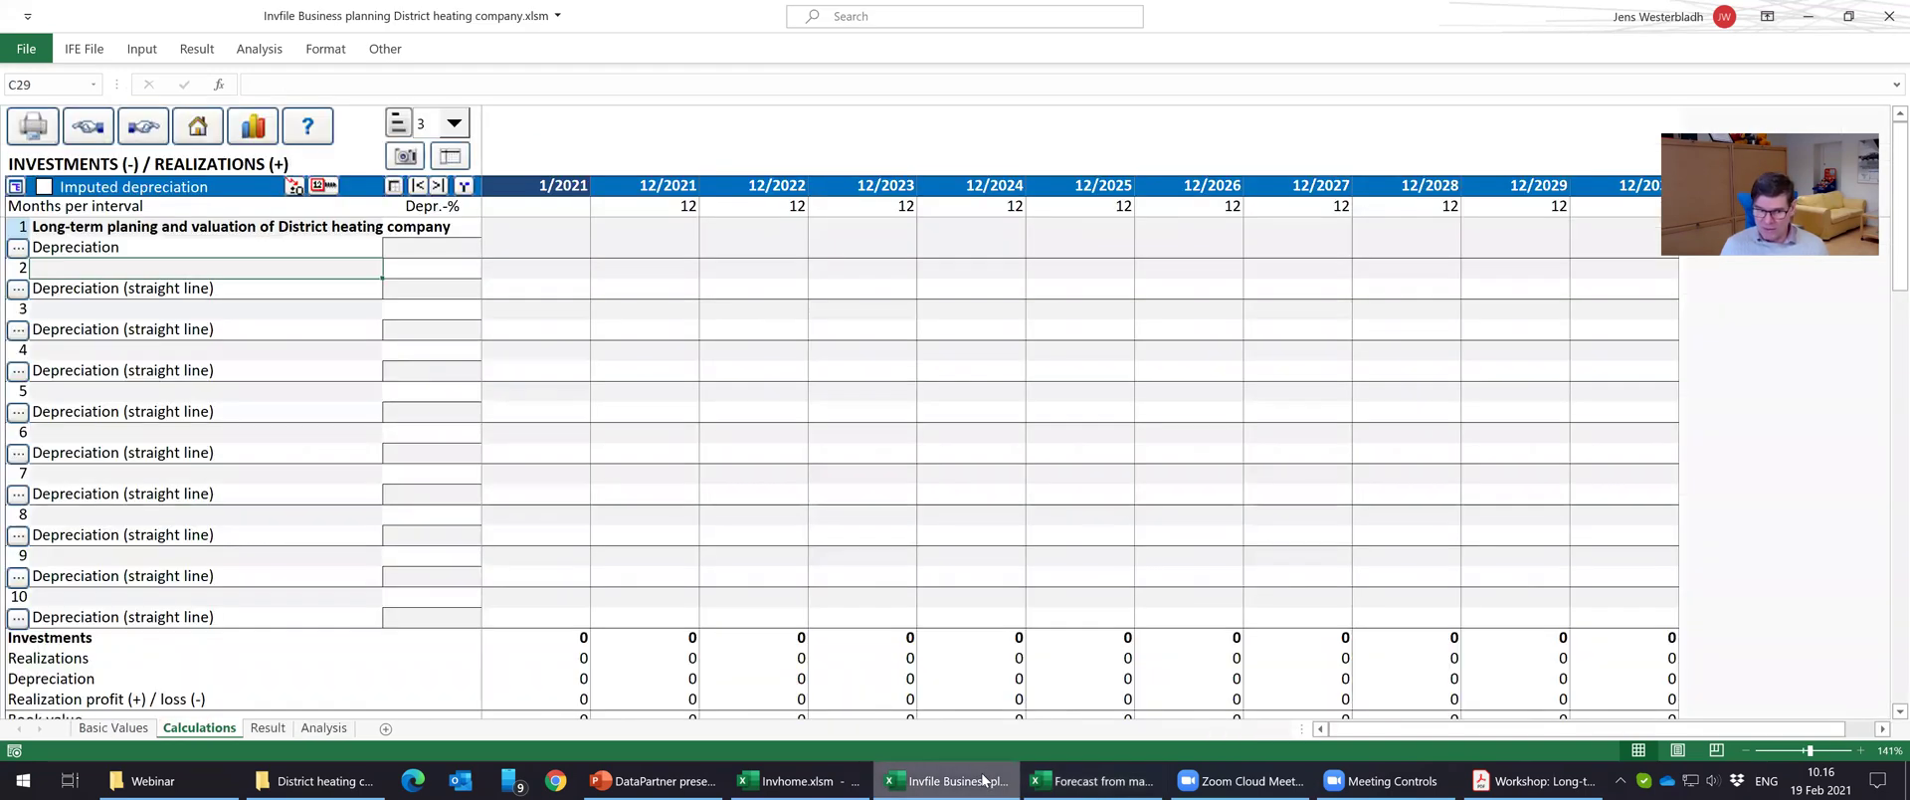
{"action": "left_click", "coordinate": [1100, 780]}
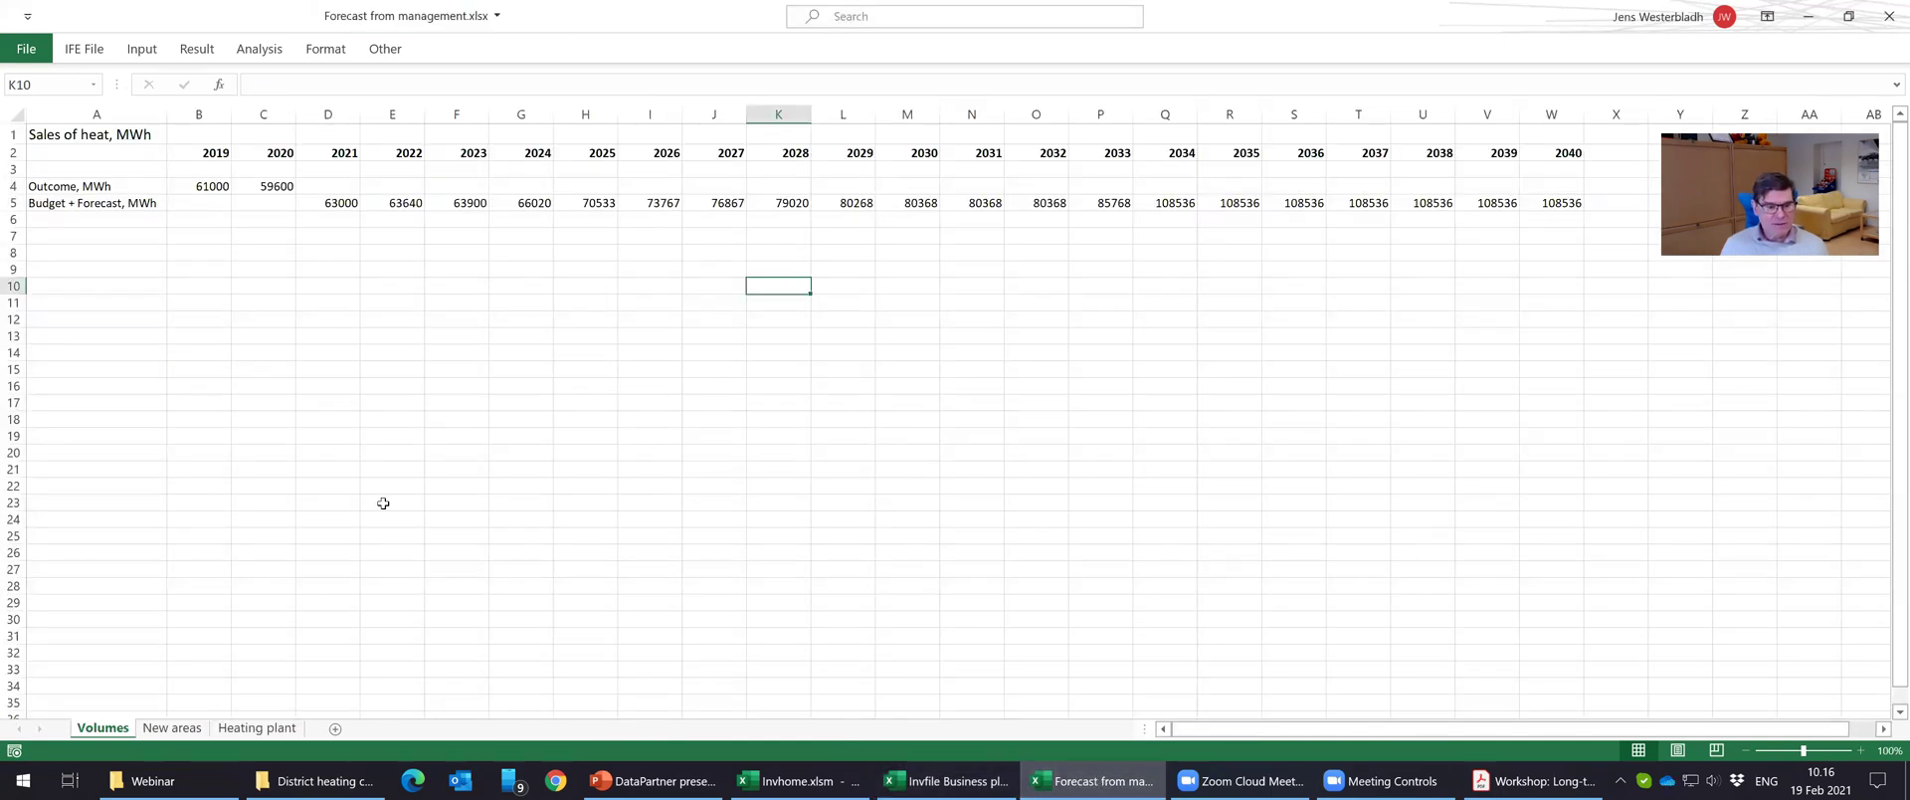
{"action": "left_click", "coordinate": [201, 727], "text": "ctrl"}
{"action": "left_click", "coordinate": [242, 732], "text": "ctrl"}
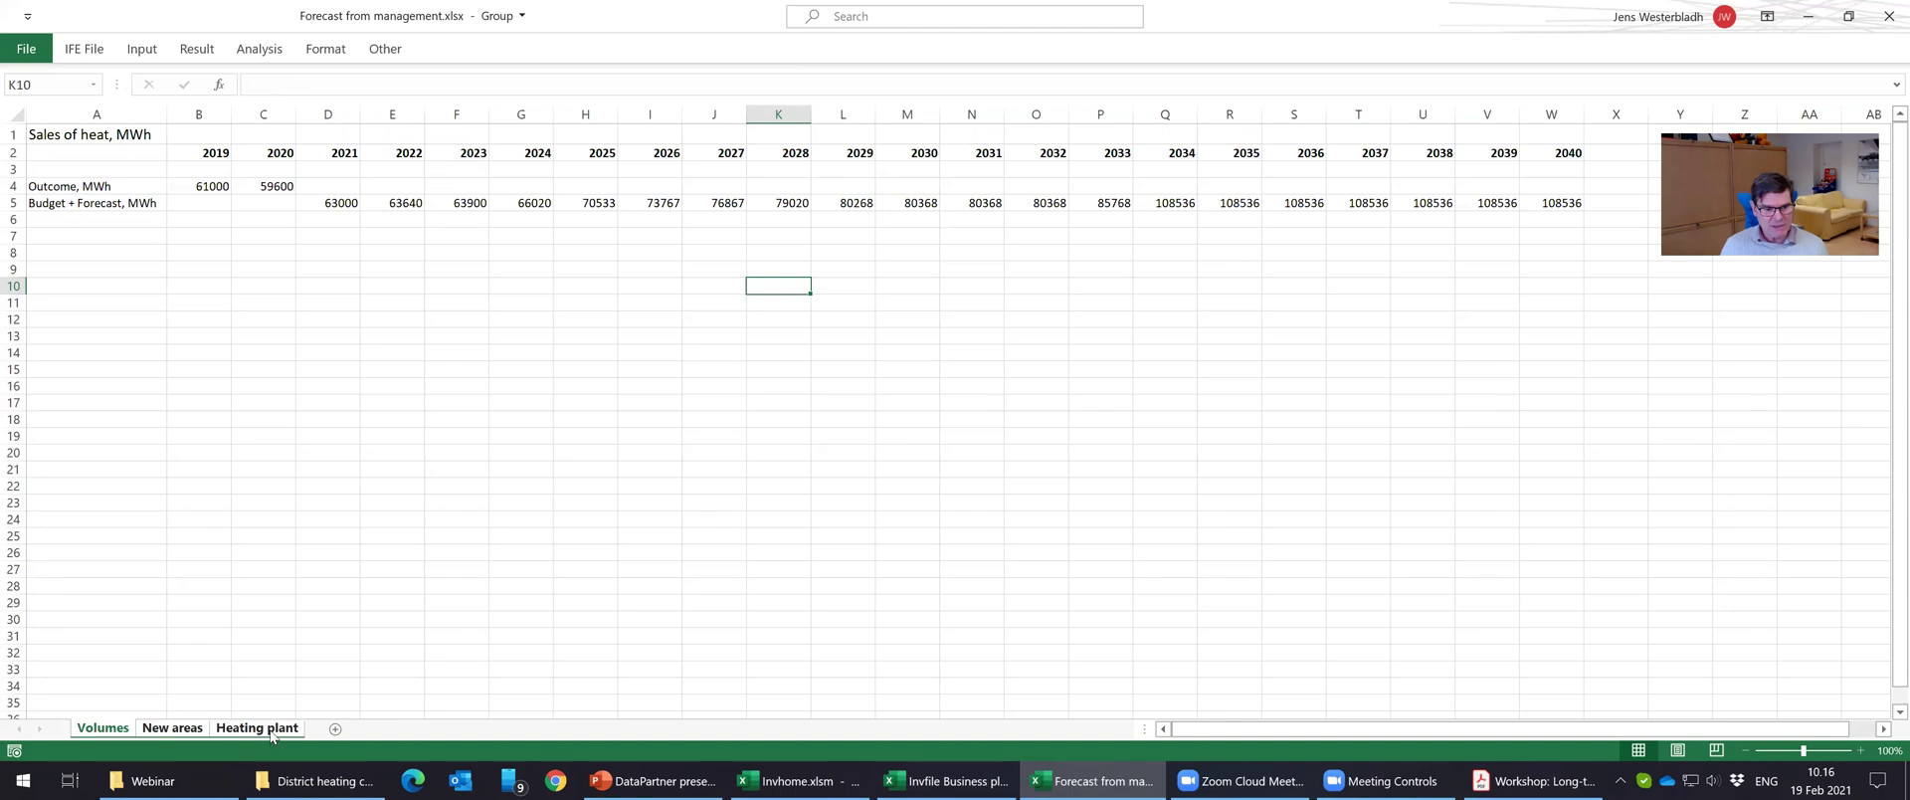
{"action": "right_click", "coordinate": [272, 734]}
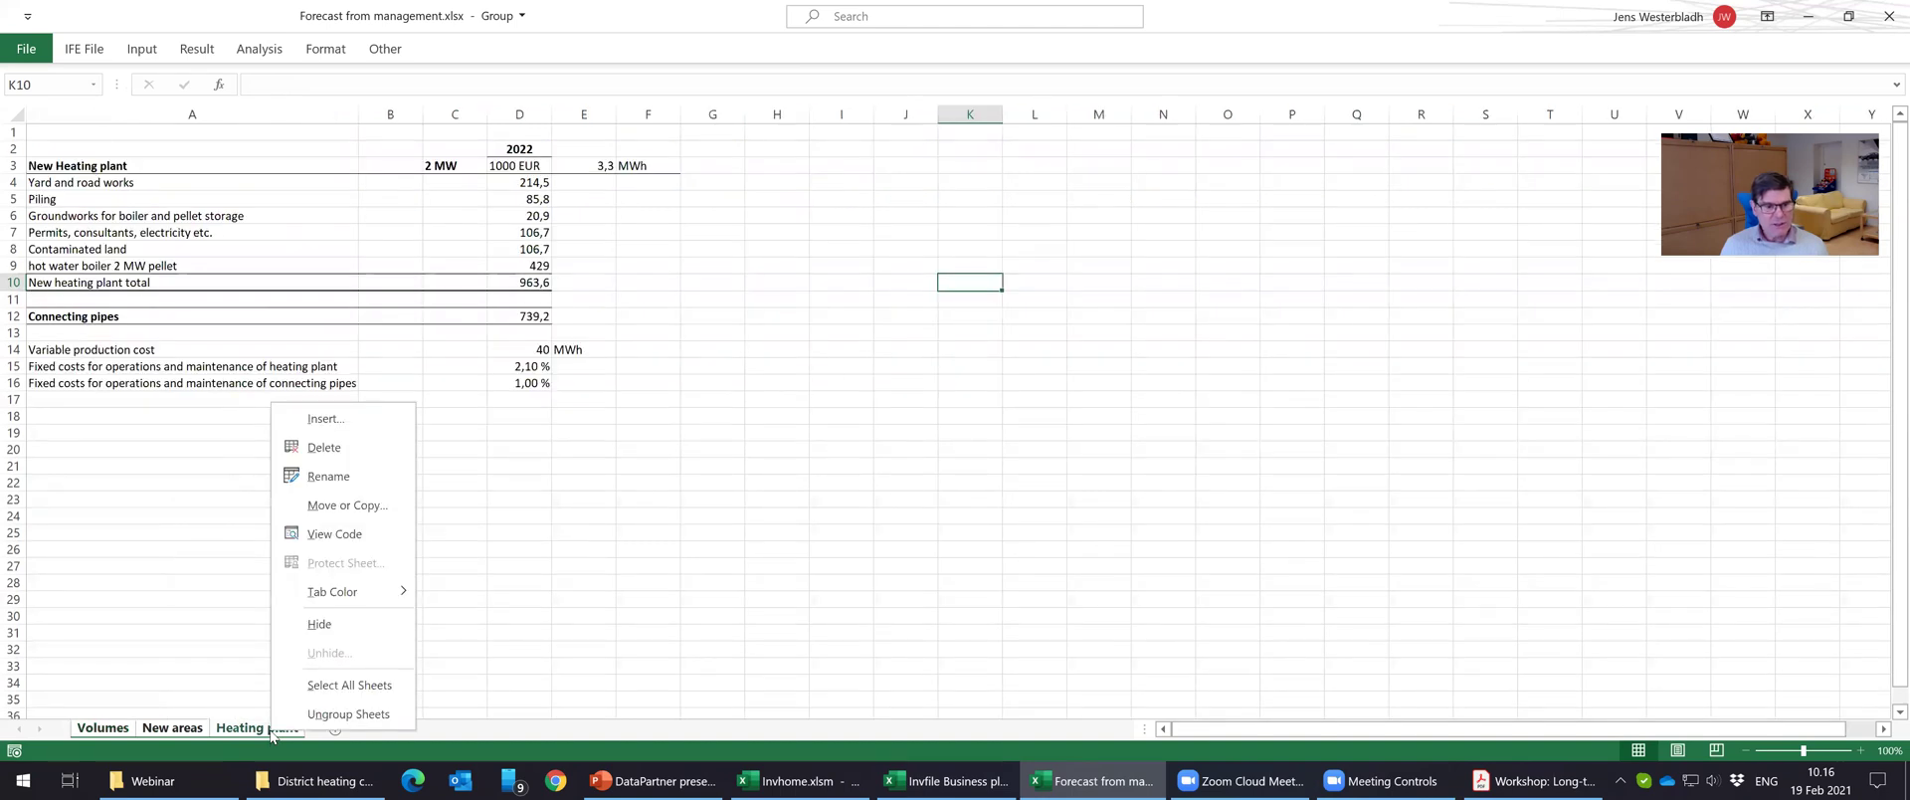
{"action": "left_click", "coordinate": [347, 506]}
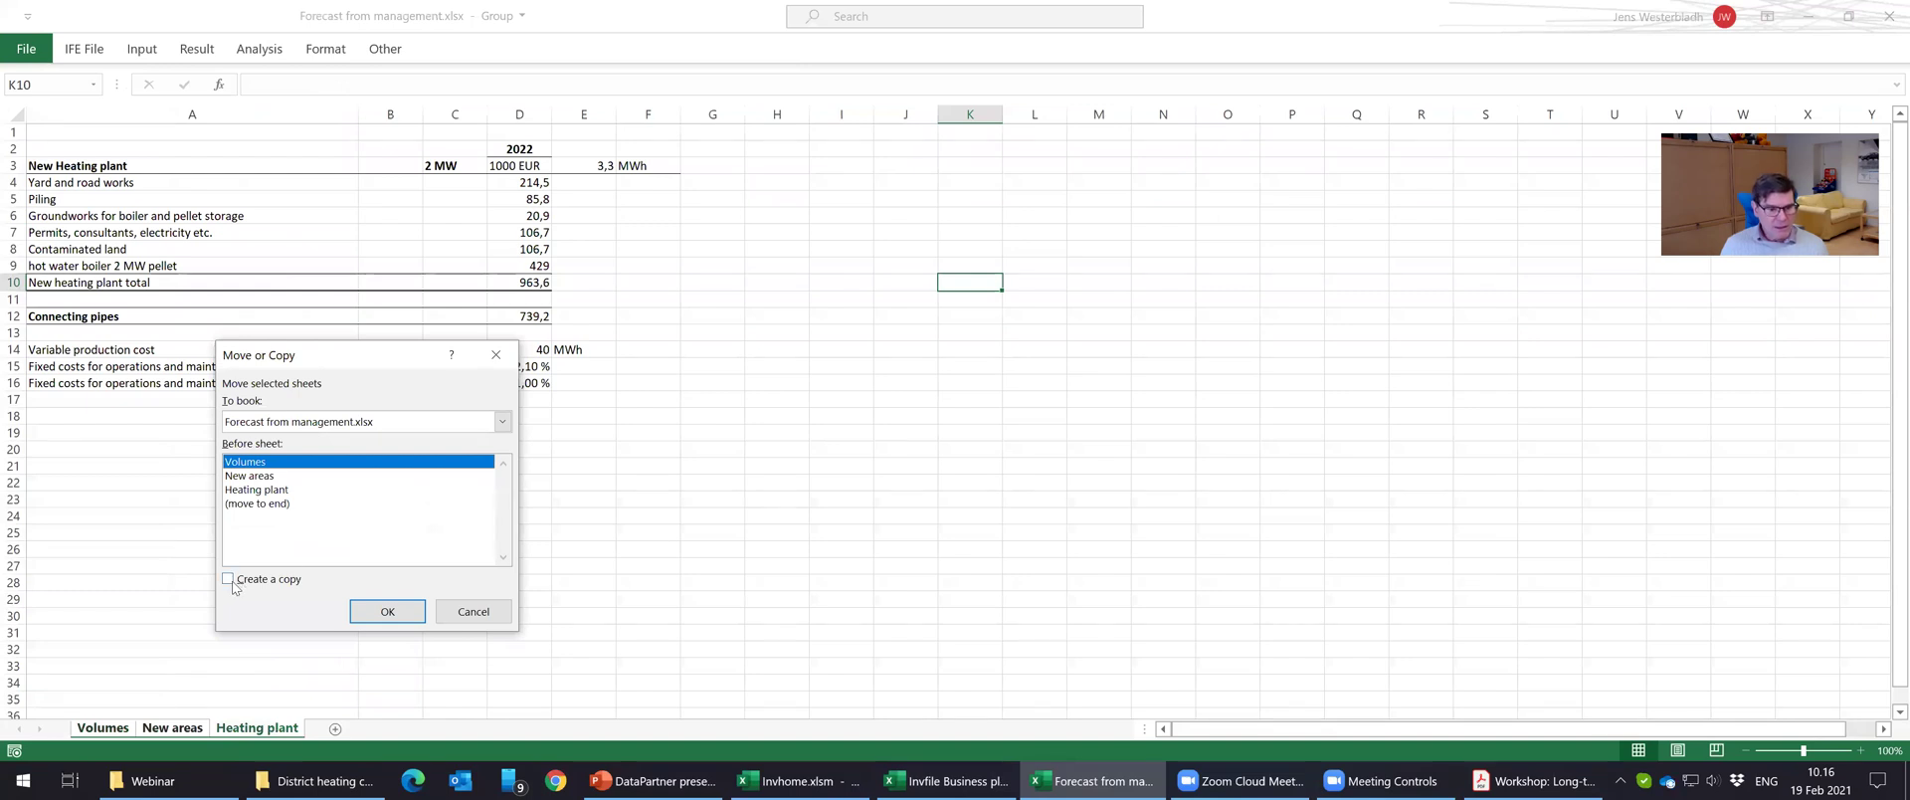
{"action": "left_click", "coordinate": [230, 579]}
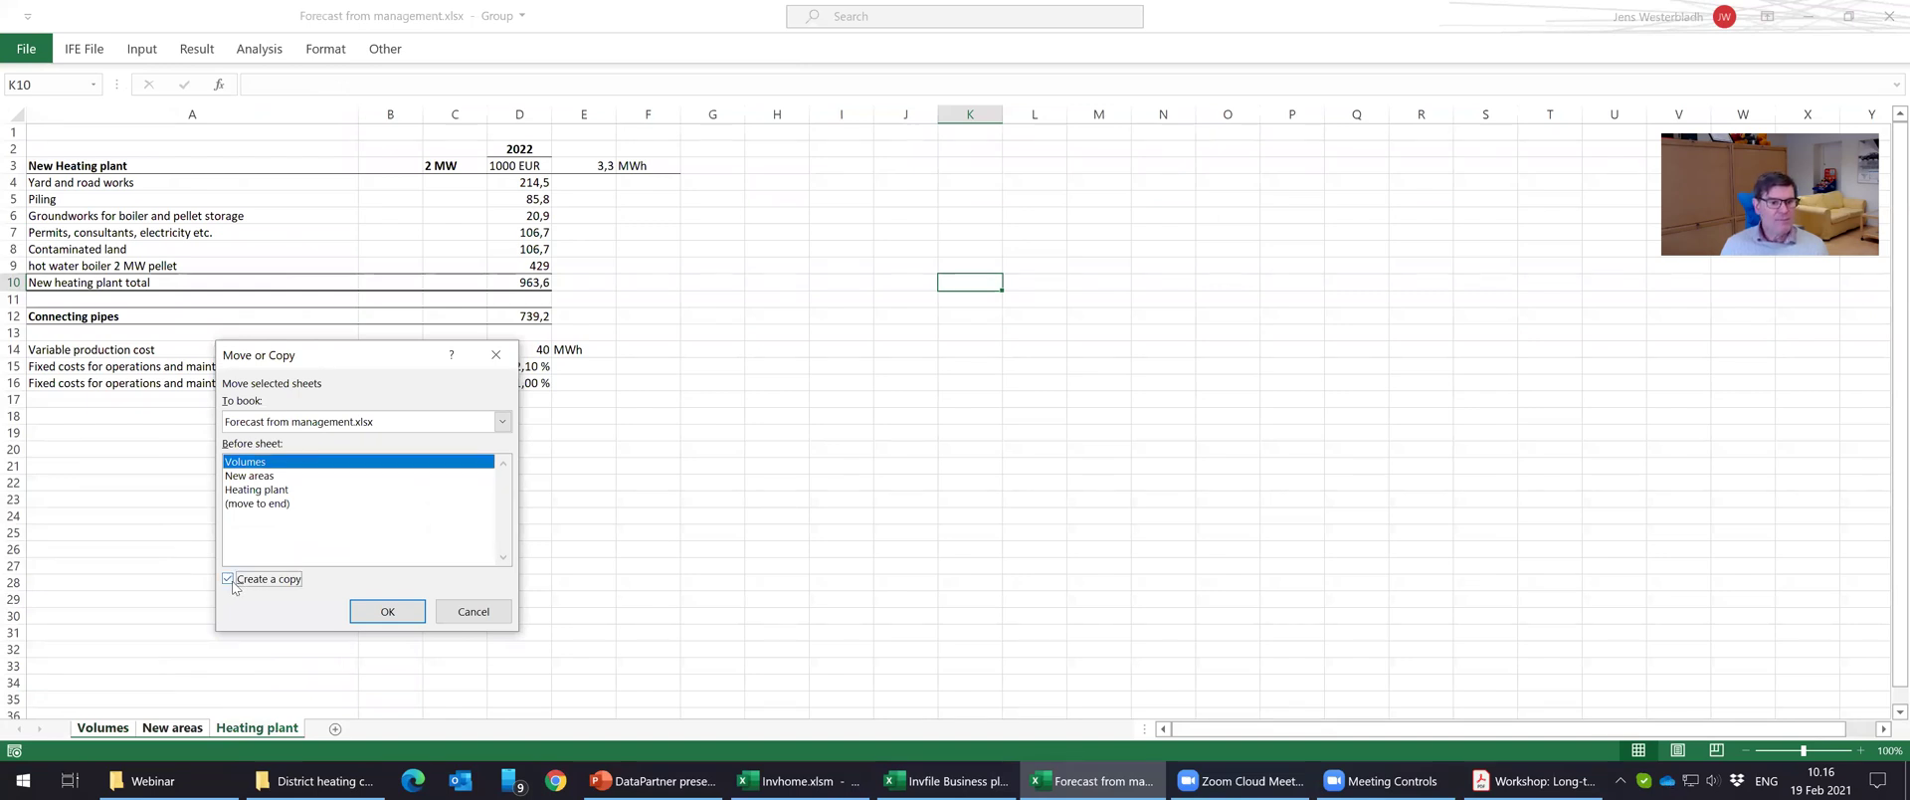
{"action": "left_click", "coordinate": [369, 423]}
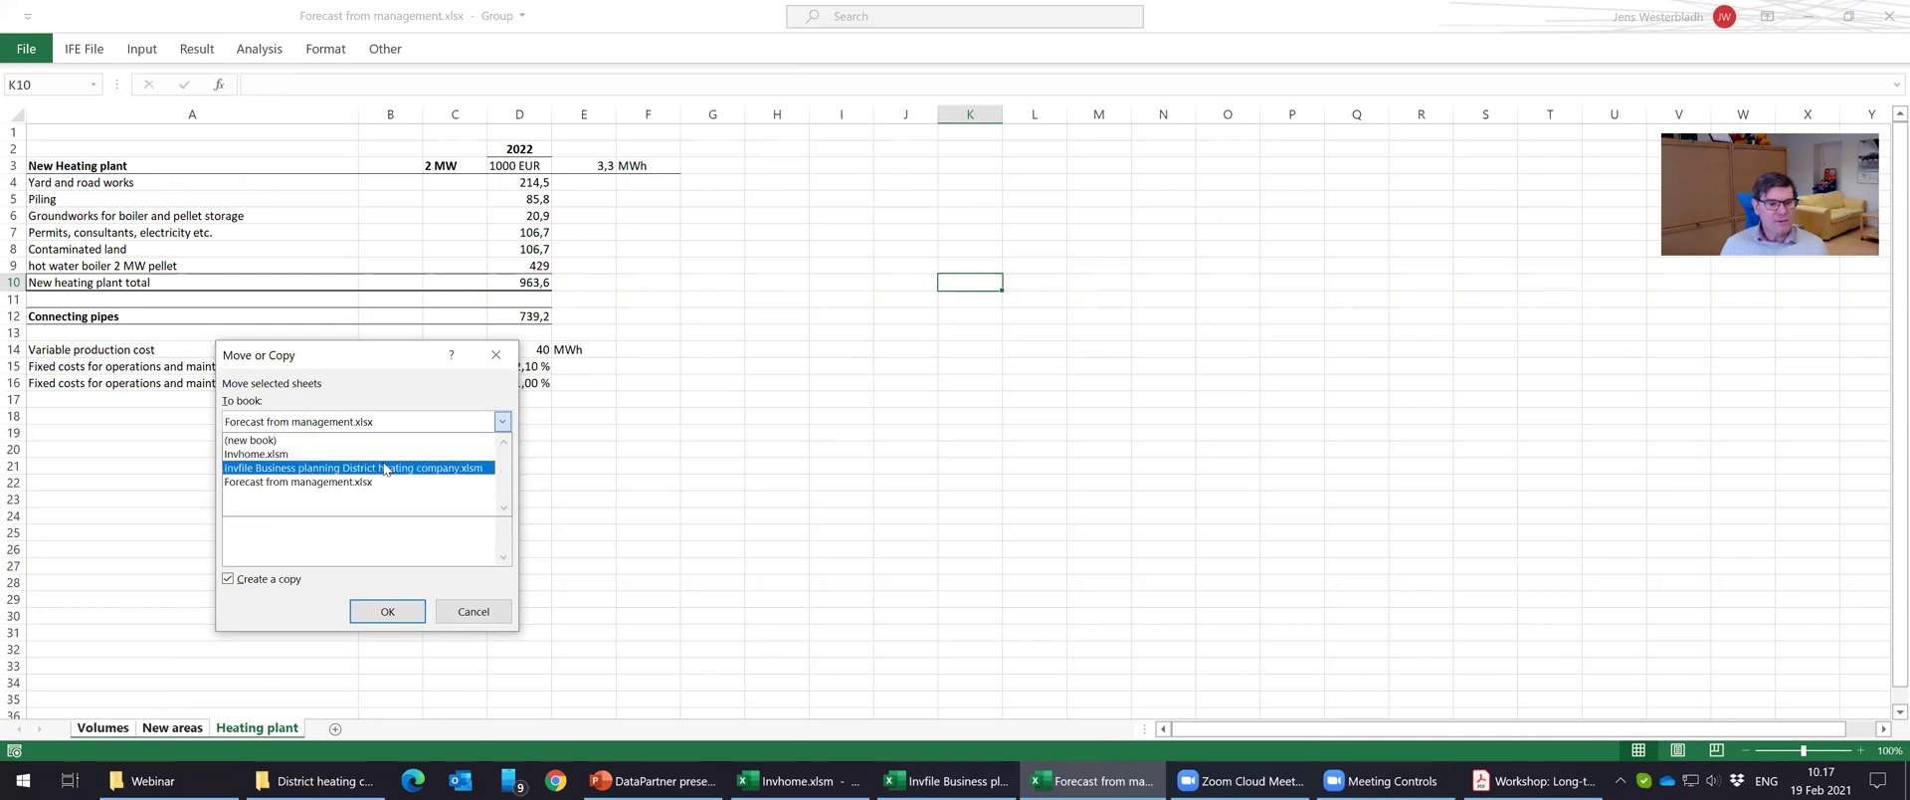
{"action": "left_click", "coordinate": [386, 467]}
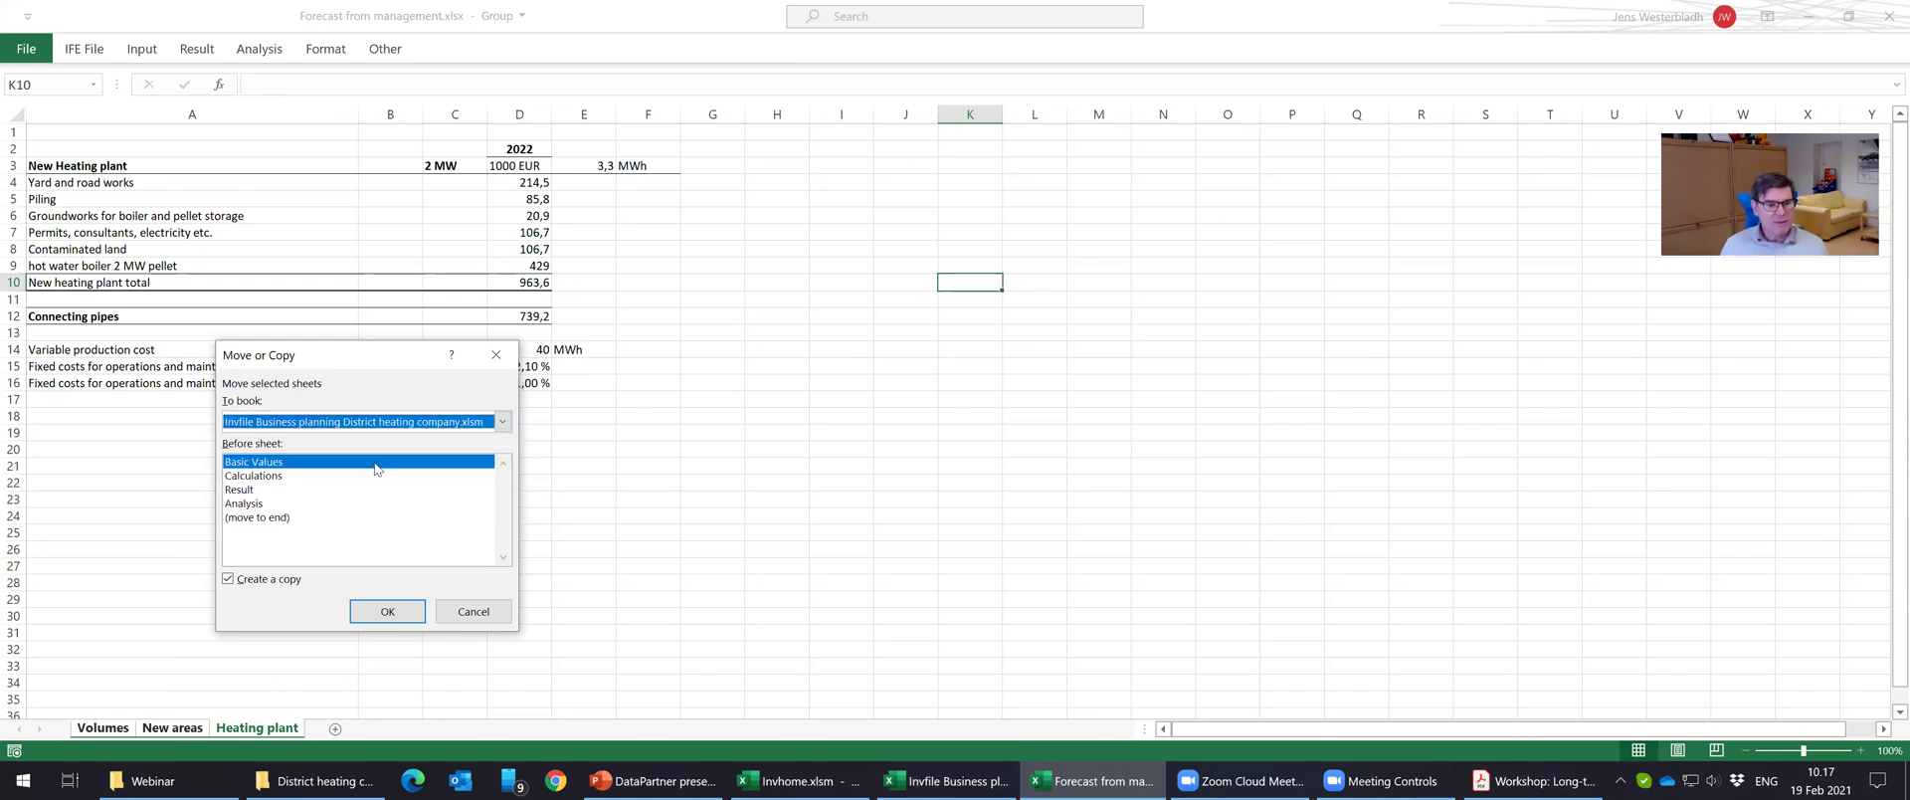
{"action": "left_click", "coordinate": [251, 518]}
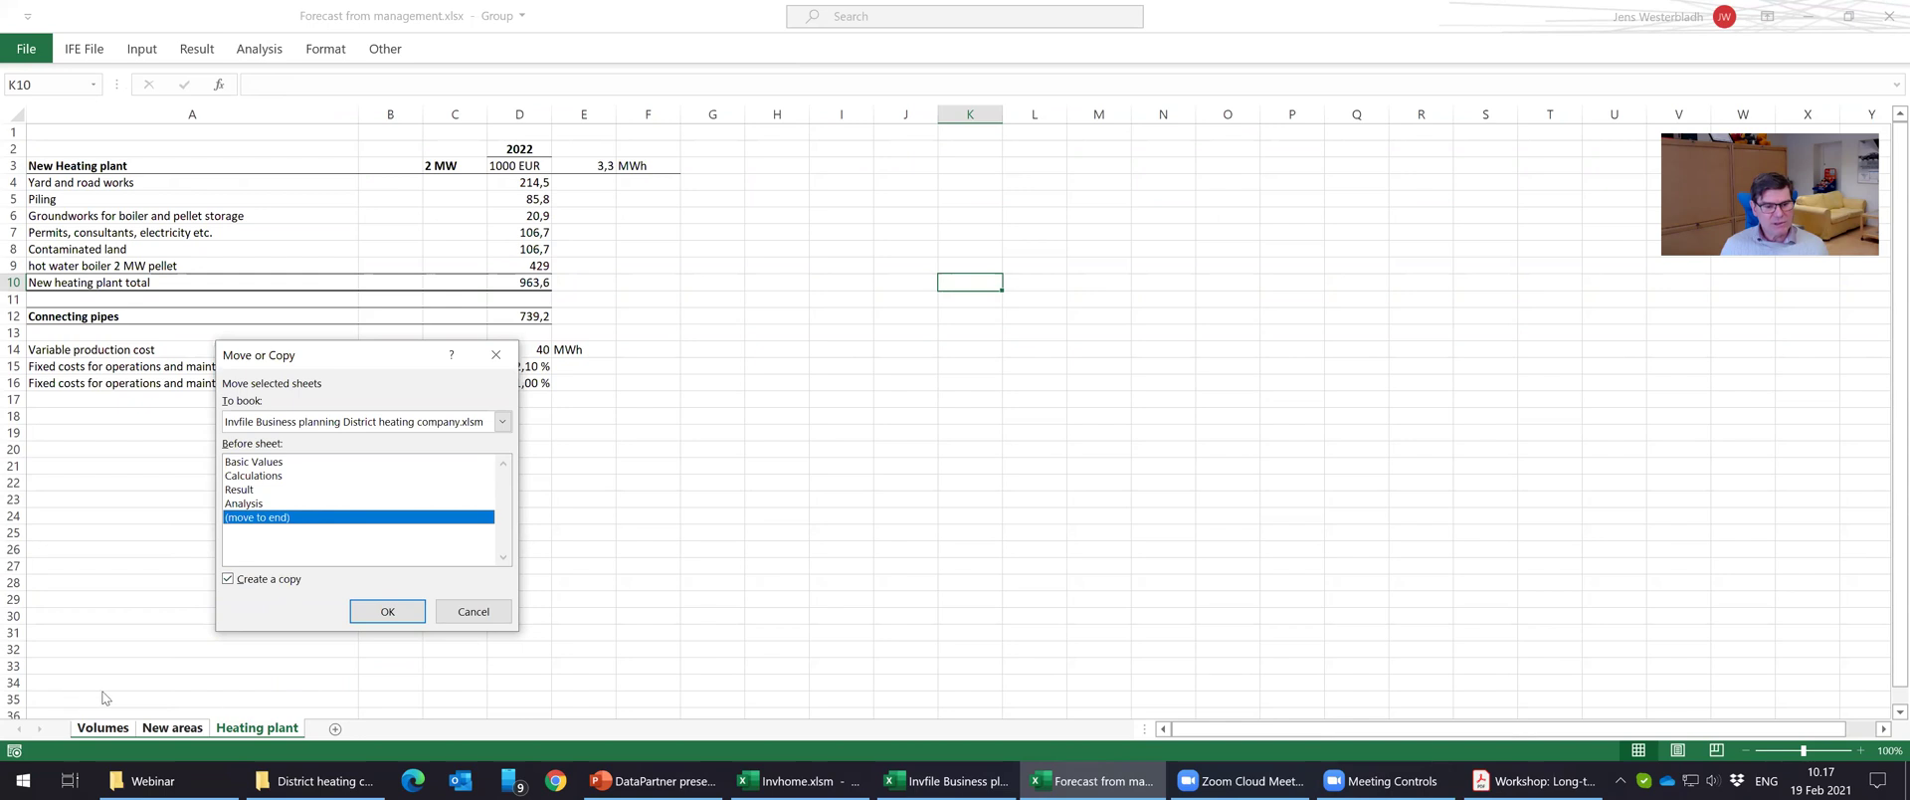
{"action": "left_click", "coordinate": [389, 612]}
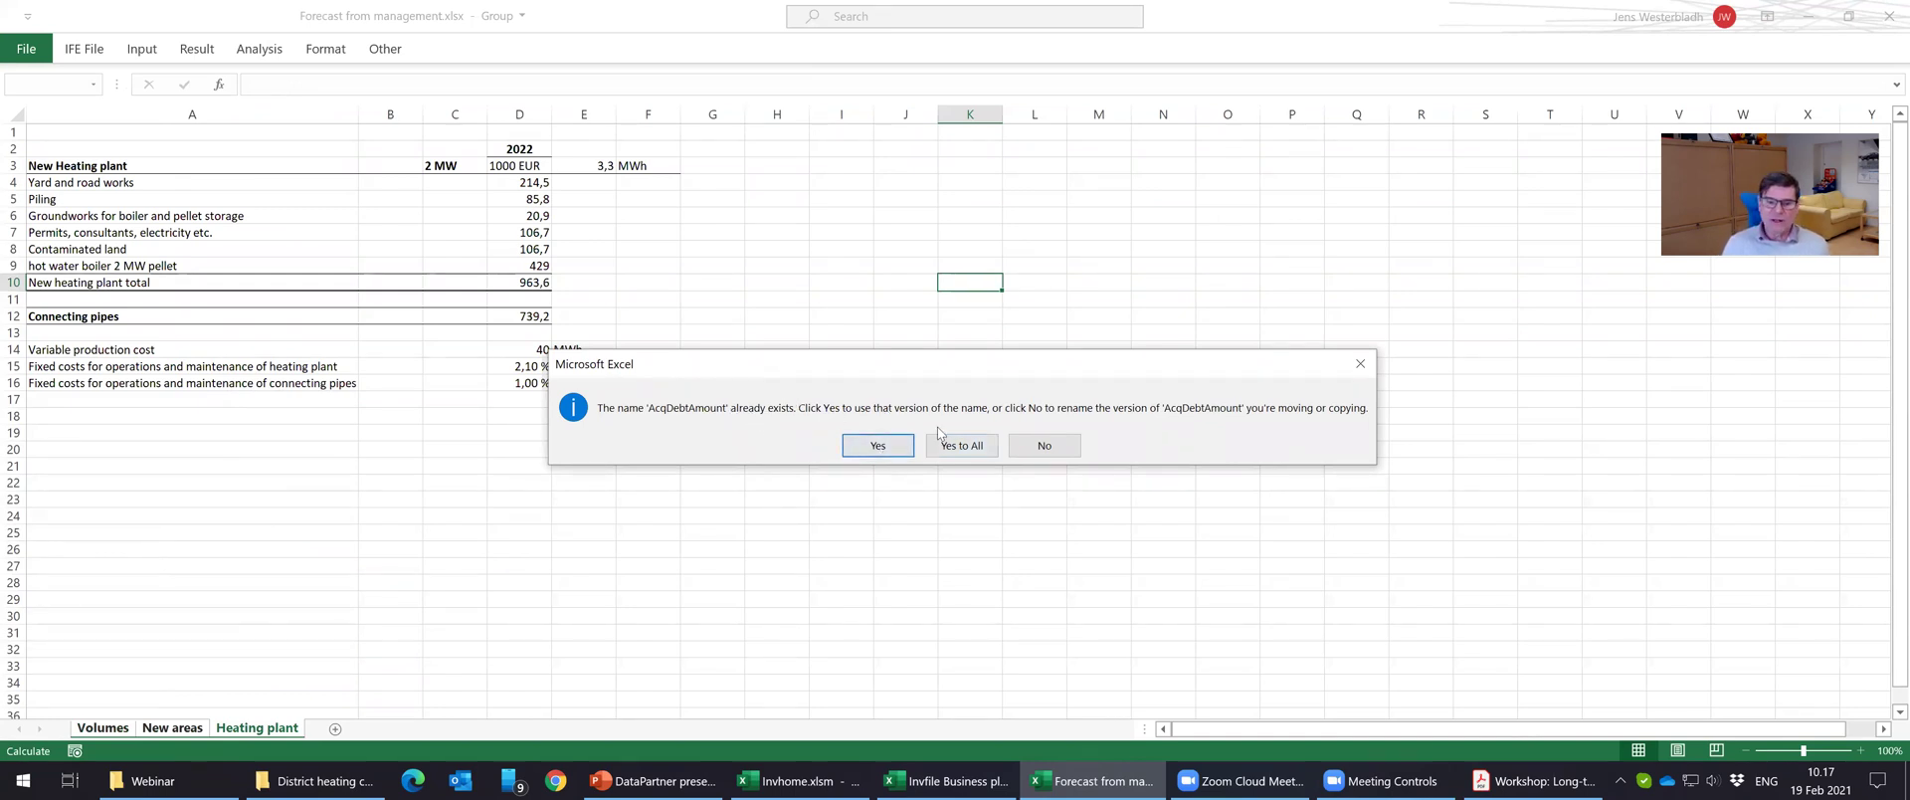
{"action": "left_click", "coordinate": [961, 446]}
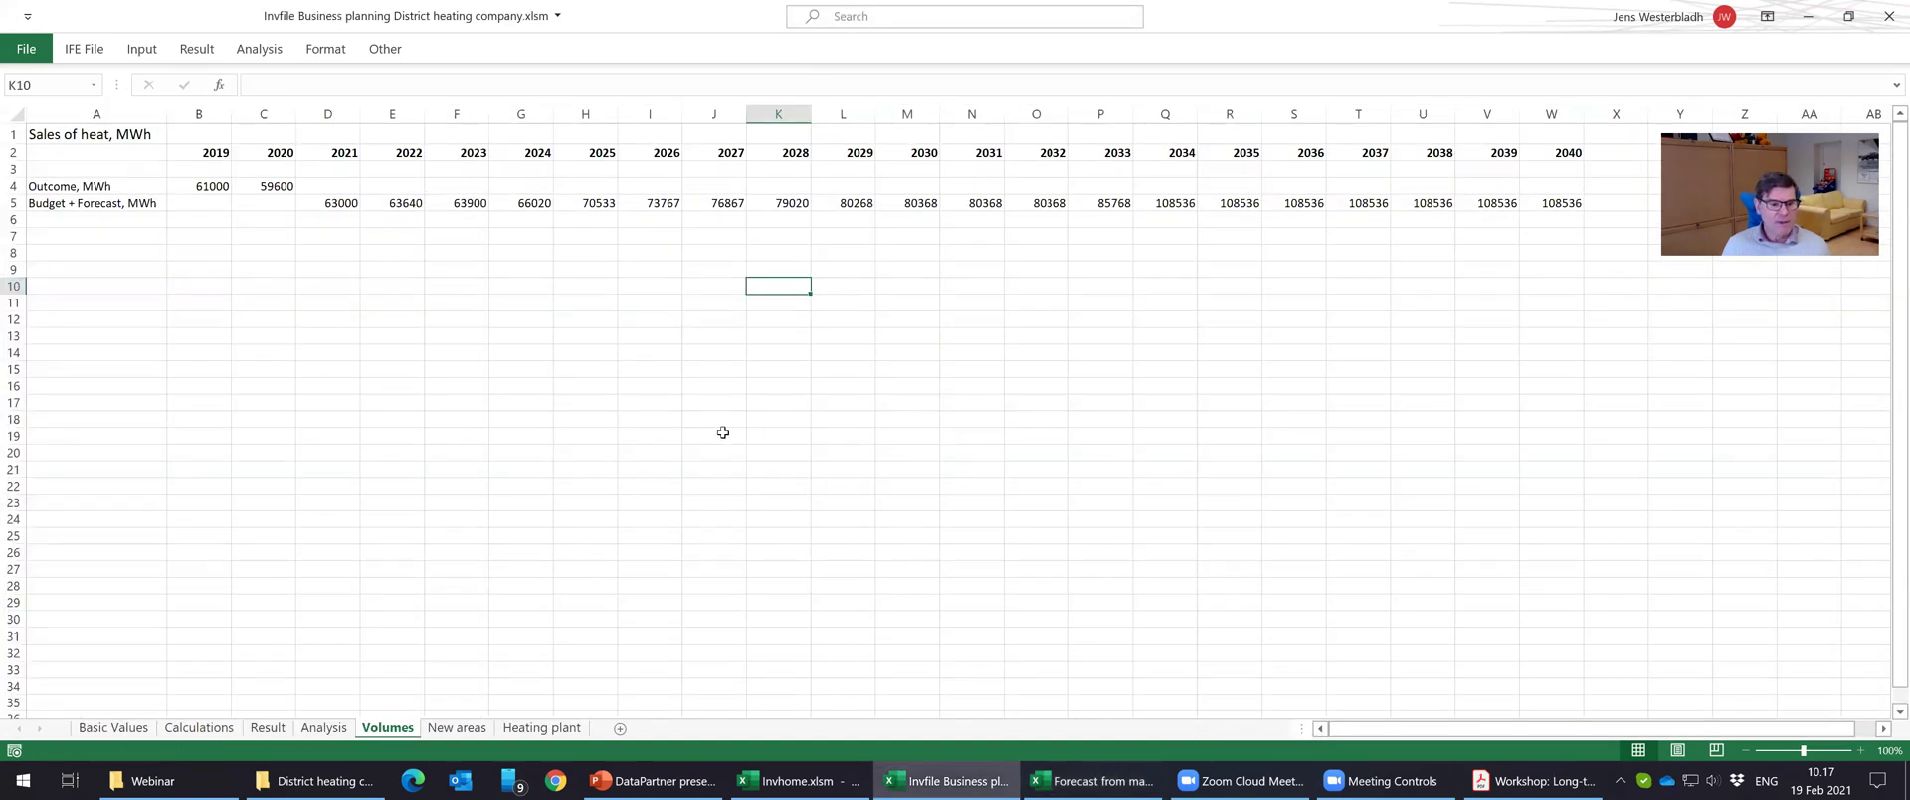
Look through the original and copied sheets of the business planning workbook and save it.
{"action": "left_click", "coordinate": [124, 729]}
{"action": "left_click", "coordinate": [199, 728]}
{"action": "left_click", "coordinate": [268, 729]}
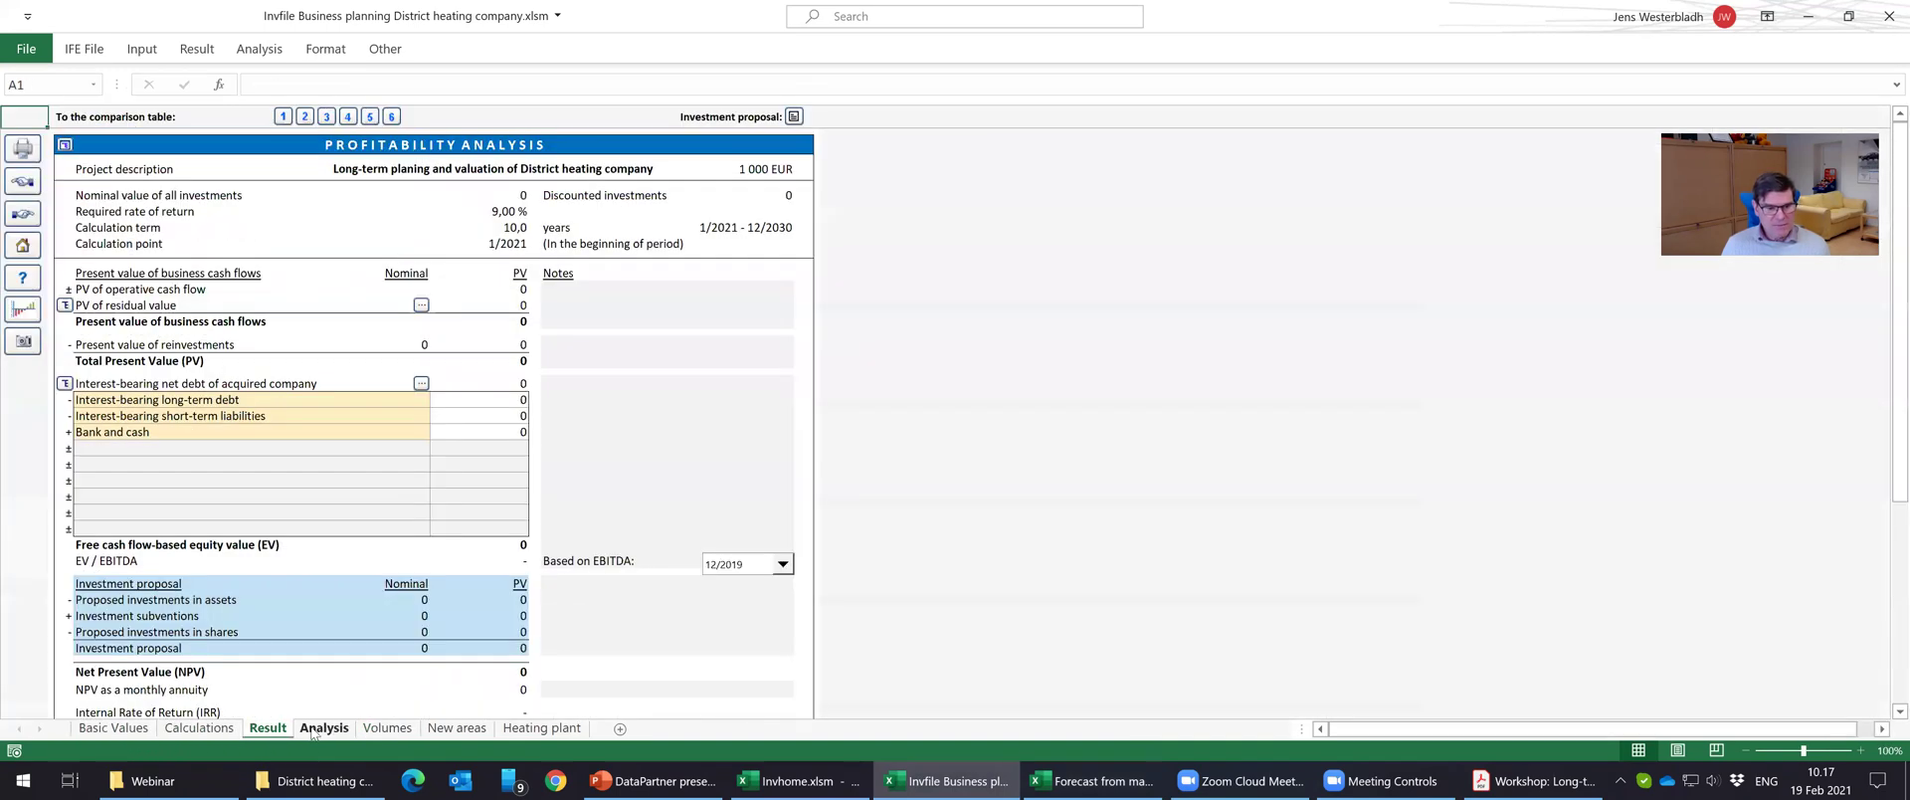
{"action": "left_click", "coordinate": [325, 729]}
{"action": "left_click", "coordinate": [387, 728]}
{"action": "left_click", "coordinate": [457, 728]}
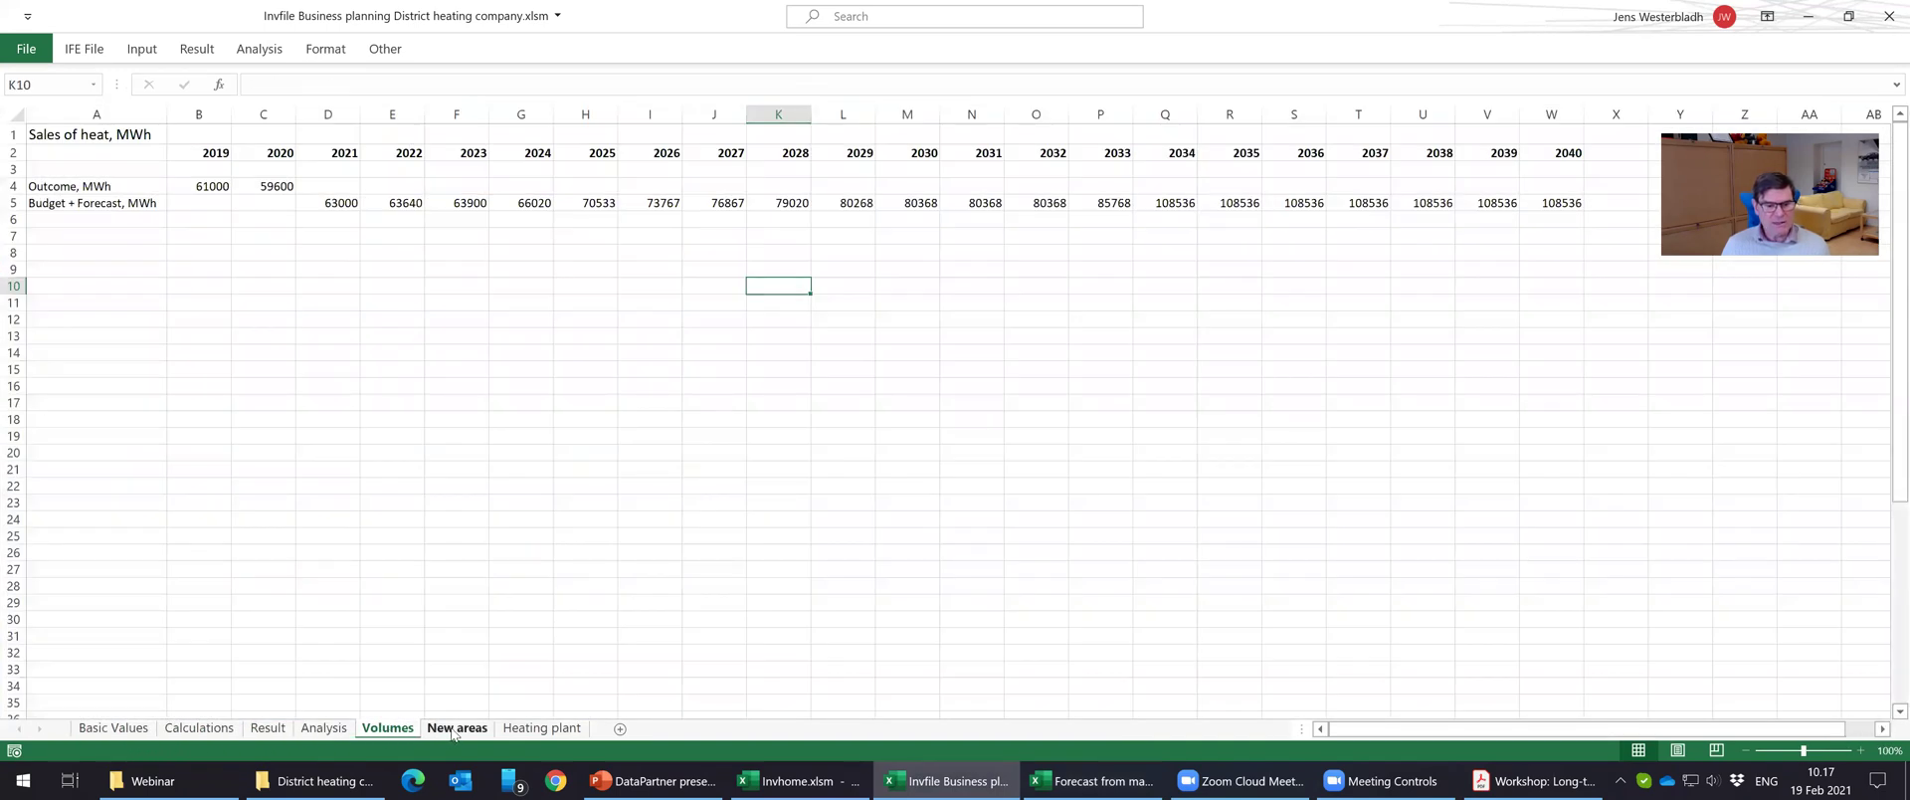
{"action": "left_click", "coordinate": [540, 727]}
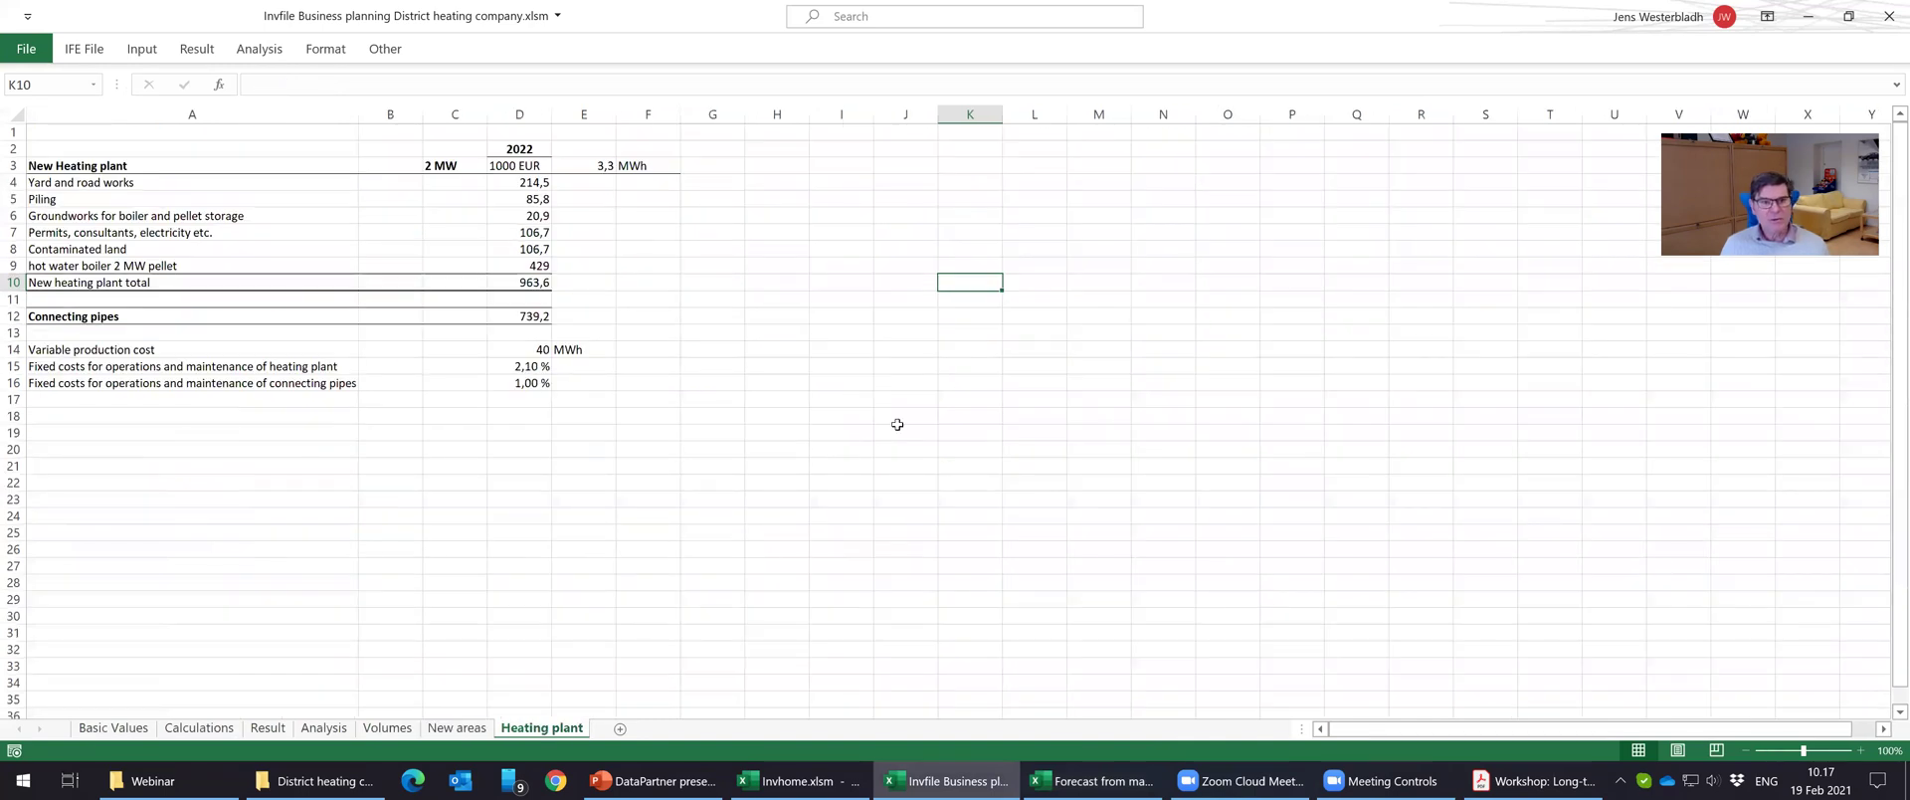
{"action": "key", "text": "ctrl+s"}
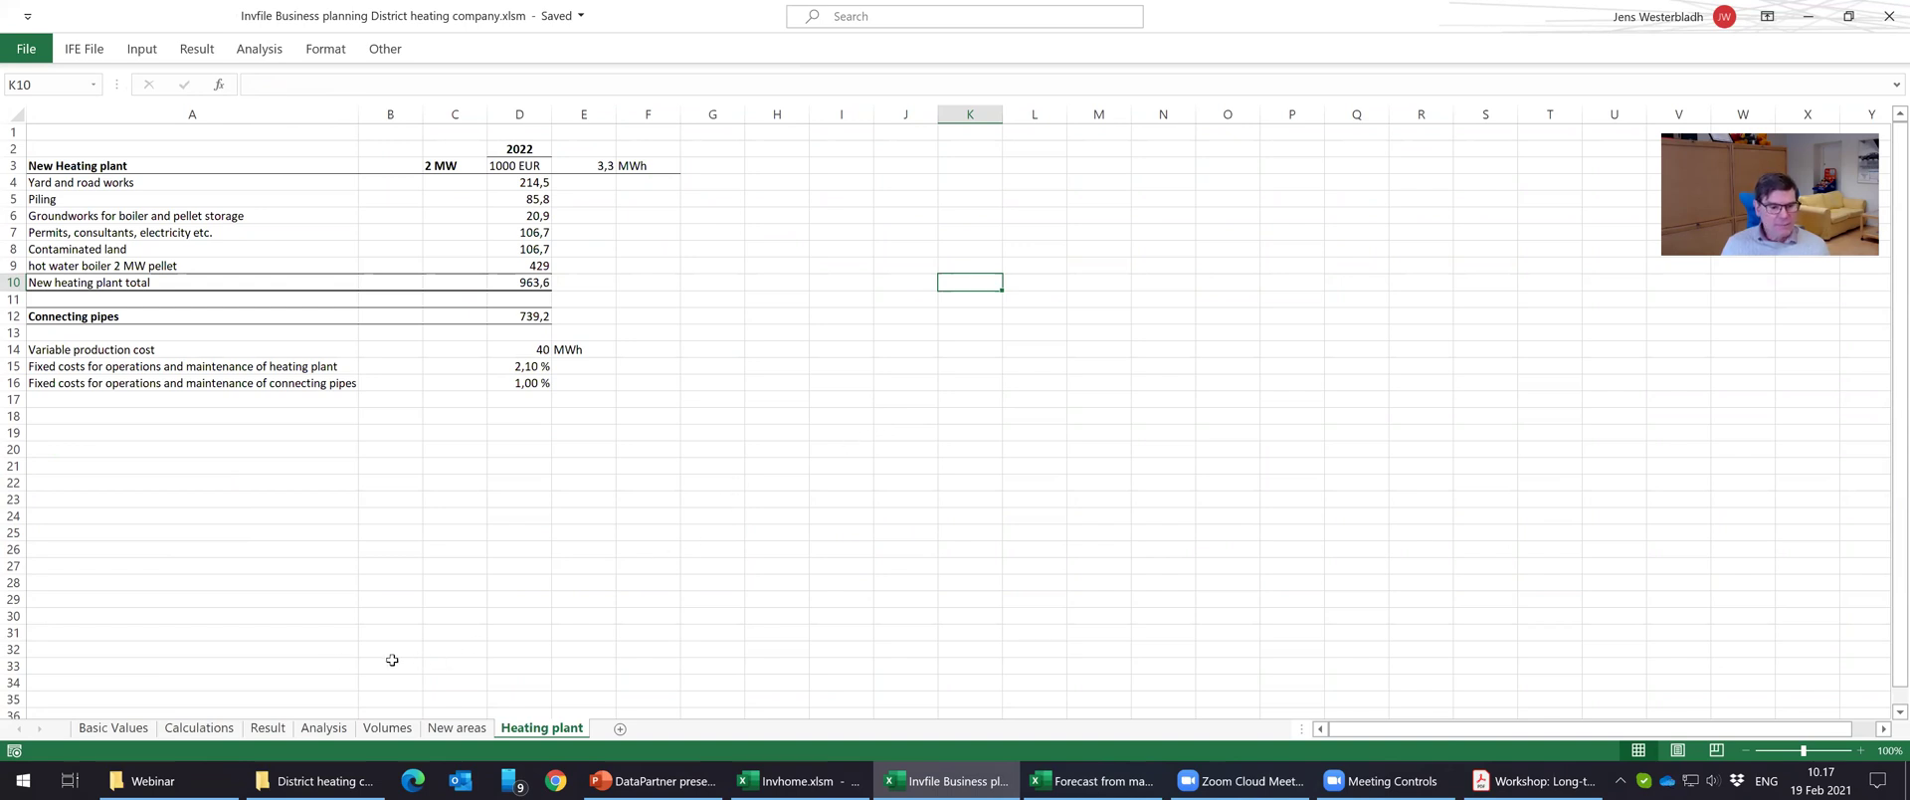
Name investment 2 on the Calculations sheet "Expansion of District heating network".
{"action": "left_click", "coordinate": [199, 728]}
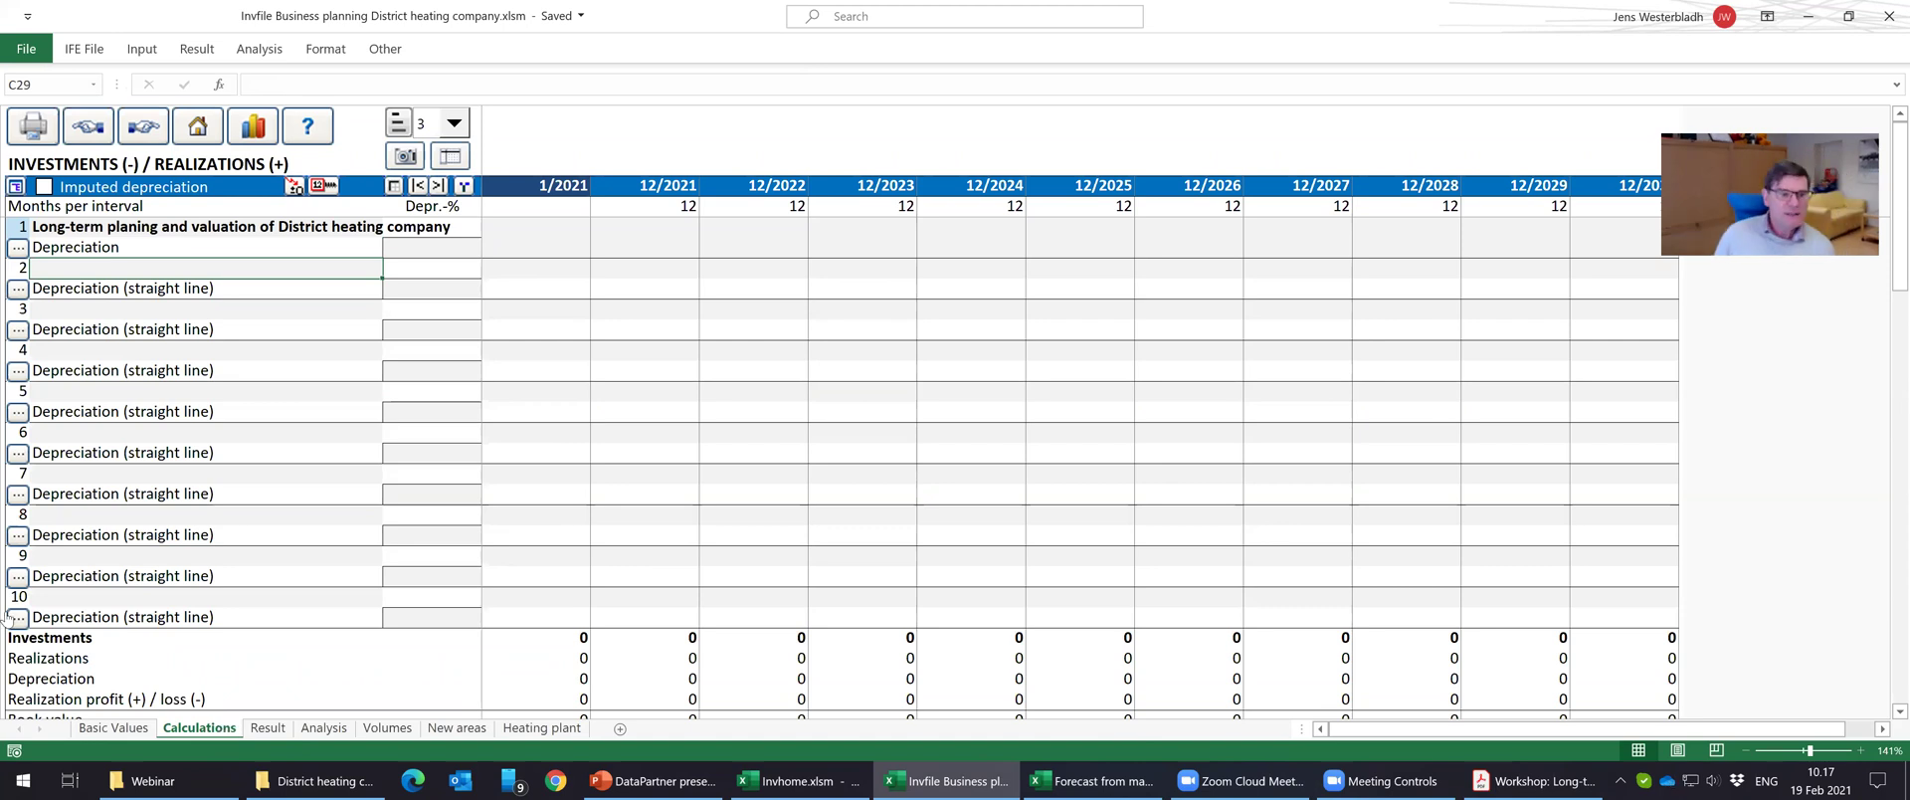
{"action": "type", "text": "Expans"}
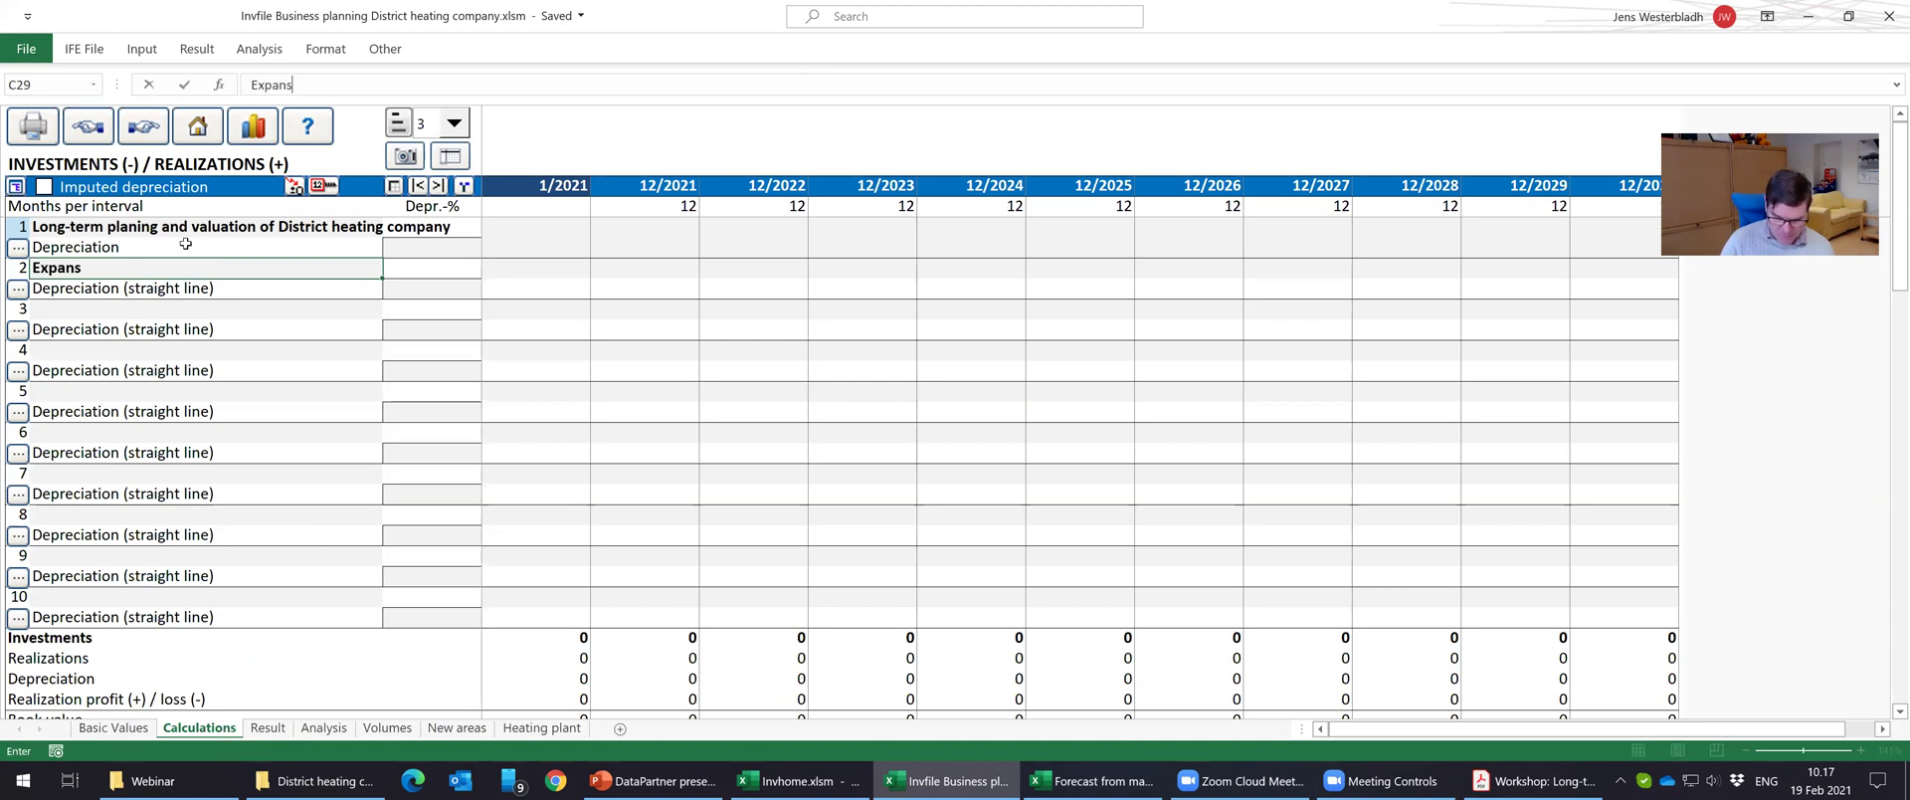
{"action": "type", "text": "ion of Distric"}
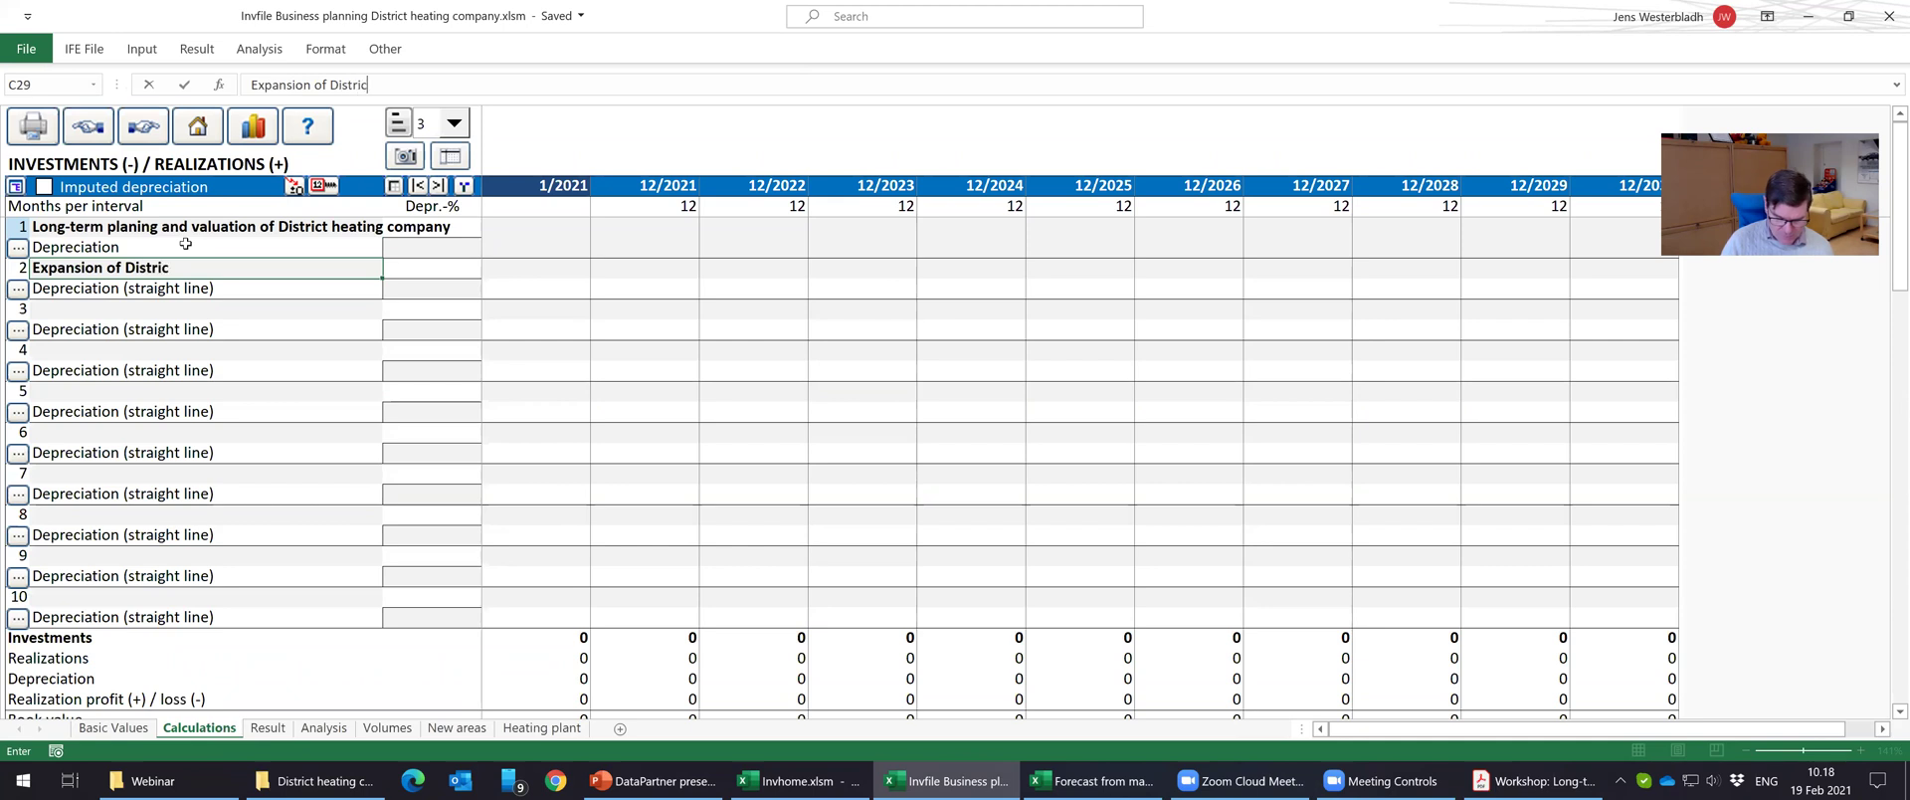
{"action": "type", "text": "t heating network"}
{"action": "key", "text": "Return"}
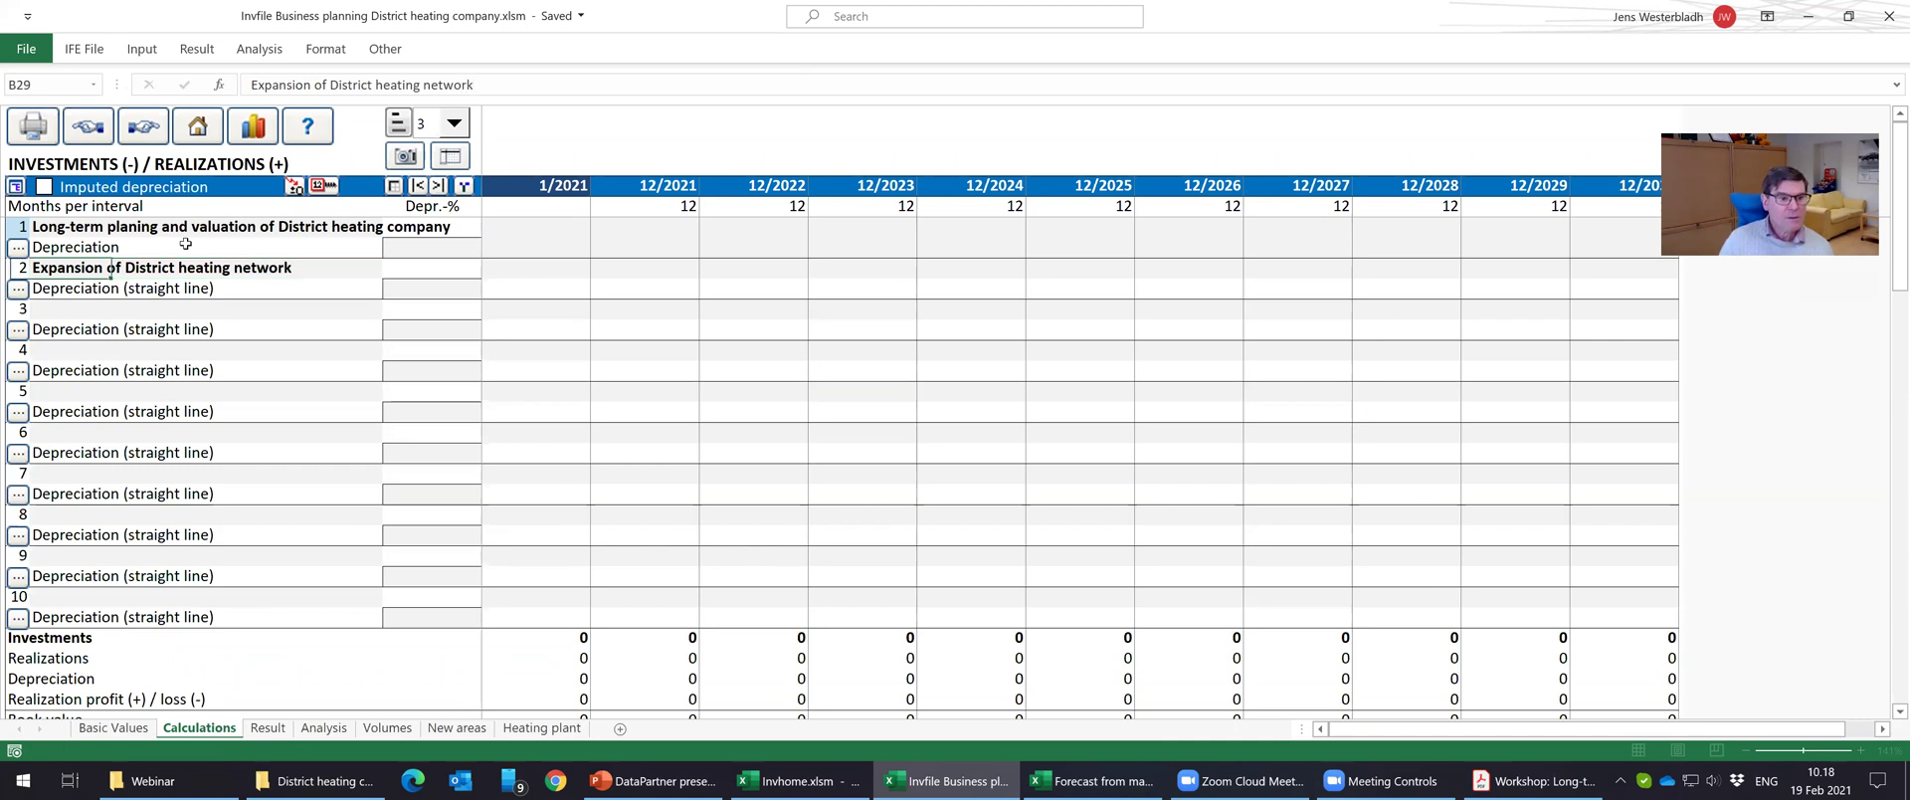
{"action": "left_click", "coordinate": [193, 297]}
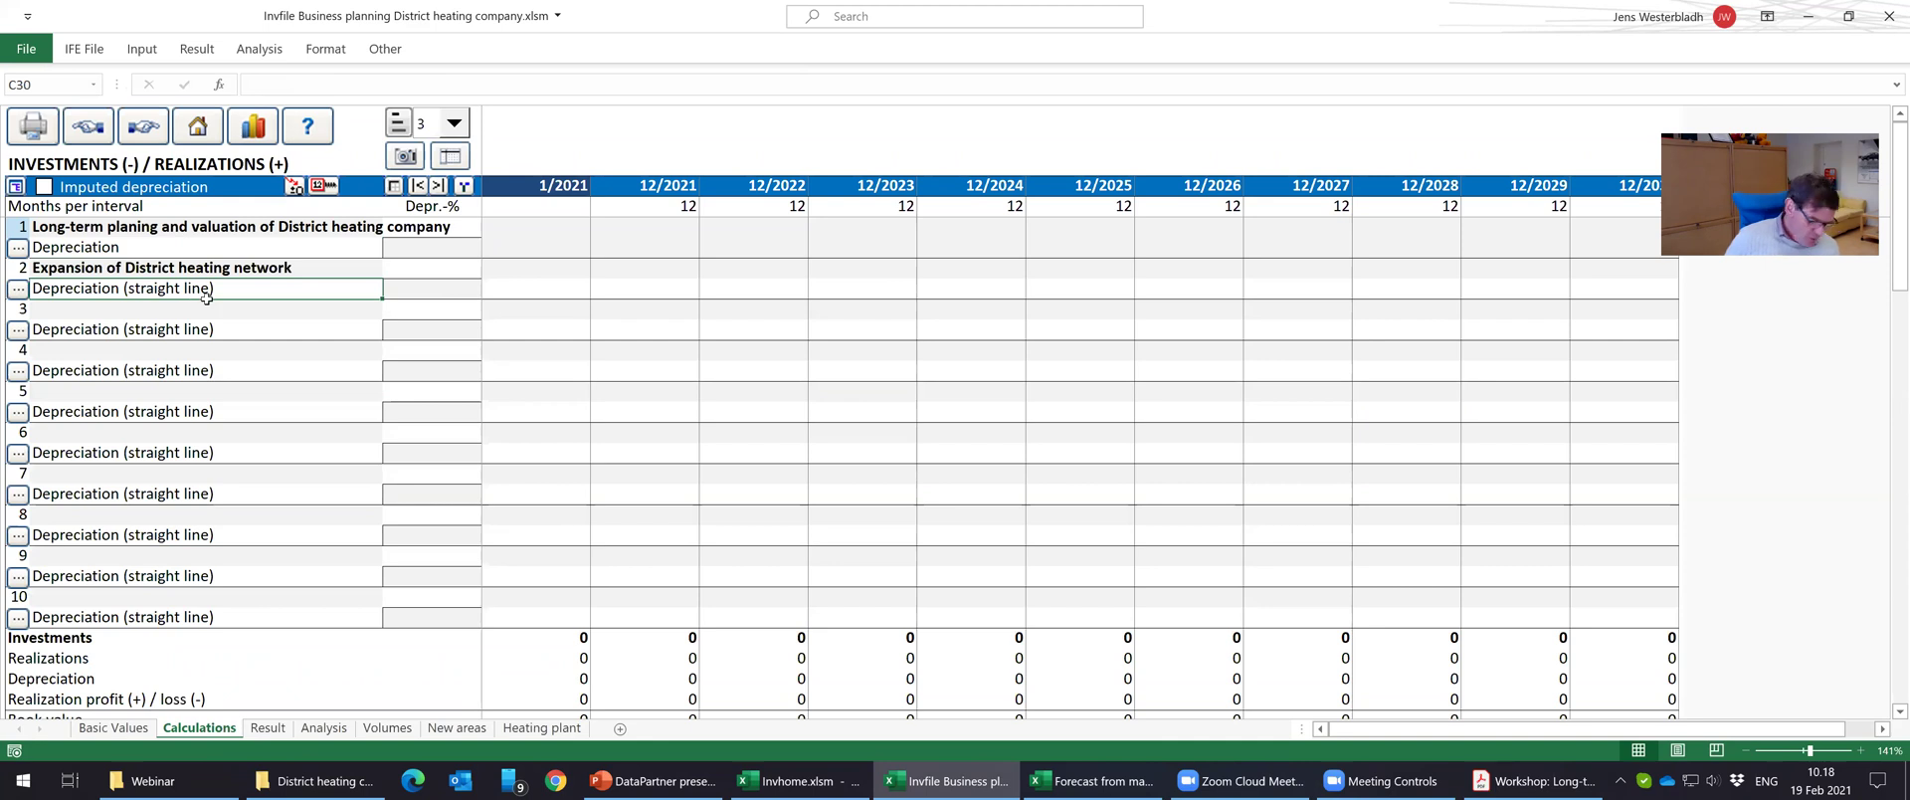
{"action": "type", "text": "H"}
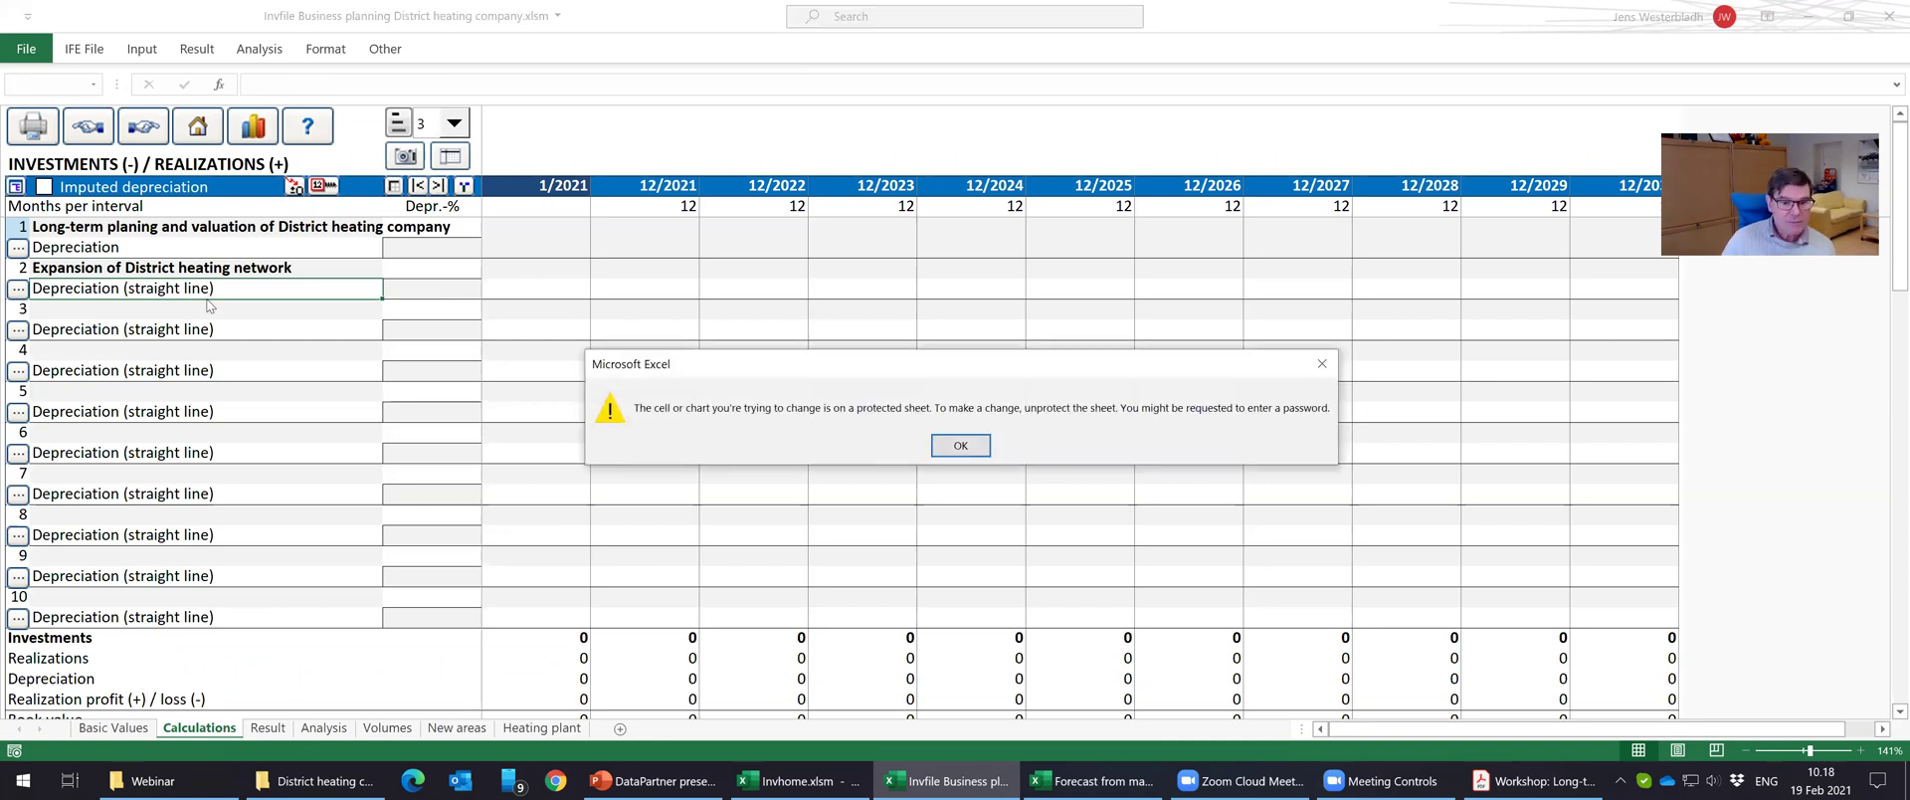
{"action": "key", "text": "Return"}
{"action": "key", "text": "h"}
{"action": "key", "text": "Return"}
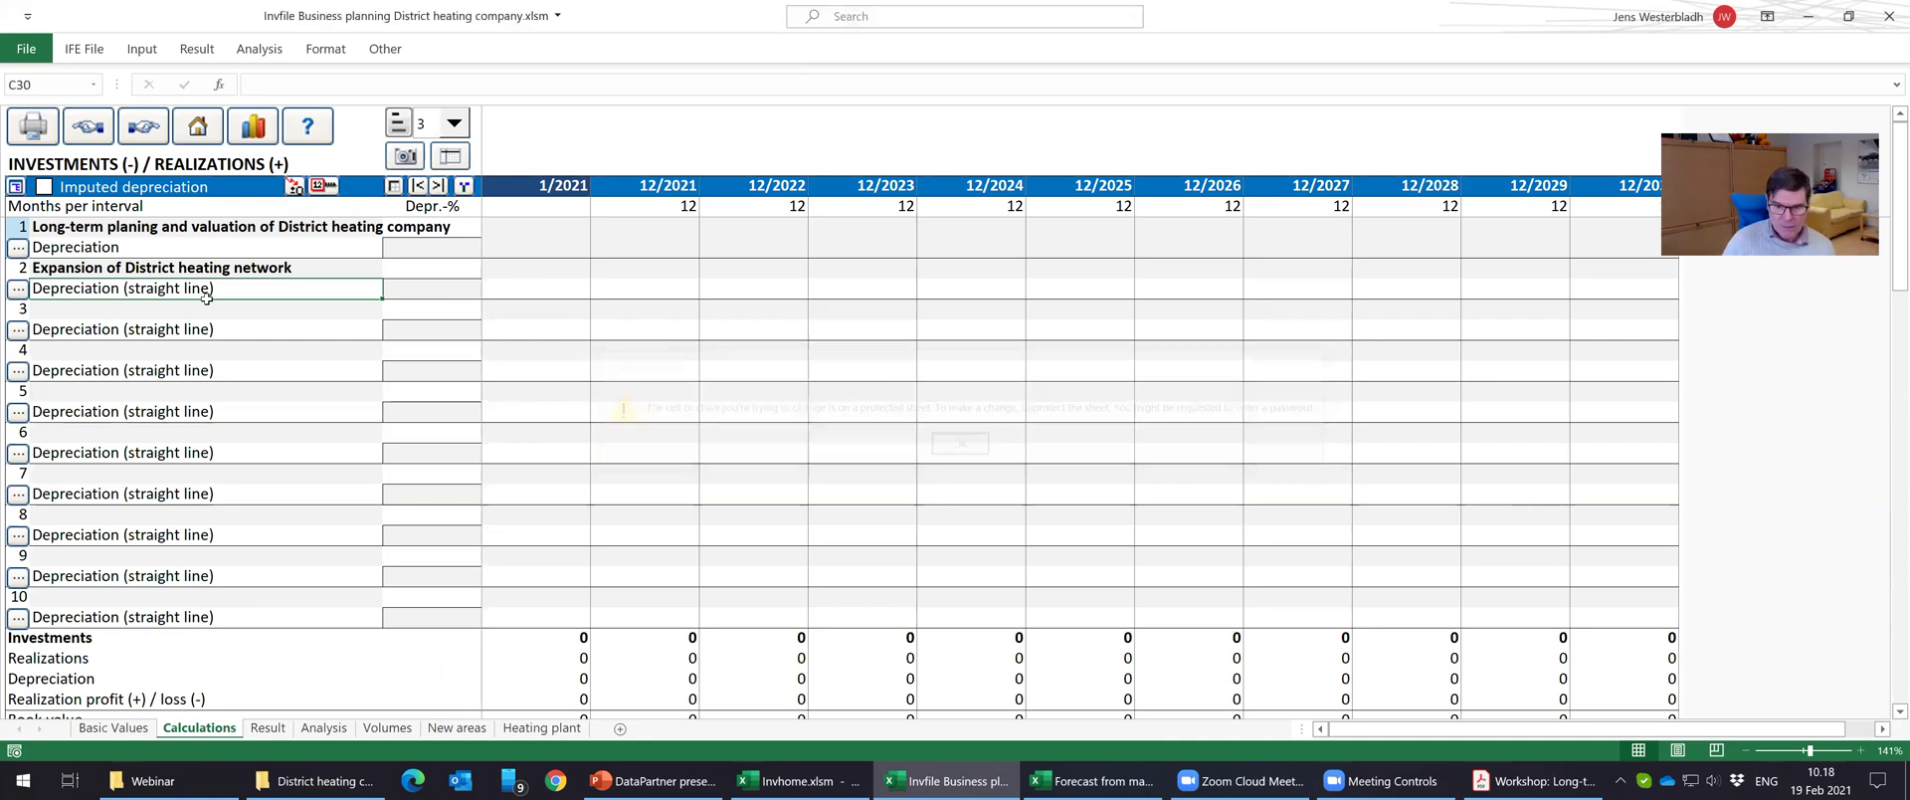
Name investment 3 "New heat distribution centers".
{"action": "left_click", "coordinate": [207, 306]}
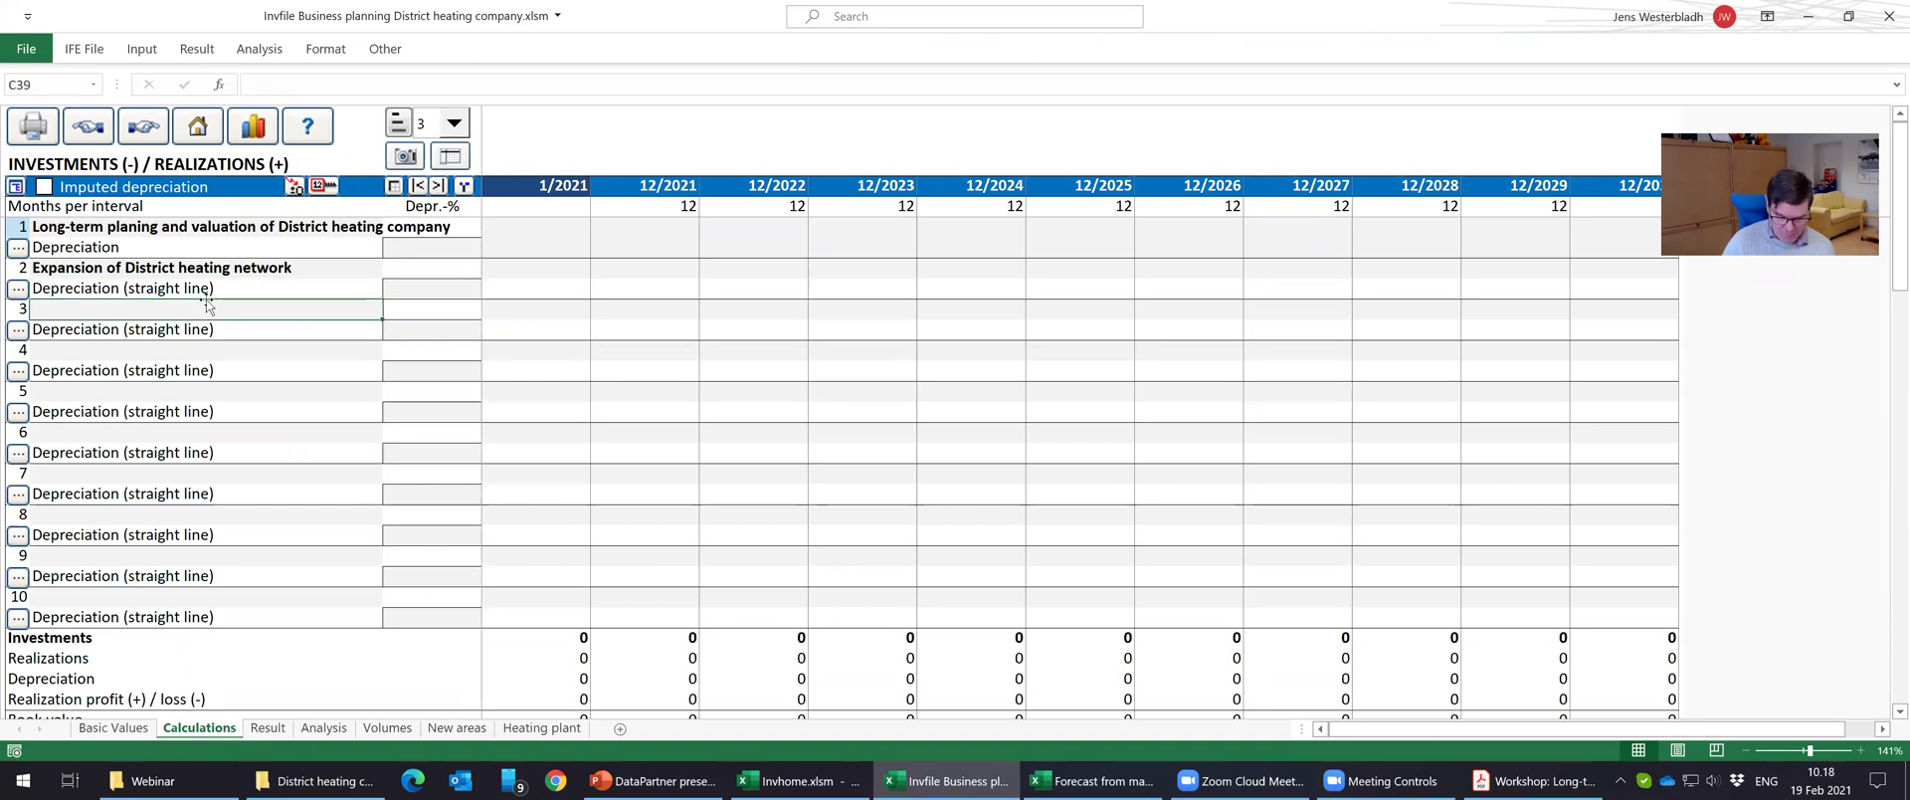
{"action": "type", "text": "New heat do"}
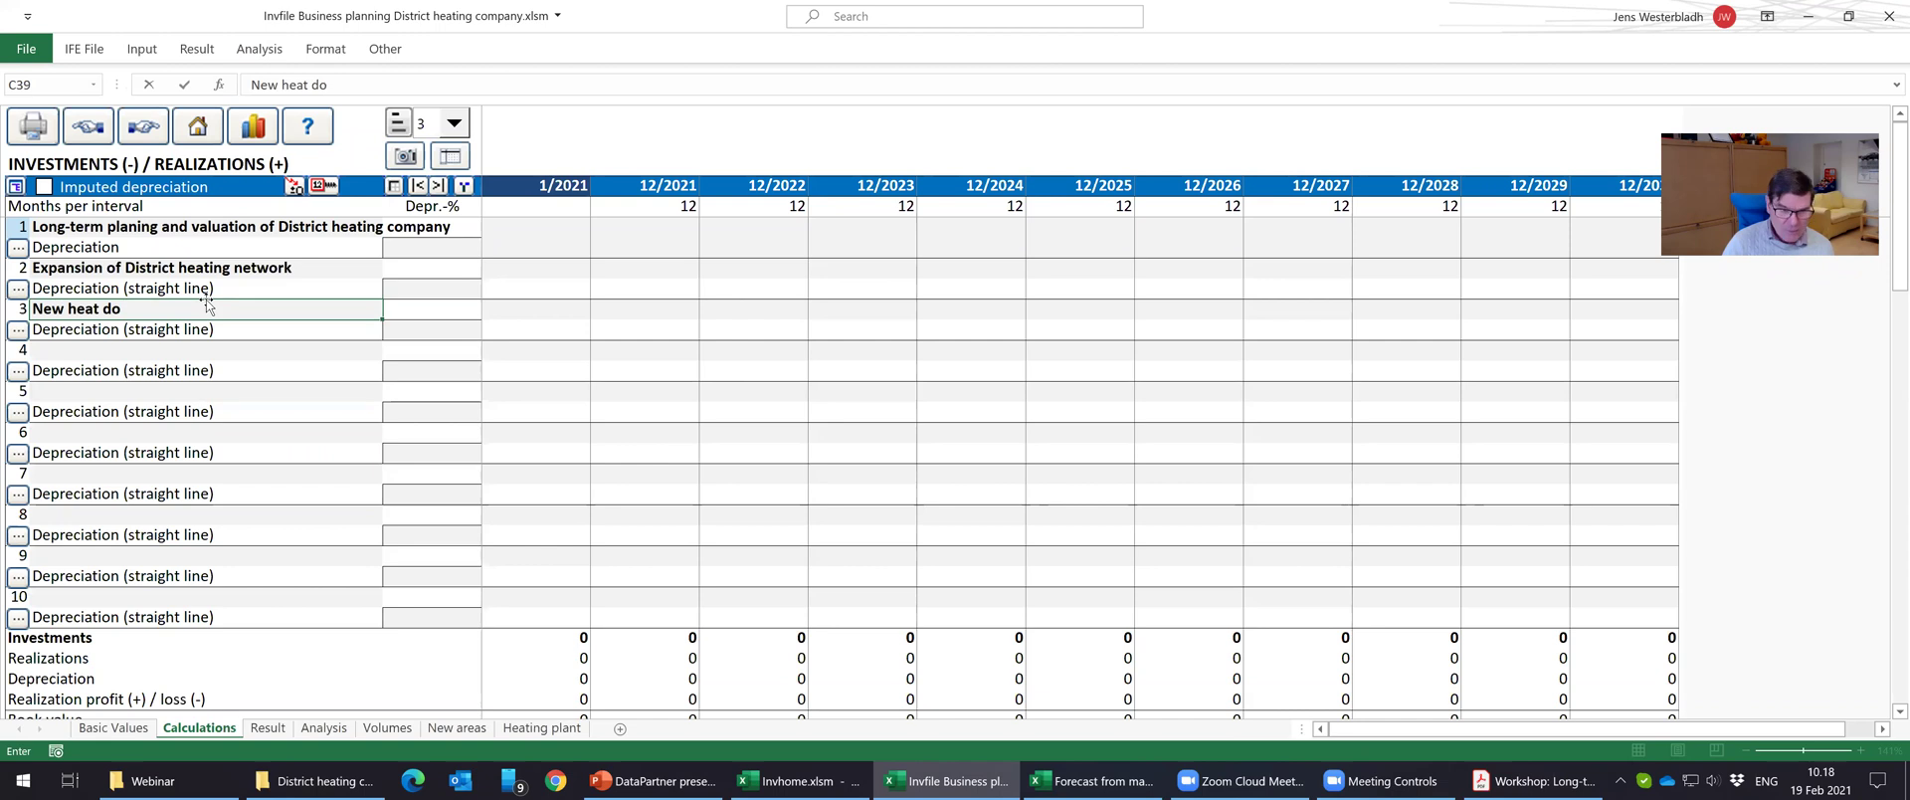
{"action": "key", "text": "BackSpace"}
{"action": "type", "text": "istribution centers"}
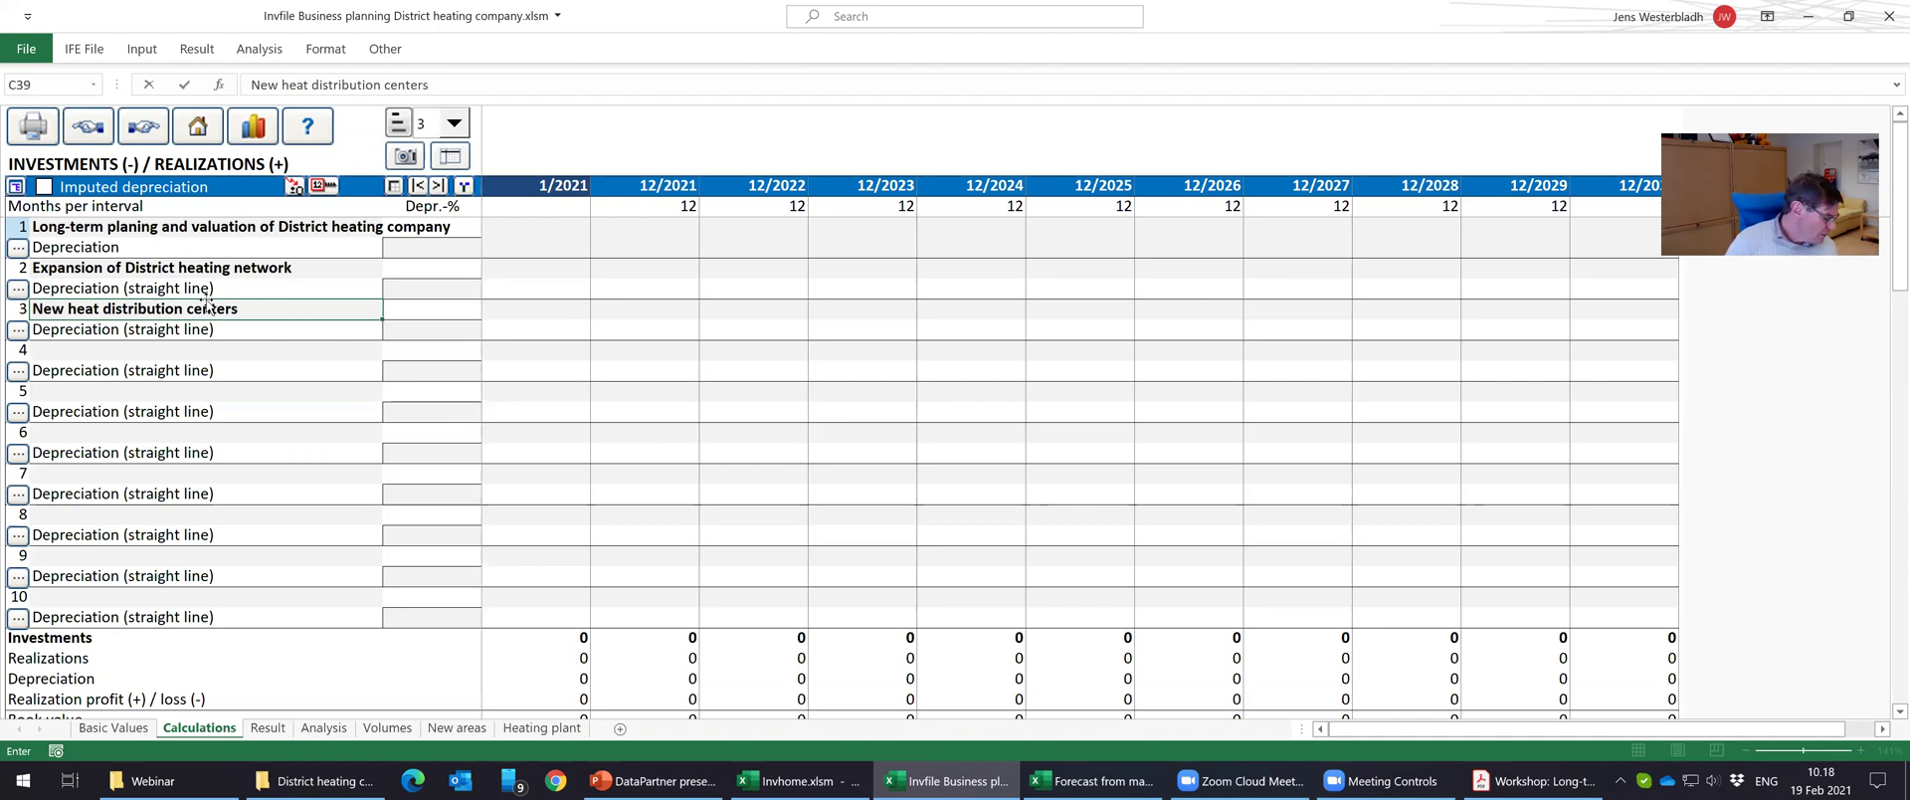
{"action": "key", "text": "Return"}
Name investment 4 "New heating plant" and investment 5 "New connecting pipes".
{"action": "key", "text": "Down"}
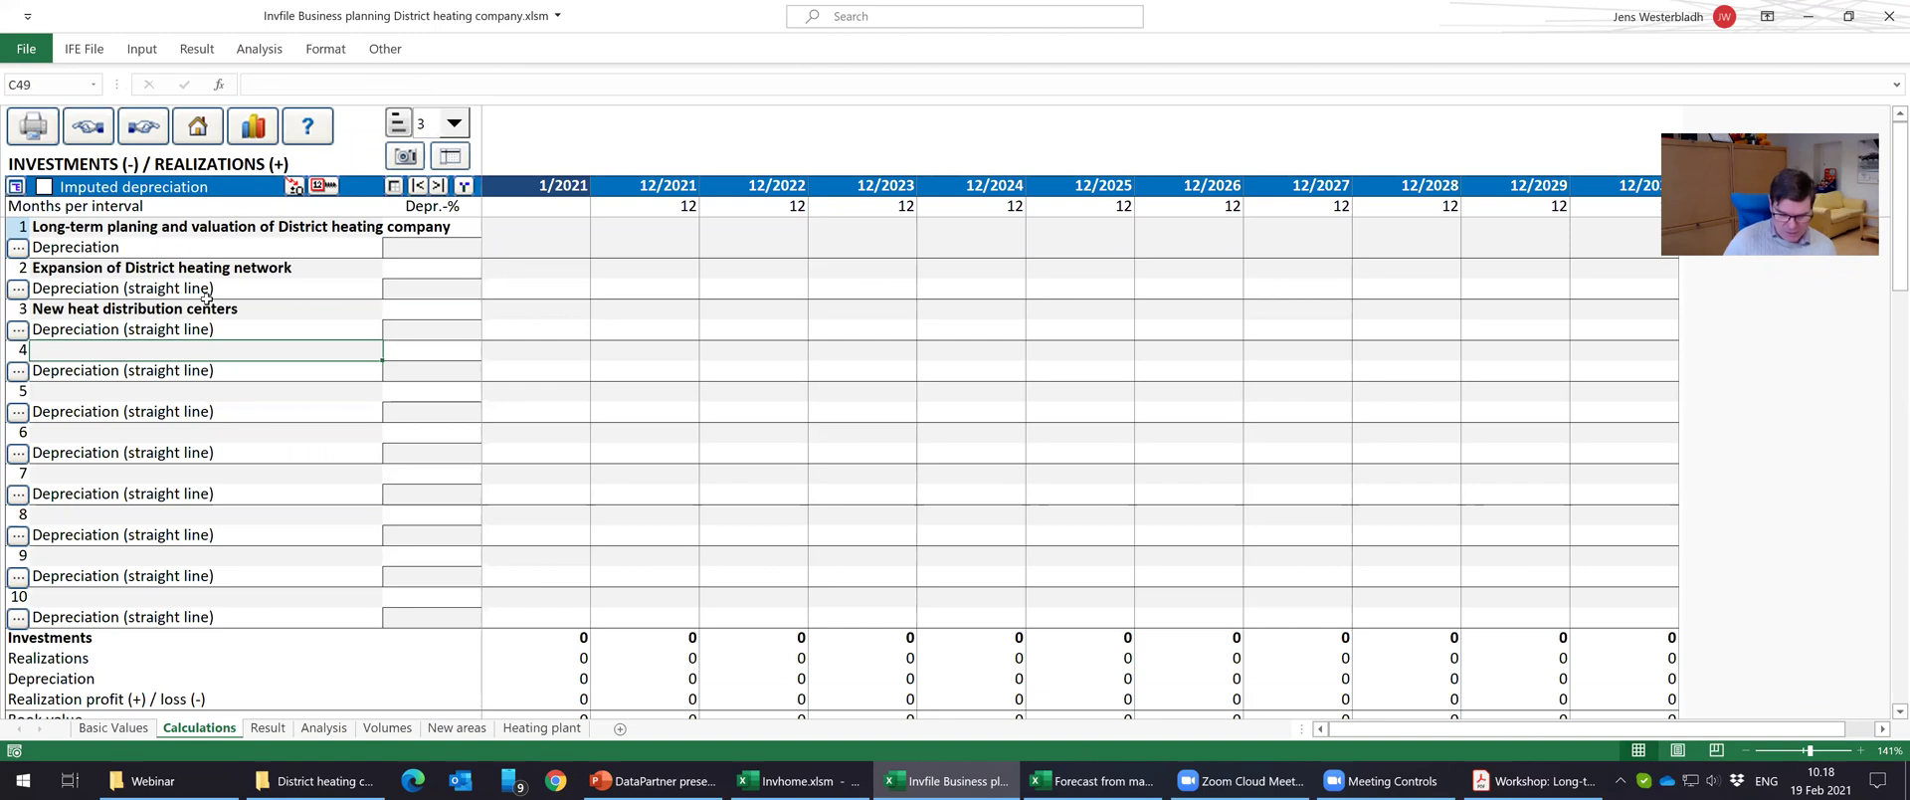
{"action": "type", "text": "New heating pla"}
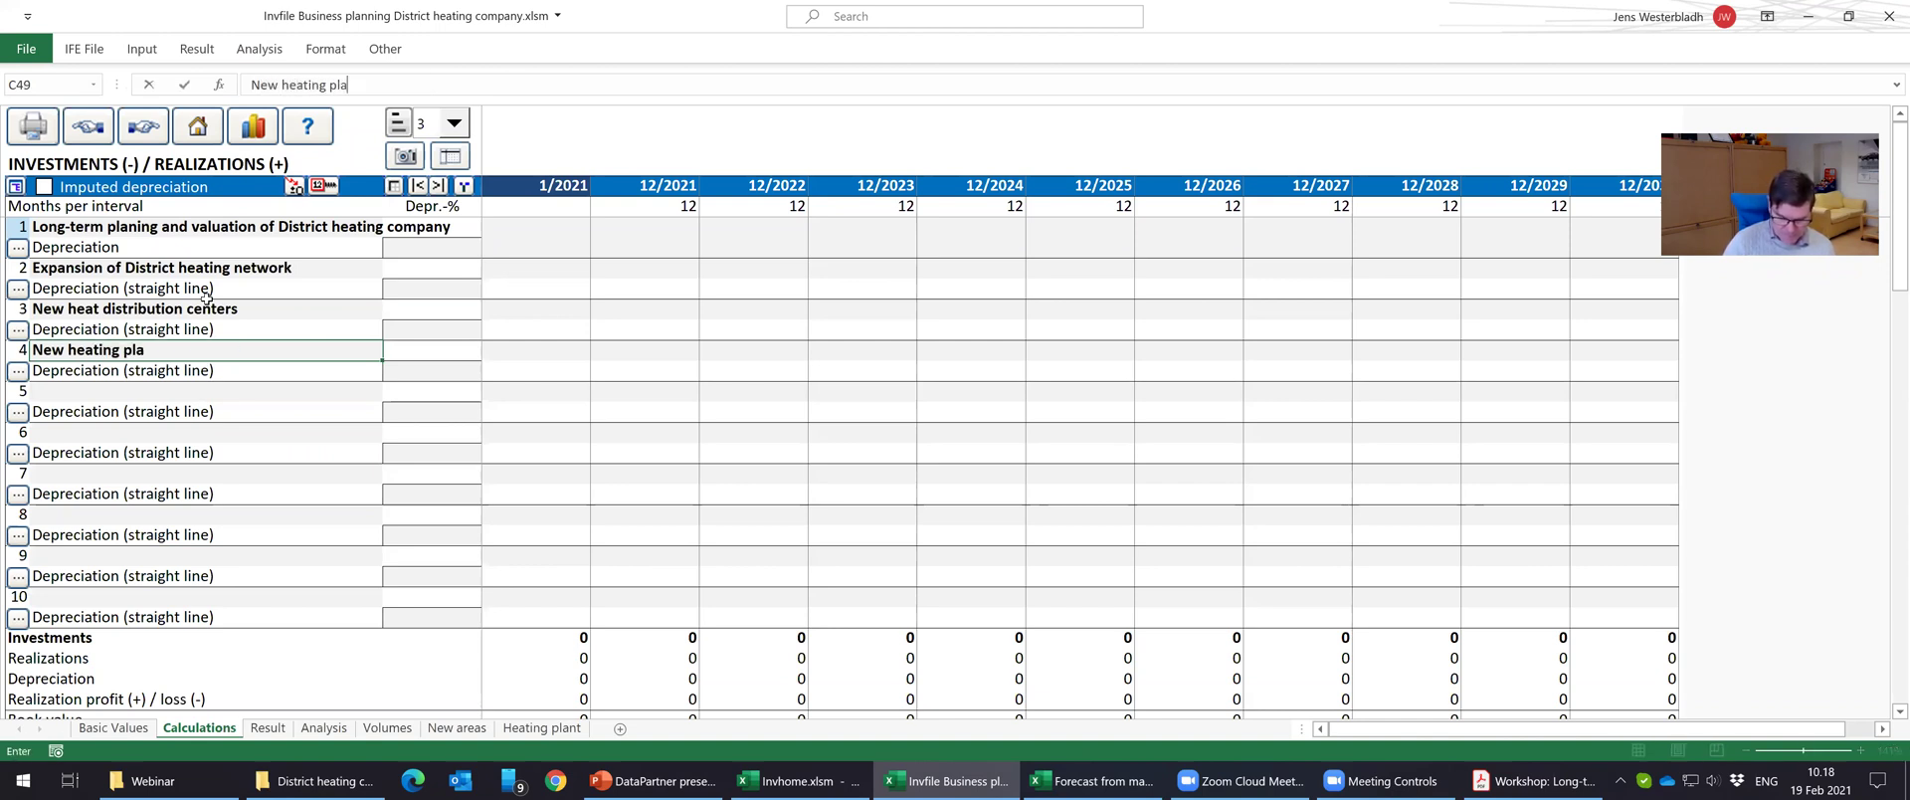
{"action": "type", "text": "nt"}
{"action": "key", "text": "Return"}
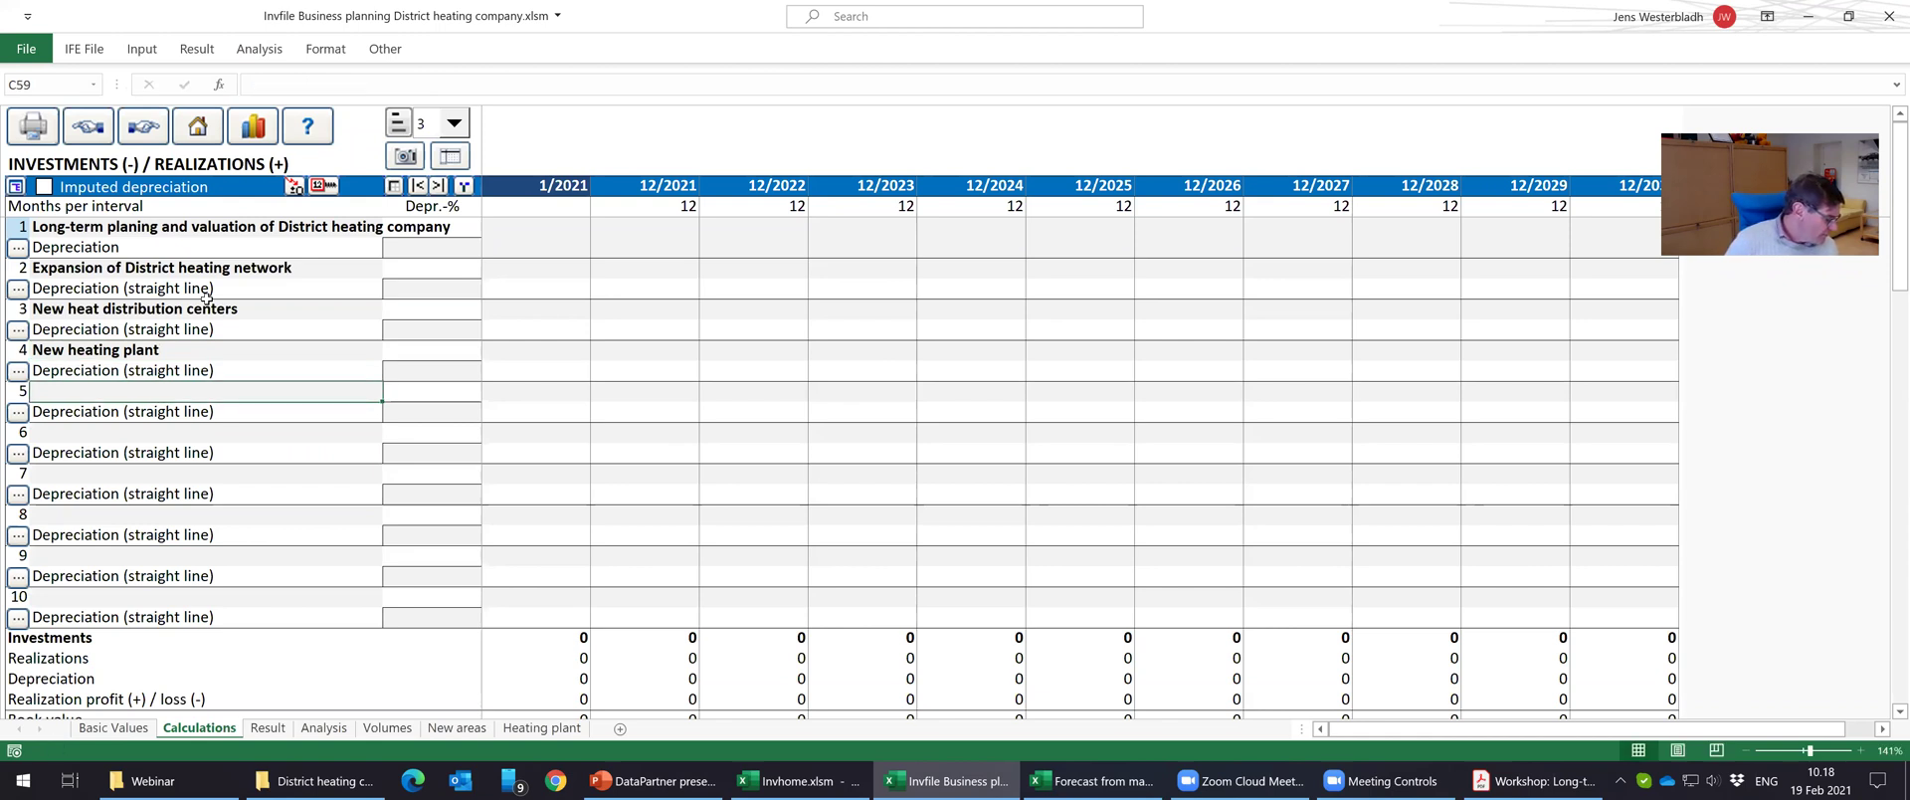
{"action": "type", "text": "New connecting pipe"}
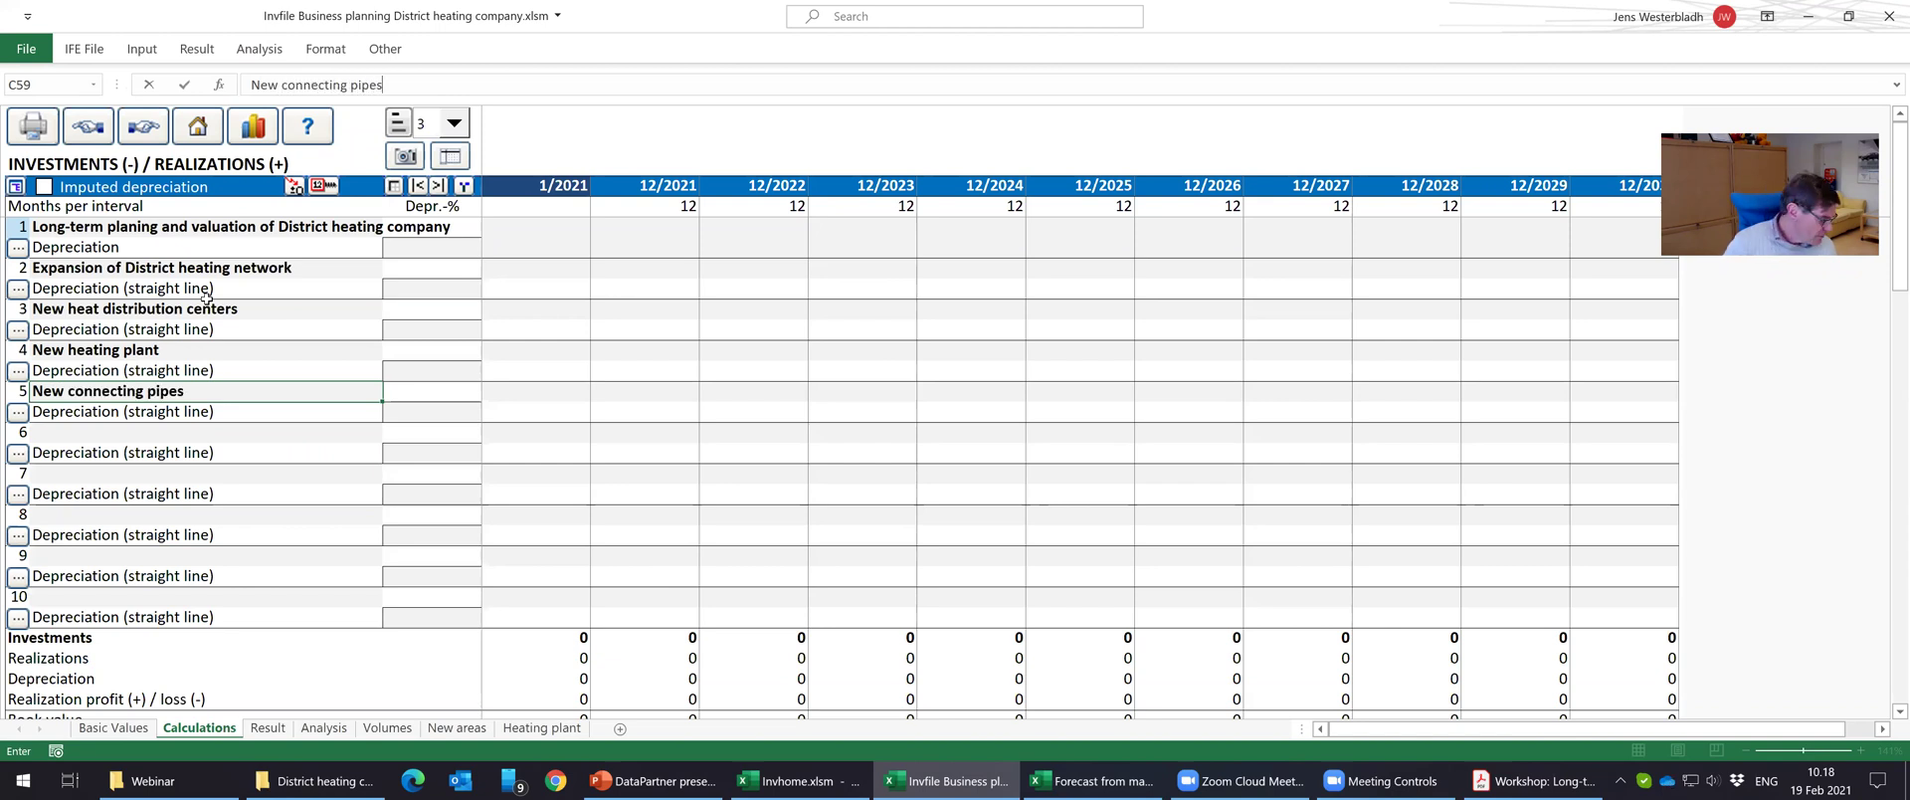
{"action": "type", "text": "s"}
{"action": "key", "text": "Return"}
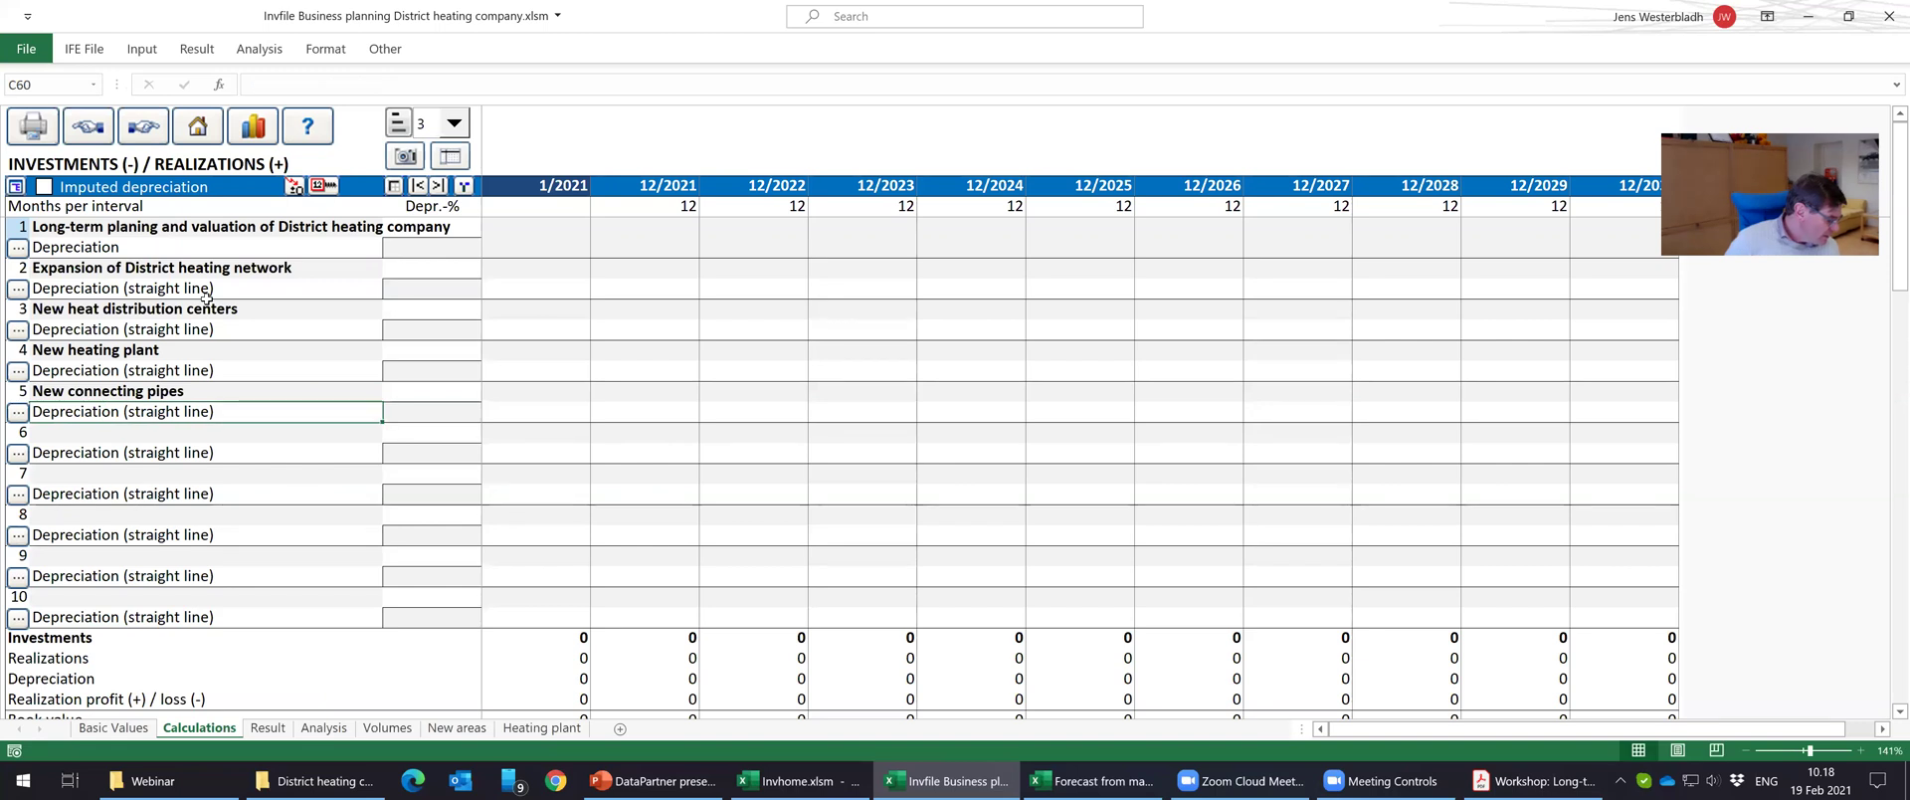
Name investment 6 "Maintenance investments in district heating network".
{"action": "key", "text": "Down"}
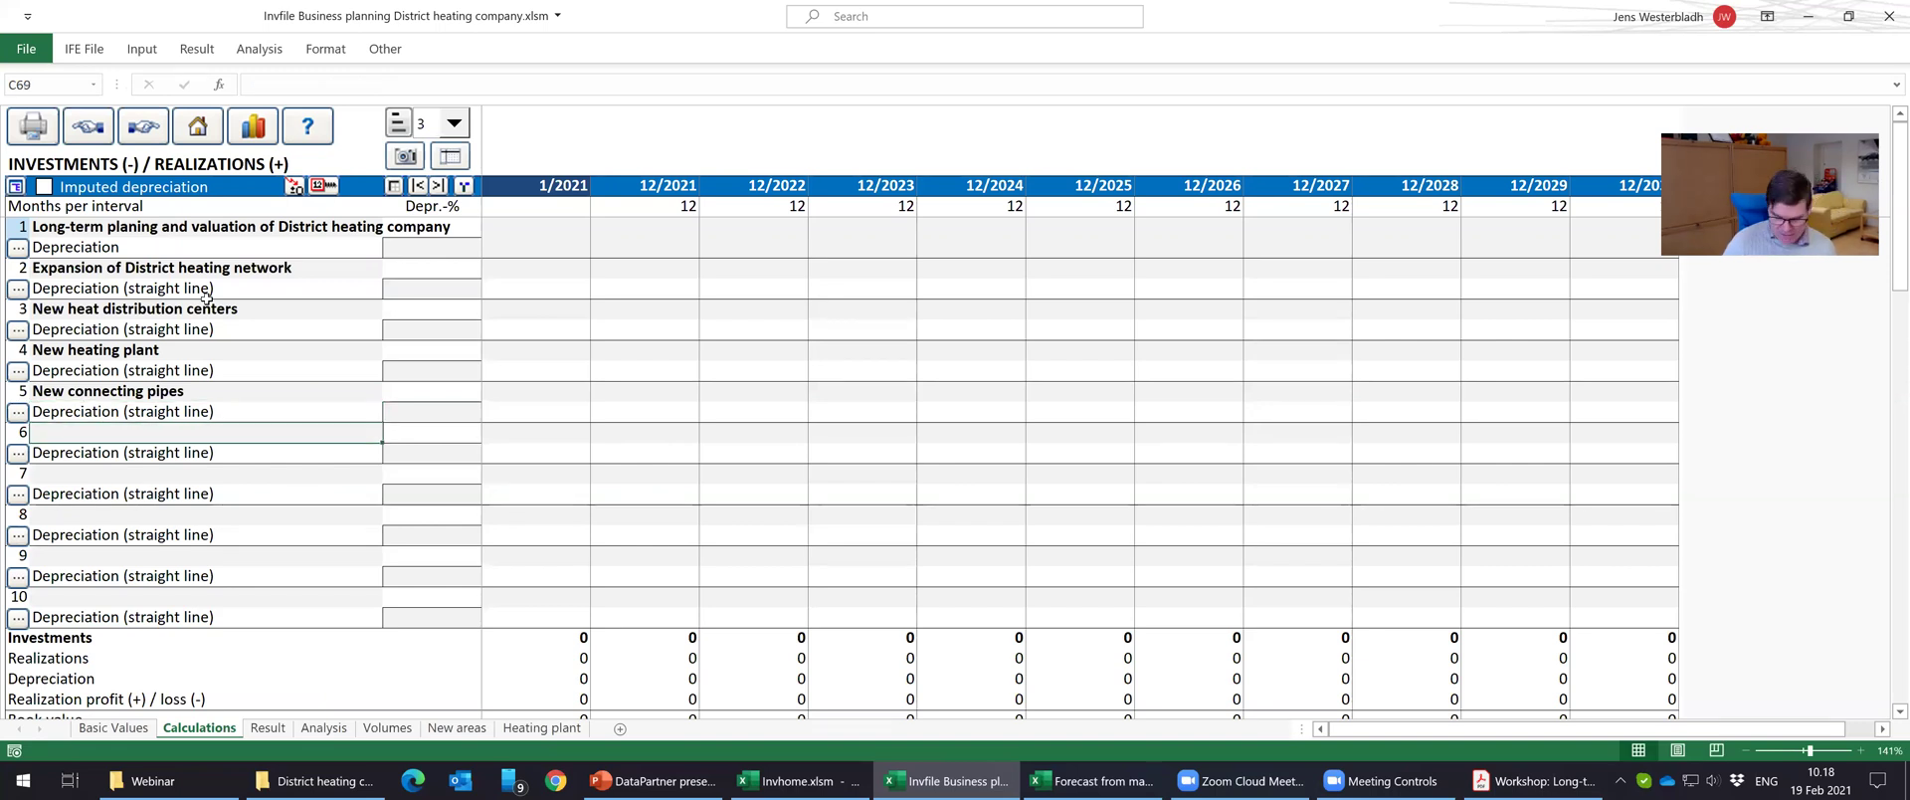
{"action": "type", "text": "Maintenance investments"}
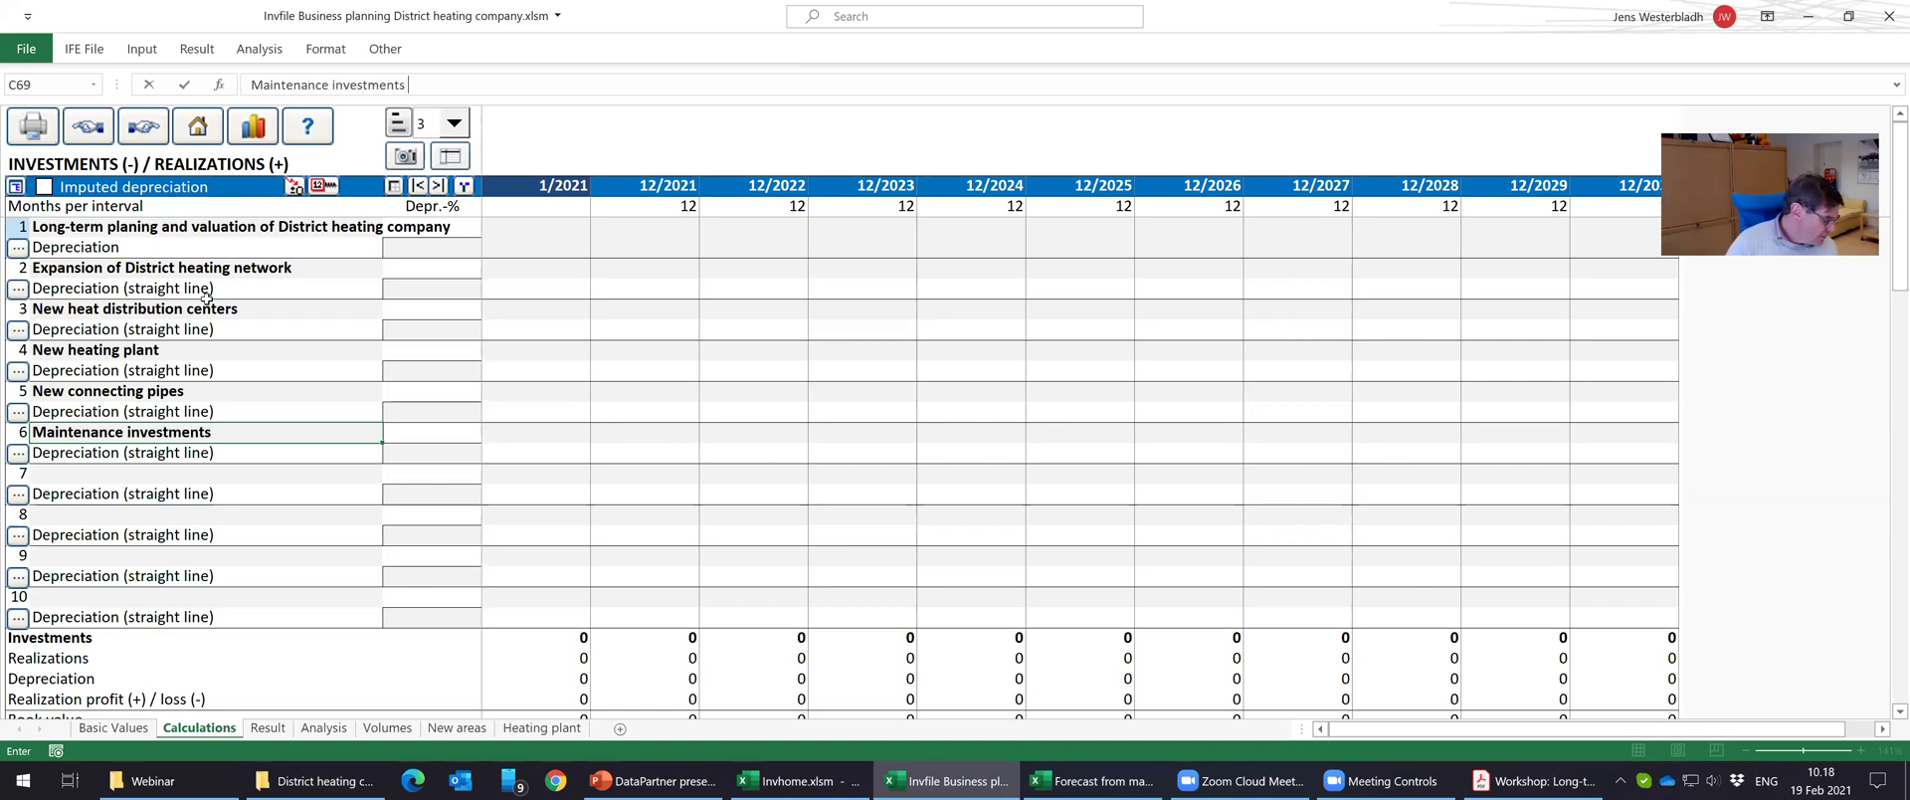
{"action": "type", "text": " in district"}
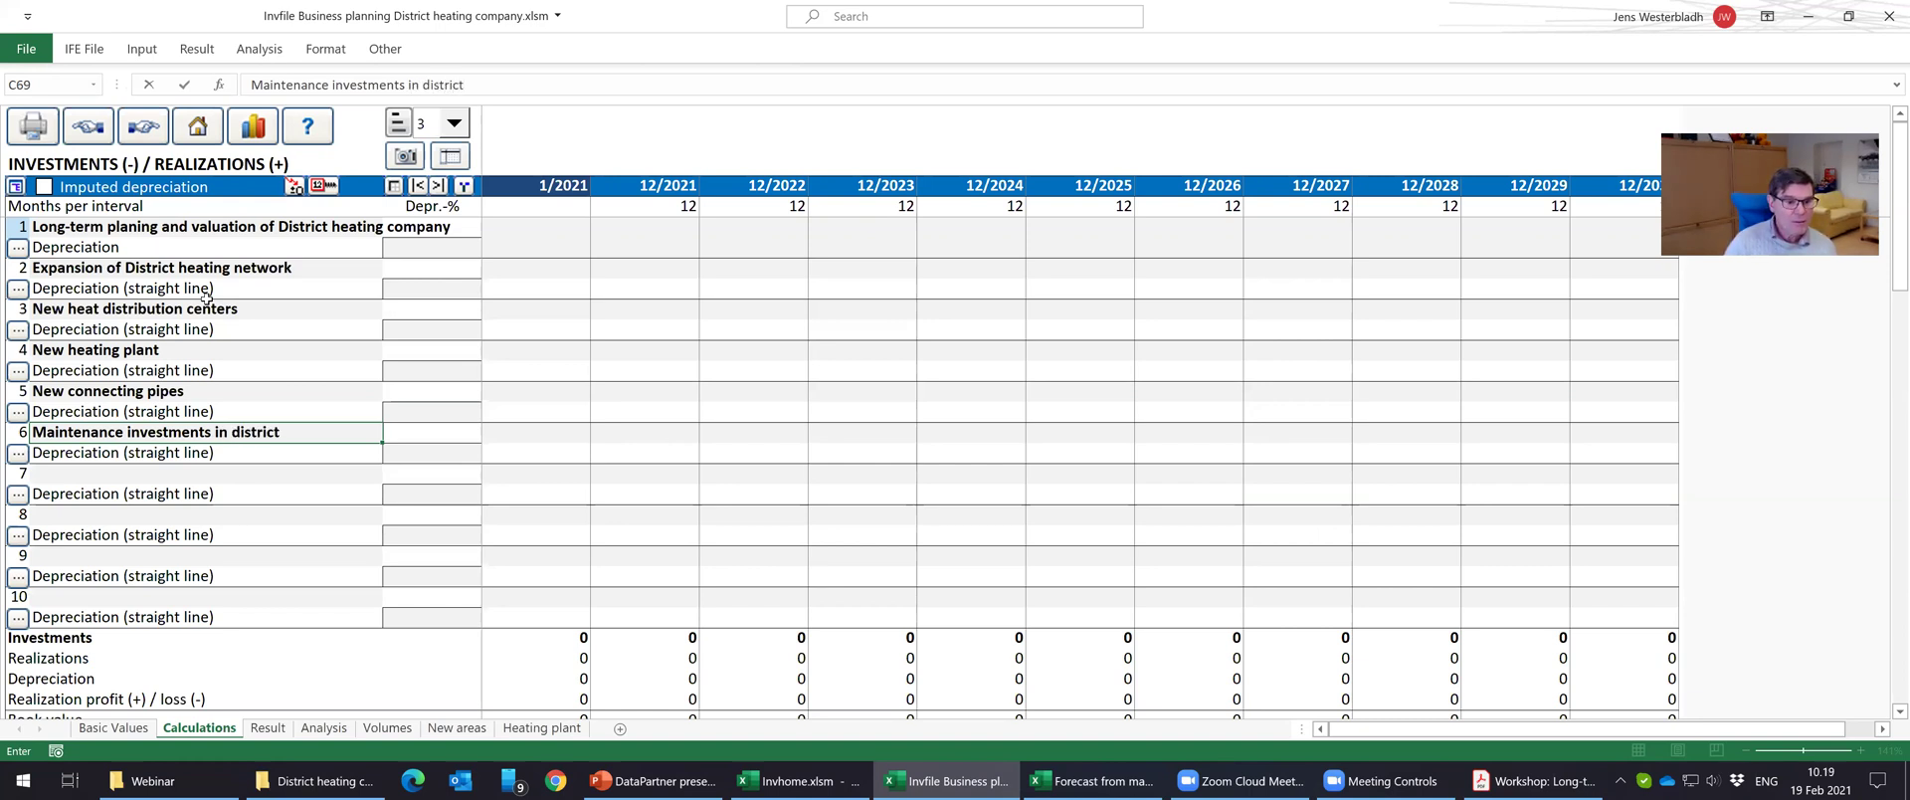
{"action": "type", "text": " he"}
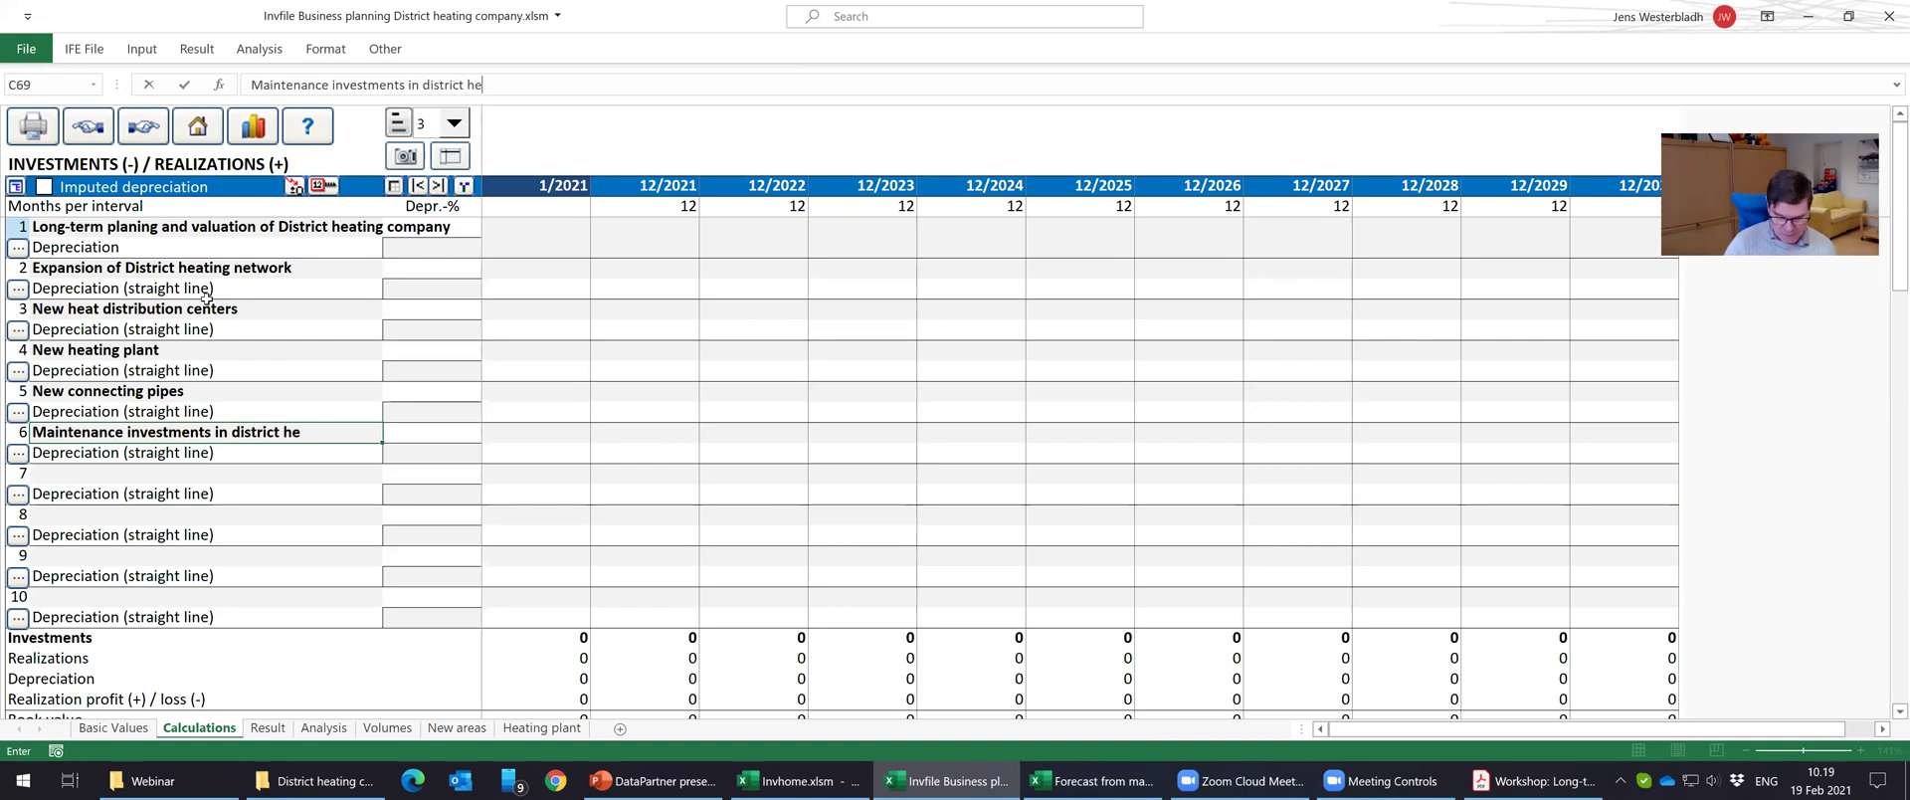
{"action": "type", "text": "ating "}
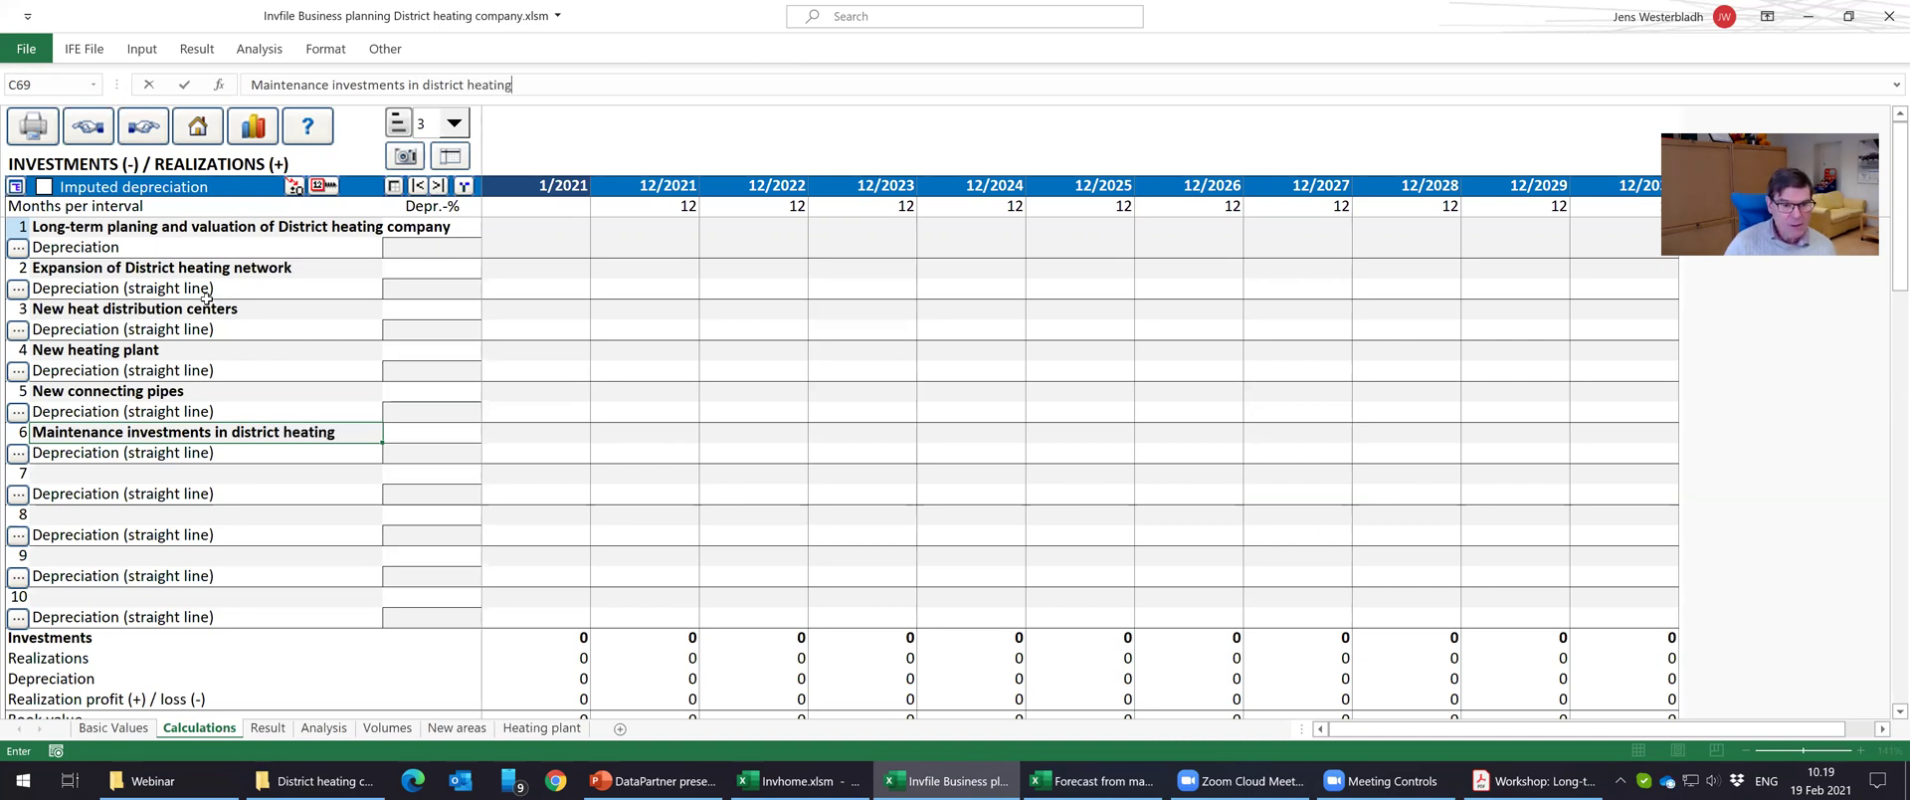
{"action": "type", "text": "netw"}
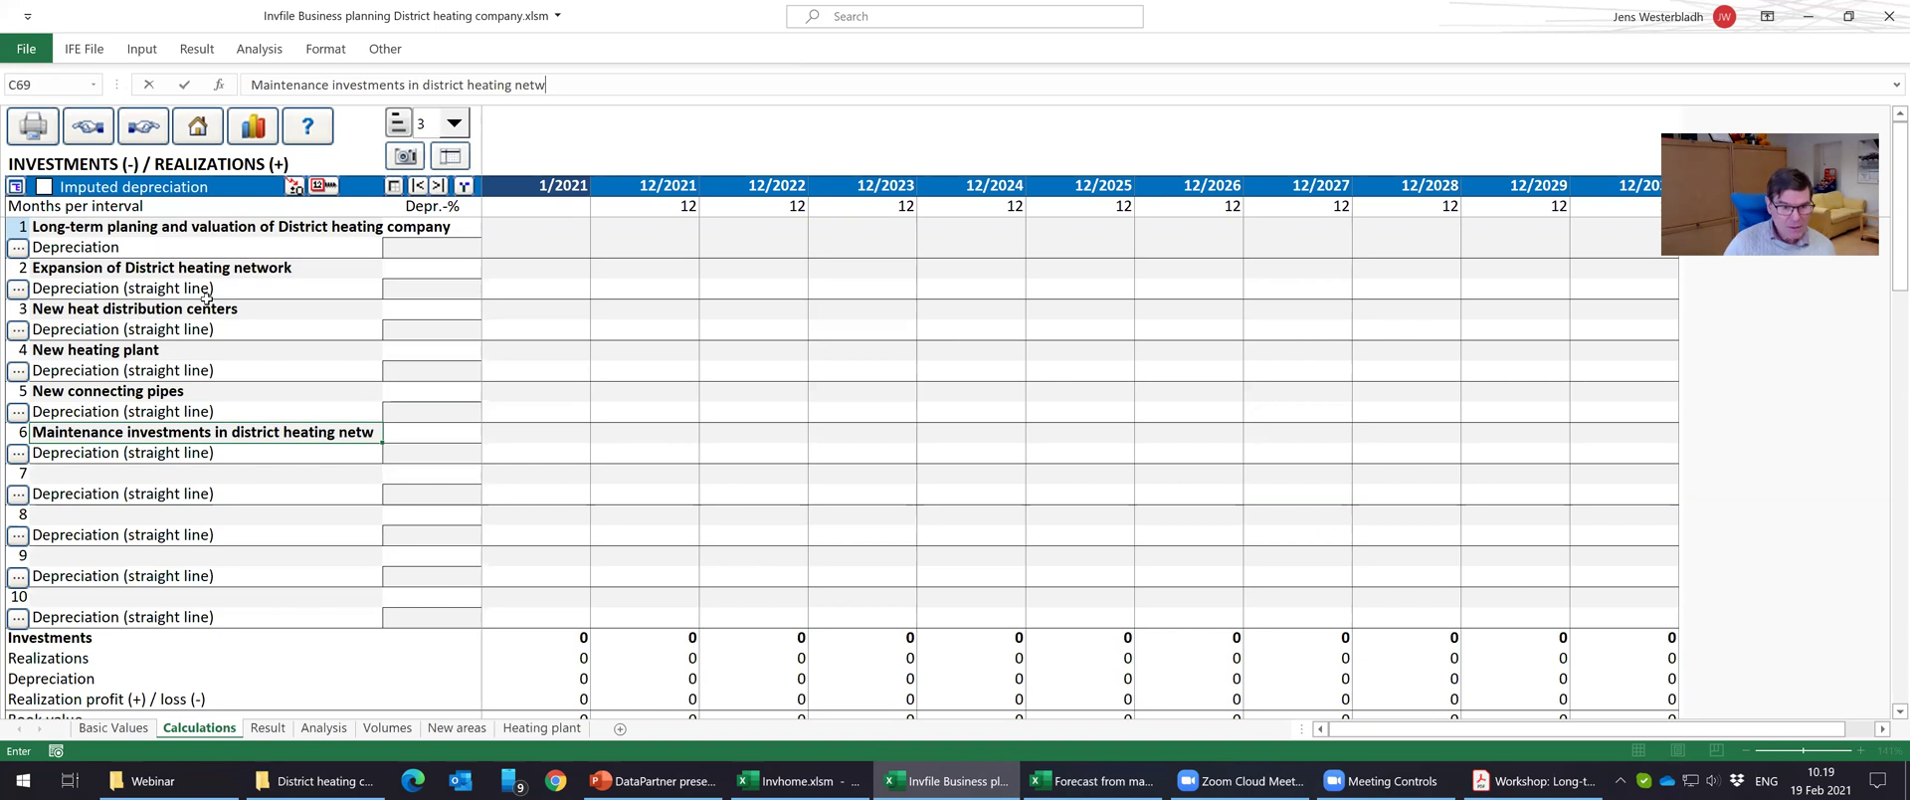
{"action": "type", "text": "ork"}
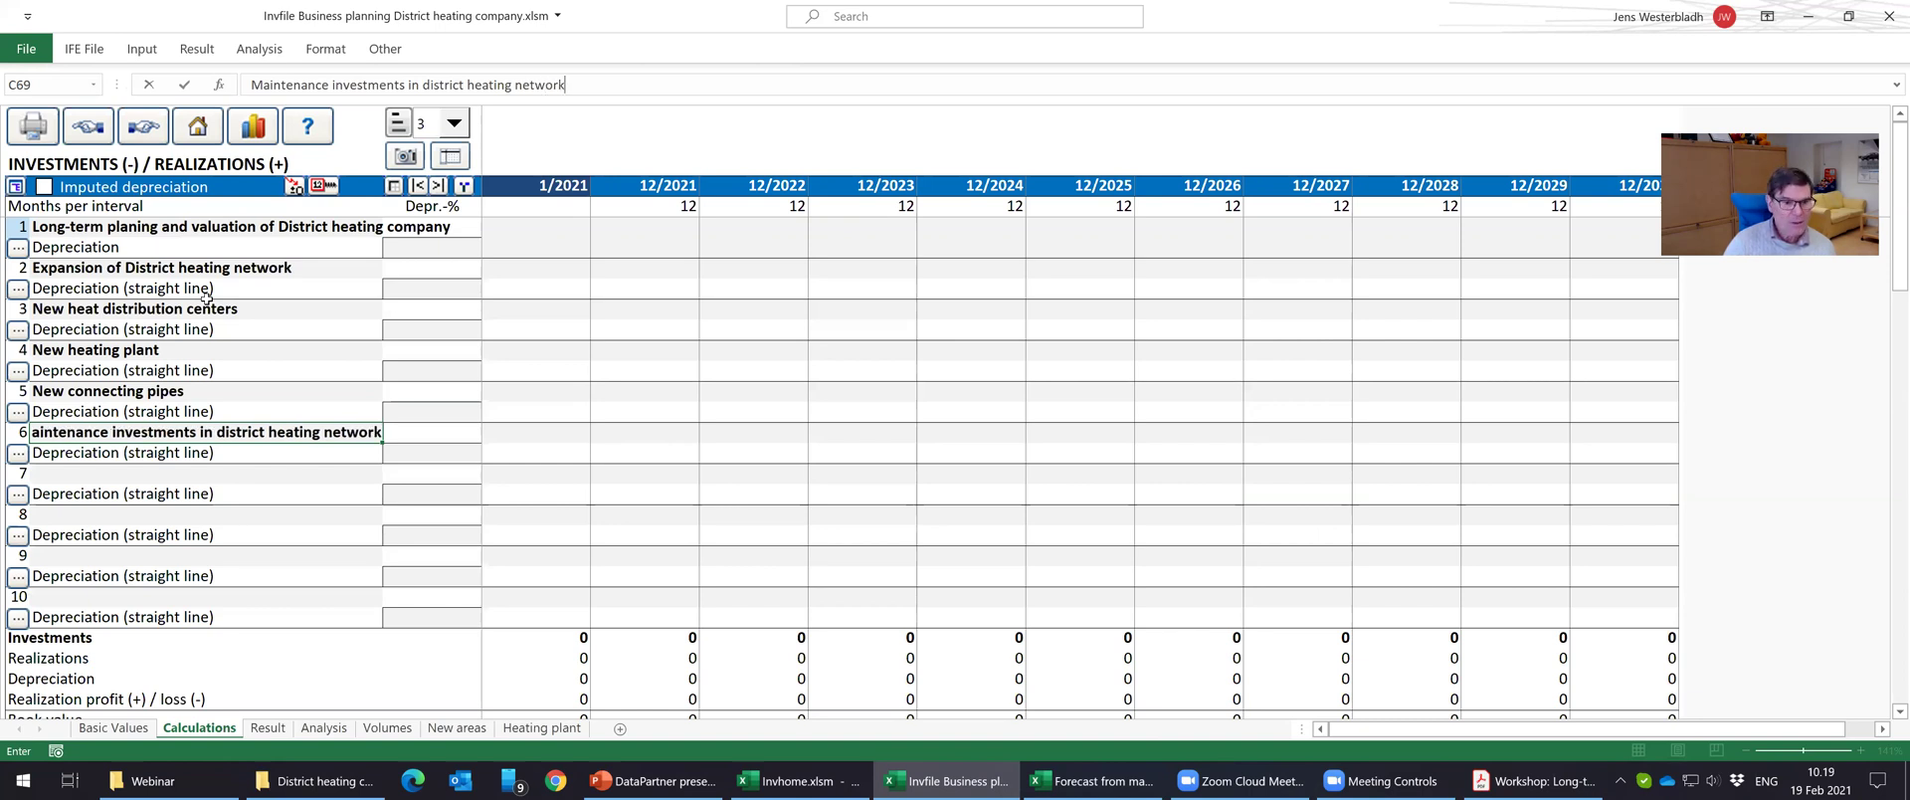
{"action": "key", "text": "Return"}
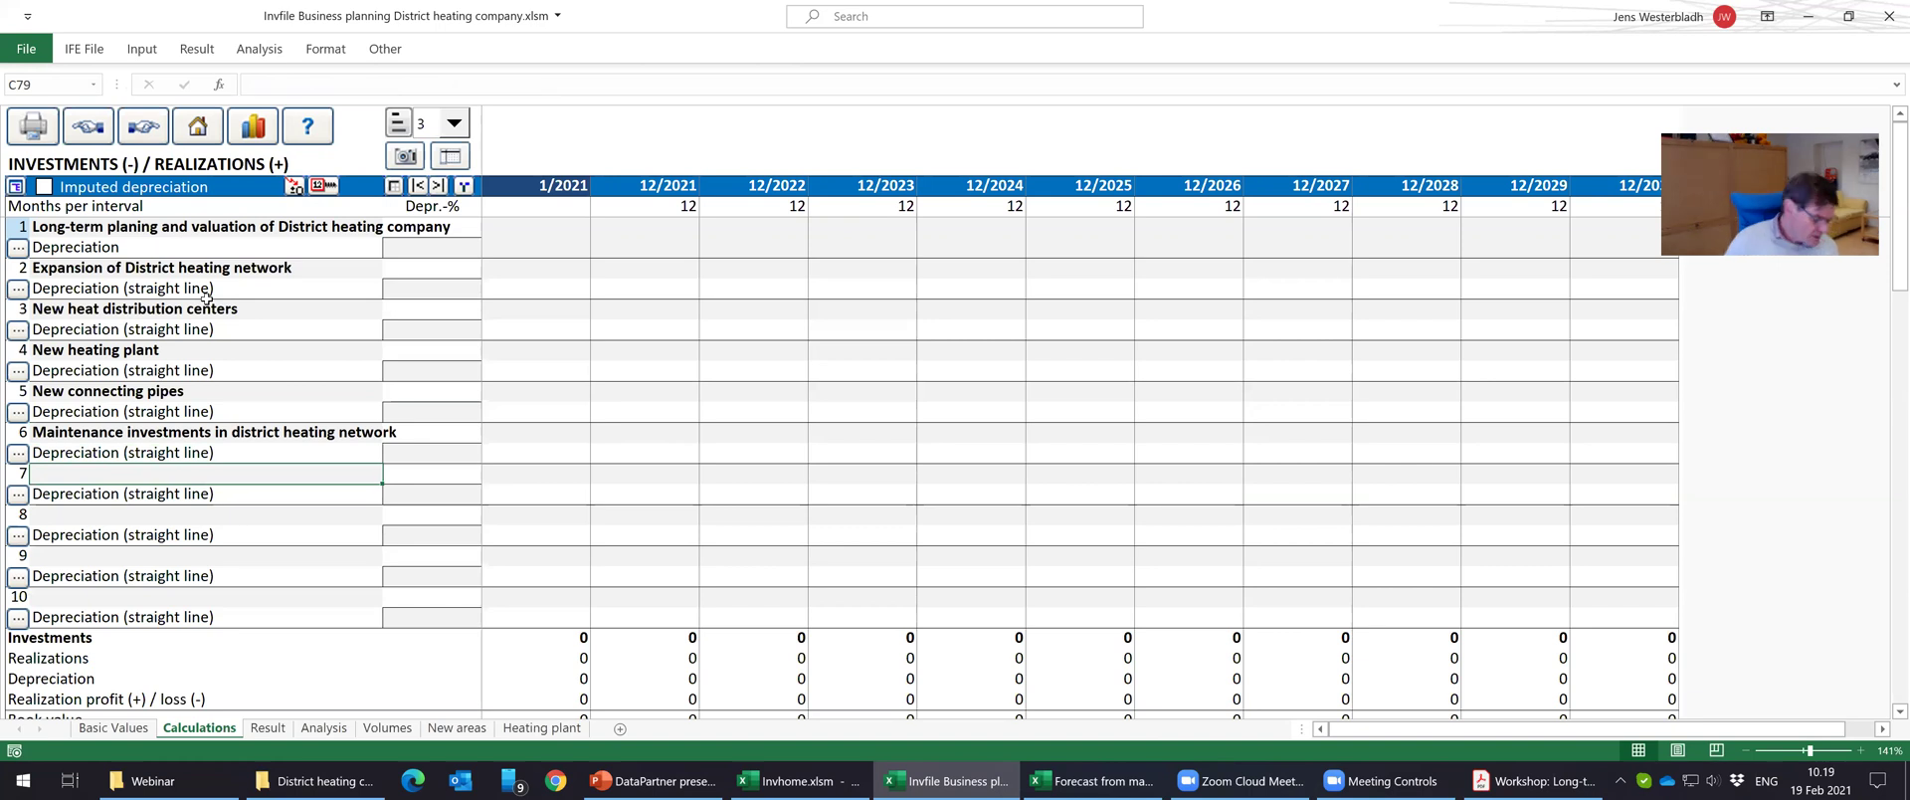
Name investment 7 "Maintenance investments in heat distribution centers".
{"action": "type", "text": "Main"}
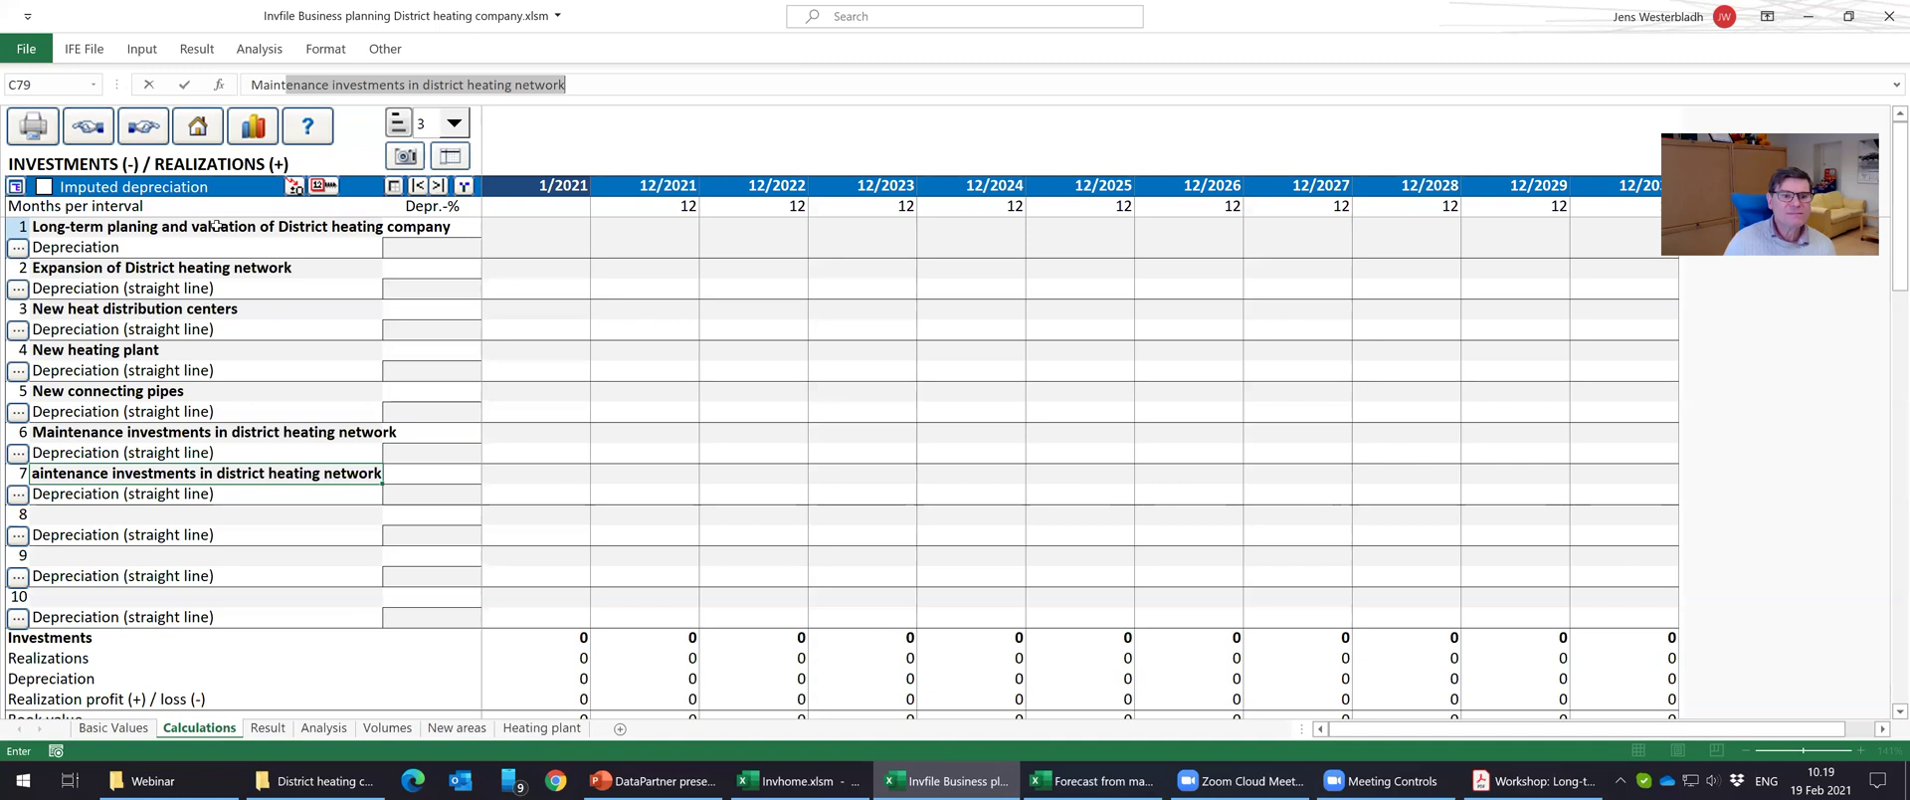
{"action": "left_click_drag", "start_coordinate": [427, 82], "coordinate": [565, 89]}
{"action": "type", "text": "heat di"}
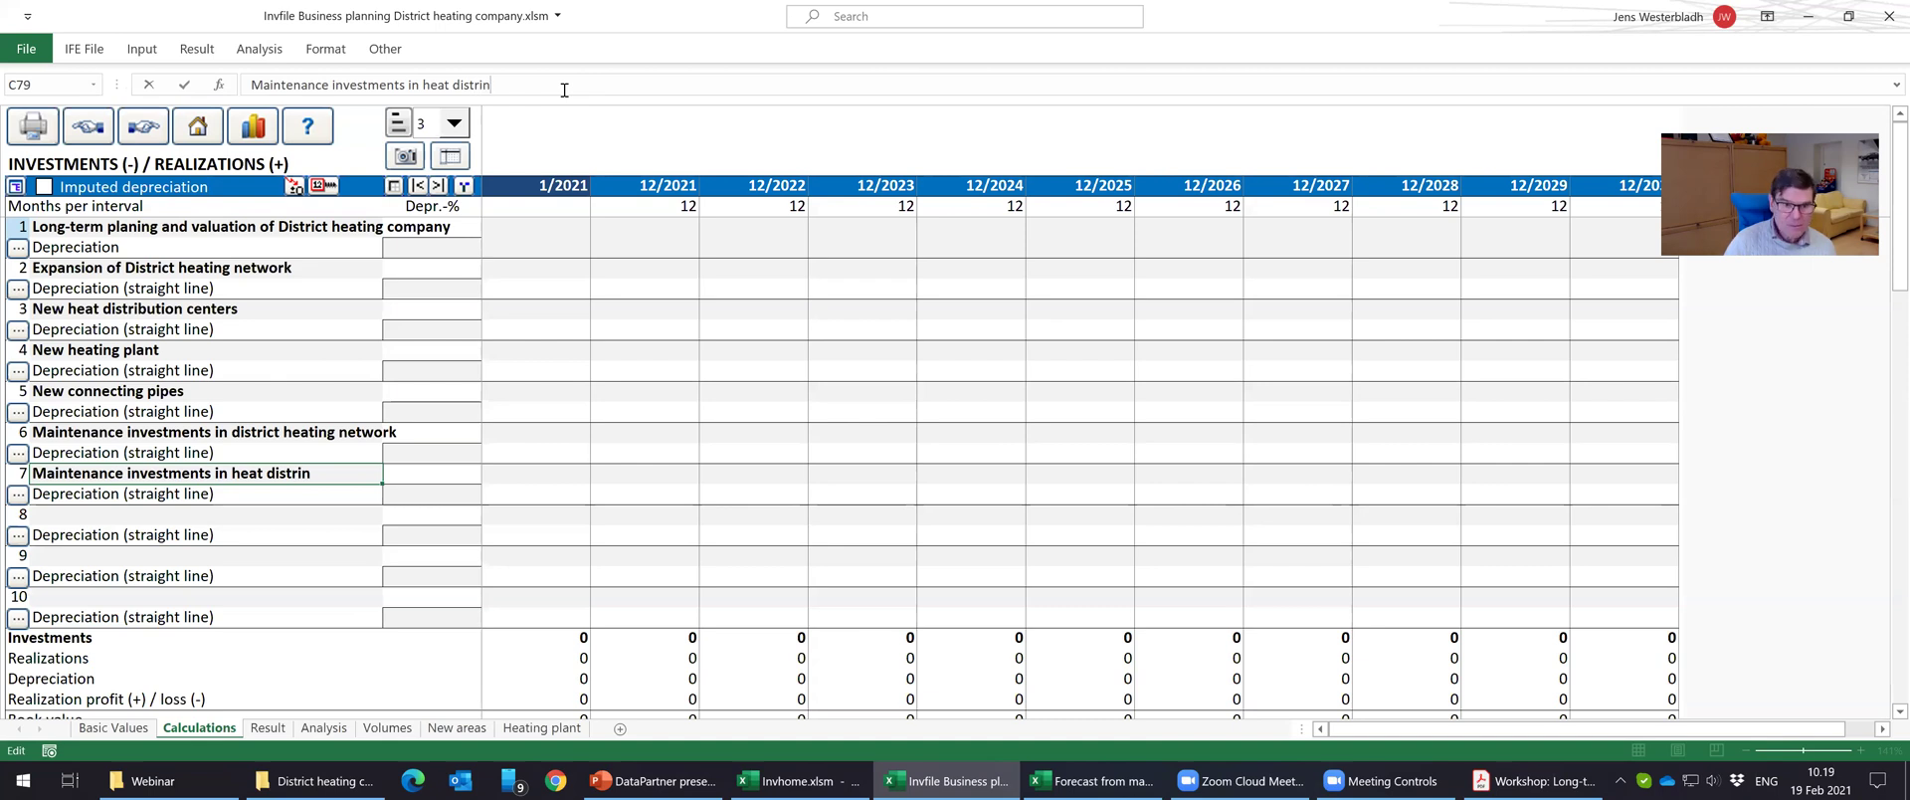
{"action": "type", "text": "stribut"}
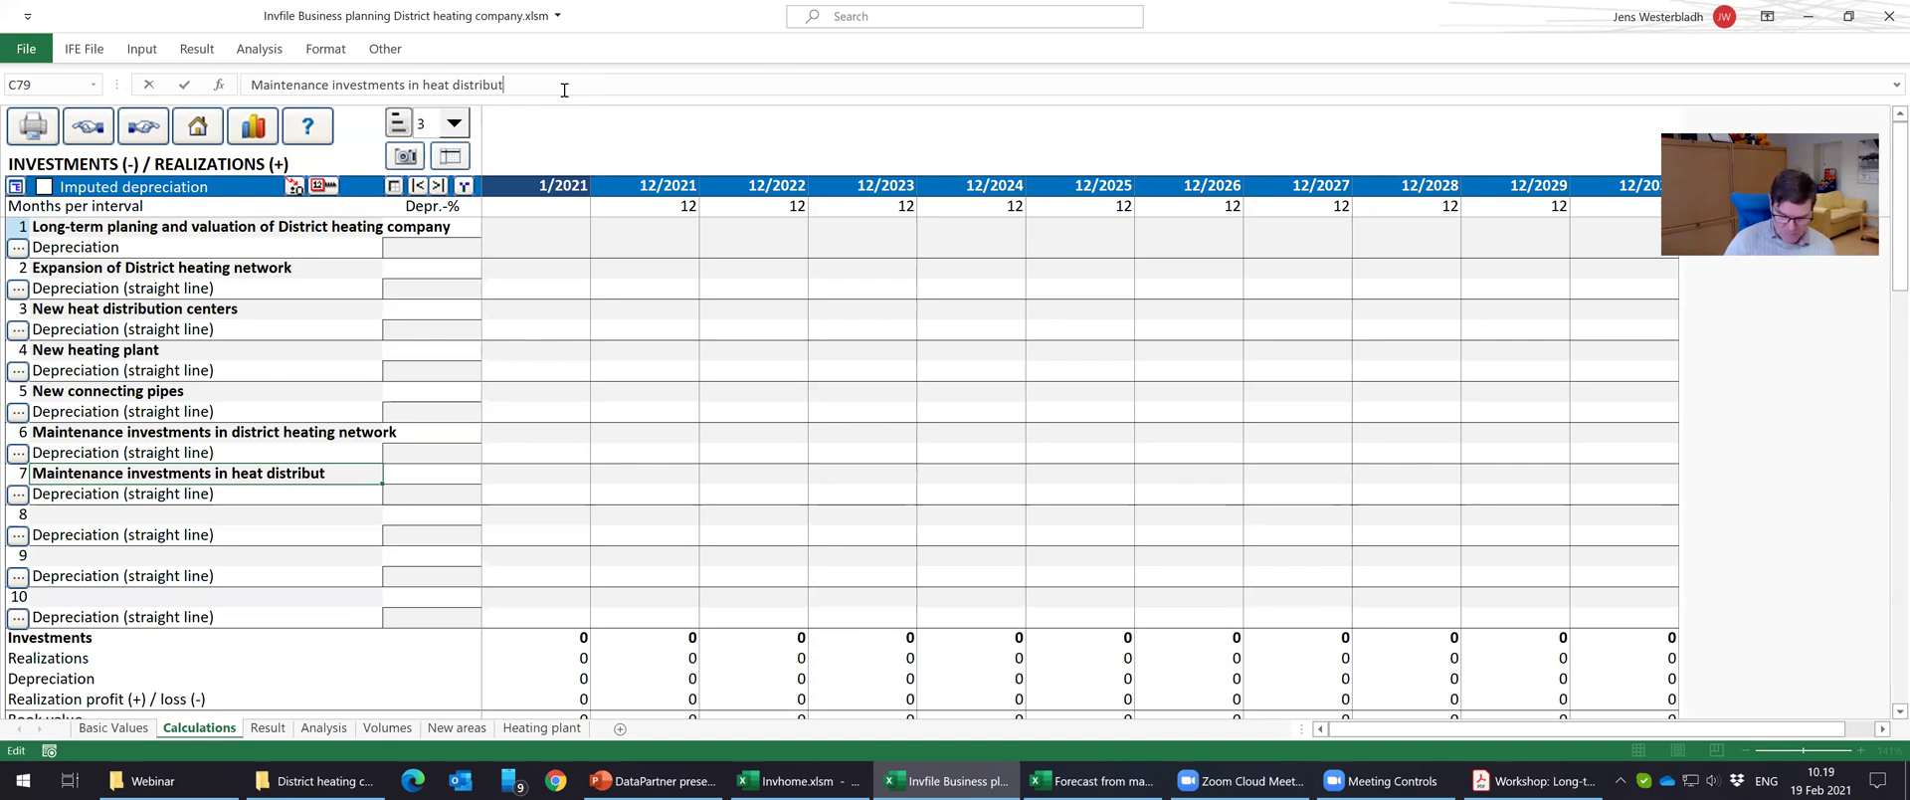
{"action": "type", "text": "ion centers"}
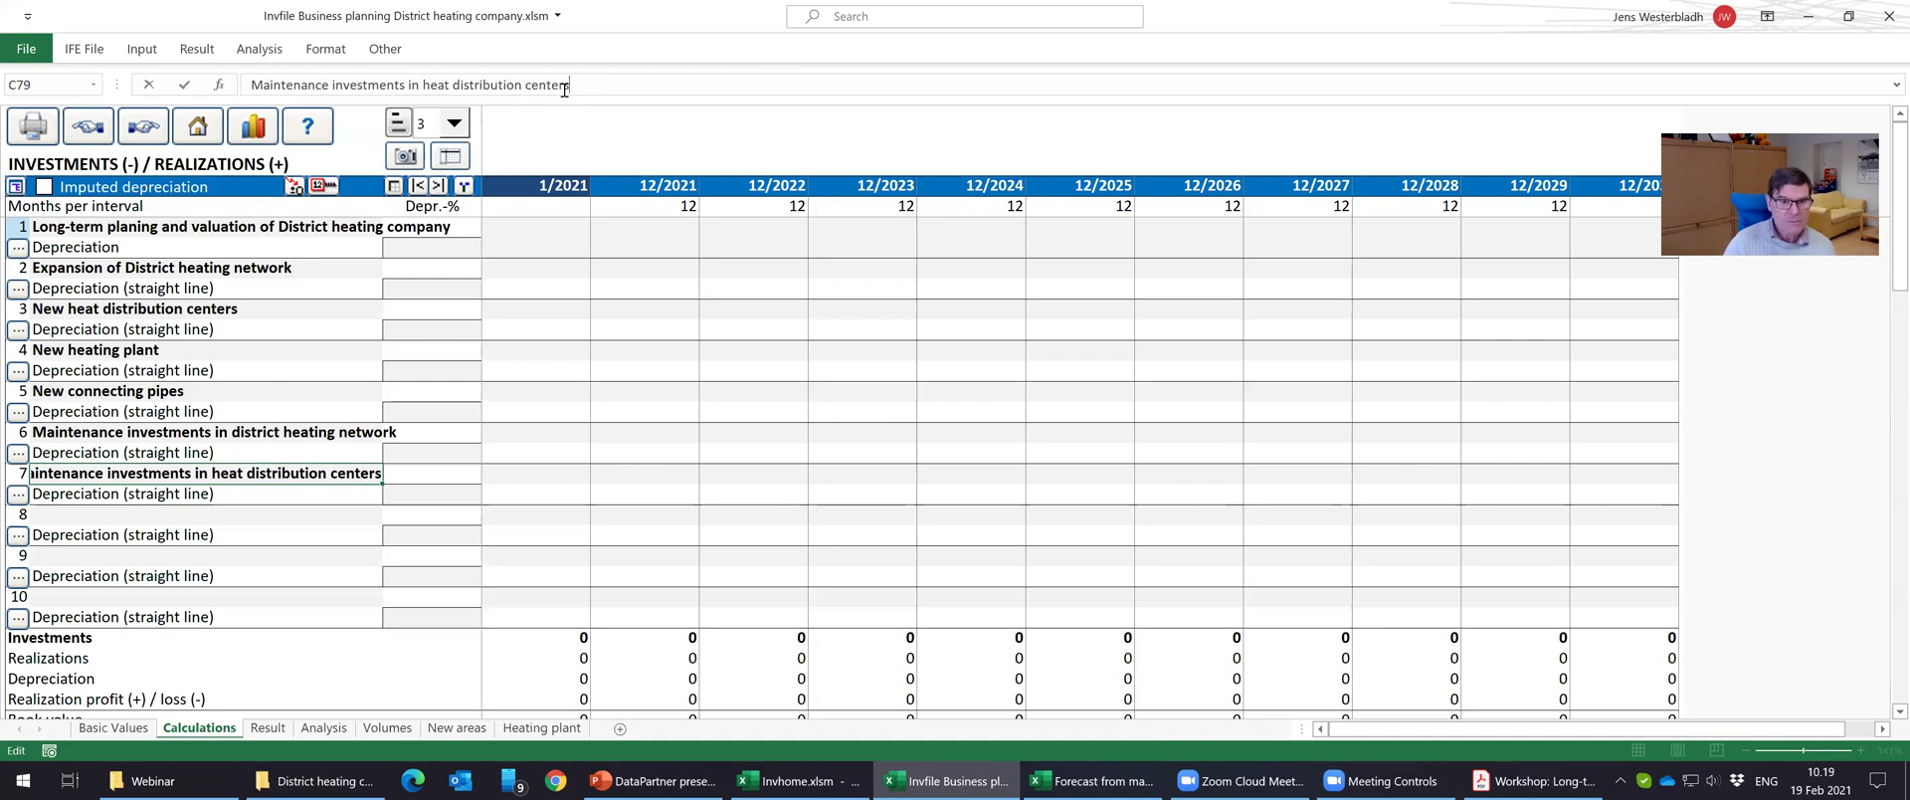
{"action": "key", "text": "Return"}
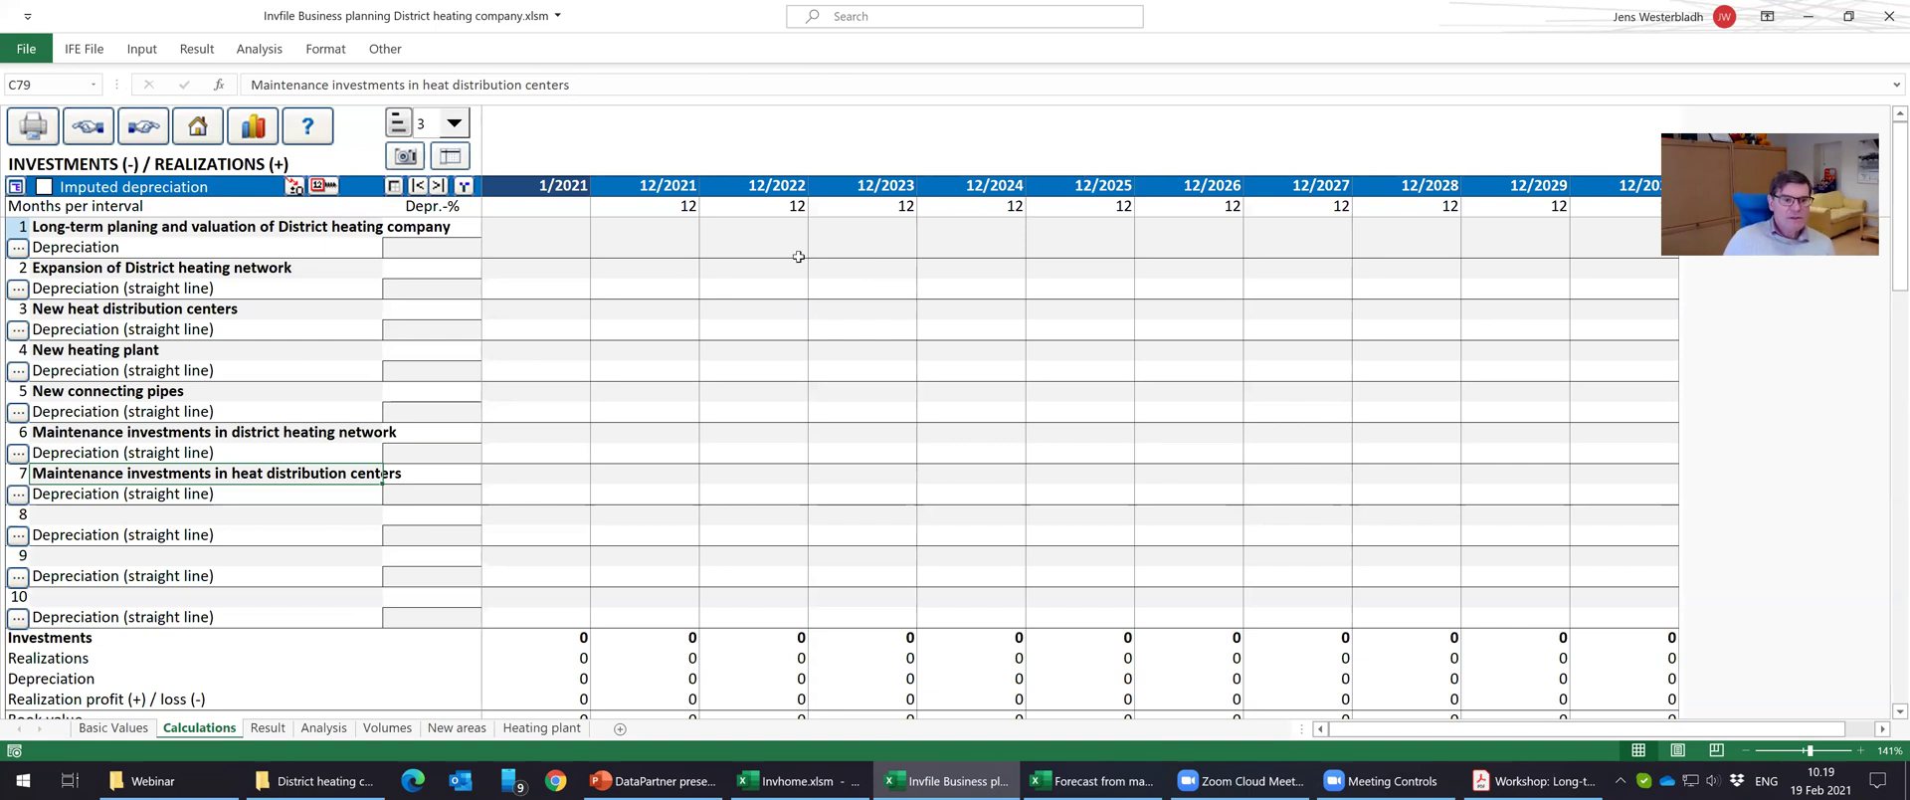
Link the 12/2021 Expansion of District heating network investment to the negative of New areas cell C14 and copy the formula through 12/2030.
{"action": "left_click", "coordinate": [537, 267]}
{"action": "left_click", "coordinate": [647, 272]}
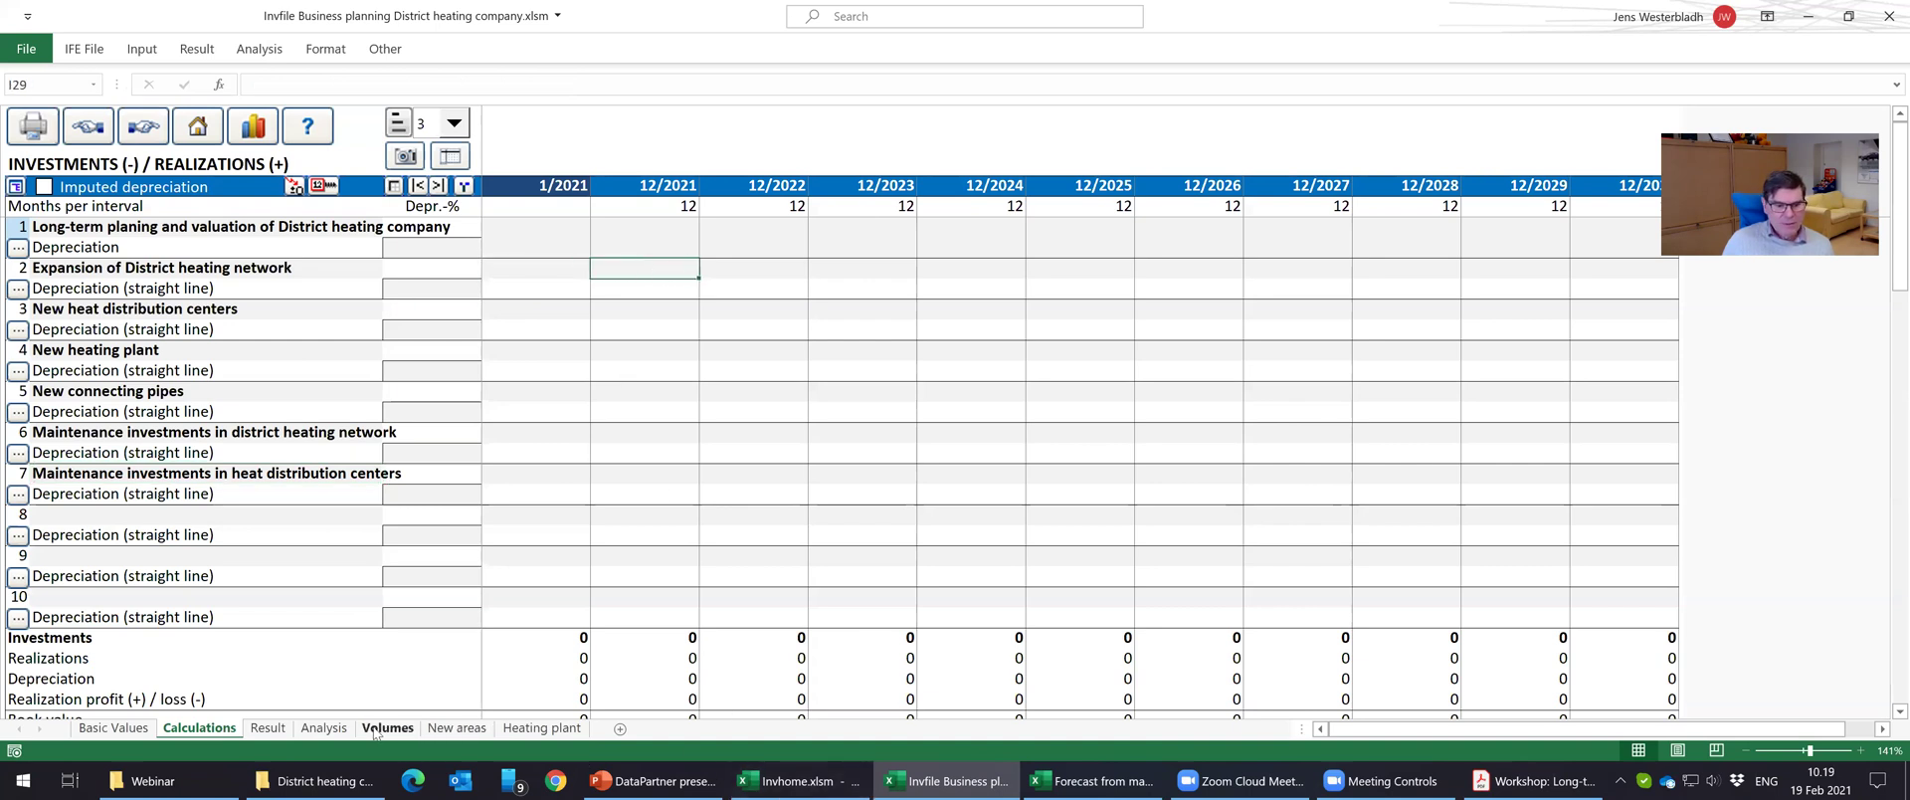
{"action": "left_click", "coordinate": [457, 729]}
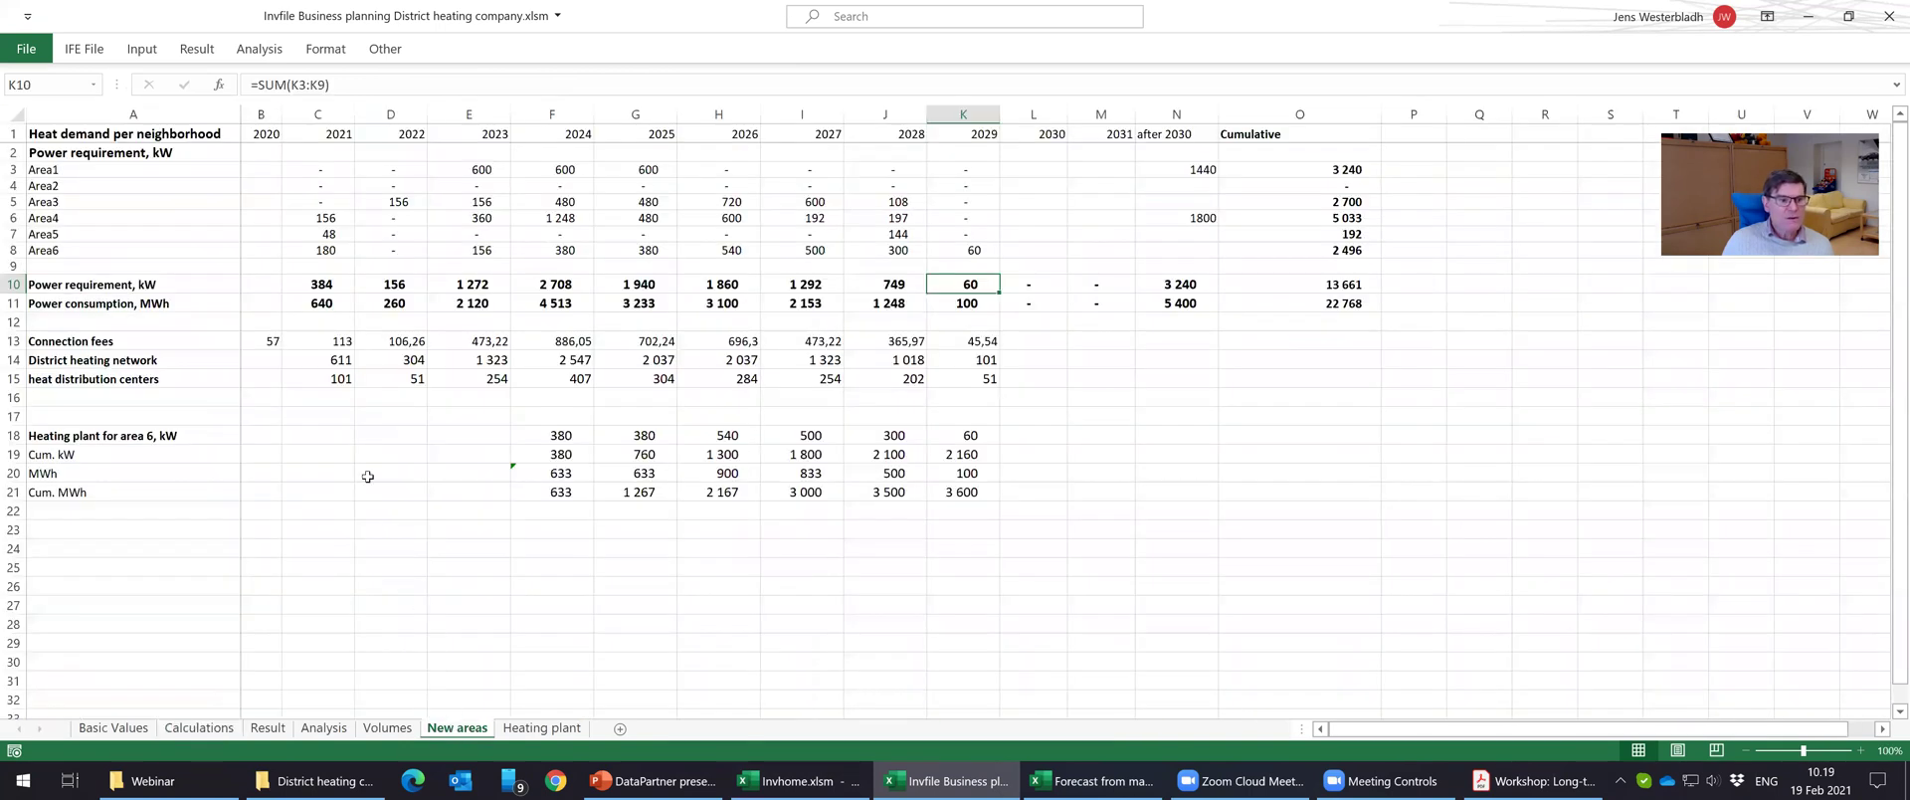
{"action": "left_click", "coordinate": [331, 357]}
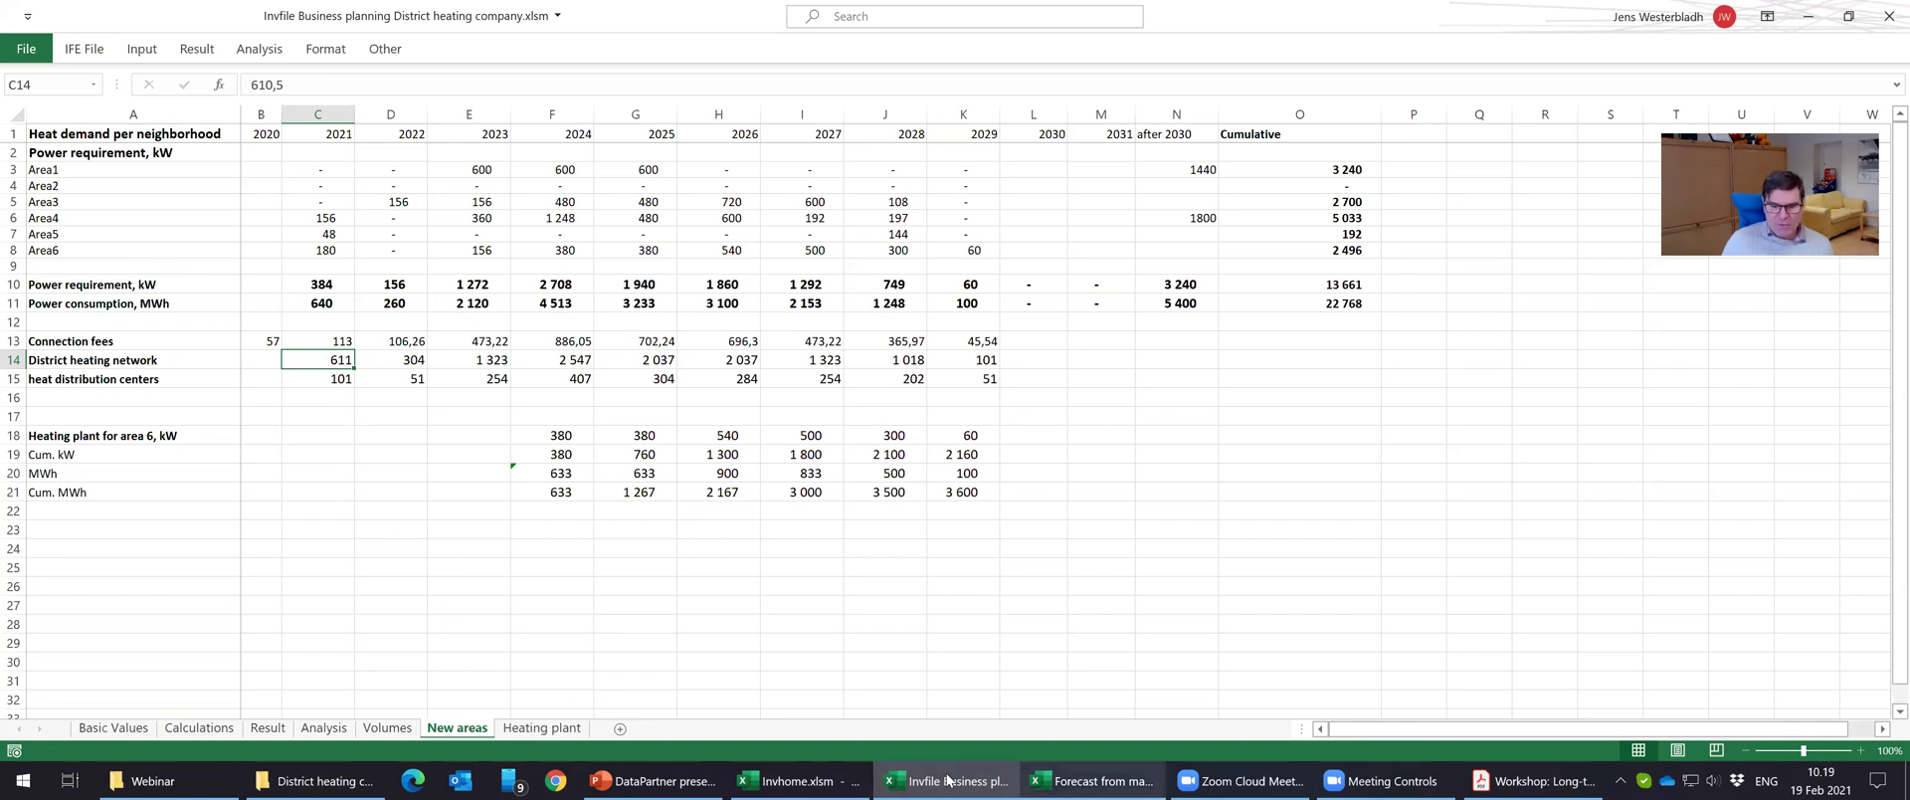
{"action": "left_click", "coordinate": [199, 728]}
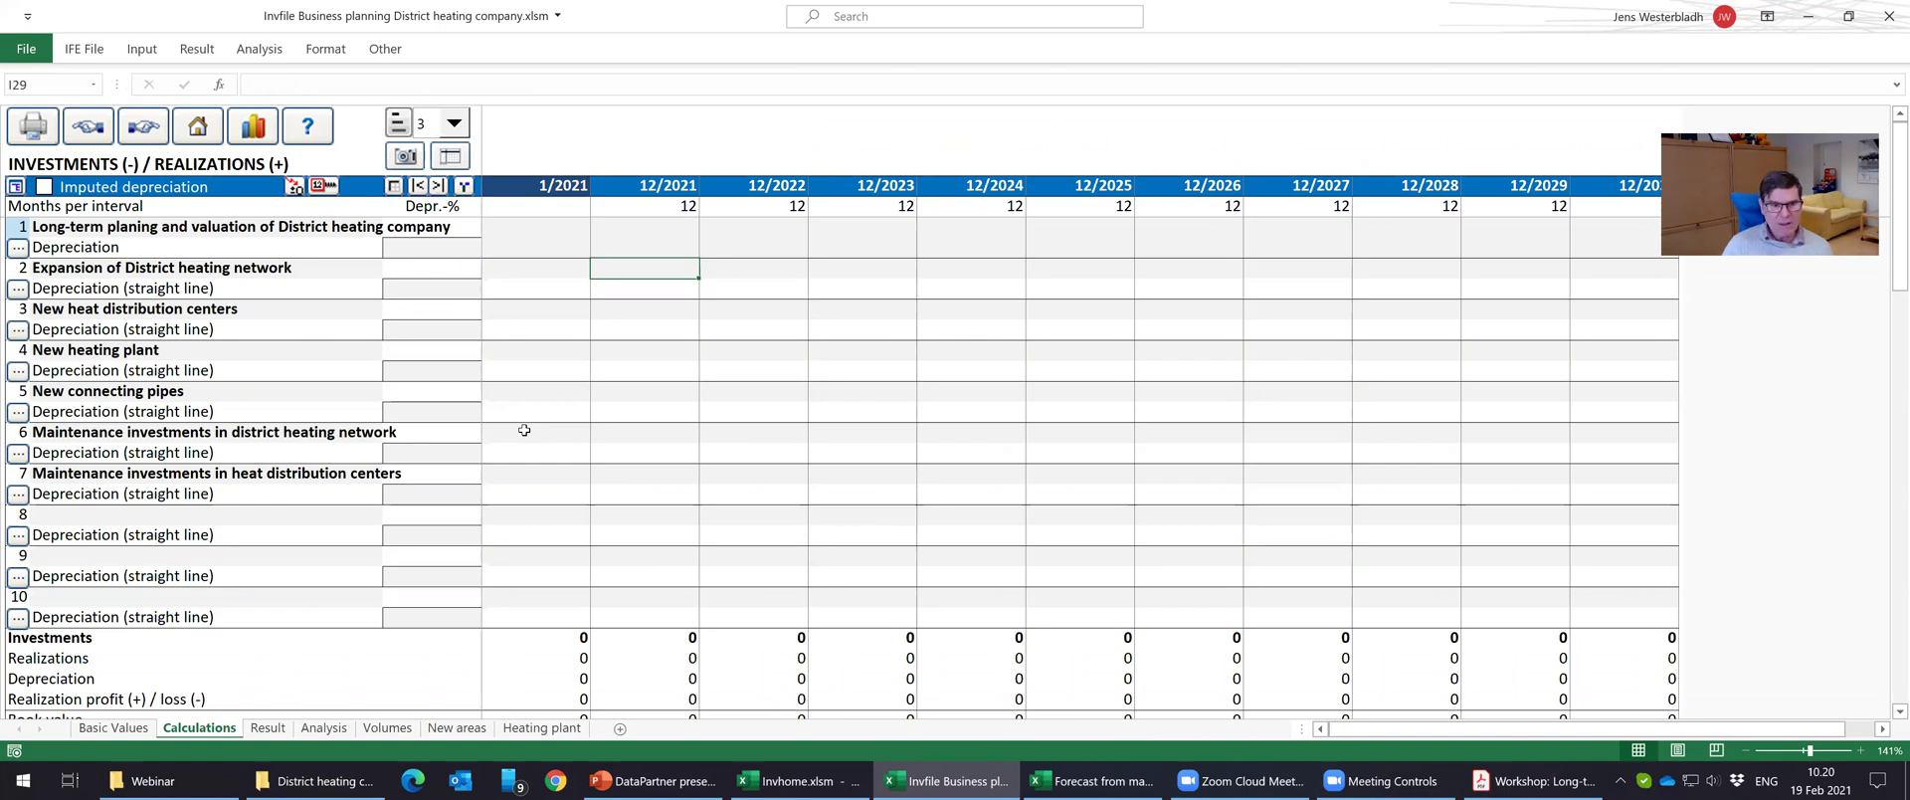
{"action": "type", "text": "-"}
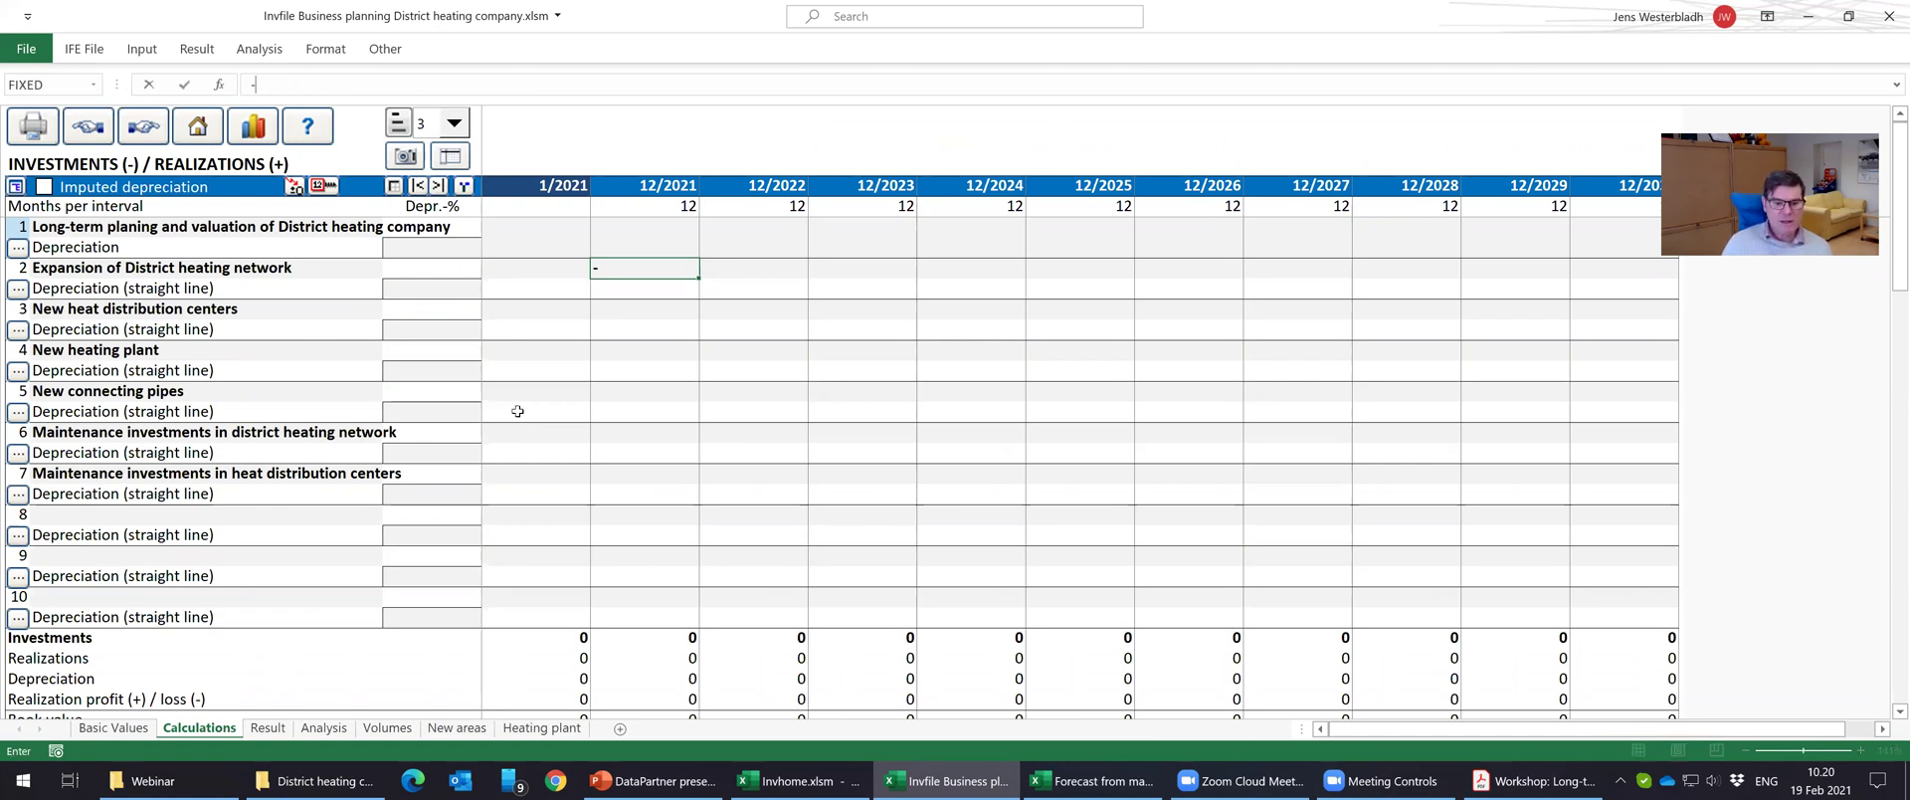
{"action": "left_click", "coordinate": [458, 728]}
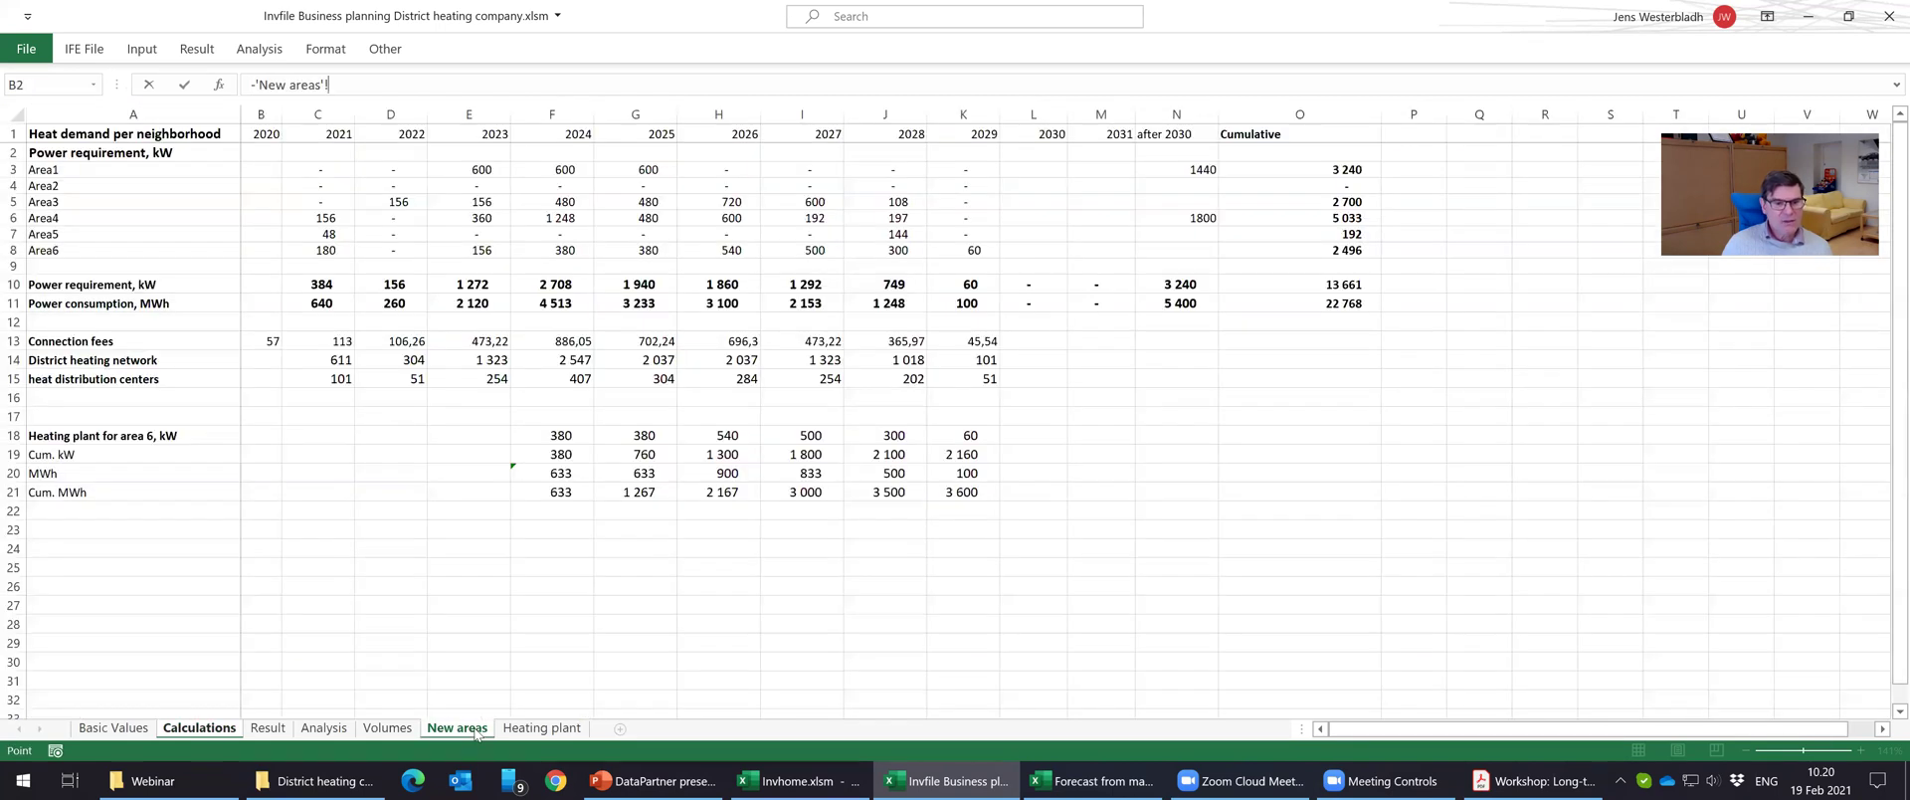
{"action": "left_click", "coordinate": [330, 353]}
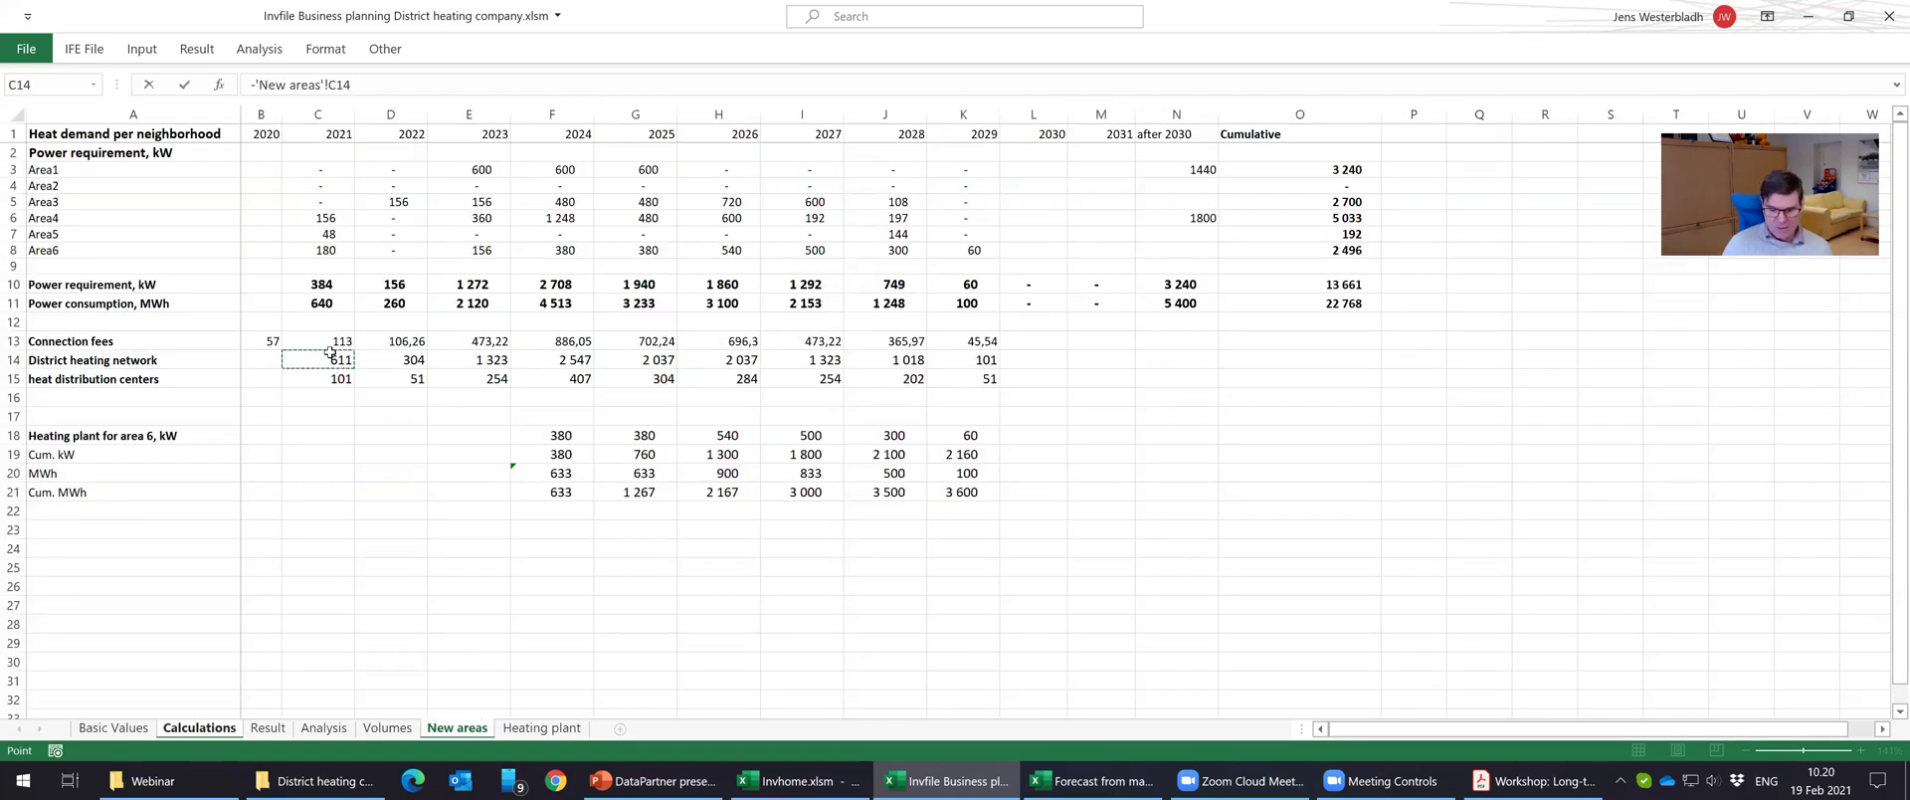
{"action": "key", "text": "Return"}
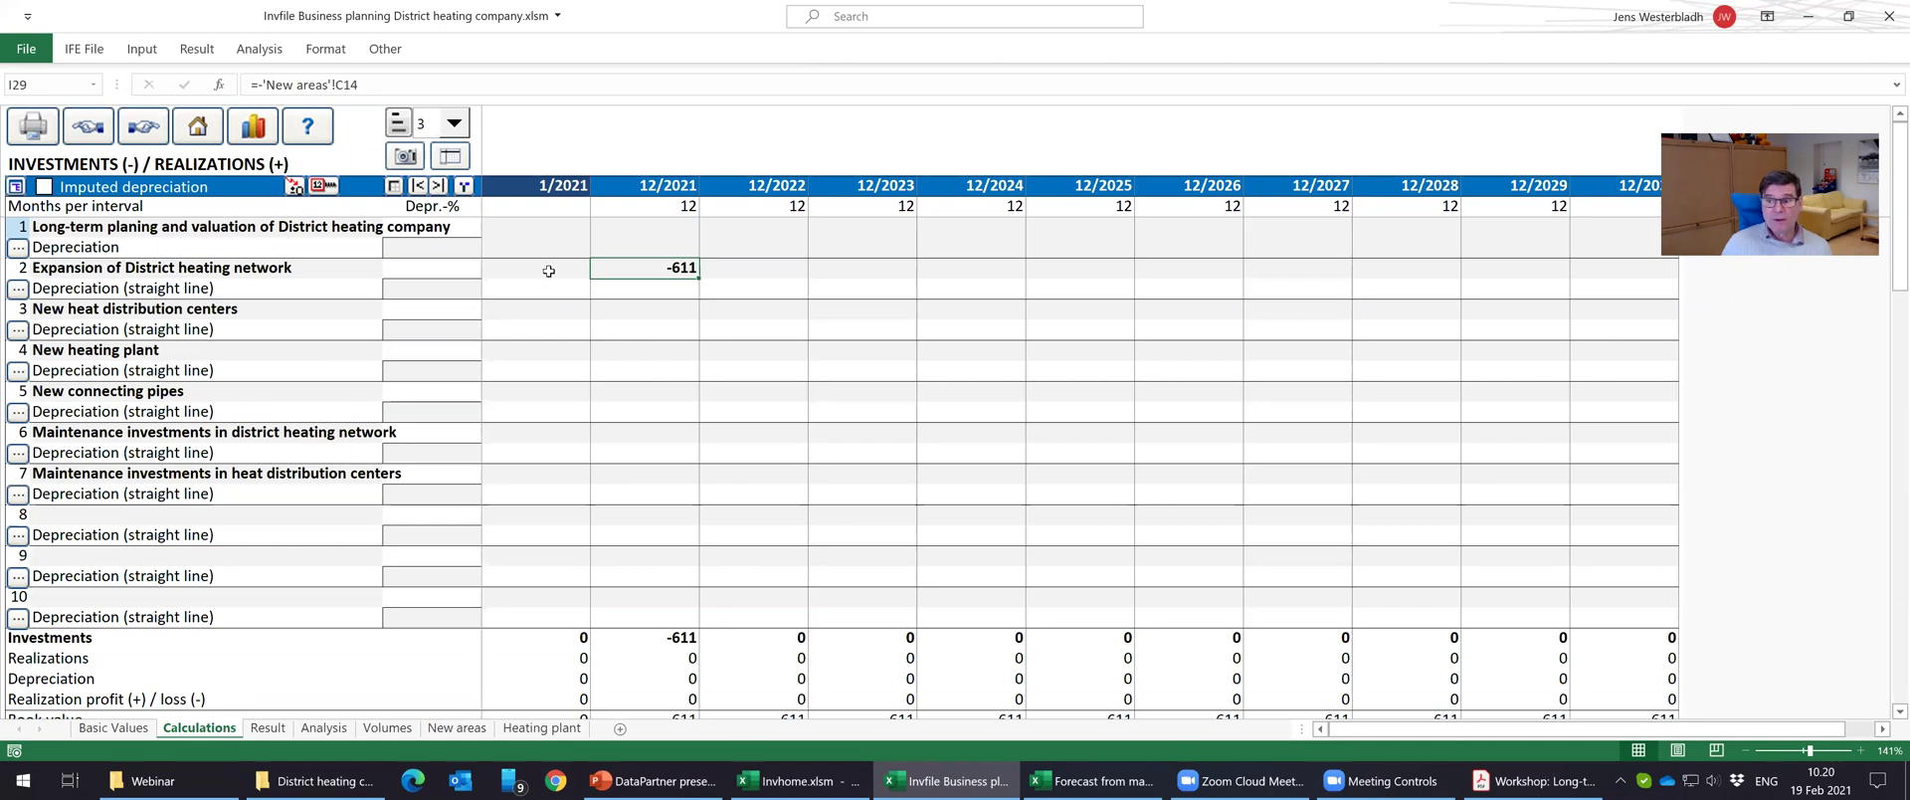
{"action": "left_click", "coordinate": [327, 187]}
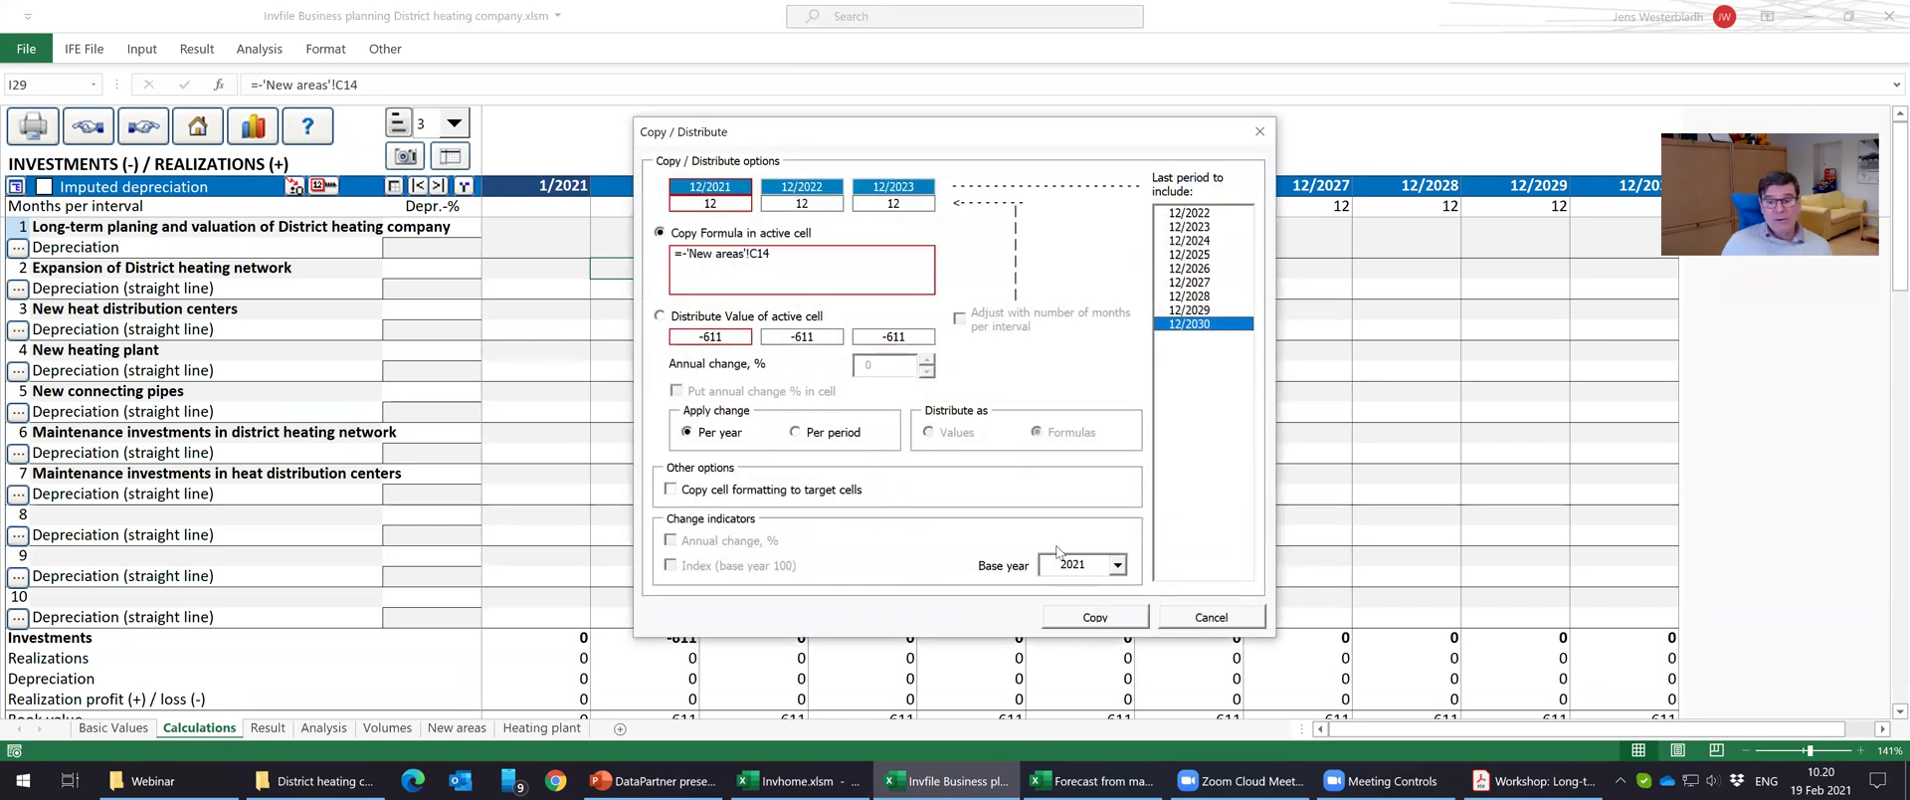
{"action": "left_click", "coordinate": [1095, 616]}
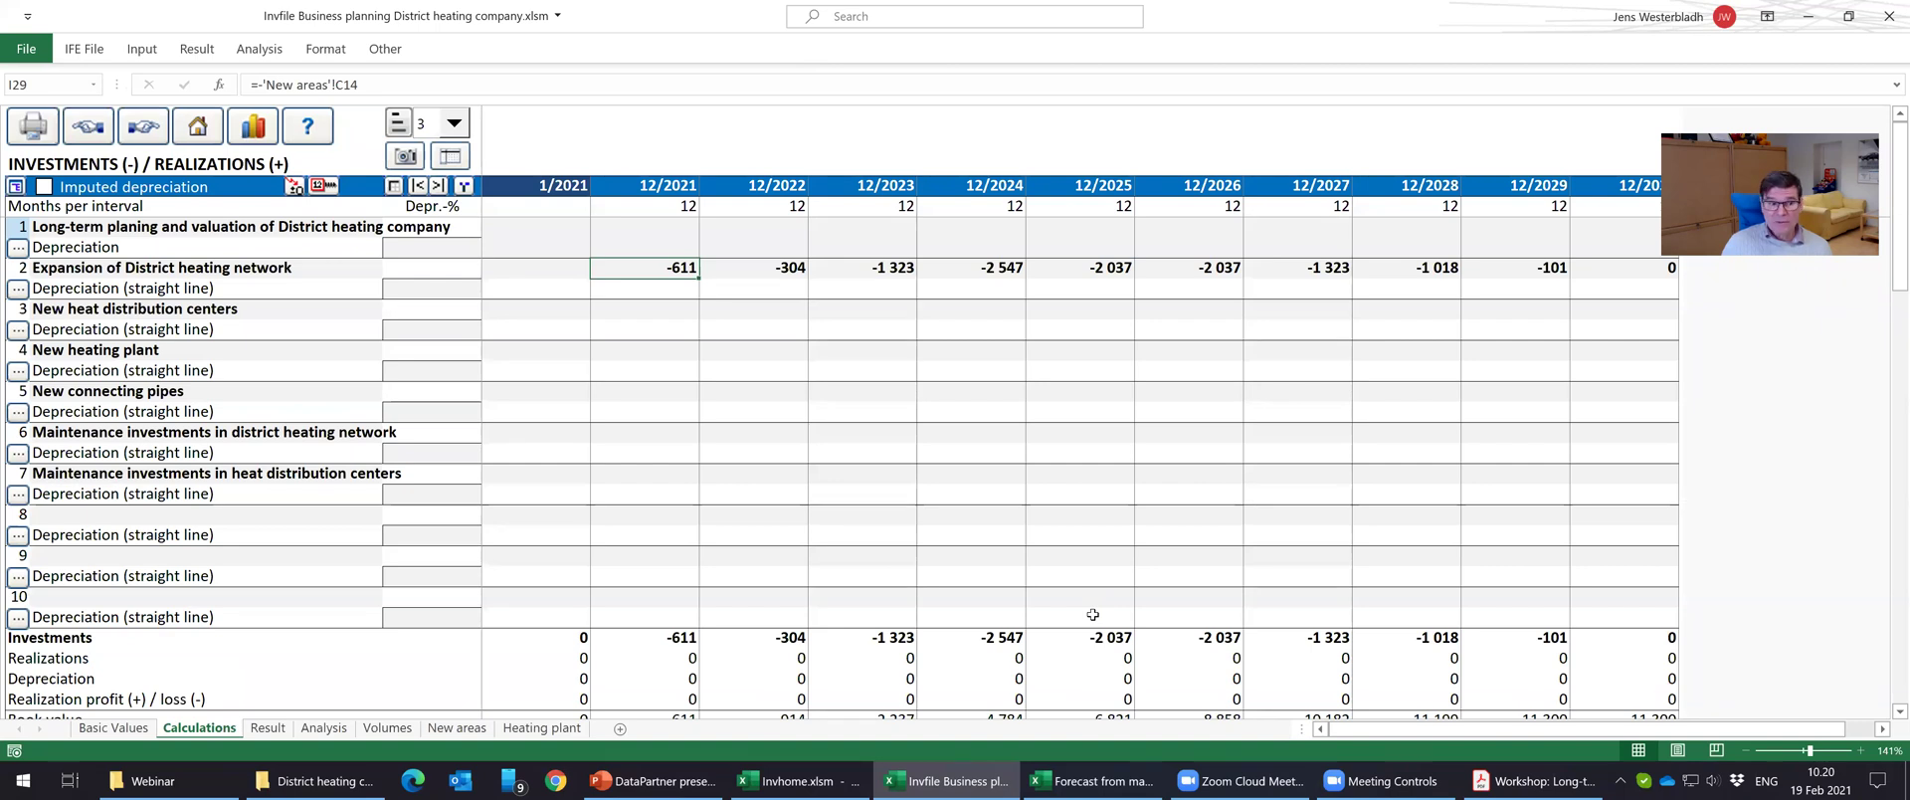
Link the 12/2021 New heat distribution centers investment to the negative of New areas cell C15 and copy the formula through 12/2030.
{"action": "left_click", "coordinate": [671, 307]}
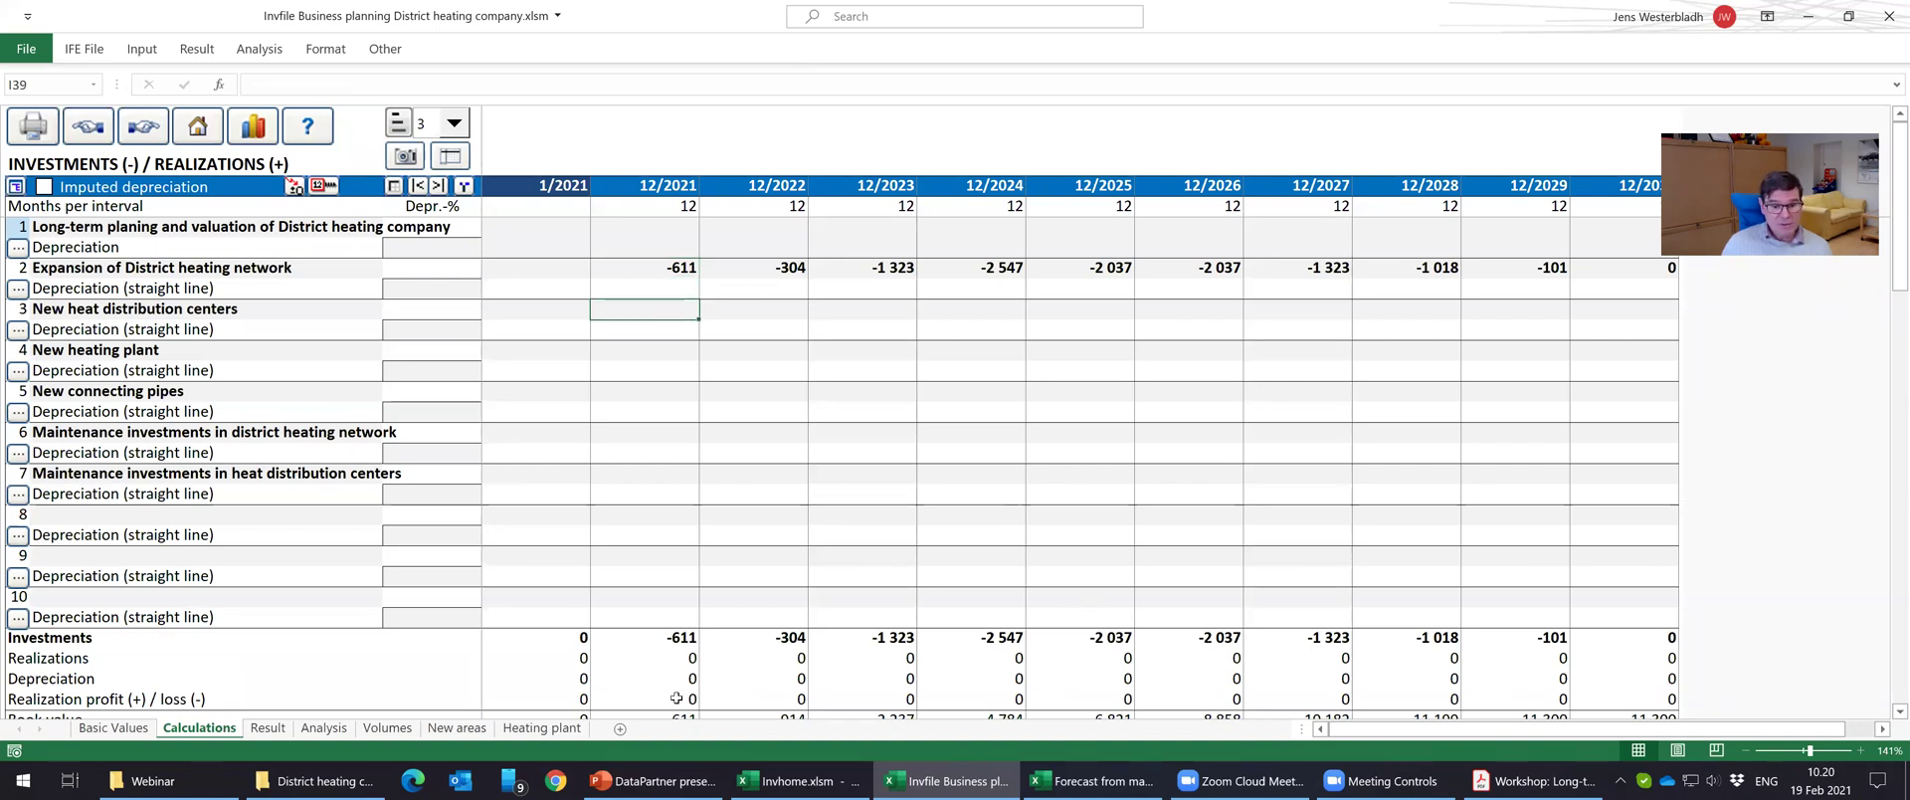
{"action": "type", "text": "-"}
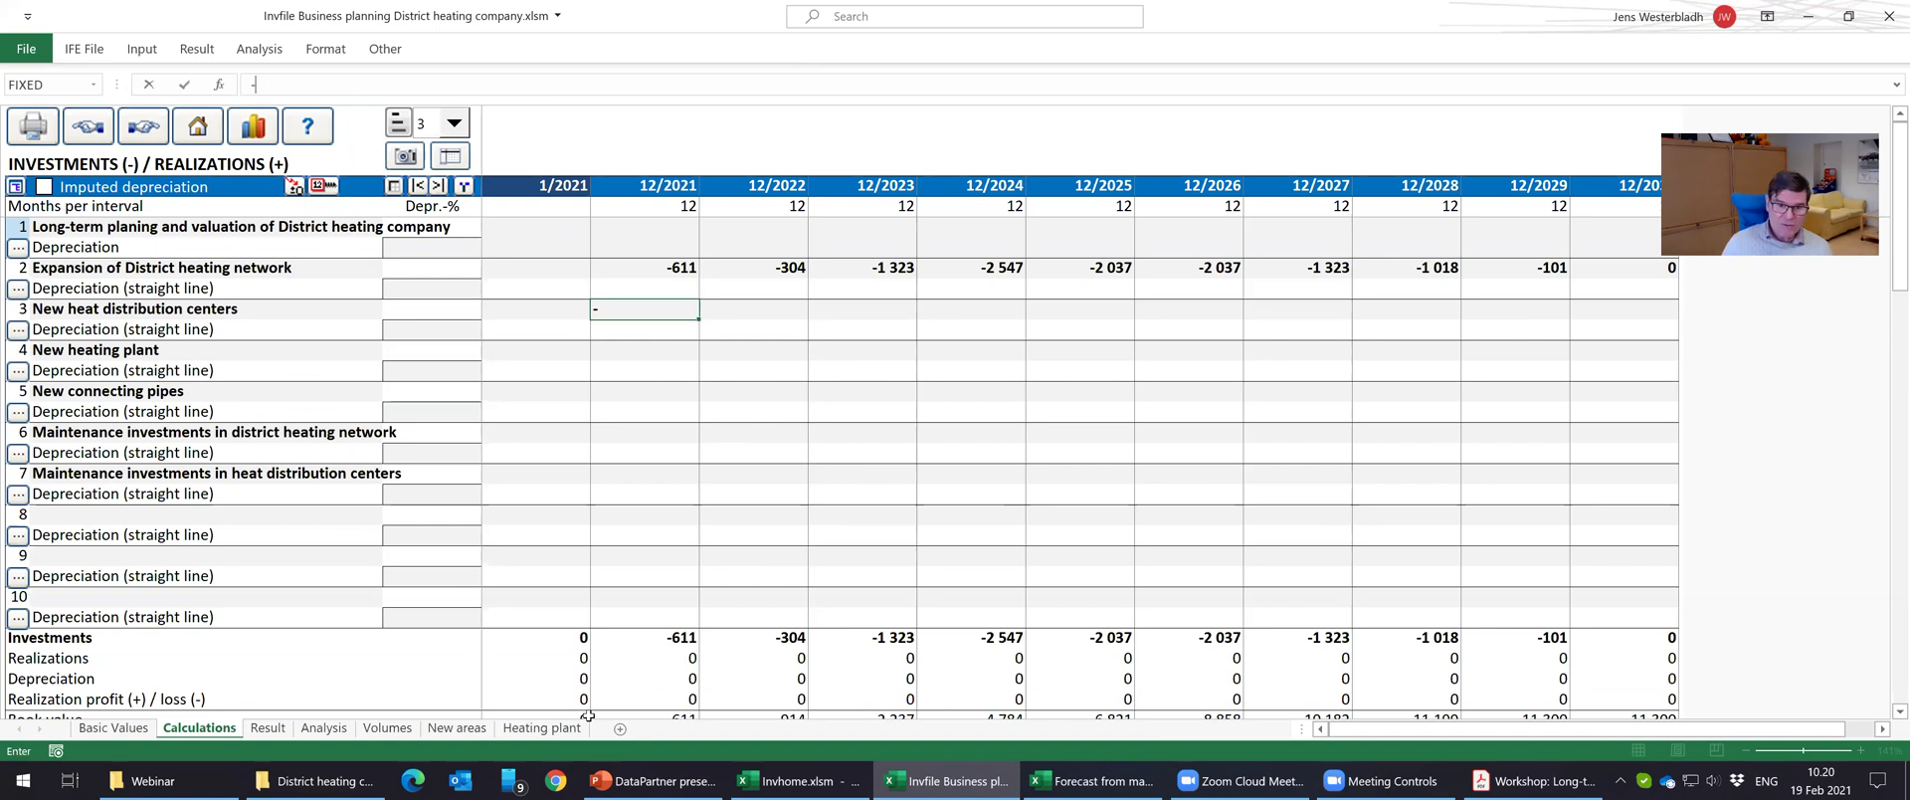
{"action": "left_click", "coordinate": [464, 729]}
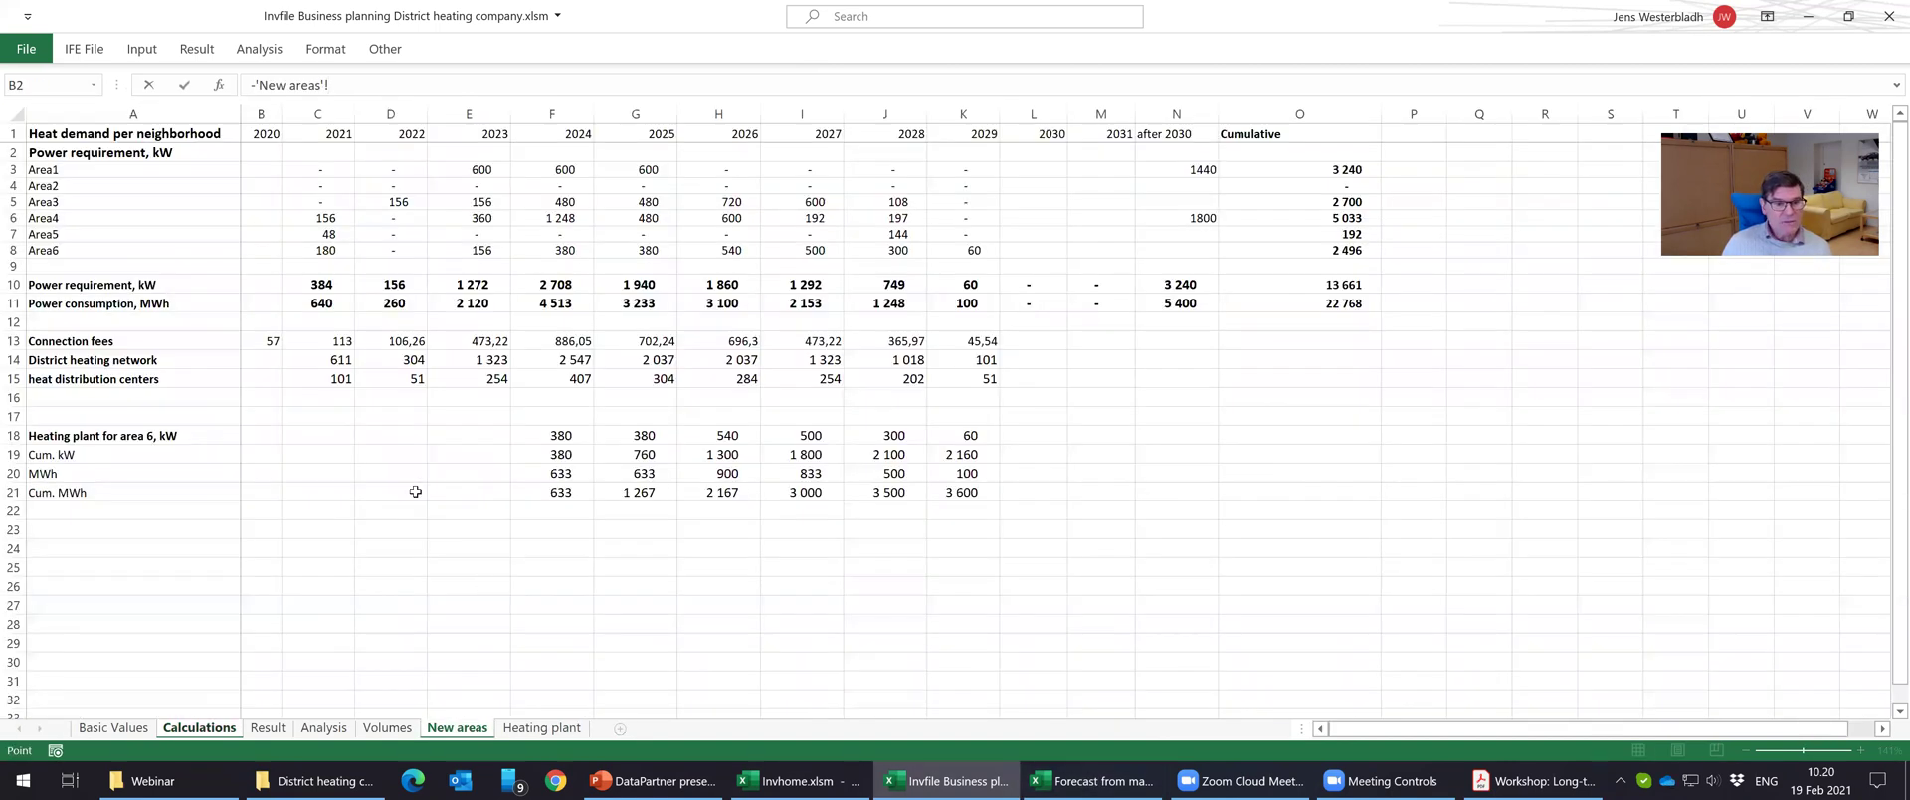
{"action": "left_click", "coordinate": [332, 378]}
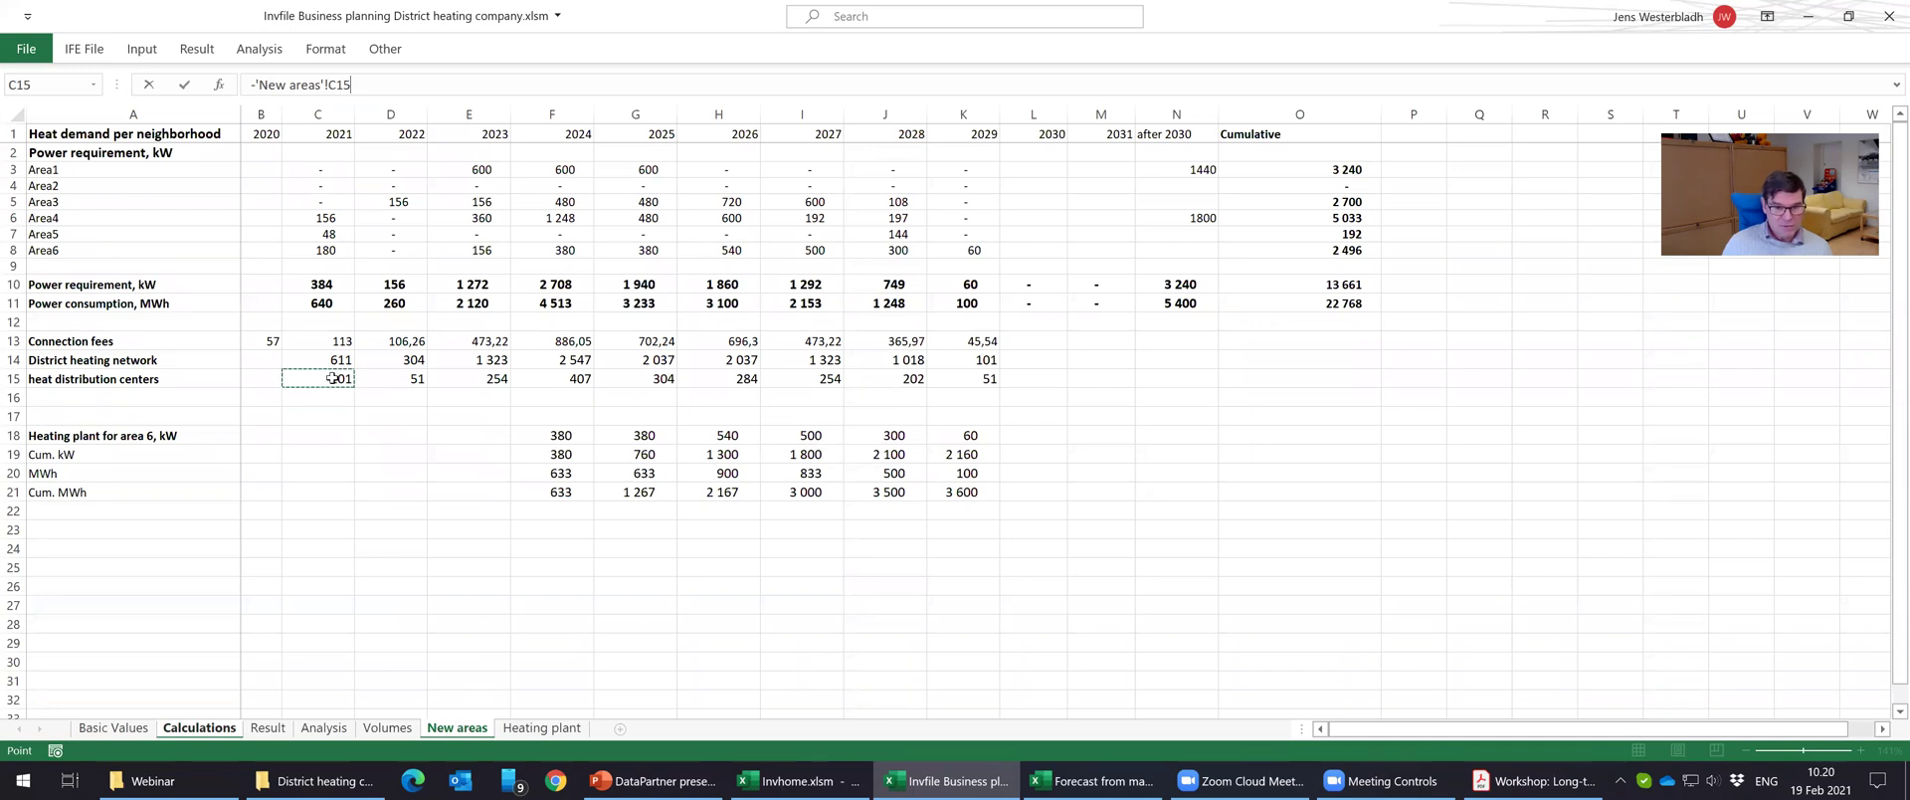
{"action": "key", "text": "Return"}
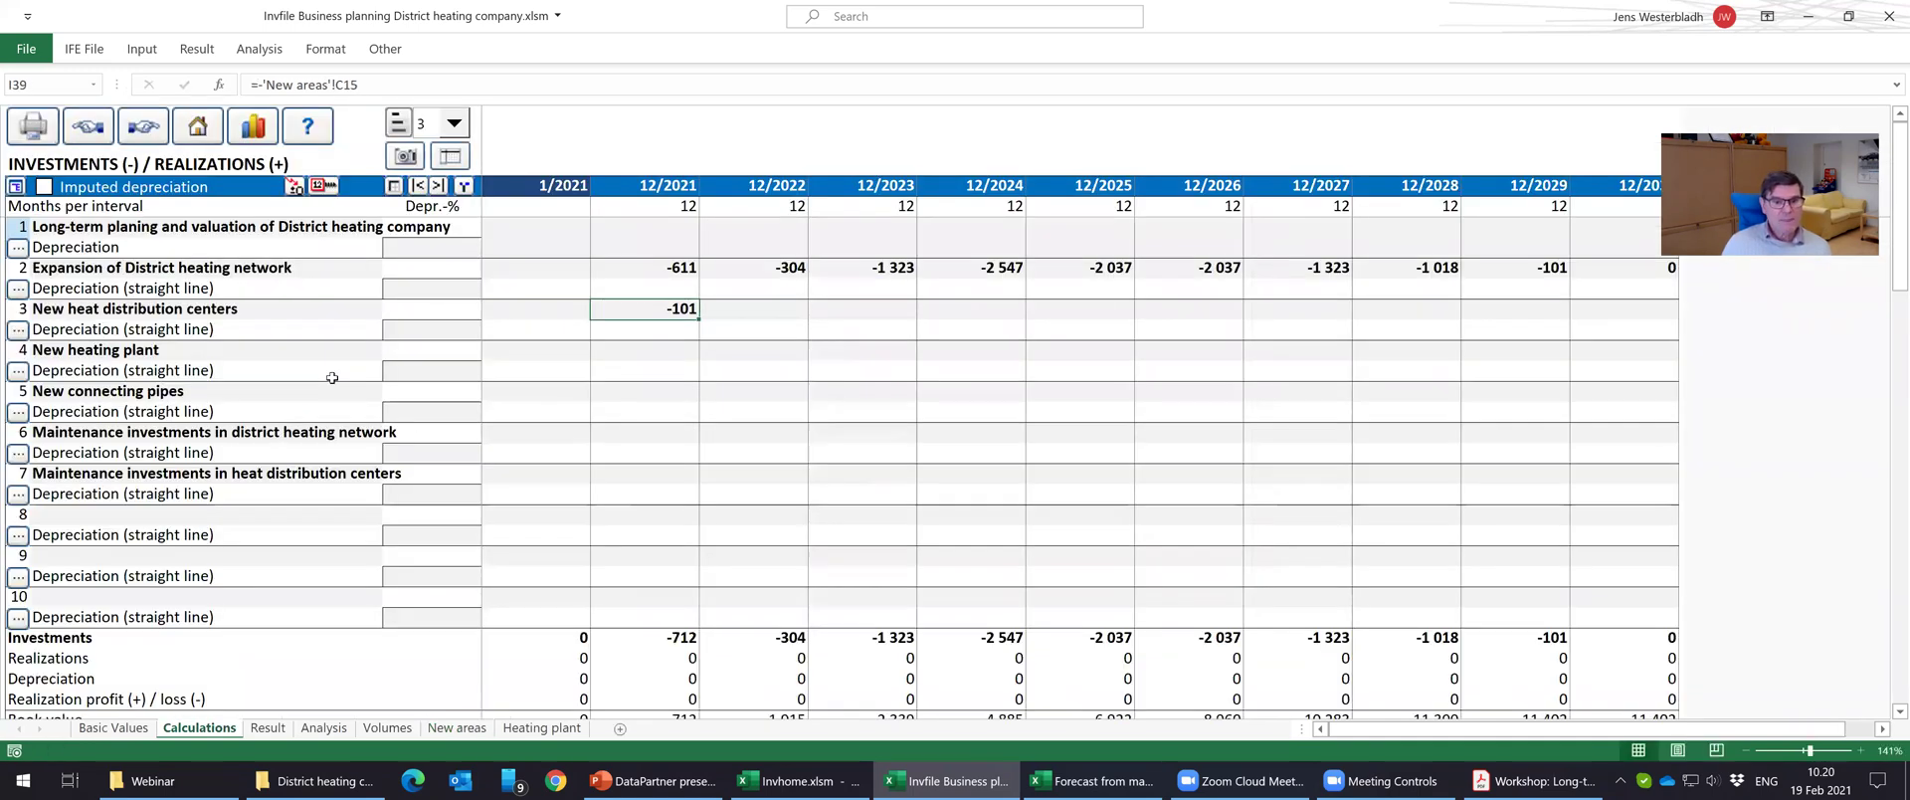
{"action": "left_click", "coordinate": [323, 186]}
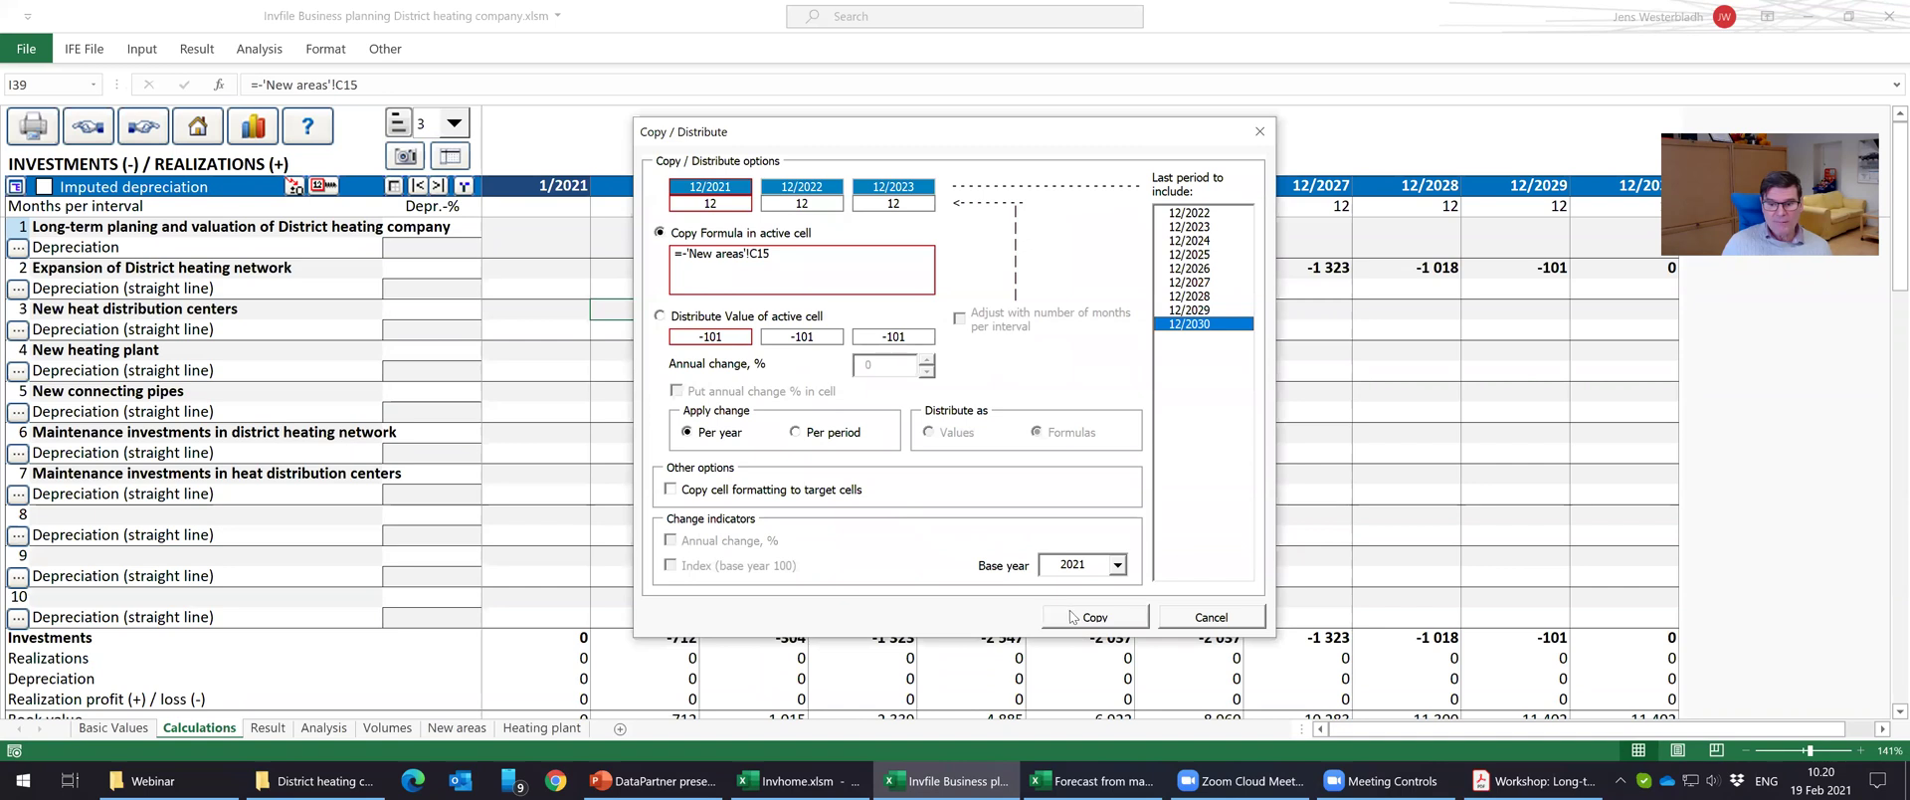
{"action": "left_click", "coordinate": [1071, 609]}
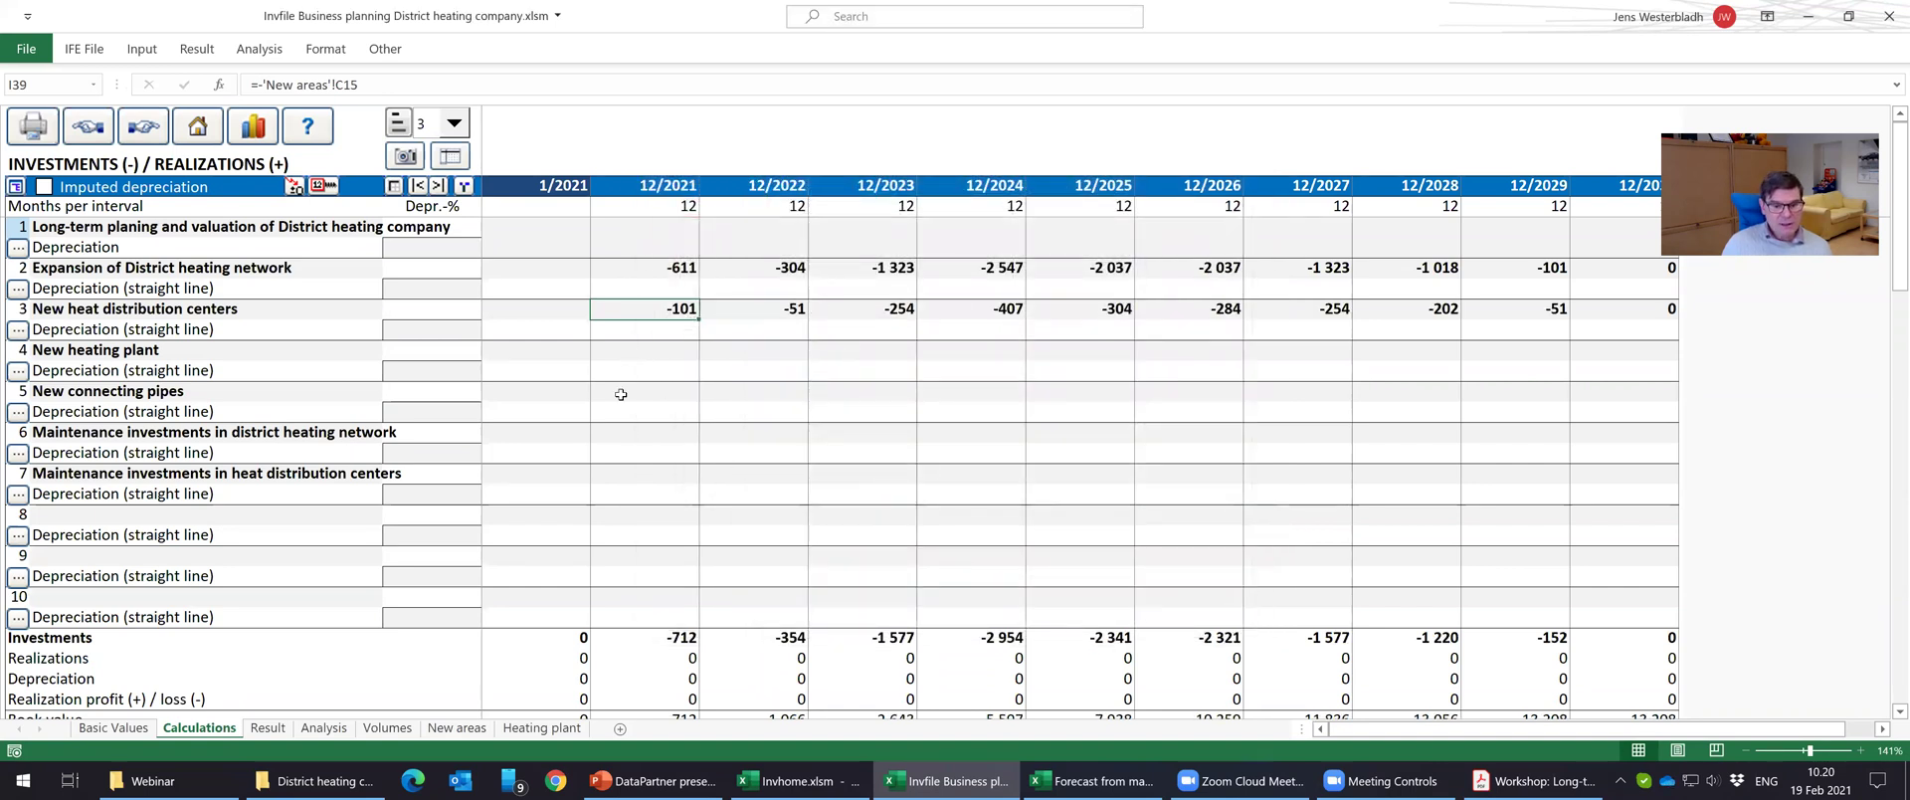
Link the 12/2022 New heating plant investment to the negative of the new heating plant total in Heating plant cell D10.
{"action": "left_click", "coordinate": [528, 733]}
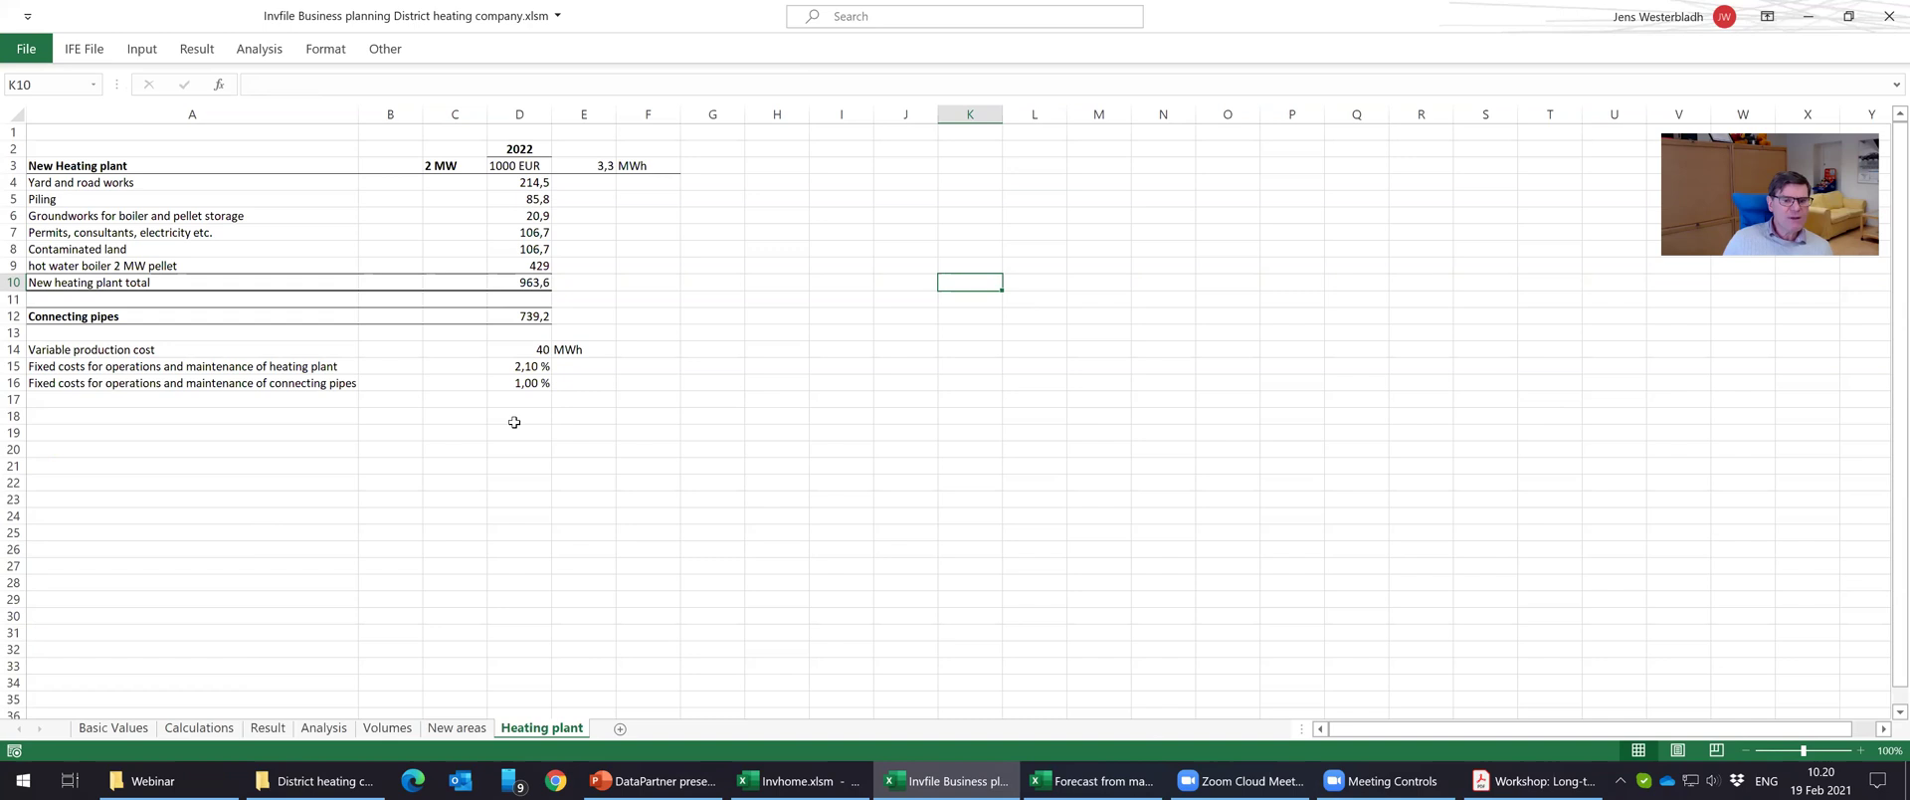
{"action": "left_click", "coordinate": [531, 281]}
{"action": "left_click", "coordinate": [526, 315]}
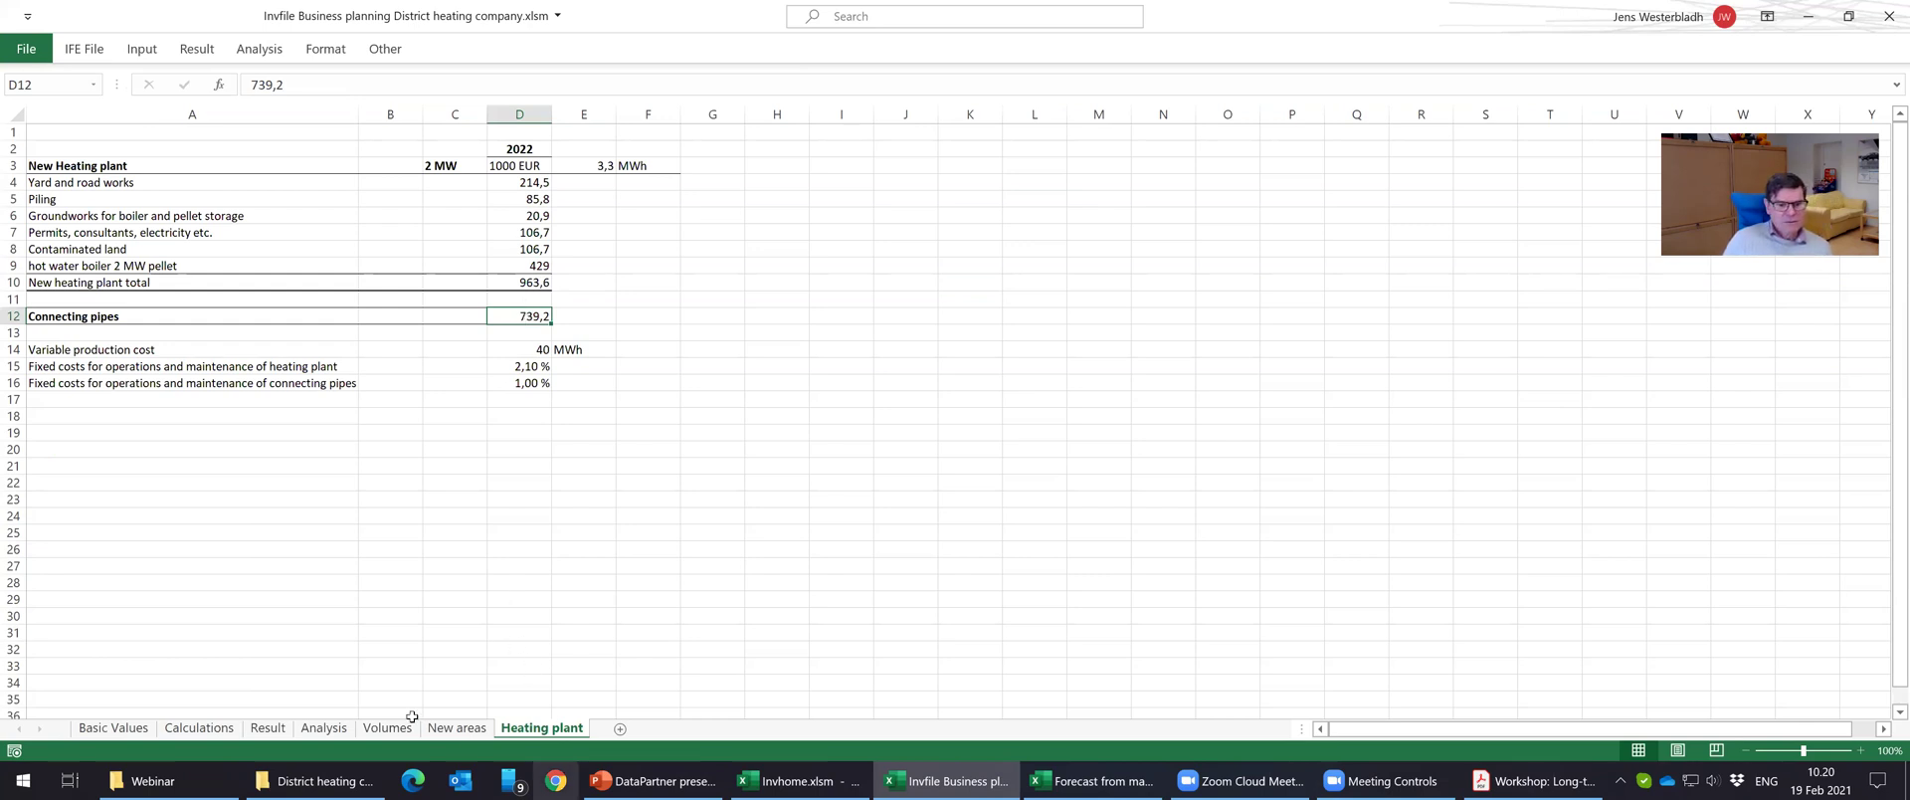
{"action": "left_click", "coordinate": [201, 729]}
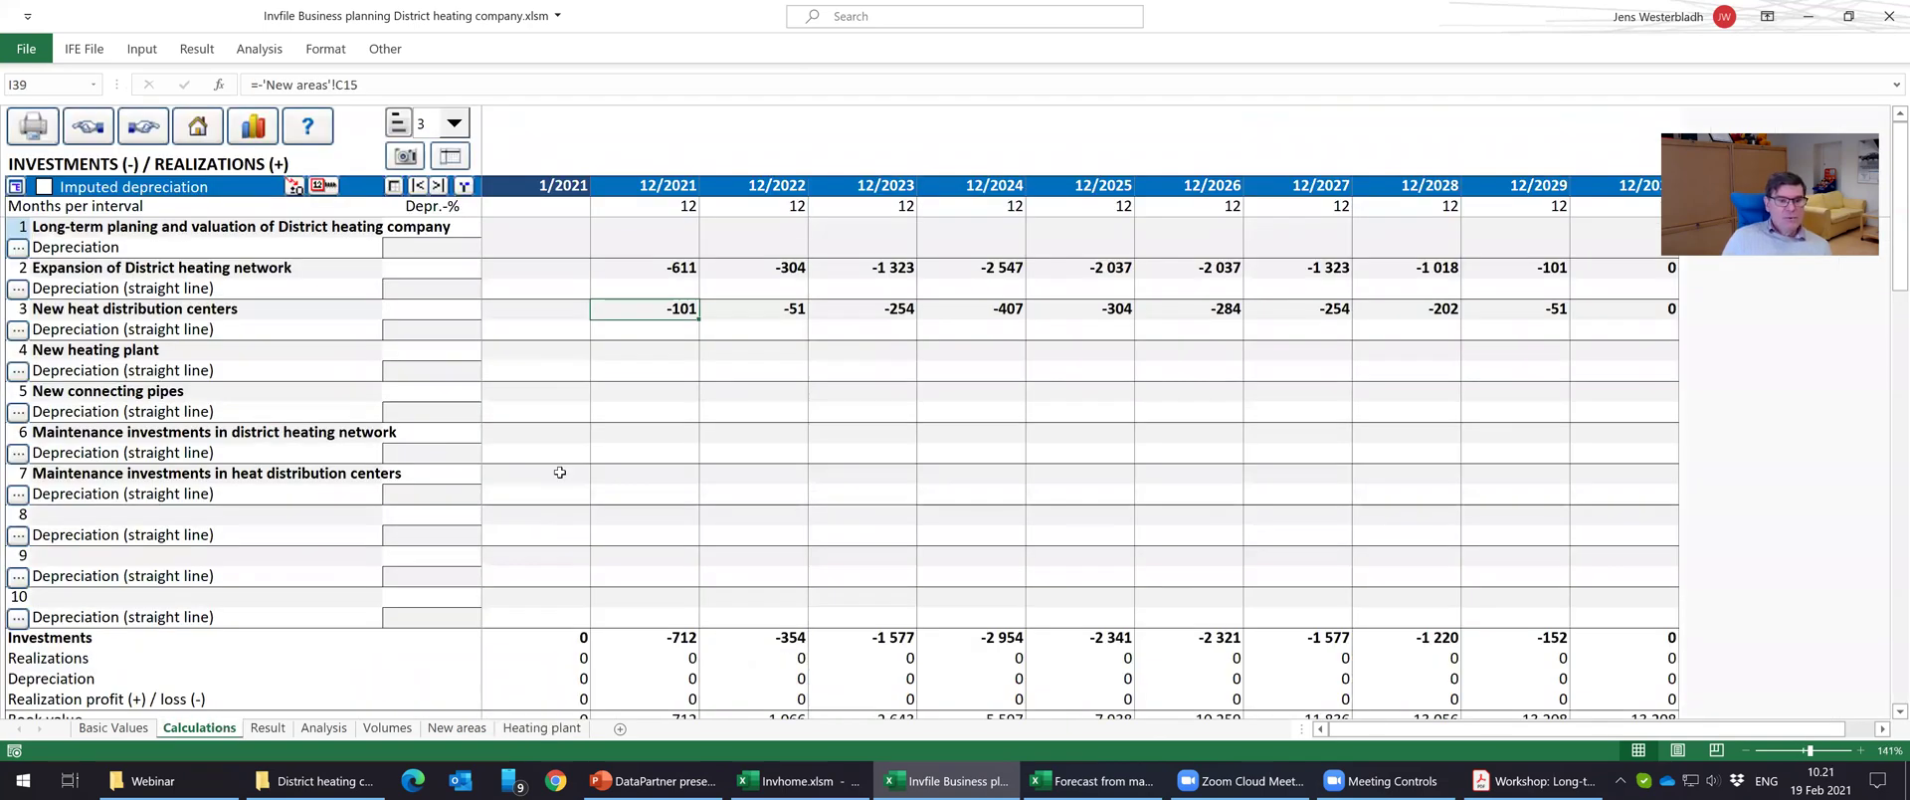
{"action": "left_click", "coordinate": [771, 345]}
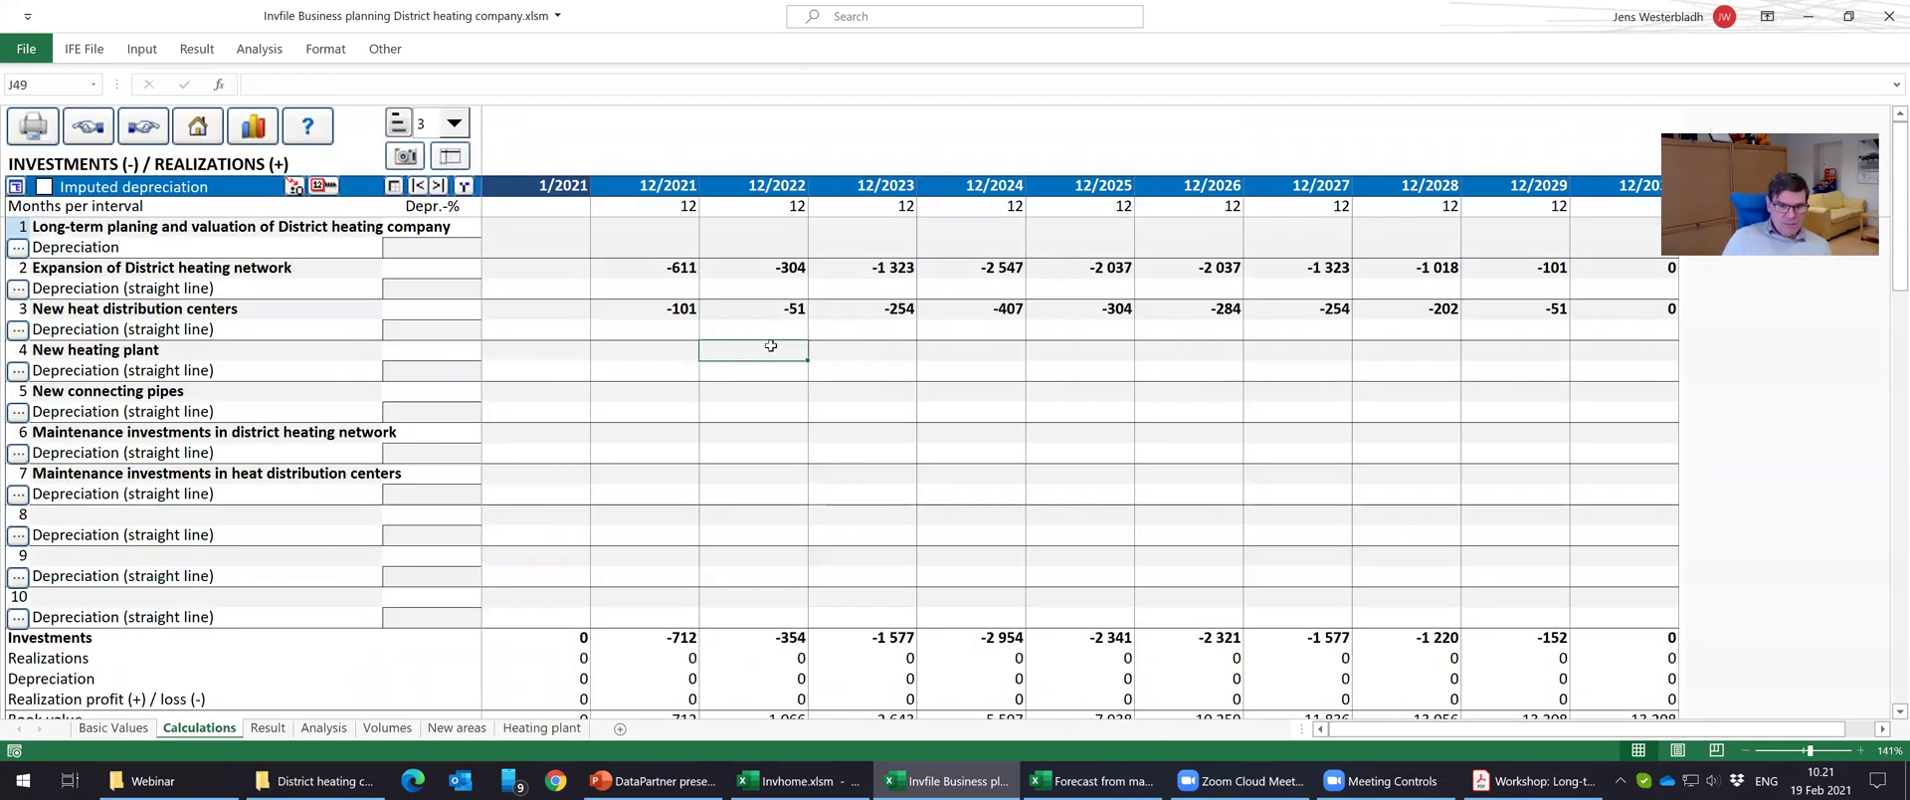
{"action": "type", "text": "-"}
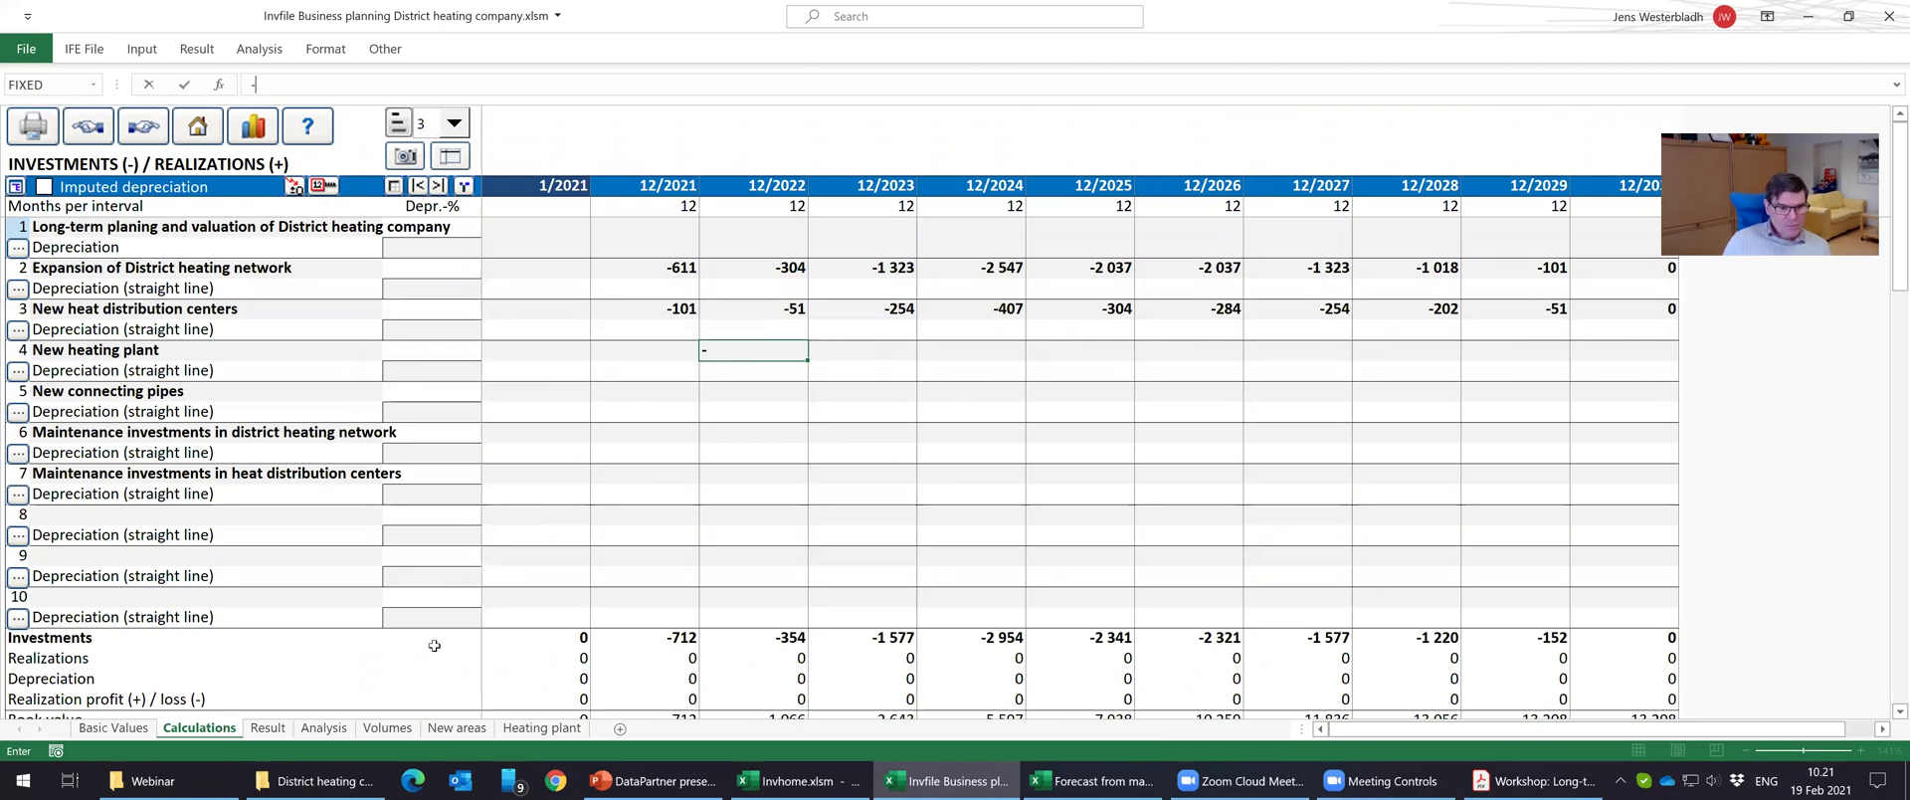
{"action": "left_click", "coordinate": [542, 727]}
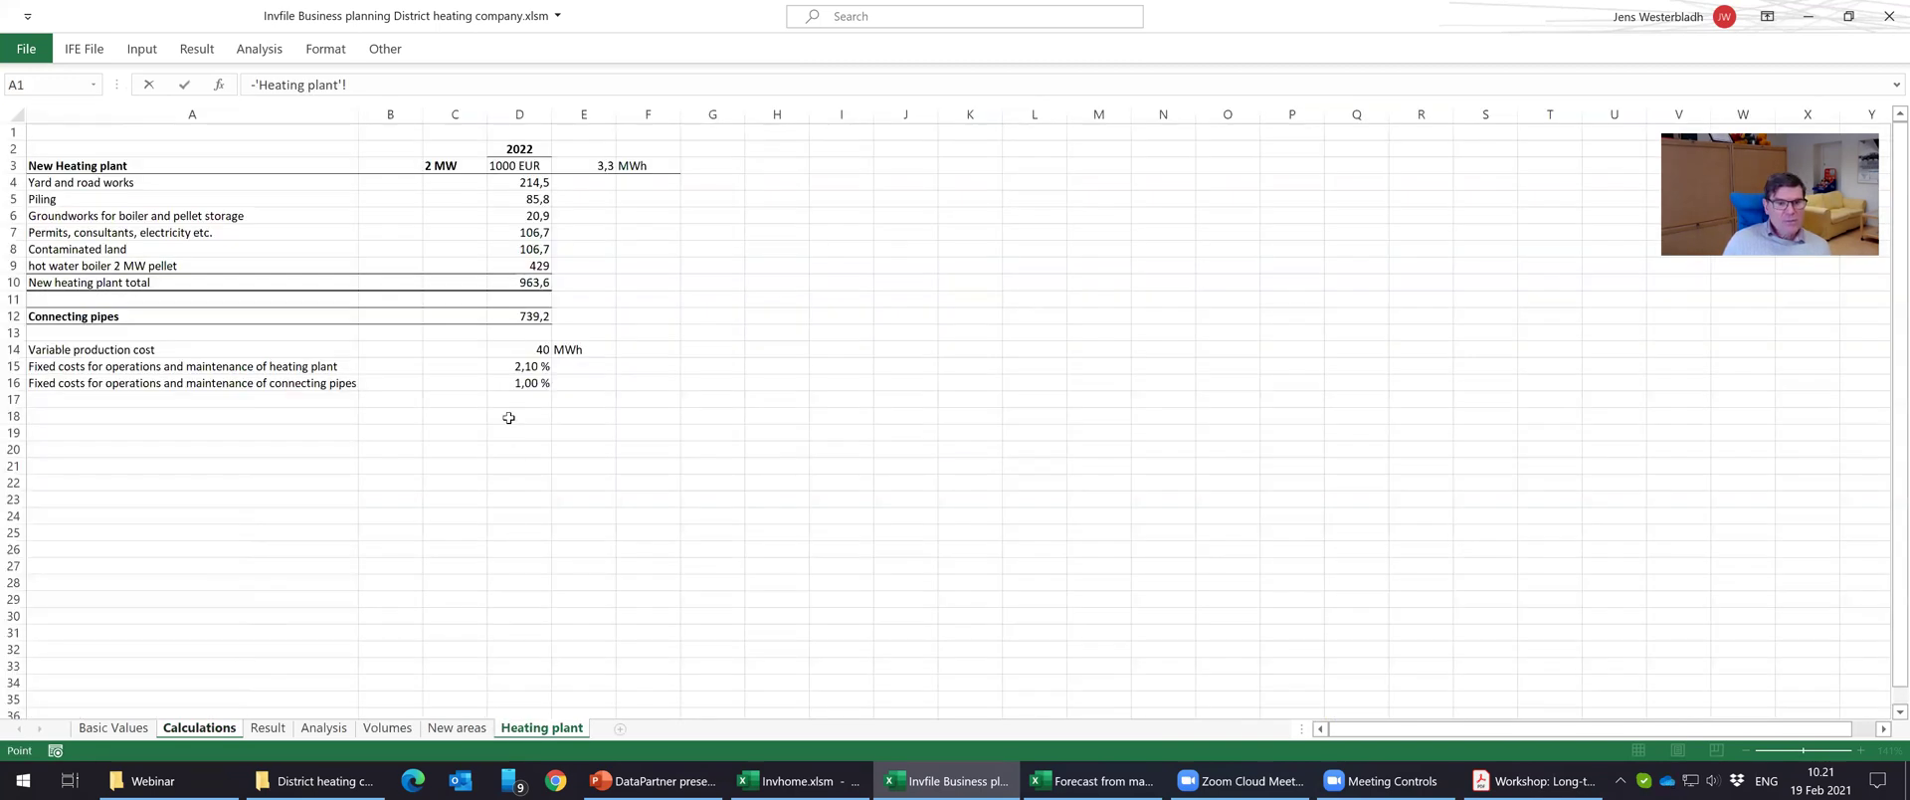
{"action": "left_click", "coordinate": [517, 282]}
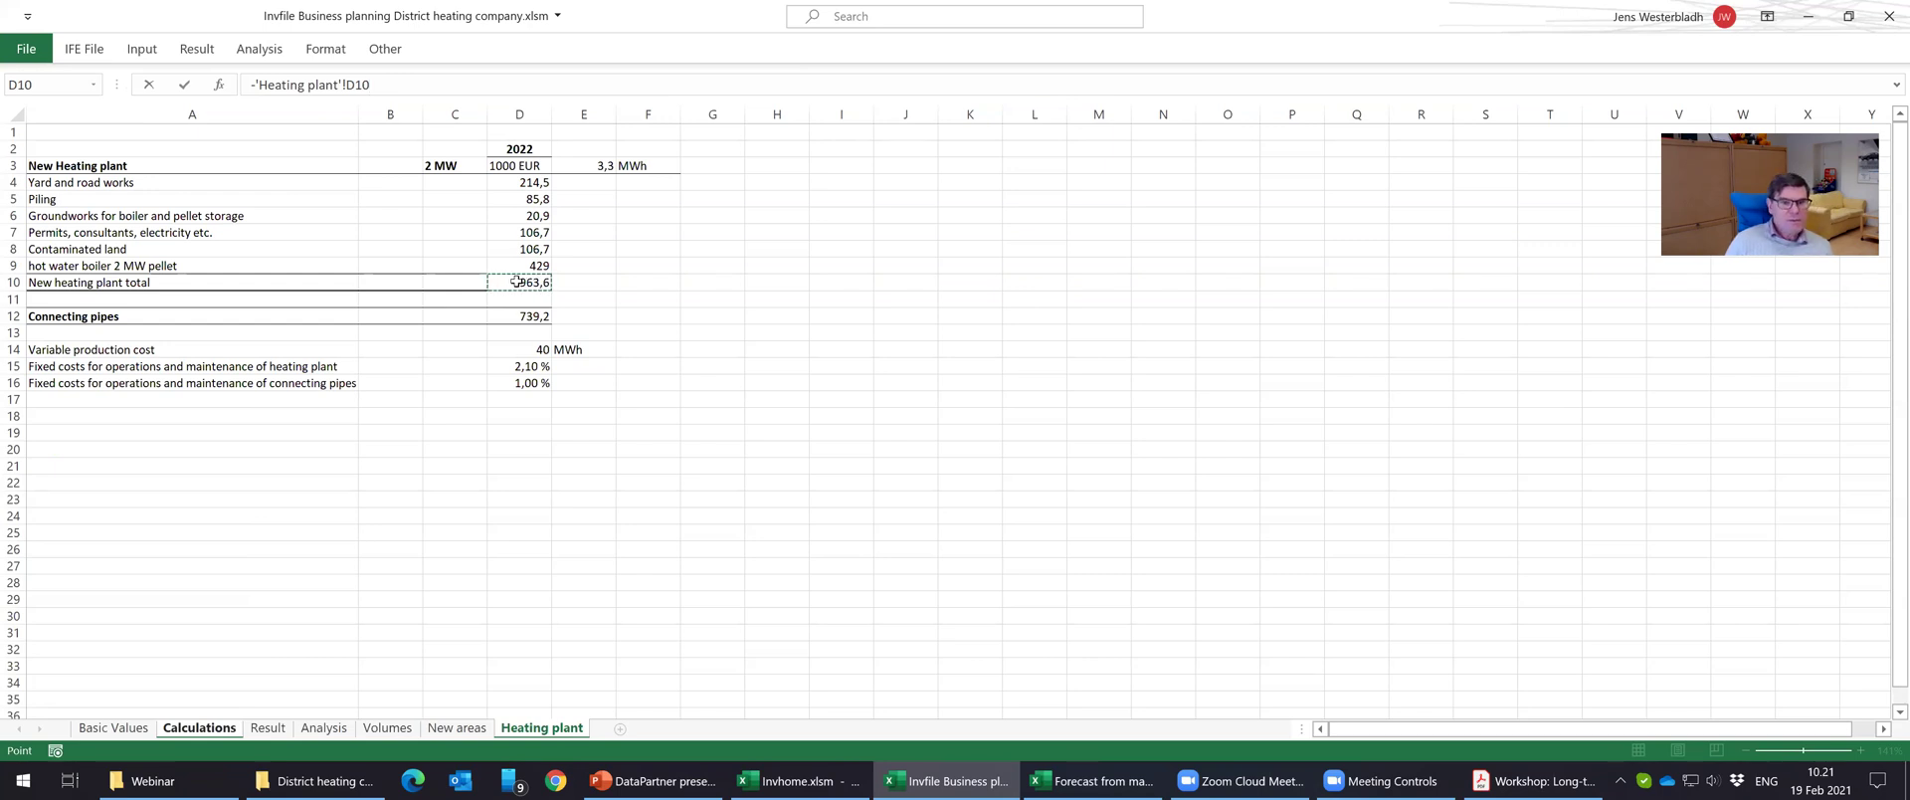
{"action": "key", "text": "Return"}
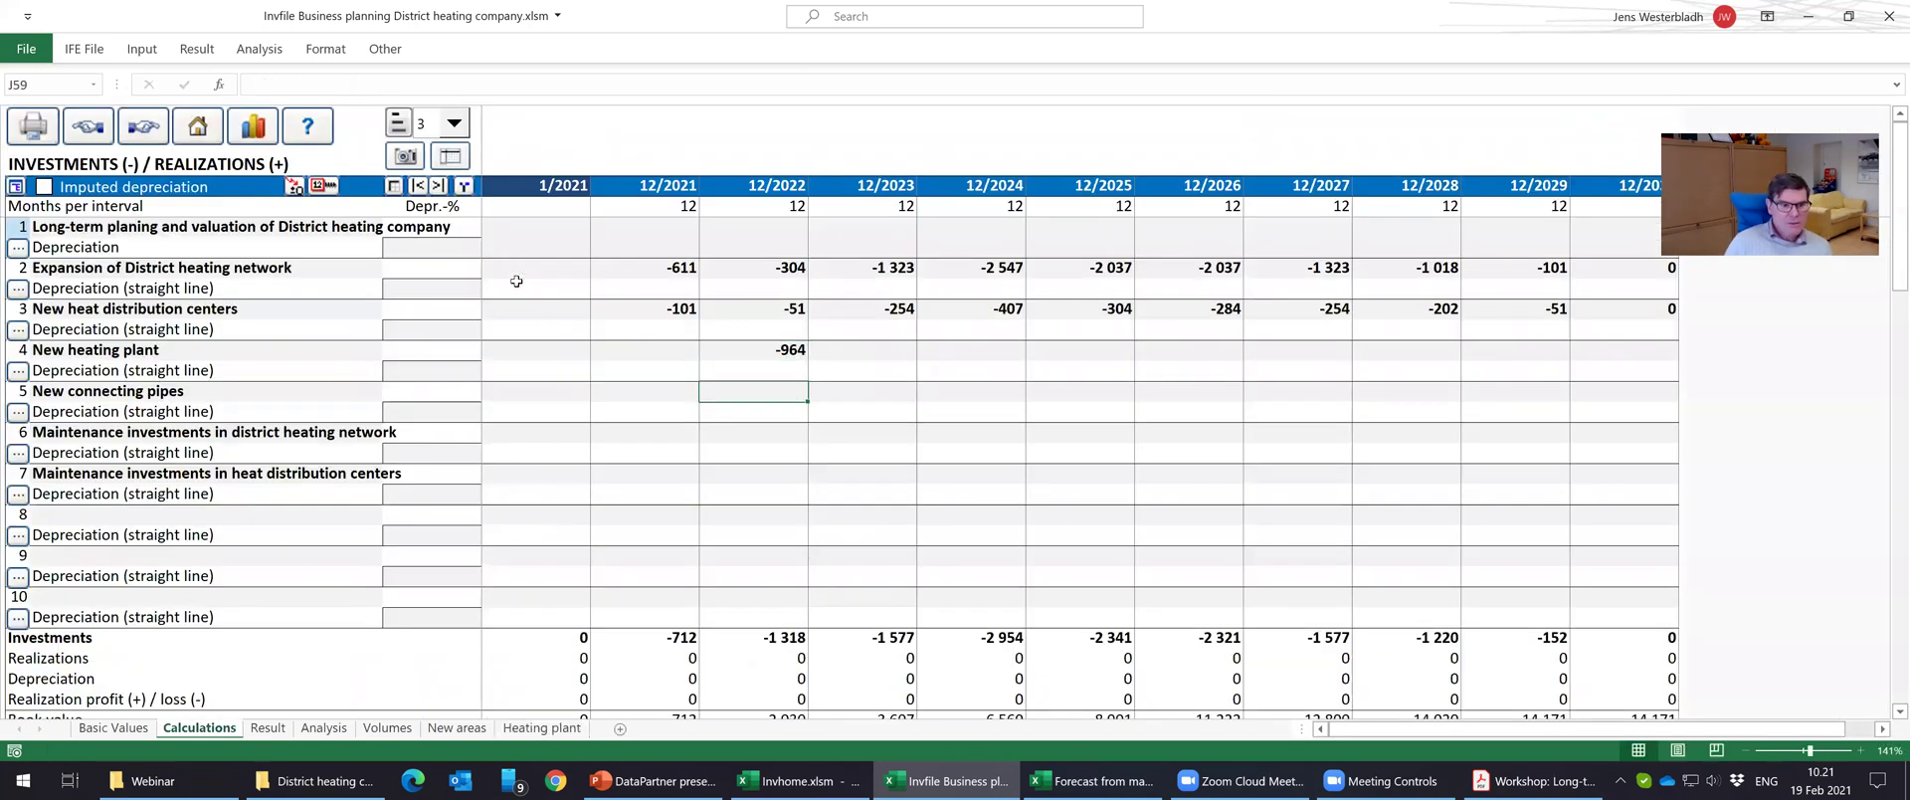
Link the 12/2022 New connecting pipes investment to the negative of Heating plant cell D12.
{"action": "type", "text": "-"}
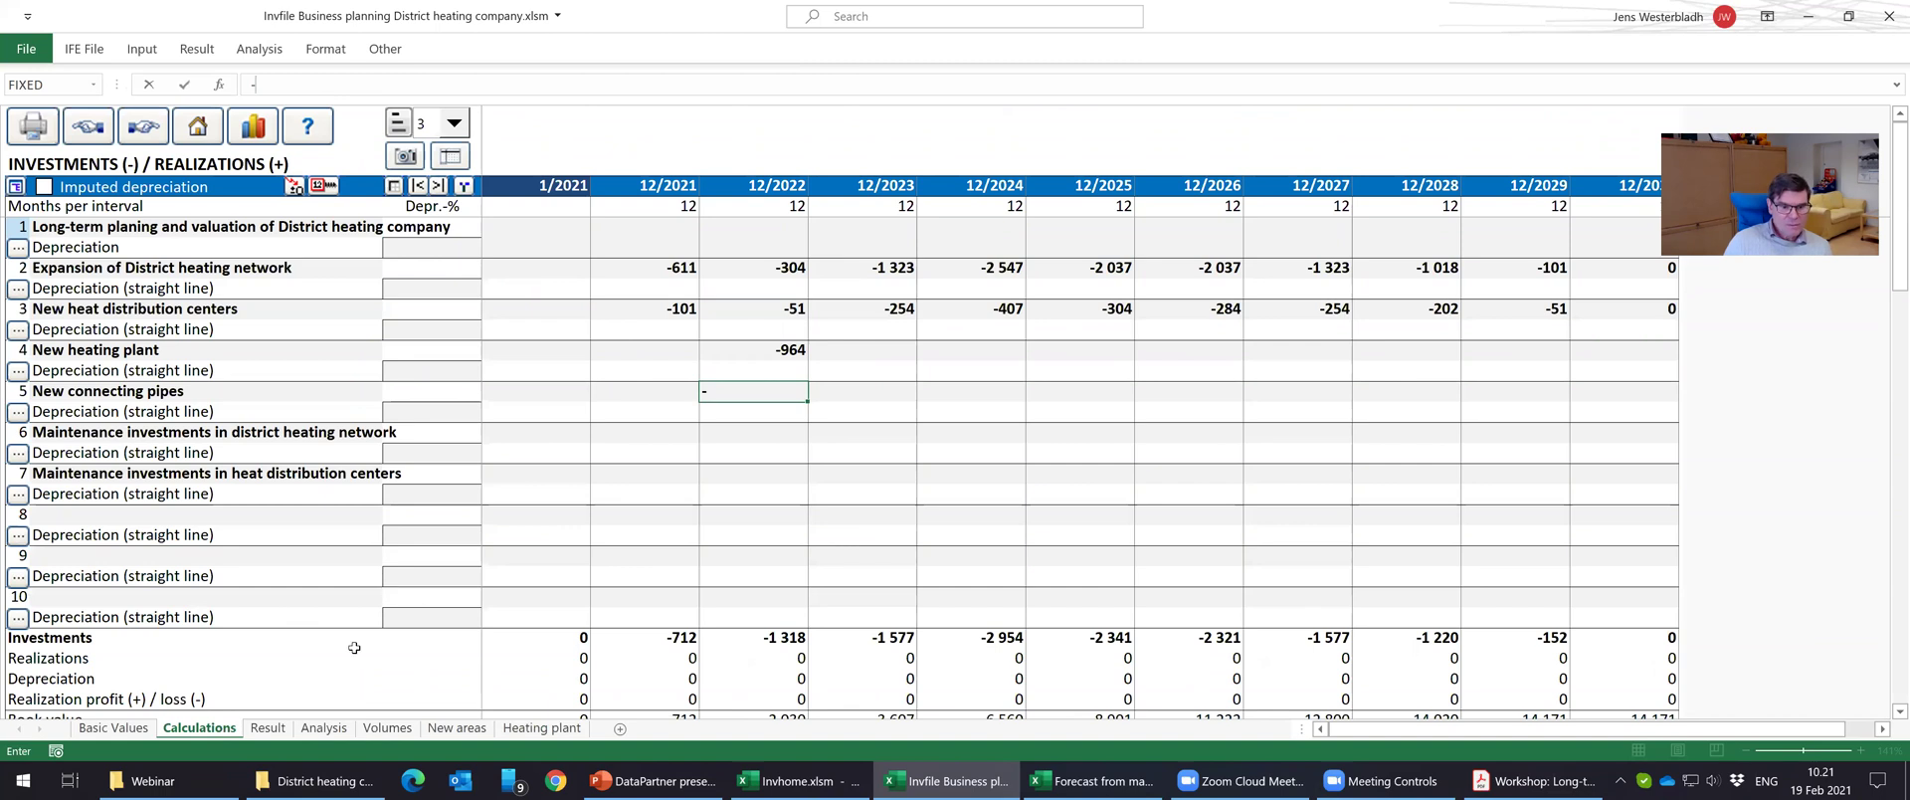
{"action": "left_click", "coordinate": [532, 729]}
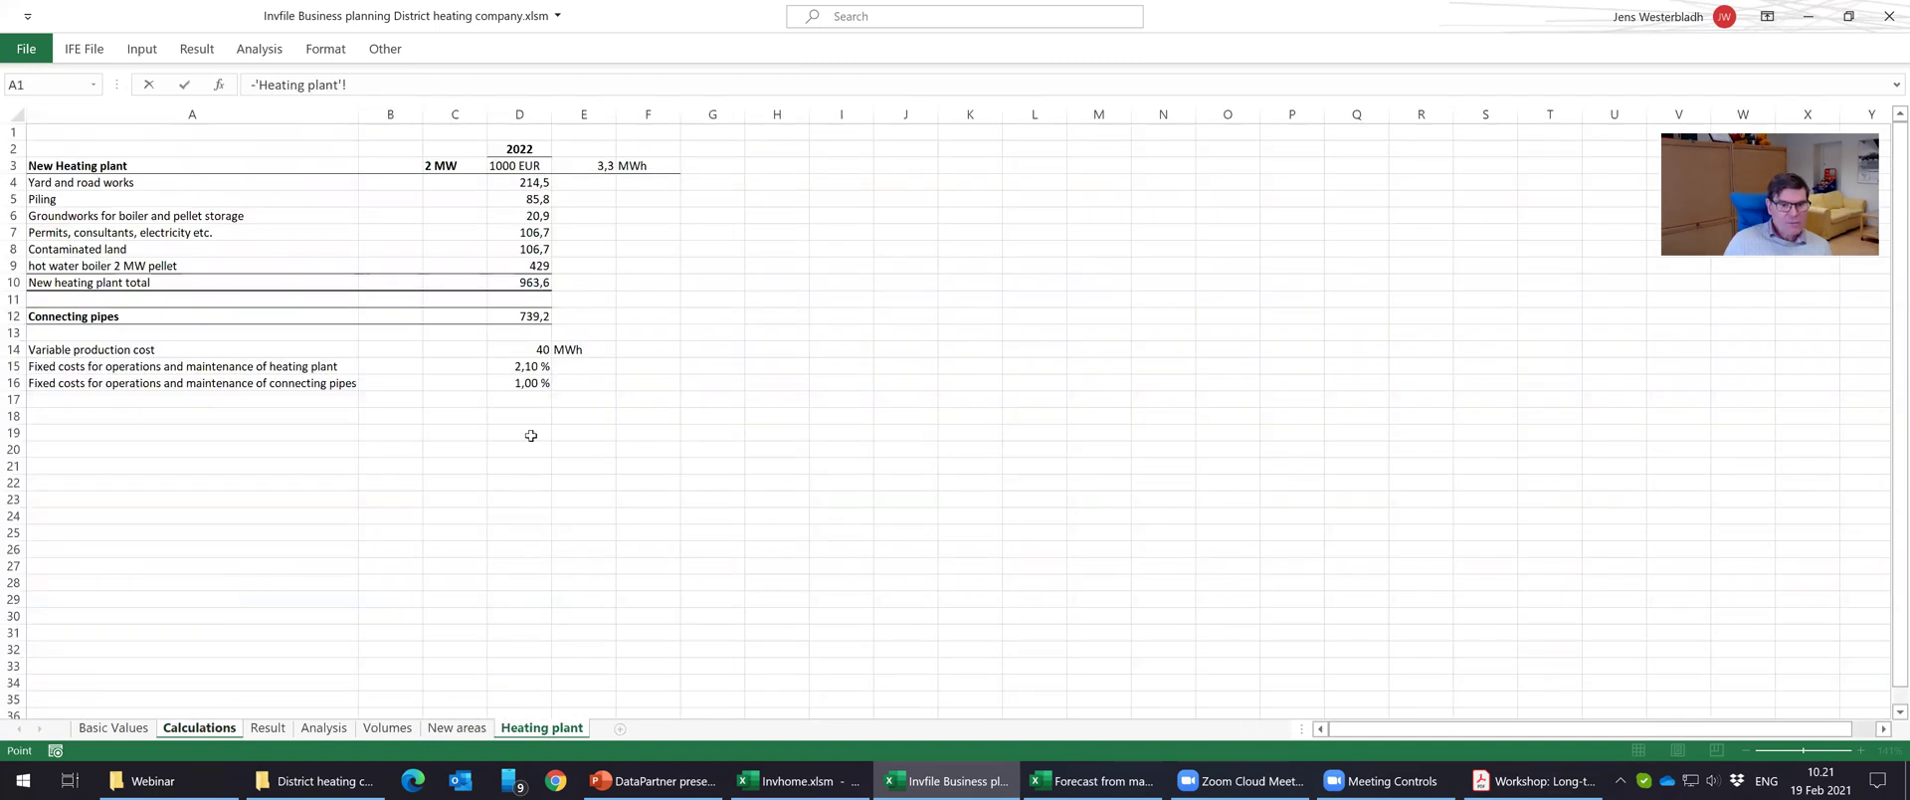
{"action": "left_click", "coordinate": [511, 315]}
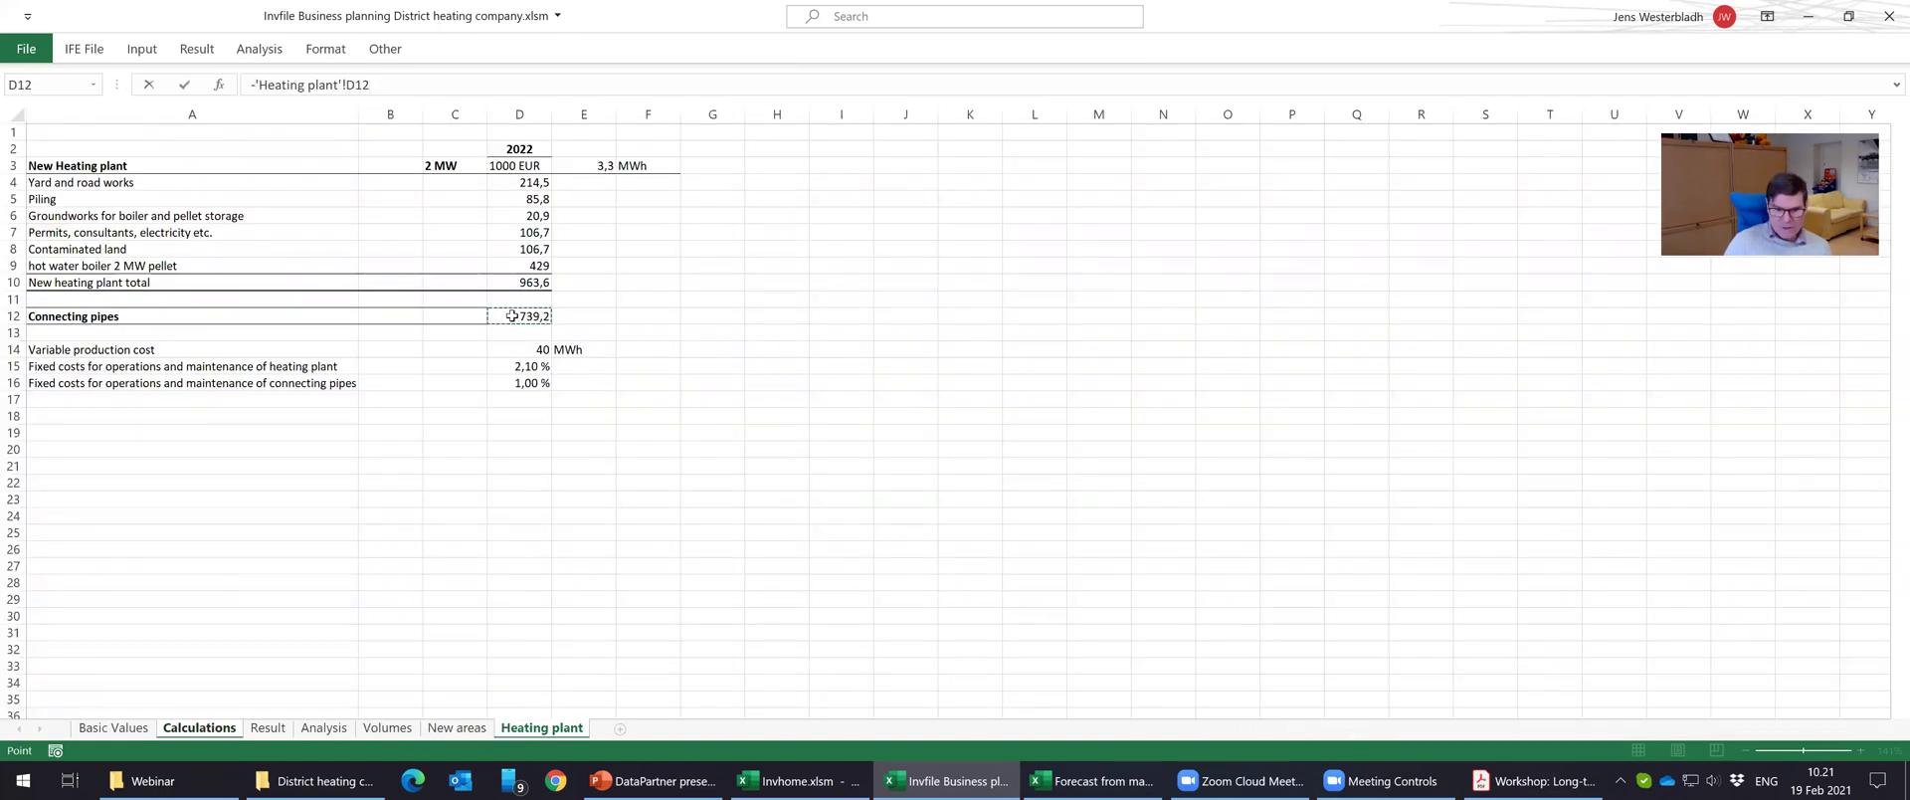
{"action": "key", "text": "Return"}
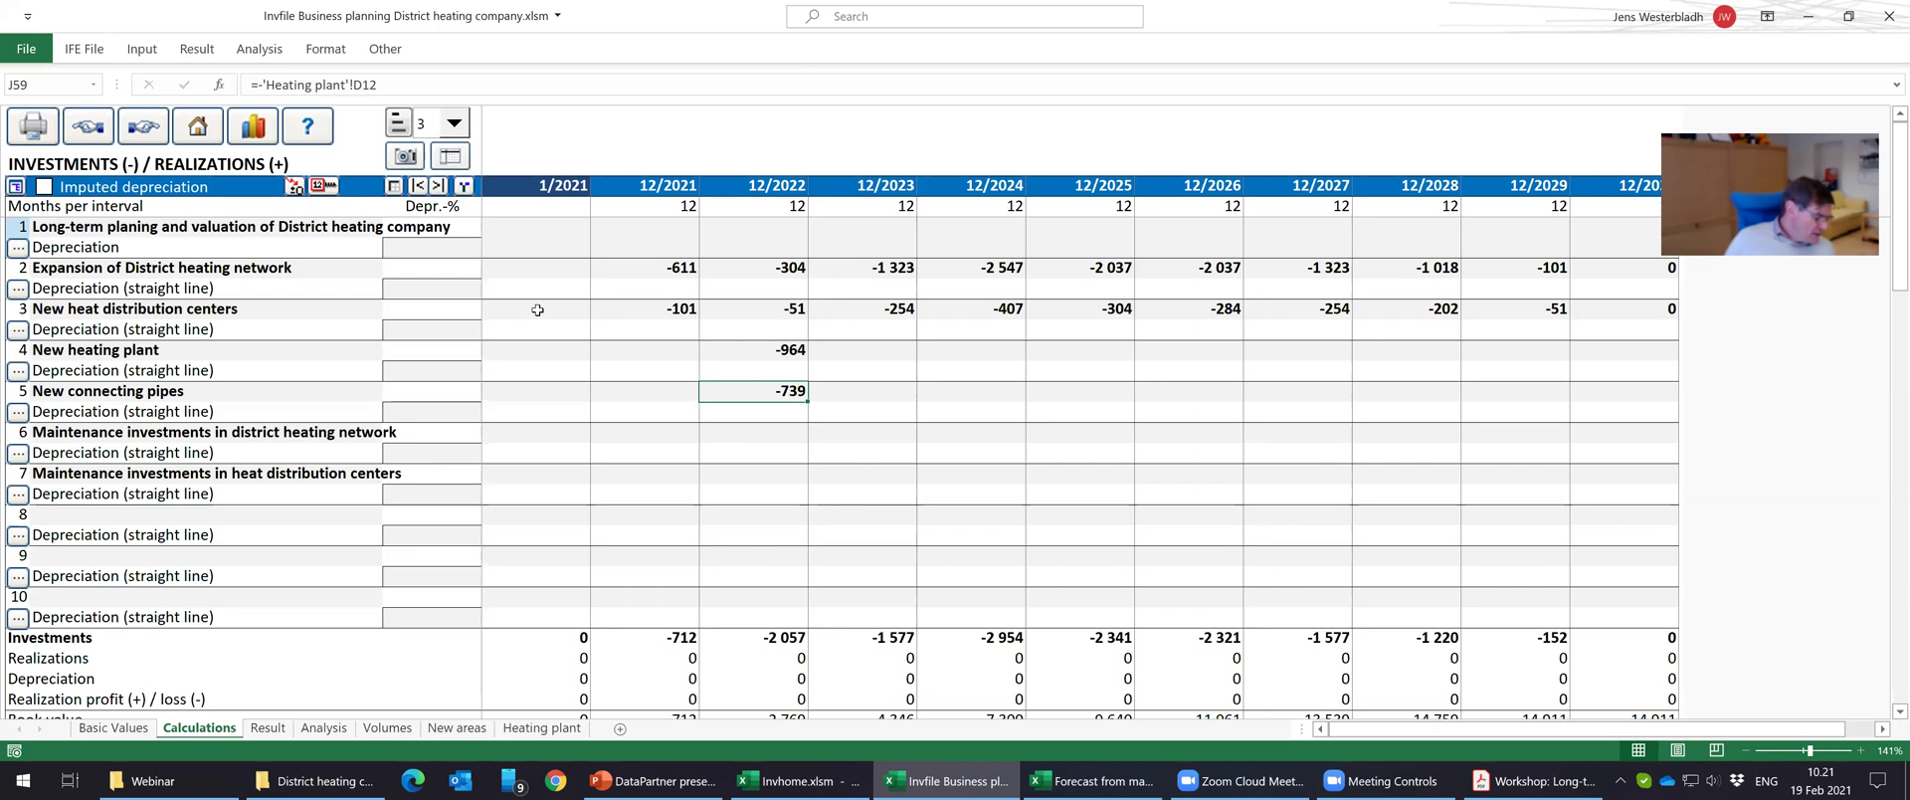
Review the New areas and Volumes sheets, and enter -300 as the 12/2021 maintenance investment in district heating network.
{"action": "left_click", "coordinate": [654, 433]}
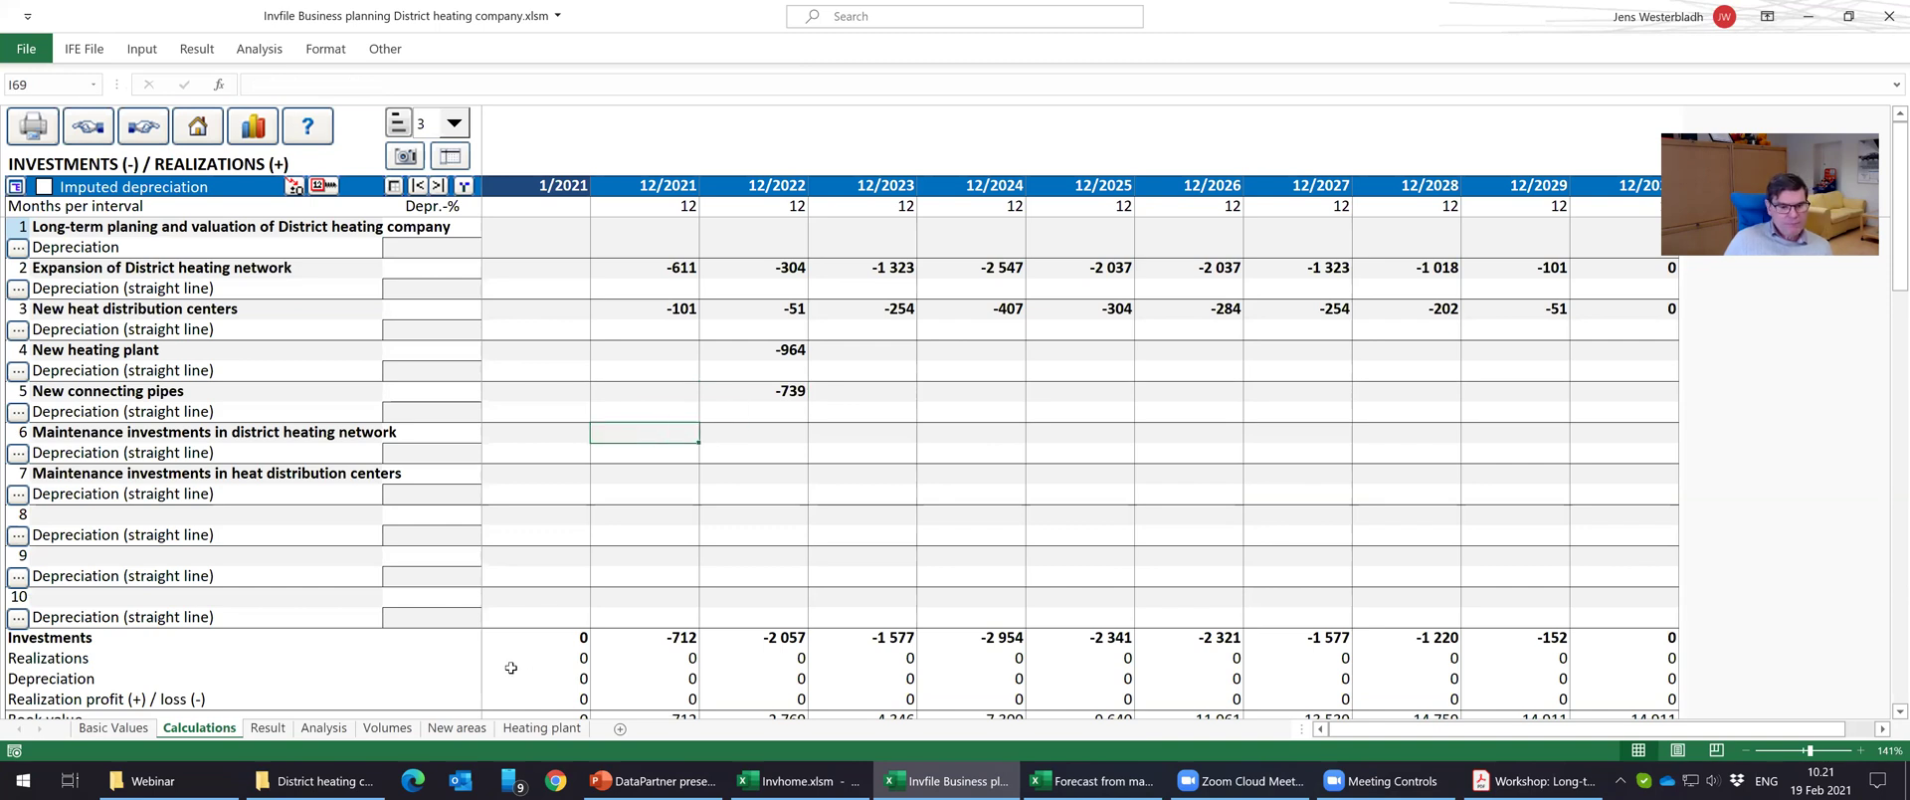
{"action": "left_click", "coordinate": [474, 733]}
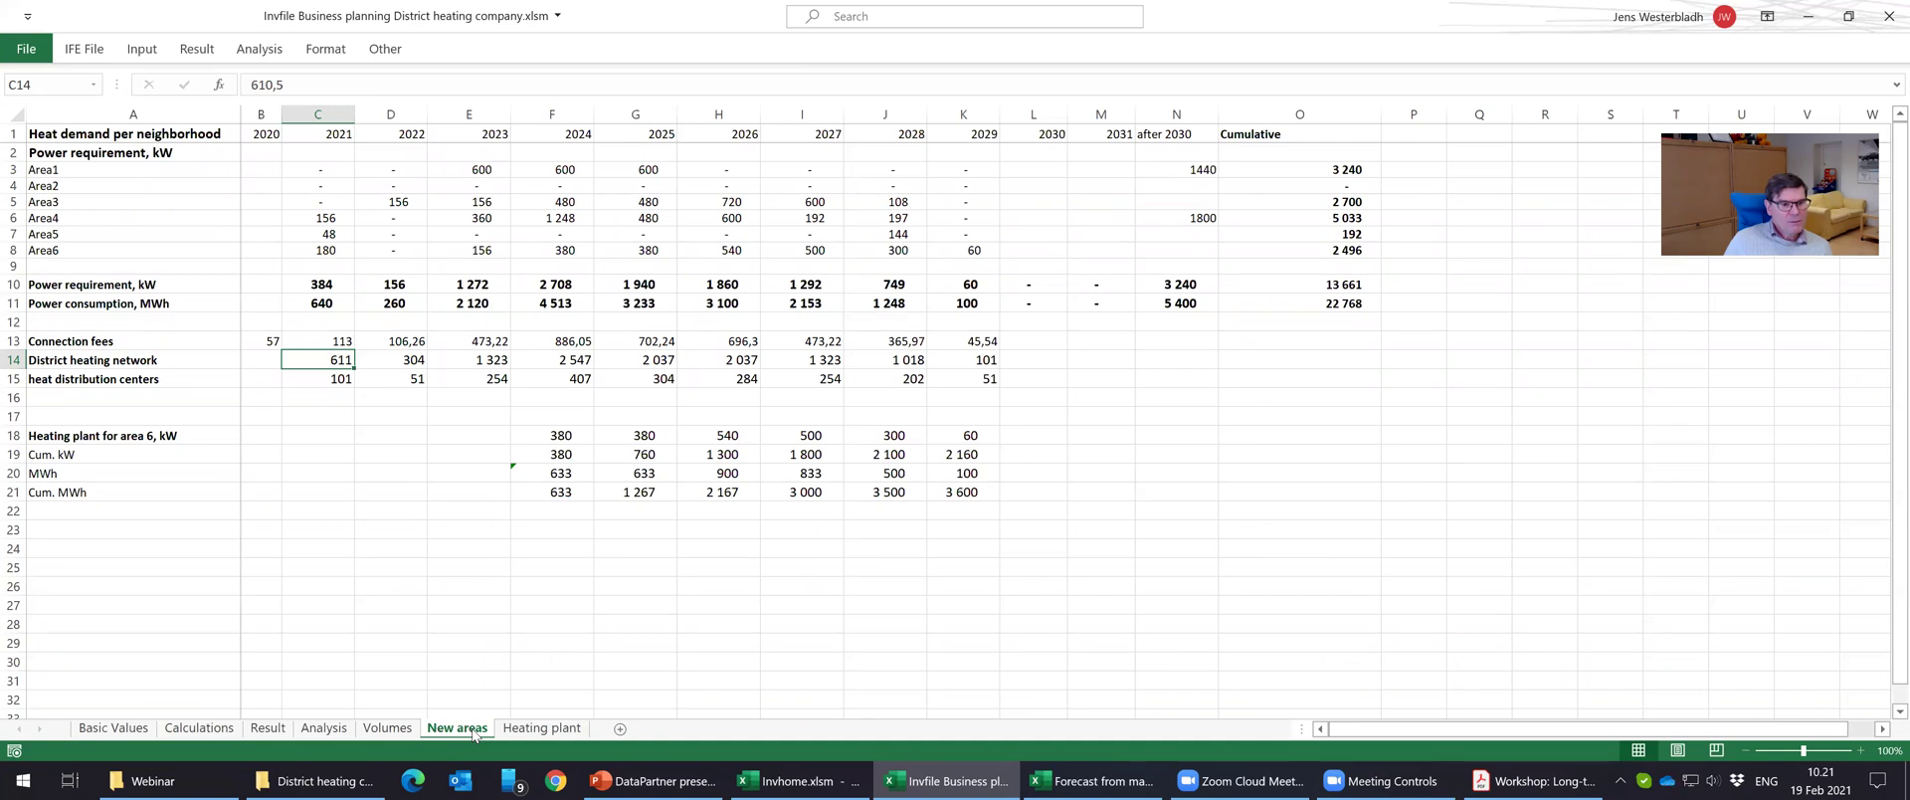
{"action": "key", "text": "ctrl+Page_Down"}
{"action": "left_click", "coordinate": [476, 733]}
{"action": "left_click", "coordinate": [408, 730]}
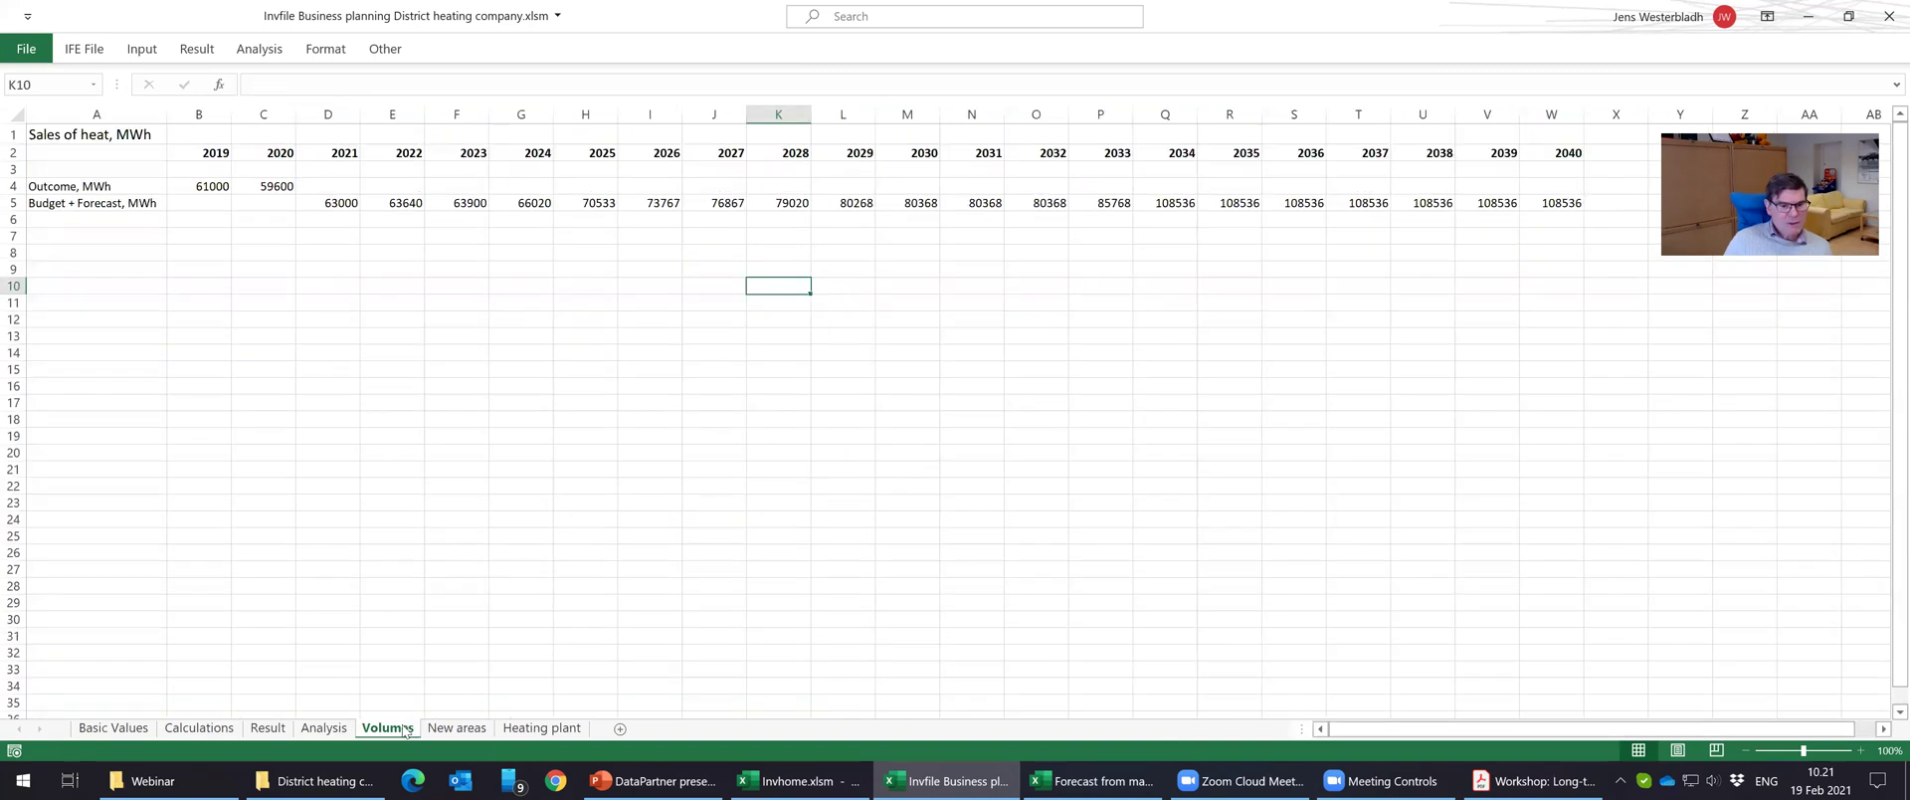
{"action": "left_click", "coordinate": [192, 730]}
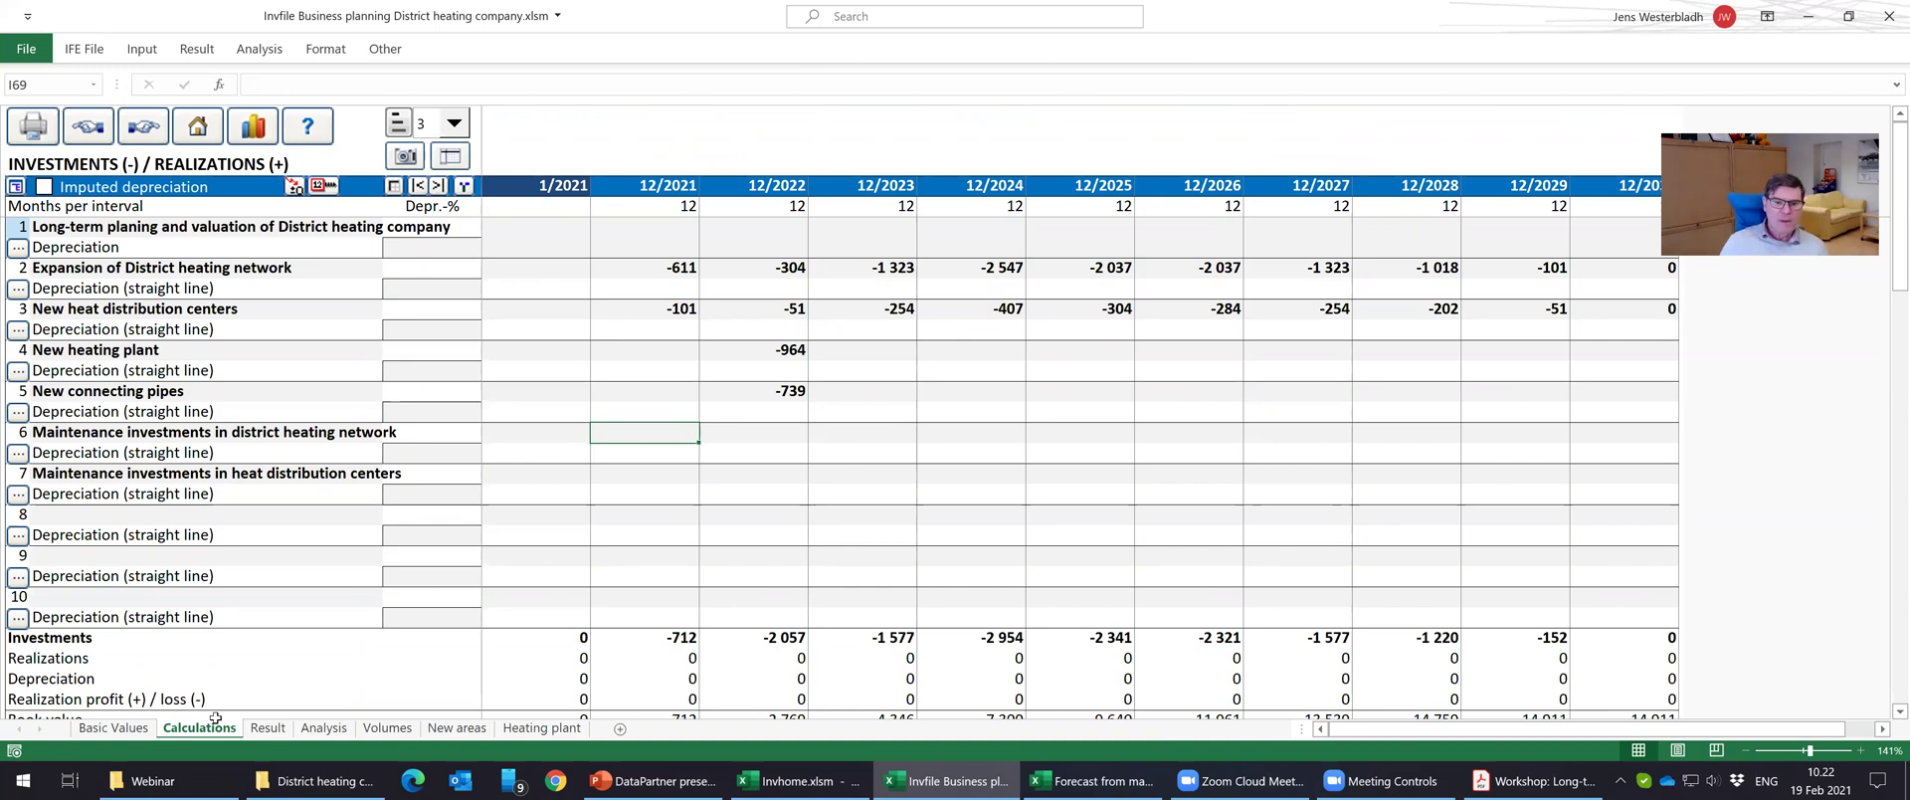
{"action": "type", "text": "-"}
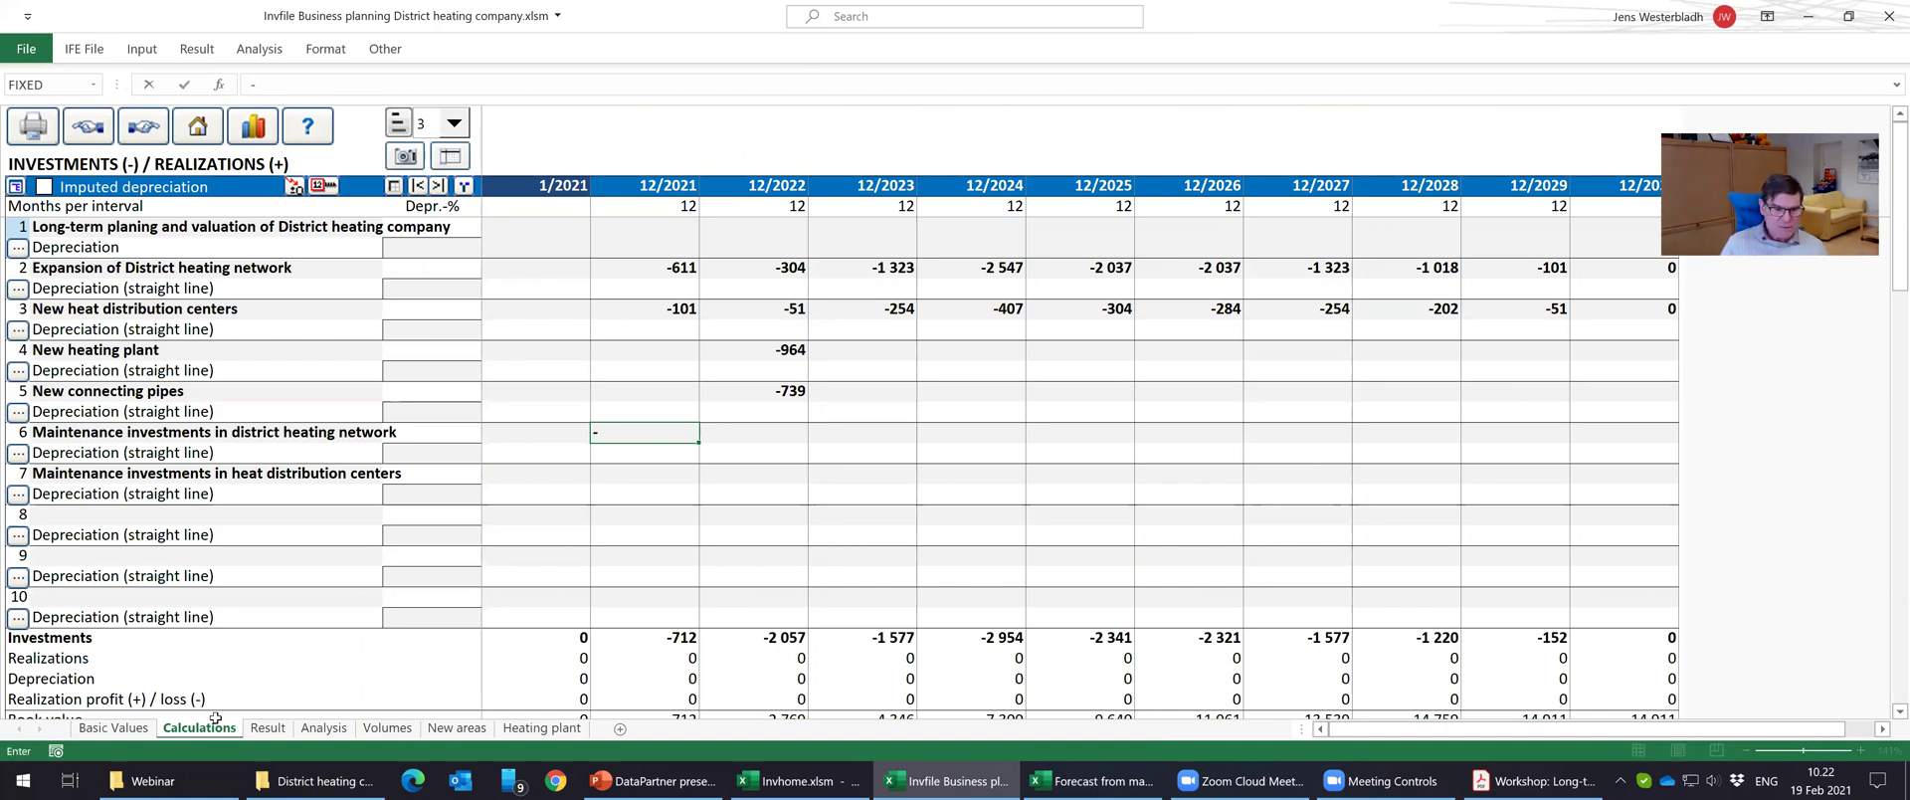
{"action": "type", "text": "300"}
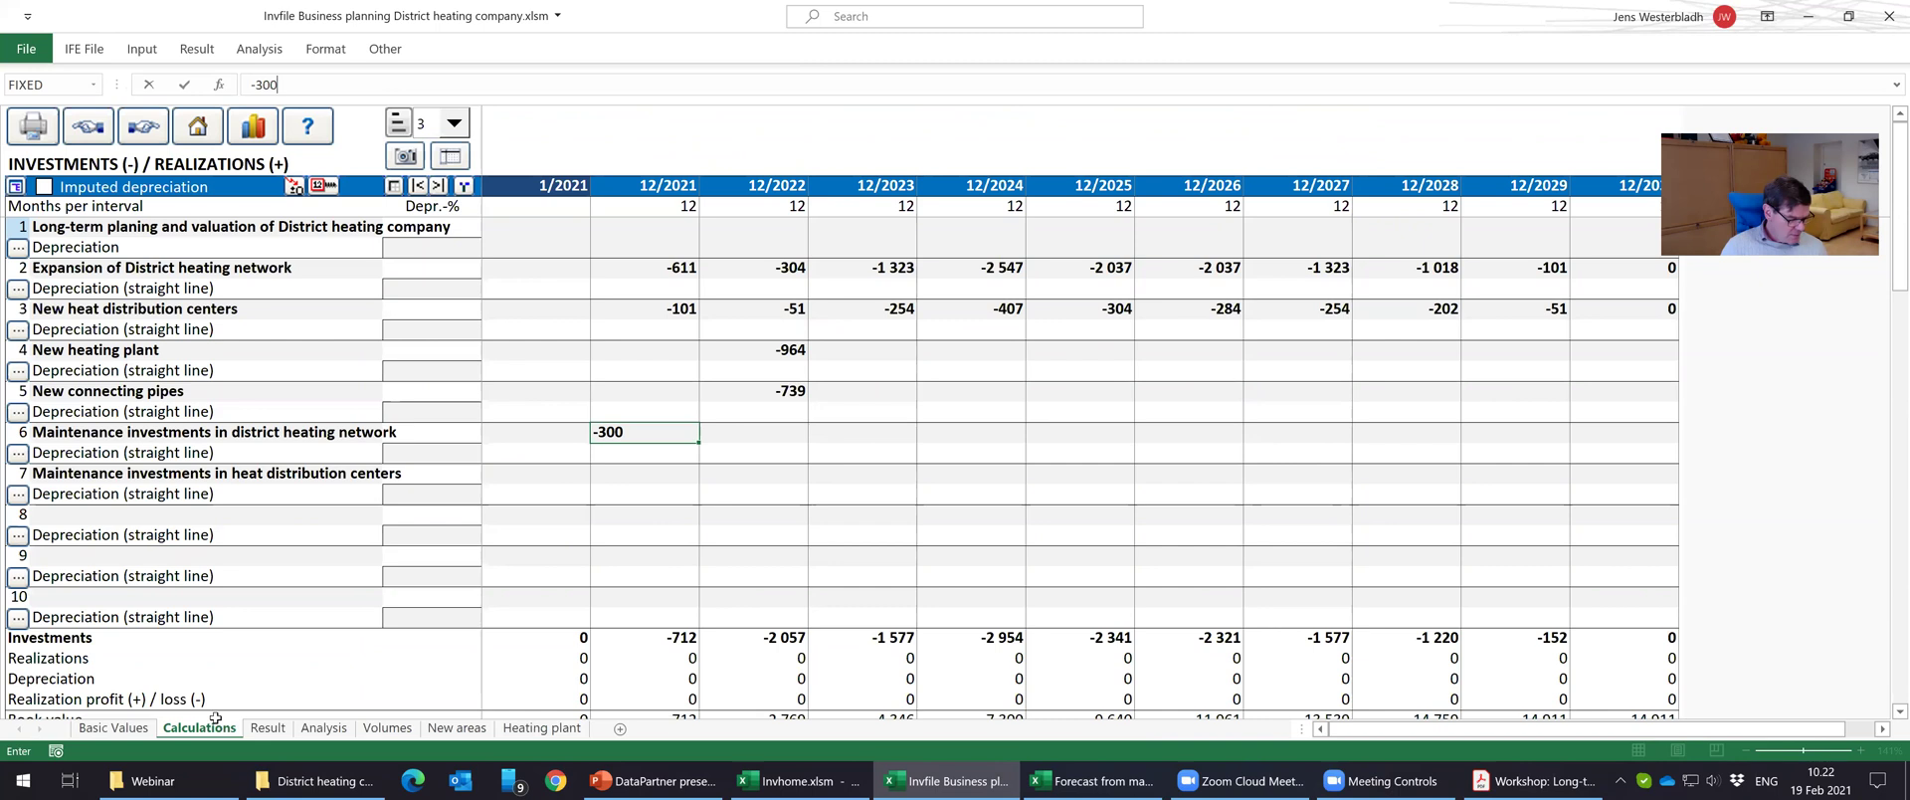
{"action": "key", "text": "Return"}
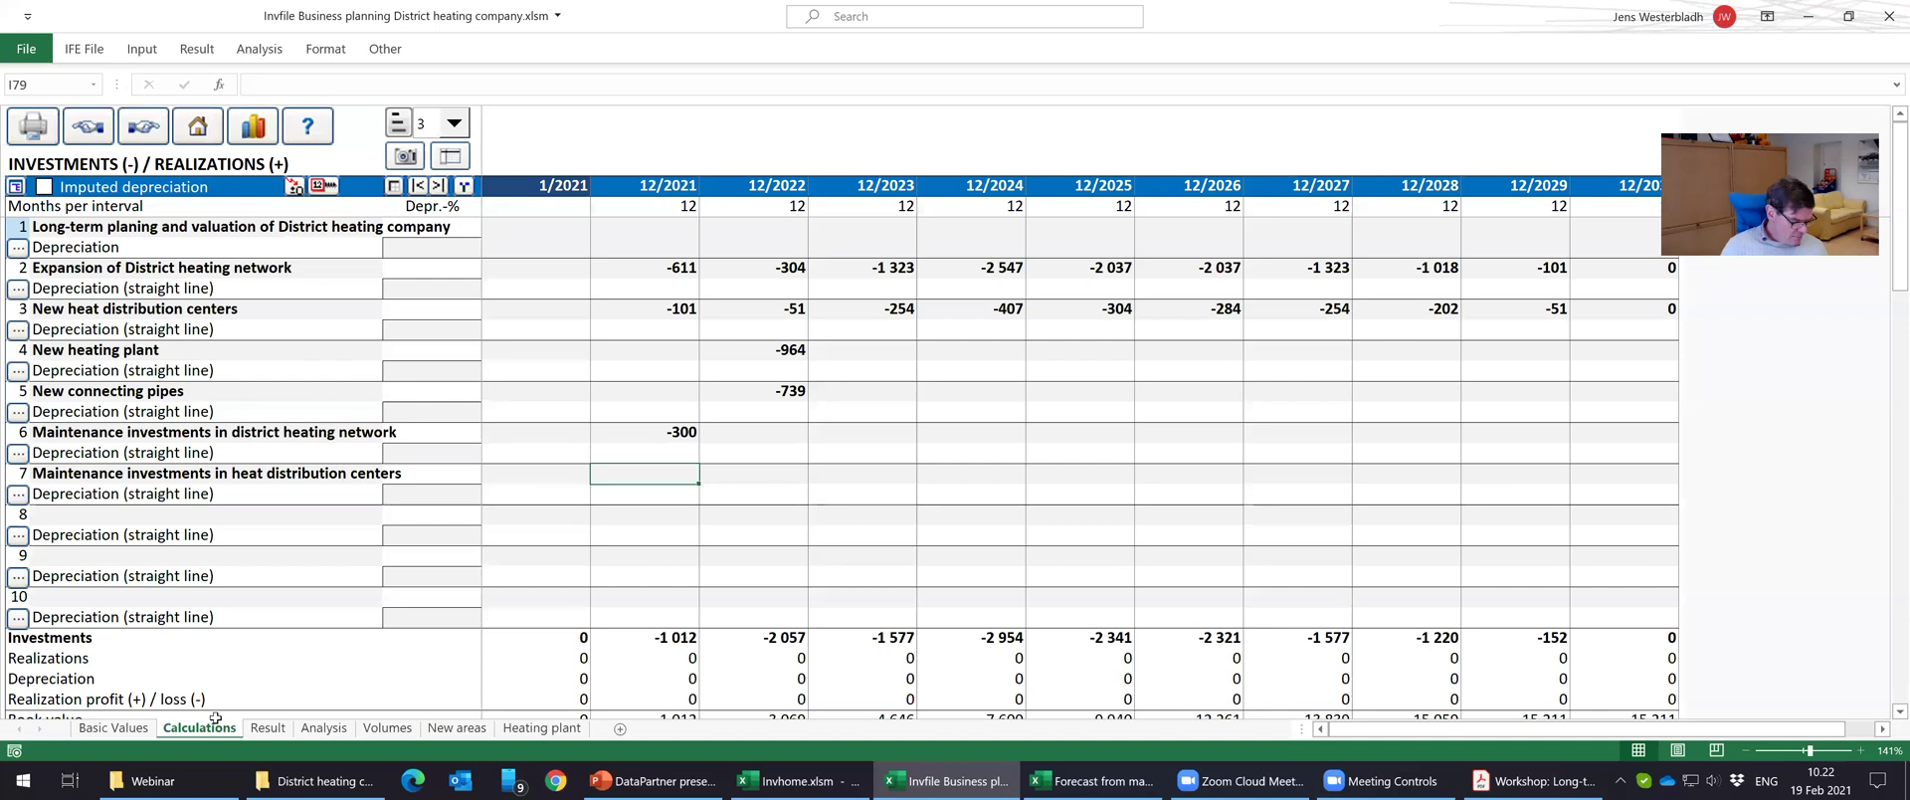
Enter -150 as the 12/2021 maintenance investment in heat distribution centers.
{"action": "type", "text": "-15"}
{"action": "type", "text": "9"}
{"action": "type", "text": "0"}
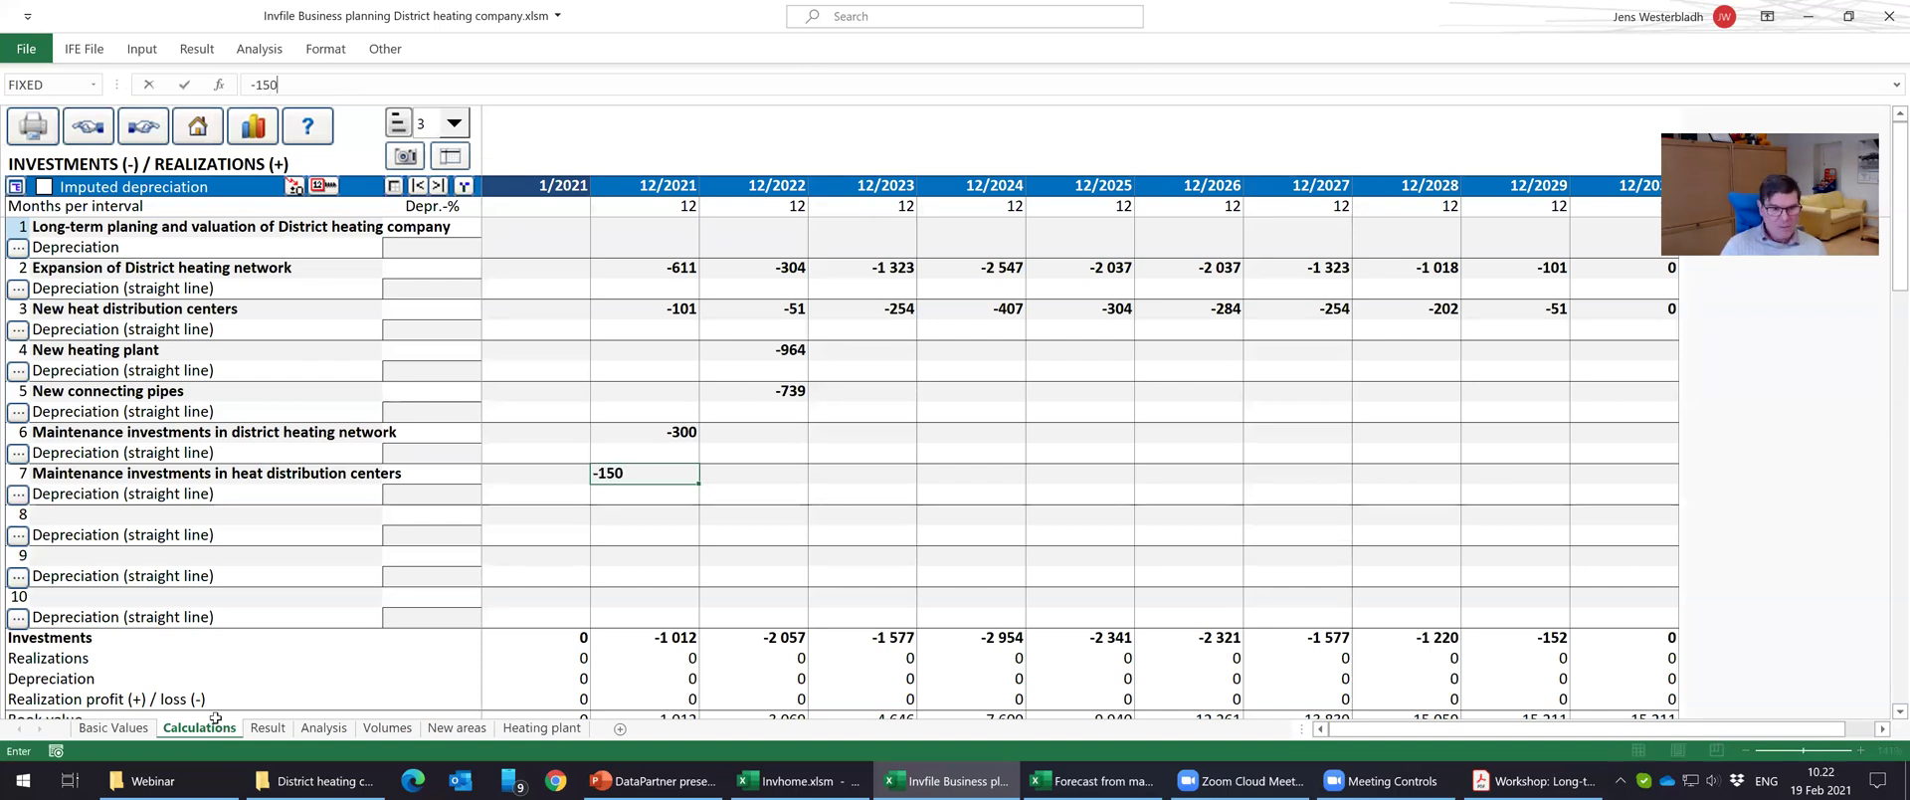
{"action": "key", "text": "Return"}
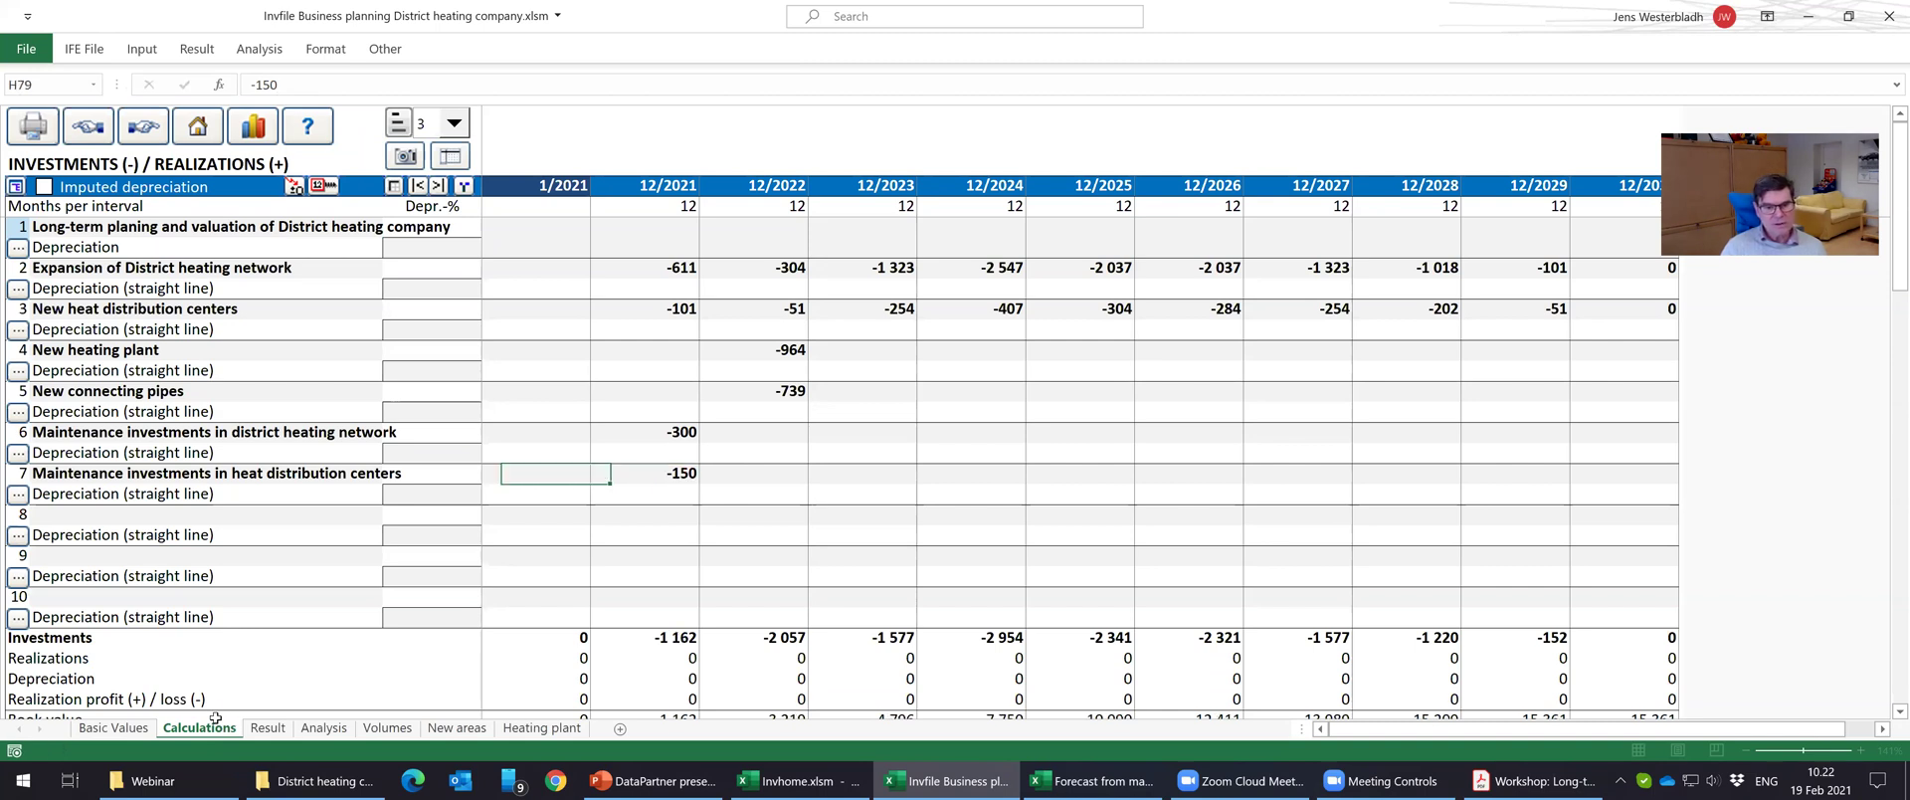
Distribute both 12/2021 maintenance investment values through 12/2030 as formulas with a 2% annual change per year.
{"action": "left_click", "coordinate": [671, 431]}
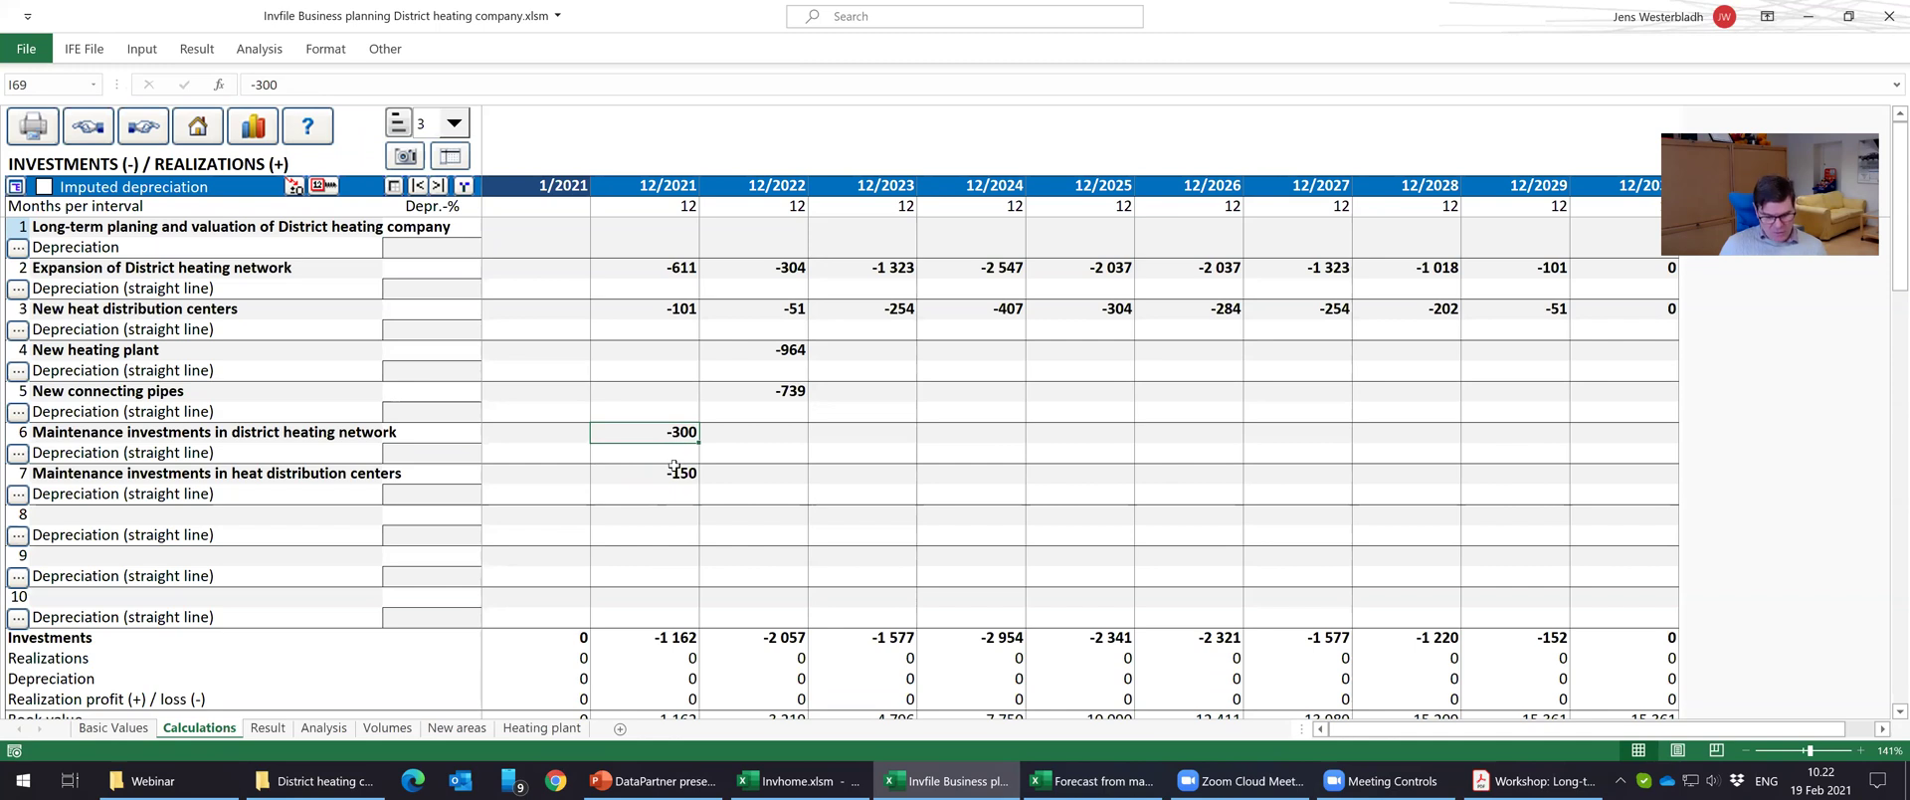
{"action": "left_click", "coordinate": [675, 472], "text": "ctrl"}
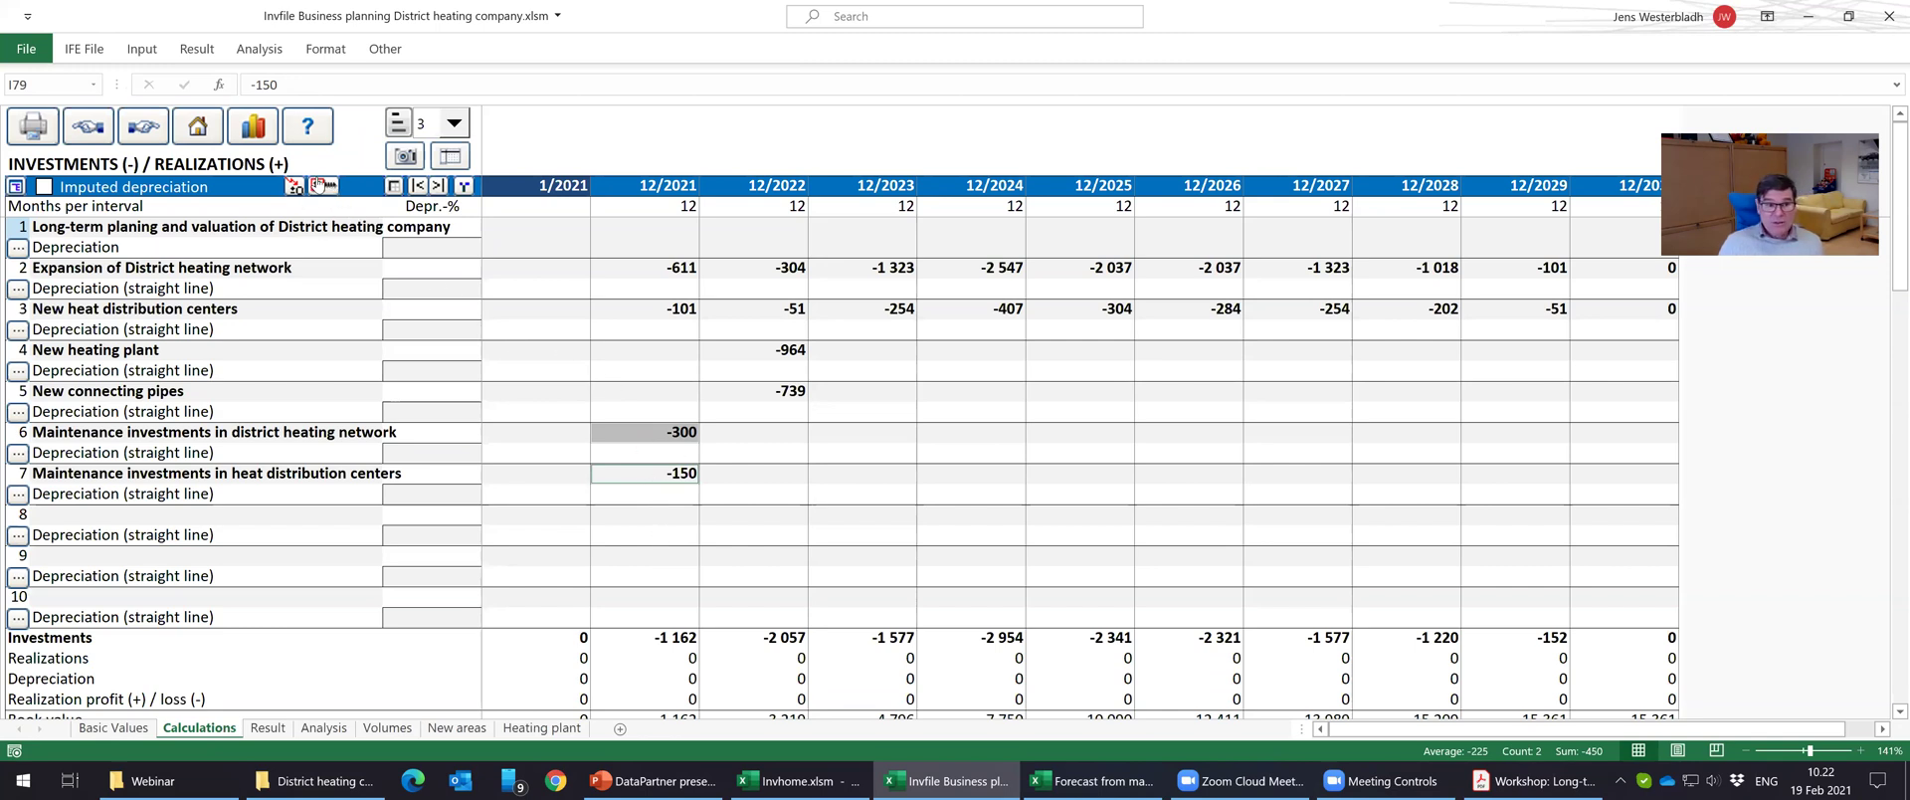
{"action": "left_click", "coordinate": [320, 185]}
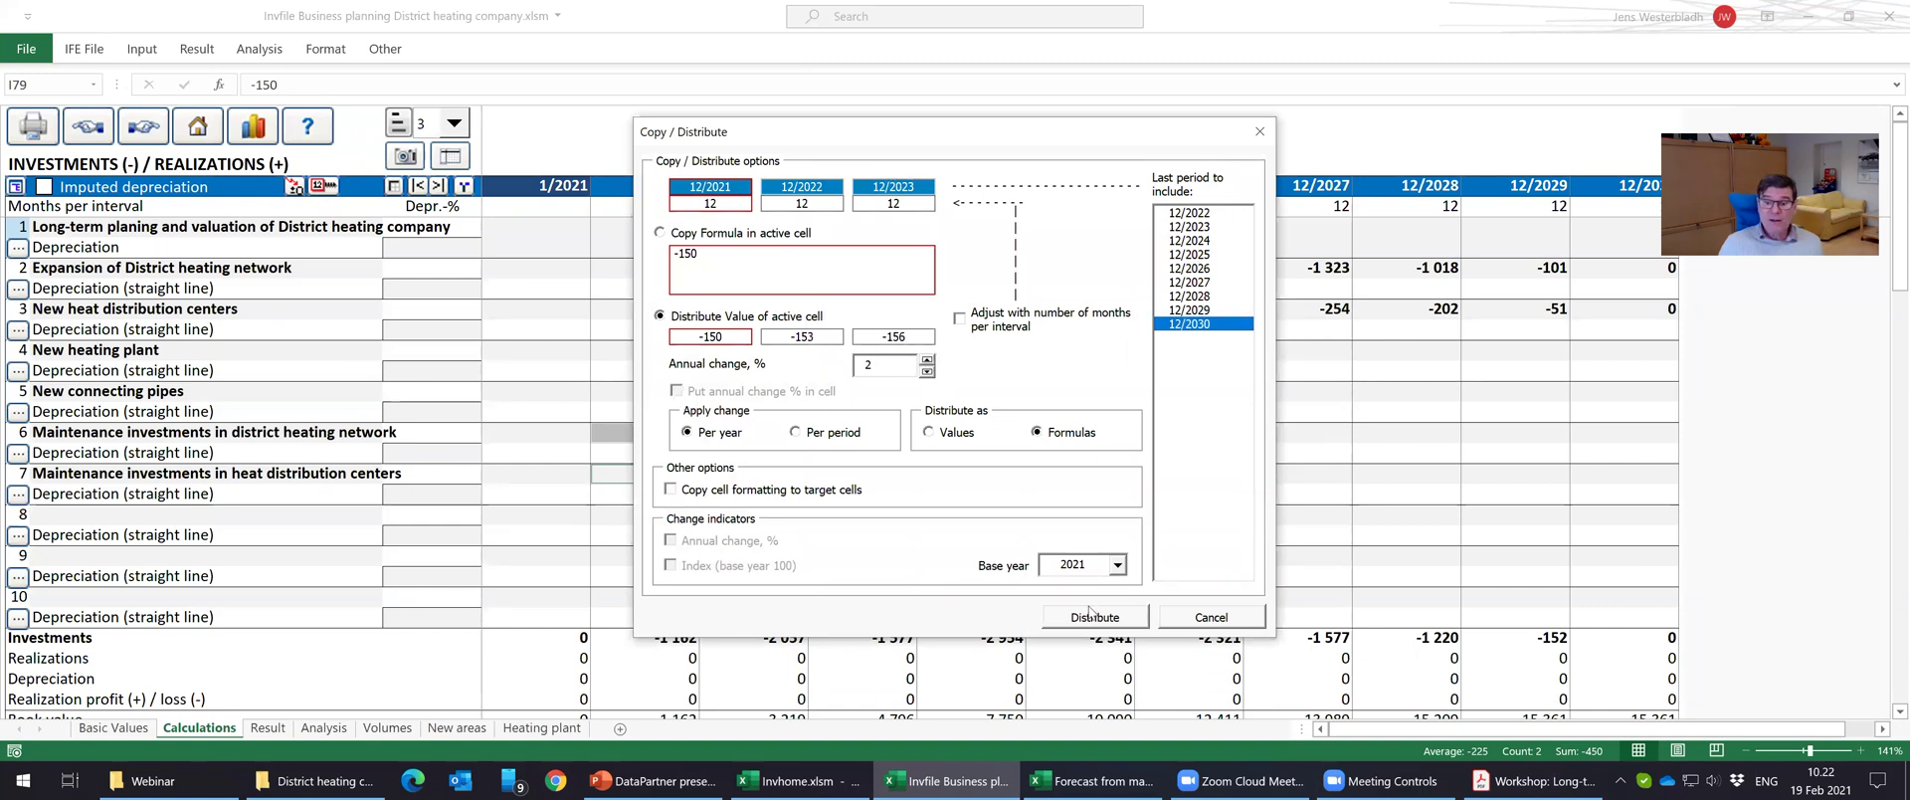
{"action": "left_click", "coordinate": [1095, 616]}
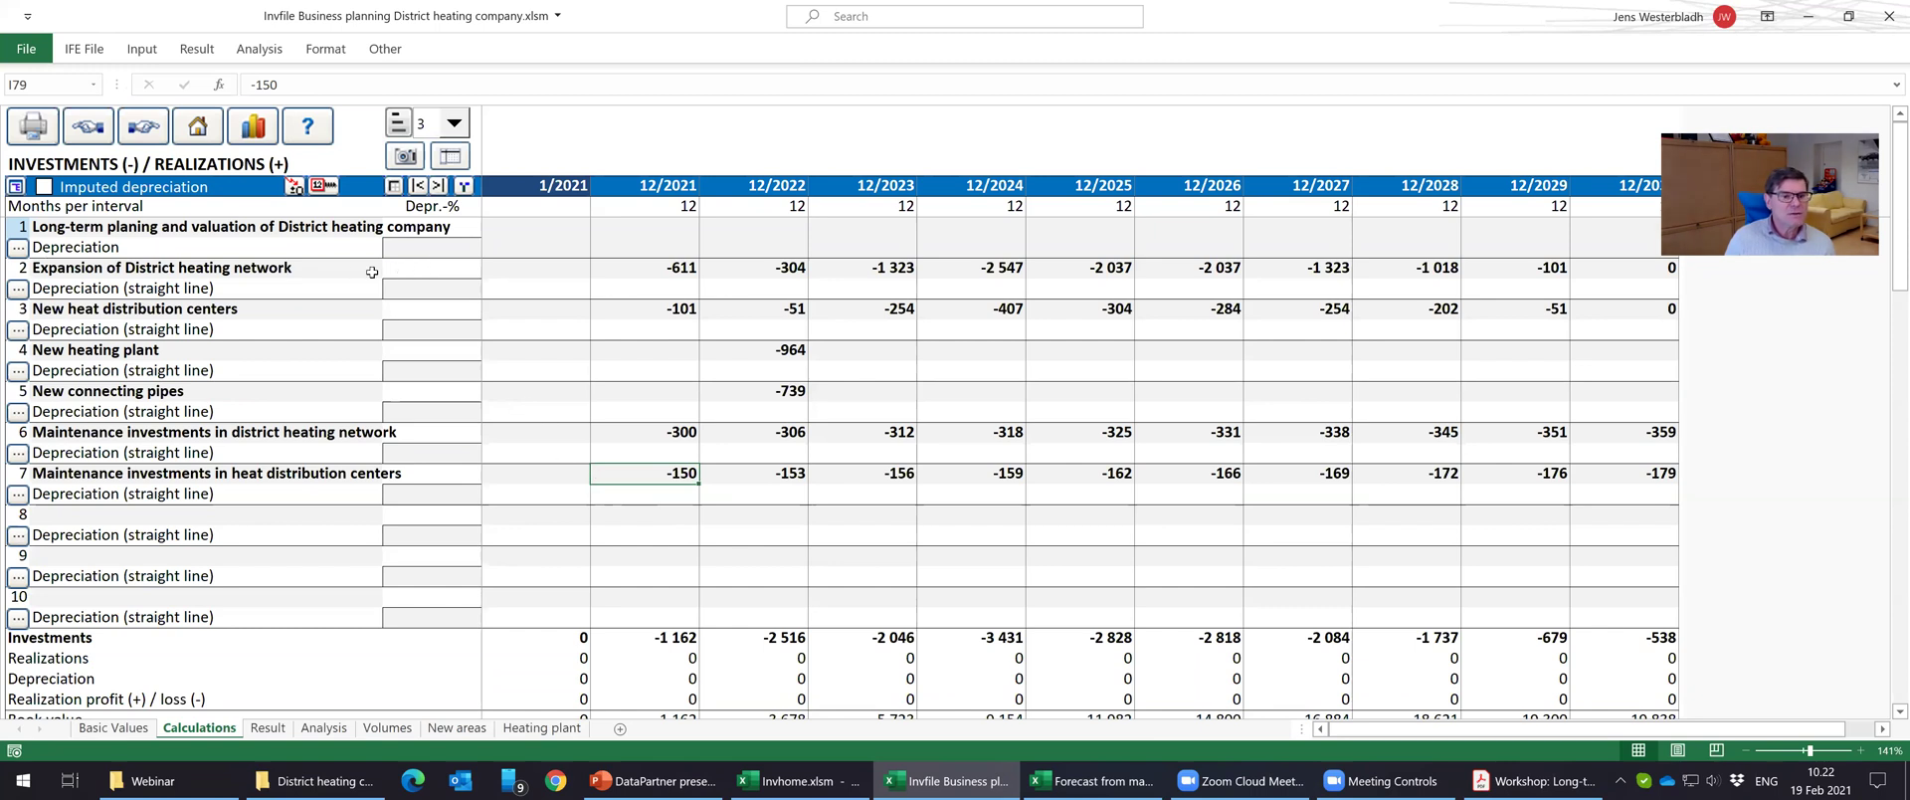
Set the Expansion of District heating network depreciation time to 50 years, with 6 months in the first depreciation year, used consecutively.
{"action": "left_click", "coordinate": [18, 289]}
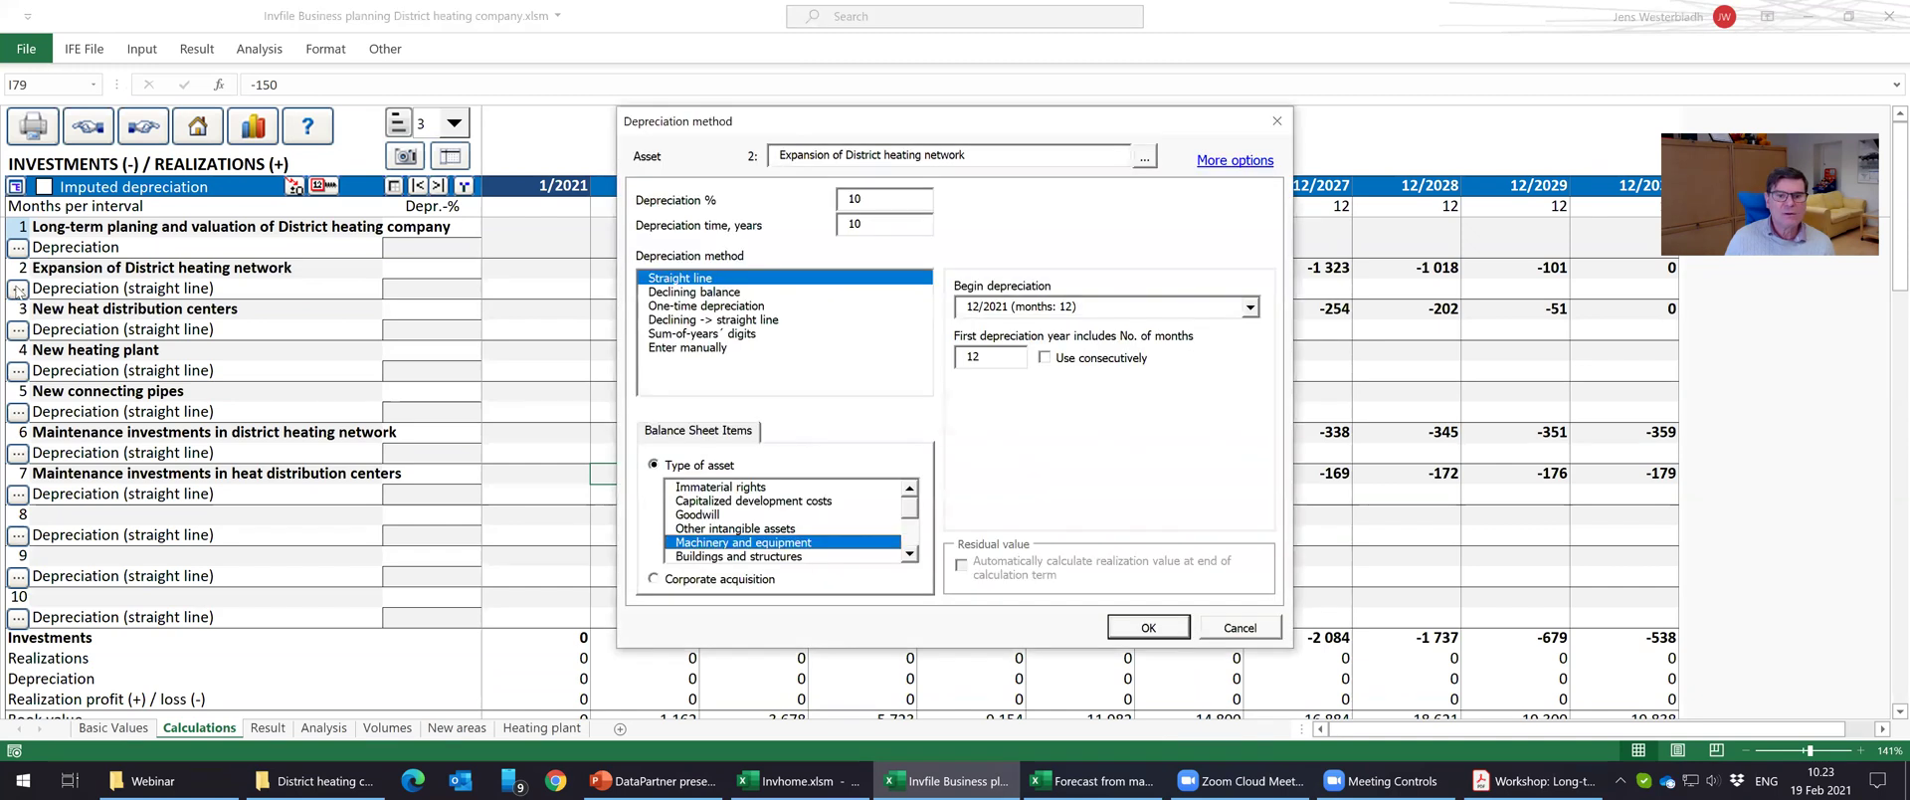
{"action": "left_click_drag", "start_coordinate": [900, 219], "coordinate": [804, 224]}
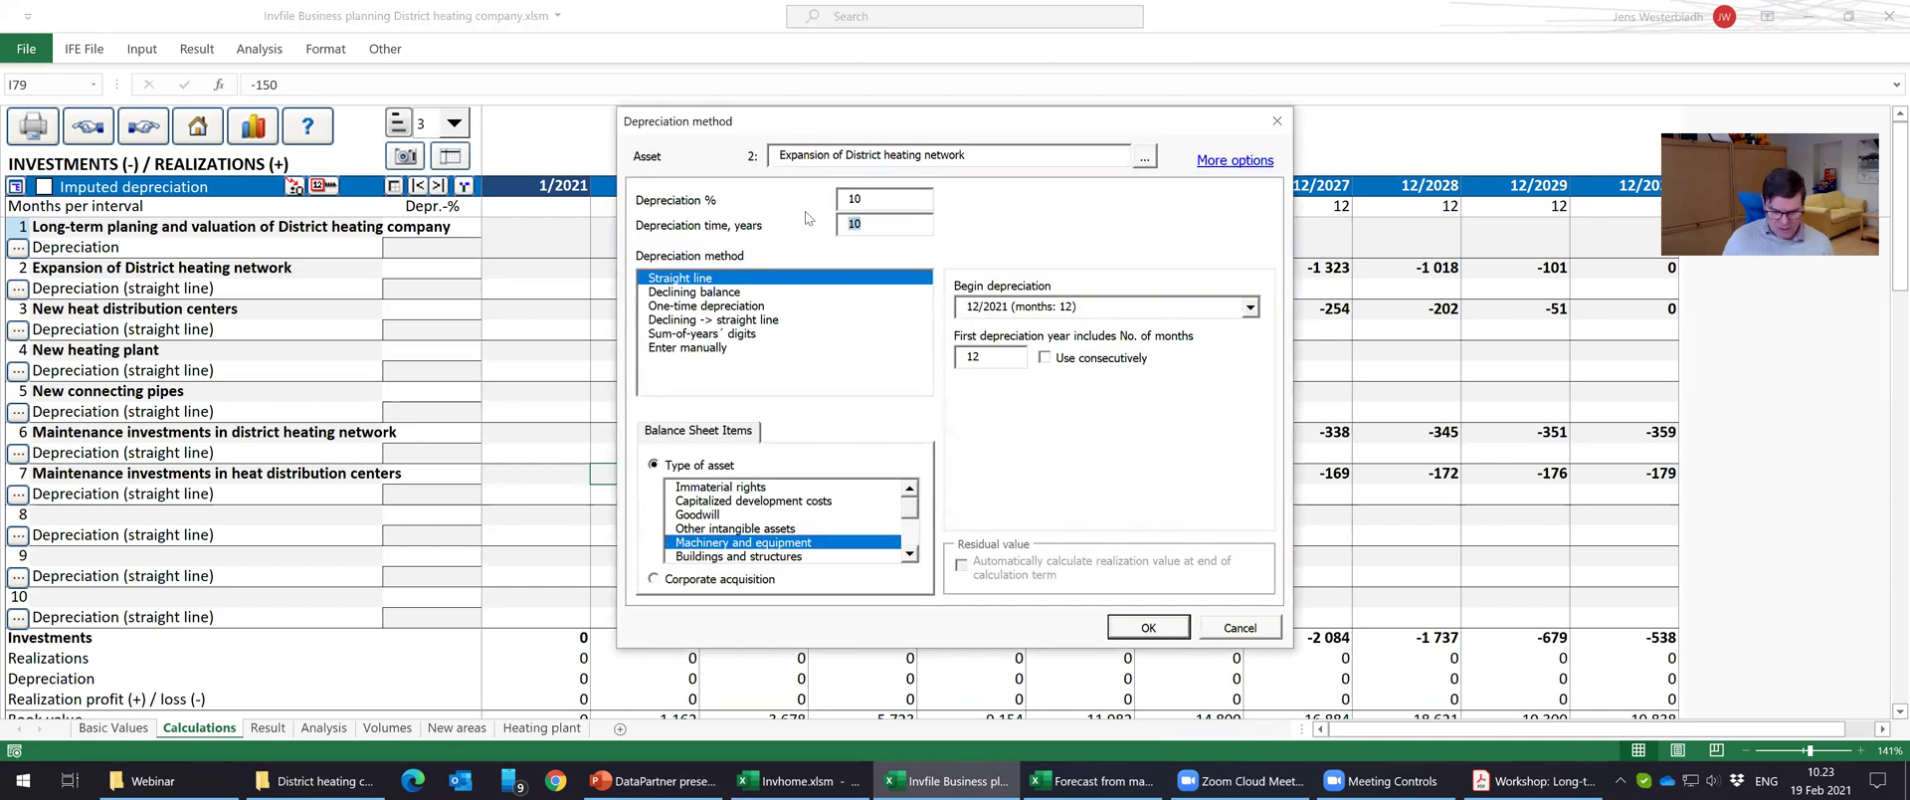
{"action": "type", "text": "50"}
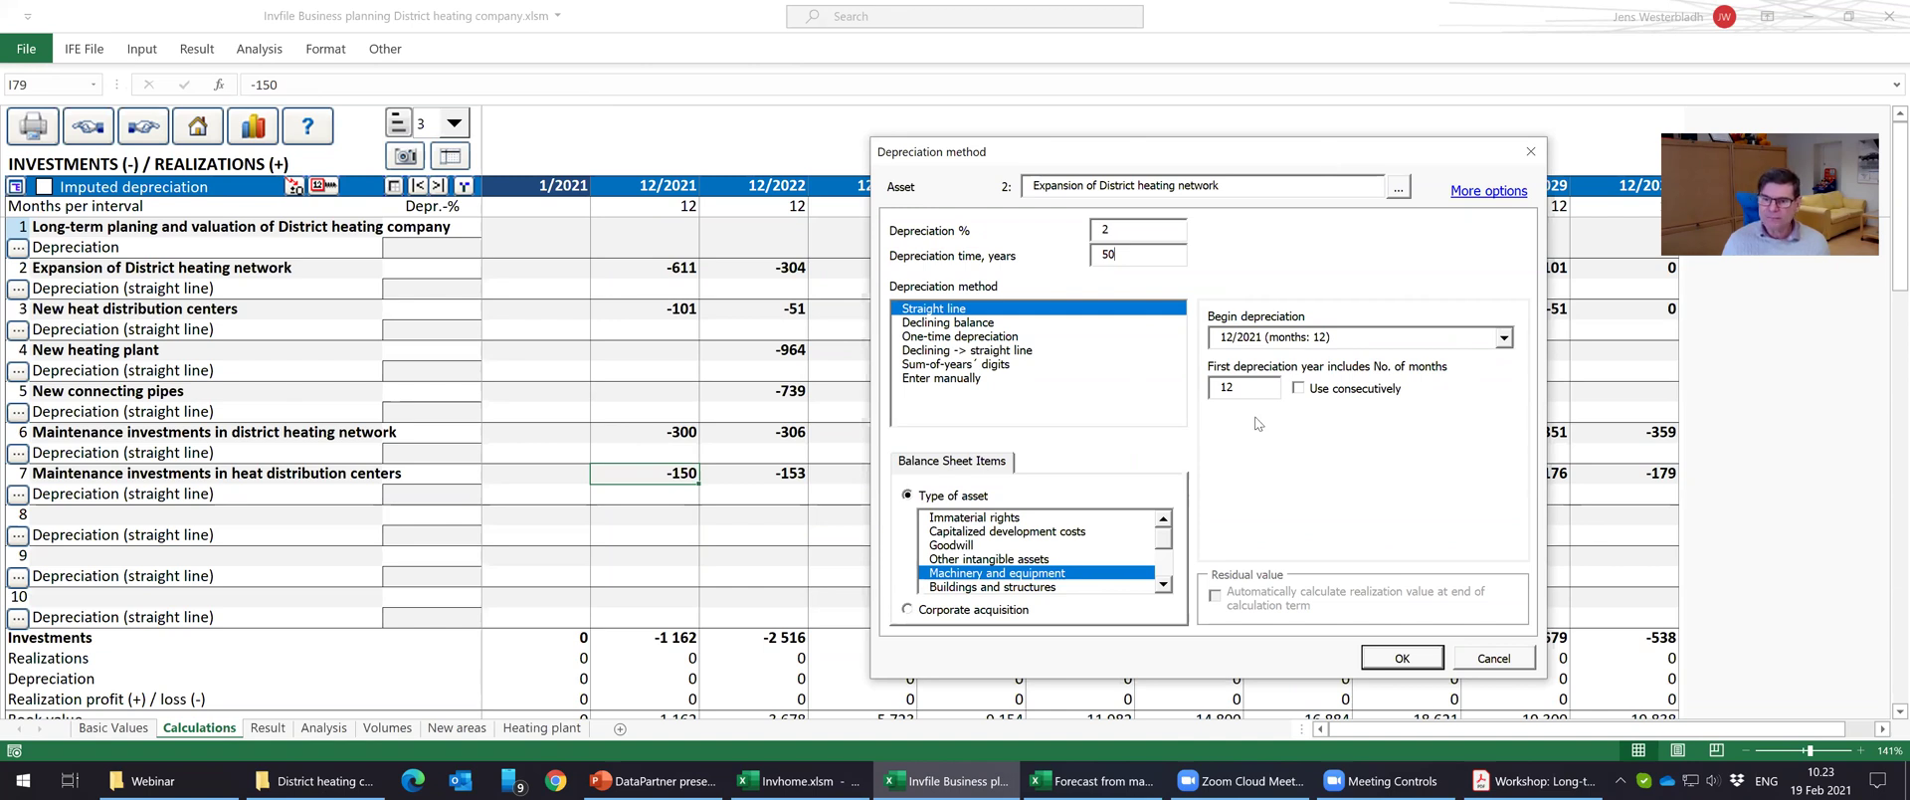
{"action": "left_click_drag", "start_coordinate": [1253, 388], "coordinate": [1178, 375]}
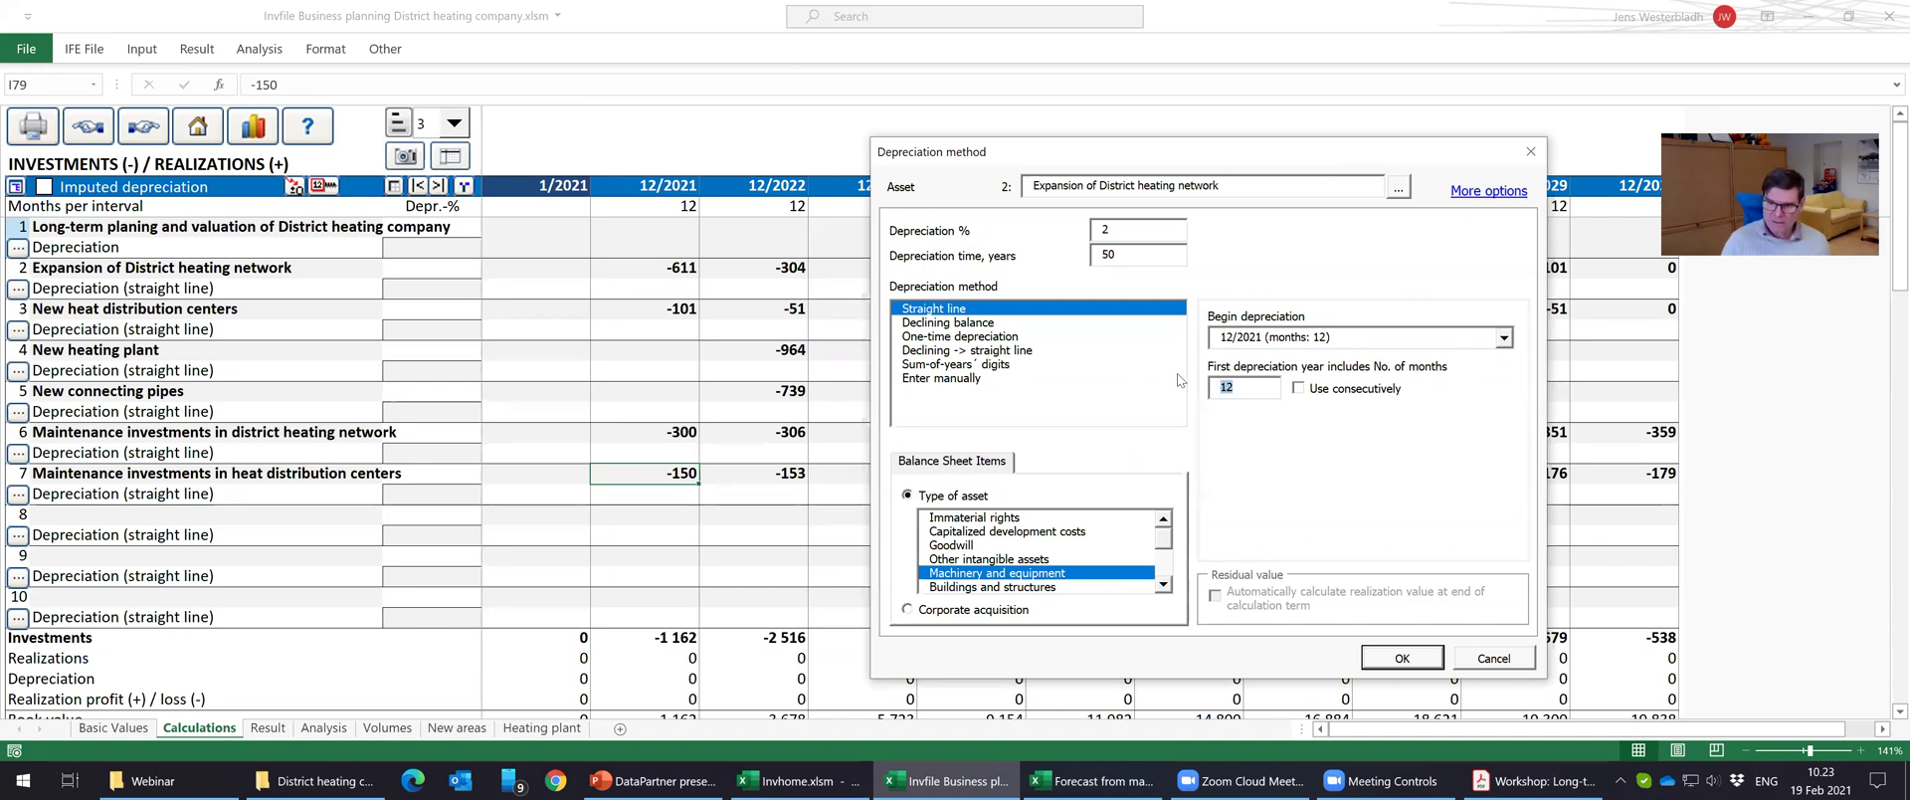
{"action": "type", "text": "6"}
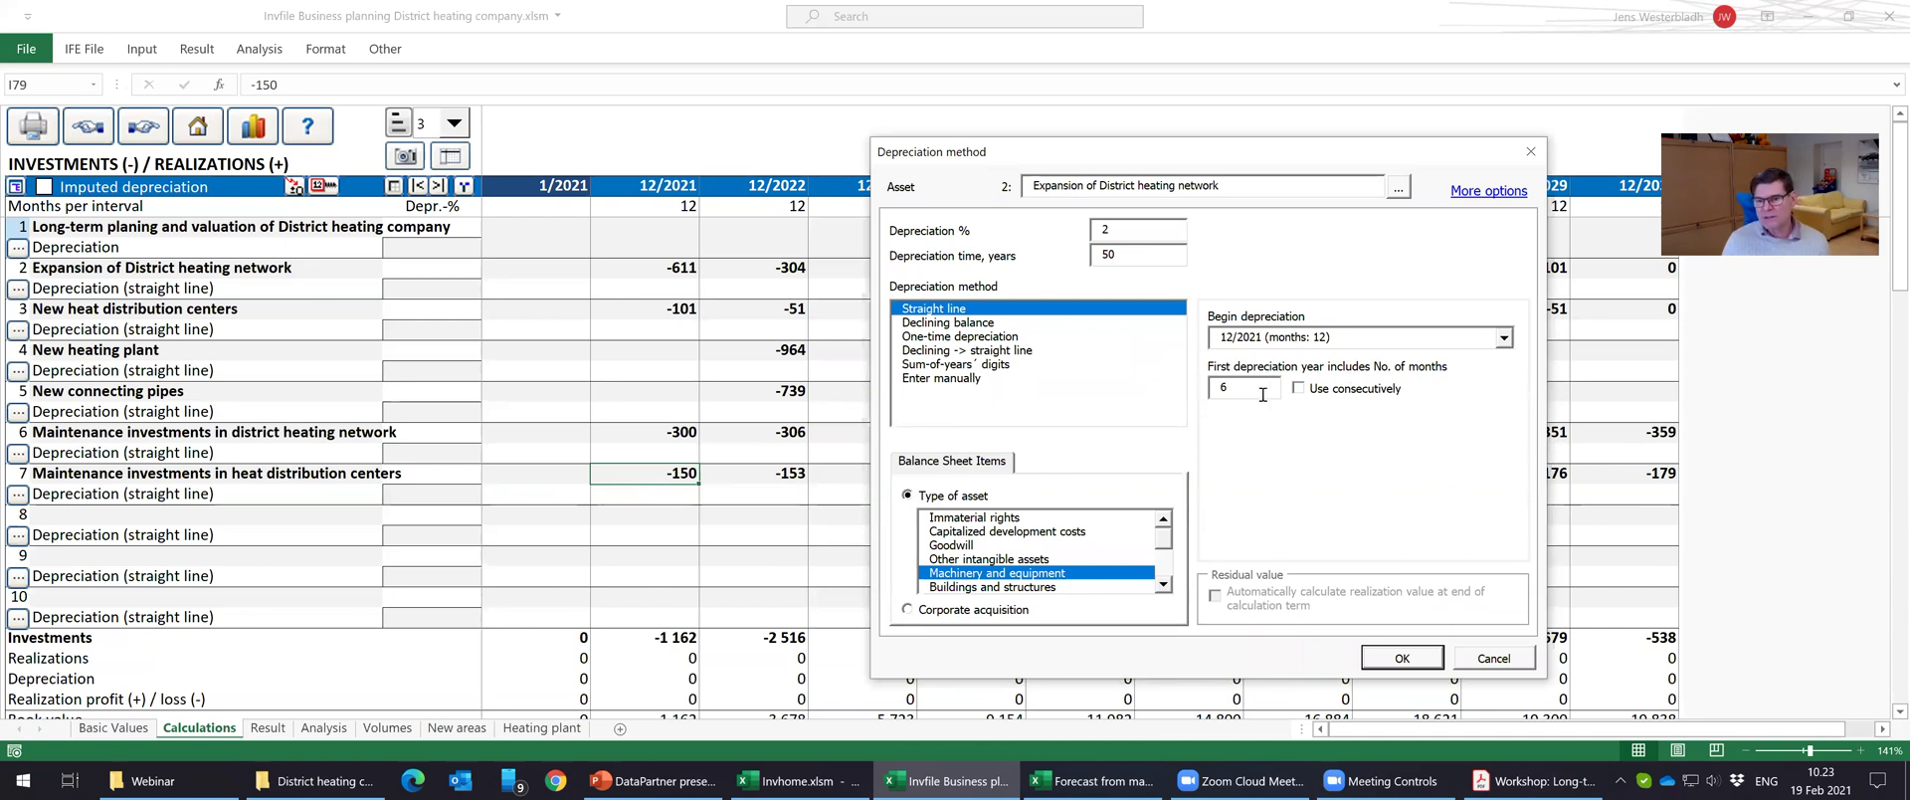
{"action": "left_click", "coordinate": [1303, 390]}
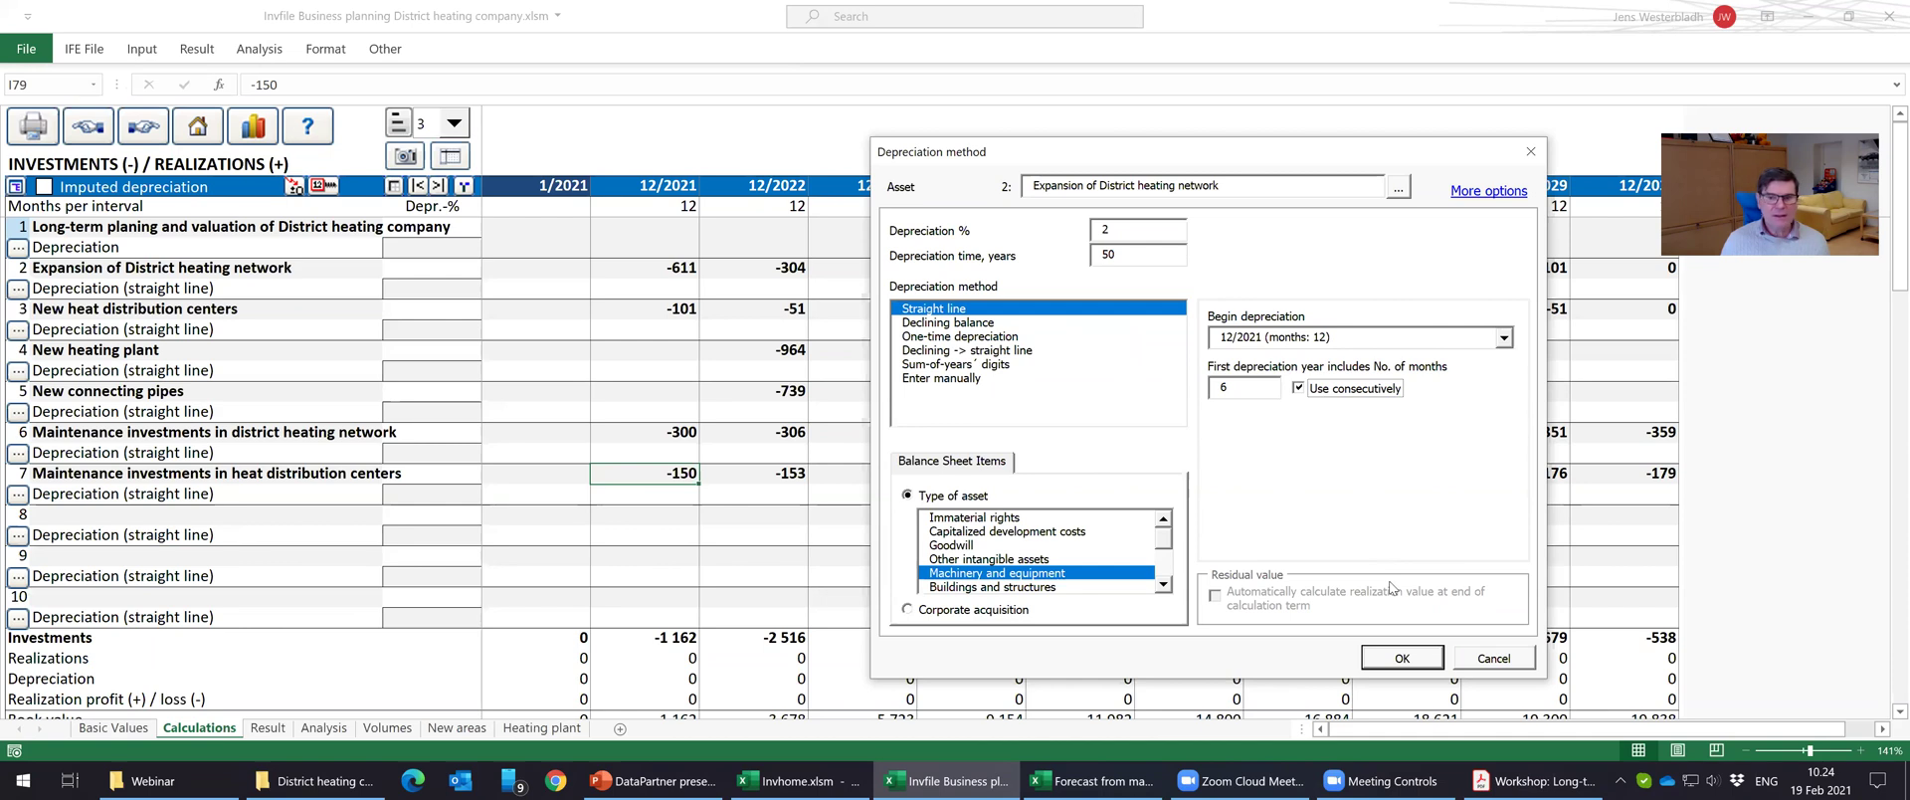
Apply the same depreciation options to investment 06, Maintenance investments in district heating network, and confirm the depreciation method.
{"action": "left_click", "coordinate": [1397, 189]}
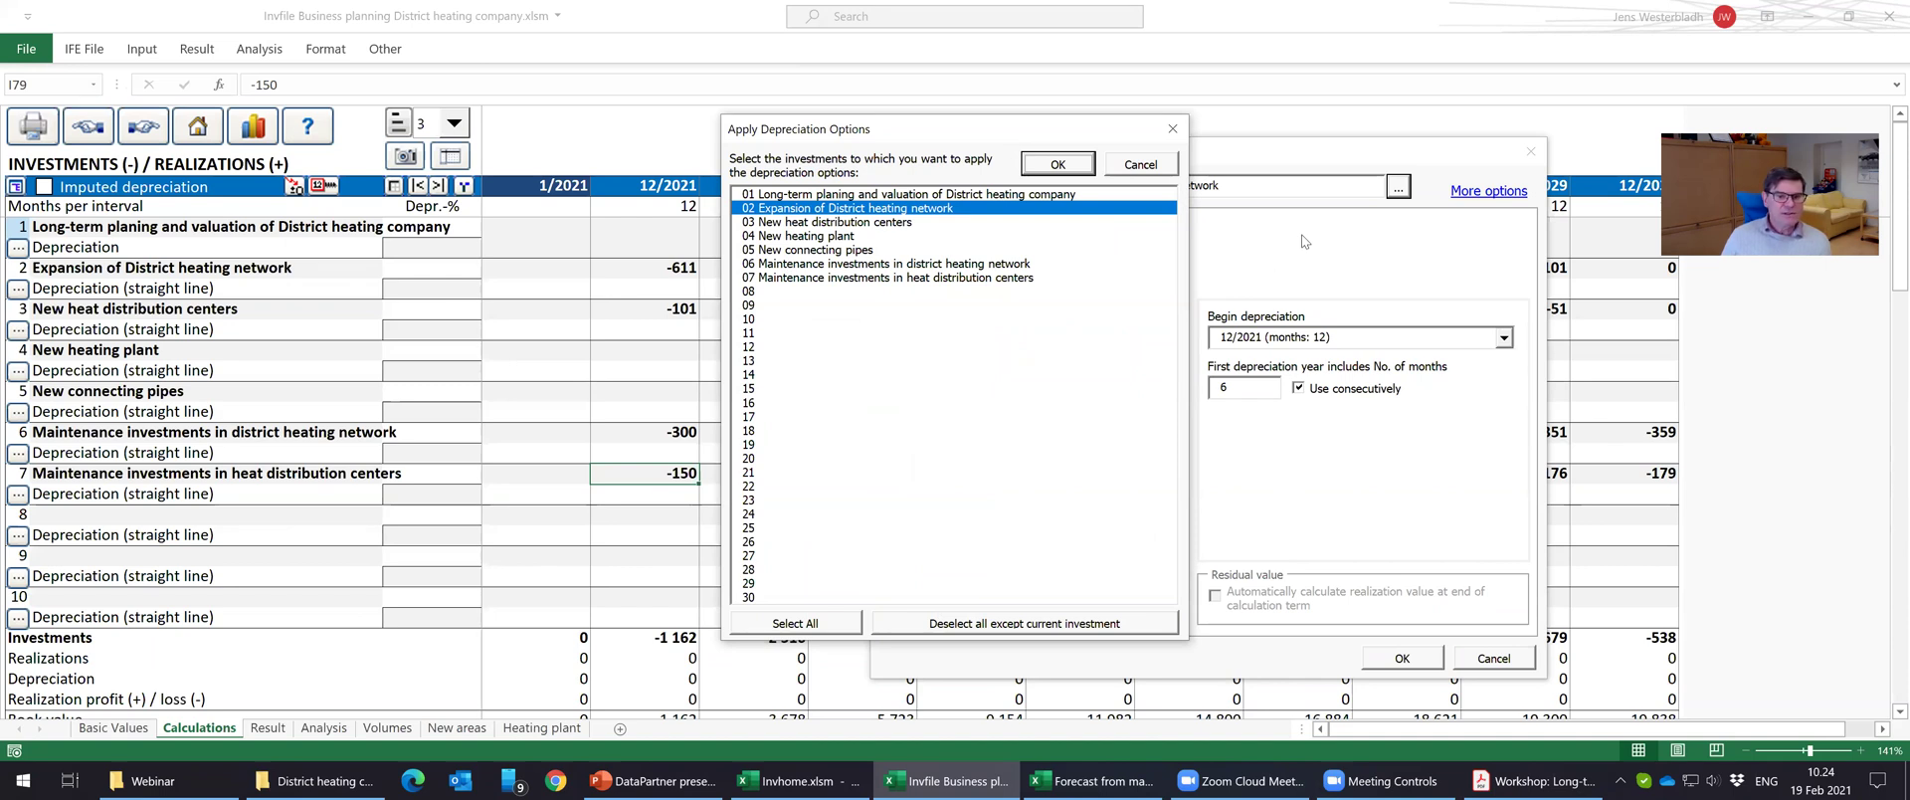
{"action": "left_click", "coordinate": [953, 265]}
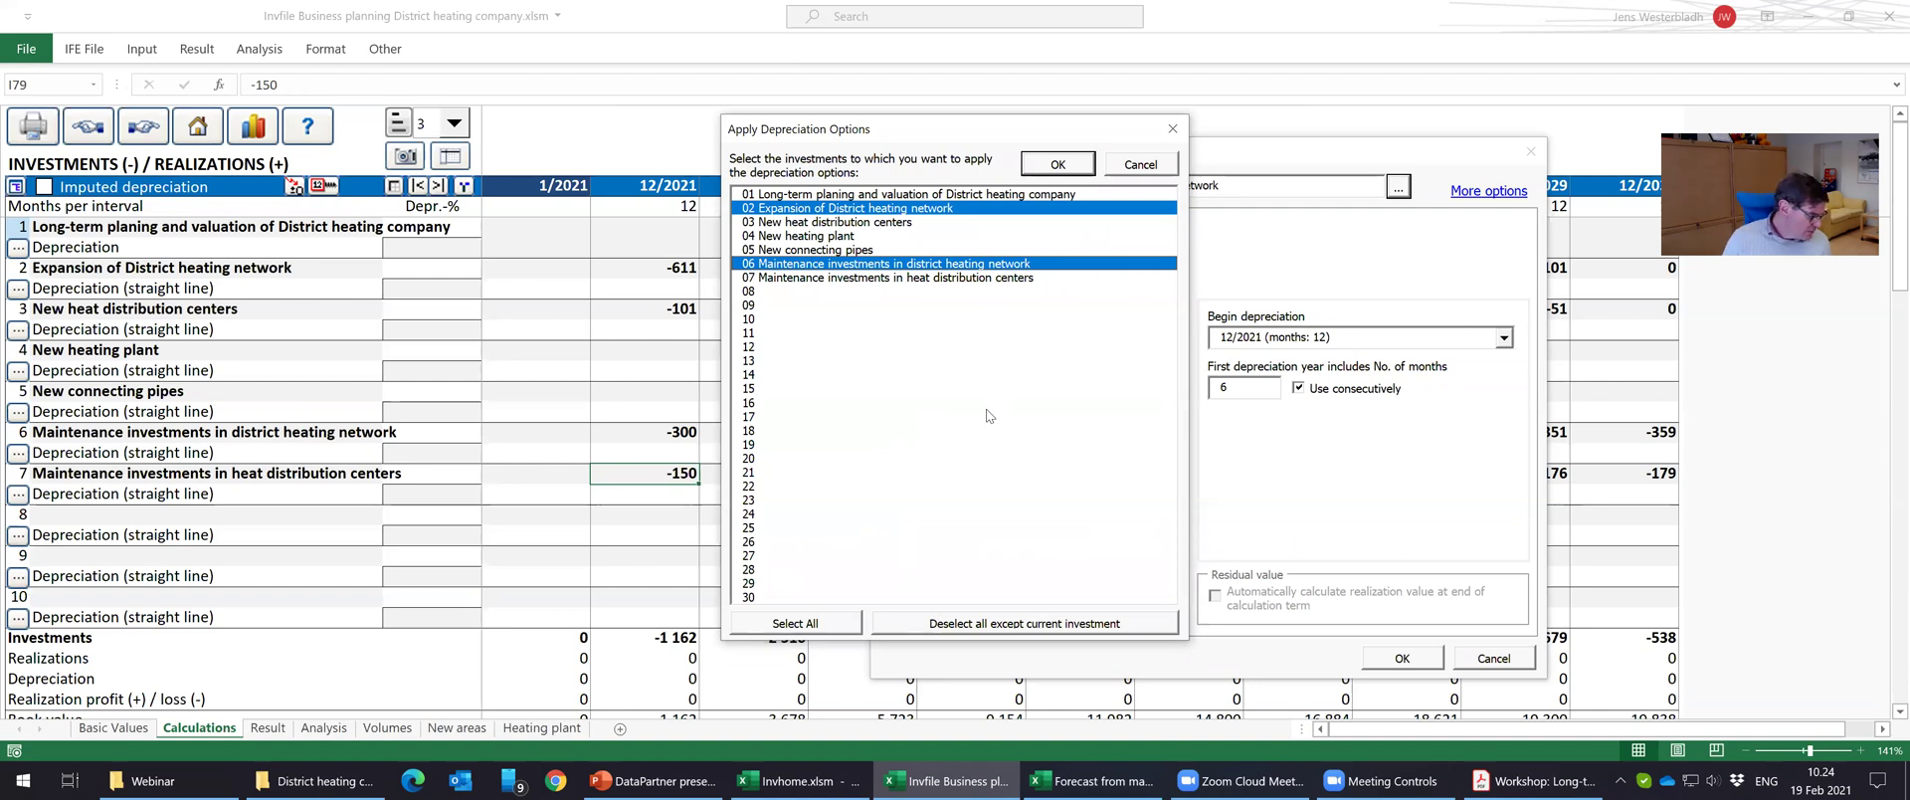
{"action": "left_click", "coordinate": [1058, 164]}
{"action": "left_click", "coordinate": [1413, 658]}
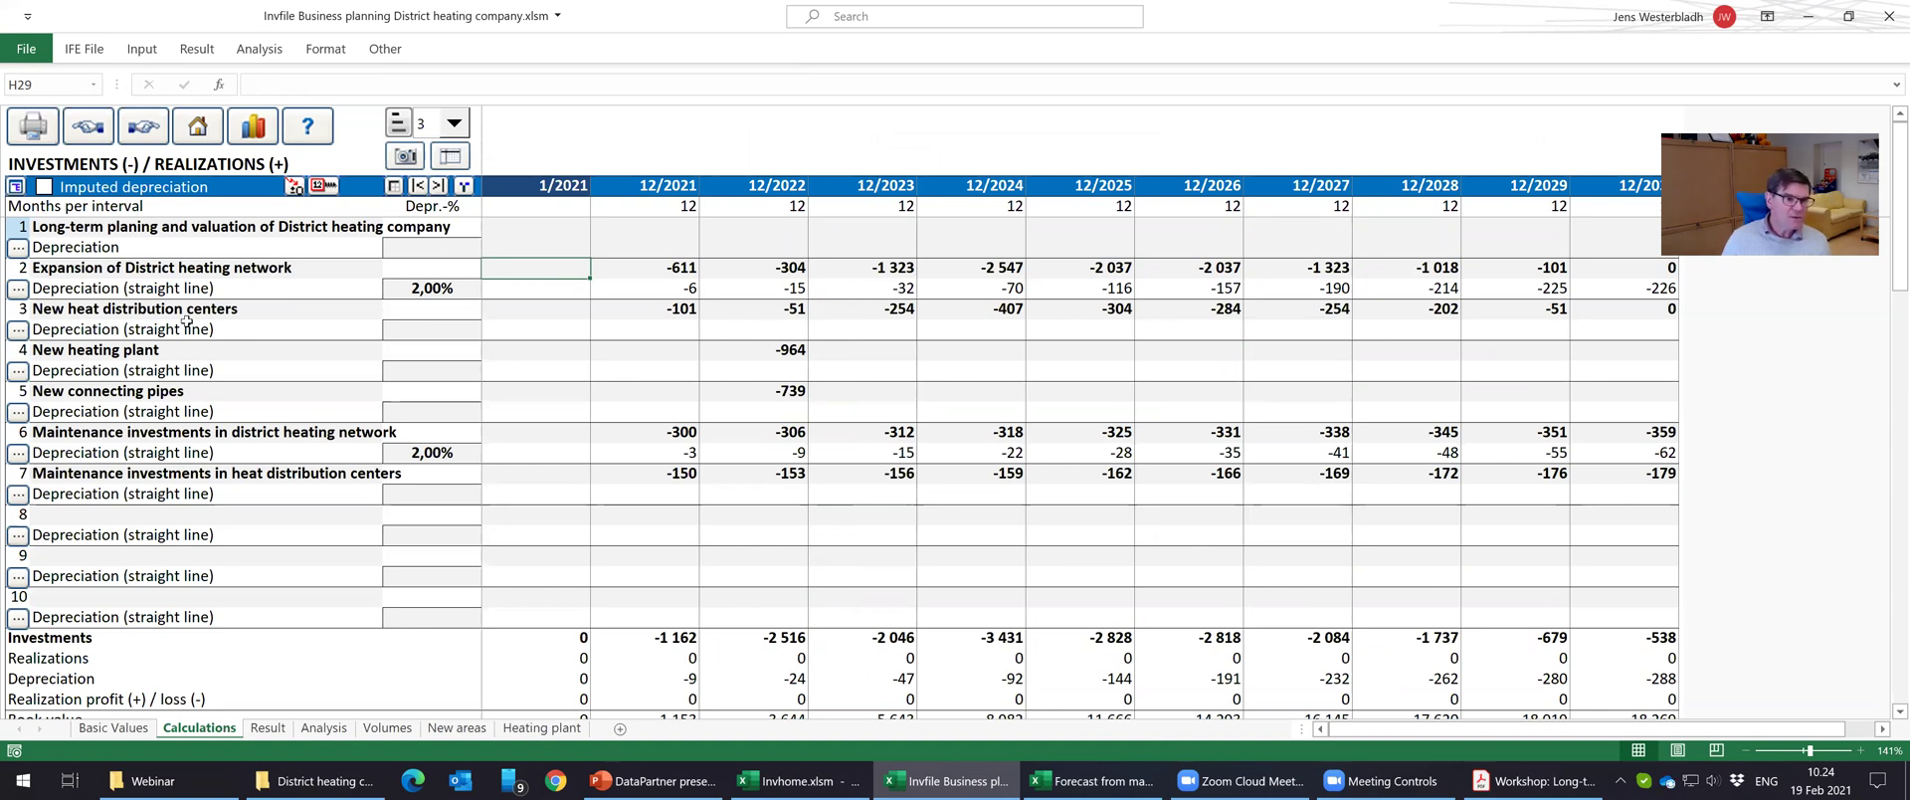
Set the New heat distribution centers depreciation time to 25 years, with 6 months in the first depreciation year, used consecutively.
{"action": "left_click", "coordinate": [18, 329]}
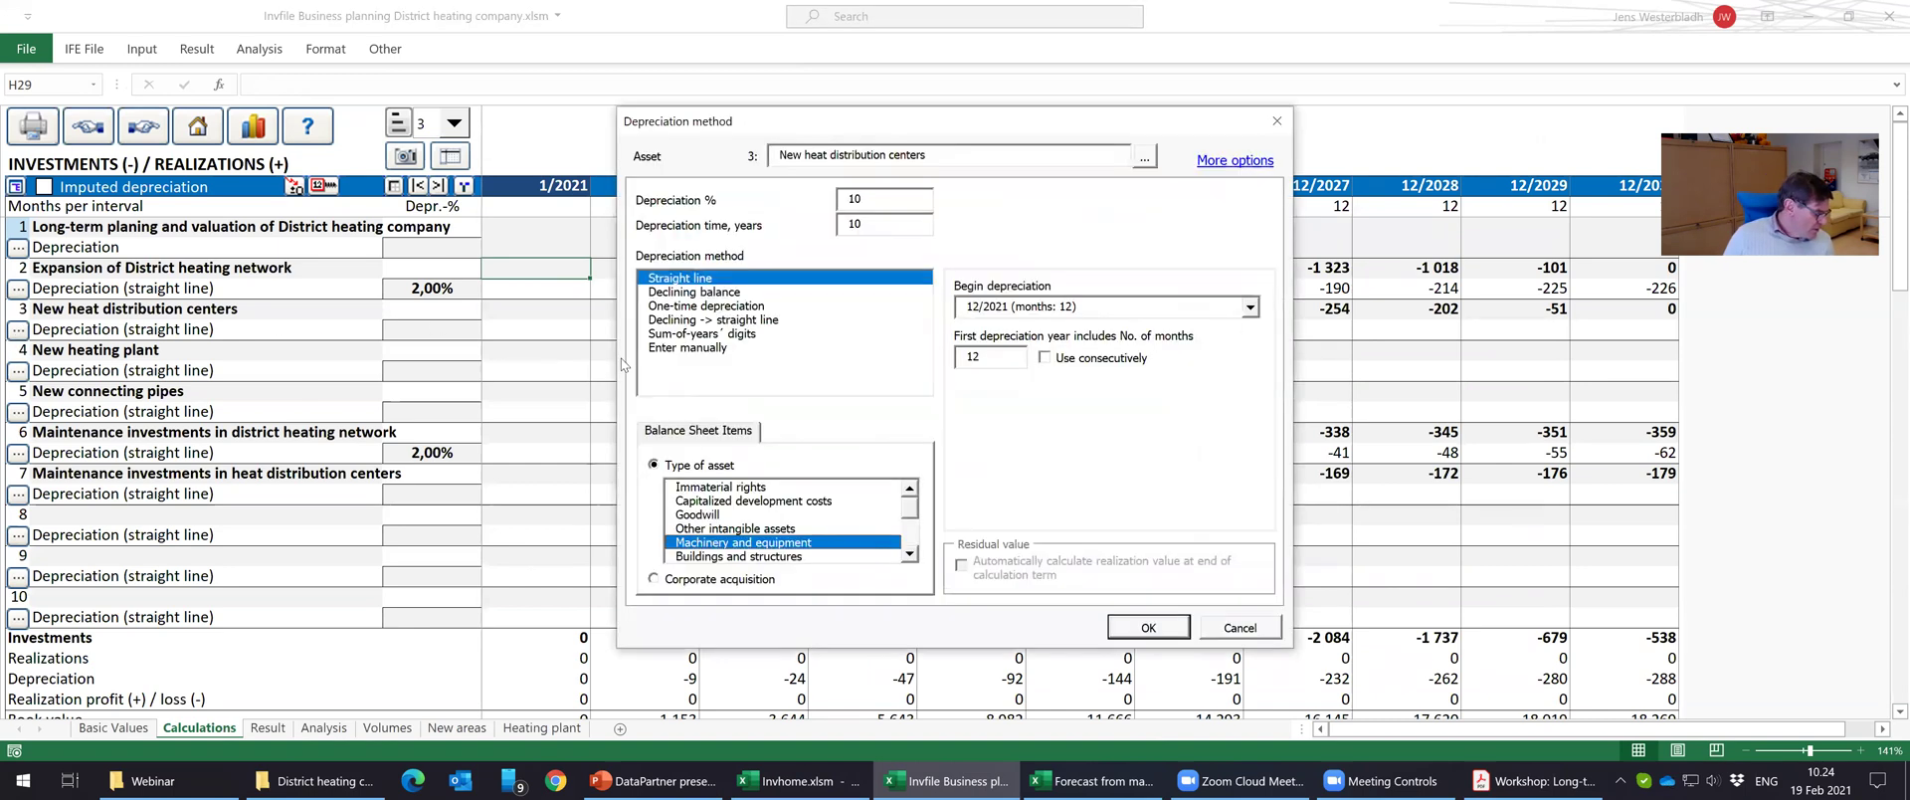
{"action": "left_click_drag", "start_coordinate": [884, 223], "coordinate": [793, 220]}
{"action": "type", "text": "25"}
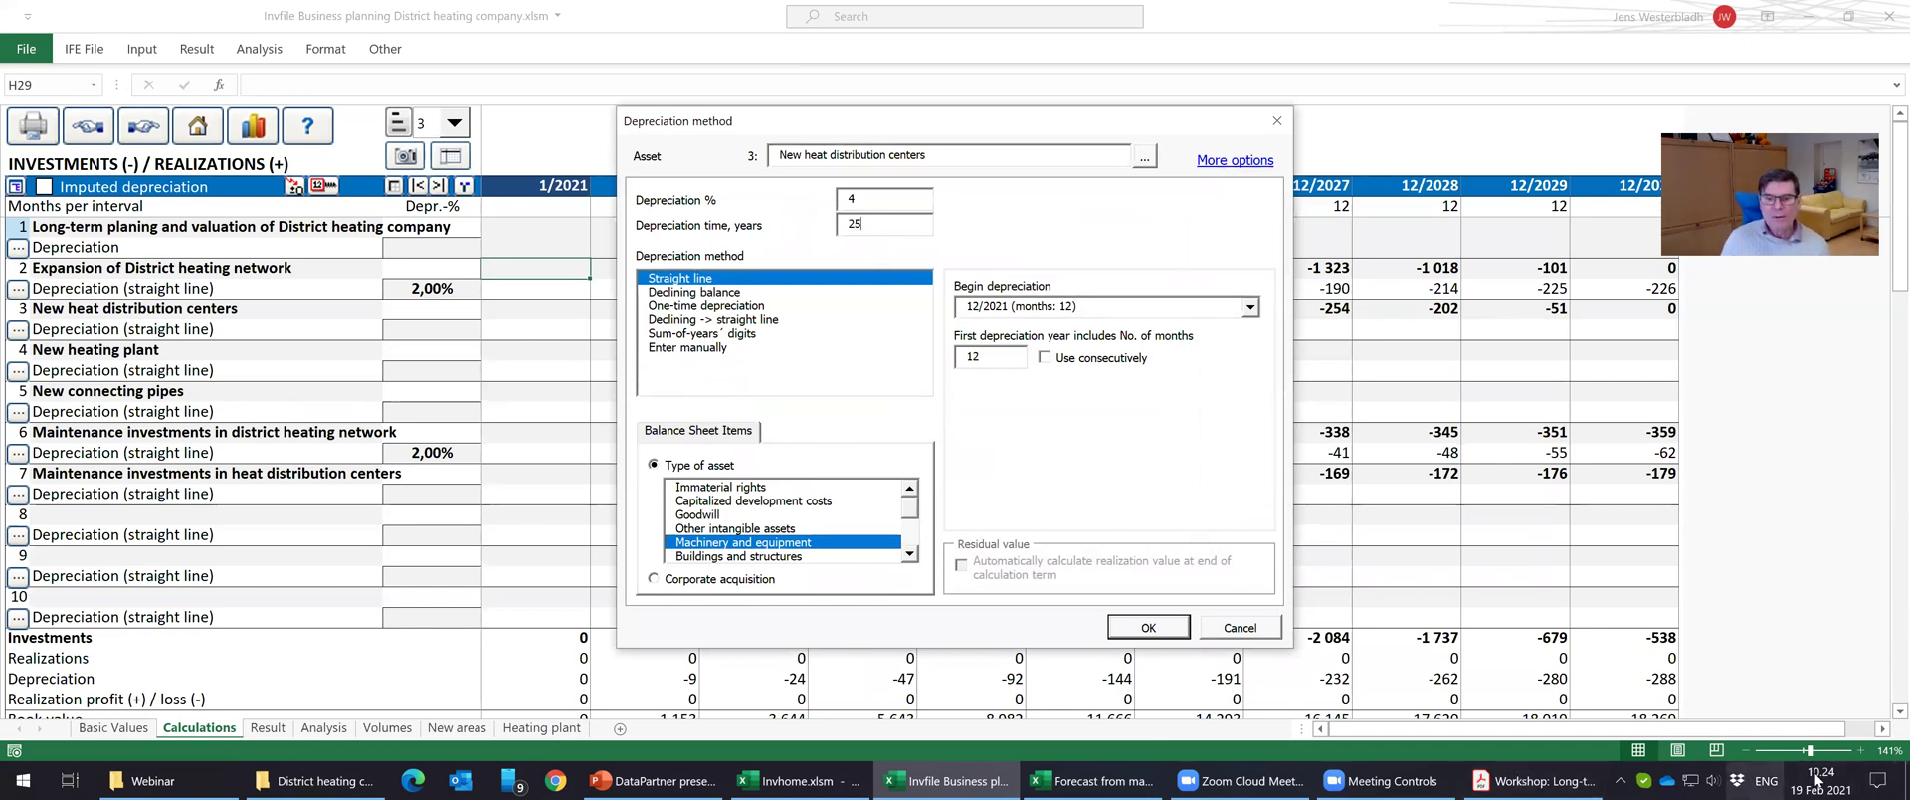
{"action": "left_click_drag", "start_coordinate": [987, 356], "coordinate": [958, 360]}
{"action": "type", "text": "6"}
{"action": "left_click", "coordinate": [1069, 360]}
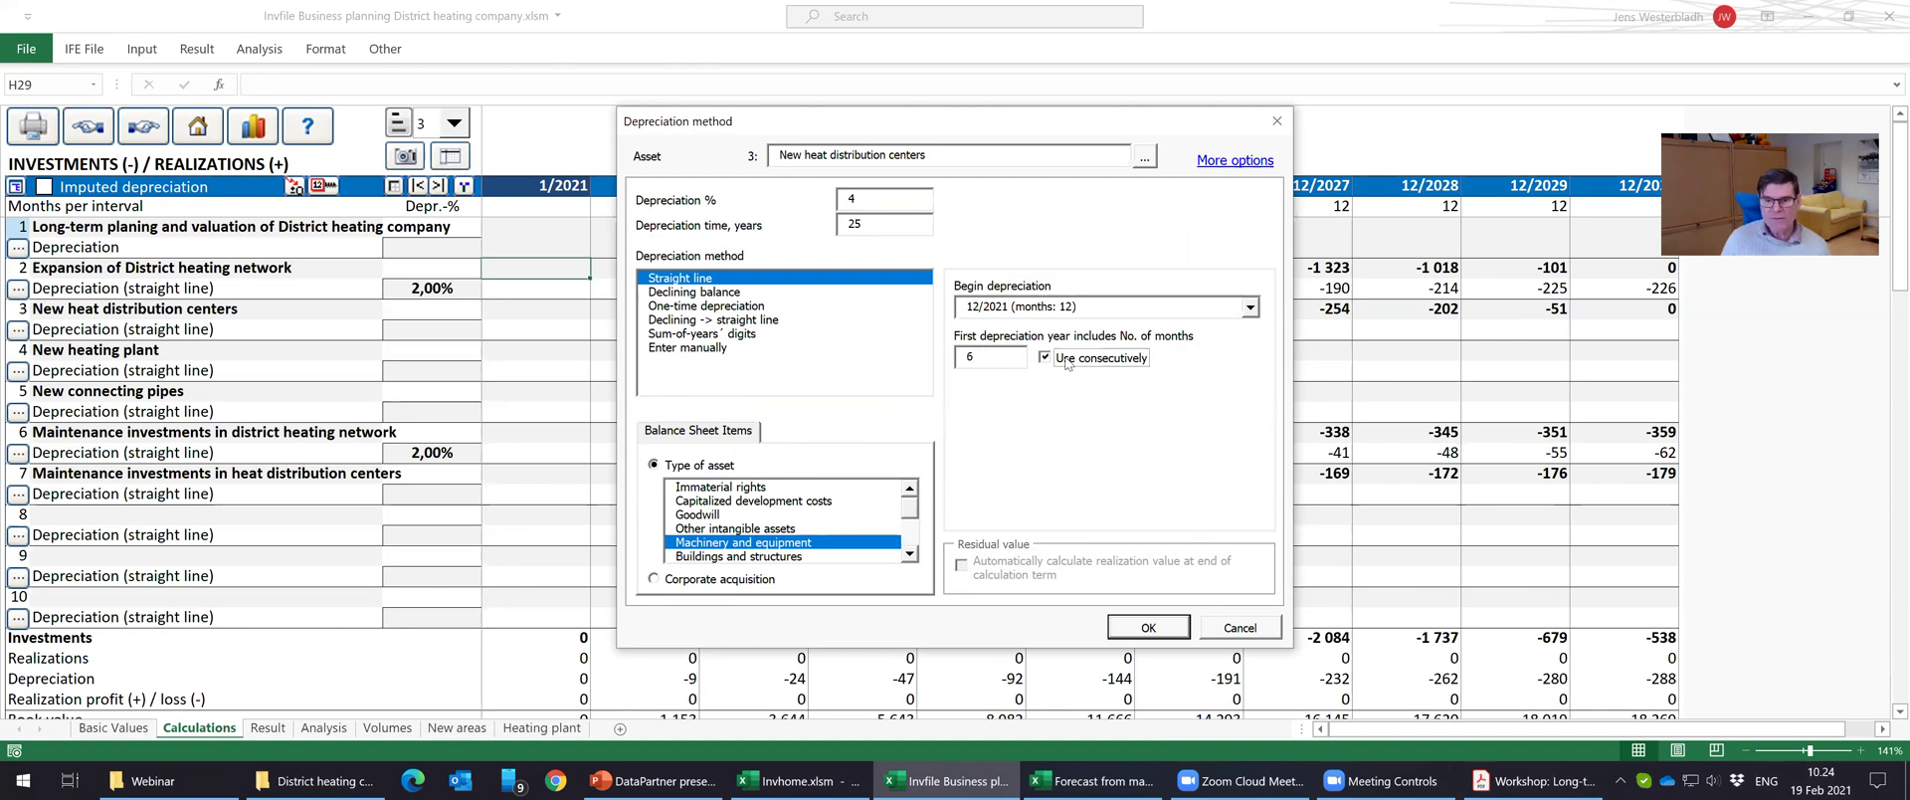
Apply the same depreciation options to investment 07, Maintenance investments in heat distribution centers, and confirm the depreciation method.
{"action": "key", "text": "Return"}
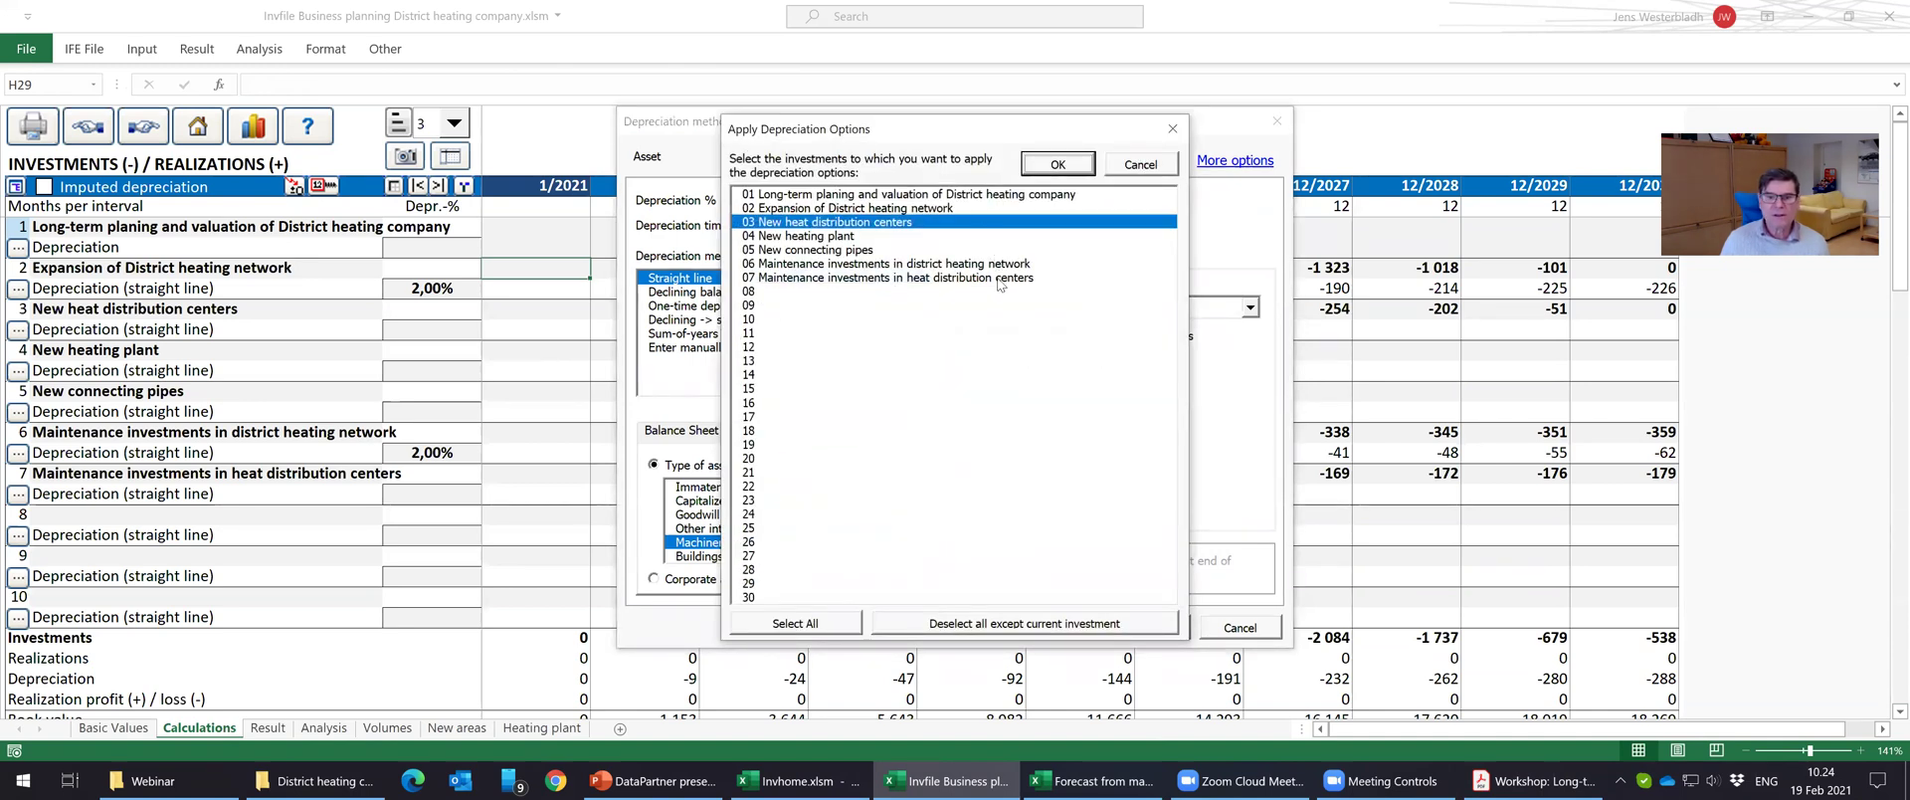
{"action": "left_click", "coordinate": [1000, 279]}
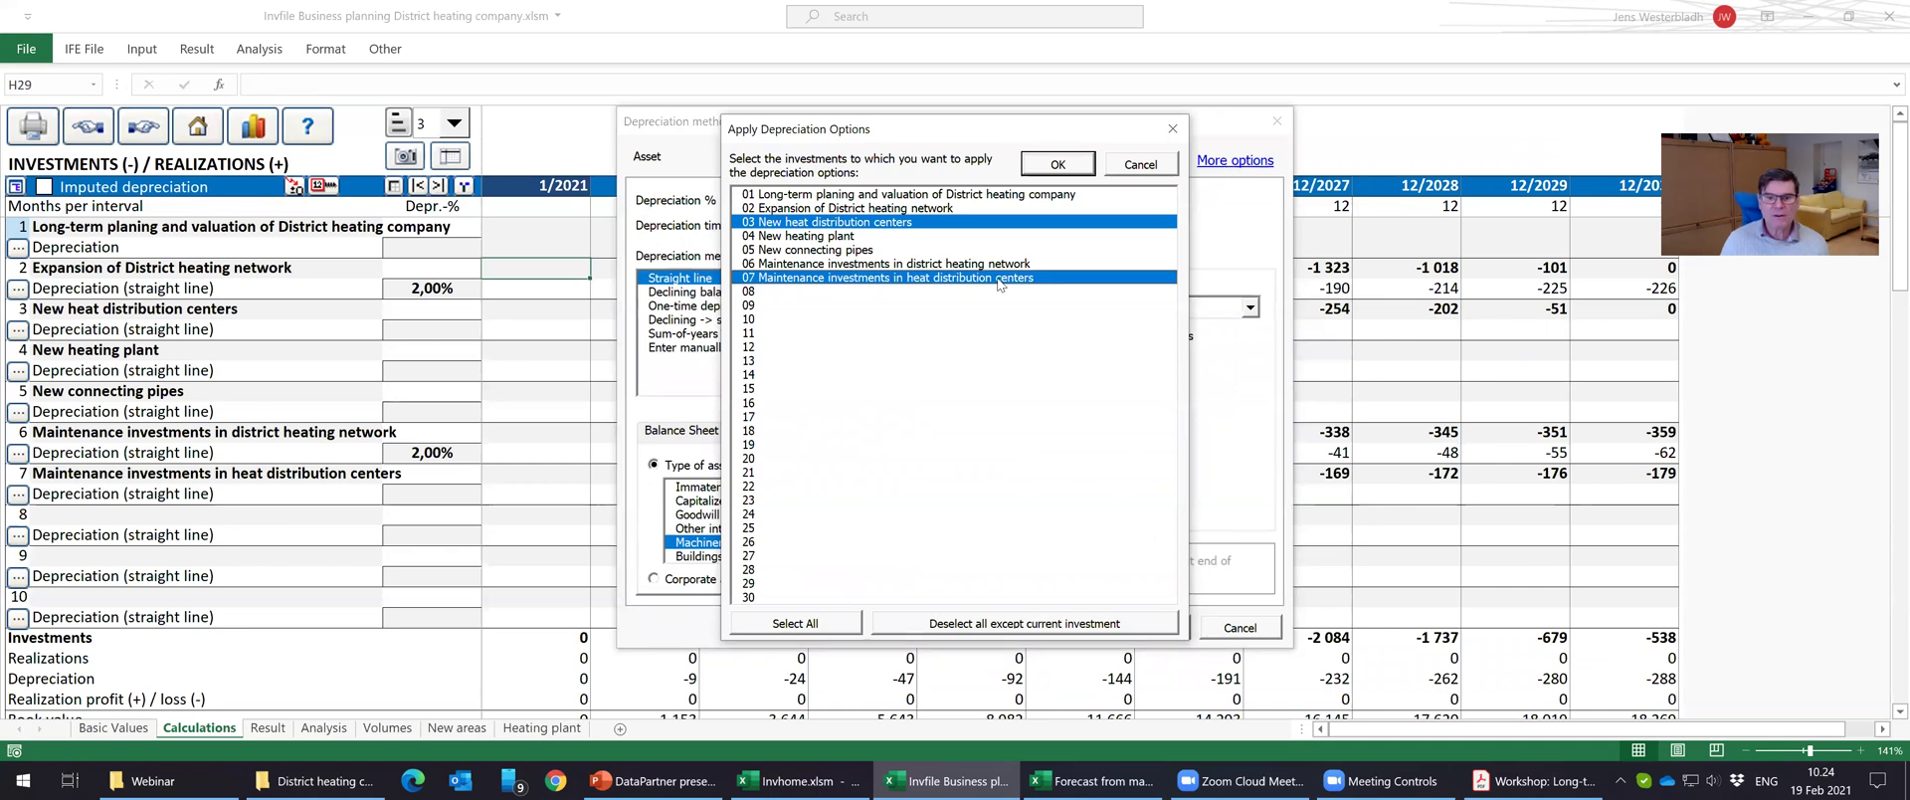
{"action": "left_click", "coordinate": [1052, 164]}
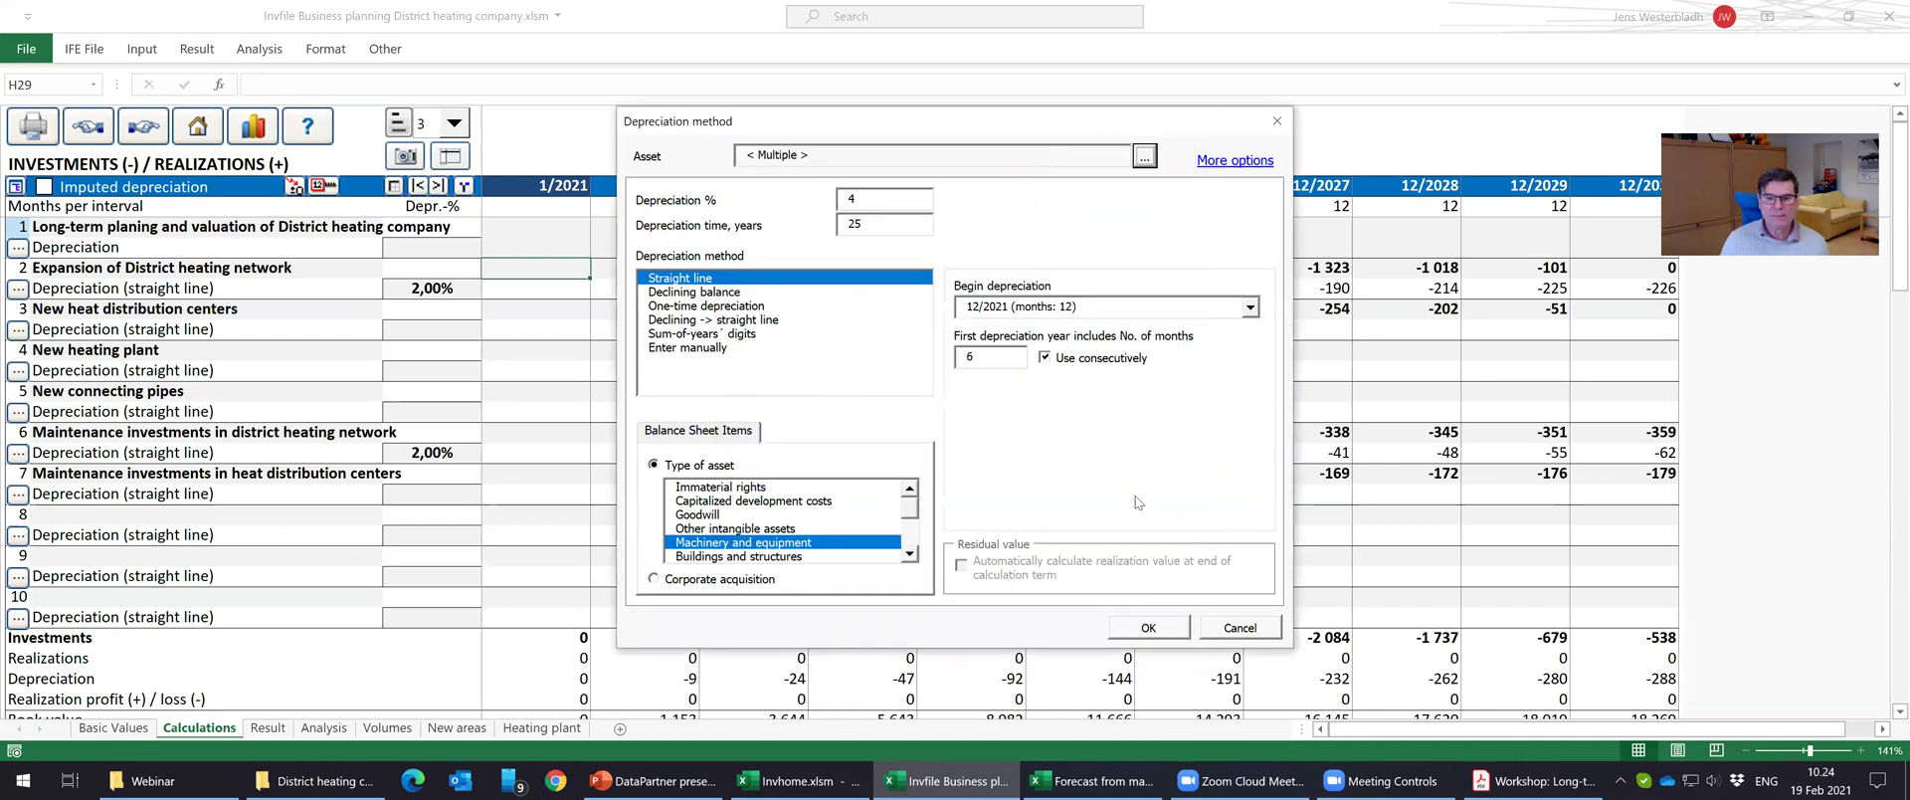
{"action": "left_click", "coordinate": [1151, 620]}
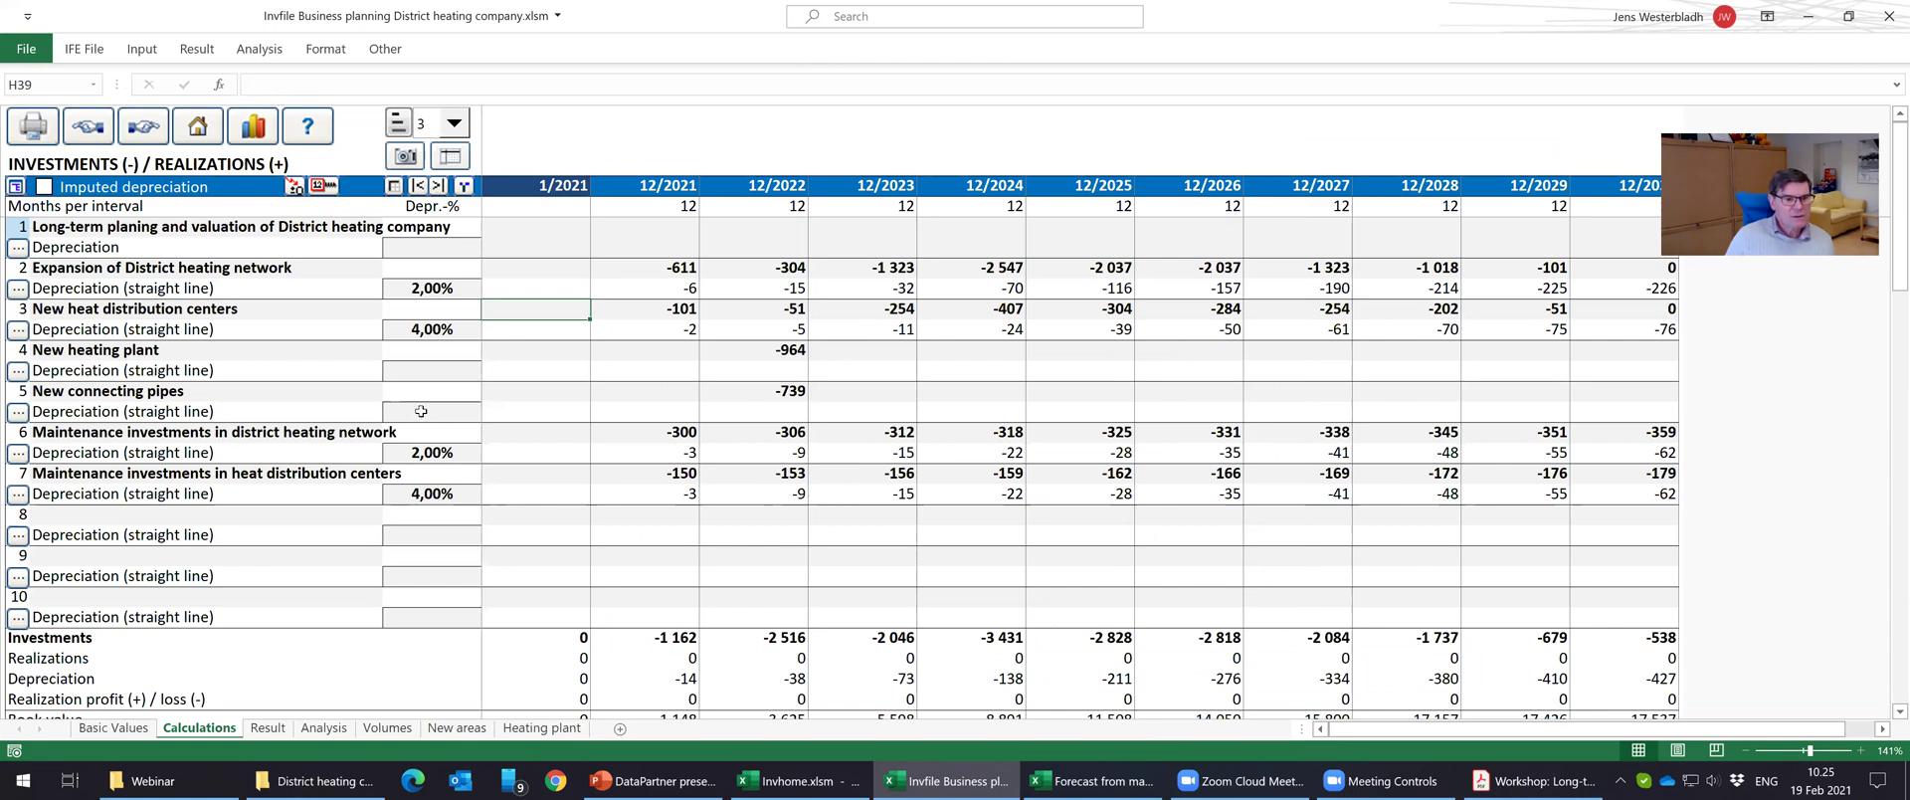
Give New connecting pipes a 40-year depreciation time with 6 months in the first depreciation year, used consecutively.
{"action": "left_click", "coordinate": [19, 412]}
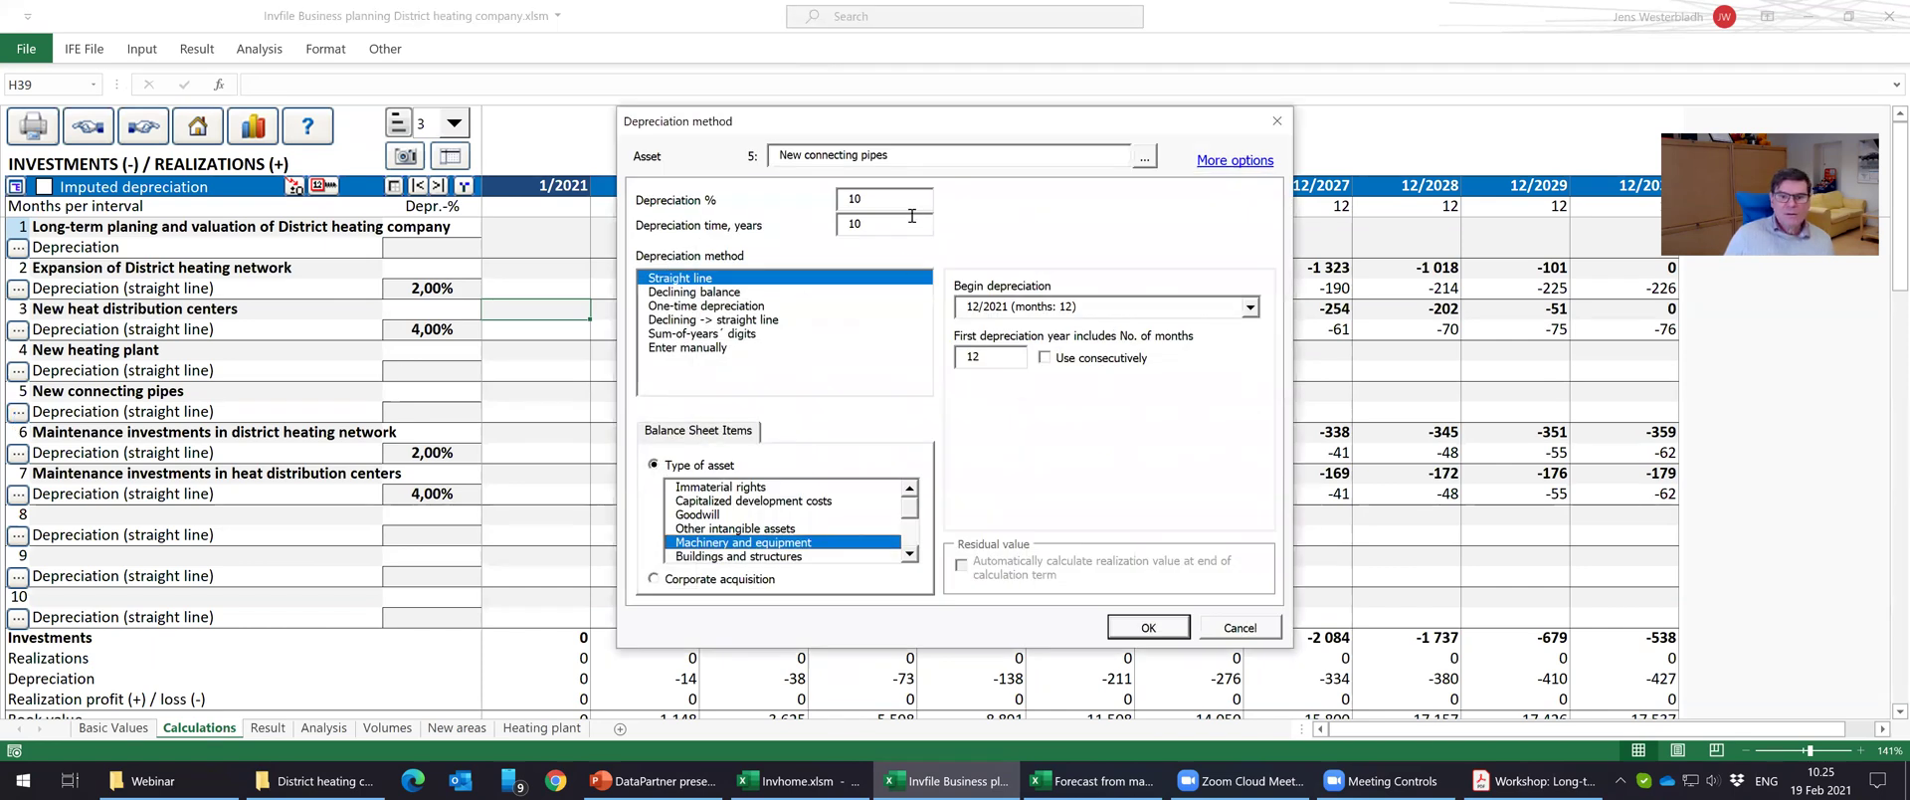
{"action": "double_click", "coordinate": [896, 224]}
{"action": "type", "text": "40"}
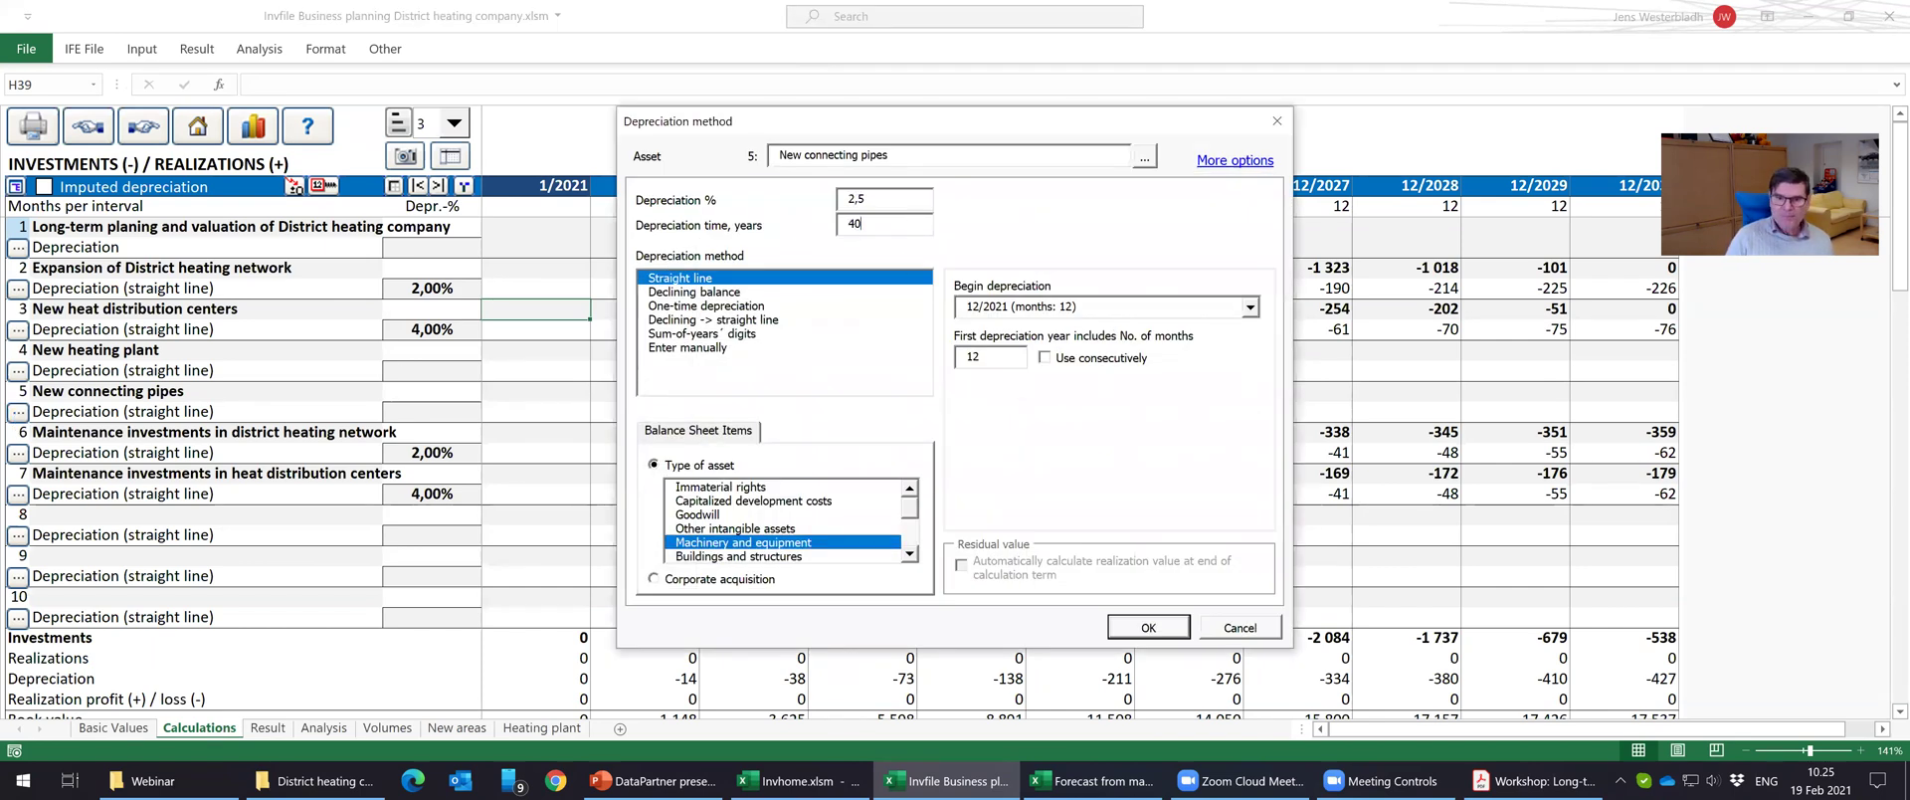
{"action": "double_click", "coordinate": [983, 355]}
{"action": "type", "text": "6"}
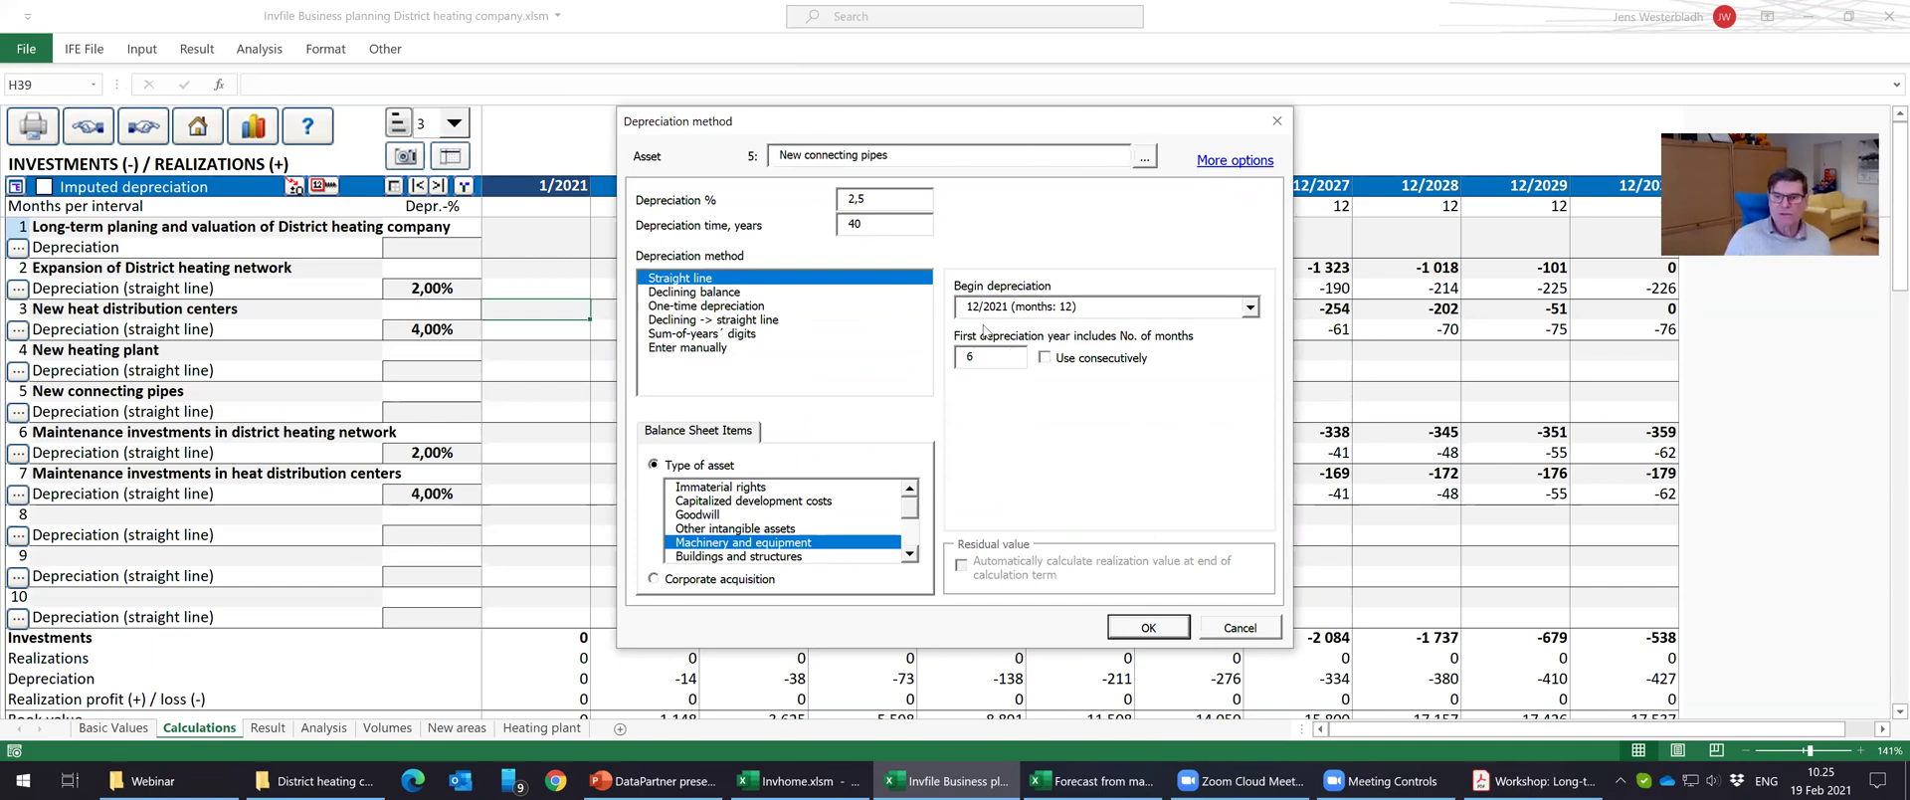
{"action": "left_click", "coordinate": [1050, 357]}
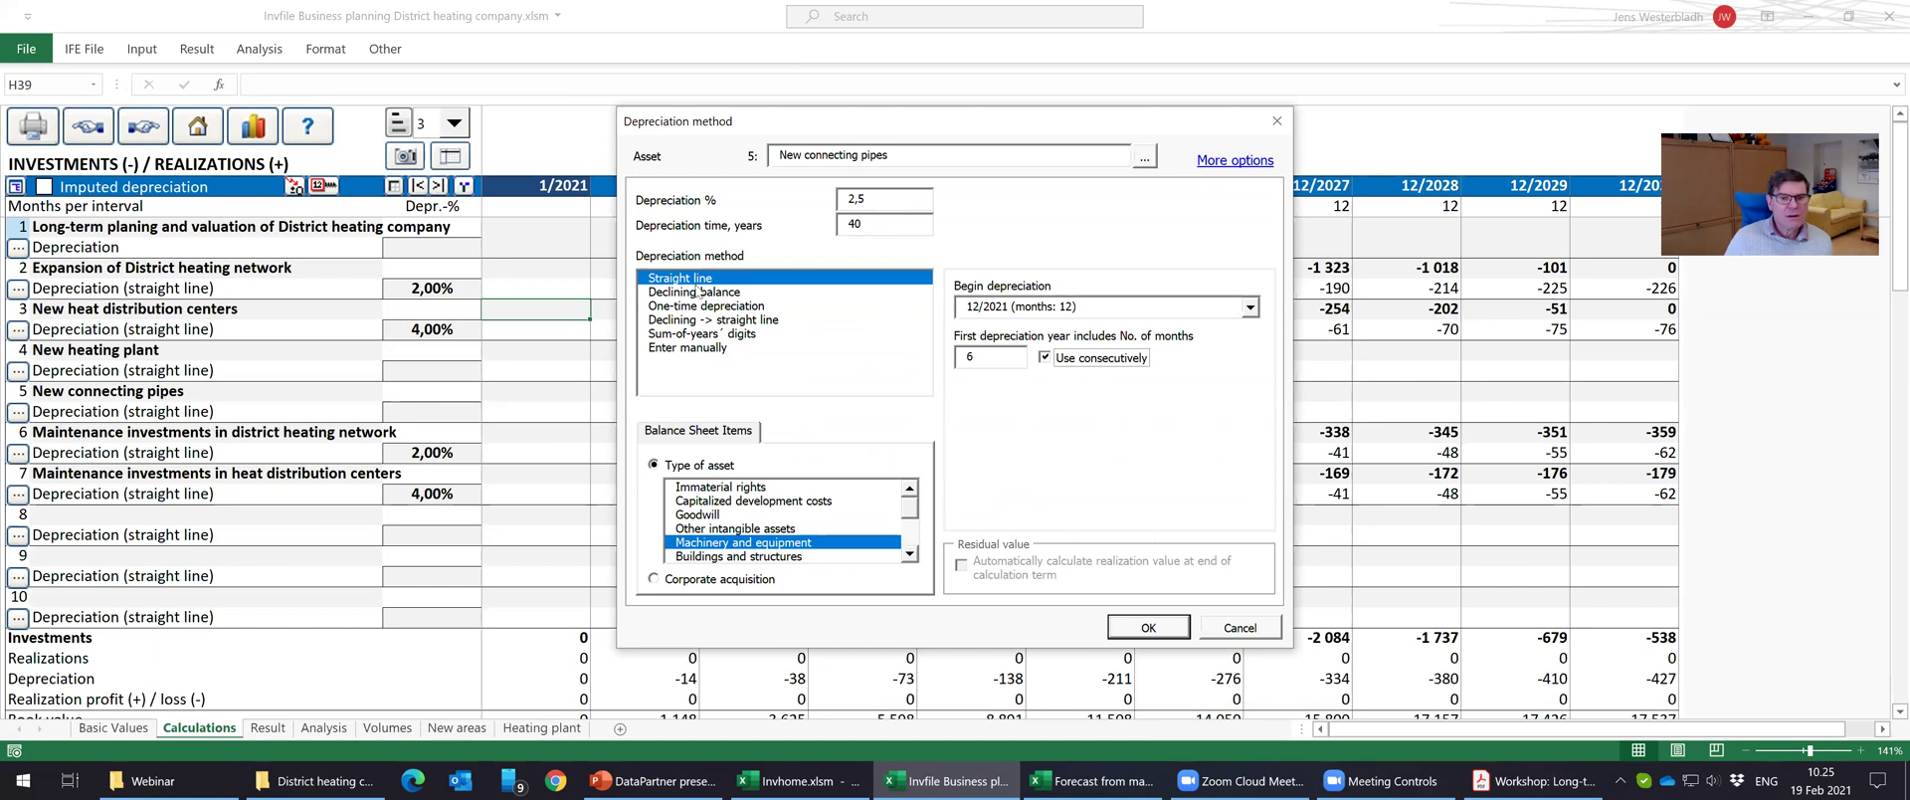
{"action": "left_click", "coordinate": [1149, 626]}
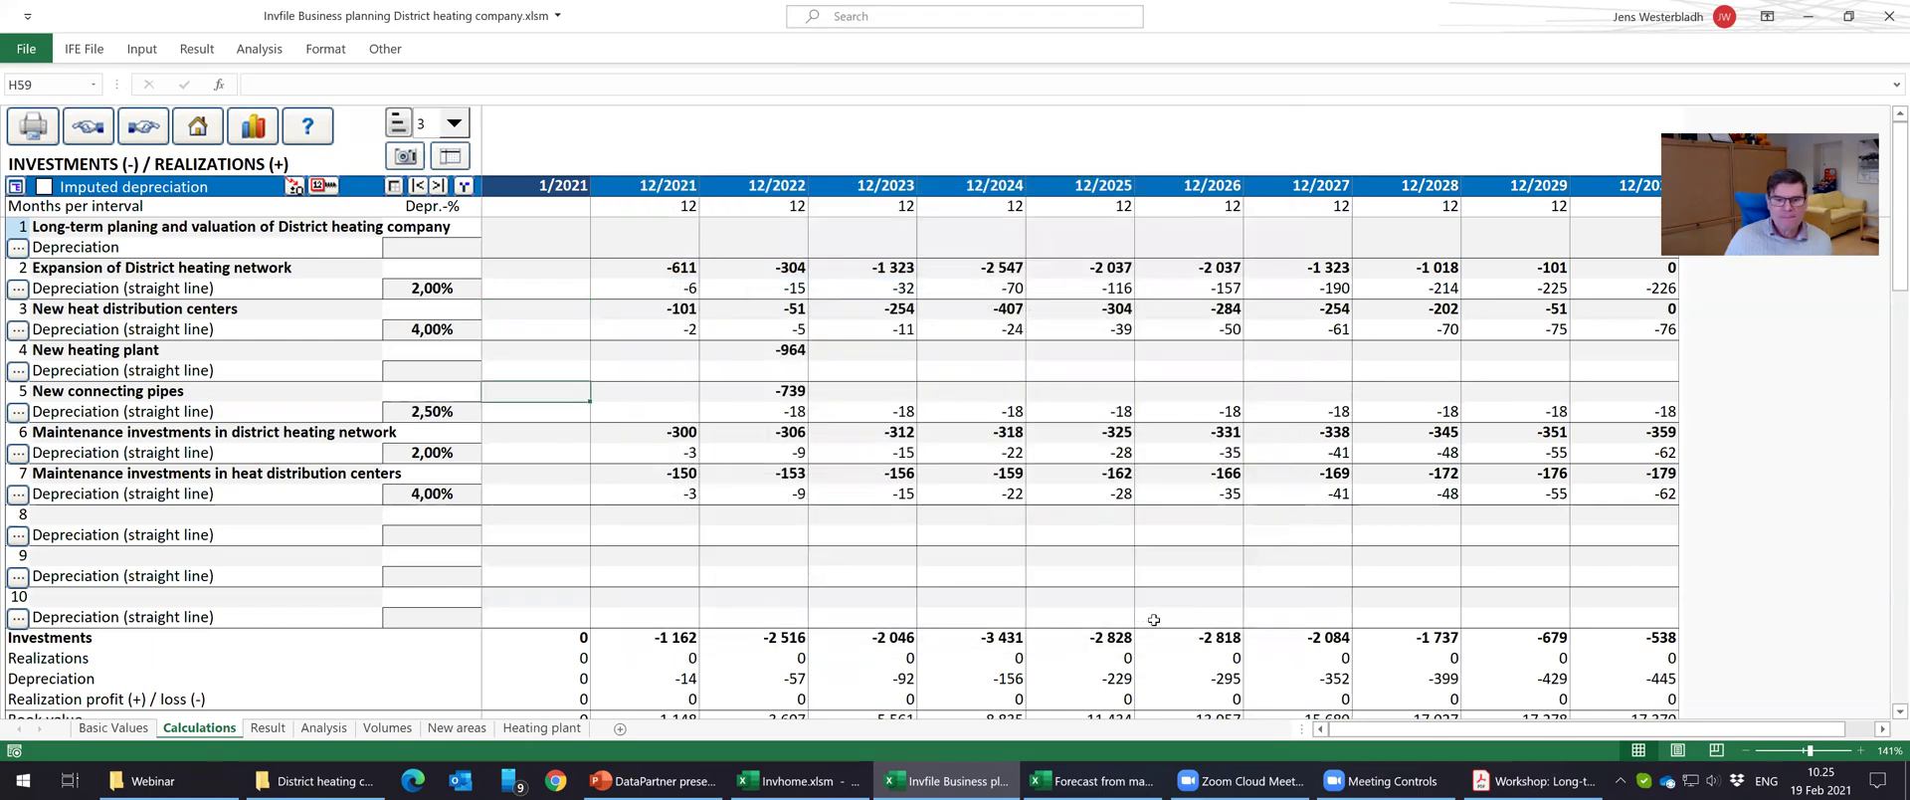
Give New heating plant a 25-year depreciation time with 6 months in the first depreciation year, used consecutively.
{"action": "left_click", "coordinate": [440, 366]}
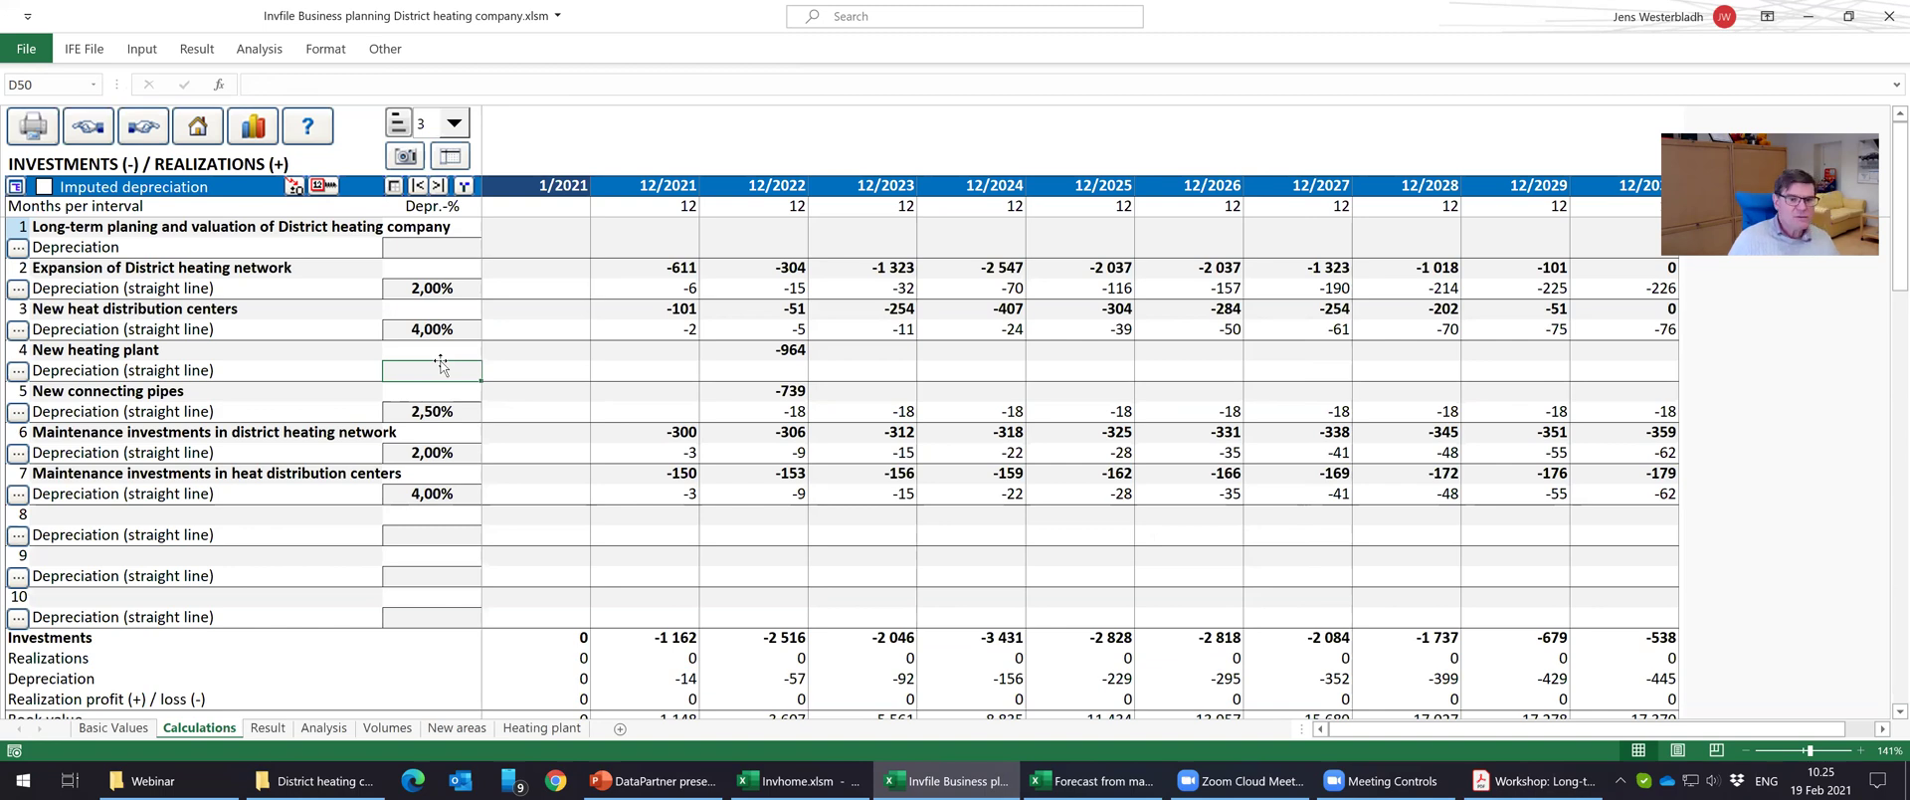
{"action": "left_click", "coordinate": [18, 371]}
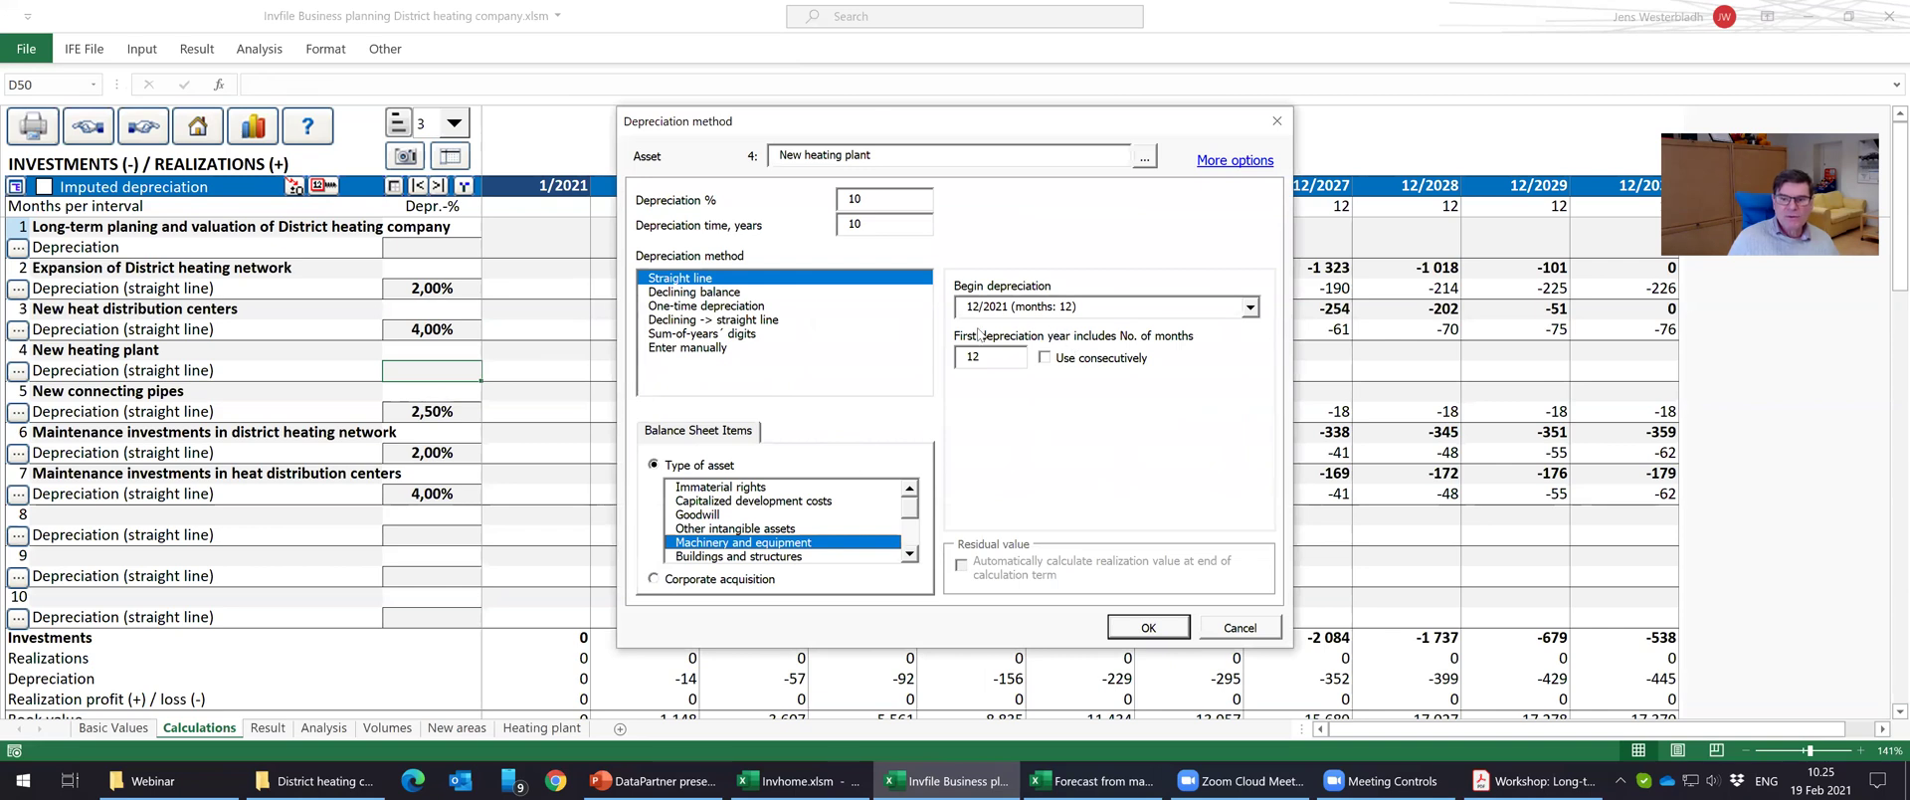
{"action": "double_click", "coordinate": [869, 224]}
{"action": "type", "text": "215"}
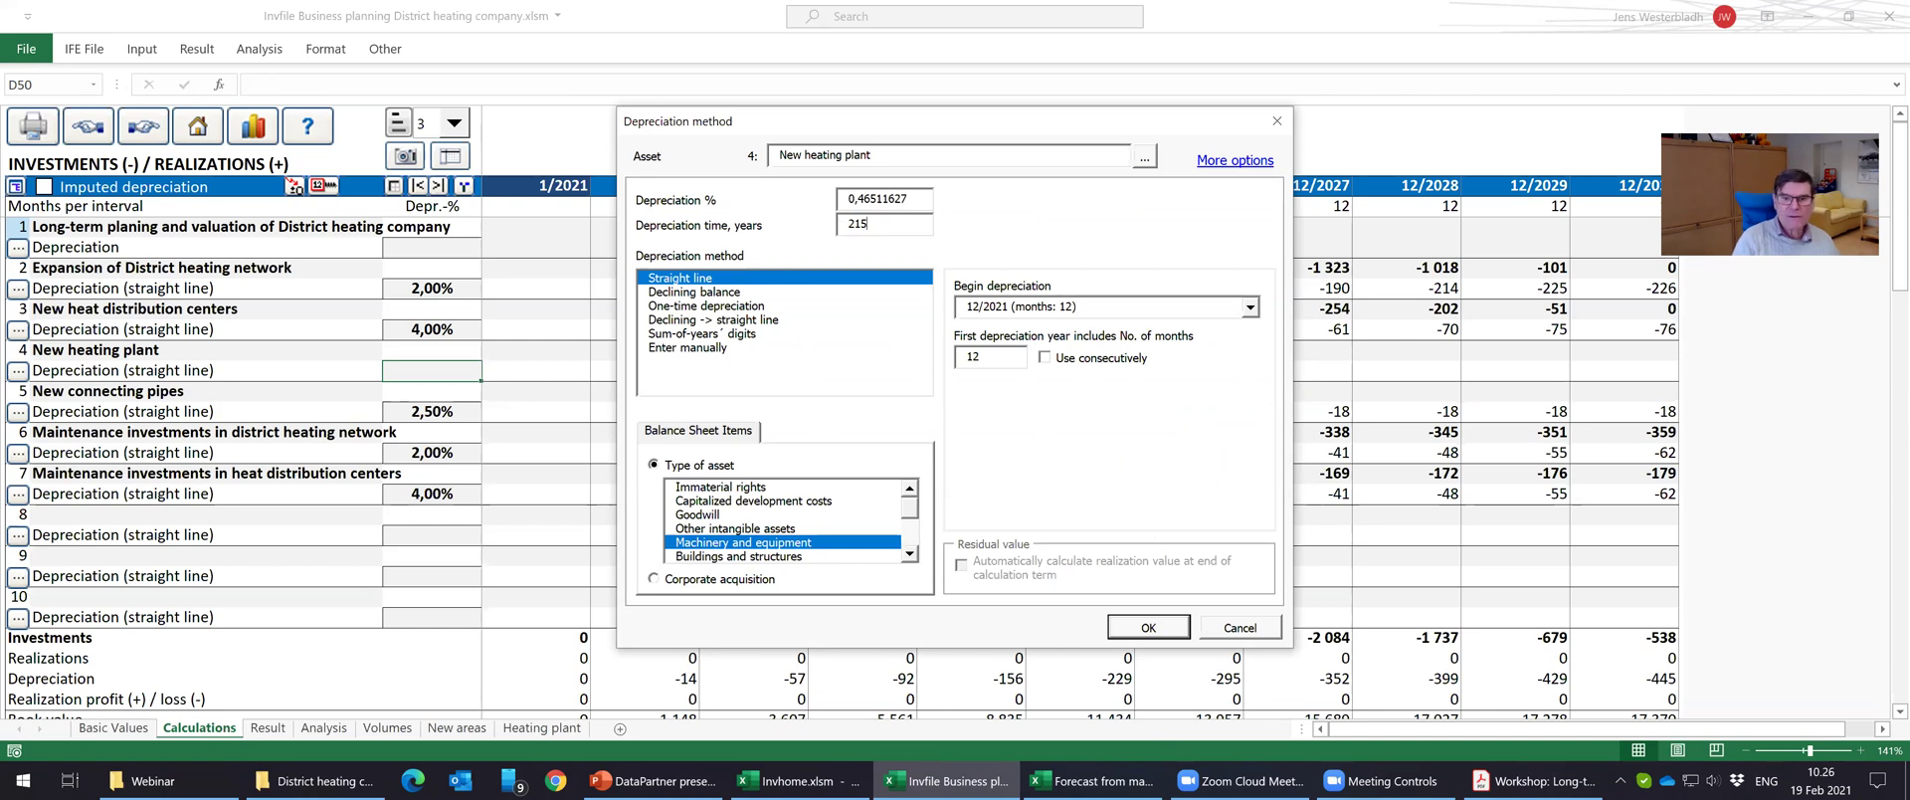
{"action": "key", "text": "BackSpace"}
{"action": "type", "text": "5"}
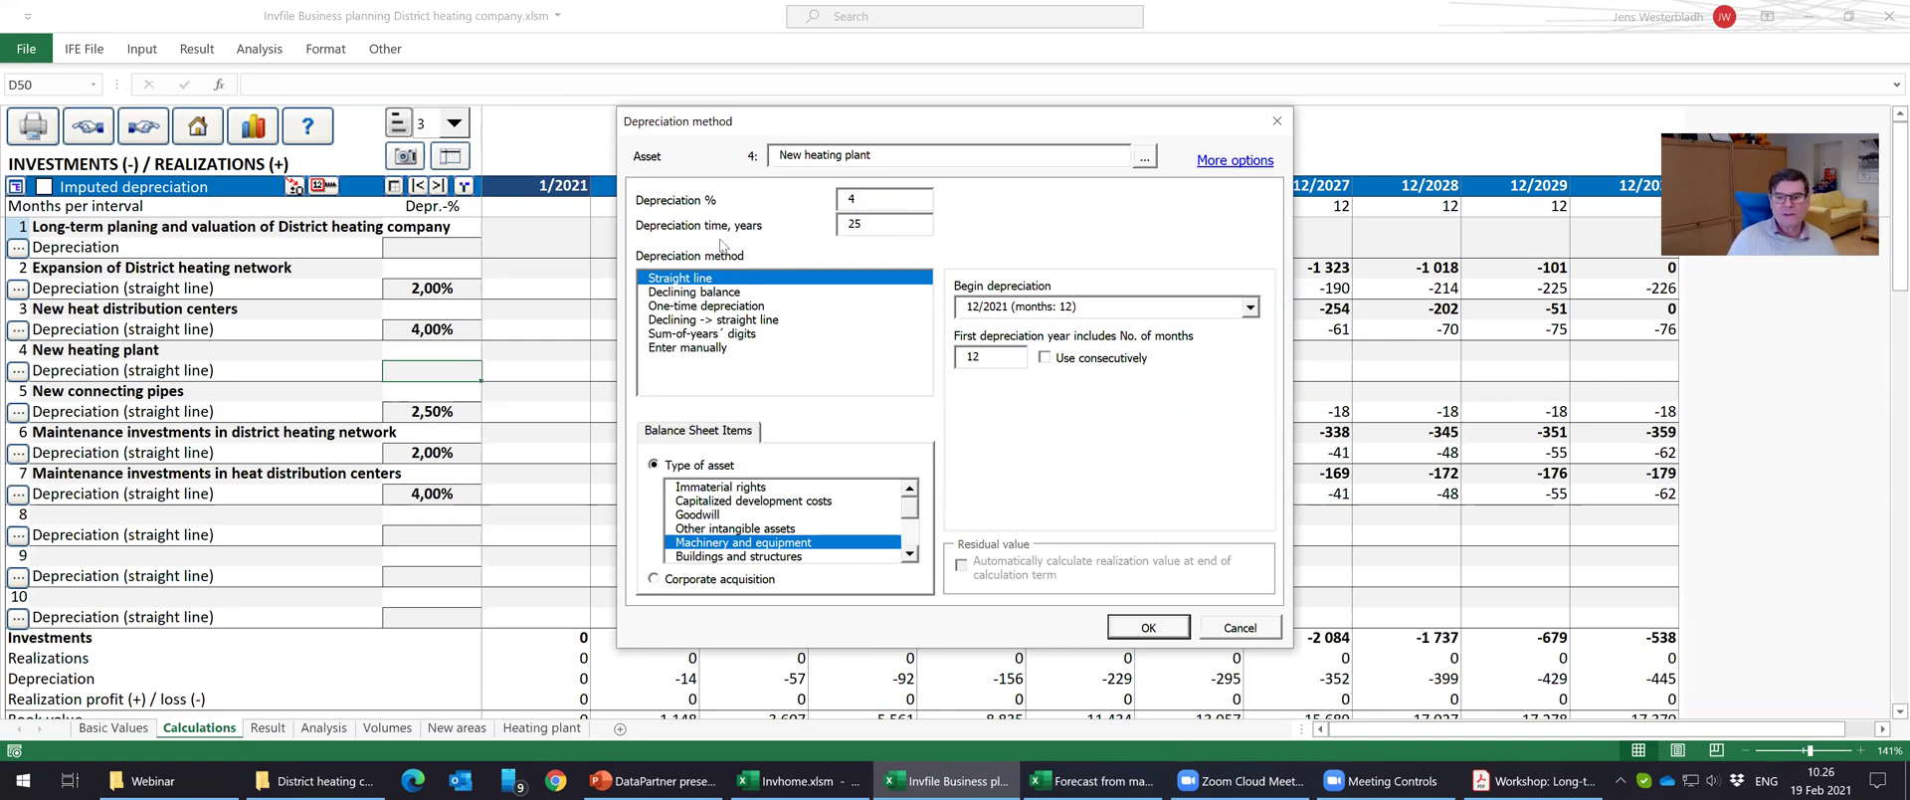
{"action": "key", "text": "Tab"}
{"action": "type", "text": "6"}
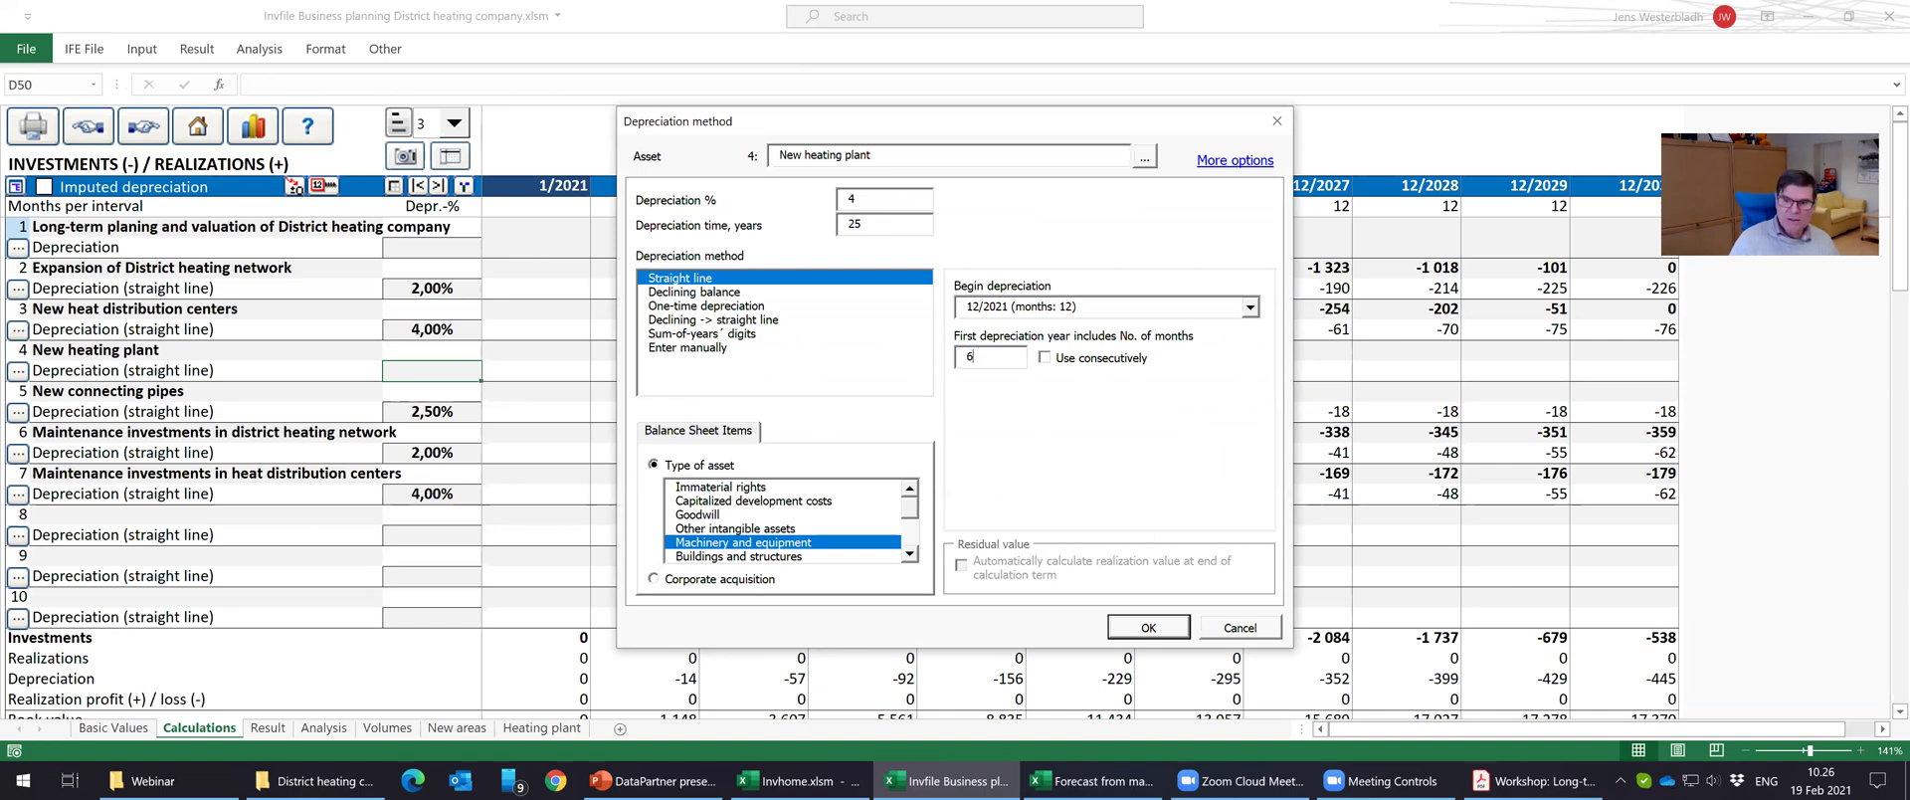
{"action": "left_click", "coordinate": [1051, 360]}
{"action": "left_click", "coordinate": [1144, 625]}
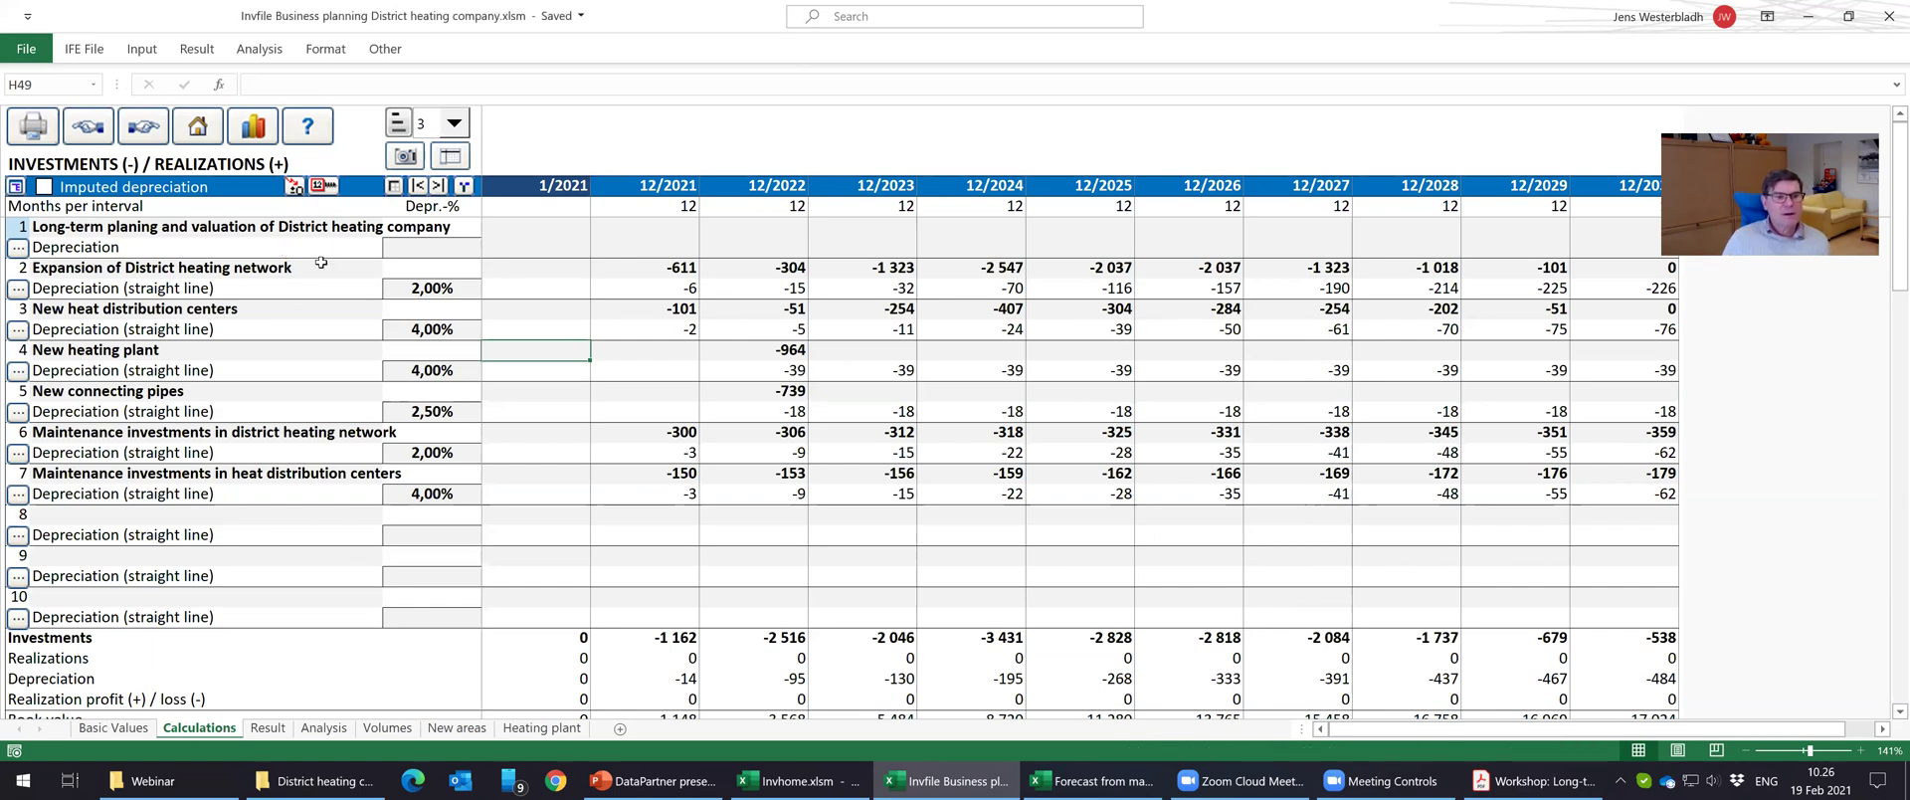
Show the 12/2019 and 12/2020 history columns in the income statement and name the first income row Variable energy incomes.
{"action": "left_click", "coordinate": [142, 127]}
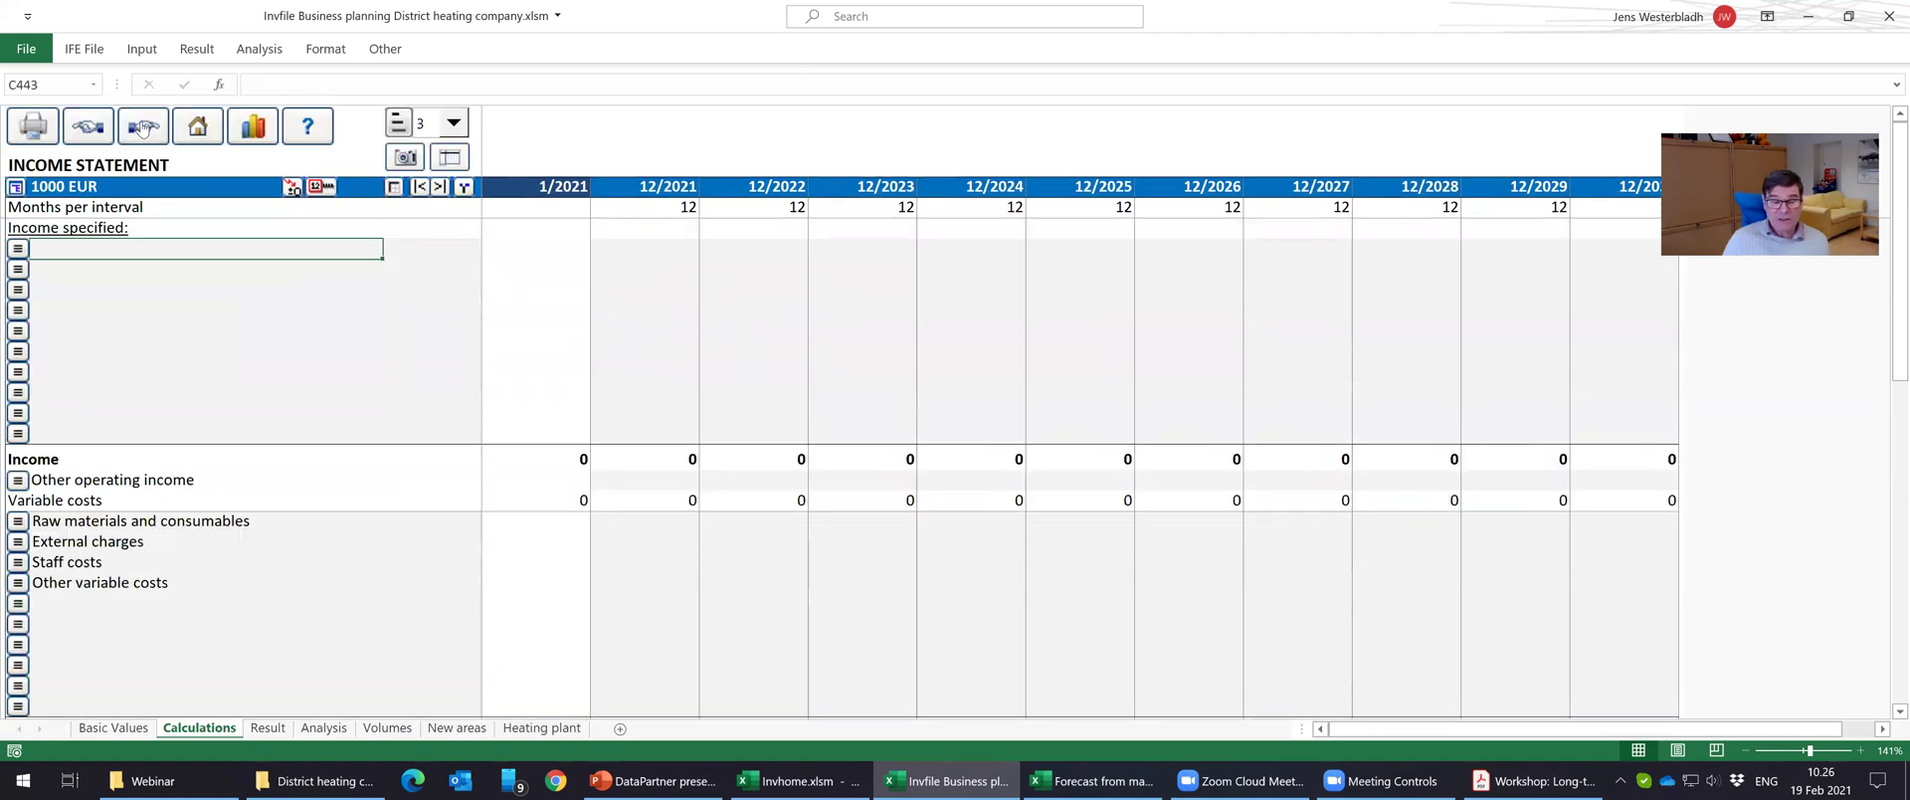
{"action": "left_click", "coordinate": [465, 189]}
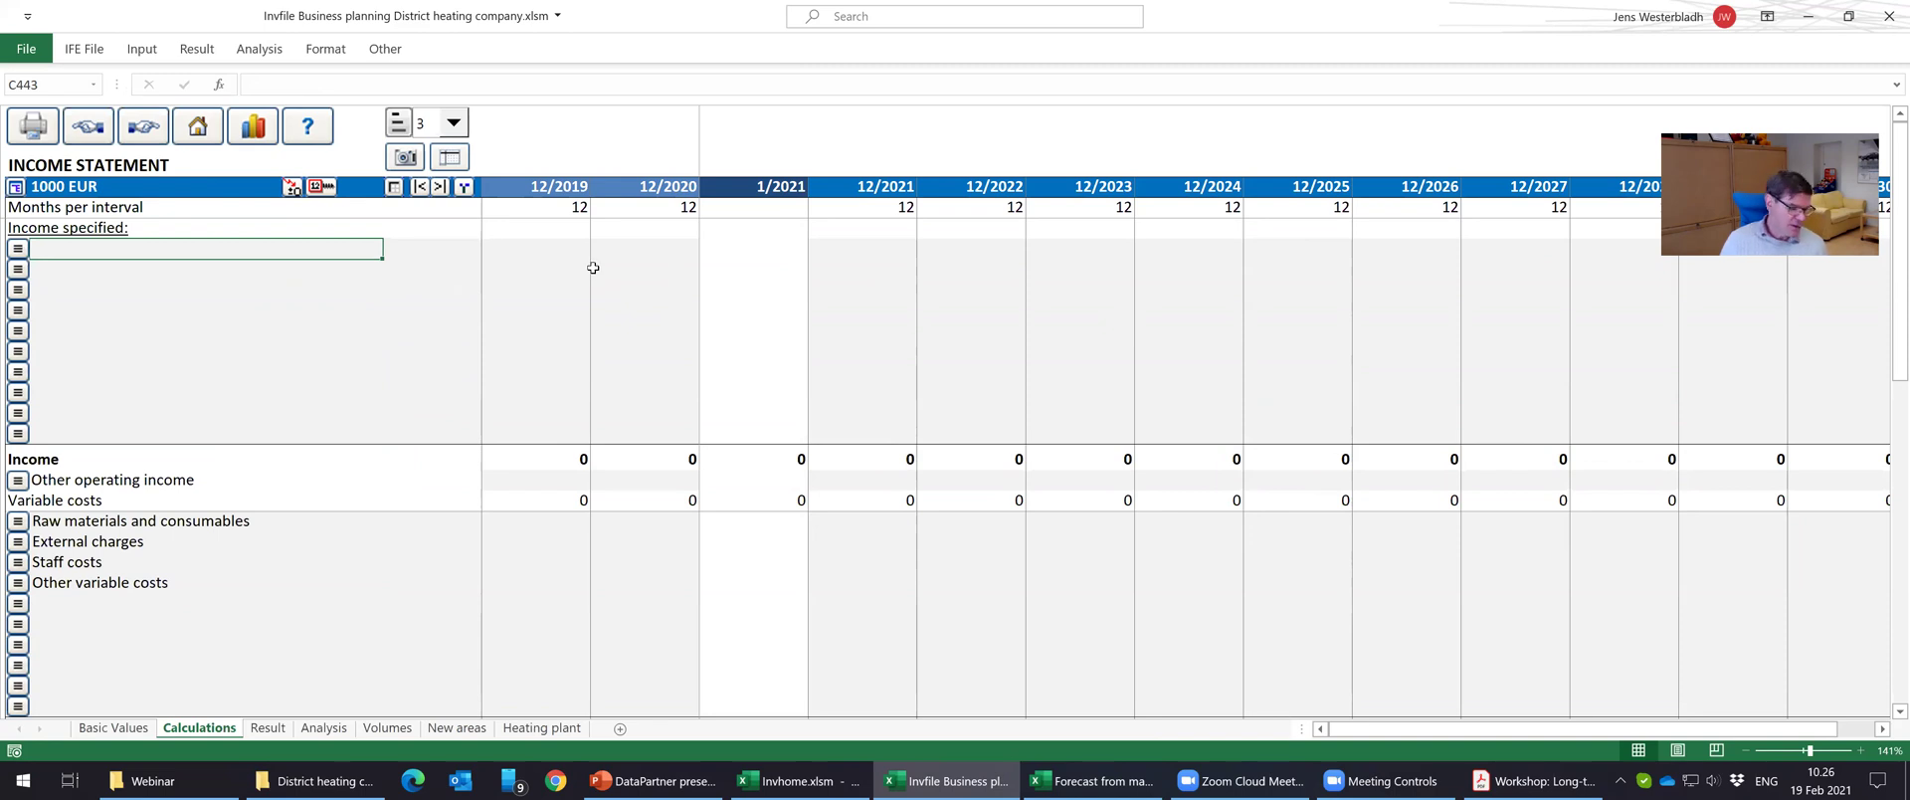
{"action": "type", "text": "Variable"}
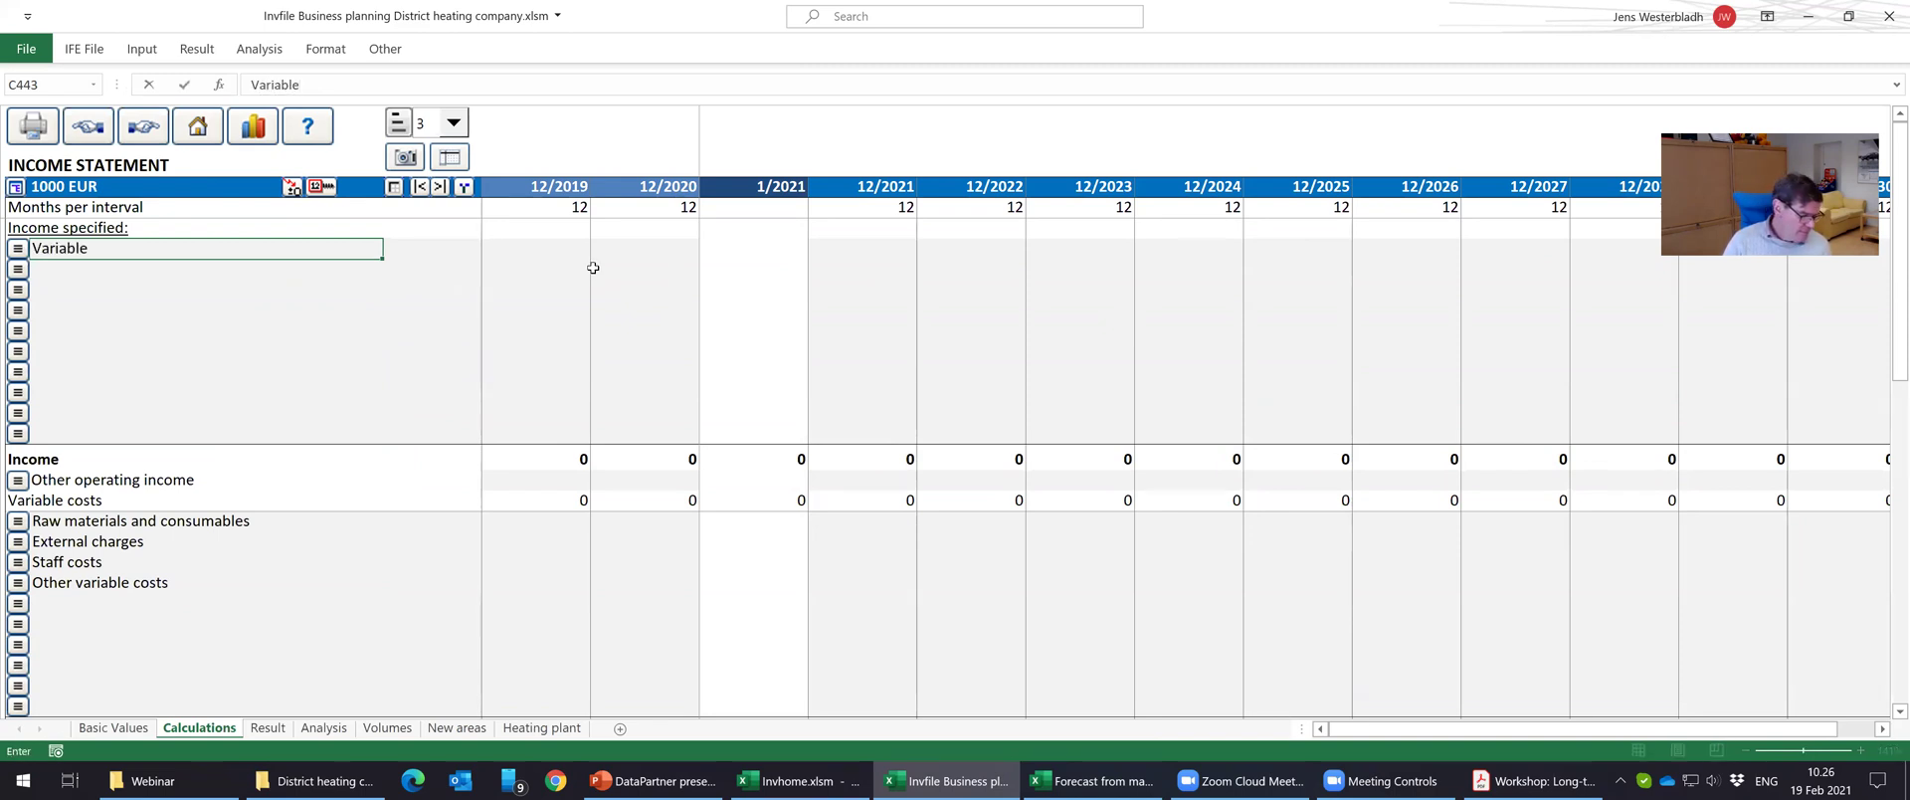
{"action": "type", "text": " energy incomes"}
{"action": "key", "text": "Return"}
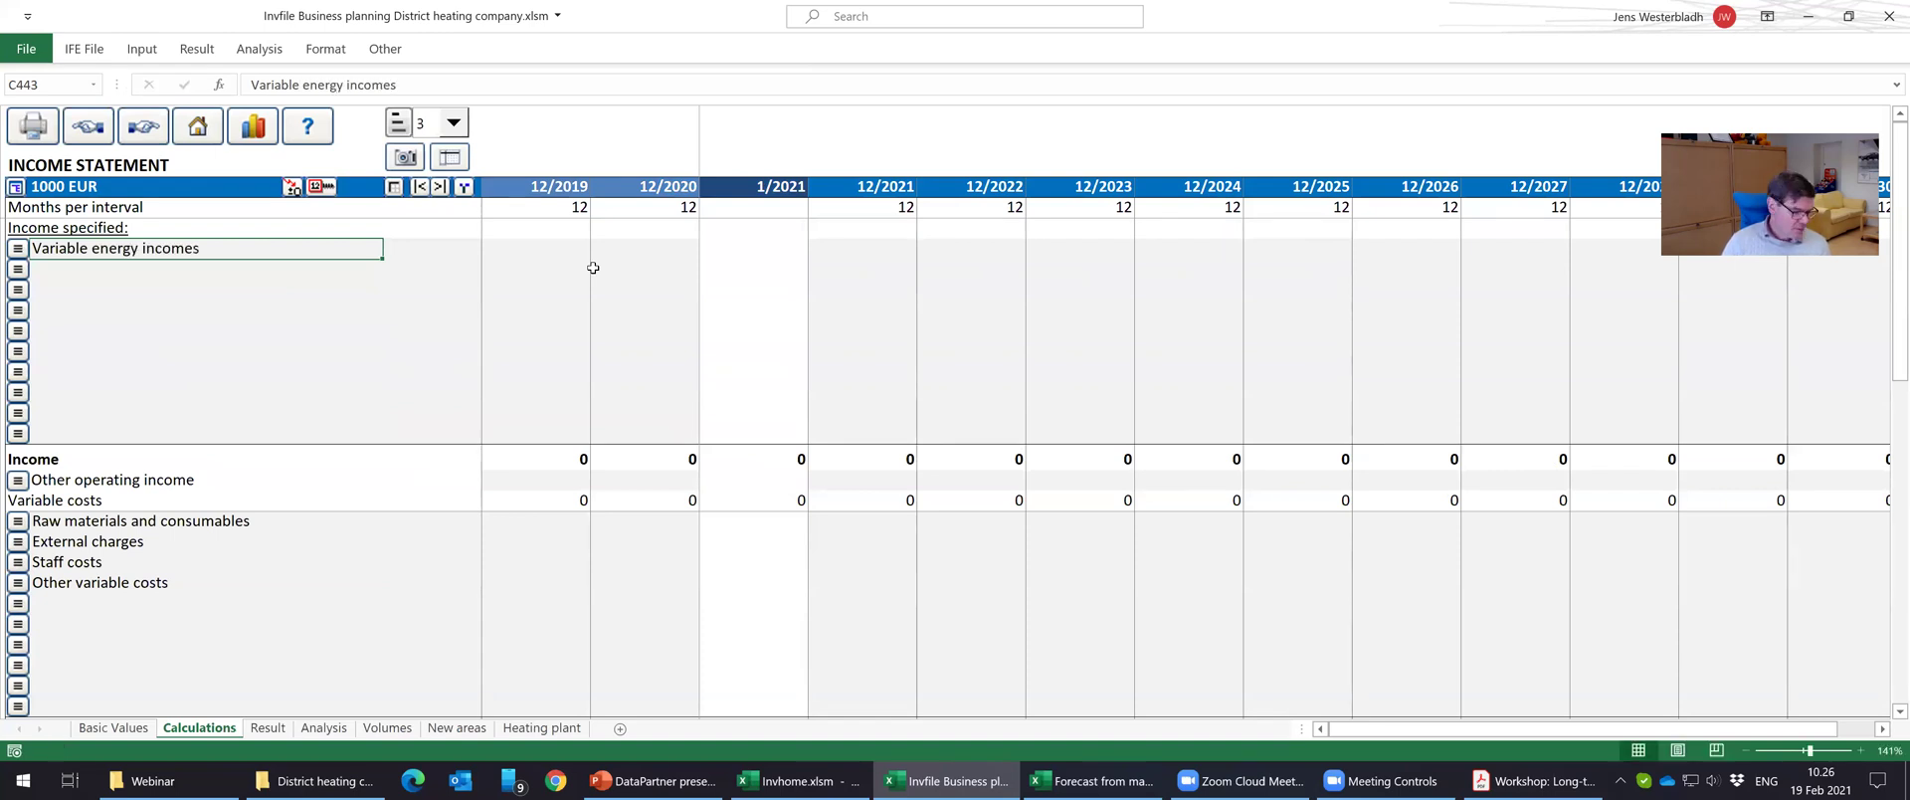
Name the second and third specified income rows Fixed energy incomes and Connection fees.
{"action": "type", "text": "Fi"}
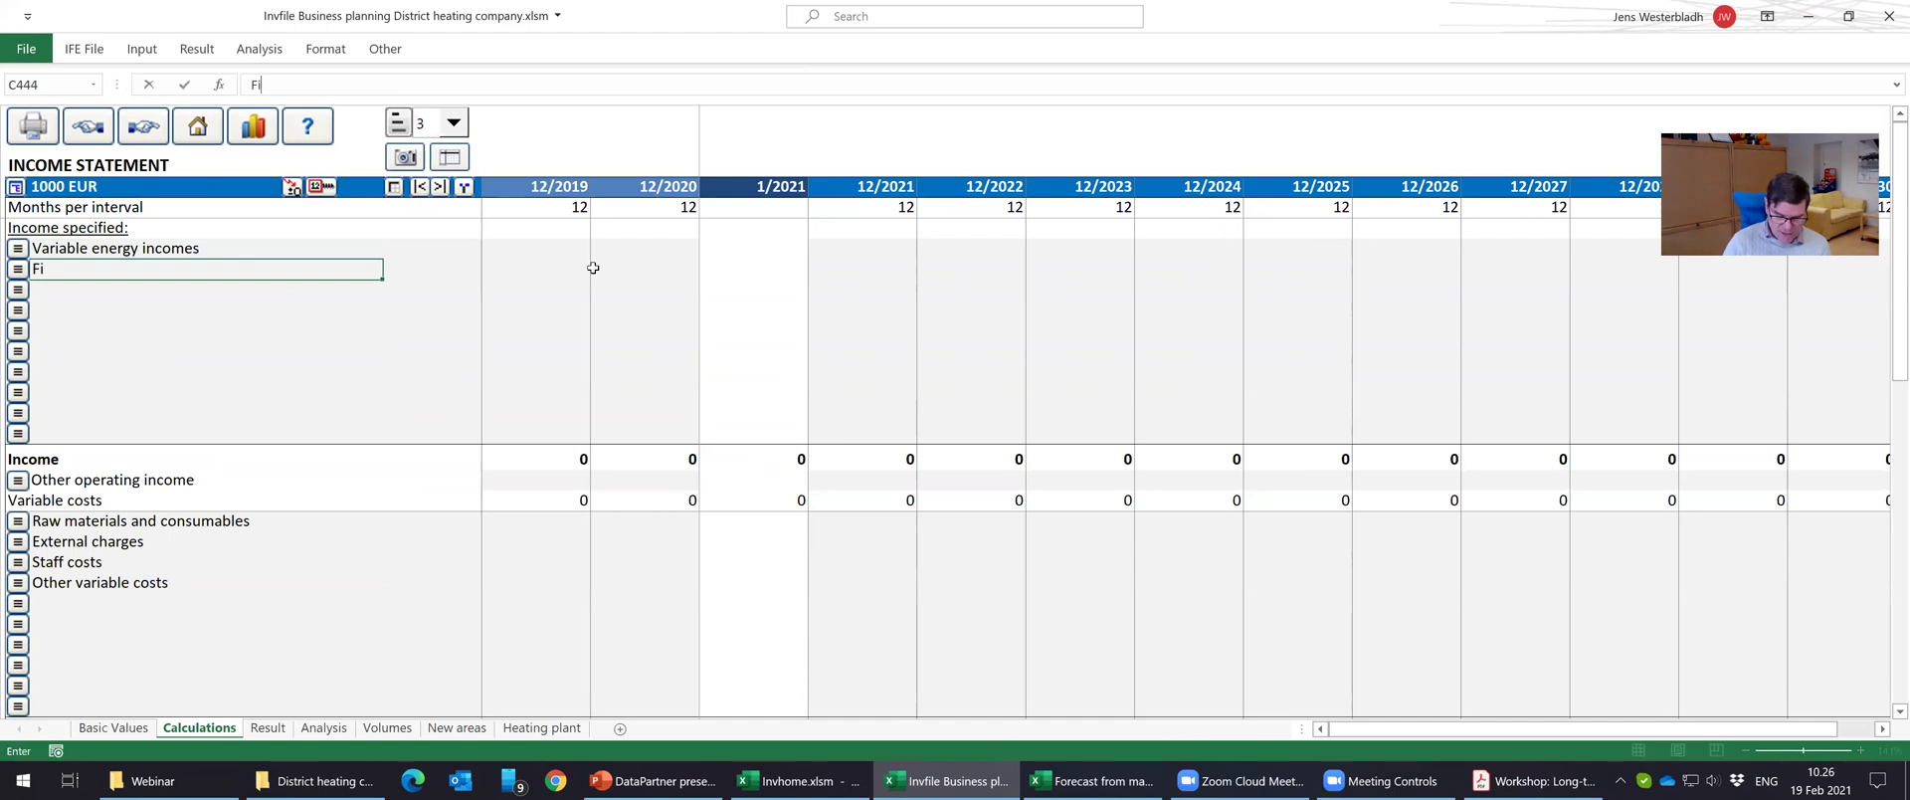
{"action": "type", "text": "xed energy incomes"}
{"action": "key", "text": "Return"}
{"action": "type", "text": "Connec"}
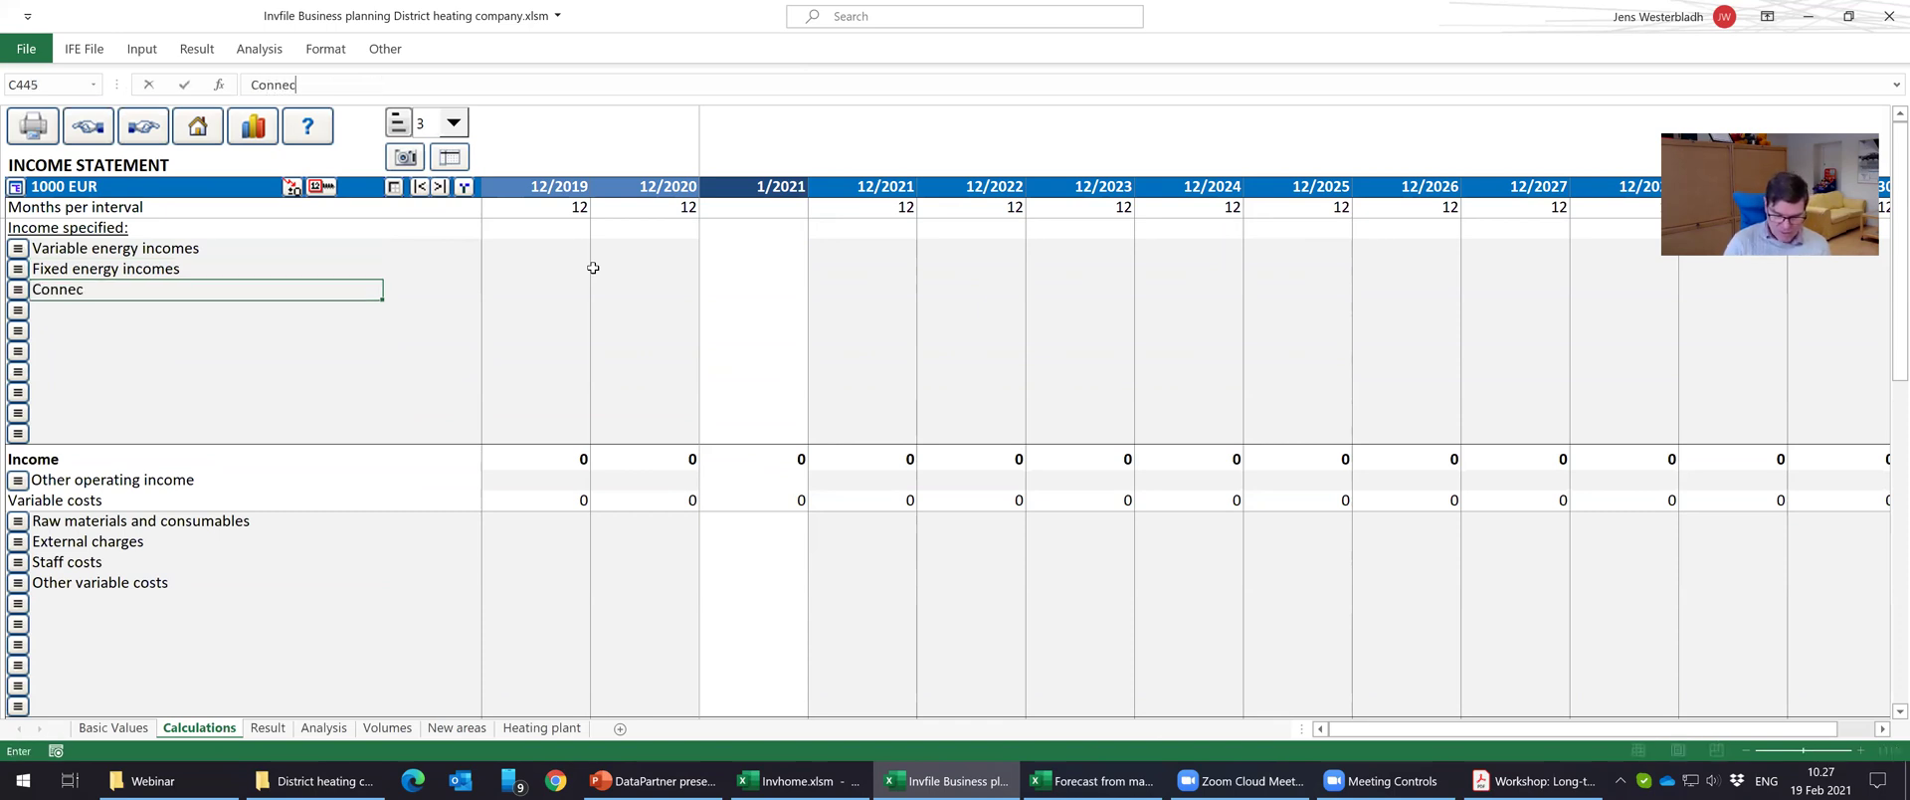
{"action": "type", "text": "tion fees"}
{"action": "key", "text": "ctrl+Return"}
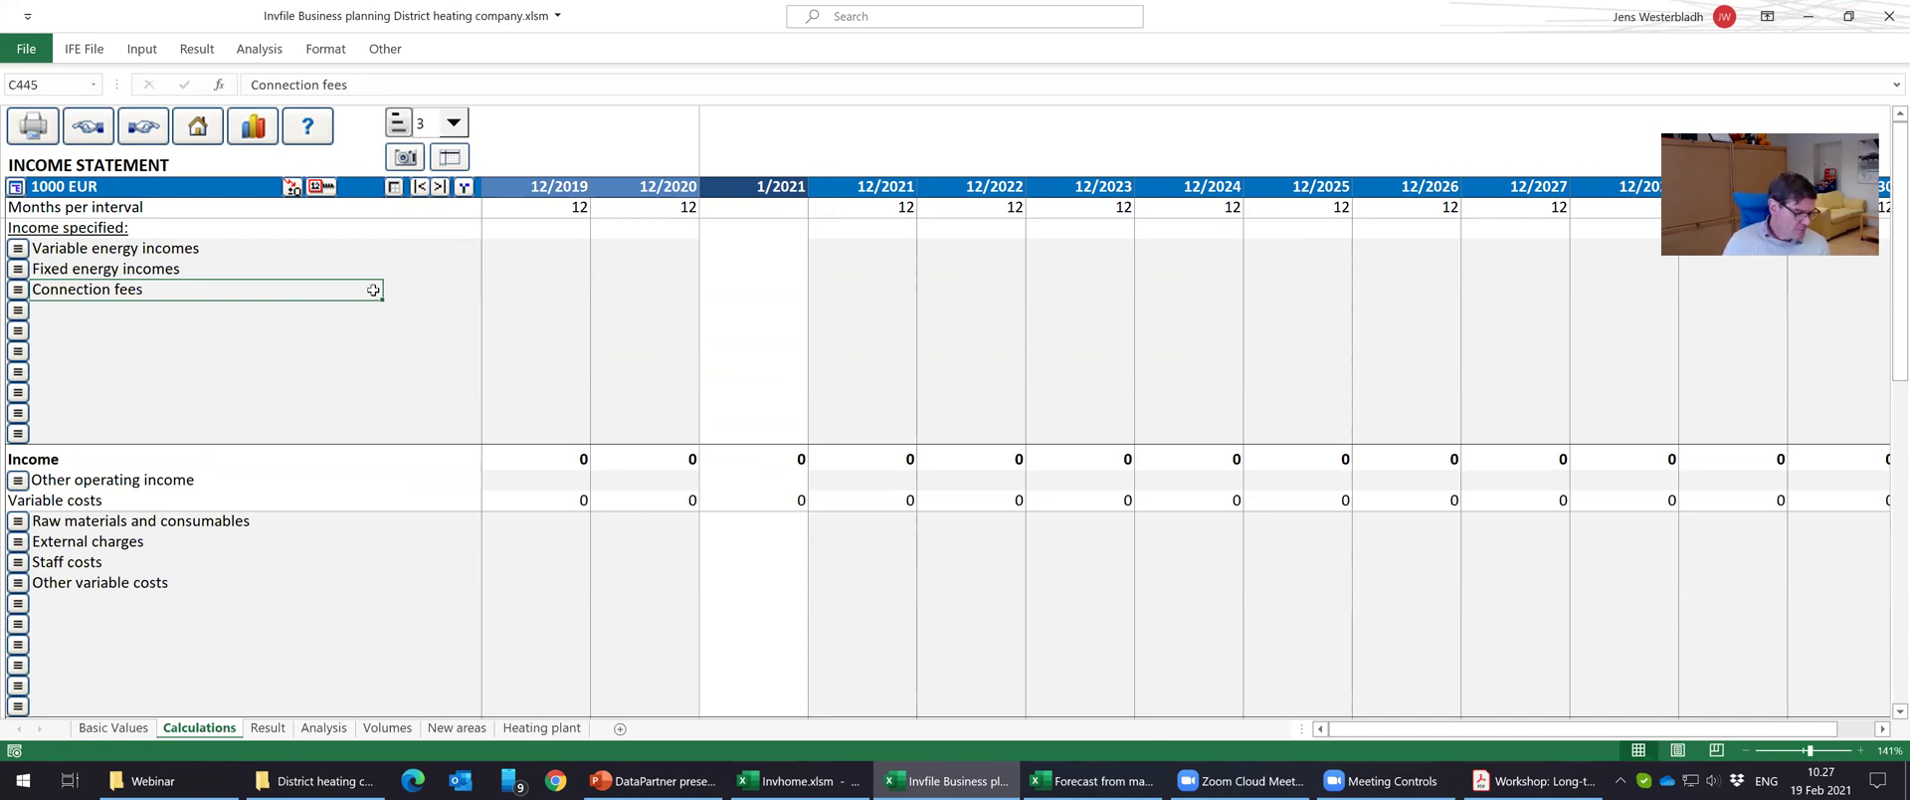
Create 4 sub-rows with indented text under the Variable energy incomes row.
{"action": "left_click", "coordinate": [147, 249]}
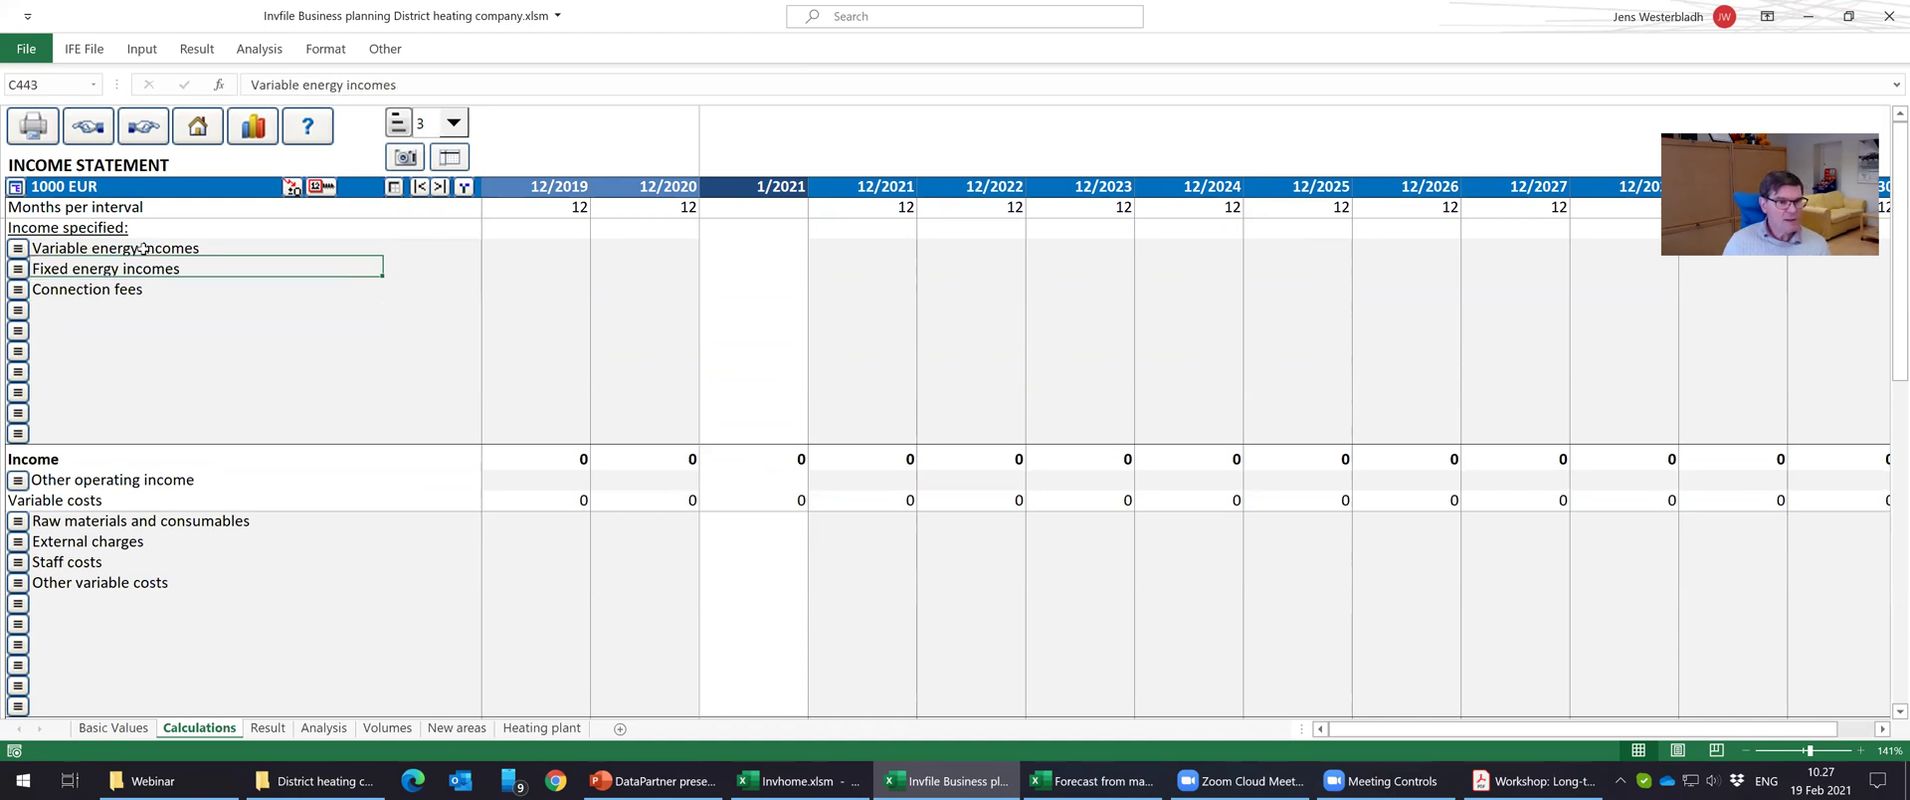
{"action": "left_click", "coordinate": [18, 248]}
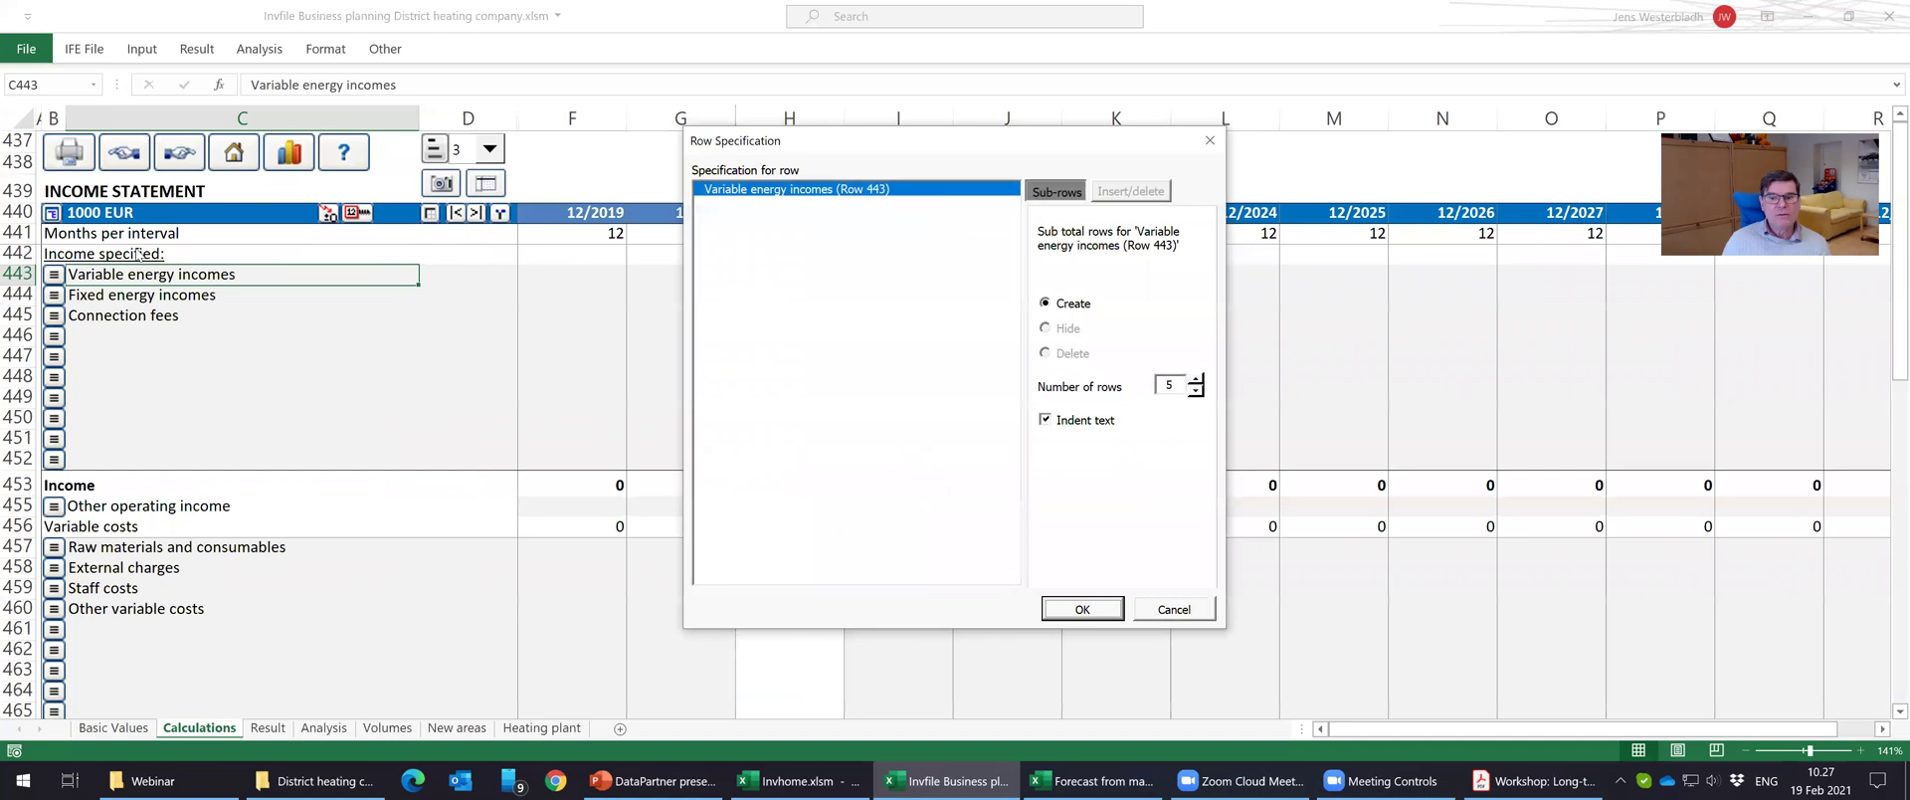
{"action": "left_click", "coordinate": [1104, 614]}
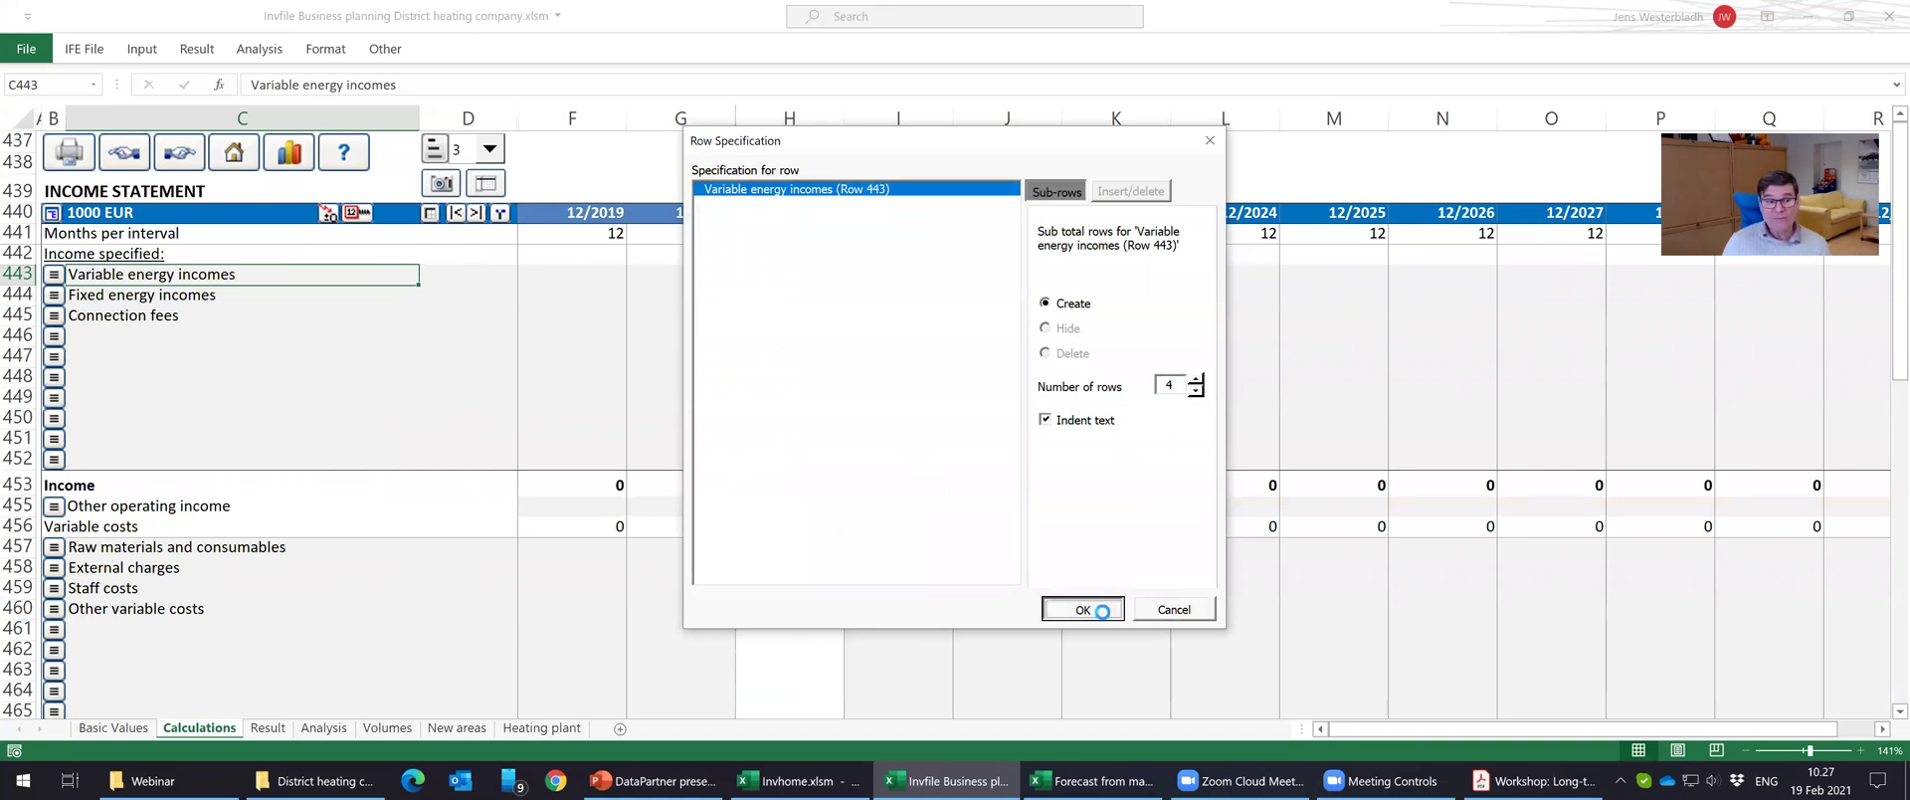
Name the first sub-row of Variable energy incomes Volume, MWh.
{"action": "left_click", "coordinate": [109, 269]}
{"action": "type", "text": "V"}
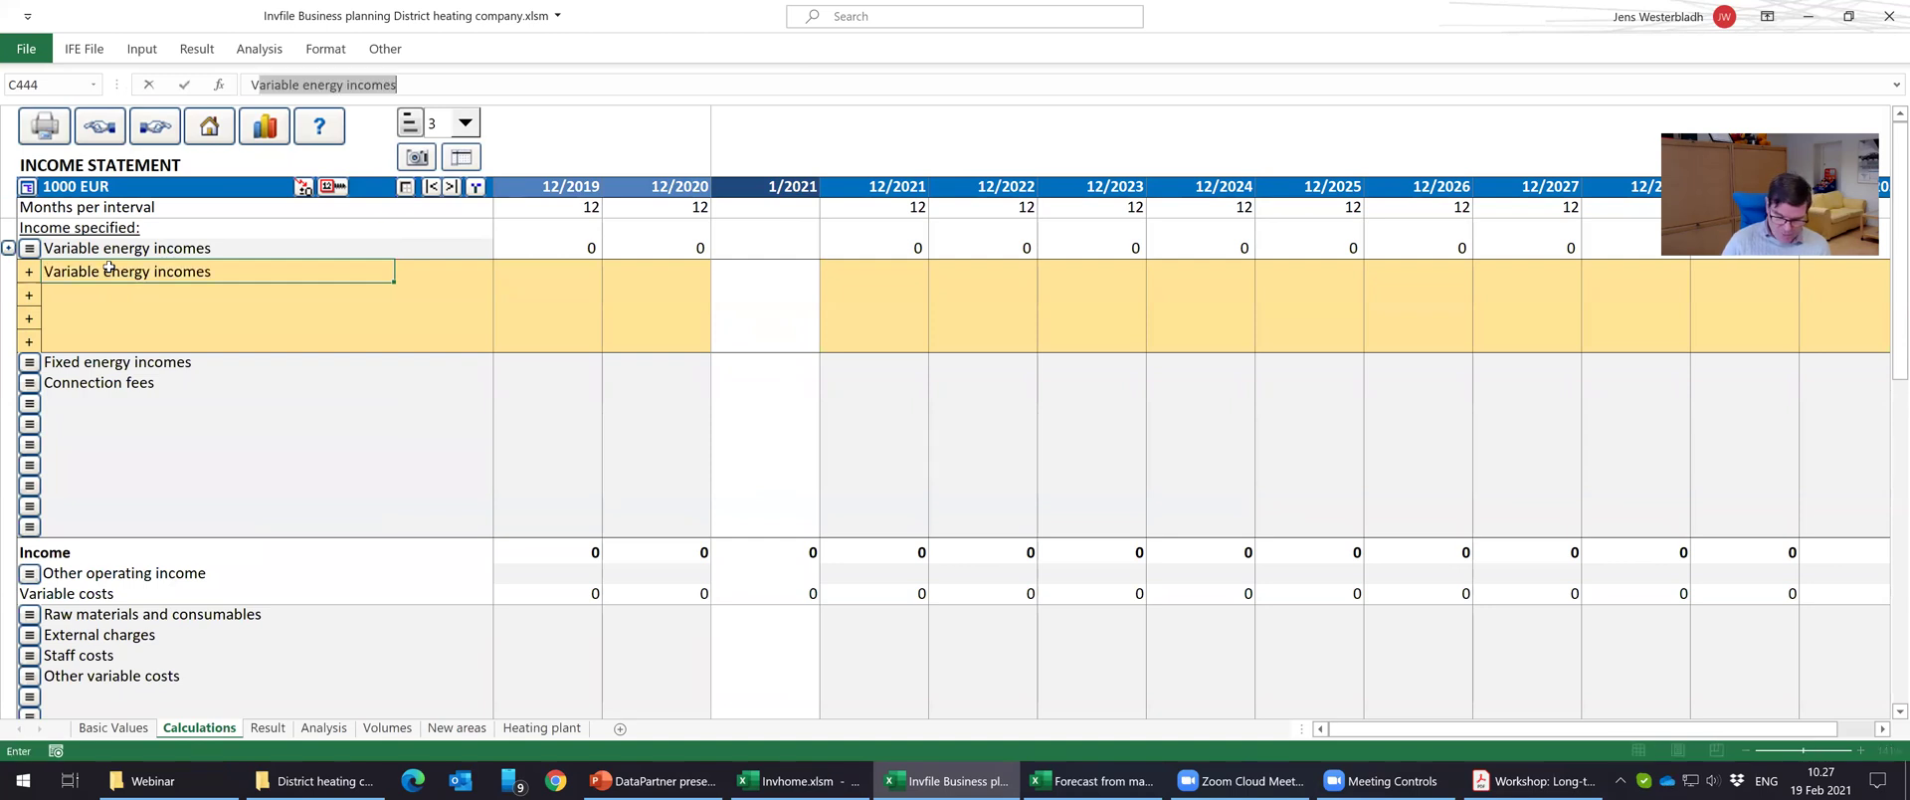
{"action": "type", "text": "olume, MWh"}
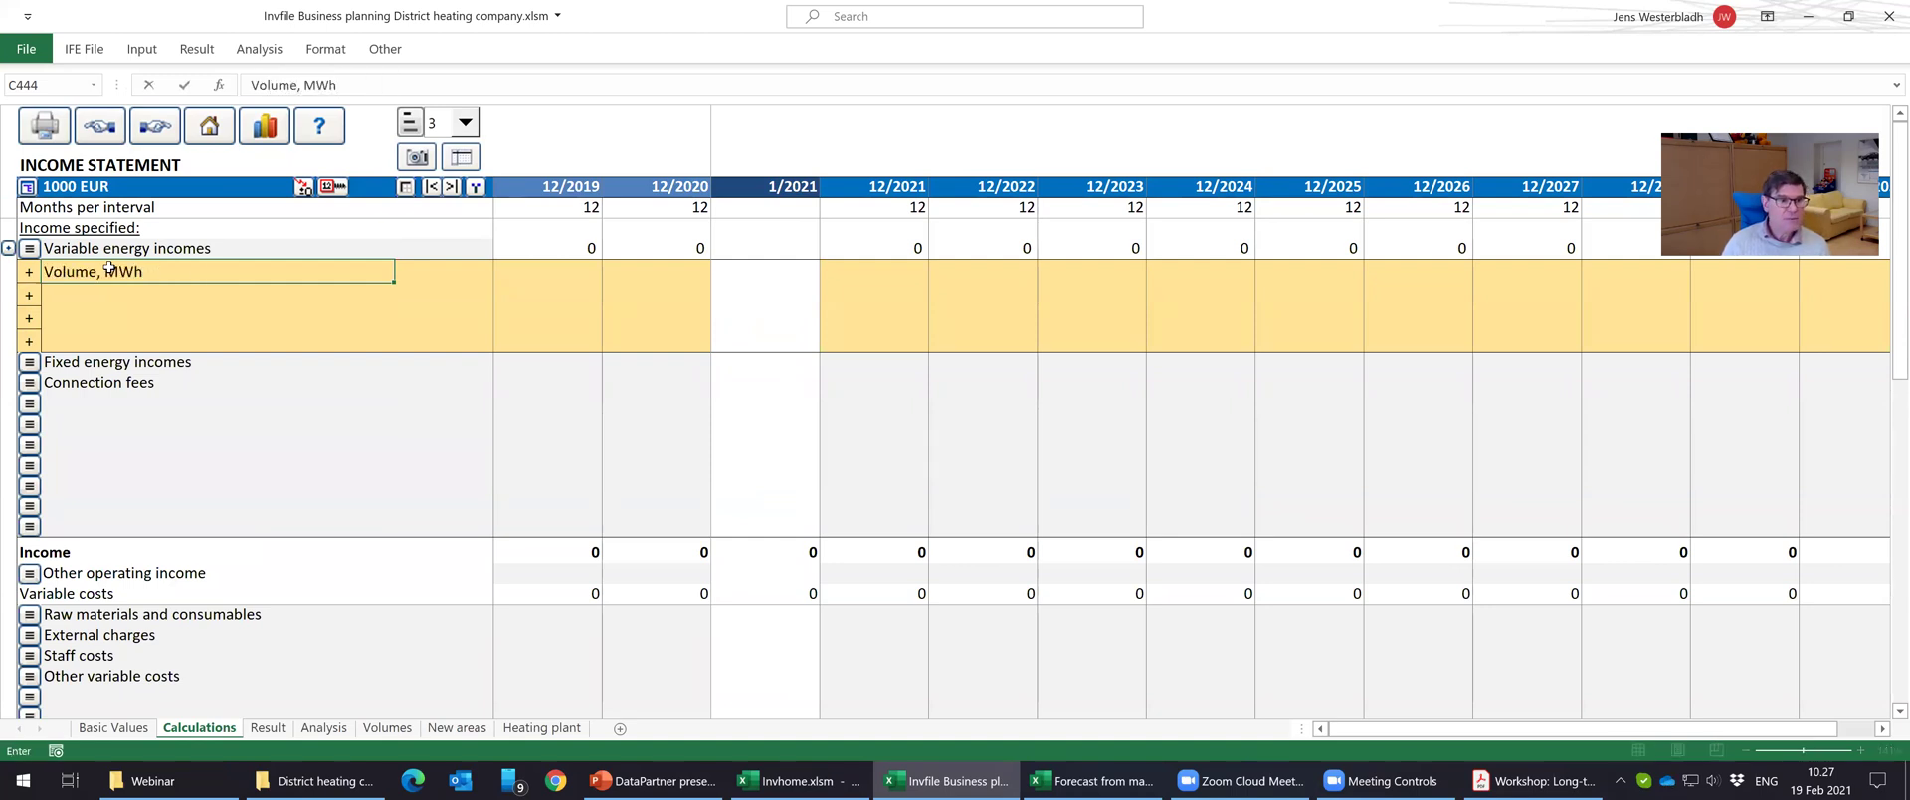
{"action": "key", "text": "Return"}
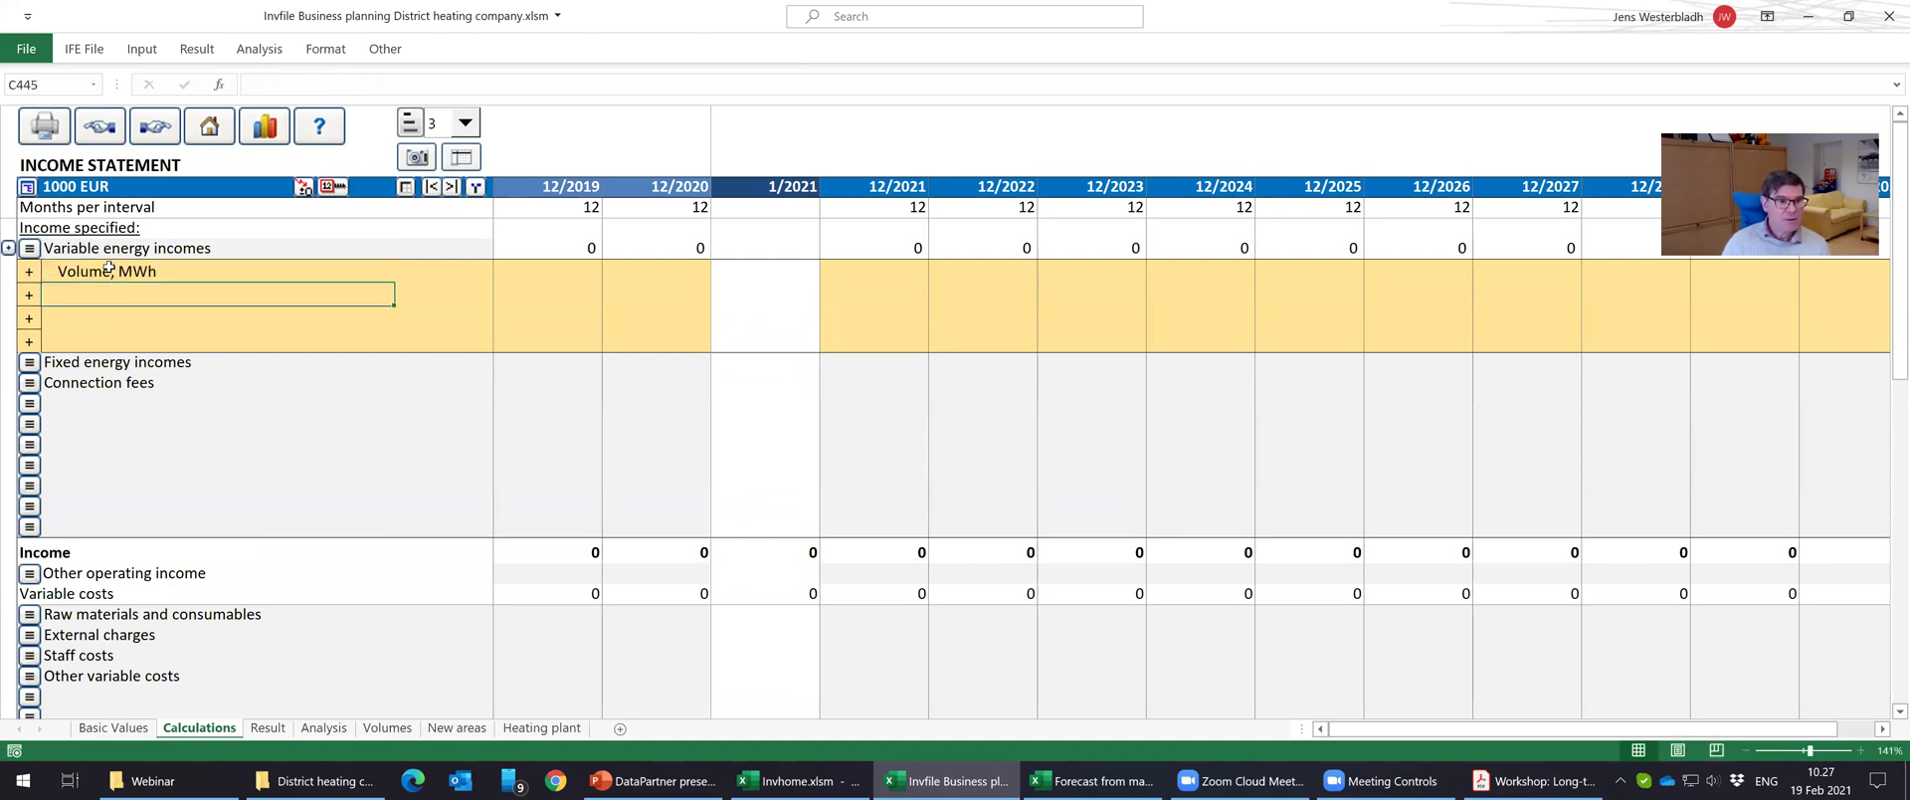
Set the second sub-row of Variable energy incomes to multiply and name it Average price, EUR/MWh.
{"action": "key", "text": "Right"}
{"action": "type", "text": "Averag"}
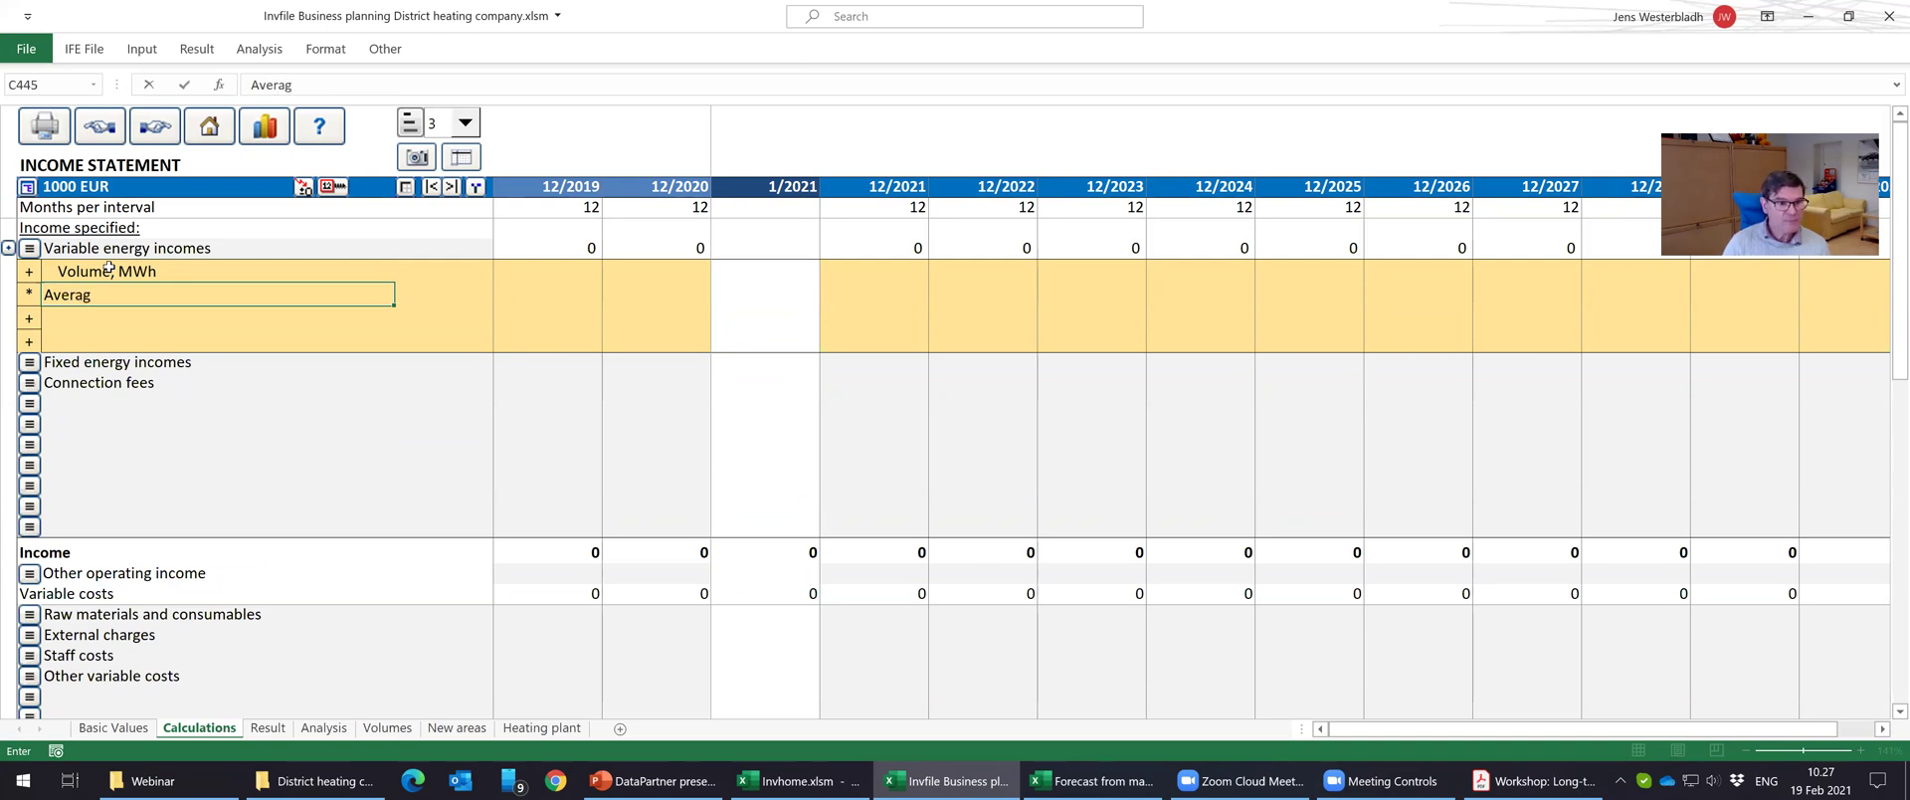
{"action": "type", "text": "e price"}
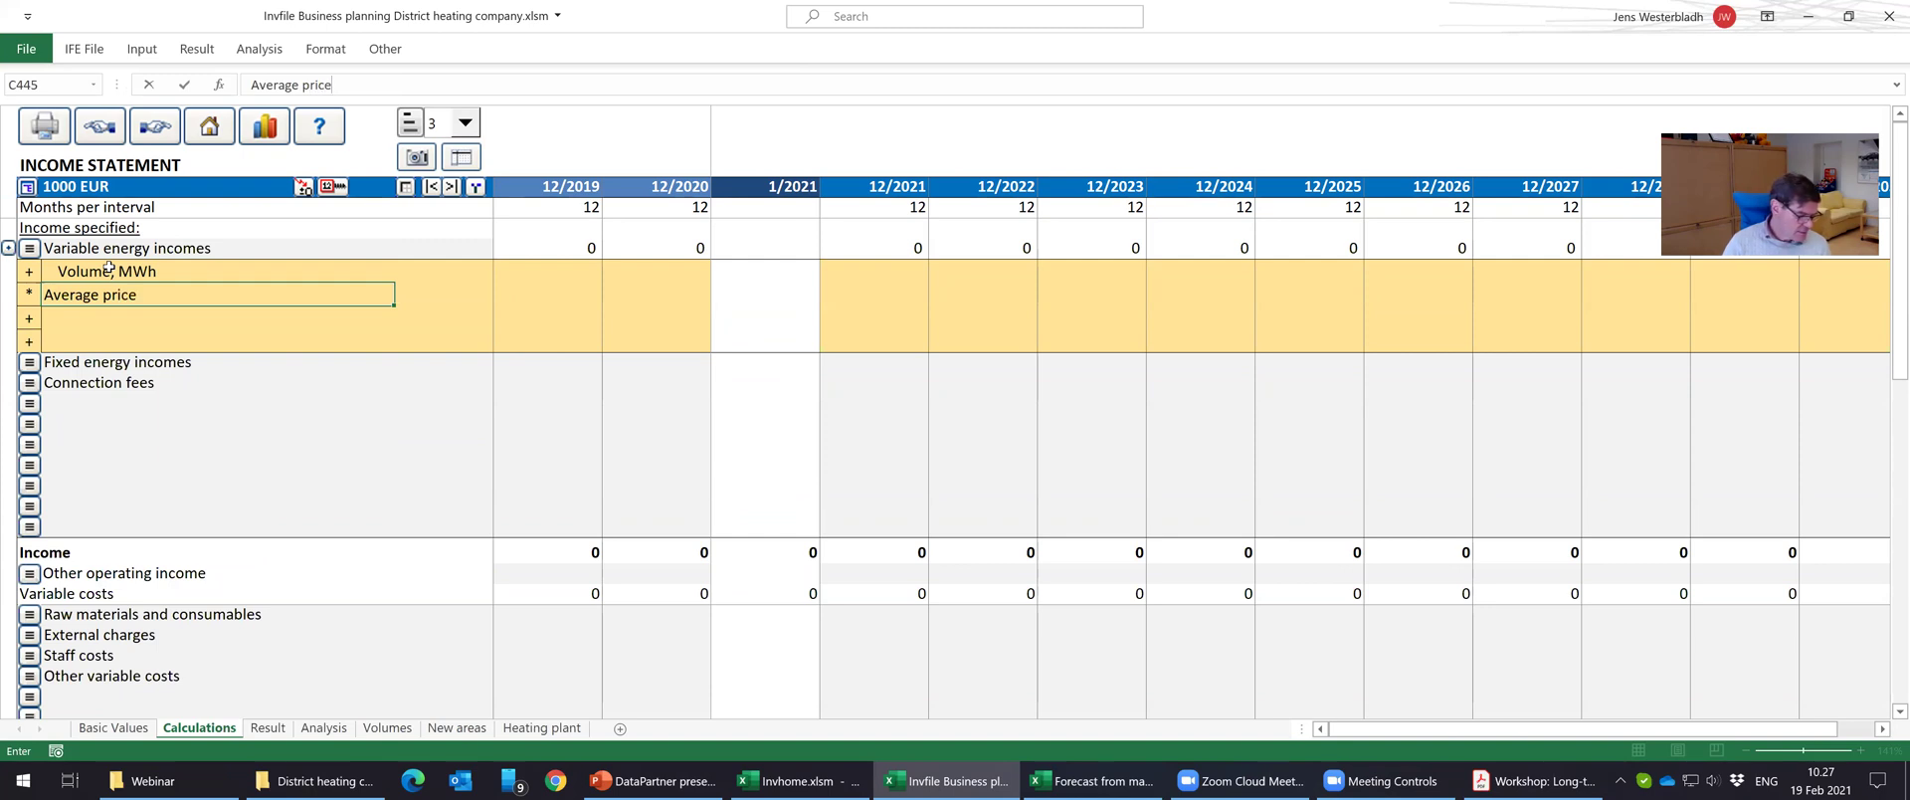
{"action": "type", "text": ", EUR"}
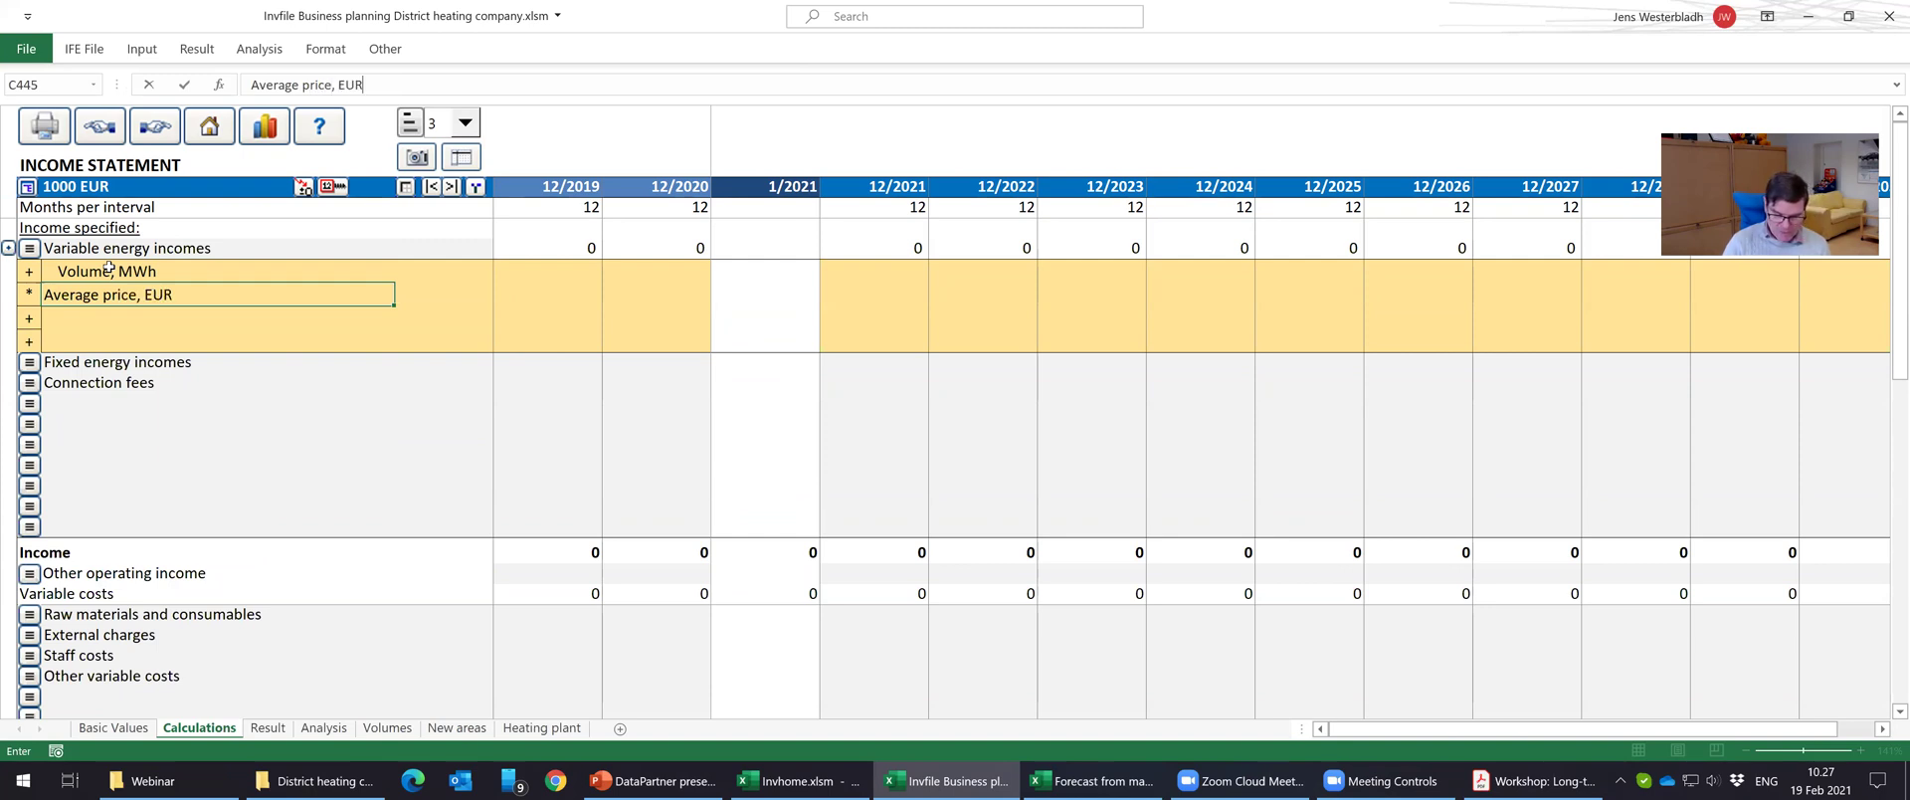
{"action": "type", "text": "/MWh"}
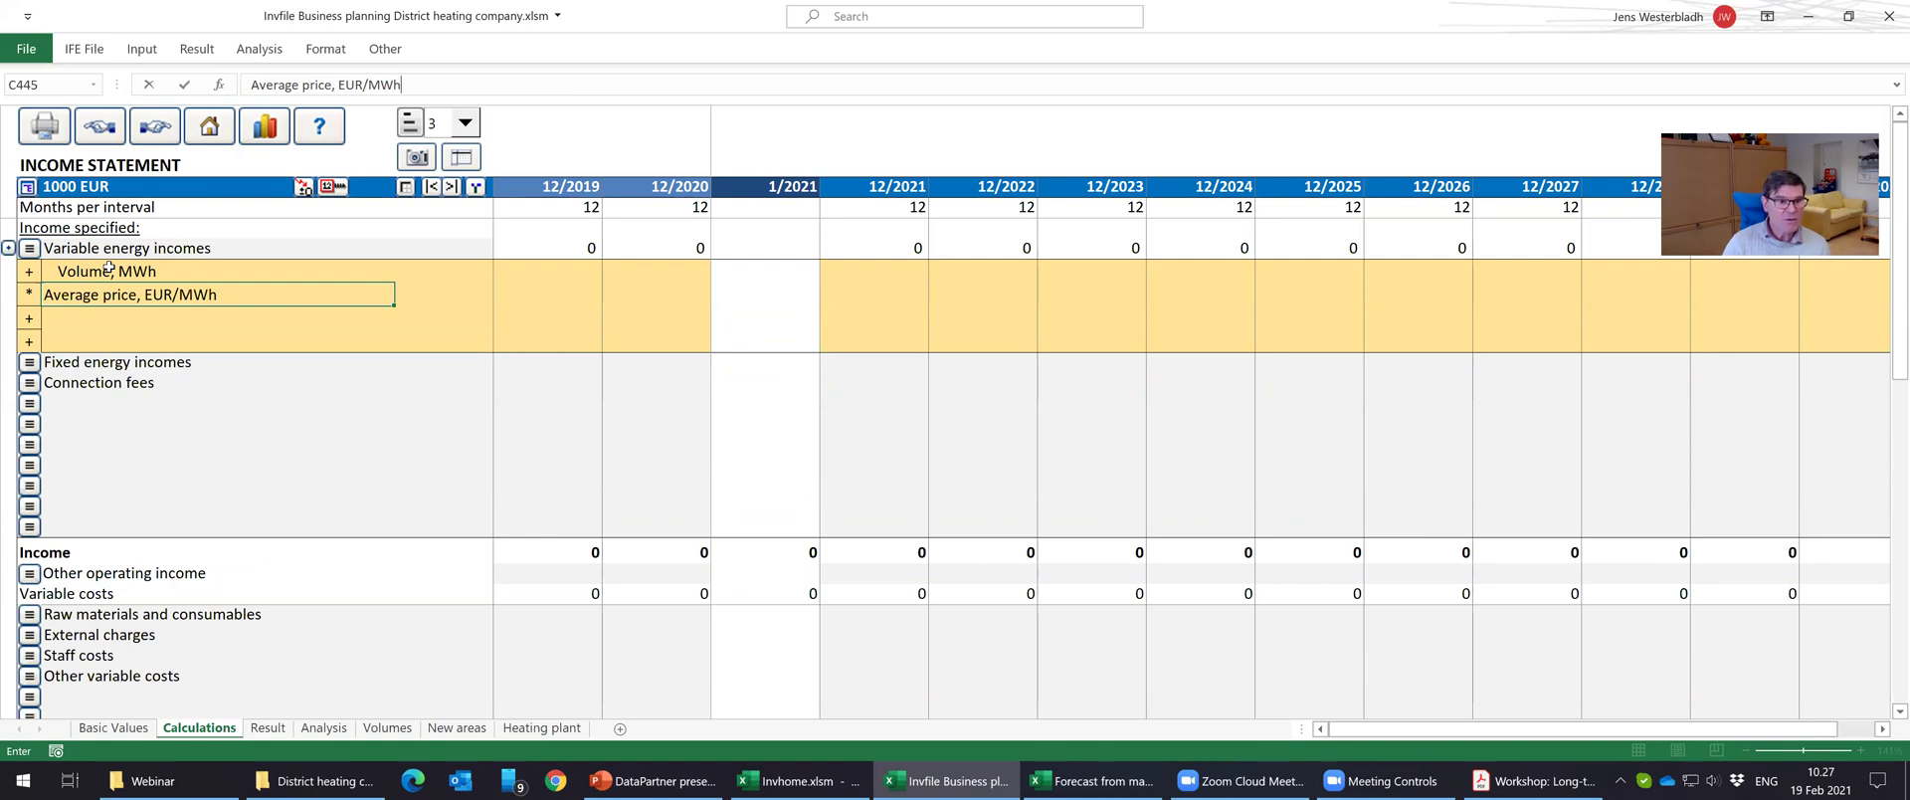
Set the third sub-row of Variable energy incomes to divide and name it Divided by 1000.
{"action": "key", "text": "Return"}
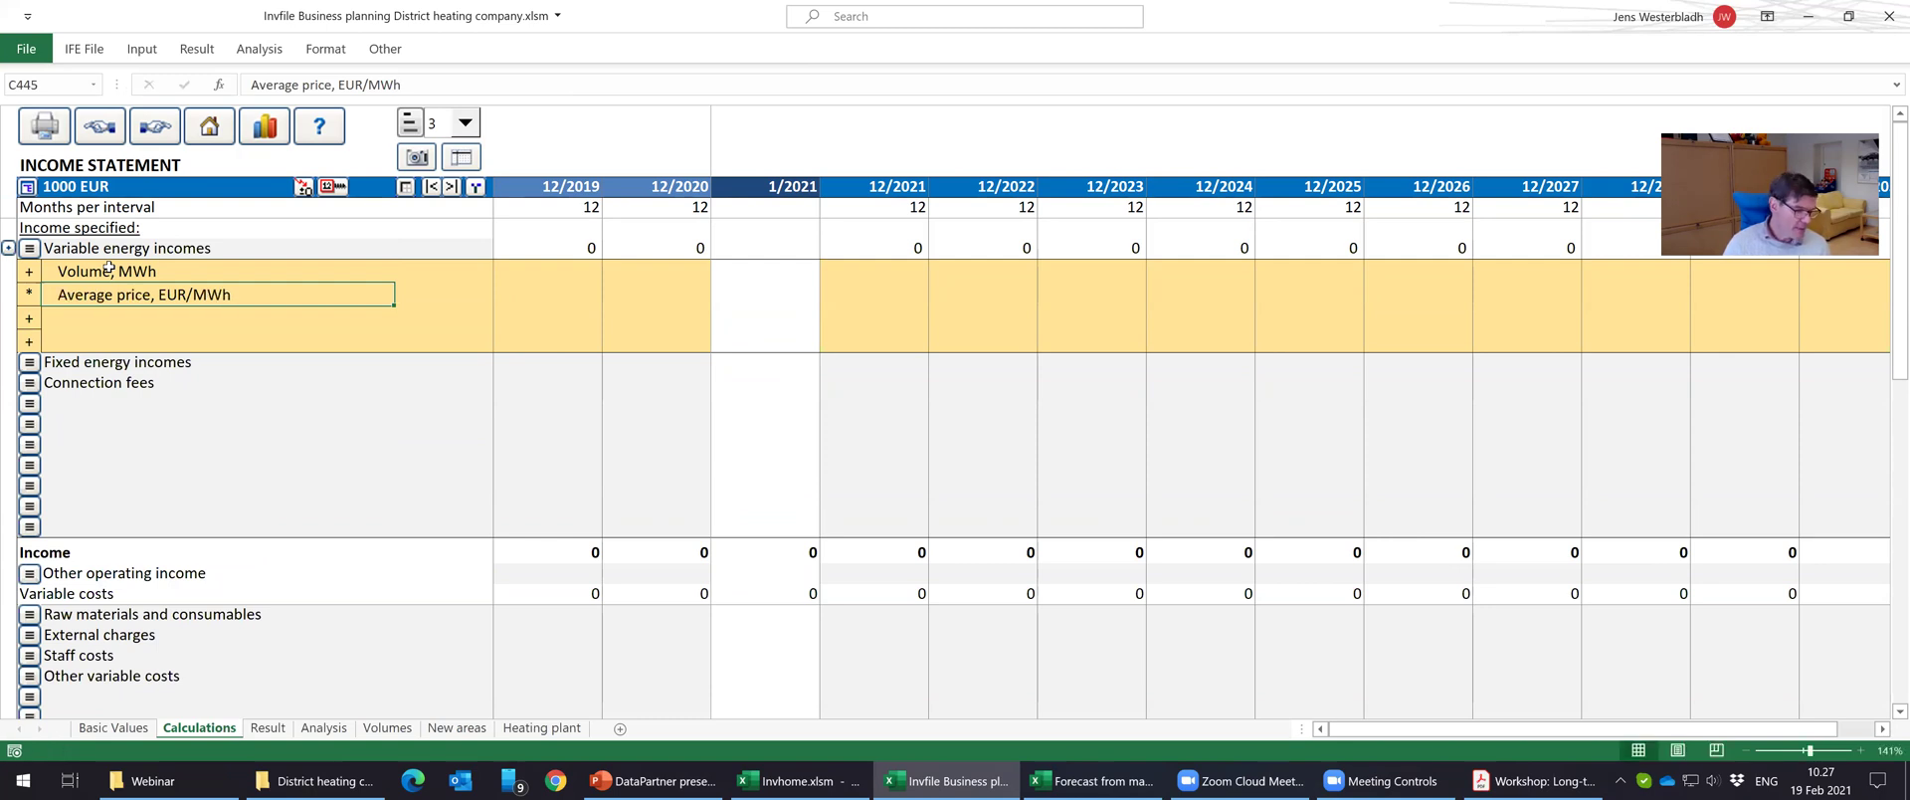
{"action": "key", "text": "Down"}
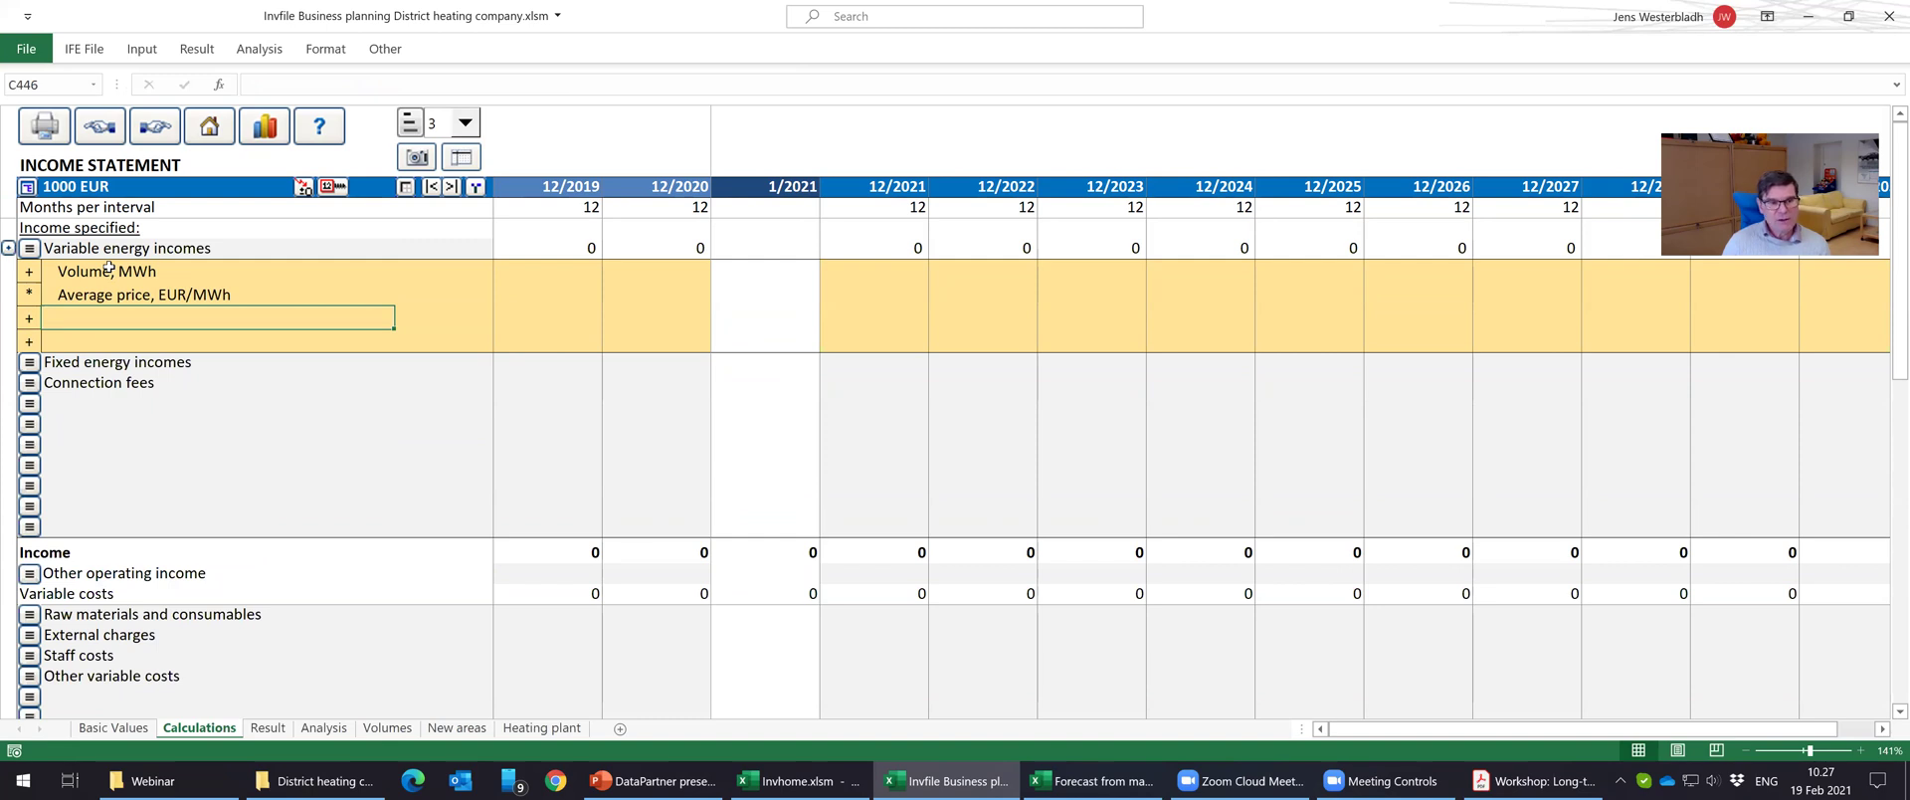
{"action": "key", "text": "Left"}
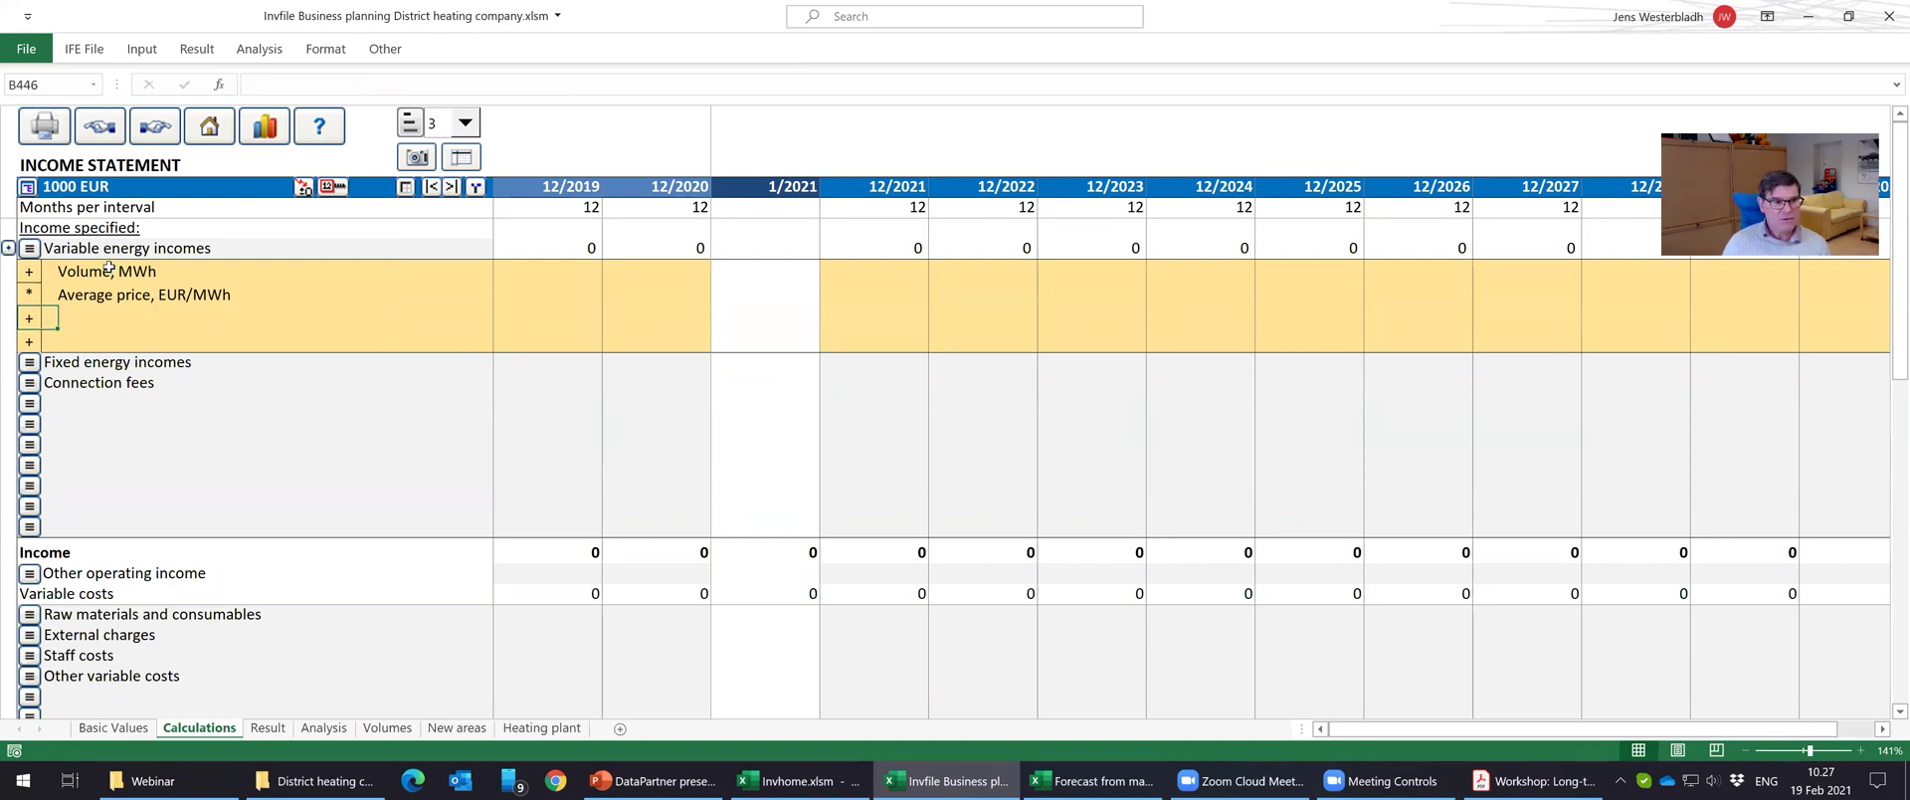
{"action": "left_click", "coordinate": [49, 320]}
{"action": "left_click", "coordinate": [39, 398]}
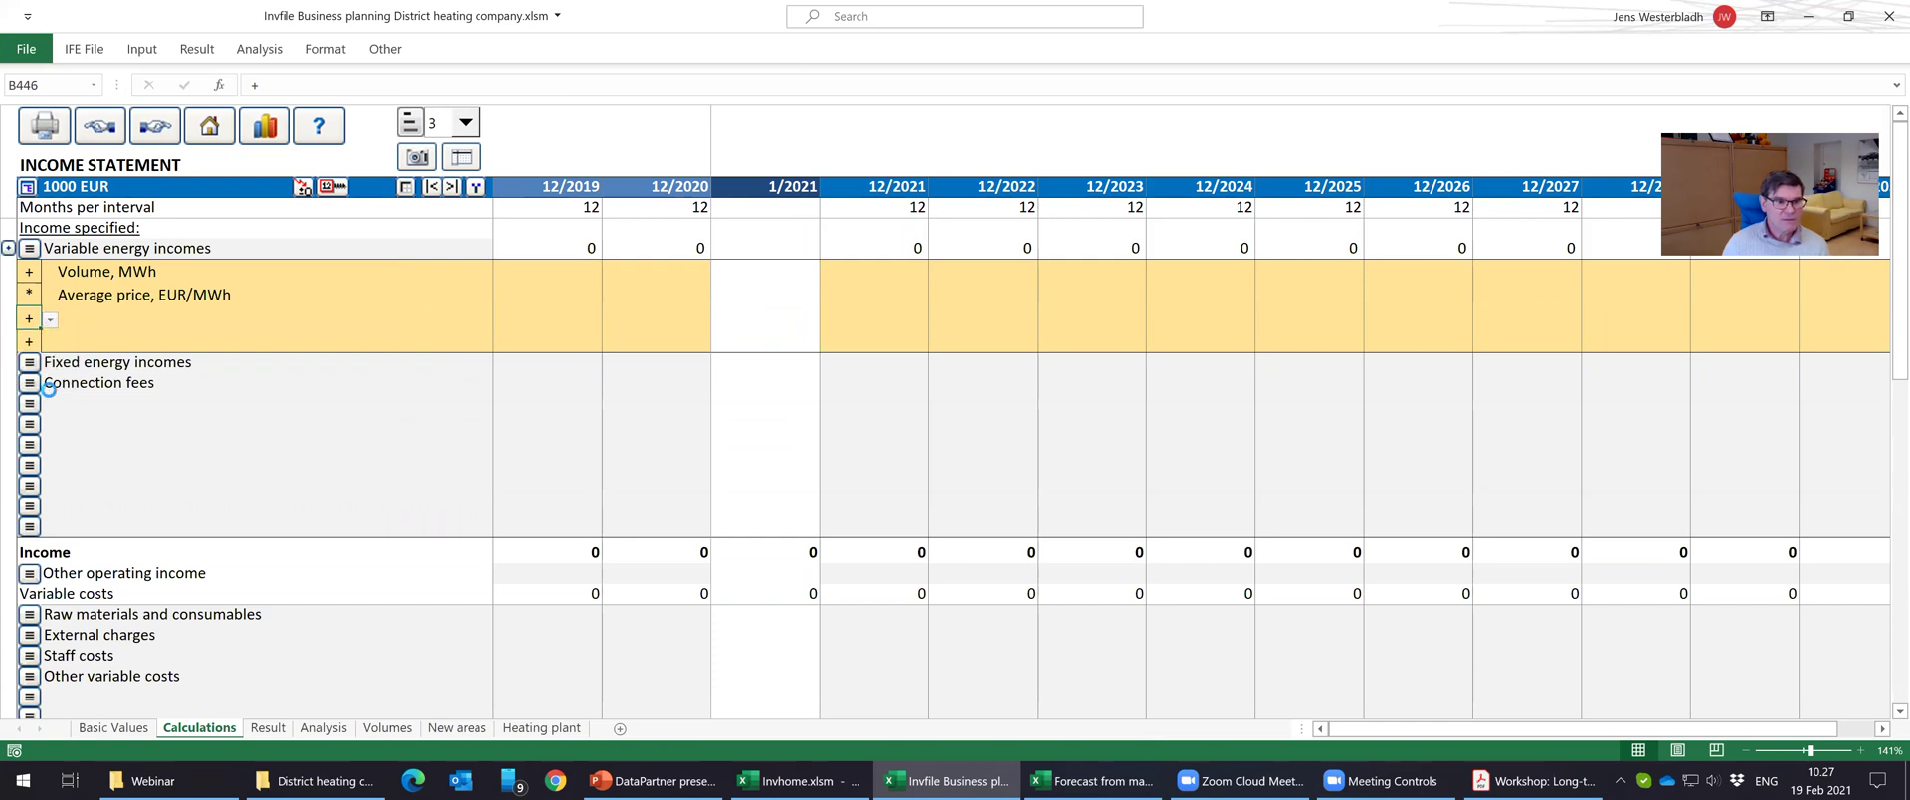
{"action": "left_click", "coordinate": [135, 322]}
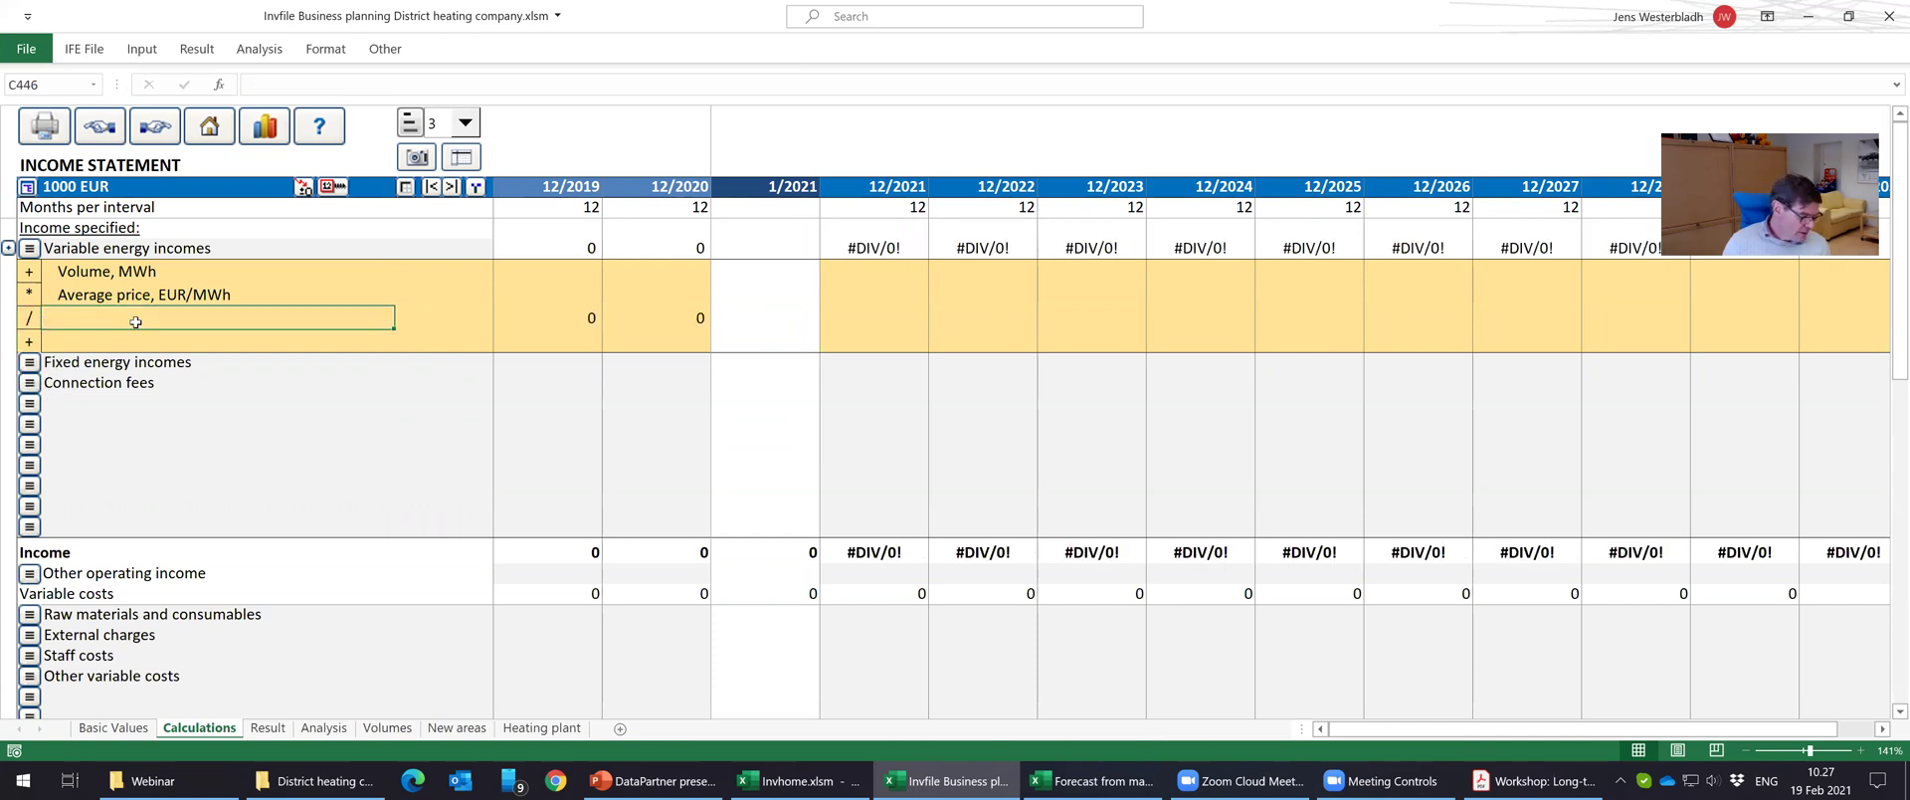
{"action": "type", "text": "Divi"}
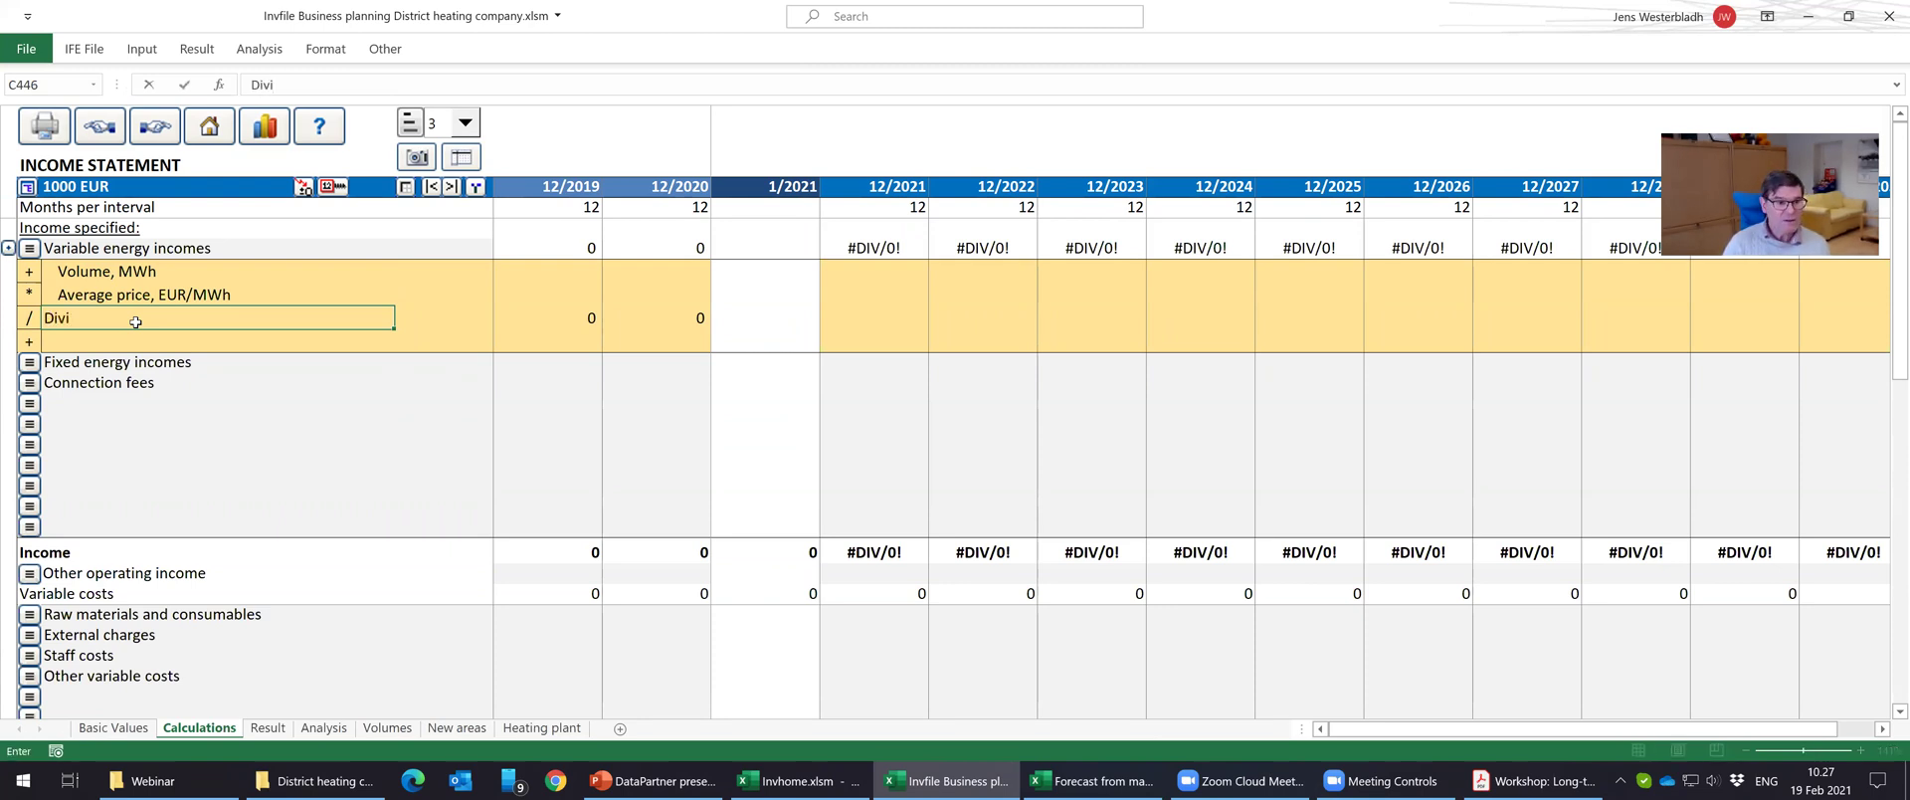
{"action": "type", "text": "ded"}
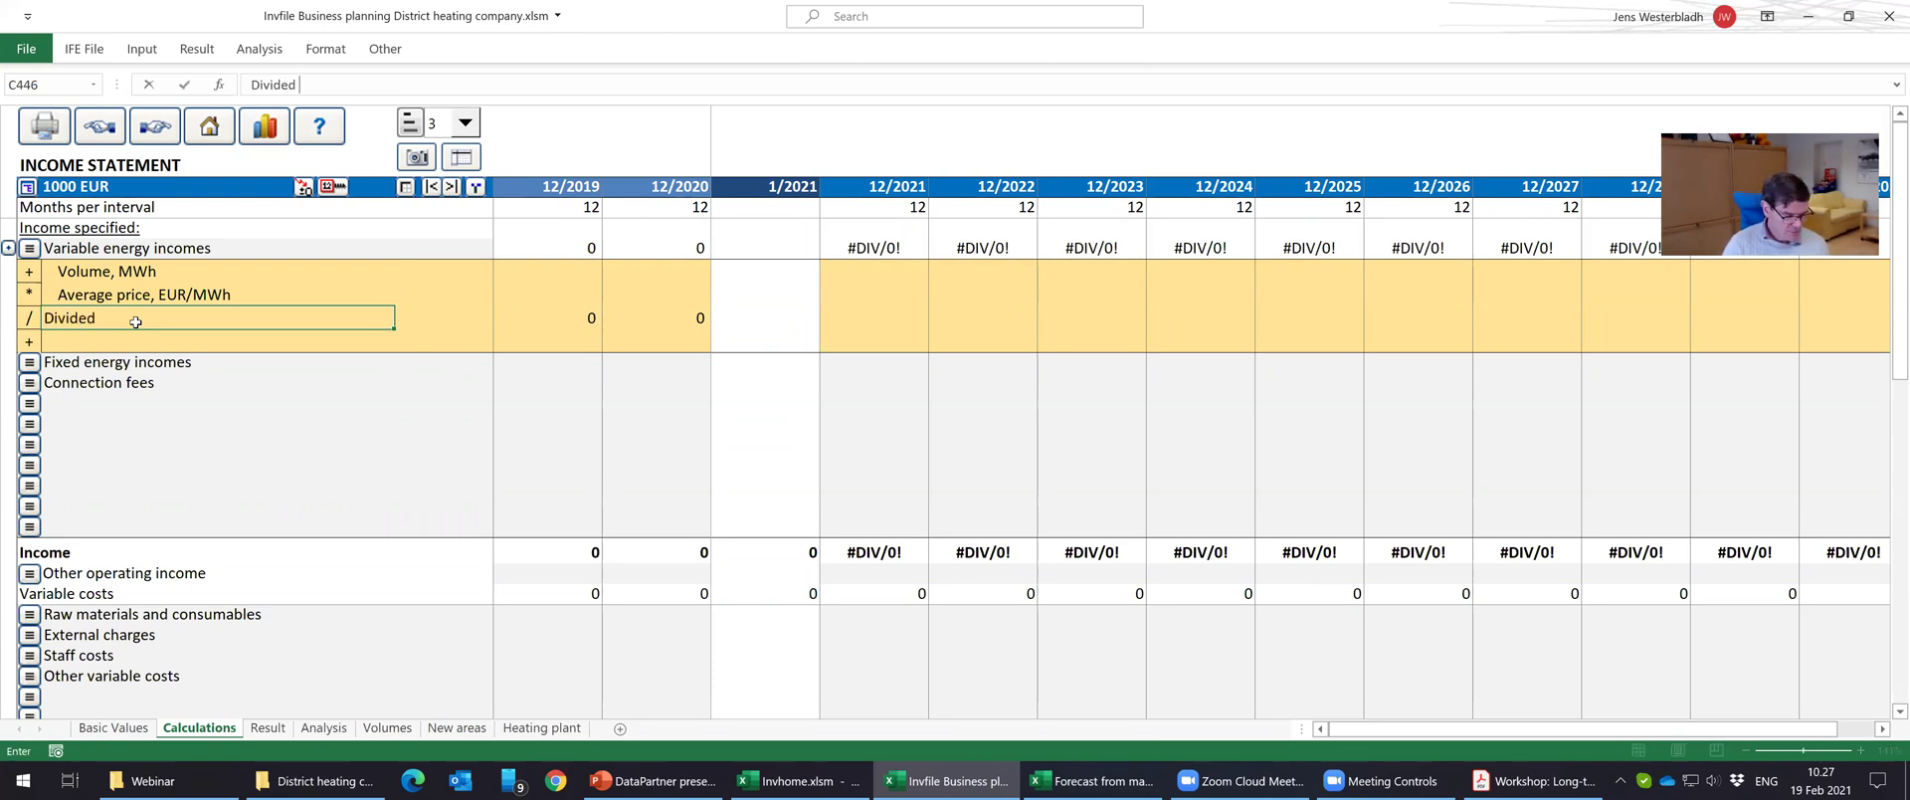
{"action": "type", "text": " by 1000"}
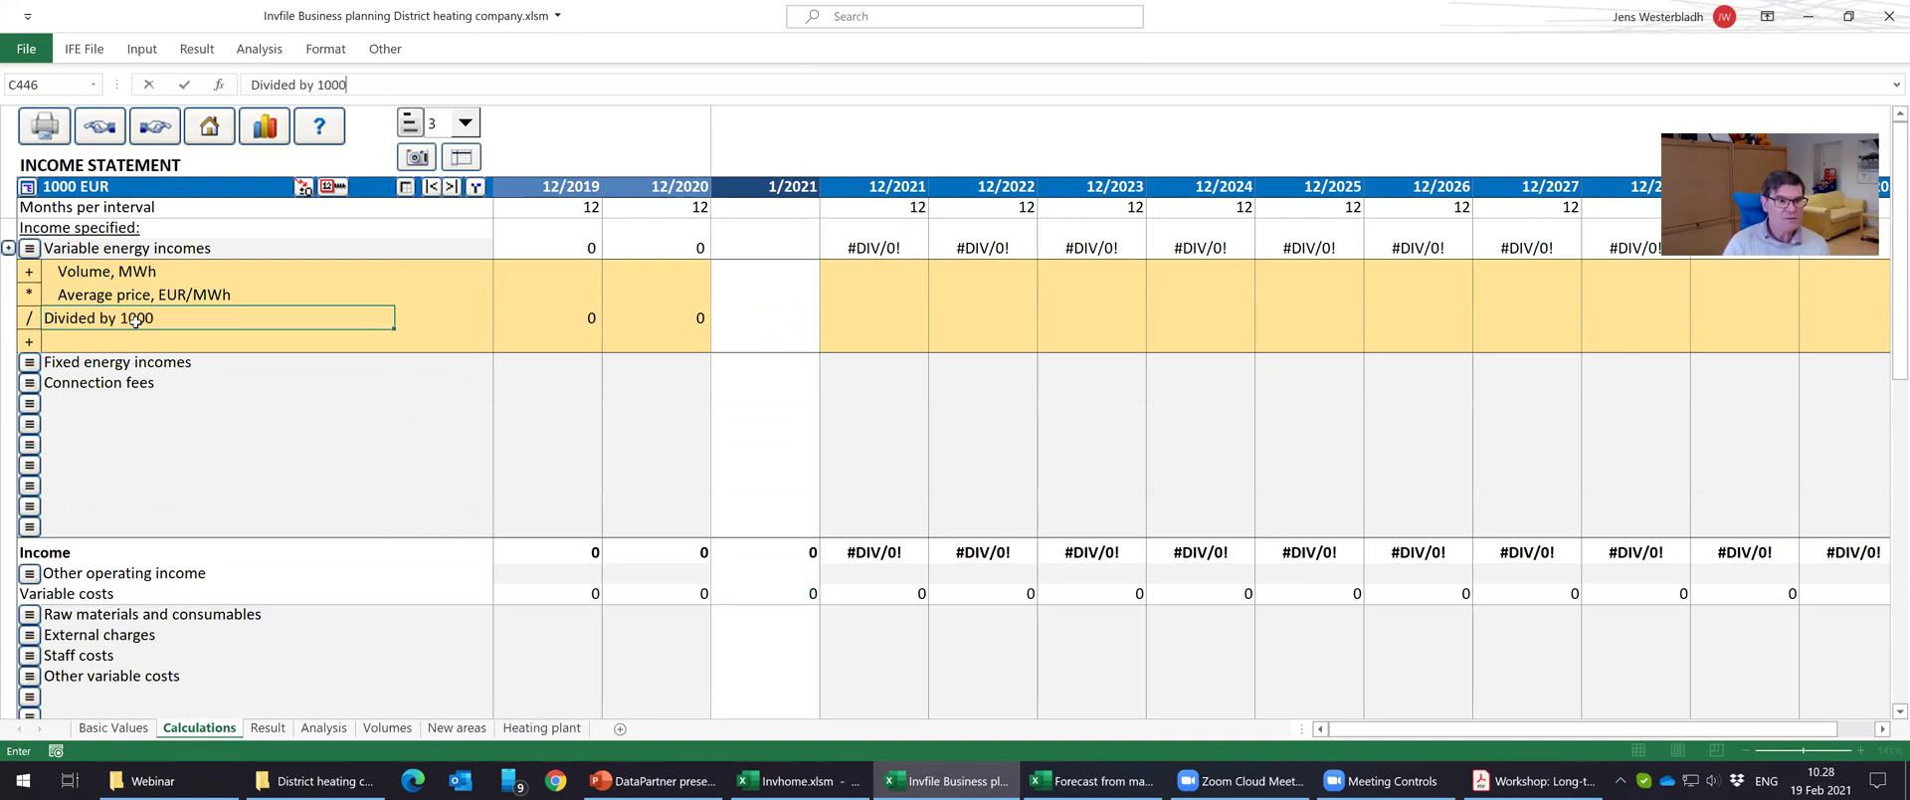
{"action": "key", "text": "Tab"}
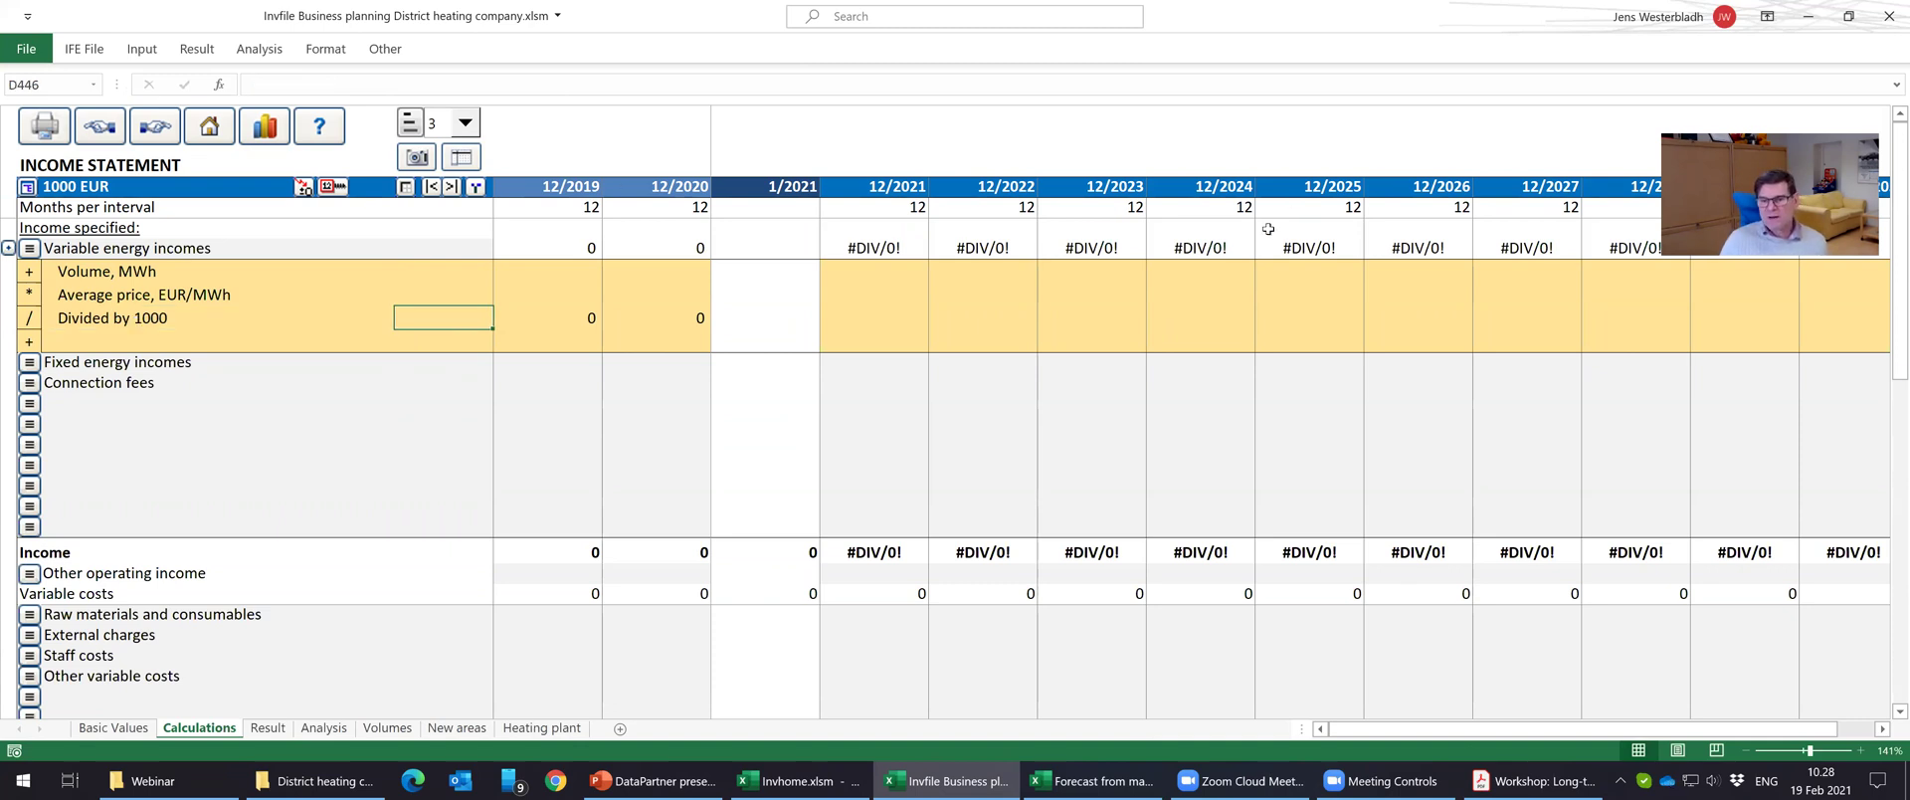
Enter 1000 for 12/2019 in the Divided by 1000 row and distribute it to all following periods.
{"action": "left_click_drag", "start_coordinate": [863, 247], "coordinate": [948, 248]}
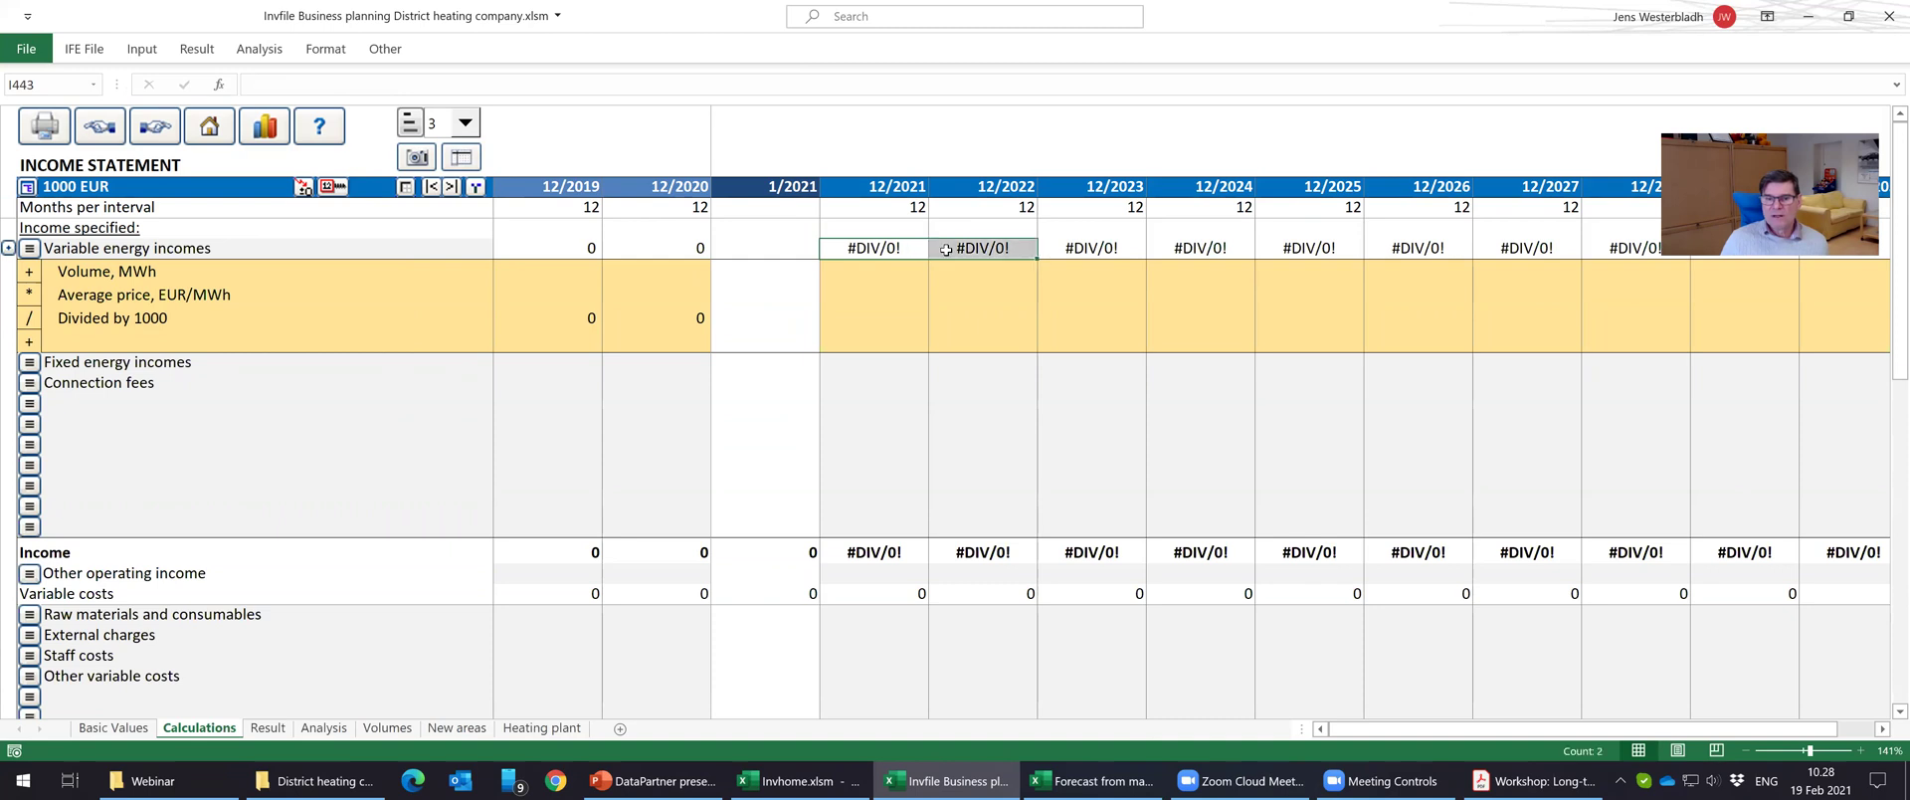
{"action": "left_click", "coordinate": [878, 310]}
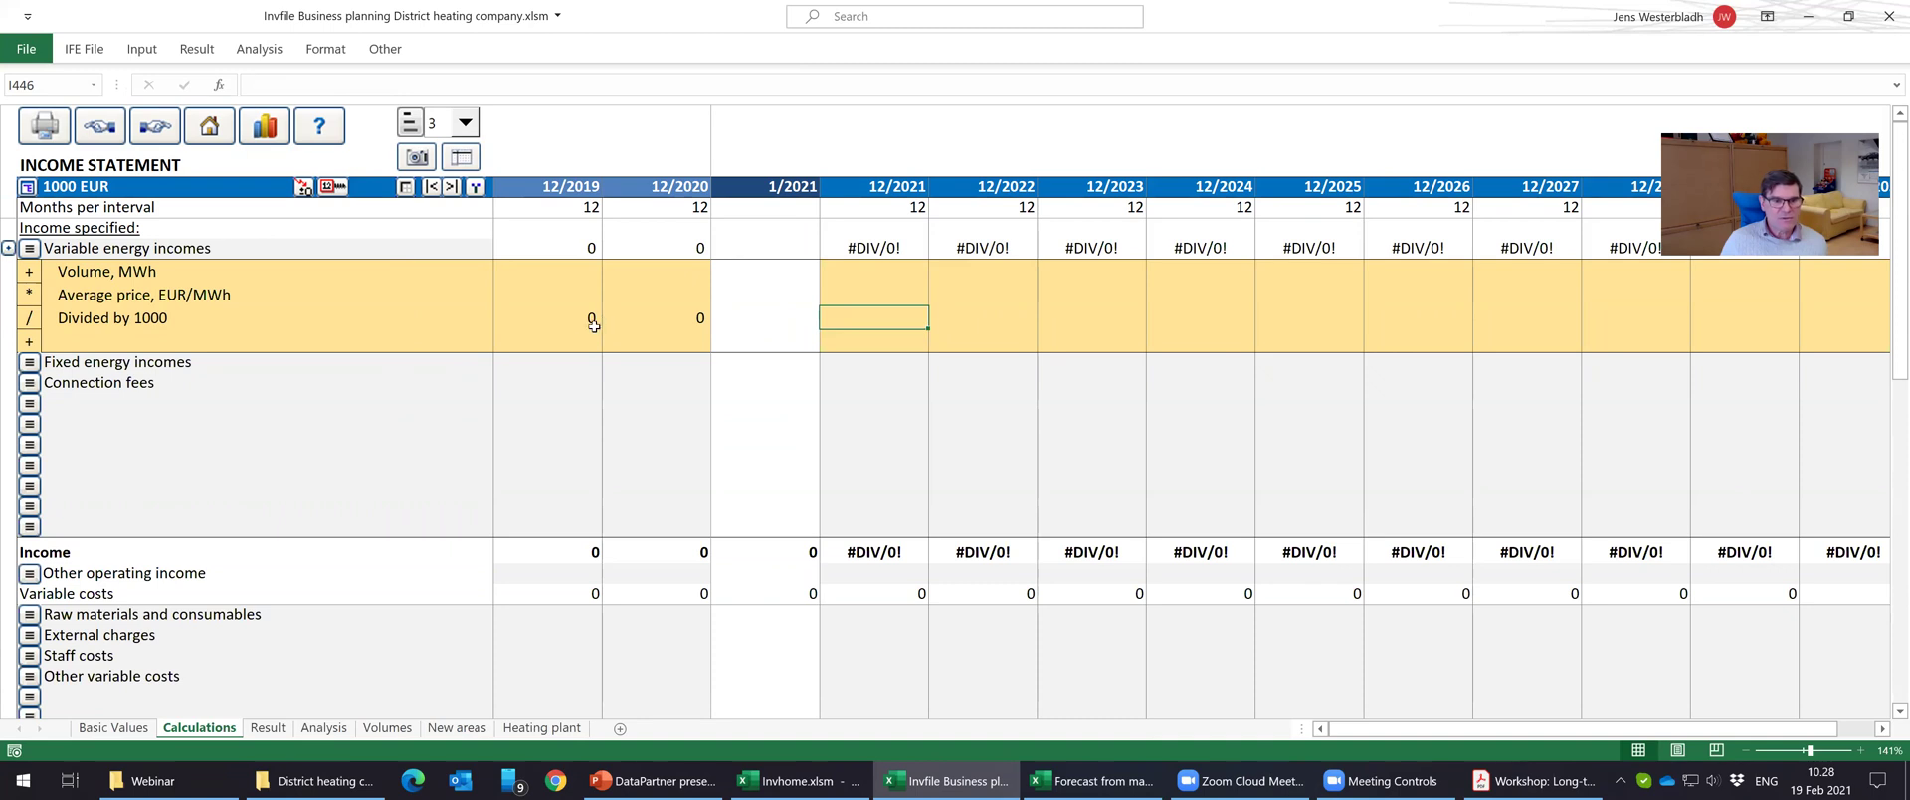
{"action": "left_click", "coordinate": [561, 311]}
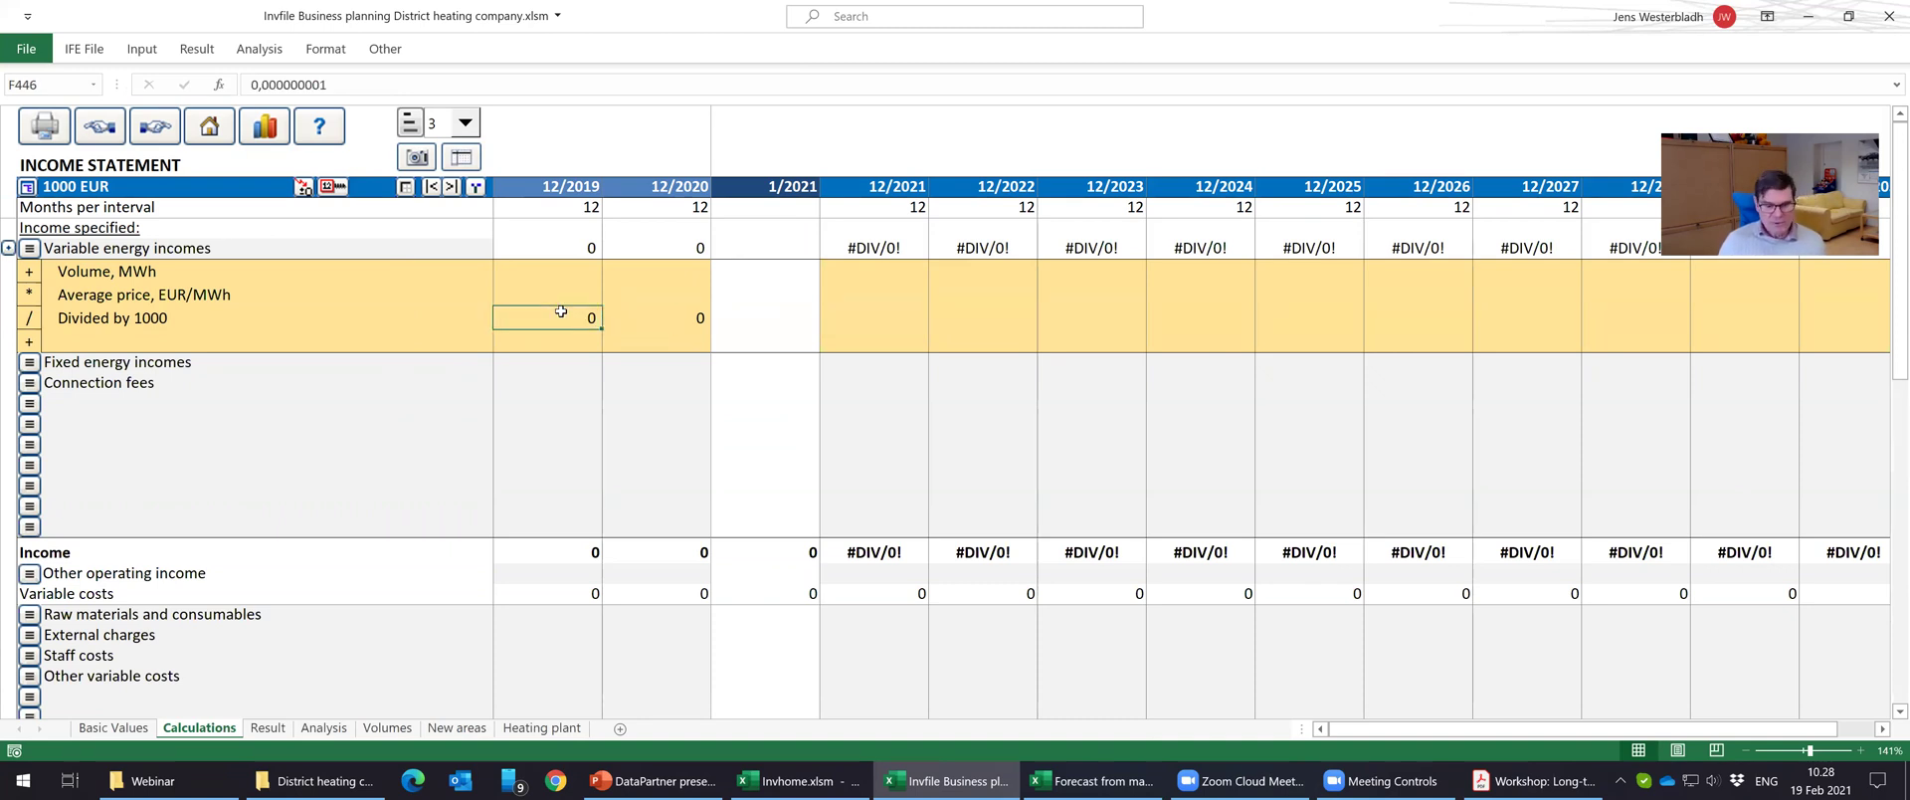
{"action": "type", "text": "1000"}
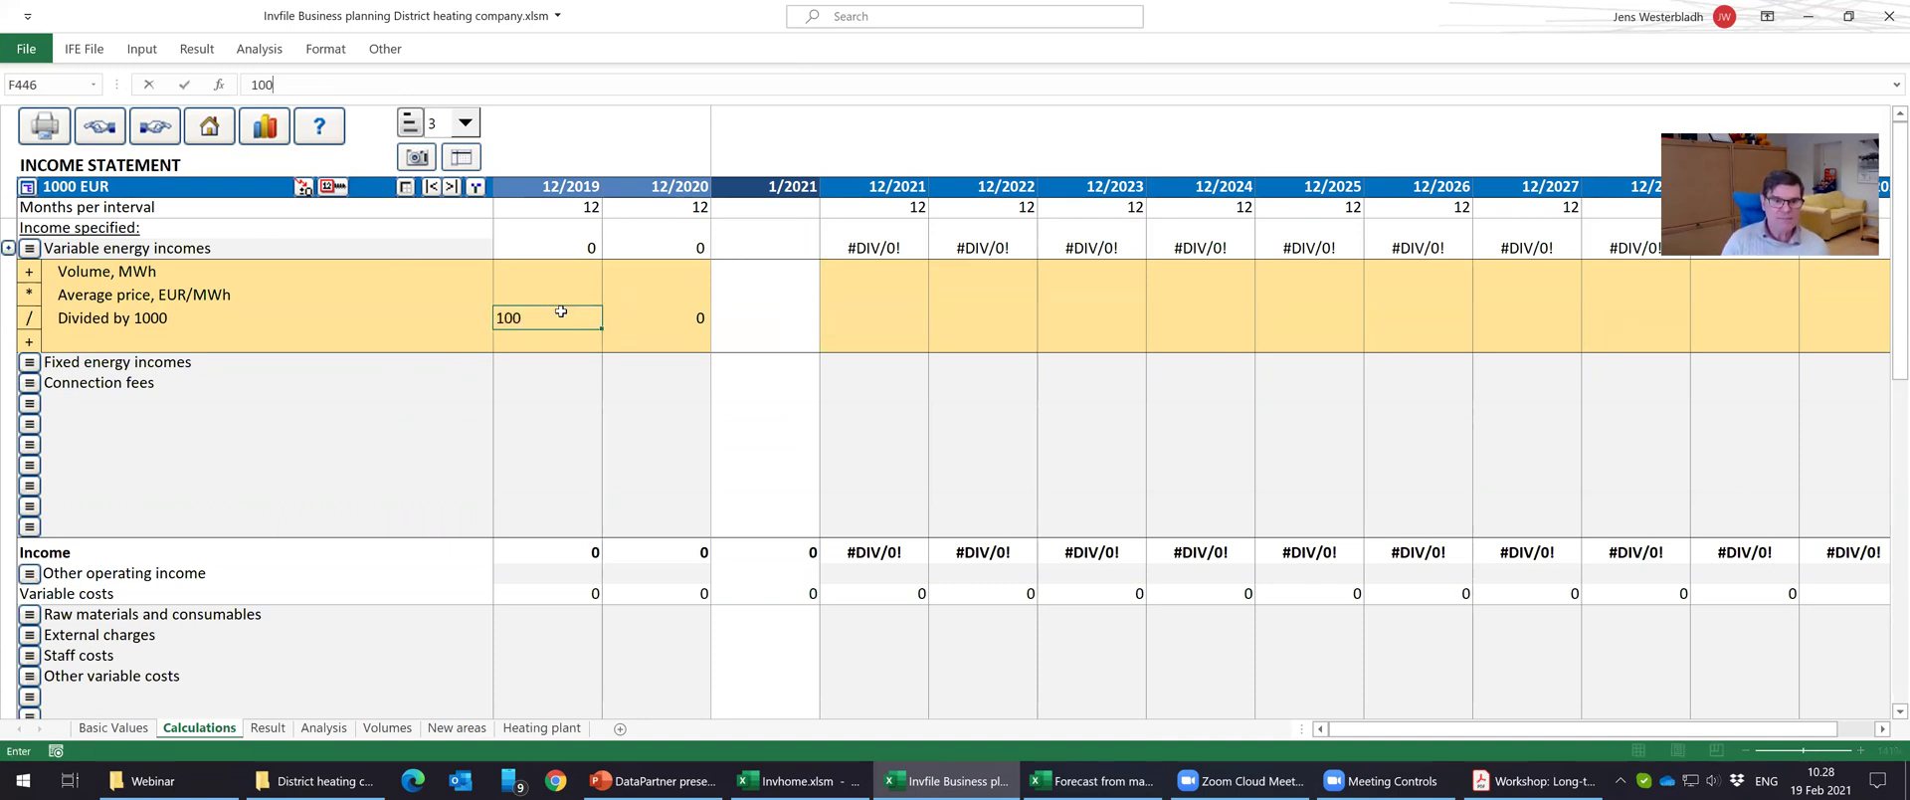
{"action": "key", "text": "Return"}
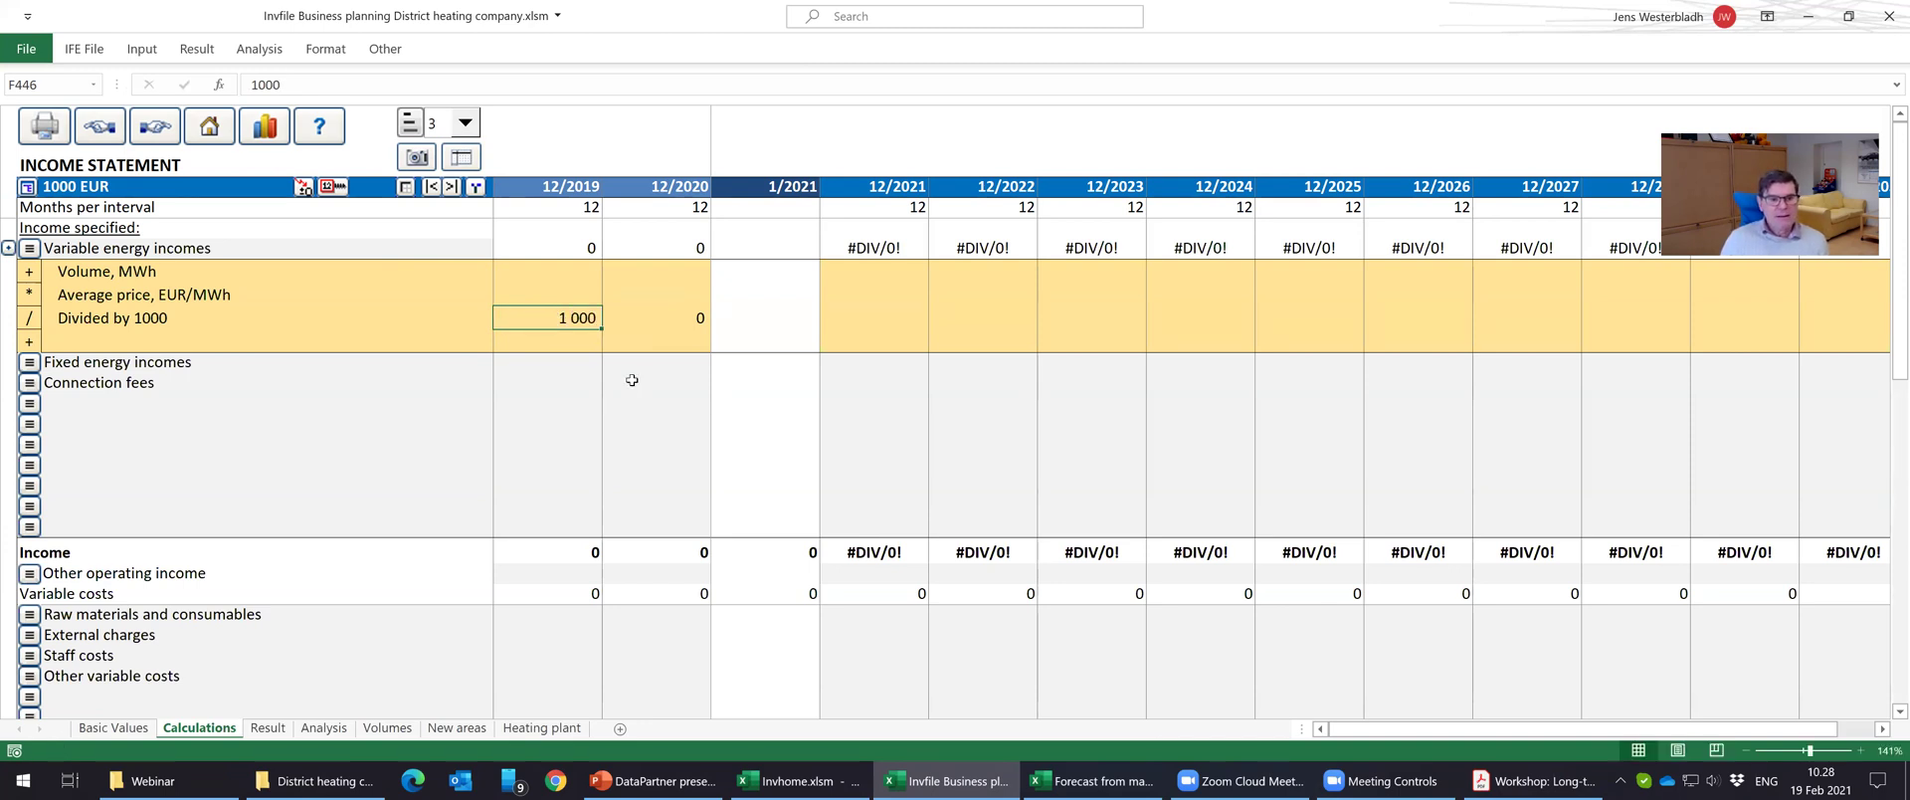
{"action": "left_click", "coordinate": [339, 189]}
{"action": "left_click", "coordinate": [1079, 618]}
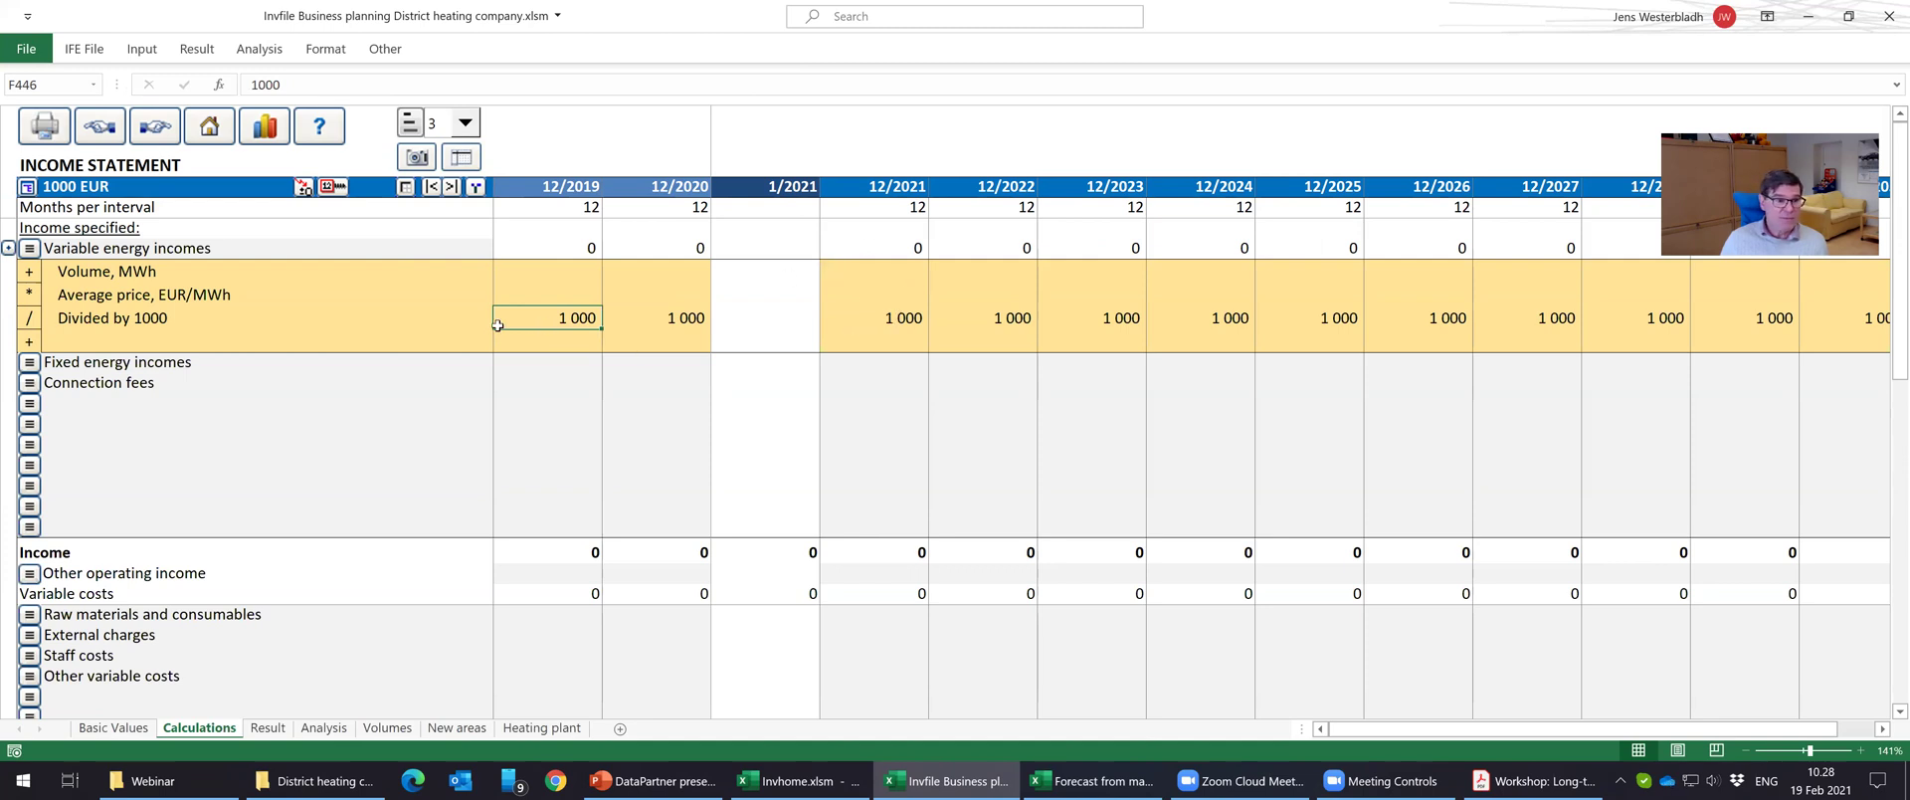
Set the fourth sub-row of Variable energy incomes to a blank operator and name it Price change multiple.
{"action": "left_click", "coordinate": [398, 332]}
{"action": "key", "text": "Left"}
{"action": "key", "text": "Left"}
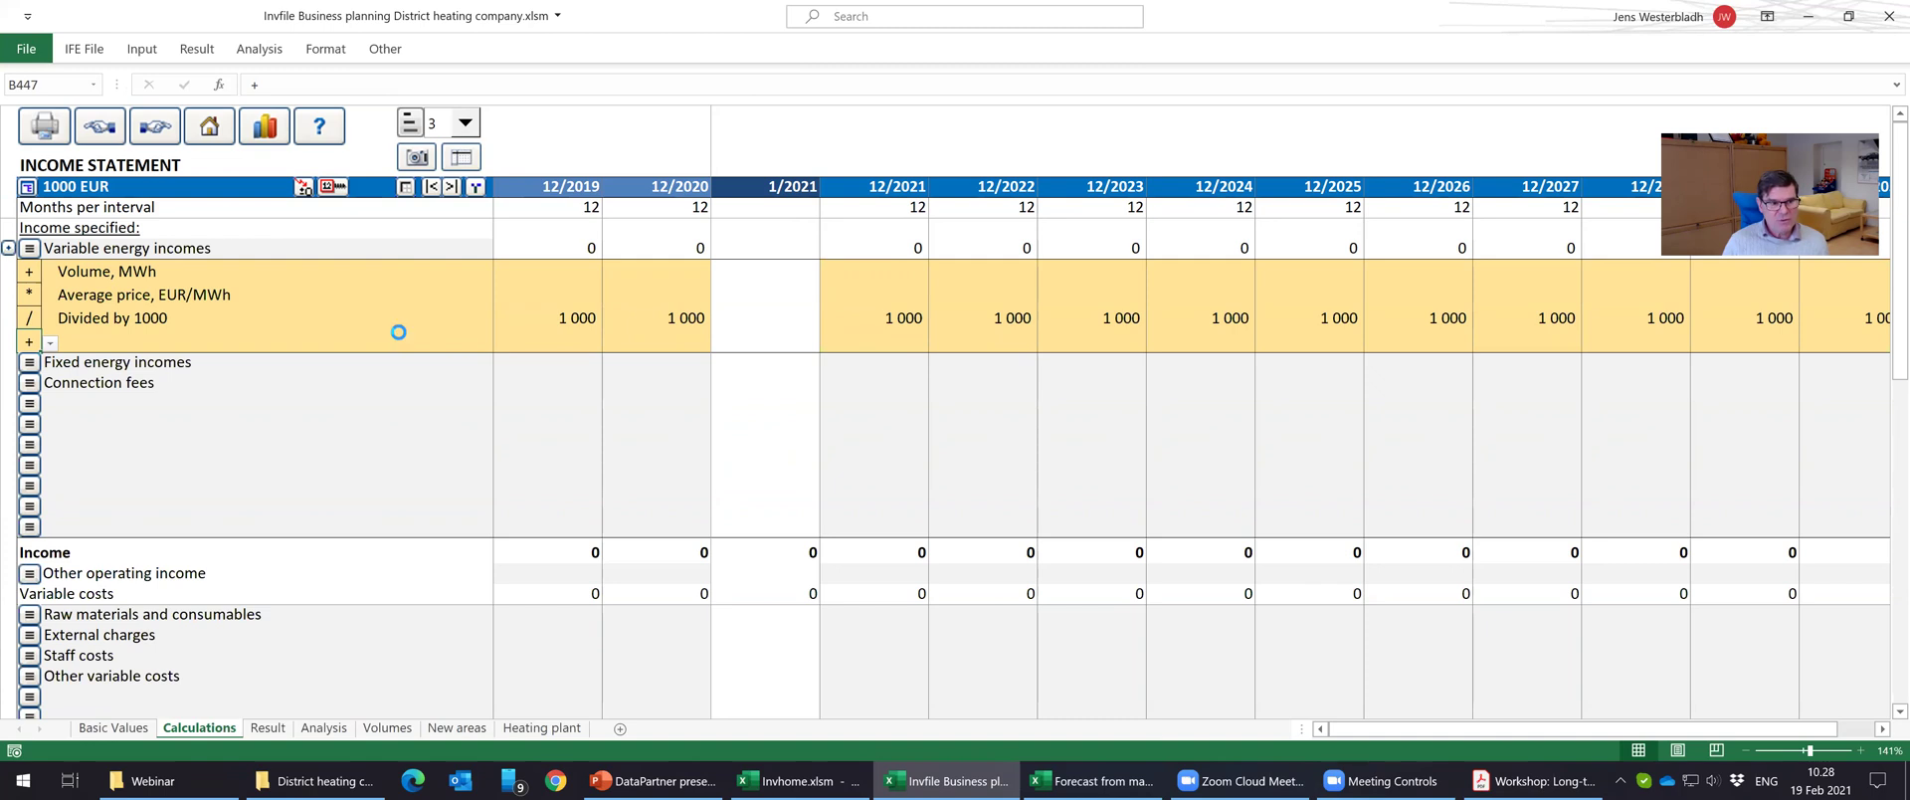
{"action": "key", "text": "Right"}
{"action": "key", "text": "Right"}
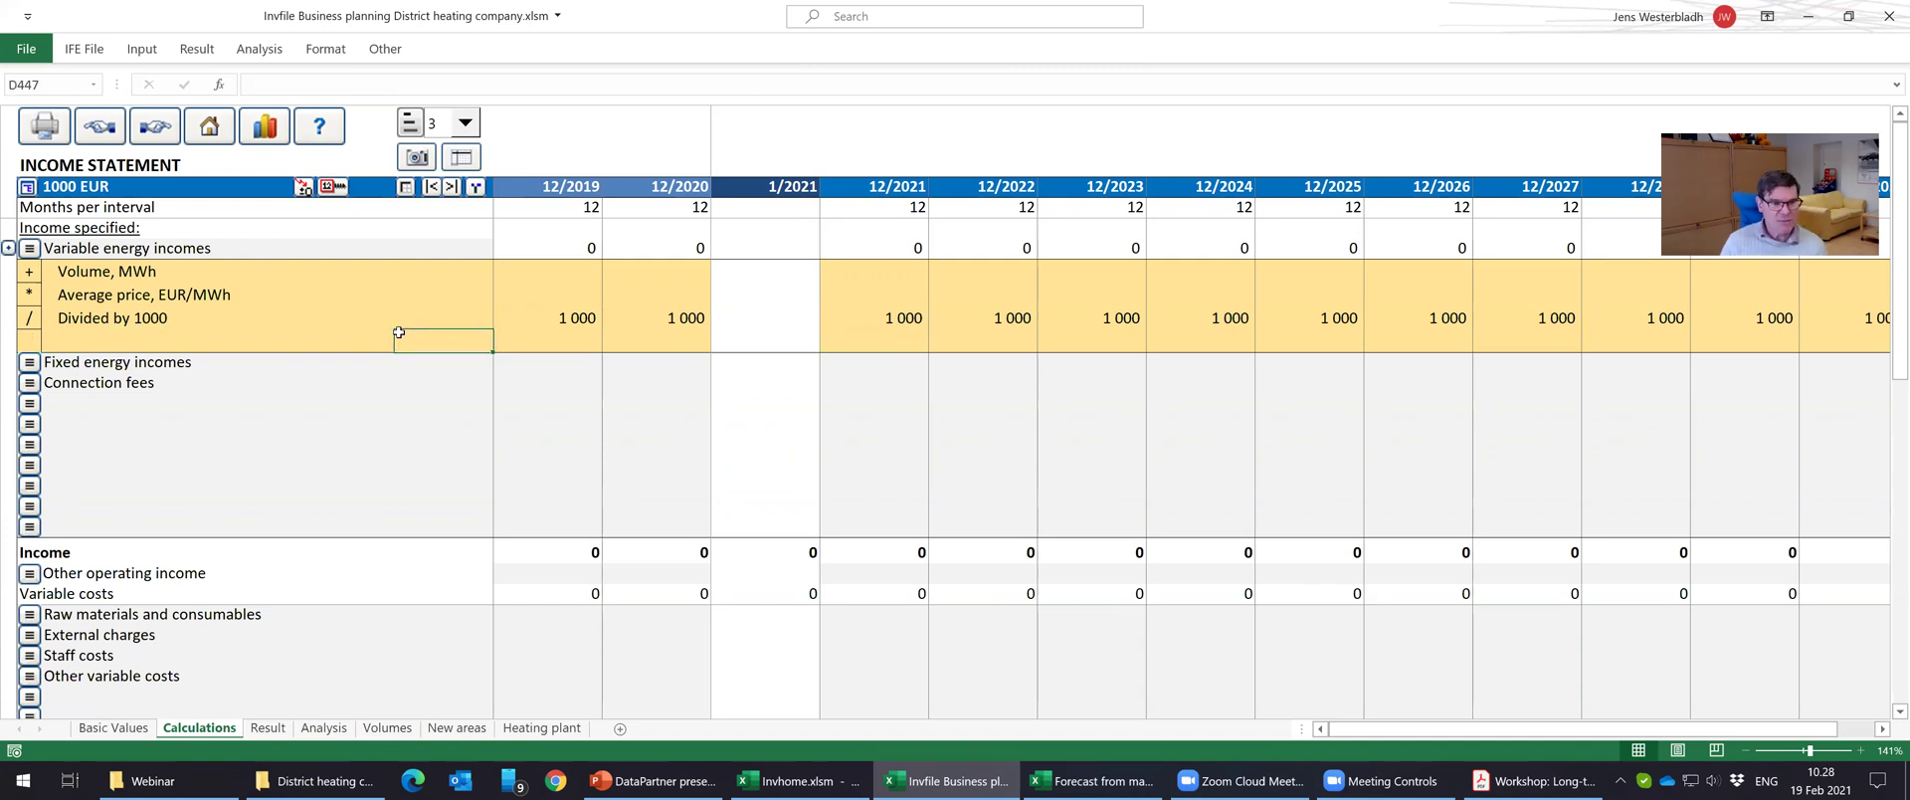
{"action": "key", "text": "Left"}
{"action": "type", "text": "Price c"}
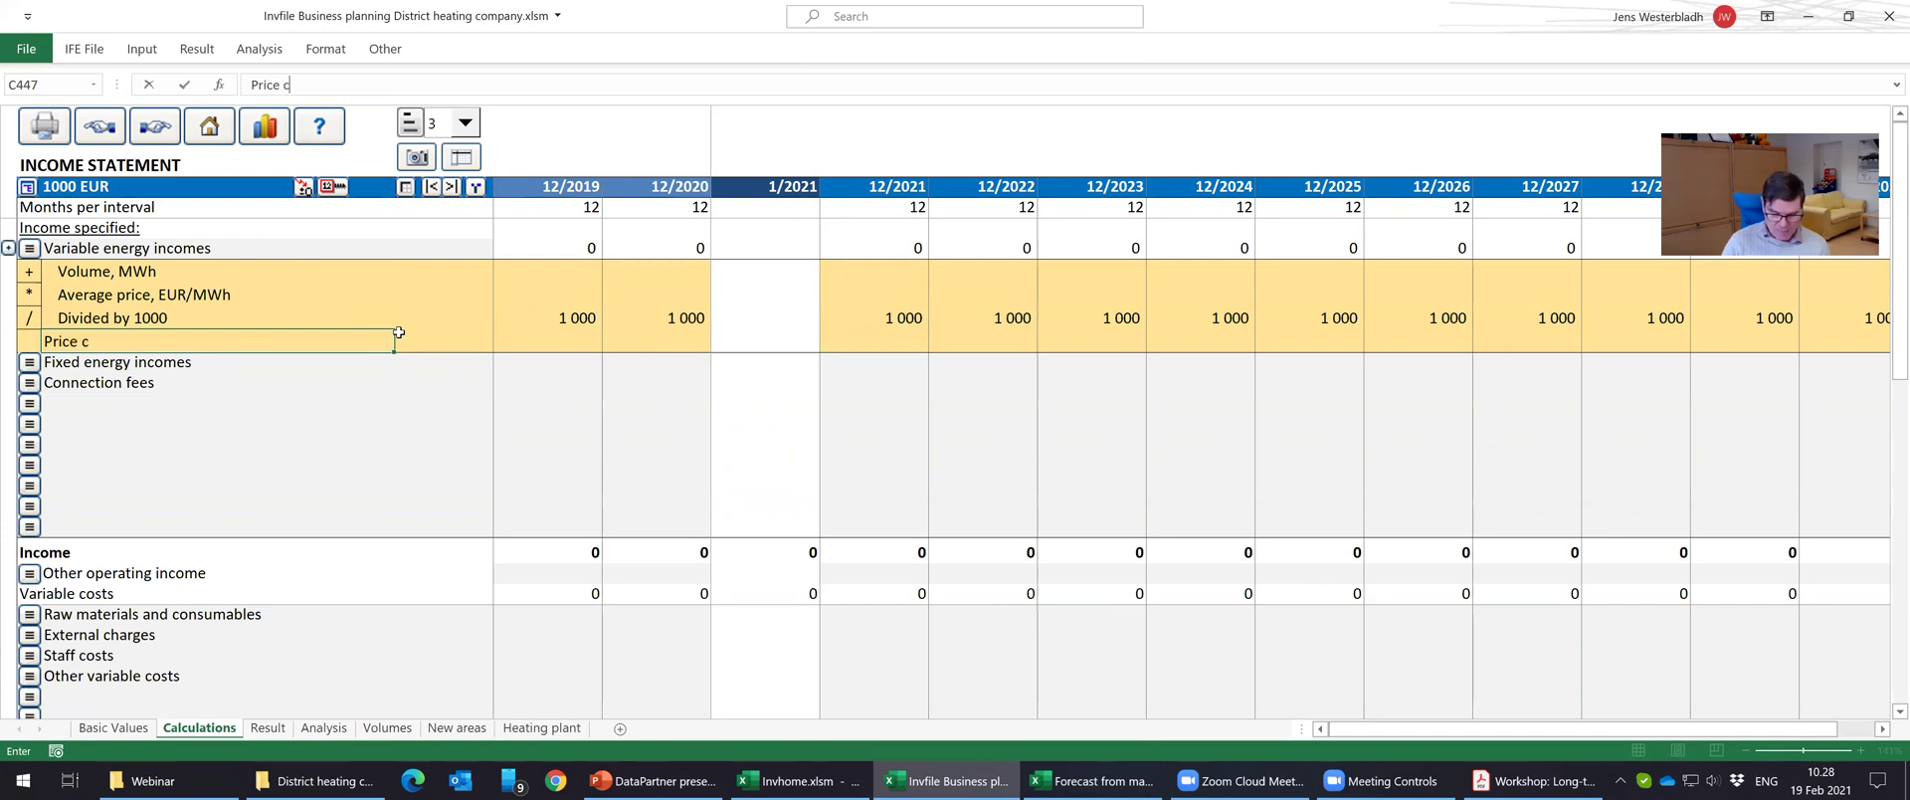
{"action": "type", "text": "hange multiple"}
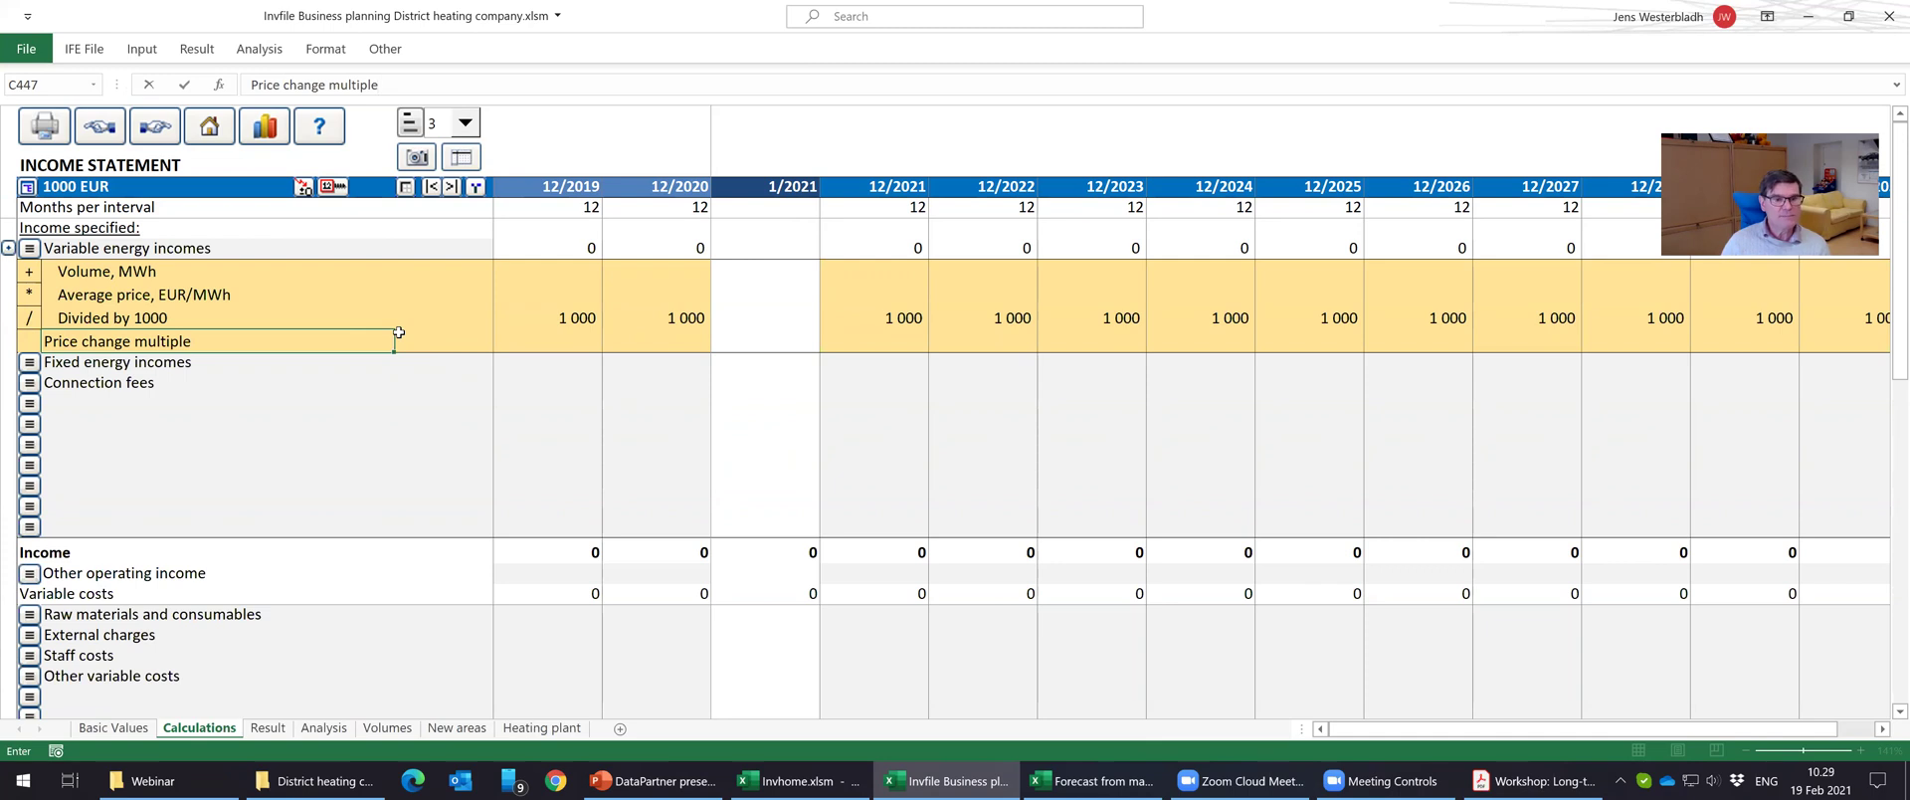
{"action": "key", "text": "Tab"}
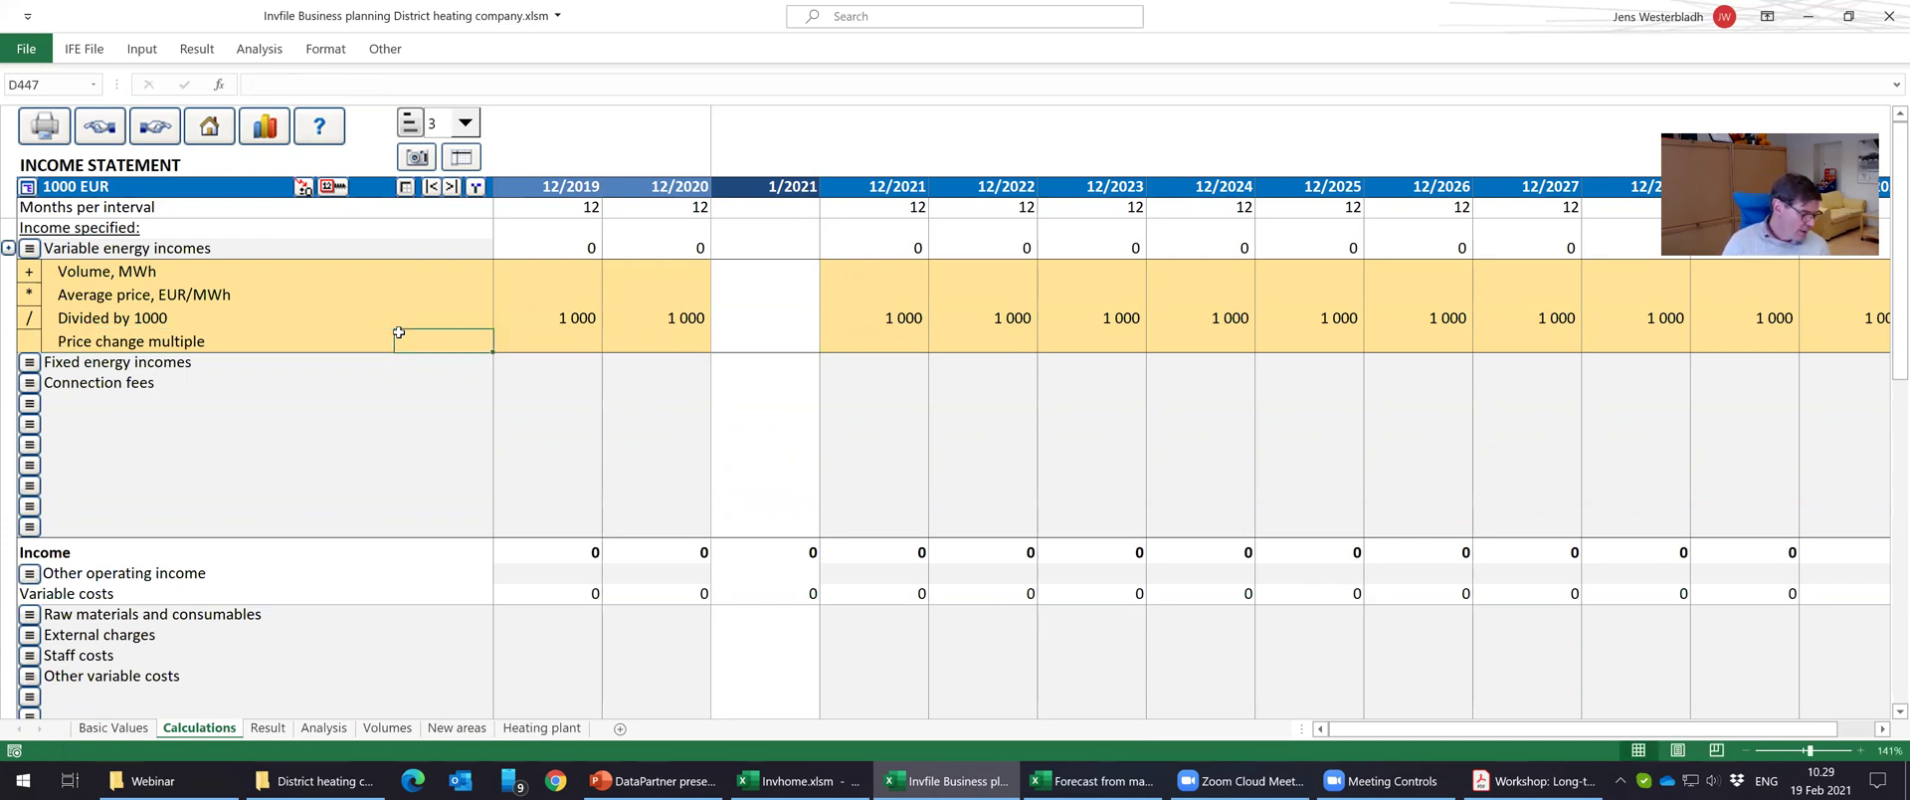
Enter 1 as the Price change multiple for 12/2020.
{"action": "key", "text": "Tab"}
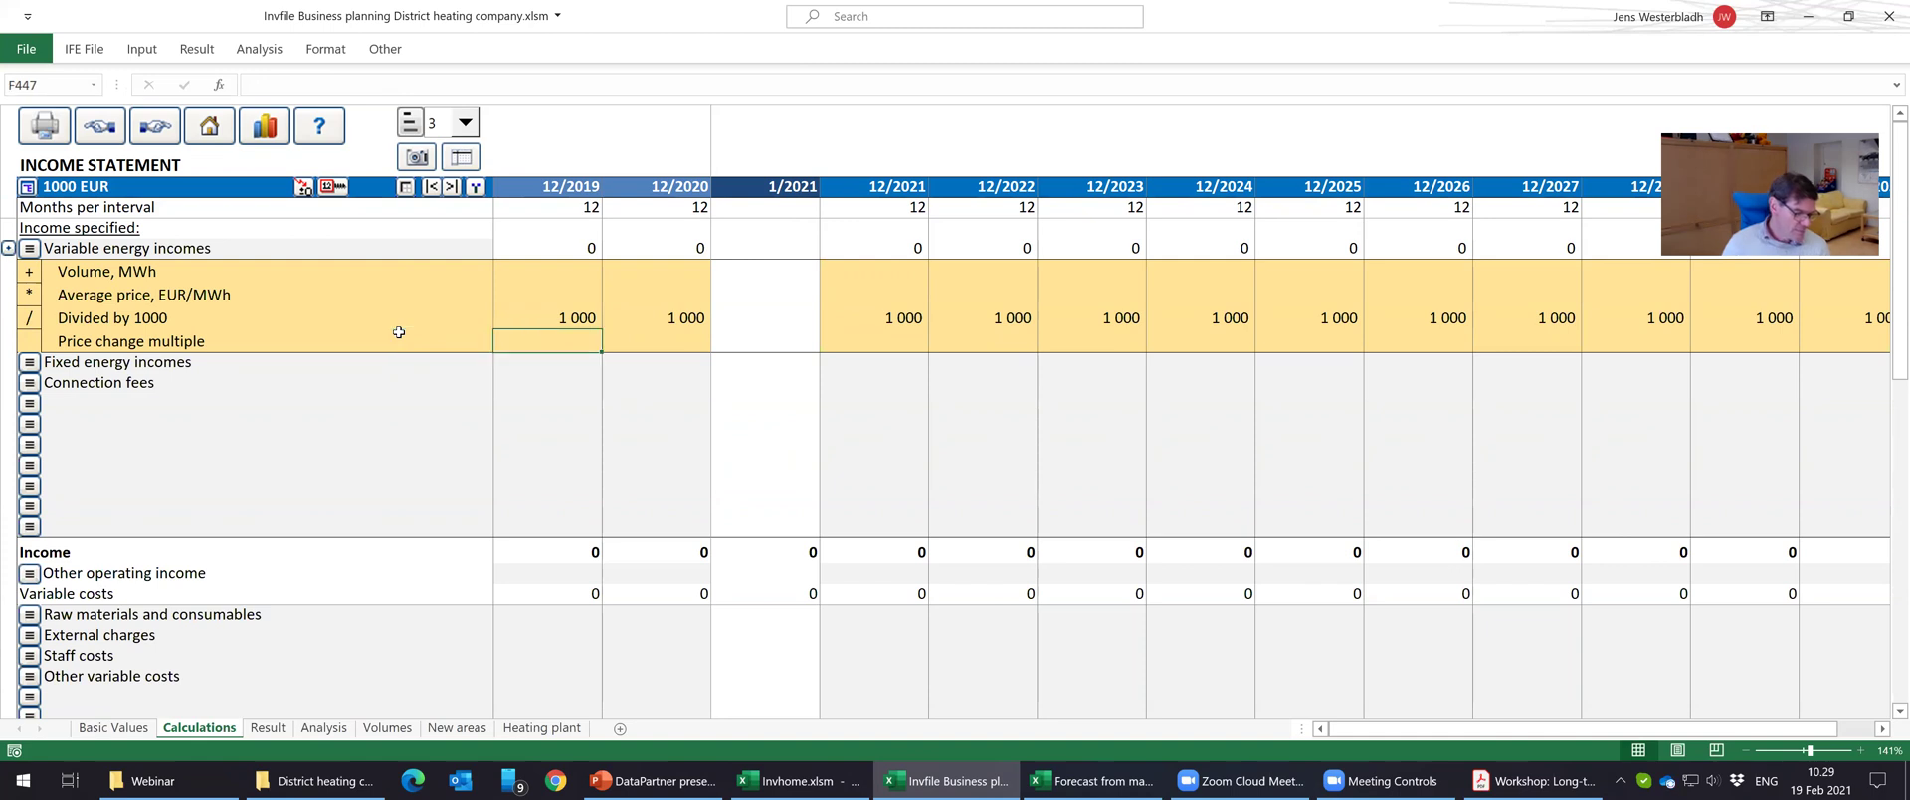
{"action": "key", "text": "Tab"}
{"action": "type", "text": "1"}
{"action": "key", "text": "Up"}
Link the 12/2019 volume to cell B4 of the Volumes sheet and extend the formula to 12/2020.
{"action": "key", "text": "Up"}
{"action": "key", "text": "Up"}
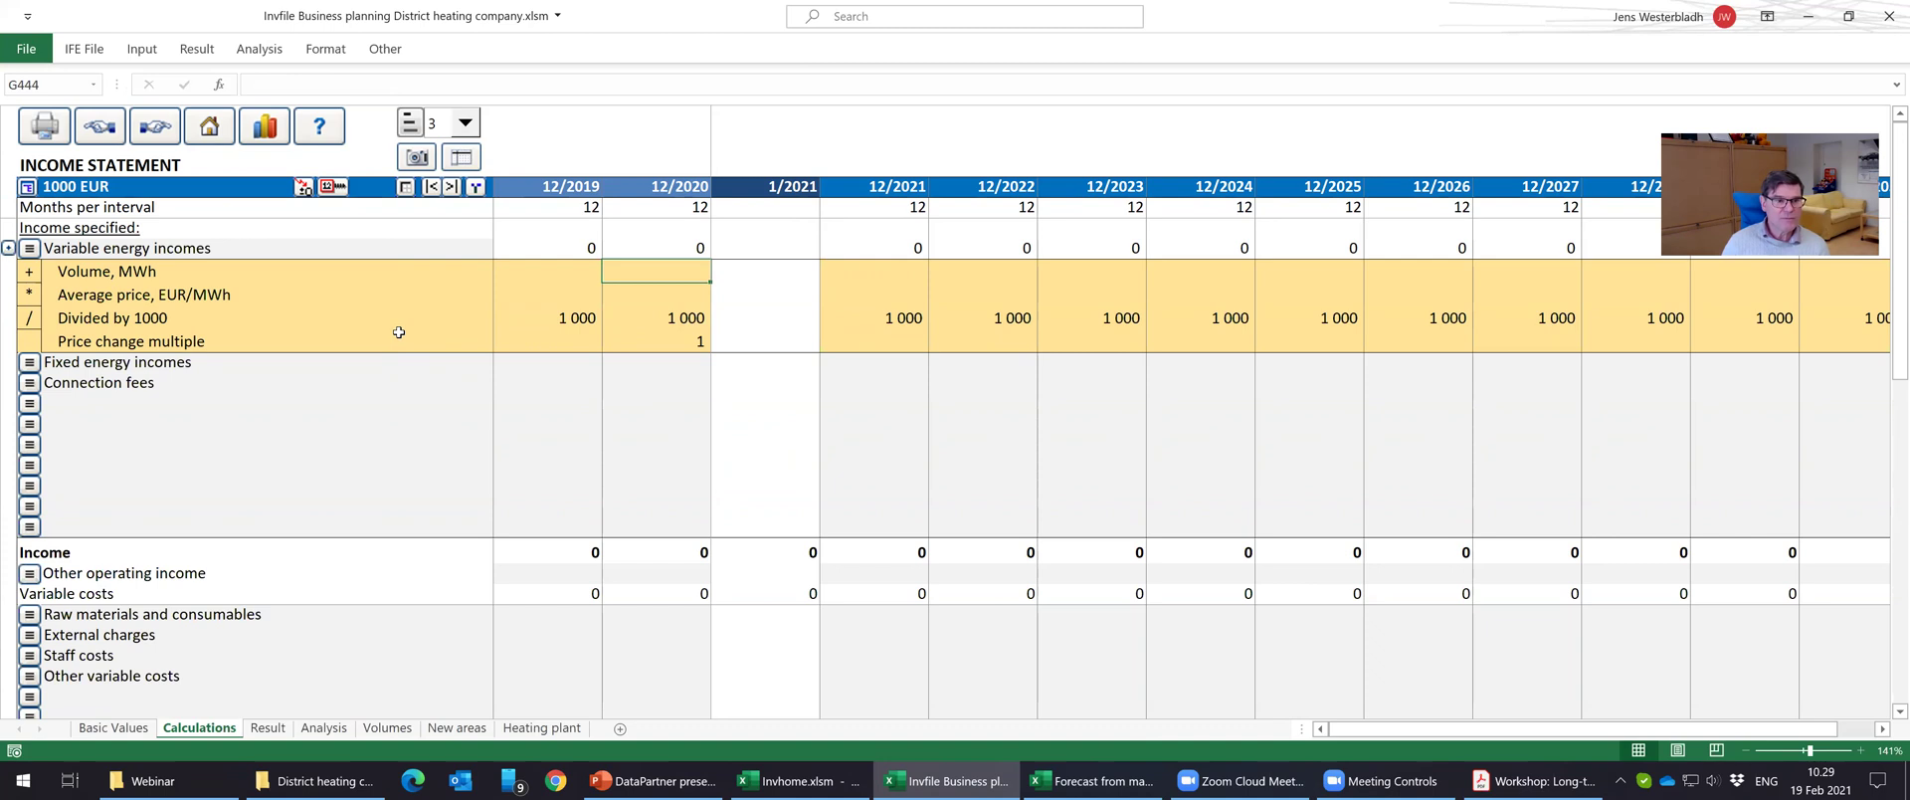
{"action": "key", "text": "Left"}
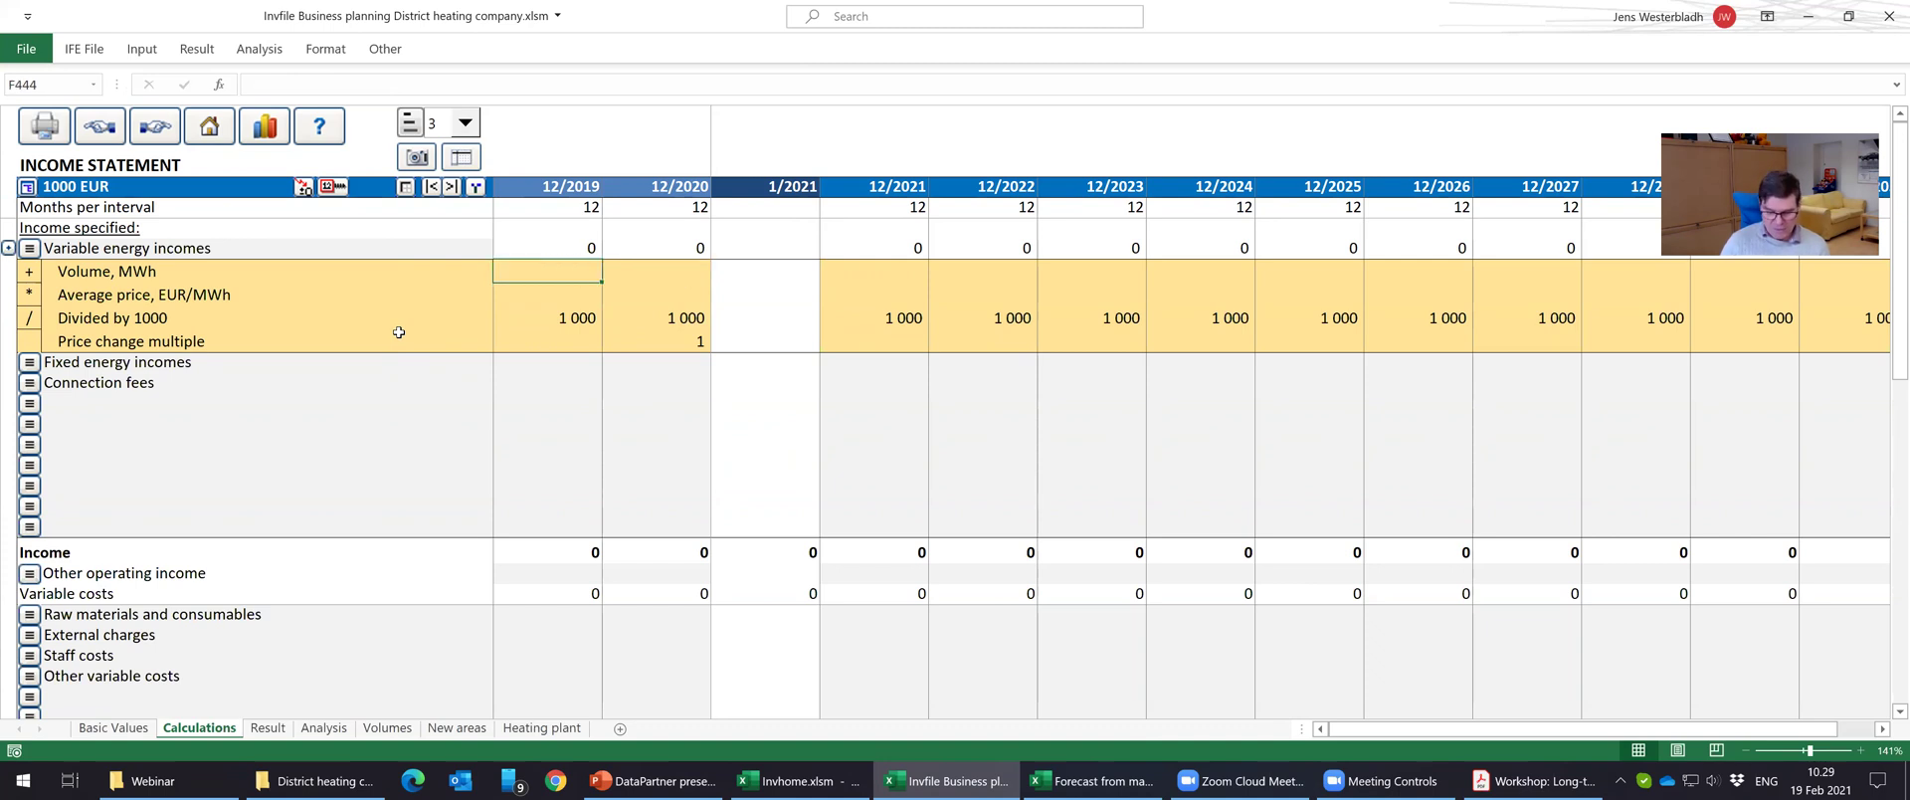
{"action": "type", "text": "="}
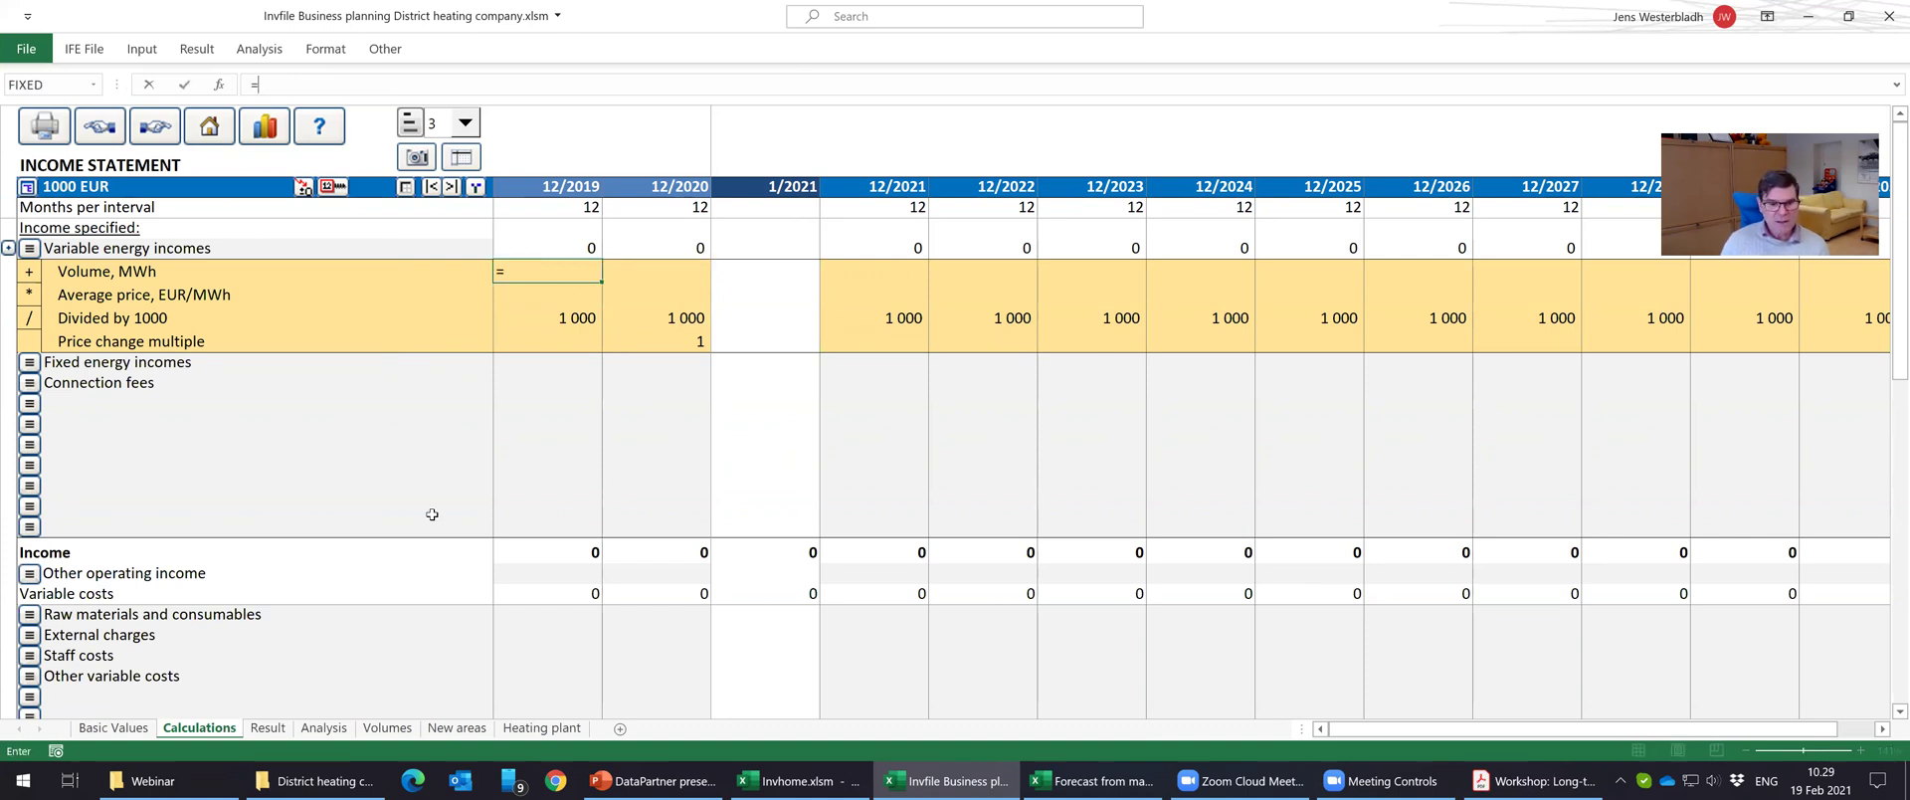
{"action": "left_click", "coordinate": [387, 727]}
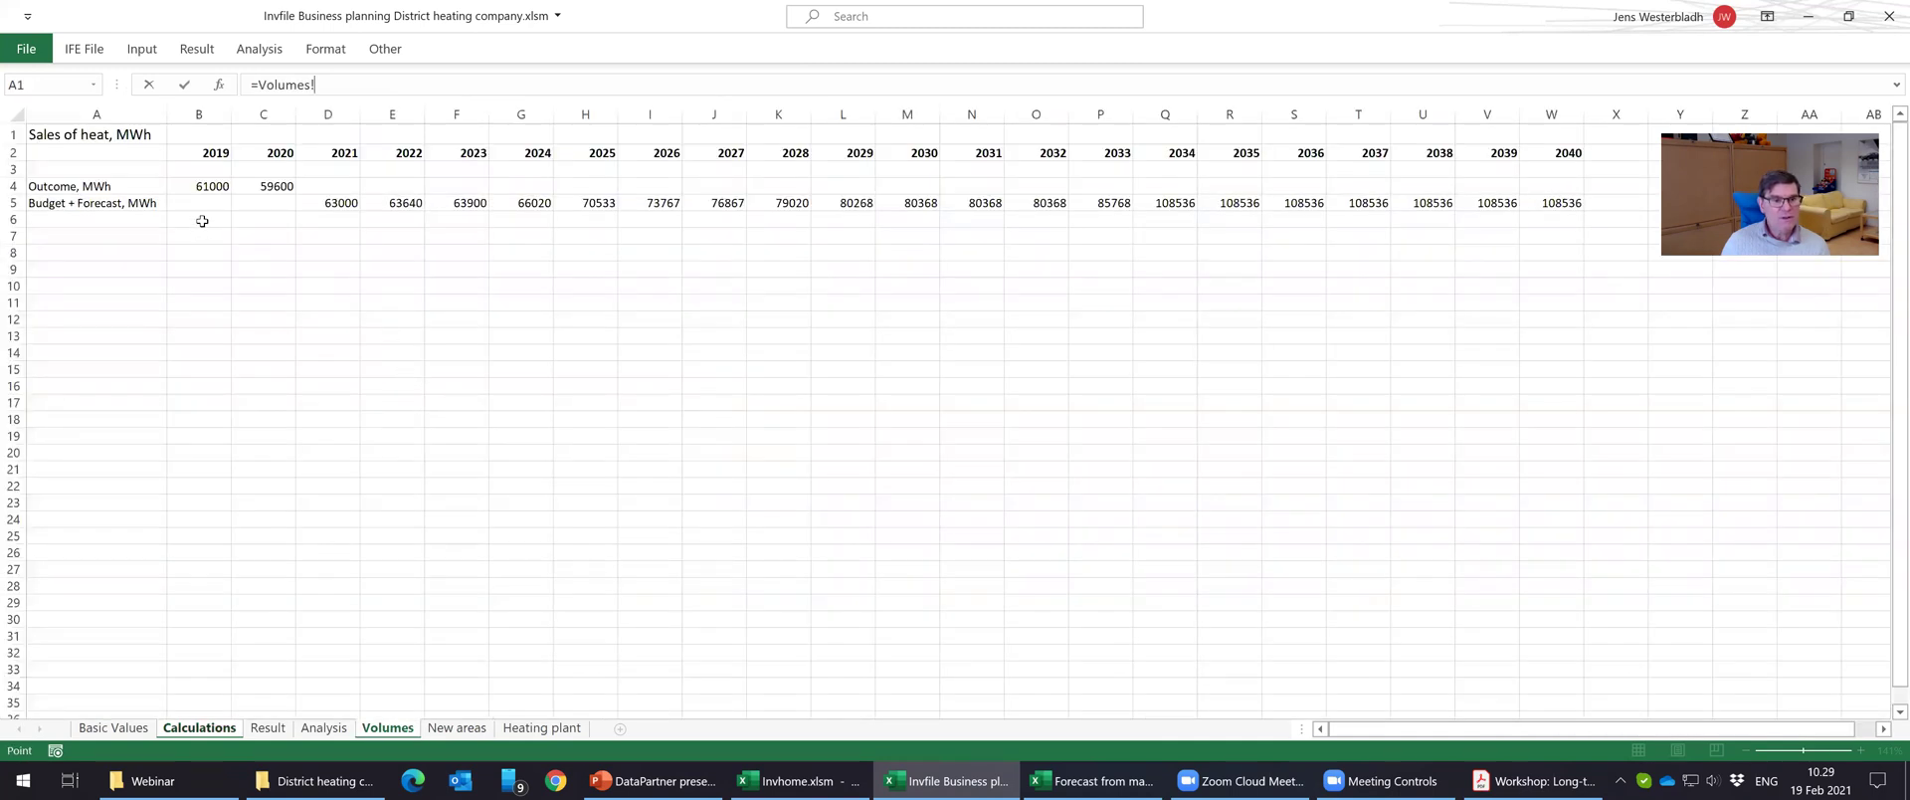
{"action": "left_click", "coordinate": [206, 186]}
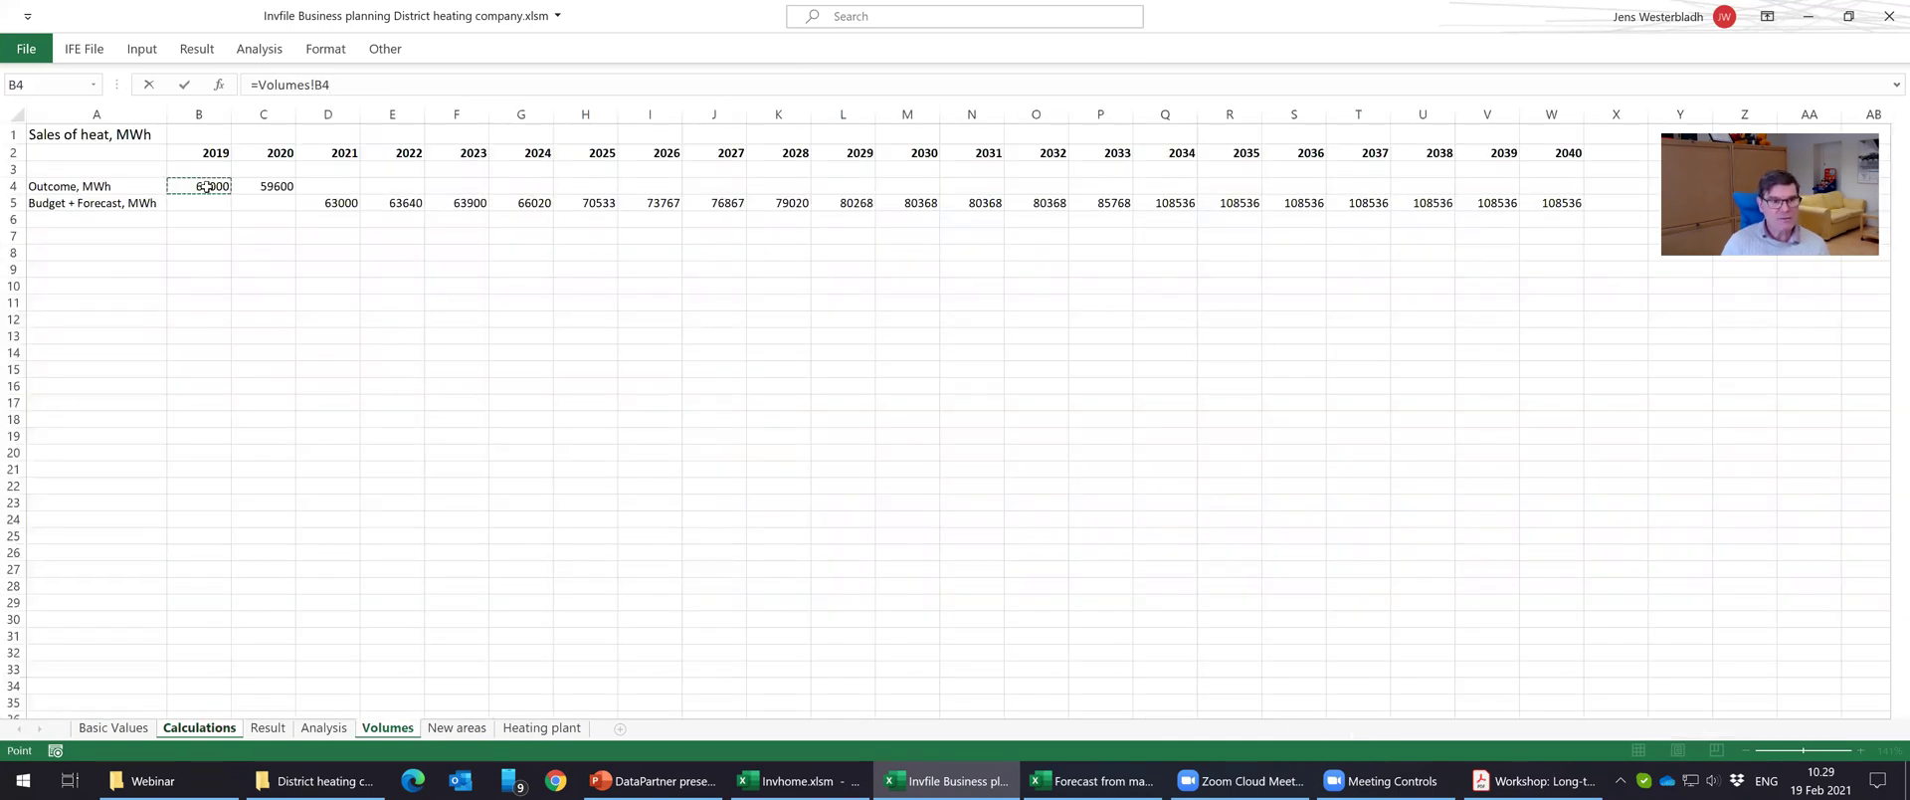
{"action": "key", "text": "Return"}
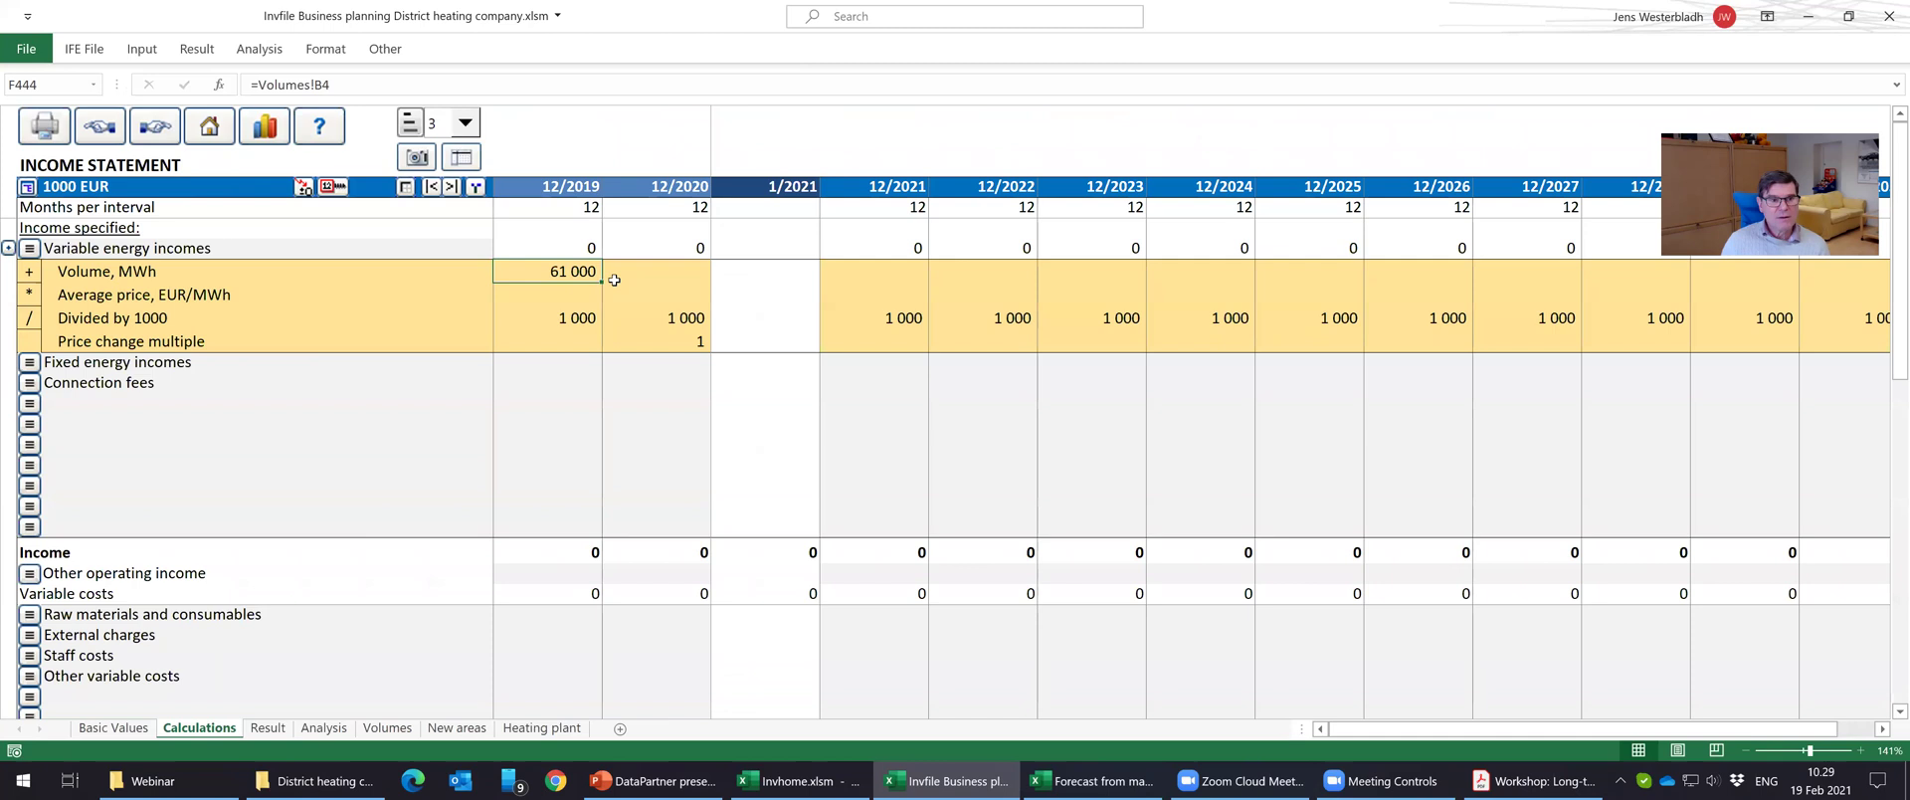
{"action": "left_click_drag", "start_coordinate": [602, 282], "coordinate": [665, 281]}
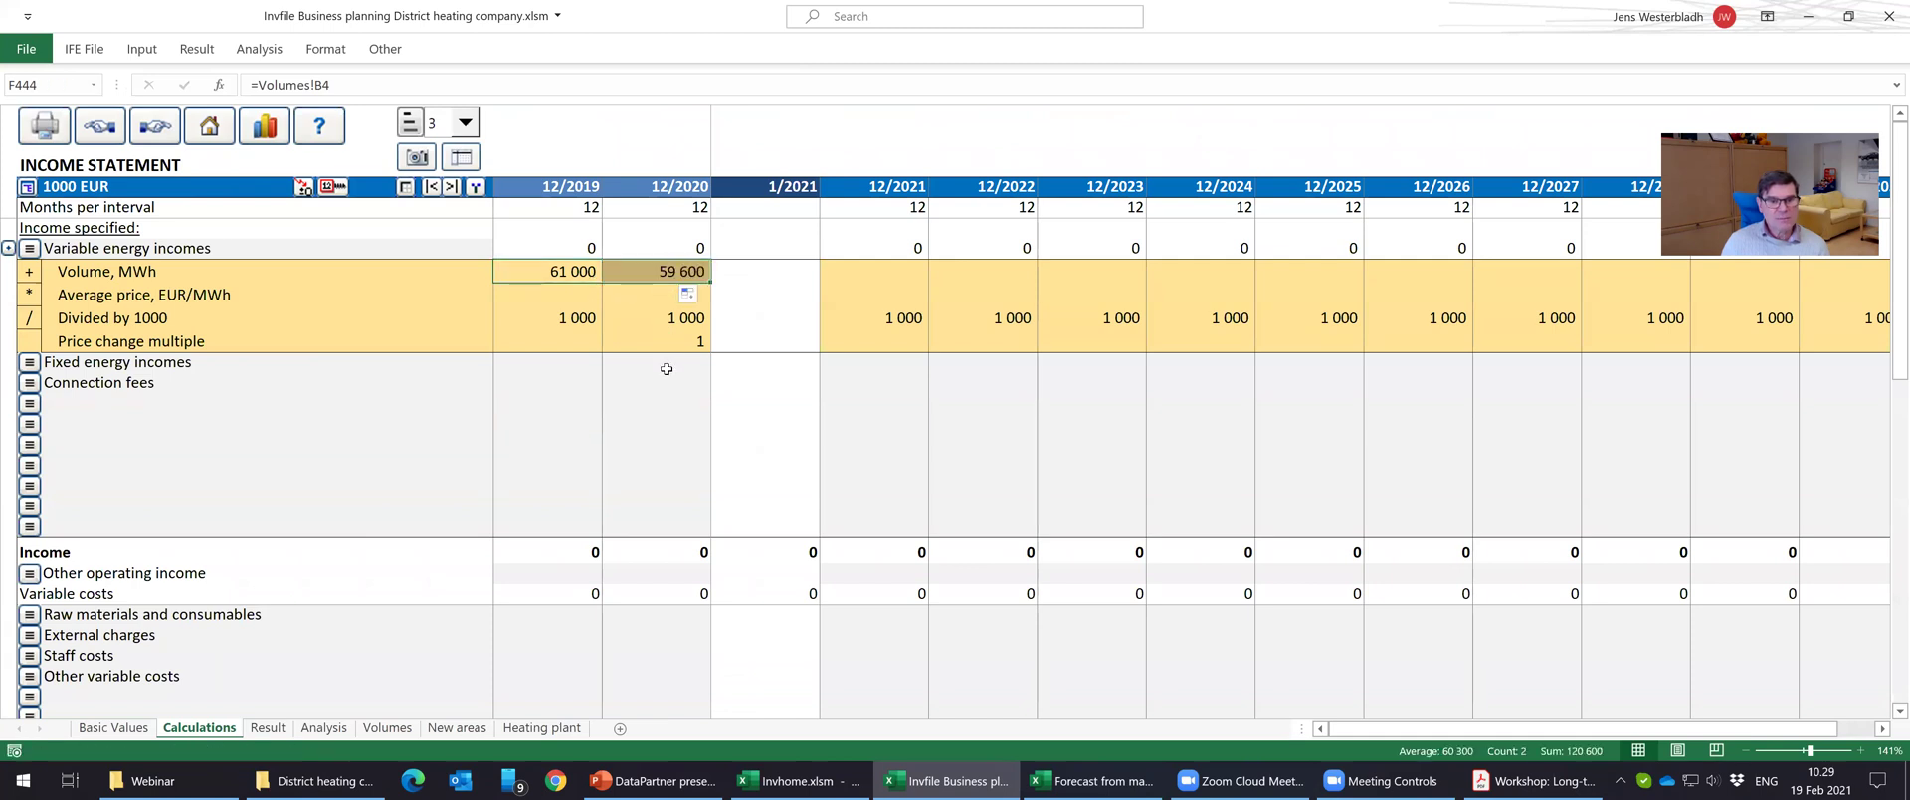
{"action": "left_click", "coordinate": [648, 289]}
{"action": "left_click", "coordinate": [584, 267]}
{"action": "left_click", "coordinate": [652, 269]}
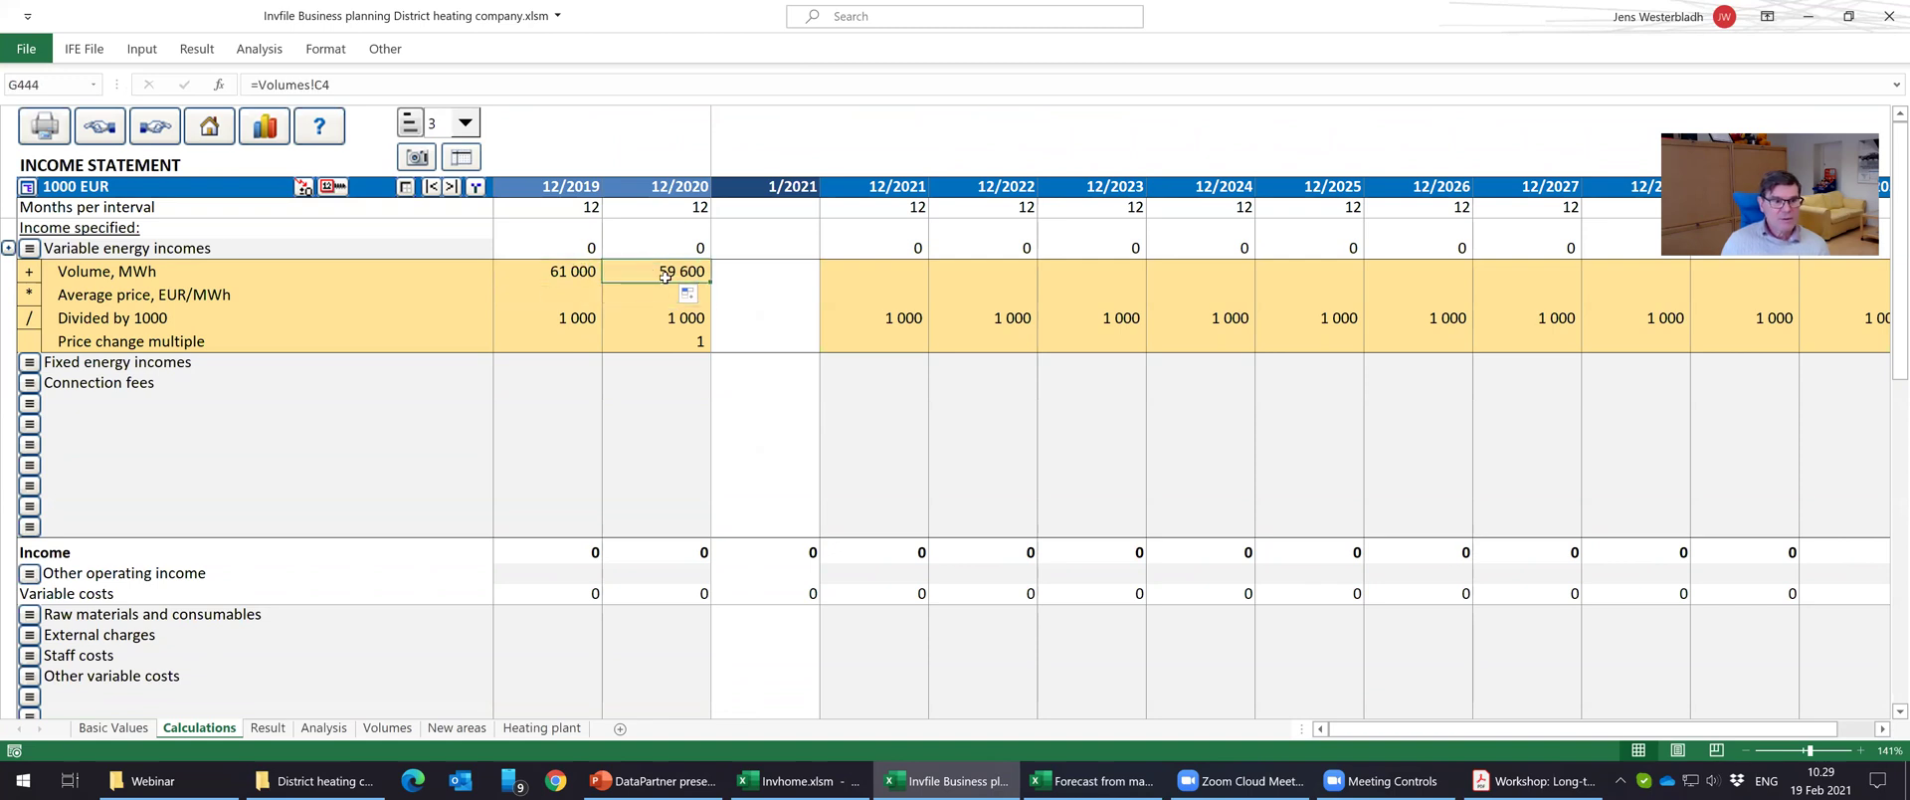
Enter an average price of 43 EUR/MWh for both 12/2019 and 12/2020.
{"action": "left_click", "coordinate": [580, 290]}
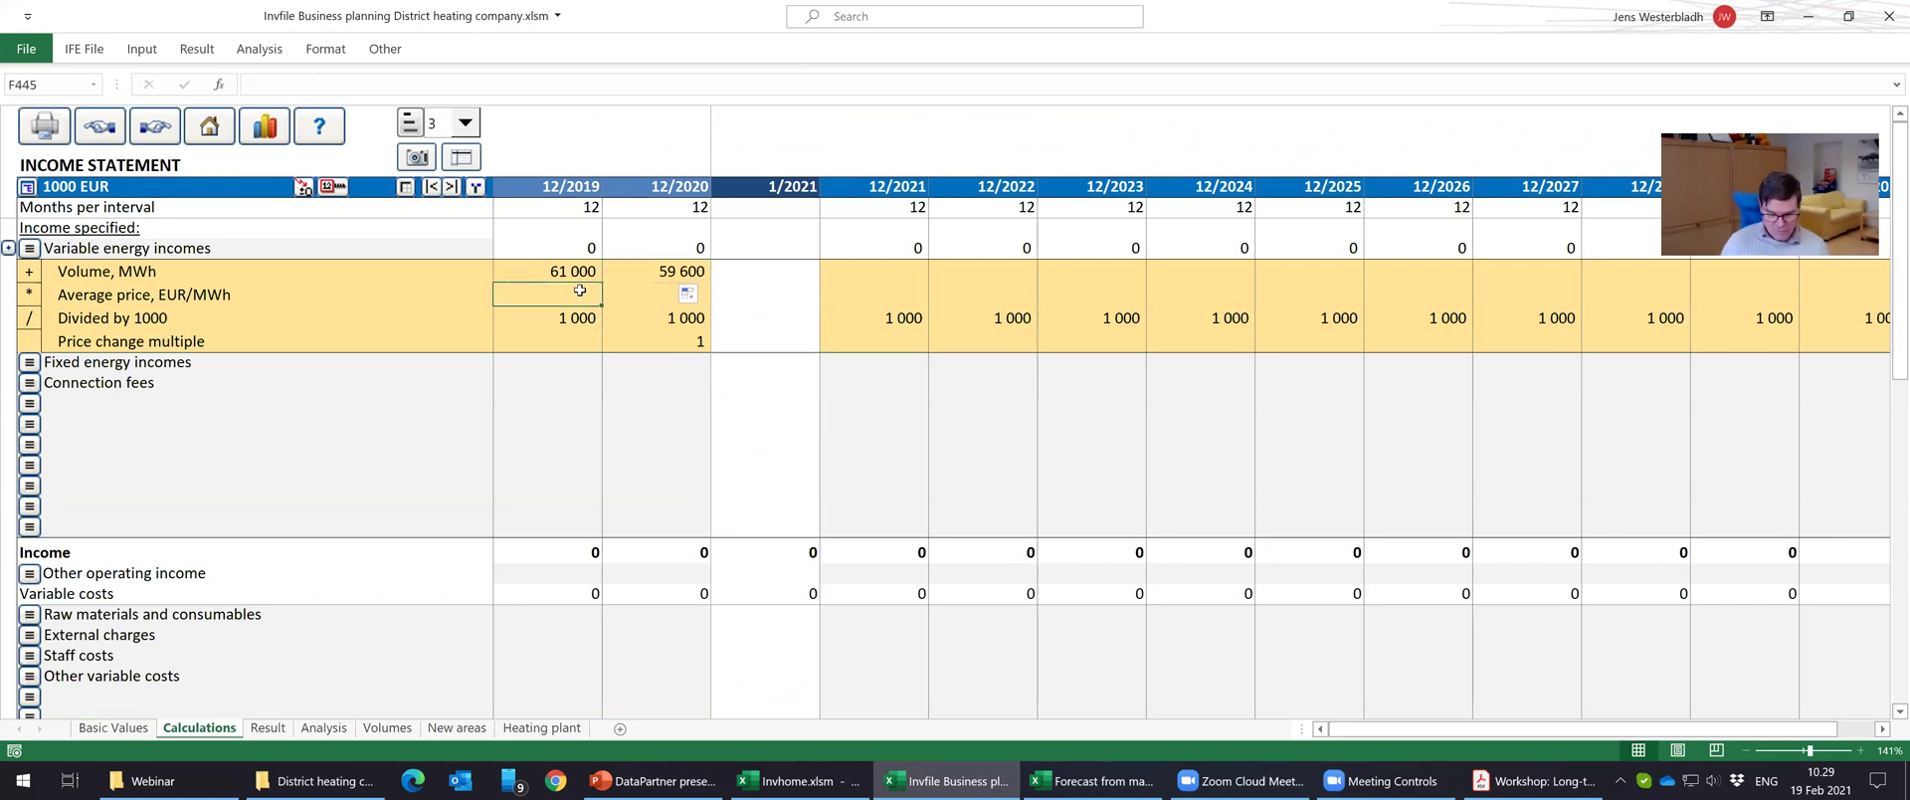
{"action": "type", "text": "43"}
{"action": "key", "text": "Tab"}
{"action": "type", "text": "43"}
{"action": "key", "text": "Tab"}
Format the 12/2020 Price change multiple with two decimals and distribute its value as formulas through 12/2030 with 0% annual change.
{"action": "key", "text": "shift+Tab"}
{"action": "key", "text": "Down"}
{"action": "key", "text": "Down"}
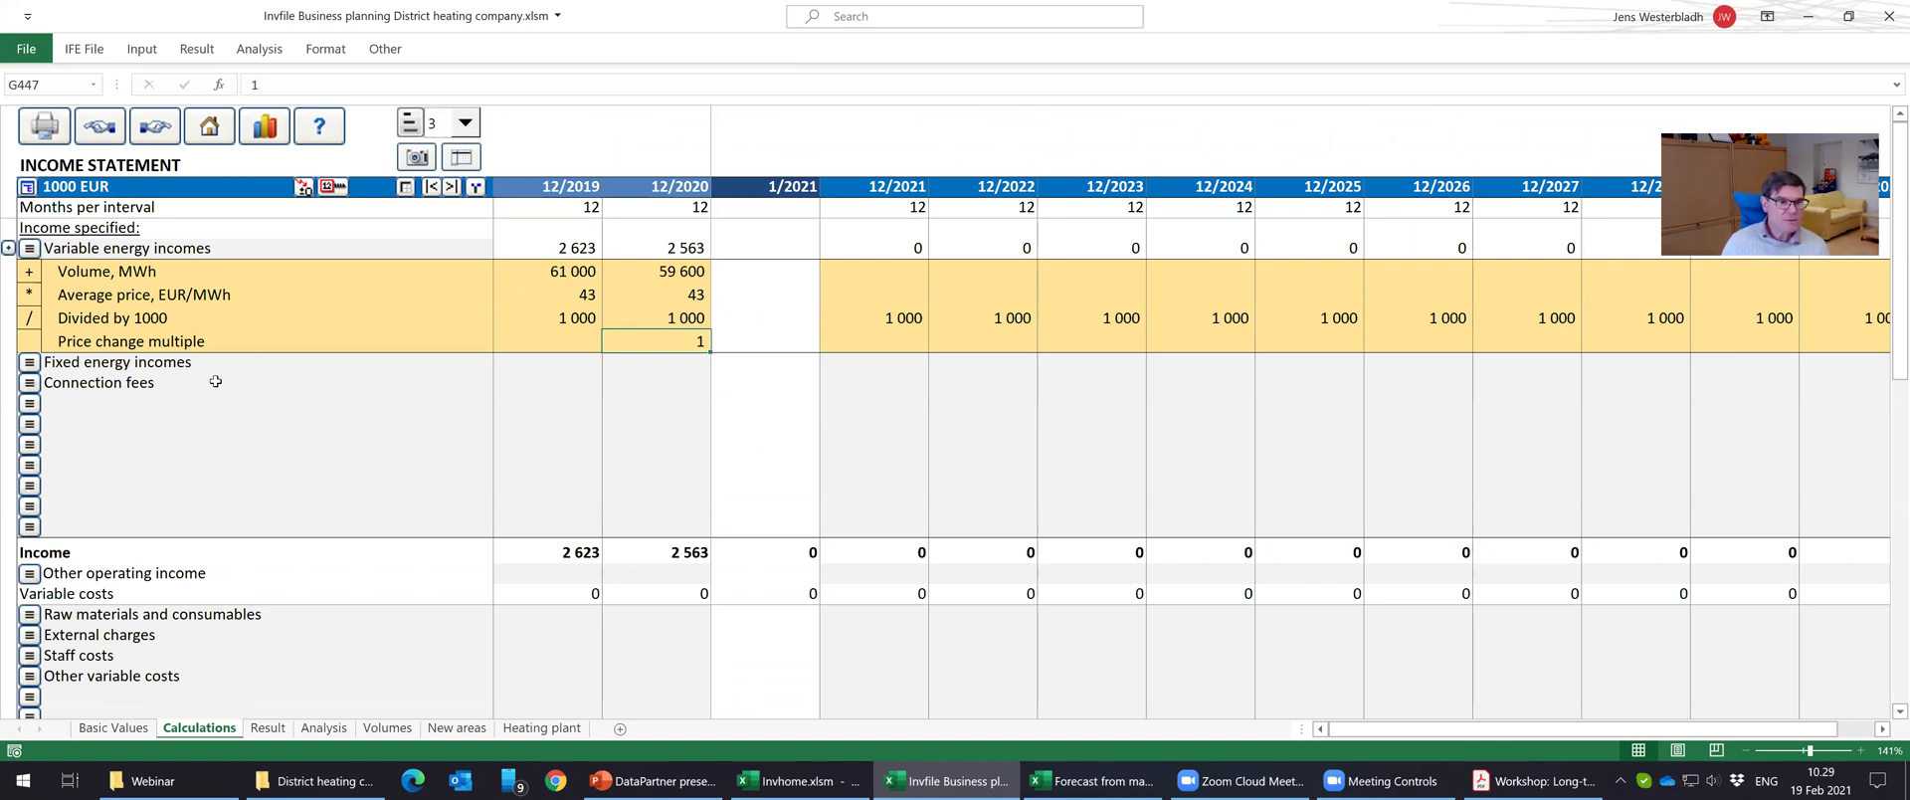
{"action": "right_click", "coordinate": [668, 342]}
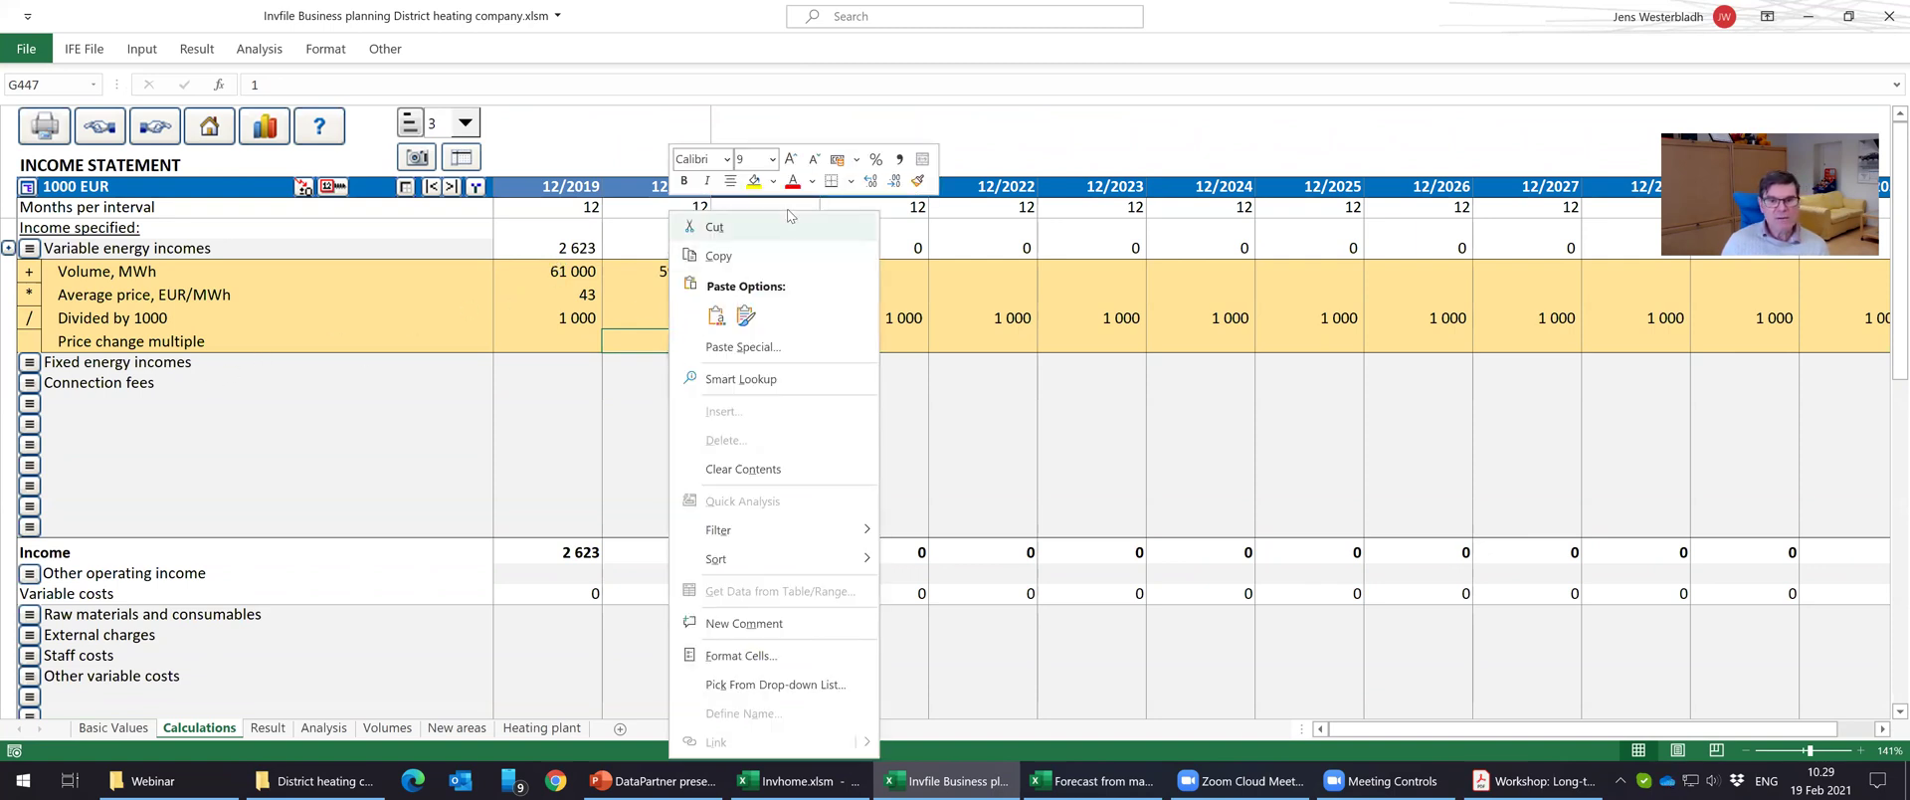
{"action": "left_click", "coordinate": [870, 180]}
{"action": "left_click", "coordinate": [870, 180]}
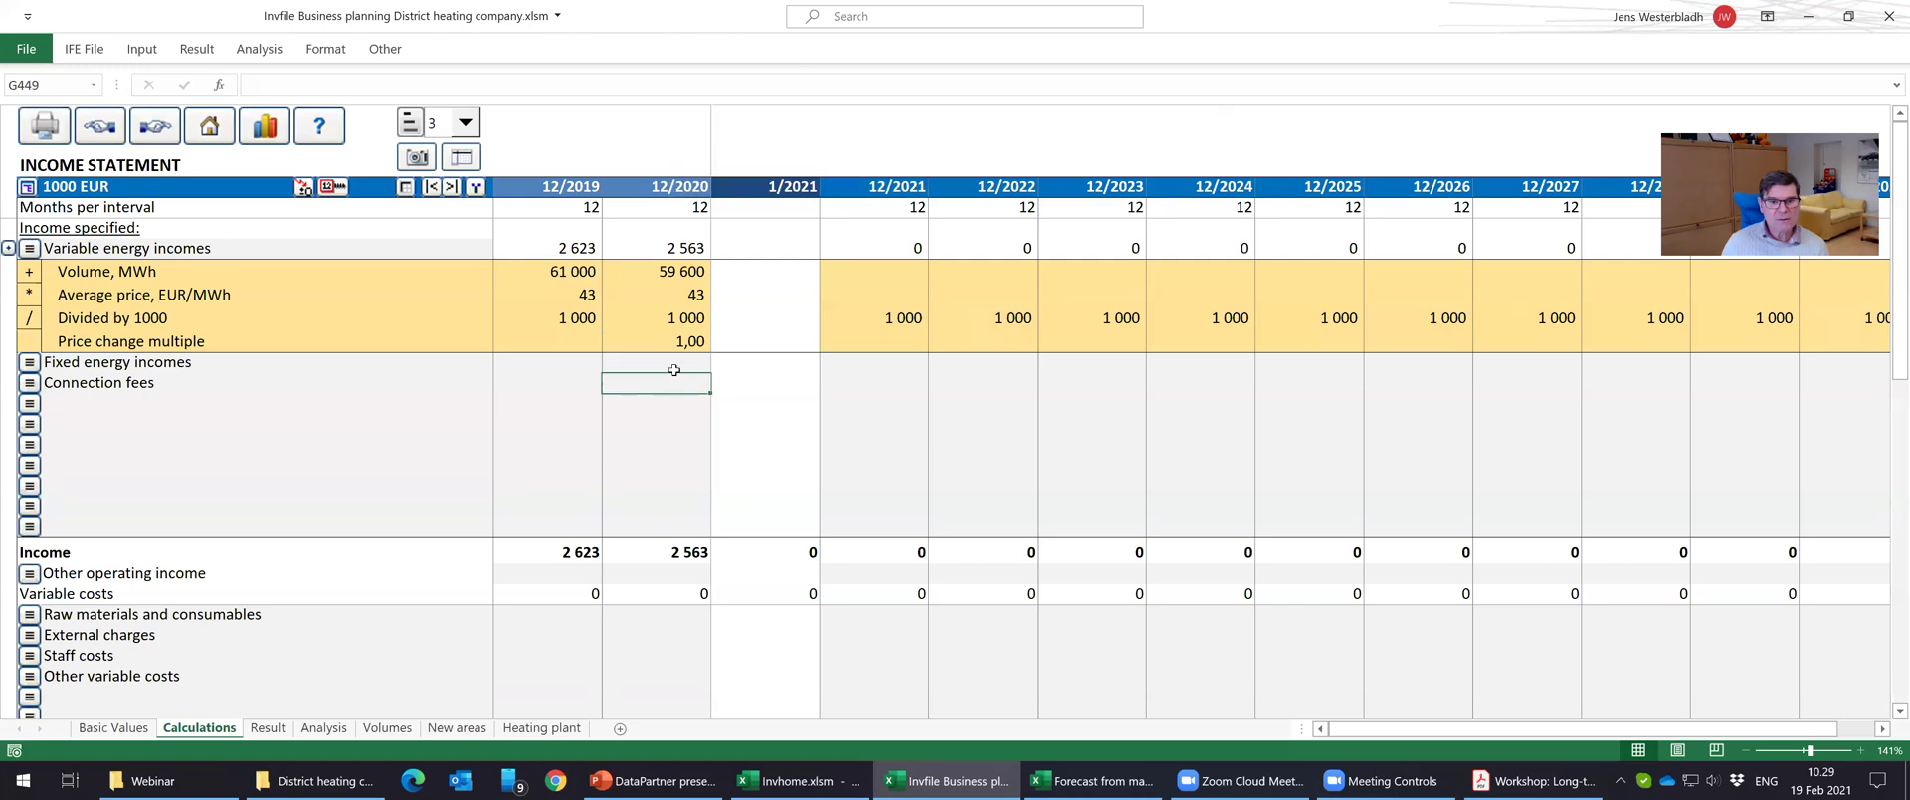
{"action": "left_click", "coordinate": [337, 186]}
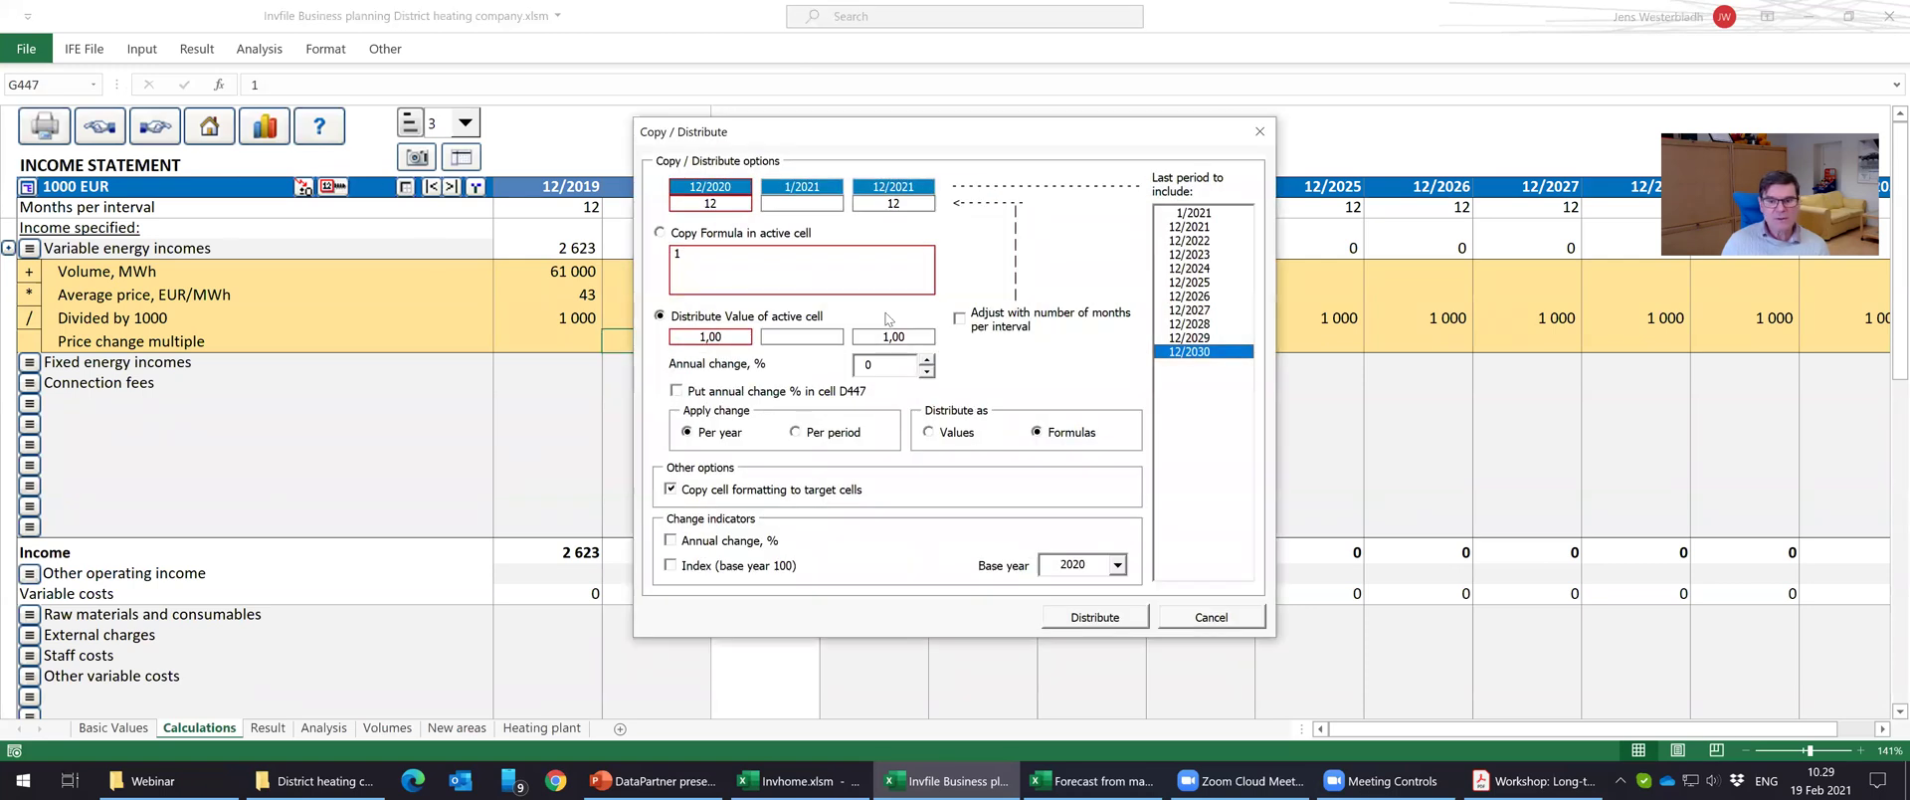
{"action": "left_click", "coordinate": [1092, 725]}
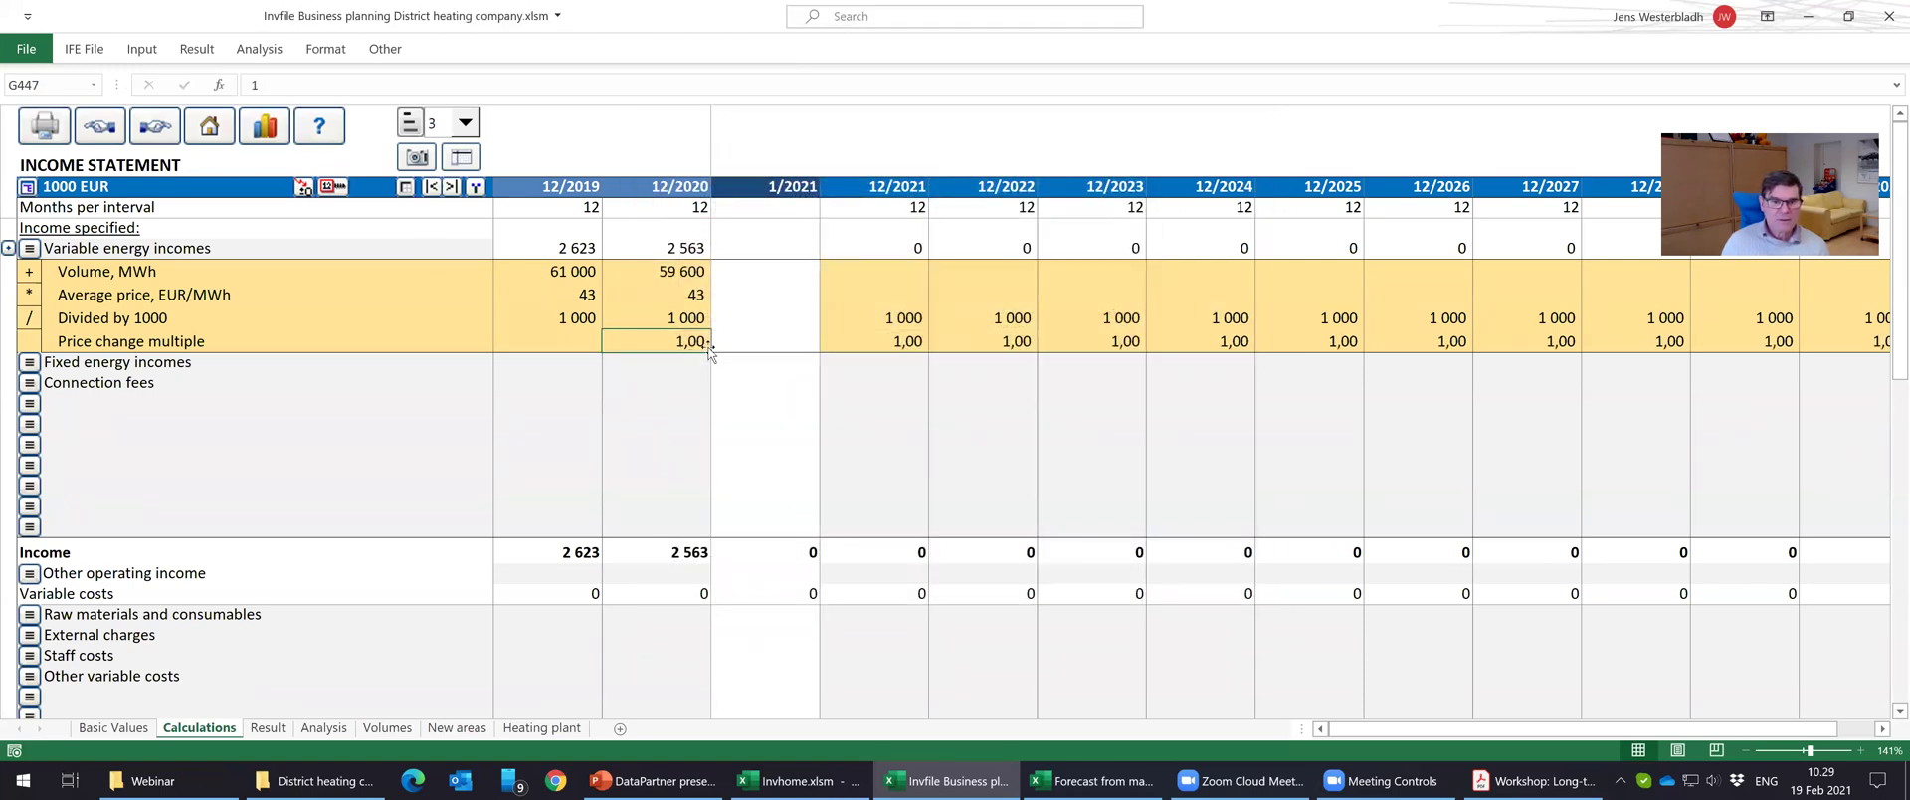
Create two indented sub-rows to specify the Fixed energy incomes row in the income statement.
{"action": "left_click", "coordinate": [30, 362]}
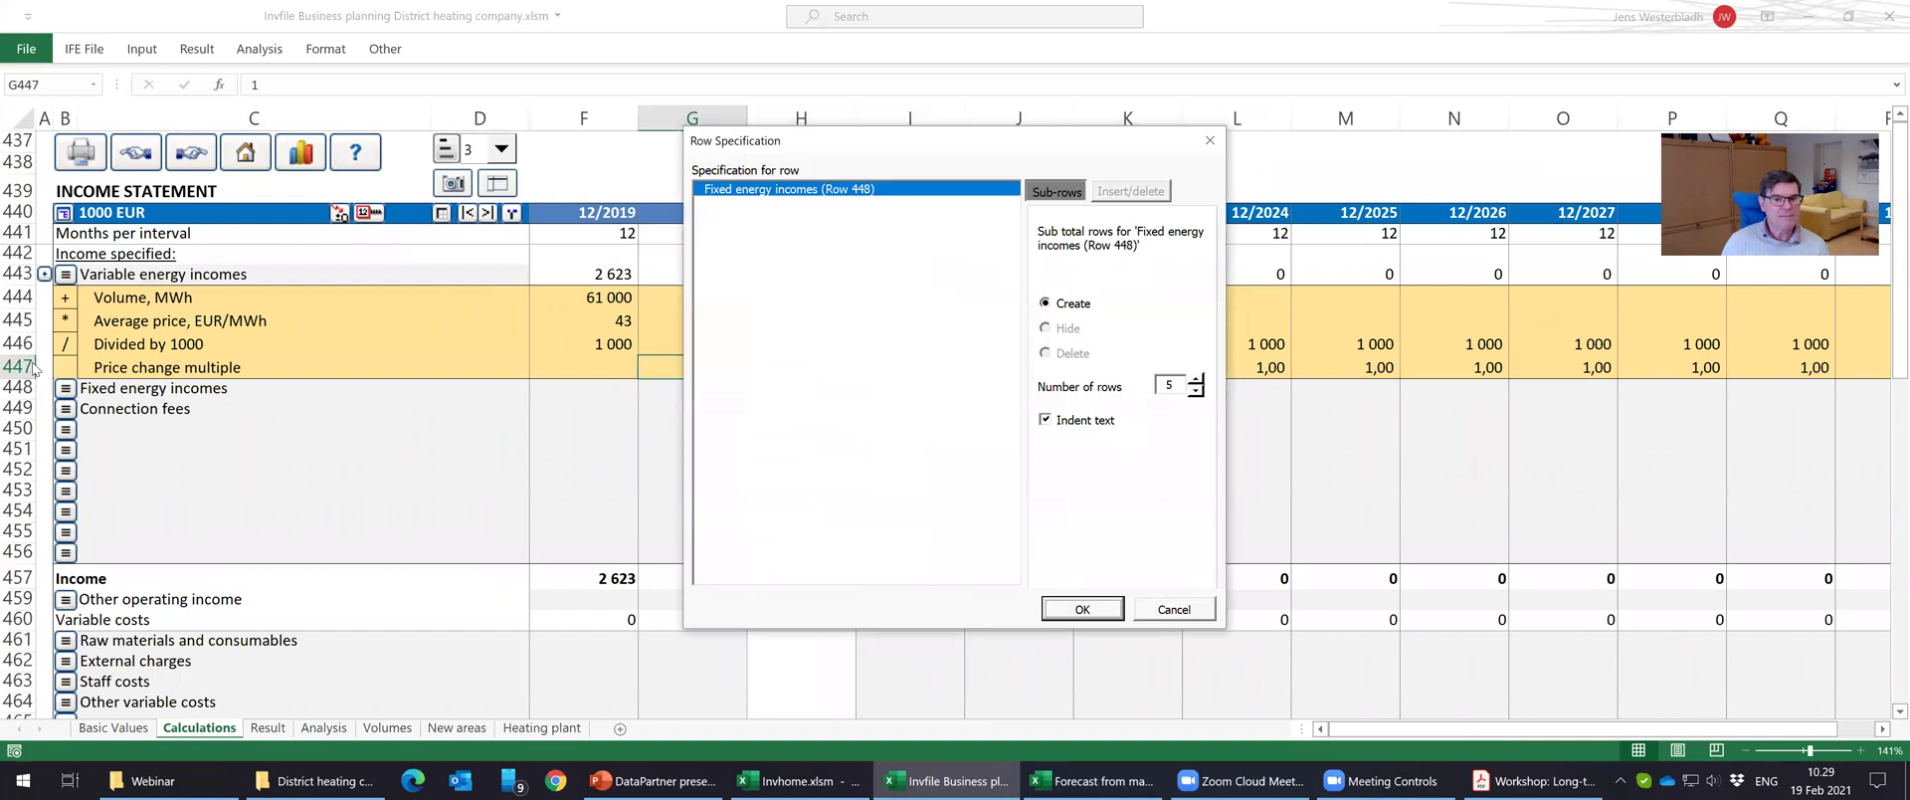
{"action": "left_click", "coordinate": [1197, 391]}
{"action": "left_click", "coordinate": [1197, 391]}
{"action": "left_click", "coordinate": [1094, 609]}
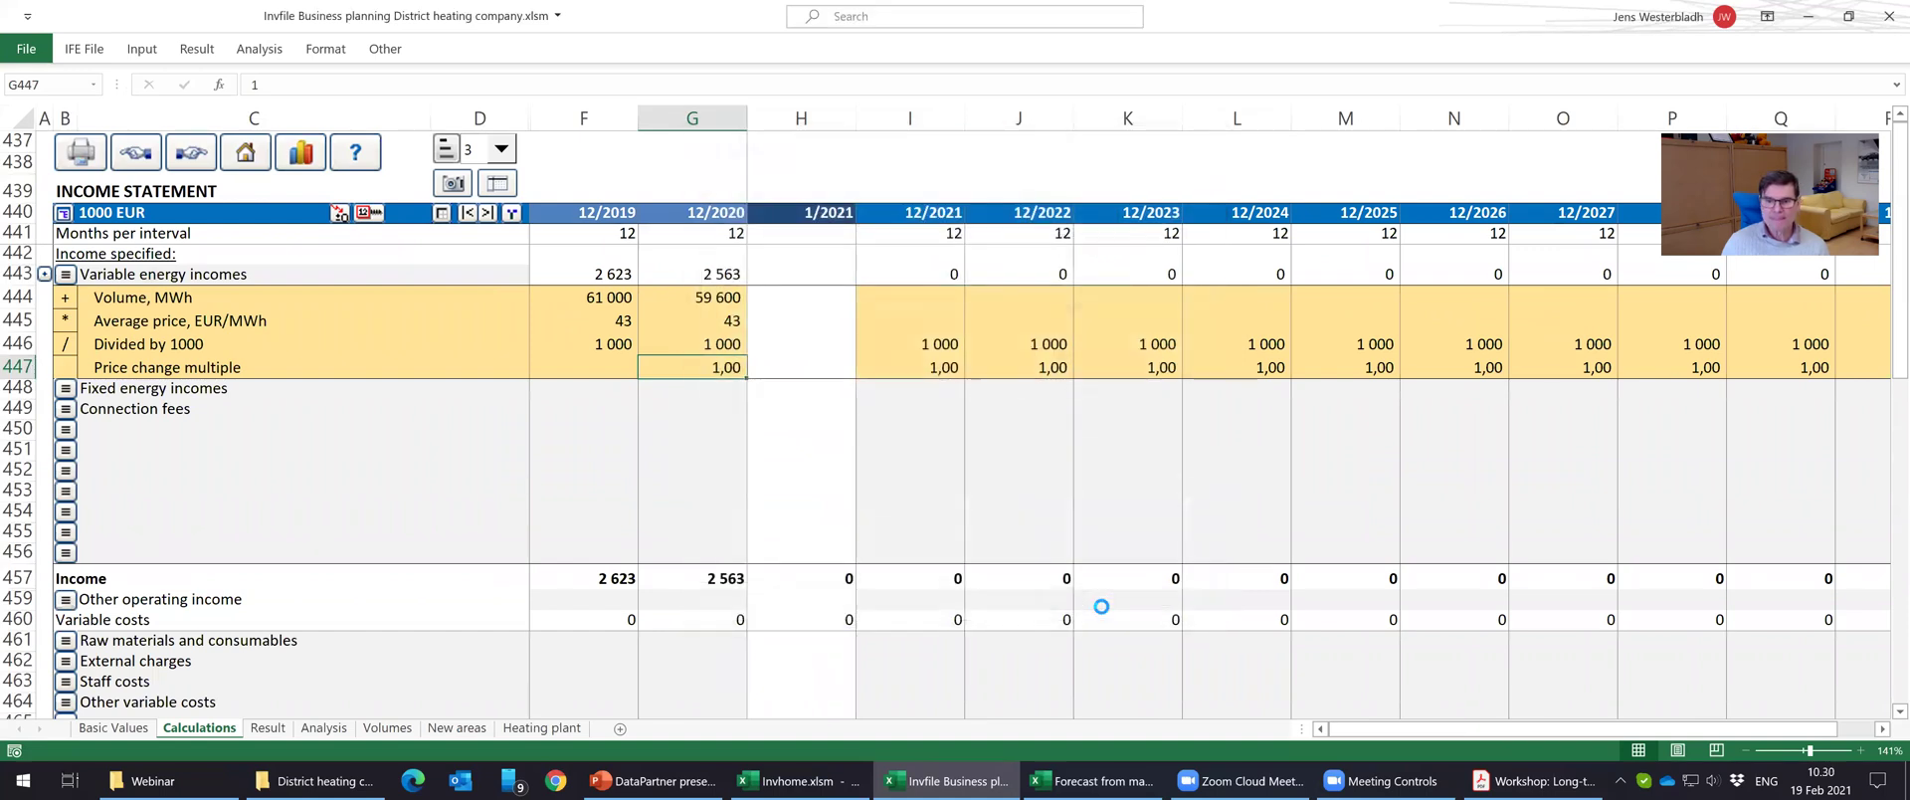
Label the two Fixed energy incomes sub-rows Fixed energy incomes and Price change multiple.
{"action": "left_click", "coordinate": [85, 386]}
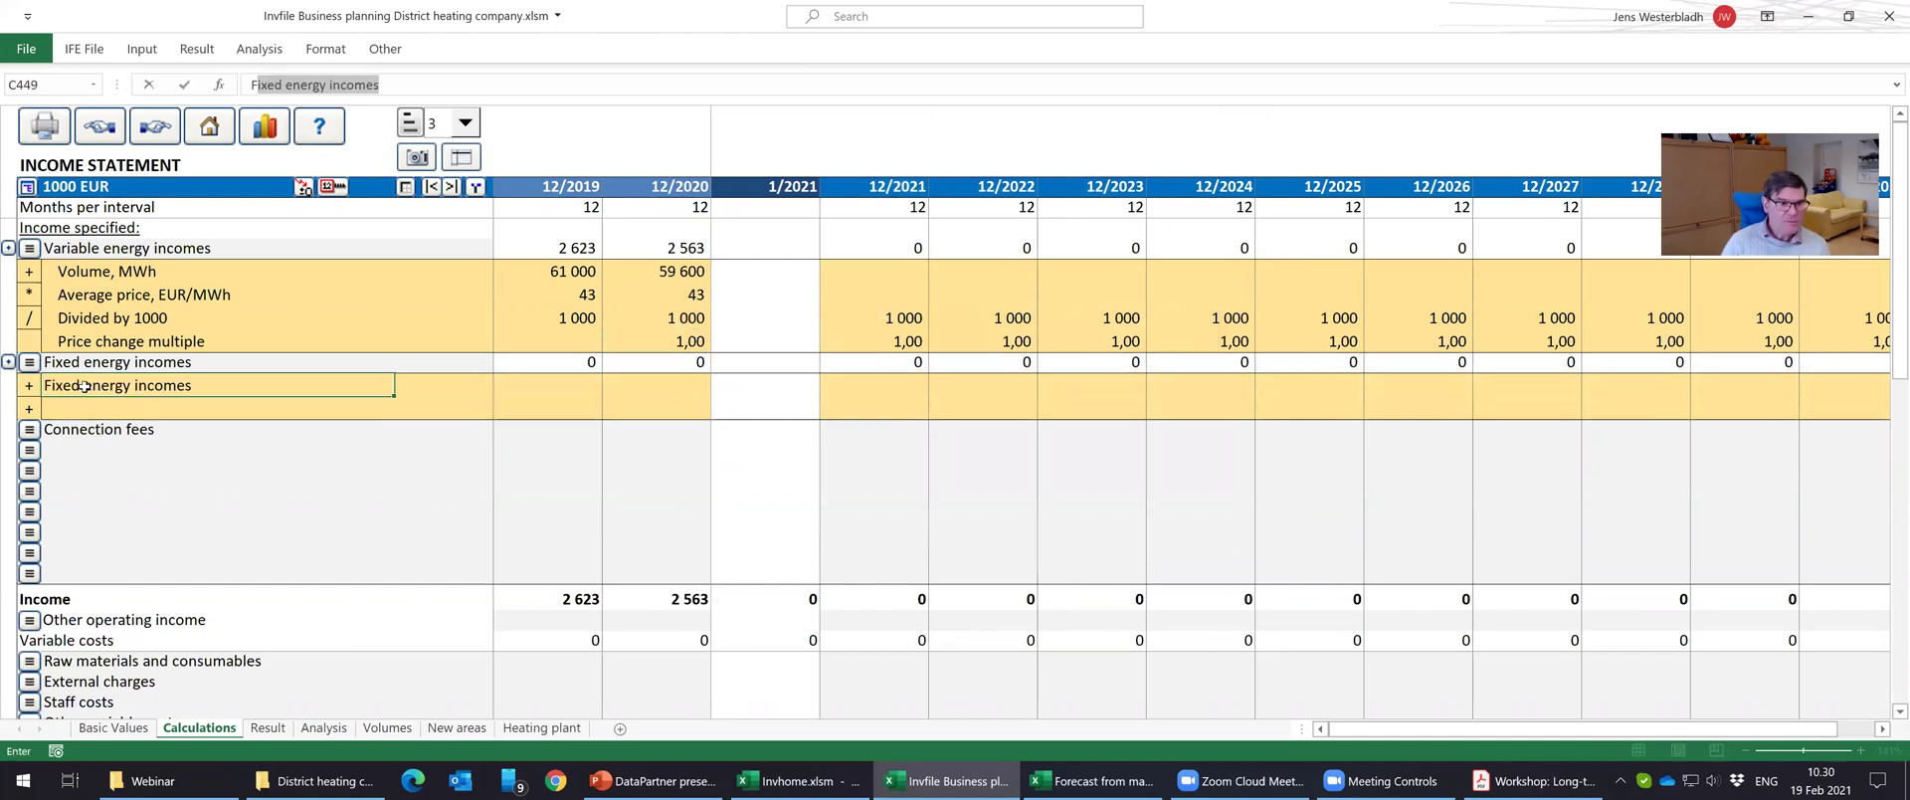
{"action": "key", "text": "Return"}
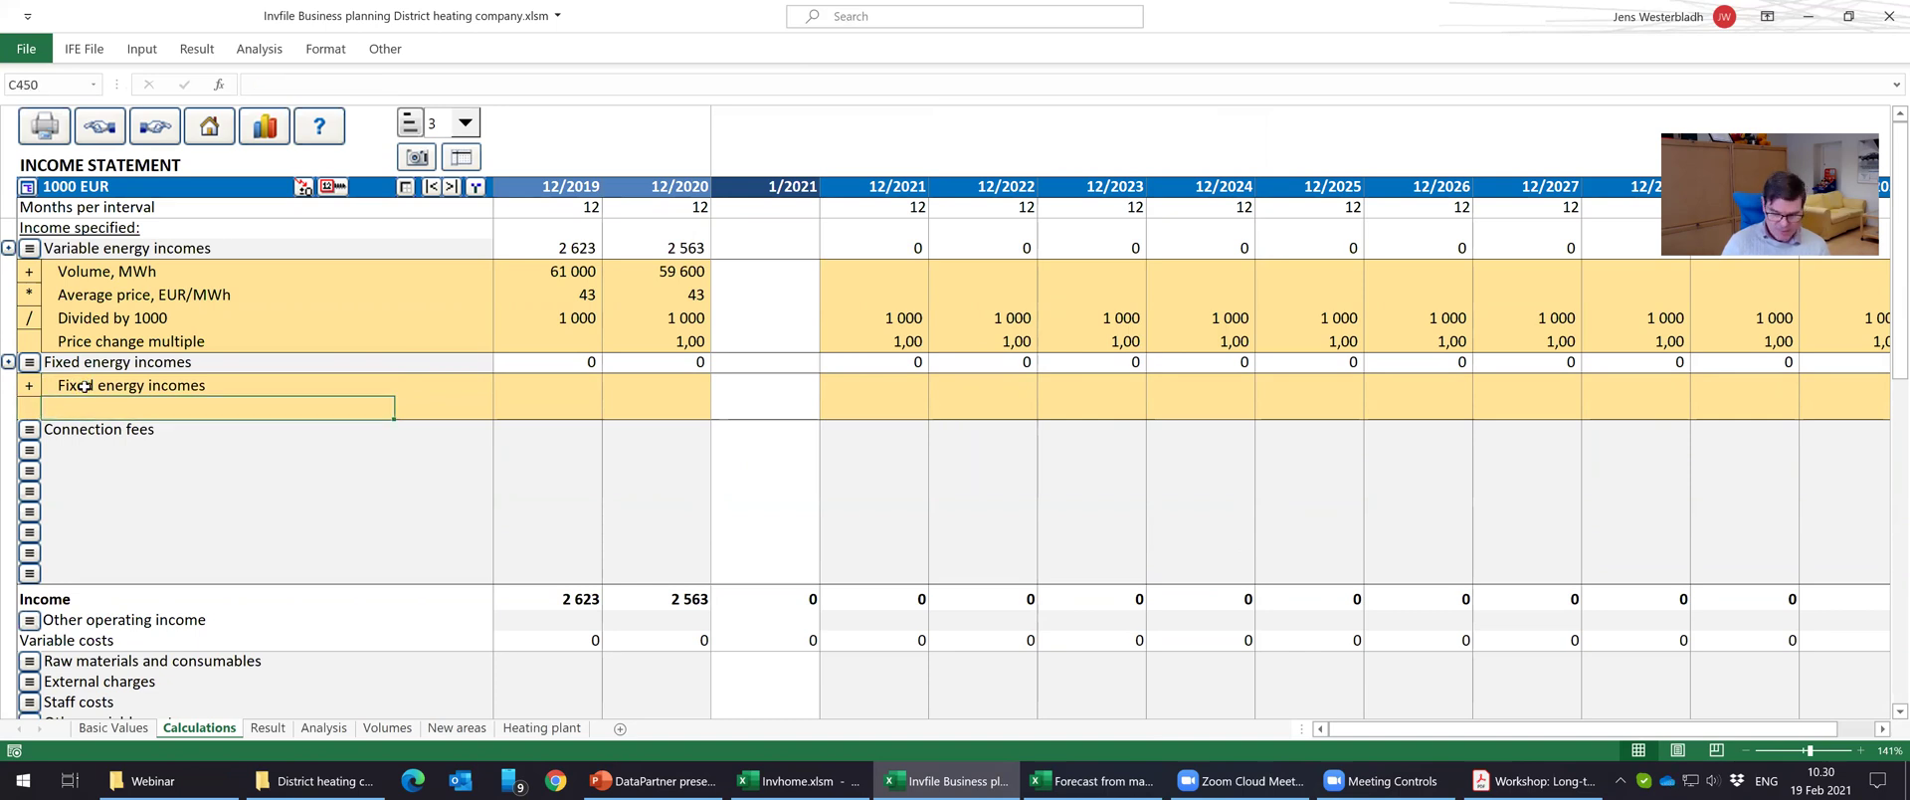
{"action": "type", "text": "Price change multiple"}
{"action": "key", "text": "Tab"}
Enter fixed energy incomes of 1412 for both 12/2019 and 12/2020 in the Fixed energy incomes sub-row.
{"action": "key", "text": "Right"}
{"action": "key", "text": "Up"}
{"action": "key", "text": "Left"}
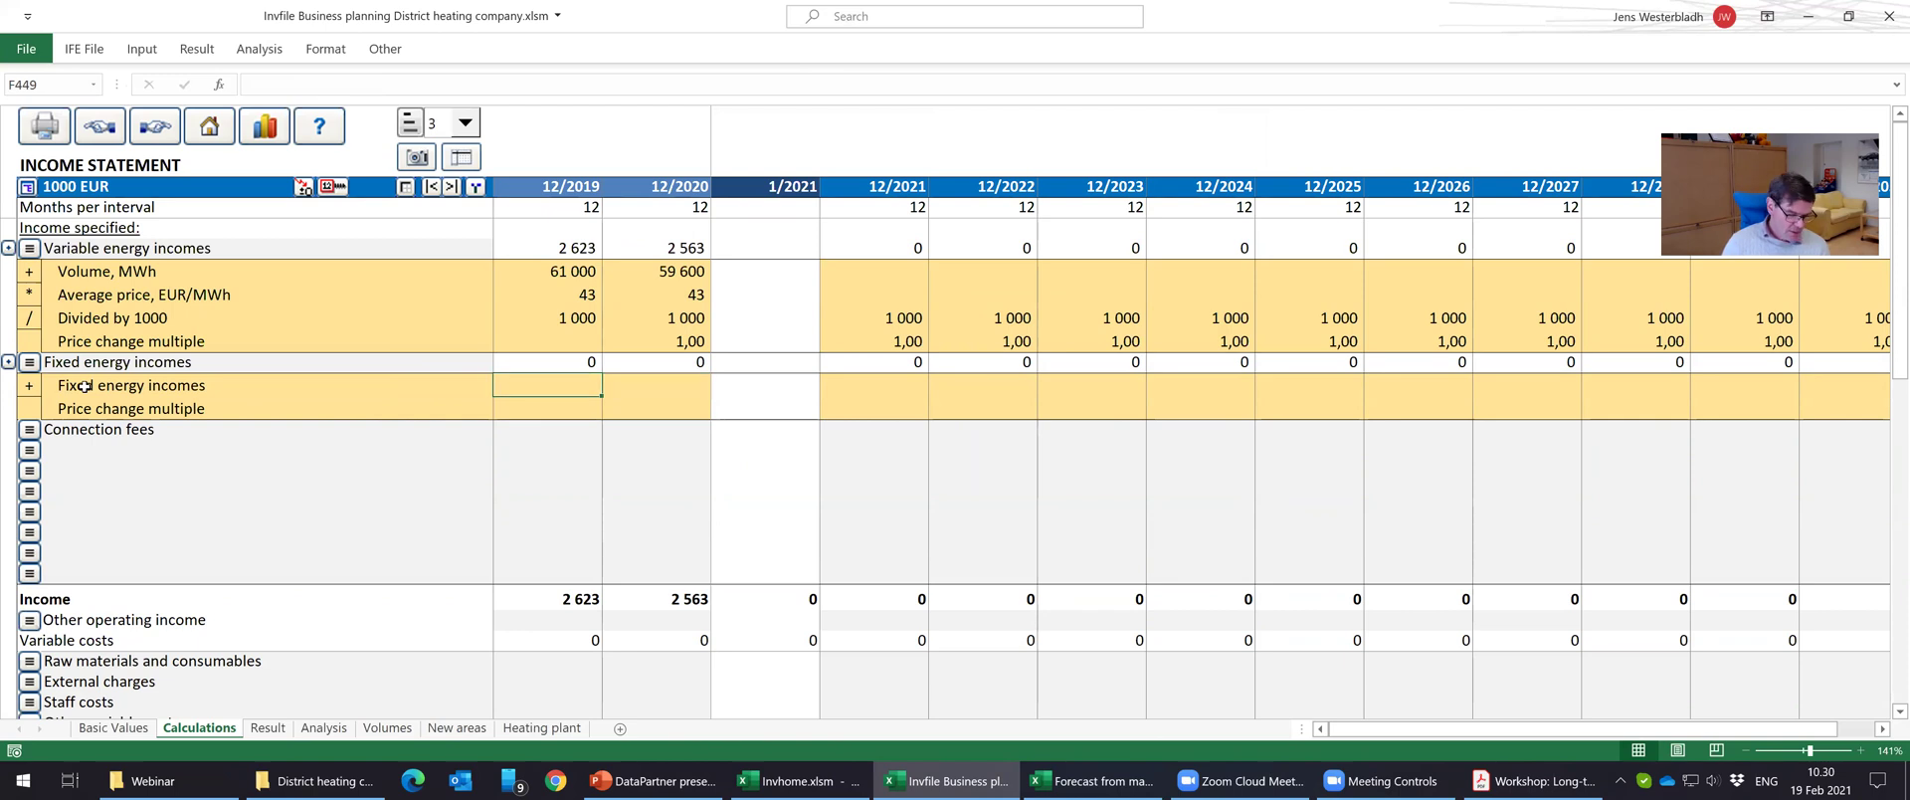
{"action": "type", "text": "1412"}
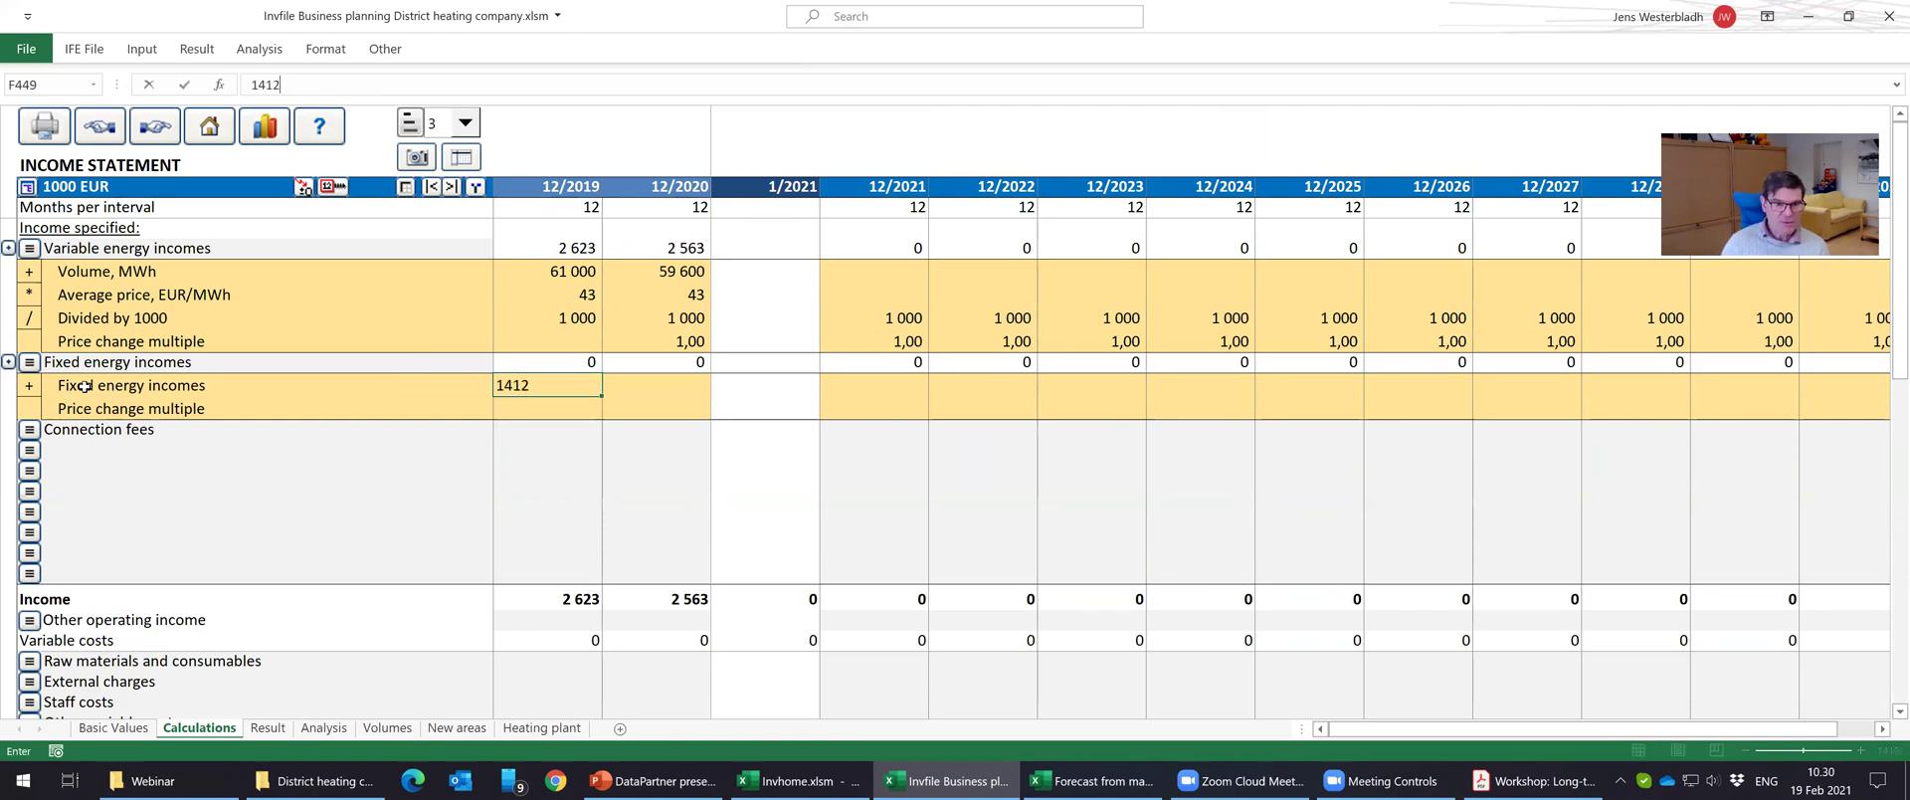
{"action": "key", "text": "Tab"}
{"action": "type", "text": "14"}
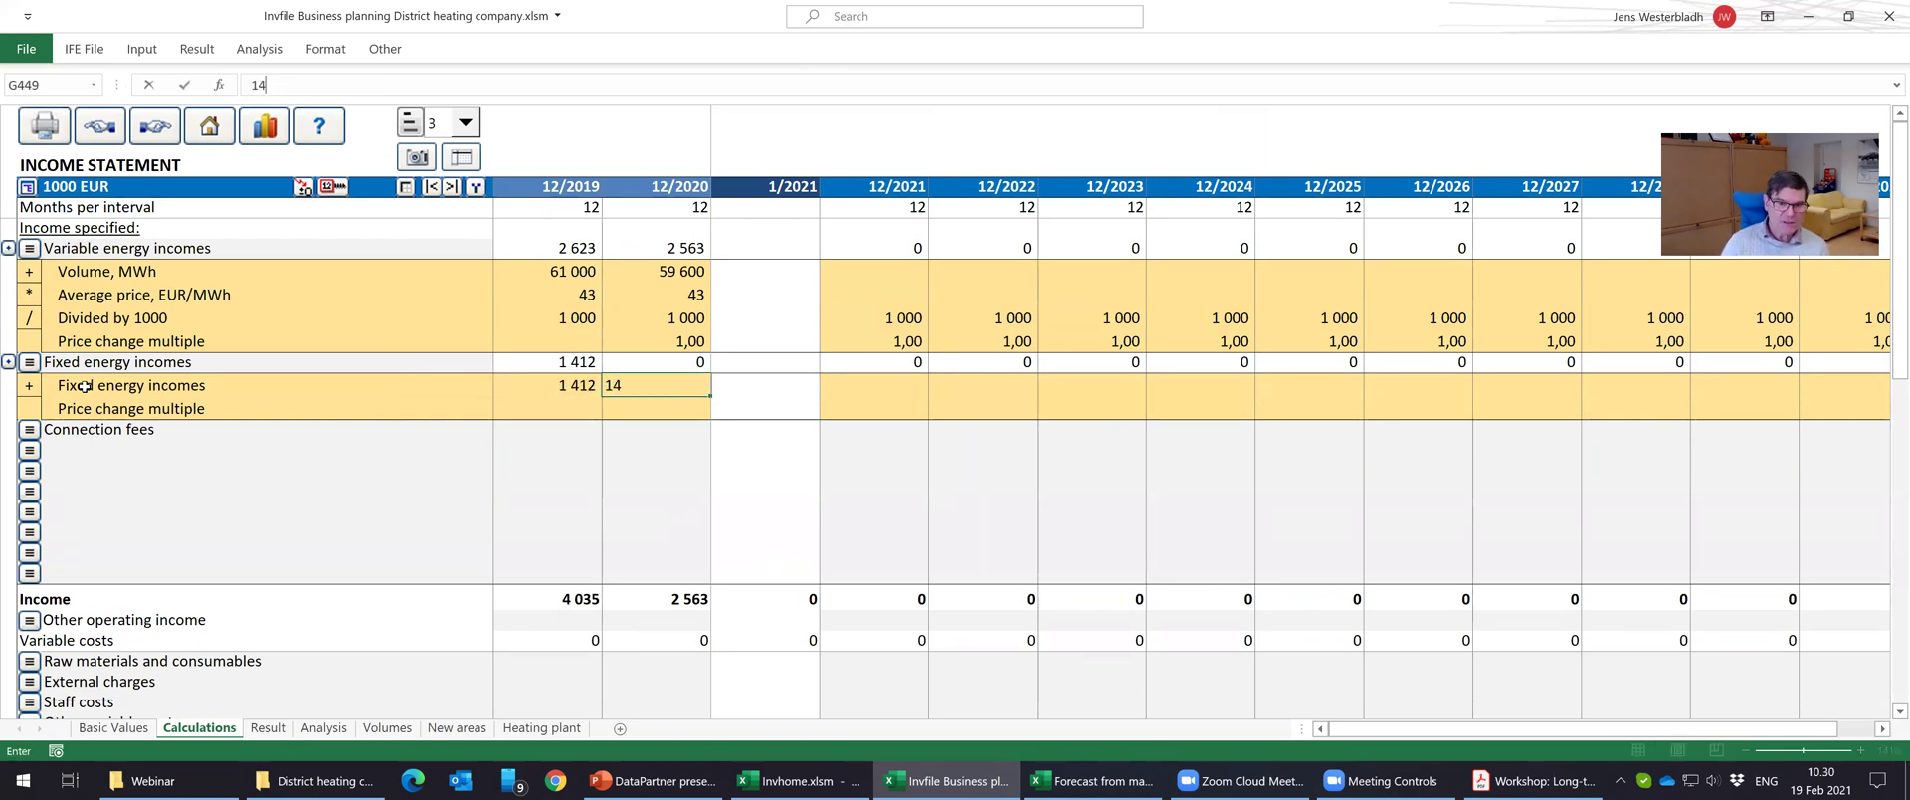
{"action": "type", "text": "22"}
{"action": "key", "text": "Return"}
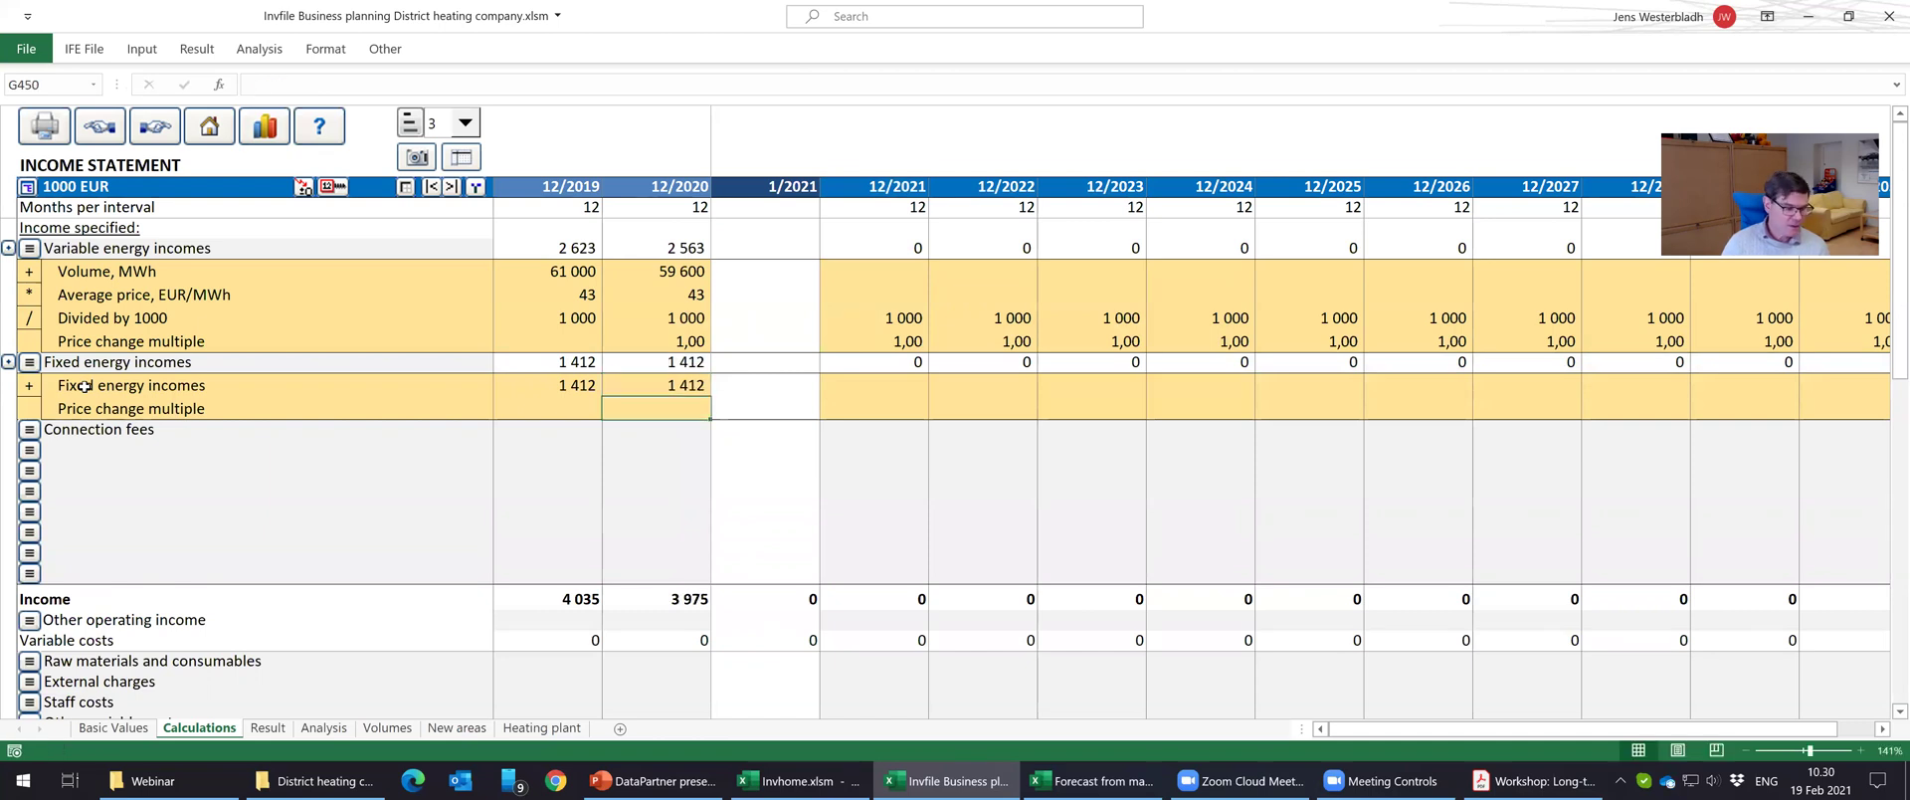
Set the fixed incomes' 12/2020 Price change multiple to 1 with two decimals and distribute it as formulas through 12/2030 with 0% annual change.
{"action": "type", "text": "1"}
{"action": "key", "text": "ctrl+Return"}
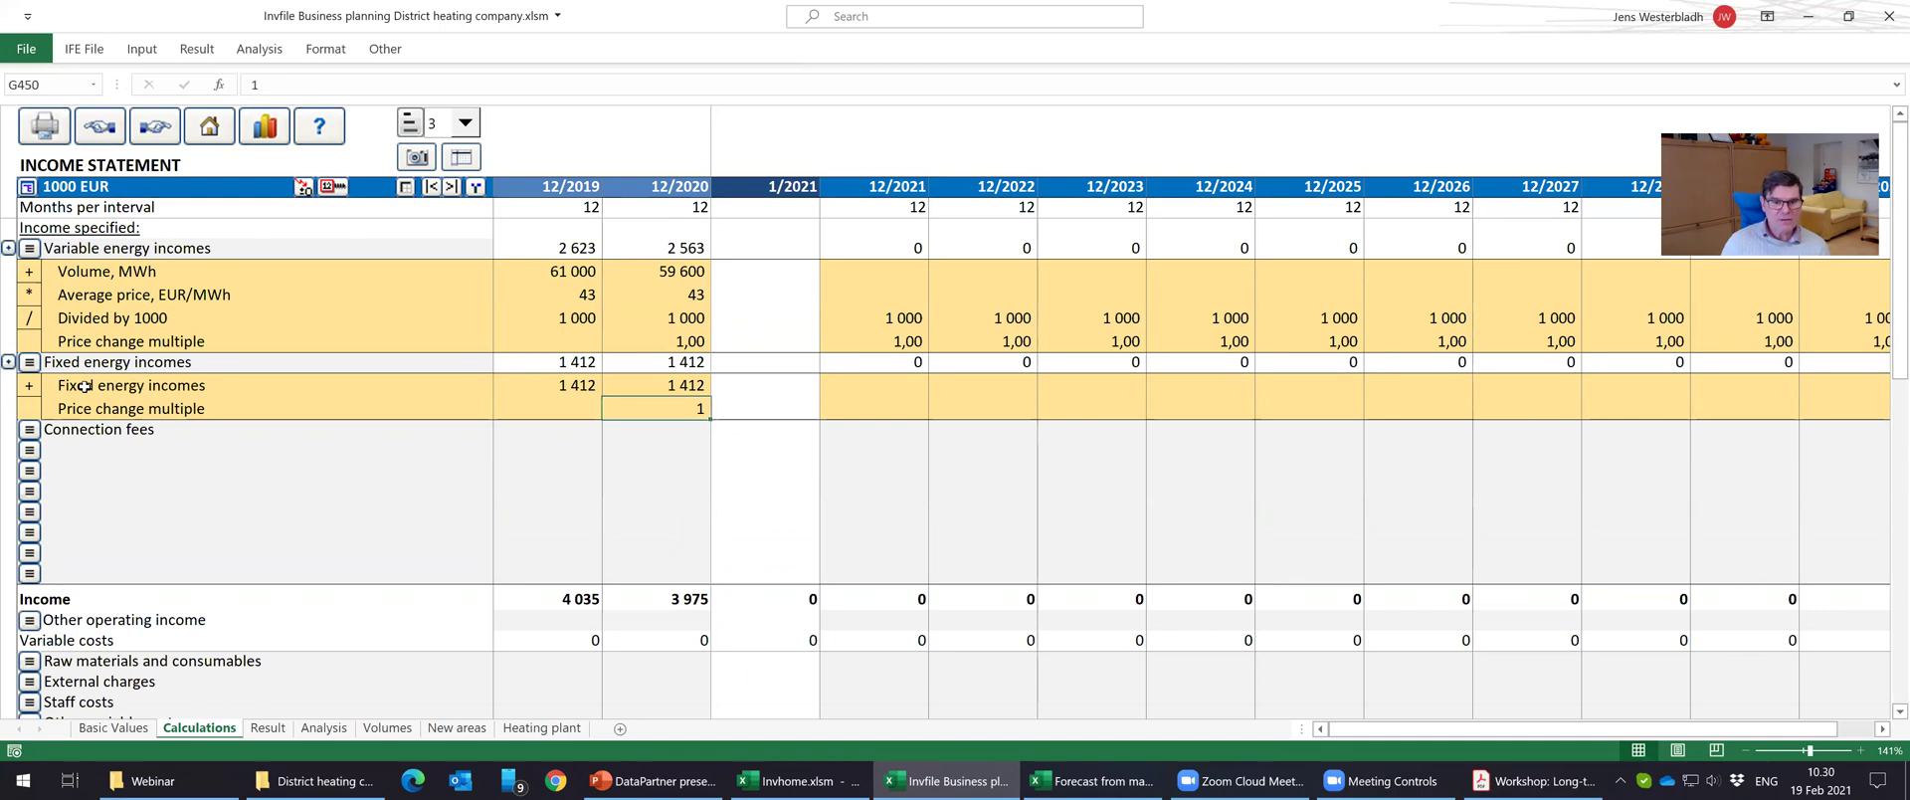
{"action": "right_click", "coordinate": [634, 402]}
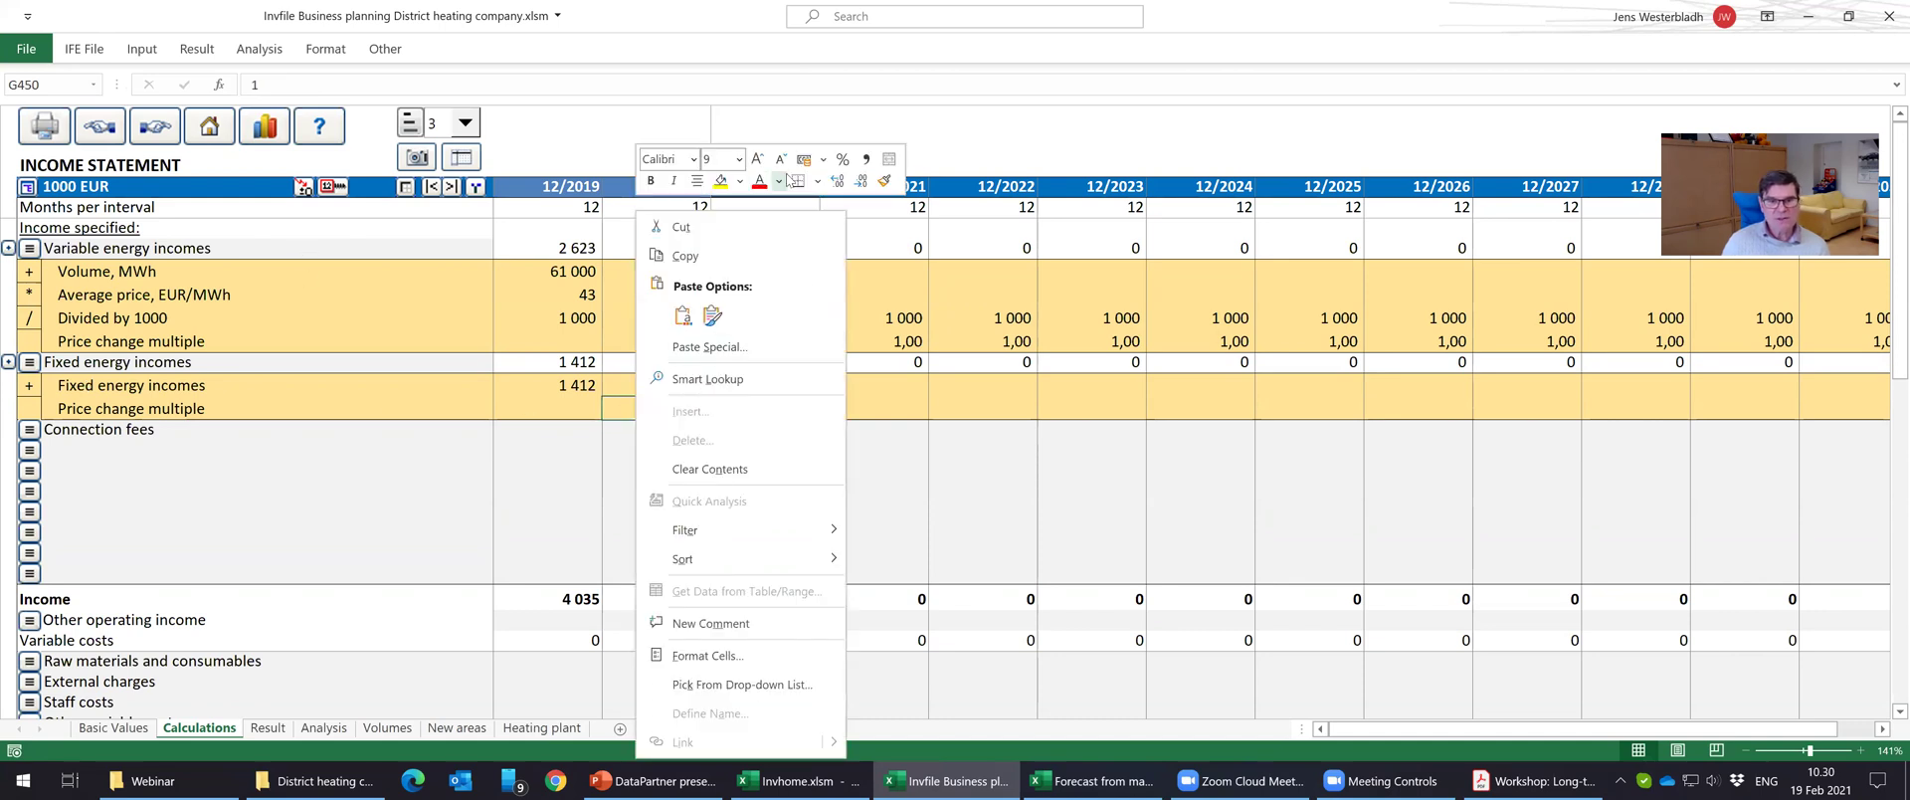
{"action": "left_click", "coordinate": [838, 181]}
{"action": "left_click", "coordinate": [838, 180]}
{"action": "left_click", "coordinate": [324, 189]}
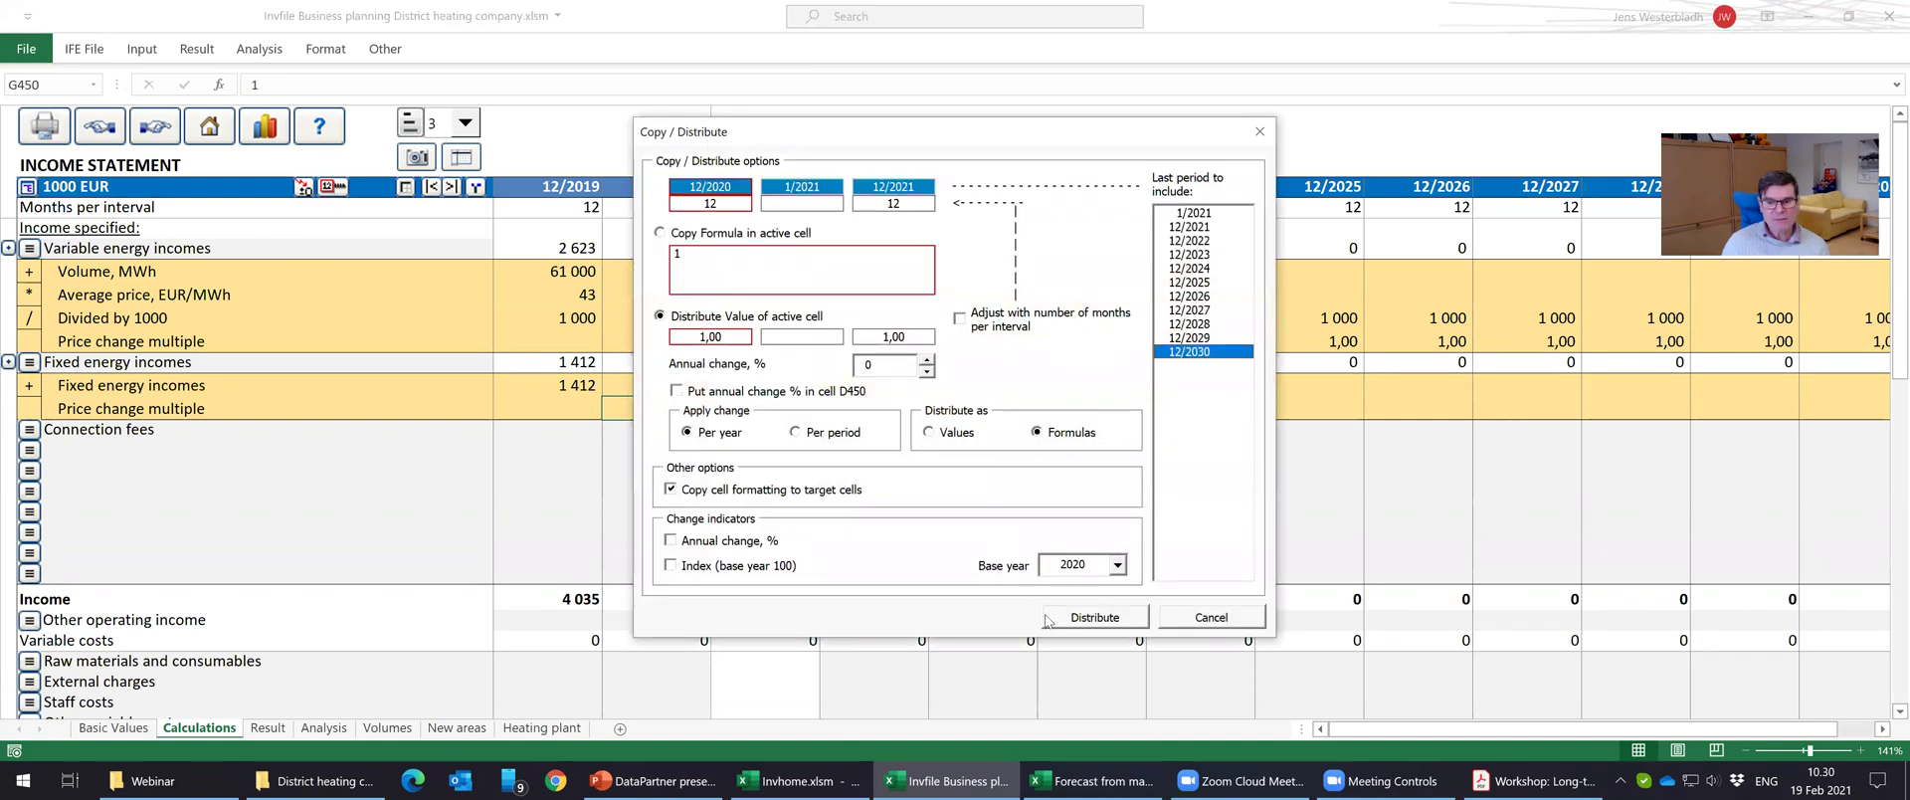
{"action": "left_click", "coordinate": [1049, 619]}
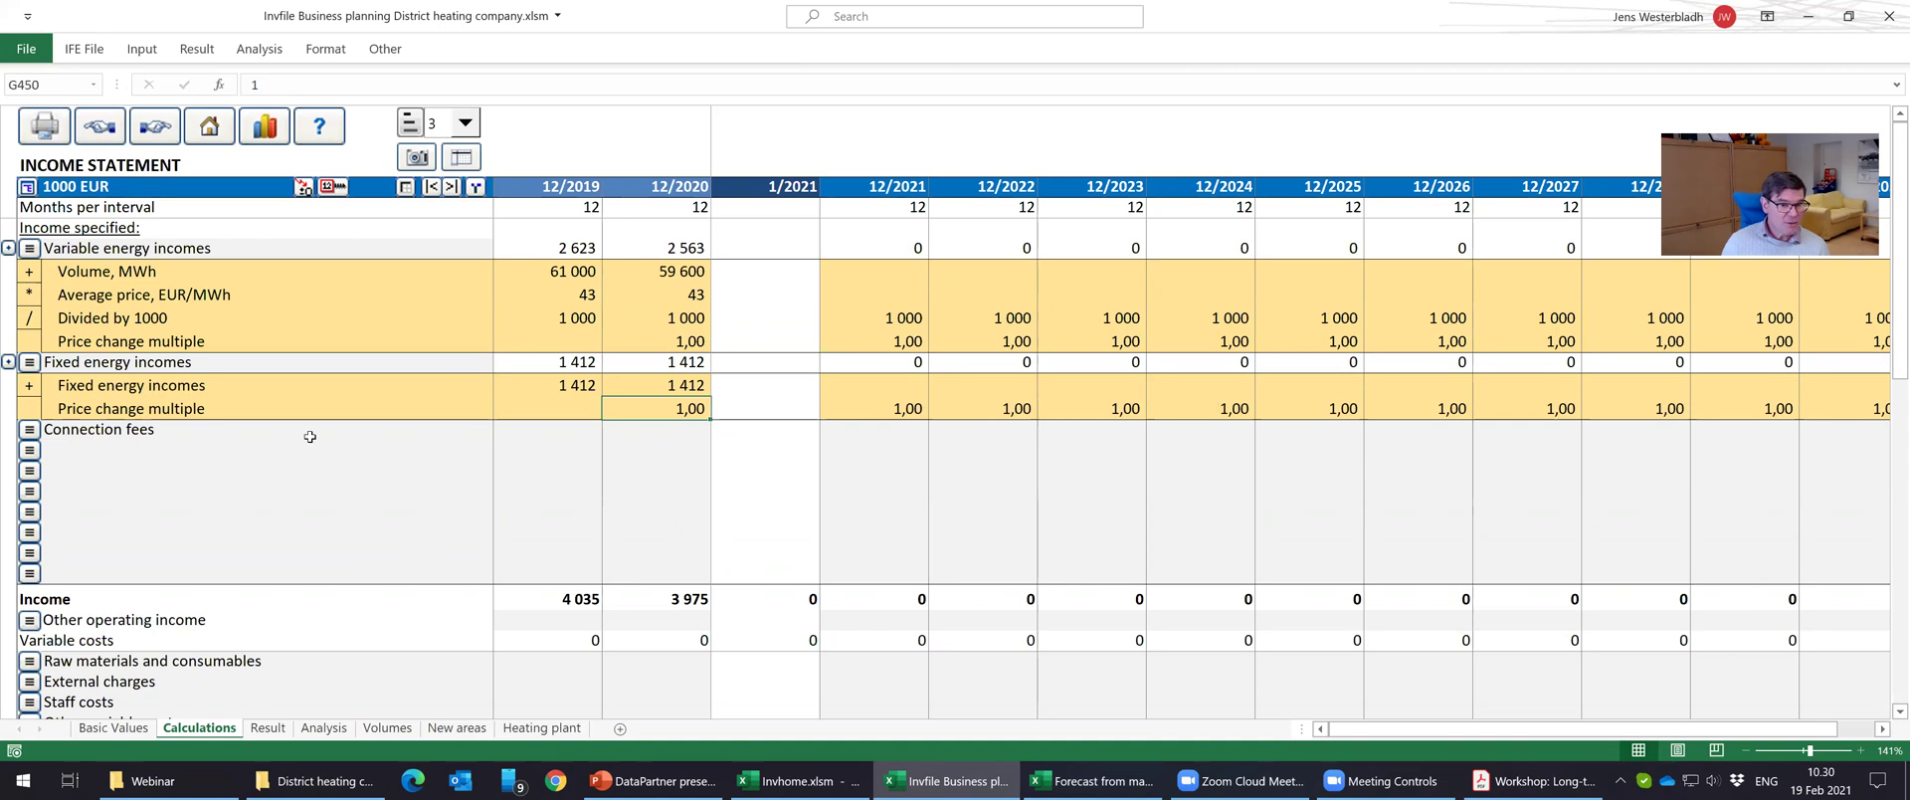
Enter connection fees of 235 for 12/2019 and 57 for 12/2020.
{"action": "left_click", "coordinate": [577, 426]}
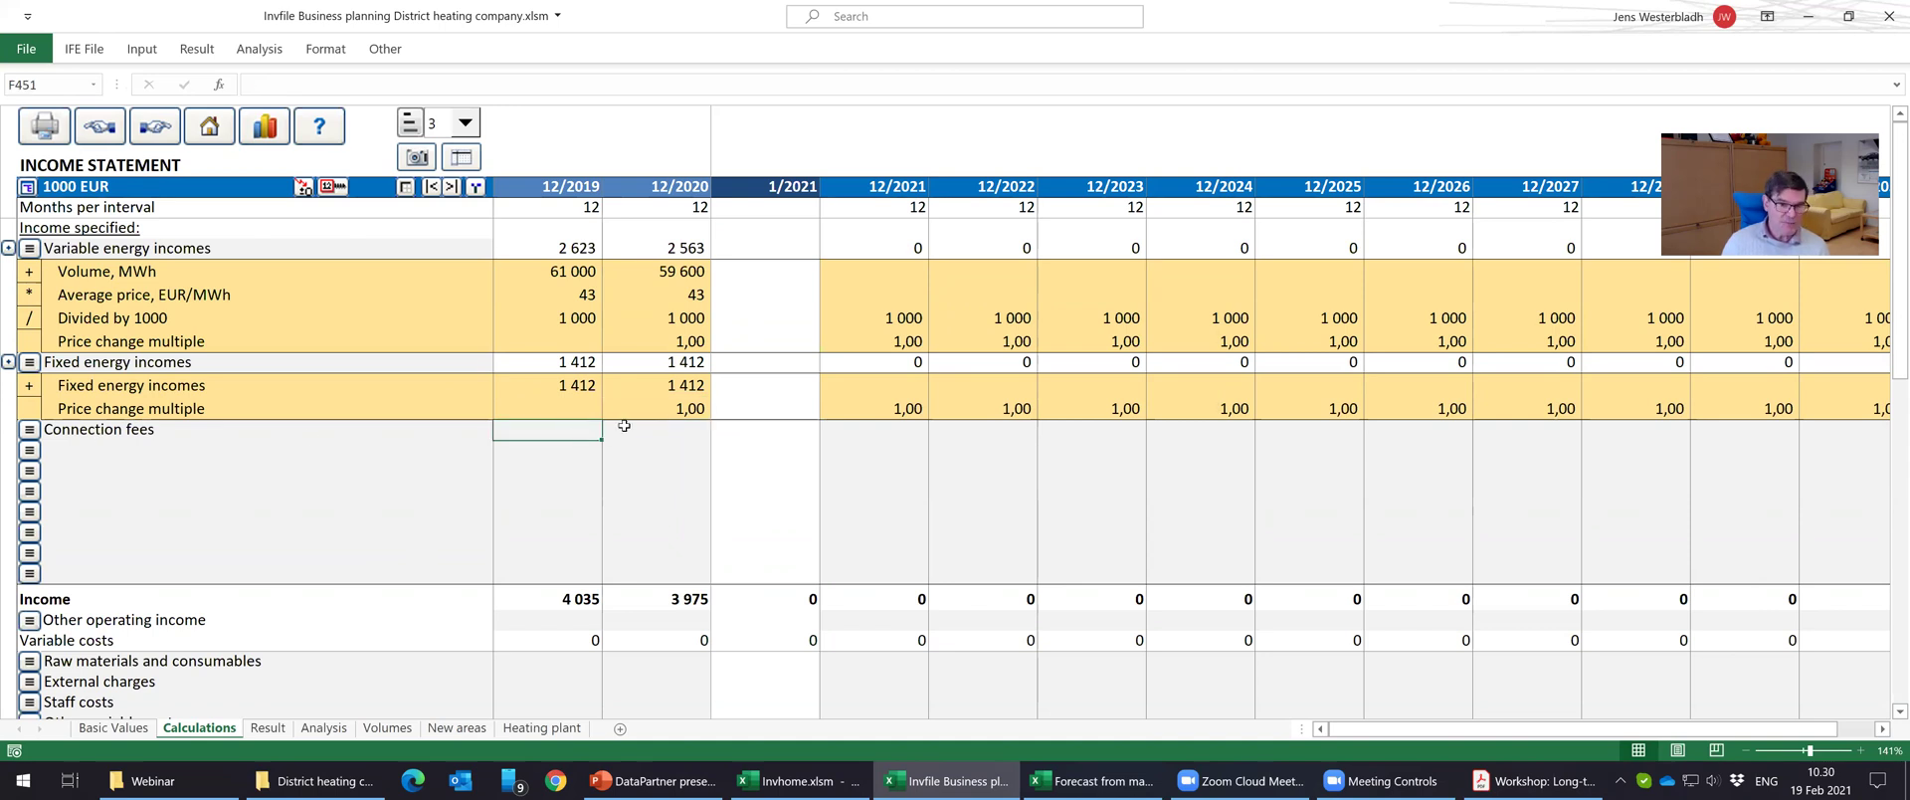
{"action": "type", "text": "235"}
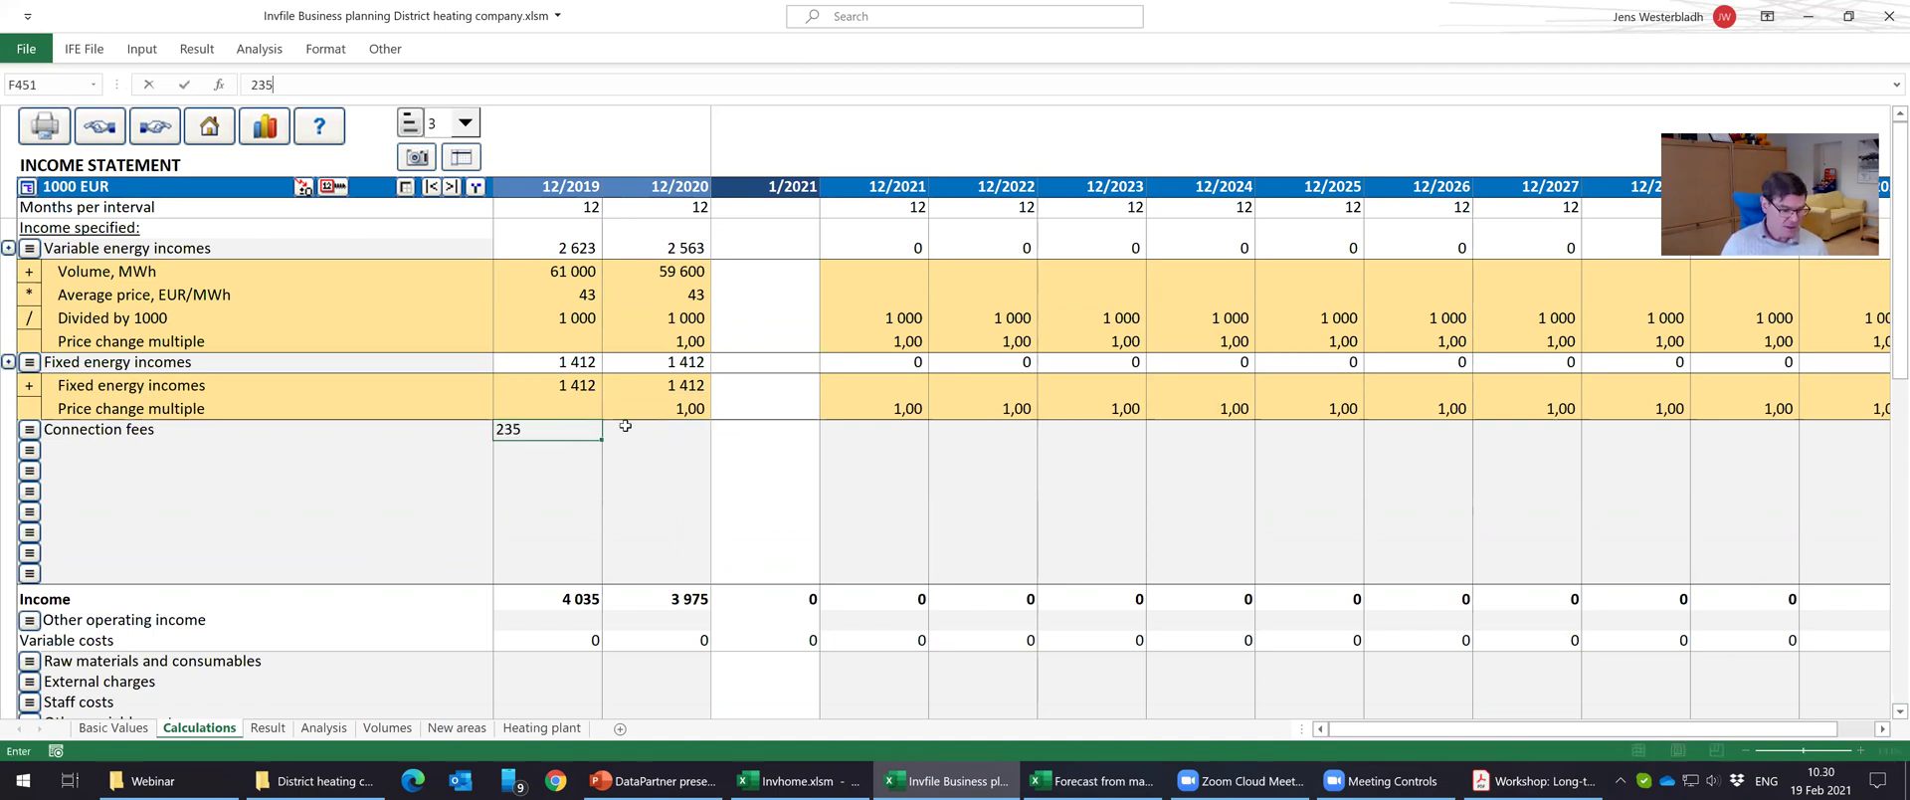
{"action": "left_click", "coordinate": [626, 426]}
{"action": "type", "text": "57"}
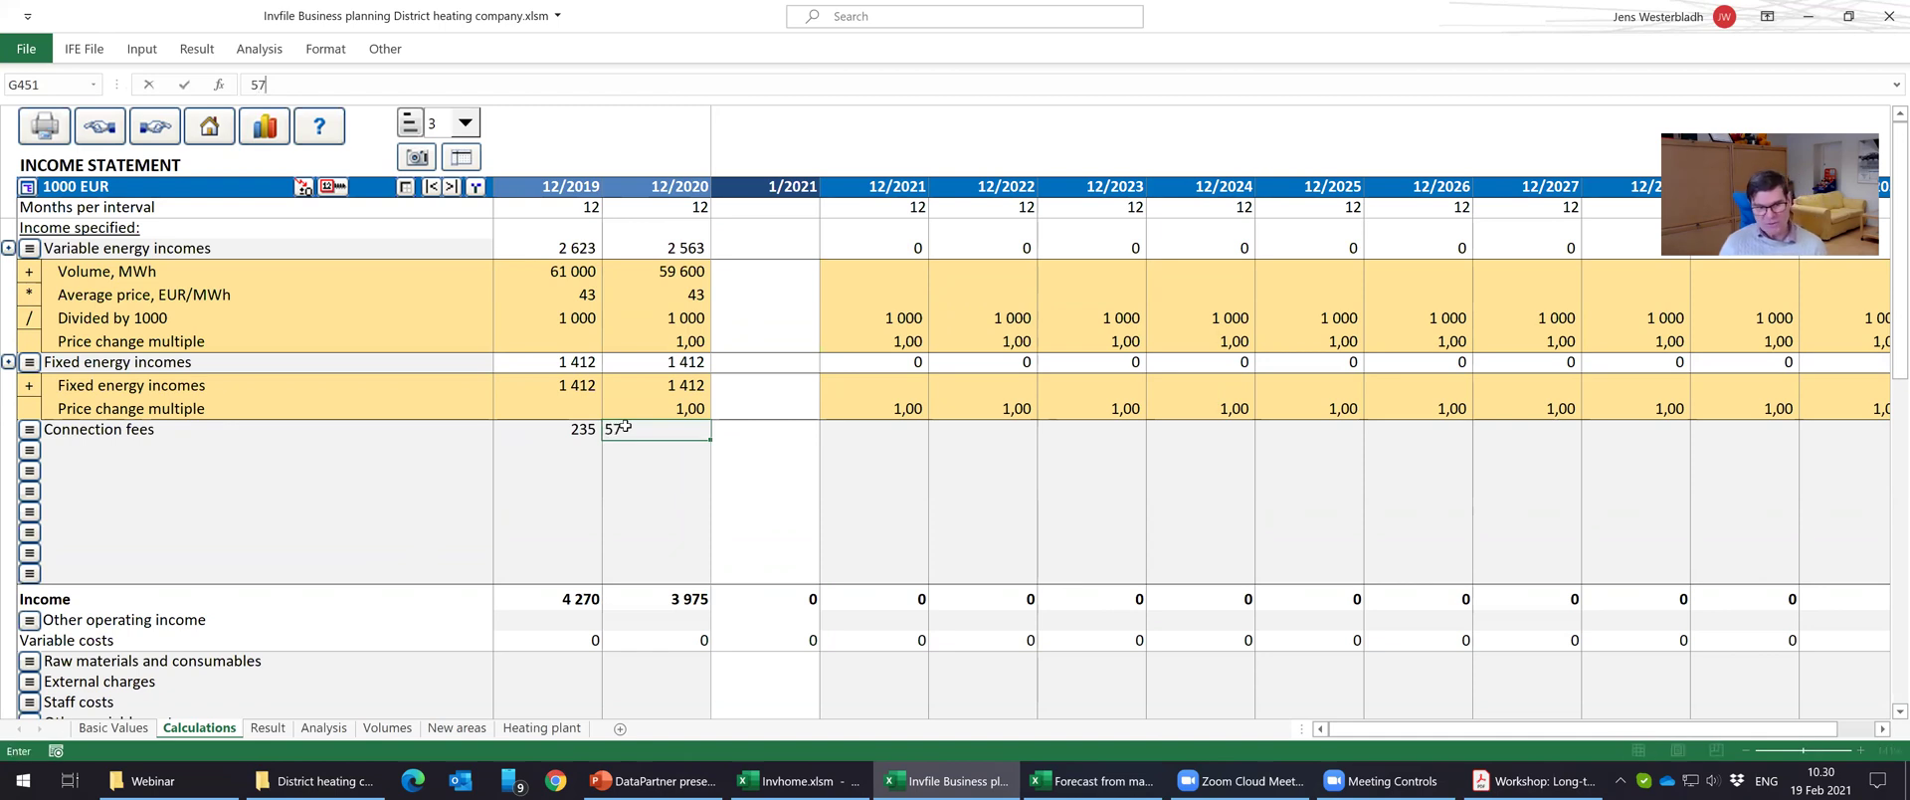
{"action": "key", "text": "Tab"}
Examine the entered connection fees and the Income total for 12/2019 in the income statement.
{"action": "key", "text": "Left"}
{"action": "key", "text": "Left"}
{"action": "key", "text": "Right"}
{"action": "key", "text": "Left"}
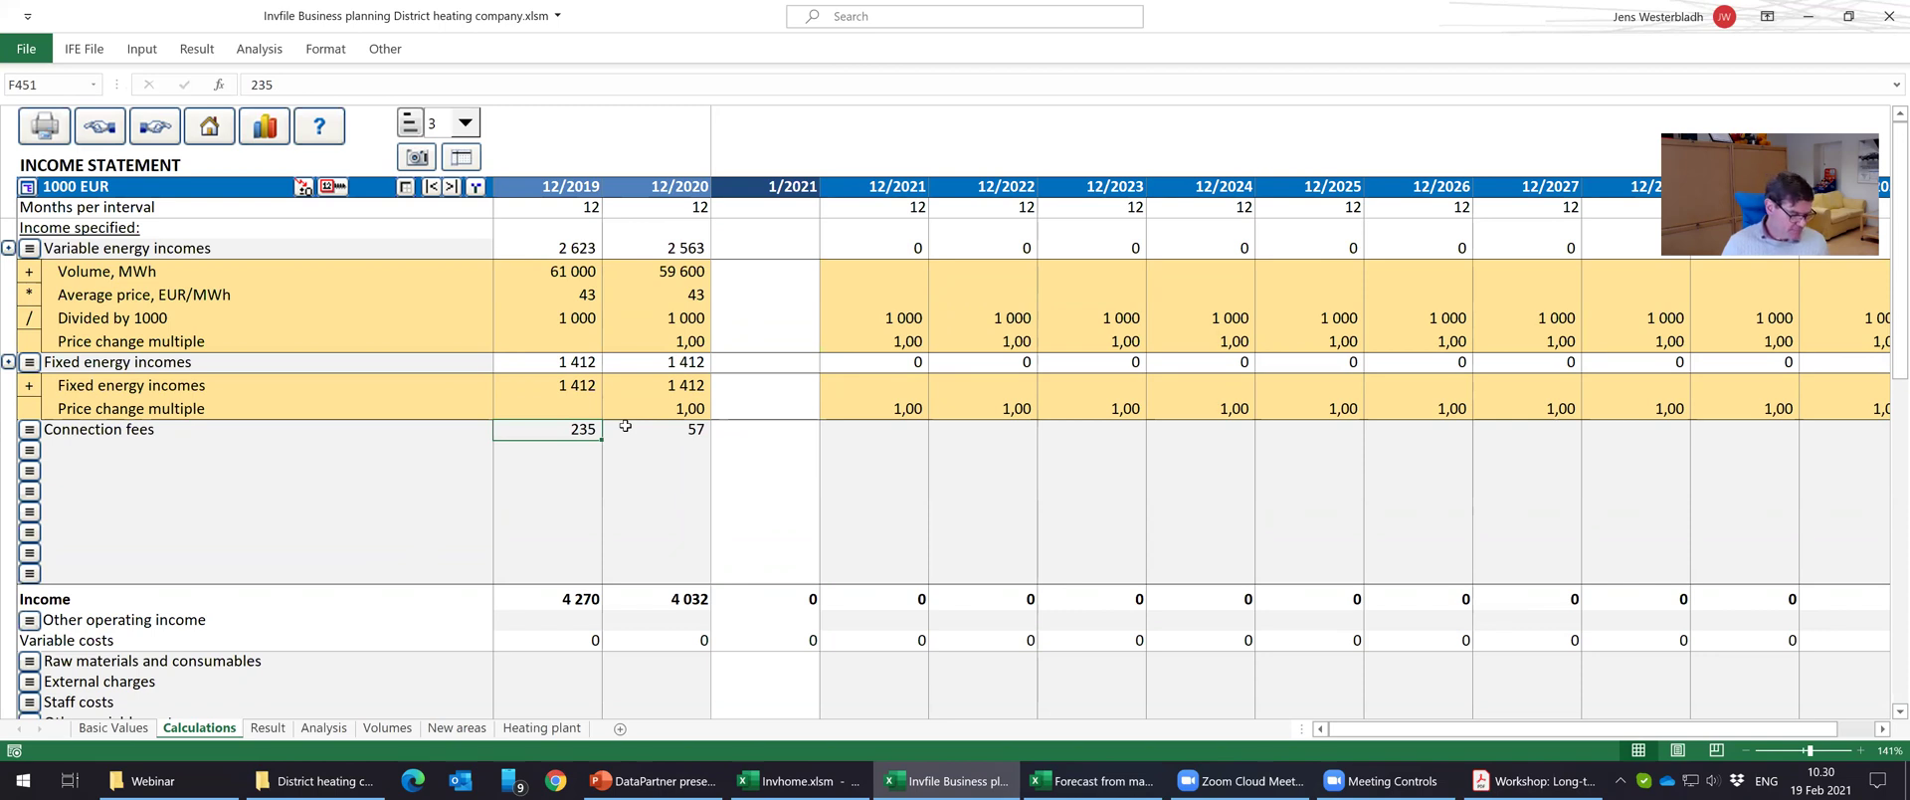
{"action": "key", "text": "Down"}
{"action": "key", "text": "Down"}
{"action": "key", "text": "Down"}
{"action": "key", "text": "Down"}
{"action": "key", "text": "Down"}
{"action": "key", "text": "Down"}
{"action": "key", "text": "Down"}
{"action": "key", "text": "Down"}
{"action": "key", "text": "Down"}
{"action": "key", "text": "Down"}
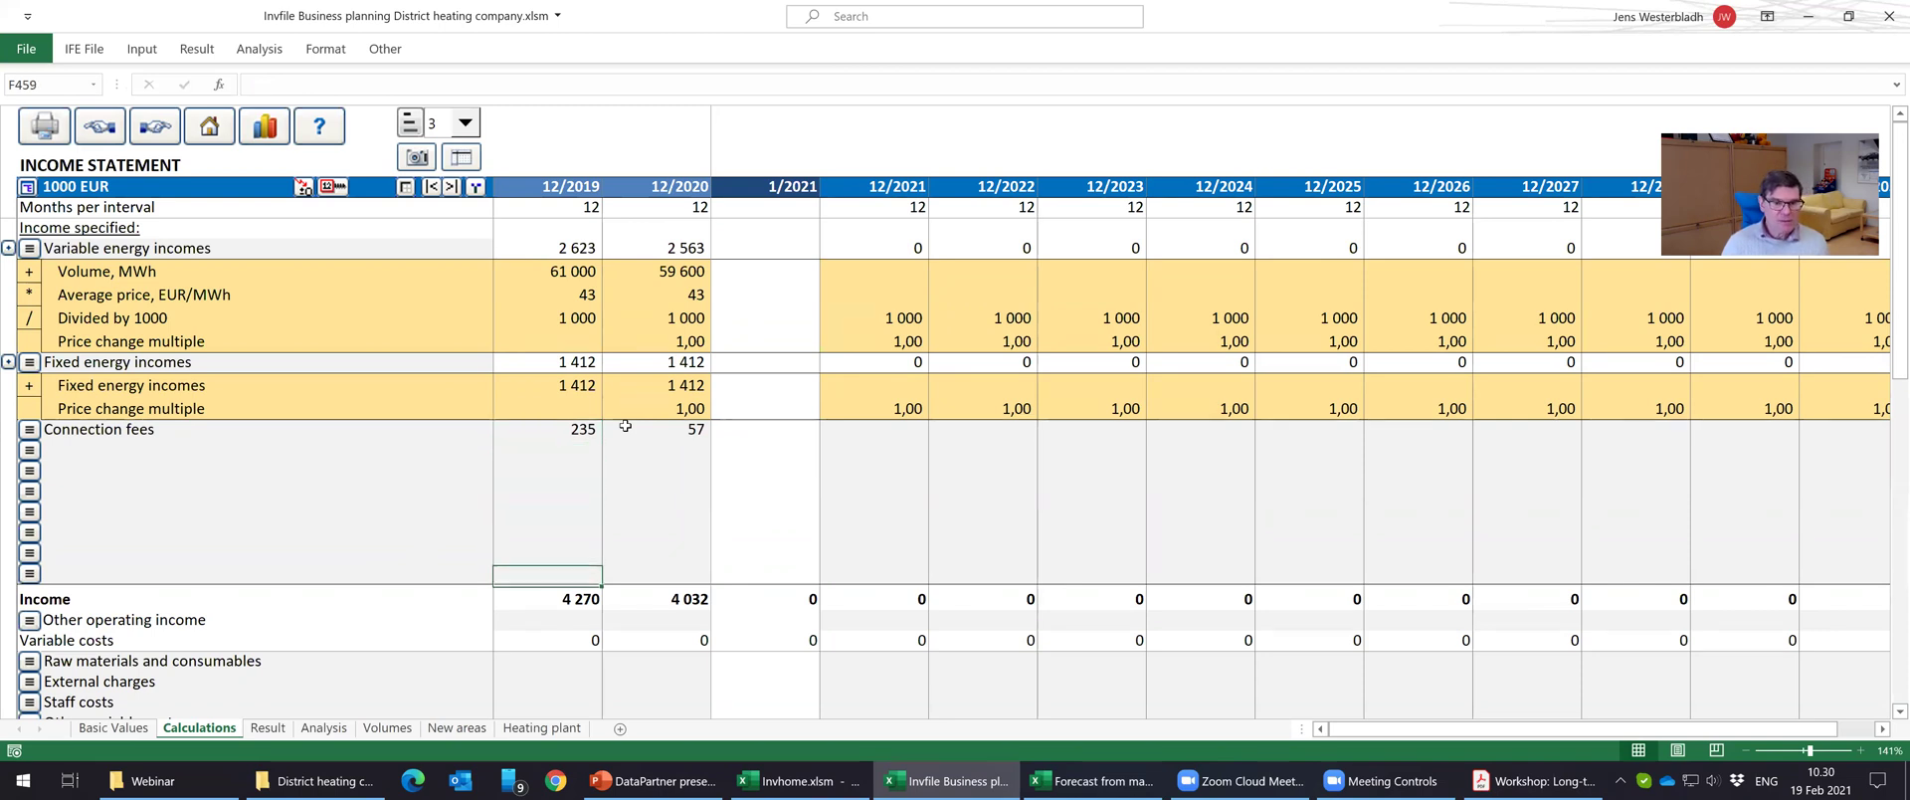
{"action": "key", "text": "Up"}
{"action": "key", "text": "Up"}
{"action": "key", "text": "Right"}
{"action": "key", "text": "Left"}
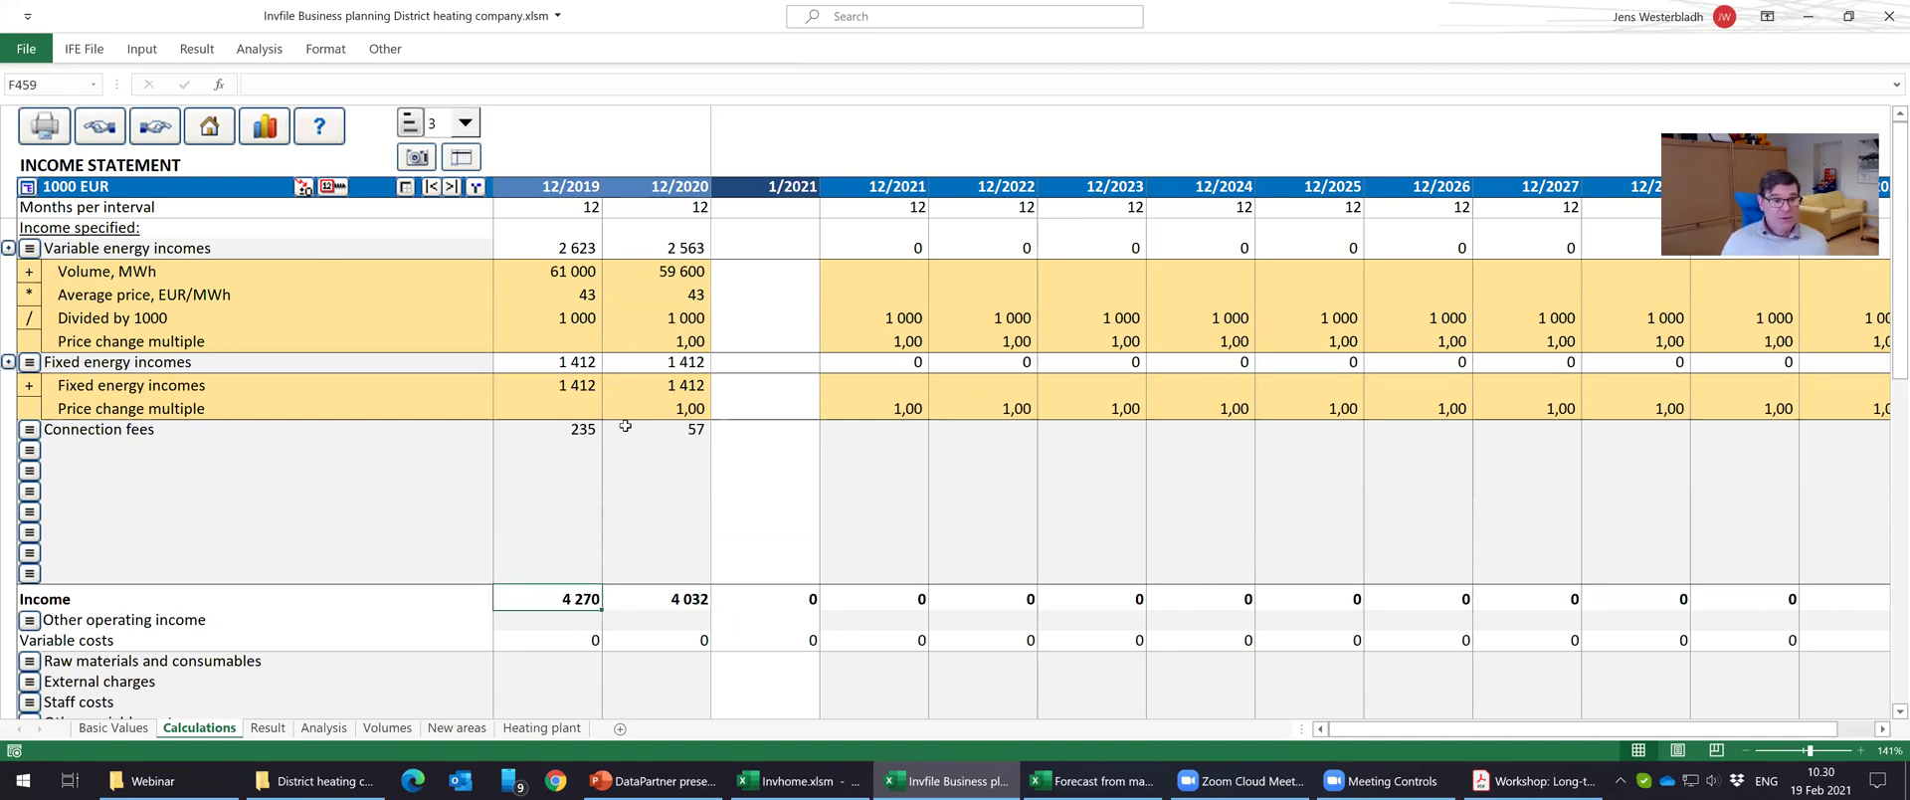
Change the English row text of the Income total row to Revenue.
{"action": "left_click", "coordinate": [45, 597]}
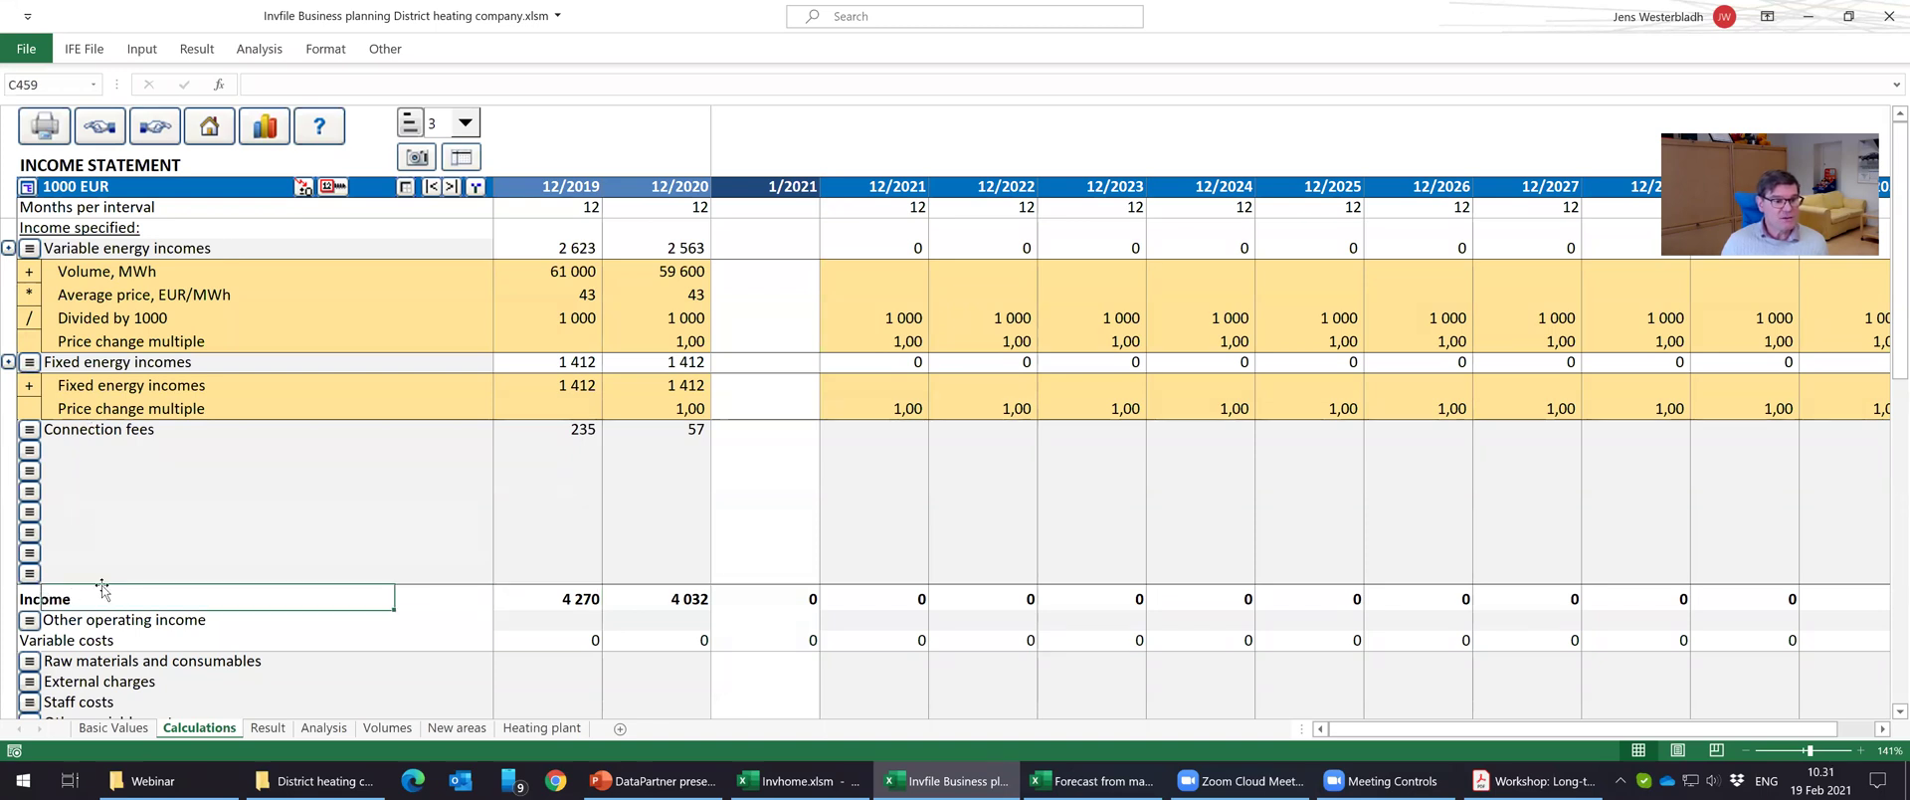
{"action": "left_click", "coordinate": [587, 597]}
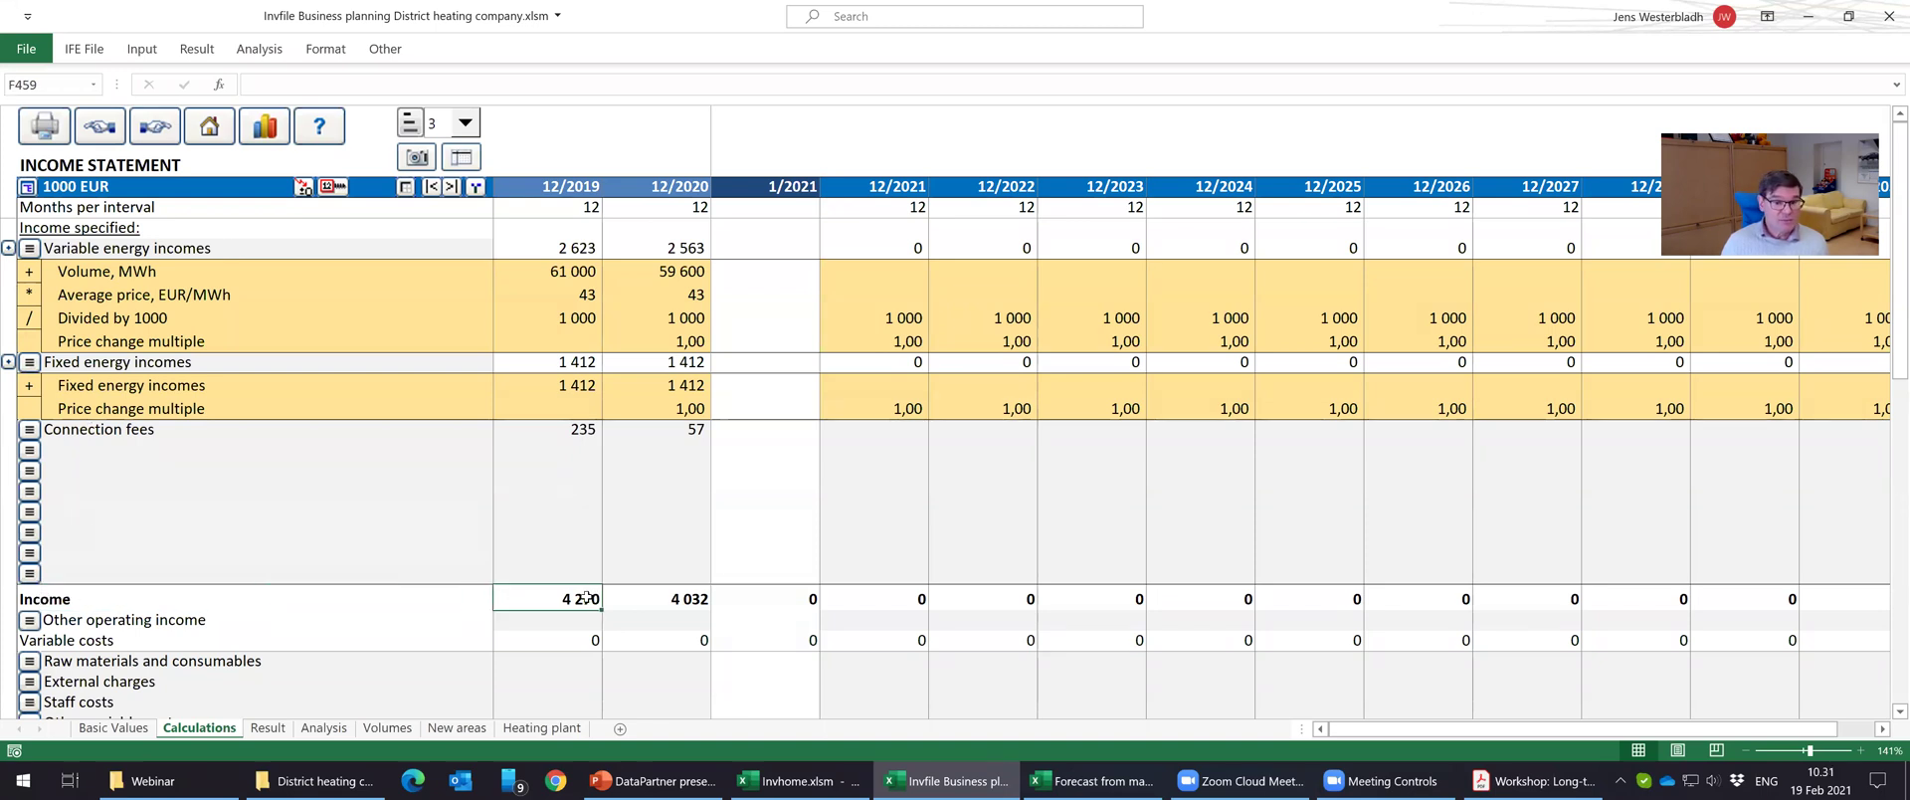
{"action": "left_click", "coordinate": [27, 186]}
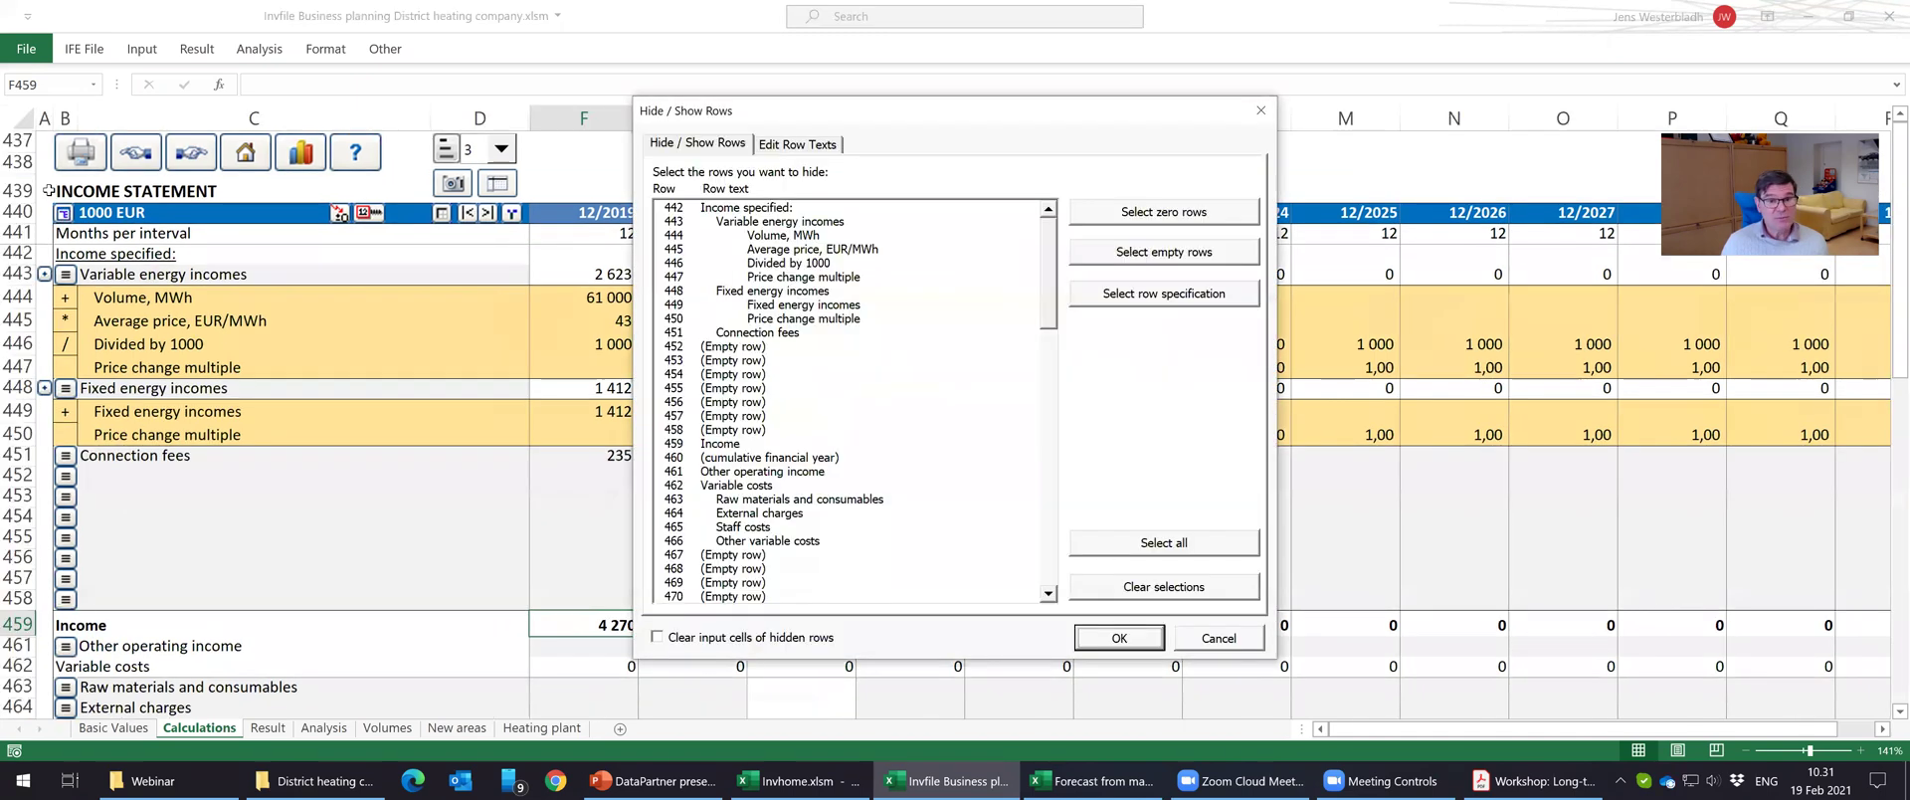
{"action": "left_click", "coordinate": [828, 144]}
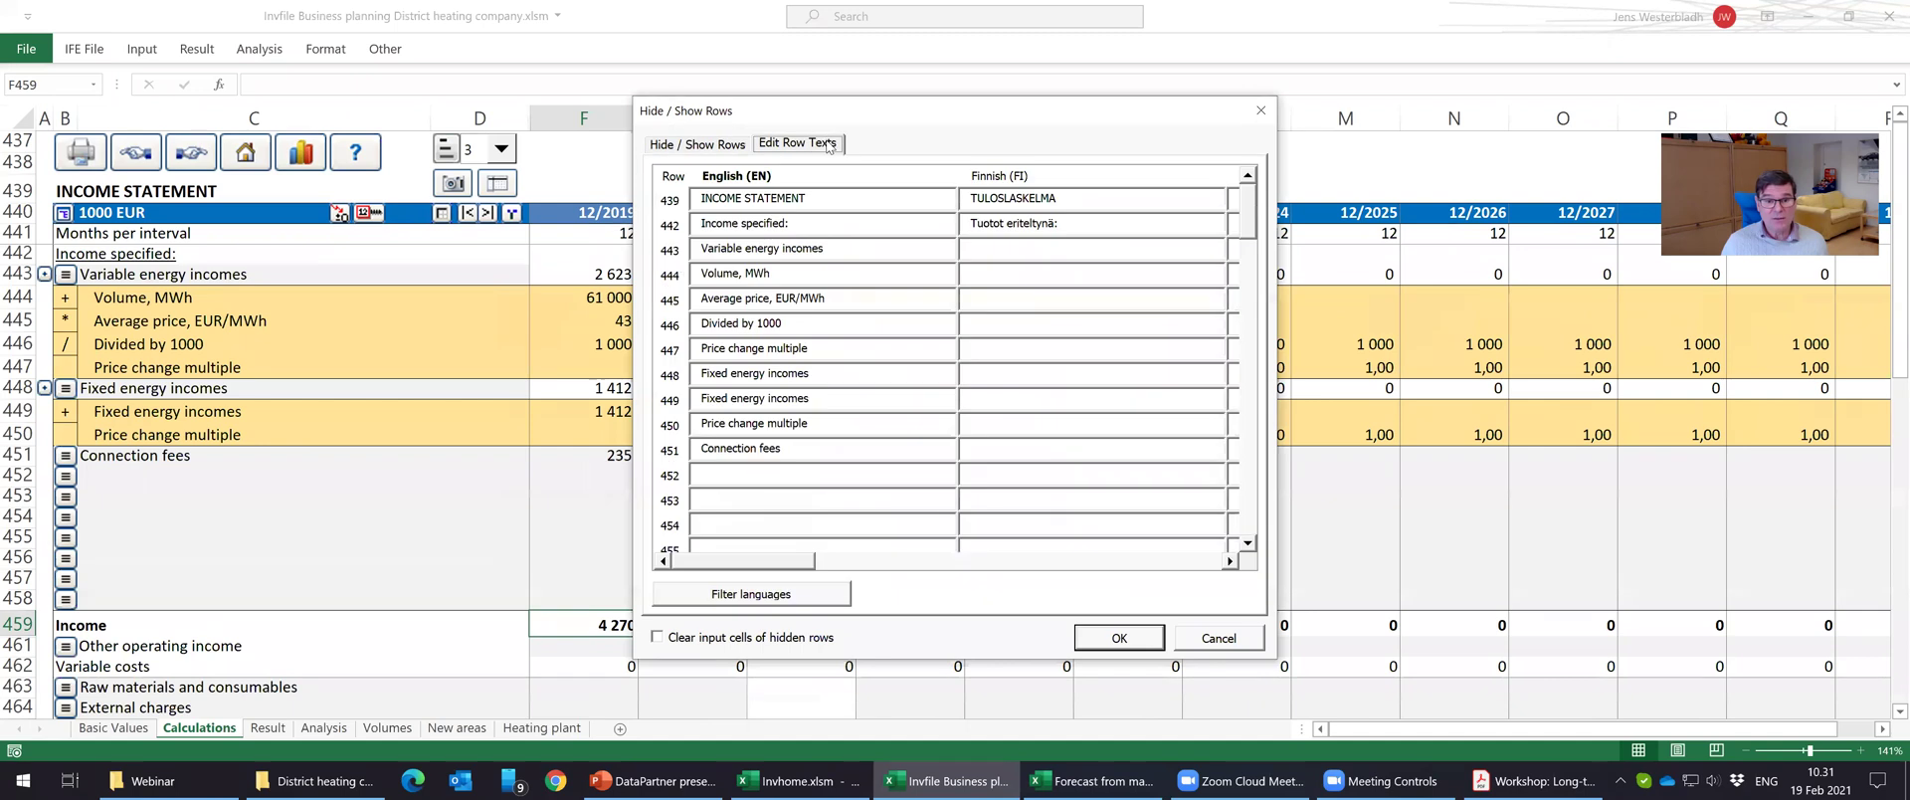
{"action": "left_click_drag", "start_coordinate": [1250, 212], "coordinate": [1259, 253]}
{"action": "left_click_drag", "start_coordinate": [748, 378], "coordinate": [690, 376]}
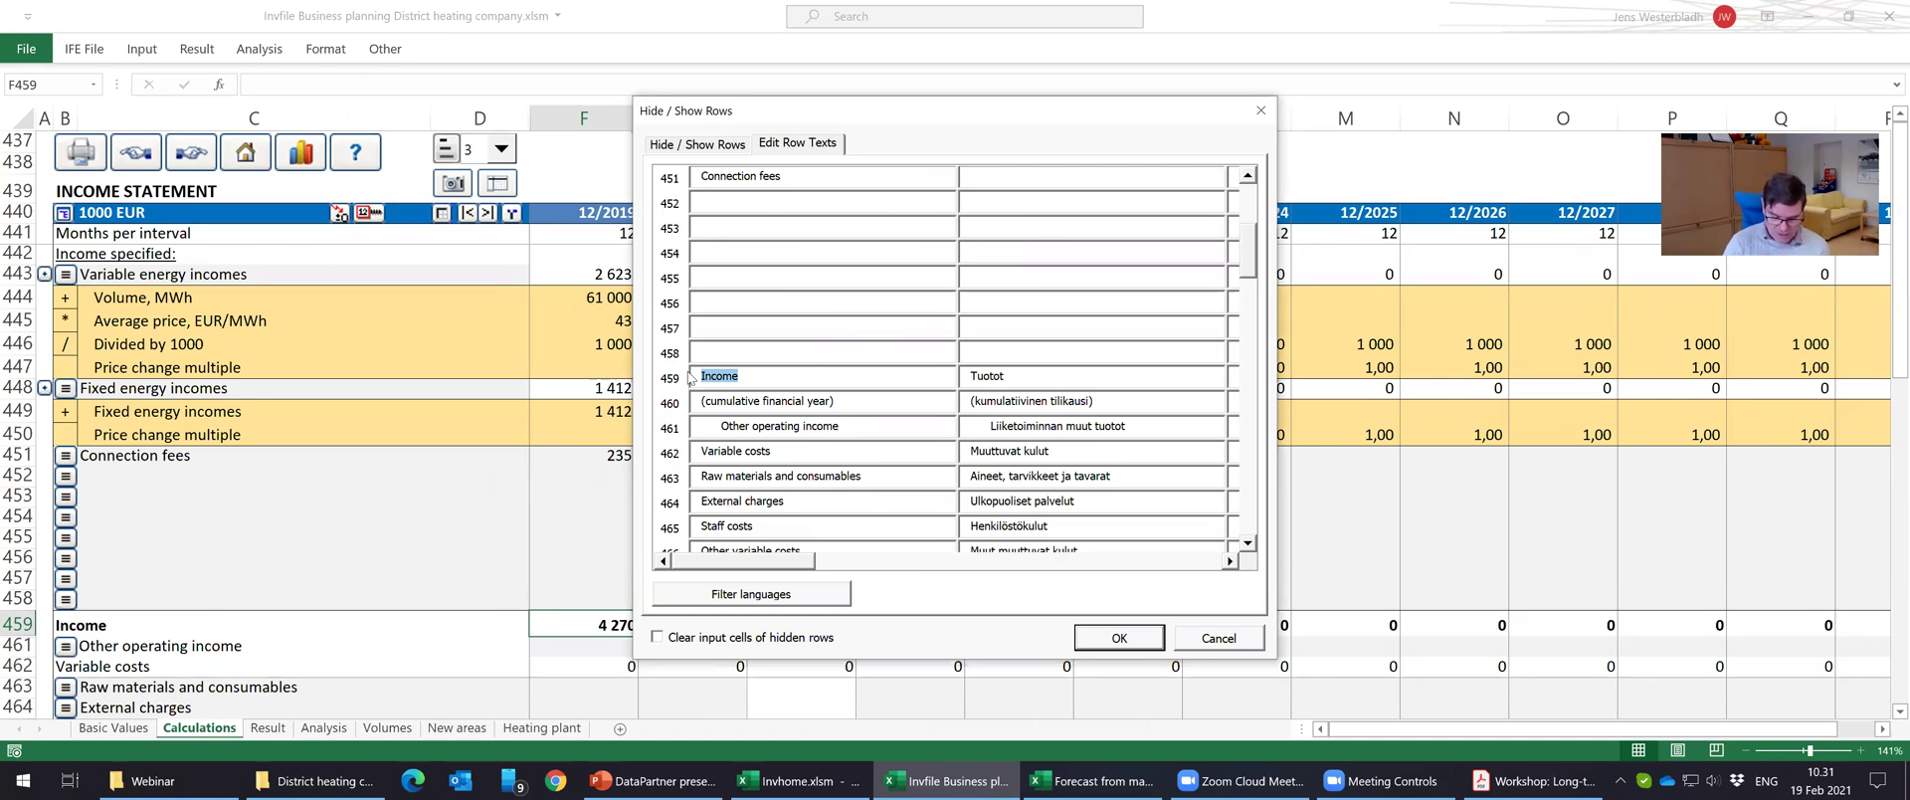
{"action": "type", "text": "Revenue"}
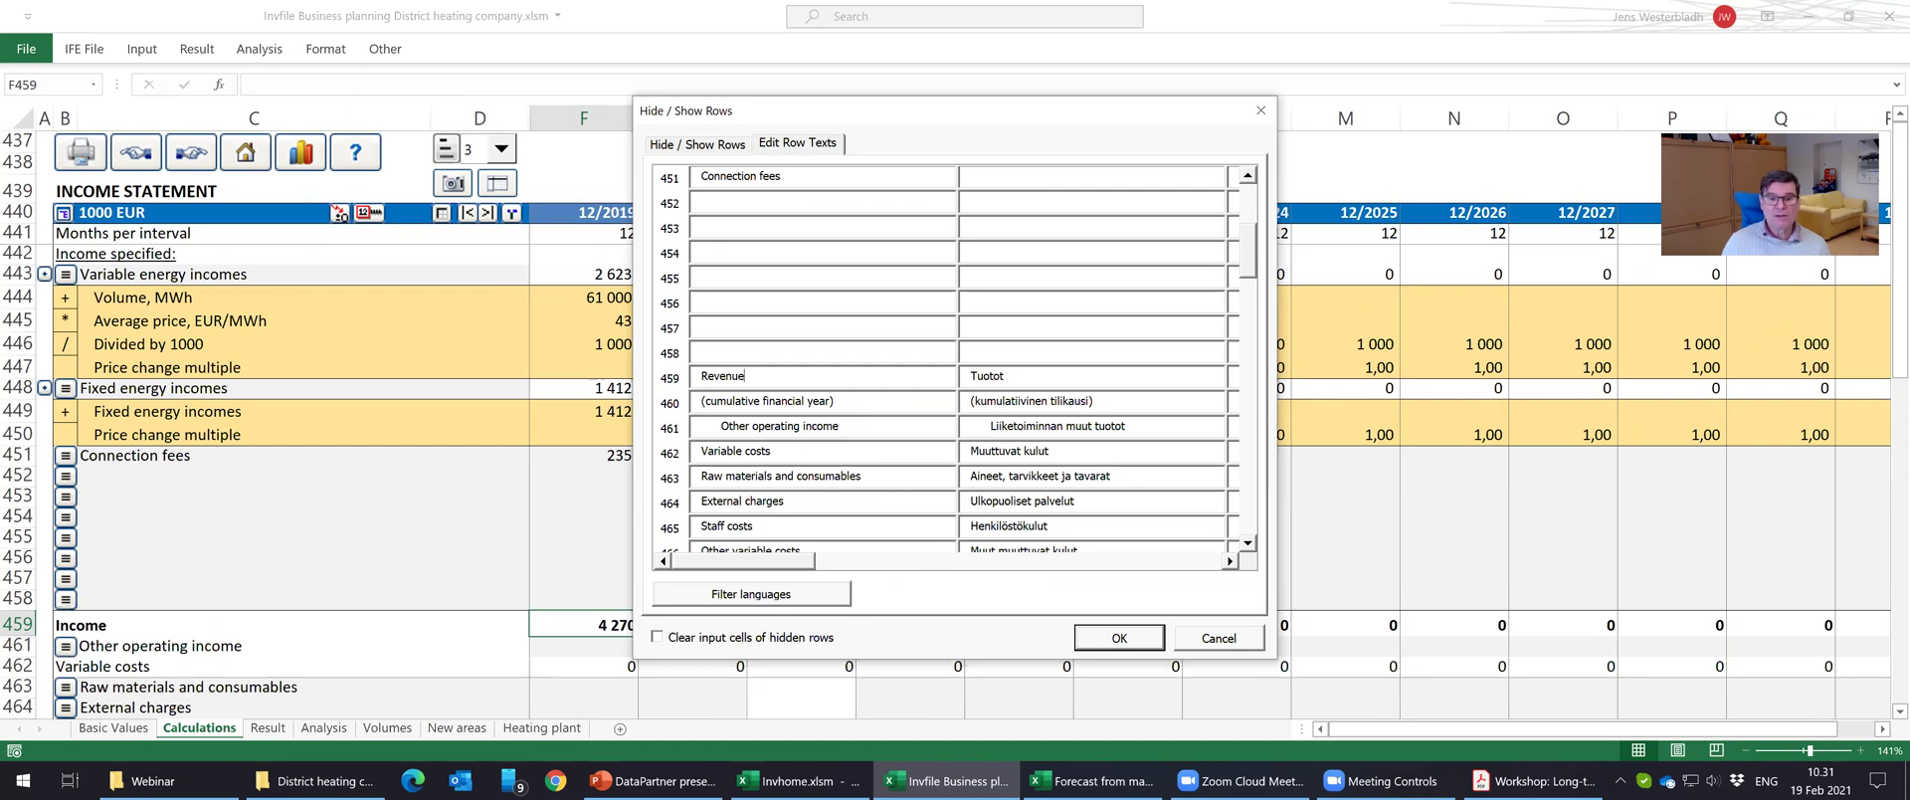
{"action": "left_click", "coordinate": [1144, 636]}
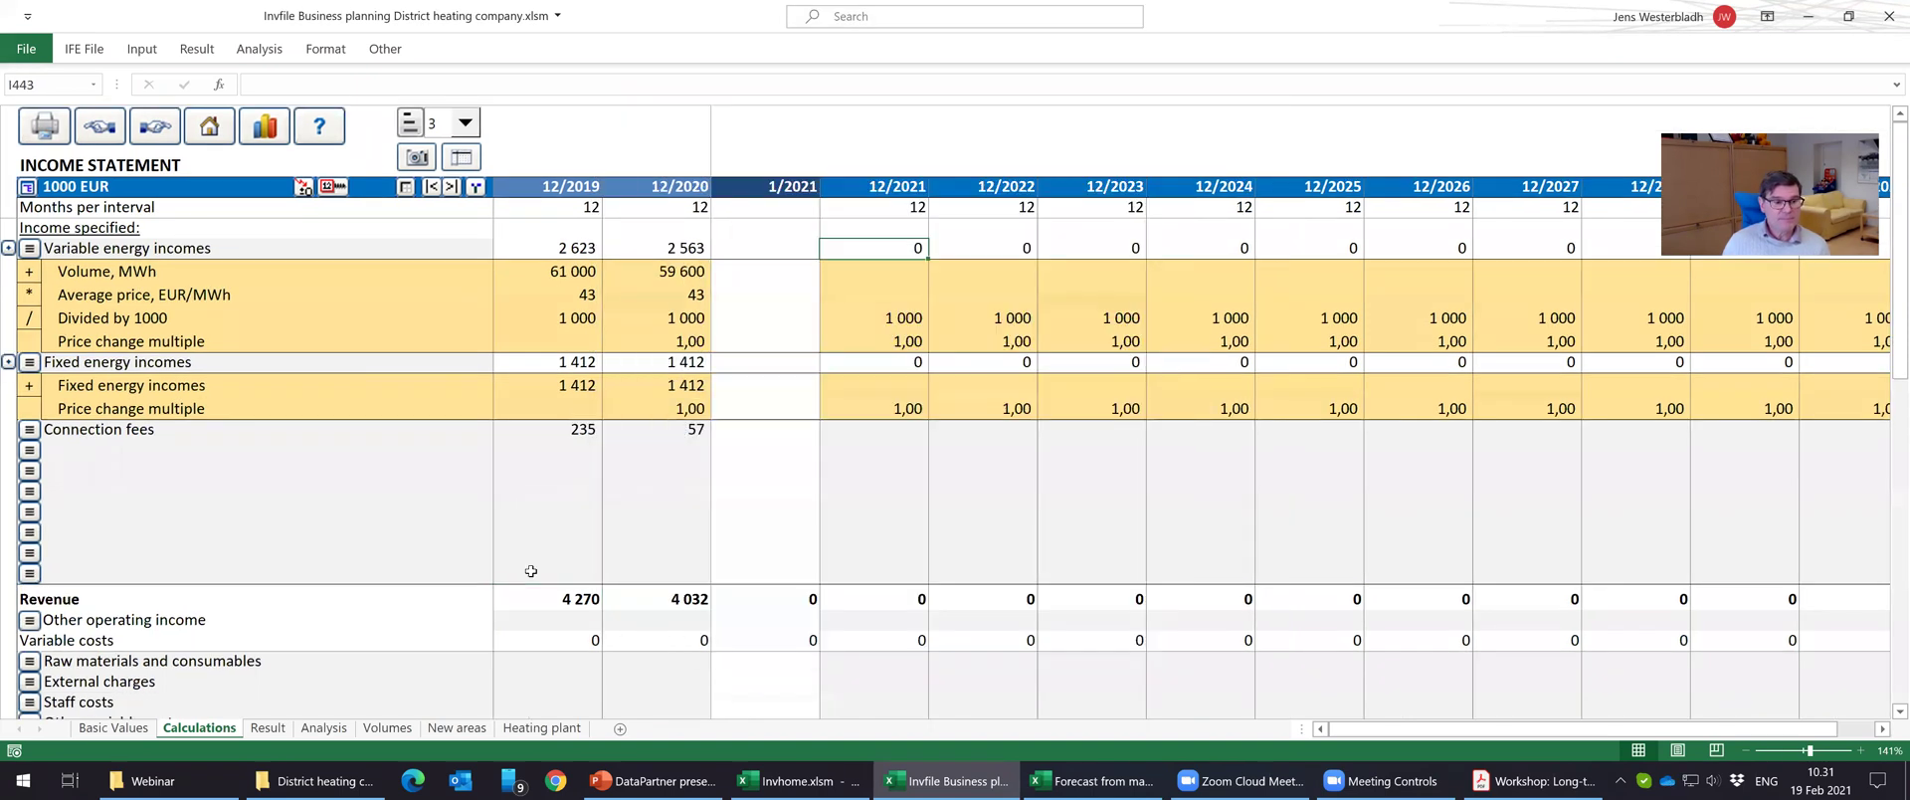
{"action": "left_click", "coordinate": [581, 598]}
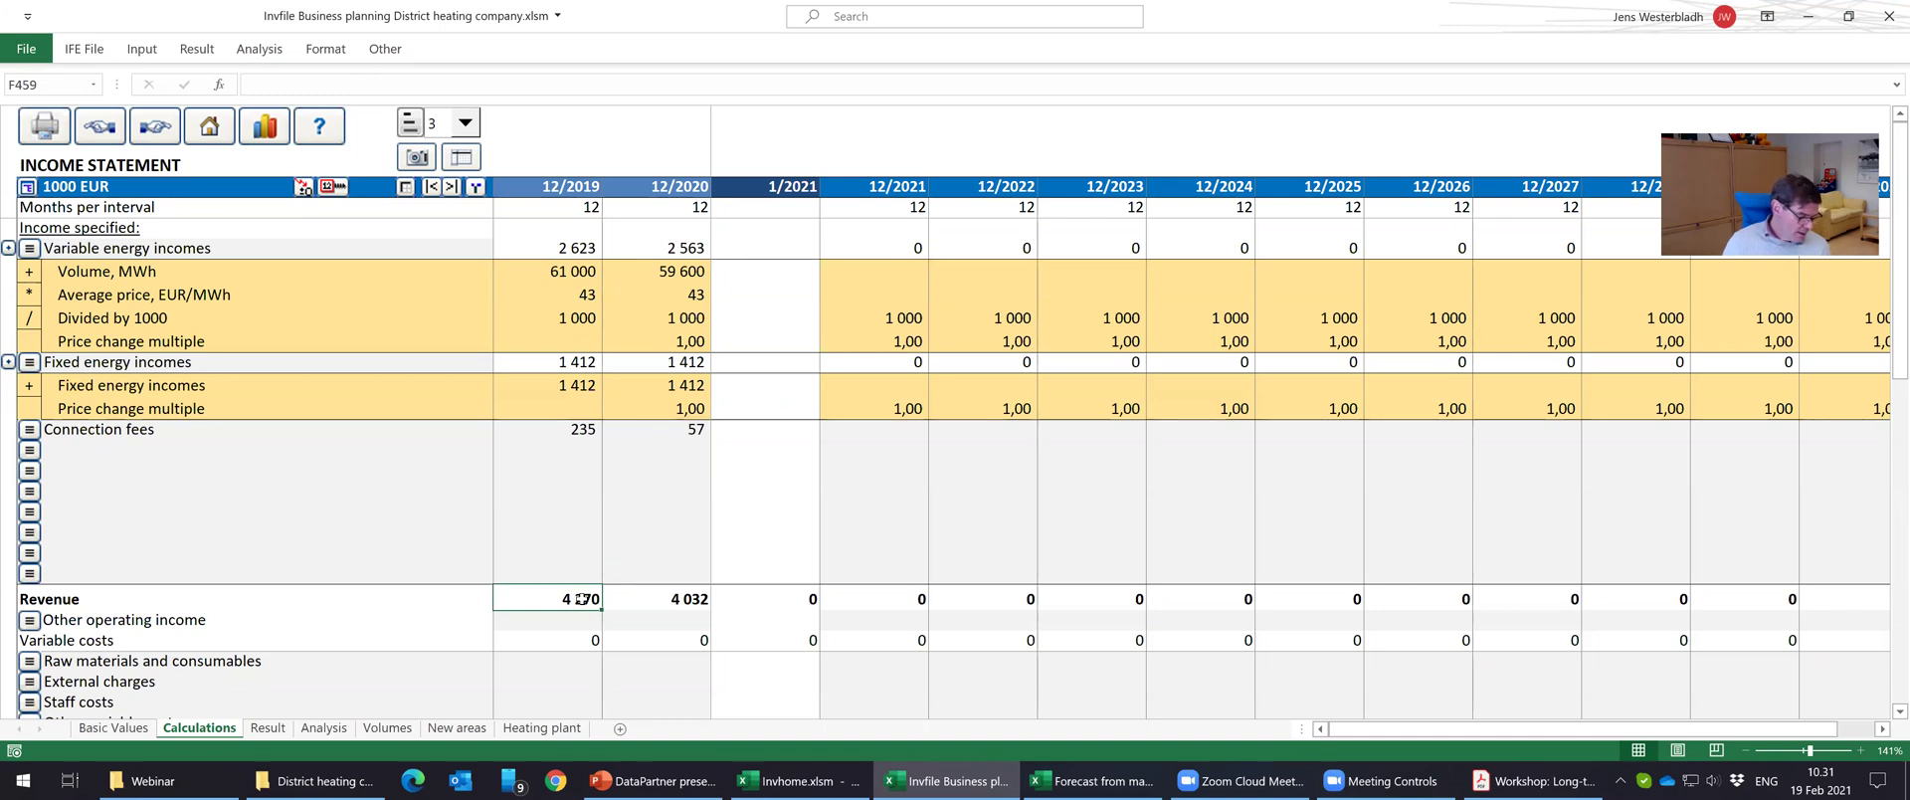
{"action": "scroll", "coordinate": [581, 598], "scroll_direction": "down", "scroll_amount": 1}
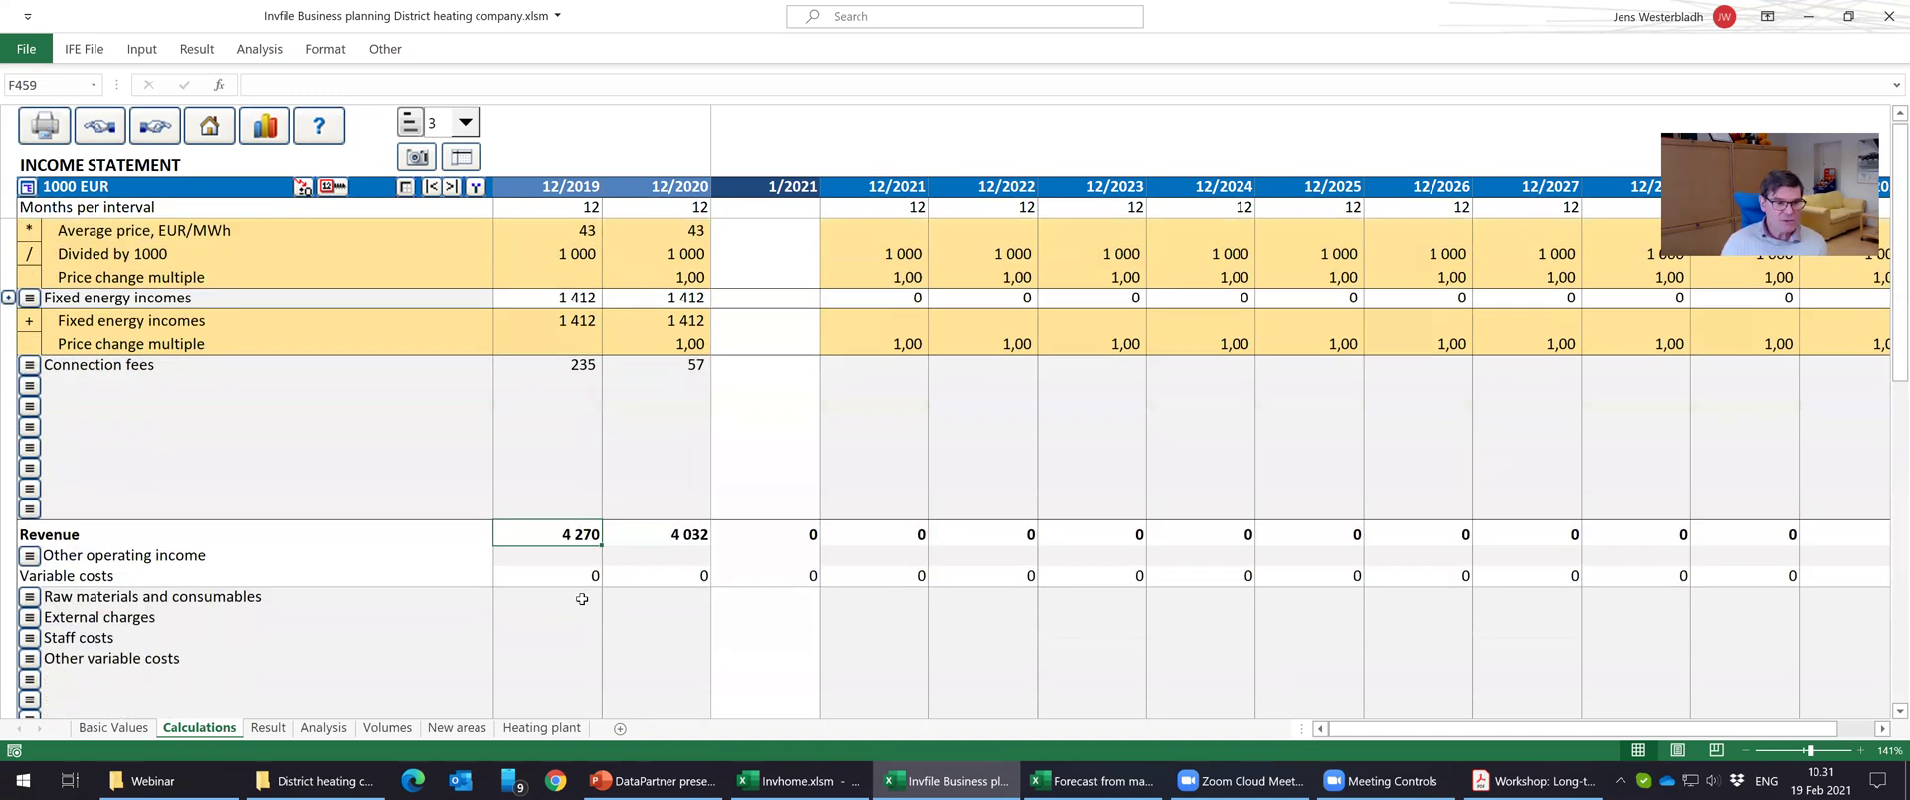
{"action": "scroll", "coordinate": [582, 598], "scroll_direction": "down", "scroll_amount": 2}
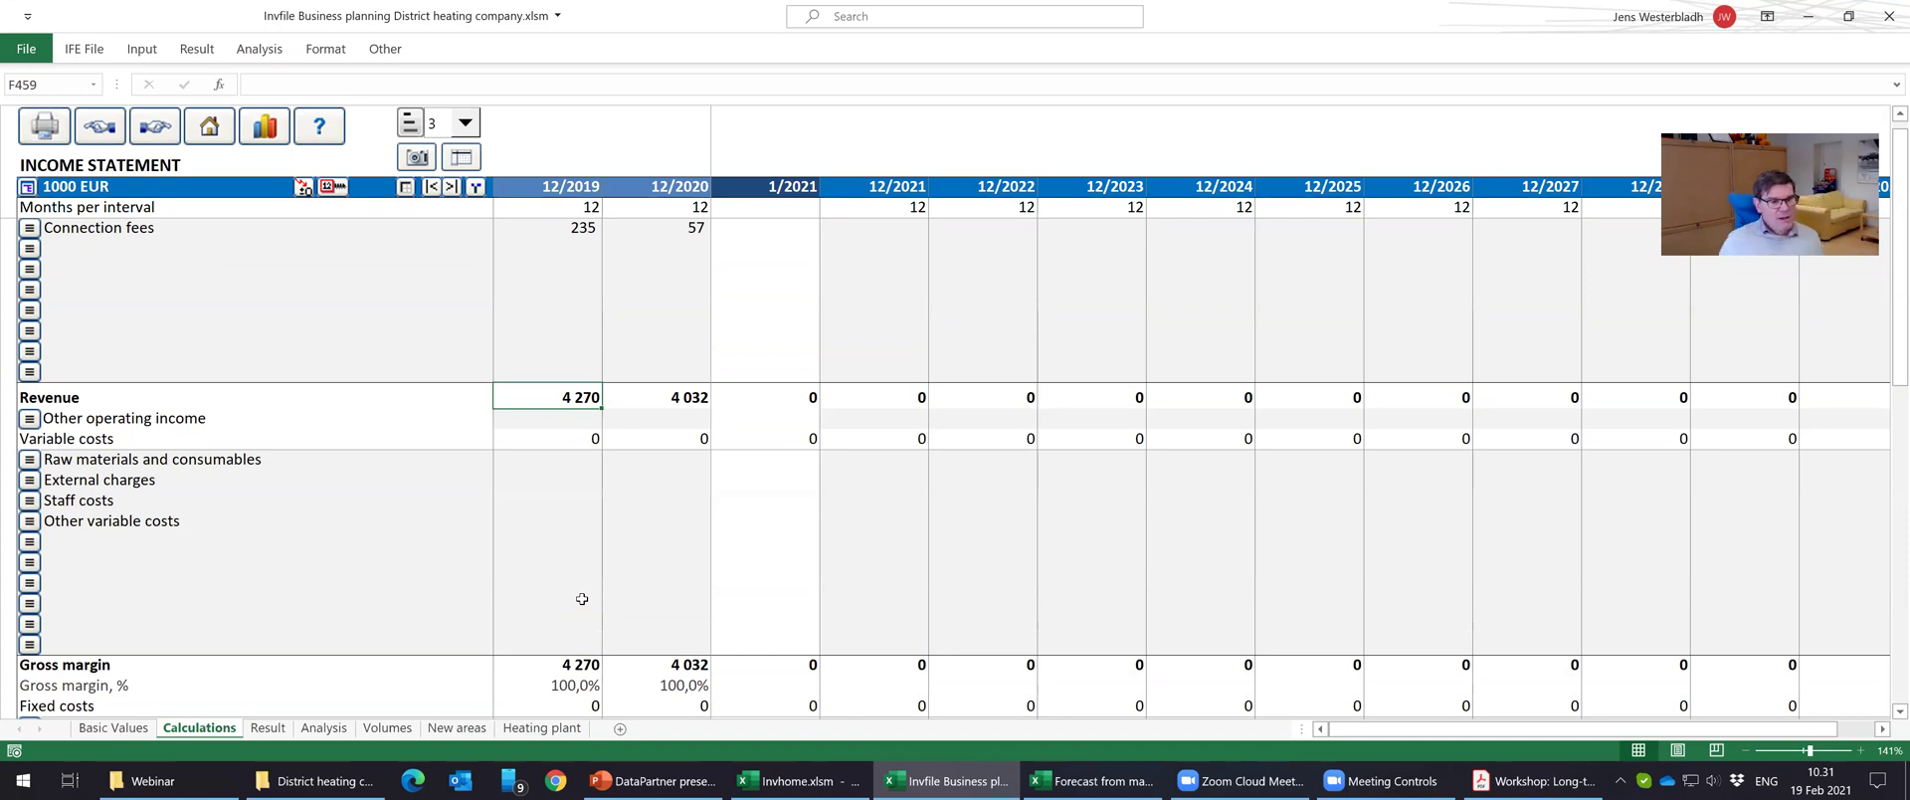
{"action": "left_click", "coordinate": [33, 422]}
{"action": "left_click", "coordinate": [1189, 607]}
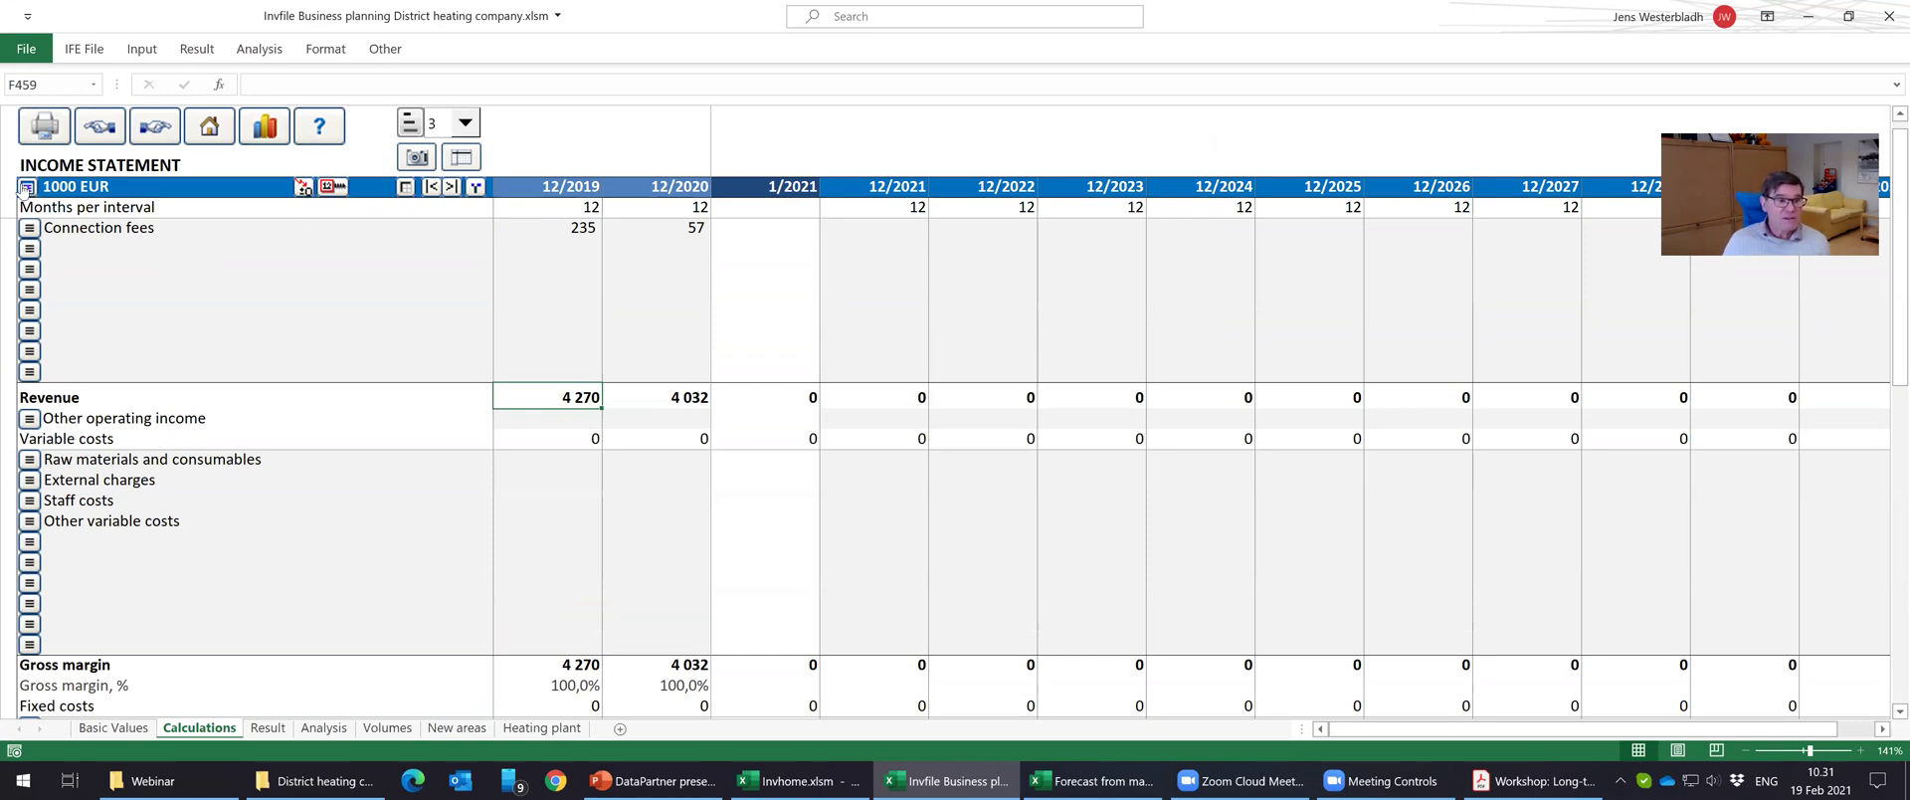
Change the English row text of the Variable costs row to Costs of goods sold.
{"action": "left_click", "coordinate": [449, 185]}
{"action": "left_click", "coordinate": [781, 147]}
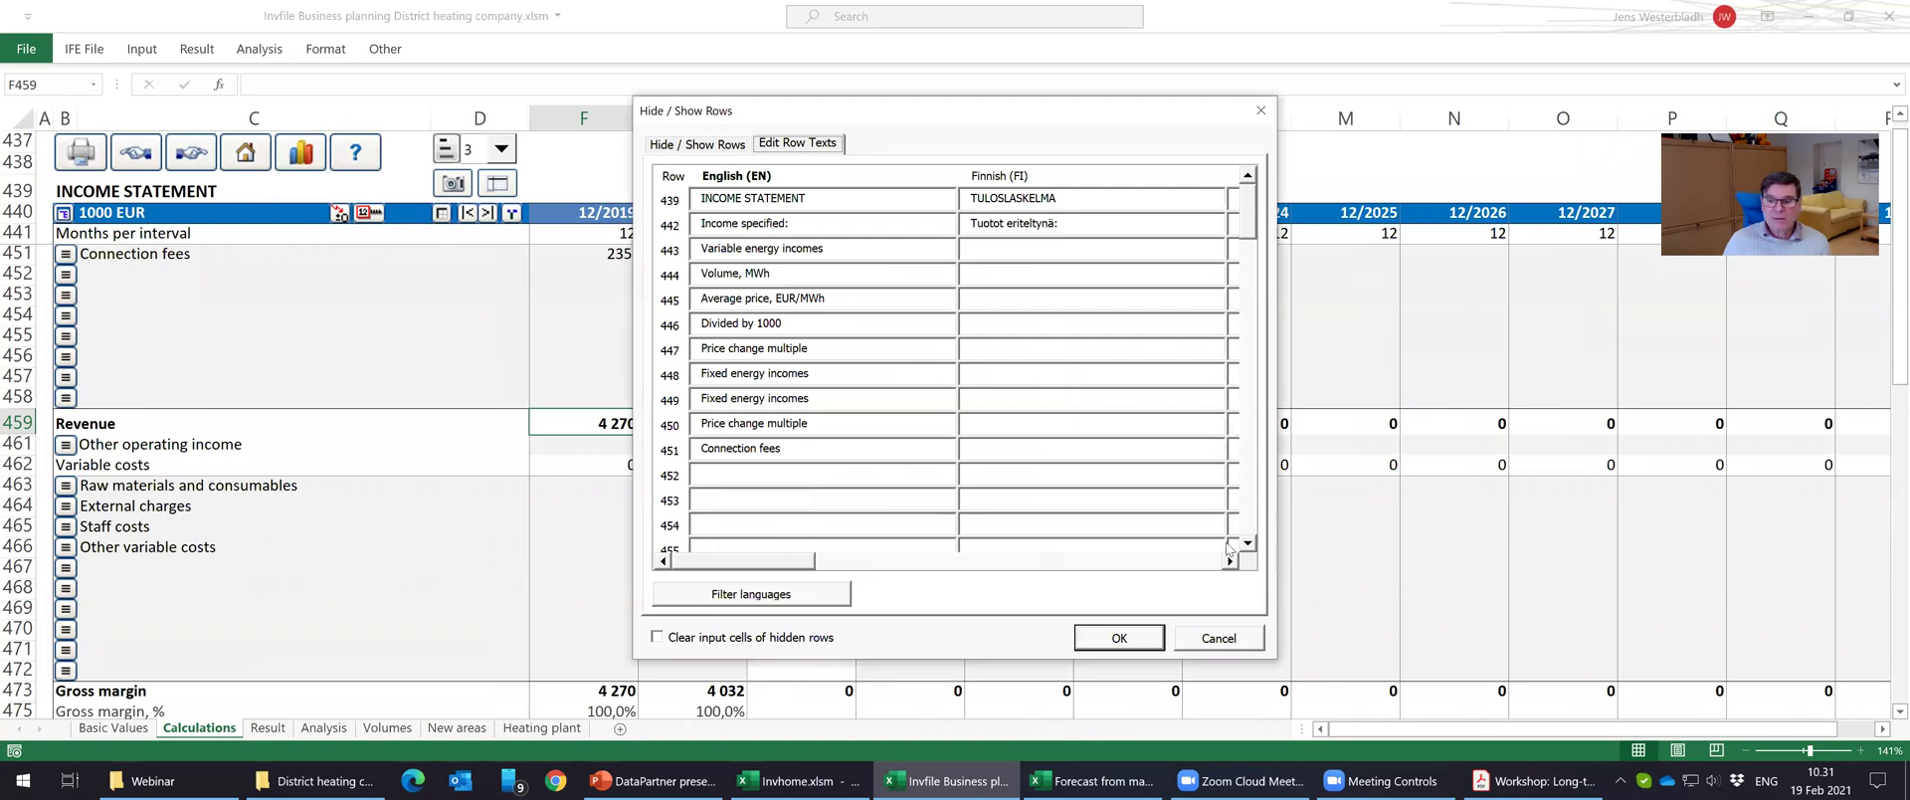
{"action": "left_click", "coordinate": [1250, 547]}
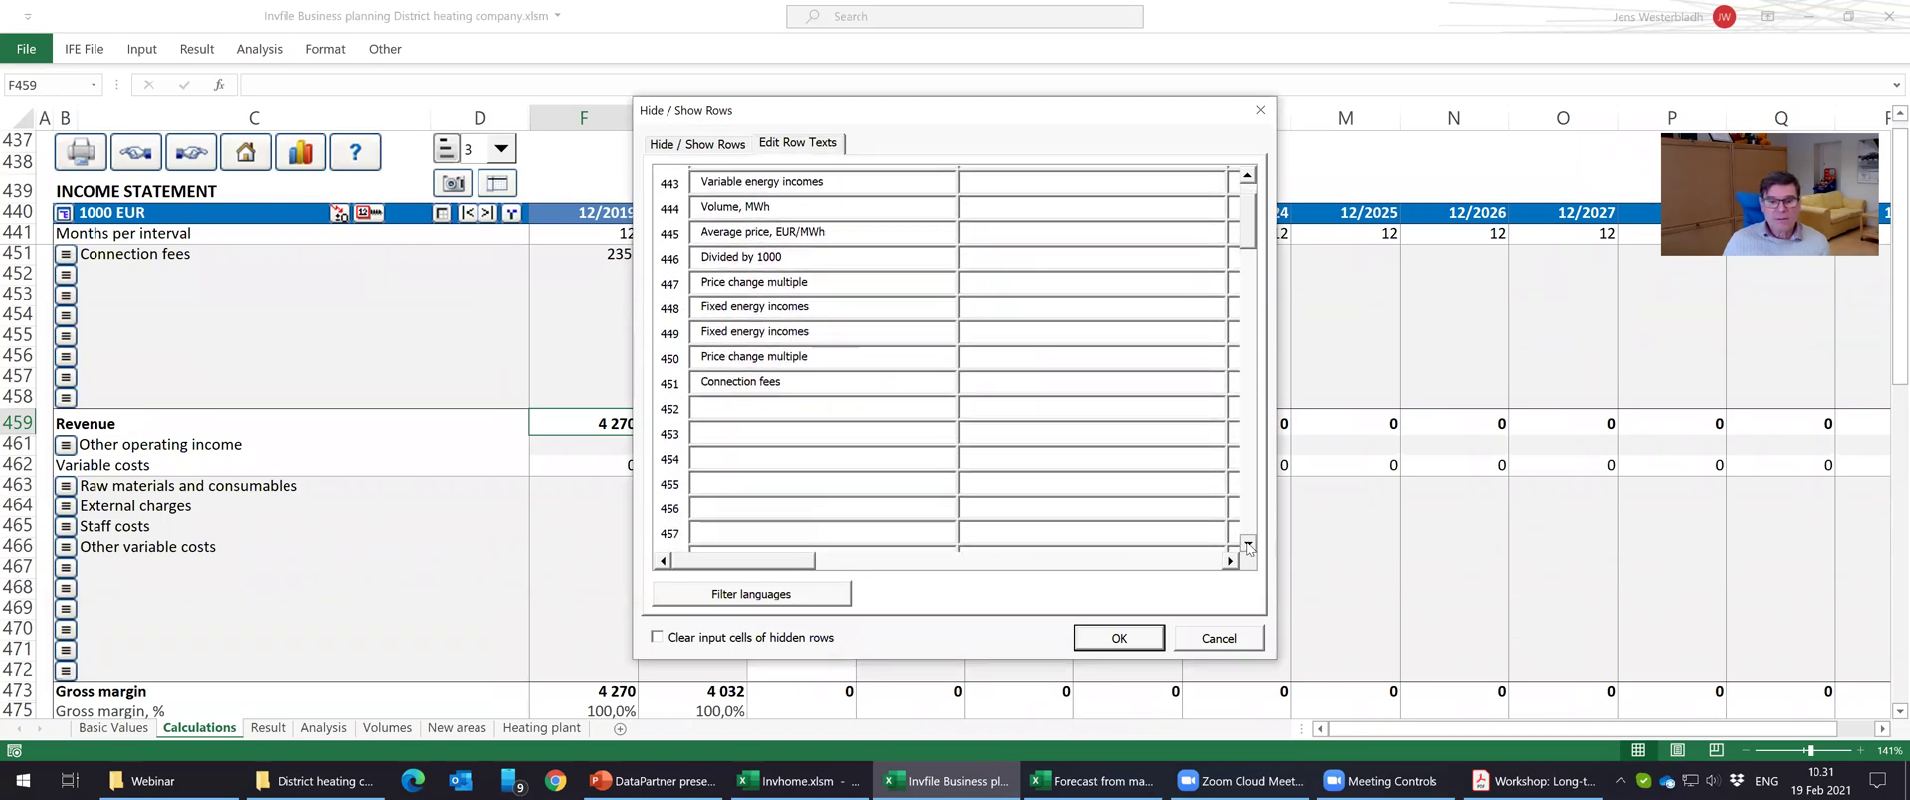
{"action": "scroll", "coordinate": [1250, 547], "scroll_direction": "down", "scroll_amount": 5}
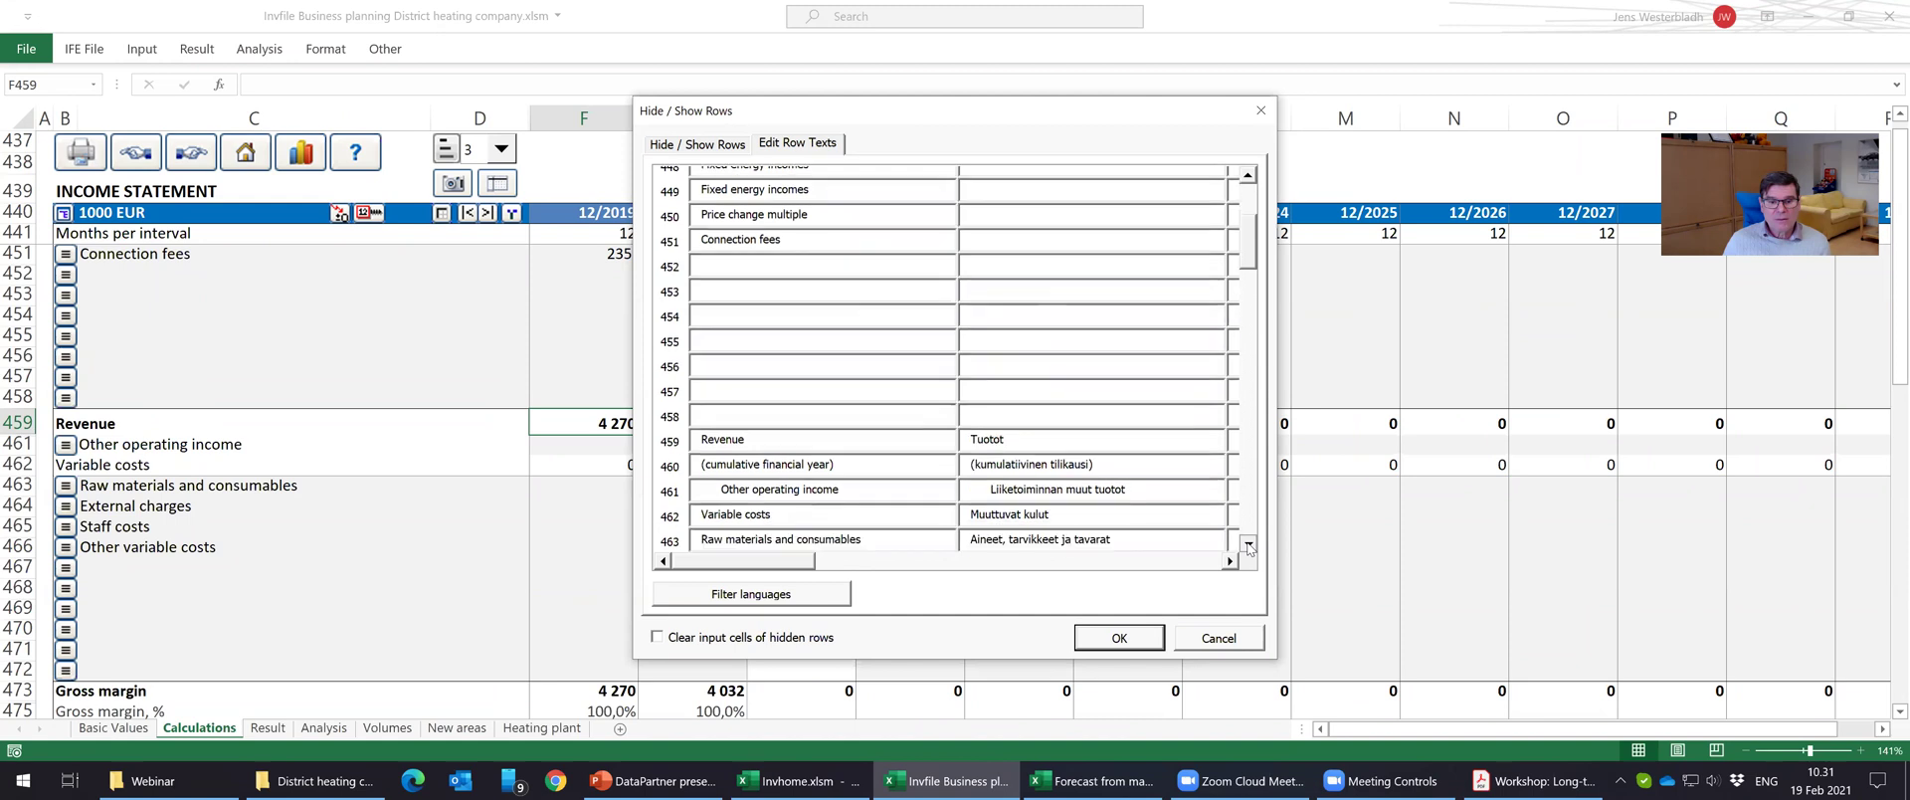
{"action": "left_click_drag", "start_coordinate": [779, 504], "coordinate": [710, 501]}
{"action": "type", "text": "Costs of goods sold"}
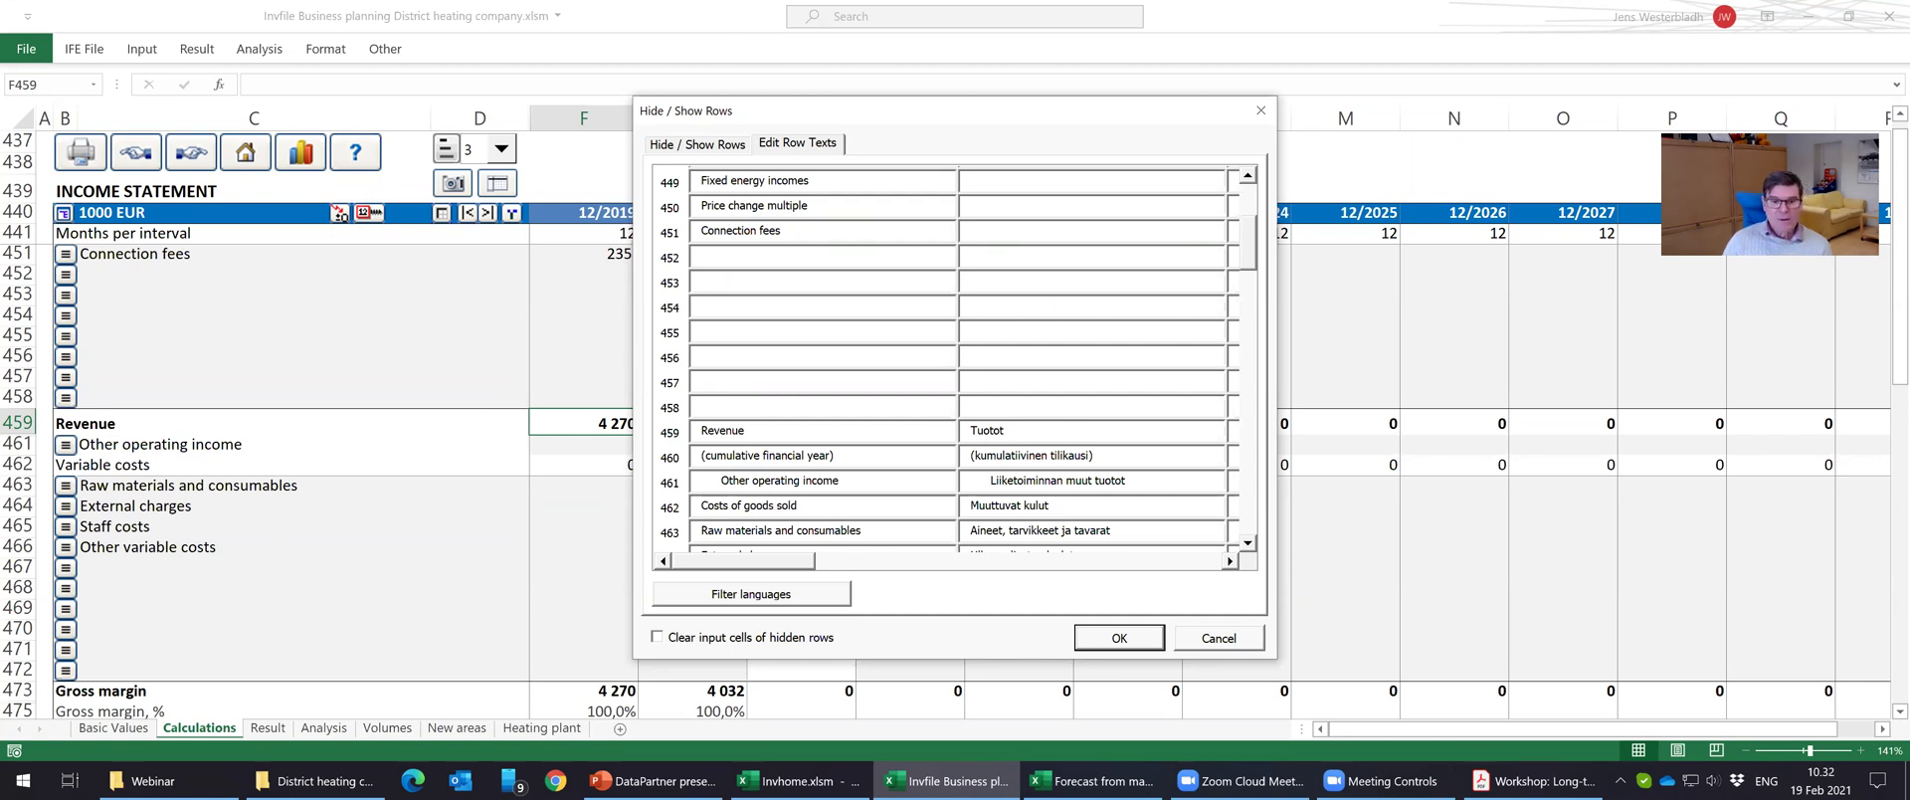
{"action": "left_click", "coordinate": [1112, 639]}
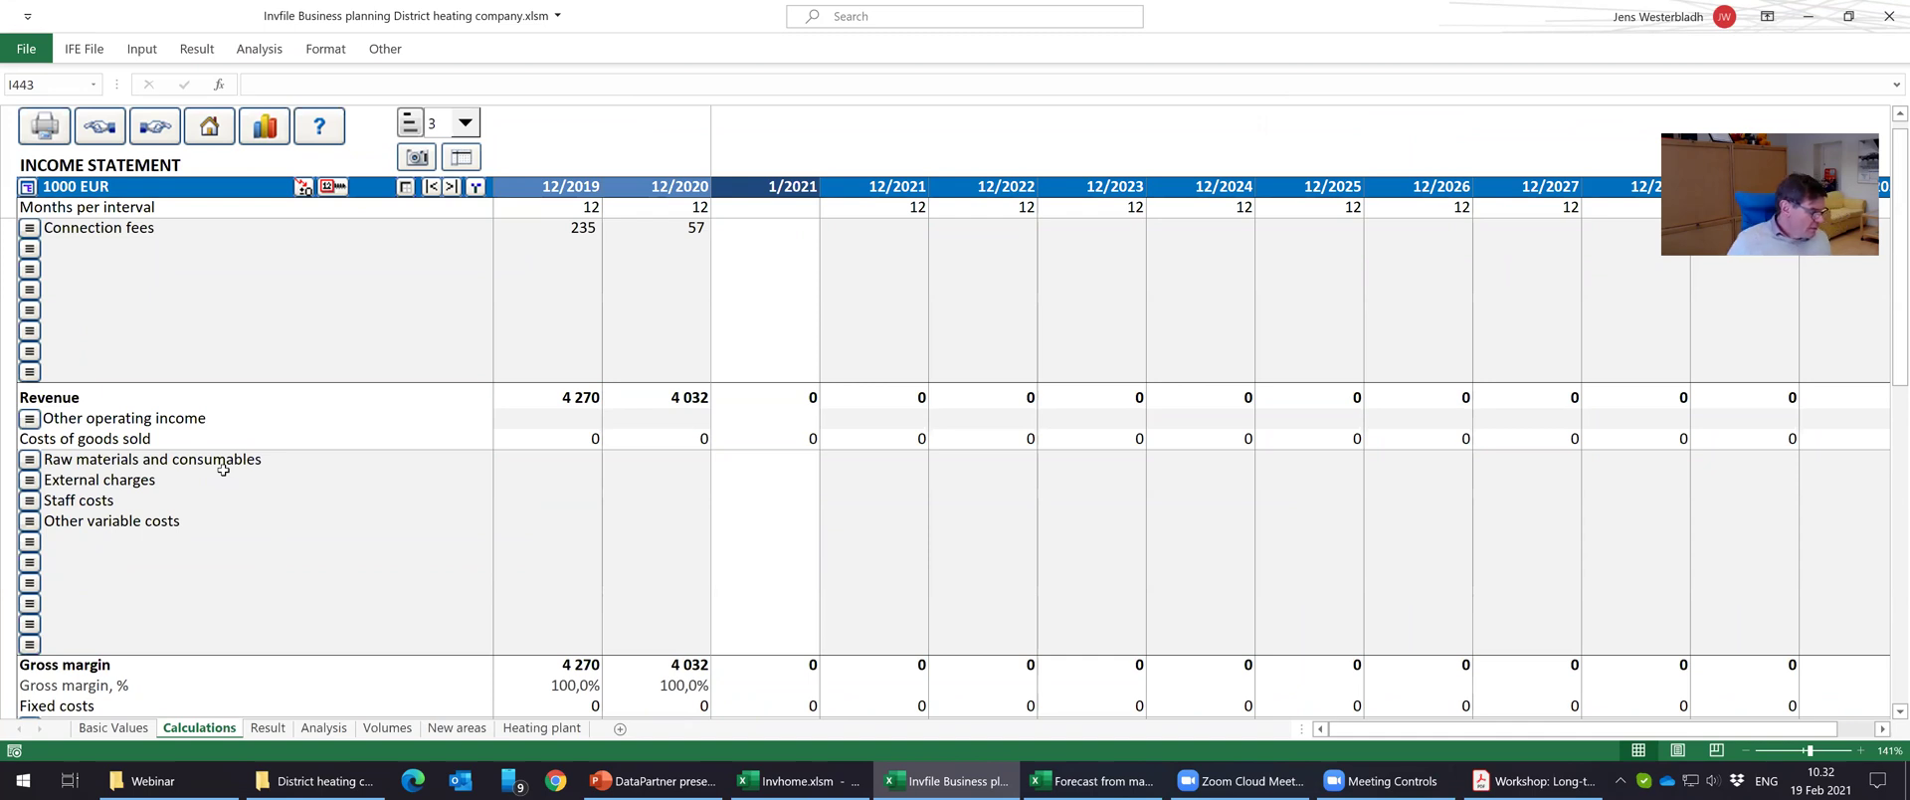
Rename the Raw materials and consumables row as "Purchase of heat, variable cost".
{"action": "left_click", "coordinate": [204, 459]}
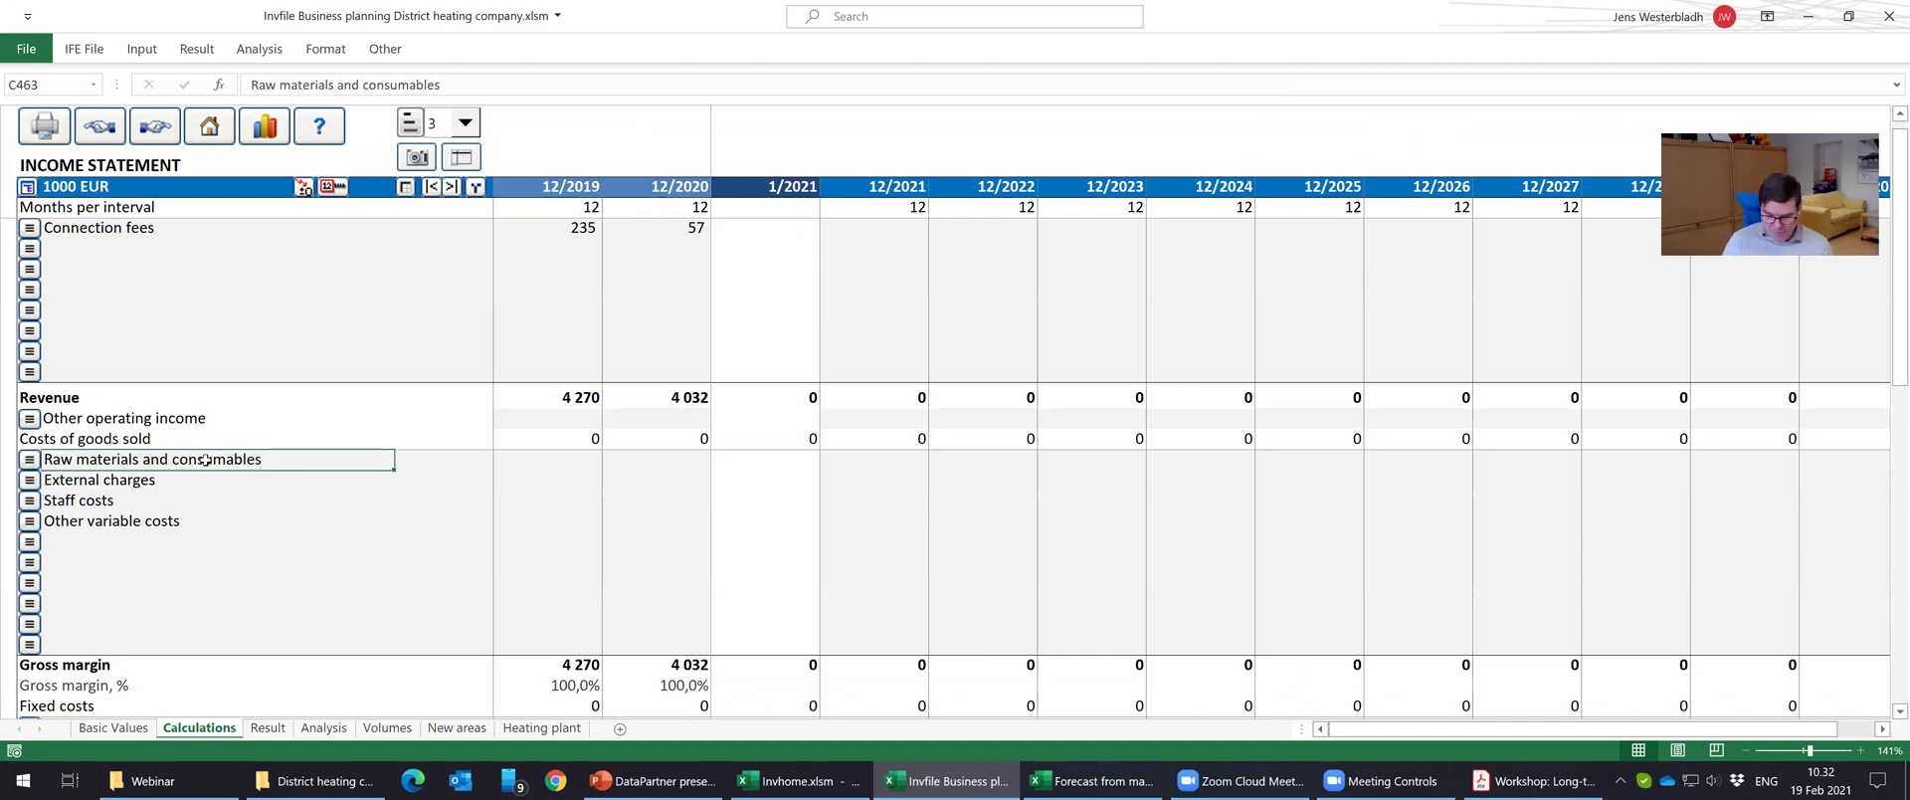
{"action": "type", "text": "Purch"}
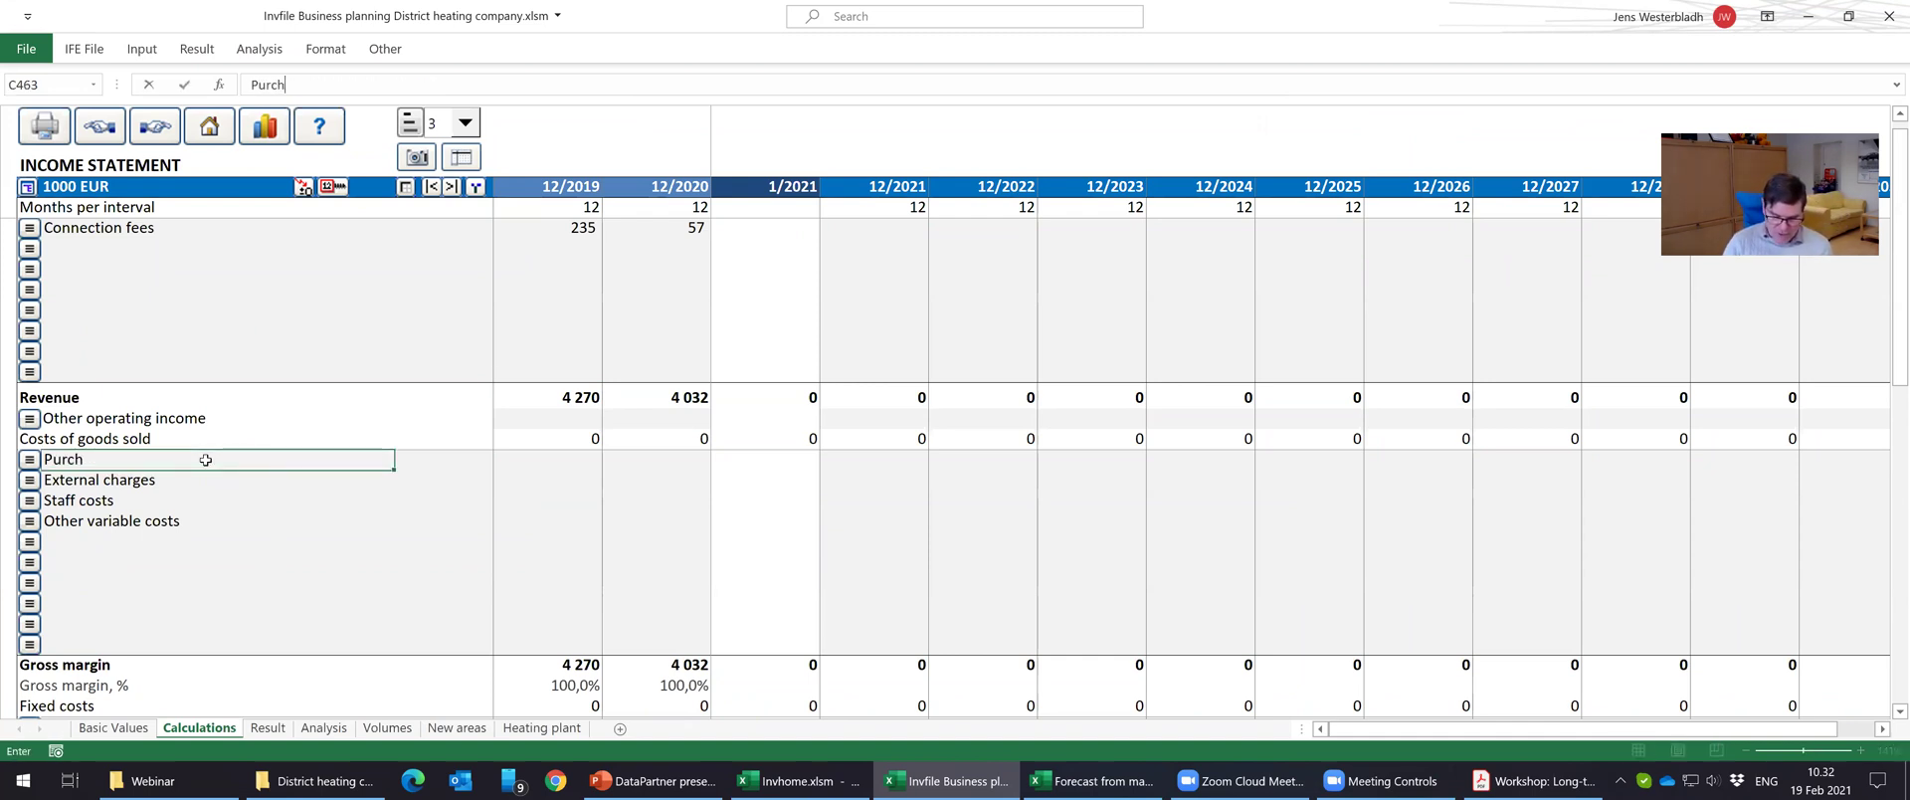
{"action": "type", "text": "ase of heat"}
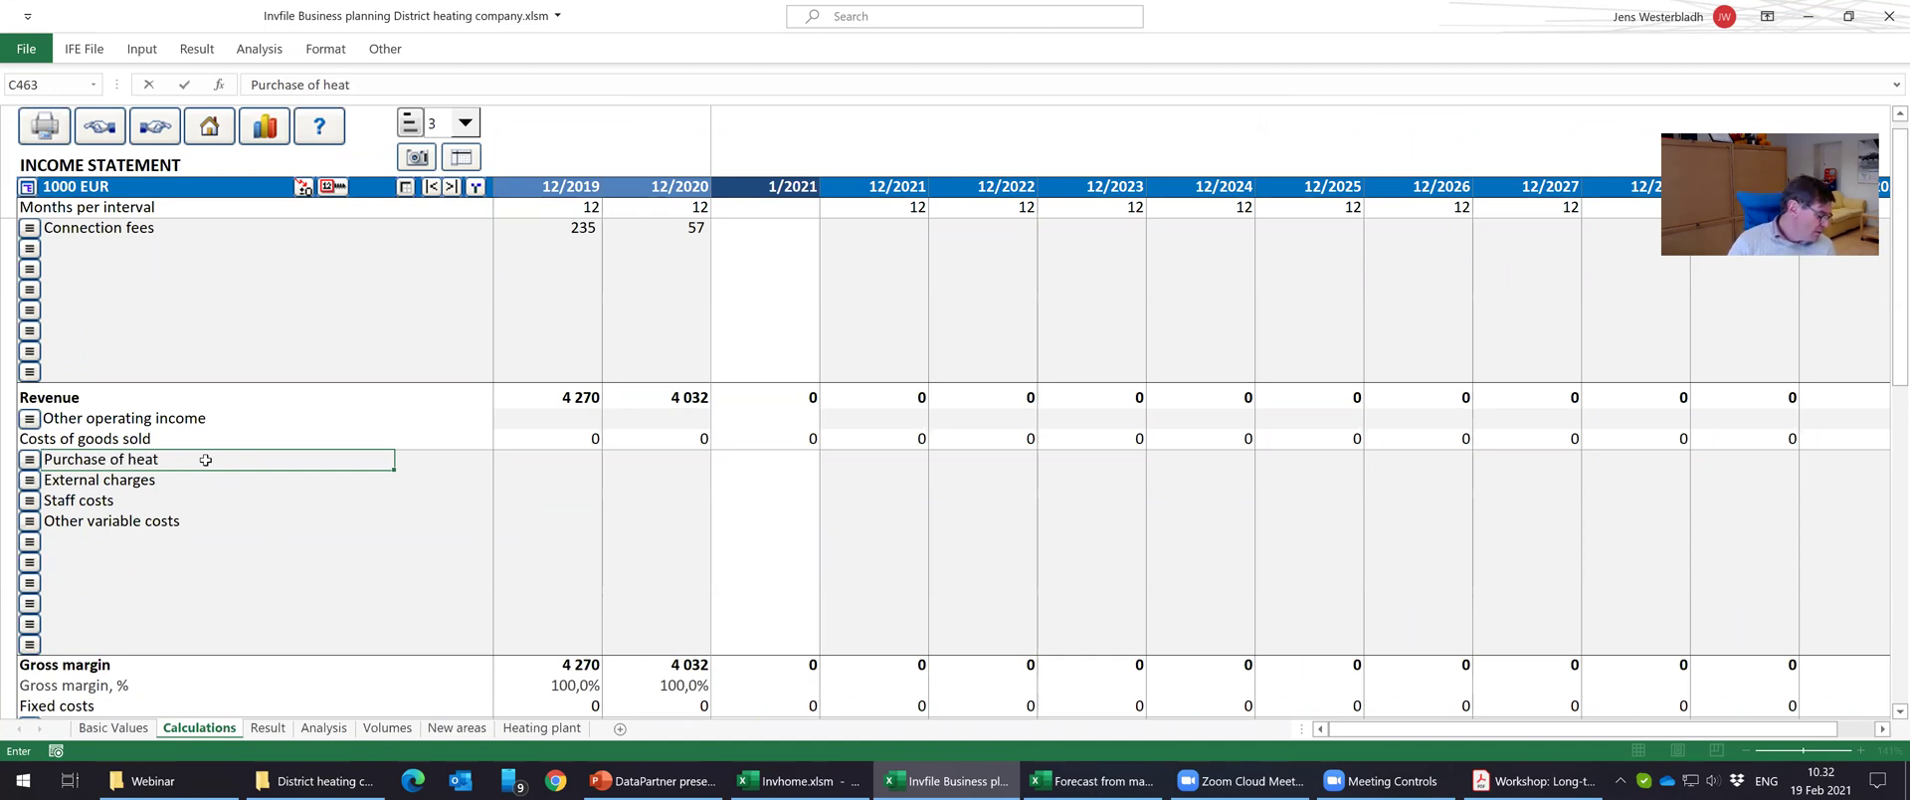
{"action": "type", "text": ", varia"}
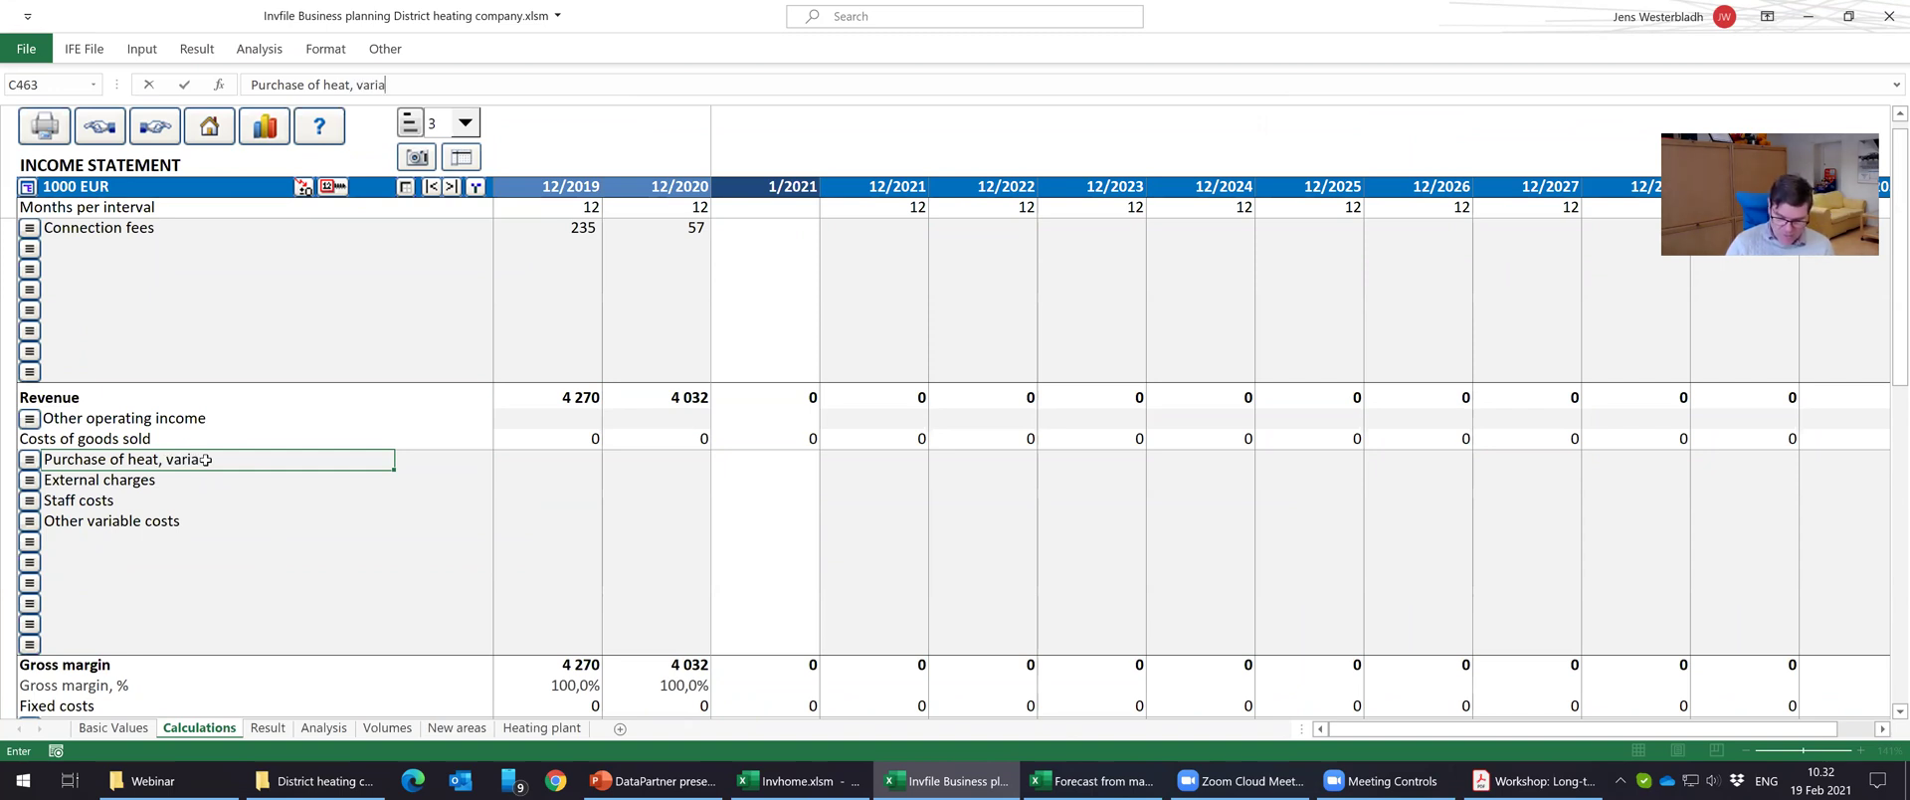
{"action": "type", "text": "ble cost"}
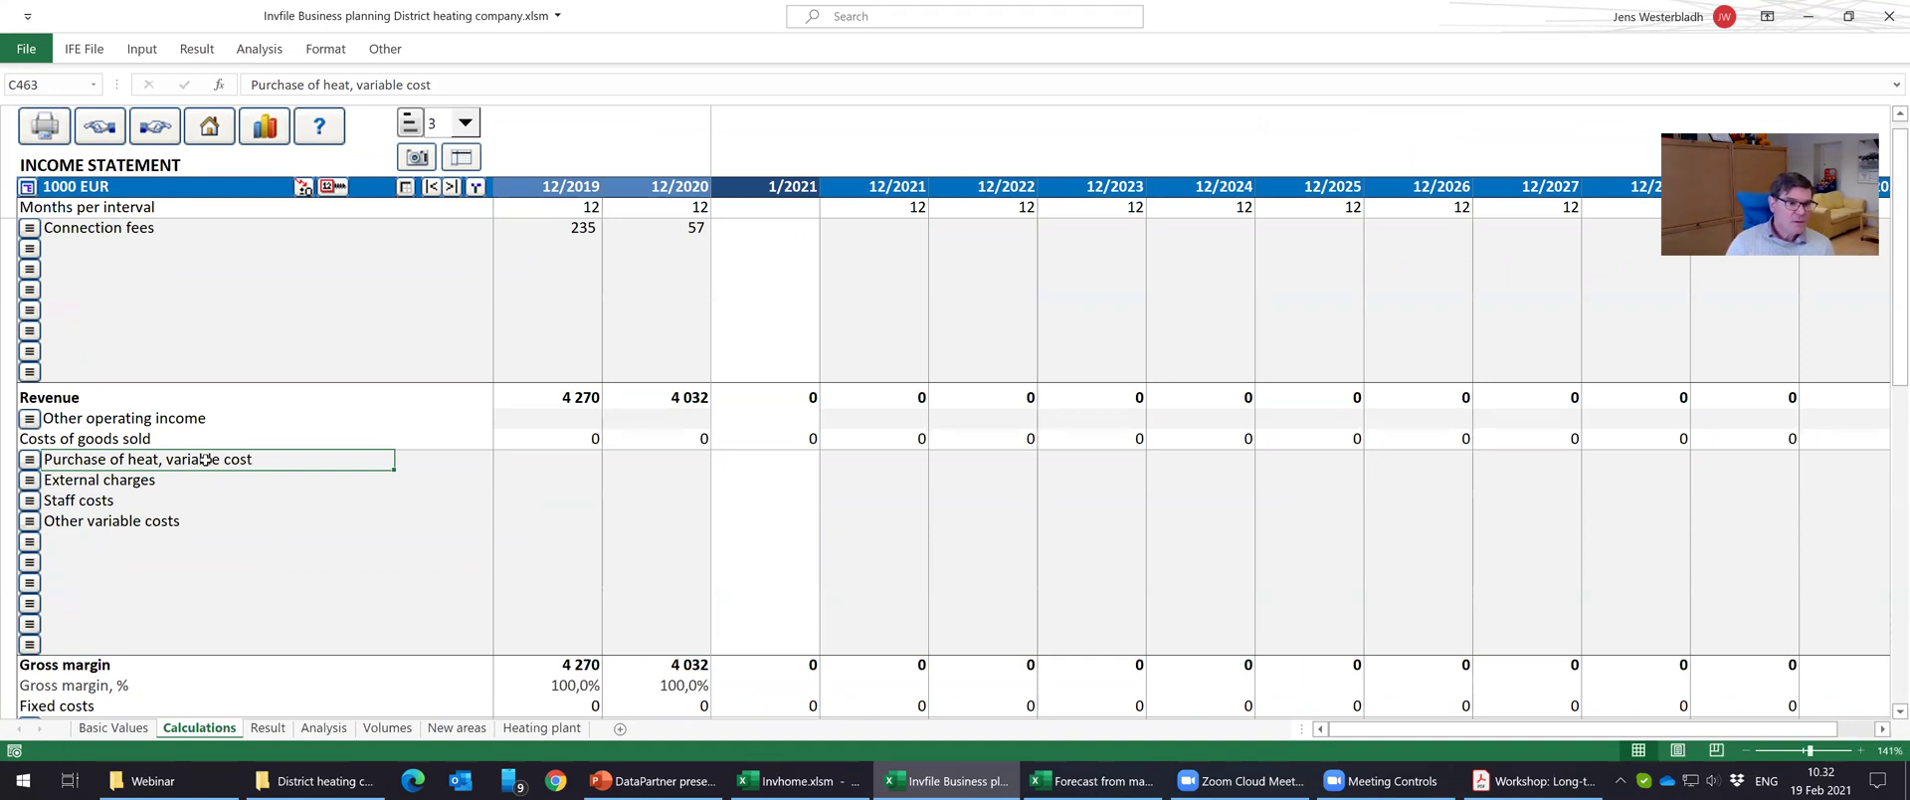
{"action": "key", "text": "Return"}
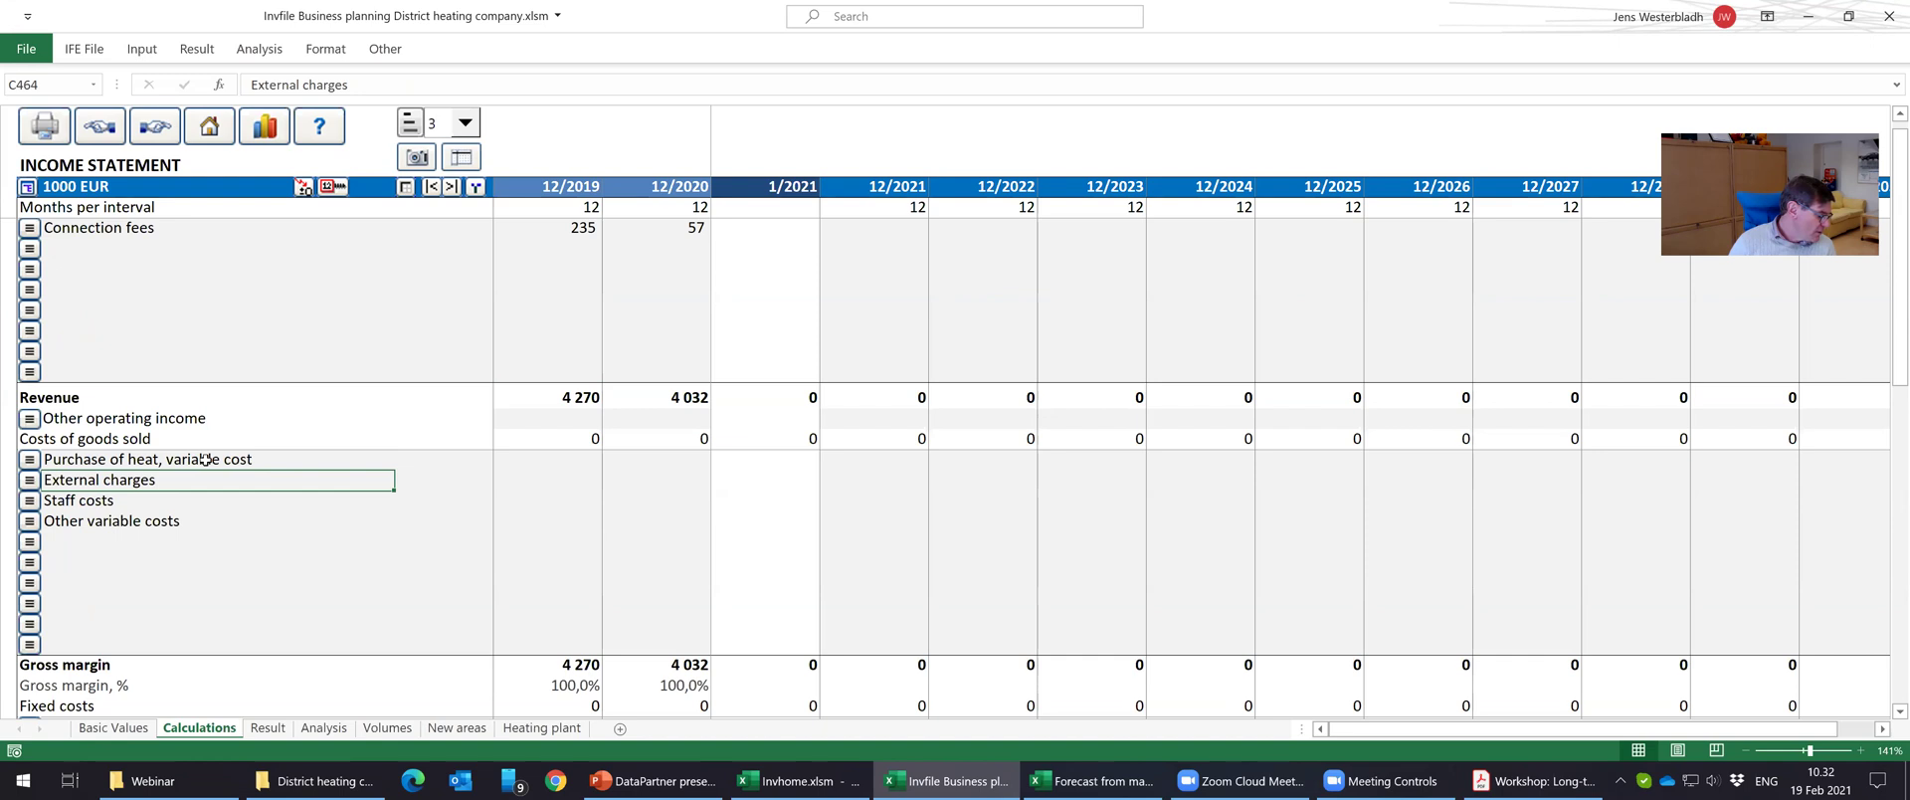
Rename the External charges row as "Purchase of heat, fixed cost".
{"action": "type", "text": "Pur"}
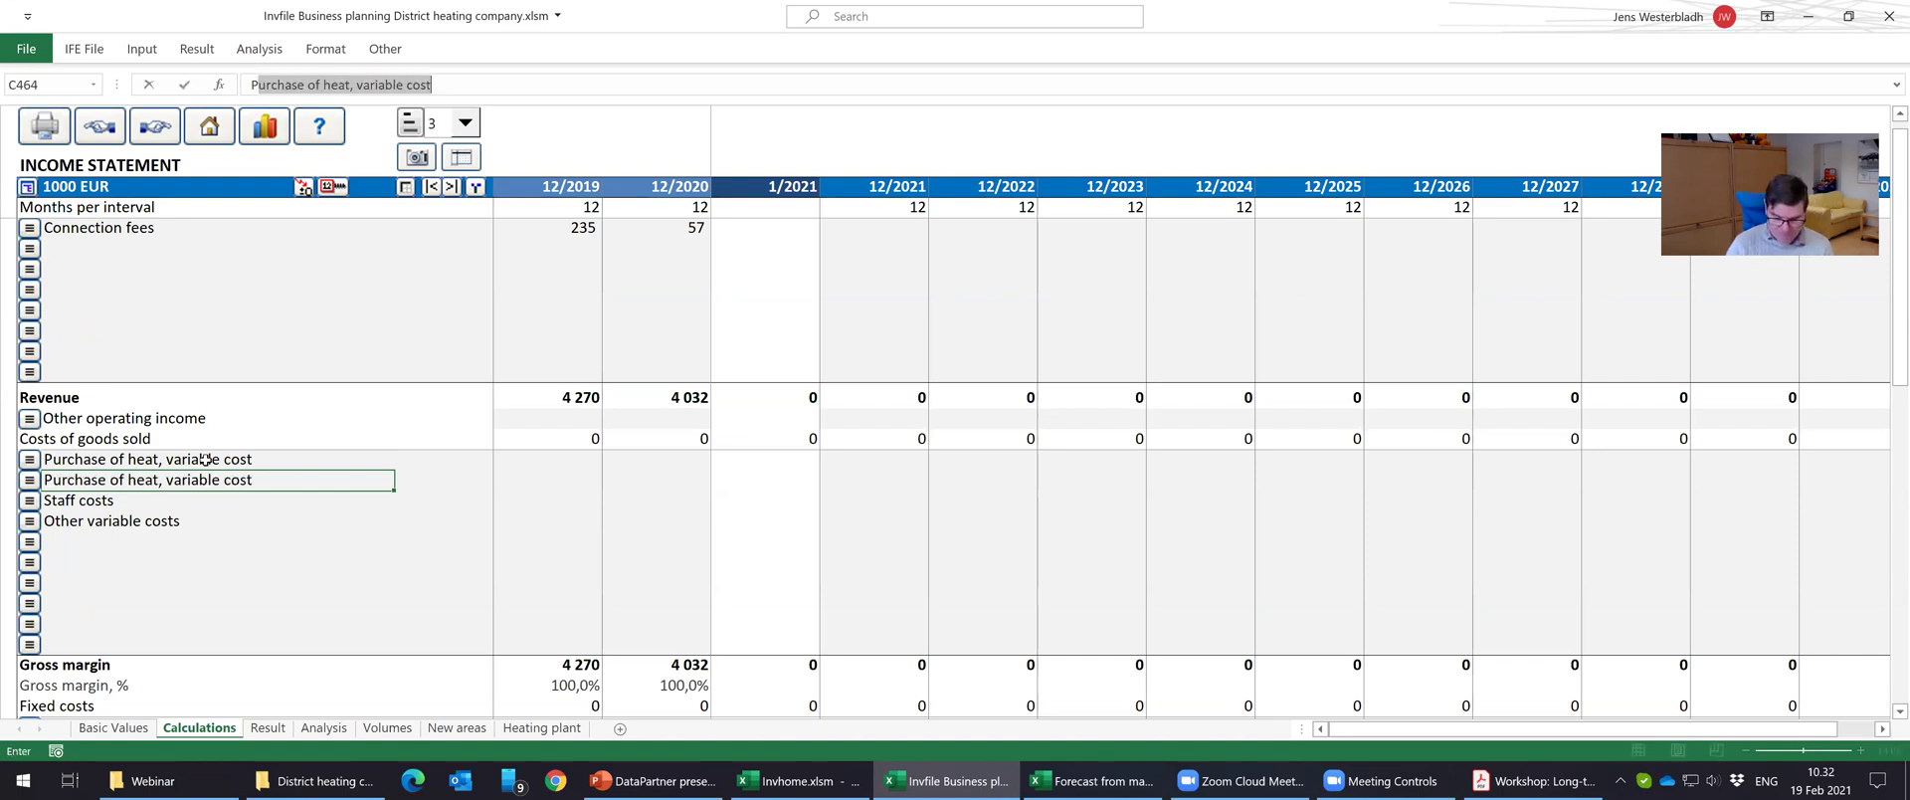
{"action": "type", "text": "chase of heat"}
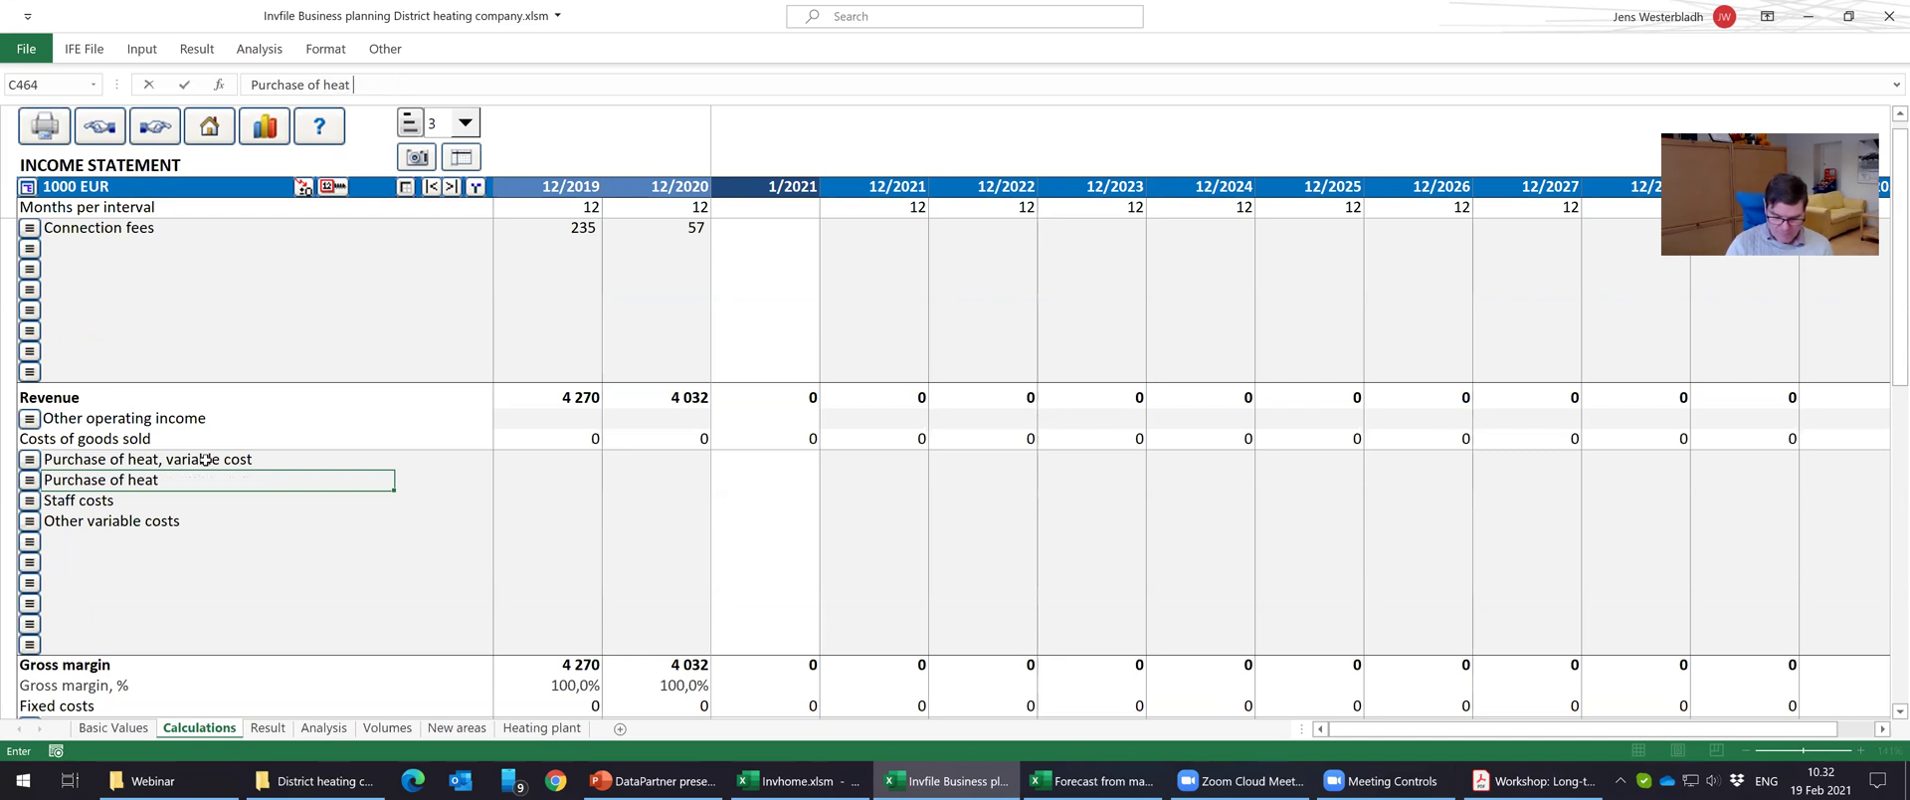
{"action": "key", "text": "BackSpace"}
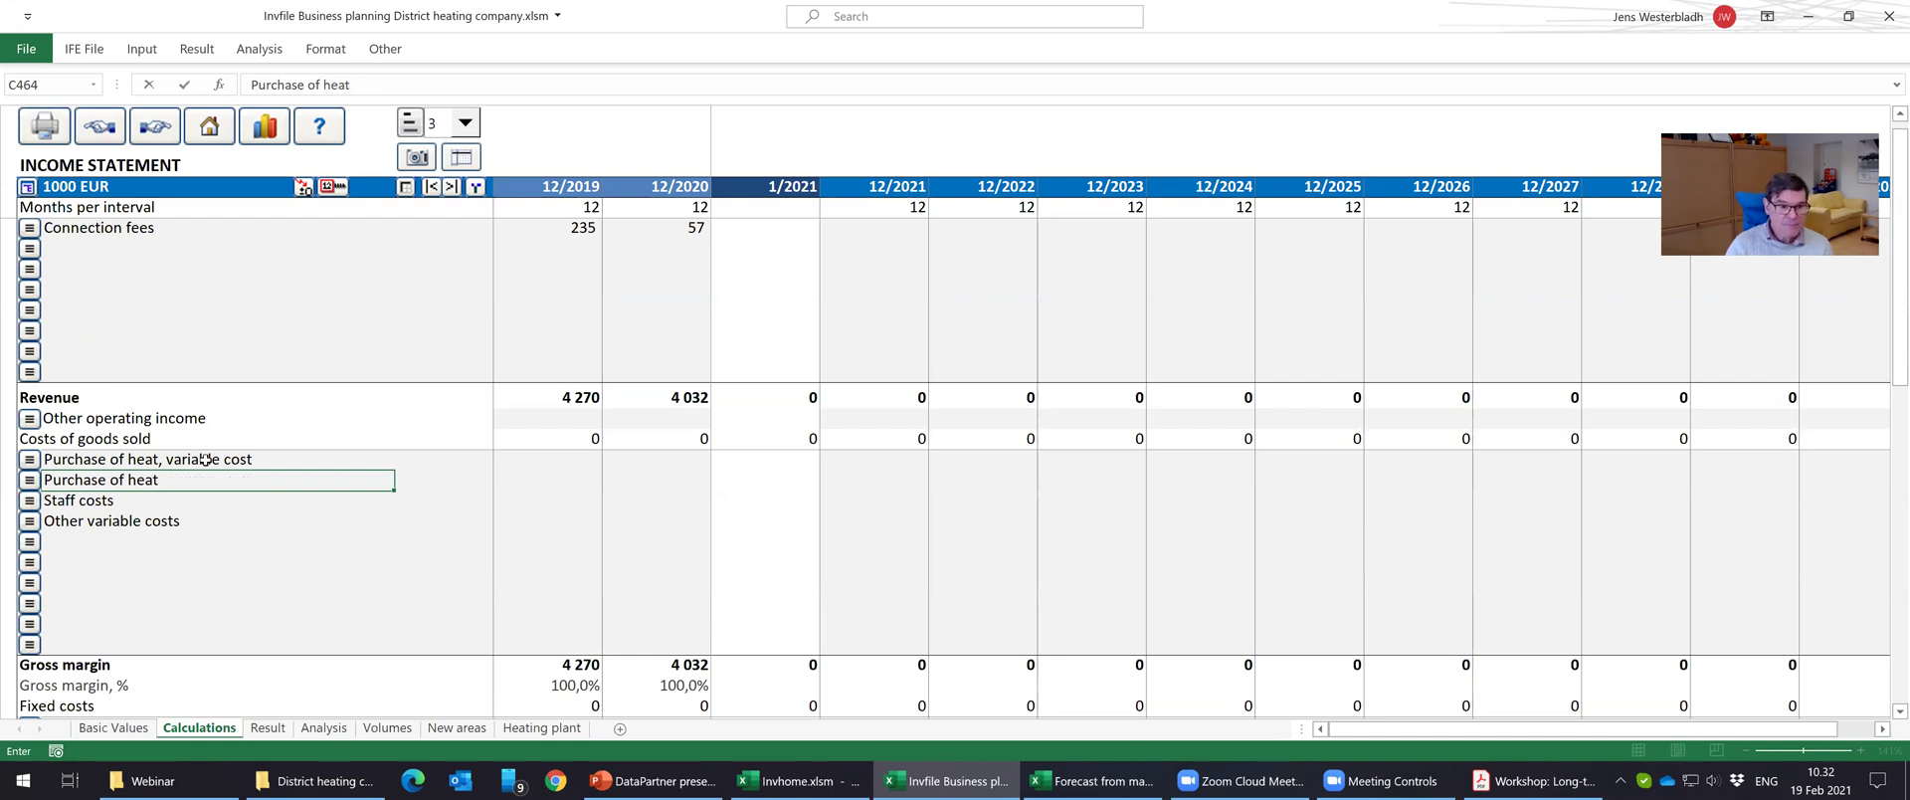
{"action": "type", "text": ", fixed cot"}
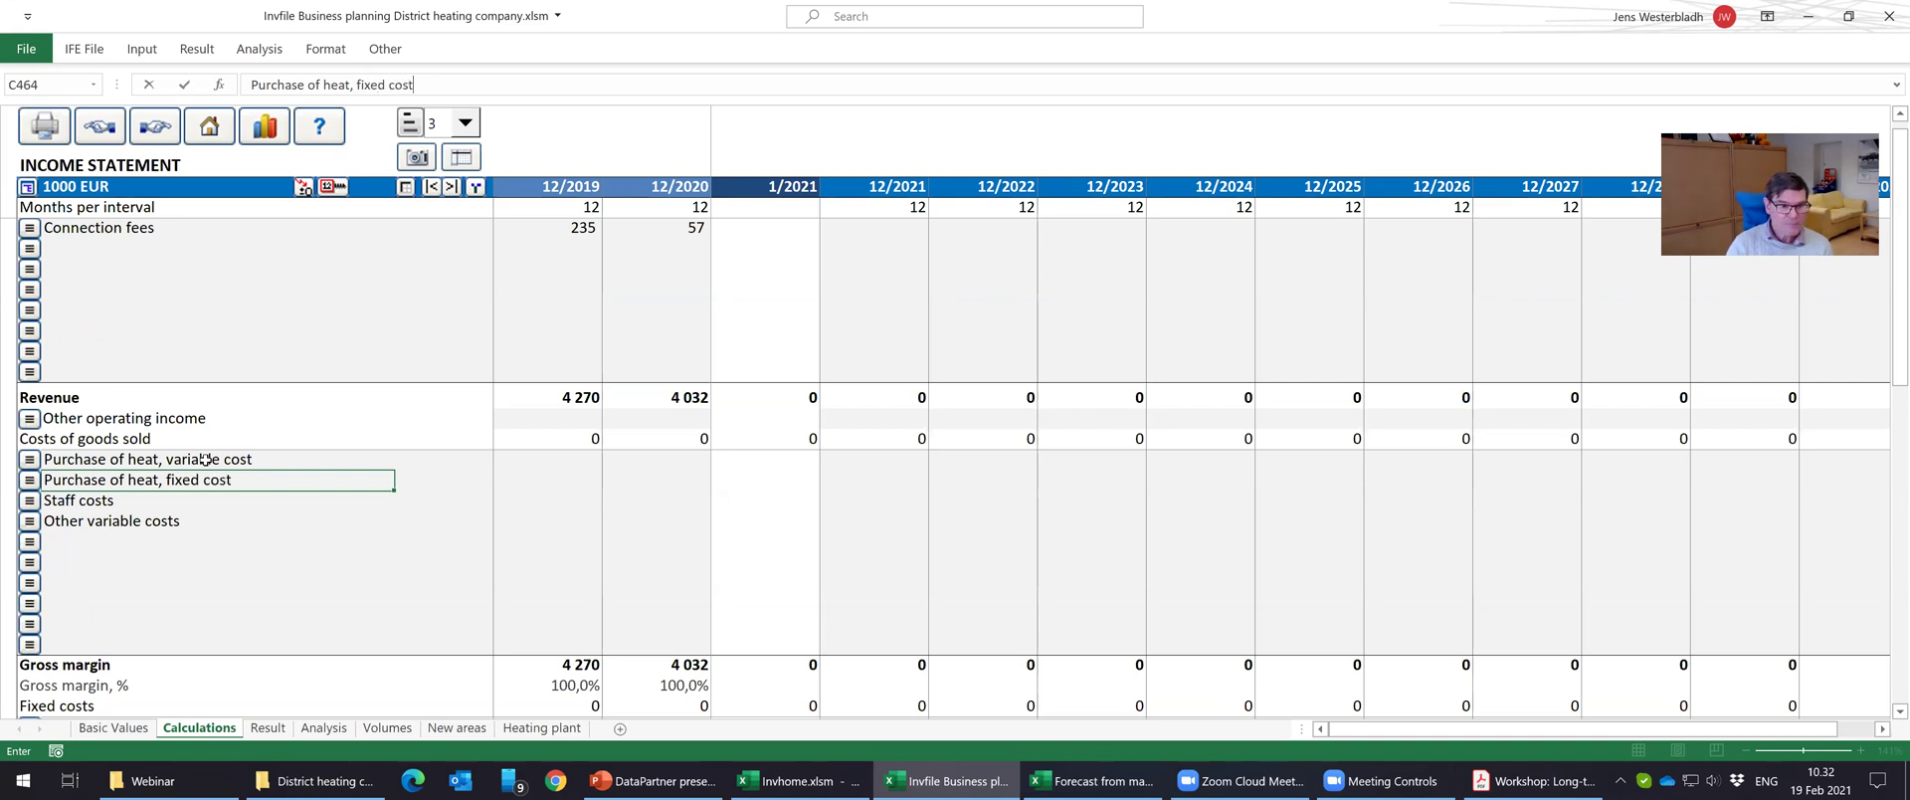
{"action": "key", "text": "Return"}
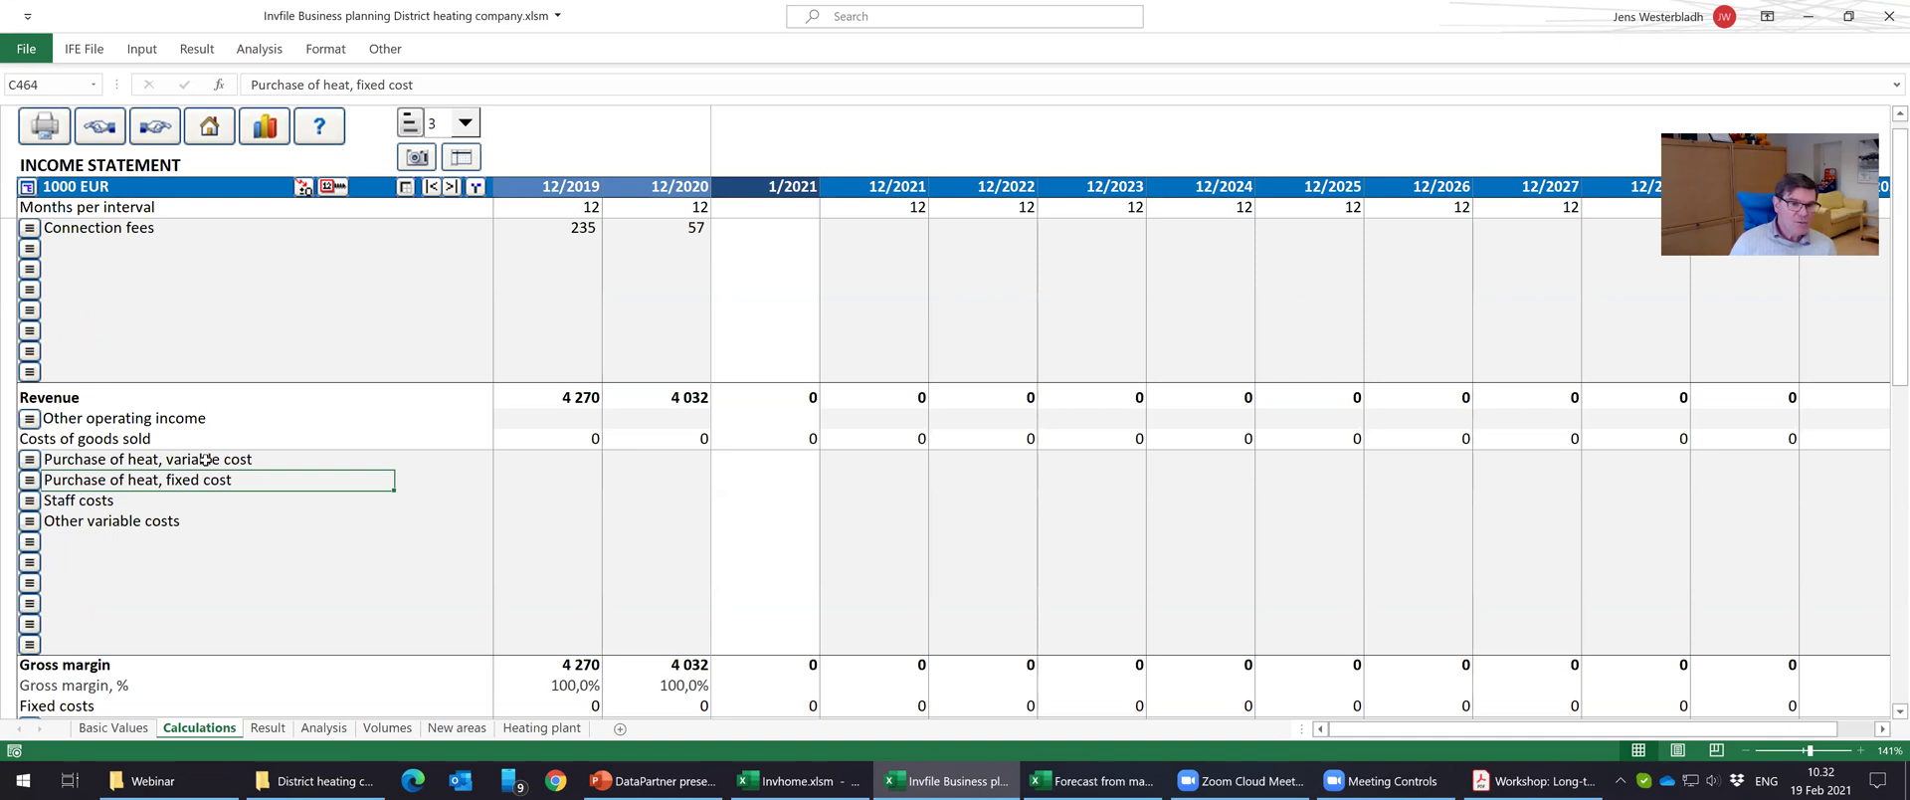
Rename the Staff costs row as "Heat produced in own heating plant" and clear the Other variable costs row text.
{"action": "key", "text": "Down"}
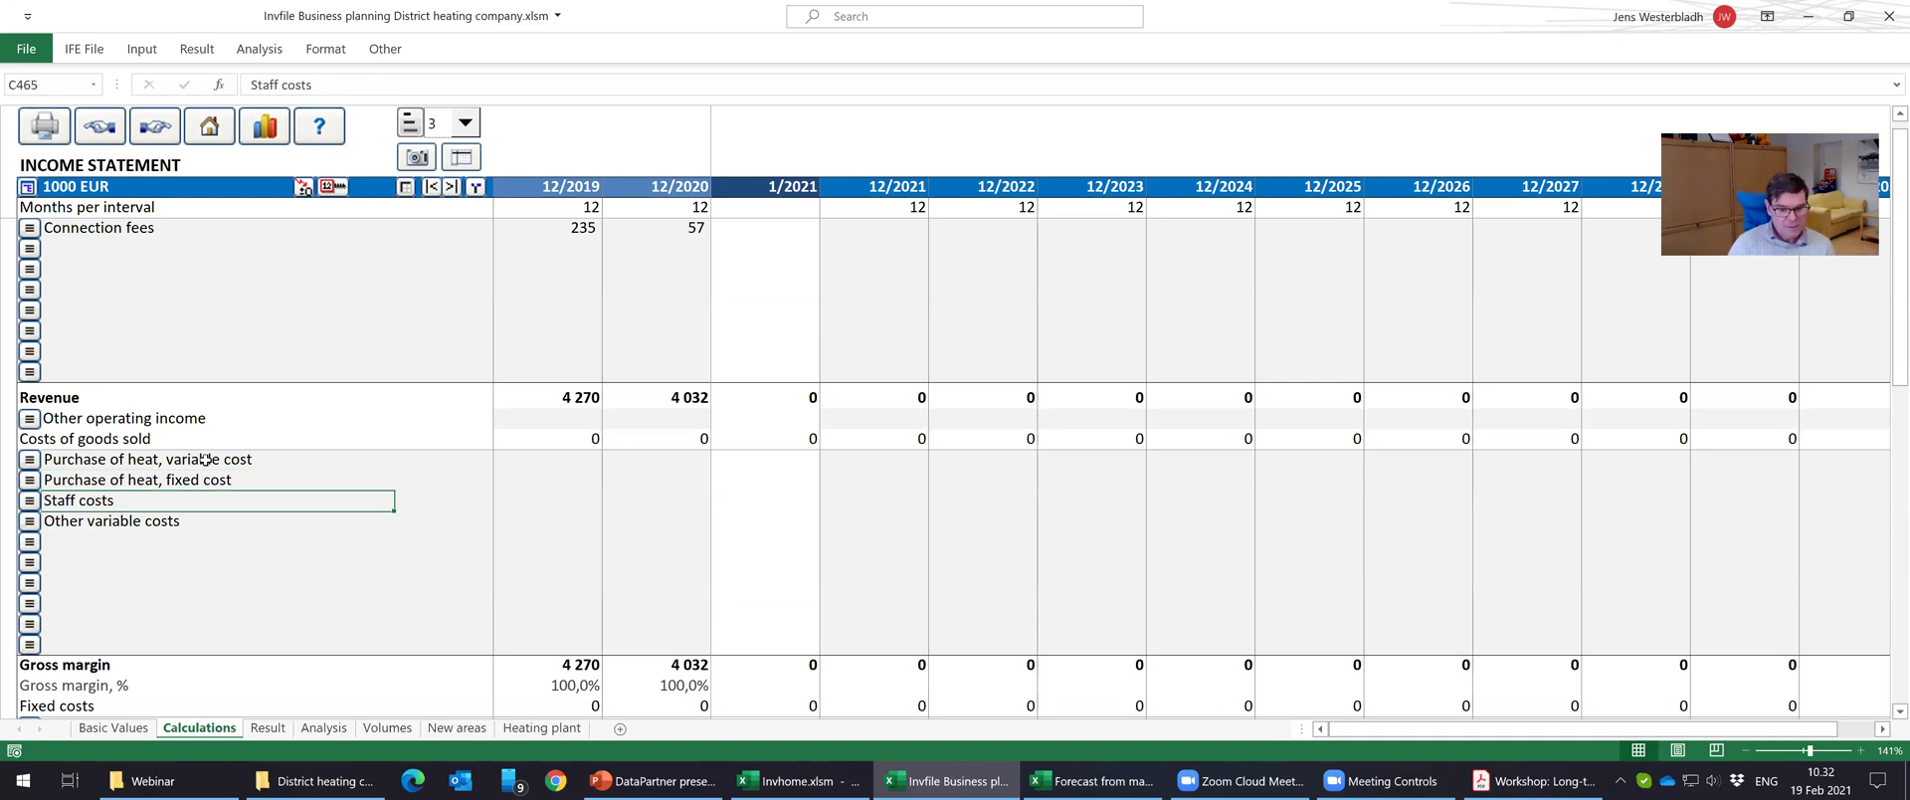
{"action": "type", "text": "Heat pr"}
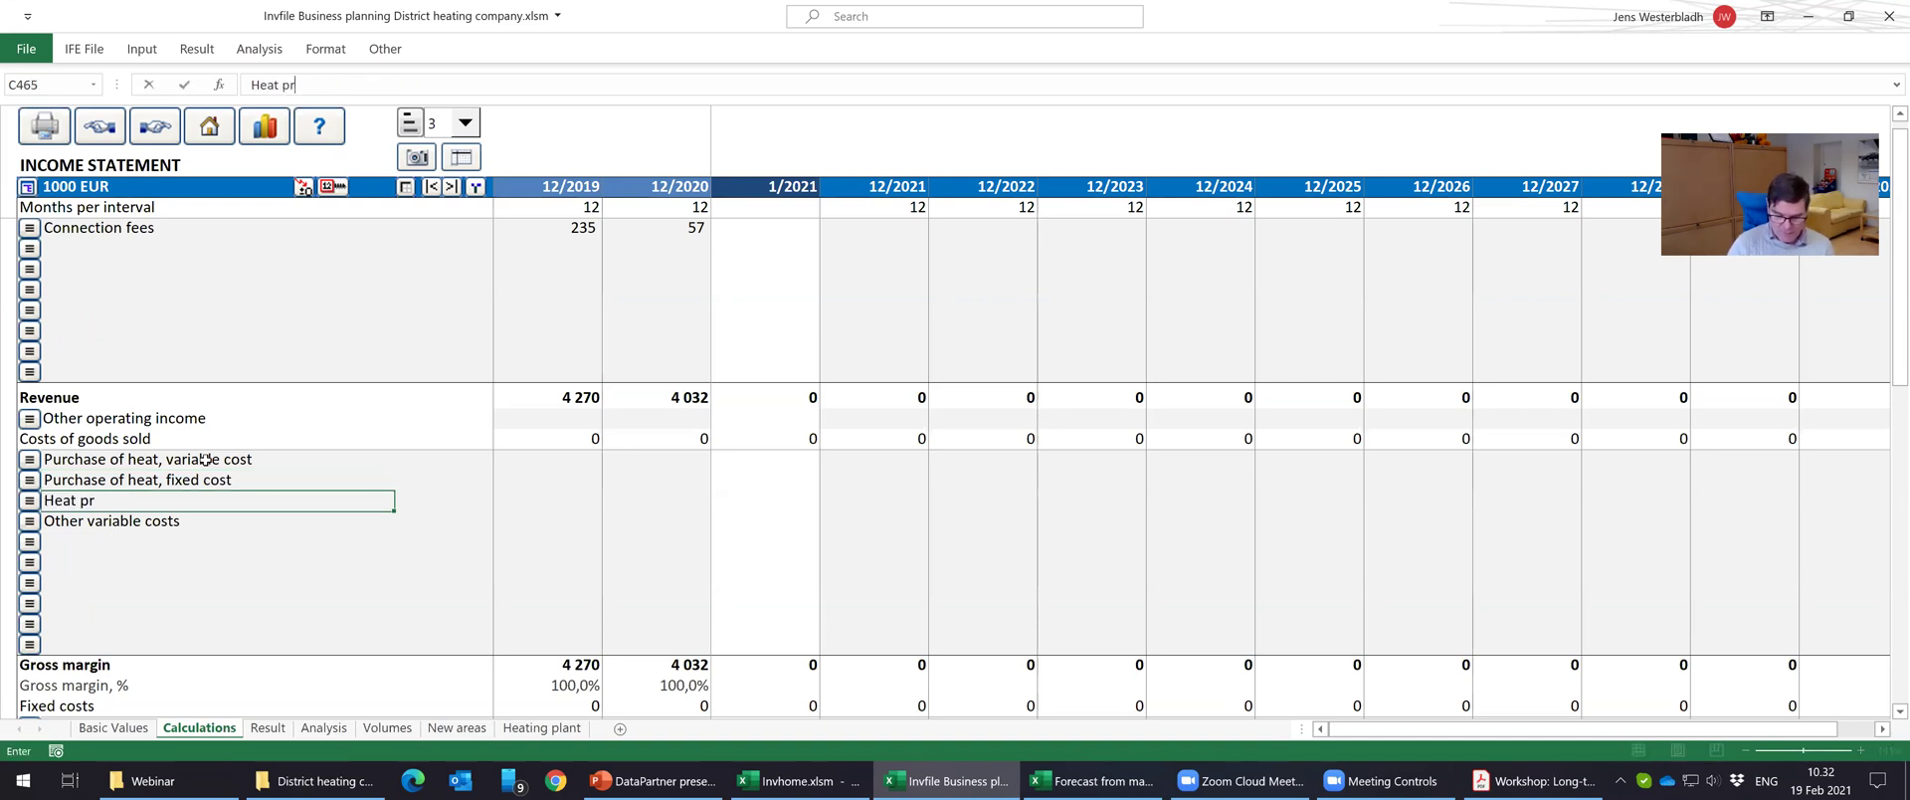
{"action": "type", "text": "oduced i"}
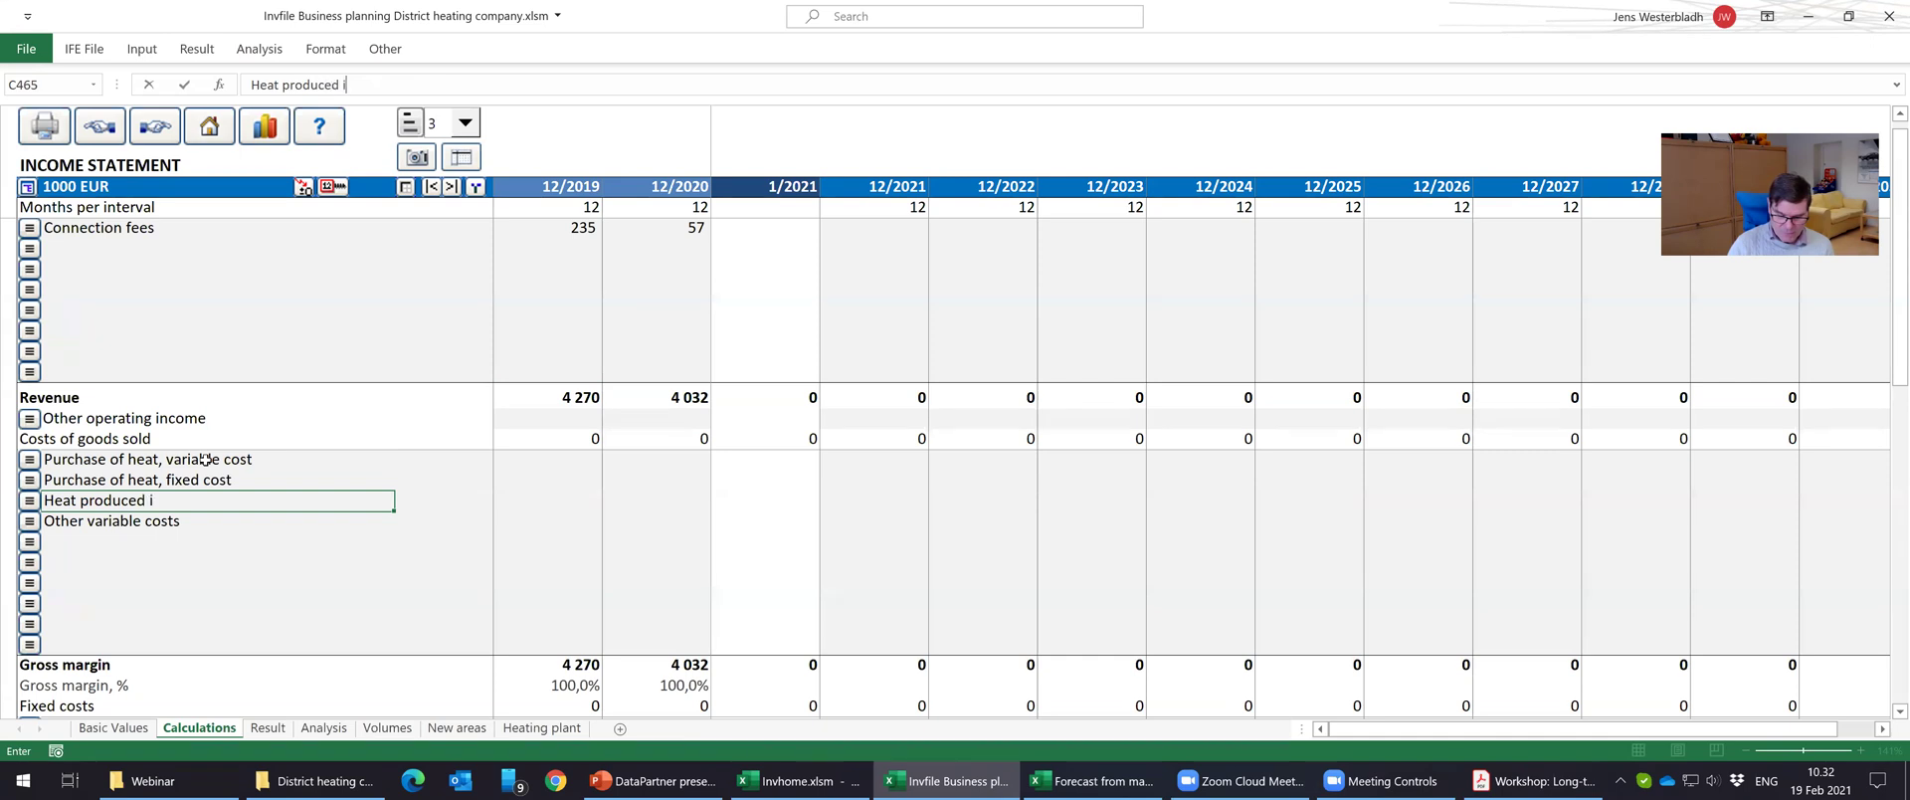
{"action": "type", "text": "n own heating plant"}
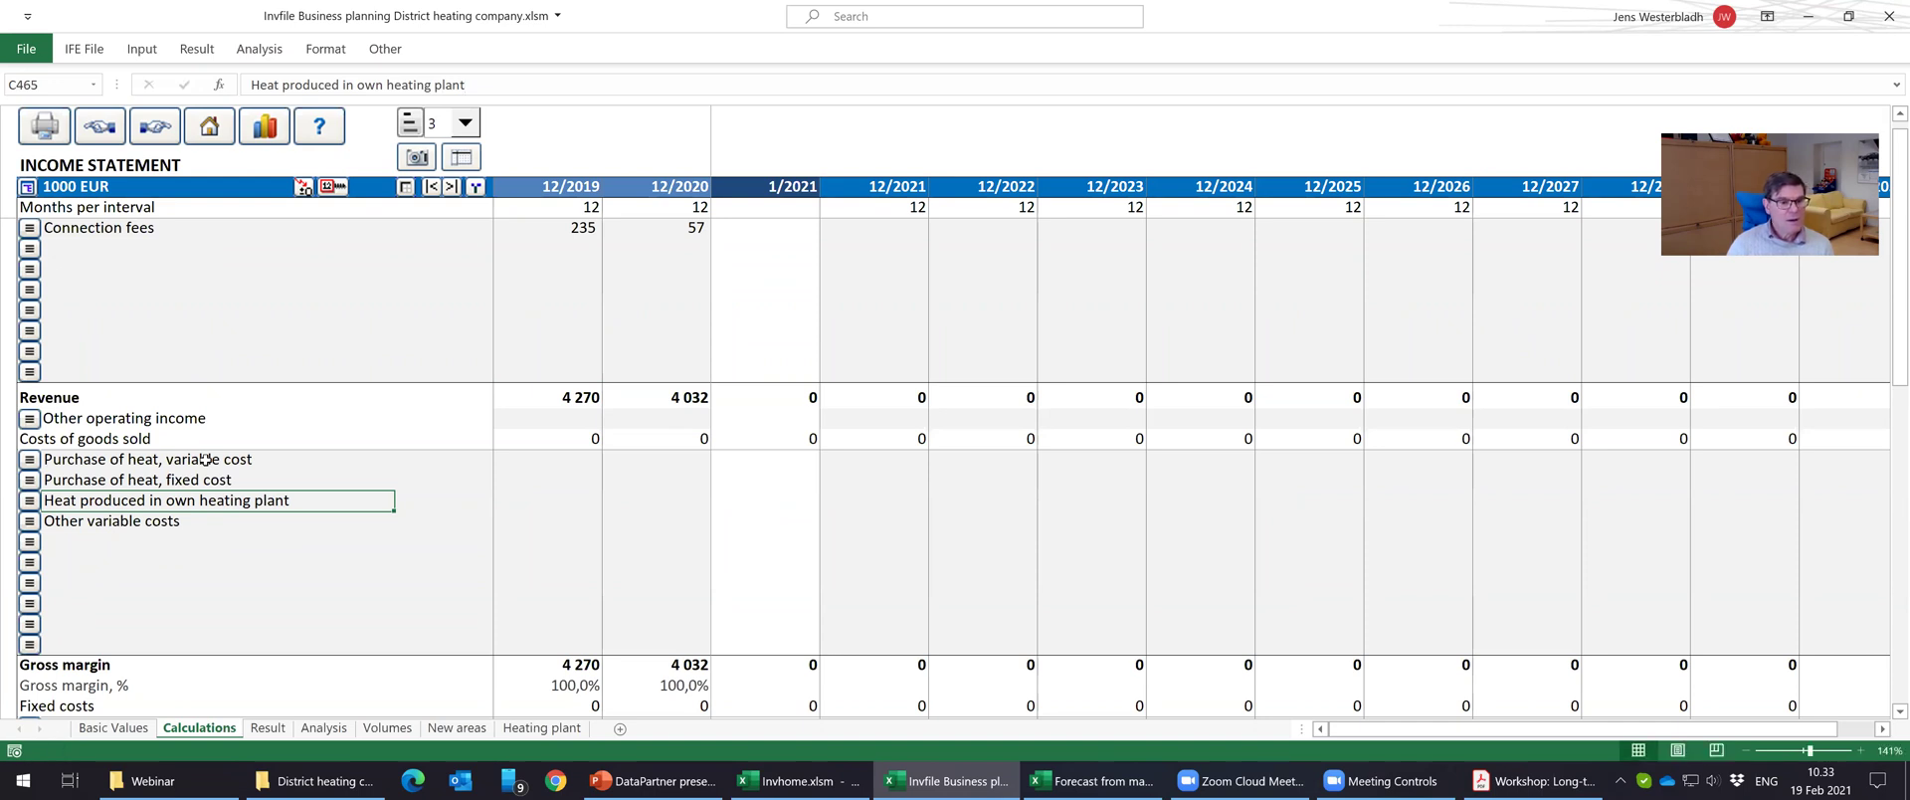
{"action": "key", "text": "Return"}
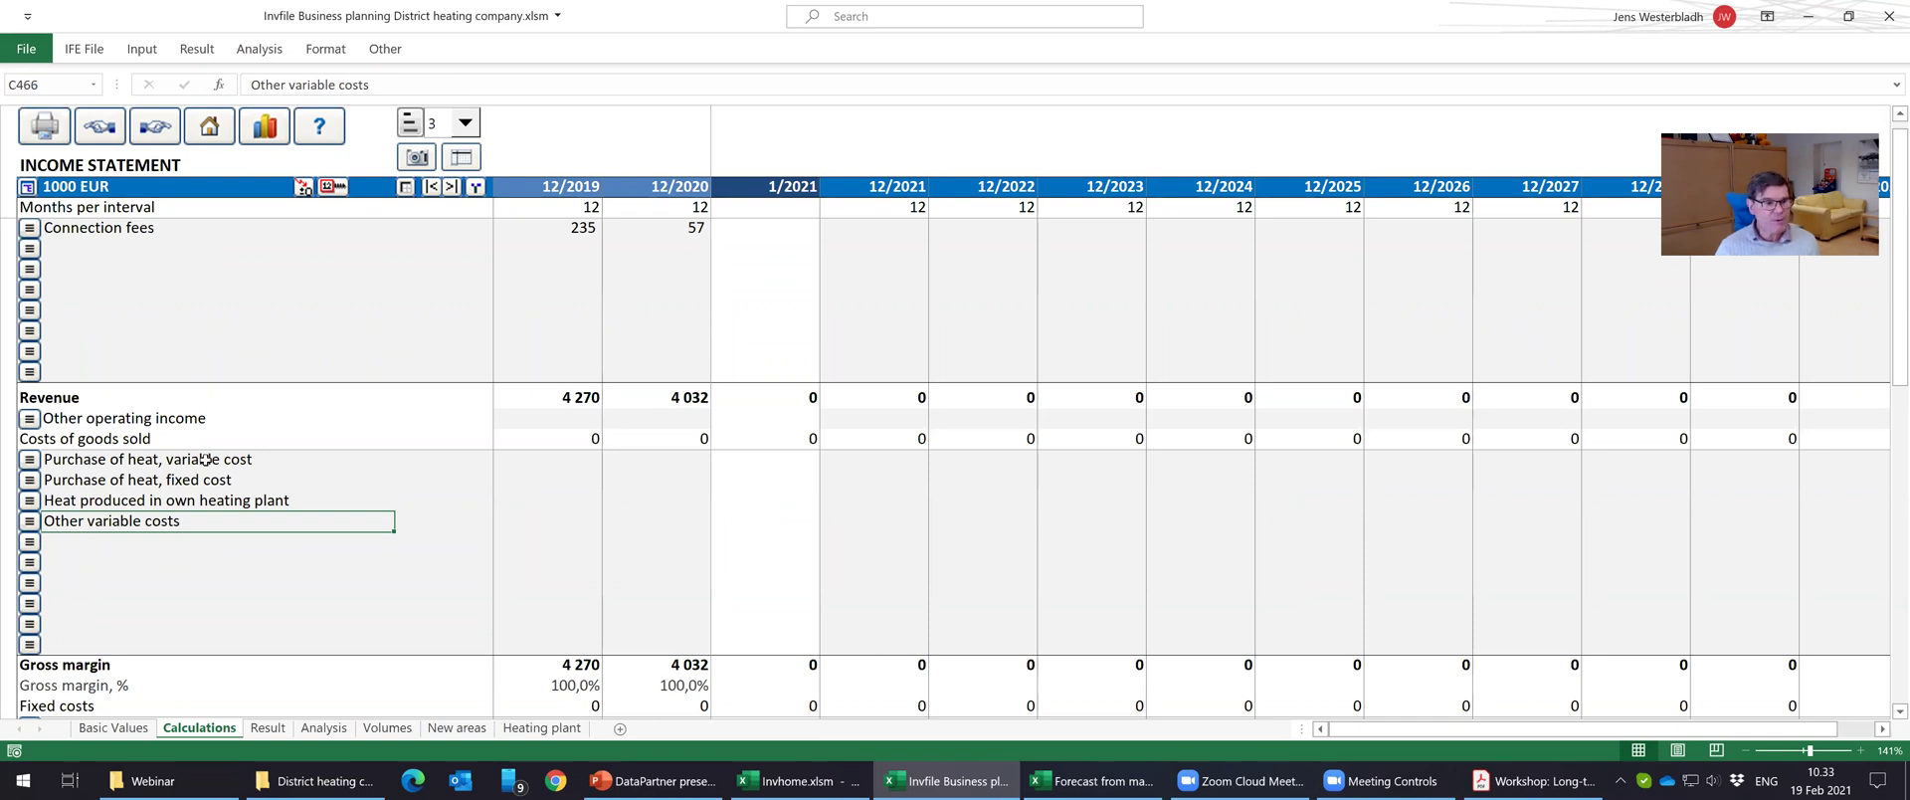
{"action": "key", "text": "Delete"}
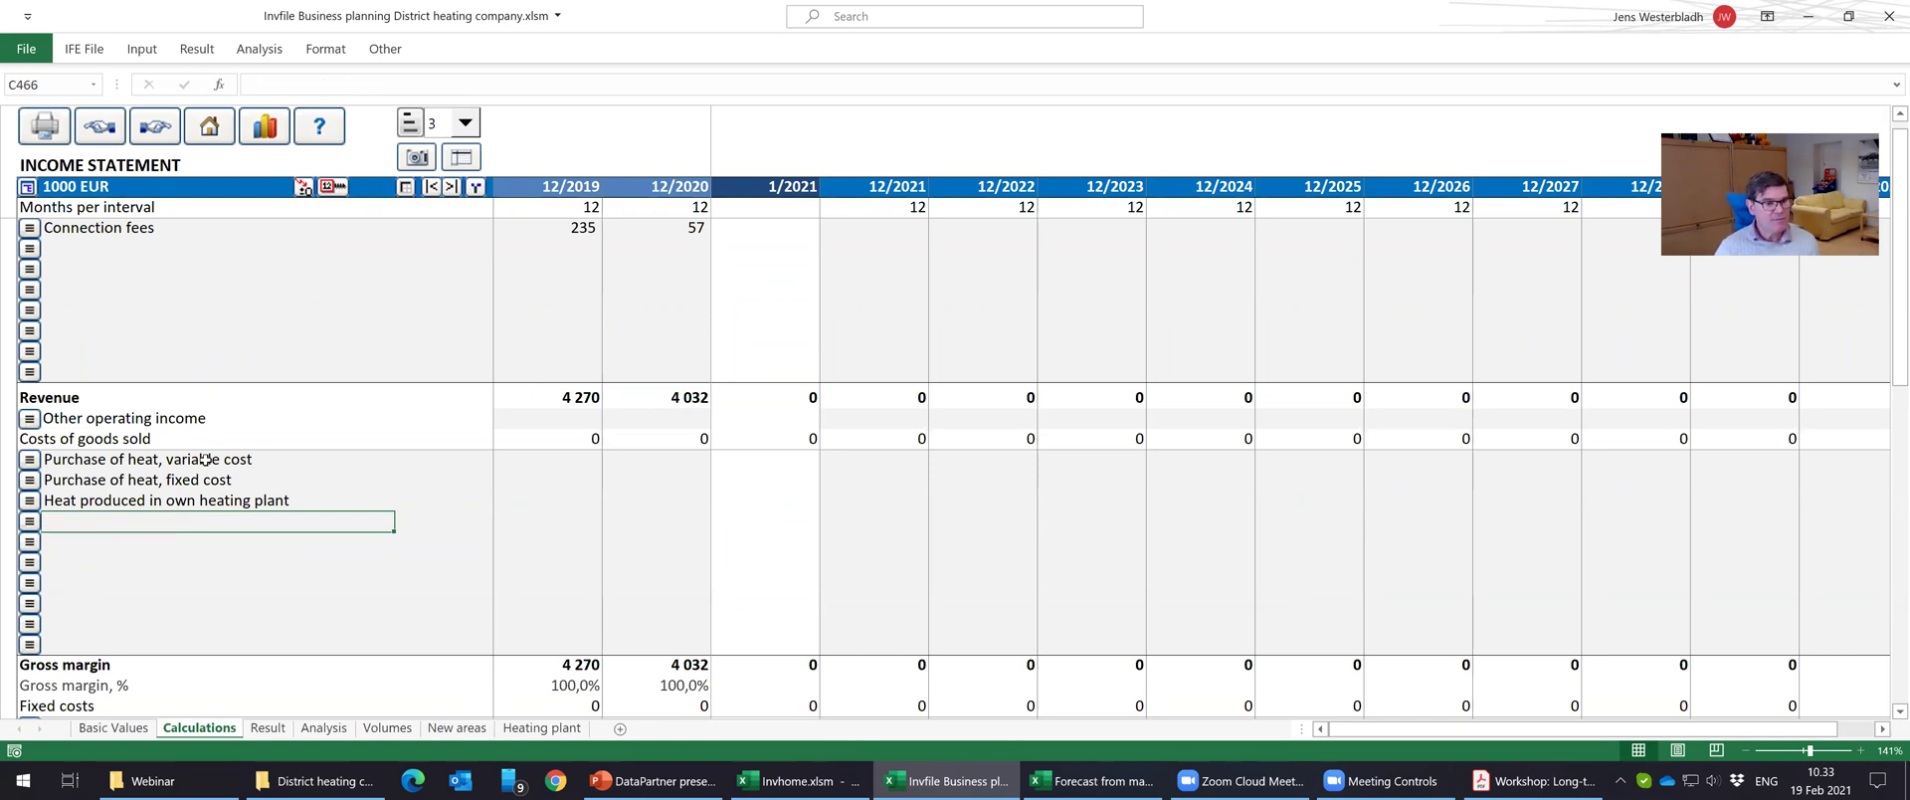
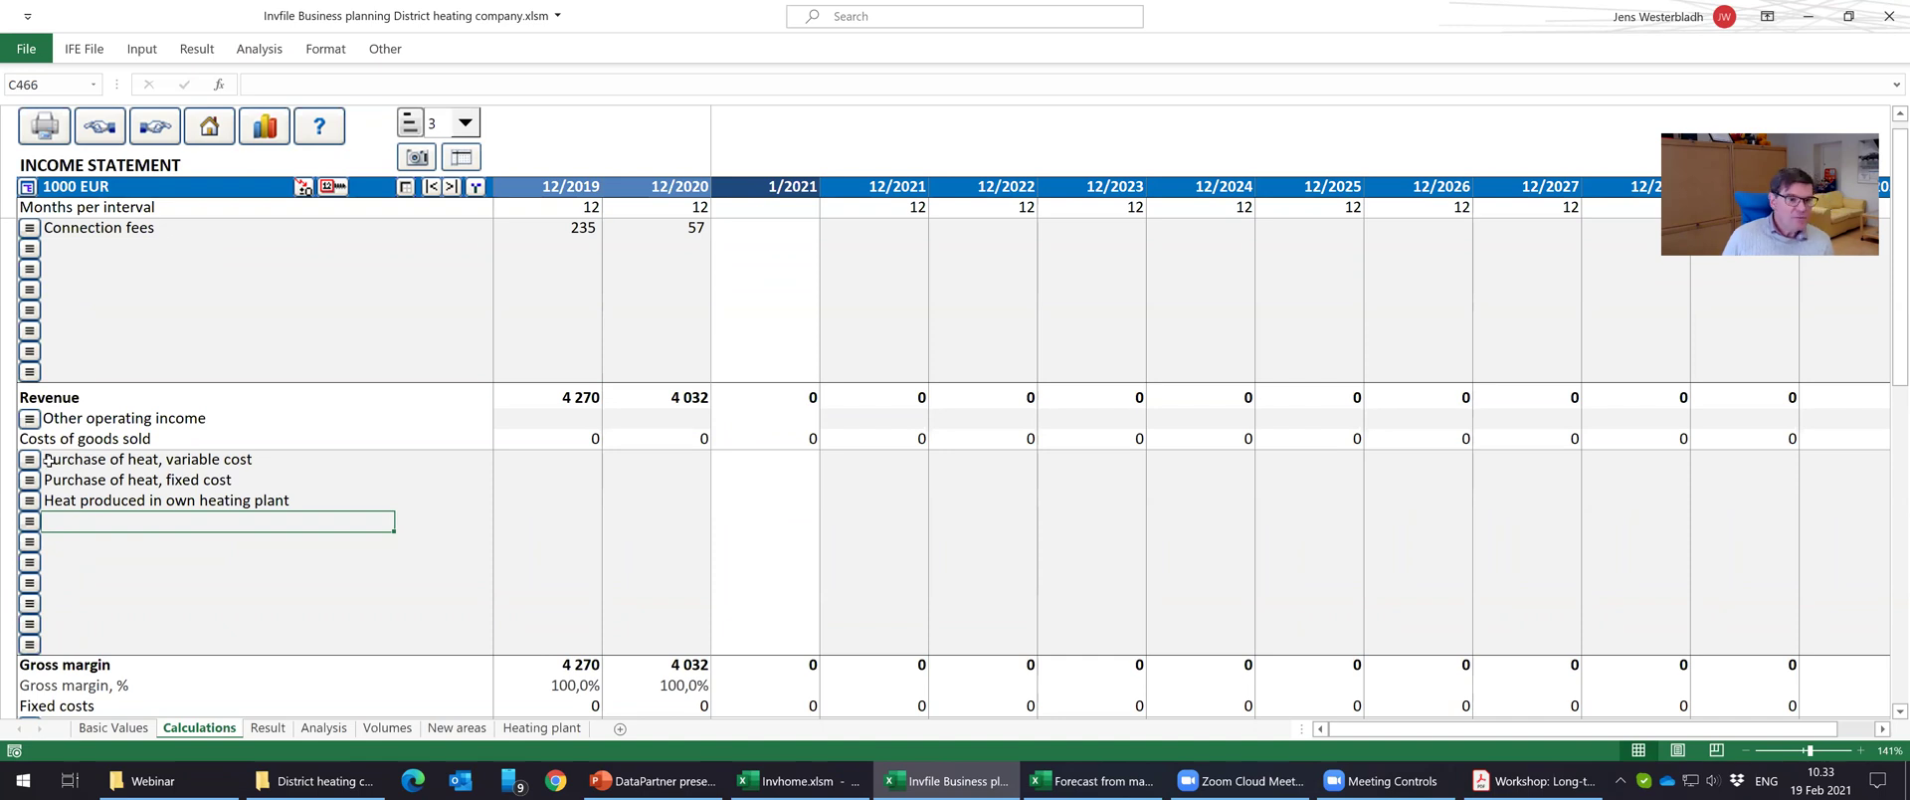
Create 5 indented sub-rows for "Purchase of heat, variable cost" and name the first one "Purchased heat, MWh".
{"action": "left_click", "coordinate": [28, 460]}
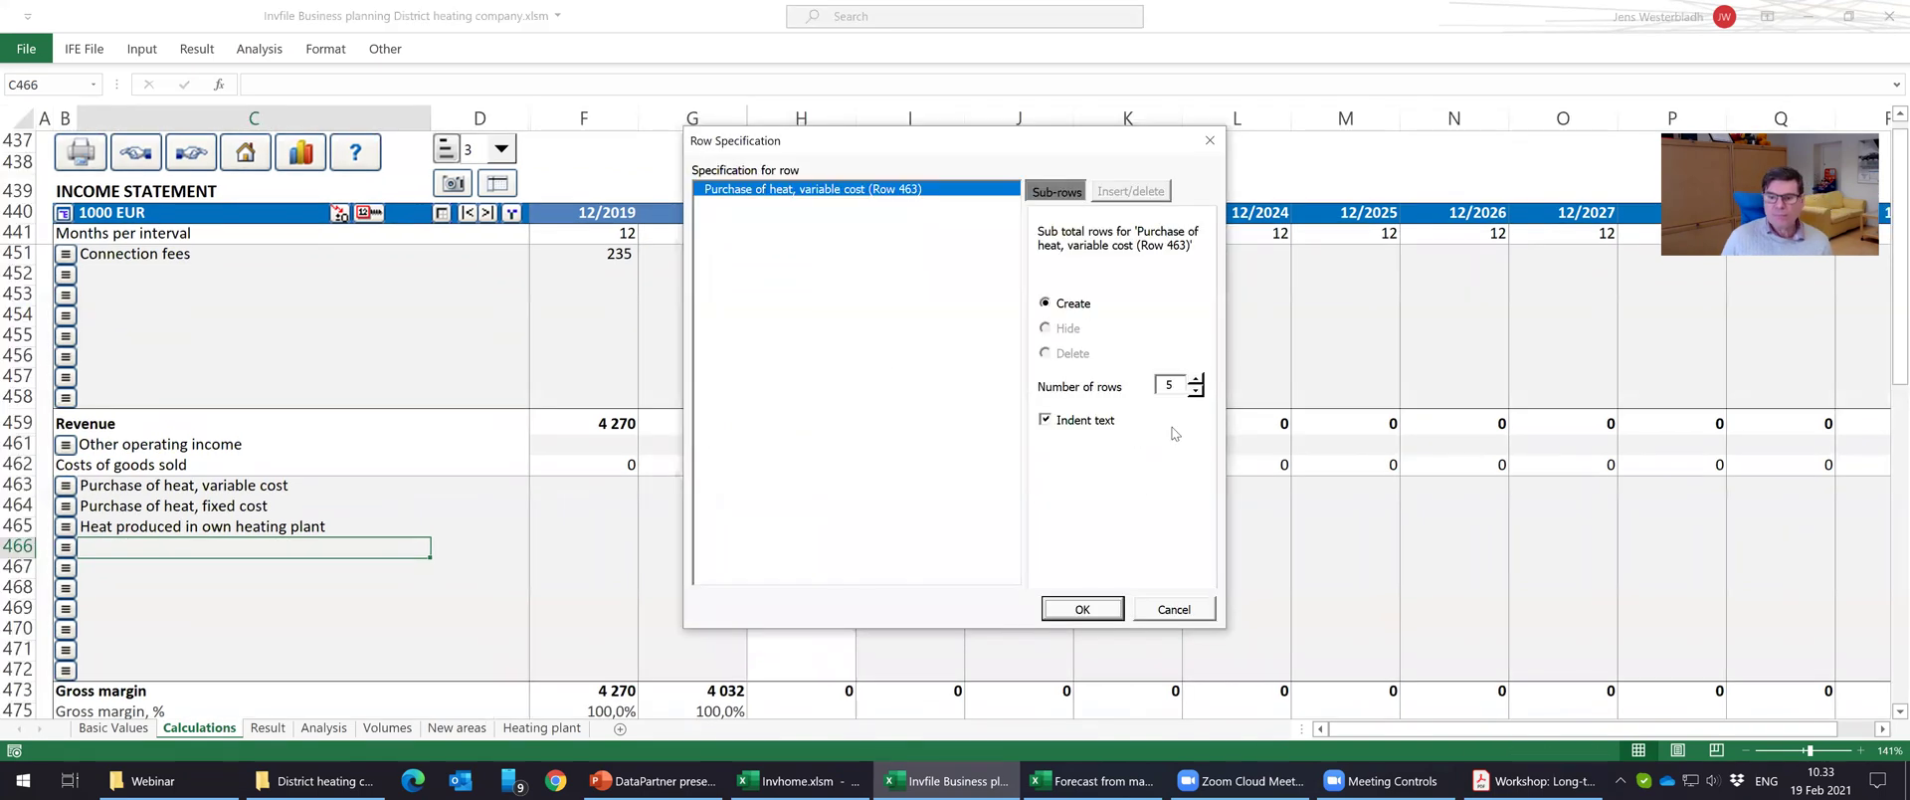
{"action": "left_click", "coordinate": [1082, 608]}
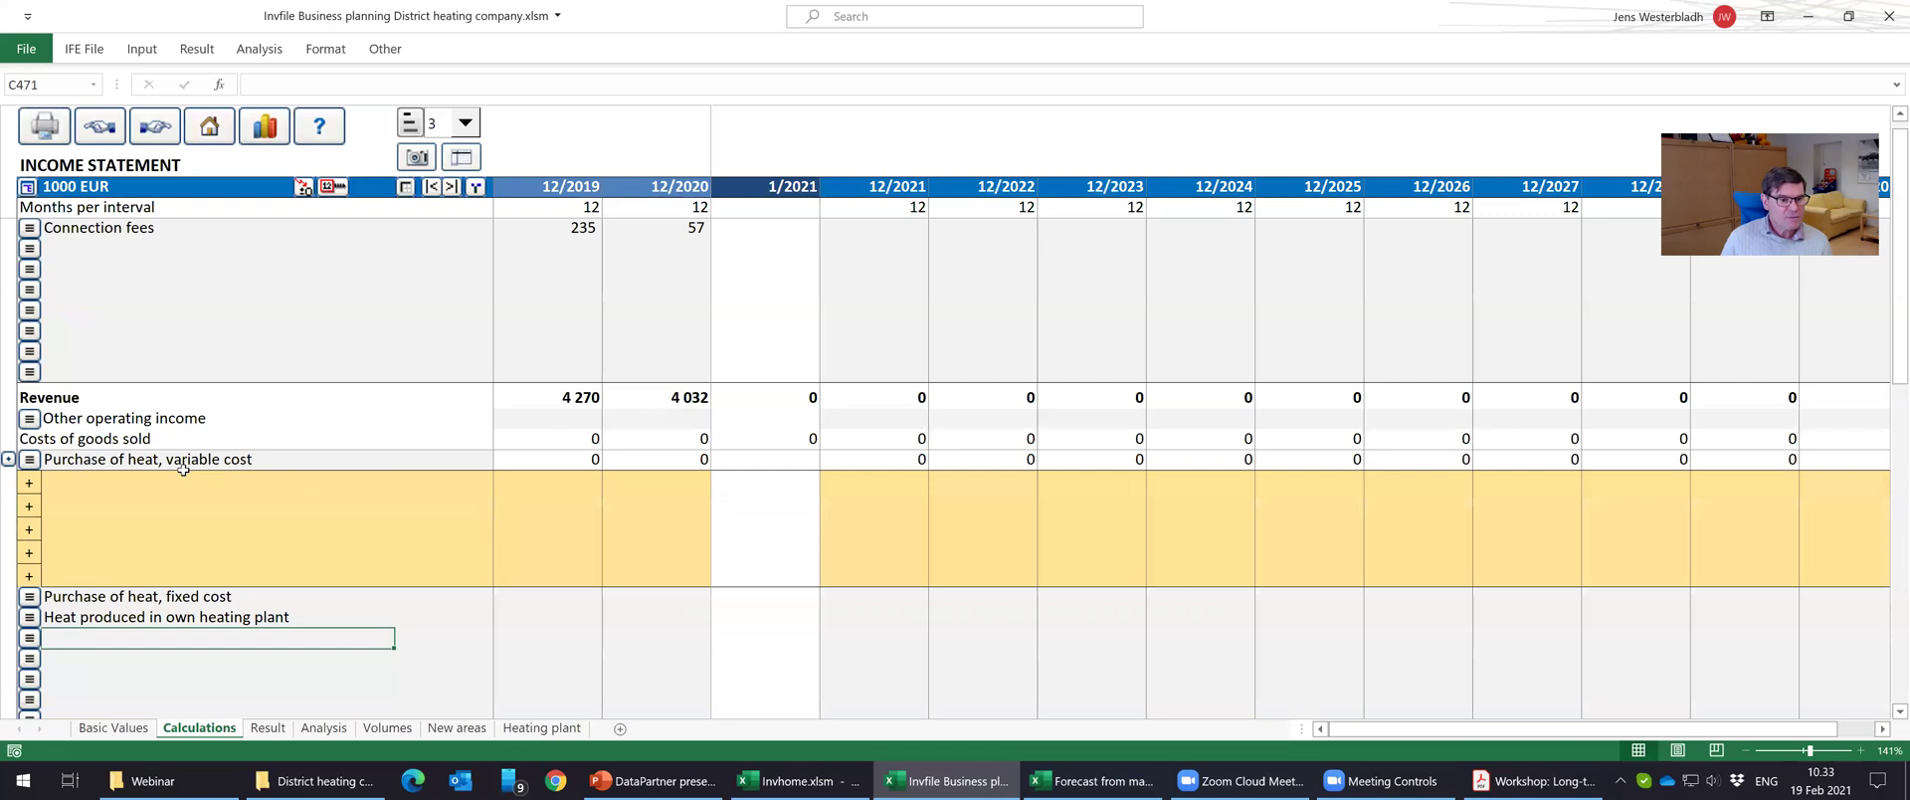
{"action": "left_click", "coordinate": [189, 478]}
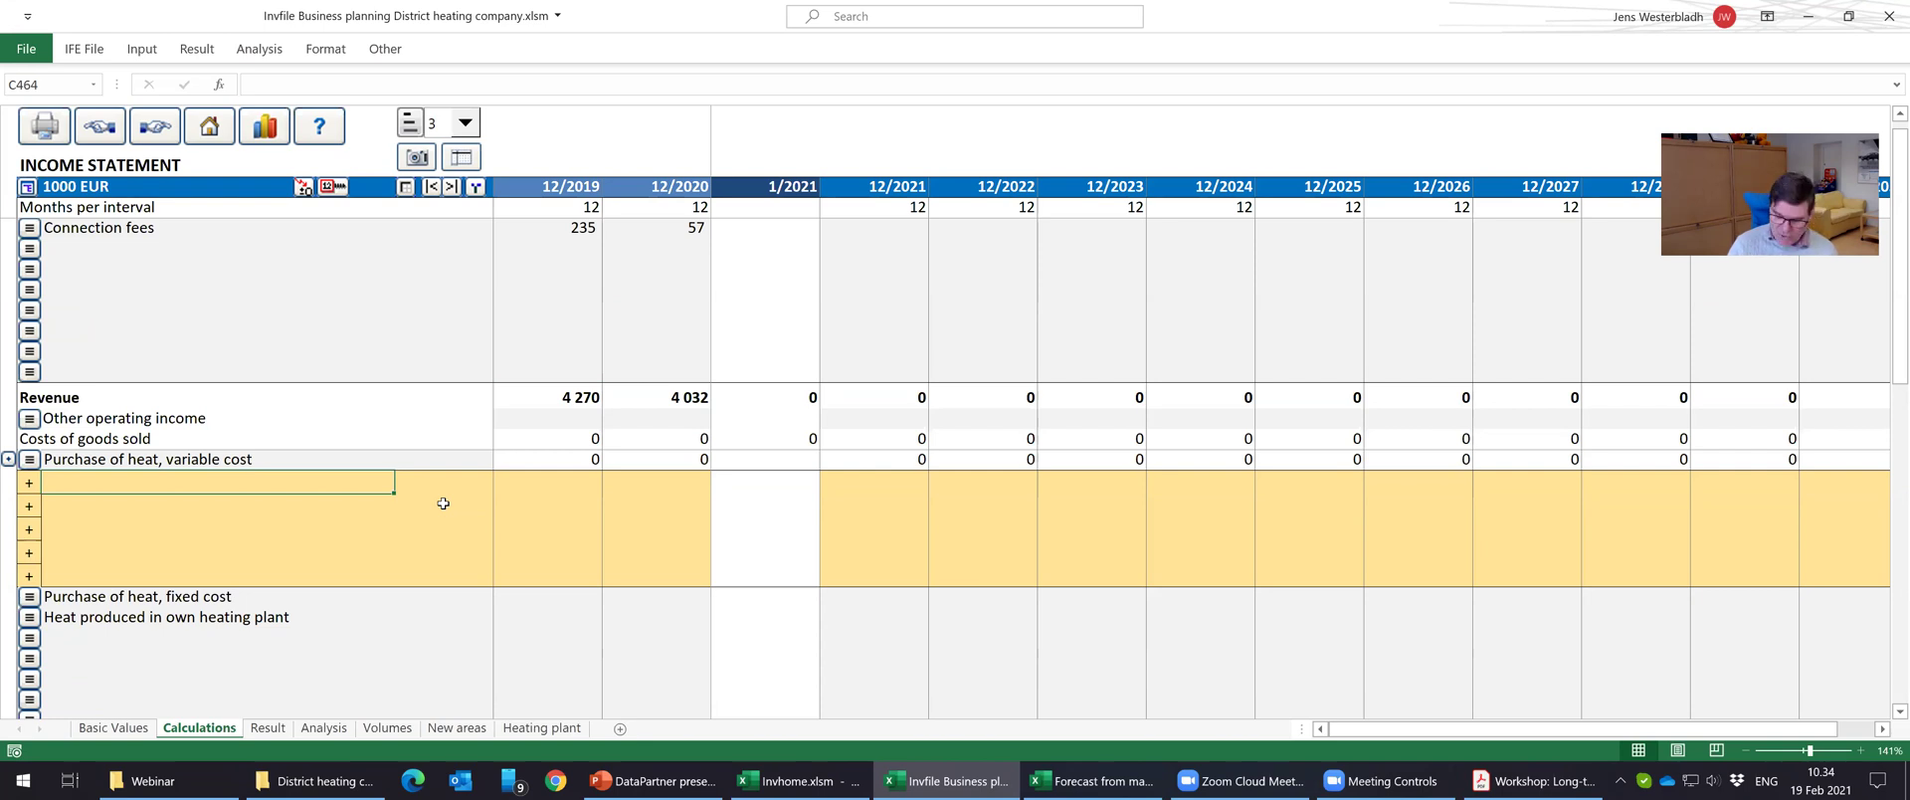
{"action": "type", "text": "Purchased heat"}
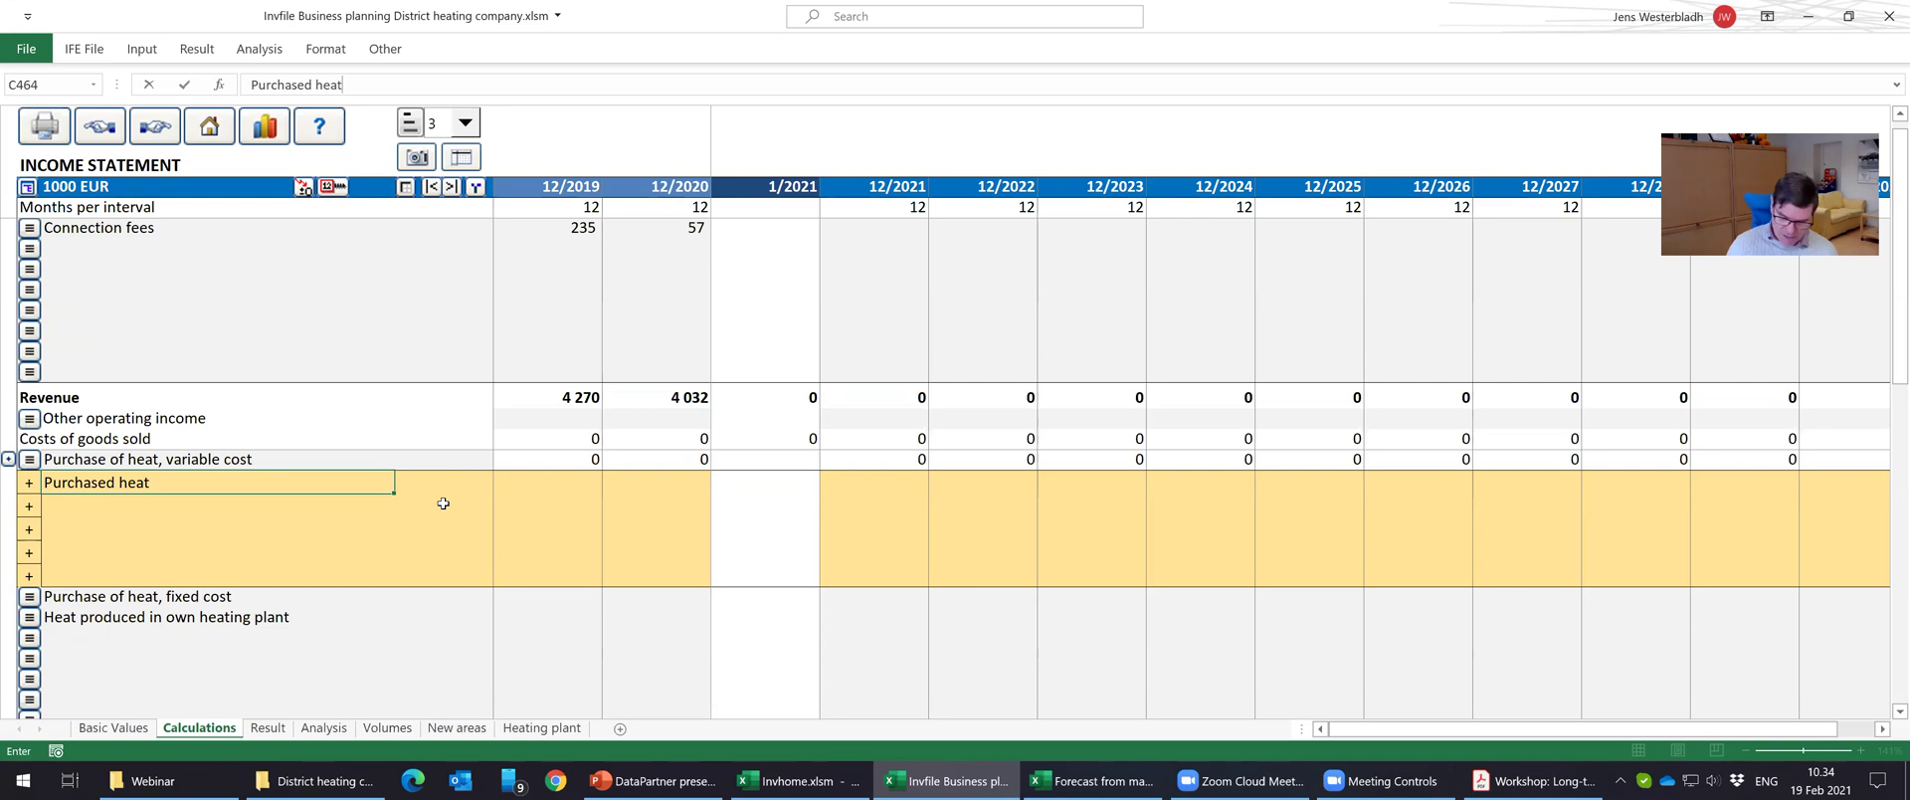
{"action": "type", "text": ", MWh"}
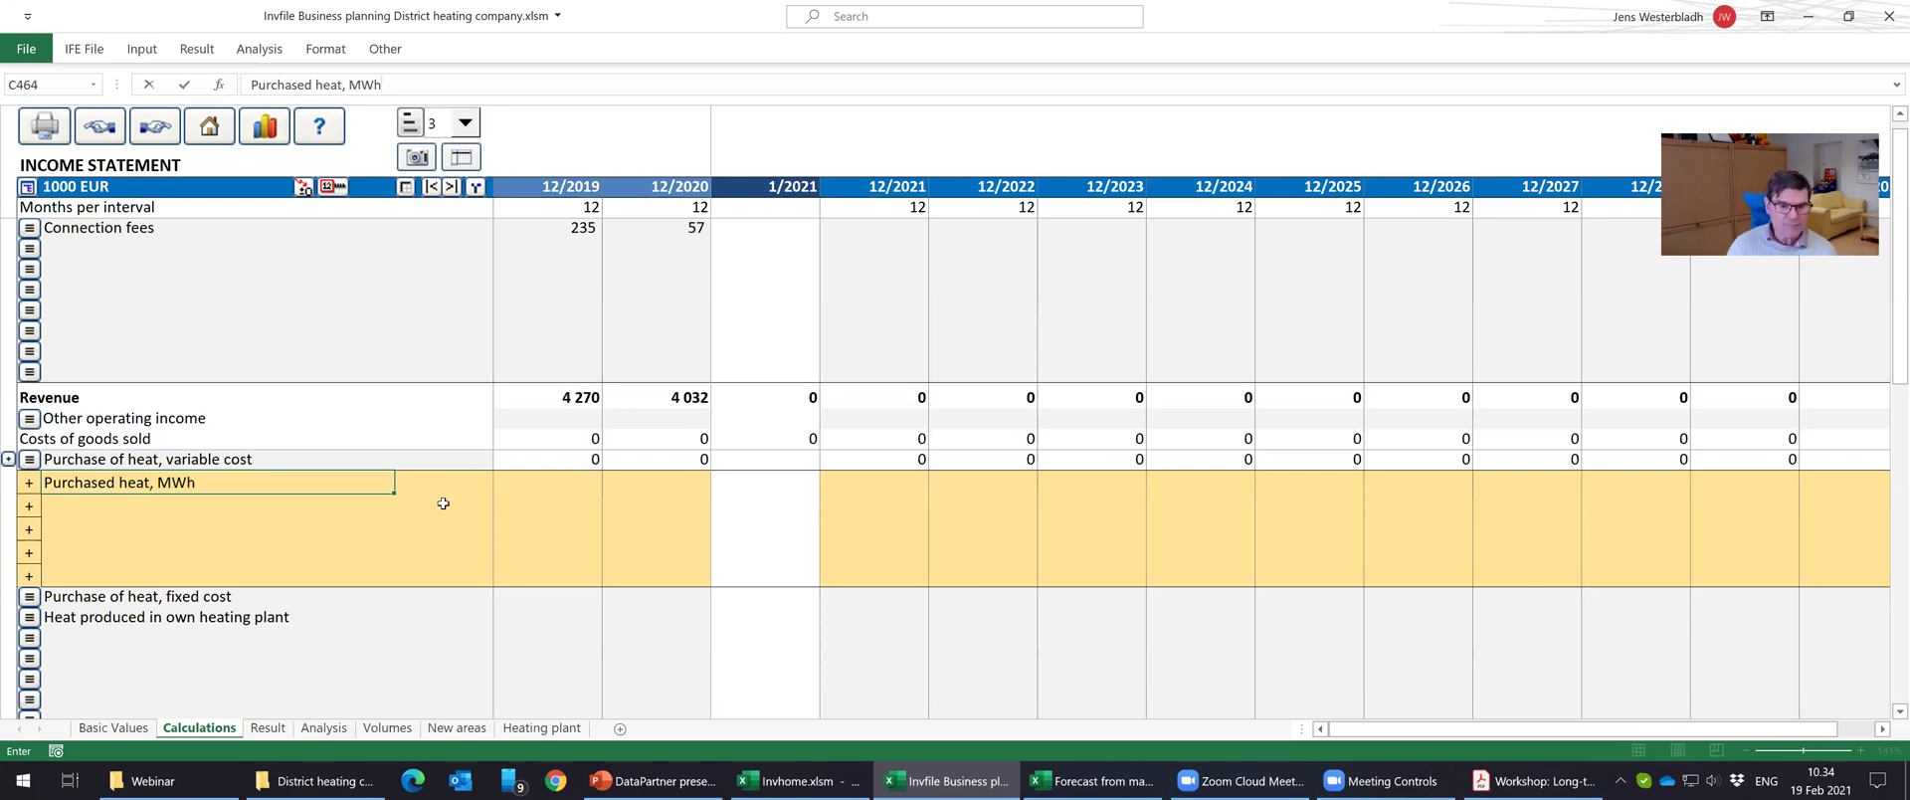
{"action": "key", "text": "Tab"}
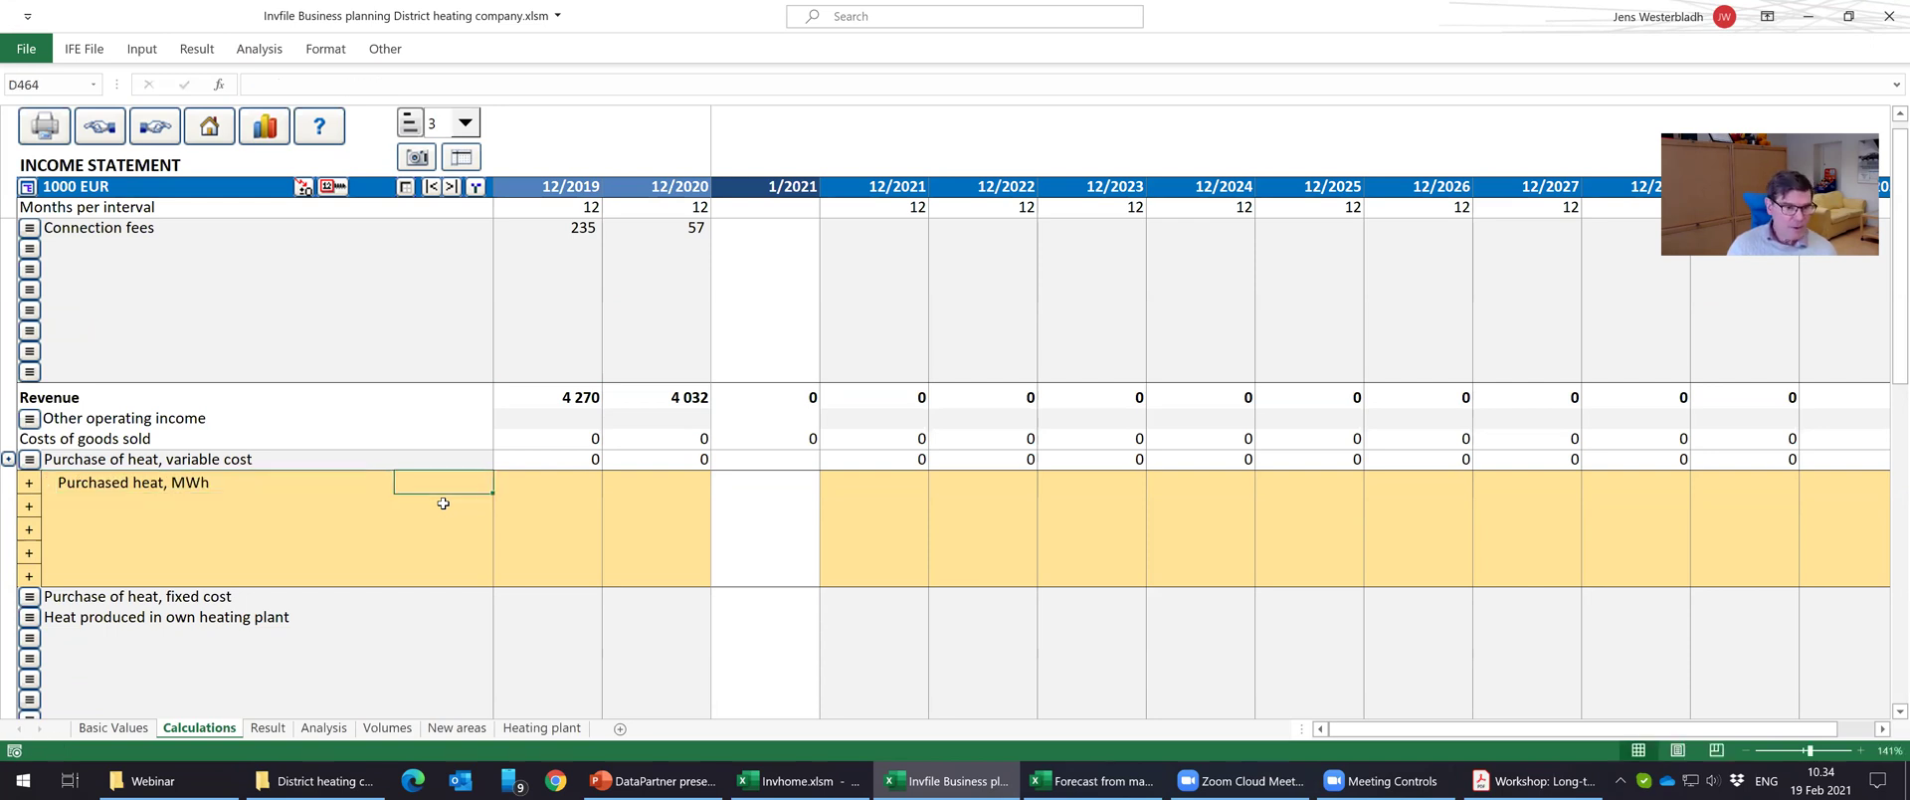
Link Purchased heat for 12/2019 to the Volume, MWh value with =F444 and copy the formula with its formatting through 12/2030.
{"action": "type", "text": "="}
{"action": "key", "text": "Up"}
{"action": "key", "text": "Up"}
{"action": "key", "text": "Up"}
{"action": "key", "text": "Up"}
{"action": "key", "text": "Up"}
{"action": "key", "text": "Up"}
{"action": "key", "text": "Up"}
{"action": "key", "text": "Up"}
{"action": "key", "text": "Up"}
{"action": "key", "text": "Up"}
{"action": "key", "text": "Up"}
{"action": "key", "text": "Up"}
{"action": "key", "text": "Up"}
{"action": "key", "text": "Up"}
{"action": "key", "text": "Up"}
{"action": "key", "text": "Up"}
{"action": "key", "text": "Up"}
{"action": "key", "text": "Up"}
{"action": "key", "text": "Up"}
{"action": "key", "text": "Up"}
{"action": "key", "text": "Up"}
{"action": "key", "text": "Up"}
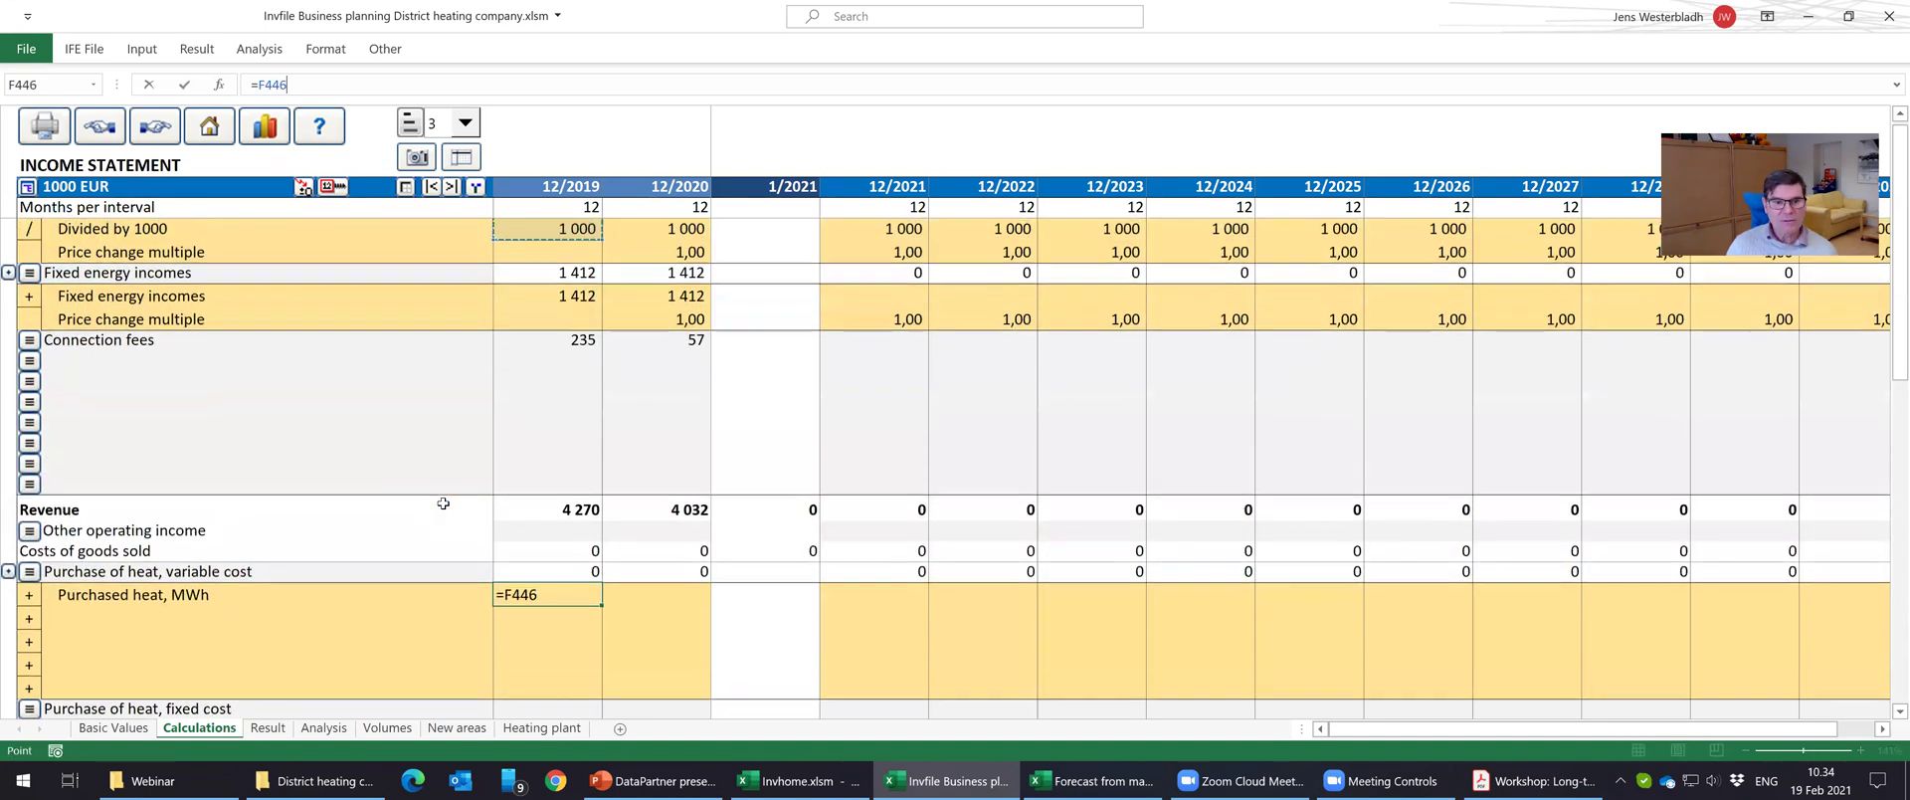
{"action": "key", "text": "Down"}
{"action": "key", "text": "Down"}
{"action": "key", "text": "Down"}
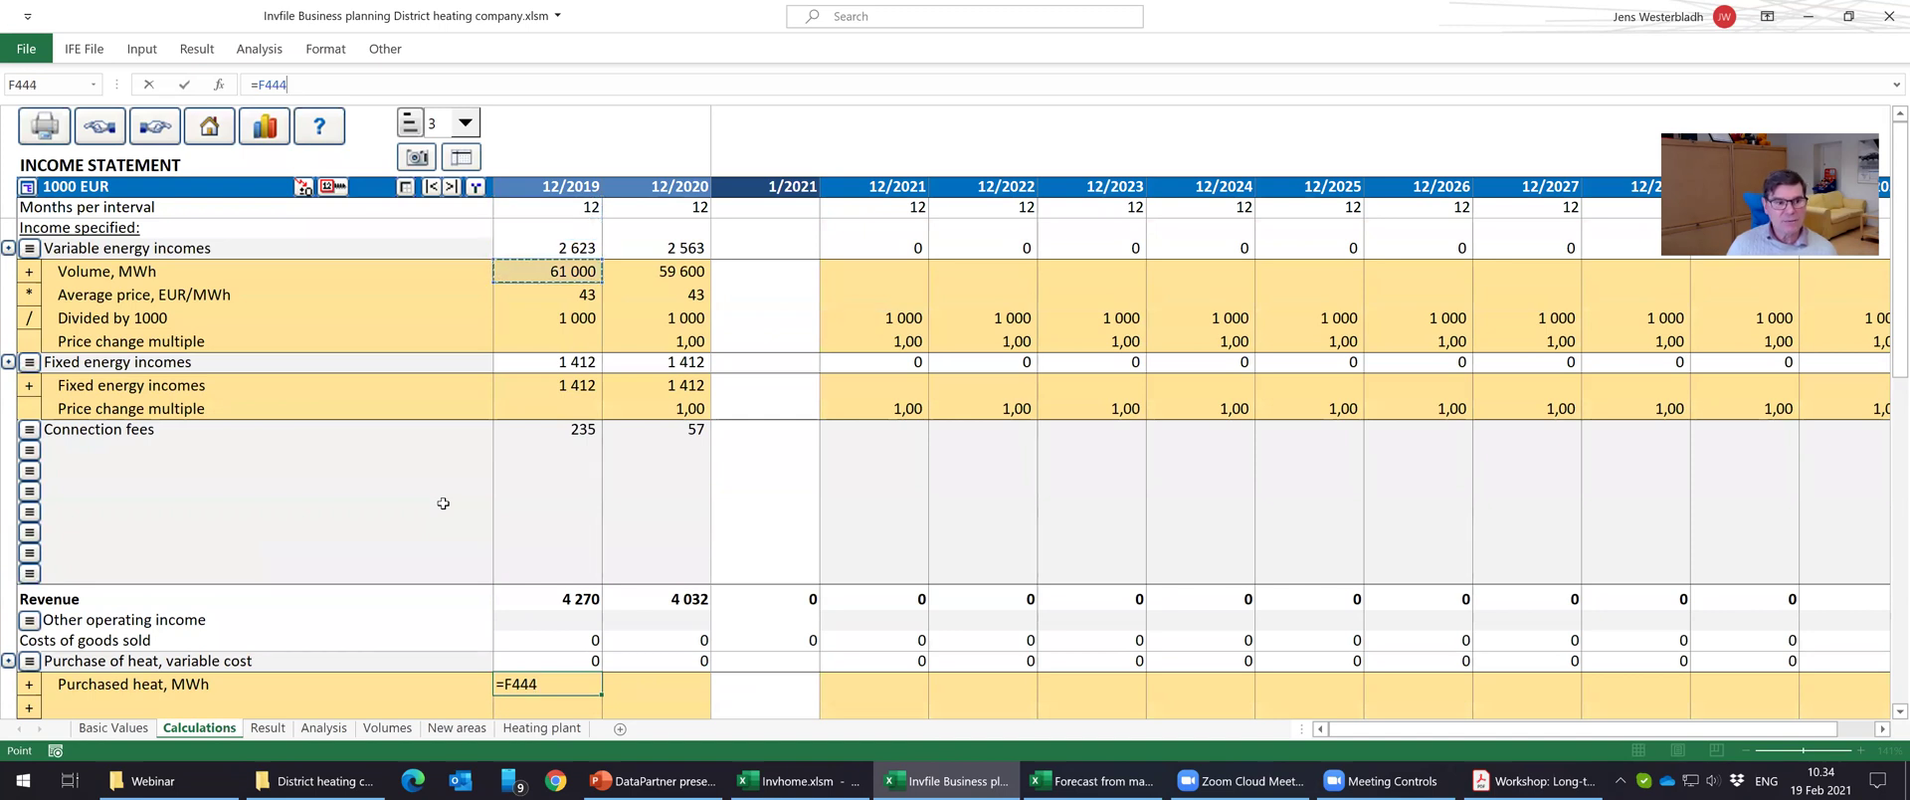
{"action": "key", "text": "Return"}
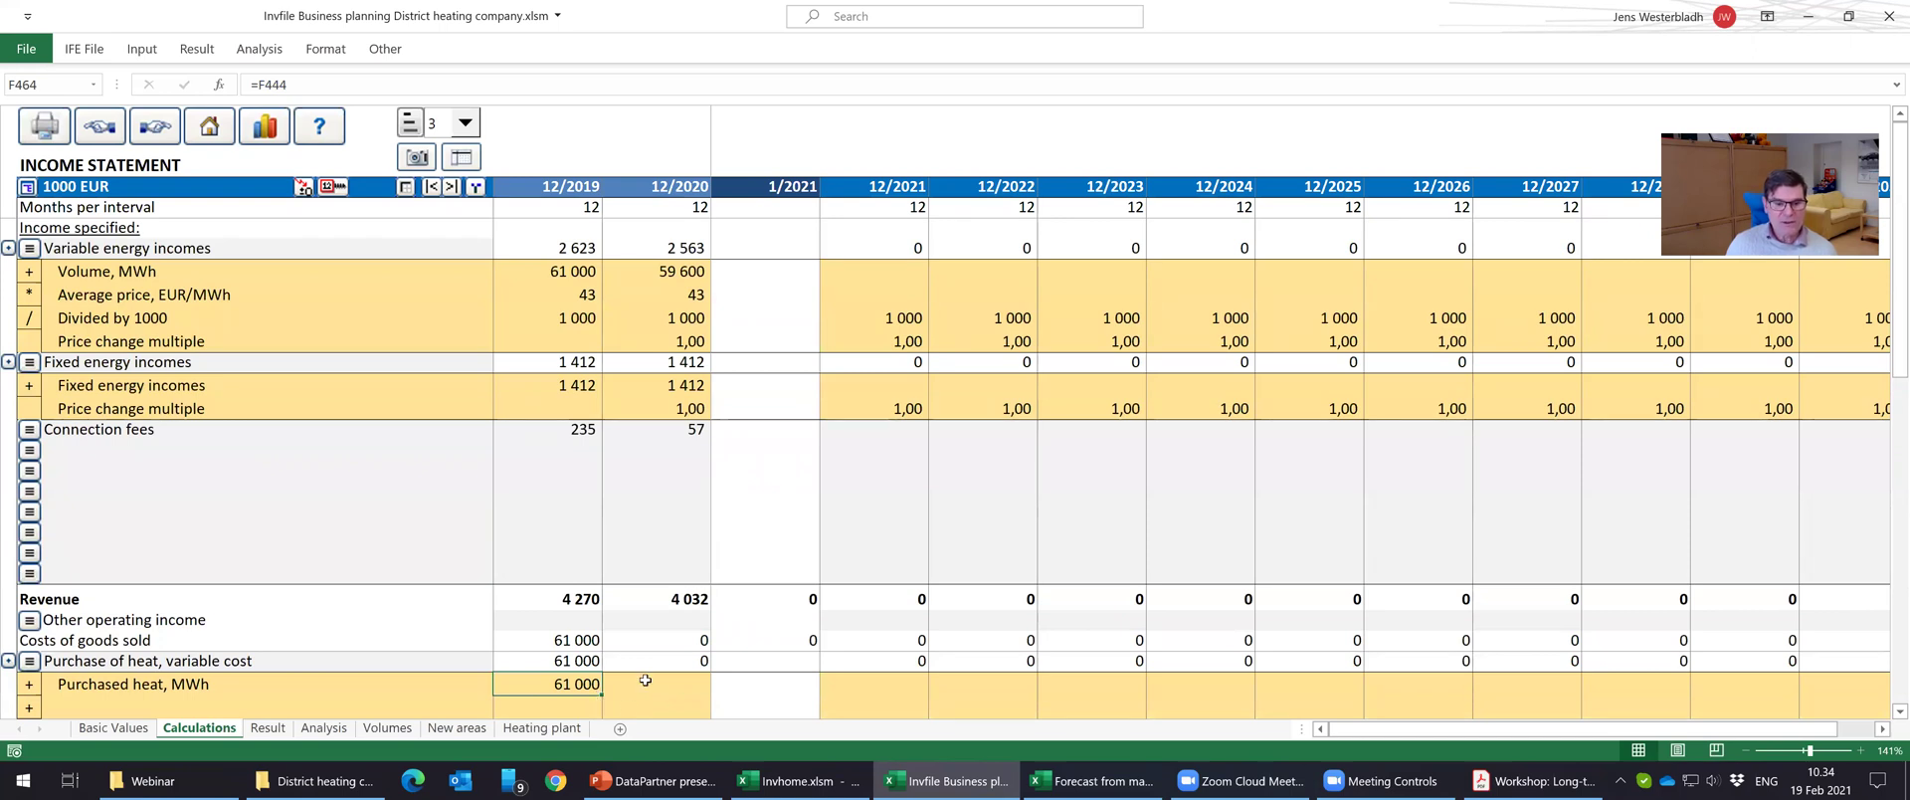
{"action": "left_click", "coordinate": [338, 191]}
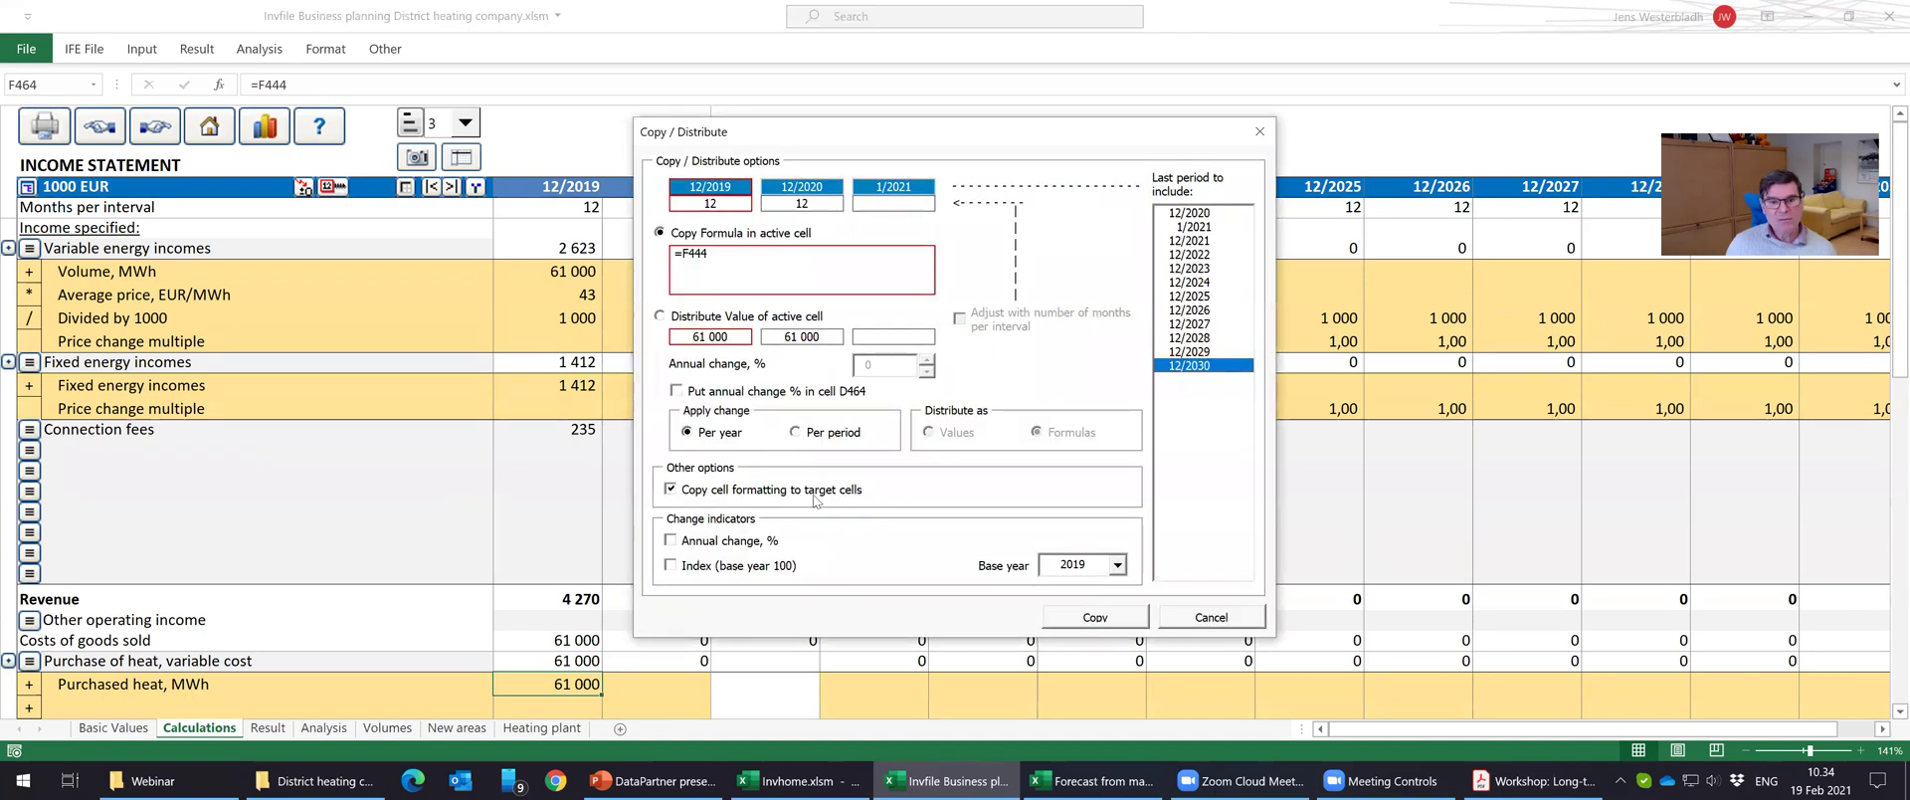
{"action": "left_click", "coordinate": [1100, 624]}
Set the operator of the row below Purchased heat, MWh to multiplication (*) and name the row "The cost of heat, EUR/MWh".
{"action": "scroll", "coordinate": [632, 694], "scroll_direction": "down", "scroll_amount": 1}
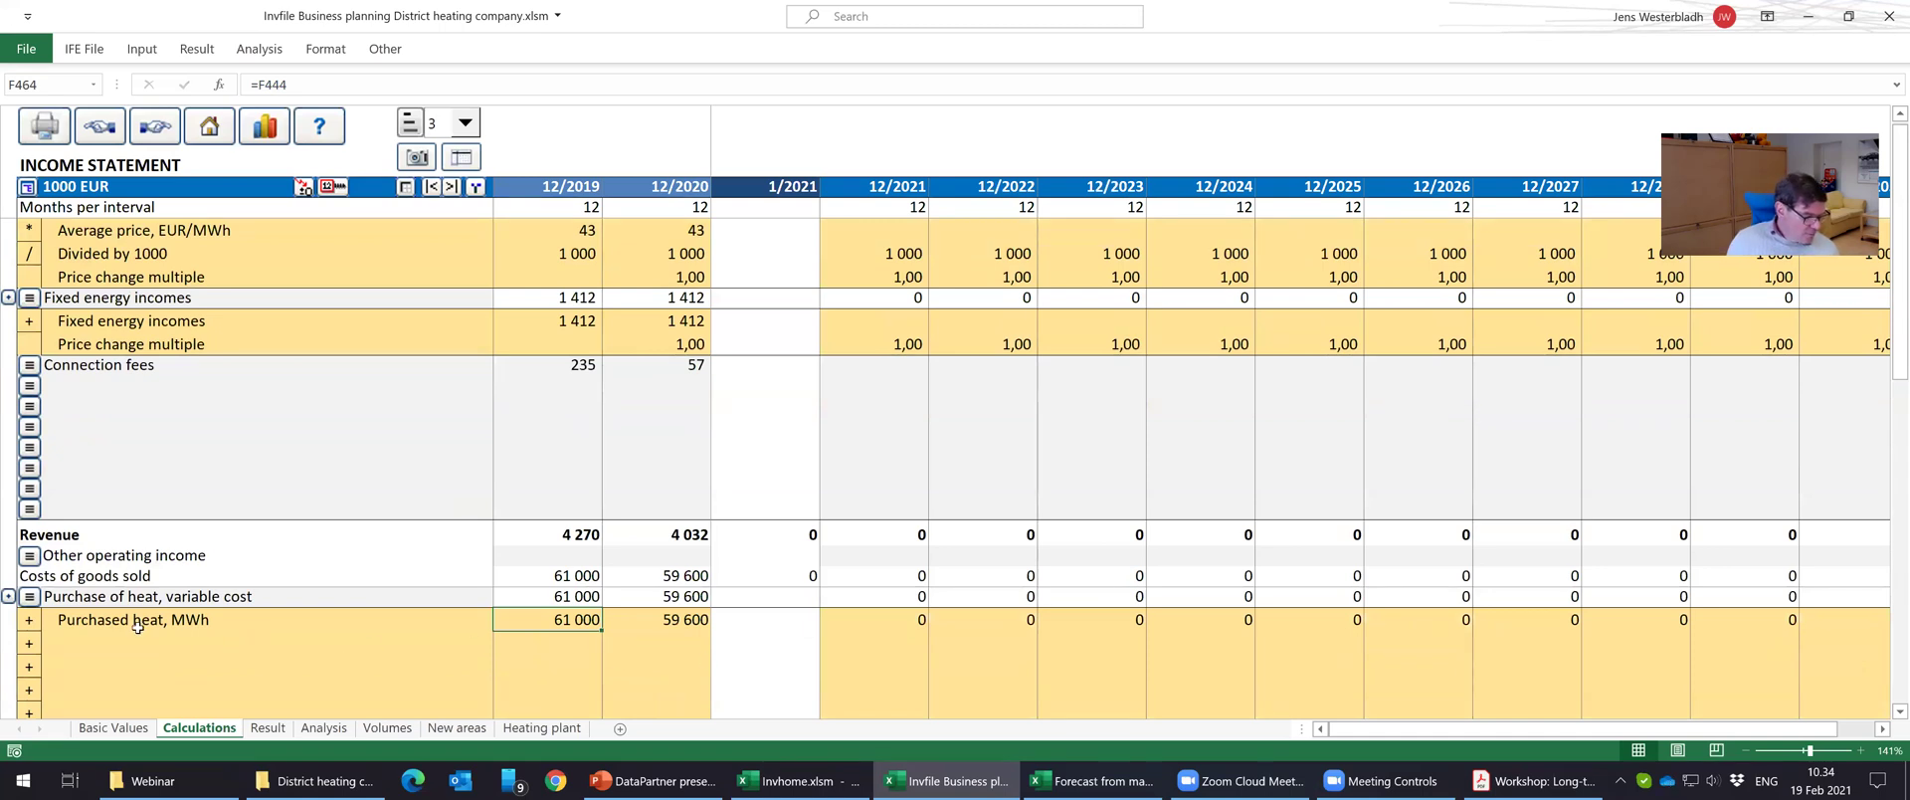
{"action": "left_click", "coordinate": [62, 642]}
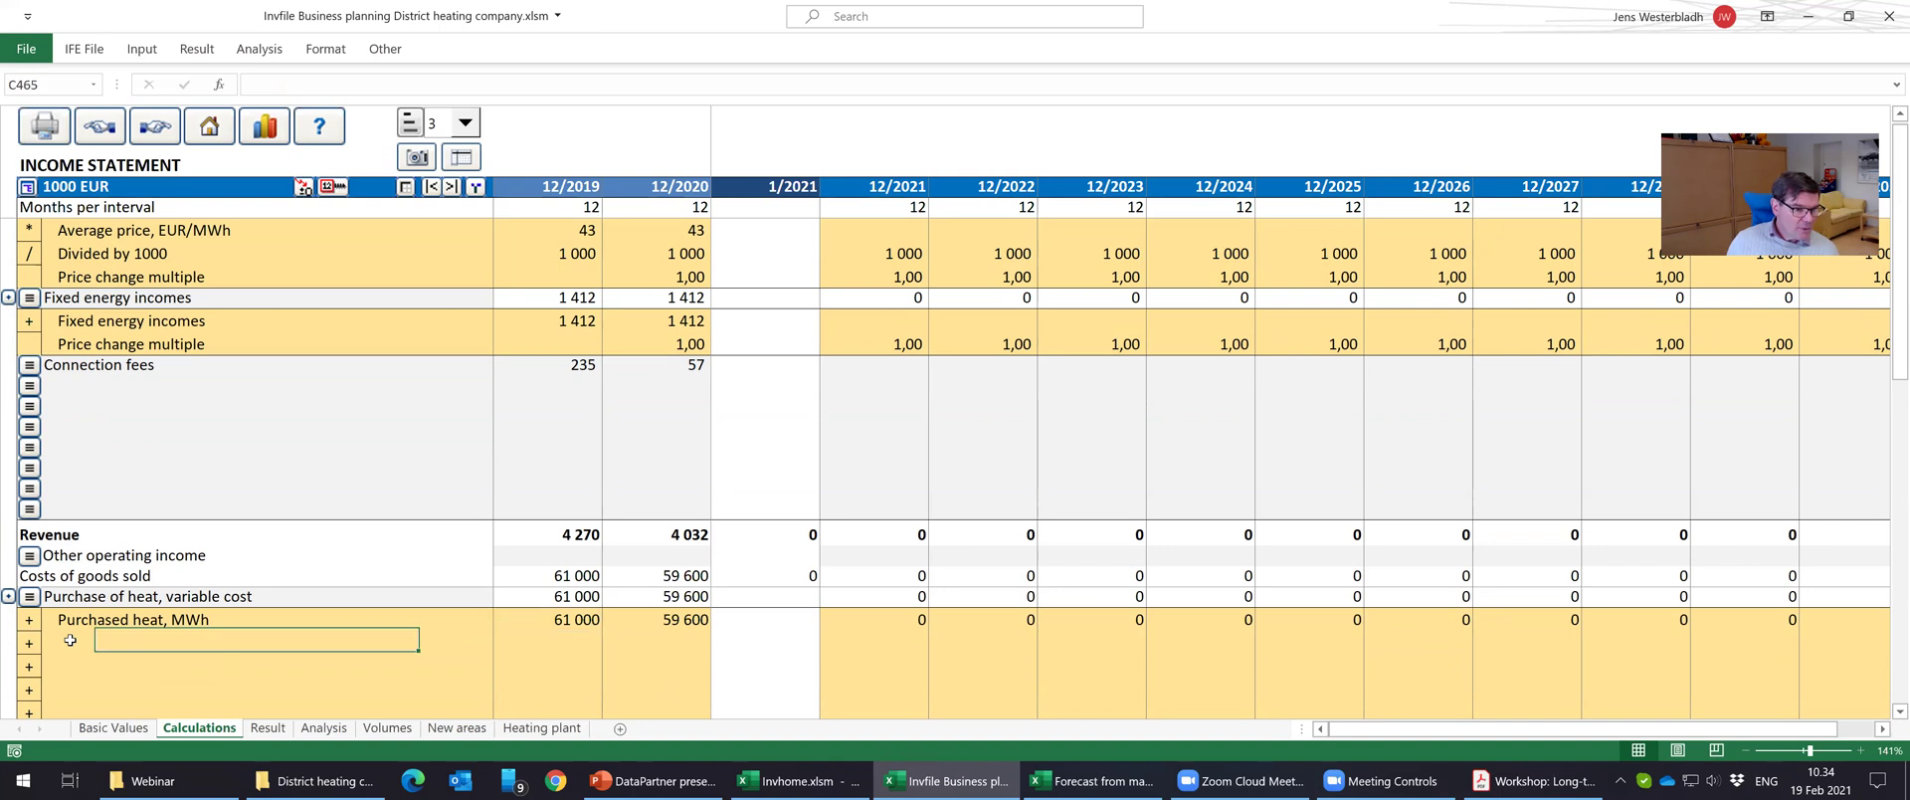
{"action": "left_click", "coordinate": [33, 644]}
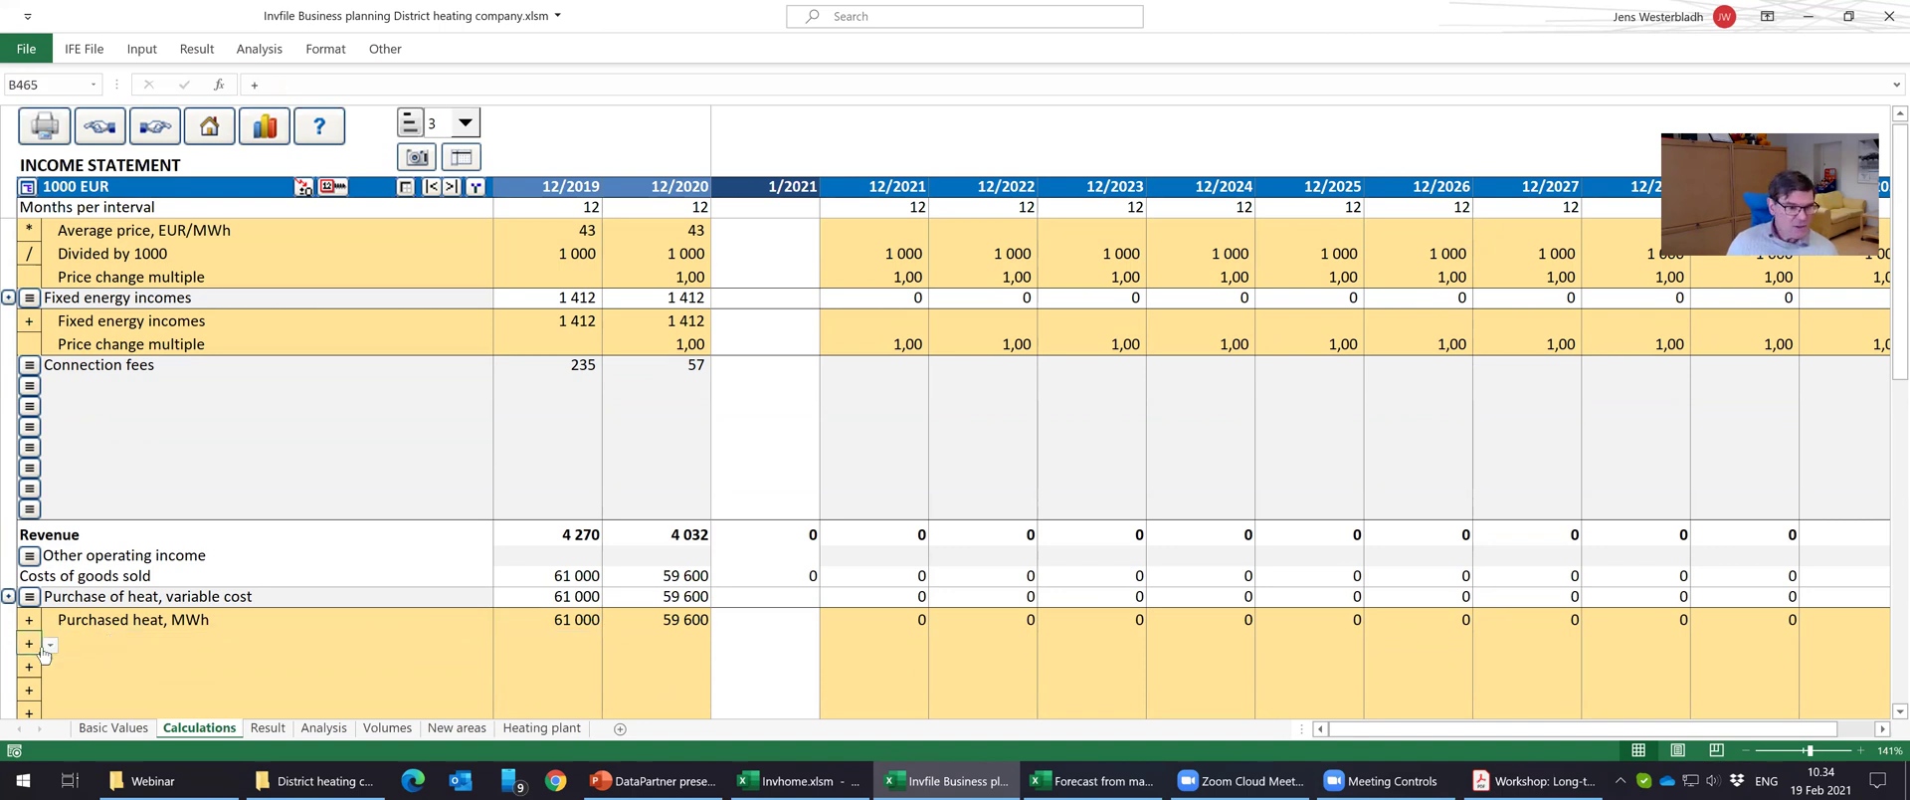
{"action": "left_click", "coordinate": [48, 646]}
{"action": "left_click", "coordinate": [30, 696]}
{"action": "left_click", "coordinate": [84, 642]}
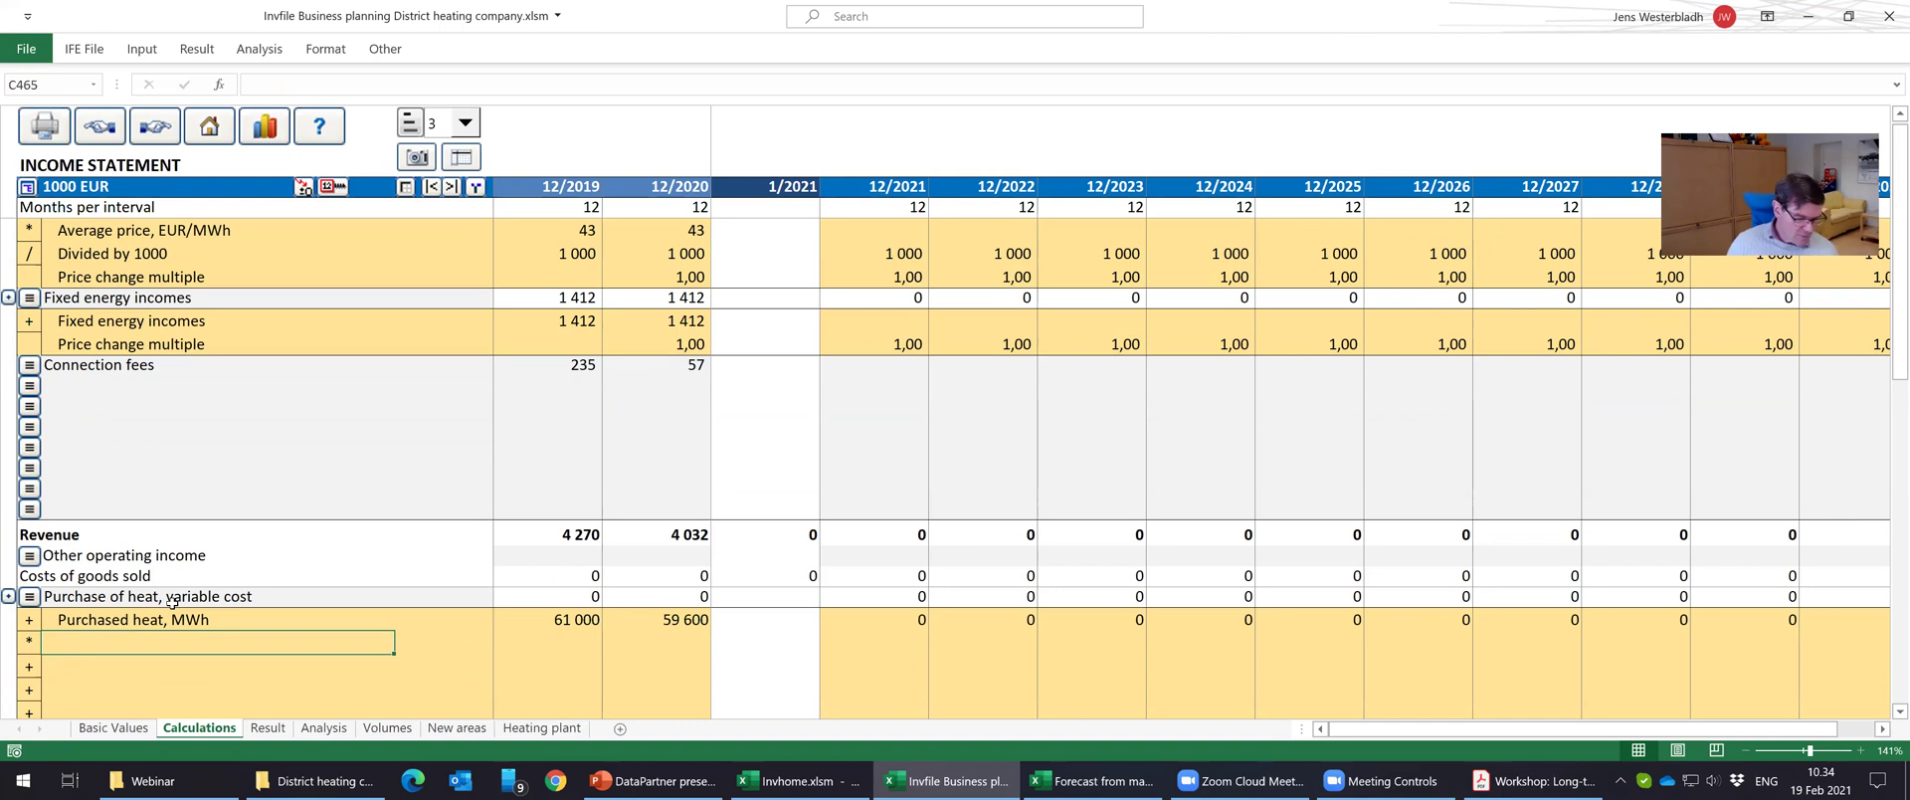
{"action": "type", "text": "The cost of "}
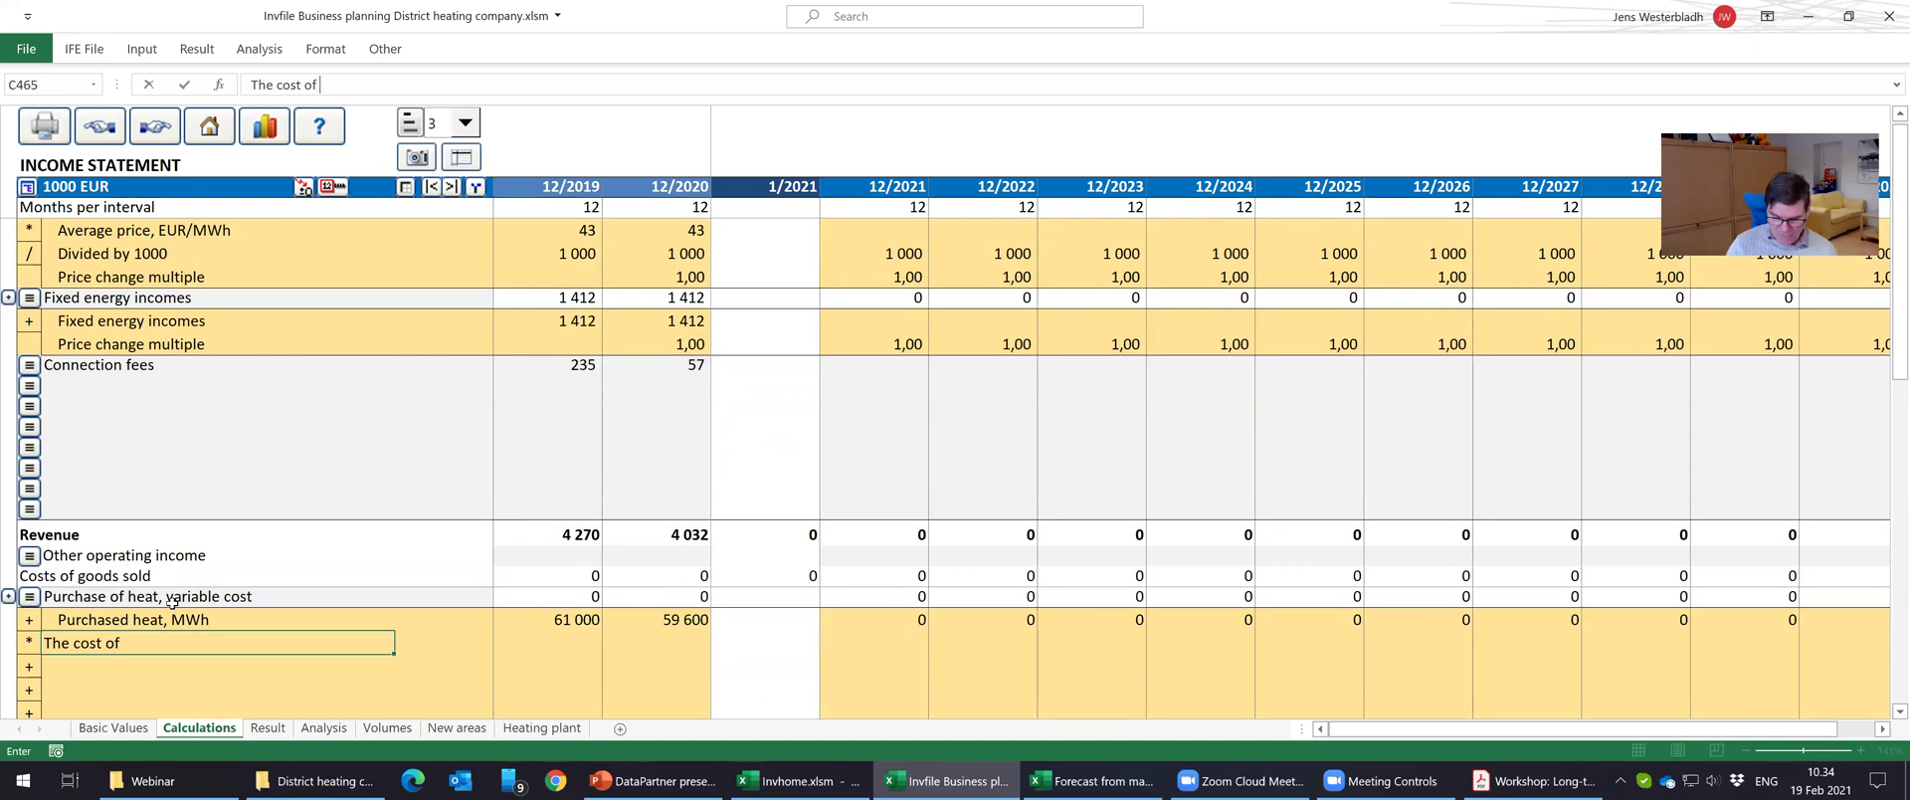
{"action": "type", "text": "heat"}
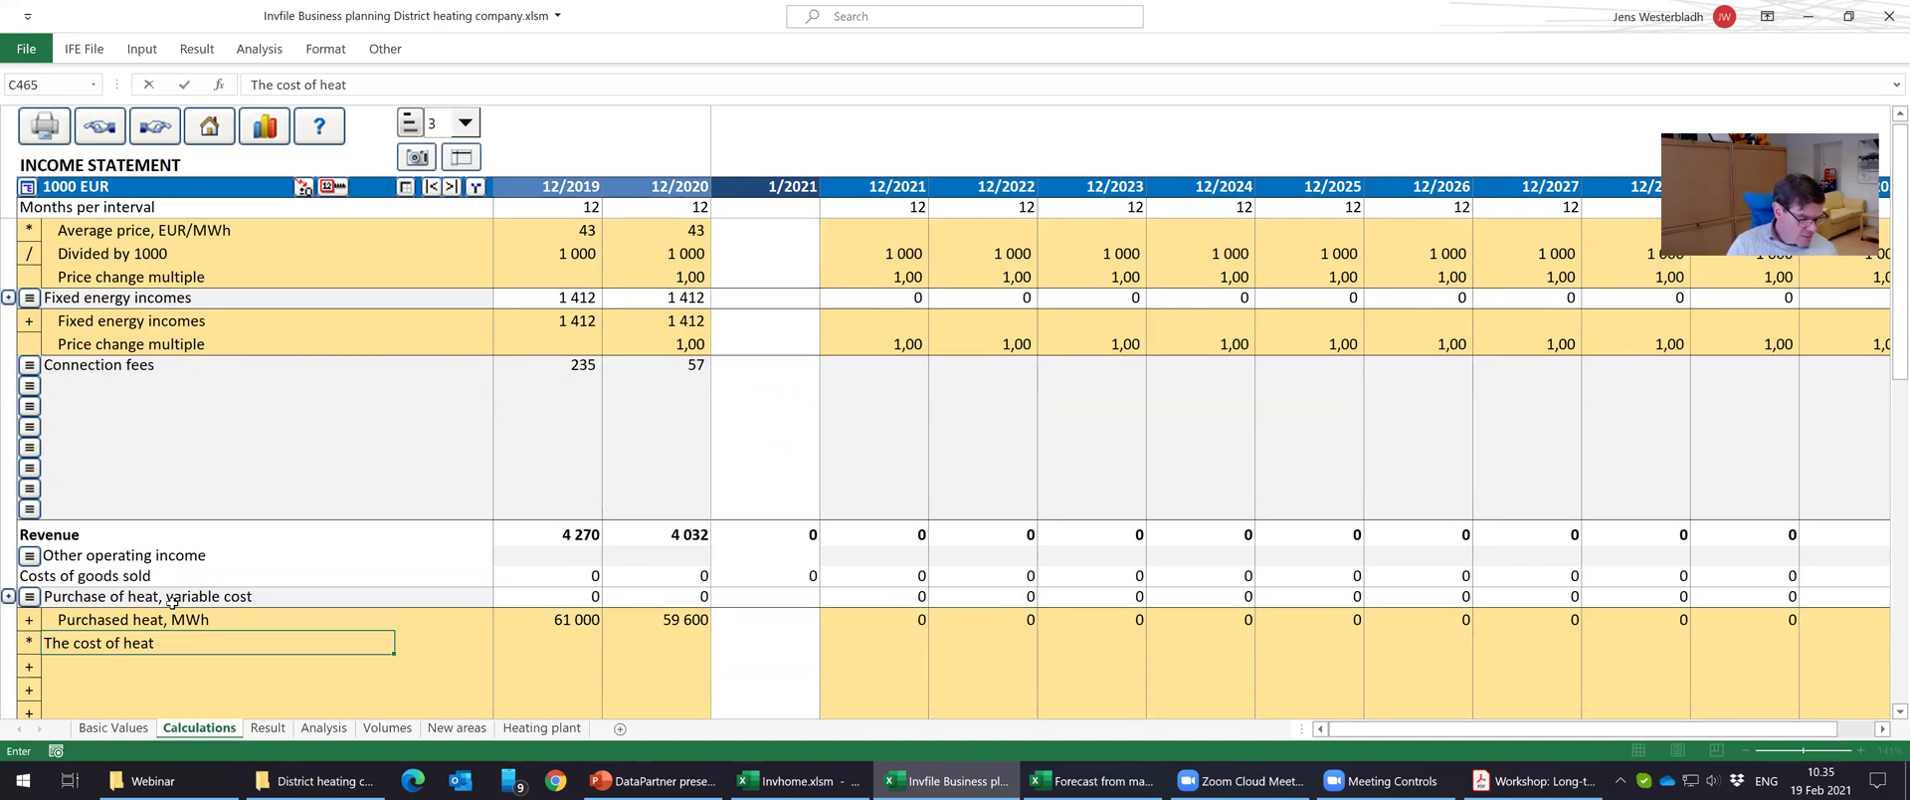
{"action": "type", "text": ", EUR/MWh"}
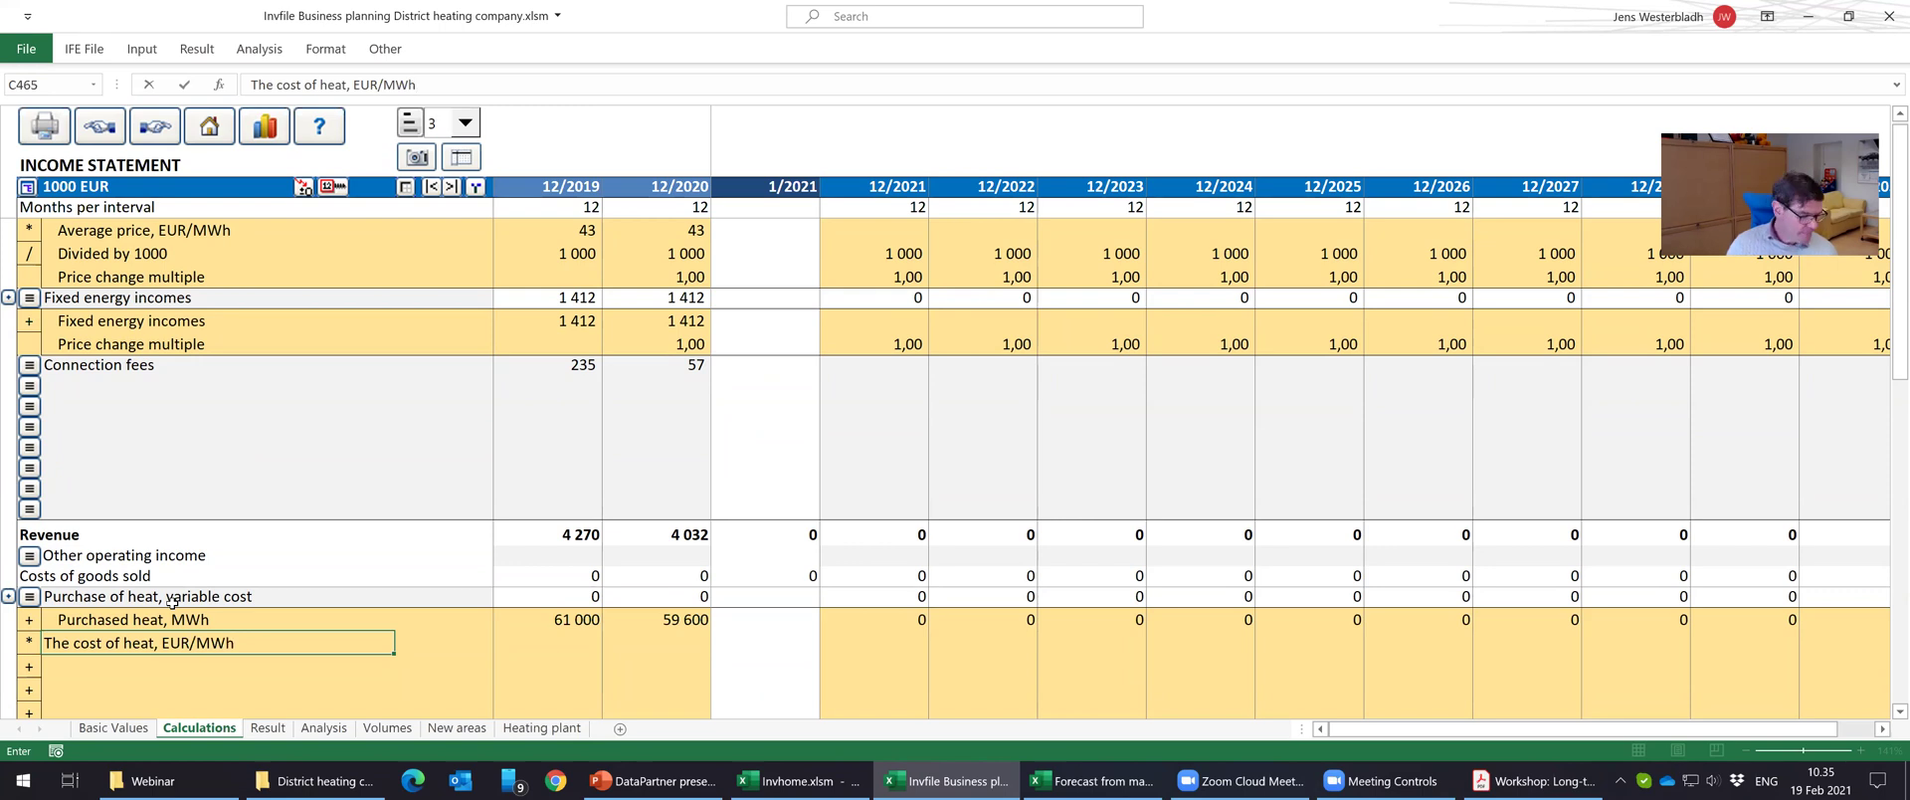
{"action": "key", "text": "Tab"}
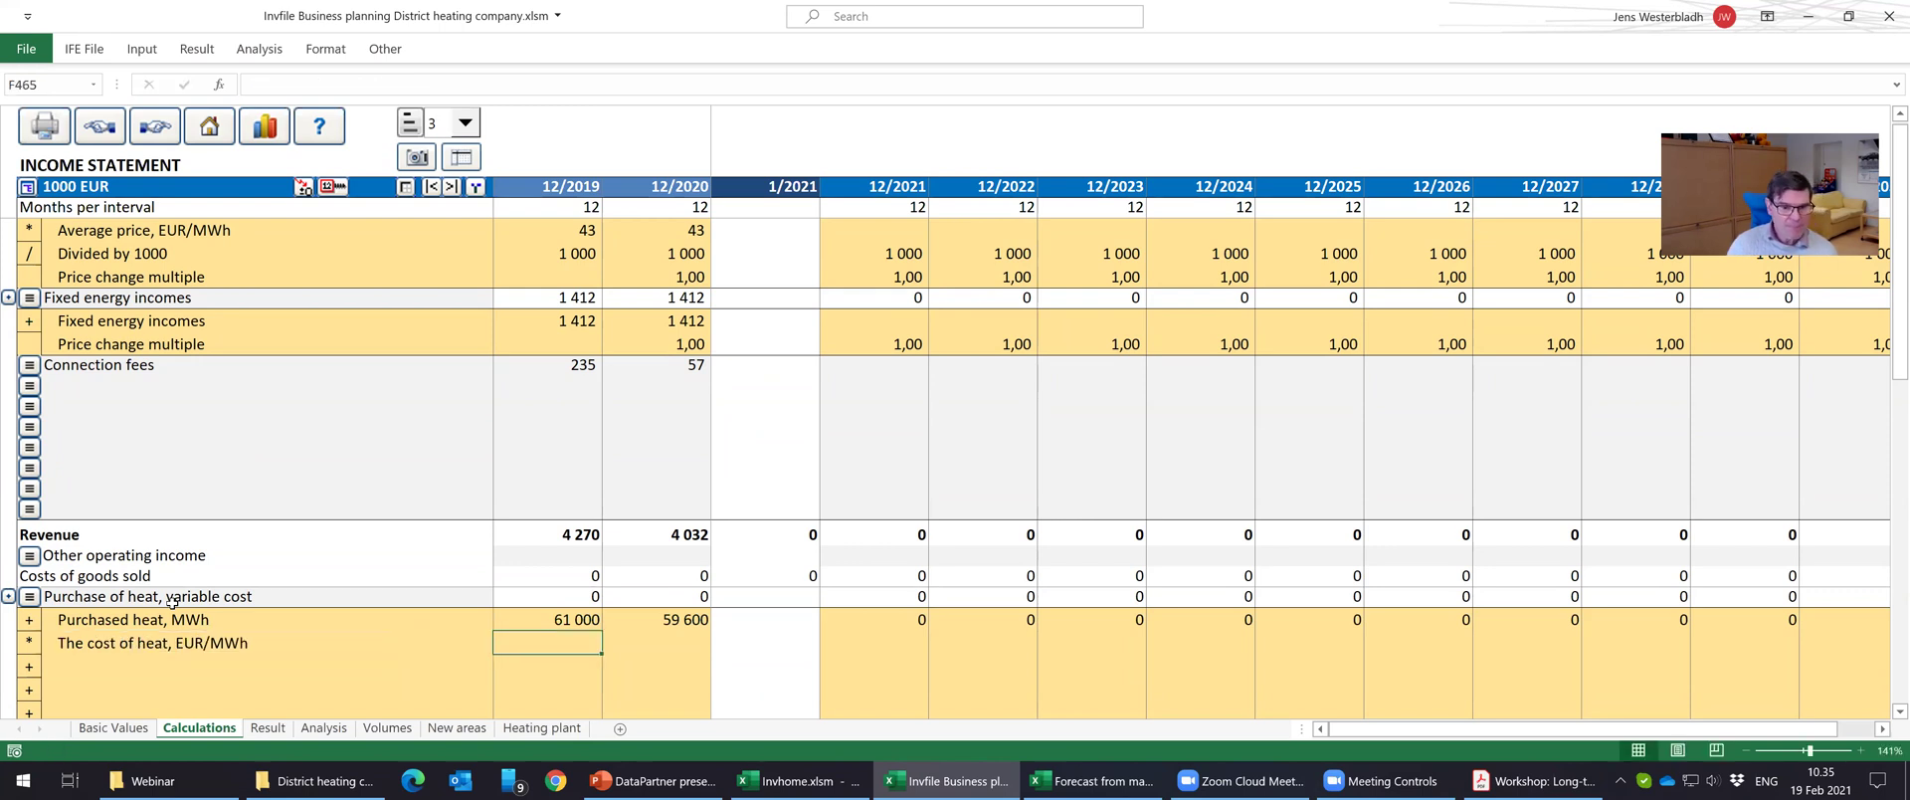
Enter -35,1 as the 12/2019 cost of heat, display it with one decimal, and fill it into 12/2020.
{"action": "type", "text": "-"}
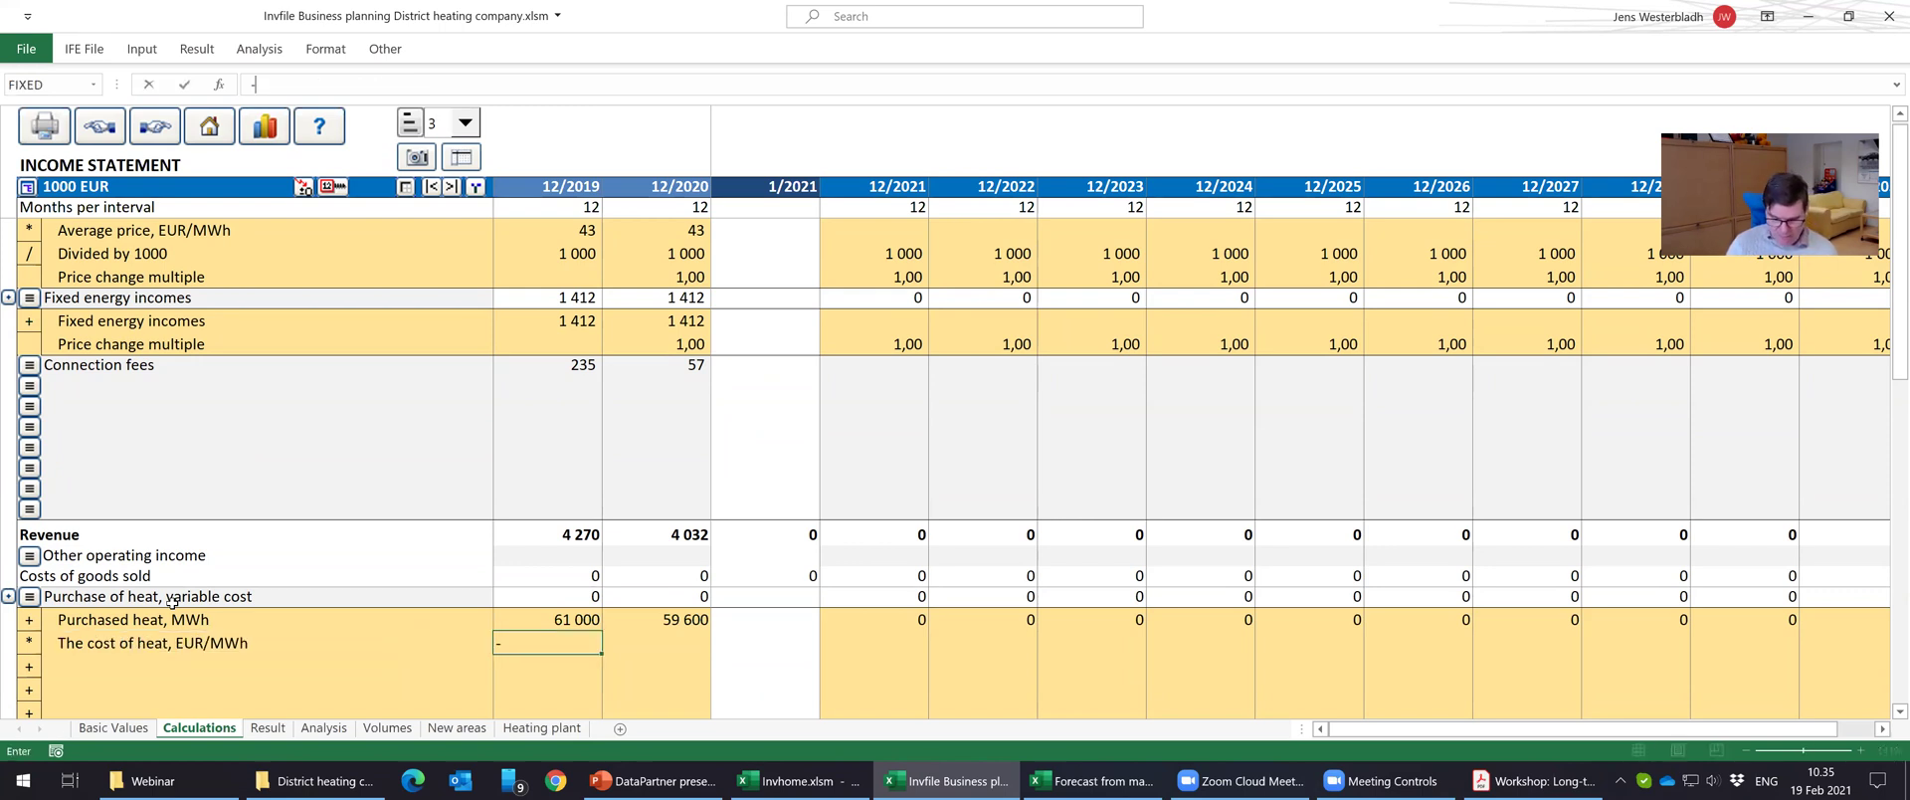
{"action": "type", "text": "35,1"}
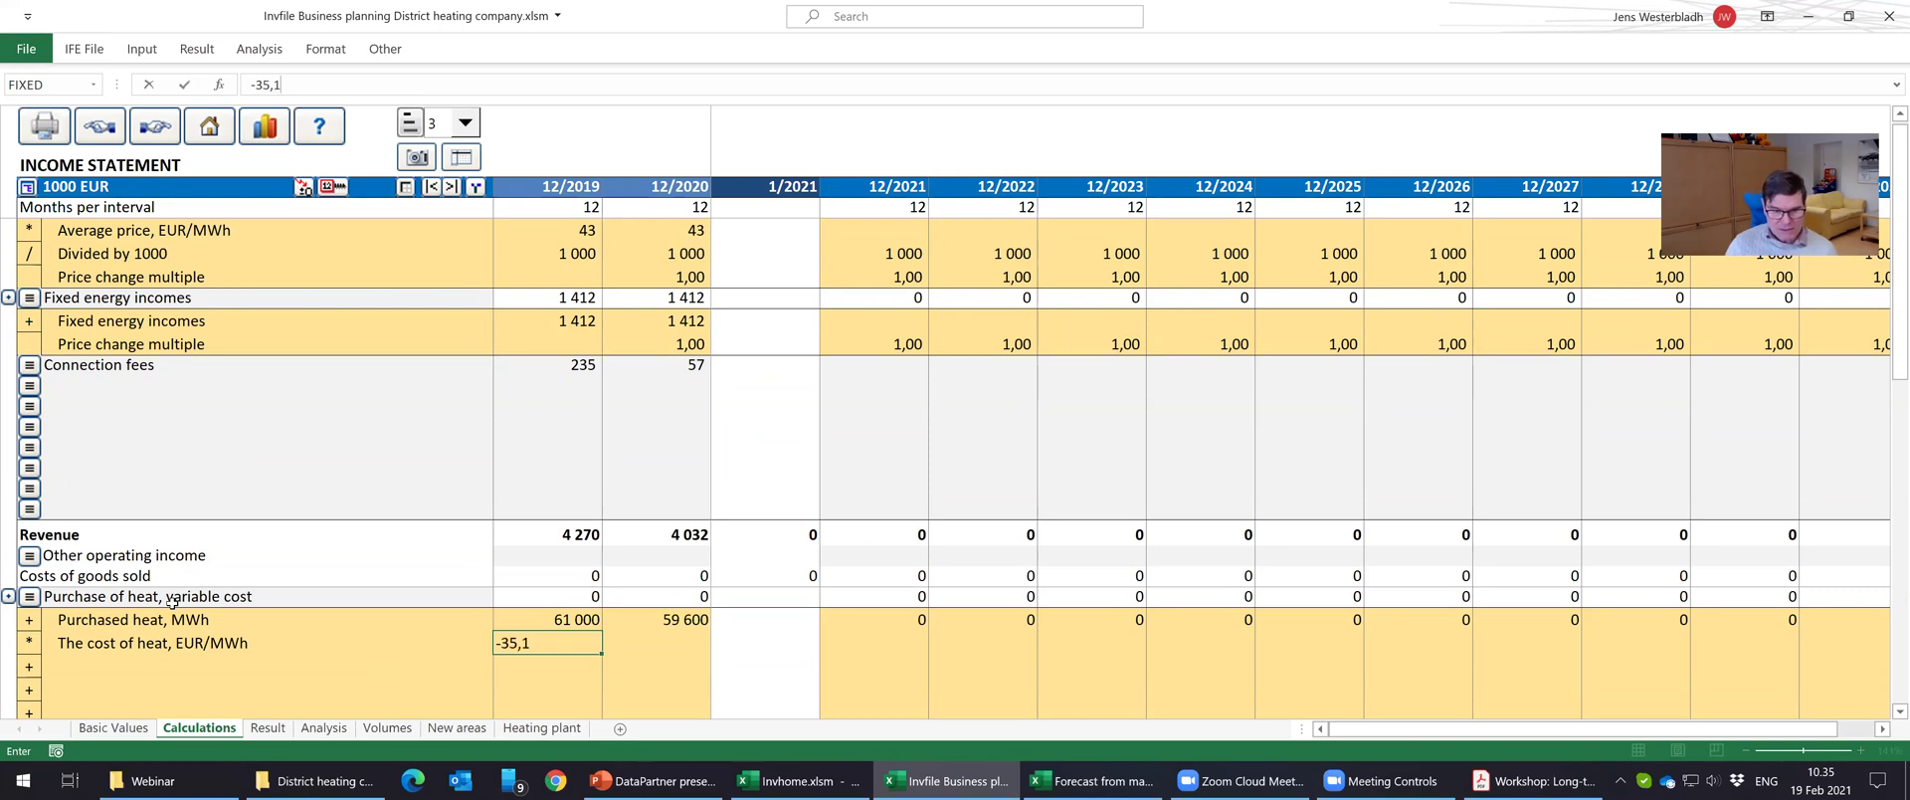
{"action": "key", "text": "Tab"}
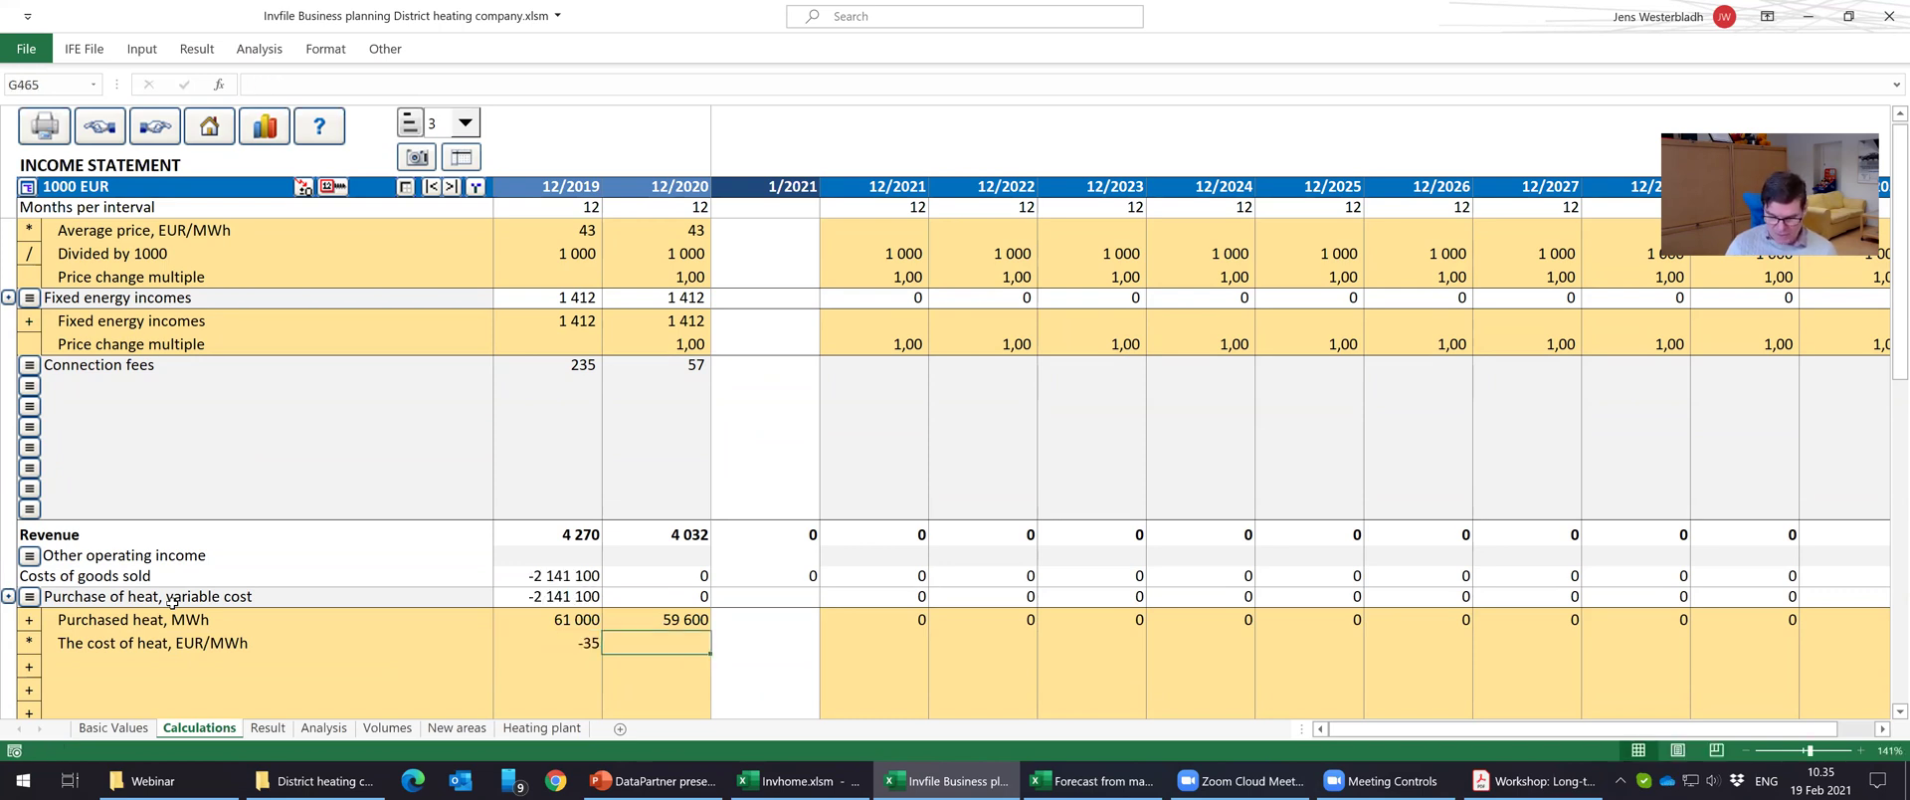
{"action": "key", "text": "shift+Tab"}
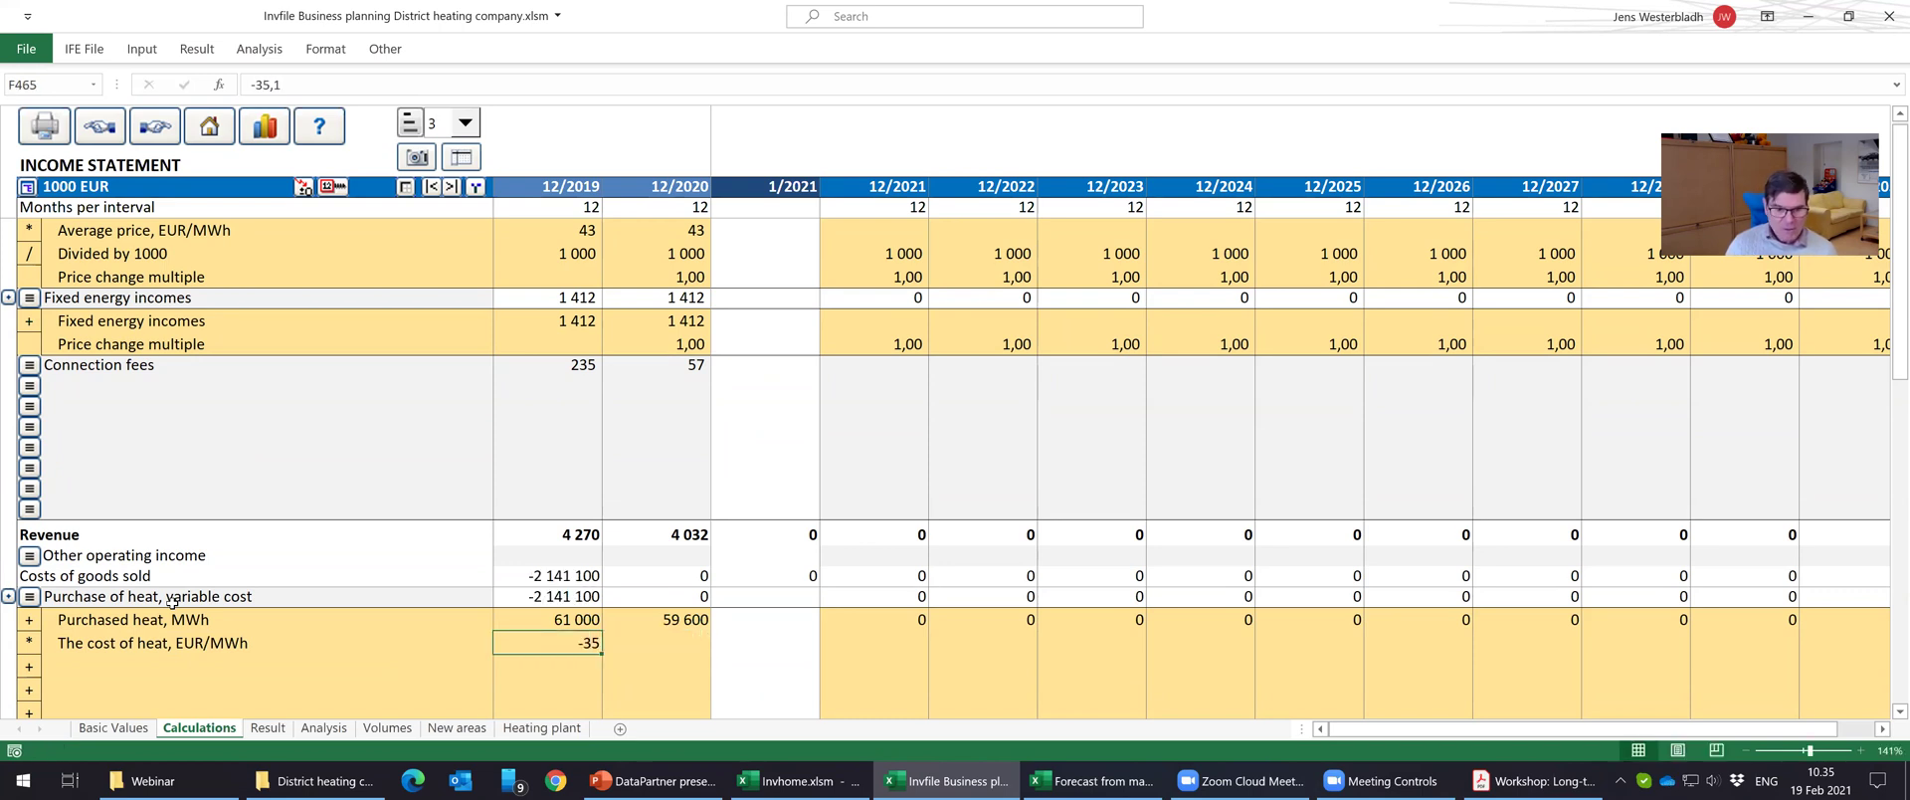
{"action": "right_click", "coordinate": [554, 645]}
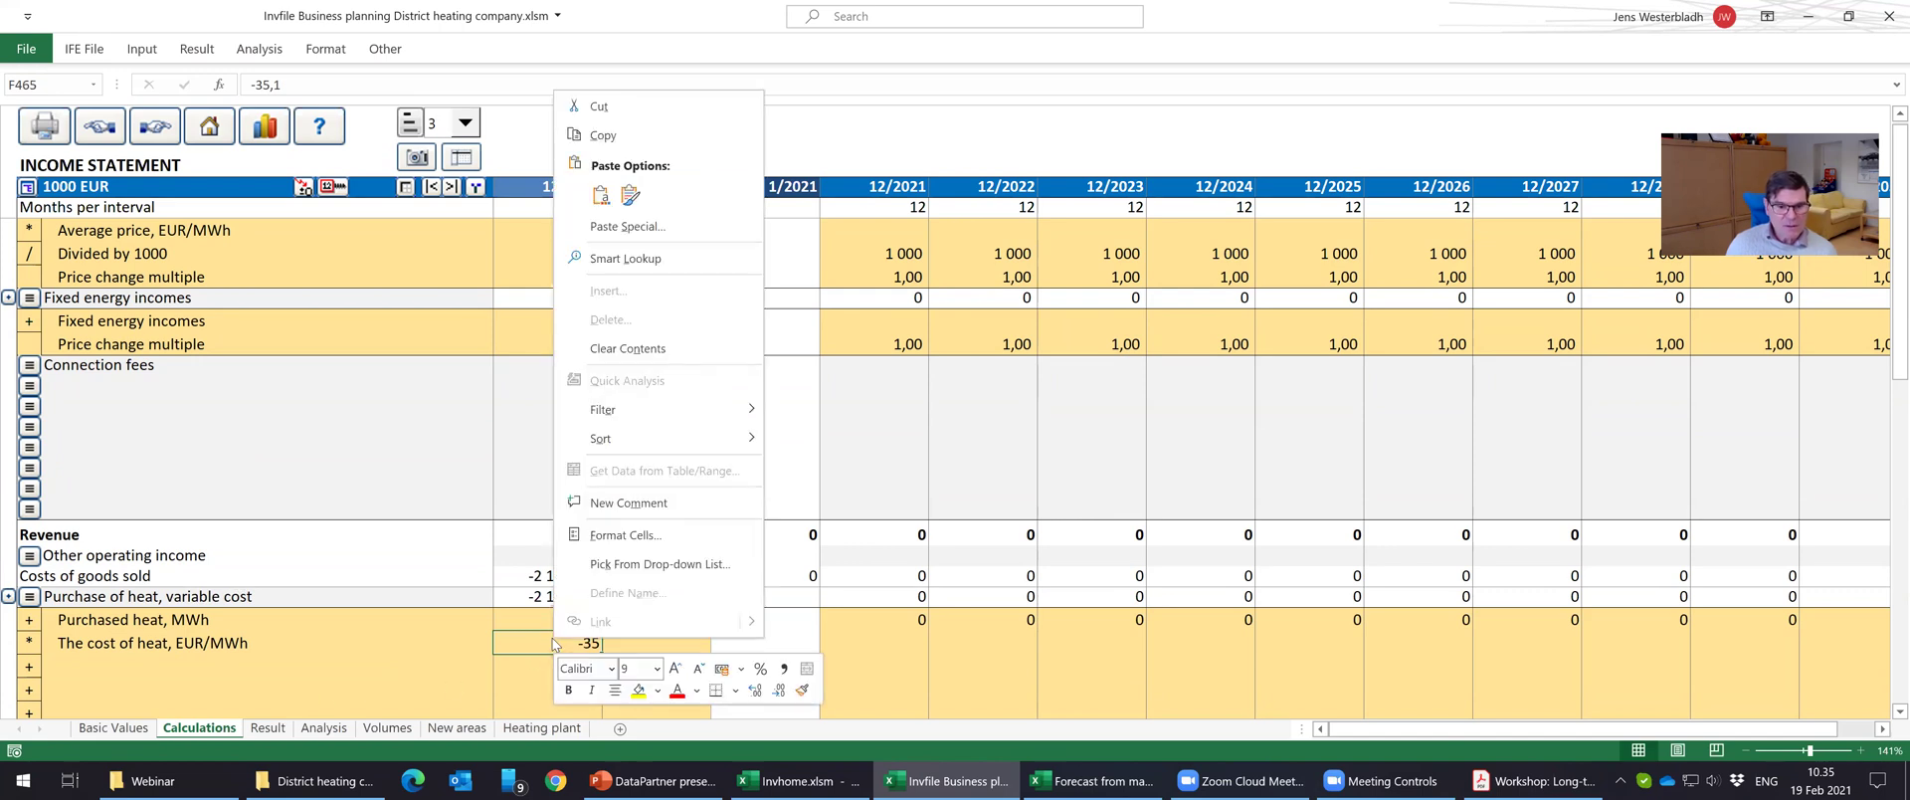
{"action": "left_click", "coordinate": [753, 693]}
{"action": "left_click", "coordinate": [874, 687]}
{"action": "left_click", "coordinate": [574, 648]}
{"action": "left_click_drag", "start_coordinate": [603, 652], "coordinate": [669, 667]}
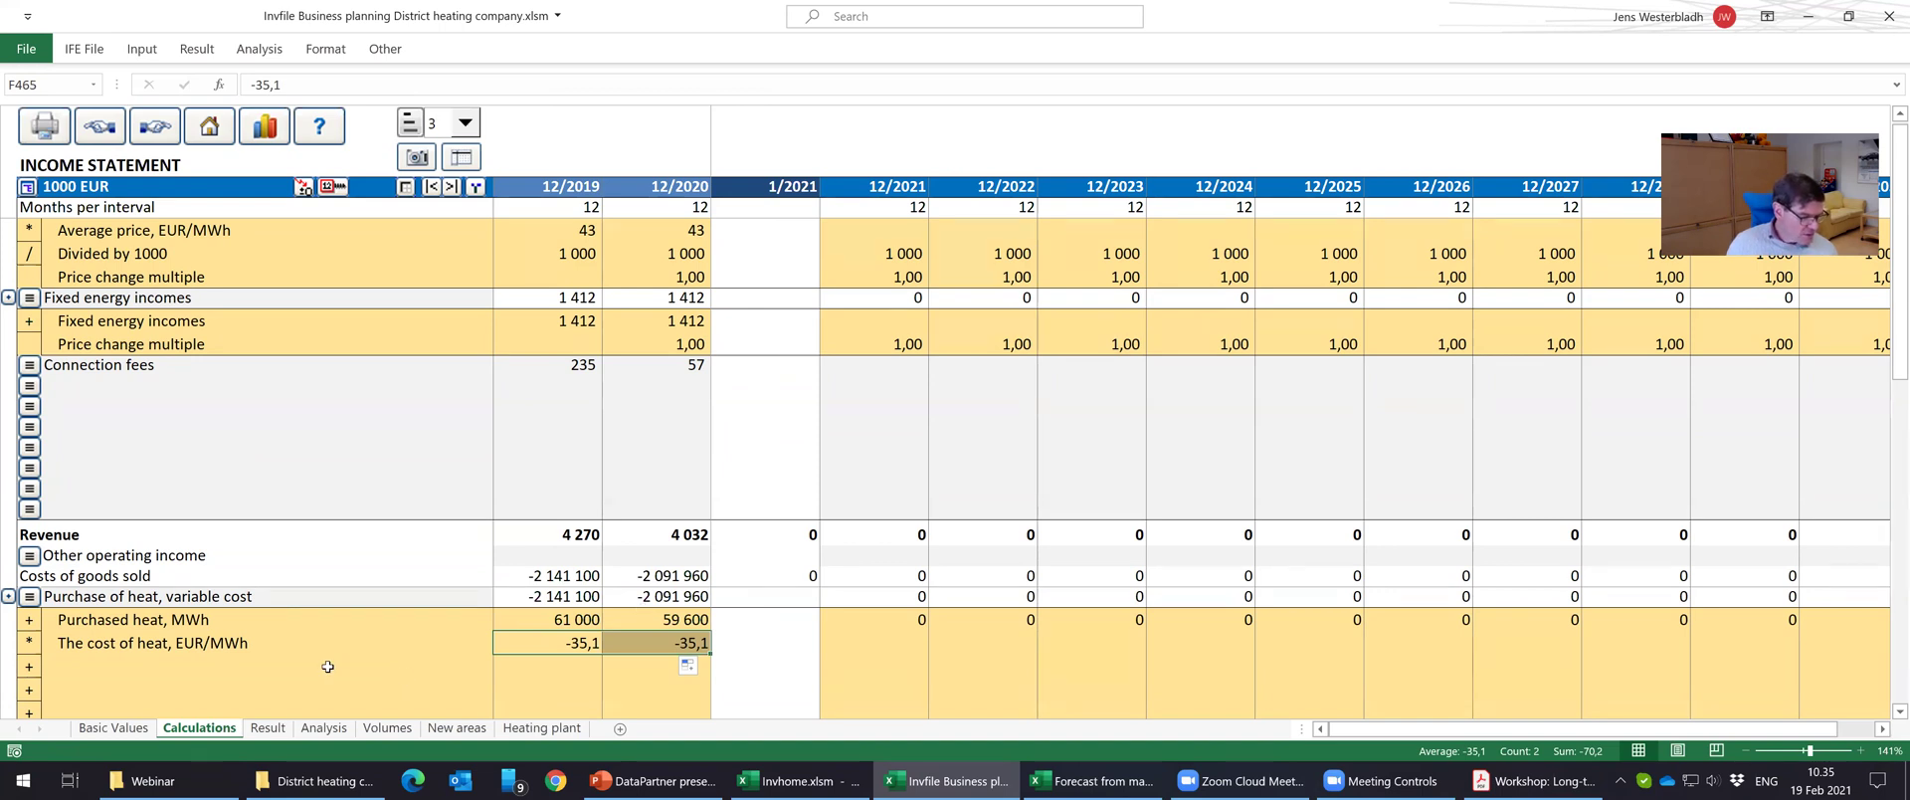
Set the operator of the row below the cost of heat to multiplication (*) and name the row "Heat loss, according to agreement".
{"action": "left_click", "coordinate": [31, 665]}
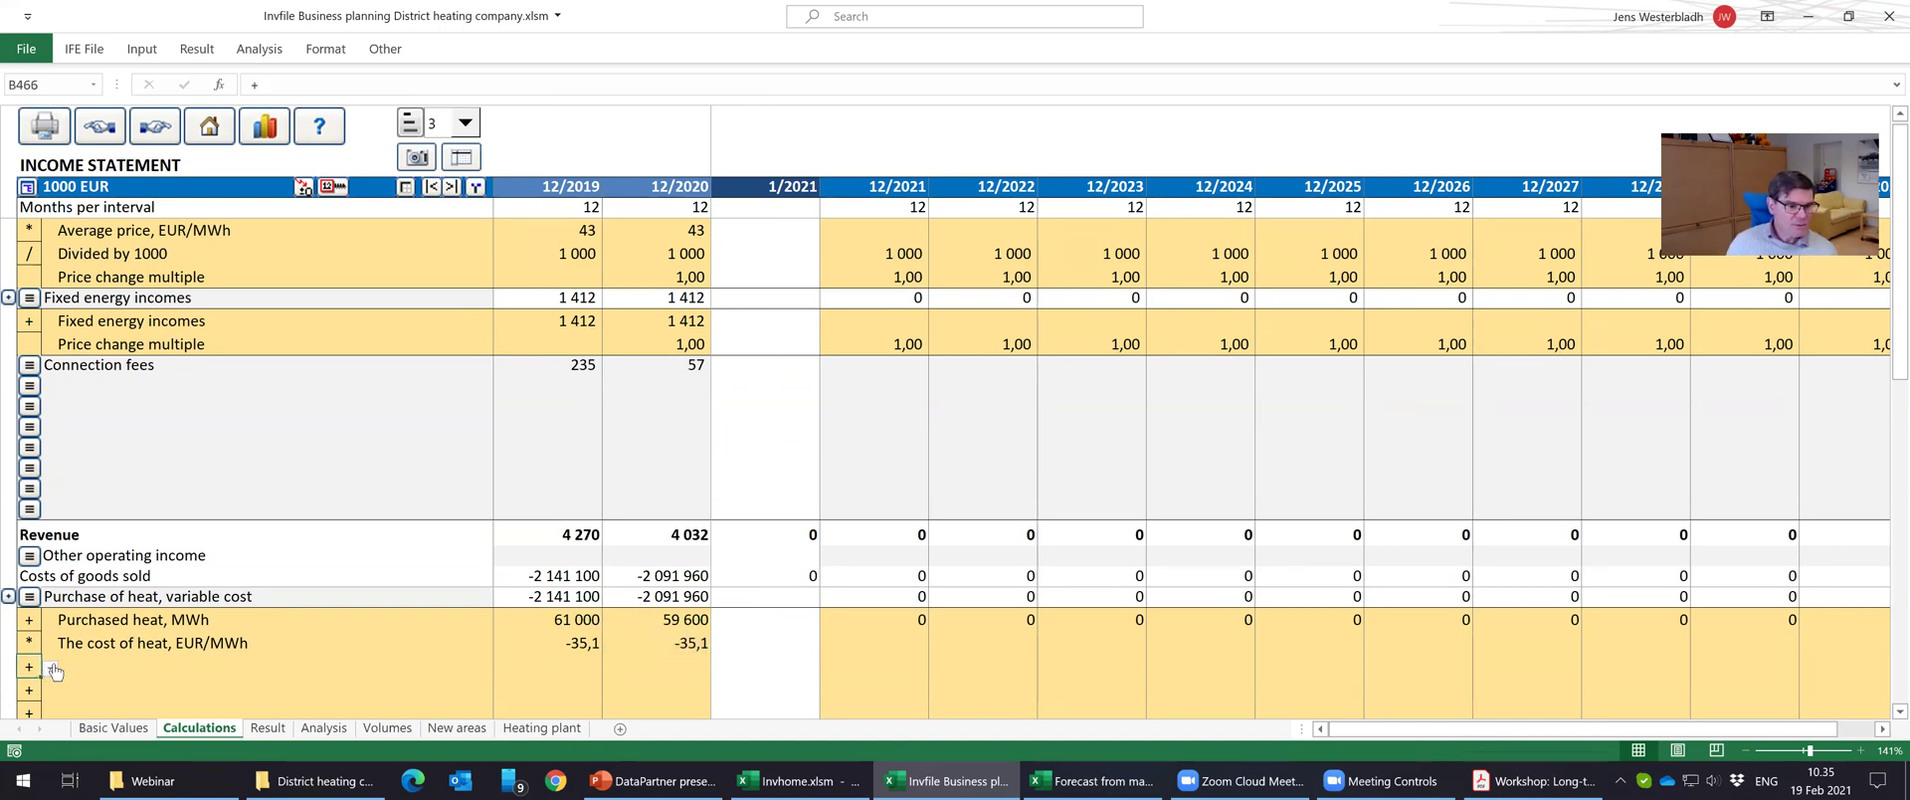
{"action": "left_click", "coordinate": [52, 668]}
{"action": "left_click", "coordinate": [30, 607]}
{"action": "left_click", "coordinate": [96, 661]}
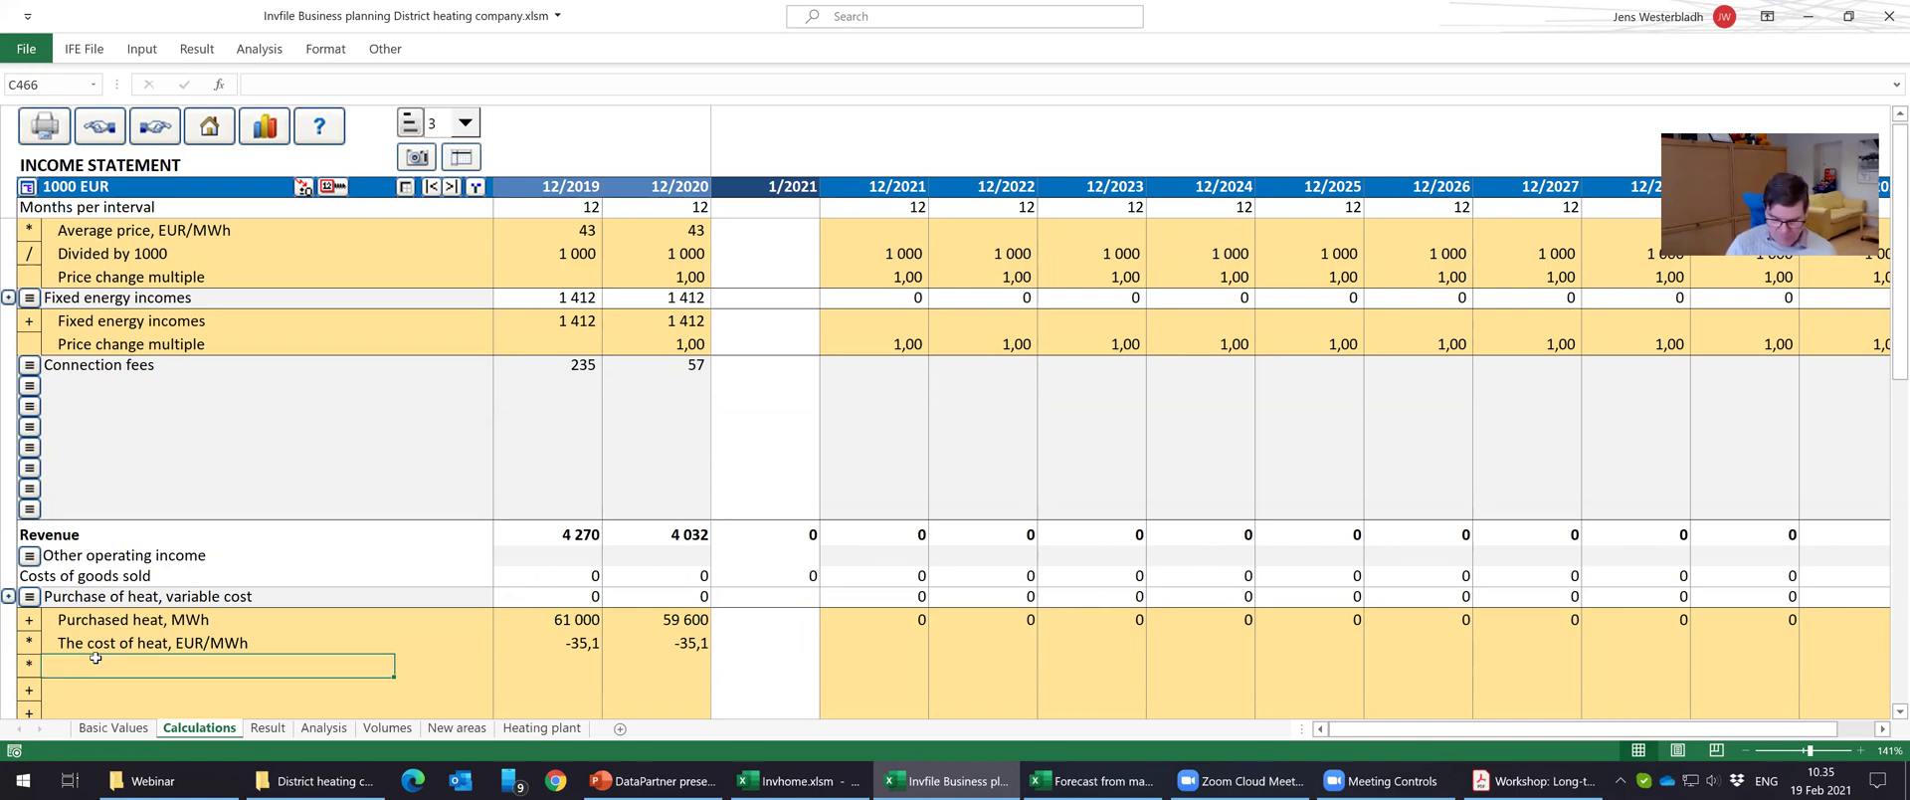
{"action": "type", "text": "Heat loss"}
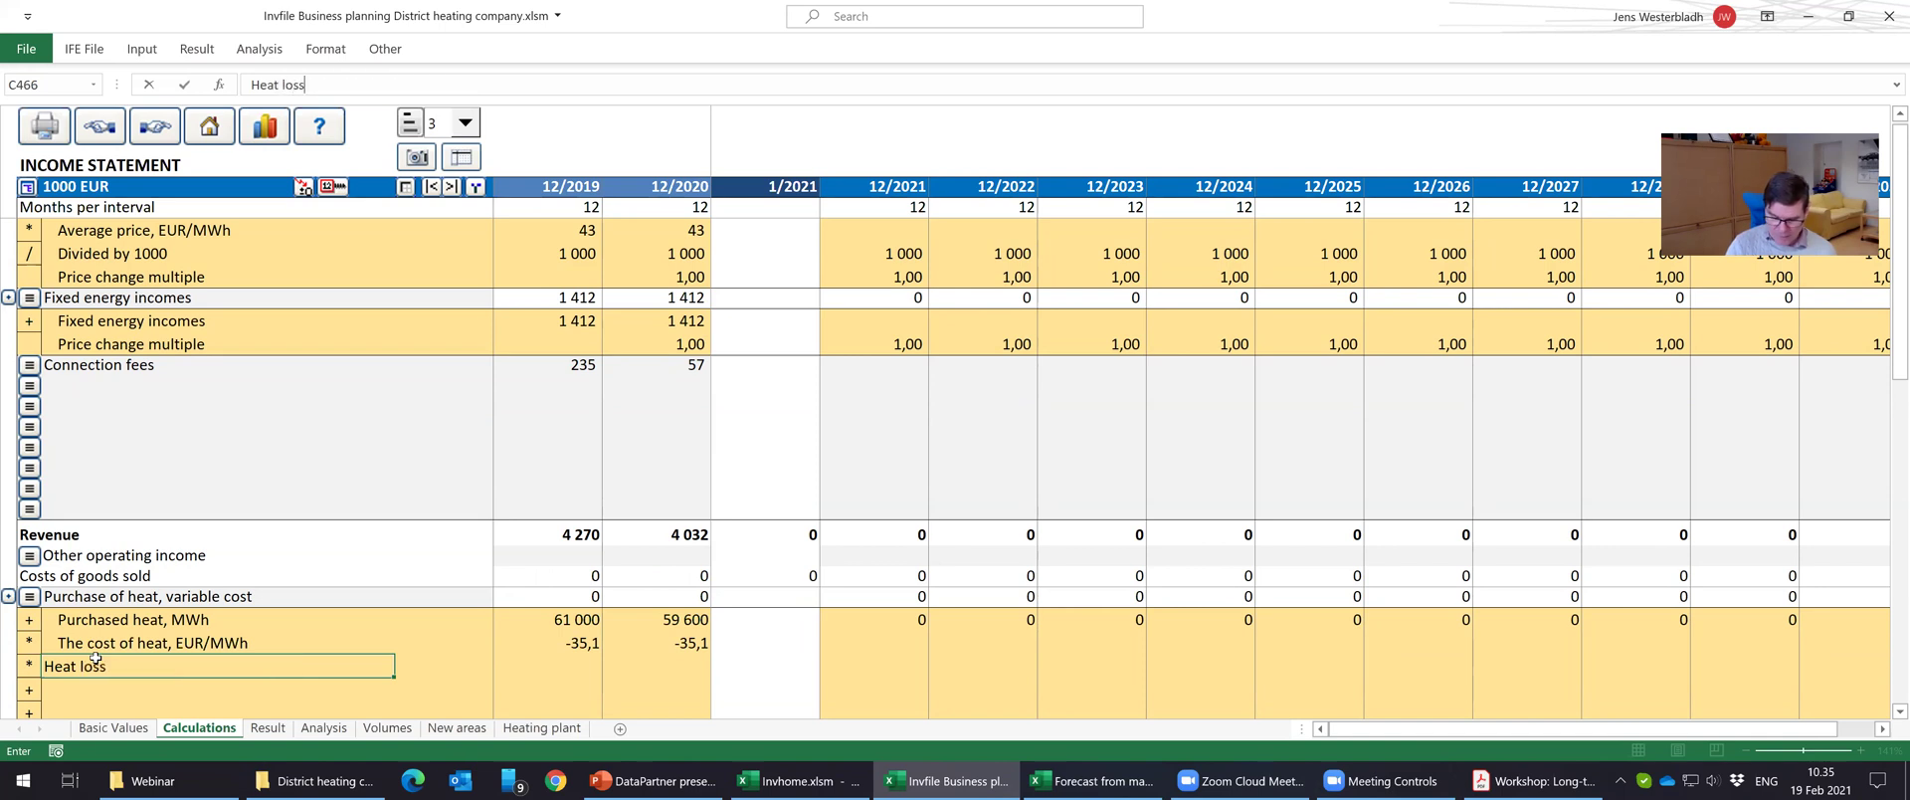
{"action": "type", "text": ", accor"}
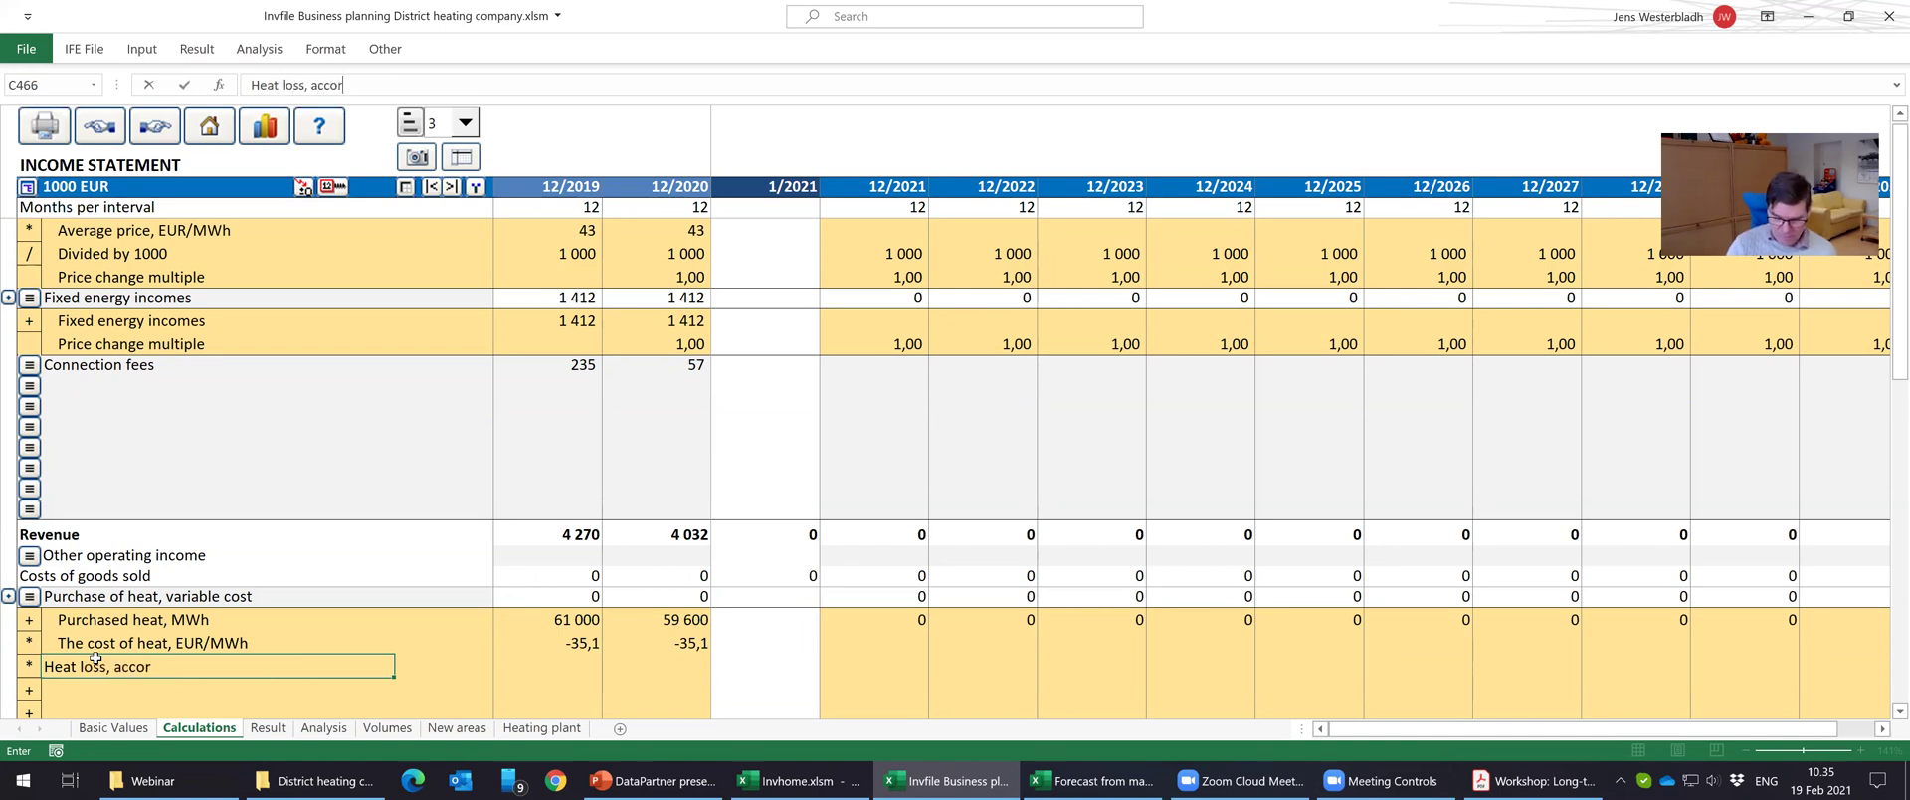
{"action": "type", "text": "ding to ag"}
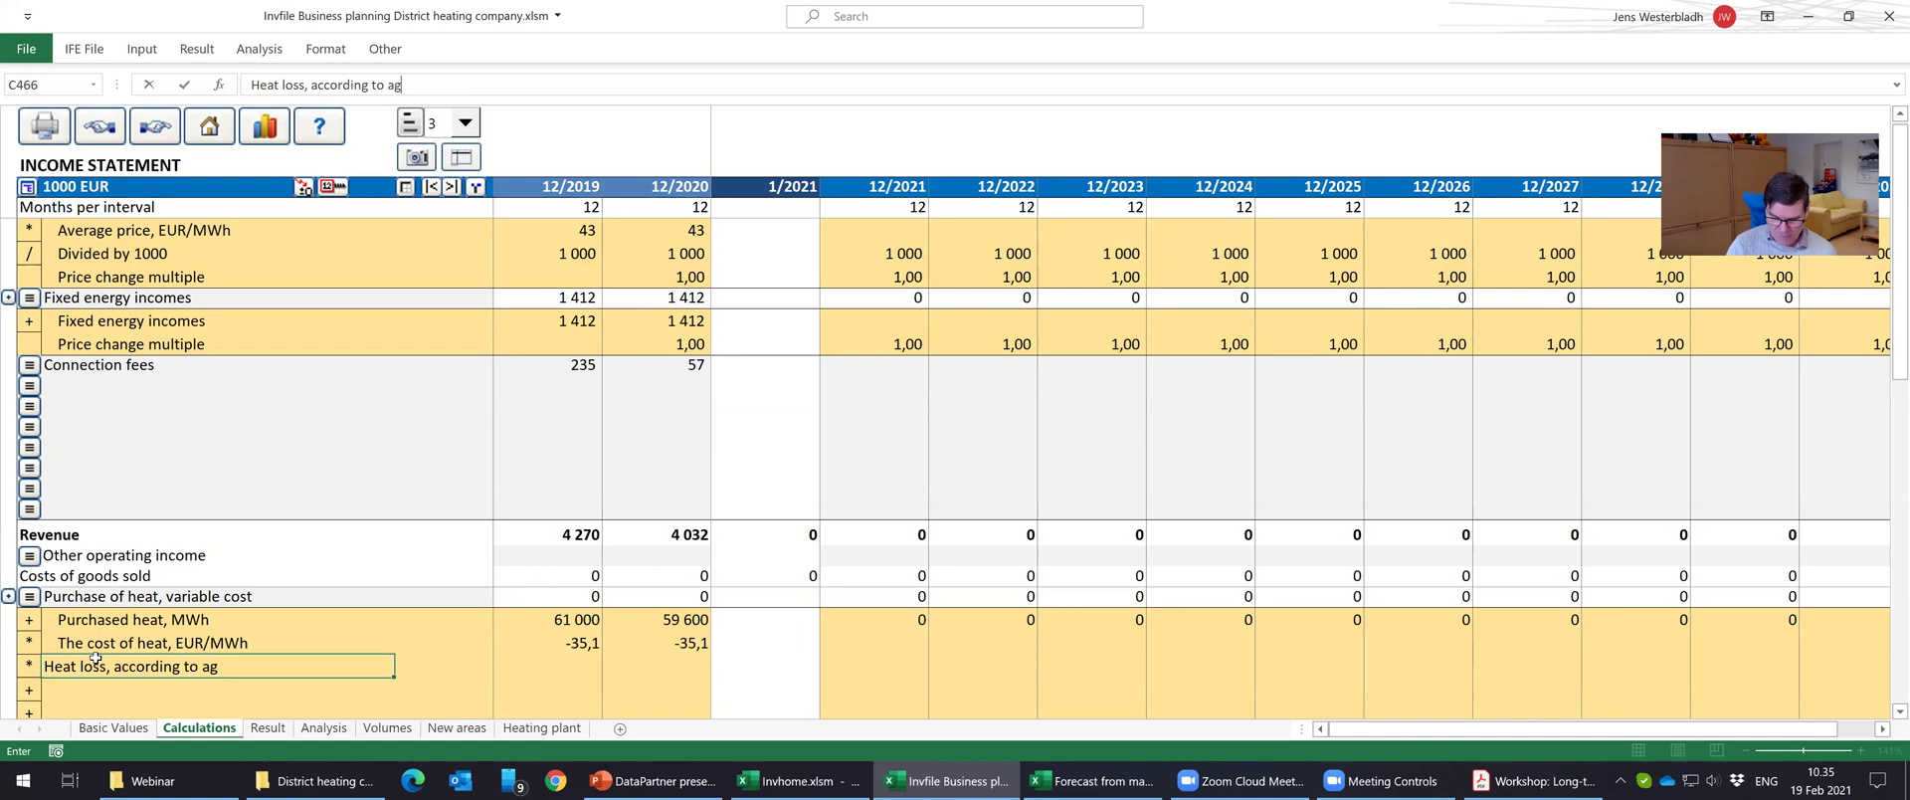
{"action": "type", "text": "reement"}
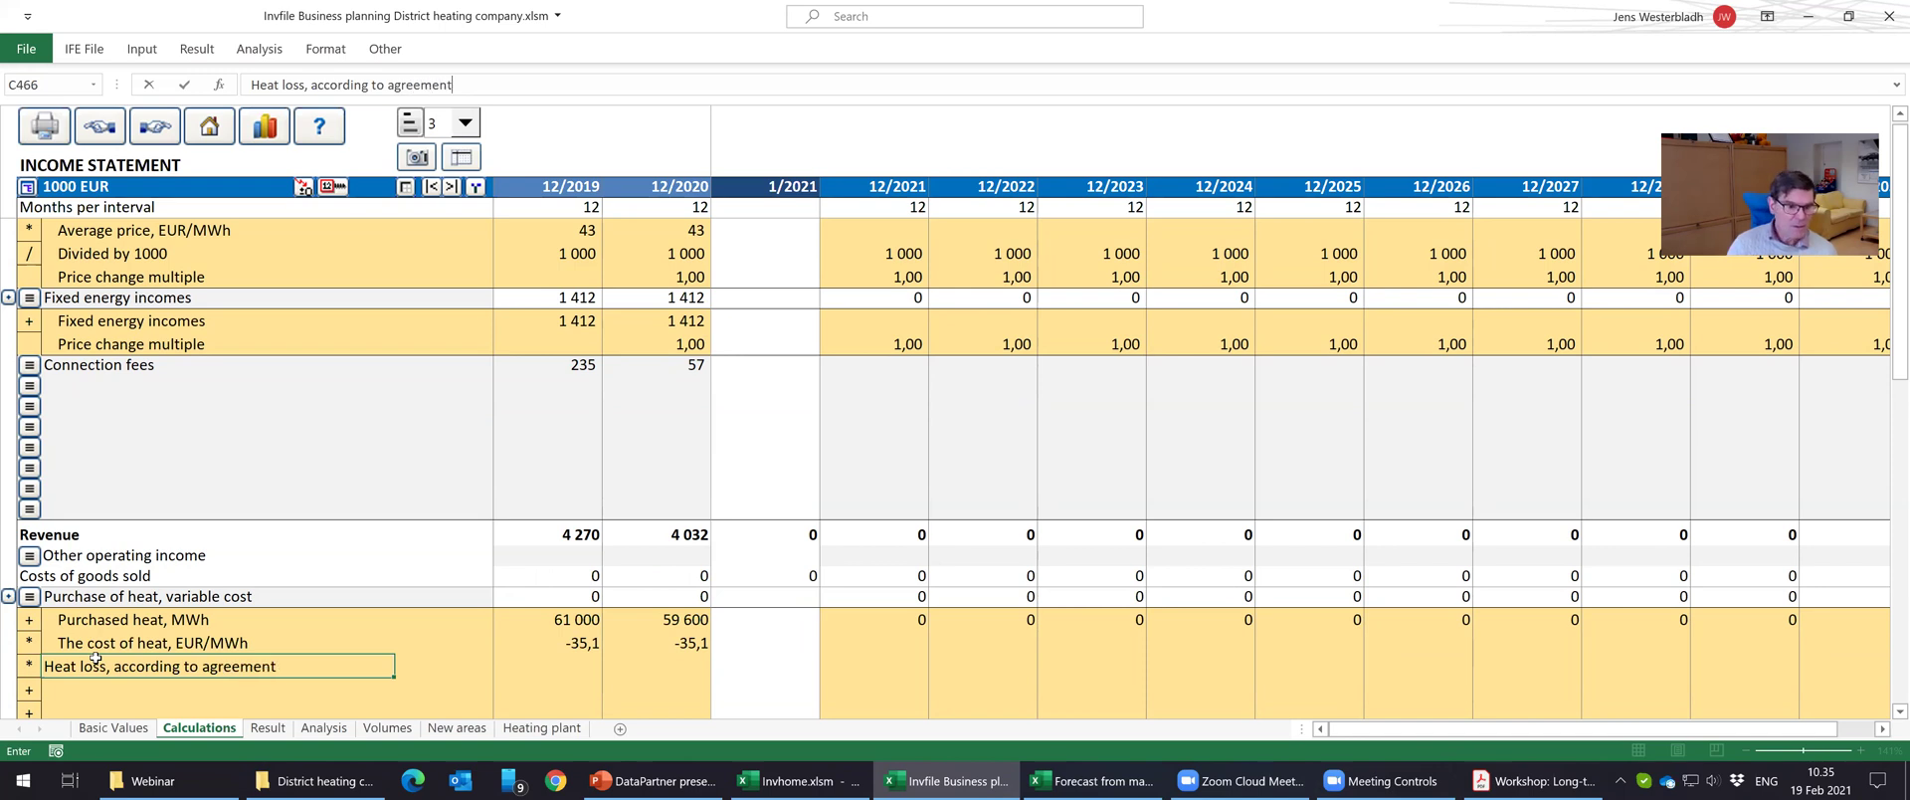
{"action": "key", "text": "Tab"}
{"action": "key", "text": "Tab"}
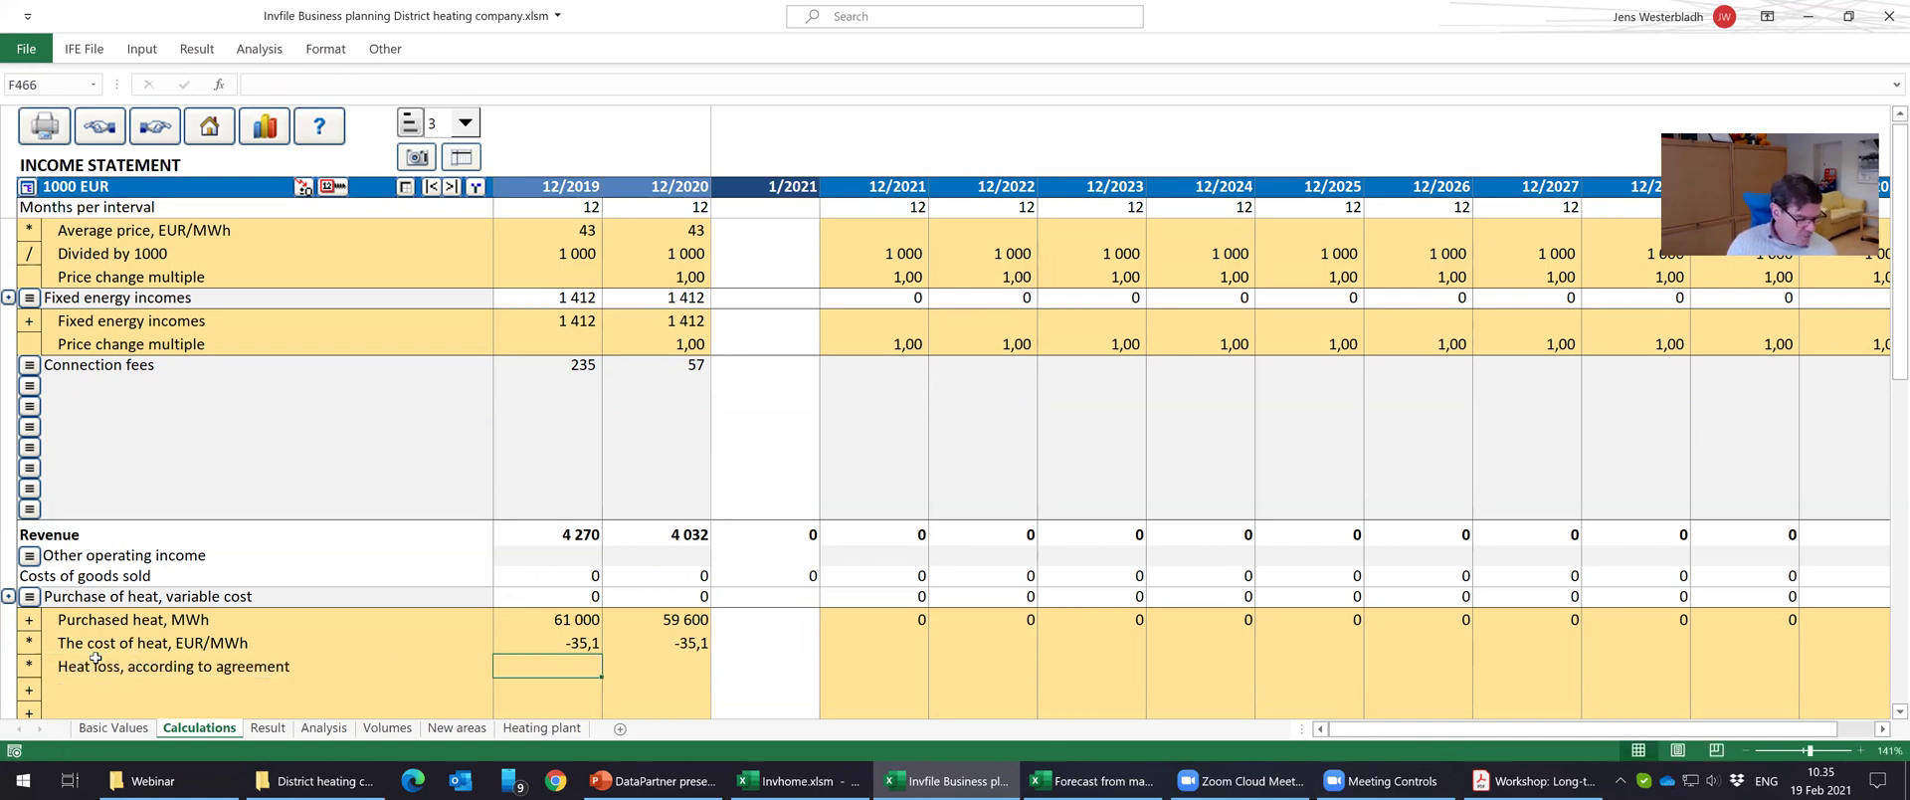
Enter a 12/2019 heat loss of 1,1 shown with one decimal, and distribute it with its formatting through 12/2030.
{"action": "type", "text": "1,1"}
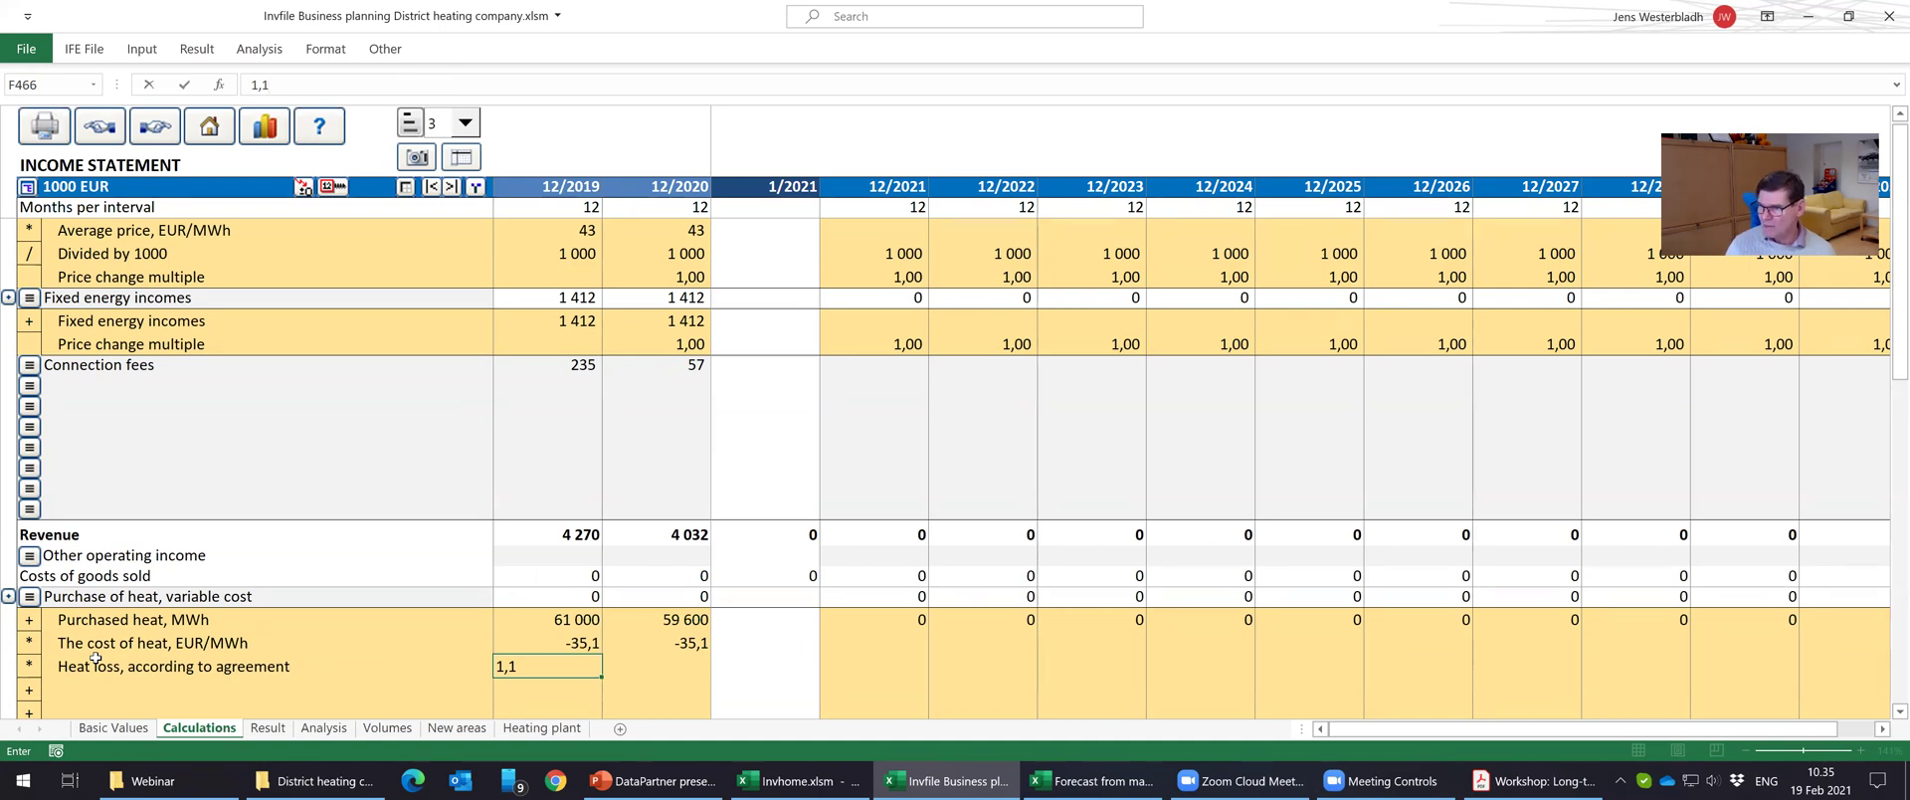
{"action": "key", "text": "ctrl+Return"}
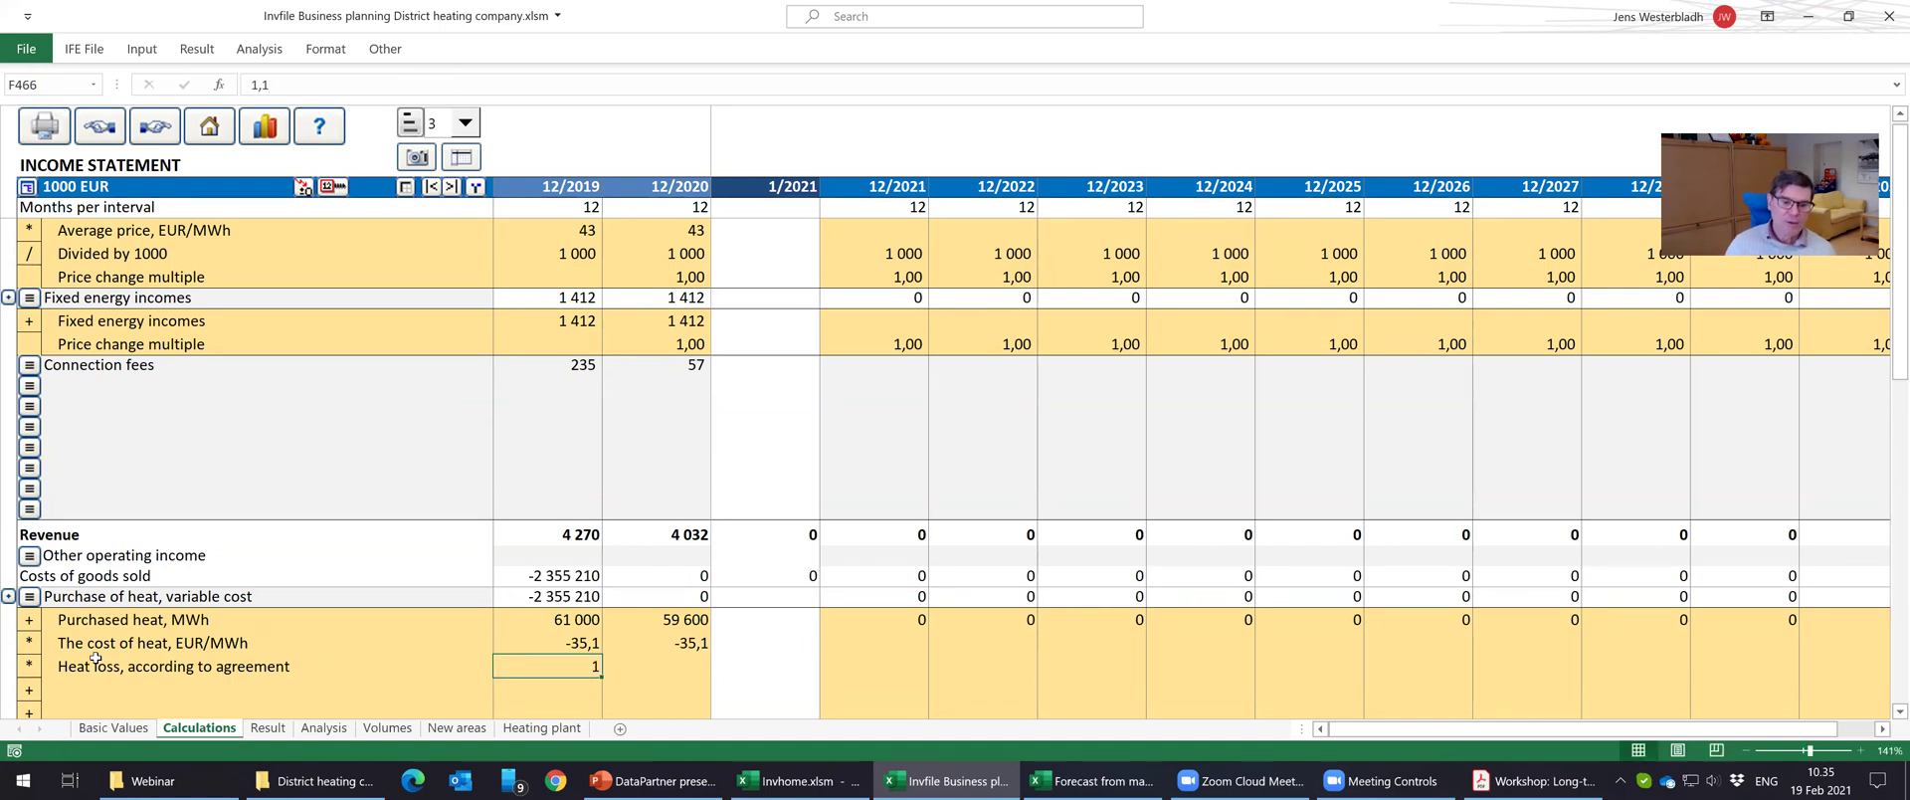
{"action": "right_click", "coordinate": [548, 669]}
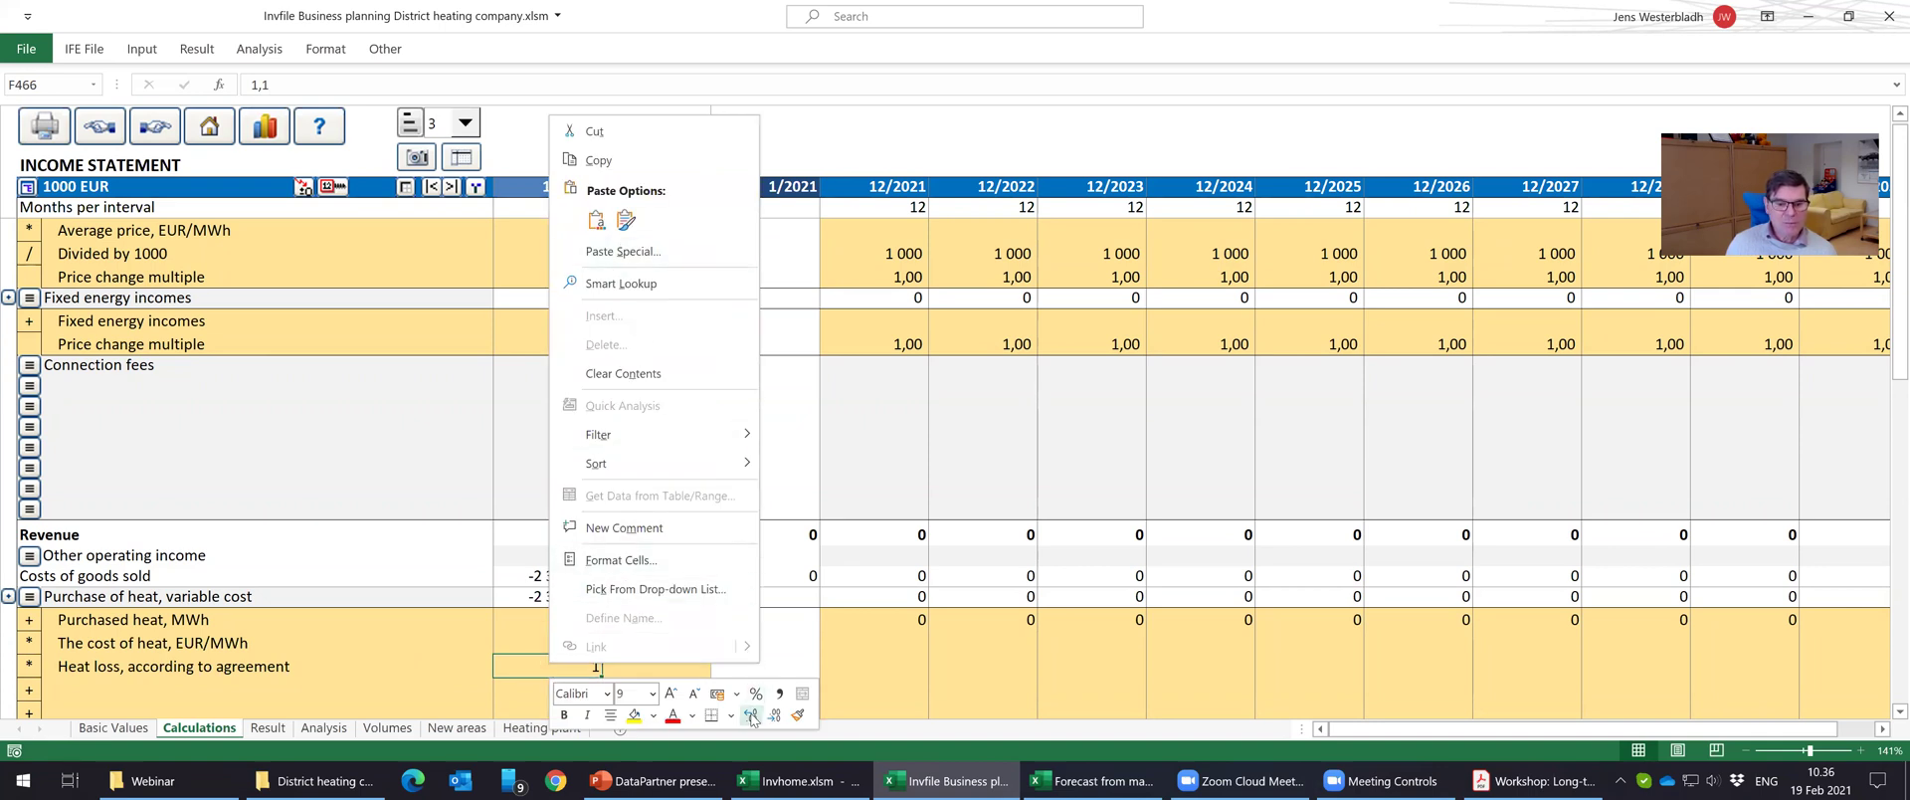
{"action": "left_click", "coordinate": [751, 715]}
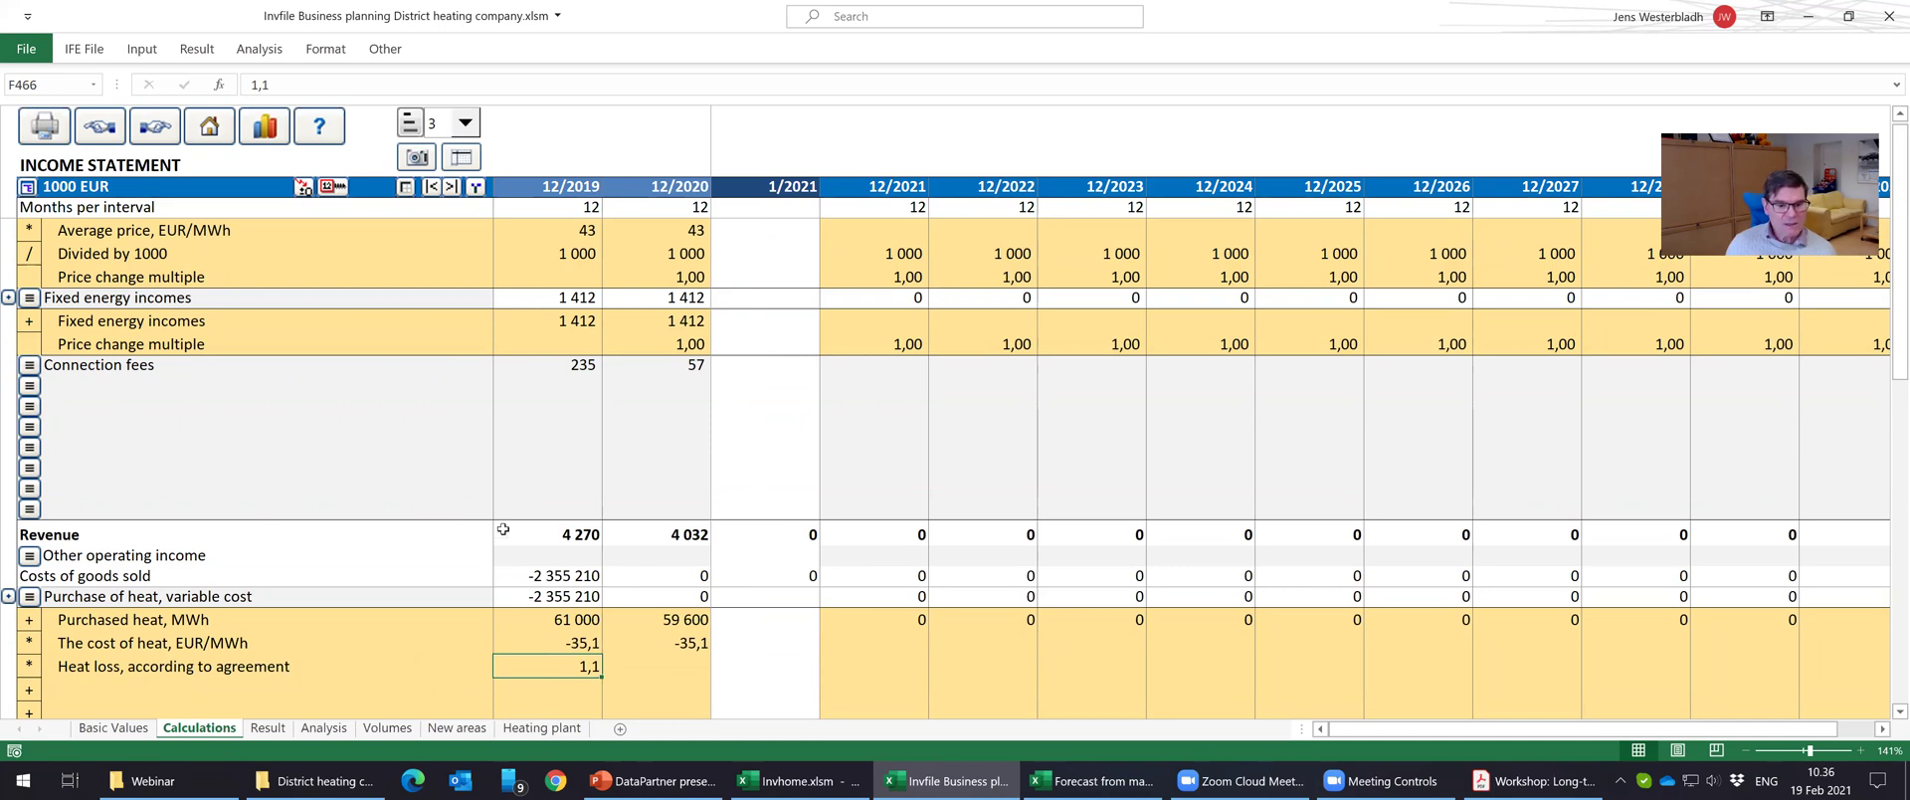
{"action": "left_click", "coordinate": [340, 186]}
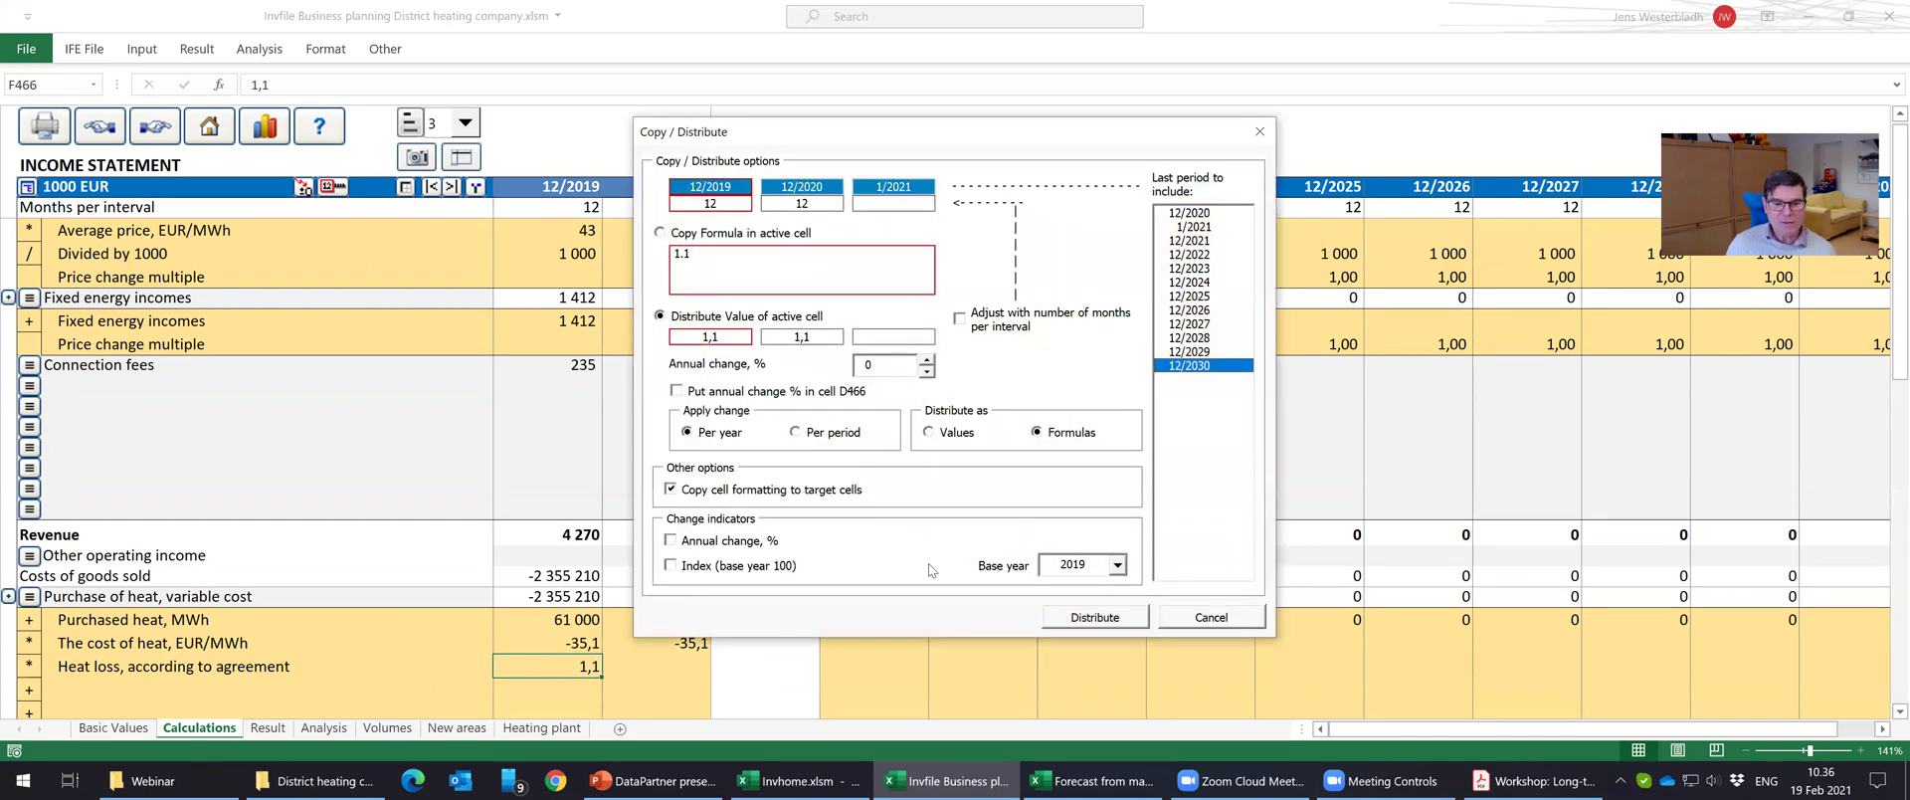
{"action": "left_click", "coordinate": [1069, 616]}
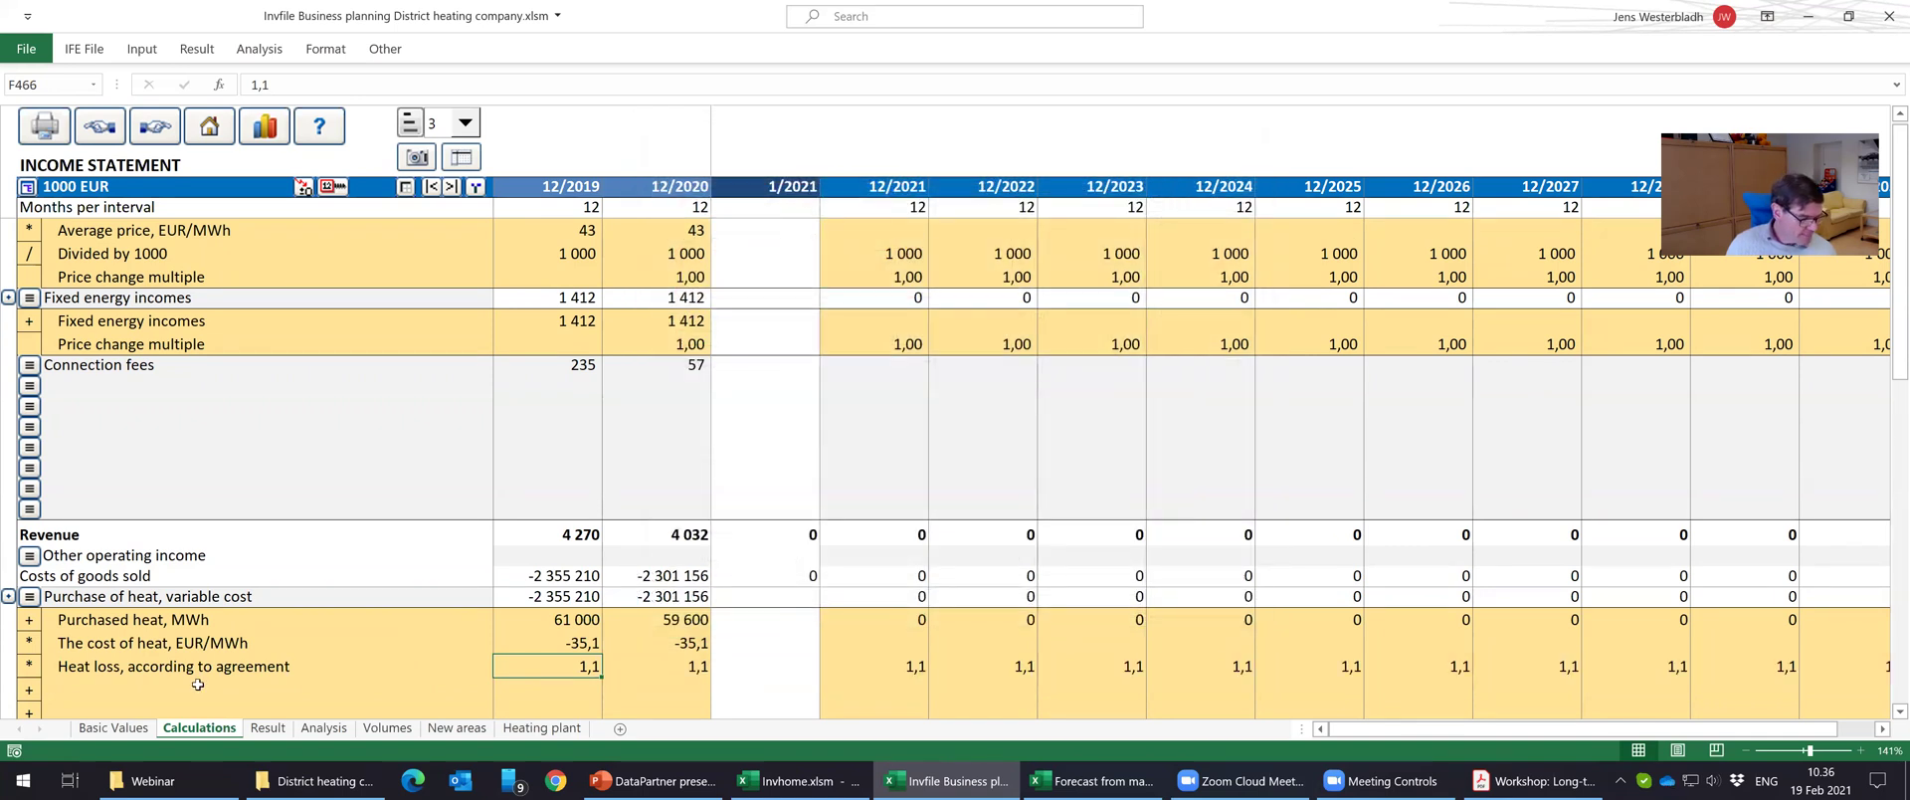
Set the operator of the row below Heat loss to division (/) and name the row "Divided by 1000".
{"action": "left_click", "coordinate": [40, 691]}
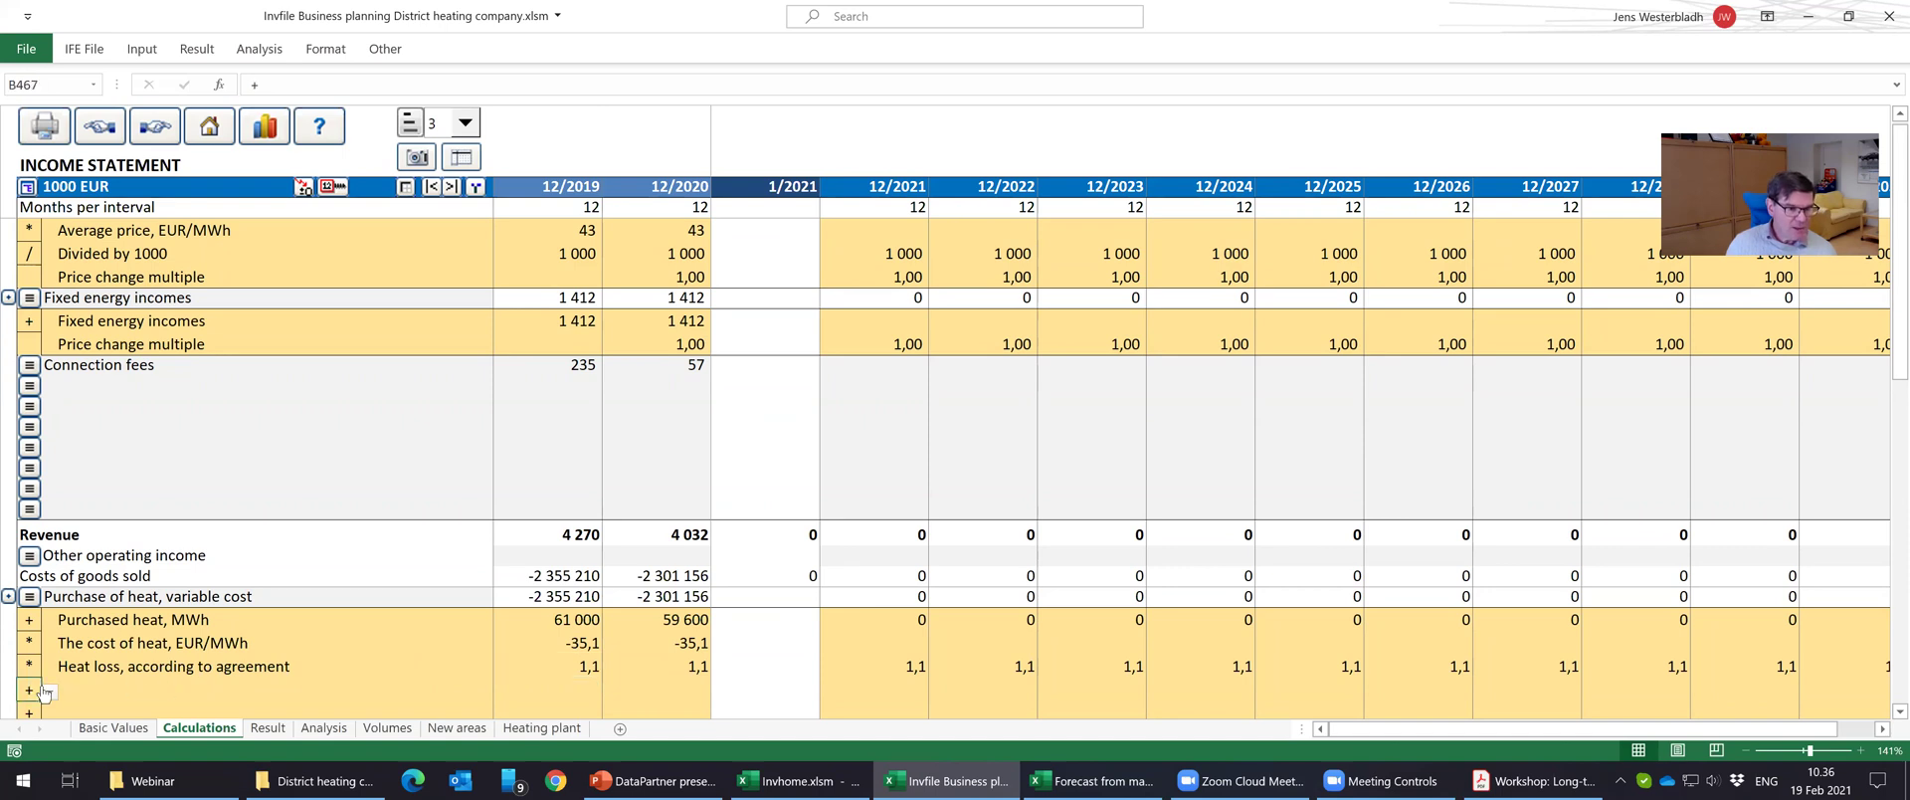
{"action": "left_click", "coordinate": [50, 692]}
{"action": "left_click", "coordinate": [34, 669]}
{"action": "left_click", "coordinate": [104, 683]}
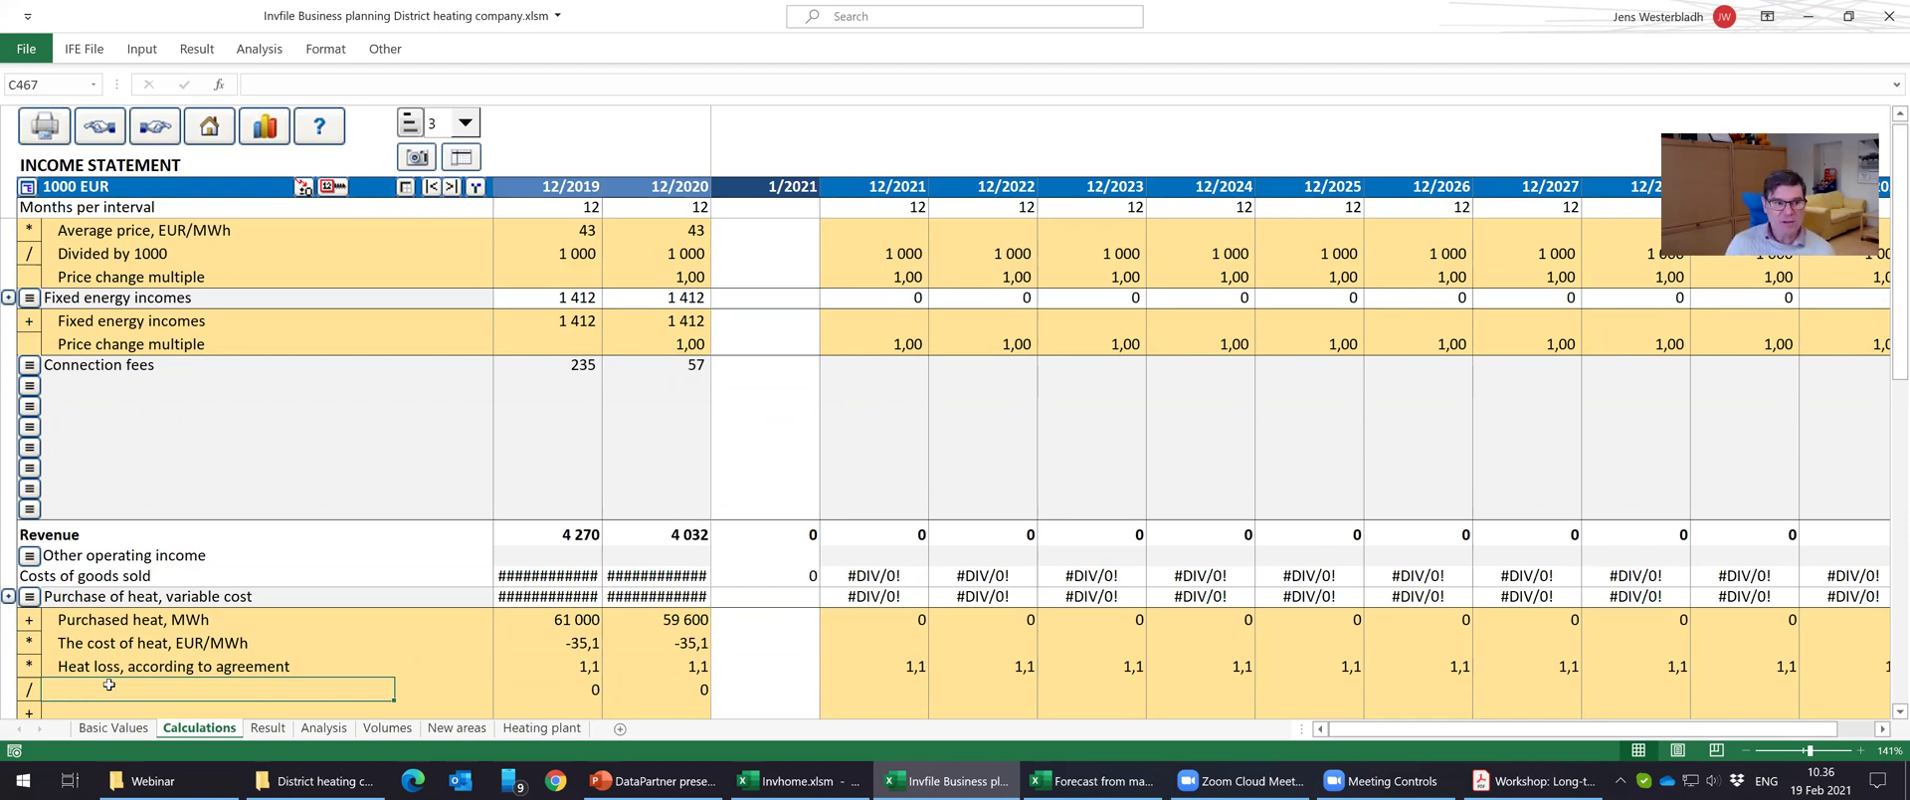
{"action": "type", "text": "1000"}
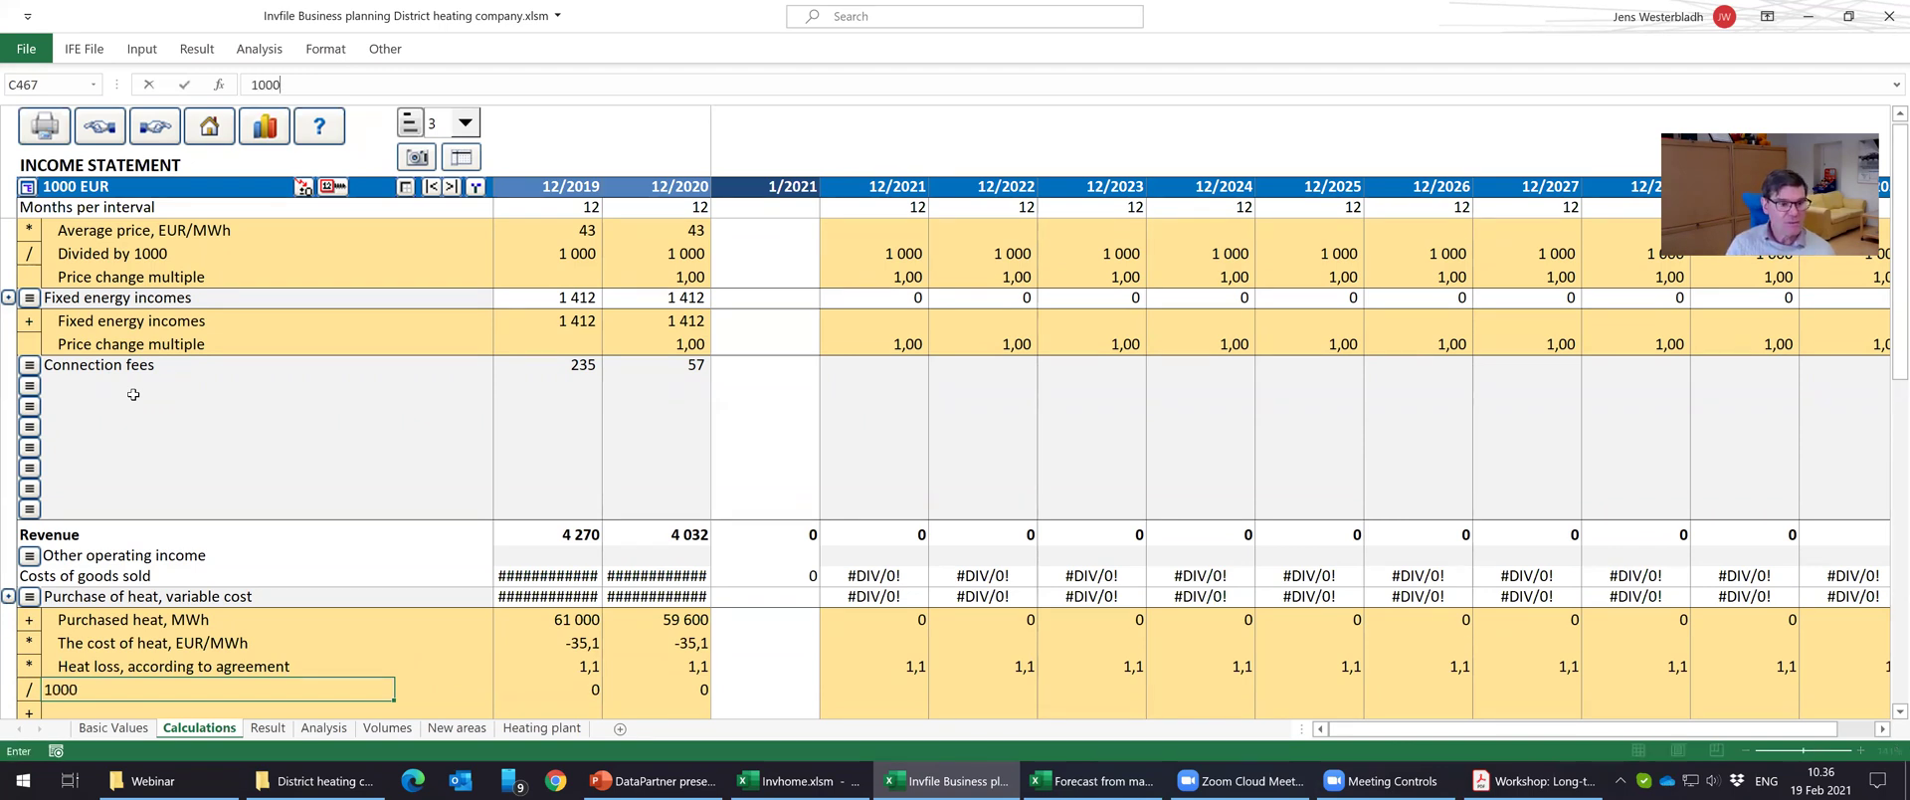
{"action": "key", "text": "Escape"}
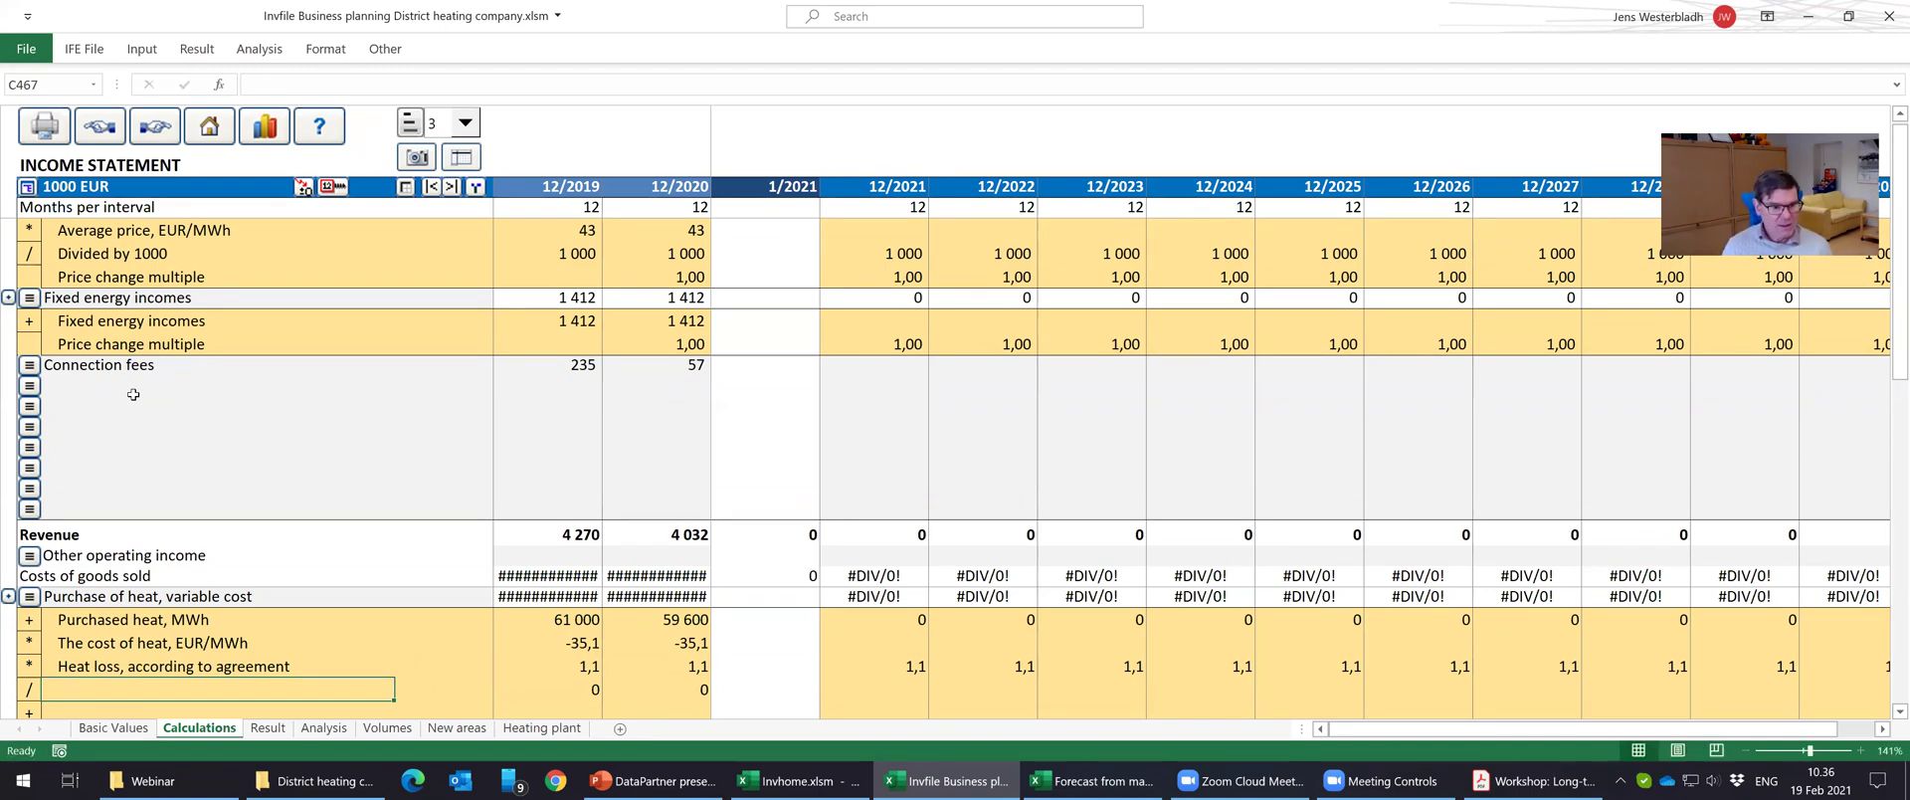
{"action": "type", "text": "Divi"}
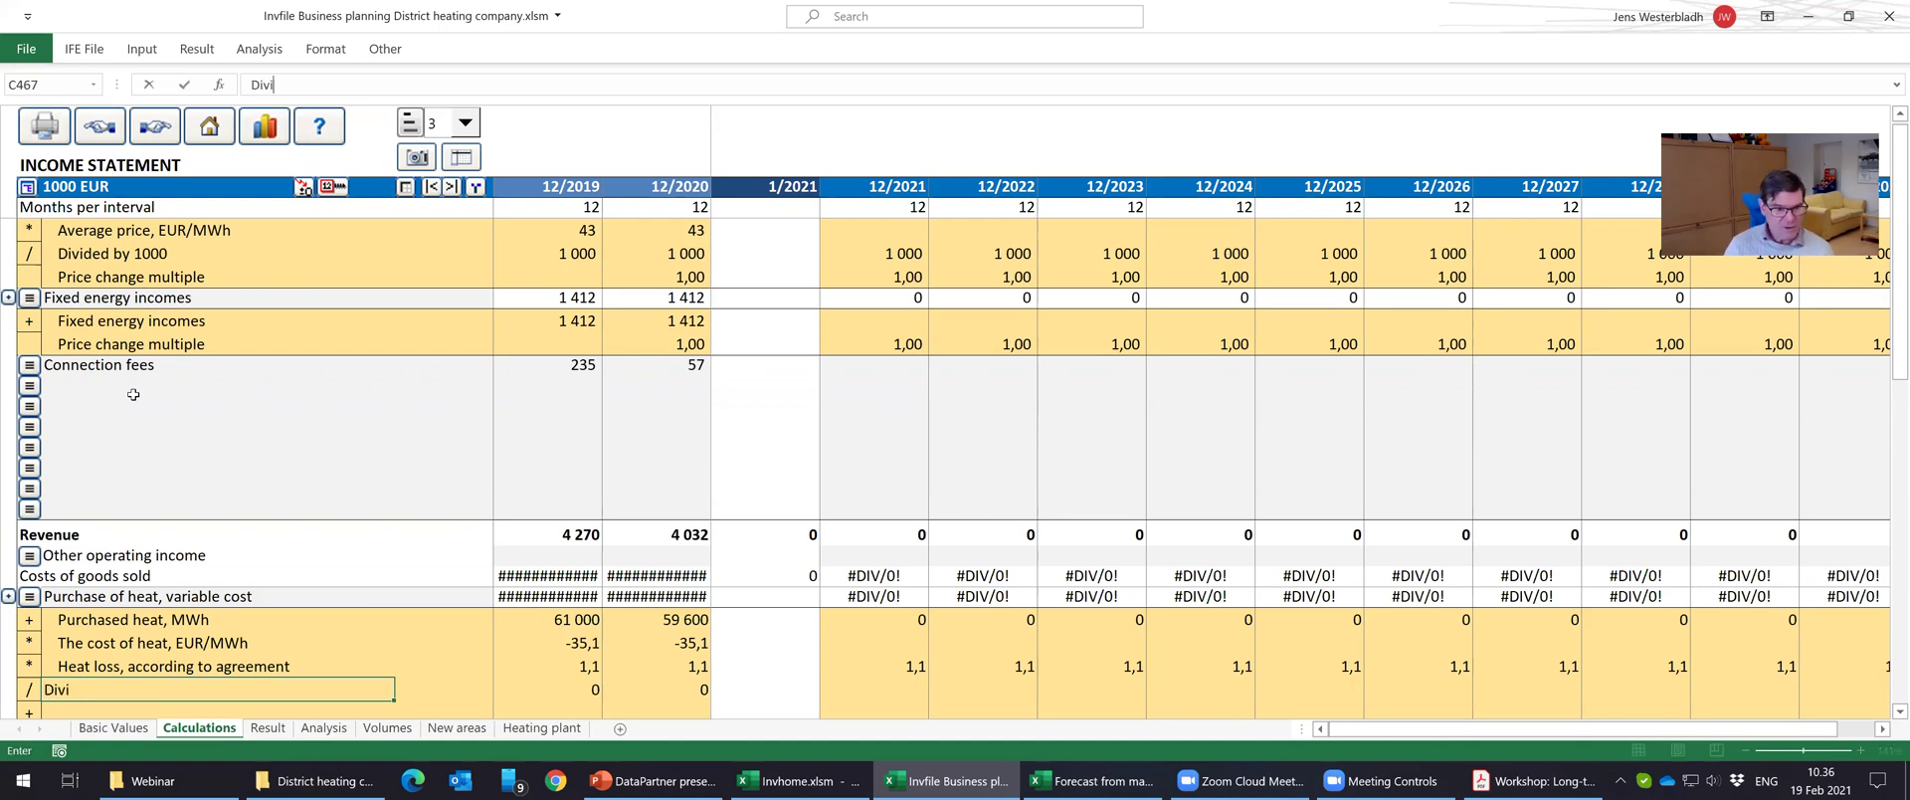
{"action": "type", "text": "ded by 1000"}
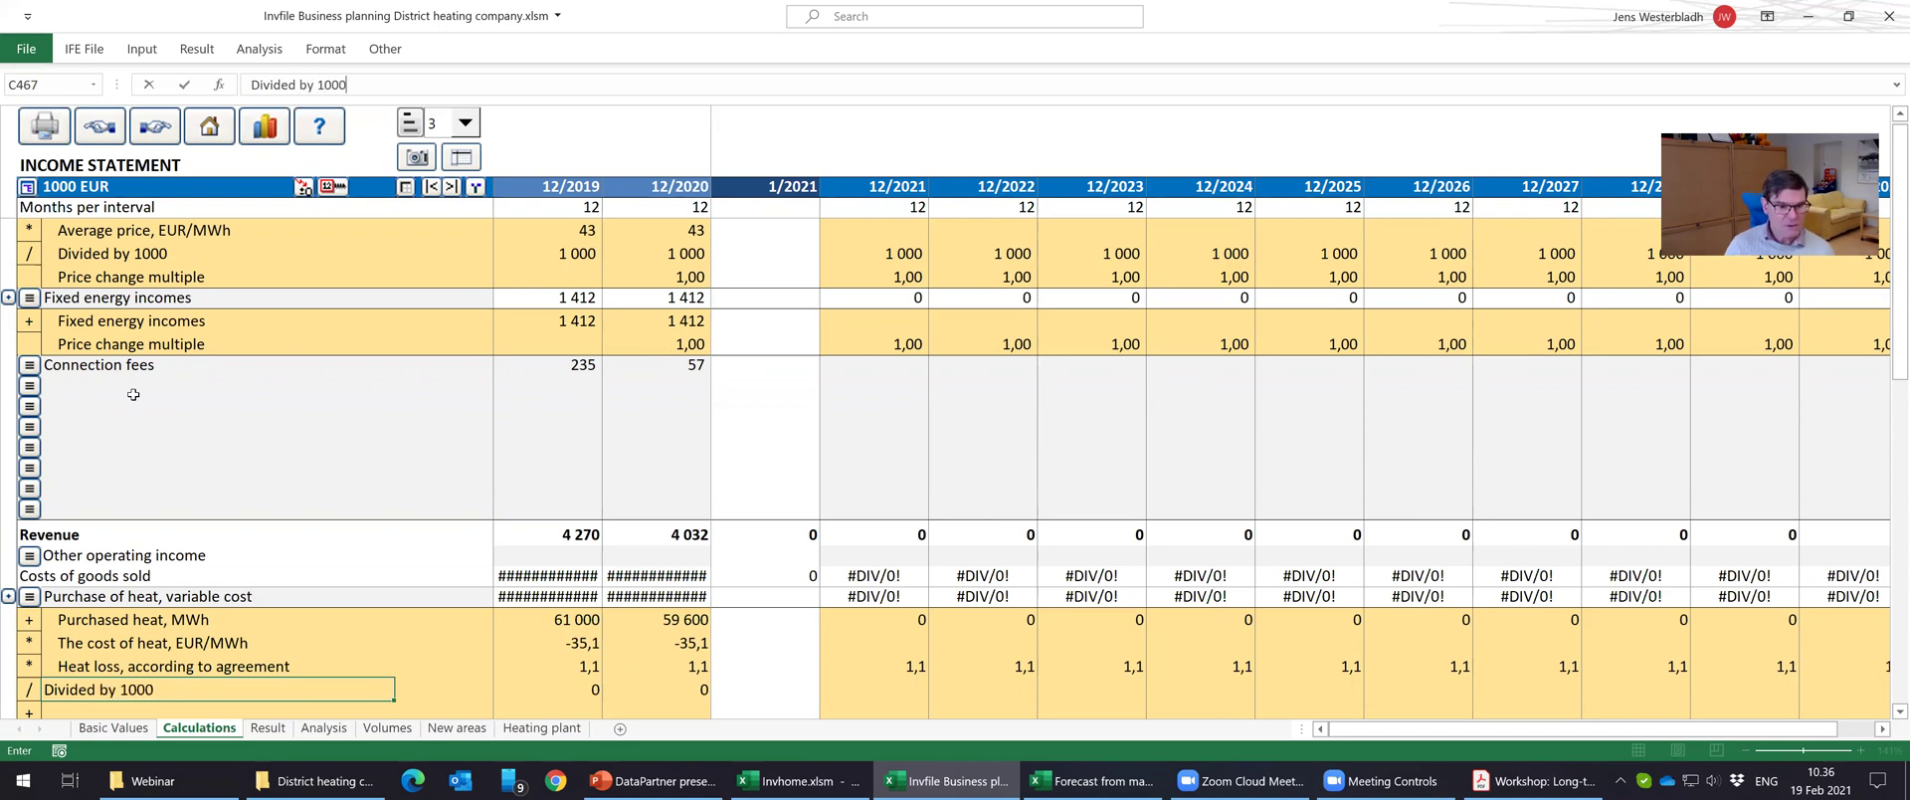
{"action": "key", "text": "Tab"}
Enter 1000 for 12/2019 in the Divided by 1000 row and distribute it with its formatting through 12/2030.
{"action": "type", "text": "1000"}
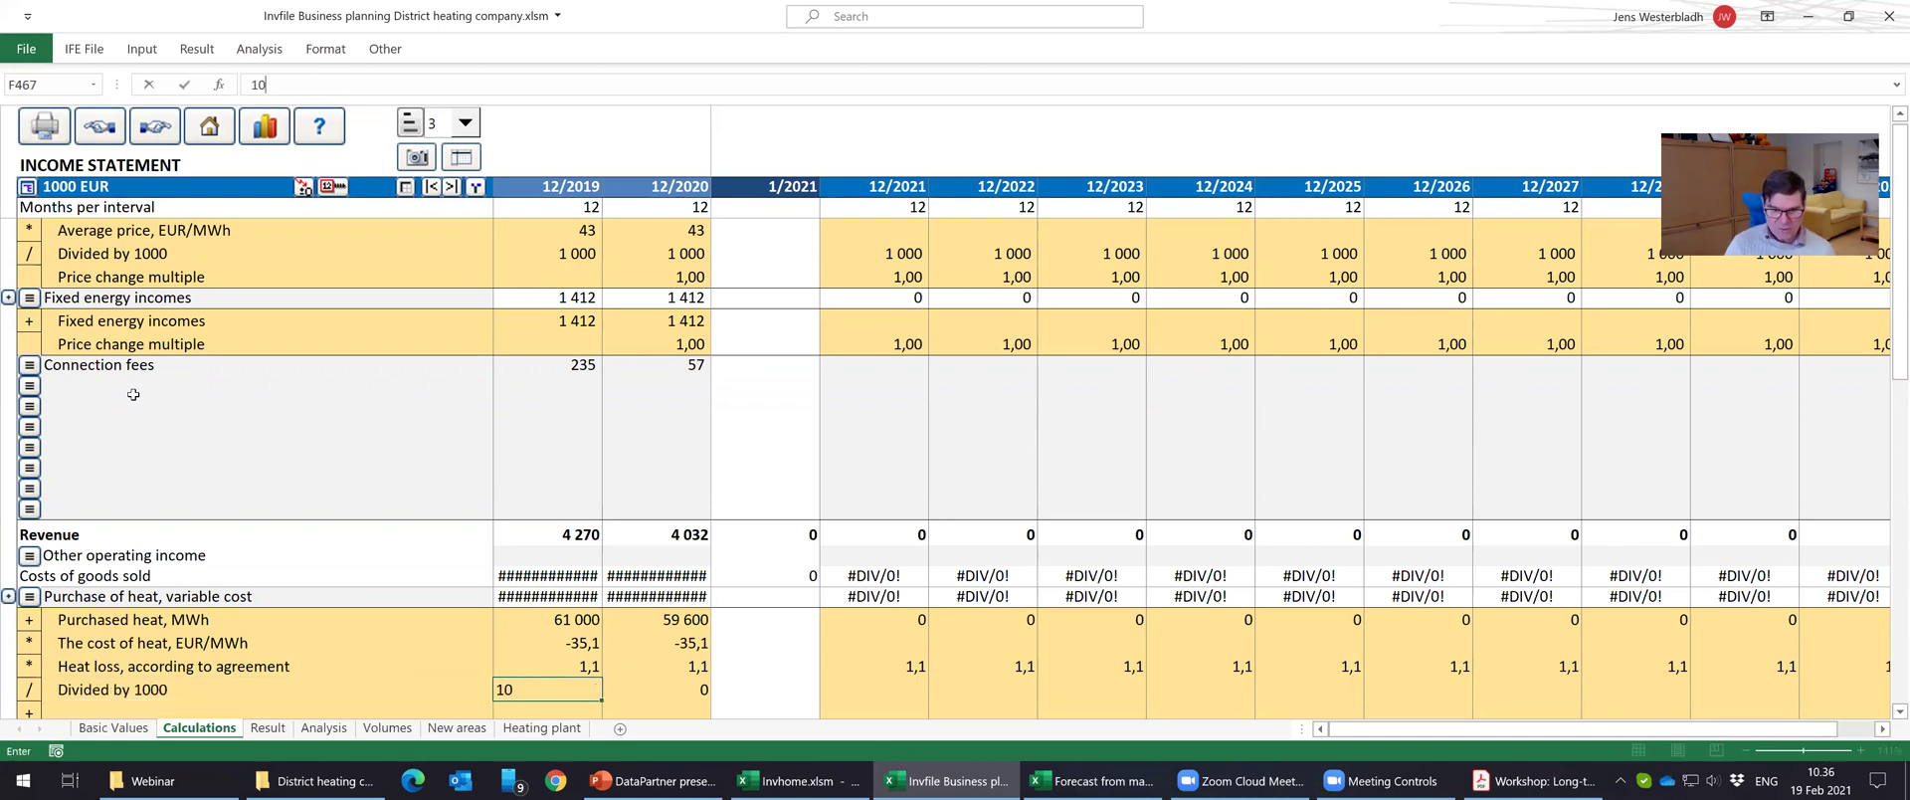
{"action": "key", "text": "ctrl+Return"}
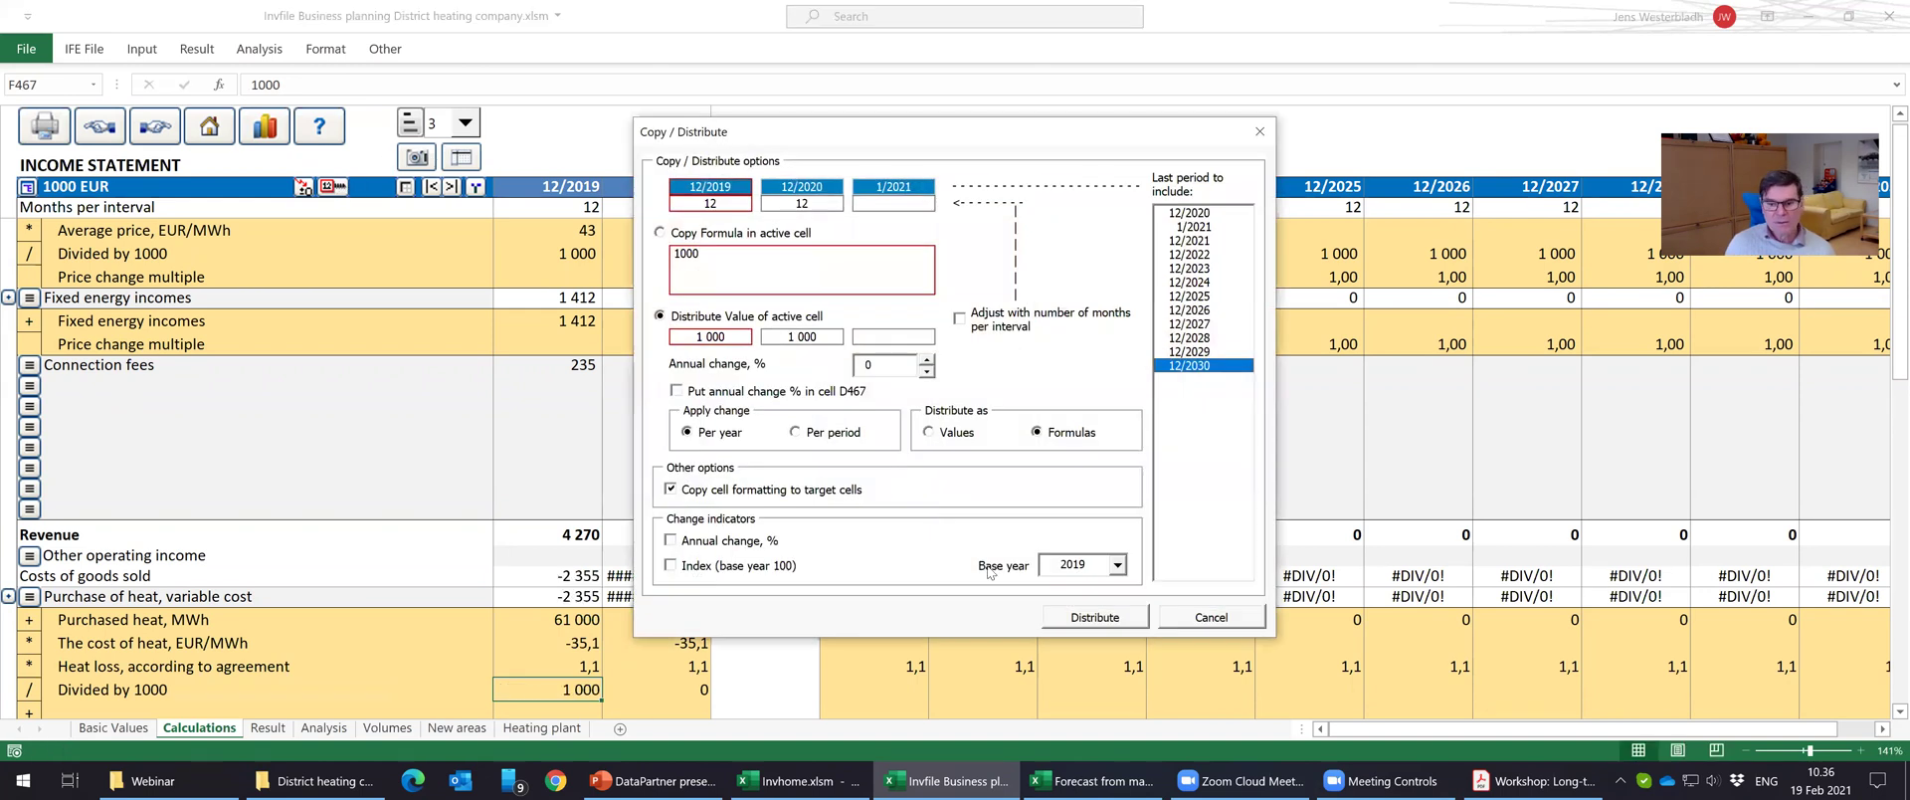
{"action": "left_click", "coordinate": [1099, 619]}
{"action": "scroll", "coordinate": [622, 647], "scroll_direction": "down", "scroll_amount": 2}
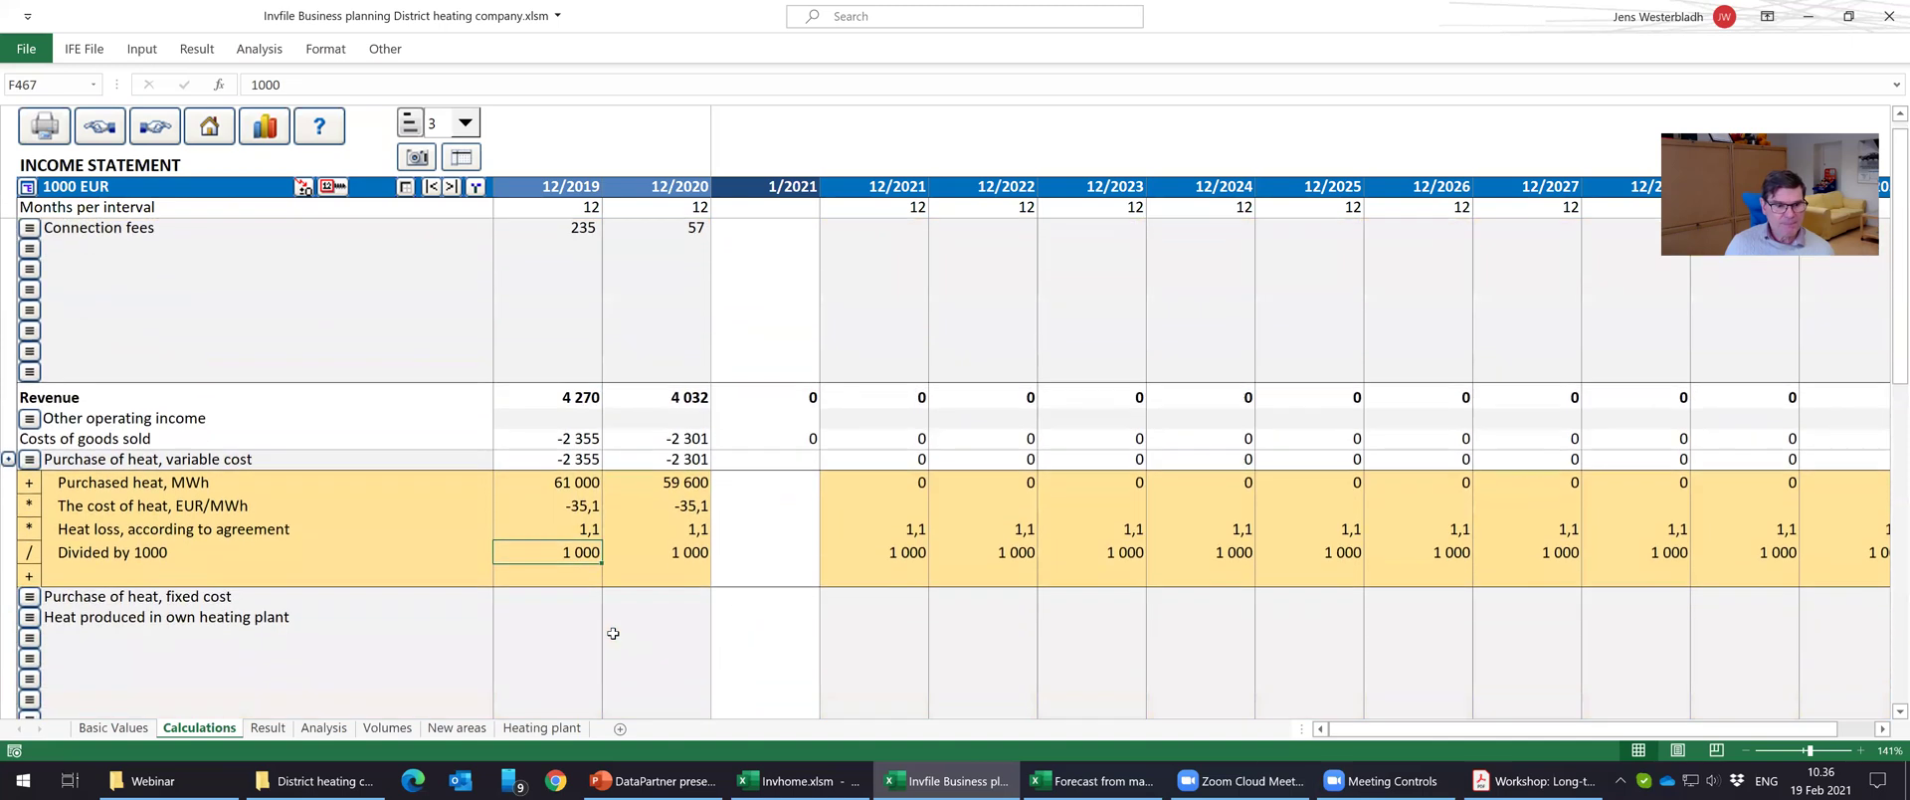
Clear the operator of the row below Divided by 1000 and name the row "Price change multiple".
{"action": "left_click", "coordinate": [163, 573]}
{"action": "key", "text": "Left"}
{"action": "left_click", "coordinate": [163, 573]}
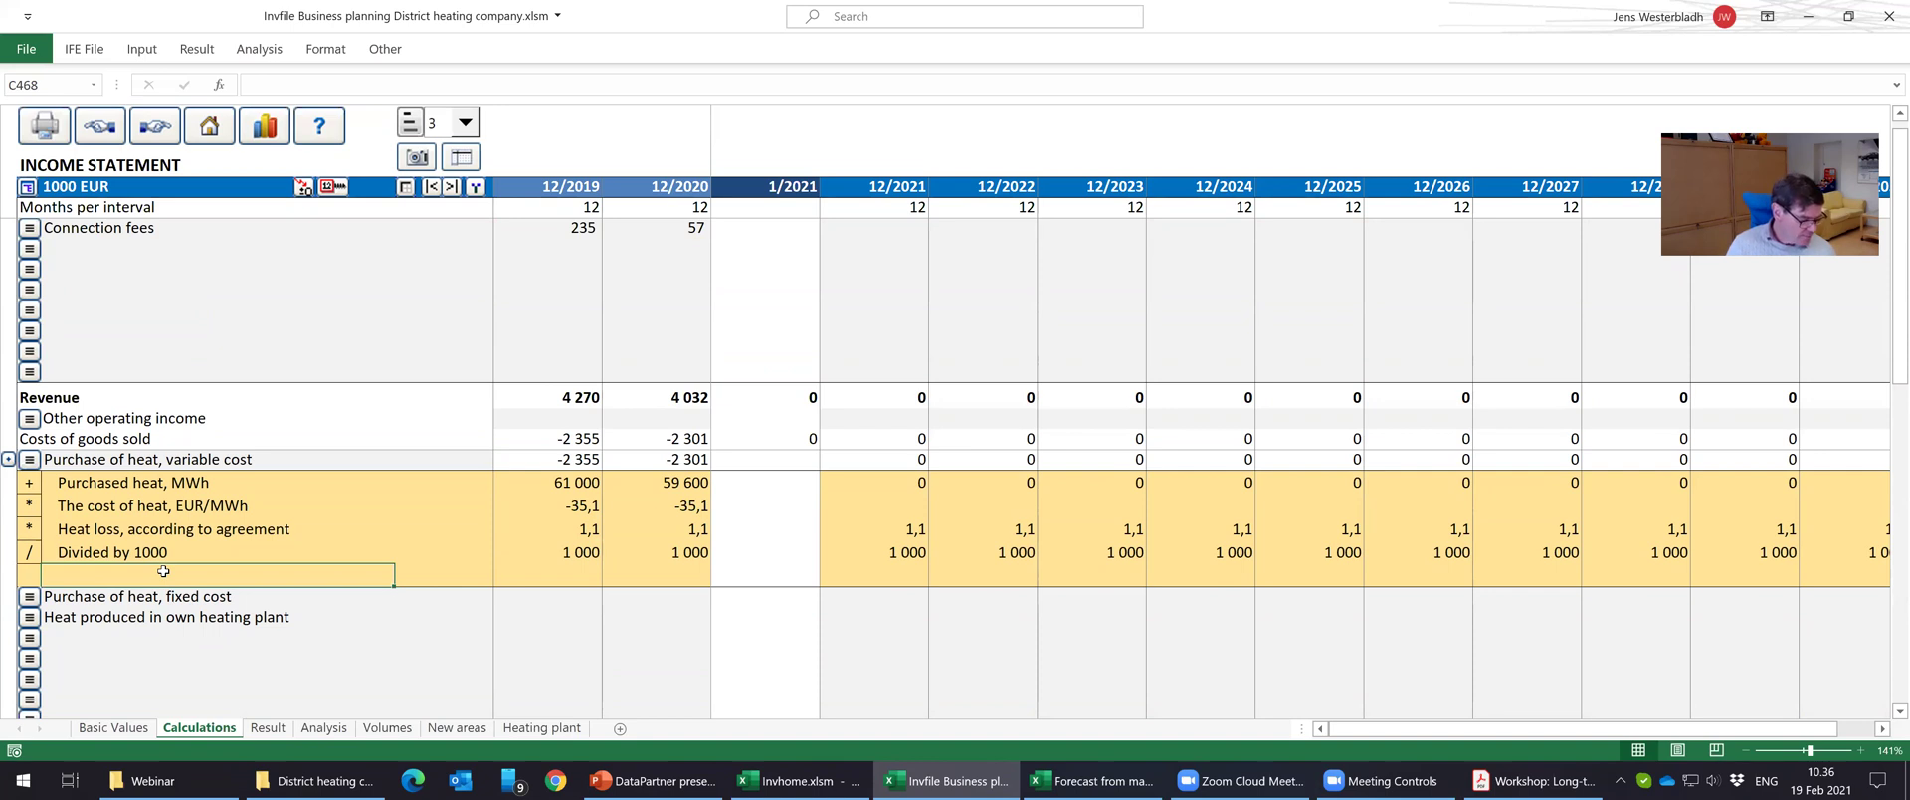
{"action": "type", "text": "P"}
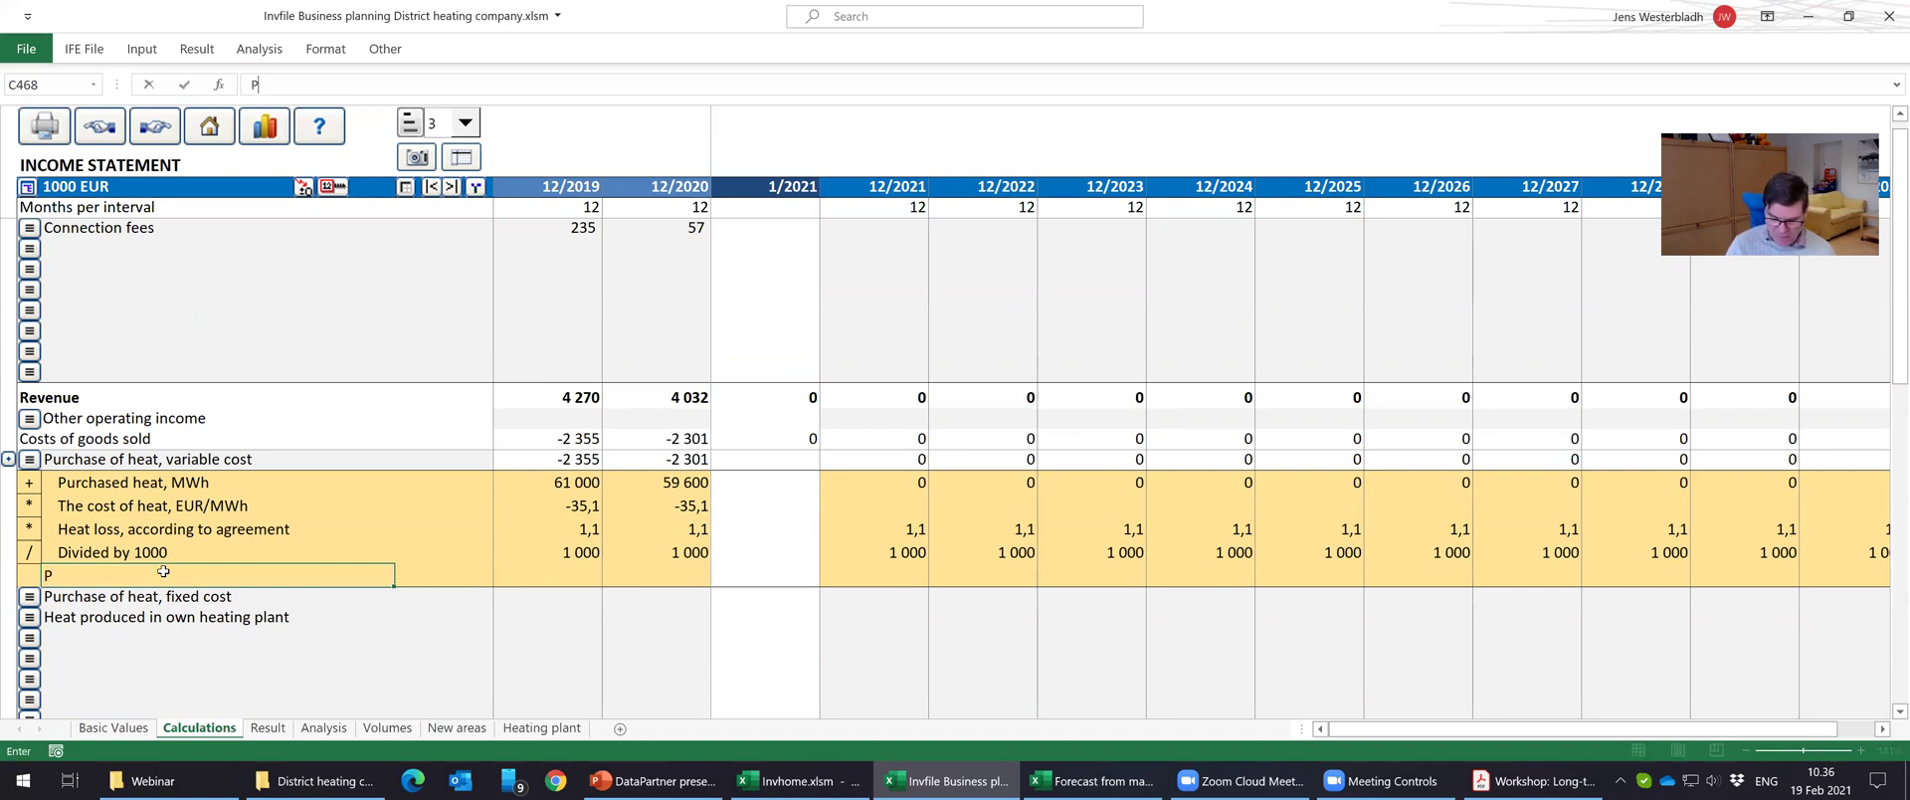
{"action": "type", "text": "rice ch"}
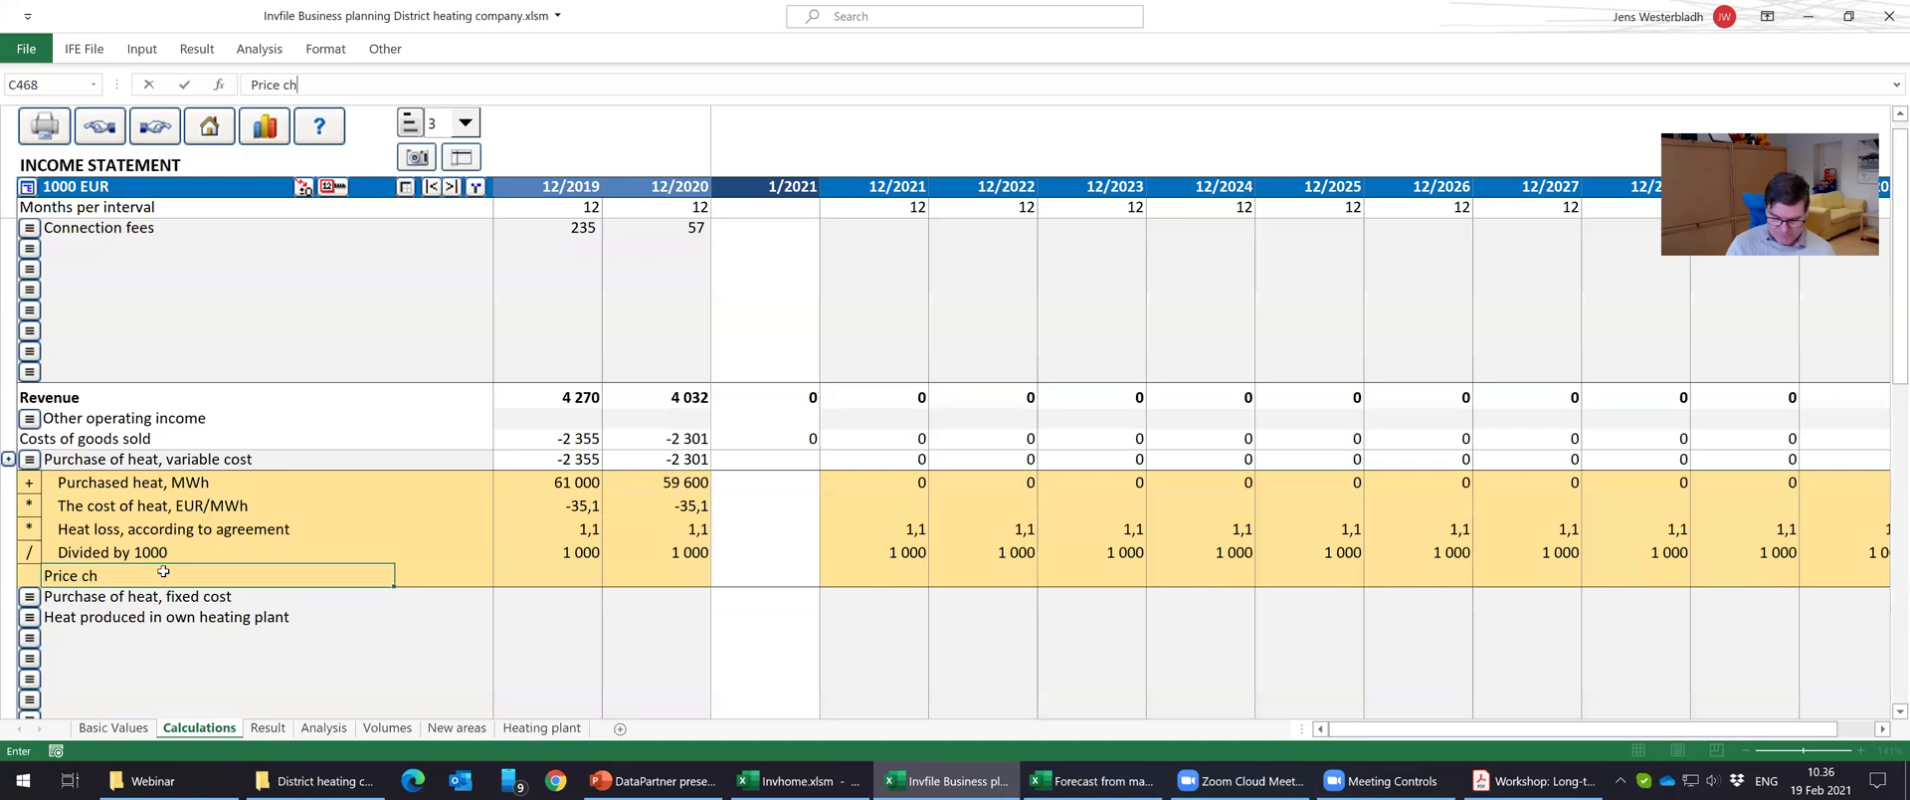
{"action": "type", "text": "ange mul"}
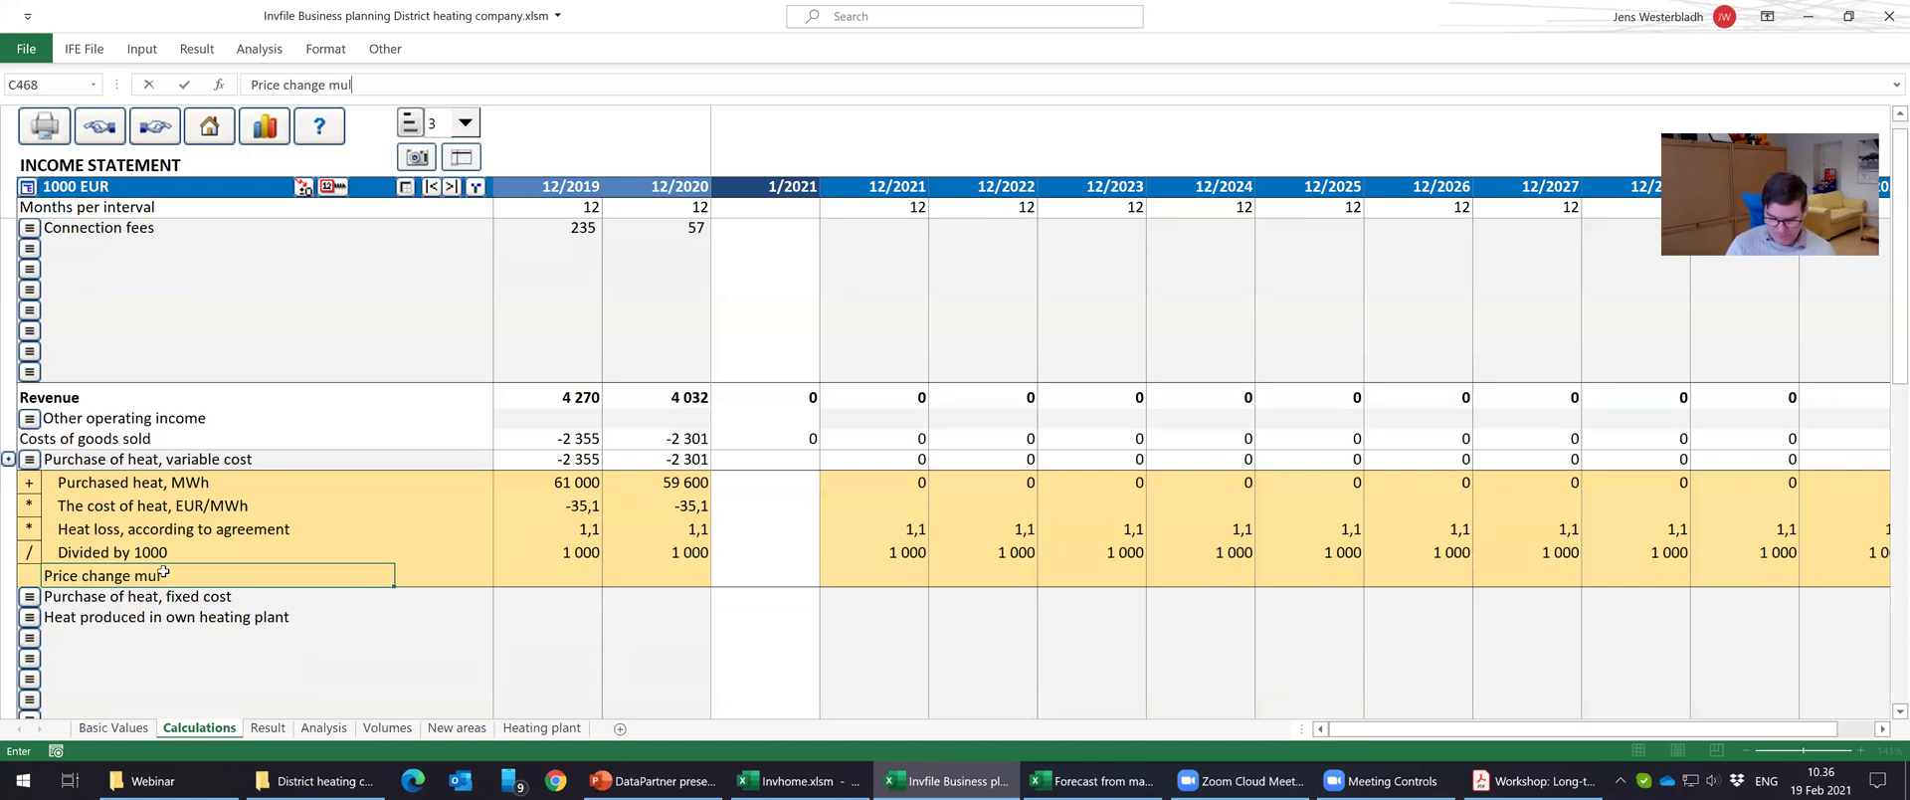
{"action": "type", "text": "tiple"}
{"action": "key", "text": "Tab"}
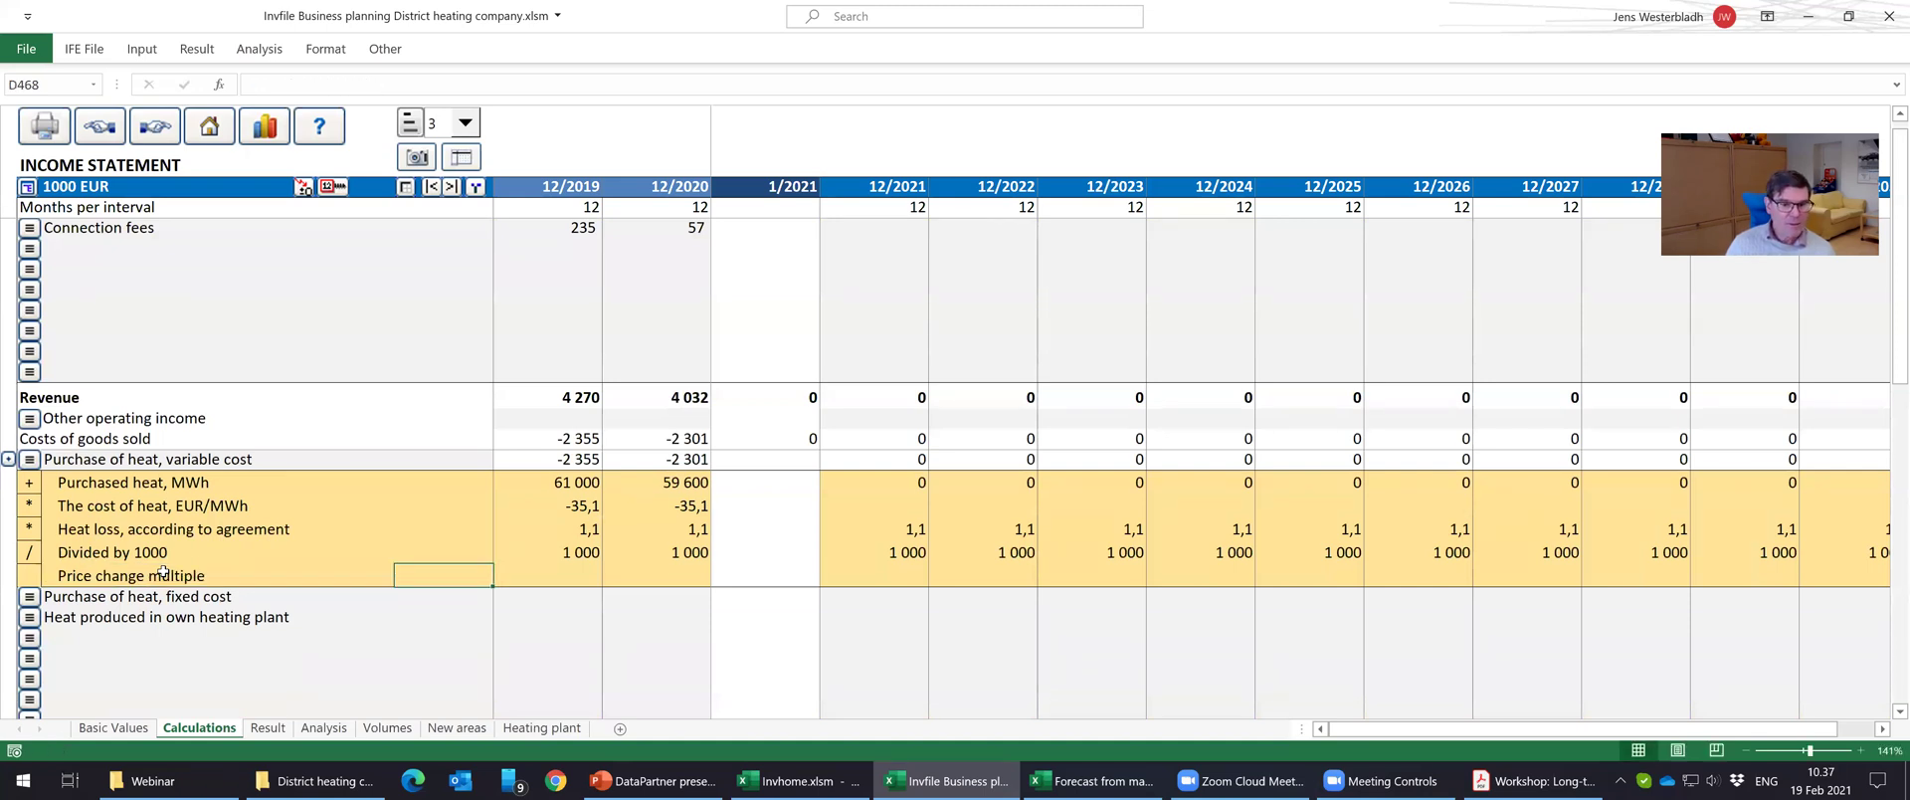
Enter a 12/2020 price change multiple of 1 shown with two decimals, and distribute it with its formatting through 12/2030.
{"action": "key", "text": "Tab"}
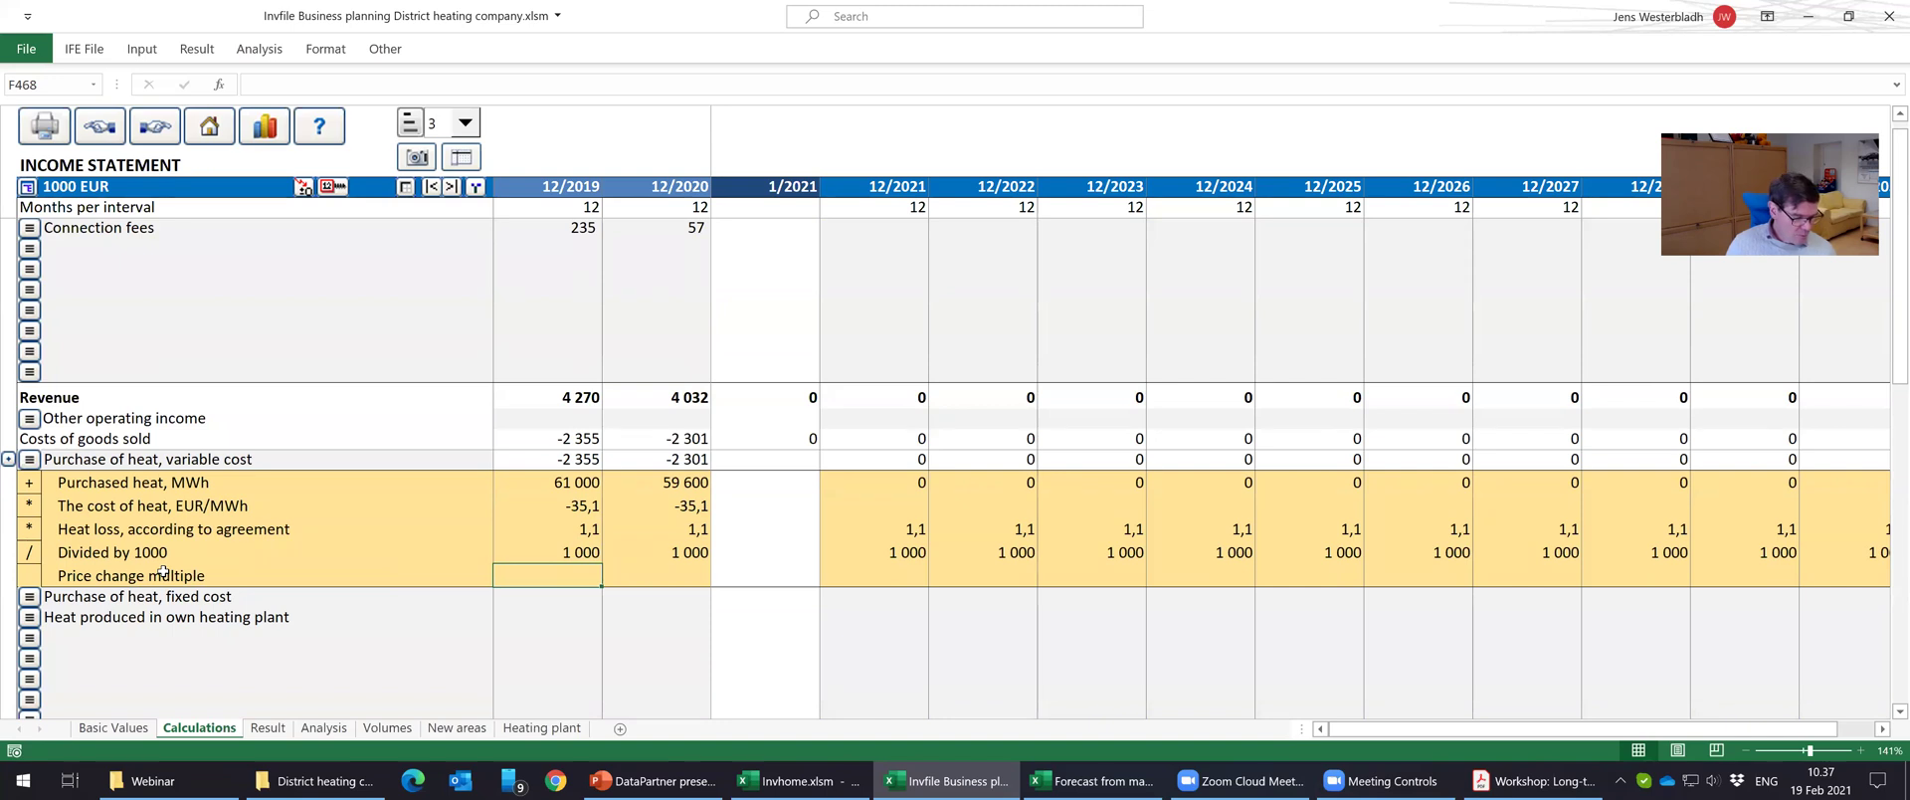
{"action": "key", "text": "Tab"}
{"action": "type", "text": "1"}
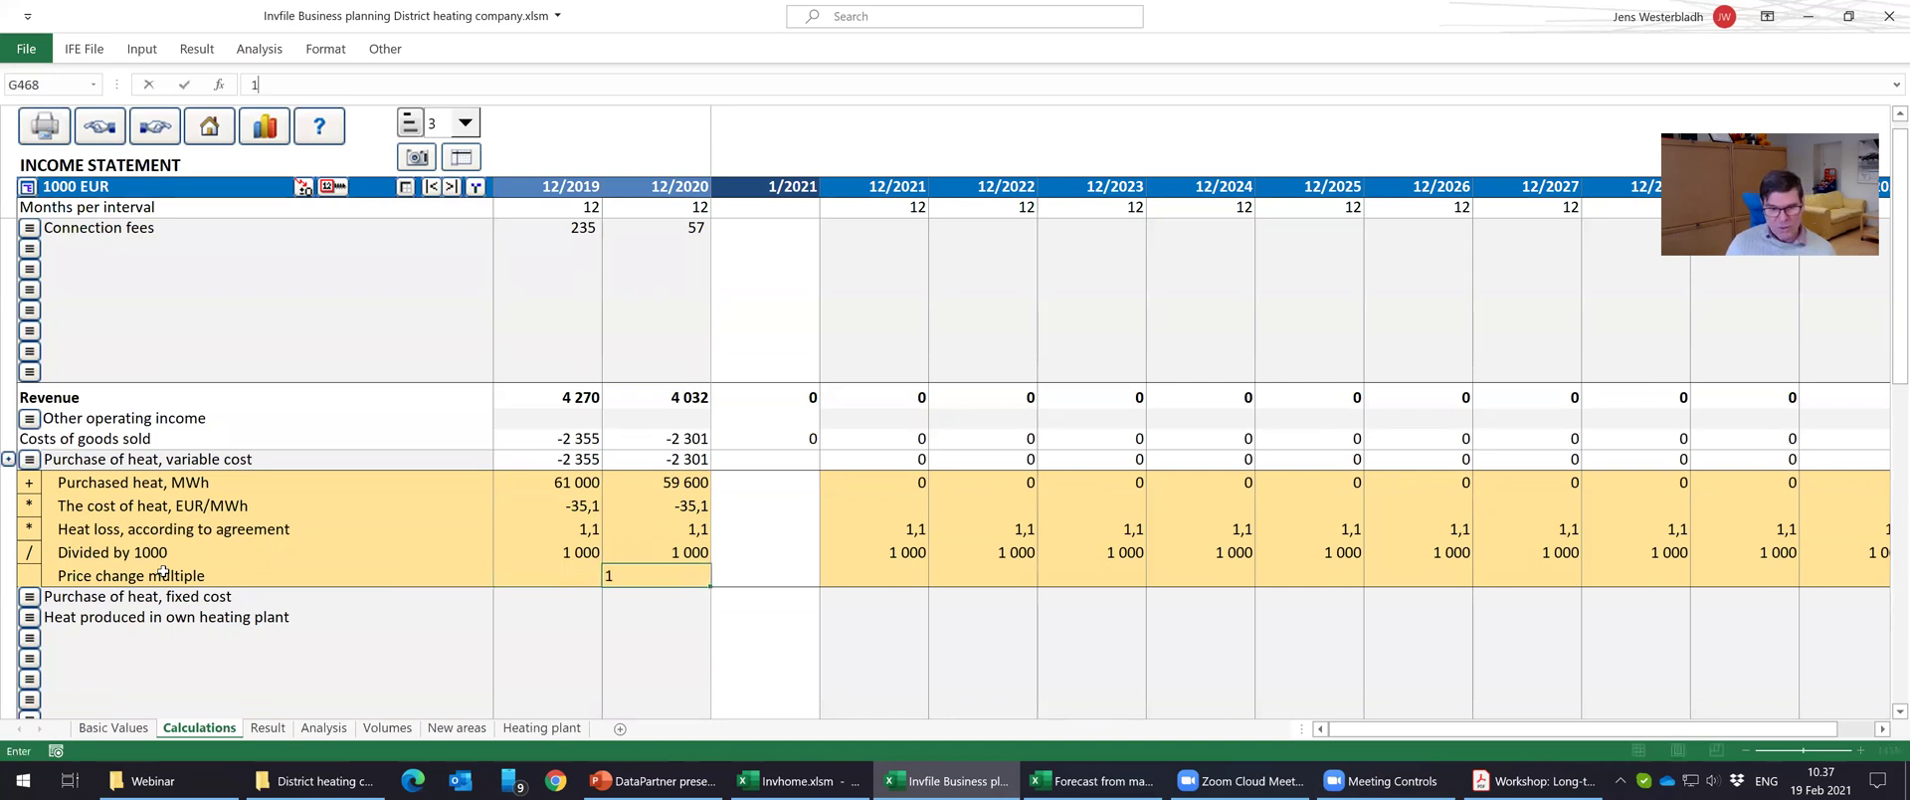
{"action": "key", "text": "ctrl+Return"}
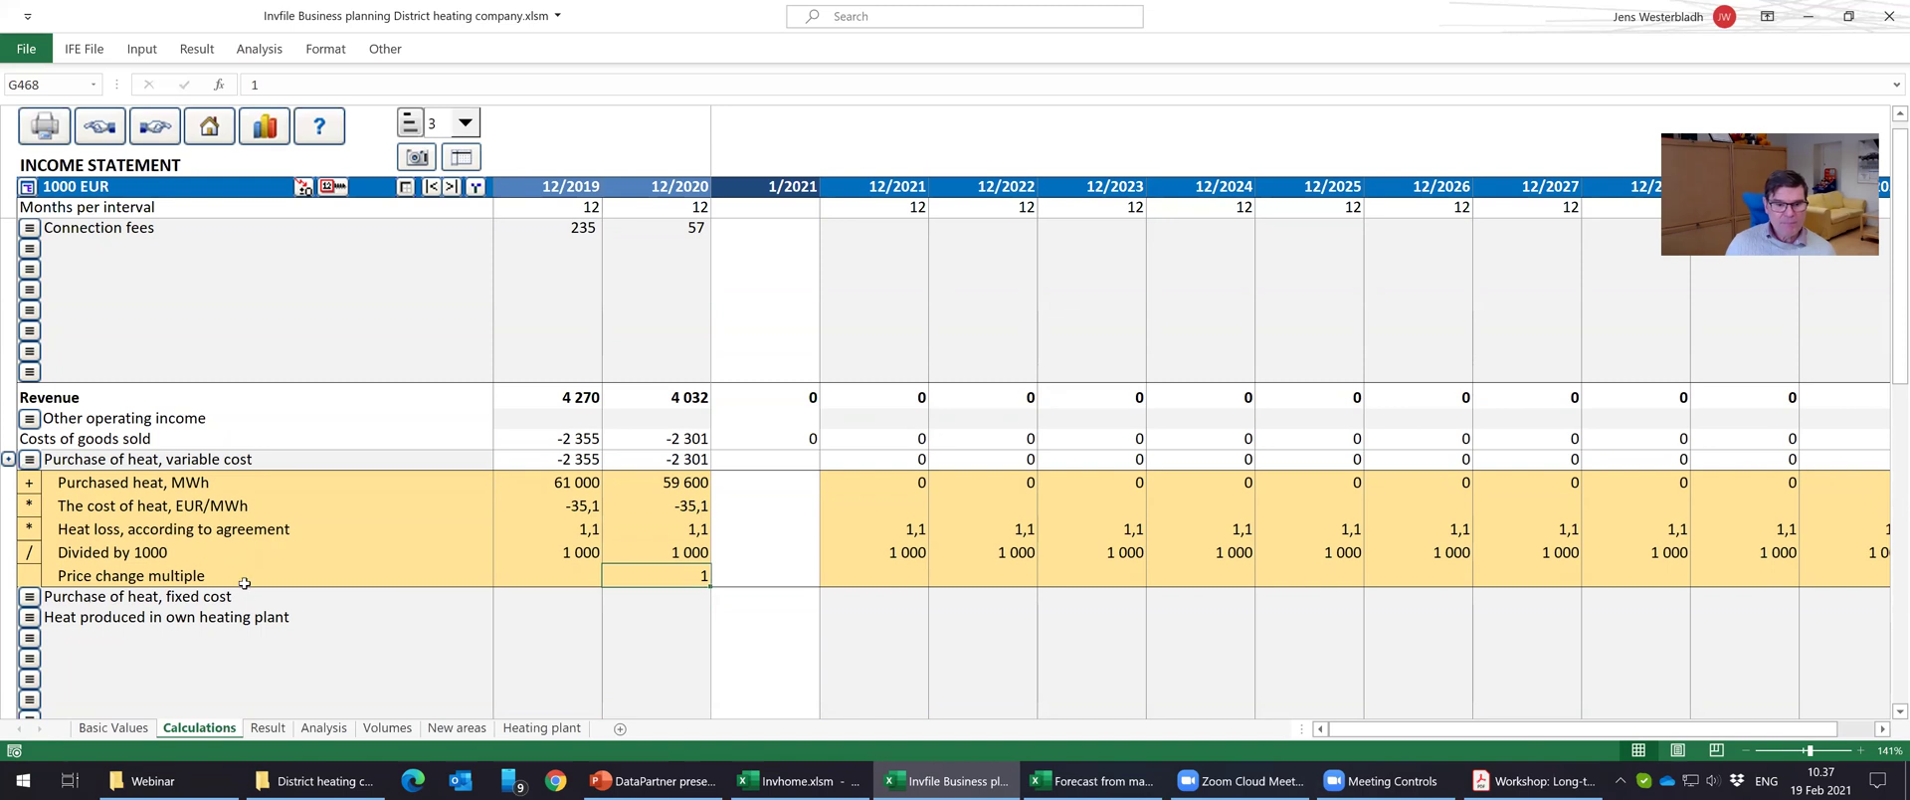
{"action": "right_click", "coordinate": [647, 567]}
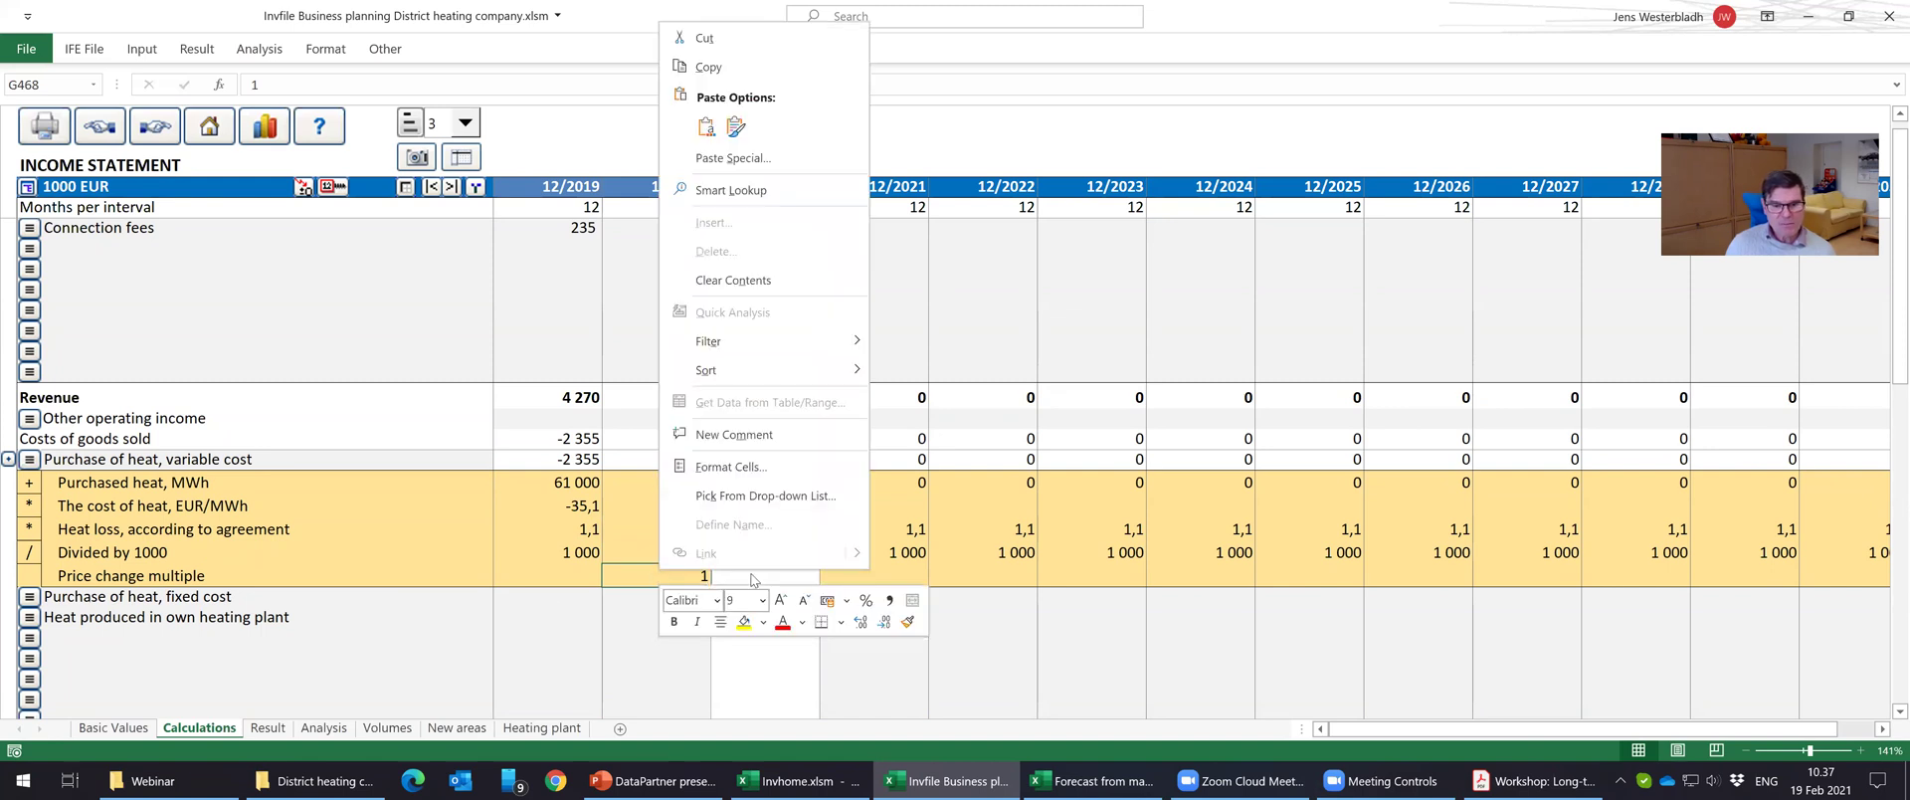
{"action": "left_click", "coordinate": [860, 623]}
{"action": "left_click", "coordinate": [860, 623]}
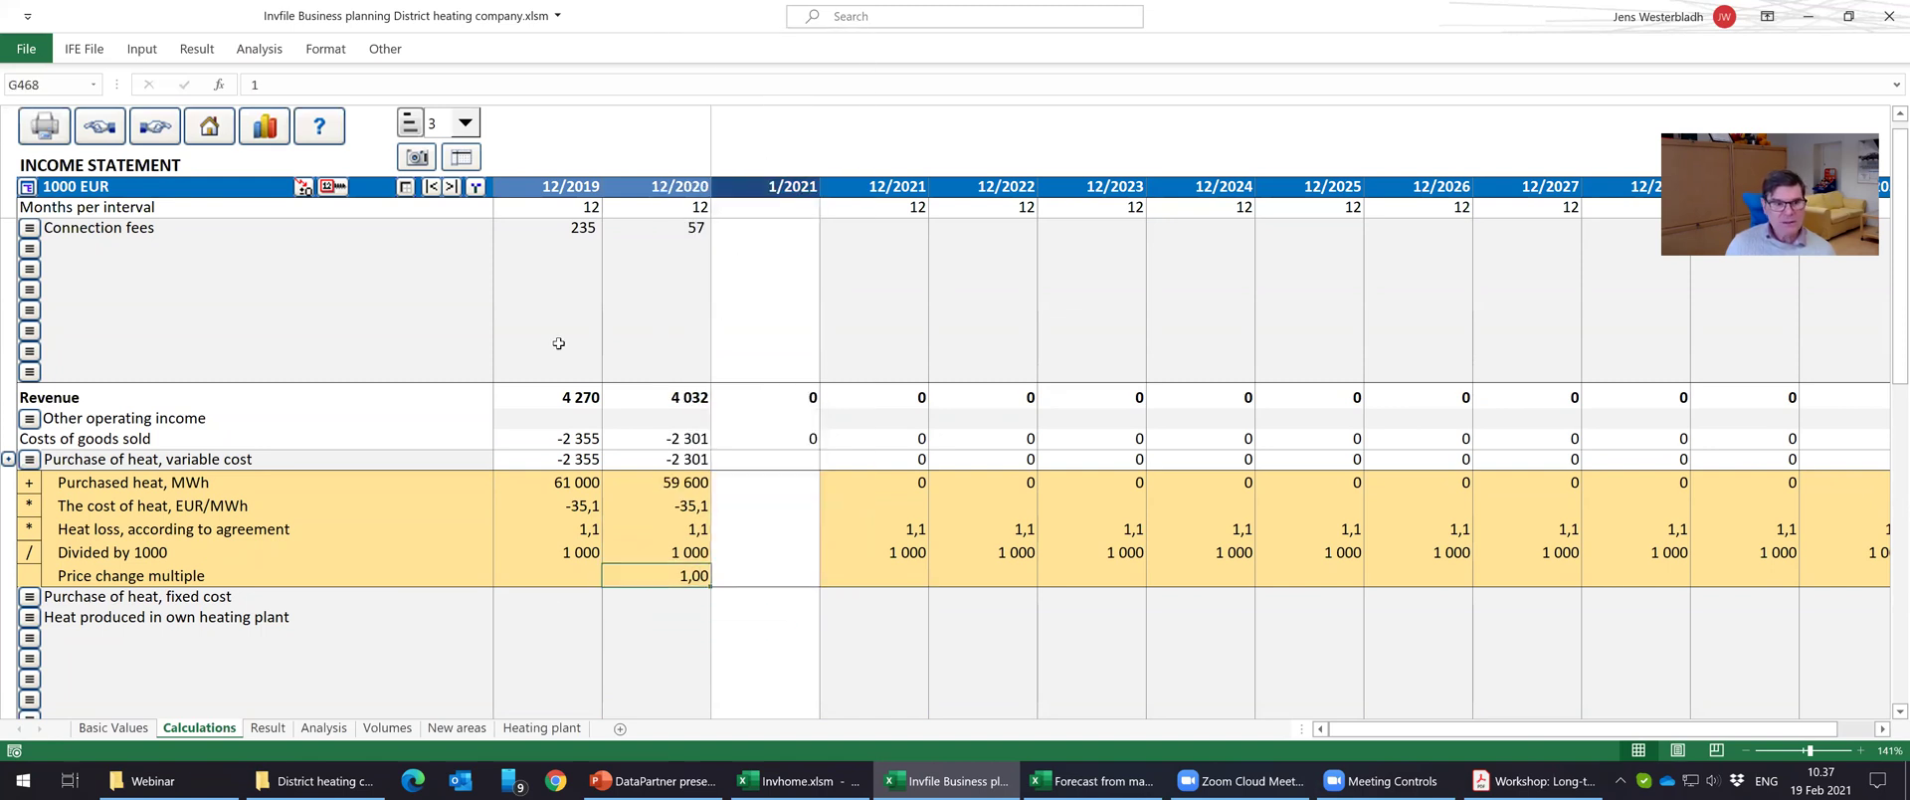
{"action": "left_click", "coordinate": [336, 187]}
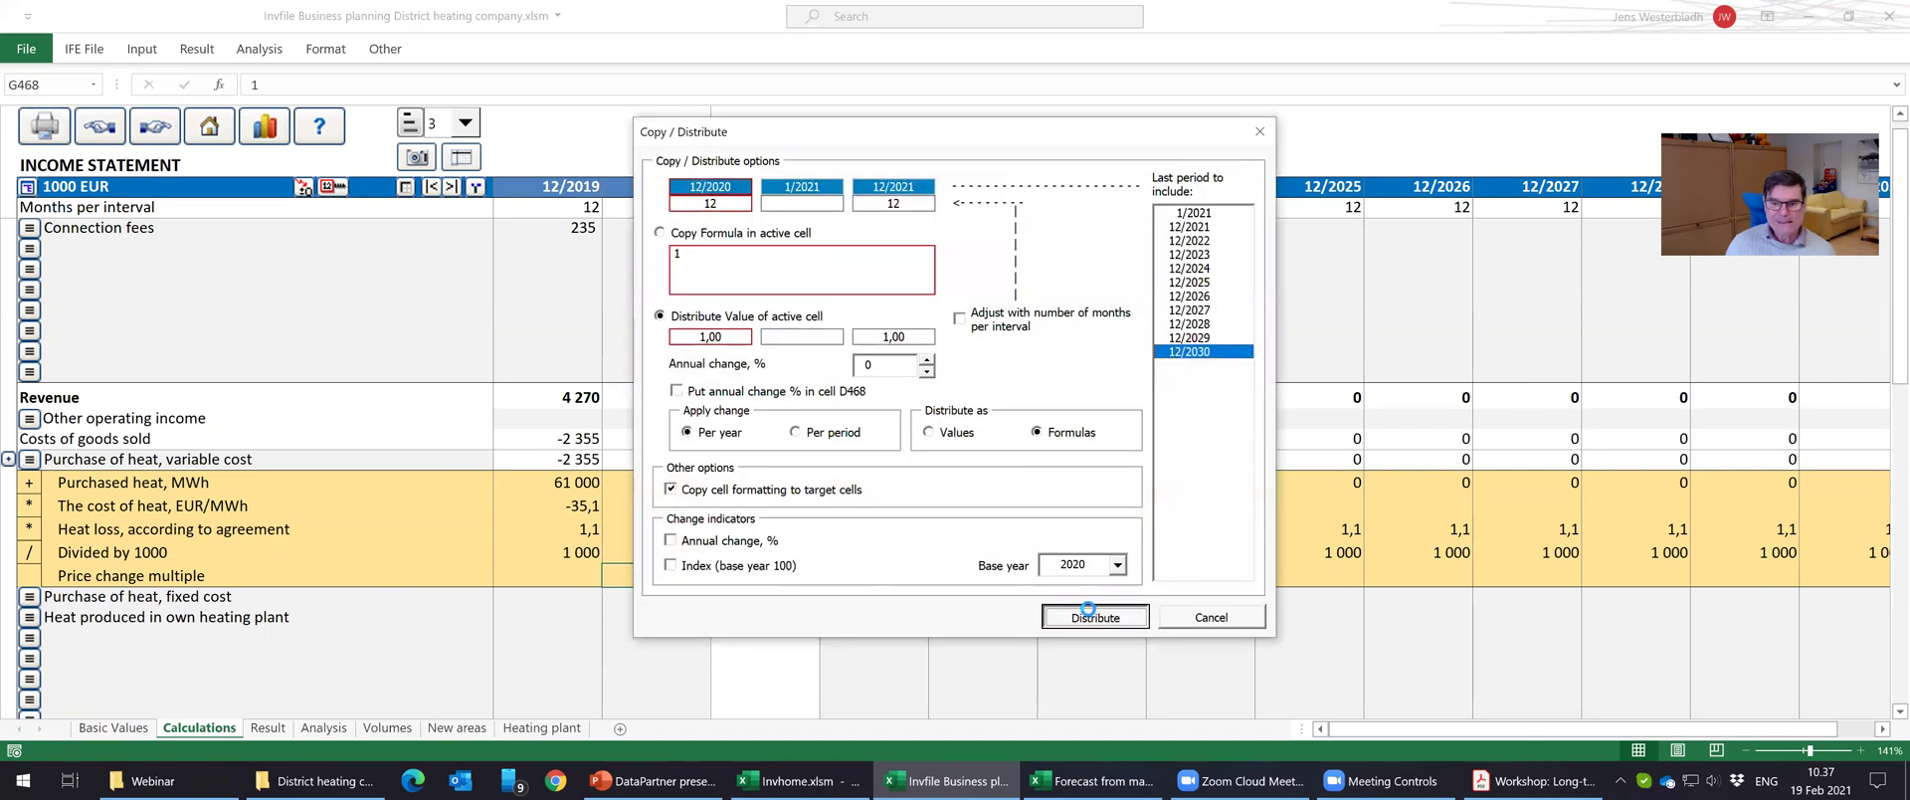
{"action": "left_click", "coordinate": [1094, 615]}
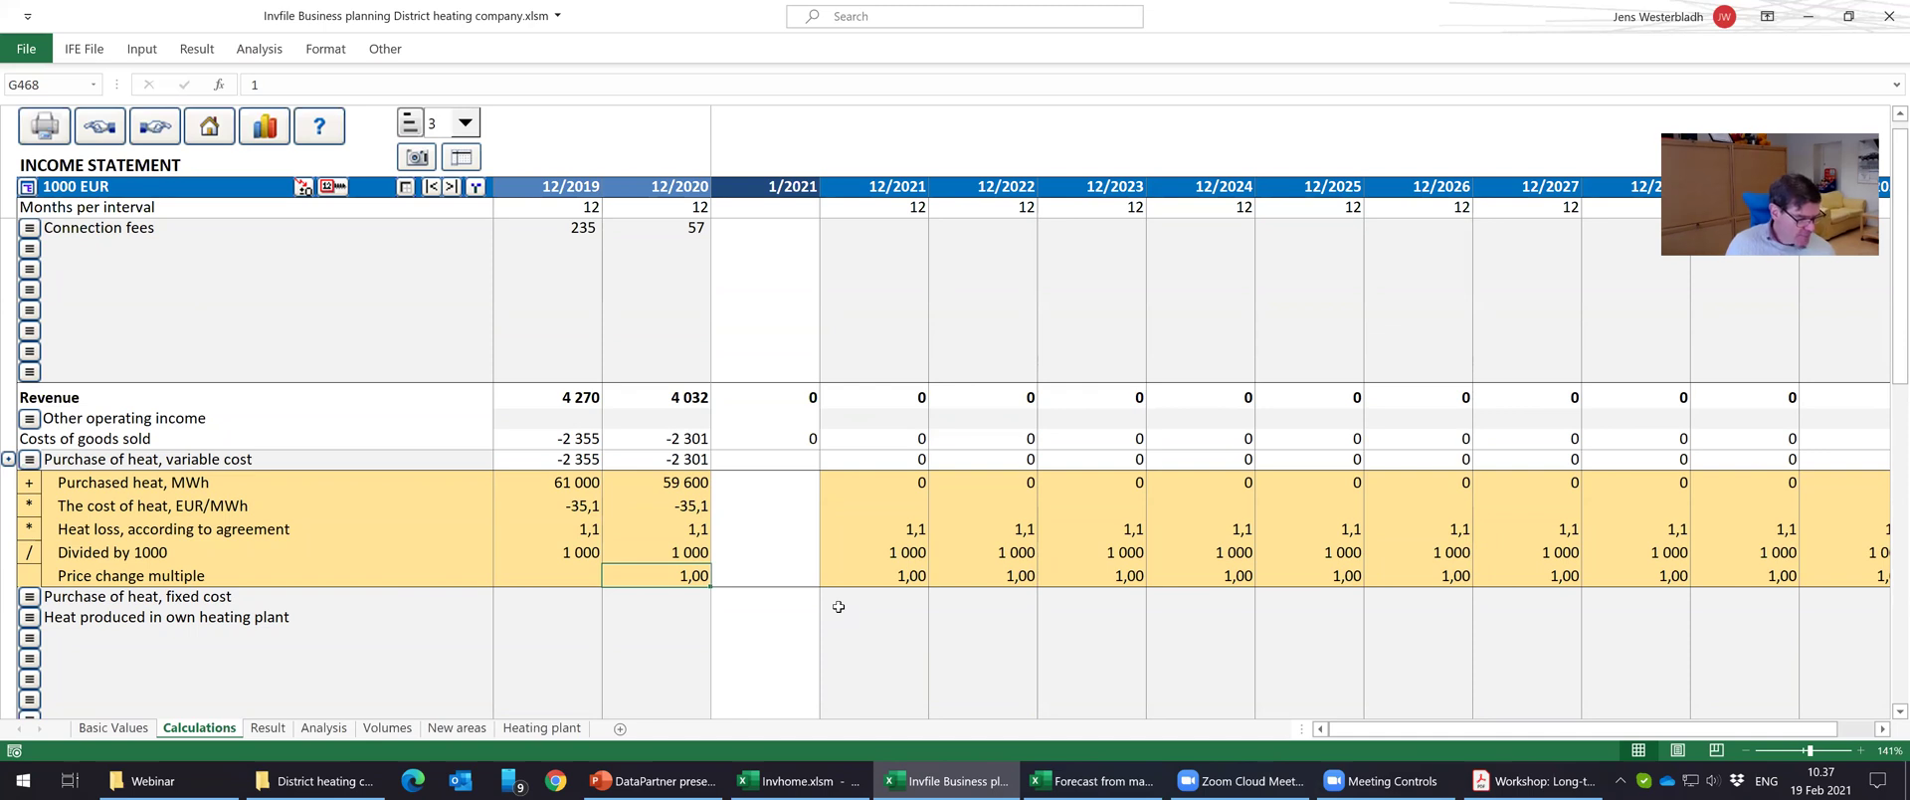
Enter -363 as the fixed cost of heat purchase for both 12/2019 and 12/2020, and save the file.
{"action": "left_click", "coordinate": [520, 601]}
{"action": "type", "text": "-363"}
{"action": "key", "text": "Tab"}
{"action": "type", "text": "-363"}
{"action": "key", "text": "ctrl+Return"}
{"action": "key", "text": "Return"}
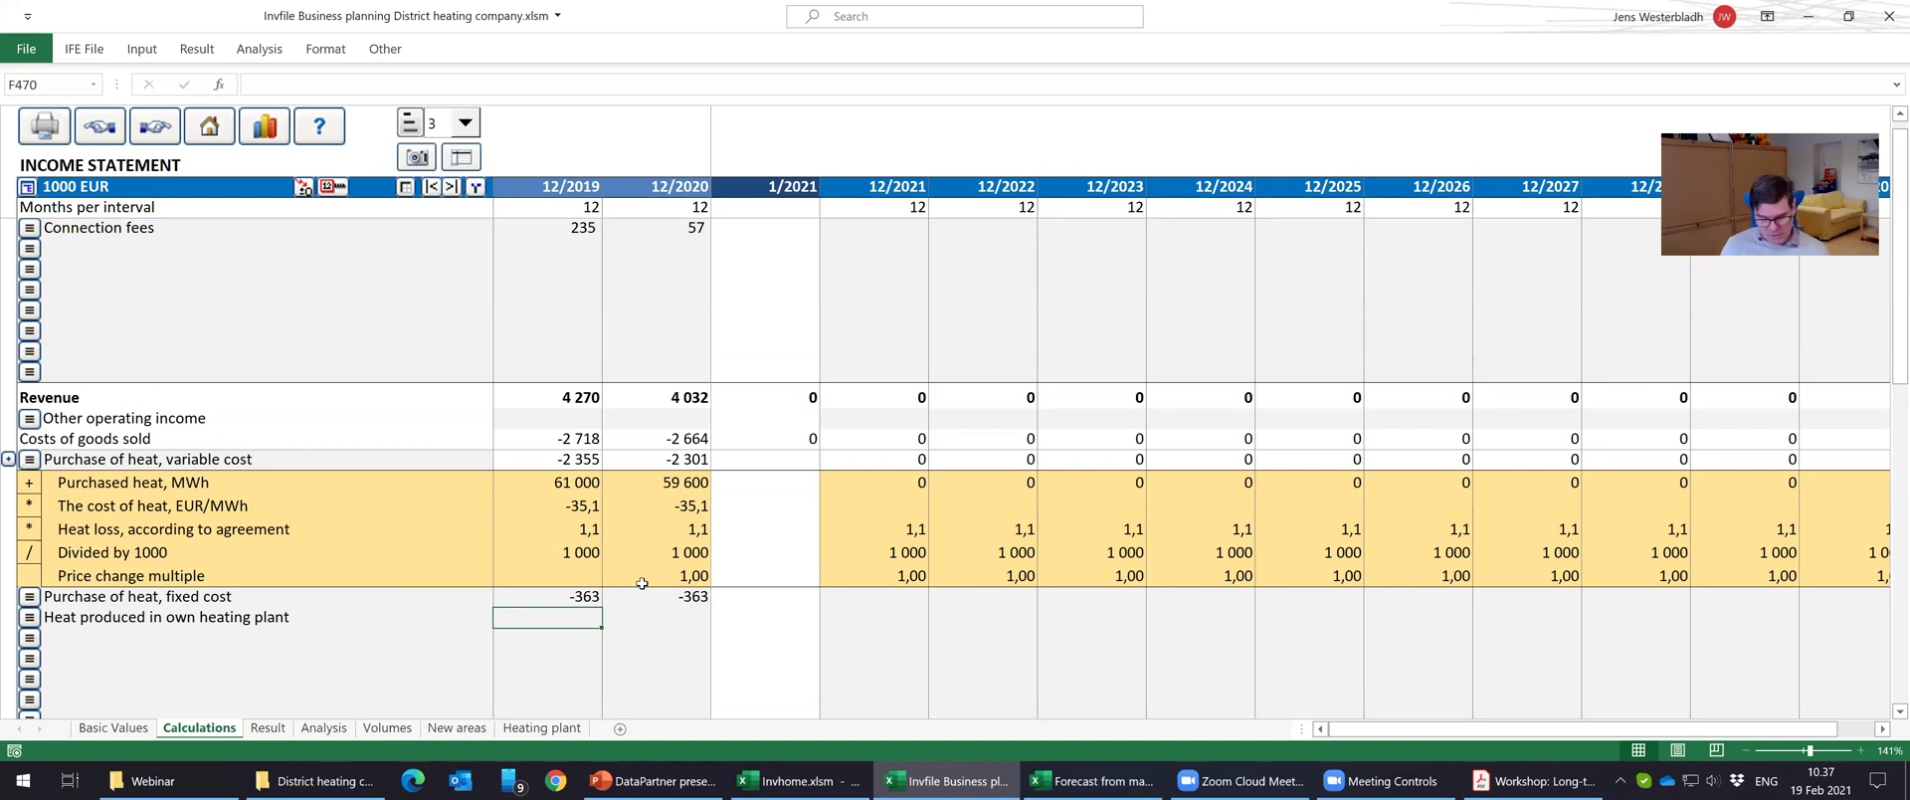
{"action": "key", "text": "ctrl+s"}
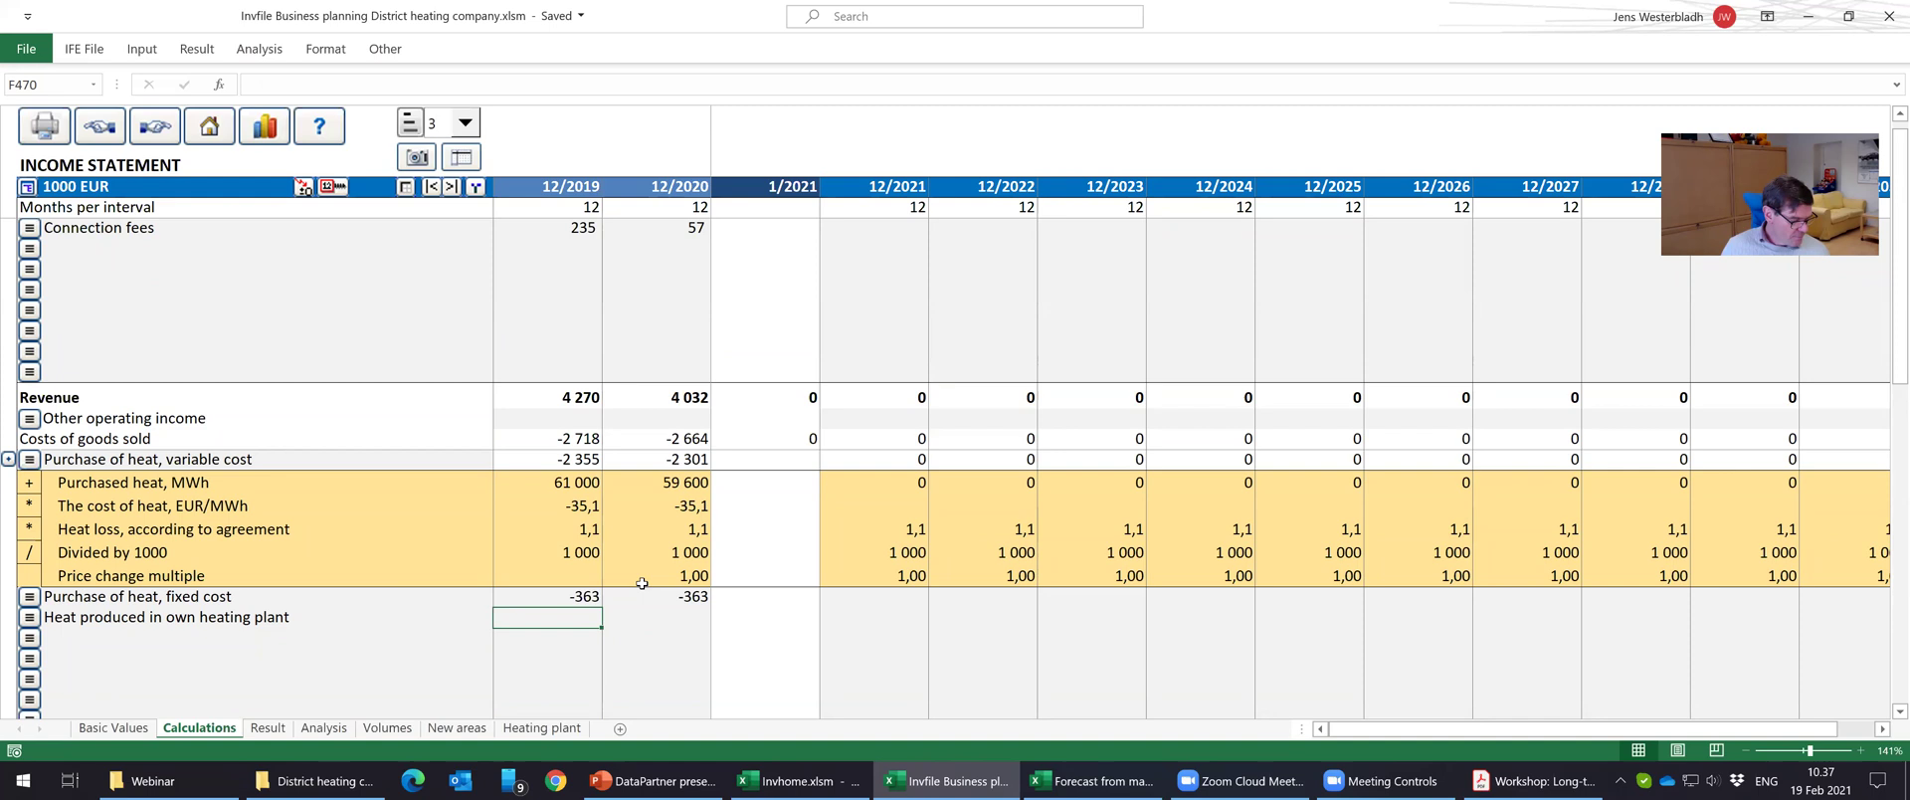
Rename the three fixed cost rows "Personnel costs", "Other external costs" and "Other operating costs".
{"action": "scroll", "coordinate": [642, 583], "scroll_direction": "down", "scroll_amount": 3}
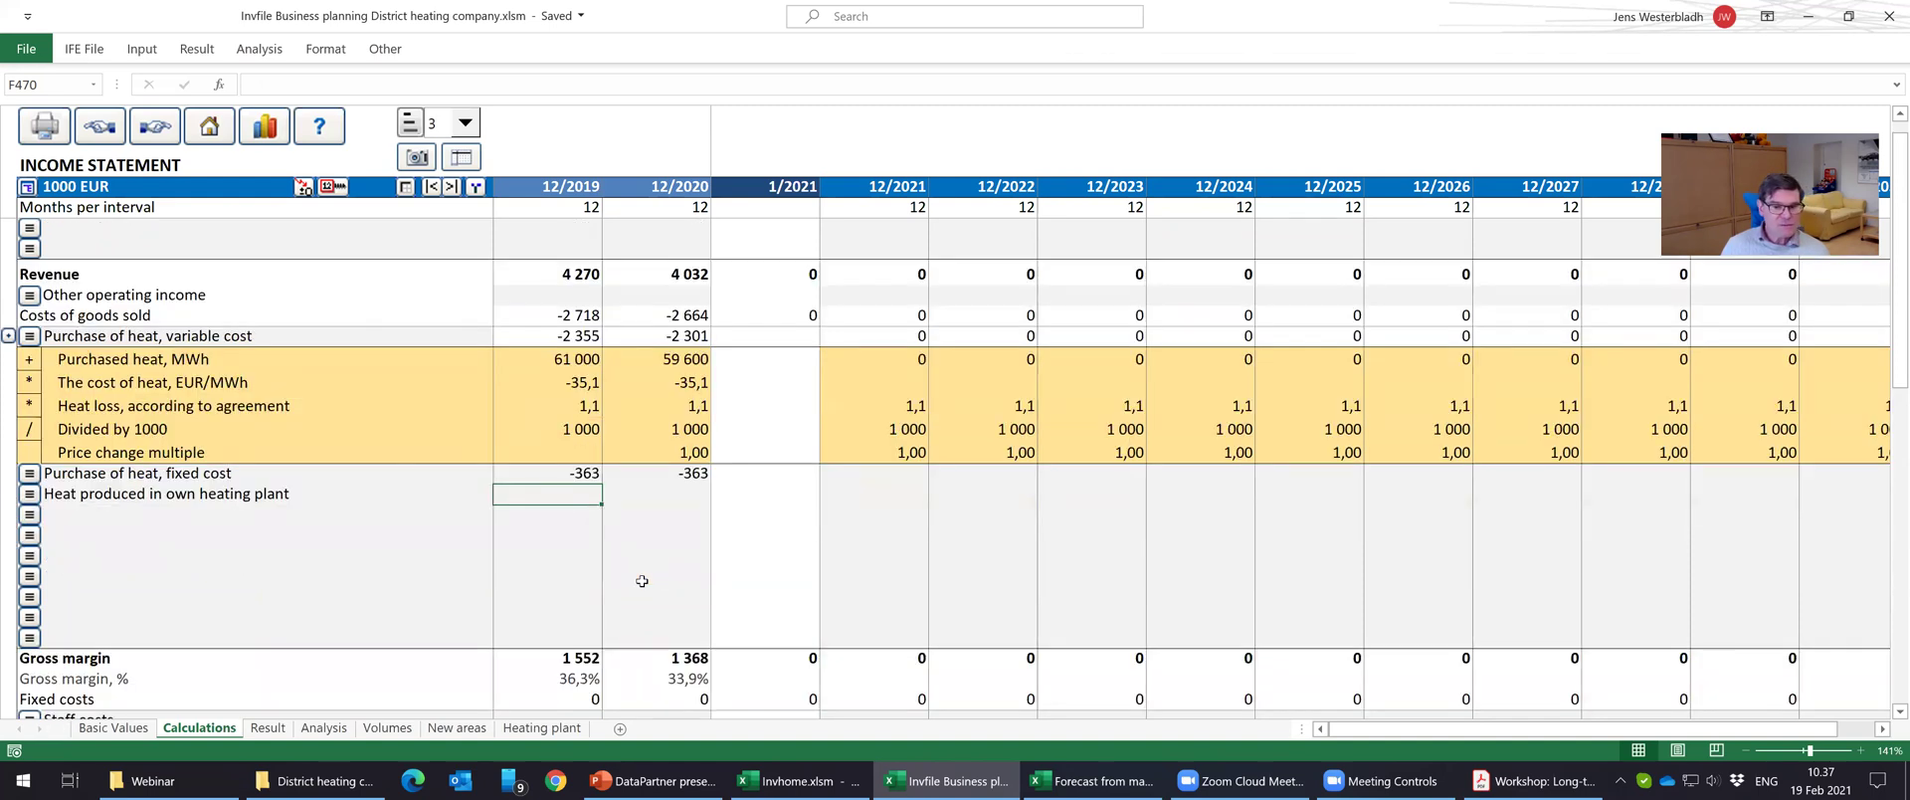
{"action": "scroll", "coordinate": [642, 581], "scroll_direction": "down", "scroll_amount": 2}
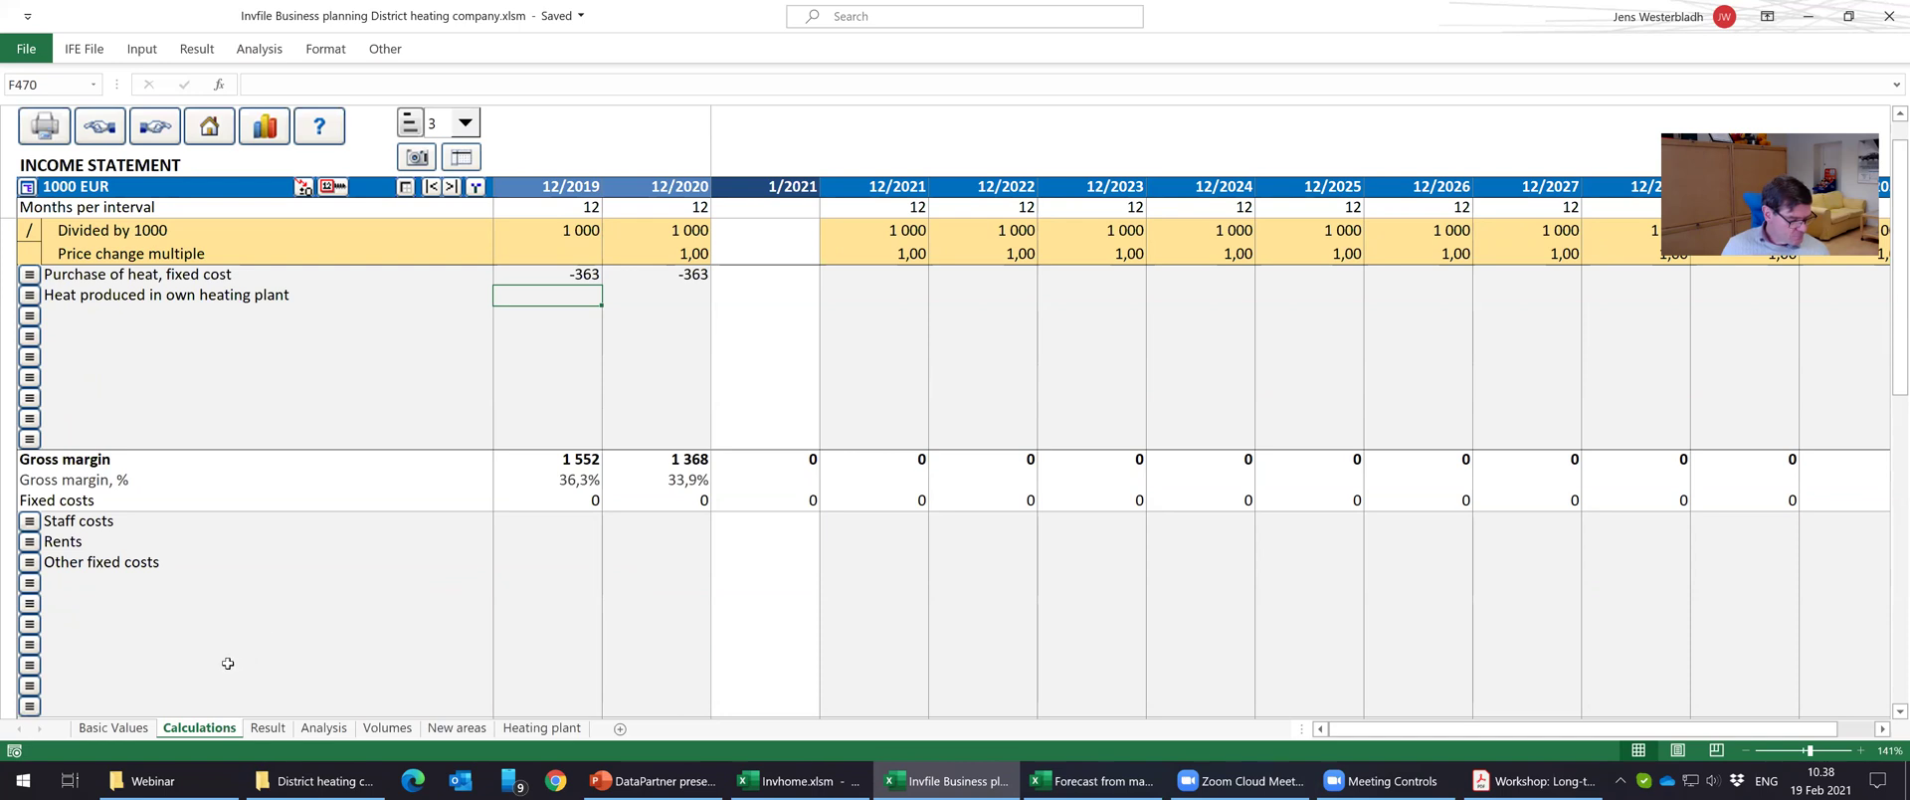
{"action": "left_click", "coordinate": [91, 523]}
{"action": "type", "text": "Personnel costs"}
{"action": "key", "text": "Return"}
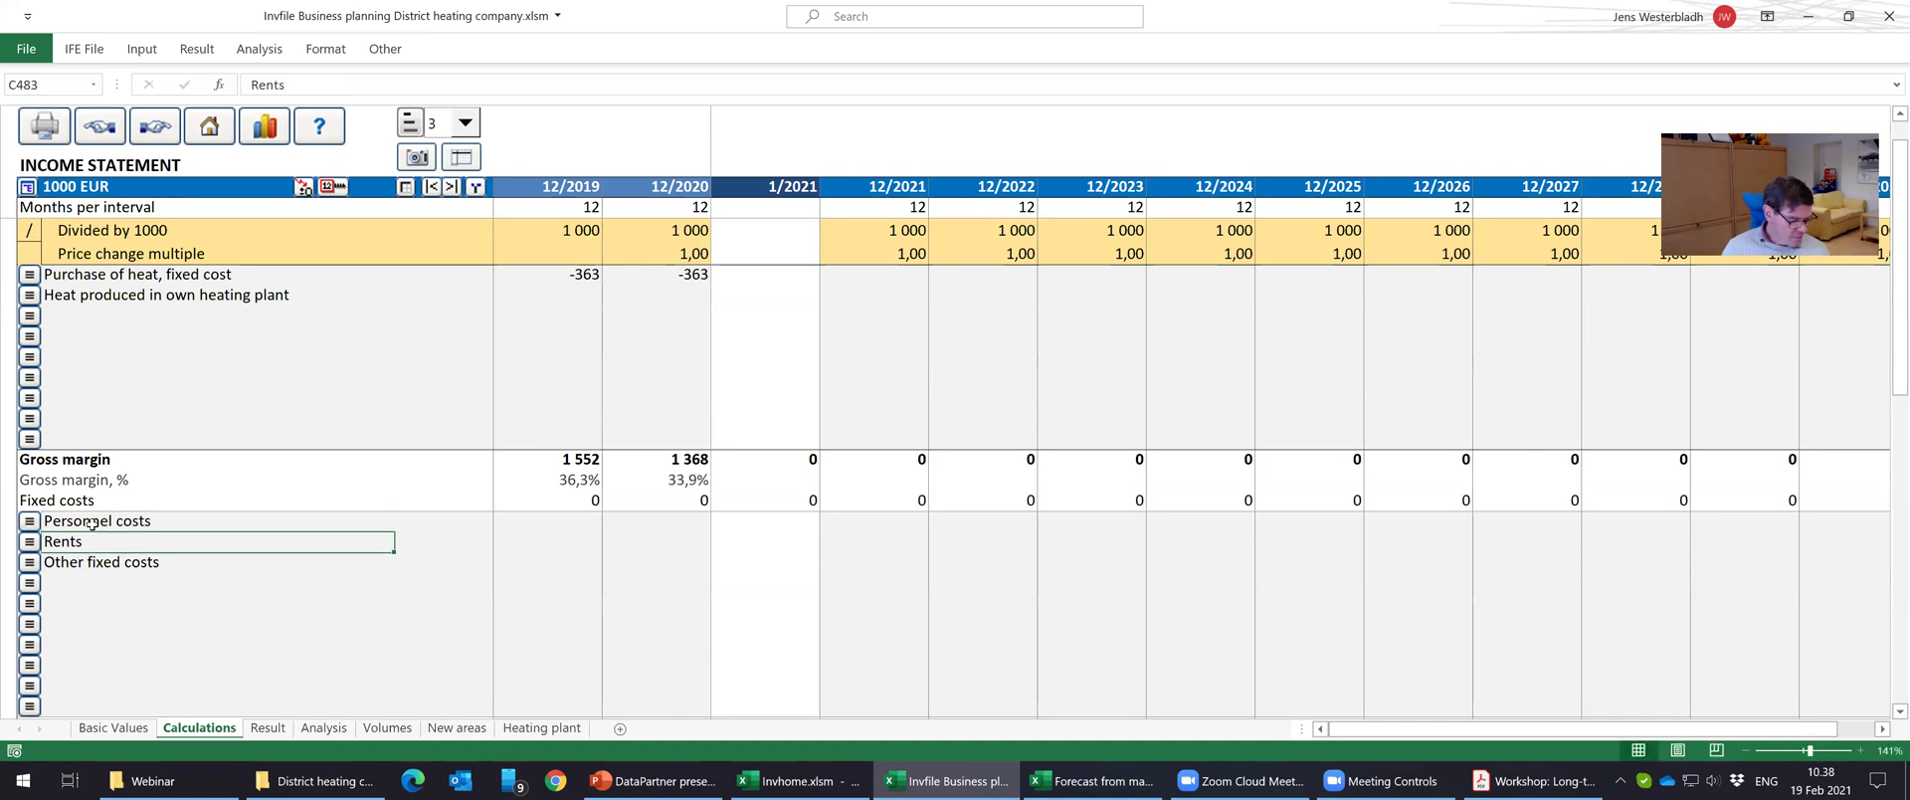
{"action": "type", "text": "Other external costs"}
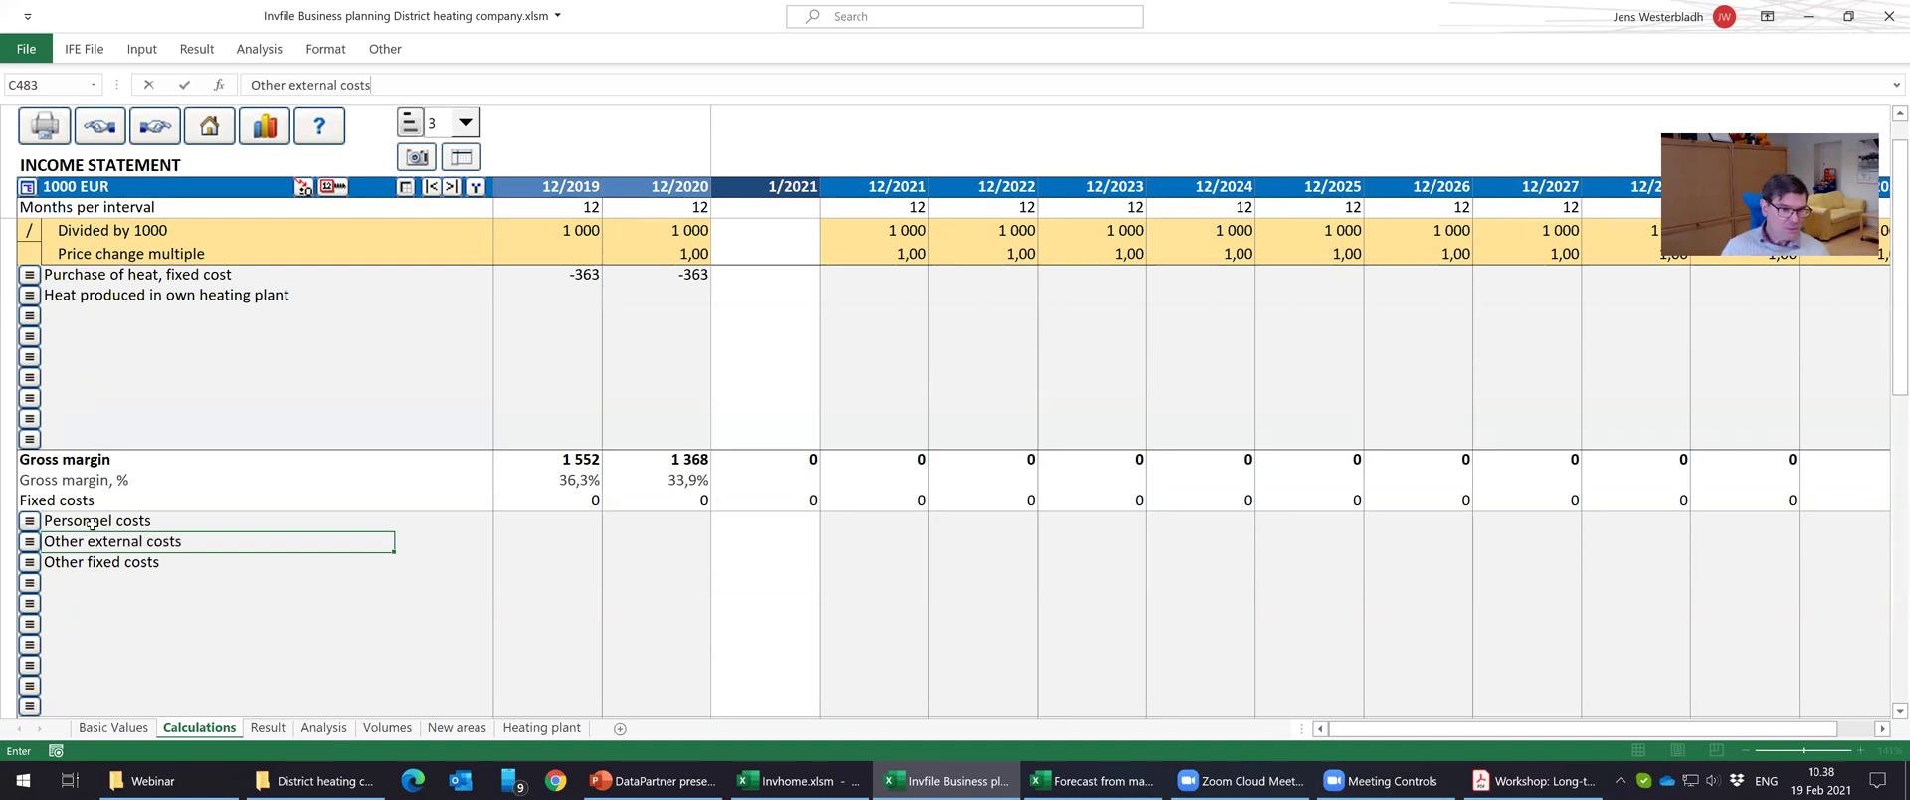
{"action": "key", "text": "Return"}
{"action": "type", "text": "Other "}
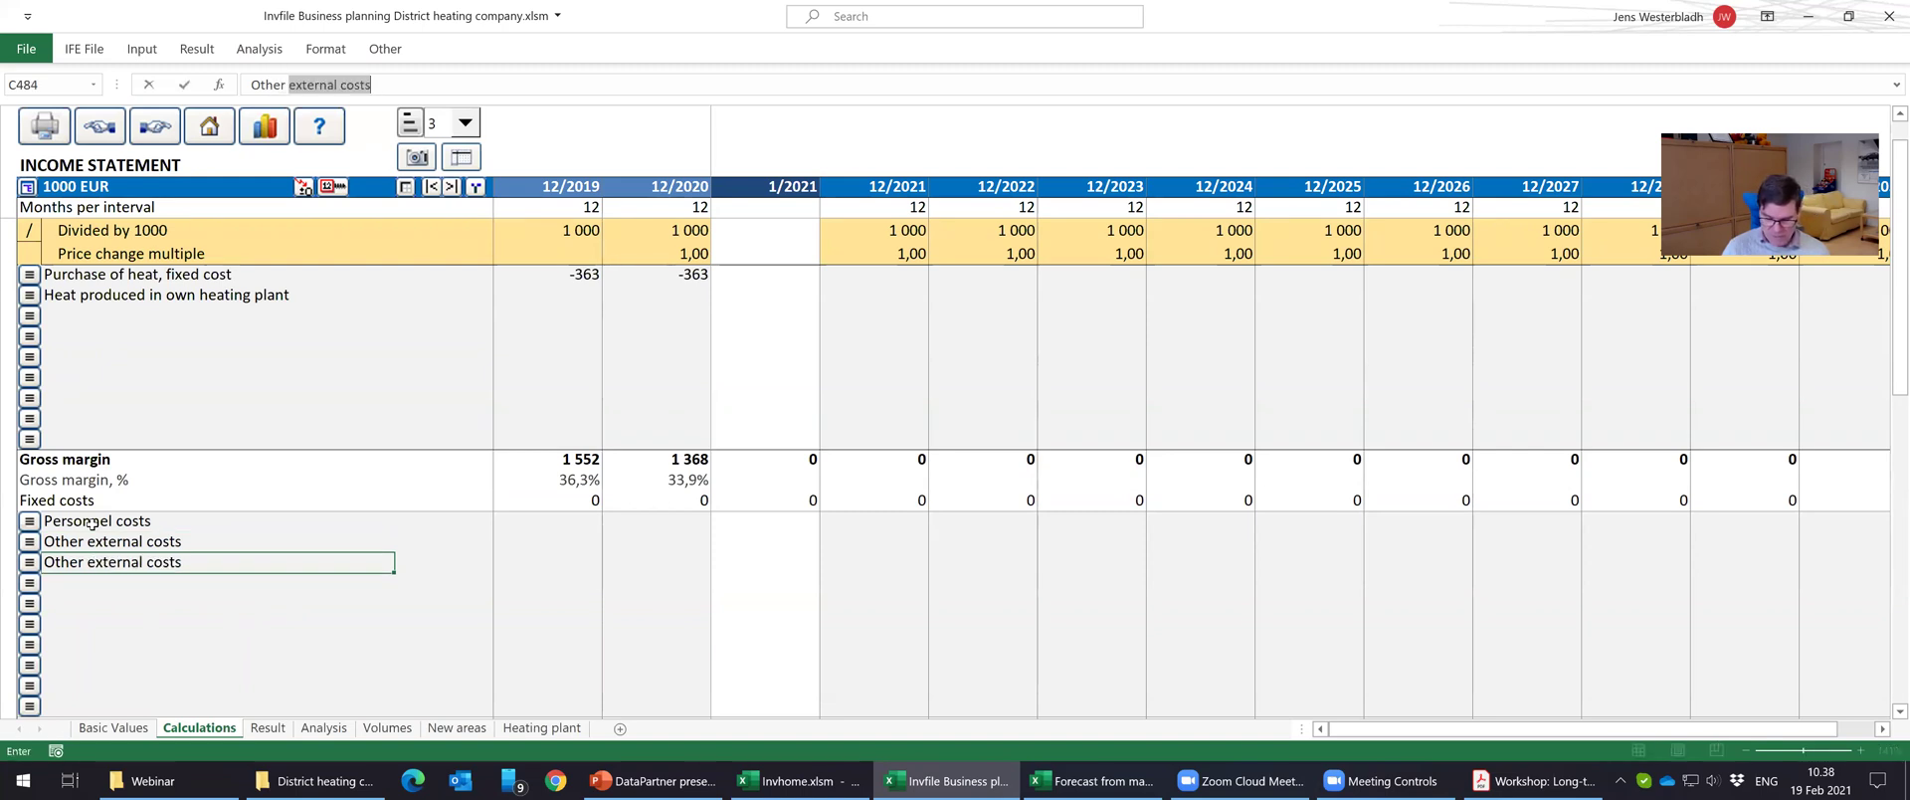
{"action": "type", "text": "operating costs"}
{"action": "key", "text": "Tab"}
Enter personnel costs of -1,7 for 12/2019 and -1,8 for 12/2020, and display both with one decimal.
{"action": "key", "text": "Up"}
{"action": "key", "text": "Up"}
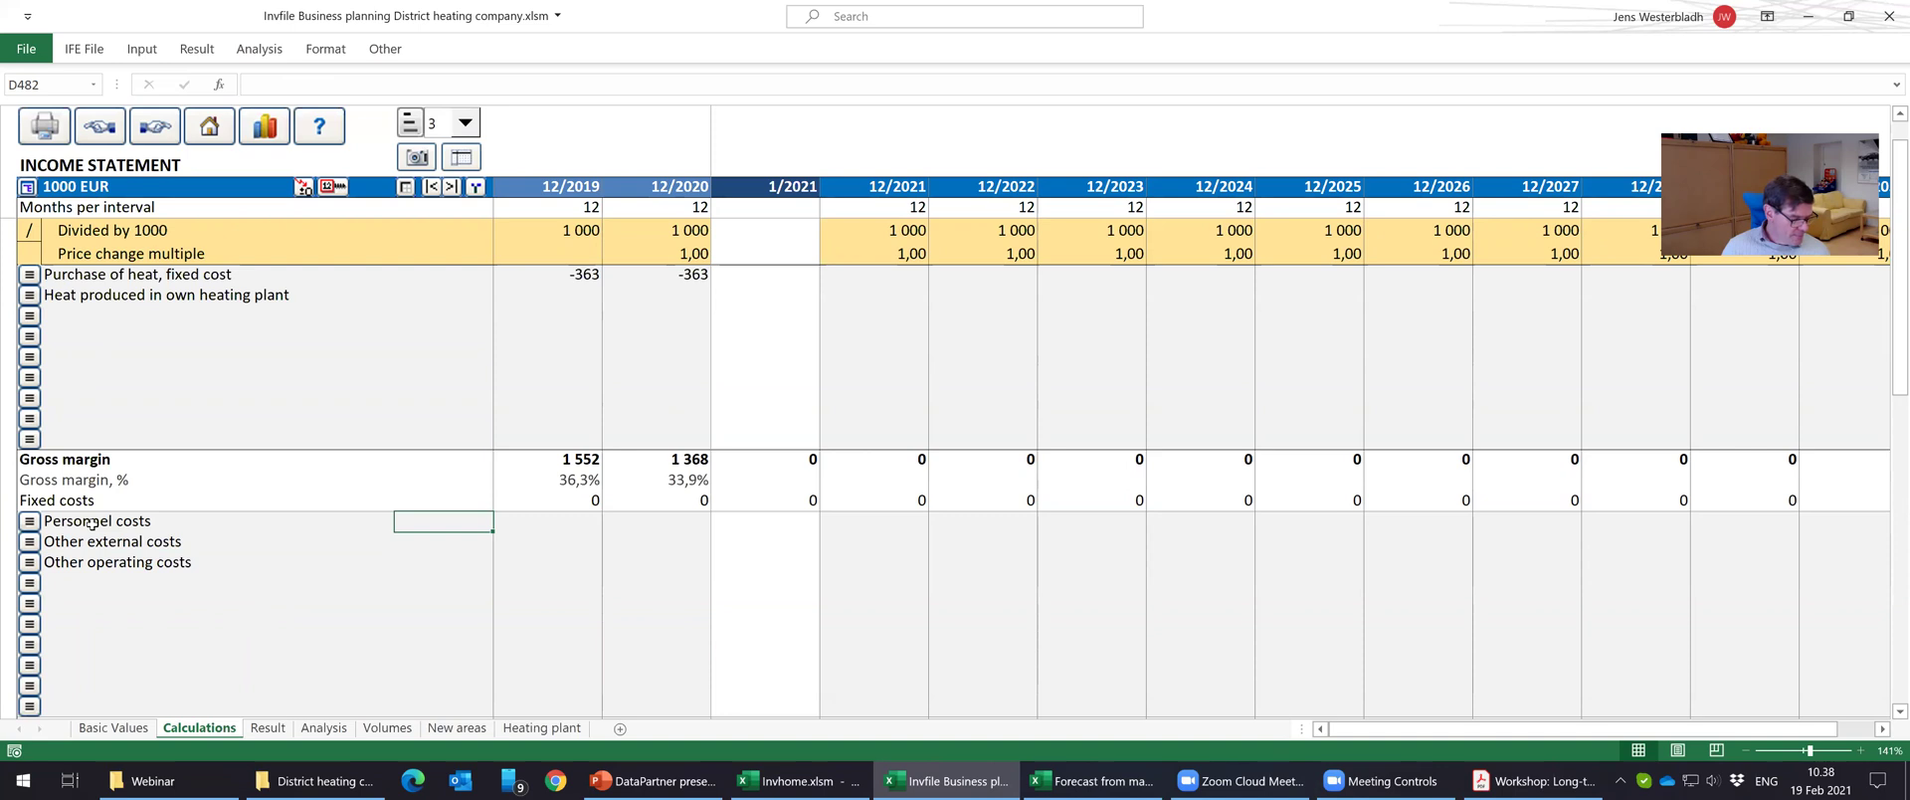
{"action": "key", "text": "Right"}
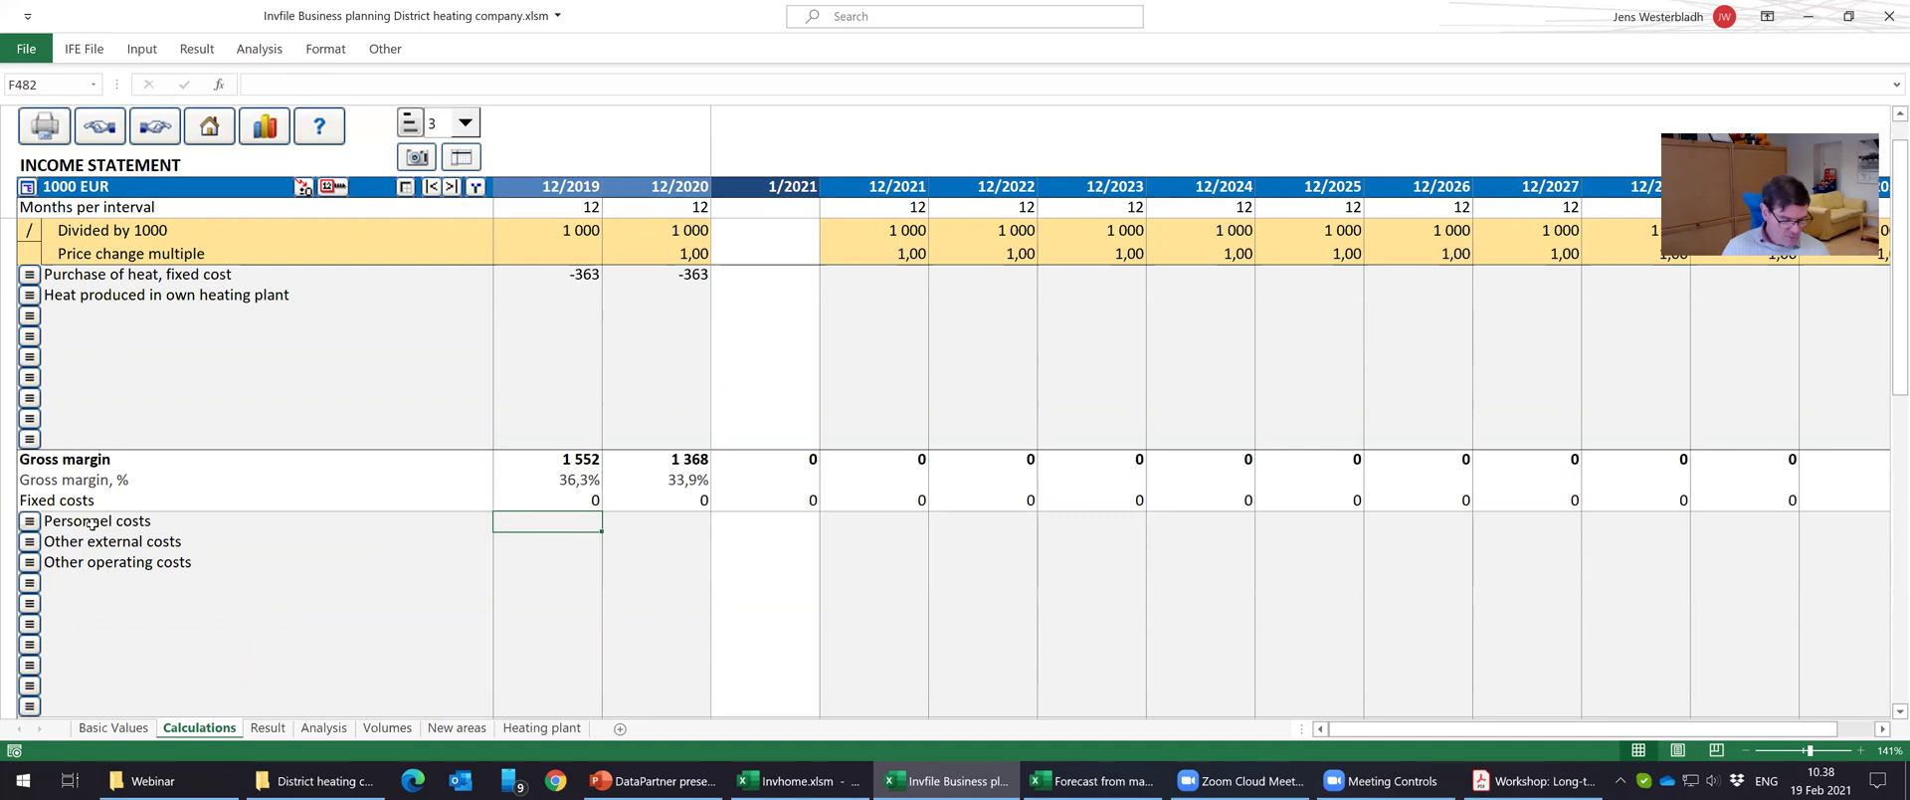
{"action": "type", "text": "-"}
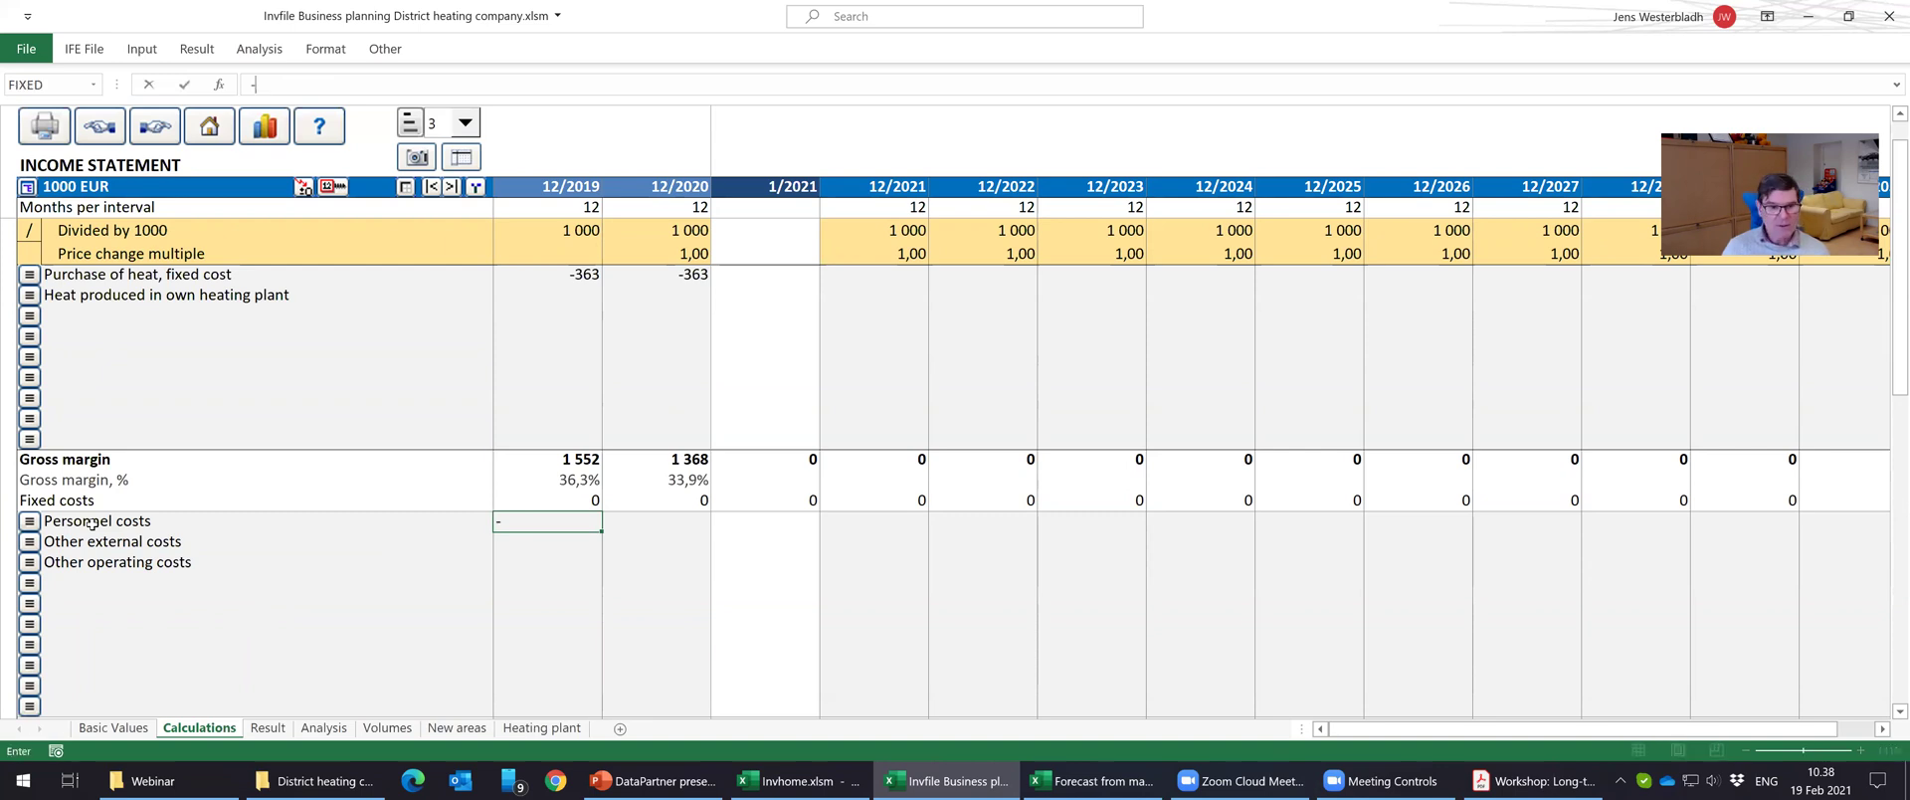
{"action": "type", "text": "1,7"}
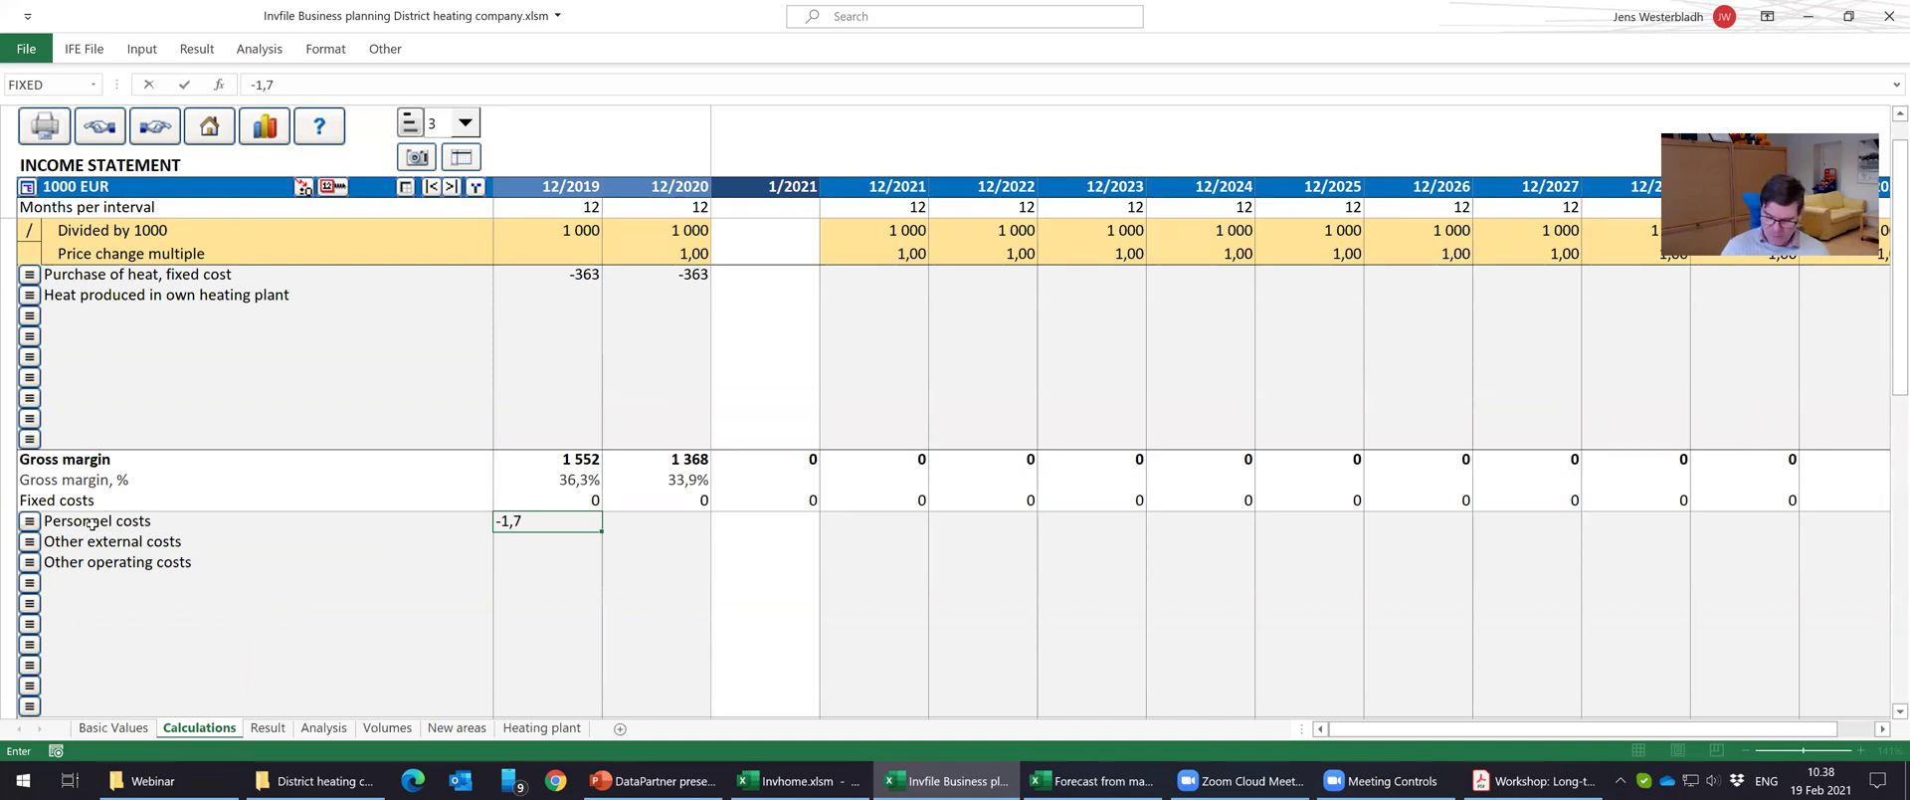
{"action": "key", "text": "Tab"}
{"action": "type", "text": "-1"}
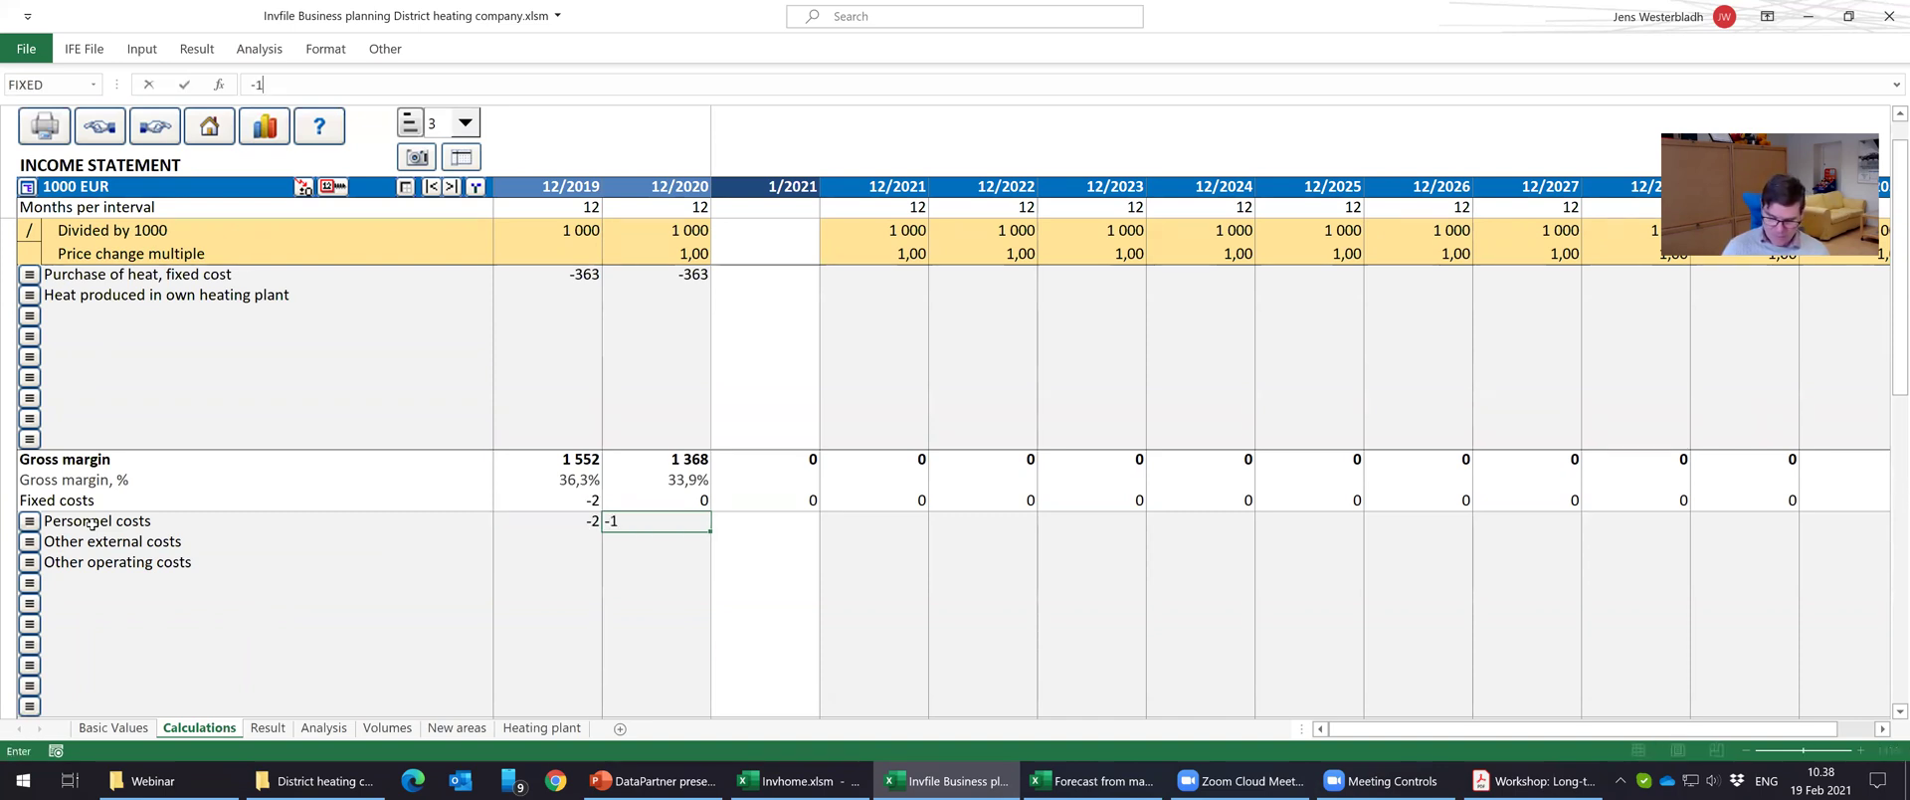
{"action": "type", "text": ",8"}
{"action": "key", "text": "ctrl+Return"}
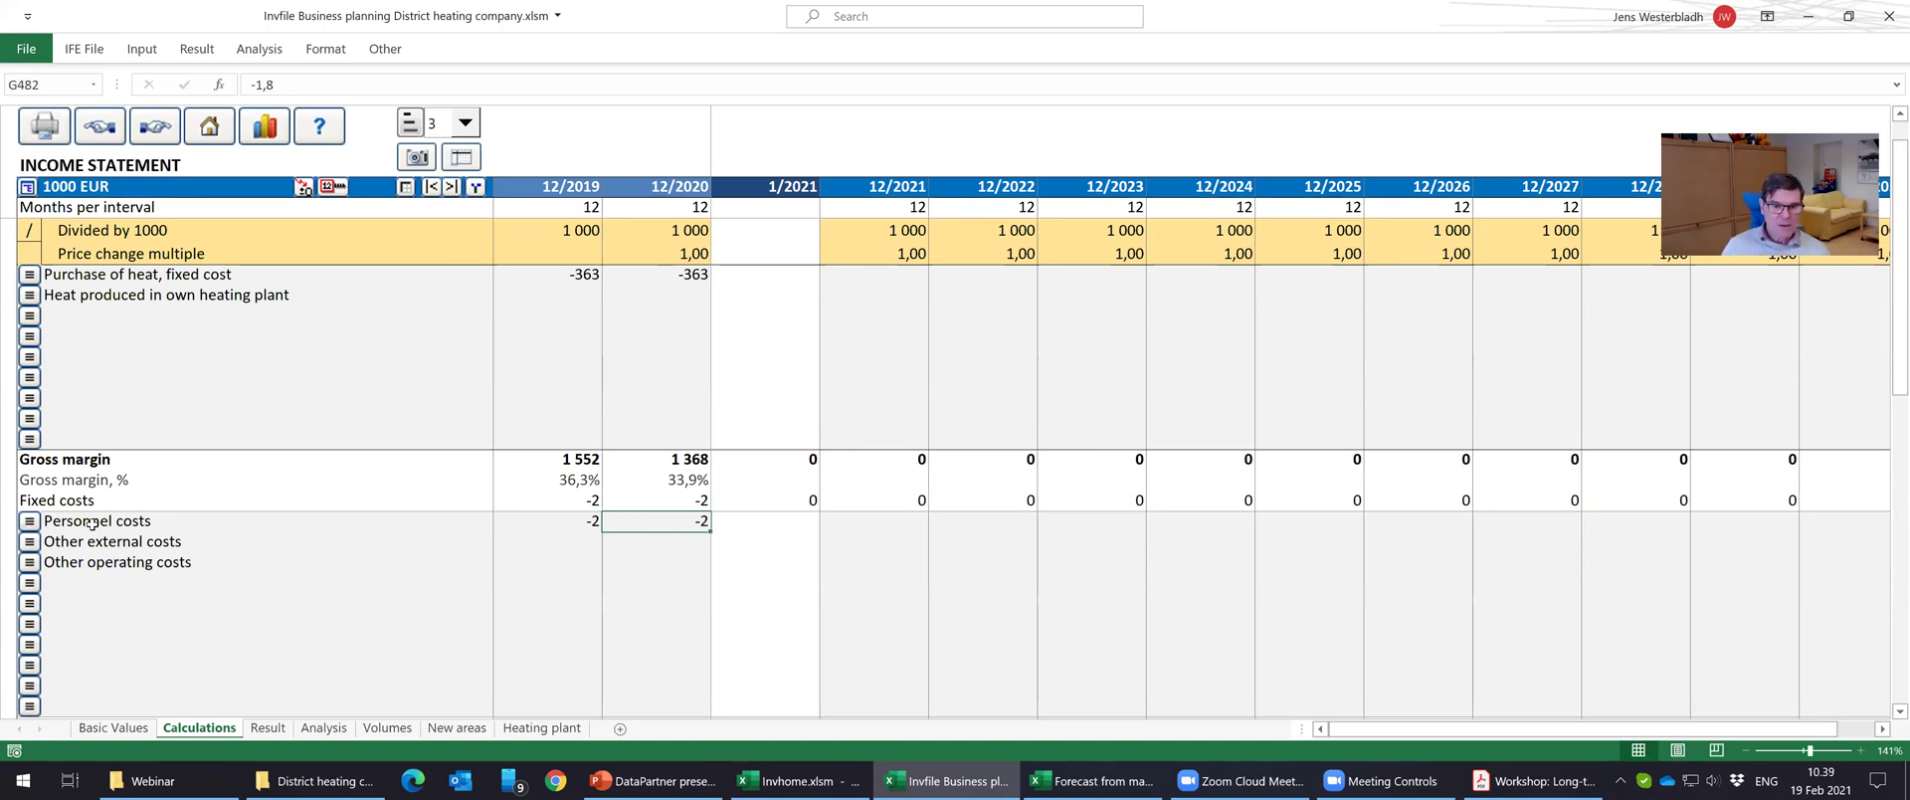
{"action": "key", "text": "shift+Left"}
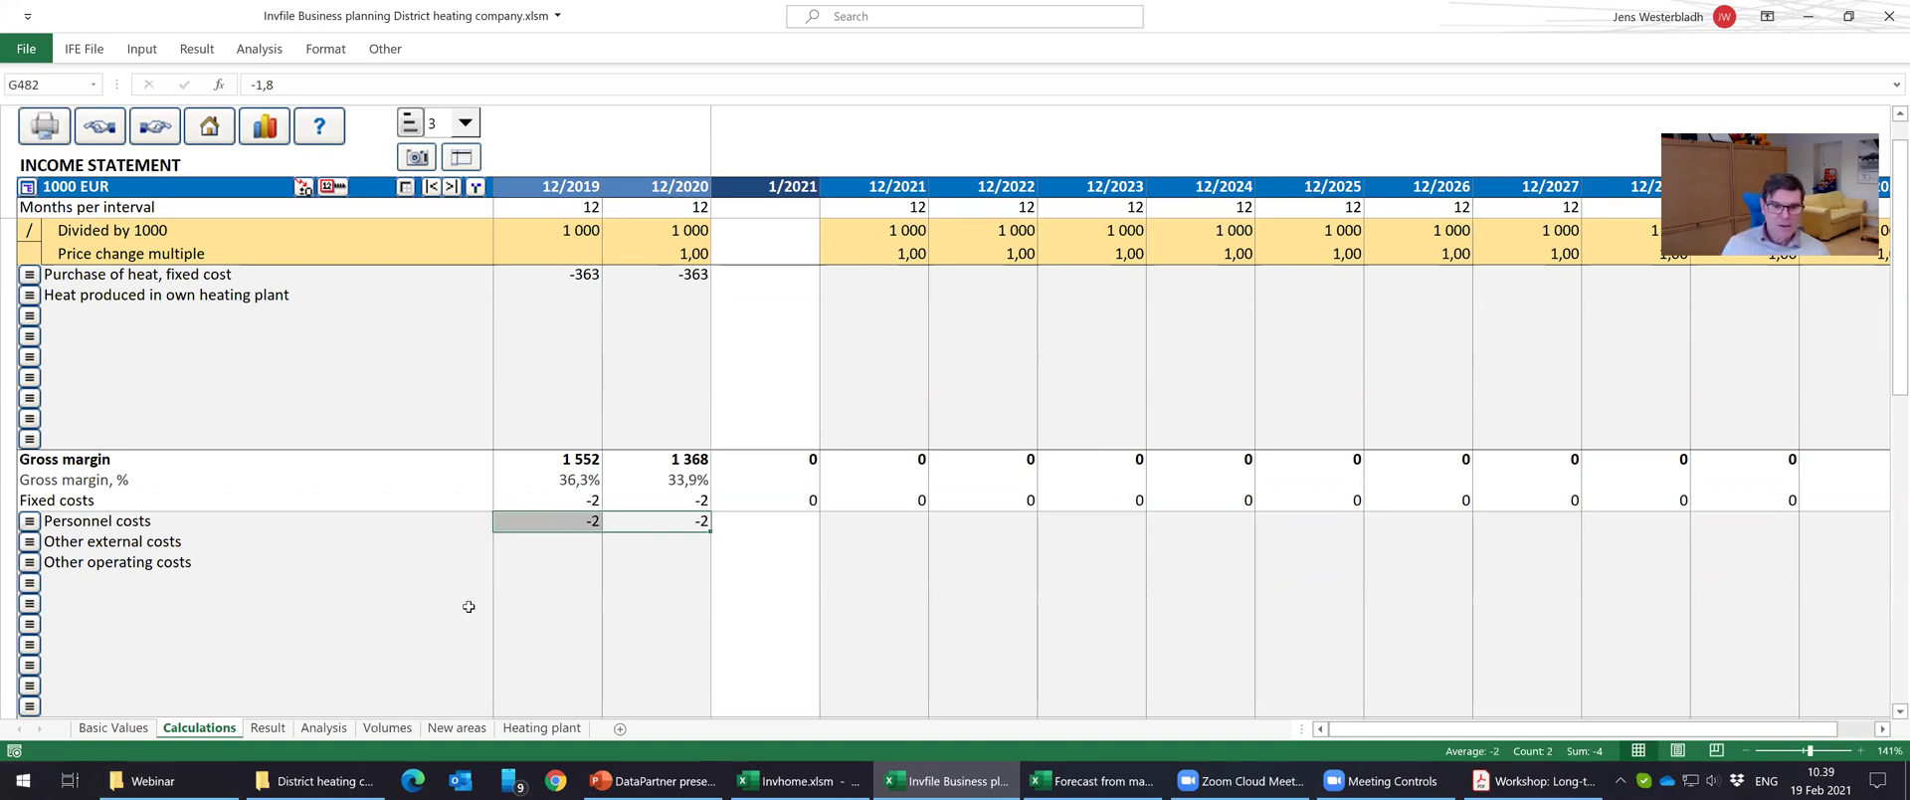
{"action": "right_click", "coordinate": [565, 518]}
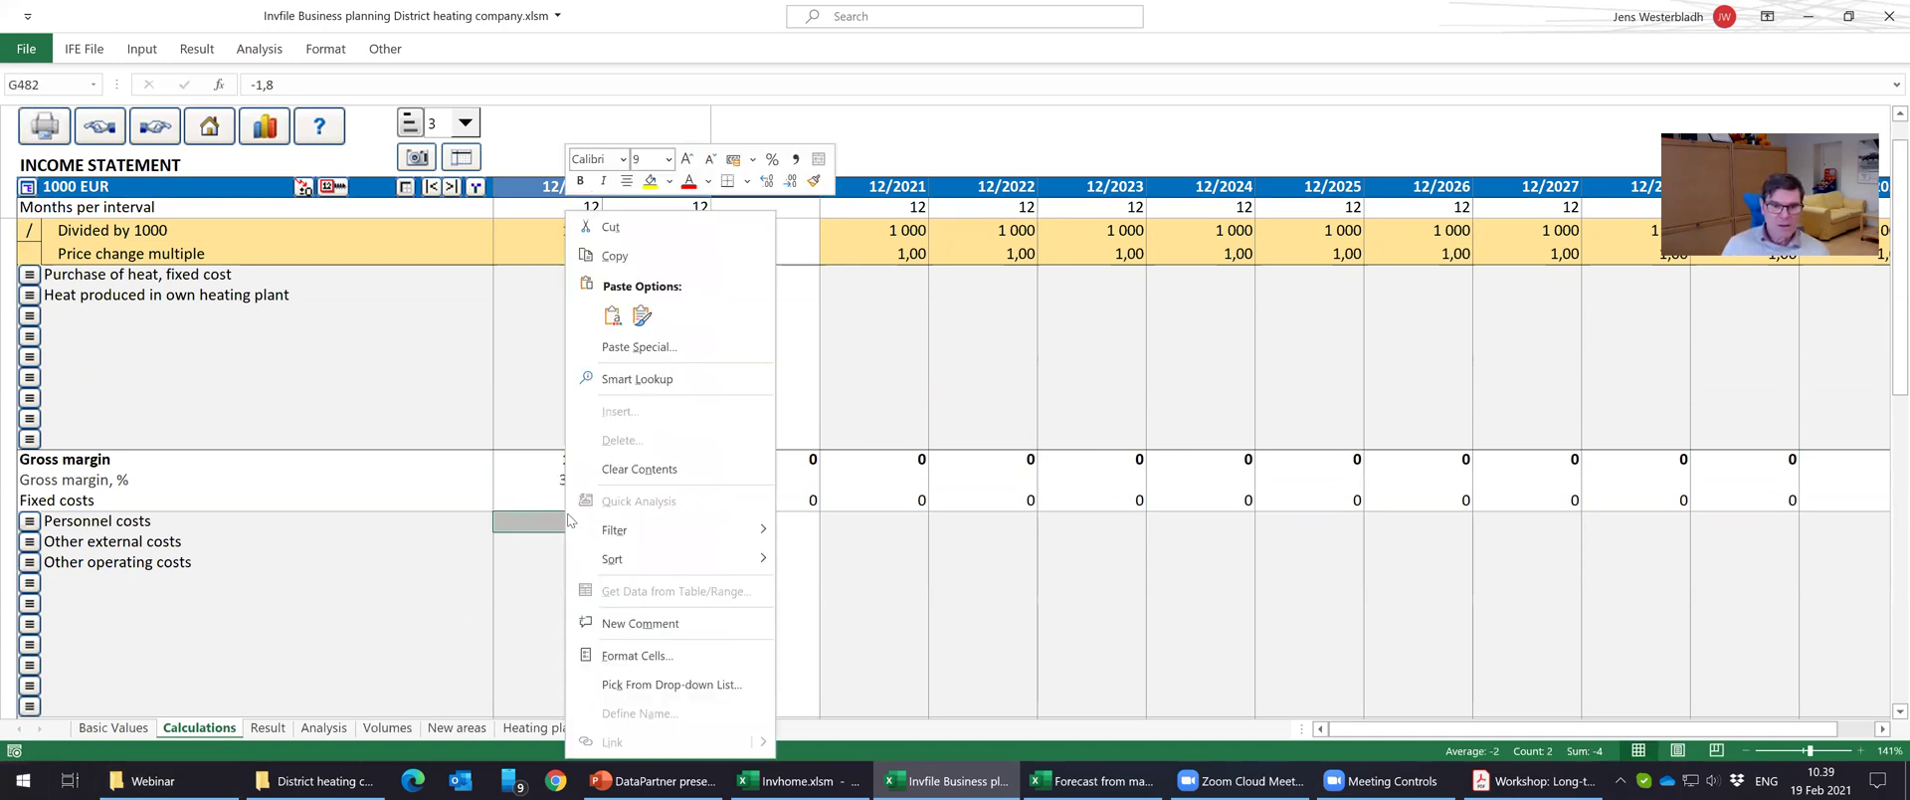
{"action": "left_click", "coordinate": [768, 181]}
Enter other external costs of -141 for both 12/2019 and 12/2020.
{"action": "left_click", "coordinate": [570, 538]}
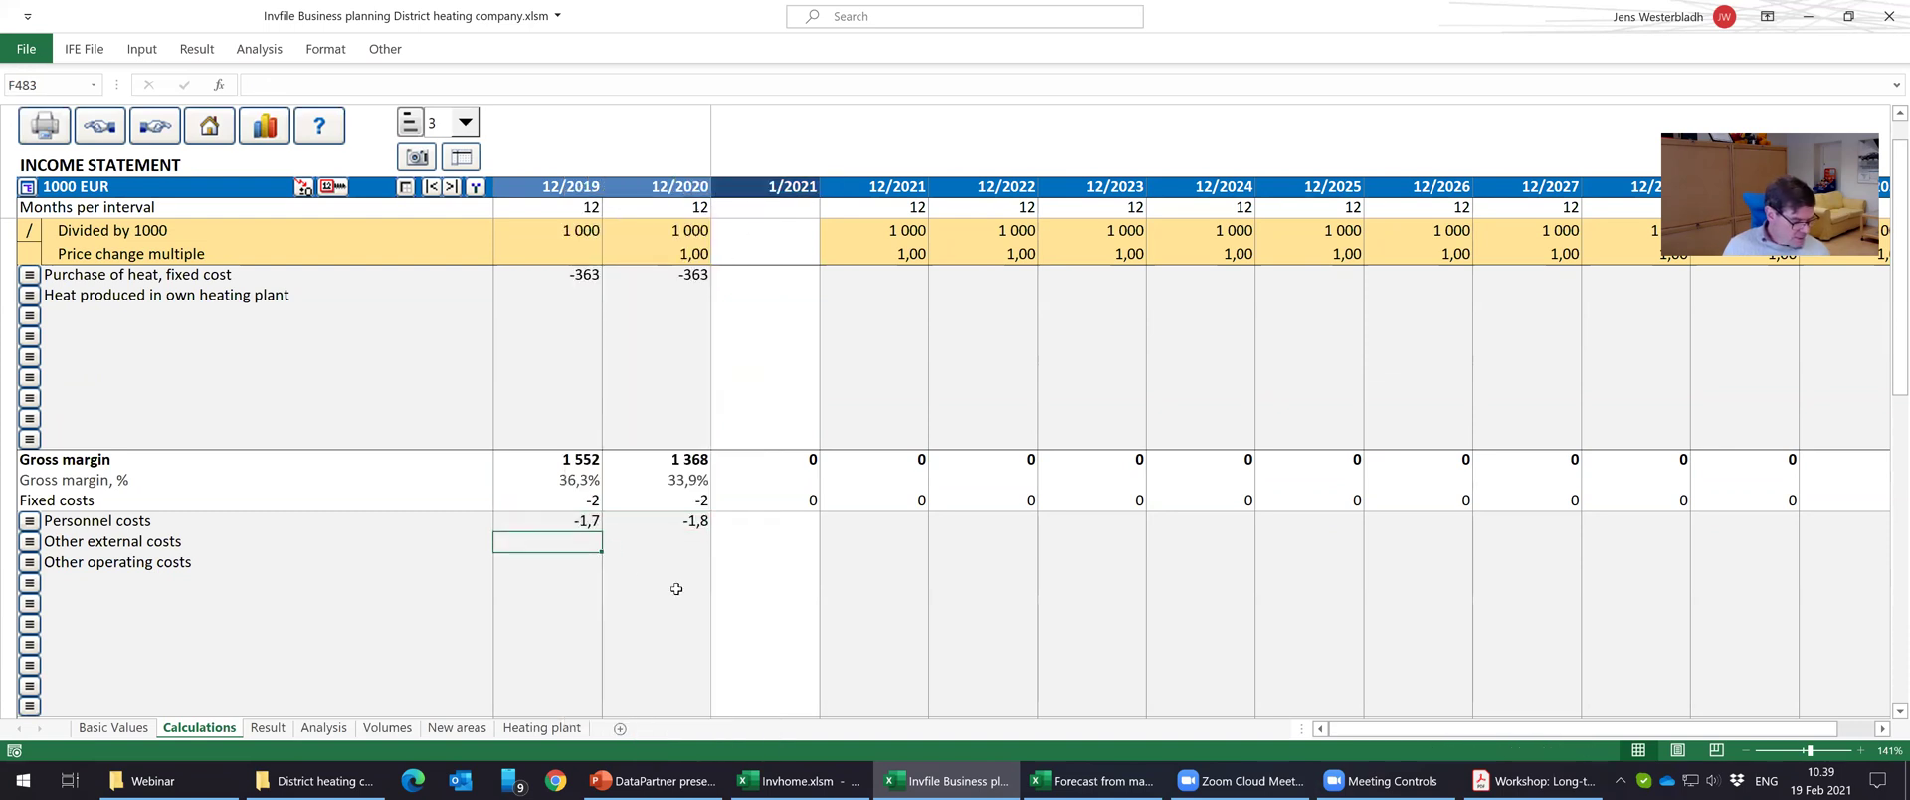
{"action": "type", "text": "-"}
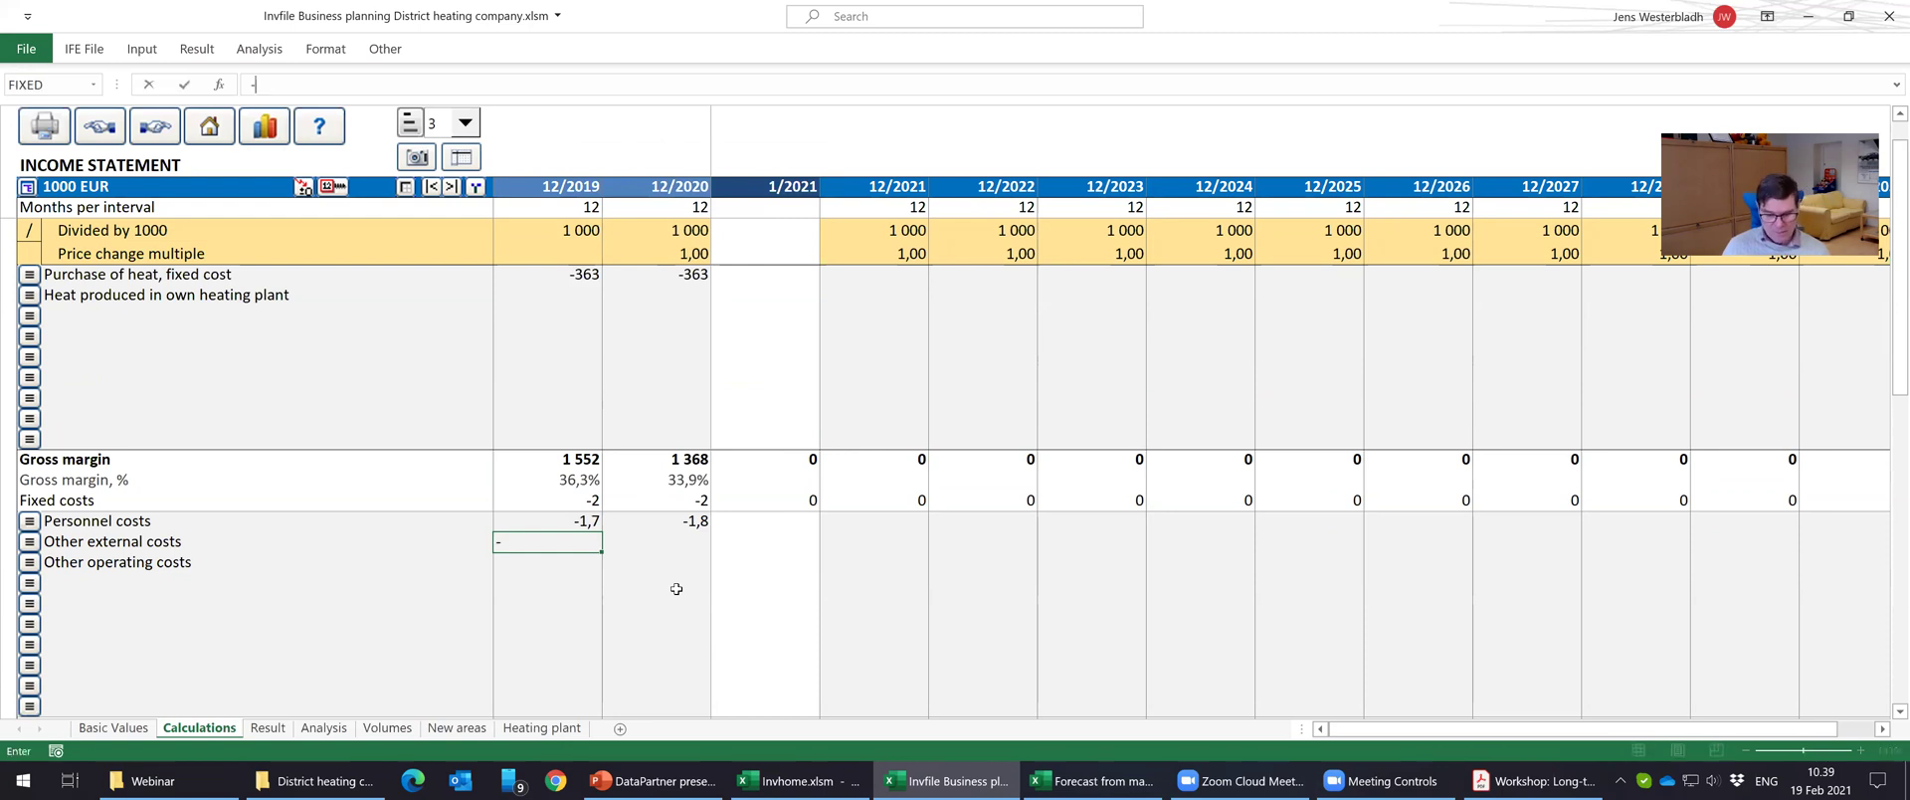
{"action": "type", "text": "141"}
{"action": "key", "text": "Tab"}
{"action": "type", "text": "-141"}
{"action": "key", "text": "Return"}
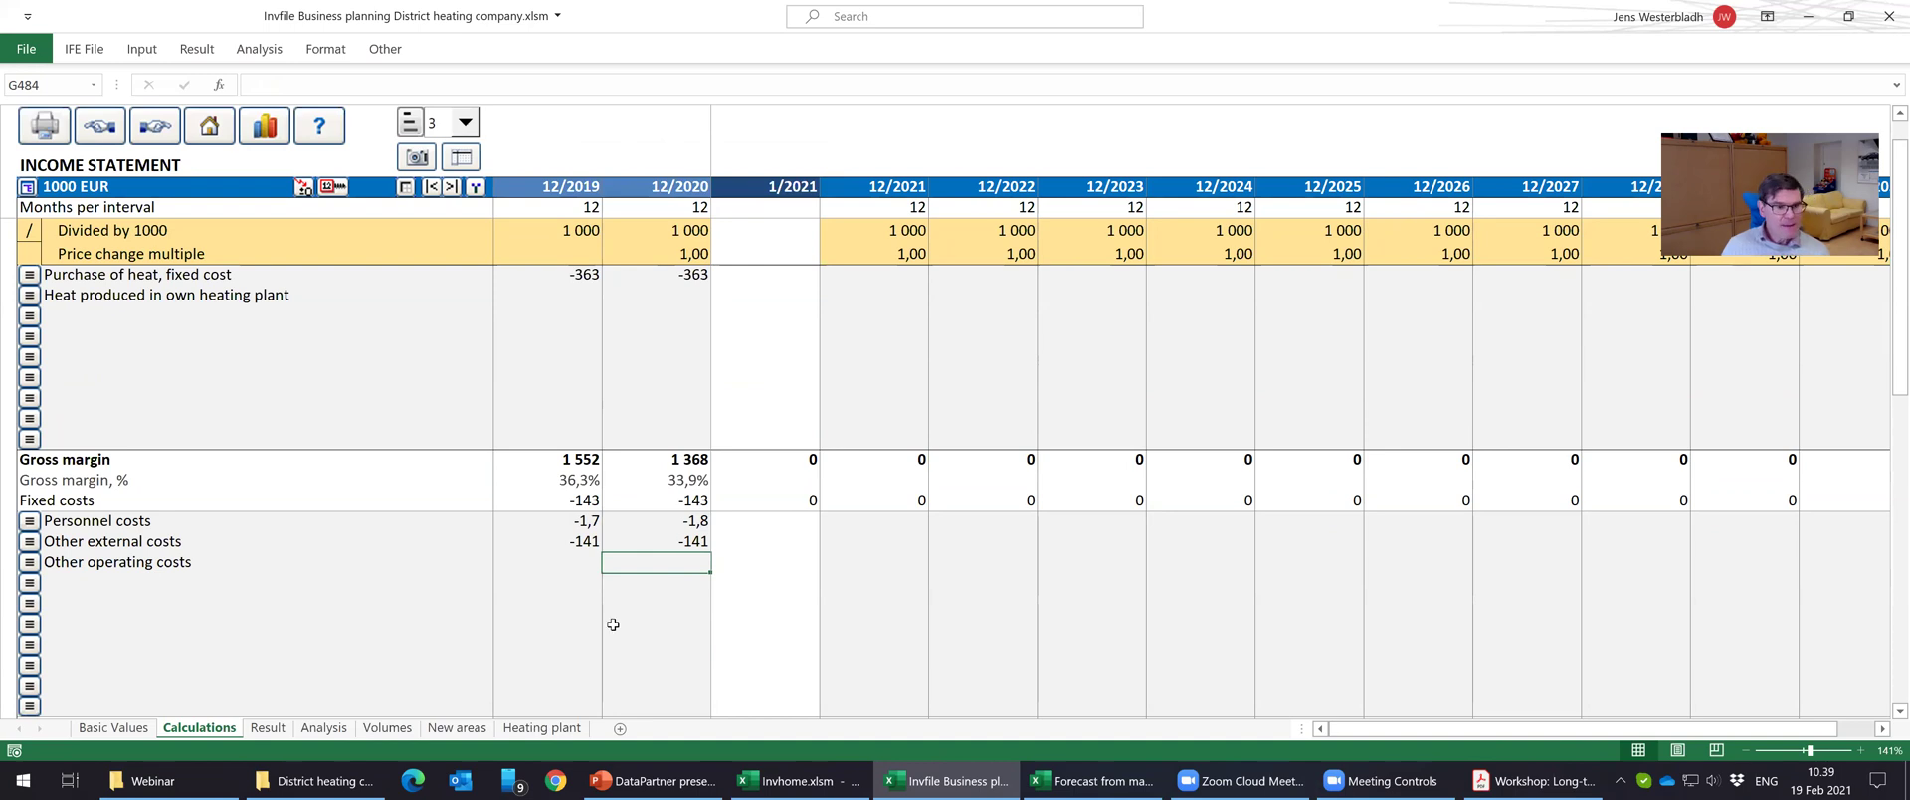
Enter other operating costs of -69 for 12/2019 and -7 for 12/2020.
{"action": "left_click", "coordinate": [559, 565]}
{"action": "type", "text": "-"}
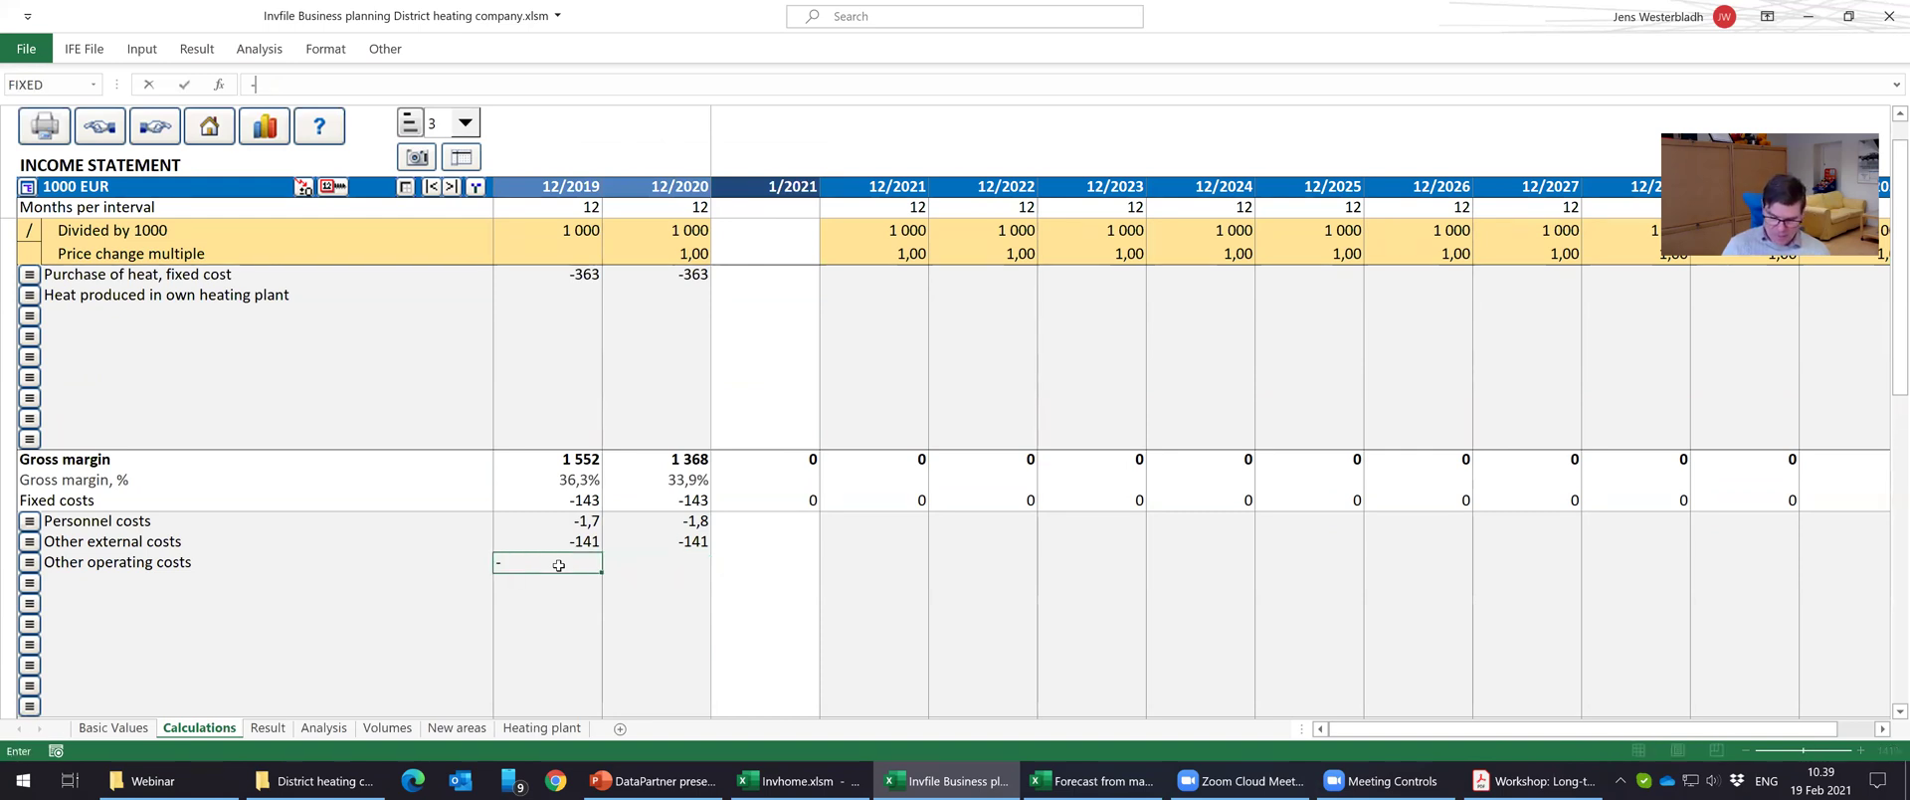
{"action": "type", "text": "69"}
{"action": "key", "text": "Tab"}
{"action": "type", "text": "-7"}
{"action": "key", "text": "Return"}
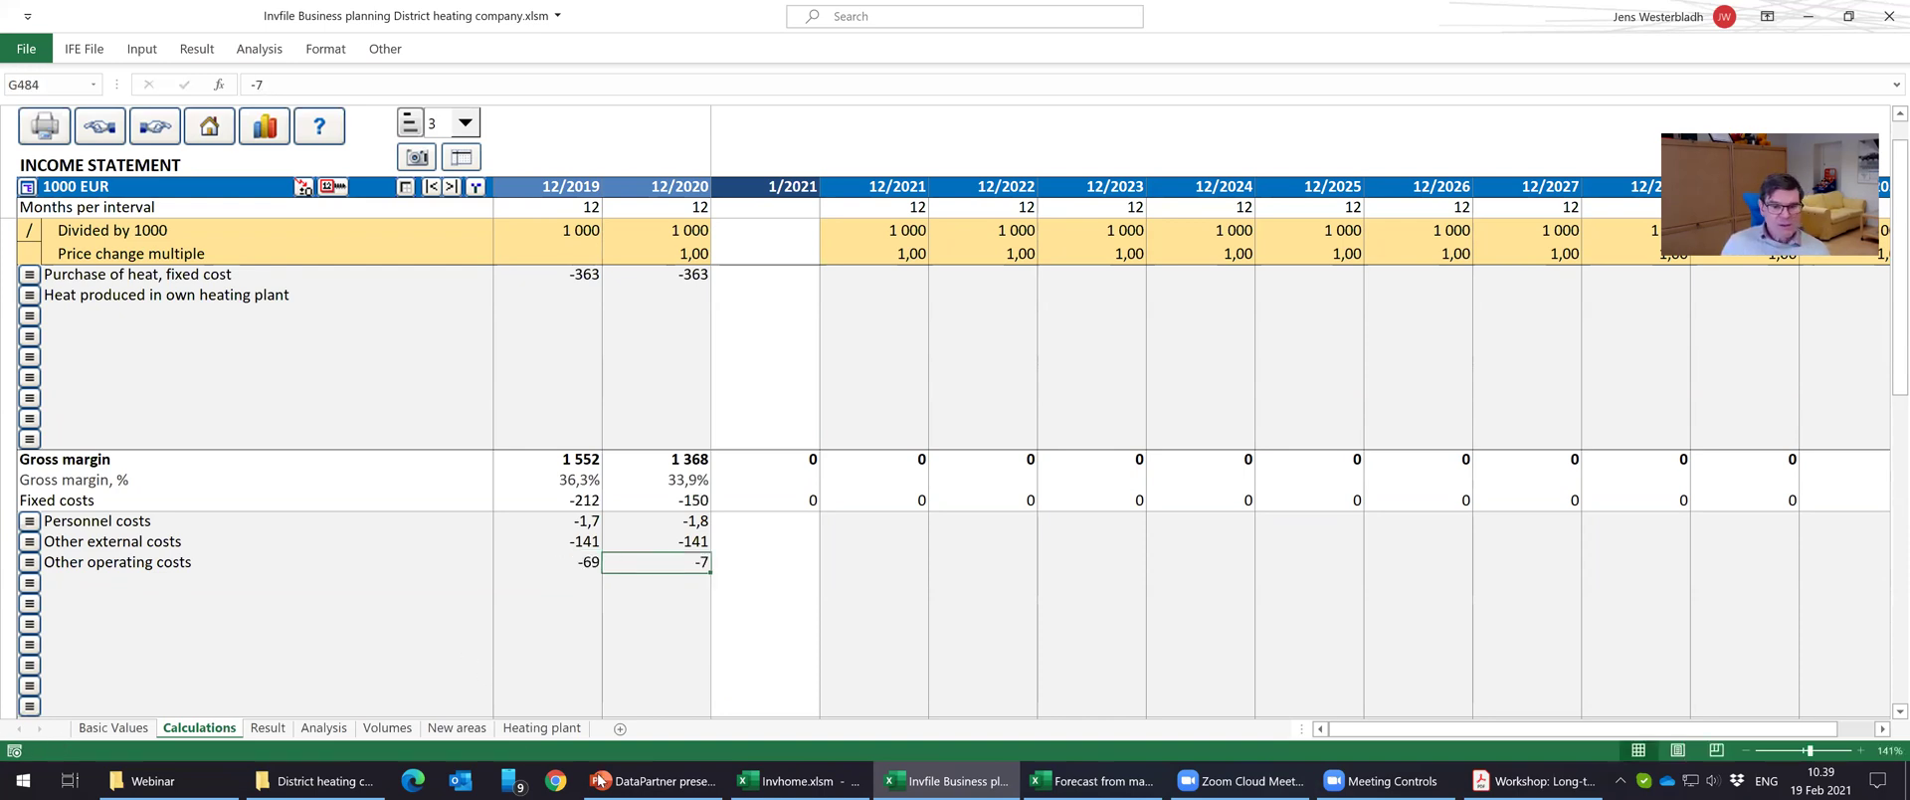
Enter depreciation of -301 for 12/2019 and -321 for 12/2020 in the income statement.
{"action": "scroll", "coordinate": [560, 600], "scroll_direction": "down", "scroll_amount": 3}
{"action": "left_click", "coordinate": [560, 600]}
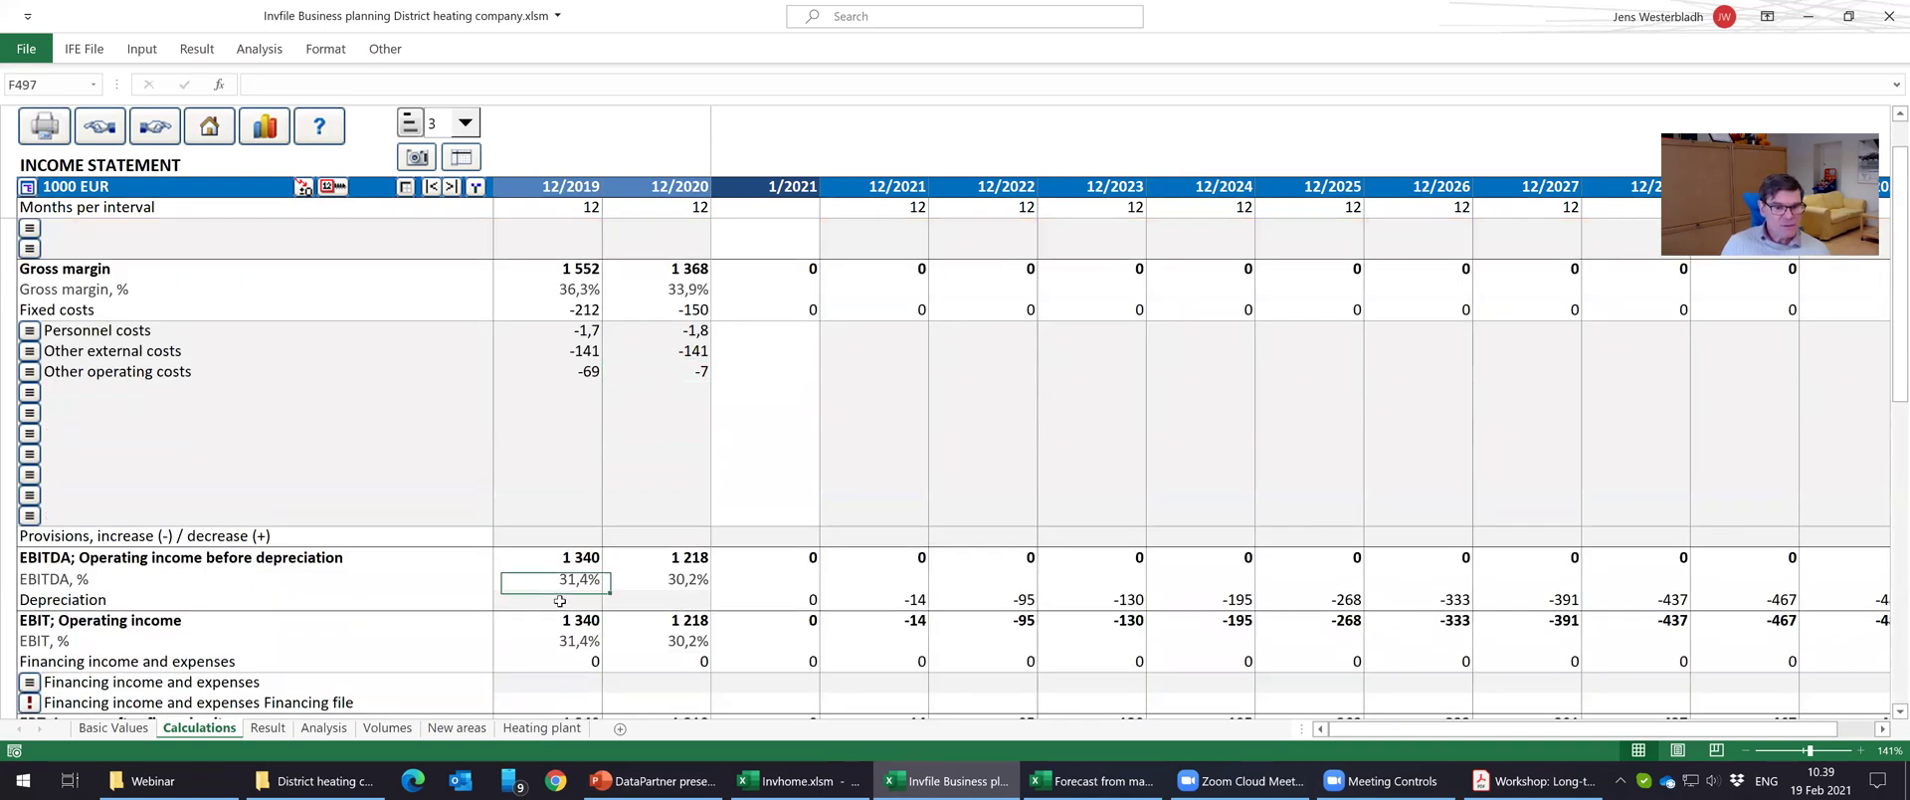
{"action": "type", "text": "-301"}
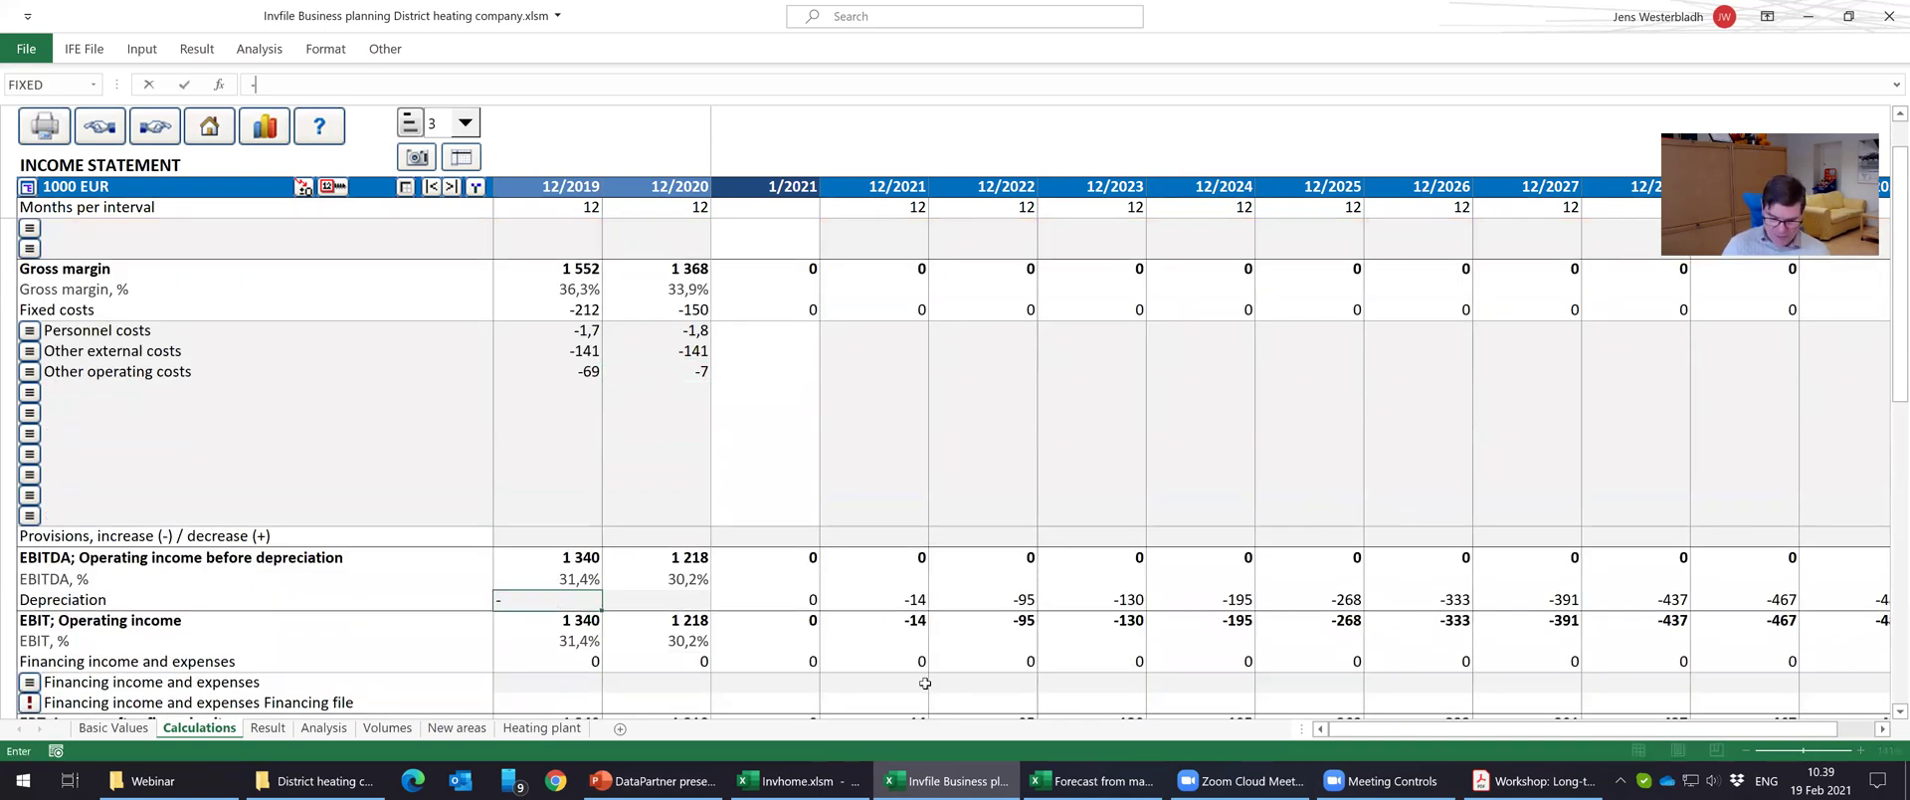
{"action": "key", "text": "Tab"}
{"action": "type", "text": "-321"}
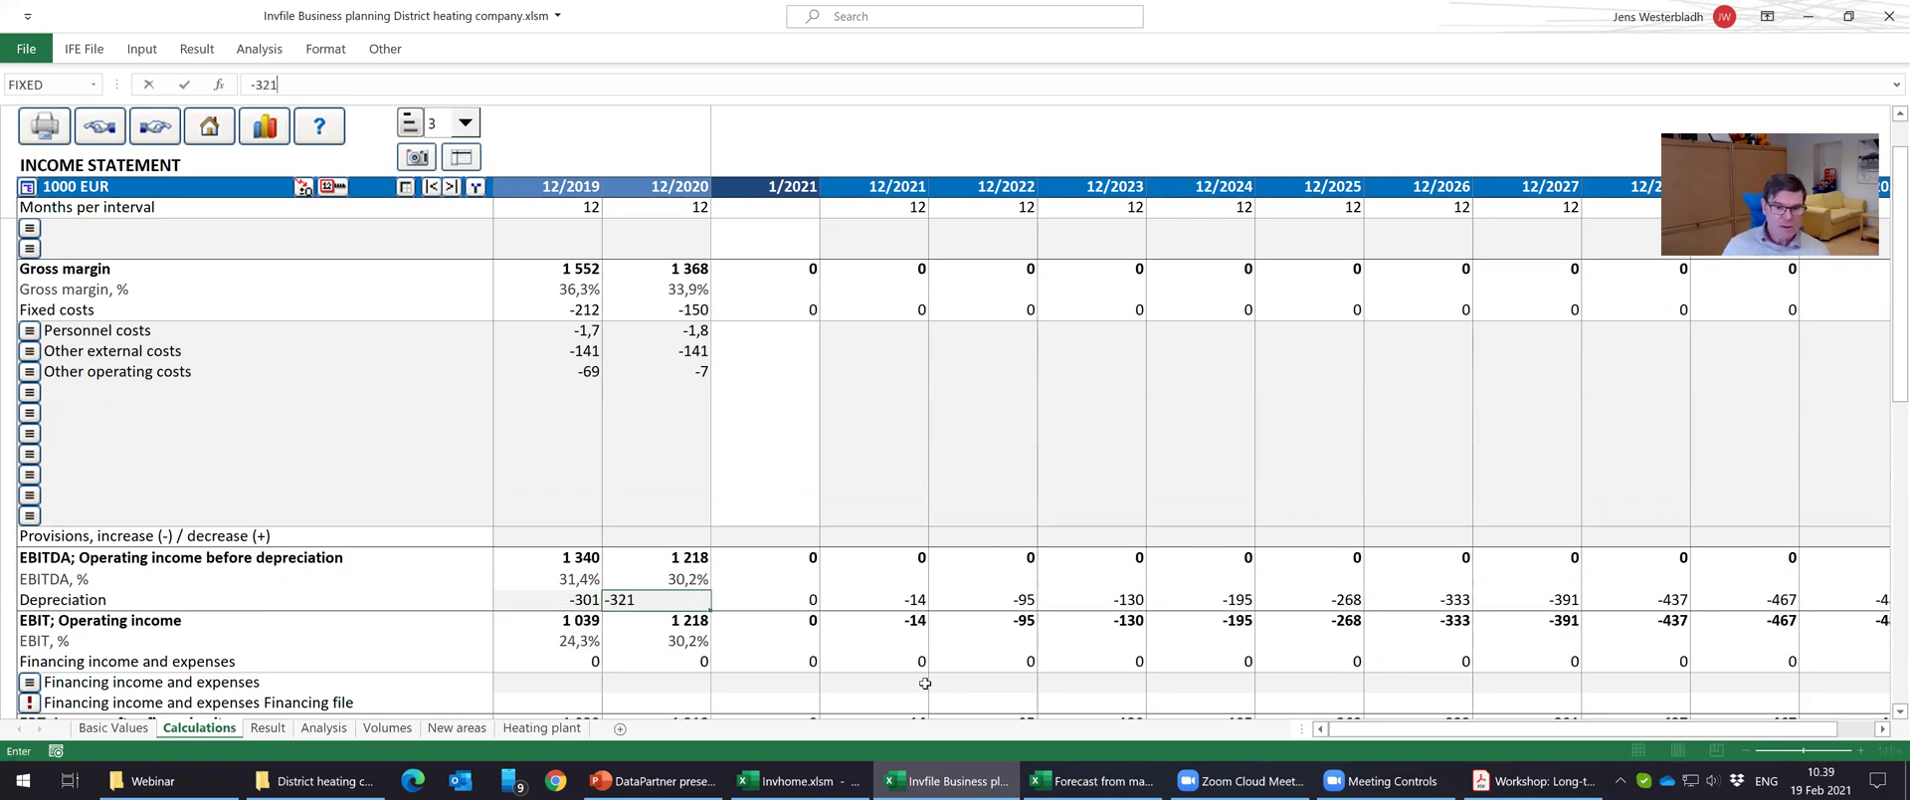
{"action": "key", "text": "Down"}
Enter financing income and expenses of -40 for 12/2019 and -42 for 12/2020.
{"action": "key", "text": "Down"}
{"action": "key", "text": "Down"}
{"action": "key", "text": "Down"}
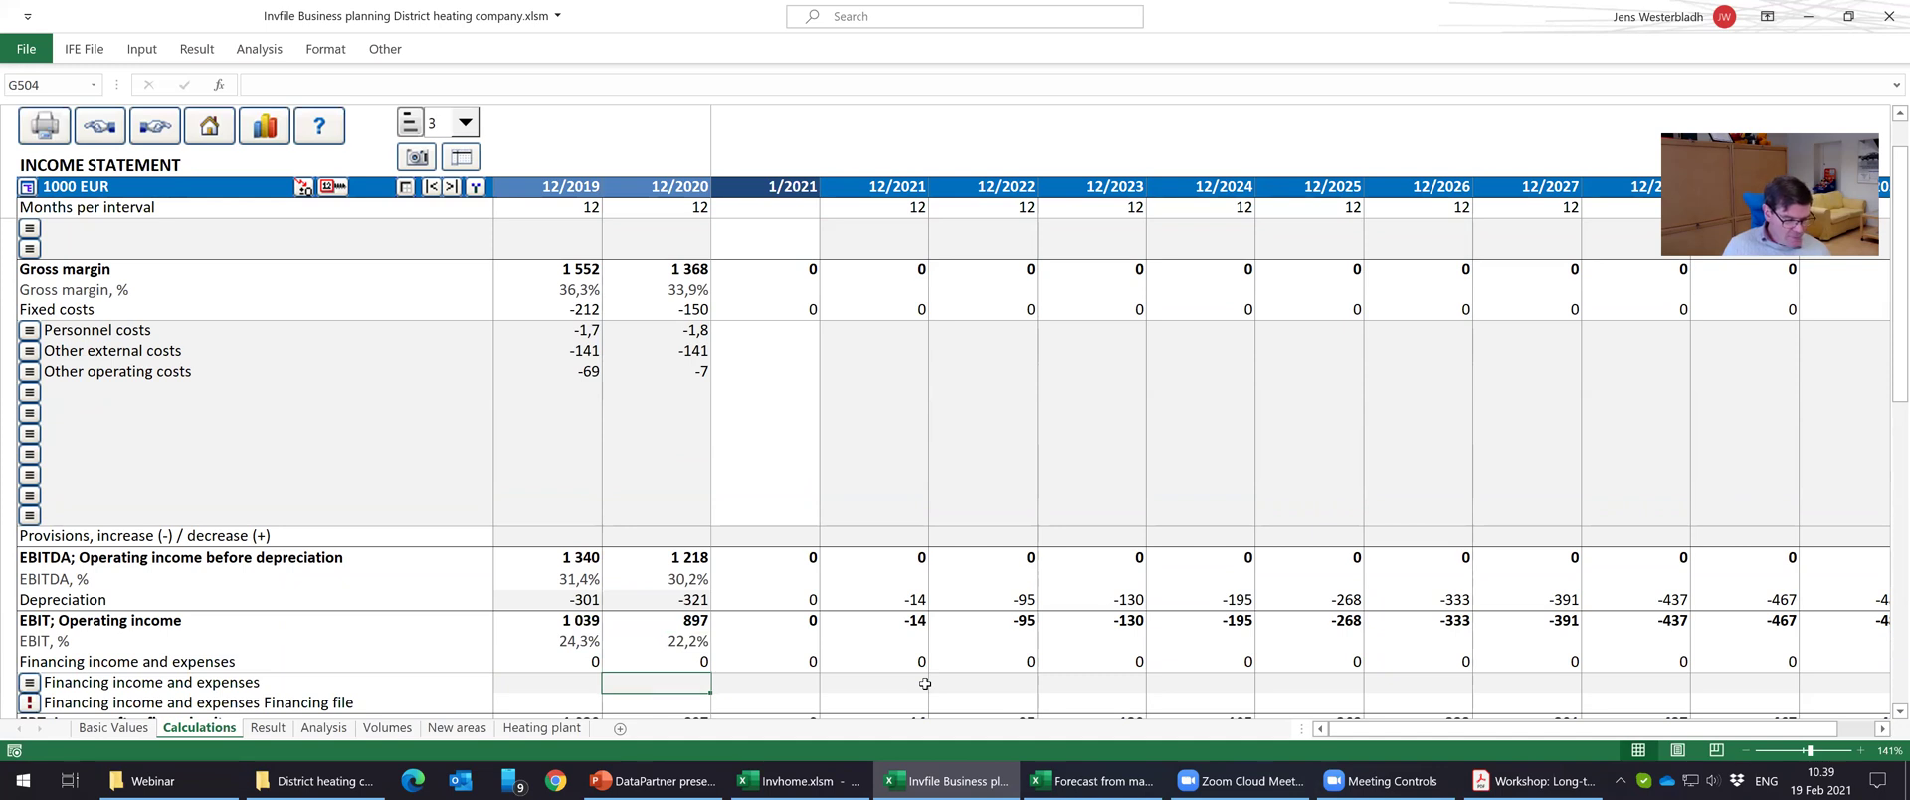
{"action": "key", "text": "Left"}
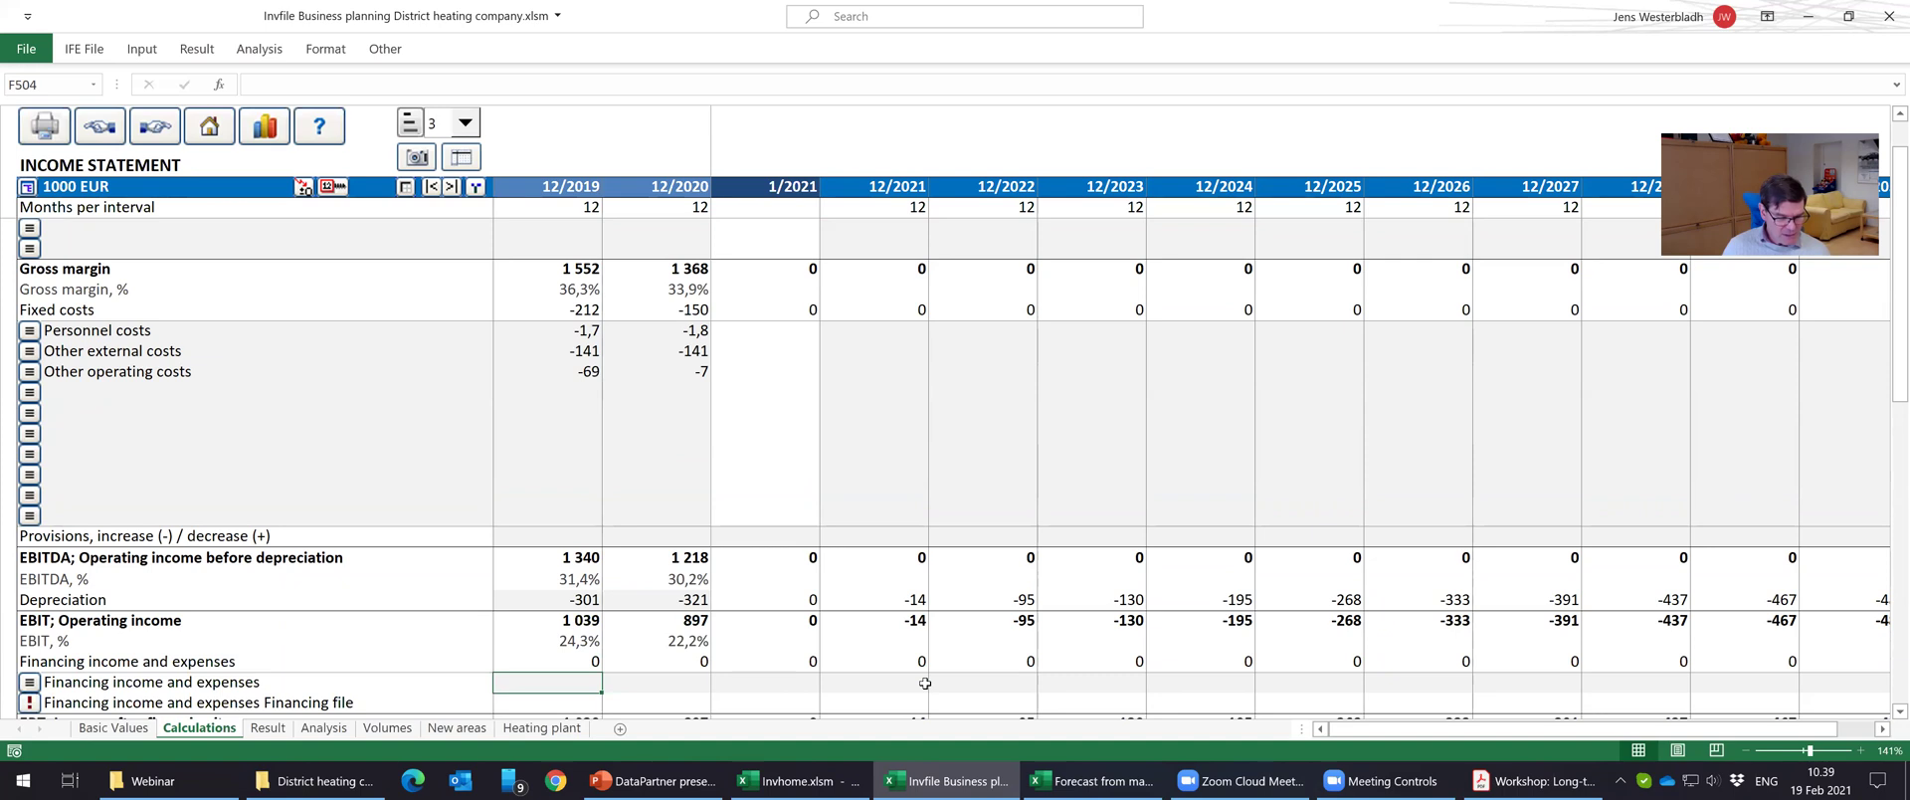
{"action": "type", "text": "-40"}
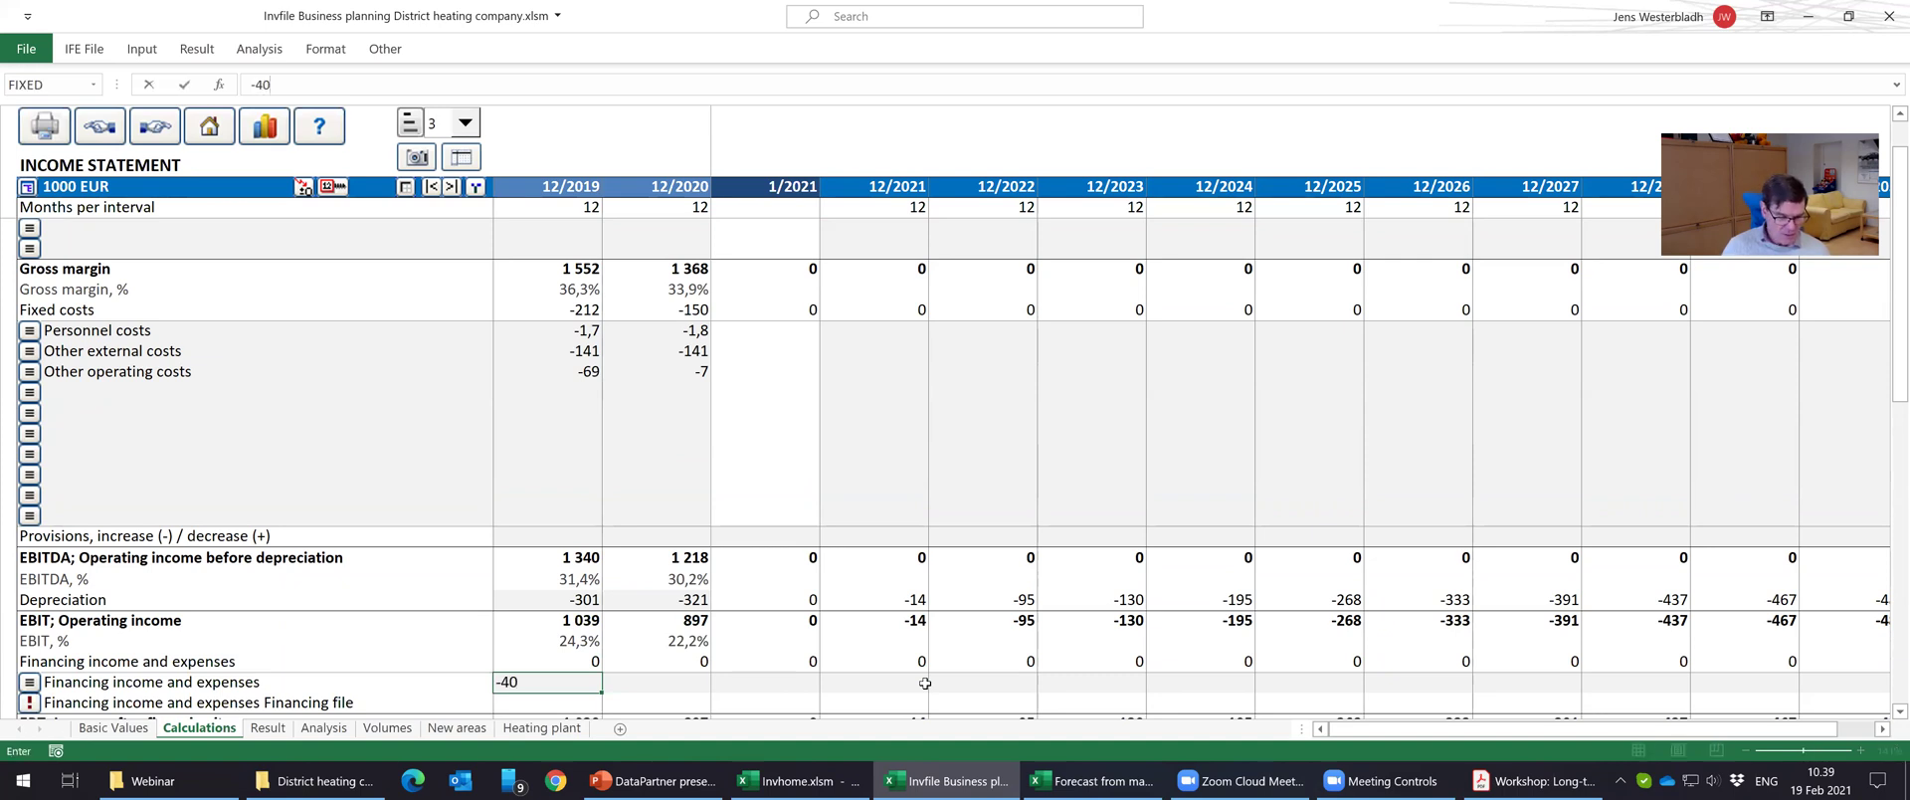
{"action": "key", "text": "Right"}
{"action": "type", "text": "-42"}
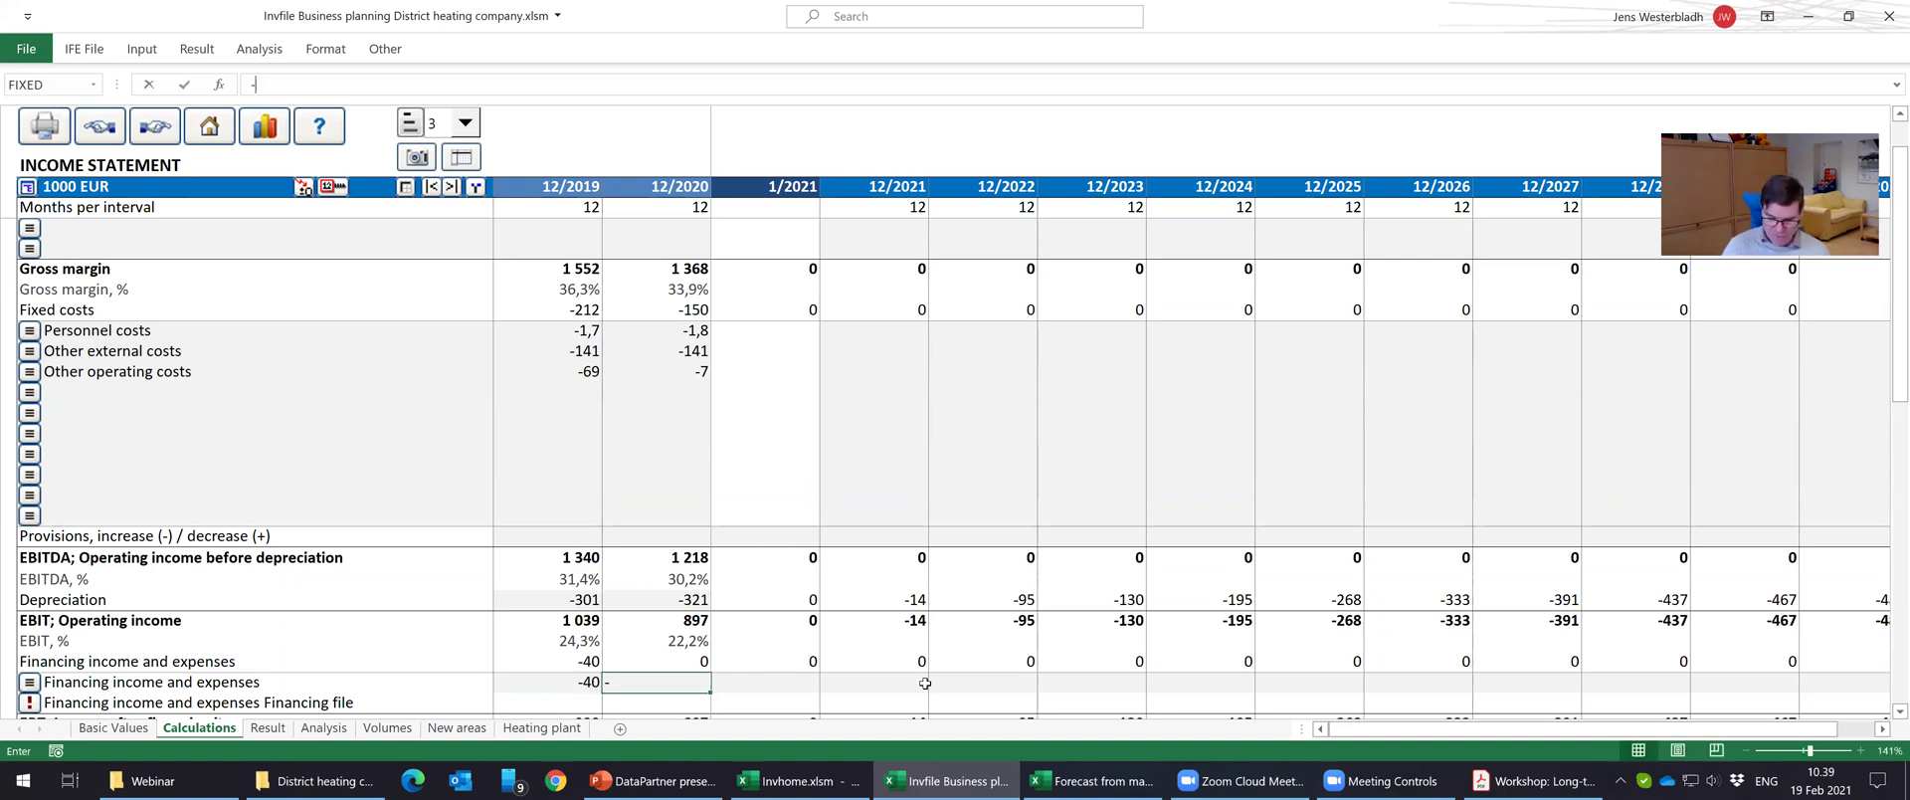
{"action": "key", "text": "Return"}
Create one indented sub-row under the appropriations increase/decrease row.
{"action": "key", "text": "Down"}
{"action": "key", "text": "Down"}
{"action": "key", "text": "Down"}
{"action": "key", "text": "Down"}
{"action": "key", "text": "Down"}
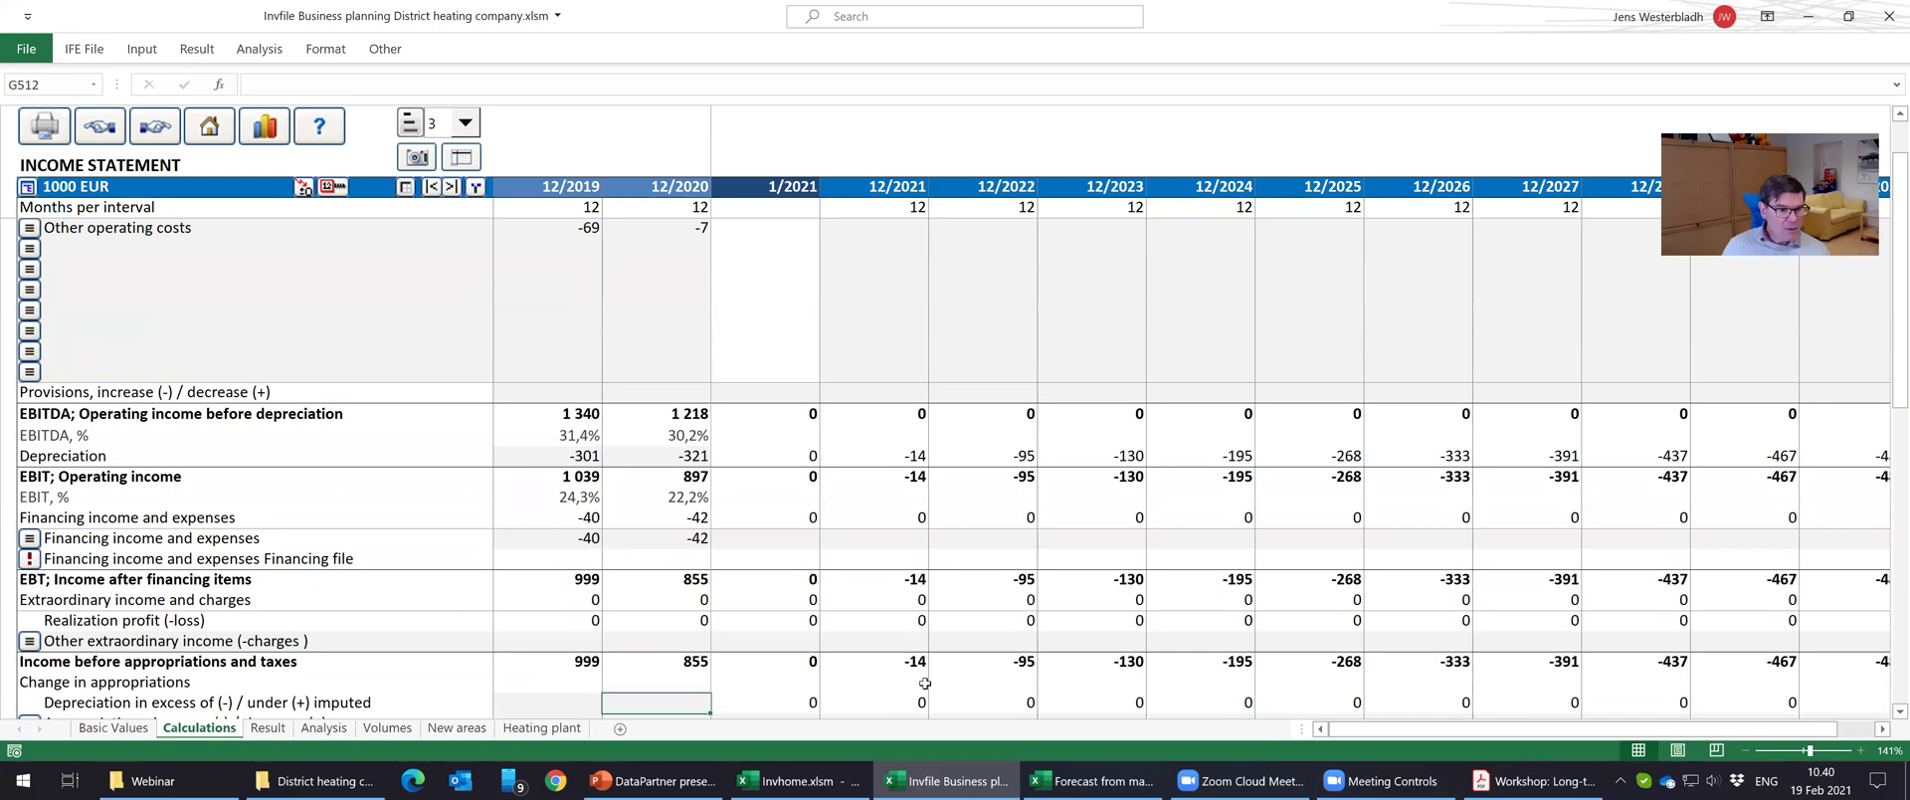
{"action": "key", "text": "Down"}
{"action": "key", "text": "Down"}
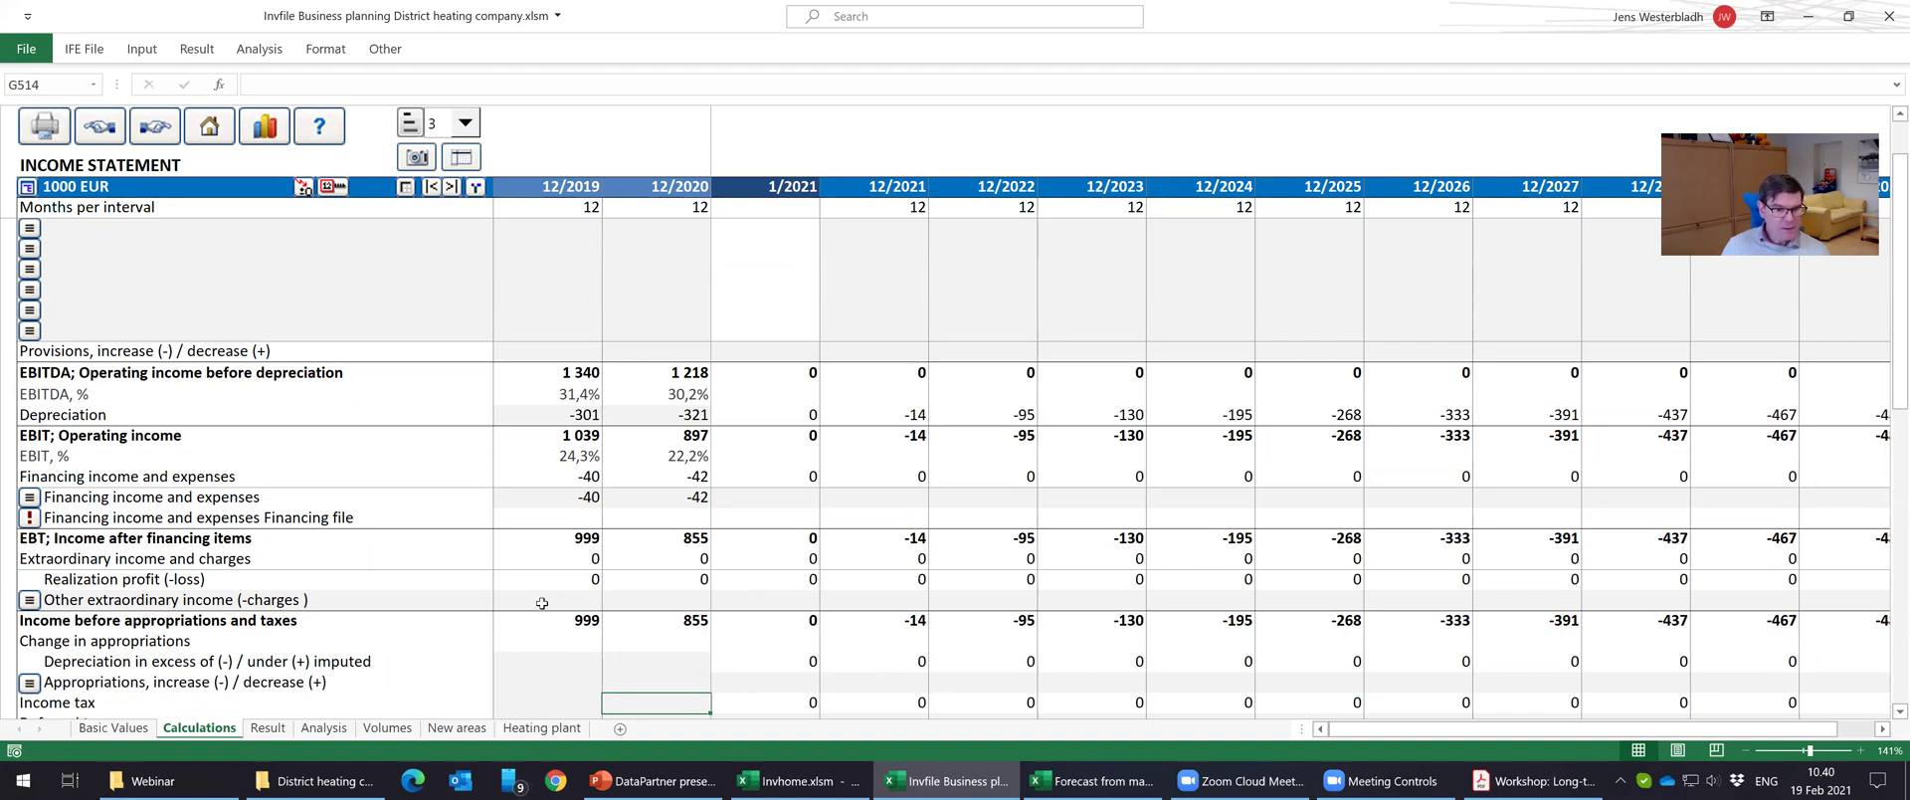
{"action": "left_click", "coordinate": [571, 682]}
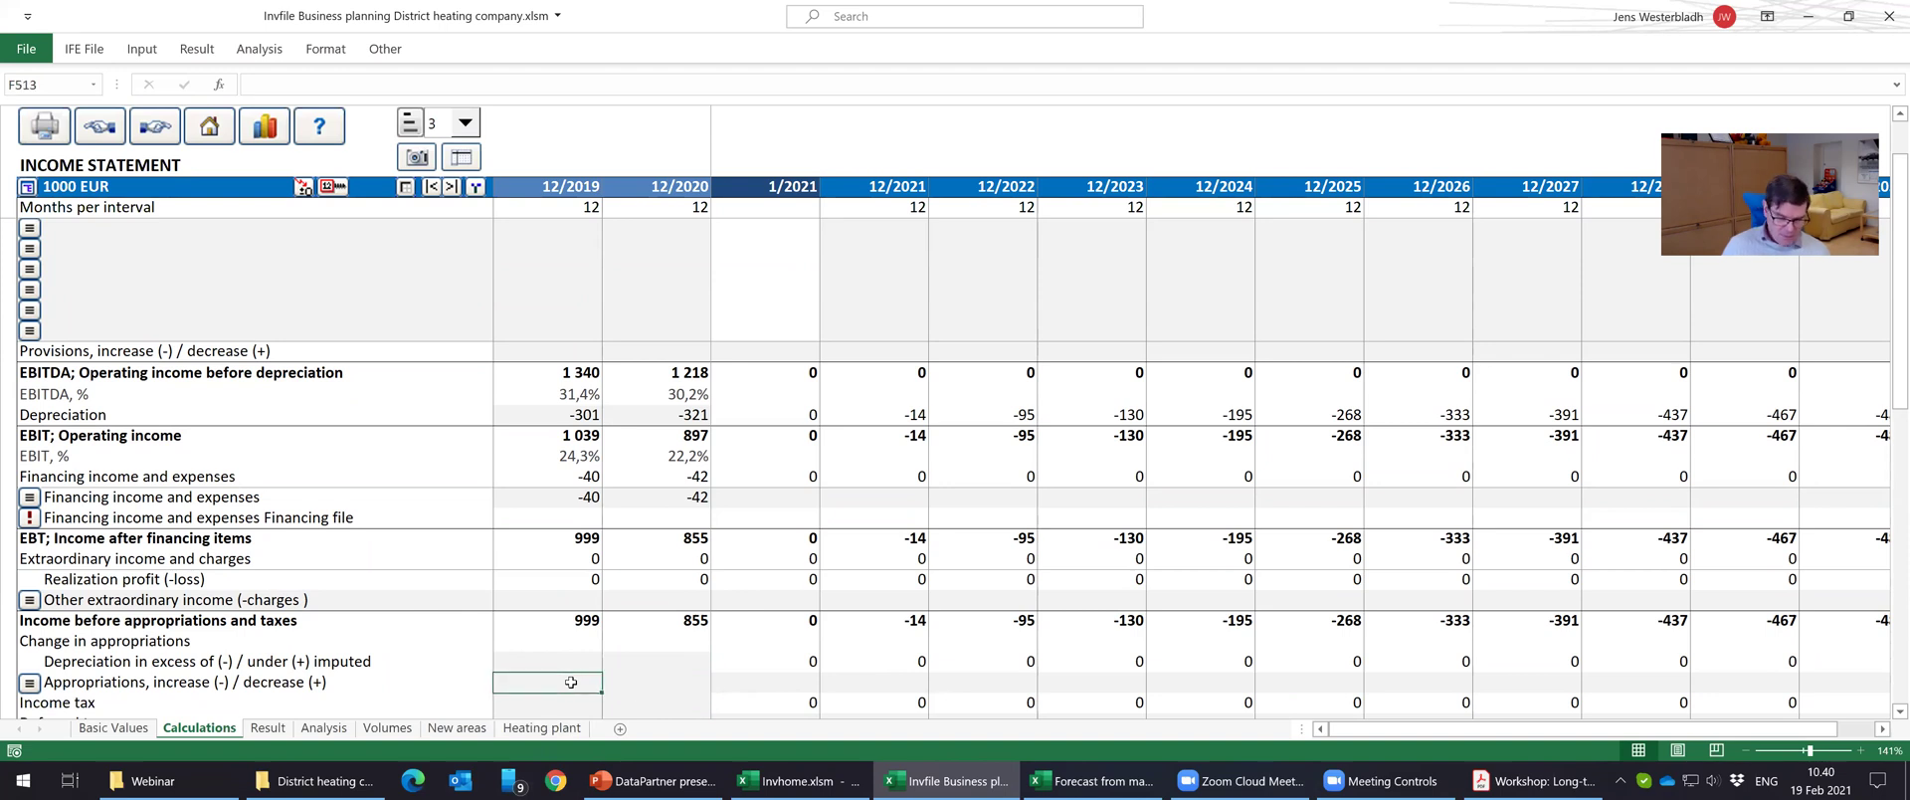
{"action": "left_click", "coordinate": [30, 683]}
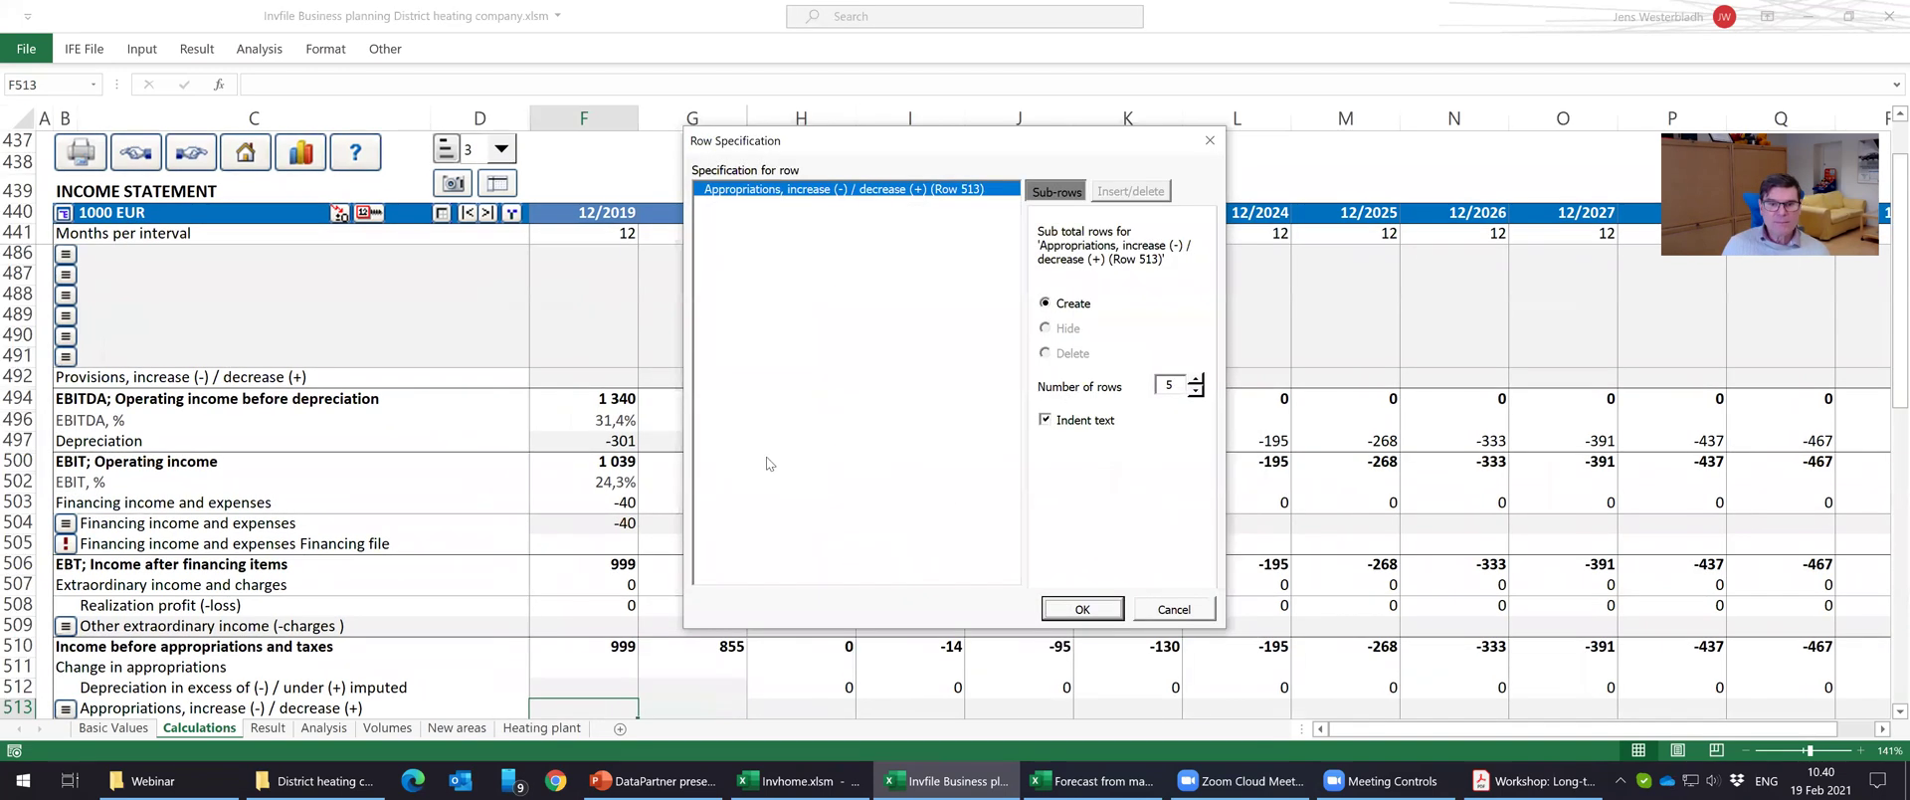
{"action": "left_click", "coordinate": [1196, 391]}
{"action": "left_click", "coordinate": [1063, 609]}
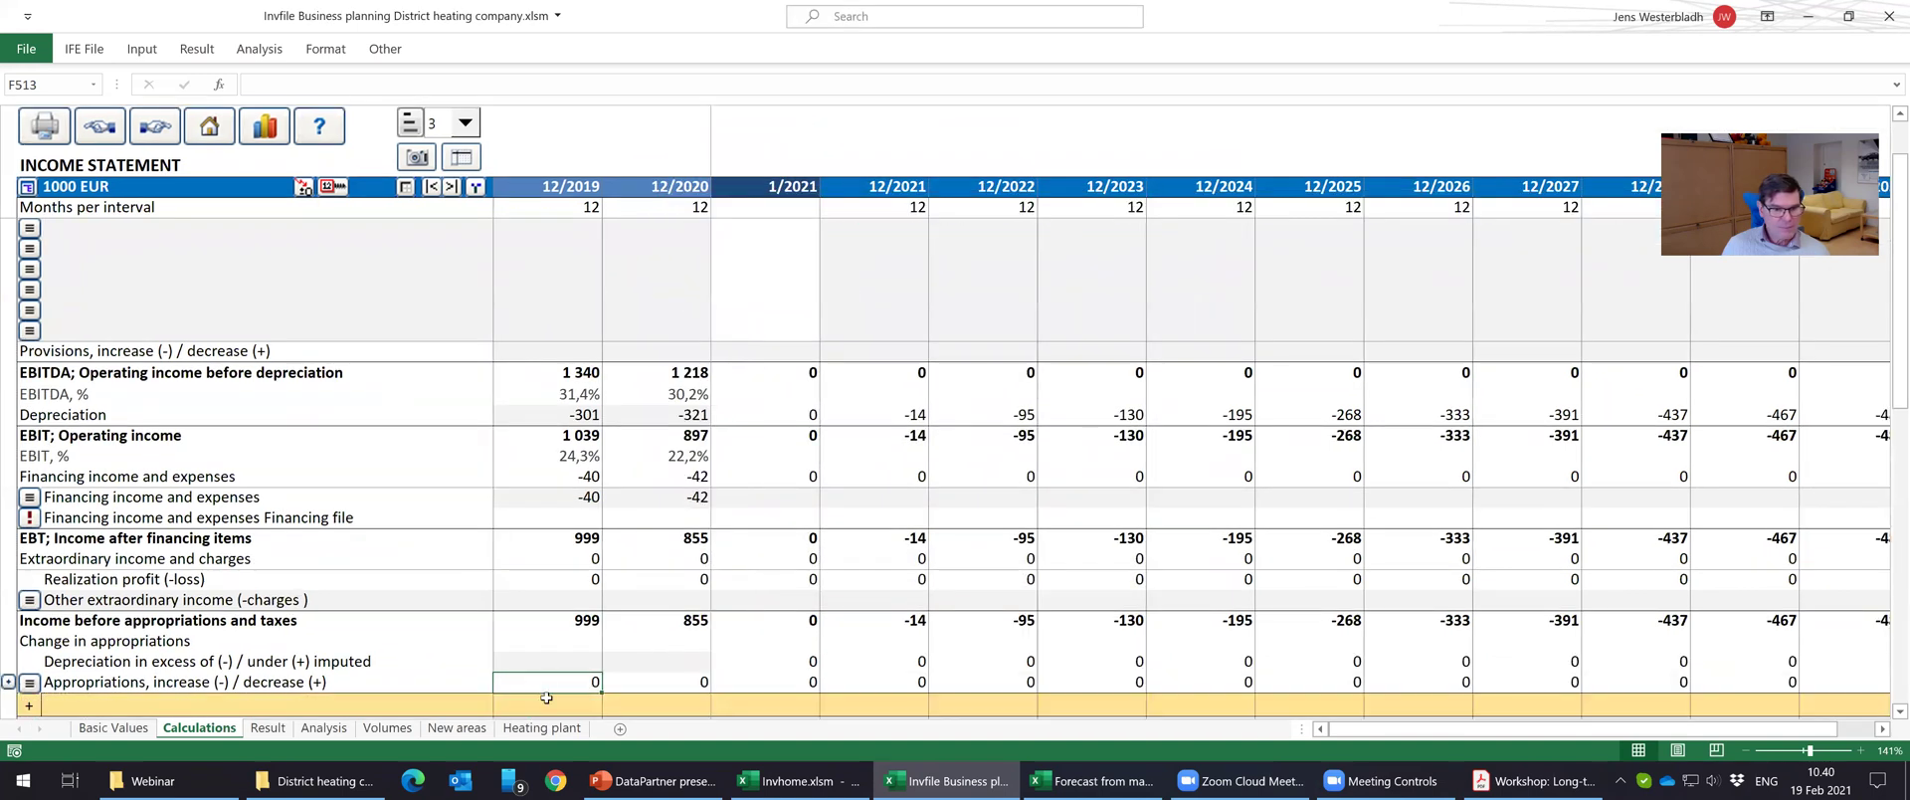
Name the new sub-row under appropriations "Group contribution".
{"action": "left_click", "coordinate": [249, 706]}
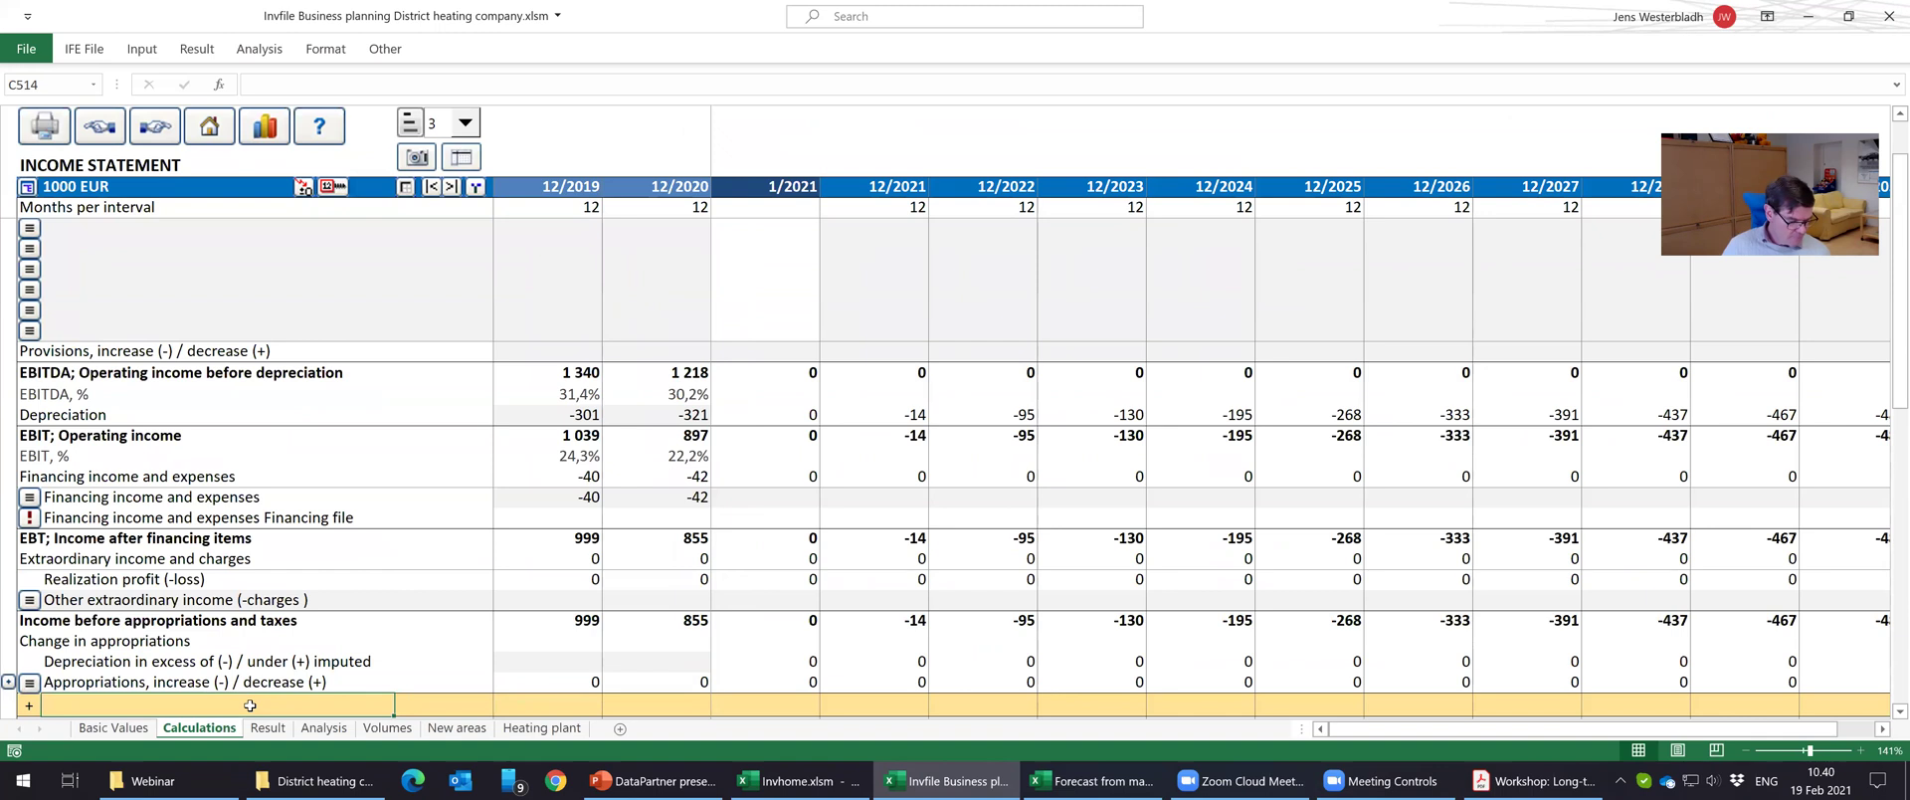
{"action": "type", "text": "Grou"}
{"action": "type", "text": "p cont"}
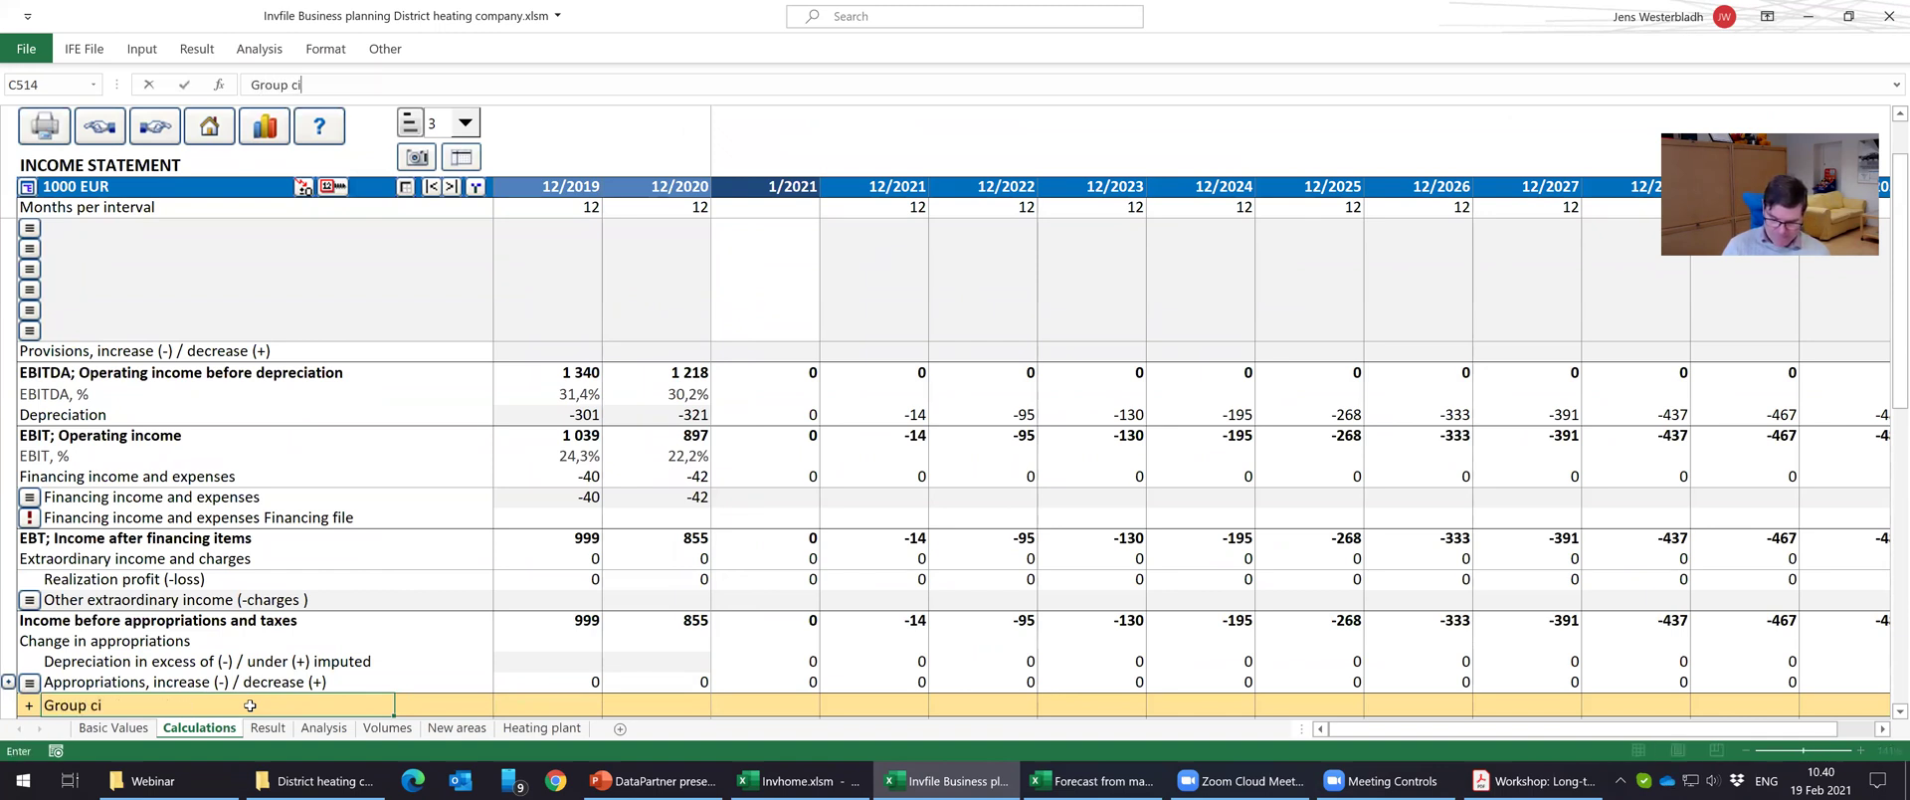
{"action": "type", "text": "ribution"}
{"action": "key", "text": "Tab"}
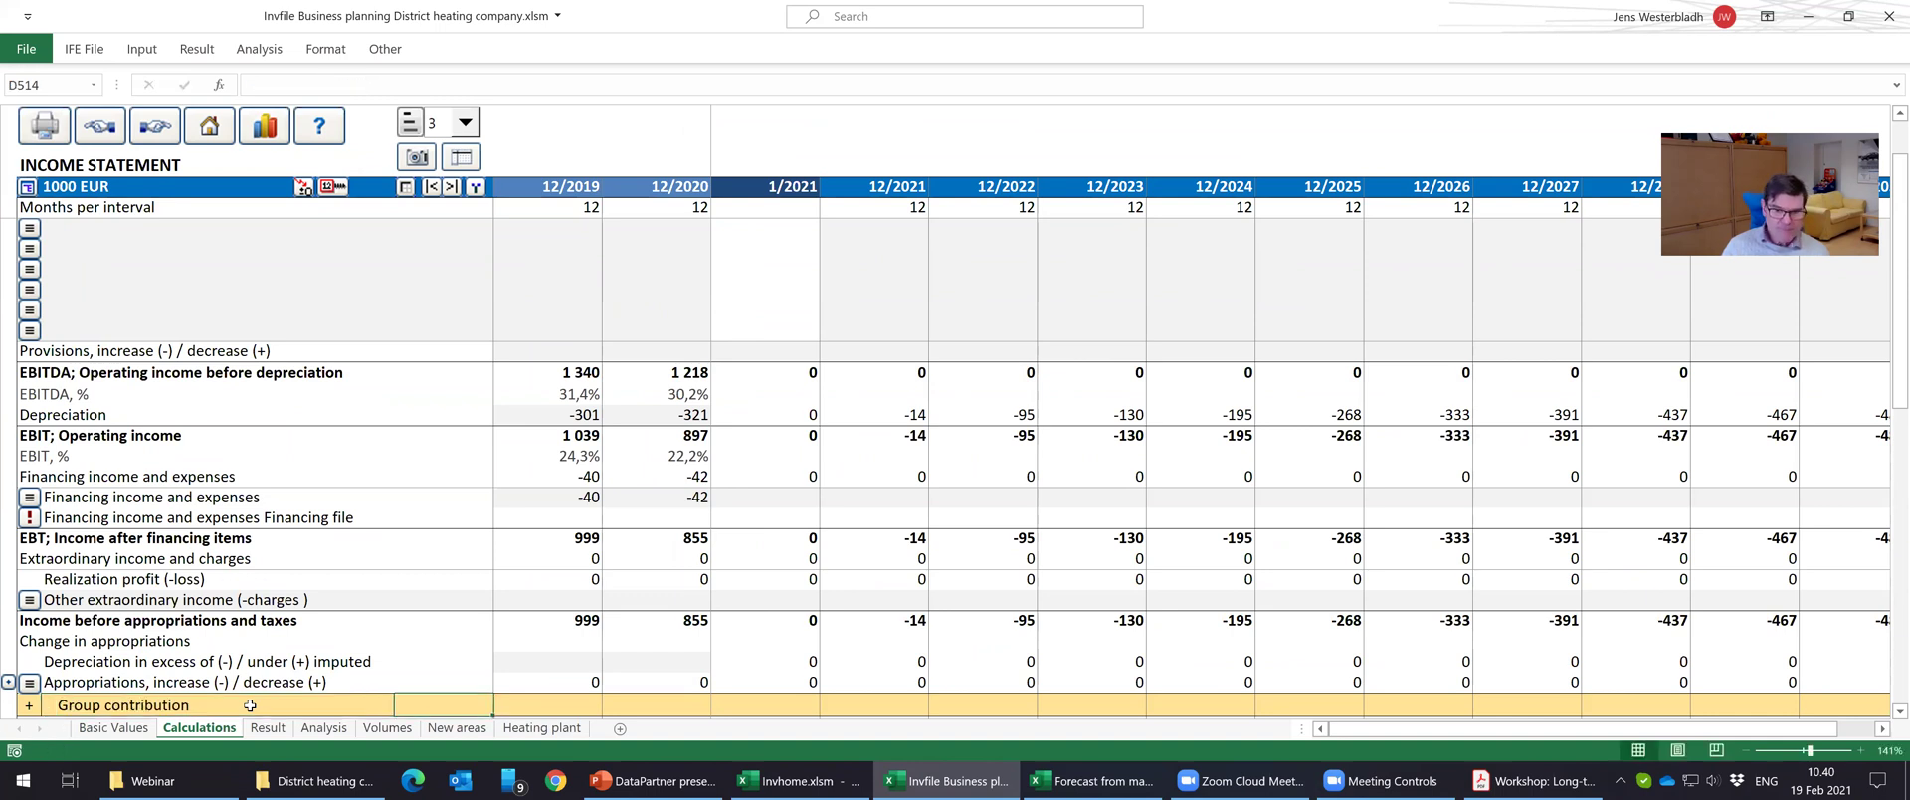
Enter group contributions of -359 for 12/2019 and -700 for 12/2020.
{"action": "key", "text": "Tab"}
{"action": "type", "text": "-"}
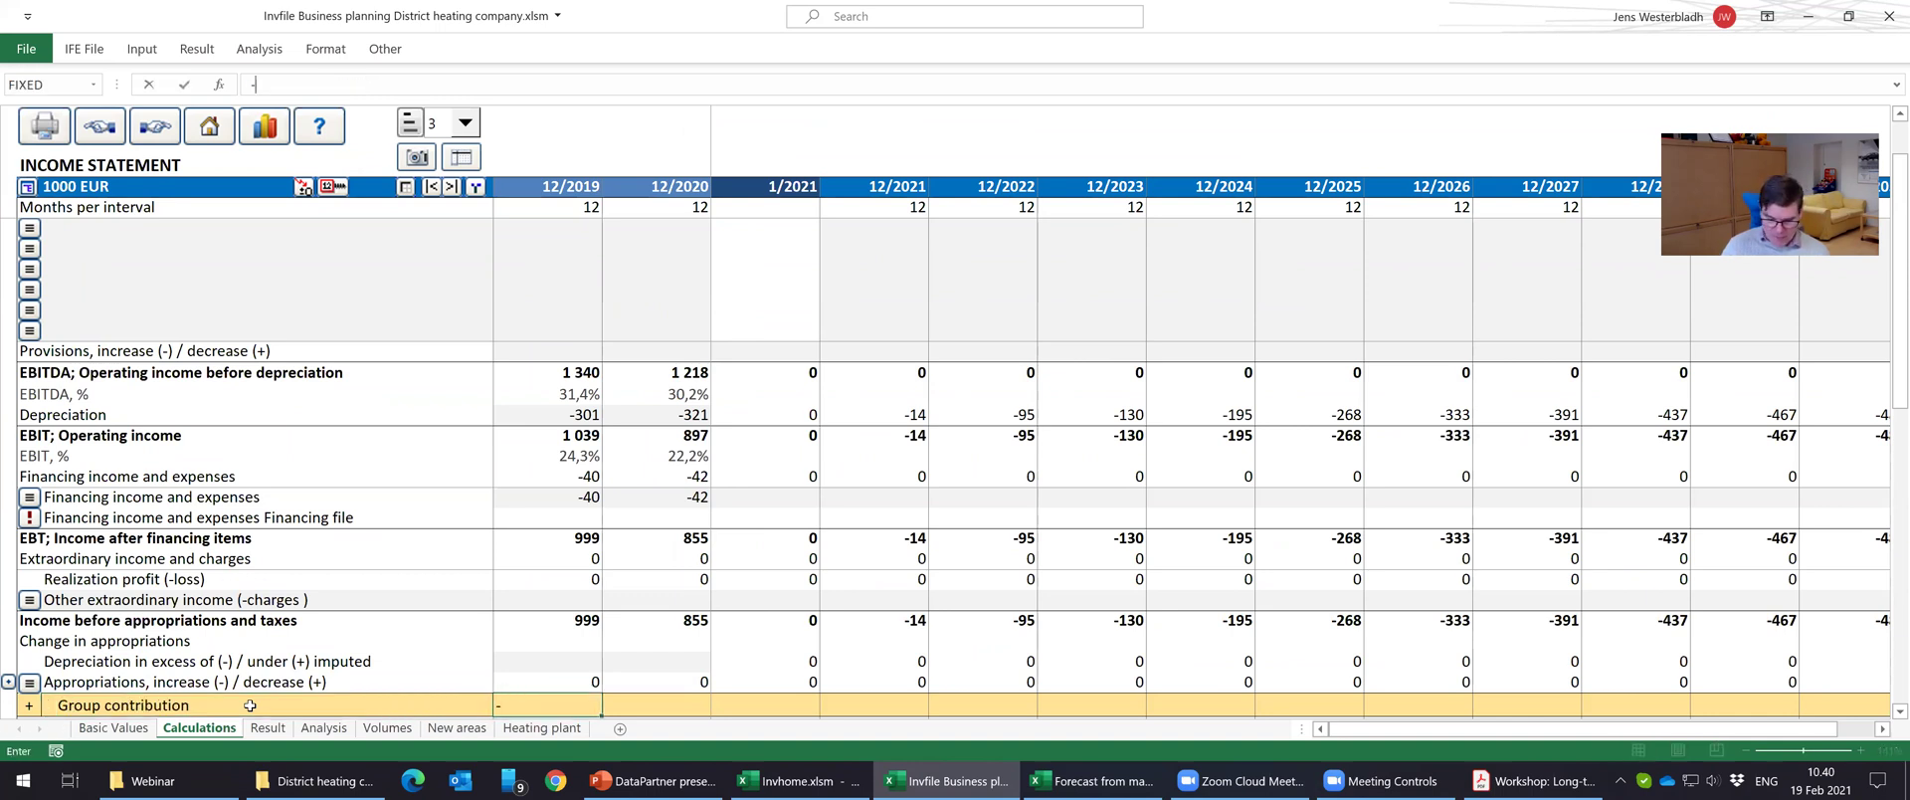
{"action": "type", "text": "359"}
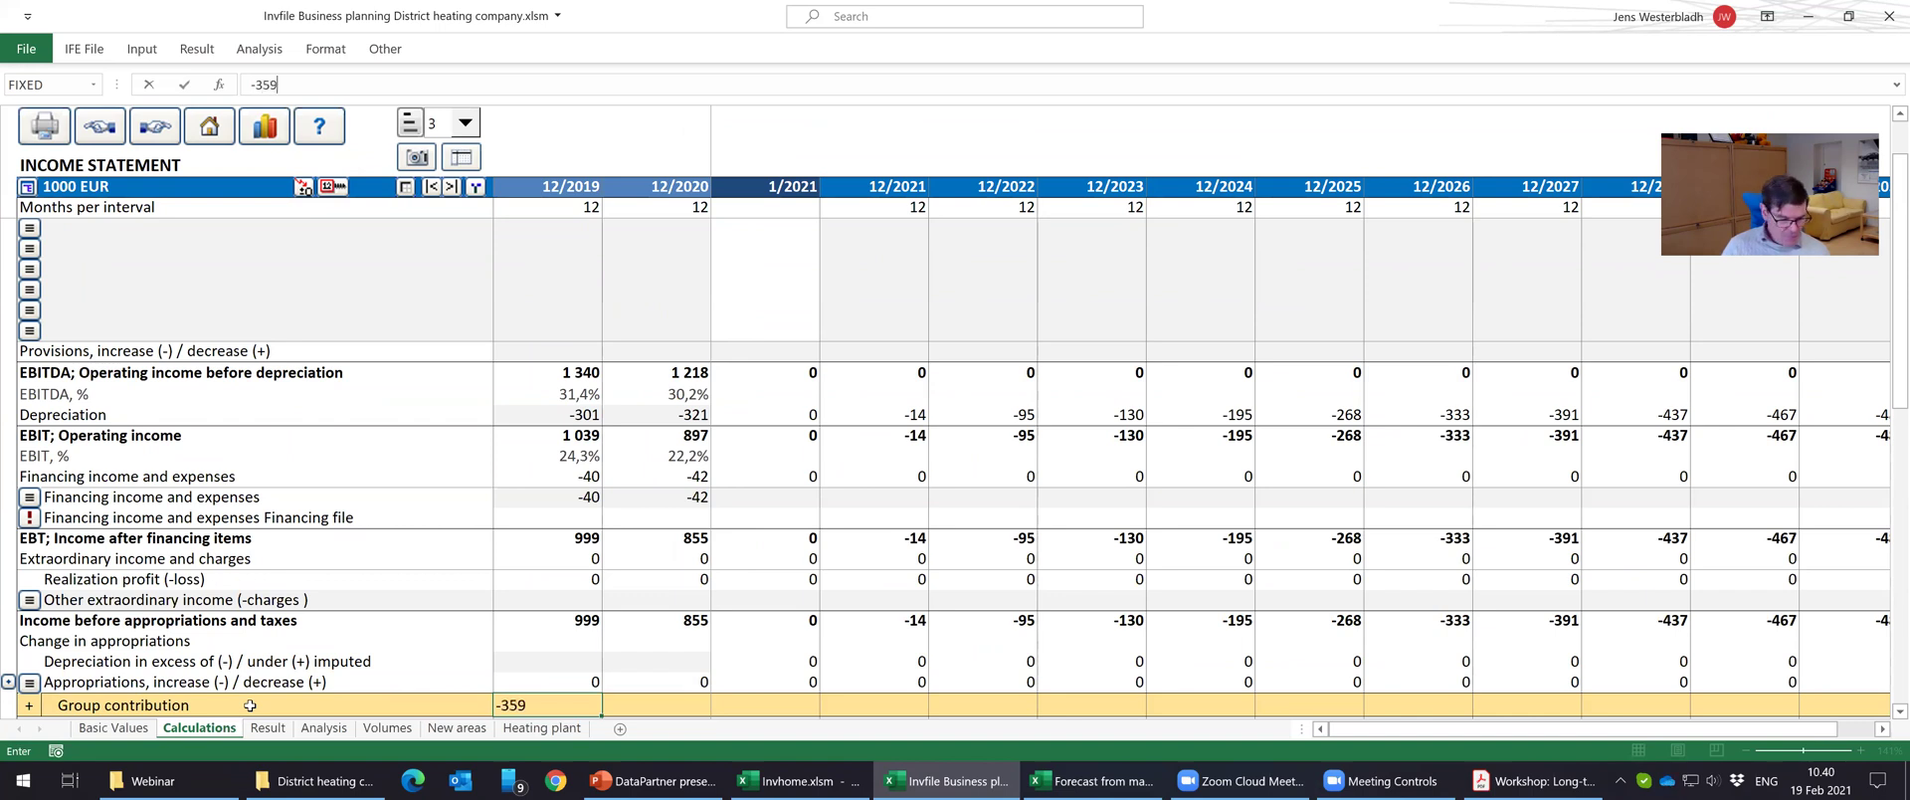
{"action": "key", "text": "Tab"}
{"action": "type", "text": "-700"}
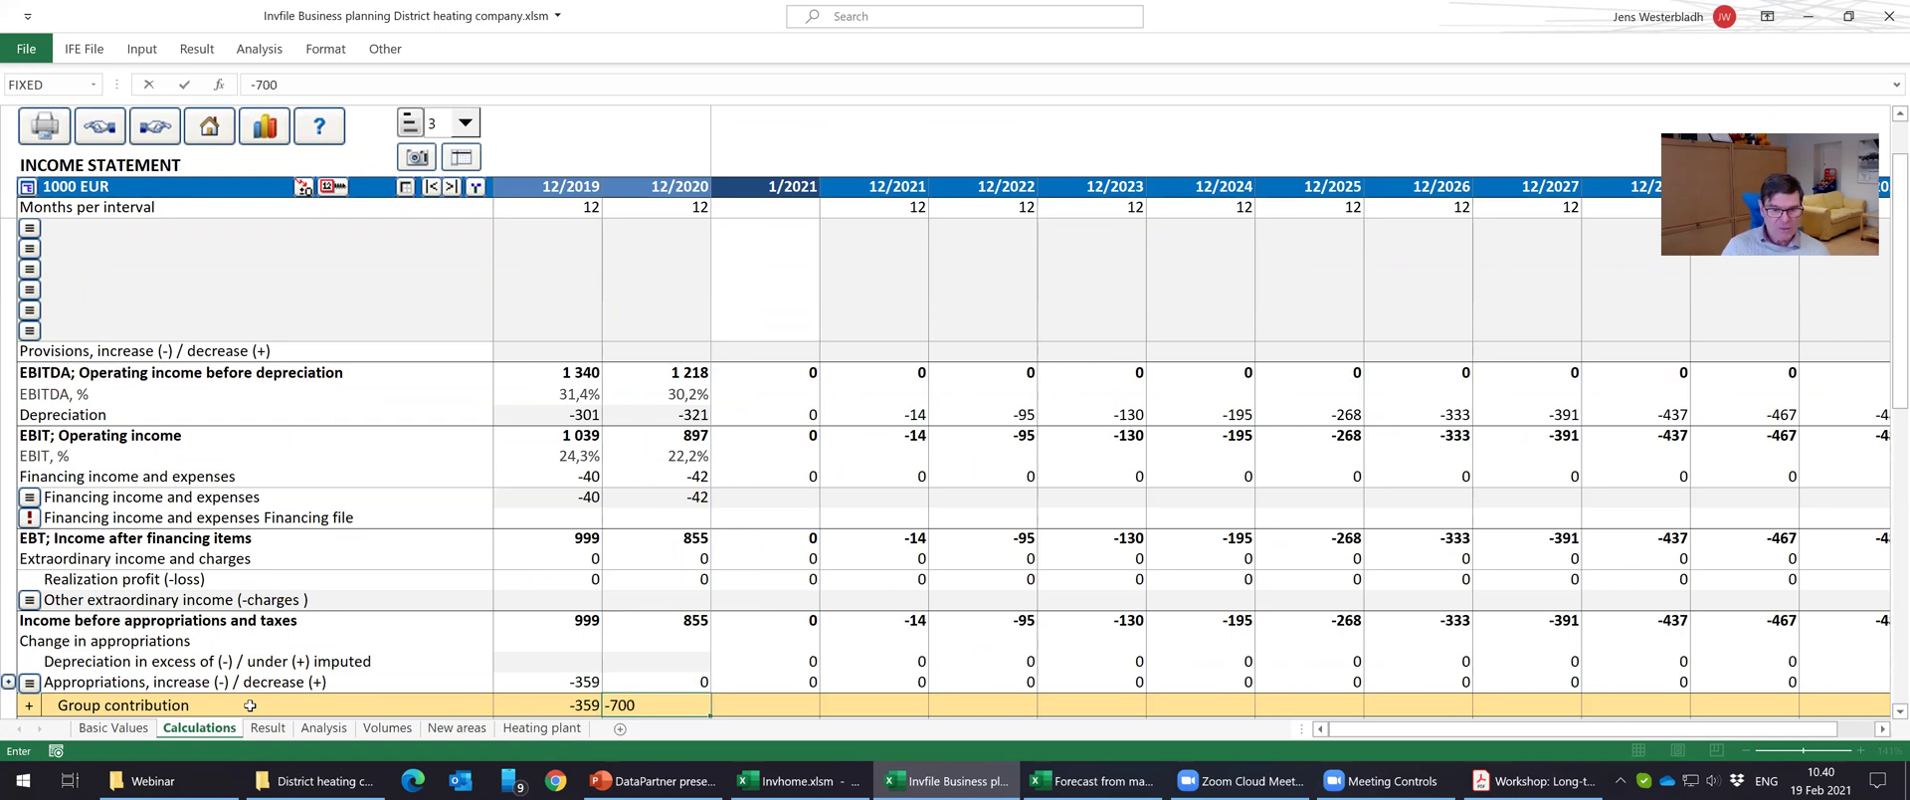
{"action": "key", "text": "Return"}
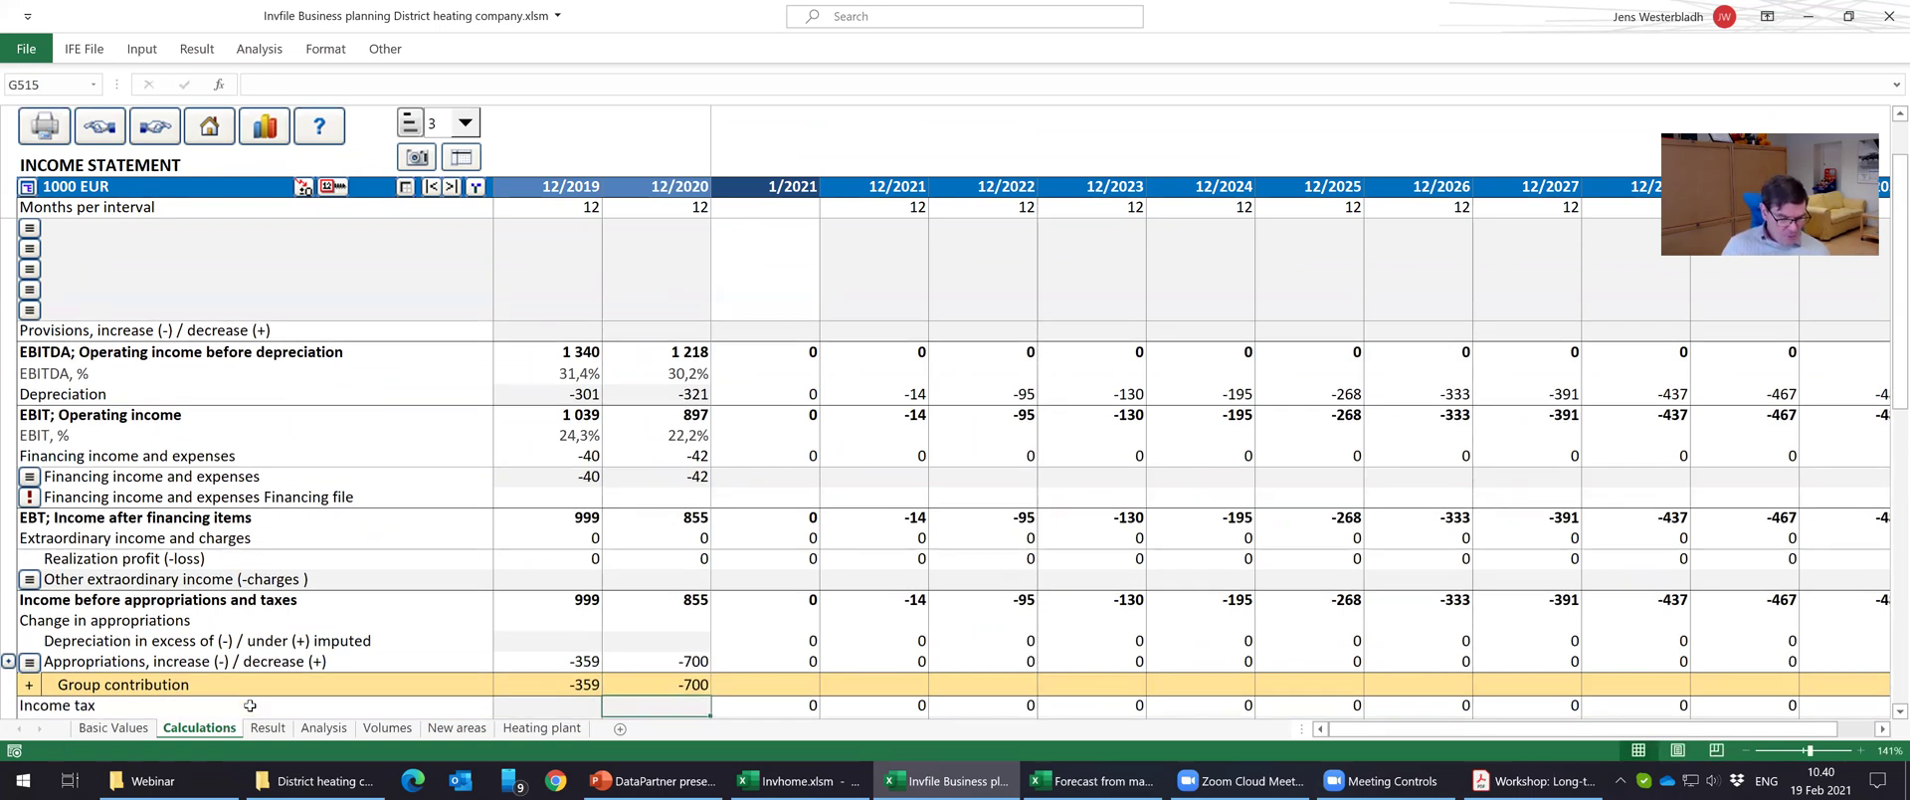
Enter depreciation in excess of/under imputed of -640 for 12/2019 and -155 for 12/2020.
{"action": "key", "text": "Down"}
{"action": "key", "text": "Down"}
{"action": "key", "text": "Down"}
{"action": "key", "text": "Down"}
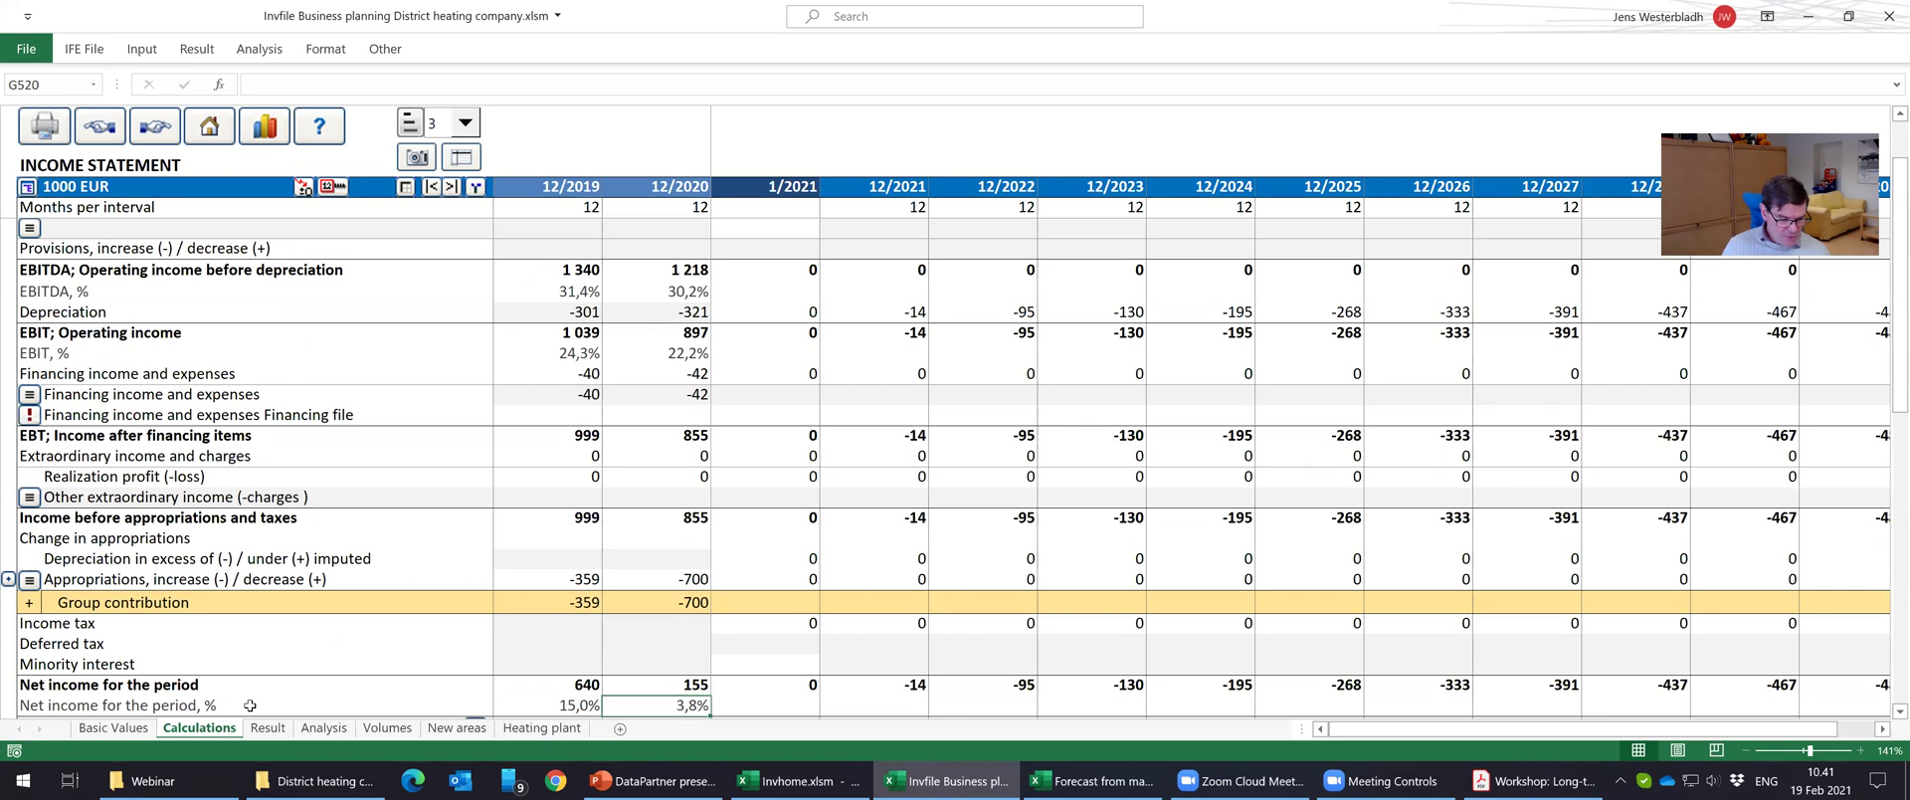
{"action": "key", "text": "Up"}
{"action": "key", "text": "Up"}
{"action": "key", "text": "Up"}
{"action": "key", "text": "Up"}
{"action": "key", "text": "Up"}
{"action": "key", "text": "Up"}
{"action": "key", "text": "Up"}
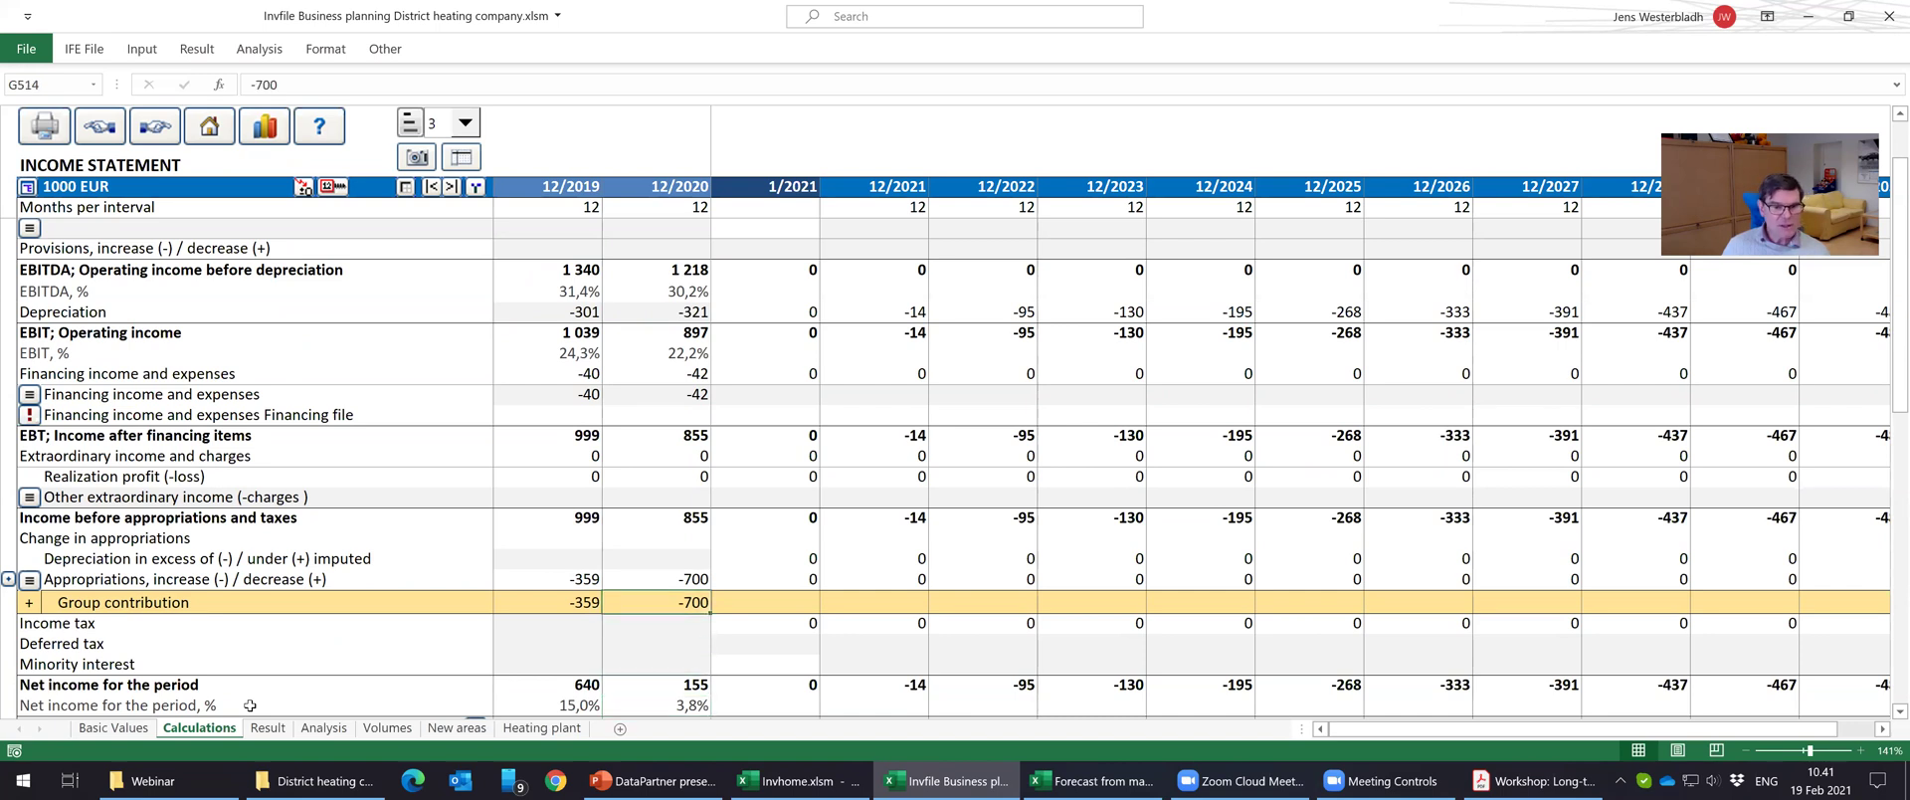
{"action": "key", "text": "Left"}
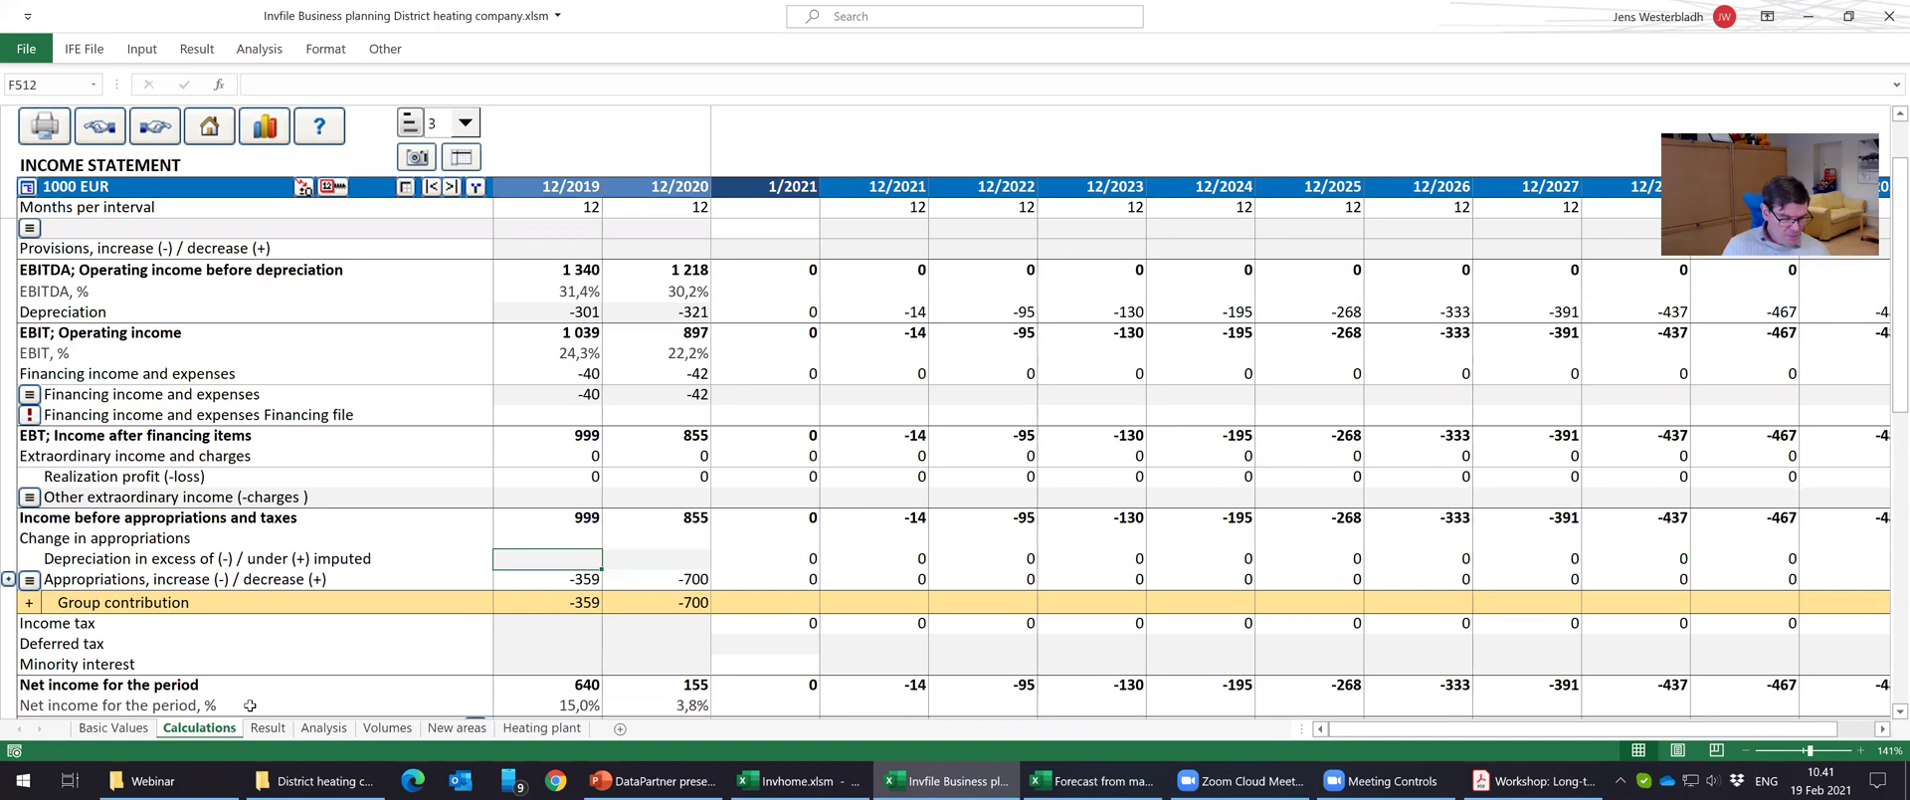
{"action": "type", "text": "-640"}
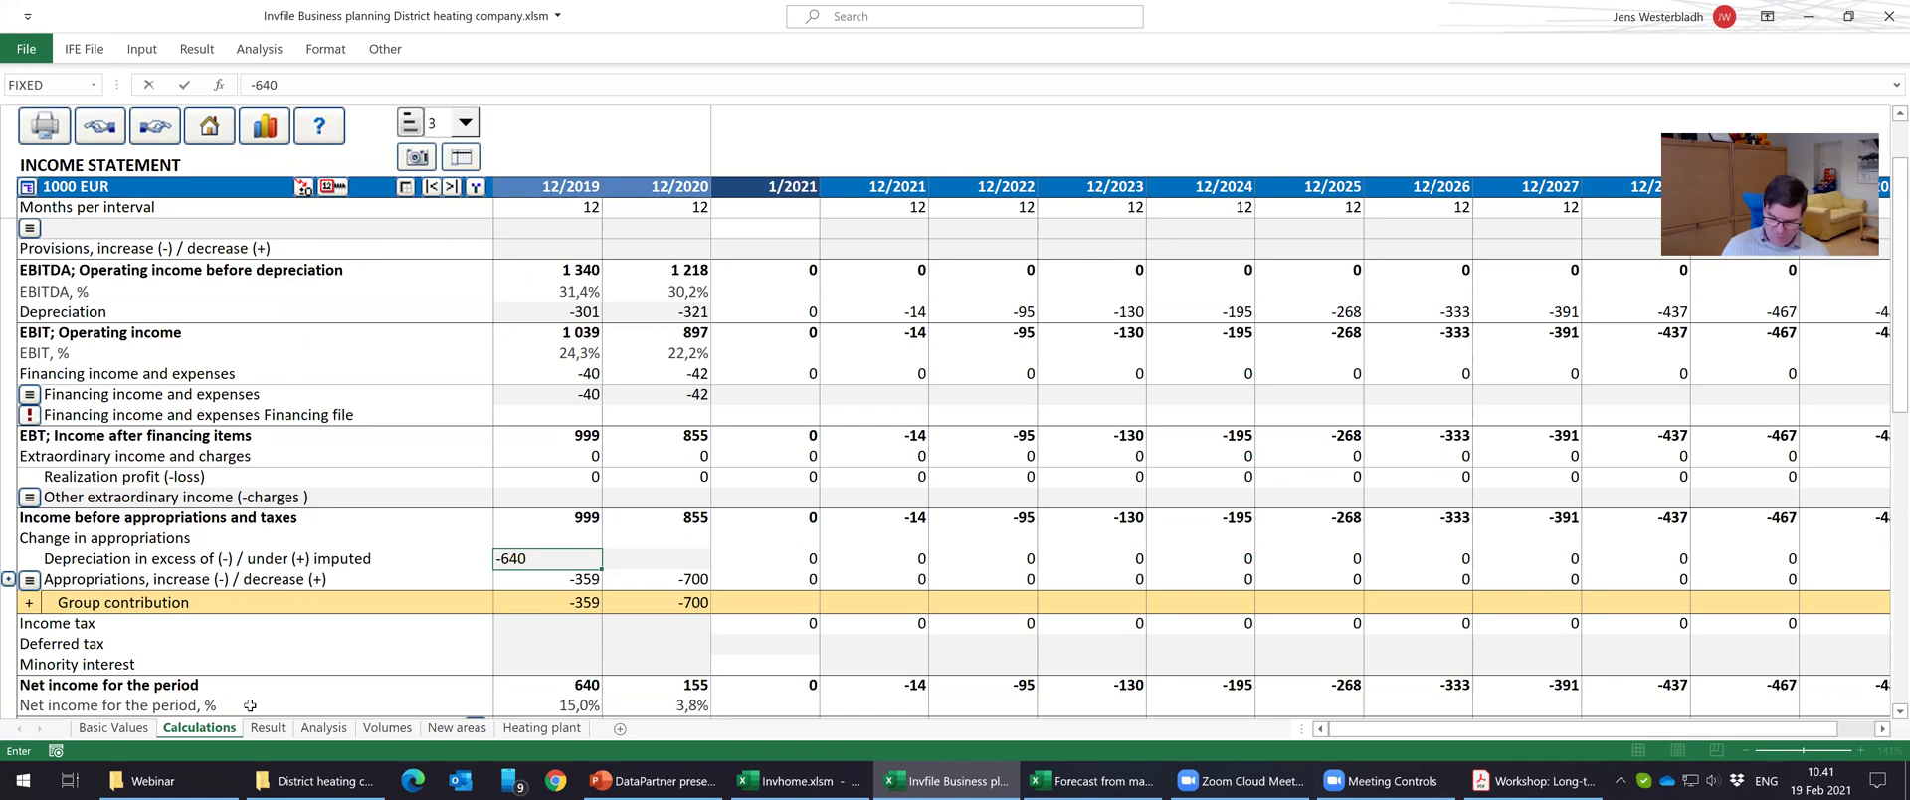
{"action": "key", "text": "Right"}
{"action": "type", "text": "-155"}
{"action": "key", "text": "Return"}
Check the net income for the period in the 12/2019 and 12/2020 columns.
{"action": "key", "text": "Down"}
{"action": "key", "text": "Down"}
{"action": "key", "text": "Down"}
{"action": "key", "text": "Down"}
{"action": "key", "text": "Down"}
{"action": "key", "text": "Down"}
{"action": "key", "text": "Left"}
{"action": "key", "text": "Up"}
{"action": "key", "text": "Up"}
{"action": "key", "text": "Up"}
{"action": "key", "text": "Right"}
{"action": "key", "text": "Left"}
{"action": "key", "text": "Down"}
{"action": "key", "text": "Down"}
{"action": "key", "text": "Down"}
{"action": "key", "text": "Down"}
{"action": "key", "text": "Right"}
{"action": "key", "text": "Left"}
{"action": "key", "text": "Right"}
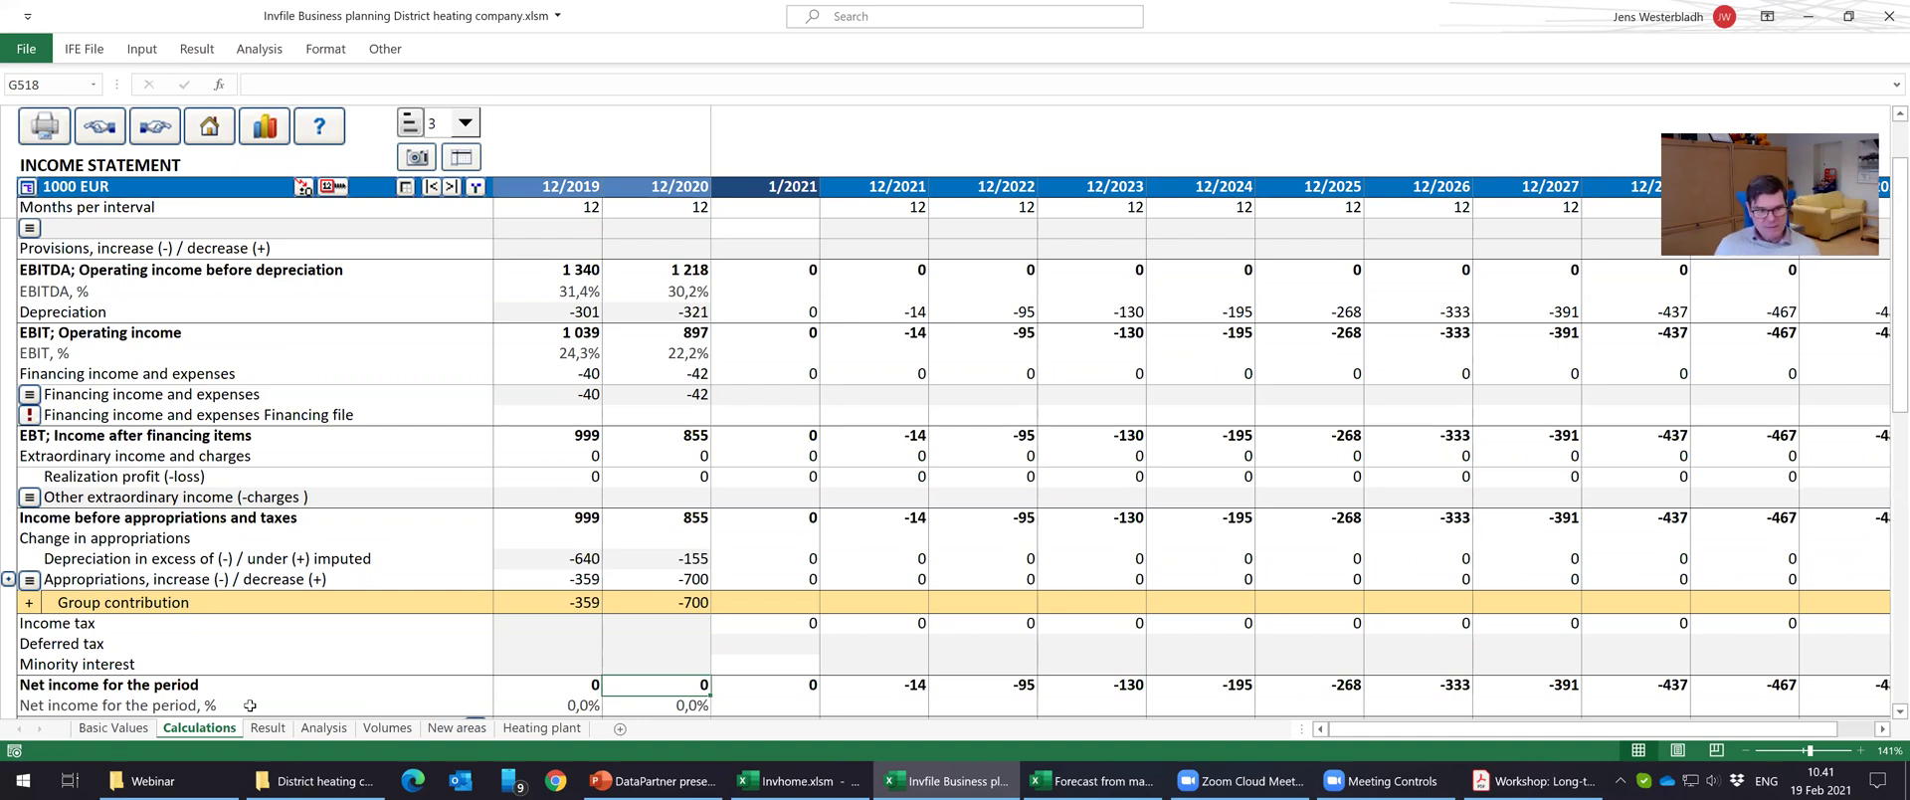
Save the workbook and open the balance sheet with its asset specification rows expanded.
{"action": "key", "text": "ctrl+s"}
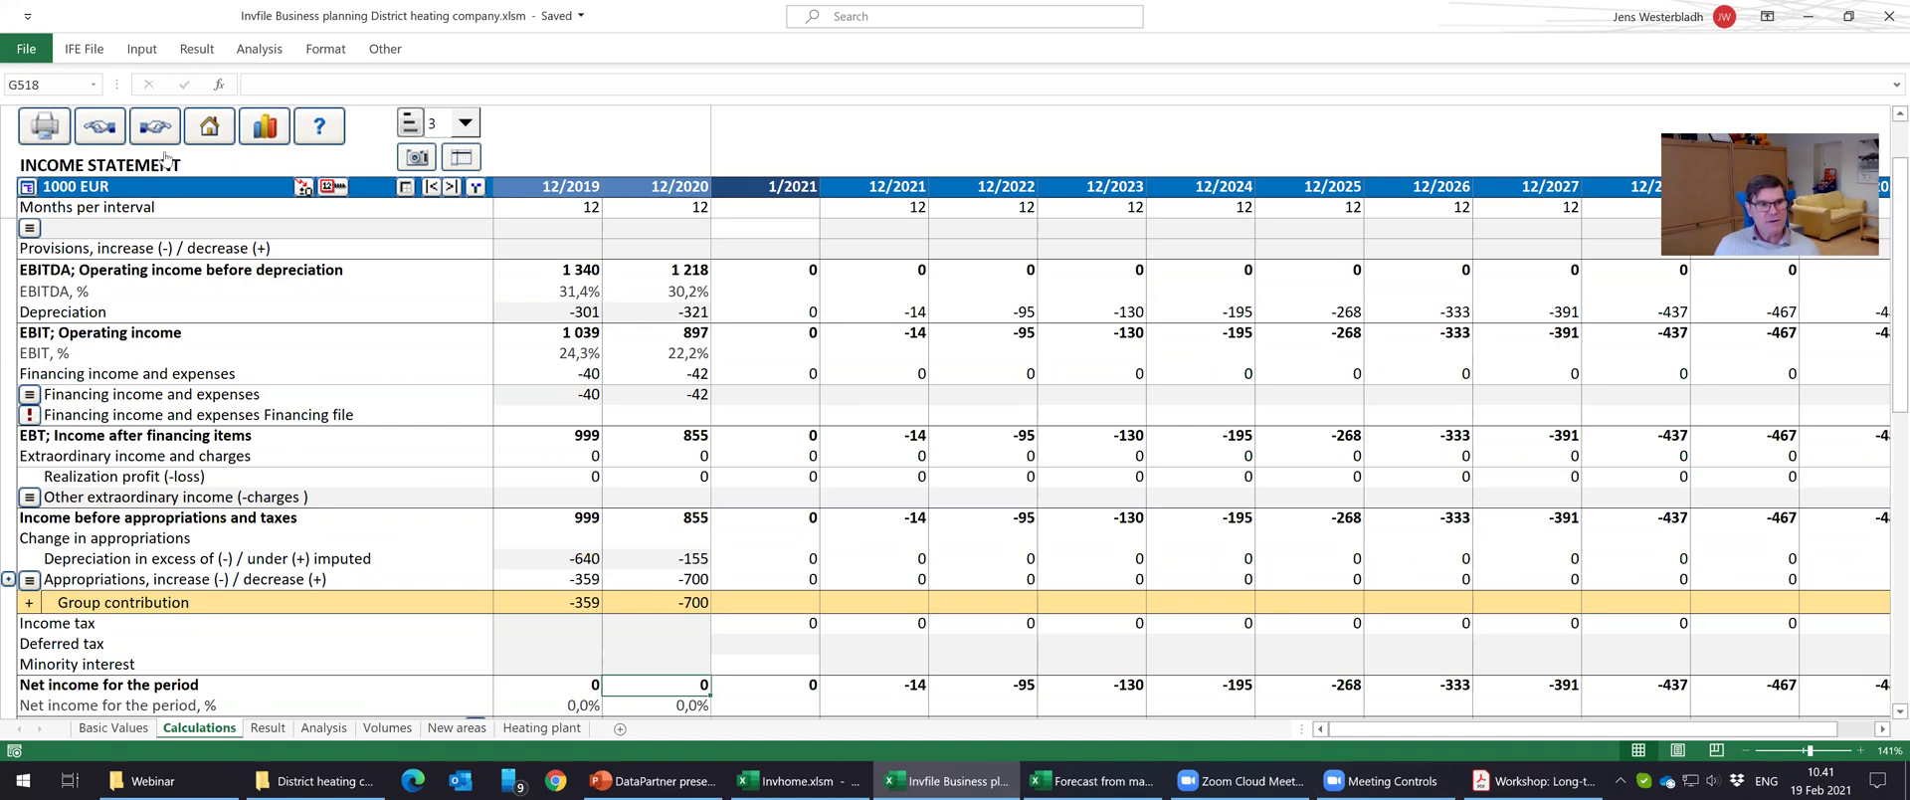
{"action": "left_click", "coordinate": [146, 49]}
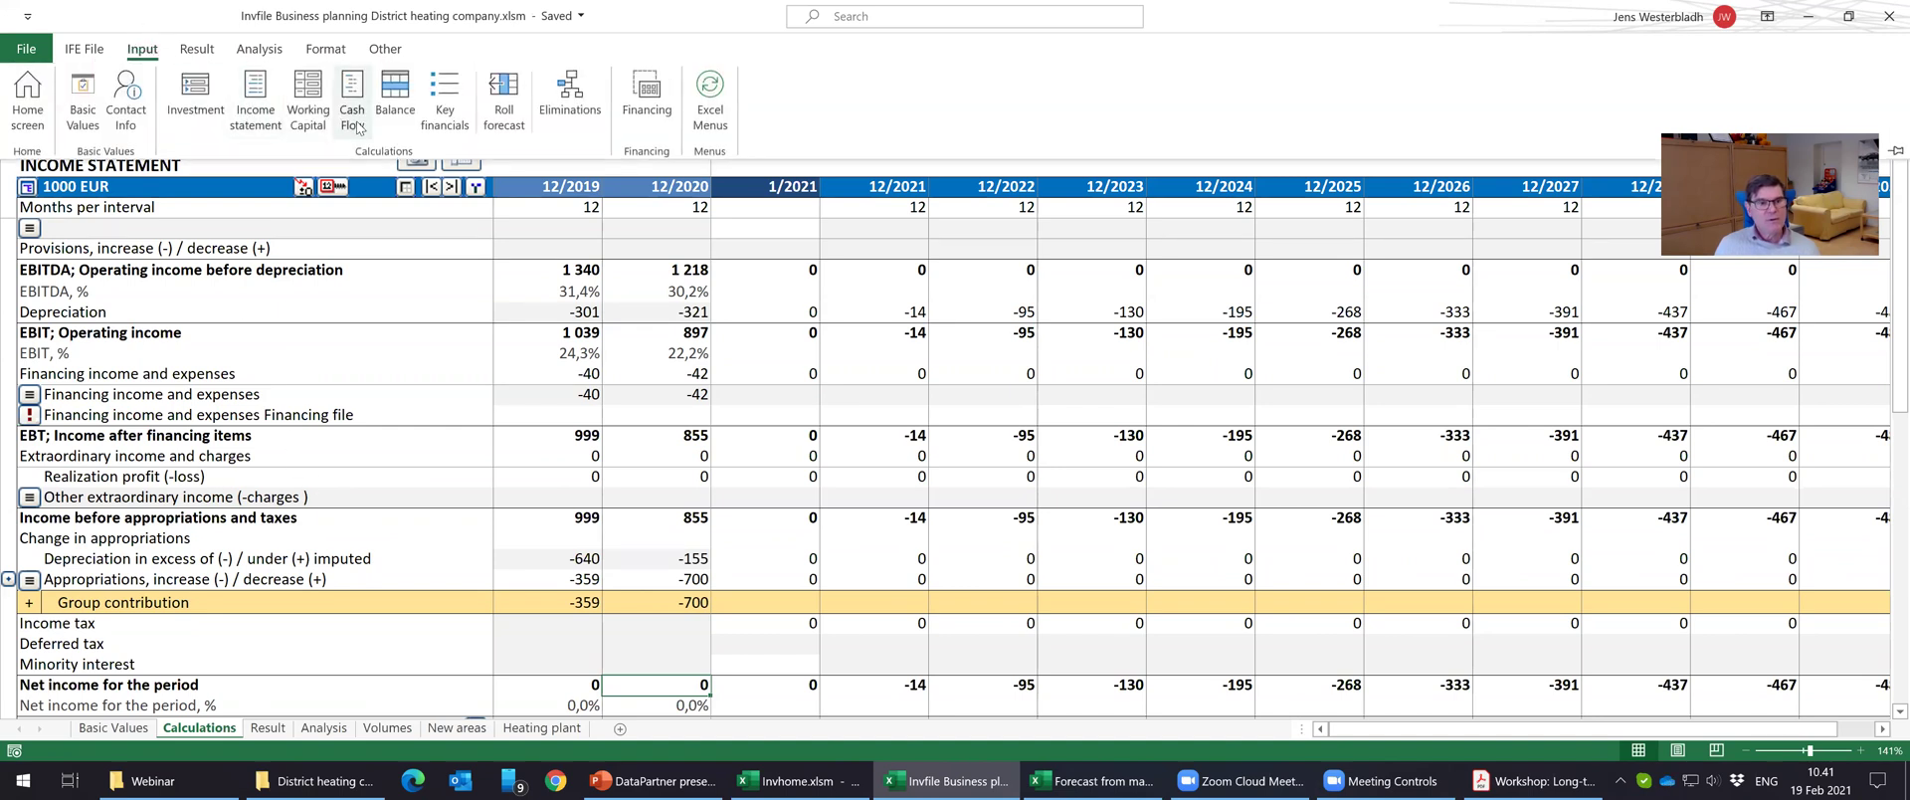
{"action": "left_click", "coordinate": [382, 115]}
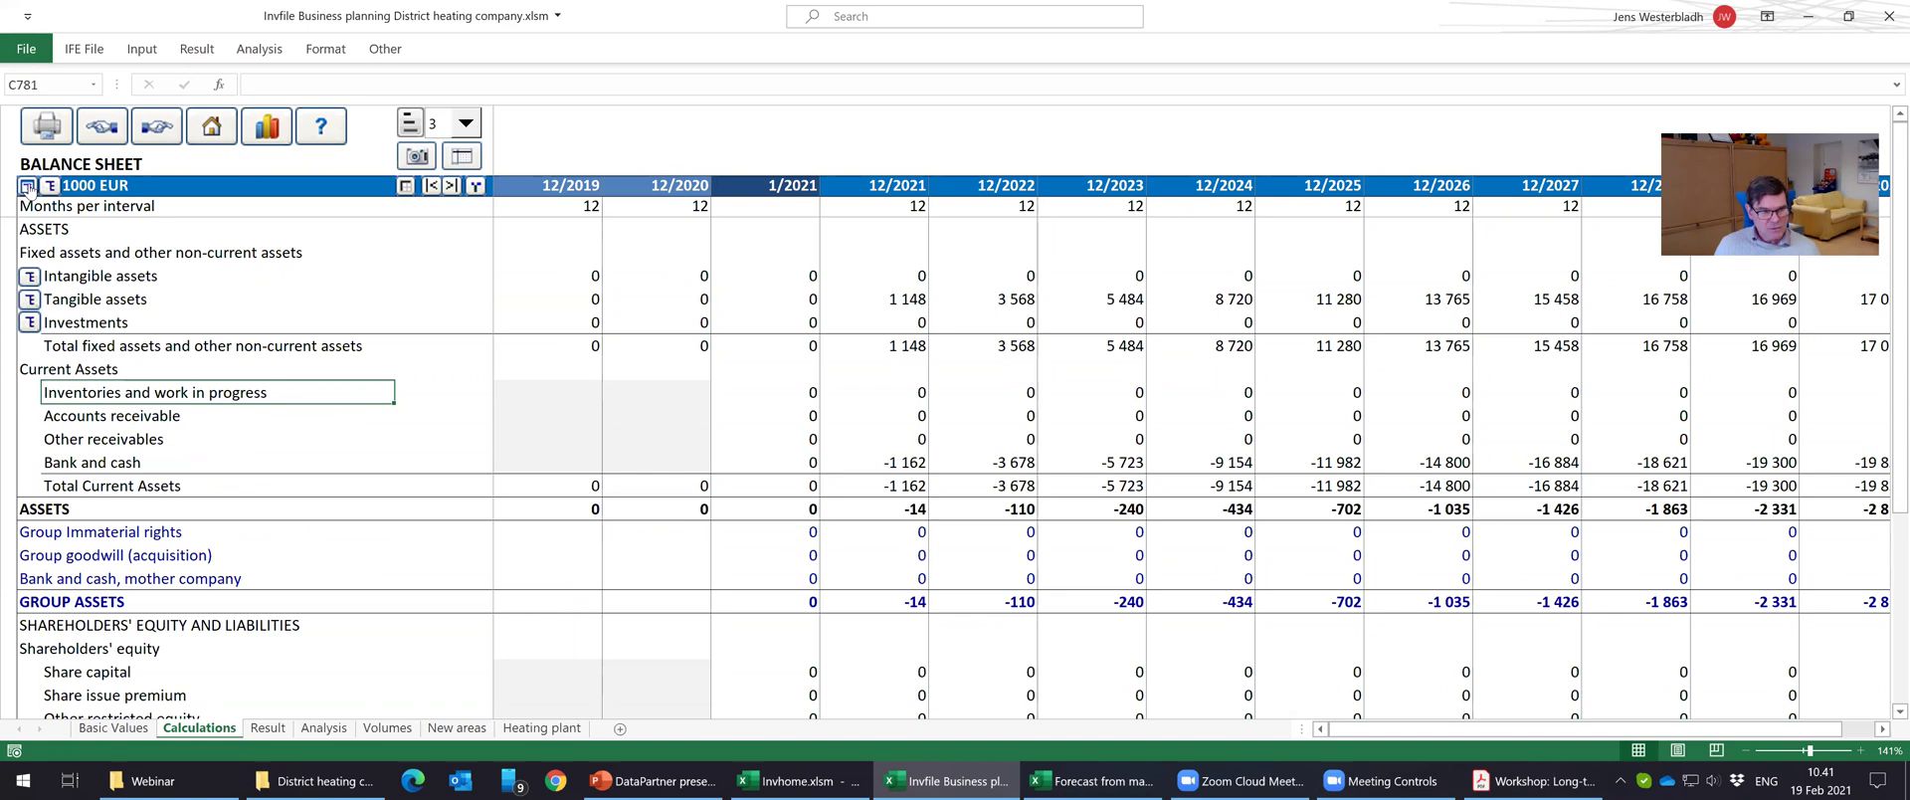
{"action": "left_click", "coordinate": [49, 187]}
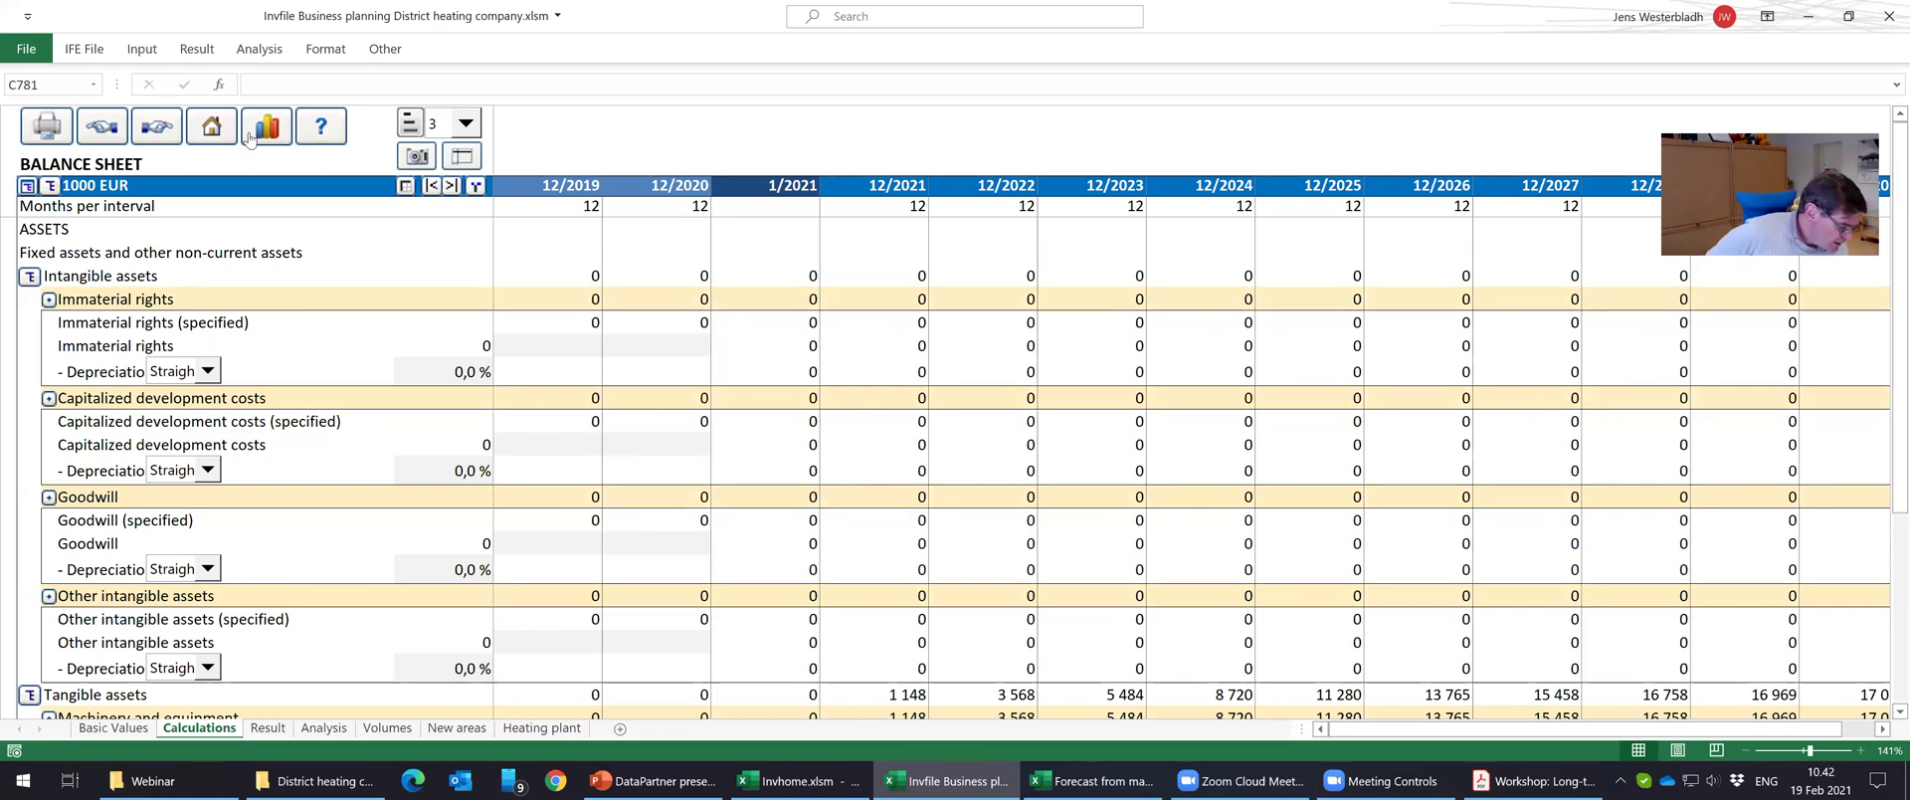
Enter the immaterial rights balances: 48 for 12/2019 and 47 for 12/2020.
{"action": "left_click", "coordinate": [566, 343]}
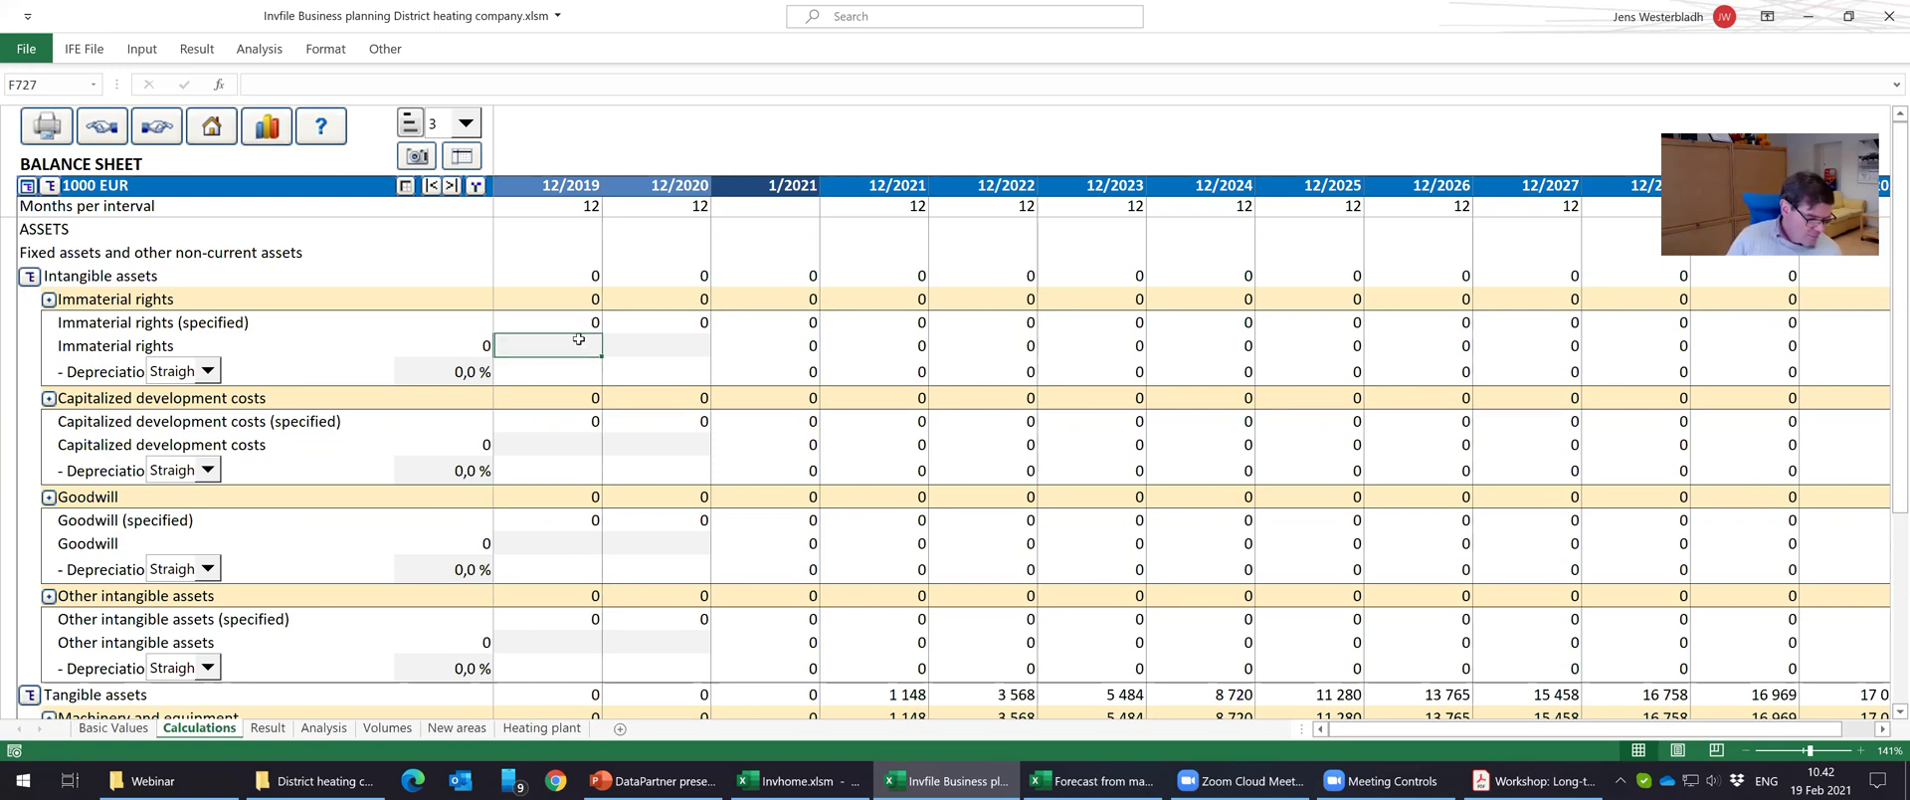
{"action": "type", "text": "48"}
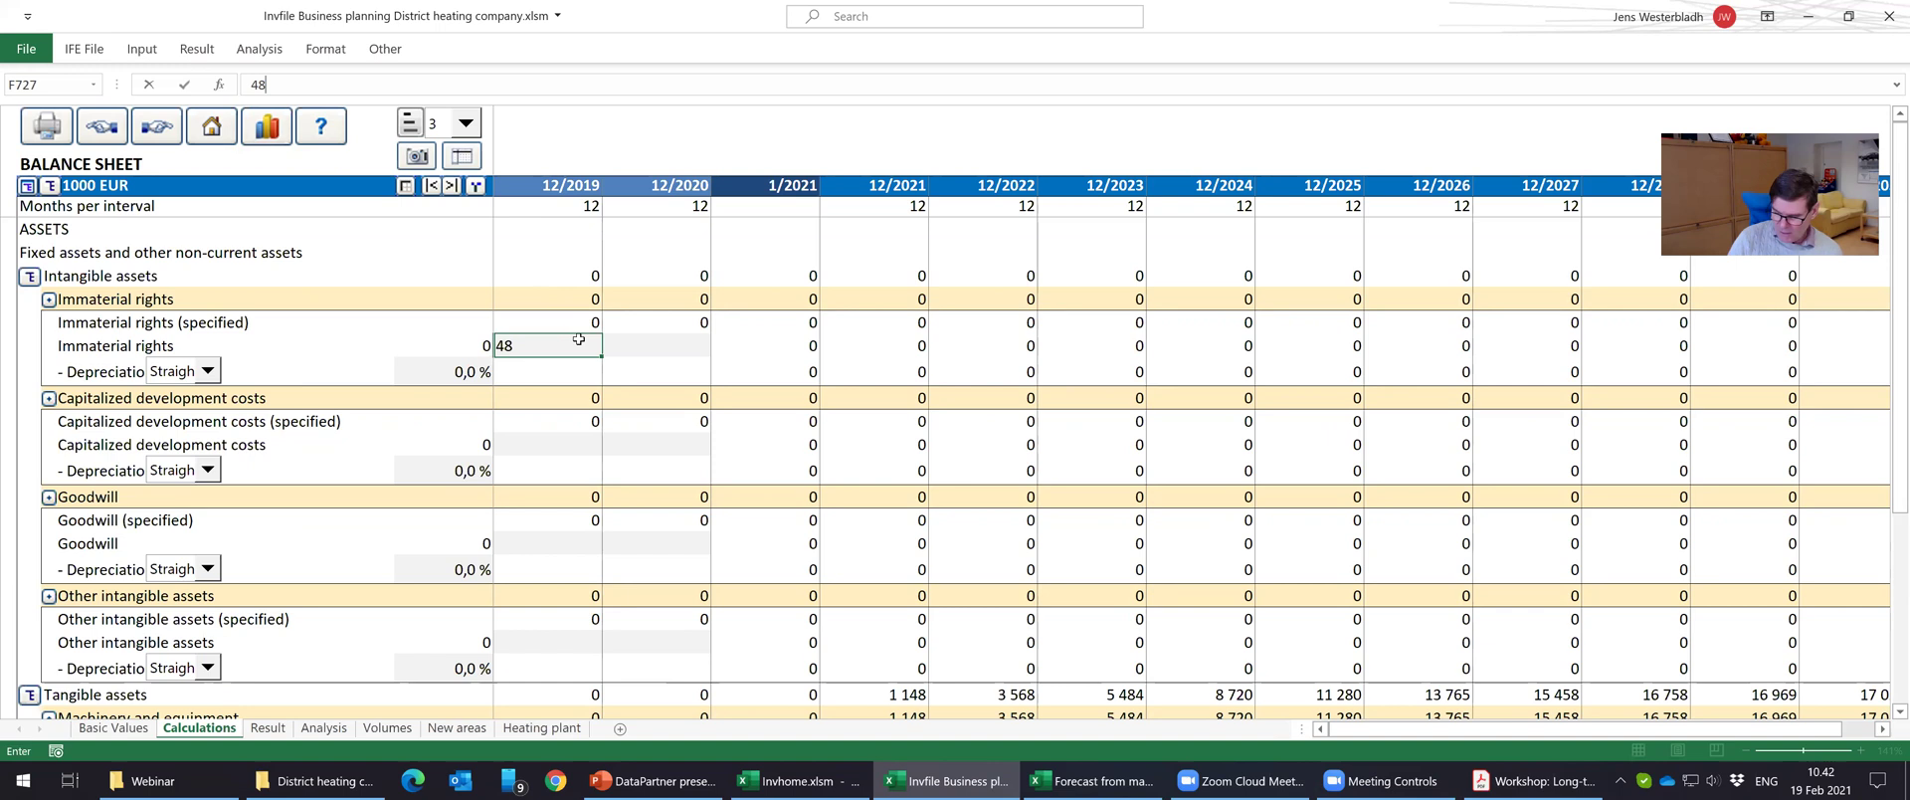
{"action": "key", "text": "Tab"}
{"action": "type", "text": "47"}
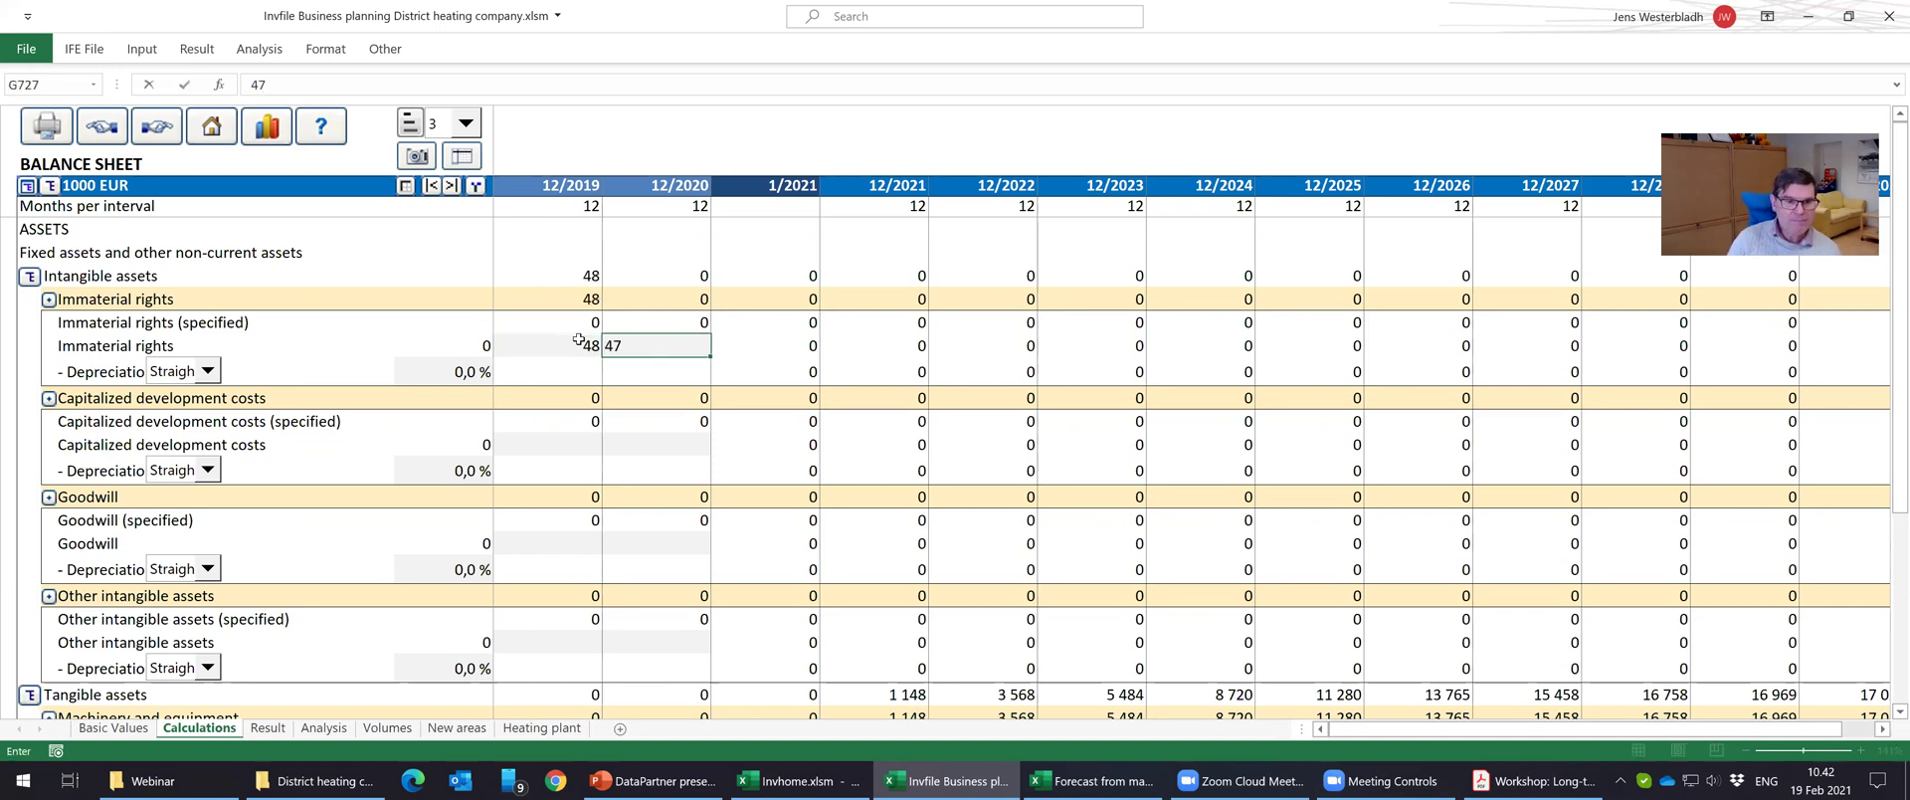
{"action": "key", "text": "Return"}
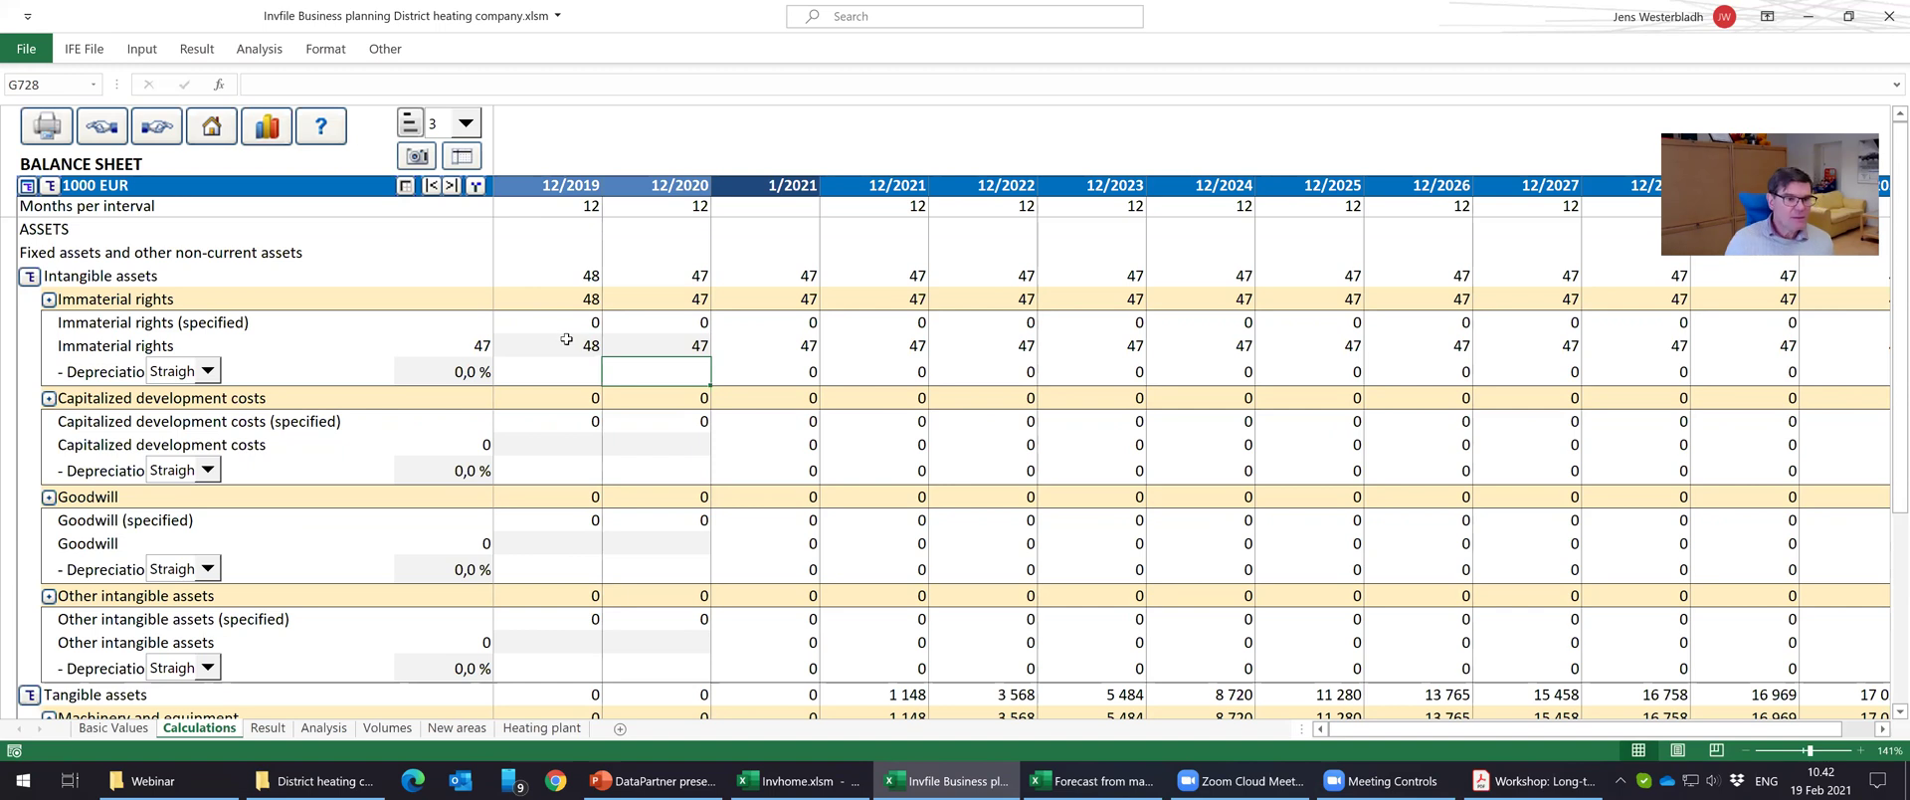
Collapse the unused intangible asset groups below immaterial rights and enter machinery and equipment of 7091 for 12/2019 and 7482 for 12/2020.
{"action": "left_click", "coordinate": [49, 399]}
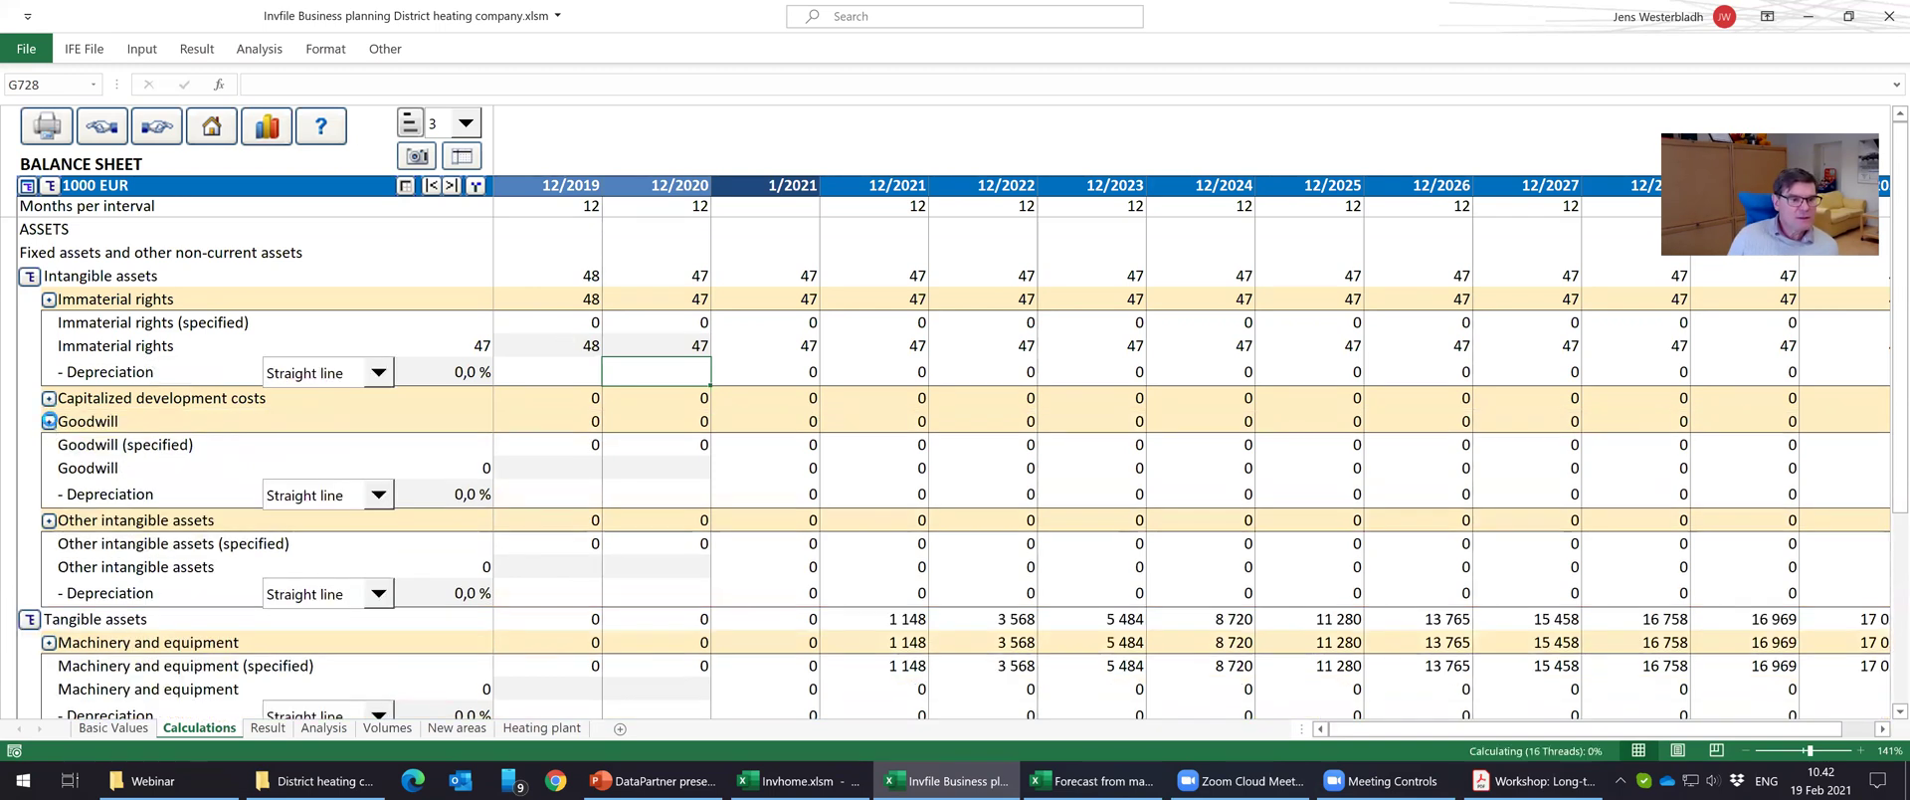
{"action": "left_click", "coordinate": [49, 445]}
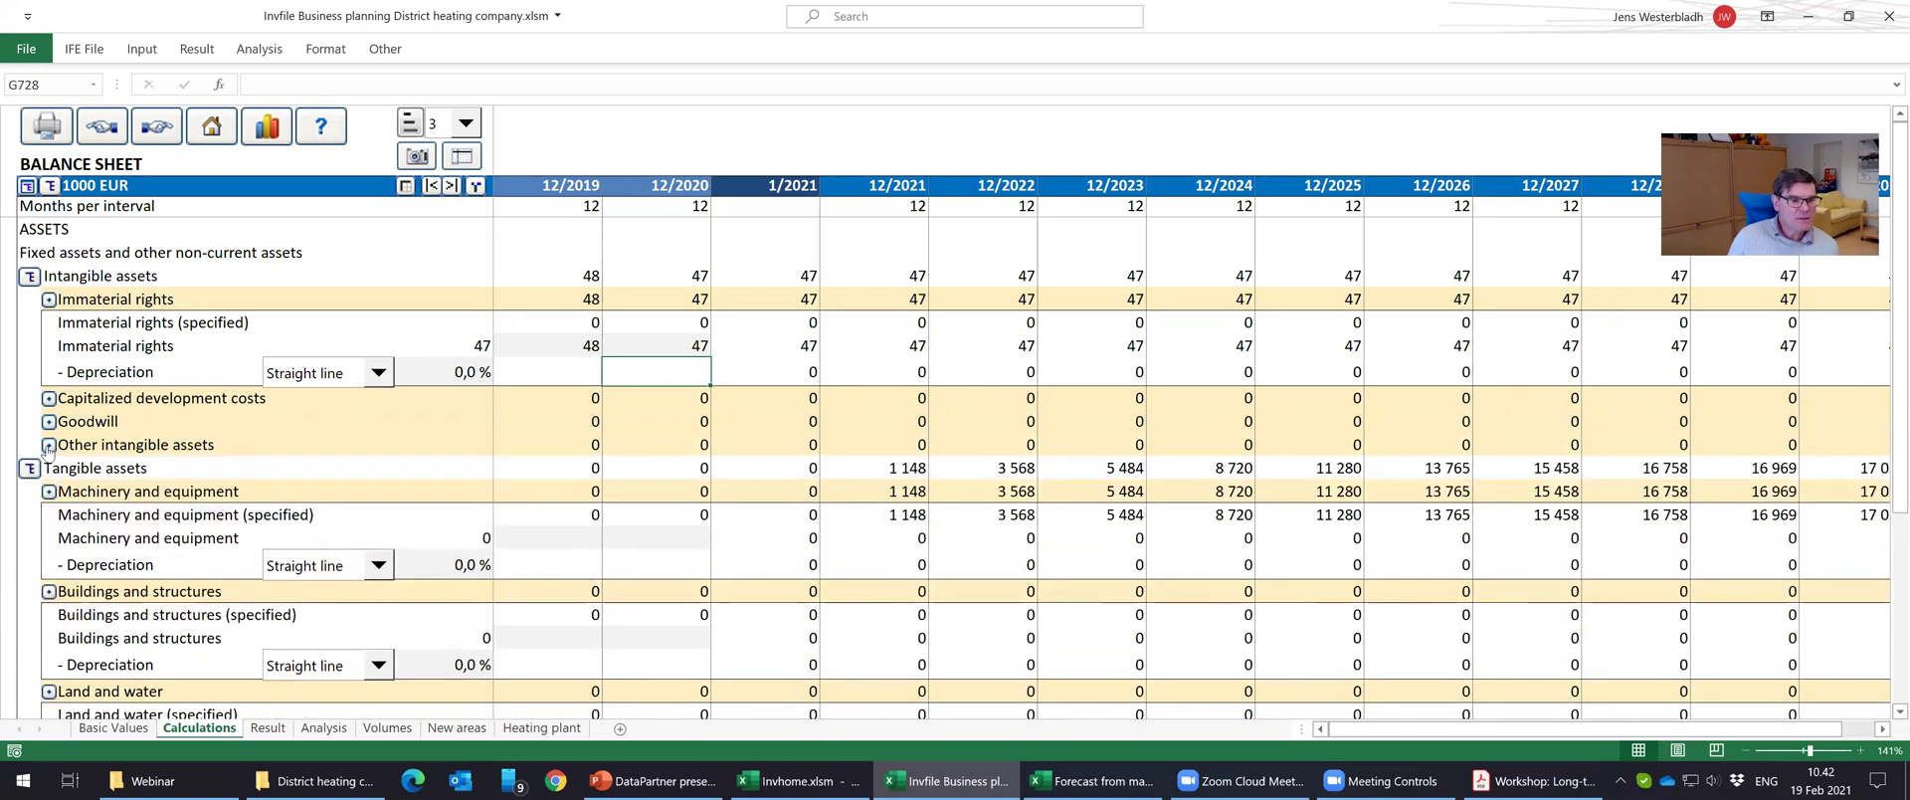
{"action": "left_click", "coordinate": [552, 535]}
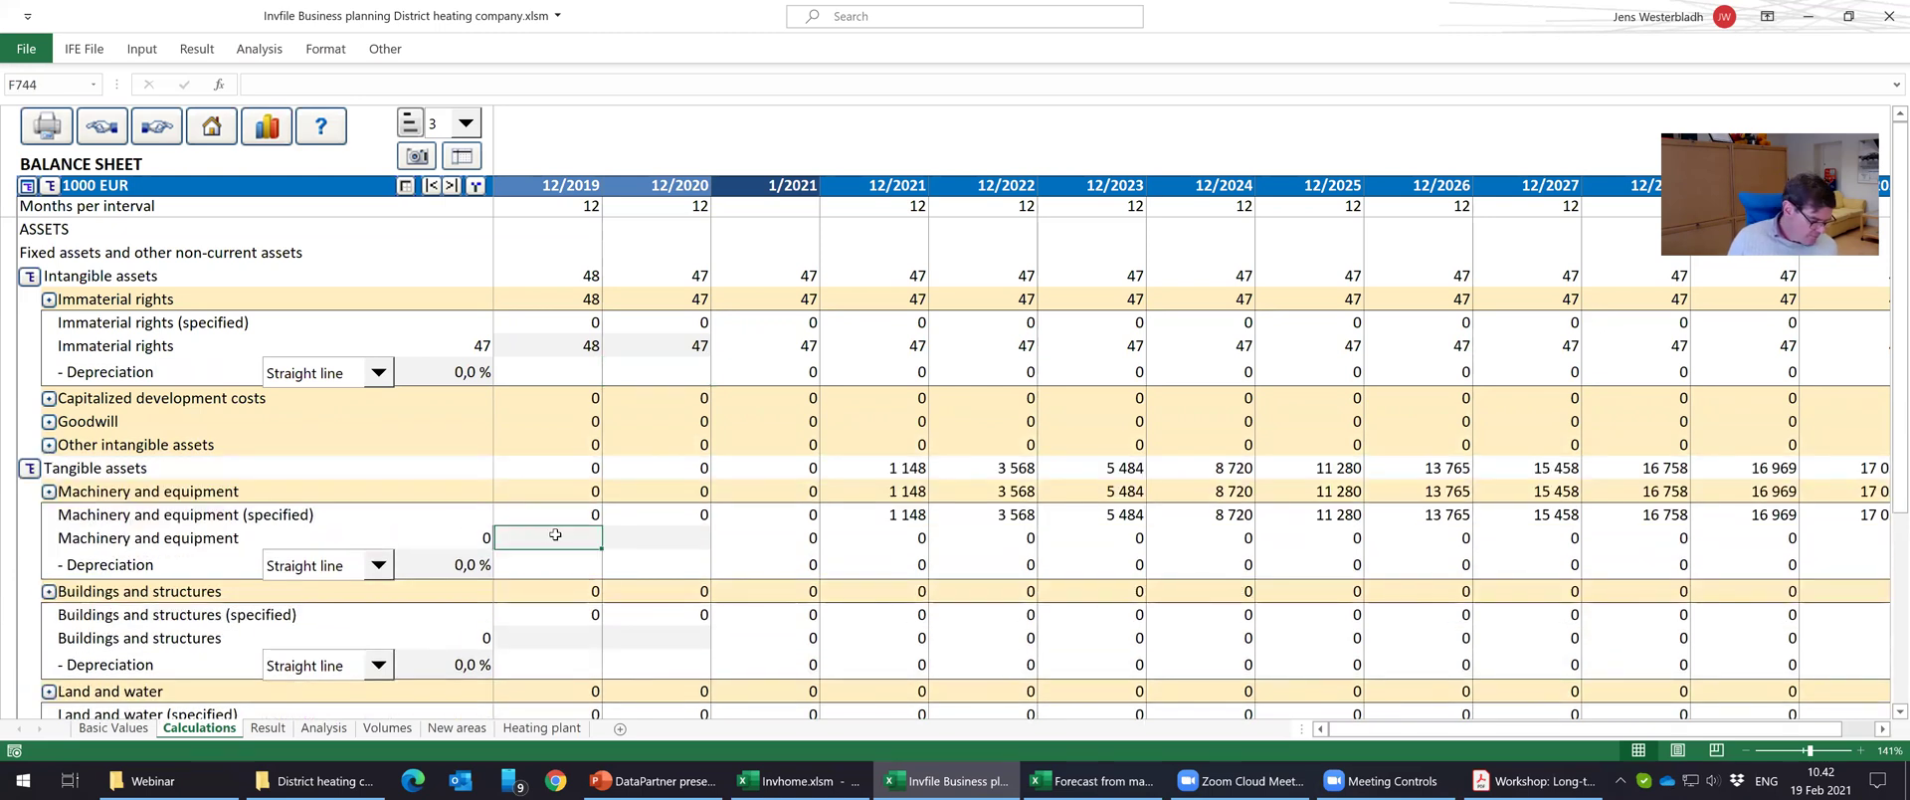
{"action": "type", "text": "7"}
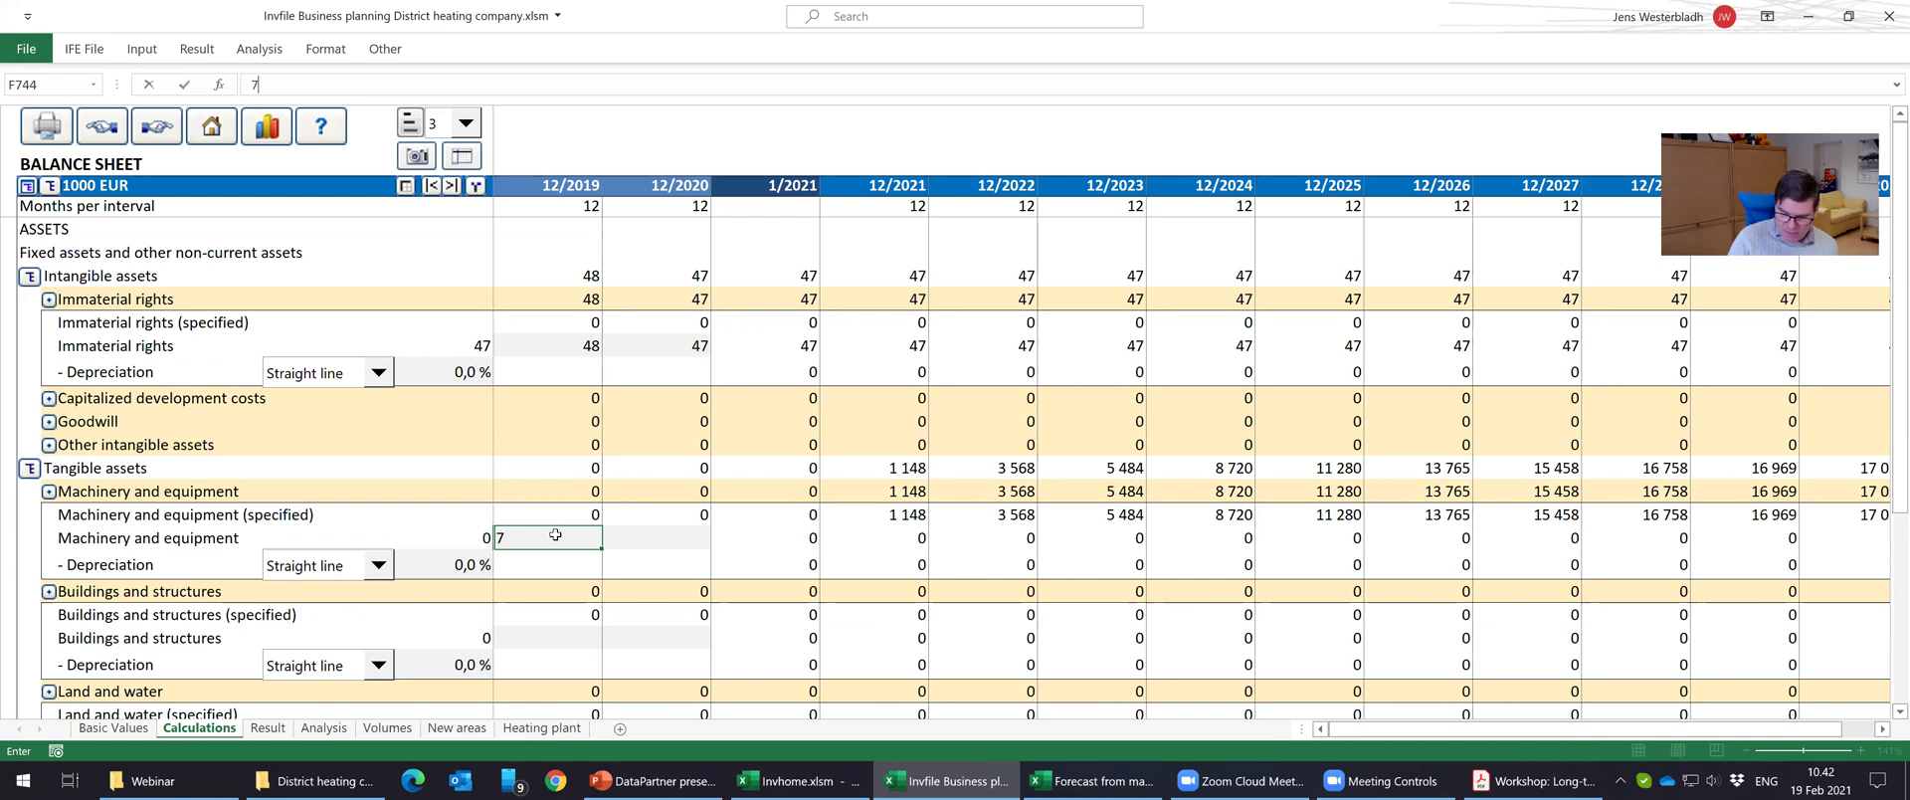
{"action": "type", "text": "091"}
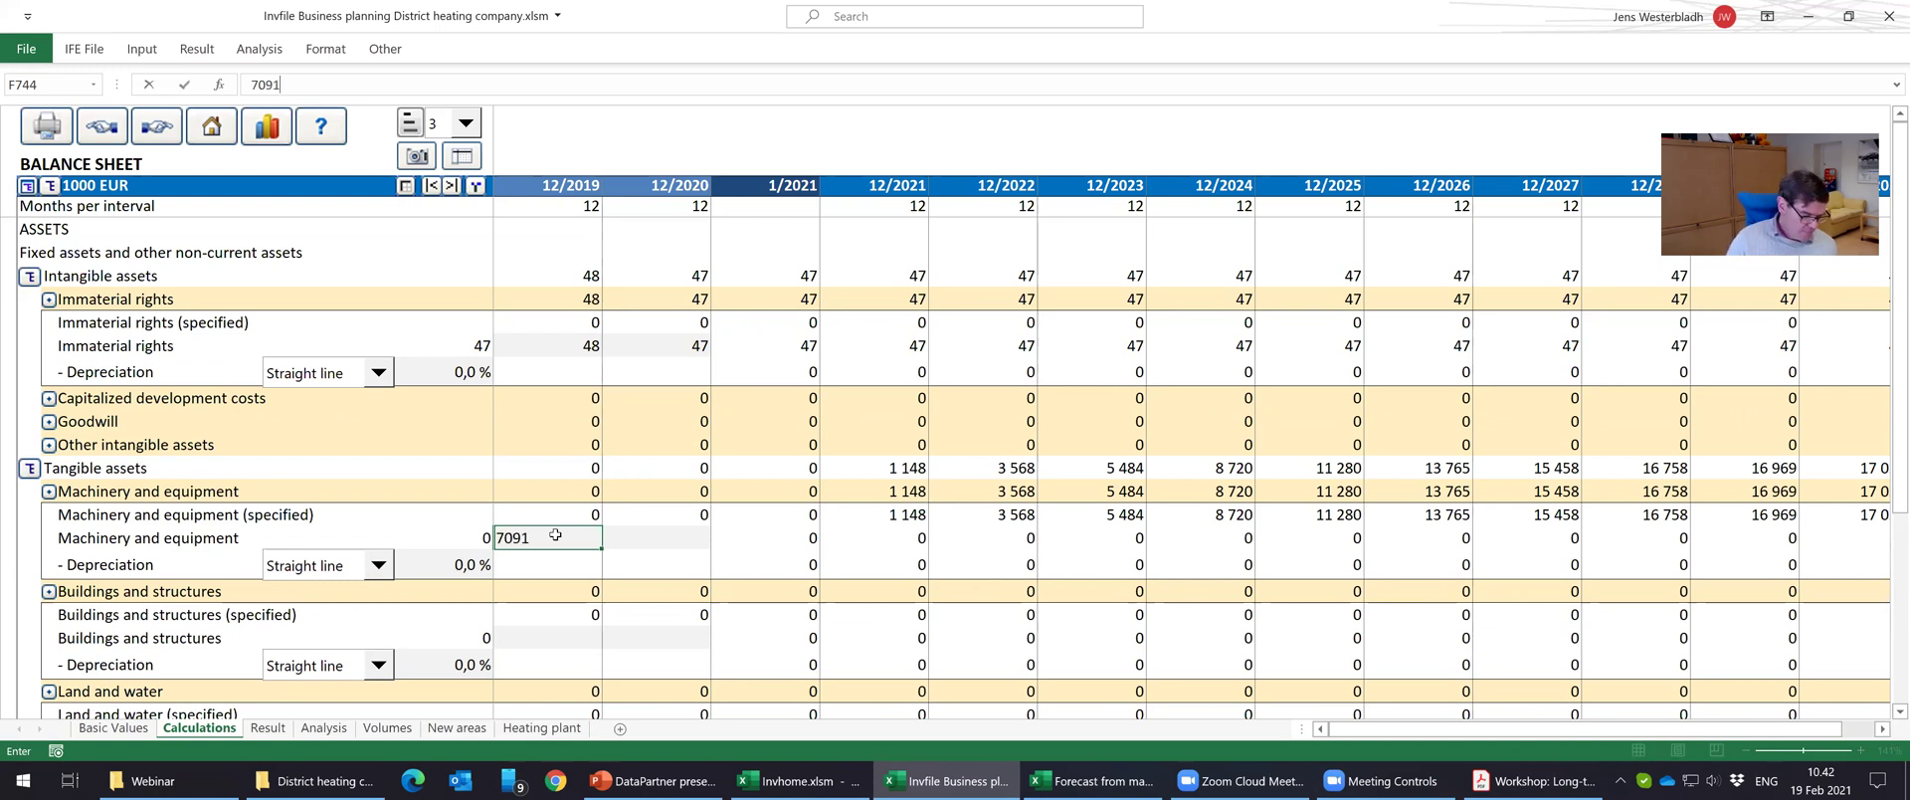
{"action": "key", "text": "Tab"}
{"action": "type", "text": "7482"}
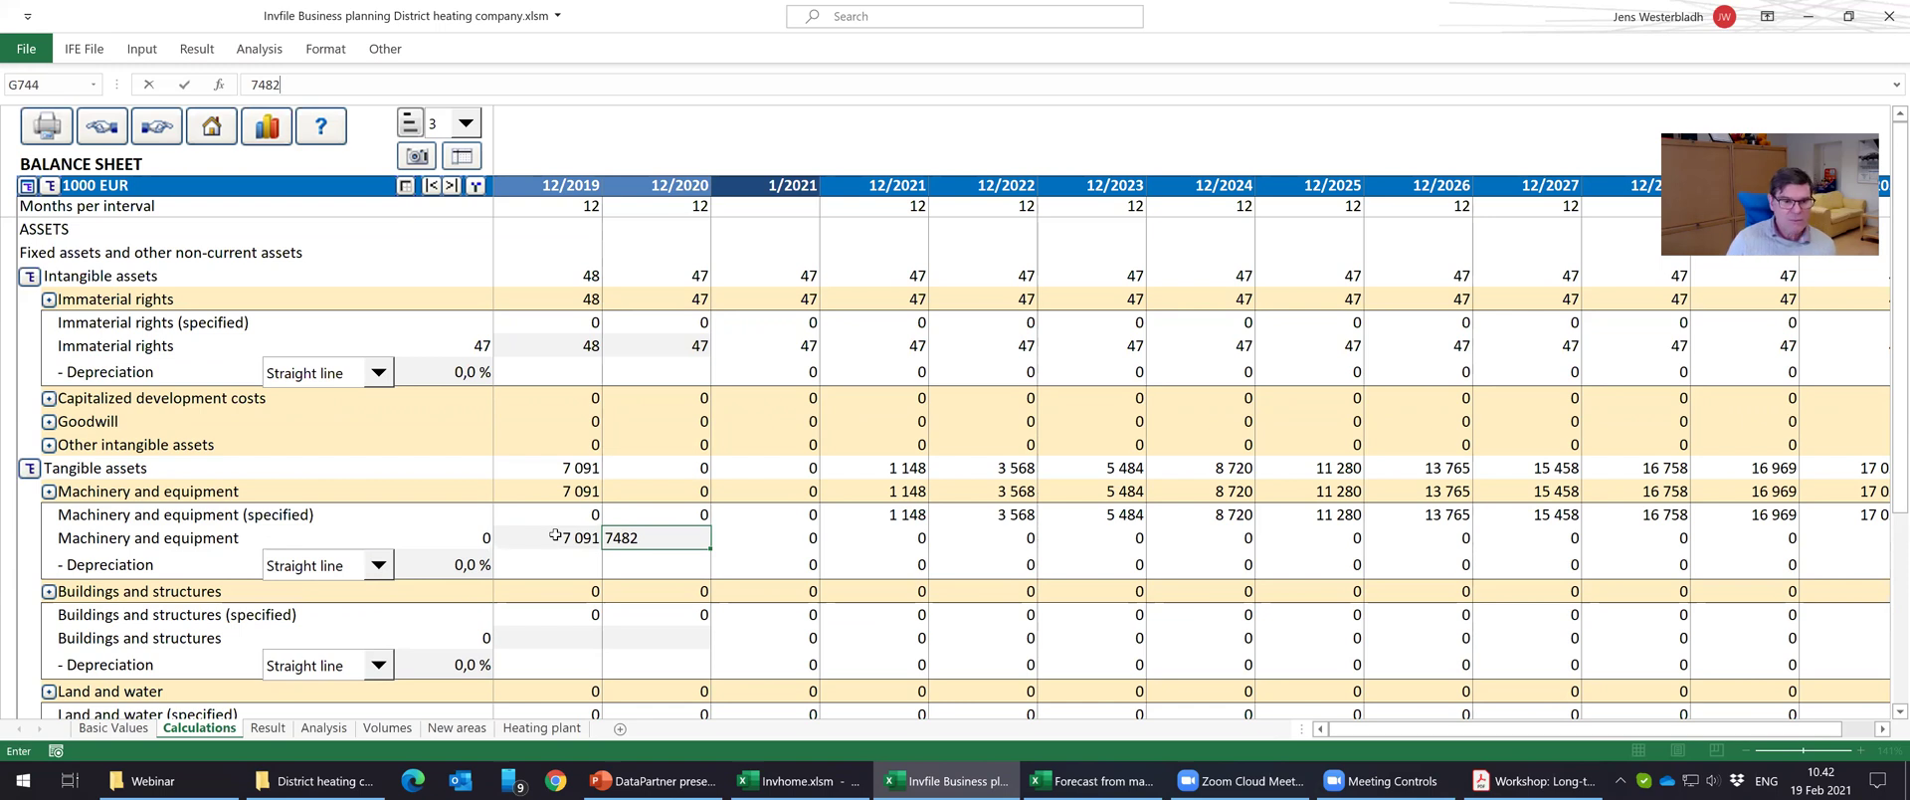
{"action": "key", "text": "Return"}
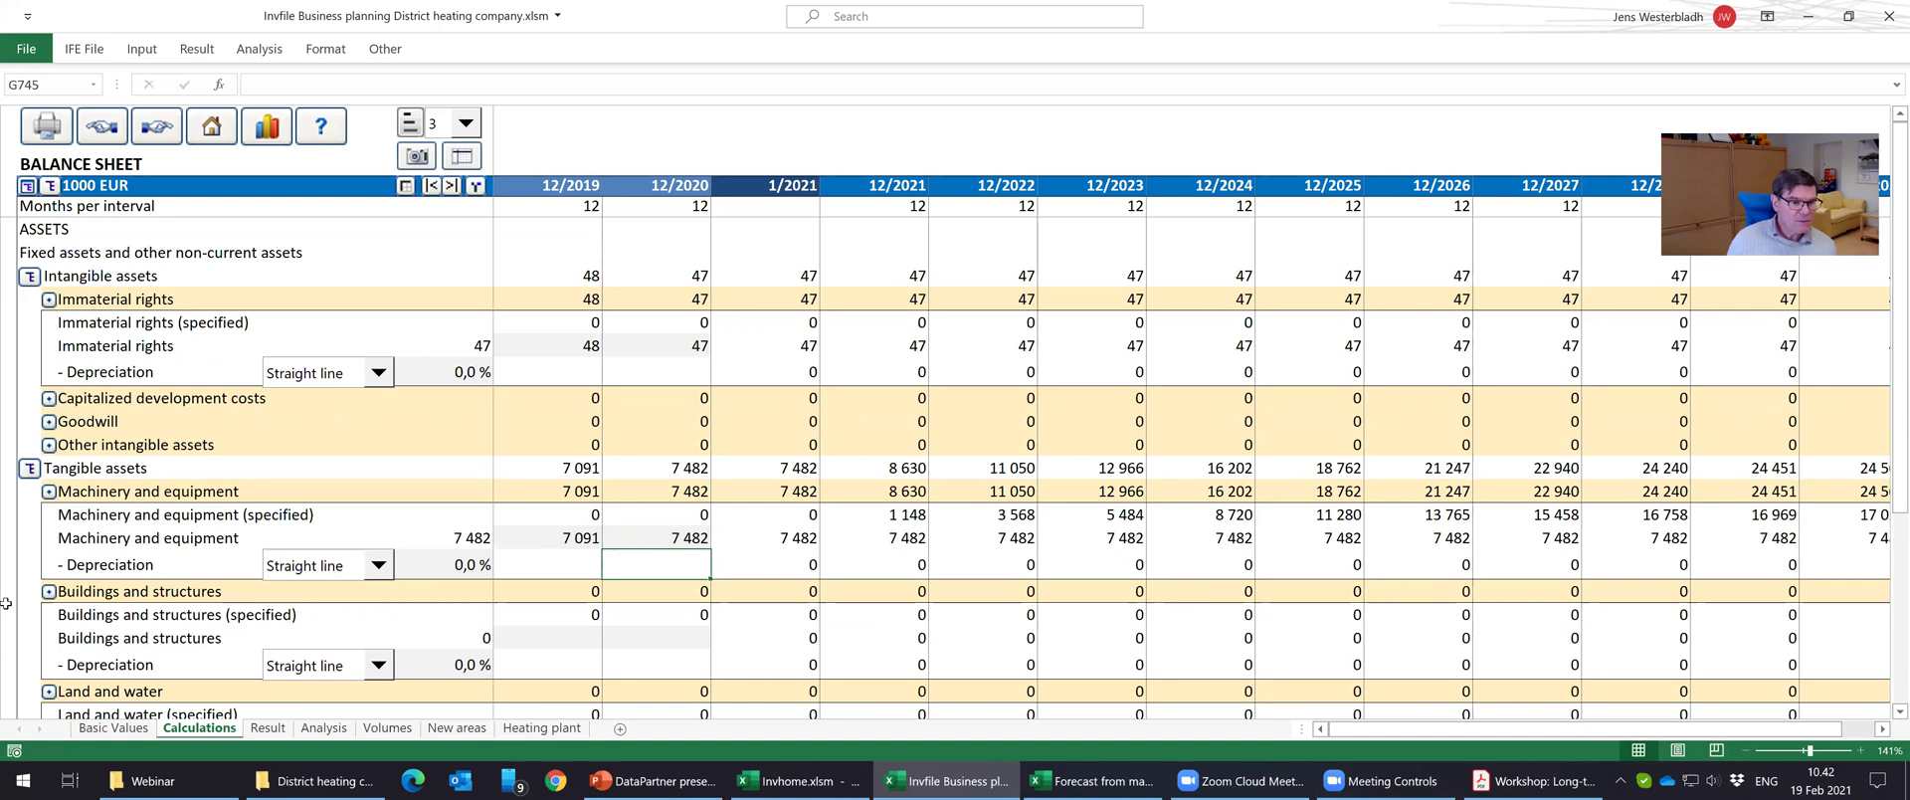
Collapse buildings and structures and land and water, and enter prepayments and construction in progress of 1526 for 12/2019 and 2183 for 12/2020.
{"action": "left_click", "coordinate": [46, 592]}
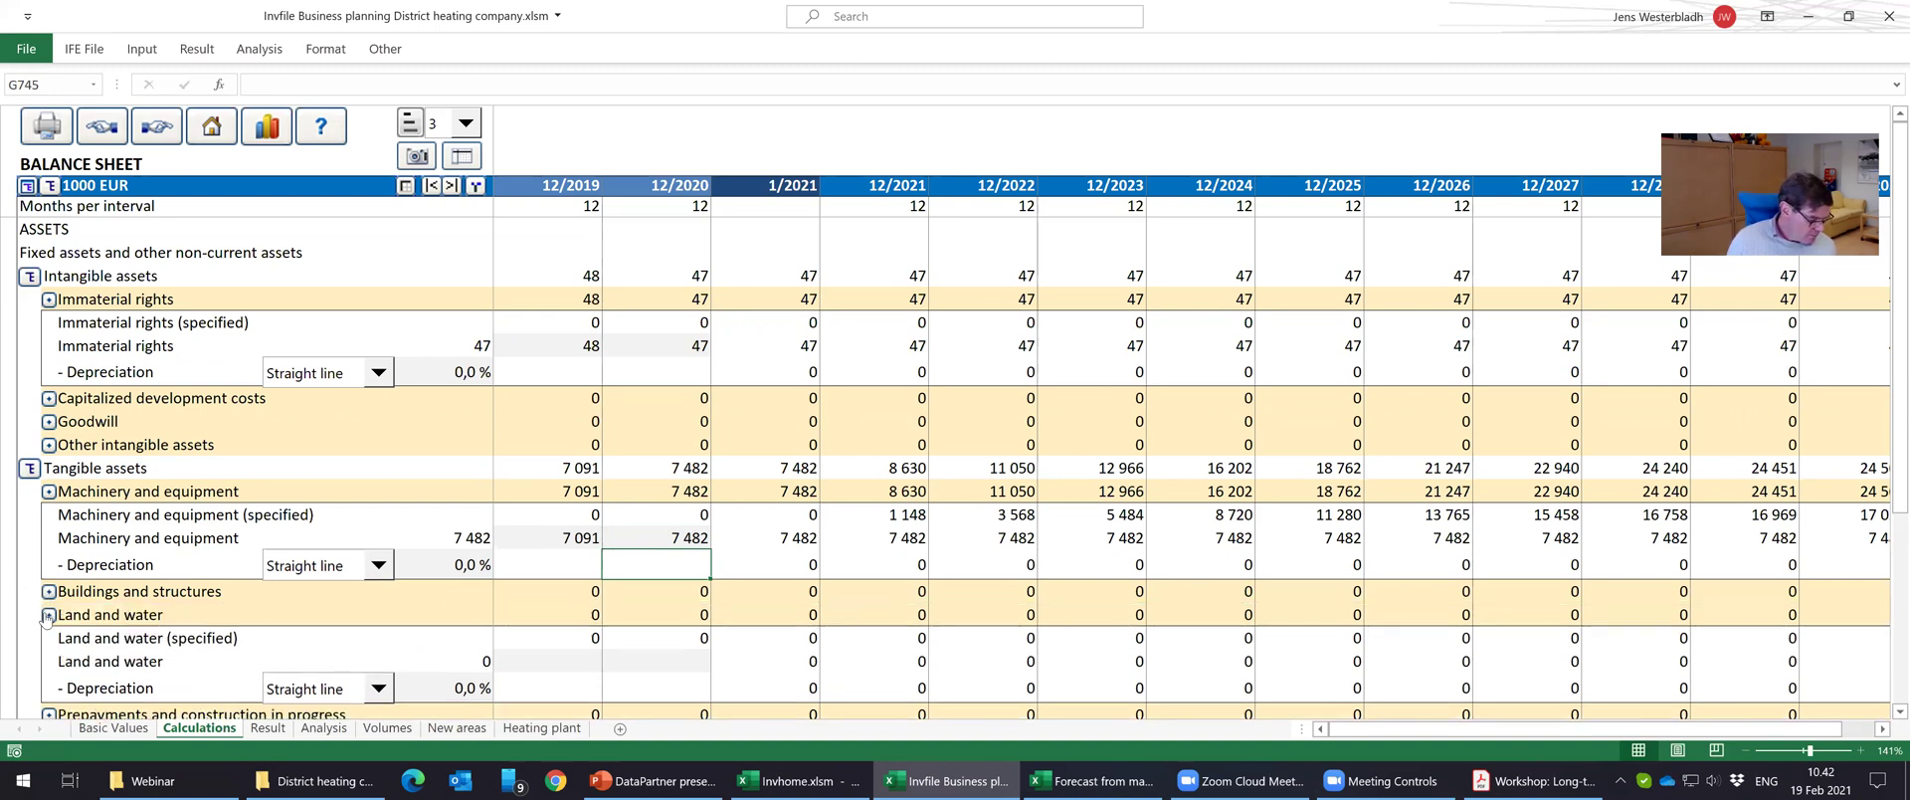
{"action": "left_click", "coordinate": [47, 616]}
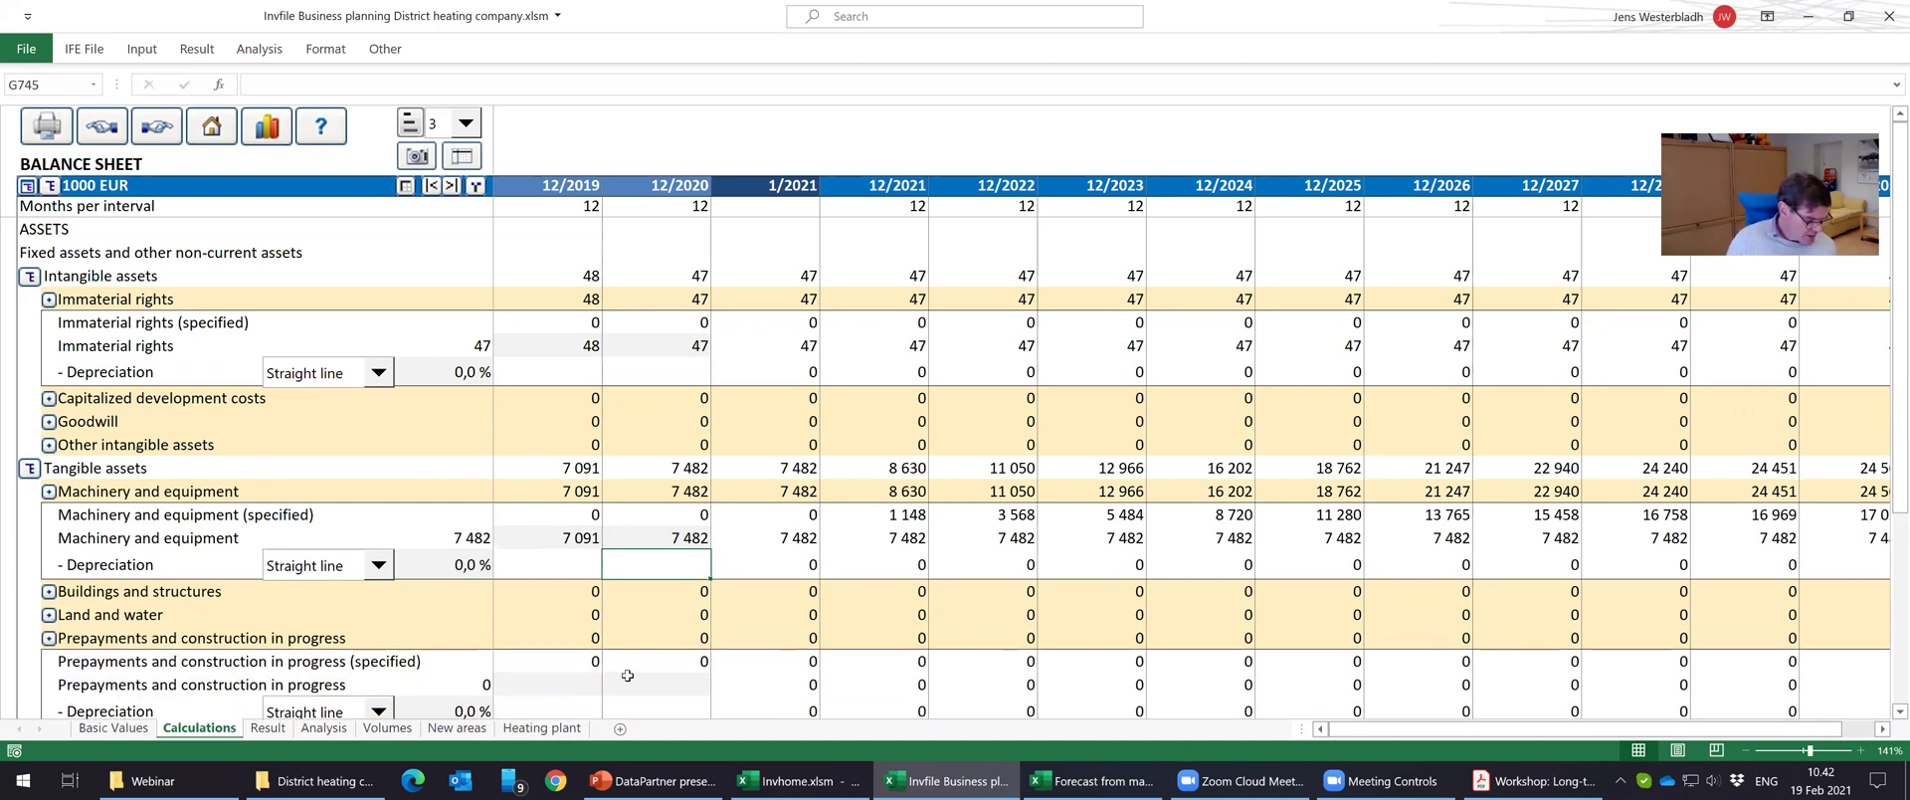
{"action": "left_click", "coordinate": [563, 684]}
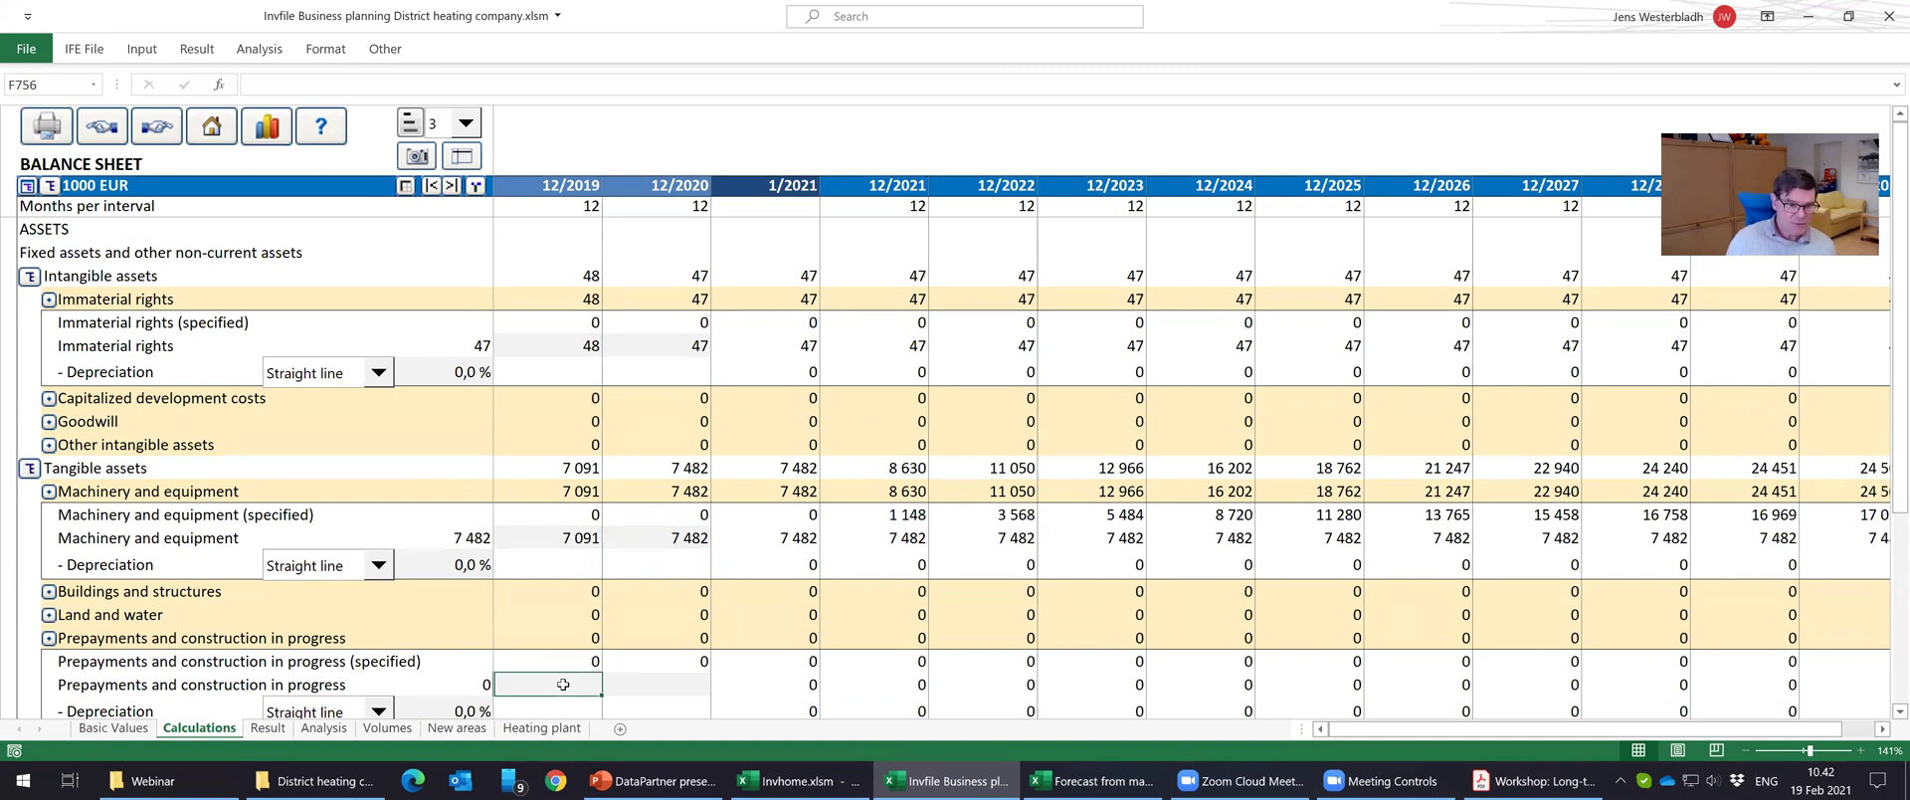
{"action": "type", "text": "1"}
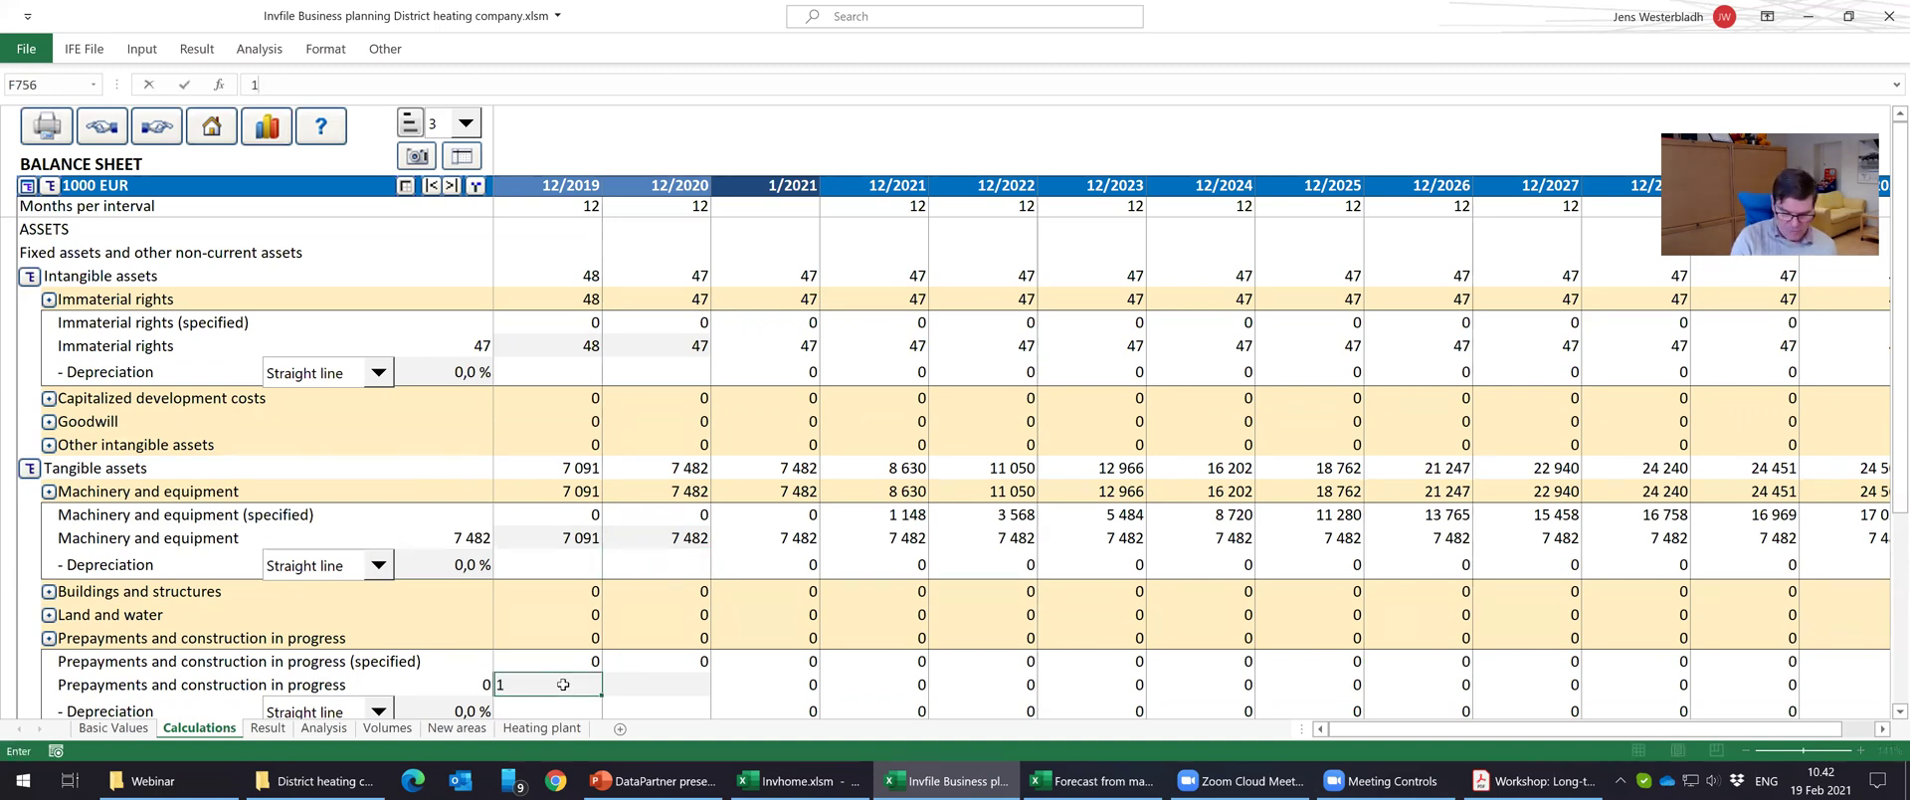
{"action": "type", "text": "526"}
{"action": "key", "text": "Tab"}
{"action": "type", "text": "2183"}
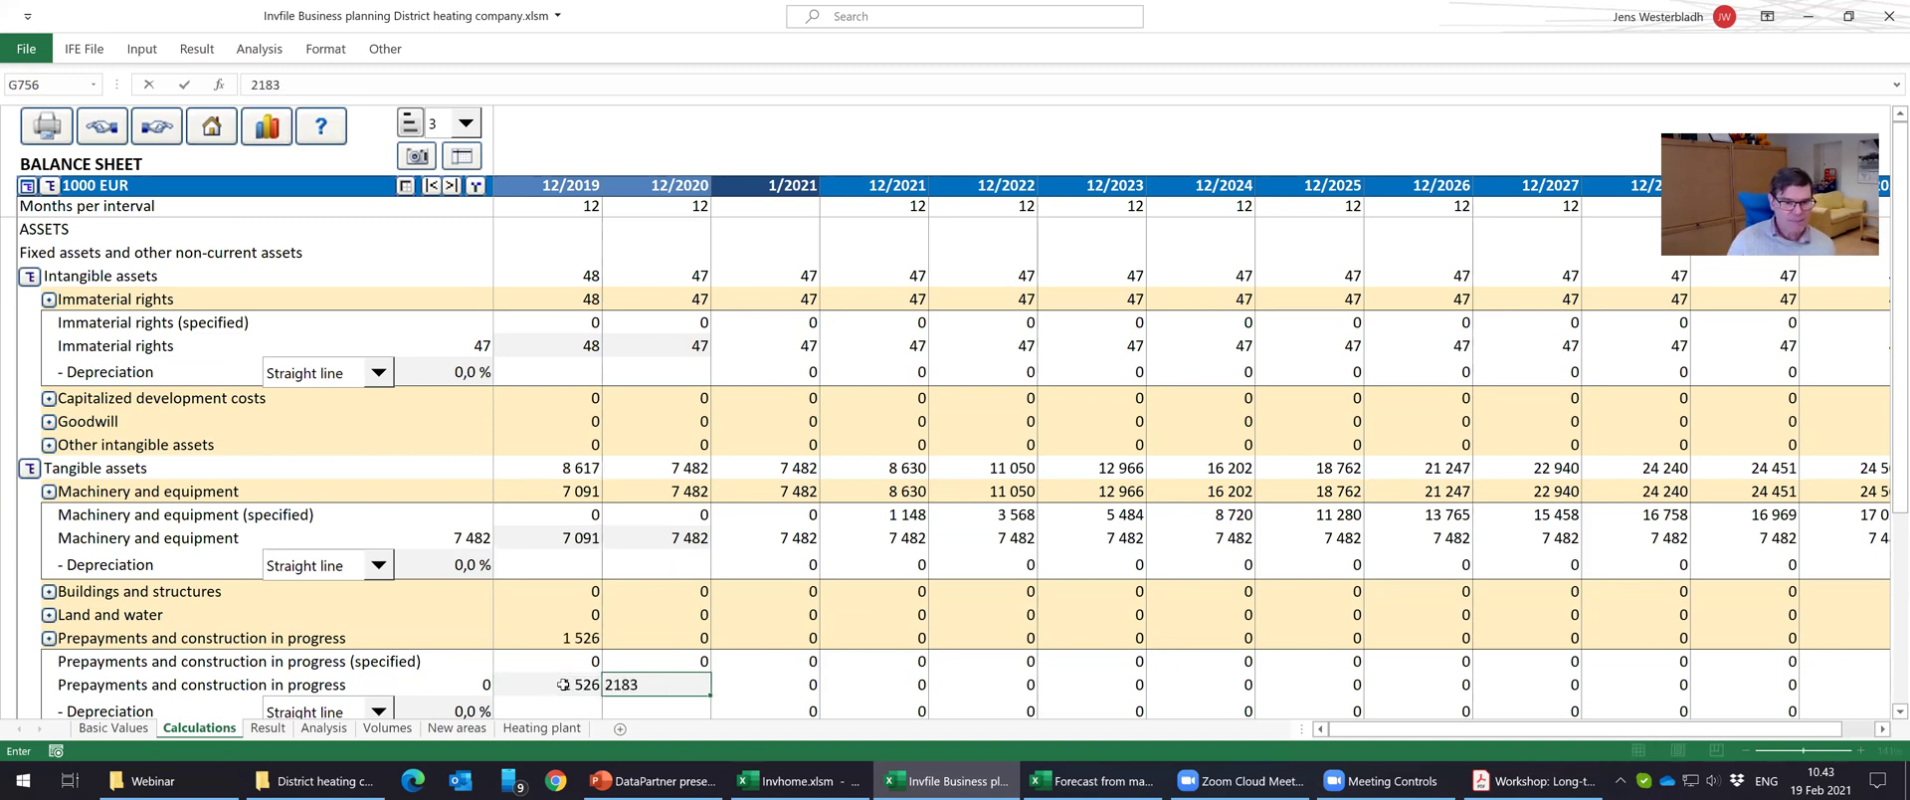
{"action": "key", "text": "Return"}
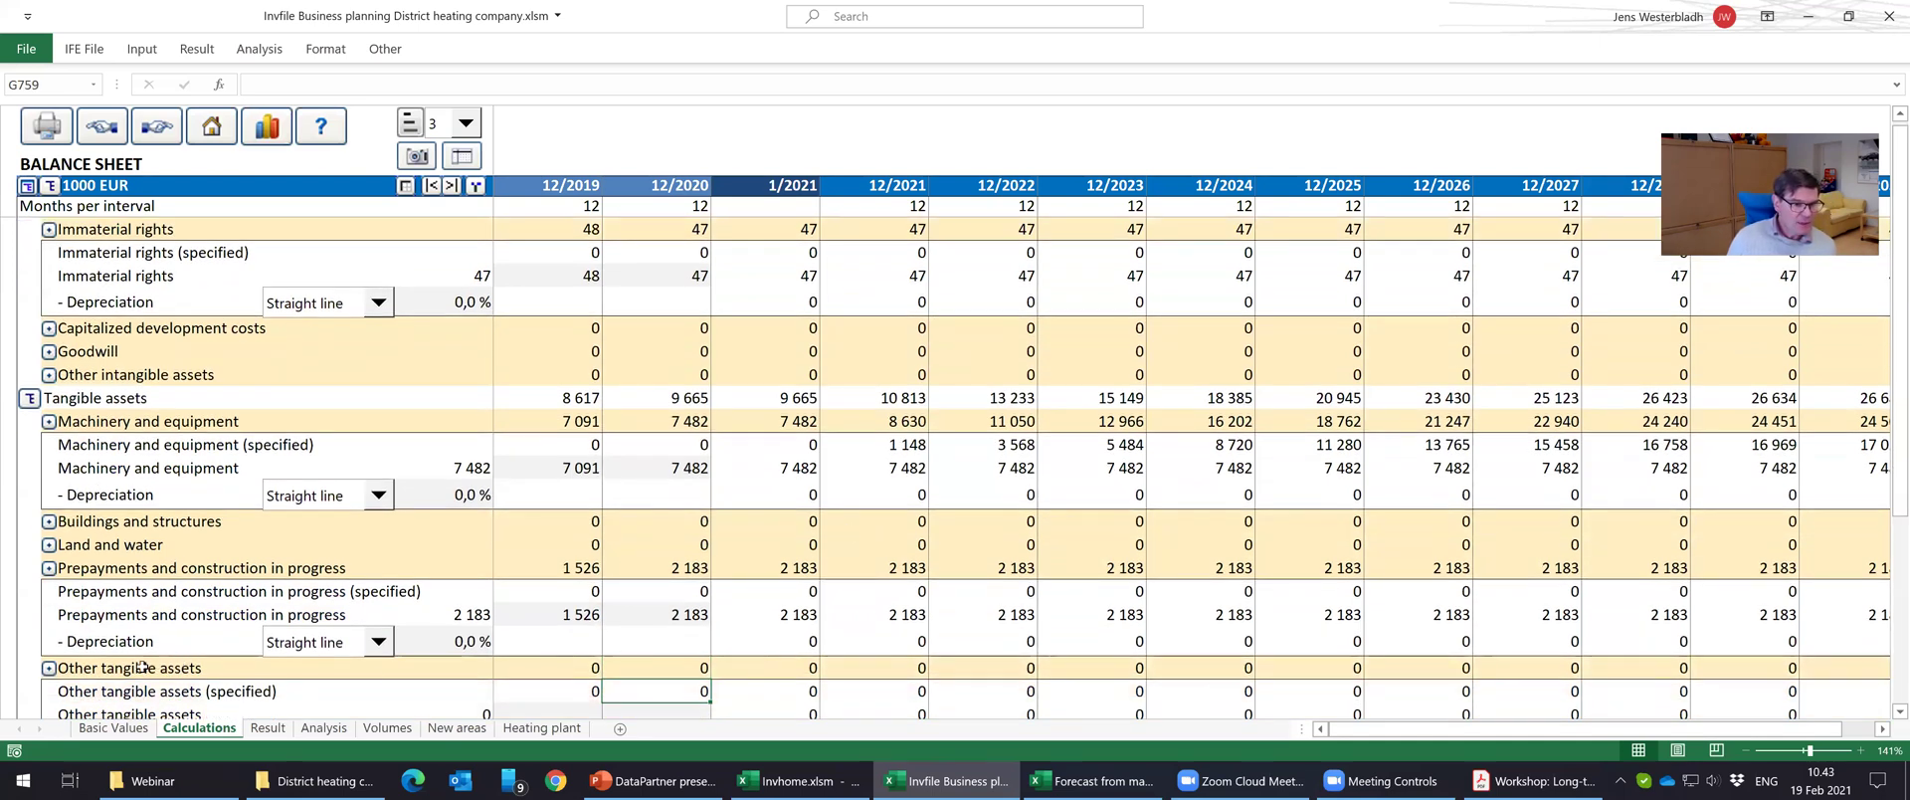
Collapse the groups for other tangible assets, investments in associated companies, deferred tax assets and long-term loans receivable.
{"action": "left_click", "coordinate": [48, 668]}
{"action": "scroll", "coordinate": [350, 629], "scroll_direction": "down", "scroll_amount": 1}
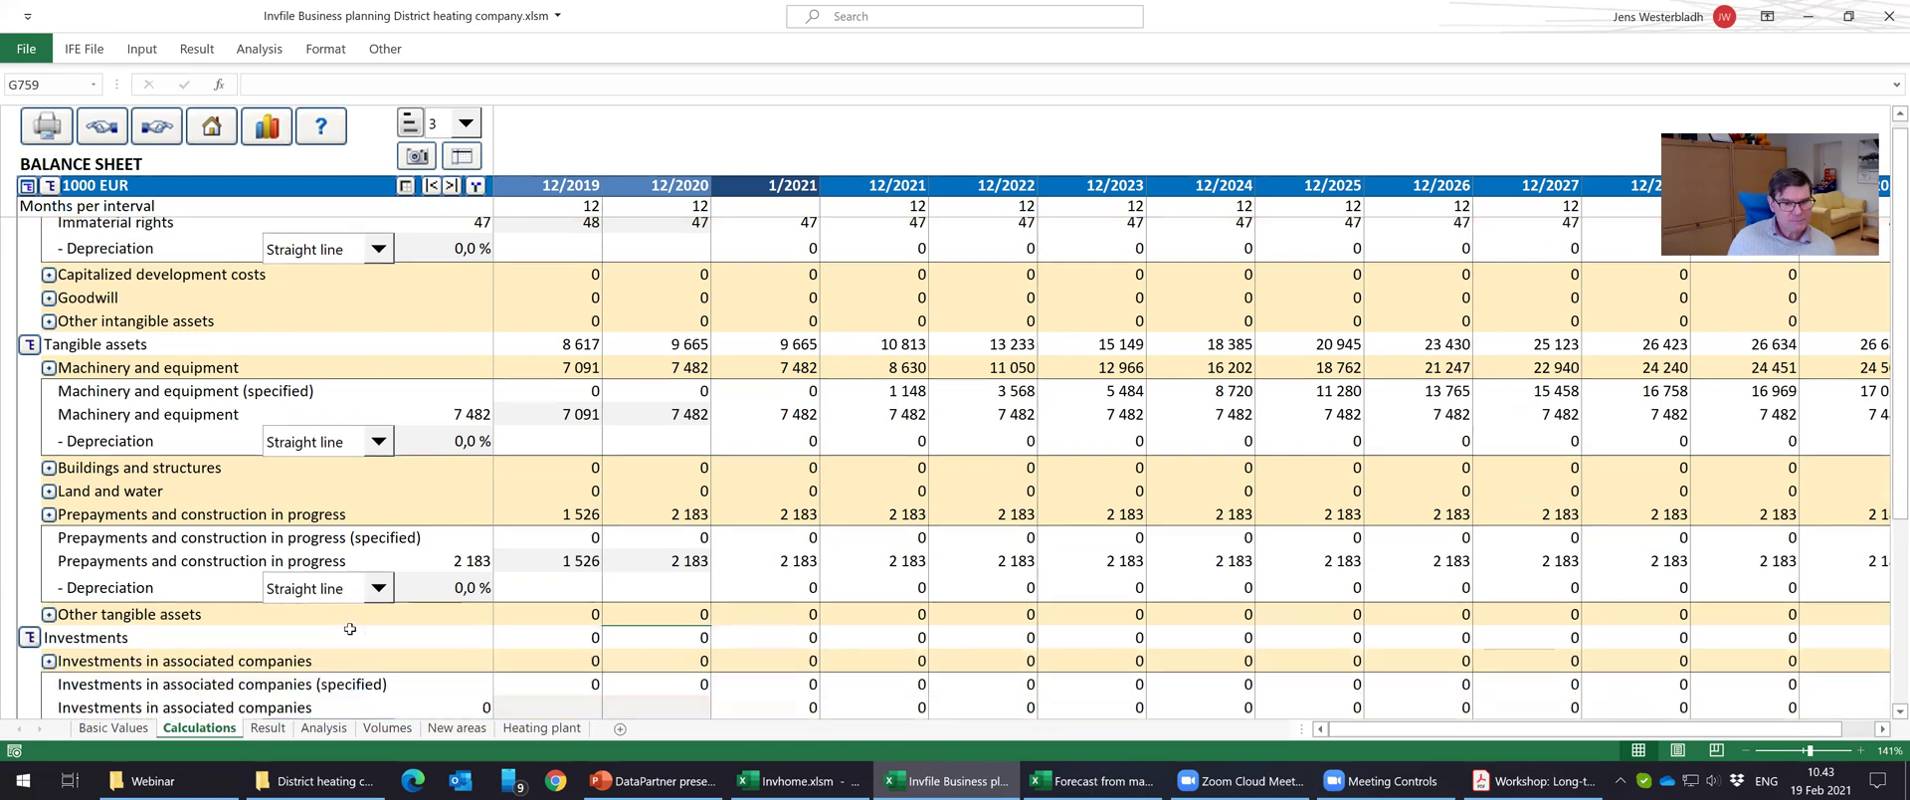
{"action": "scroll", "coordinate": [350, 629], "scroll_direction": "down", "scroll_amount": 1}
{"action": "scroll", "coordinate": [352, 617], "scroll_direction": "down", "scroll_amount": 1}
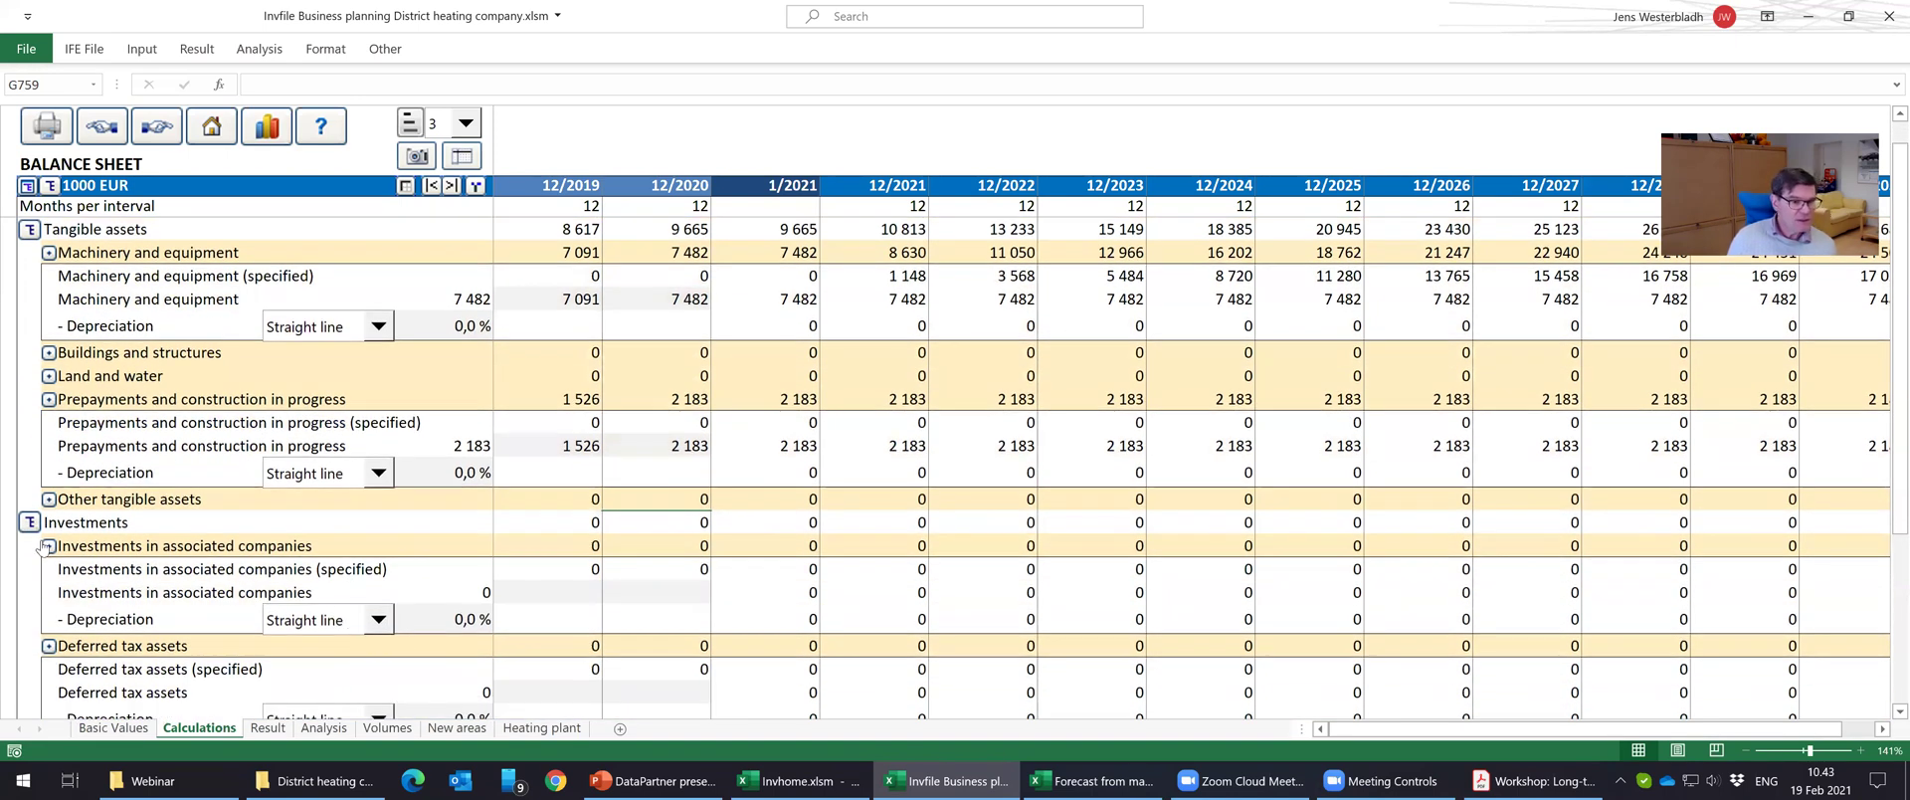
{"action": "left_click", "coordinate": [55, 593]}
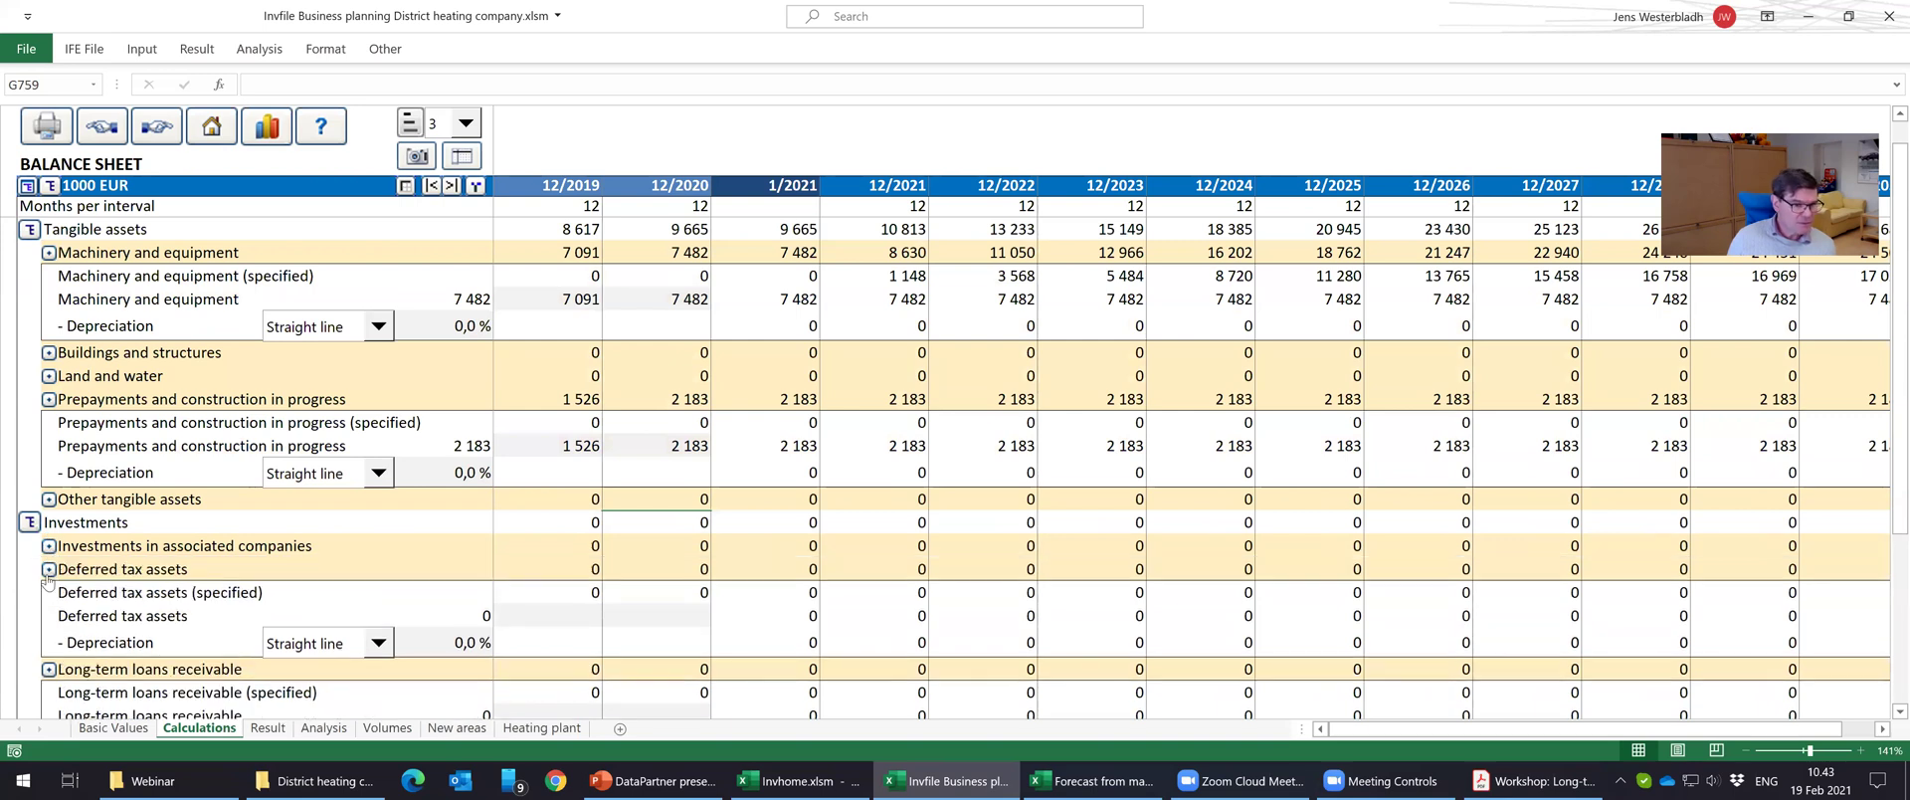
{"action": "left_click", "coordinate": [48, 571]}
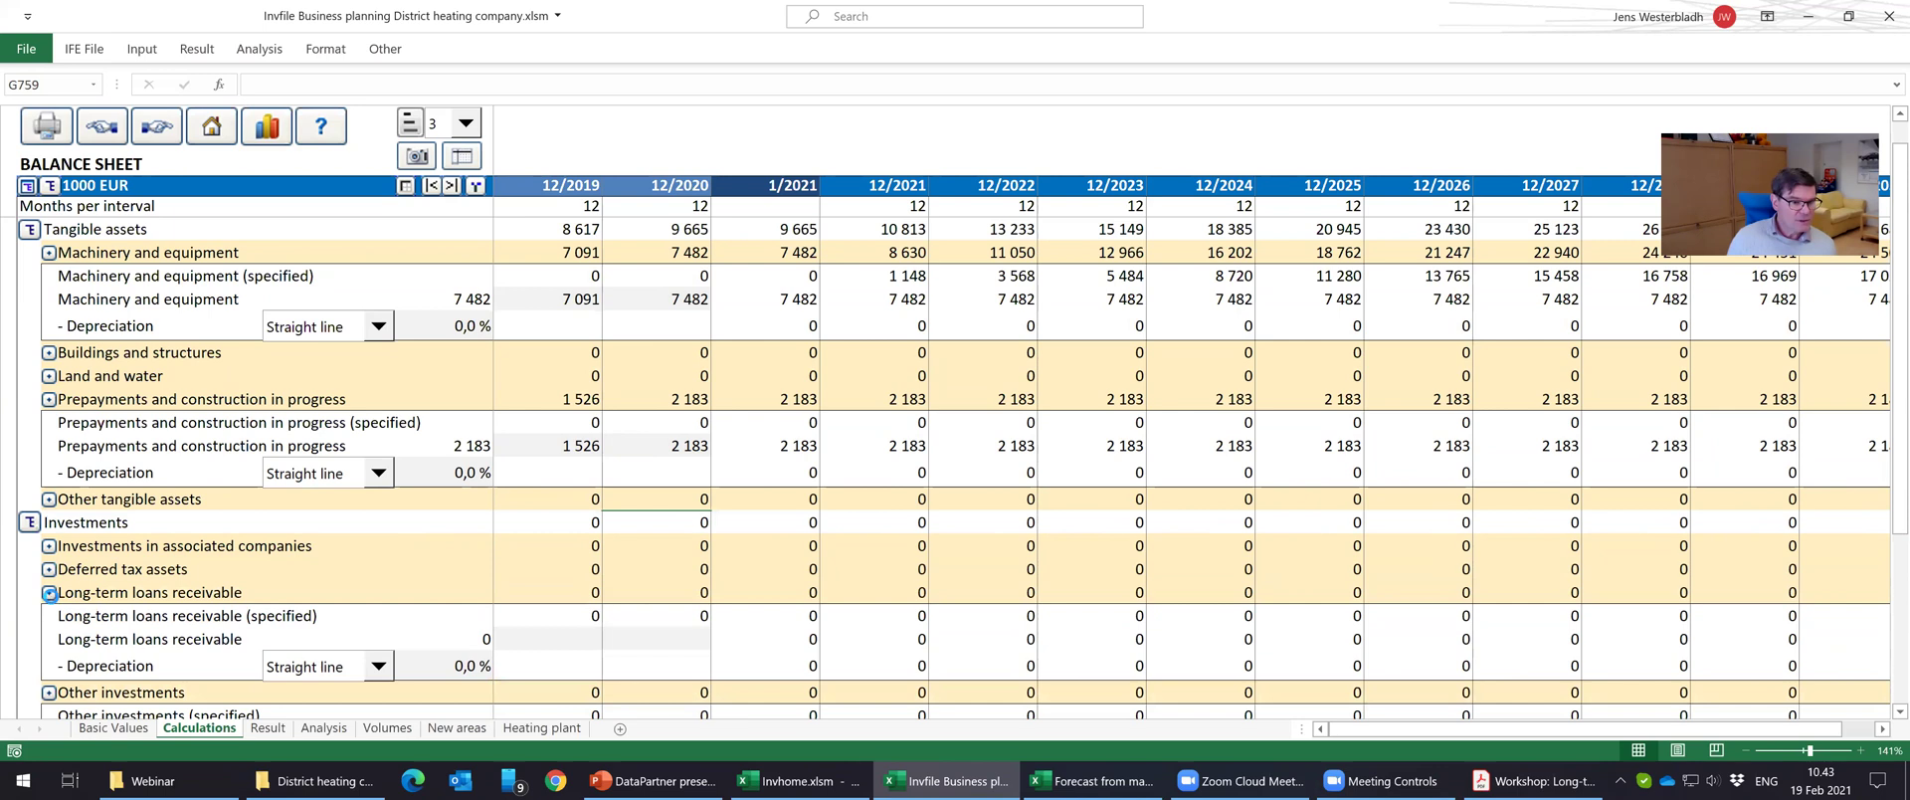
{"action": "left_click", "coordinate": [48, 593]}
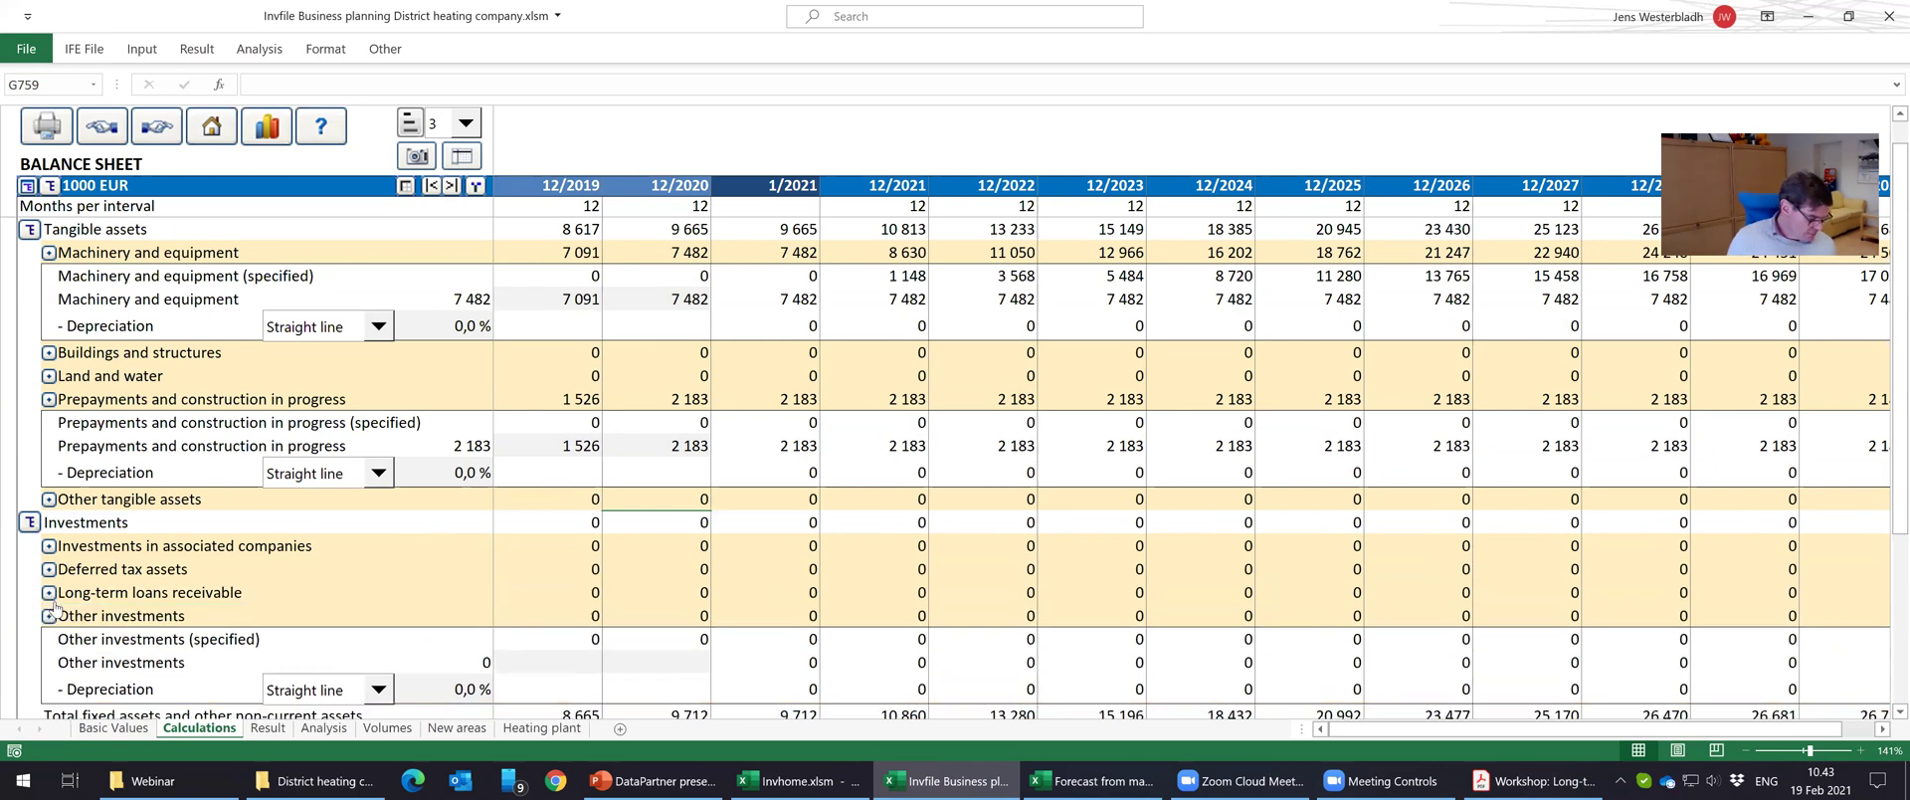
Enter other investments of 10 for both 12/2019 and 12/2020.
{"action": "left_click", "coordinate": [571, 660]}
{"action": "type", "text": "10"}
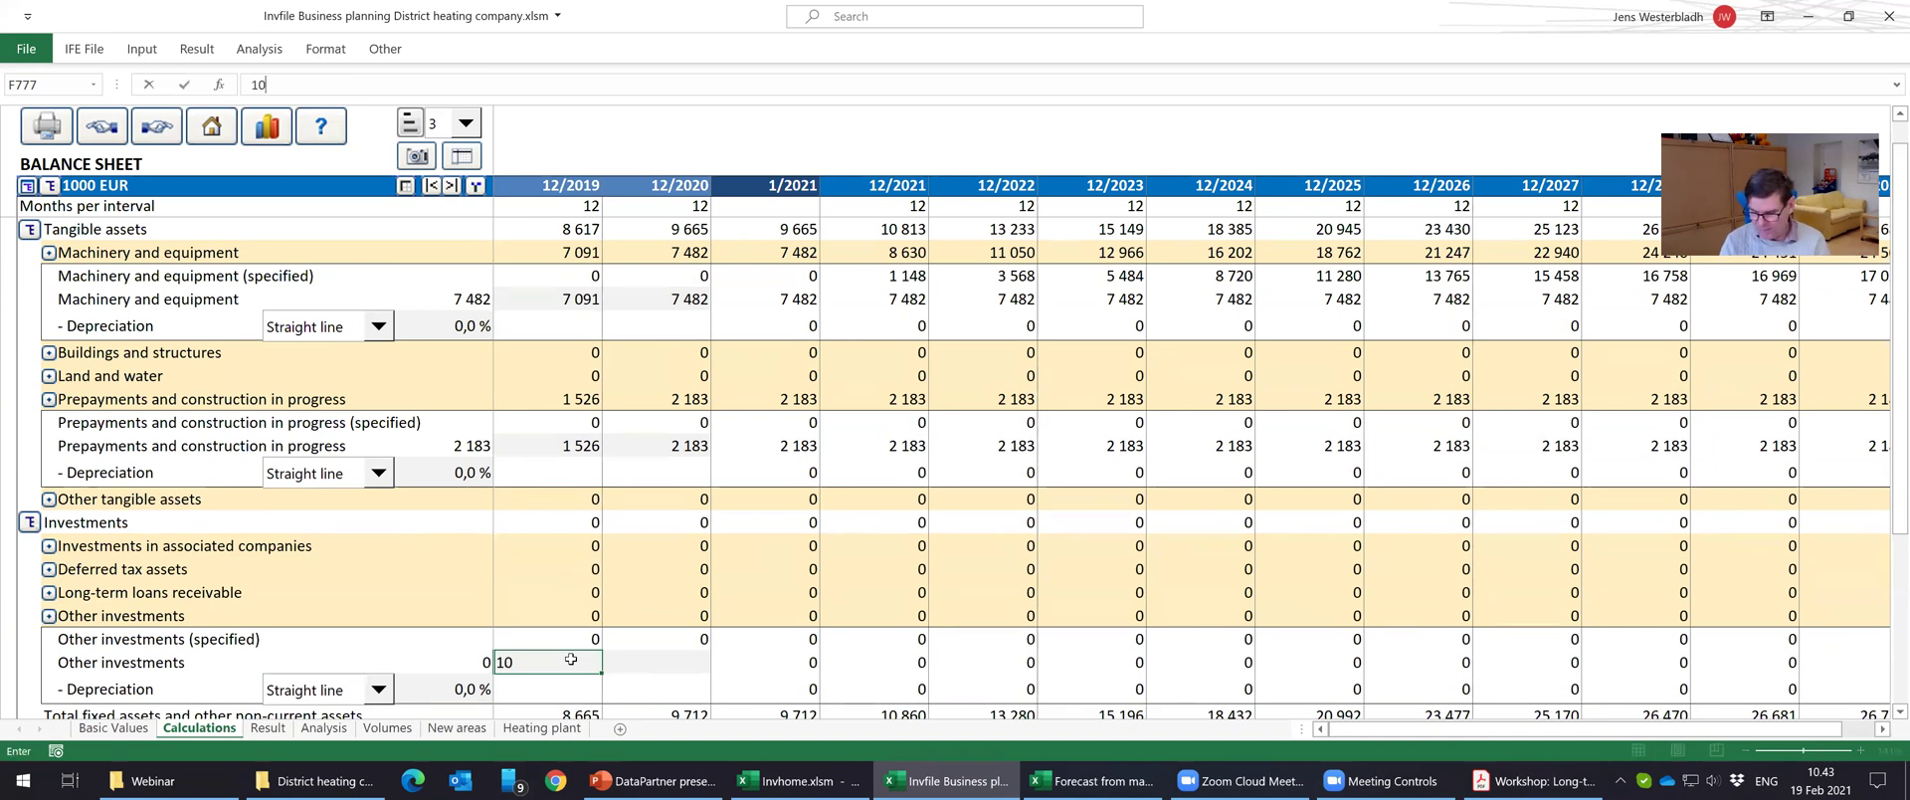
{"action": "key", "text": "Tab"}
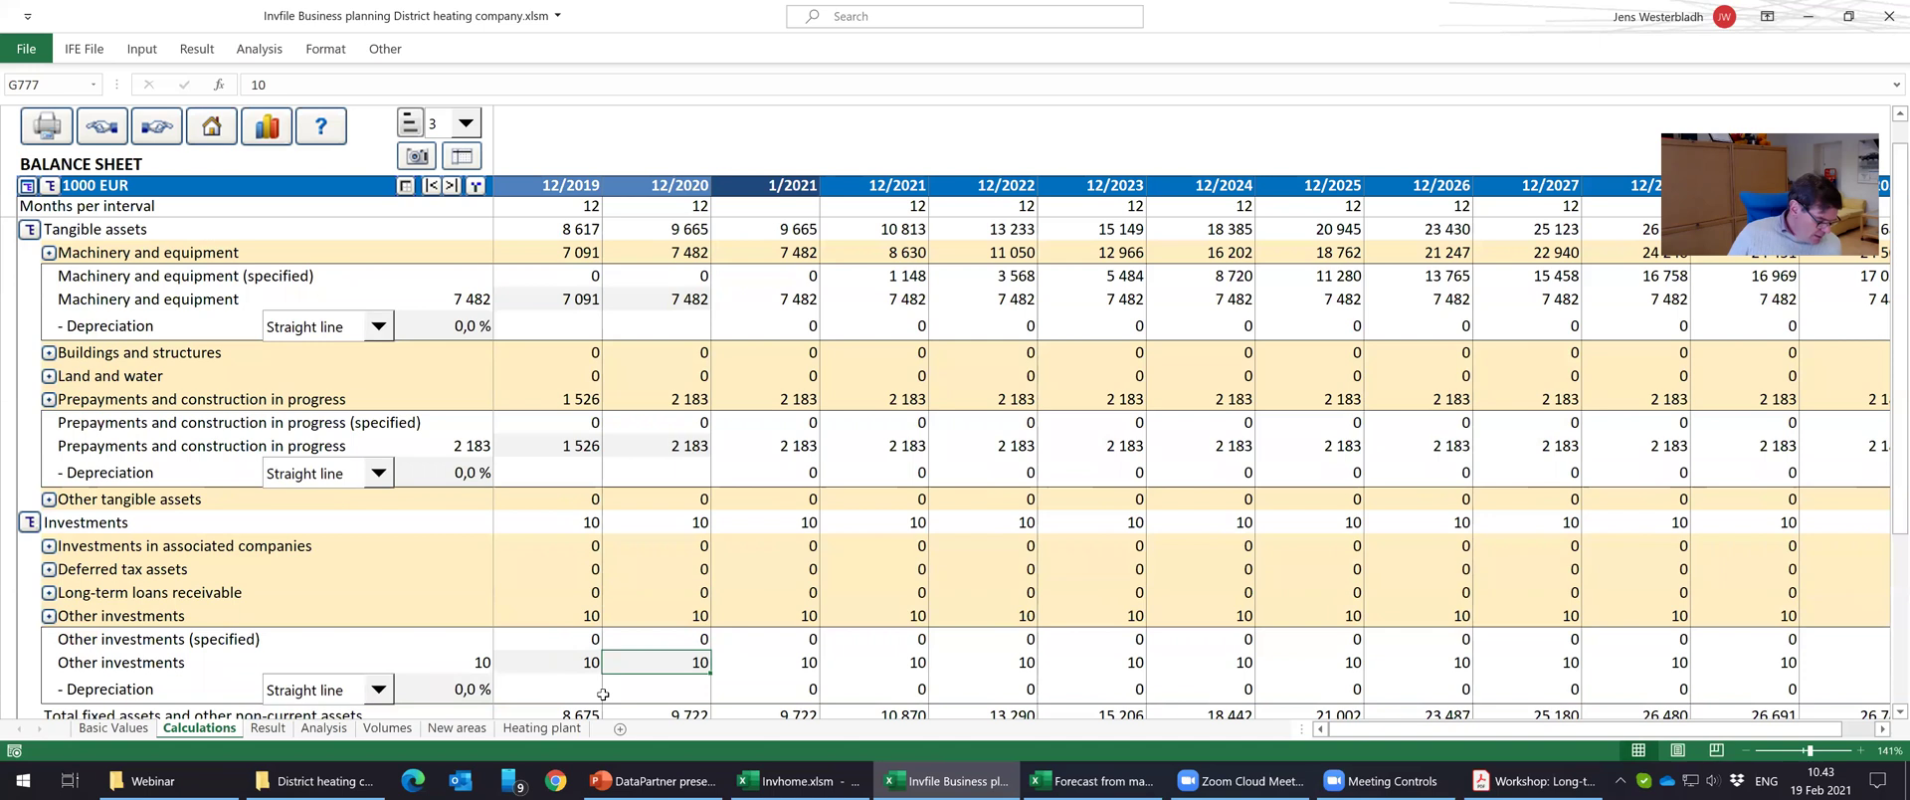
Enter accounts receivable under current assets: 250 for 12/2019 and 300 for 12/2020.
{"action": "scroll", "coordinate": [593, 697], "scroll_direction": "down", "scroll_amount": 3}
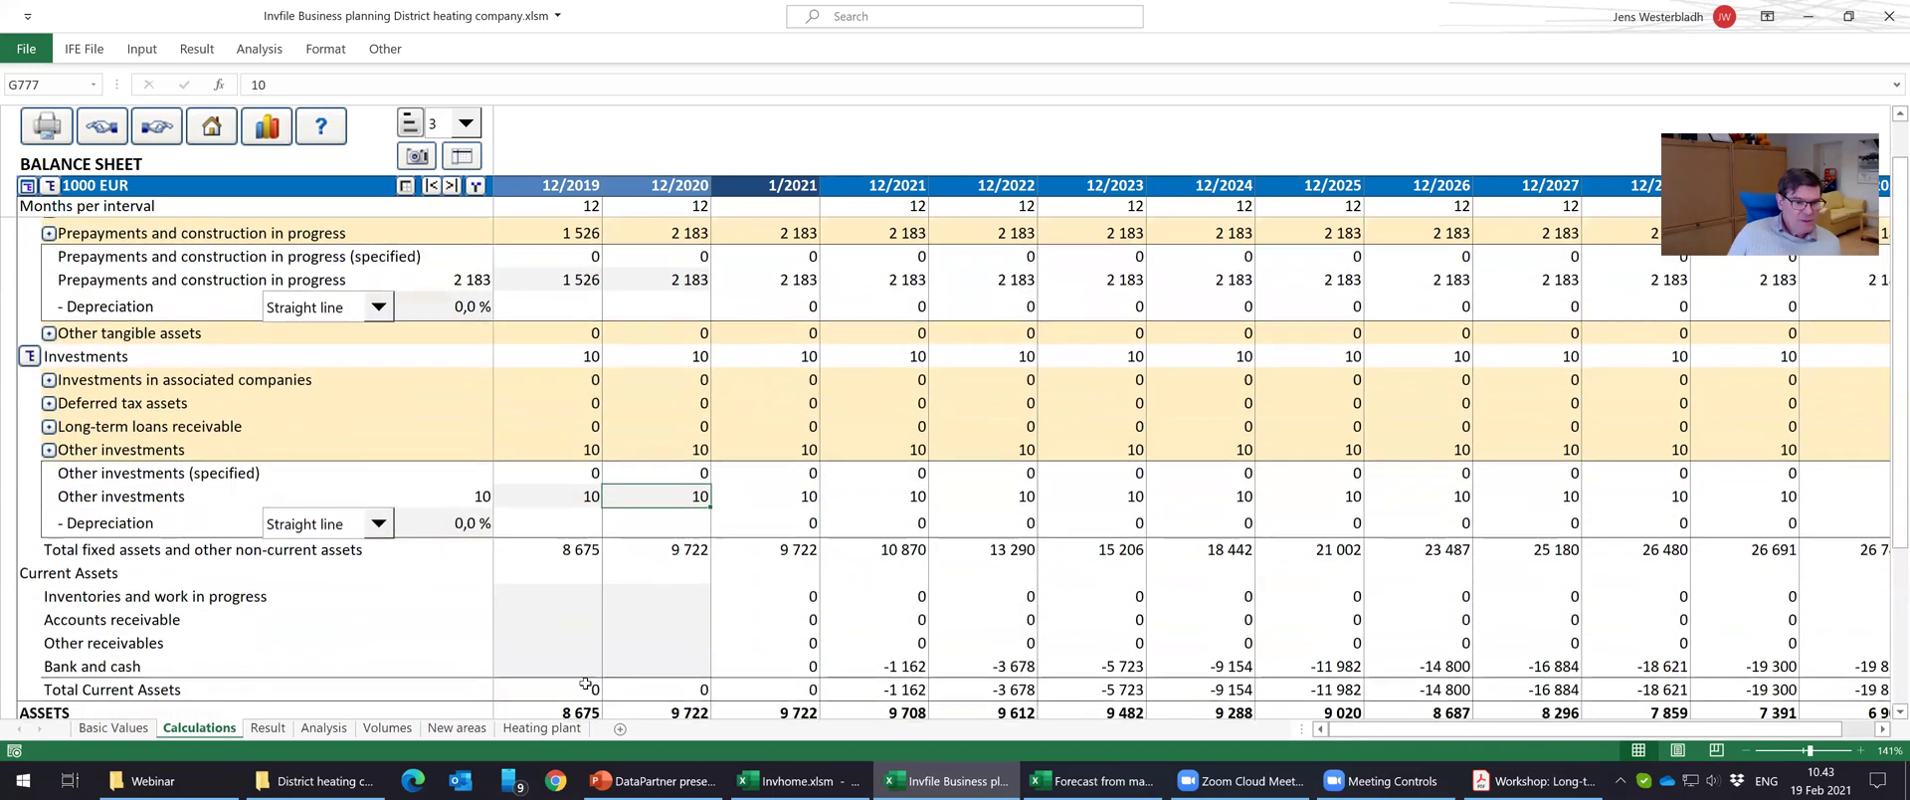
{"action": "left_click", "coordinate": [557, 584]}
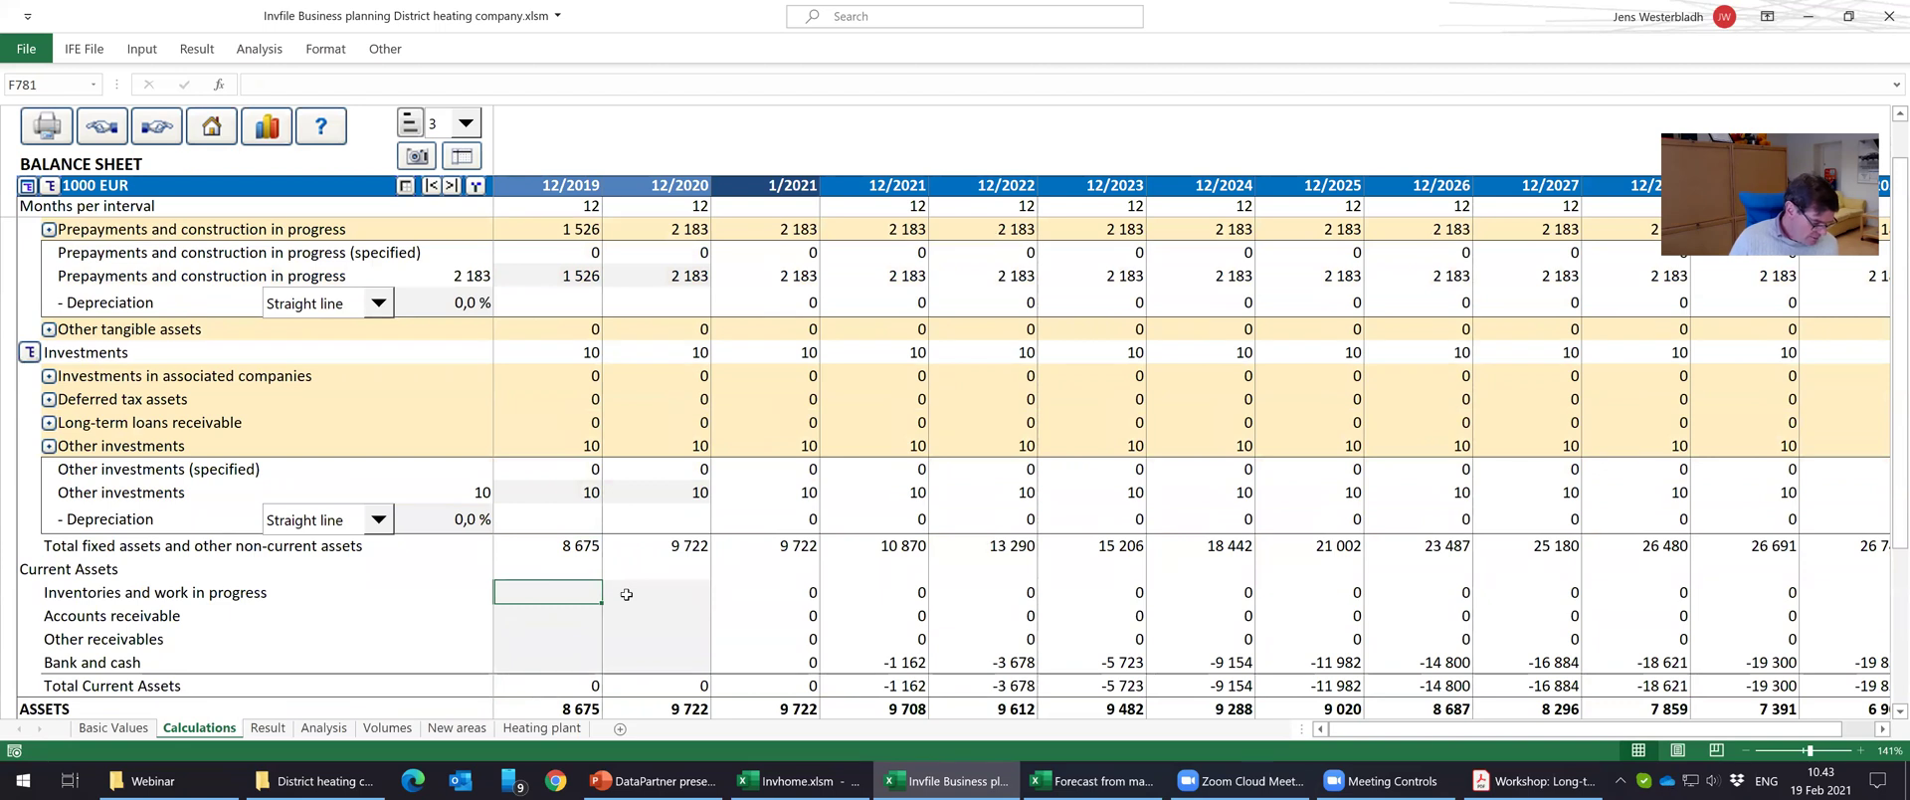
{"action": "key", "text": "Down"}
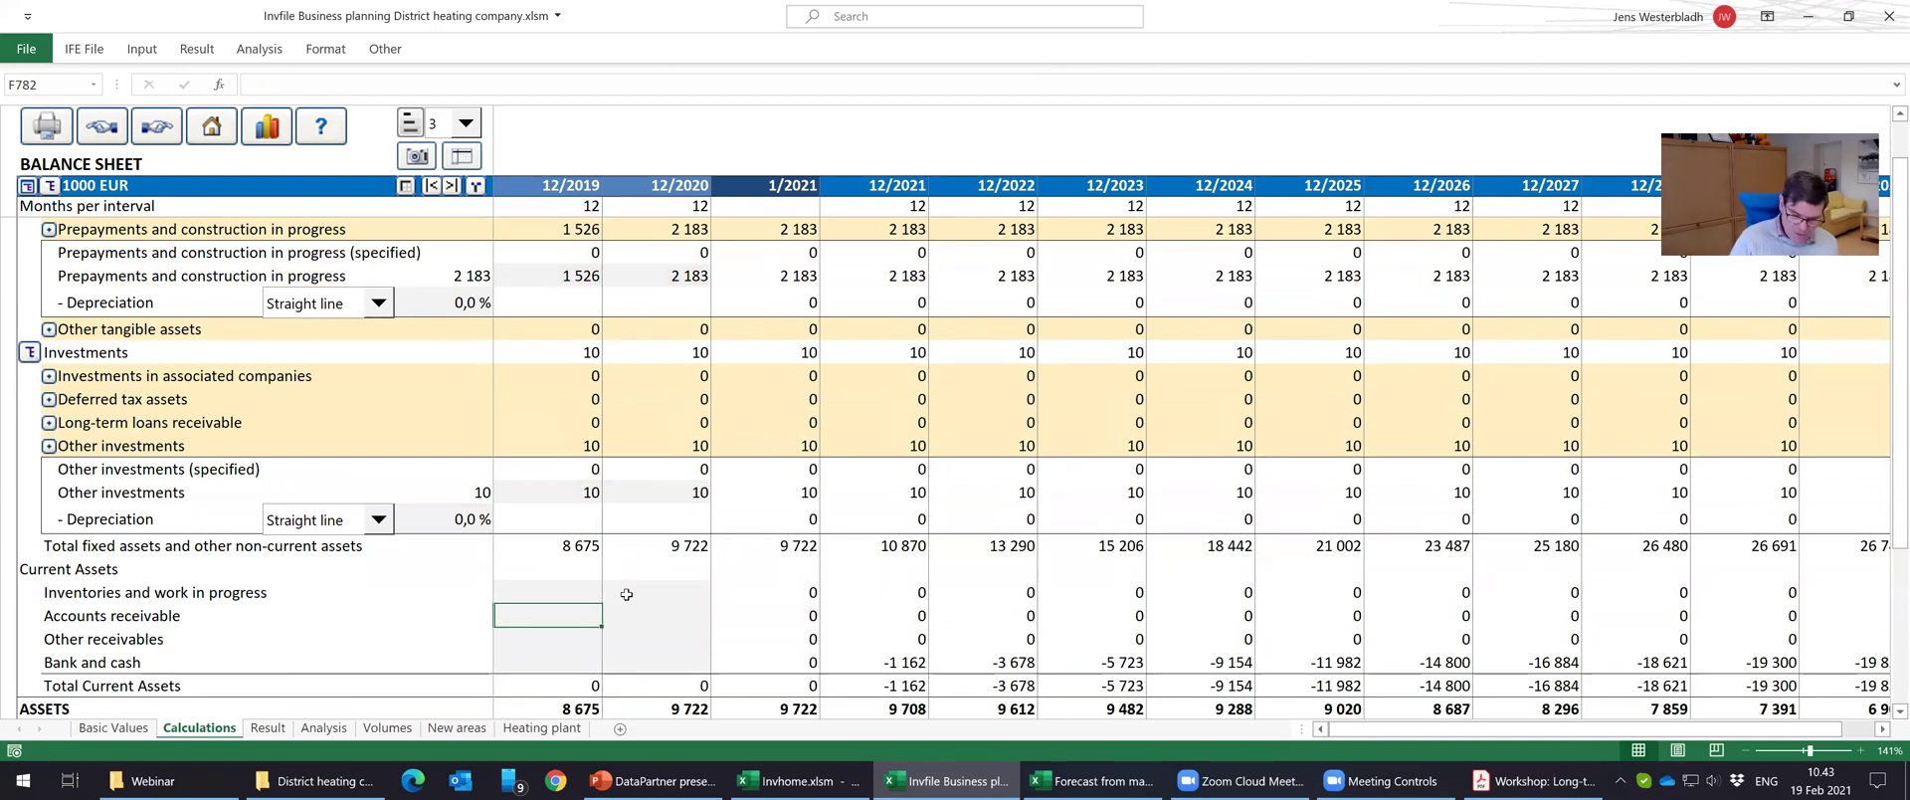
{"action": "type", "text": "250"}
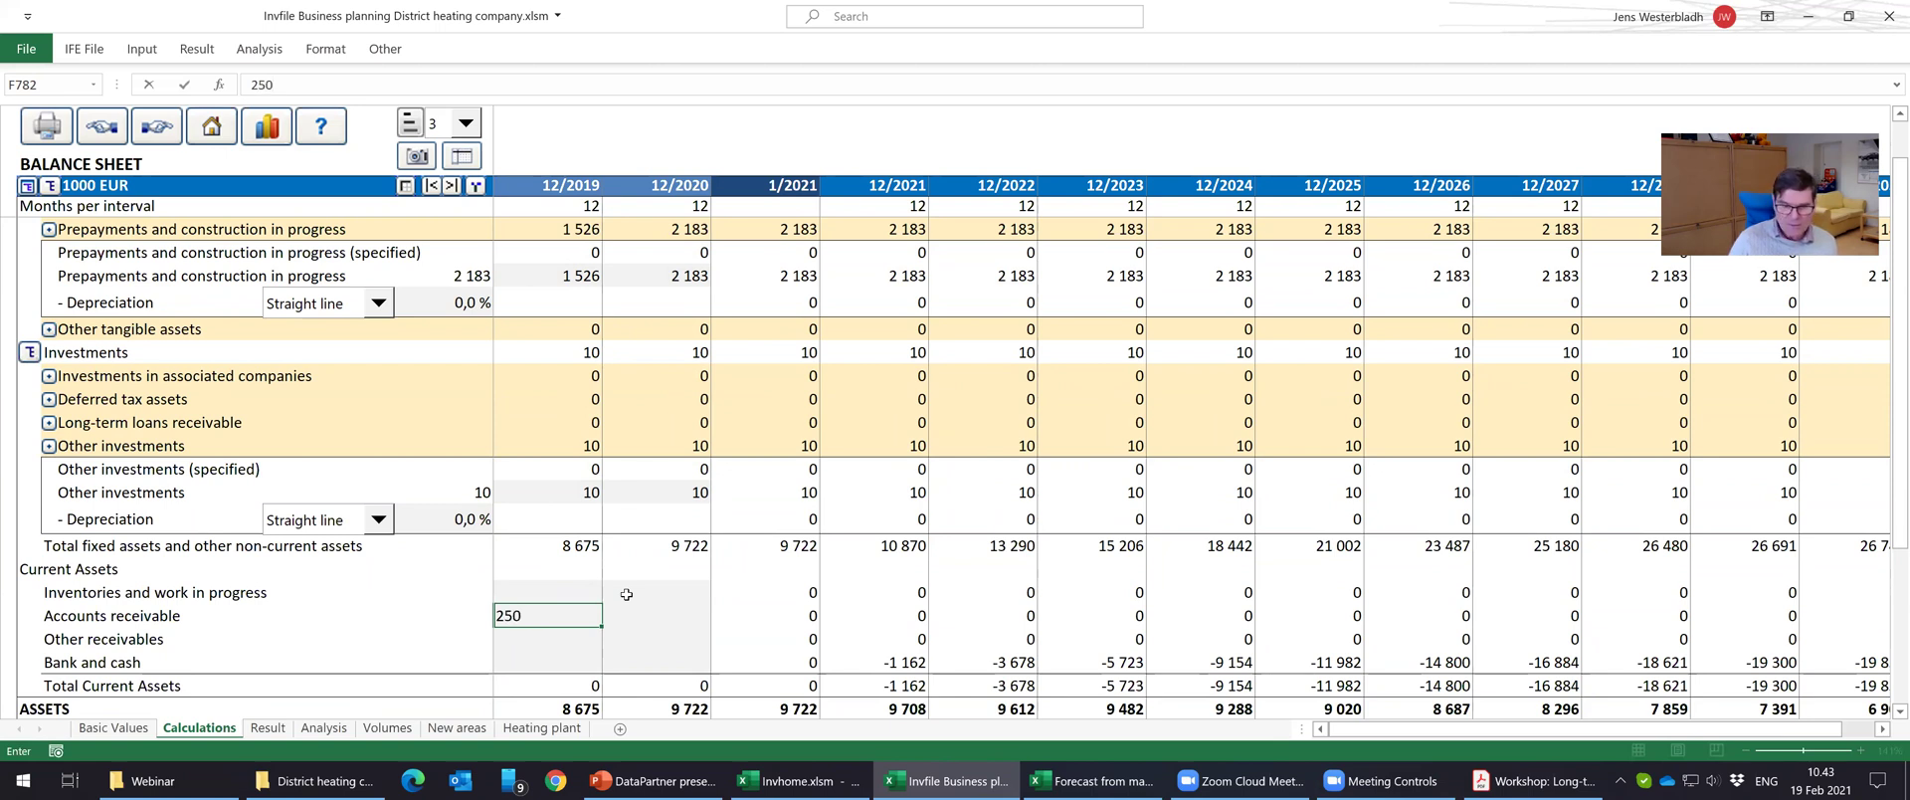
{"action": "key", "text": "Tab"}
{"action": "type", "text": "300"}
{"action": "key", "text": "ctrl+Return"}
Enter other receivables of 796 for 12/2019 and 481 for 12/2020, and check the total assets of both years.
{"action": "key", "text": "Down"}
{"action": "key", "text": "Down"}
{"action": "key", "text": "Left"}
{"action": "type", "text": "796"}
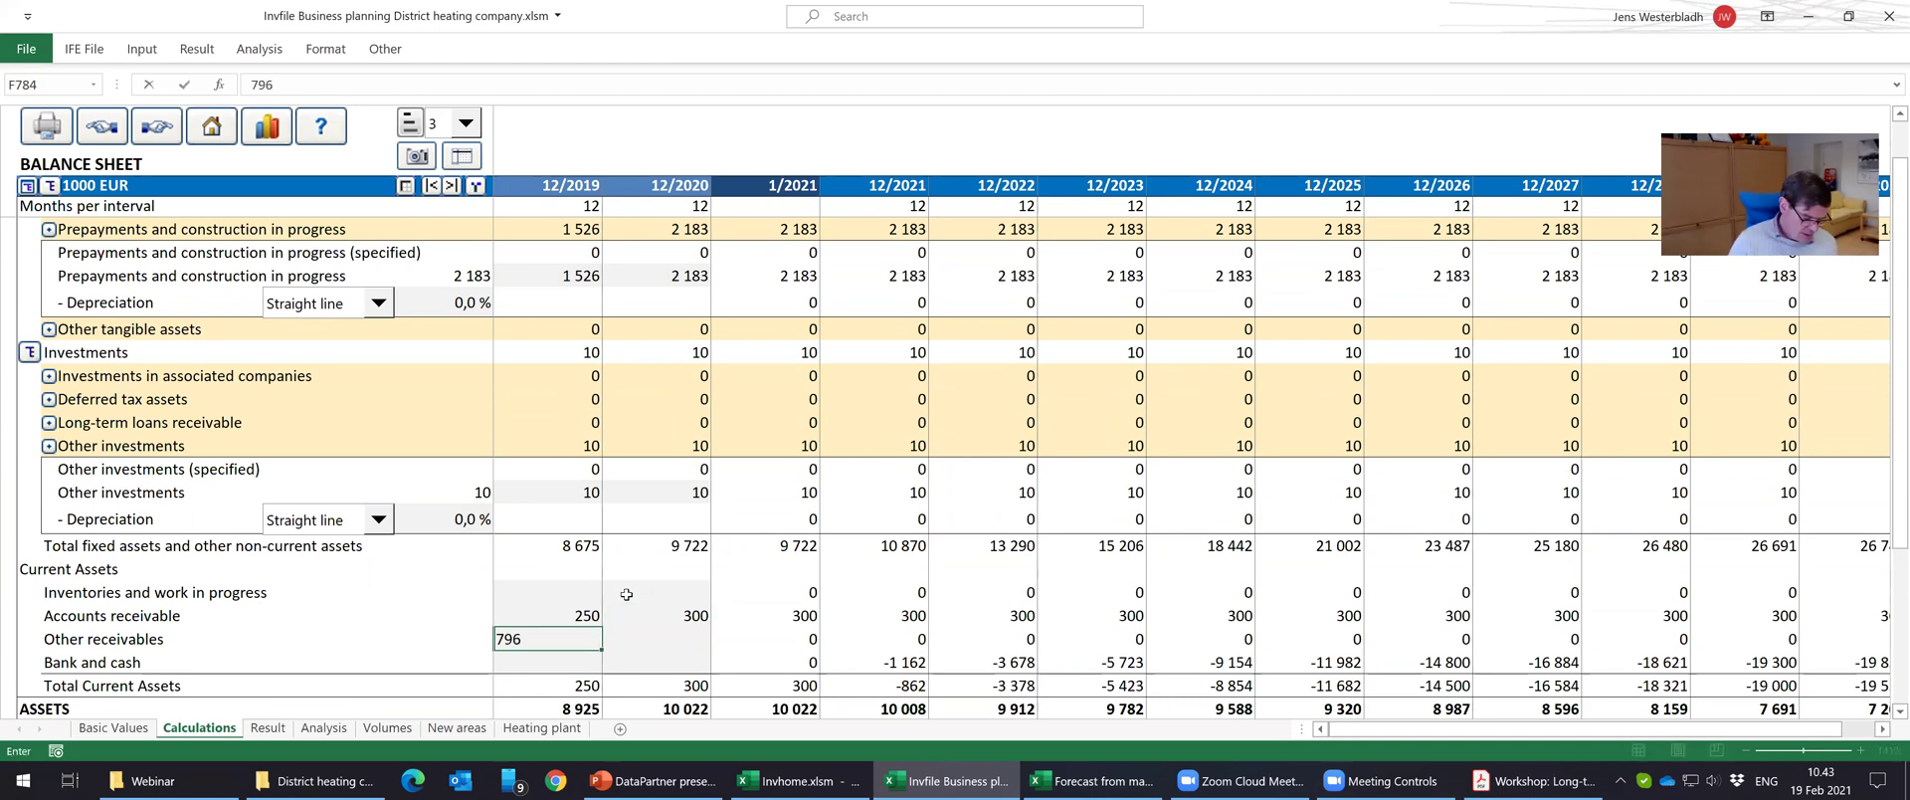
{"action": "key", "text": "Tab"}
{"action": "type", "text": "481"}
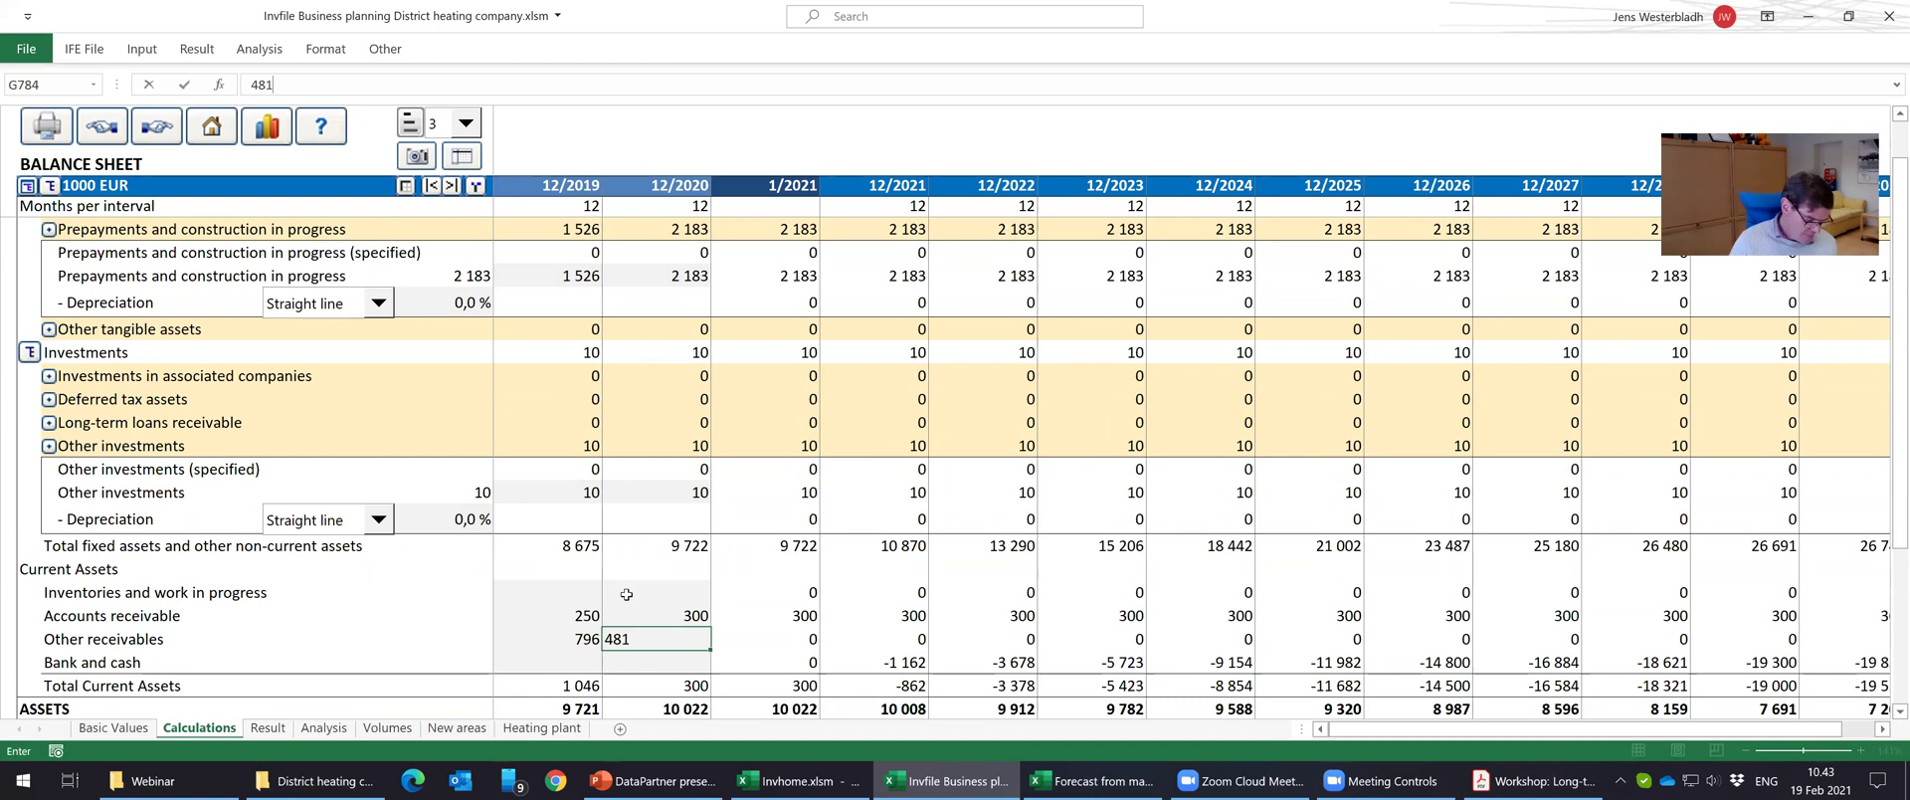
{"action": "key", "text": "Return"}
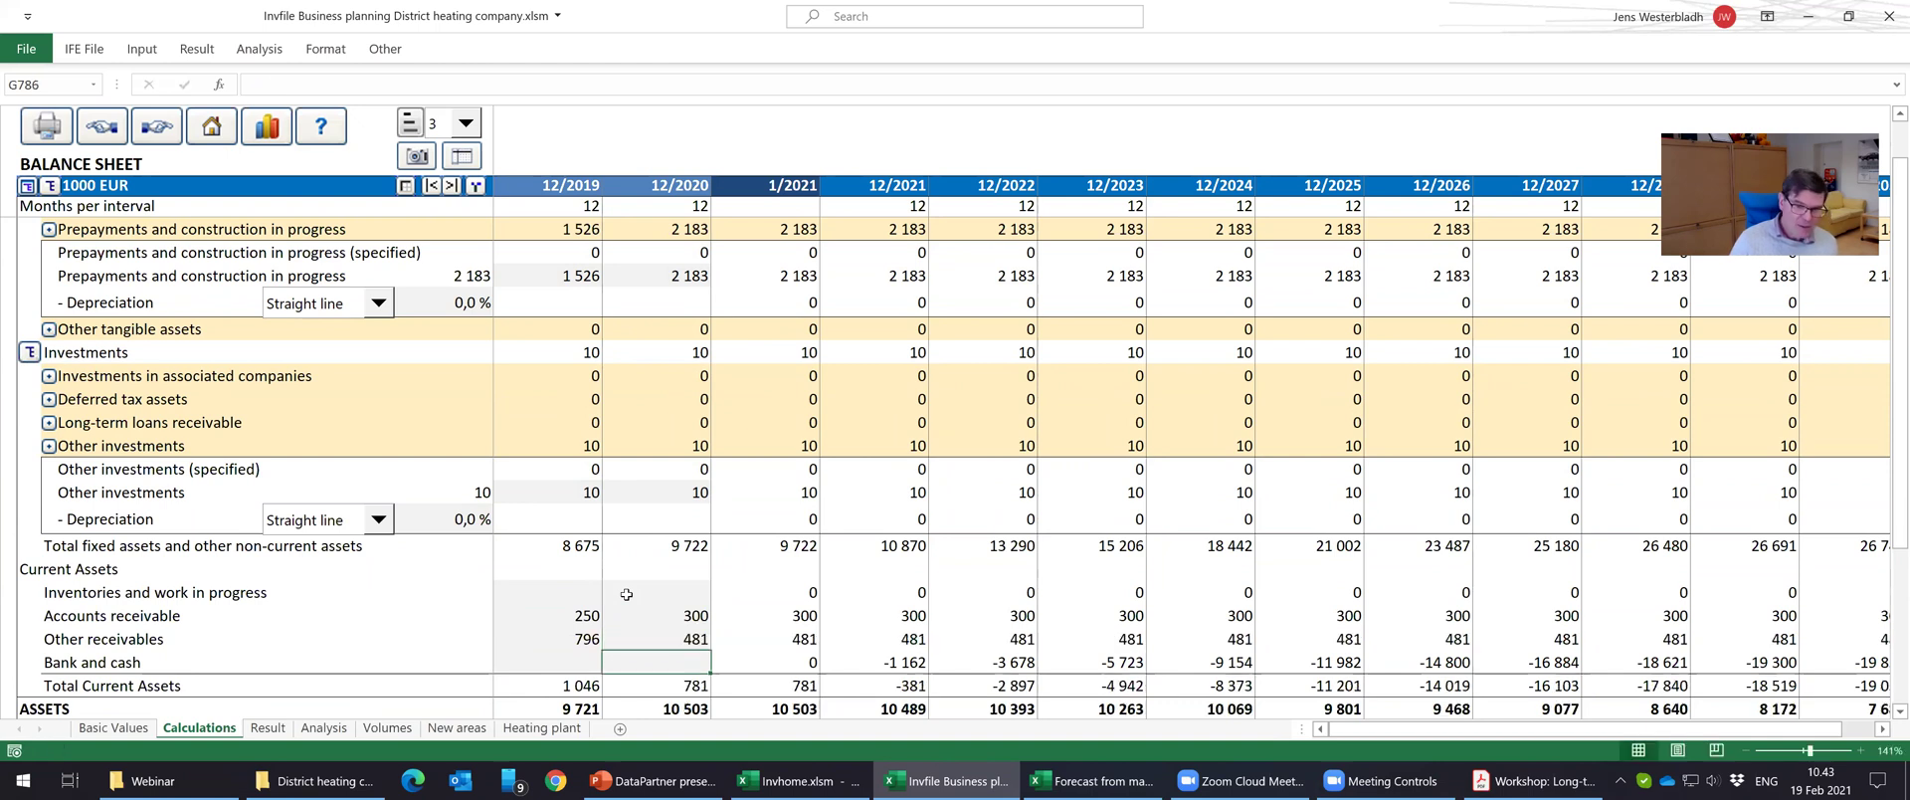
{"action": "key", "text": "Down"}
{"action": "key", "text": "Down"}
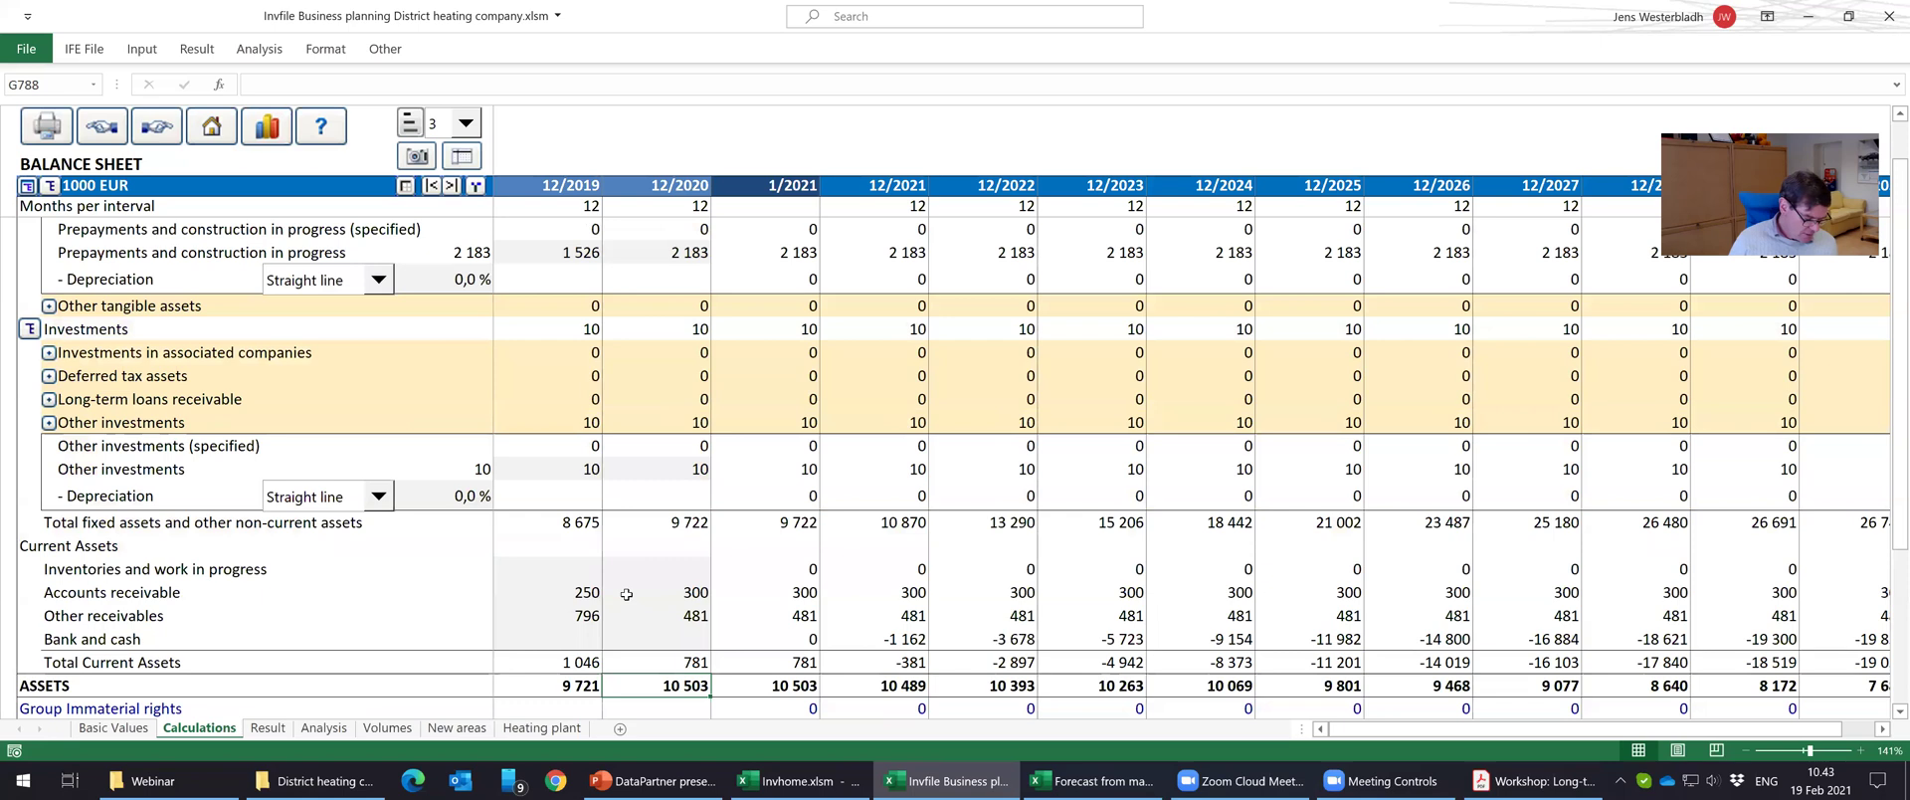
{"action": "key", "text": "Left"}
{"action": "key", "text": "Right"}
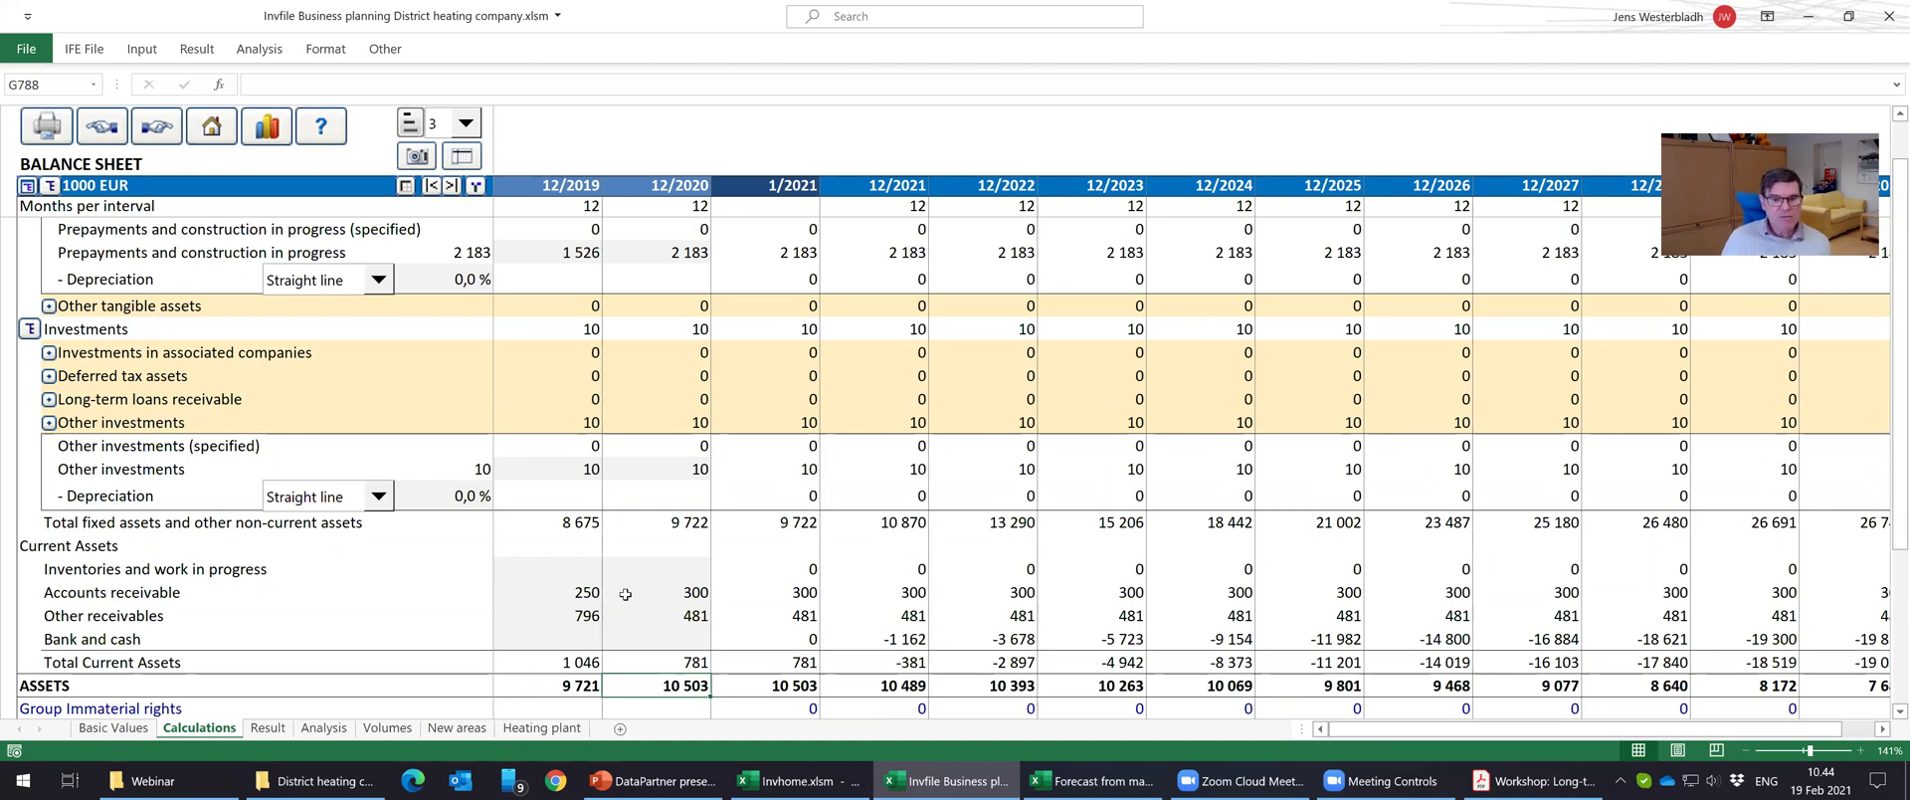
Switch the immaterial rights depreciation to manually entered values and enter -0,5 for 12/2021.
{"action": "scroll", "coordinate": [626, 594], "scroll_direction": "up", "scroll_amount": 6}
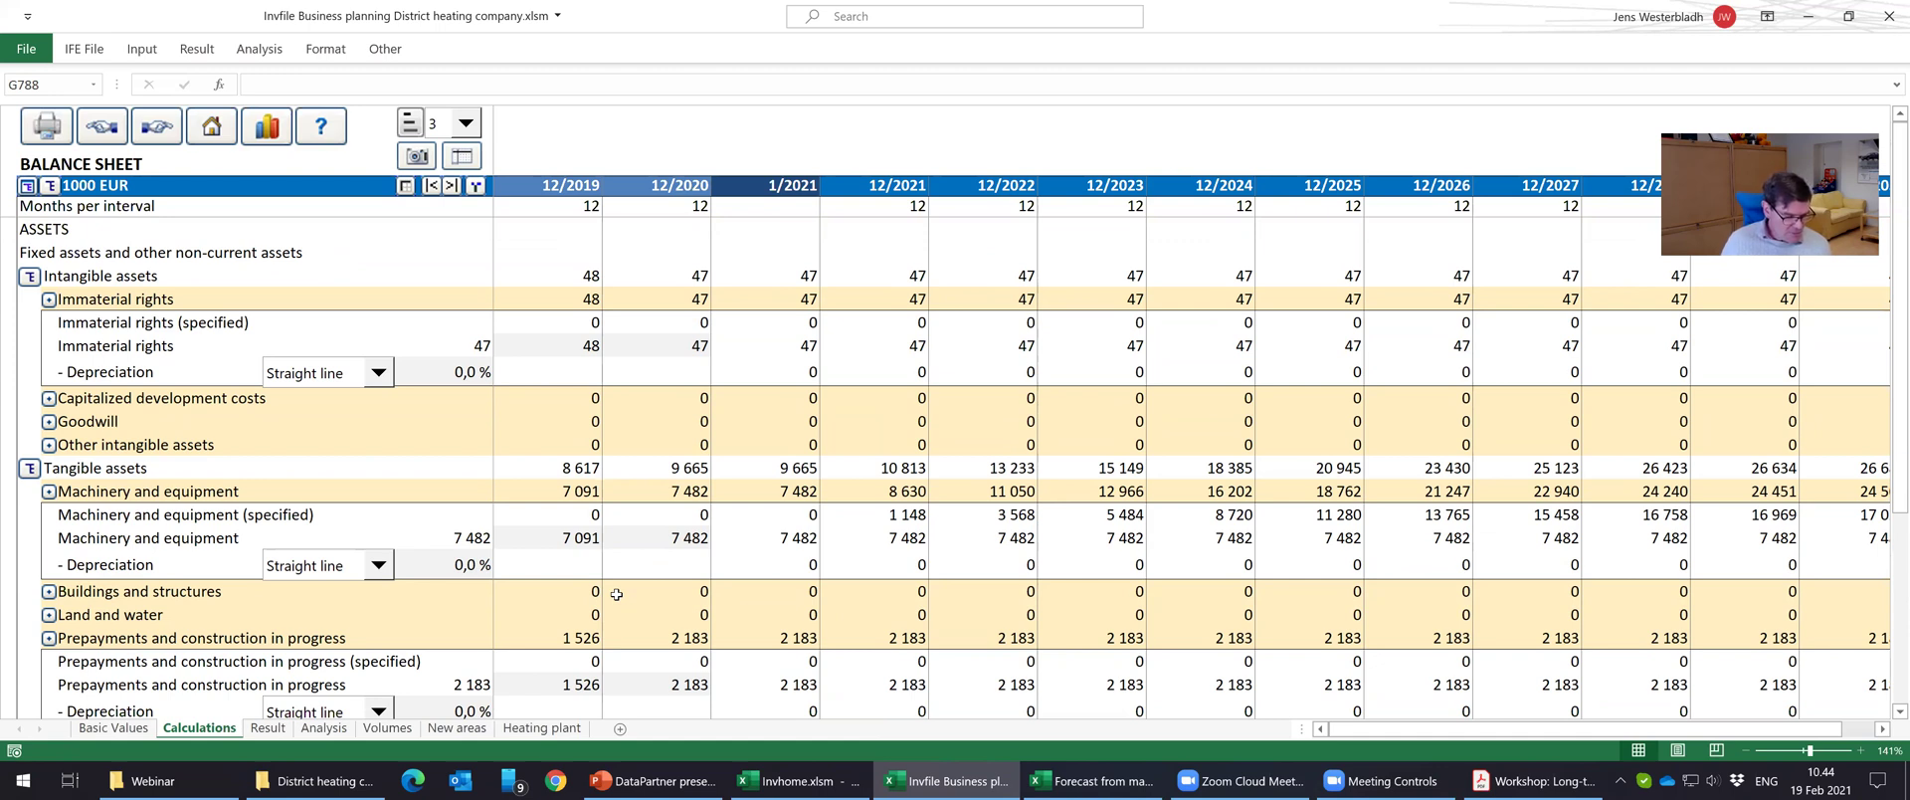
{"action": "left_click", "coordinate": [379, 374]}
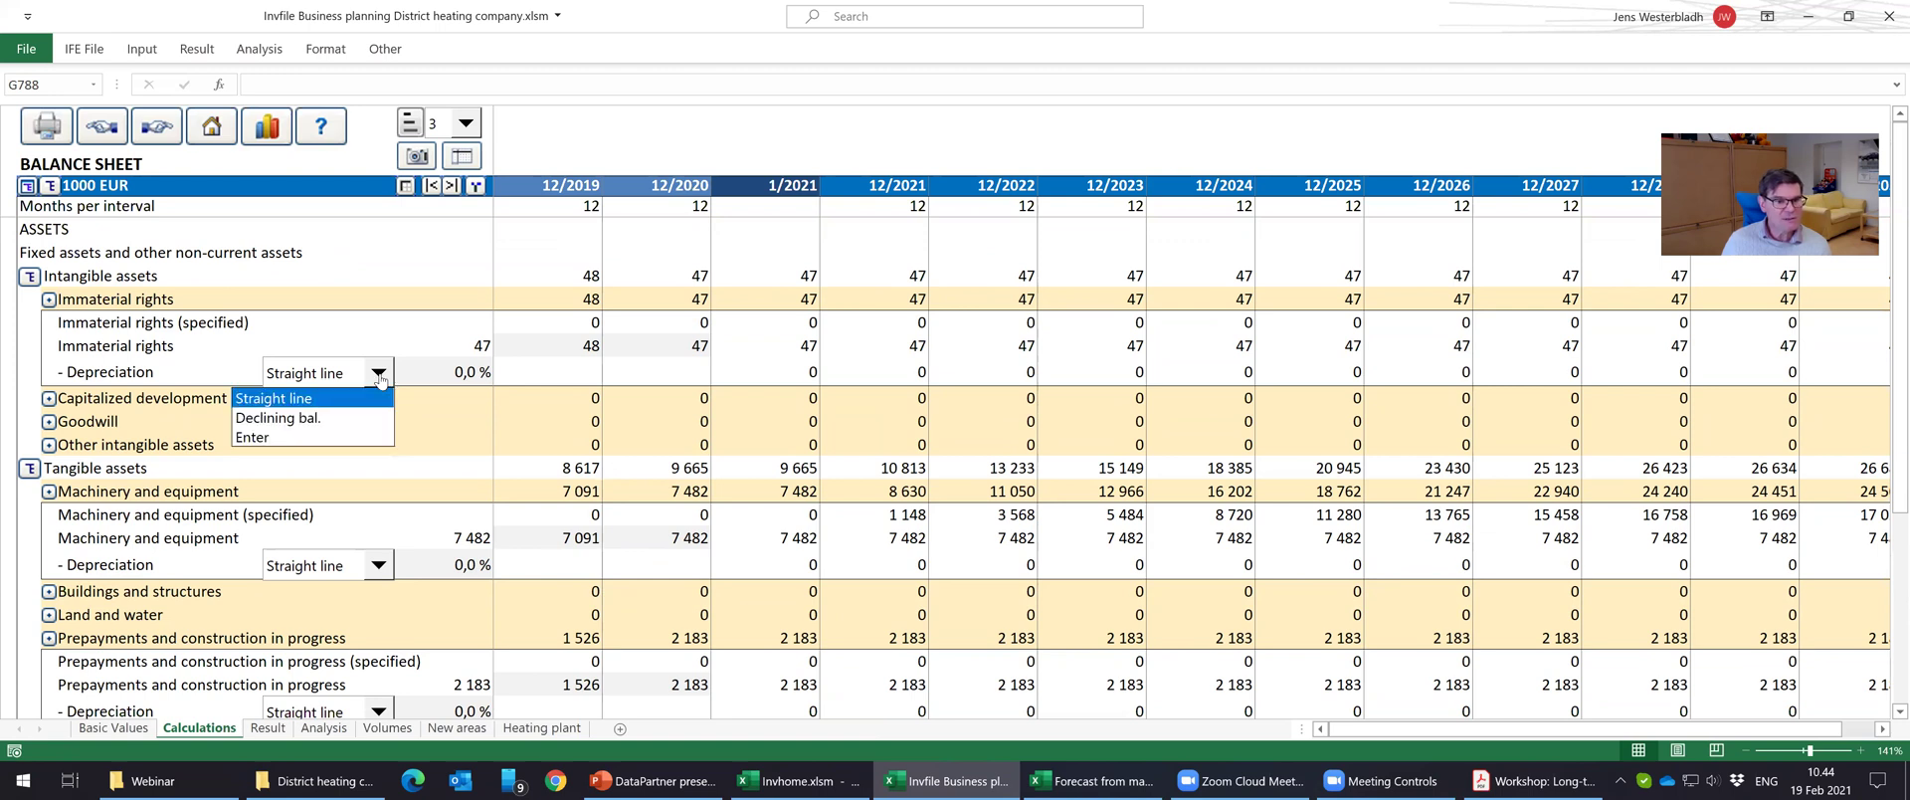
{"action": "left_click", "coordinate": [350, 437]}
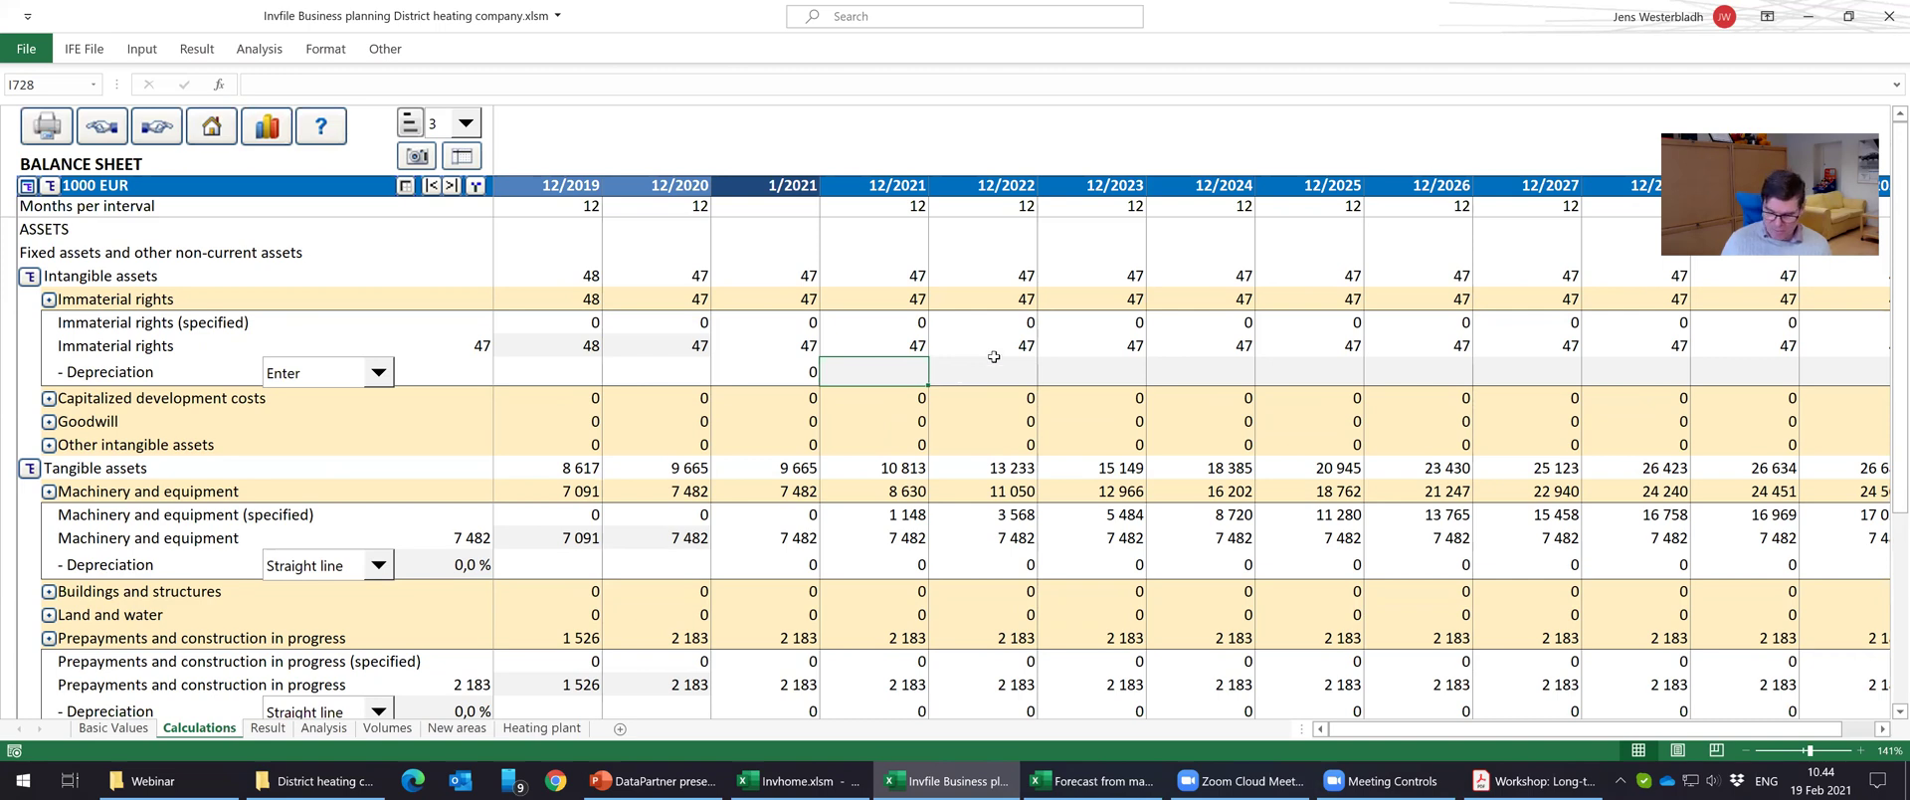
{"action": "type", "text": "-"}
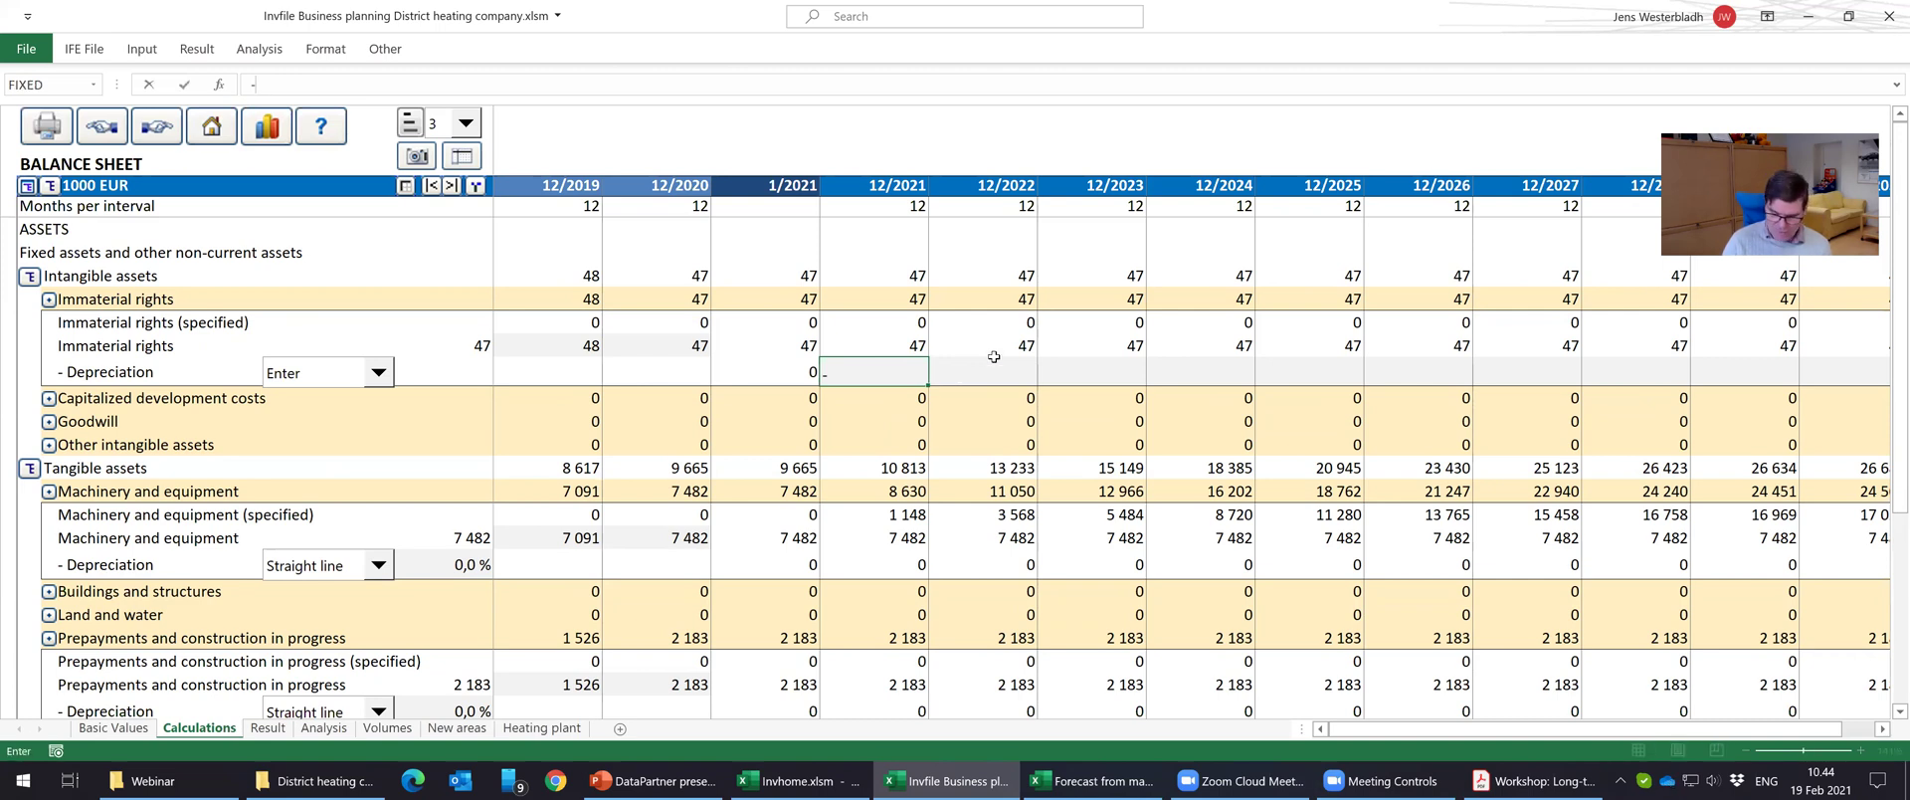
{"action": "type", "text": ",5"}
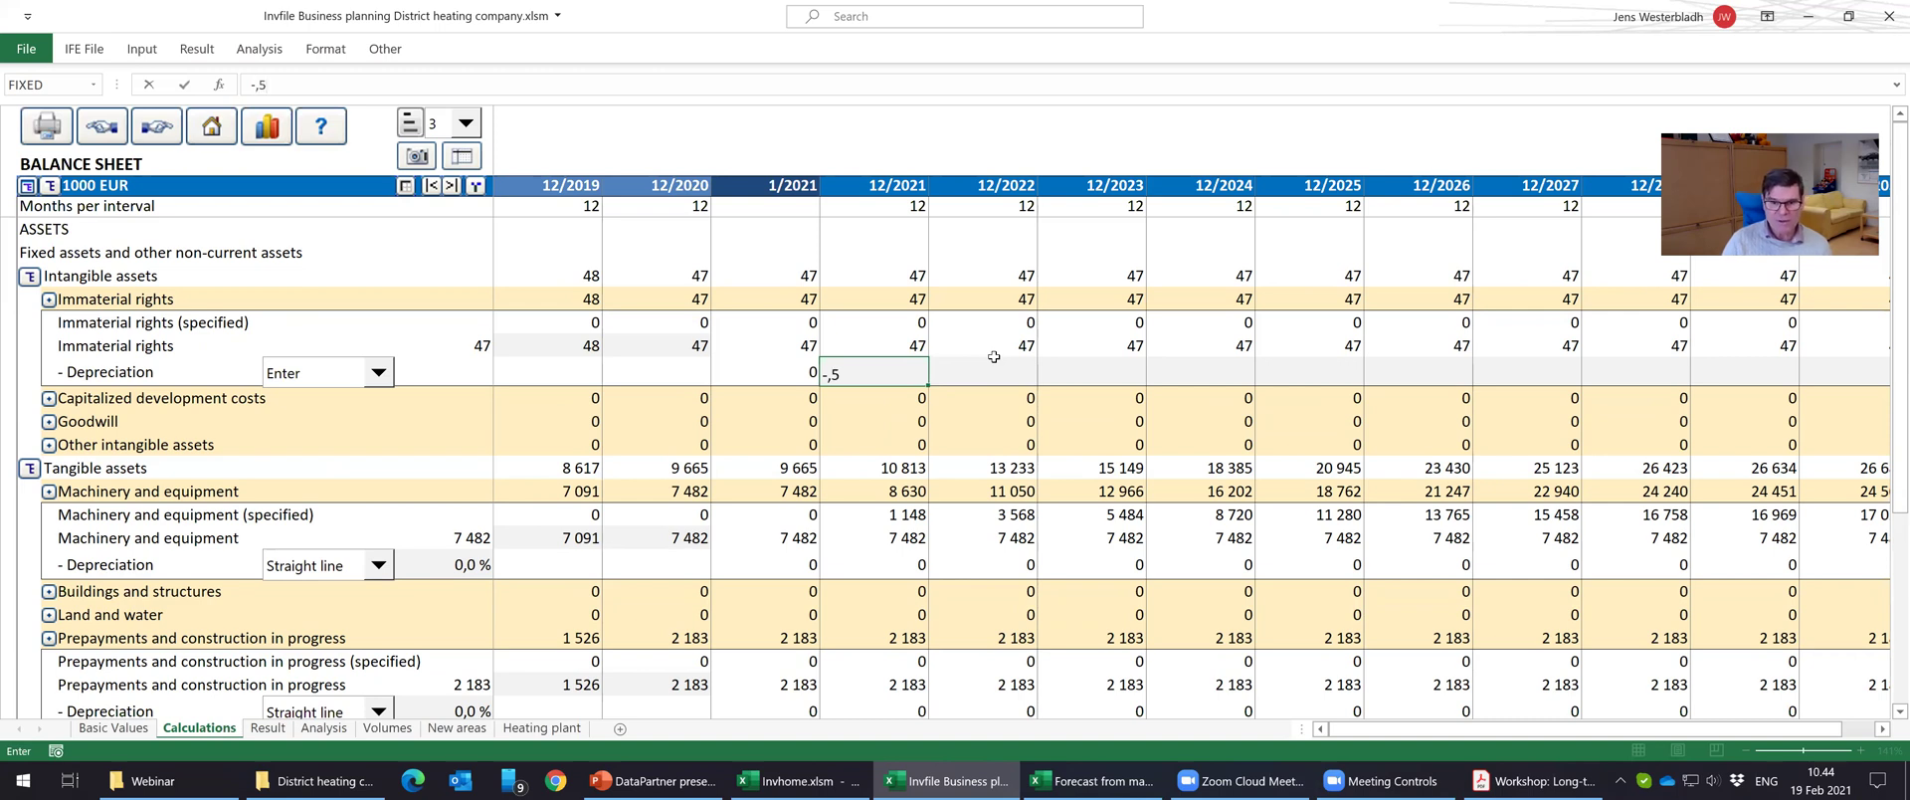
{"action": "key", "text": "Return"}
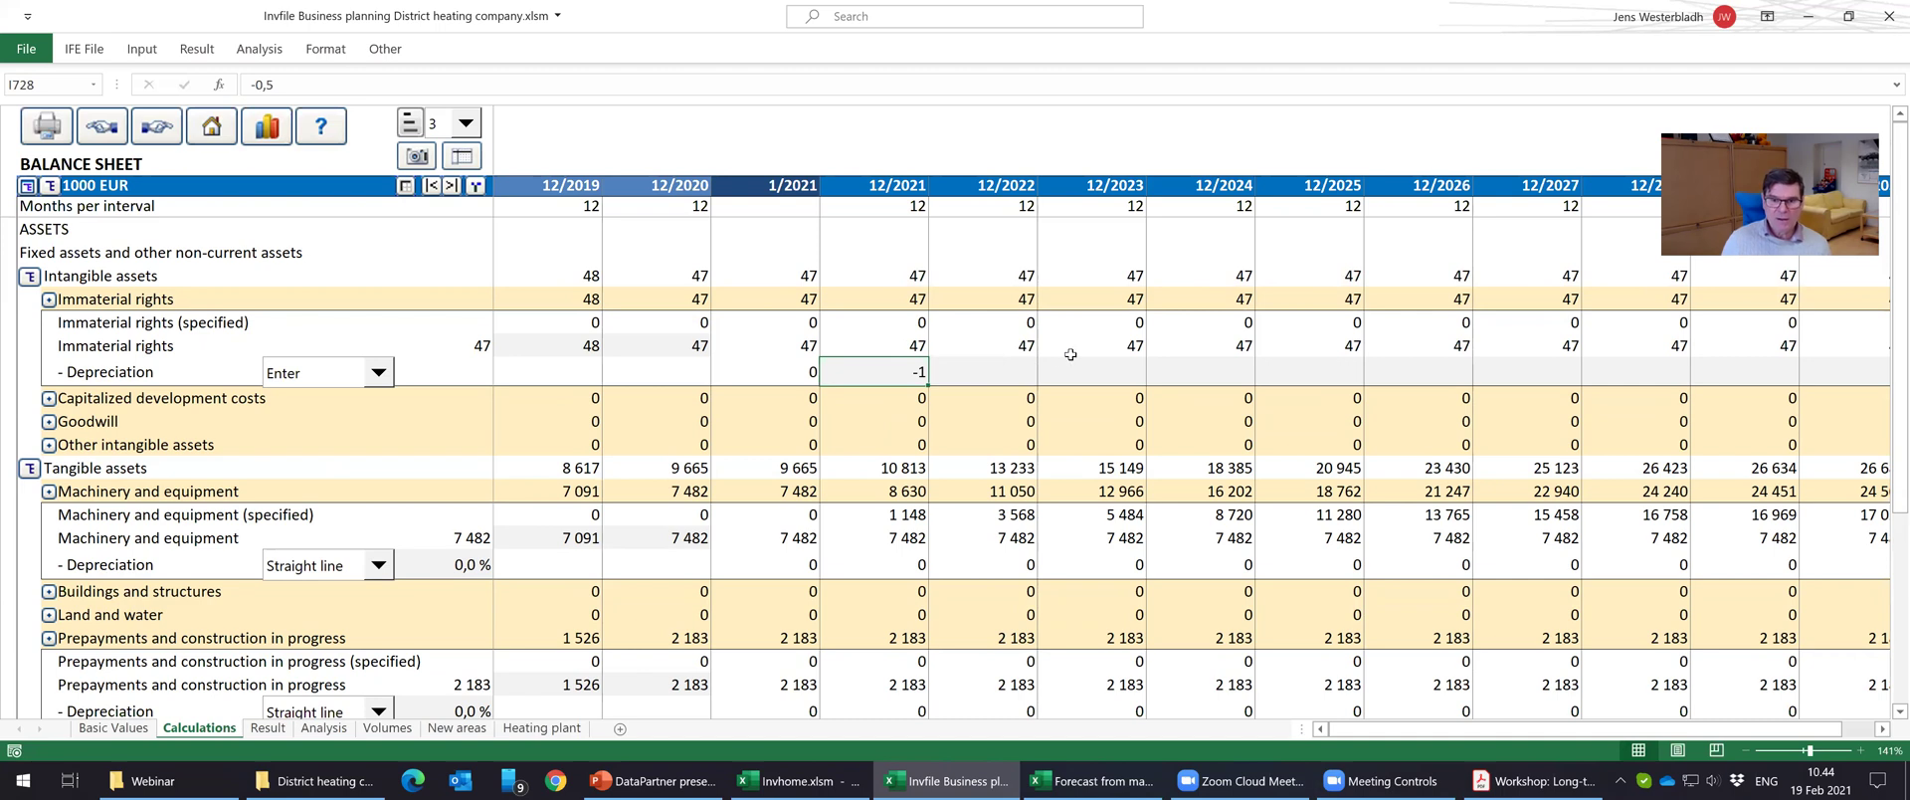
Show the 12/2021 immaterial rights depreciation with one decimal and copy it across all following years.
{"action": "right_click", "coordinate": [909, 366]}
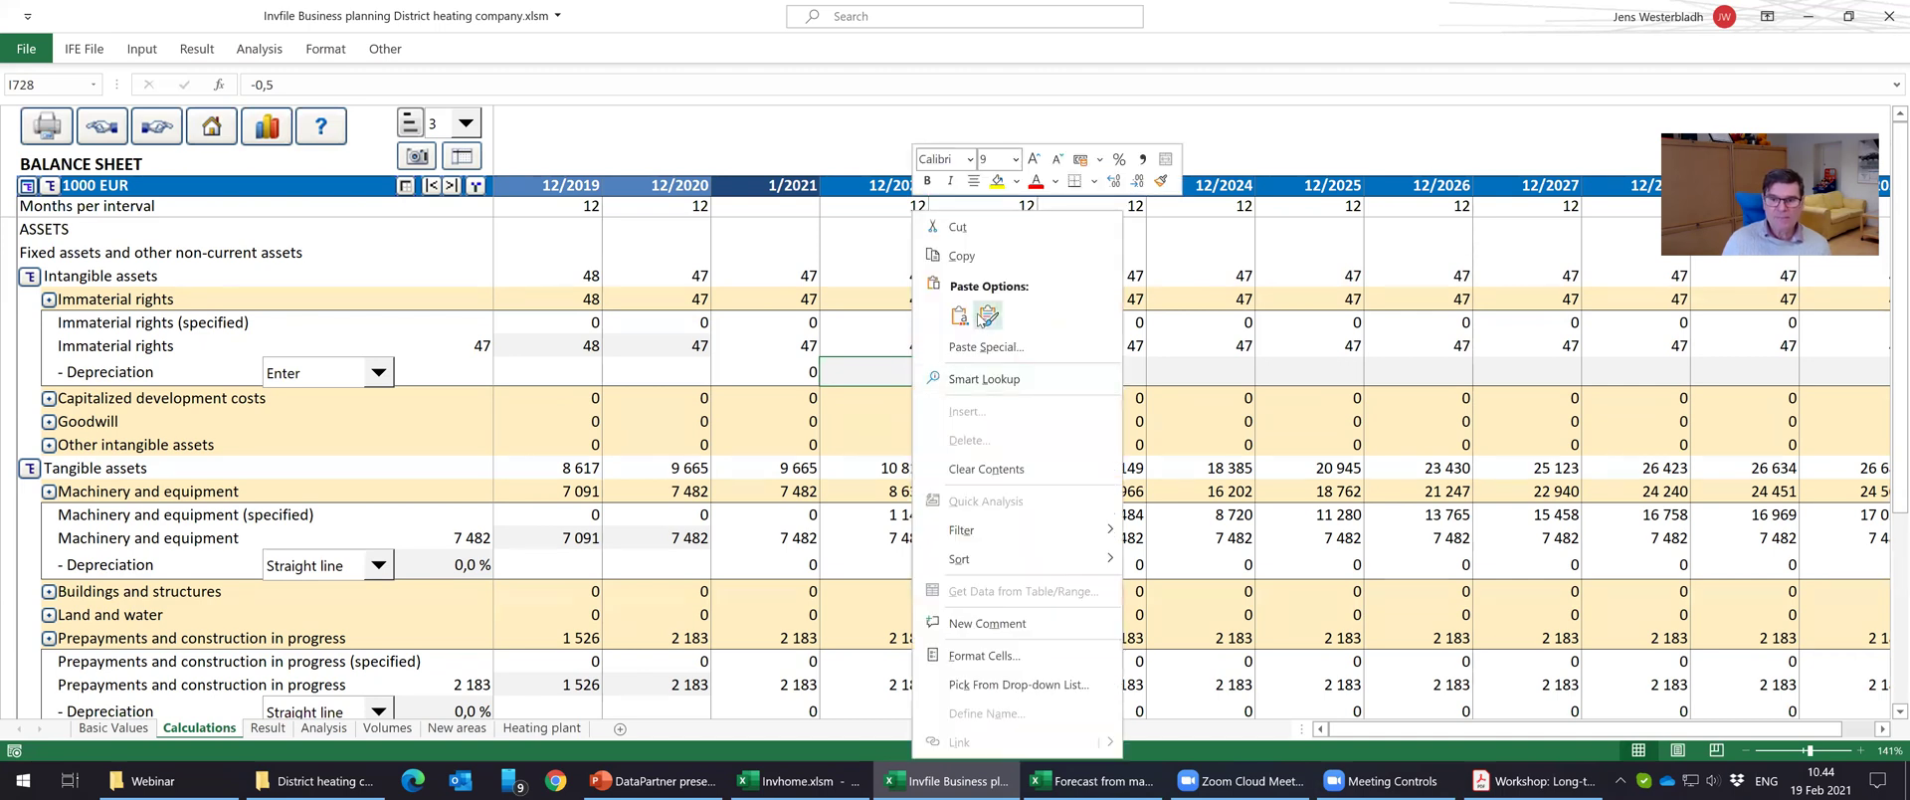
{"action": "left_click", "coordinate": [1115, 180]}
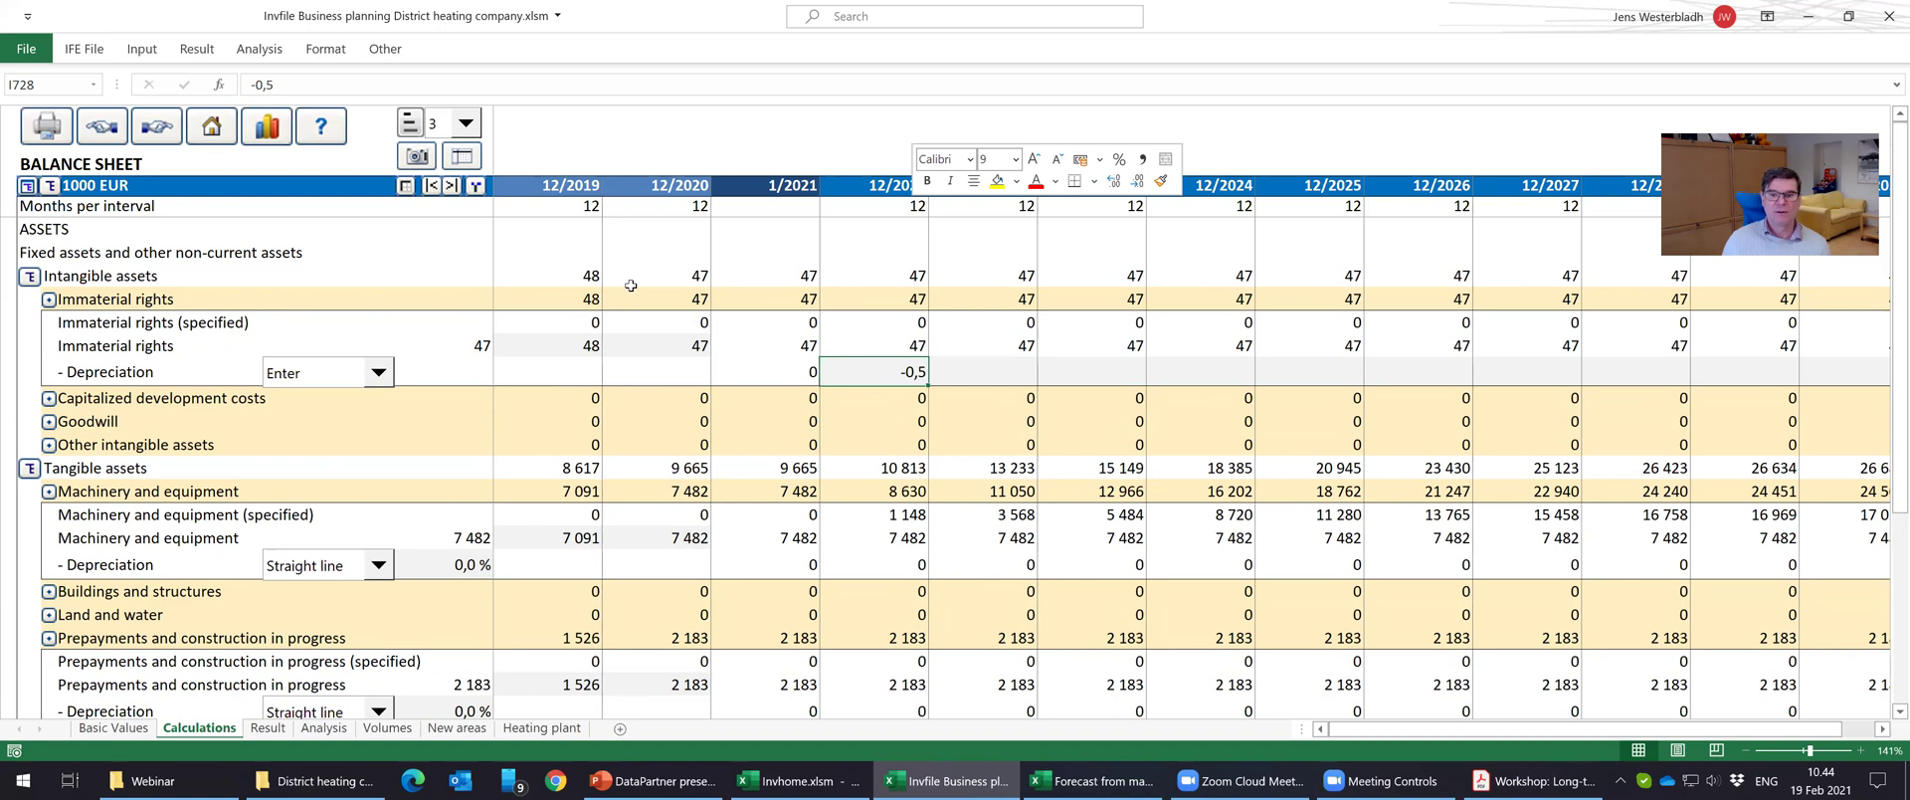
{"action": "left_click_drag", "start_coordinate": [929, 385], "coordinate": [1743, 377]}
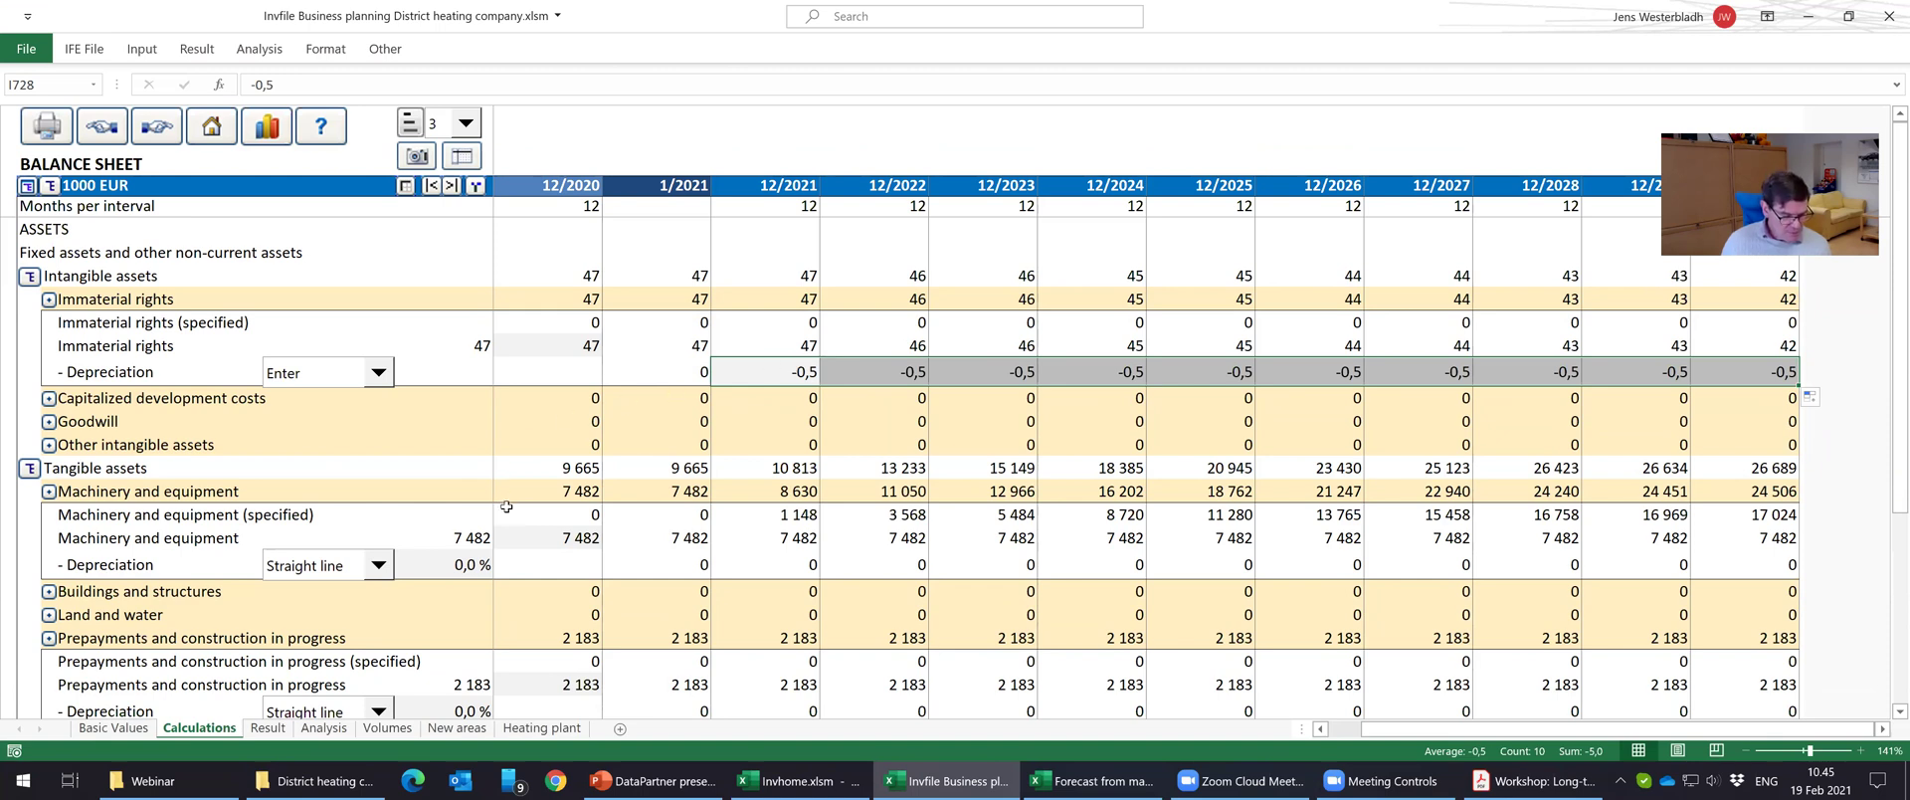
Switch the machinery and equipment depreciation to manually entered values and enter -320 for every year from 12/2021 onward.
{"action": "left_click", "coordinate": [378, 570]}
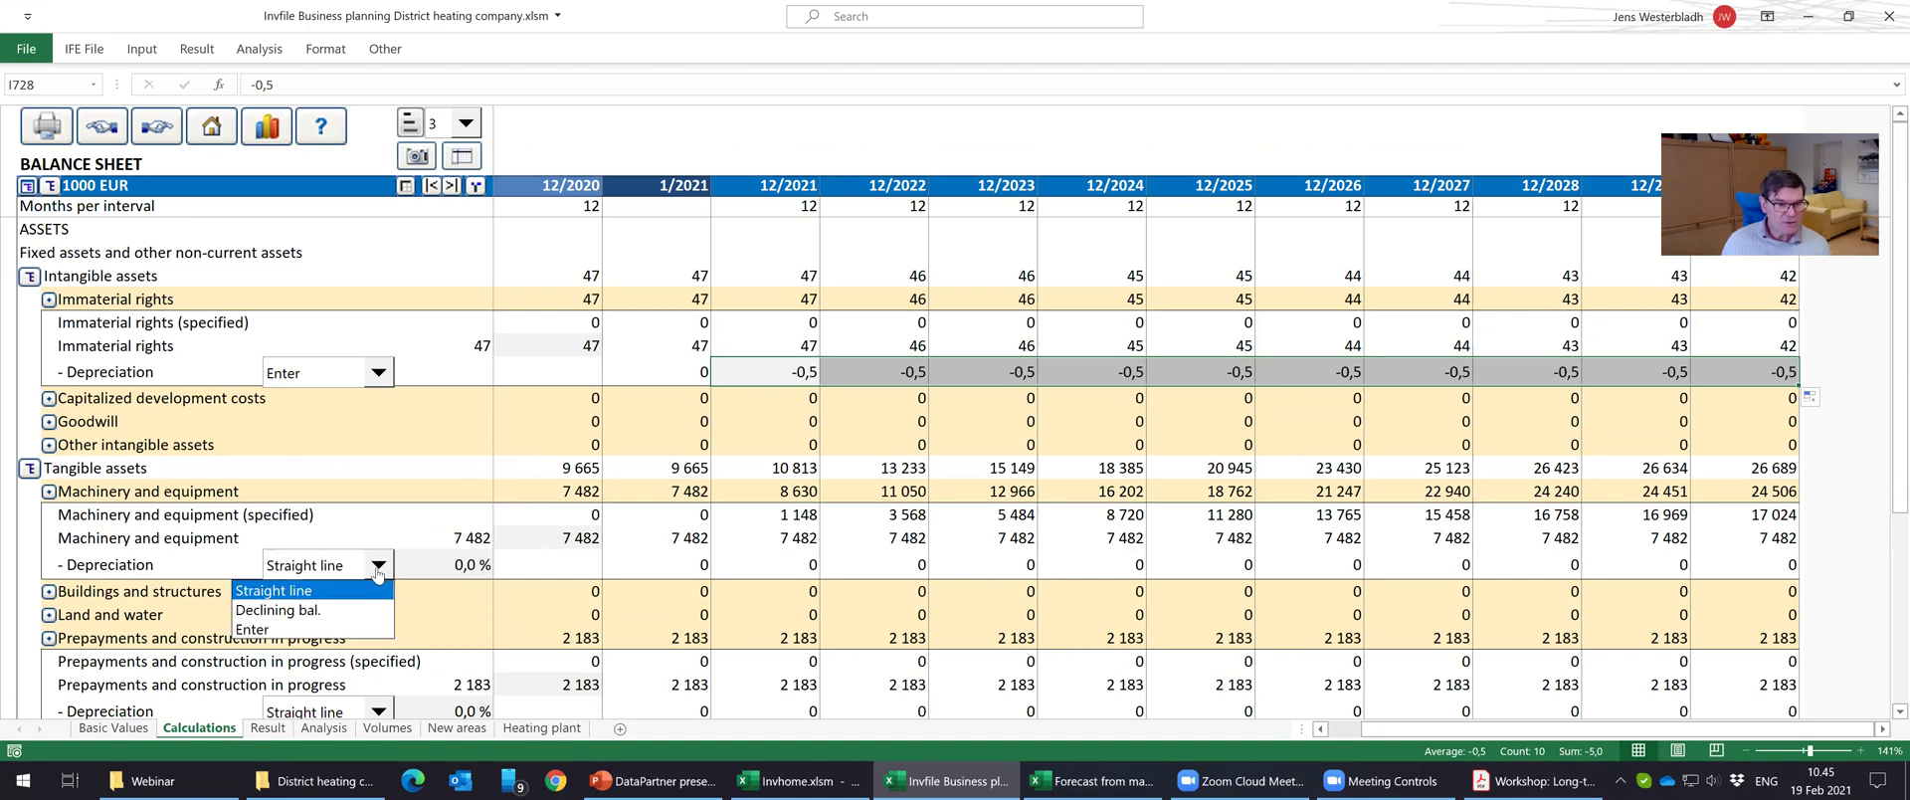
{"action": "left_click", "coordinate": [358, 633]}
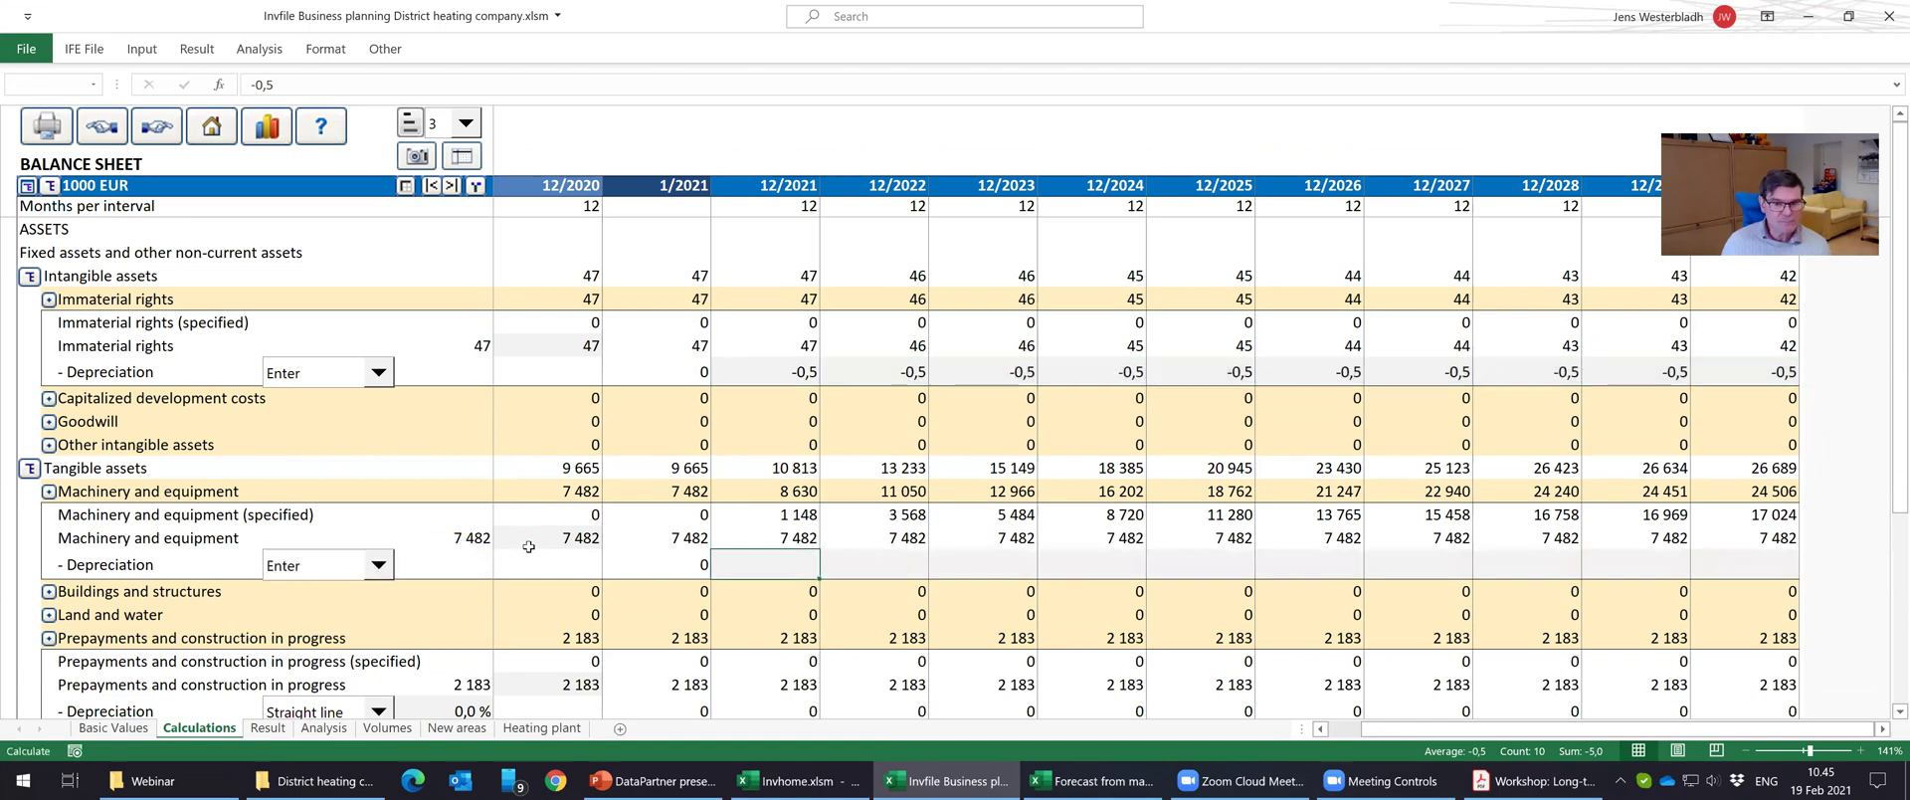
{"action": "type", "text": "-320"}
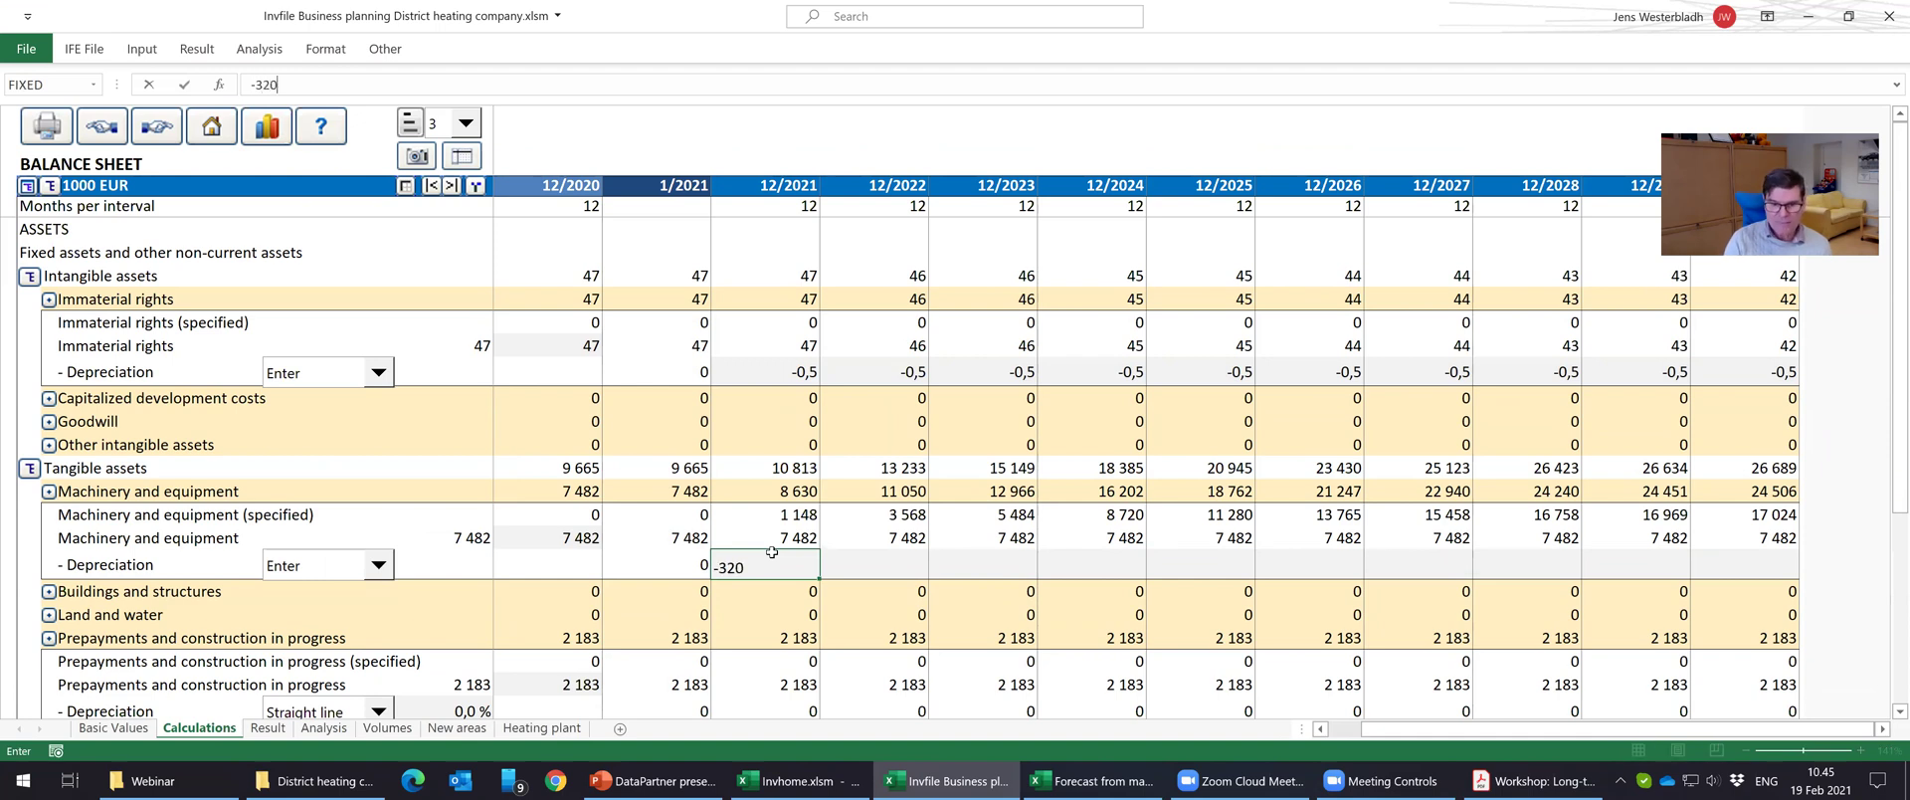
{"action": "key", "text": "Return"}
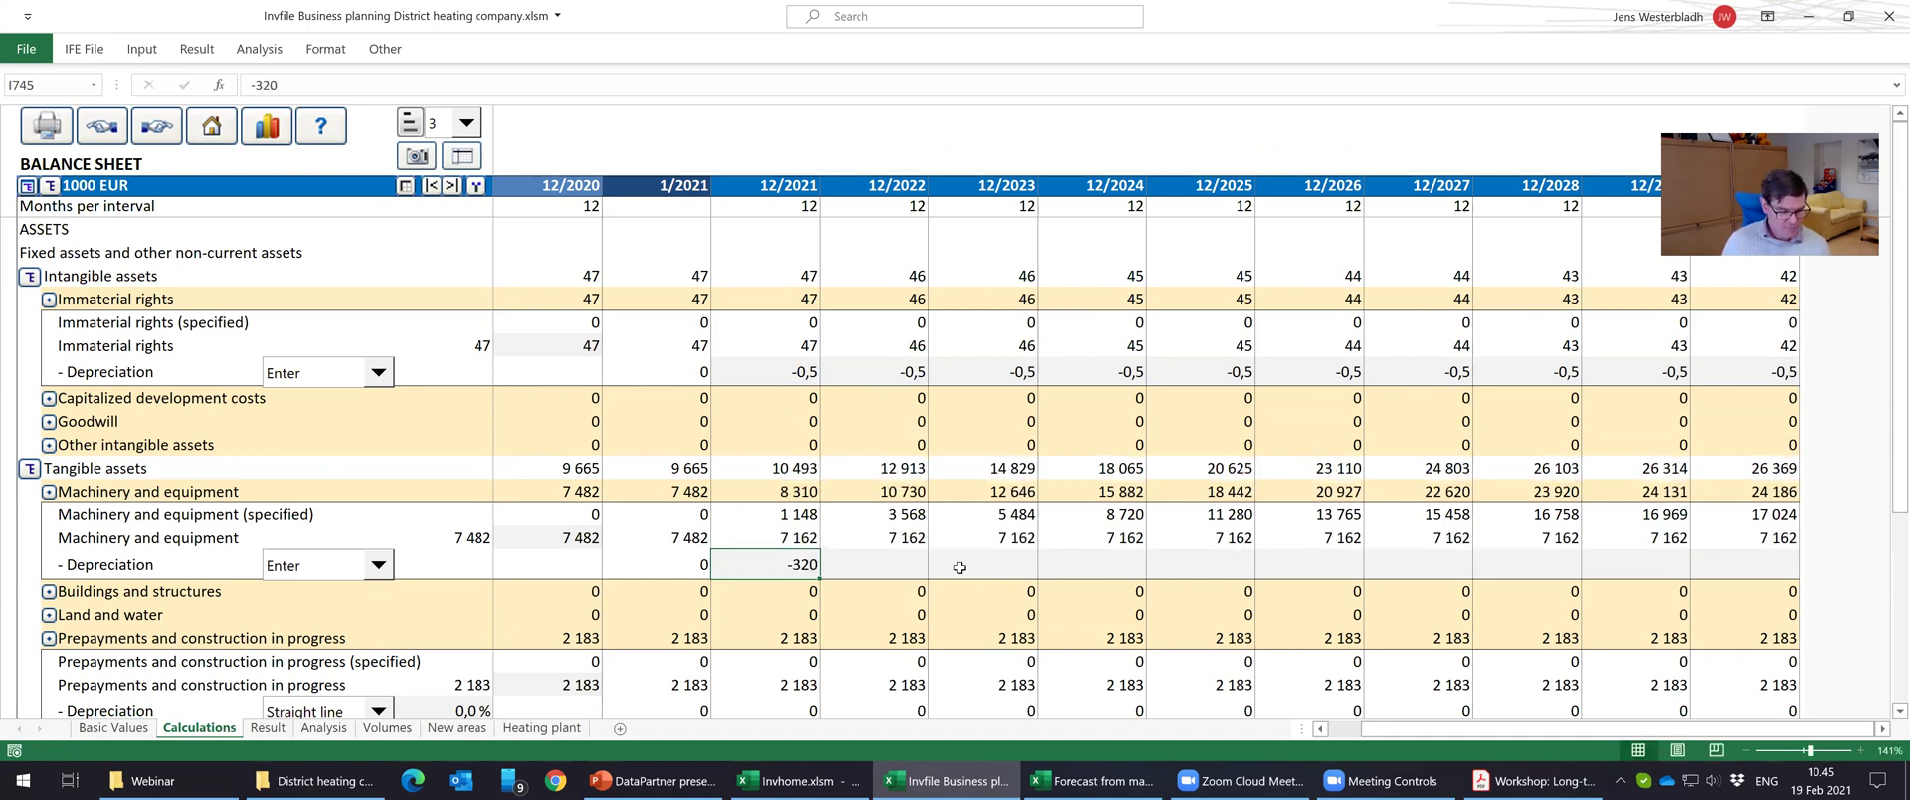
{"action": "left_click_drag", "start_coordinate": [820, 576], "coordinate": [1751, 569]}
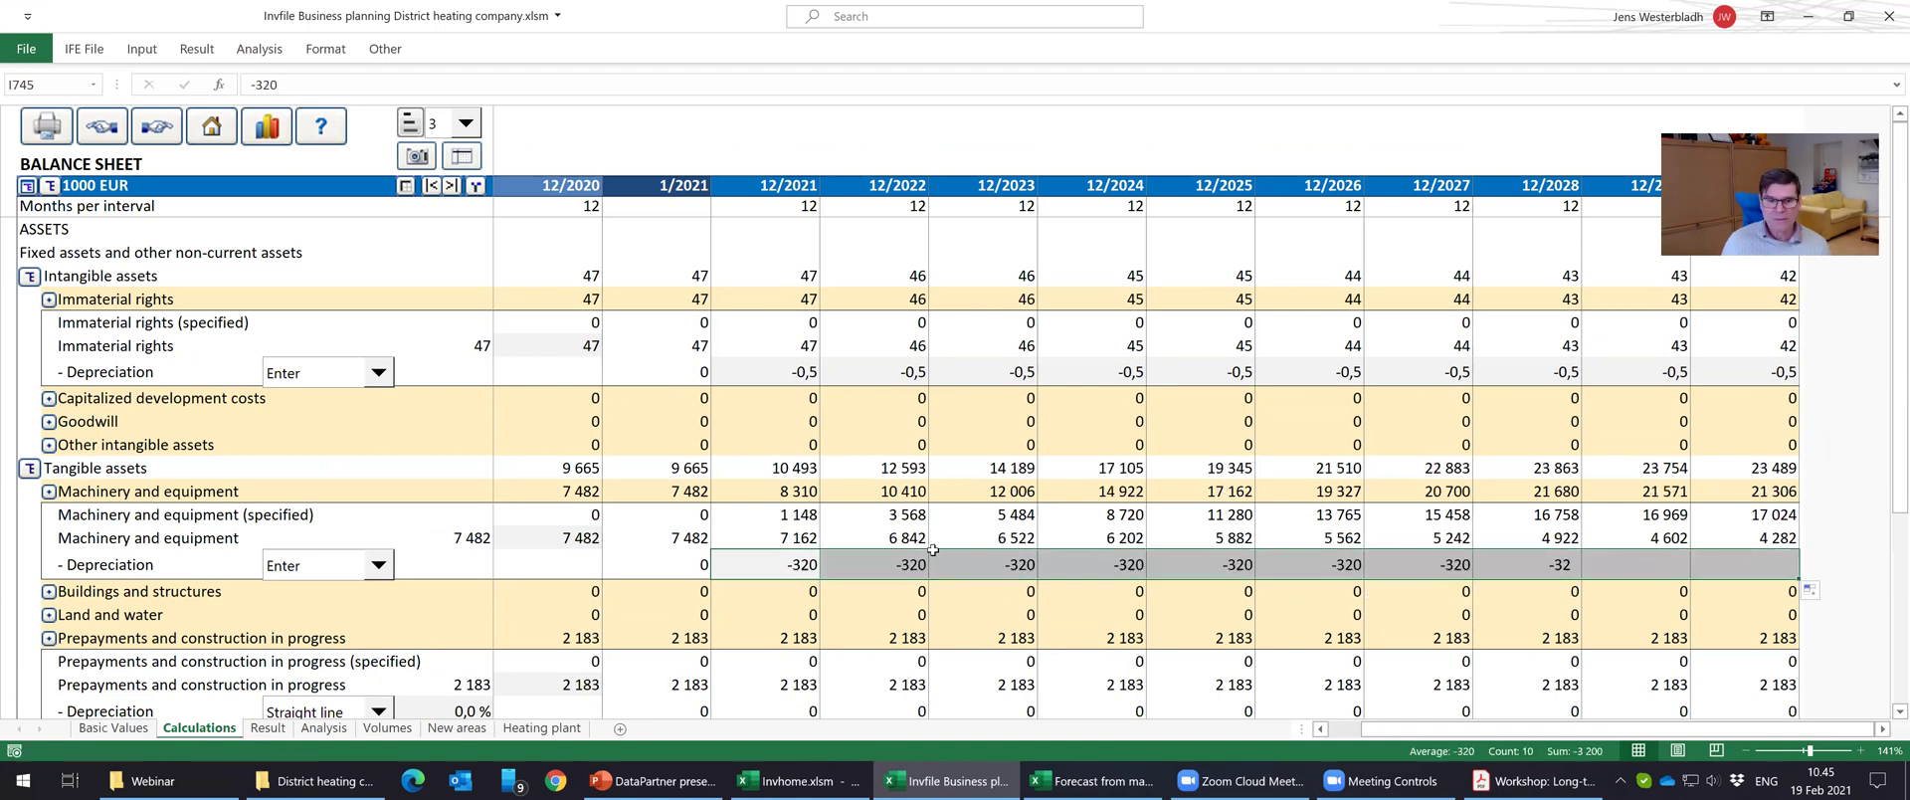
Switch the prepayments and construction in progress depreciation to manually entered values: -17 for 12/2021 and -66 for every year from 12/2022.
{"action": "scroll", "coordinate": [765, 630], "scroll_direction": "down", "scroll_amount": 2}
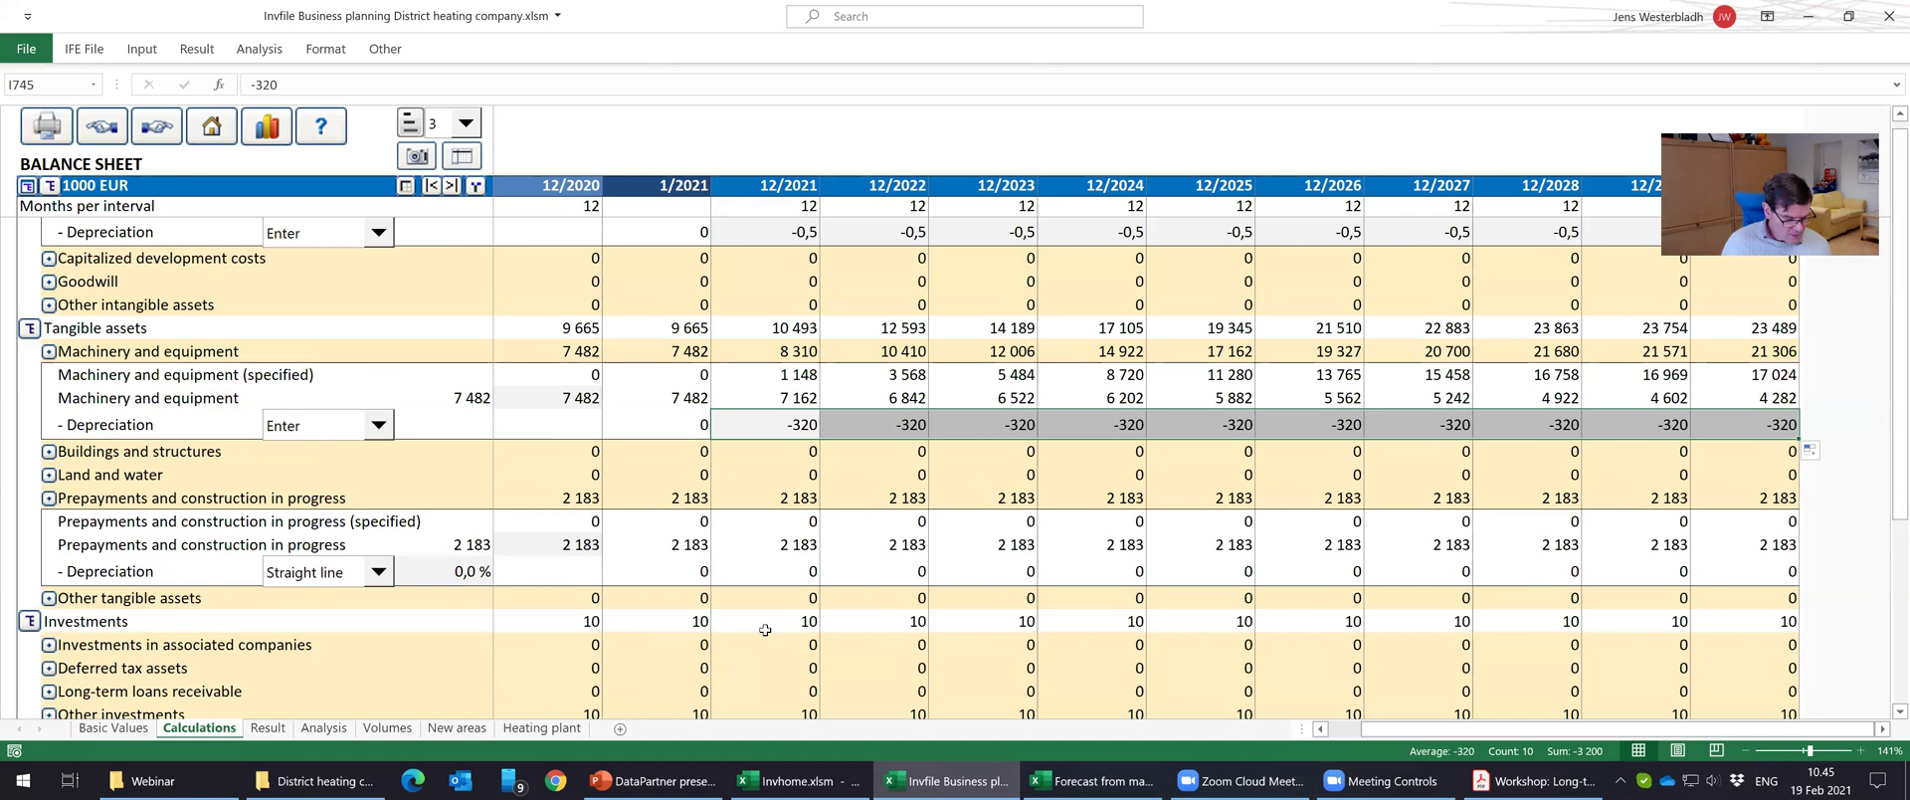
{"action": "left_click", "coordinate": [379, 573]}
{"action": "left_click", "coordinate": [253, 636]}
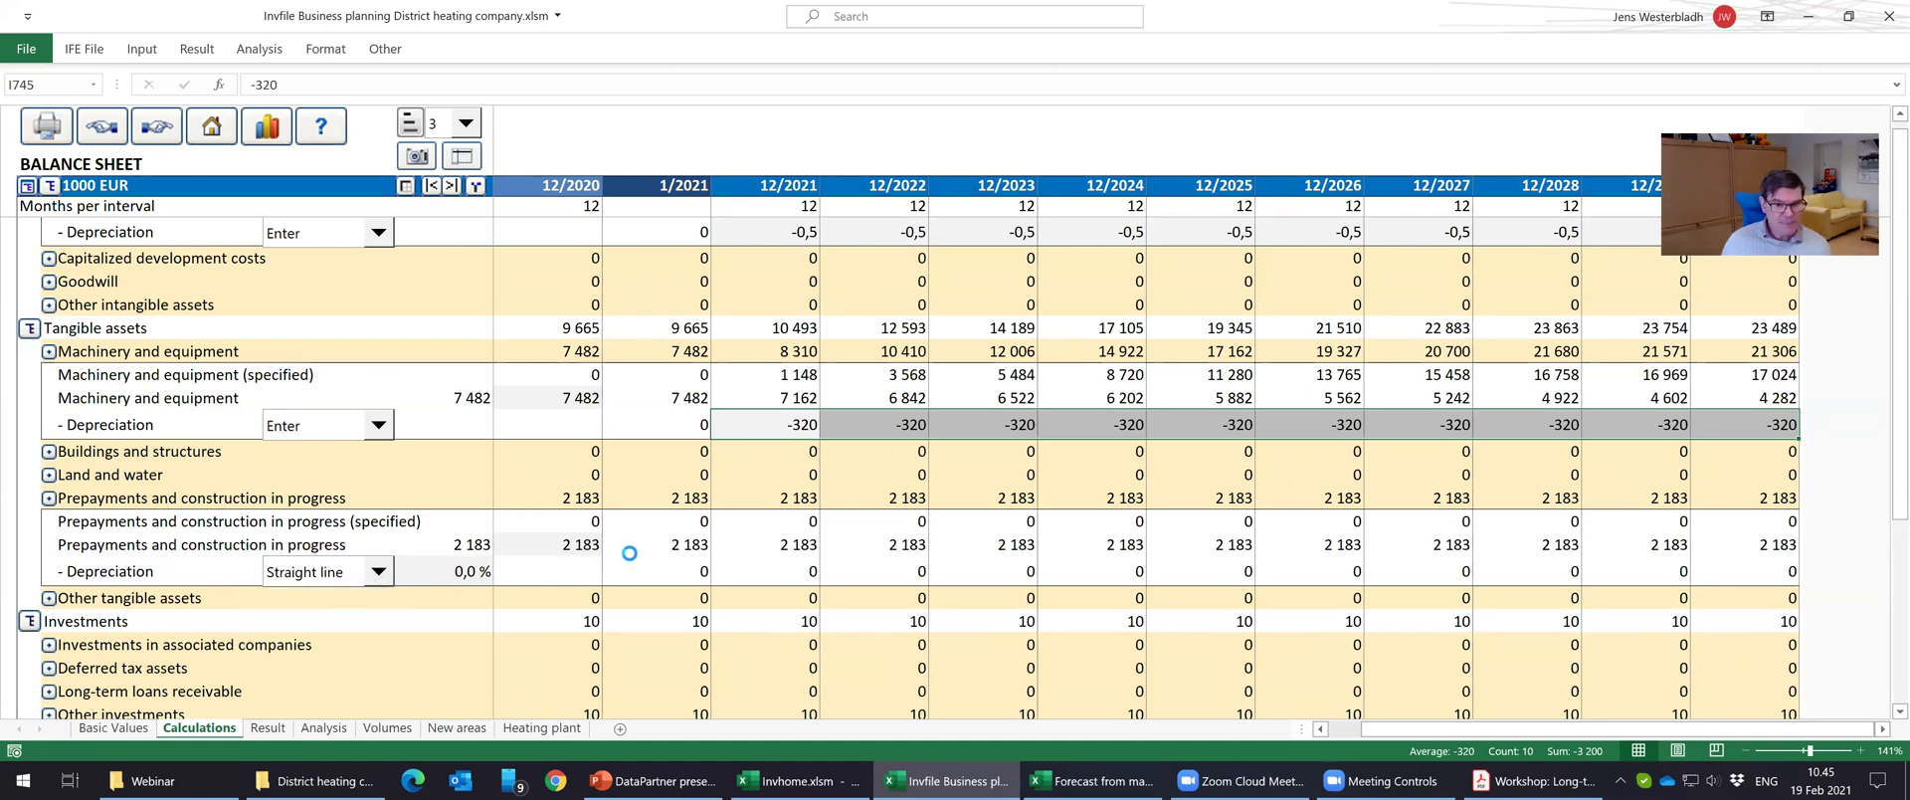
{"action": "left_click", "coordinate": [771, 564]}
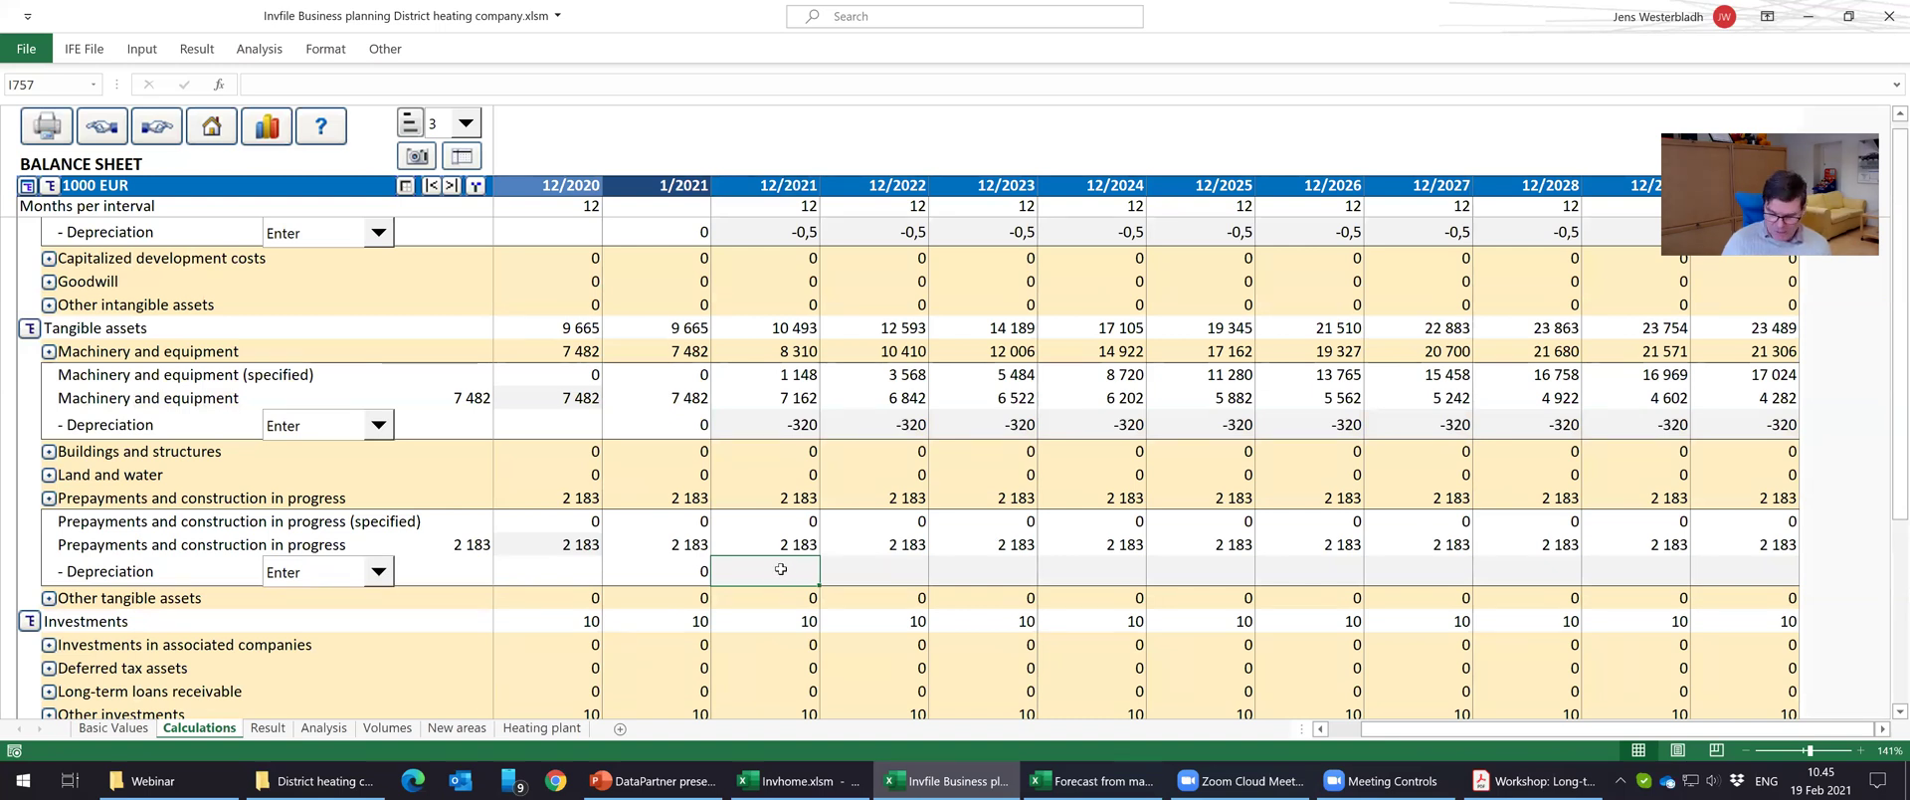
{"action": "type", "text": "-17"}
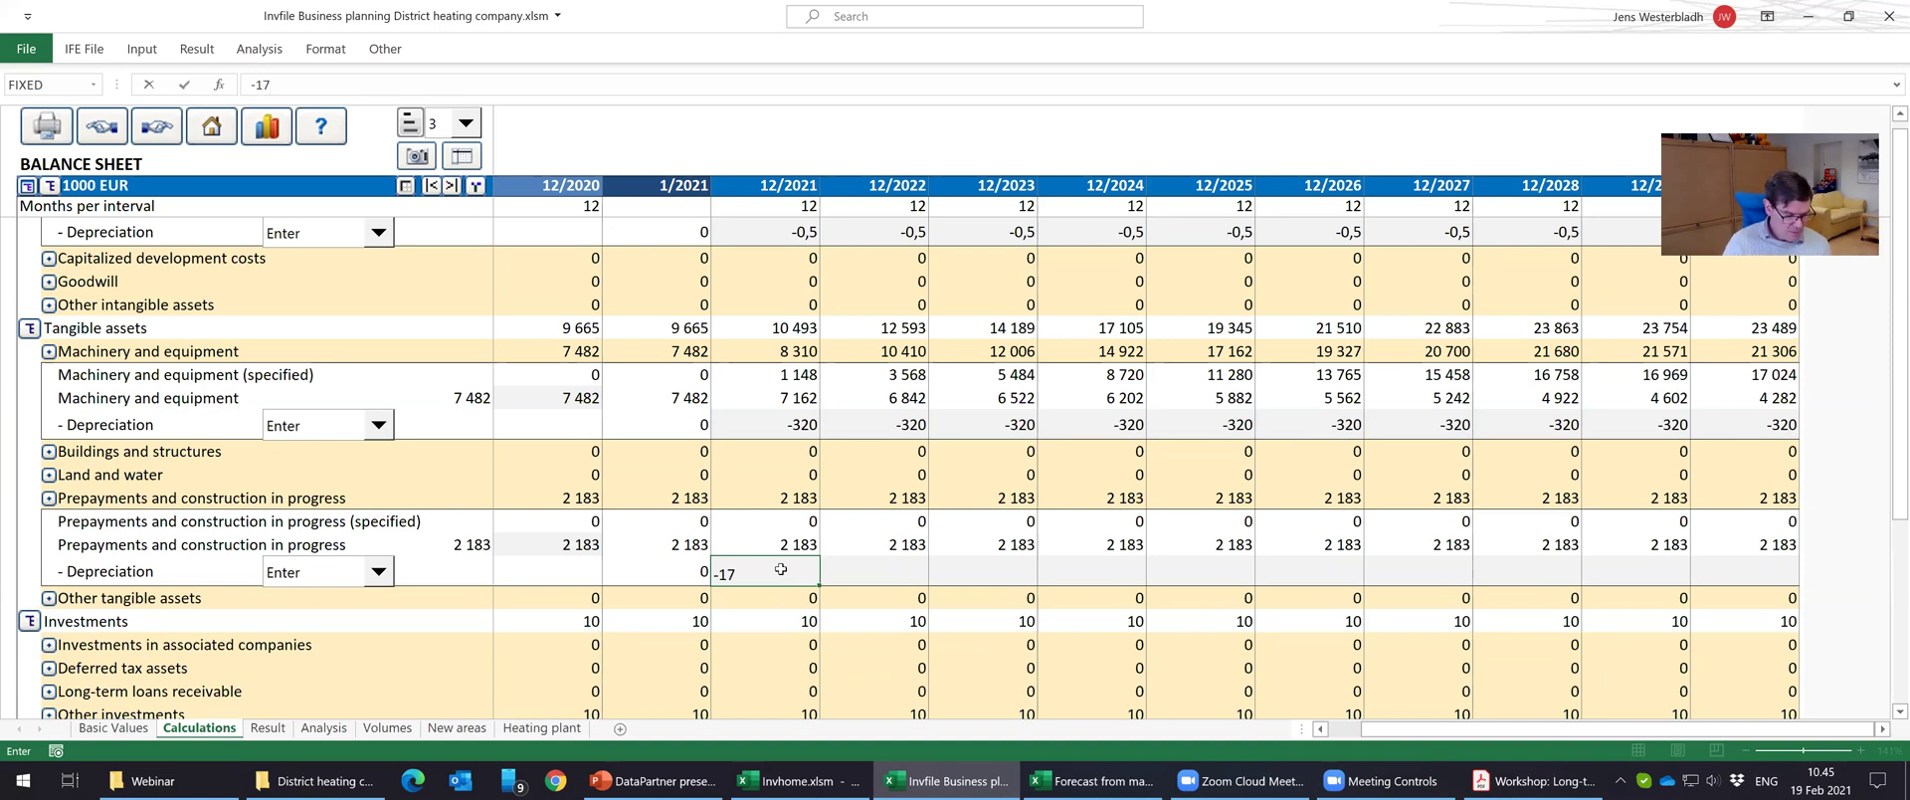
{"action": "key", "text": "Tab"}
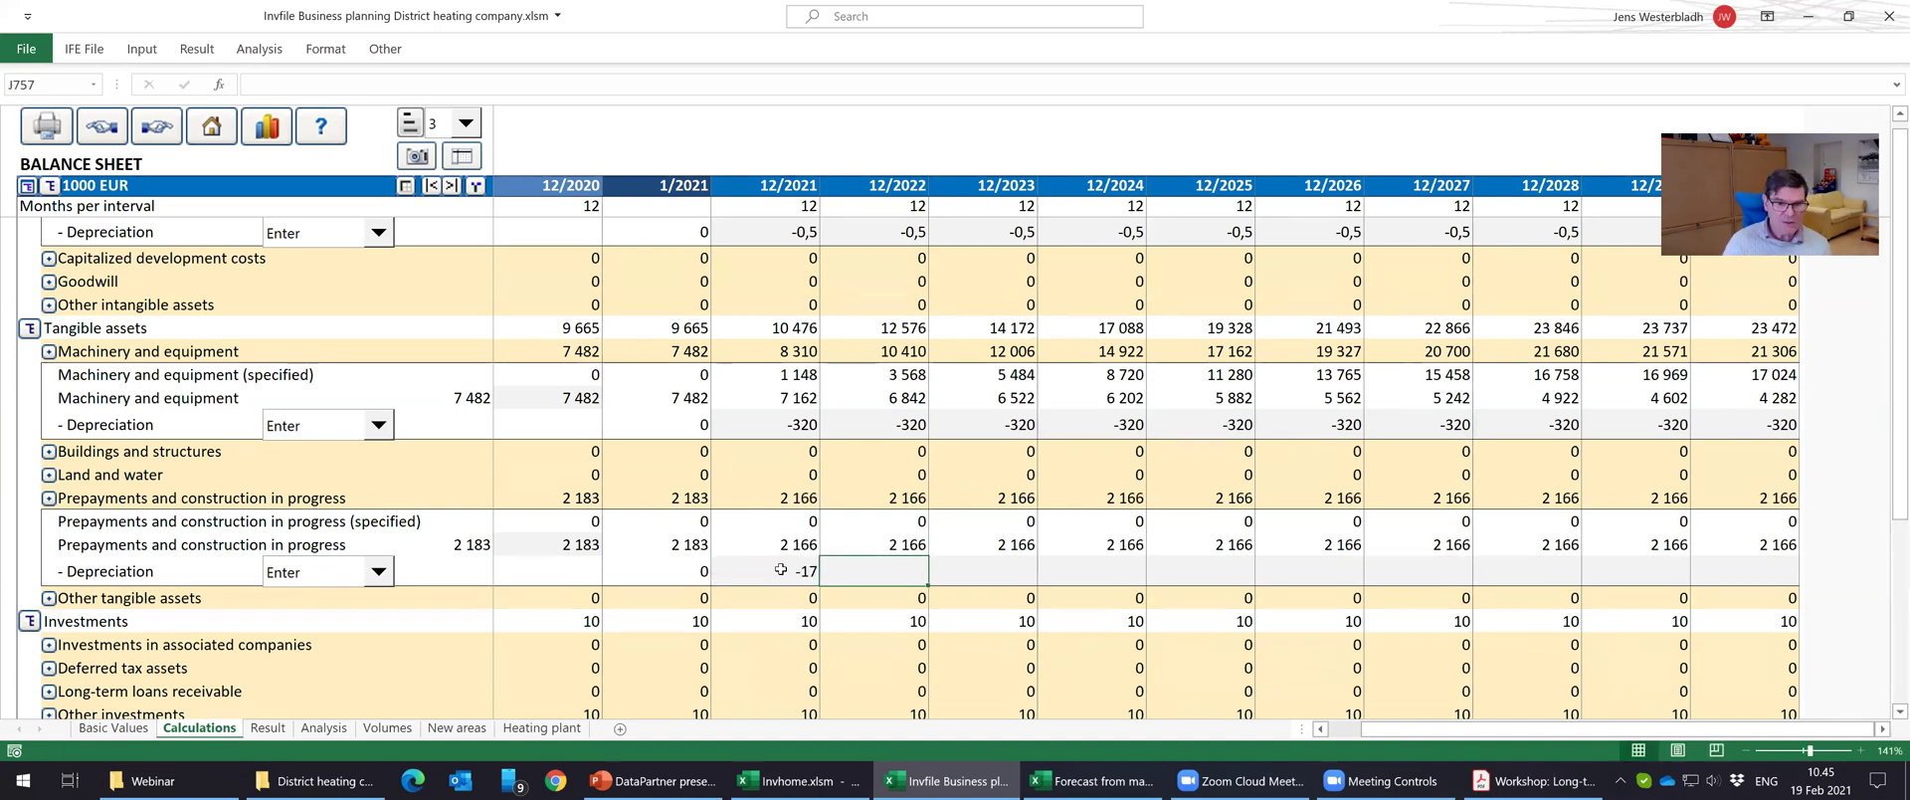
{"action": "type", "text": "-66"}
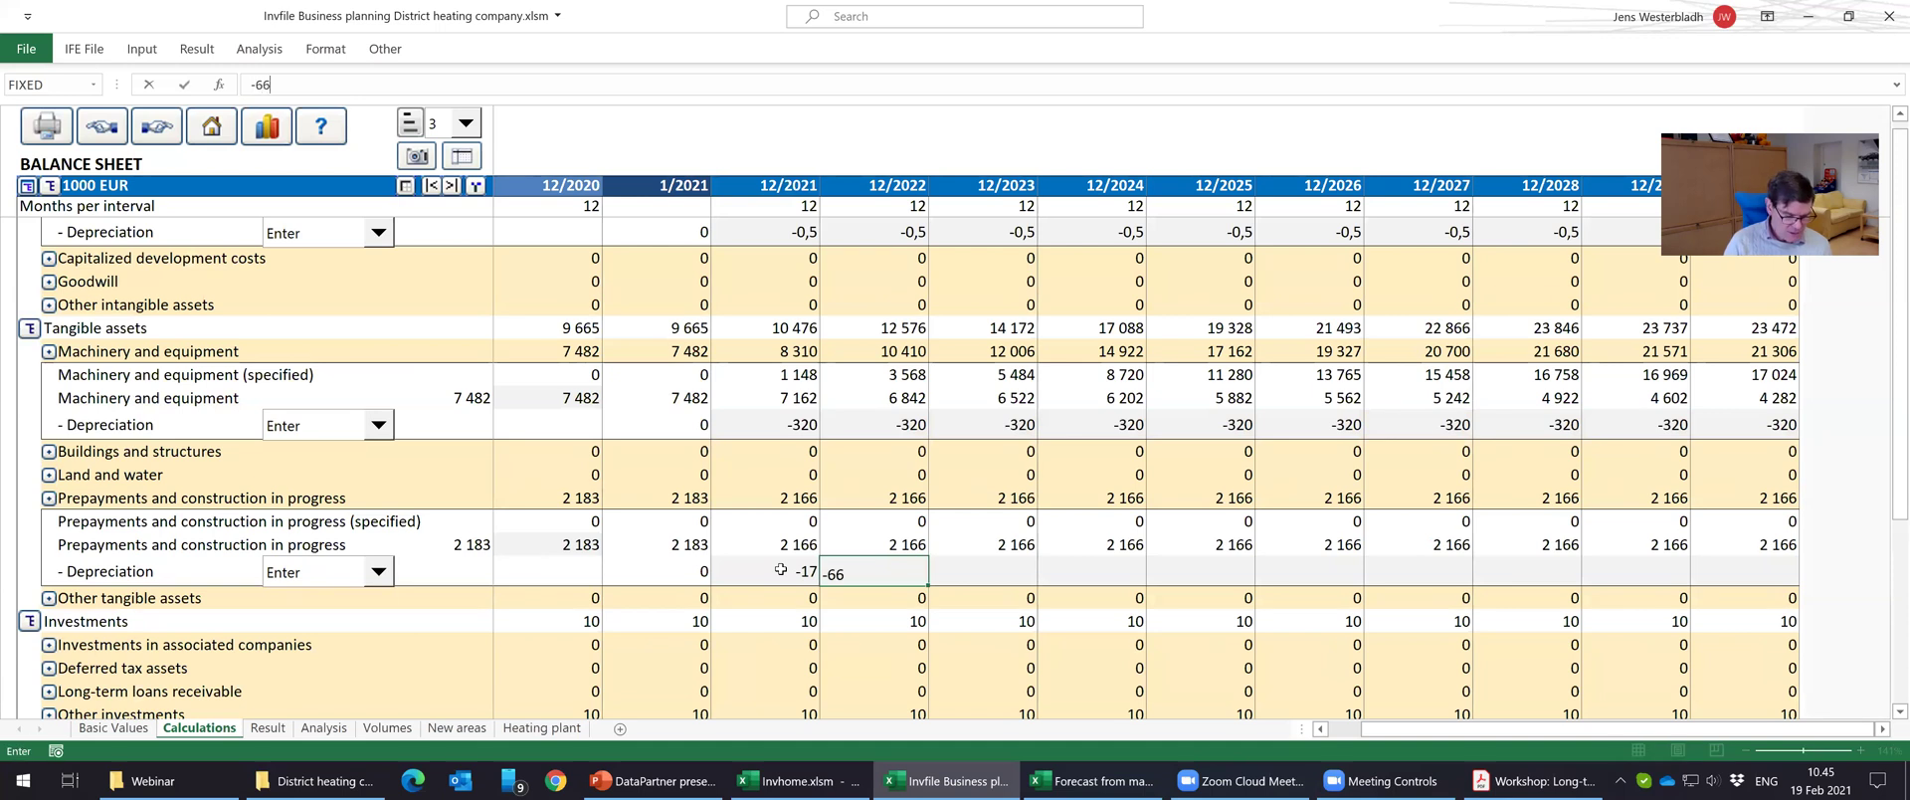
{"action": "key", "text": "ctrl+Return"}
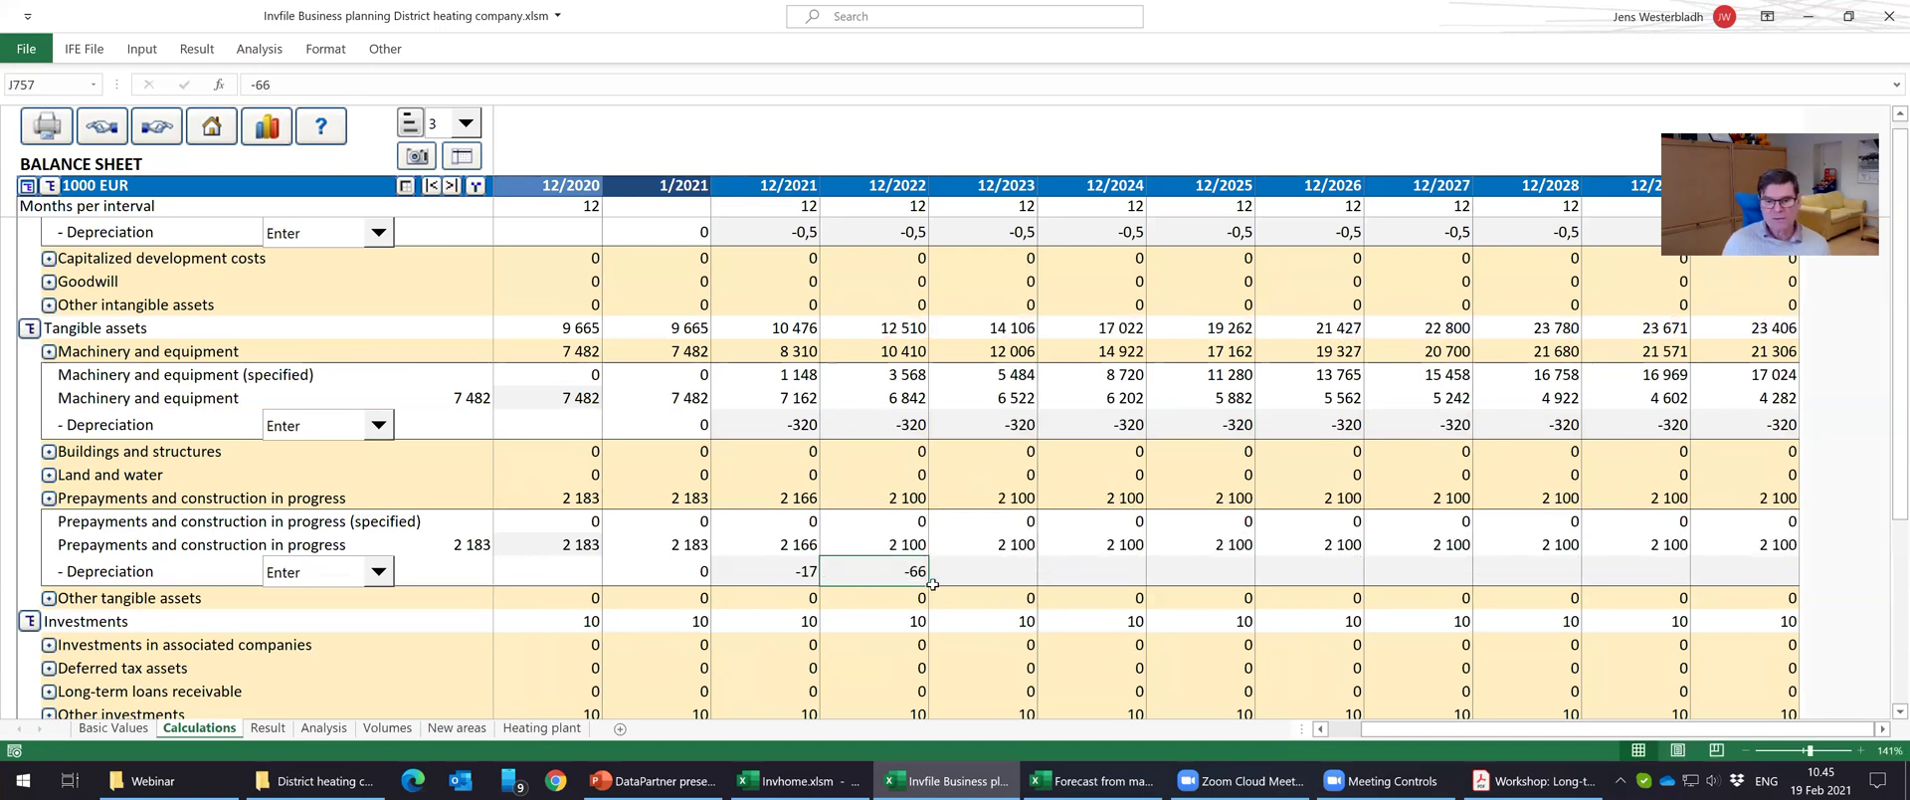
{"action": "left_click_drag", "start_coordinate": [923, 577], "coordinate": [1774, 579]}
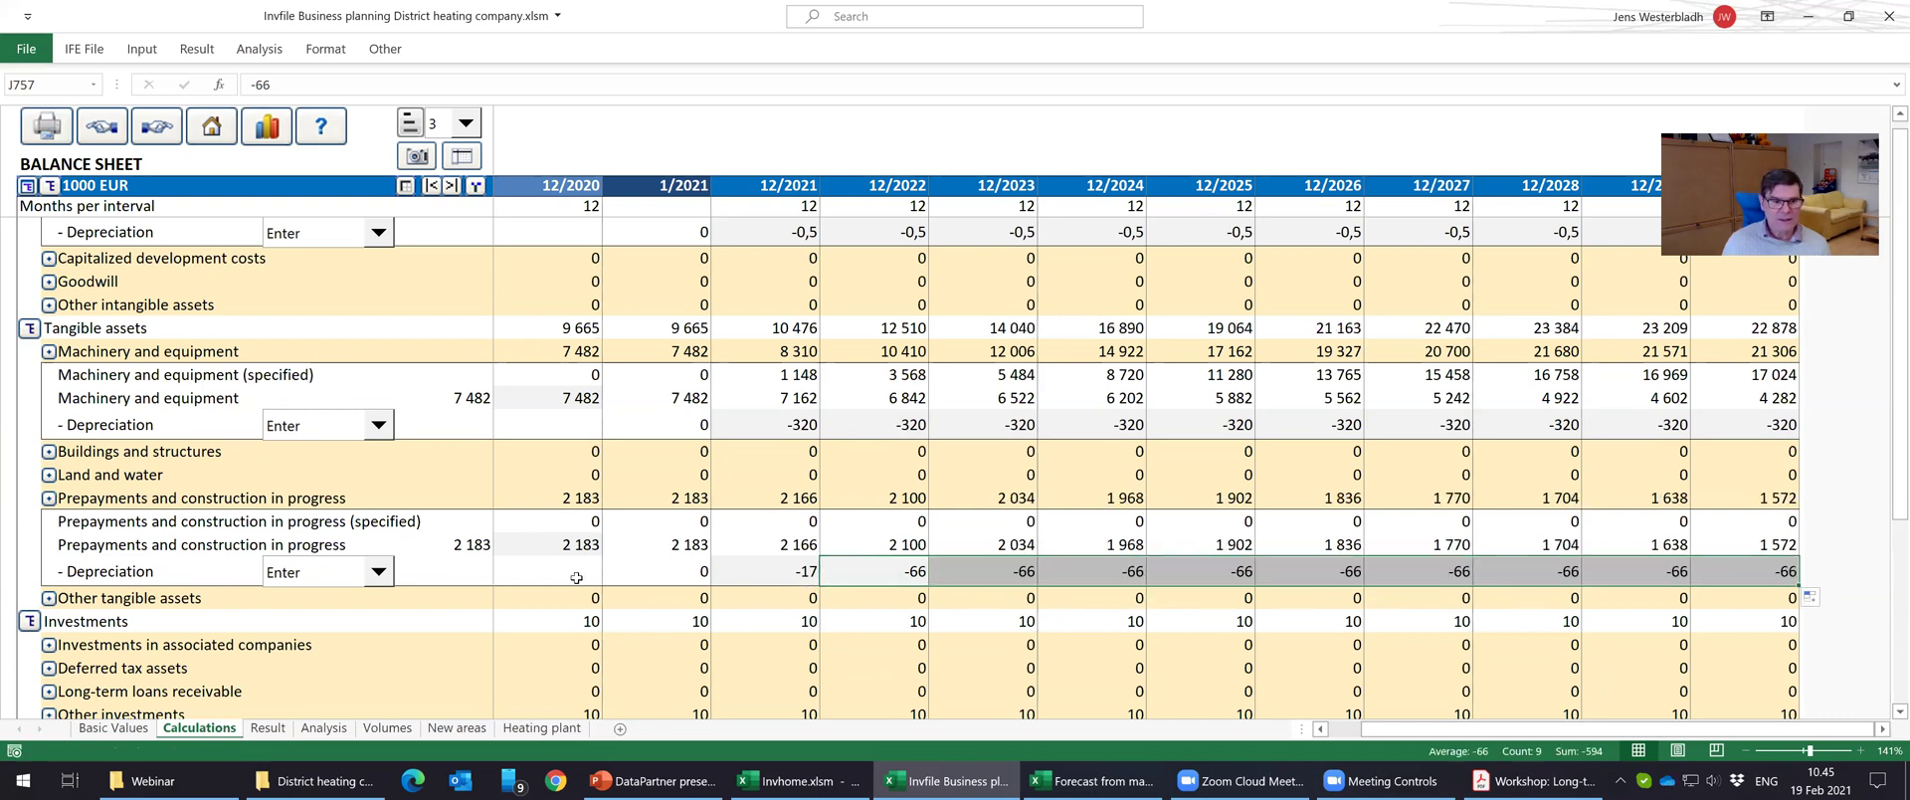
Review the balance sheet's asset rows, from intangible assets down to total and group assets.
{"action": "scroll", "coordinate": [576, 577], "scroll_direction": "down", "scroll_amount": 1}
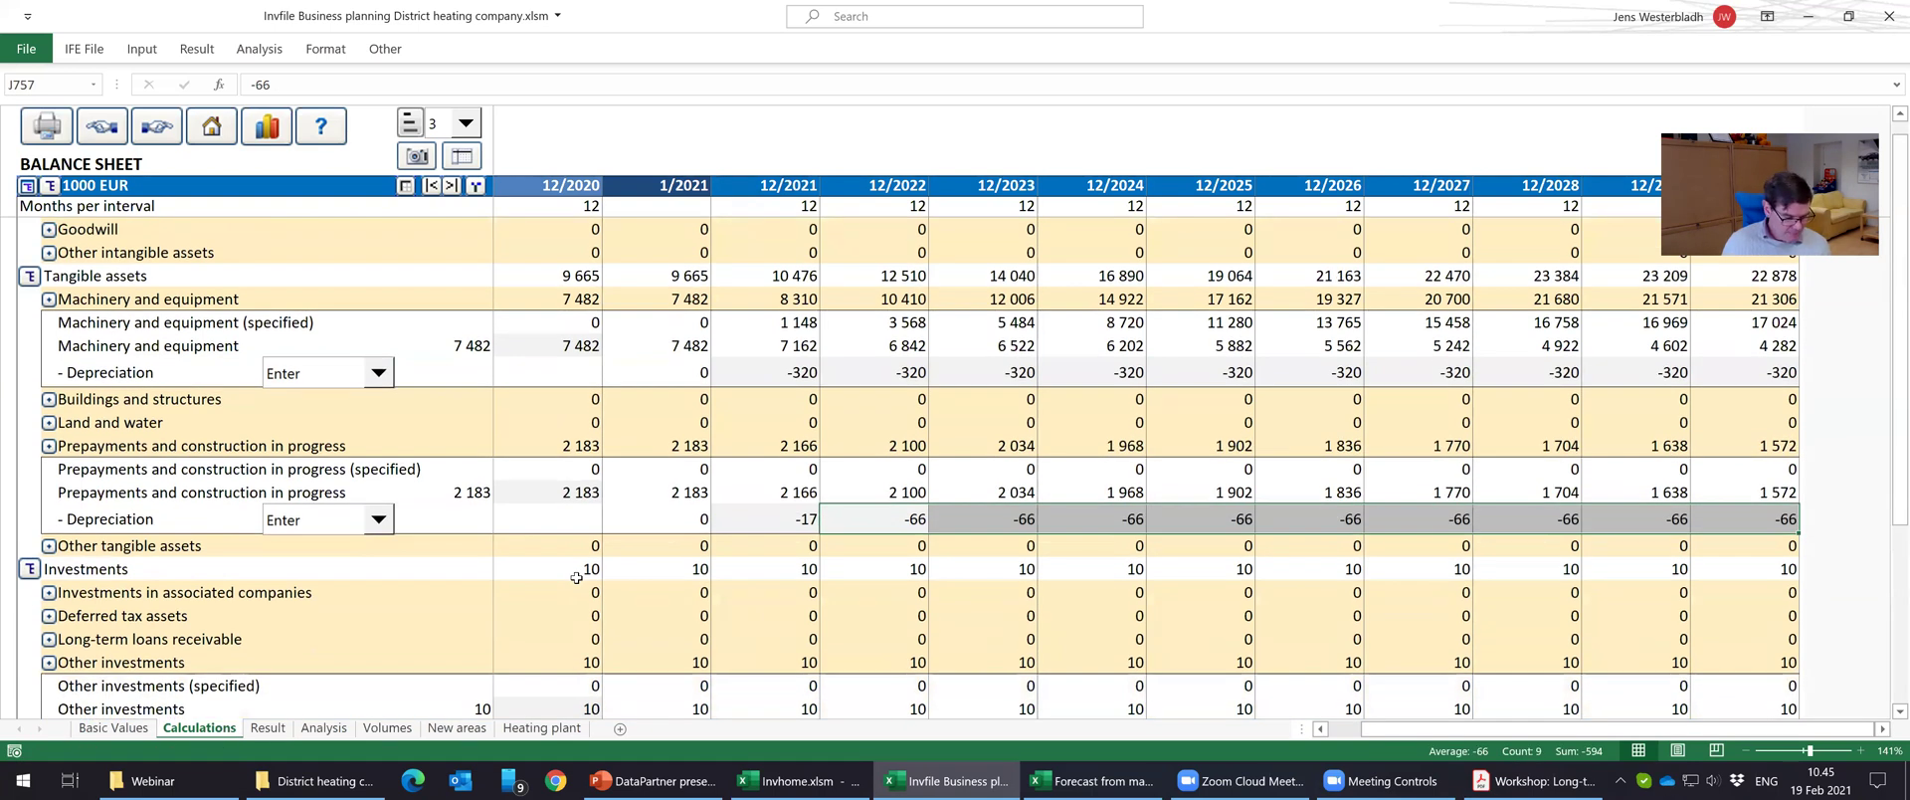
{"action": "scroll", "coordinate": [576, 577], "scroll_direction": "down", "scroll_amount": 2}
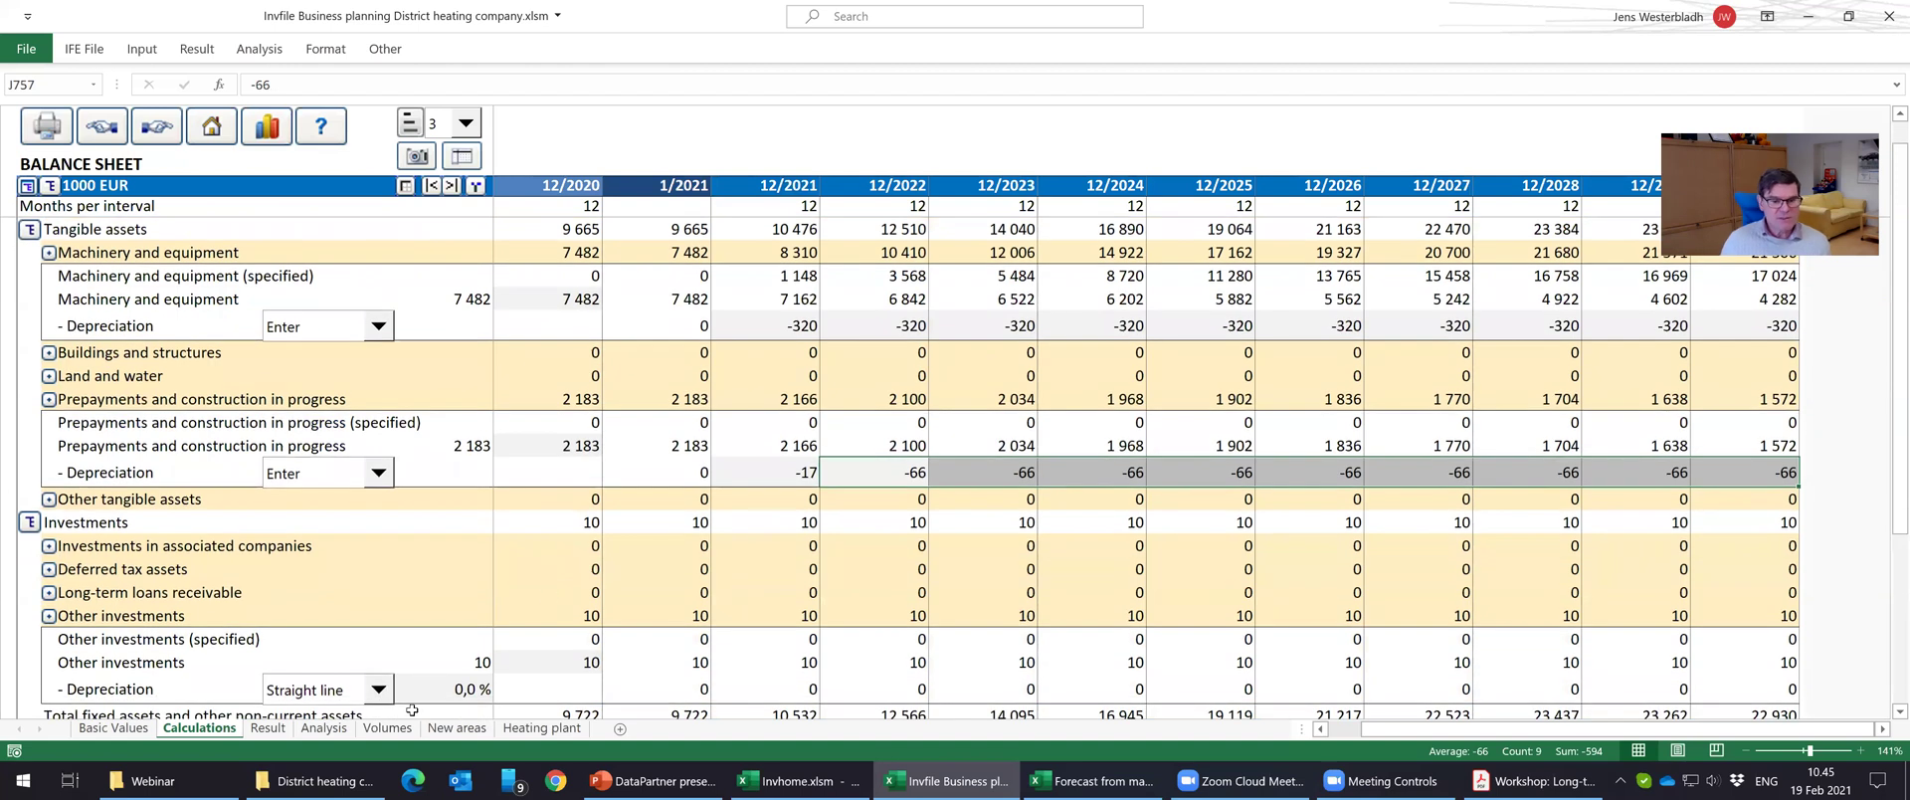
{"action": "scroll", "coordinate": [119, 548], "scroll_direction": "down", "scroll_amount": 1}
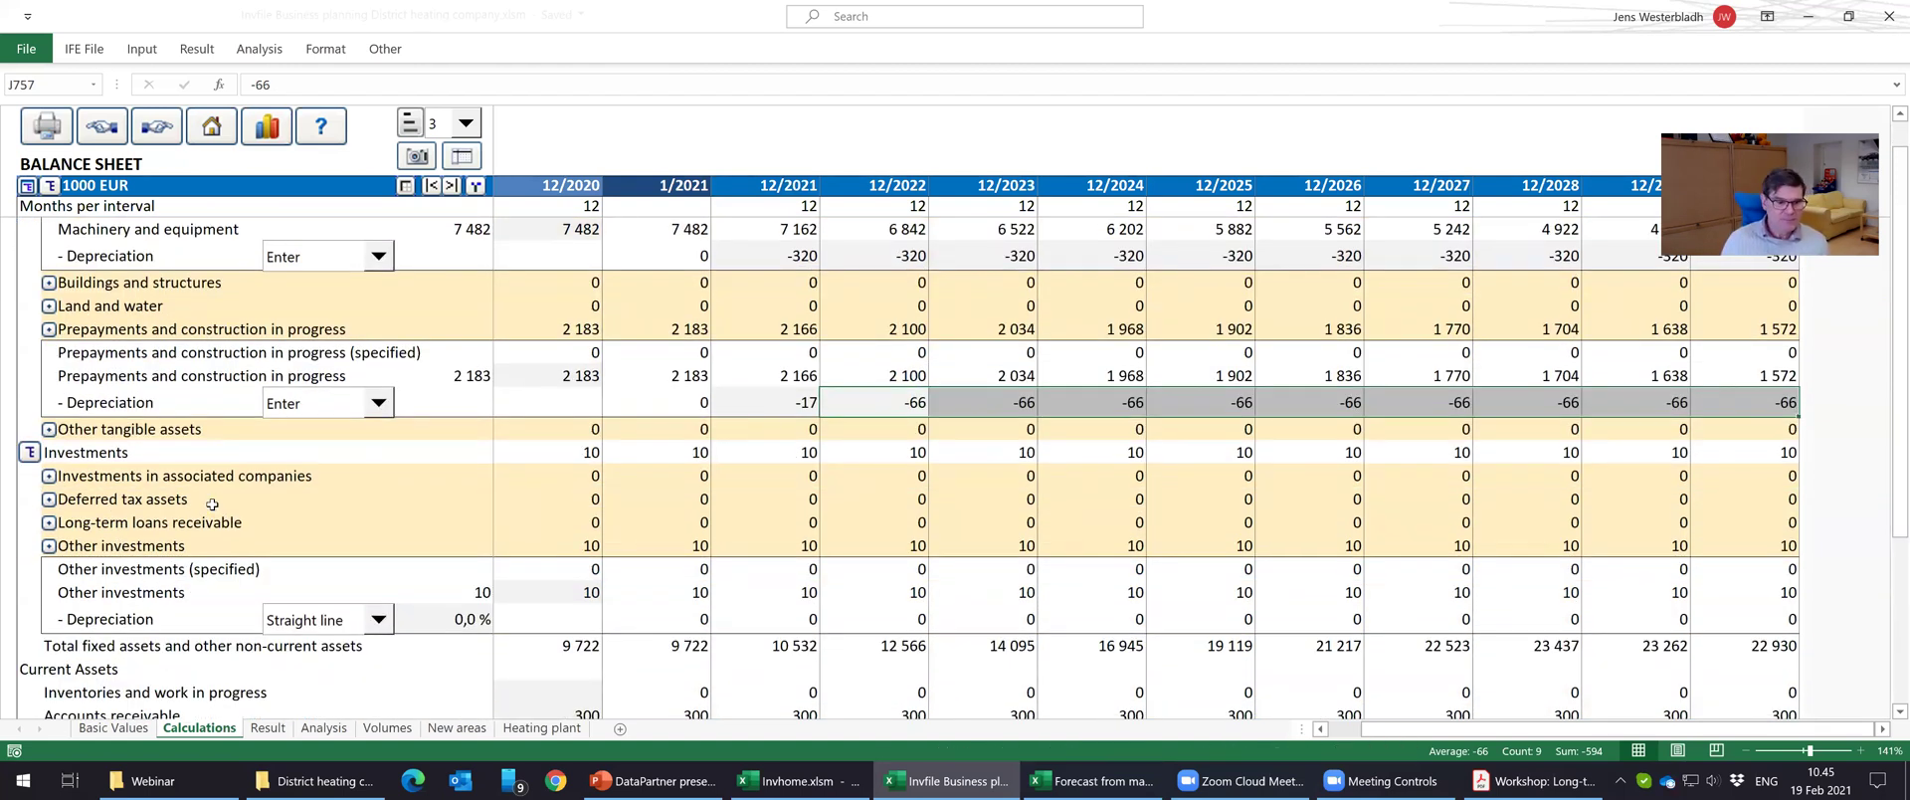
{"action": "scroll", "coordinate": [249, 503], "scroll_direction": "down", "scroll_amount": 1}
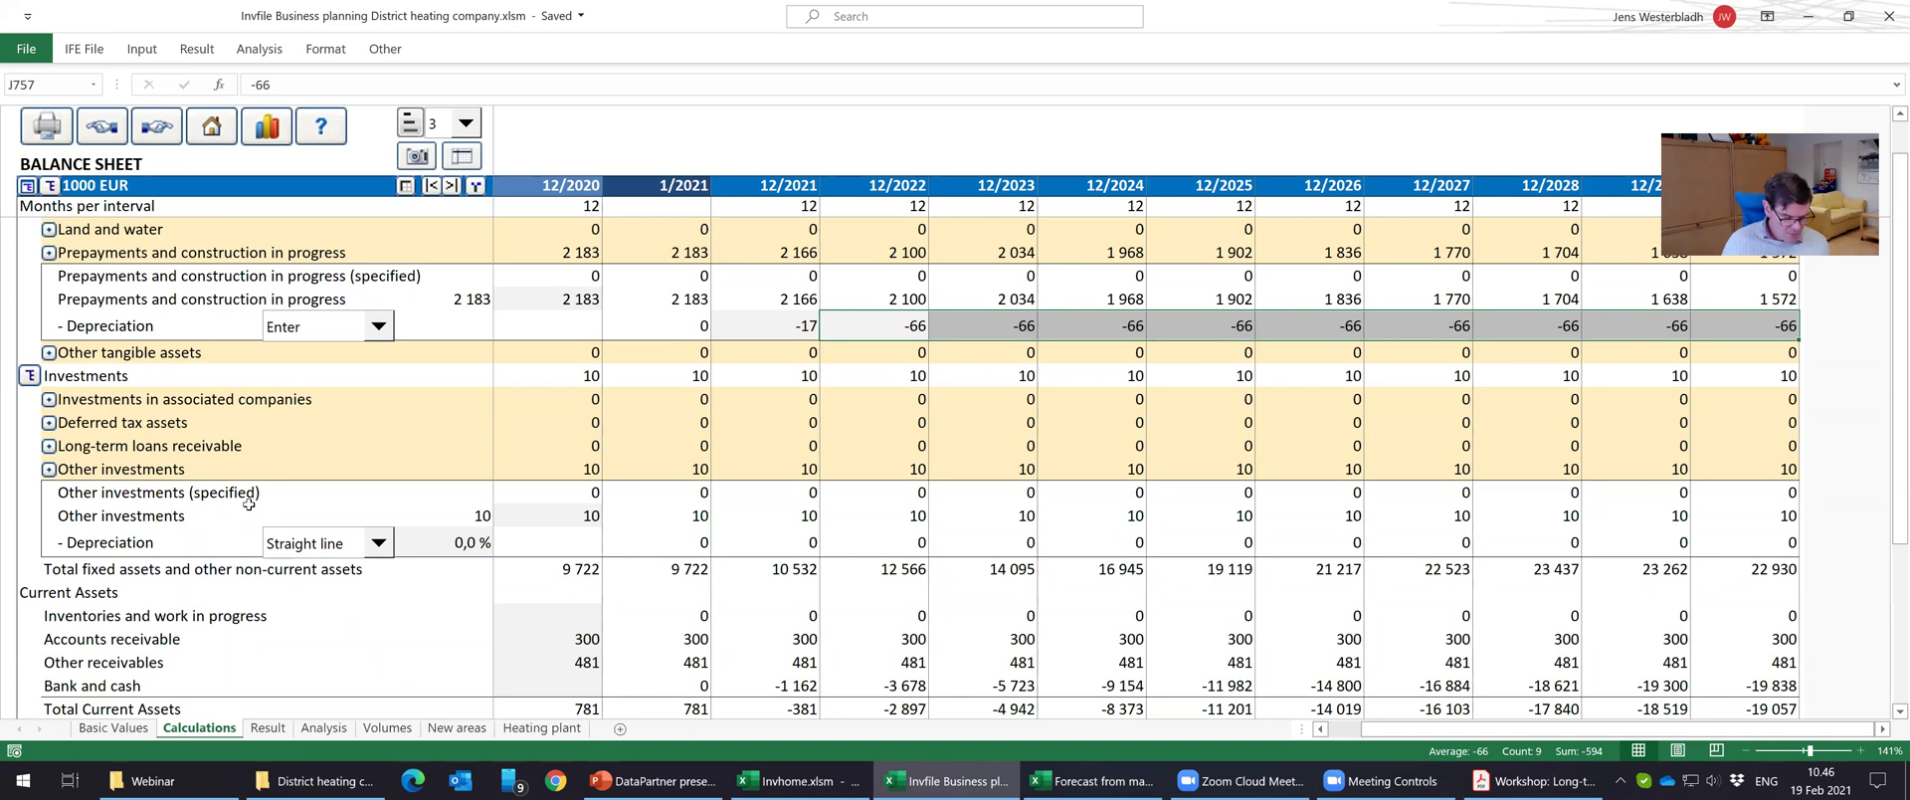
{"action": "scroll", "coordinate": [248, 505], "scroll_direction": "up", "scroll_amount": 5}
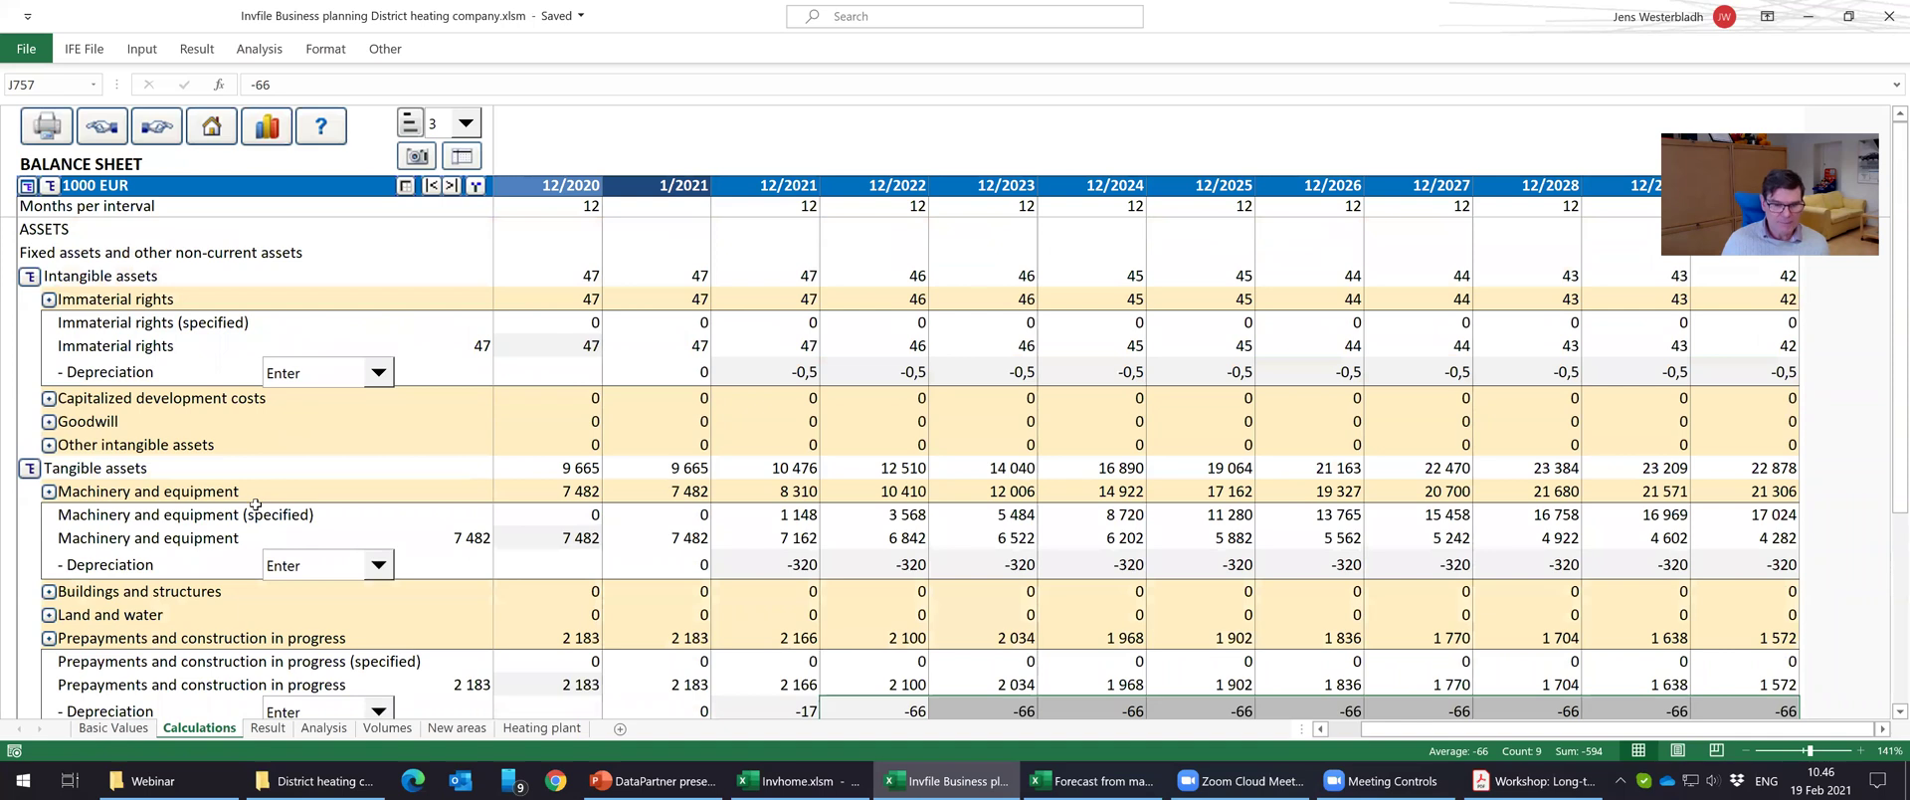
{"action": "scroll", "coordinate": [256, 502], "scroll_direction": "down", "scroll_amount": 7}
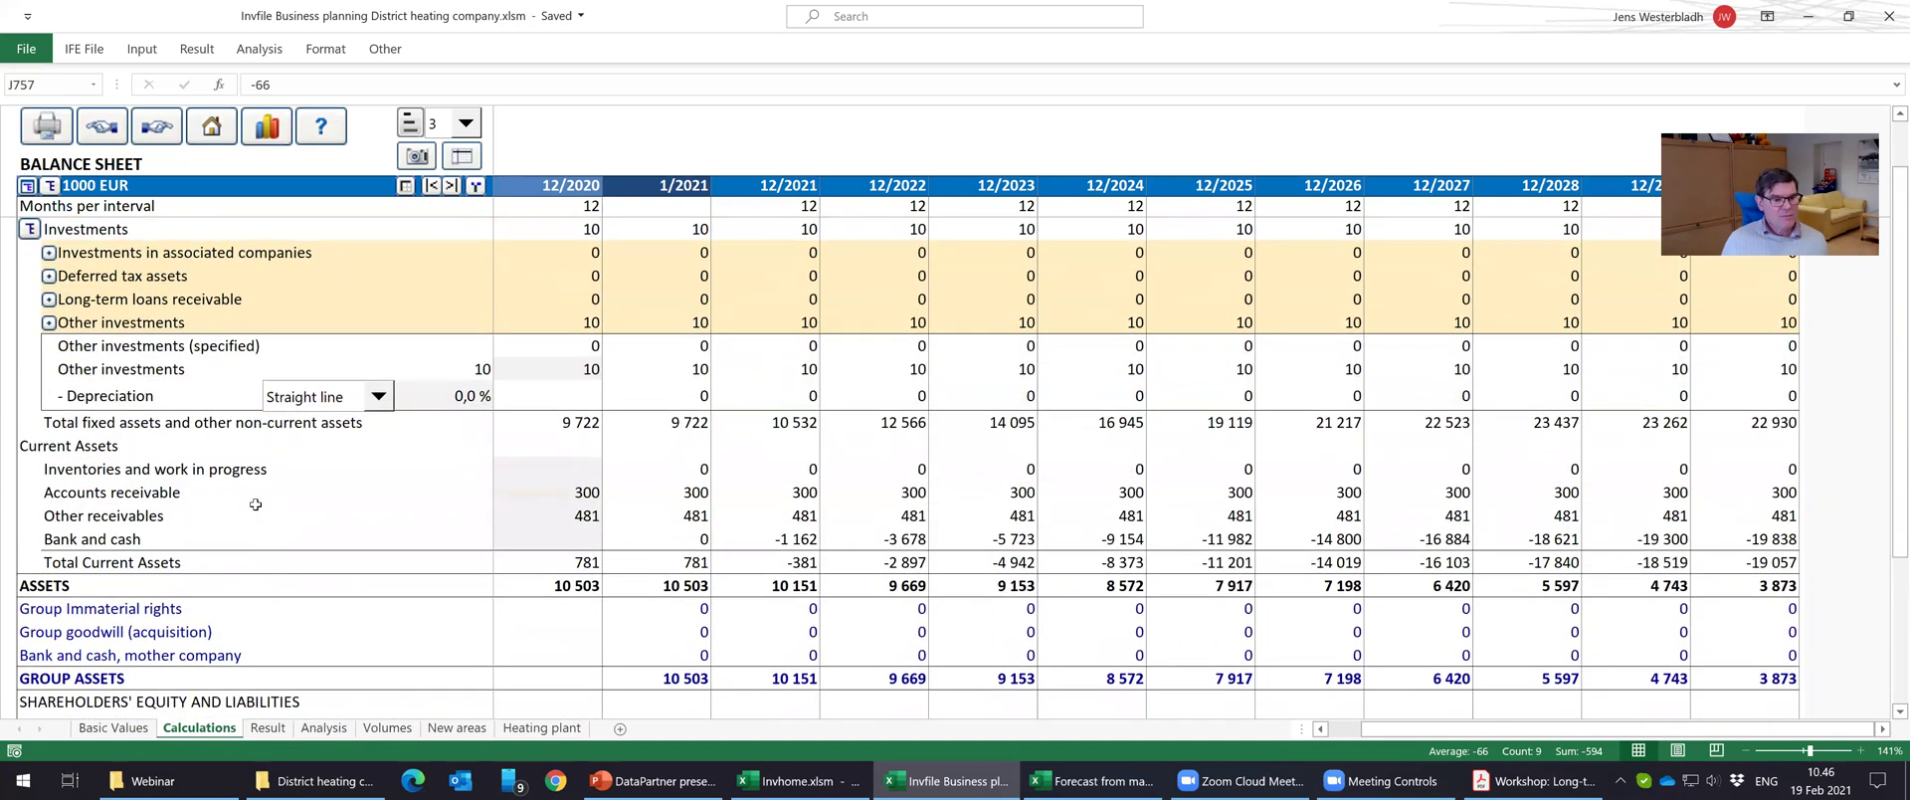
{"action": "scroll", "coordinate": [256, 504], "scroll_direction": "down", "scroll_amount": 1}
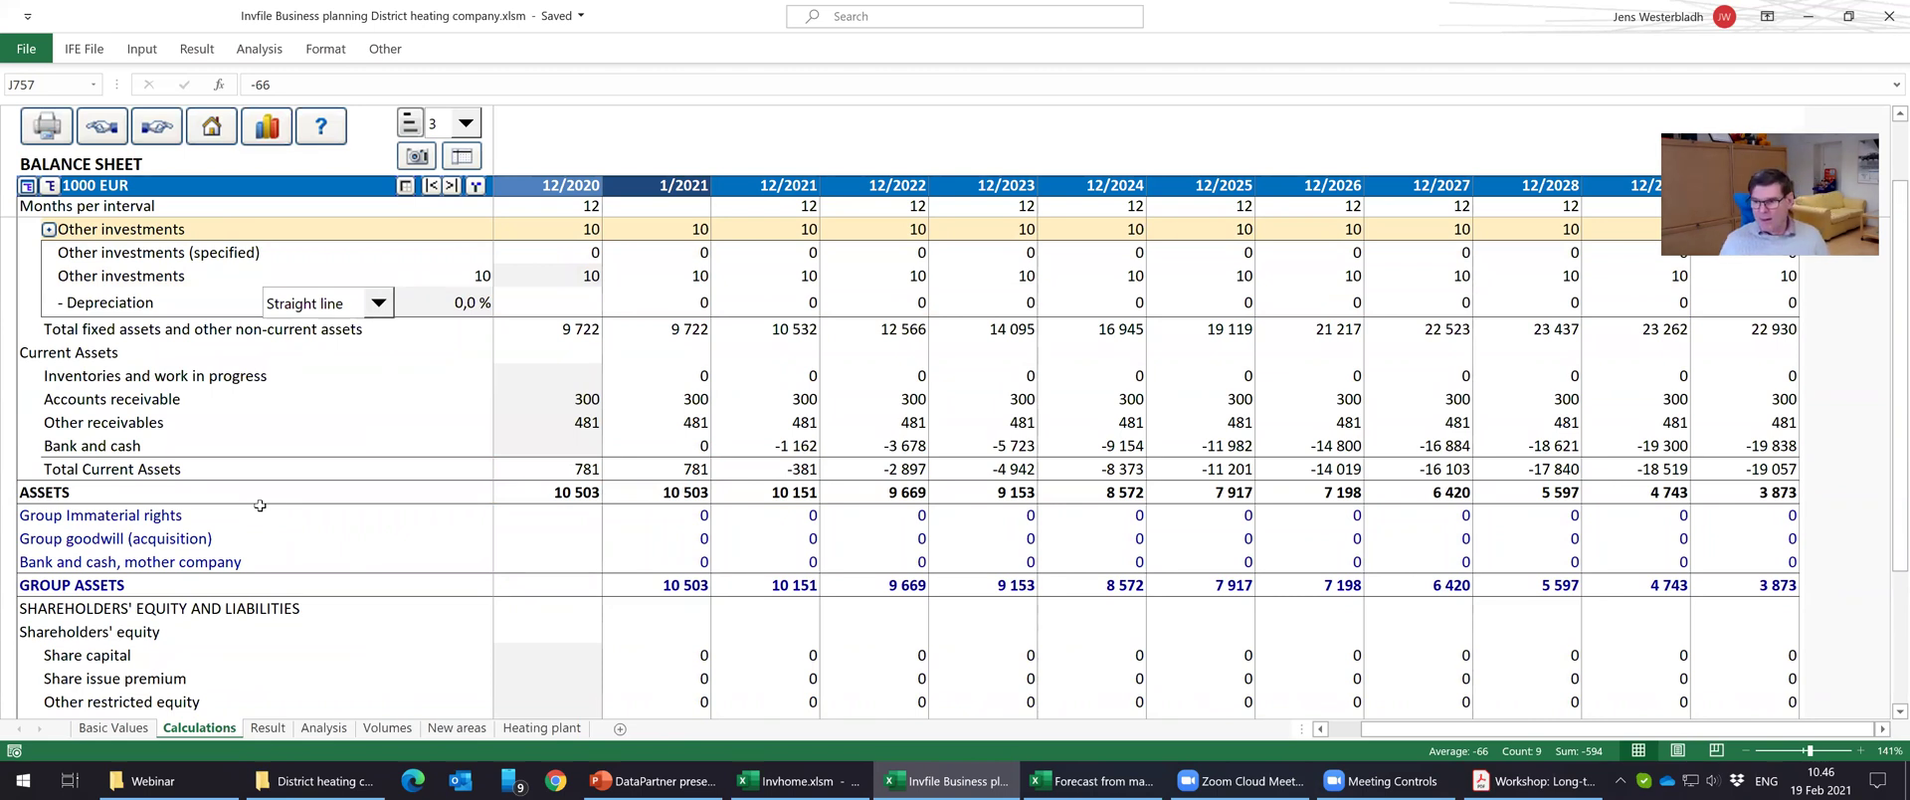
Enter the 12/2019 shareholders' equity: share capital 230, other restricted equity 34 and retained earnings 764.
{"action": "scroll", "coordinate": [437, 642], "scroll_direction": "down", "scroll_amount": 5}
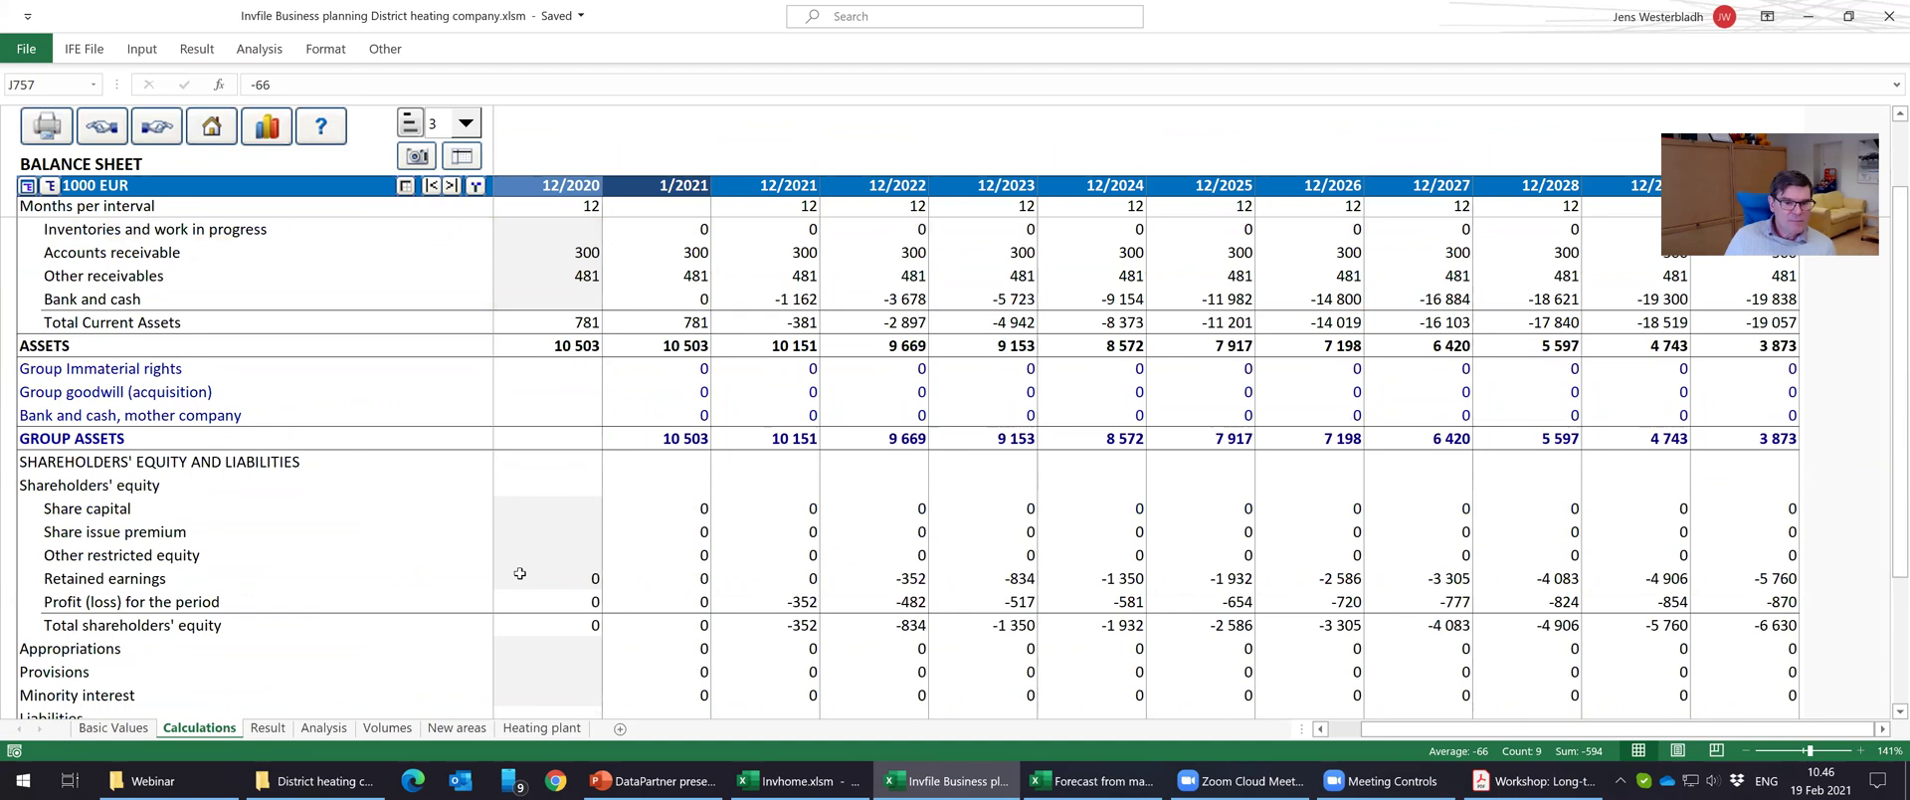
{"action": "left_click", "coordinate": [556, 362]}
{"action": "left_click", "coordinate": [534, 343]}
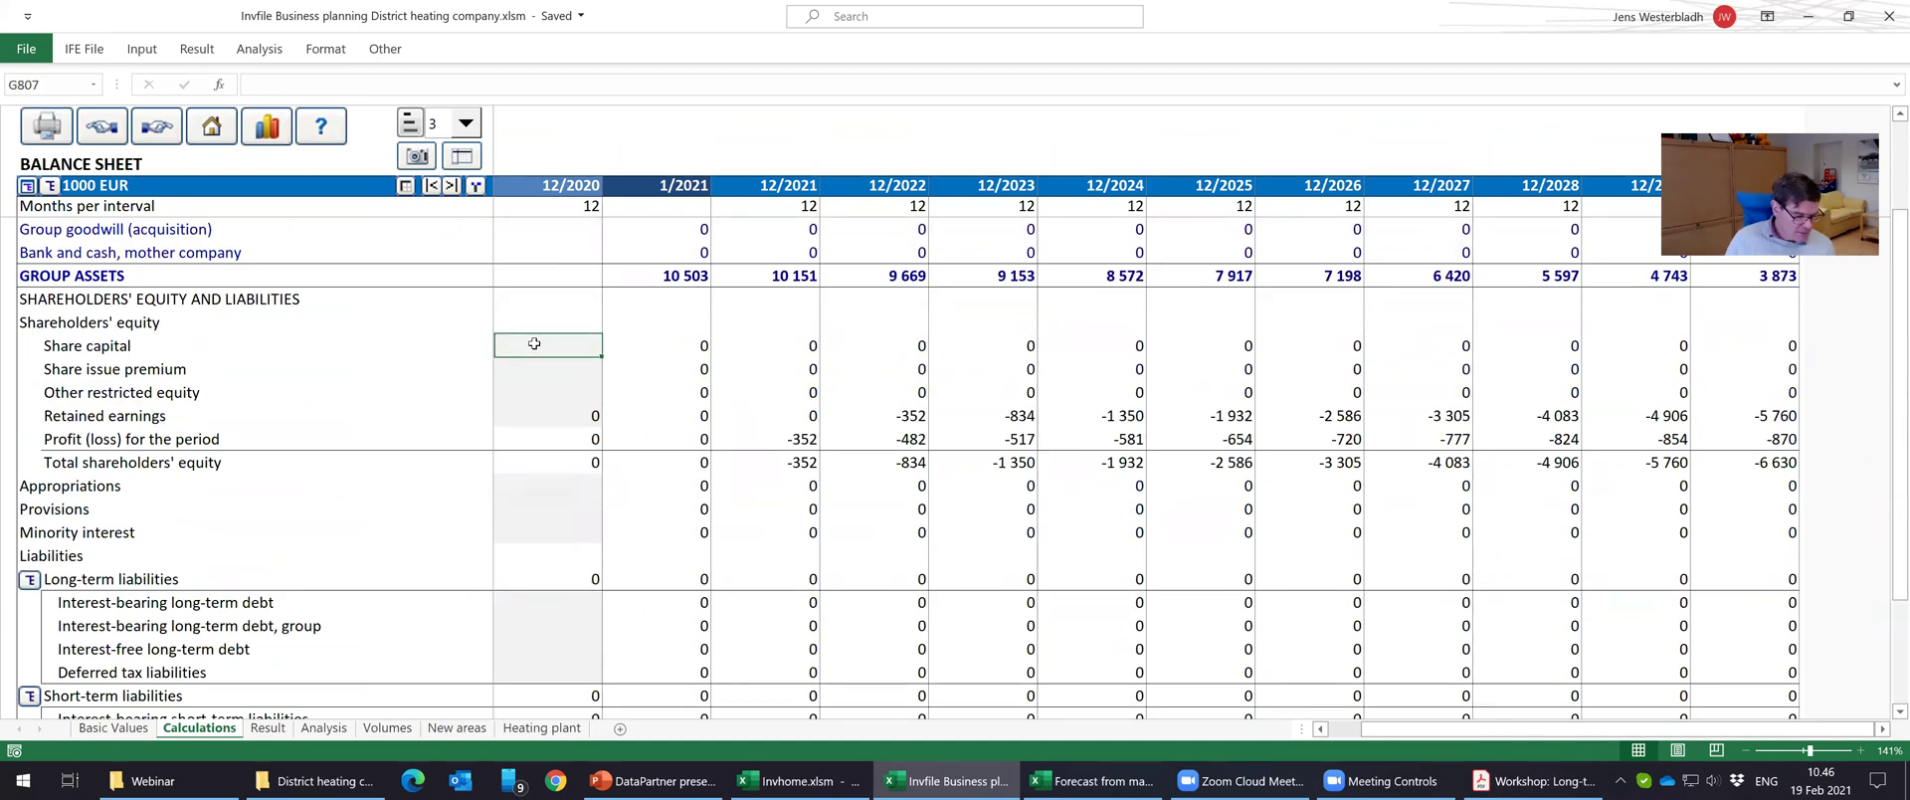
{"action": "key", "text": "Left"}
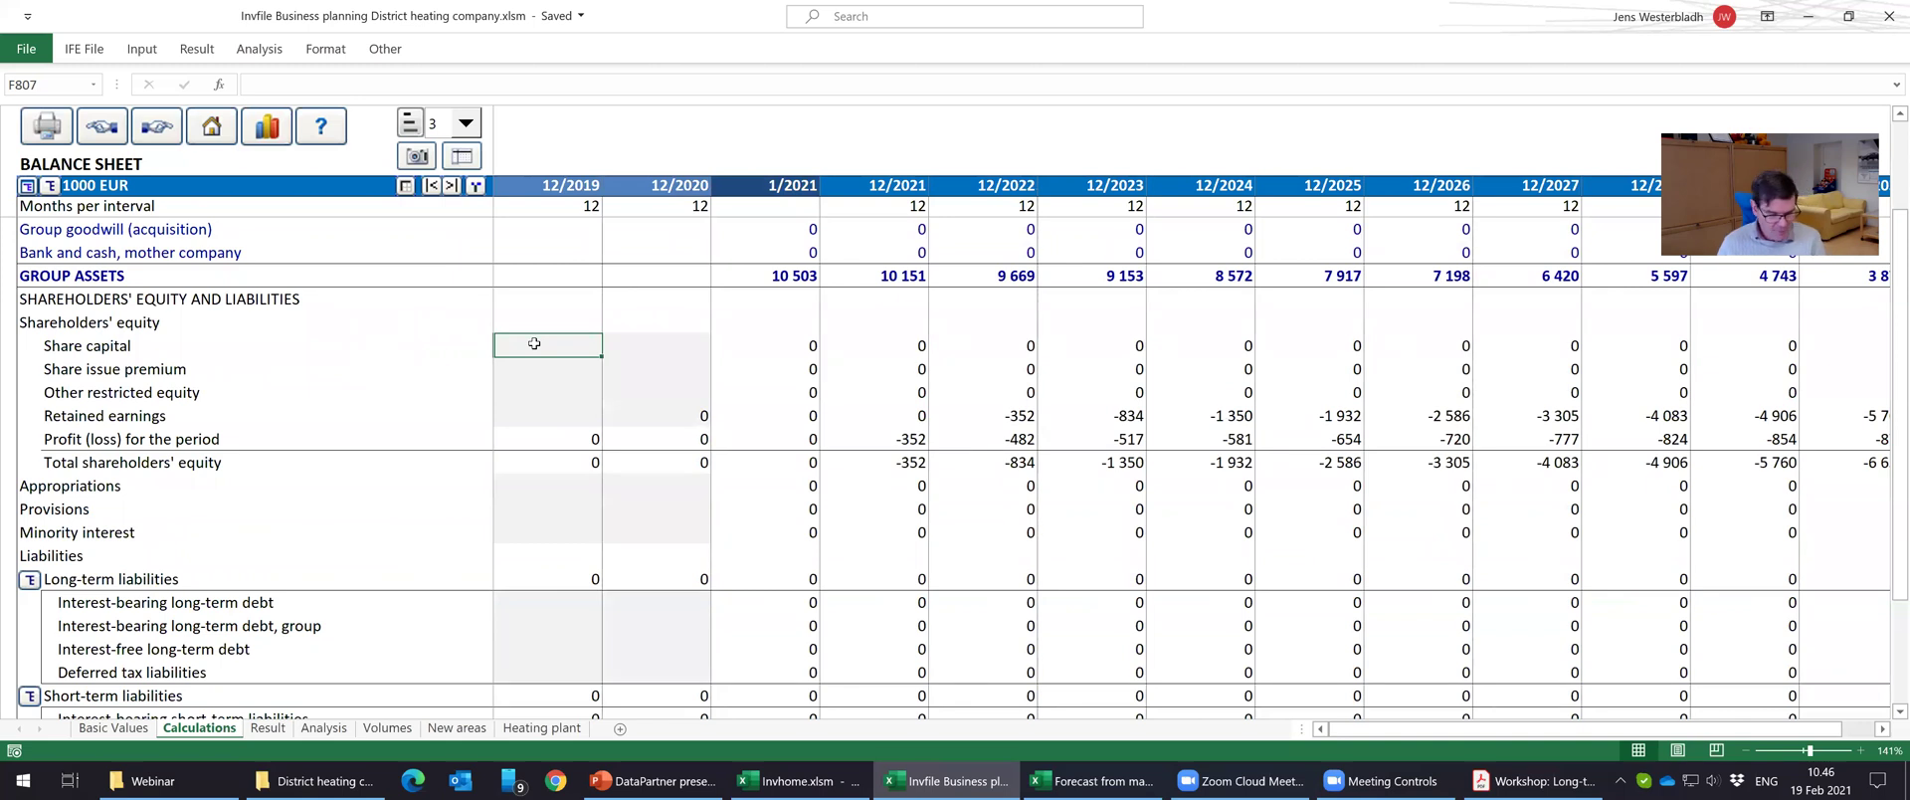
{"action": "type", "text": "230"}
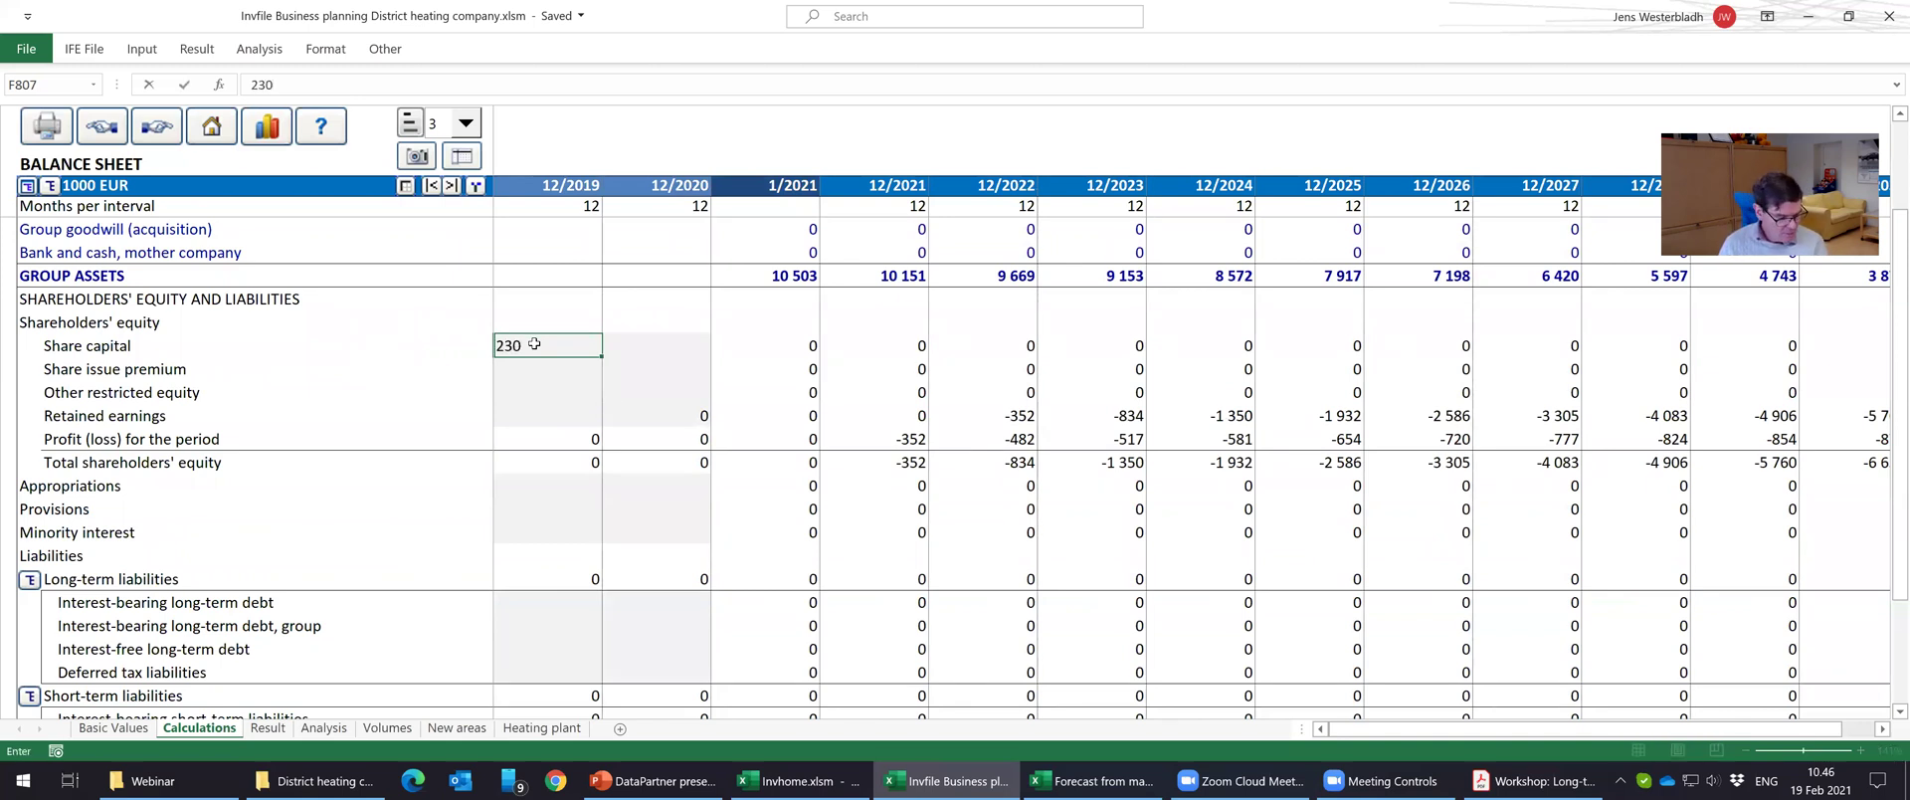
{"action": "key", "text": "Return"}
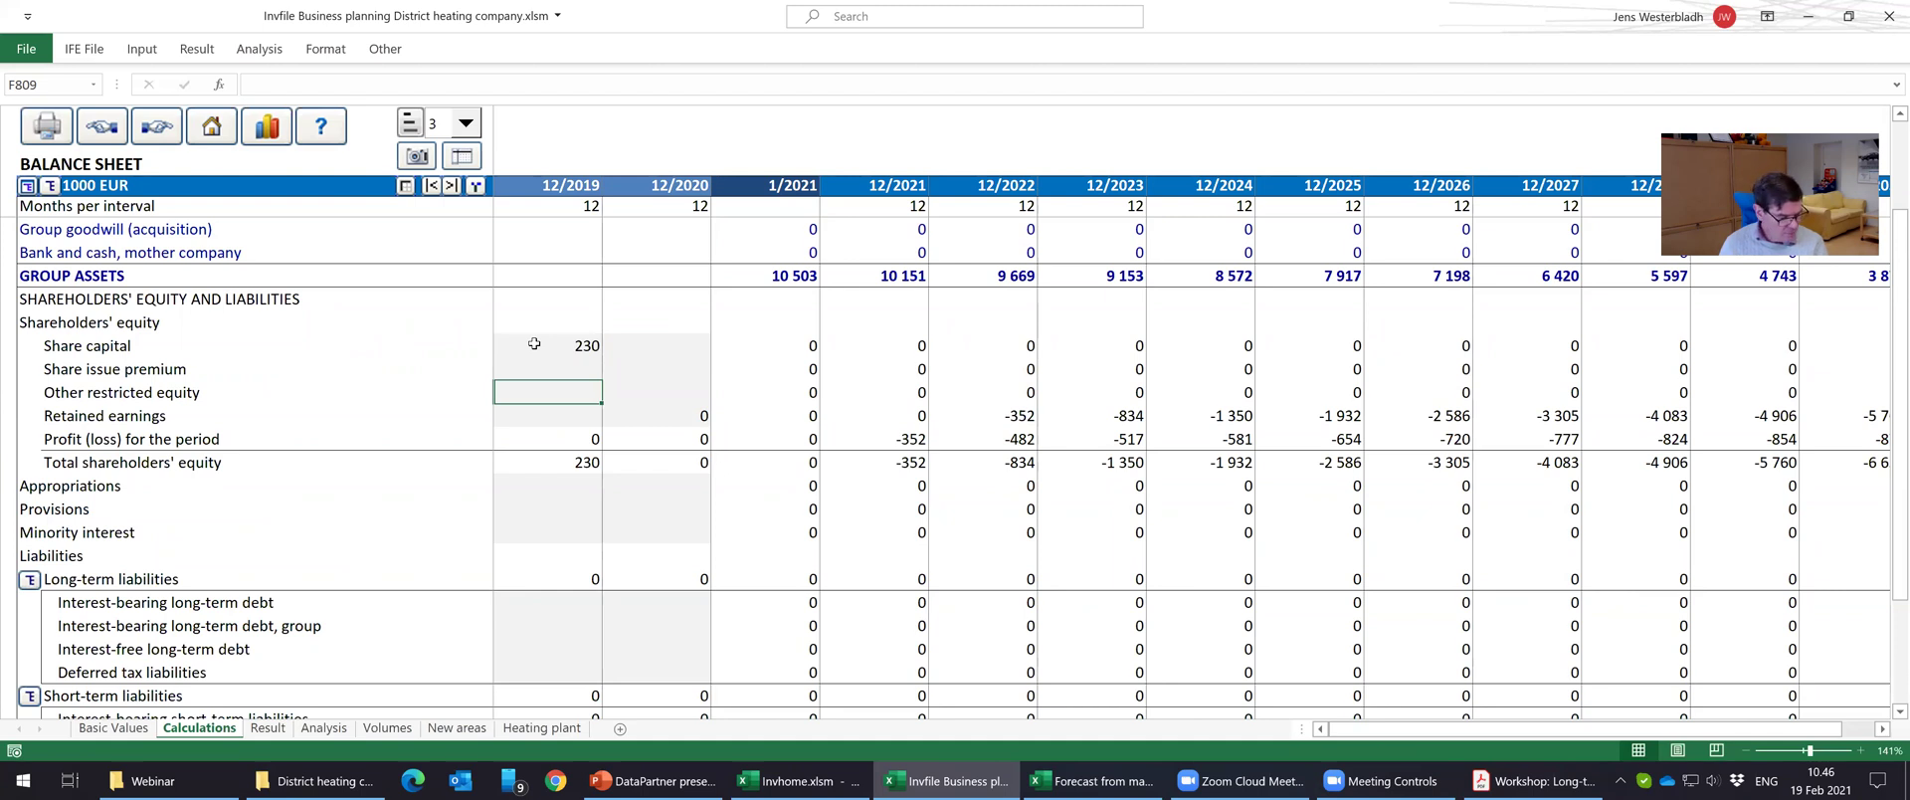
{"action": "type", "text": "34"}
{"action": "key", "text": "Return"}
{"action": "type", "text": "764"}
{"action": "key", "text": "Tab"}
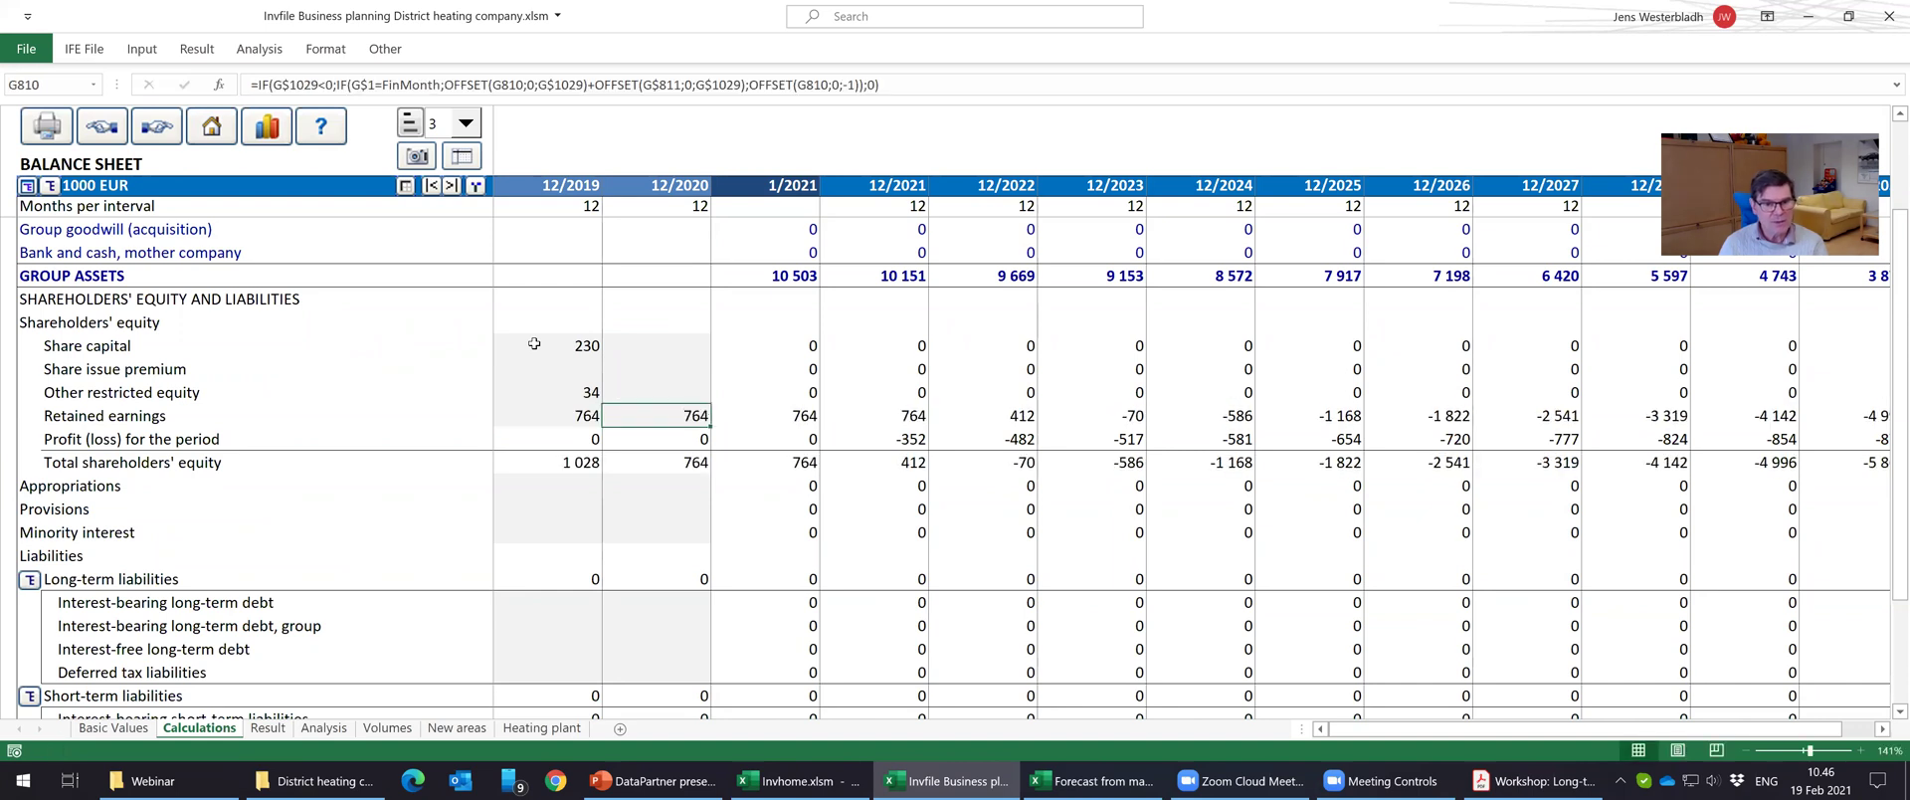
Copy the 12/2019 share capital, share issue premium and other restricted equity values to 12/2020.
{"action": "key", "text": "Left"}
{"action": "key", "text": "Up"}
{"action": "key", "text": "Up"}
{"action": "key", "text": "Up"}
{"action": "key", "text": "shift+Down"}
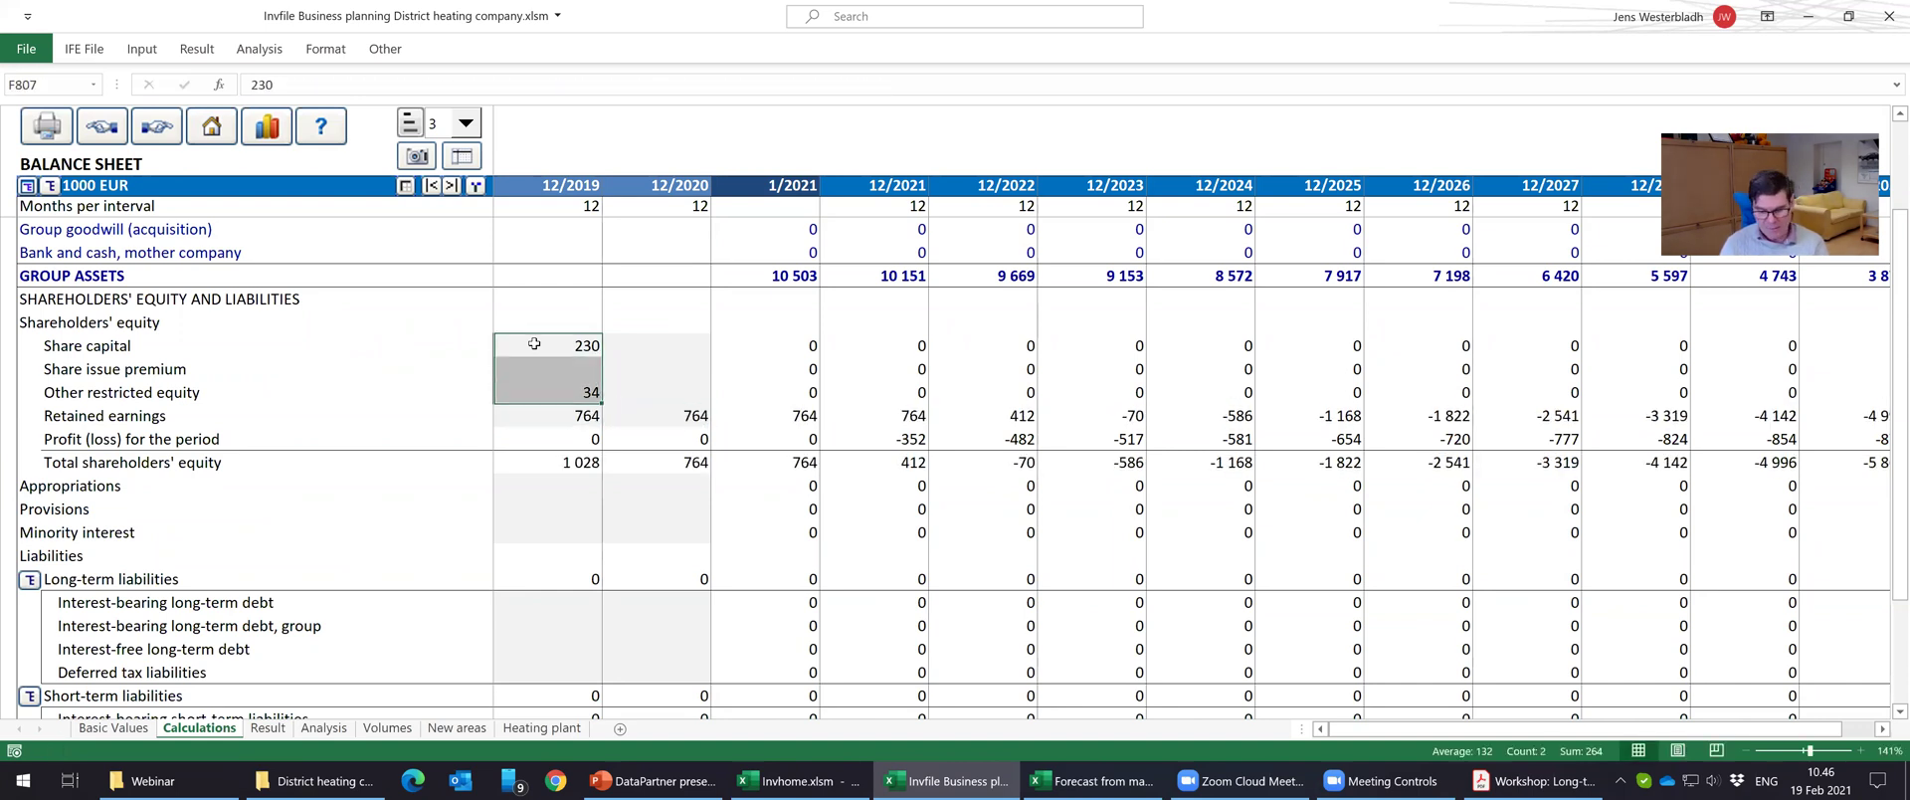
{"action": "key", "text": "ctrl+c"}
{"action": "key", "text": "Right"}
{"action": "key", "text": "ctrl+v"}
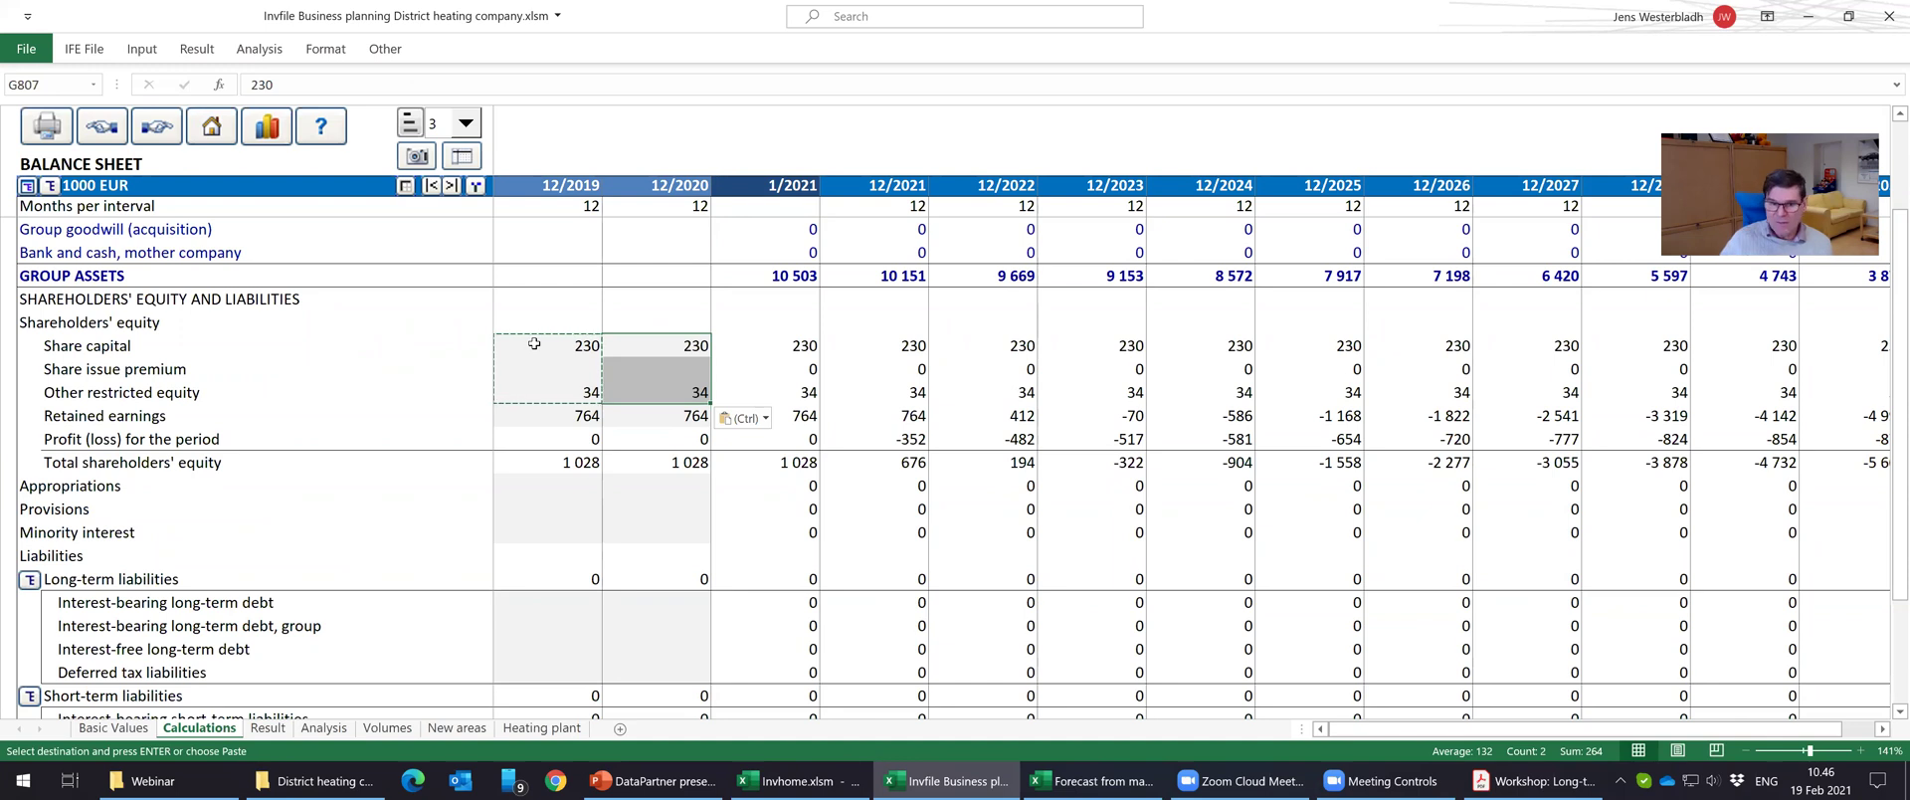
{"action": "left_click", "coordinate": [637, 411]}
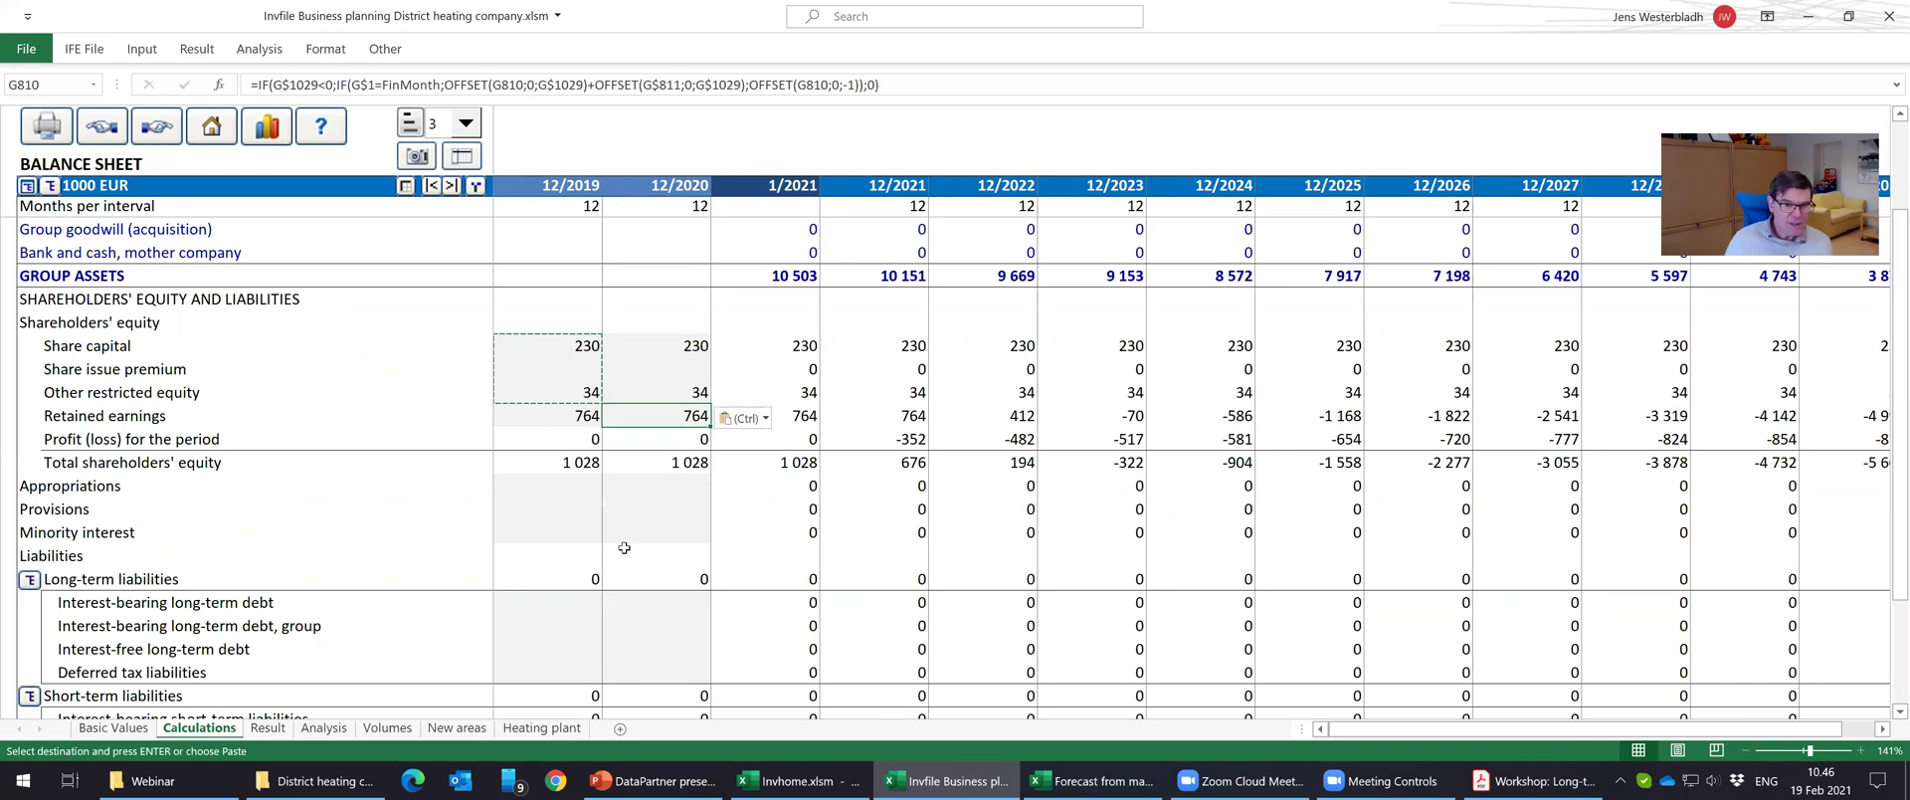
Enter appropriations of 6395 for 12/2019 and 6550 for 12/2020.
{"action": "left_click", "coordinate": [570, 479]}
{"action": "type", "text": "6395"}
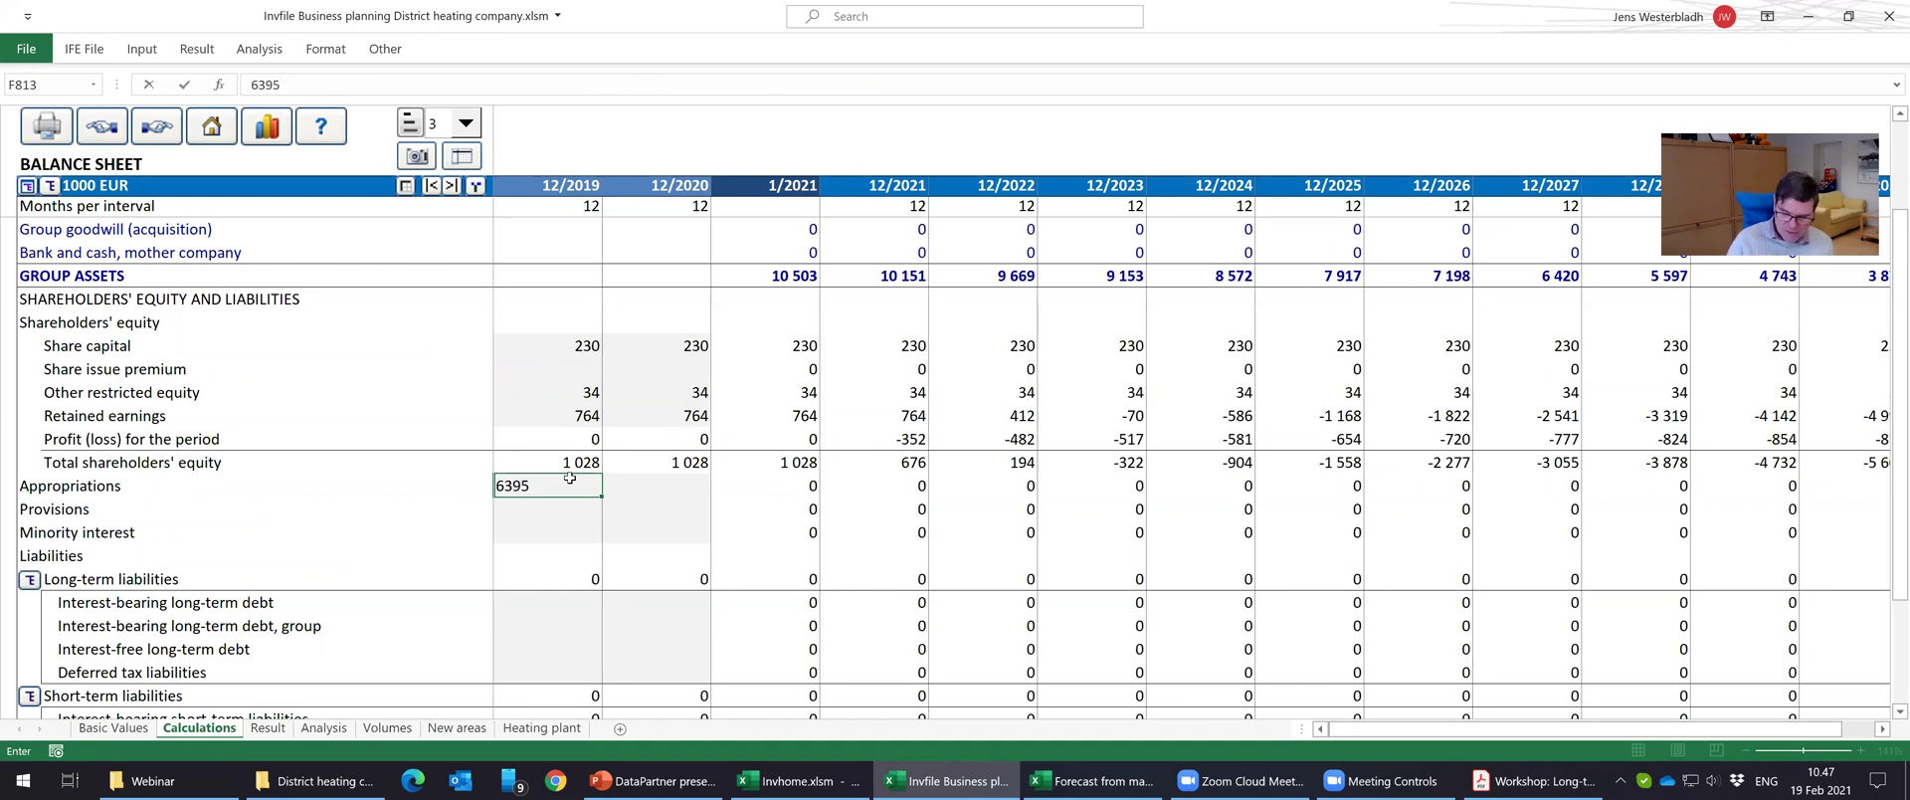
{"action": "key", "text": "Tab"}
{"action": "type", "text": "6550"}
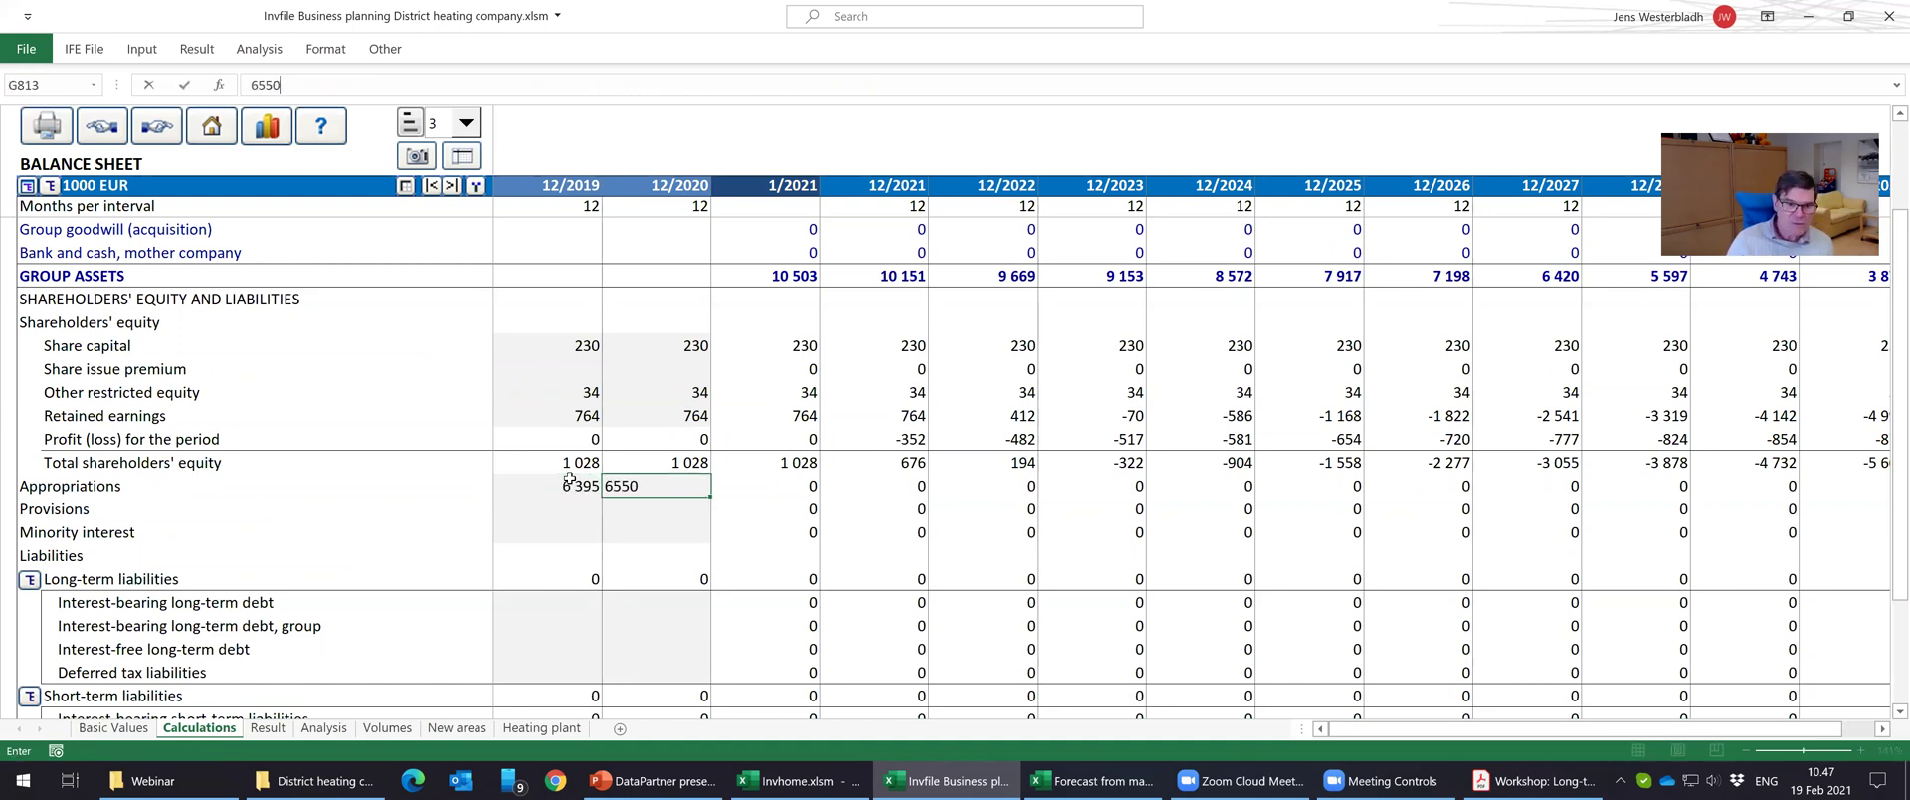
{"action": "key", "text": "Return"}
Enter interest-bearing long-term debt of 1350 for both 12/2019 and 12/2020.
{"action": "key", "text": "Down"}
{"action": "key", "text": "Down"}
{"action": "key", "text": "Down"}
{"action": "key", "text": "Down"}
{"action": "key", "text": "Left"}
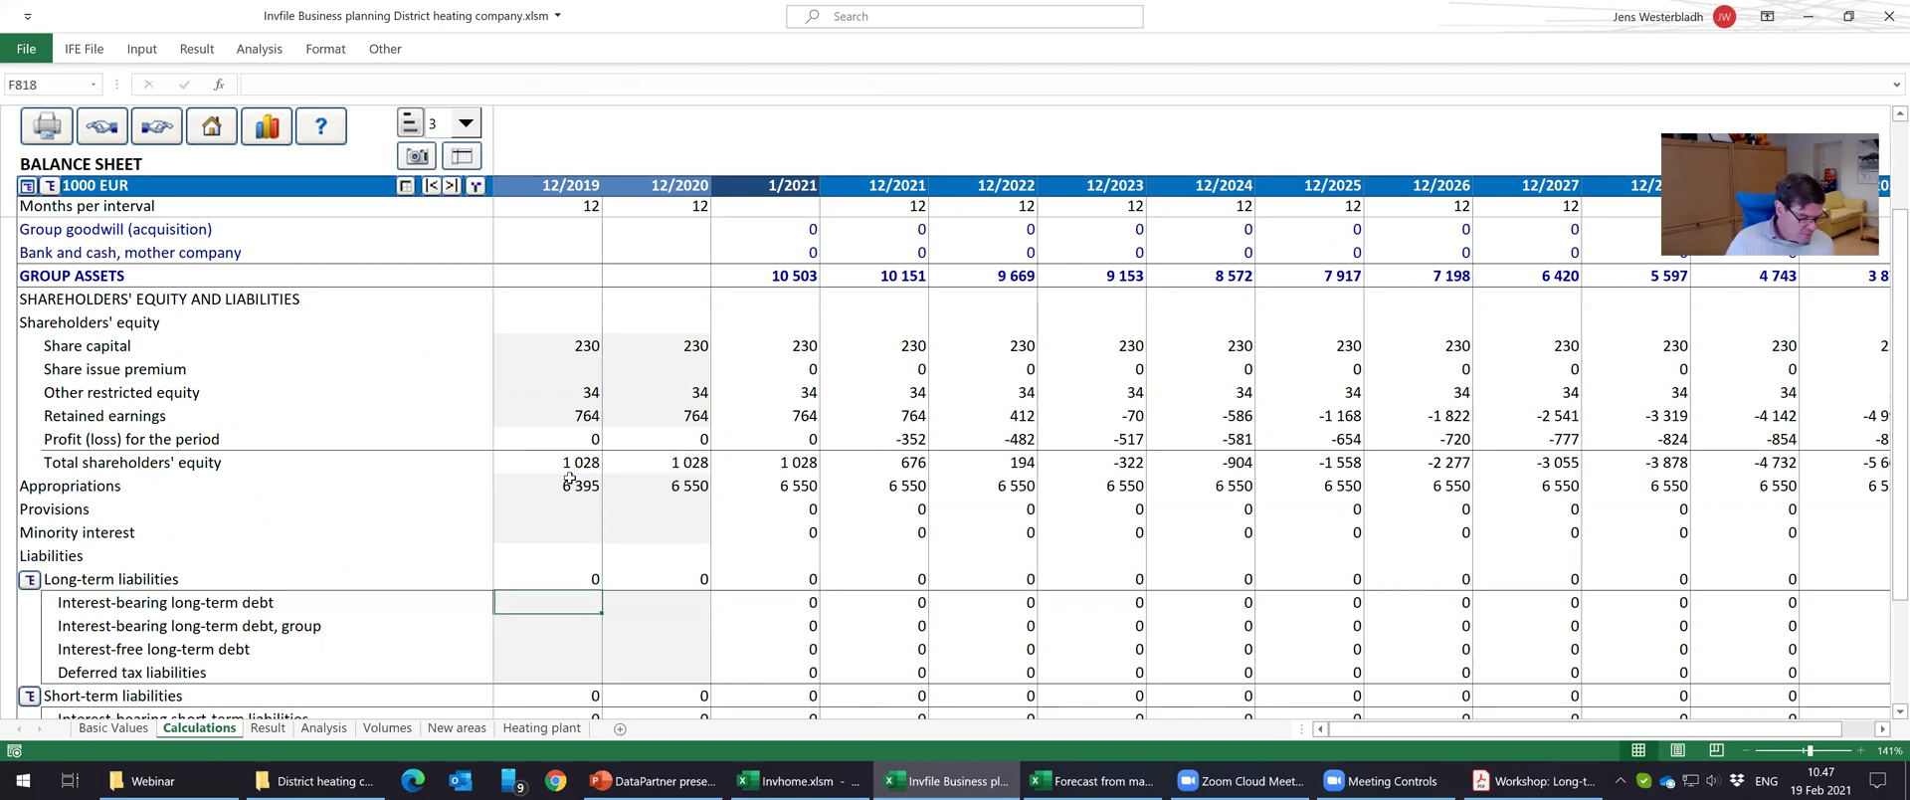
{"action": "type", "text": "1350"}
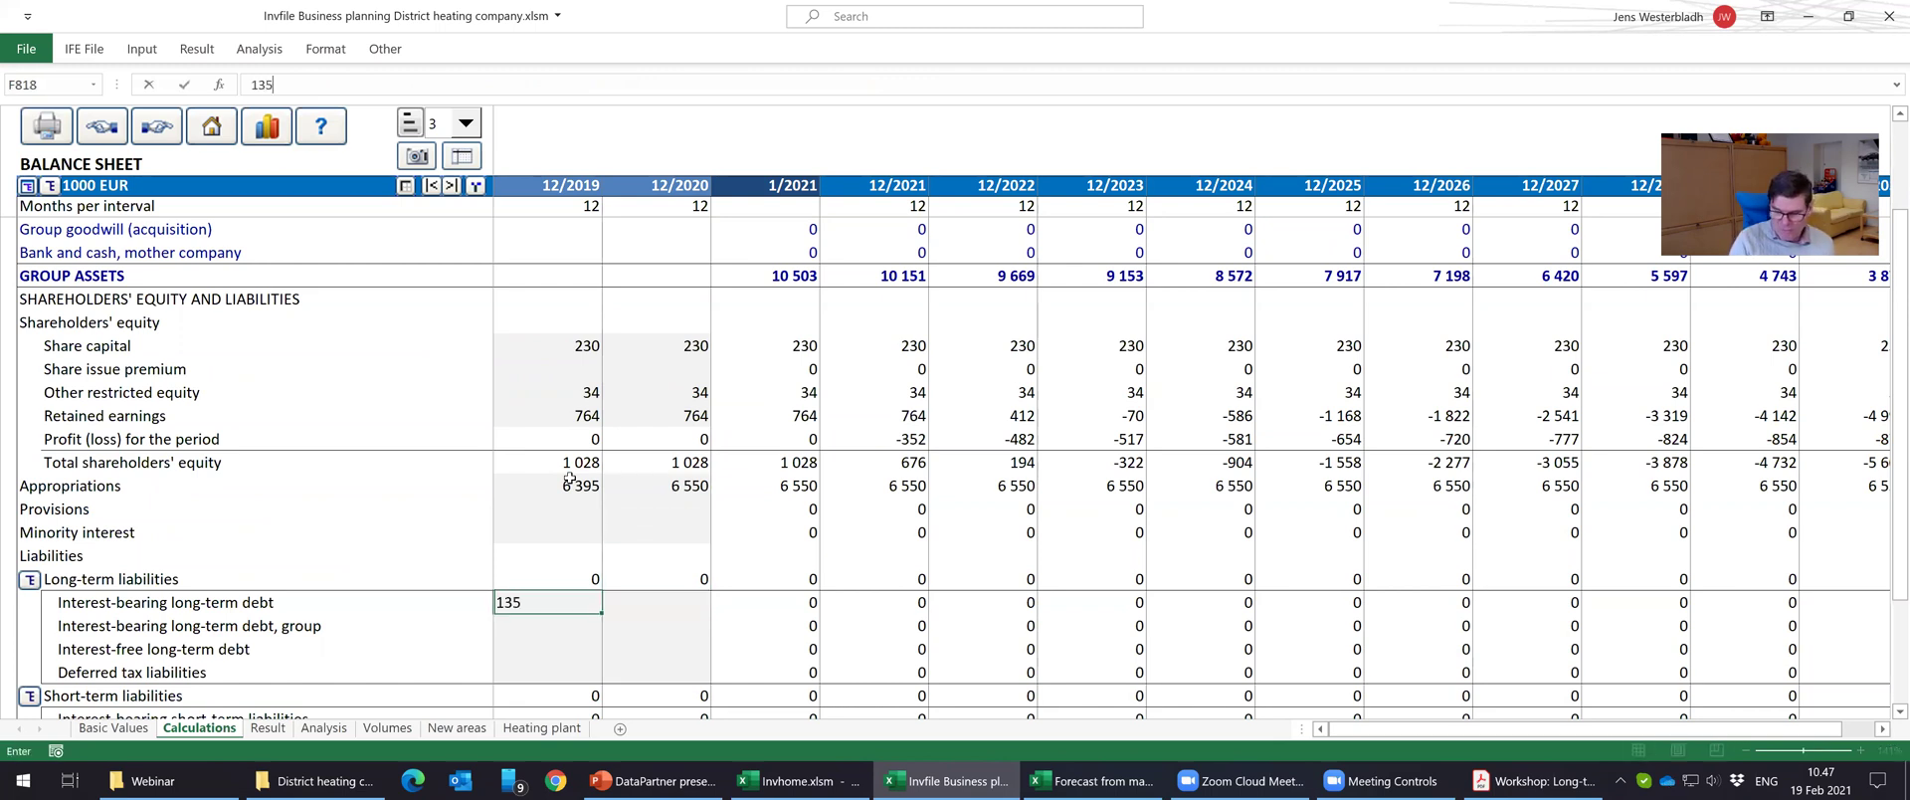
{"action": "key", "text": "Tab"}
{"action": "type", "text": "1350"}
{"action": "key", "text": "Return"}
Enter accounts payable of 250 for 12/2019 and 300 for 12/2020 under the interest-free short-term liabilities.
{"action": "key", "text": "Return"}
{"action": "key", "text": "Down"}
{"action": "key", "text": "Down"}
{"action": "key", "text": "Down"}
{"action": "key", "text": "Down"}
{"action": "key", "text": "Down"}
{"action": "key", "text": "Down"}
{"action": "key", "text": "Down"}
{"action": "key", "text": "Down"}
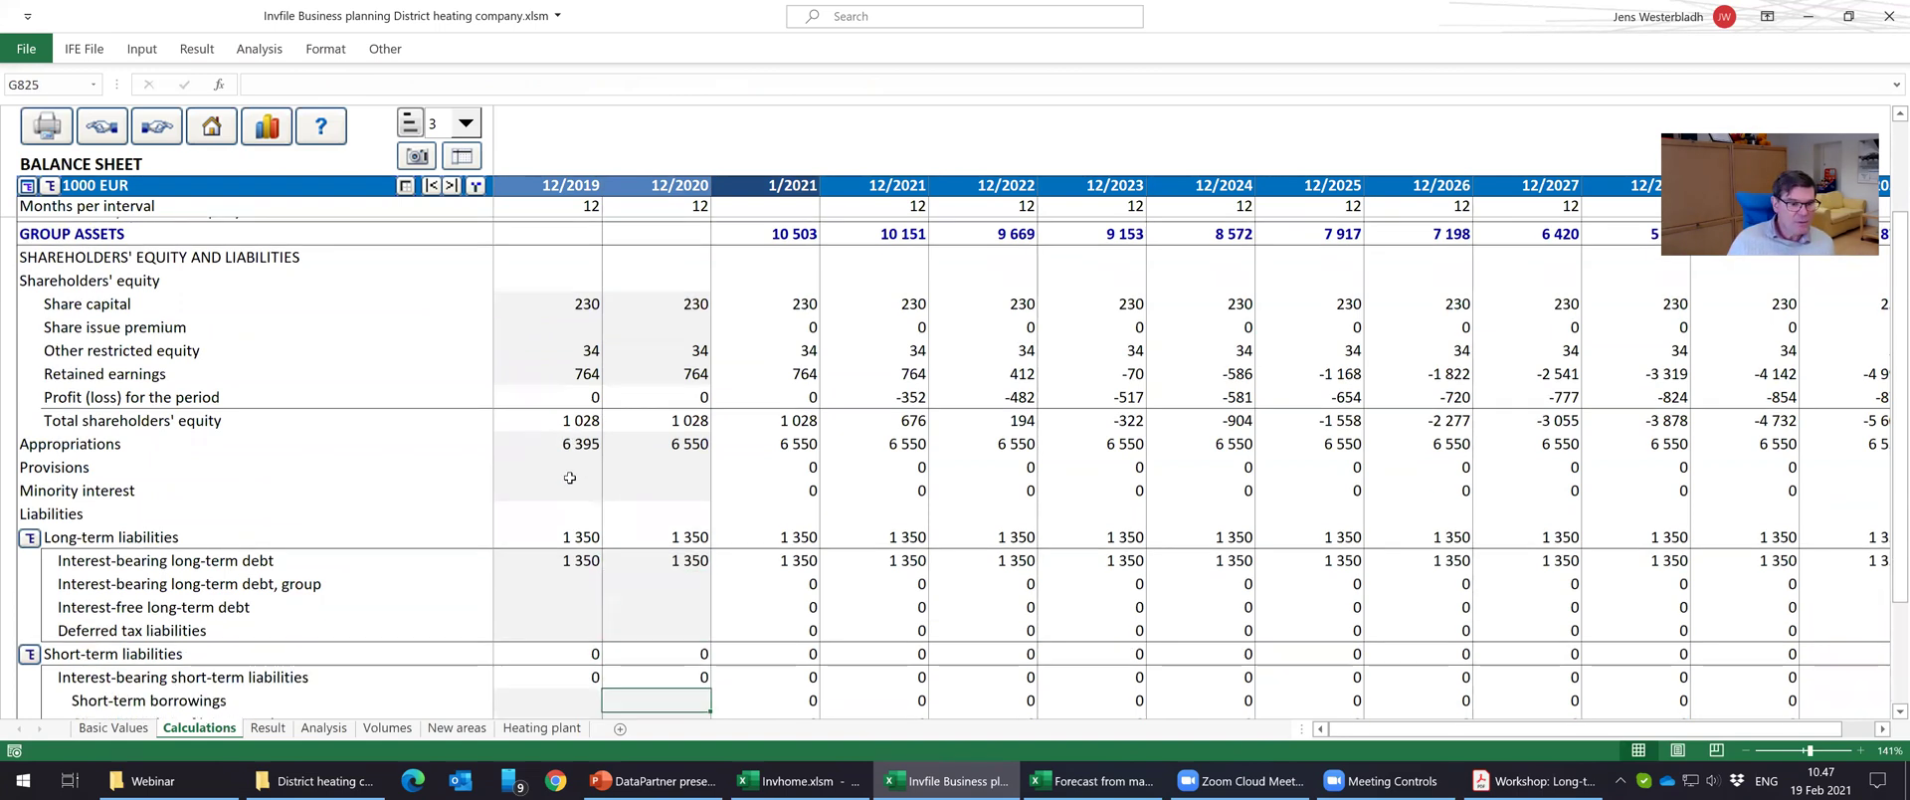
{"action": "key", "text": "Left"}
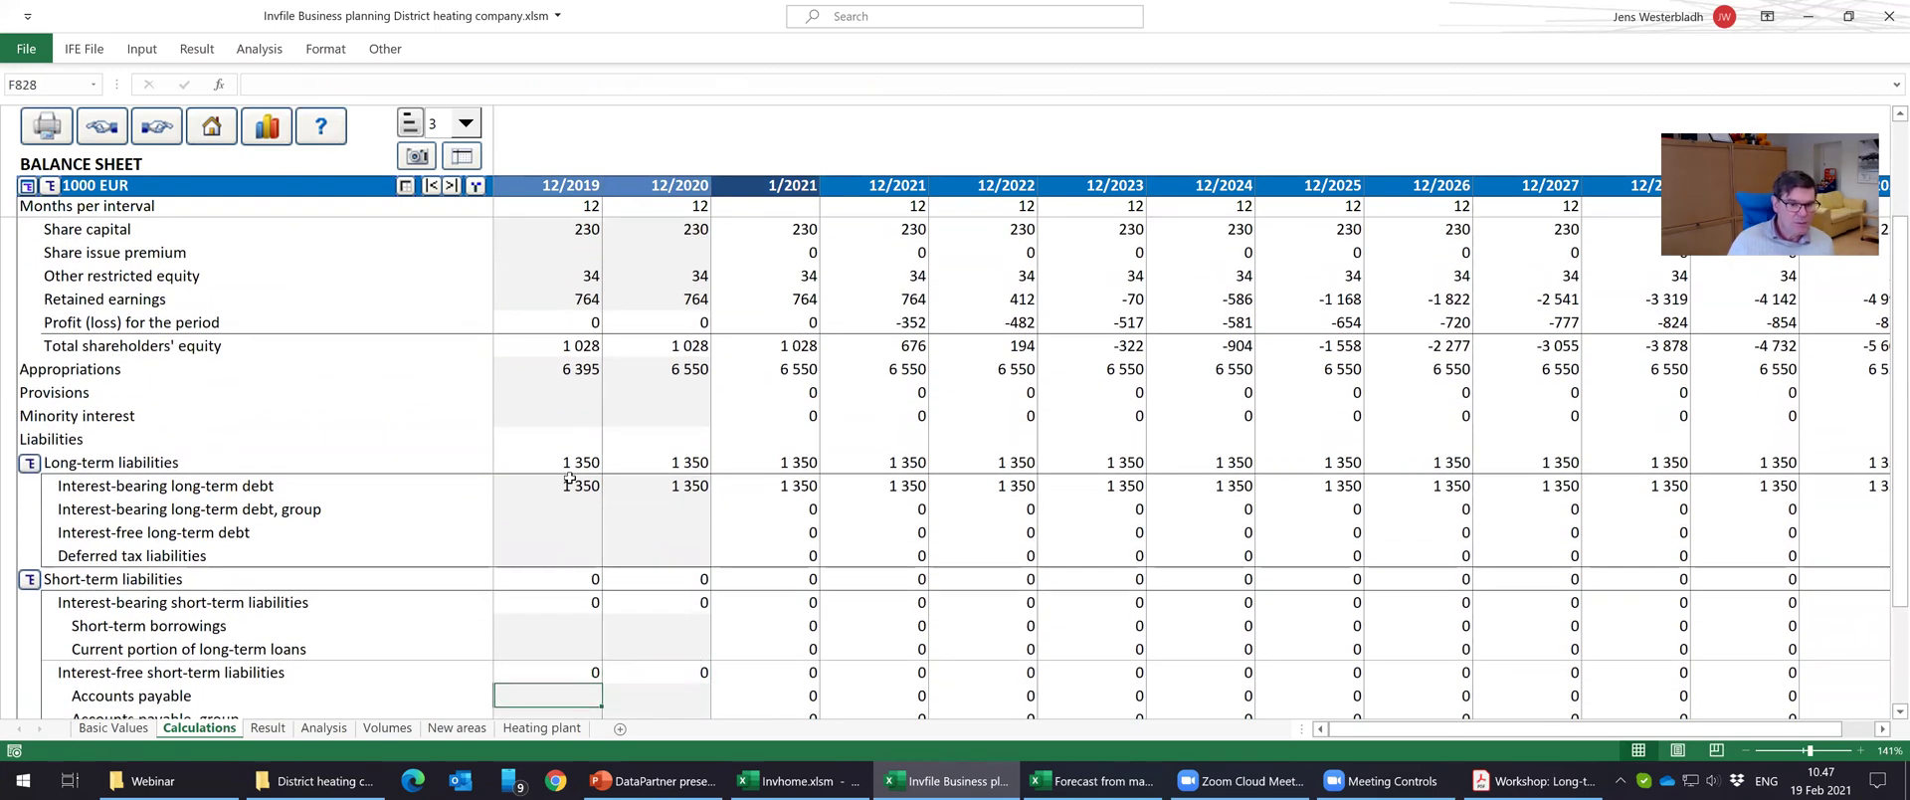
{"action": "type", "text": "2"}
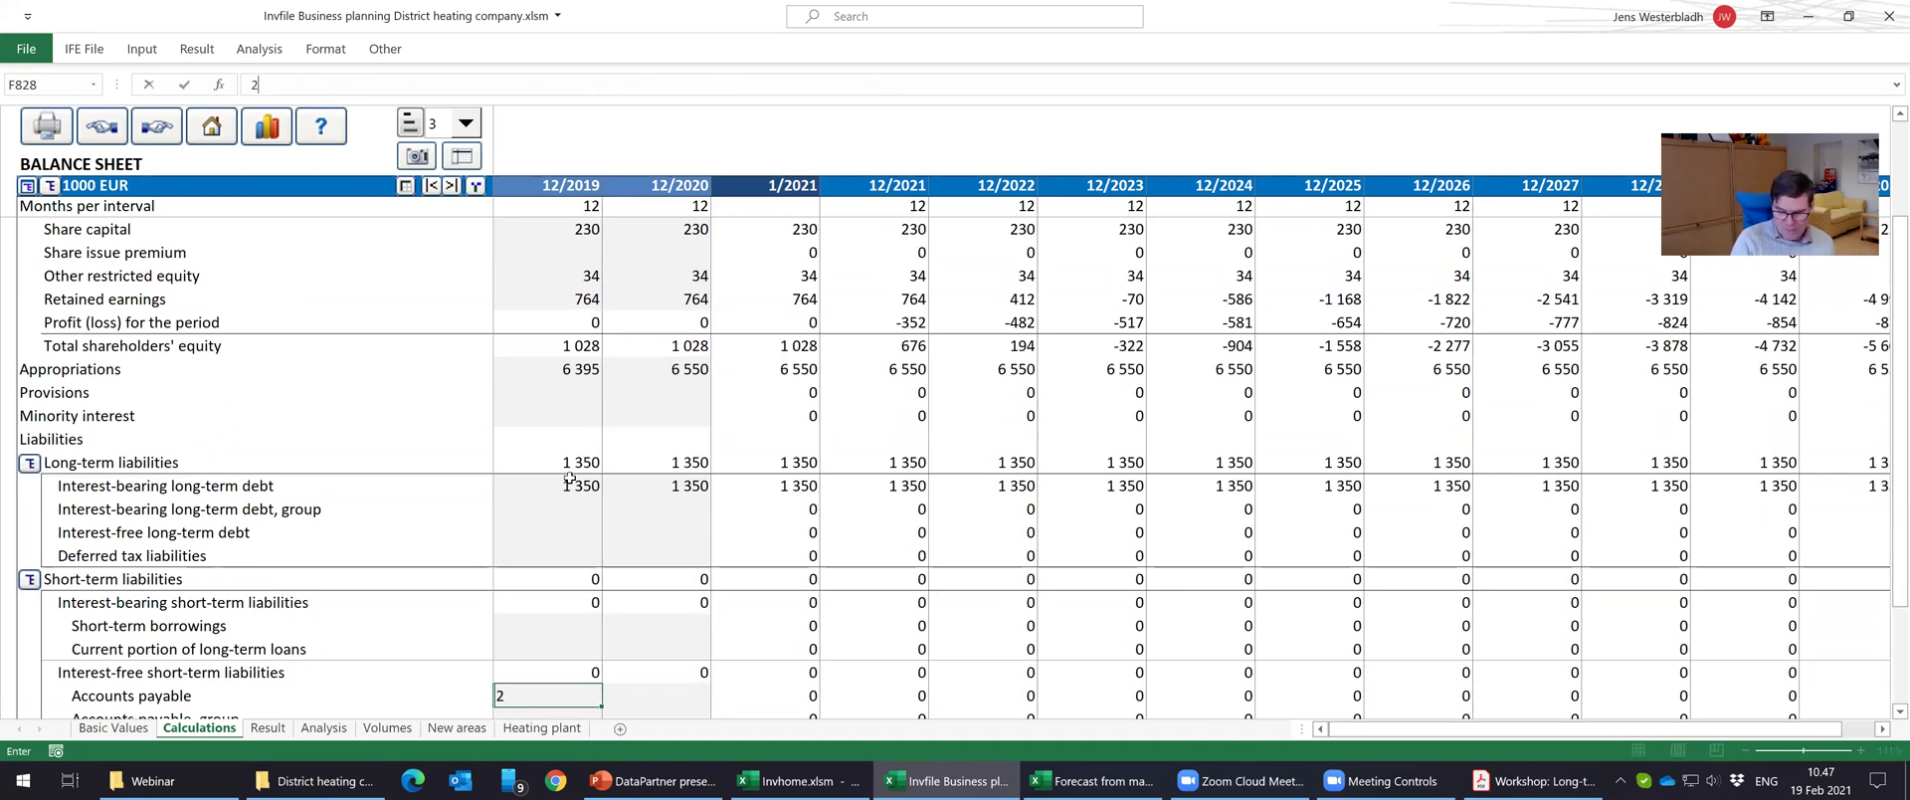
{"action": "type", "text": "50"}
{"action": "key", "text": "Tab"}
{"action": "type", "text": "300"}
{"action": "key", "text": "Return"}
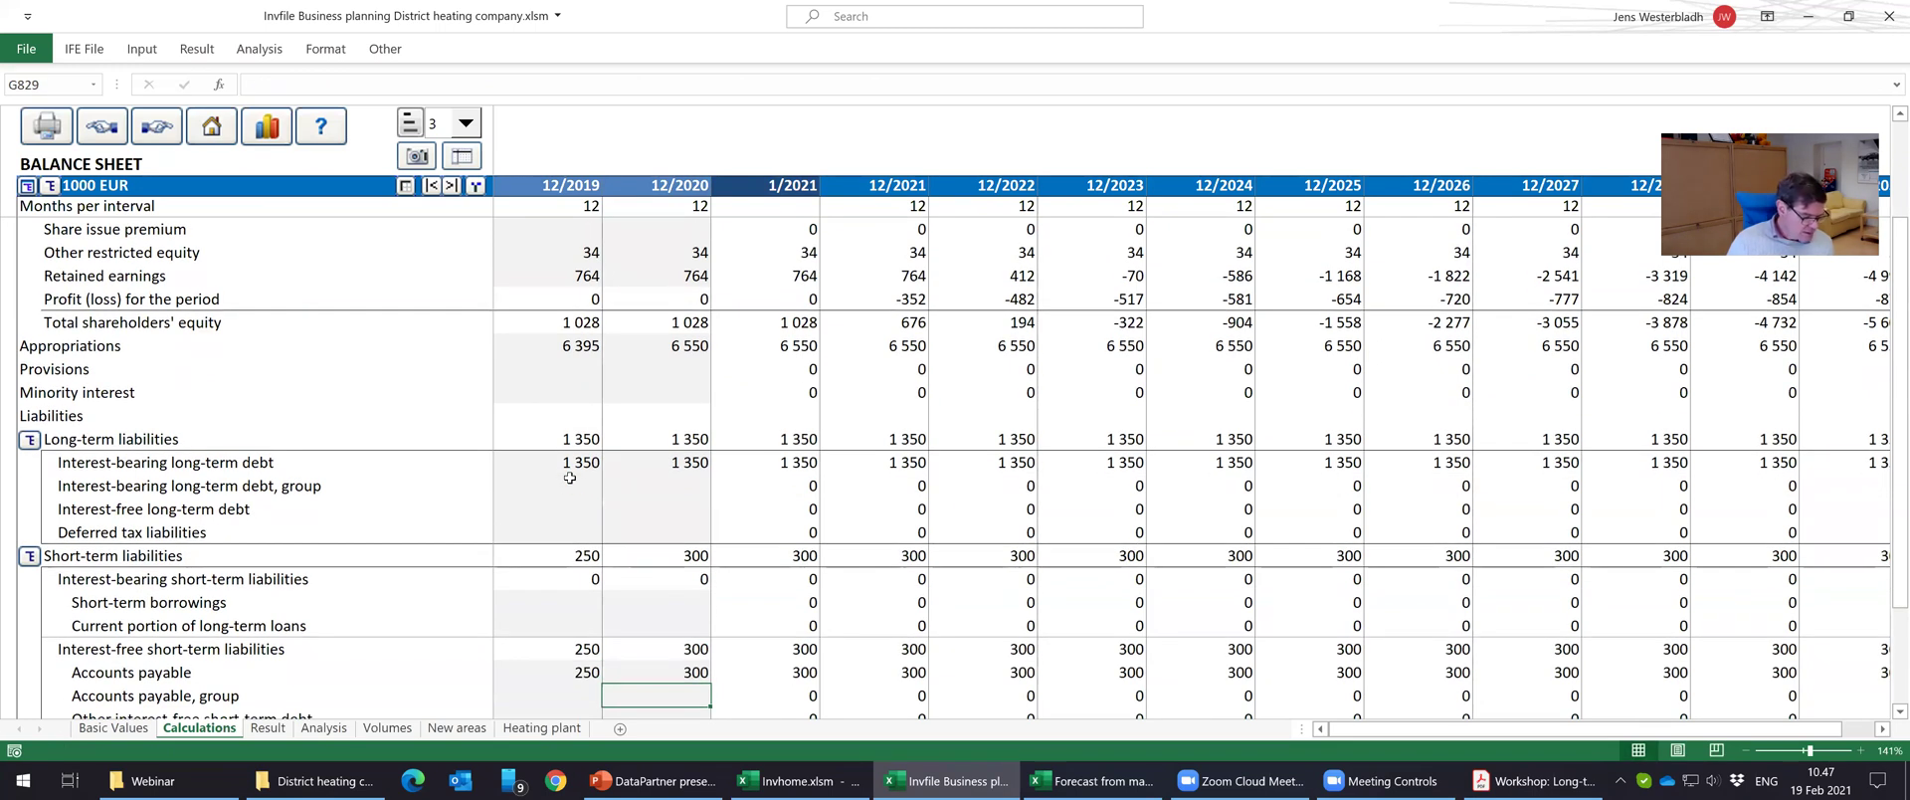
Enter other interest-free short-term debt of 698 for 12/2019 and 1275 for 12/2020.
{"action": "key", "text": "Return"}
{"action": "key", "text": "Return"}
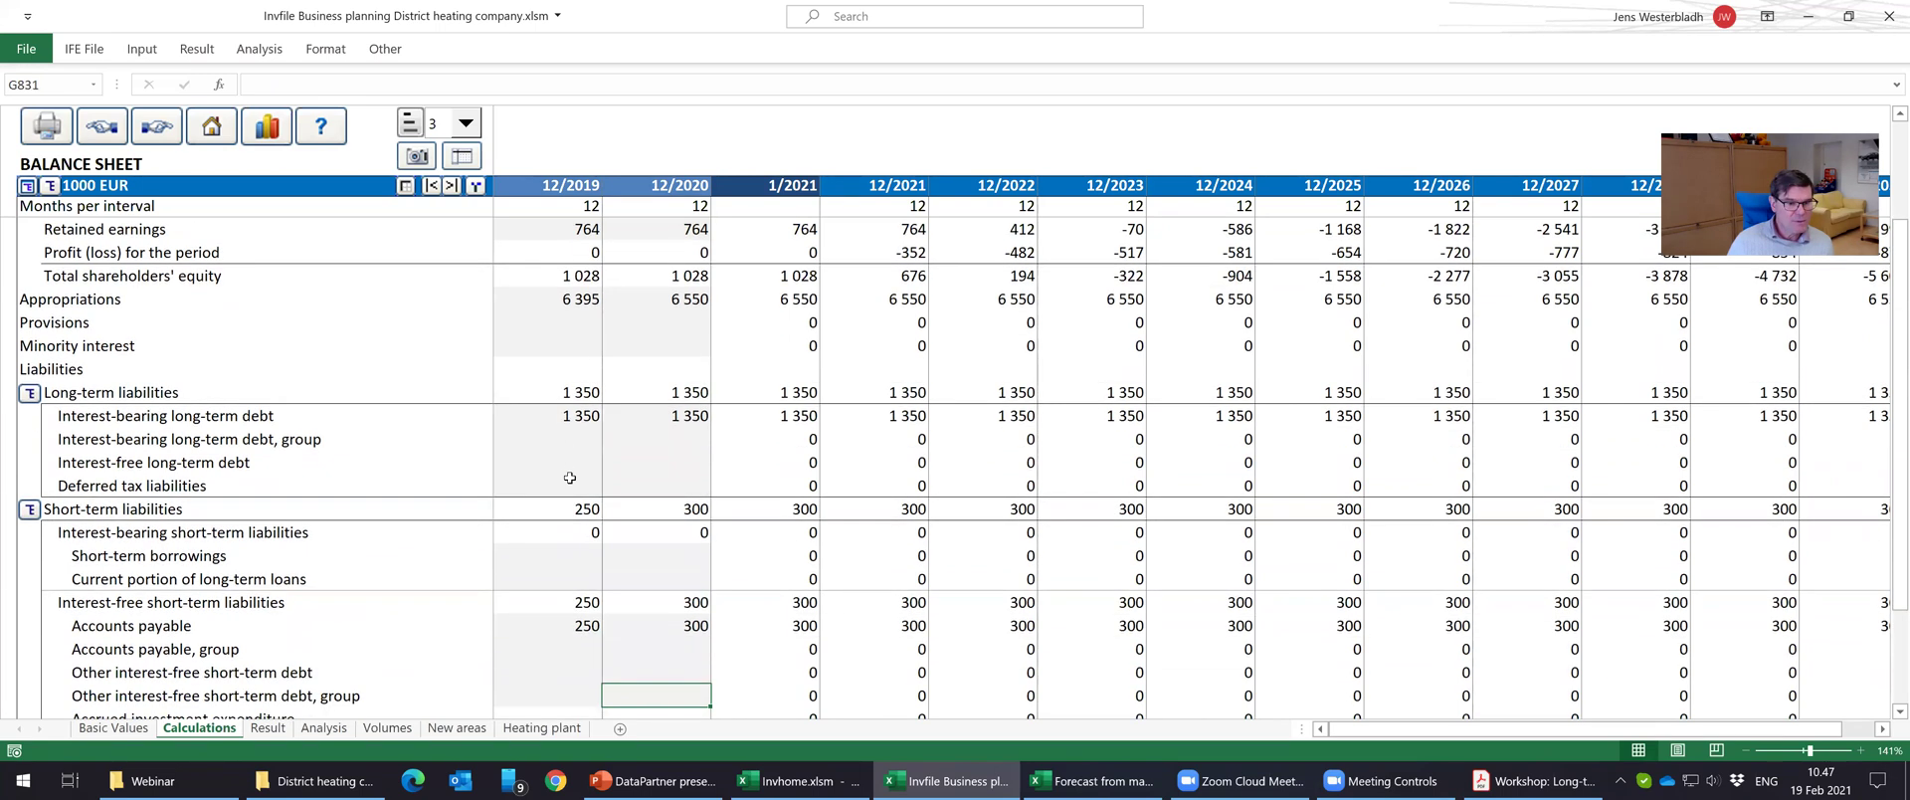
{"action": "key", "text": "Up"}
{"action": "key", "text": "Left"}
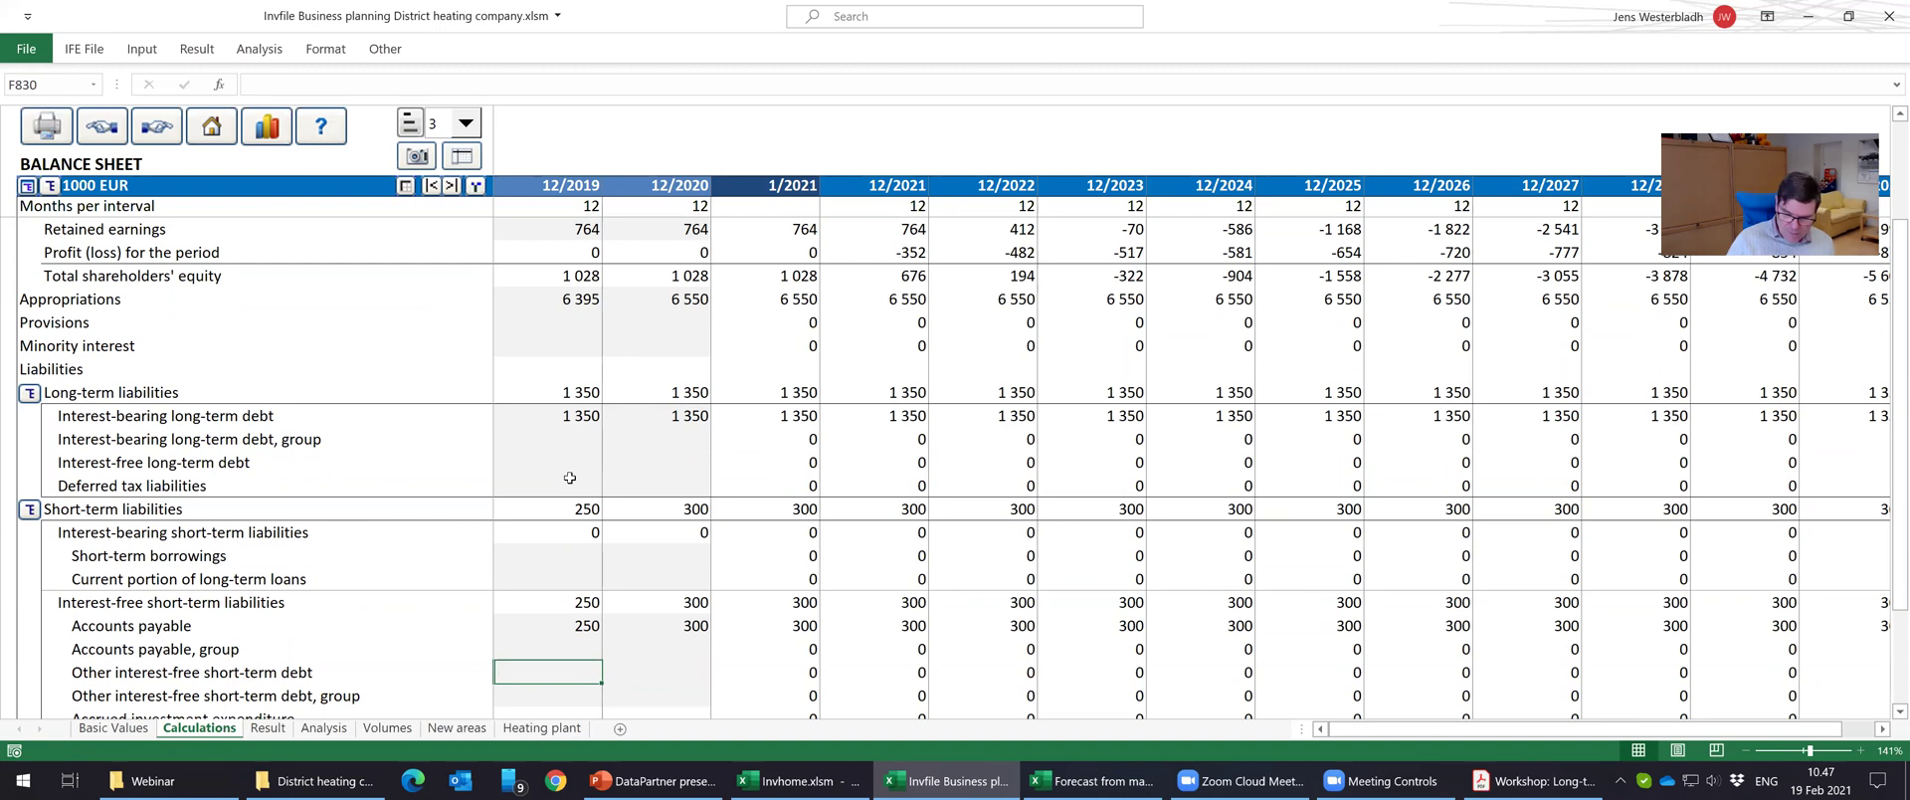
{"action": "type", "text": "698"}
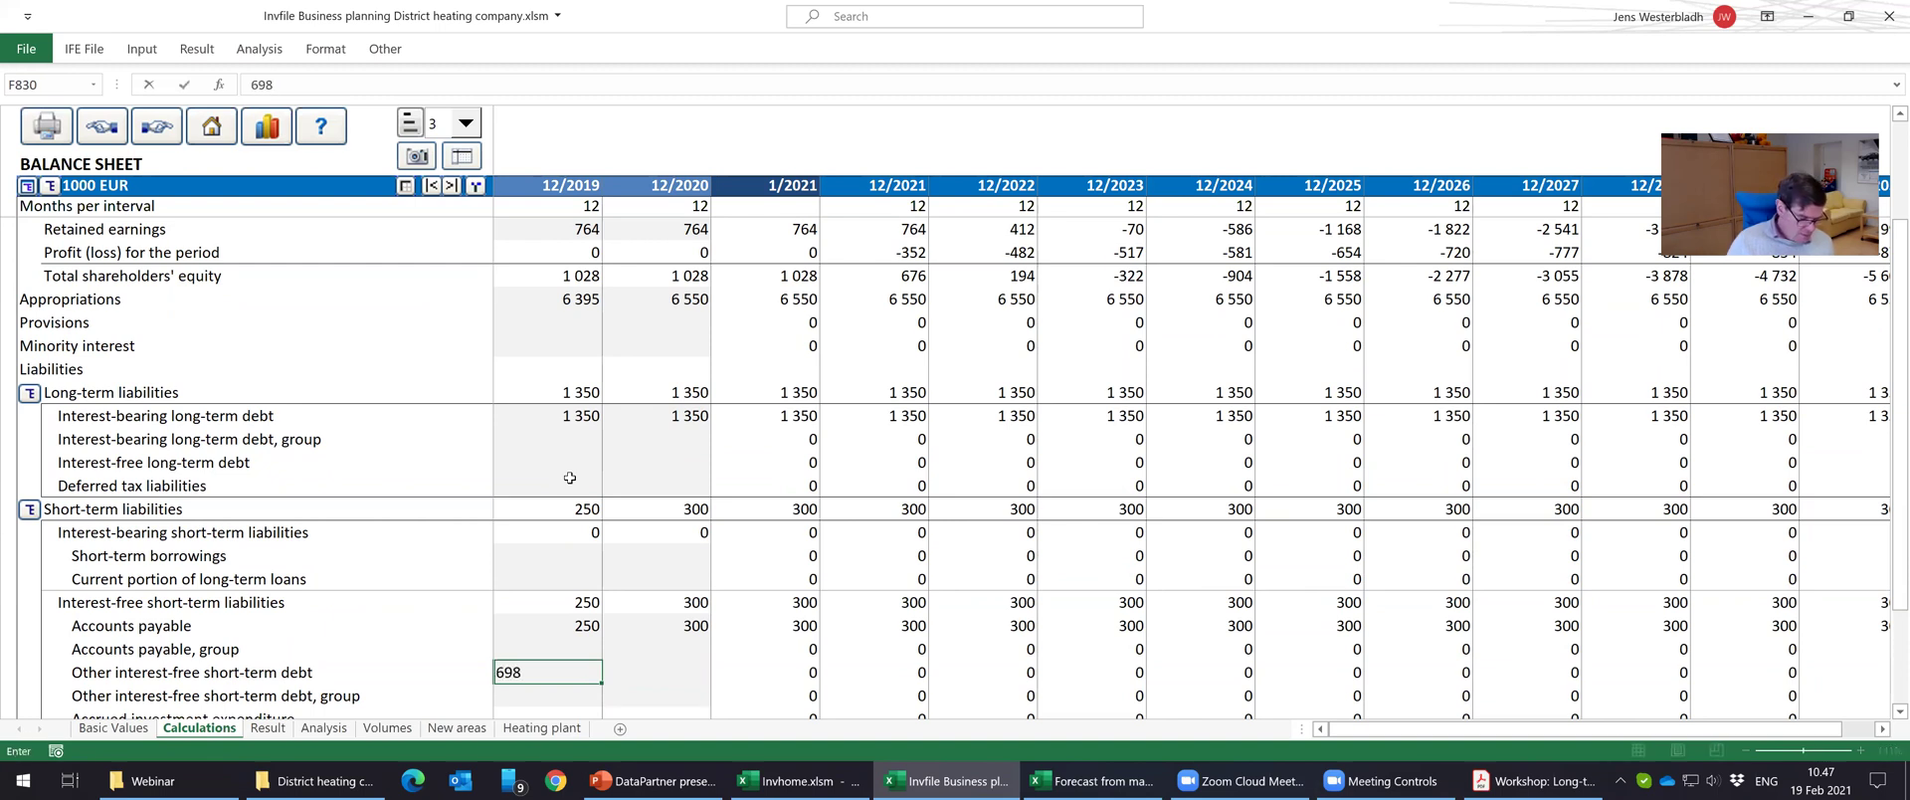
{"action": "key", "text": "Right"}
{"action": "type", "text": "1275"}
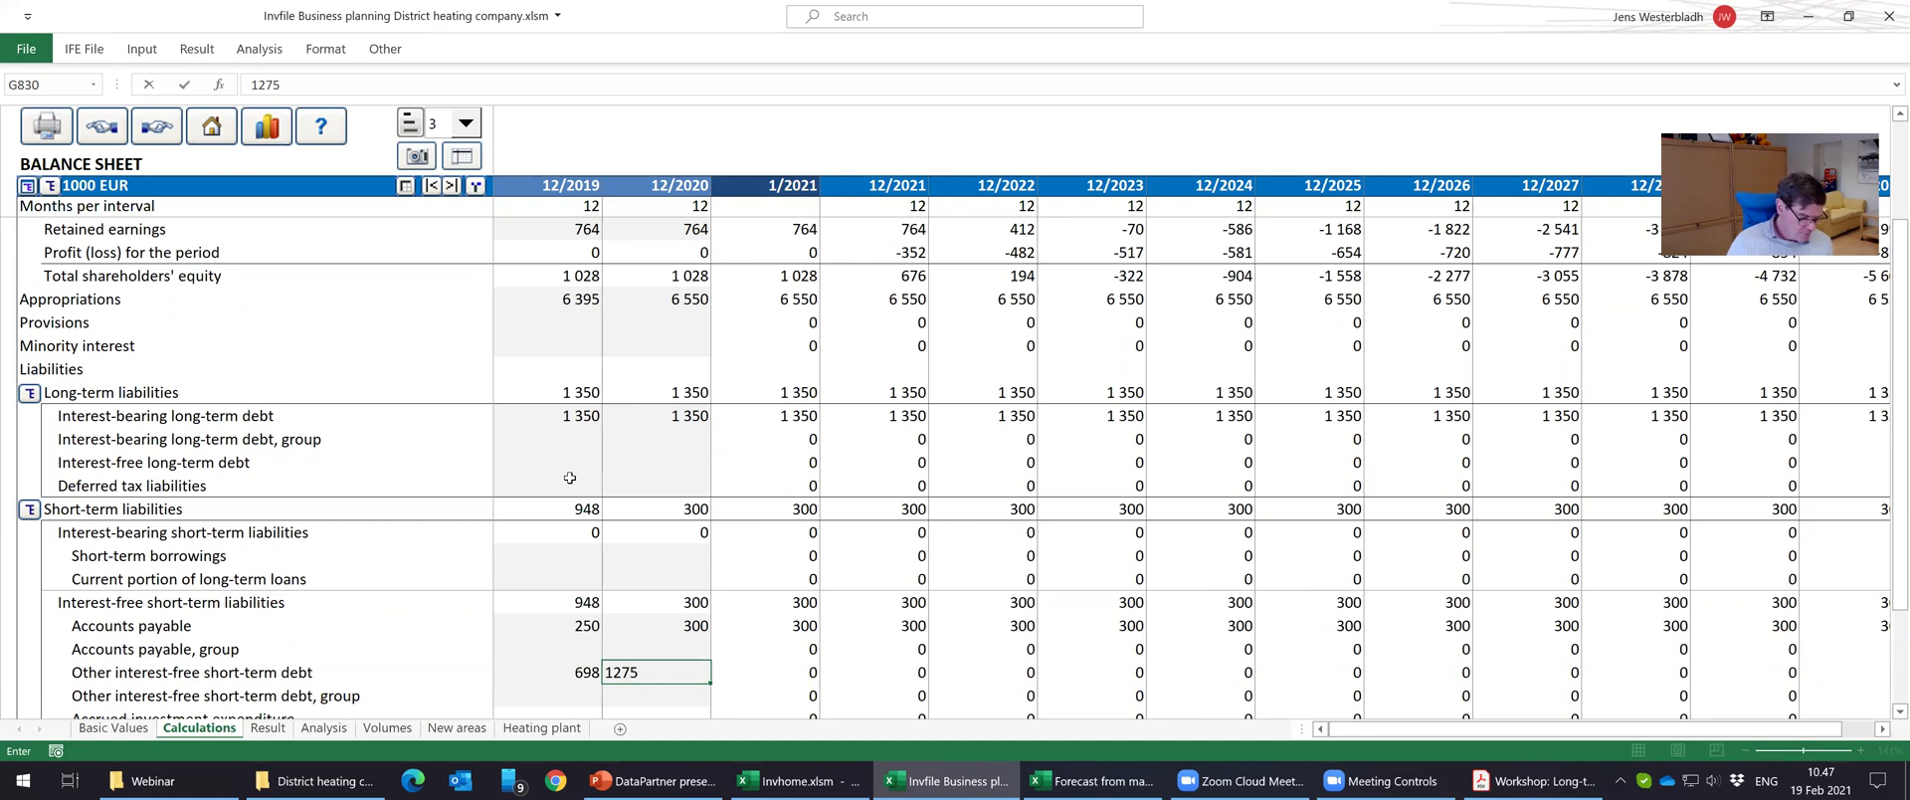
{"action": "key", "text": "Return"}
Examine the total shareholders' equity and liabilities for 12/2019 and 12/2020.
{"action": "key", "text": "Down"}
{"action": "key", "text": "Down"}
{"action": "key", "text": "Down"}
{"action": "key", "text": "Down"}
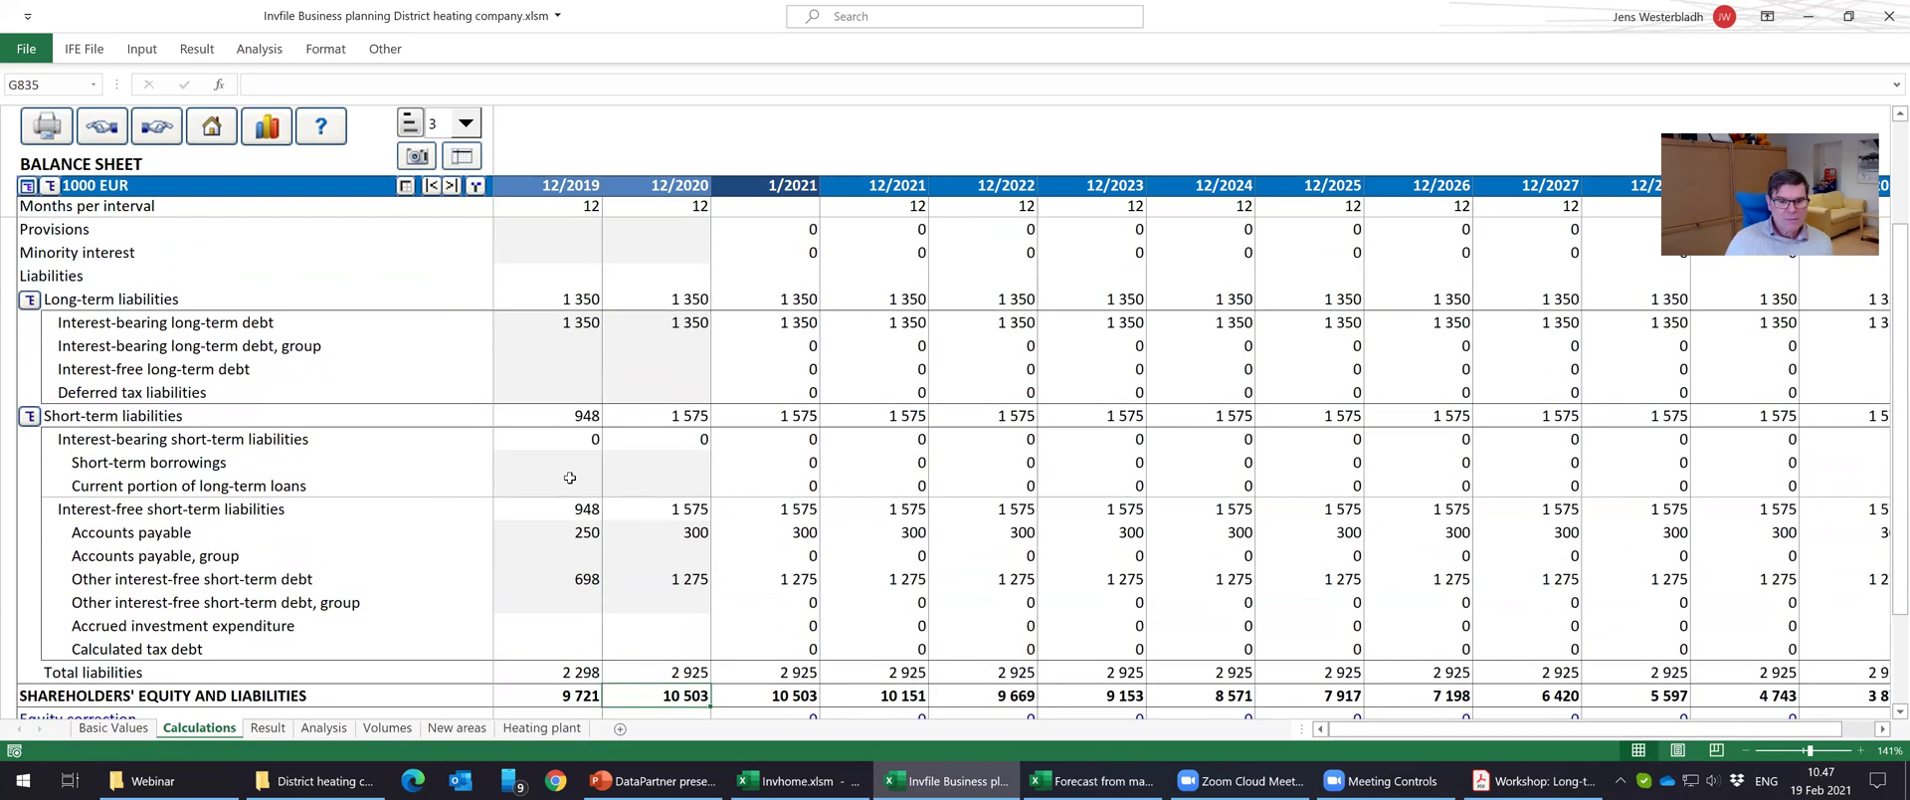
{"action": "key", "text": "Left"}
{"action": "key", "text": "Right"}
{"action": "key", "text": "Down"}
{"action": "key", "text": "Up"}
{"action": "key", "text": "Up"}
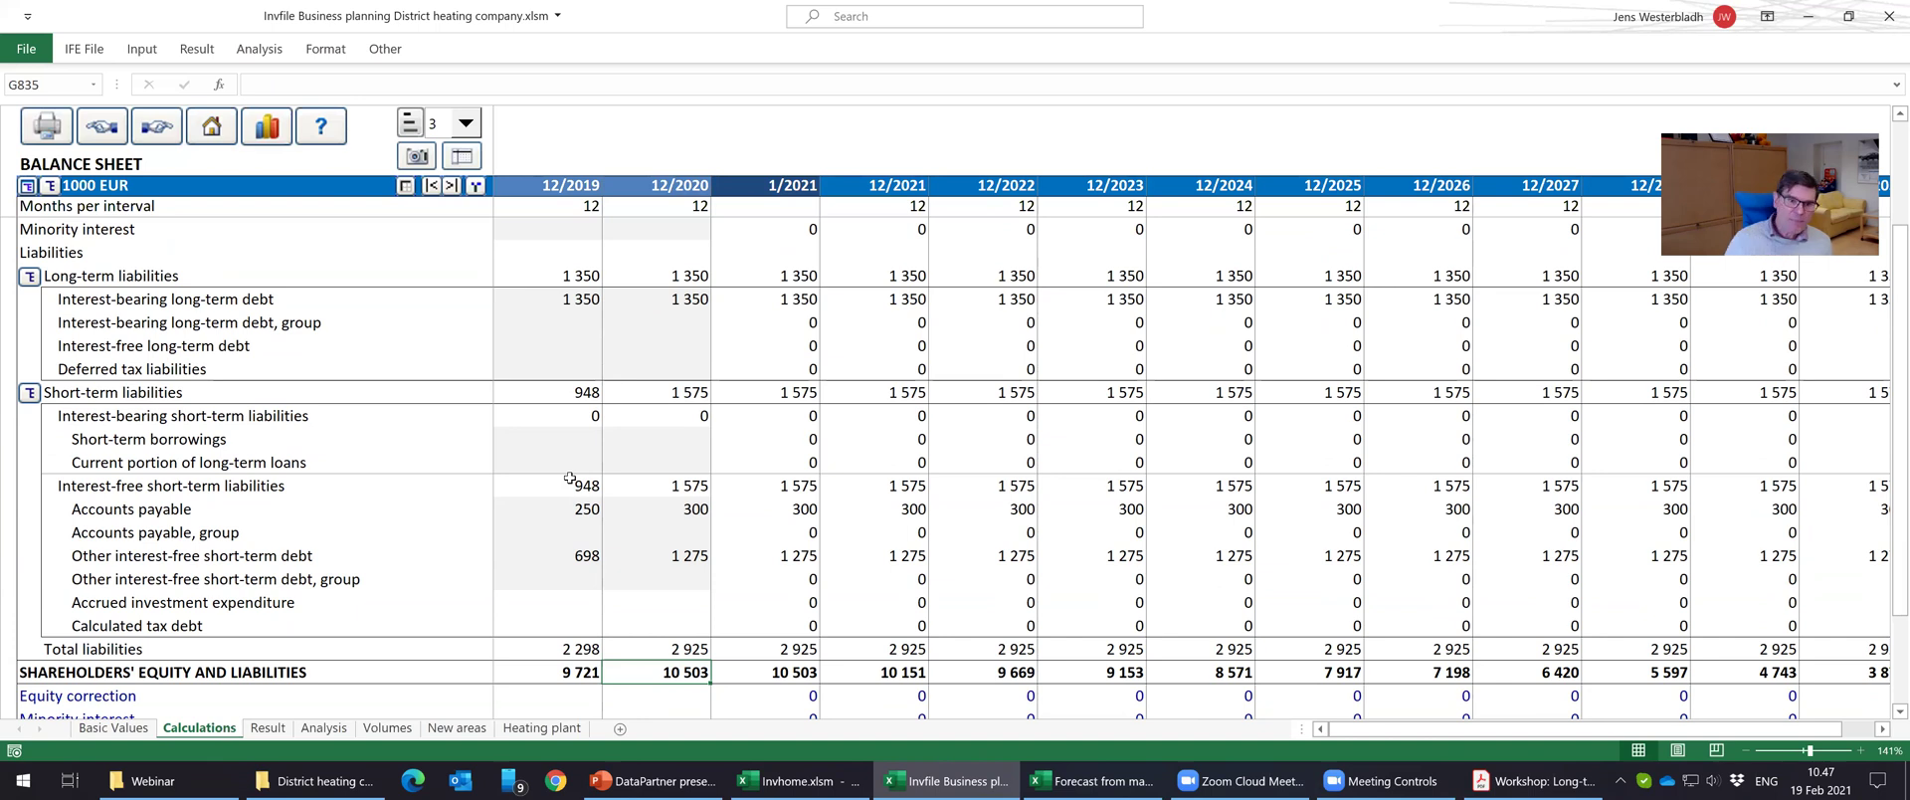
Switch the balance sheet's row display to level 5 and examine the equity and liabilities minus assets check for 12/2019 and 12/2020.
{"action": "left_click", "coordinate": [466, 124]}
{"action": "left_click", "coordinate": [453, 225]}
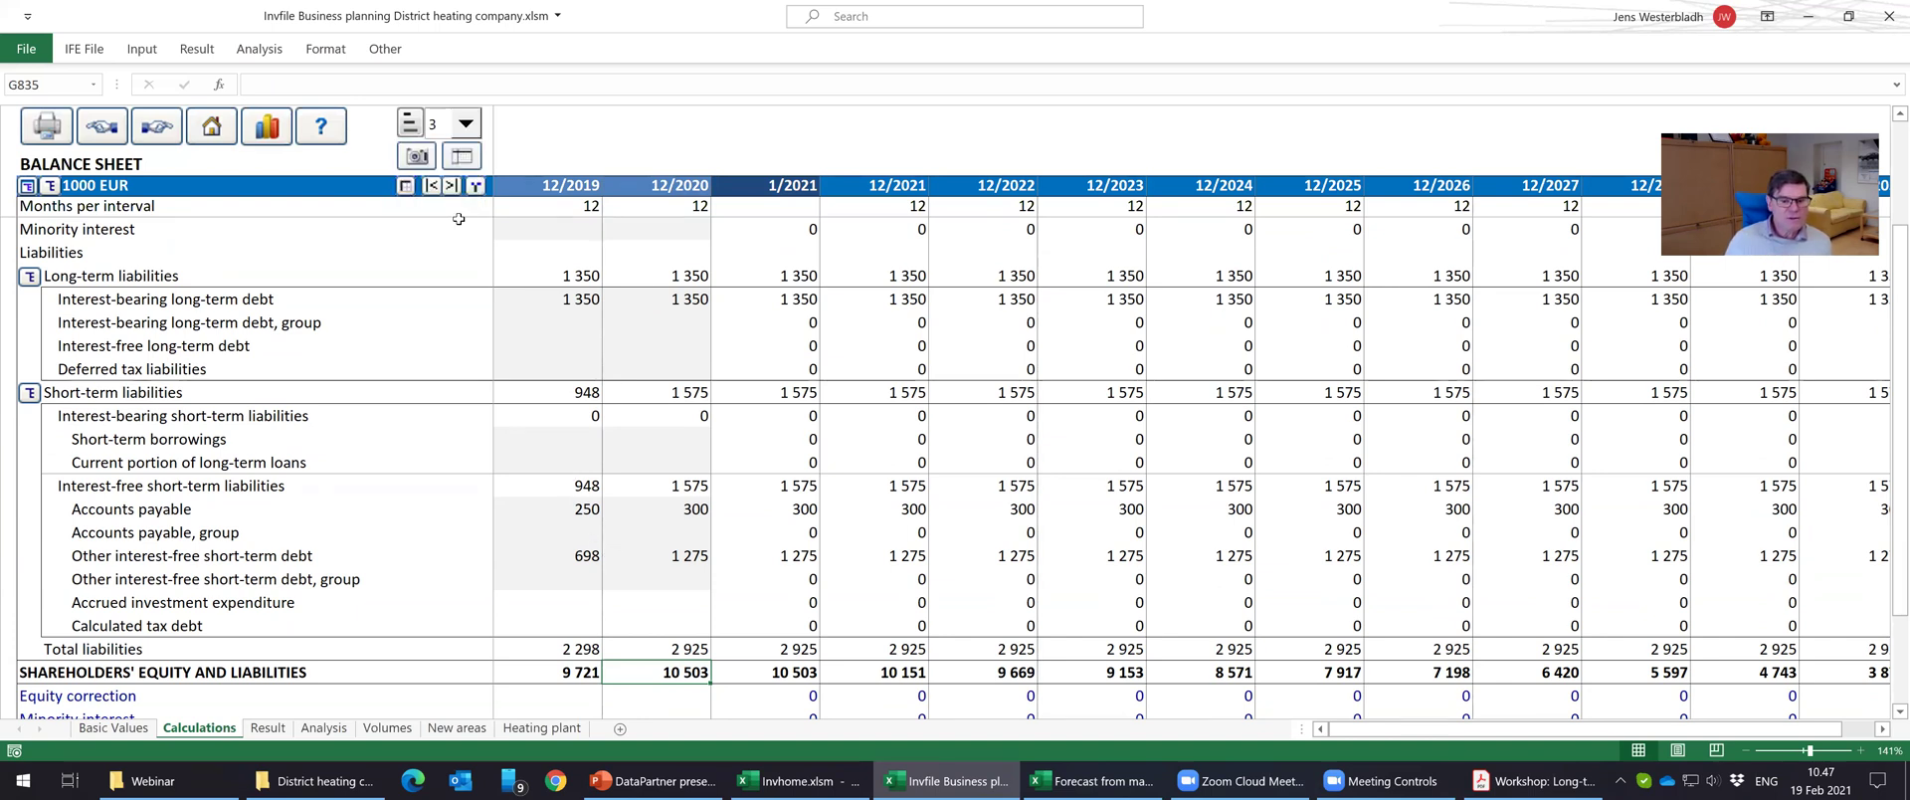
{"action": "left_click", "coordinate": [597, 622]}
{"action": "left_click", "coordinate": [660, 622]}
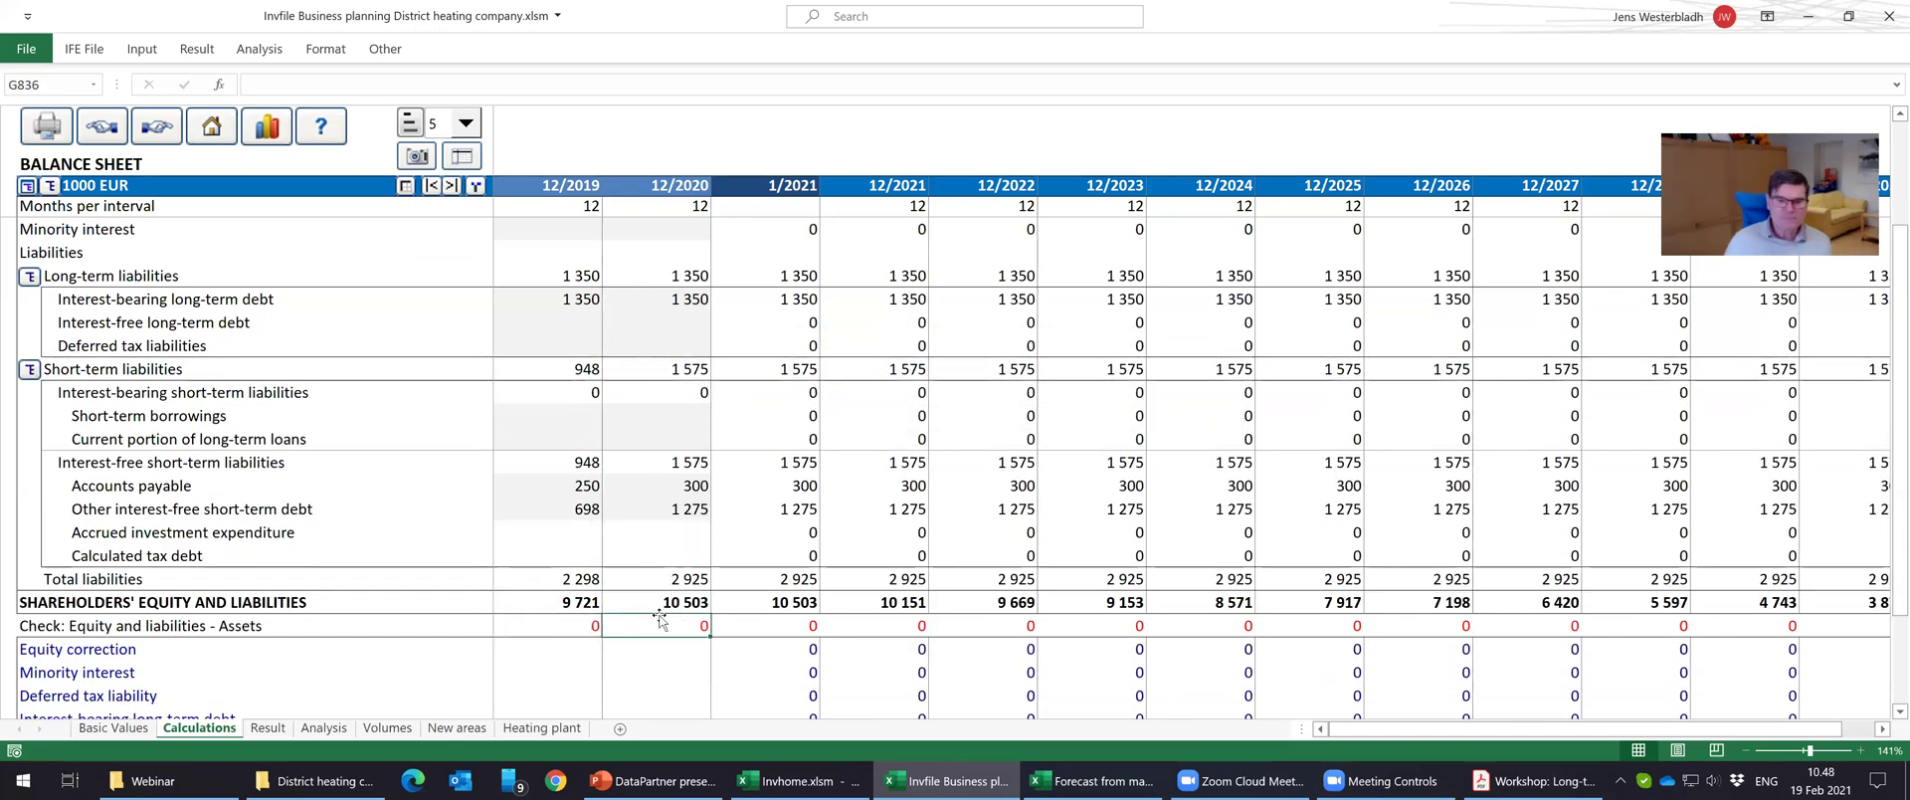
{"action": "left_click", "coordinate": [588, 604]}
{"action": "scroll", "coordinate": [646, 607], "scroll_direction": "up", "scroll_amount": 1}
{"action": "left_click", "coordinate": [646, 607]}
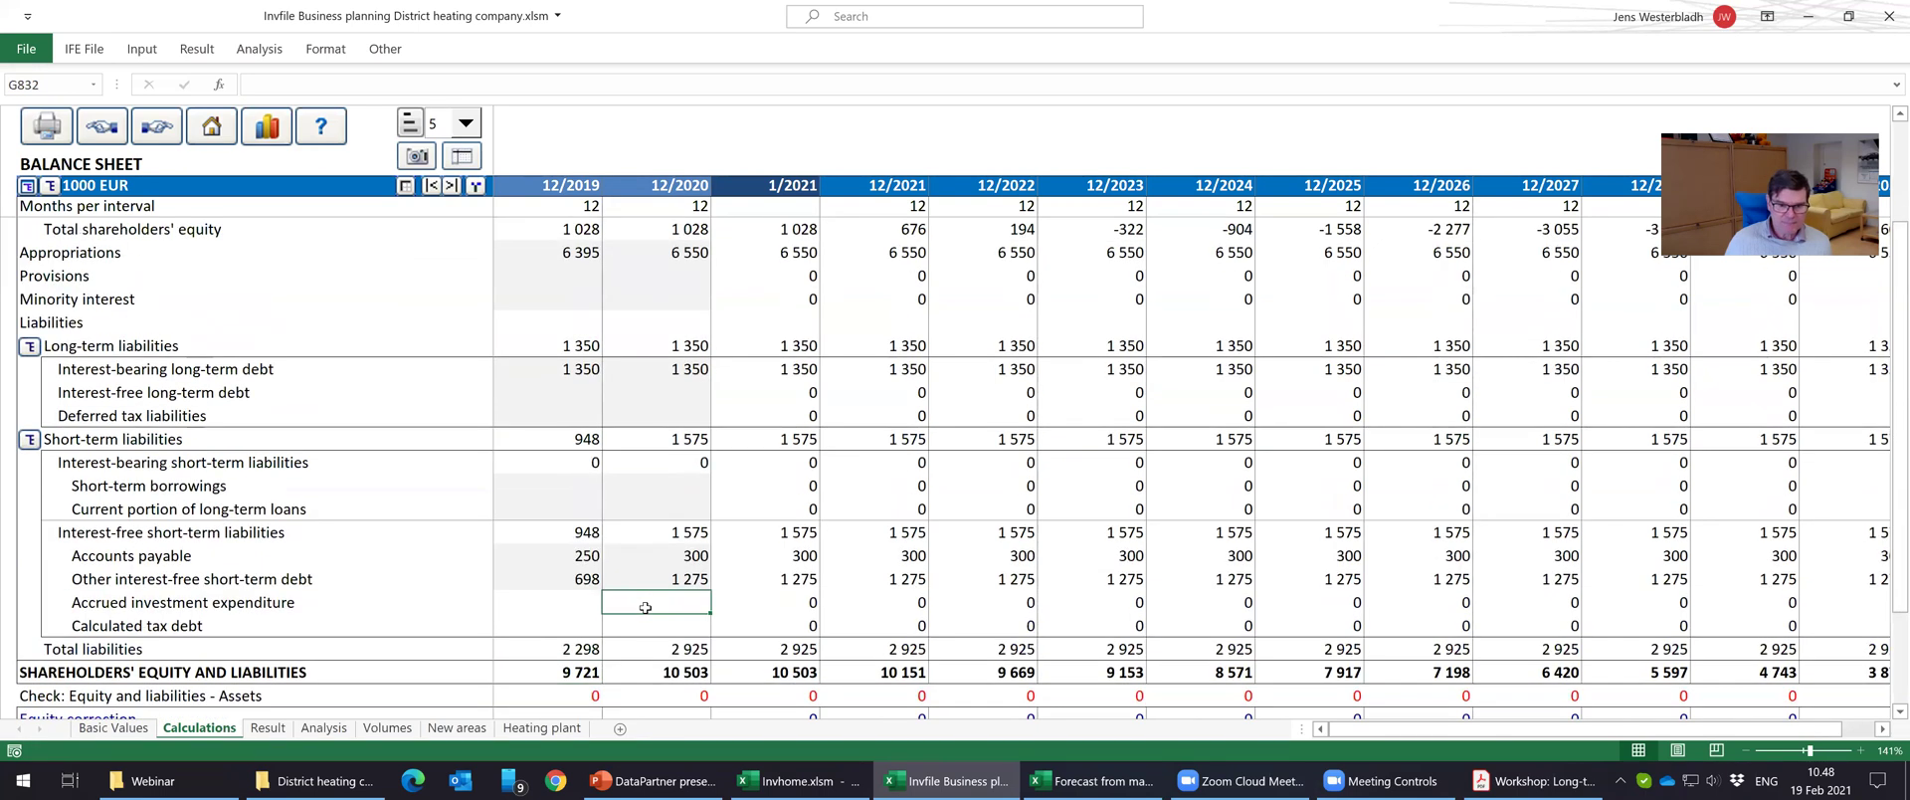
Collapse the balance sheet's specification rows to the main items and review the whole statement at 100% zoom.
{"action": "scroll", "coordinate": [646, 608], "scroll_direction": "up", "scroll_amount": 8}
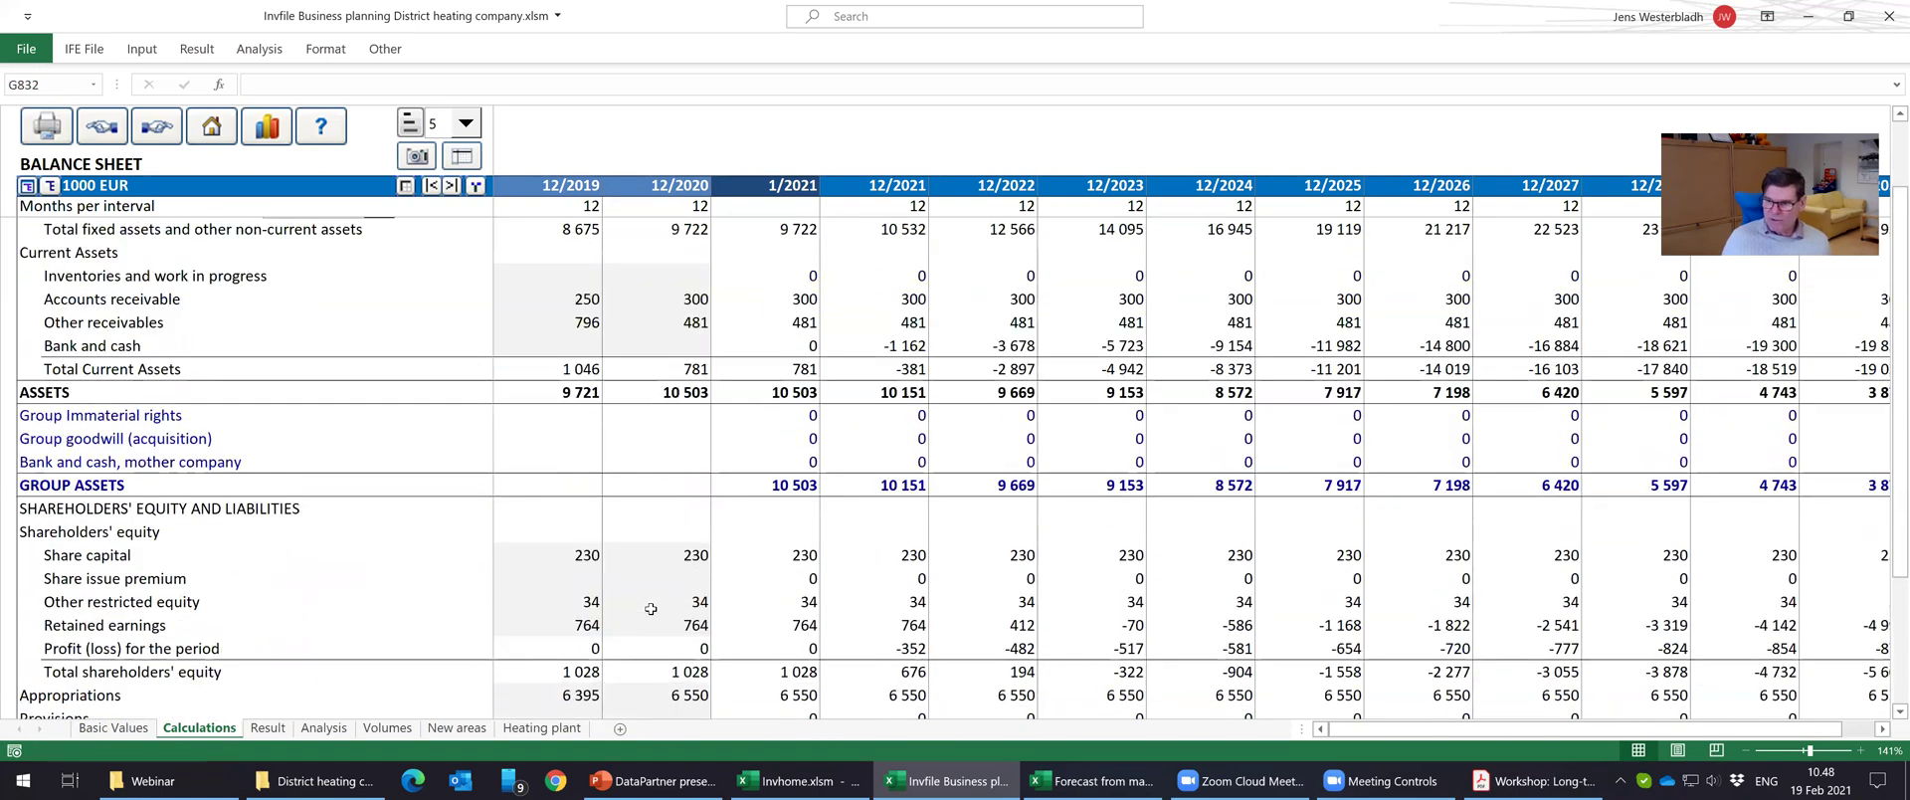
{"action": "scroll", "coordinate": [651, 608], "scroll_direction": "up", "scroll_amount": 6}
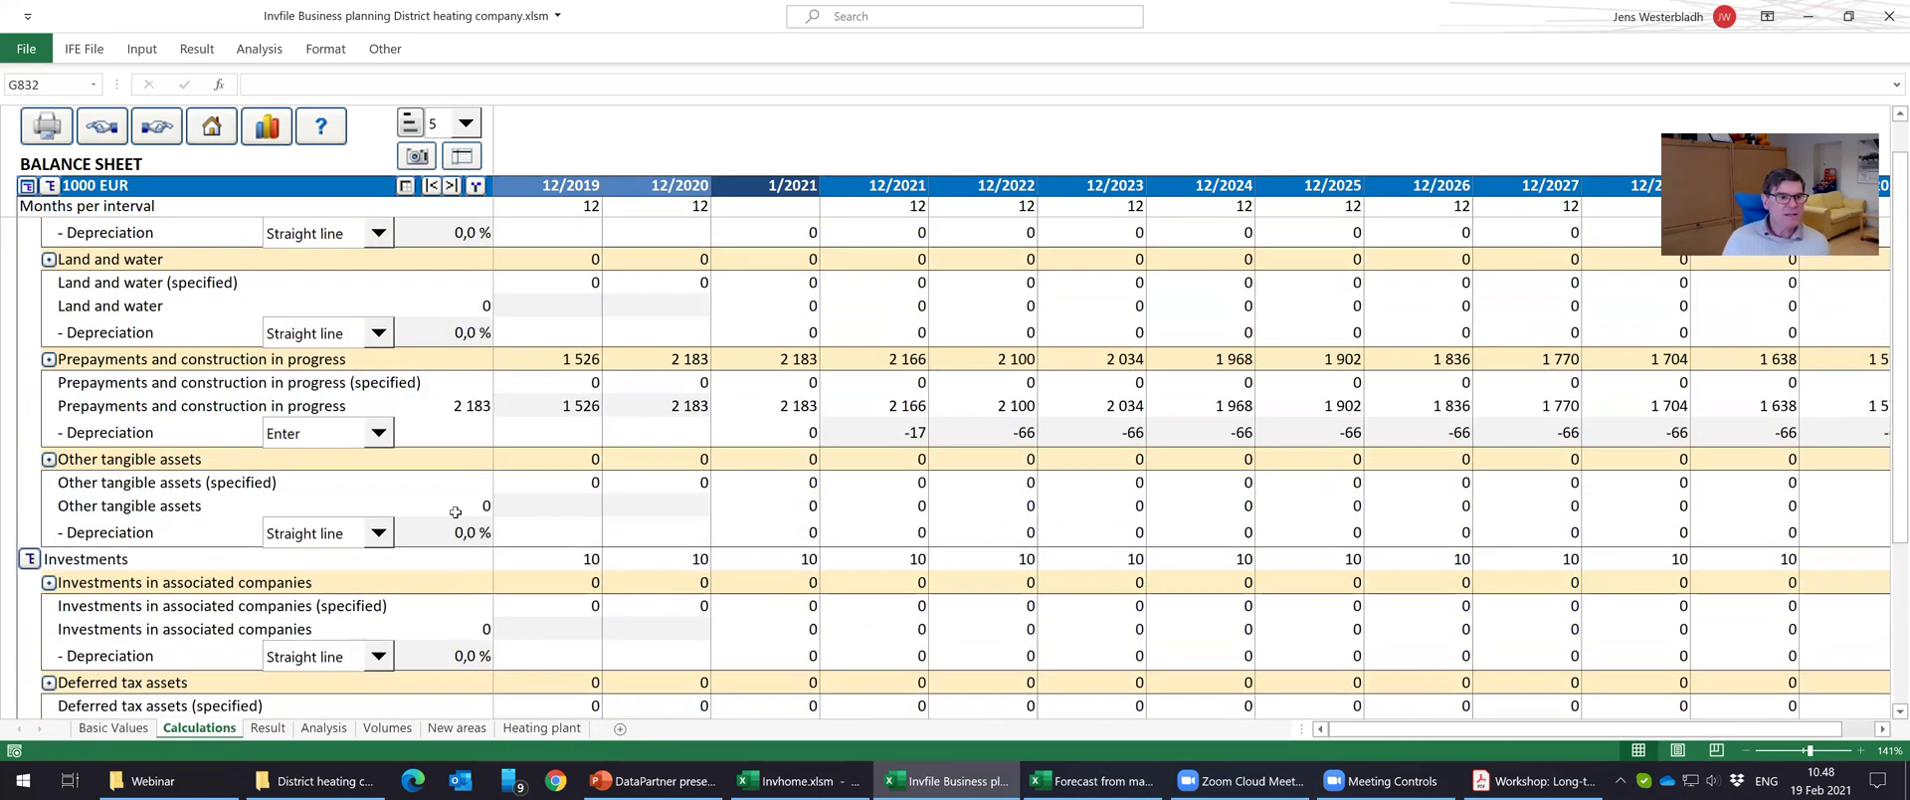
{"action": "left_click", "coordinate": [52, 186]}
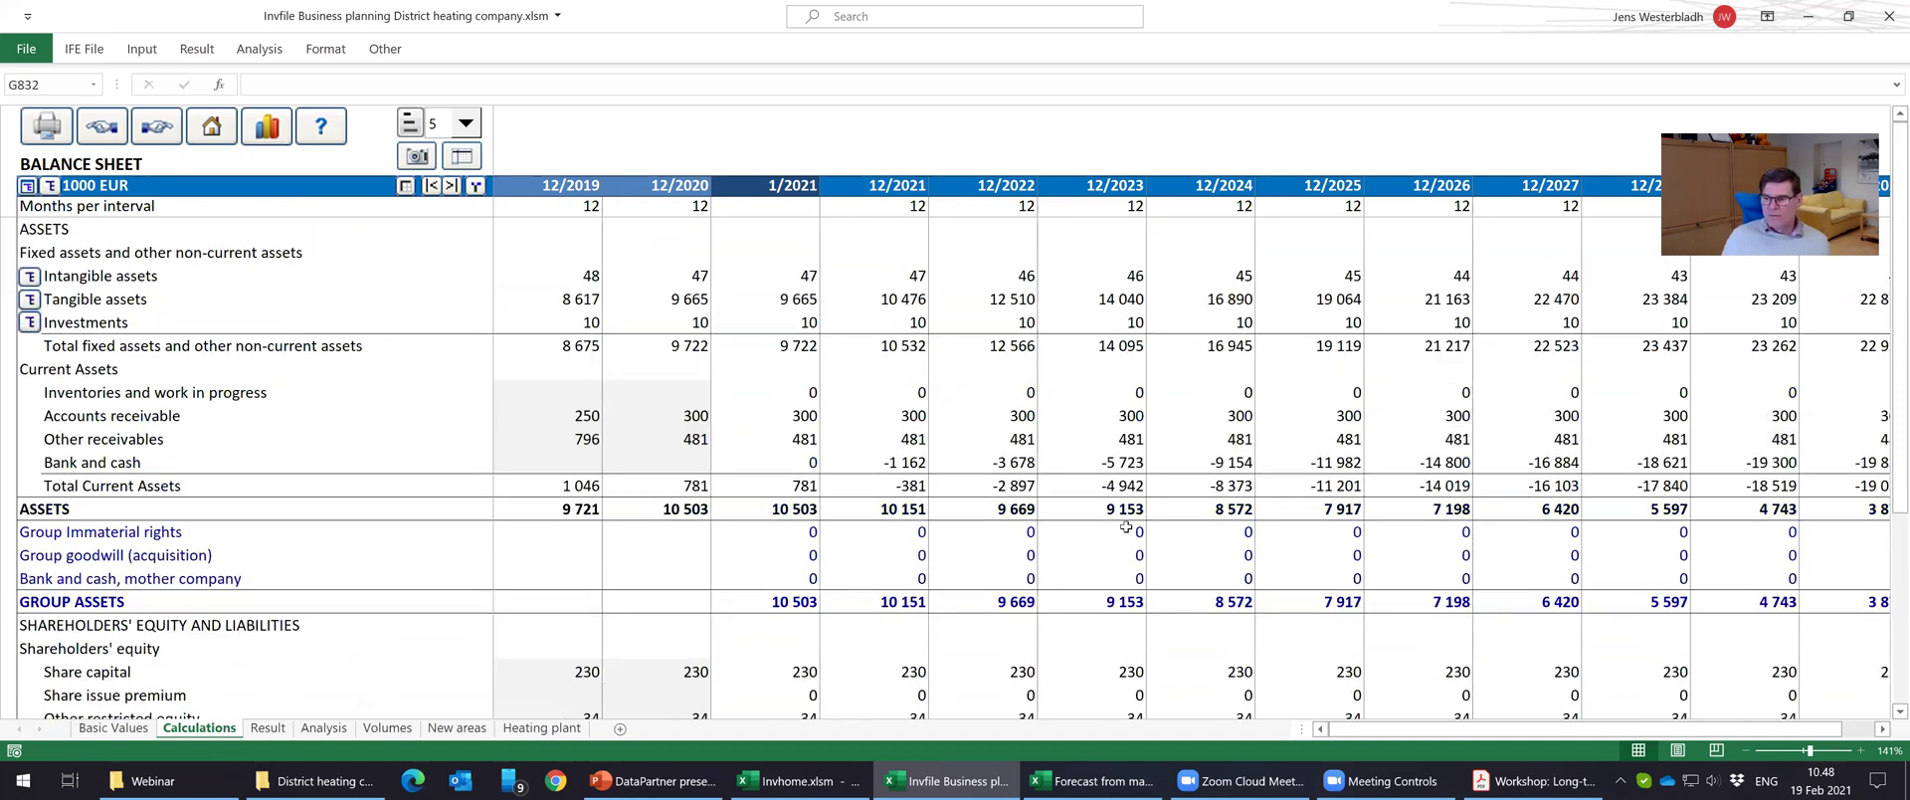
{"action": "left_click_drag", "start_coordinate": [1811, 751], "coordinate": [1803, 752]}
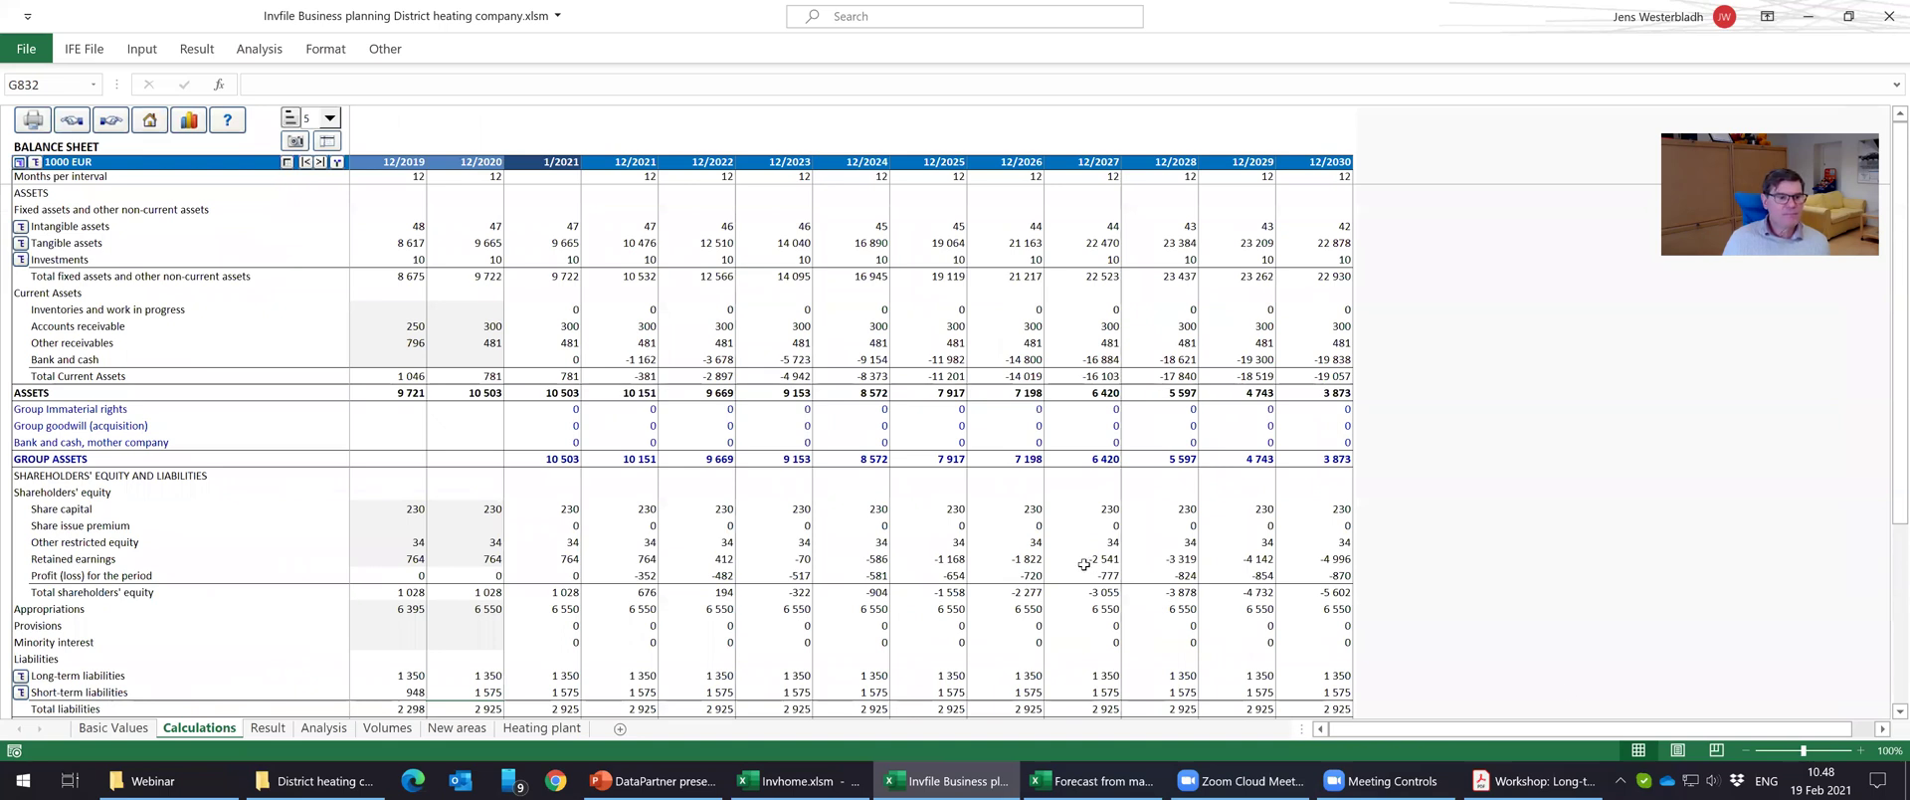
{"action": "scroll", "coordinate": [1084, 564], "scroll_direction": "down", "scroll_amount": 1}
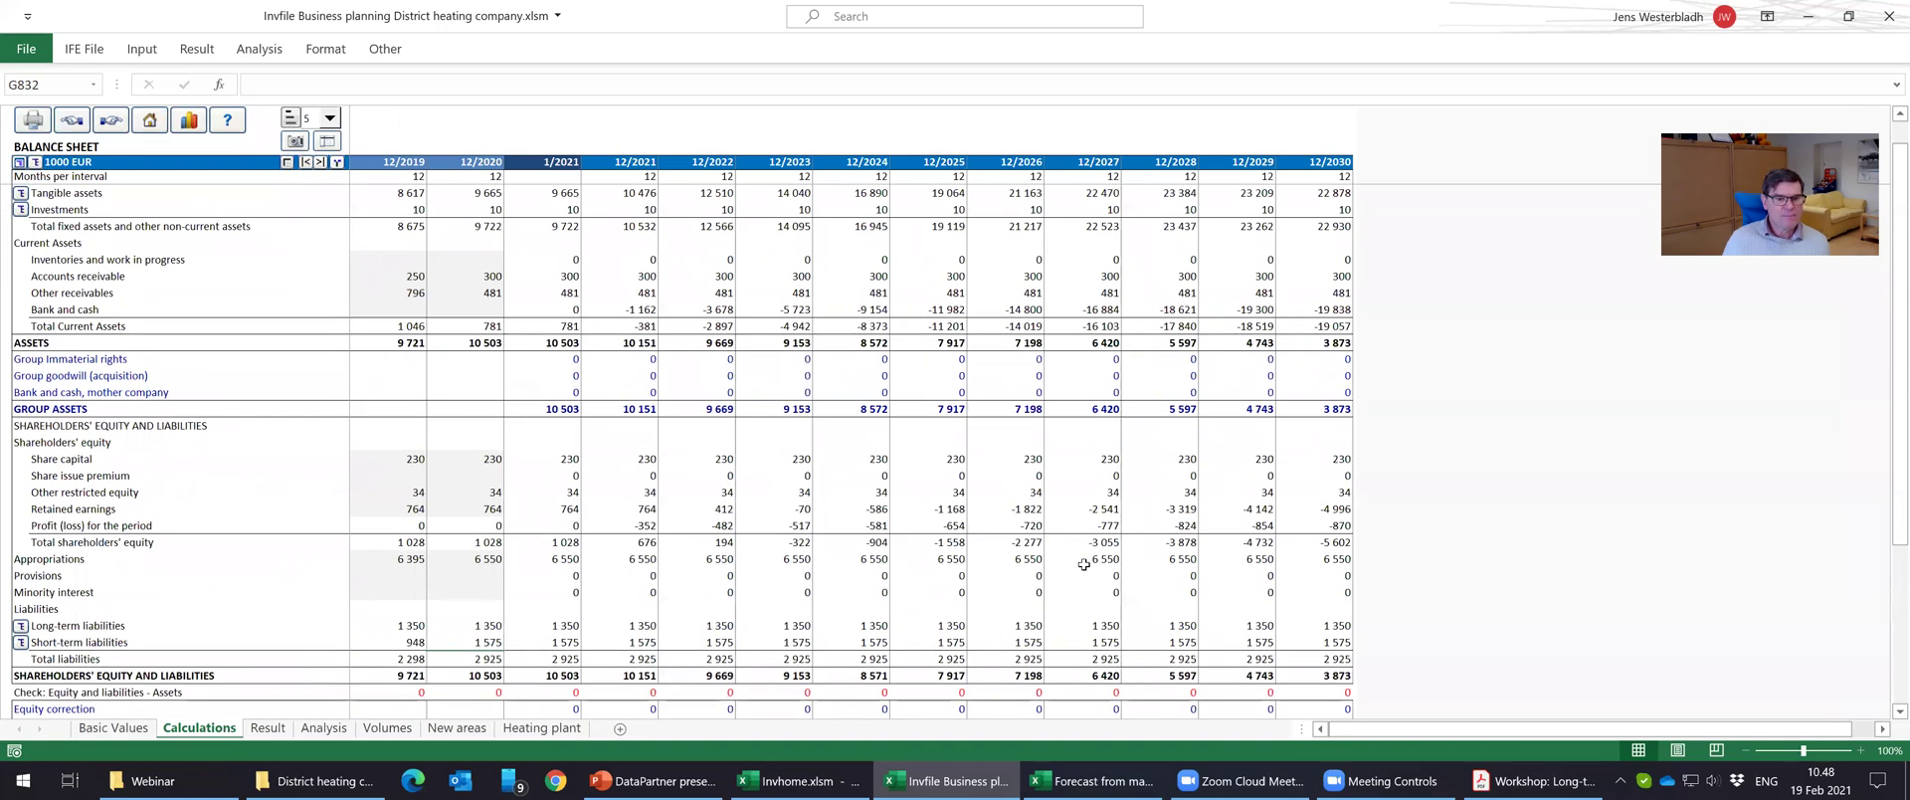
{"action": "scroll", "coordinate": [1083, 564], "scroll_direction": "up", "scroll_amount": 1}
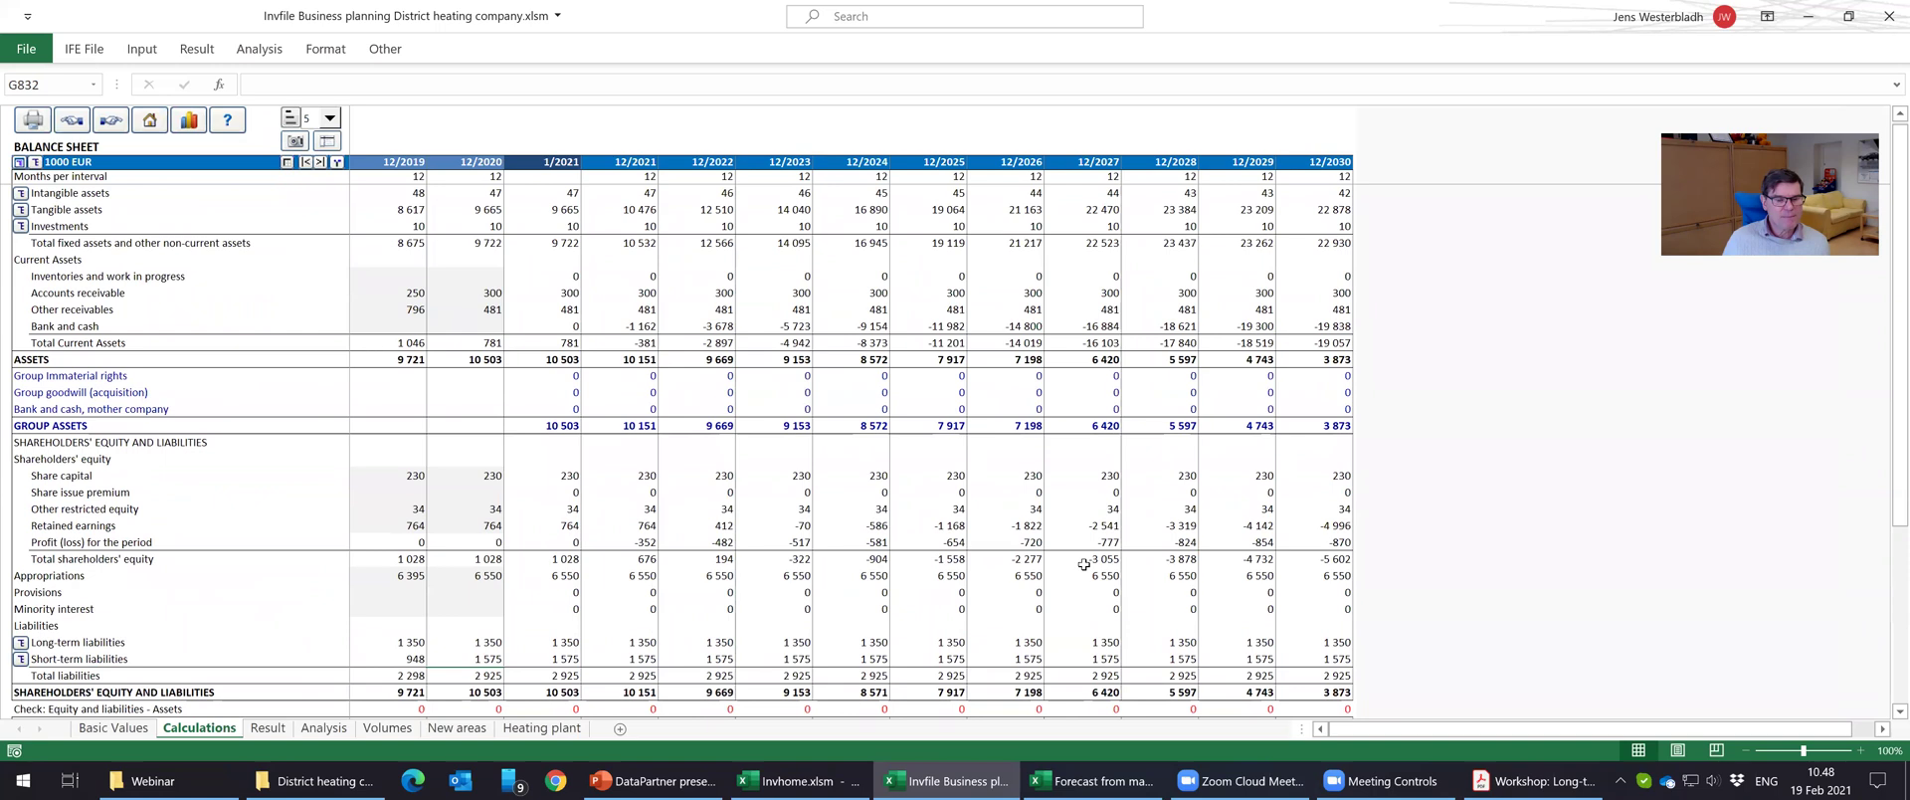
{"action": "scroll", "coordinate": [1084, 564], "scroll_direction": "down", "scroll_amount": 2}
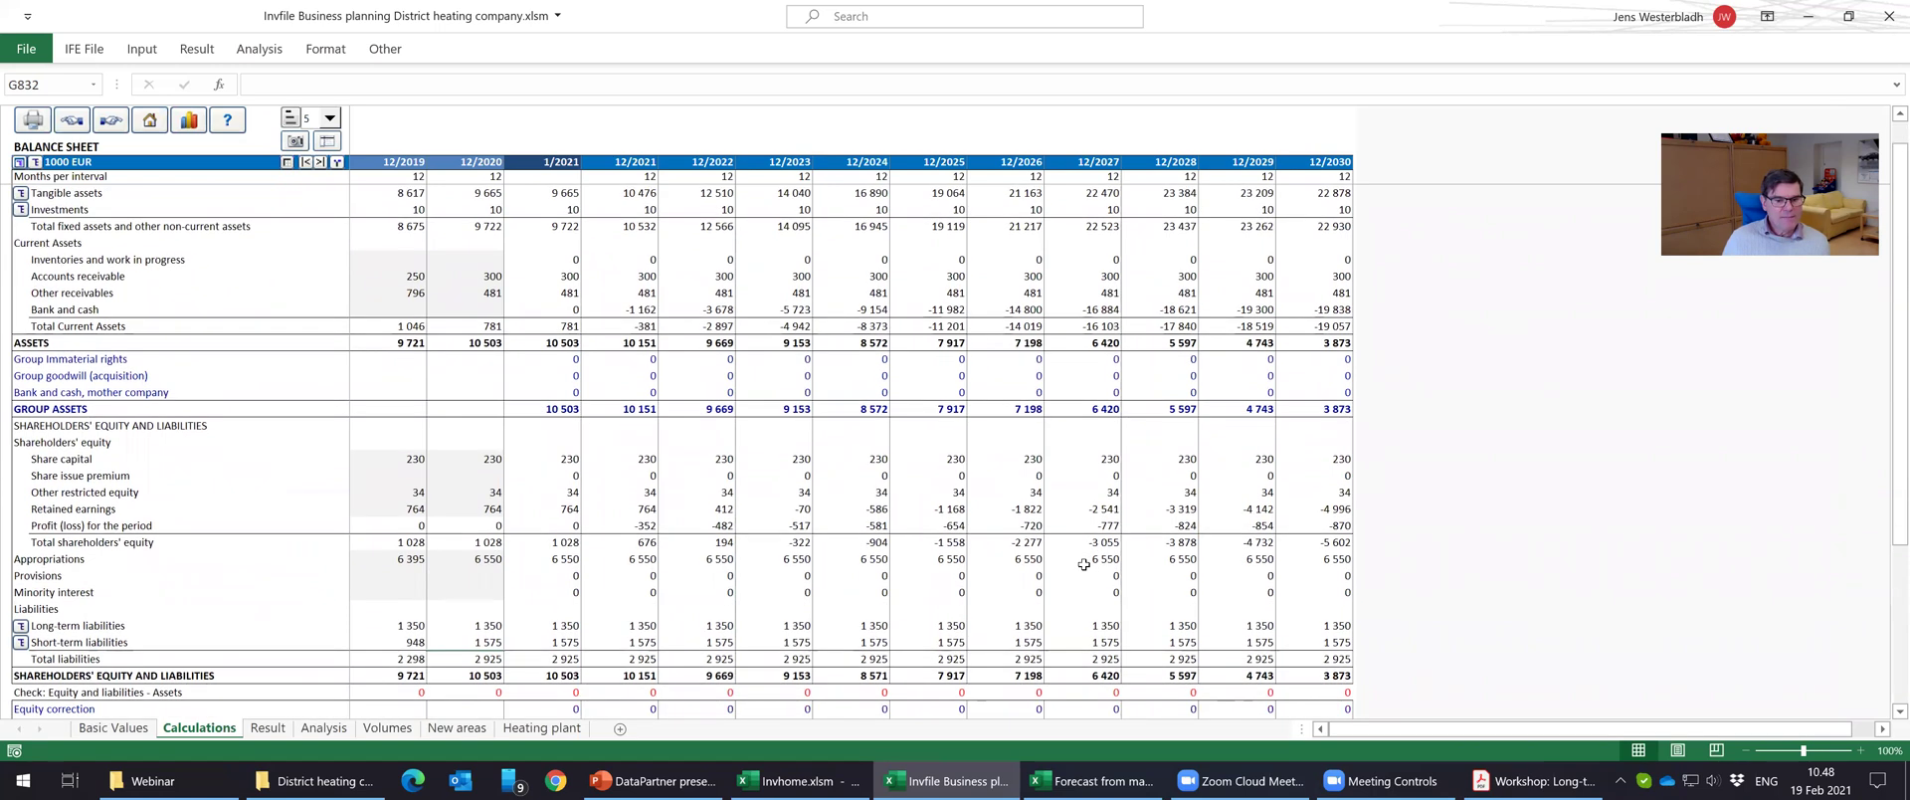
{"action": "scroll", "coordinate": [1083, 564], "scroll_direction": "down", "scroll_amount": 1}
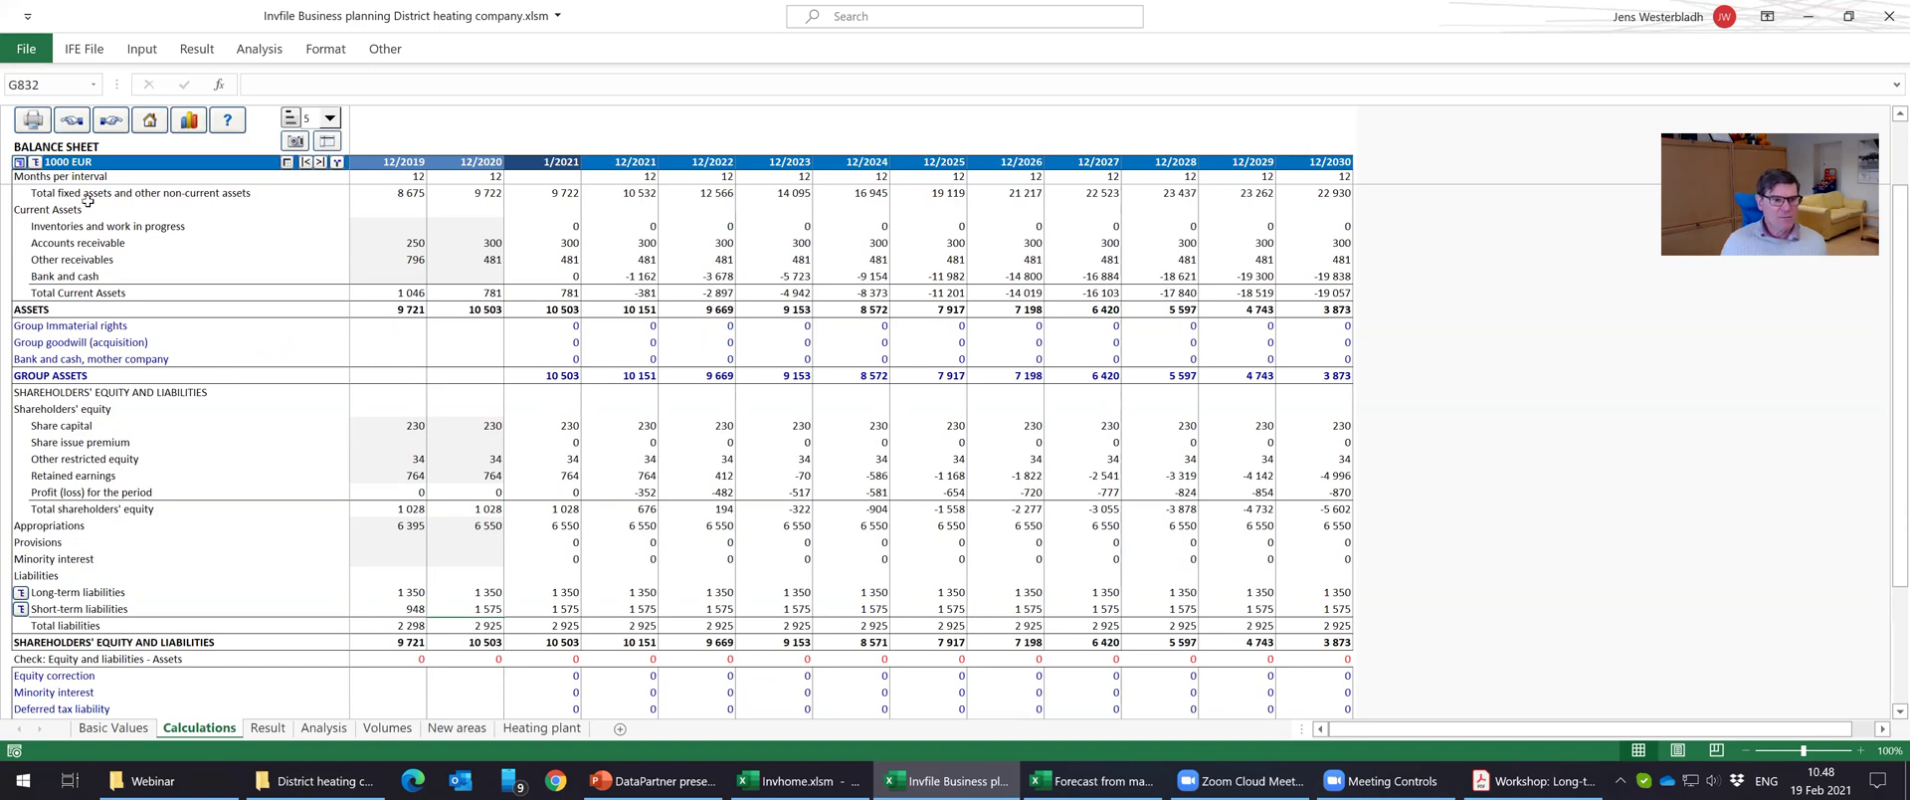
Open the balance sheet's row hiding settings and mark rows 789 to 803, from Group Immaterial rights to GROUP ASSETS, for hiding.
{"action": "left_click", "coordinate": [19, 164]}
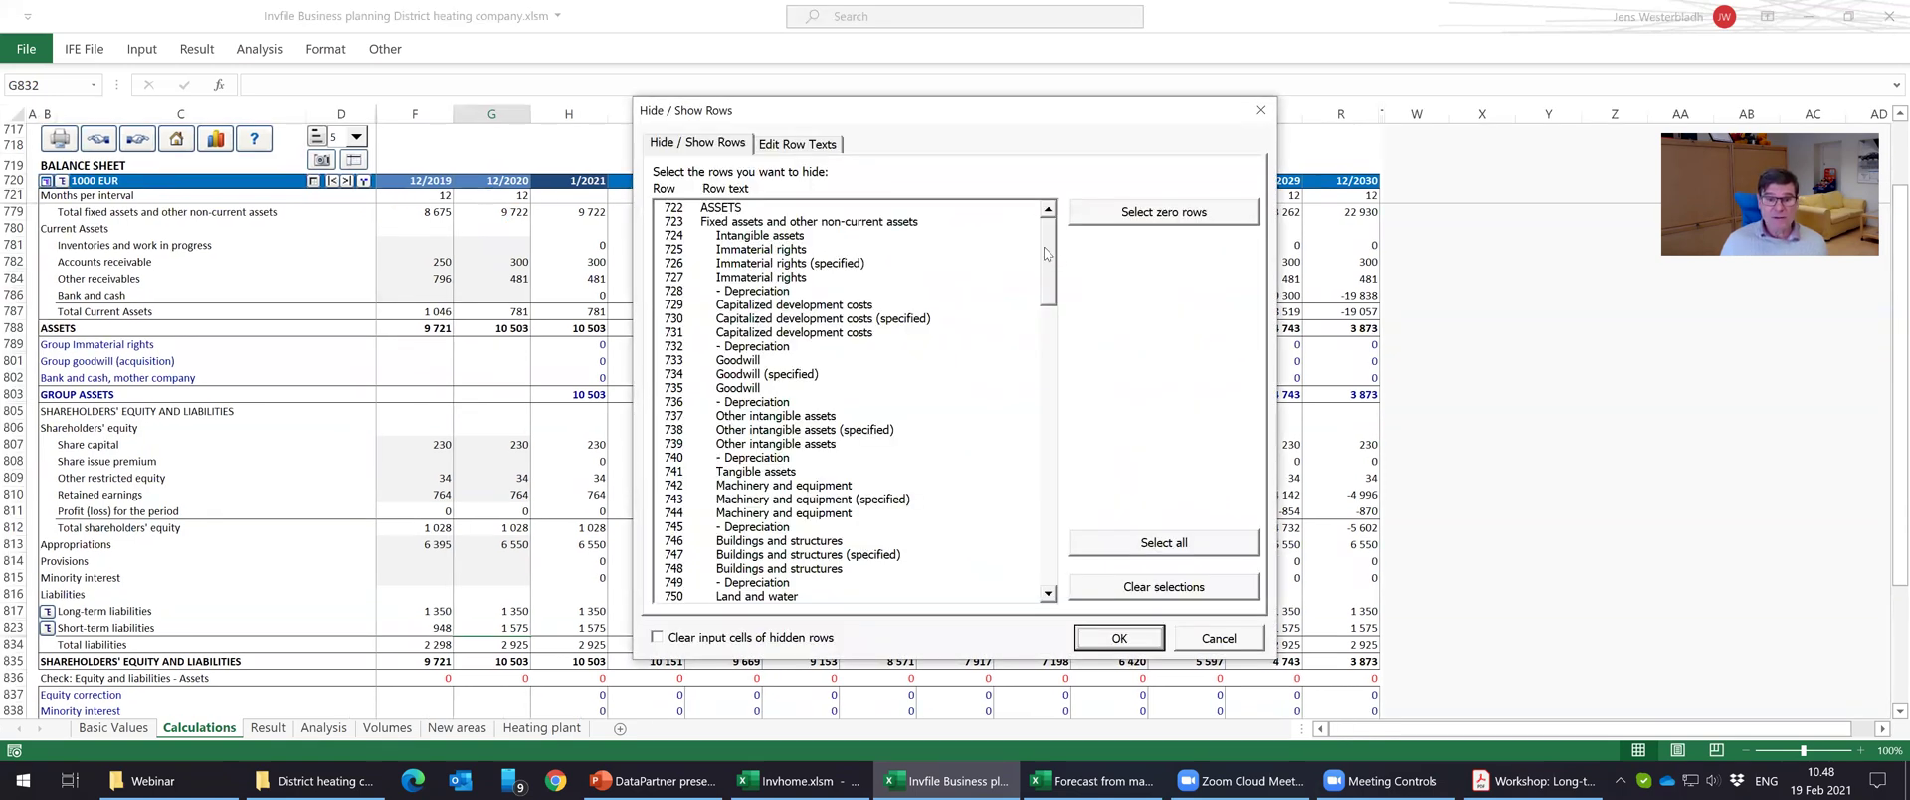
{"action": "left_click_drag", "start_coordinate": [1045, 253], "coordinate": [1062, 420]}
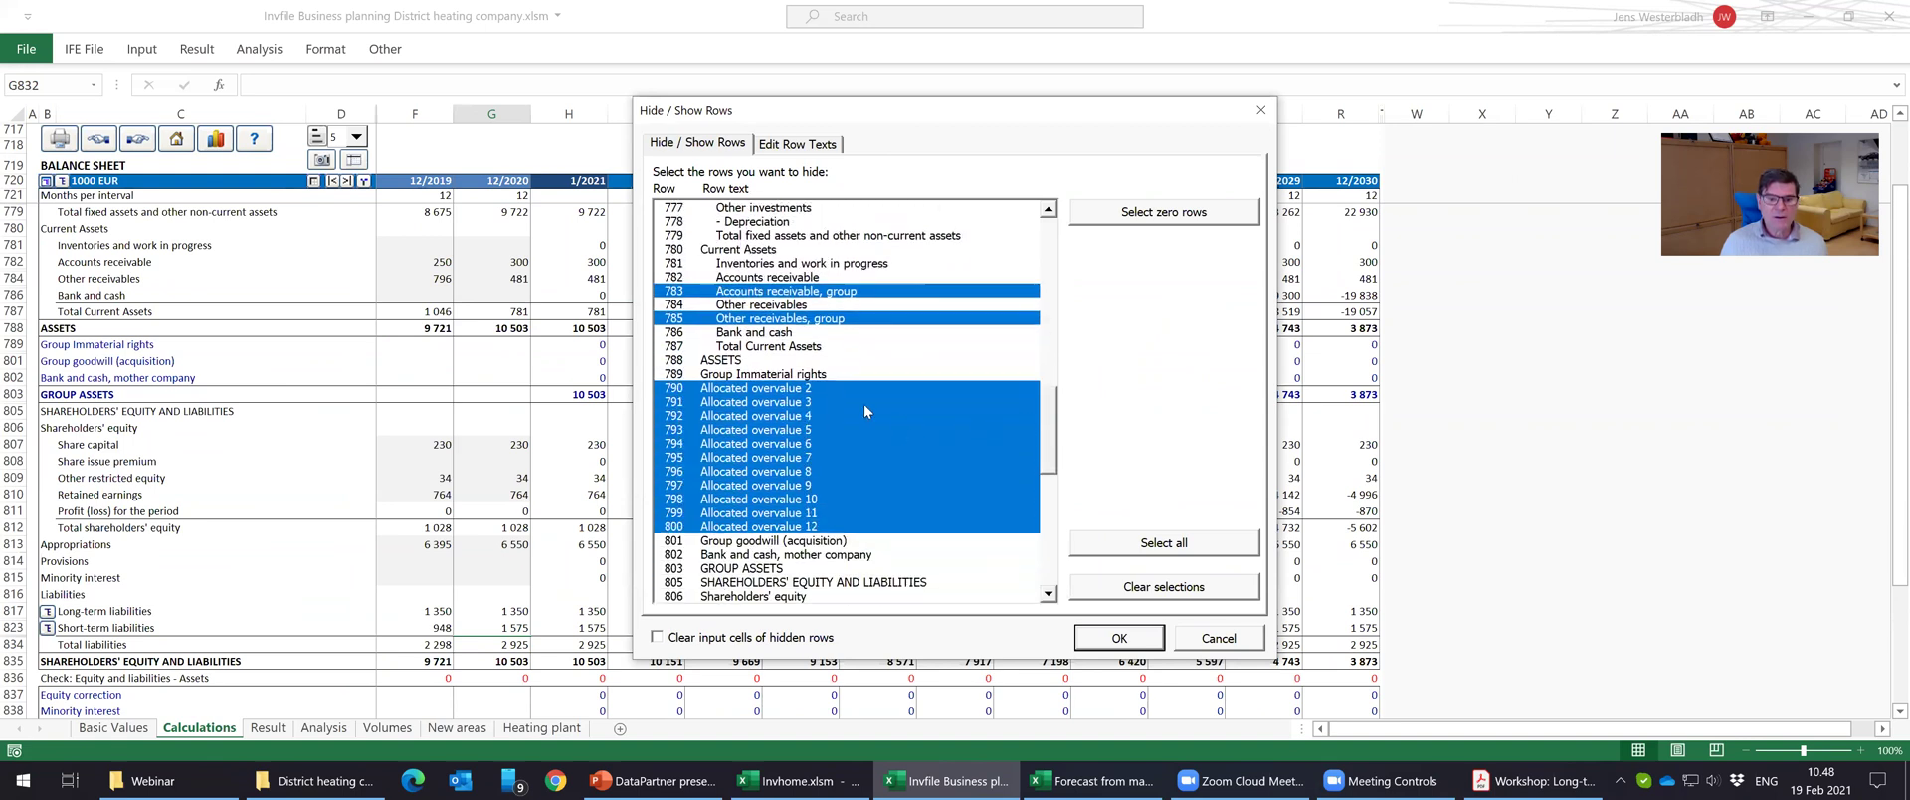
{"action": "left_click", "coordinate": [820, 375]}
{"action": "left_click_drag", "start_coordinate": [836, 525], "coordinate": [841, 570]}
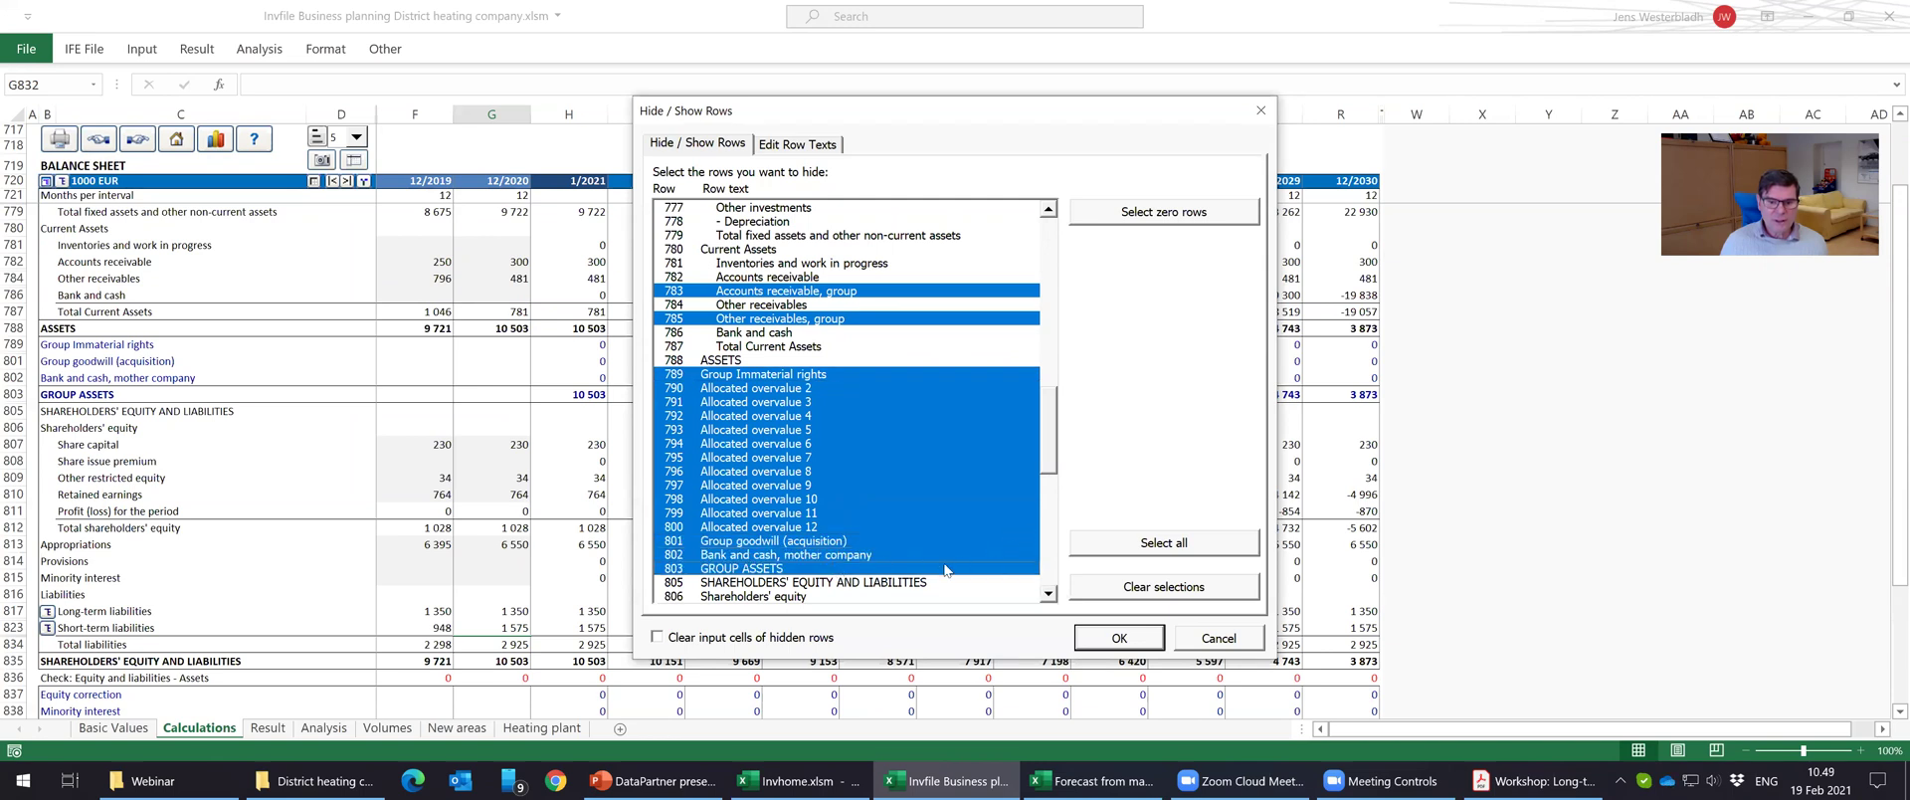
Mark rows 835 to 843, from SHAREHOLDERS' EQUITY AND LIABILITIES to the group check row, and hide all marked rows.
{"action": "left_click_drag", "start_coordinate": [1047, 458], "coordinate": [1044, 562]}
{"action": "left_click_drag", "start_coordinate": [868, 598], "coordinate": [827, 549]}
{"action": "left_click", "coordinate": [821, 527]}
{"action": "left_click", "coordinate": [816, 523]}
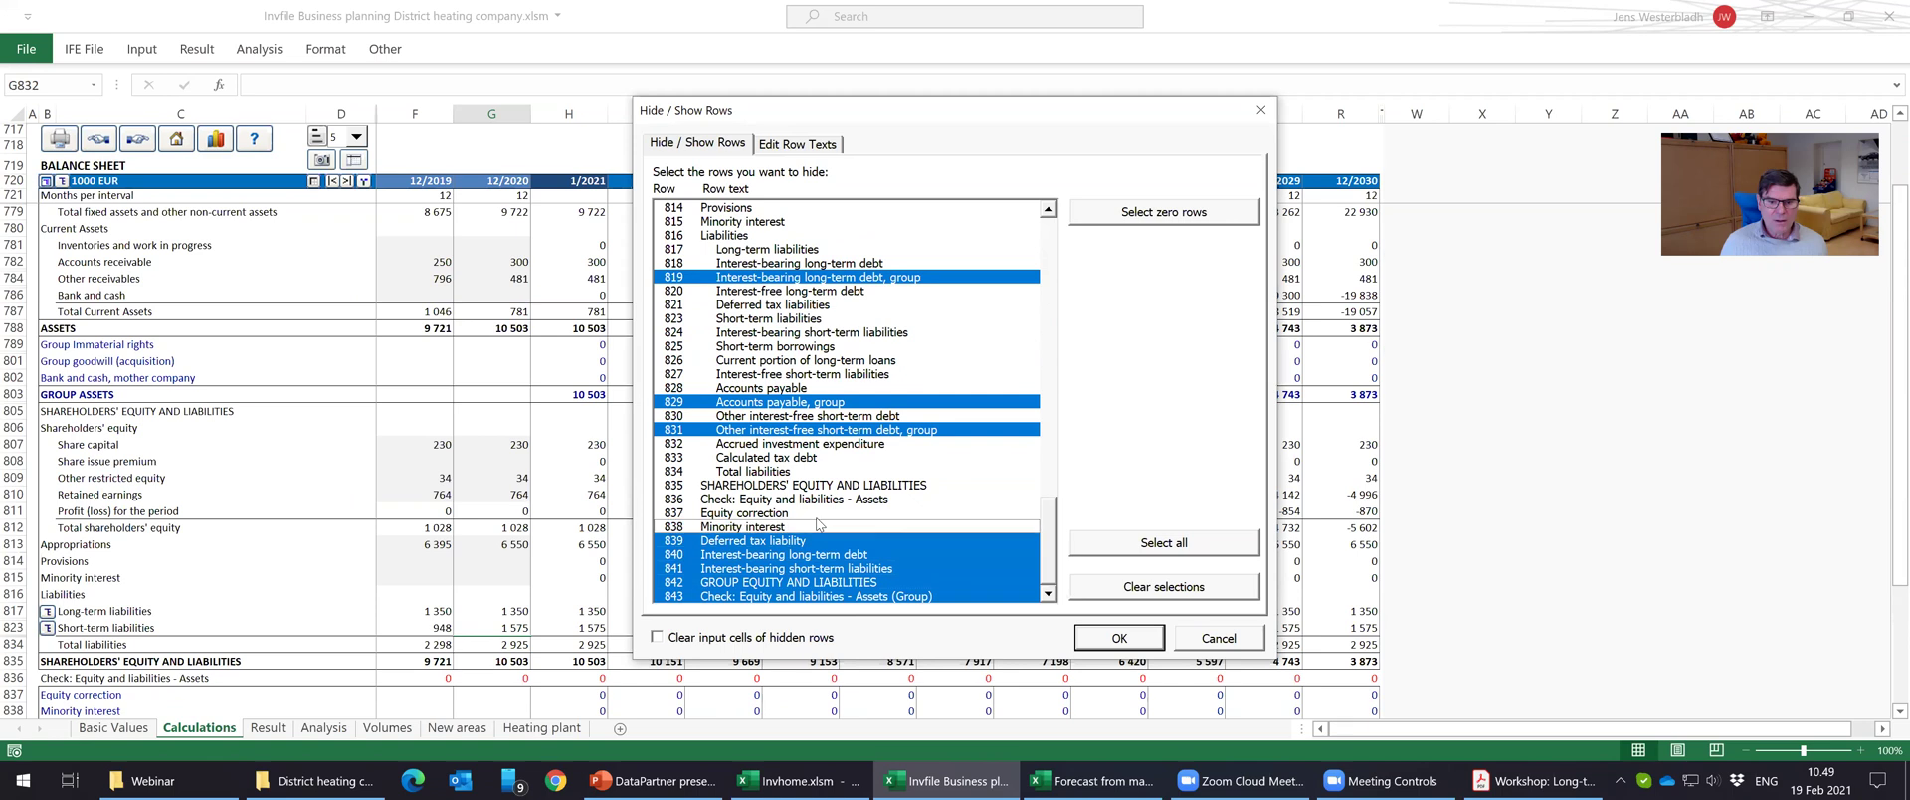
{"action": "left_click", "coordinate": [817, 517]}
{"action": "left_click", "coordinate": [816, 525]}
{"action": "left_click", "coordinate": [816, 515]}
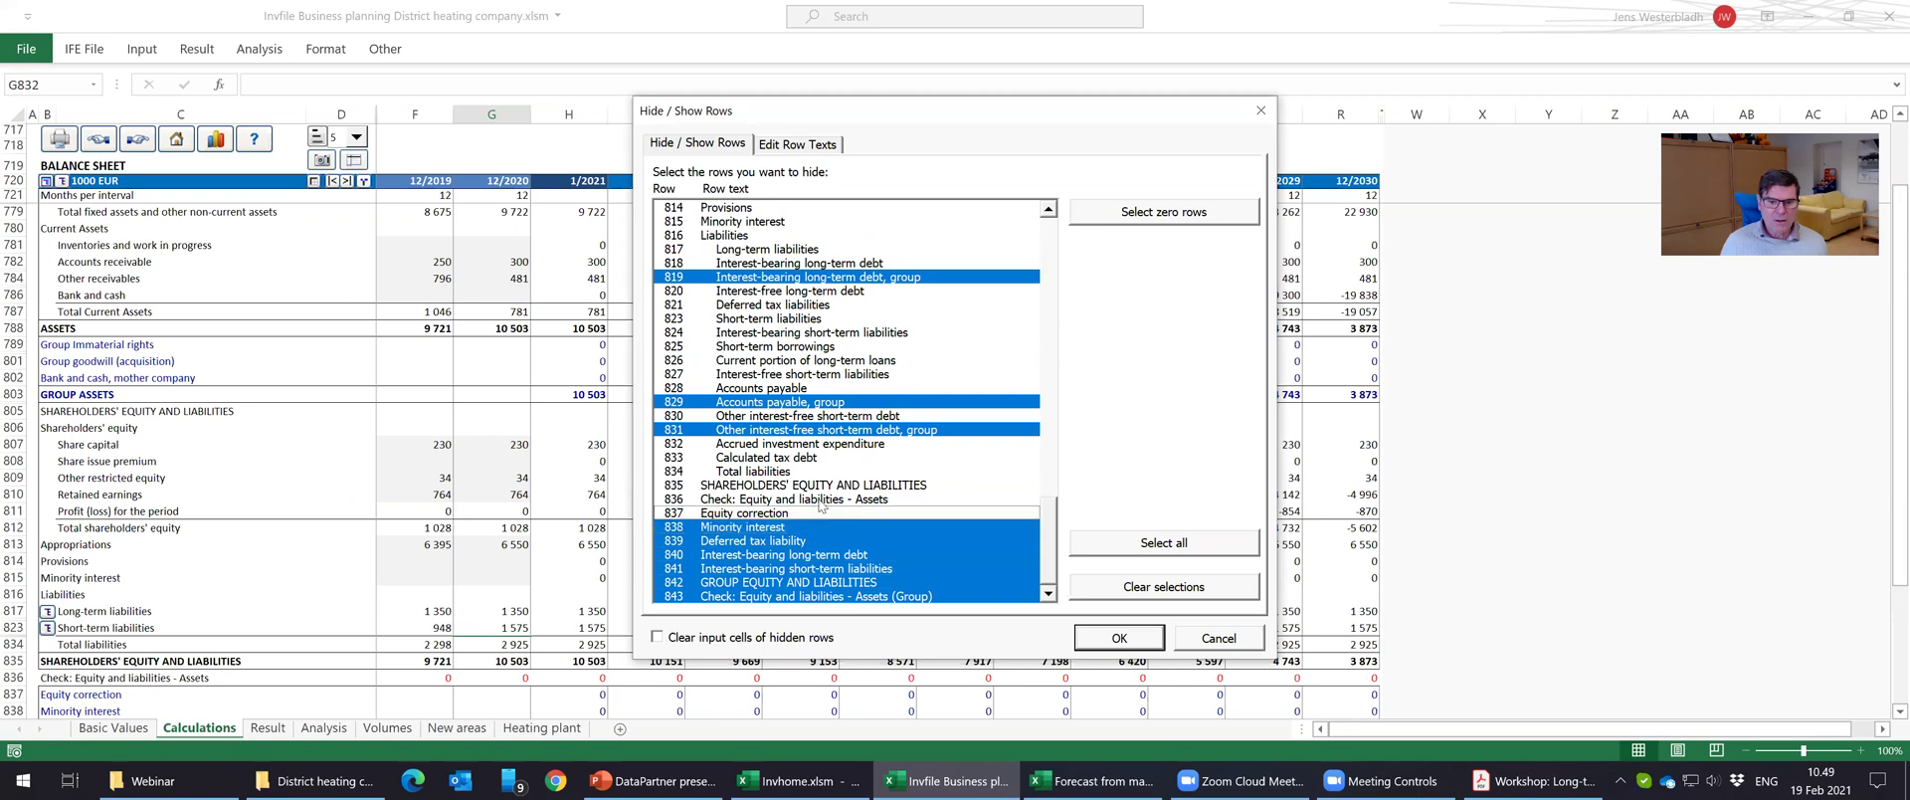
{"action": "left_click", "coordinate": [830, 505]}
{"action": "left_click_drag", "start_coordinate": [829, 505], "coordinate": [828, 485]}
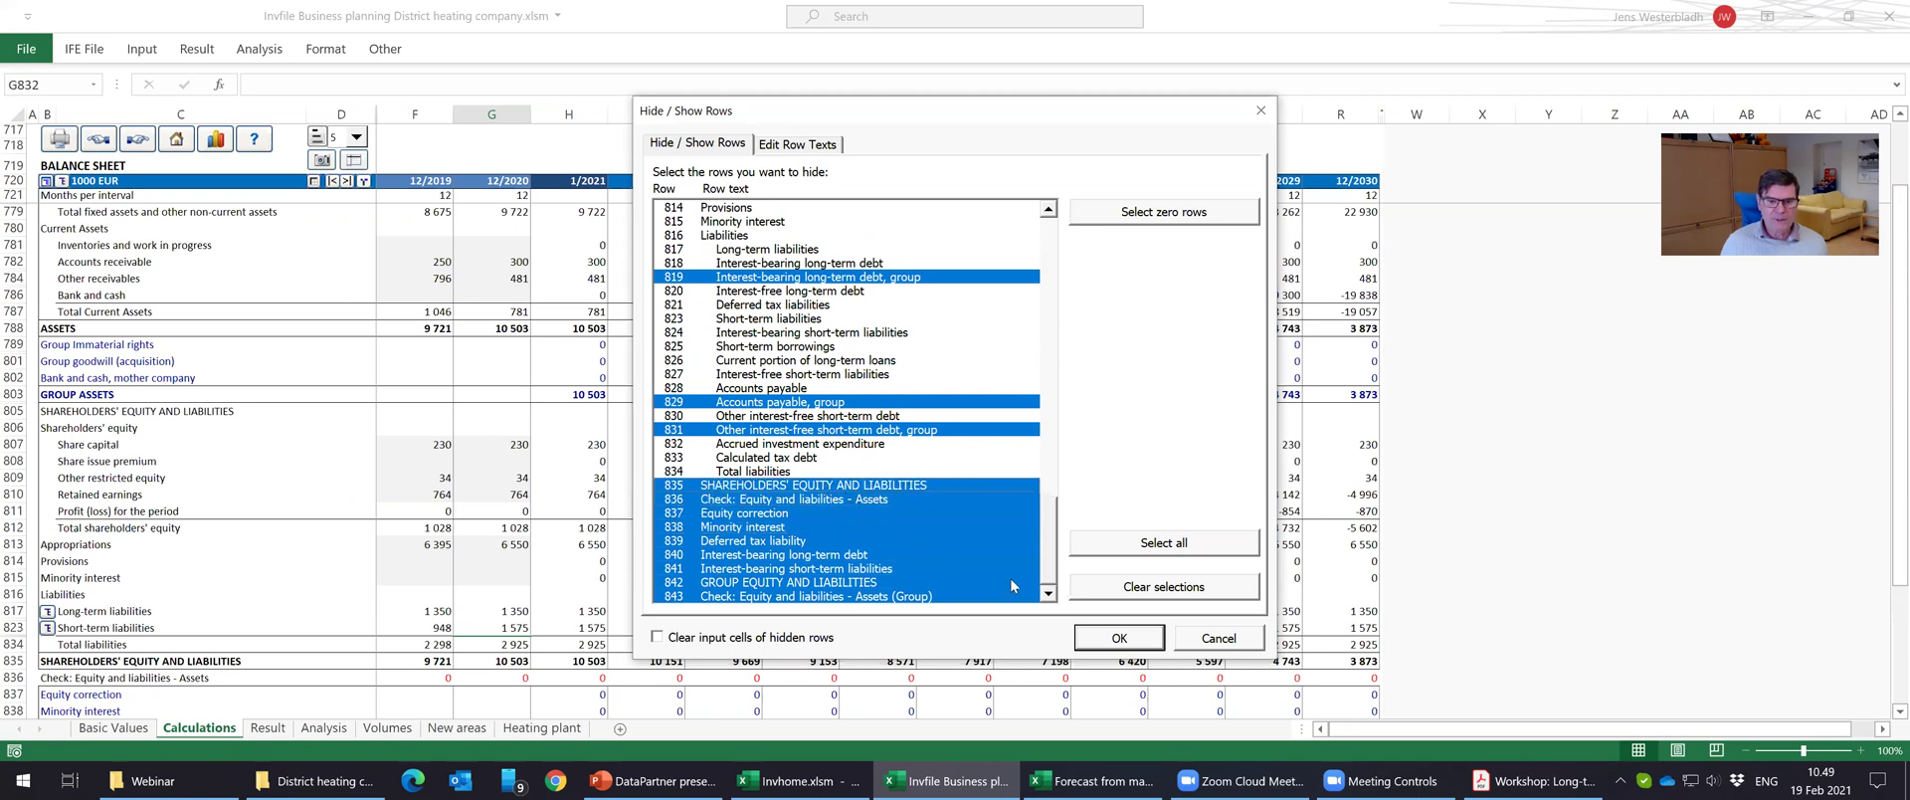
{"action": "left_click", "coordinate": [1120, 638]}
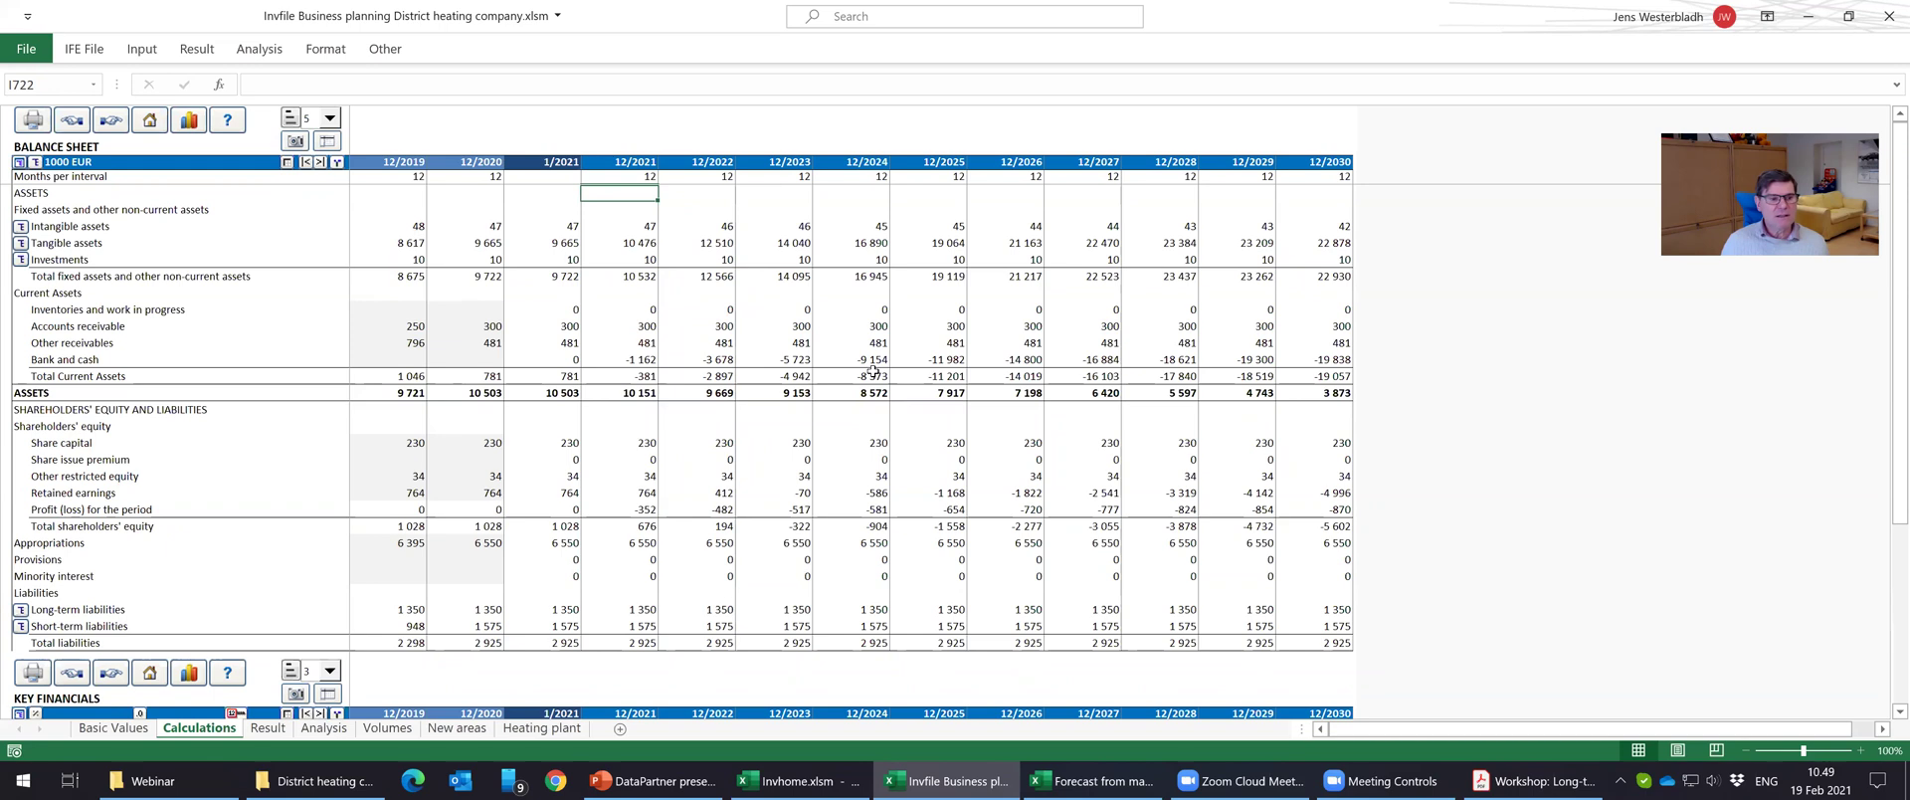
Examine the balance sheet's yearly tangible assets from 12/2021 to 12/2025 and expand the Tangible assets specification rows.
{"action": "left_click", "coordinate": [595, 243]}
{"action": "left_click", "coordinate": [721, 245]}
{"action": "left_click", "coordinate": [766, 245]}
{"action": "left_click", "coordinate": [838, 243]}
{"action": "left_click", "coordinate": [917, 242]}
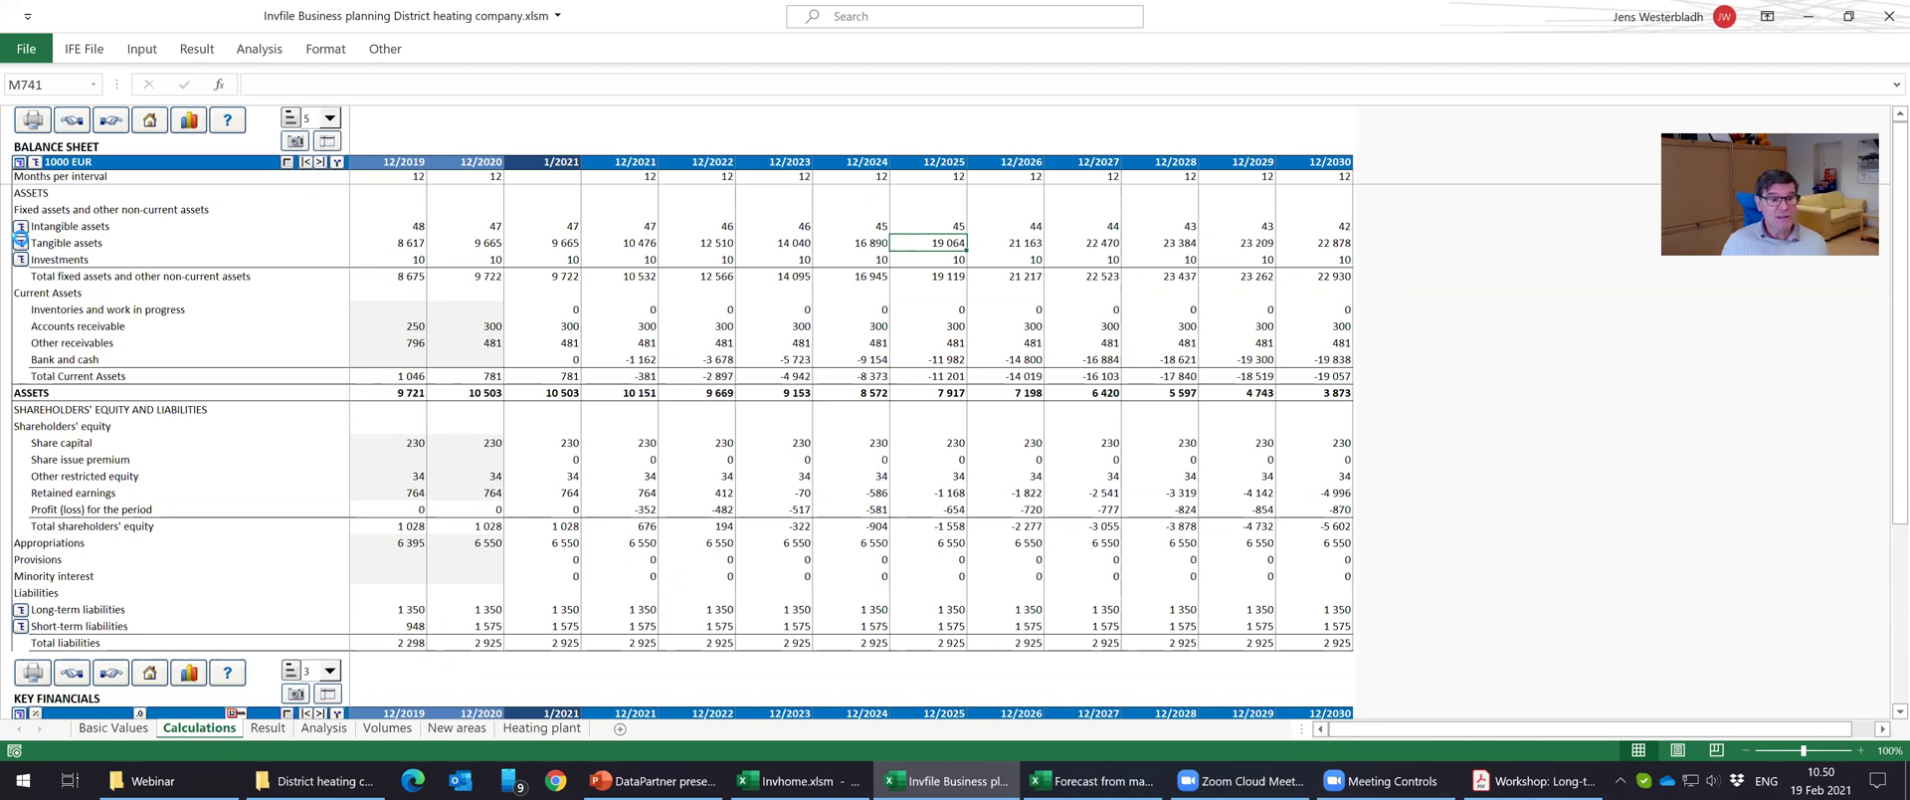
{"action": "left_click", "coordinate": [20, 242]}
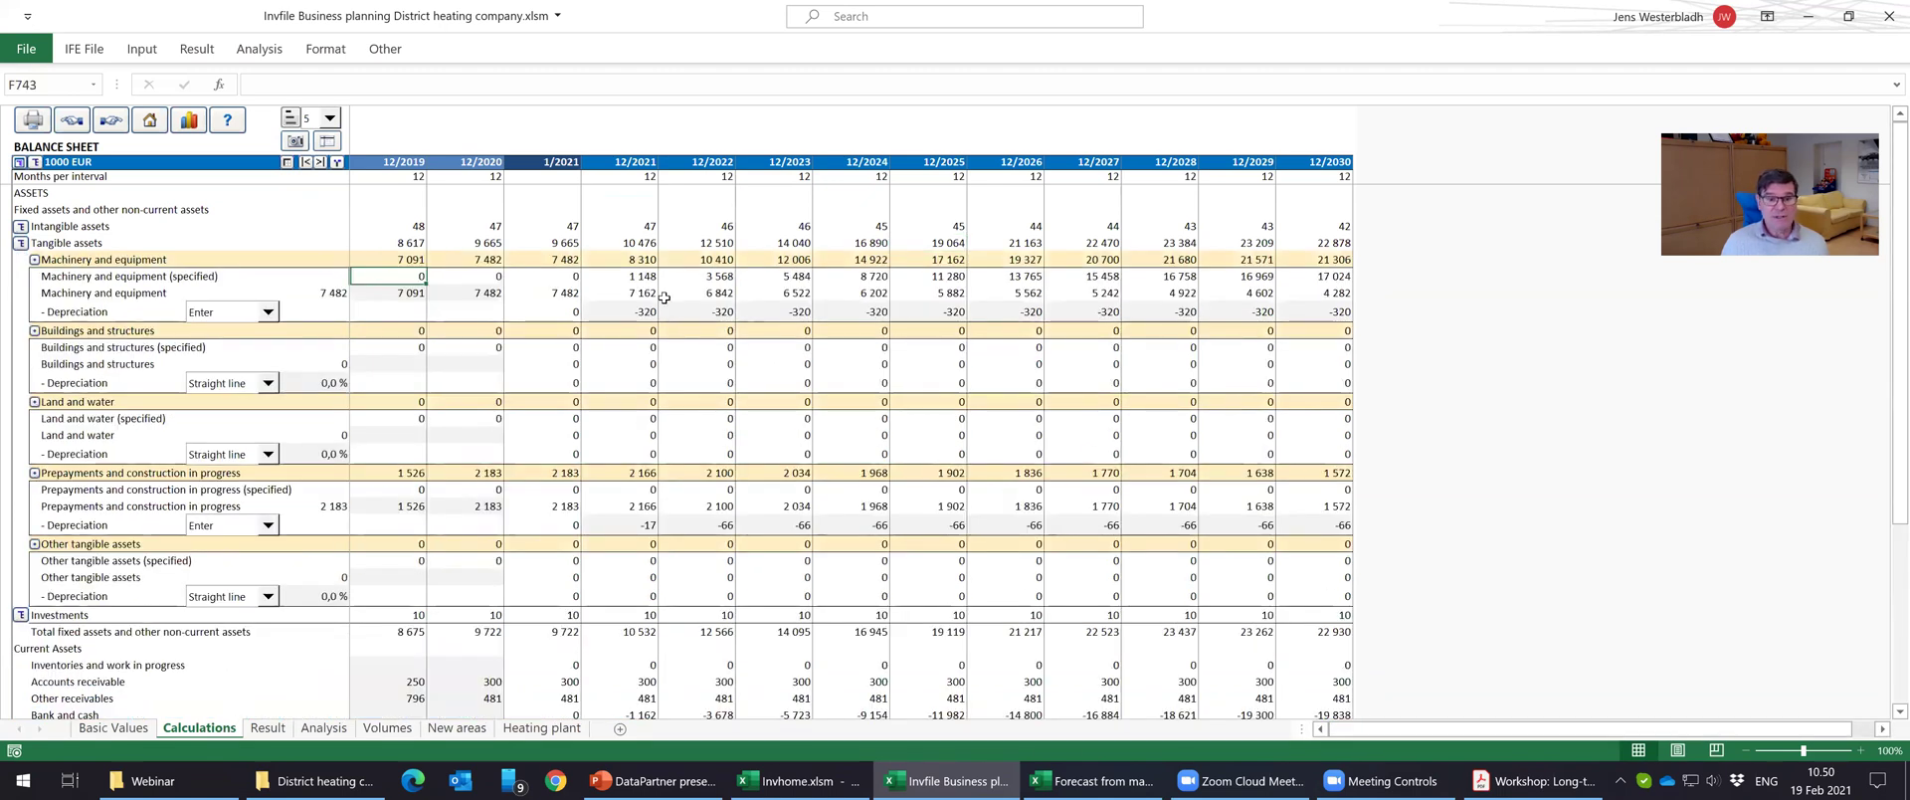
Examine the Machinery and equipment opening balances, the specified values for 12/2021 to 12/2030 and the group's yearly totals.
{"action": "left_click_drag", "start_coordinate": [488, 290], "coordinate": [298, 295]}
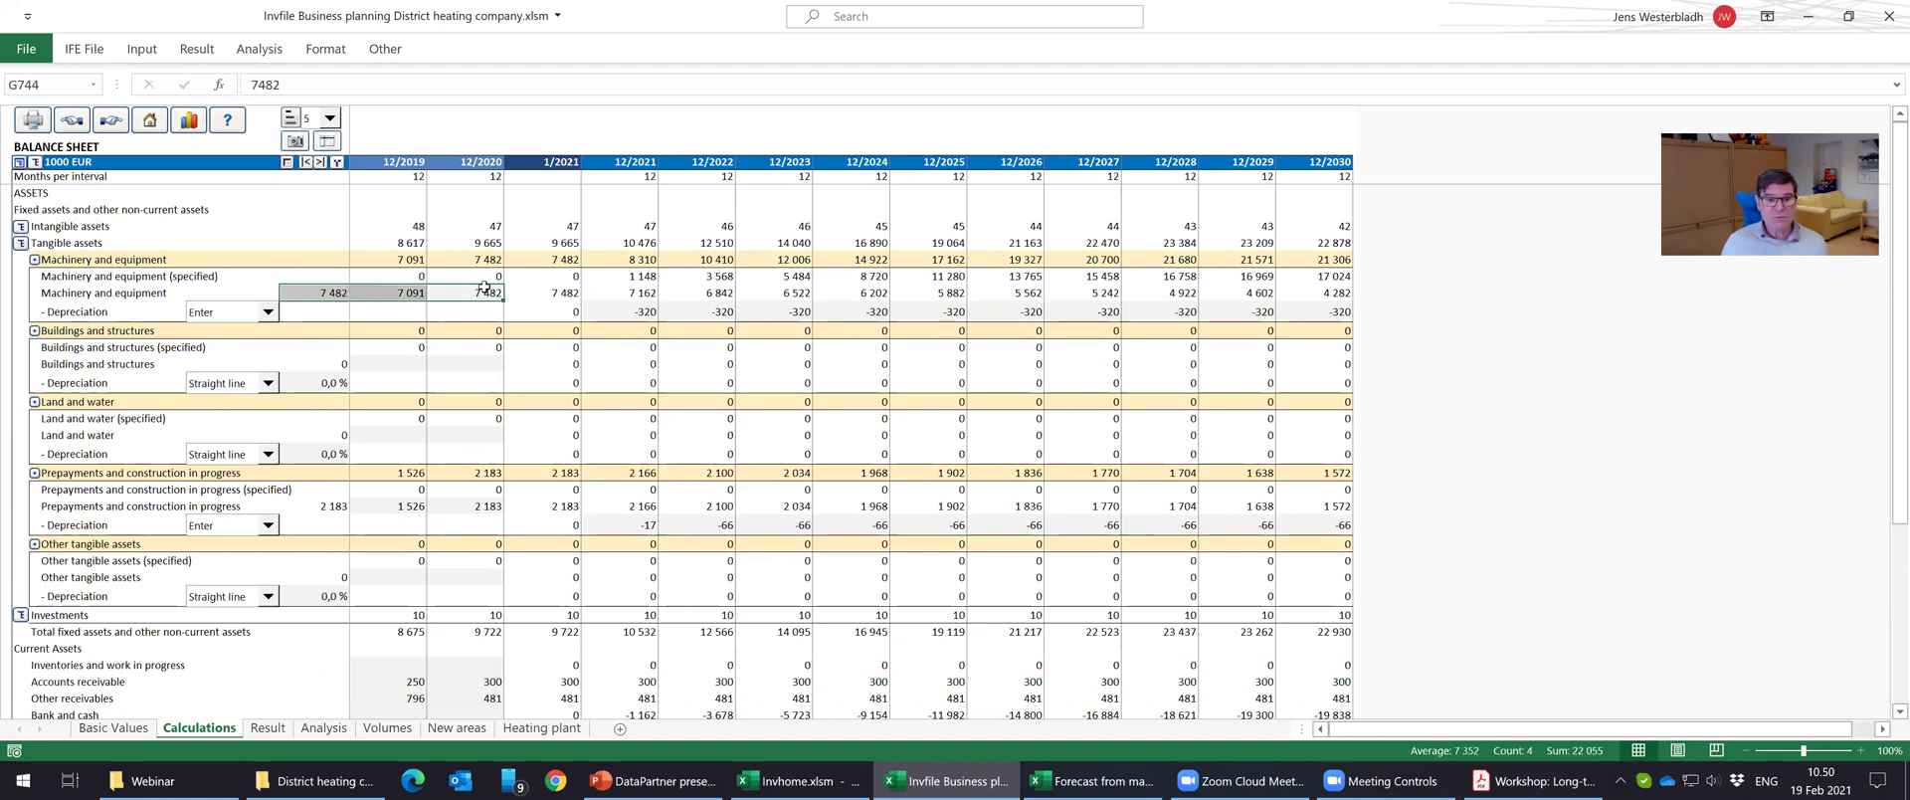
{"action": "left_click", "coordinate": [614, 277]}
{"action": "key", "text": "Right"}
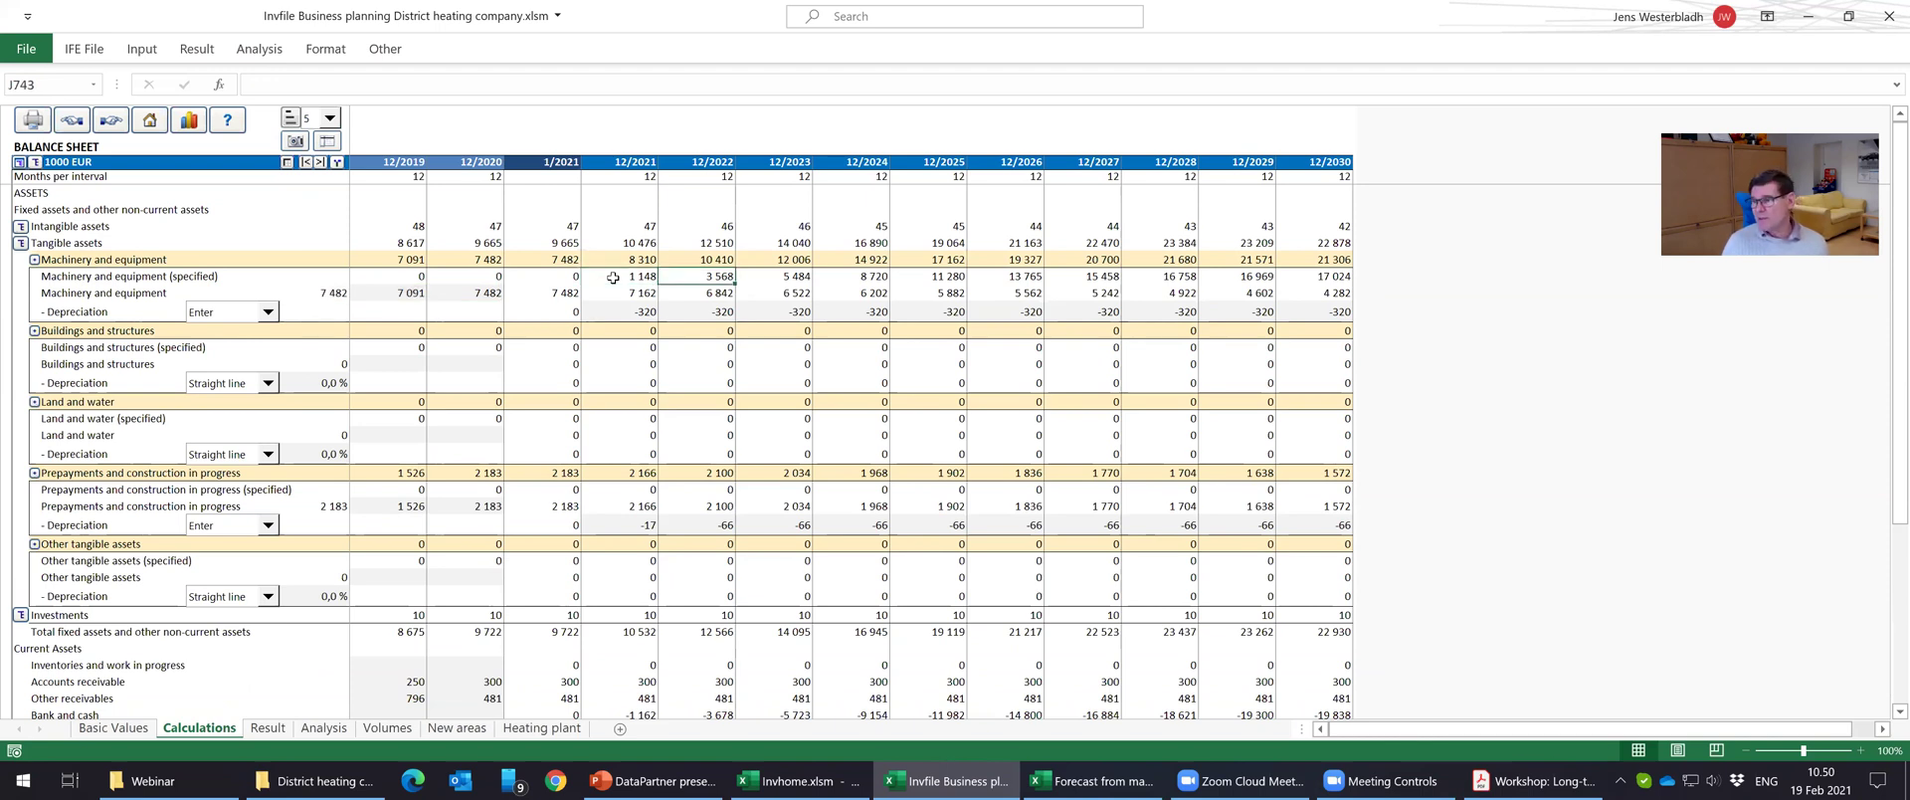
{"action": "key", "text": "Right"}
{"action": "key", "text": "Right"}
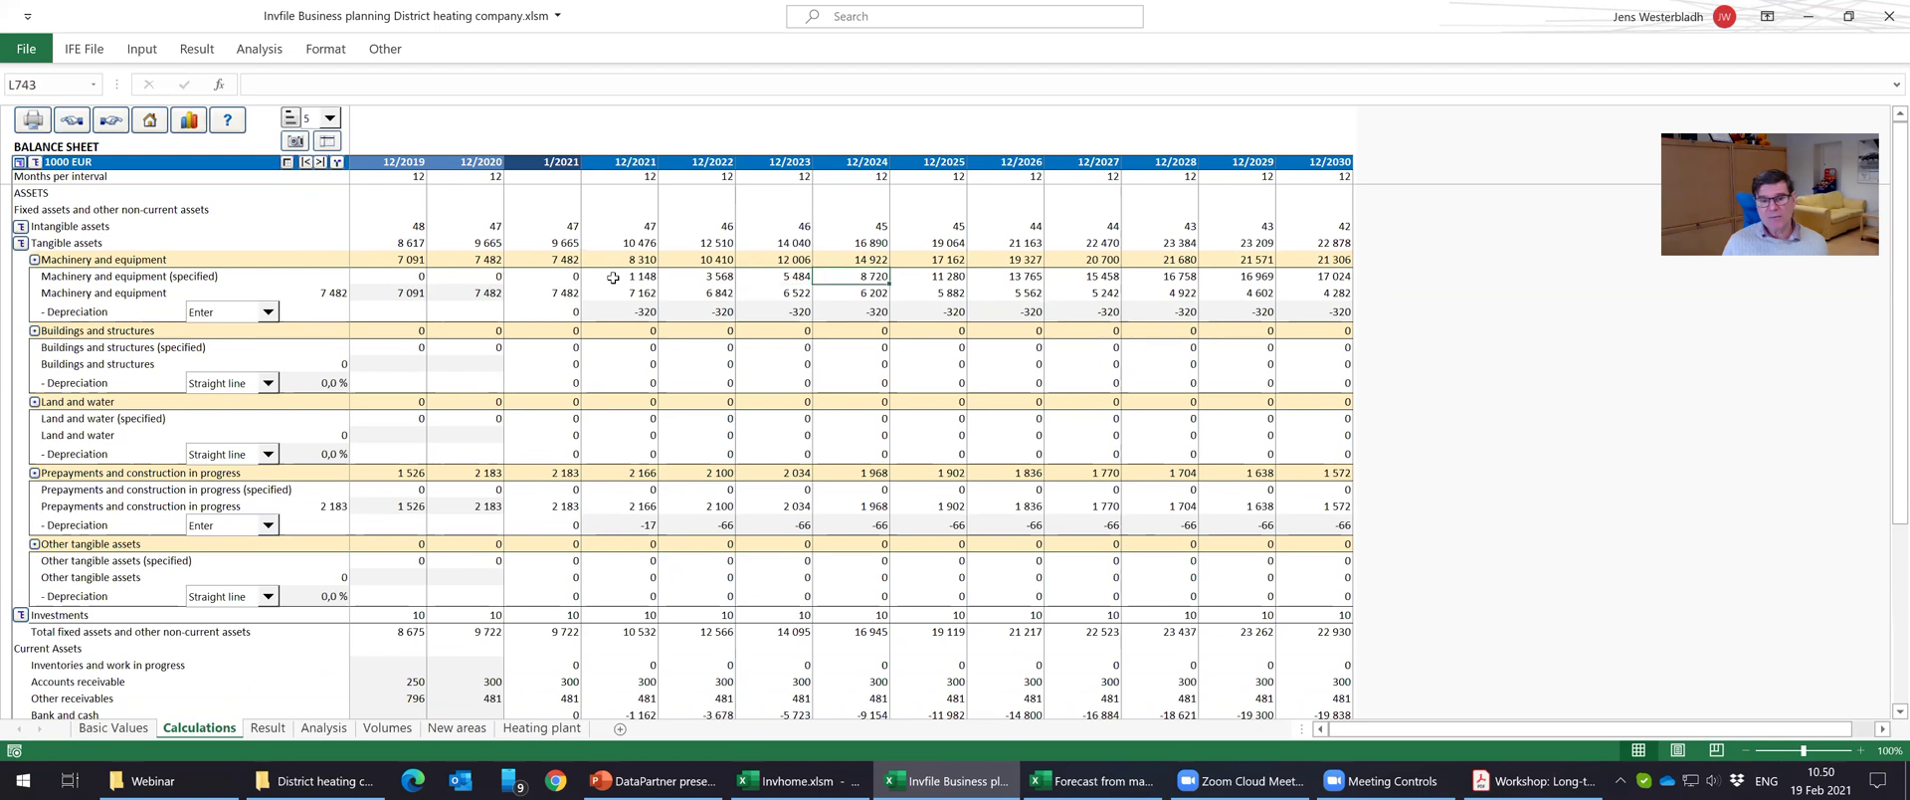
{"action": "key", "text": "Right"}
{"action": "key", "text": "Right"}
{"action": "key", "text": "Right"}
{"action": "key", "text": "Right"}
{"action": "key", "text": "Right"}
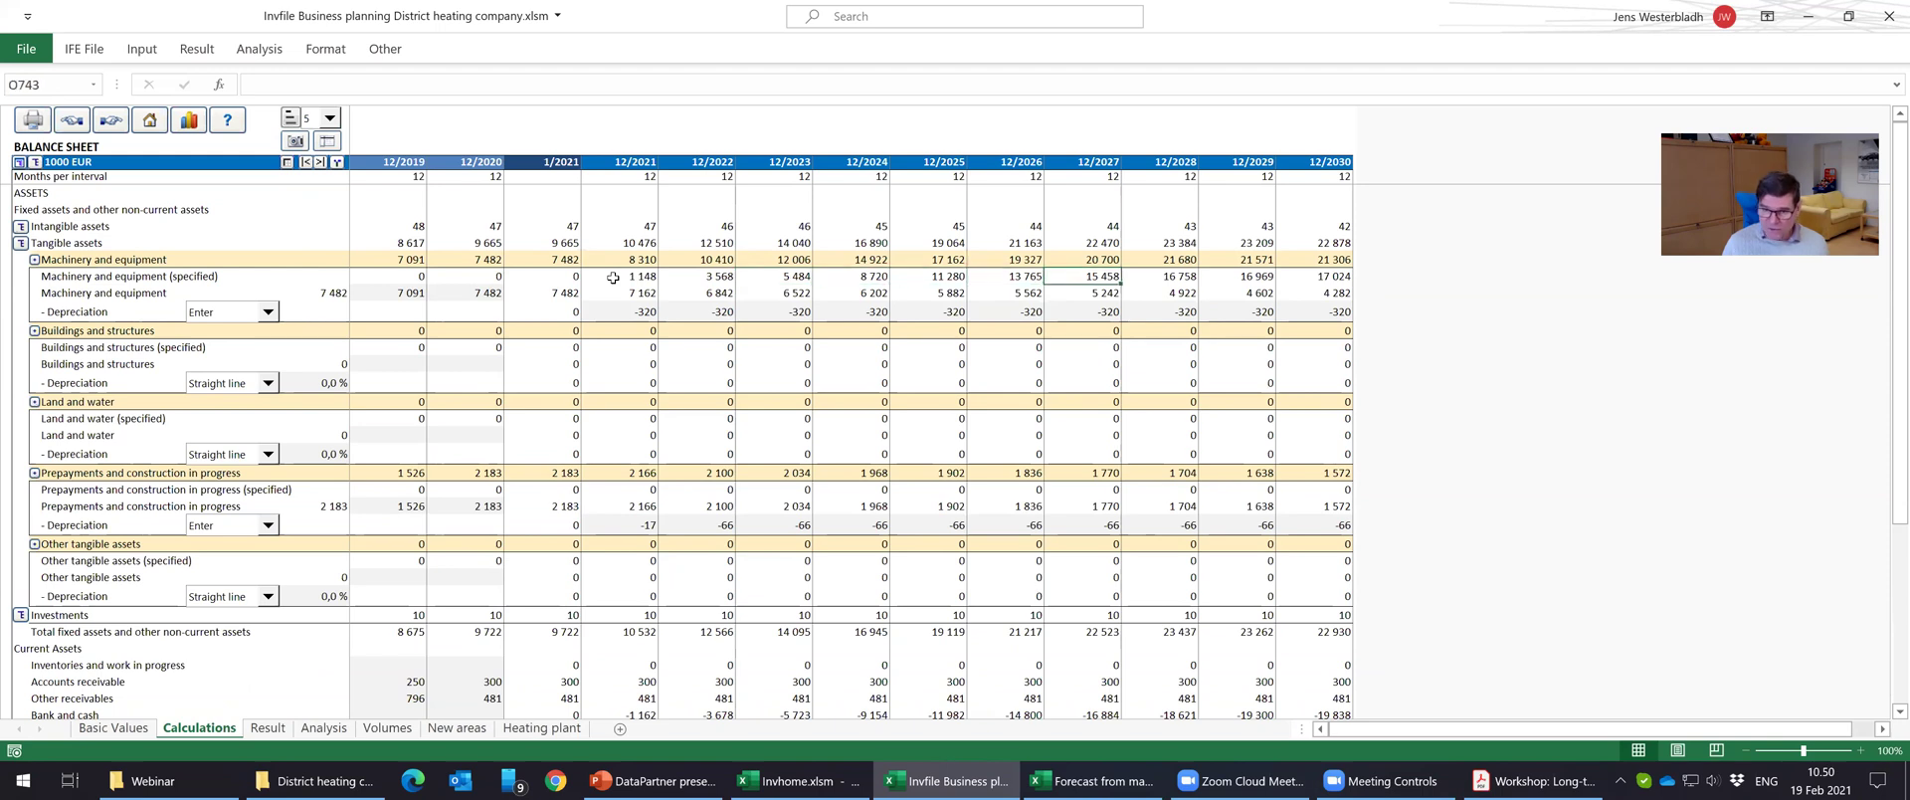
{"action": "key", "text": "Right"}
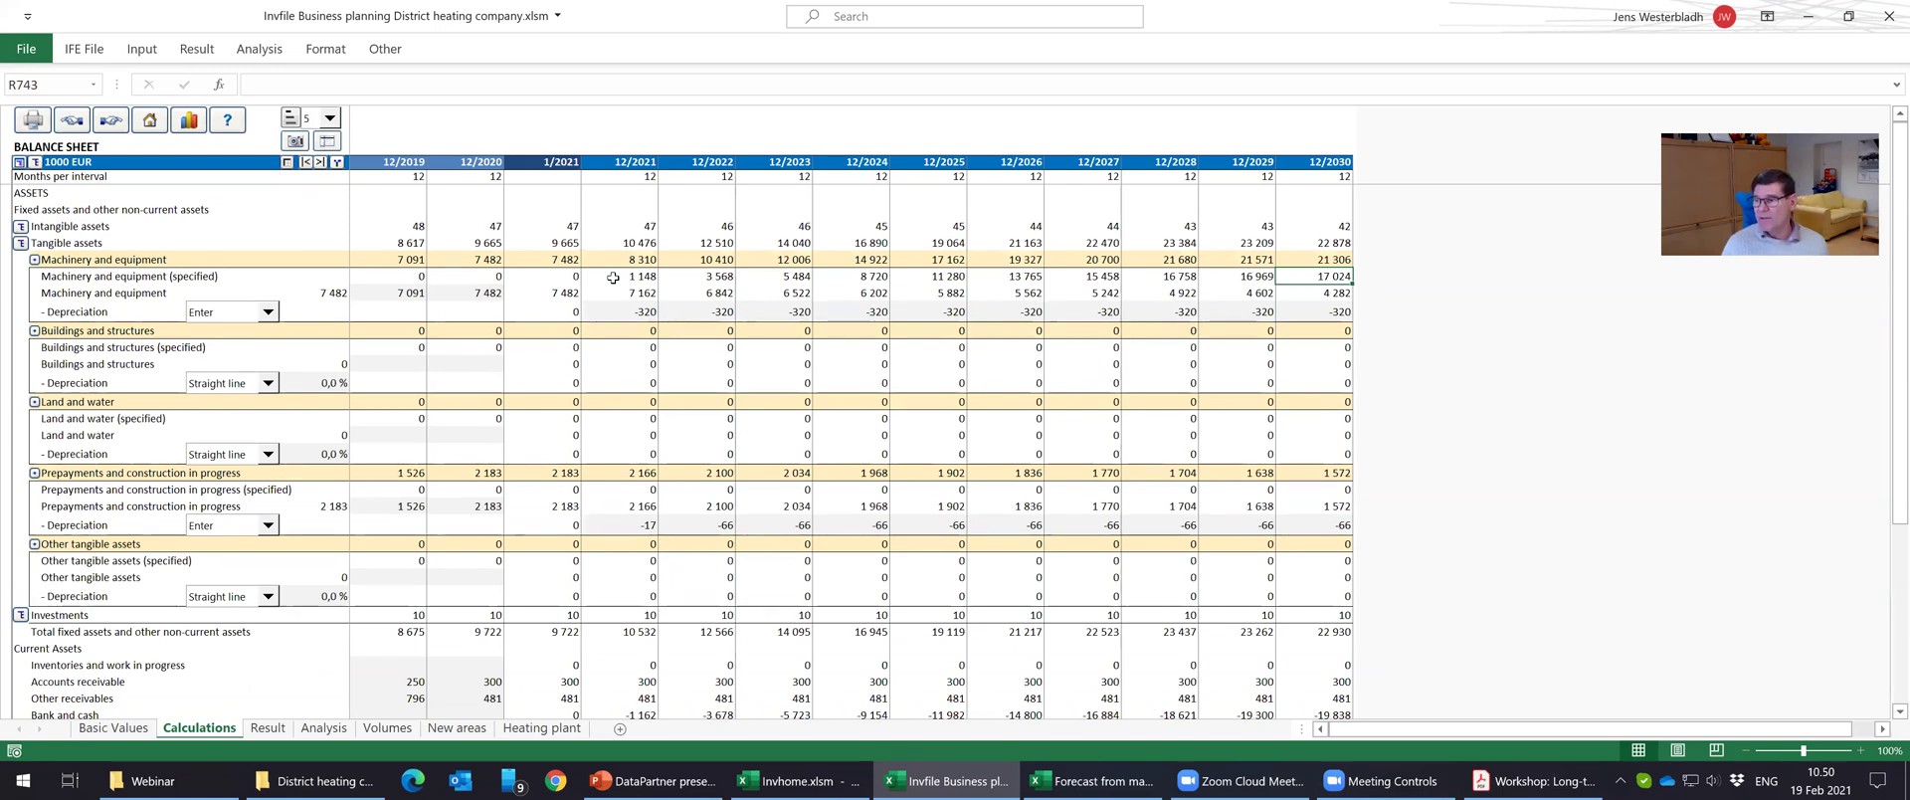
{"action": "left_click", "coordinate": [875, 261]}
{"action": "key", "text": "Right"}
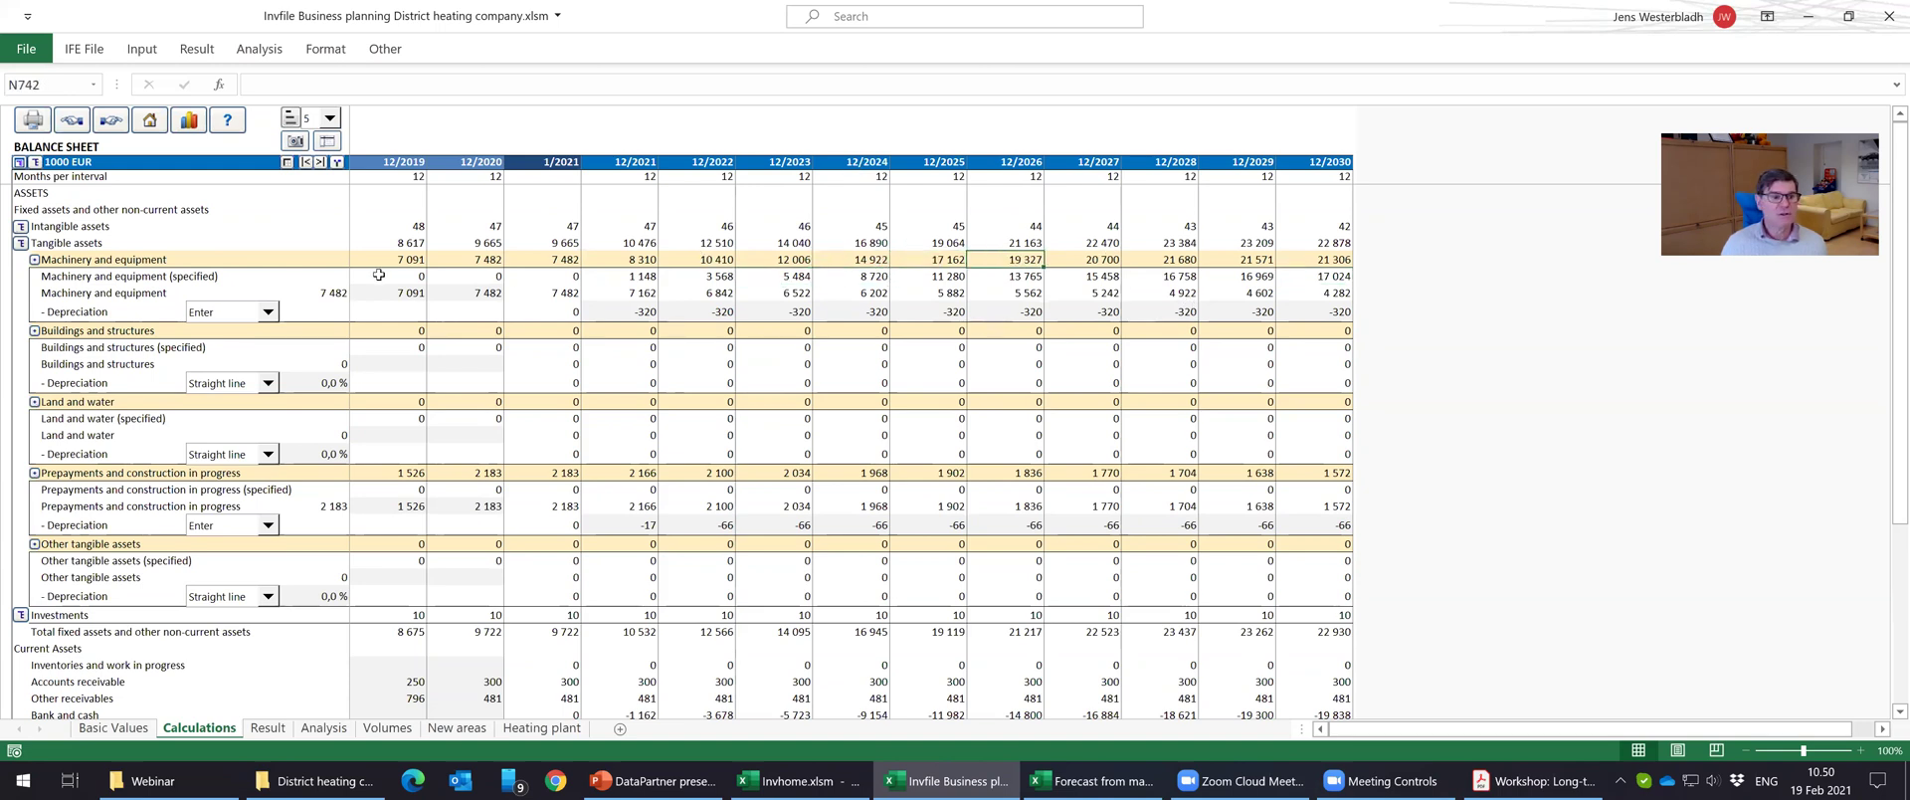
Collapse the Tangible assets specification rows and save the workbook.
{"action": "left_click", "coordinate": [20, 243]}
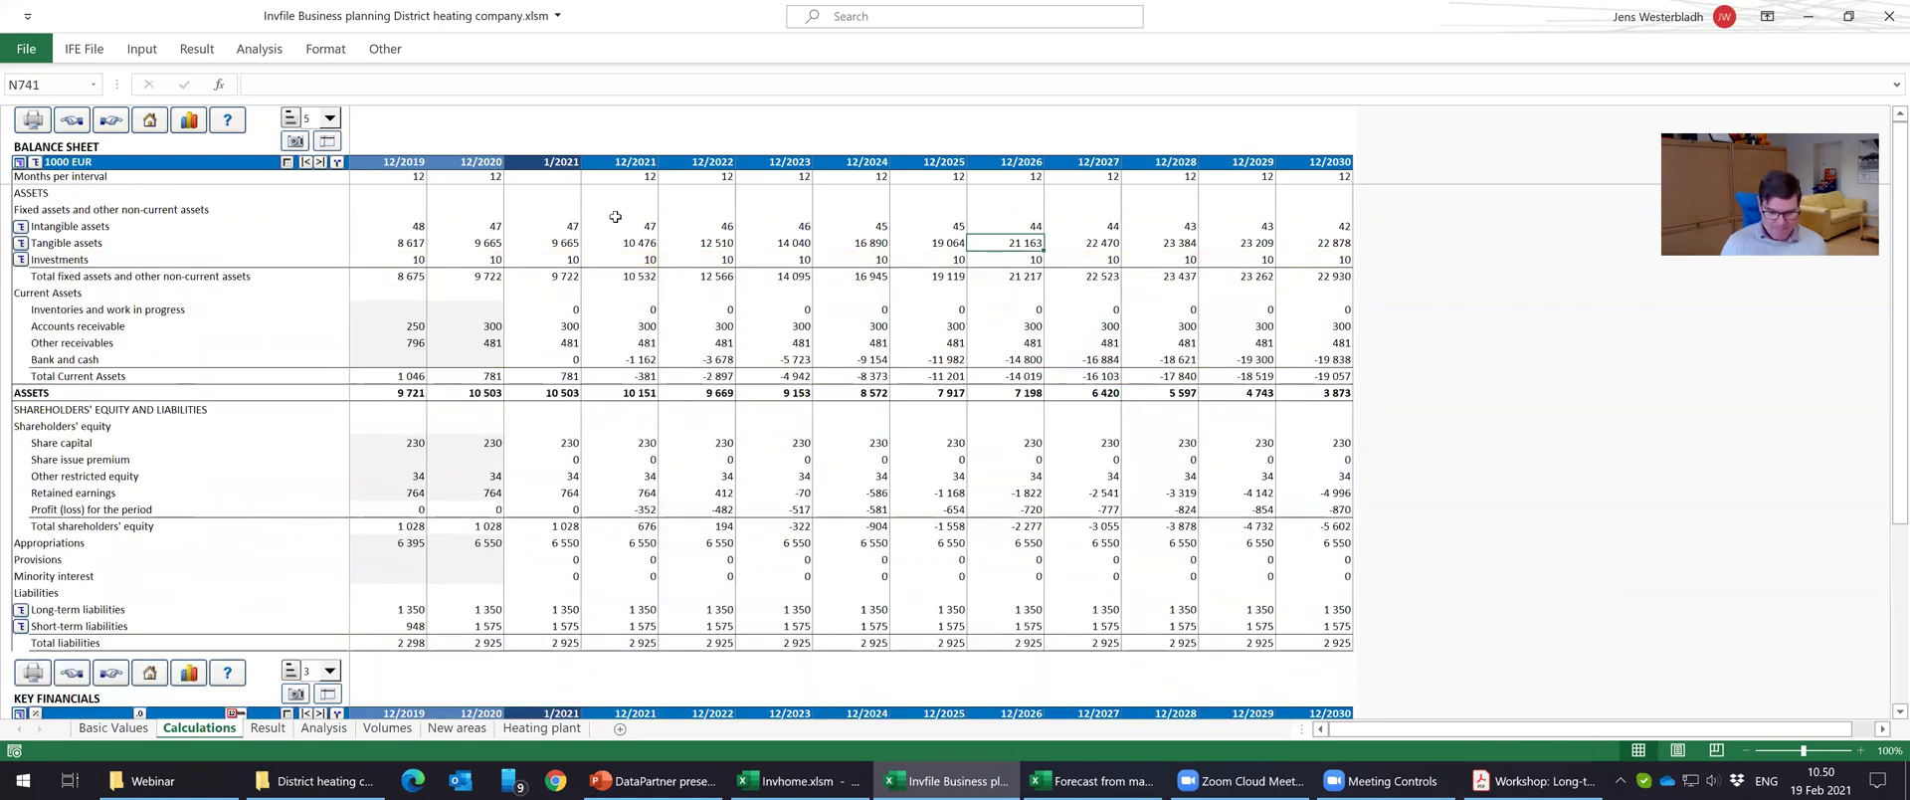
{"action": "key", "text": "ctrl+s"}
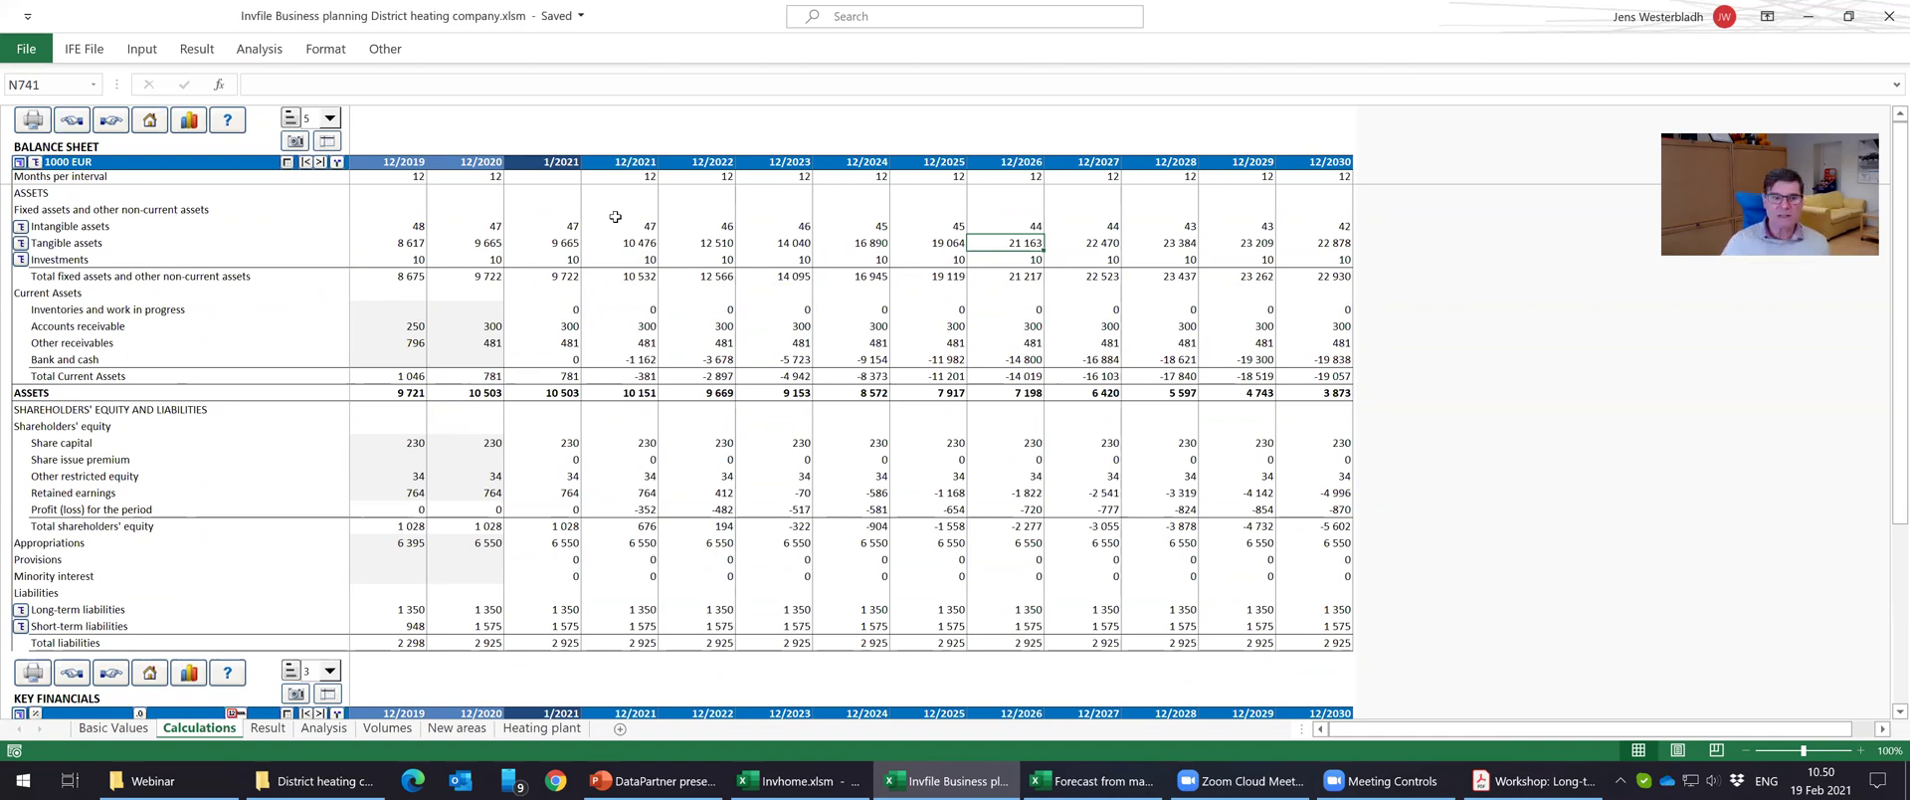
In the income statement, link the 12/2021 Volume, MWh of Variable energy incomes to =Volumes!D5 and copy the formula across the years through 12/2030.
{"action": "left_click", "coordinate": [142, 48]}
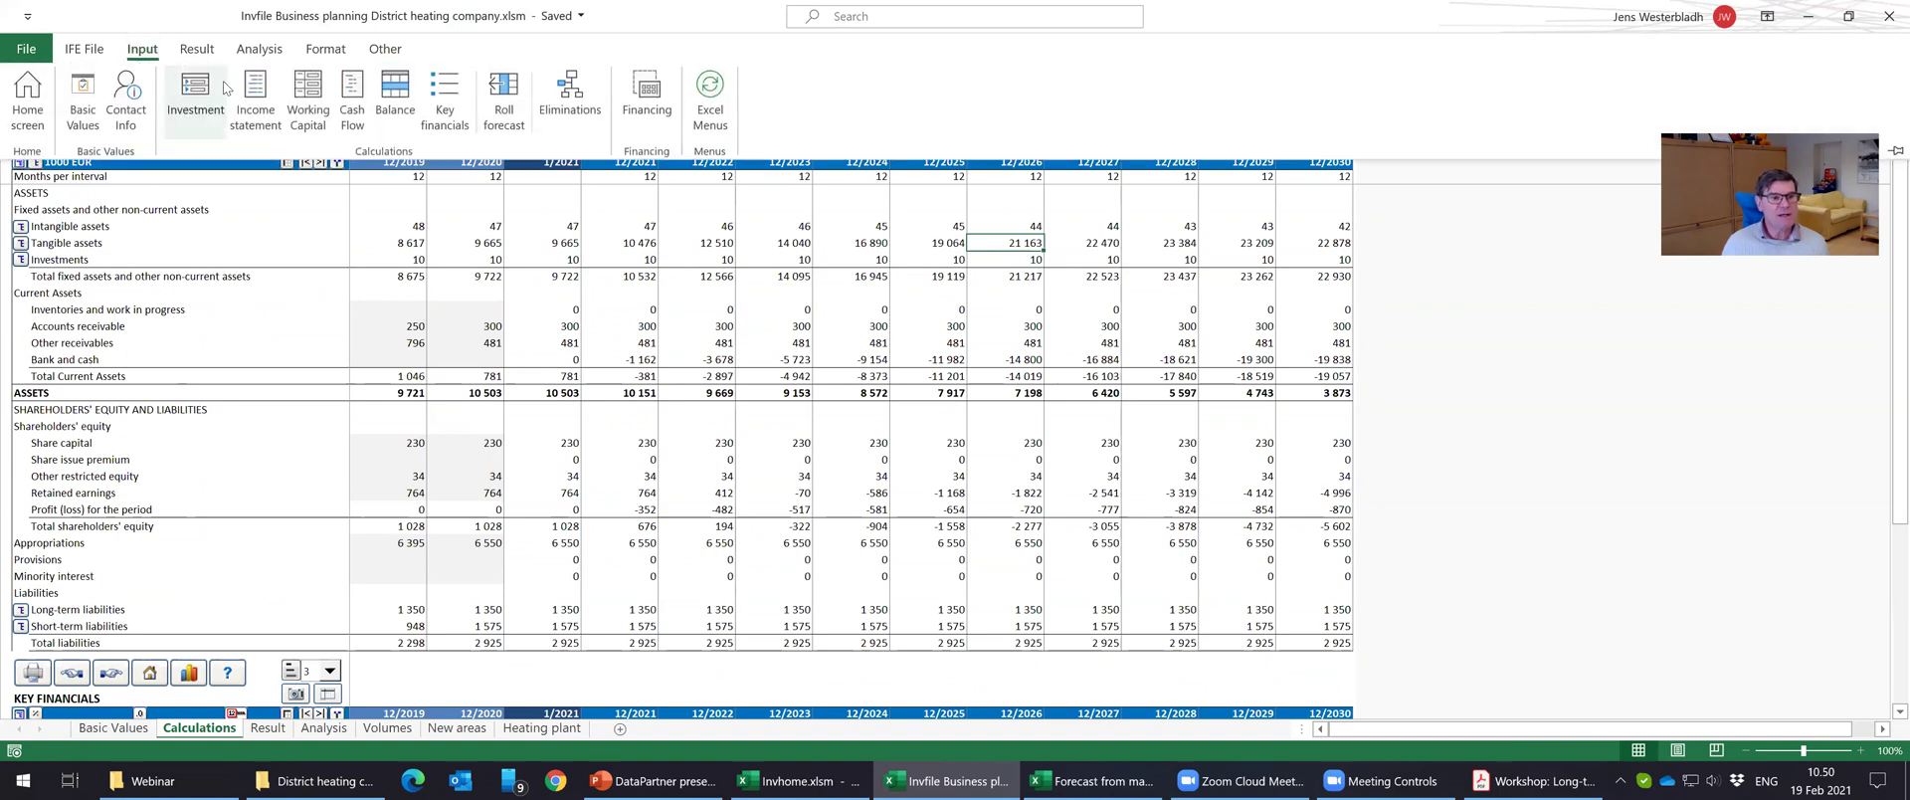
{"action": "left_click", "coordinate": [211, 88]}
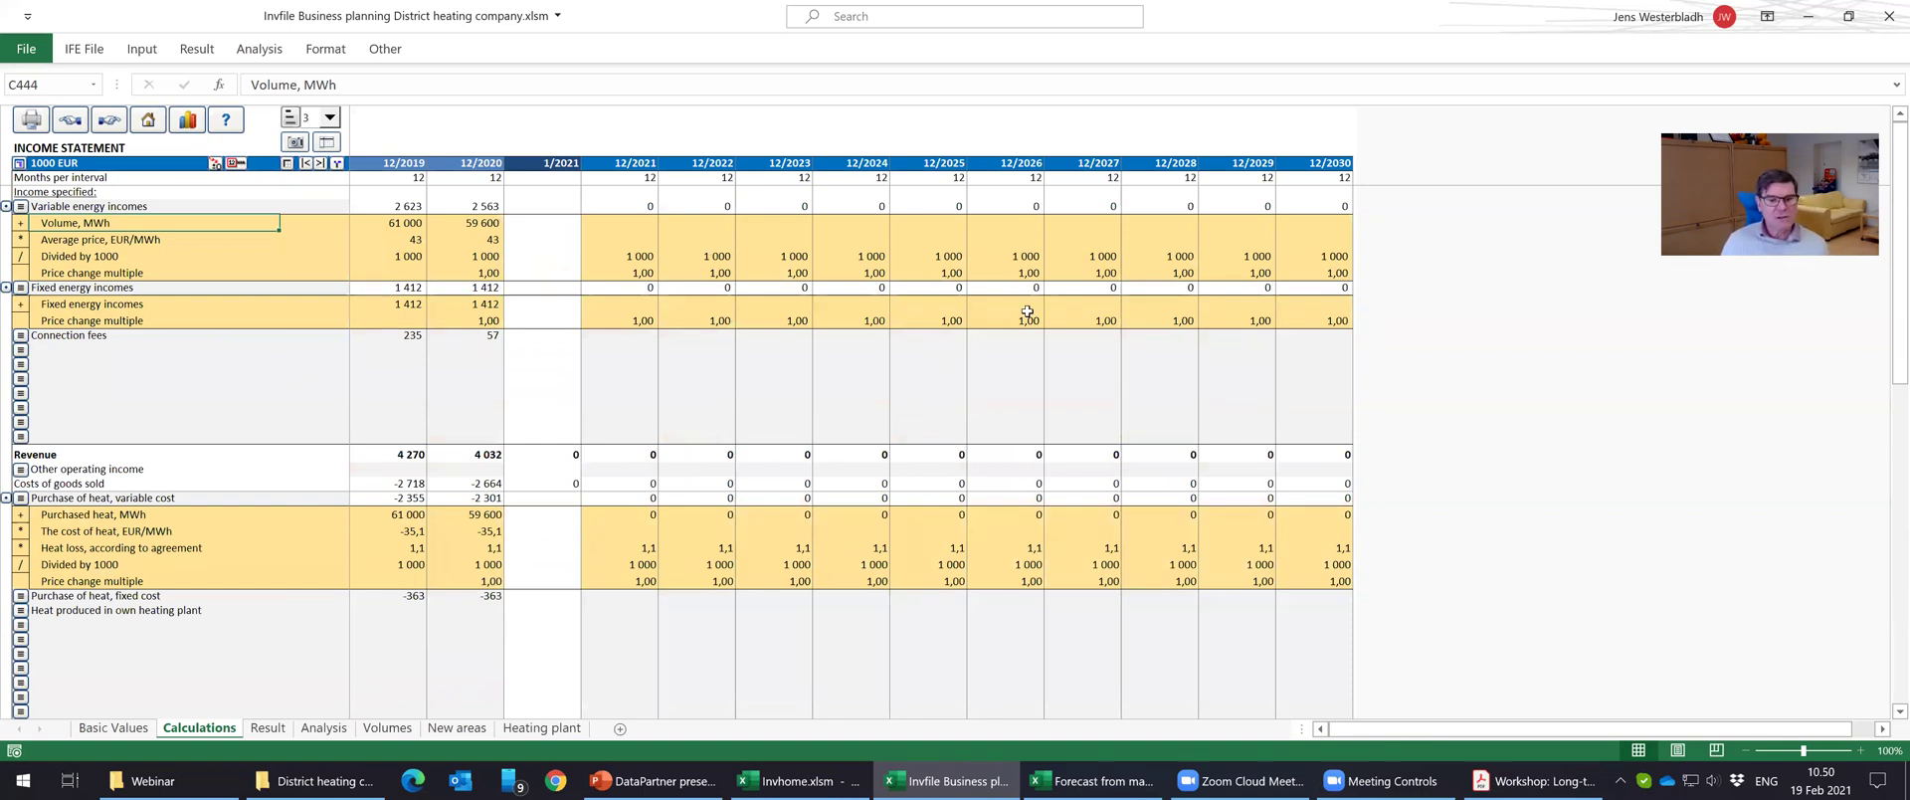
{"action": "left_click", "coordinate": [613, 224]}
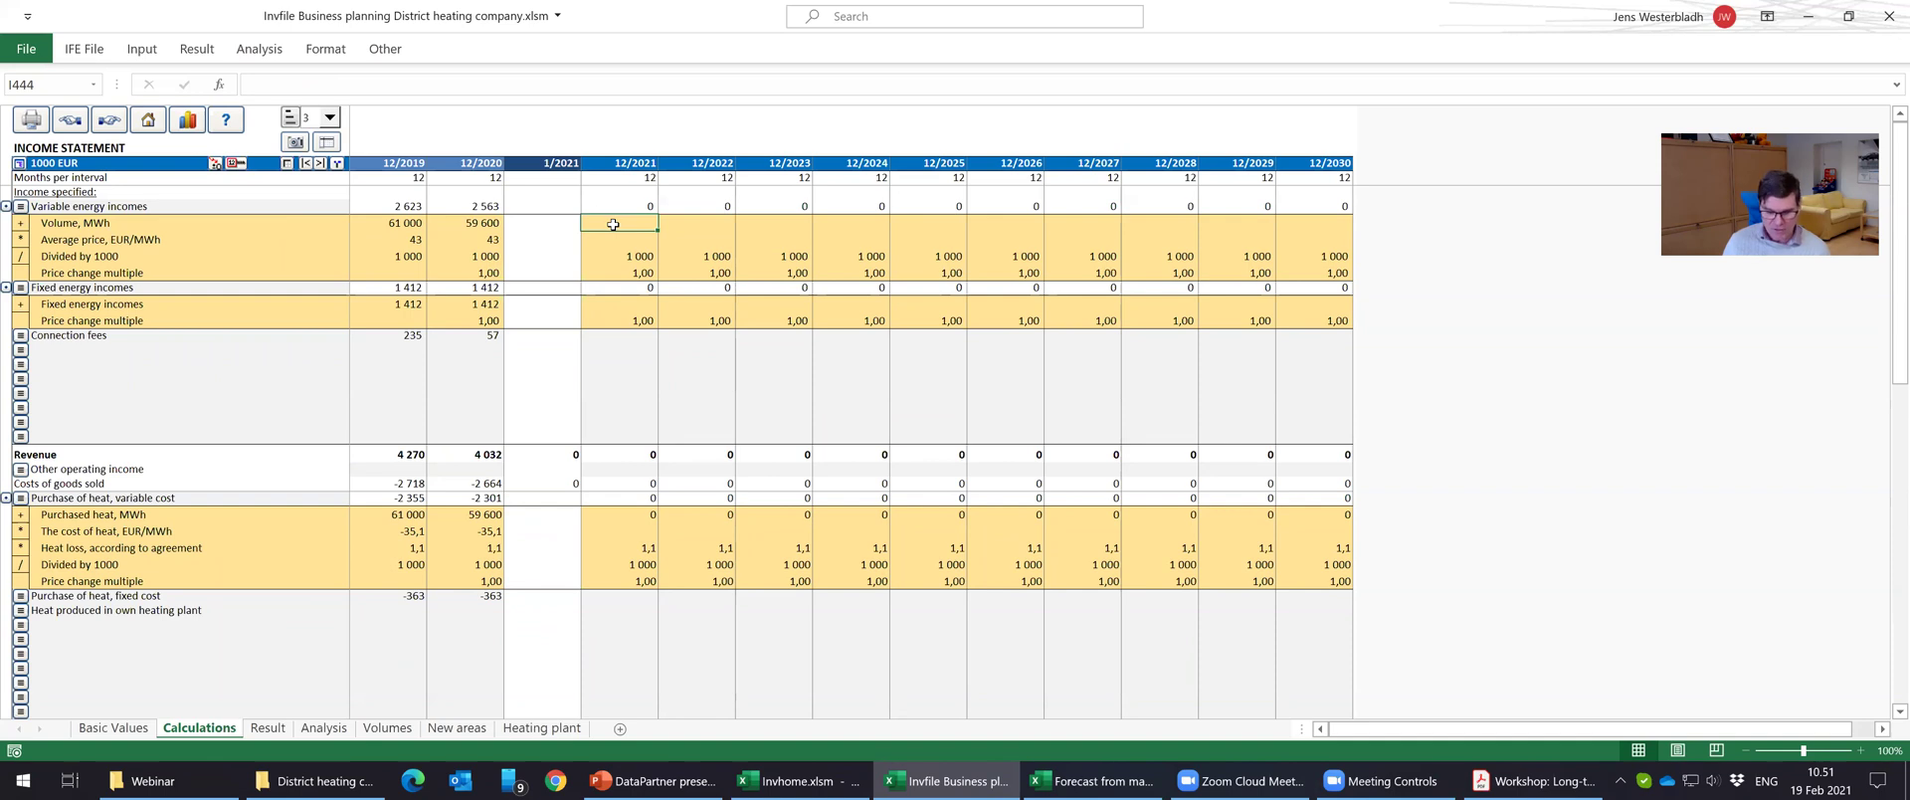
{"action": "type", "text": "="}
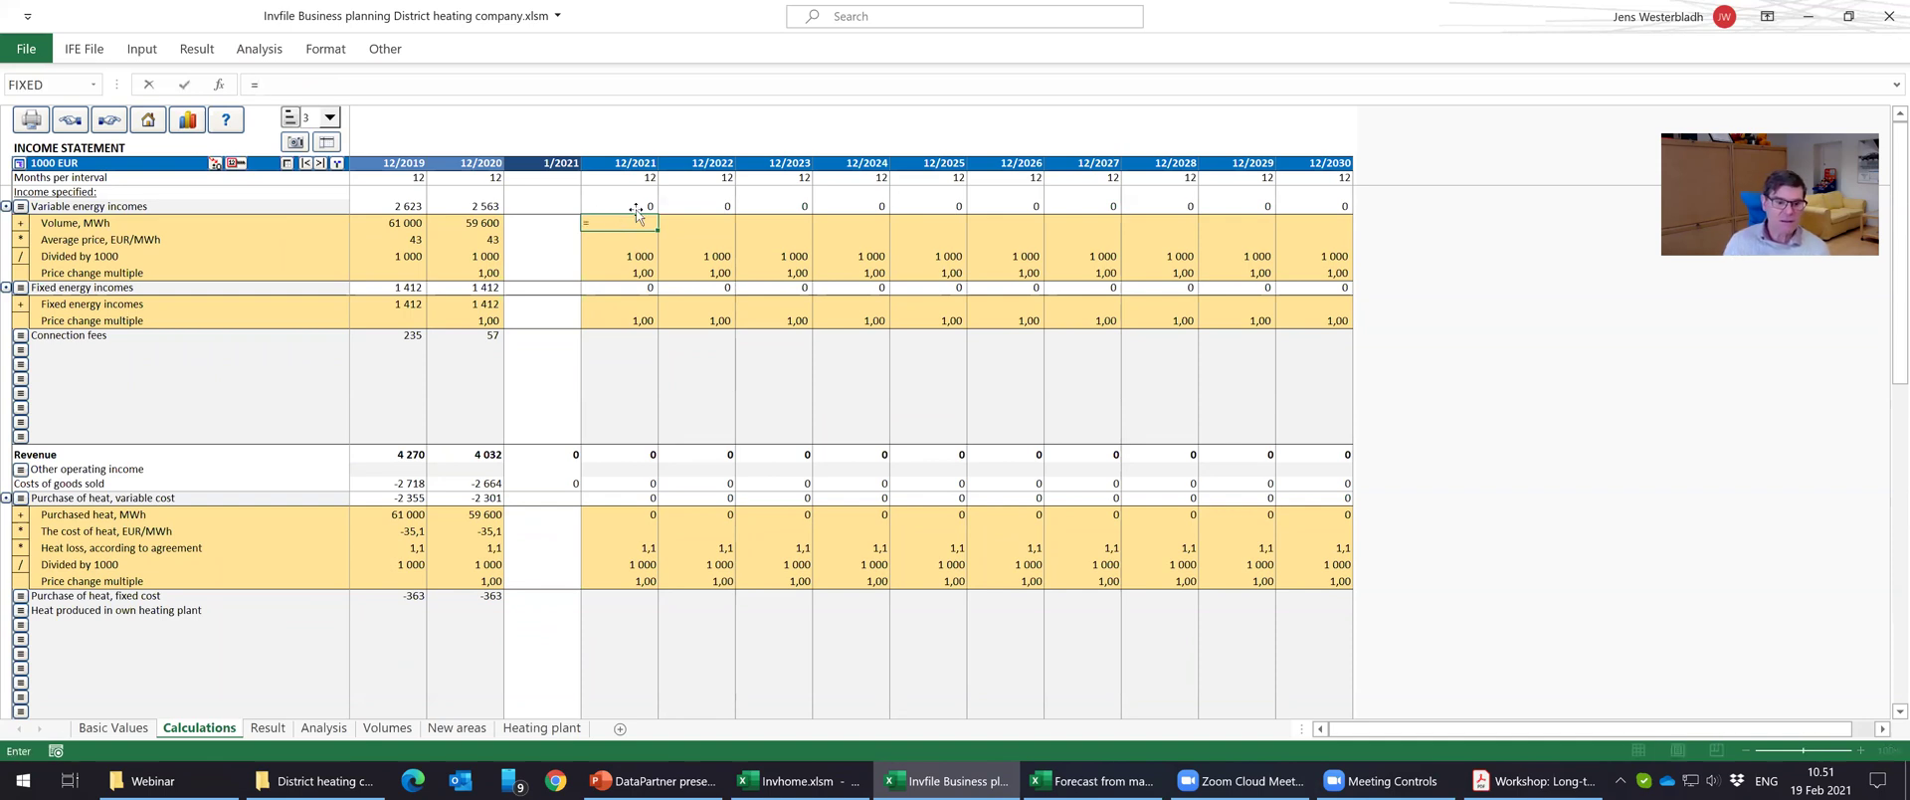
{"action": "left_click", "coordinate": [388, 727]}
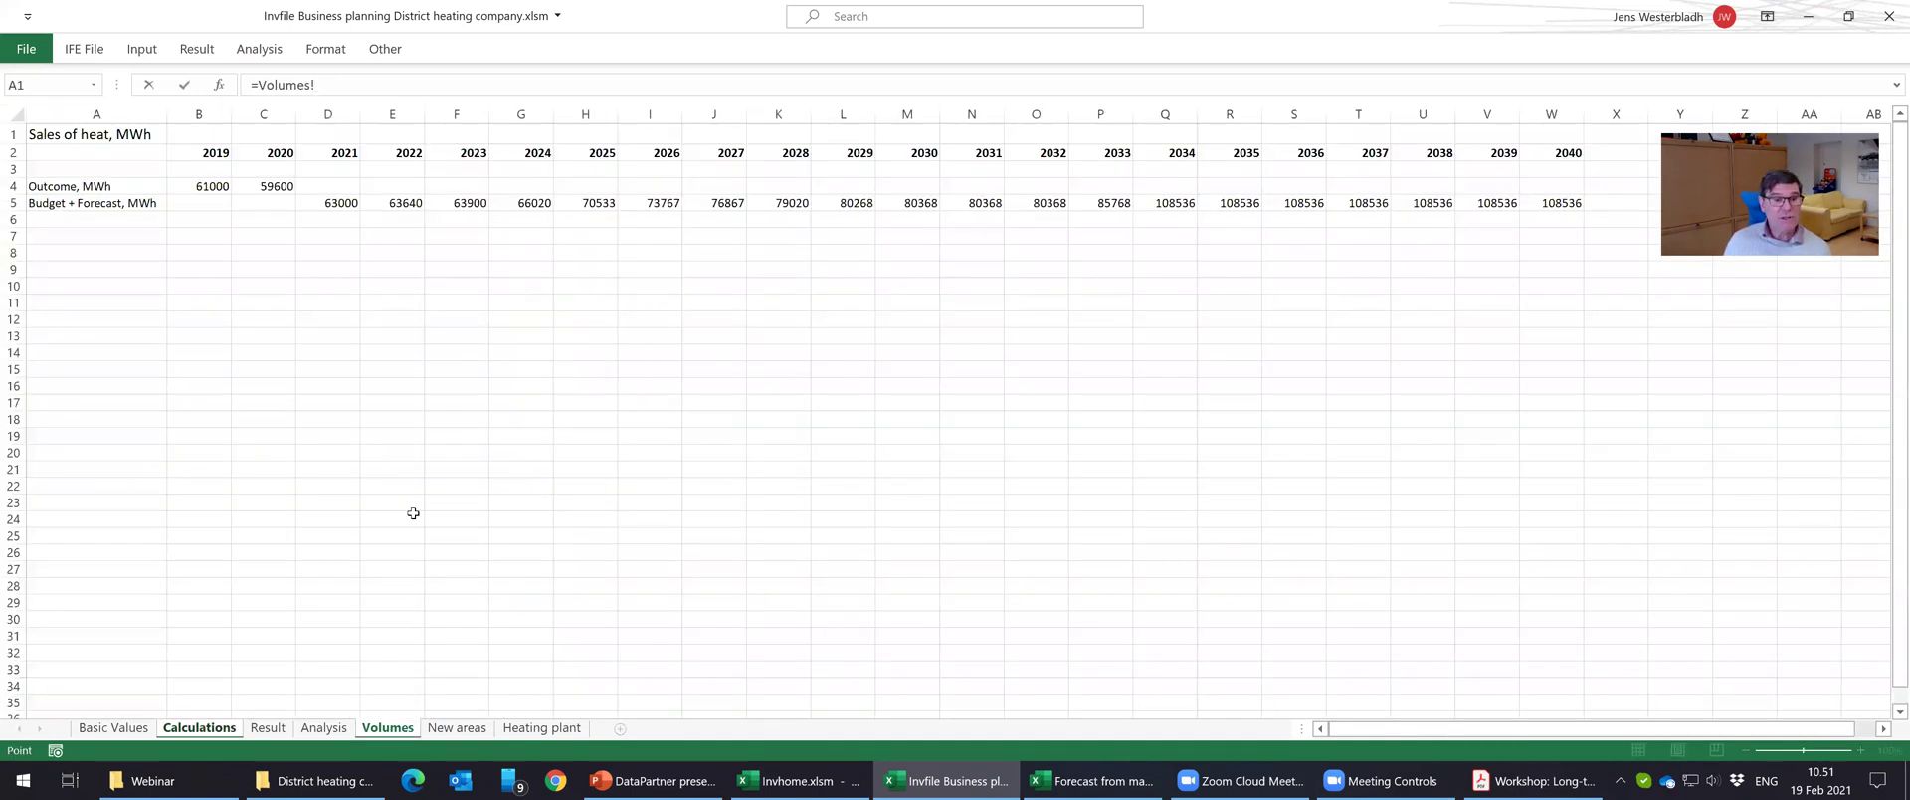
{"action": "left_click", "coordinate": [331, 204]}
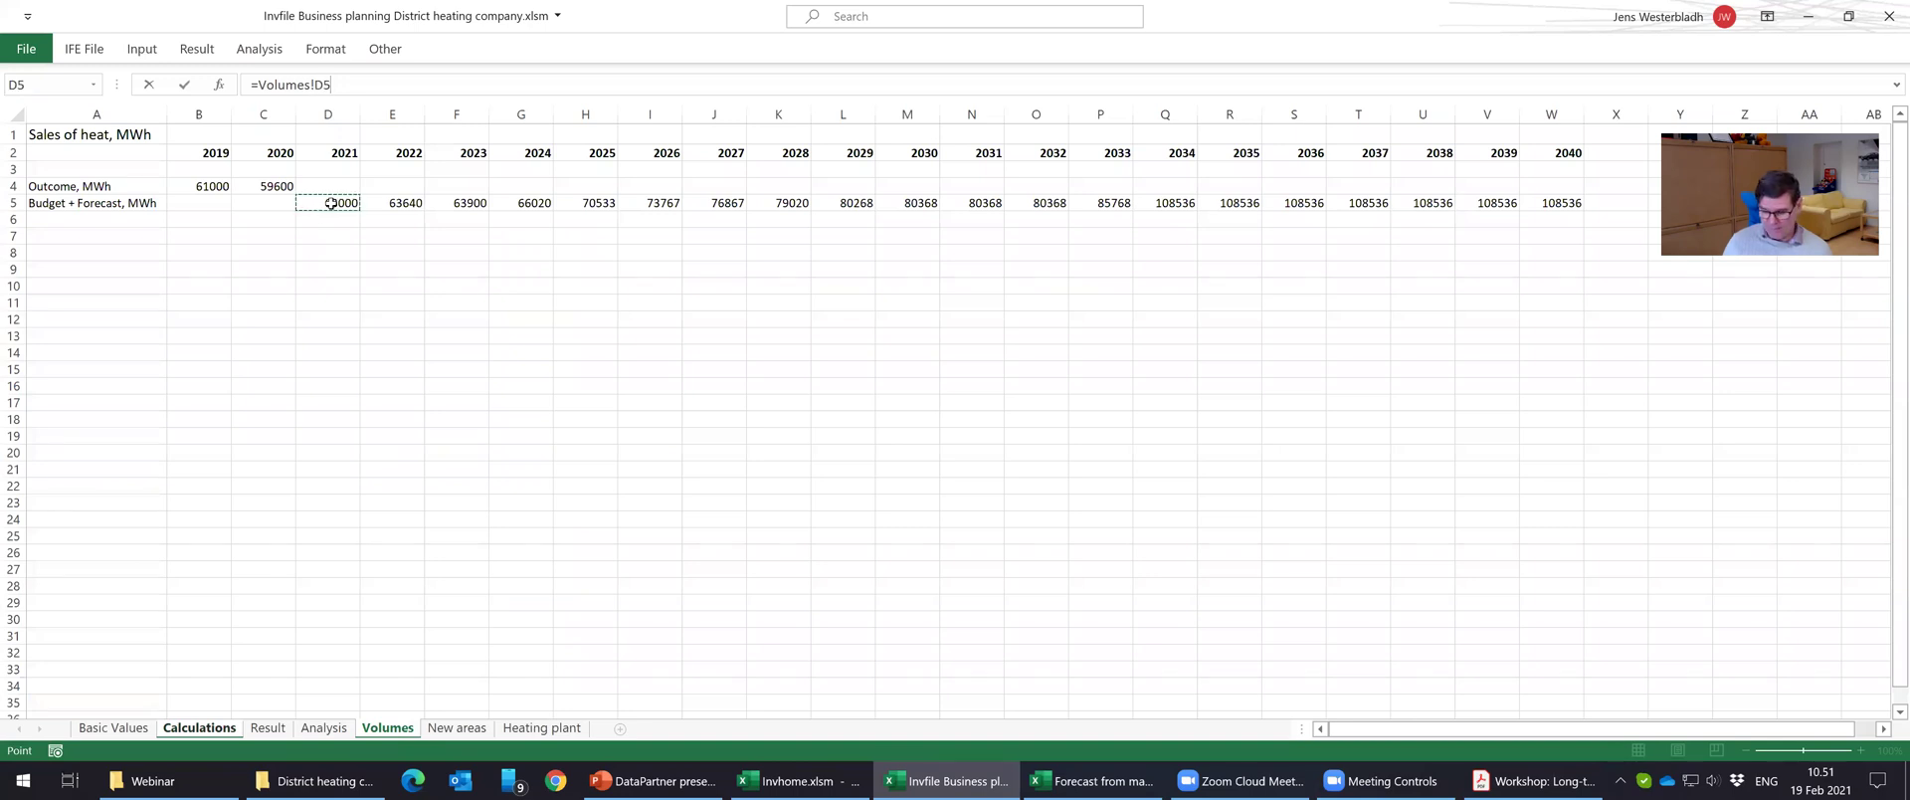
{"action": "key", "text": "Return"}
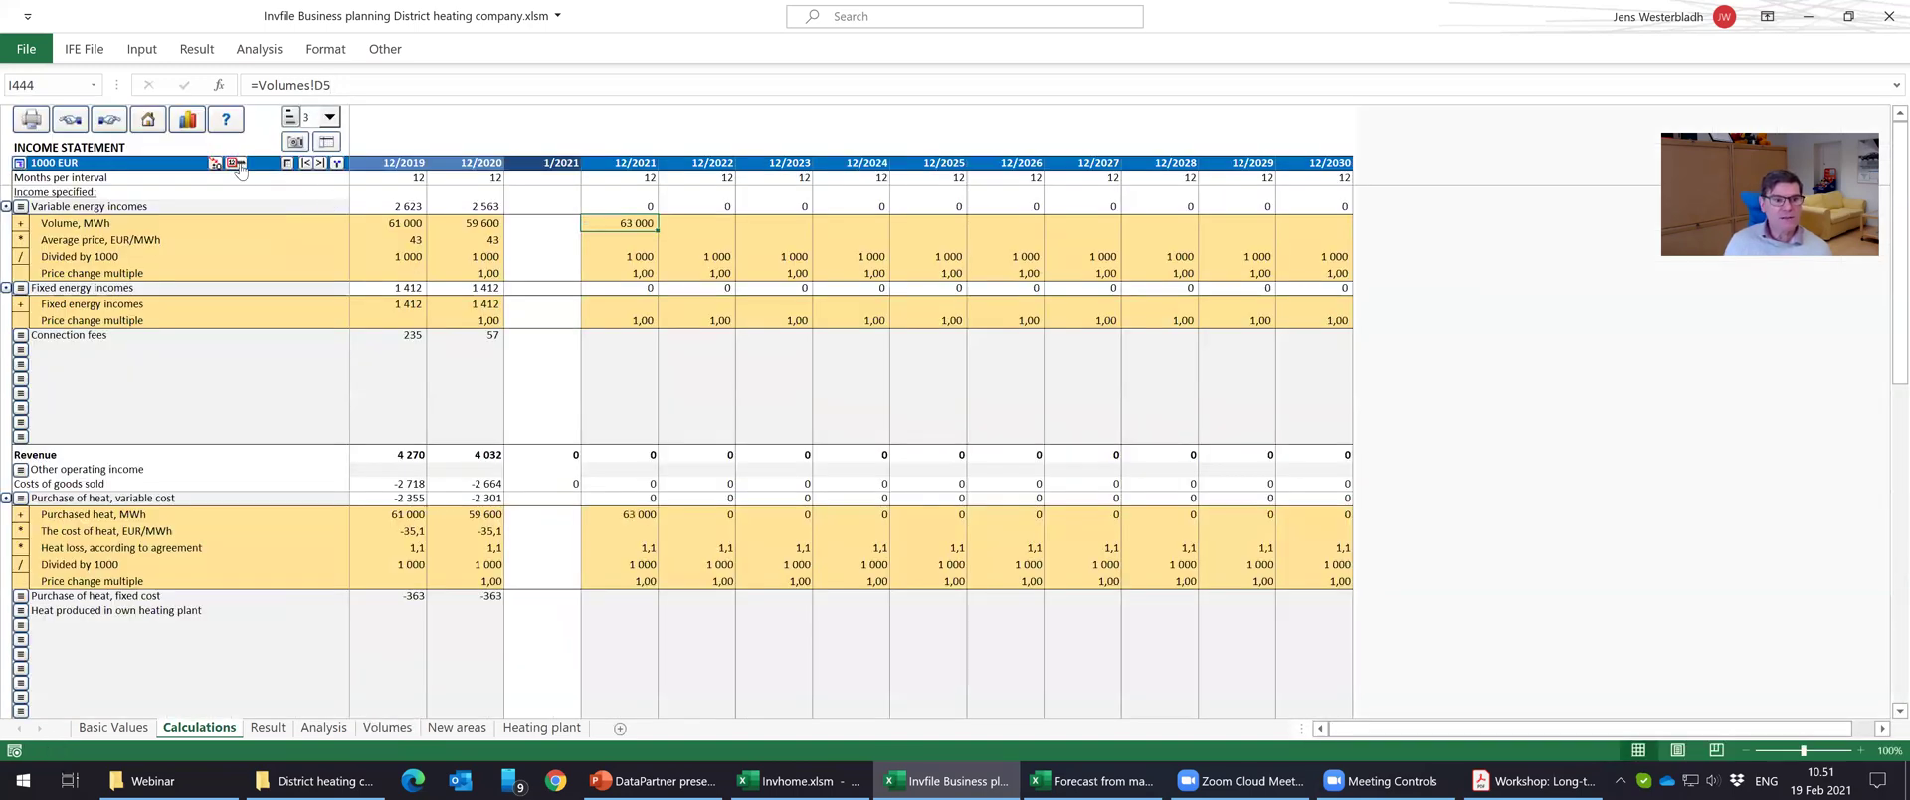
{"action": "left_click", "coordinate": [239, 163]}
{"action": "left_click", "coordinate": [1057, 607]}
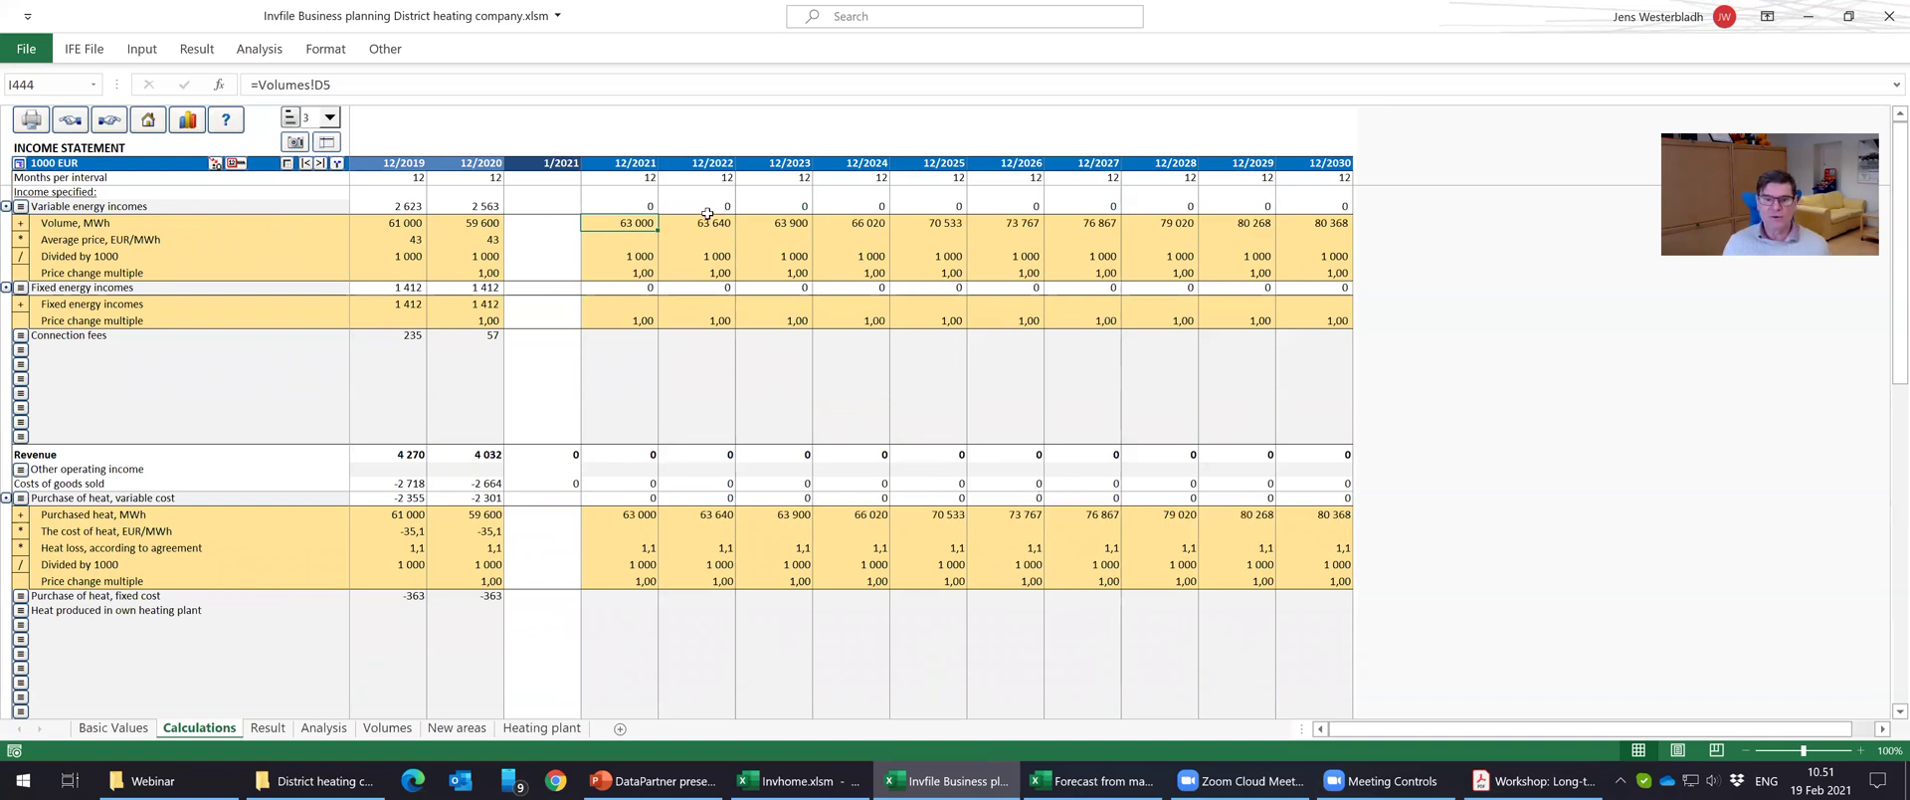
Set the Price change multiple of Variable energy incomes to 1,05 for 12/2021.
{"action": "left_click", "coordinate": [647, 236]}
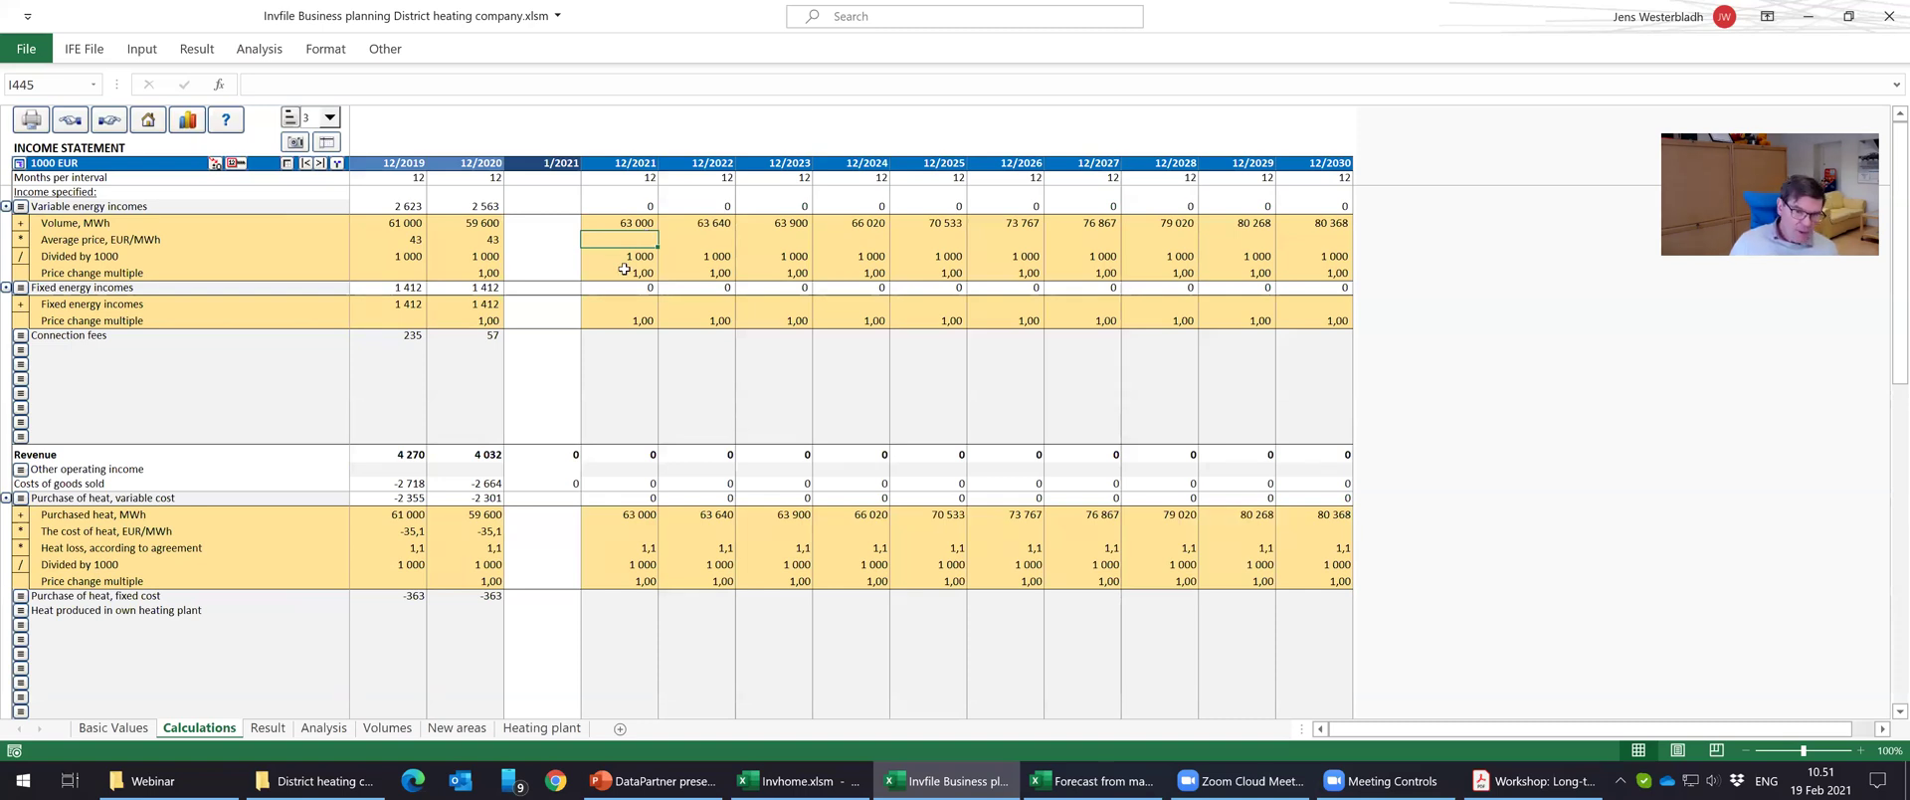
{"action": "left_click", "coordinate": [624, 275]}
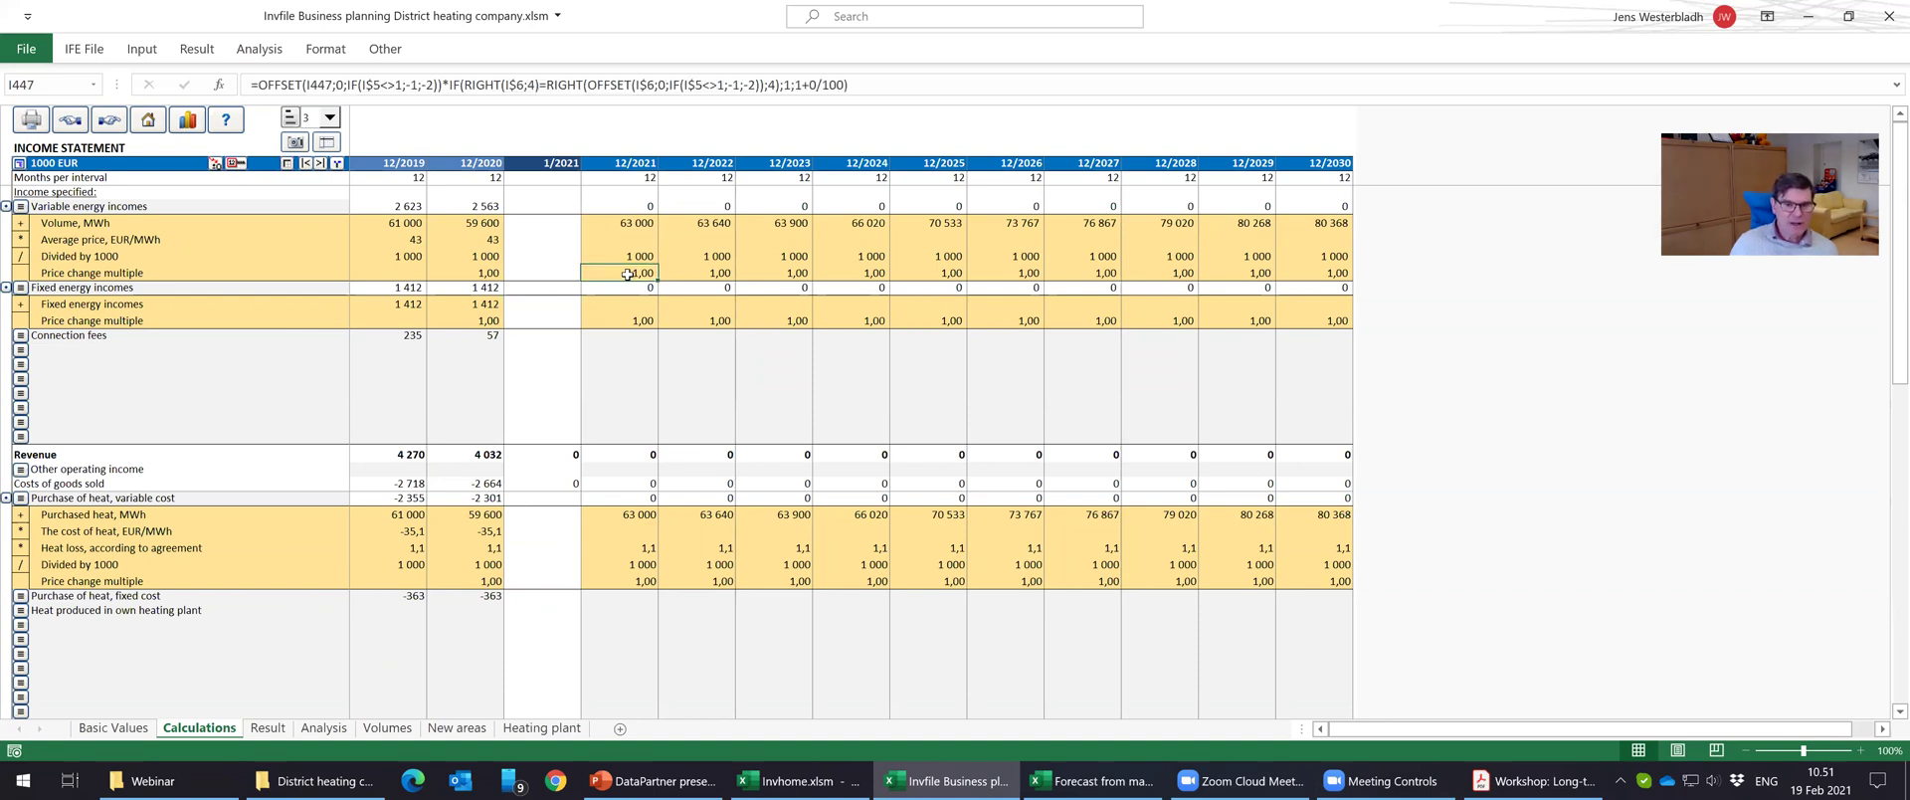
{"action": "type", "text": "1"}
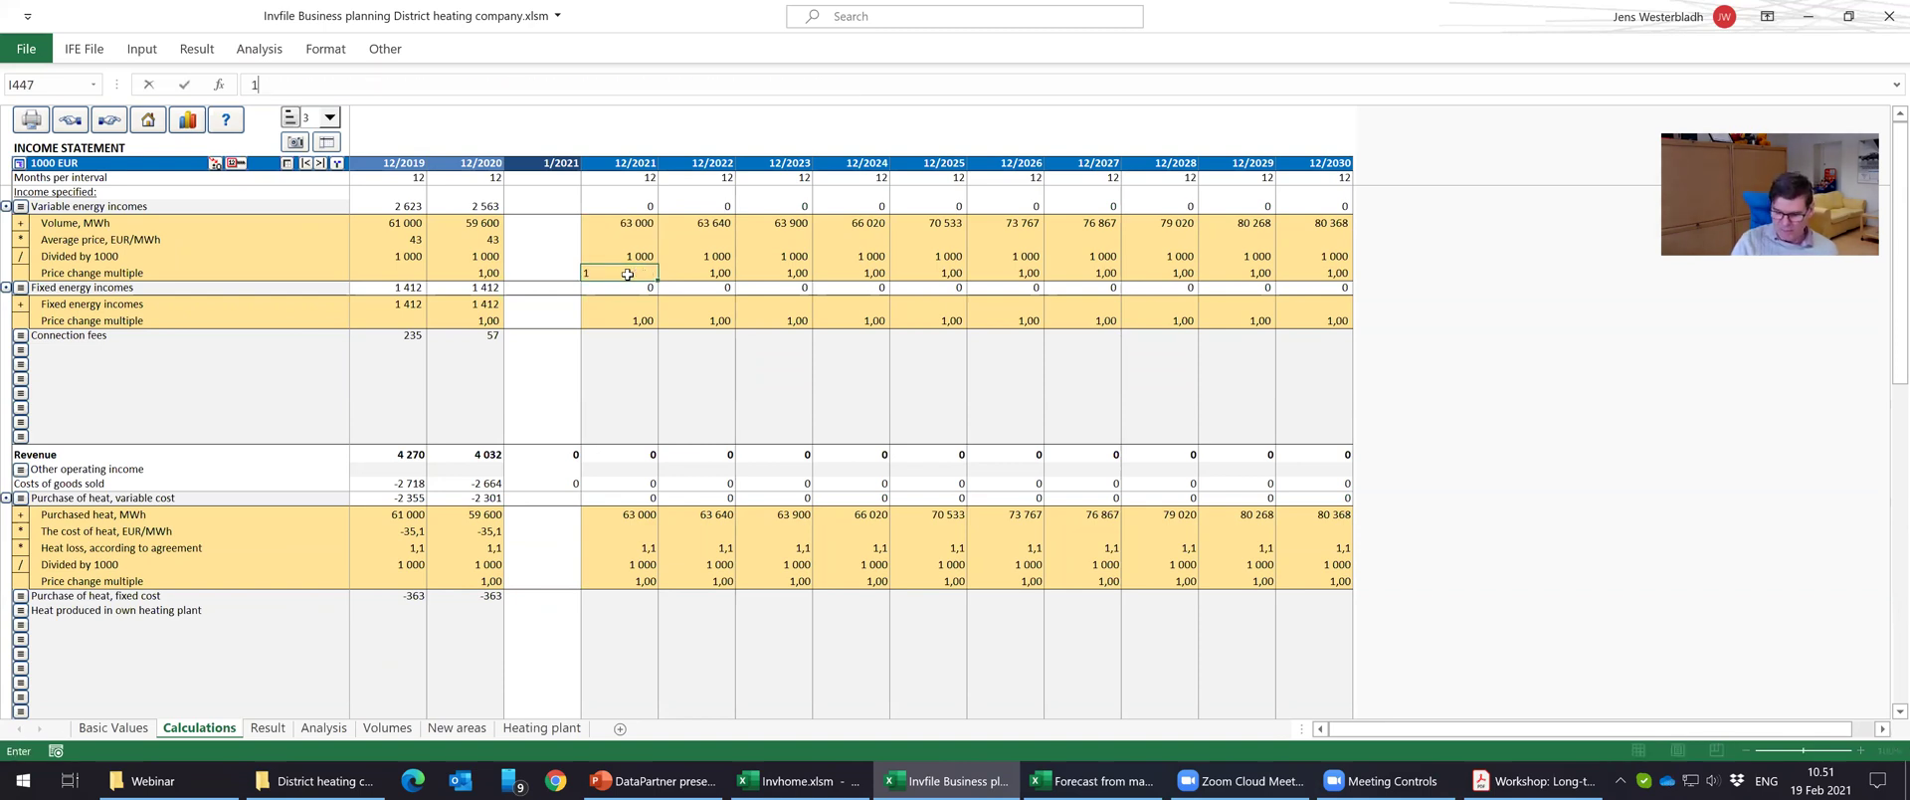
{"action": "type", "text": ",05"}
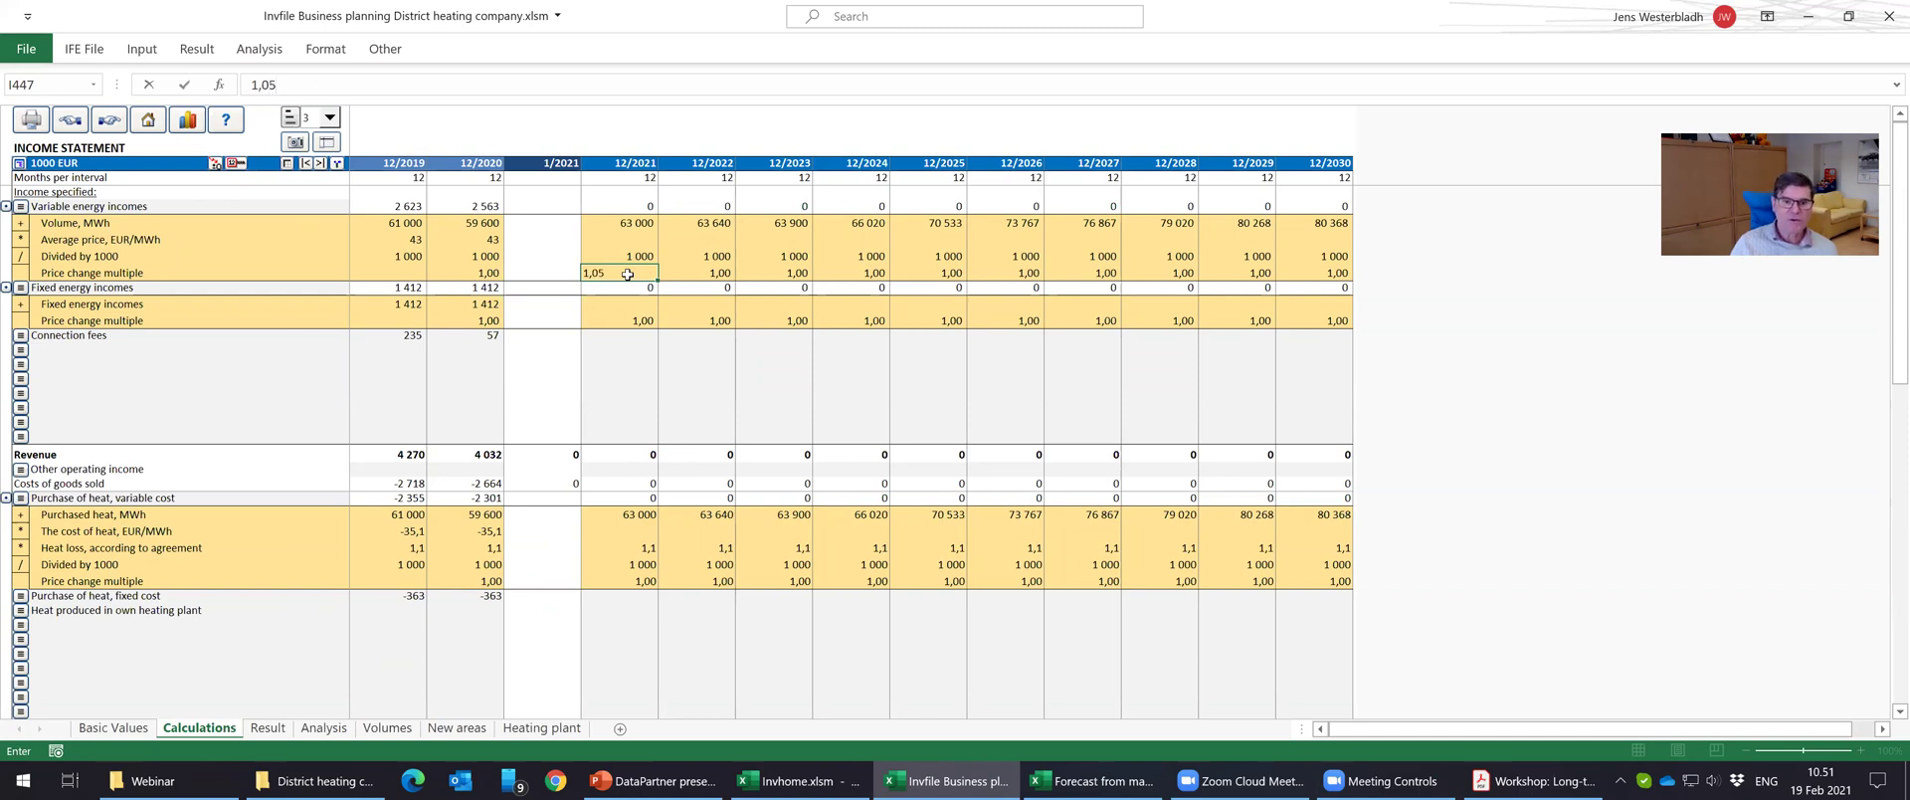
{"action": "key", "text": "ctrl+Return"}
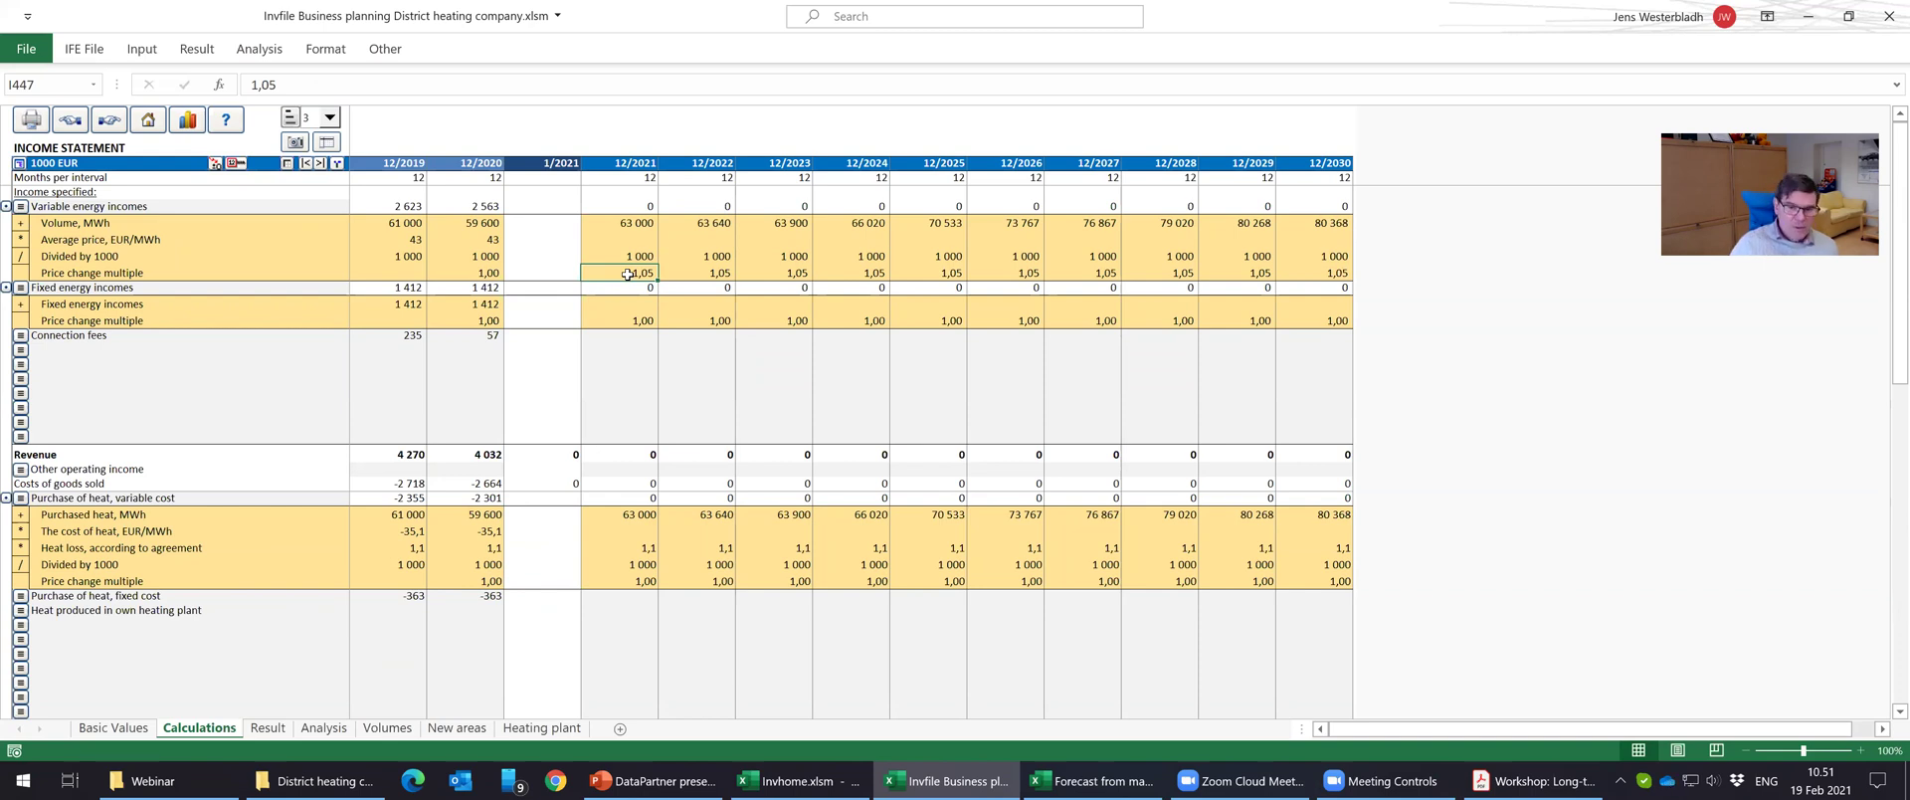
Set the Variable energy incomes Price change multiple to 1,03 for 12/2022 and 1,02 for 12/2023, and check the entered multiples.
{"action": "key", "text": "Right"}
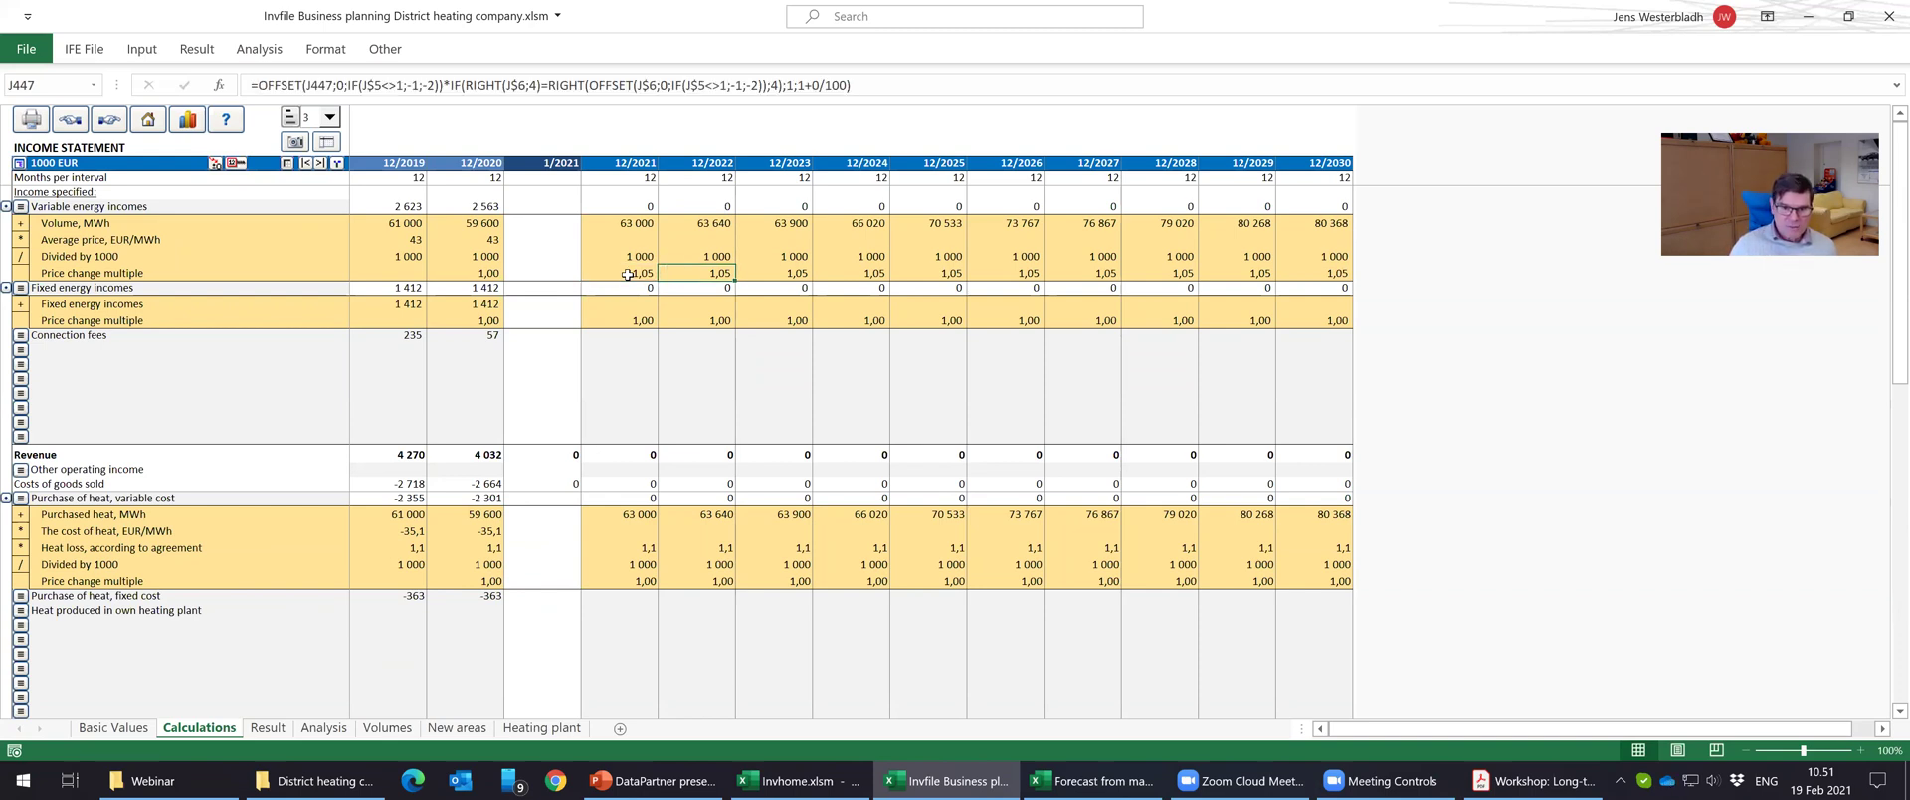
{"action": "type", "text": "1"}
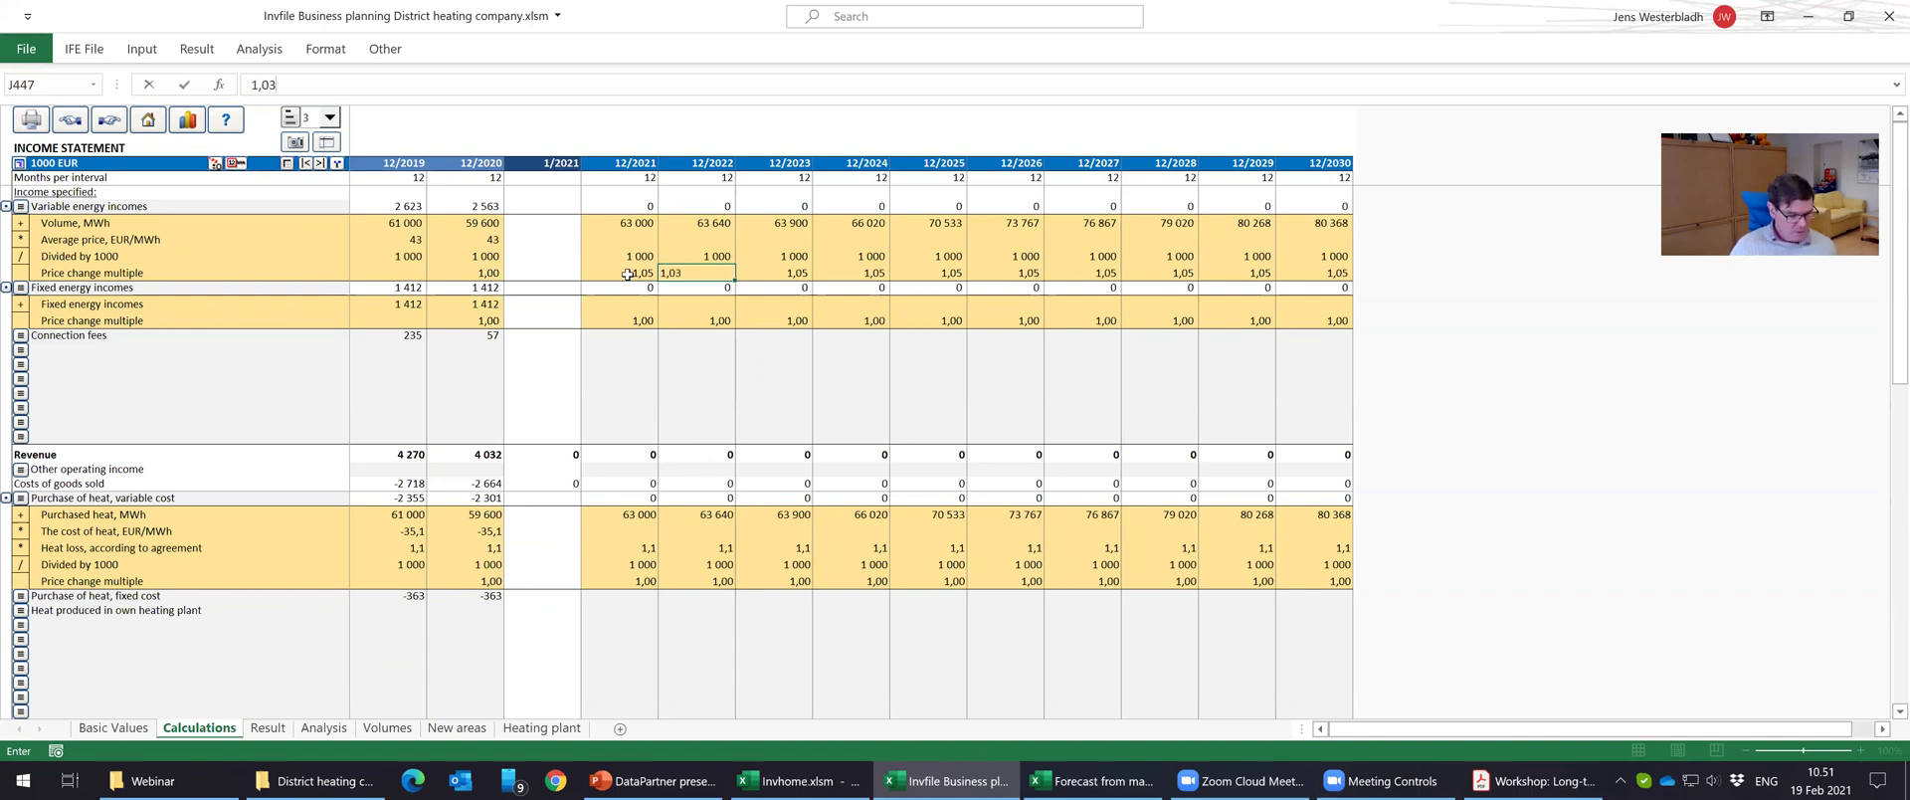
{"action": "key", "text": "Right"}
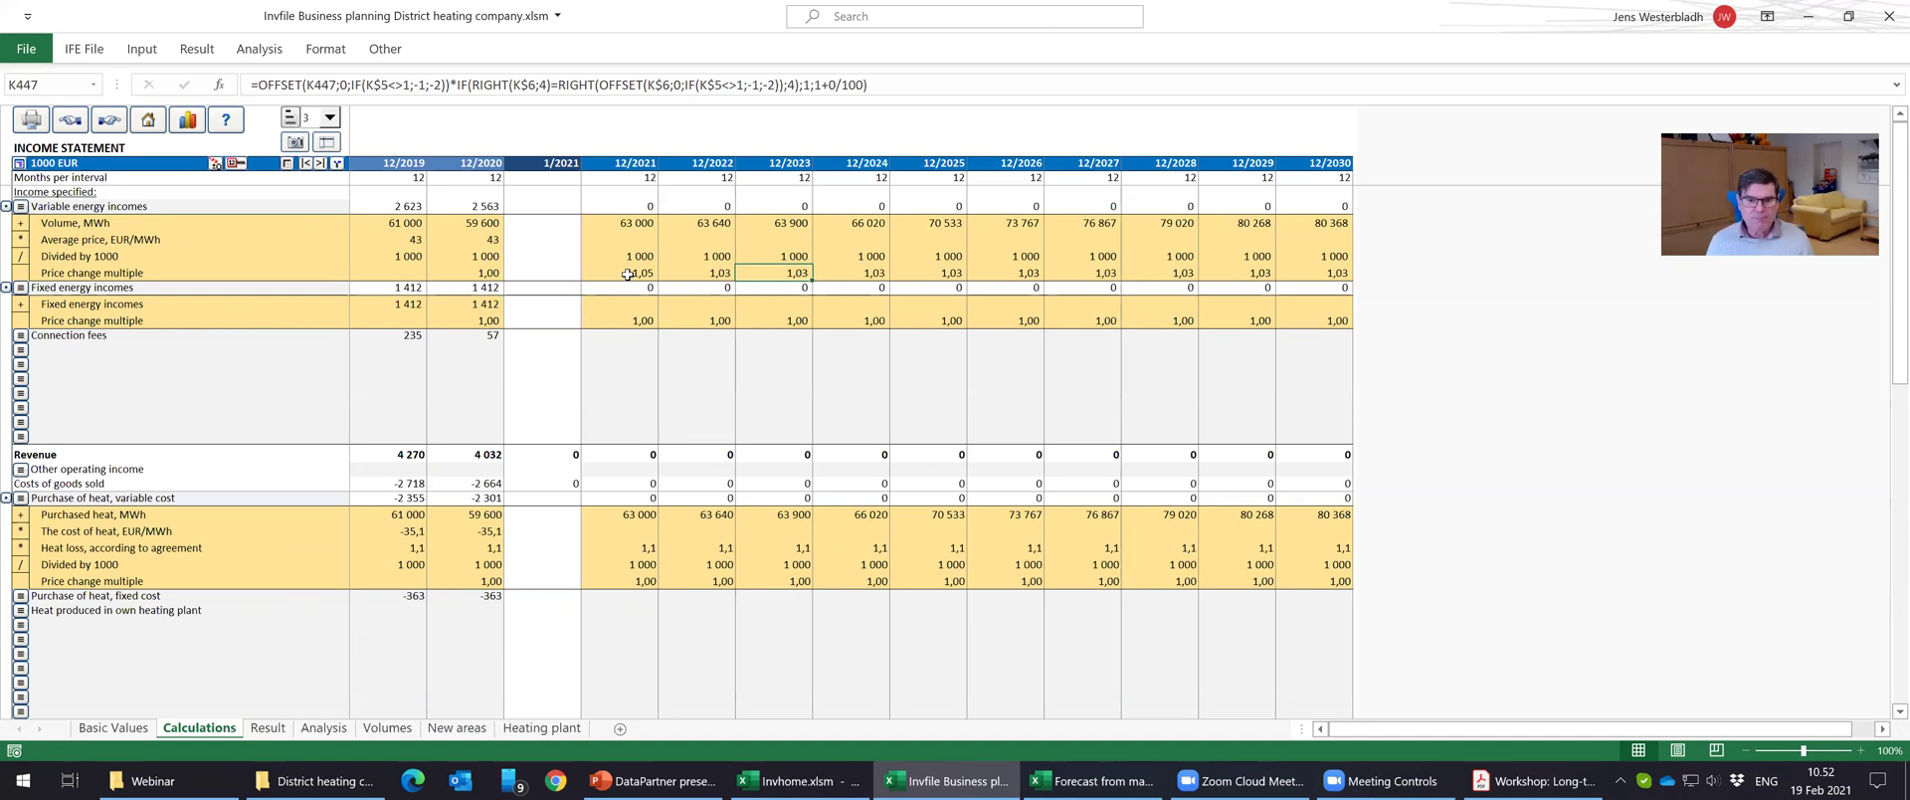
{"action": "type", "text": "1"}
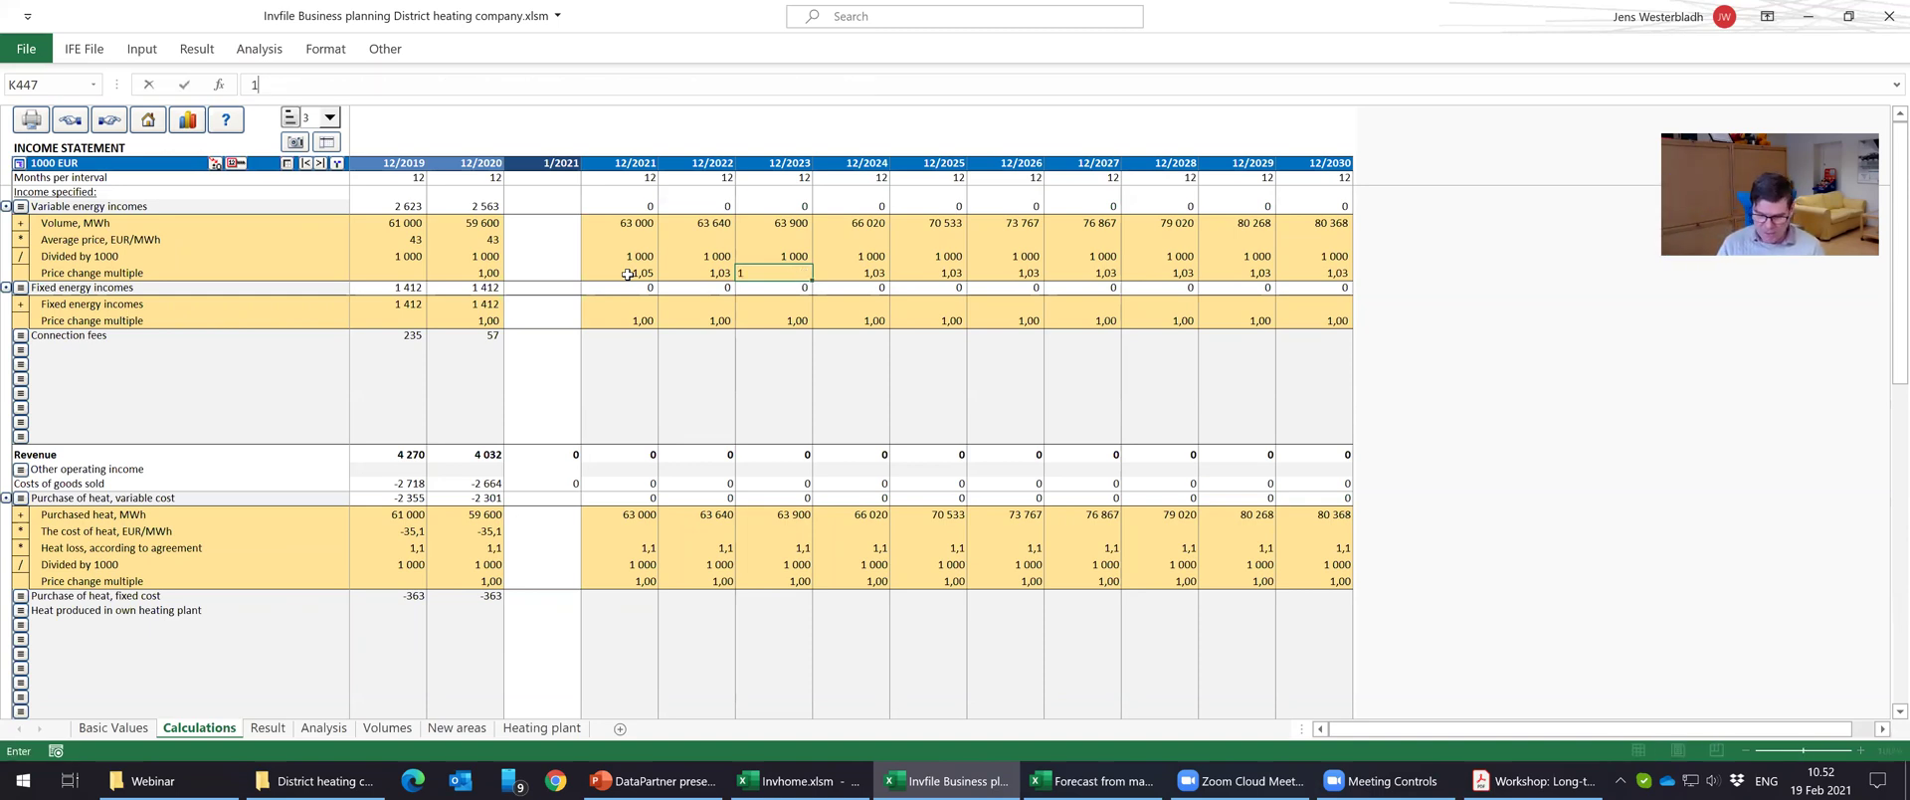
{"action": "key", "text": "ctrl+Return"}
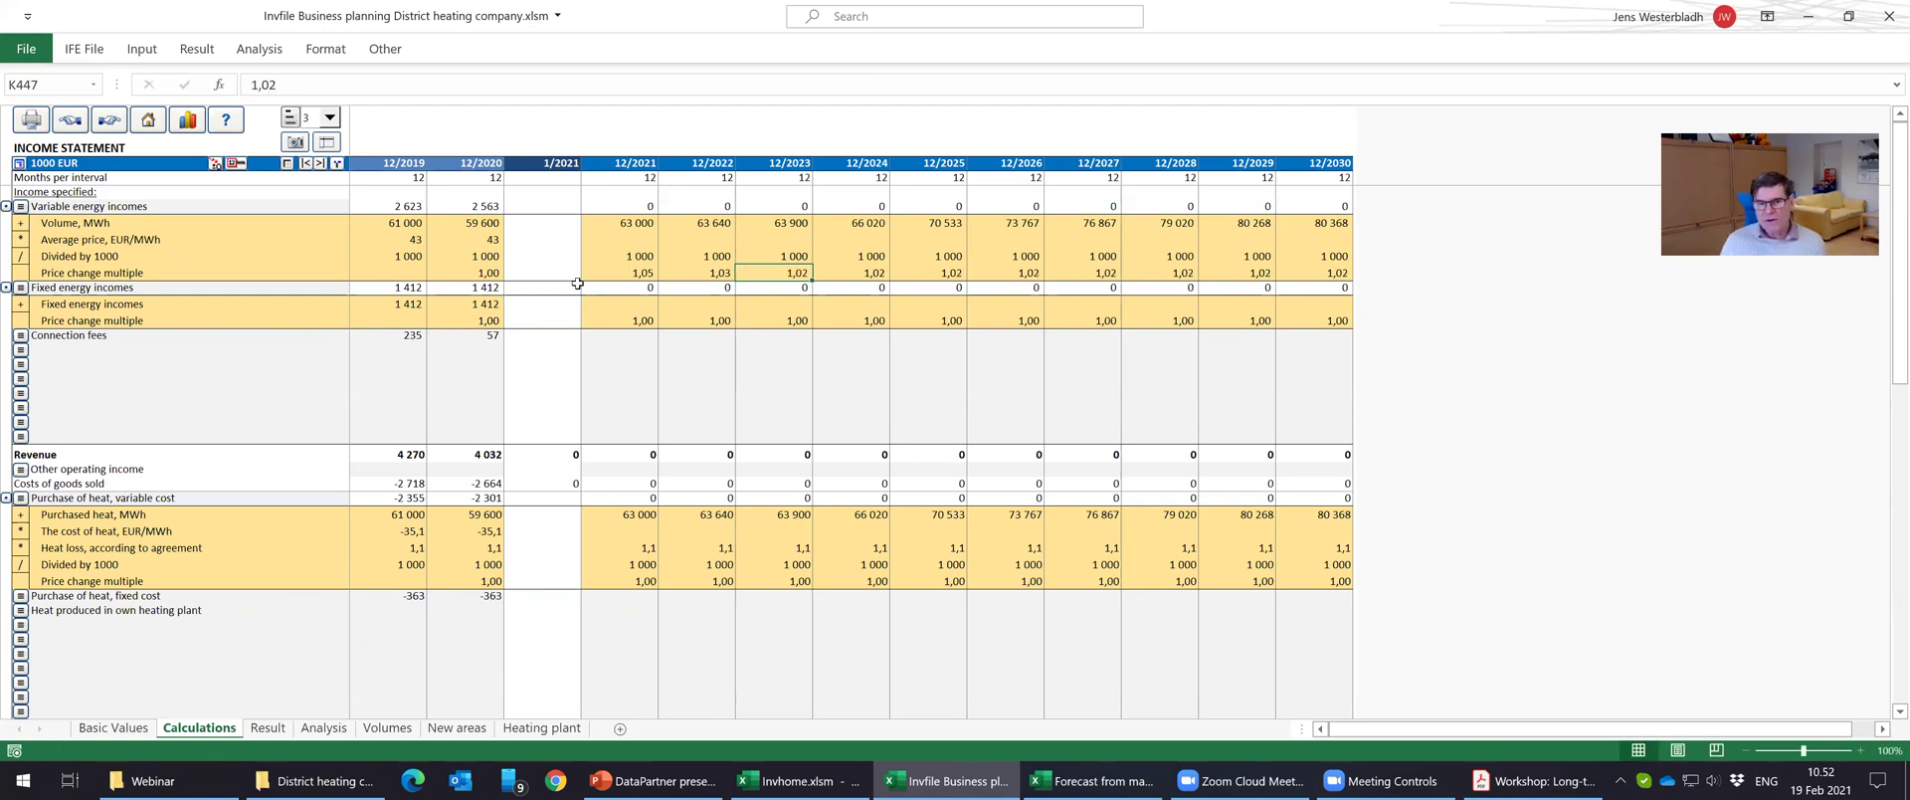
{"action": "left_click", "coordinate": [845, 272]}
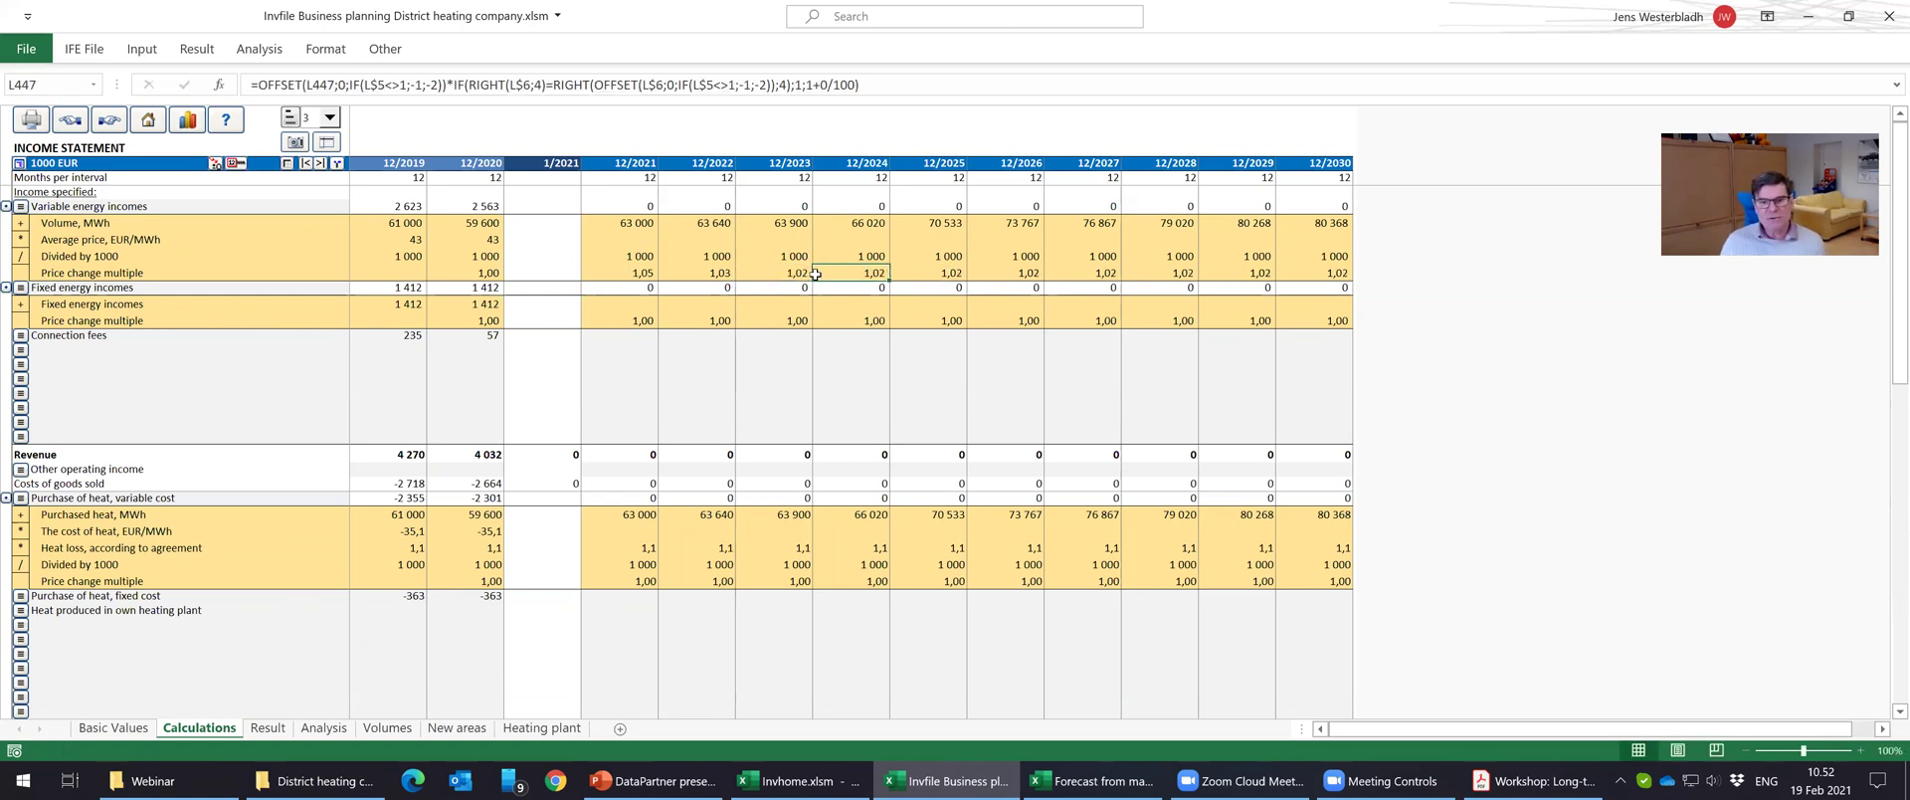
{"action": "left_click", "coordinate": [613, 274]}
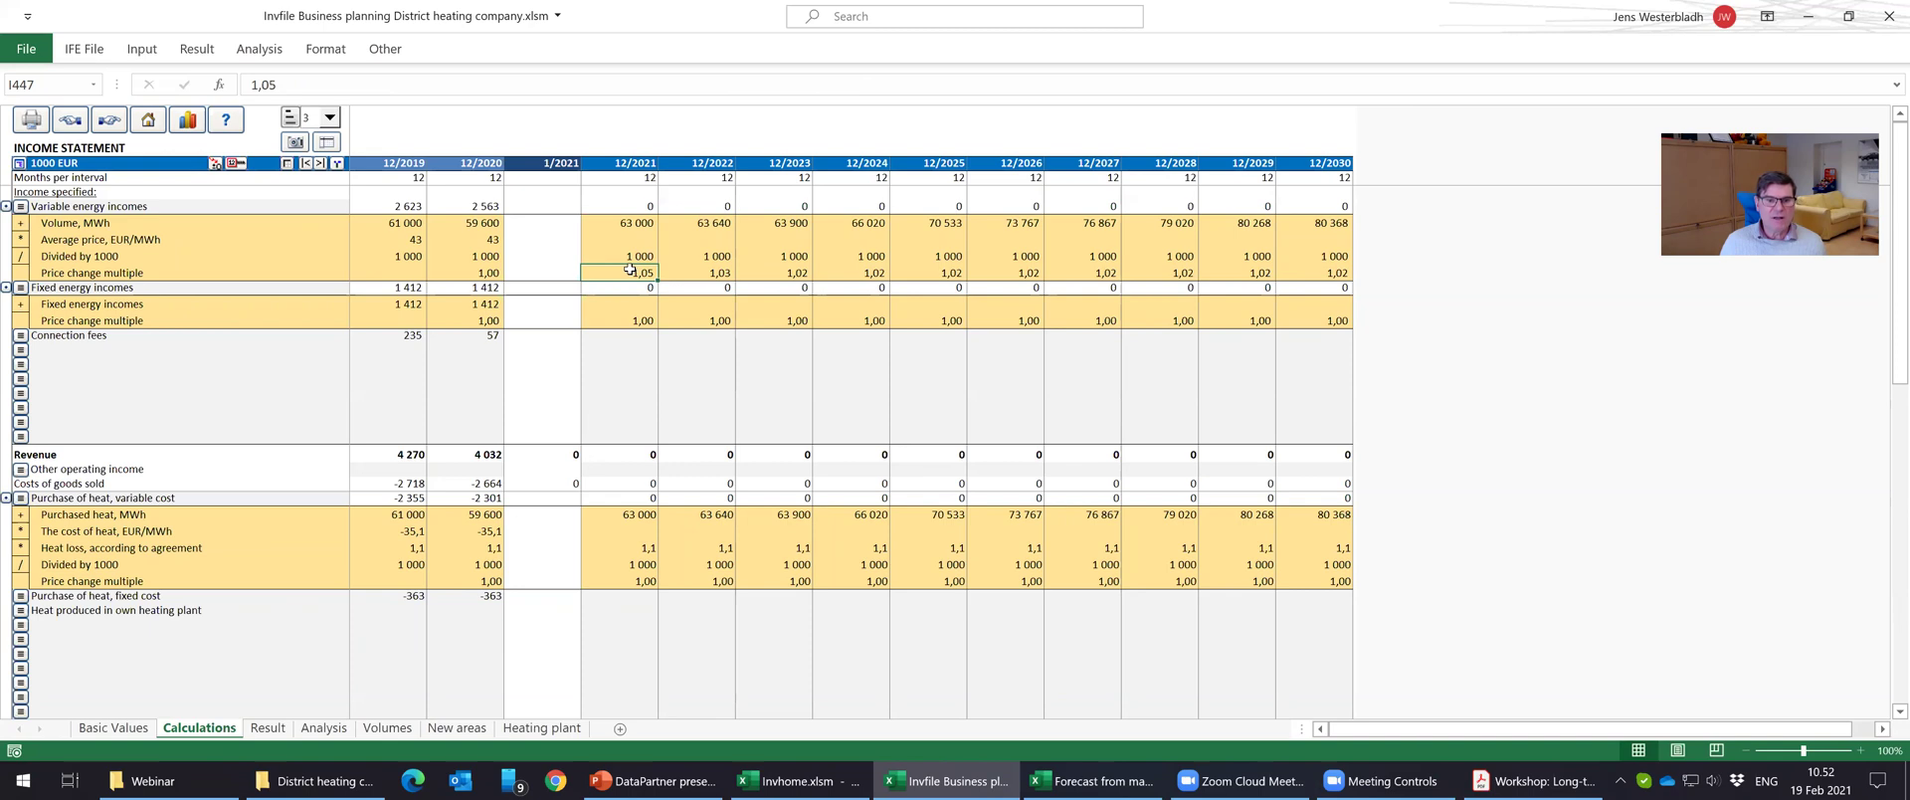
{"action": "left_click", "coordinate": [676, 270]}
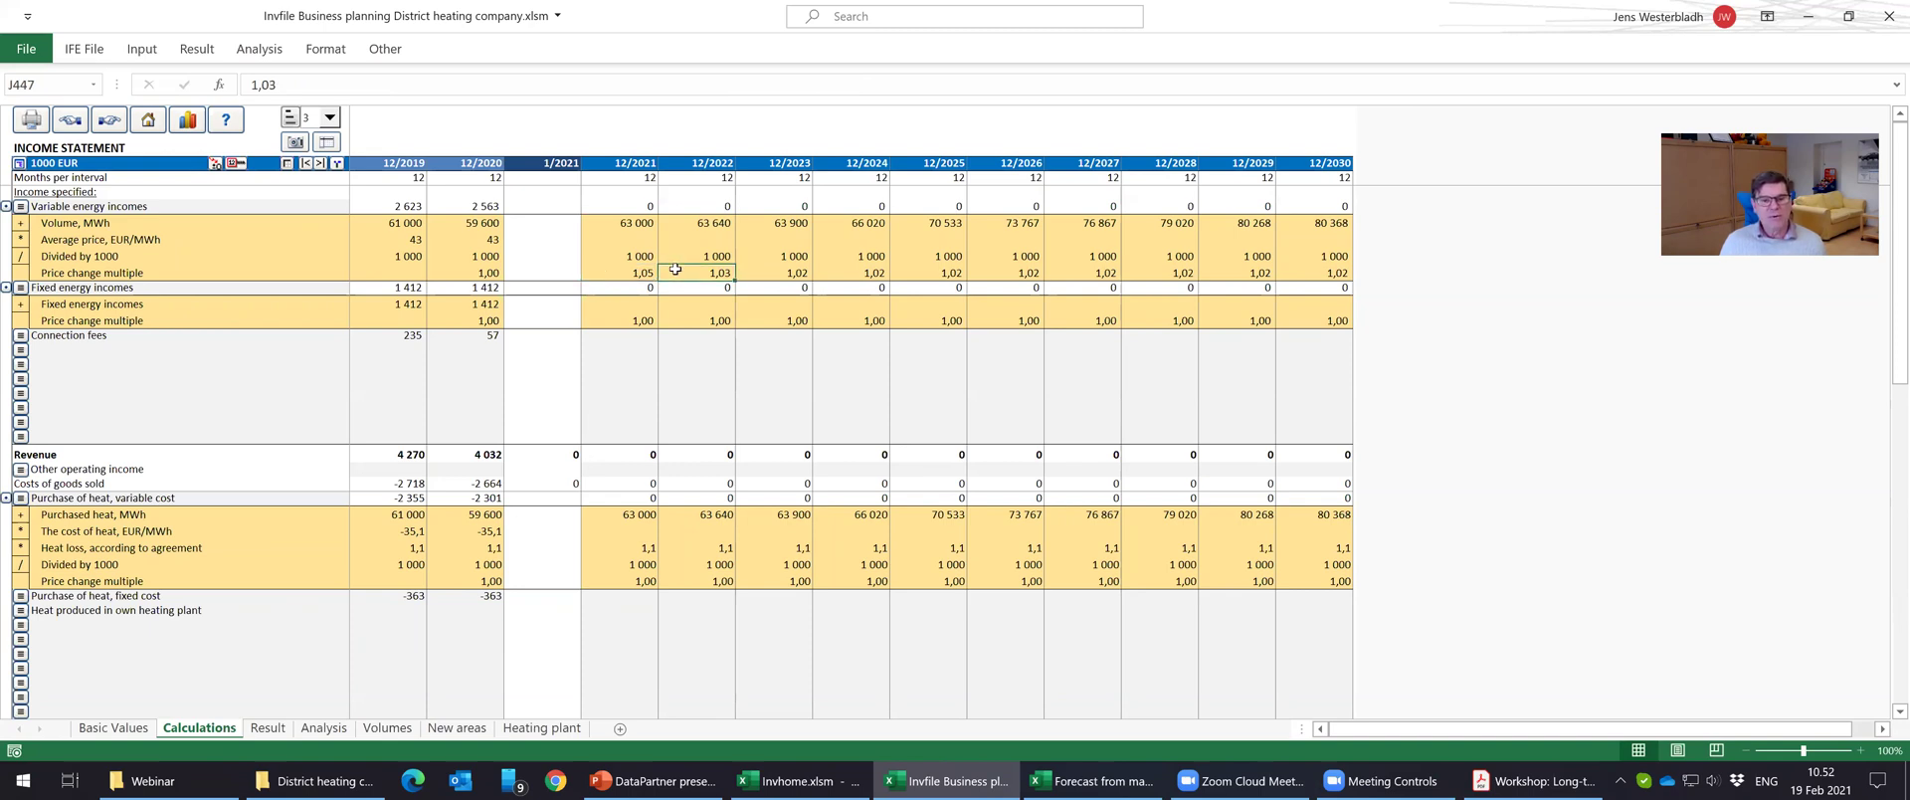
{"action": "left_click", "coordinate": [753, 268]}
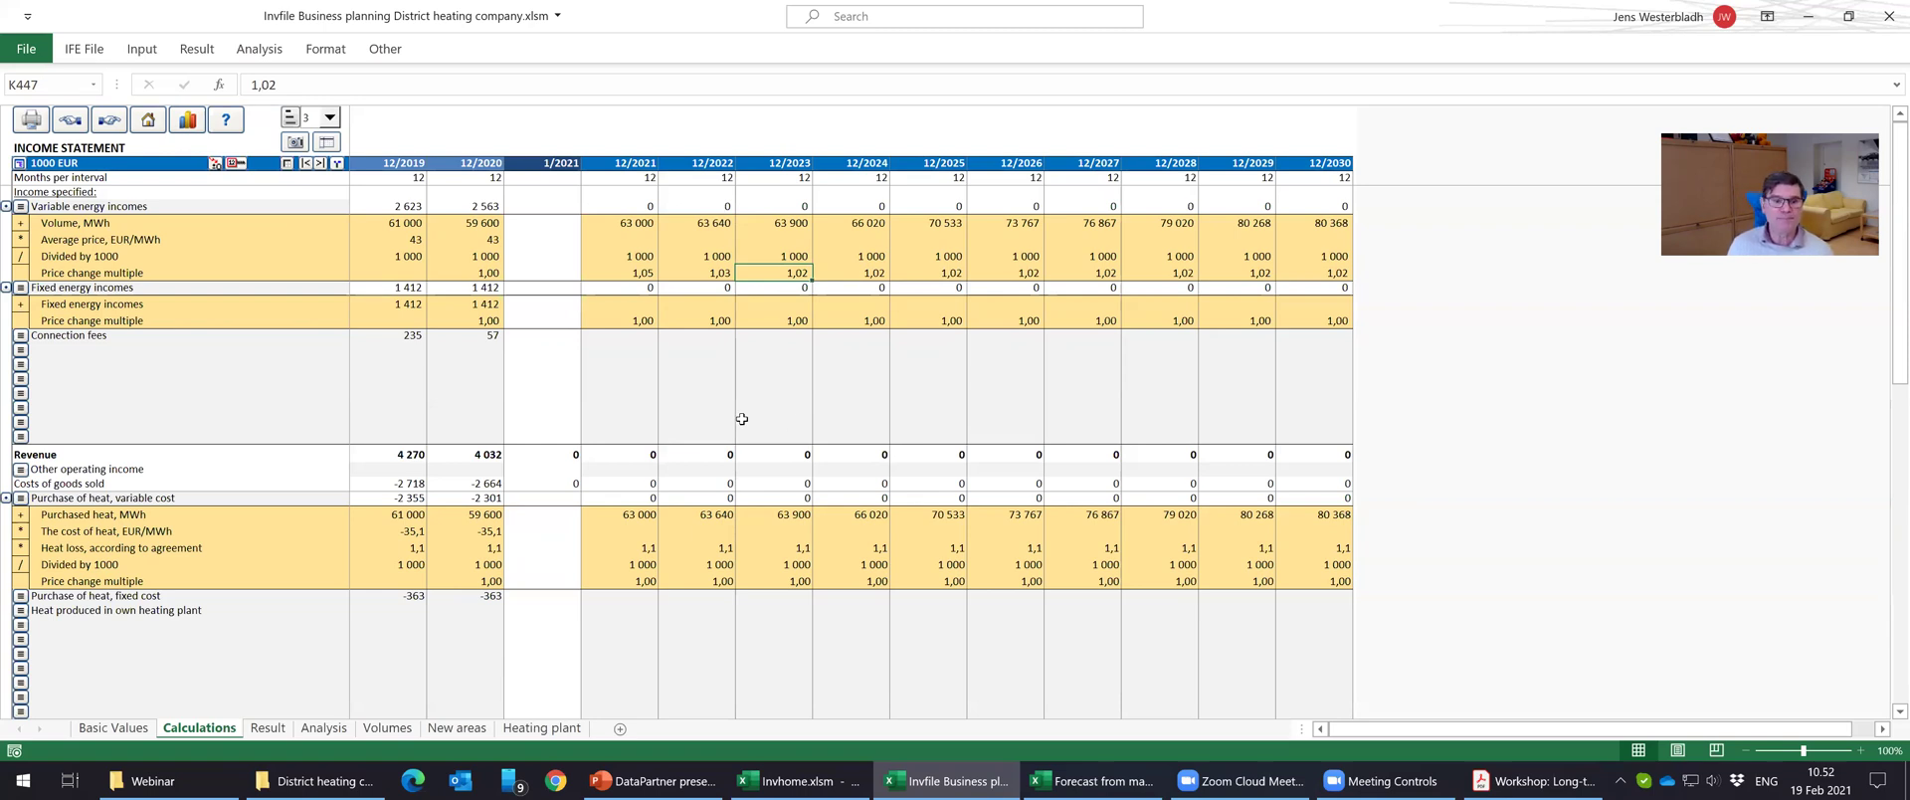
Set the 12/2021 Average price, EUR/MWh of Variable energy incomes to the formula =G445*I447.
{"action": "left_click", "coordinate": [637, 241]}
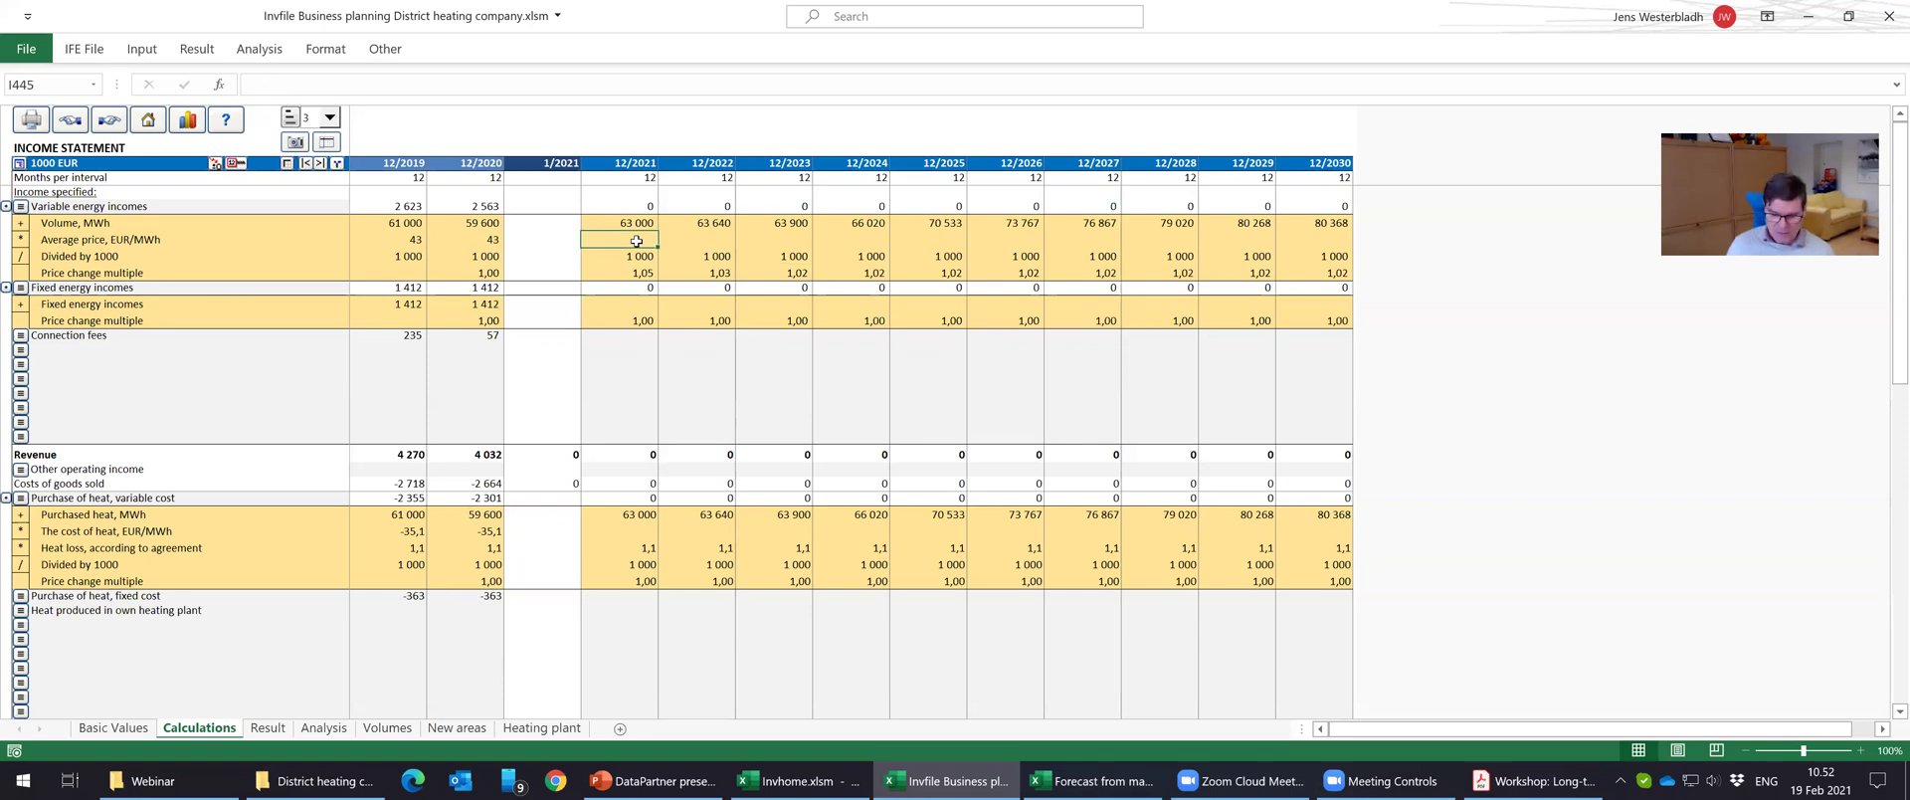
{"action": "type", "text": "="}
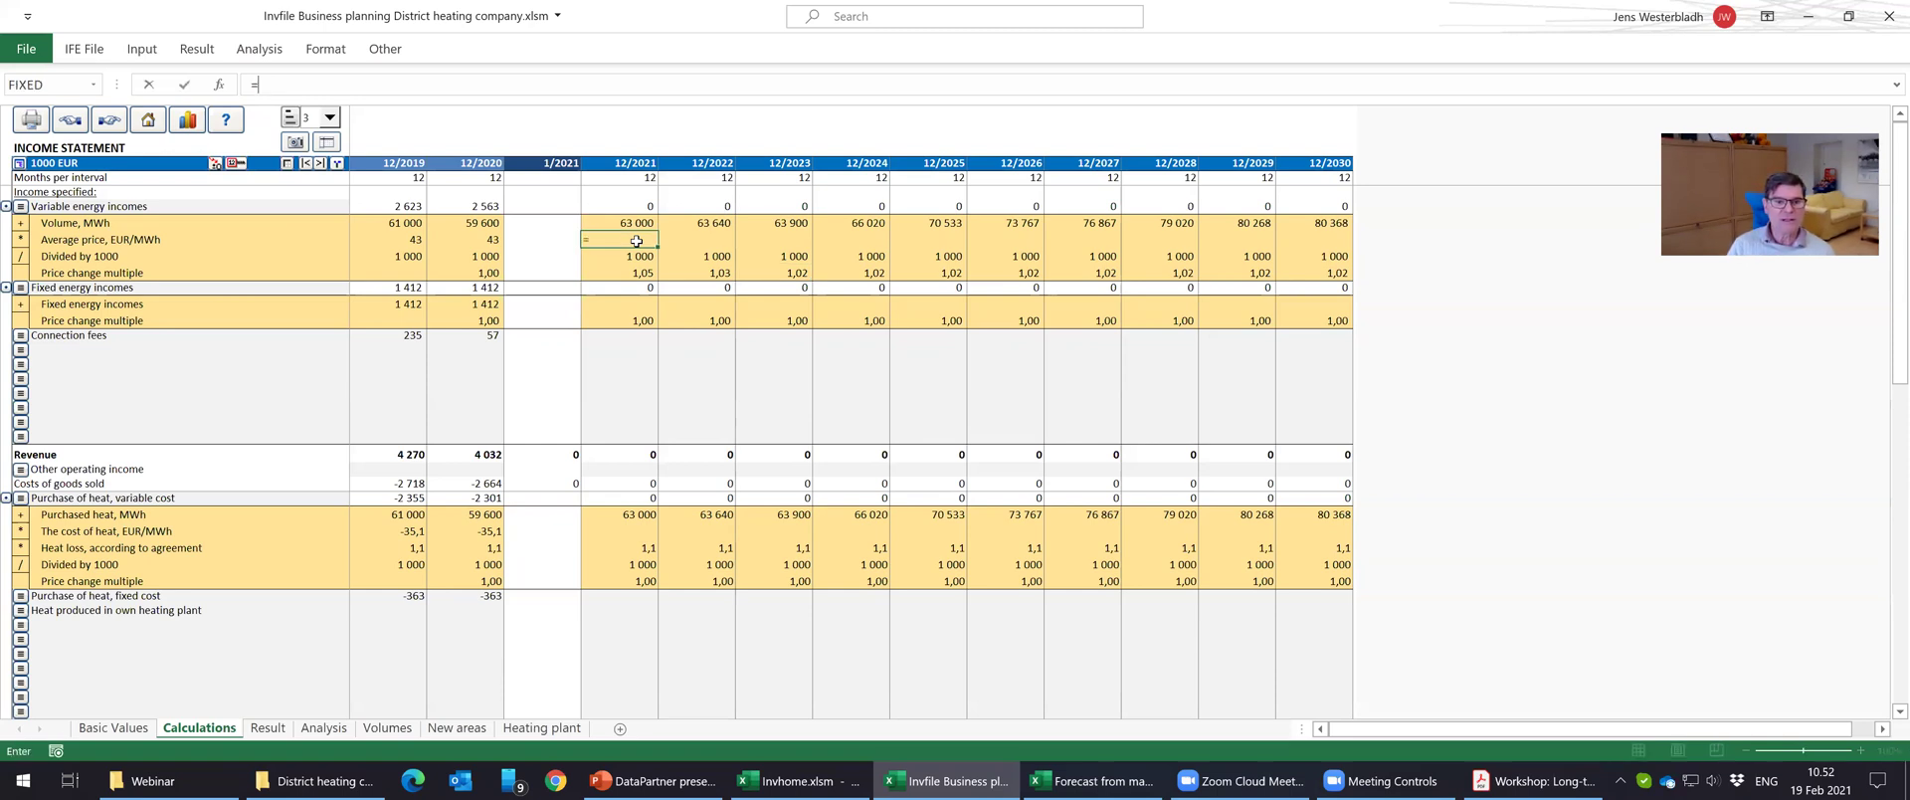
{"action": "left_click", "coordinate": [498, 239]}
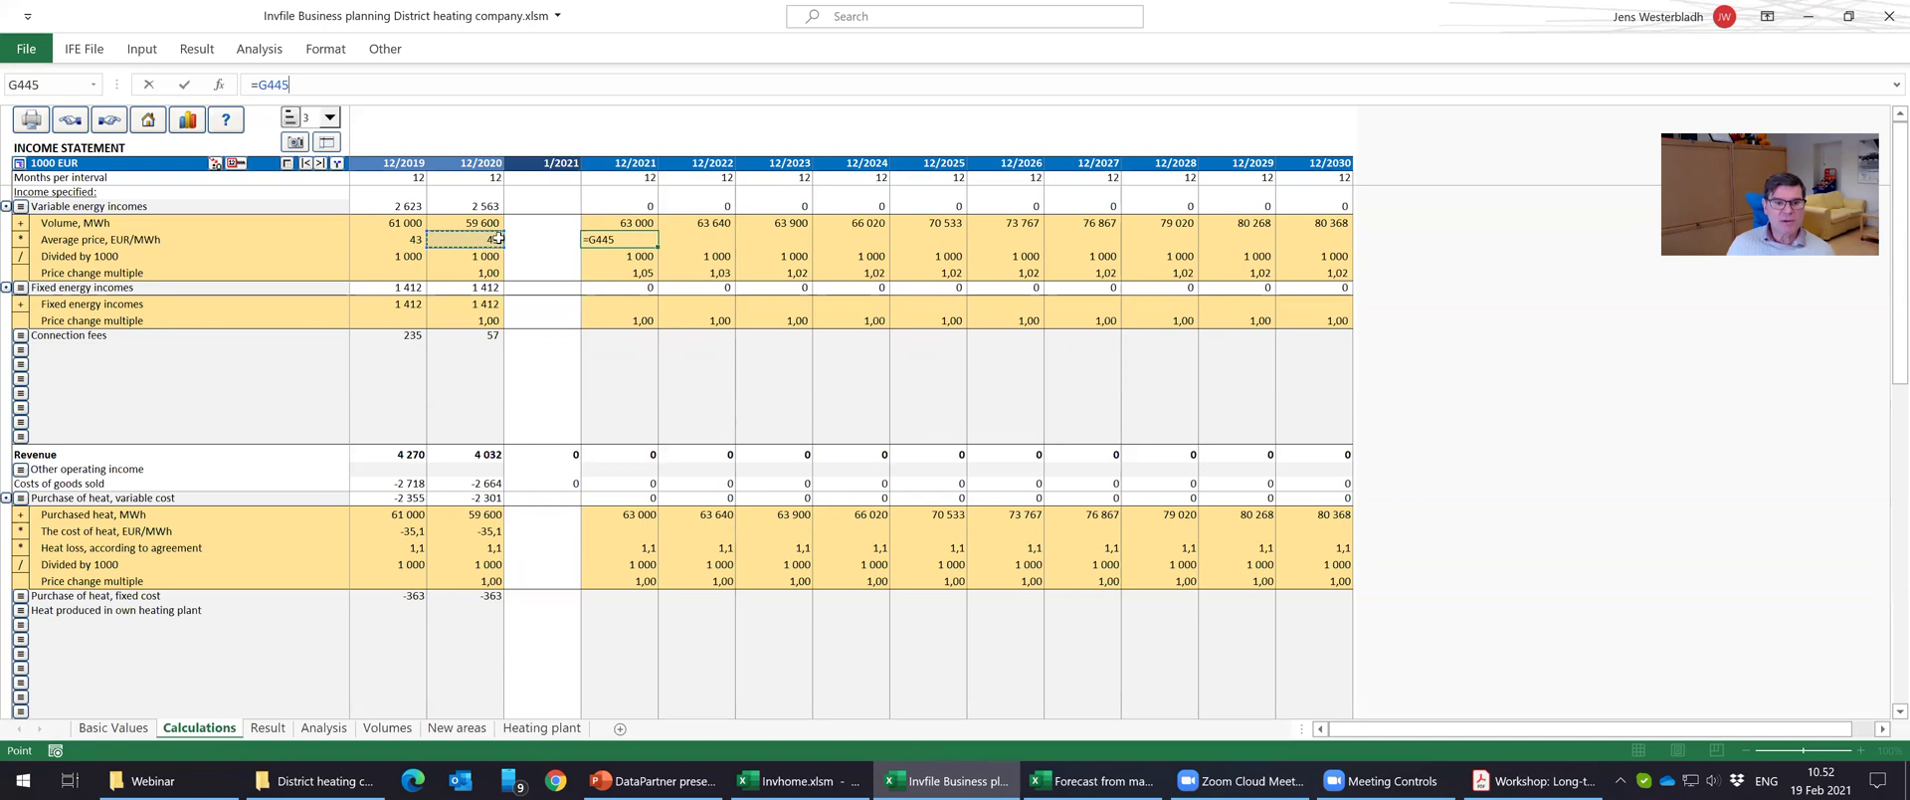
{"action": "type", "text": "*"}
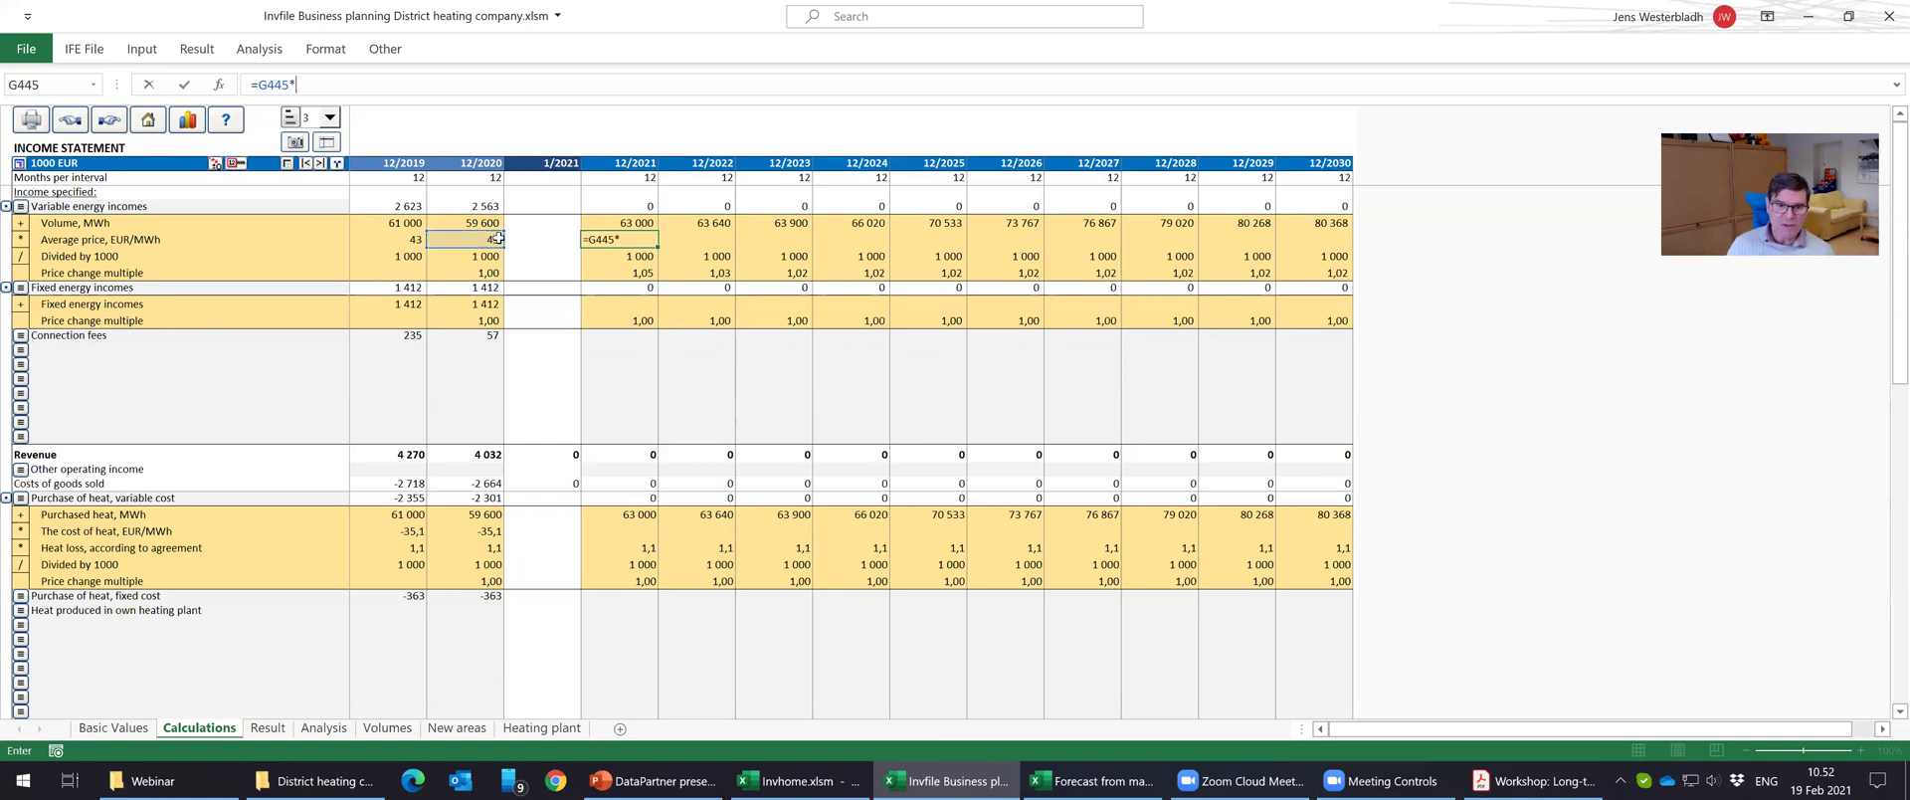
{"action": "left_click", "coordinate": [625, 267]}
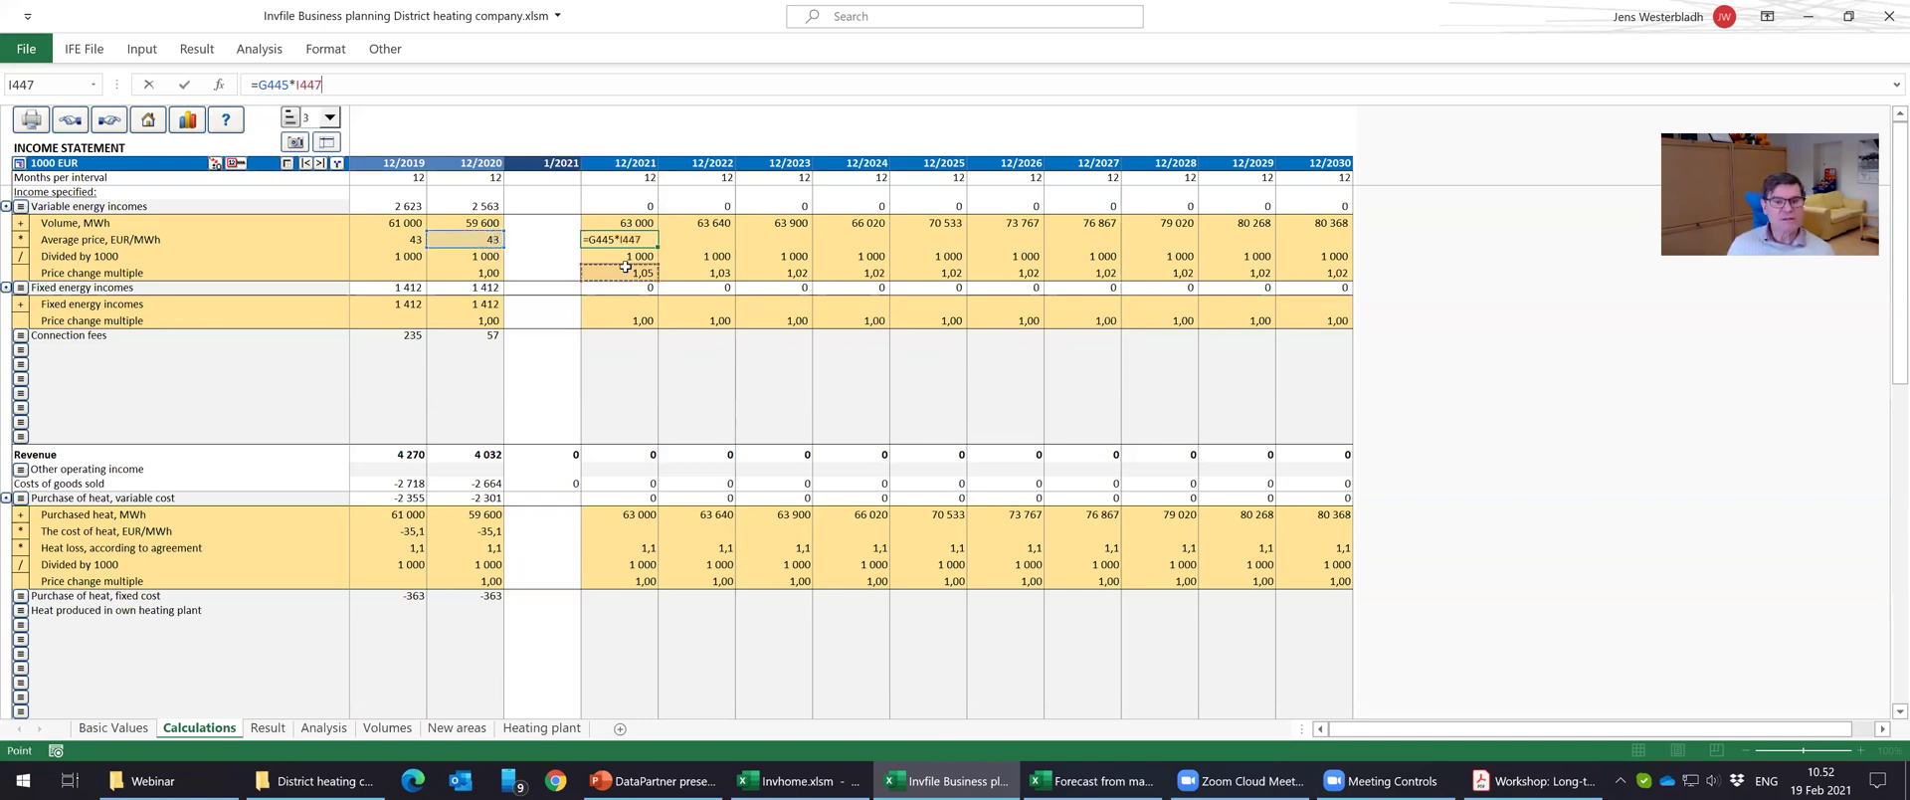
{"action": "key", "text": "Return"}
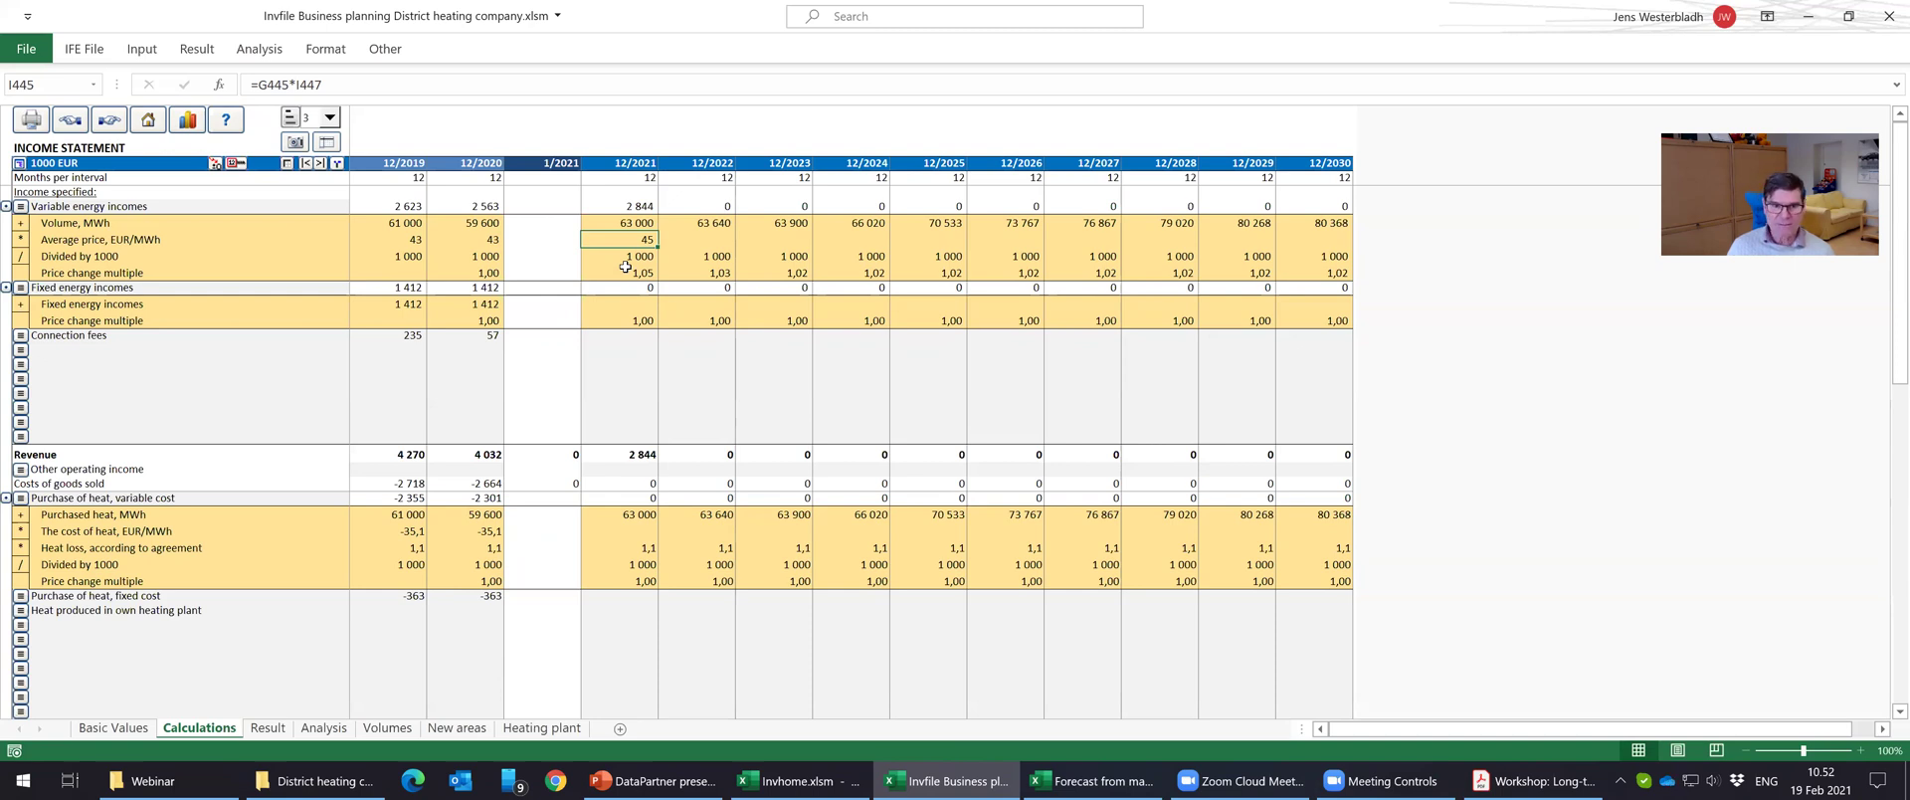
In the Calculation Term settings on Basic Values, exclude the zero-period column from the calculation point options, and return to the income statement.
{"action": "left_click_drag", "start_coordinate": [538, 191], "coordinate": [571, 370]}
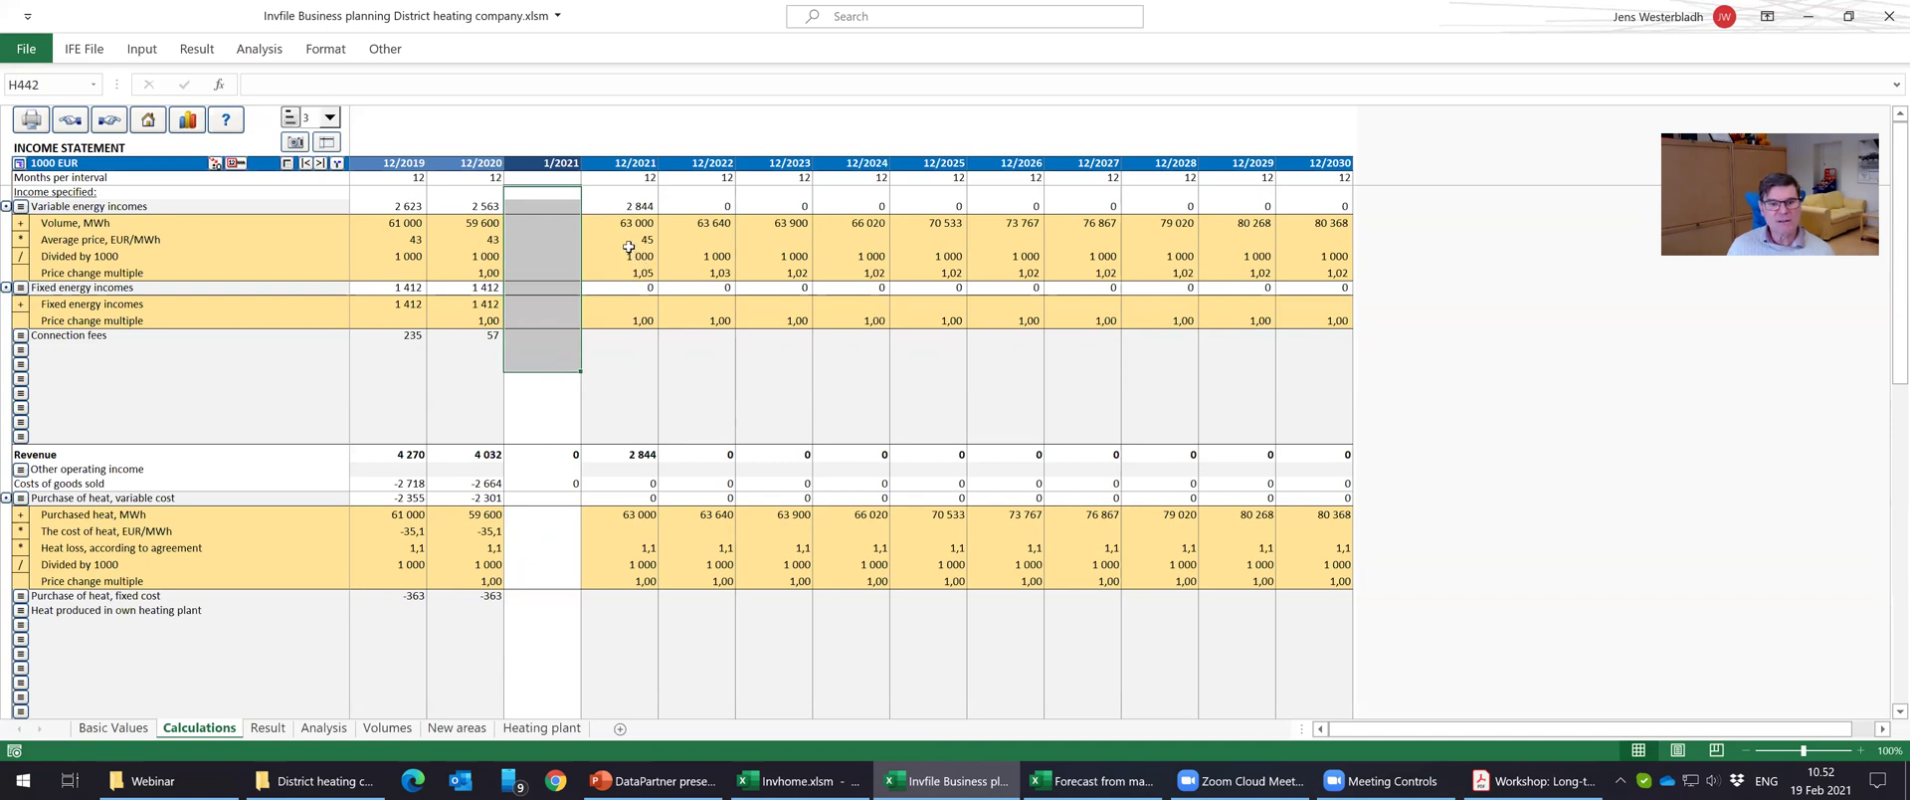
{"action": "left_click", "coordinate": [629, 242]}
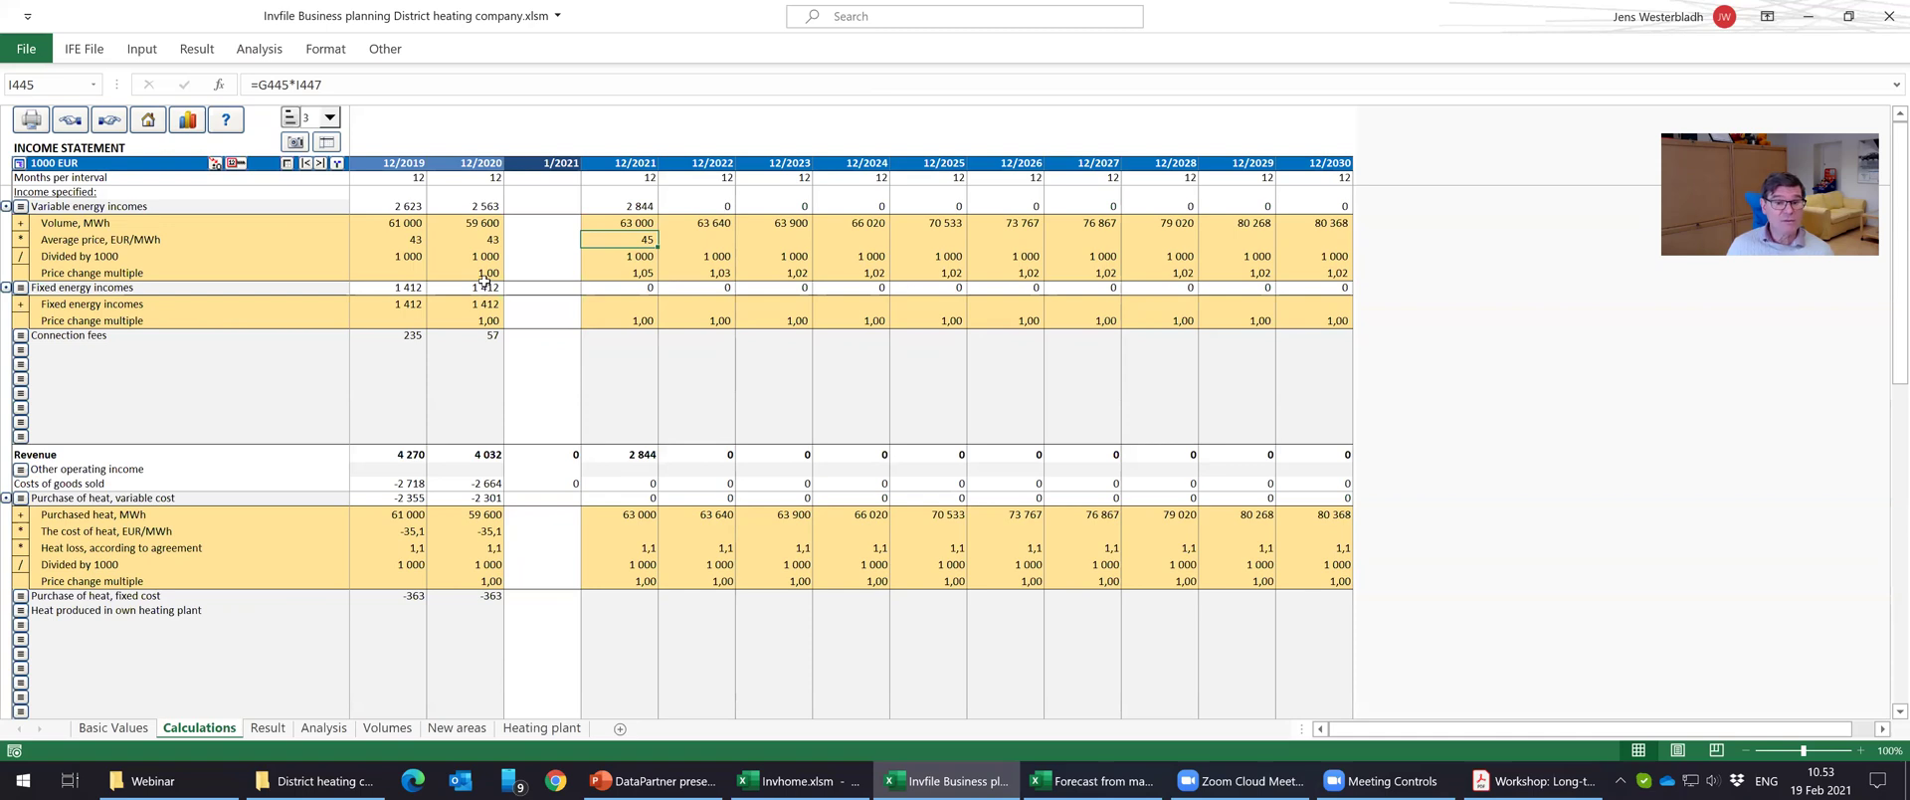
{"action": "left_click", "coordinate": [113, 727]}
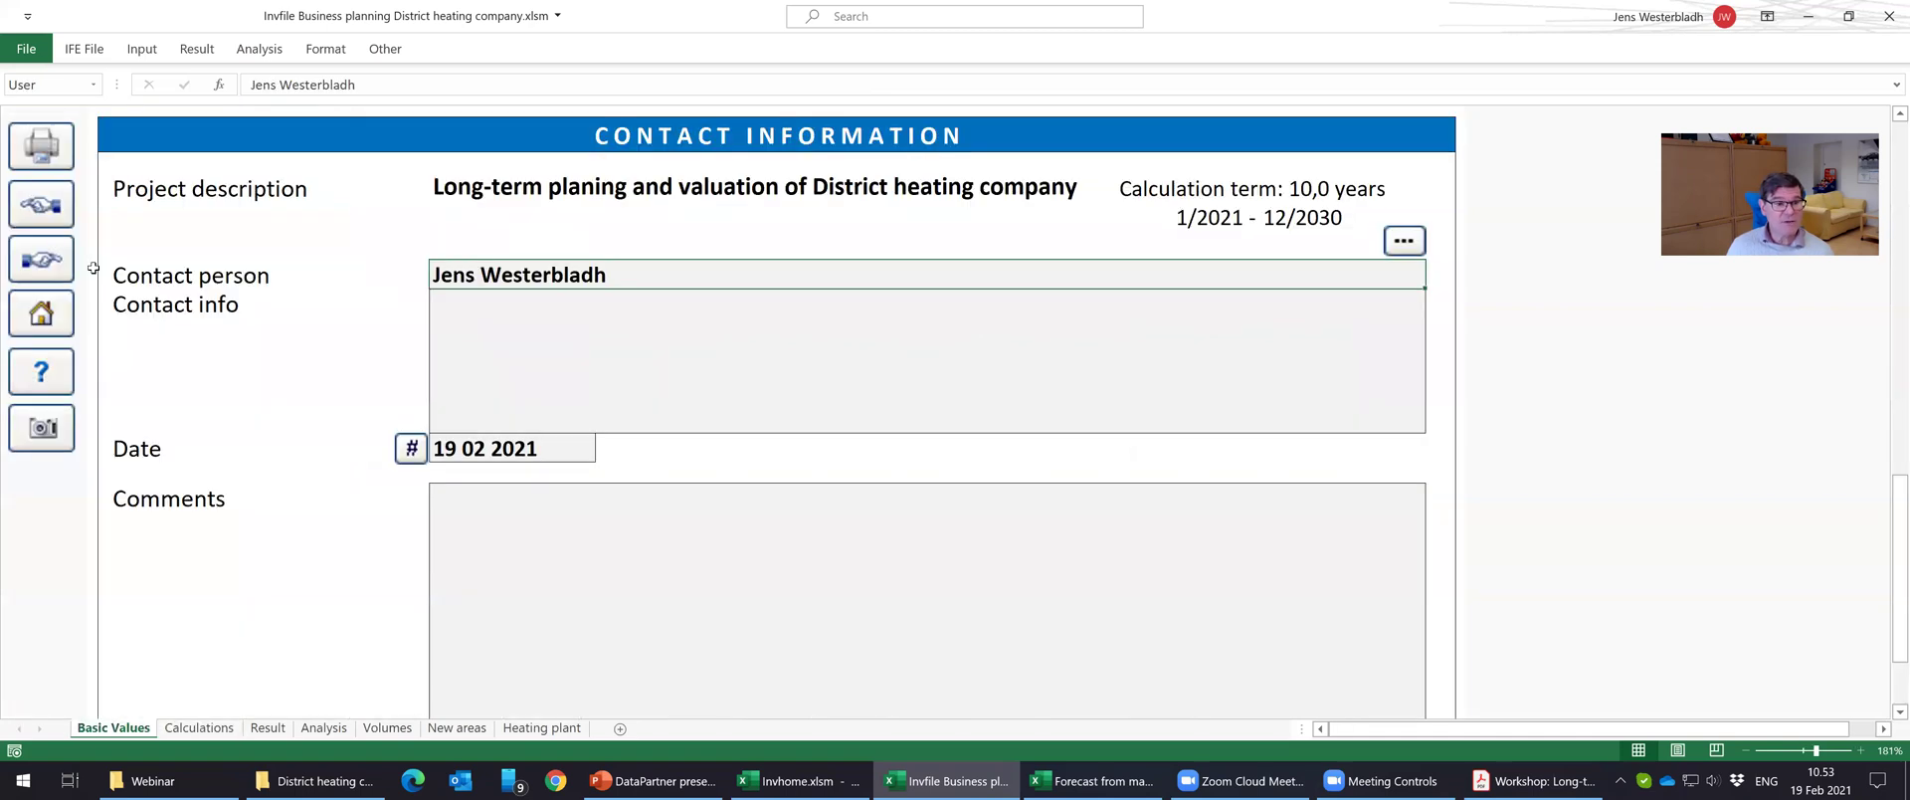
{"action": "left_click", "coordinate": [44, 225]}
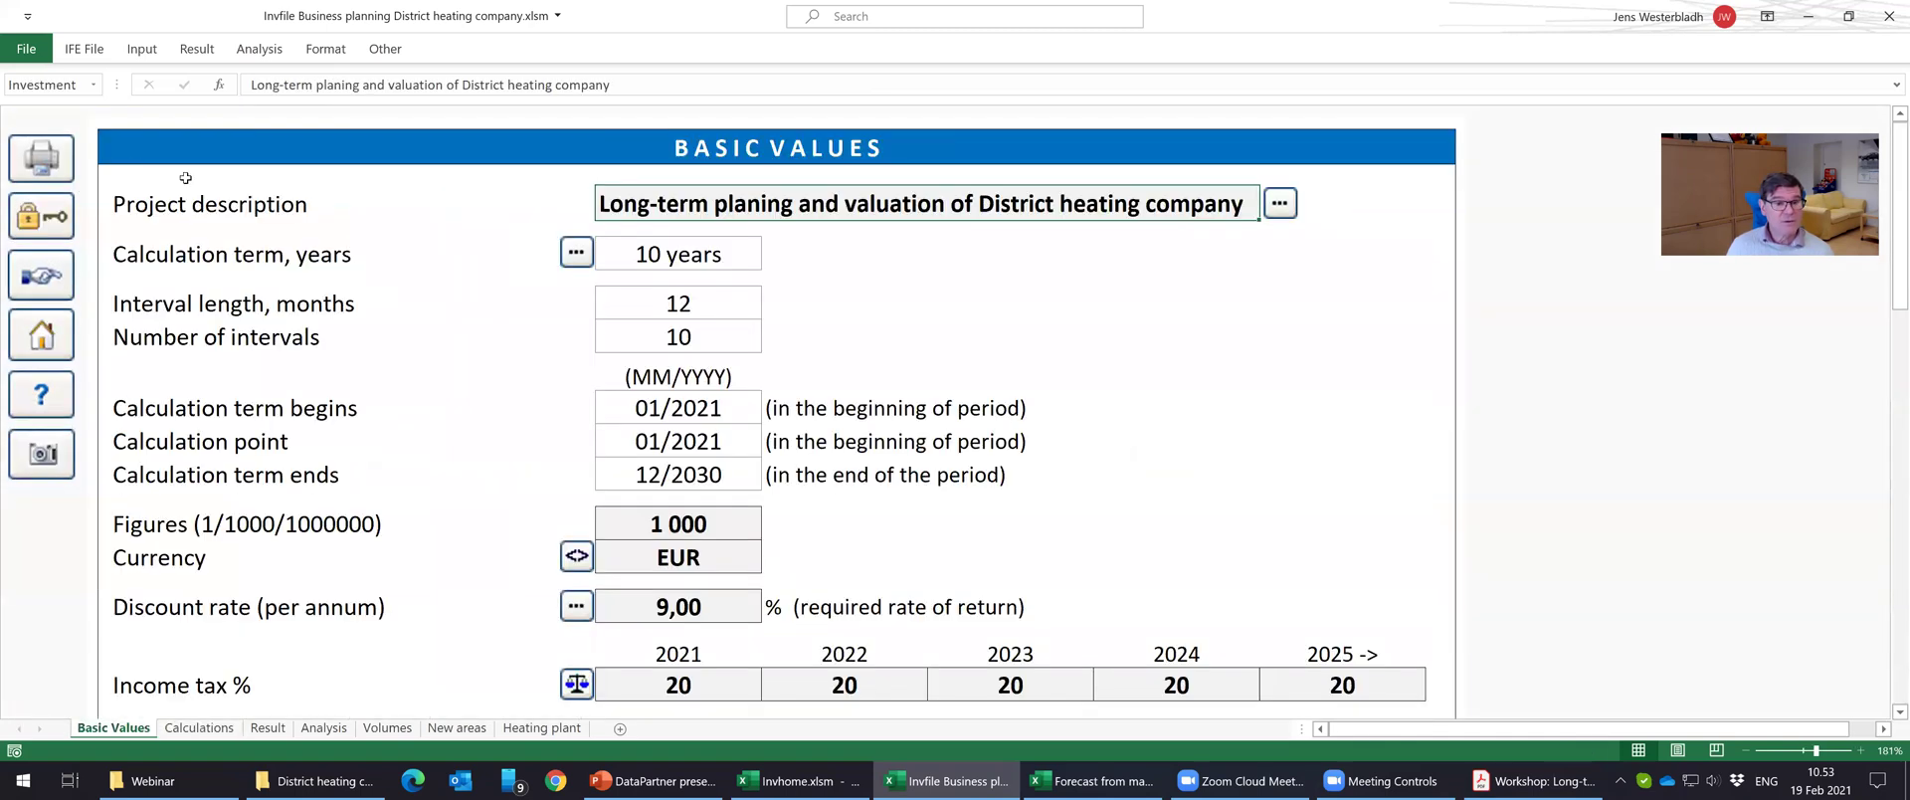
{"action": "left_click", "coordinate": [576, 253]}
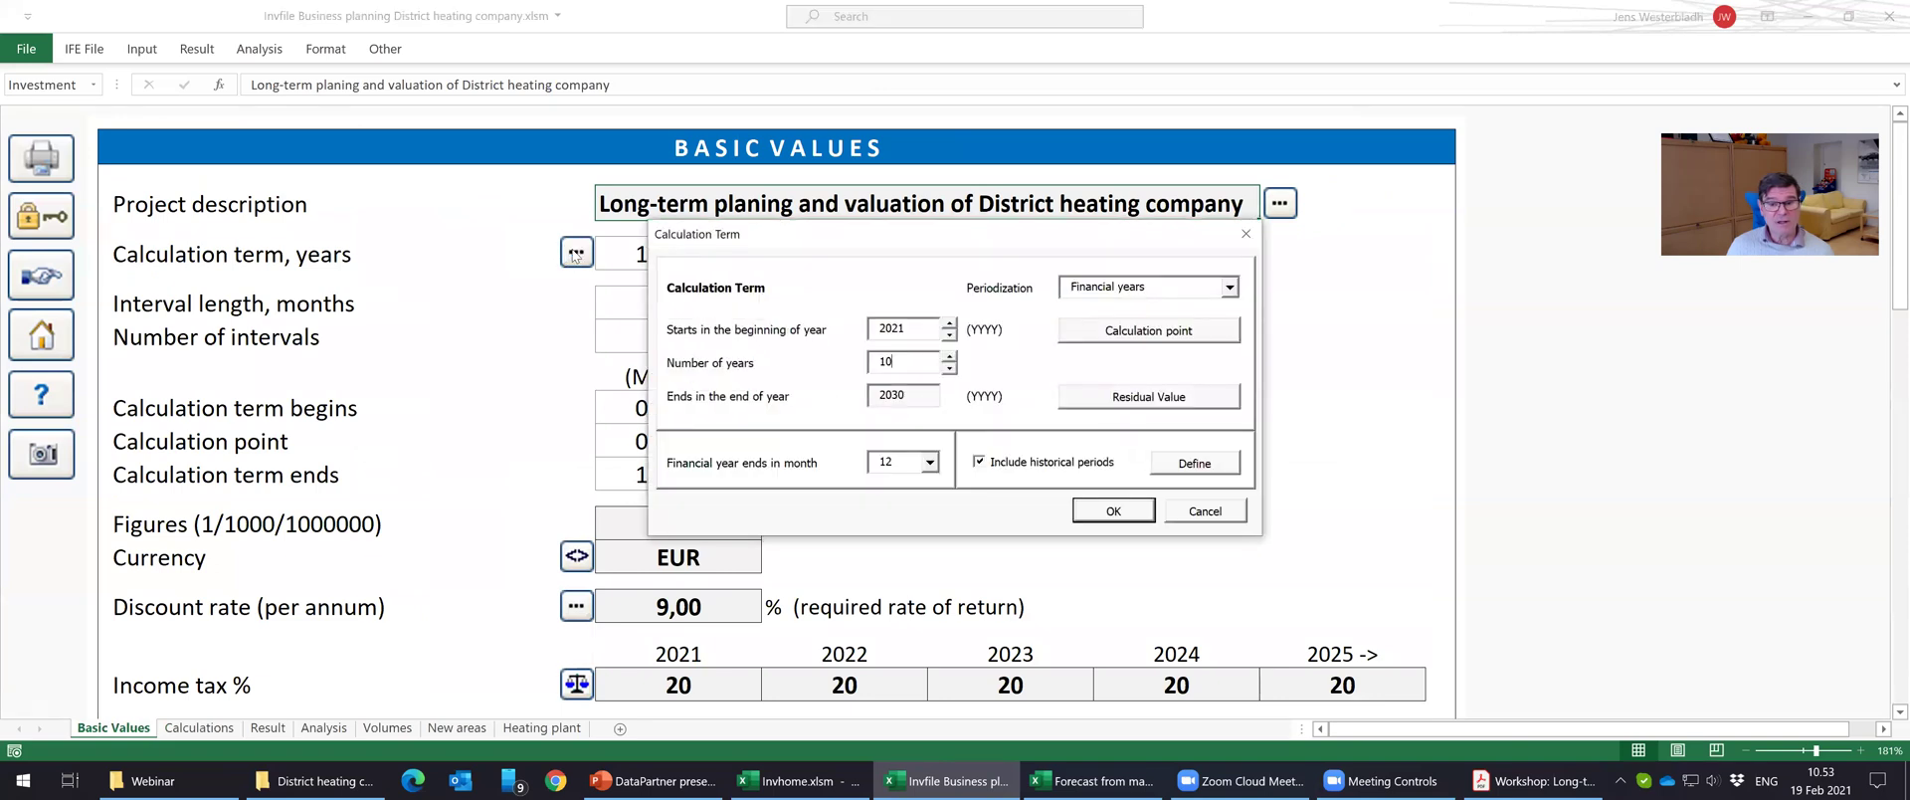
{"action": "left_click", "coordinate": [1150, 337]}
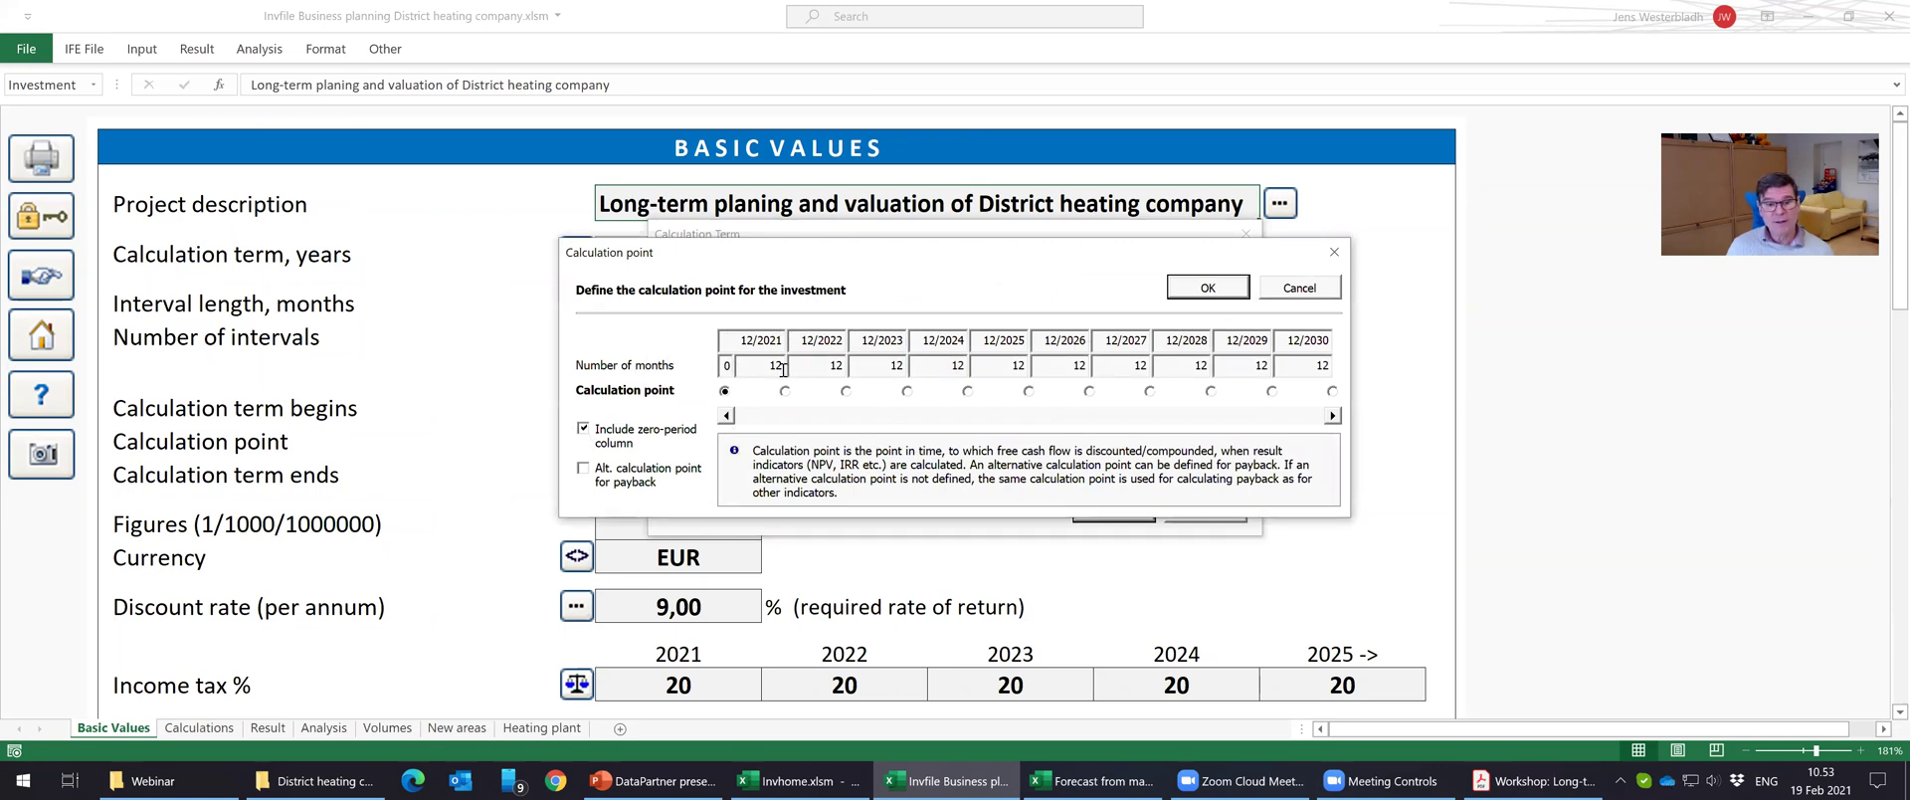
{"action": "left_click", "coordinate": [584, 429]}
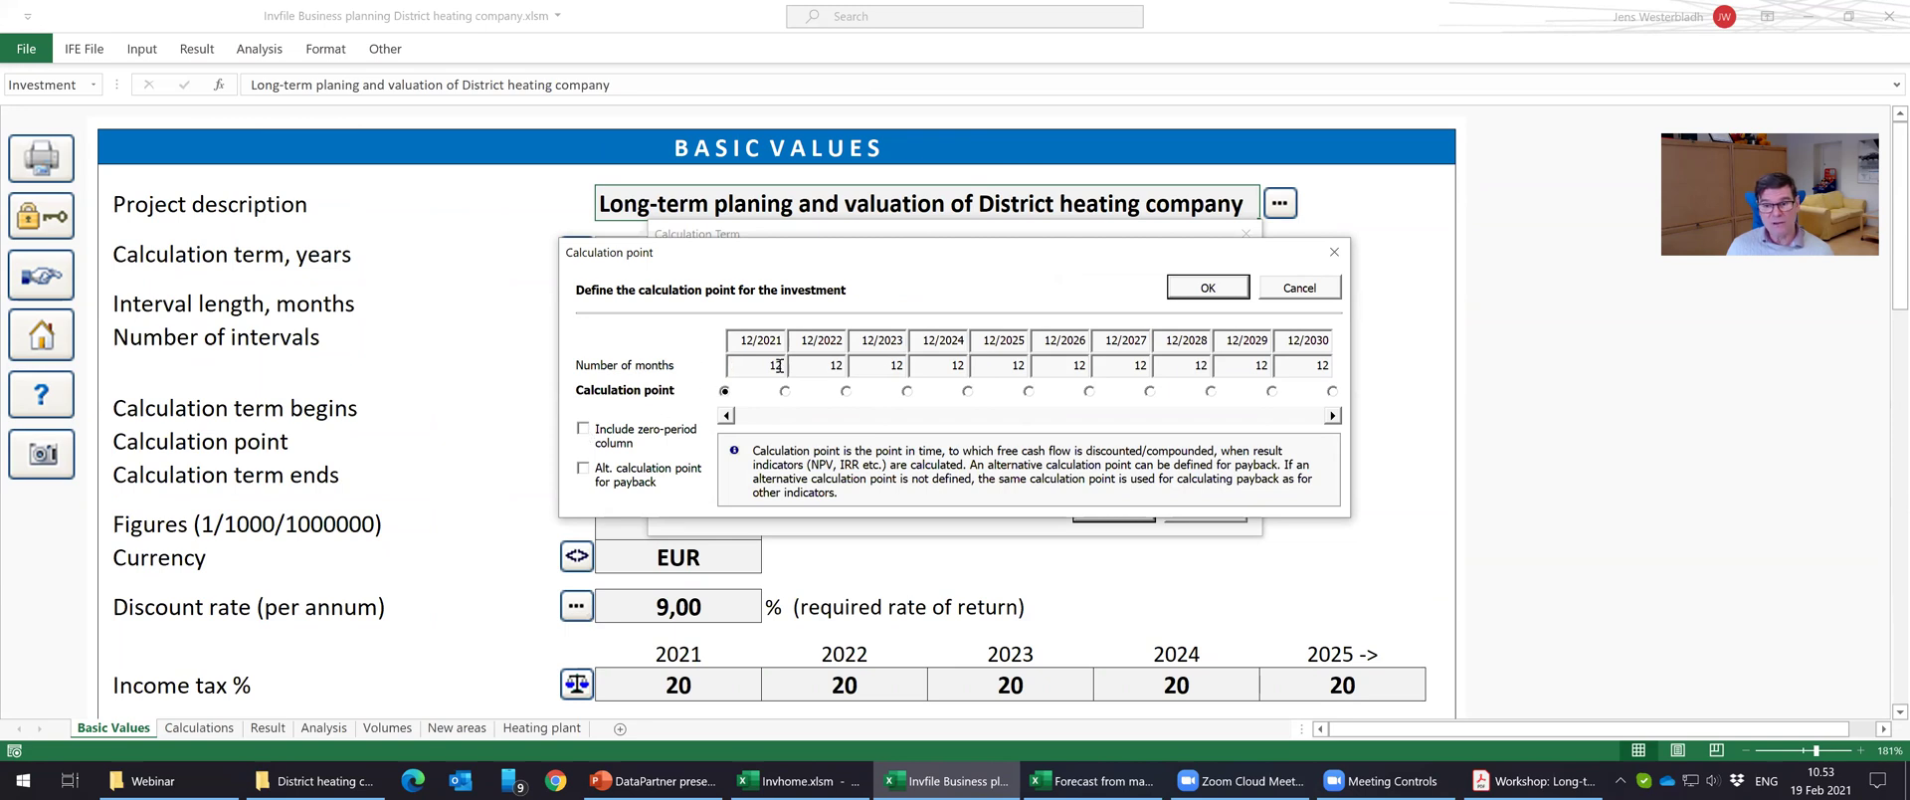
{"action": "left_click", "coordinate": [1184, 288]}
{"action": "left_click", "coordinate": [1113, 510]}
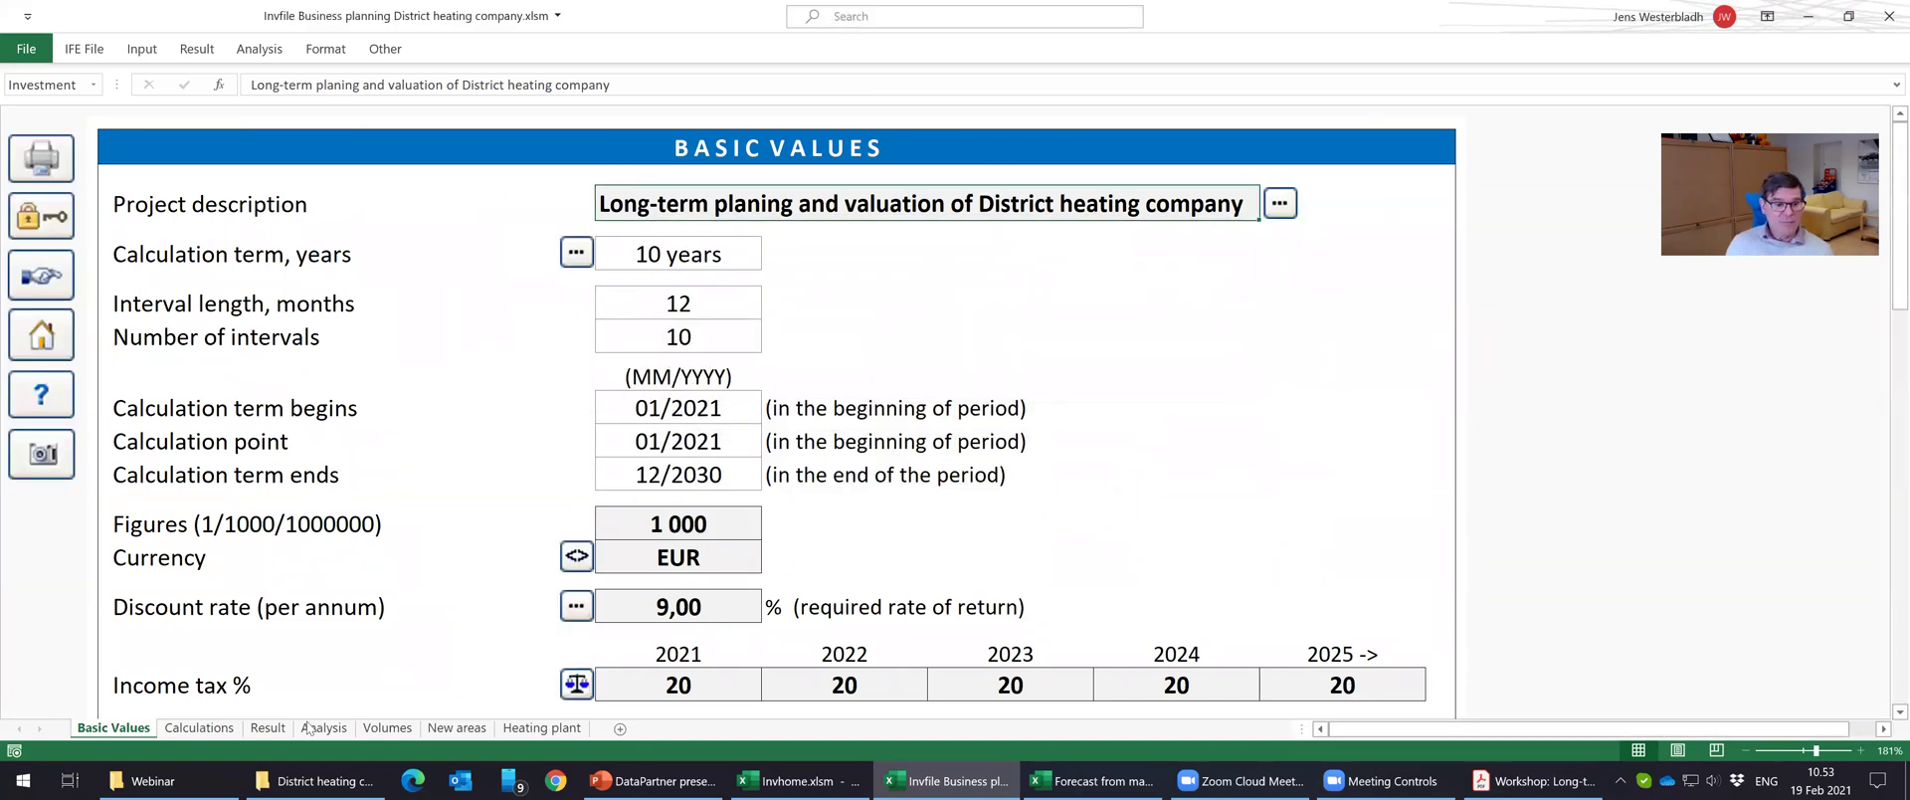
{"action": "left_click", "coordinate": [209, 728]}
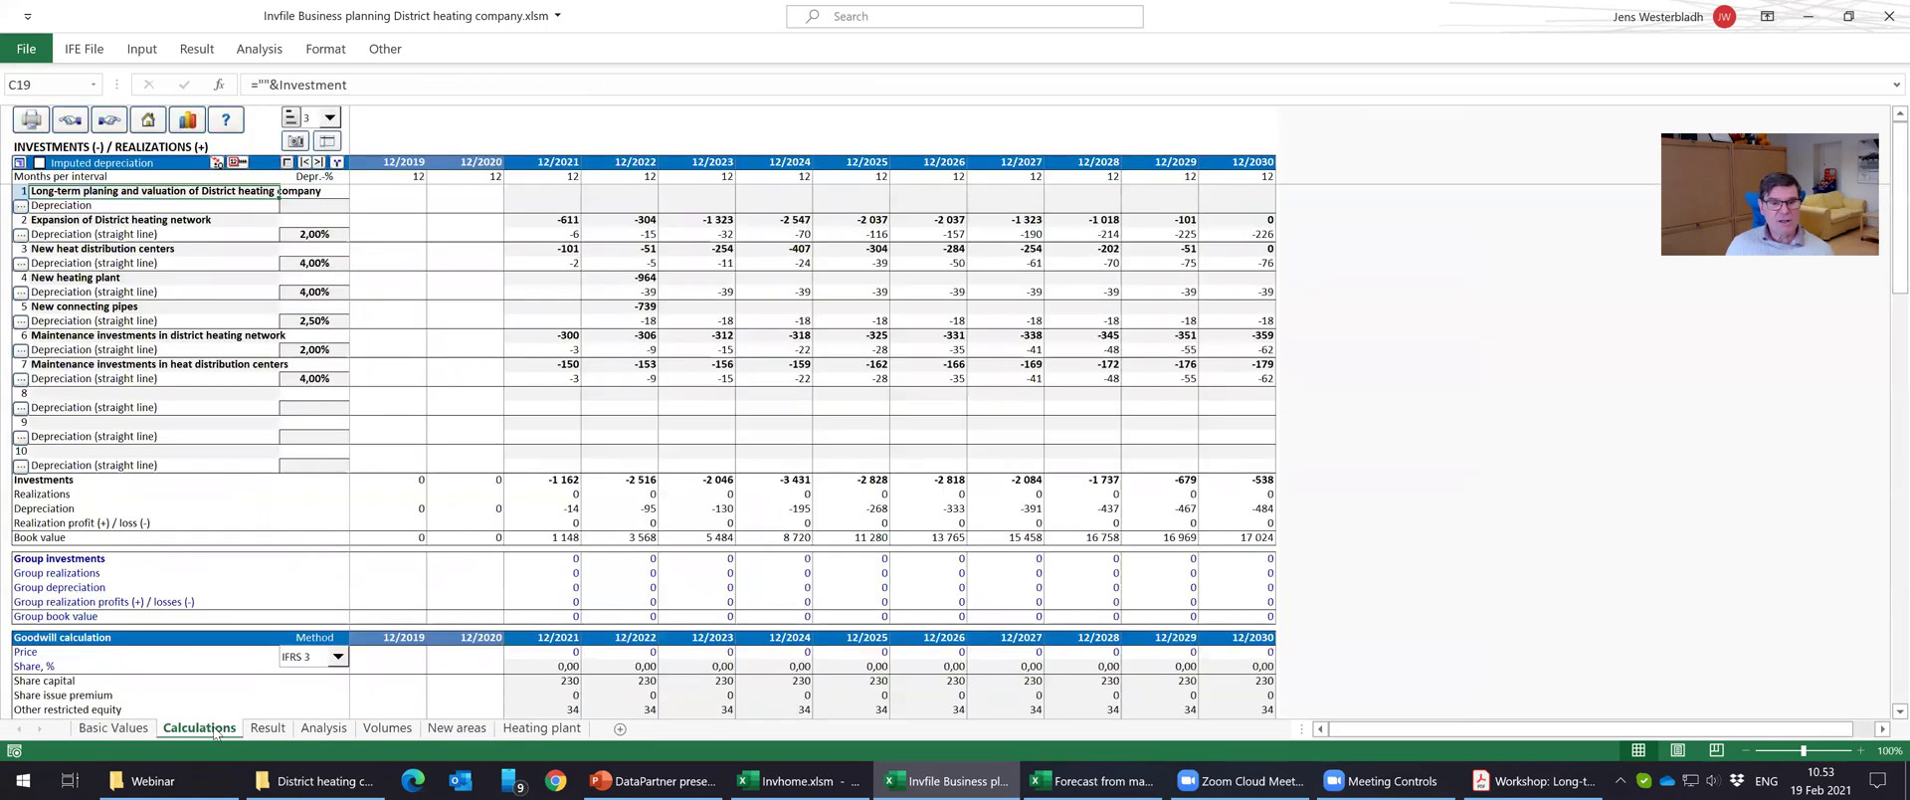
{"action": "left_click", "coordinate": [111, 121]}
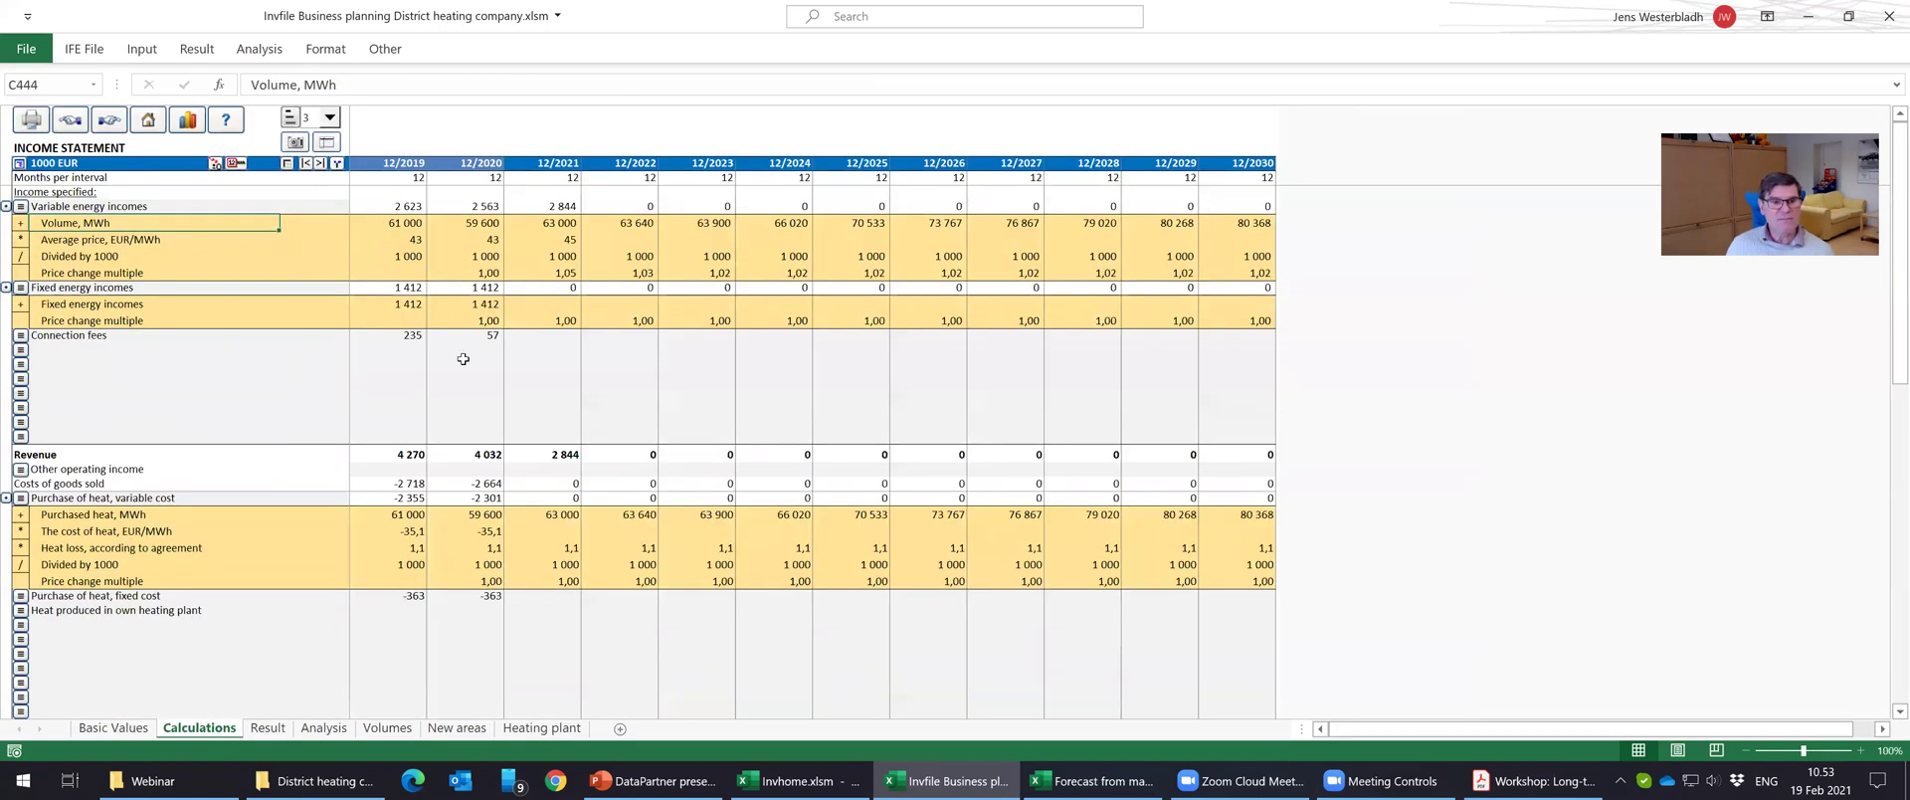
Set the 12/2022 Average price of Variable energy incomes to =I445*J447 and copy the formula across the years through 12/2030.
{"action": "left_click_drag", "start_coordinate": [413, 165], "coordinate": [466, 164]}
{"action": "left_click", "coordinate": [461, 193]}
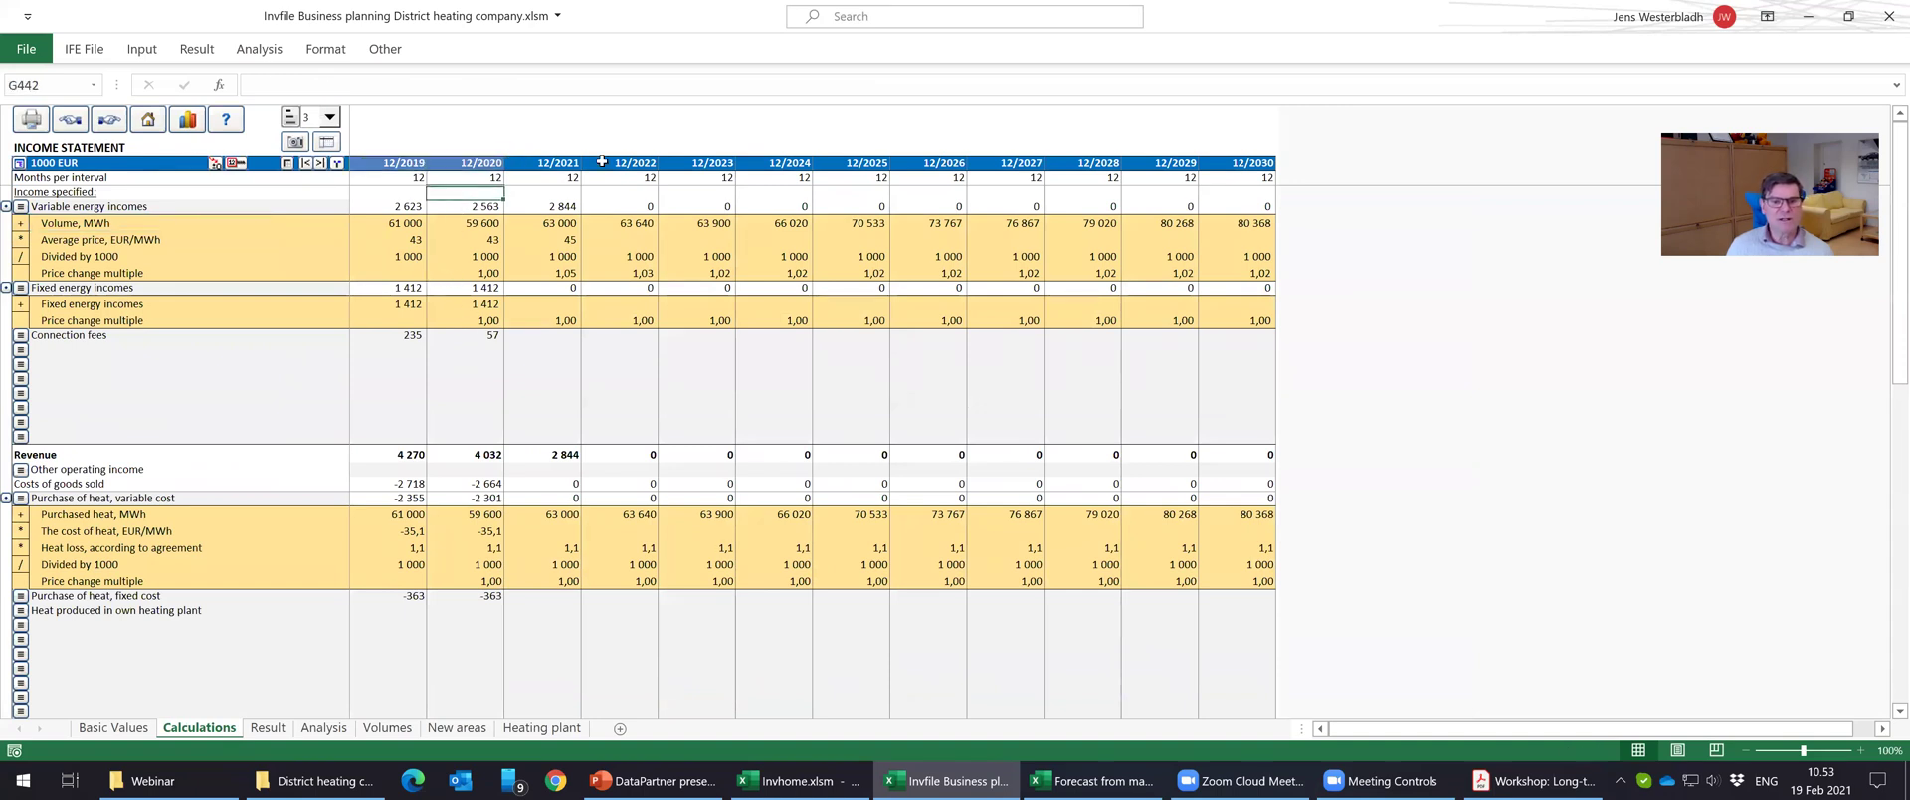
{"action": "left_click", "coordinate": [564, 242]}
{"action": "key", "text": "ctrl+c"}
{"action": "left_click", "coordinate": [604, 241]}
{"action": "key", "text": "ctrl+v"}
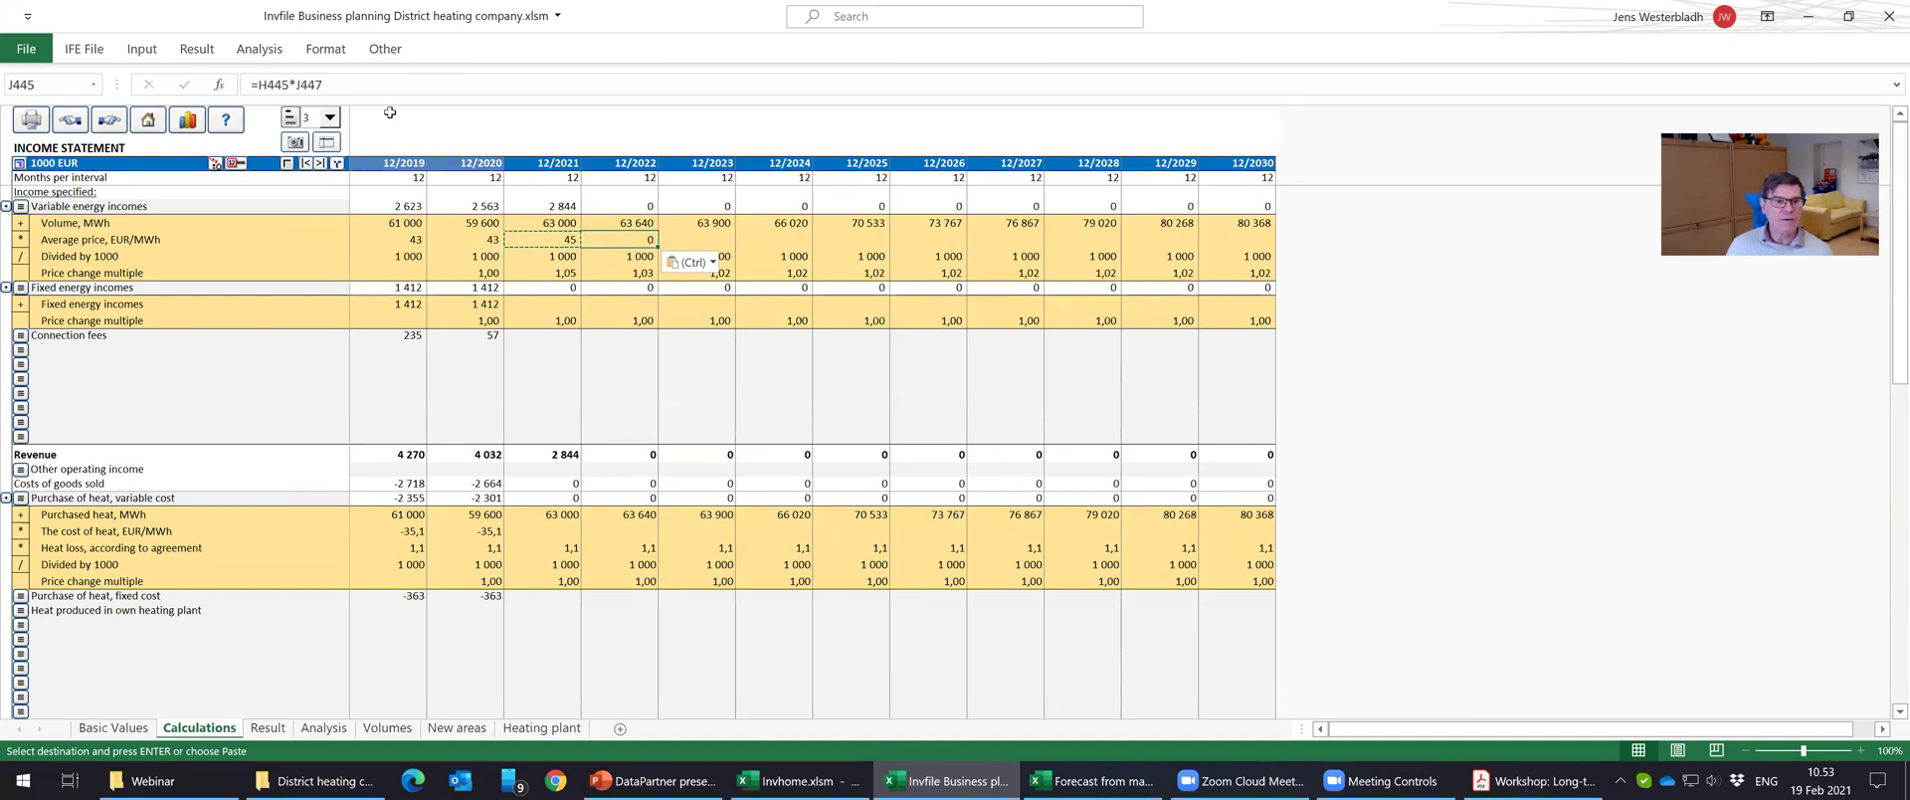
{"action": "left_click", "coordinate": [262, 84]}
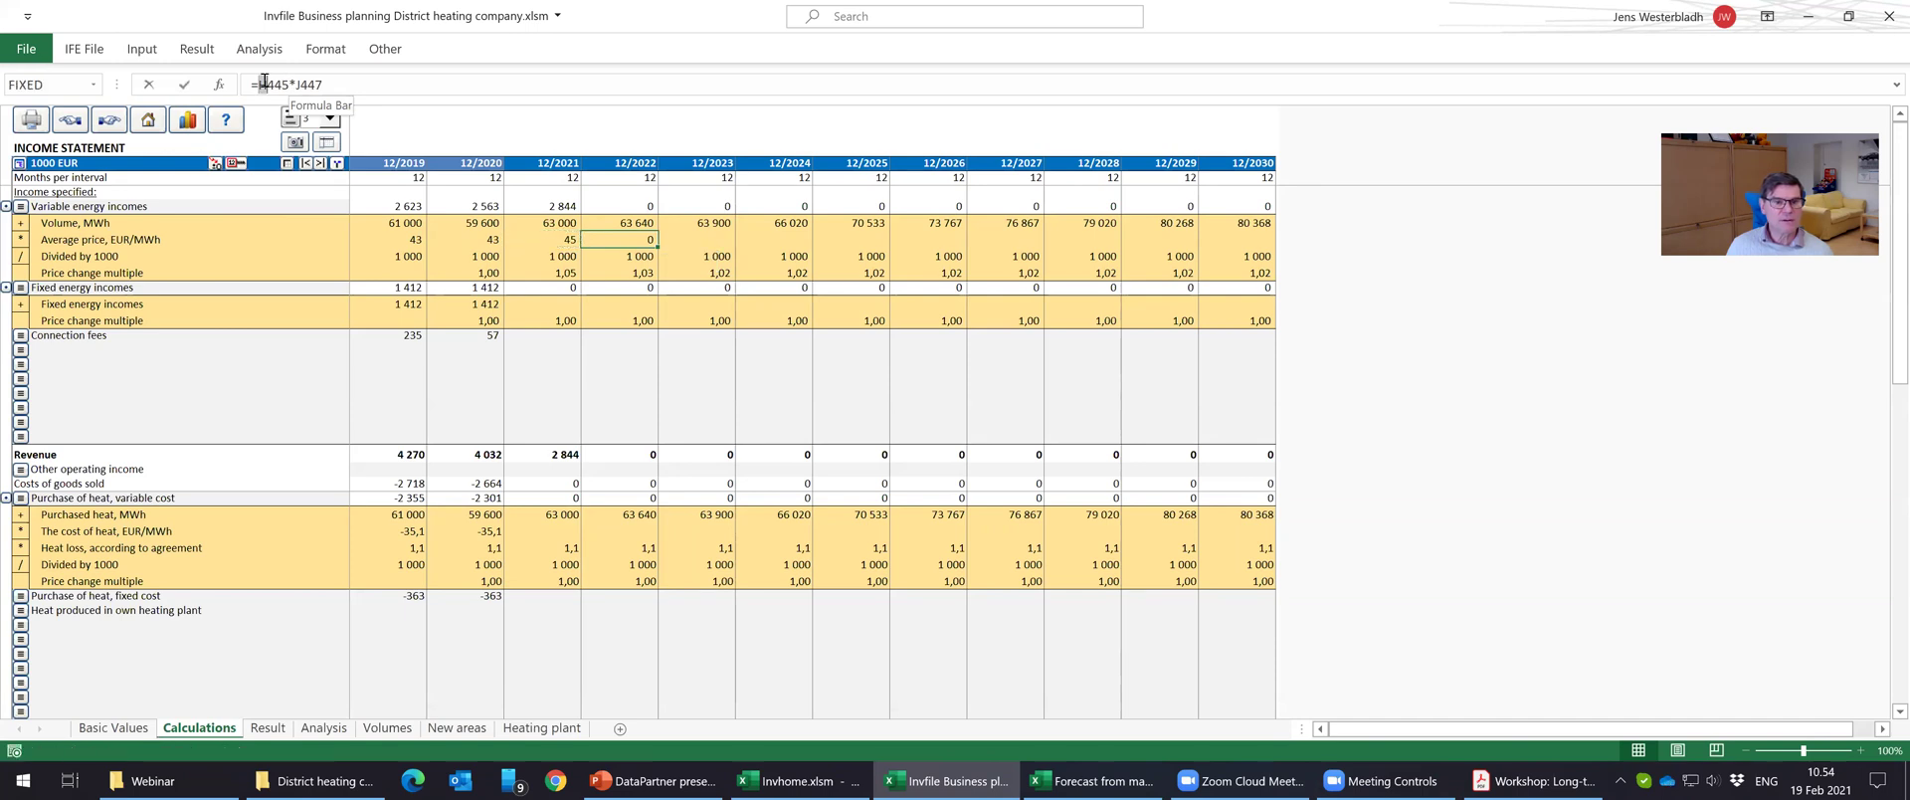
{"action": "type", "text": "i"}
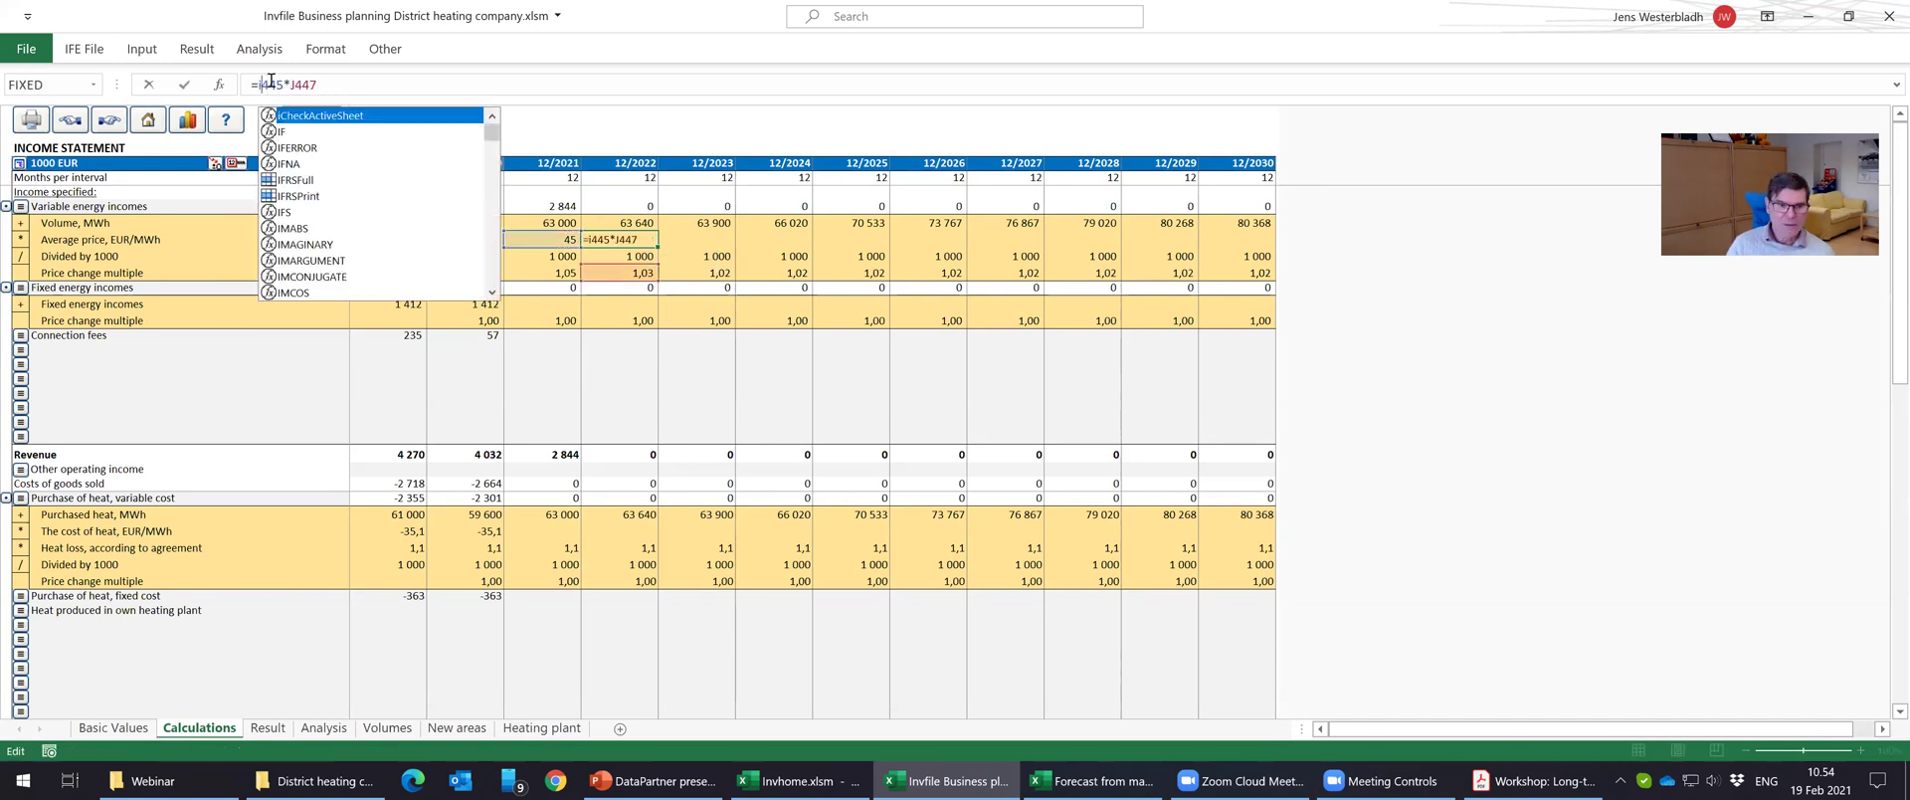
{"action": "key", "text": "Return"}
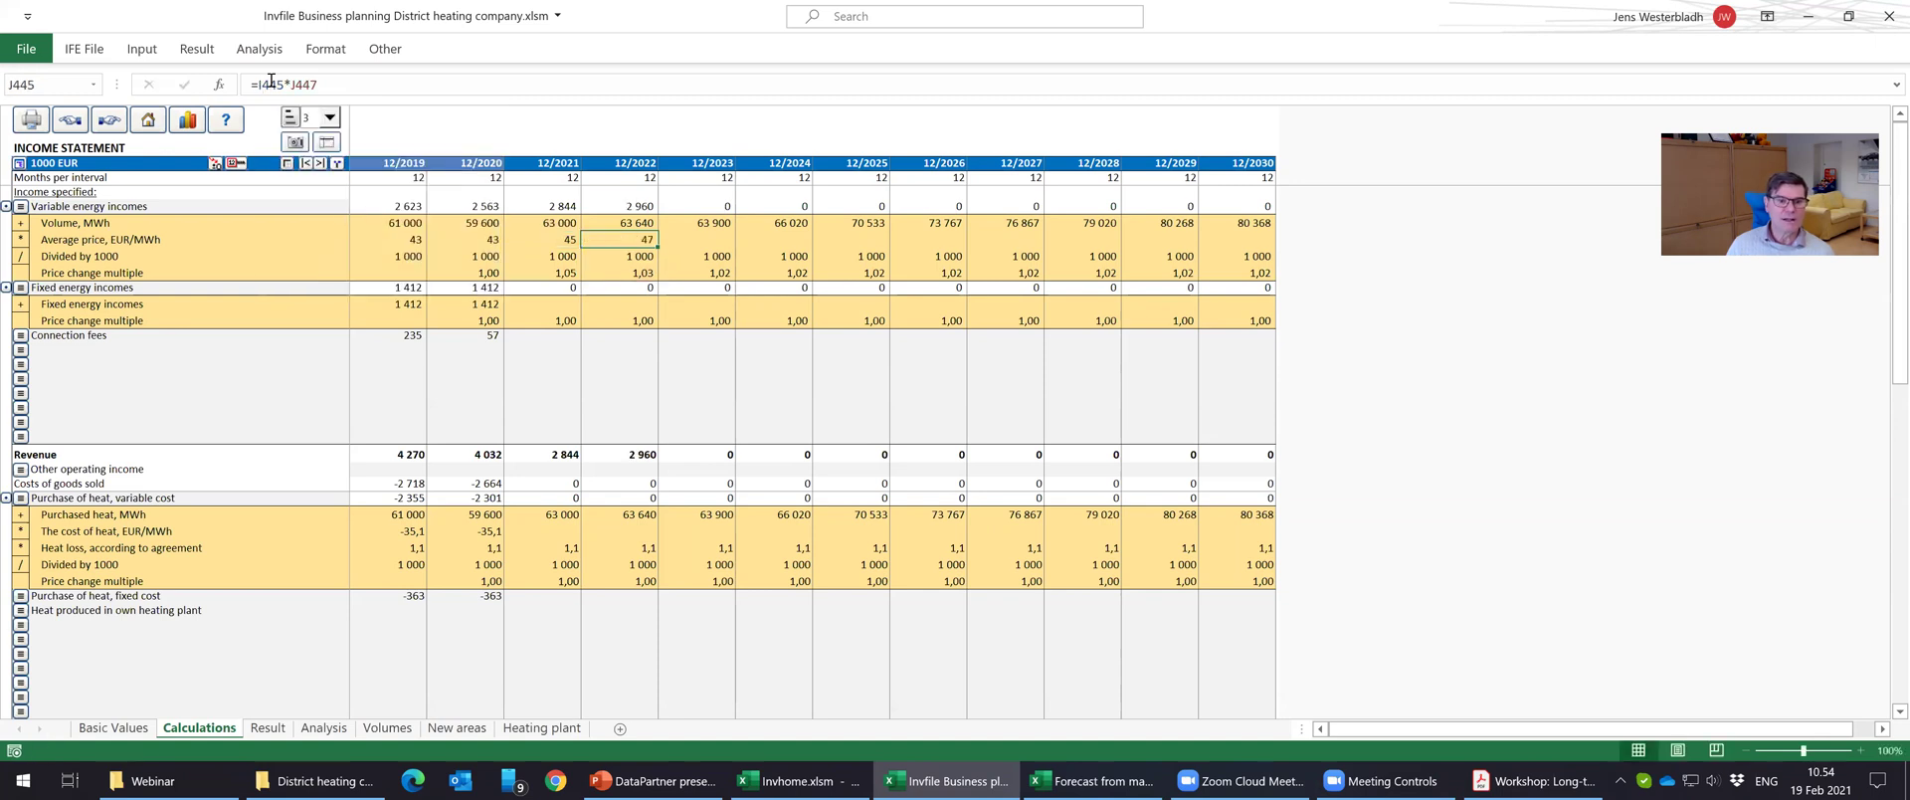
{"action": "left_click", "coordinate": [239, 164]}
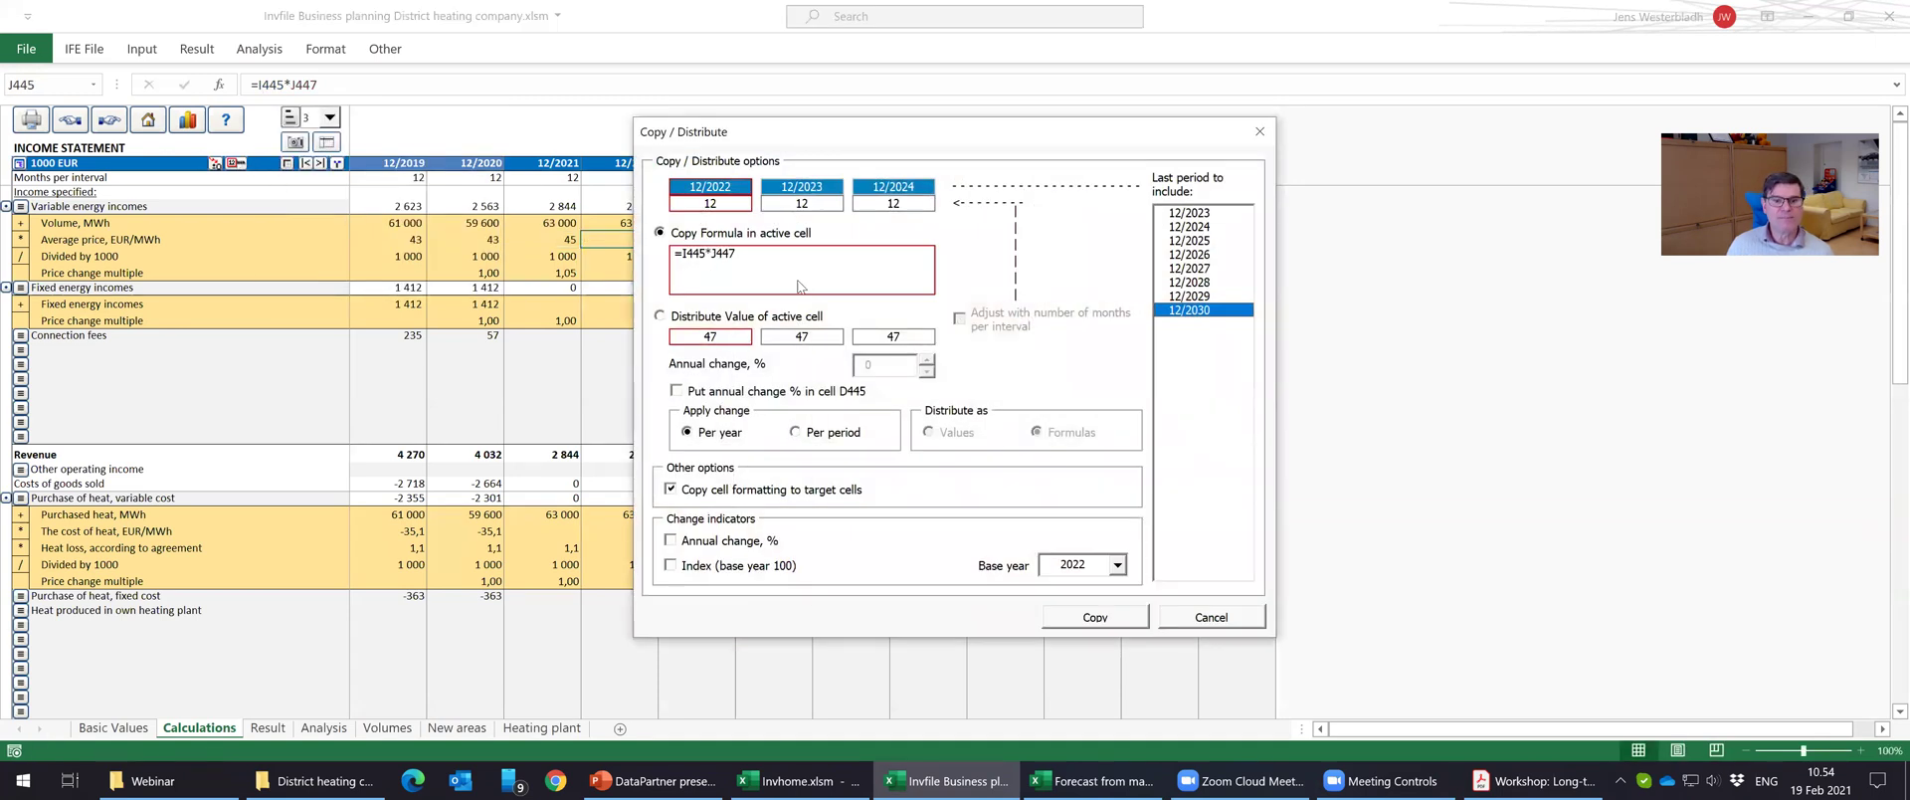
{"action": "left_click", "coordinate": [1104, 616]}
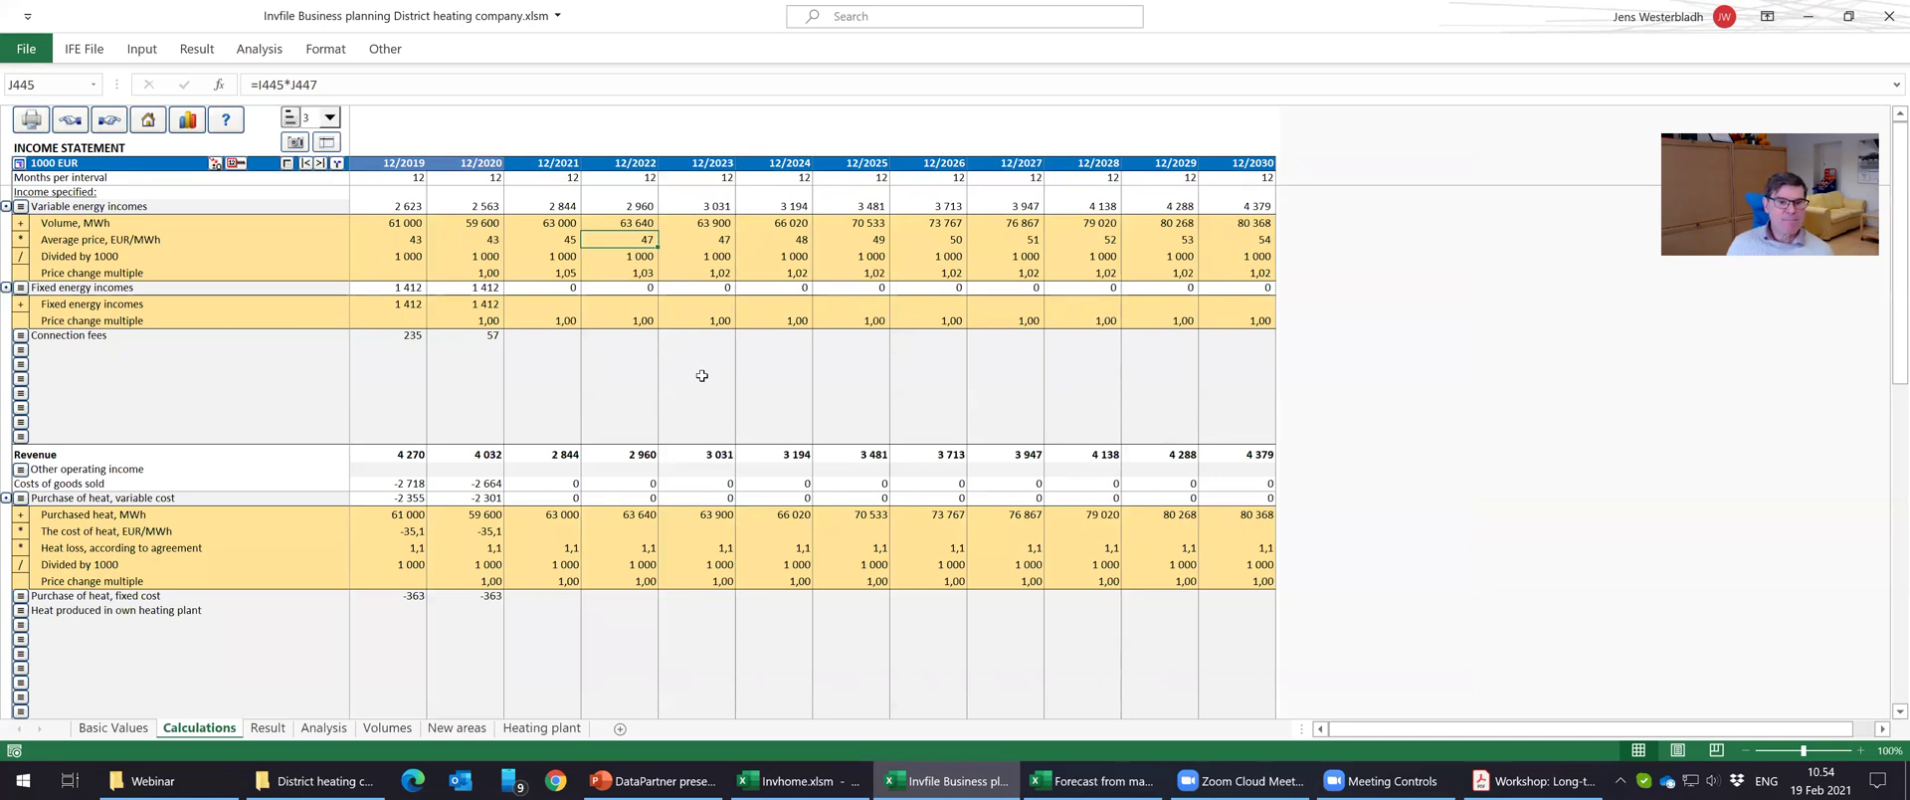
Link the 12/2021 Price change multiple of Fixed energy incomes to the Variable energy incomes multiple with =I447.
{"action": "left_click", "coordinate": [554, 319]}
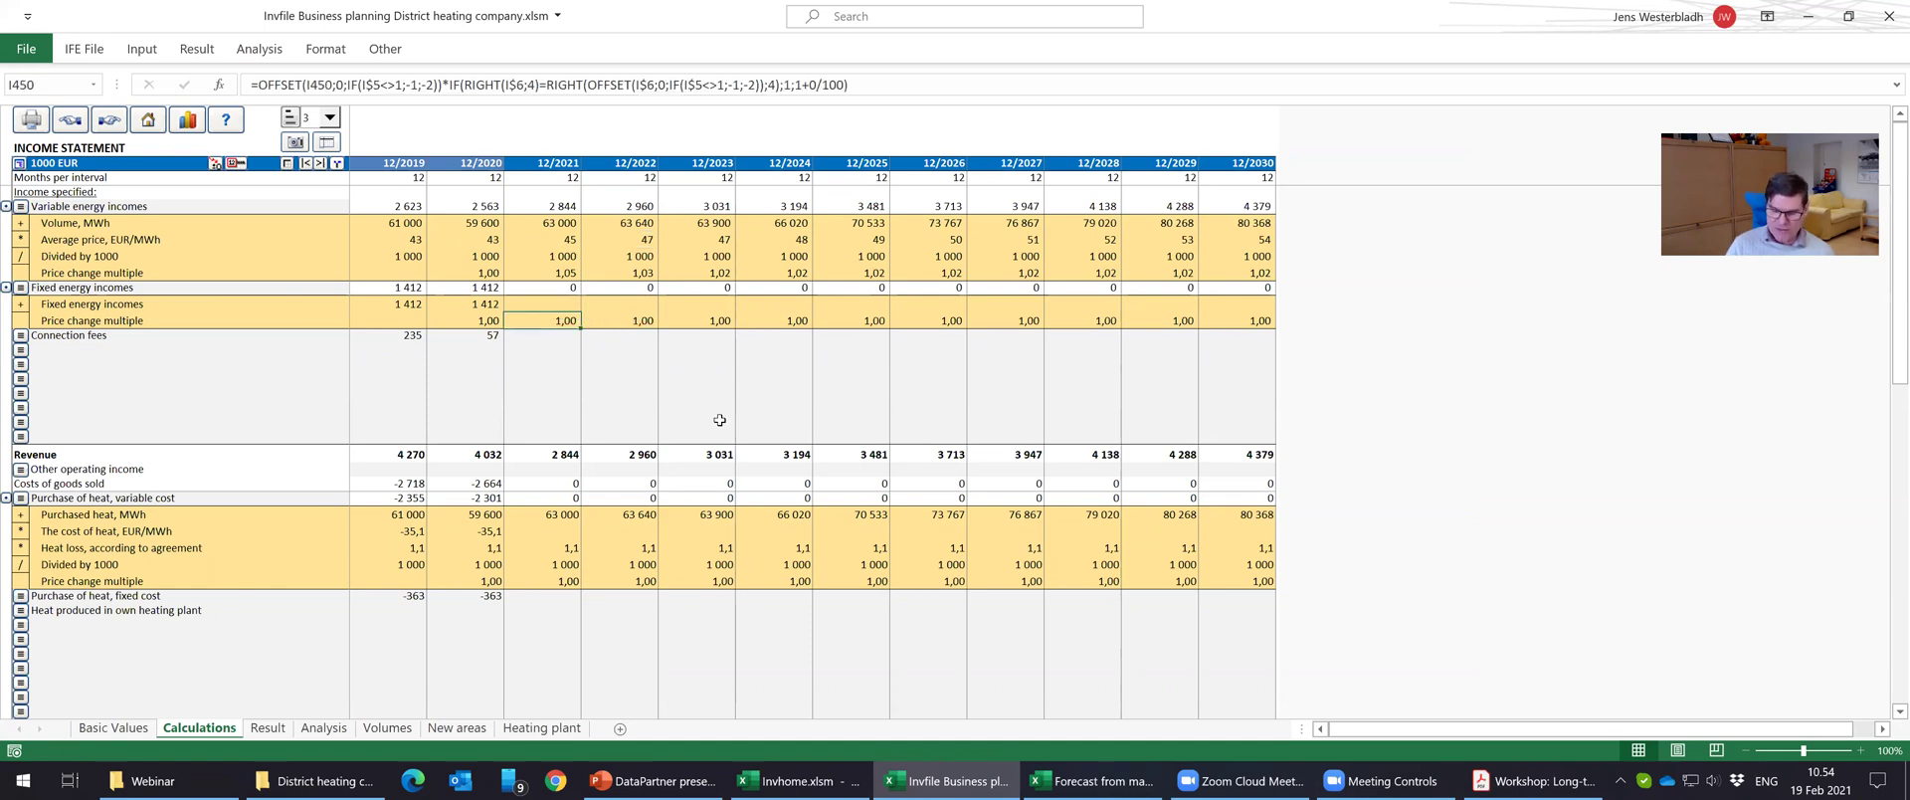
{"action": "type", "text": "="}
{"action": "key", "text": "Up"}
{"action": "key", "text": "Up"}
{"action": "key", "text": "Up"}
{"action": "key", "text": "Return"}
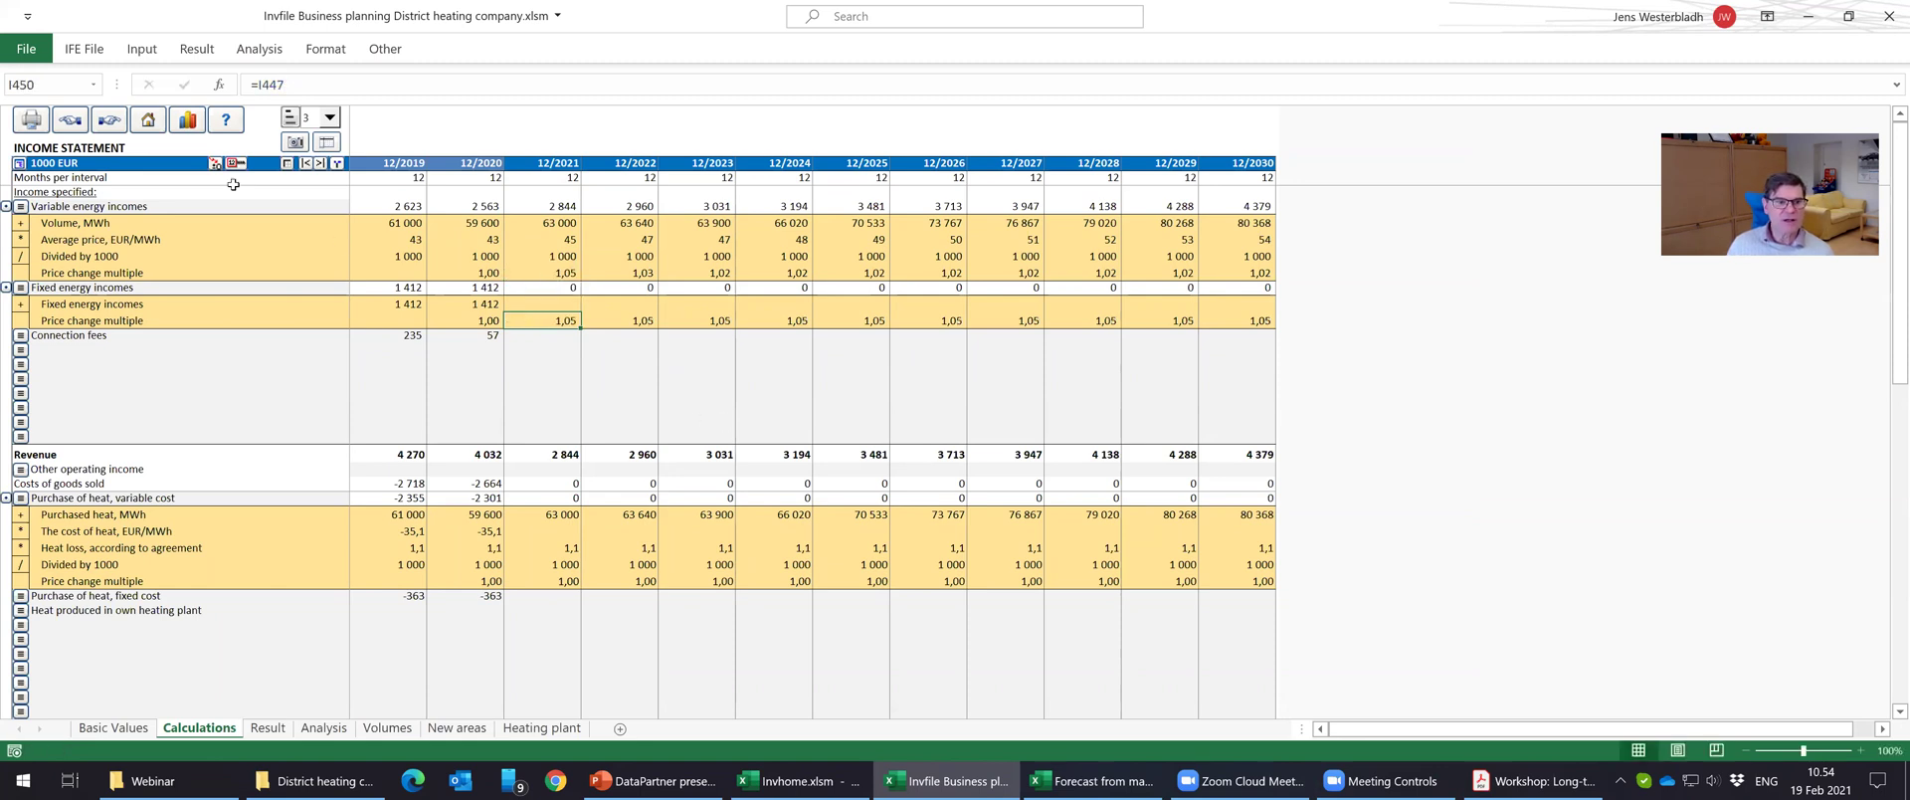
Copy the linked Price change multiple formula of Fixed energy incomes from 12/2021 across the years through 12/2030.
{"action": "left_click", "coordinate": [284, 164]}
{"action": "left_click", "coordinate": [1090, 614]}
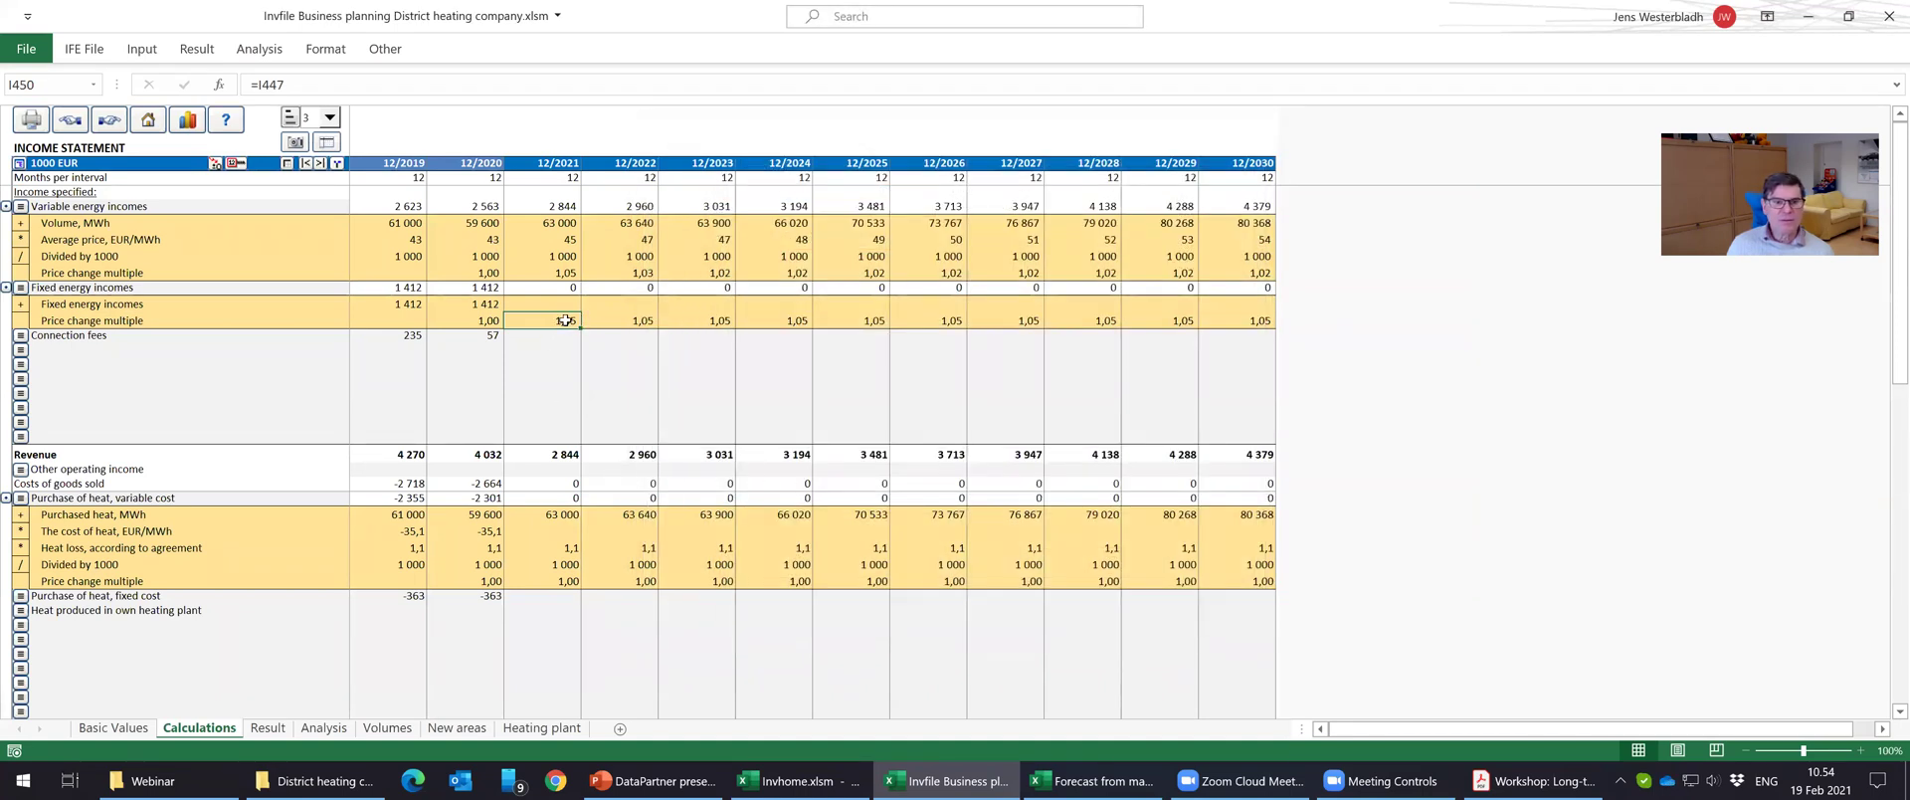
{"action": "left_click", "coordinate": [613, 319]}
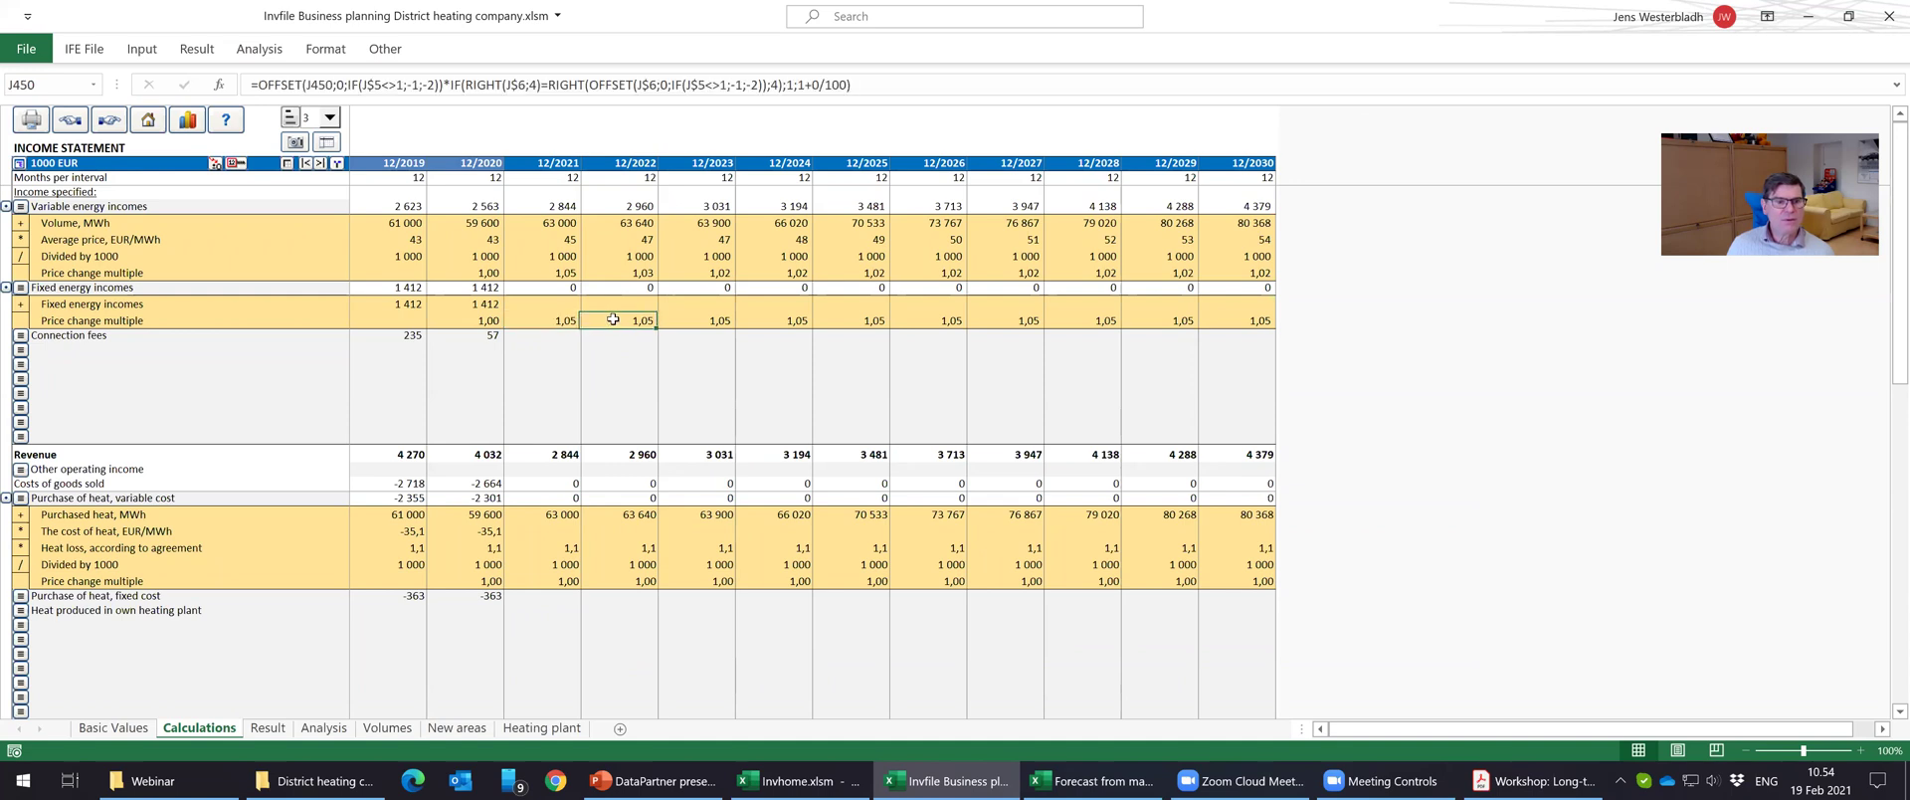
{"action": "left_click", "coordinate": [565, 321]}
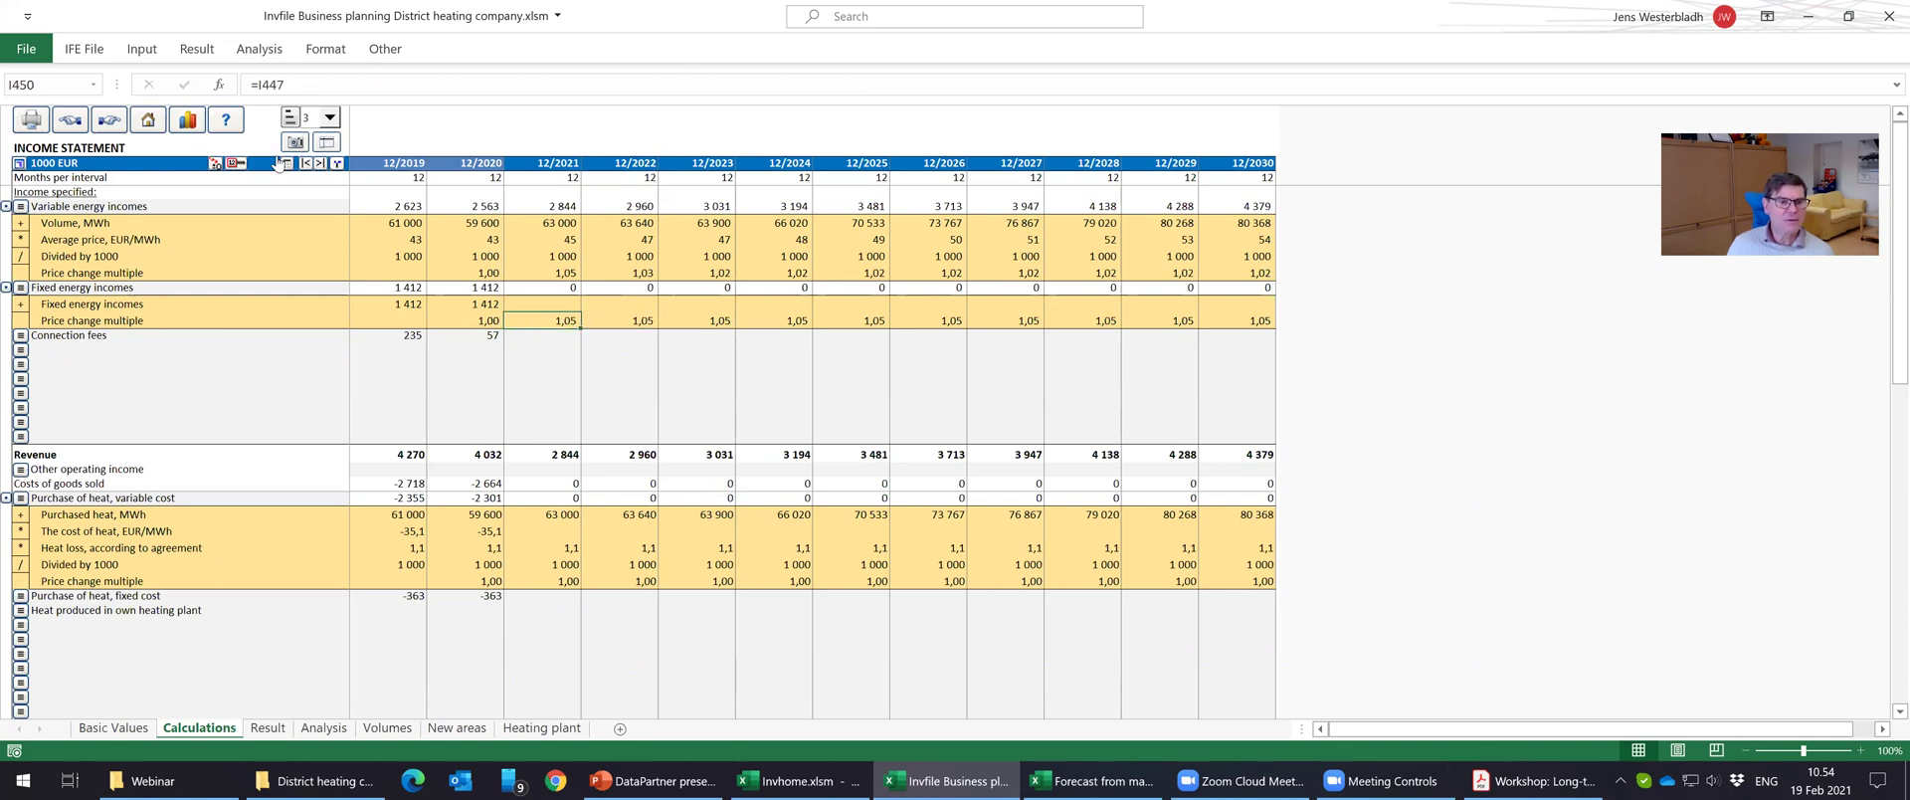
{"action": "left_click", "coordinate": [237, 161]}
{"action": "left_click", "coordinate": [684, 234]}
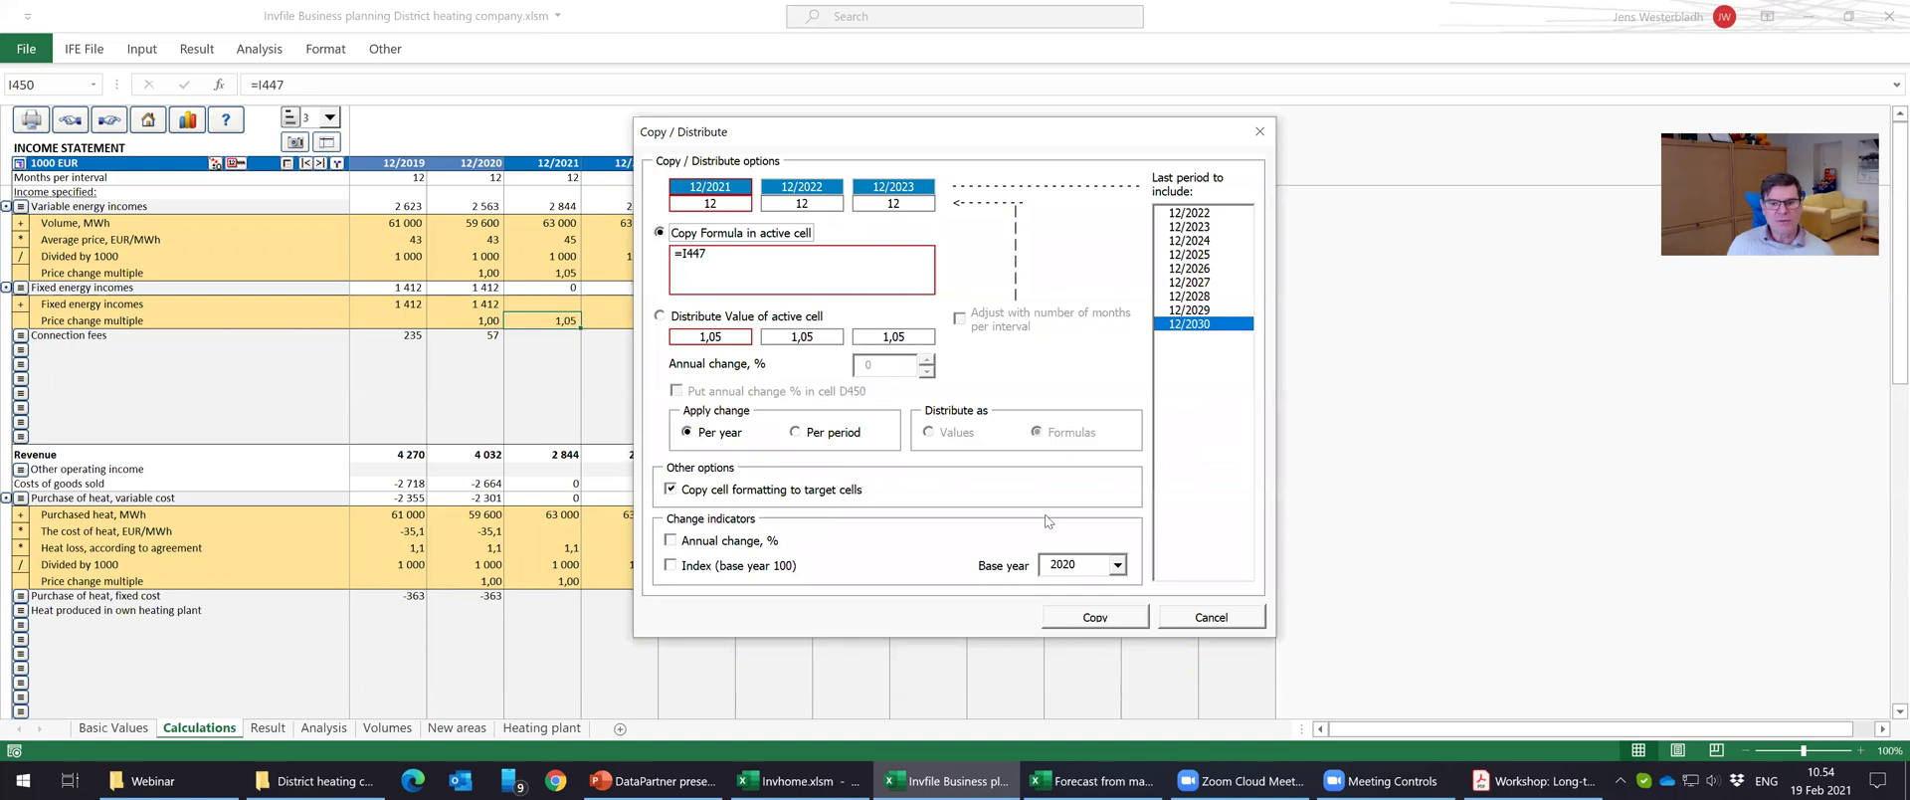
{"action": "left_click", "coordinate": [1096, 617]}
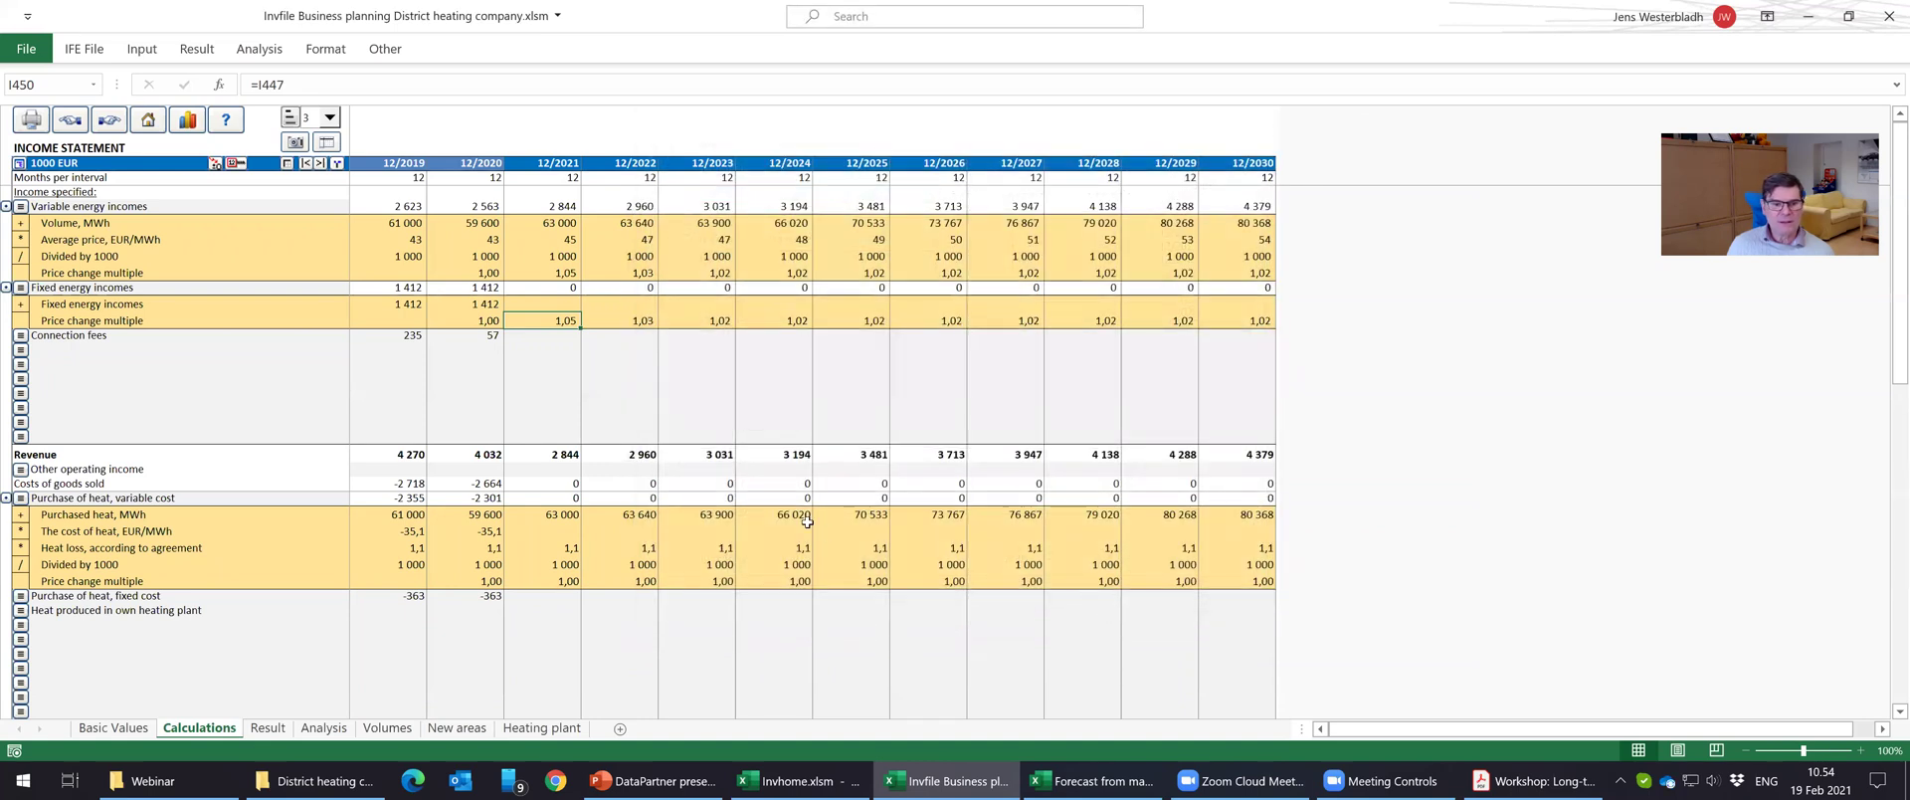
Link the 12/2021 Price change multiple of Purchase of heat, variable cost to =I447 and copy the formula through 12/2030.
{"action": "left_click", "coordinate": [554, 582]}
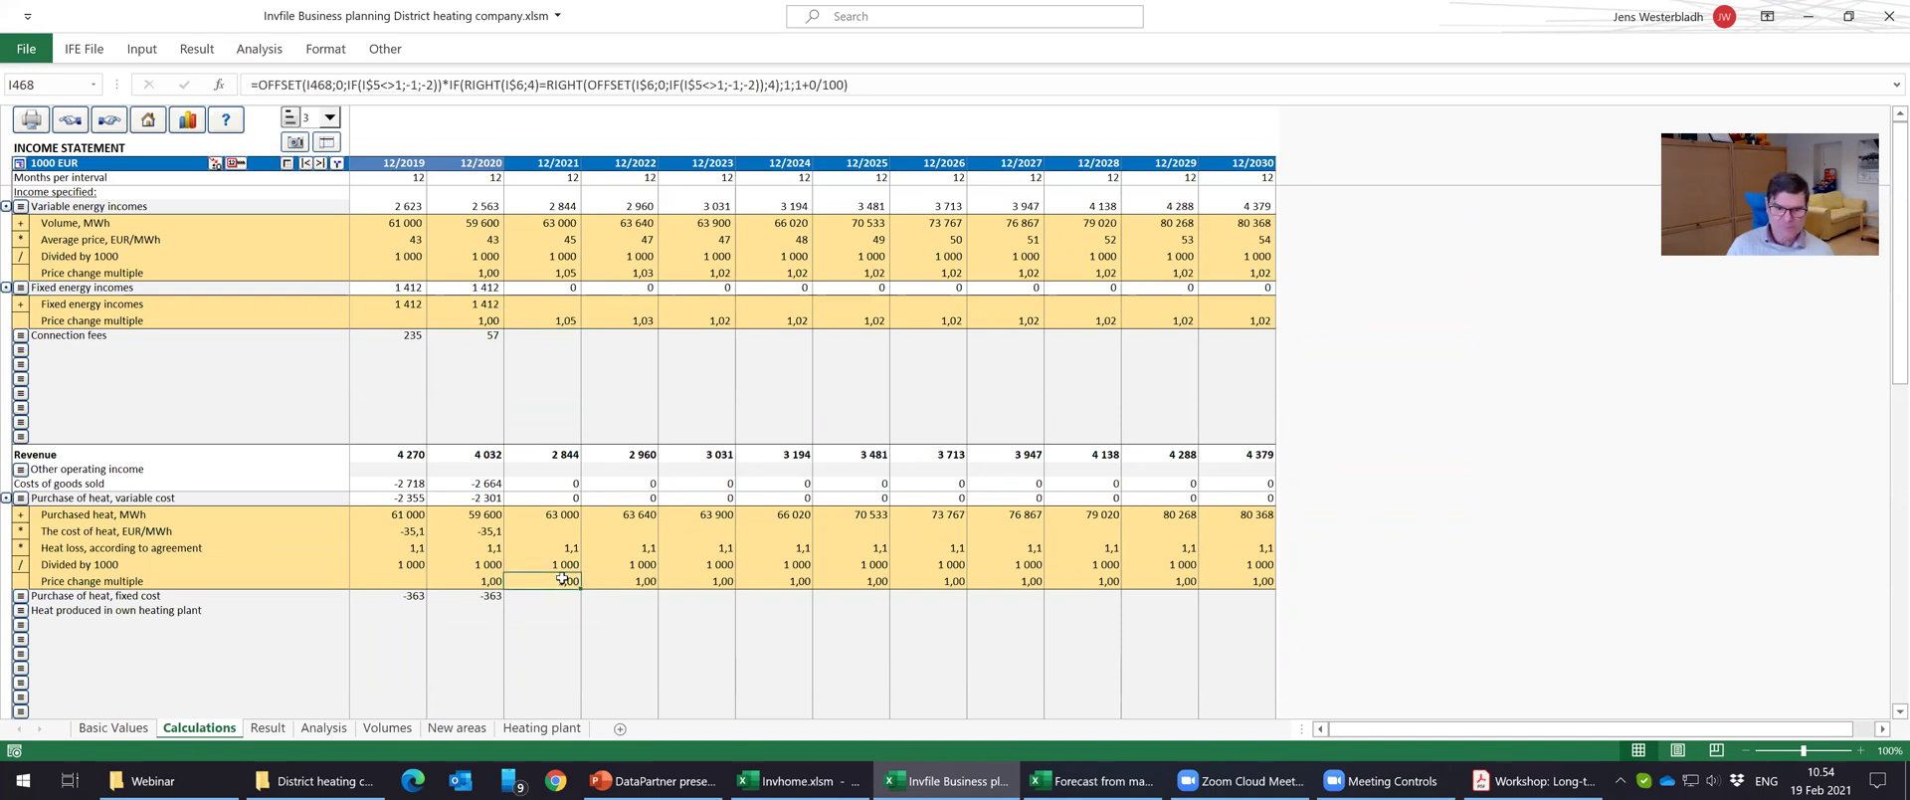
{"action": "type", "text": "="}
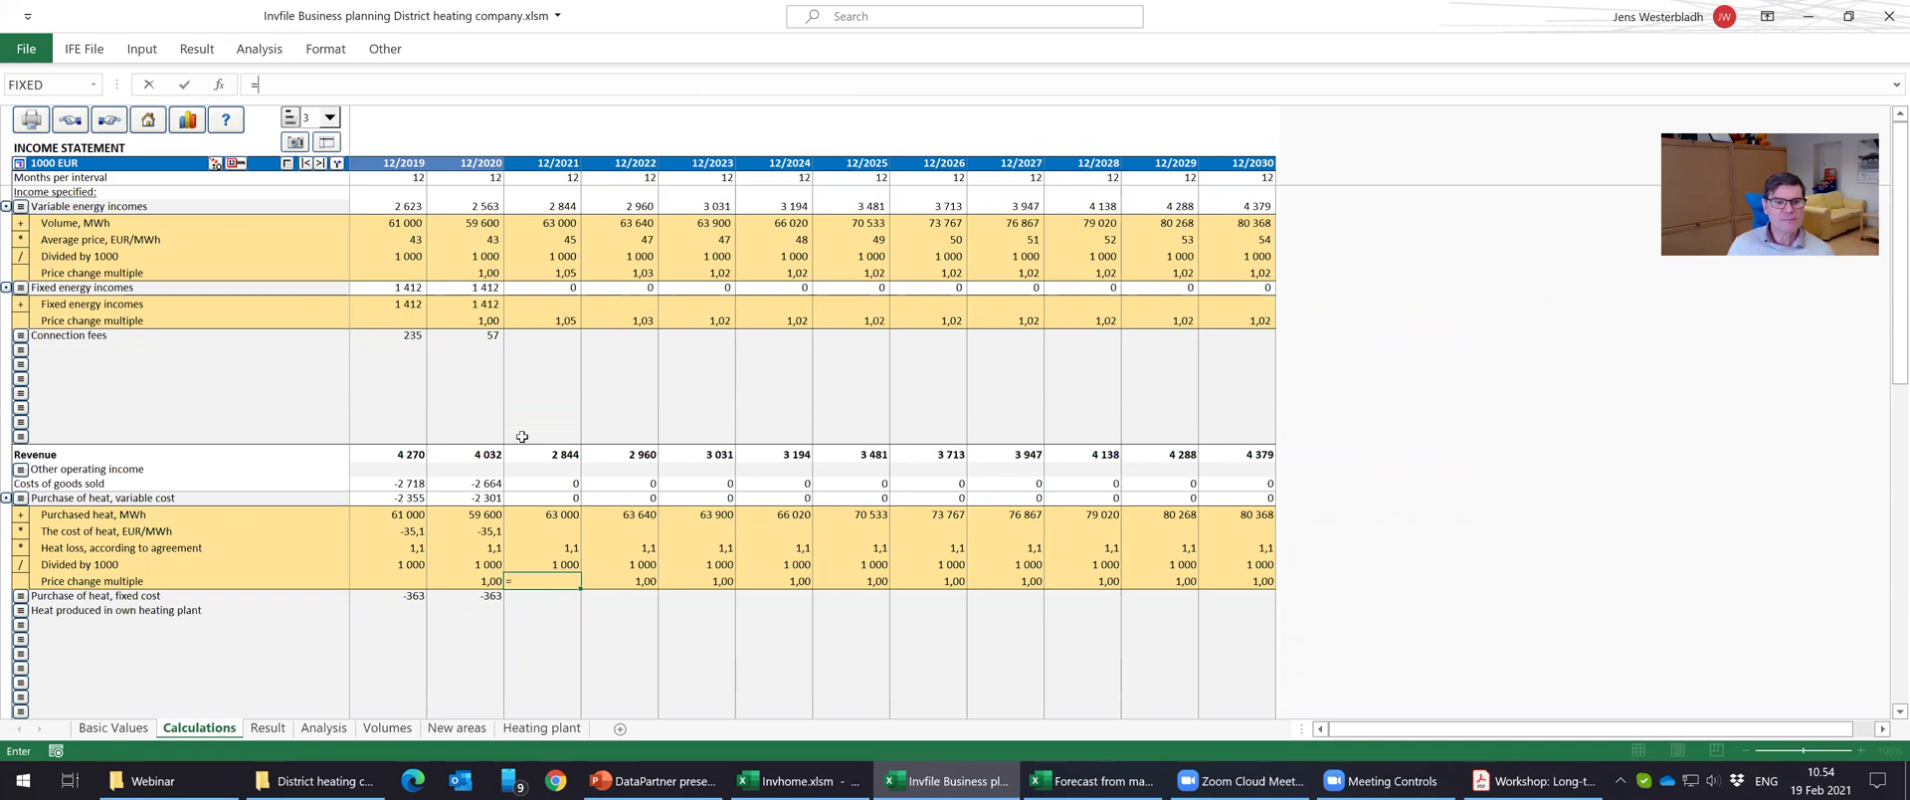
{"action": "left_click", "coordinate": [546, 272]}
{"action": "key", "text": "ctrl+Return"}
{"action": "left_click", "coordinate": [237, 162]}
{"action": "left_click", "coordinate": [688, 241]}
{"action": "left_click", "coordinate": [1104, 613]}
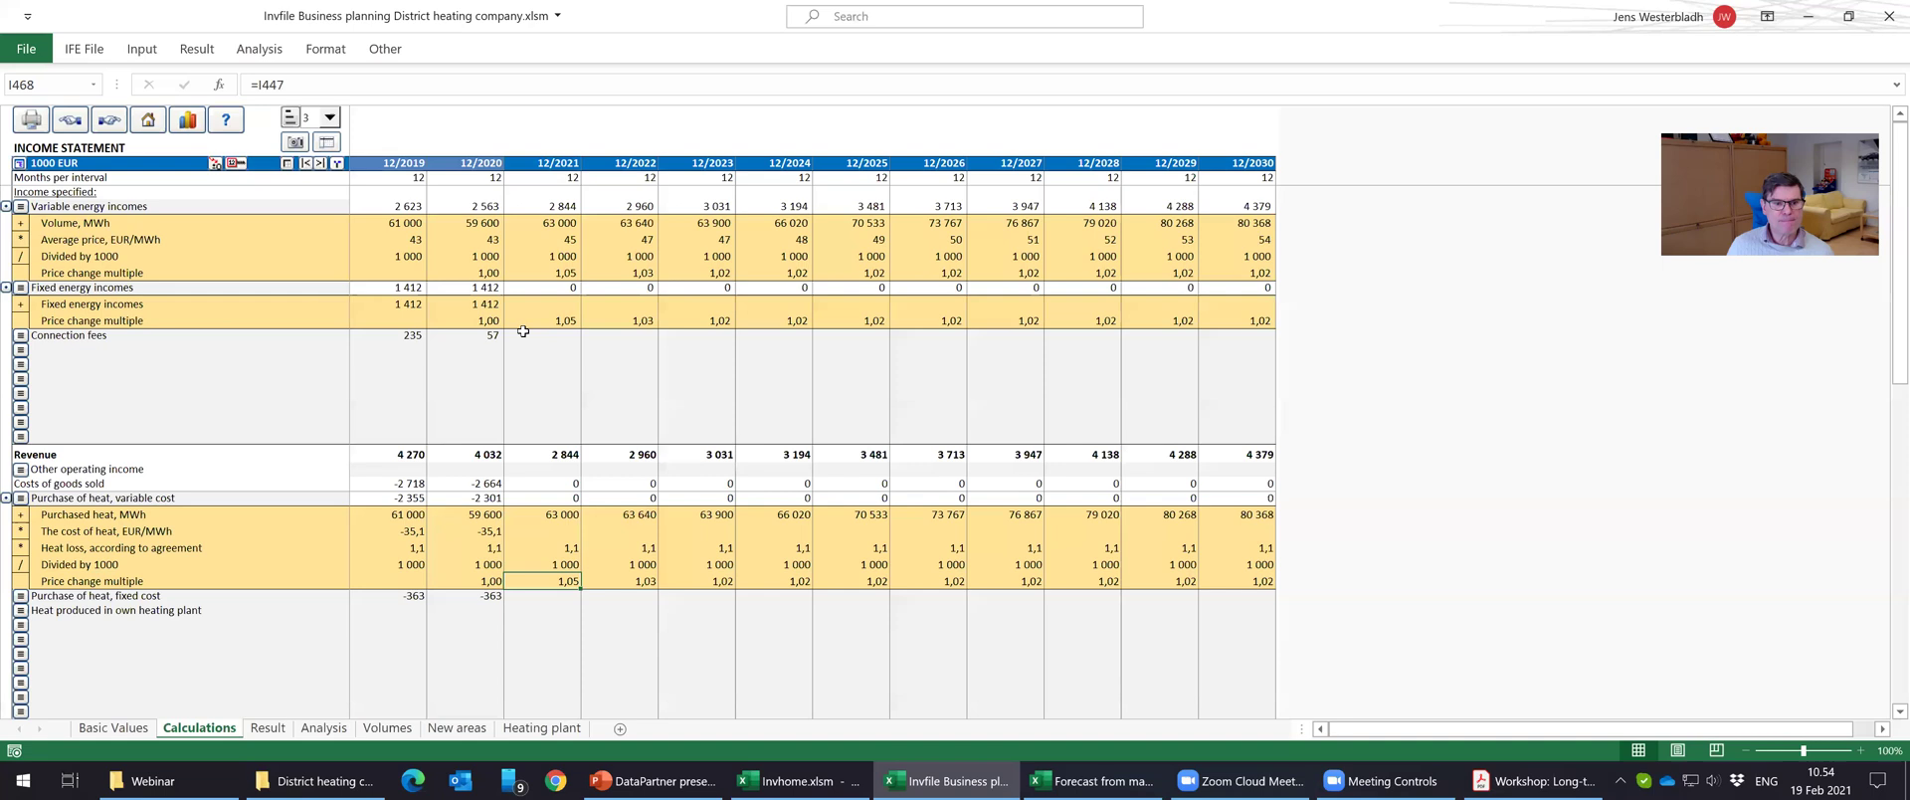
Set the 12/2021 amount in the Fixed energy incomes specification row to =I444/G444*G449*I450.
{"action": "left_click", "coordinate": [536, 303]}
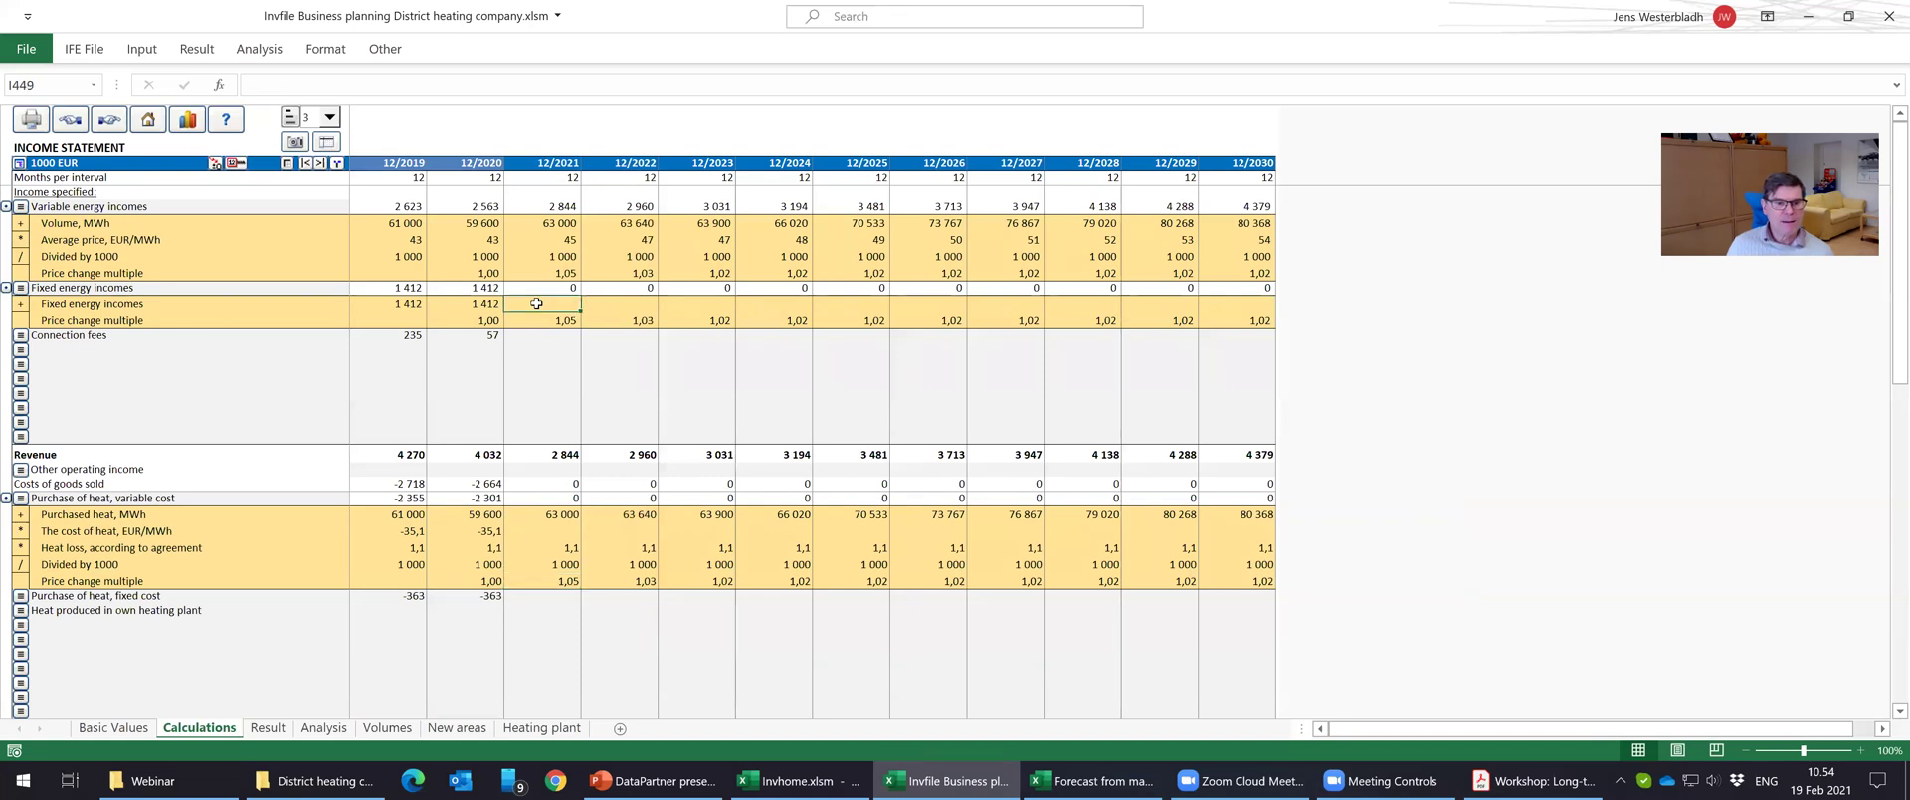
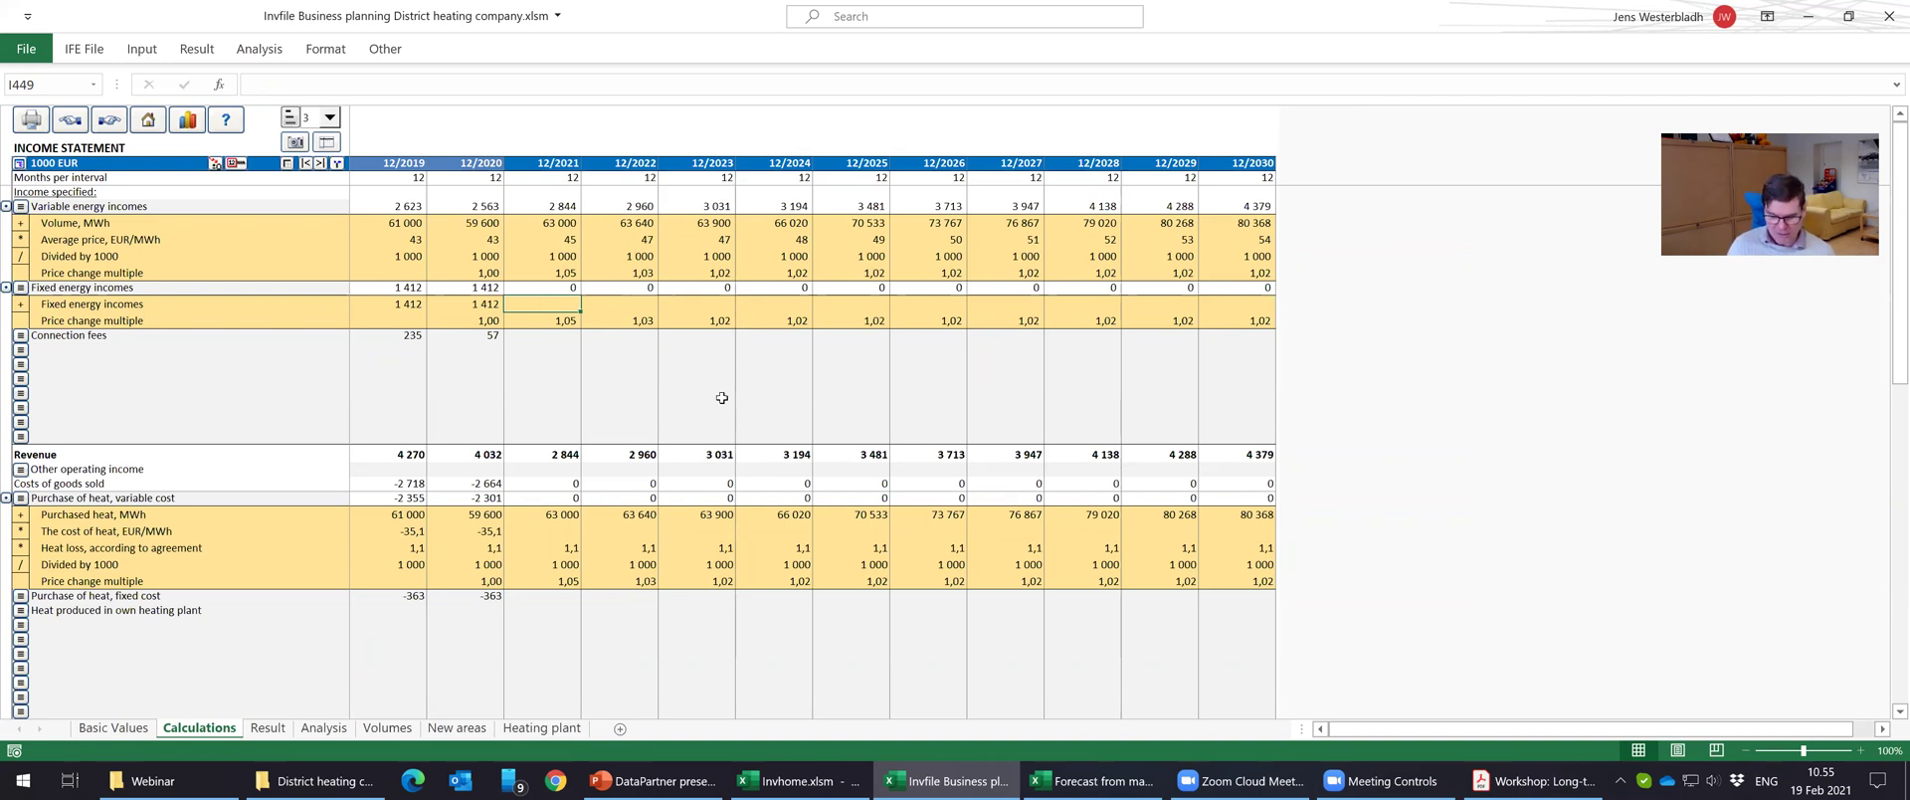
{"action": "type", "text": "="}
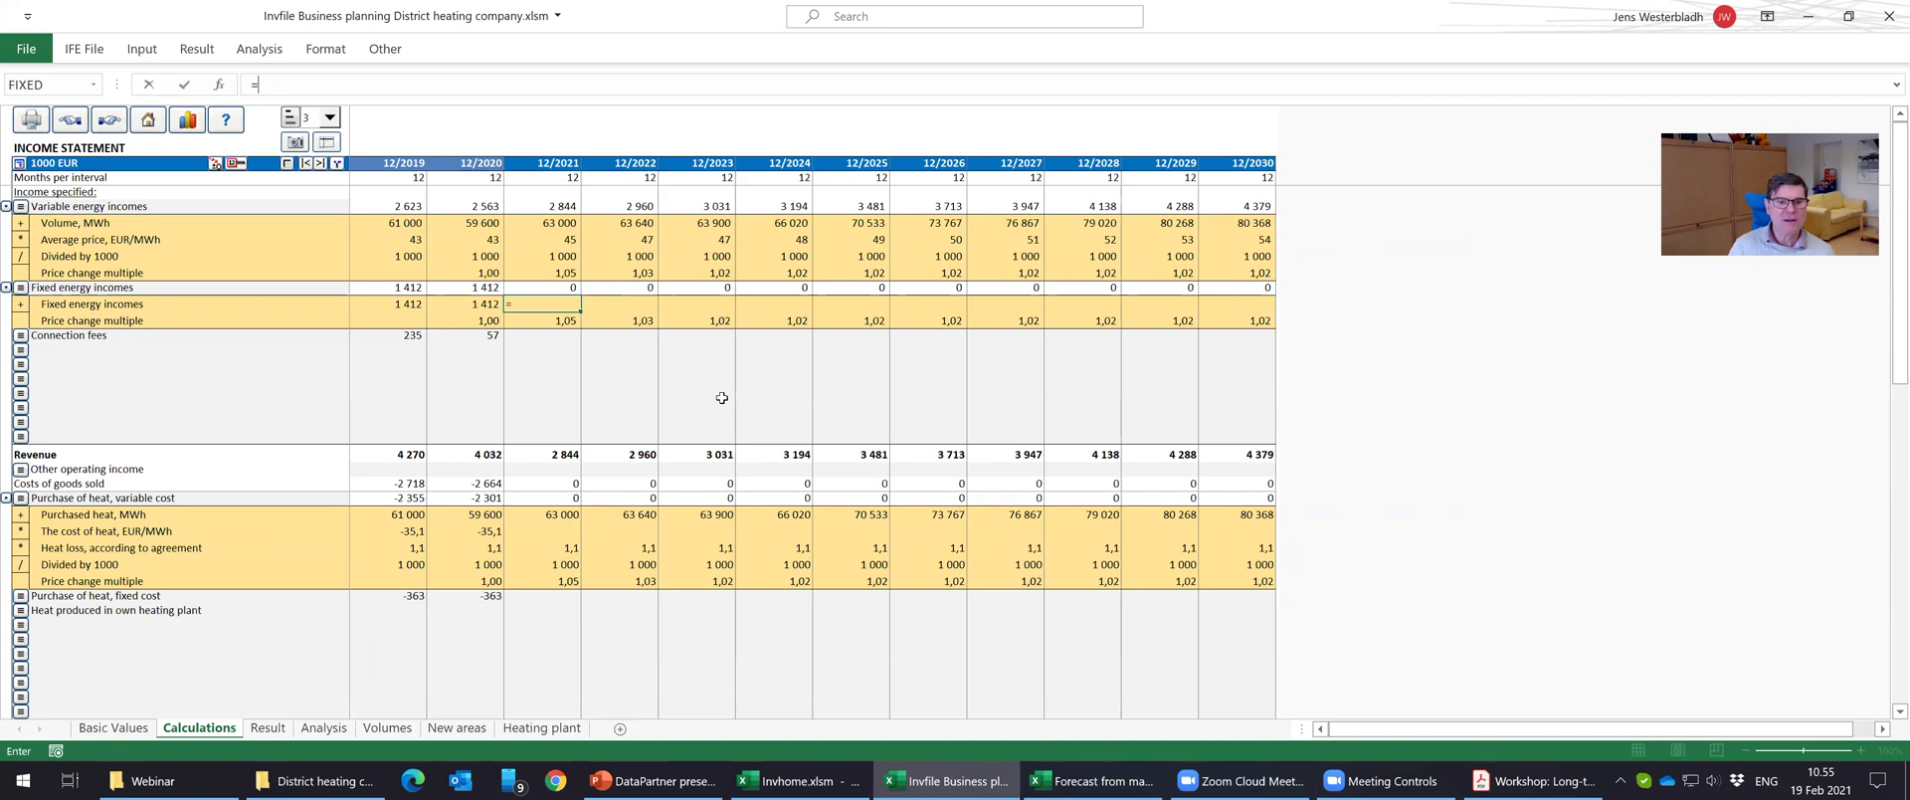
{"action": "left_click", "coordinate": [547, 223]}
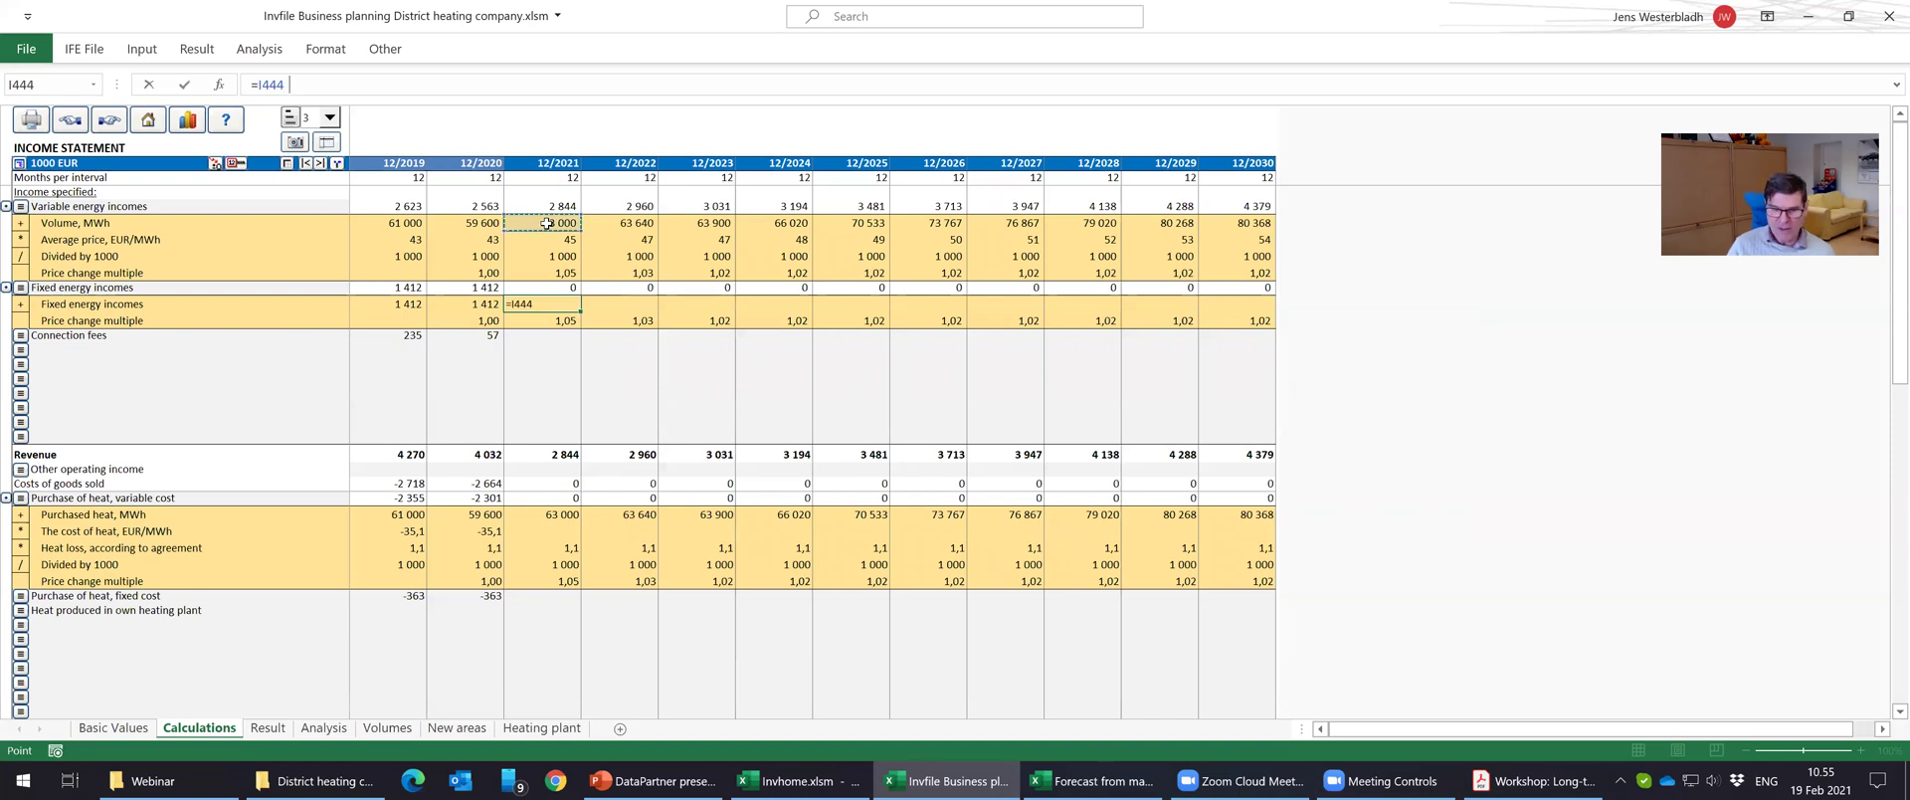
{"action": "type", "text": "/"}
{"action": "left_click", "coordinate": [468, 226]}
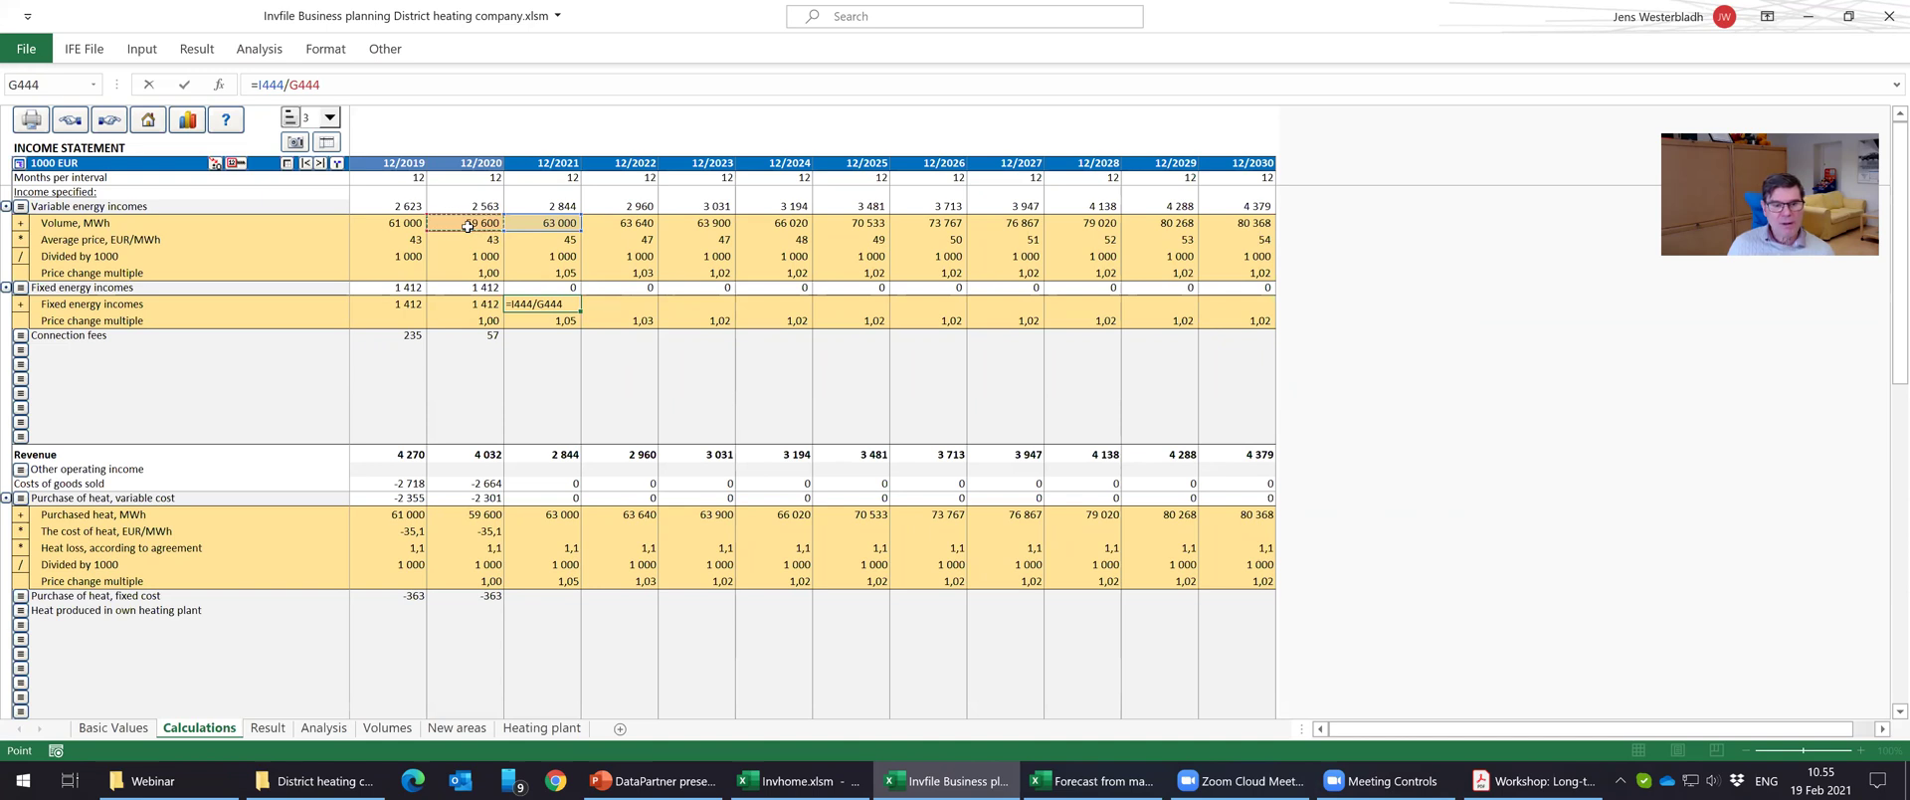
{"action": "type", "text": "*"}
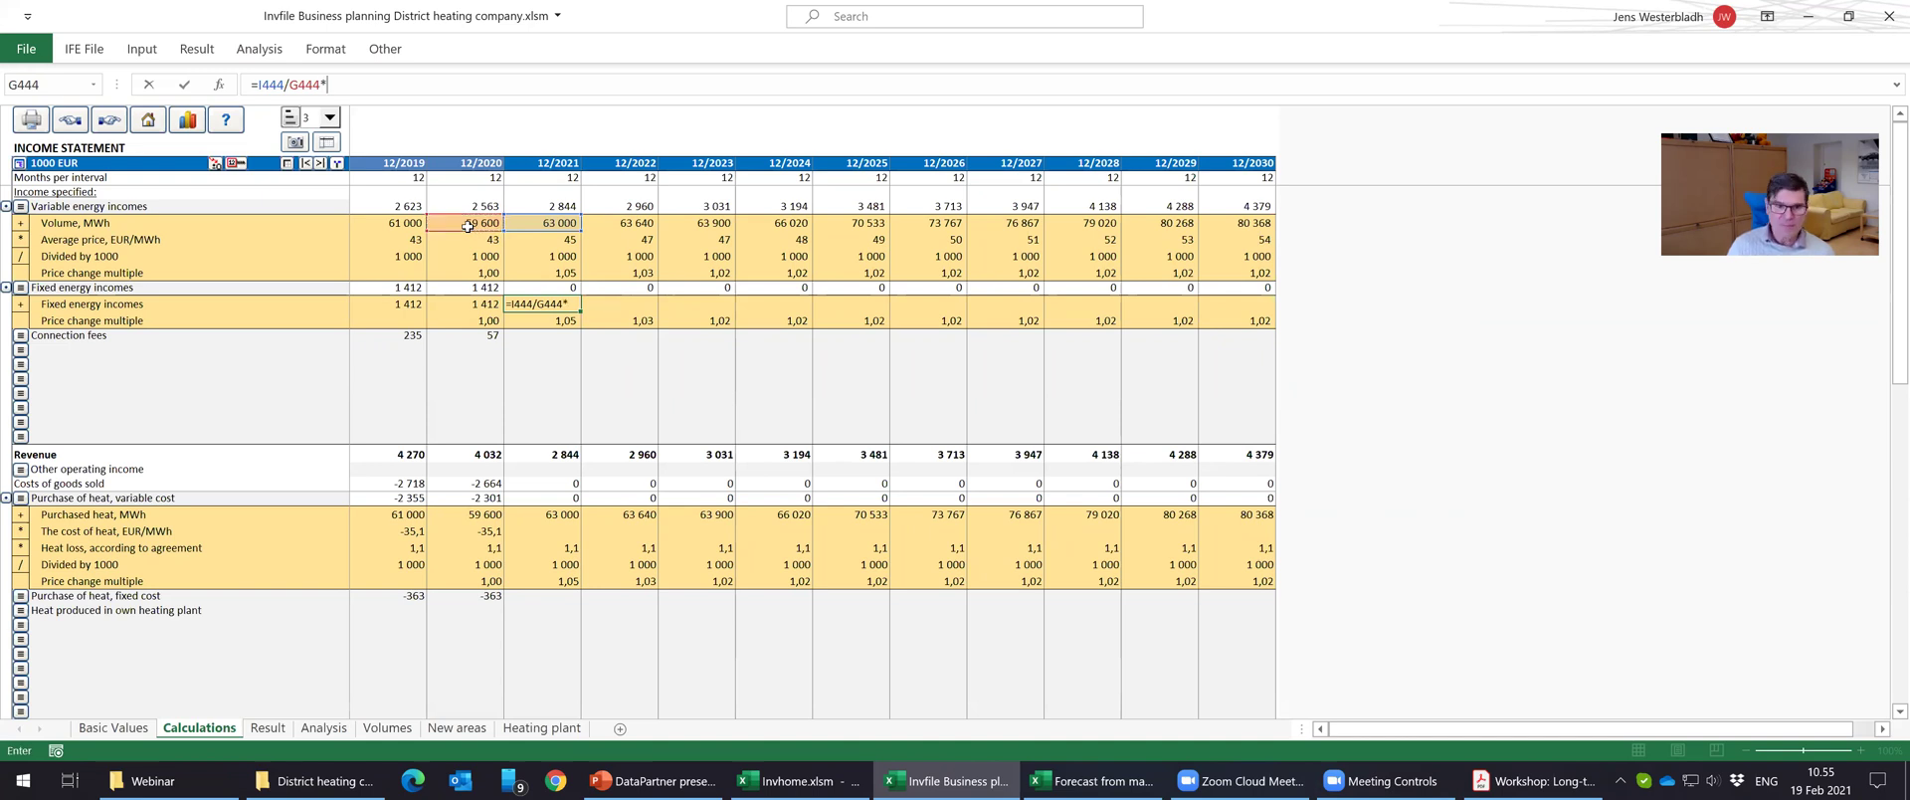
{"action": "left_click", "coordinate": [464, 302]}
{"action": "type", "text": "*"}
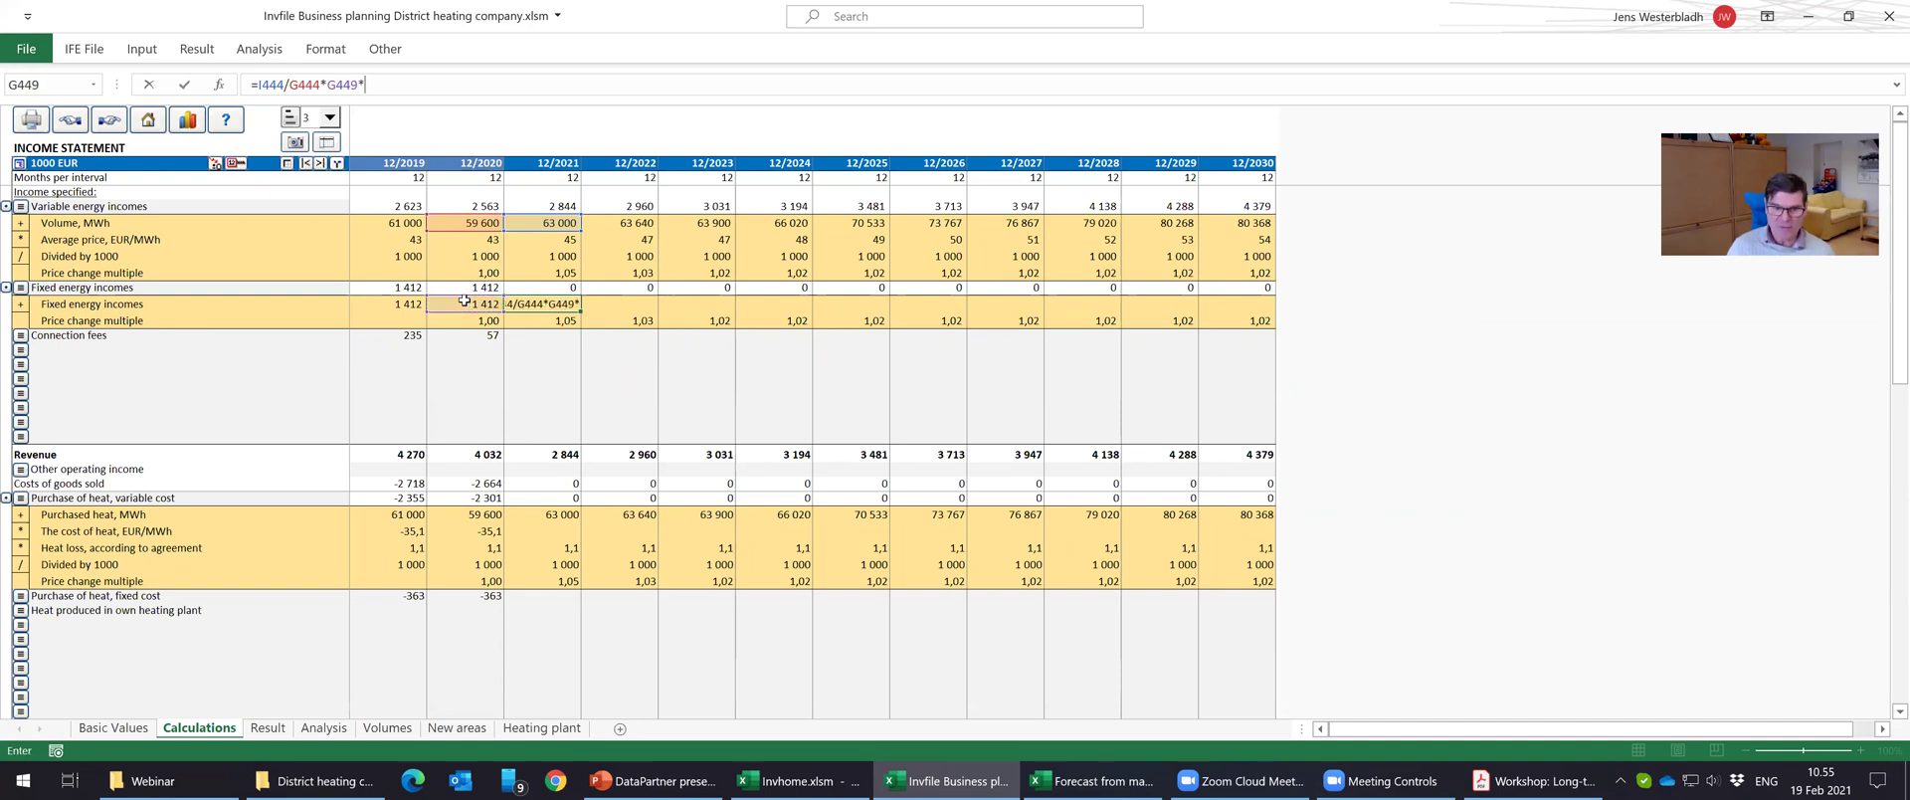
{"action": "left_click", "coordinate": [554, 324]}
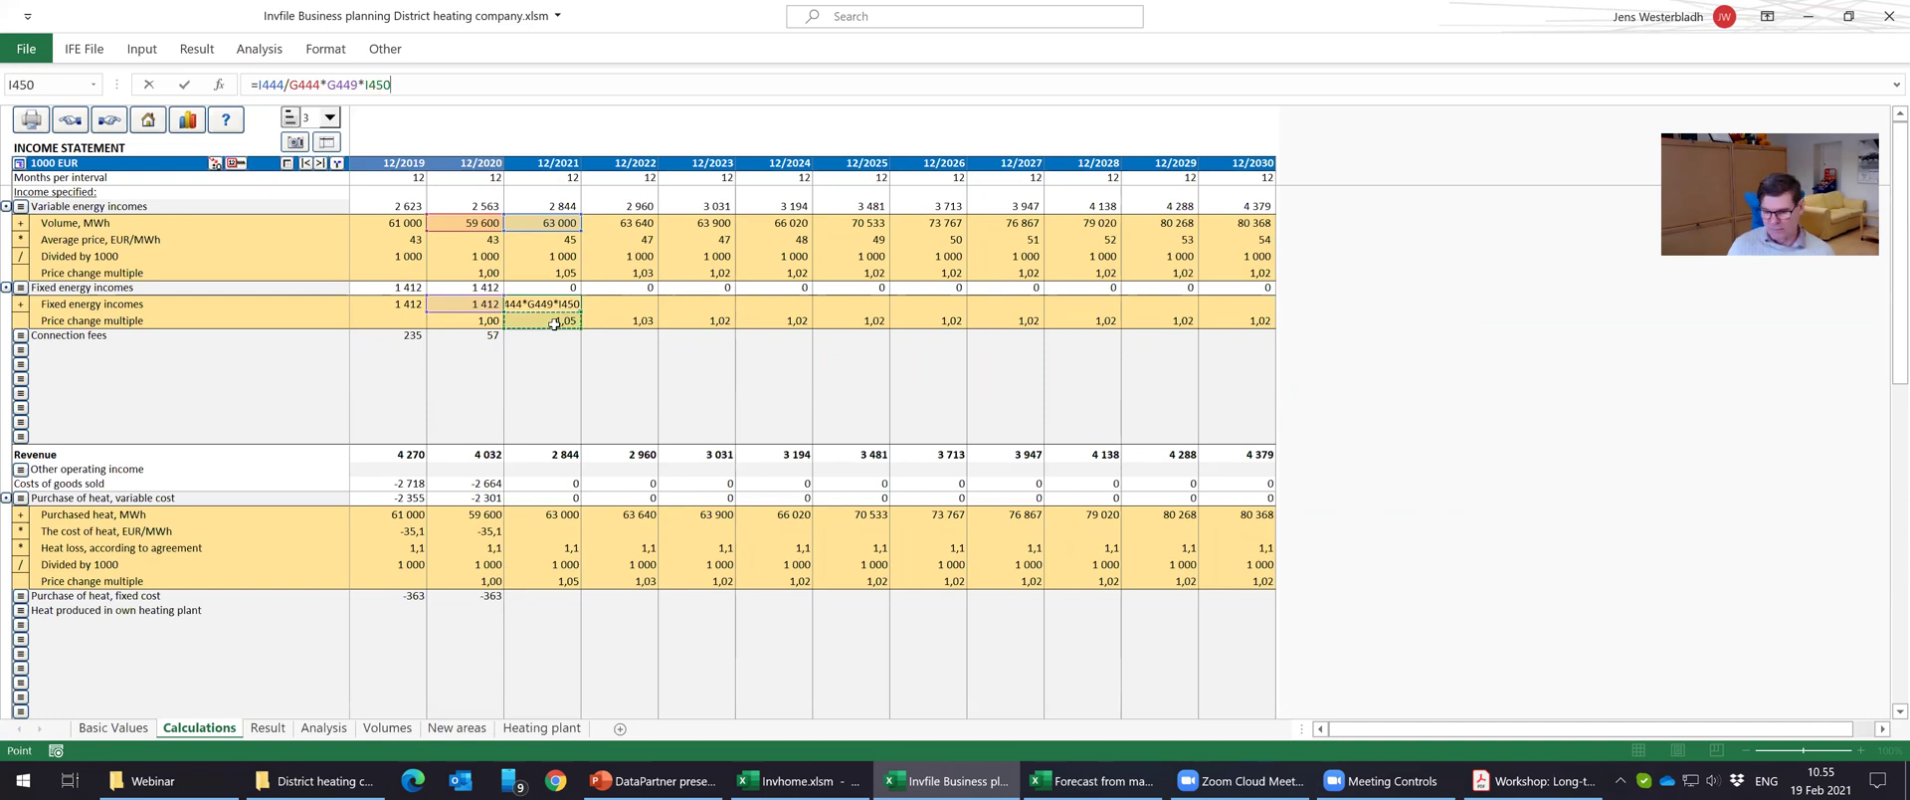
{"action": "key", "text": "Return"}
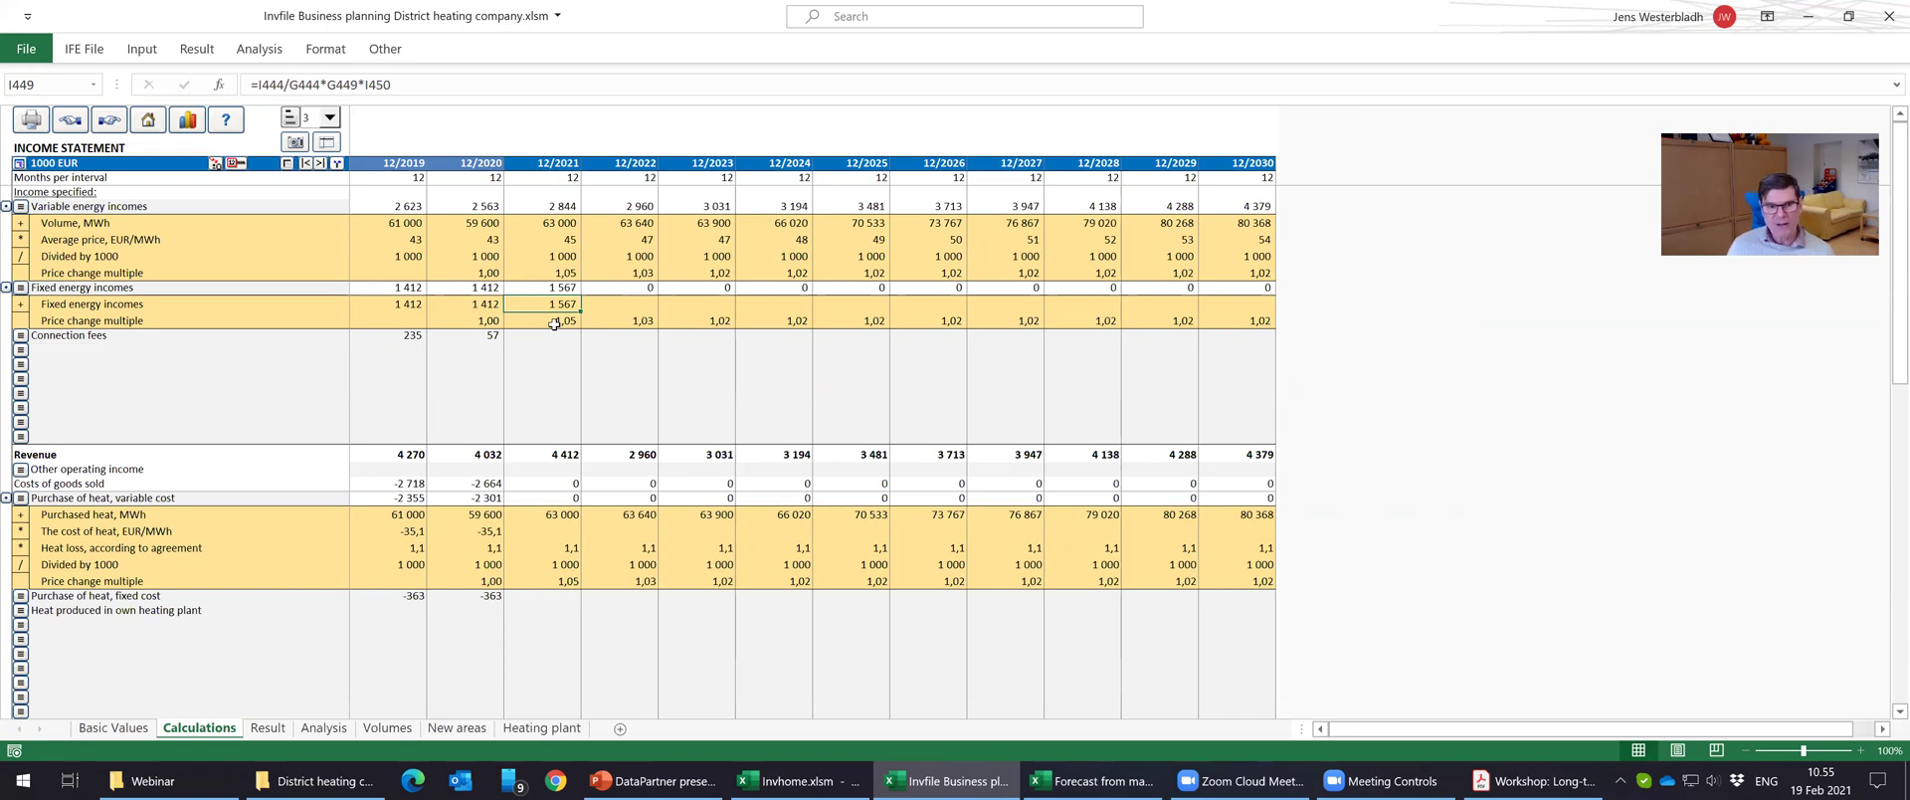
Set the 12/2022 Fixed energy incomes specification row to =J444/I444*I449*J450 and copy the formula across the years through 12/2030.
{"action": "key", "text": "ctrl+c"}
{"action": "left_click", "coordinate": [609, 303]}
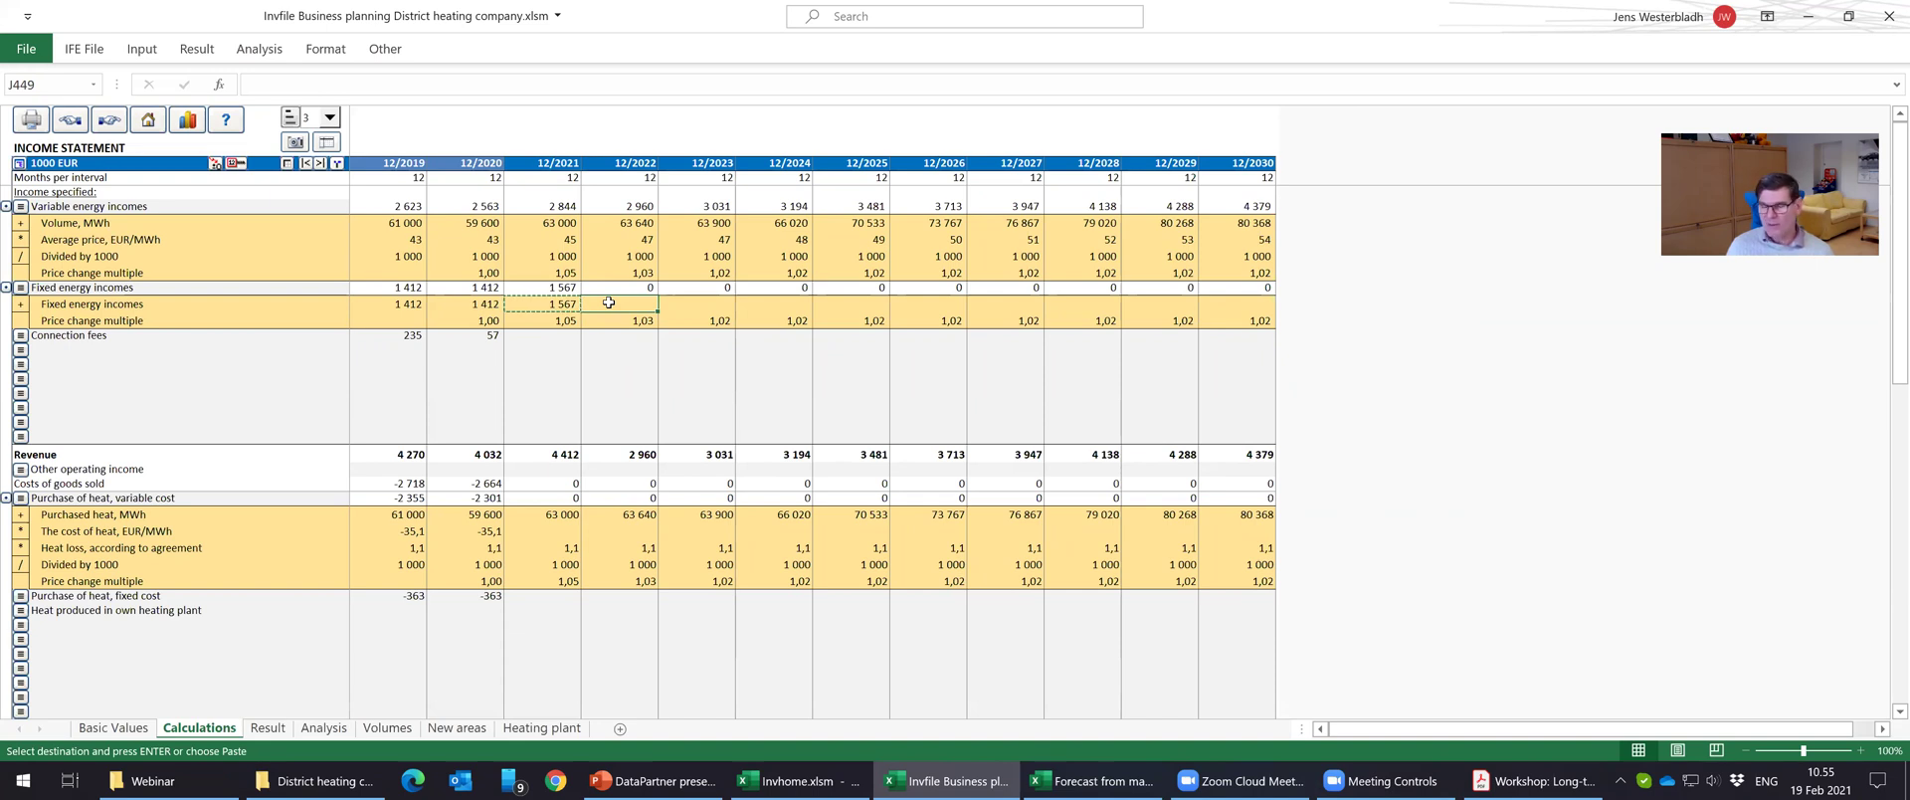
{"action": "key", "text": "ctrl+v"}
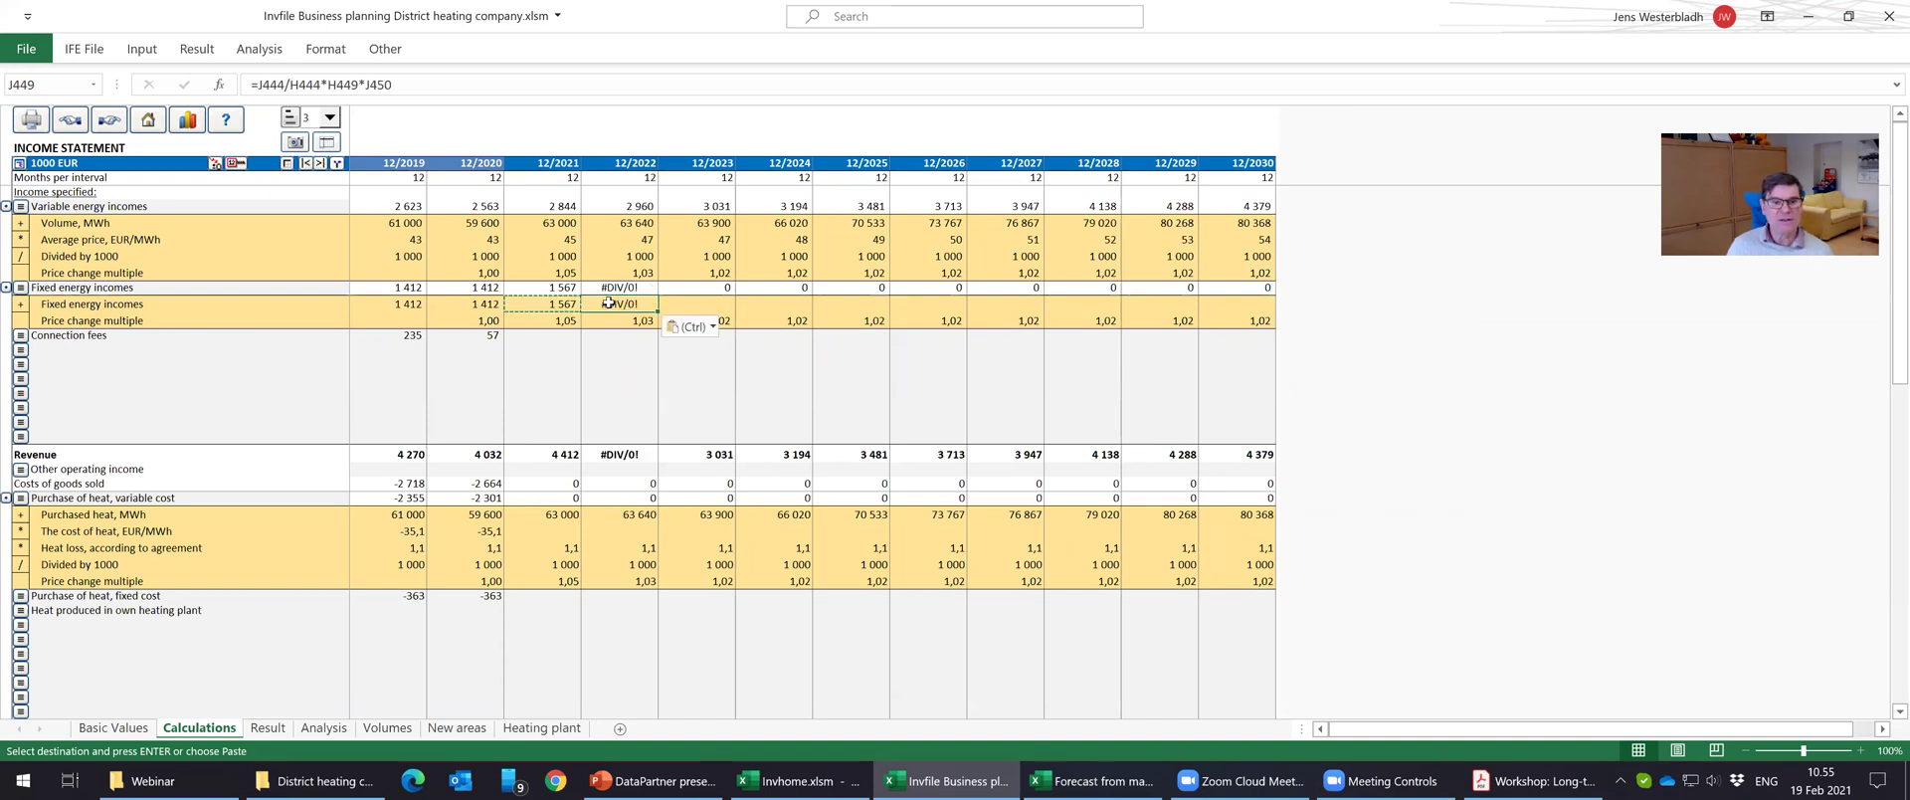
{"action": "left_click", "coordinate": [296, 85]}
{"action": "key", "text": "BackSpace"}
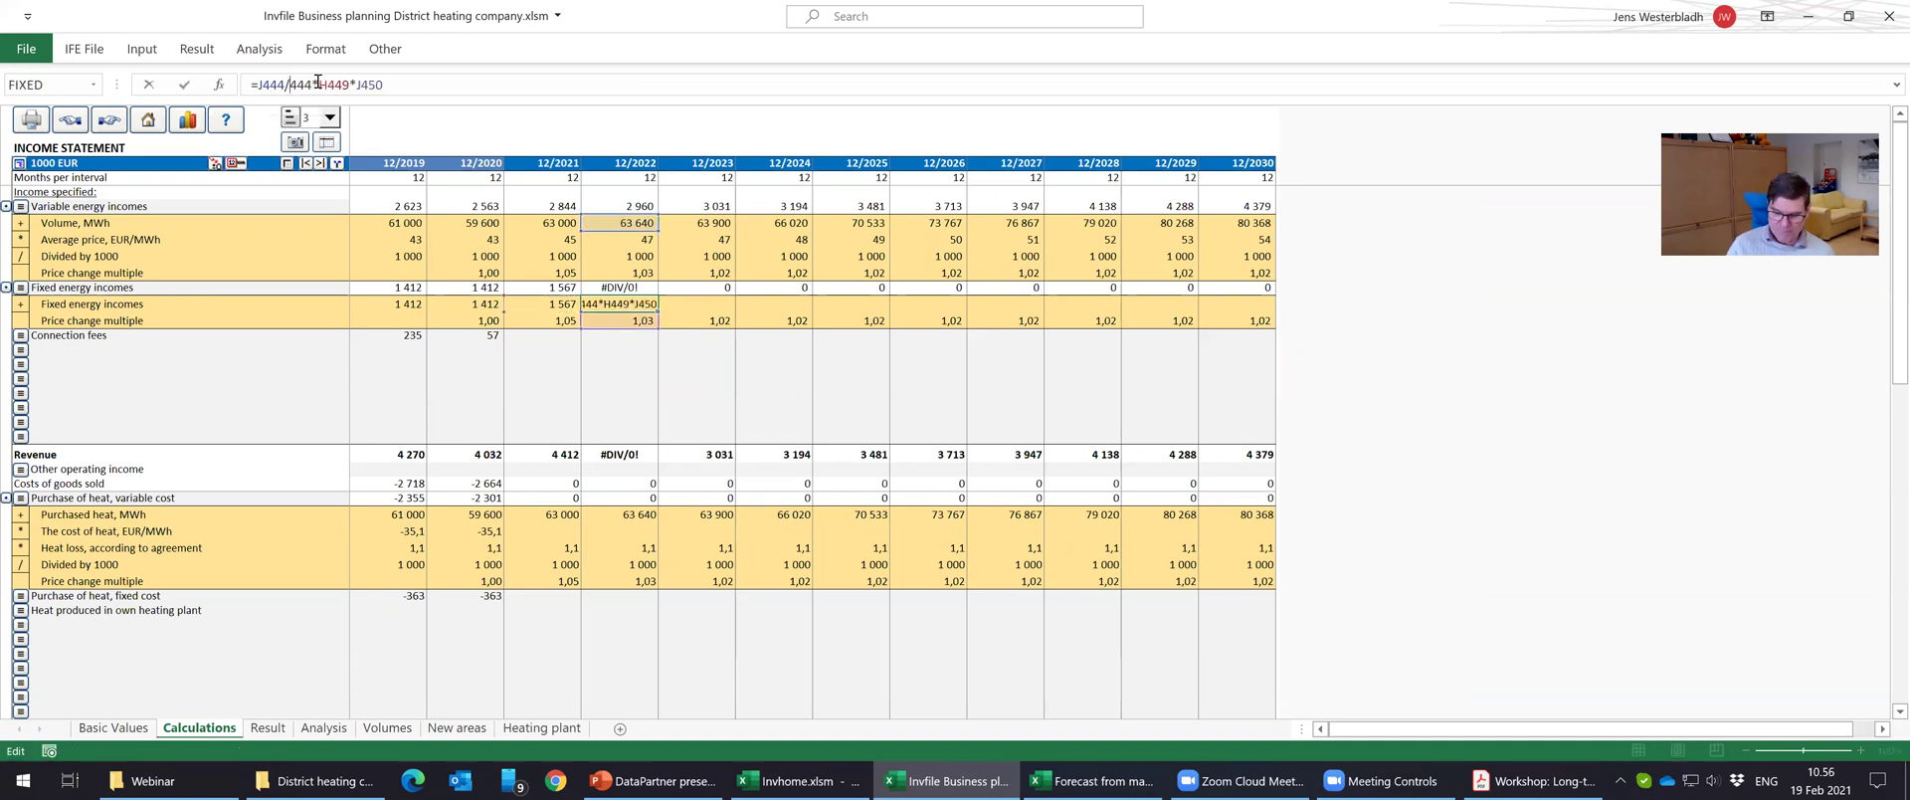
{"action": "type", "text": "i"}
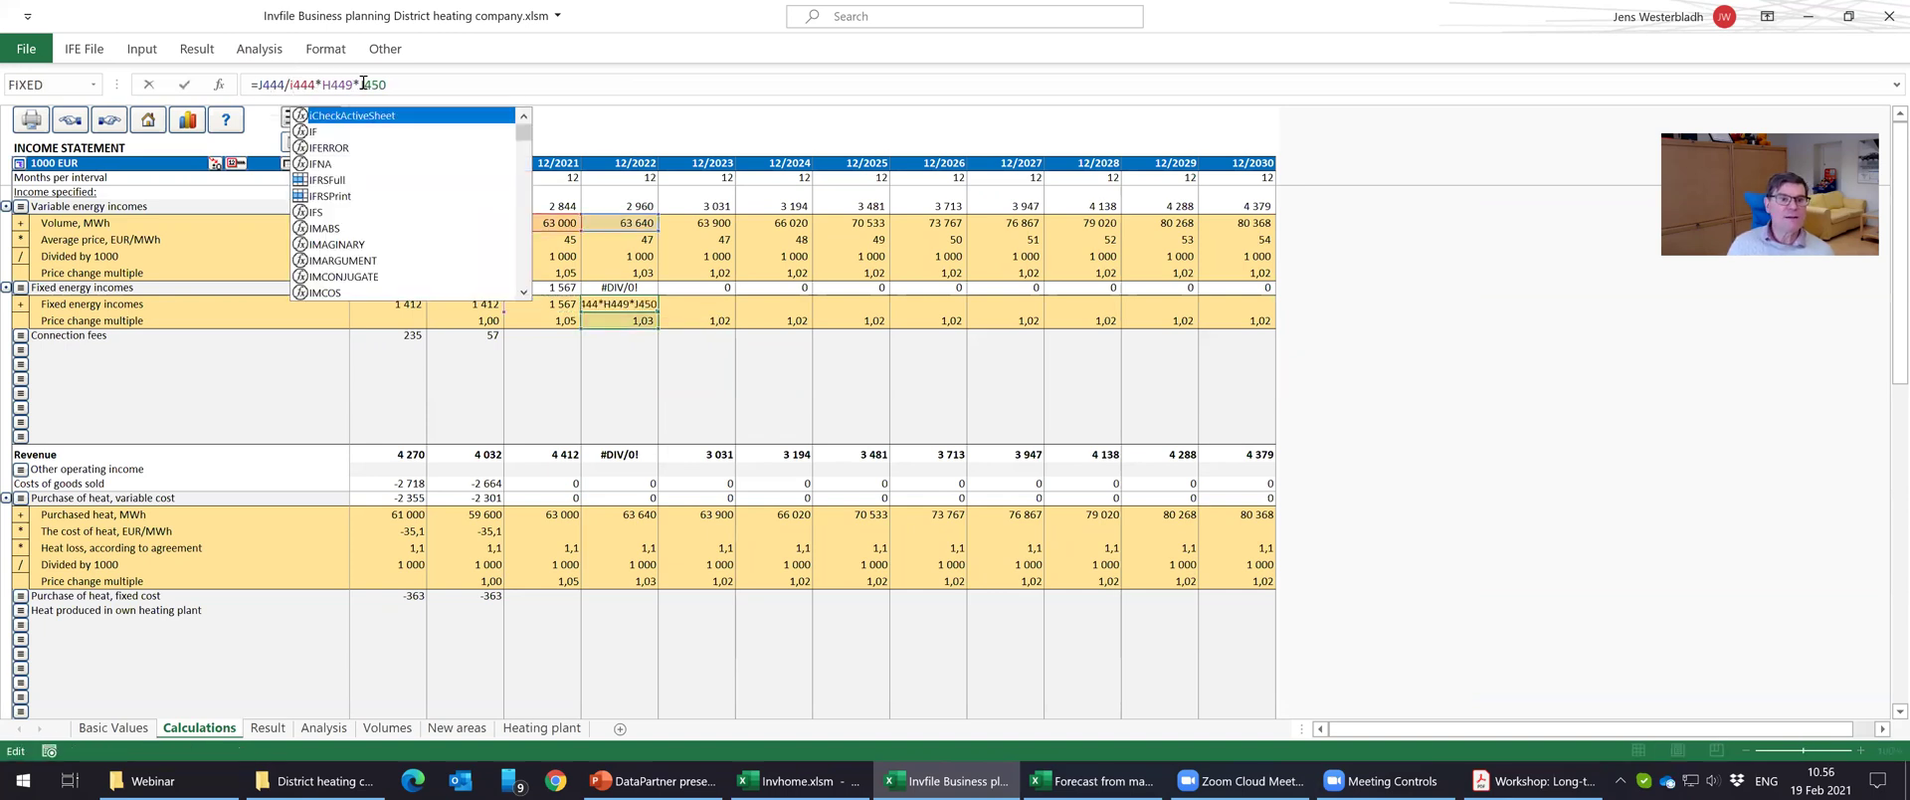
{"action": "left_click", "coordinate": [332, 83]}
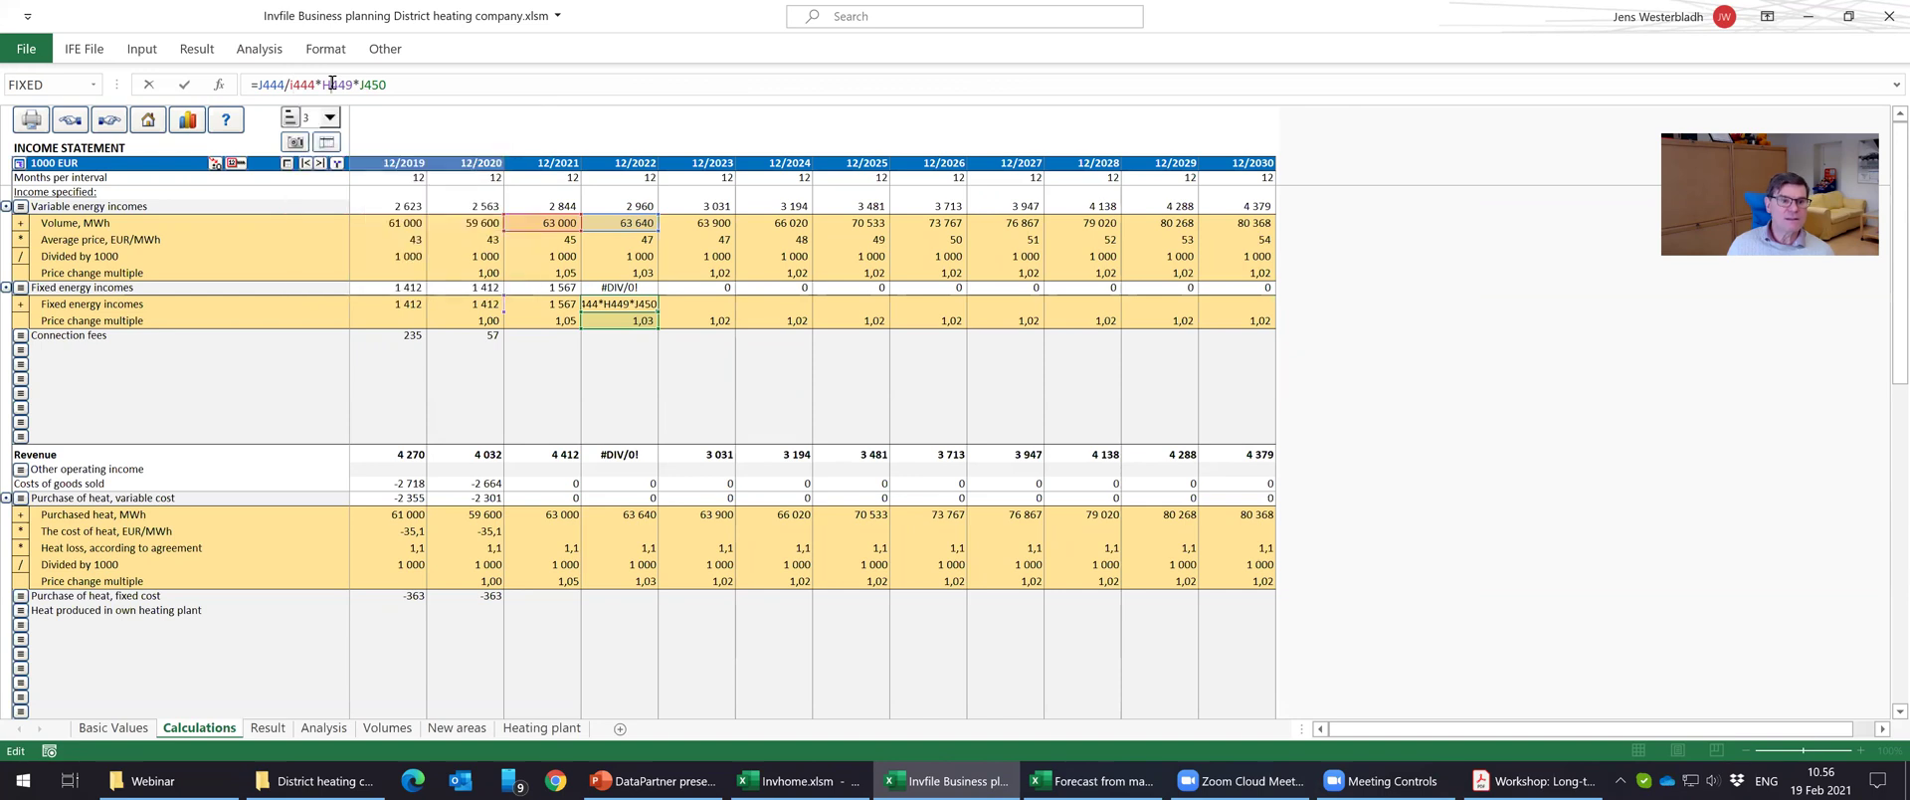
{"action": "key", "text": "BackSpace"}
{"action": "type", "text": "i"}
{"action": "key", "text": "Return"}
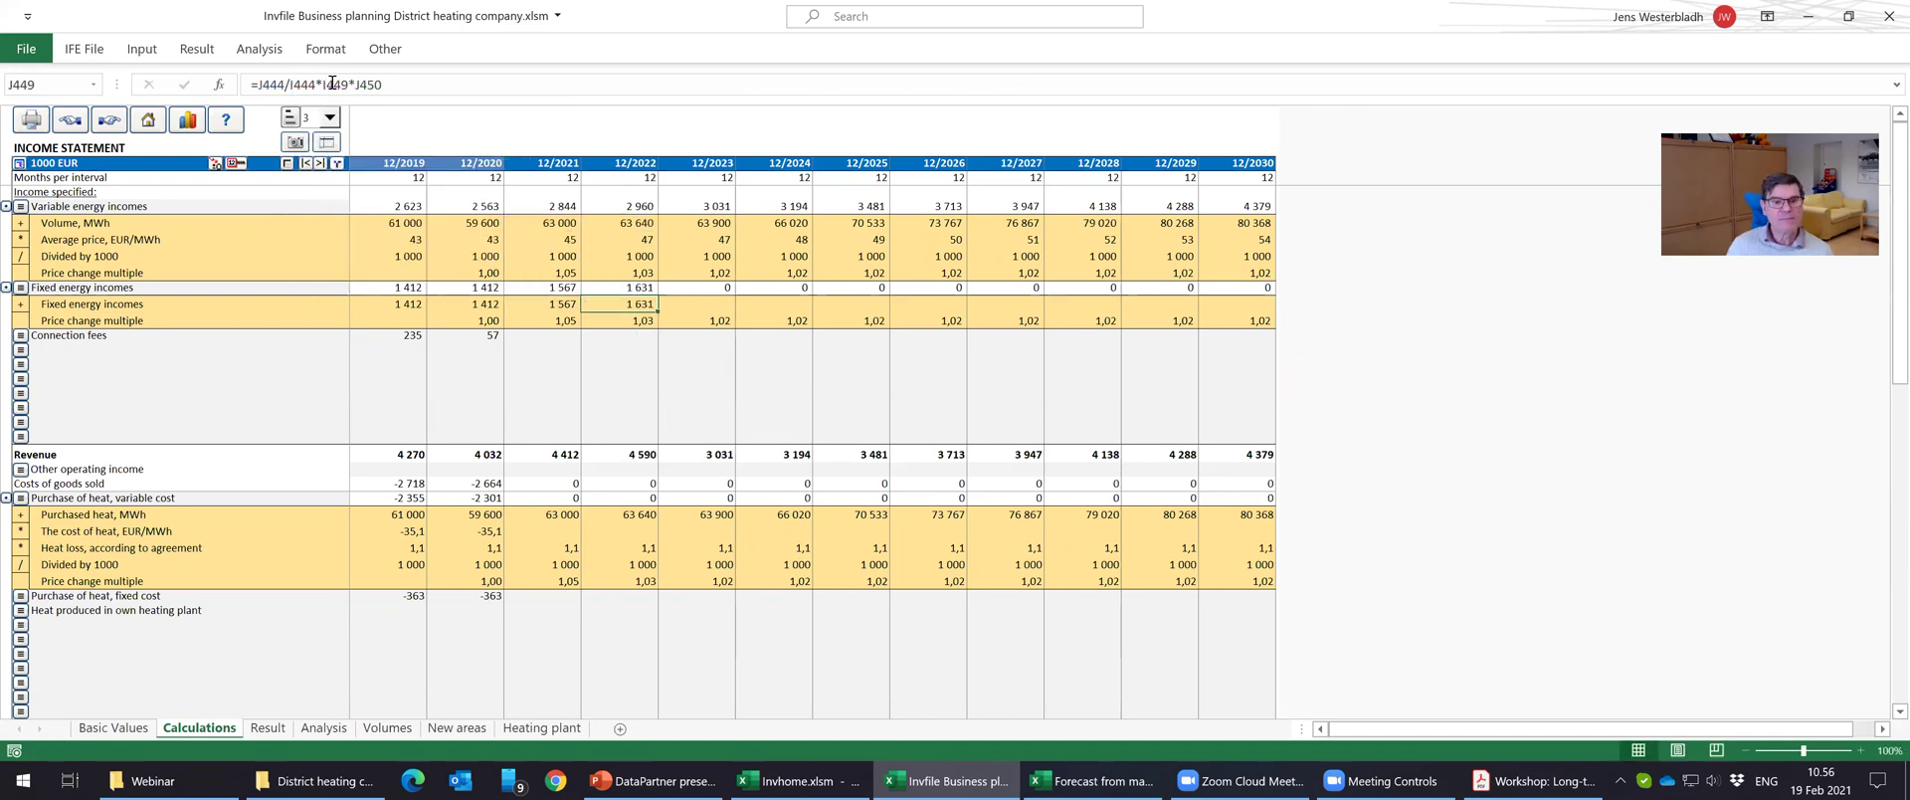
{"action": "left_click", "coordinate": [231, 164]}
{"action": "left_click", "coordinate": [1104, 637]}
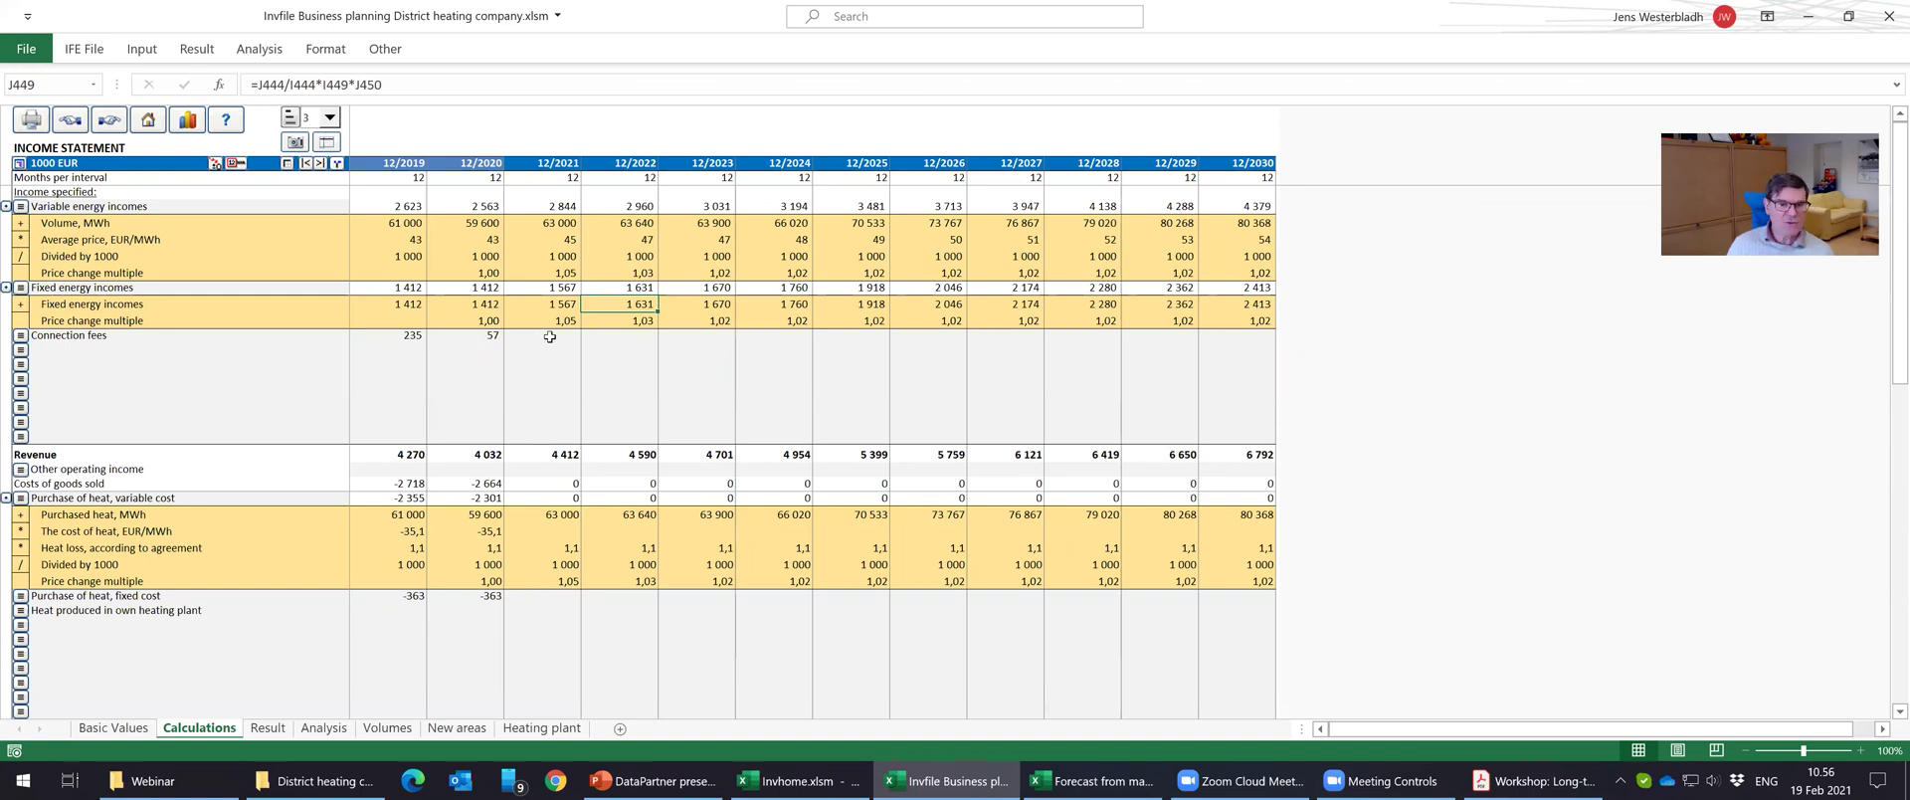
Link the 12/2021 Connection fees to ='New areas'!C13 and copy the formula across the years through 12/2030.
{"action": "left_click", "coordinate": [549, 337]}
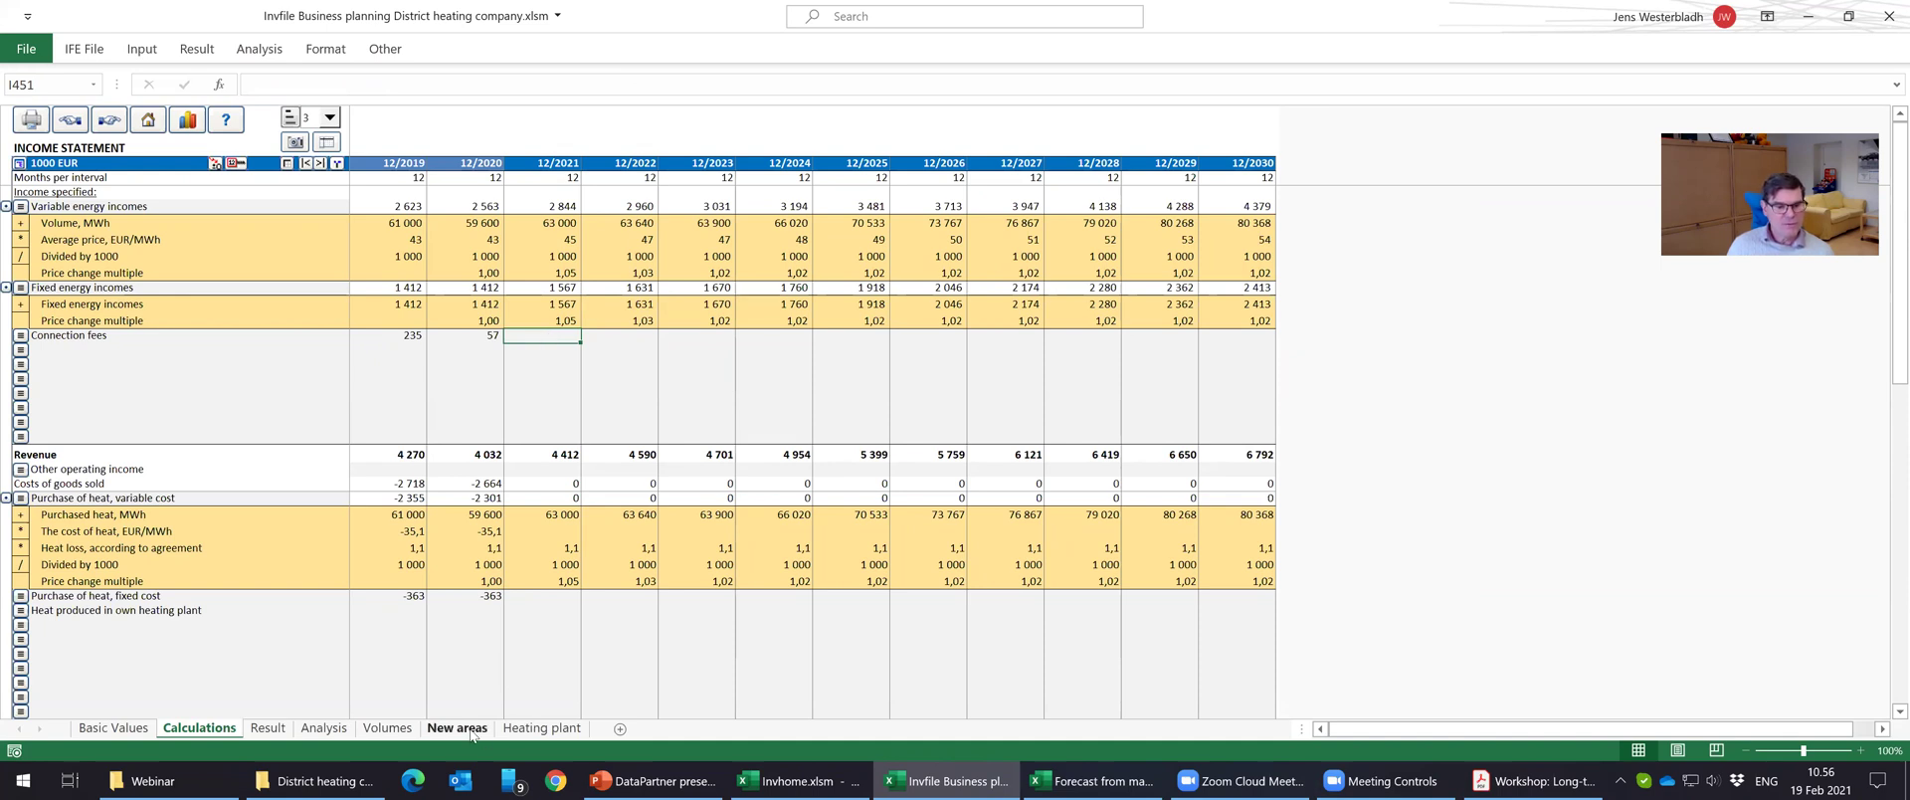
{"action": "left_click", "coordinate": [431, 732]}
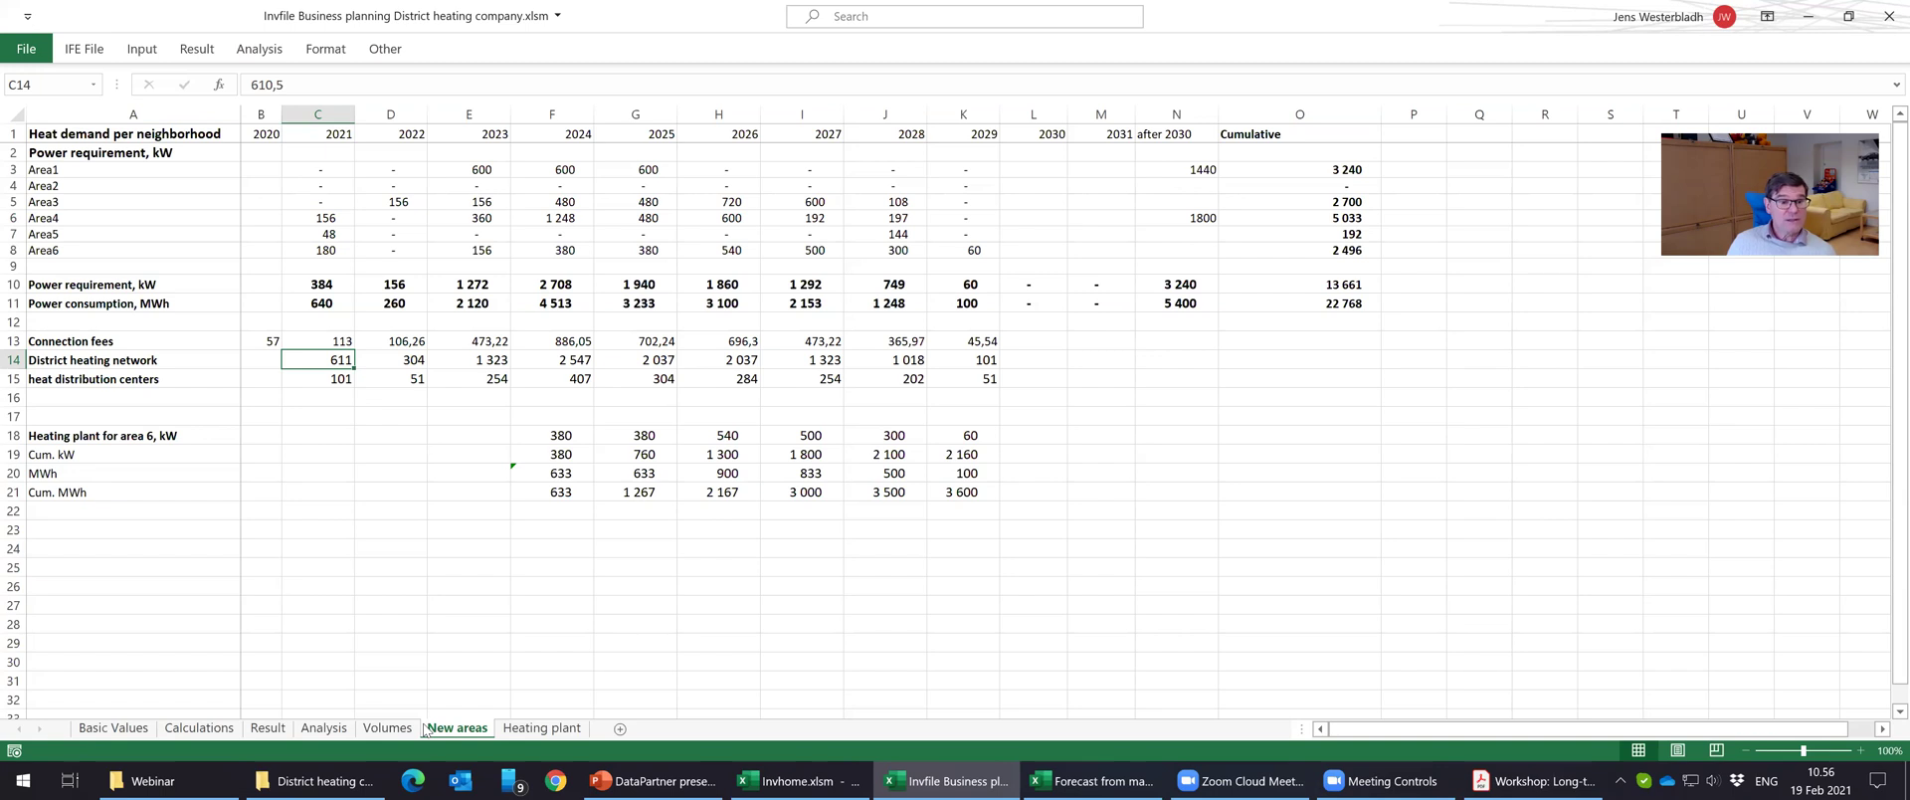
{"action": "left_click", "coordinate": [321, 340]}
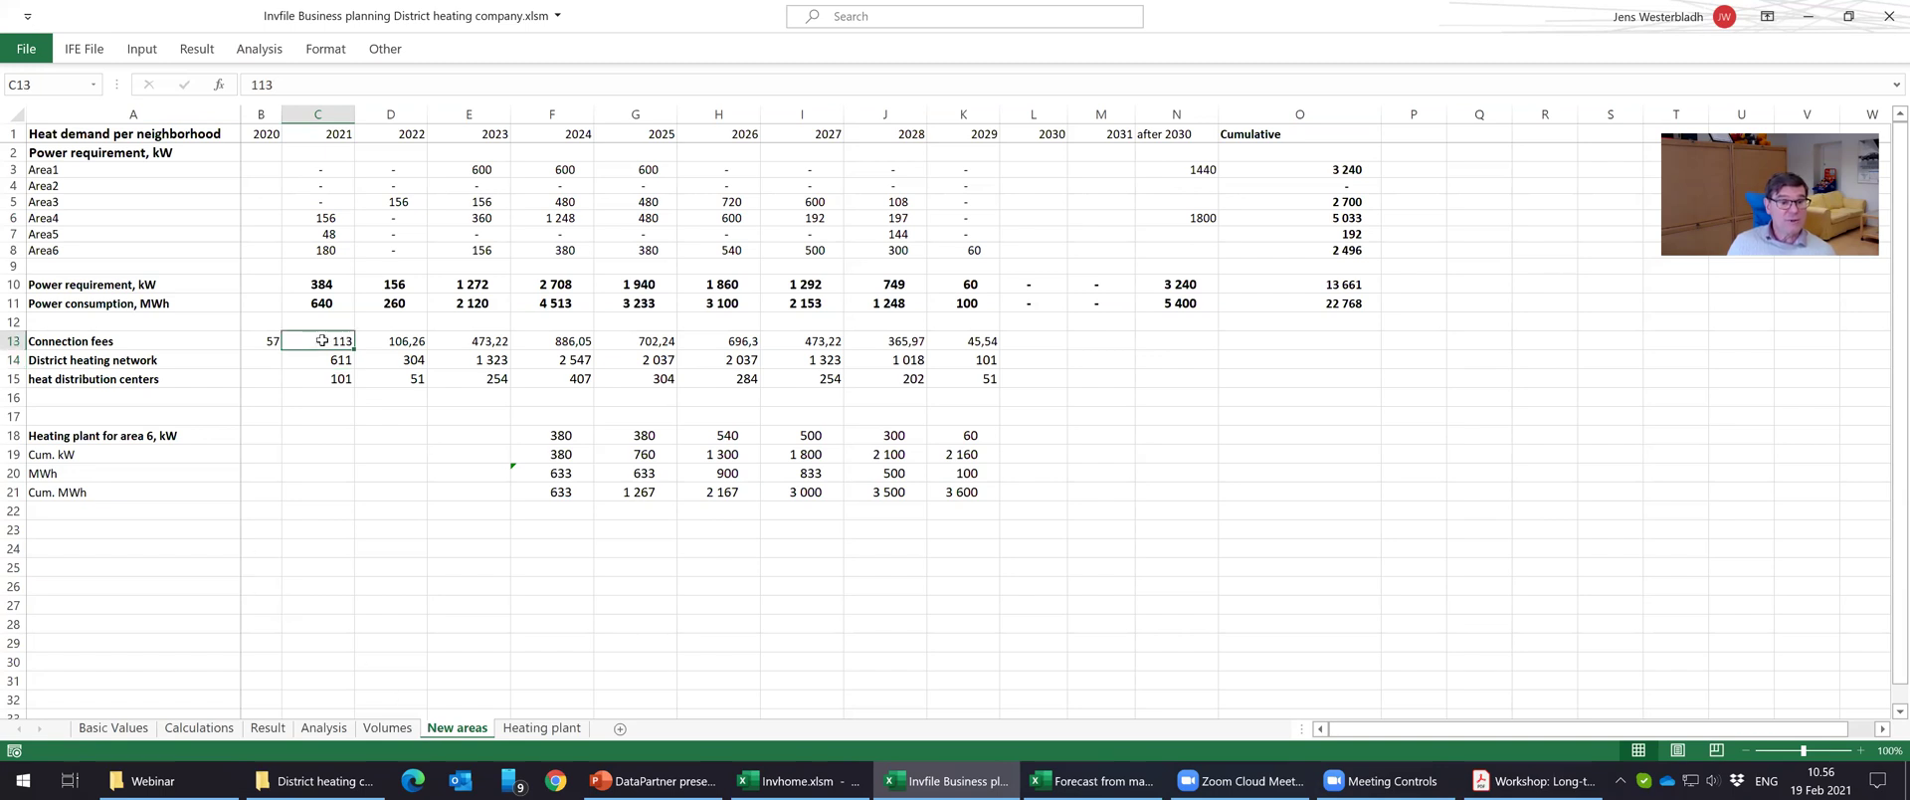
{"action": "left_click", "coordinate": [199, 727]}
{"action": "type", "text": "='New areas'!"}
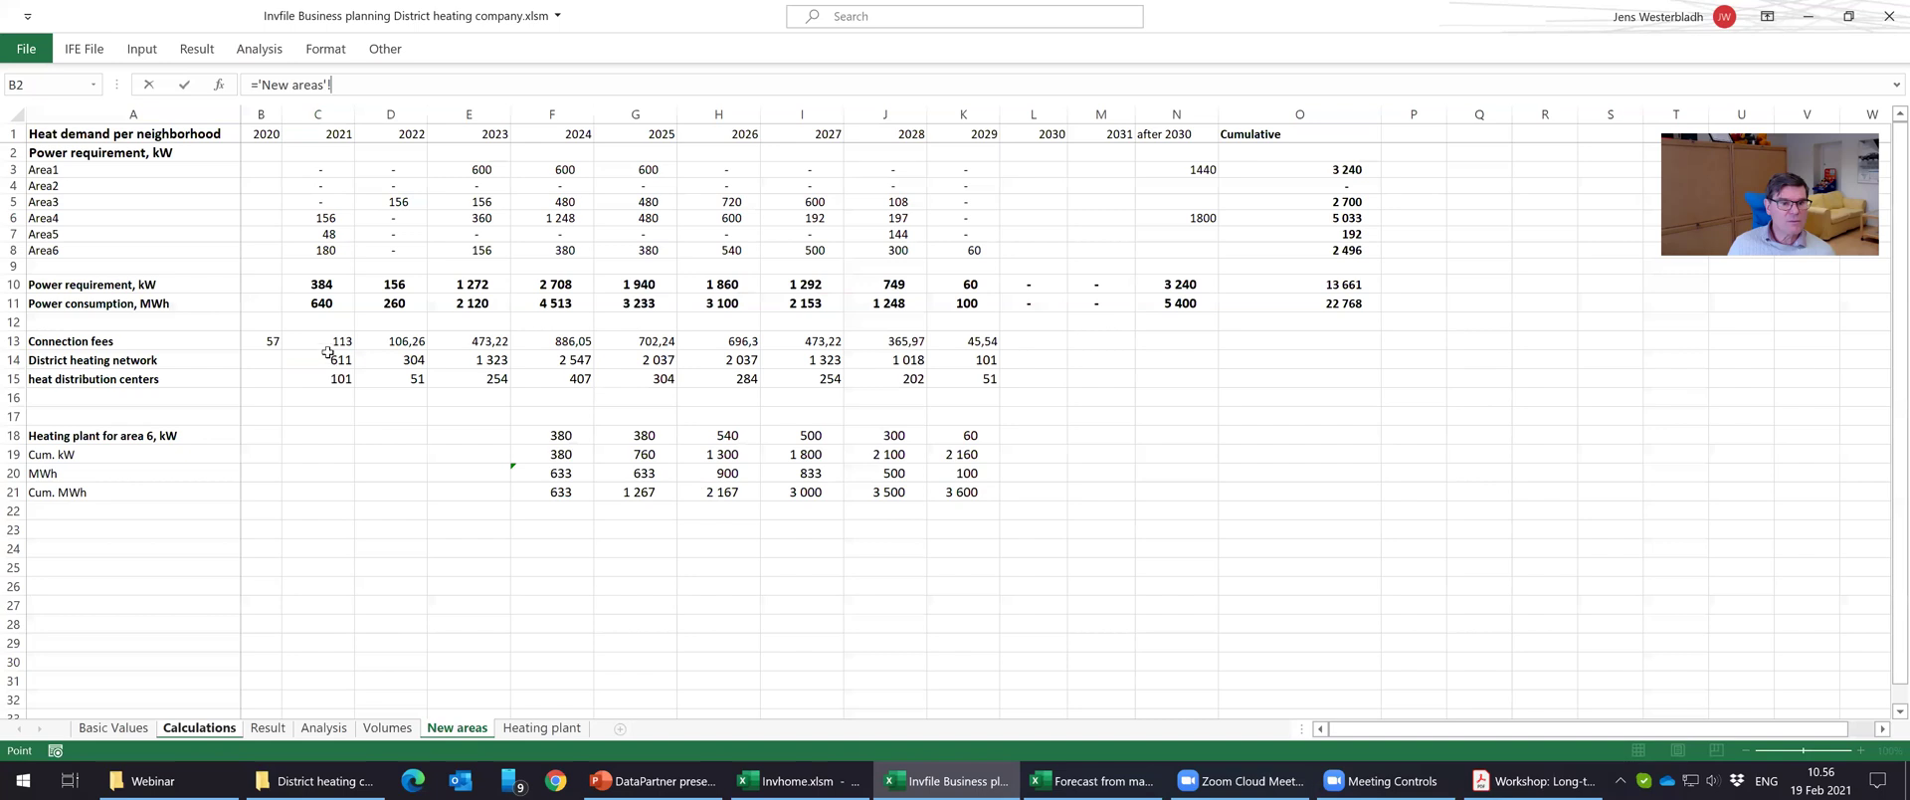
{"action": "left_click", "coordinate": [328, 343]}
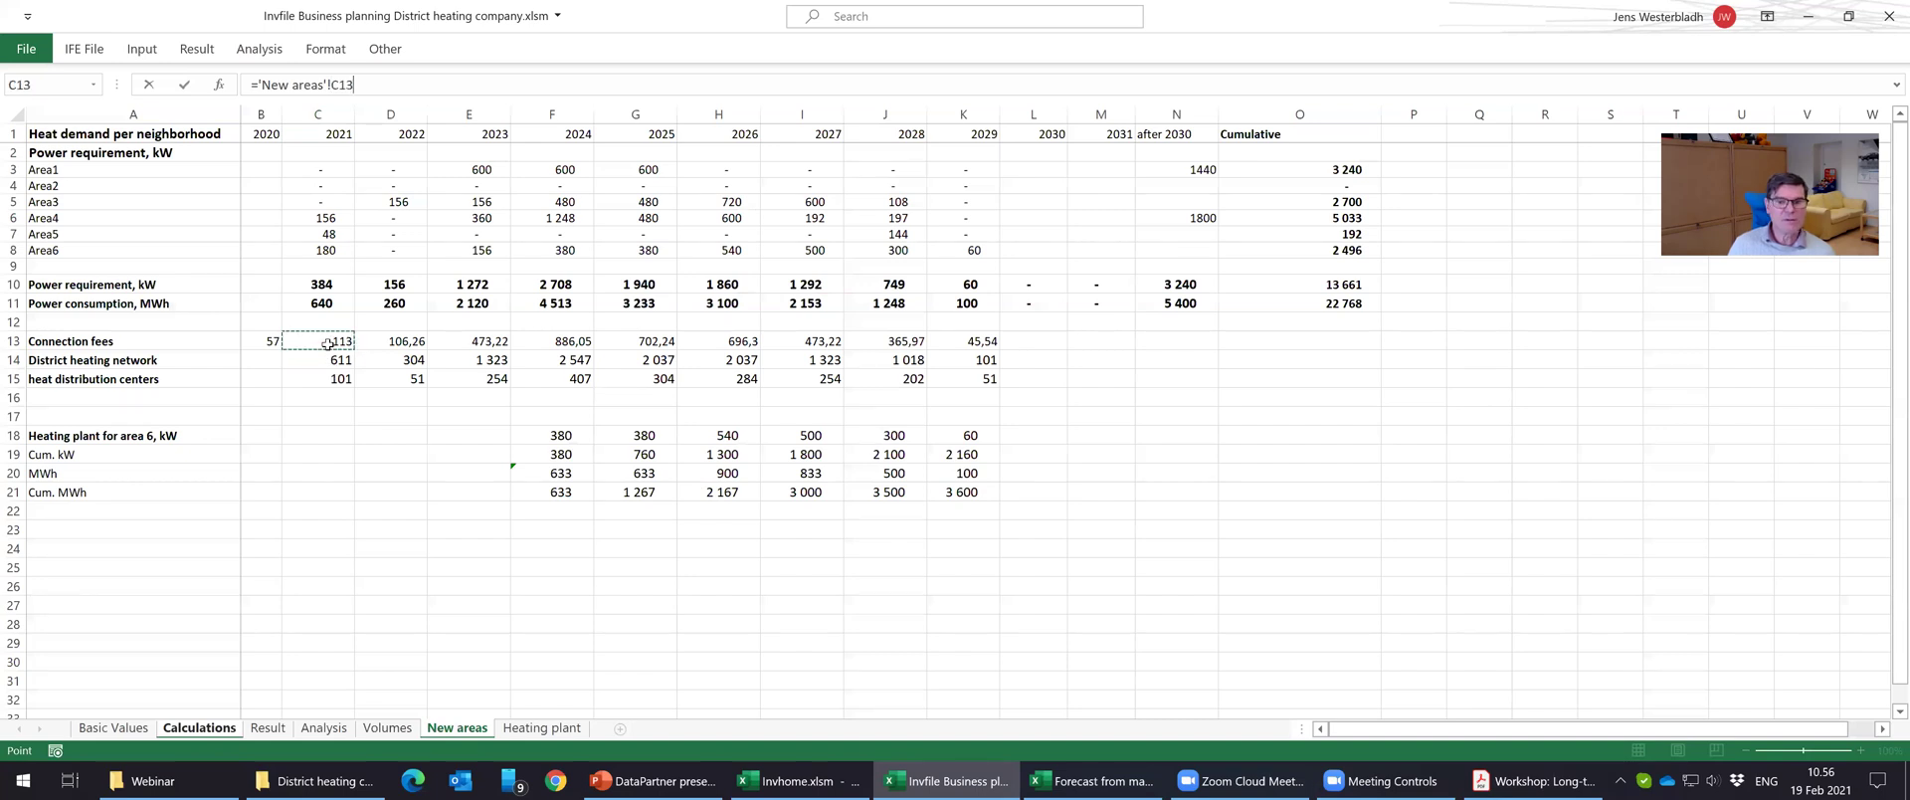
{"action": "key", "text": "Return"}
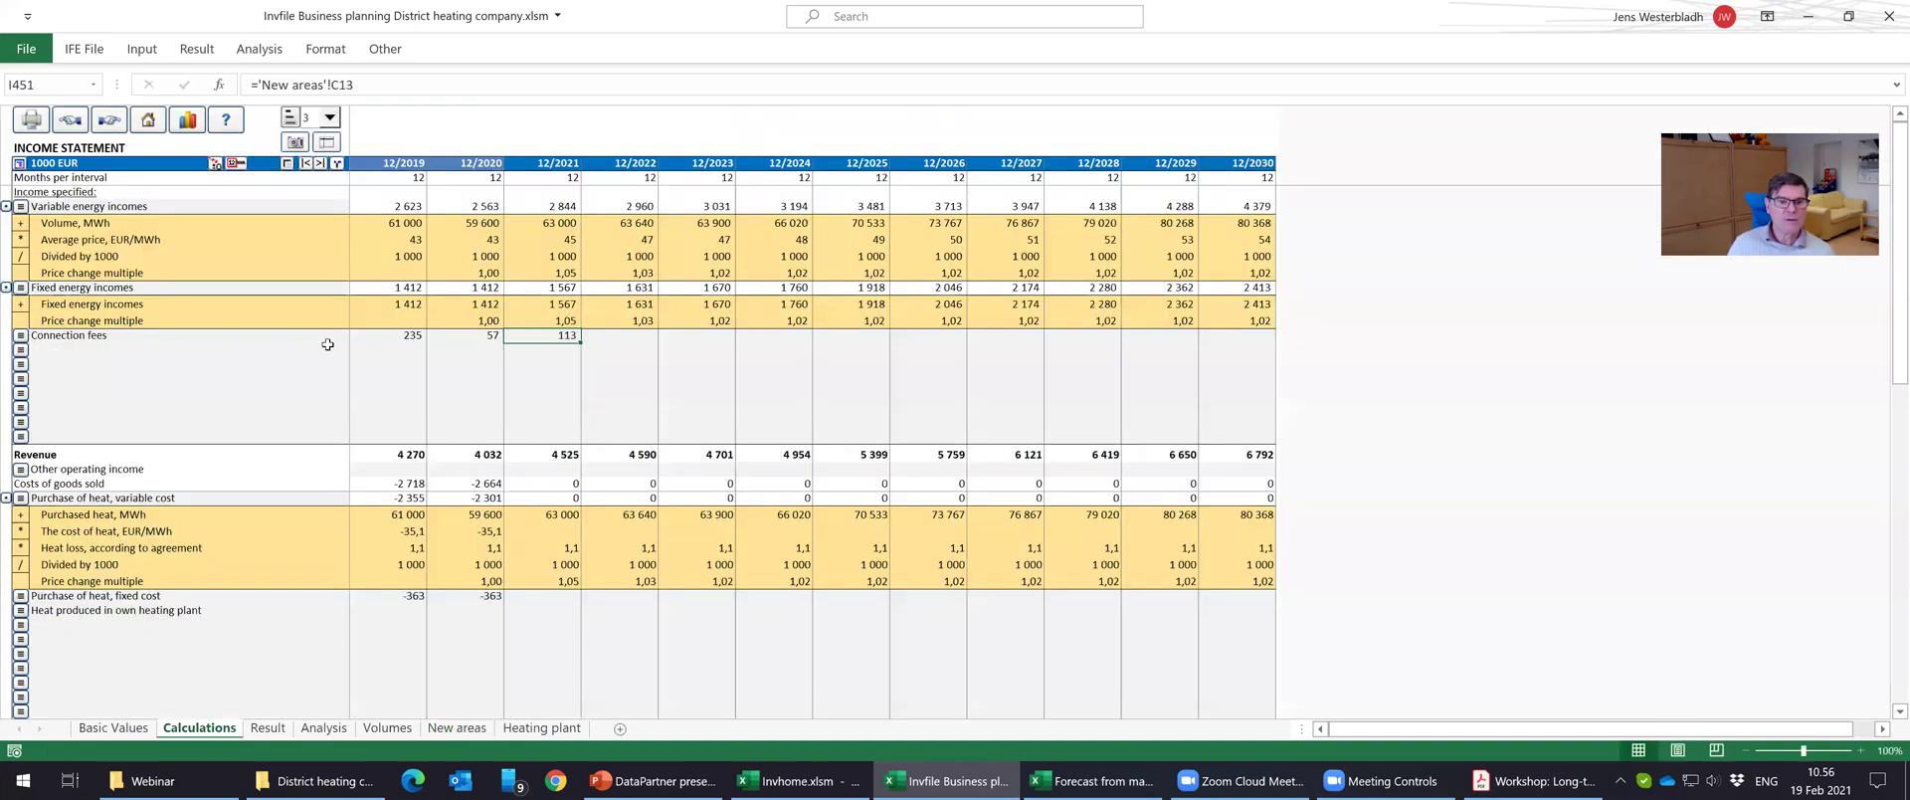
{"action": "left_click", "coordinate": [240, 163]}
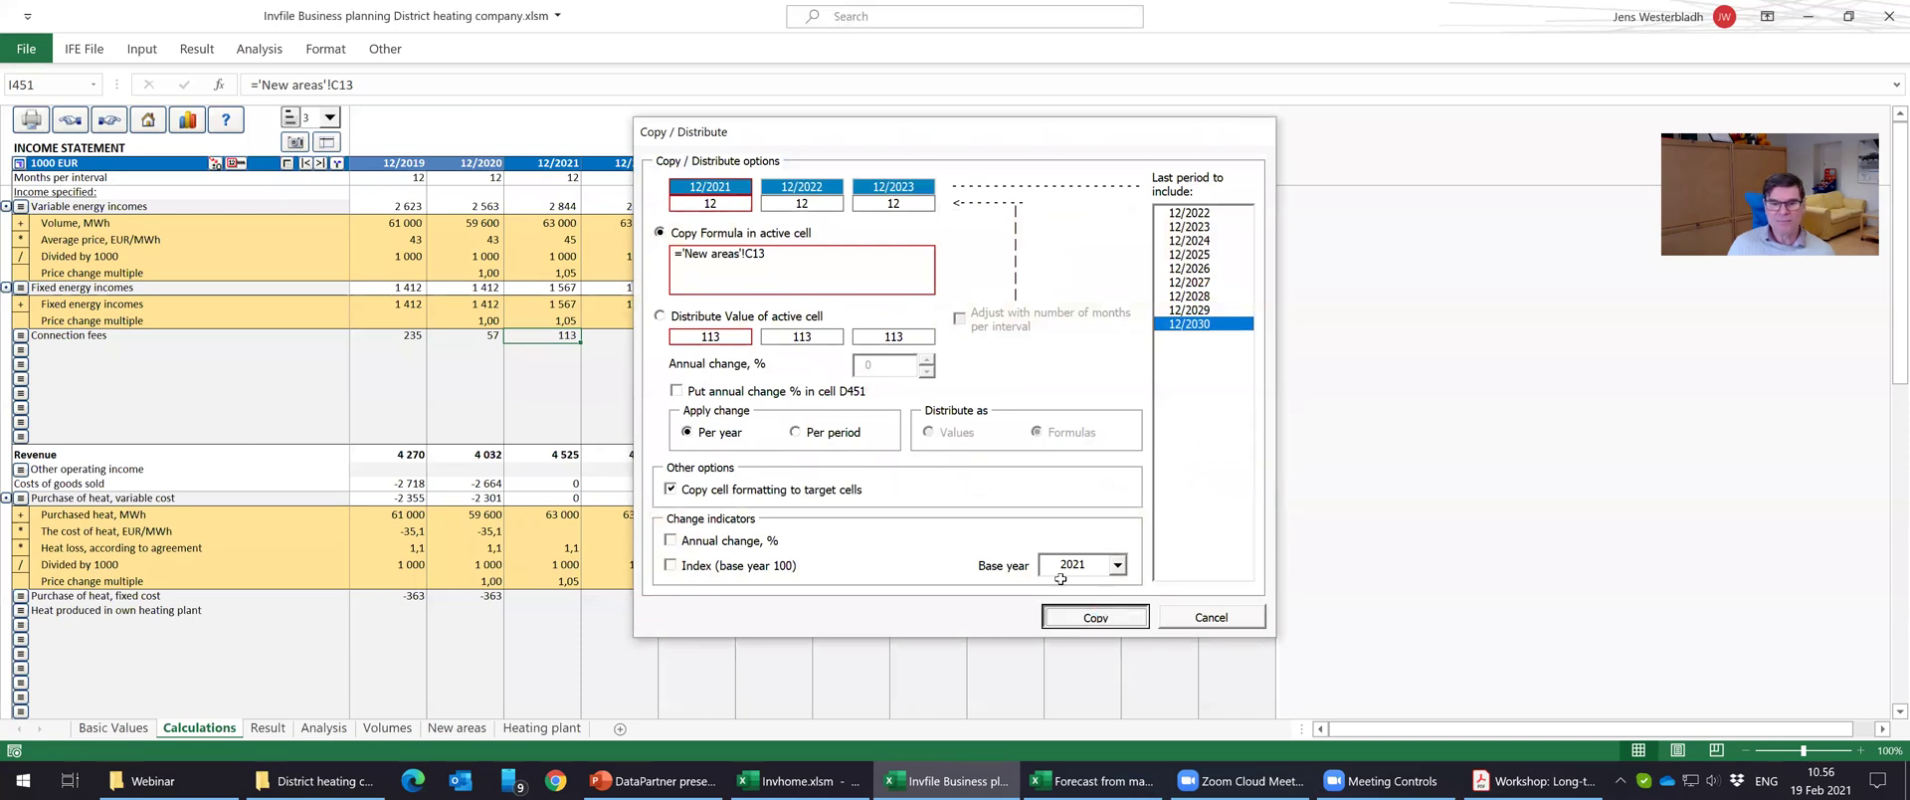
{"action": "left_click", "coordinate": [1092, 615]}
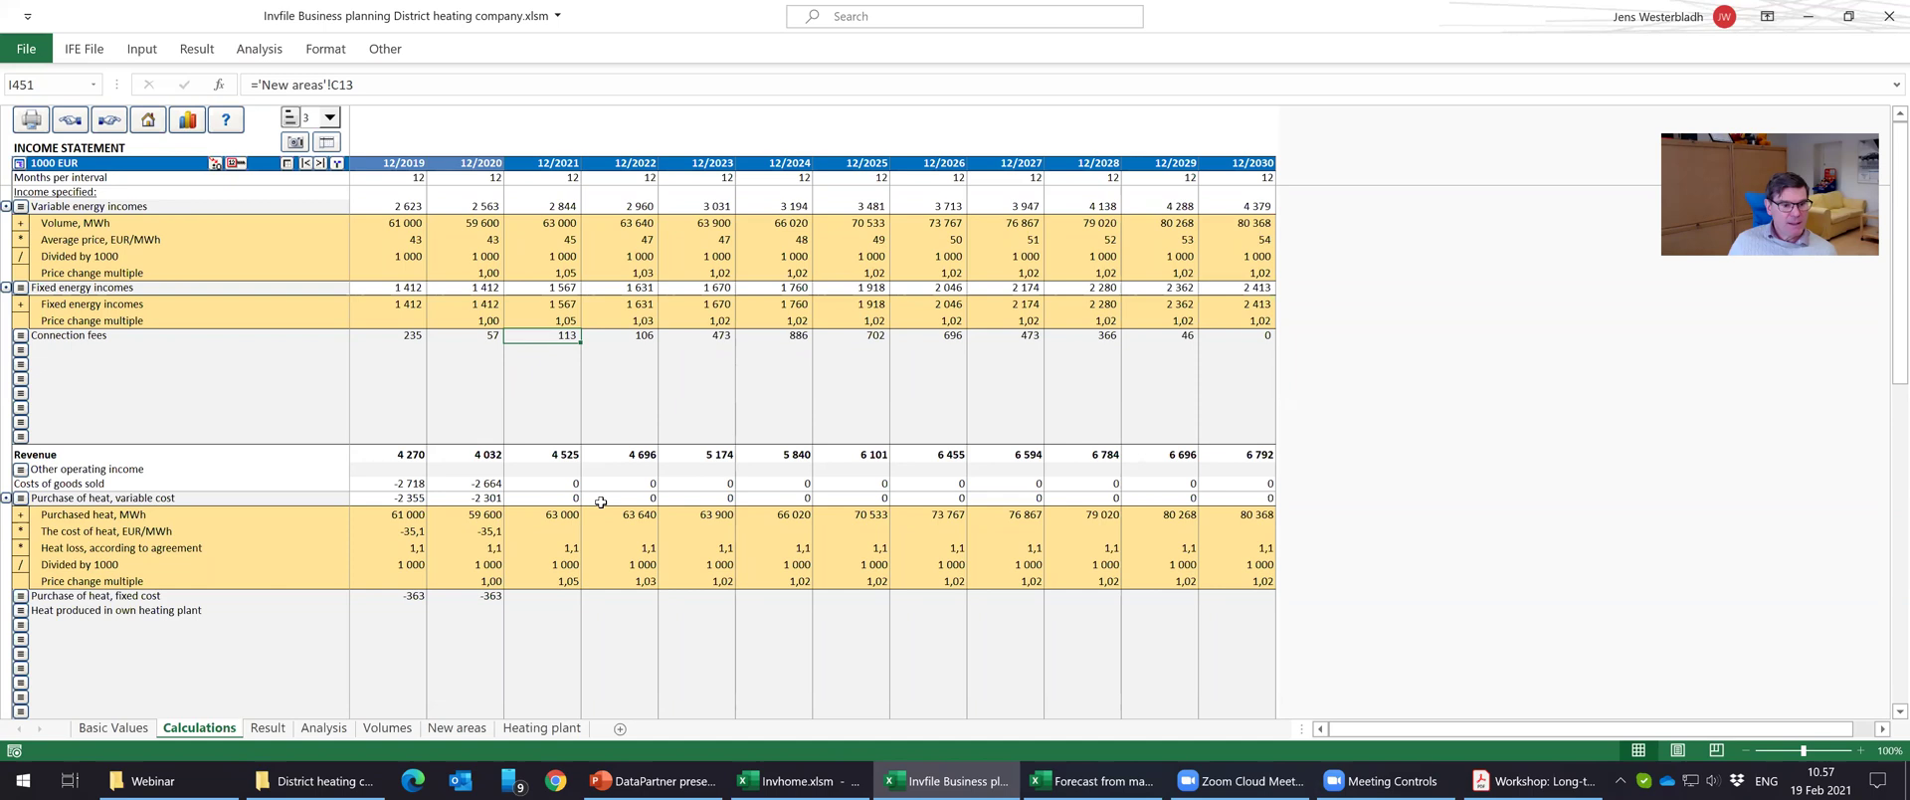
Set the 12/2021 cost of heat per MWh under Purchase of heat, variable cost to =G465*I468.
{"action": "left_click", "coordinate": [540, 533]}
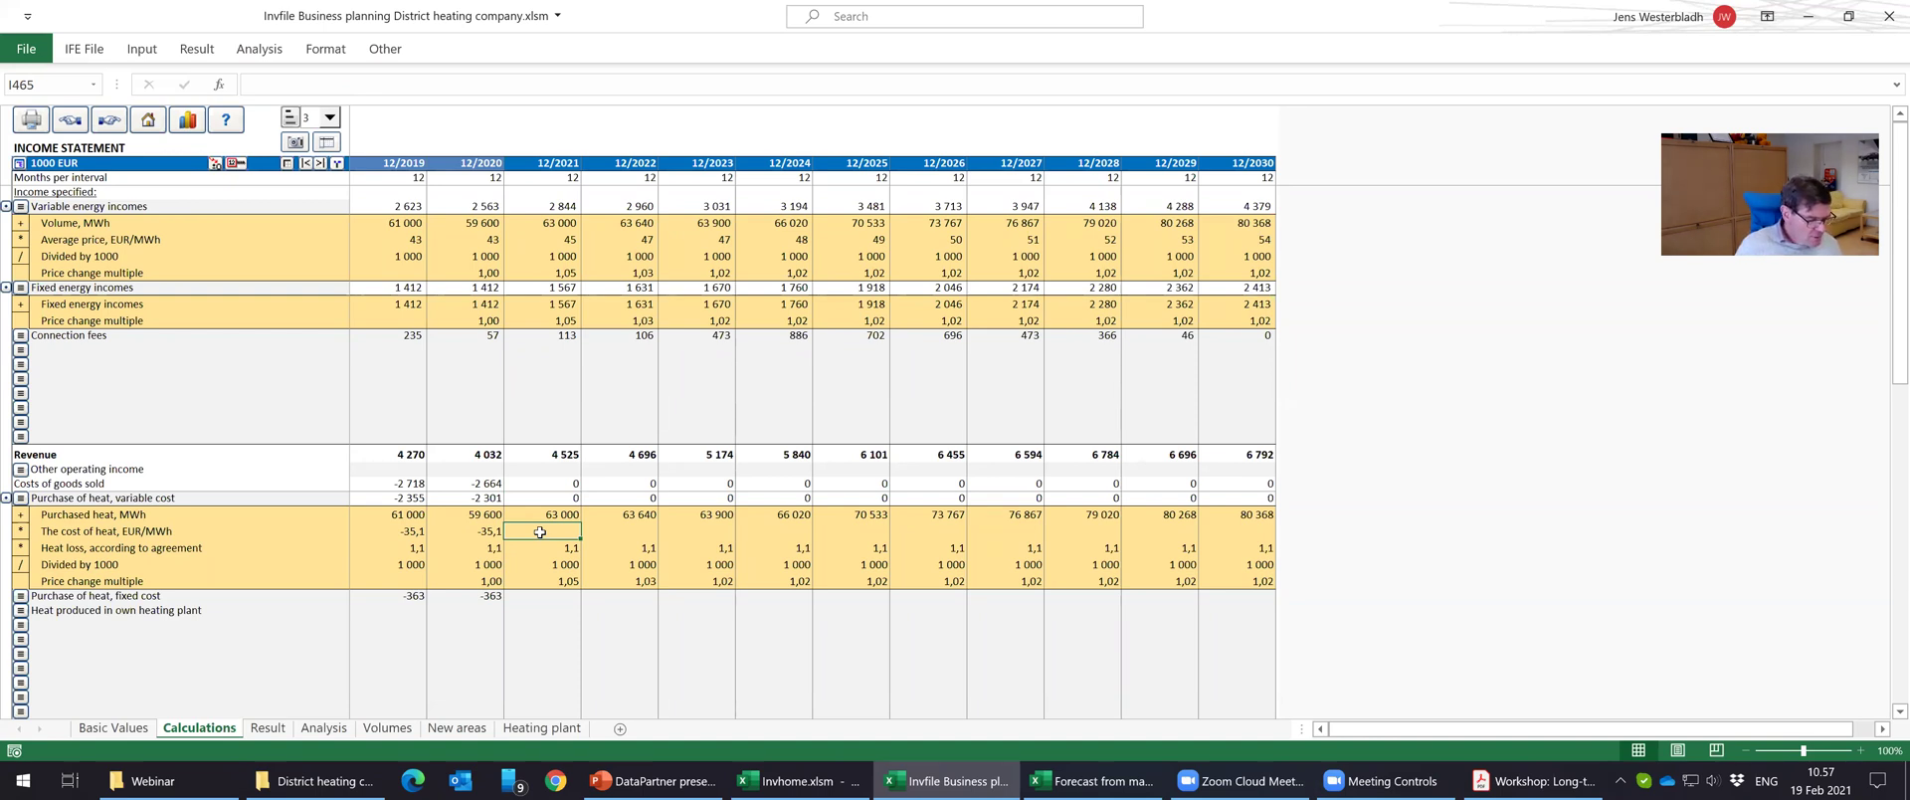
{"action": "type", "text": "-"}
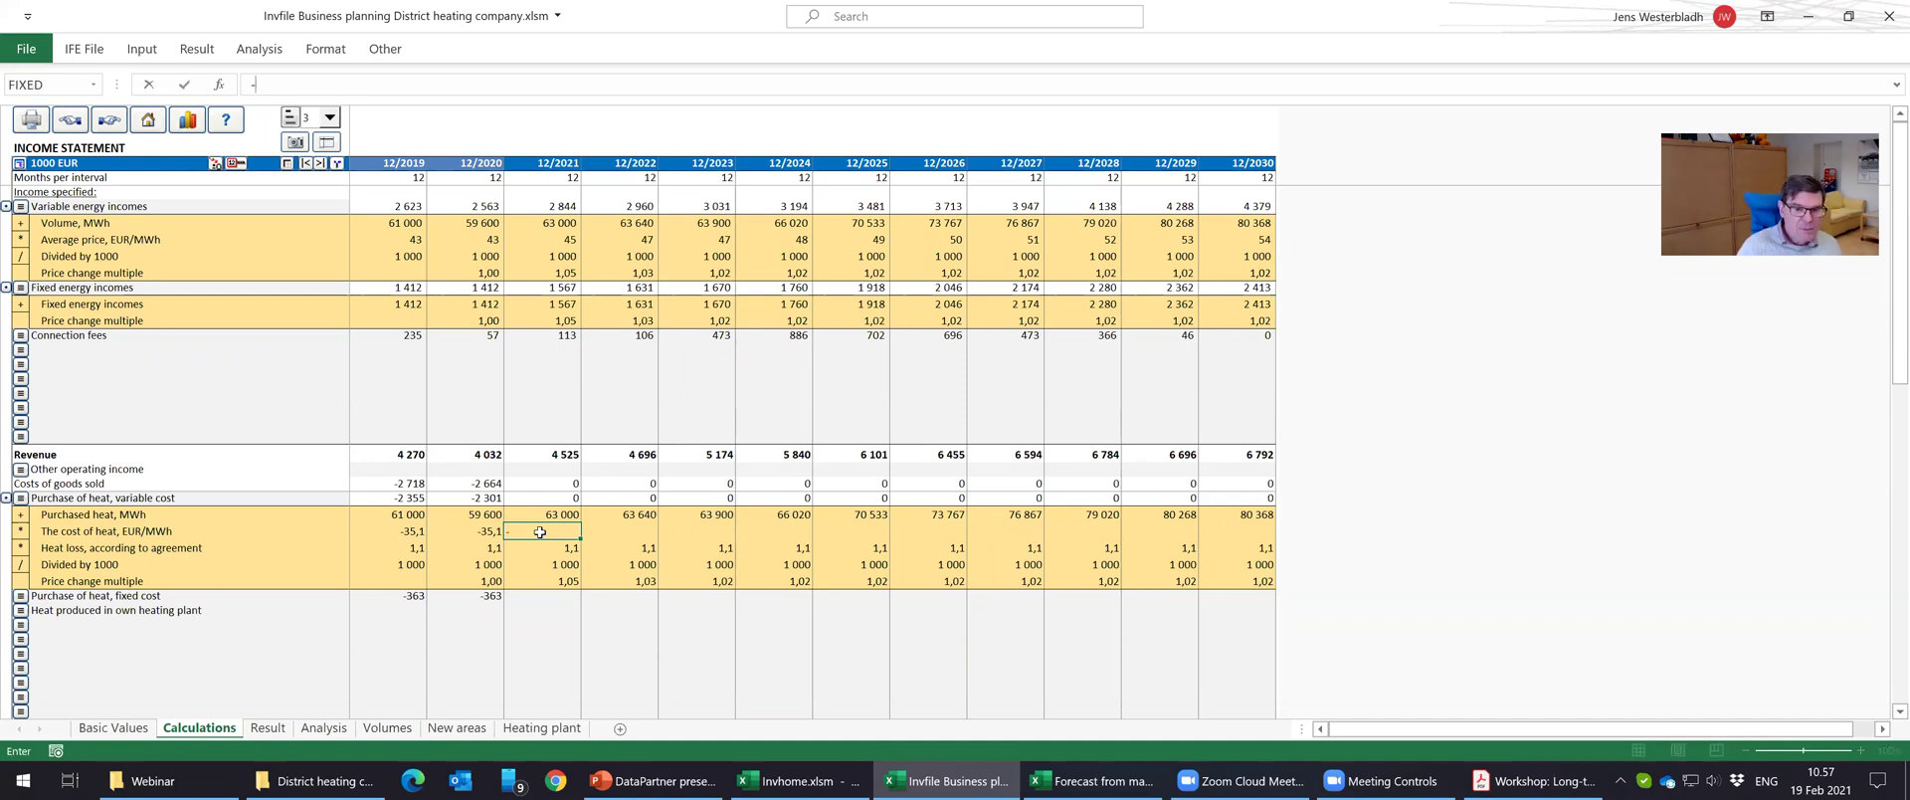
{"action": "key", "text": "BackSpace"}
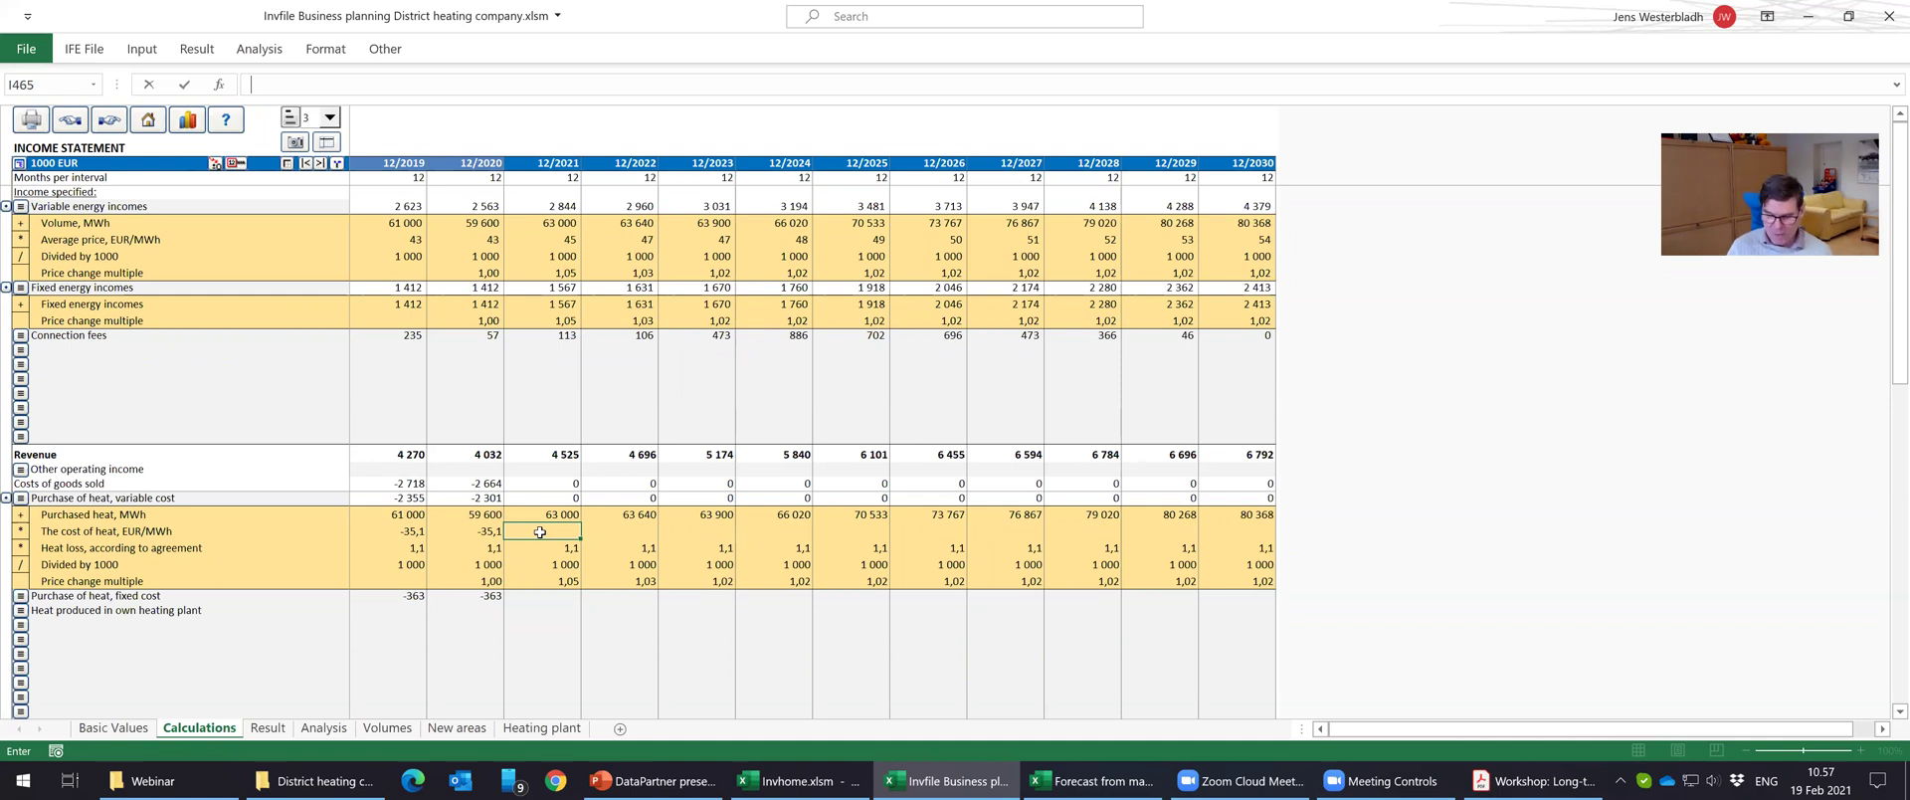
{"action": "type", "text": "="}
{"action": "key", "text": "Left"}
{"action": "type", "text": "*"}
{"action": "key", "text": "Down"}
{"action": "key", "text": "Down"}
{"action": "key", "text": "Down"}
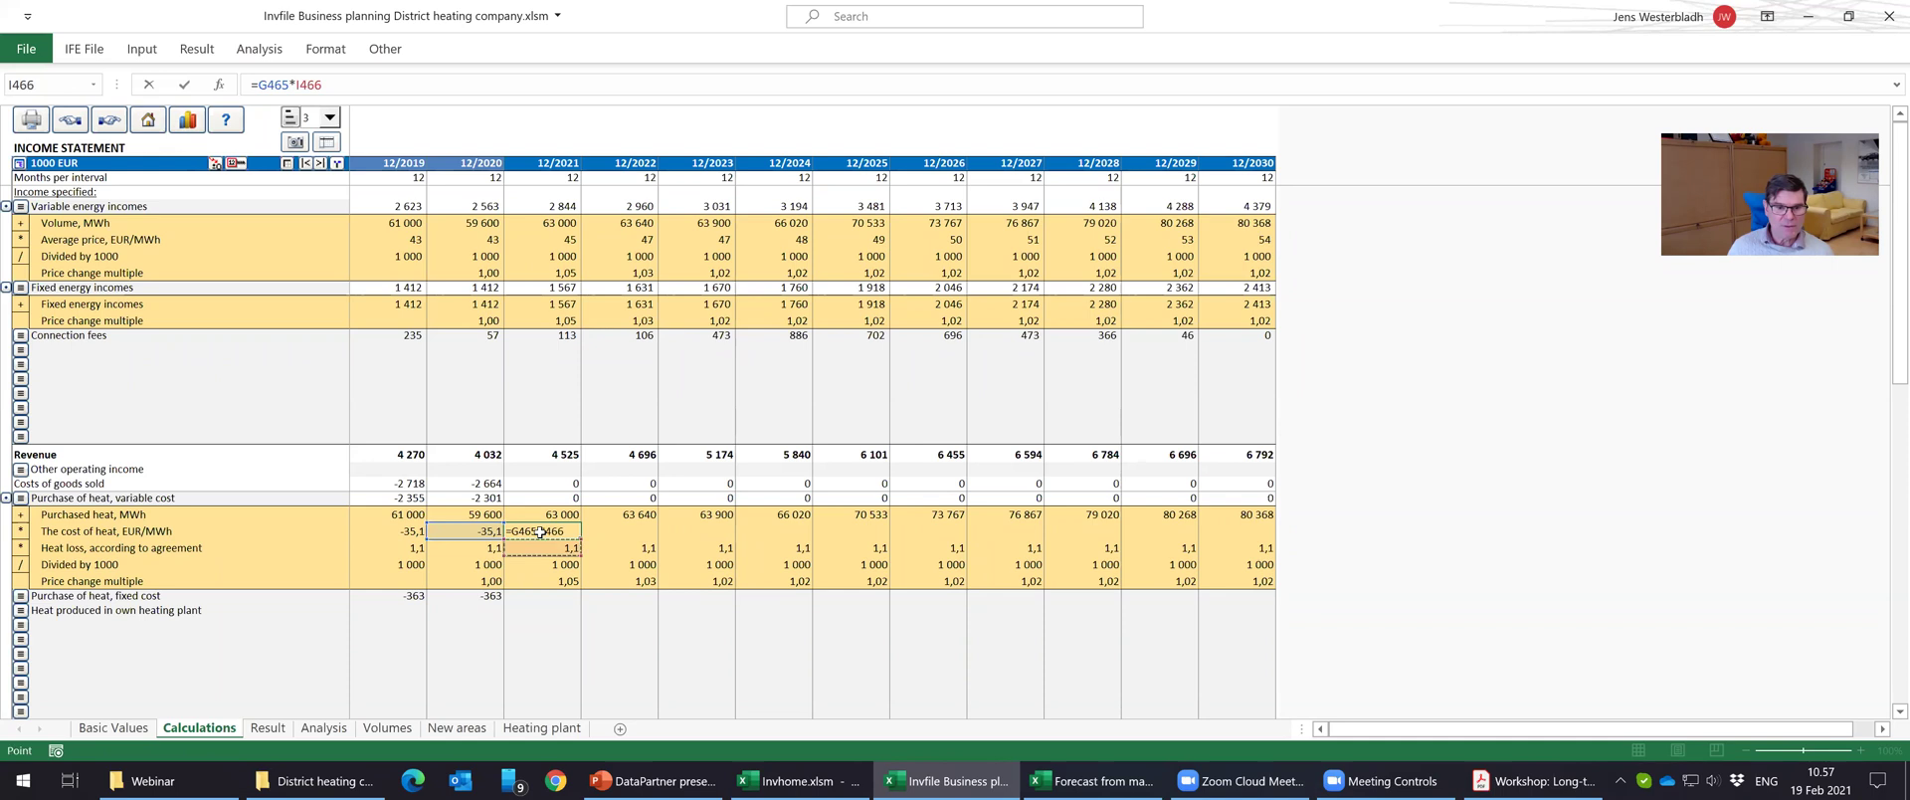
{"action": "key", "text": "Return"}
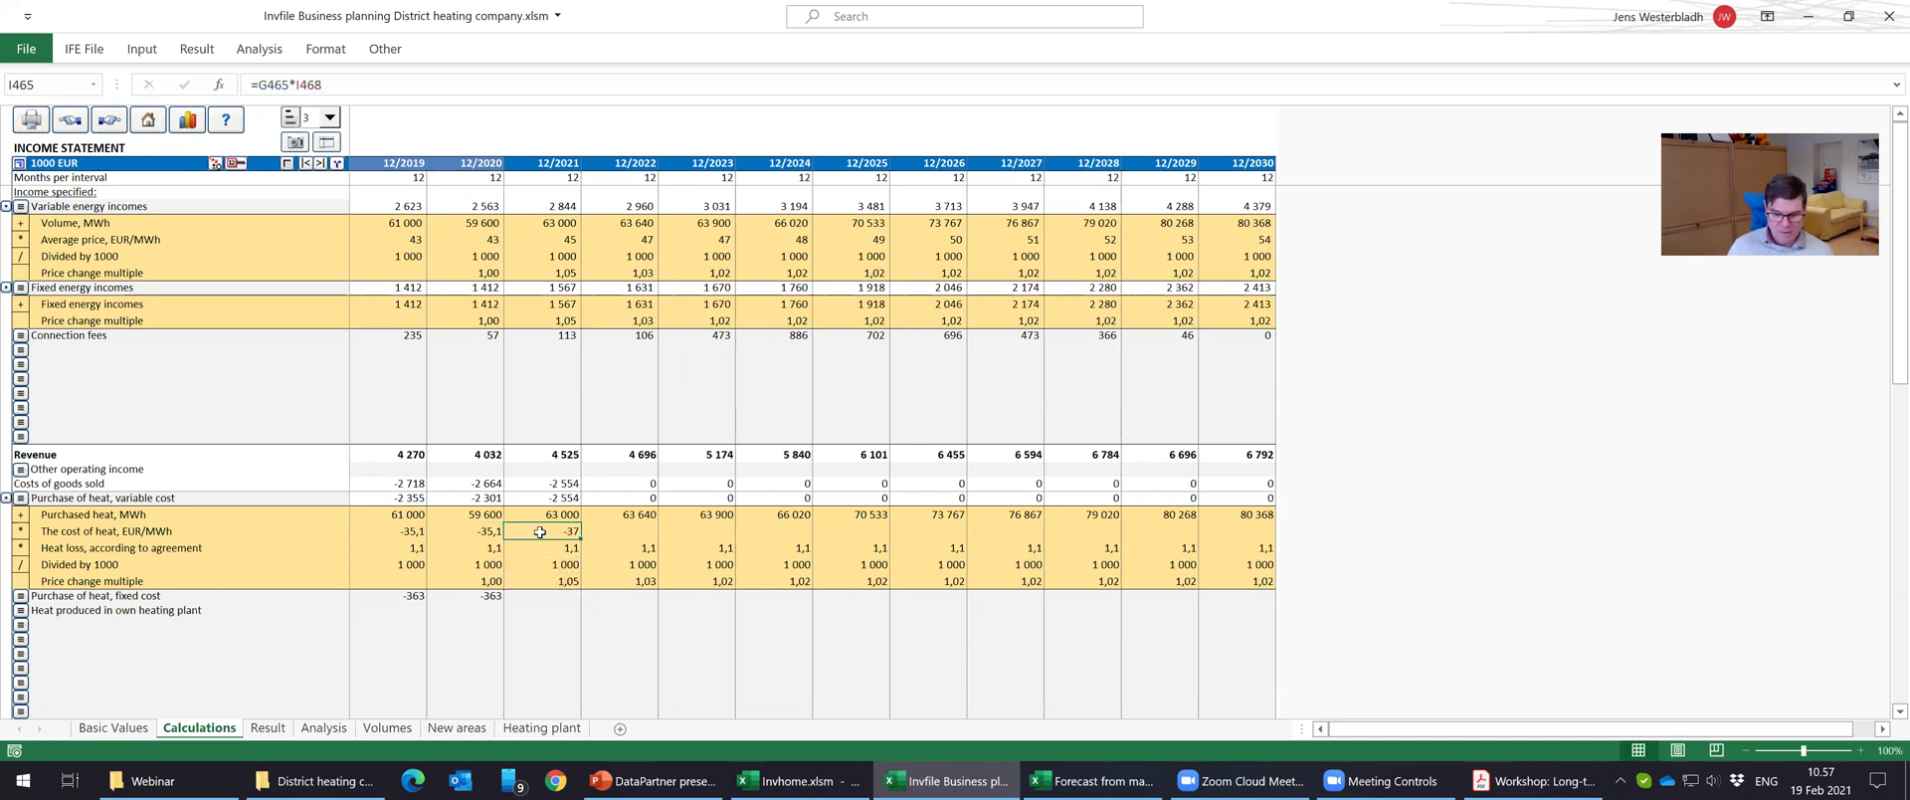
Set the 12/2022 cost of heat per MWh to =I465*J468 and copy the formula across the years through 12/2030.
{"action": "key", "text": "ctrl+c"}
{"action": "left_click", "coordinate": [638, 529]}
{"action": "key", "text": "ctrl+v"}
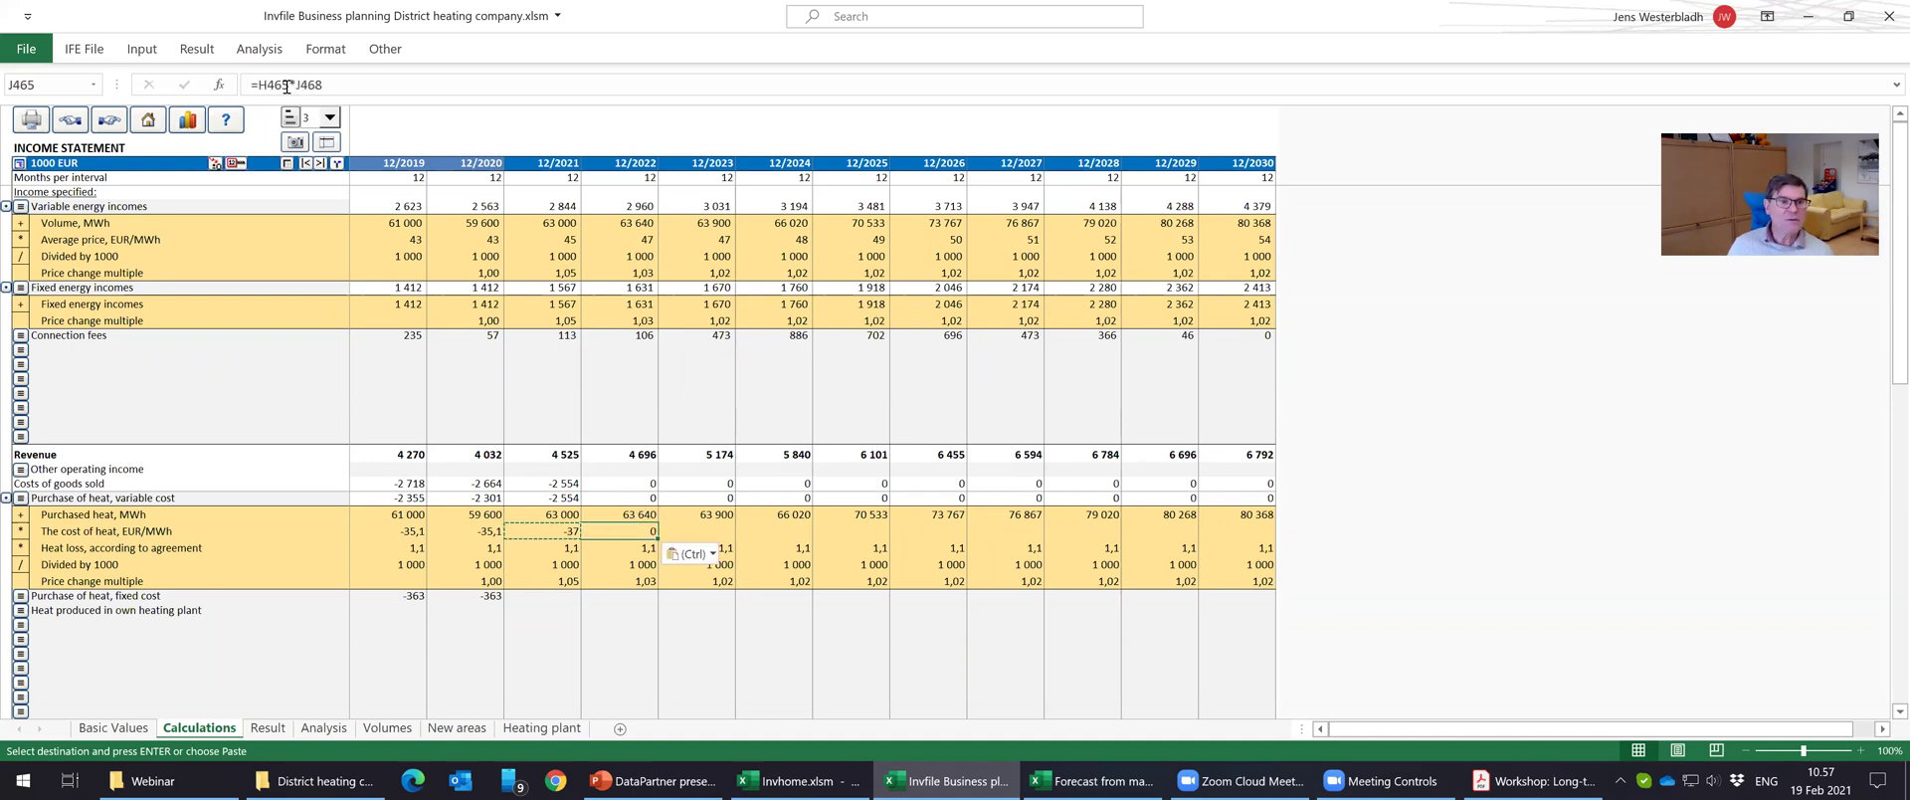
{"action": "left_click", "coordinate": [270, 85]}
{"action": "key", "text": "BackSpace"}
{"action": "type", "text": "I"}
{"action": "key", "text": "Return"}
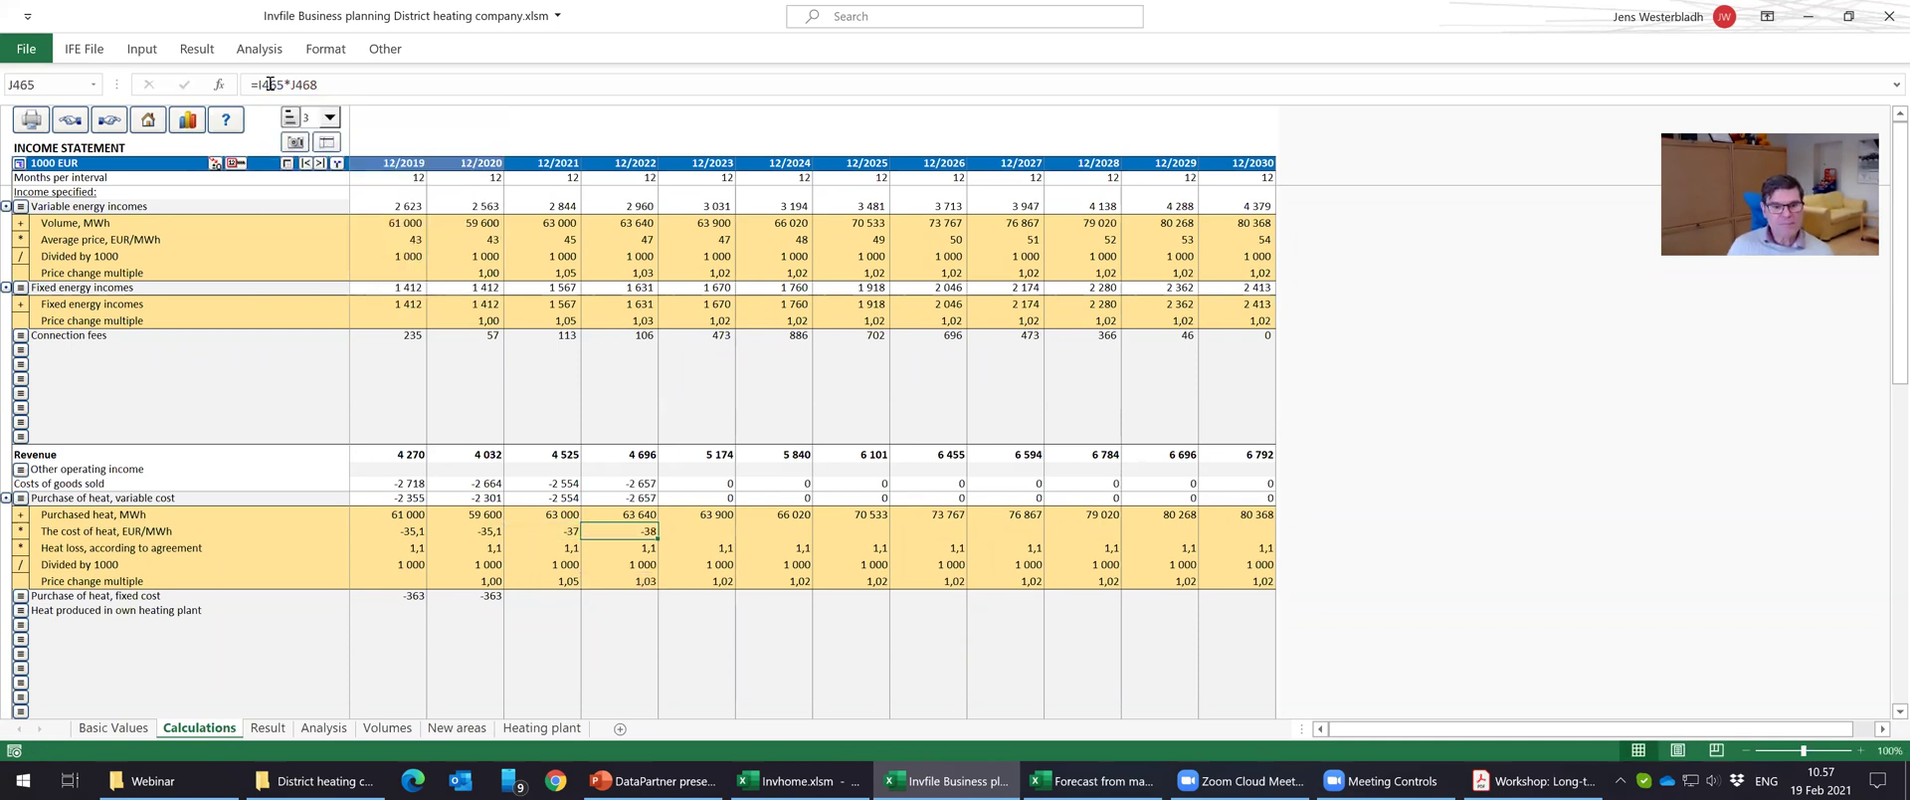
{"action": "left_click", "coordinate": [236, 162]}
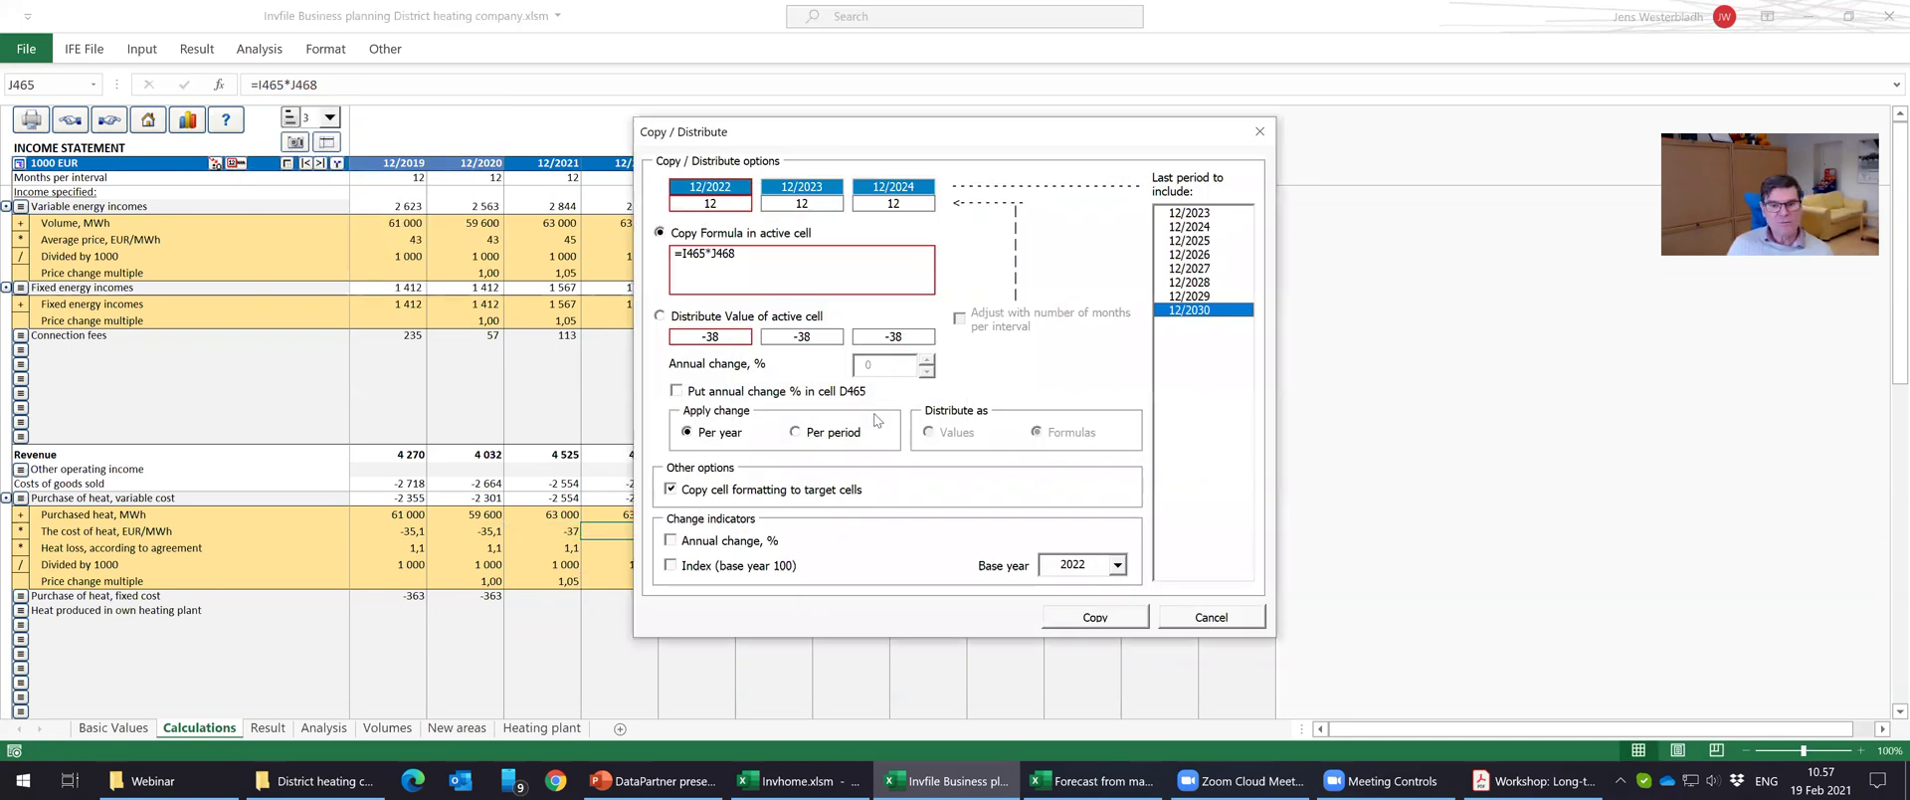
{"action": "left_click", "coordinate": [1092, 618]}
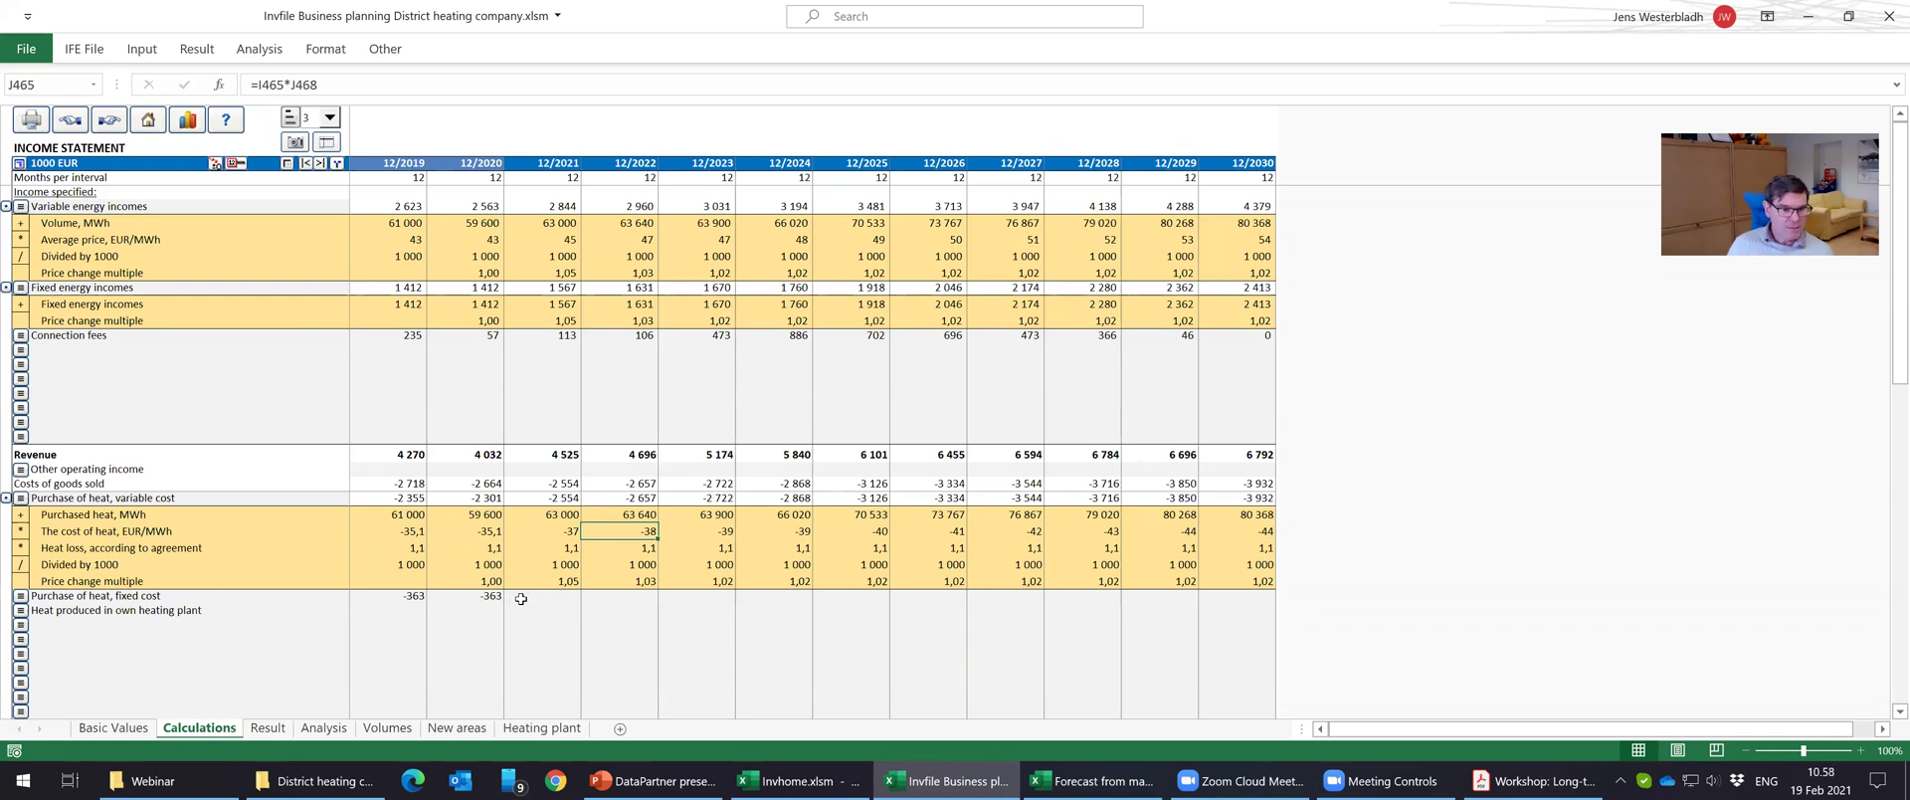
Set the 12/2021 Purchase of heat, fixed cost to =I464/G464*G469*I468.
{"action": "left_click", "coordinate": [558, 595]}
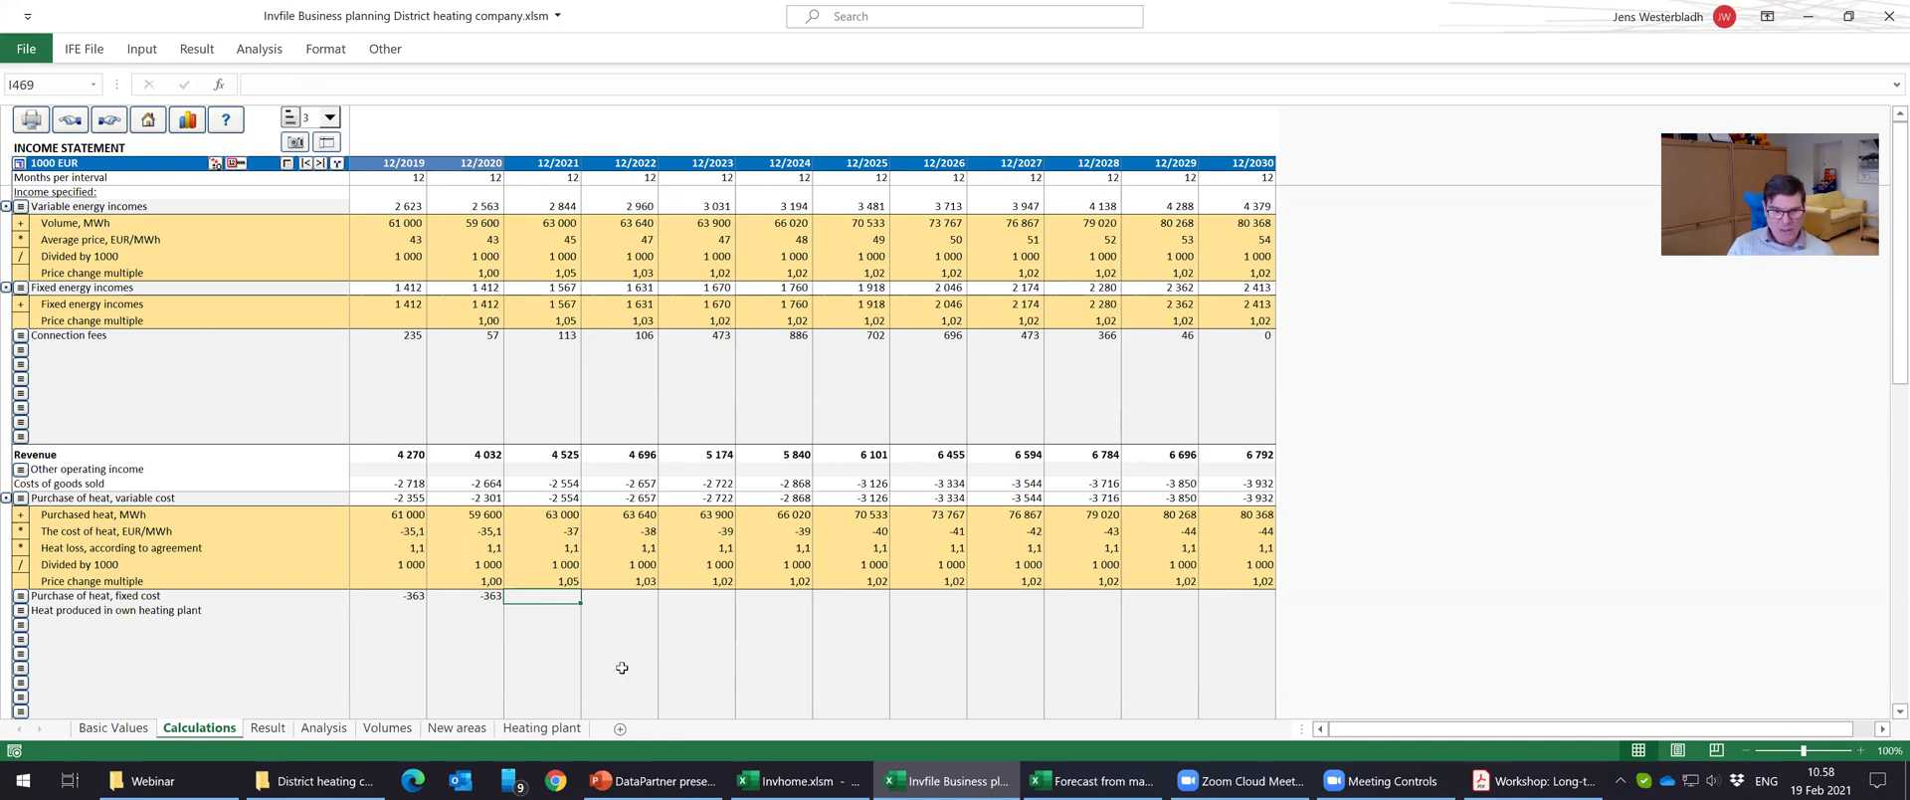
{"action": "type", "text": "="}
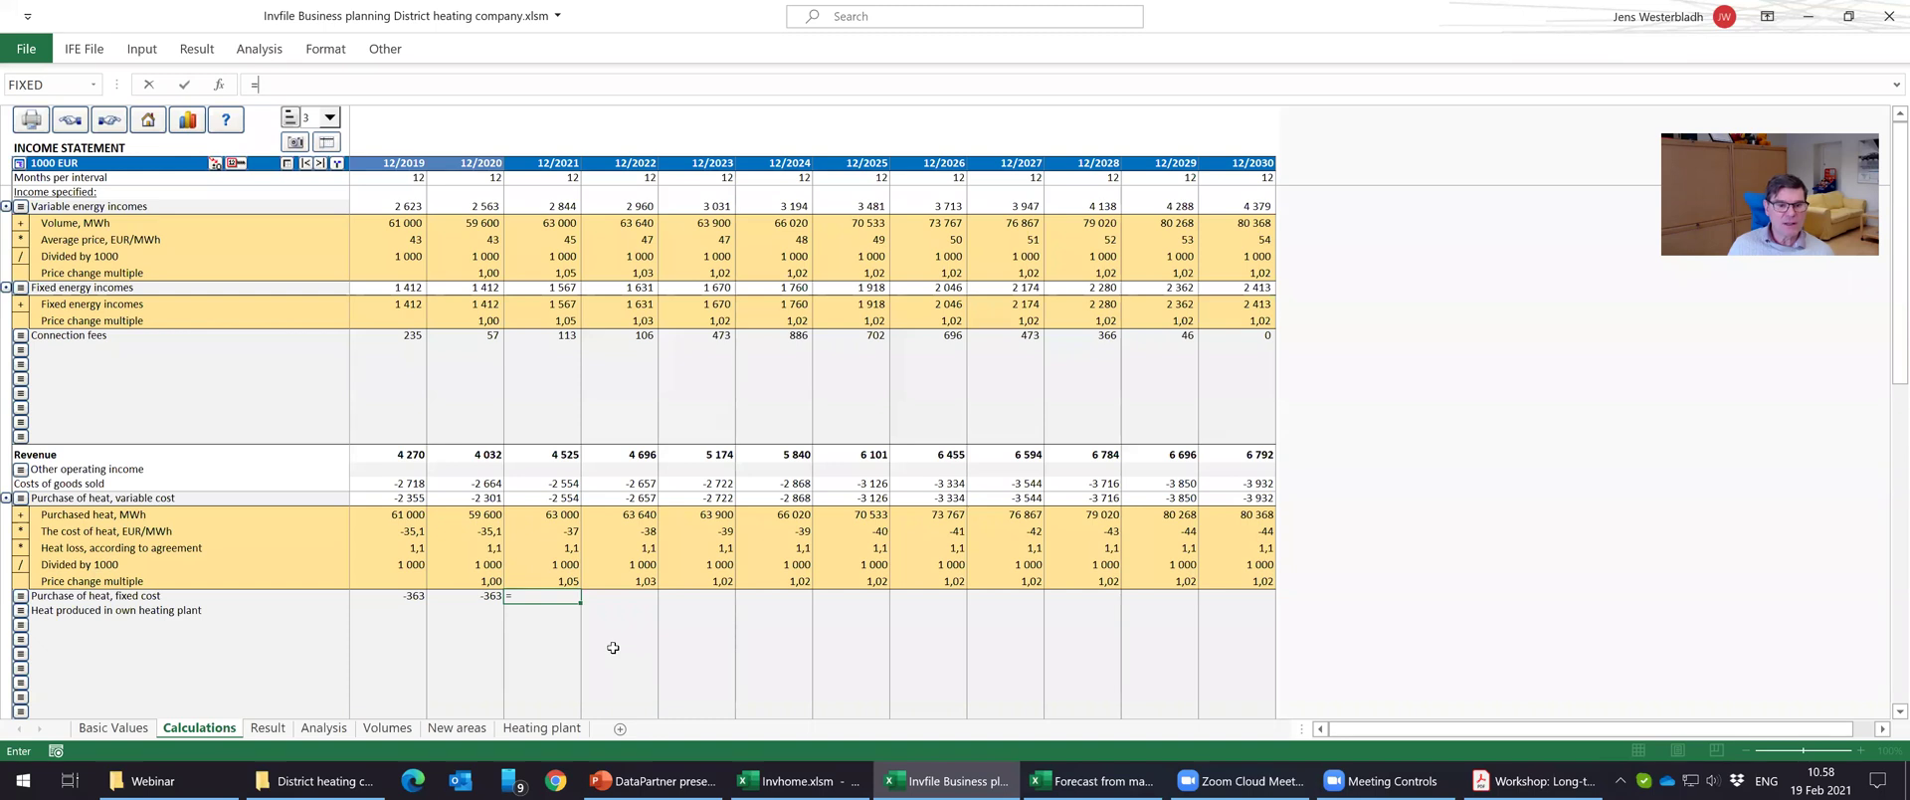
{"action": "left_click", "coordinate": [542, 512]}
{"action": "type", "text": "/"}
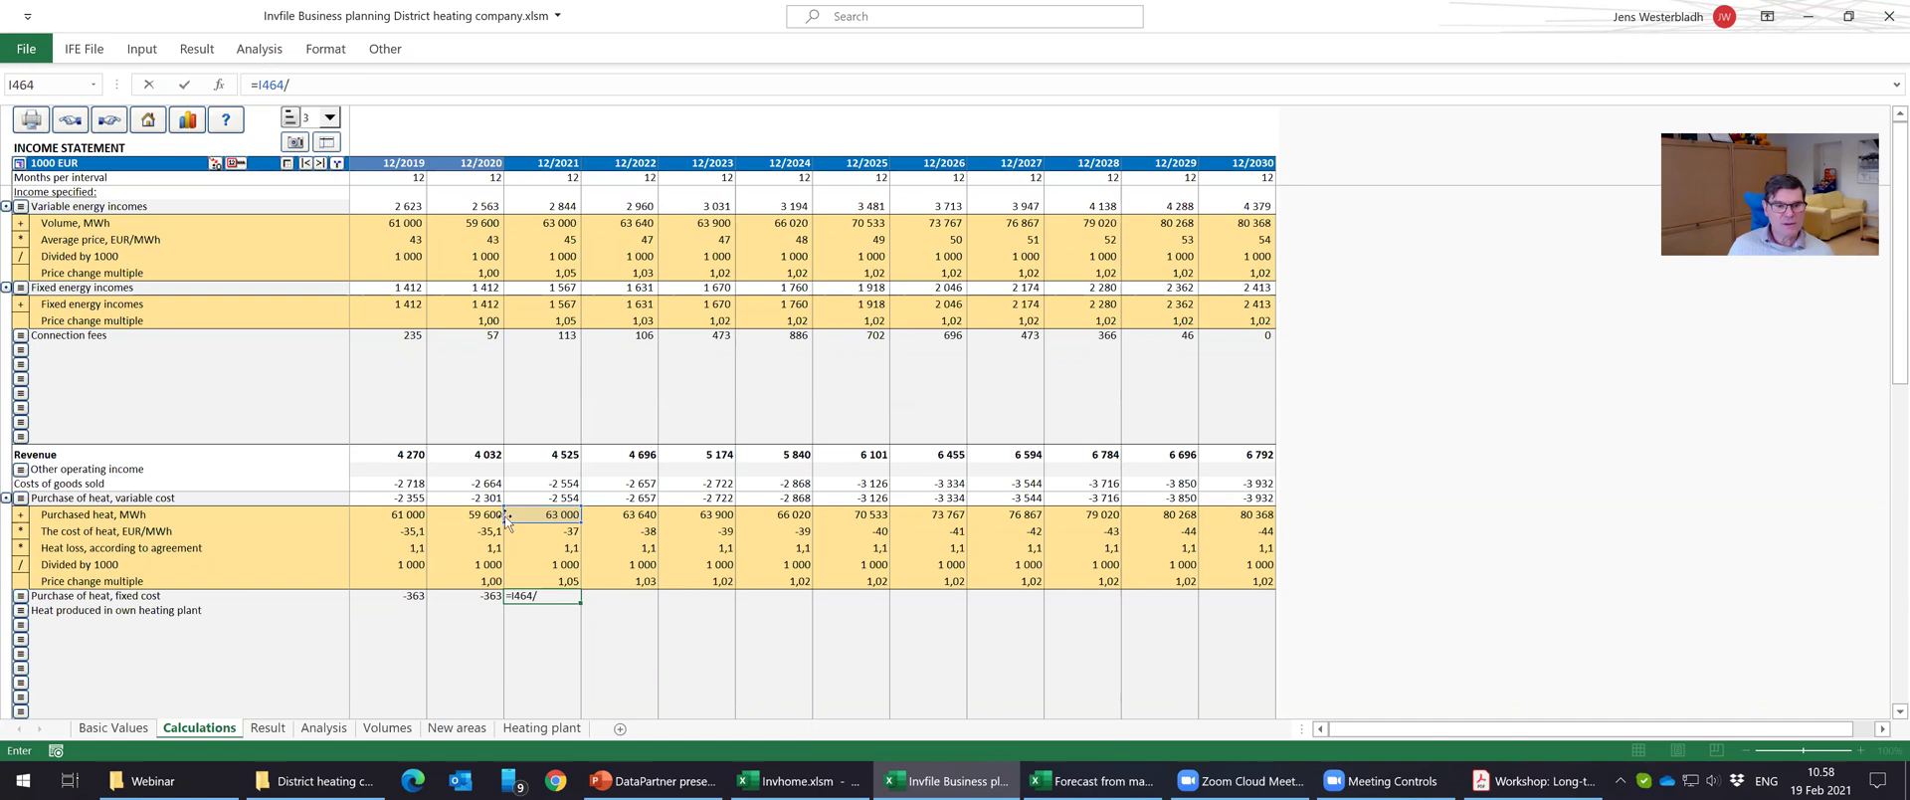
{"action": "left_click", "coordinate": [481, 513]}
{"action": "type", "text": "*"}
{"action": "left_click", "coordinate": [487, 594]}
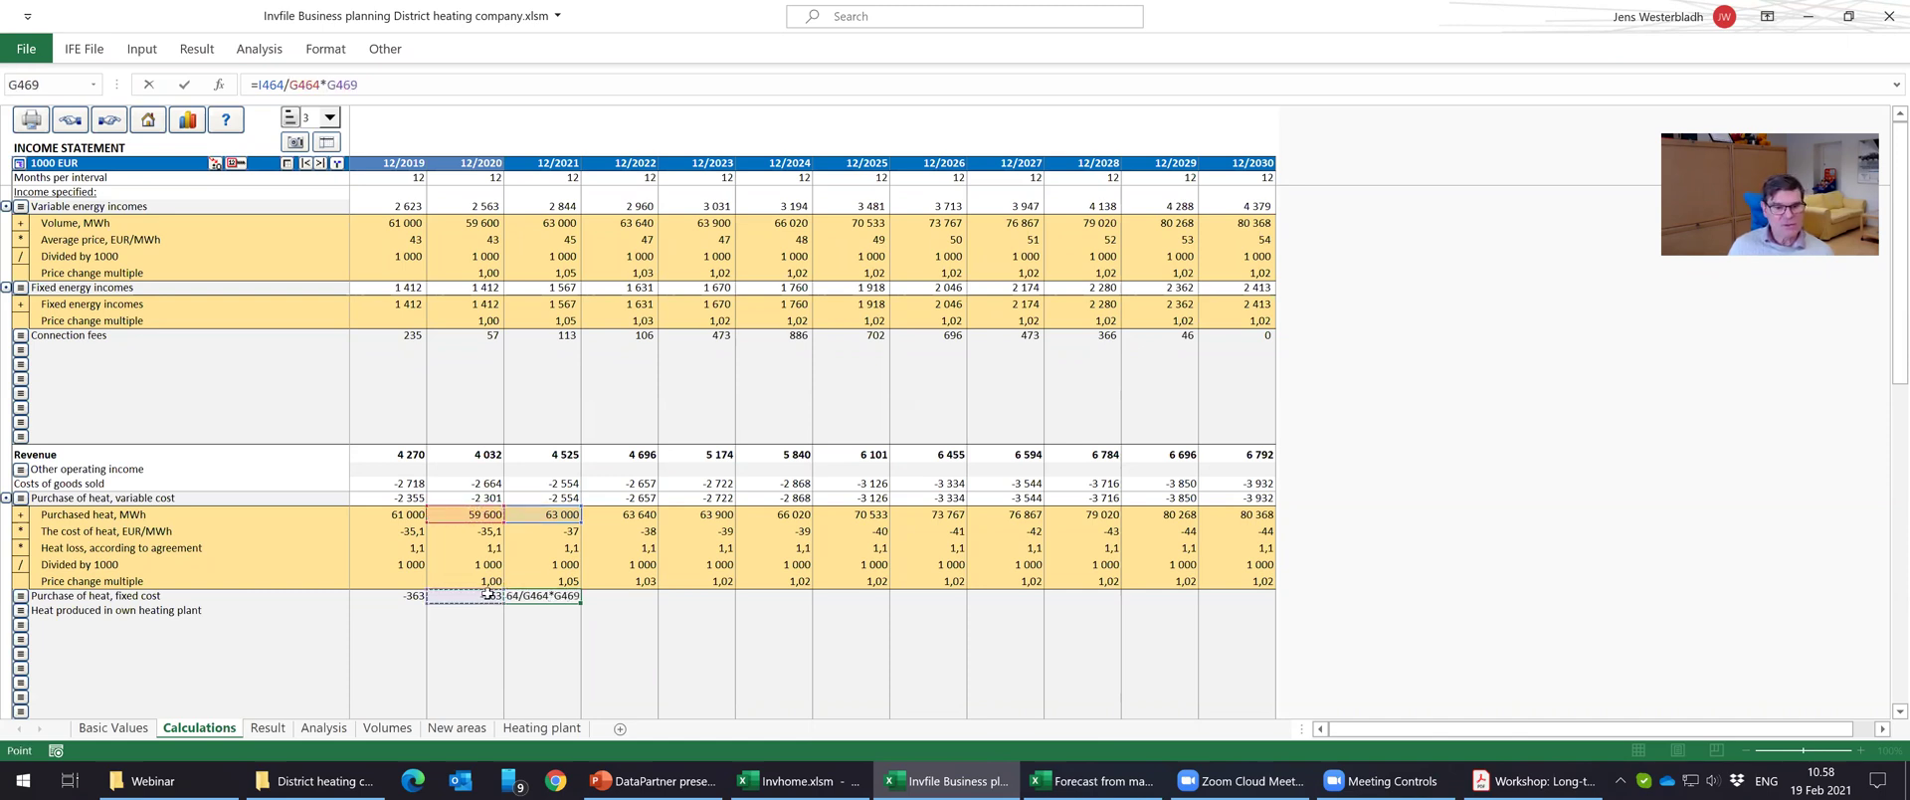
{"action": "type", "text": "*"}
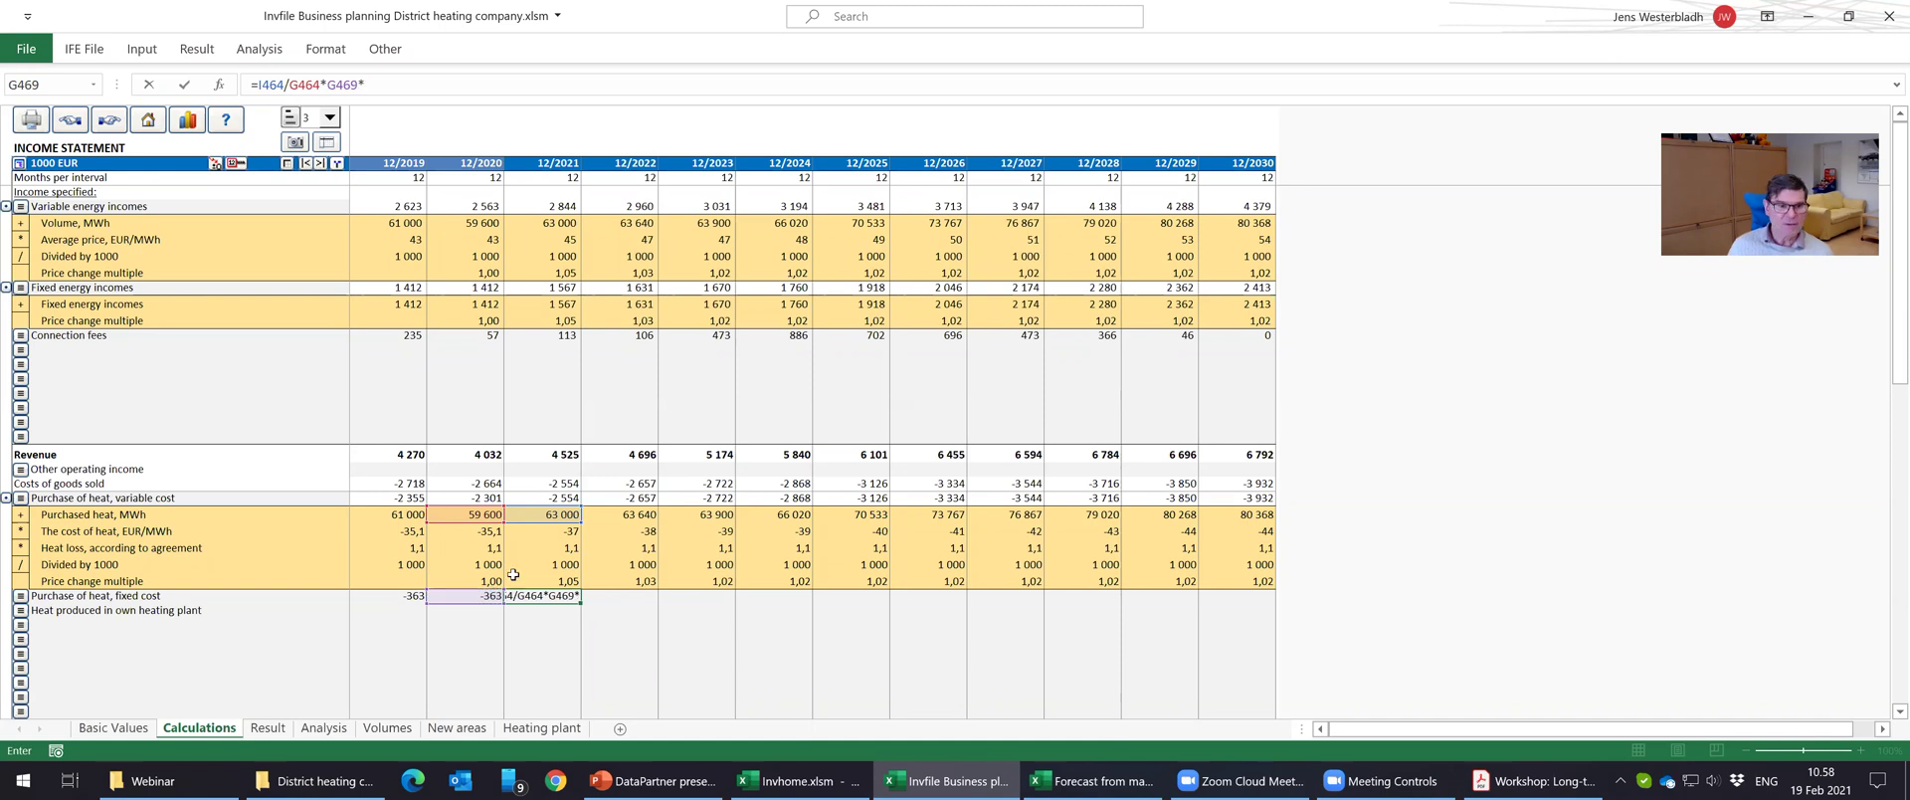
{"action": "left_click", "coordinate": [559, 583]}
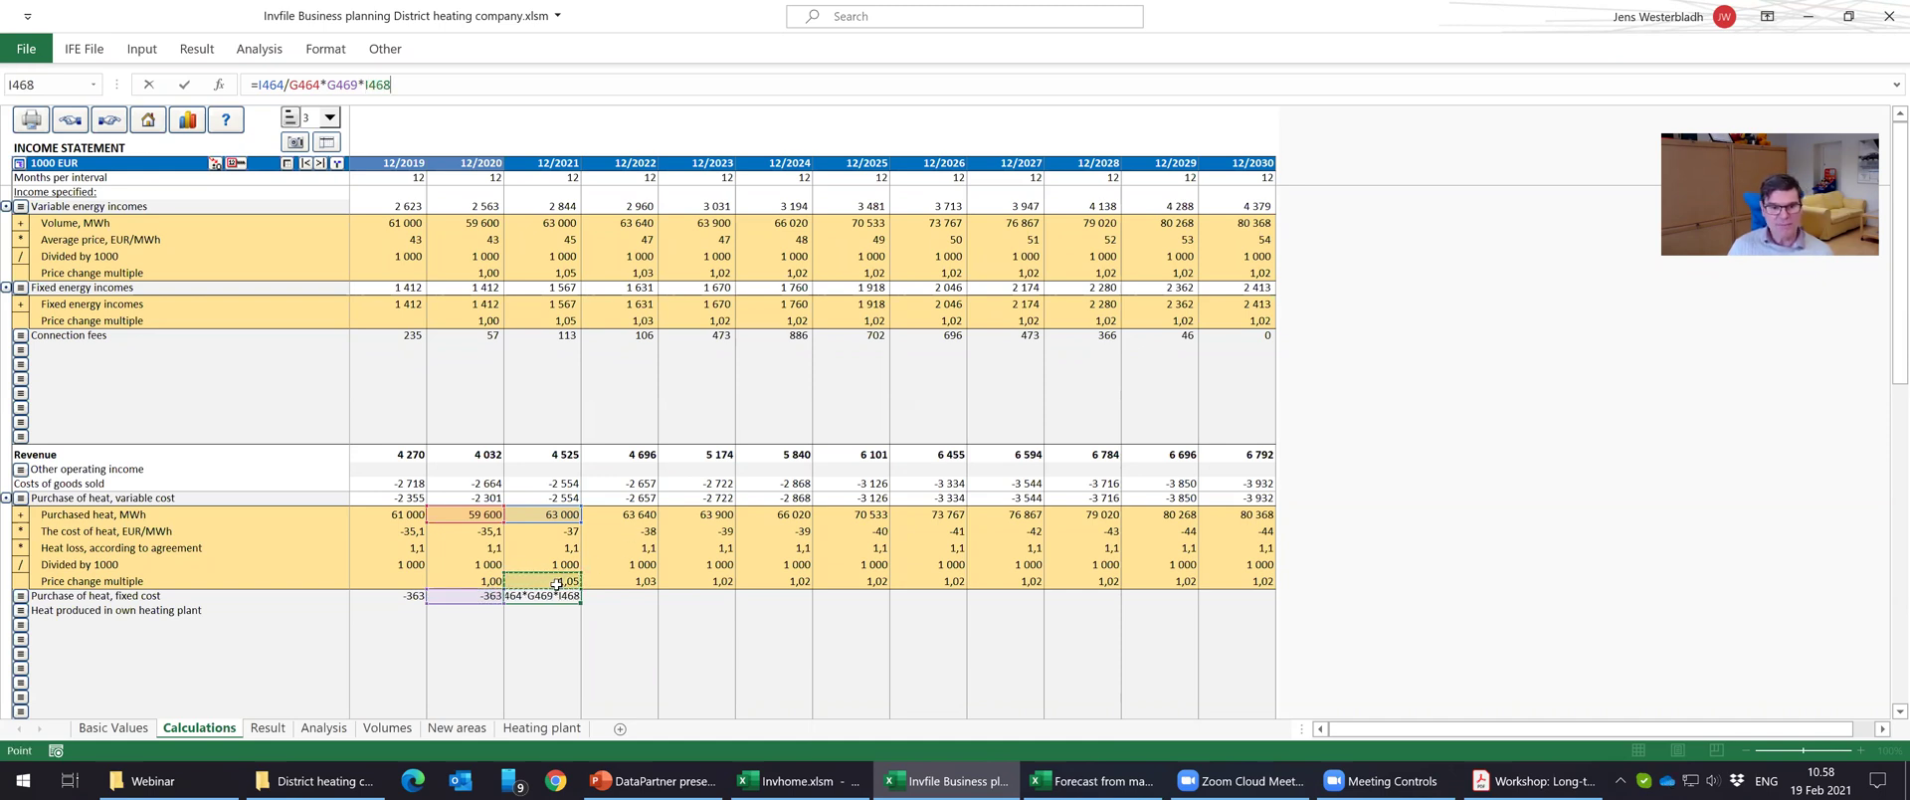
{"action": "key", "text": "Return"}
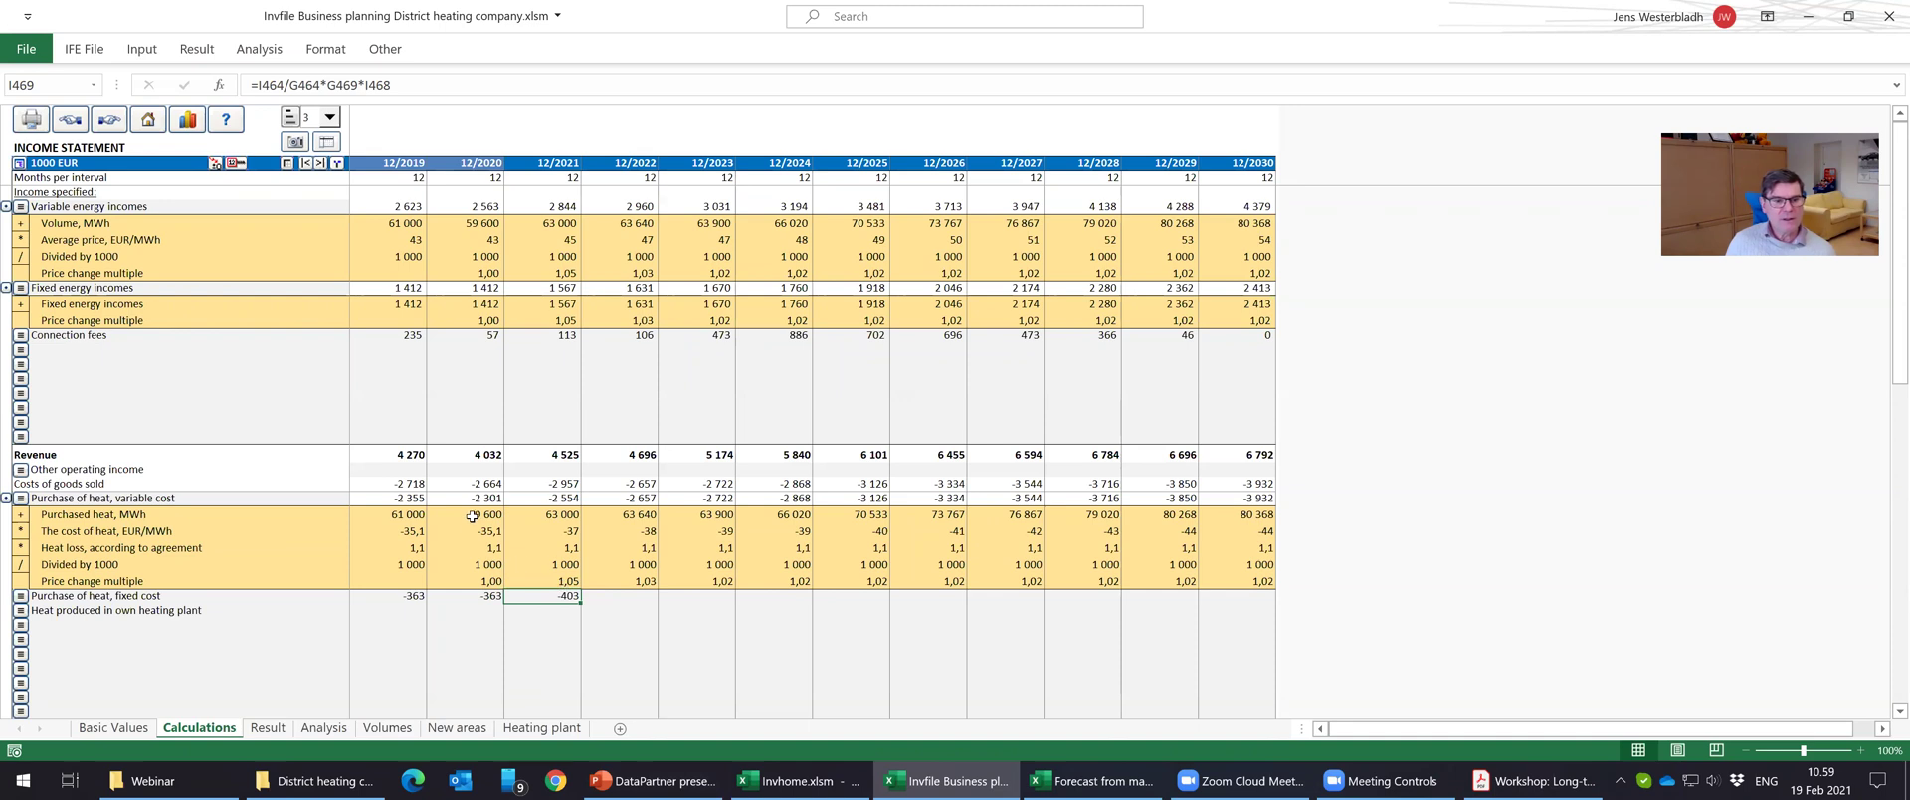
Set the 12/2022 Purchase of heat, fixed cost to =J464/I464*I469*J468 and copy the formula across the years through 12/2030.
{"action": "key", "text": "ctrl+c"}
{"action": "left_click", "coordinate": [607, 597]}
{"action": "key", "text": "ctrl+v"}
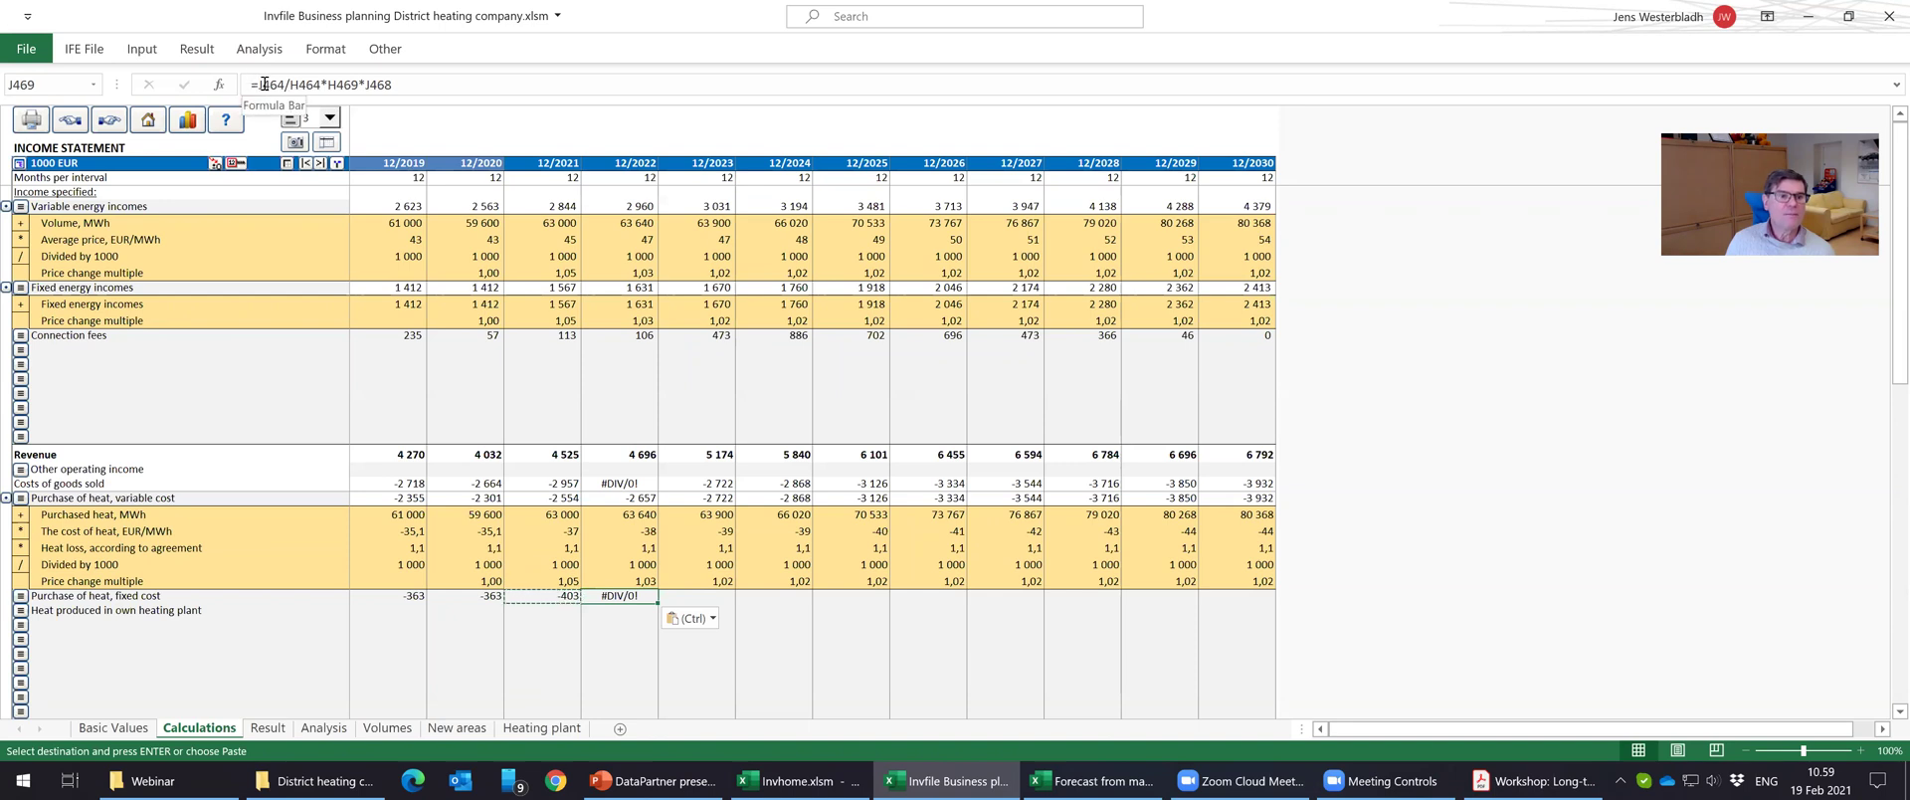
{"action": "left_click", "coordinate": [299, 84]}
{"action": "key", "text": "BackSpace"}
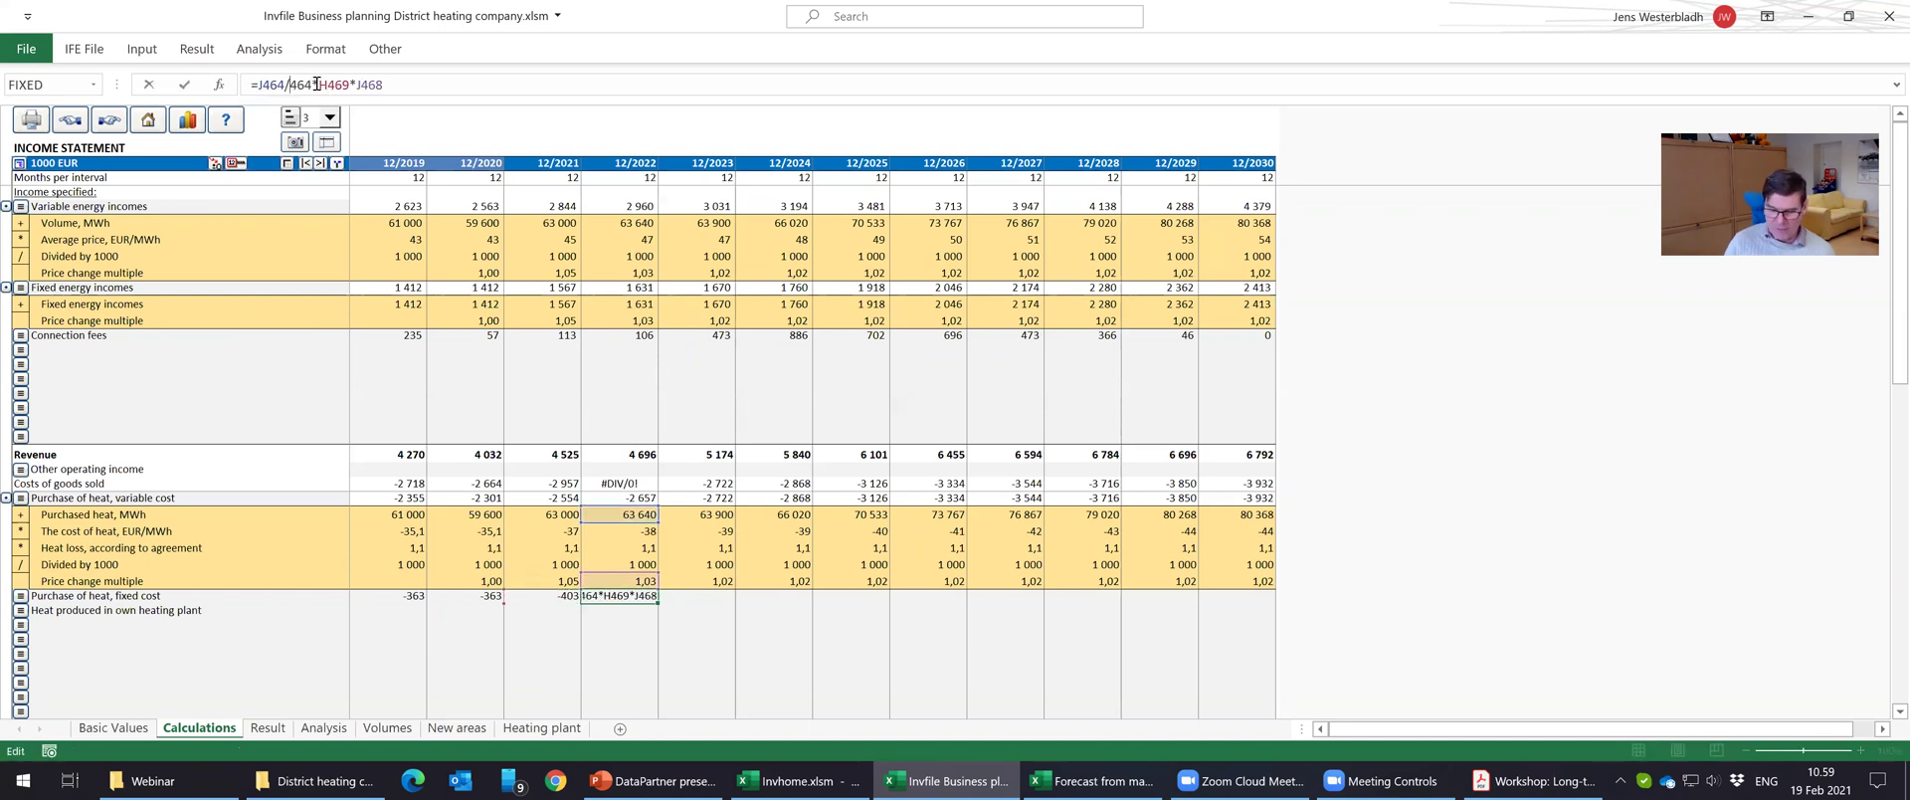
{"action": "type", "text": "I"}
{"action": "left_click", "coordinate": [331, 84]}
{"action": "key", "text": "BackSpace"}
{"action": "type", "text": "I"}
{"action": "key", "text": "Return"}
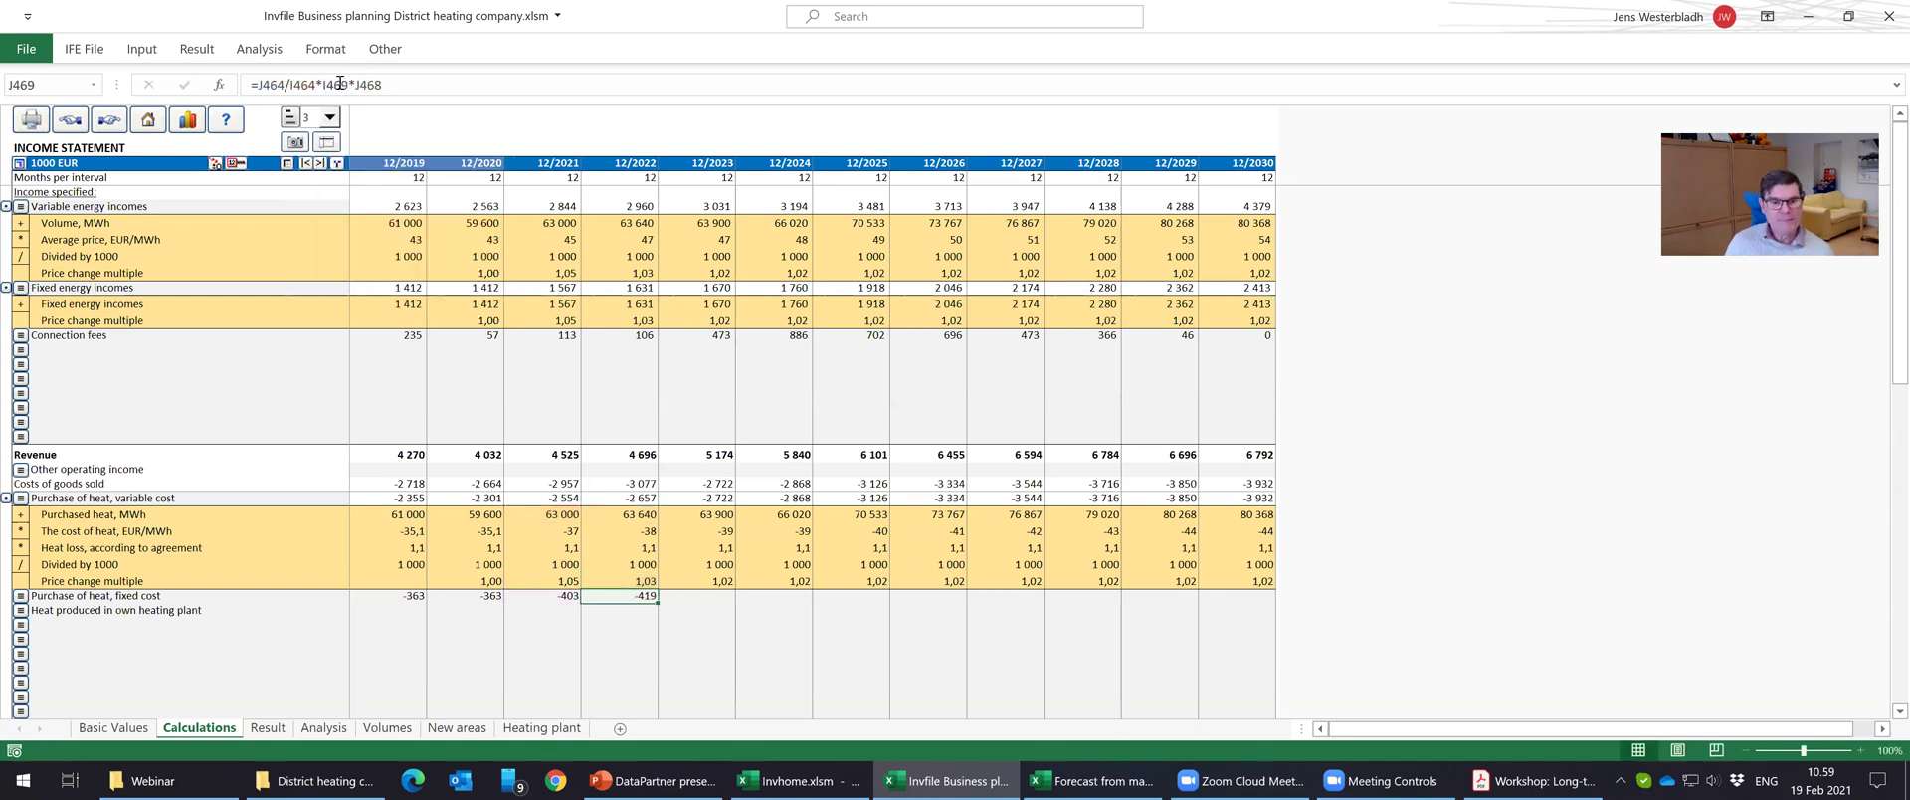
{"action": "left_click", "coordinate": [236, 162]}
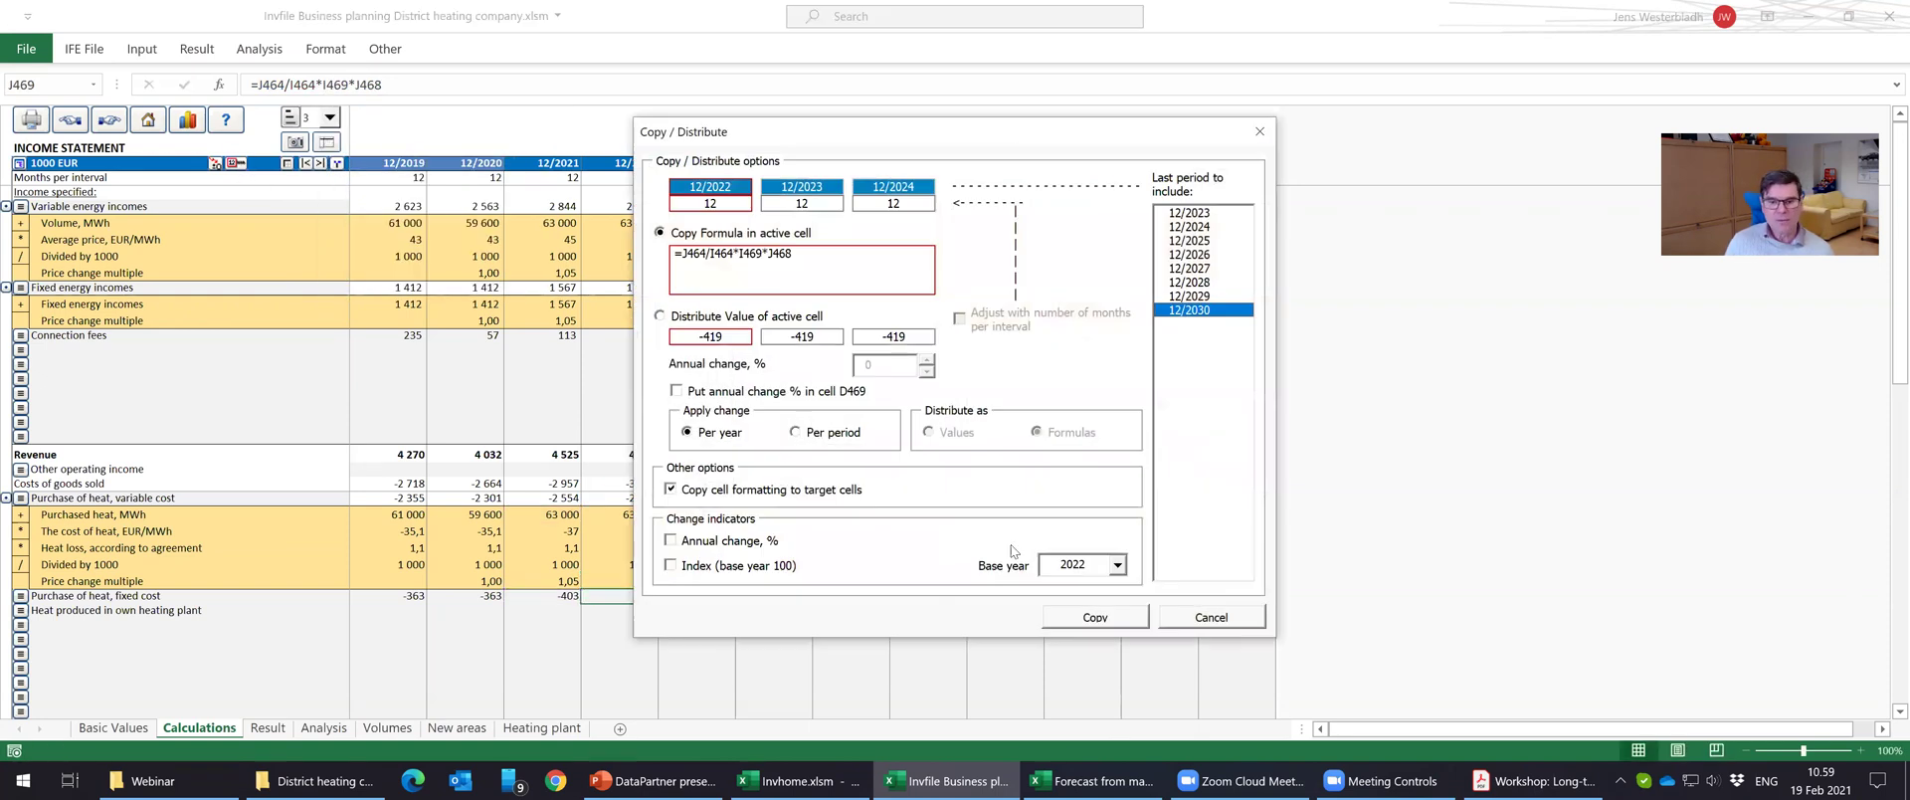
{"action": "left_click", "coordinate": [1094, 617]}
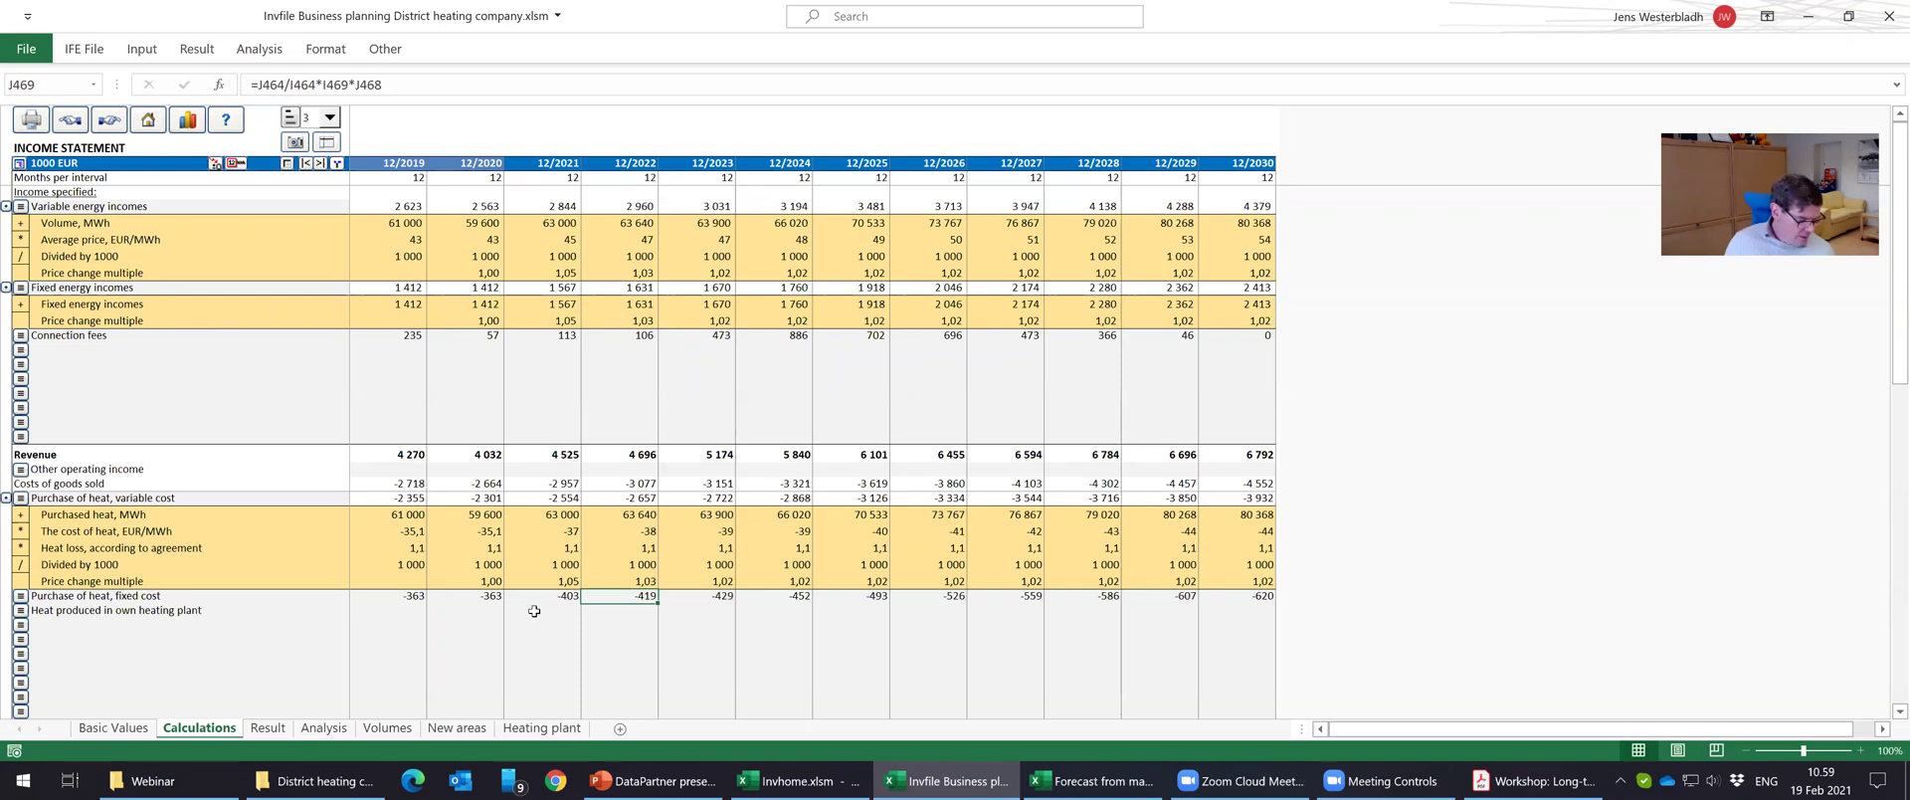
Add four specification rows under Heat produced in own heating plant.
{"action": "left_click", "coordinate": [535, 611]}
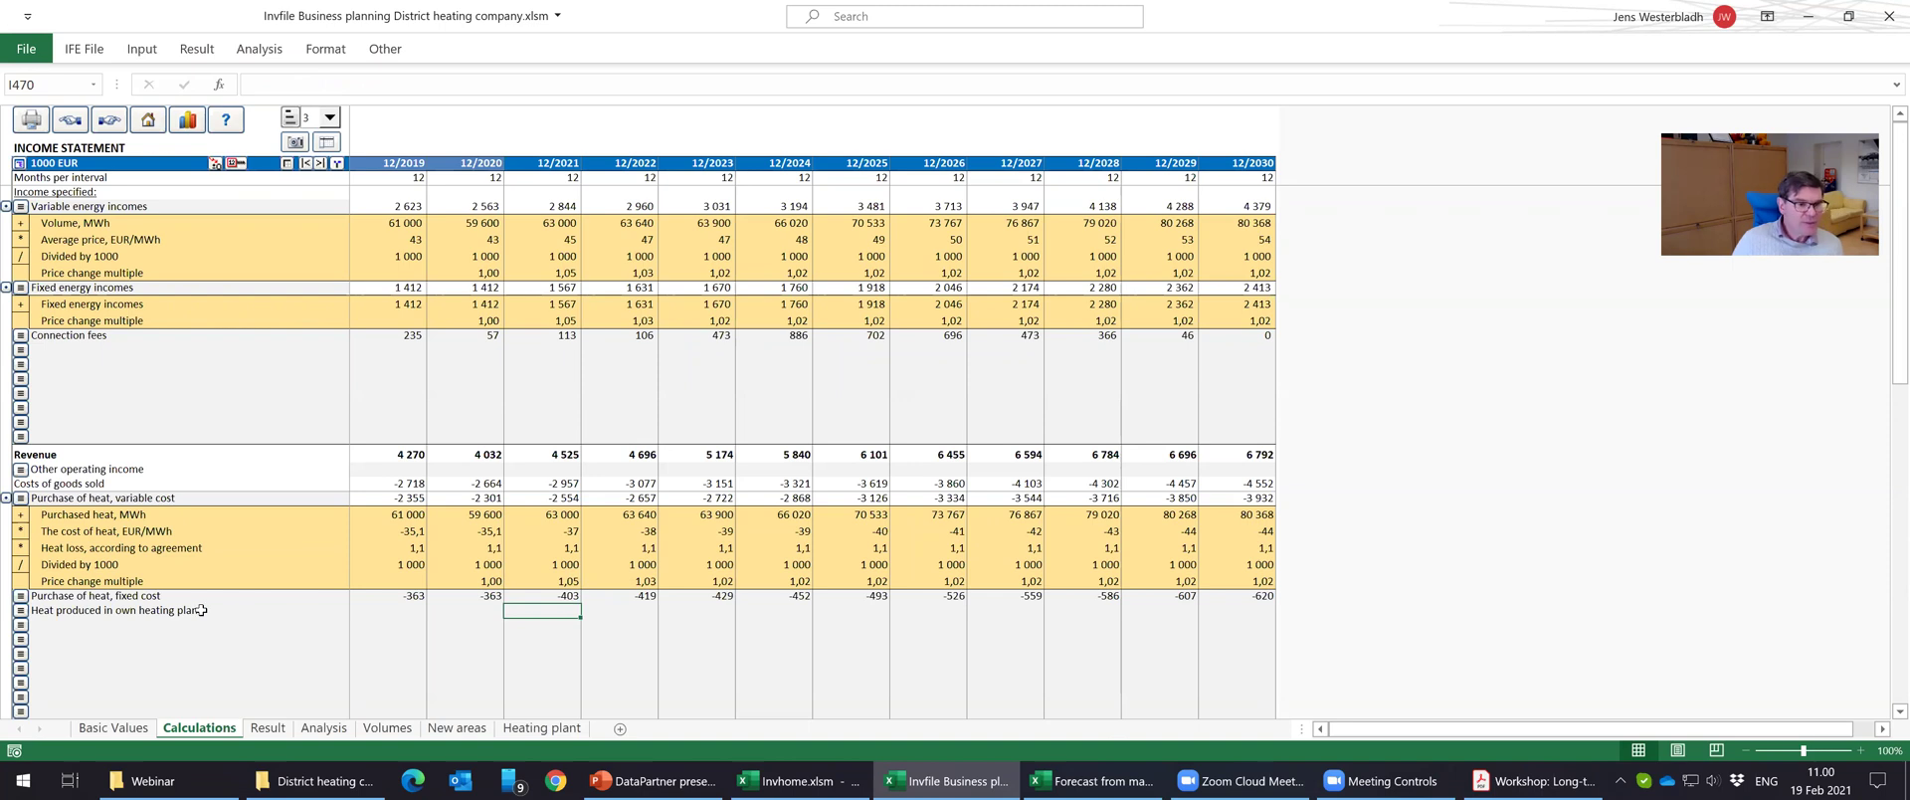
{"action": "left_click", "coordinate": [19, 611]}
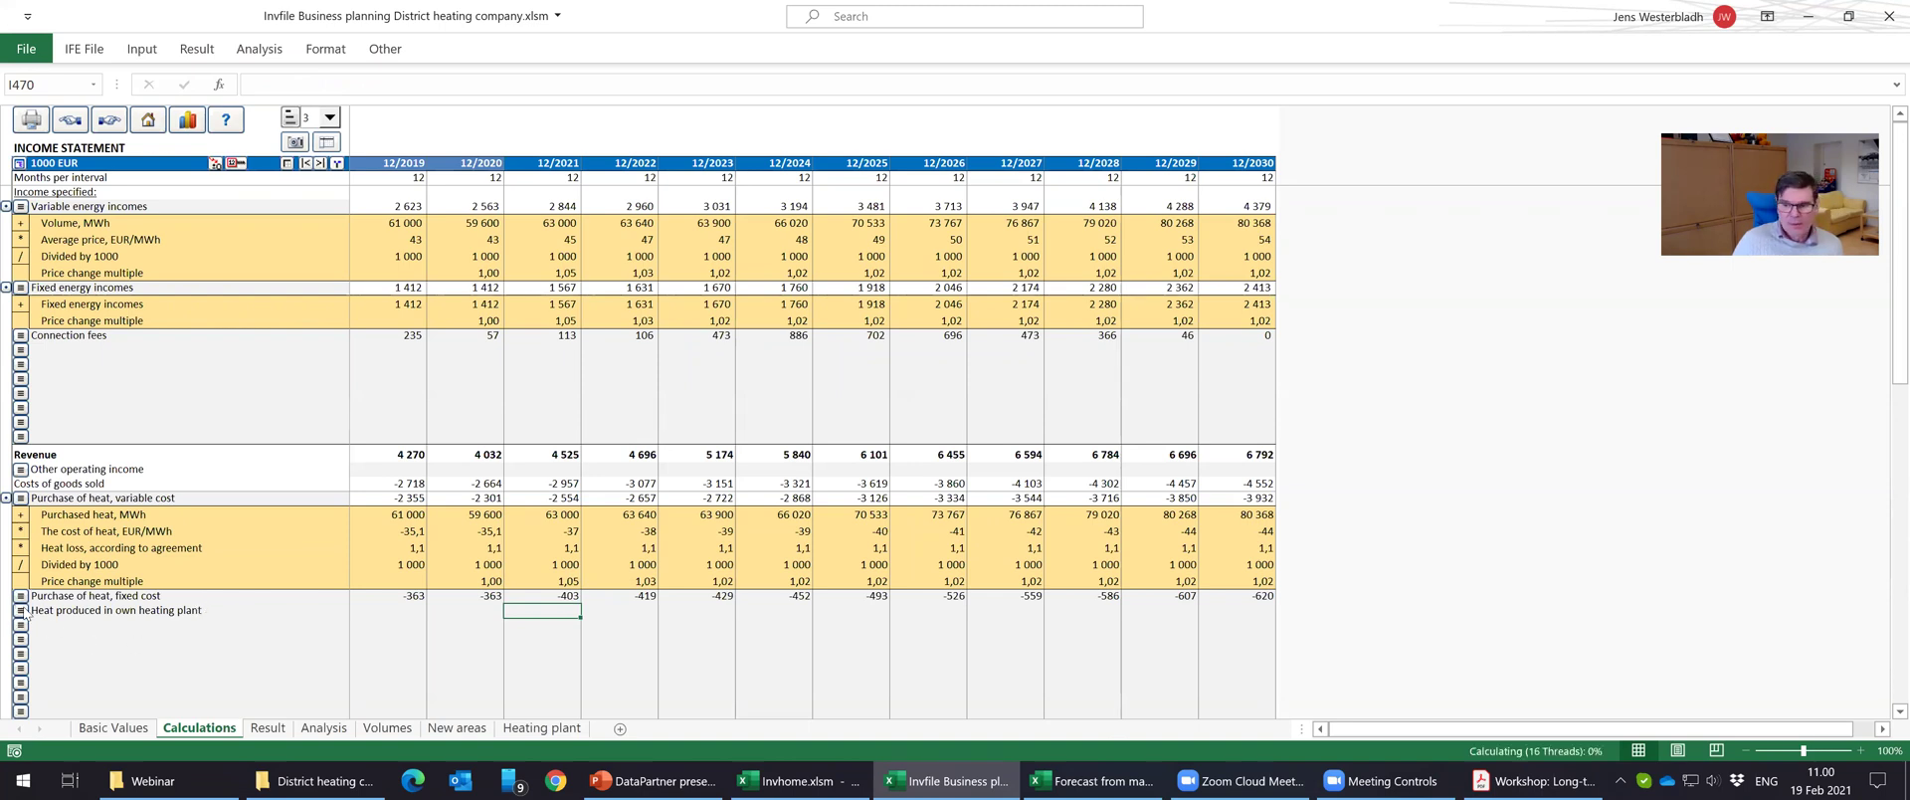
{"action": "left_click", "coordinate": [1195, 391]}
{"action": "left_click", "coordinate": [1082, 607]}
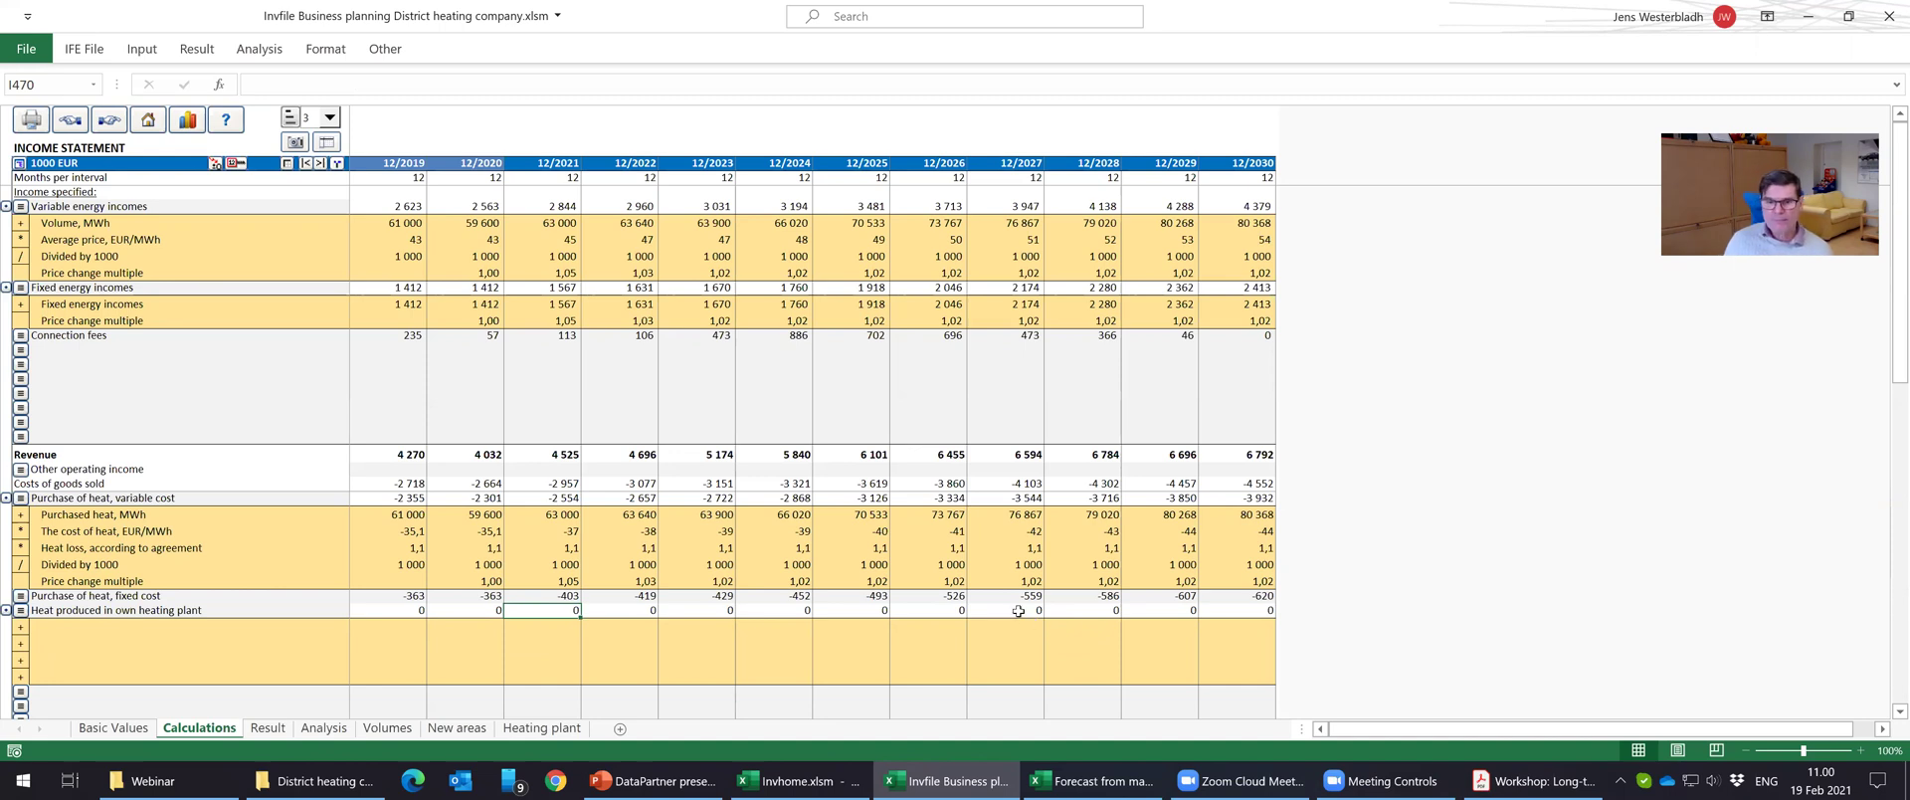
Label the first two specification rows of the own heating plant "Produced volume, MWh" and "Production cost, EUR/MWh".
{"action": "left_click", "coordinate": [143, 625]}
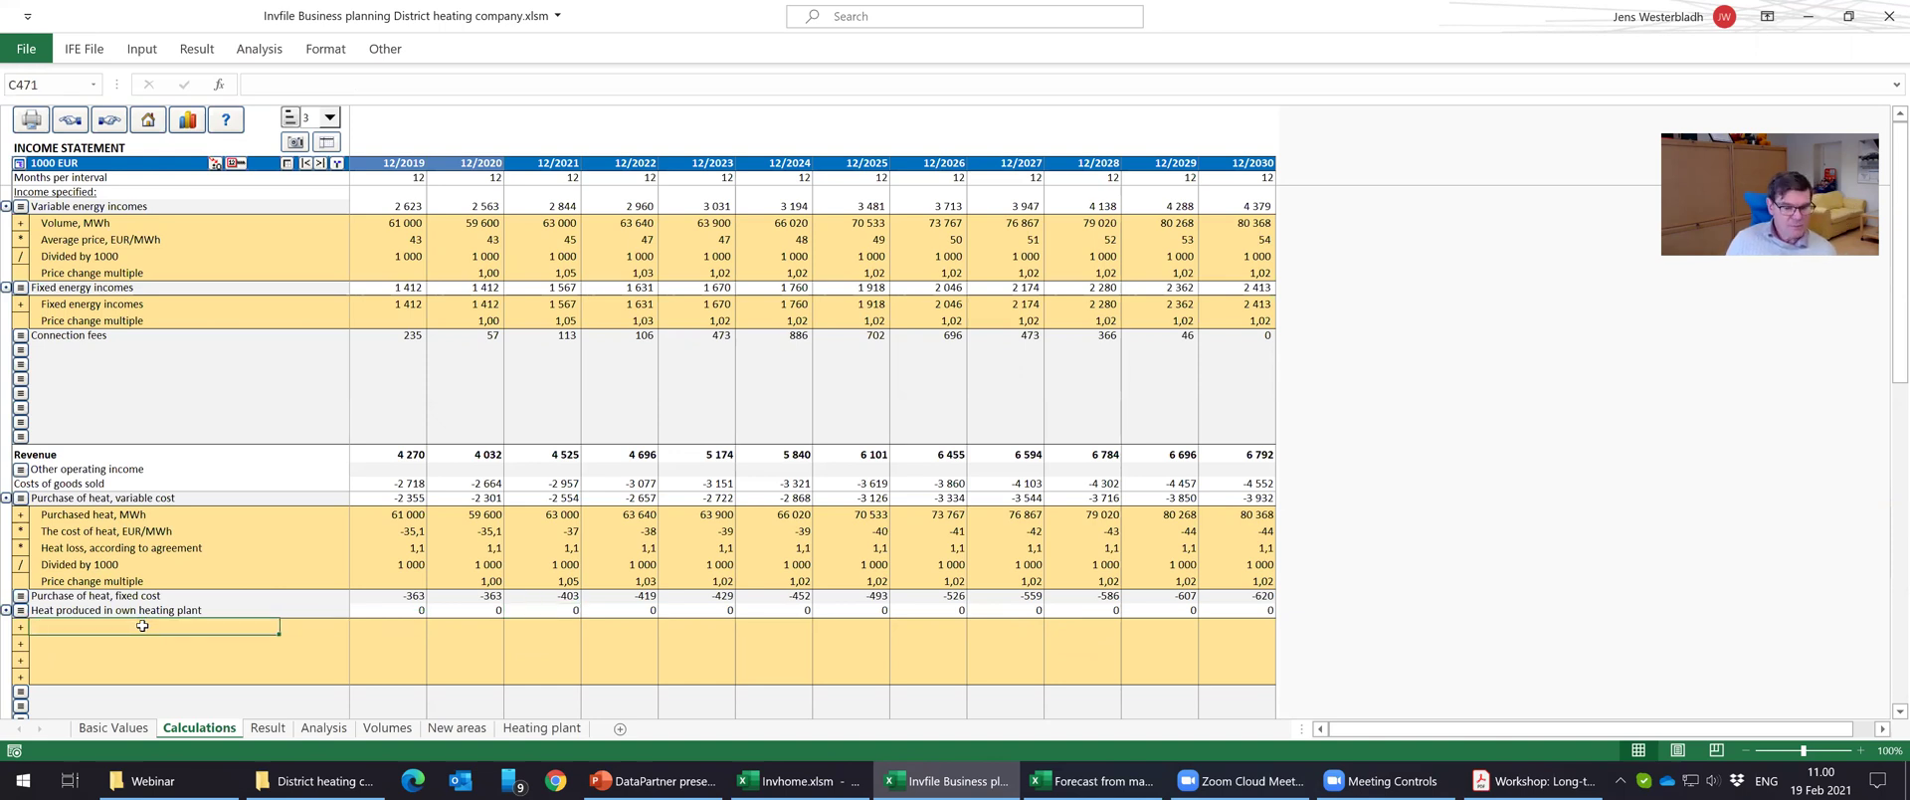
{"action": "type", "text": "Produced volume, MWh"}
{"action": "key", "text": "Return"}
{"action": "type", "text": "P"}
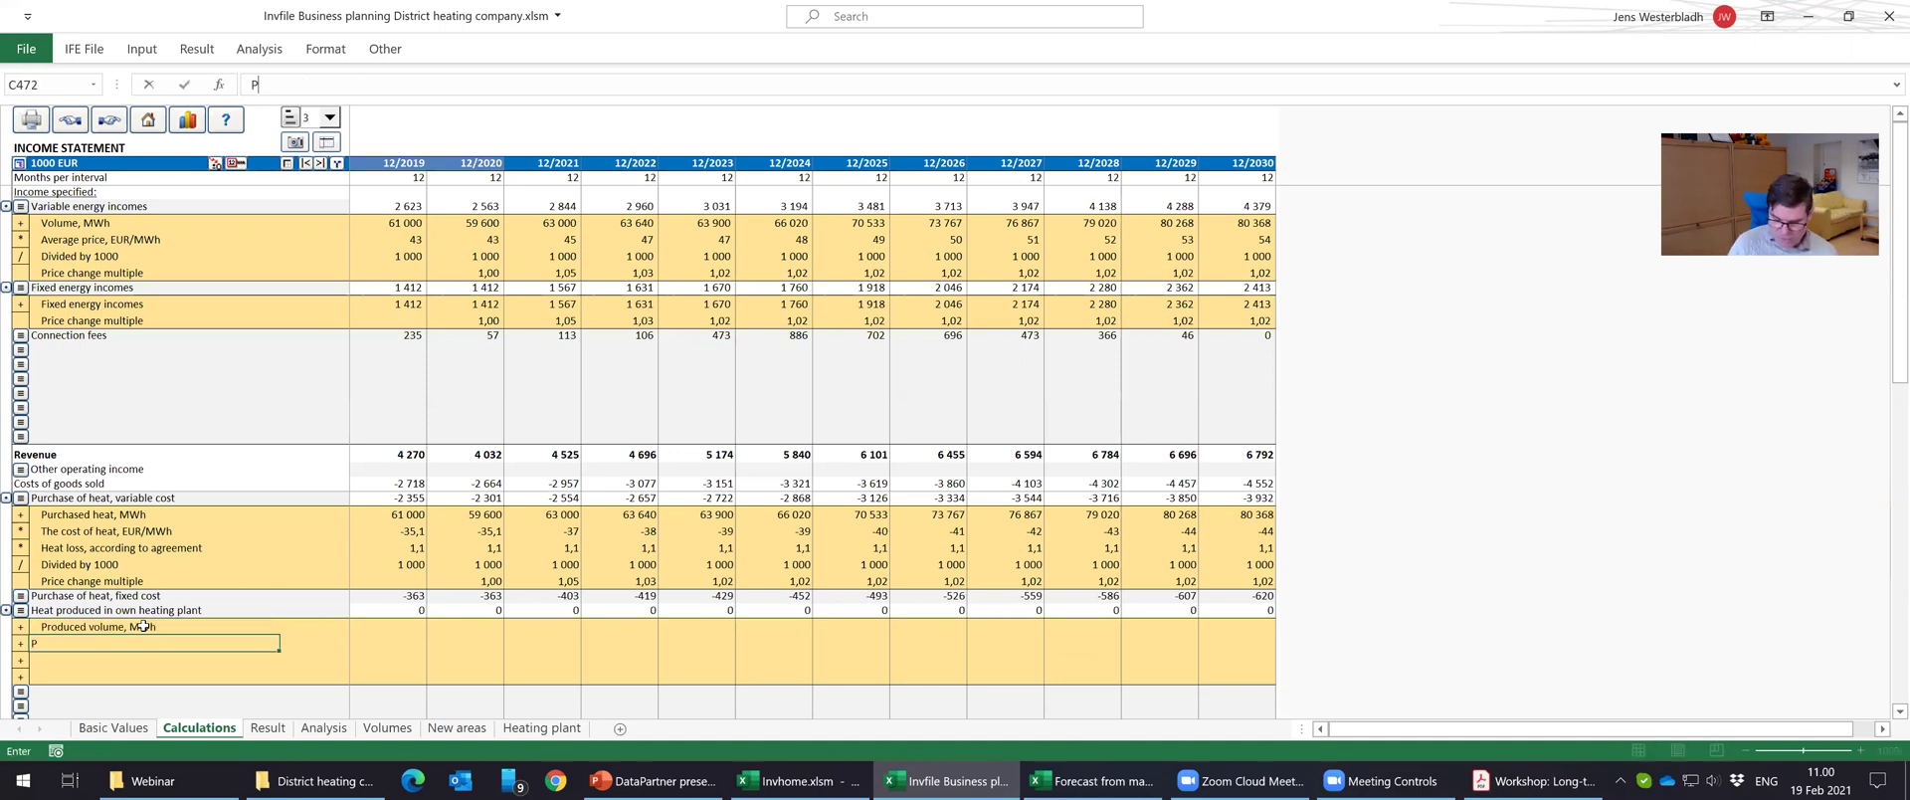
{"action": "type", "text": "roduction cost"}
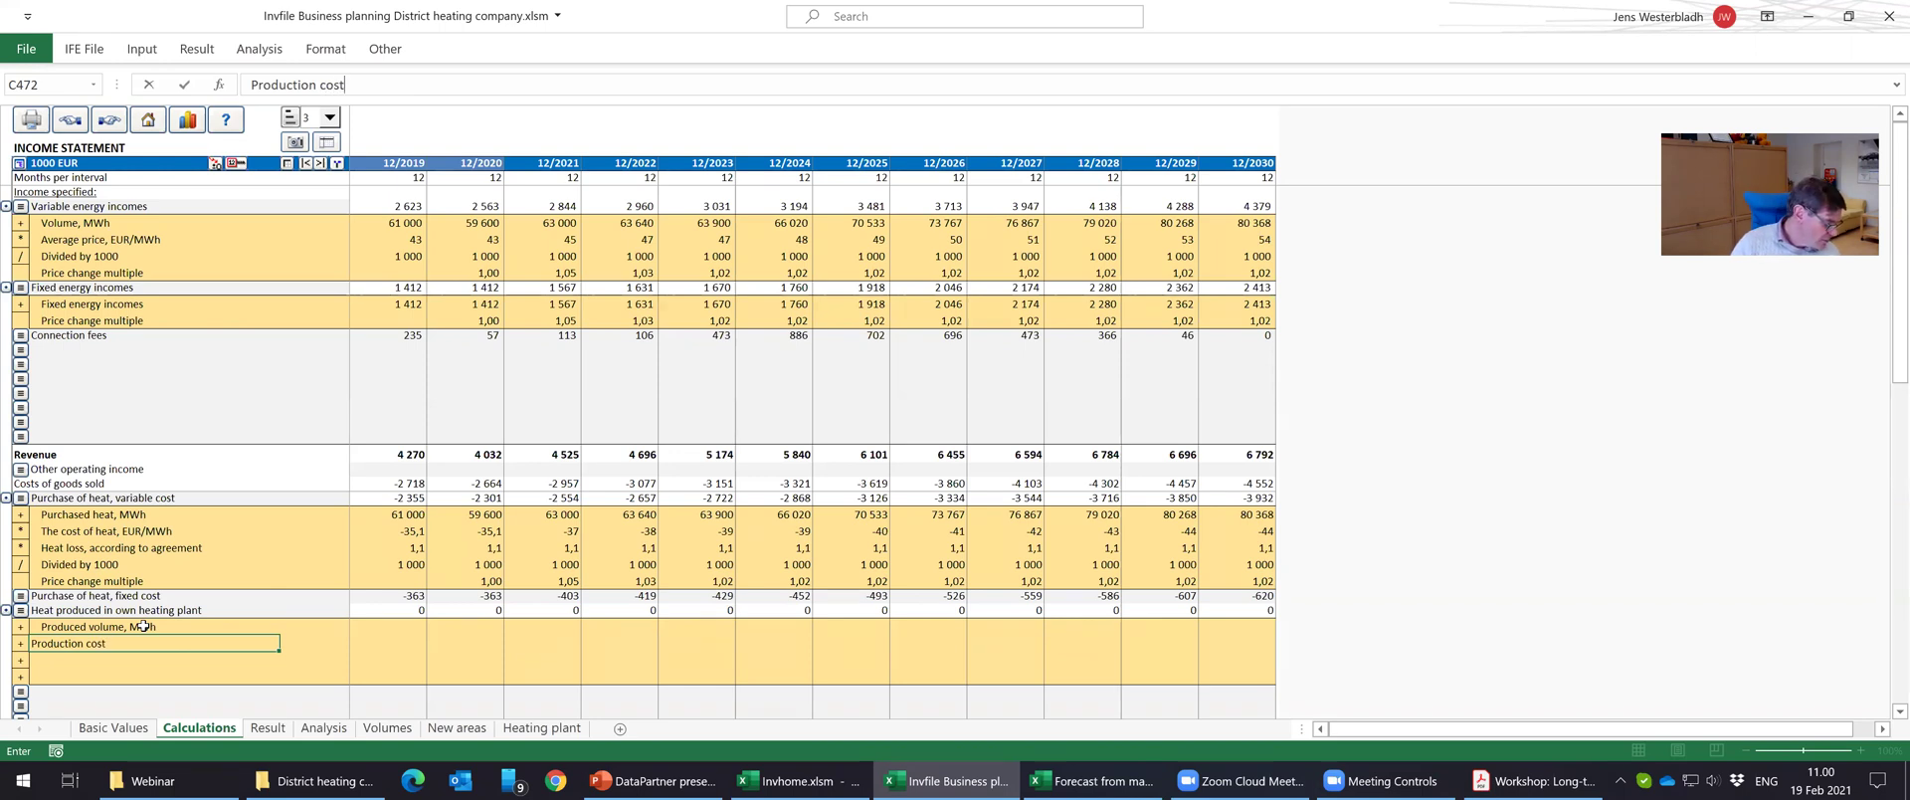
{"action": "type", "text": ", EUR/MWh"}
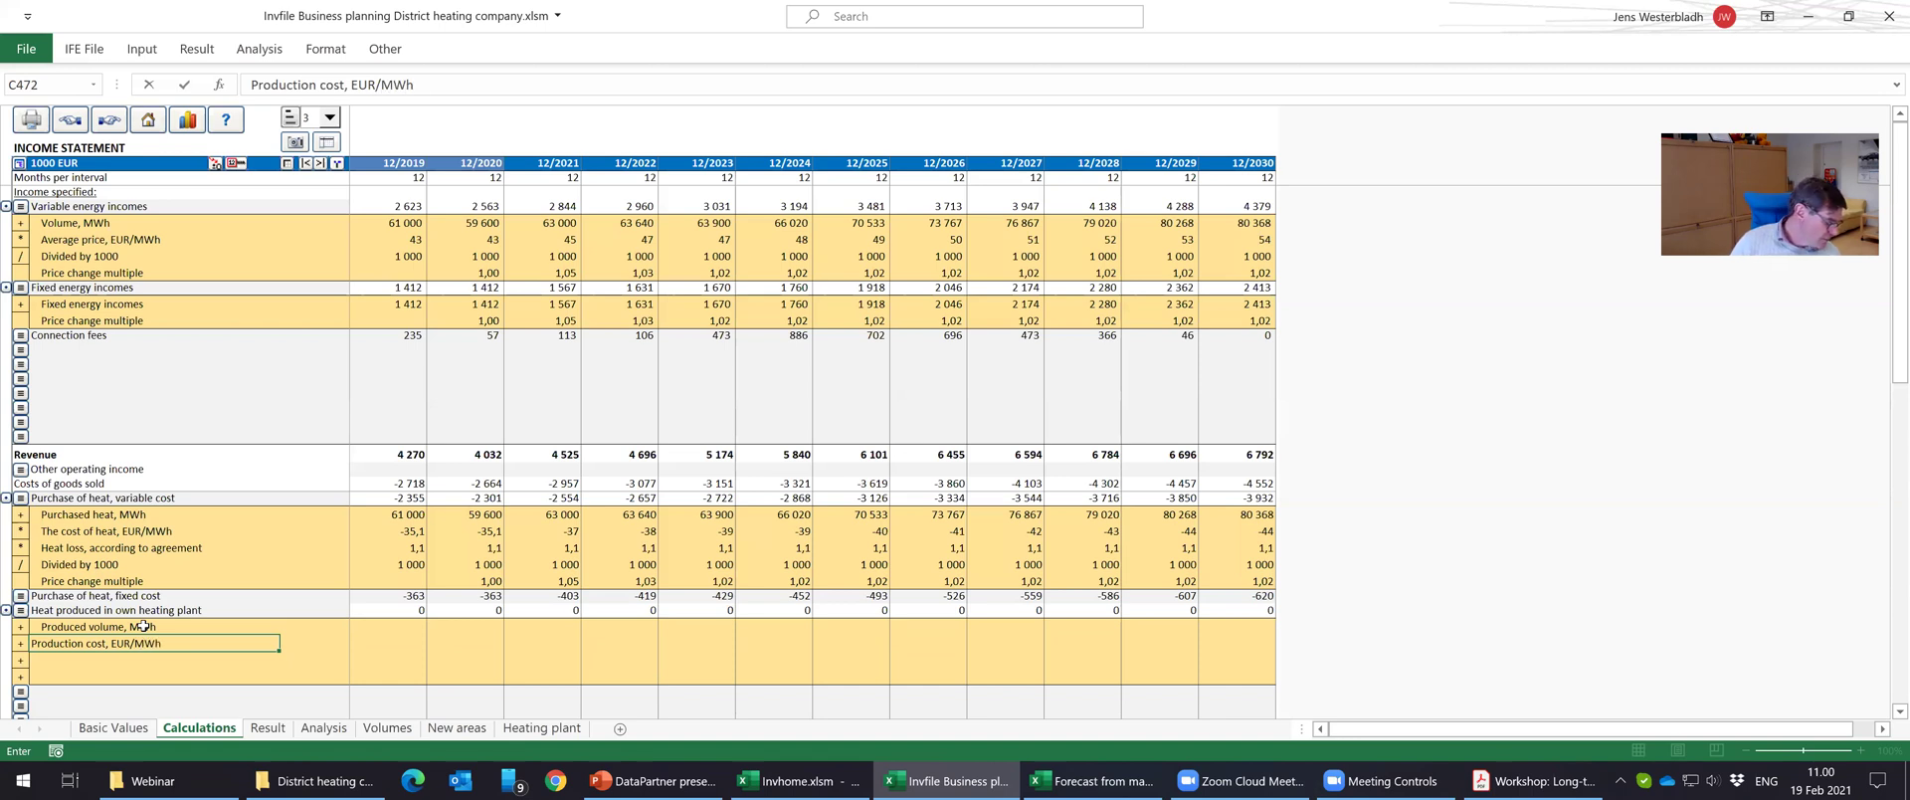
{"action": "key", "text": "Return"}
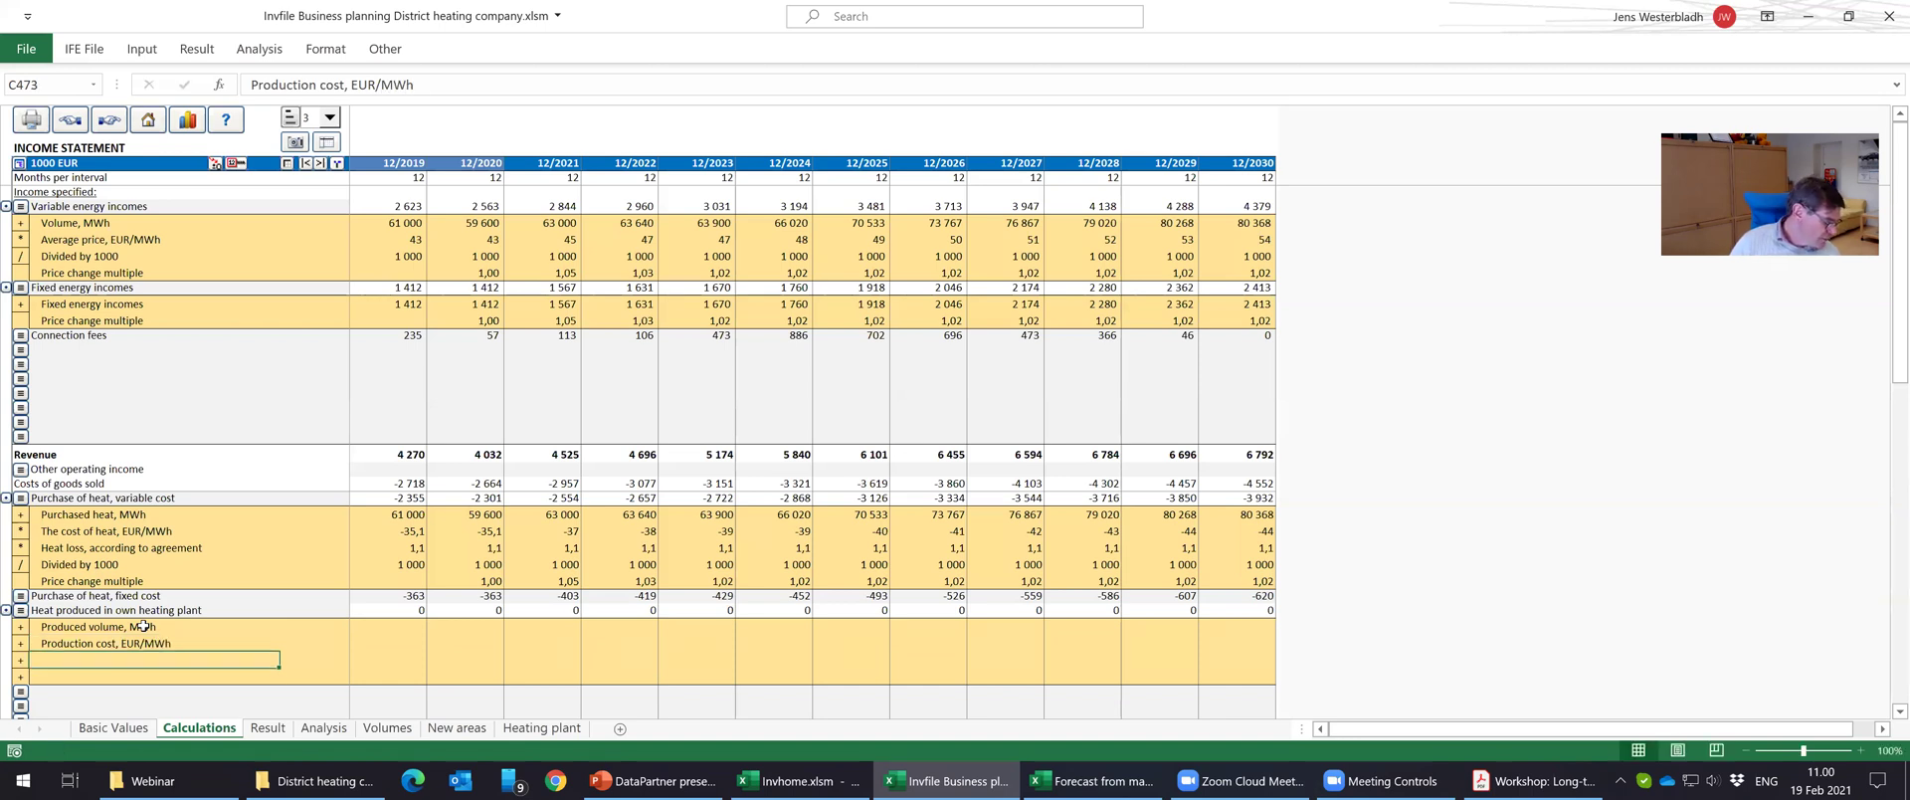
Label the last two specification rows of the own heating plant "Heat loss multiple" and "Divided by 1000".
{"action": "type", "text": "Heta"}
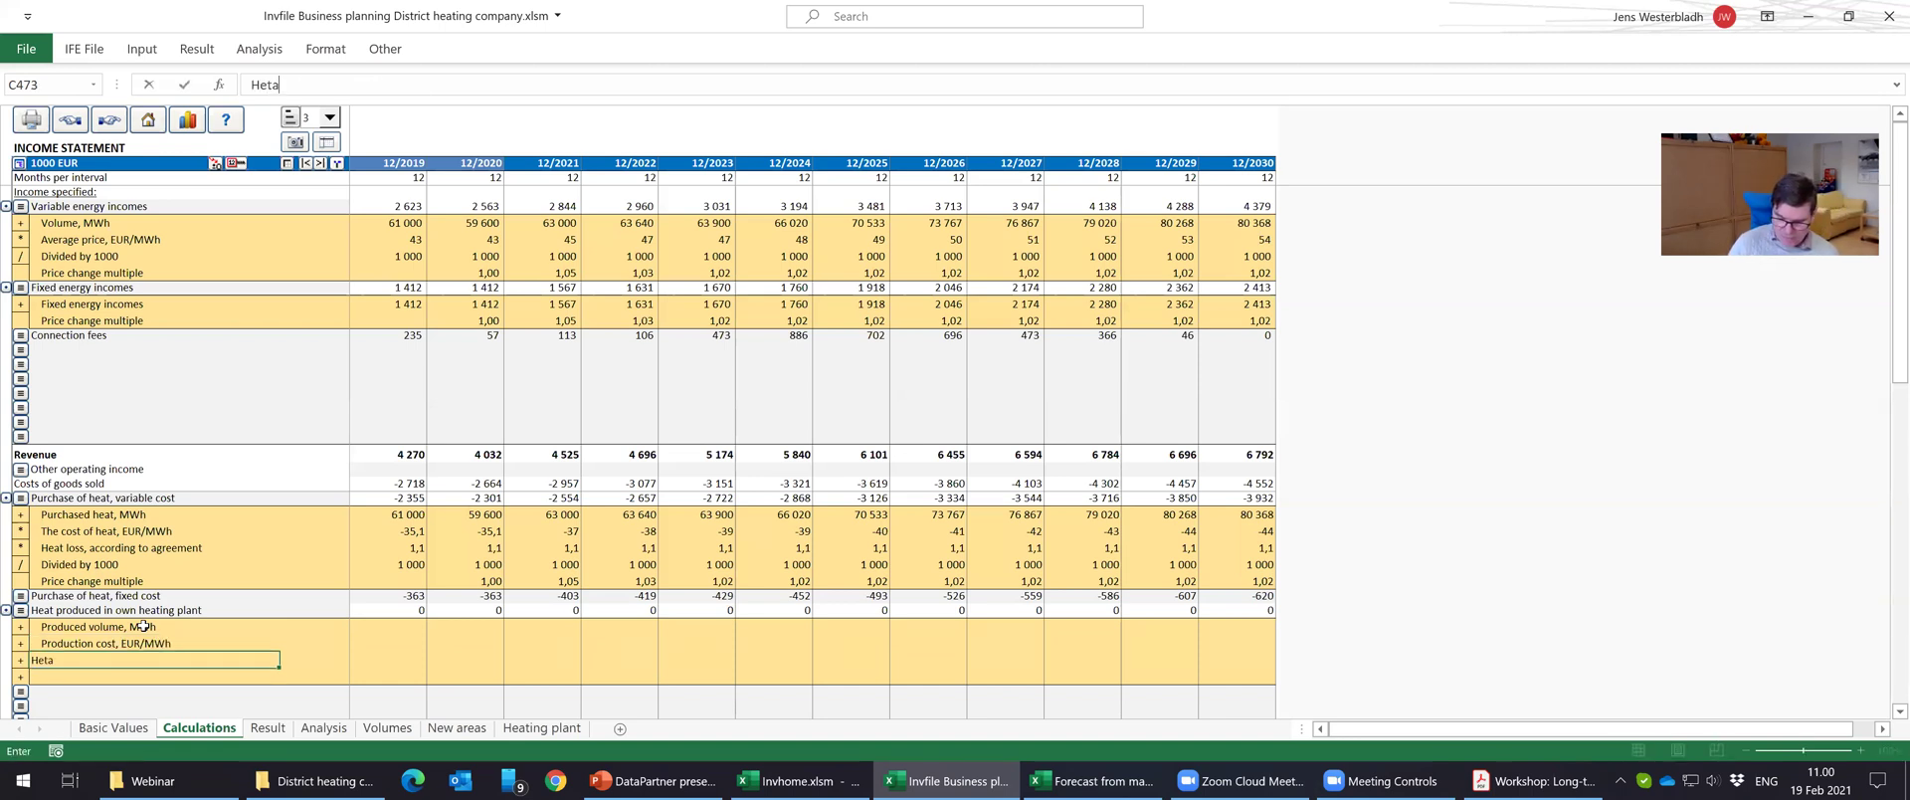
{"action": "type", "text": " loss multiple"}
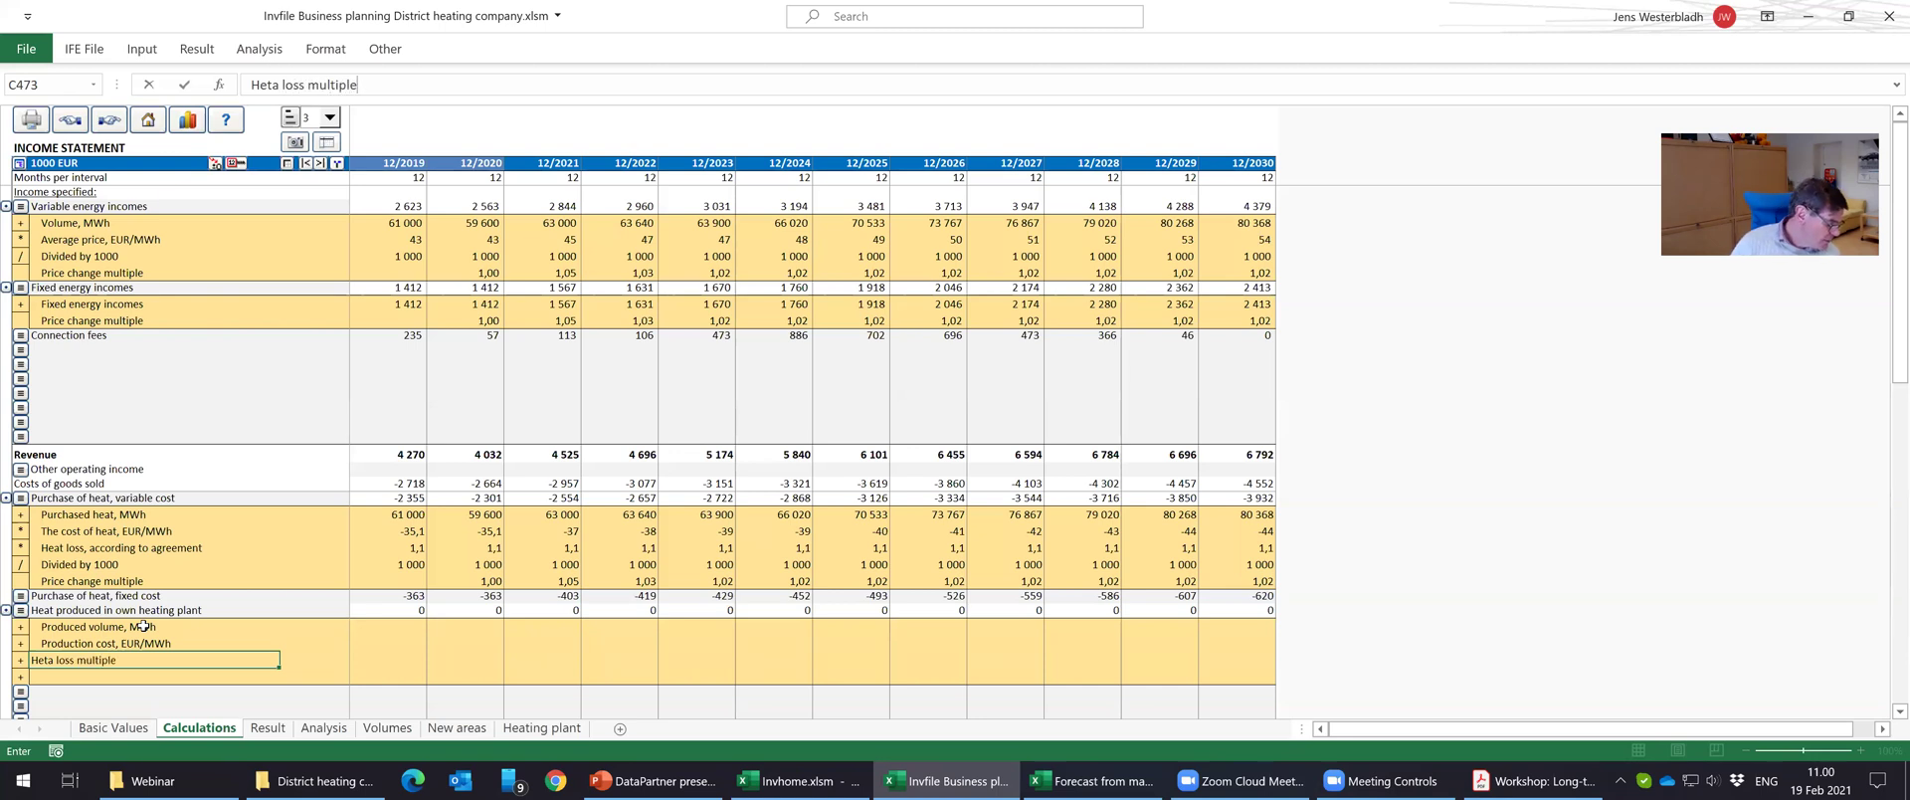
{"action": "key", "text": "Return"}
{"action": "type", "text": "Di"}
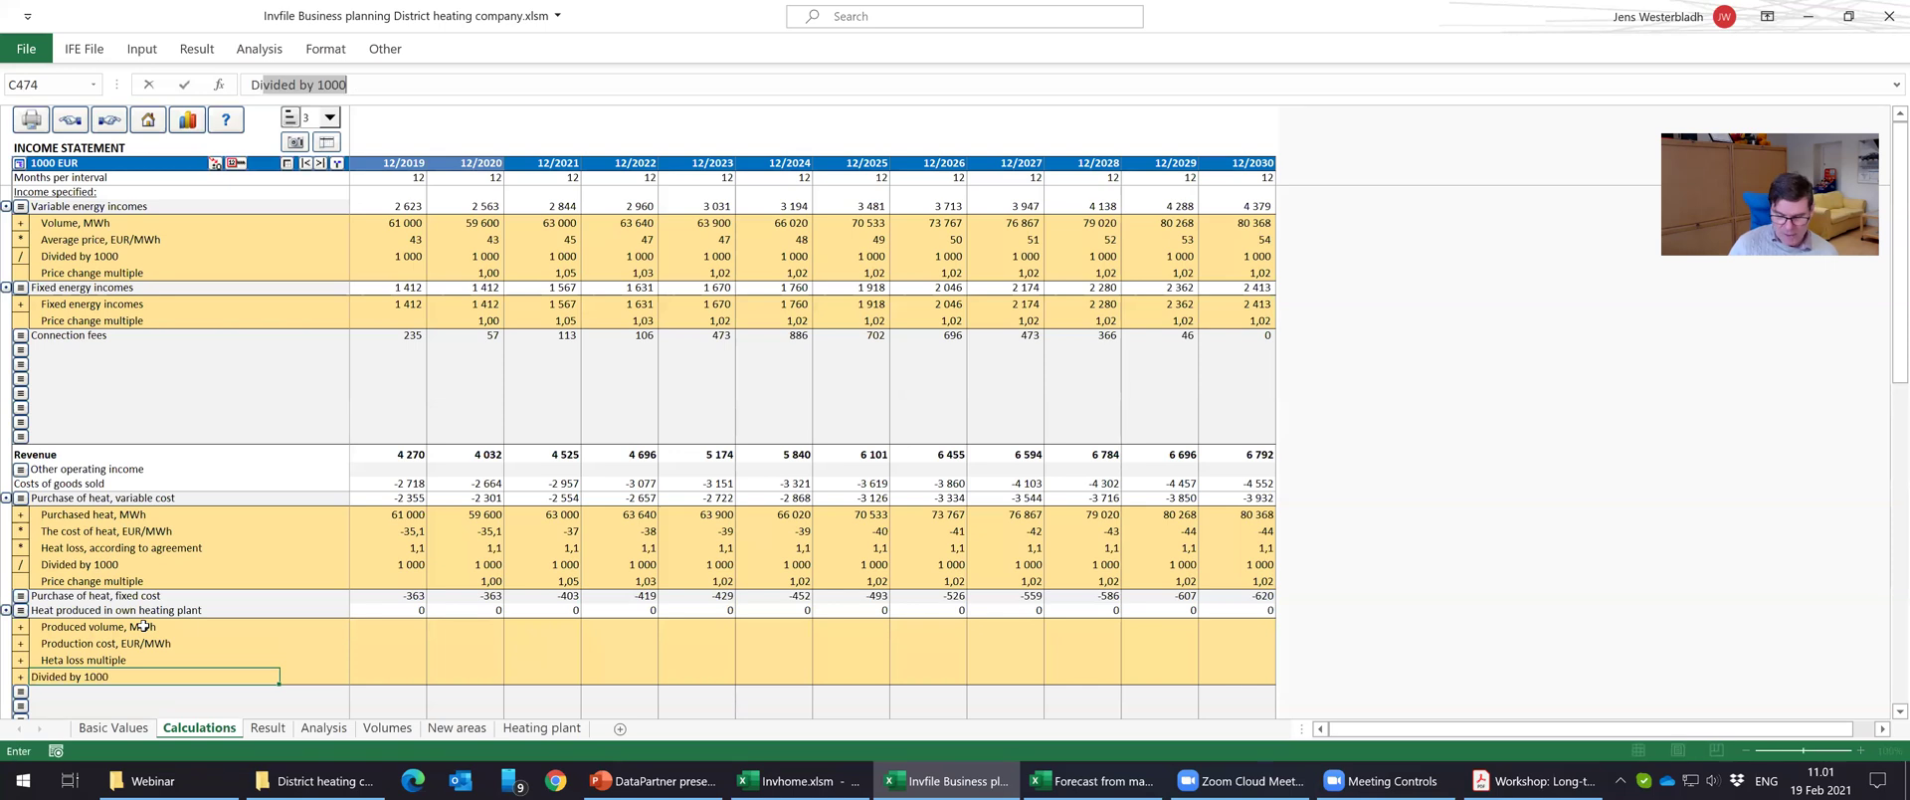
{"action": "type", "text": "vided by 1000"}
{"action": "key", "text": "Up"}
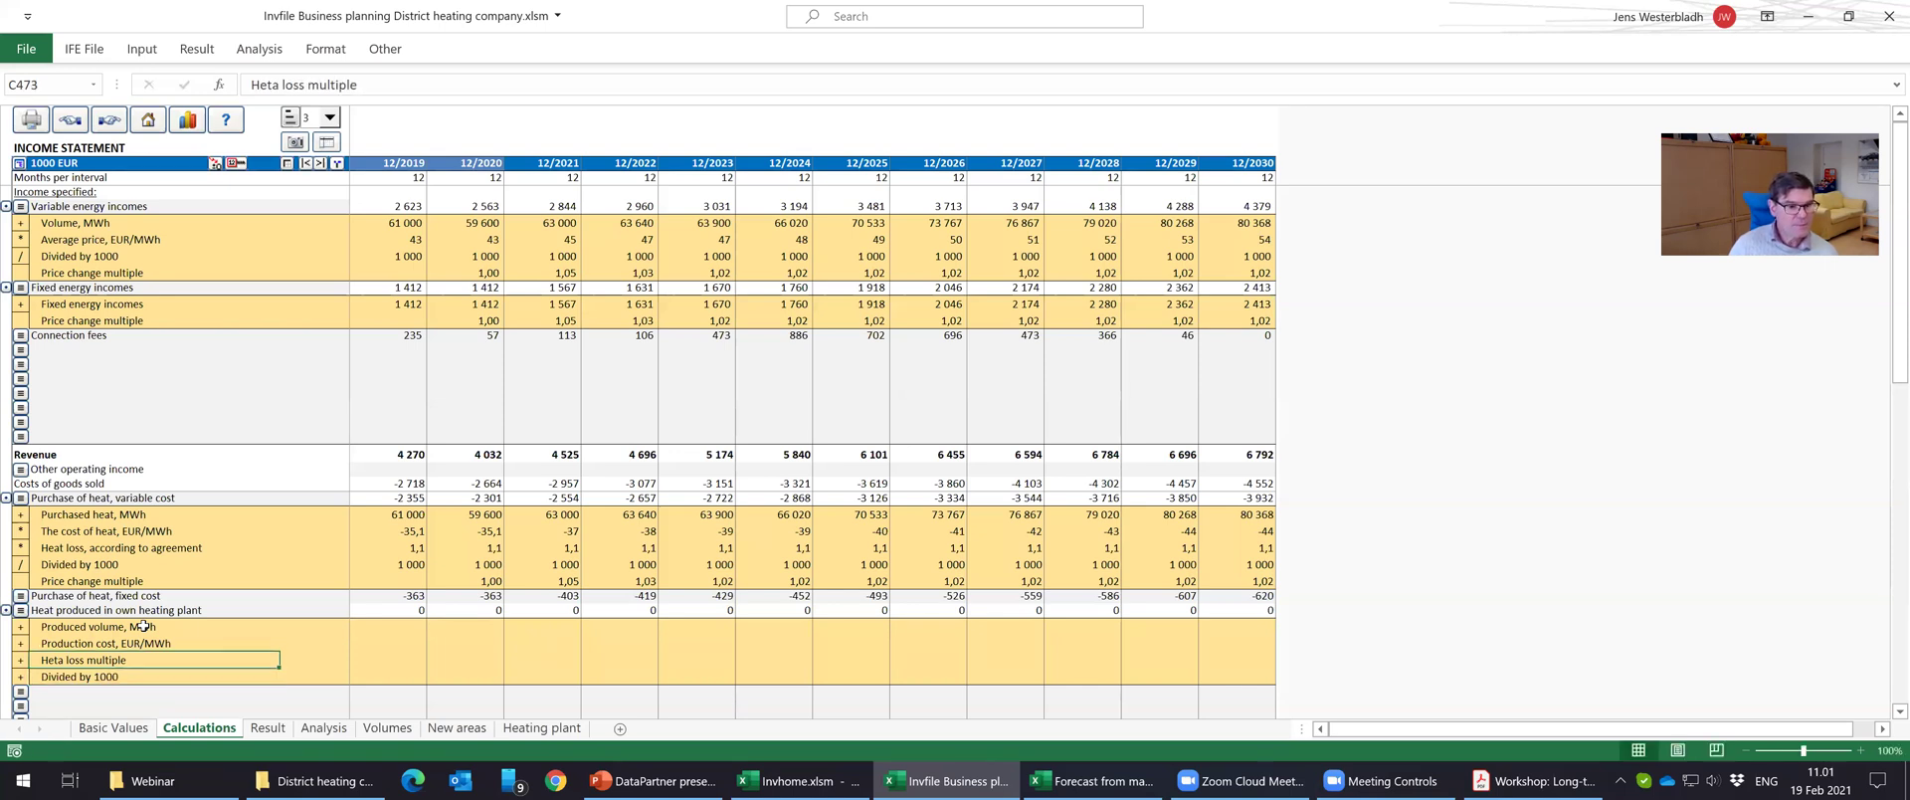
{"action": "left_click", "coordinate": [269, 86]}
{"action": "key", "text": "BackSpace"}
{"action": "type", "text": "t"}
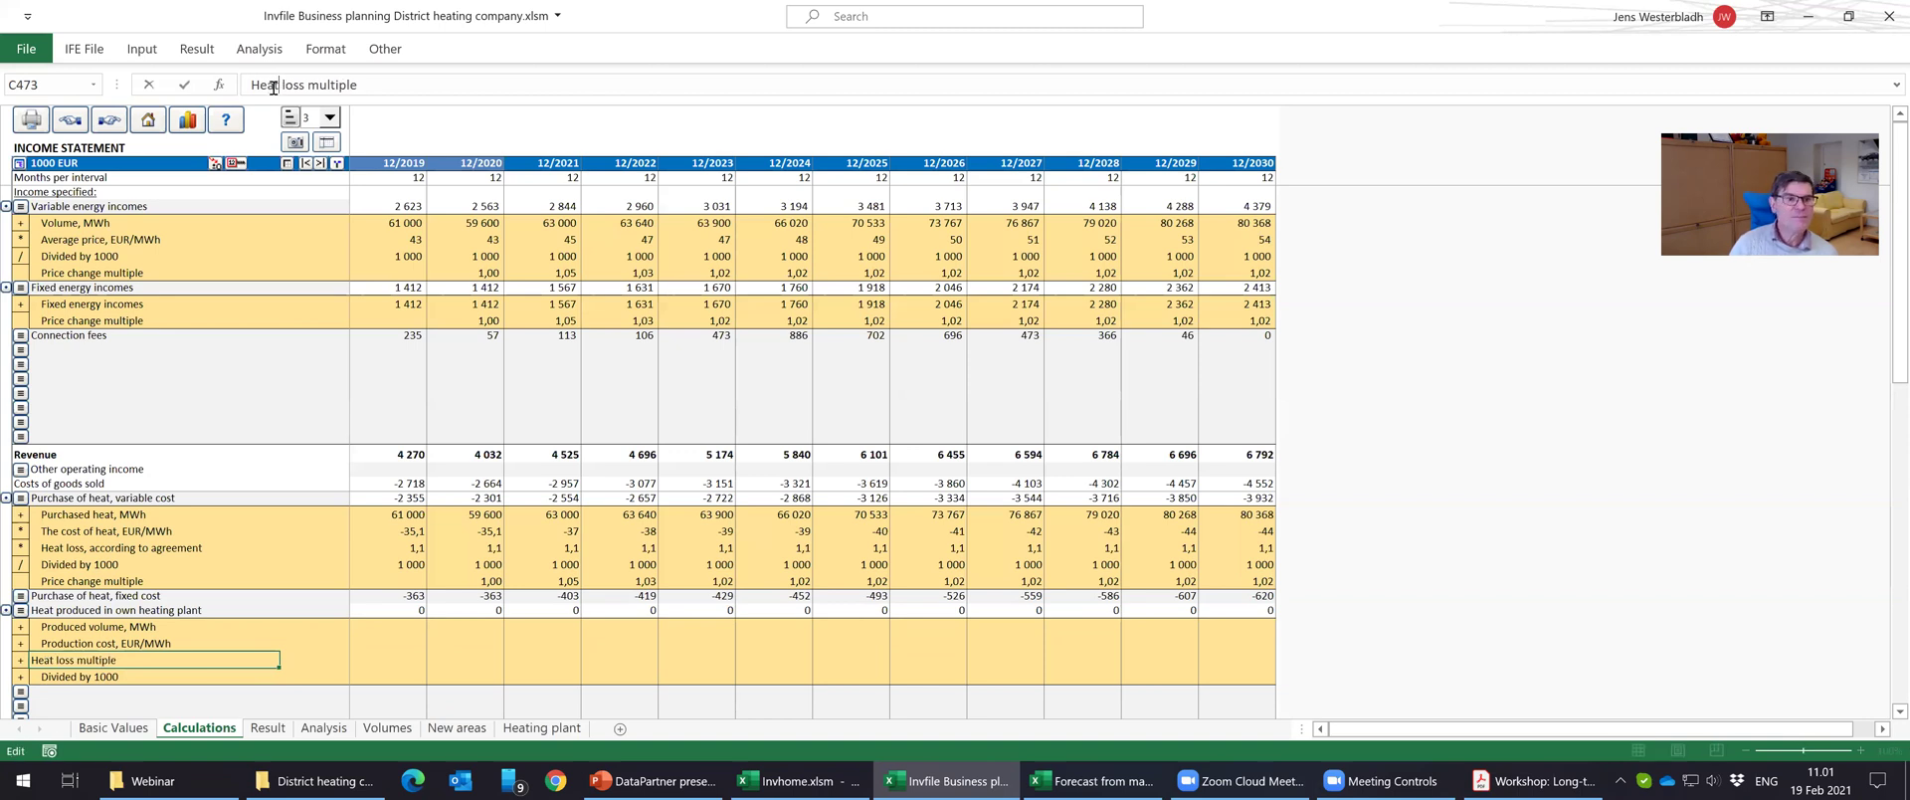
{"action": "key", "text": "ctrl+Return"}
Set the operators to * for Production cost and Heat loss multiple and to / for Divided by 1000 under the own heating plant.
{"action": "key", "text": "Up"}
{"action": "key", "text": "Up"}
{"action": "key", "text": "Down"}
{"action": "key", "text": "Left"}
{"action": "type", "text": "*"}
{"action": "key", "text": "Right"}
{"action": "key", "text": "Down"}
{"action": "key", "text": "Left"}
{"action": "type", "text": "*"}
{"action": "key", "text": "Right"}
{"action": "key", "text": "Down"}
{"action": "key", "text": "Left"}
{"action": "type", "text": "/"}
{"action": "key", "text": "Right"}
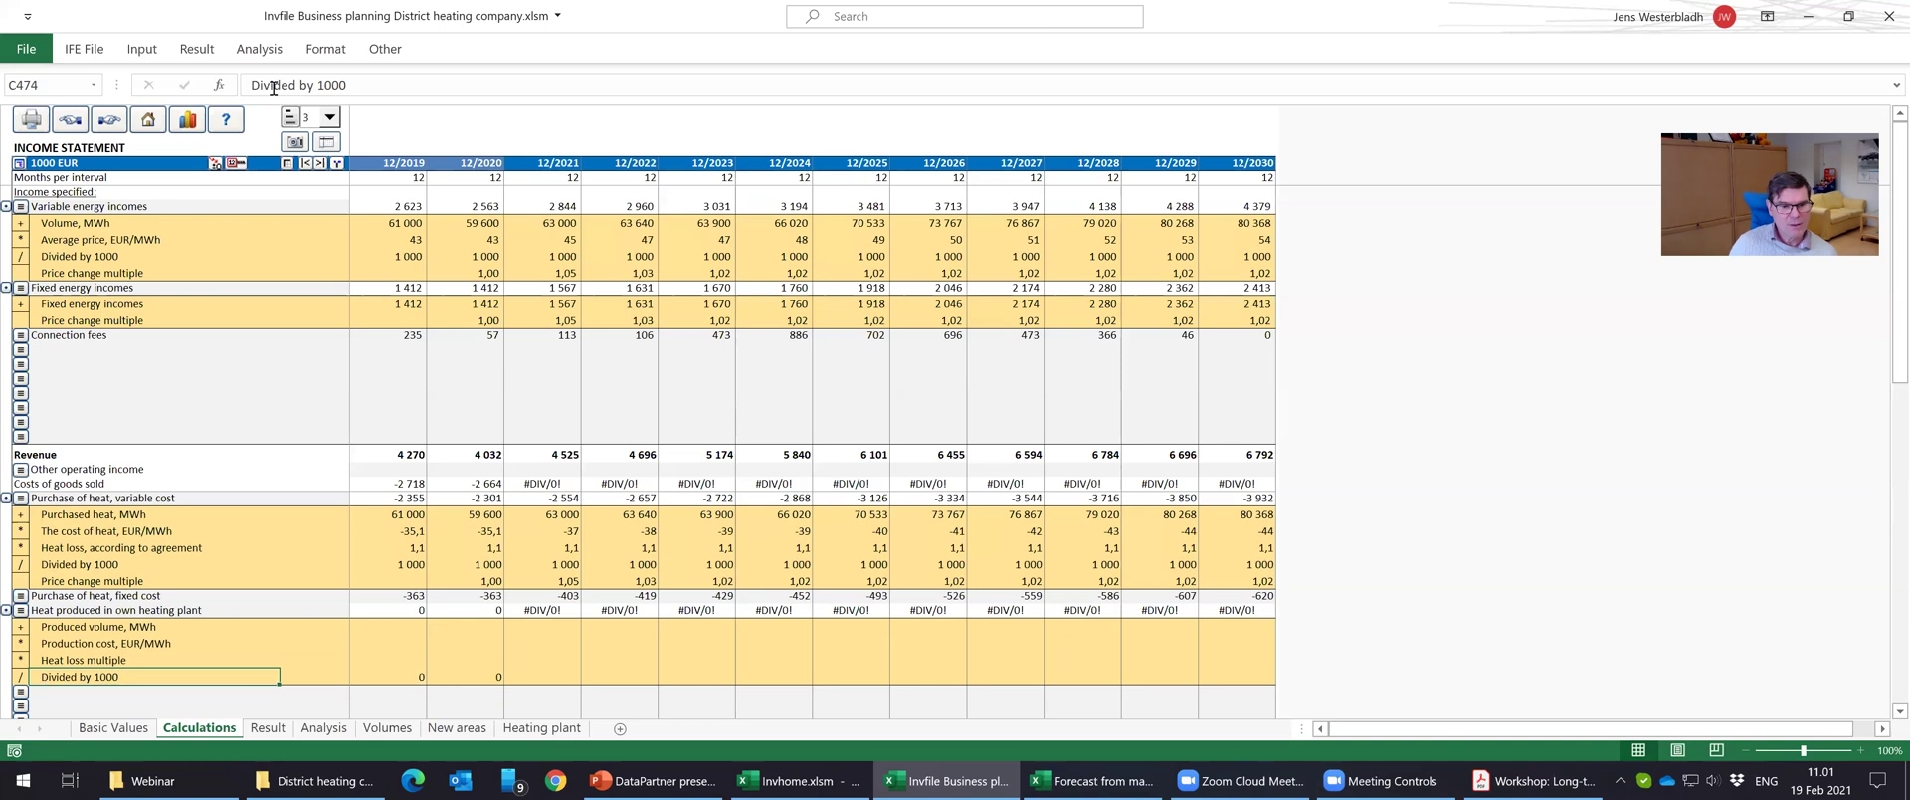
Enter 1000 in the own heating plant's Divided by 1000 row for 12/2019 and distribute it through 12/2030.
{"action": "left_click", "coordinate": [407, 667]}
{"action": "type", "text": "1"}
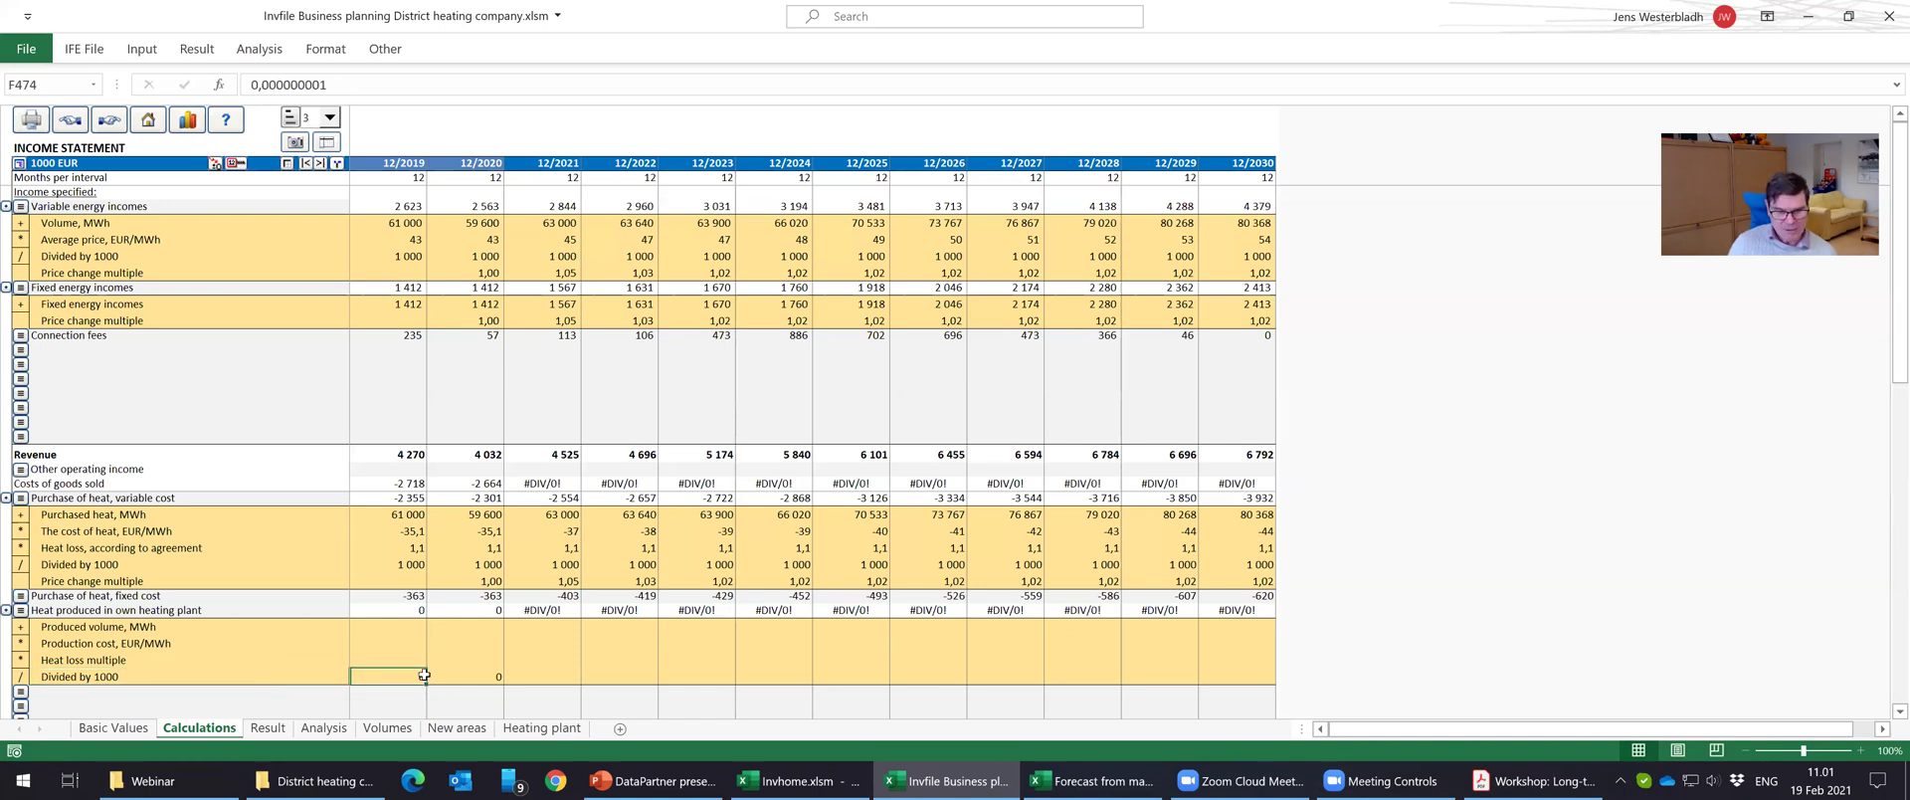
{"action": "type", "text": "000"}
{"action": "key", "text": "Return"}
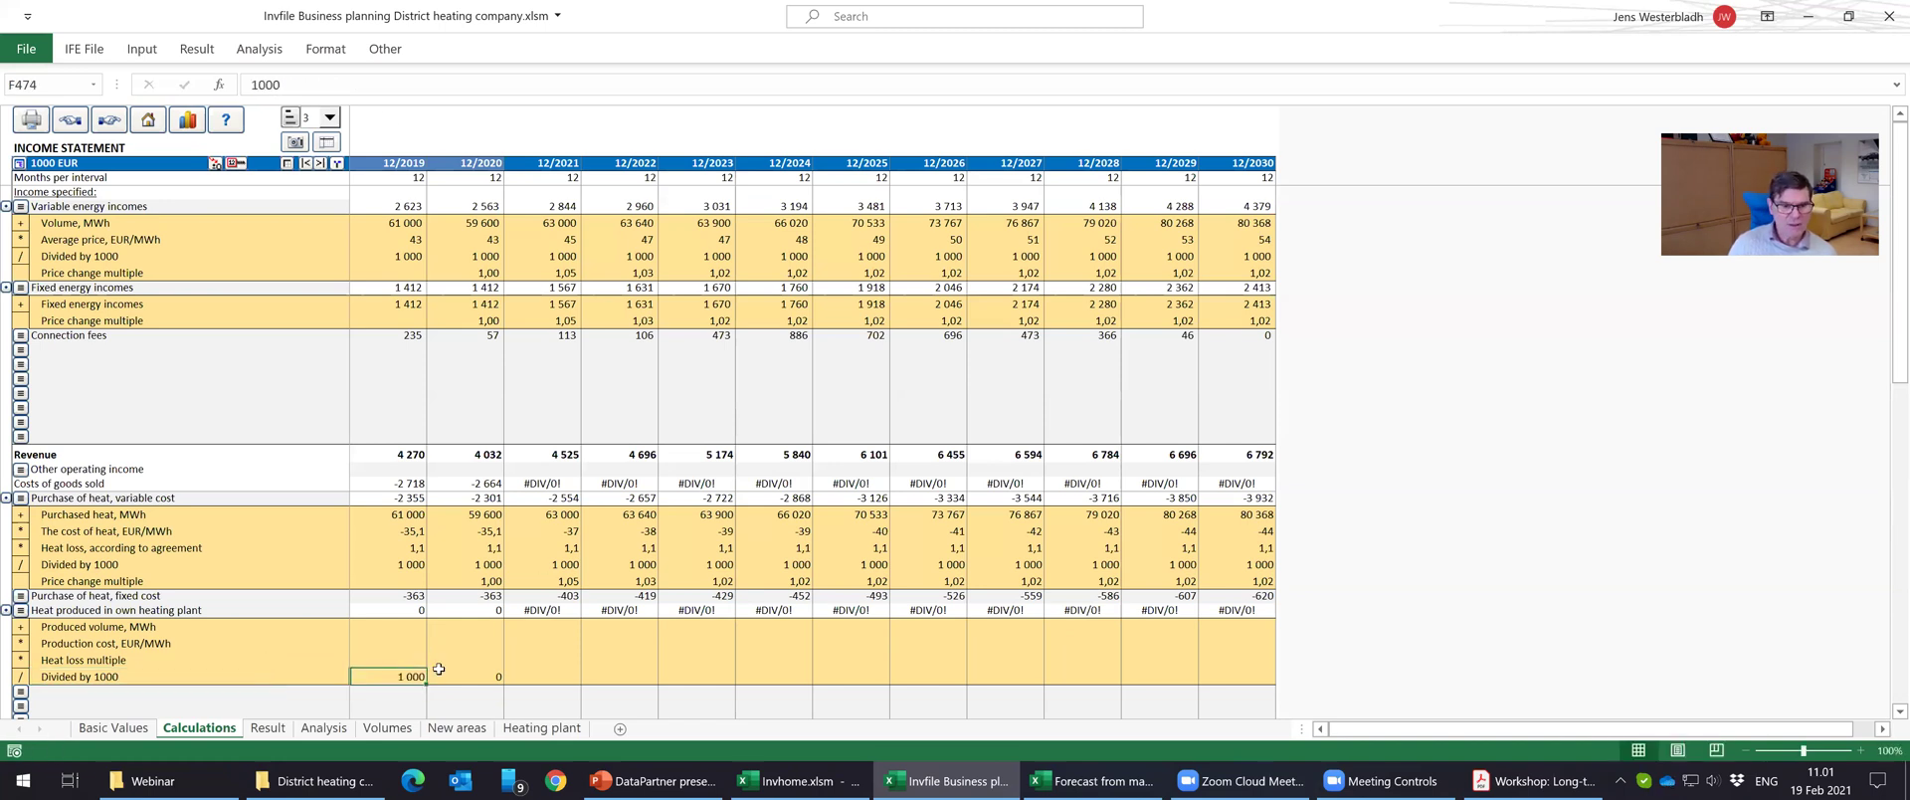
{"action": "left_click", "coordinate": [237, 166]}
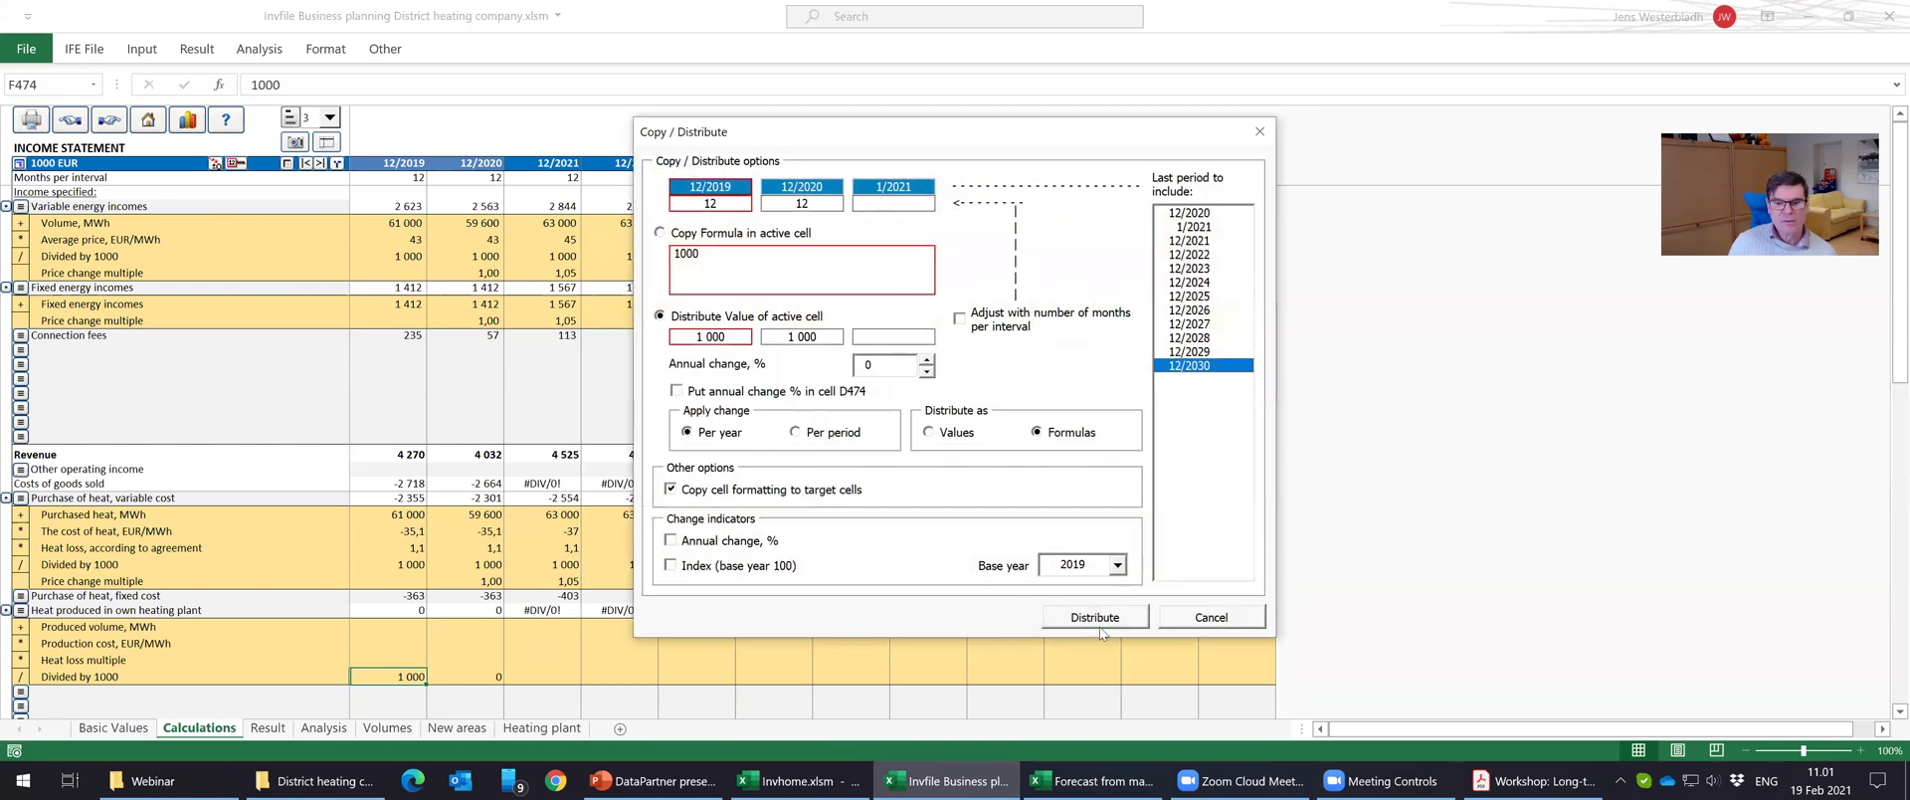
{"action": "left_click", "coordinate": [1093, 617]}
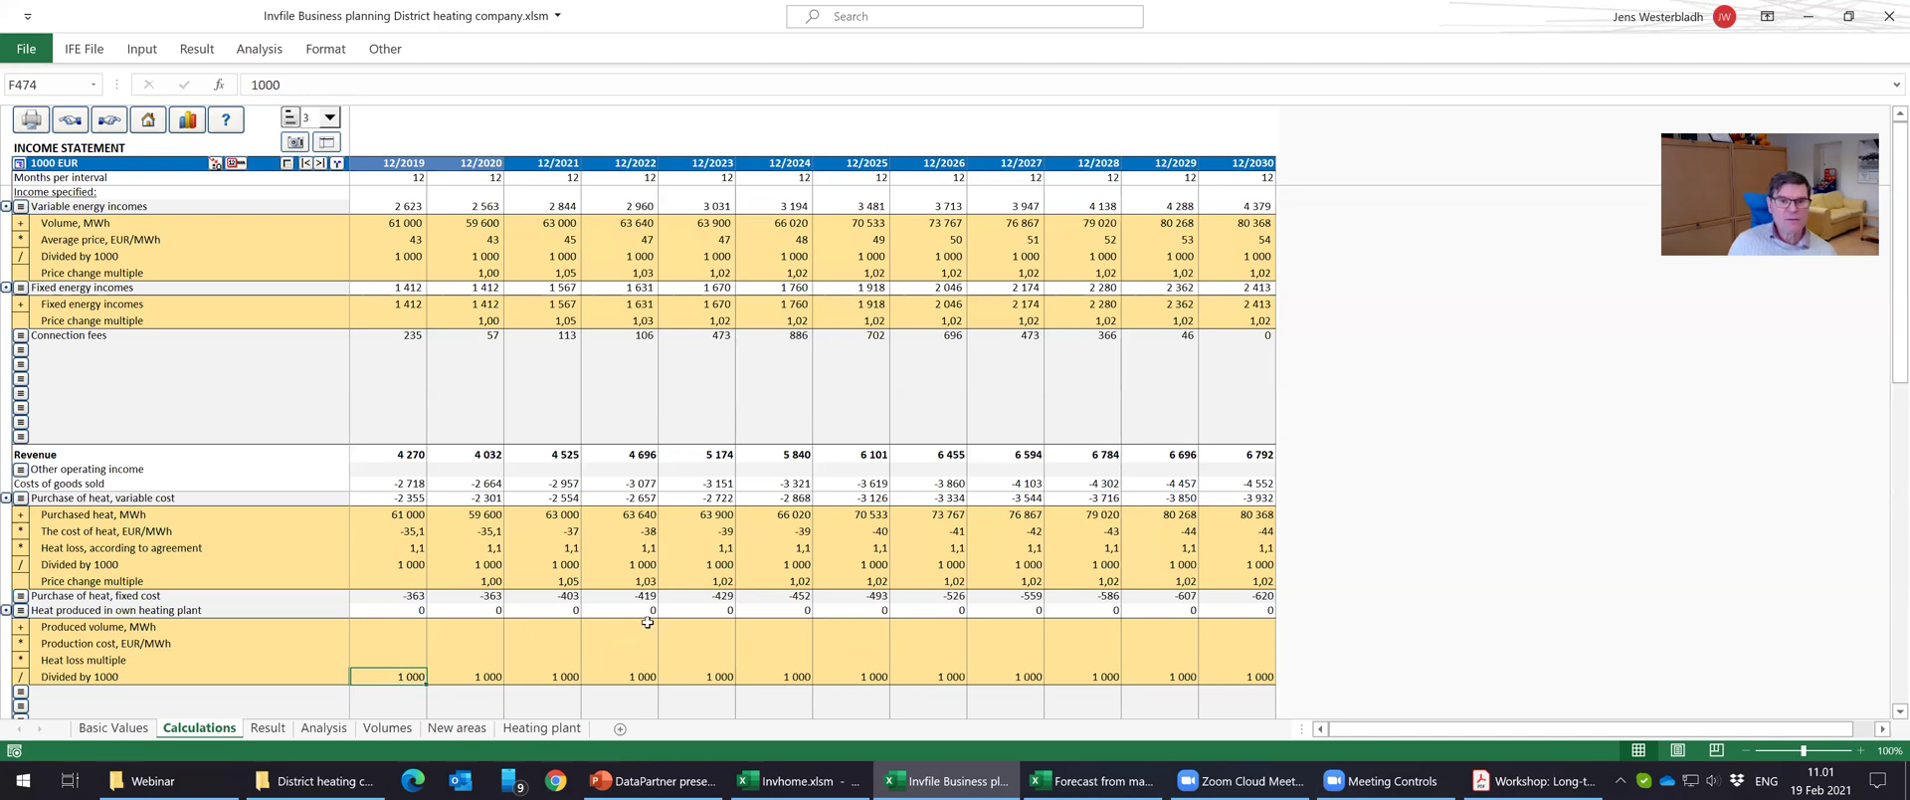
Try to link the own heating plant's Produced volume for 12/2024 to cell F18 on the New areas sheet.
{"action": "left_click", "coordinate": [752, 622]}
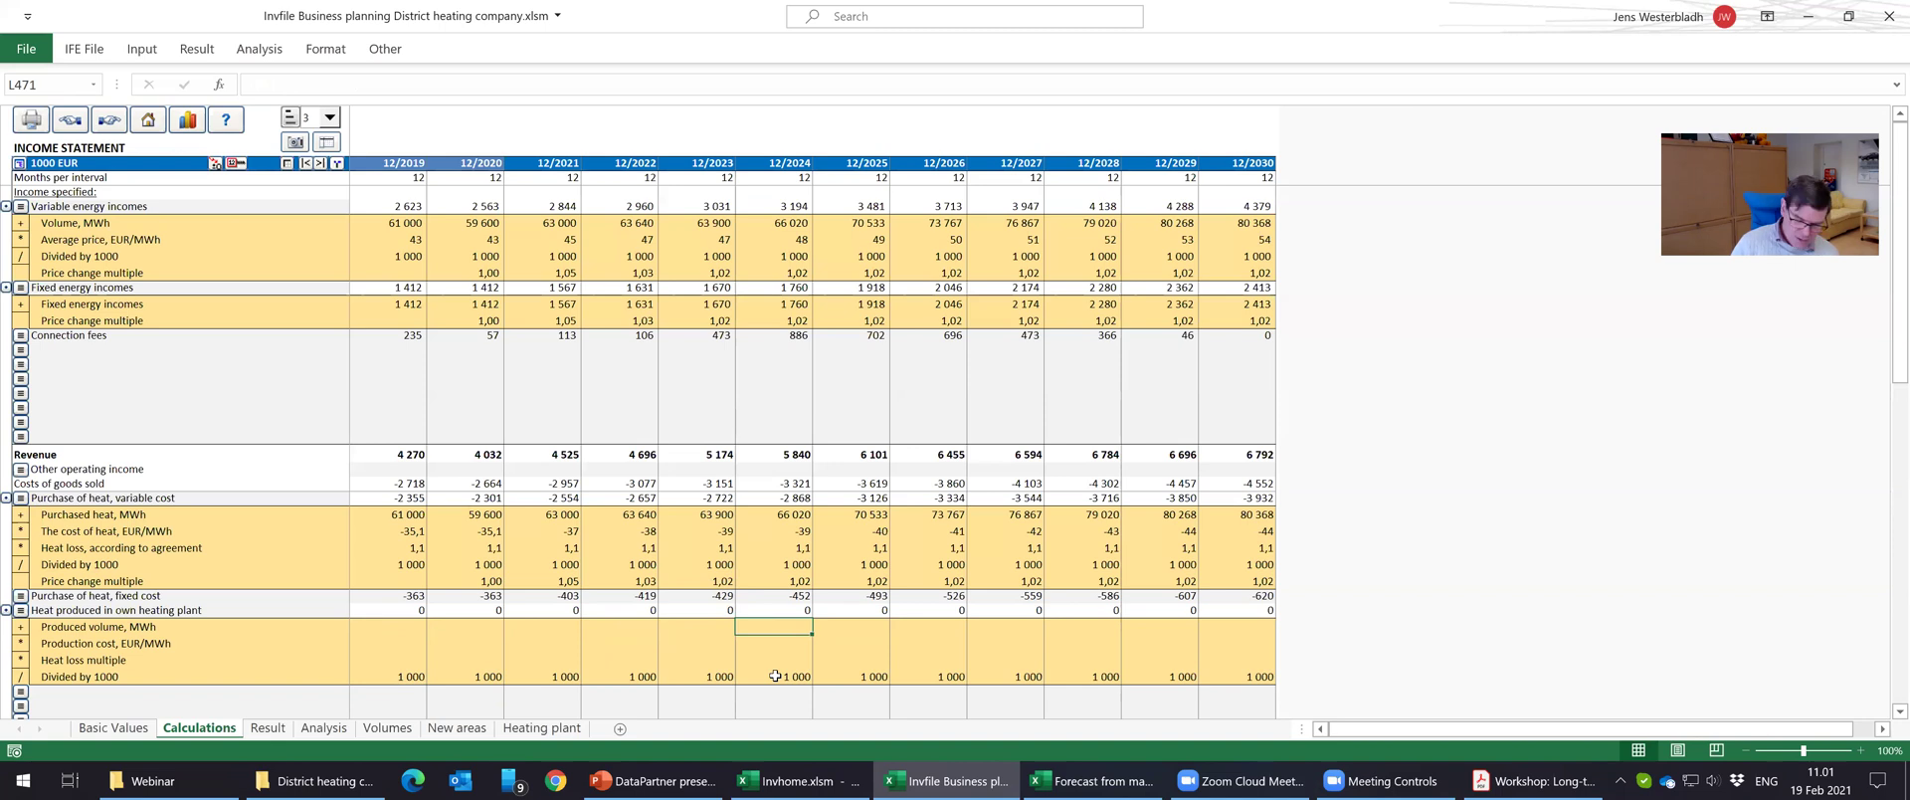
{"action": "type", "text": "='Heating plant'!"}
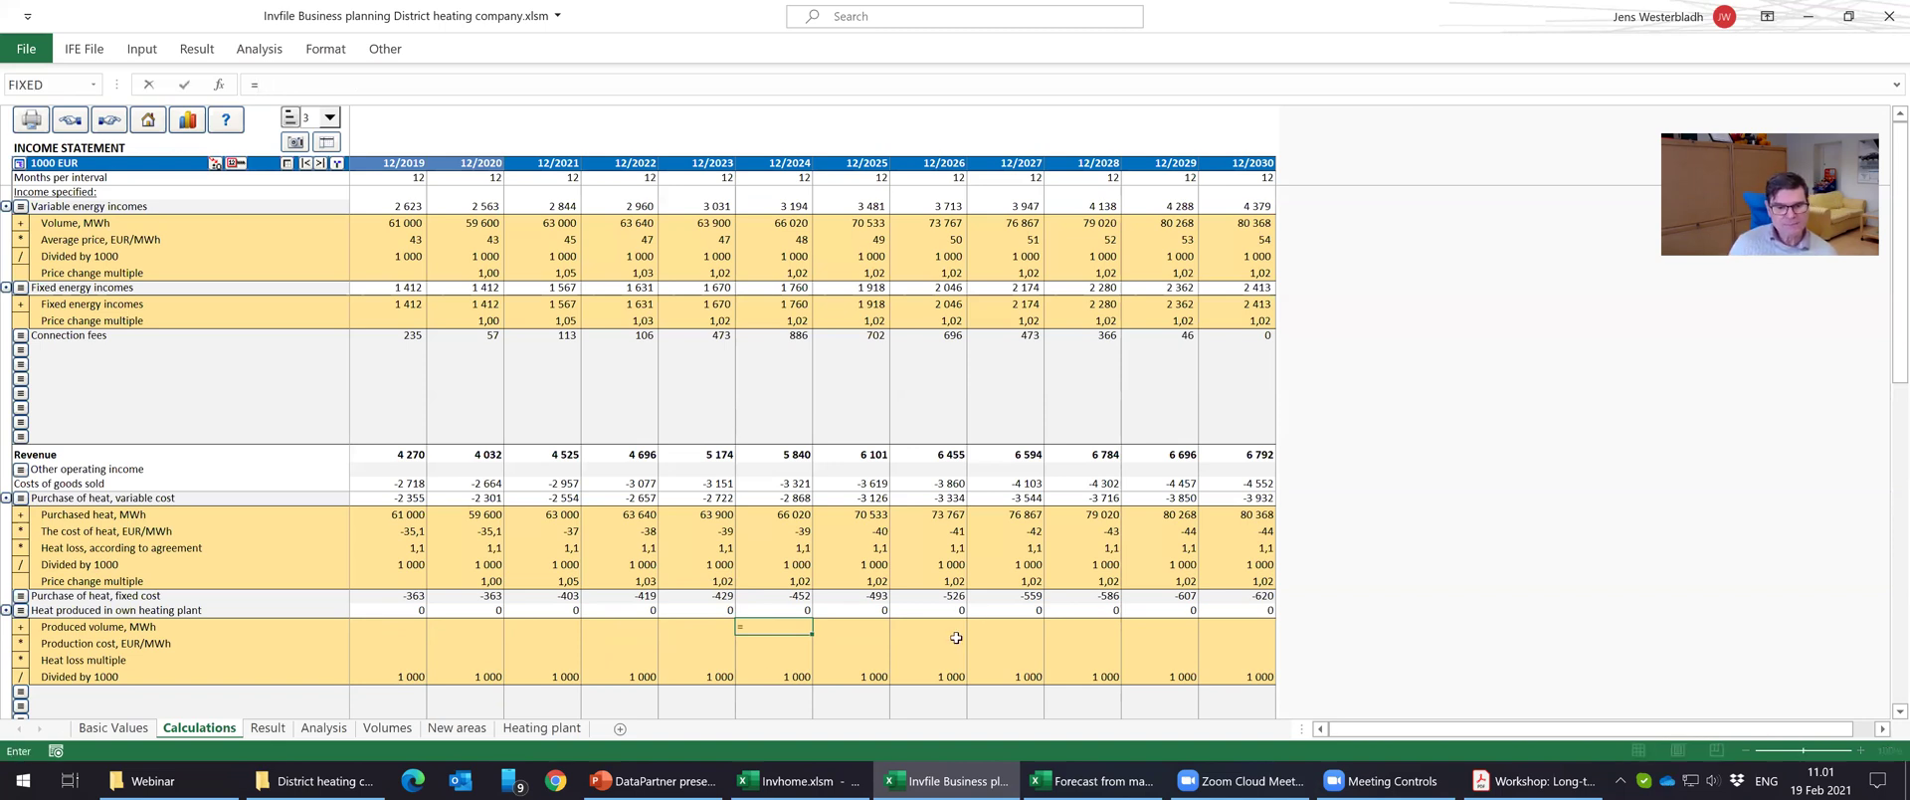
{"action": "left_click", "coordinate": [546, 728]}
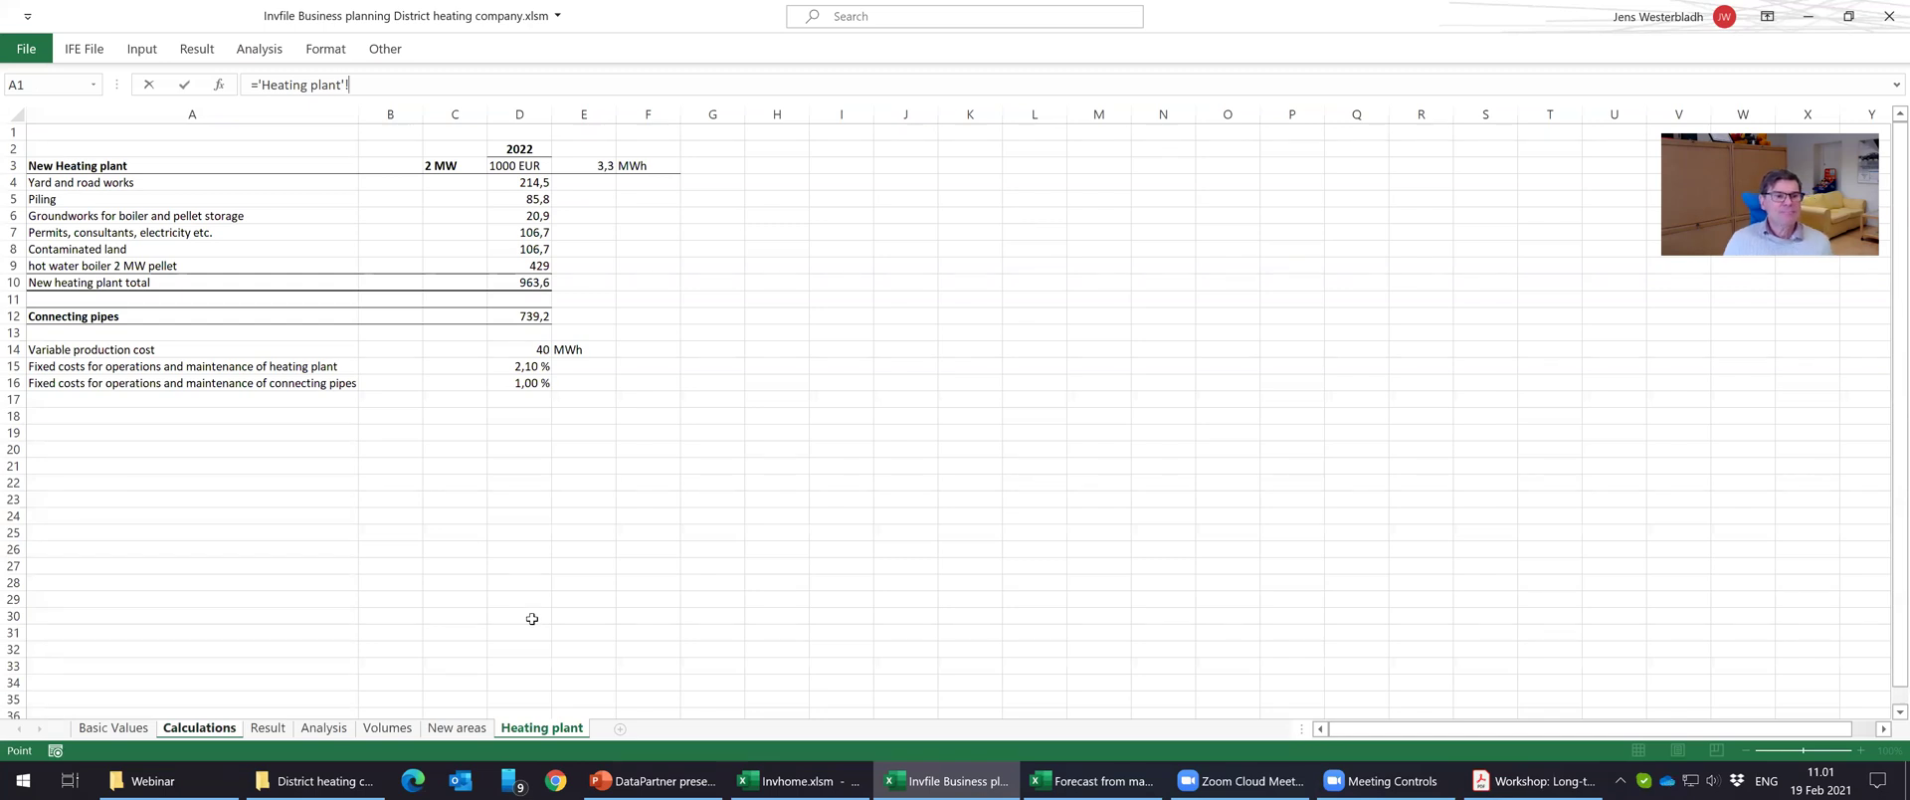
{"action": "left_click", "coordinate": [457, 734]}
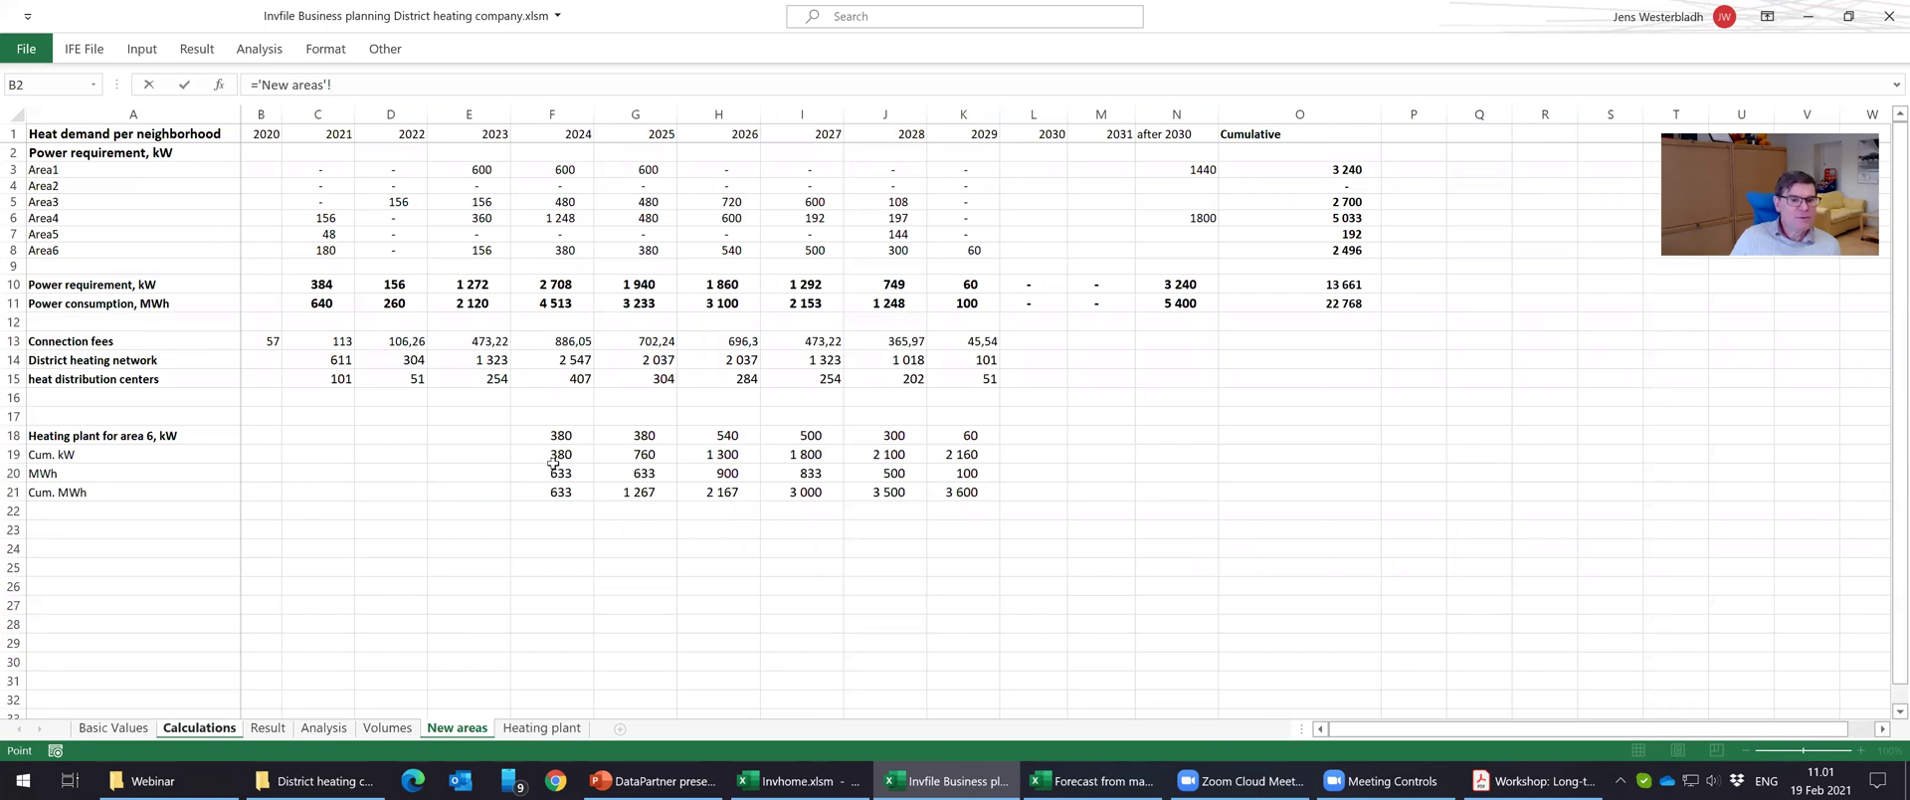
{"action": "left_click", "coordinate": [555, 438]}
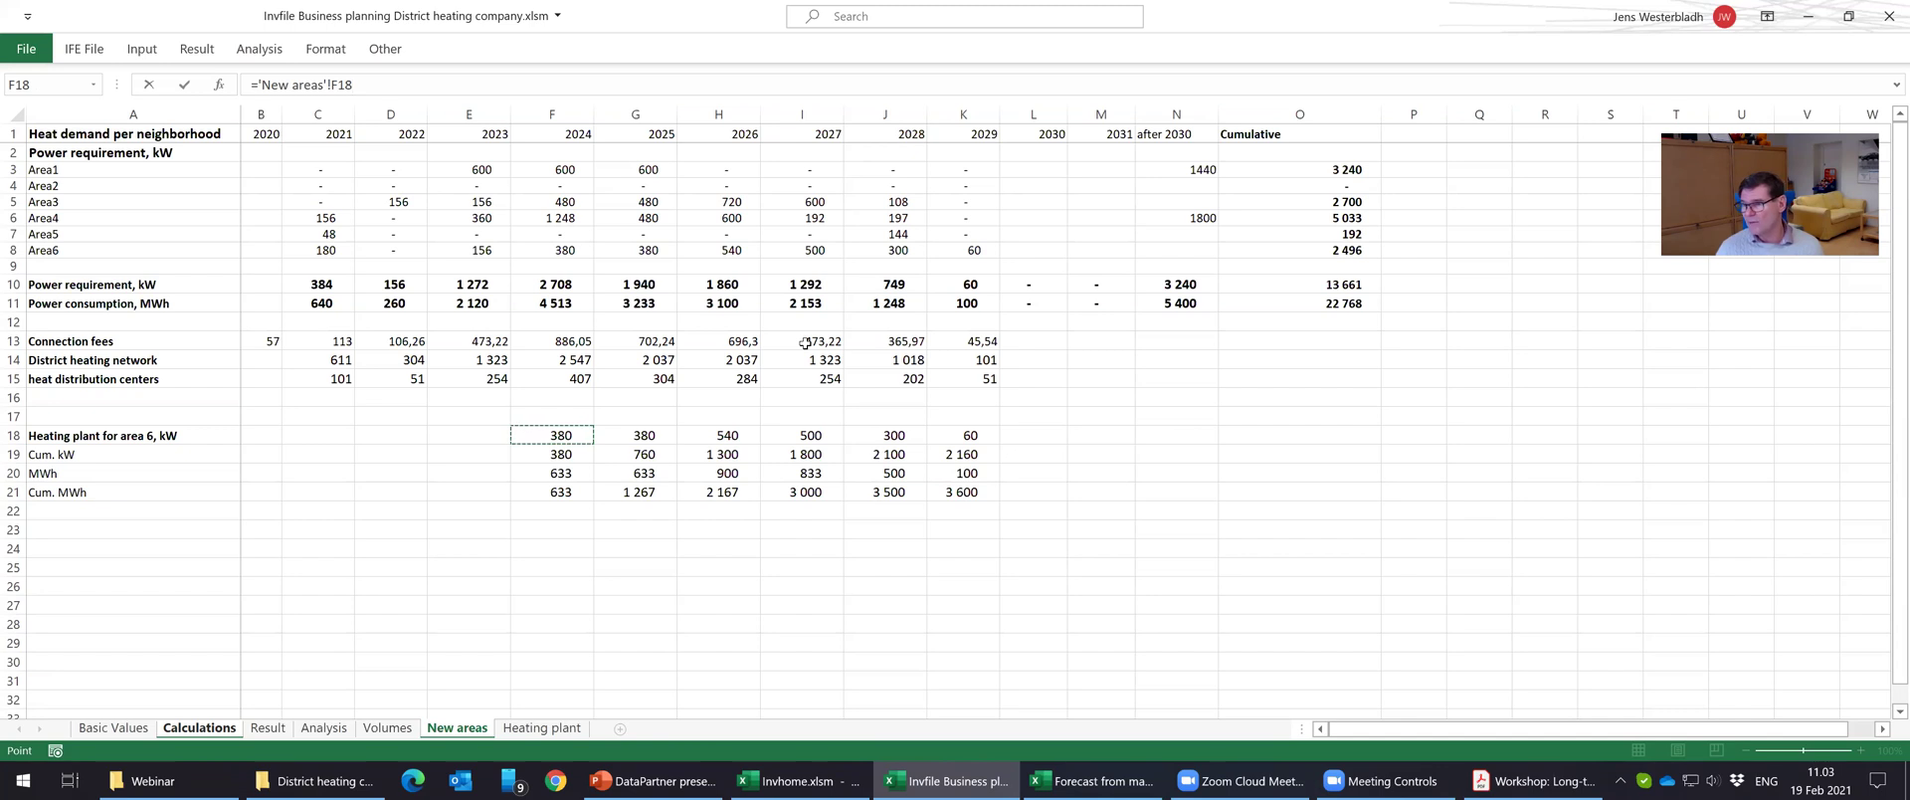
{"action": "key", "text": "Return"}
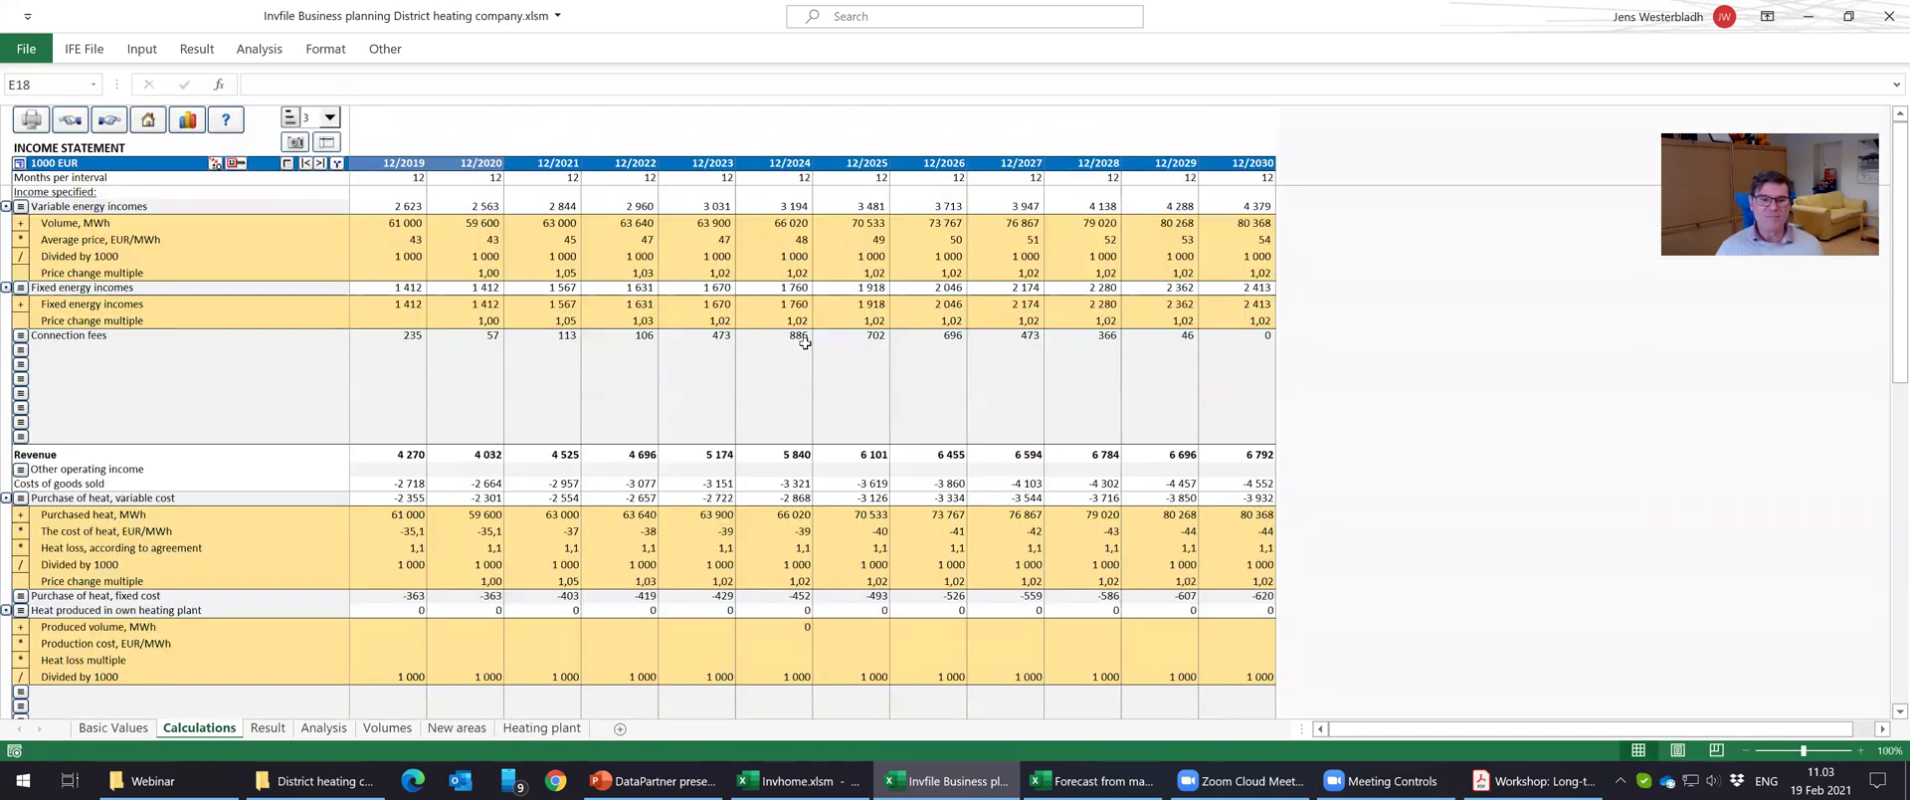
Enter 633, the area 6 plant's 2024 MWh from New areas, as the own heating plant's Produced volume for 12/2024.
{"action": "left_click", "coordinate": [776, 377]}
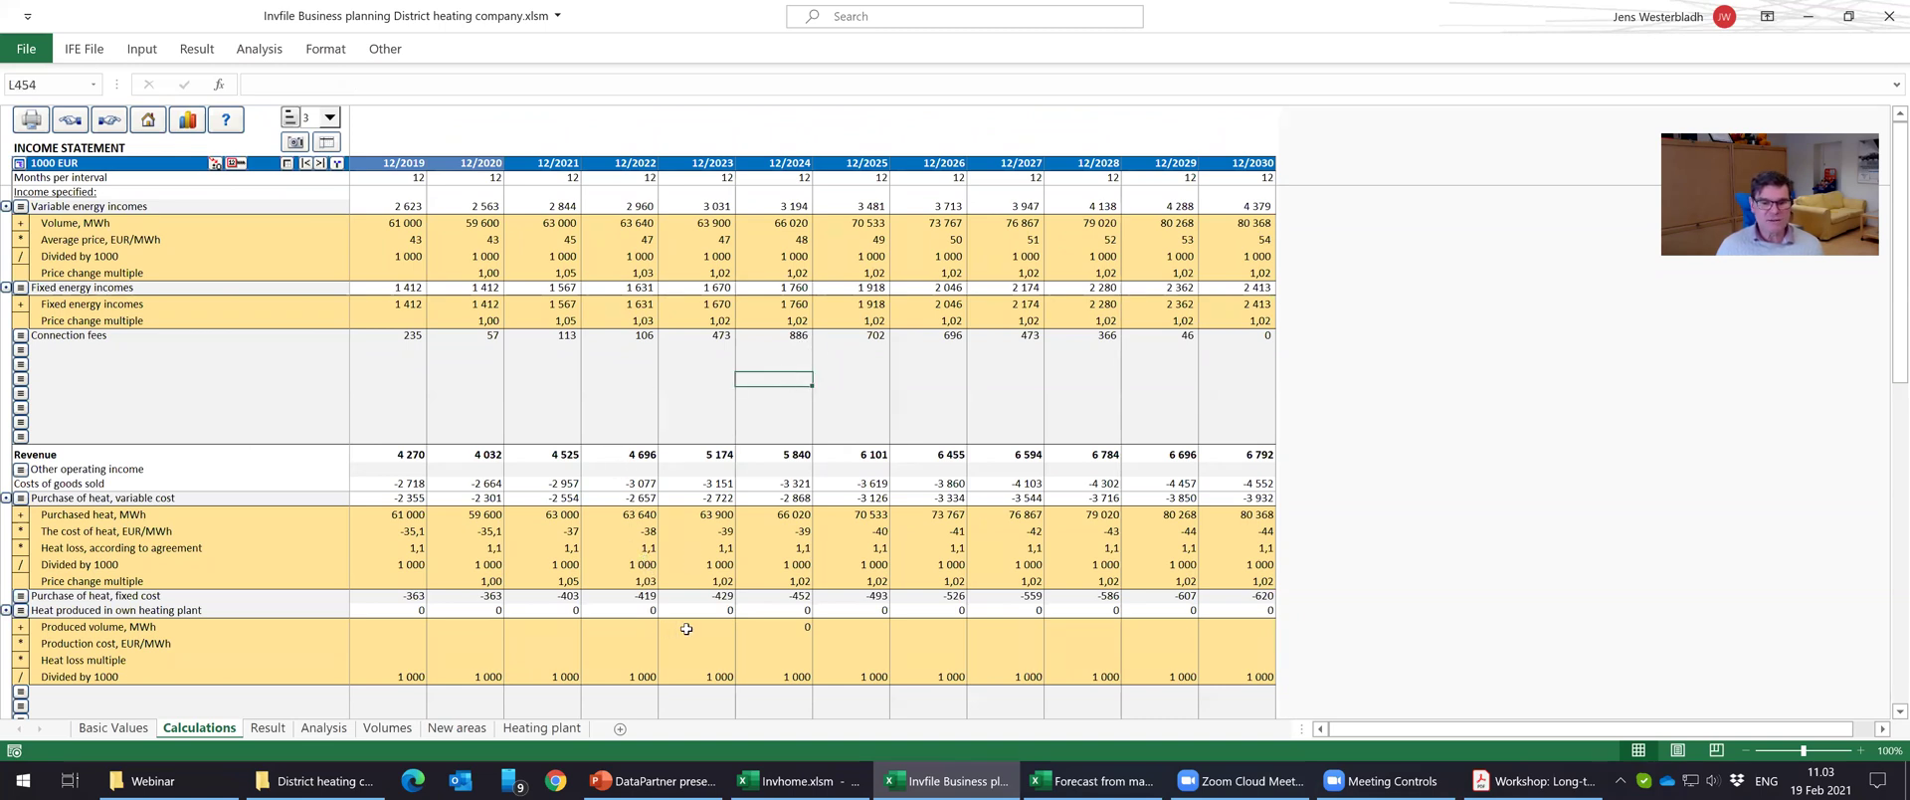
{"action": "left_click", "coordinate": [786, 628]}
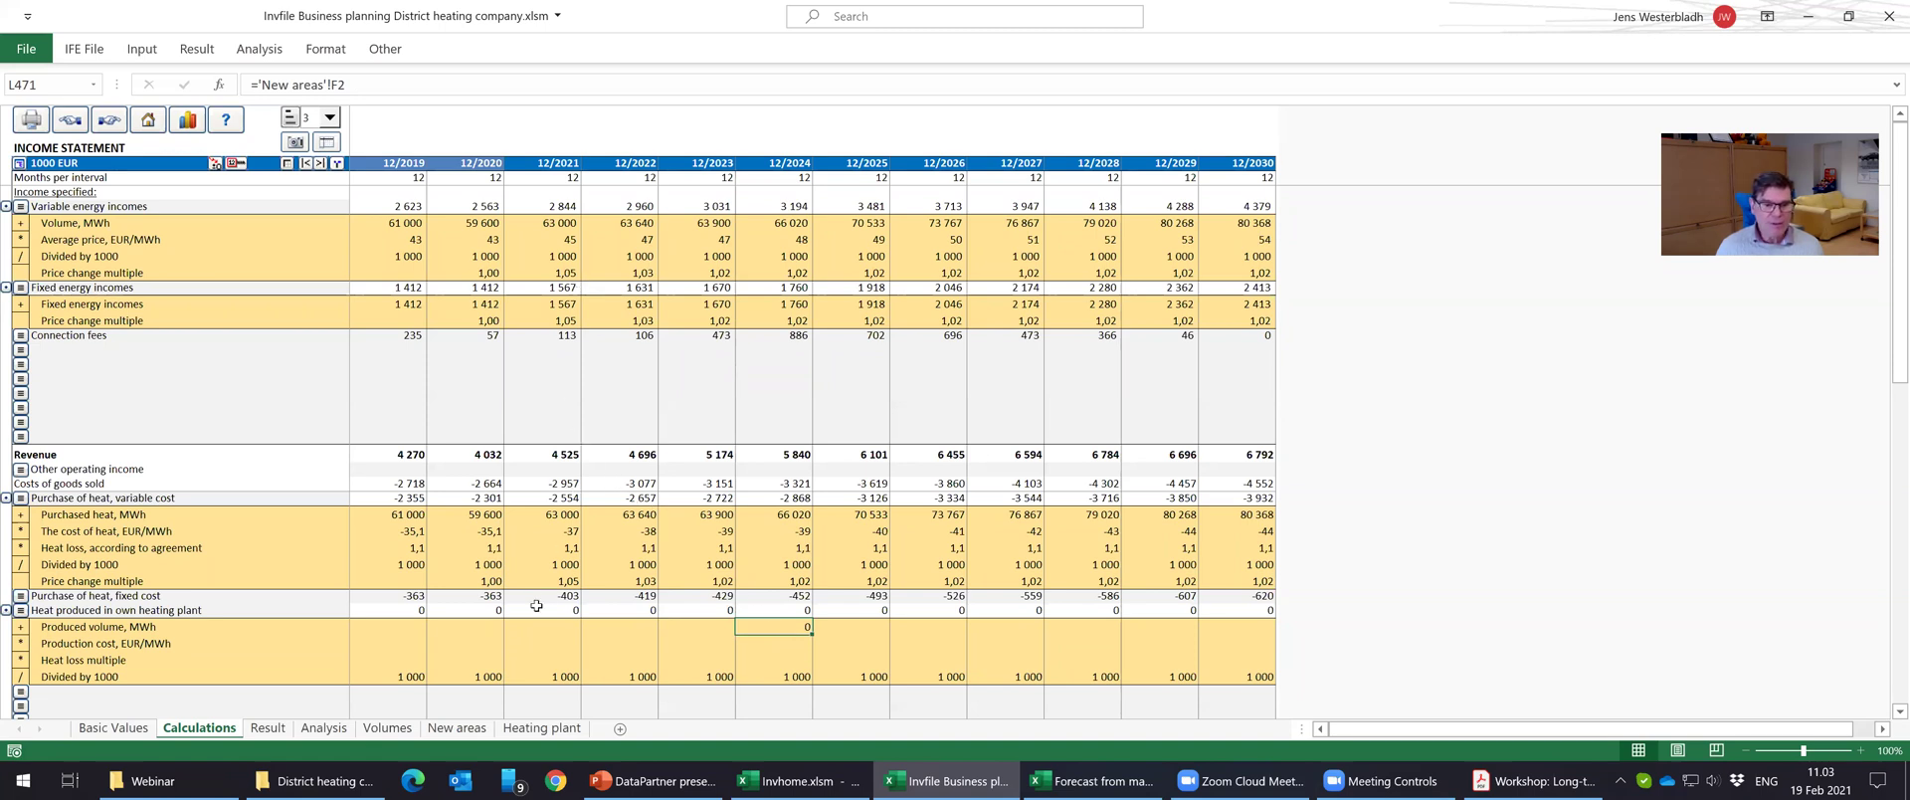
{"action": "left_click", "coordinate": [456, 728]}
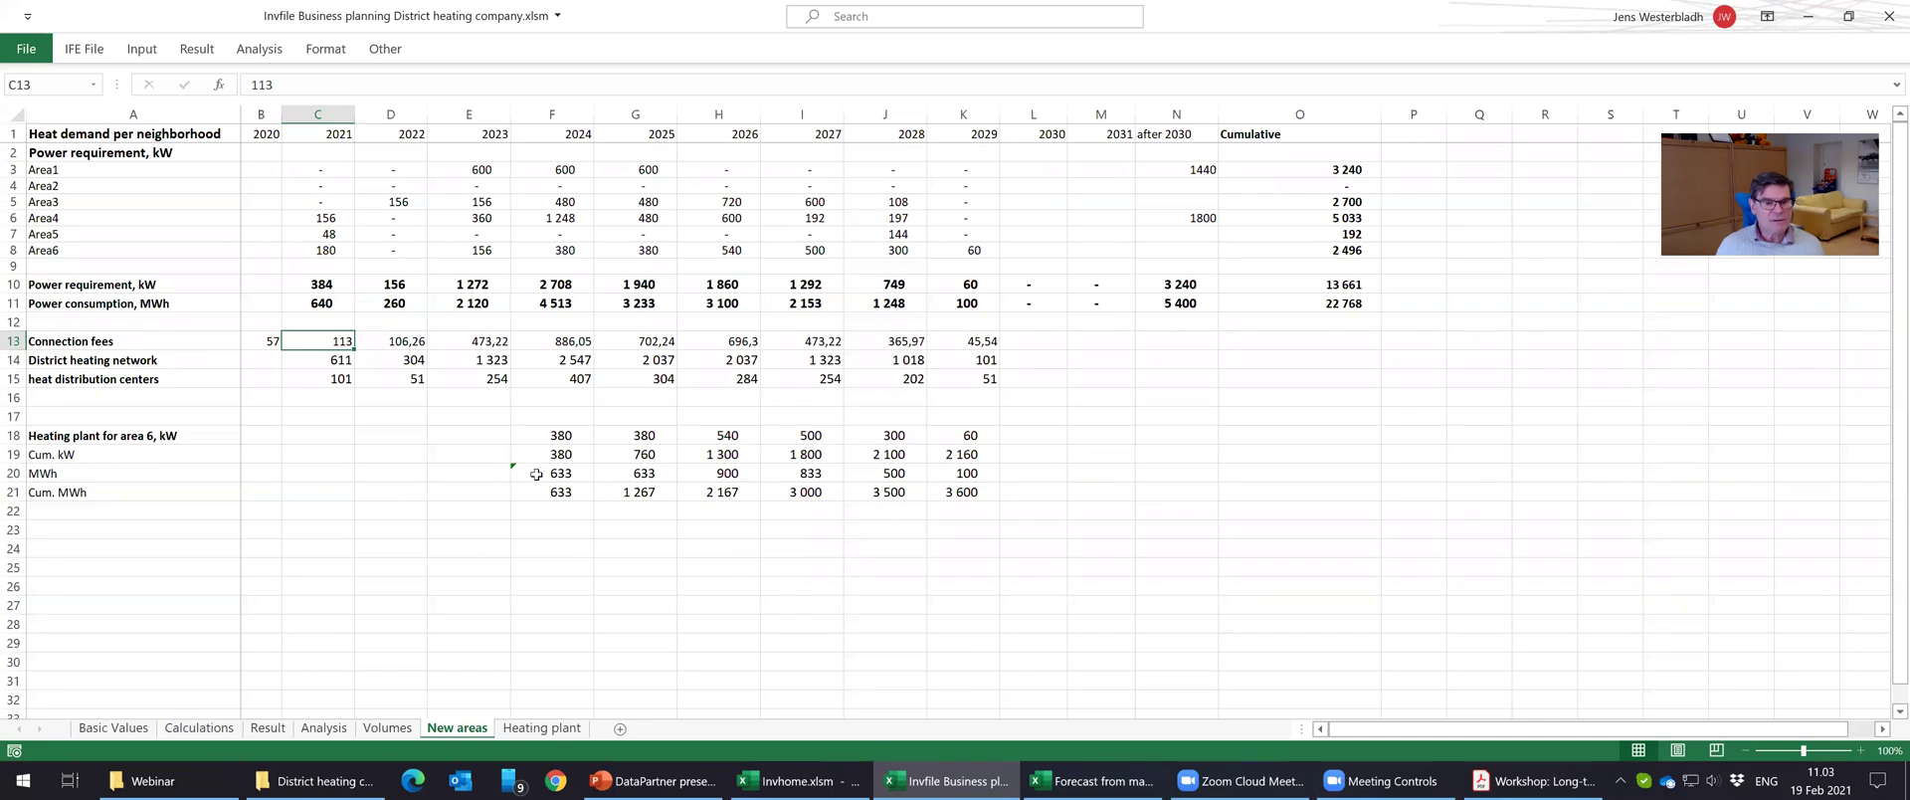
{"action": "left_click", "coordinate": [204, 729]}
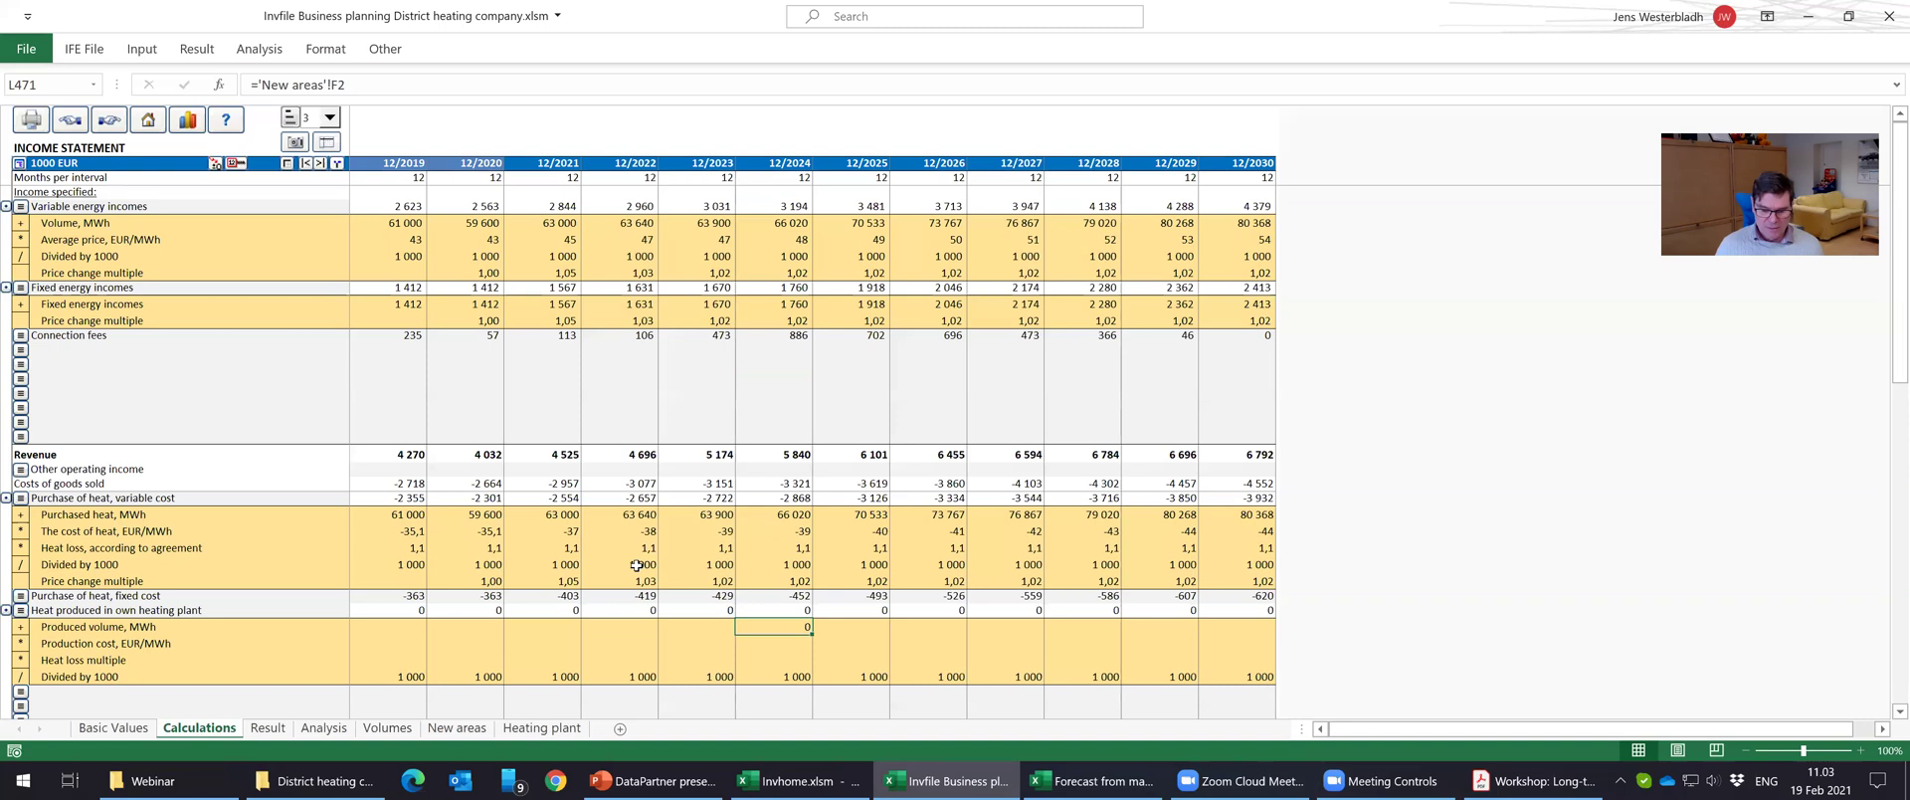
{"action": "type", "text": "633"}
{"action": "key", "text": "ctrl+Return"}
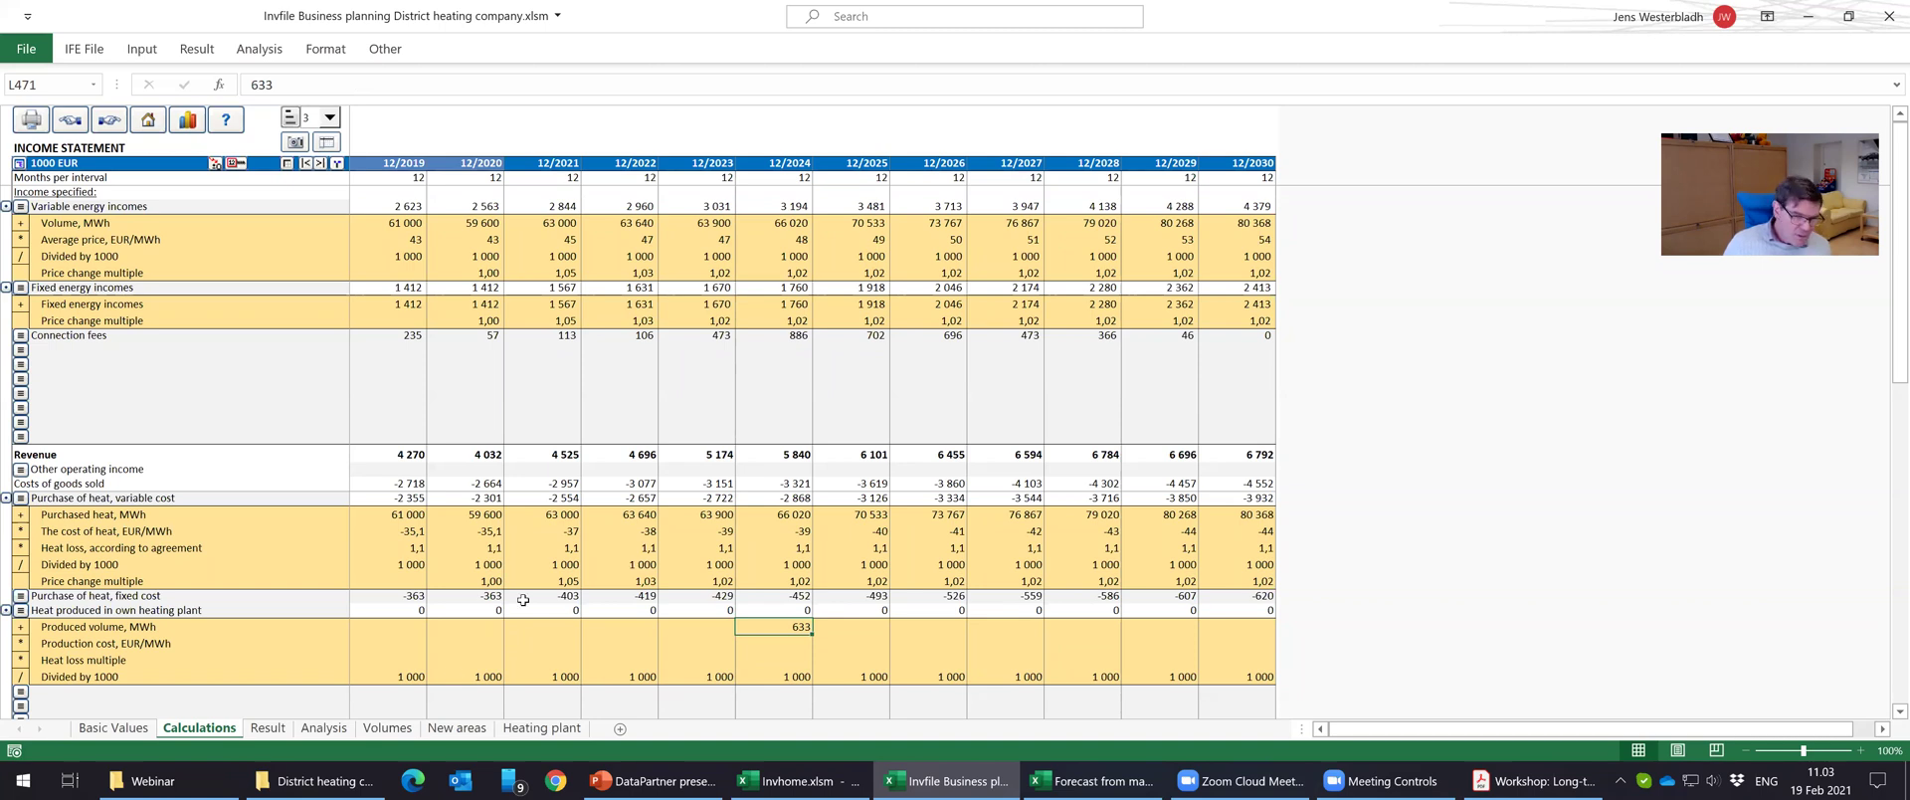
{"action": "left_click", "coordinate": [458, 732]}
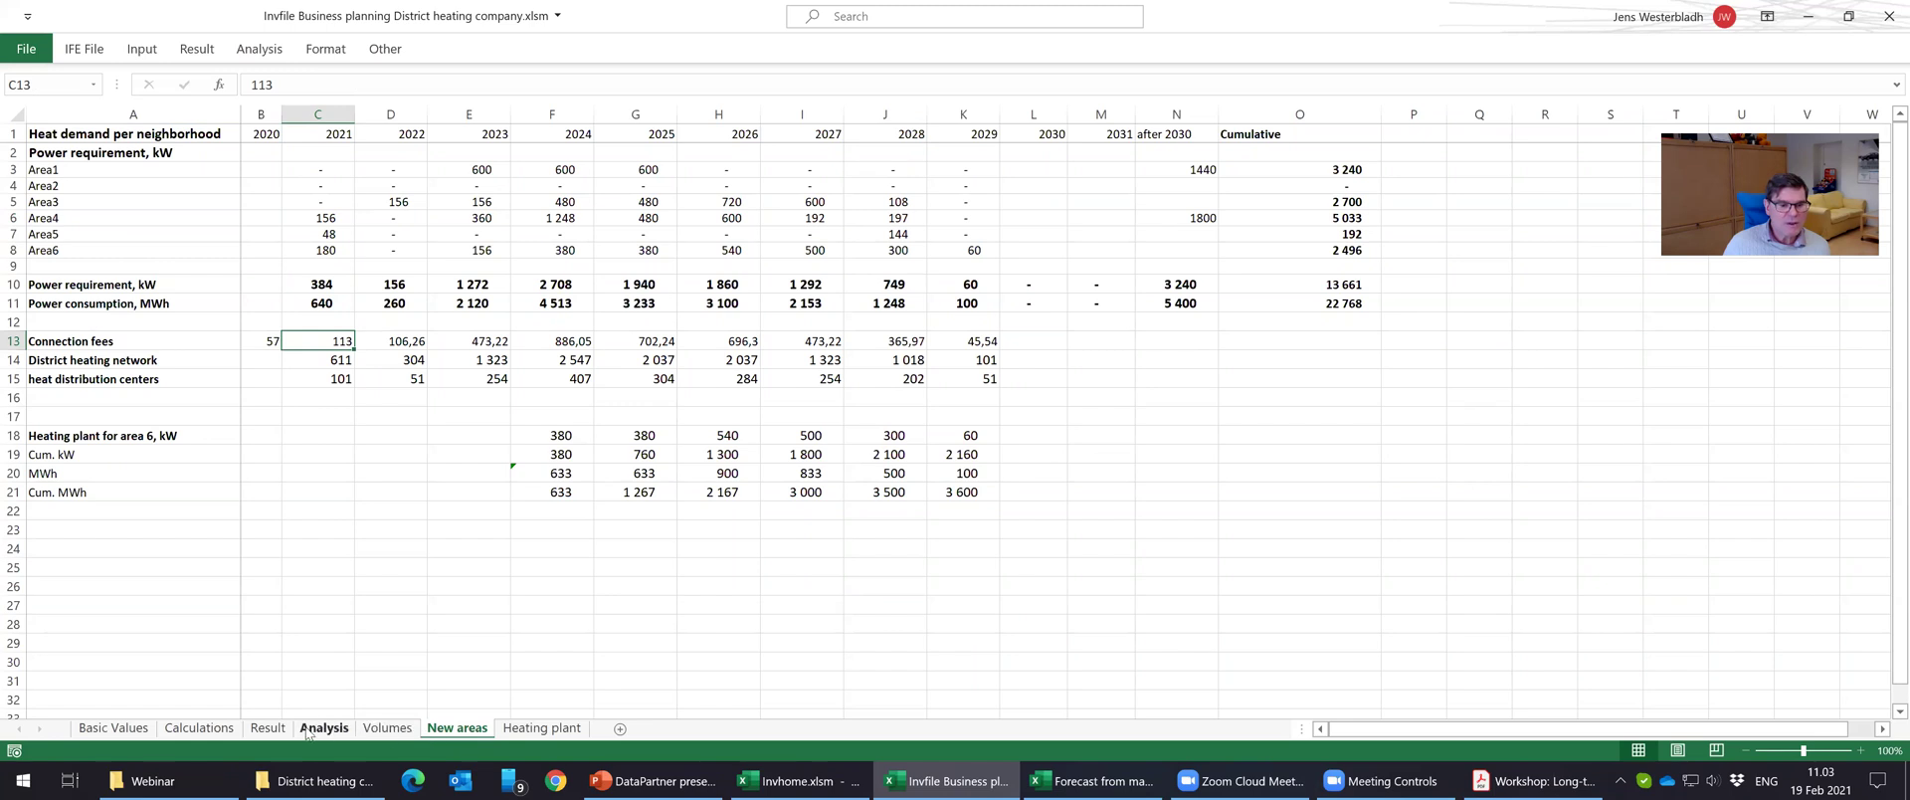
{"action": "left_click", "coordinate": [221, 728]}
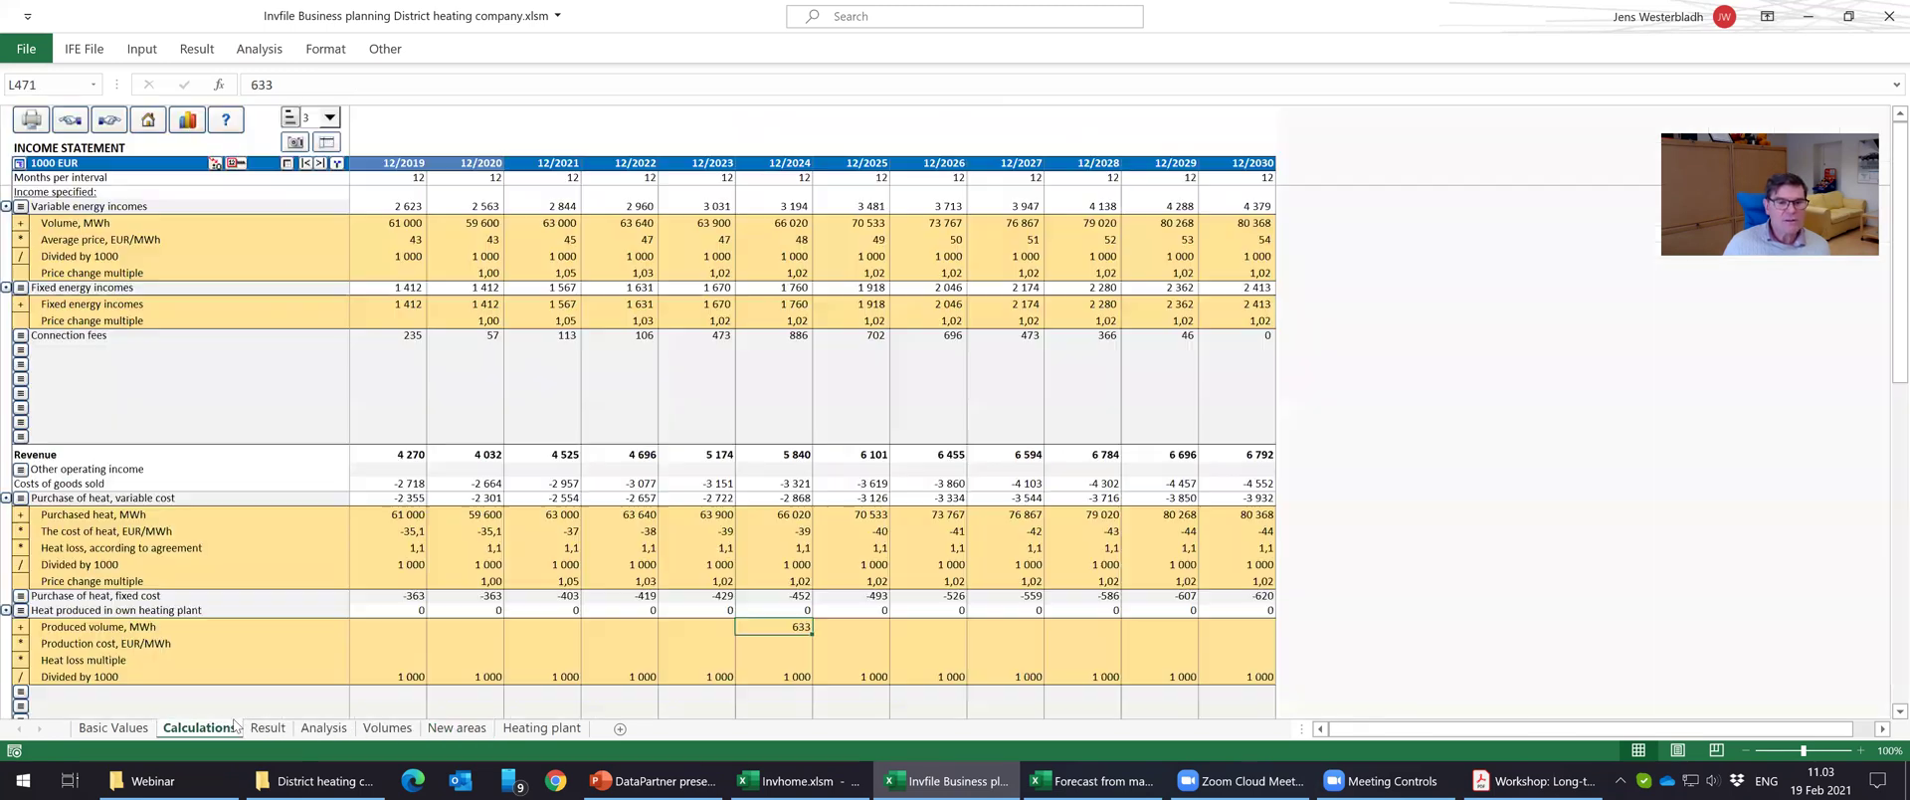
{"action": "type", "text": "="}
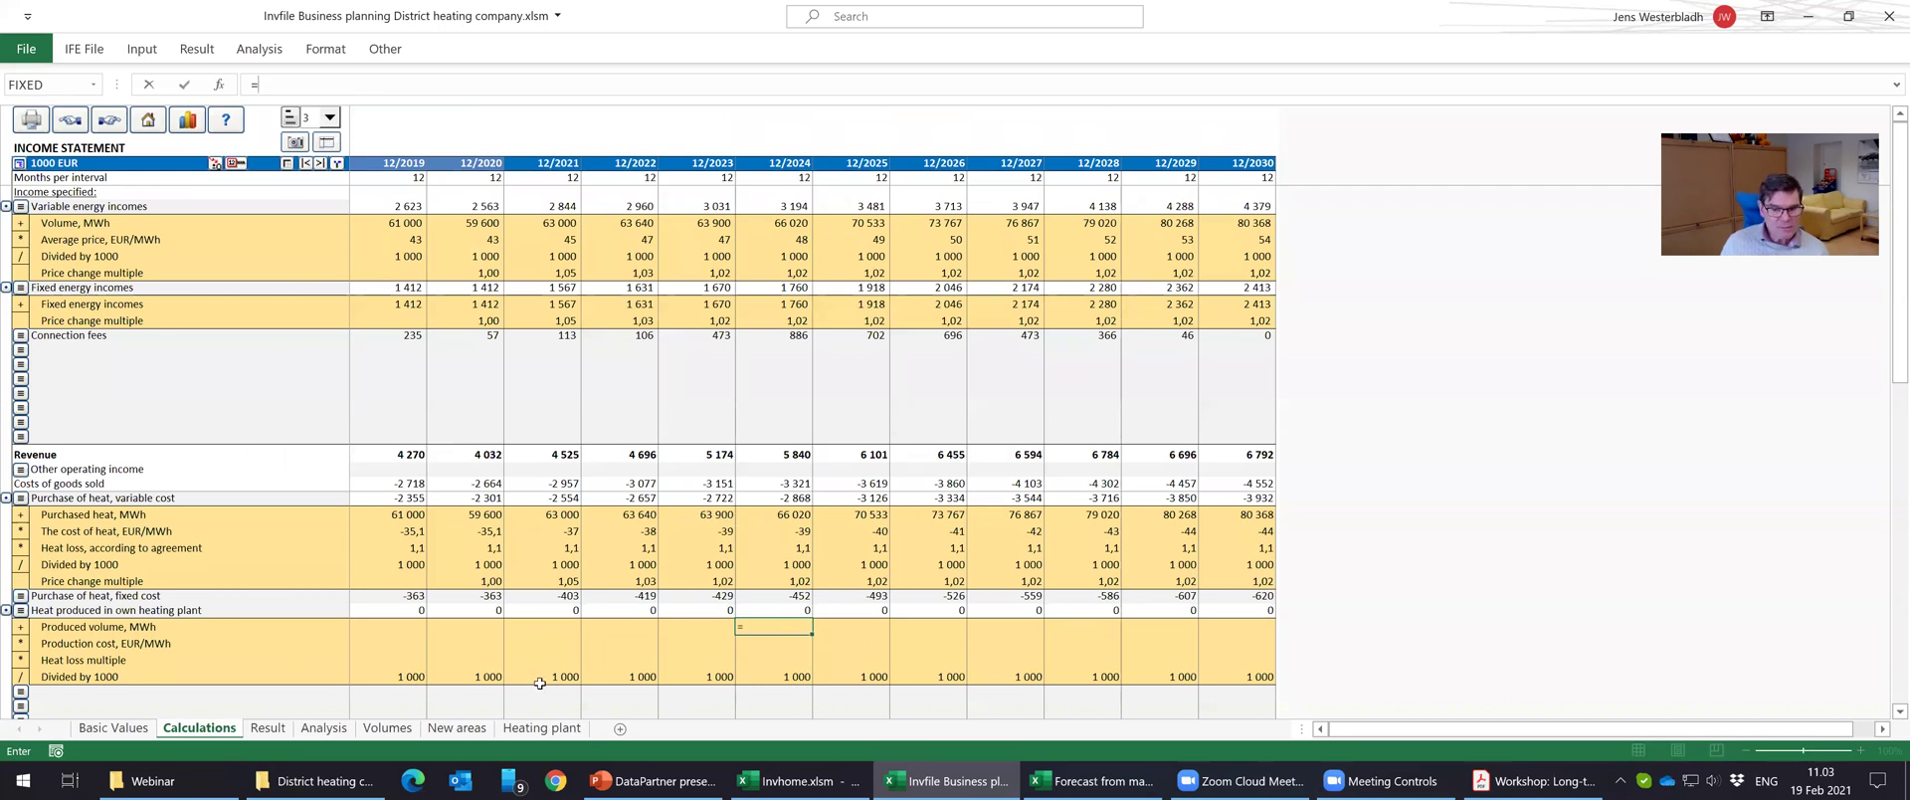
{"action": "key", "text": "Escape"}
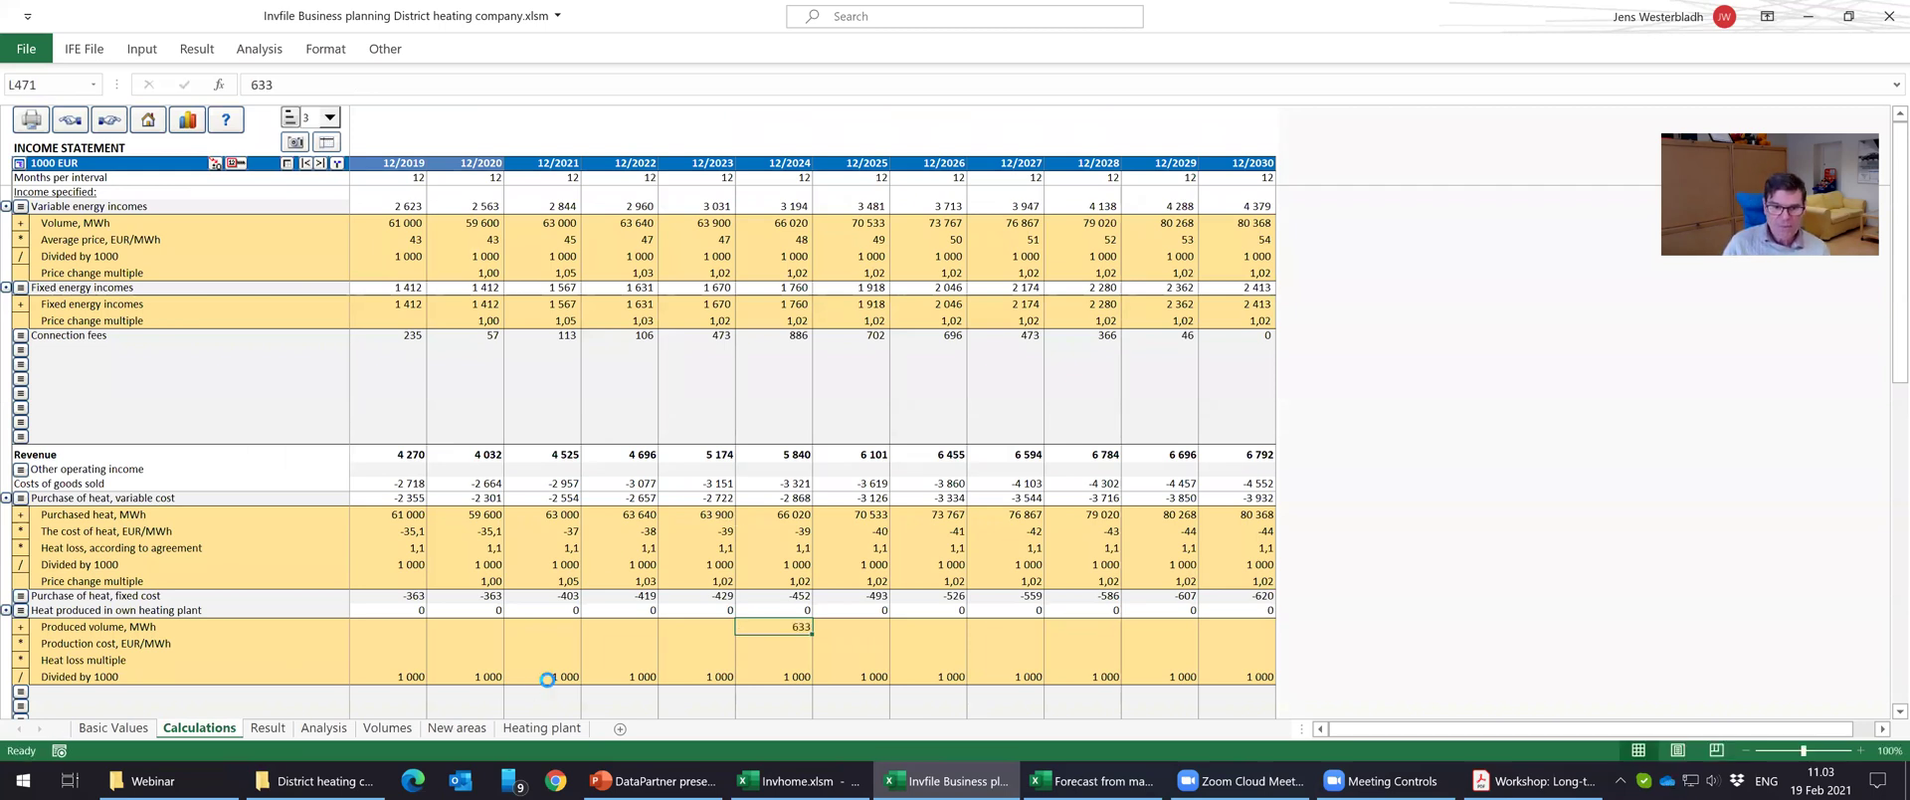
Link the own heating plant's Produced volume for 12/2024 to the MWh value in New areas F20 and copy the formula through 12/2030.
{"action": "type", "text": "="}
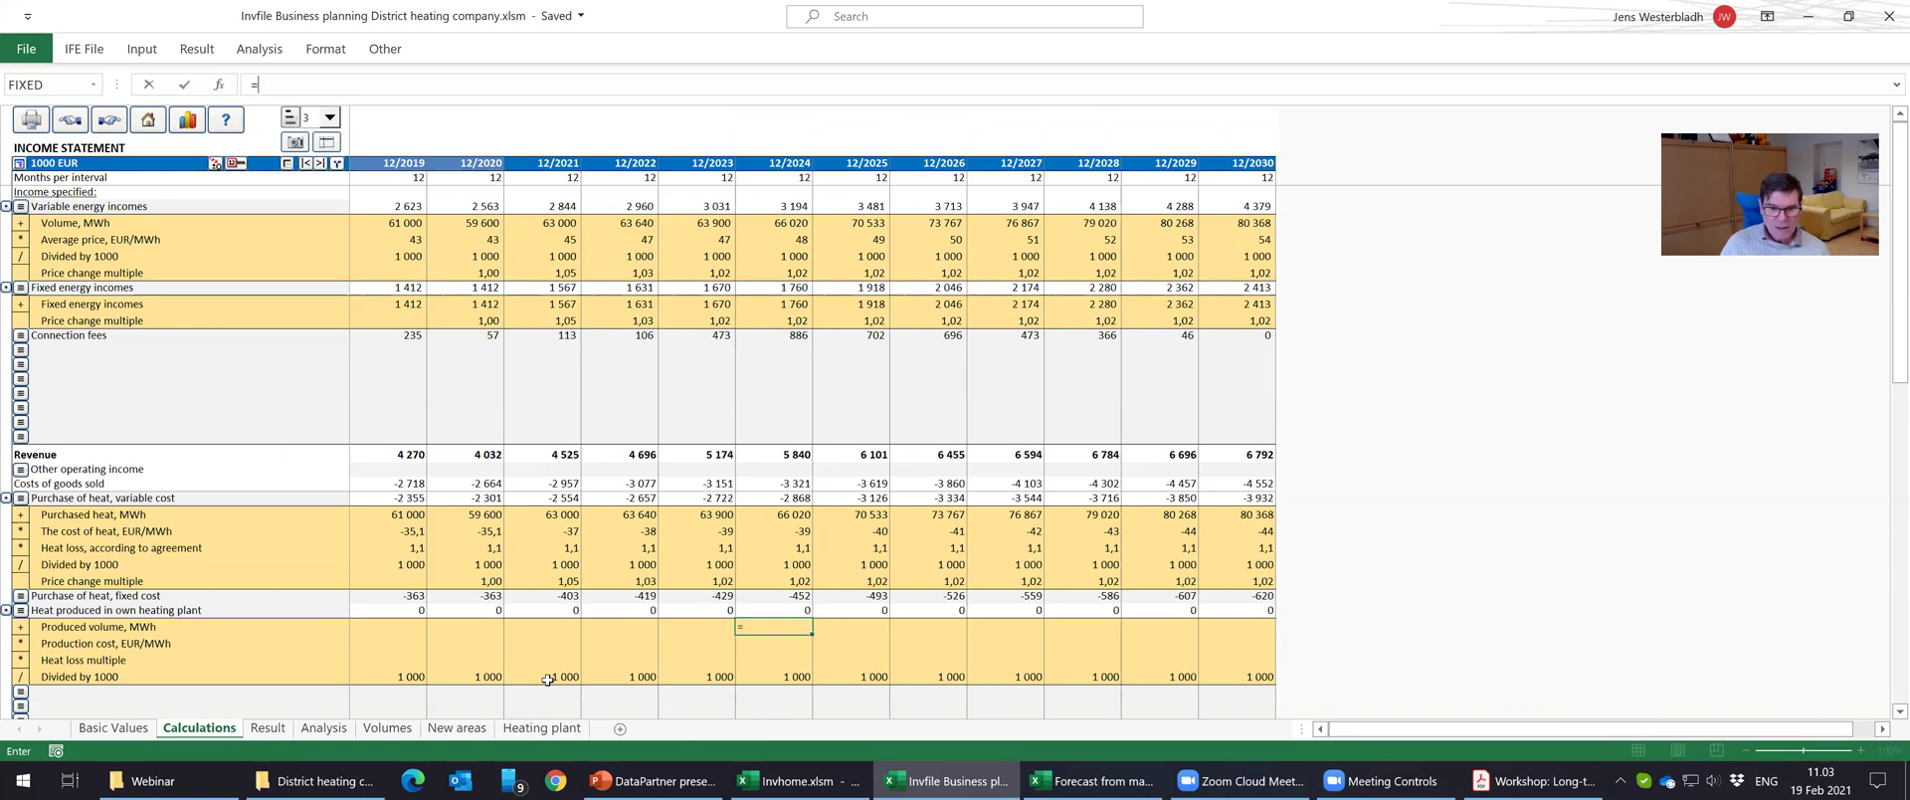
{"action": "left_click", "coordinate": [461, 730]}
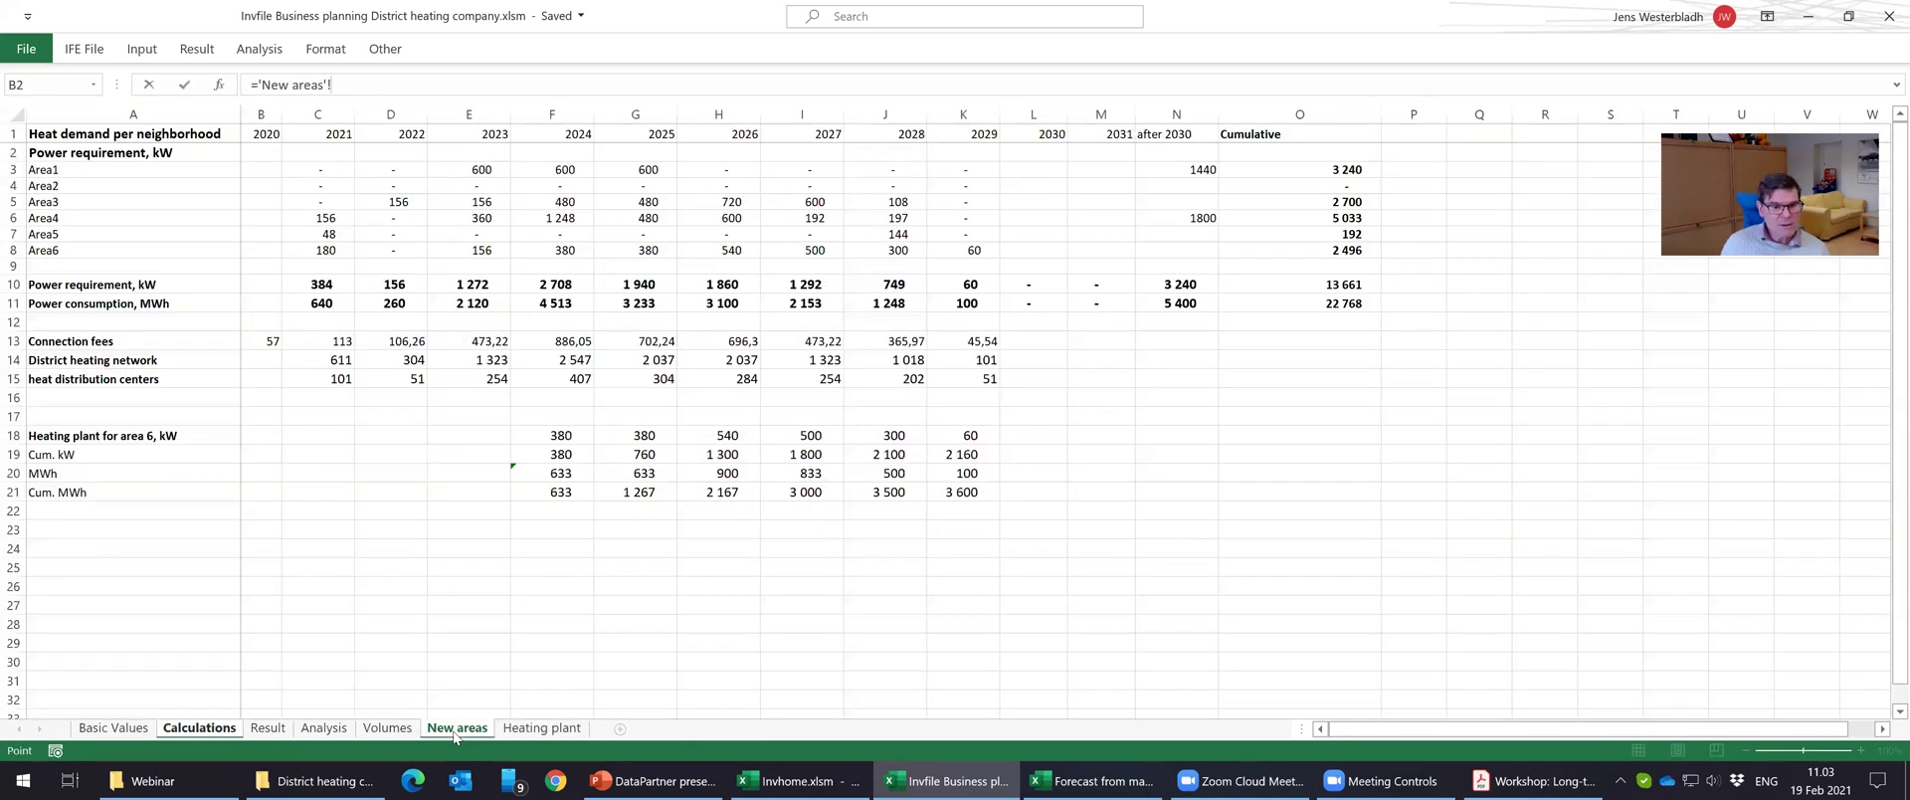
{"action": "left_click", "coordinate": [562, 473]}
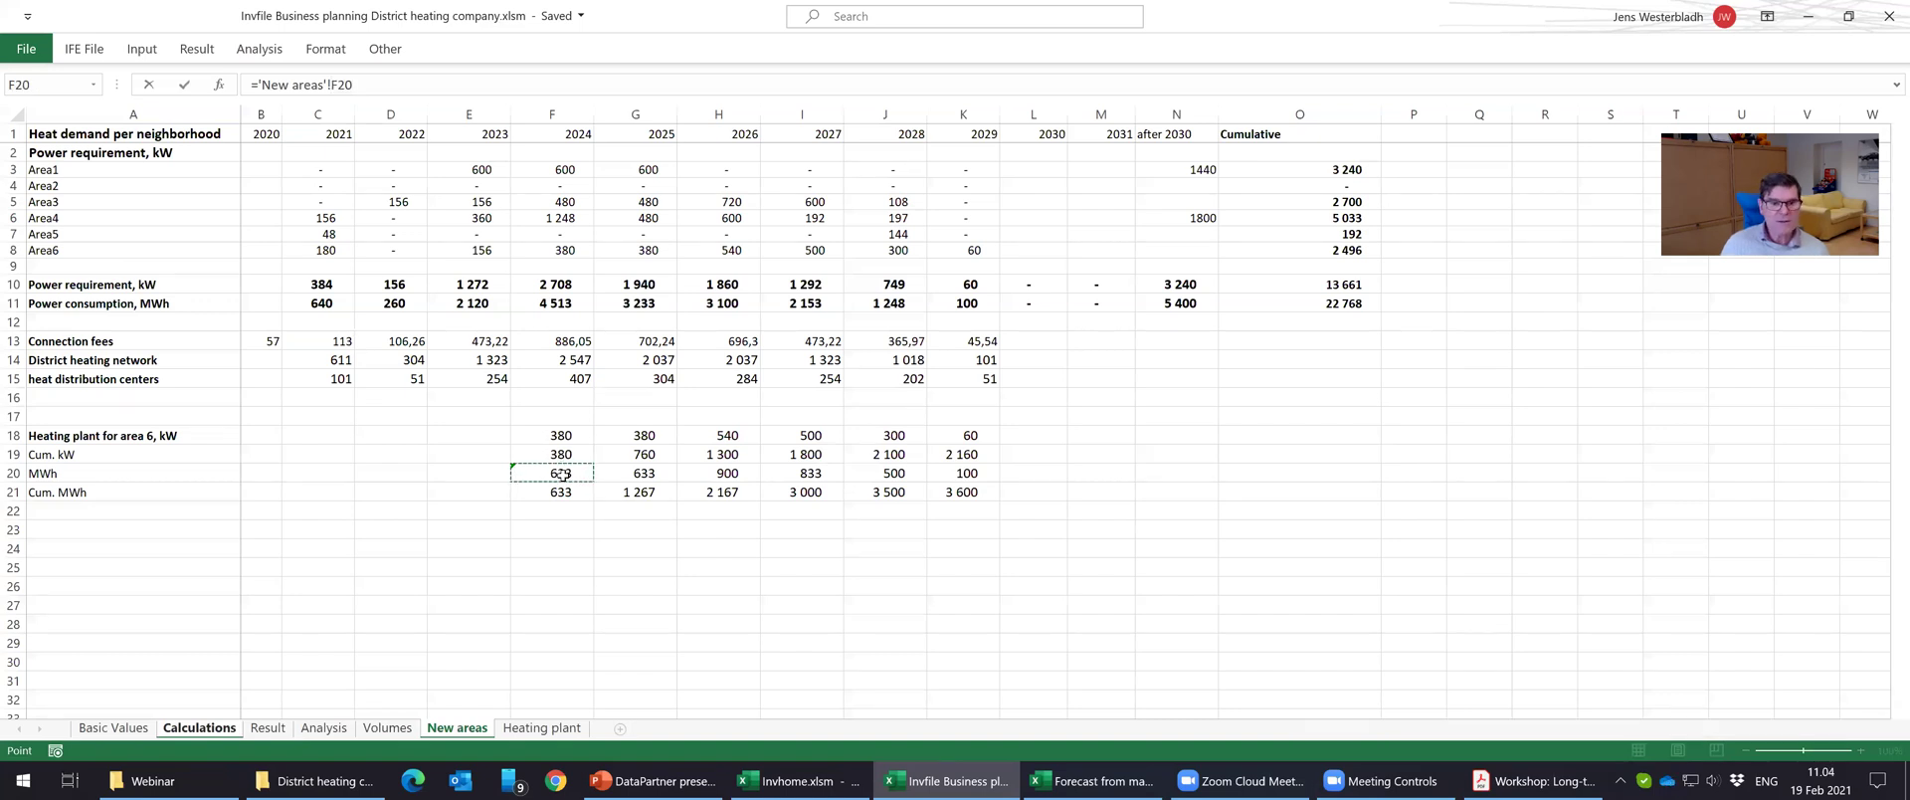
{"action": "key", "text": "Return"}
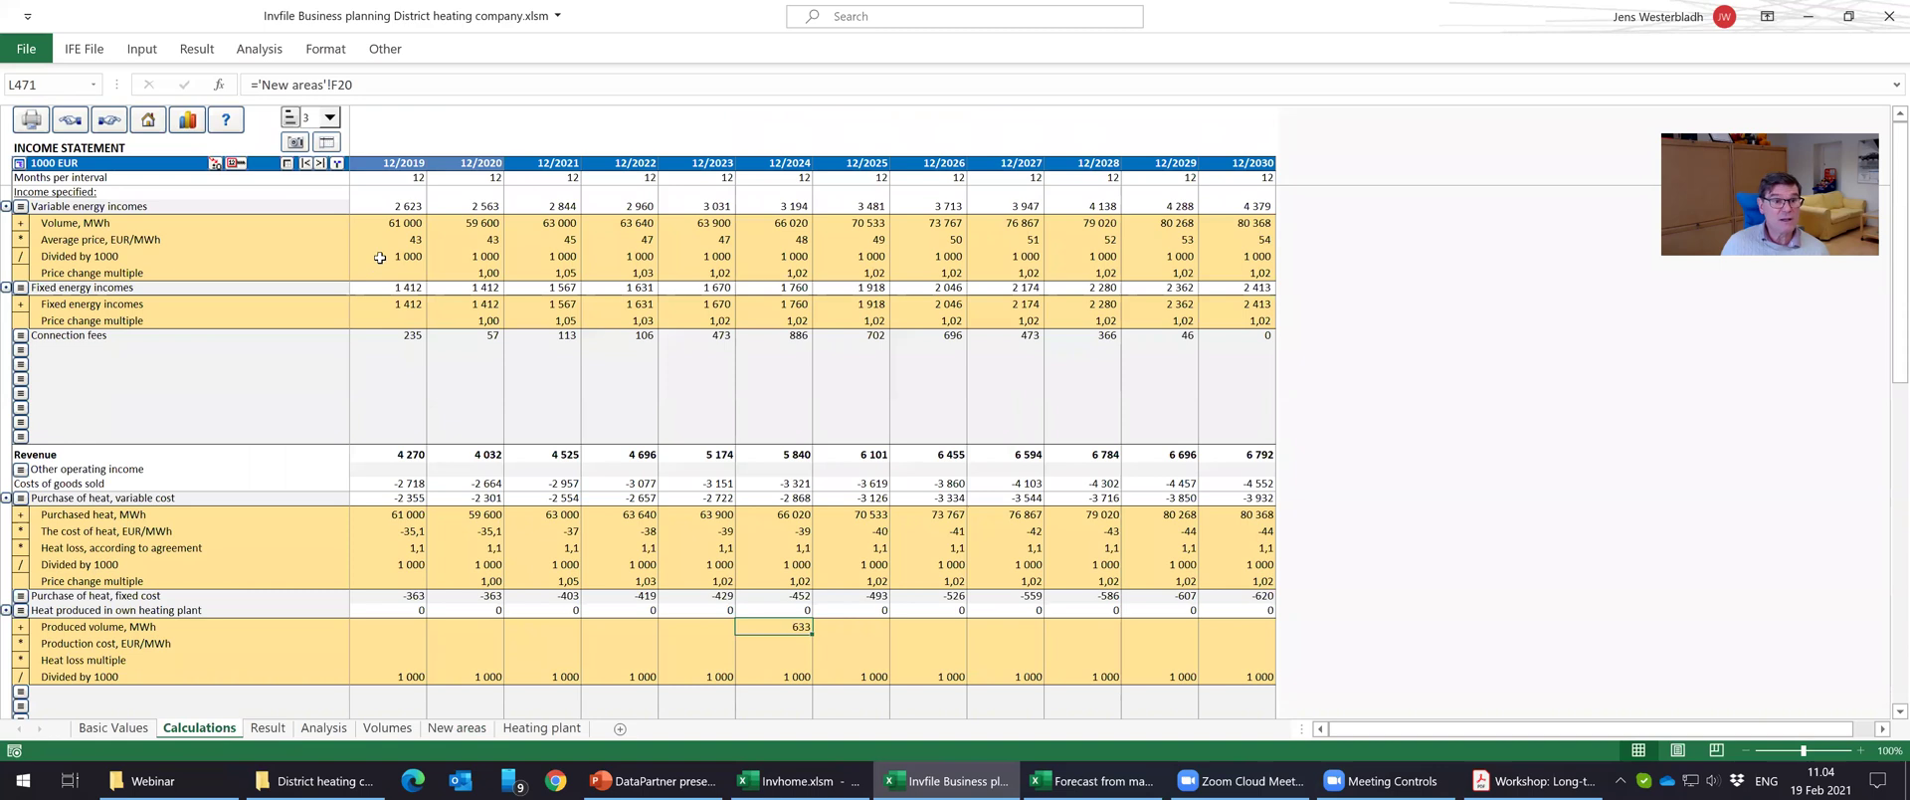
{"action": "left_click", "coordinate": [237, 165]}
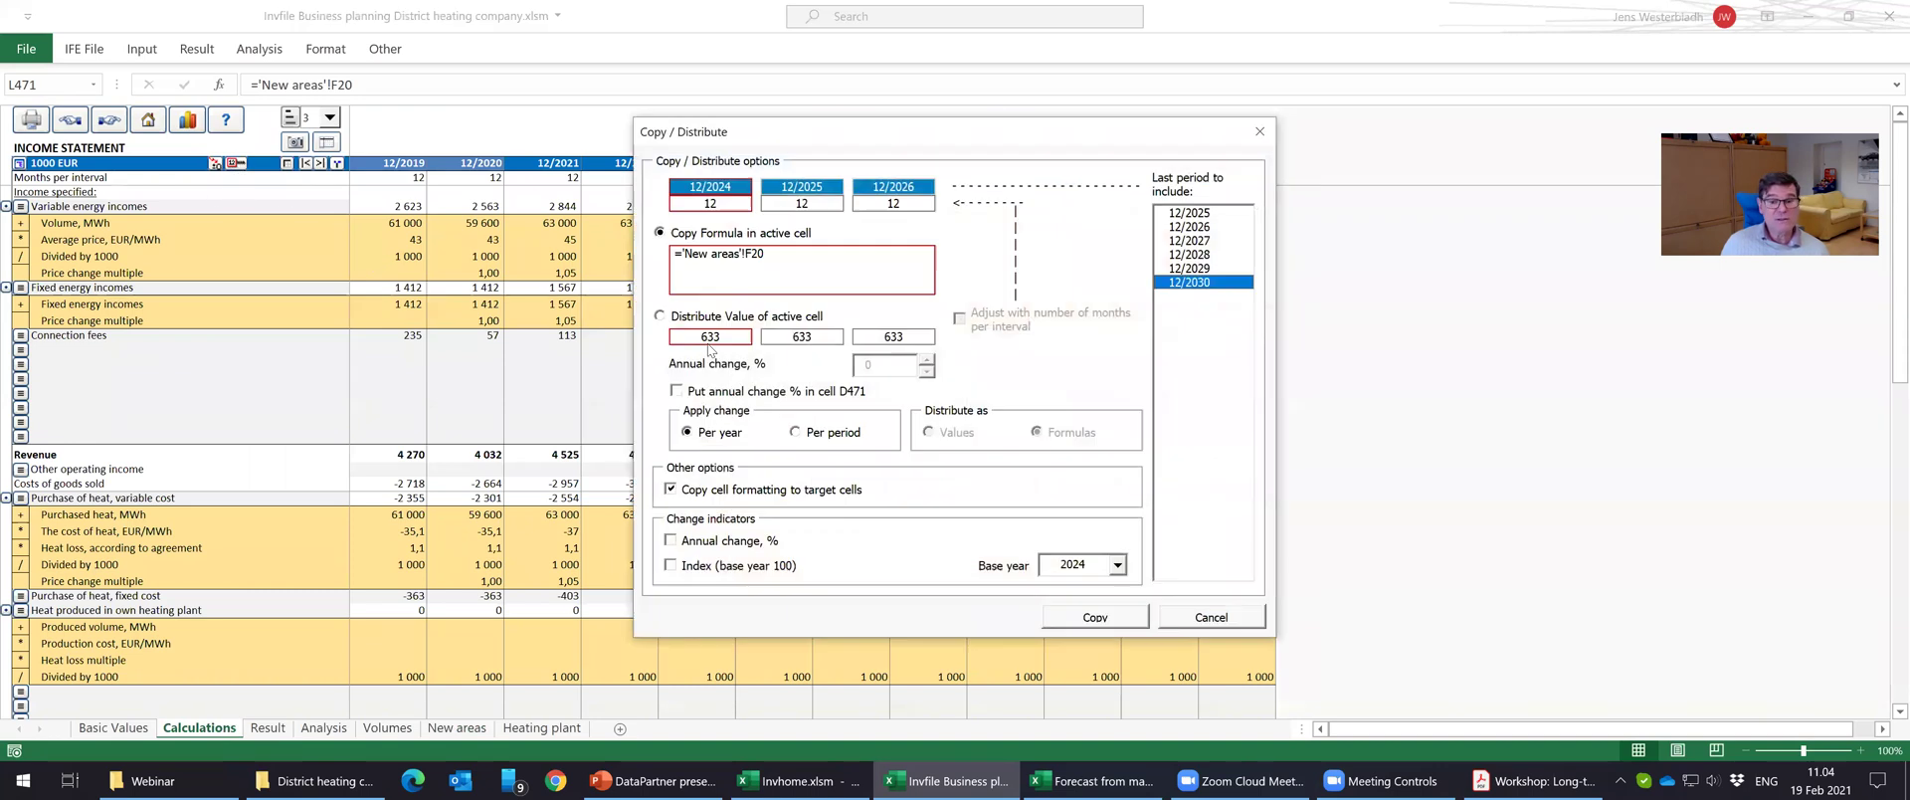
{"action": "left_click", "coordinate": [1109, 614]}
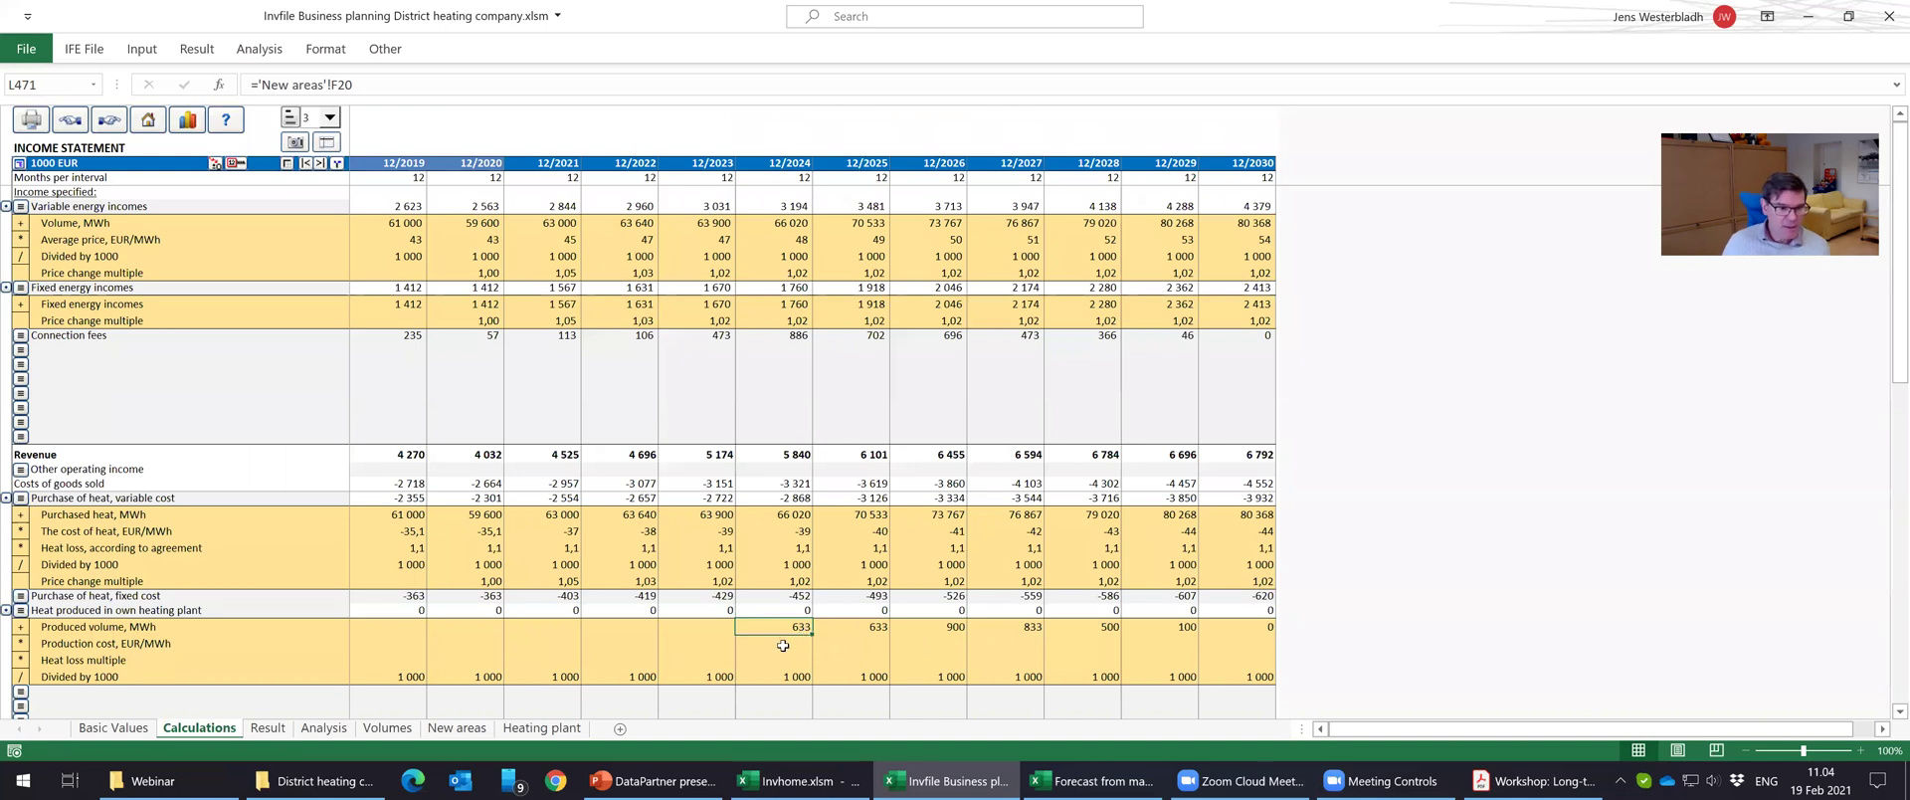
Set the own heating plant's Production cost for 12/2024 to the negative of Variable production cost in Heating plant D14.
{"action": "left_click", "coordinate": [782, 645]}
{"action": "type", "text": "-"}
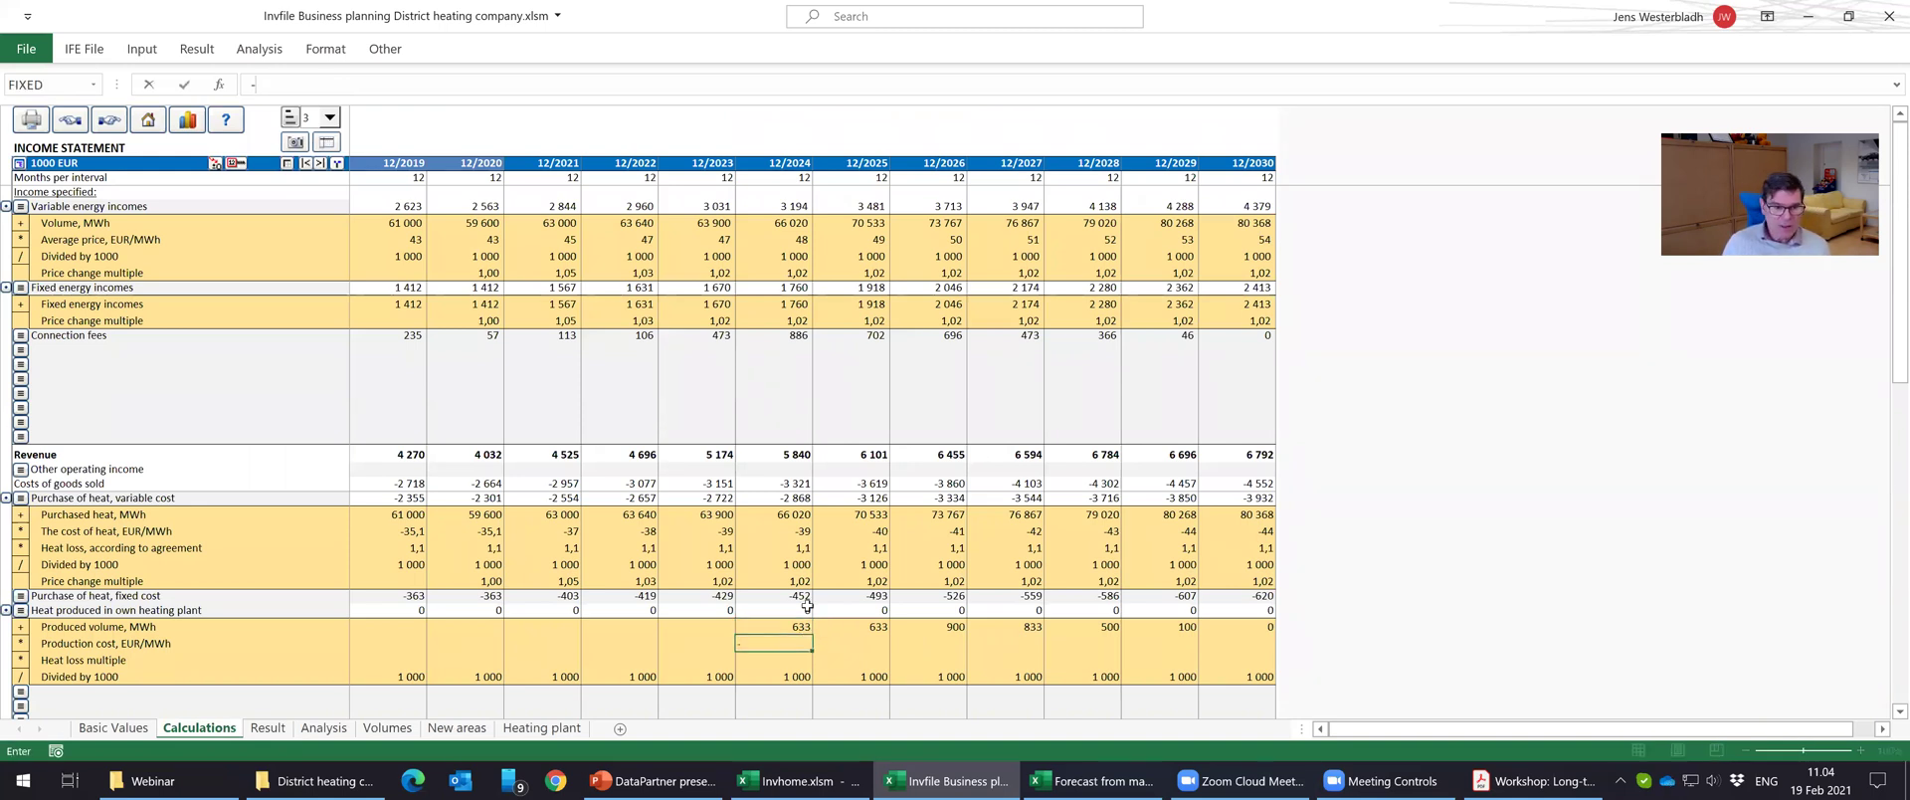
{"action": "left_click", "coordinate": [541, 728]}
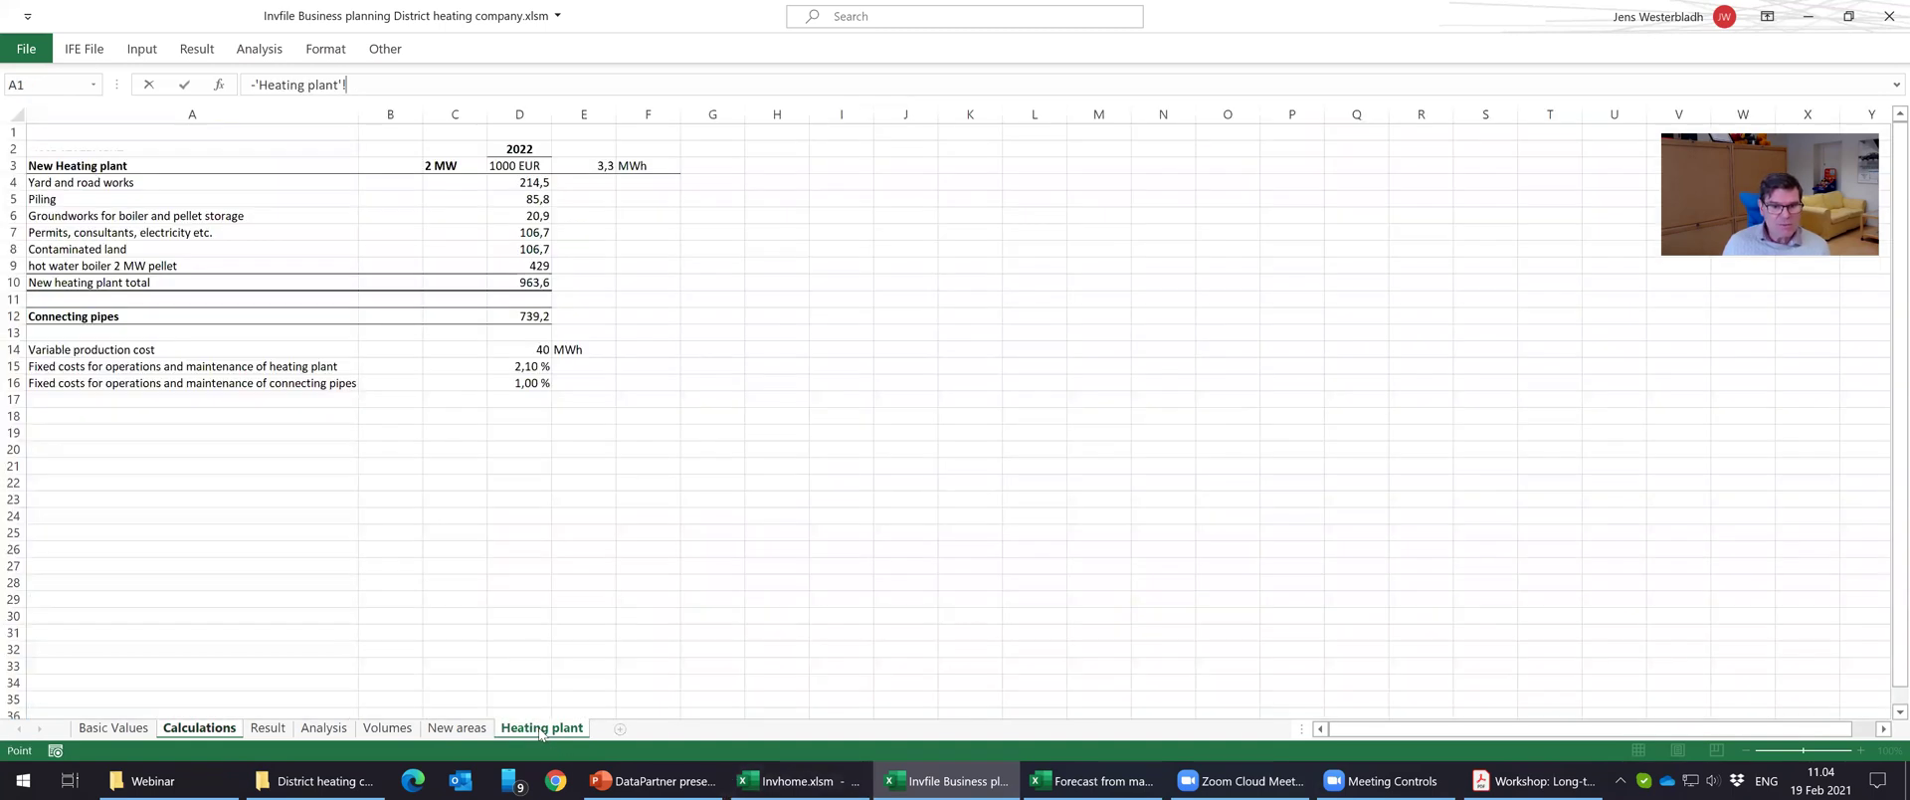
{"action": "left_click", "coordinate": [540, 348]}
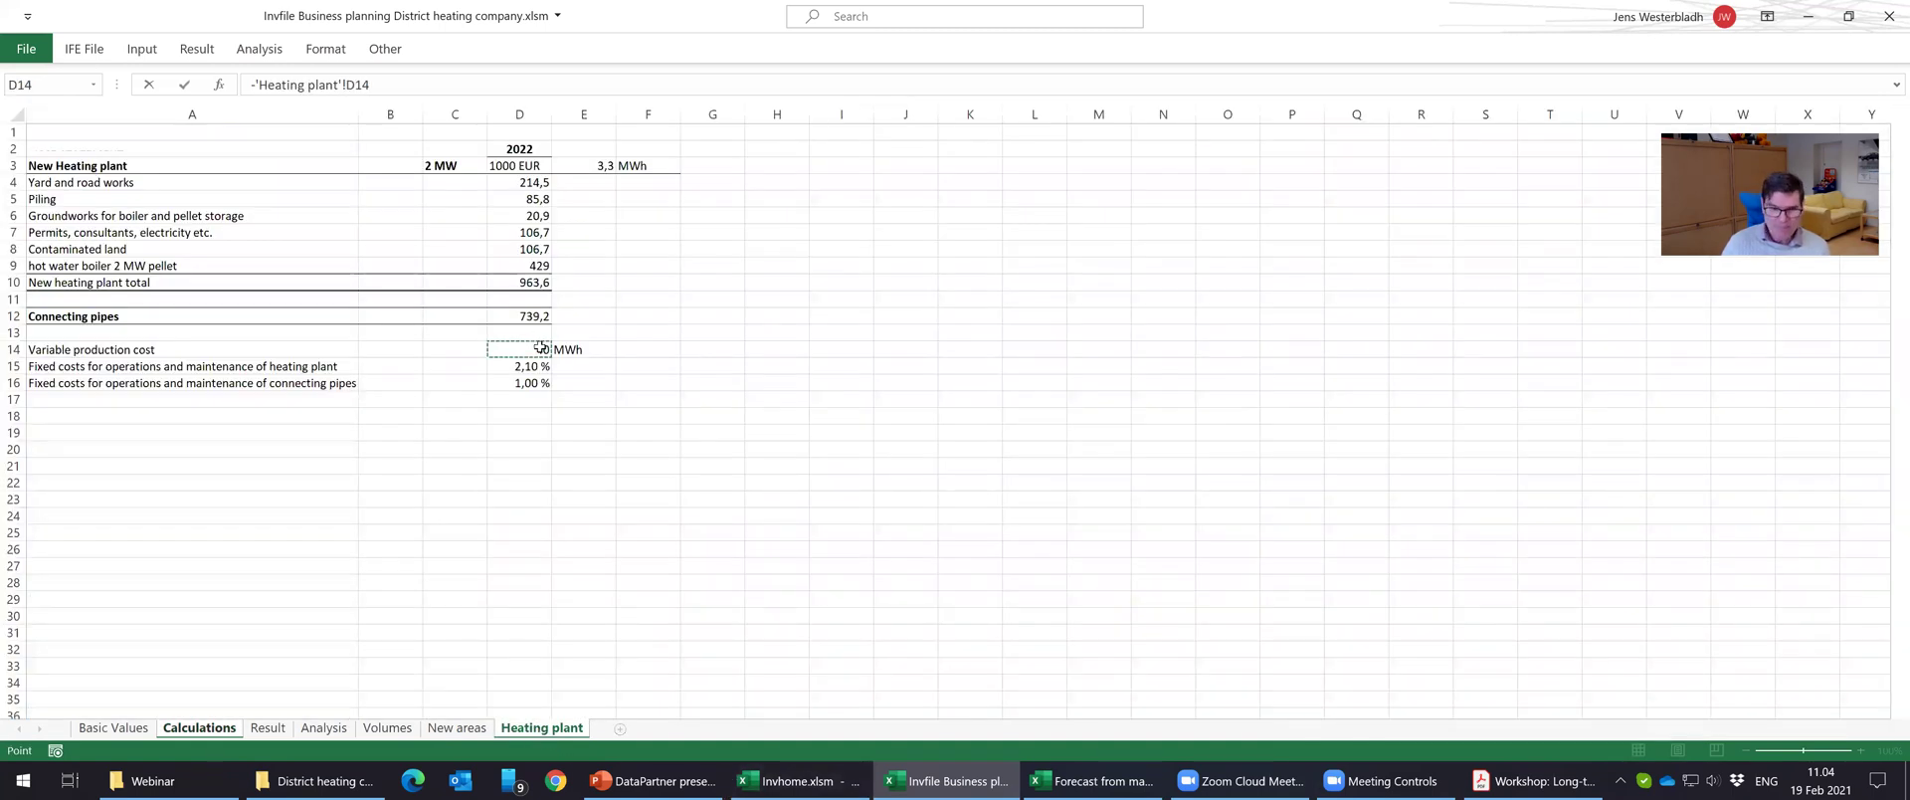
{"action": "key", "text": "Return"}
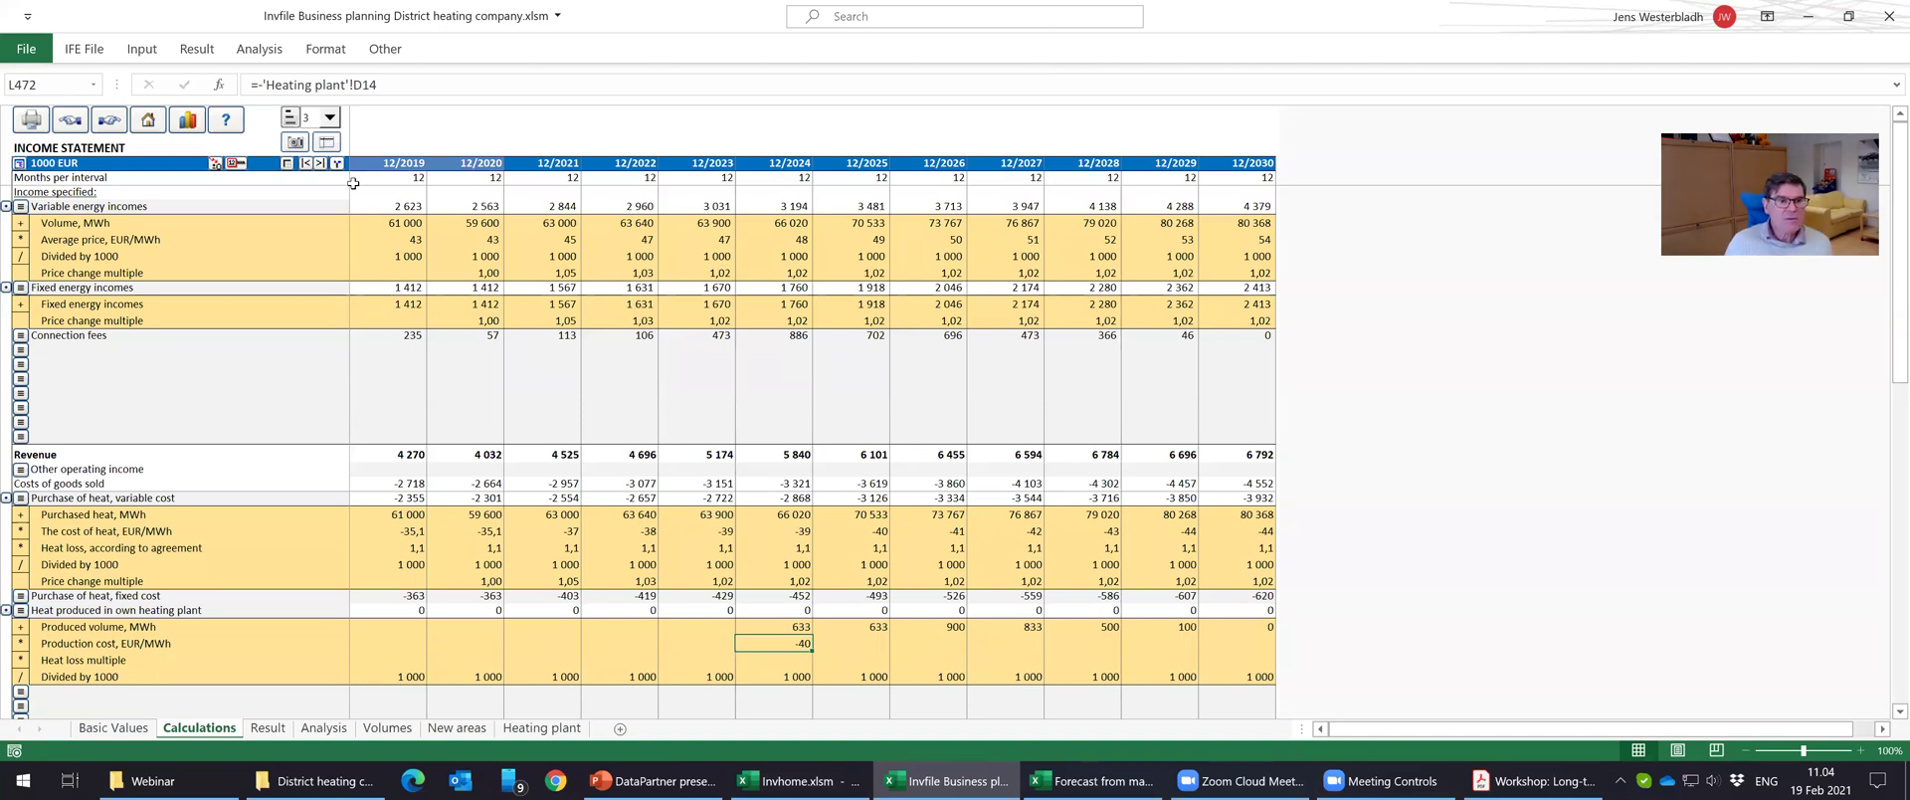
Distribute the Production cost value through 12/2030 as formulas with a 2% annual change stored in cell D472.
{"action": "left_click", "coordinate": [237, 163]}
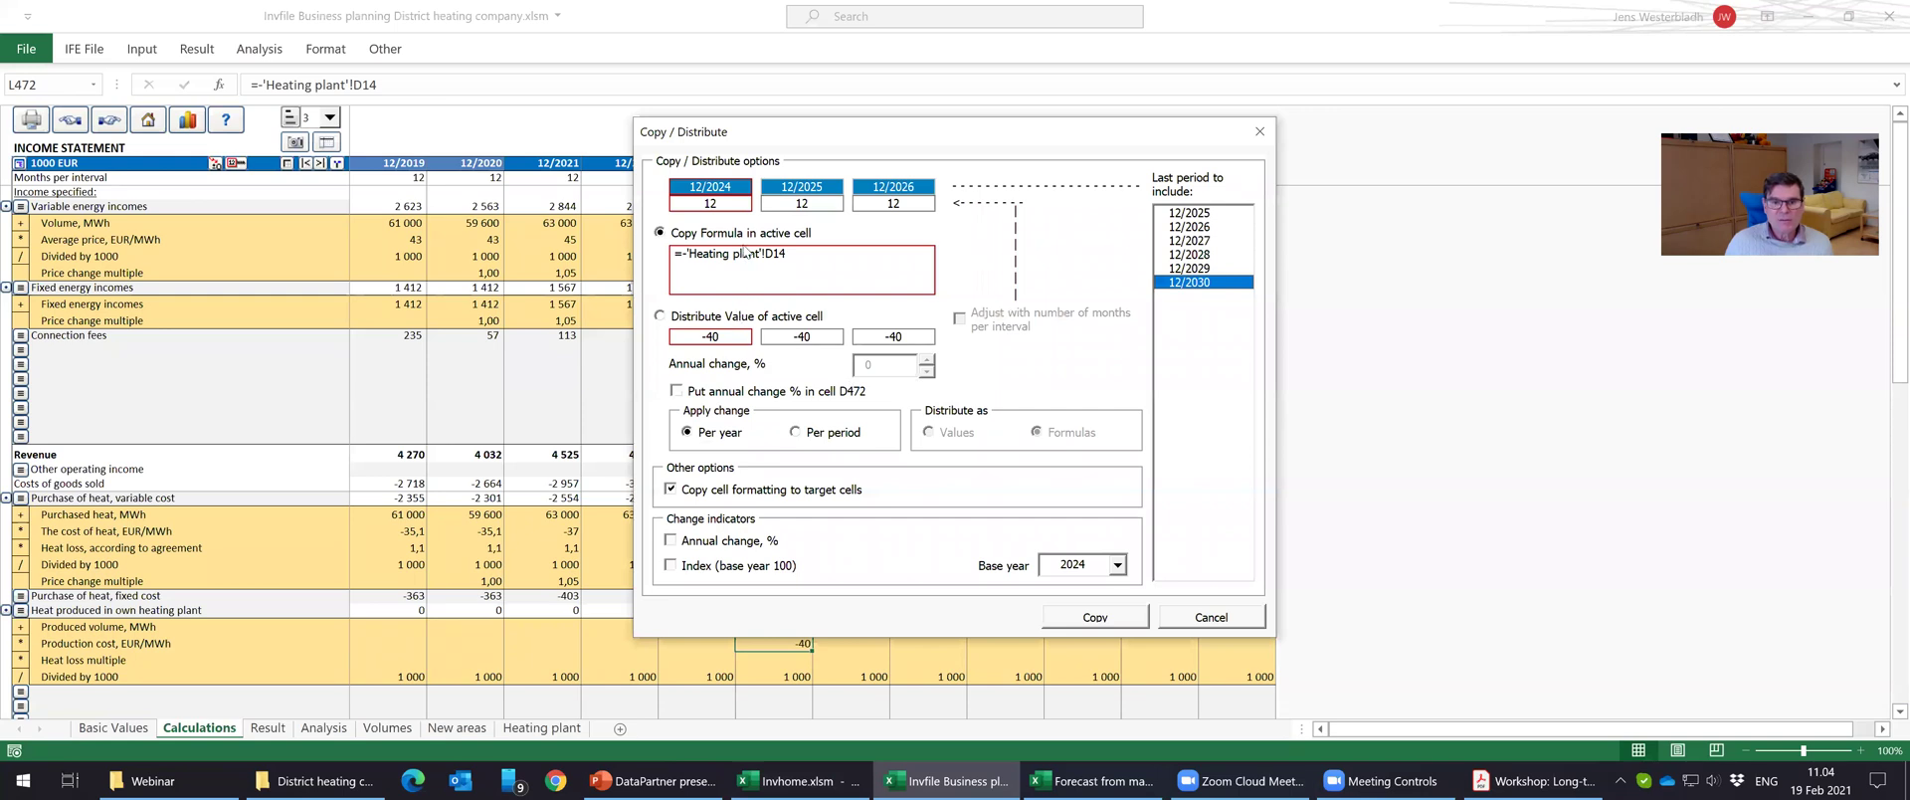
{"action": "left_click", "coordinate": [660, 317]}
{"action": "left_click", "coordinate": [927, 360]}
{"action": "left_click", "coordinate": [927, 360]}
{"action": "left_click", "coordinate": [802, 393]}
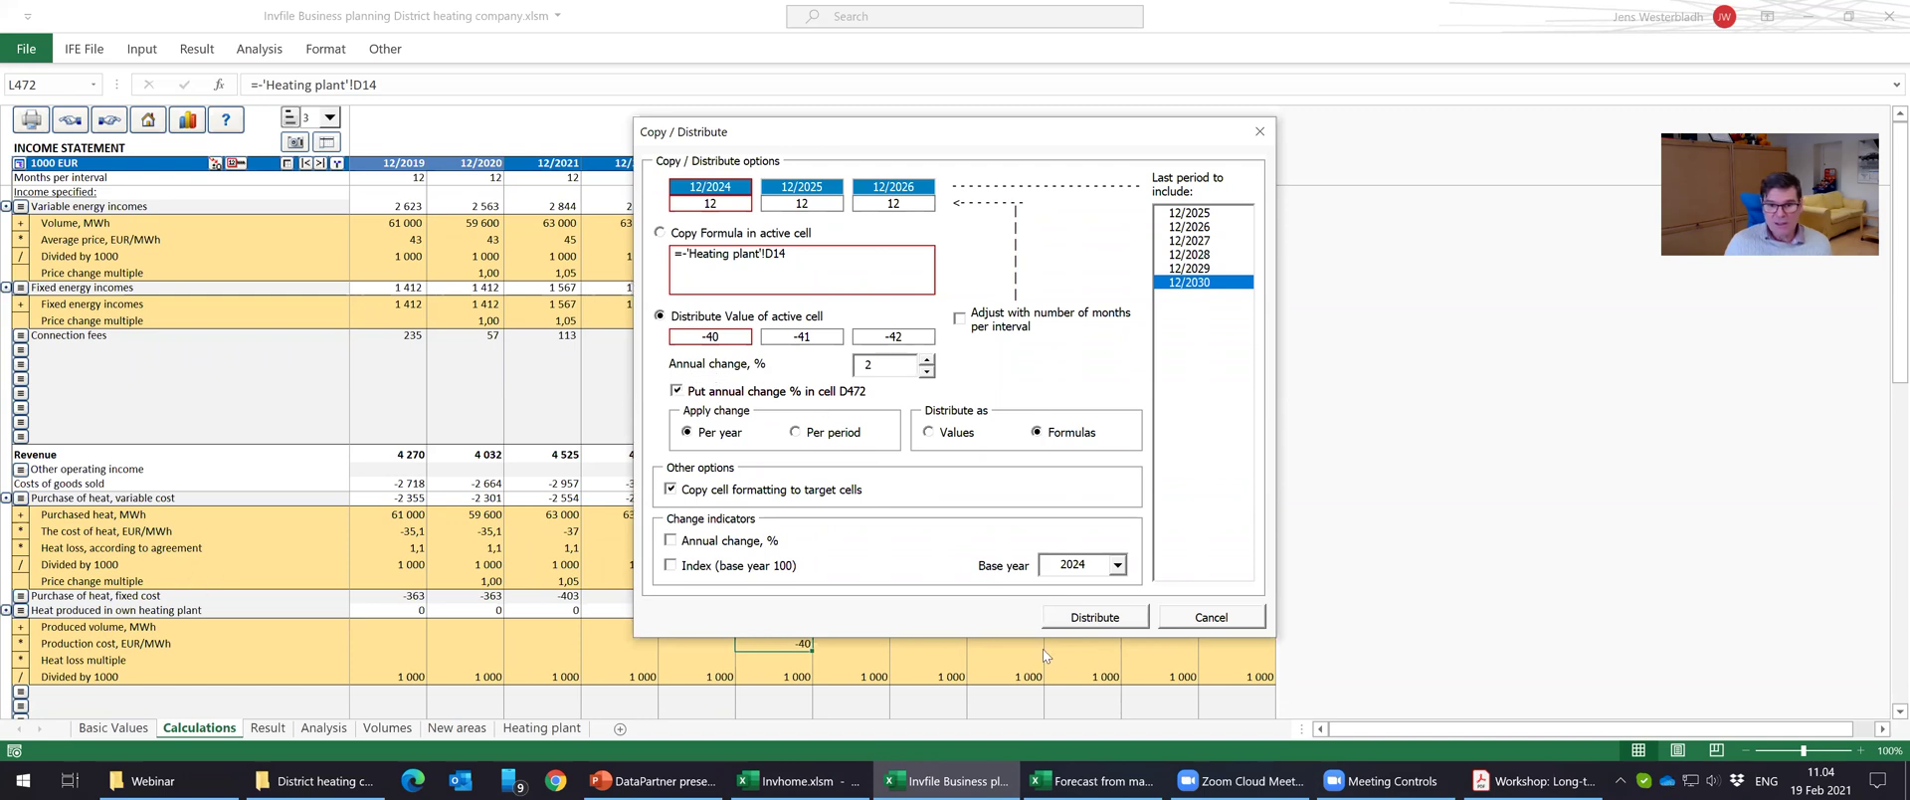
{"action": "left_click", "coordinate": [1095, 617]}
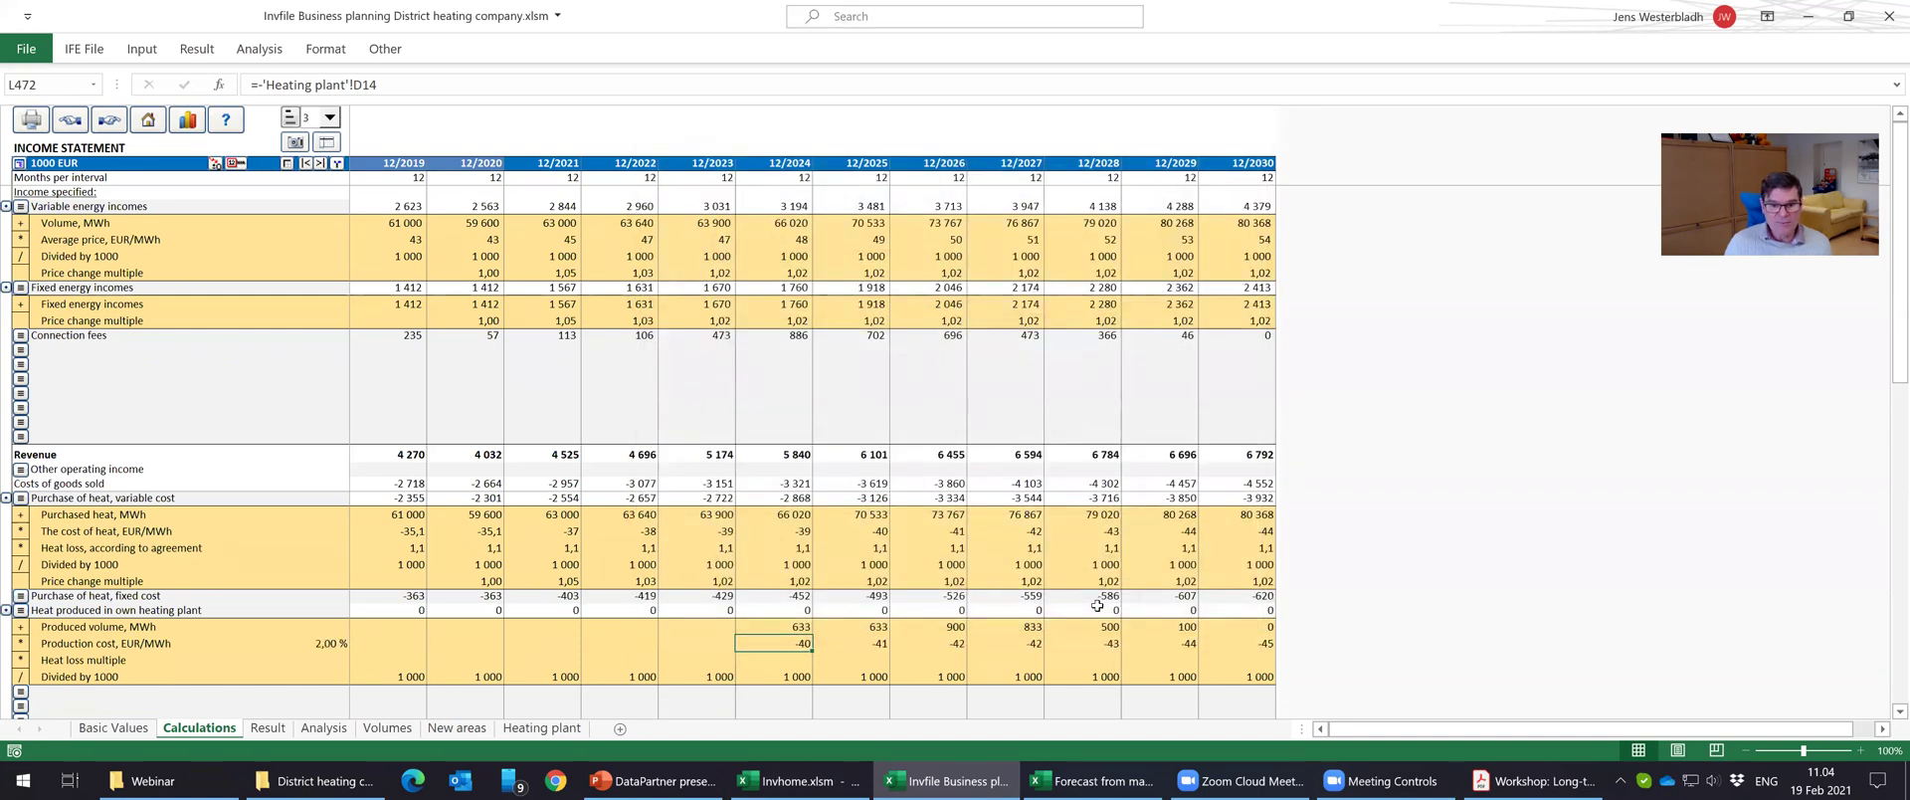
Test annual changes of 3% and 9% for the own plant's Production cost in D472, and set it back to 2%.
{"action": "left_click", "coordinate": [312, 643]}
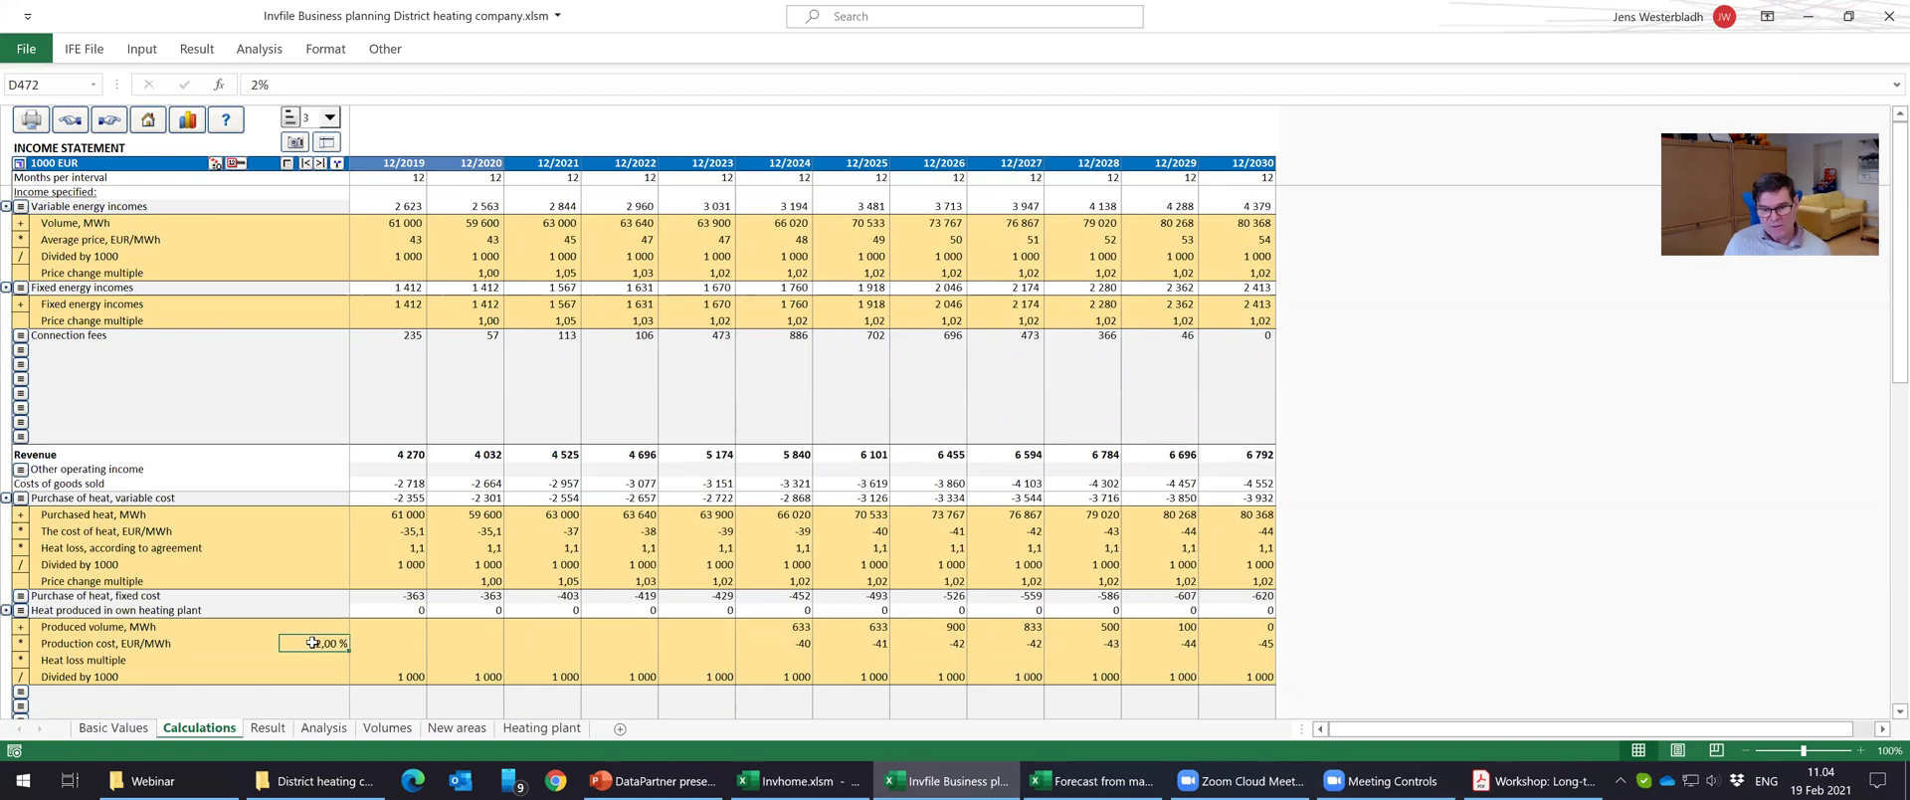
{"action": "type", "text": "3"}
{"action": "key", "text": "Return"}
{"action": "left_click", "coordinate": [312, 642]}
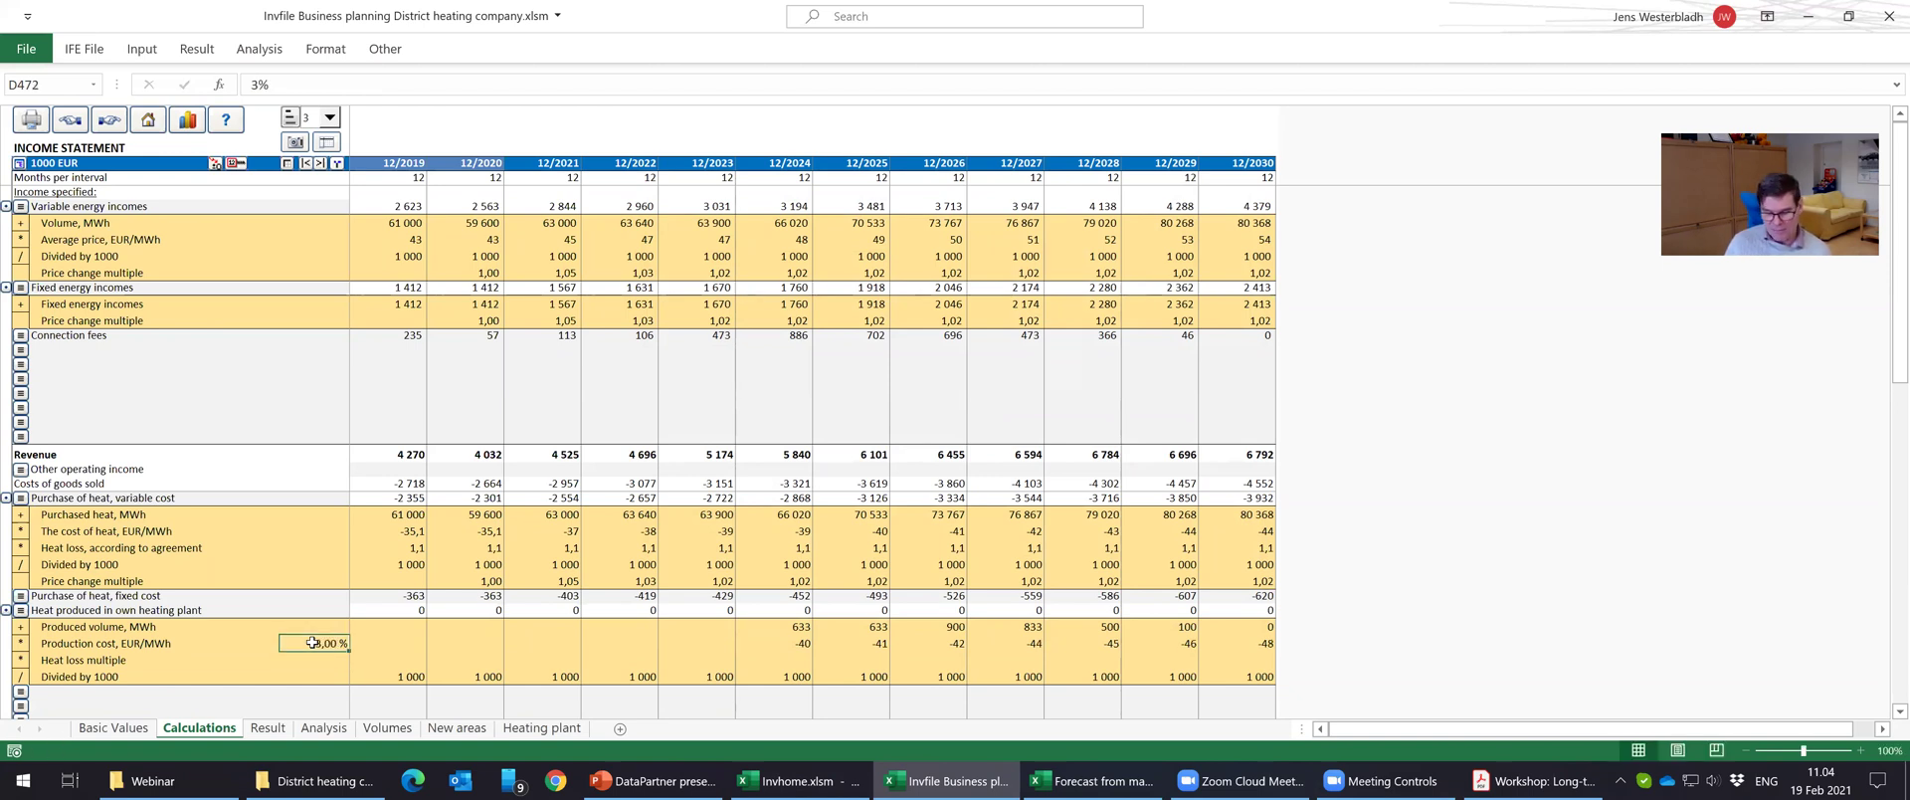
{"action": "type", "text": "9"}
{"action": "key", "text": "ctrl+Return"}
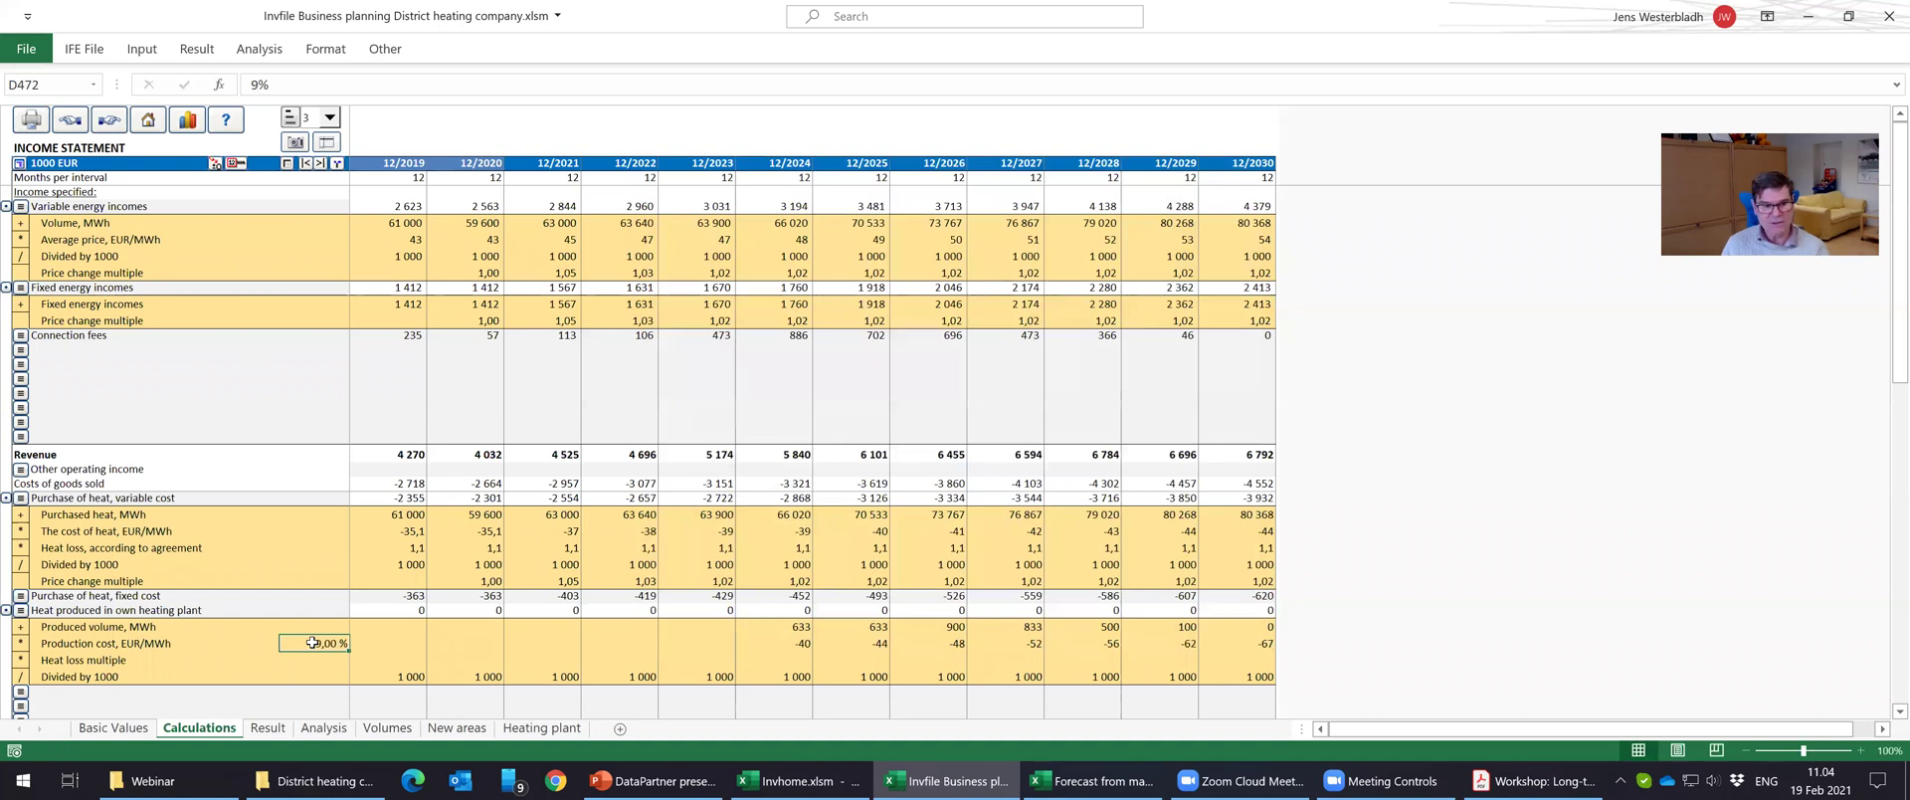
{"action": "type", "text": "2"}
{"action": "key", "text": "ctrl+Return"}
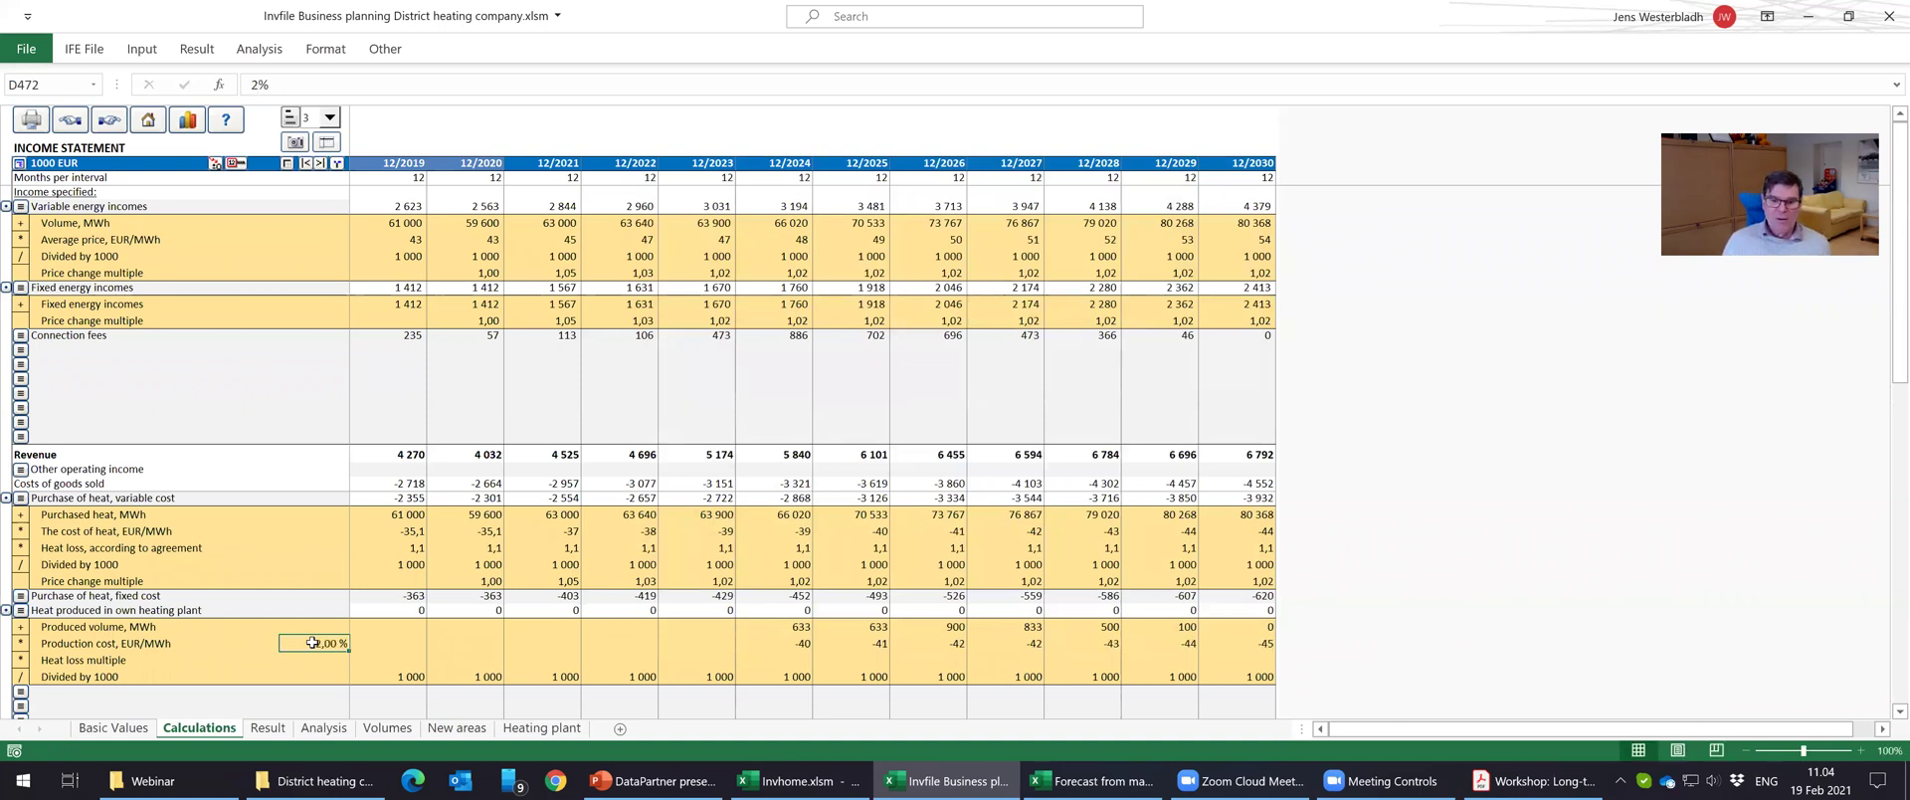
{"action": "left_click", "coordinate": [801, 645]}
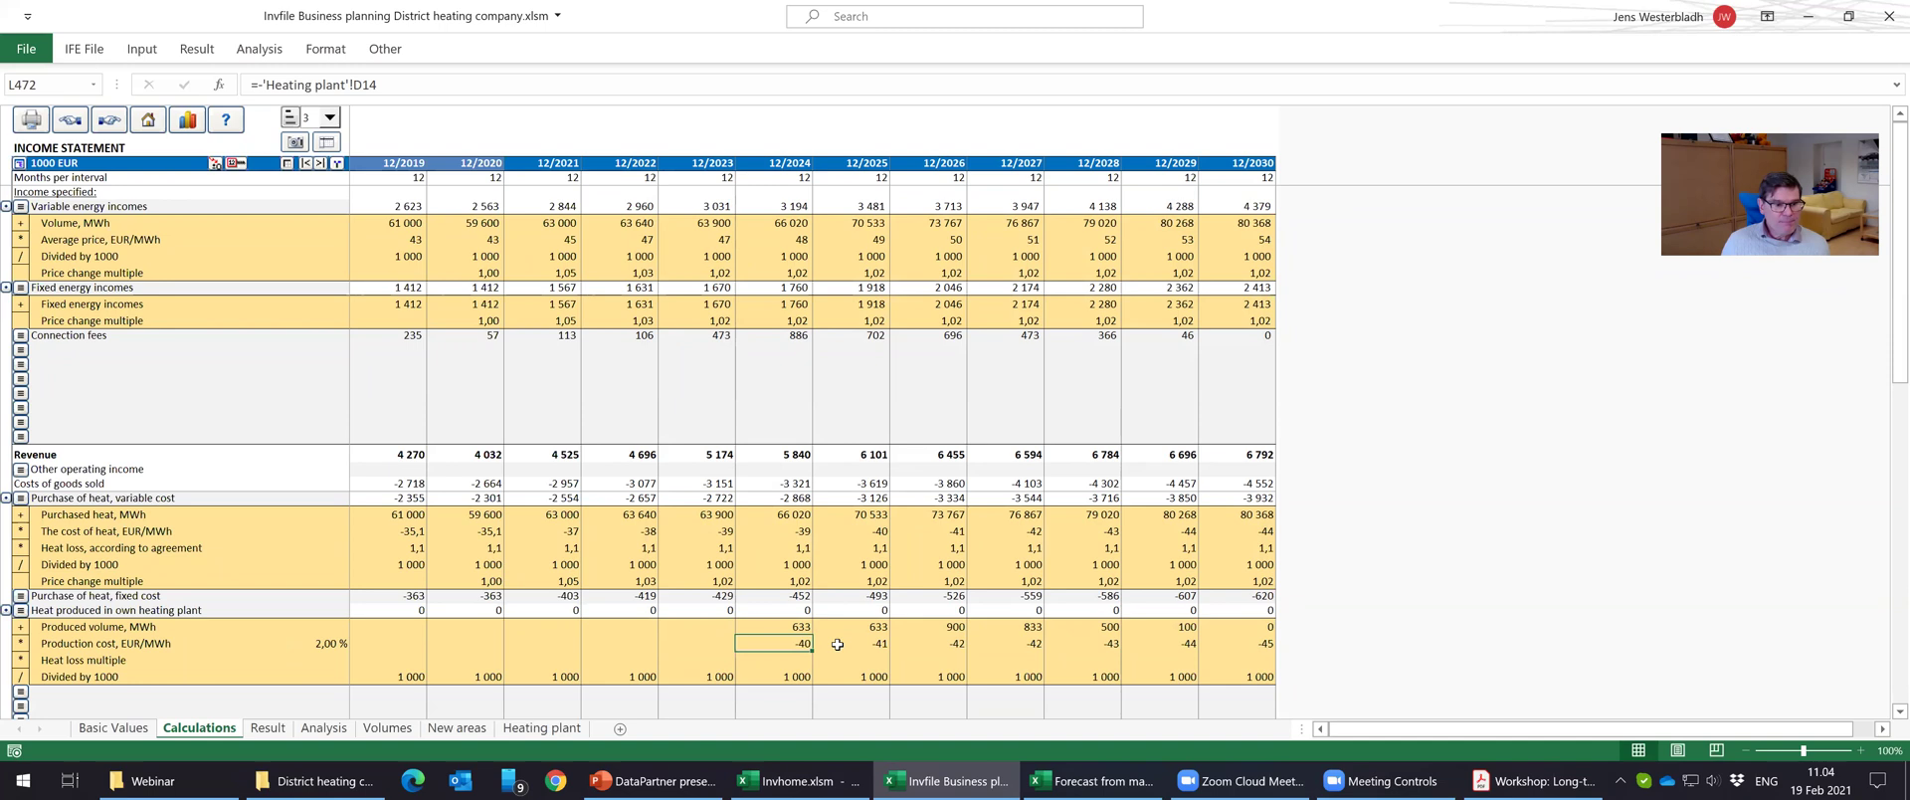
Set the own heating plant's Heat loss multiple for 12/2024 to 1,1, shown with one decimal, and copy it through 12/2030.
{"action": "left_click", "coordinate": [788, 658]}
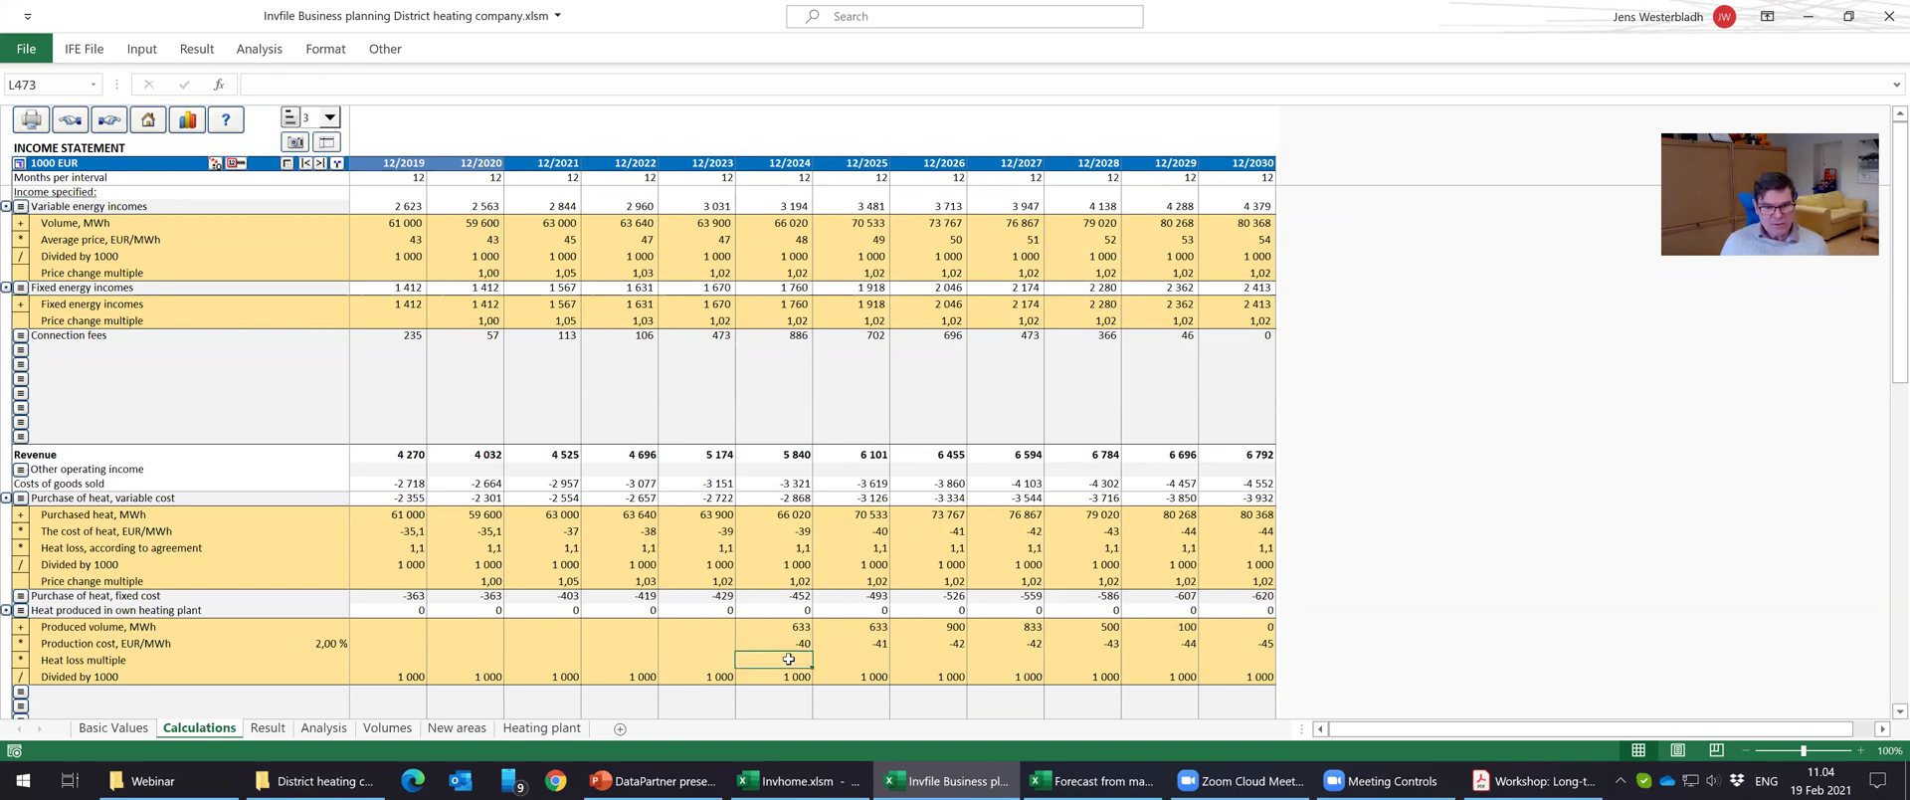
{"action": "type", "text": "1,"}
{"action": "left_click", "coordinate": [788, 659]}
{"action": "right_click", "coordinate": [789, 658]}
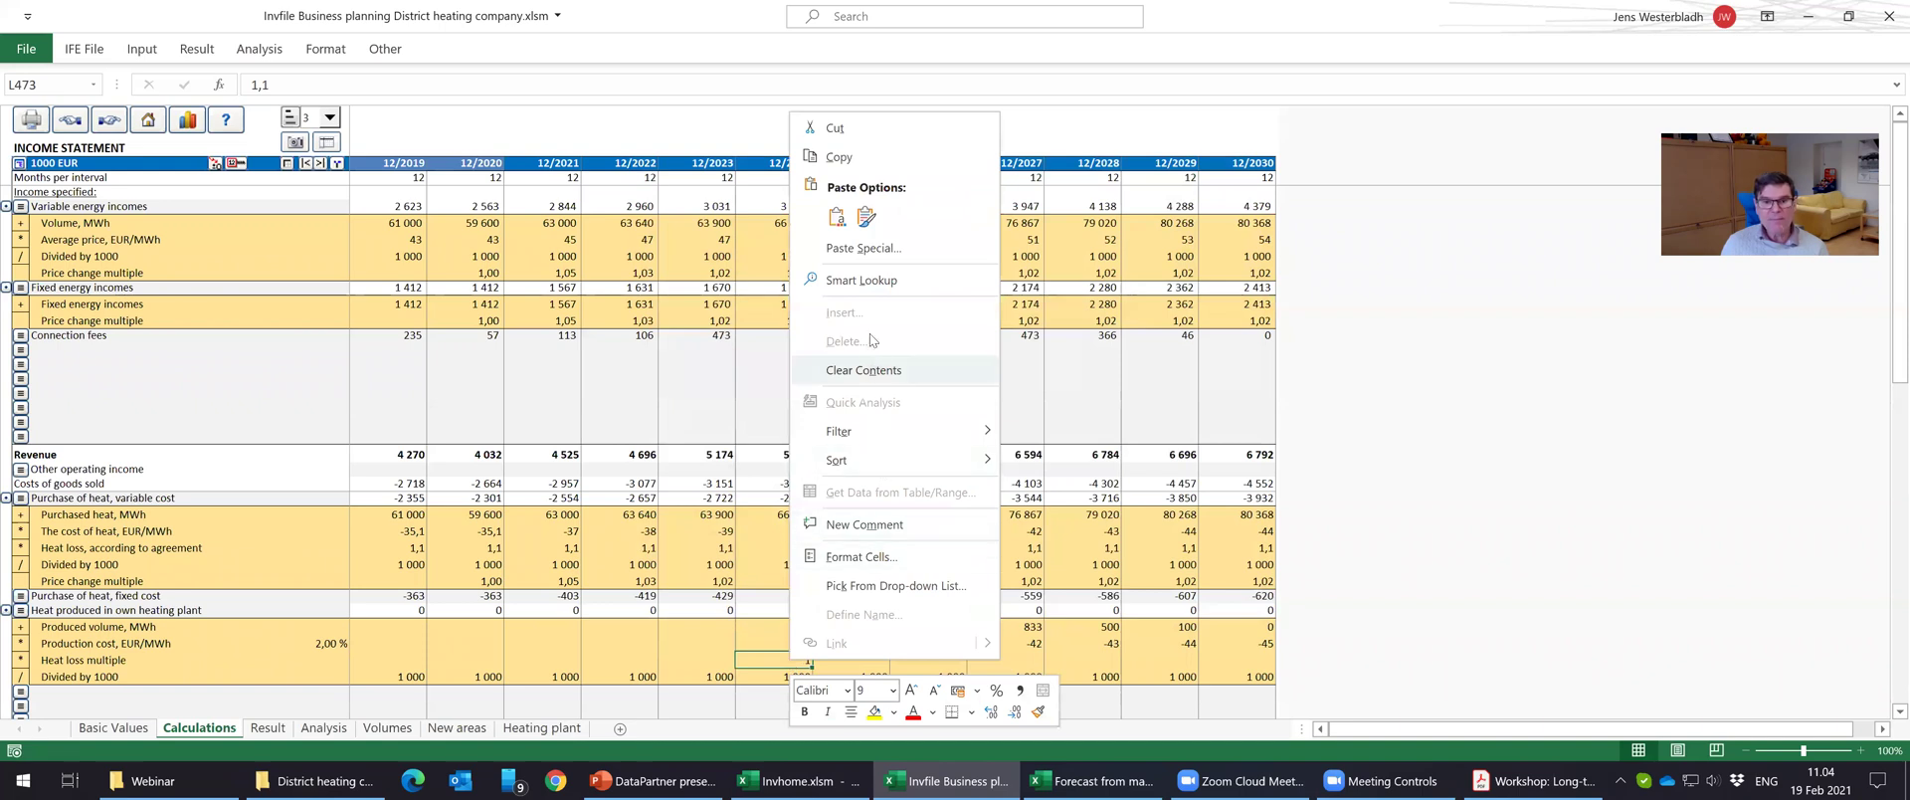
{"action": "left_click", "coordinate": [996, 712]}
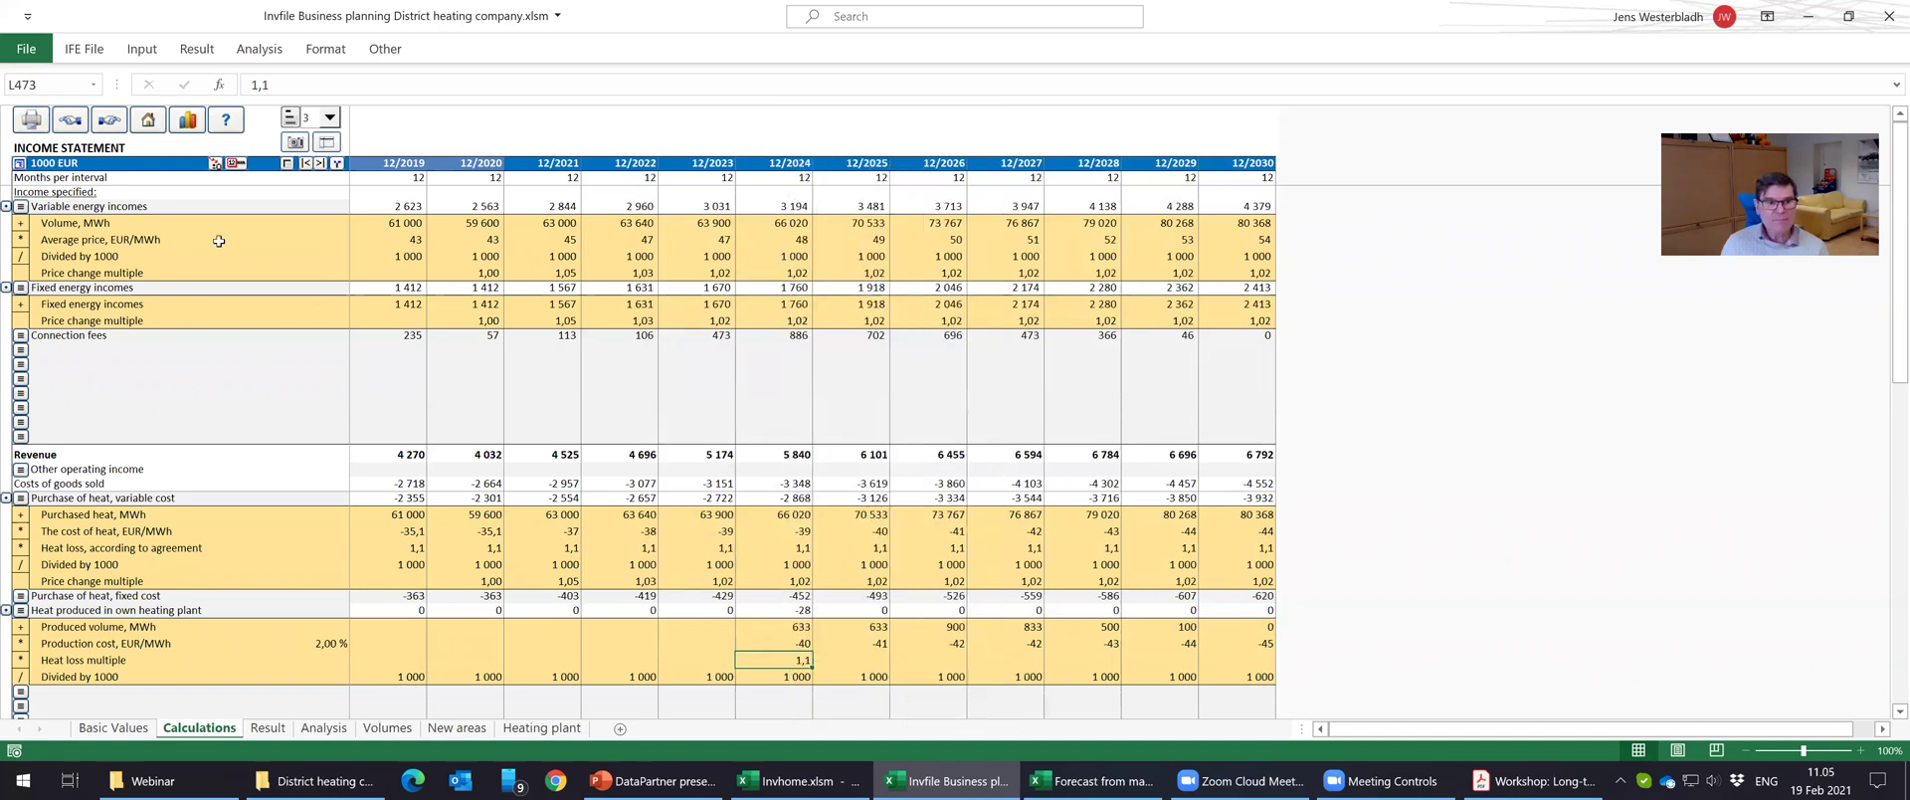
{"action": "left_click", "coordinate": [240, 166]}
{"action": "left_click", "coordinate": [1069, 618]}
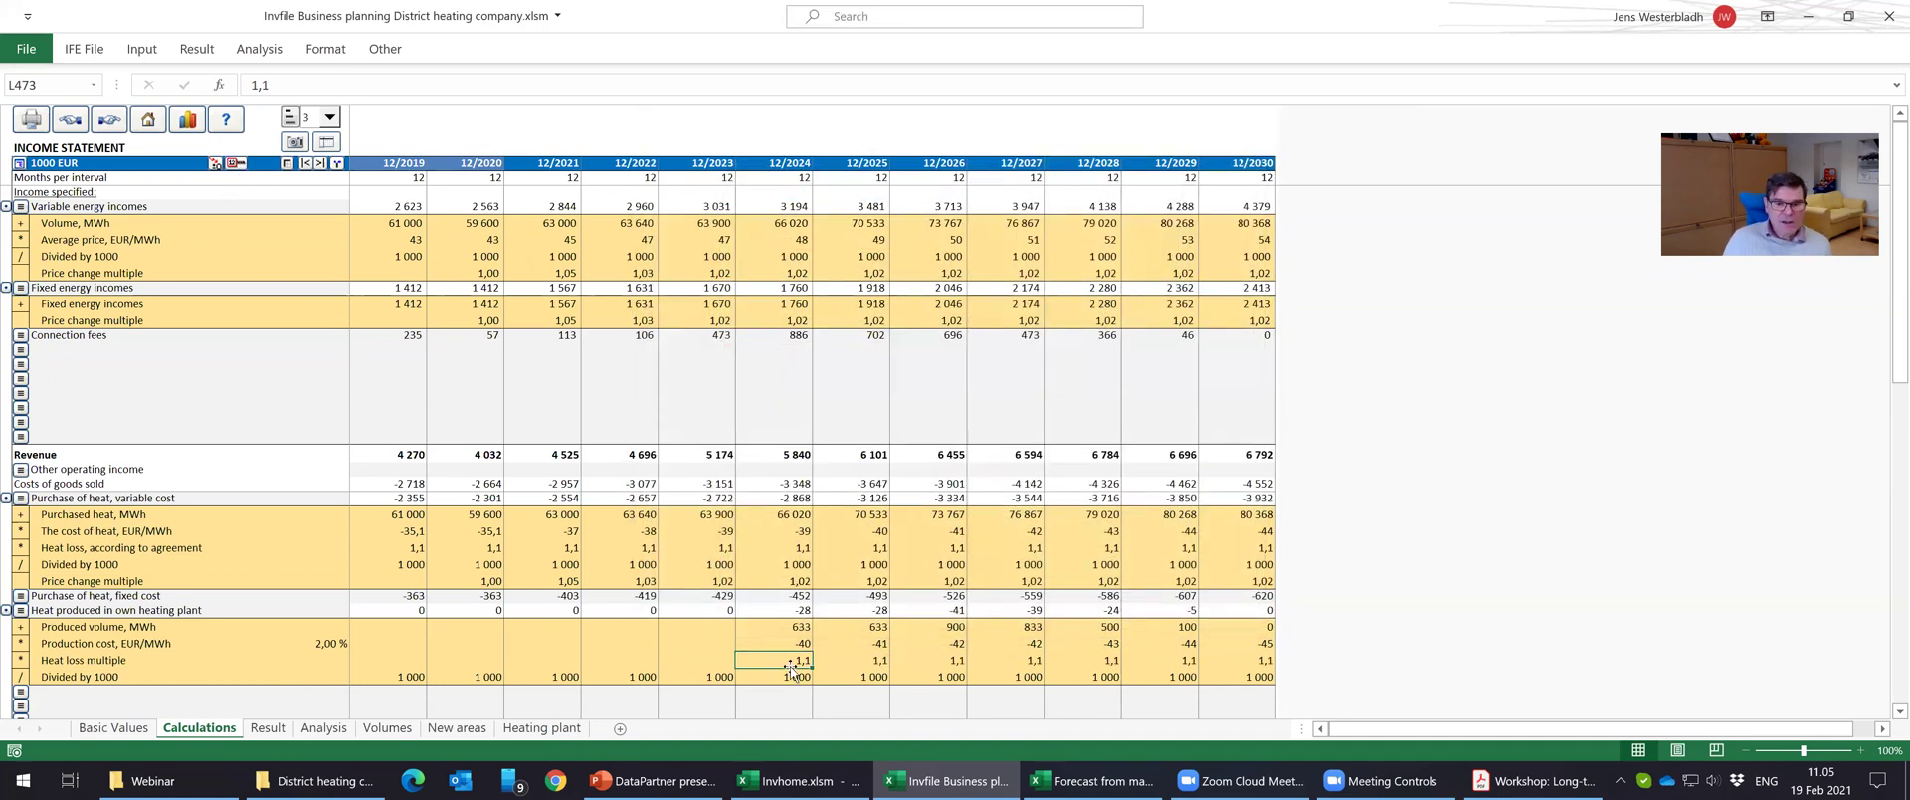
Change Purchased heat for 12/2024 to subtract the own heating plant's Produced volume (=L444-L471), and copy the formula through 12/2030.
{"action": "left_click", "coordinate": [797, 609]}
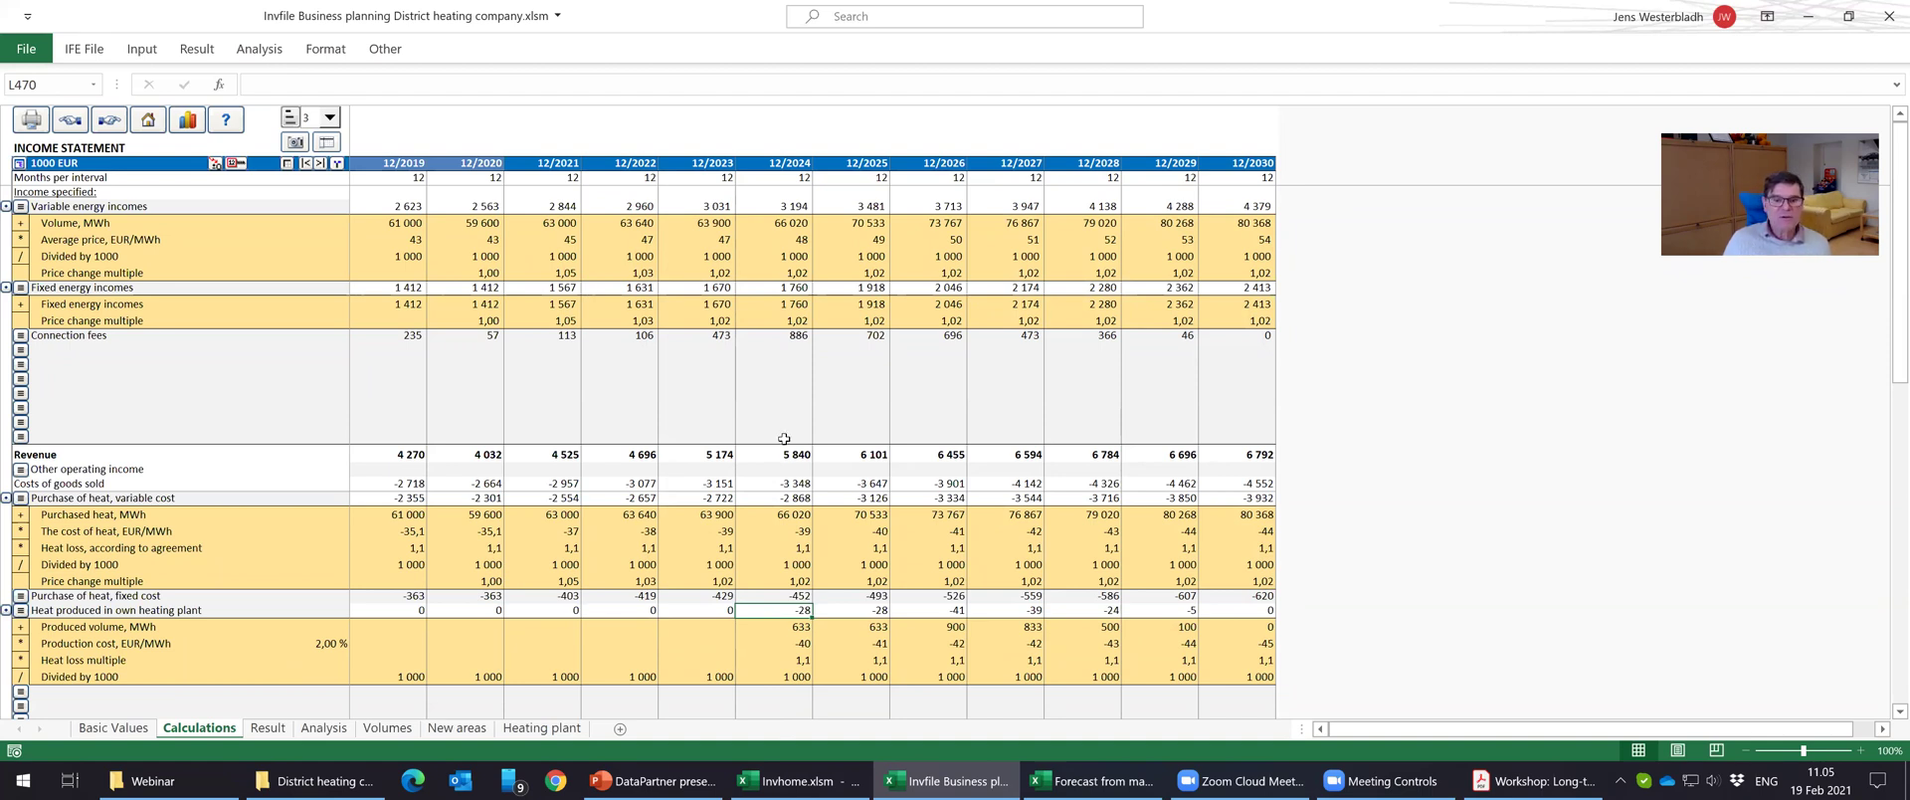
{"action": "left_click", "coordinate": [784, 513]}
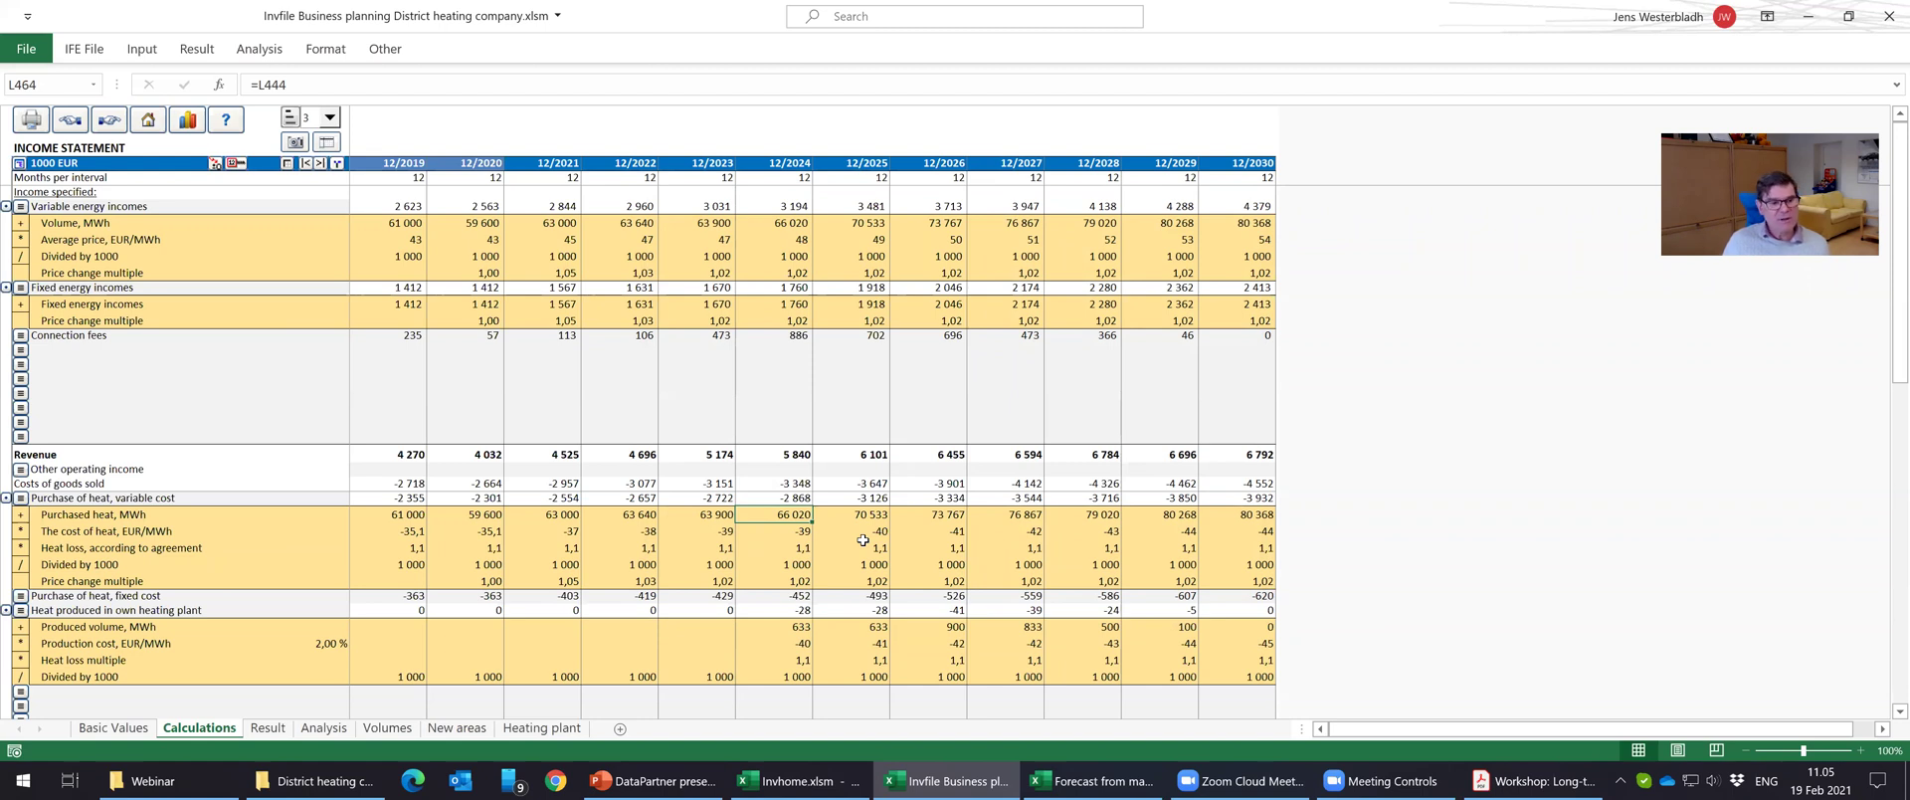
{"action": "left_click", "coordinate": [775, 629]}
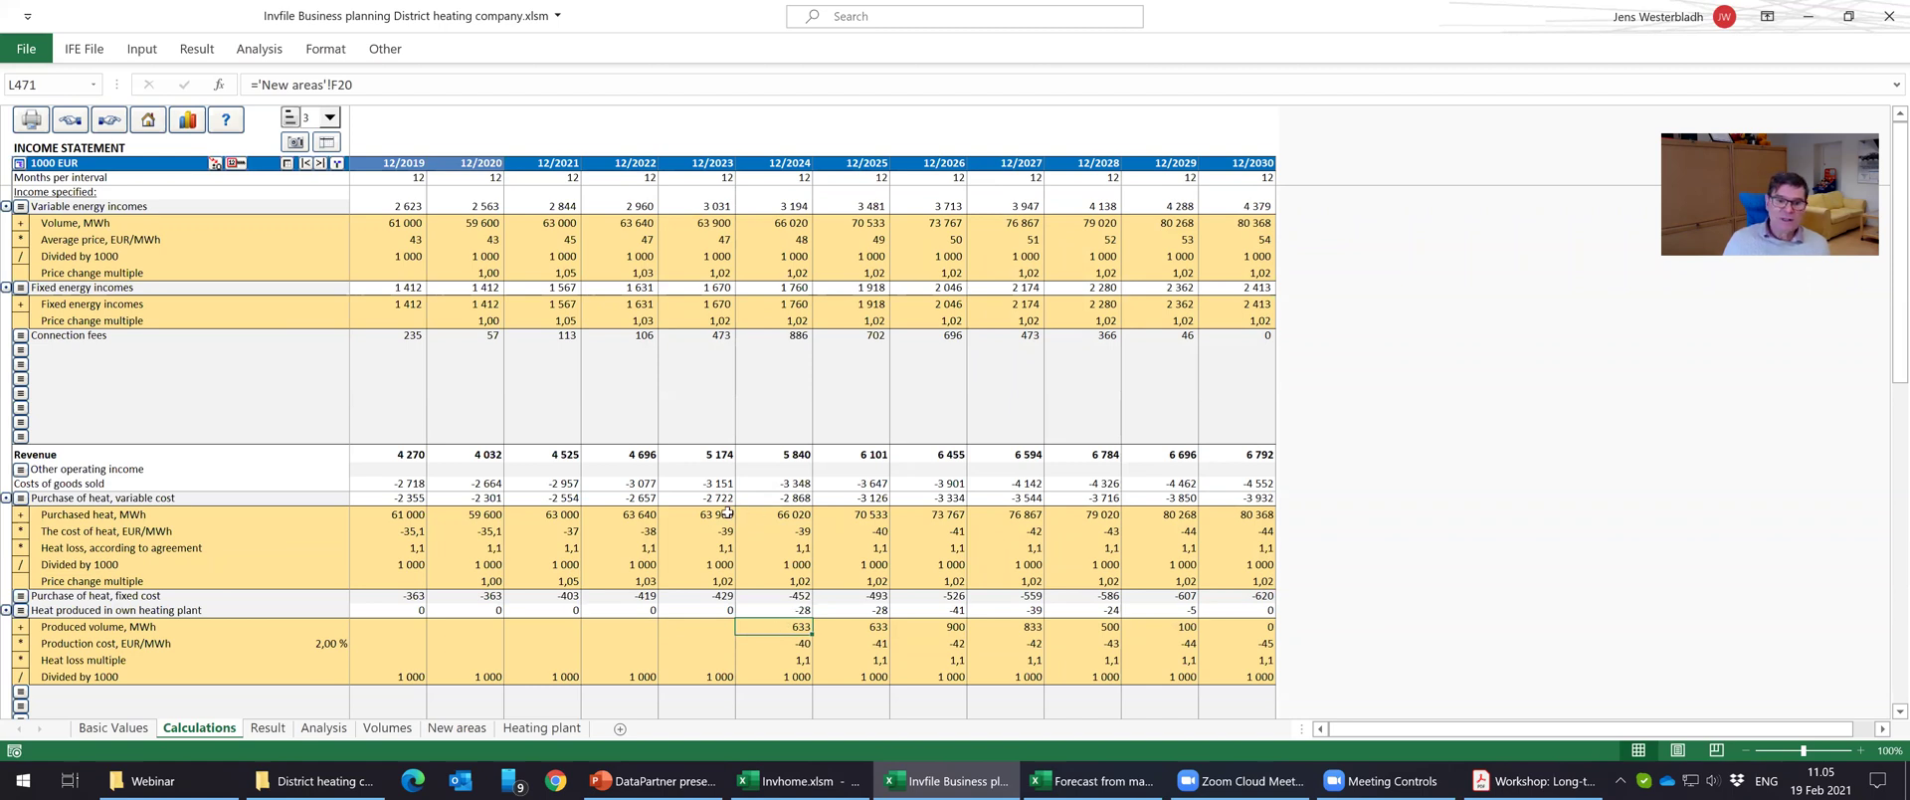
{"action": "left_click", "coordinate": [786, 517]}
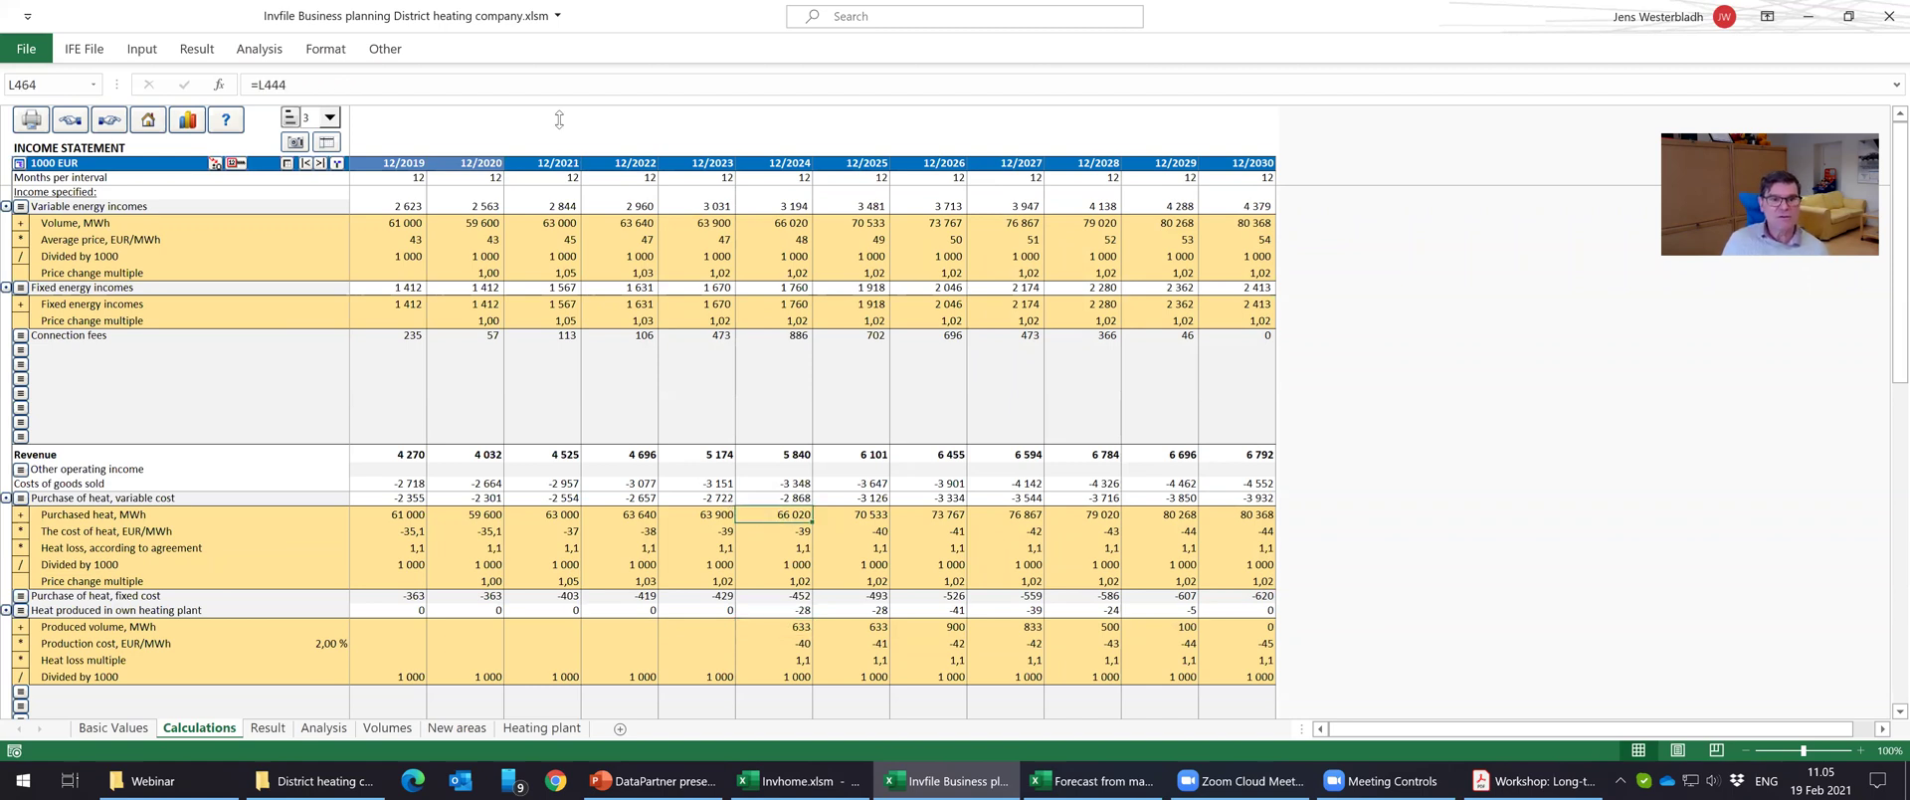
{"action": "left_click", "coordinate": [560, 82]}
{"action": "type", "text": "-"}
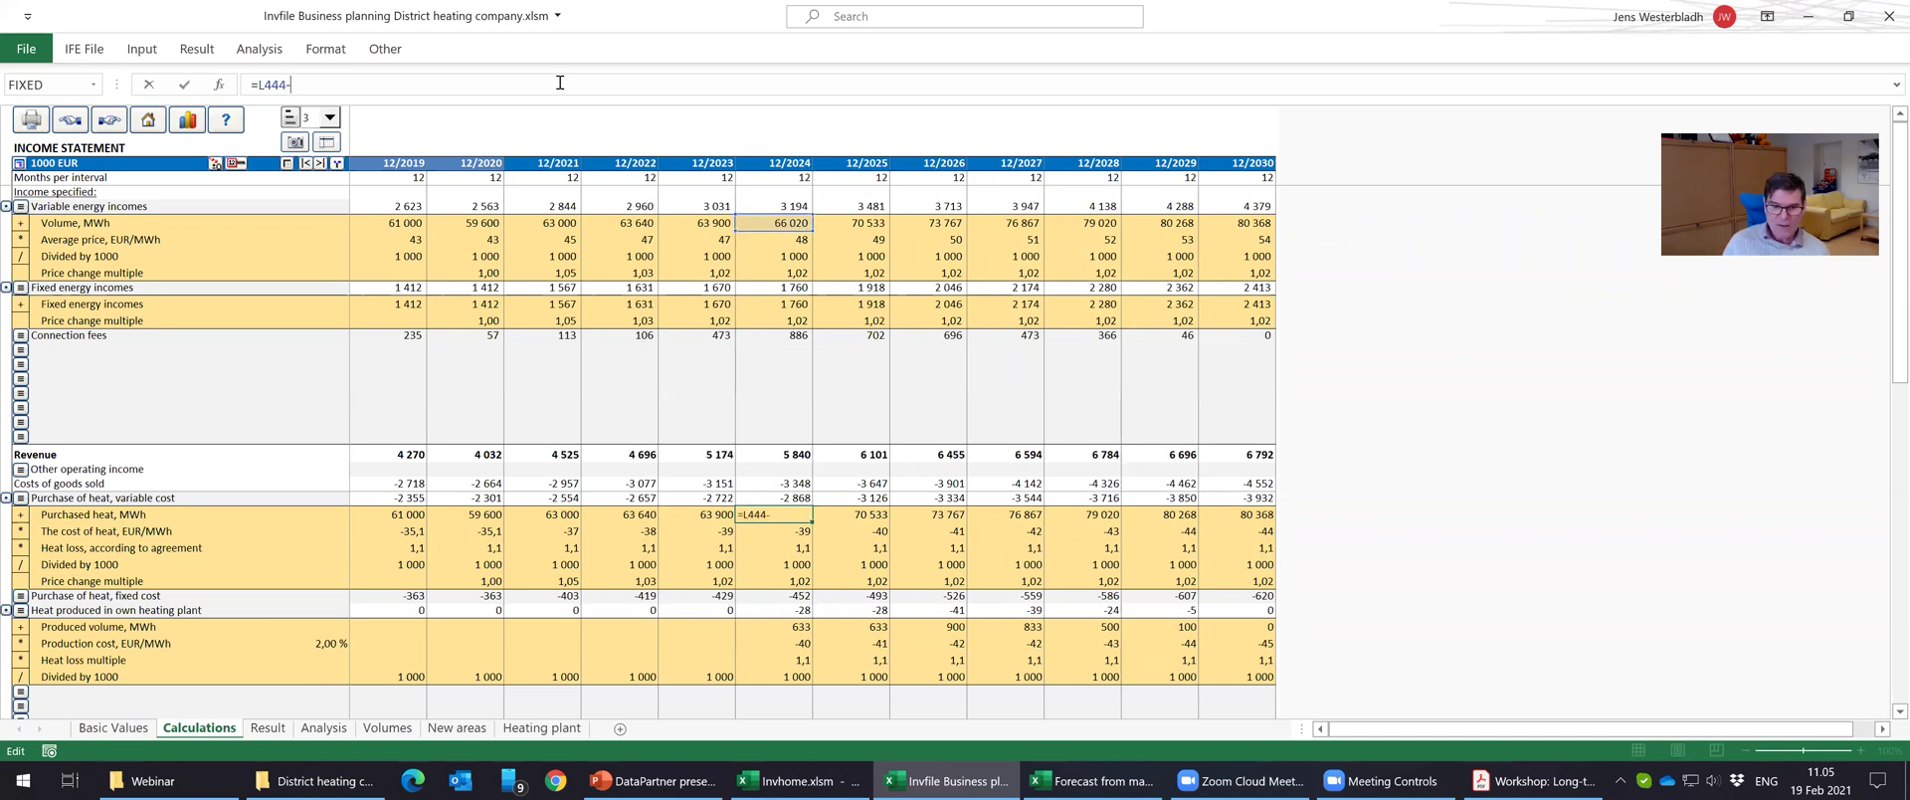
{"action": "left_click", "coordinate": [778, 629]}
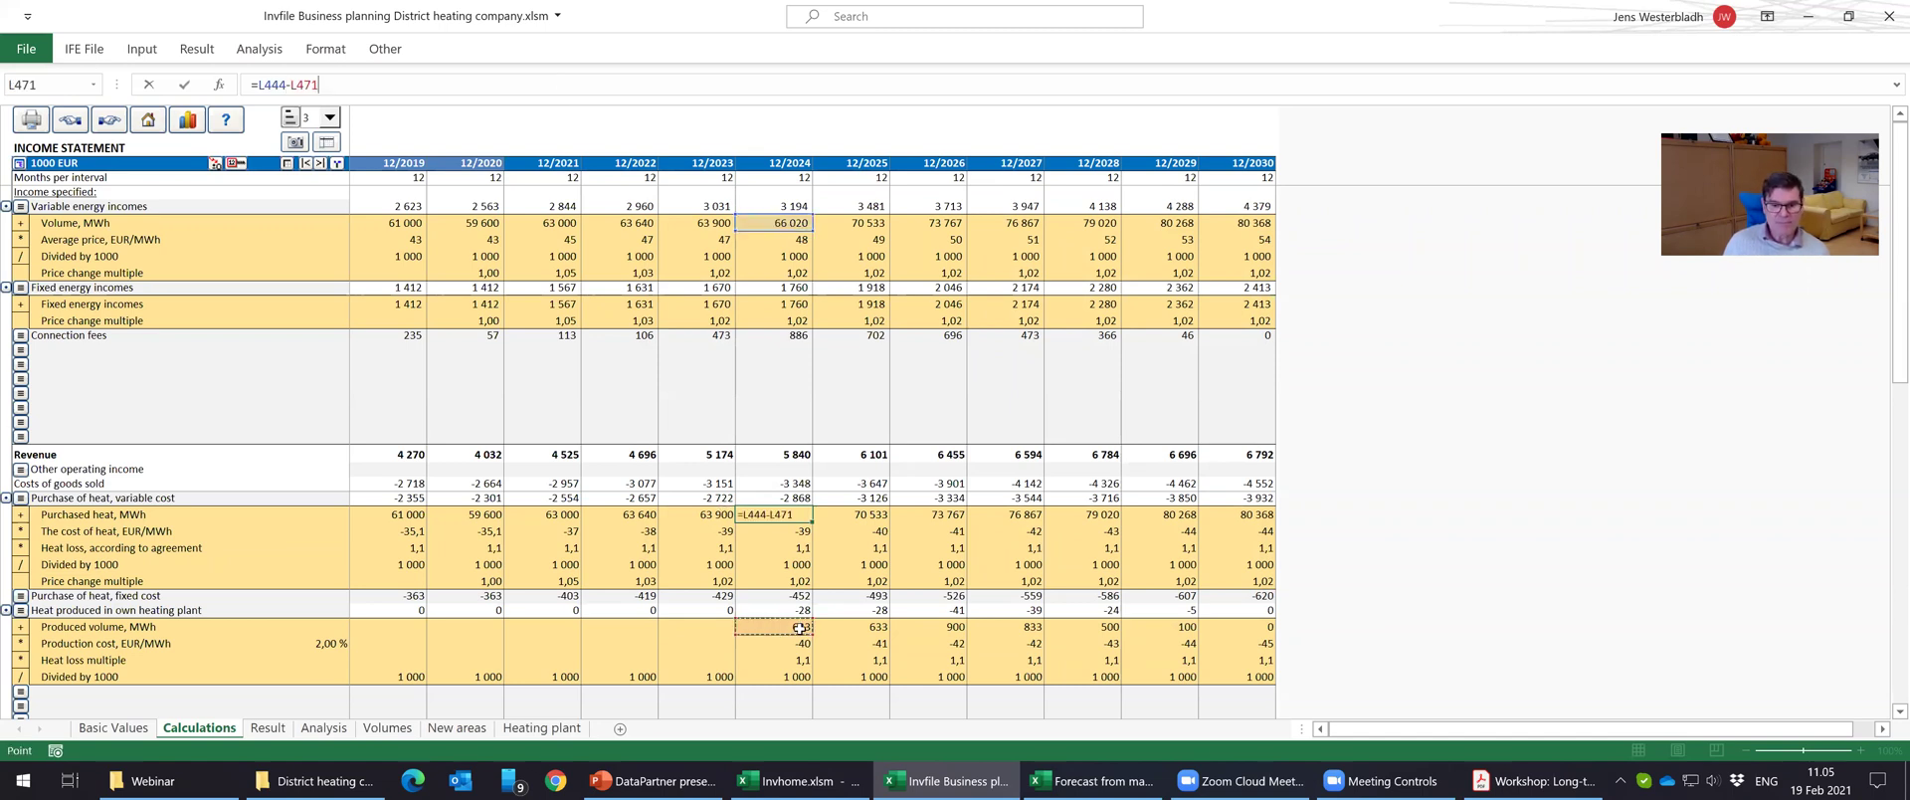
{"action": "key", "text": "Return"}
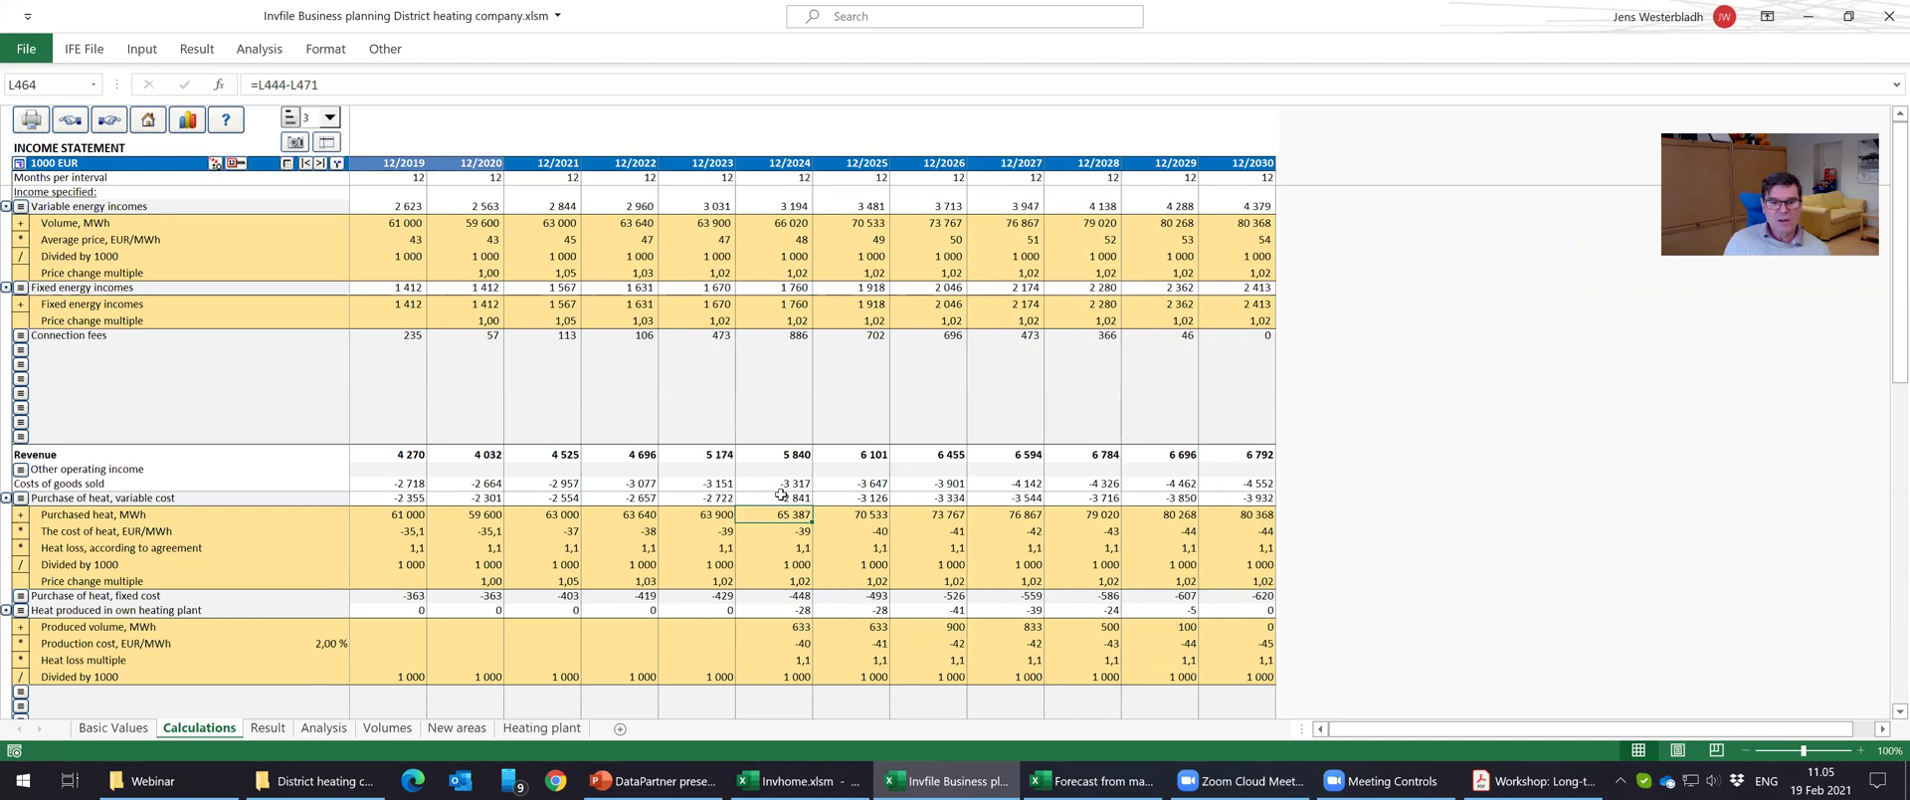
{"action": "left_click", "coordinate": [236, 163]}
{"action": "left_click", "coordinate": [1095, 617]}
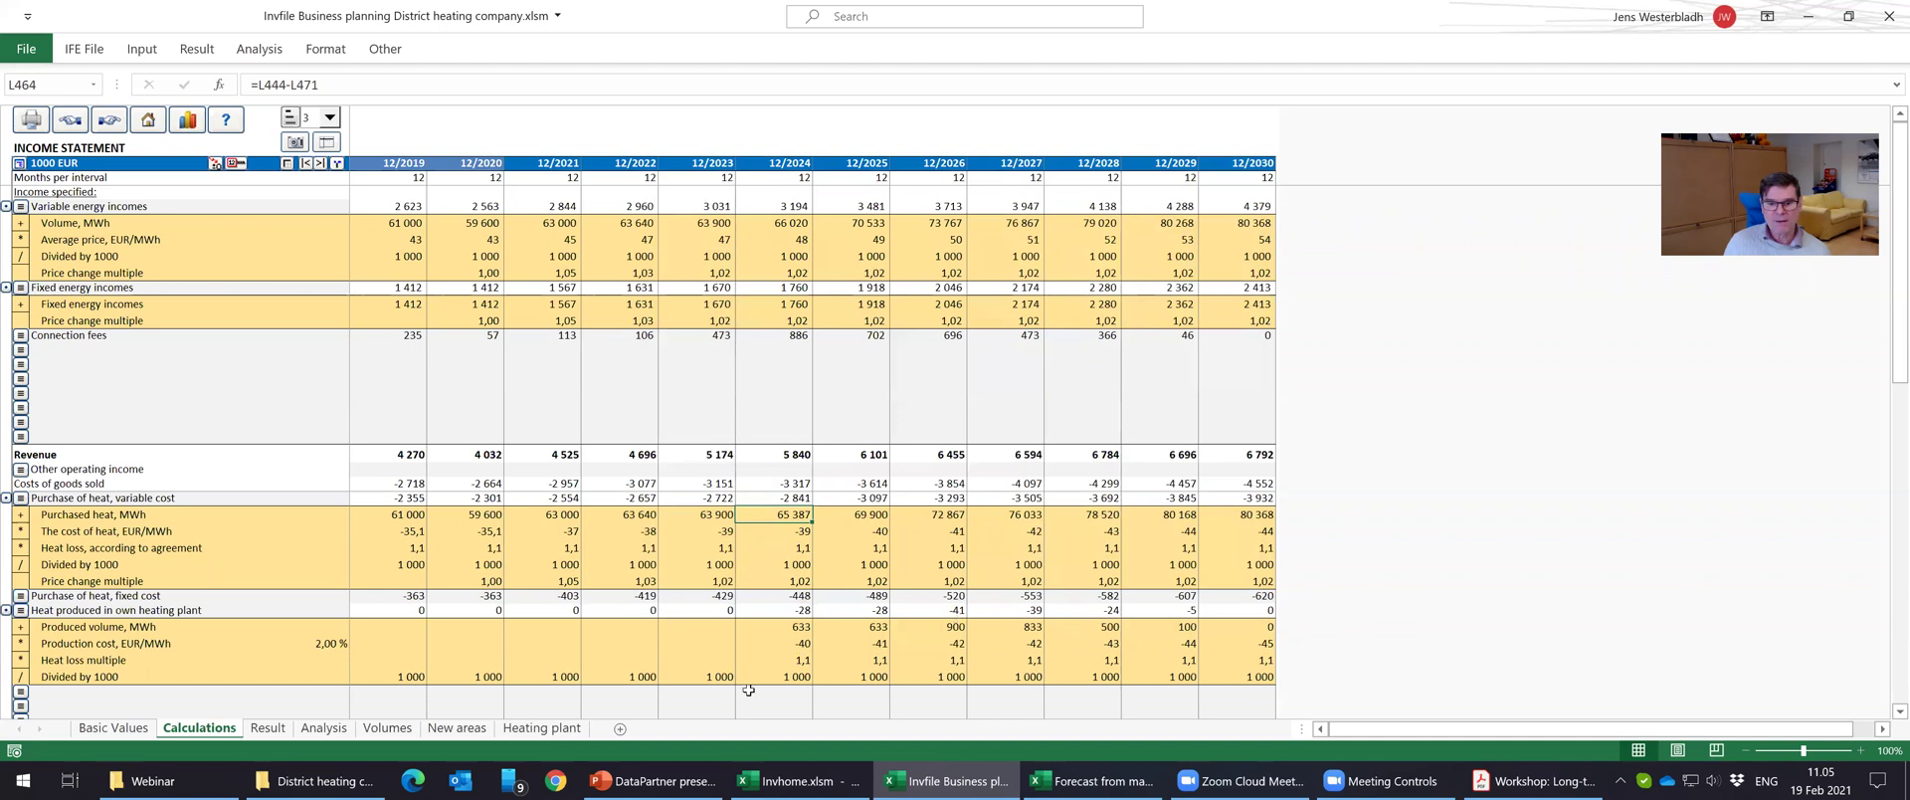
{"action": "scroll", "coordinate": [488, 687], "scroll_direction": "down", "scroll_amount": 2}
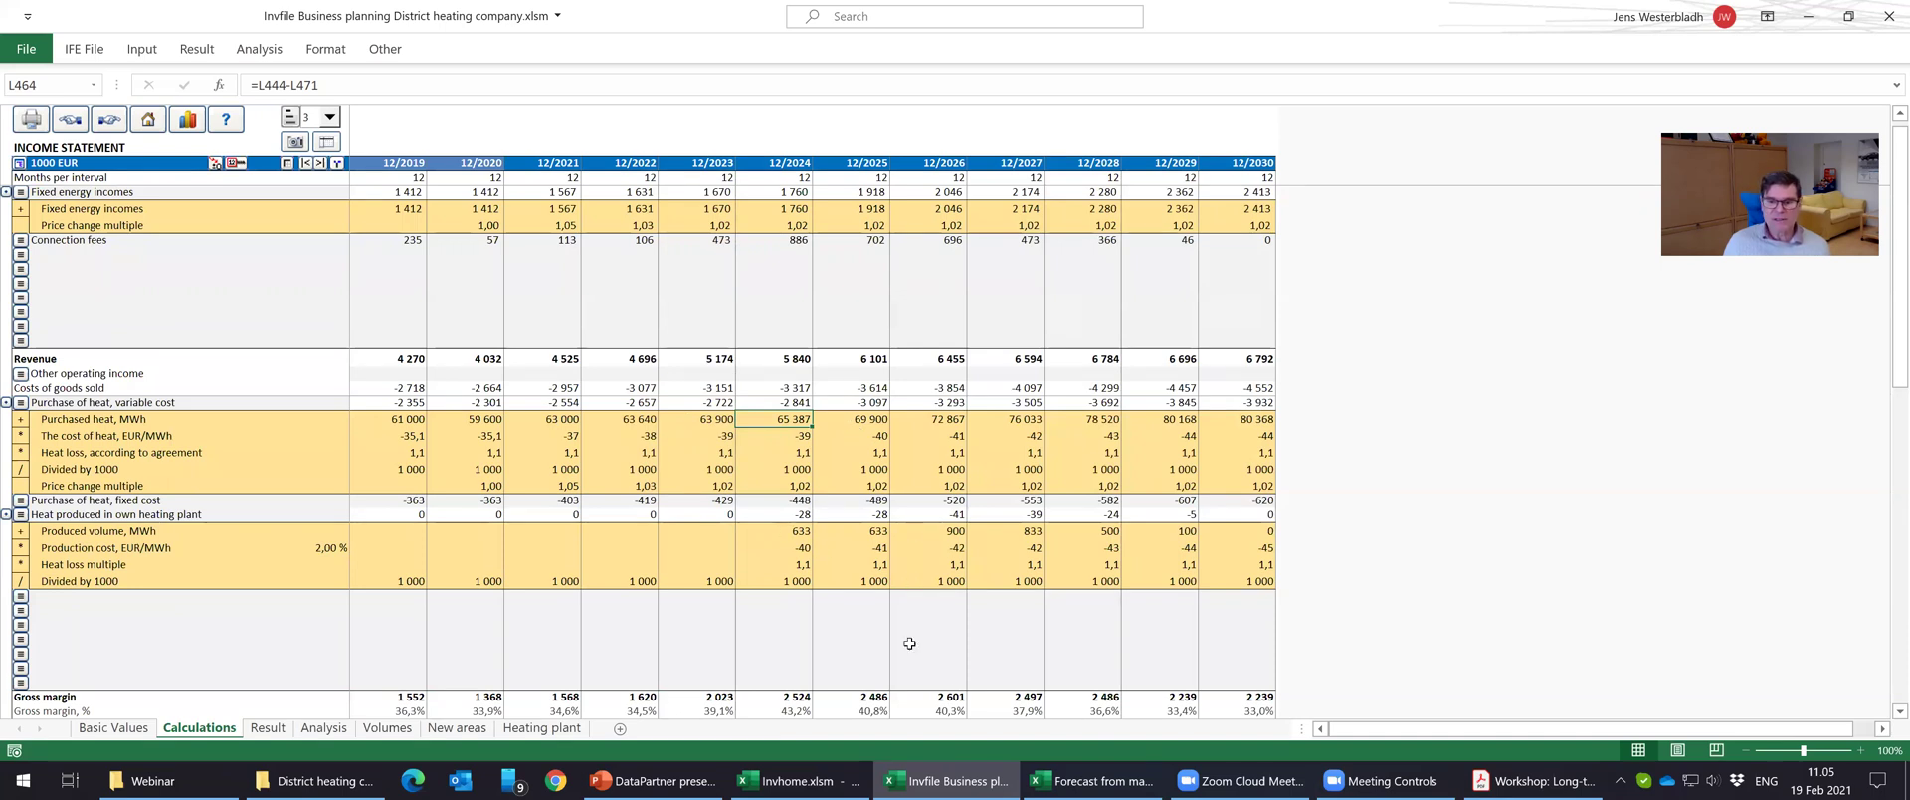
{"action": "left_click", "coordinate": [955, 532]}
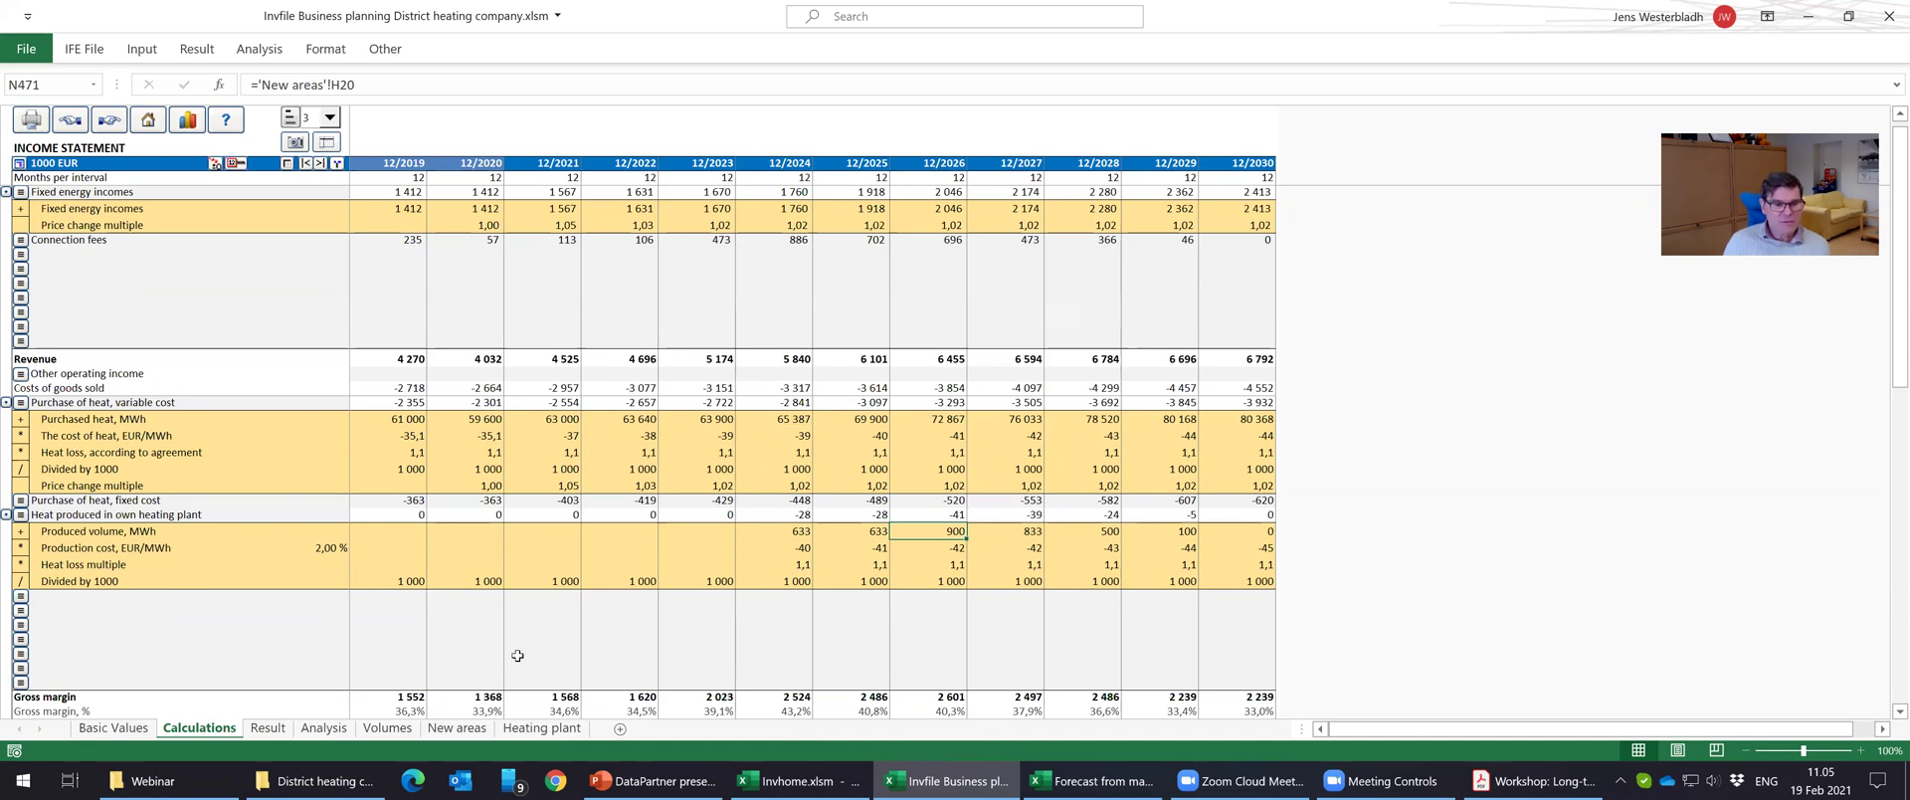
{"action": "scroll", "coordinate": [517, 656], "scroll_direction": "down", "scroll_amount": 1}
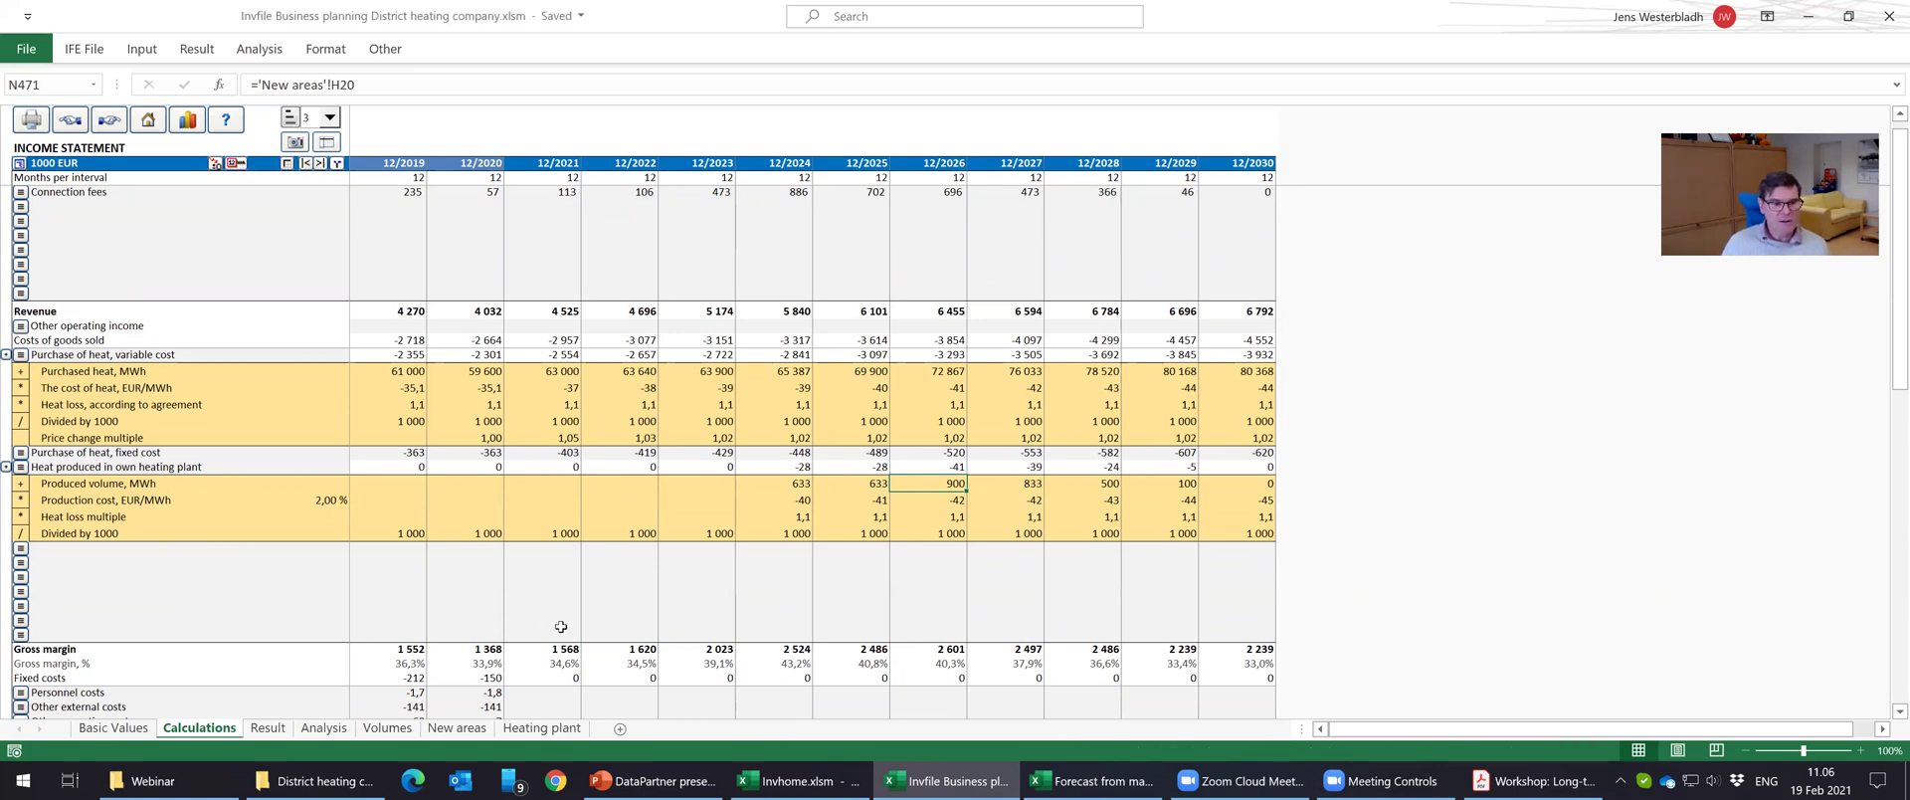
{"action": "scroll", "coordinate": [537, 637], "scroll_direction": "down", "scroll_amount": 3}
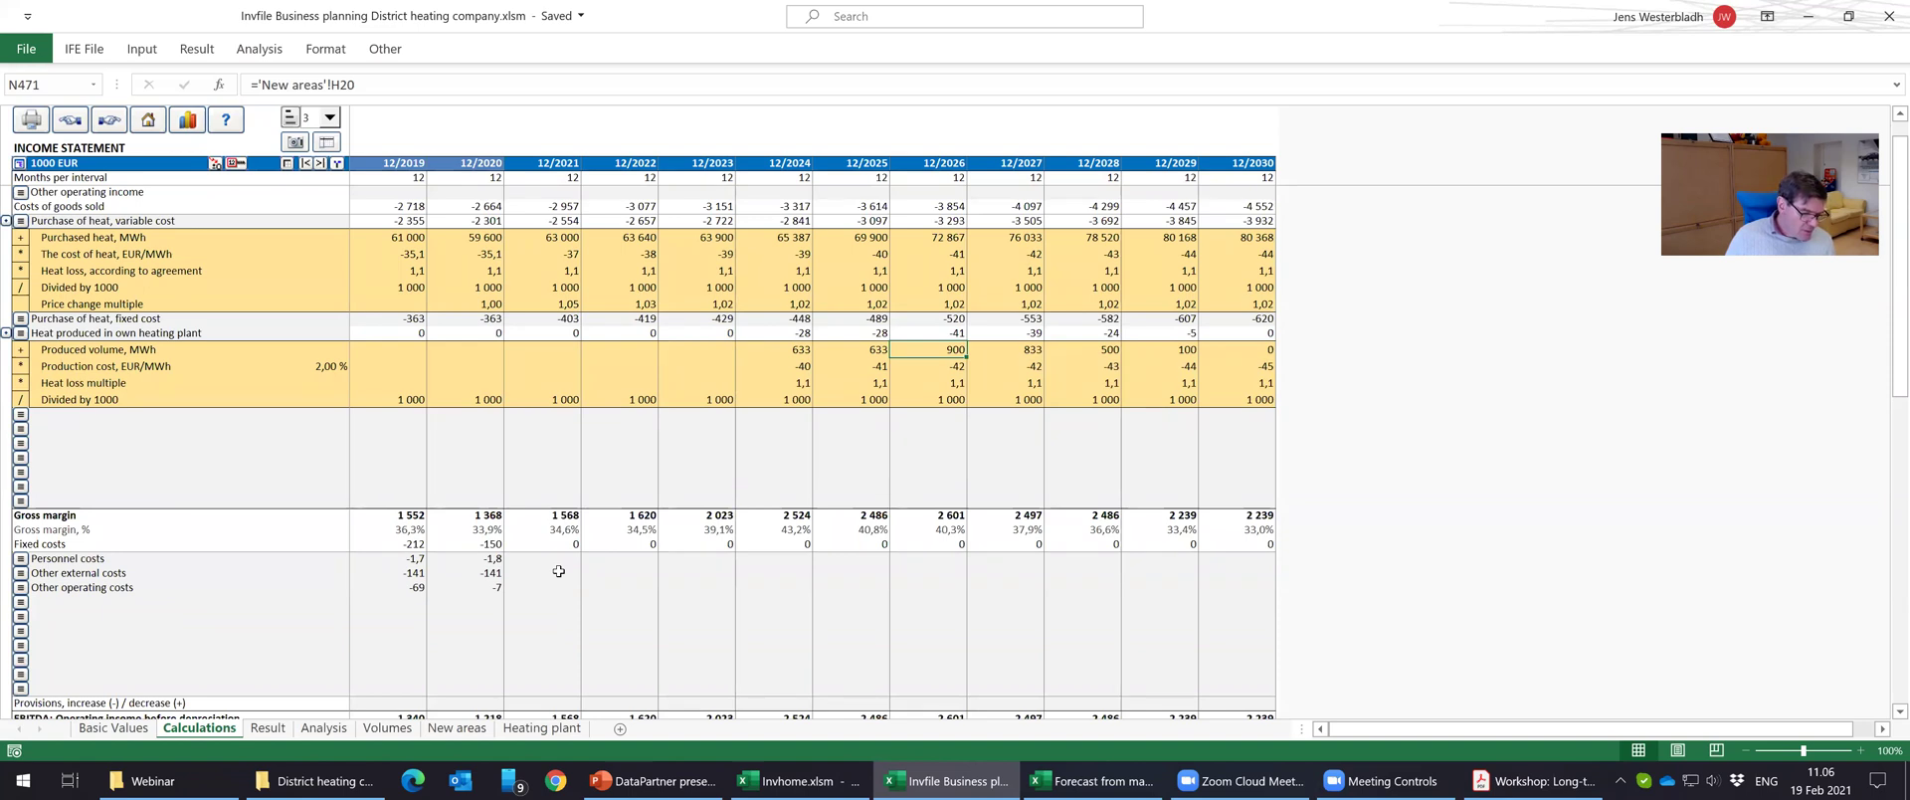
{"action": "left_click", "coordinate": [560, 571]}
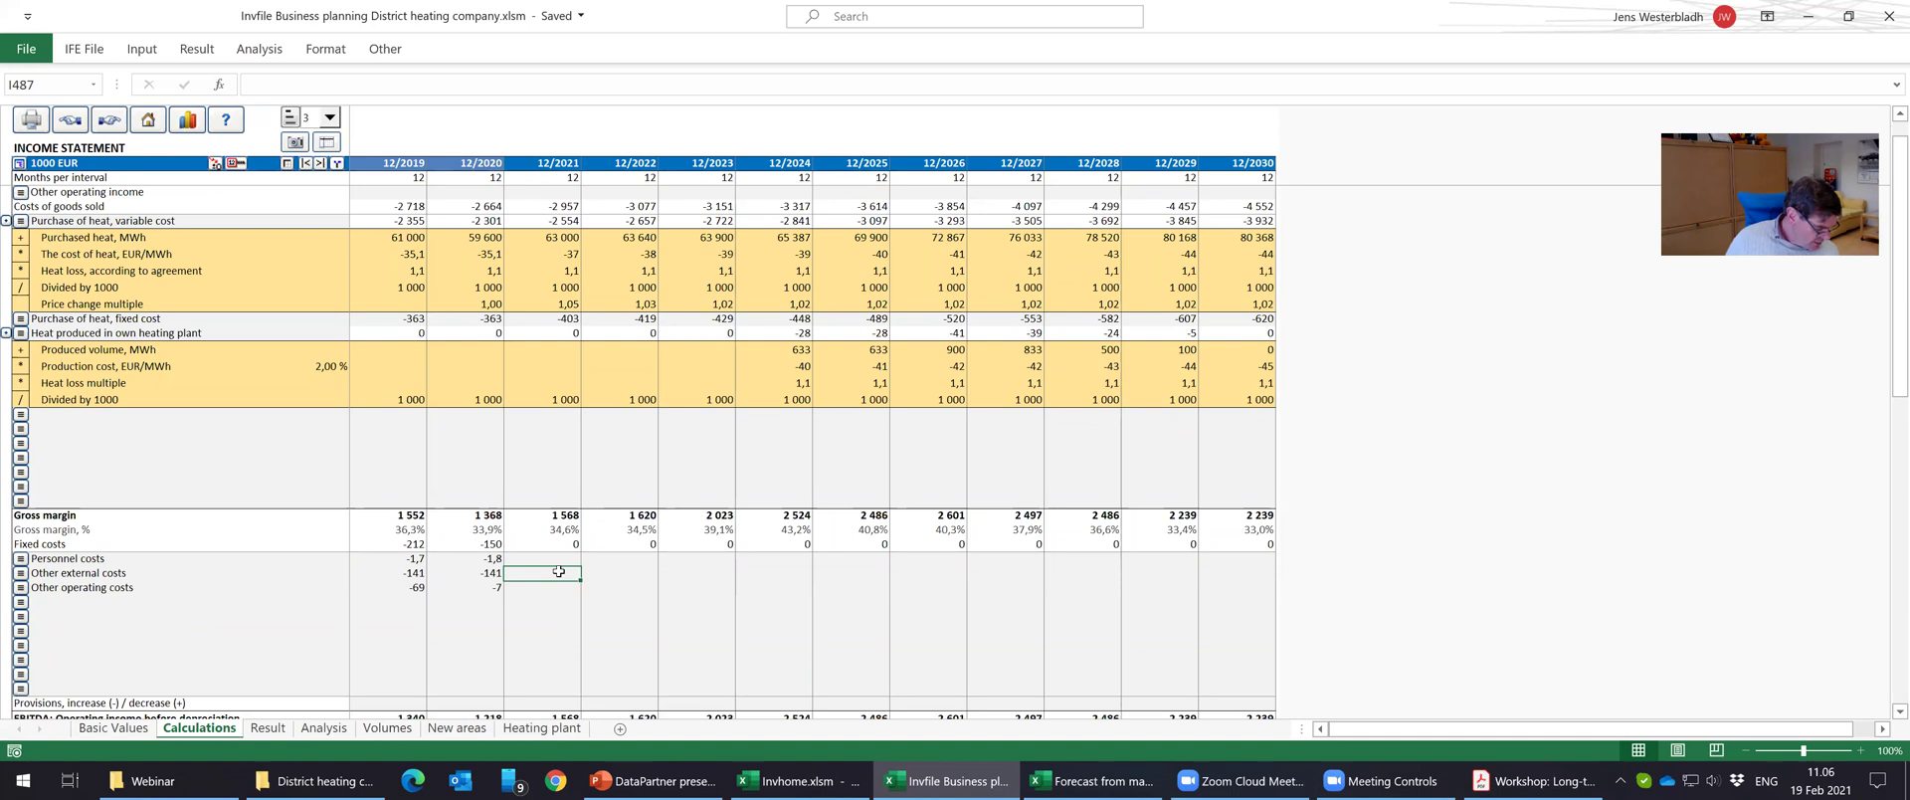
{"action": "type", "text": "-138"}
{"action": "key", "text": "Return"}
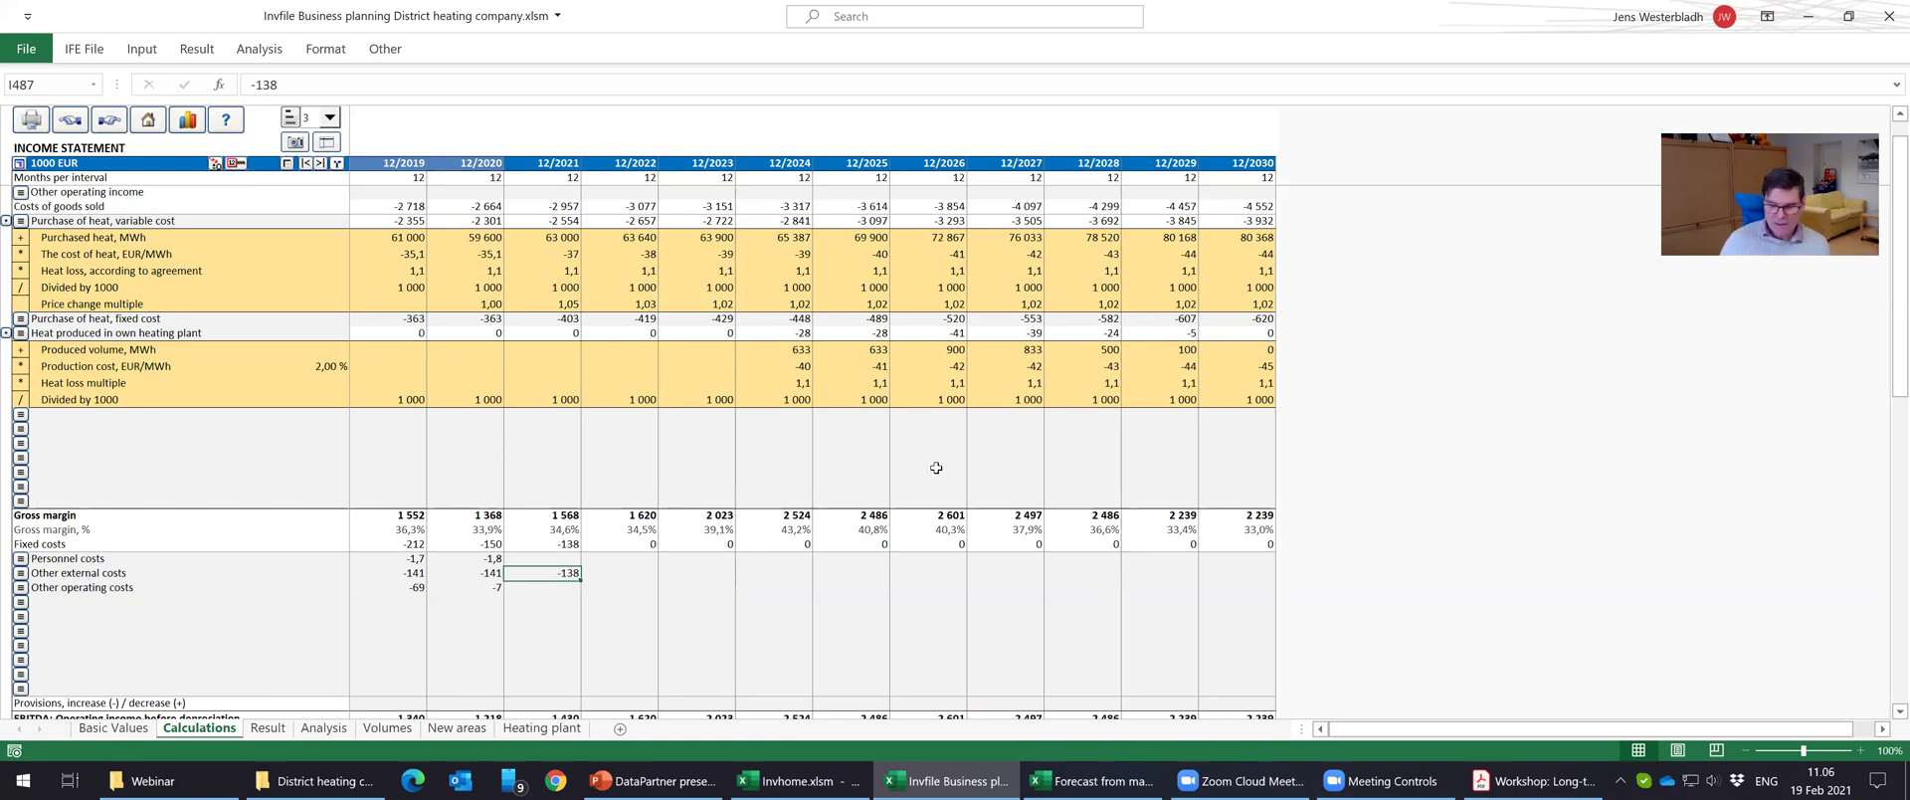
{"action": "key", "text": "Delete"}
Add a fixed cost row named "Techniccal services" below Other operating costs and set its 12/2021 value to -20.
{"action": "left_click", "coordinate": [111, 602]}
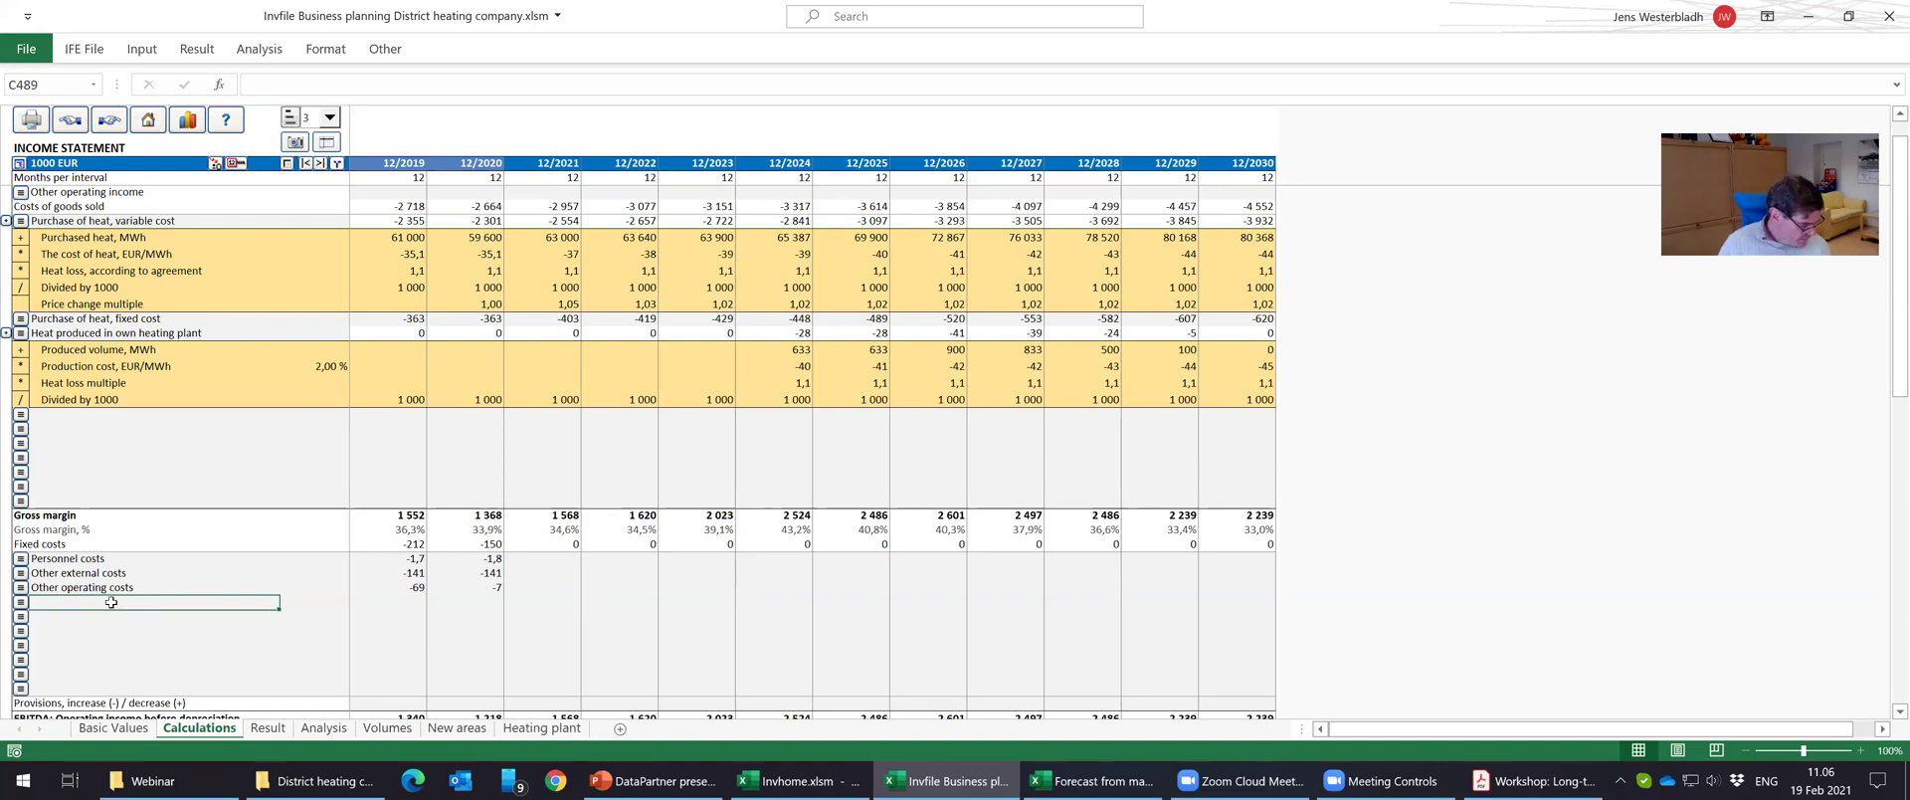
{"action": "type", "text": "Tech"}
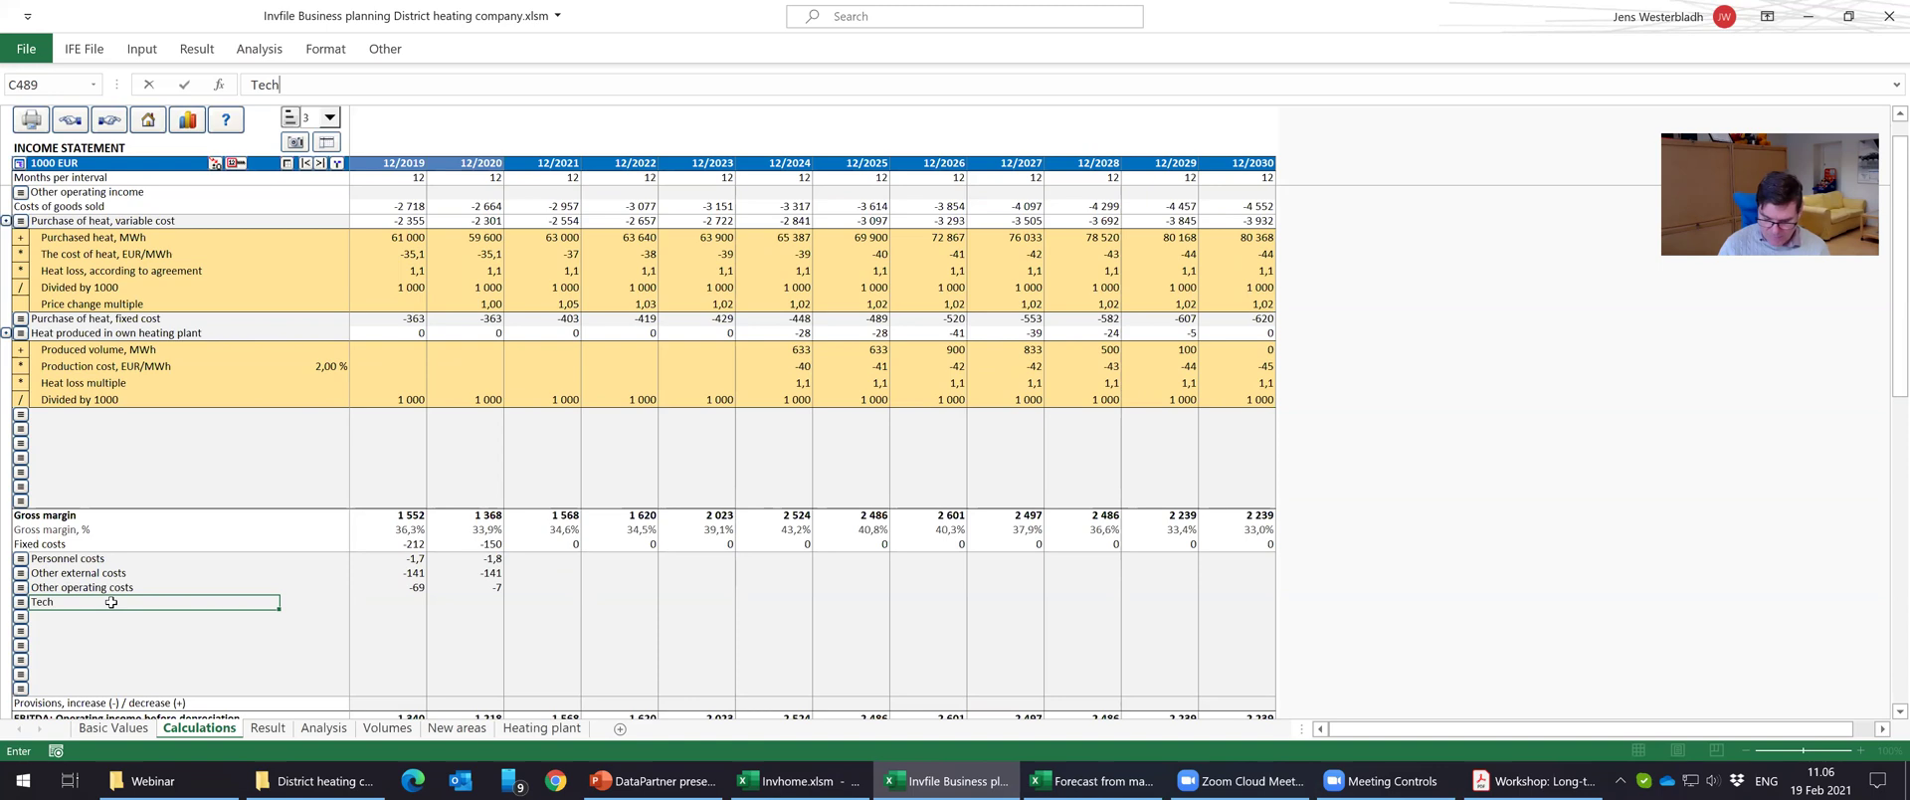
{"action": "type", "text": "niccal services"}
{"action": "key", "text": "Tab"}
{"action": "key", "text": "Tab"}
{"action": "key", "text": "Tab"}
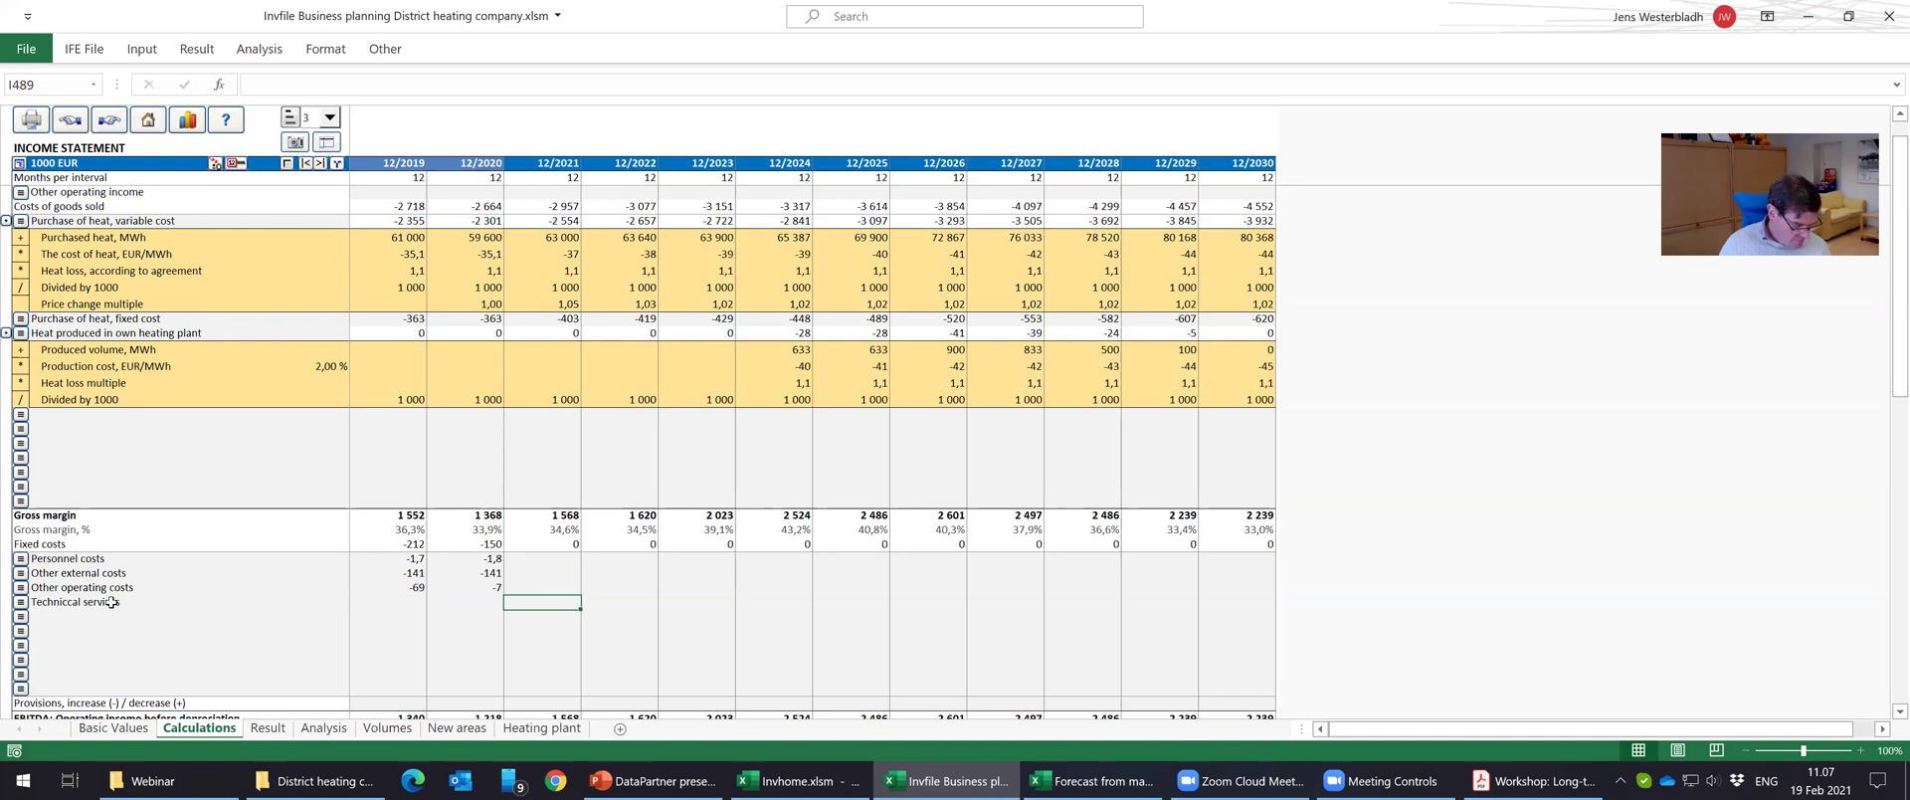
{"action": "type", "text": "-20"}
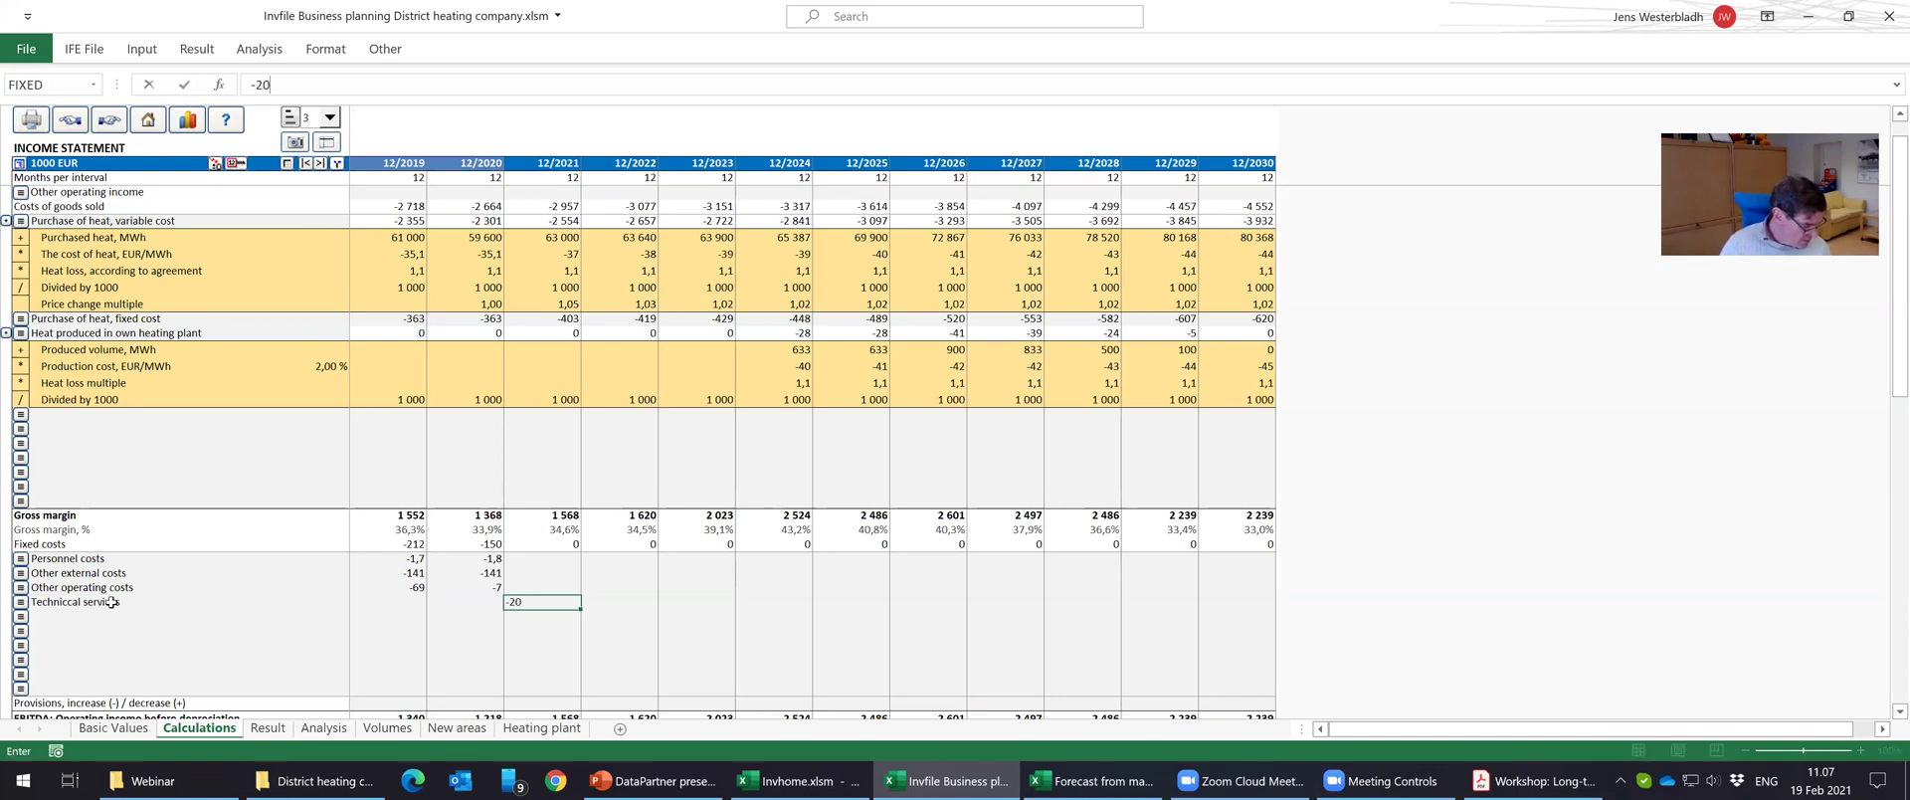
{"action": "key", "text": "ctrl+Return"}
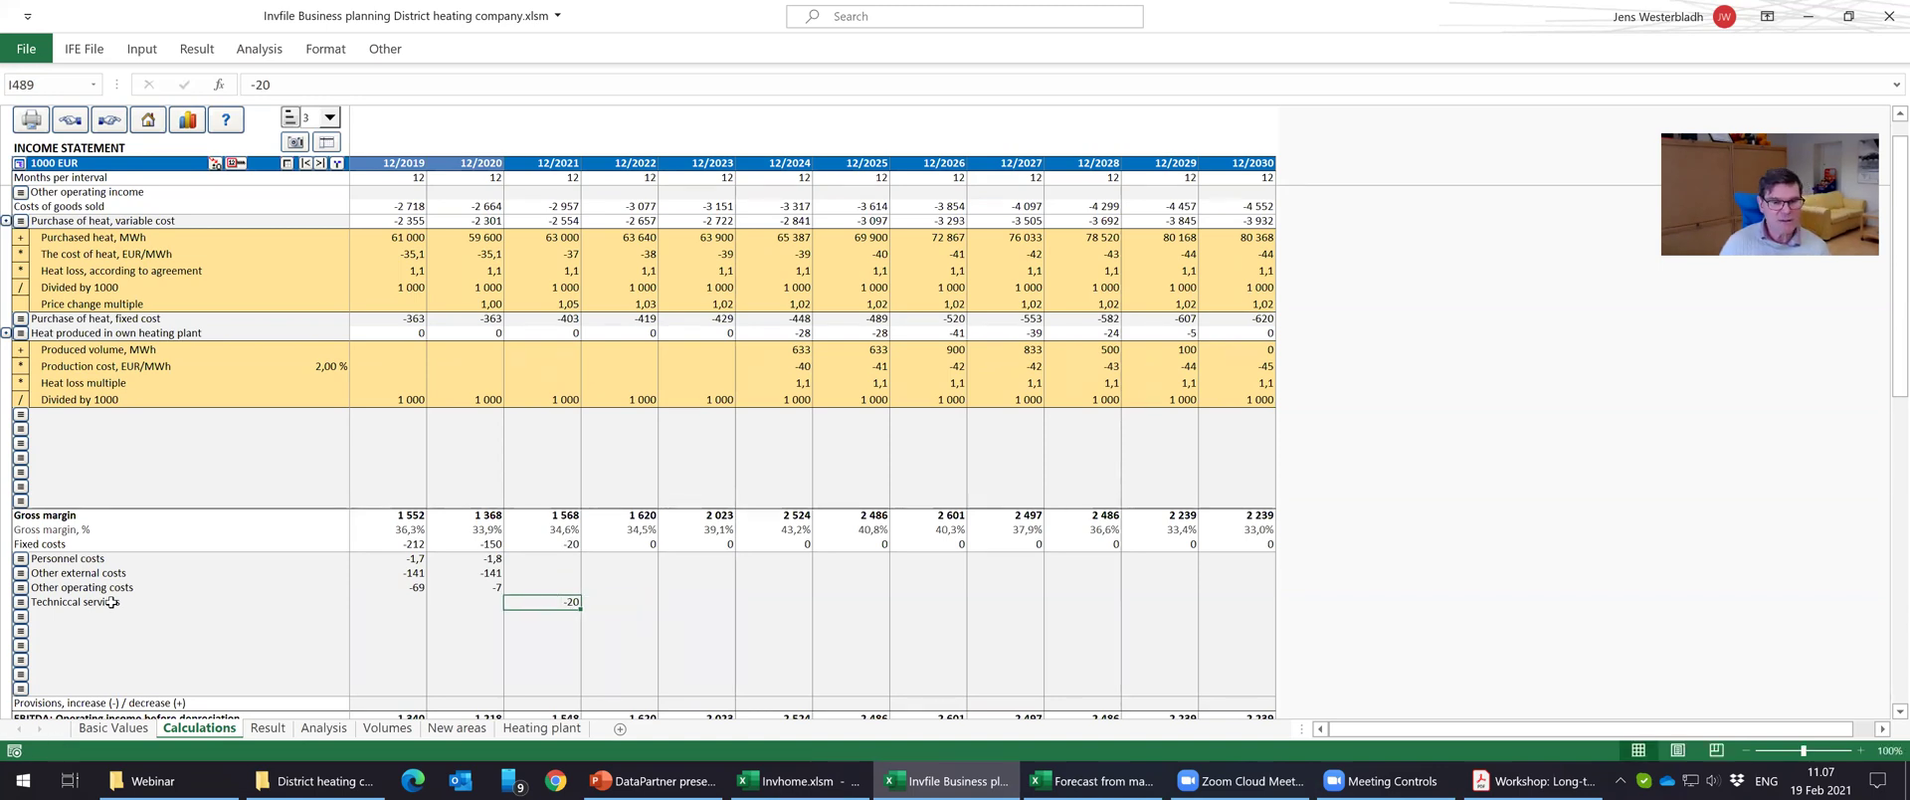
Set Other external costs for 12/2021 to -118 and distribute it through 12/2030 as formulas with a 2% annual change stored in D487.
{"action": "key", "text": "Up"}
{"action": "key", "text": "Up"}
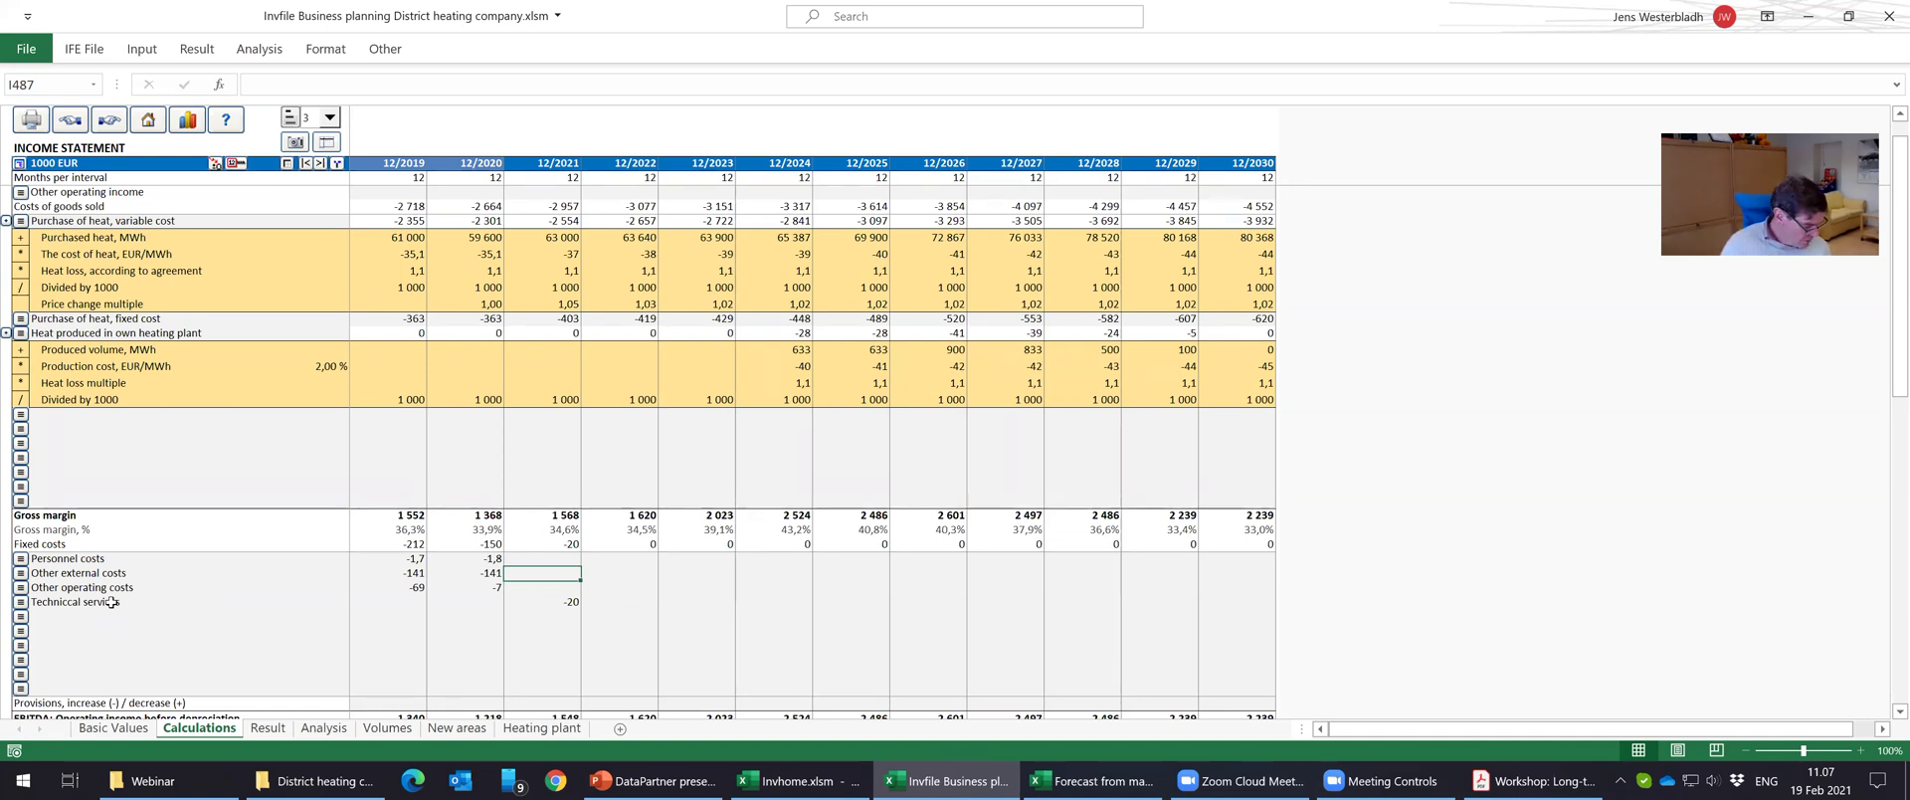
{"action": "type", "text": "-118"}
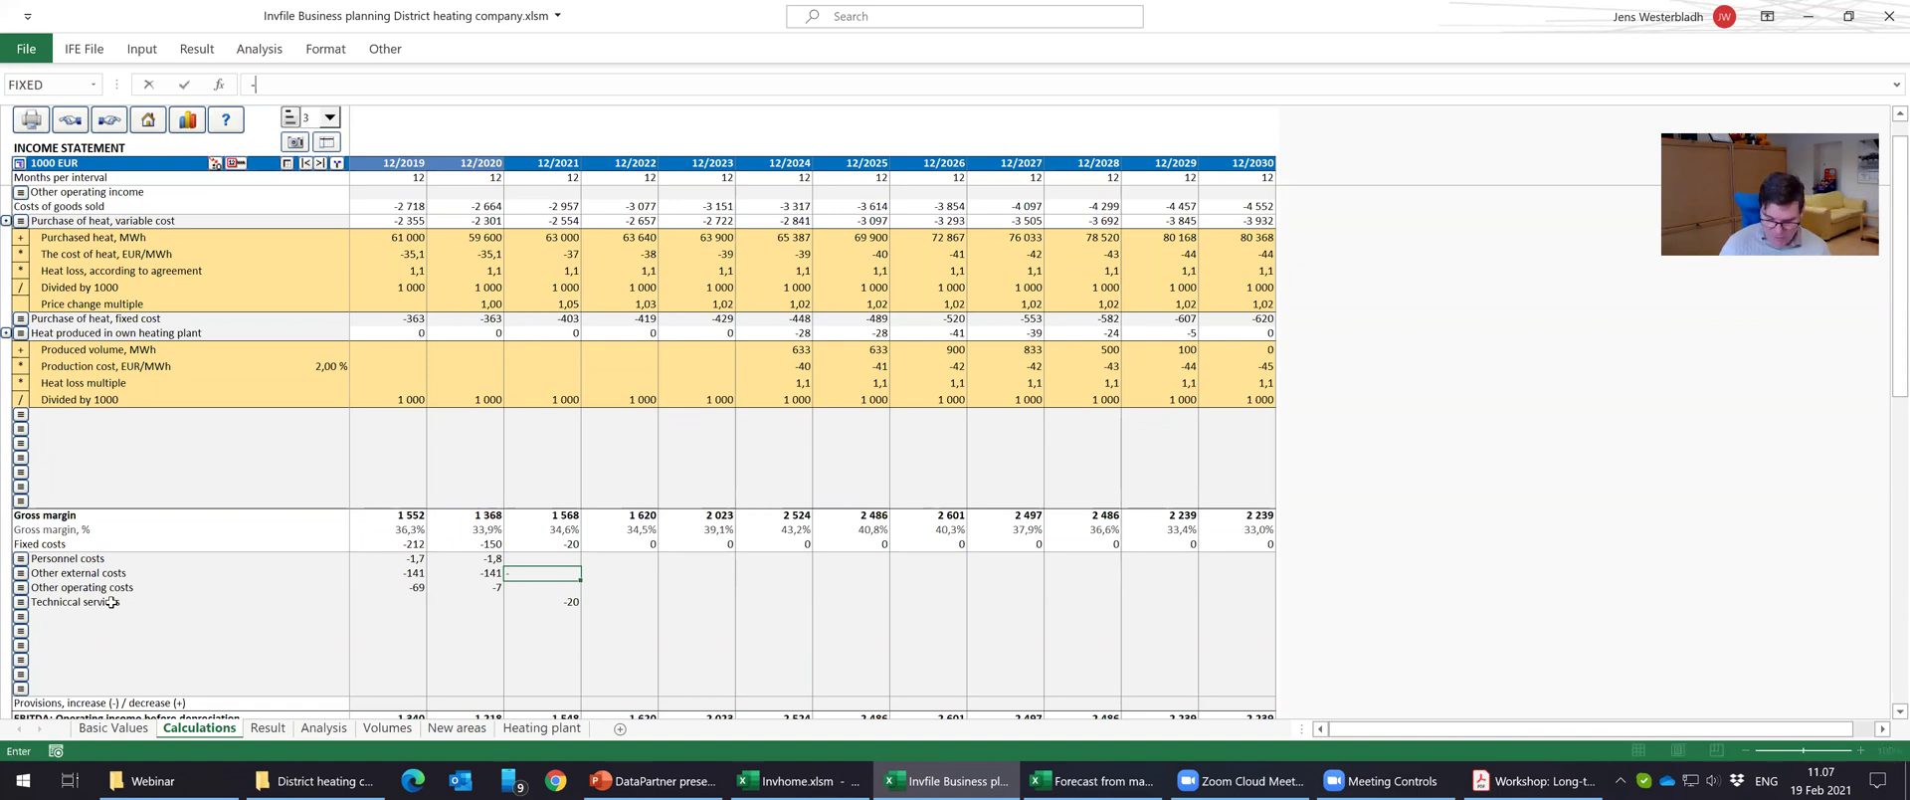
{"action": "key", "text": "ctrl+Return"}
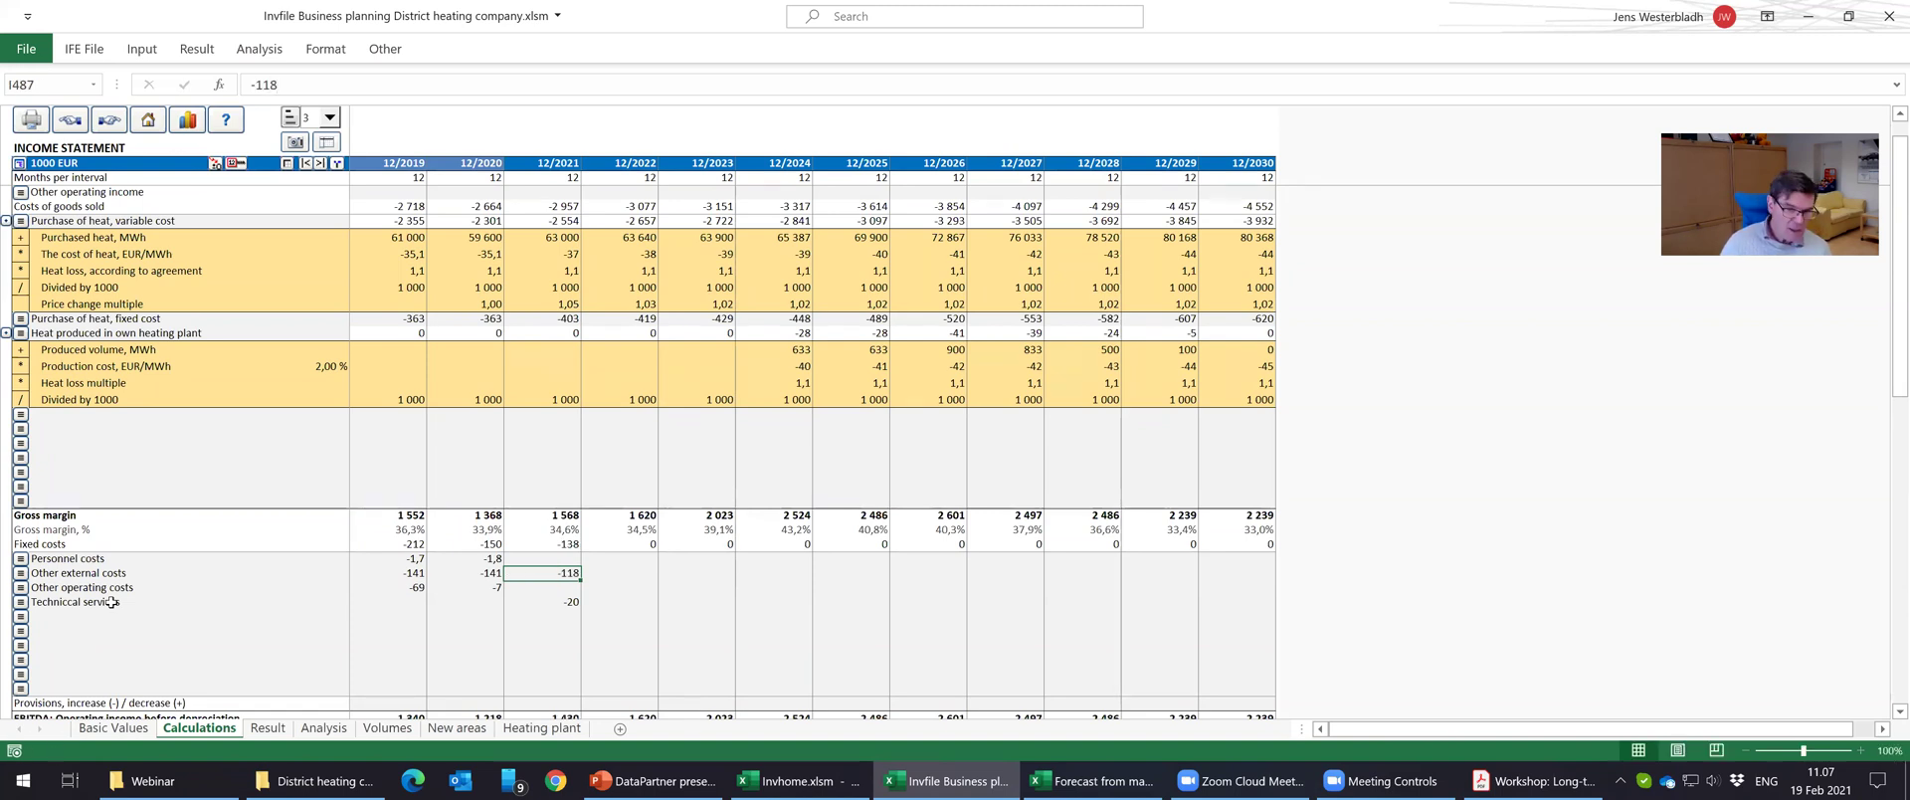
{"action": "left_click", "coordinate": [235, 163]}
{"action": "left_click", "coordinate": [928, 359]}
{"action": "left_click", "coordinate": [927, 359]}
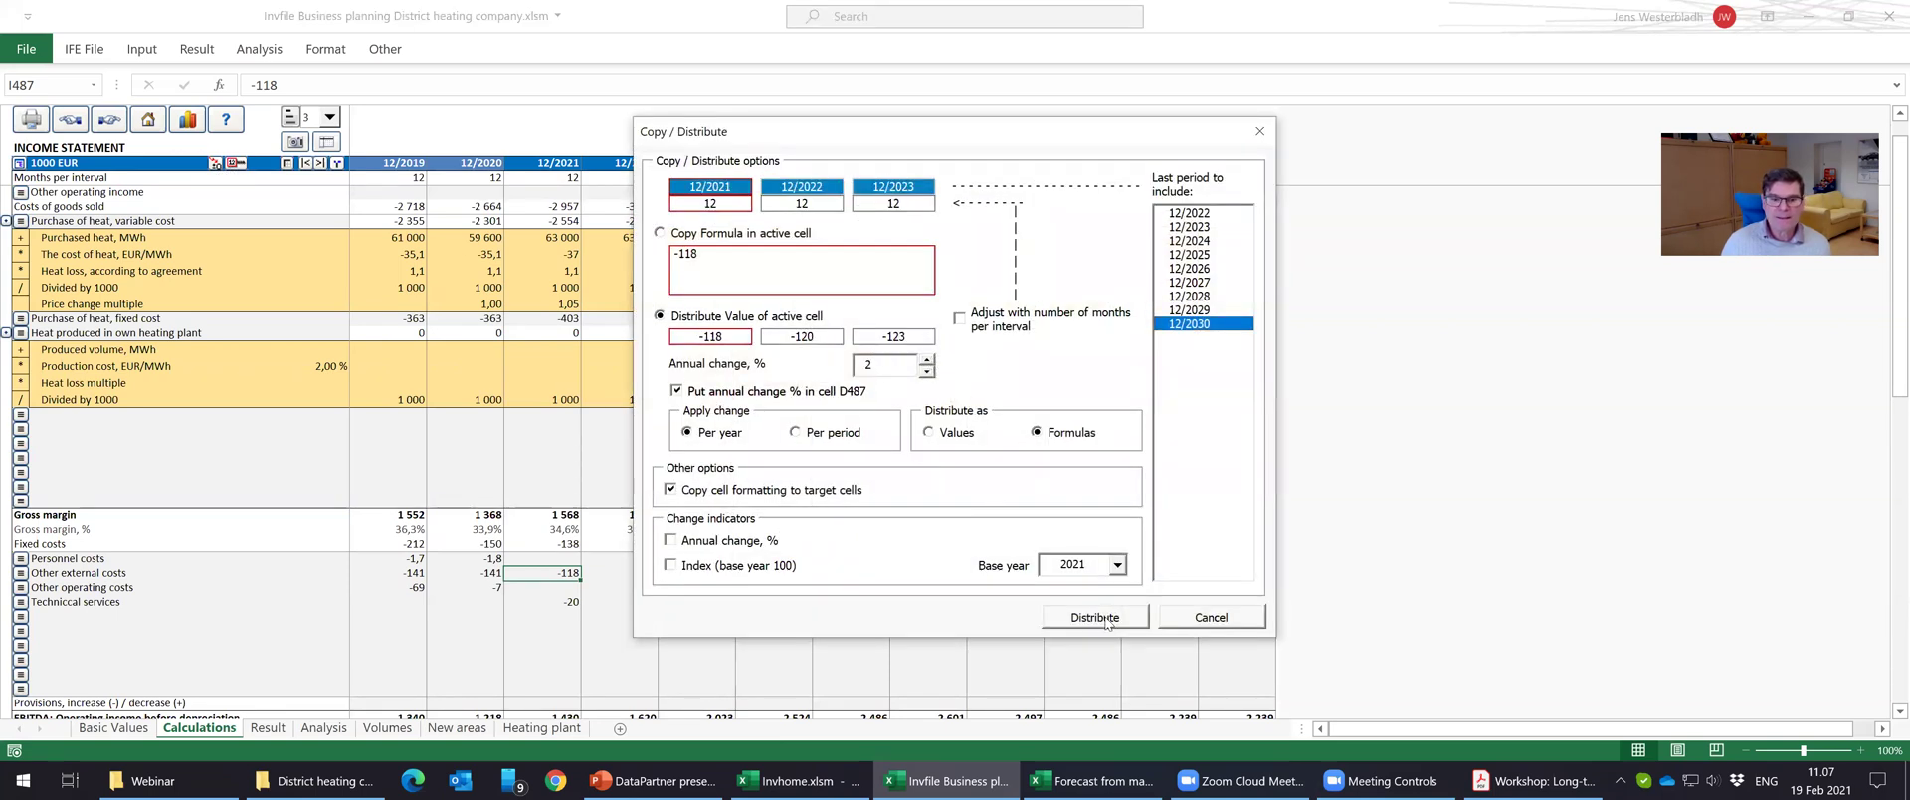
{"action": "left_click", "coordinate": [1104, 617]}
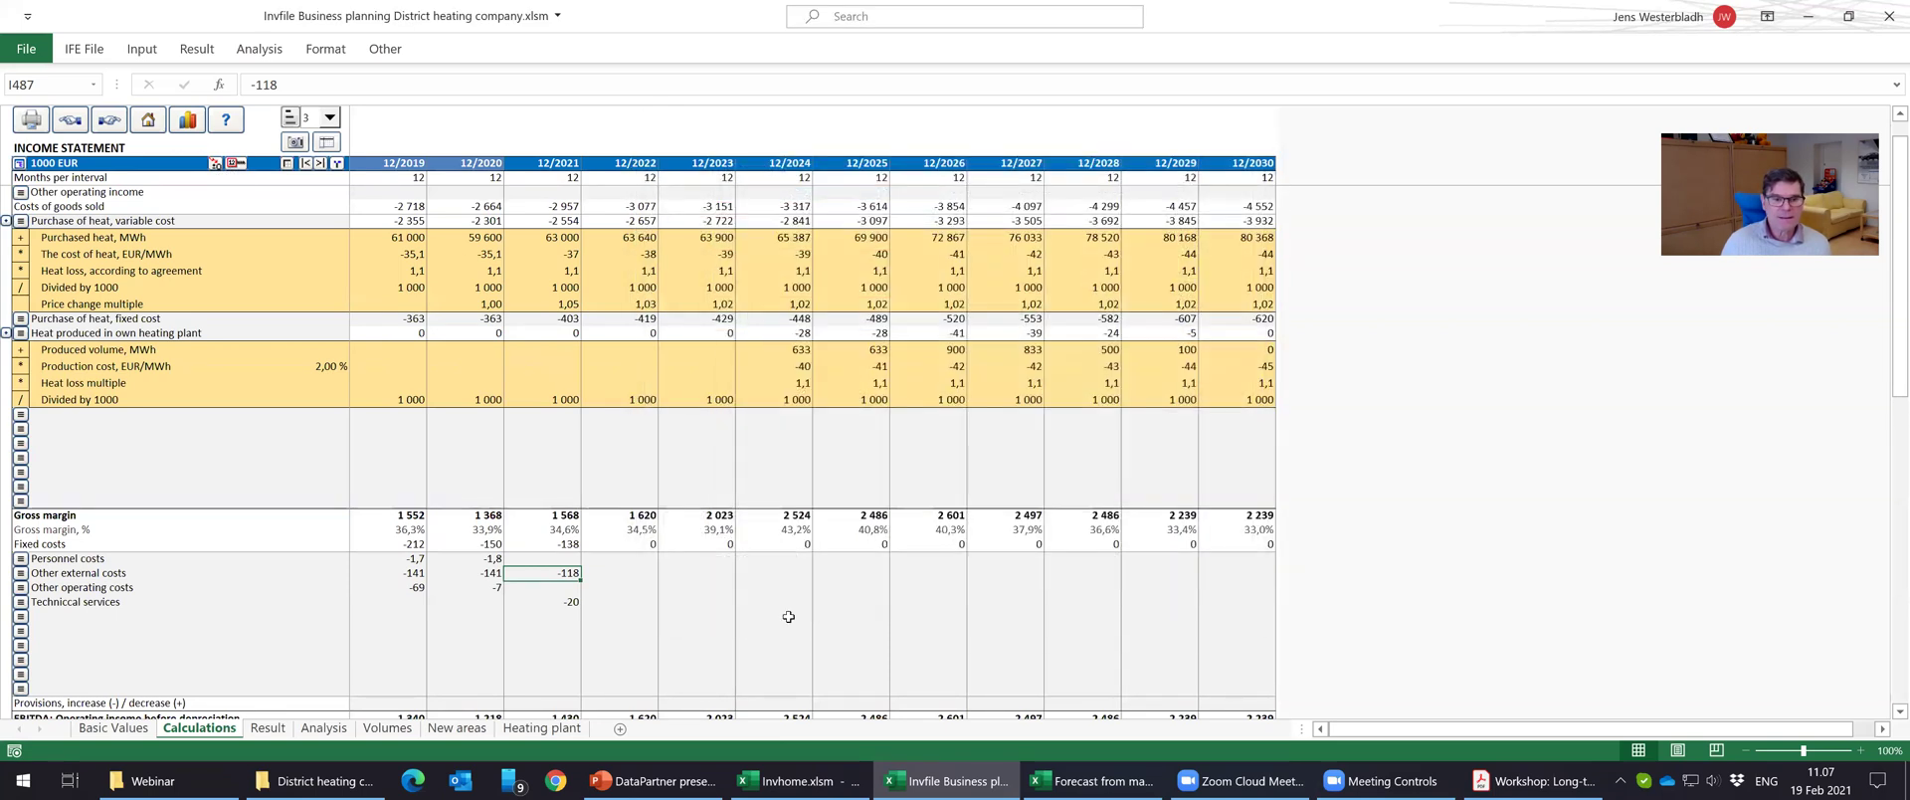
Create three sub-total rows with indented text under Other operating costs.
{"action": "left_click", "coordinate": [565, 590]}
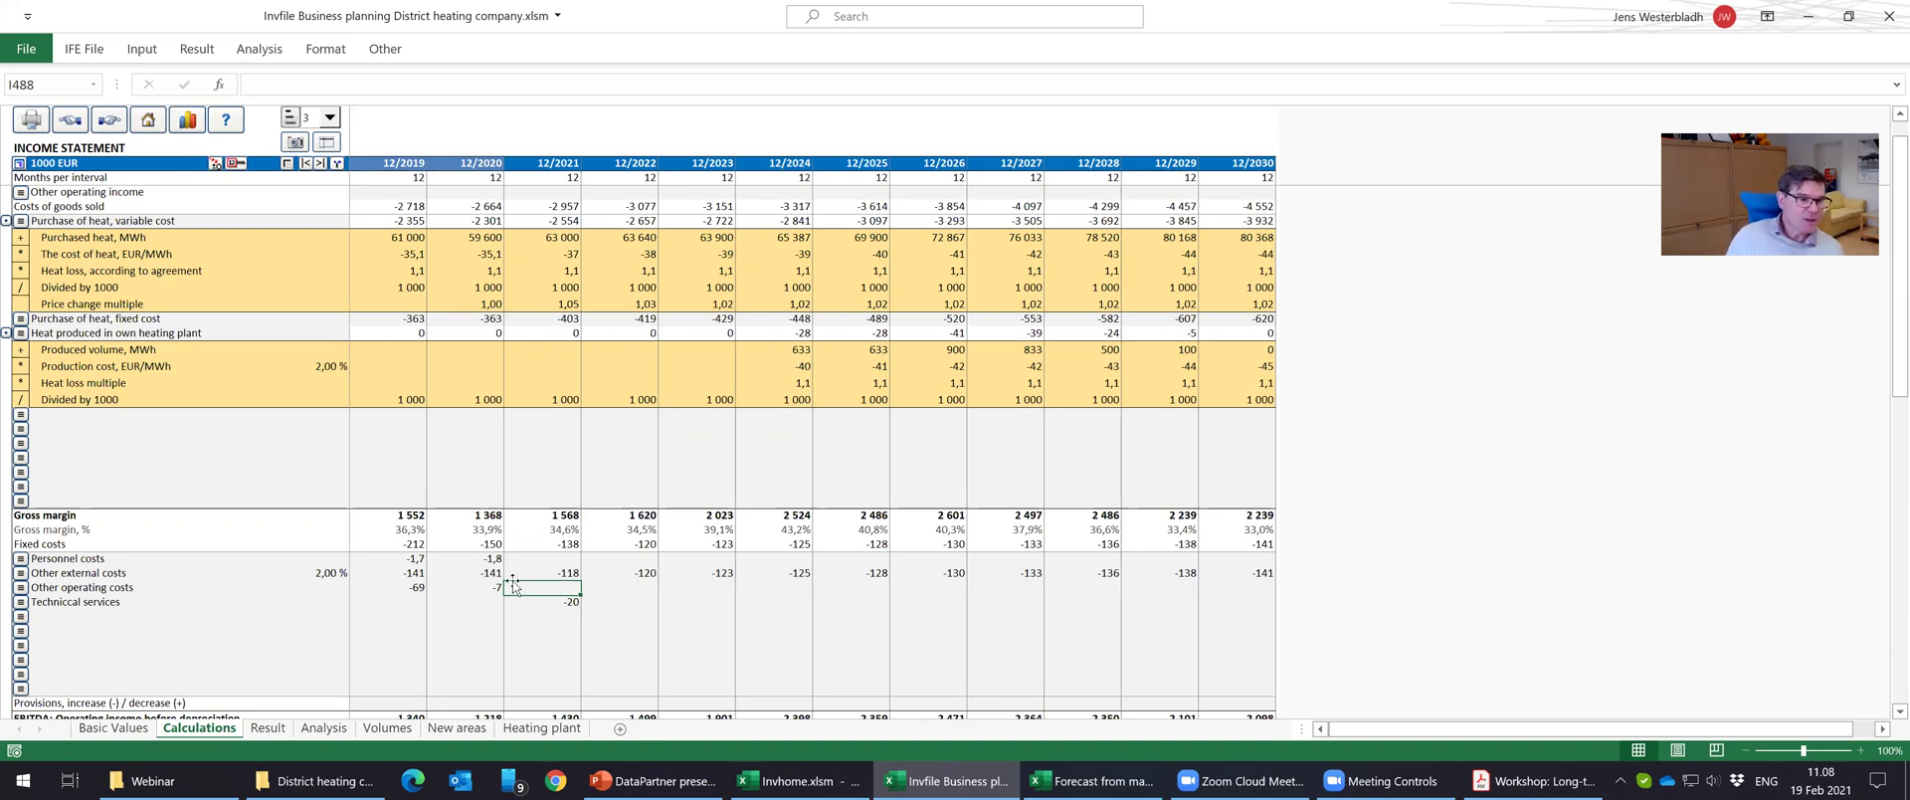
{"action": "left_click", "coordinate": [109, 588]}
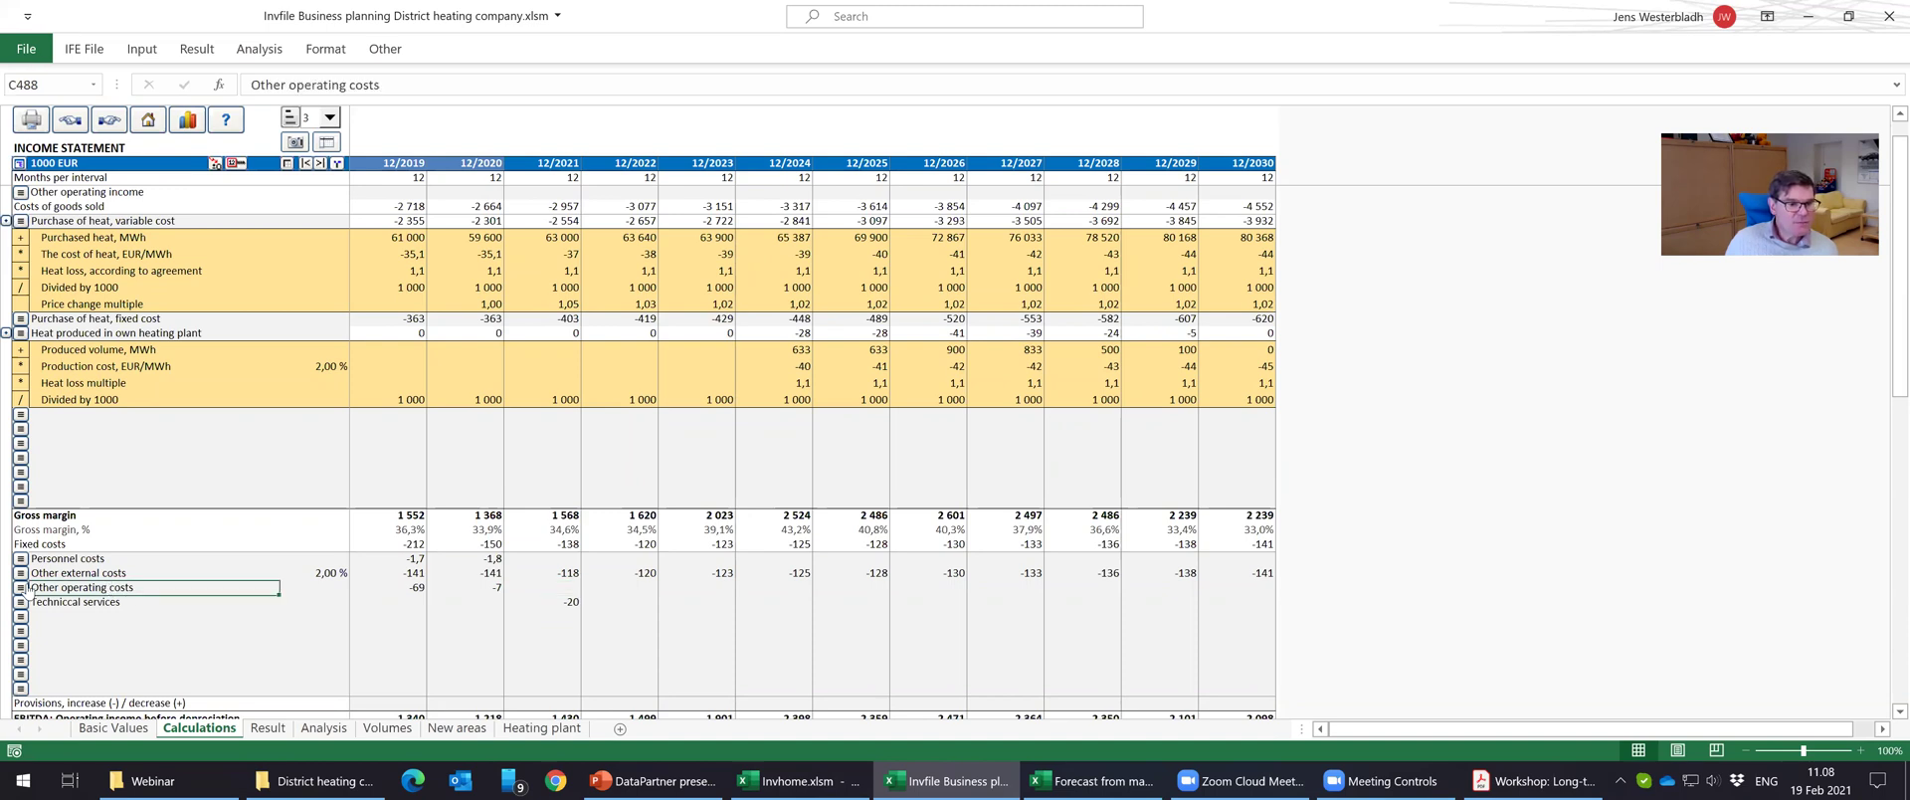
{"action": "left_click", "coordinate": [21, 587]}
{"action": "left_click", "coordinate": [1174, 609]}
{"action": "left_click", "coordinate": [403, 574]}
{"action": "left_click_drag", "start_coordinate": [403, 587], "coordinate": [480, 587]}
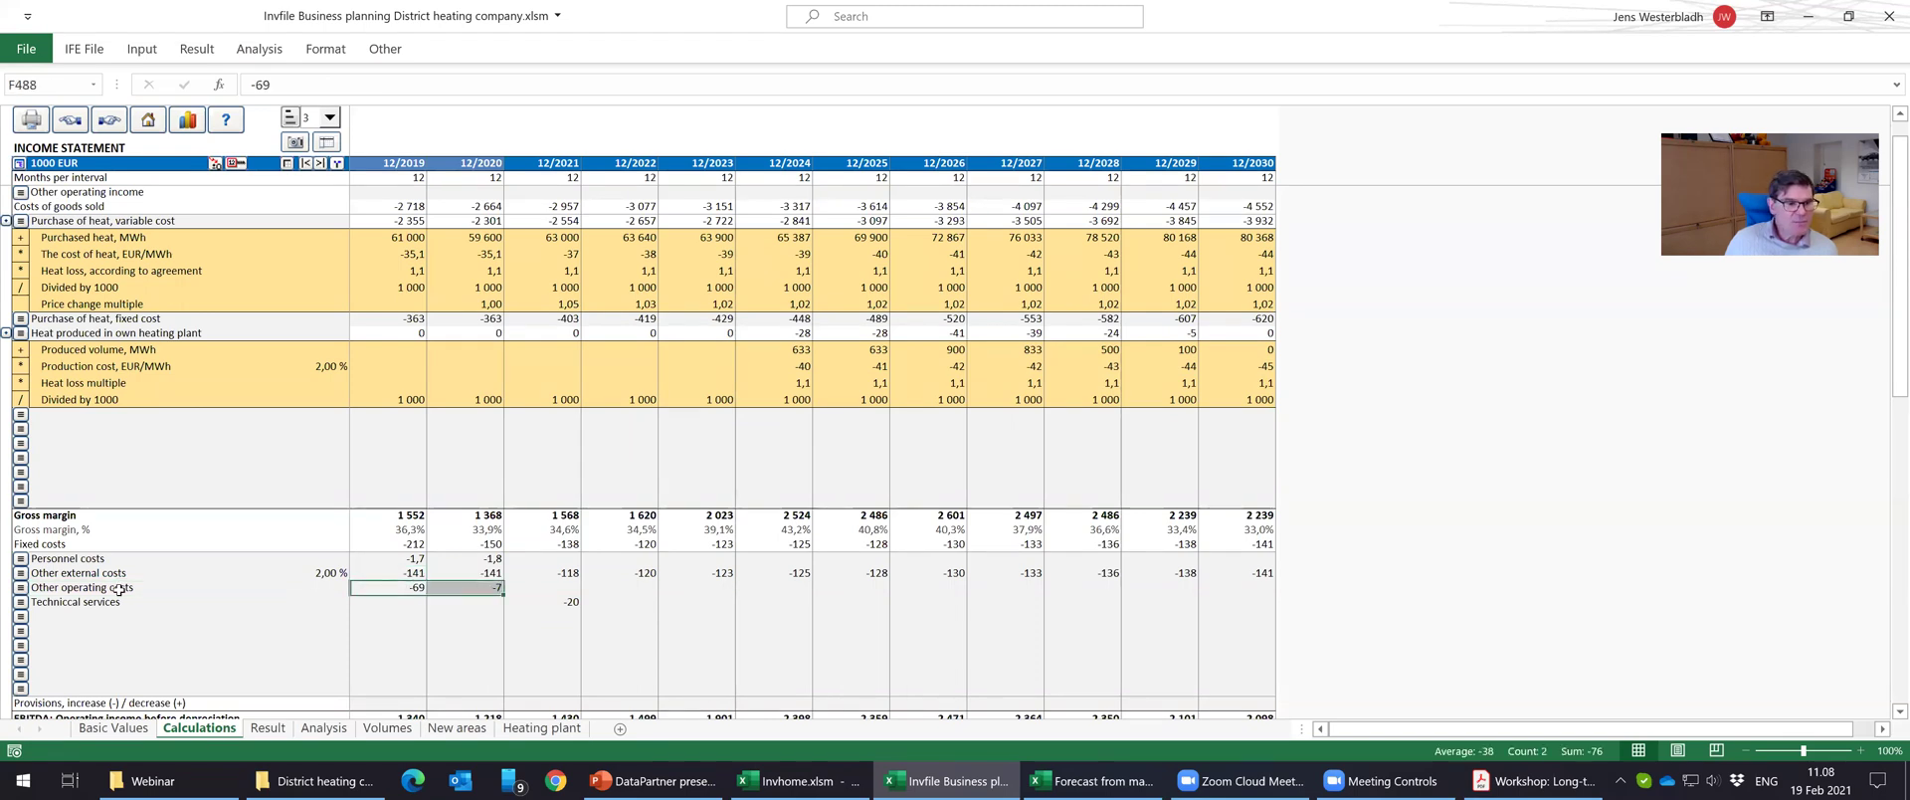
{"action": "left_click", "coordinate": [21, 587]}
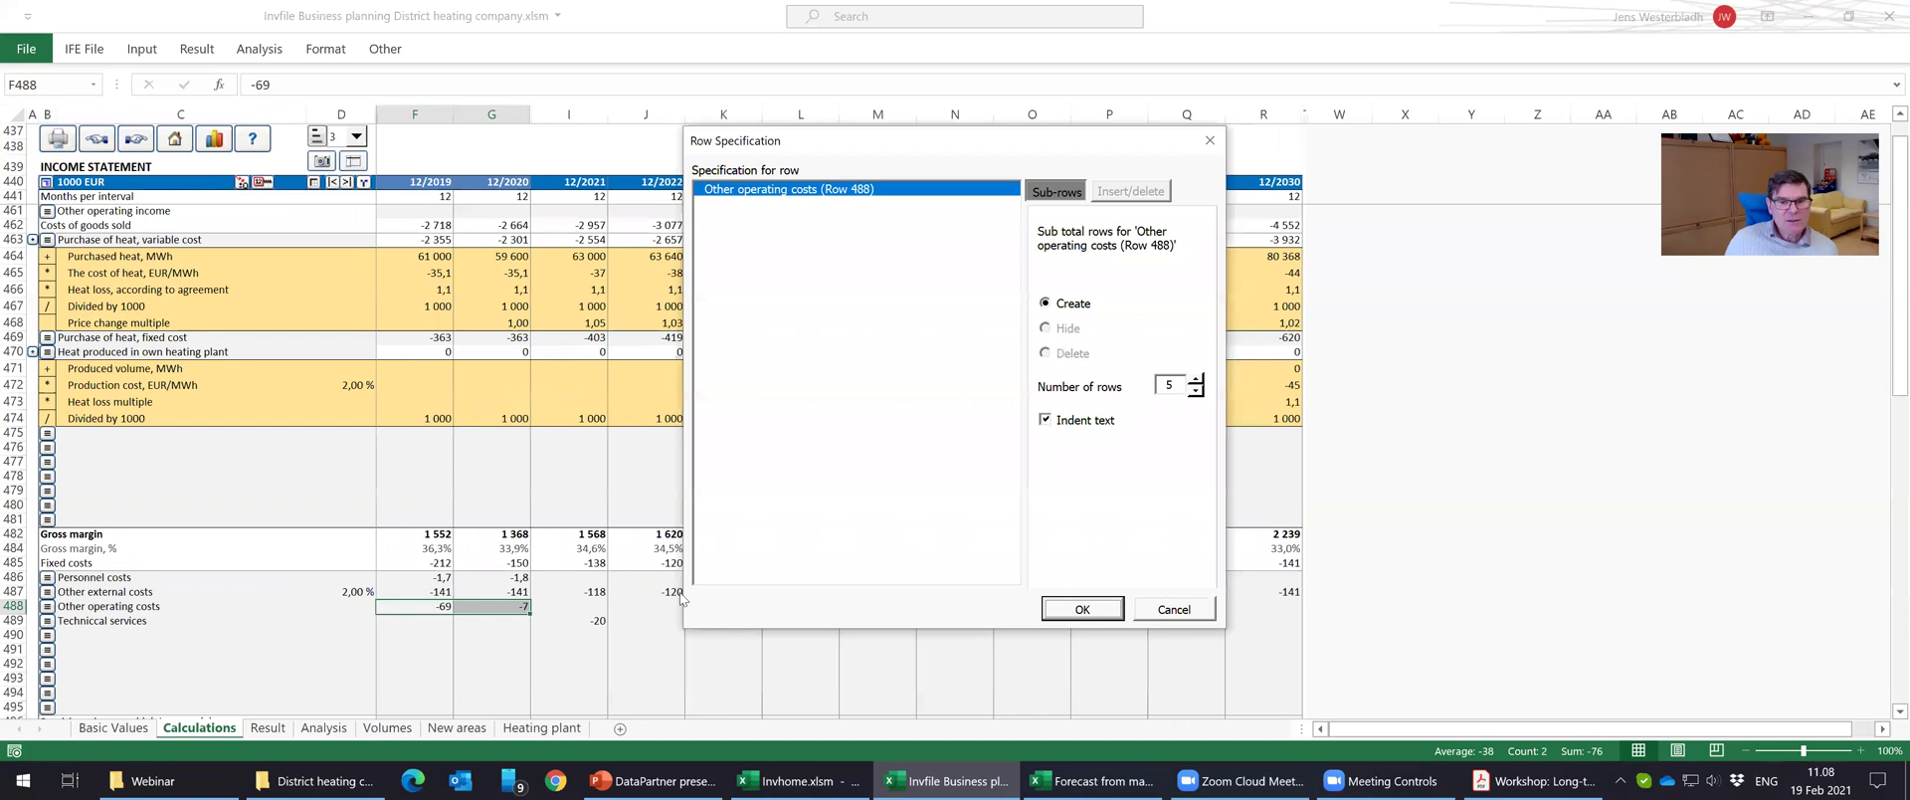
{"action": "left_click", "coordinate": [1195, 390]}
{"action": "left_click", "coordinate": [1195, 390]}
{"action": "left_click", "coordinate": [1195, 390]}
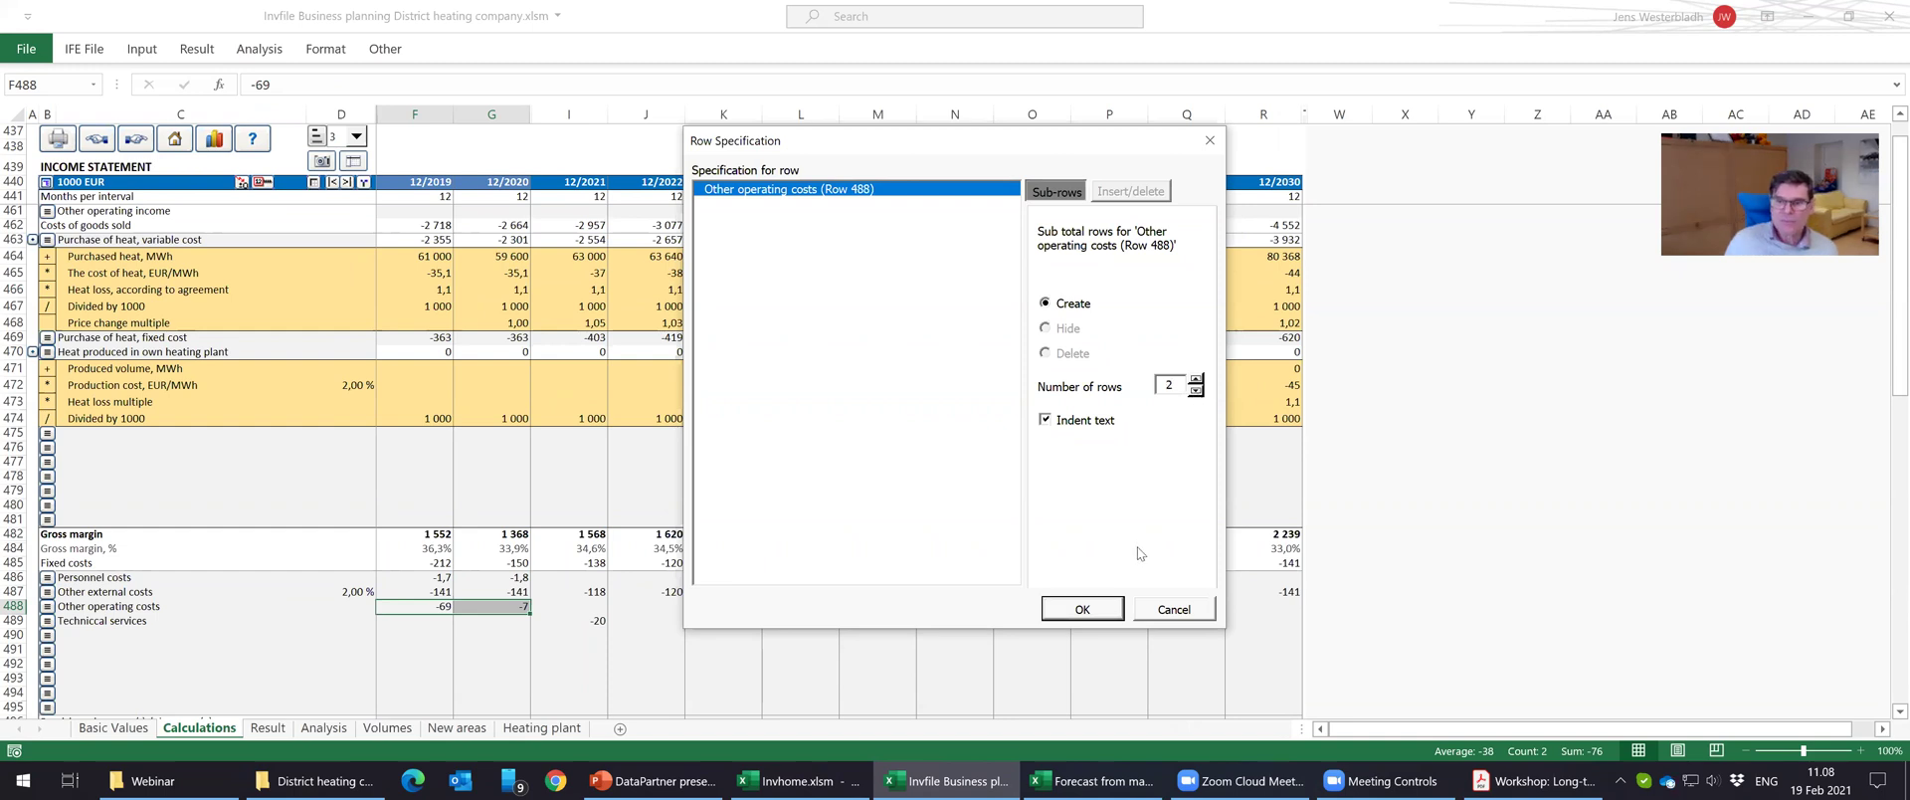
{"action": "left_click", "coordinate": [1083, 609]}
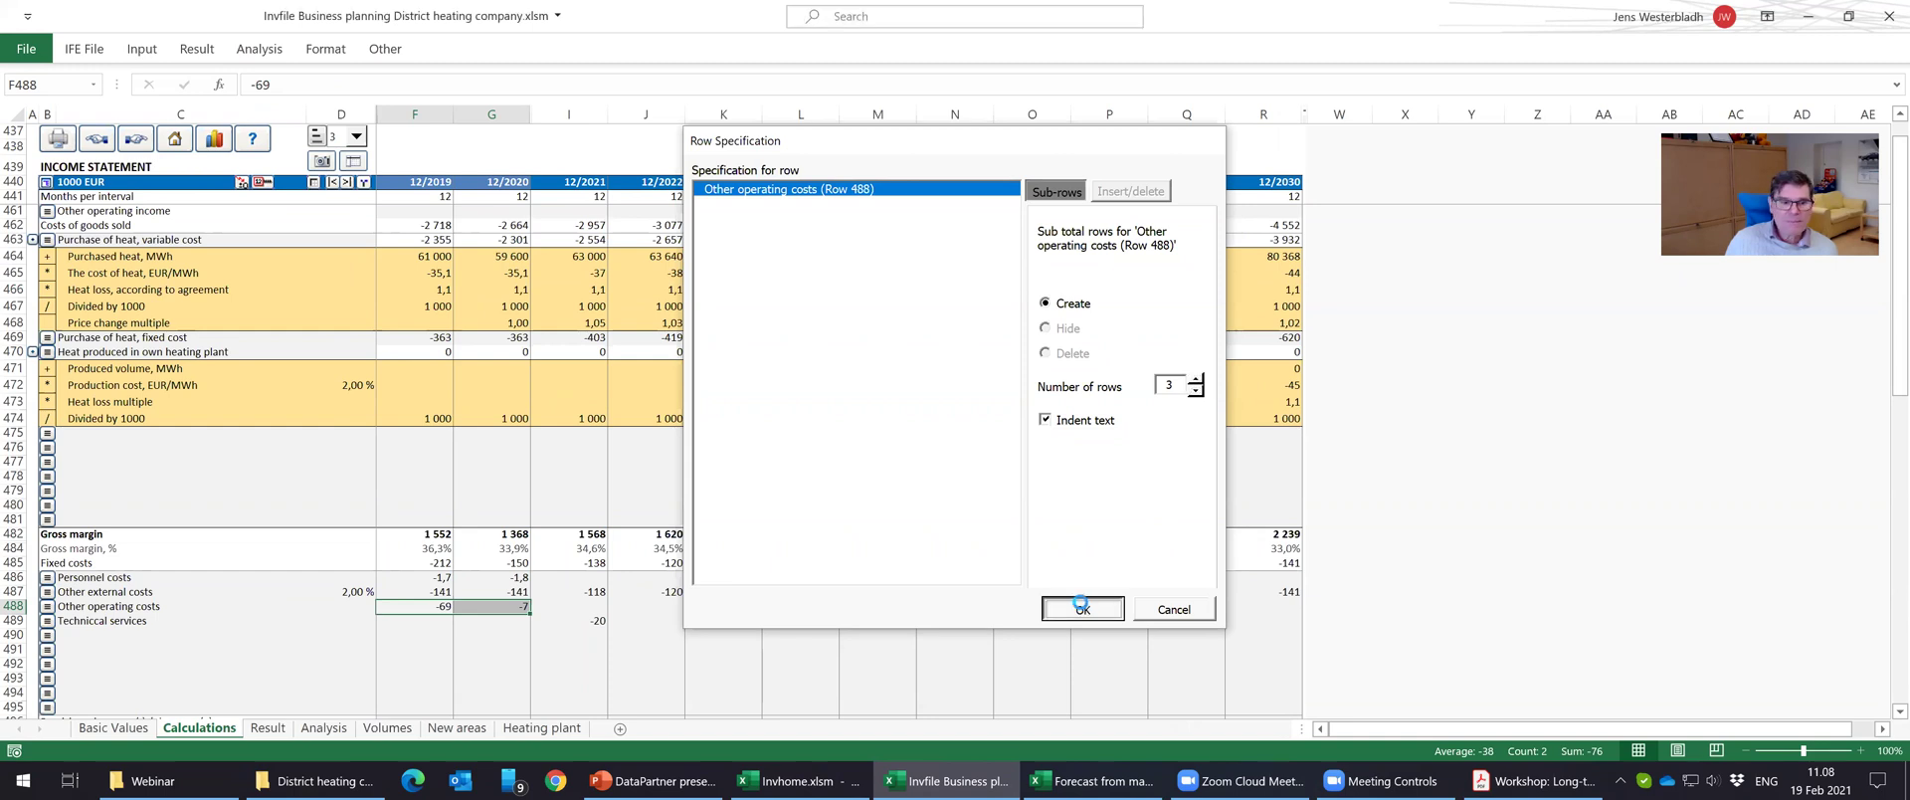
Name the first sub-row under Other operating costs "Other operating costs".
{"action": "left_click", "coordinate": [107, 601]}
{"action": "type", "text": "Oth"}
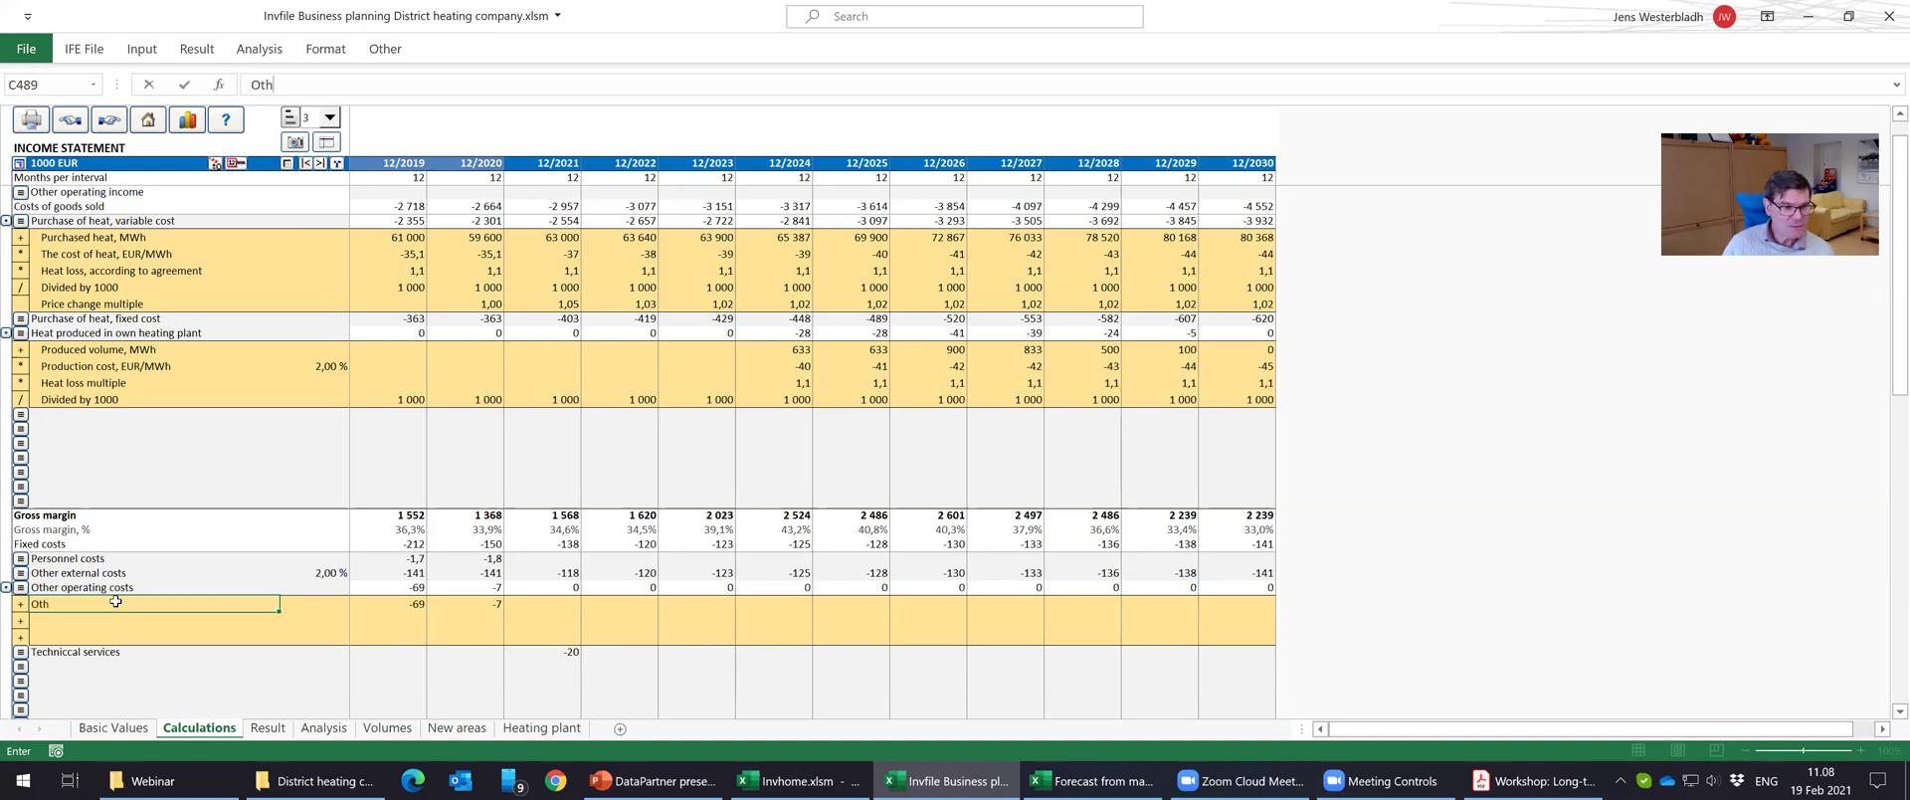
{"action": "type", "text": "er"}
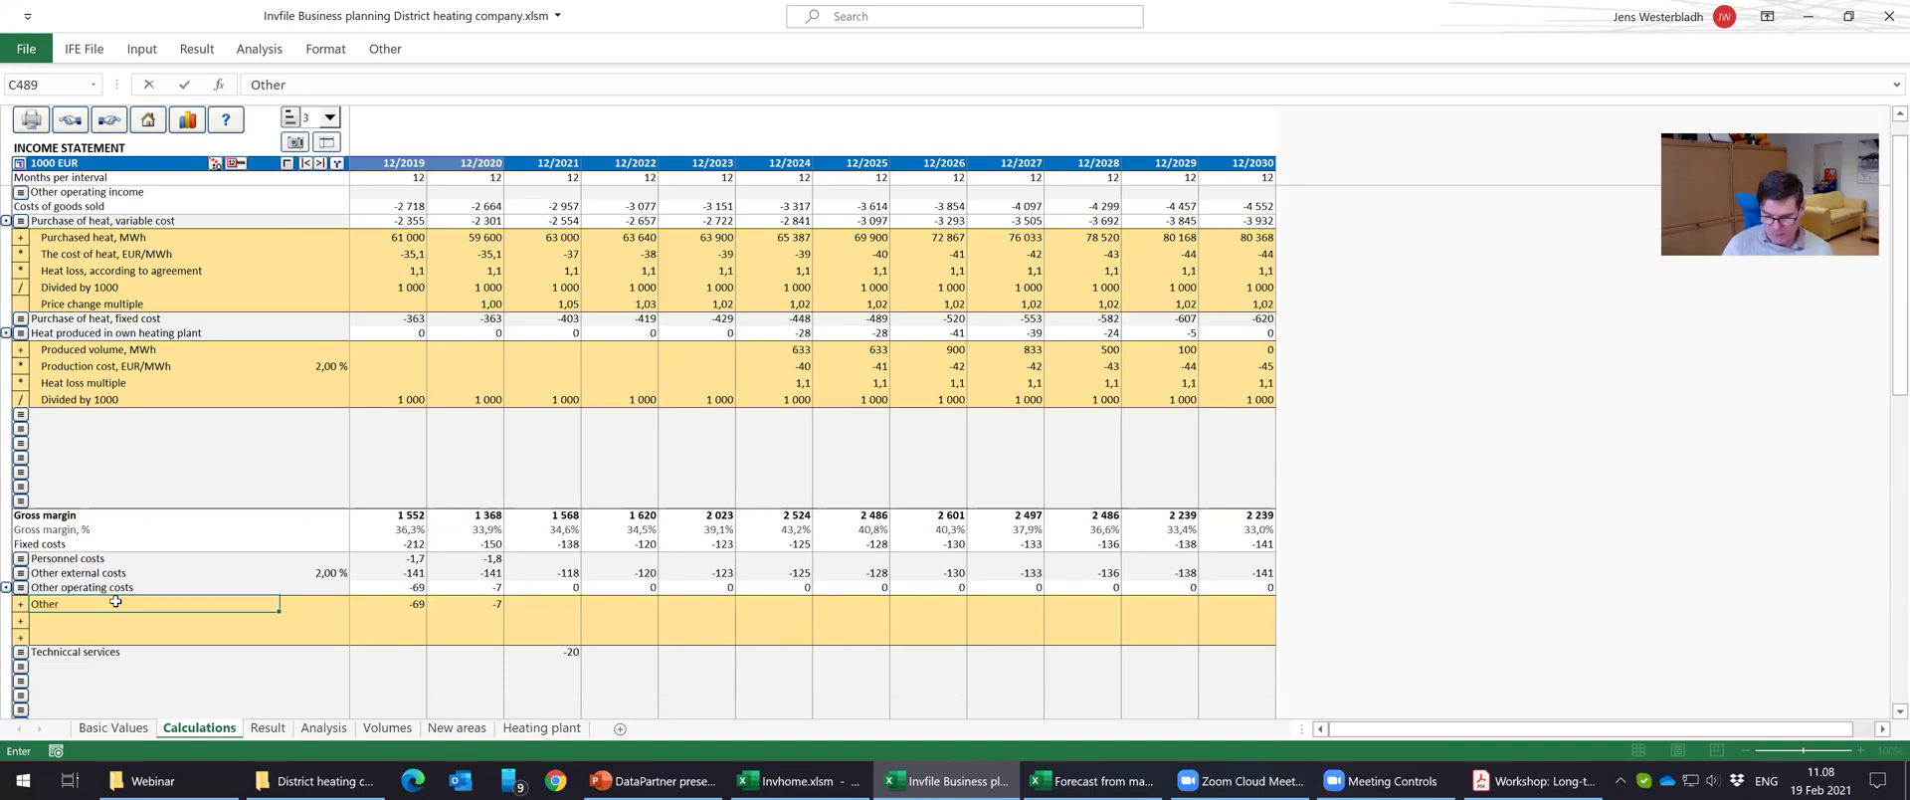
{"action": "type", "text": " op"}
{"action": "key", "text": "Return"}
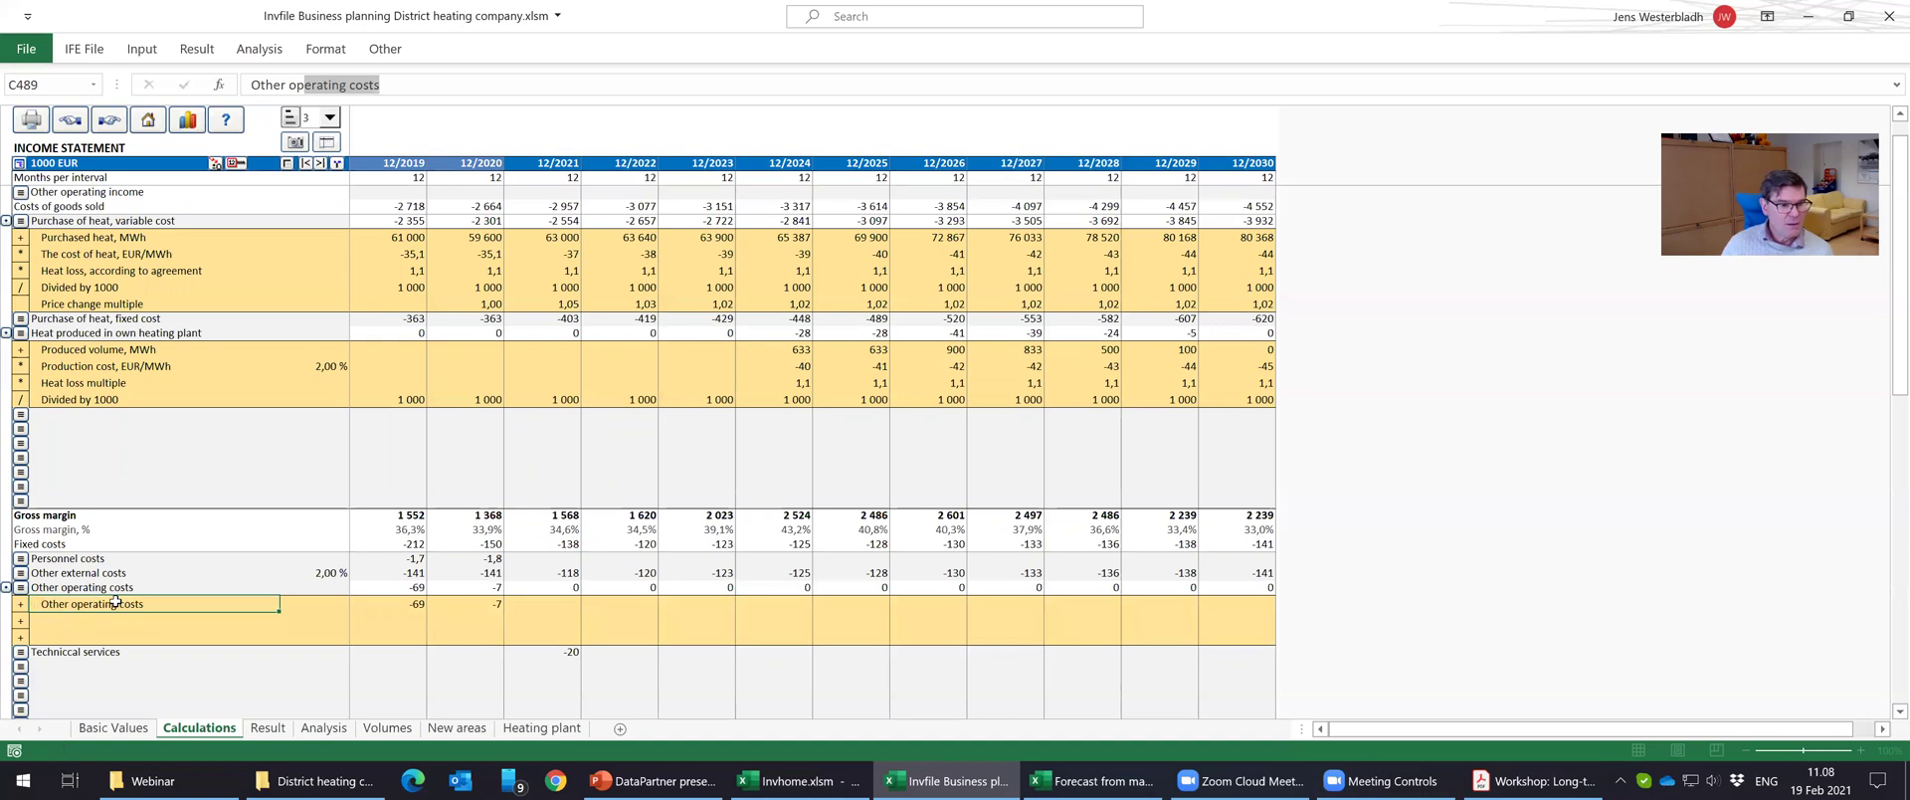
Name the second sub-row under Other operating costs "Operations and maintenance of heating plant".
{"action": "key", "text": "Down"}
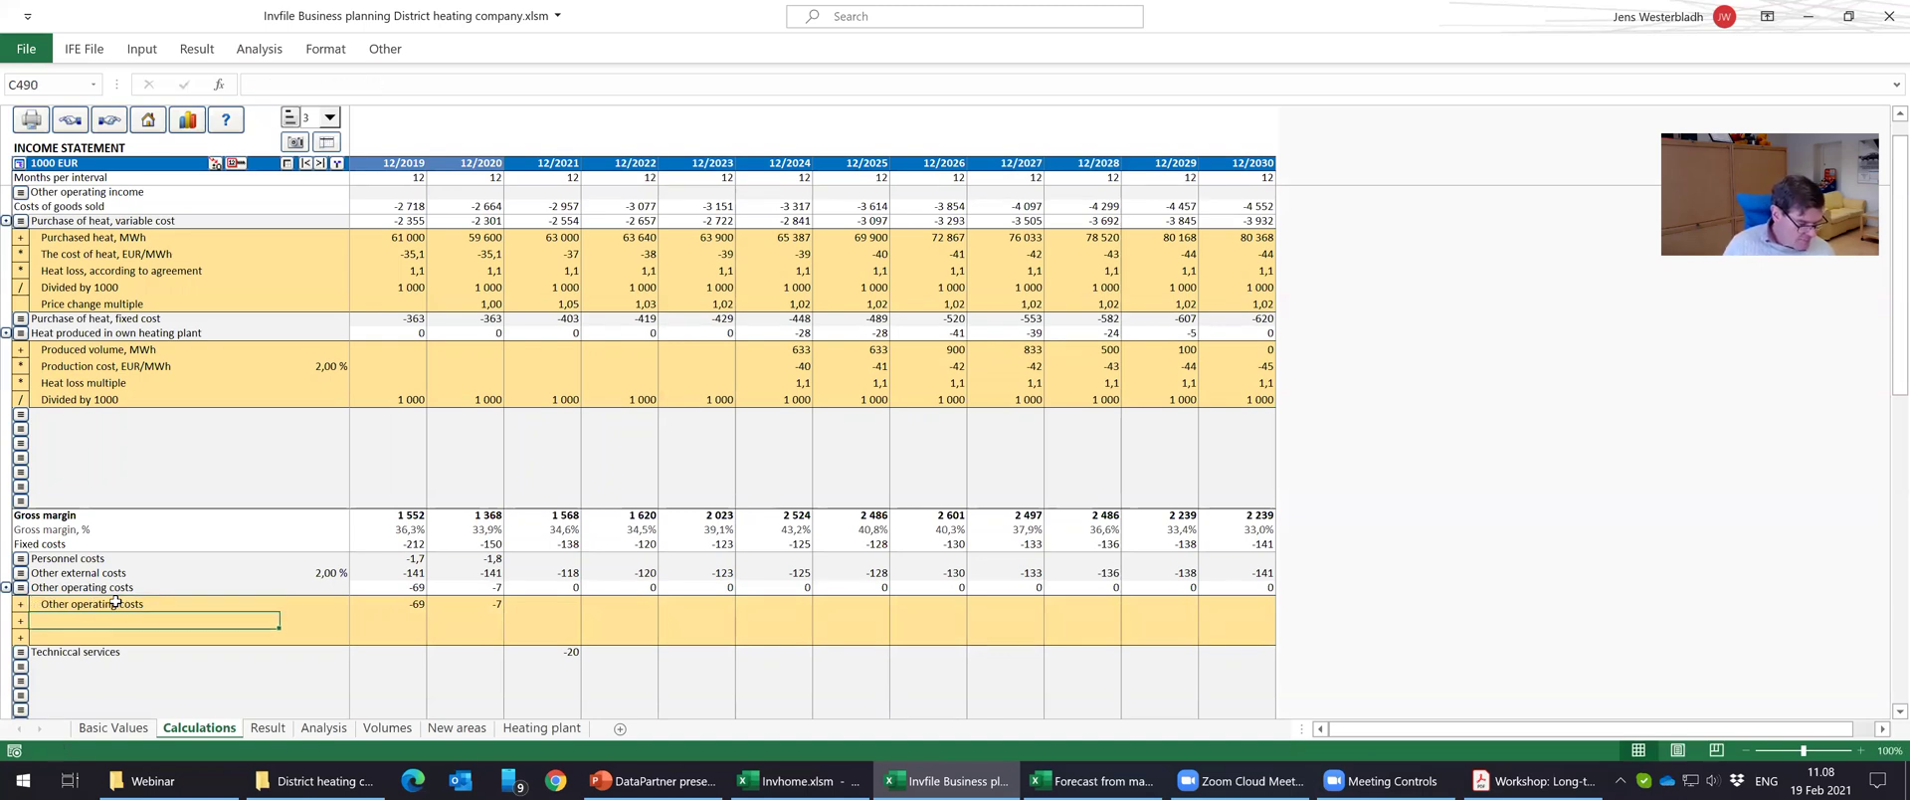
{"action": "type", "text": "Ope"}
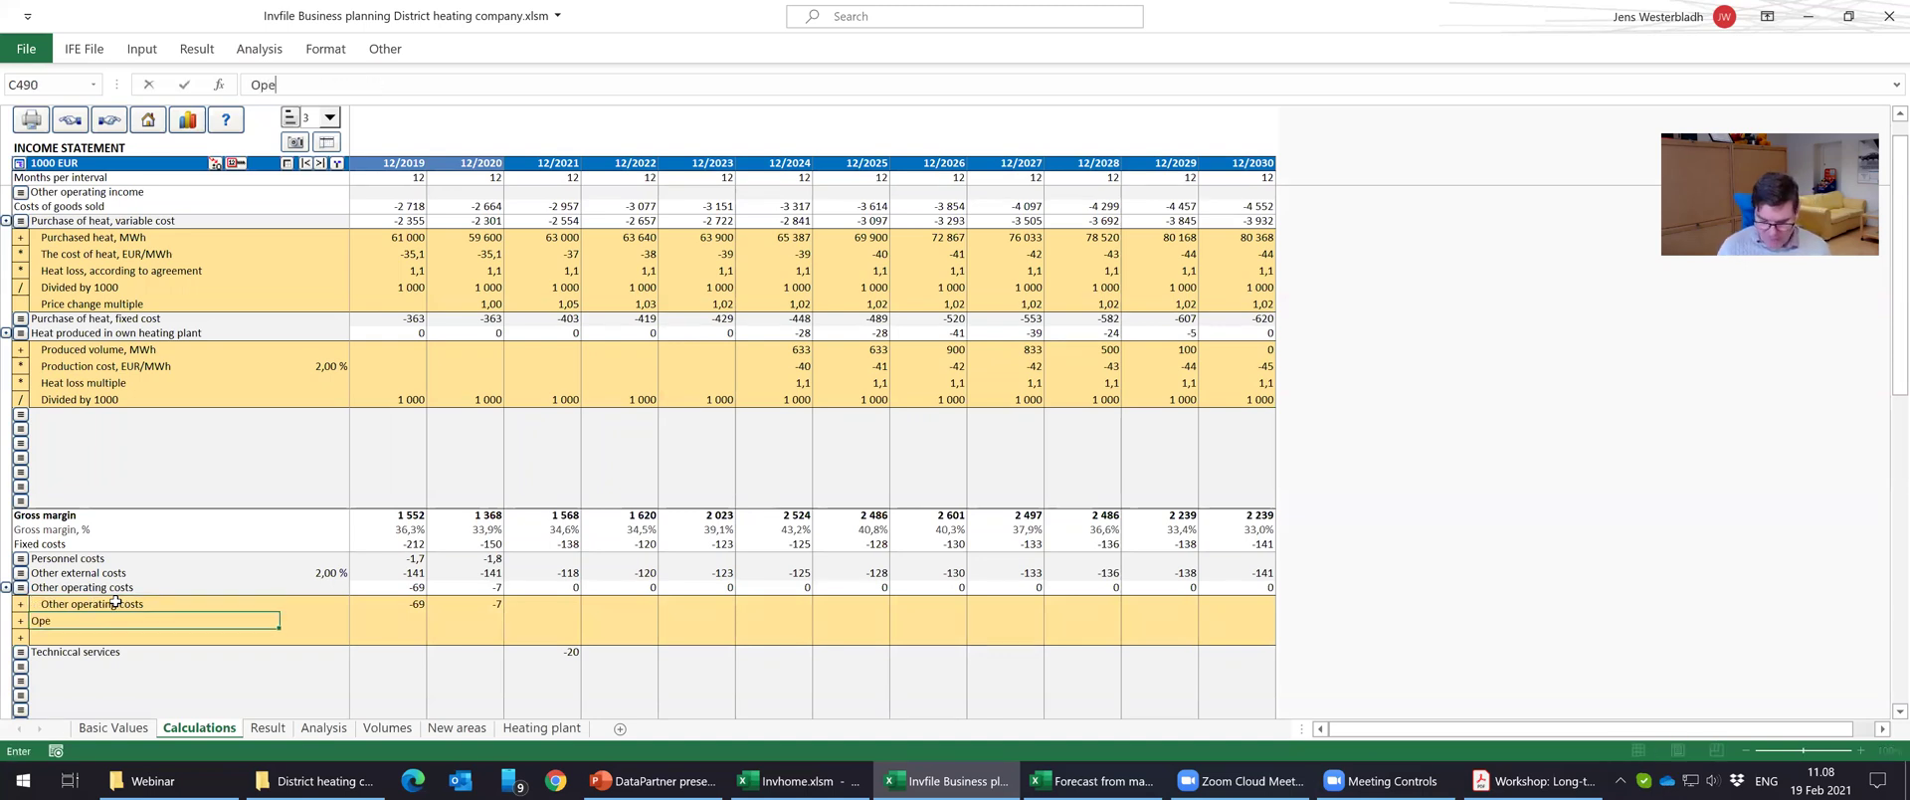
{"action": "type", "text": "rations and "}
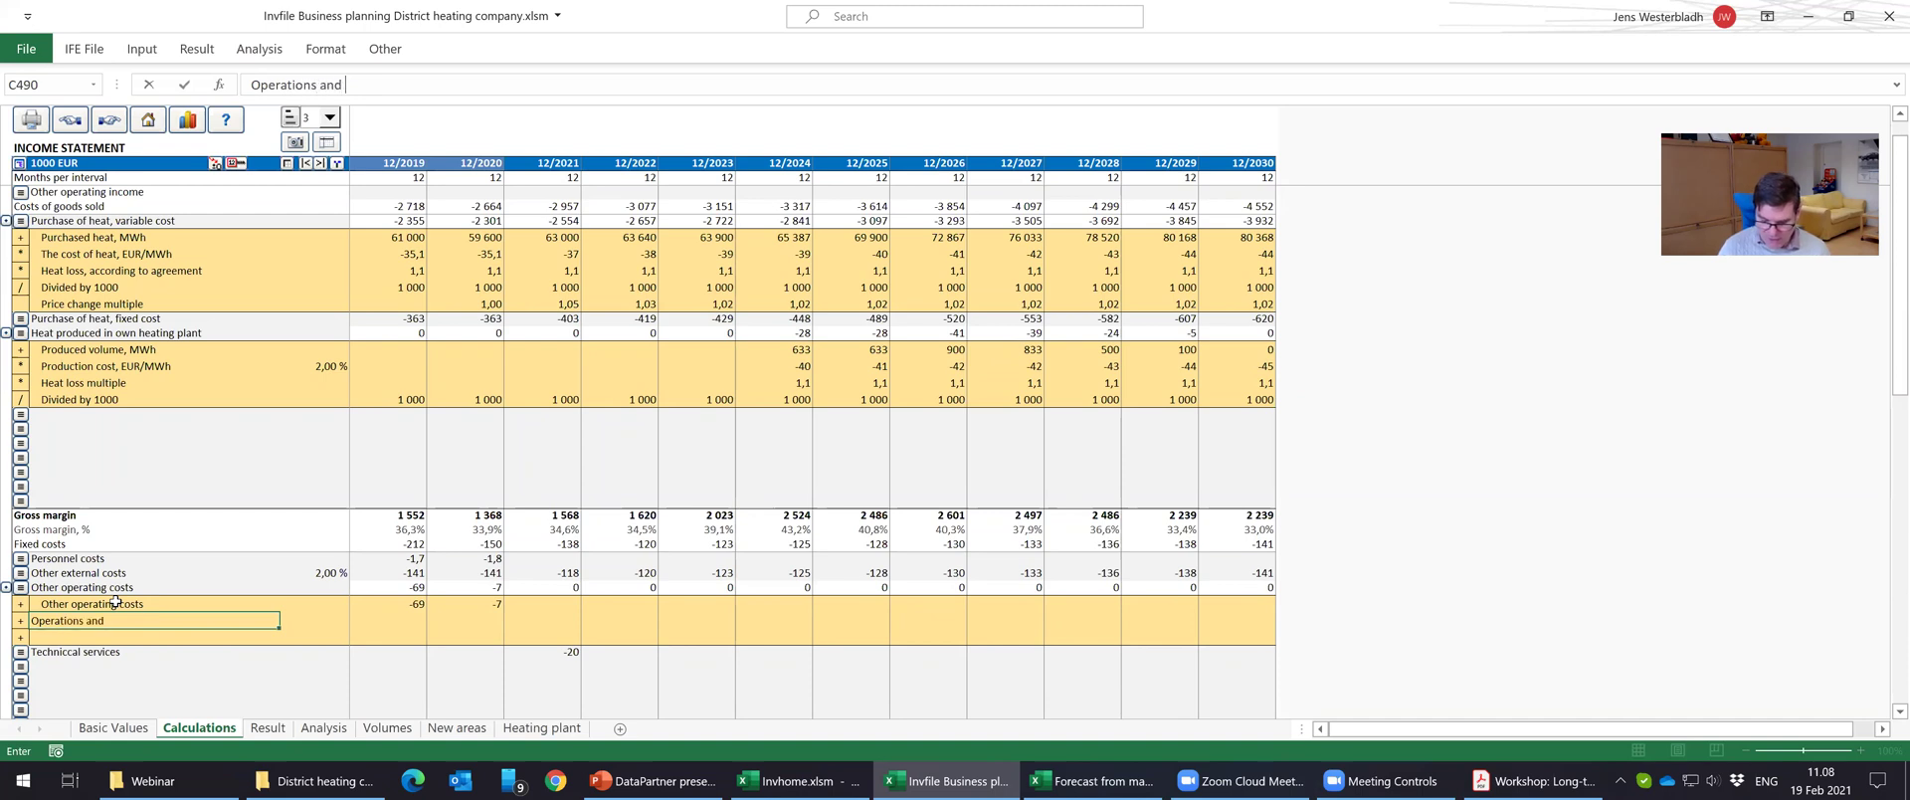
{"action": "type", "text": "maintenance "}
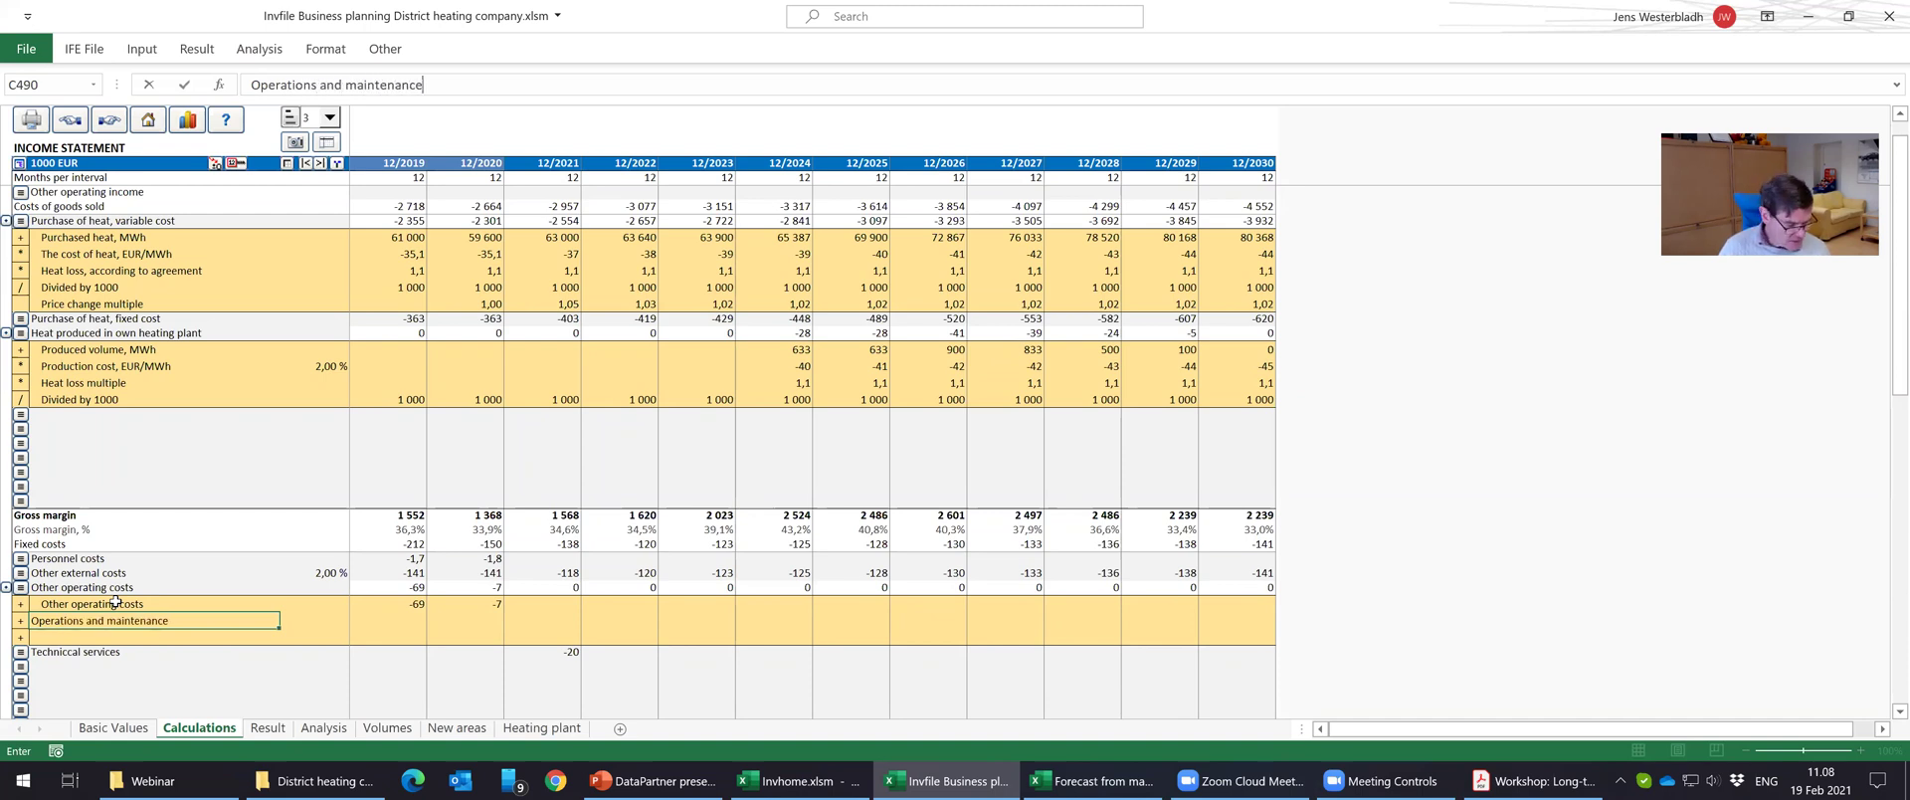
{"action": "type", "text": "o"}
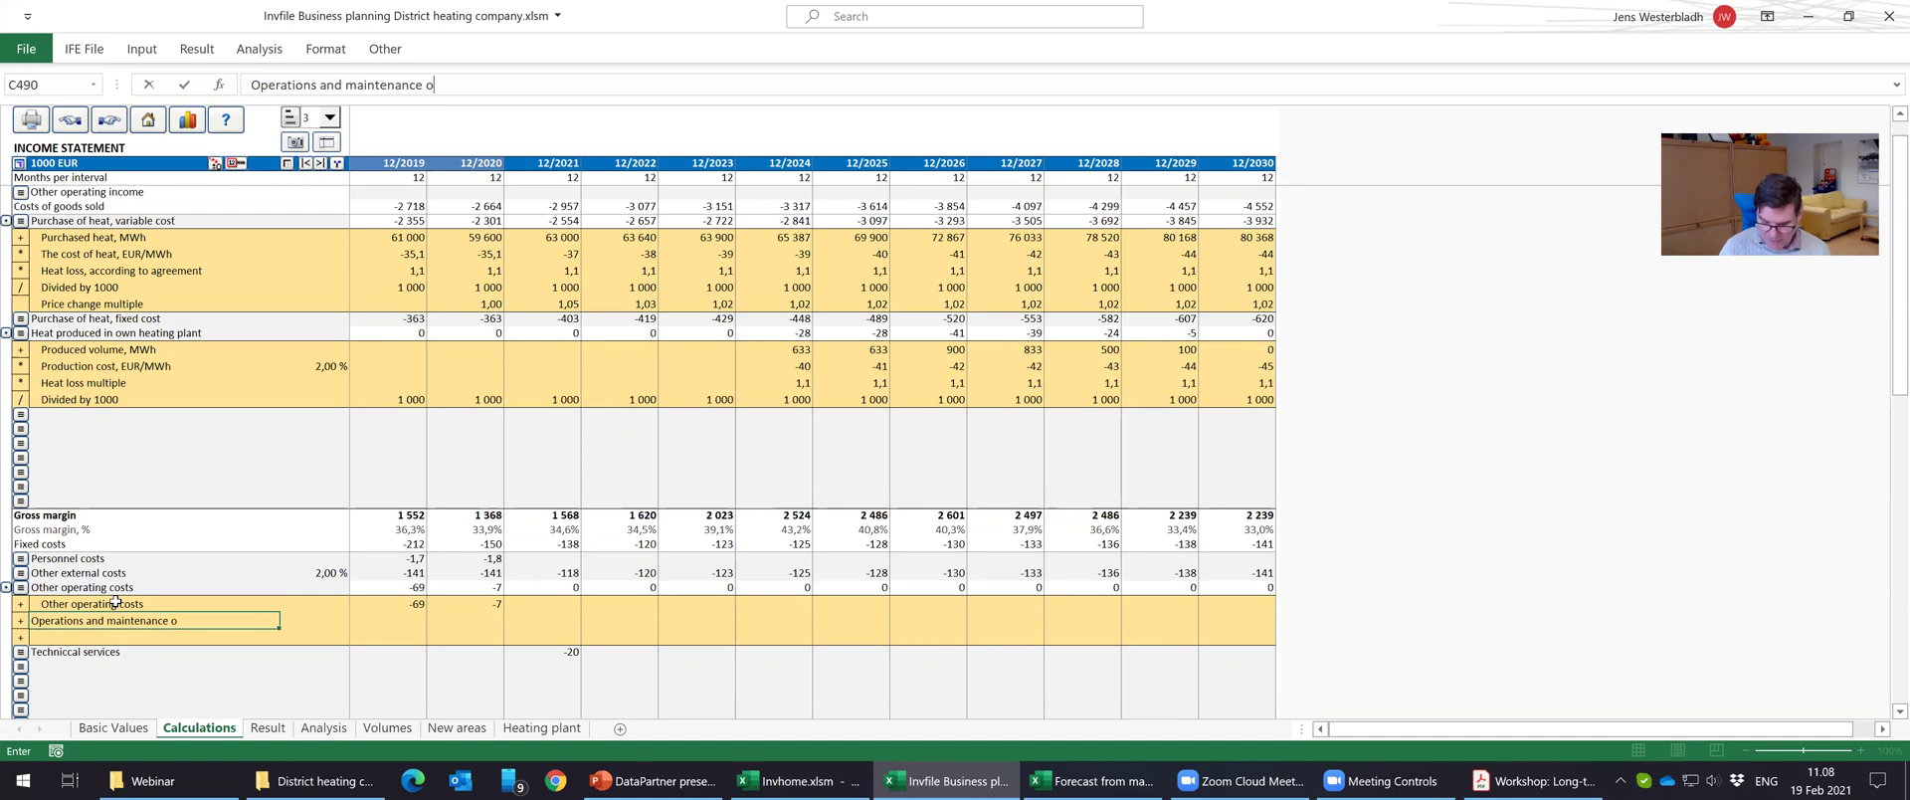
{"action": "type", "text": "f heating"}
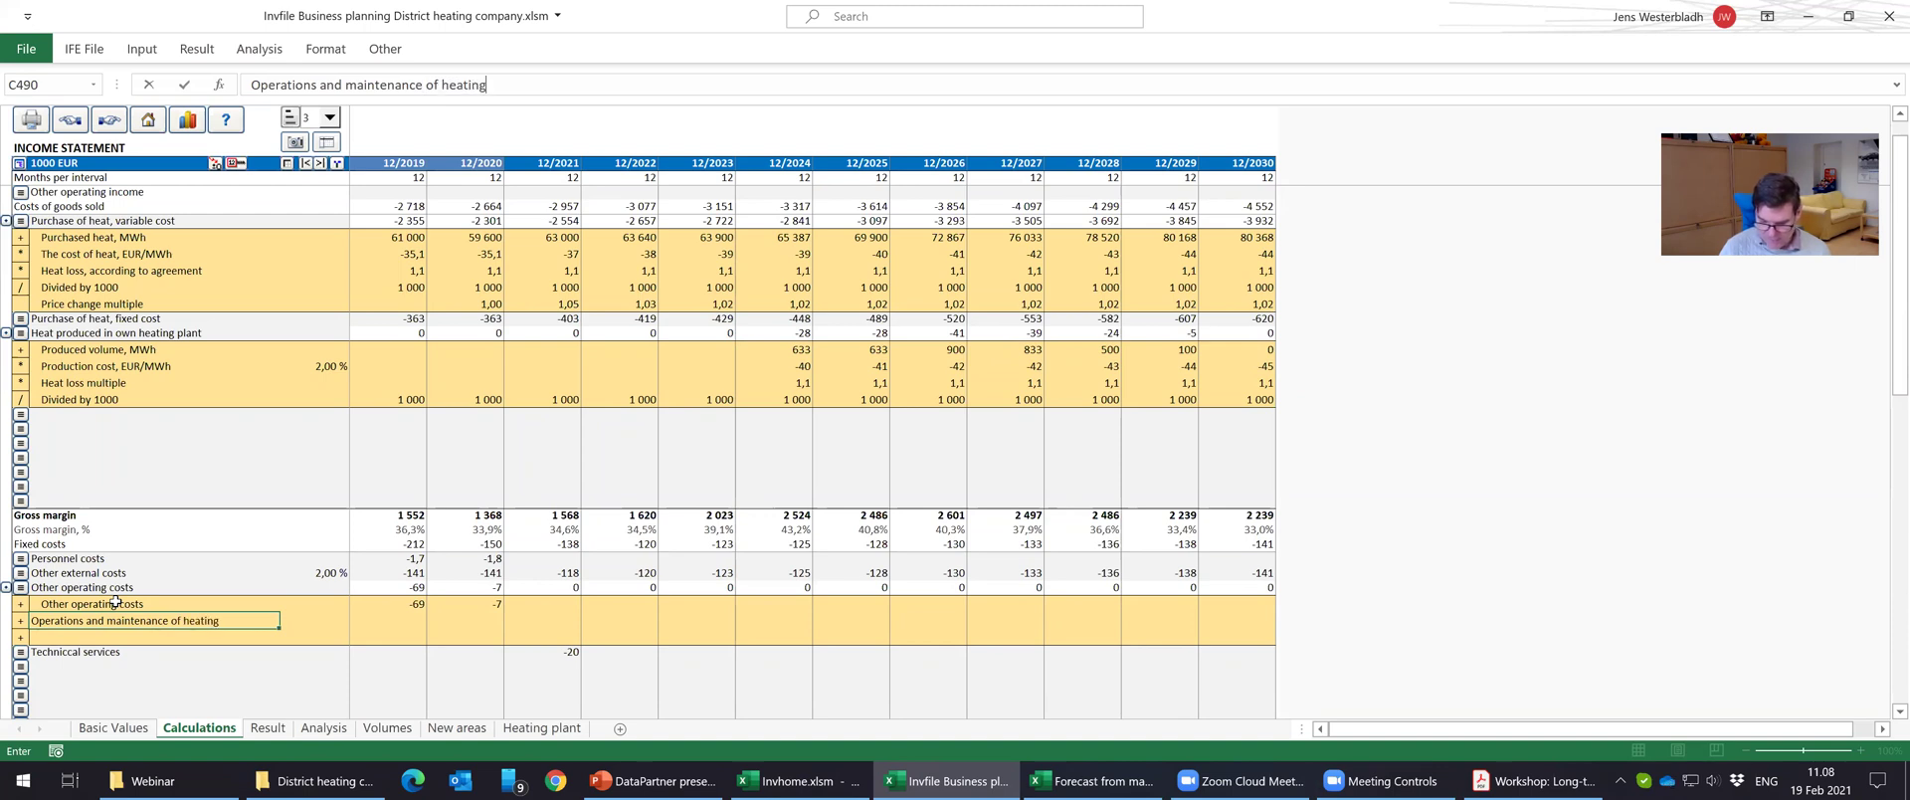
{"action": "type", "text": " plant"}
{"action": "key", "text": "Return"}
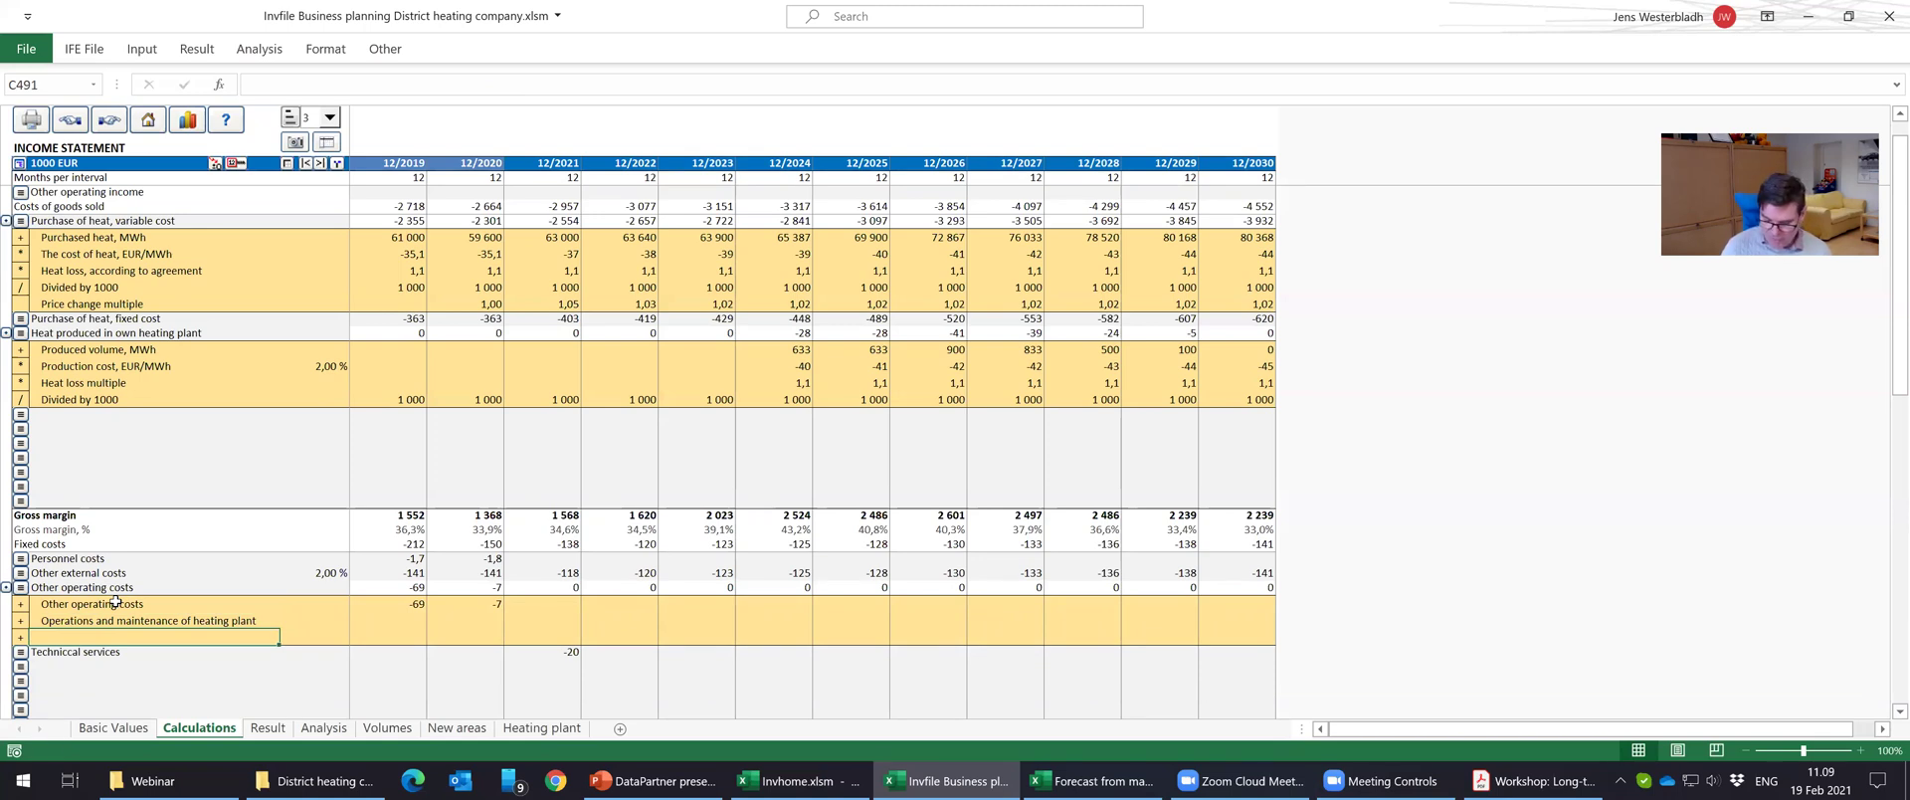
Name the third sub-row under Other operating costs "Operation and maintenance of connecting pipes".
{"action": "type", "text": "Operati"}
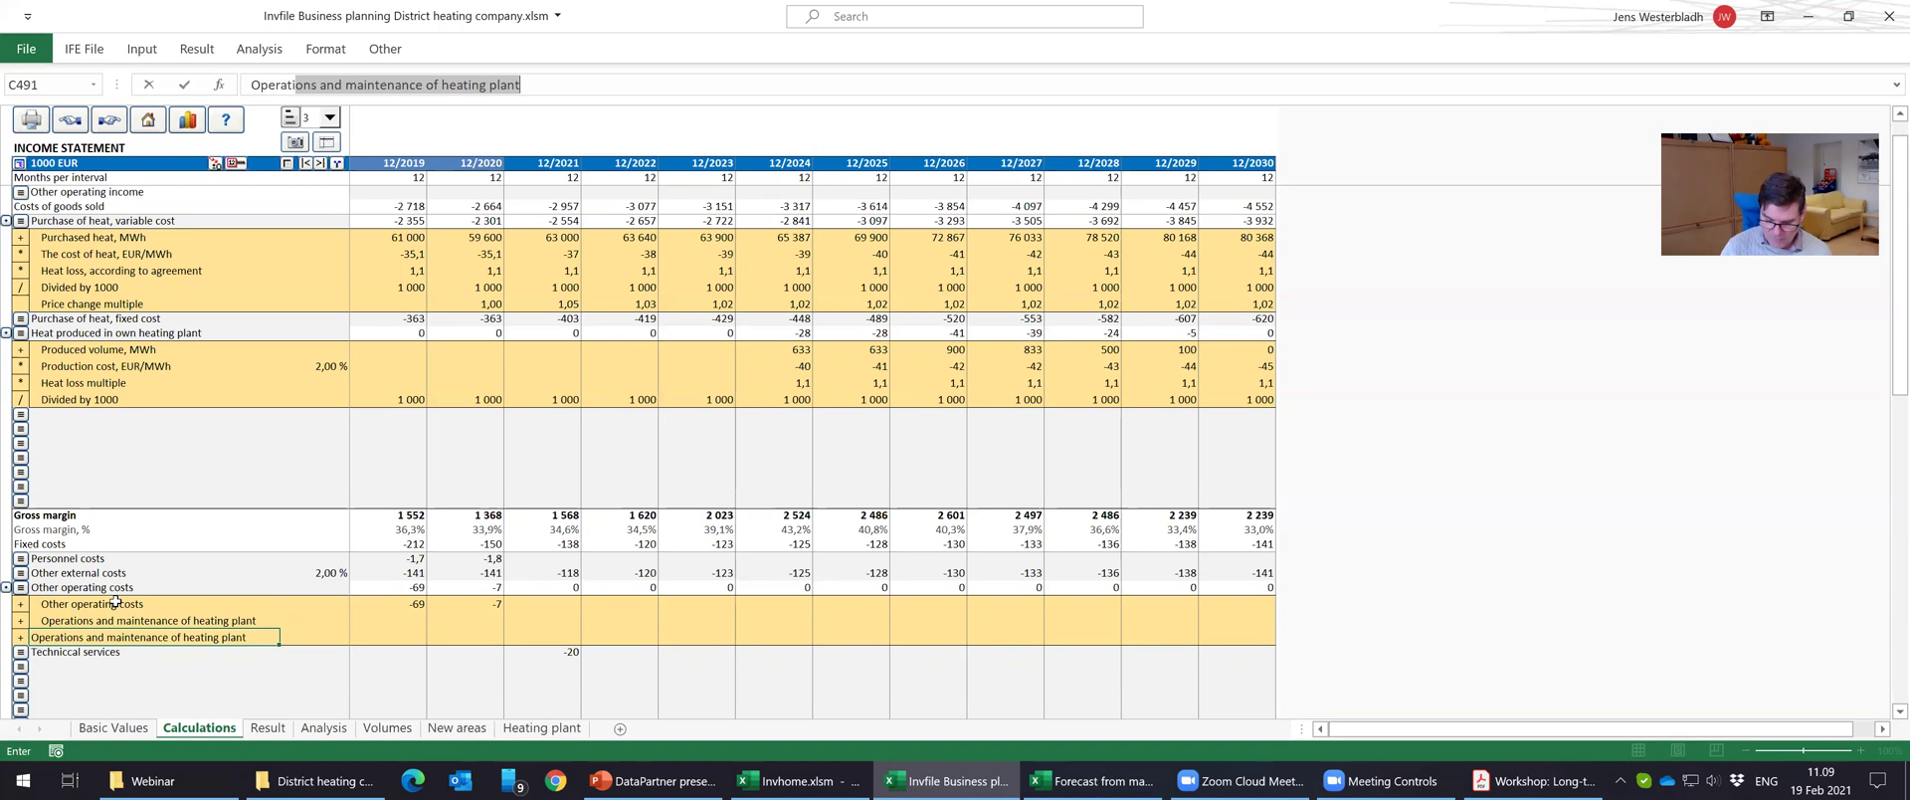
{"action": "type", "text": "on and ma"}
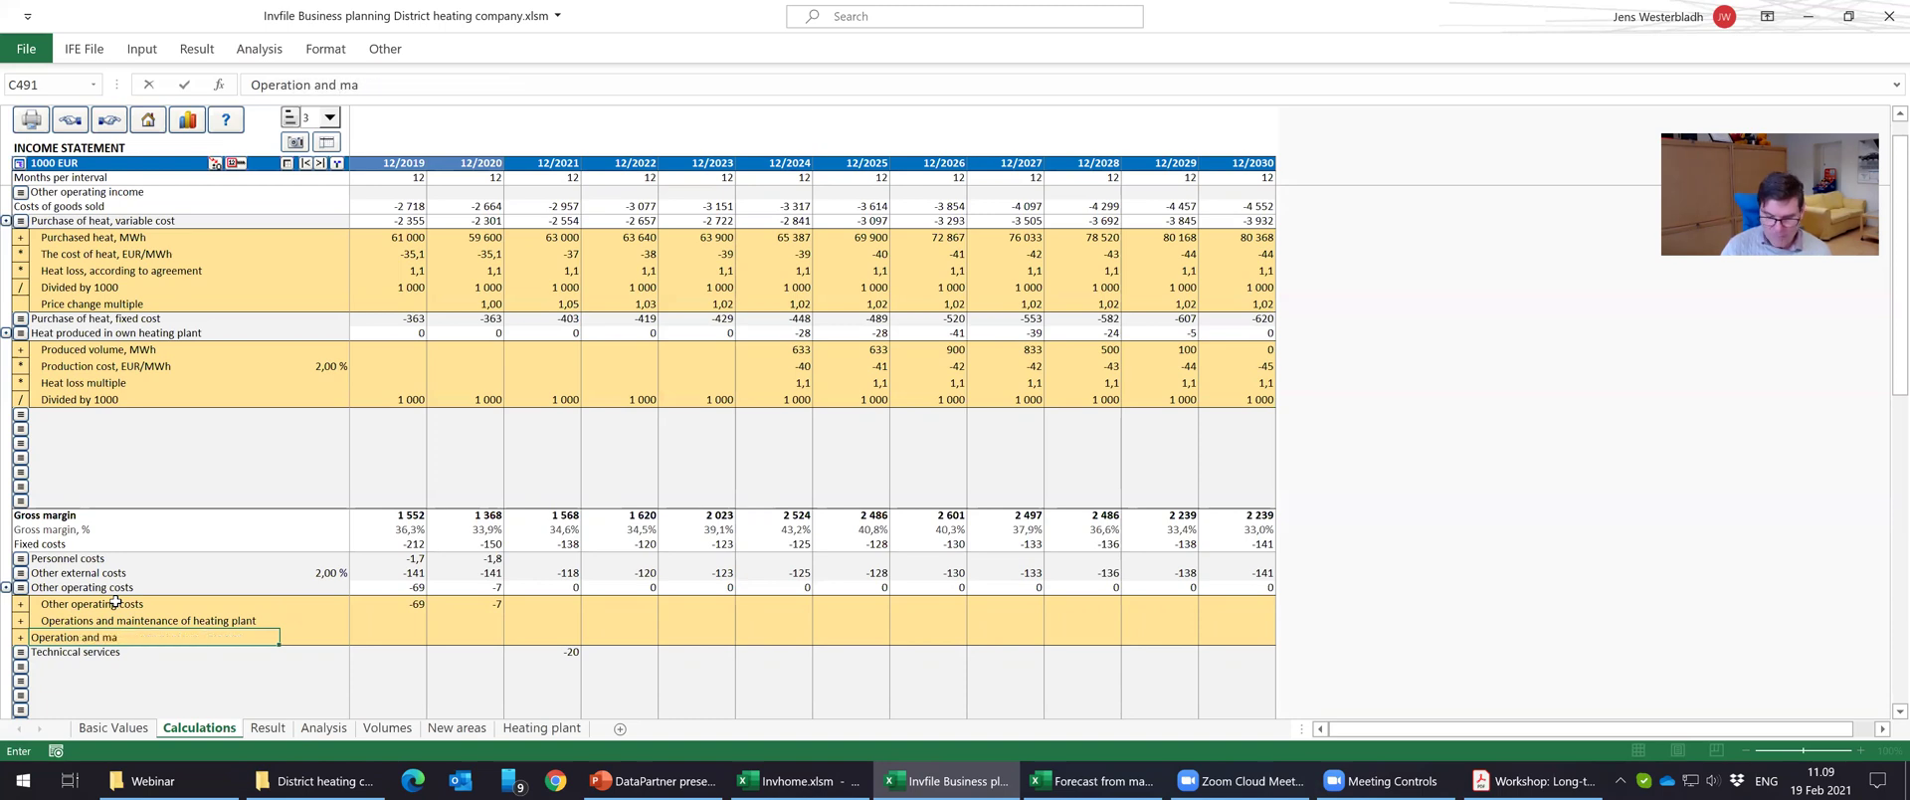
{"action": "type", "text": "in"}
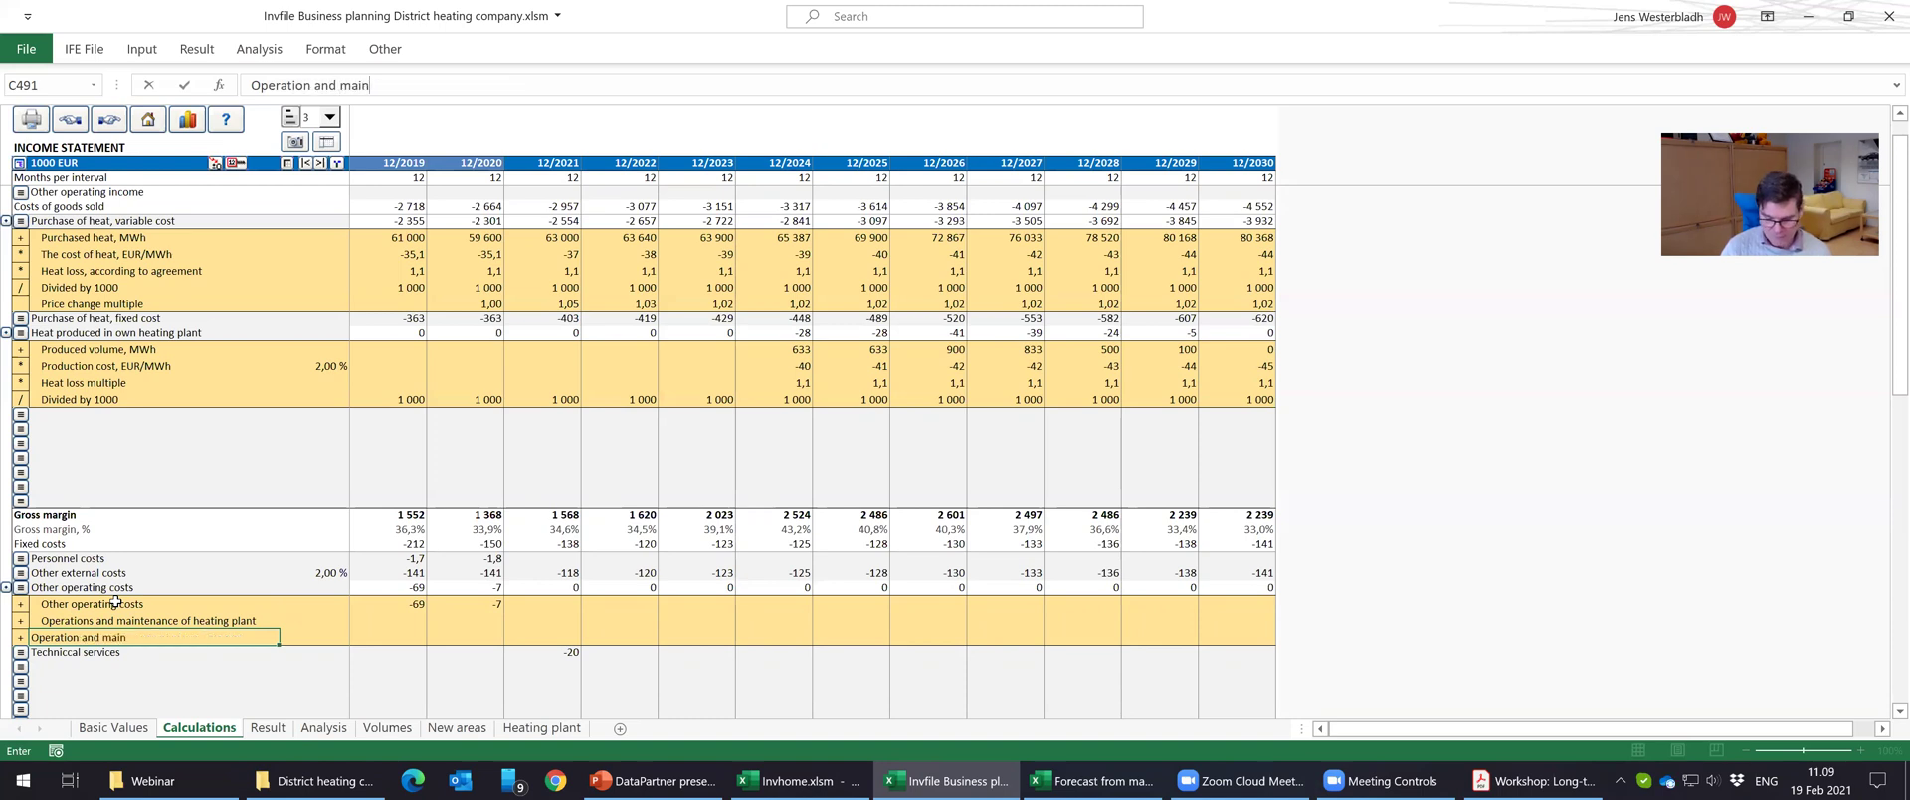
{"action": "type", "text": "tenance of "}
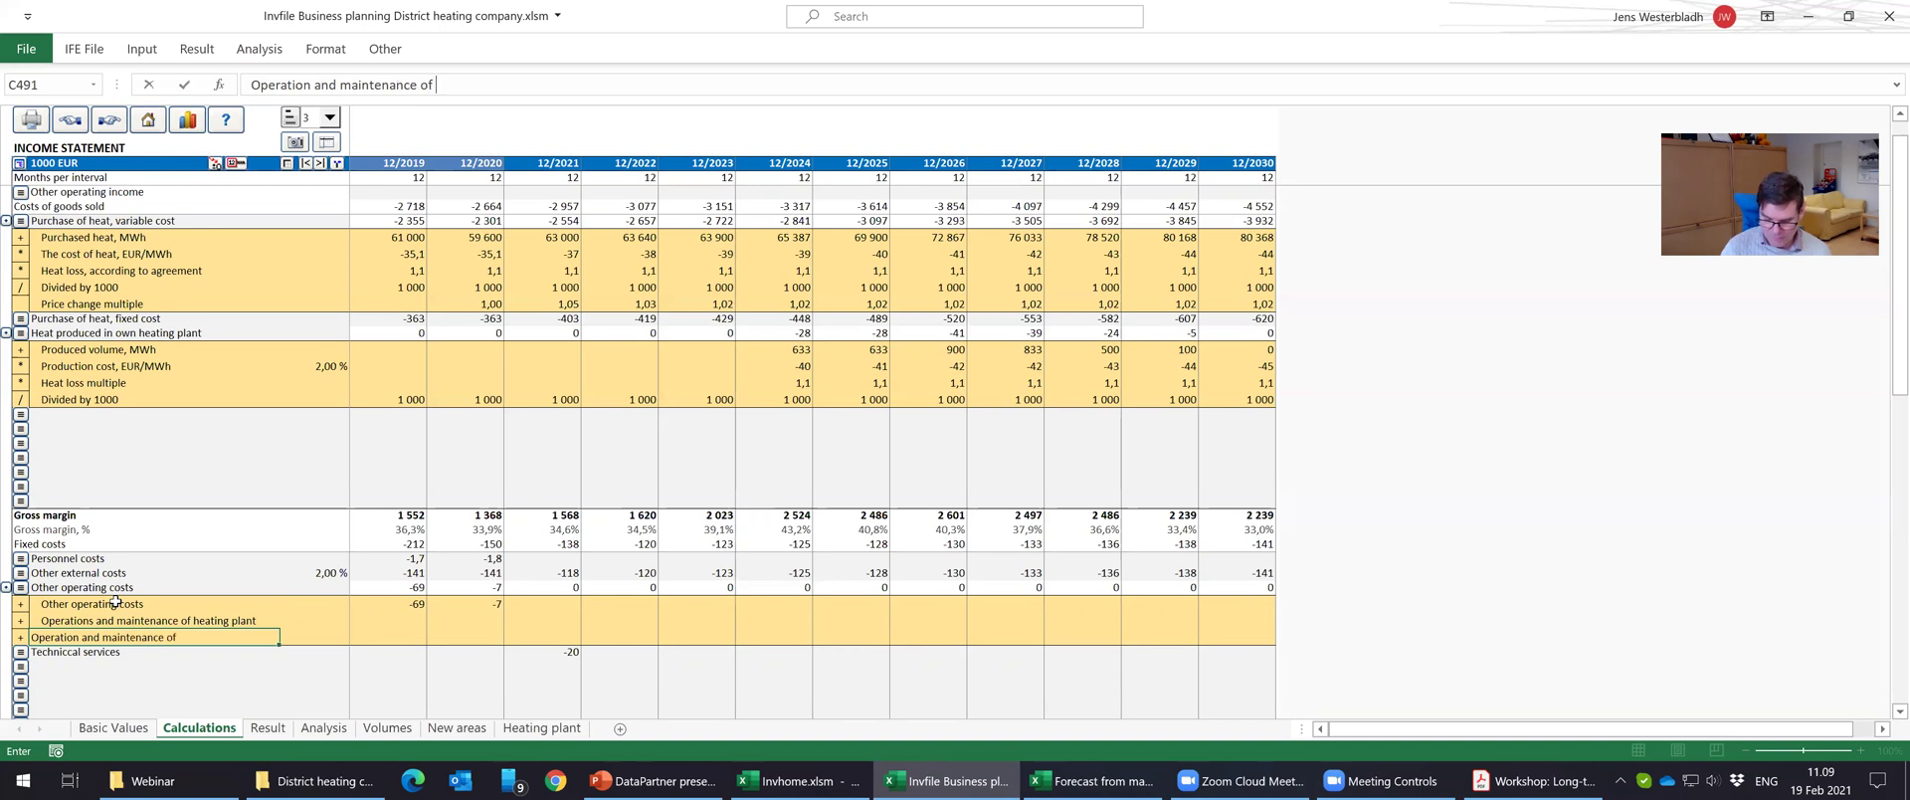
{"action": "type", "text": "connec"}
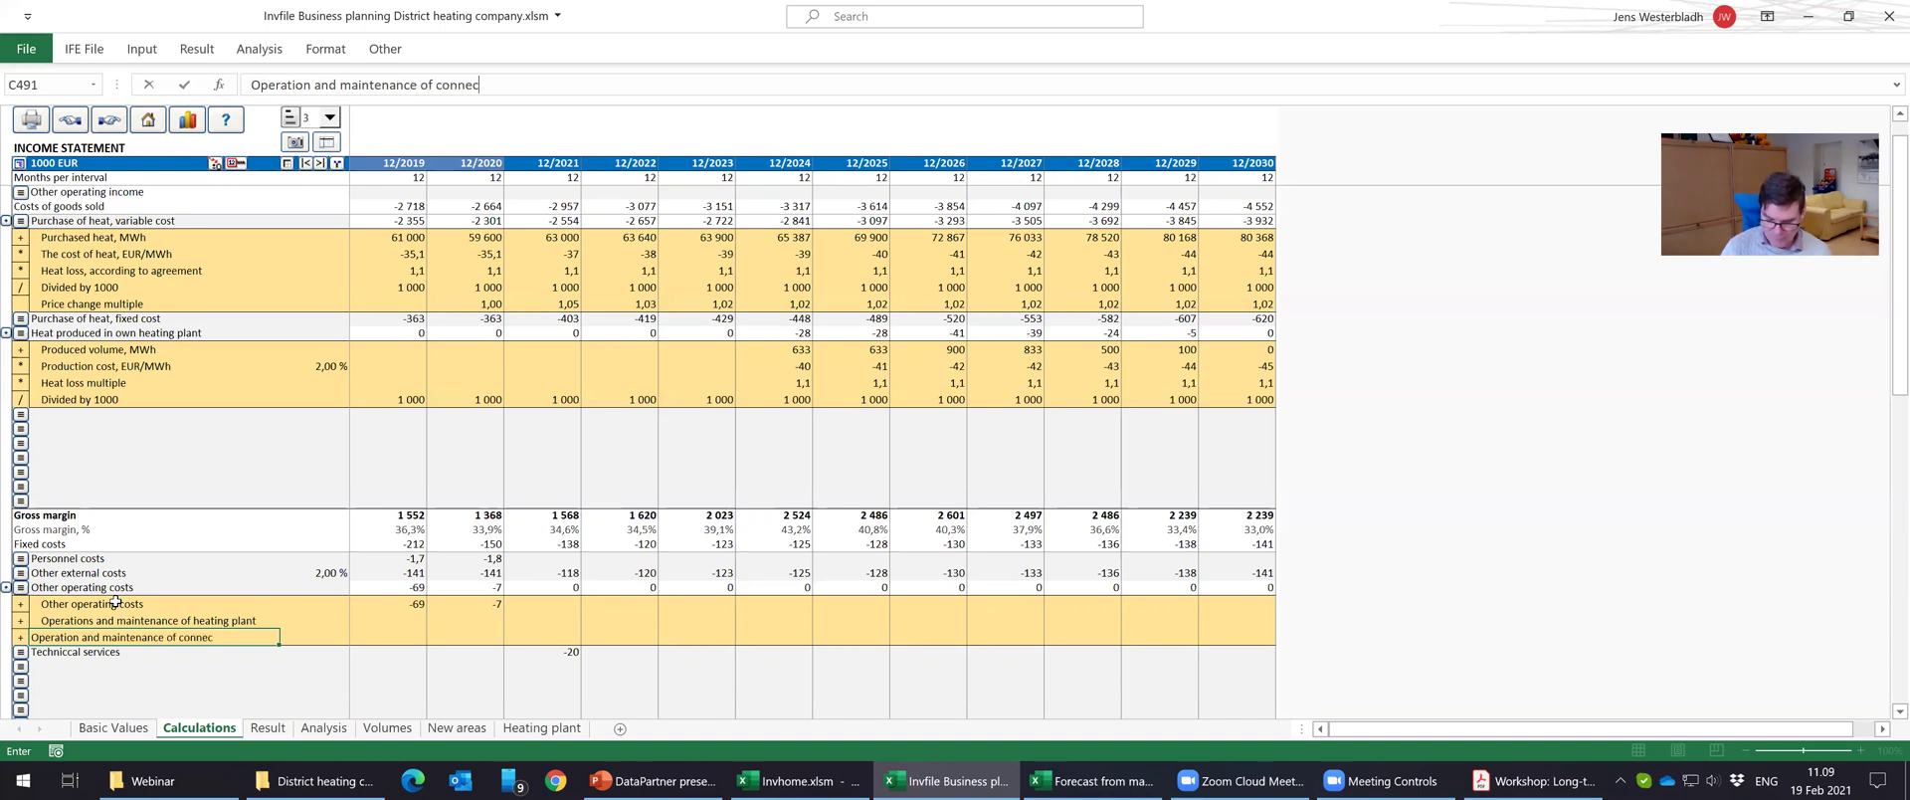
{"action": "type", "text": "ting pipes"}
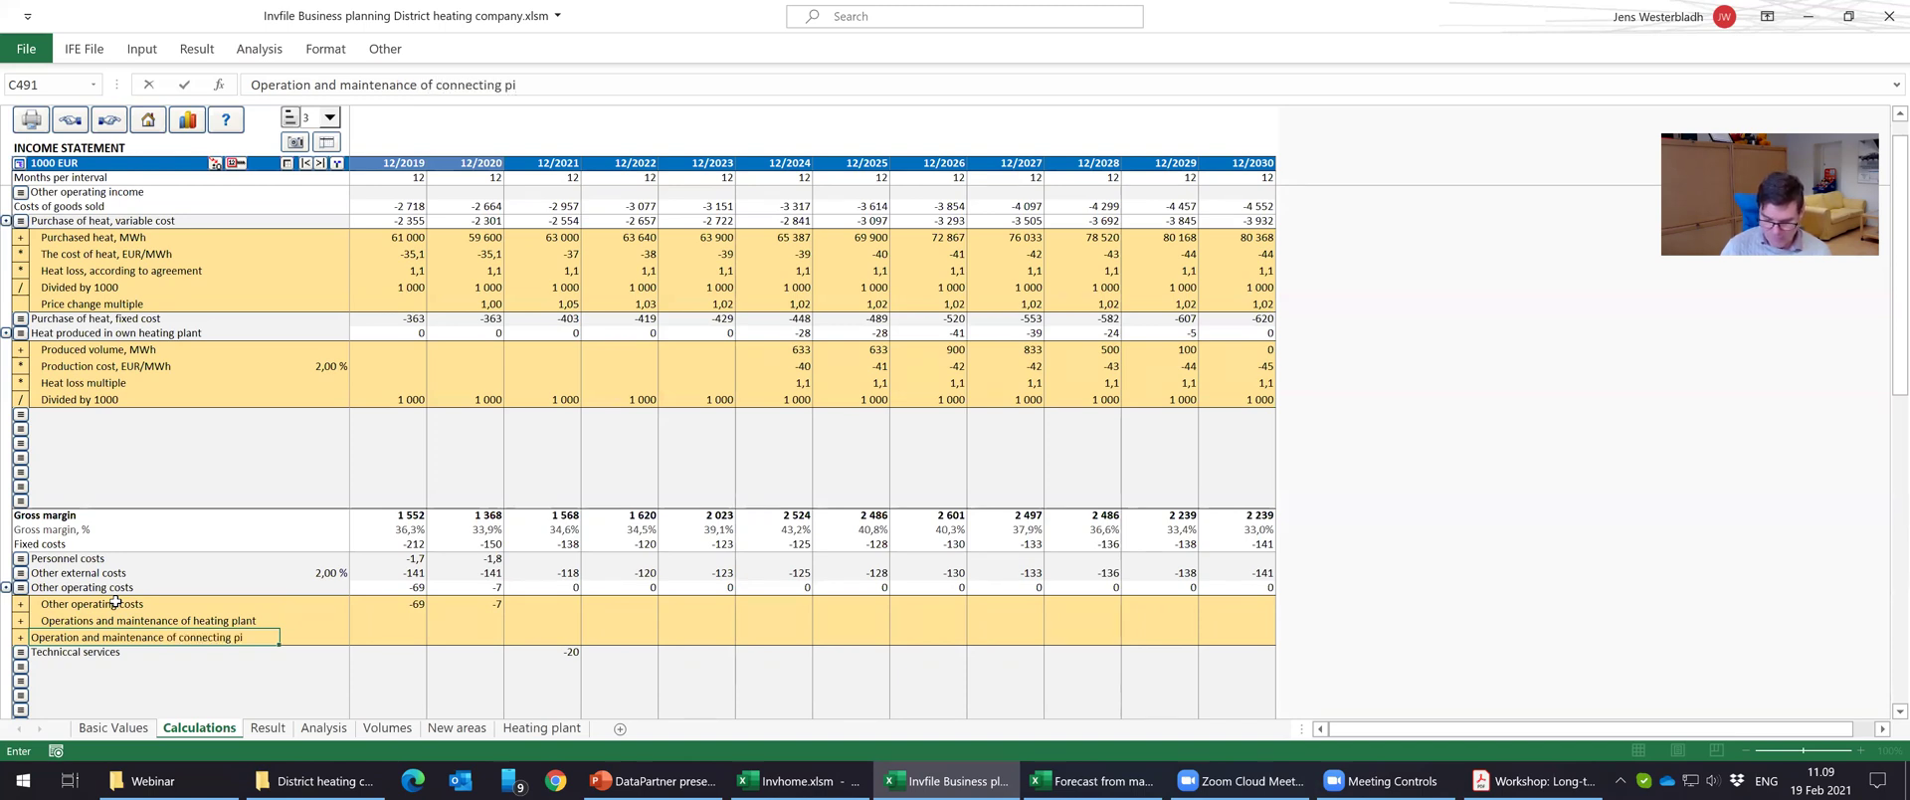
{"action": "key", "text": "Return"}
Set Operations and maintenance of heating plant for 12/2024 to -2,1% of the new heating plant total (=-2,1%*'Heating plant'!D10).
{"action": "key", "text": "Right"}
{"action": "key", "text": "Right"}
{"action": "key", "text": "Right"}
{"action": "key", "text": "Up"}
{"action": "key", "text": "Right"}
{"action": "key", "text": "Right"}
{"action": "key", "text": "Right"}
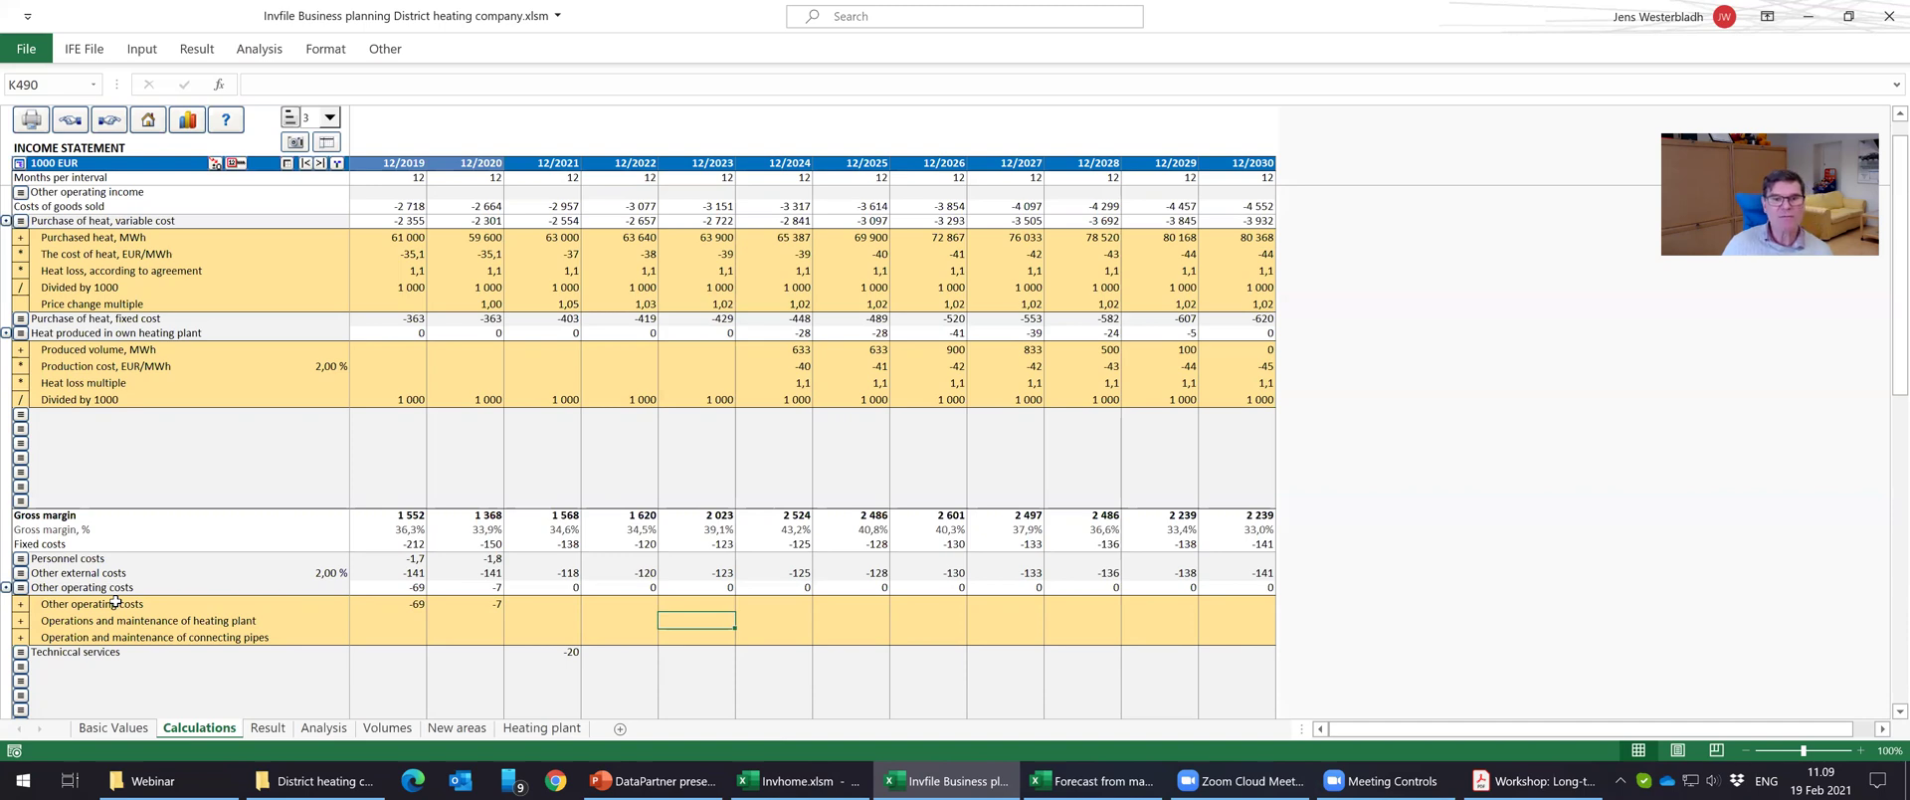
{"action": "key", "text": "Up"}
{"action": "key", "text": "Right"}
{"action": "key", "text": "Down"}
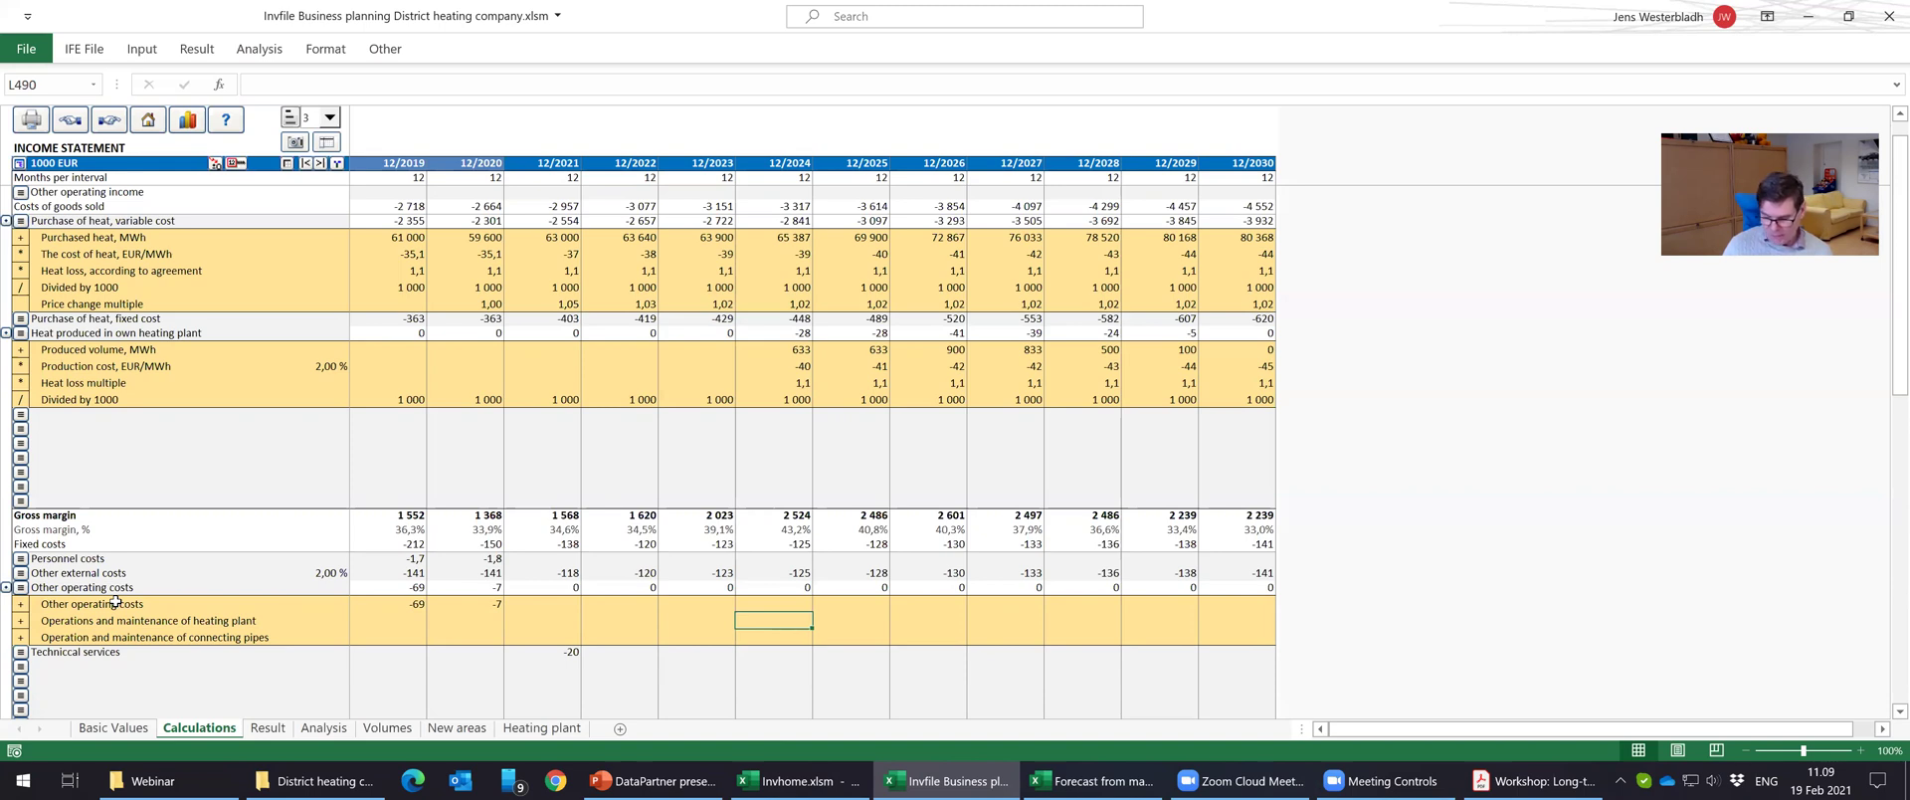
{"action": "type", "text": "-"}
{"action": "type", "text": "2,1%"}
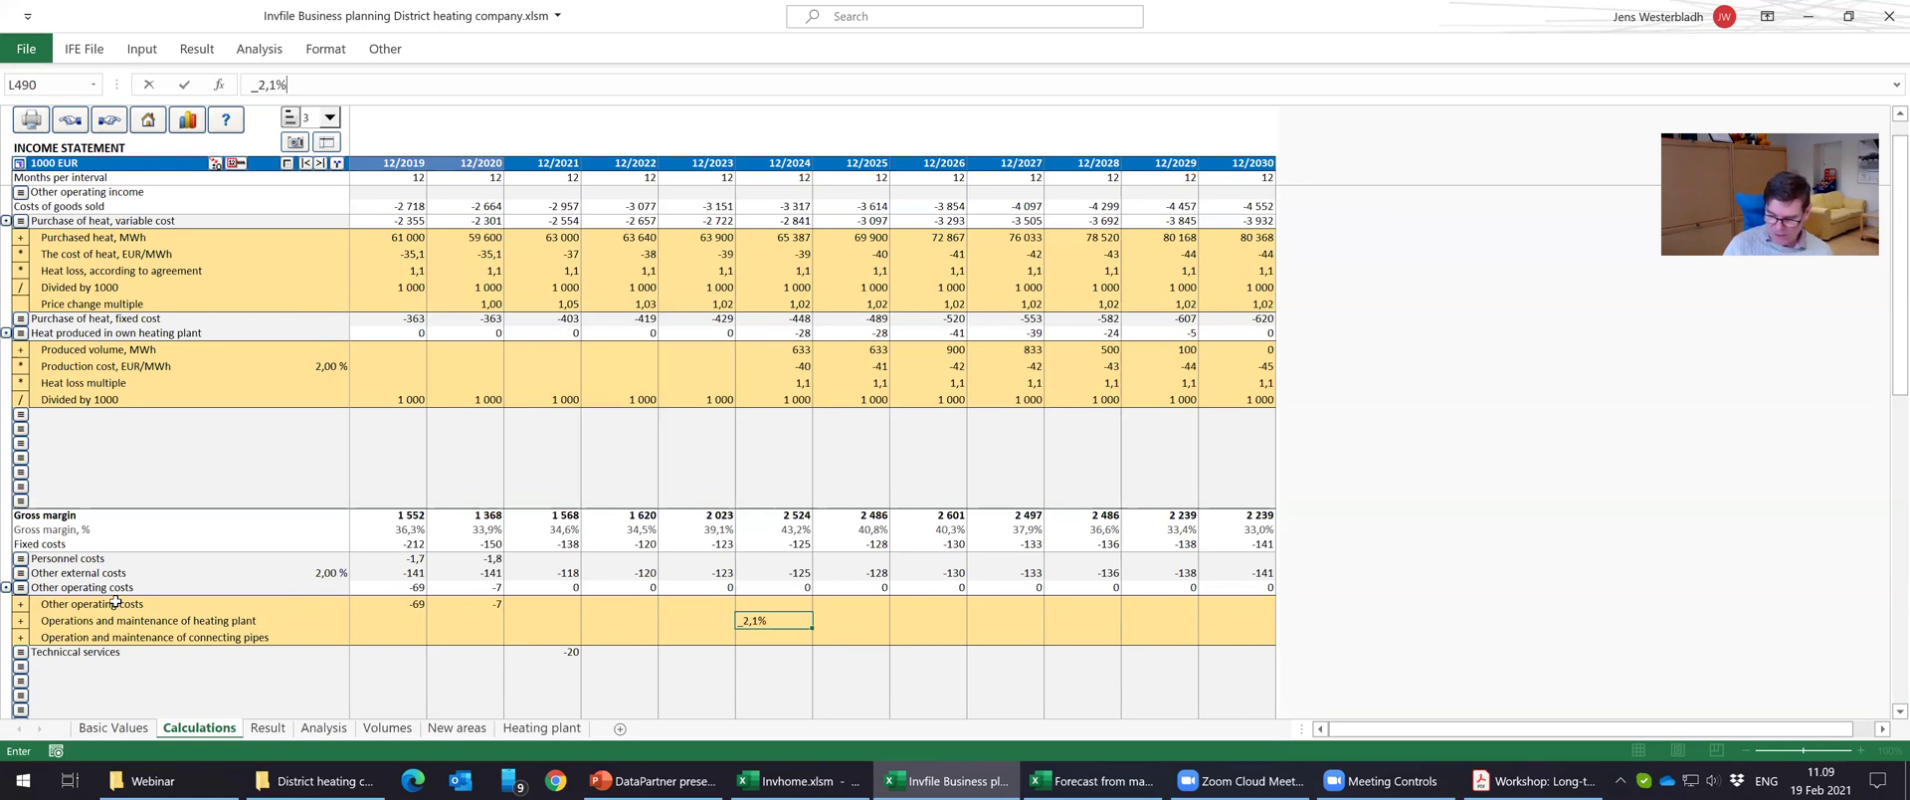
{"action": "type", "text": "*"}
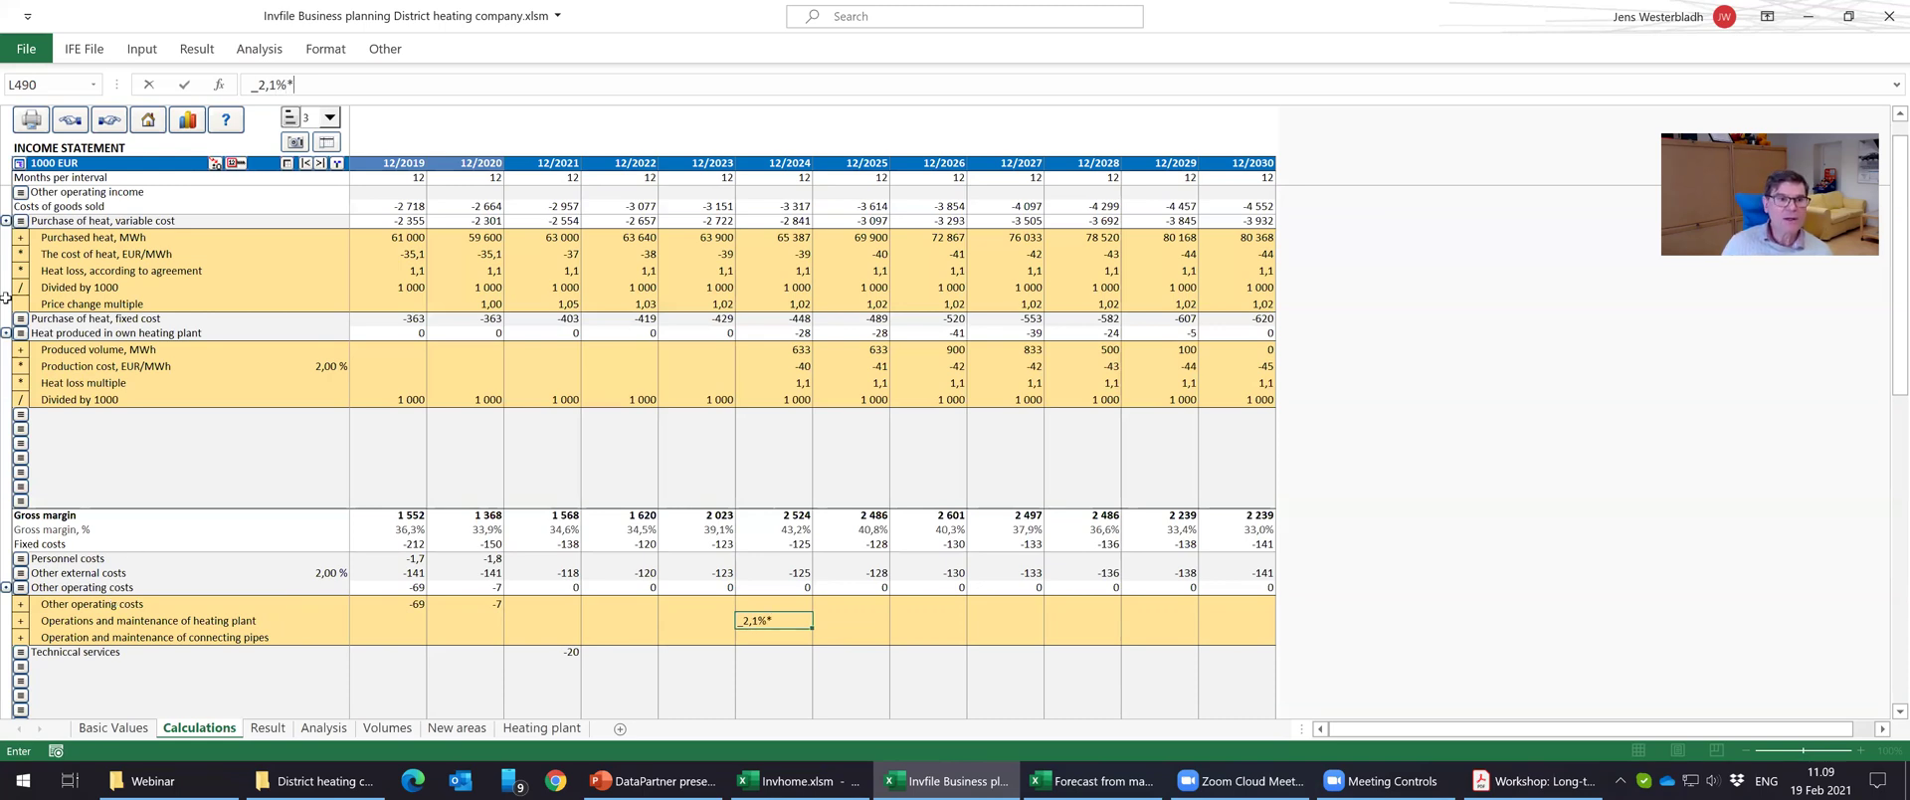
{"action": "left_click", "coordinate": [273, 84]}
{"action": "key", "text": "Home"}
{"action": "key", "text": "Delete"}
{"action": "type", "text": "-"}
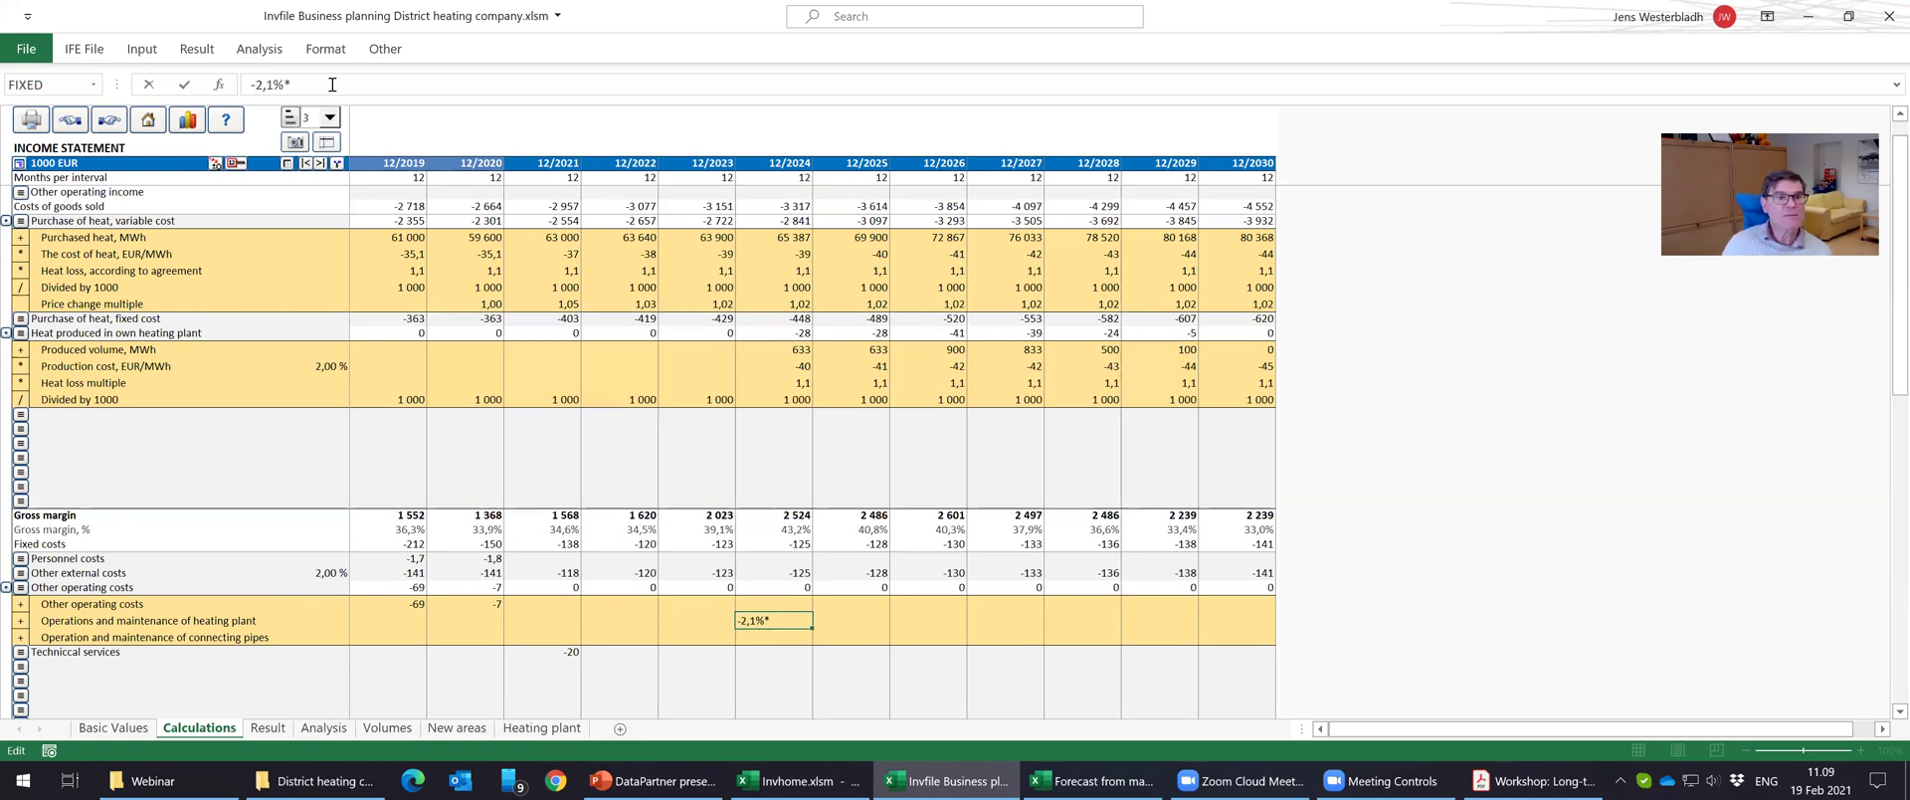
{"action": "left_click", "coordinate": [572, 732]}
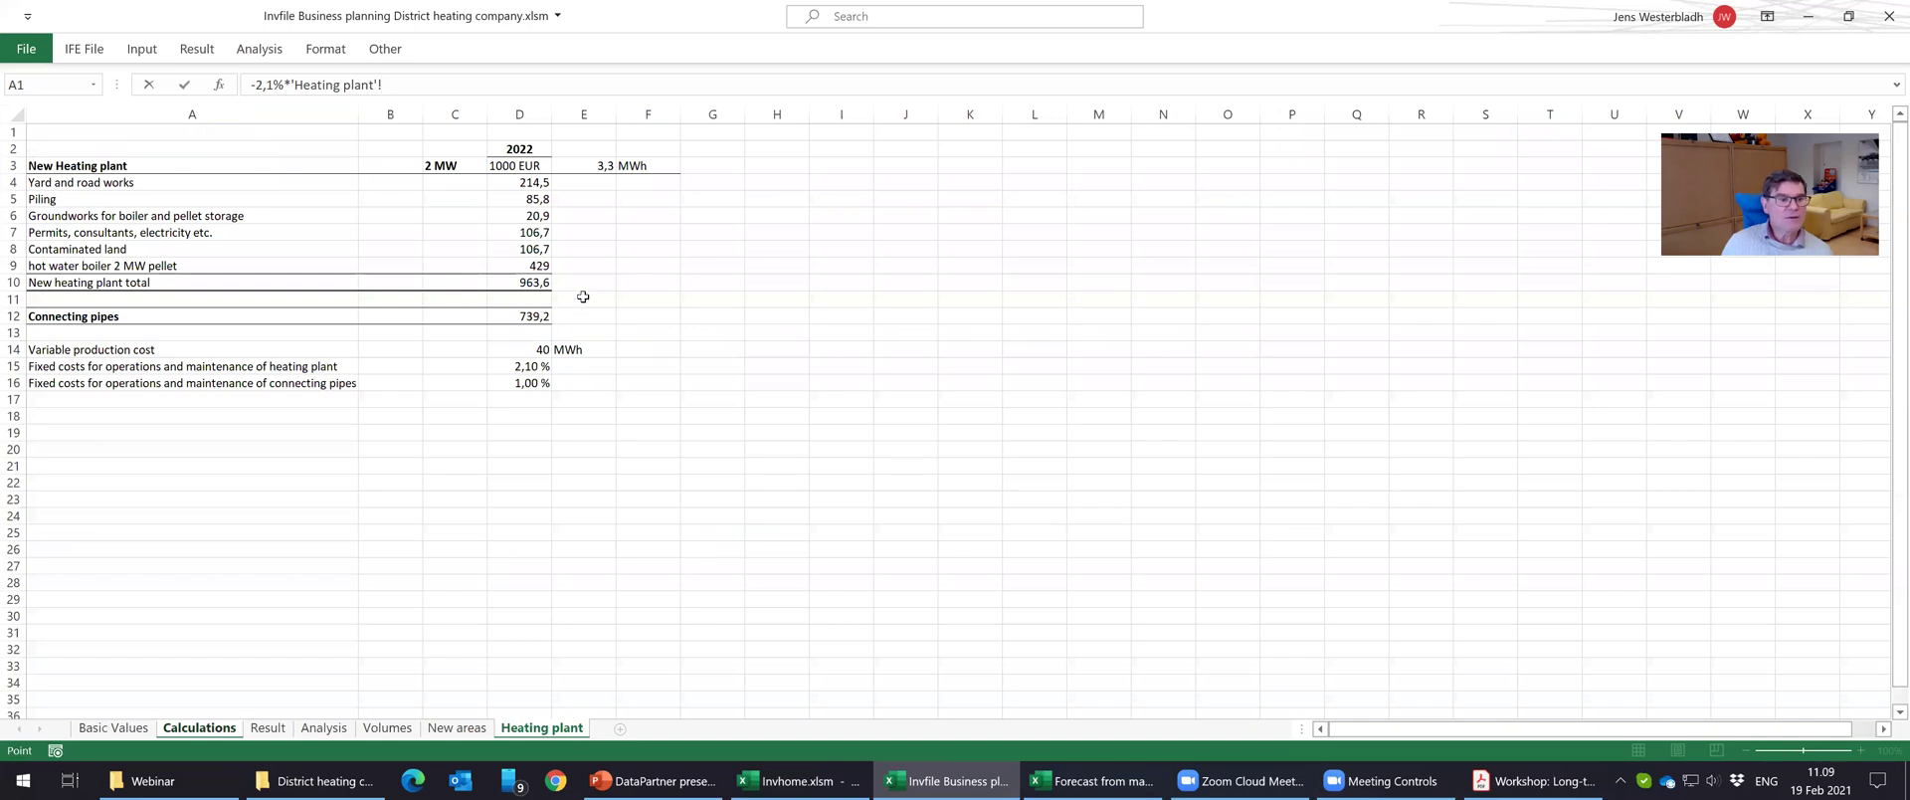
{"action": "left_click", "coordinate": [525, 282]}
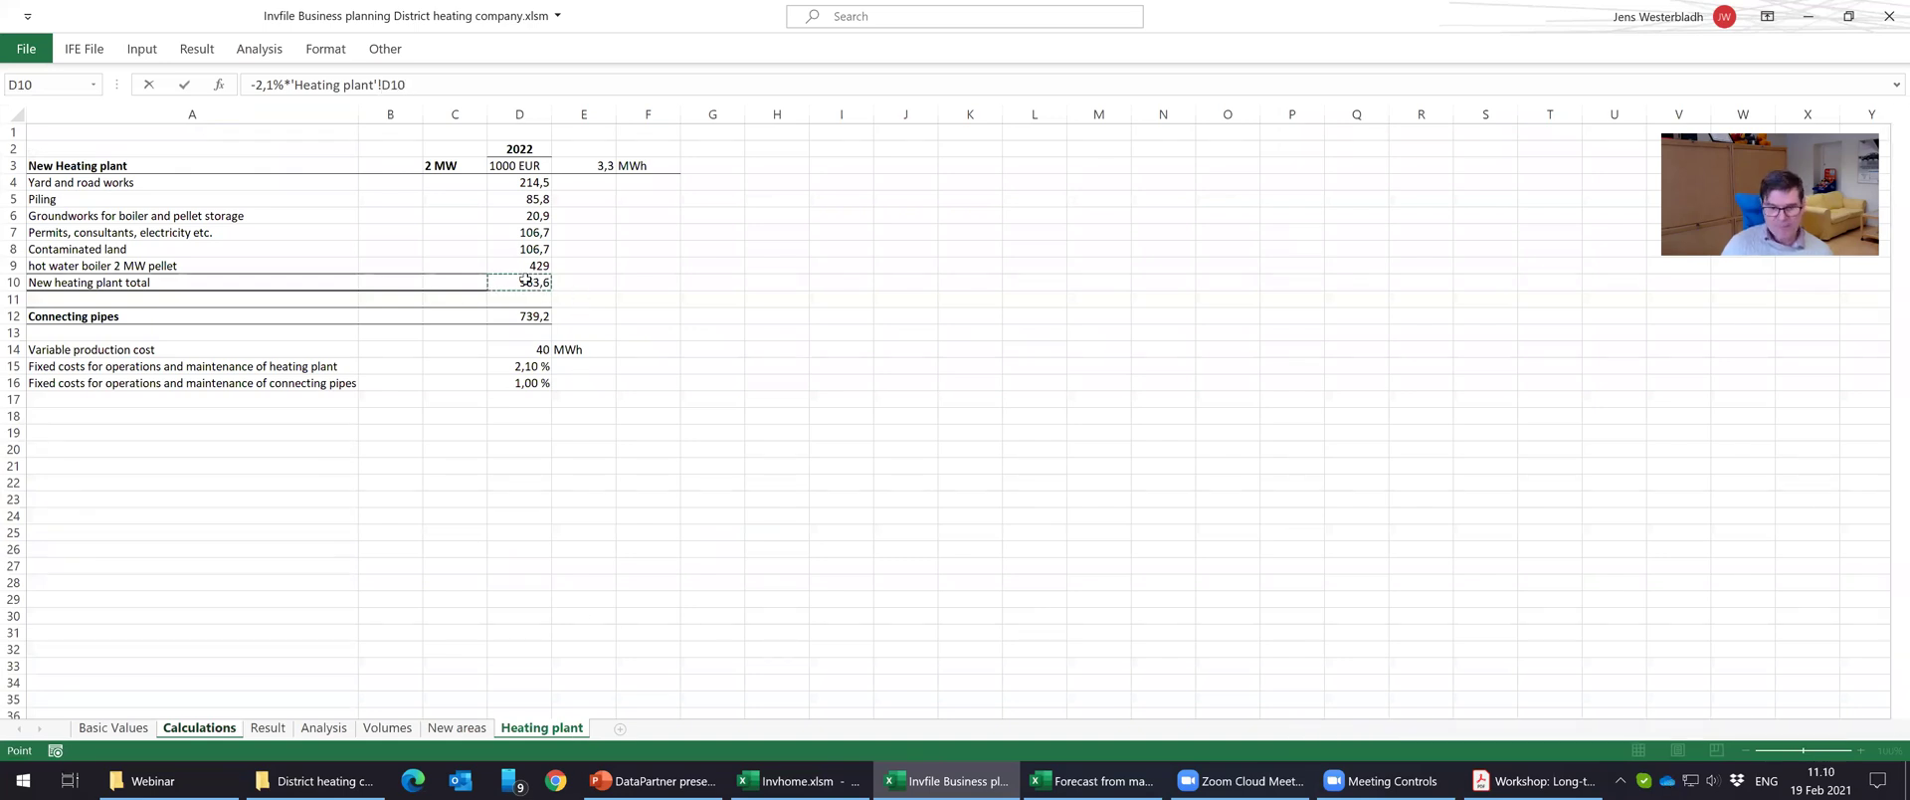
{"action": "key", "text": "Return"}
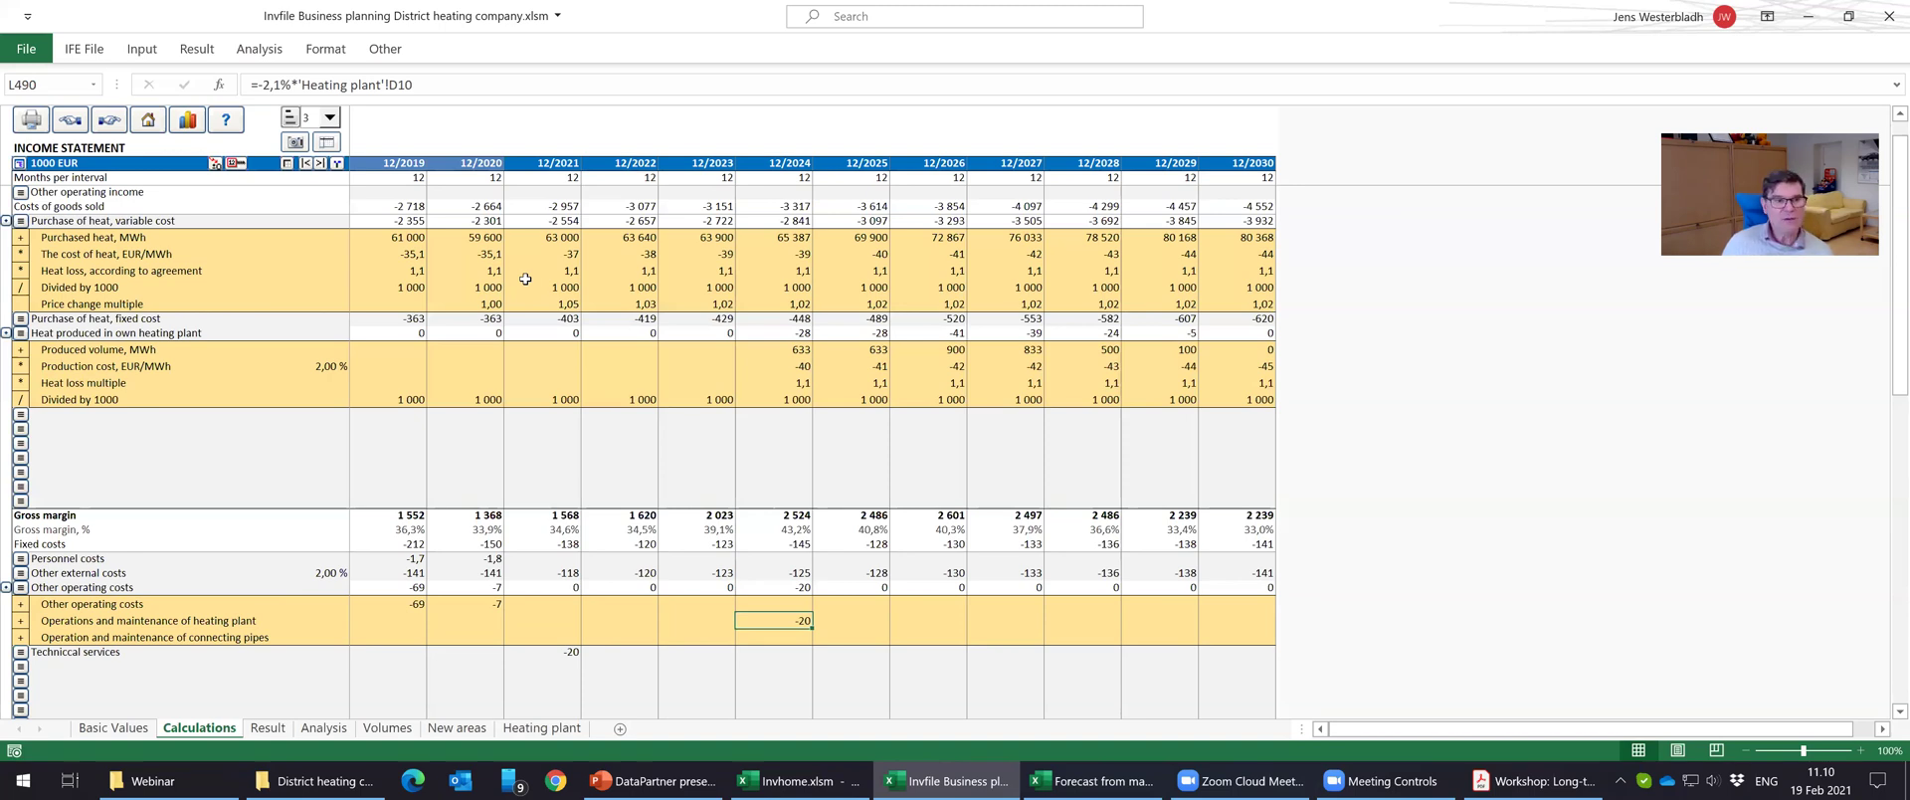
Distribute the heating plant maintenance cost from 12/2024 through 12/2030 as formulas with a 2% annual change stored in D490.
{"action": "left_click", "coordinate": [236, 162]}
{"action": "left_click", "coordinate": [699, 316]}
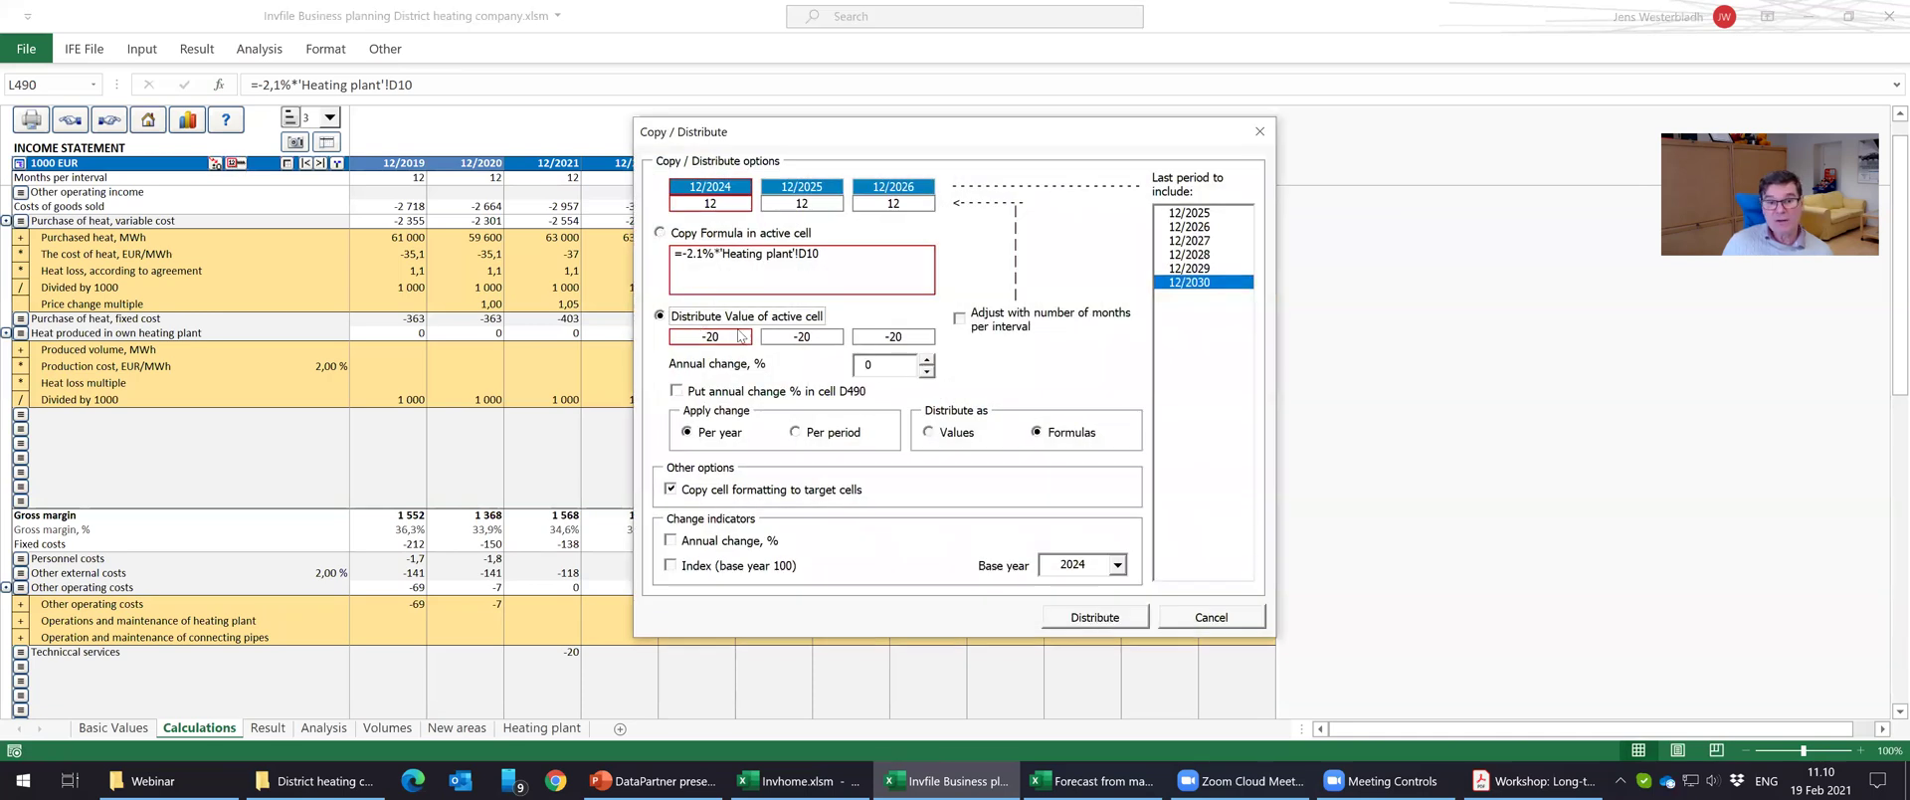
{"action": "left_click", "coordinate": [928, 360]}
{"action": "left_click", "coordinate": [927, 360]}
{"action": "left_click", "coordinate": [832, 394]}
{"action": "left_click", "coordinate": [1063, 619]}
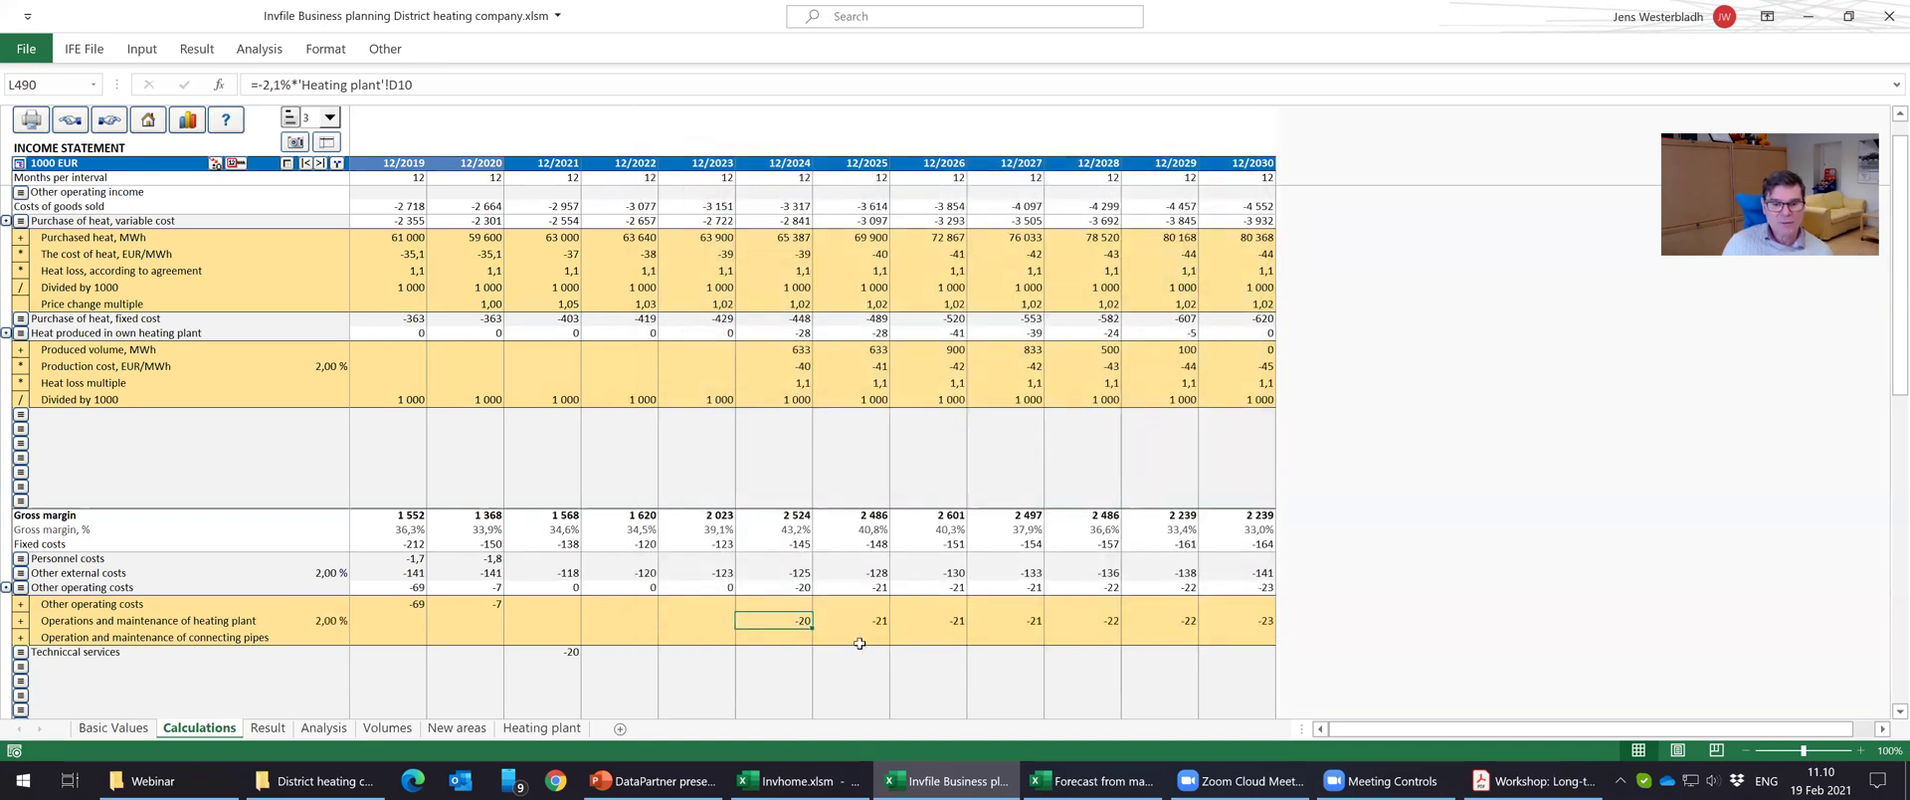
Set Operation and maintenance of connecting pipes for 12/2024 to -1% of the Connecting pipes investment (=-1%*'Heating plant'!D12).
{"action": "left_click", "coordinate": [795, 637]}
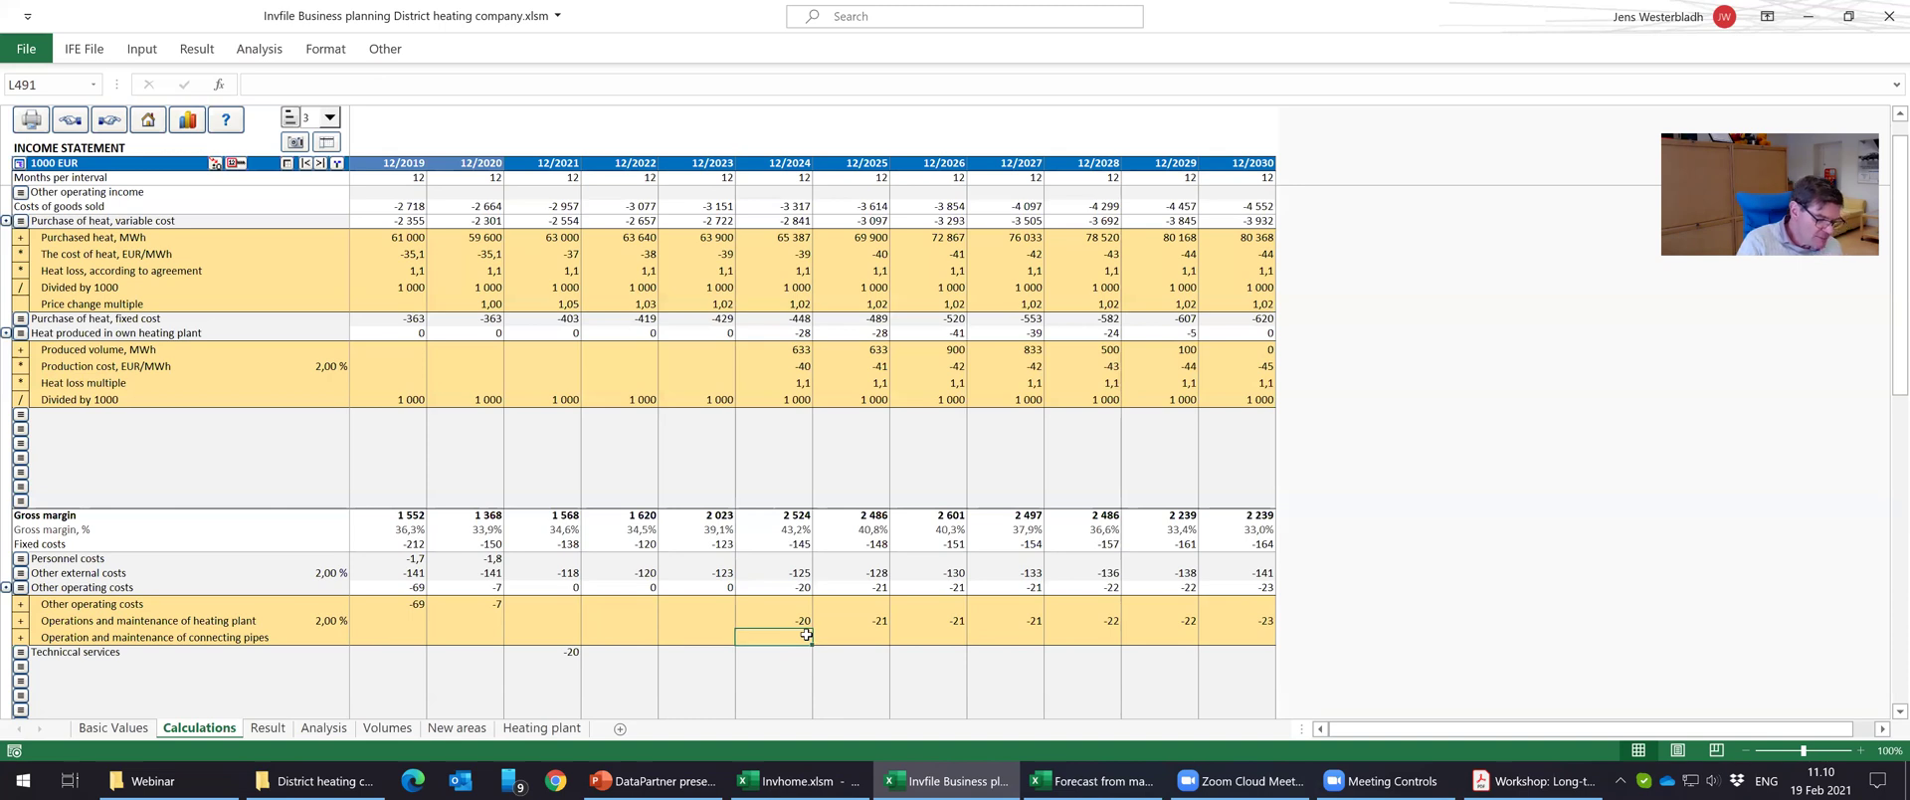
{"action": "type", "text": "-1%"}
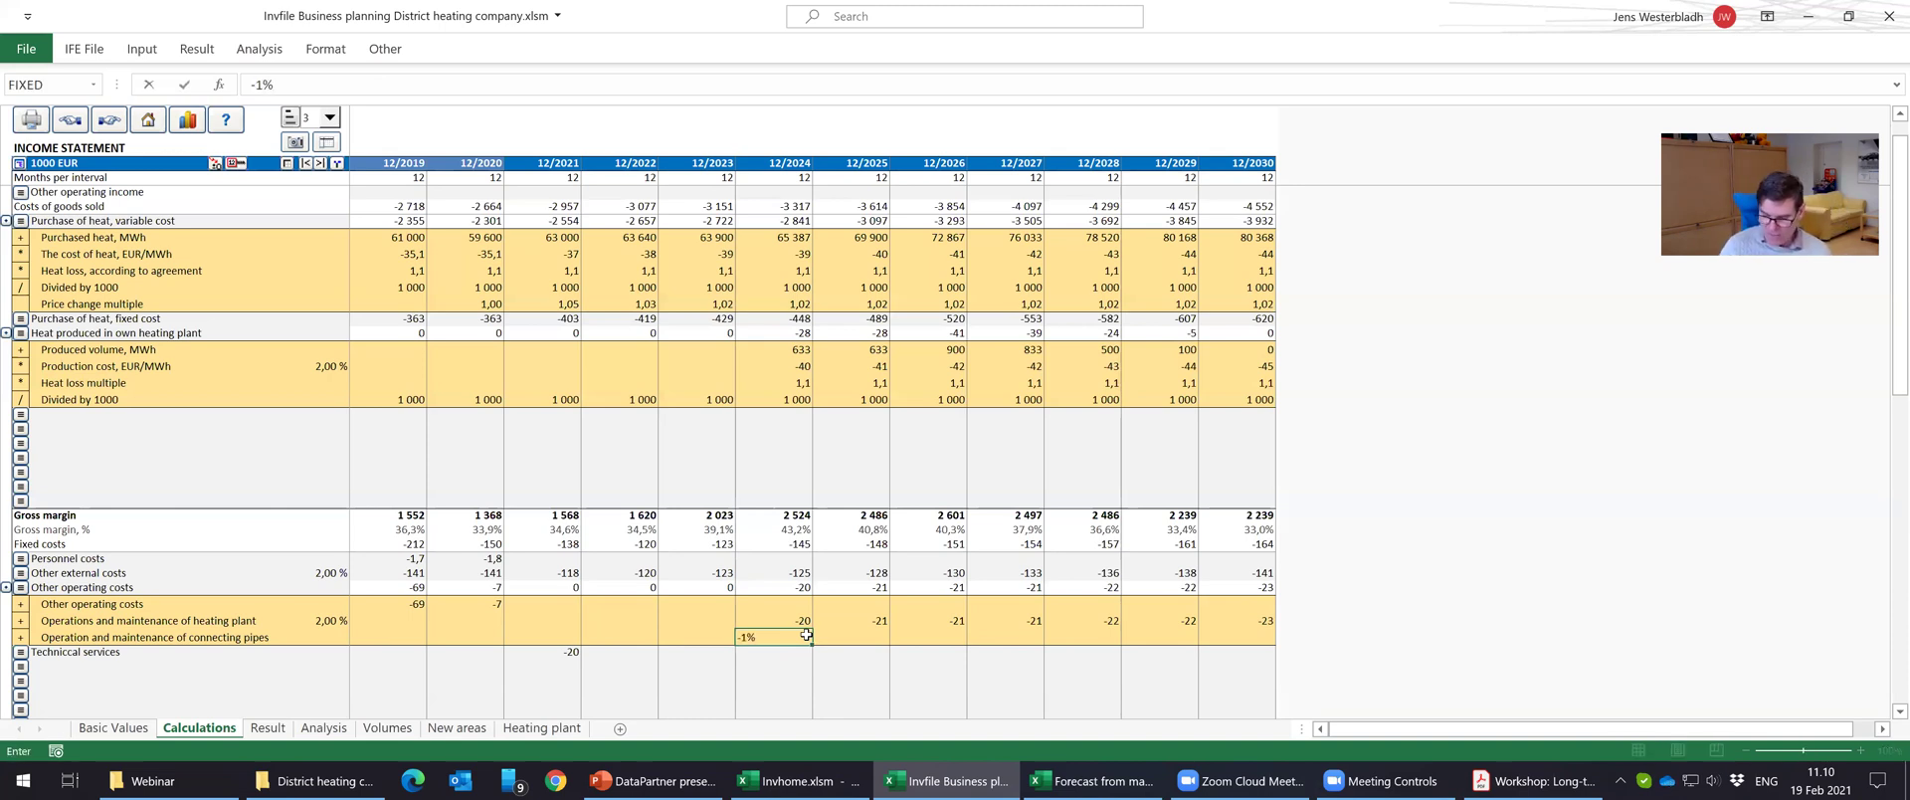
{"action": "type", "text": "*"}
{"action": "left_click", "coordinate": [514, 735]}
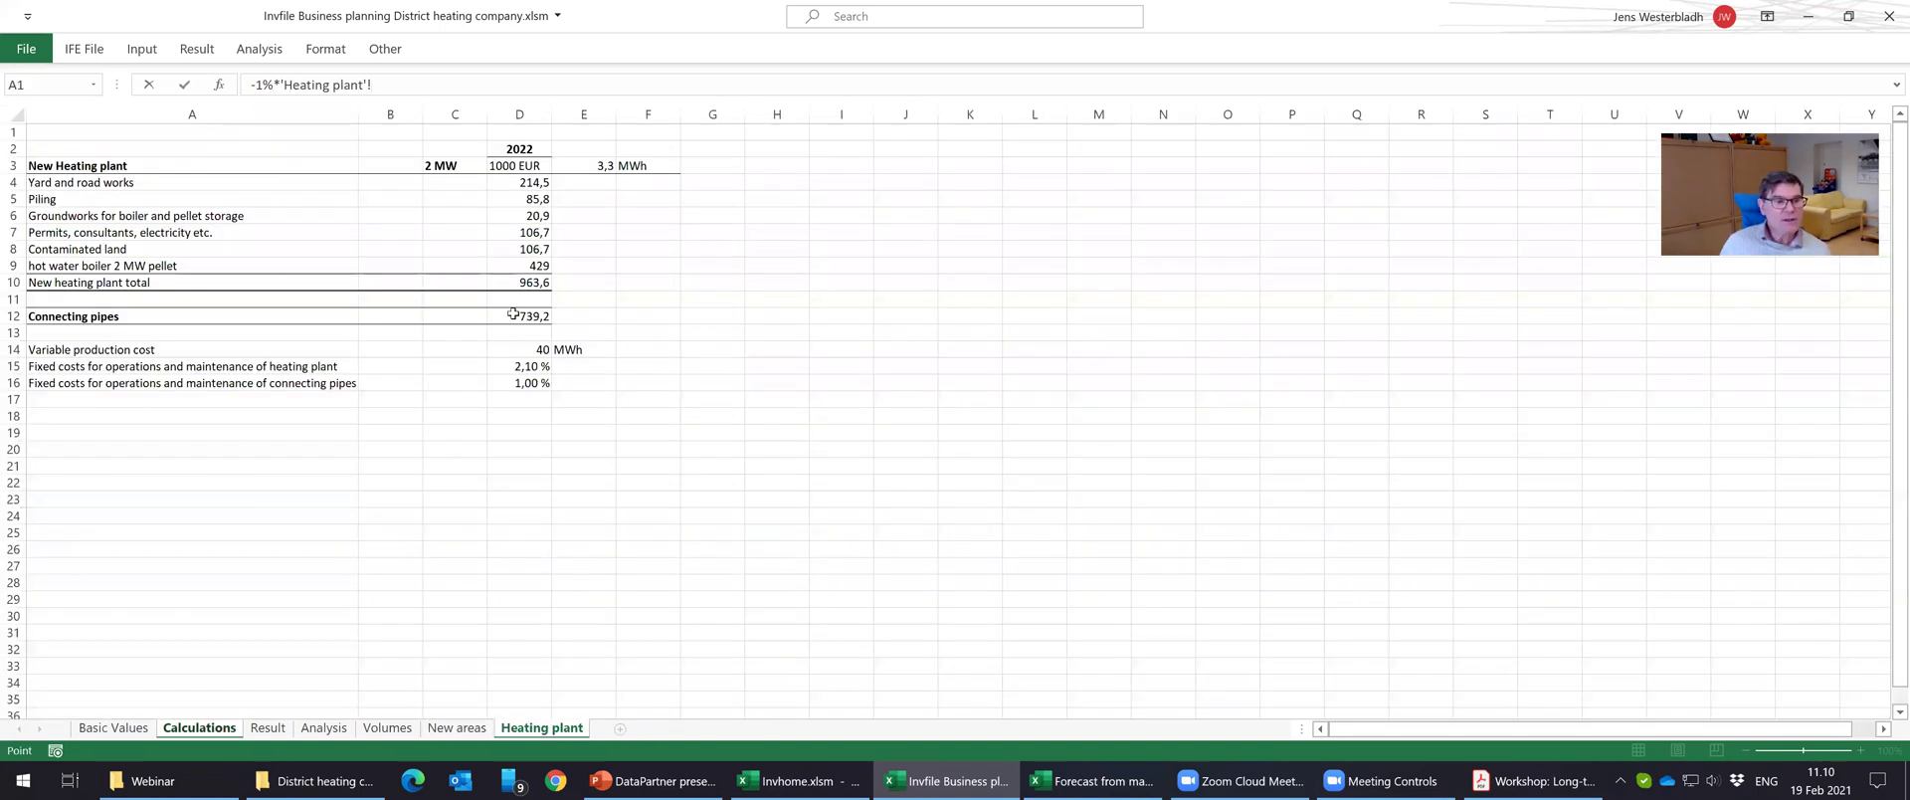
{"action": "left_click", "coordinate": [519, 315]}
{"action": "key", "text": "Return"}
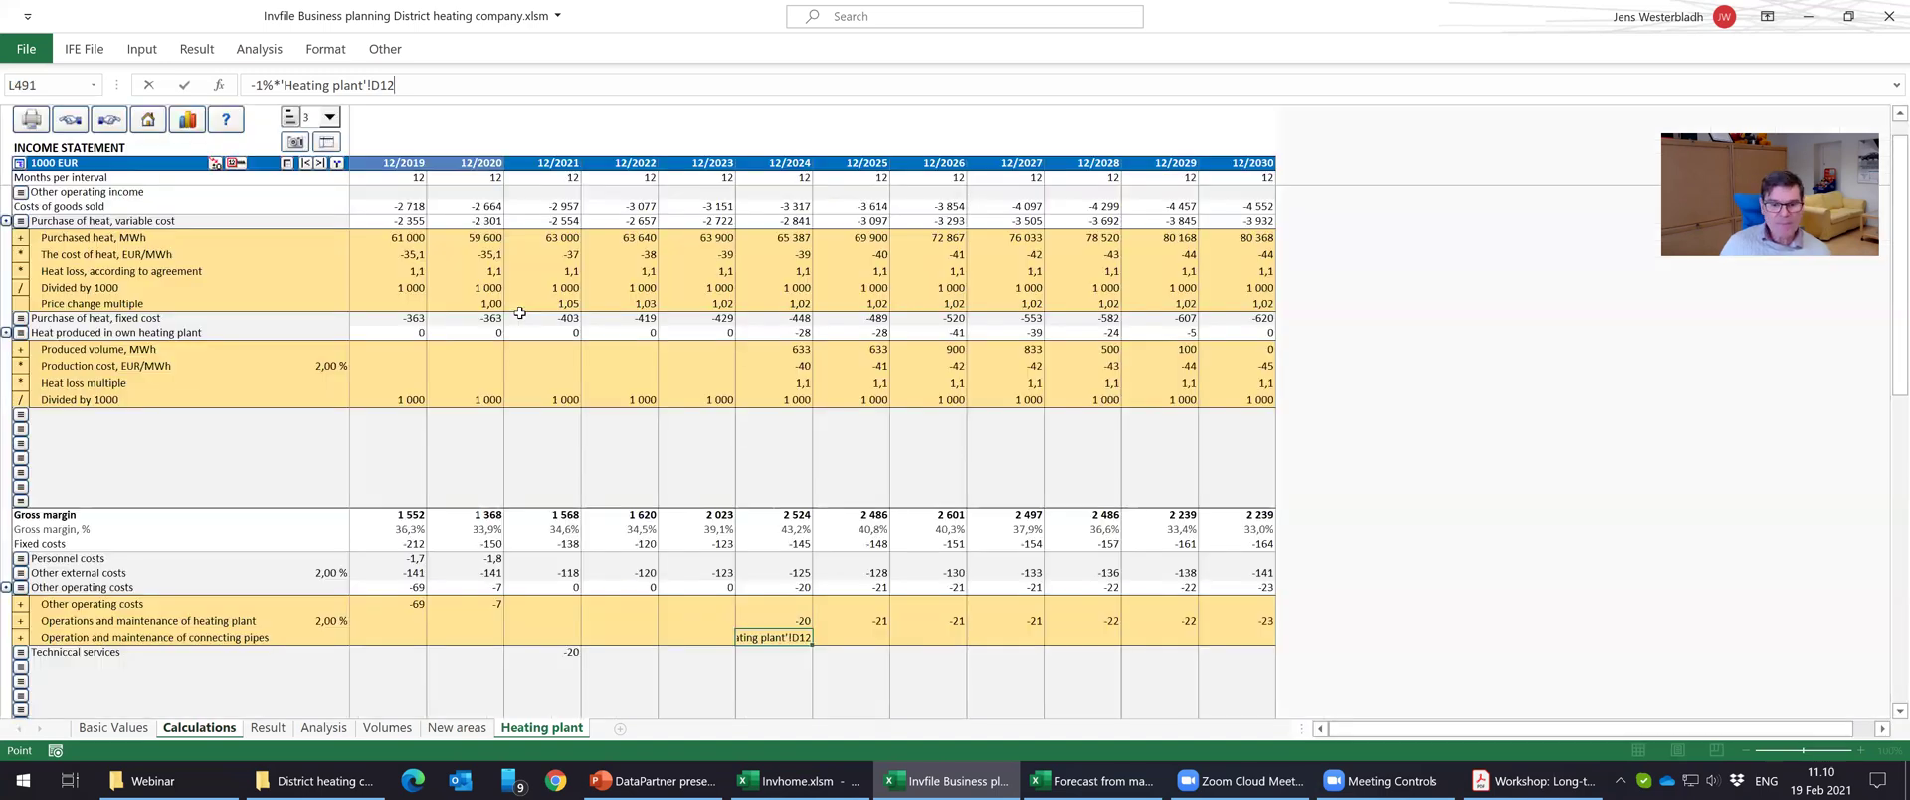
Distribute the connecting pipes maintenance cost from 12/2024 through 12/2030 as formulas with a 2% annual change stored in D491.
{"action": "left_click", "coordinate": [238, 164]}
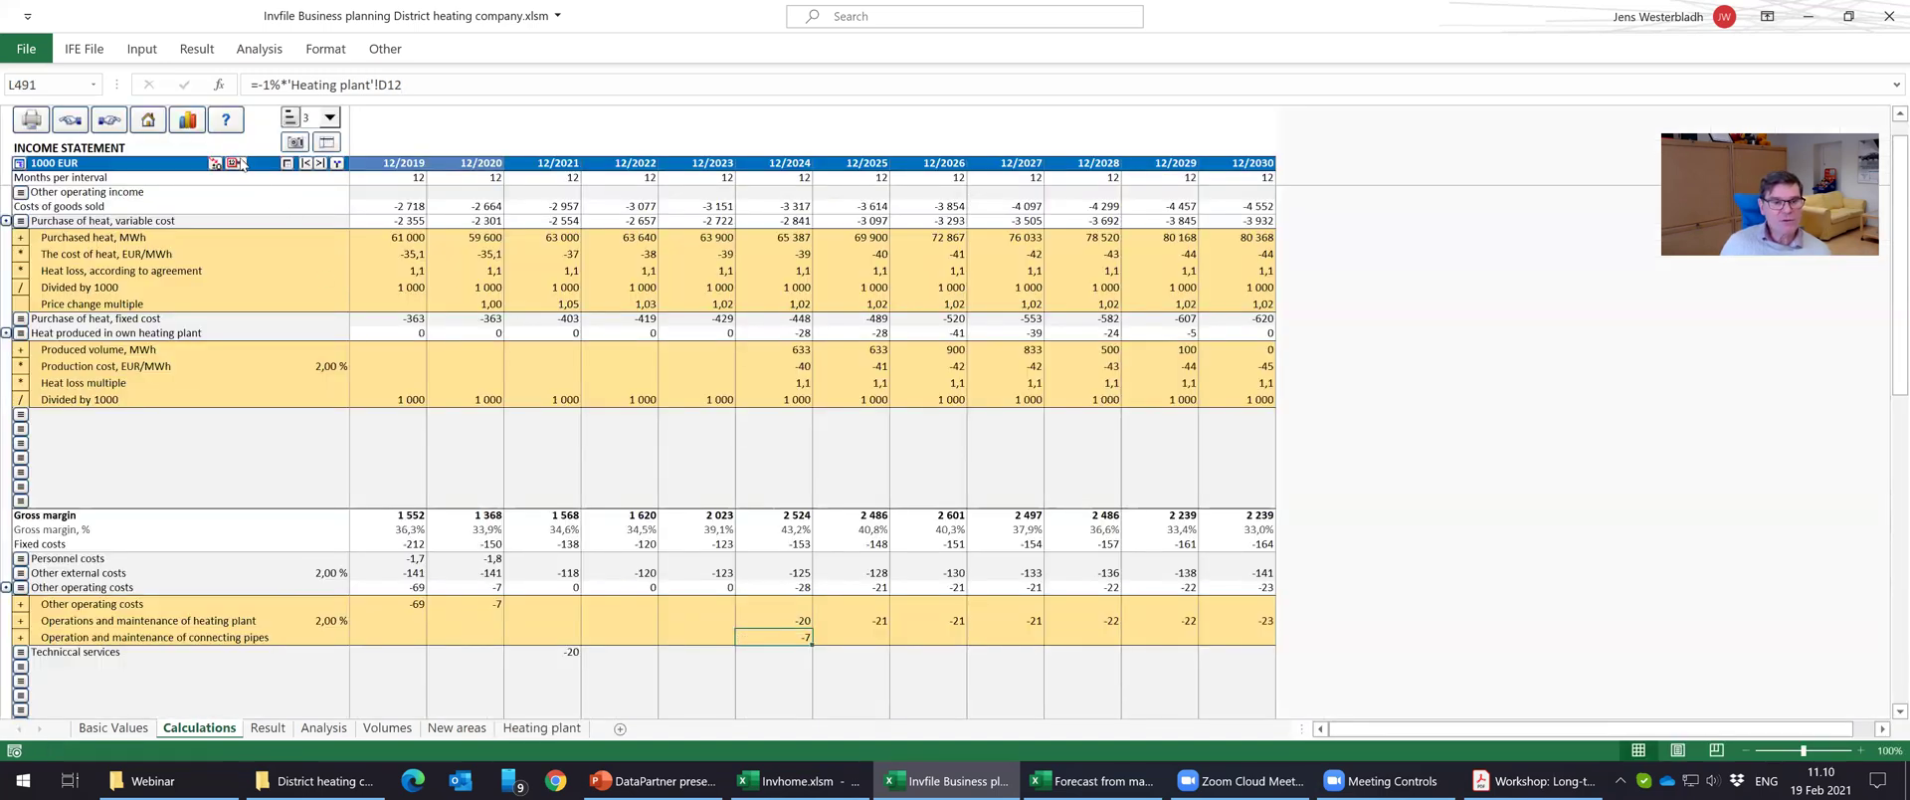
{"action": "left_click", "coordinate": [694, 316]}
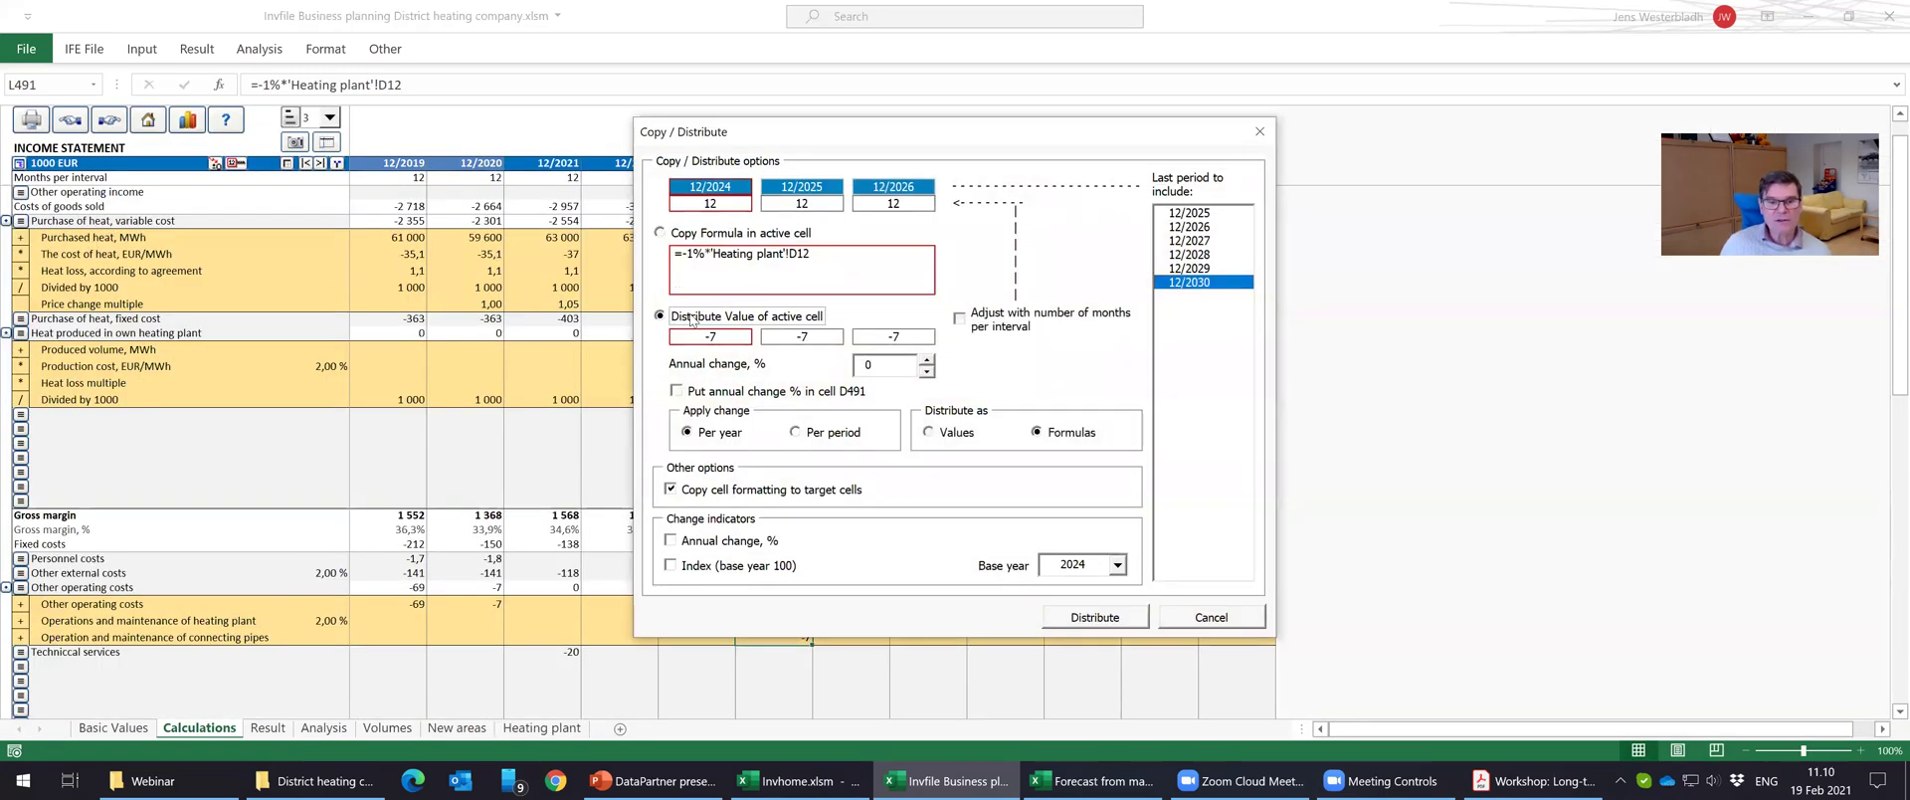
{"action": "left_click", "coordinate": [927, 360]}
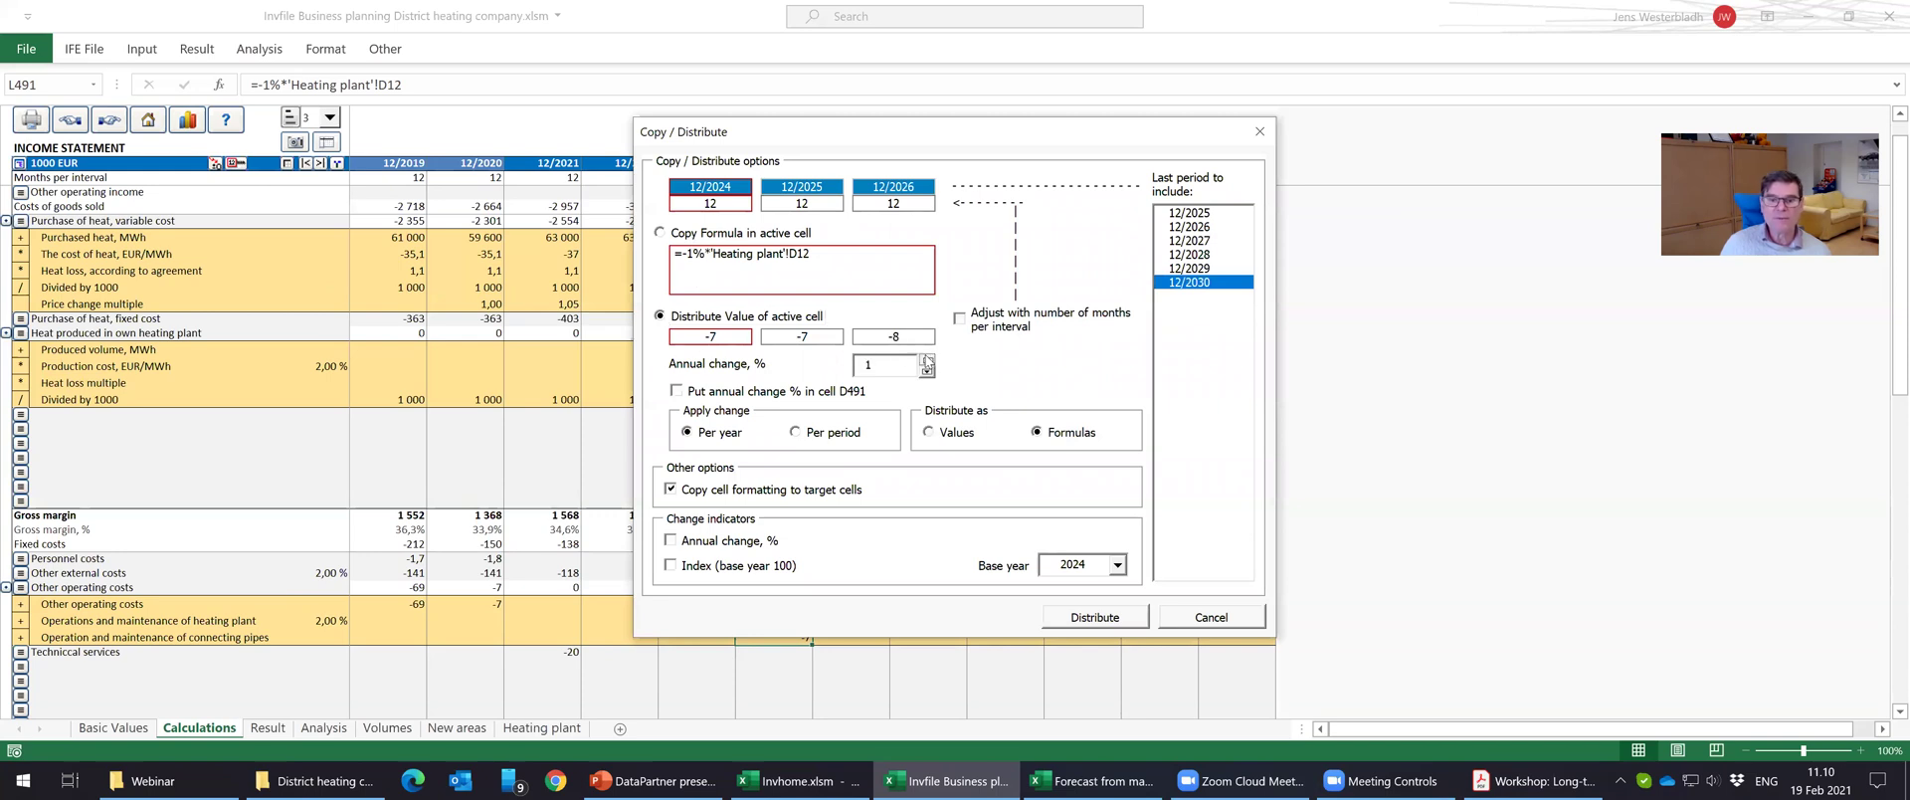
{"action": "left_click", "coordinate": [862, 391]}
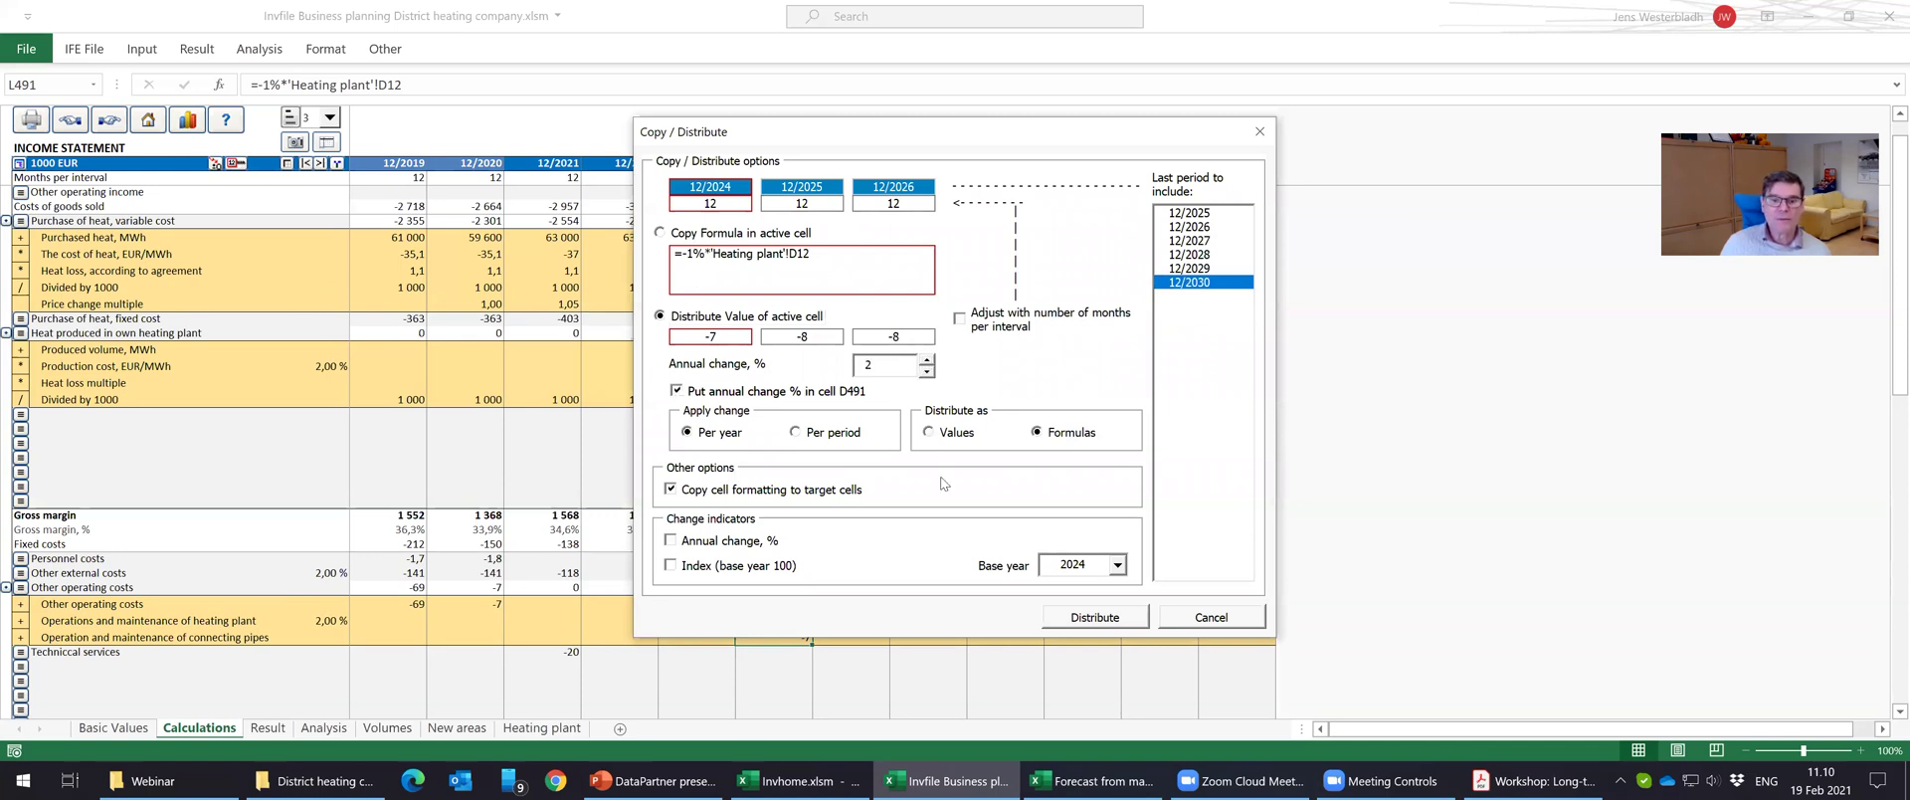
{"action": "left_click", "coordinate": [1087, 618]}
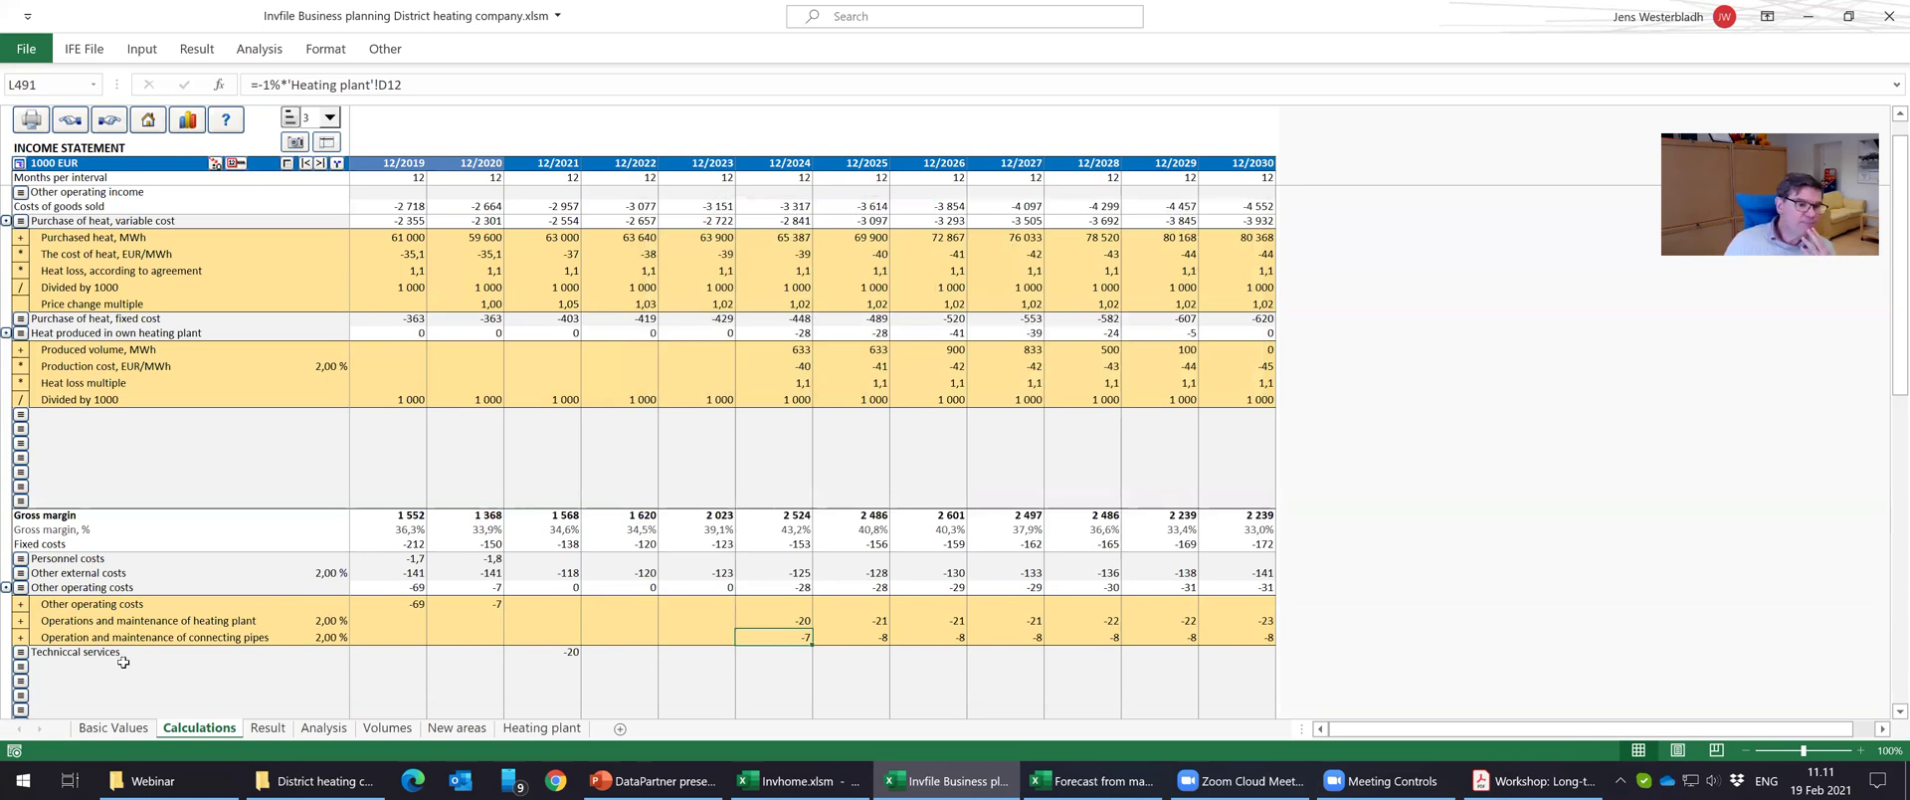
Correct the spelling of the misspelled fixed cost row label to "Technical services".
{"action": "left_click", "coordinate": [42, 651]}
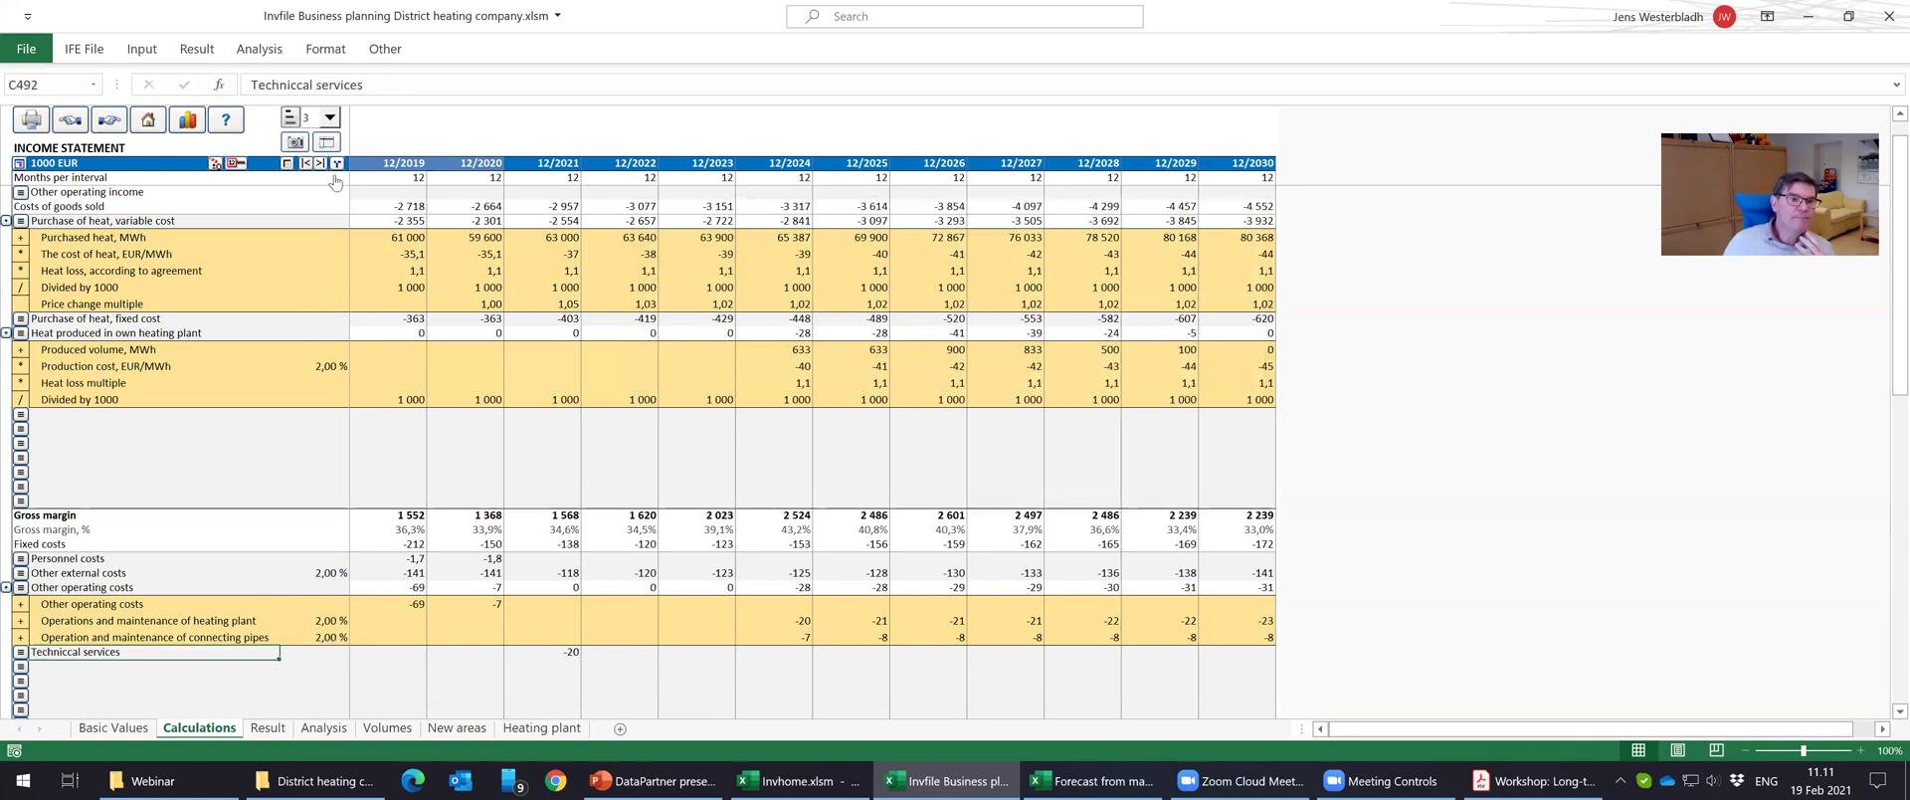
{"action": "left_click", "coordinate": [309, 83]}
{"action": "key", "text": "BackSpace"}
{"action": "key", "text": "BackSpace"}
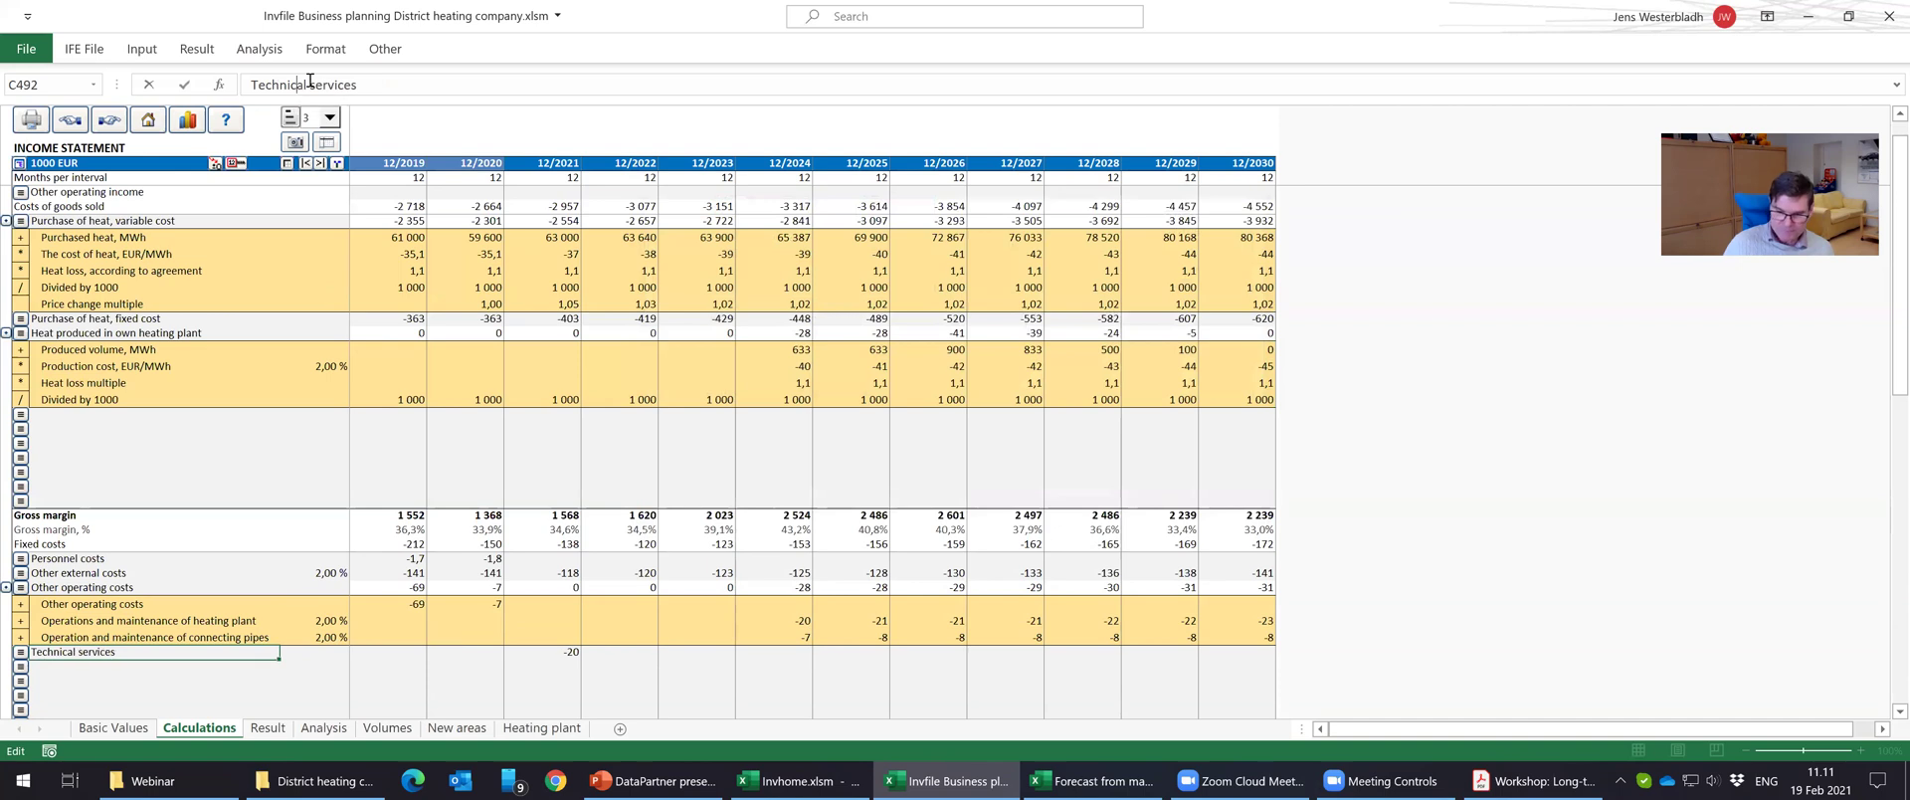
{"action": "key", "text": "Return"}
{"action": "key", "text": "Return"}
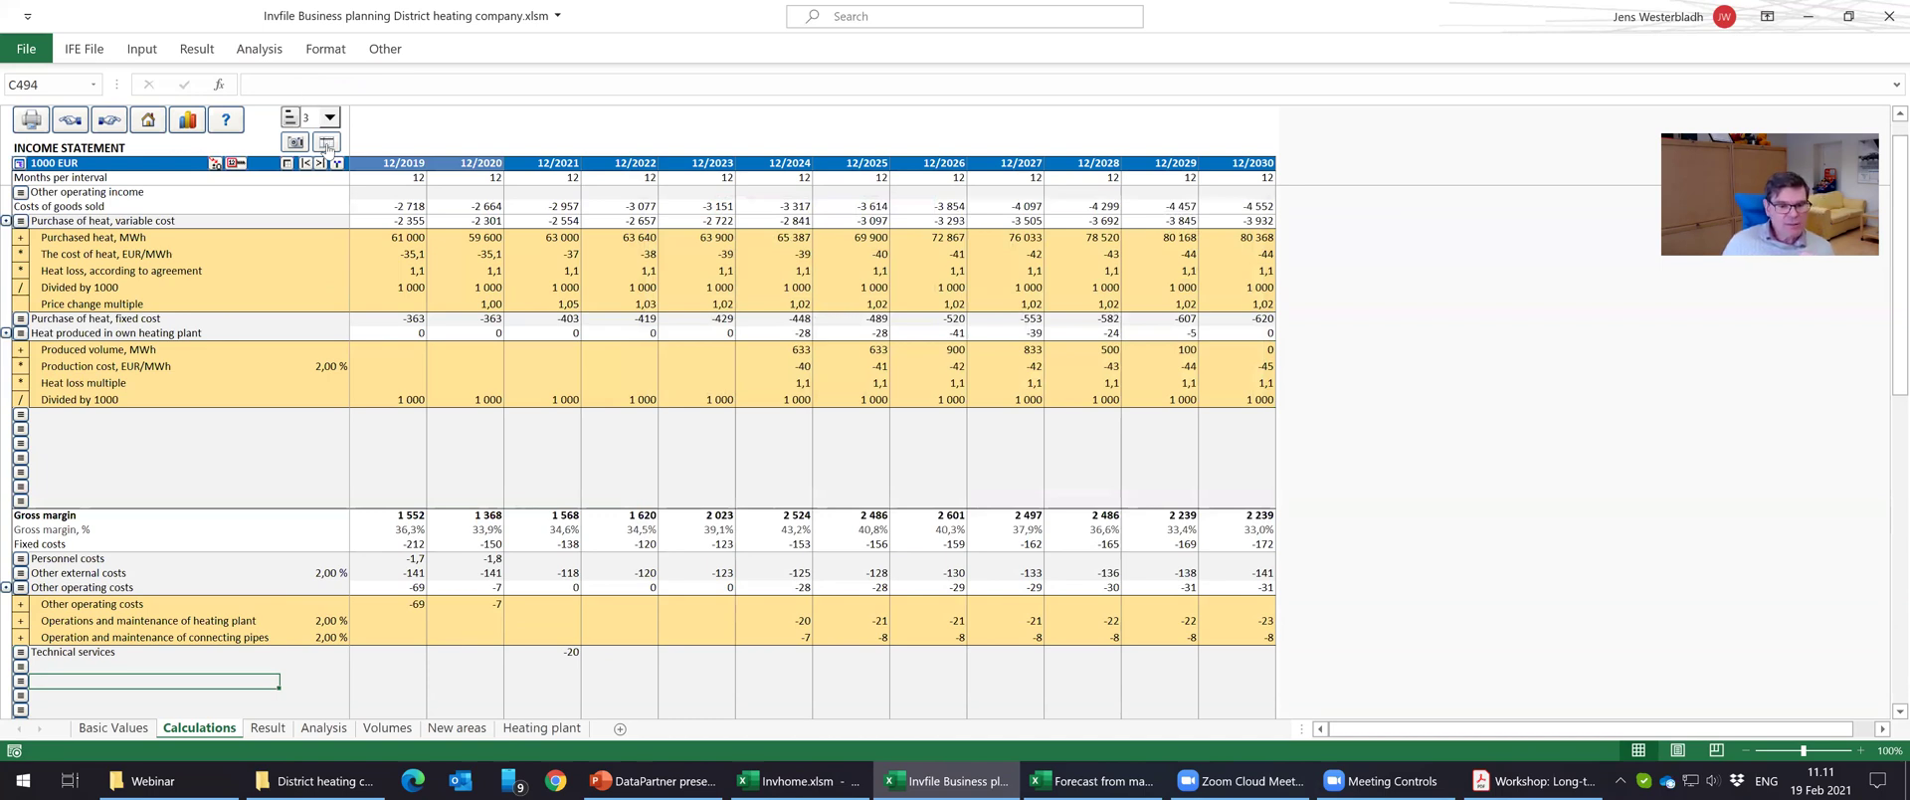
Review the depreciation and EBIT rows of the income statement across the historical and forecast years.
{"action": "scroll", "coordinate": [402, 398], "scroll_direction": "down", "scroll_amount": 1}
{"action": "scroll", "coordinate": [402, 398], "scroll_direction": "down", "scroll_amount": 4}
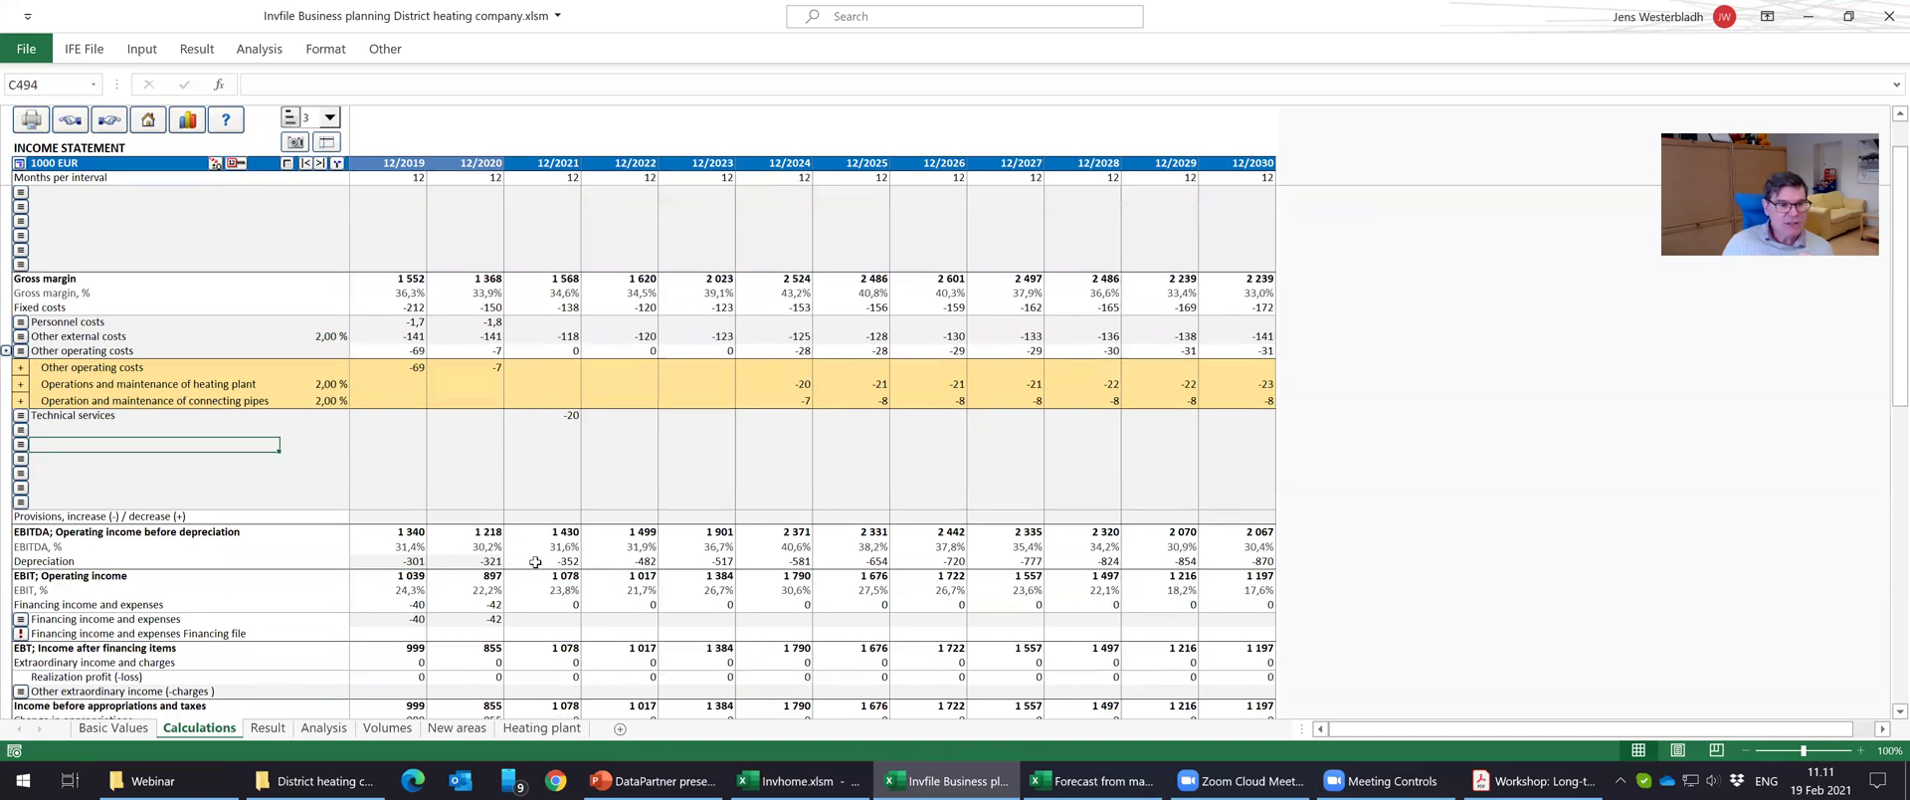
{"action": "left_click_drag", "start_coordinate": [490, 561], "coordinate": [829, 561]}
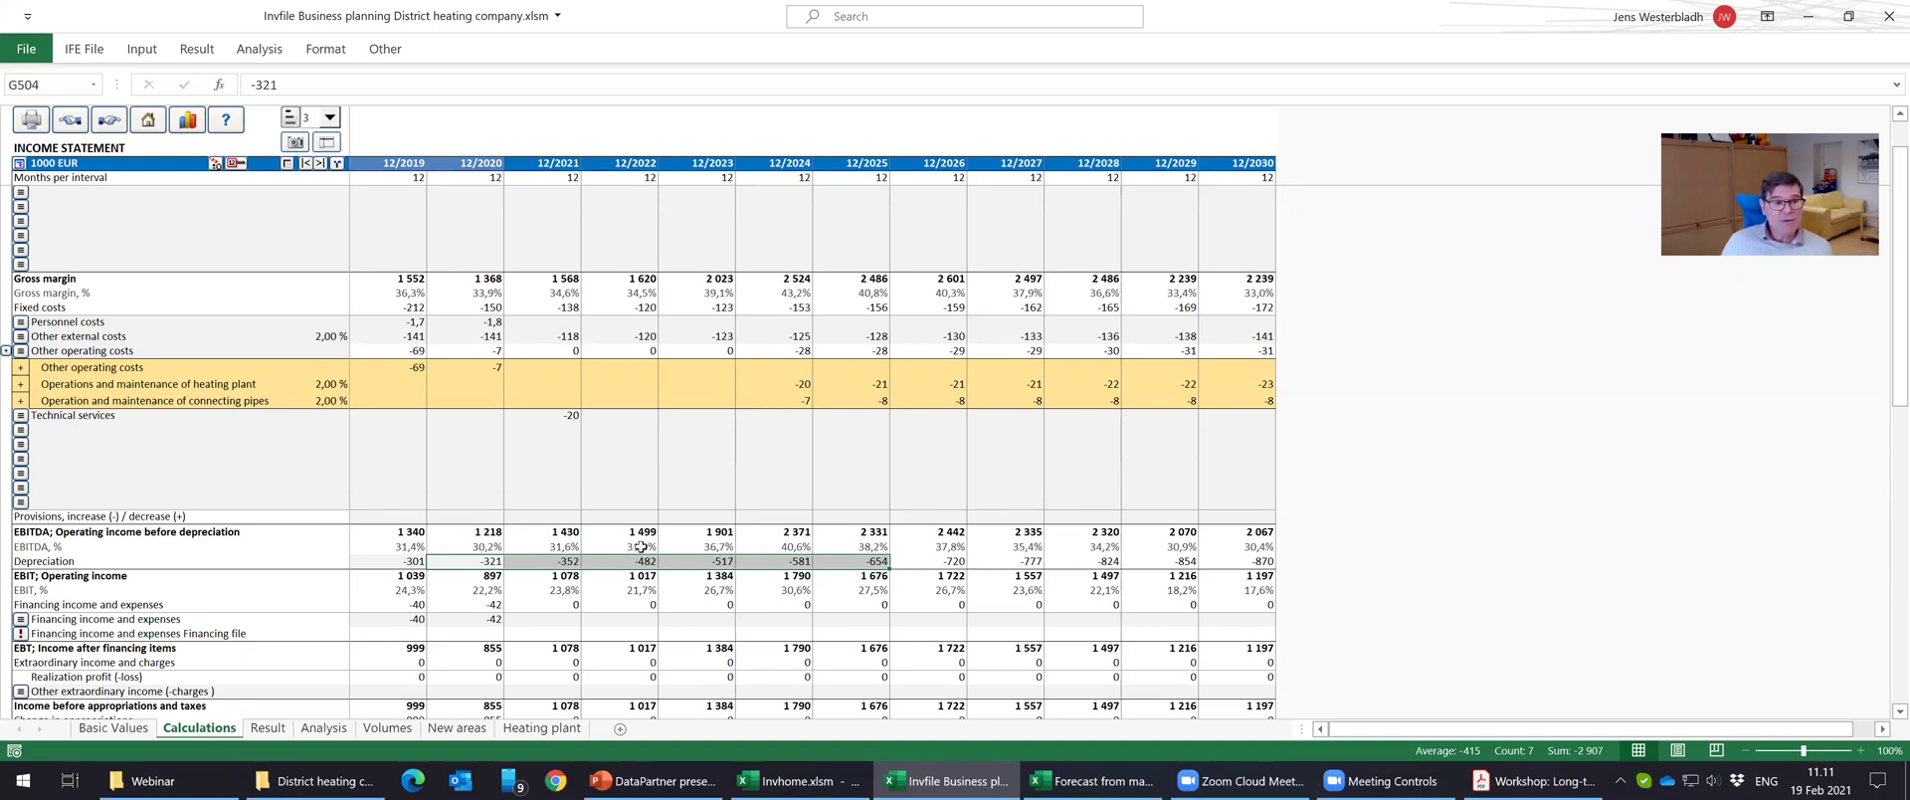
{"action": "left_click", "coordinate": [848, 562]}
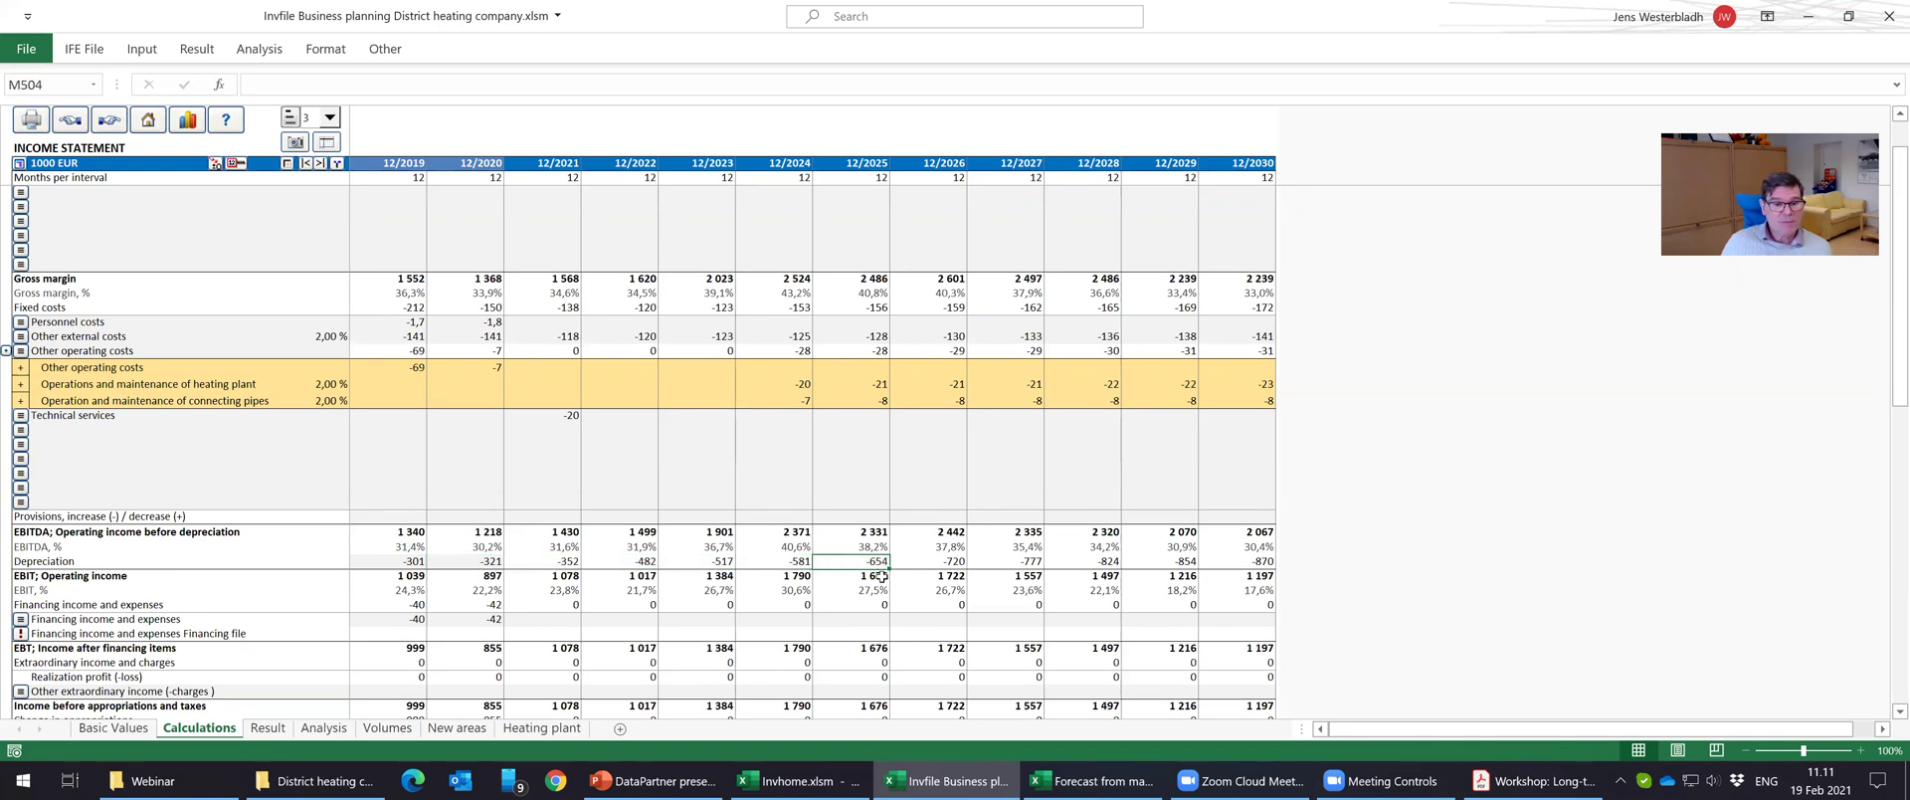
{"action": "left_click", "coordinate": [444, 578]}
{"action": "left_click_drag", "start_coordinate": [445, 579], "coordinate": [1236, 577]}
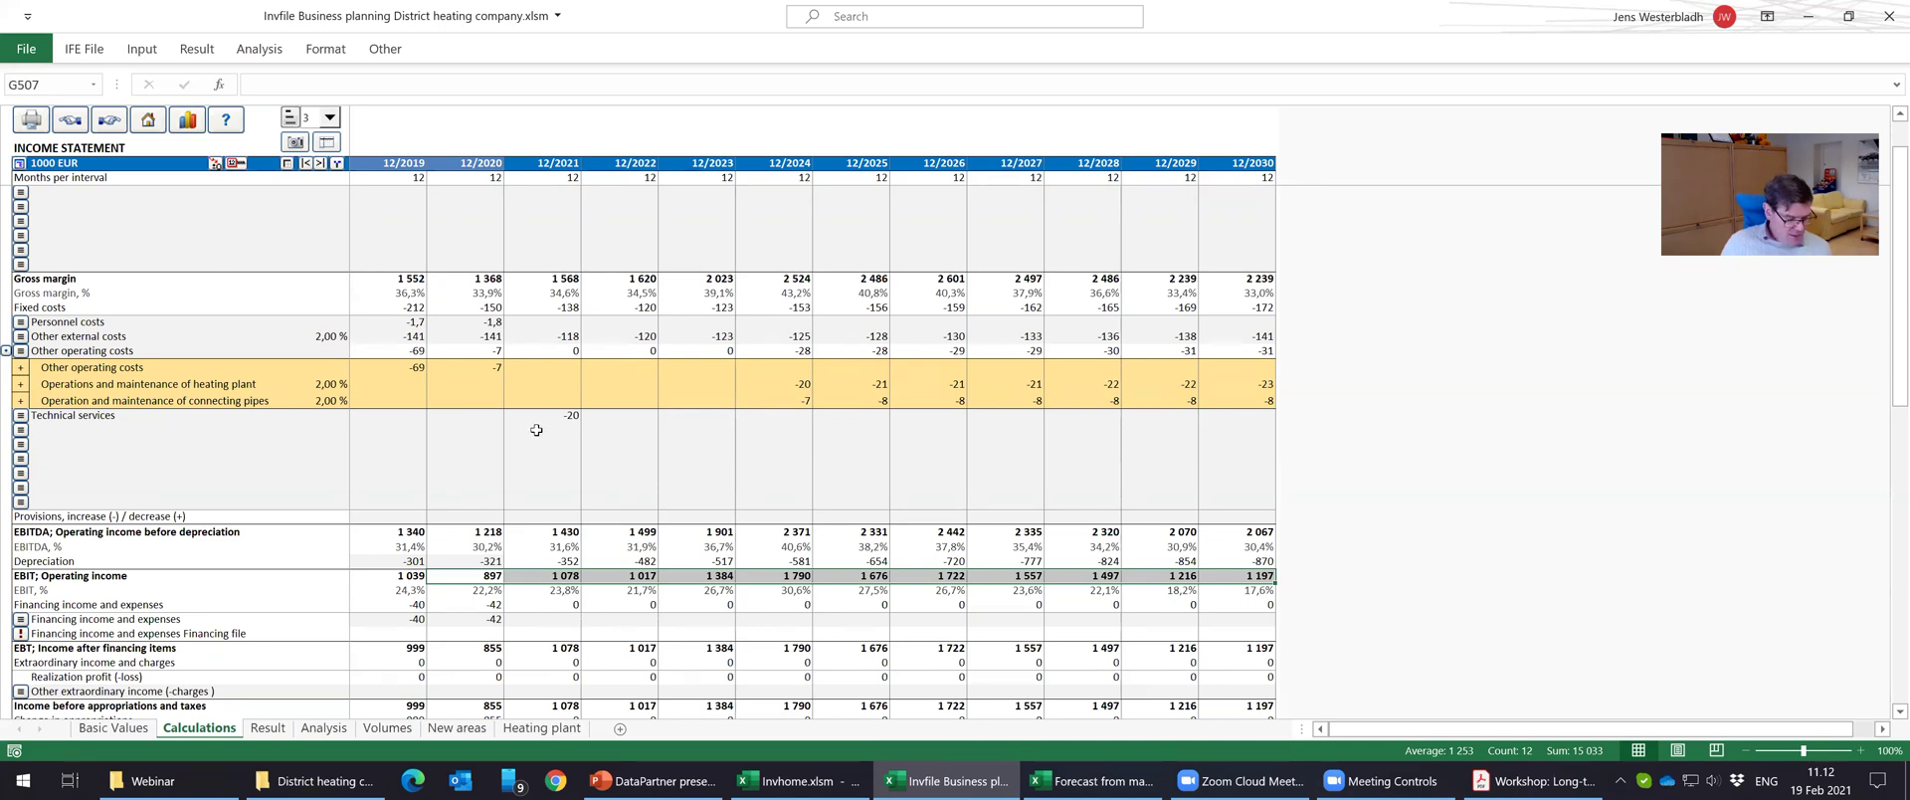
Examine the net income for the period year by year, from the historical figures through the forecast.
{"action": "scroll", "coordinate": [535, 438], "scroll_direction": "down", "scroll_amount": 3}
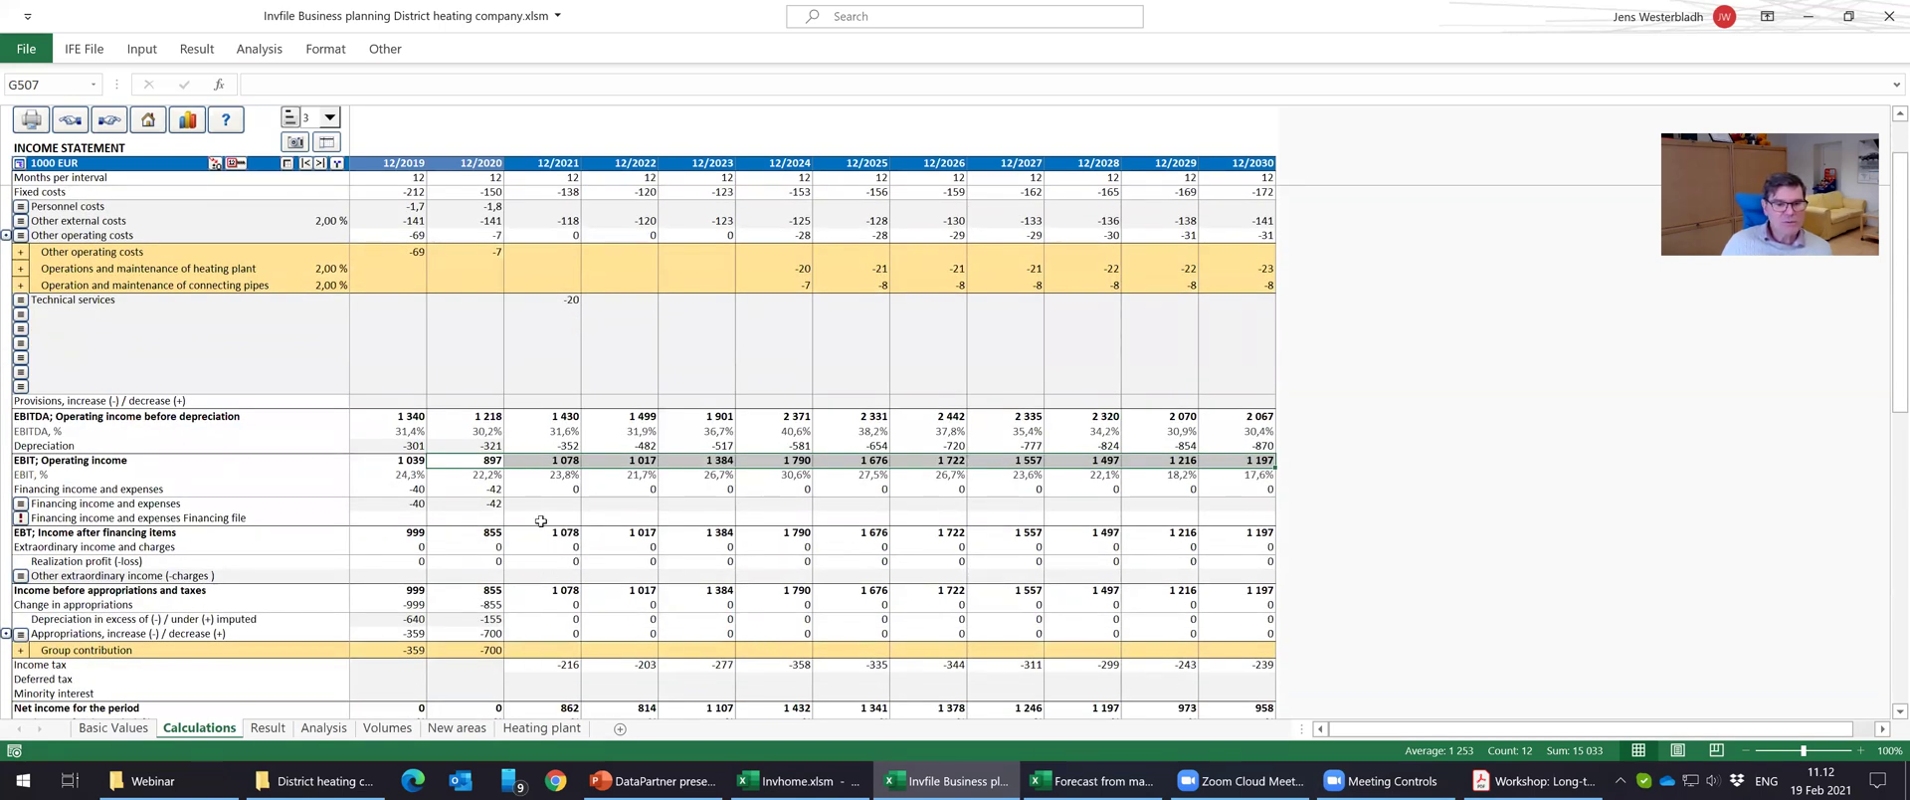
{"action": "scroll", "coordinate": [656, 597], "scroll_direction": "down", "scroll_amount": 1}
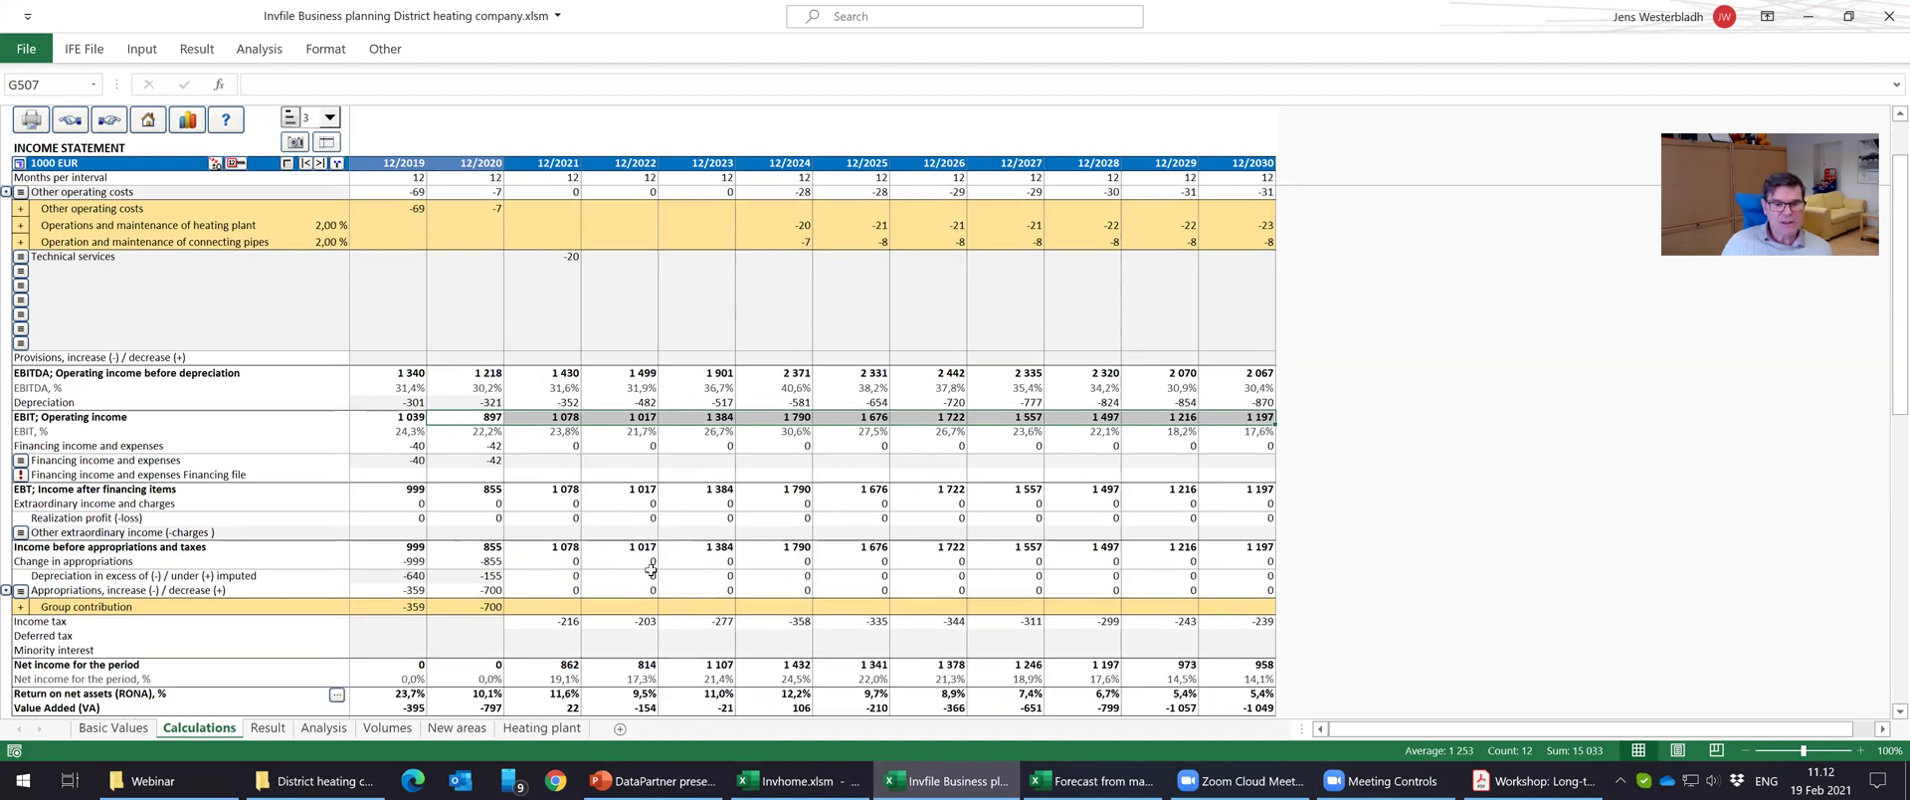
{"action": "left_click", "coordinate": [689, 668]}
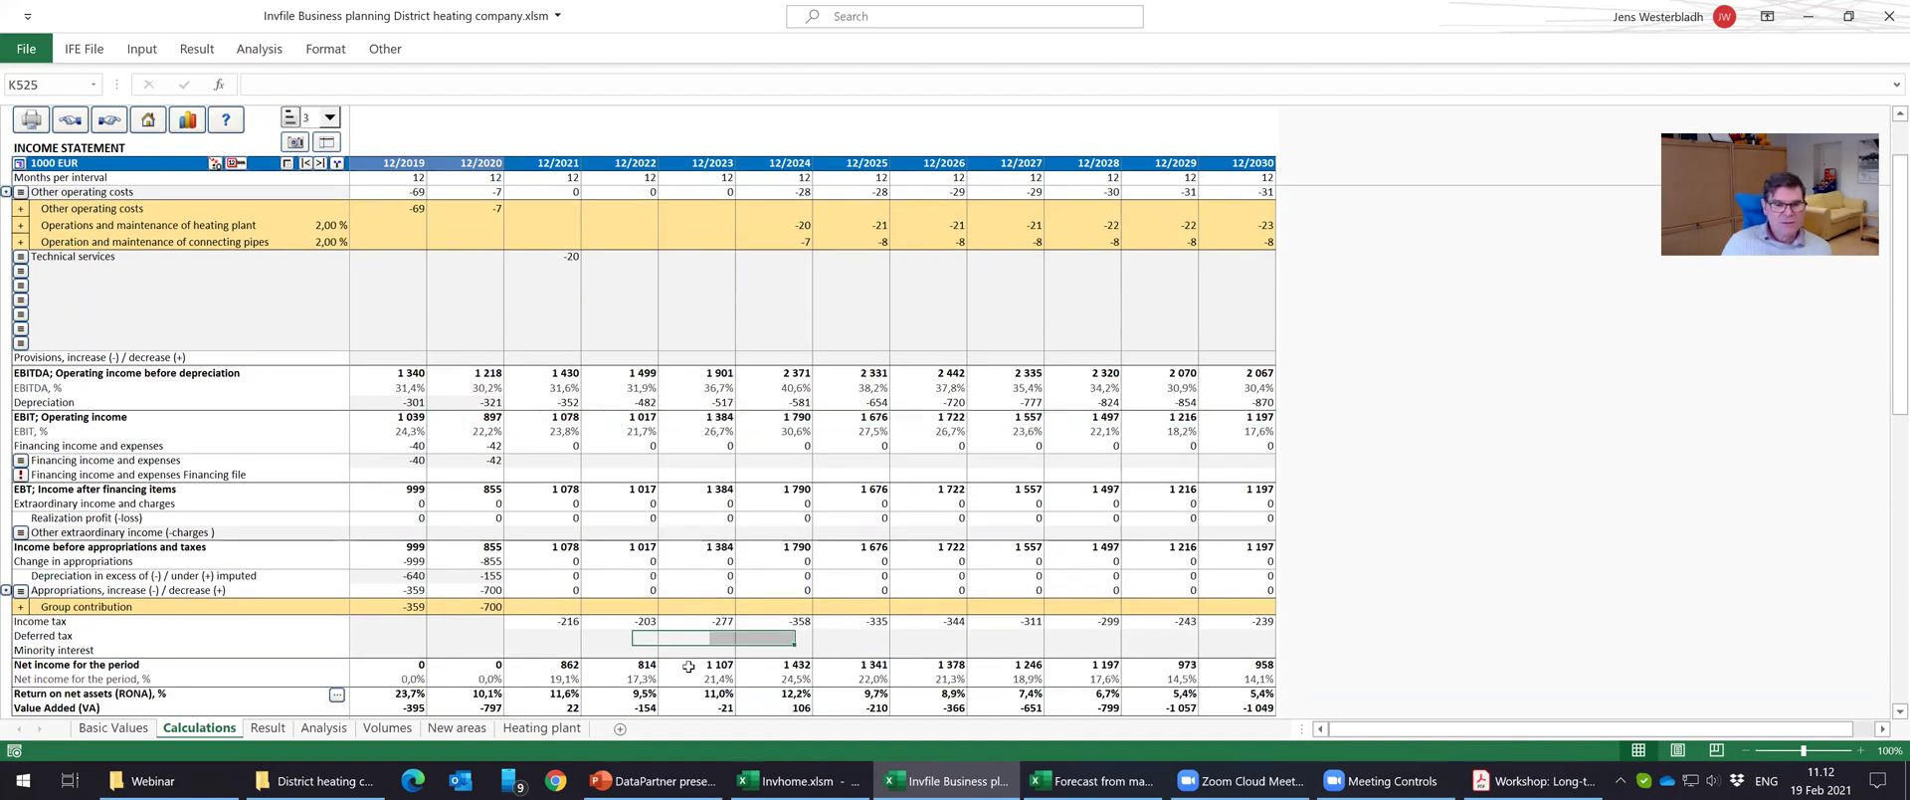
{"action": "left_click", "coordinate": [608, 666]}
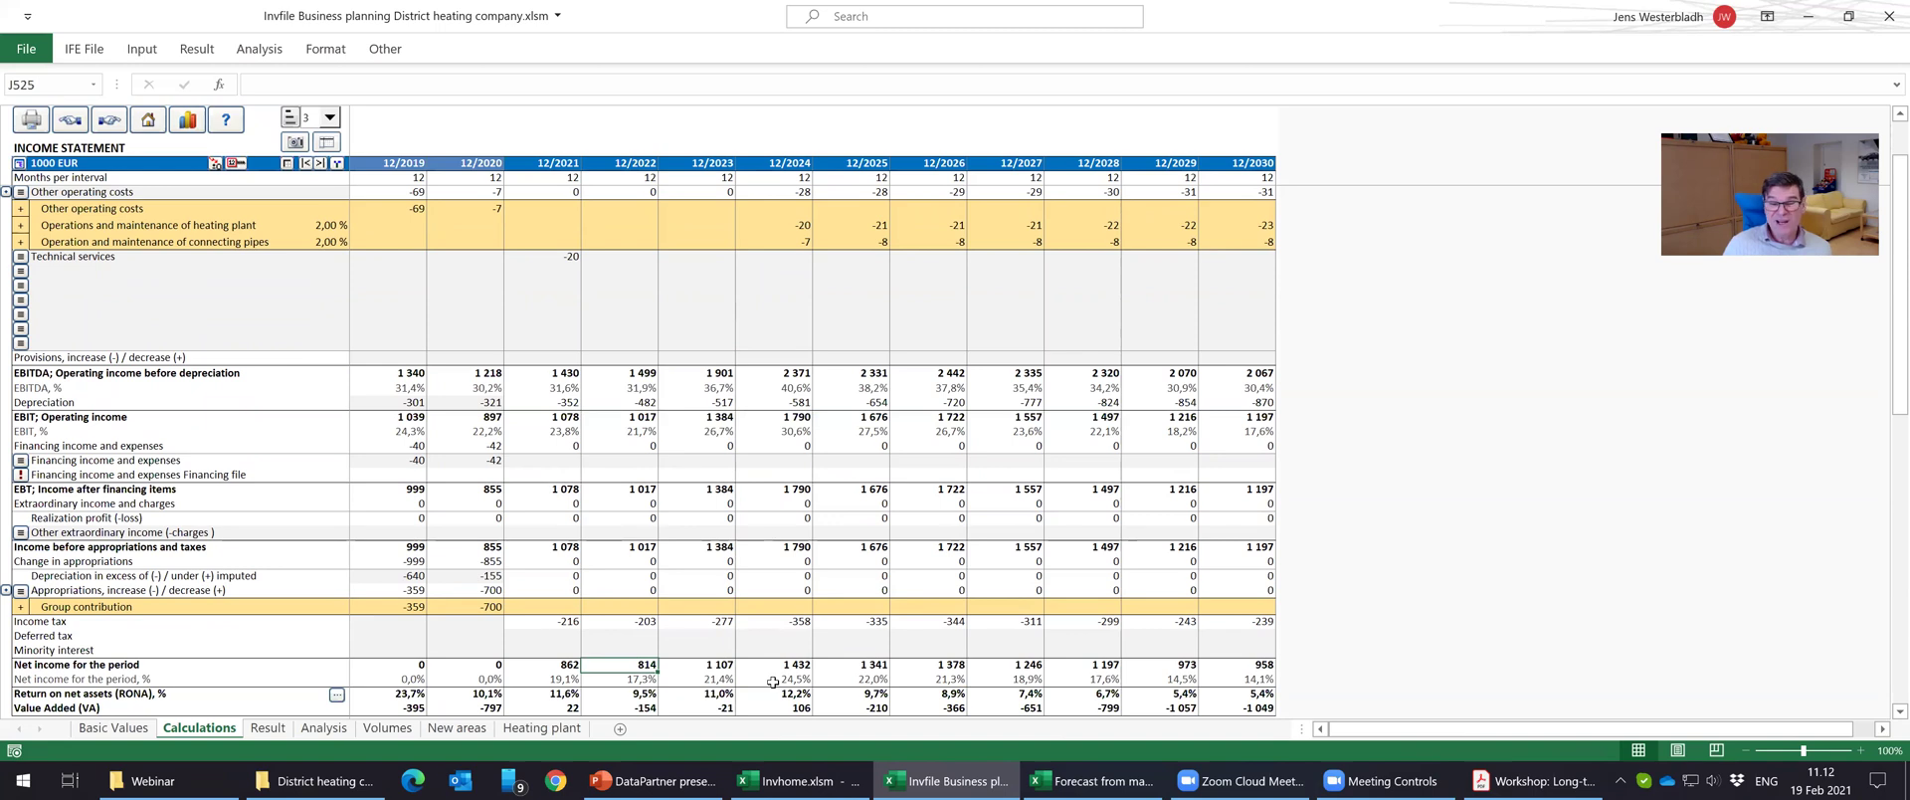
{"action": "key", "text": "Left"}
{"action": "key", "text": "Left"}
{"action": "key", "text": "Left"}
{"action": "key", "text": "Right"}
{"action": "key", "text": "Right"}
{"action": "key", "text": "Right"}
{"action": "key", "text": "Right"}
{"action": "key", "text": "Right"}
{"action": "key", "text": "Right"}
{"action": "key", "text": "Right"}
{"action": "key", "text": "Right"}
{"action": "key", "text": "Right"}
{"action": "key", "text": "Right"}
{"action": "key", "text": "Right"}
{"action": "key", "text": "Left"}
{"action": "key", "text": "Left"}
{"action": "key", "text": "Left"}
{"action": "key", "text": "Left"}
{"action": "key", "text": "Left"}
{"action": "key", "text": "Left"}
{"action": "key", "text": "Left"}
{"action": "key", "text": "Left"}
{"action": "key", "text": "Left"}
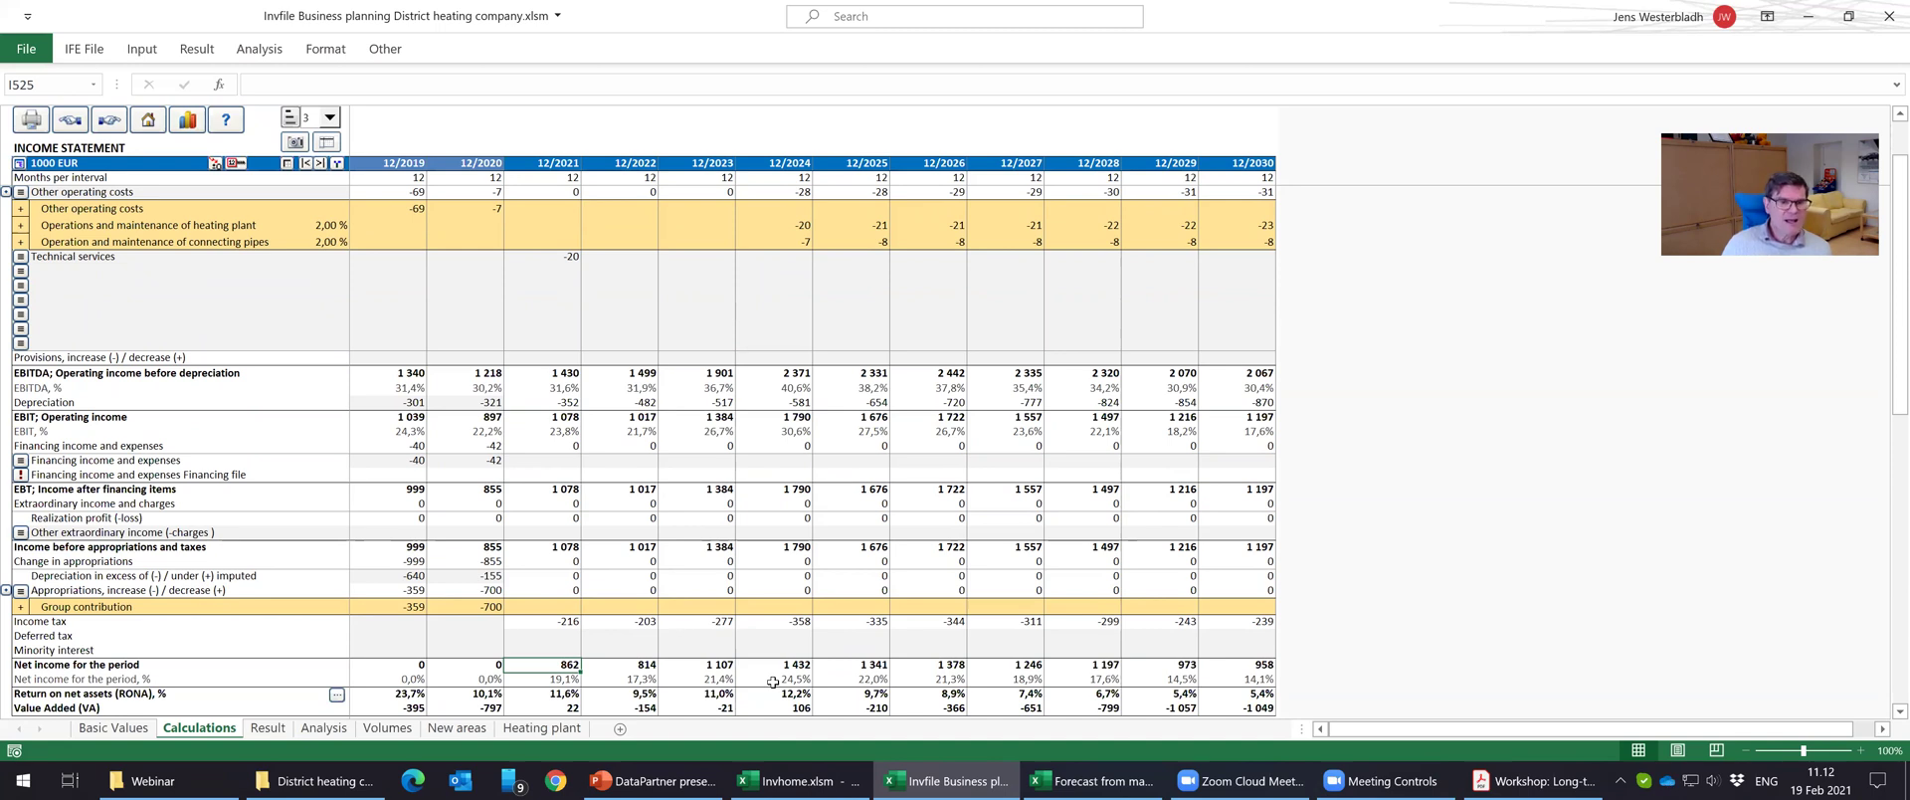
Hide all empty rows in the income statement without clearing their input cells.
{"action": "scroll", "coordinate": [780, 677], "scroll_direction": "up", "scroll_amount": 9}
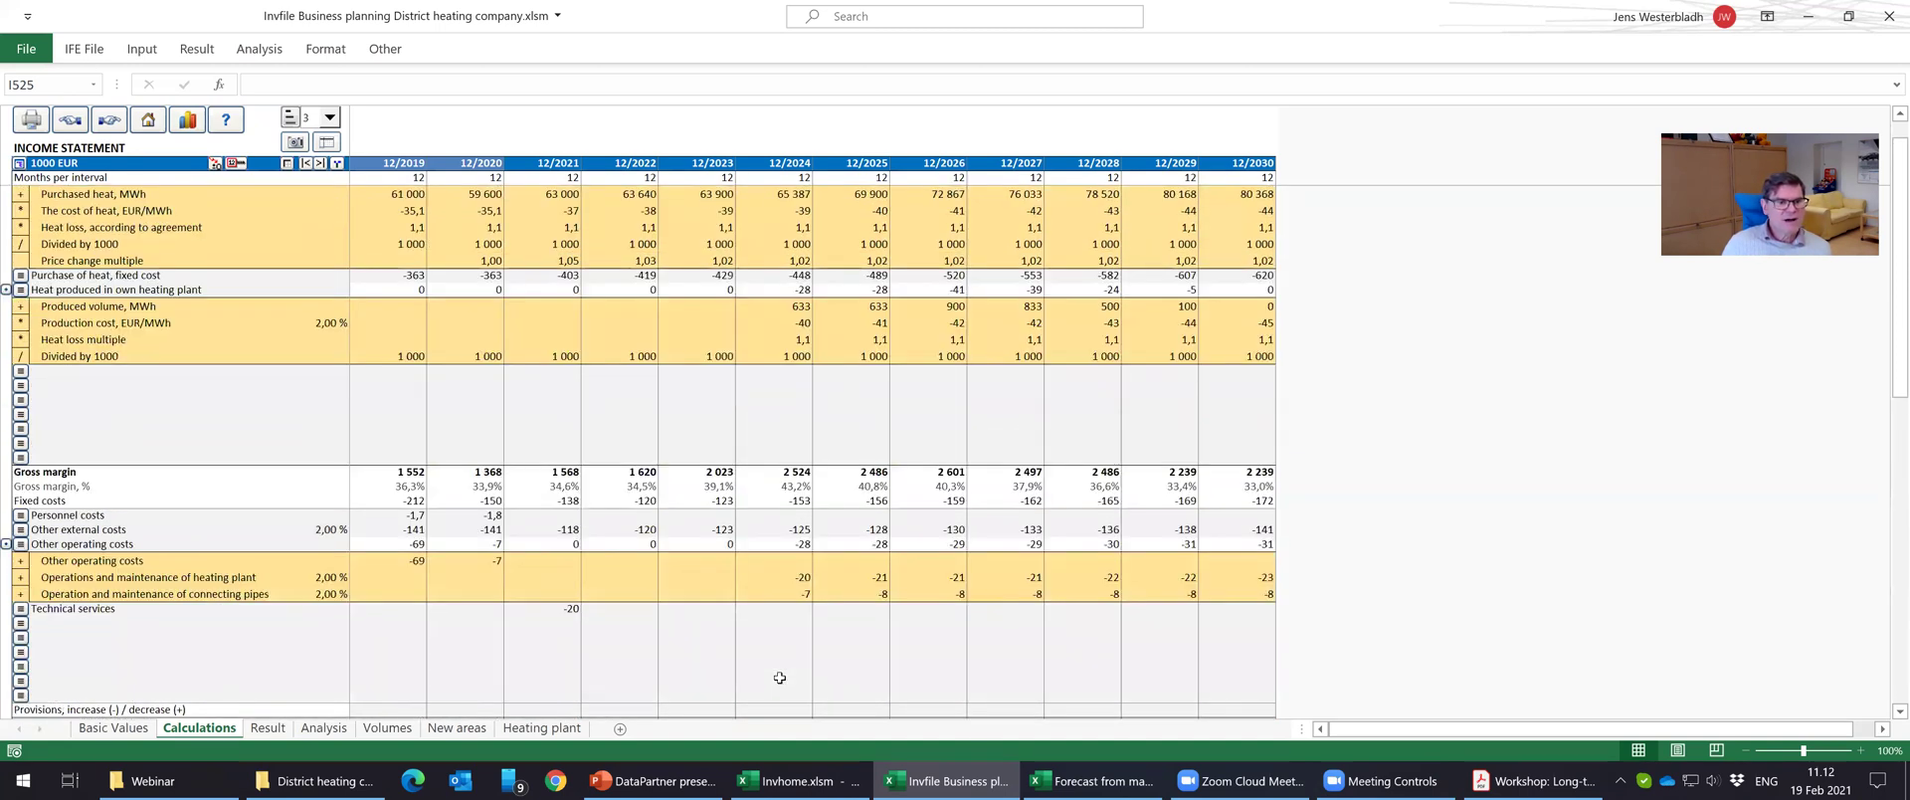
{"action": "scroll", "coordinate": [780, 678], "scroll_direction": "up", "scroll_amount": 6}
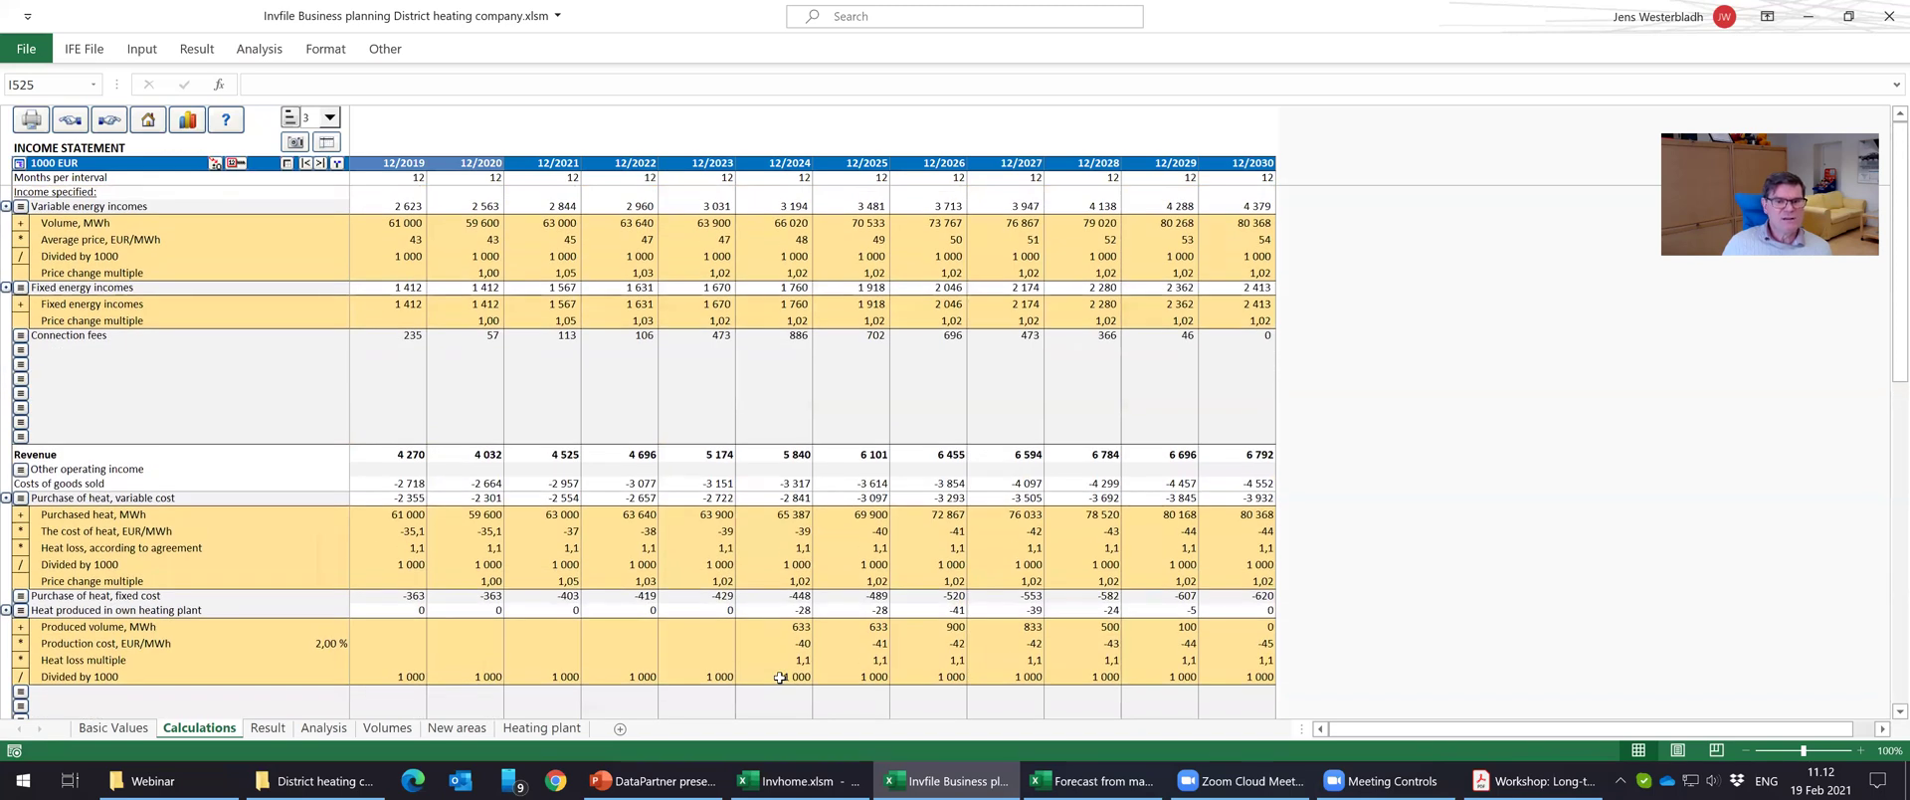
{"action": "left_click", "coordinate": [18, 165]}
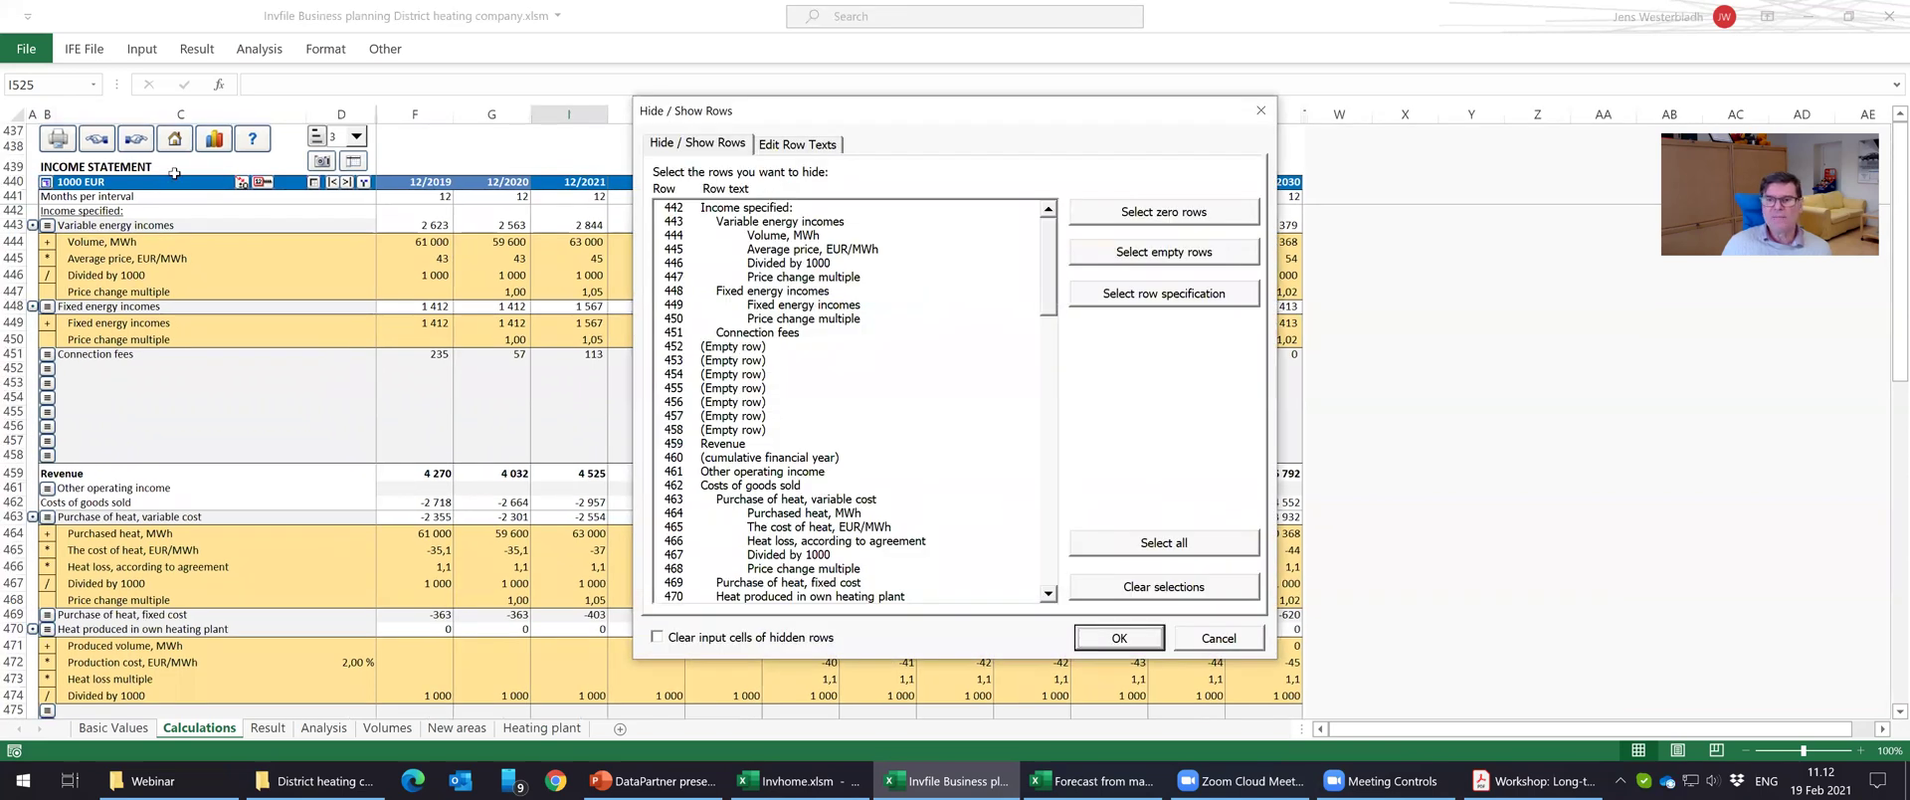
{"action": "left_click", "coordinate": [1207, 255]}
{"action": "left_click_drag", "start_coordinate": [1051, 295], "coordinate": [1063, 522]}
{"action": "left_click", "coordinate": [1135, 638]}
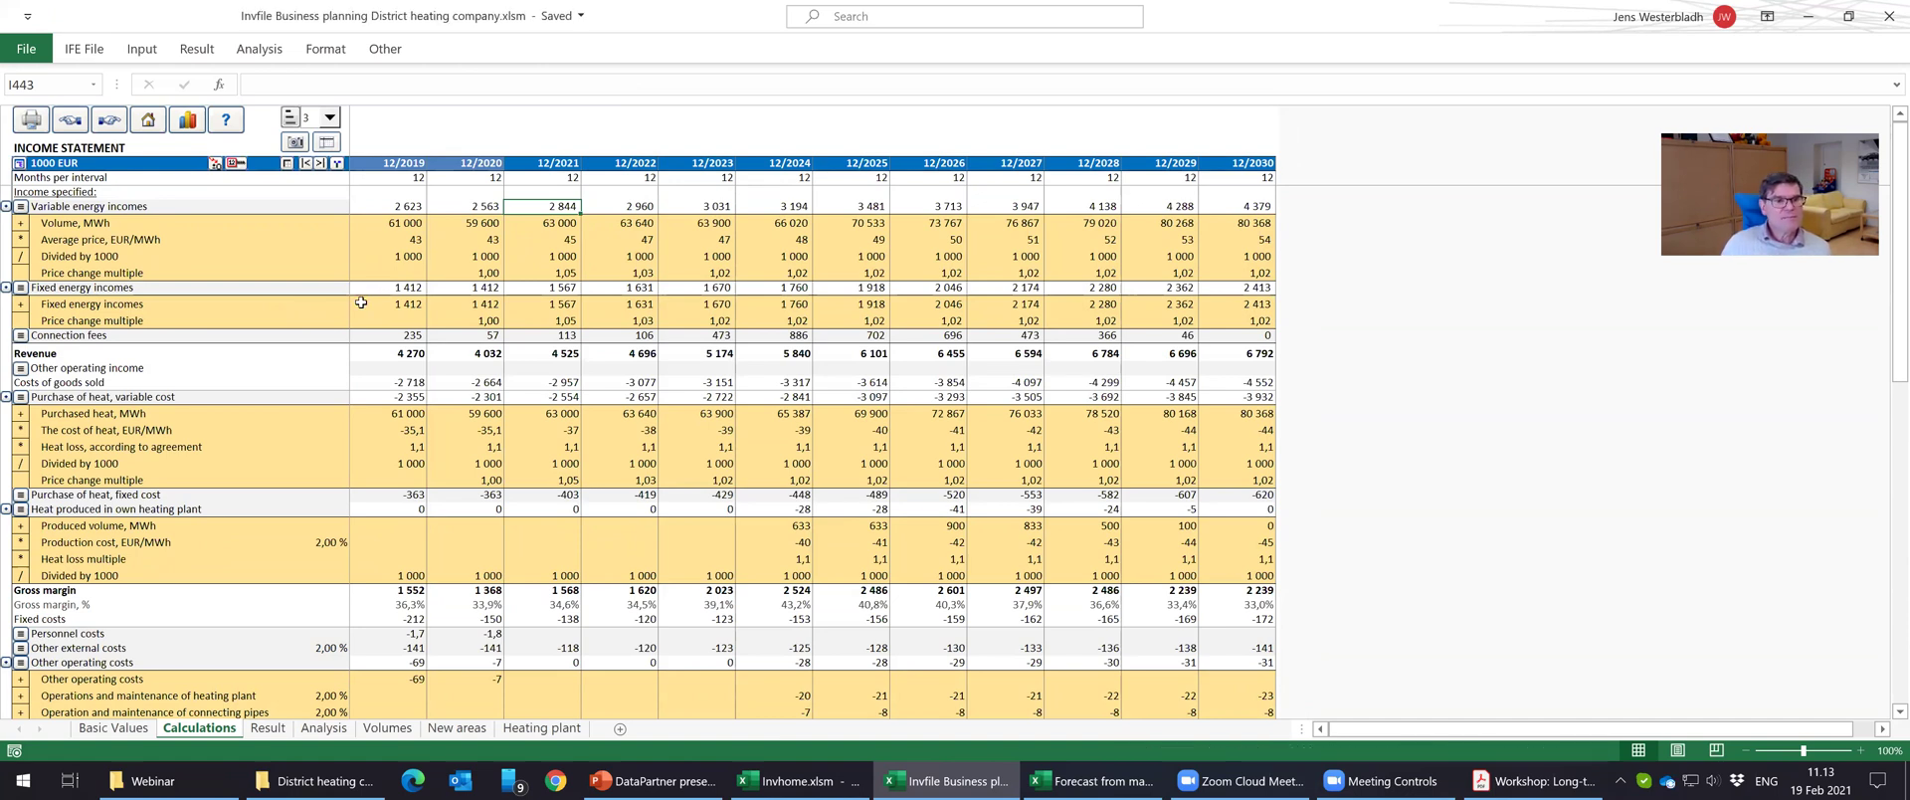
Try collapsing the Variable energy incomes specification and showing the income statement at outline levels 2 and 3.
{"action": "left_click", "coordinate": [7, 206]}
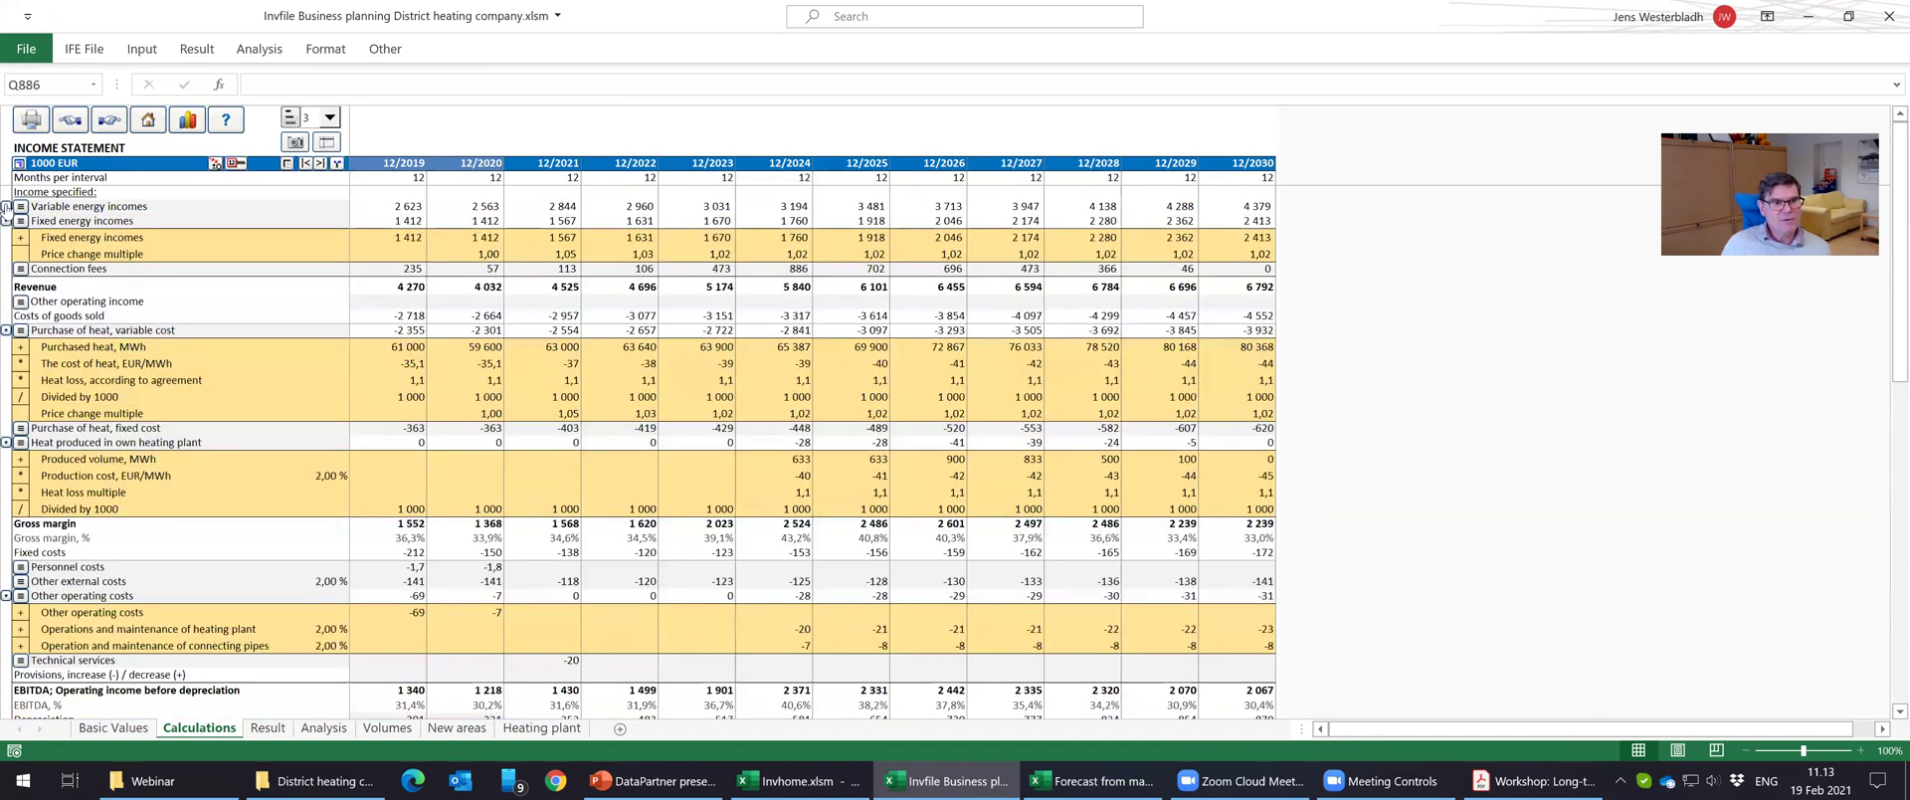
{"action": "left_click", "coordinate": [7, 205]}
{"action": "left_click", "coordinate": [327, 117]}
{"action": "left_click", "coordinate": [316, 148]}
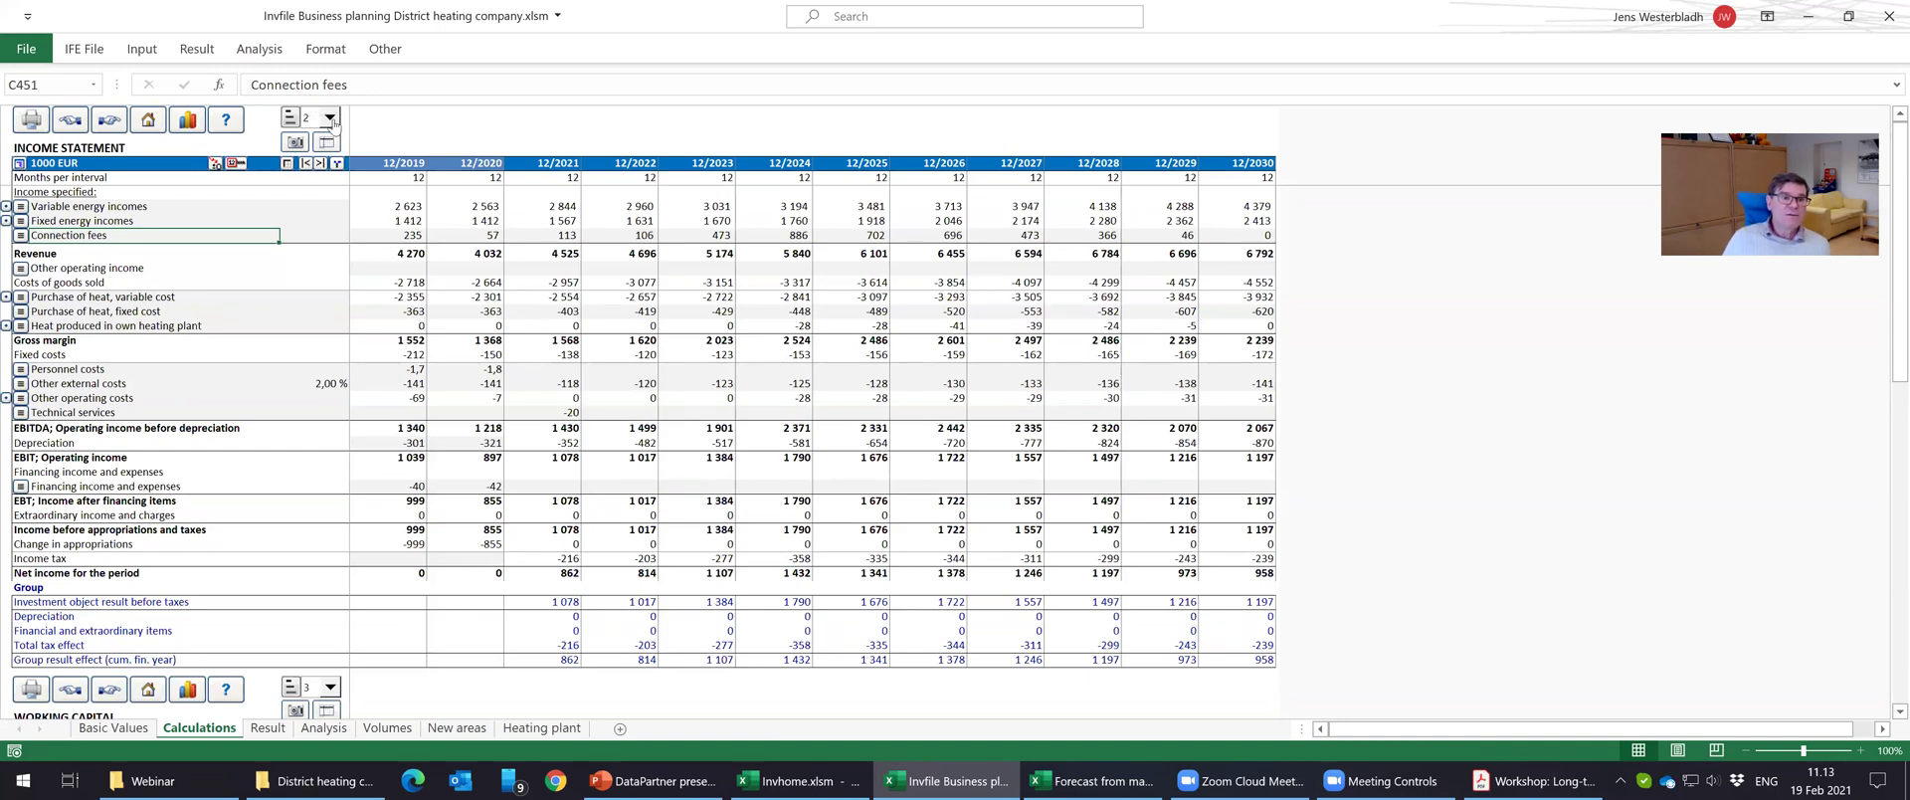
{"action": "left_click", "coordinate": [332, 119]}
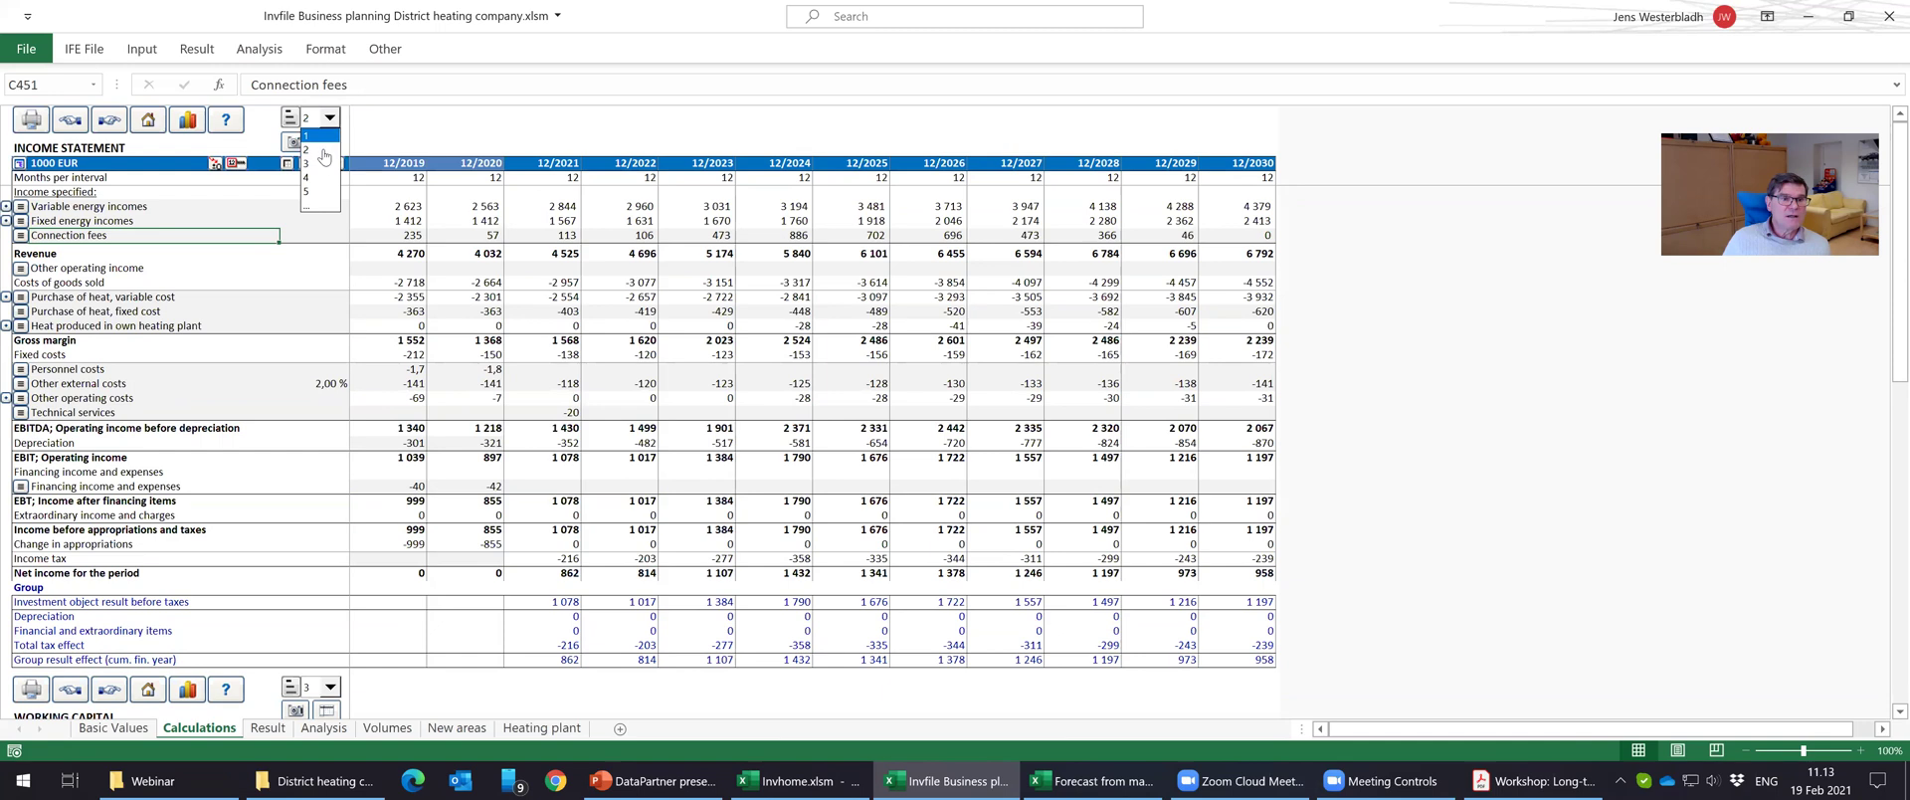
{"action": "left_click", "coordinate": [323, 149]}
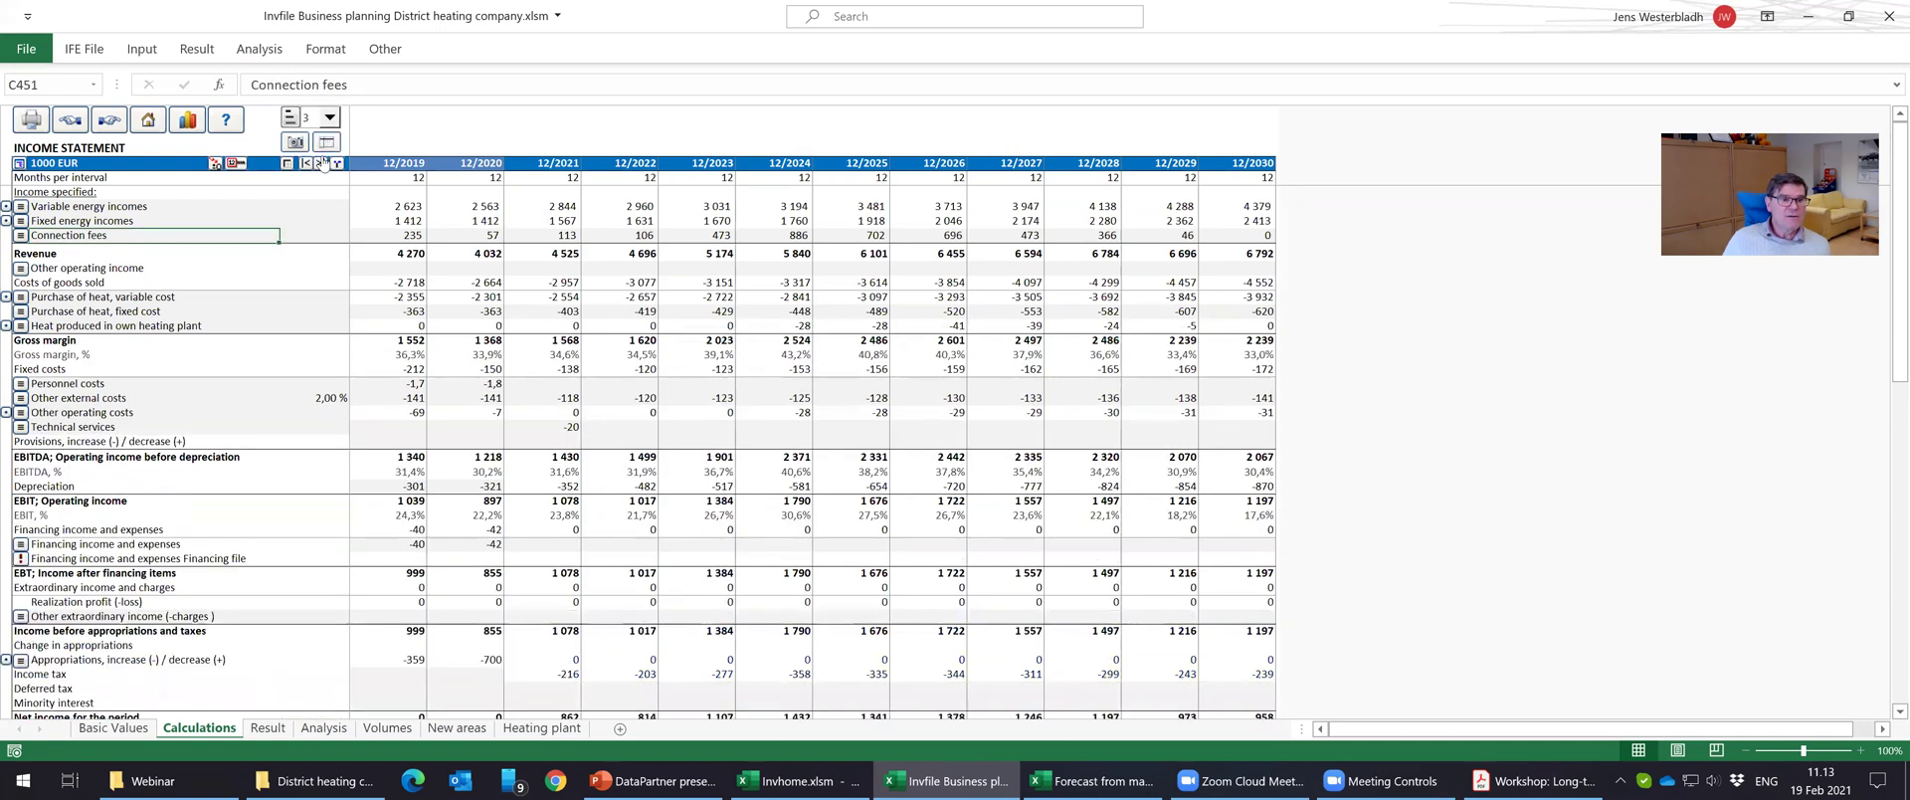
Set the income statement's outline level to 4 and look over the specification rows.
{"action": "left_click", "coordinate": [328, 117]}
{"action": "left_click", "coordinate": [326, 177]}
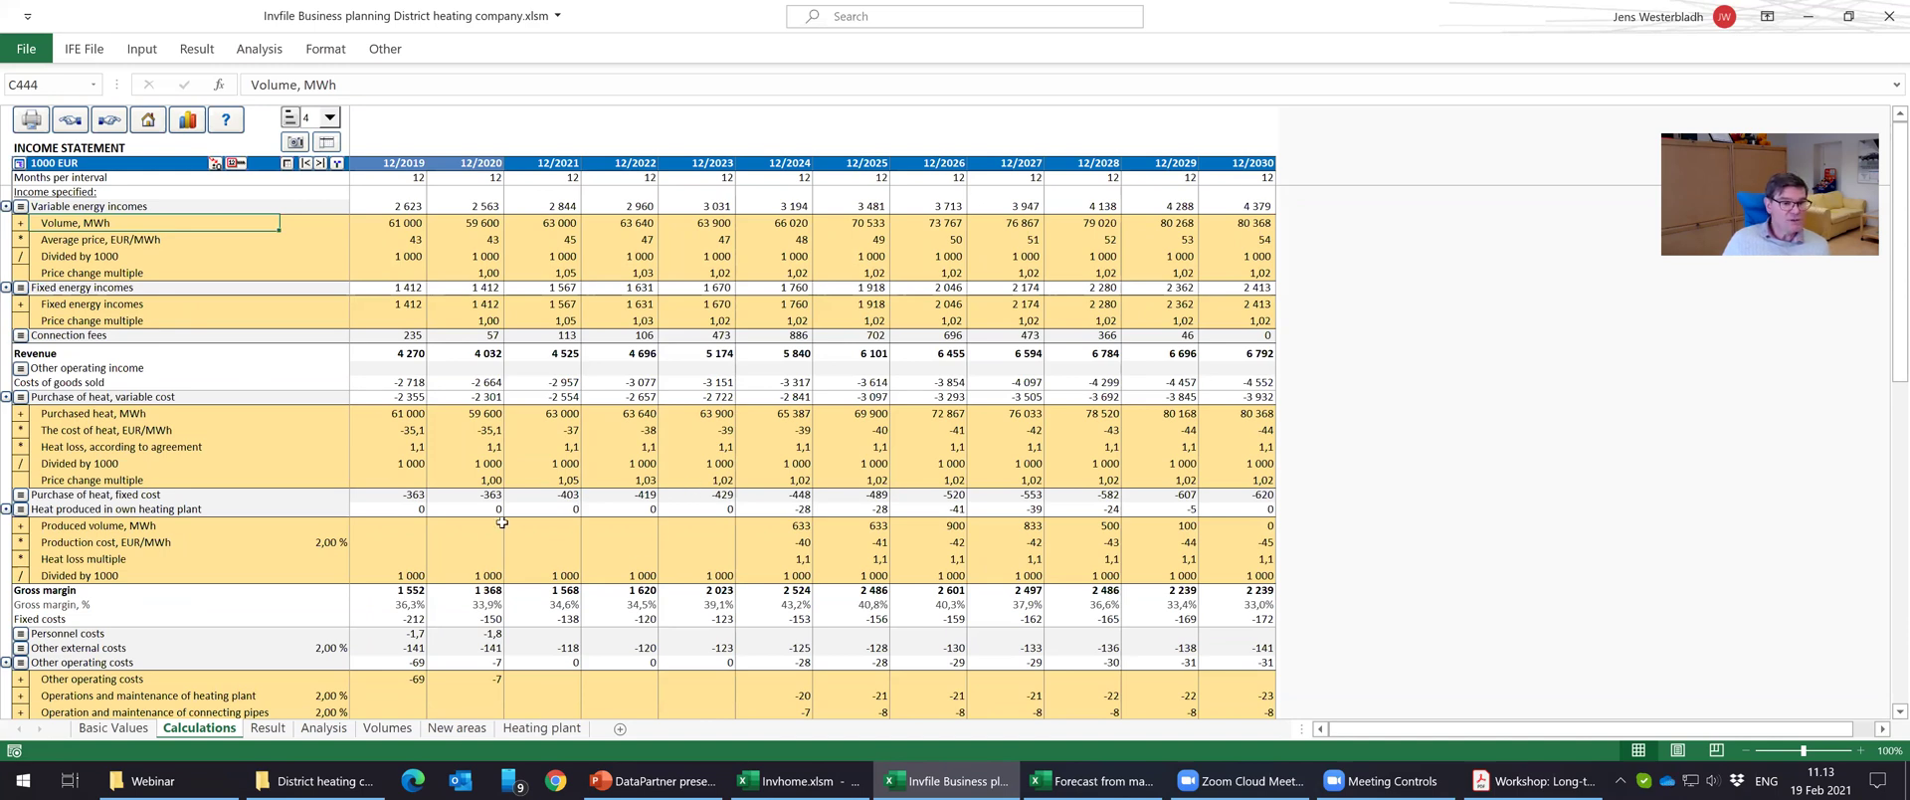
{"action": "scroll", "coordinate": [503, 523], "scroll_direction": "down", "scroll_amount": 4}
{"action": "scroll", "coordinate": [502, 522], "scroll_direction": "up", "scroll_amount": 4}
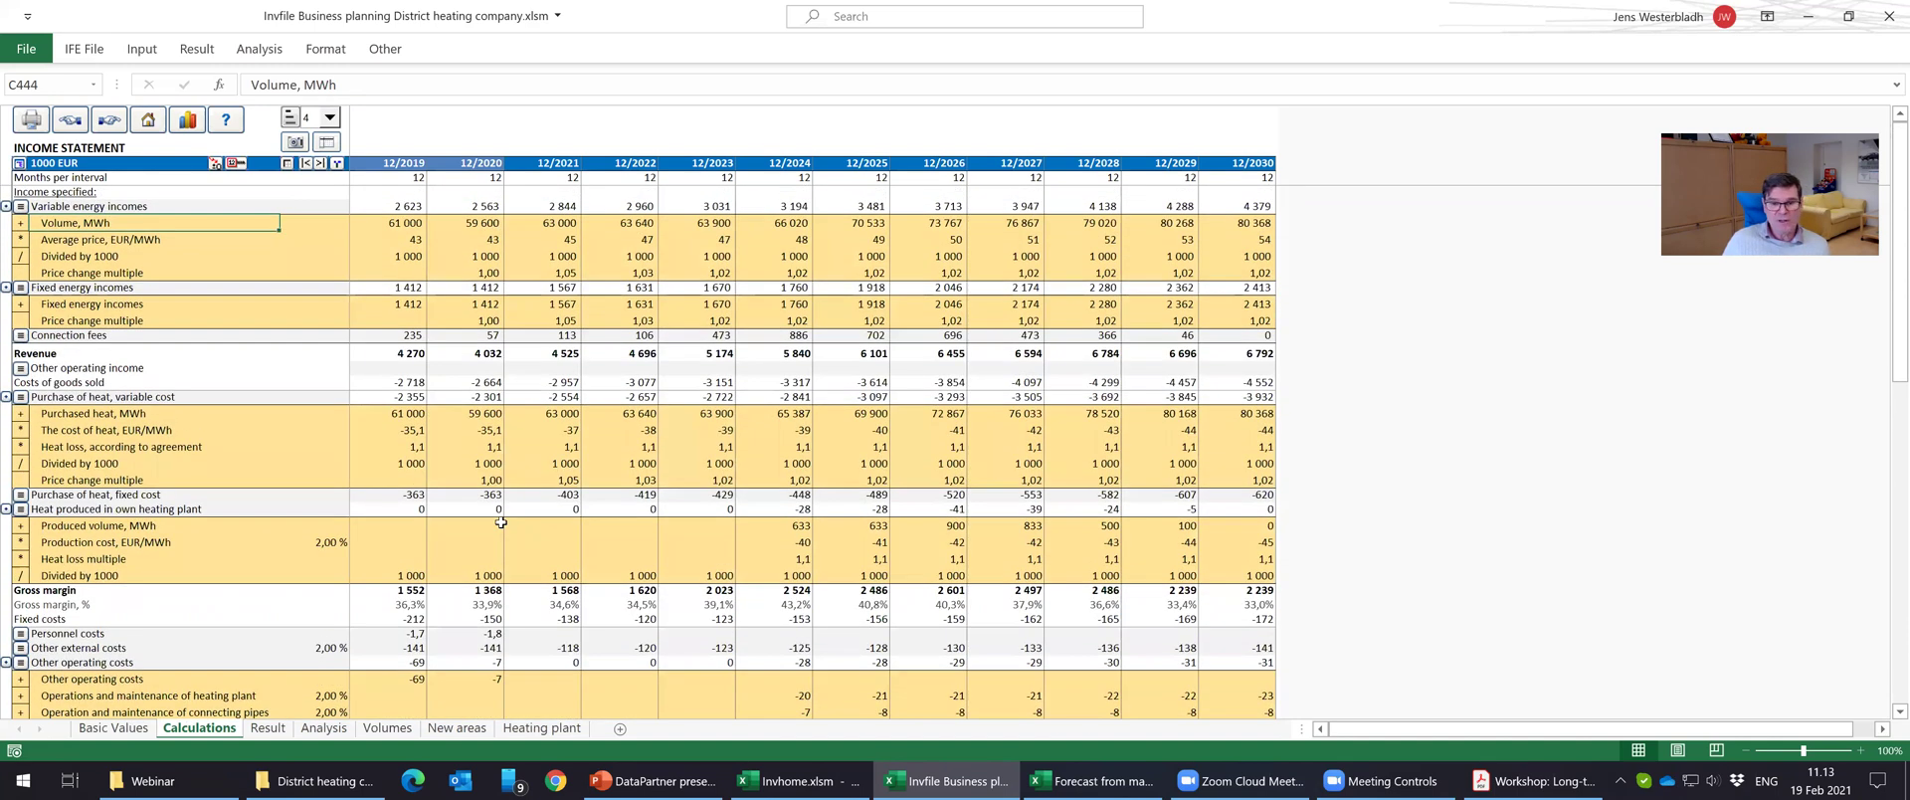
{"action": "scroll", "coordinate": [502, 522], "scroll_direction": "down", "scroll_amount": 4}
{"action": "scroll", "coordinate": [501, 522], "scroll_direction": "up", "scroll_amount": 4}
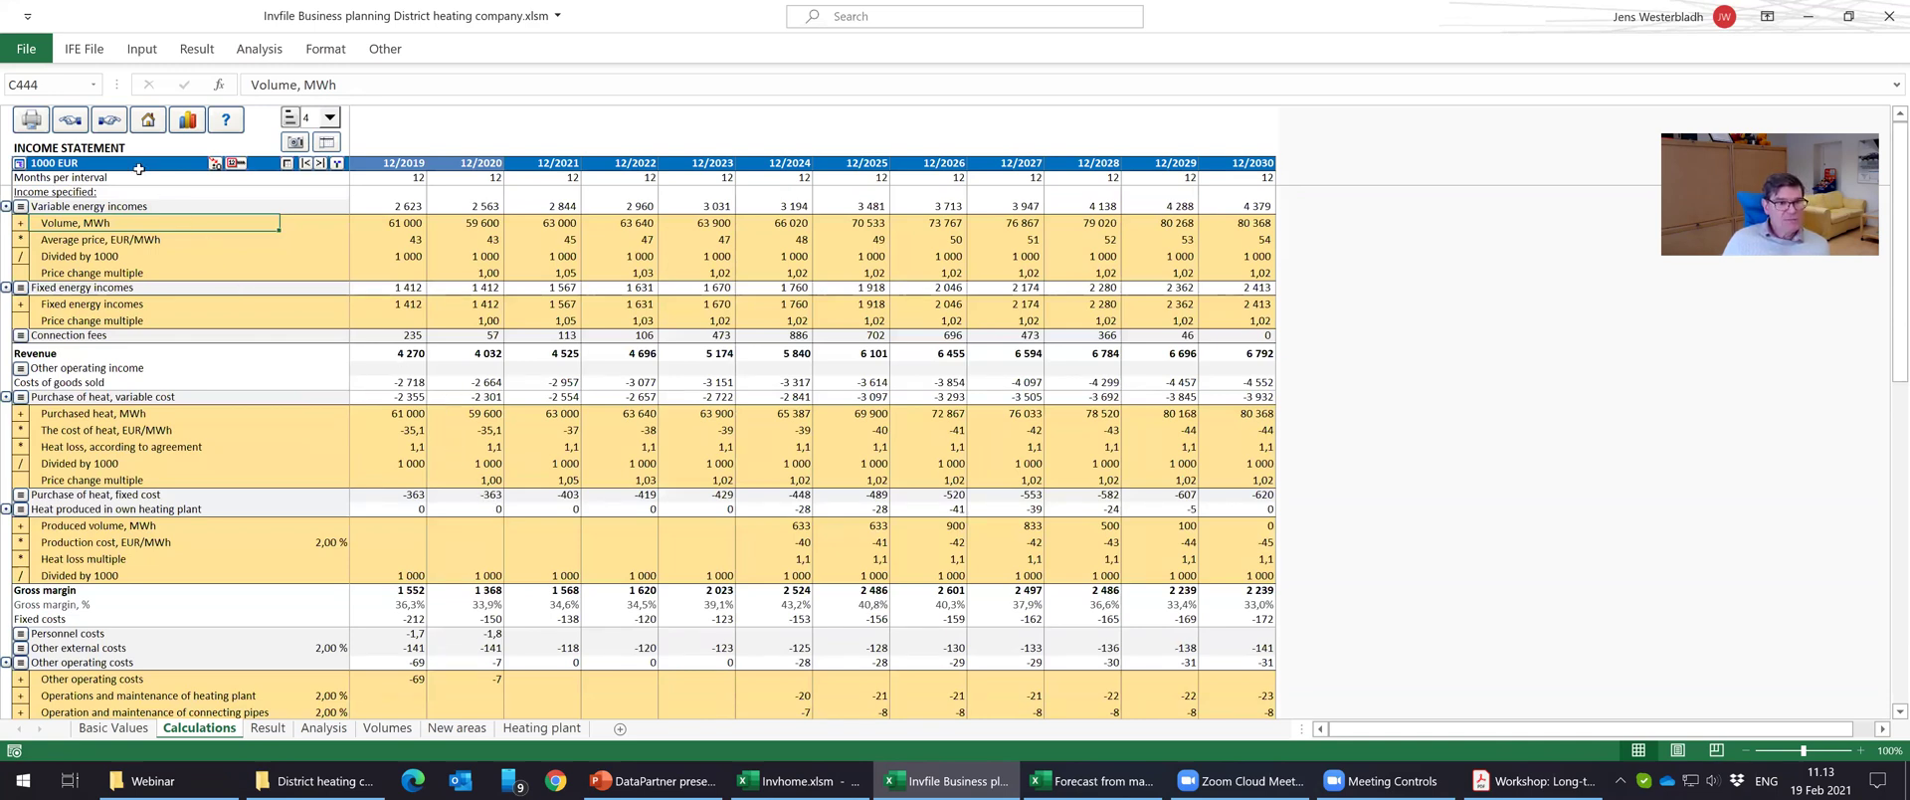
Go to the Working capital section and examine the 2019 and 2020 accounts receivable and average terms of payment.
{"action": "left_click", "coordinate": [112, 125]}
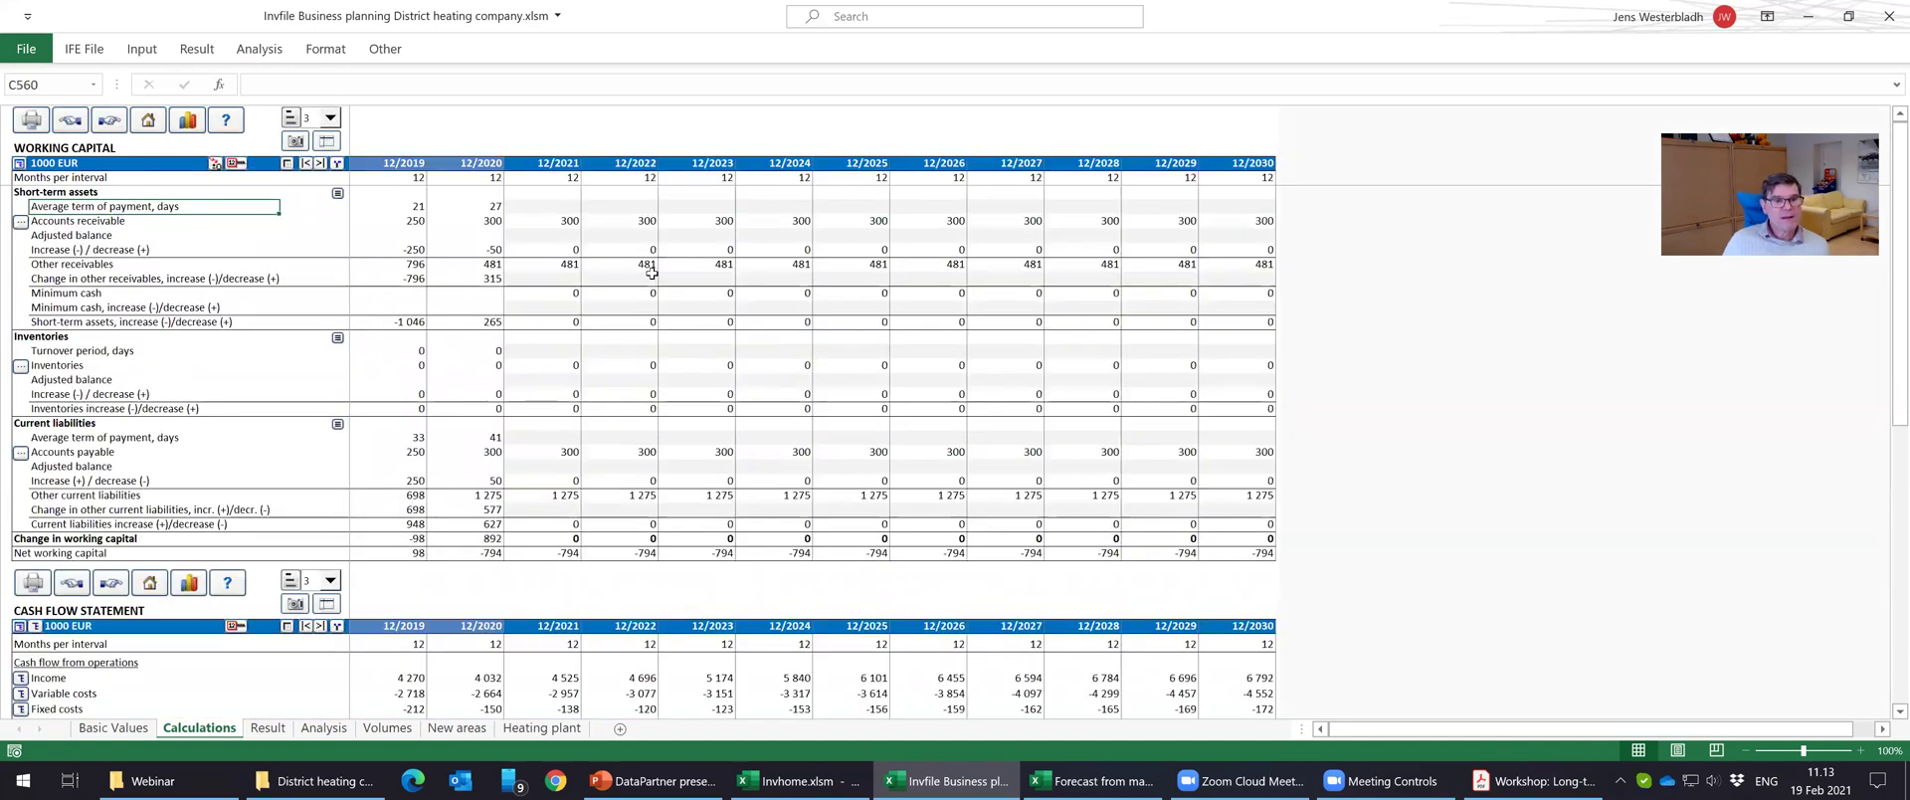
{"action": "left_click", "coordinate": [393, 220]}
{"action": "key", "text": "Right"}
{"action": "left_click", "coordinate": [393, 217]}
{"action": "left_click", "coordinate": [469, 216]}
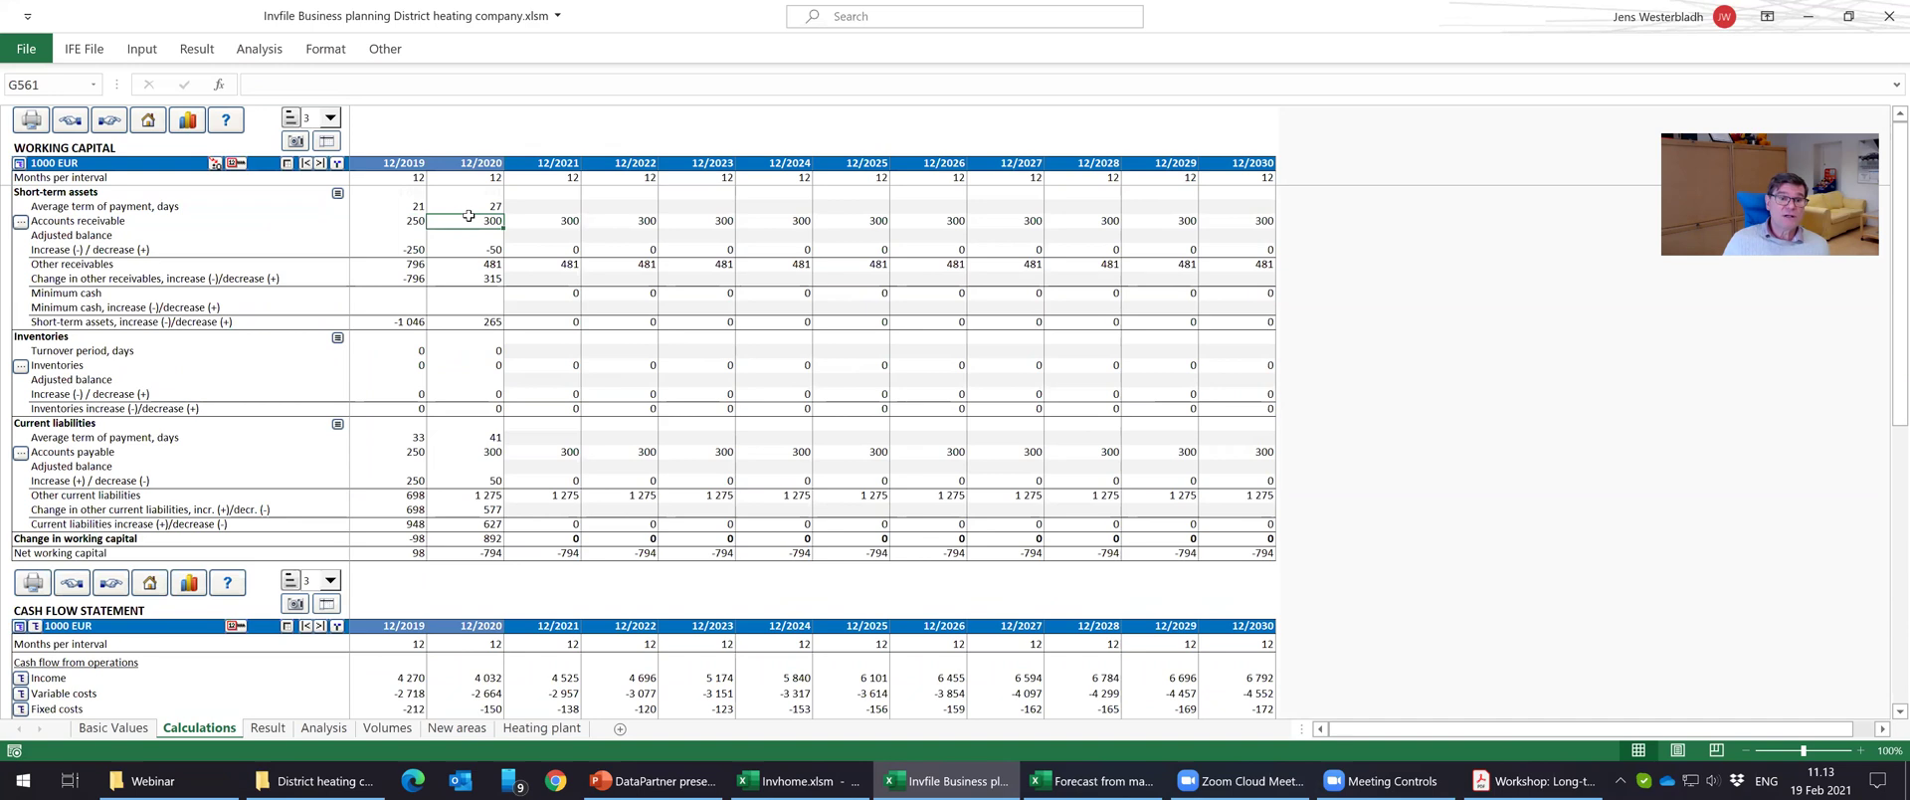
{"action": "left_click", "coordinate": [401, 207]}
{"action": "left_click", "coordinate": [476, 203]}
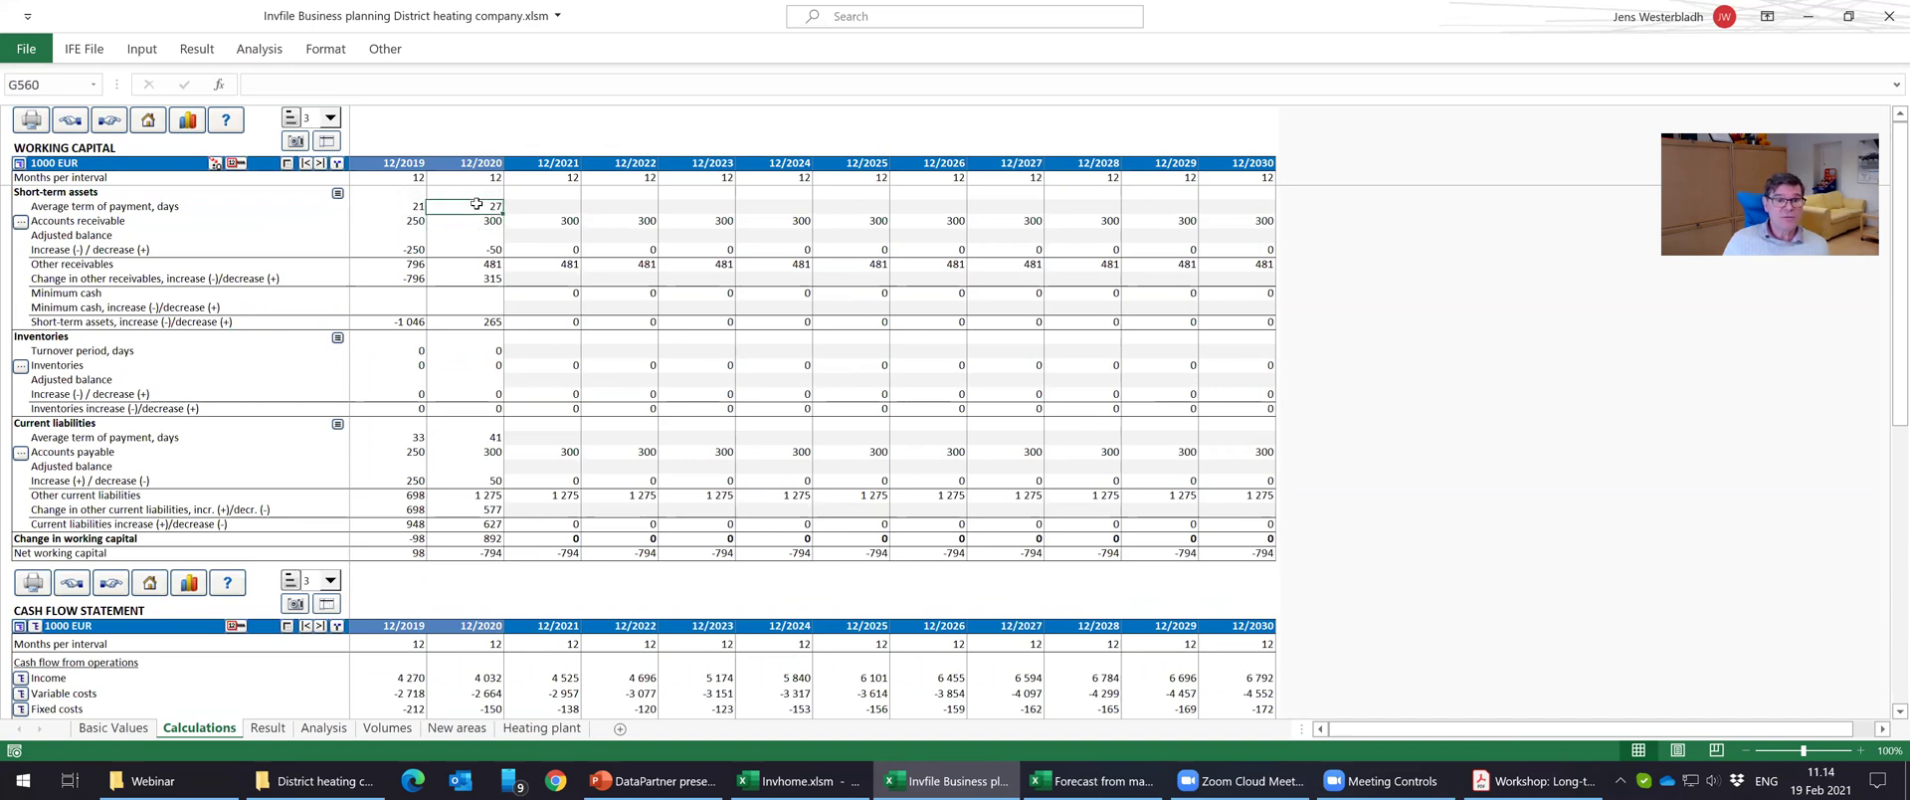
{"action": "left_click", "coordinate": [404, 205]}
{"action": "left_click", "coordinate": [470, 205]}
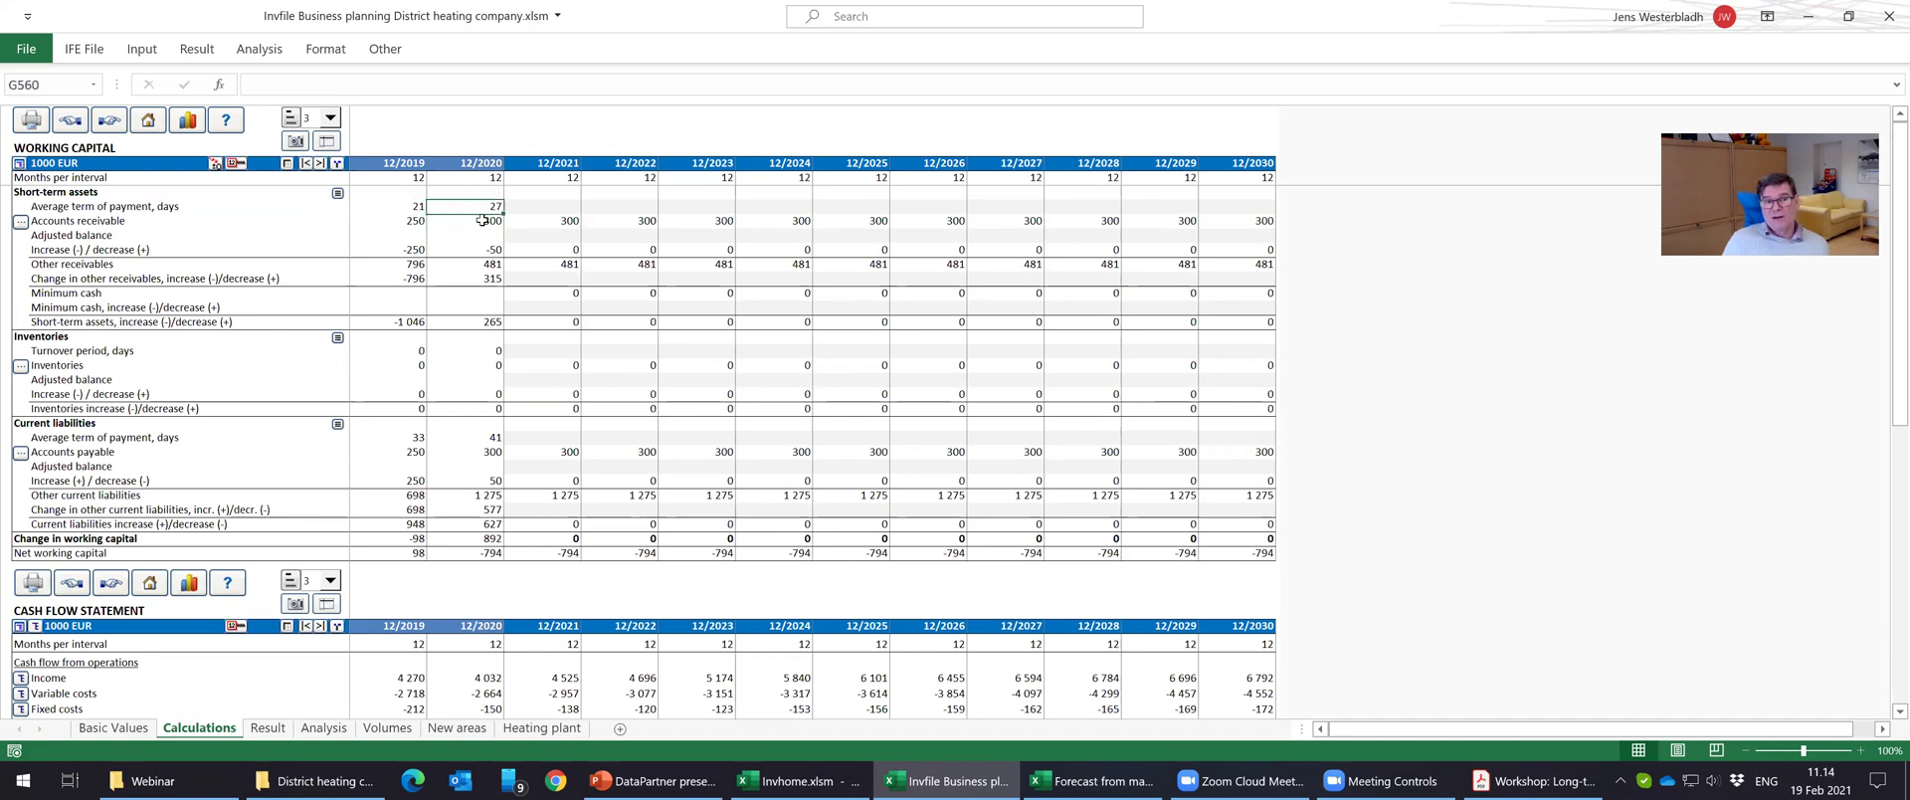
{"action": "left_click", "coordinate": [484, 222]}
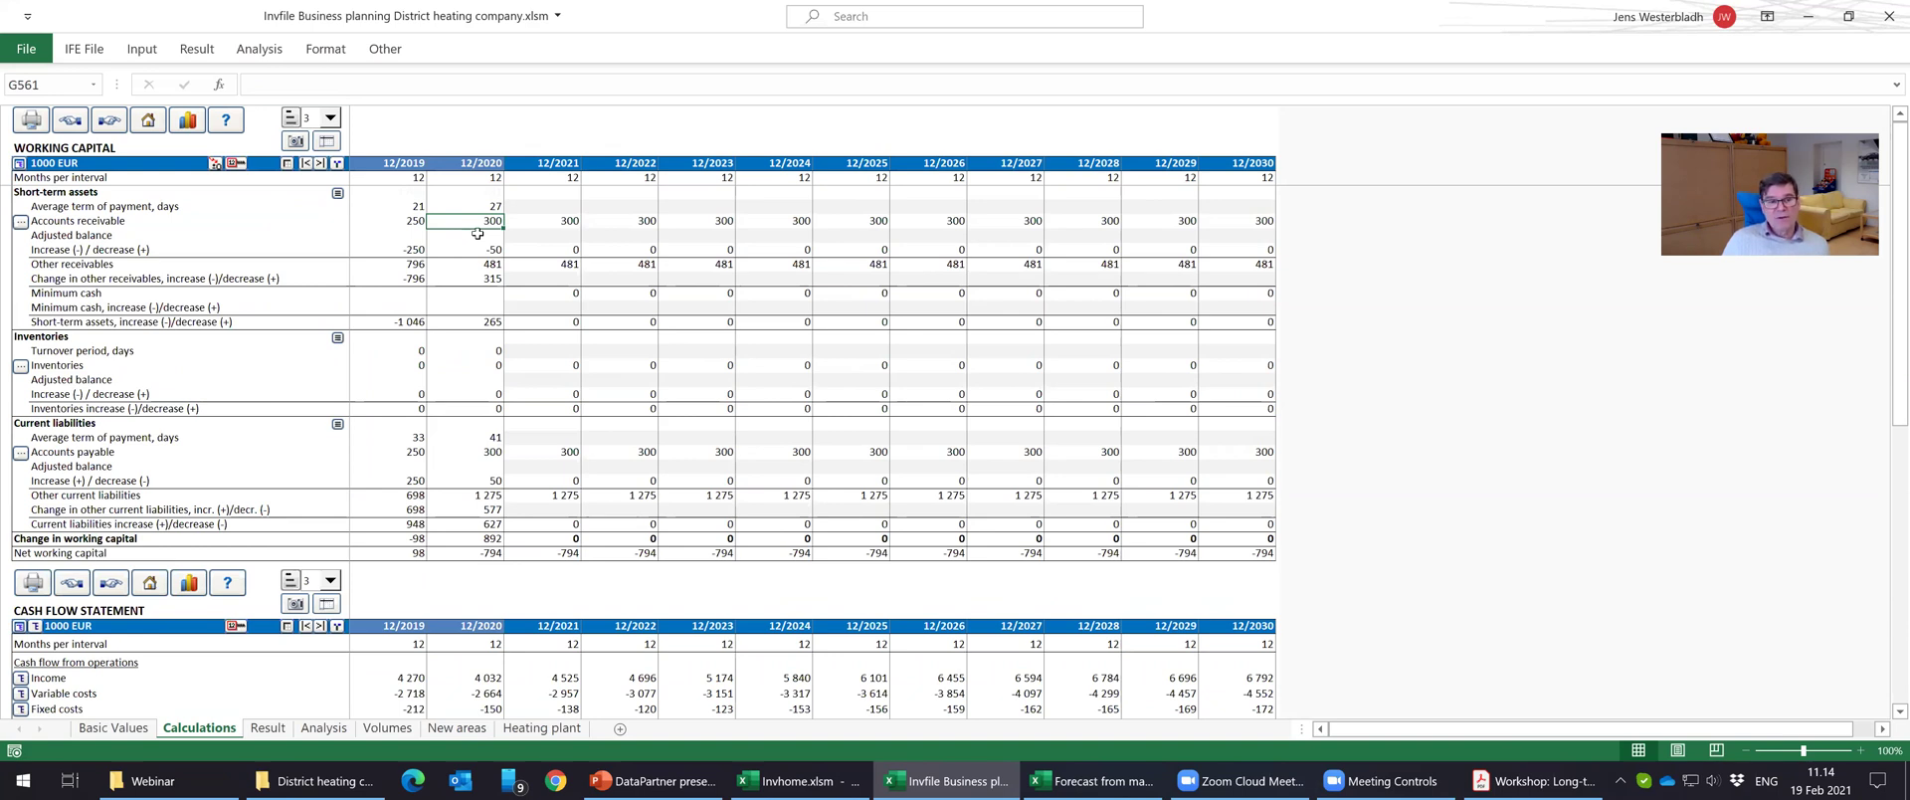
{"action": "left_click", "coordinate": [474, 206]}
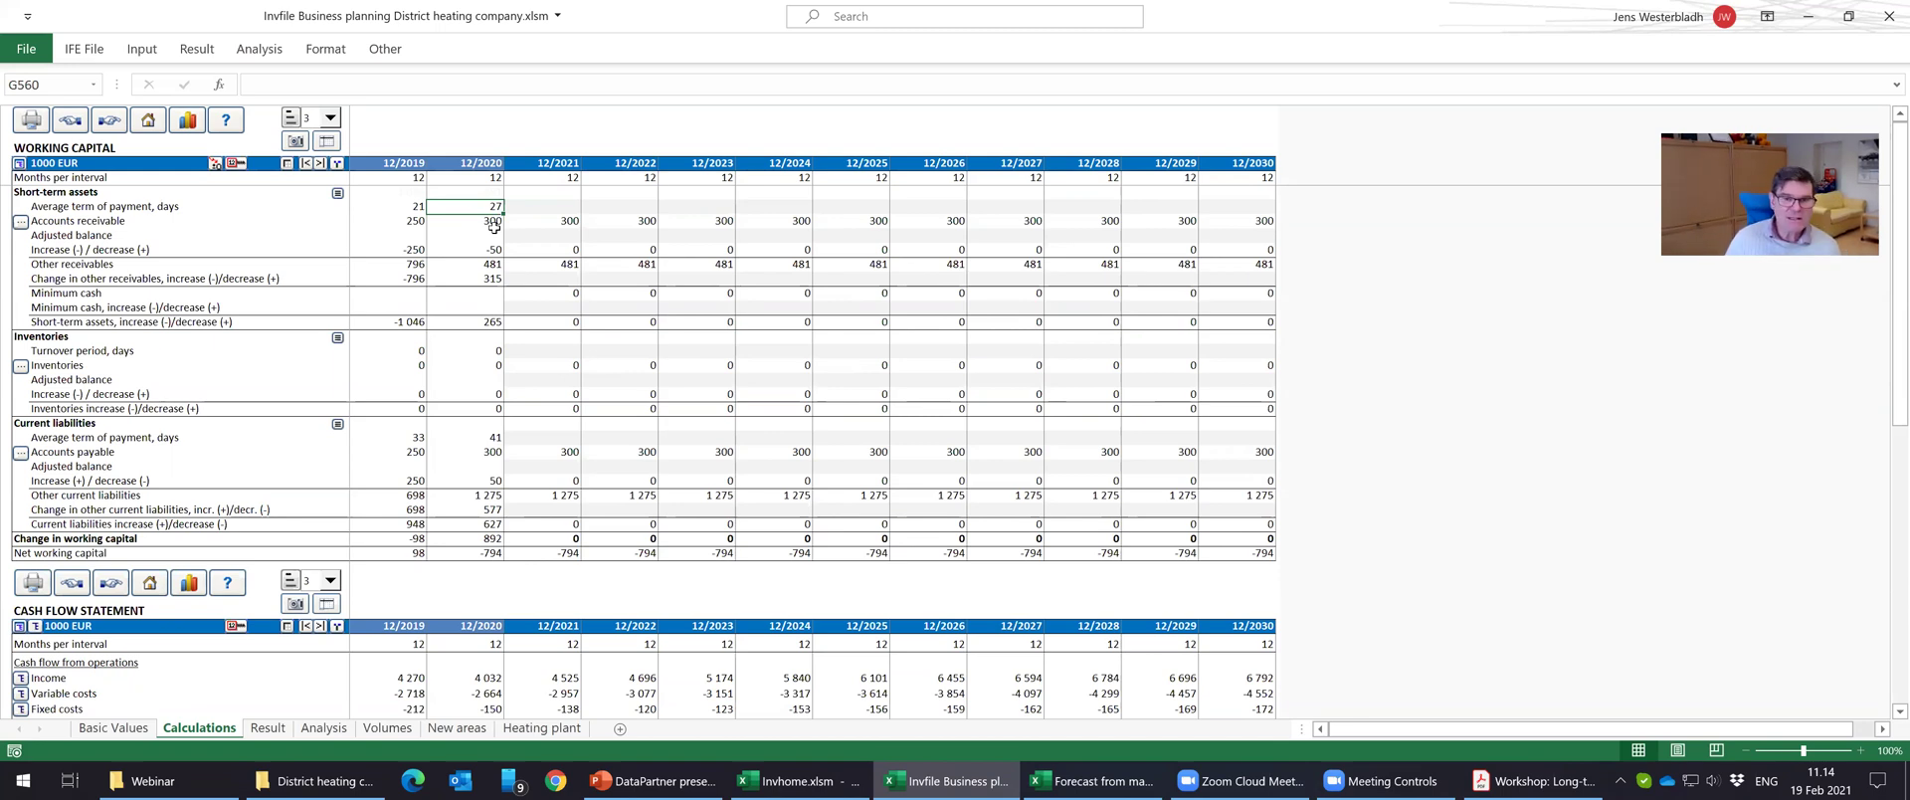
Set the short-term assets' average term of payment for 12/2021 to 30 days and check the accounts receivable.
{"action": "left_click", "coordinate": [547, 207]}
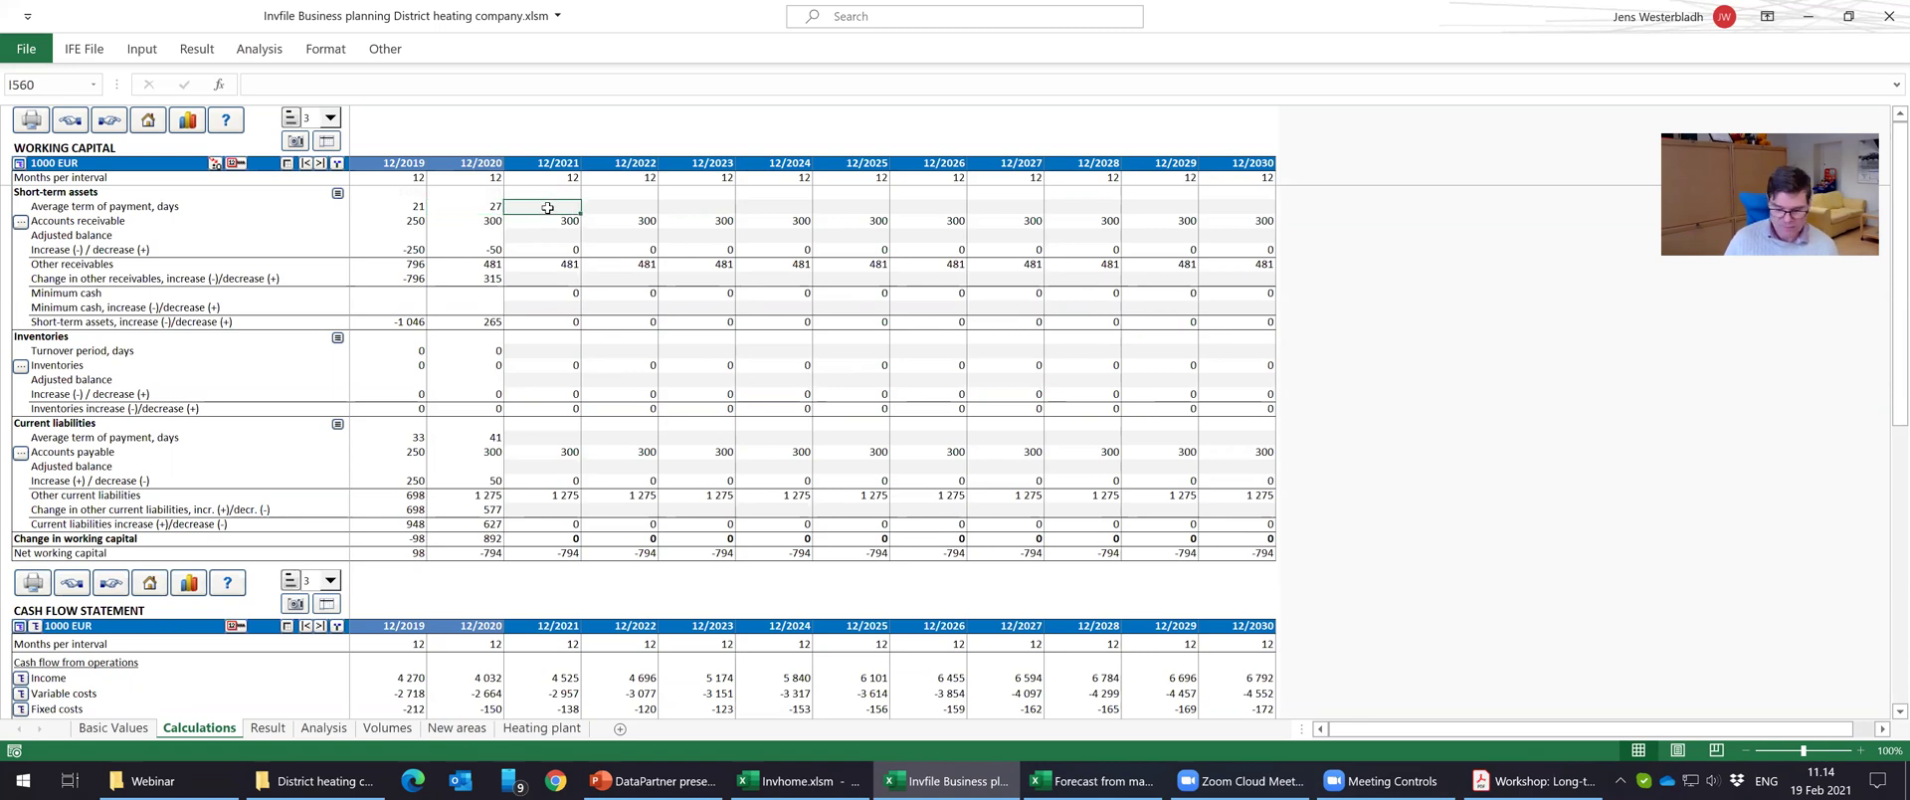
{"action": "type", "text": "30"}
{"action": "key", "text": "Return"}
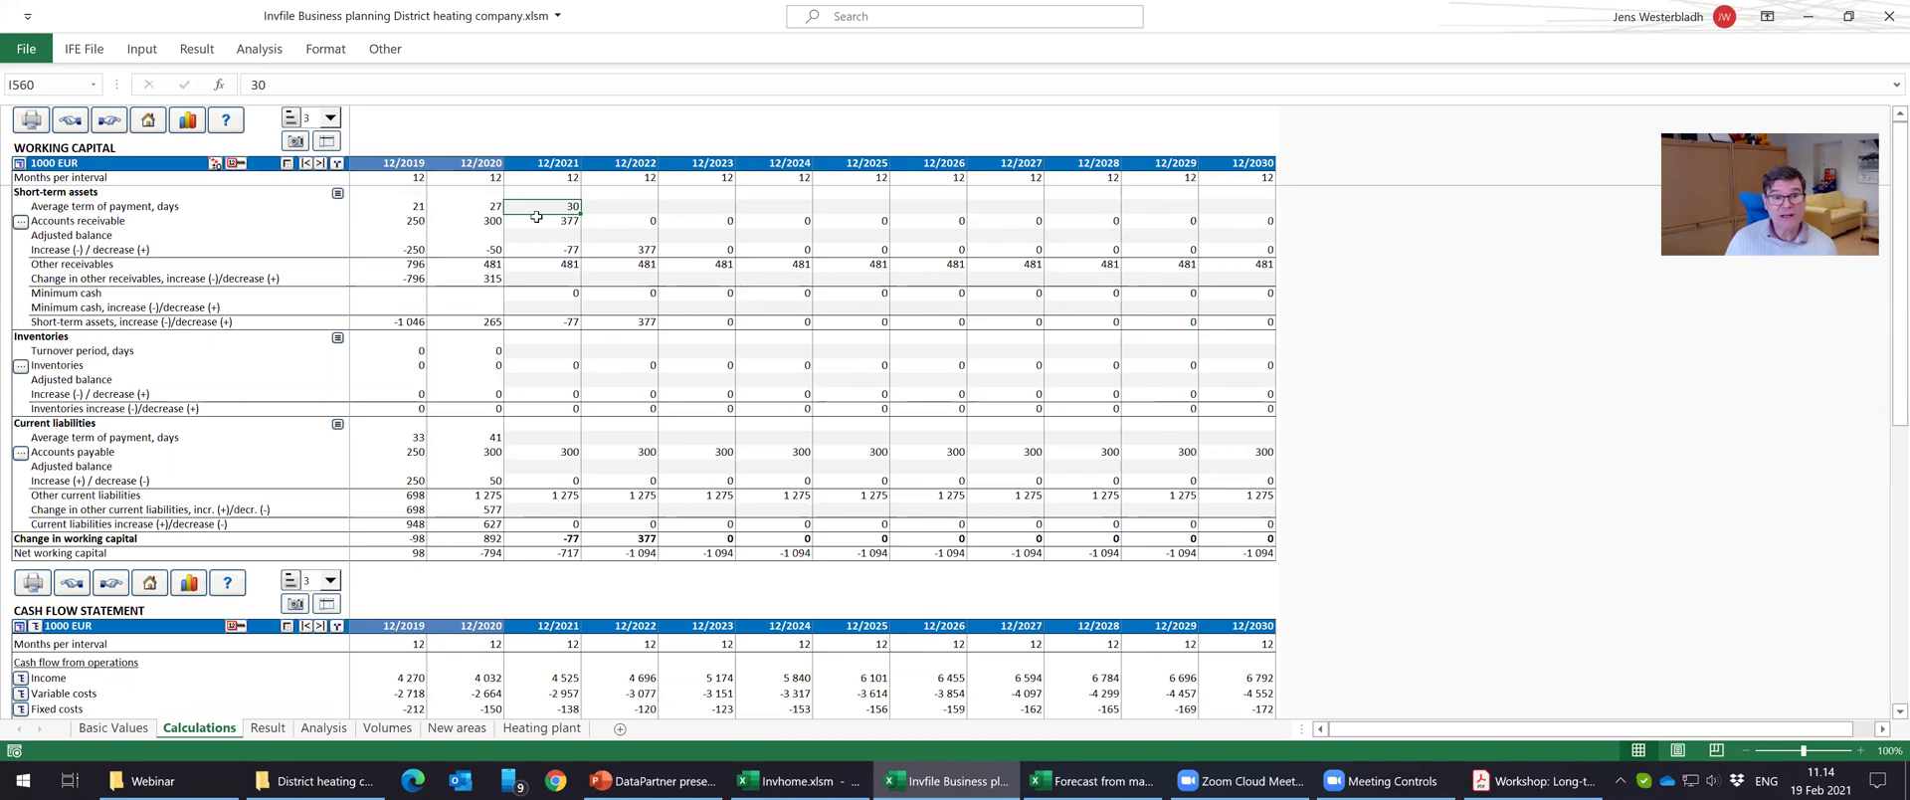
{"action": "left_click", "coordinate": [559, 220]}
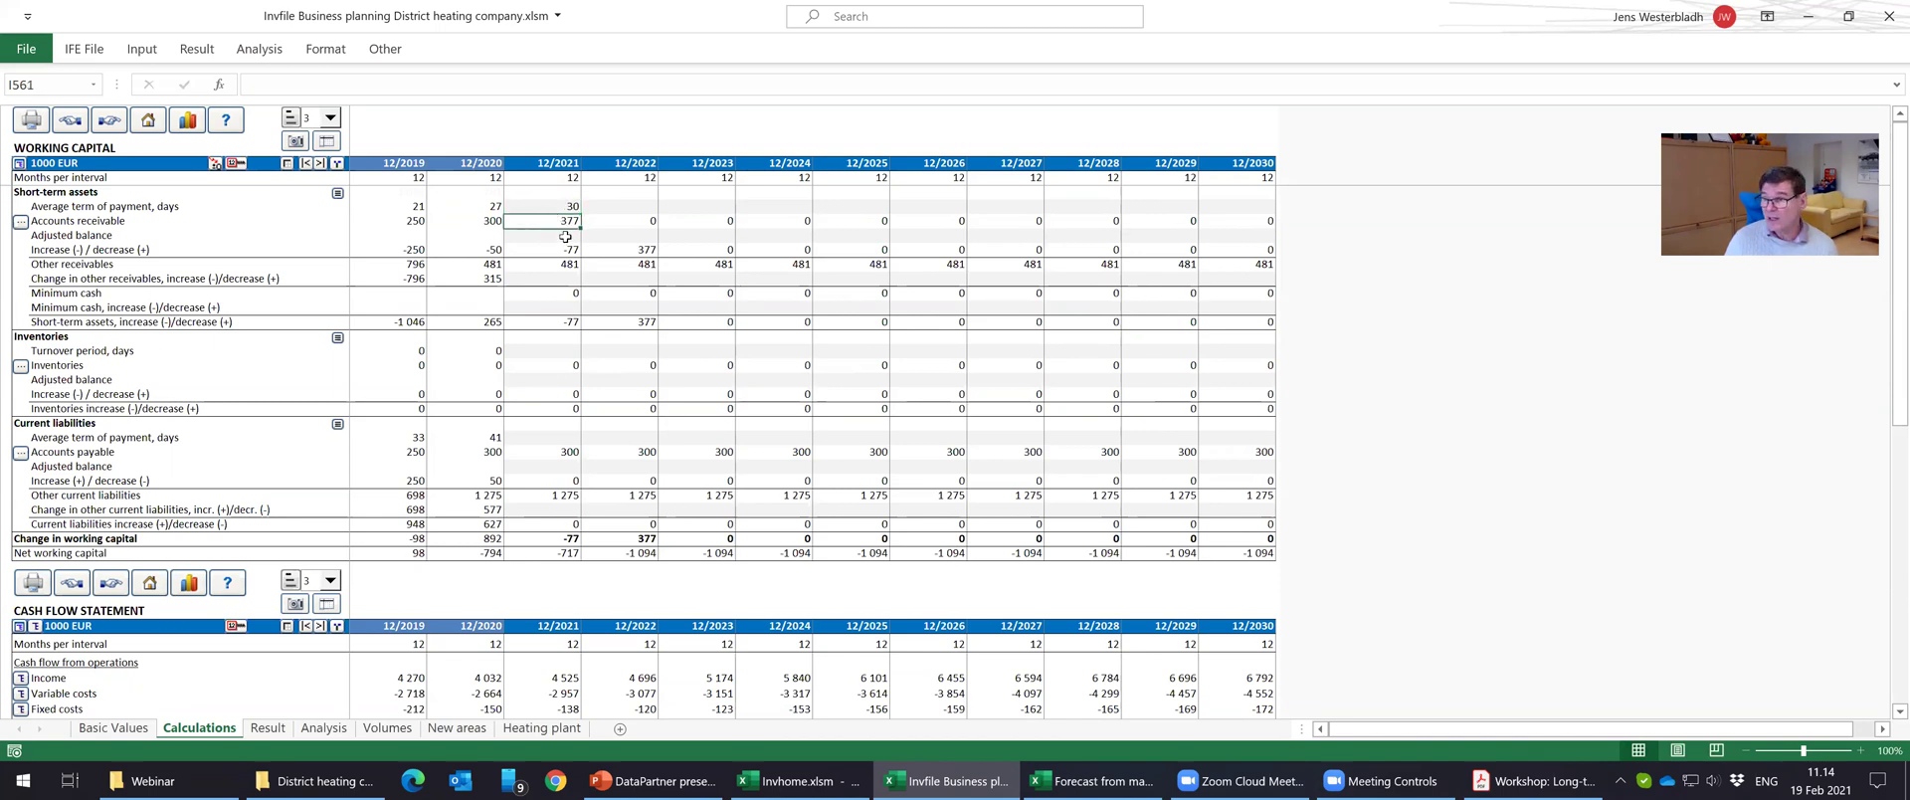
Distribute the 30-day receivables payment term through 12/2030 as formulas with 0% annual change, and check the yearly accounts receivable.
{"action": "left_click", "coordinate": [545, 207]}
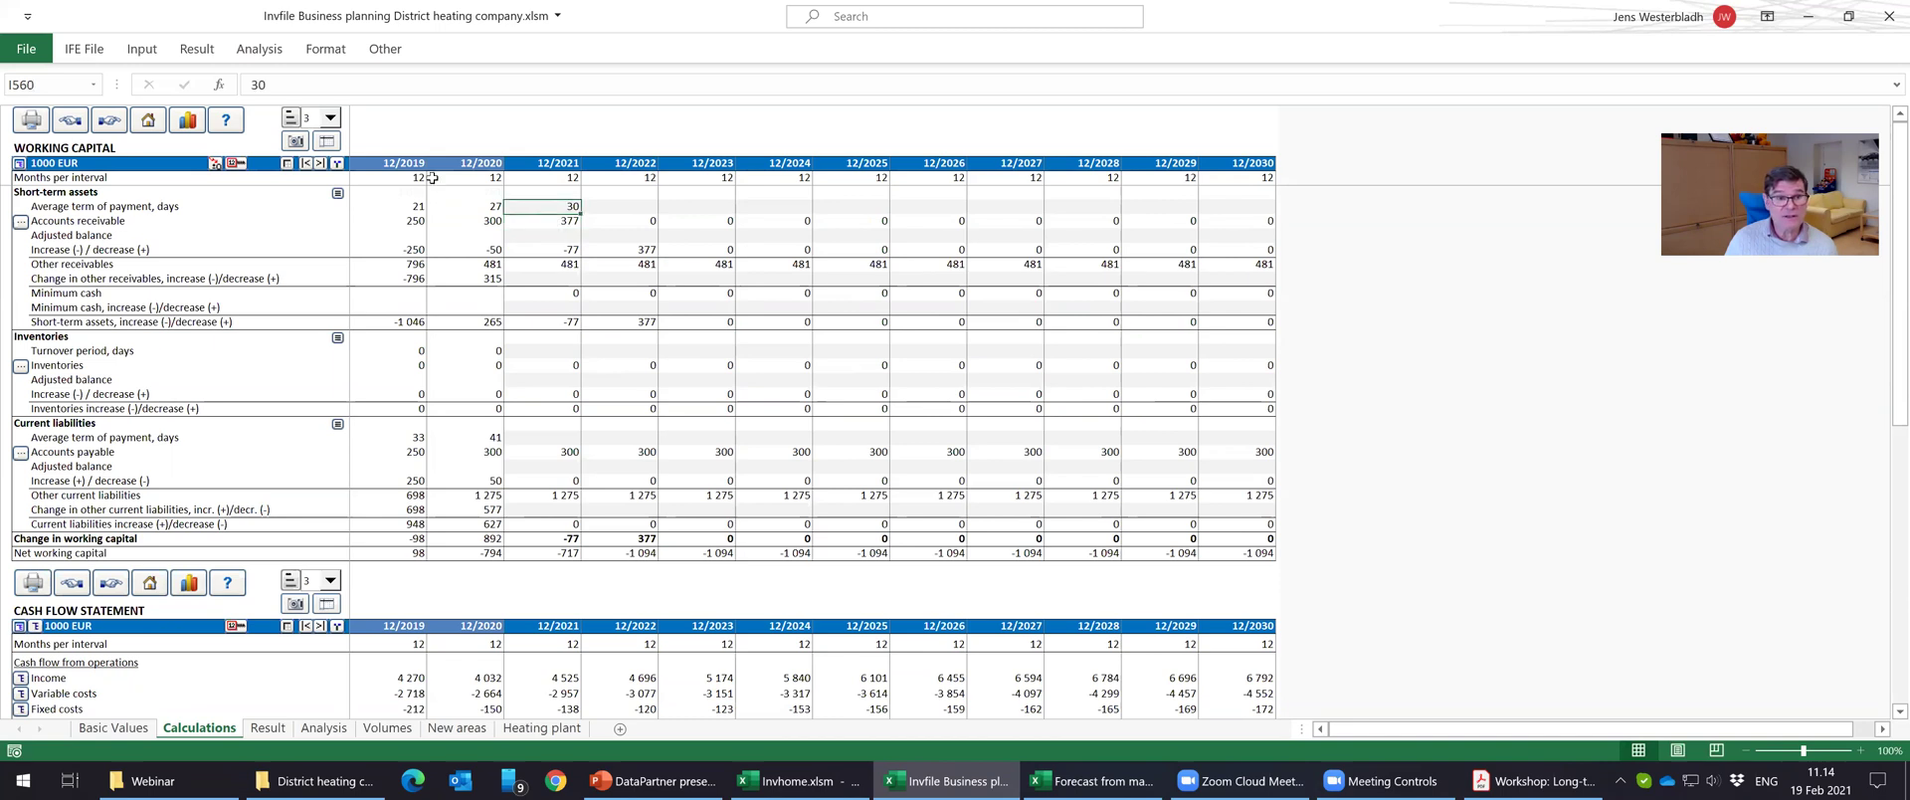
{"action": "left_click", "coordinate": [236, 163]}
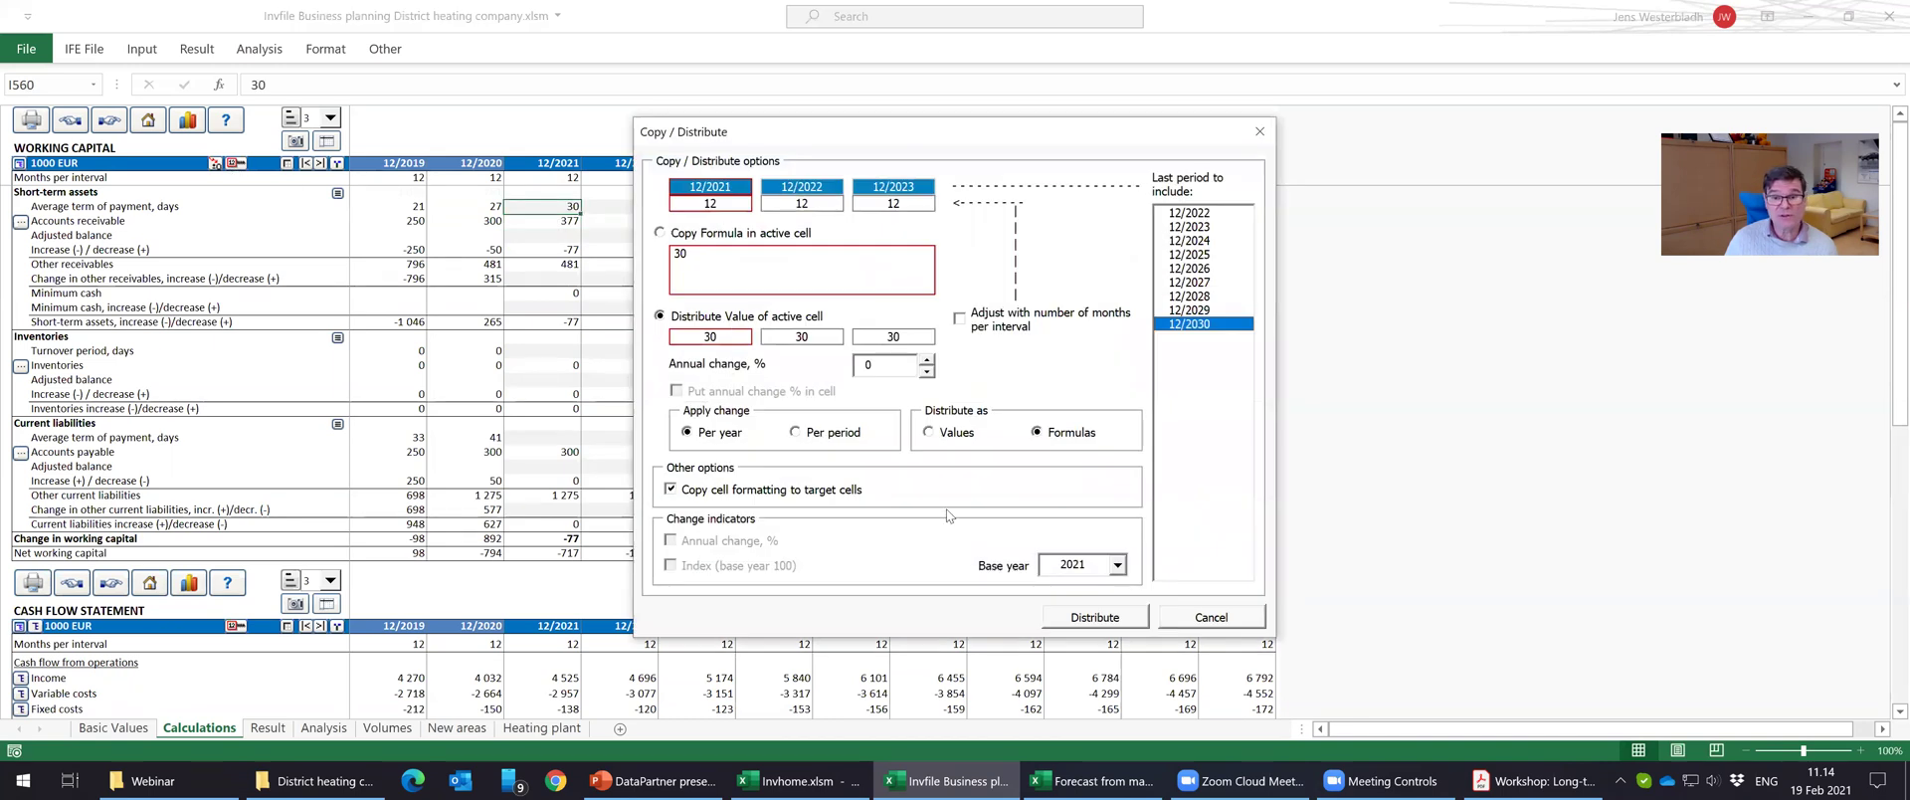
{"action": "left_click", "coordinate": [1079, 617]}
{"action": "left_click", "coordinate": [623, 221]}
{"action": "left_click", "coordinate": [691, 223]}
{"action": "left_click", "coordinate": [788, 221]}
{"action": "left_click", "coordinate": [842, 222]}
{"action": "left_click", "coordinate": [940, 222]}
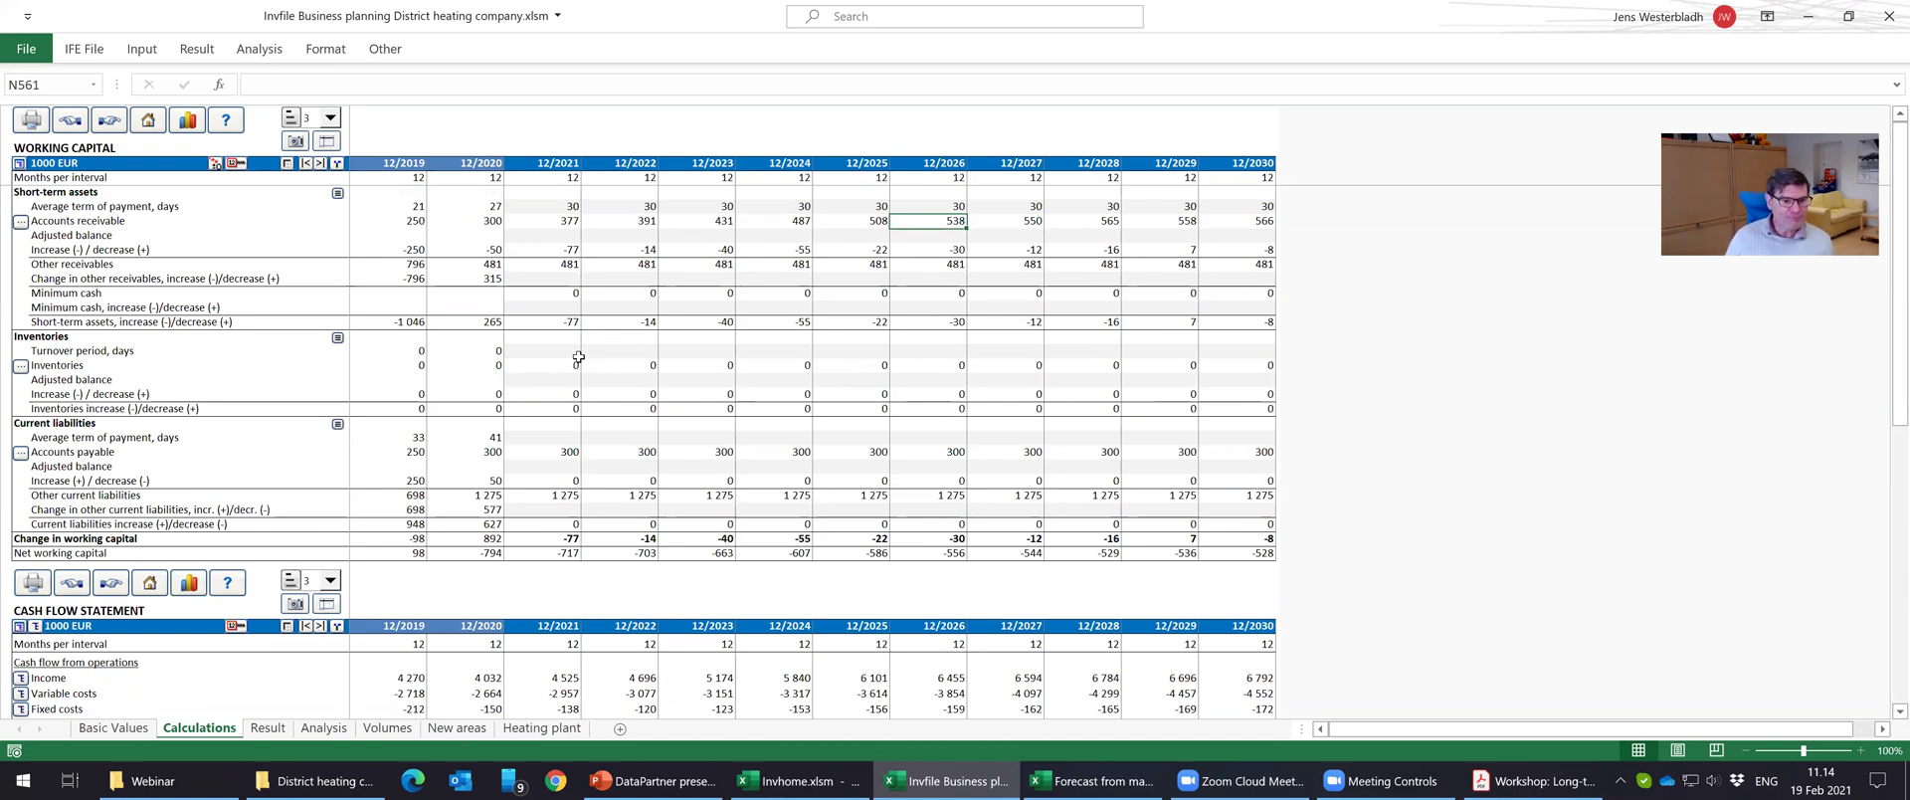
Set the current liabilities' average term of payment for 12/2021 to 40 days, based on the 2019 and 2020 terms.
{"action": "left_click", "coordinate": [560, 434]}
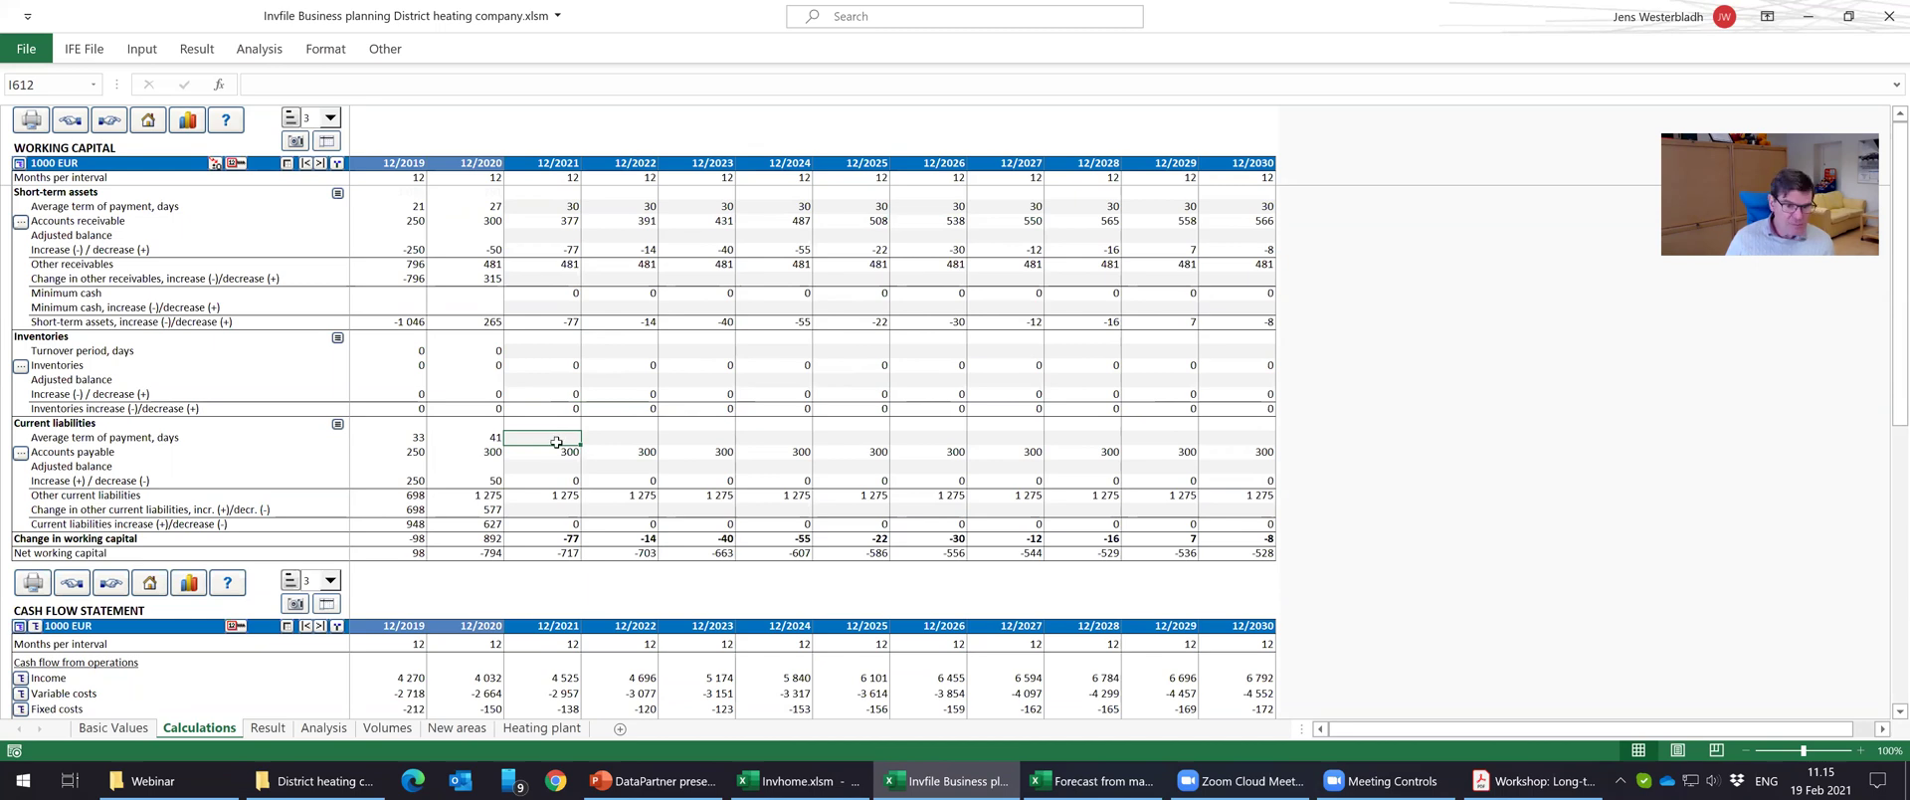
{"action": "left_click", "coordinate": [408, 439]}
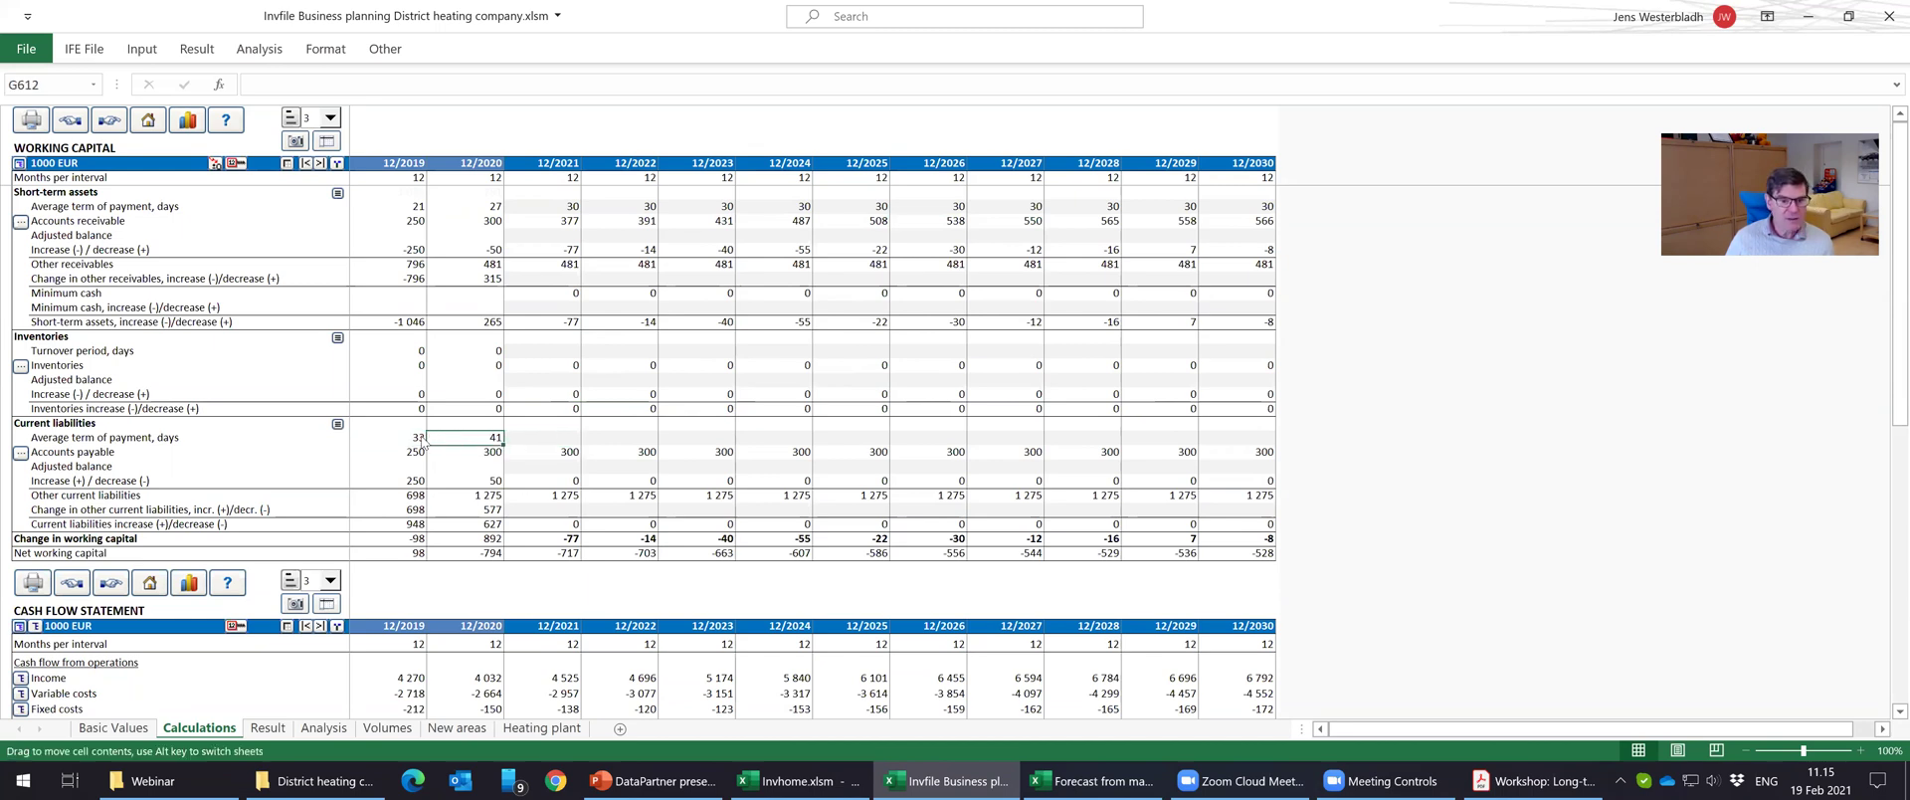
{"action": "left_click", "coordinate": [475, 434]}
{"action": "left_click", "coordinate": [408, 437]}
{"action": "left_click", "coordinate": [480, 436]}
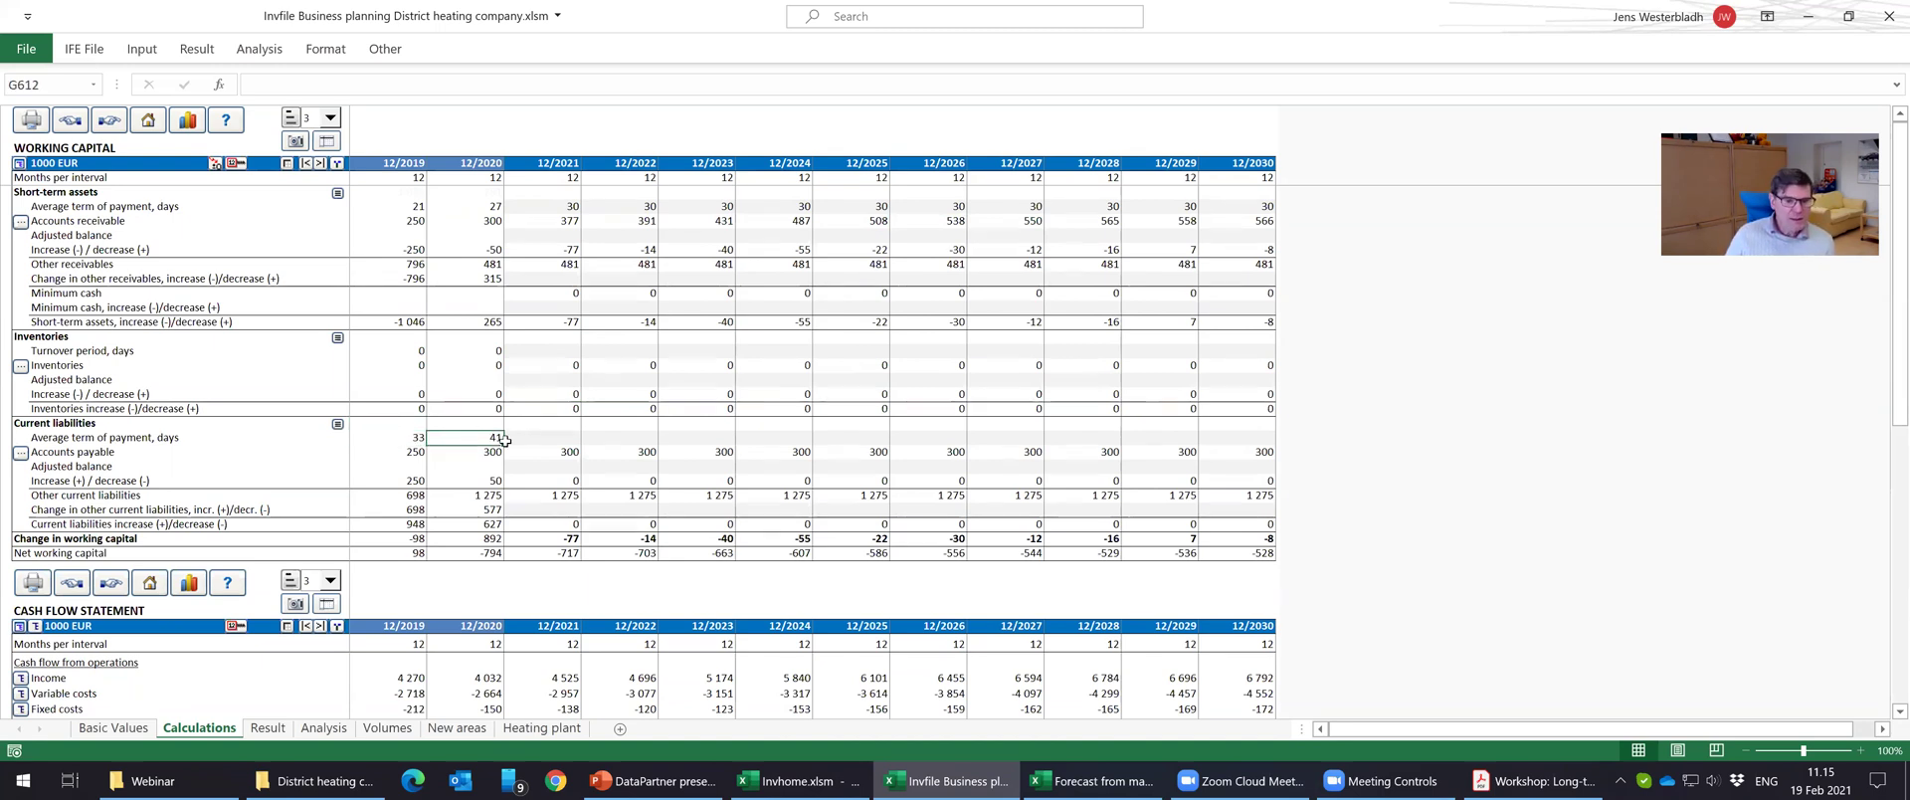
{"action": "left_click", "coordinate": [535, 438]}
{"action": "type", "text": "40"}
{"action": "key", "text": "Return"}
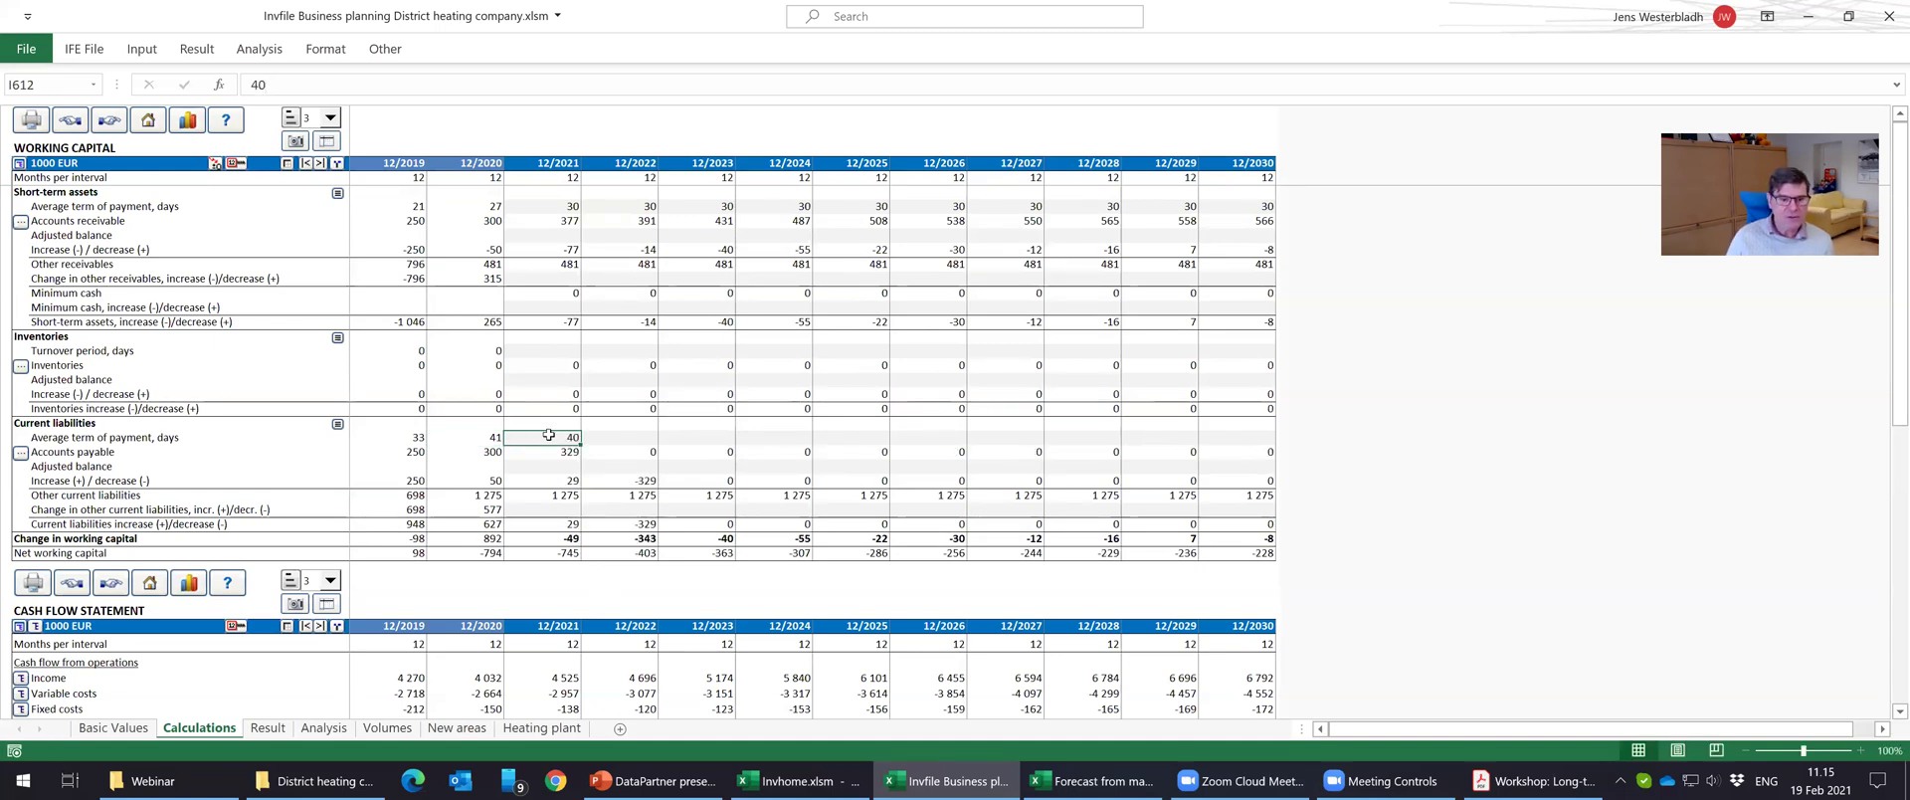
Distribute the 40-day payables term through 12/2030 as formulas with 0% annual change, and check the yearly accounts payable.
{"action": "left_click", "coordinate": [234, 164]}
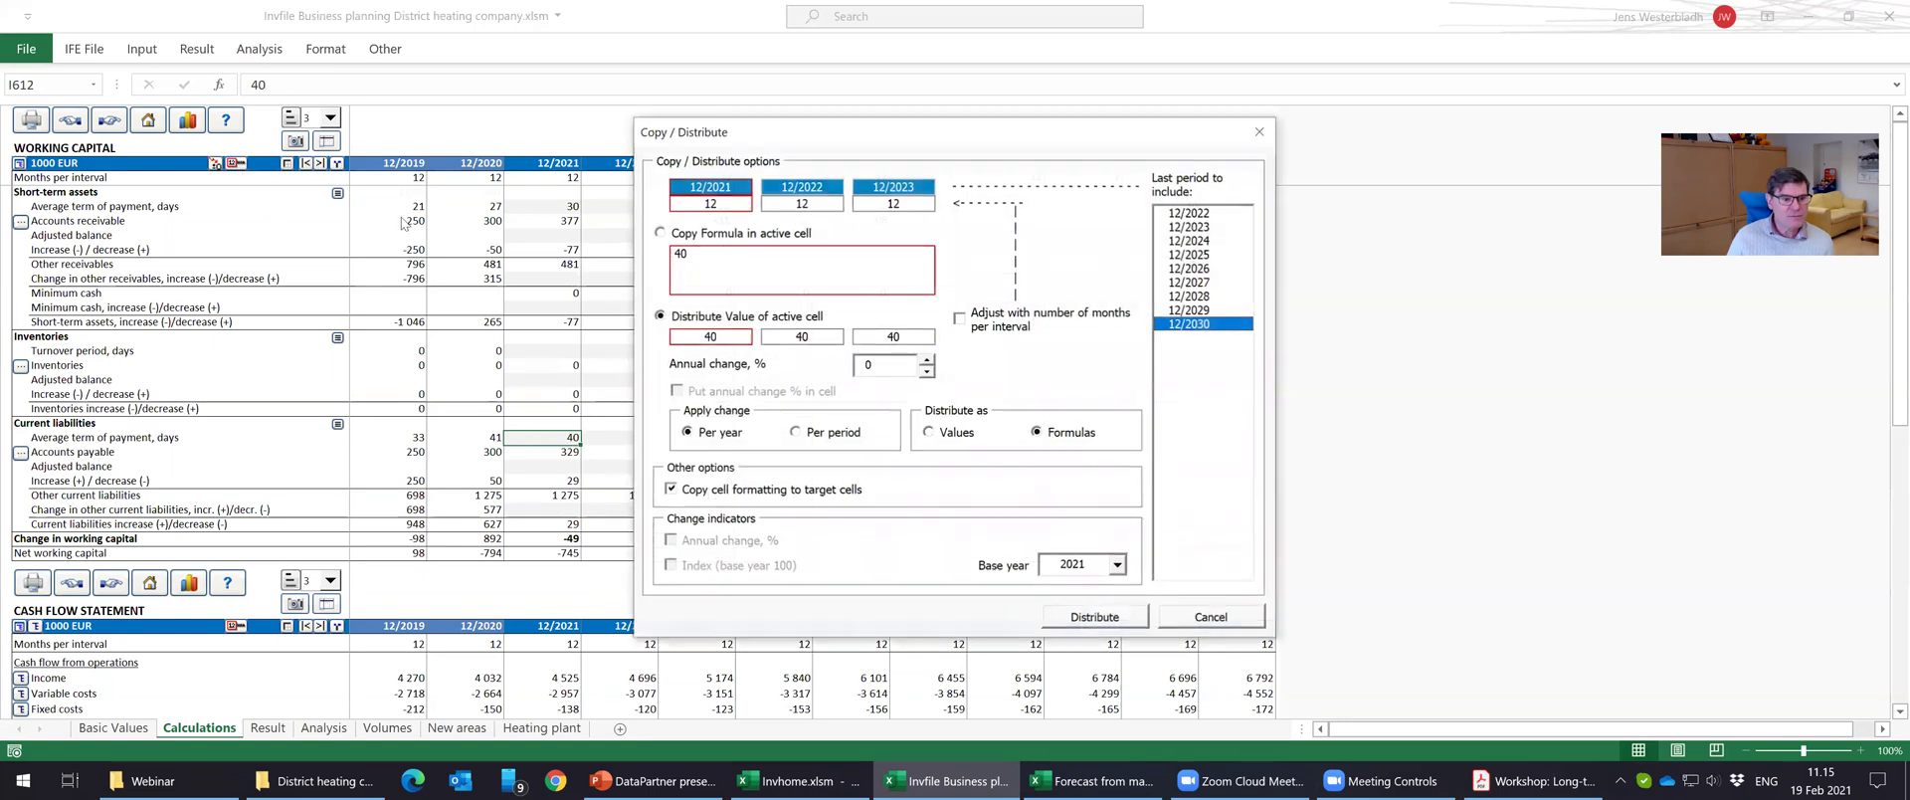
{"action": "left_click", "coordinate": [1107, 617]}
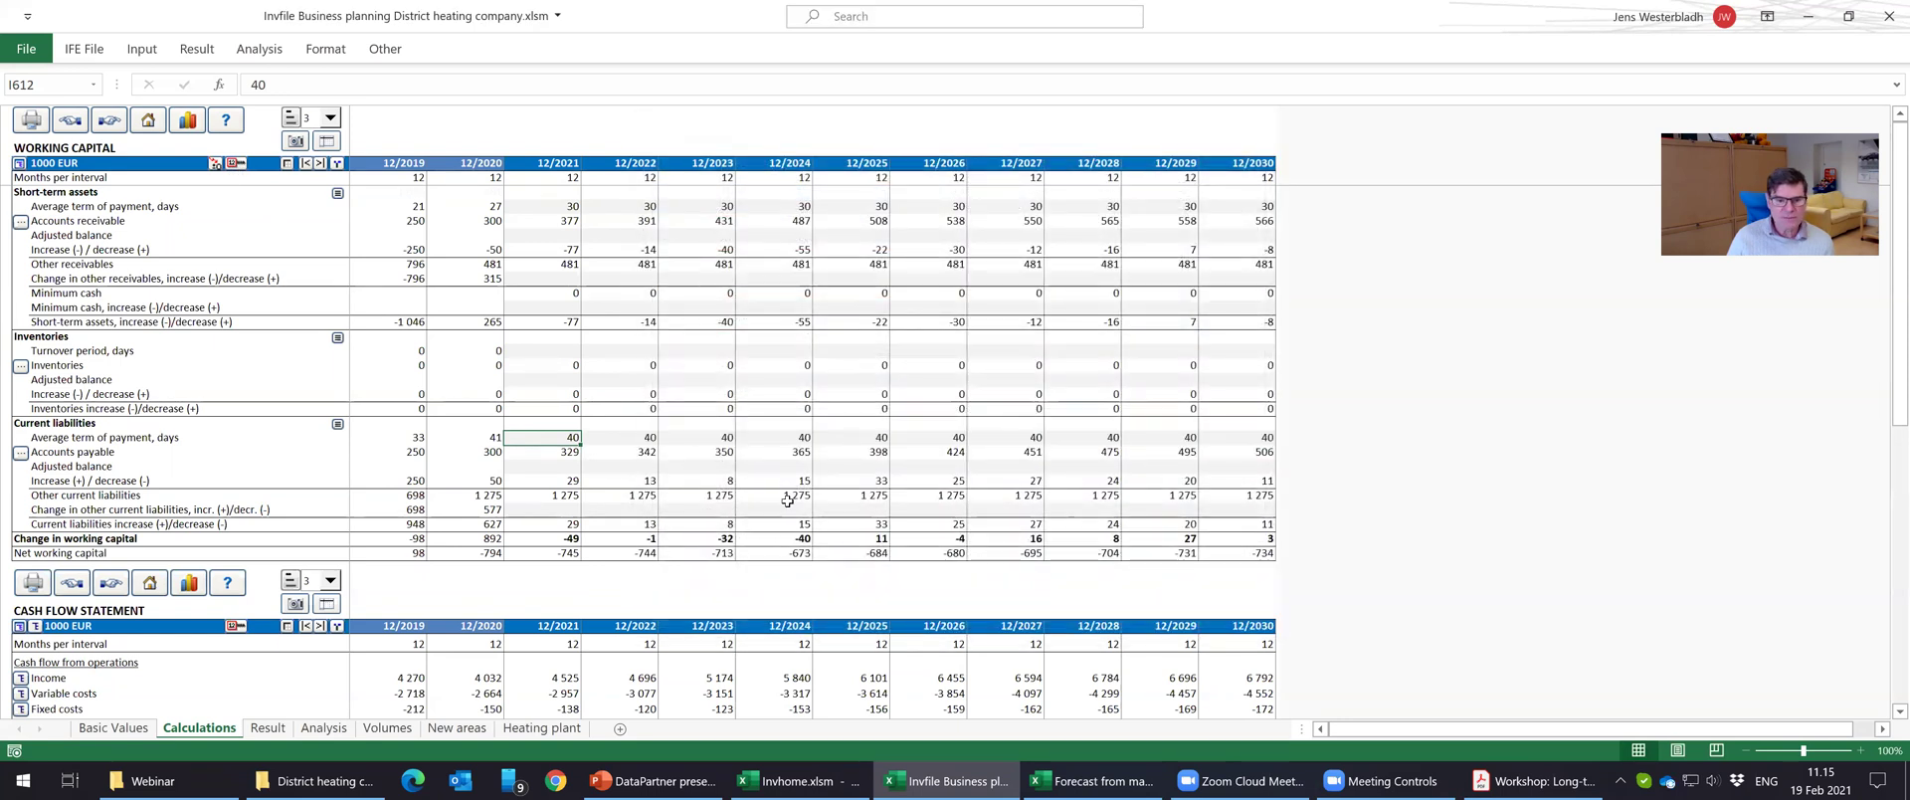
{"action": "left_click_drag", "start_coordinate": [560, 450], "coordinate": [1227, 451]}
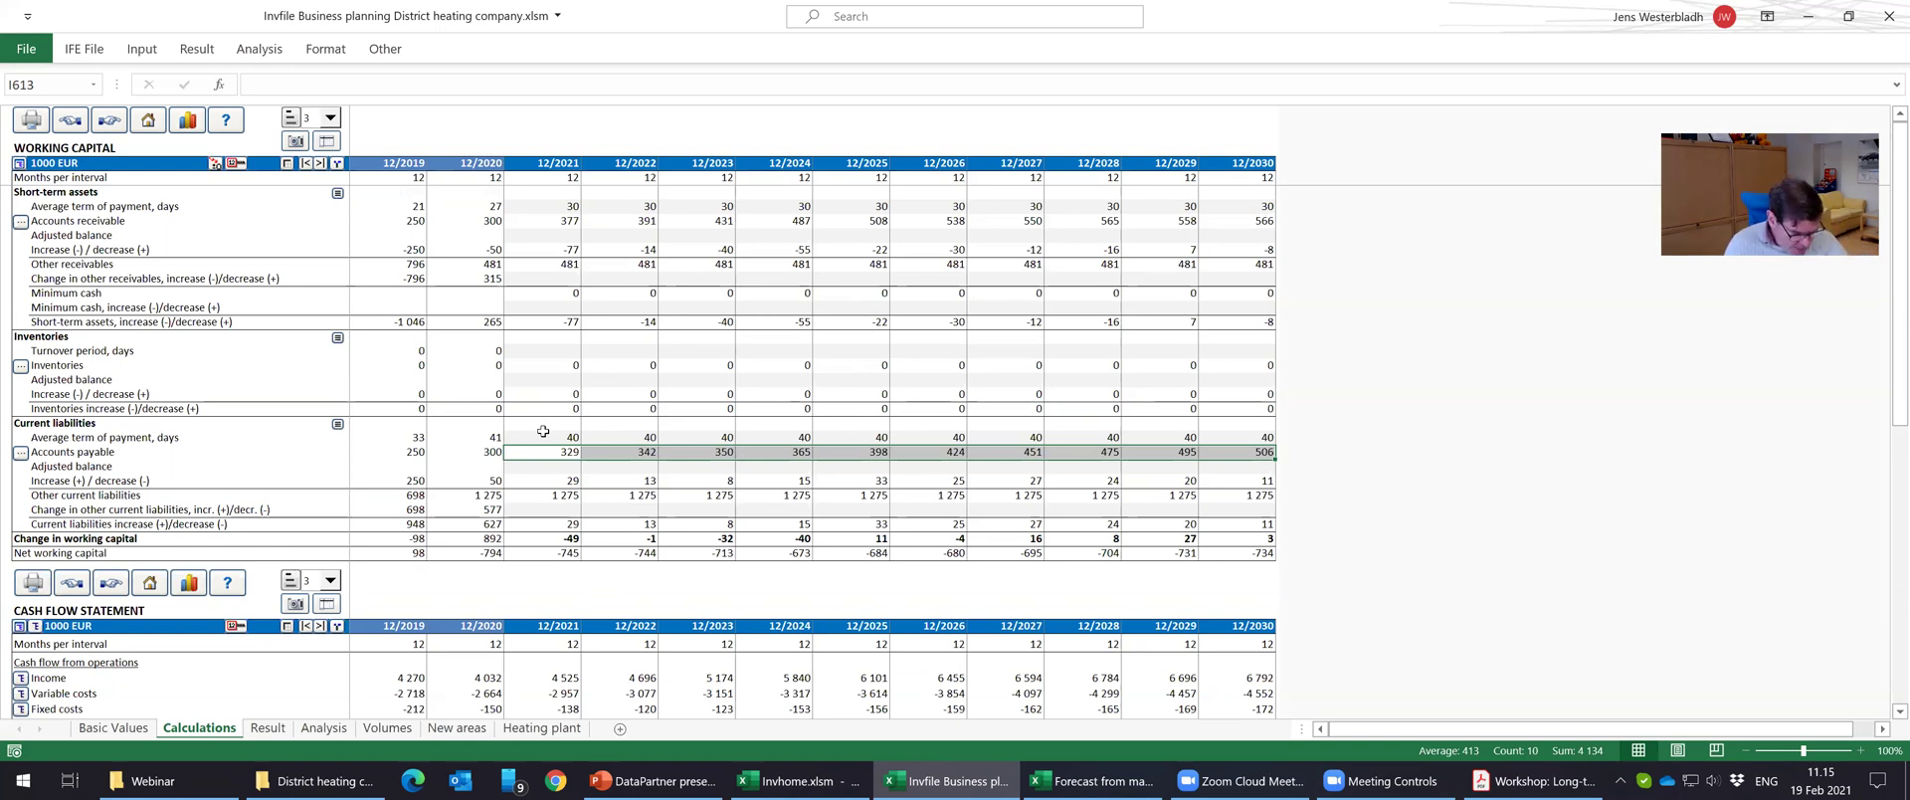
Examine the other current liabilities, other receivables, change in working capital and net working capital rows.
{"action": "left_click", "coordinate": [470, 507]}
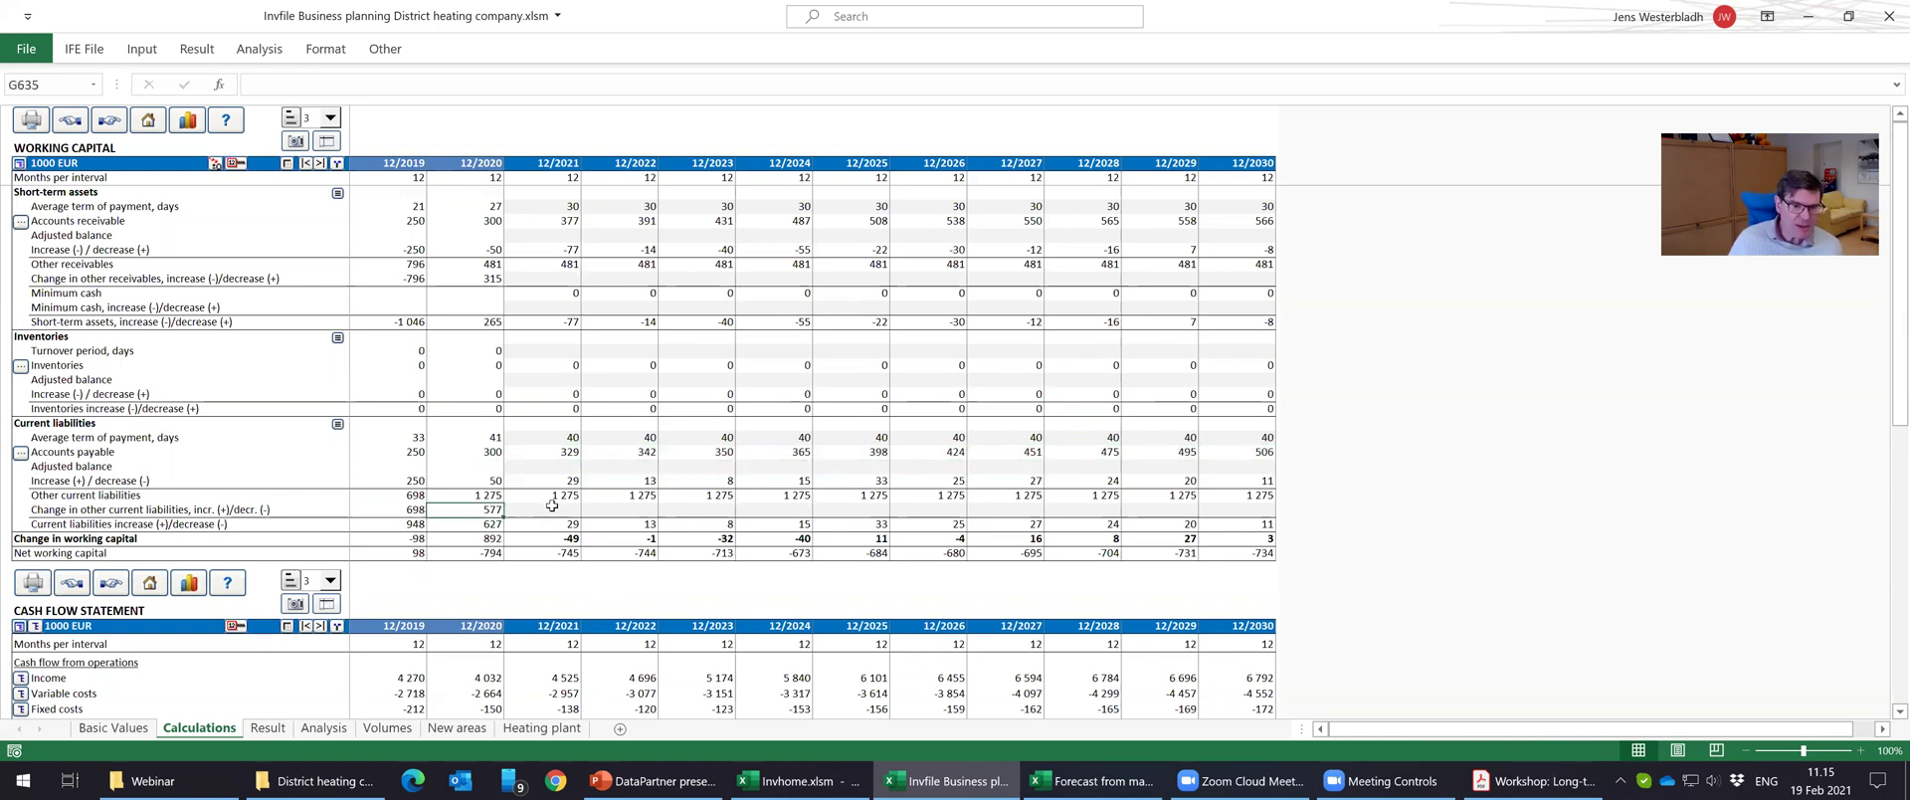
{"action": "key", "text": "Right"}
{"action": "key", "text": "Right"}
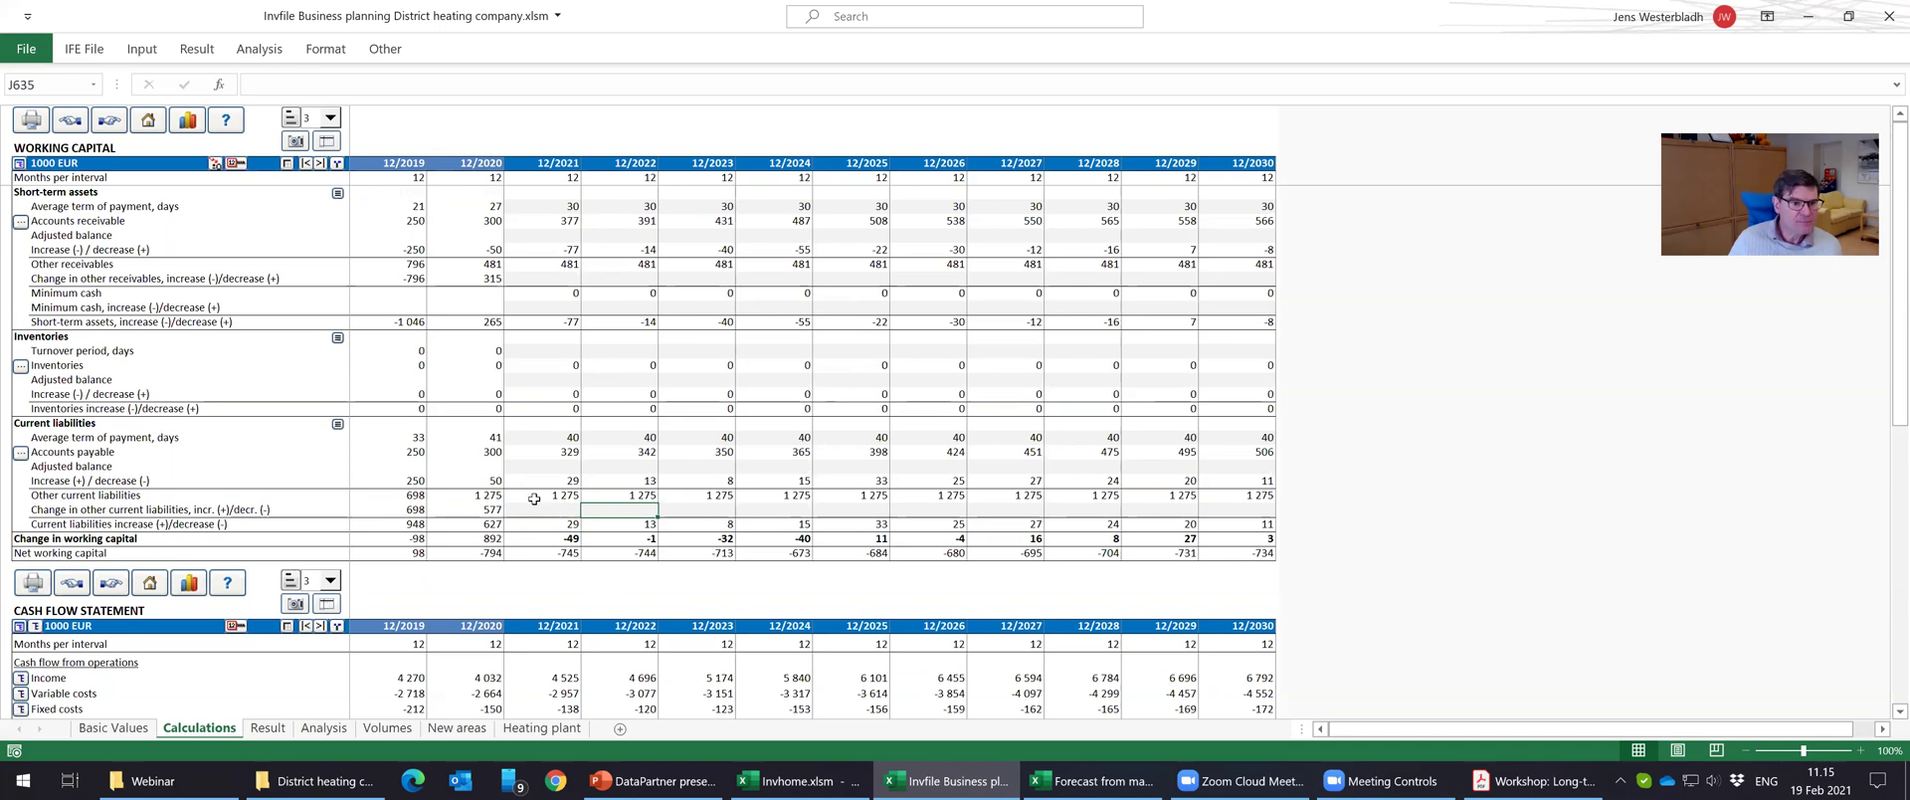
{"action": "left_click", "coordinate": [538, 555]}
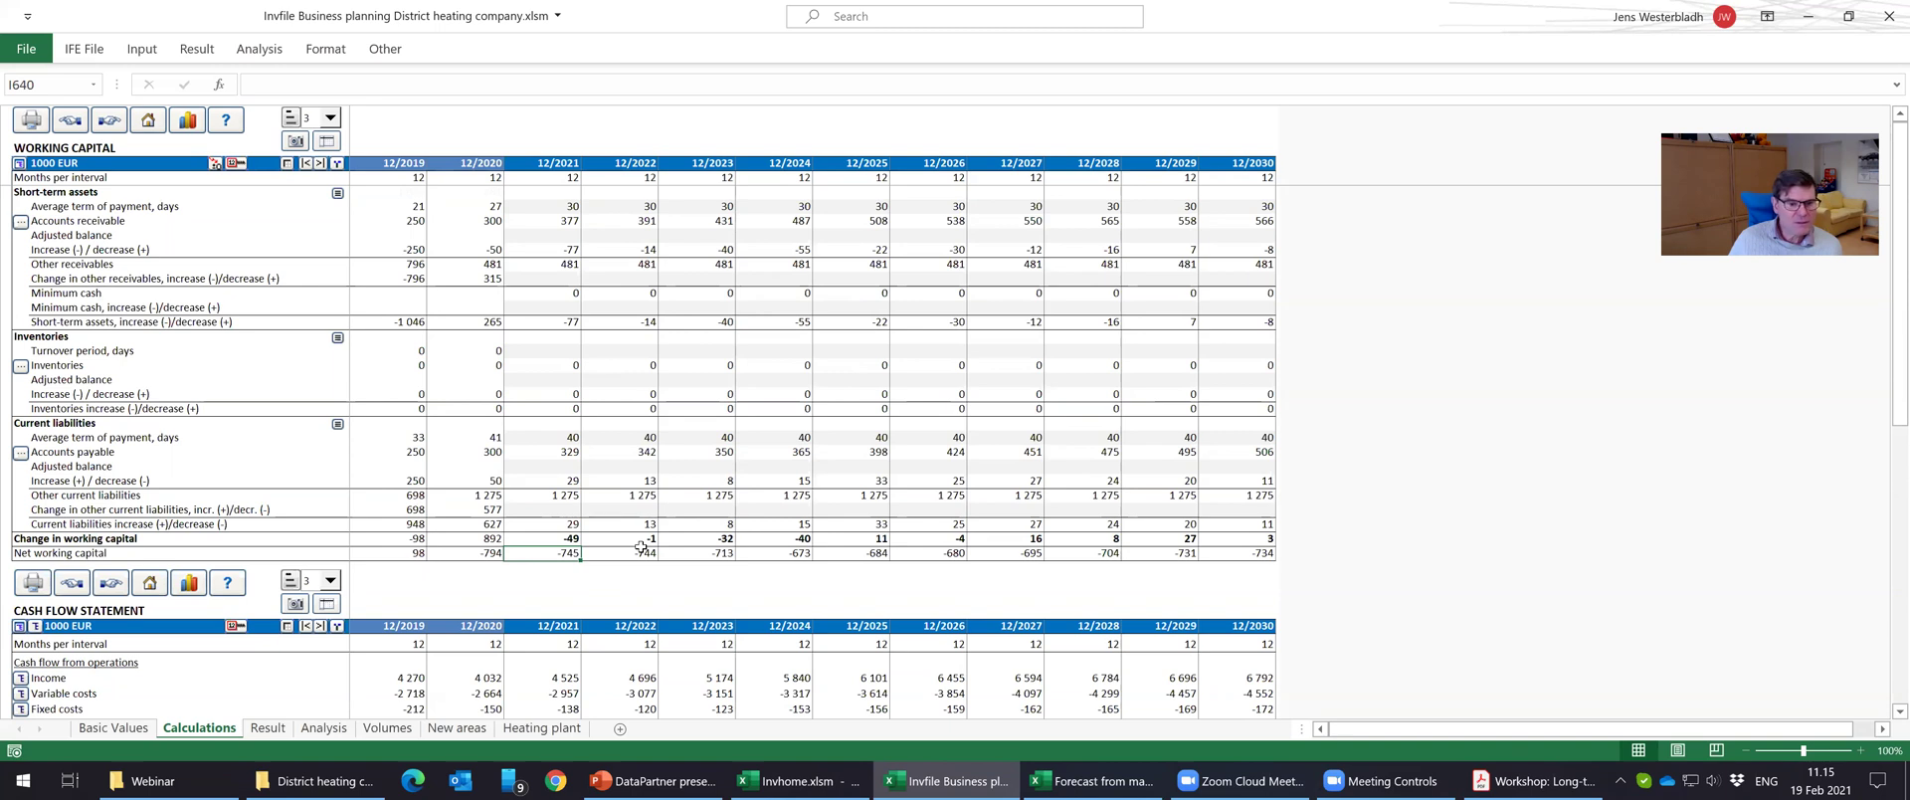
{"action": "left_click", "coordinate": [482, 538]}
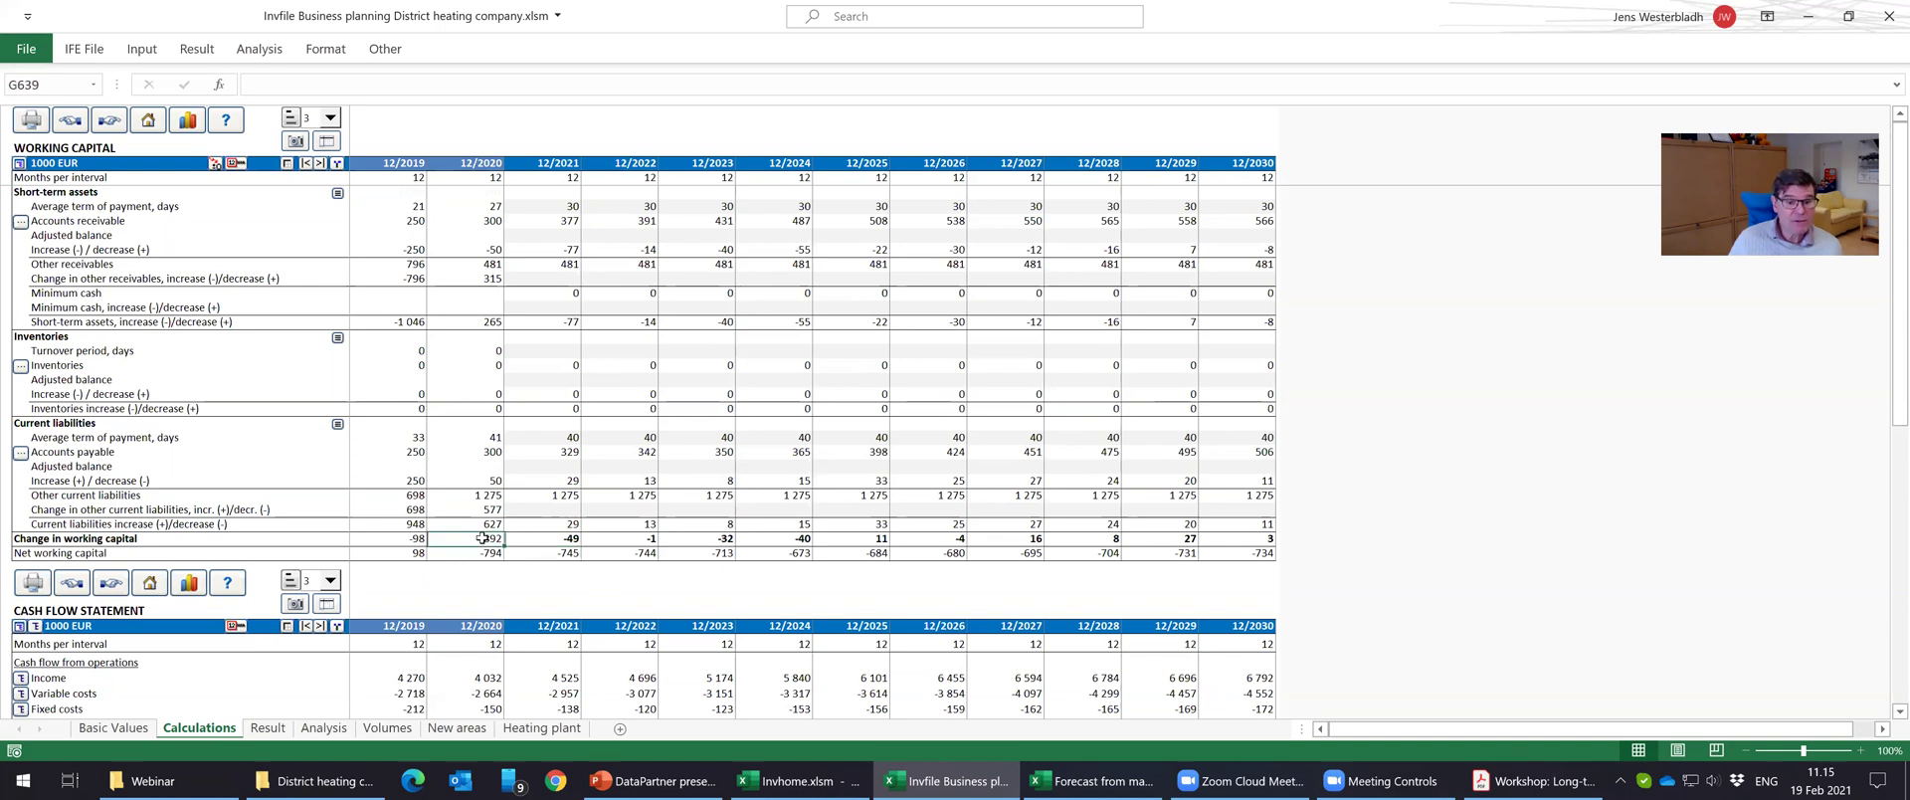
{"action": "left_click", "coordinate": [552, 495]}
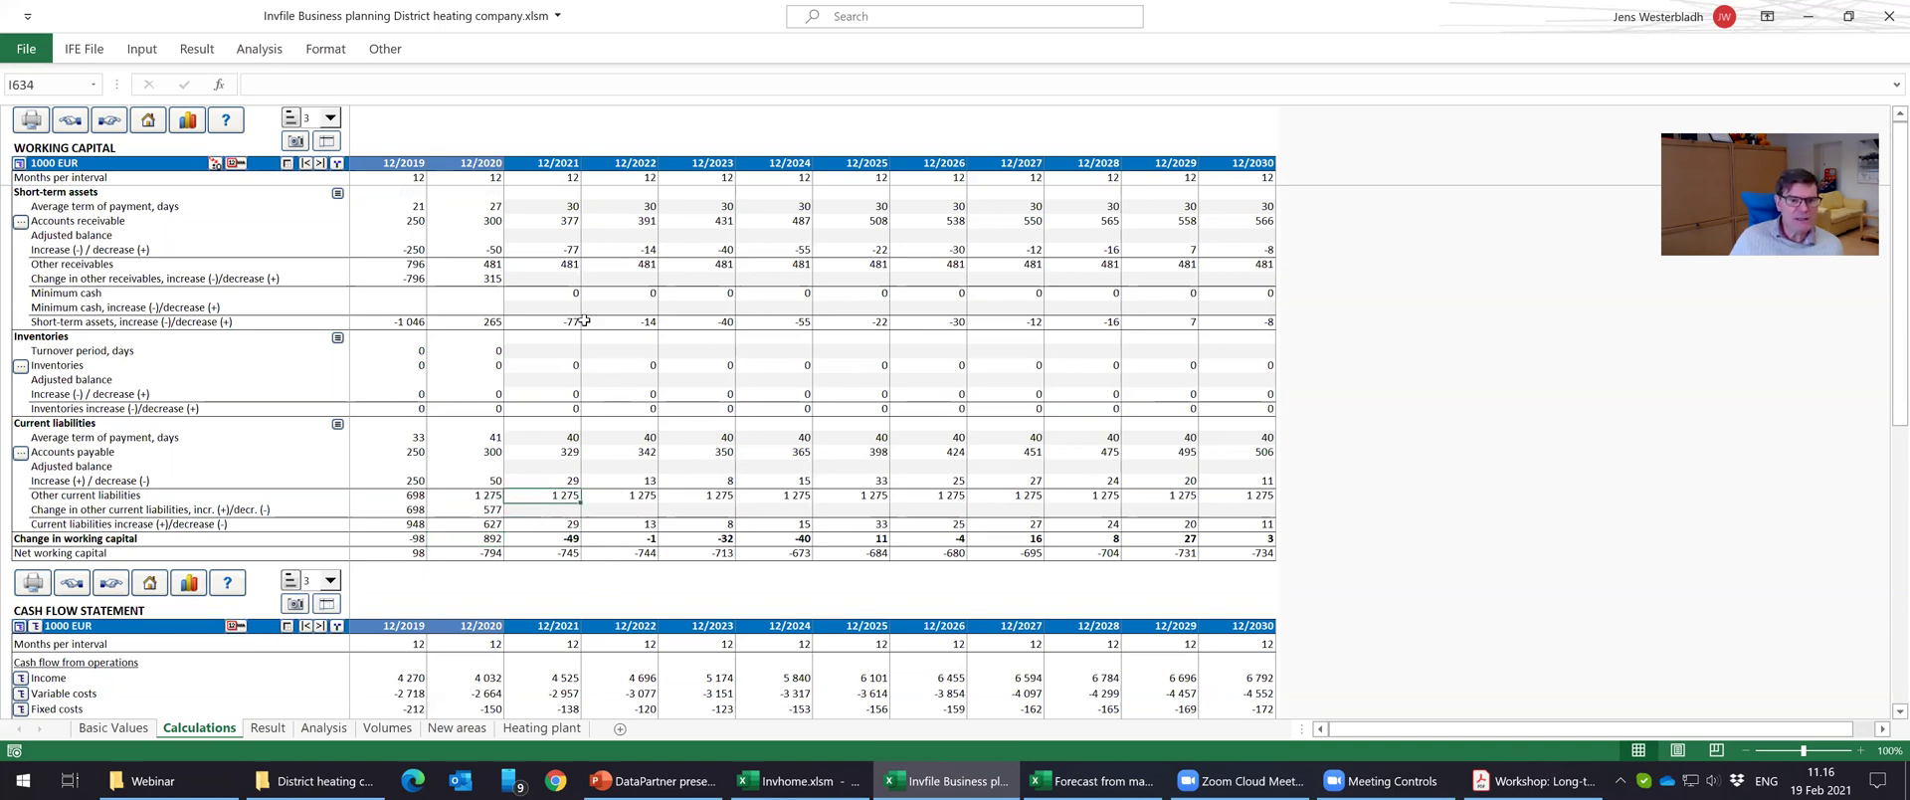
{"action": "left_click", "coordinate": [558, 266]}
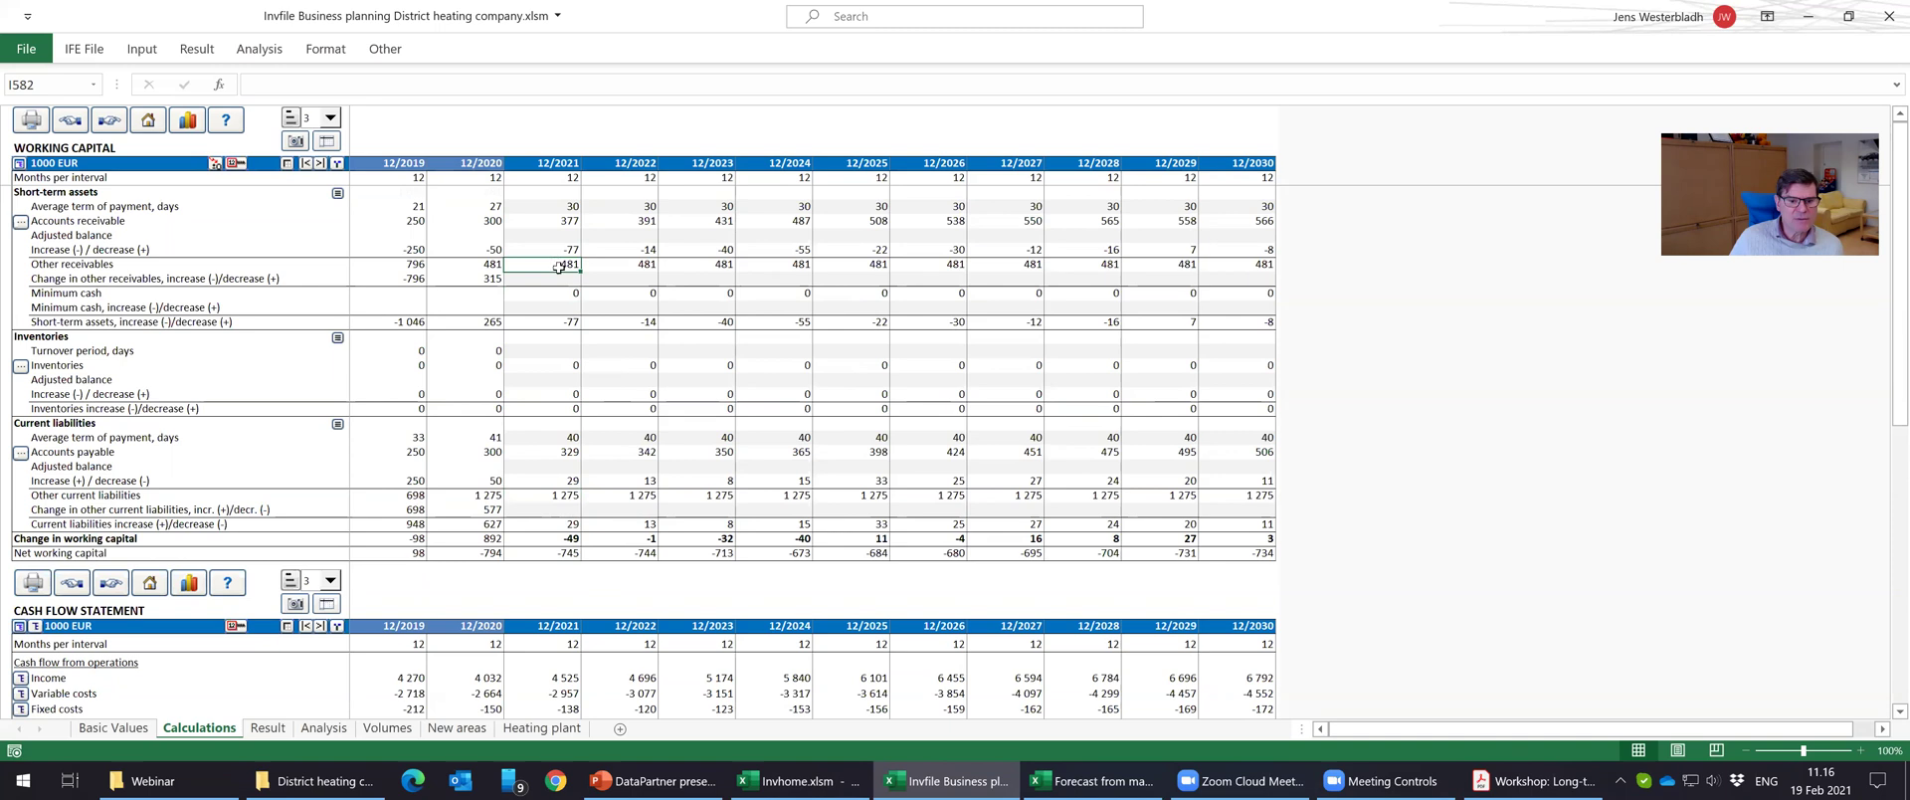
{"action": "left_click", "coordinate": [561, 495]}
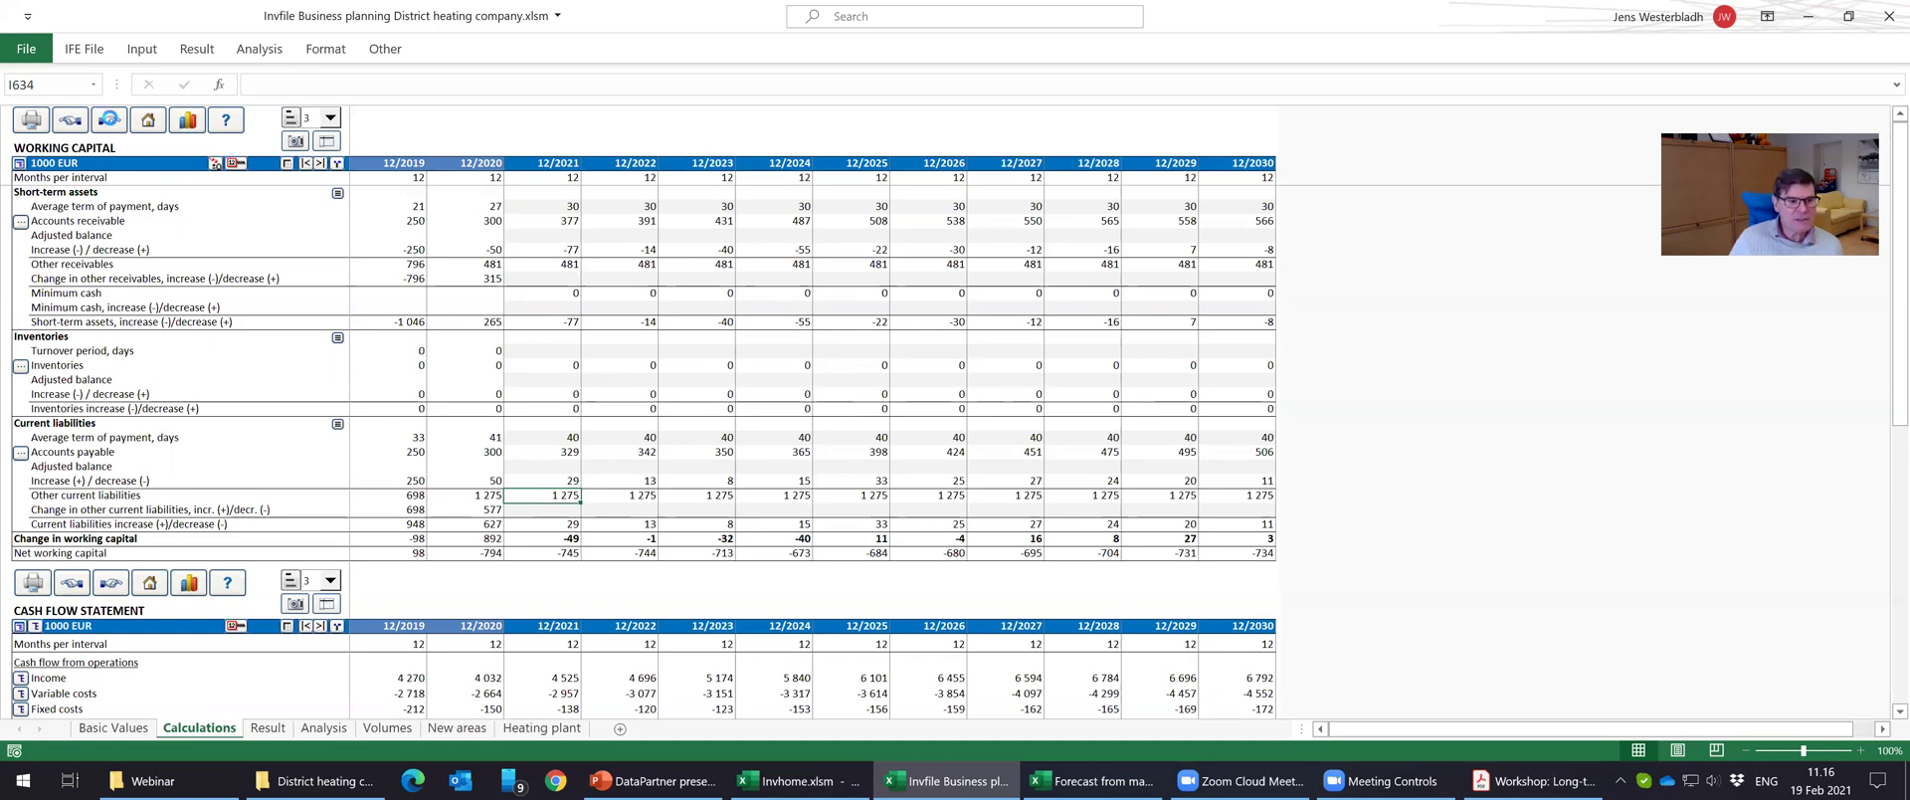
Go to the Cash flow statement and examine the income, variable costs, fixed costs, income tax and working capital change rows.
{"action": "left_click", "coordinate": [109, 121]}
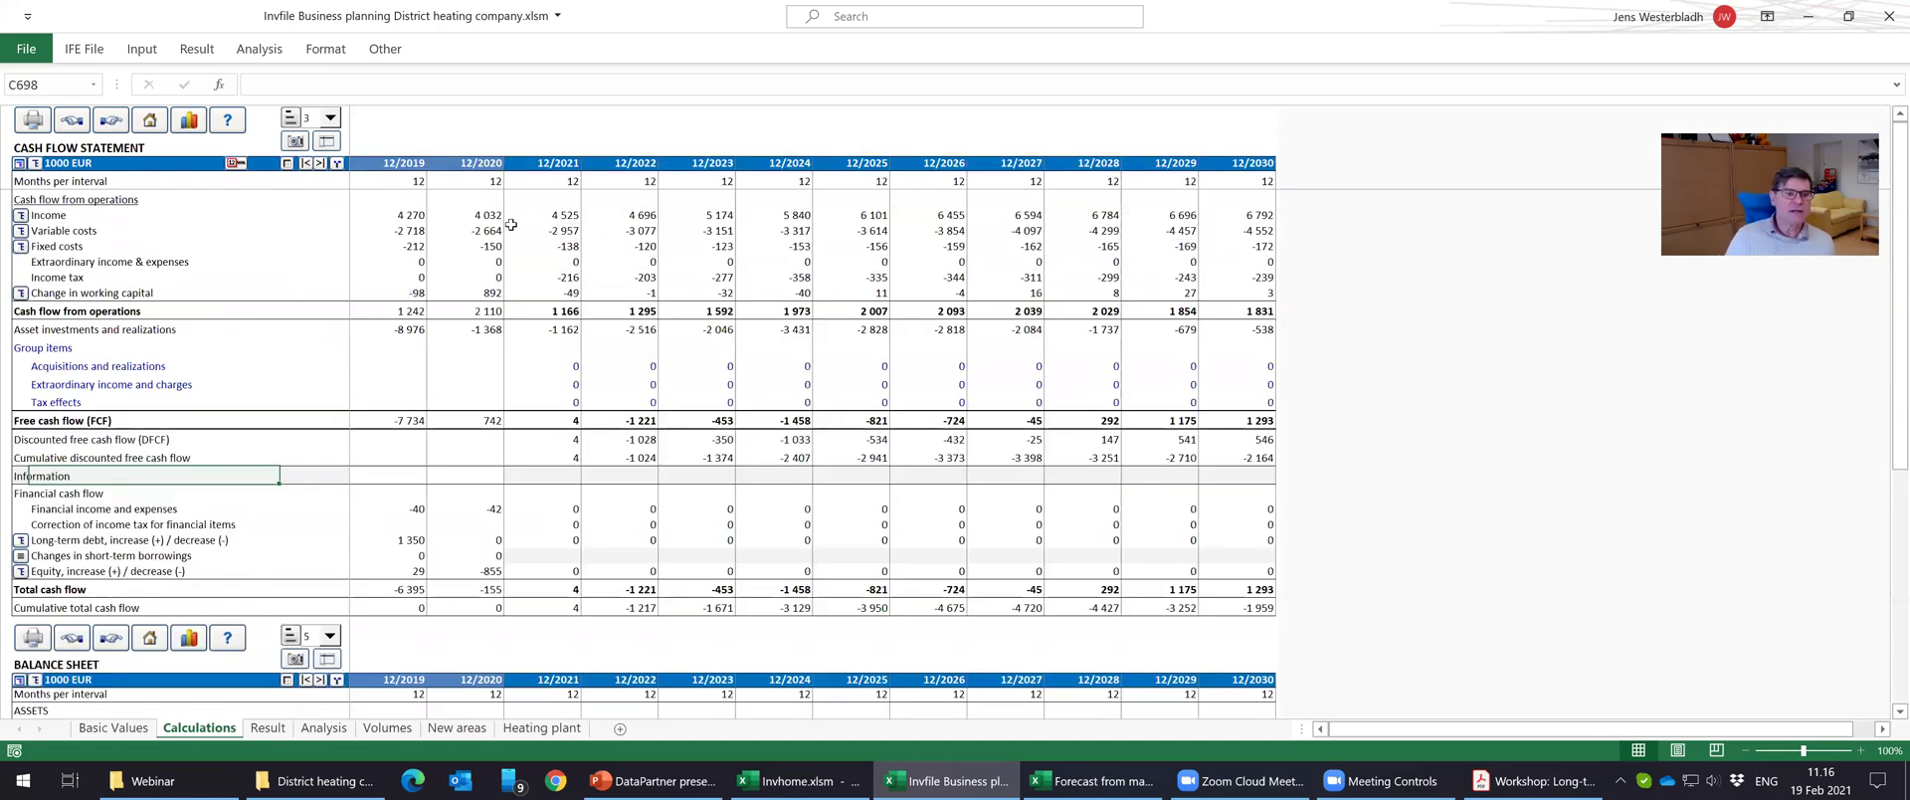
{"action": "left_click_drag", "start_coordinate": [416, 215], "coordinate": [1035, 215]}
{"action": "left_click", "coordinate": [874, 225]}
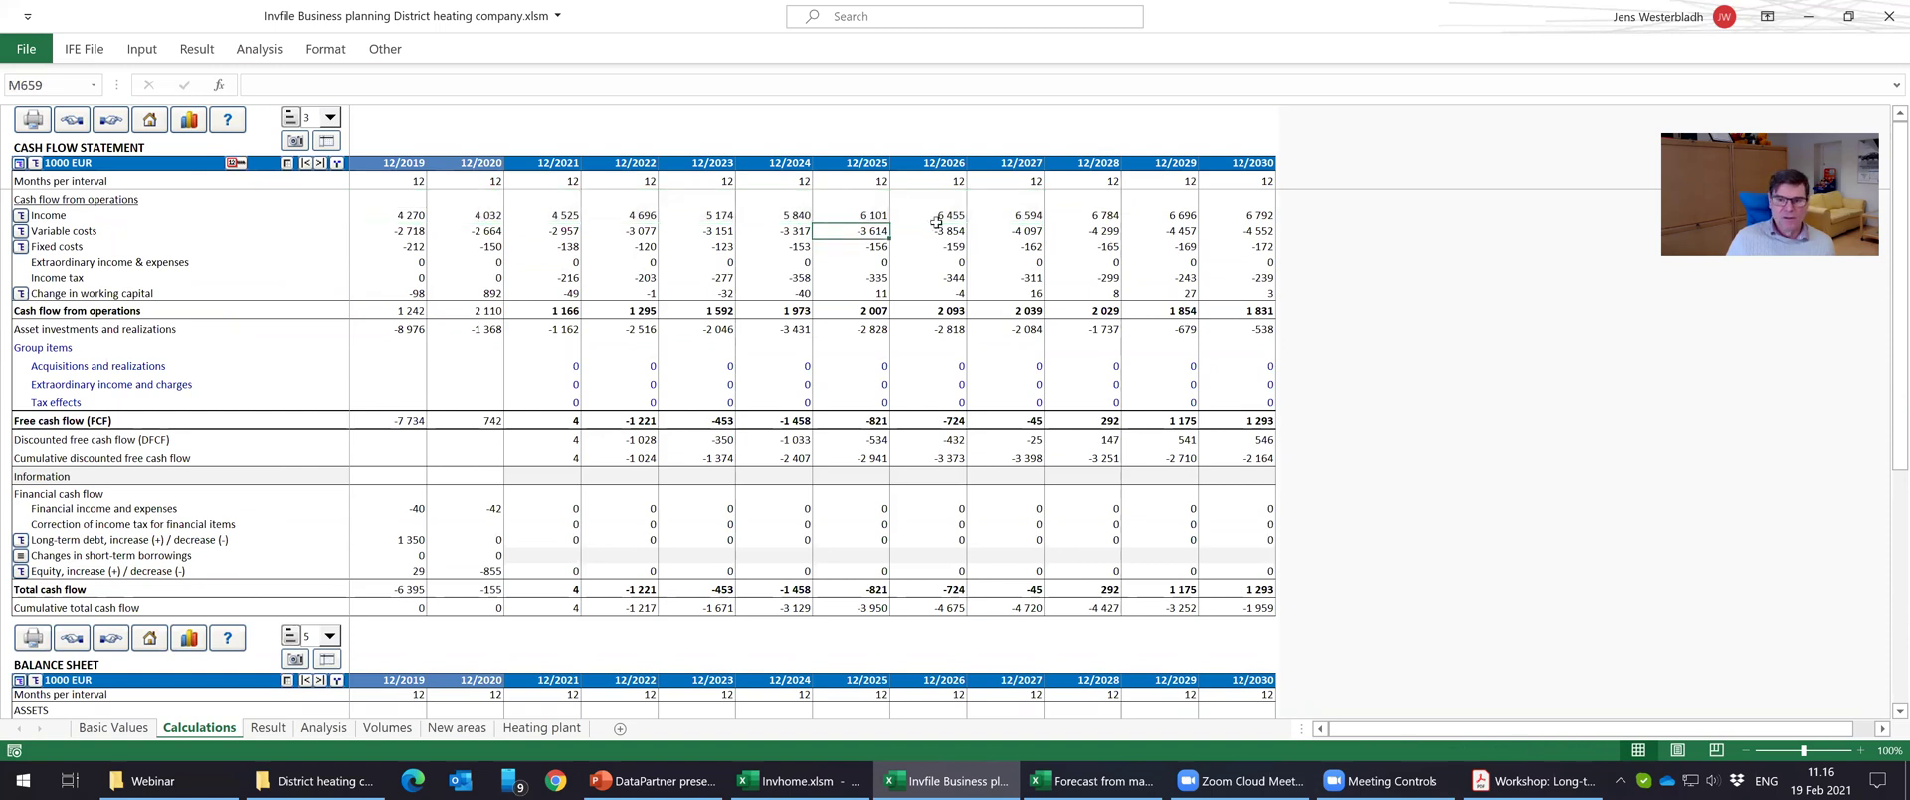
{"action": "left_click_drag", "start_coordinate": [874, 225], "coordinate": [1095, 230]}
{"action": "left_click", "coordinate": [838, 246]}
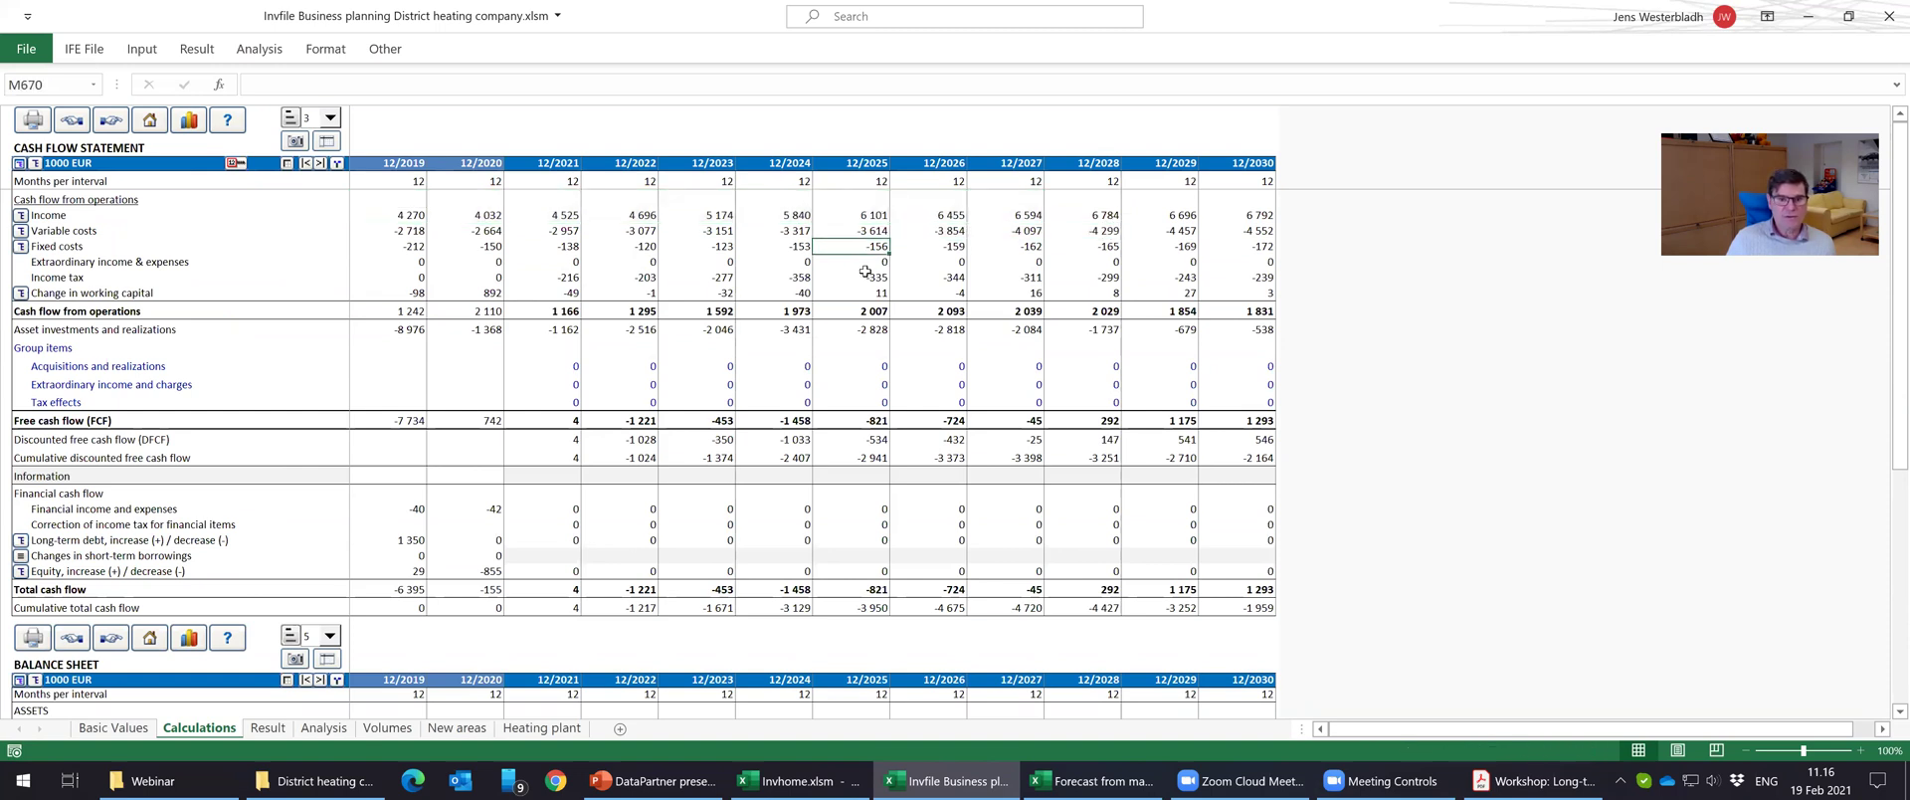
{"action": "left_click", "coordinate": [831, 278]}
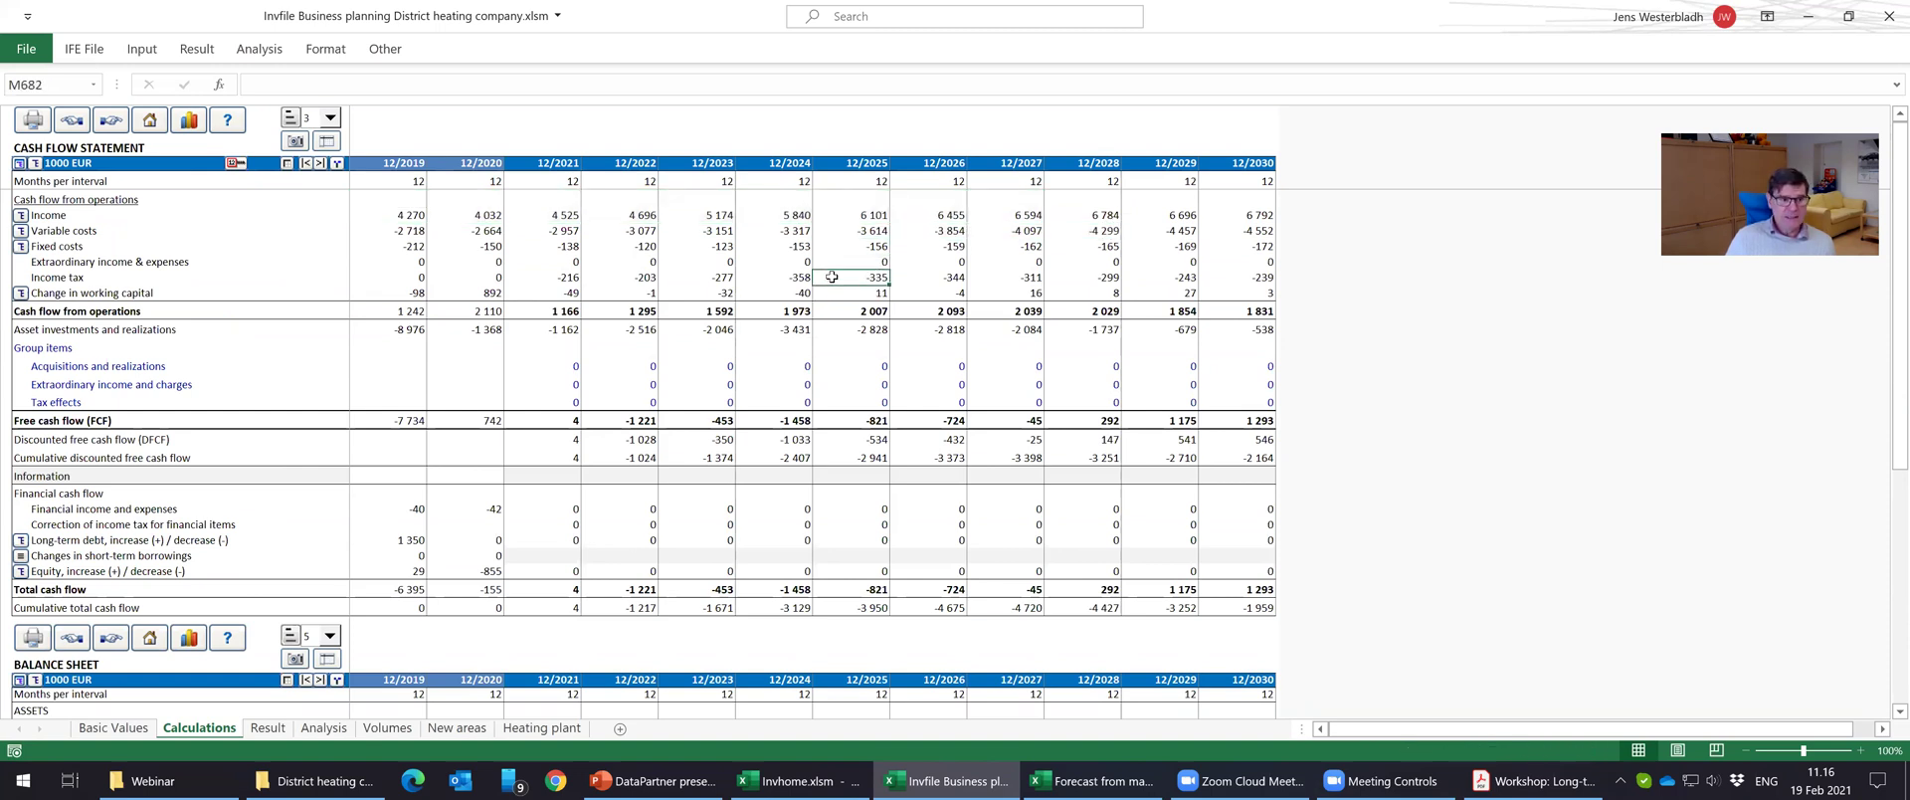
{"action": "left_click", "coordinate": [791, 294]}
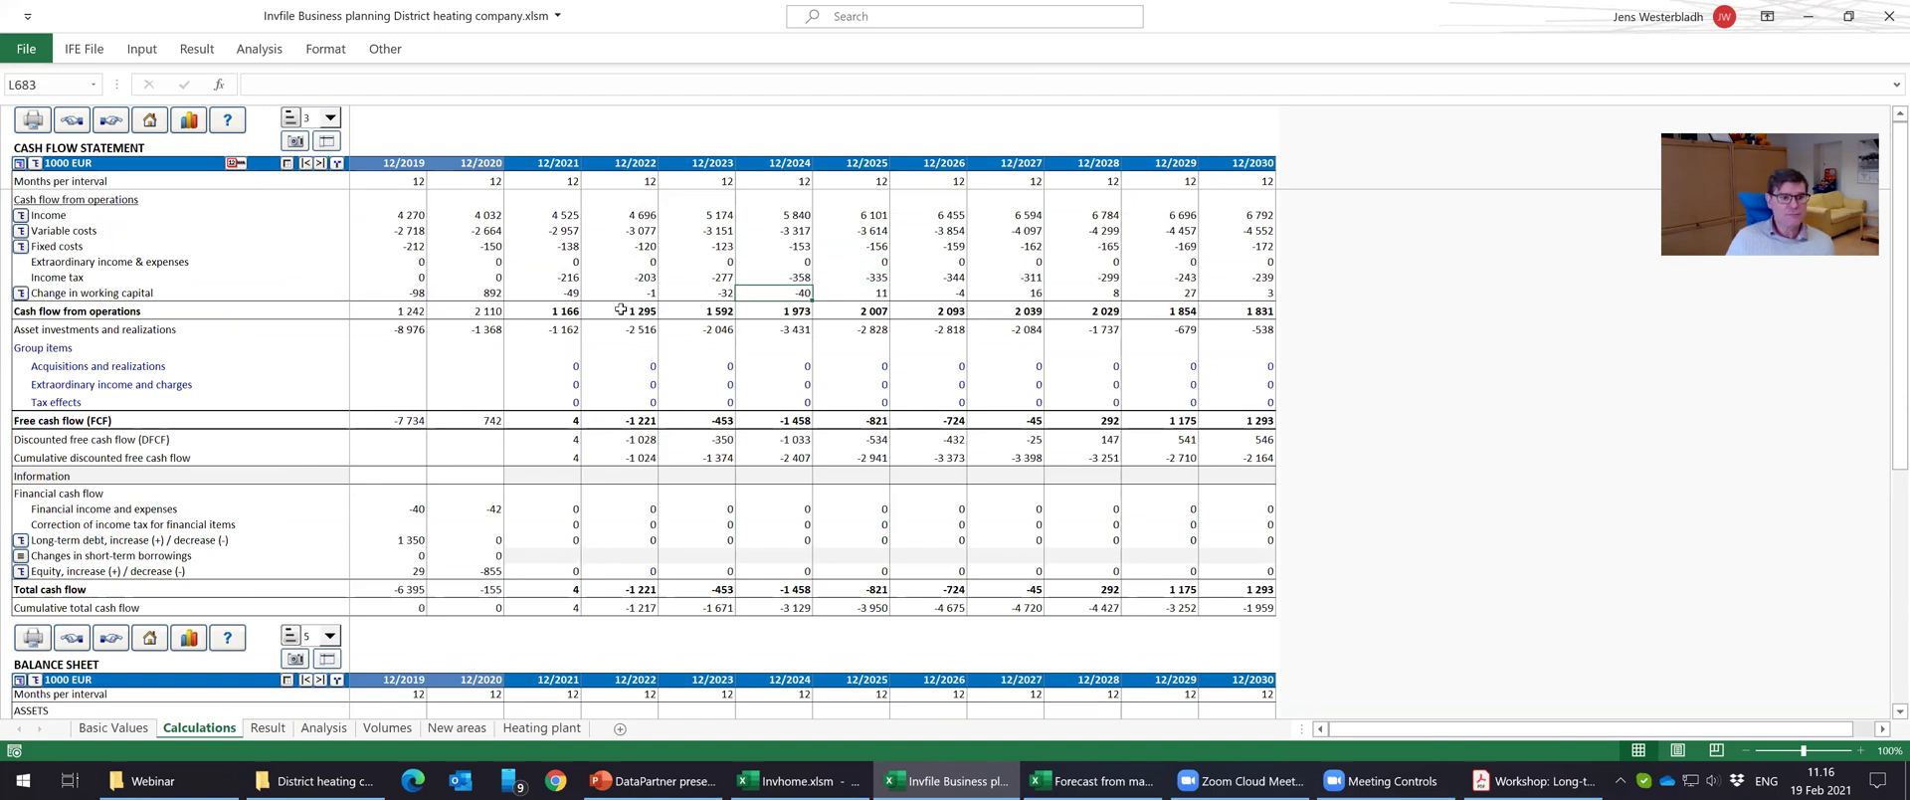
Compare the yearly asset investments and realizations with the free cash flow through 12/2030.
{"action": "left_click_drag", "start_coordinate": [538, 329], "coordinate": [1072, 326]}
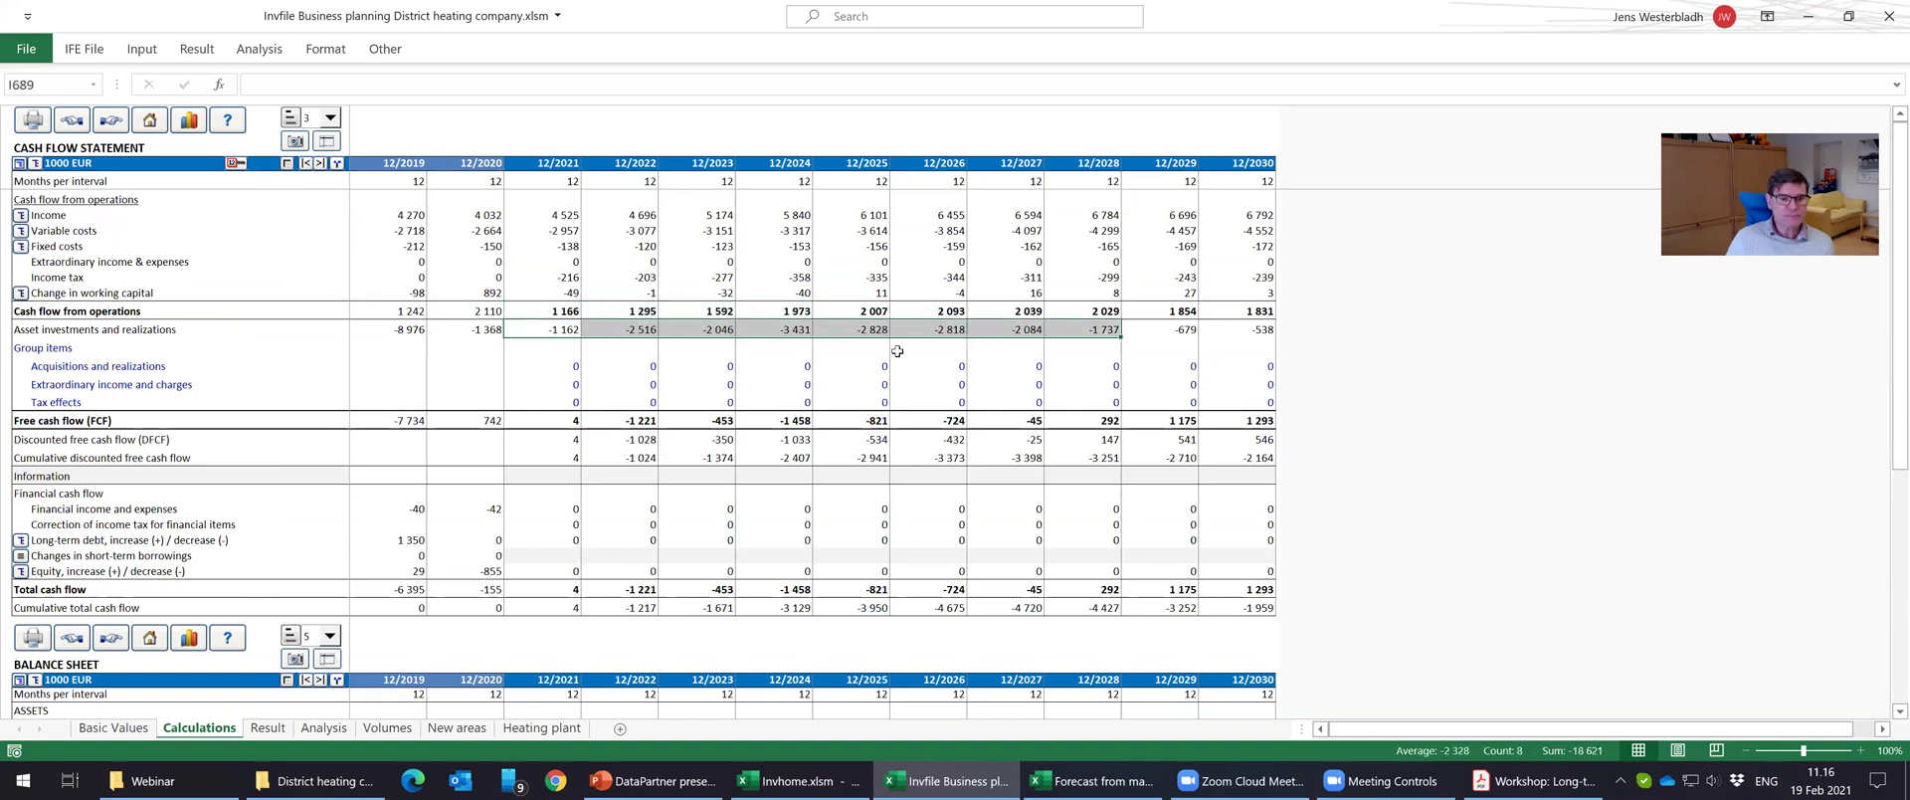
{"action": "left_click", "coordinate": [644, 420]}
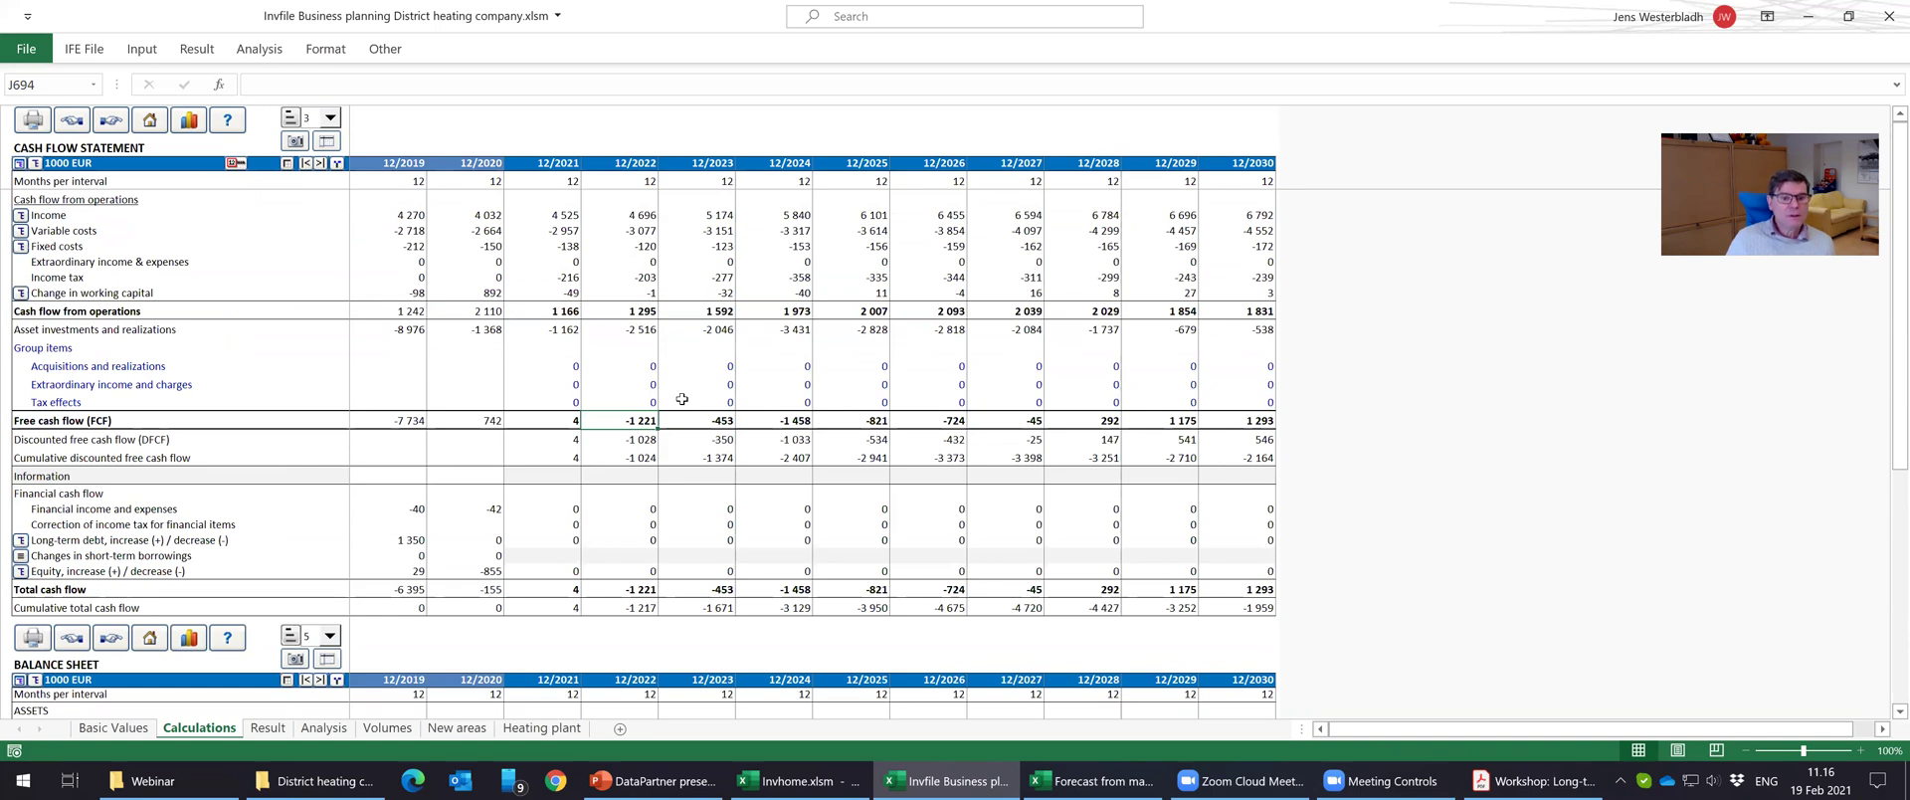
{"action": "left_click", "coordinate": [624, 328]}
{"action": "left_click", "coordinate": [669, 327]}
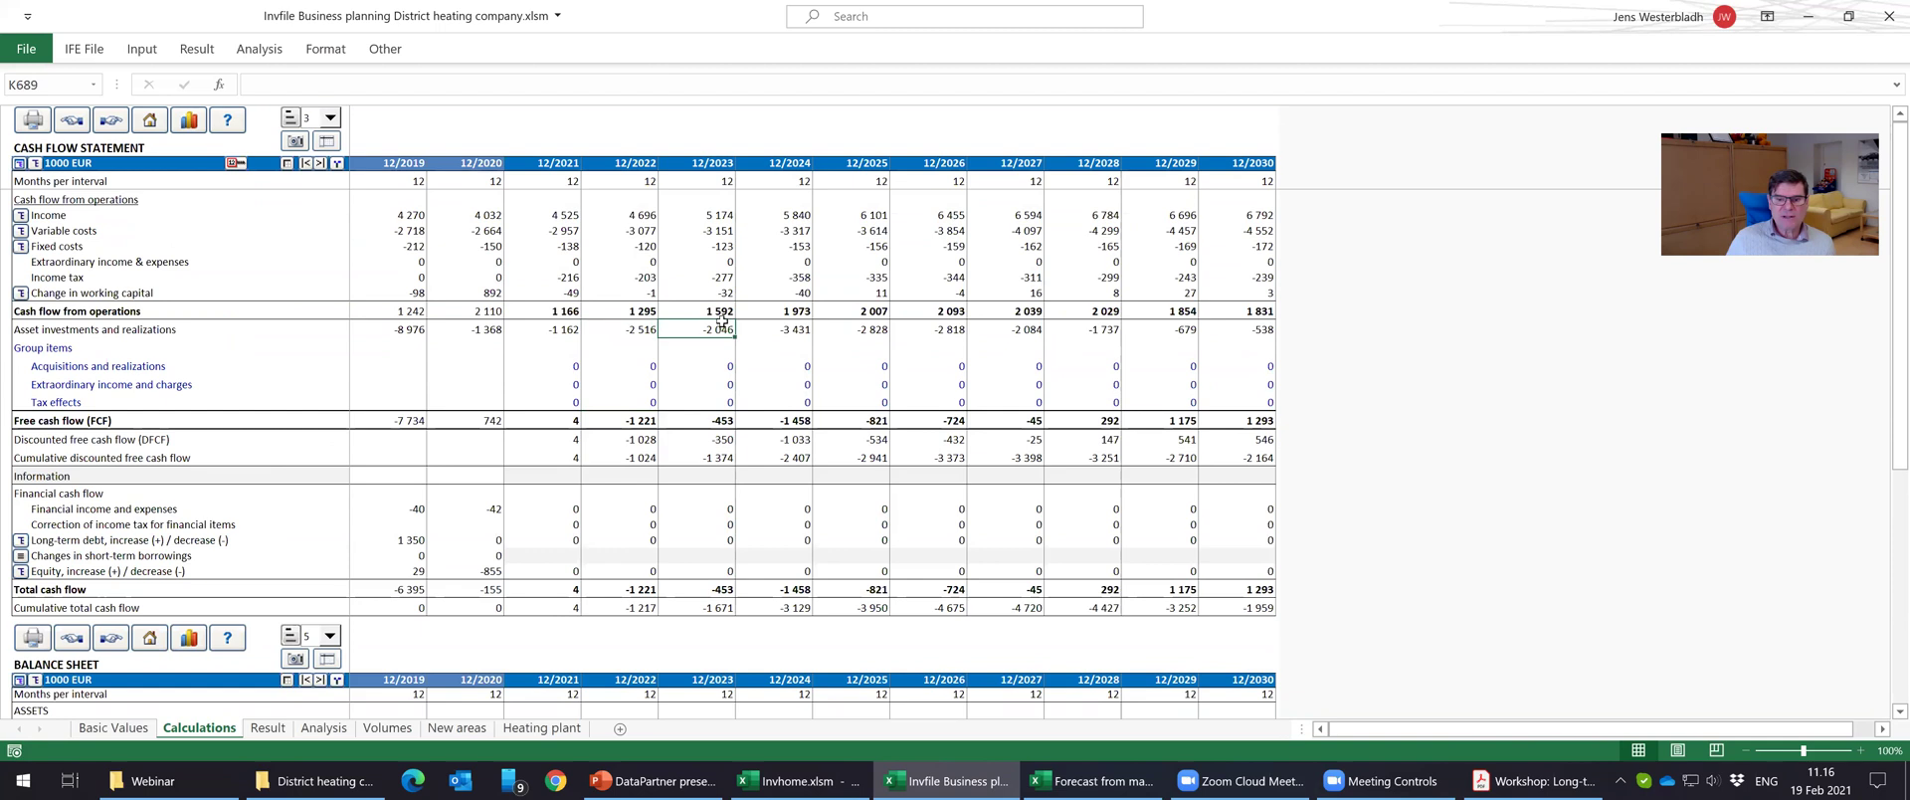
{"action": "left_click", "coordinate": [642, 421]}
{"action": "left_click", "coordinate": [725, 420]}
{"action": "left_click", "coordinate": [791, 420]}
{"action": "left_click", "coordinate": [856, 420]}
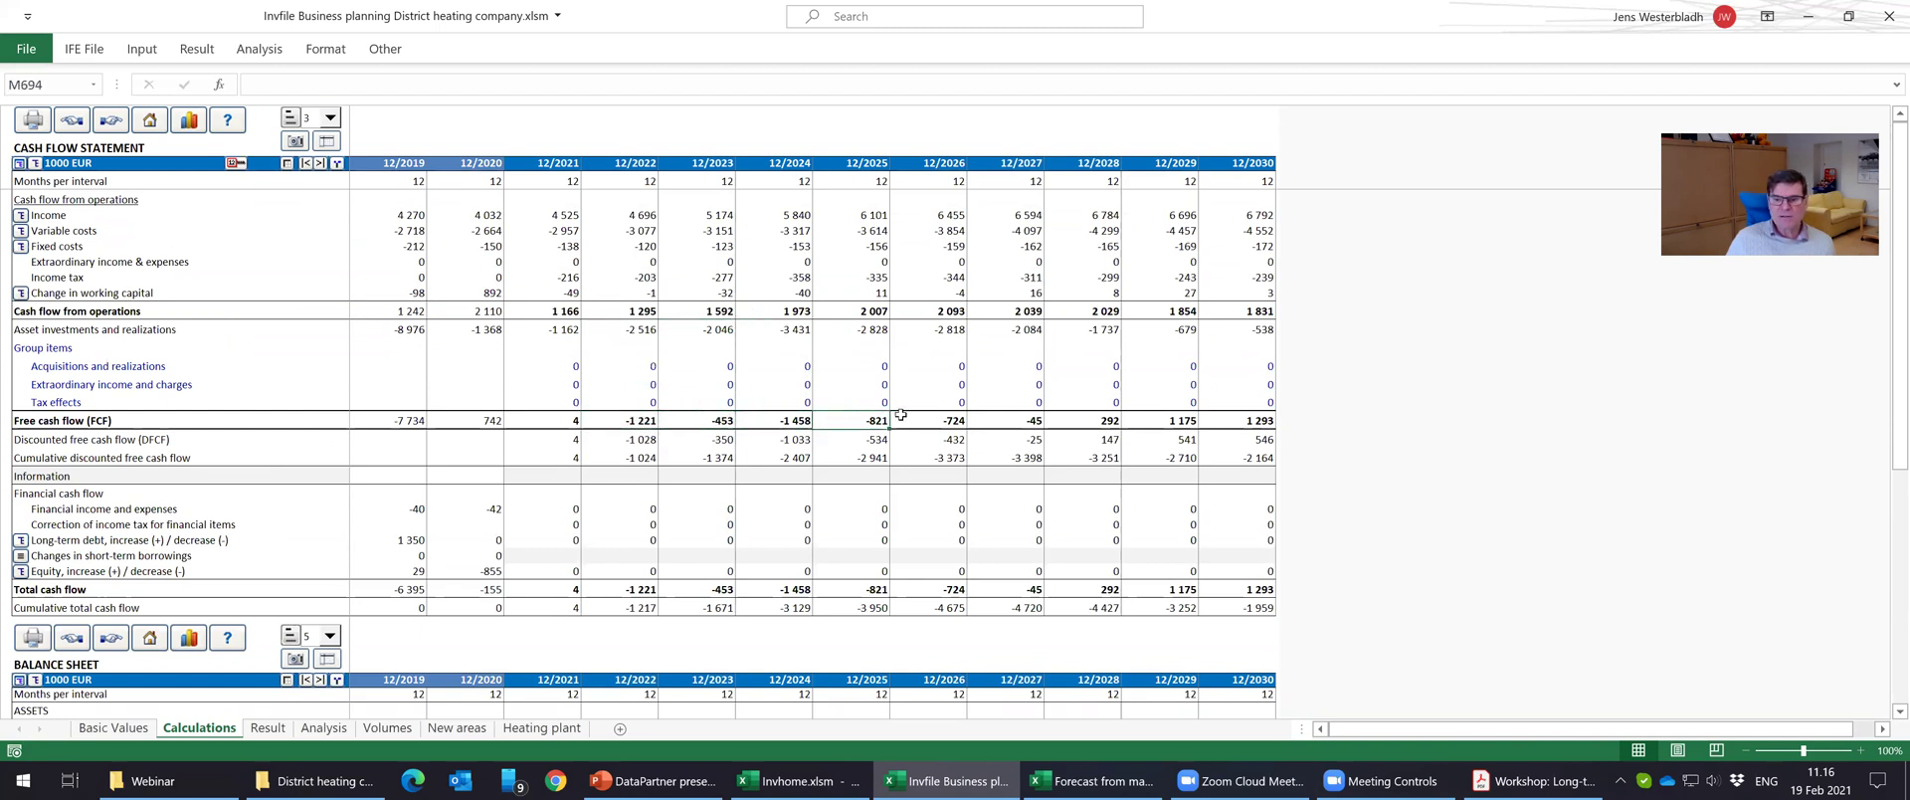
{"action": "left_click", "coordinate": [955, 420]}
{"action": "left_click", "coordinate": [1024, 420]}
{"action": "left_click", "coordinate": [1189, 421]}
{"action": "left_click", "coordinate": [1239, 421]}
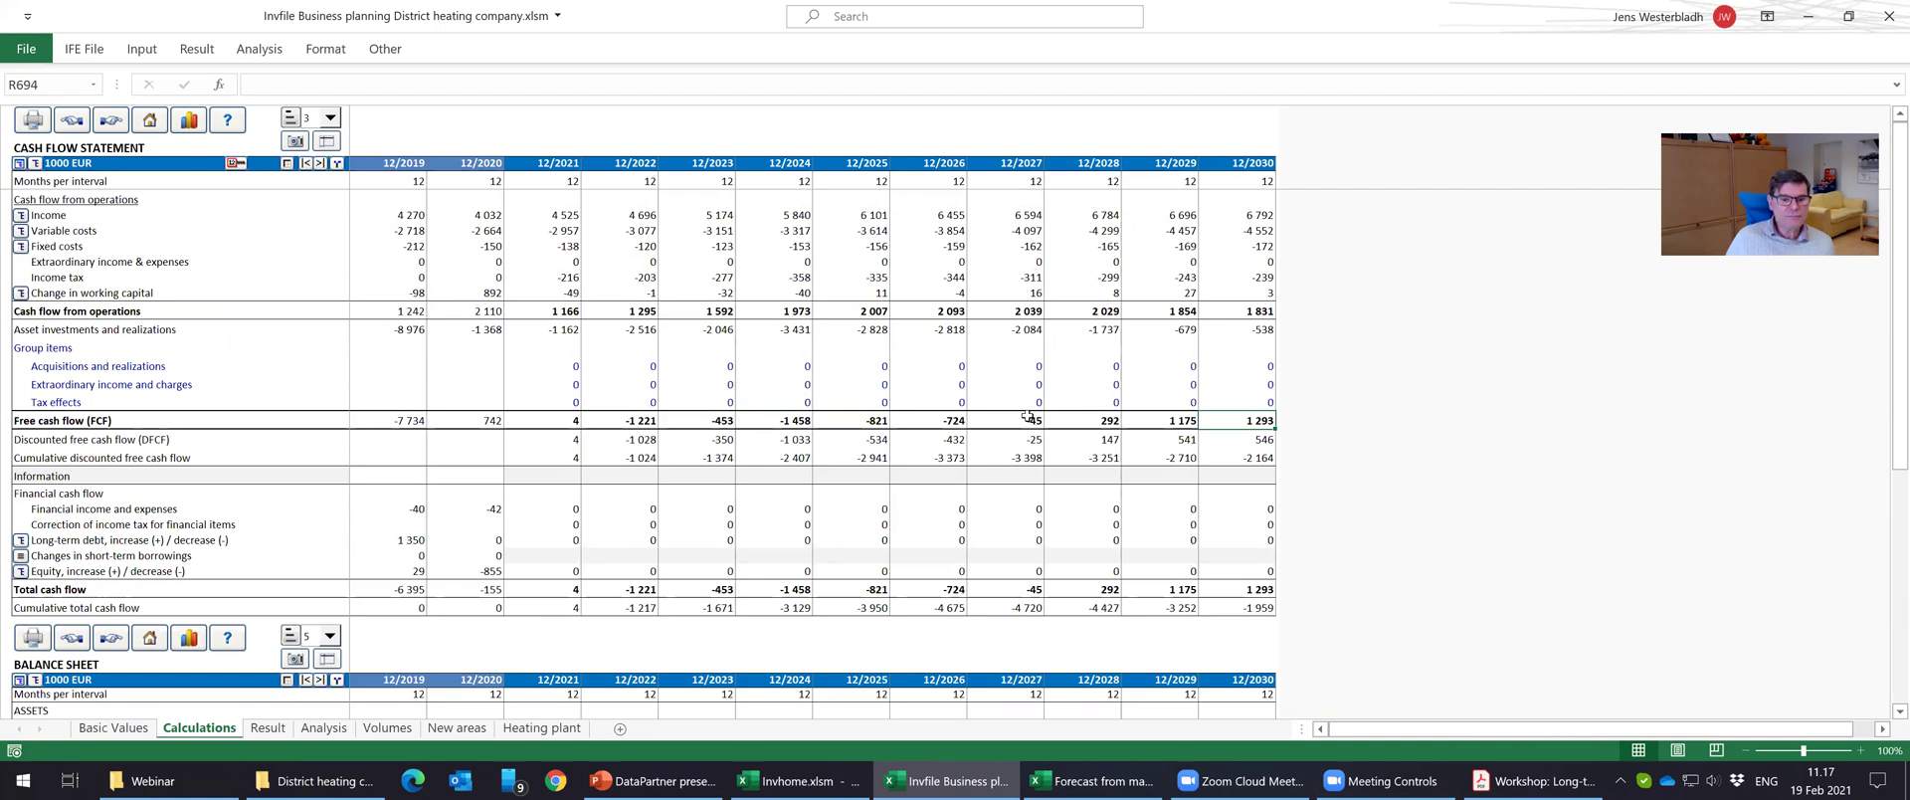
Examine the cumulative total cash flow from 12/2022 to 12/2027 for the financing need.
{"action": "left_click", "coordinate": [630, 609]}
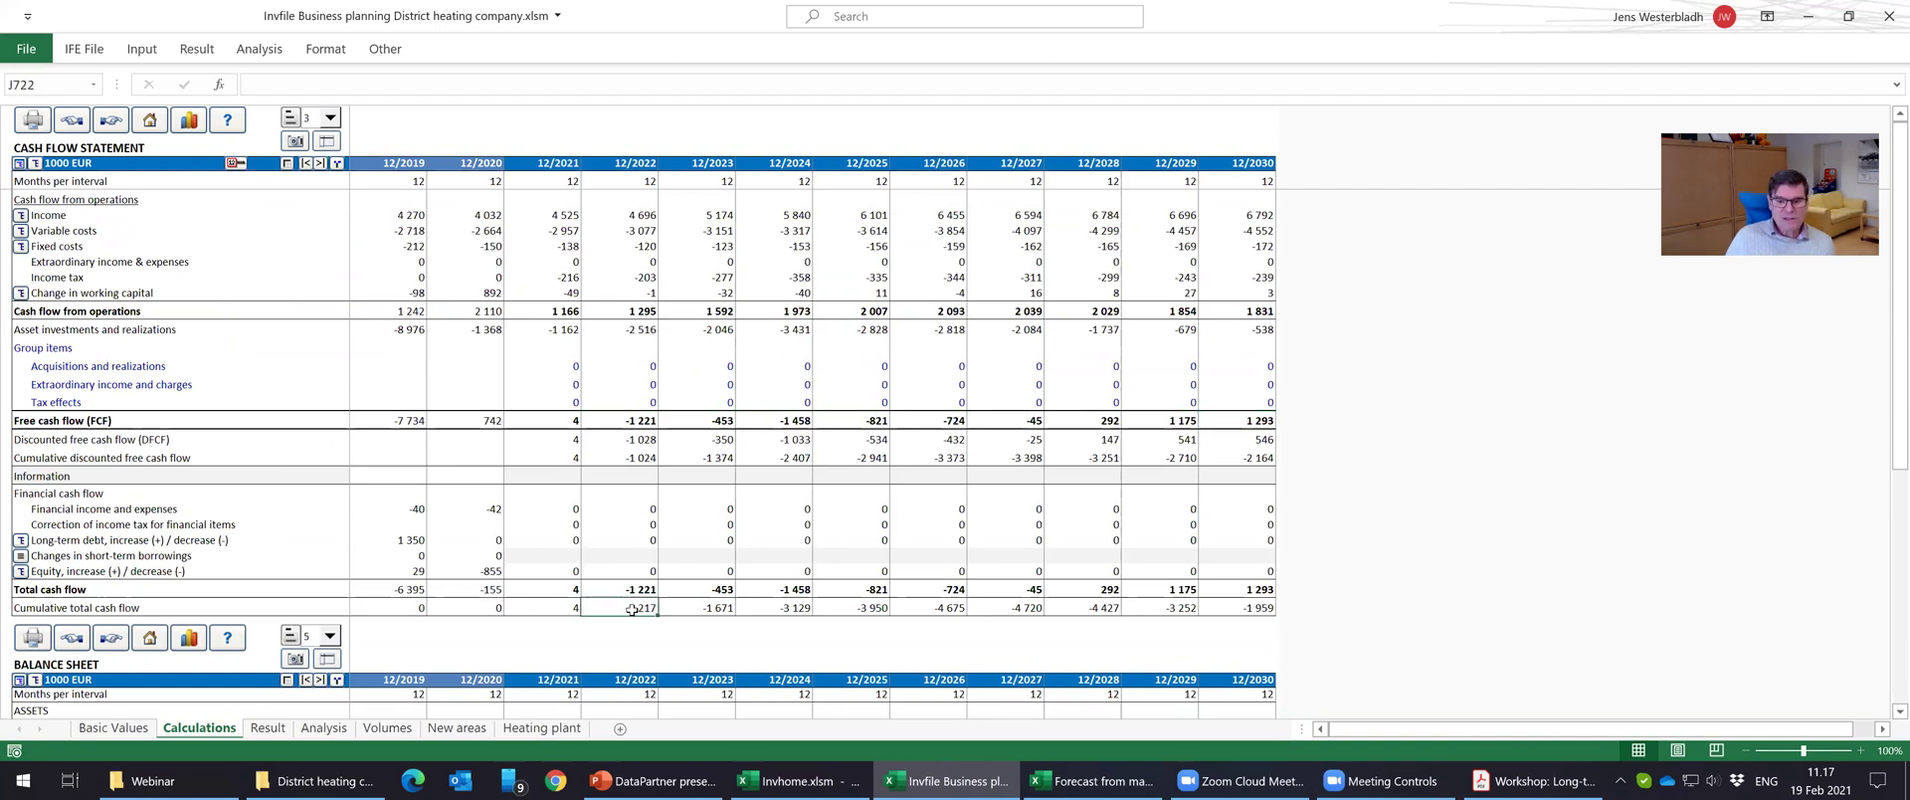
{"action": "left_click", "coordinate": [751, 609]}
{"action": "left_click", "coordinate": [836, 619]}
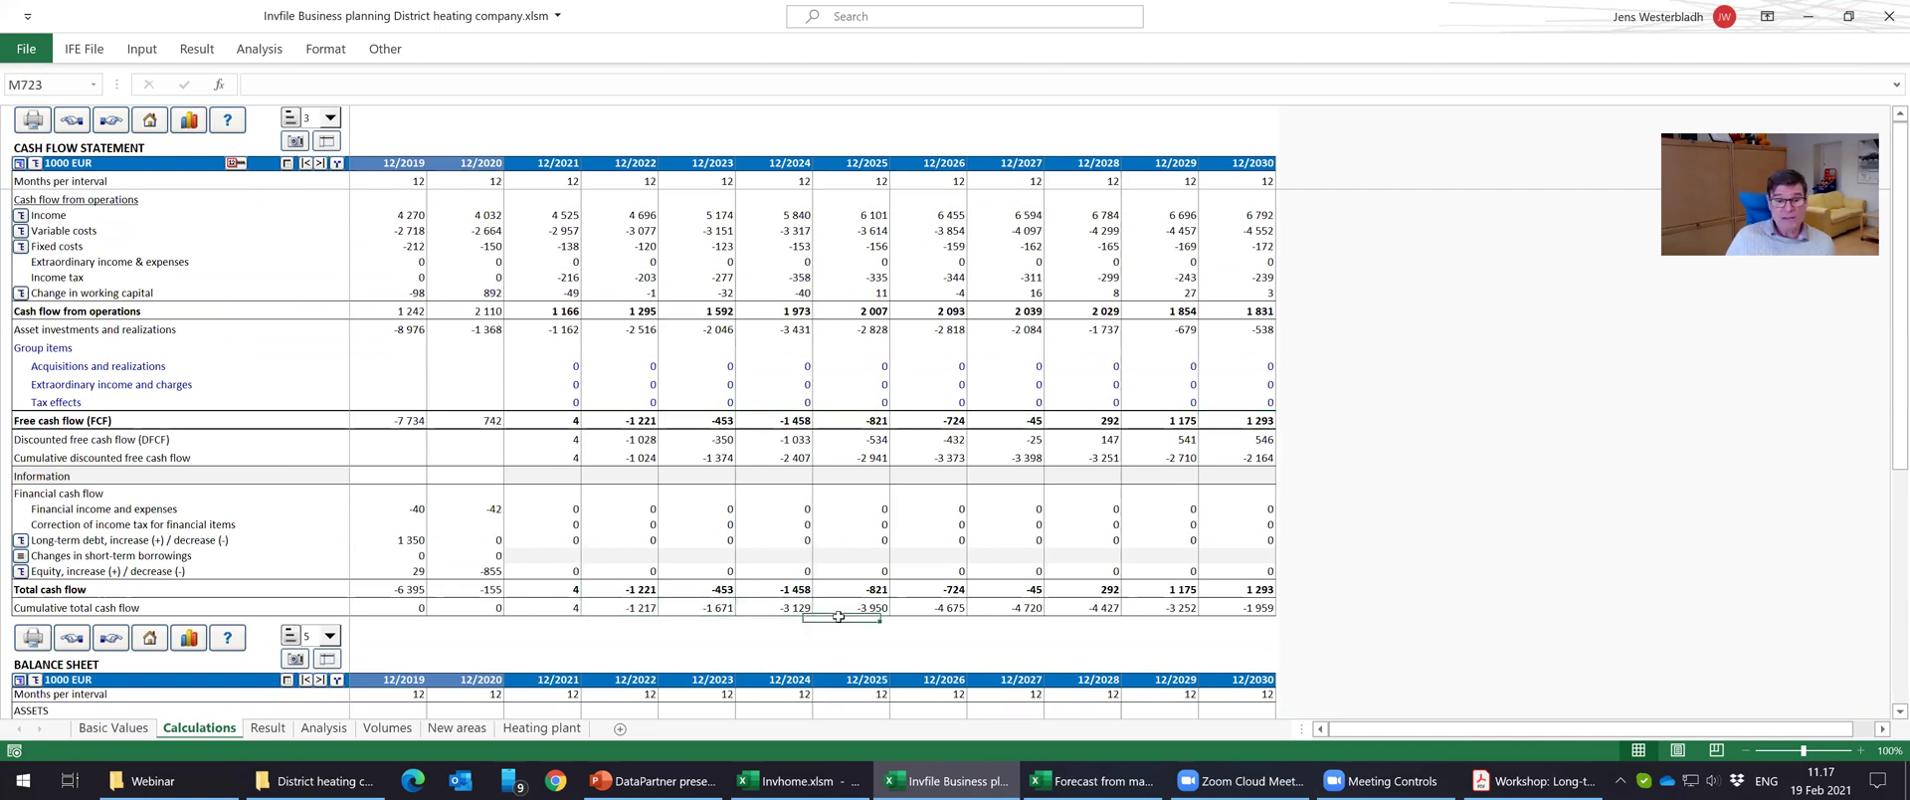
{"action": "left_click", "coordinate": [644, 607]}
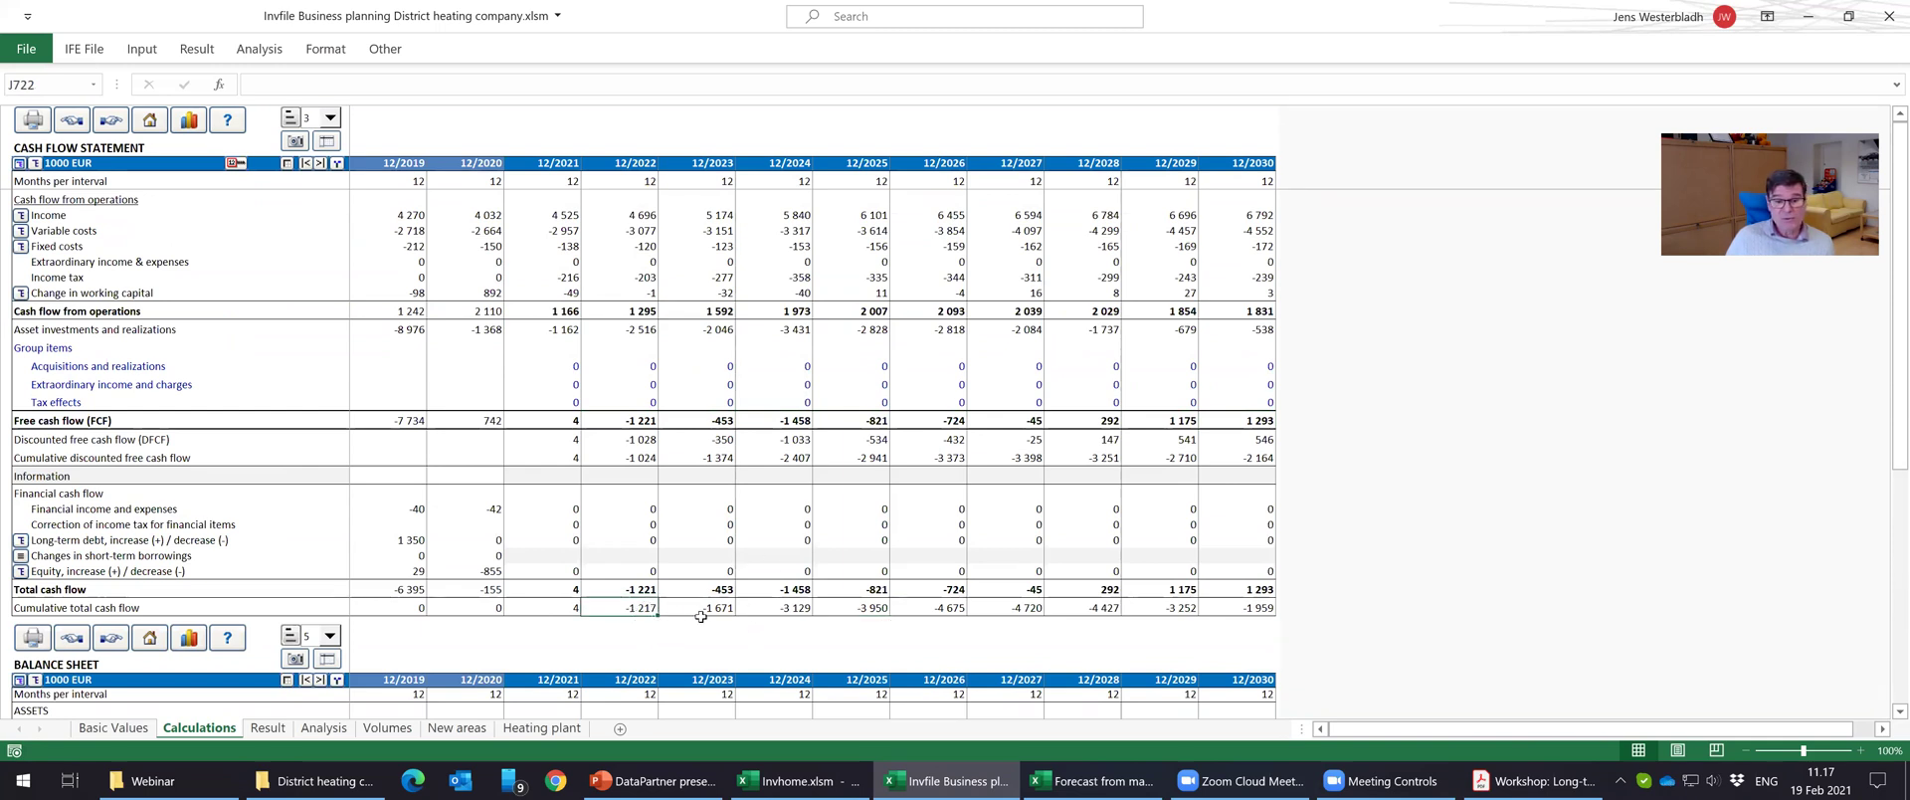
{"action": "left_click", "coordinate": [847, 609]}
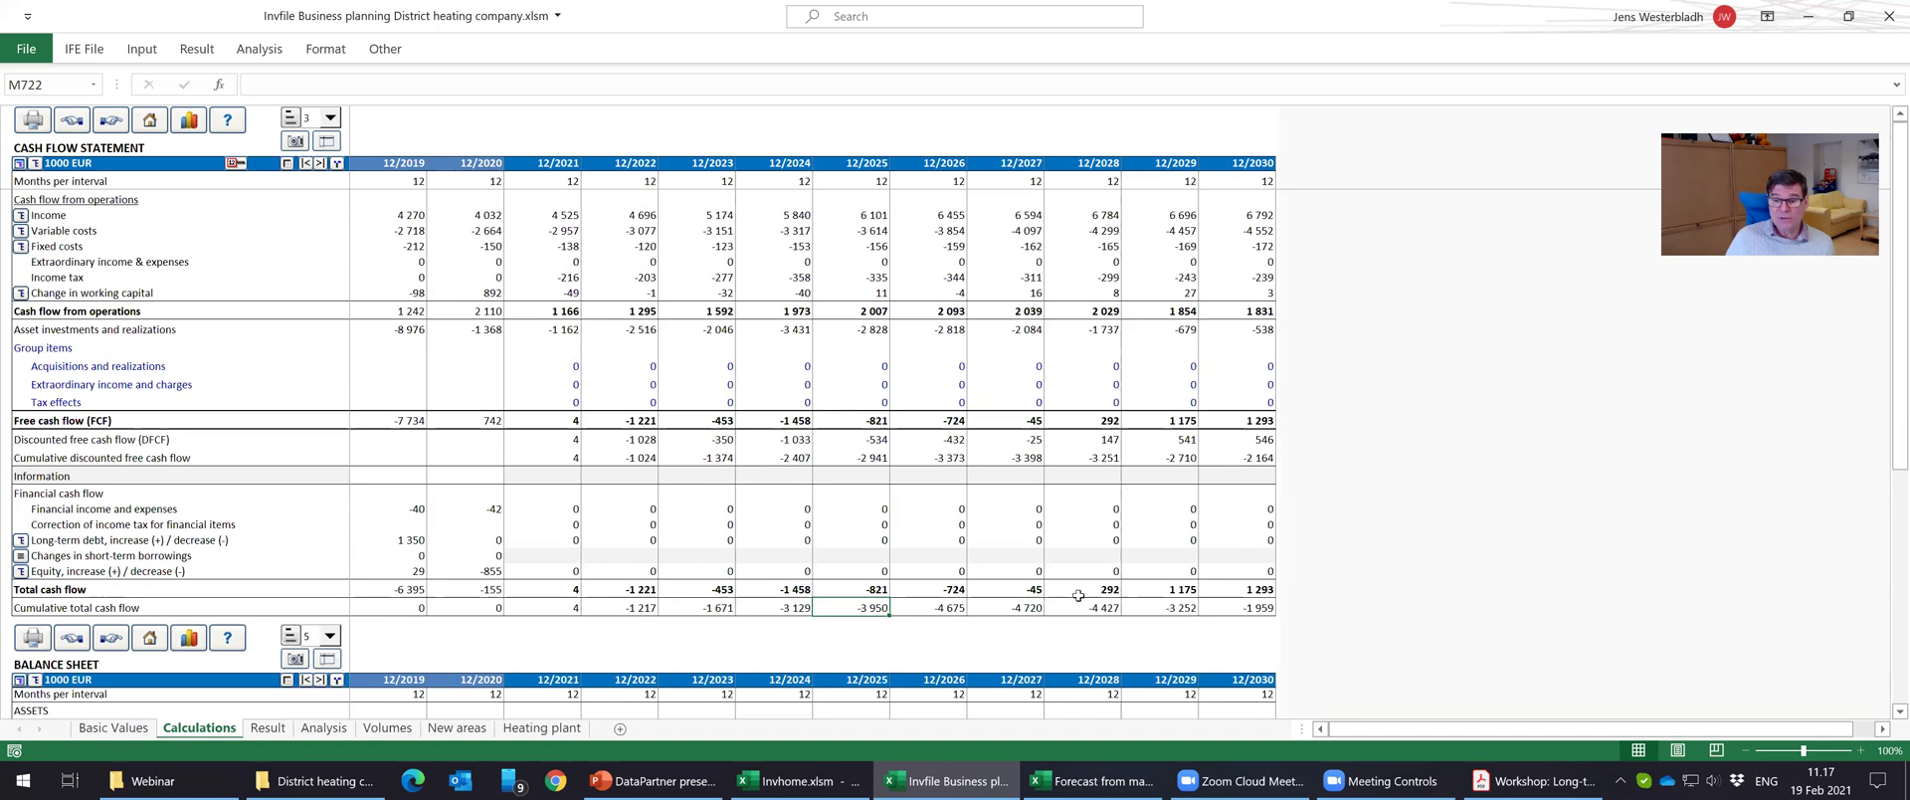
{"action": "left_click", "coordinate": [1021, 610]}
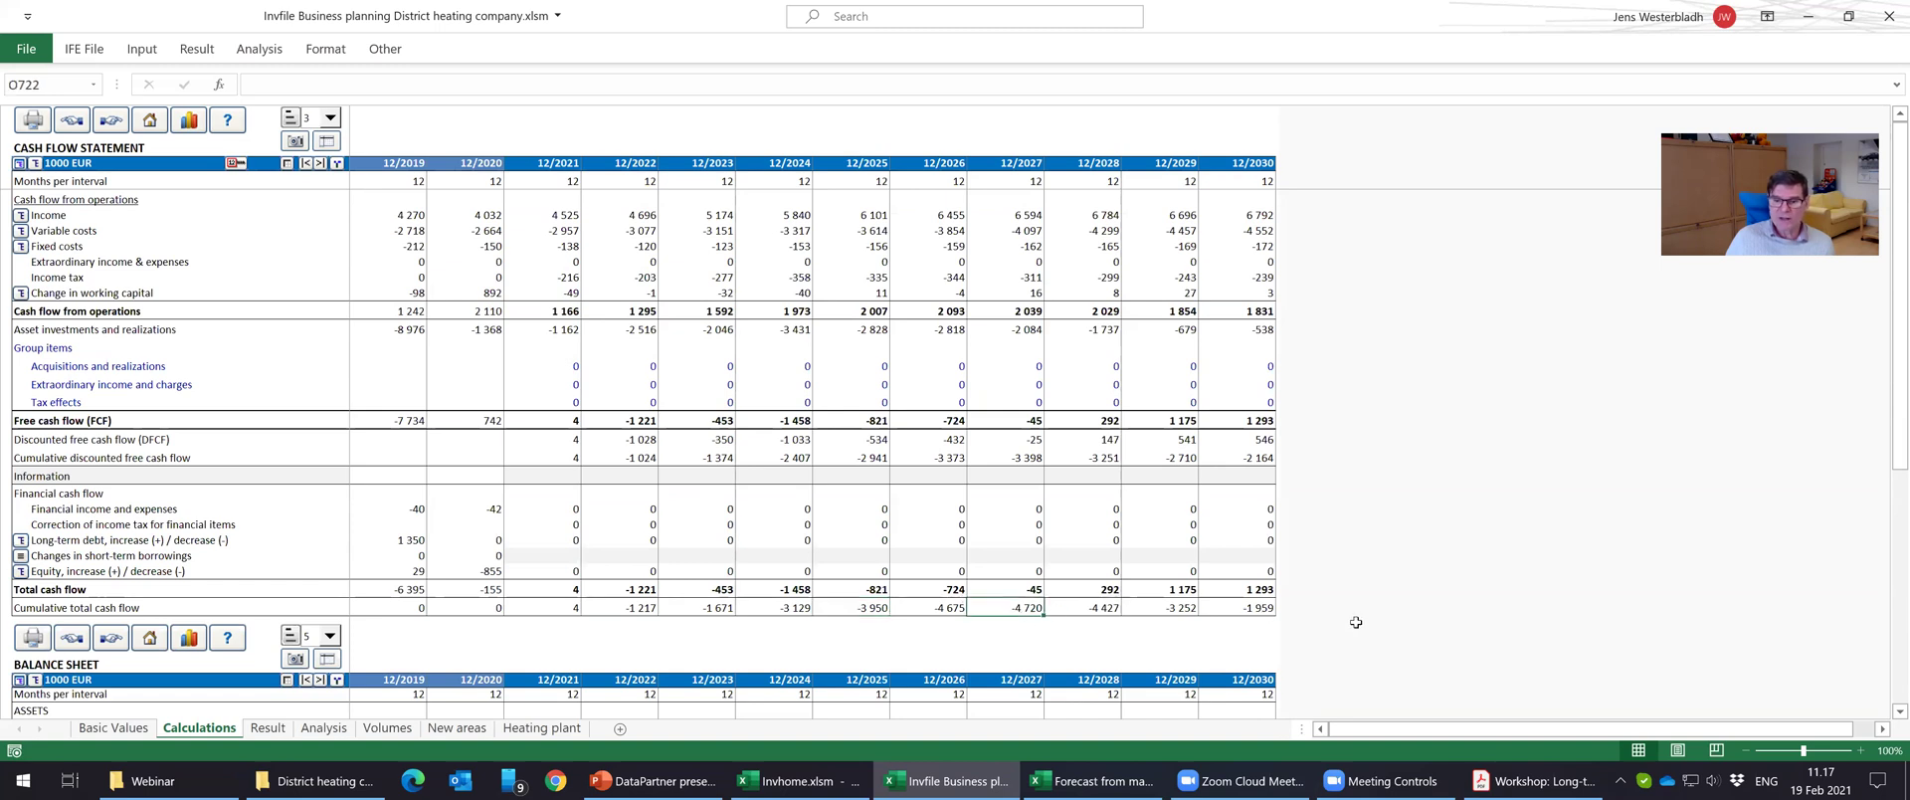
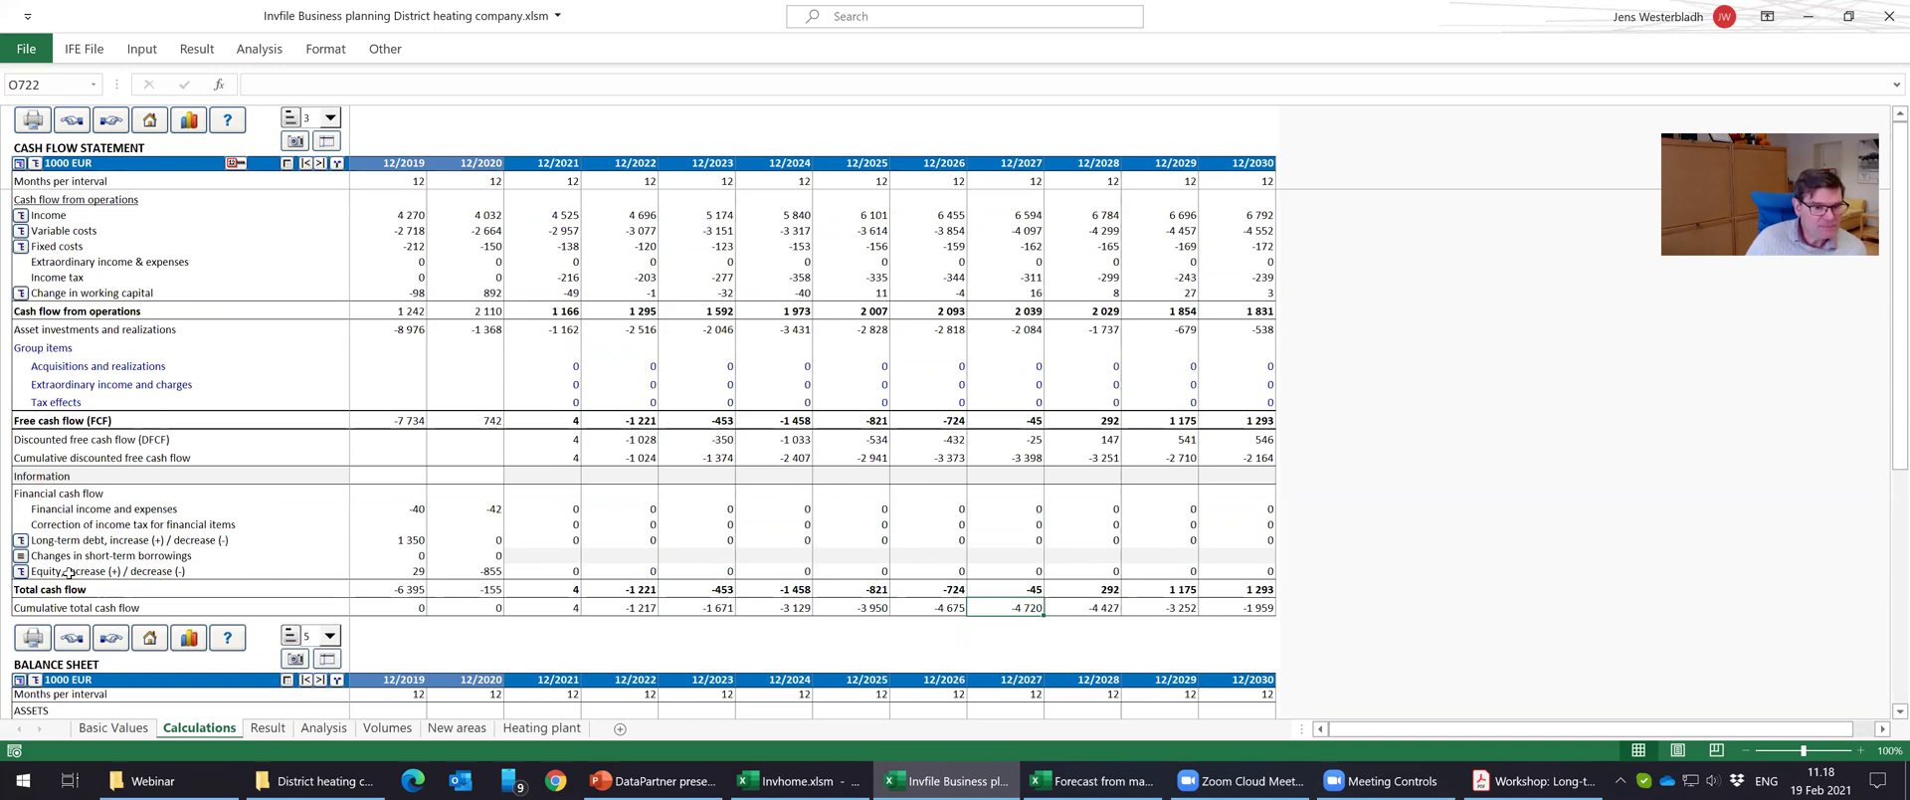
Expand the long-term debt and equity rows of the cash flow statement to show their detailed sub-rows.
{"action": "left_click", "coordinate": [20, 540]}
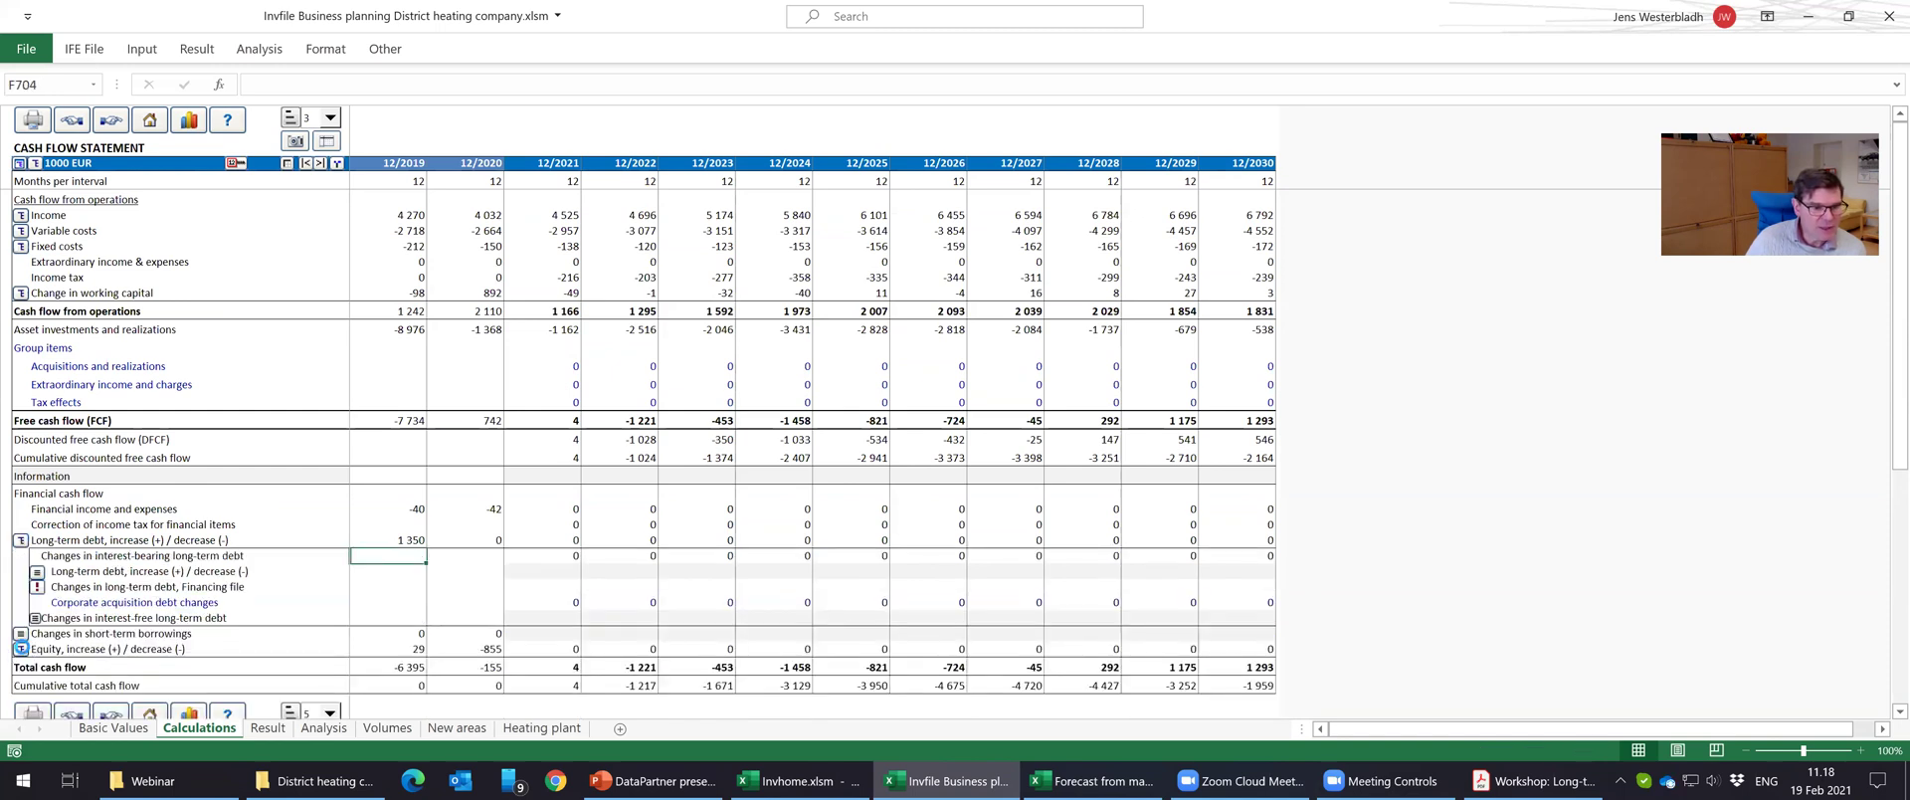
{"action": "left_click", "coordinate": [20, 649]}
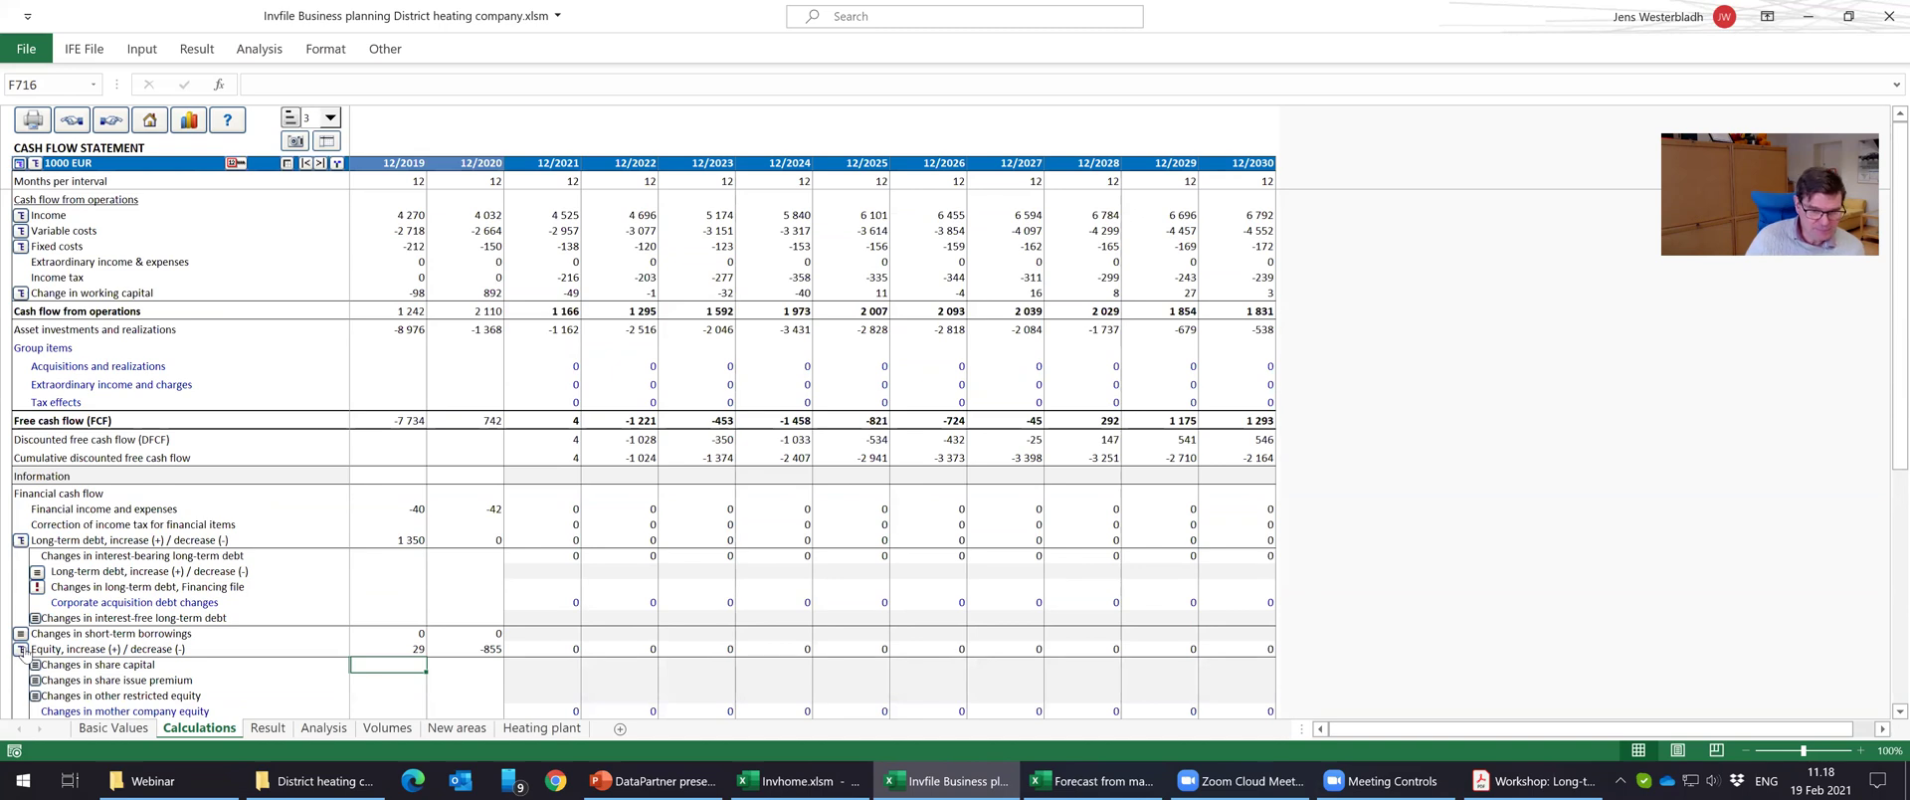
{"action": "left_click", "coordinate": [562, 676]}
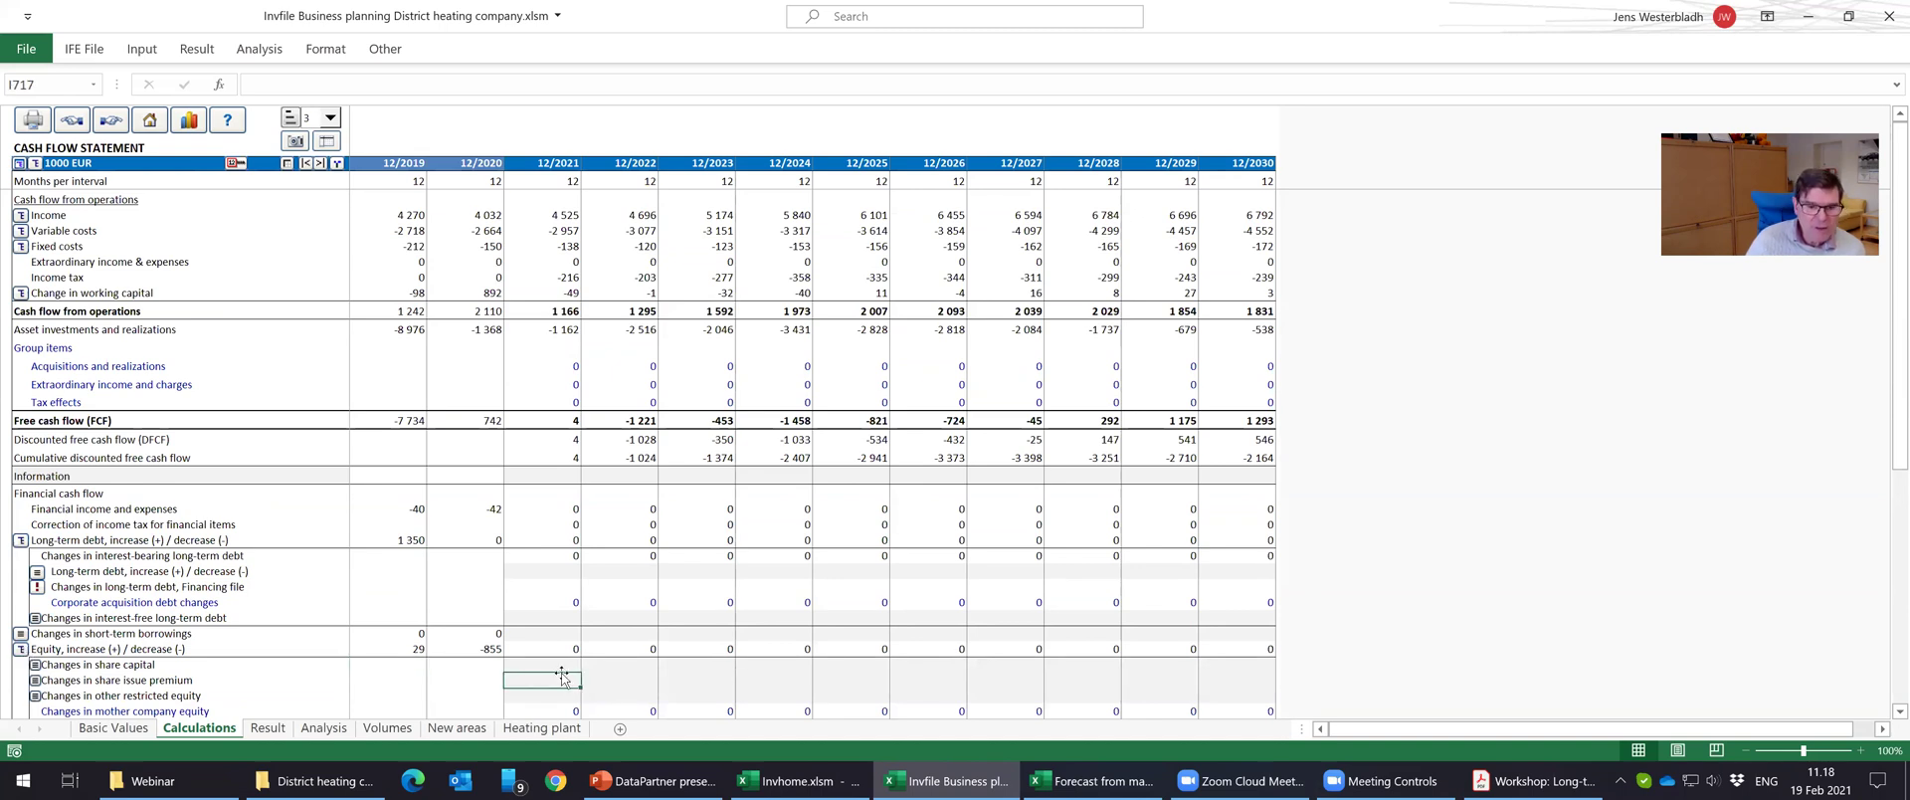
{"action": "scroll", "coordinate": [563, 677], "scroll_direction": "down", "scroll_amount": 3}
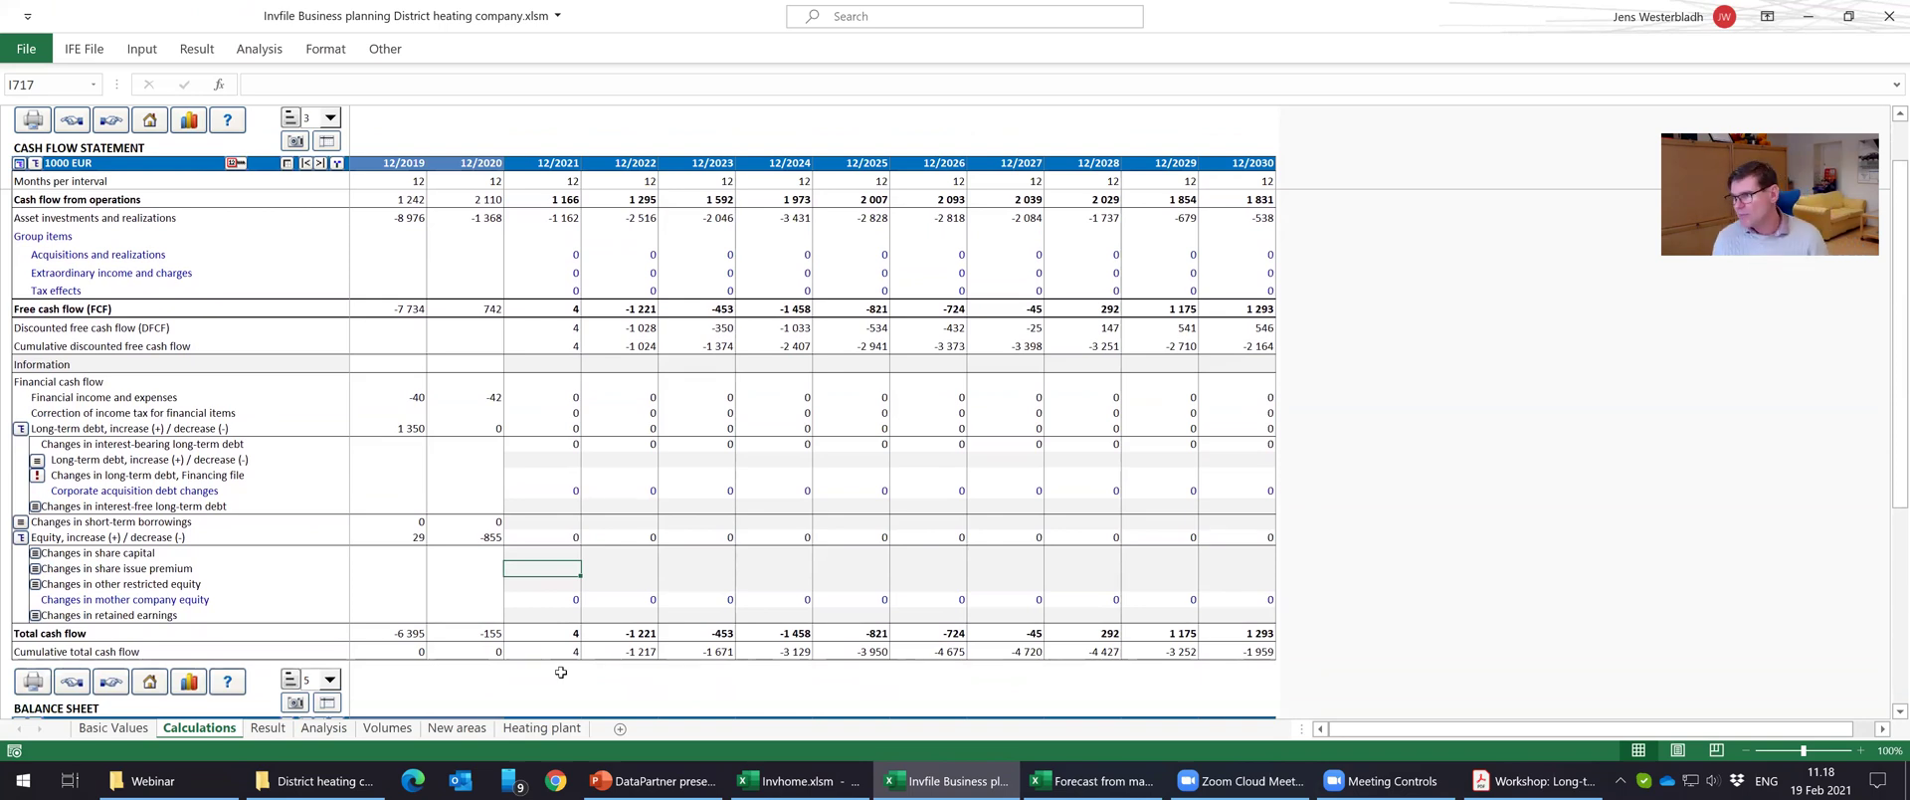
Enter =,5% as the 12/2021 change in share capital.
{"action": "left_click", "coordinate": [547, 552]}
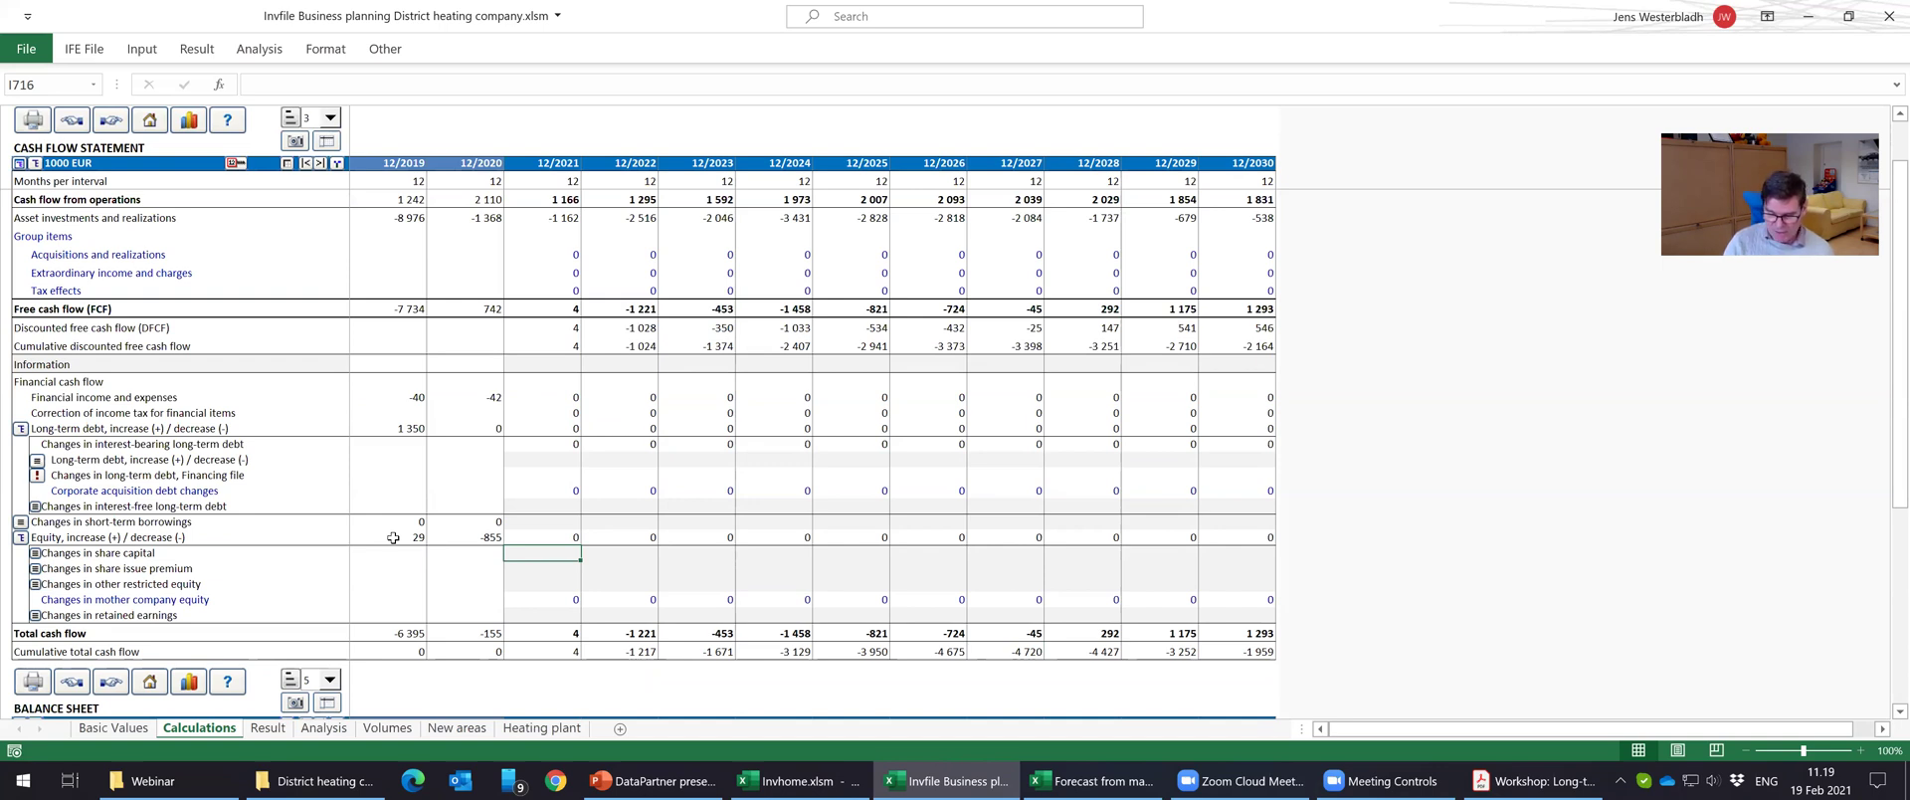
{"action": "type", "text": "=,5%"}
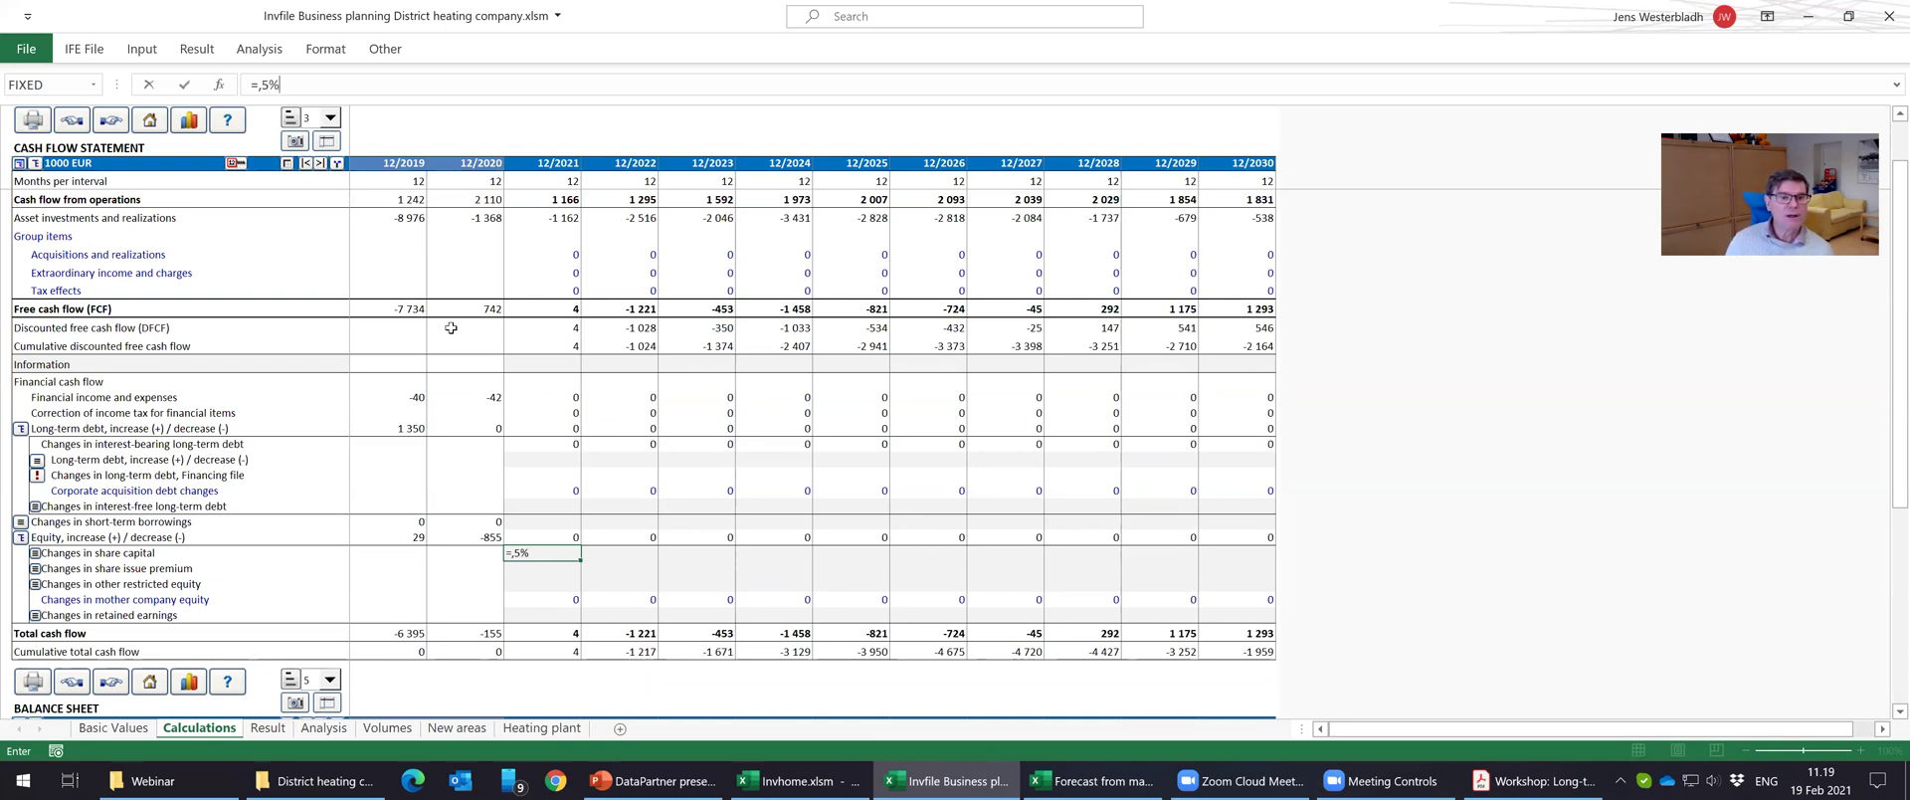
{"action": "scroll", "coordinate": [450, 328], "scroll_direction": "up", "scroll_amount": 1}
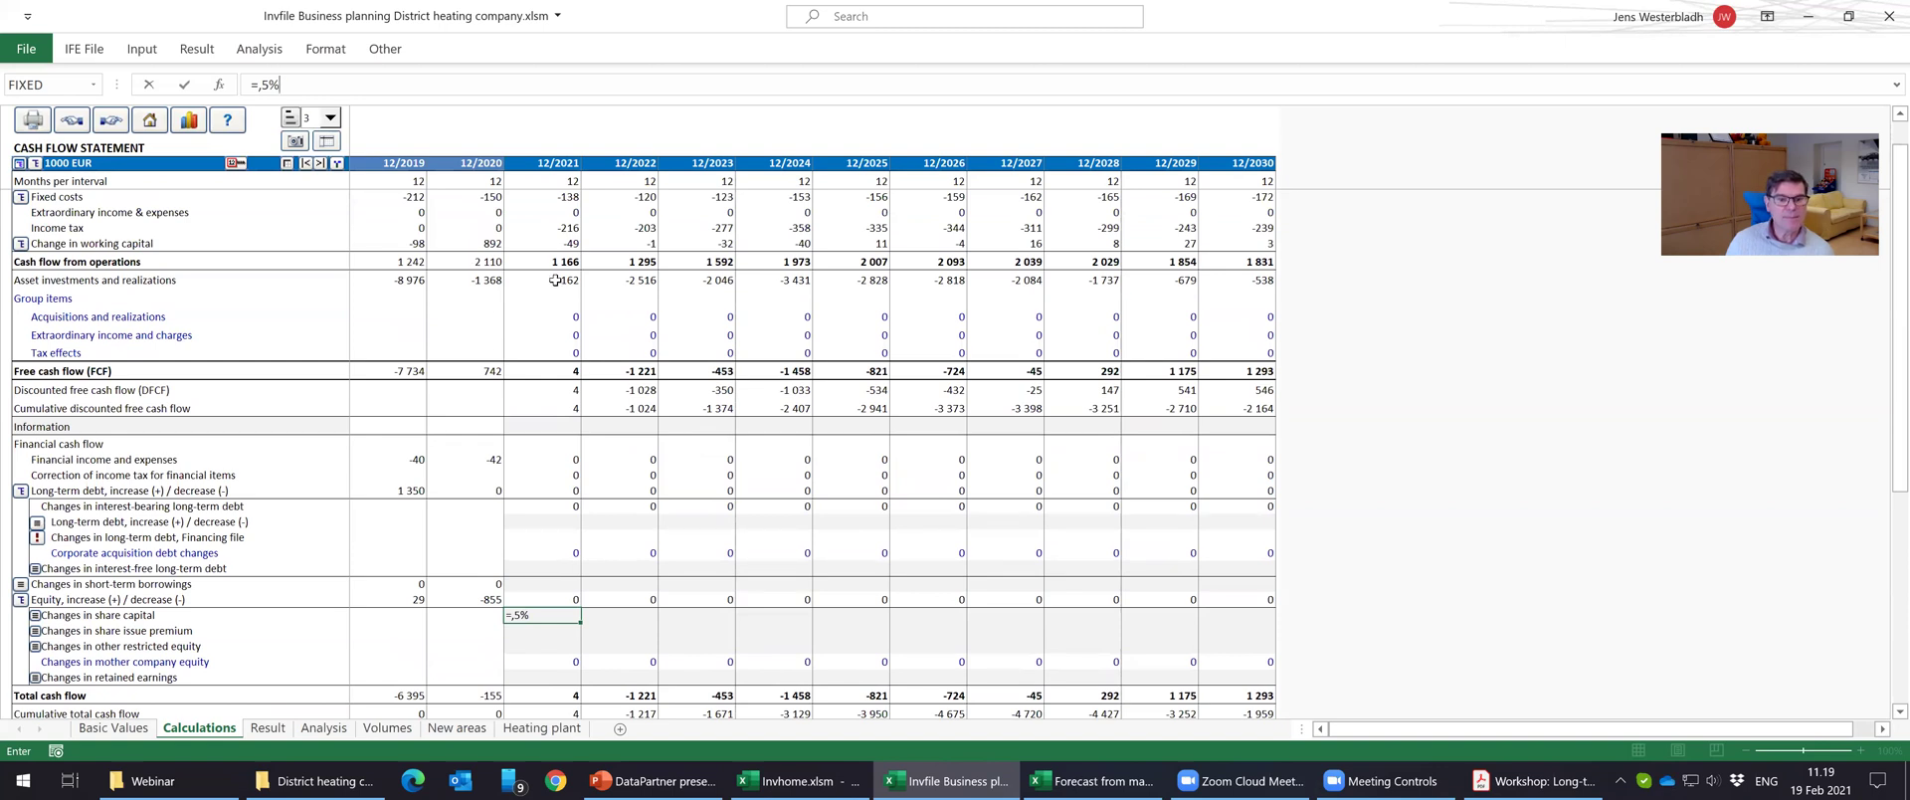
{"action": "key", "text": "Return"}
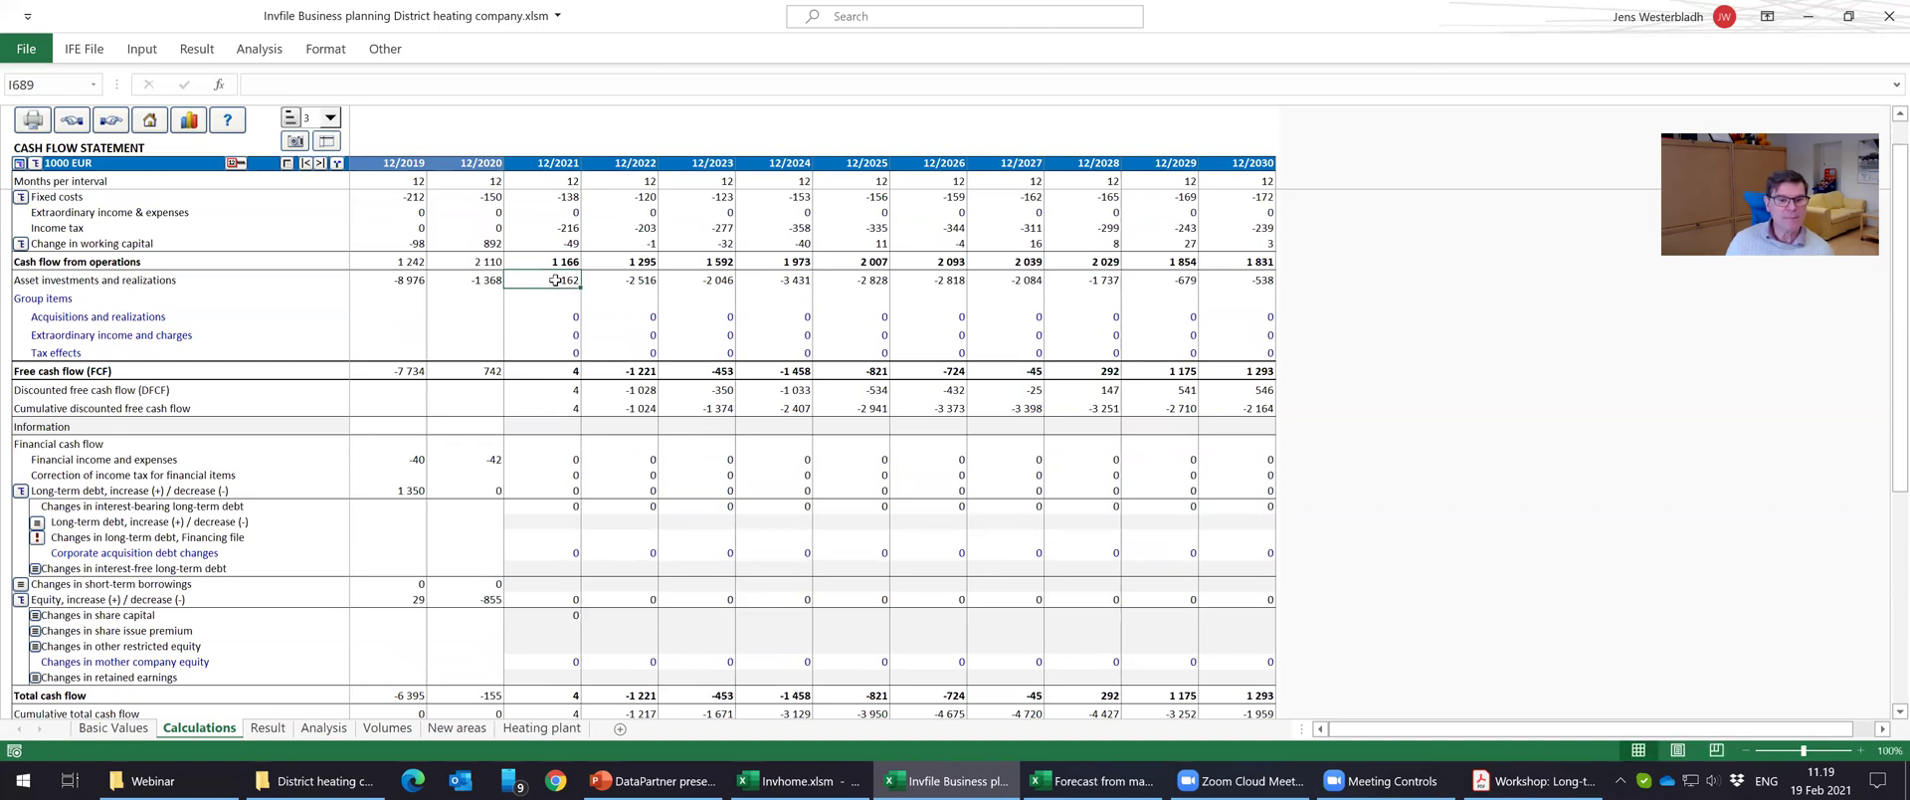
Rewrite the 12/2021 share capital formula as =-0,5%*I689, based on that year's asset investments and realizations.
{"action": "left_click", "coordinate": [554, 611]}
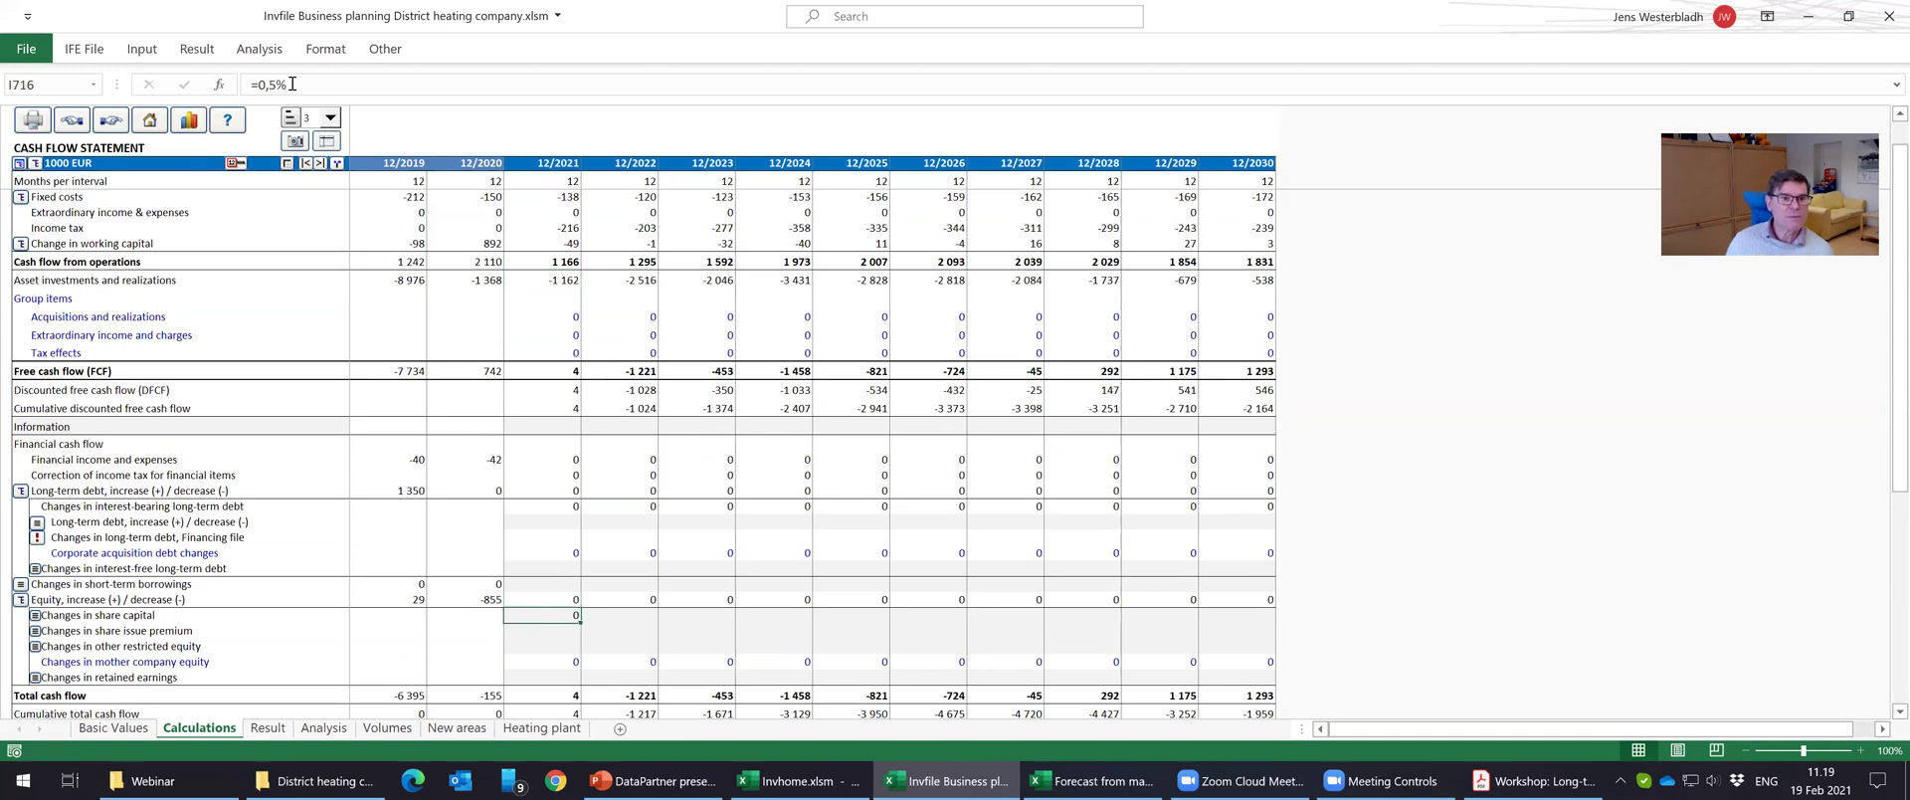
{"action": "left_click", "coordinate": [263, 85]}
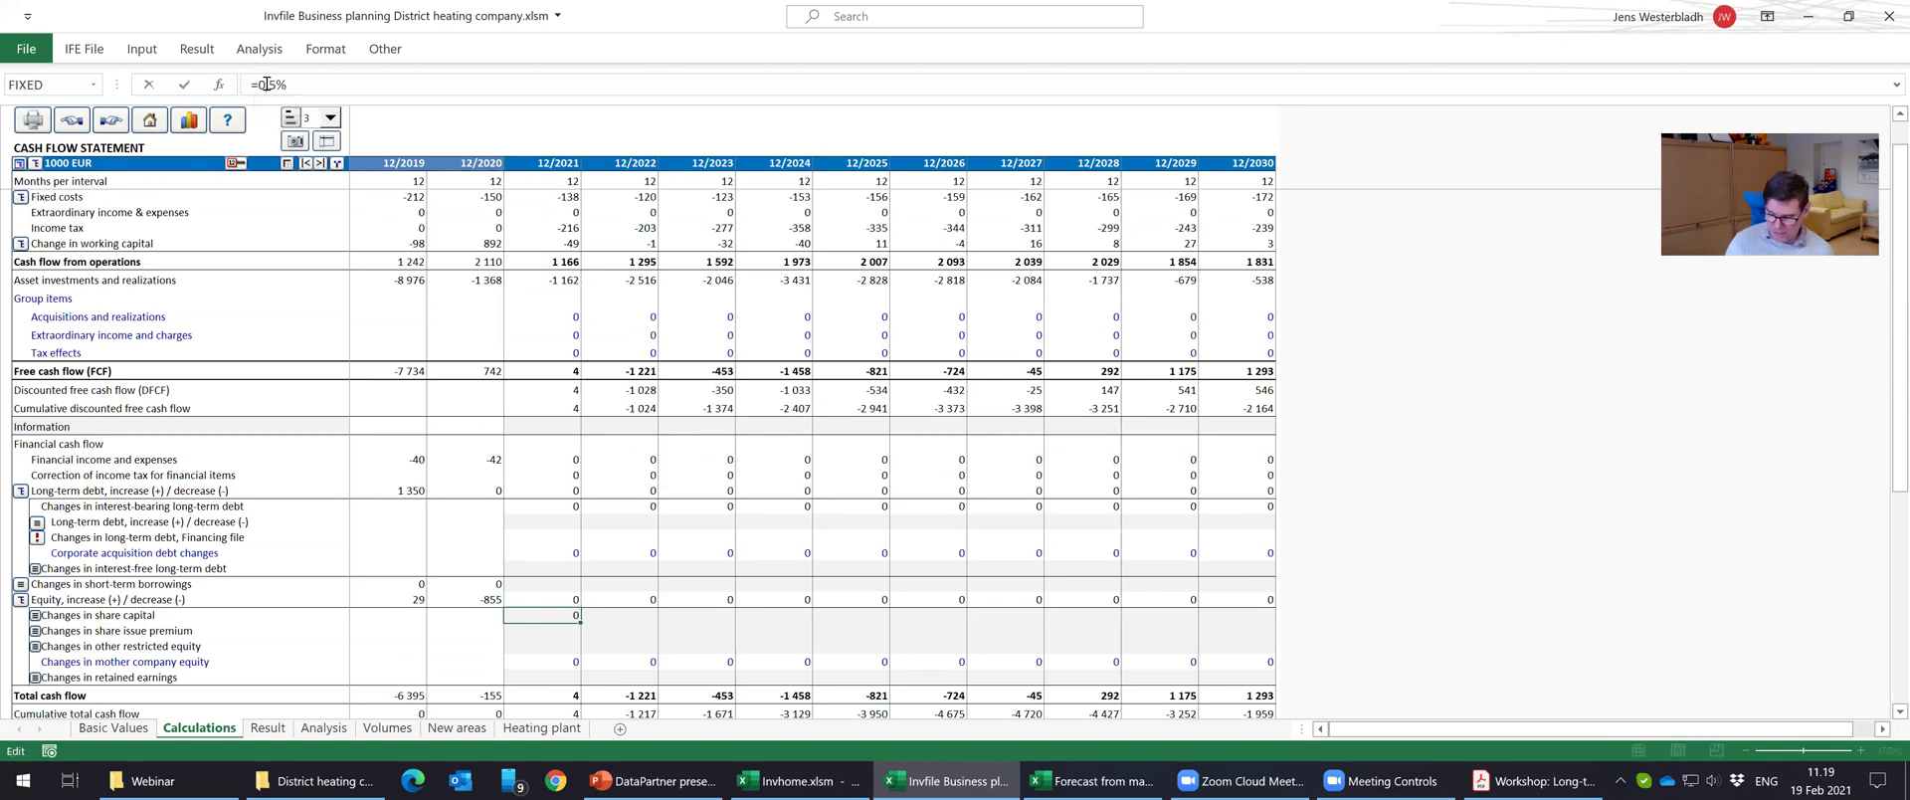
{"action": "type", "text": "-0,5%"}
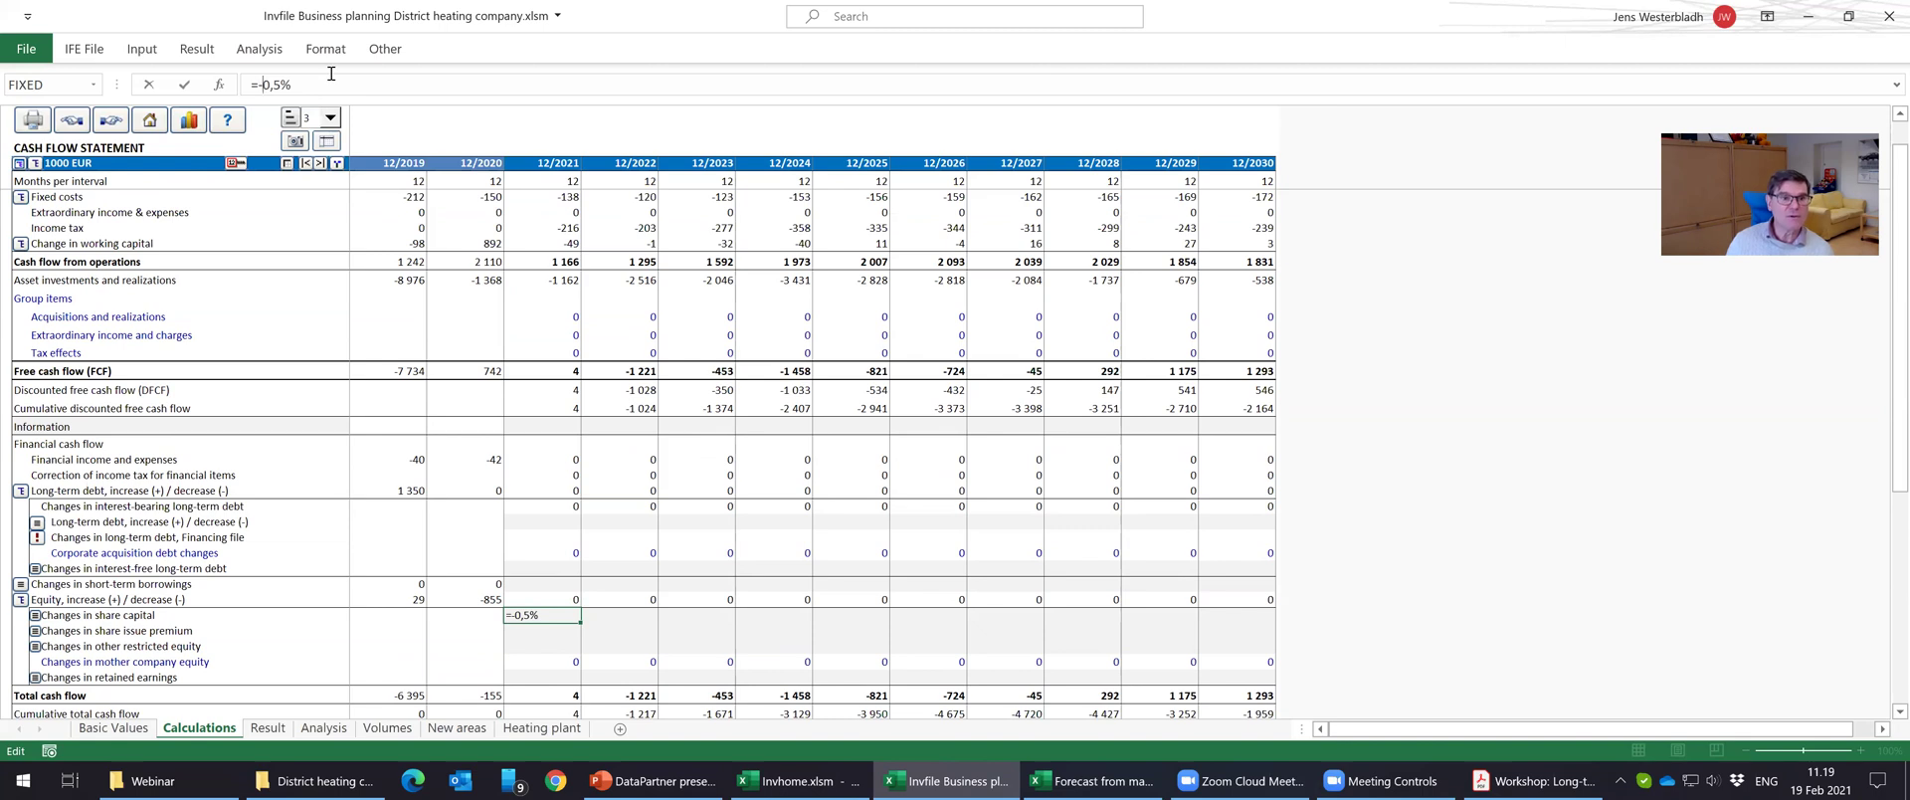
{"action": "type", "text": "*"}
{"action": "left_click", "coordinate": [545, 279]}
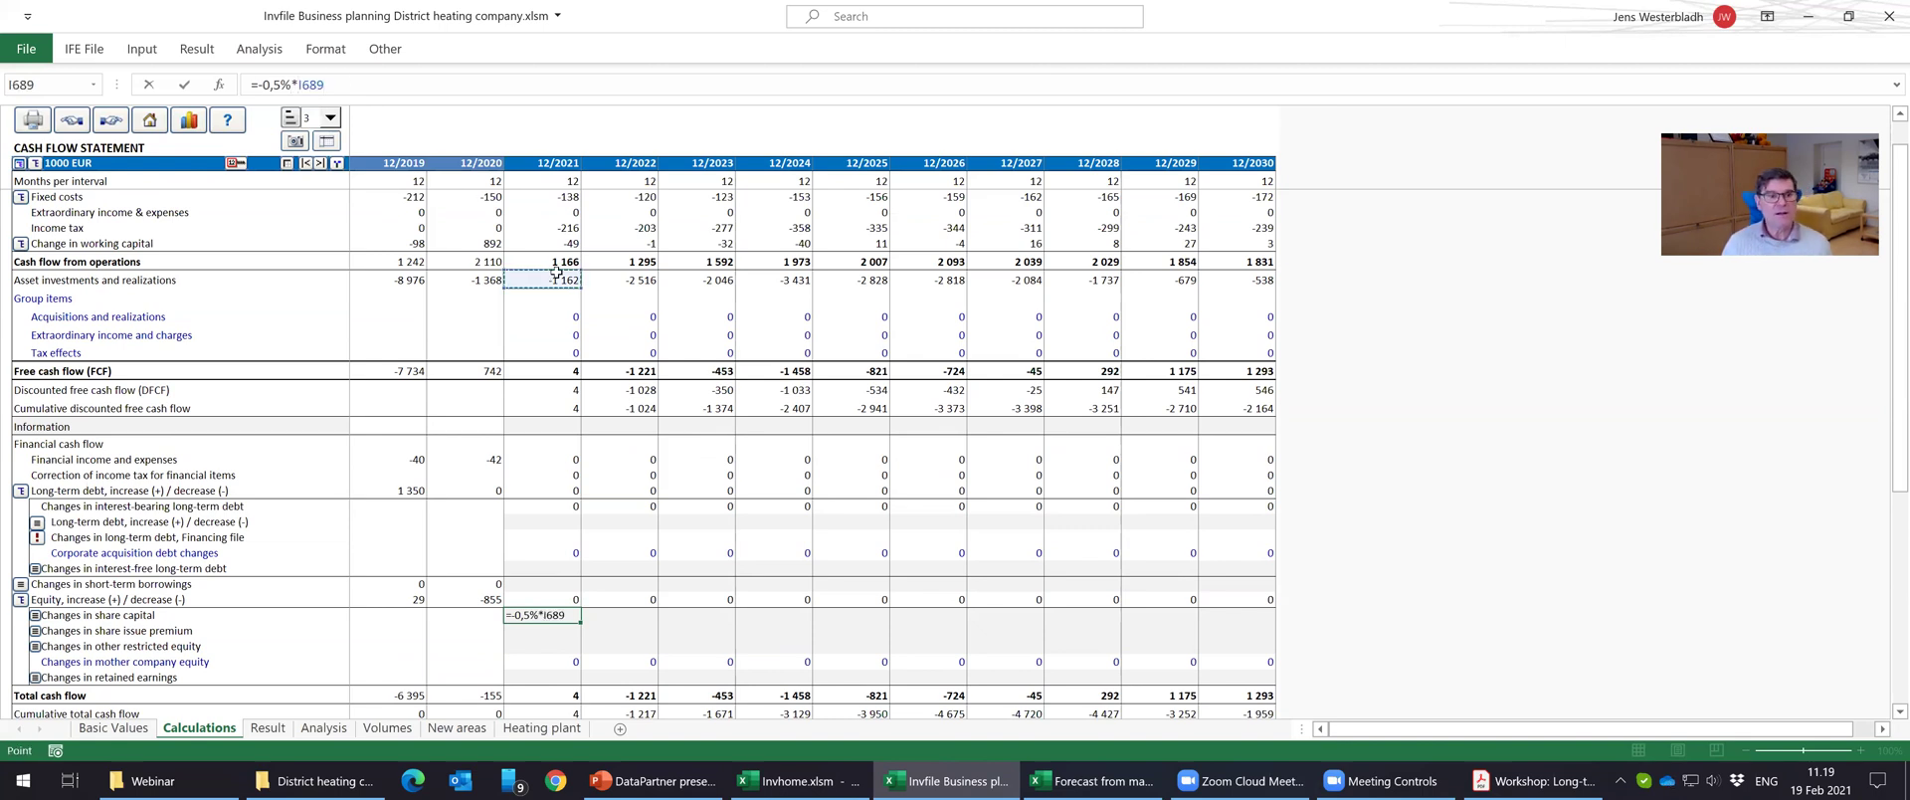
{"action": "key", "text": "ctrl+Return"}
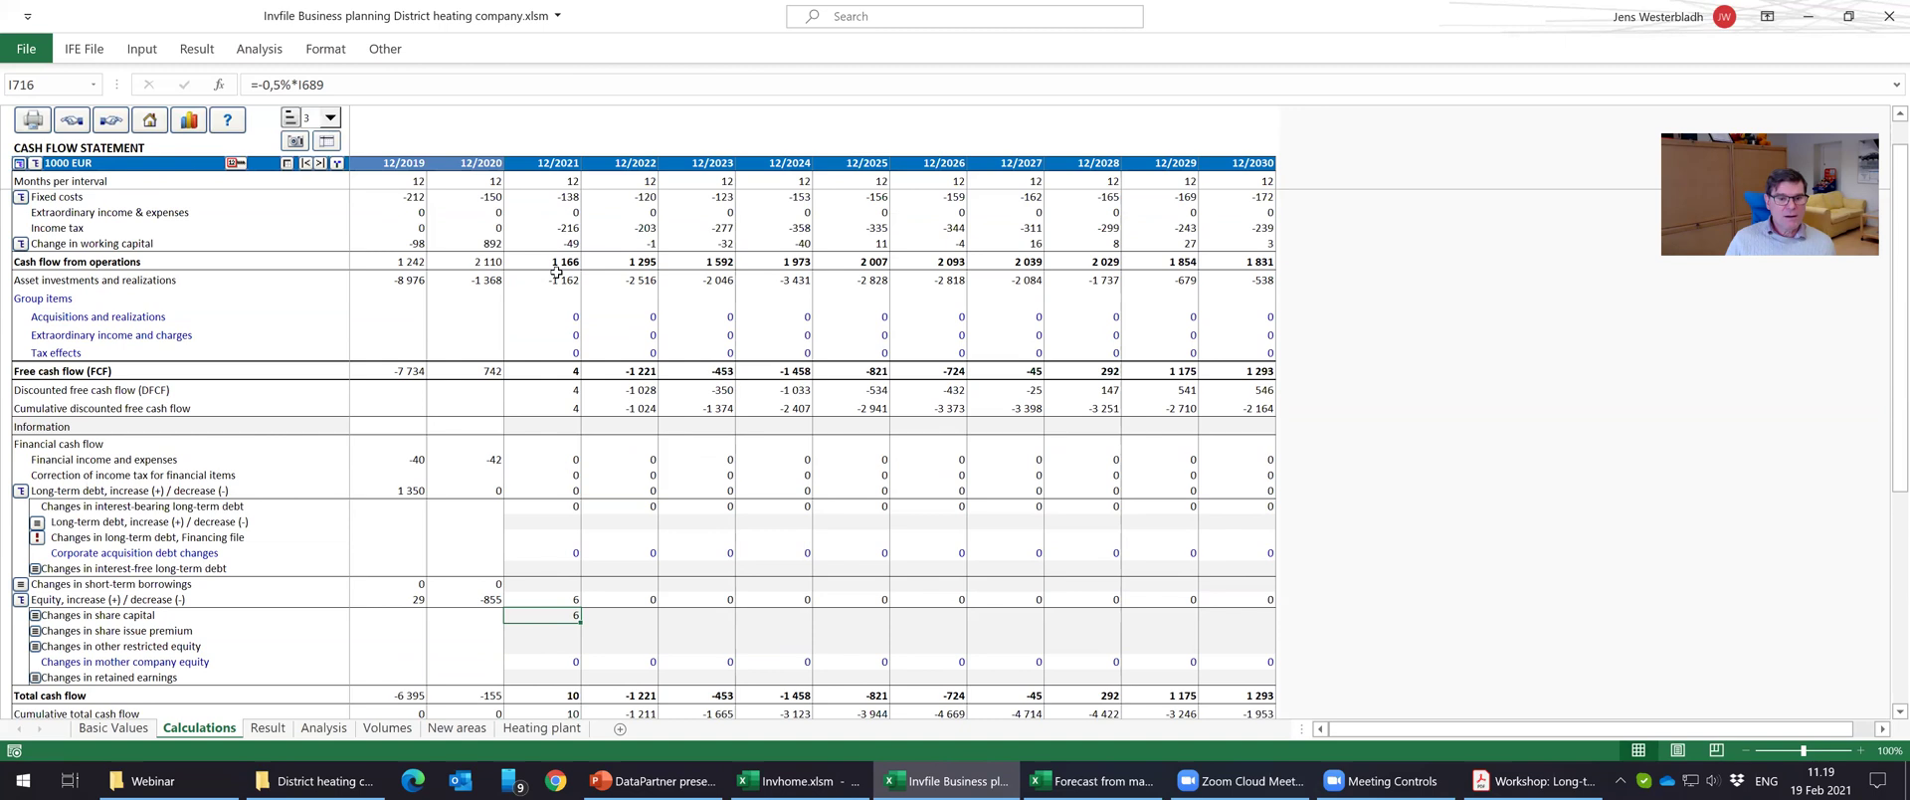
Try the 12/2021 share capital formula with a factor of -0,5 instead of a percentage, and clear the cell.
{"action": "left_click", "coordinate": [292, 83]}
{"action": "key", "text": "BackSpace"}
{"action": "key", "text": "ctrl+Return"}
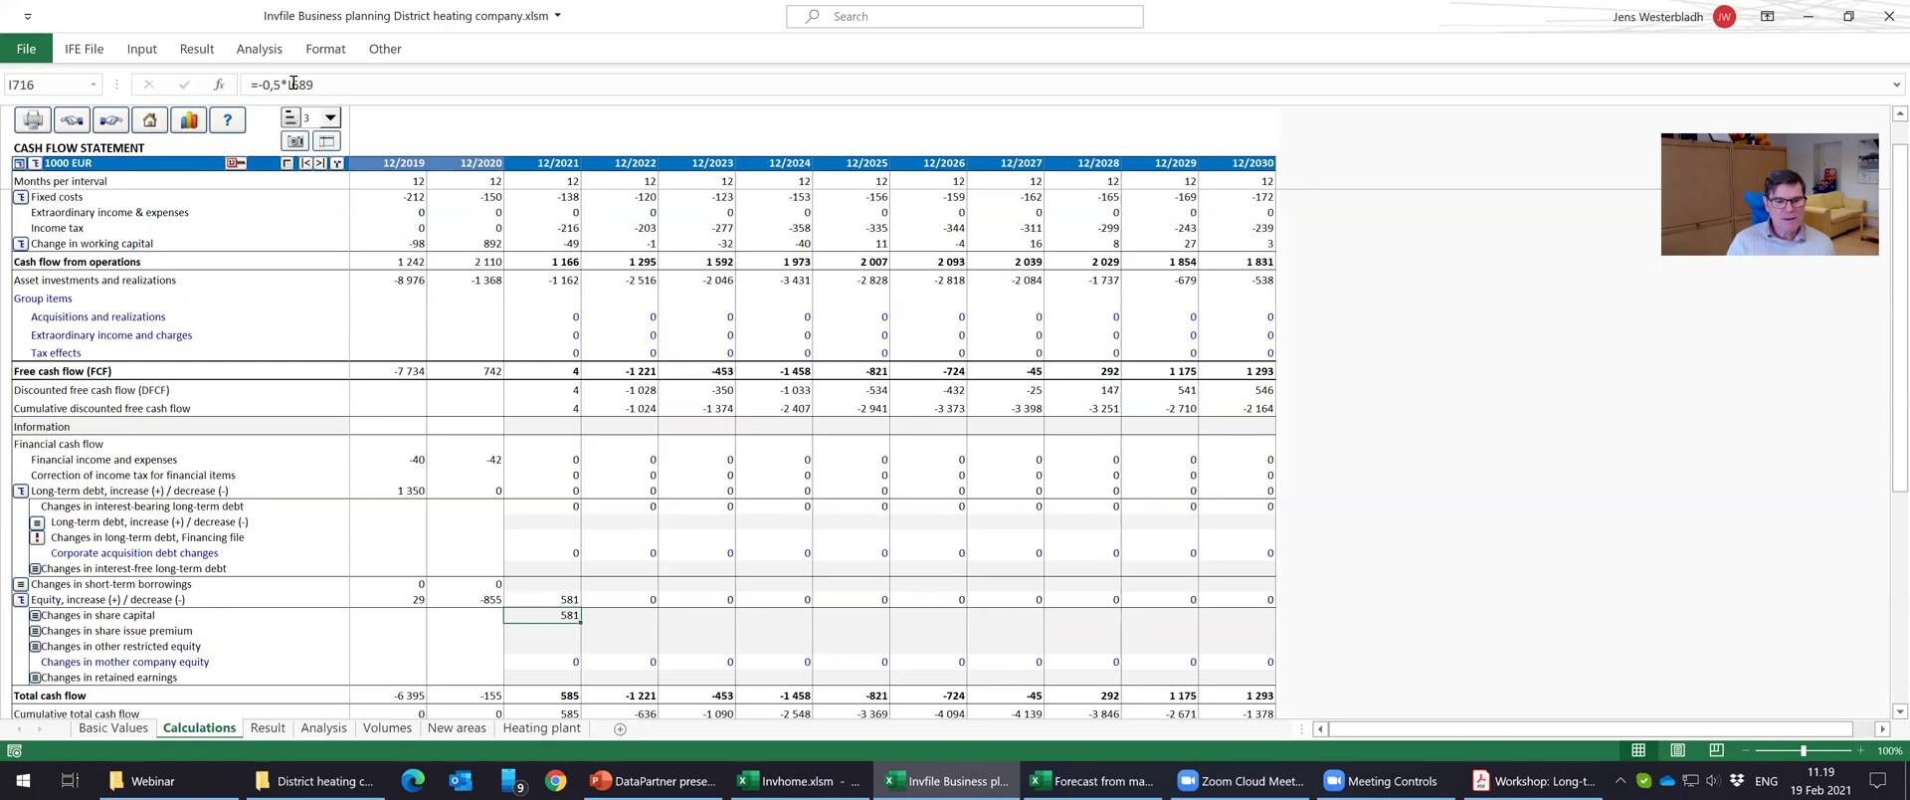
{"action": "key", "text": "Delete"}
{"action": "key", "text": "Right"}
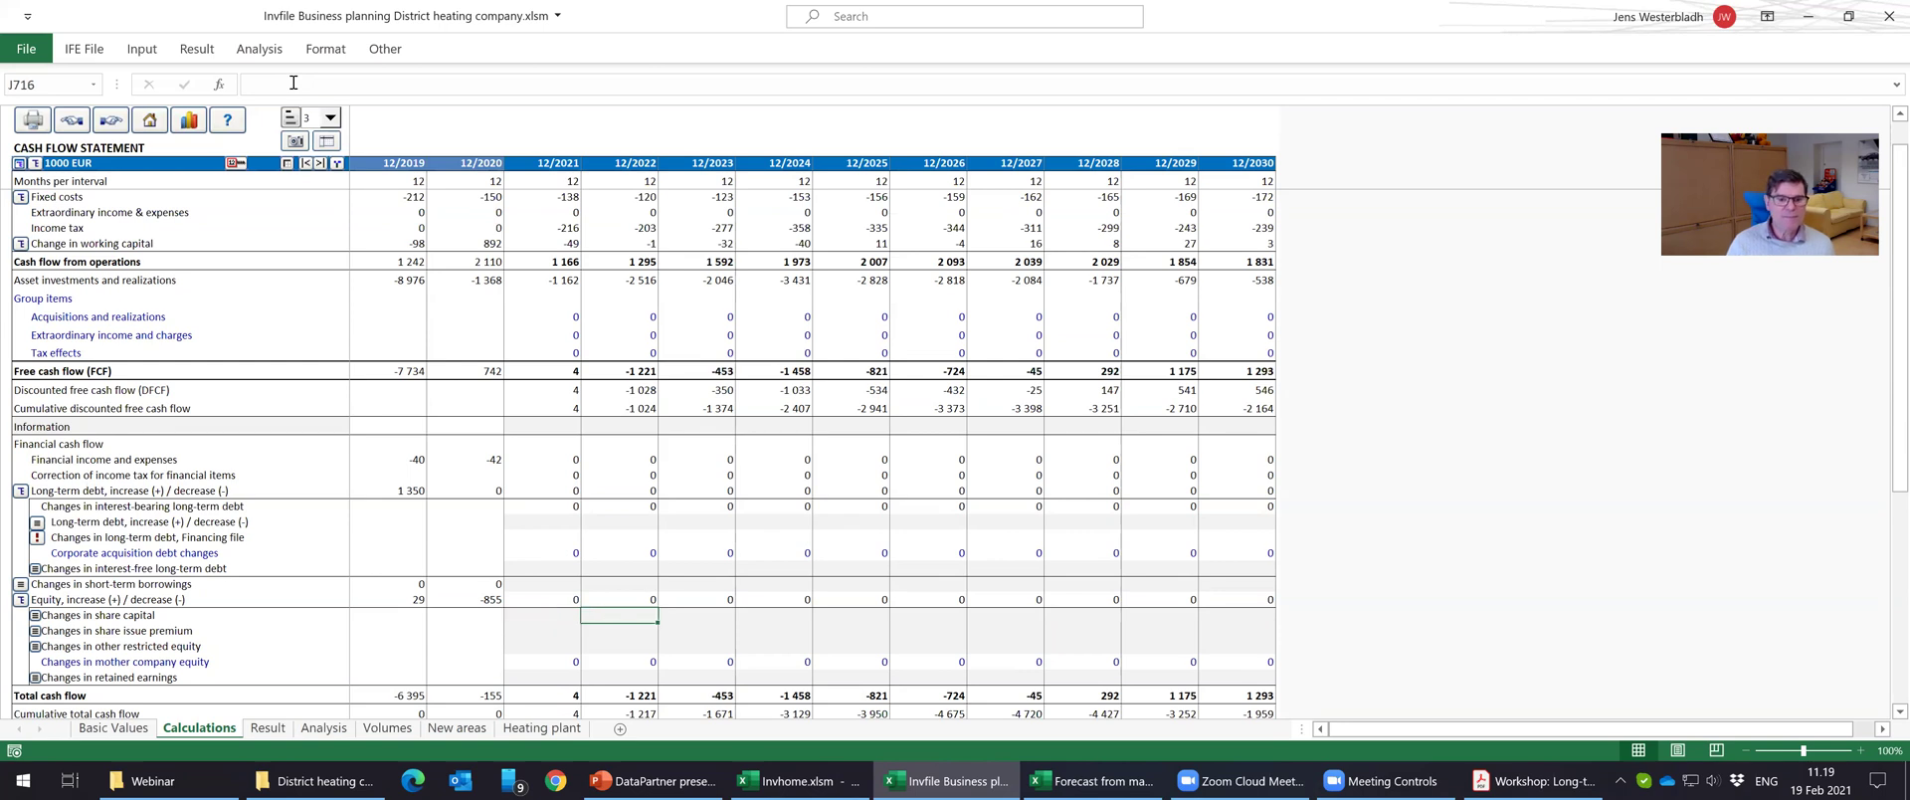
Go to the balance sheet and examine the bank and cash cells for 12/2020 and 12/2021.
{"action": "key", "text": "Left"}
{"action": "key", "text": "Down"}
{"action": "key", "text": "Down"}
{"action": "key", "text": "Down"}
{"action": "key", "text": "Down"}
{"action": "key", "text": "Down"}
{"action": "key", "text": "Down"}
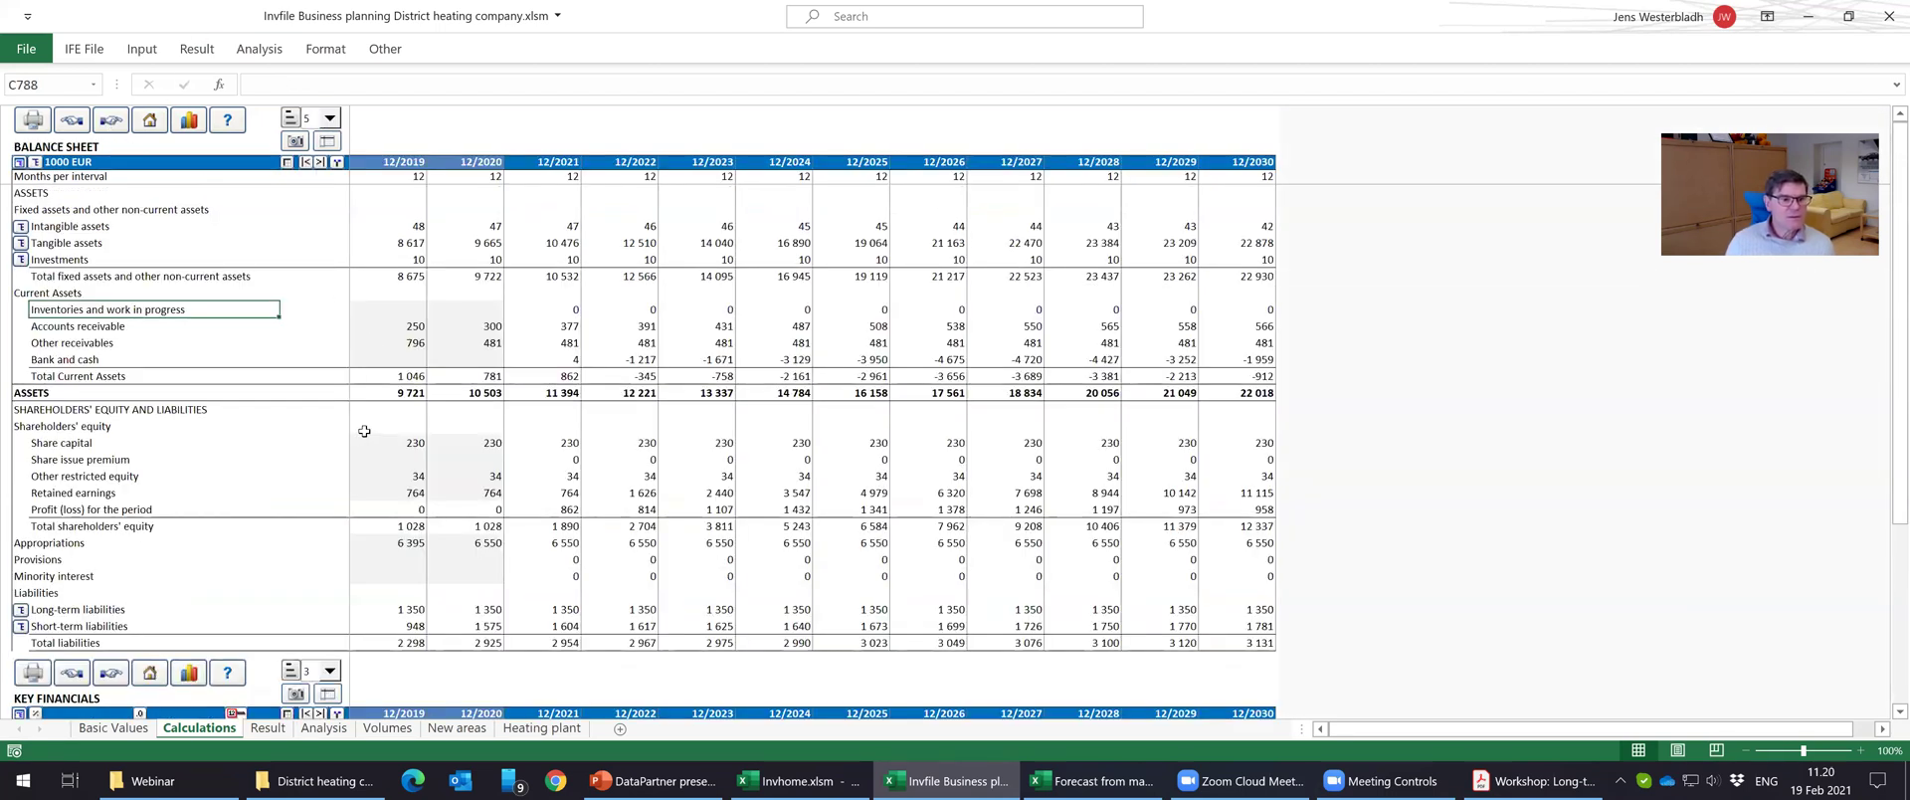
{"action": "left_click", "coordinate": [478, 359]}
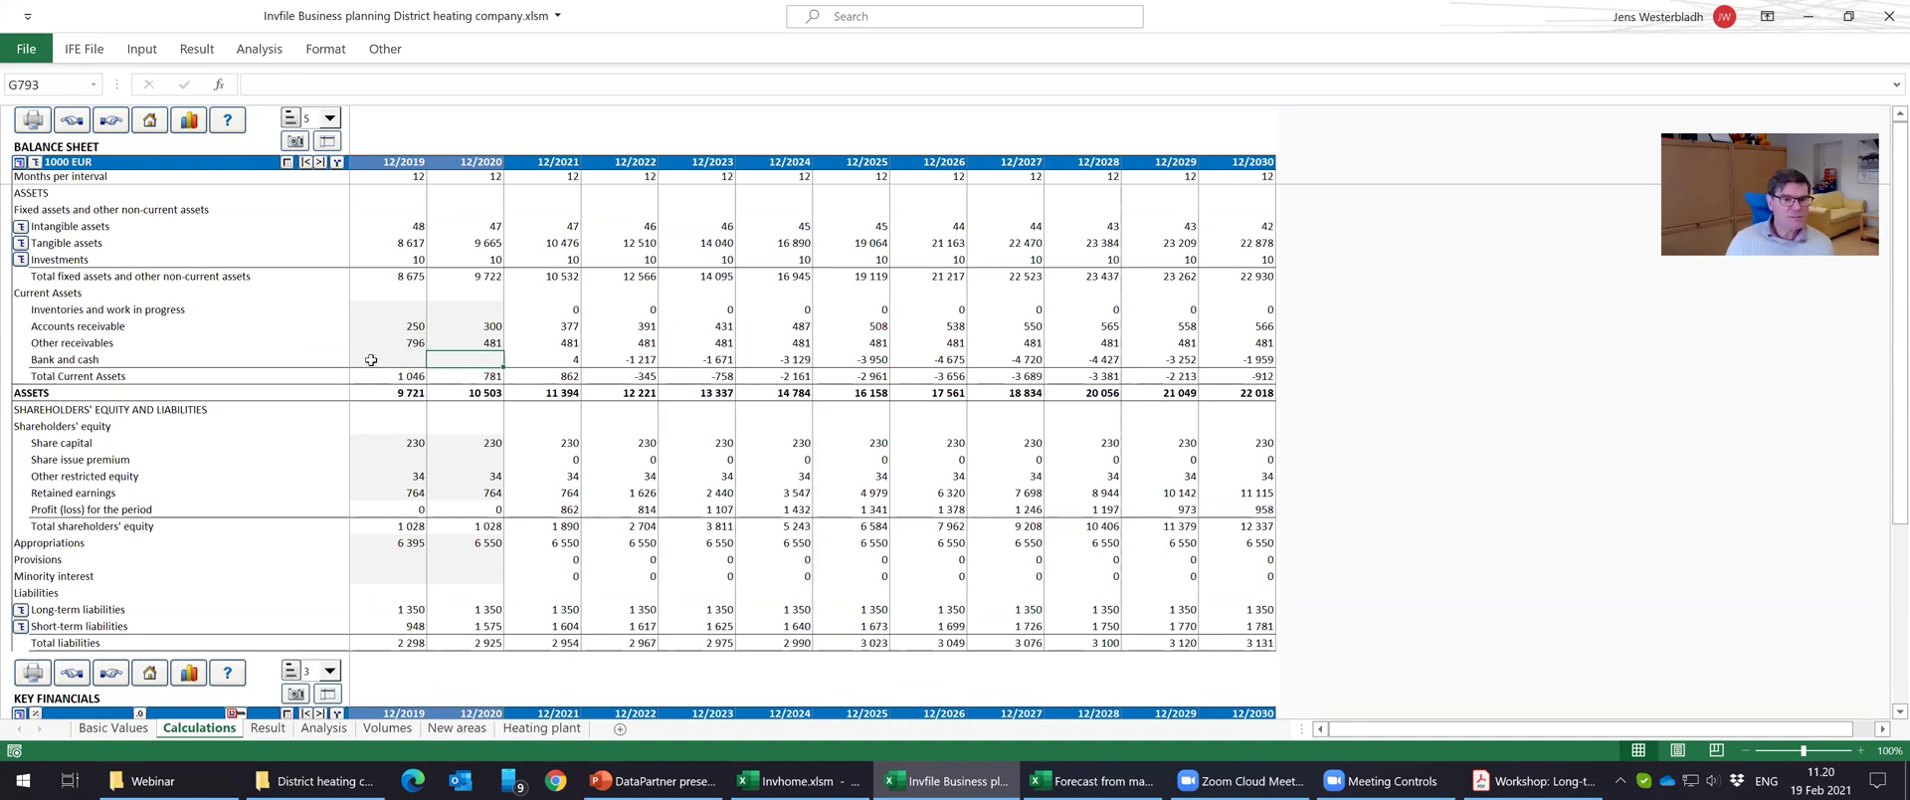
{"action": "left_click", "coordinate": [535, 359]}
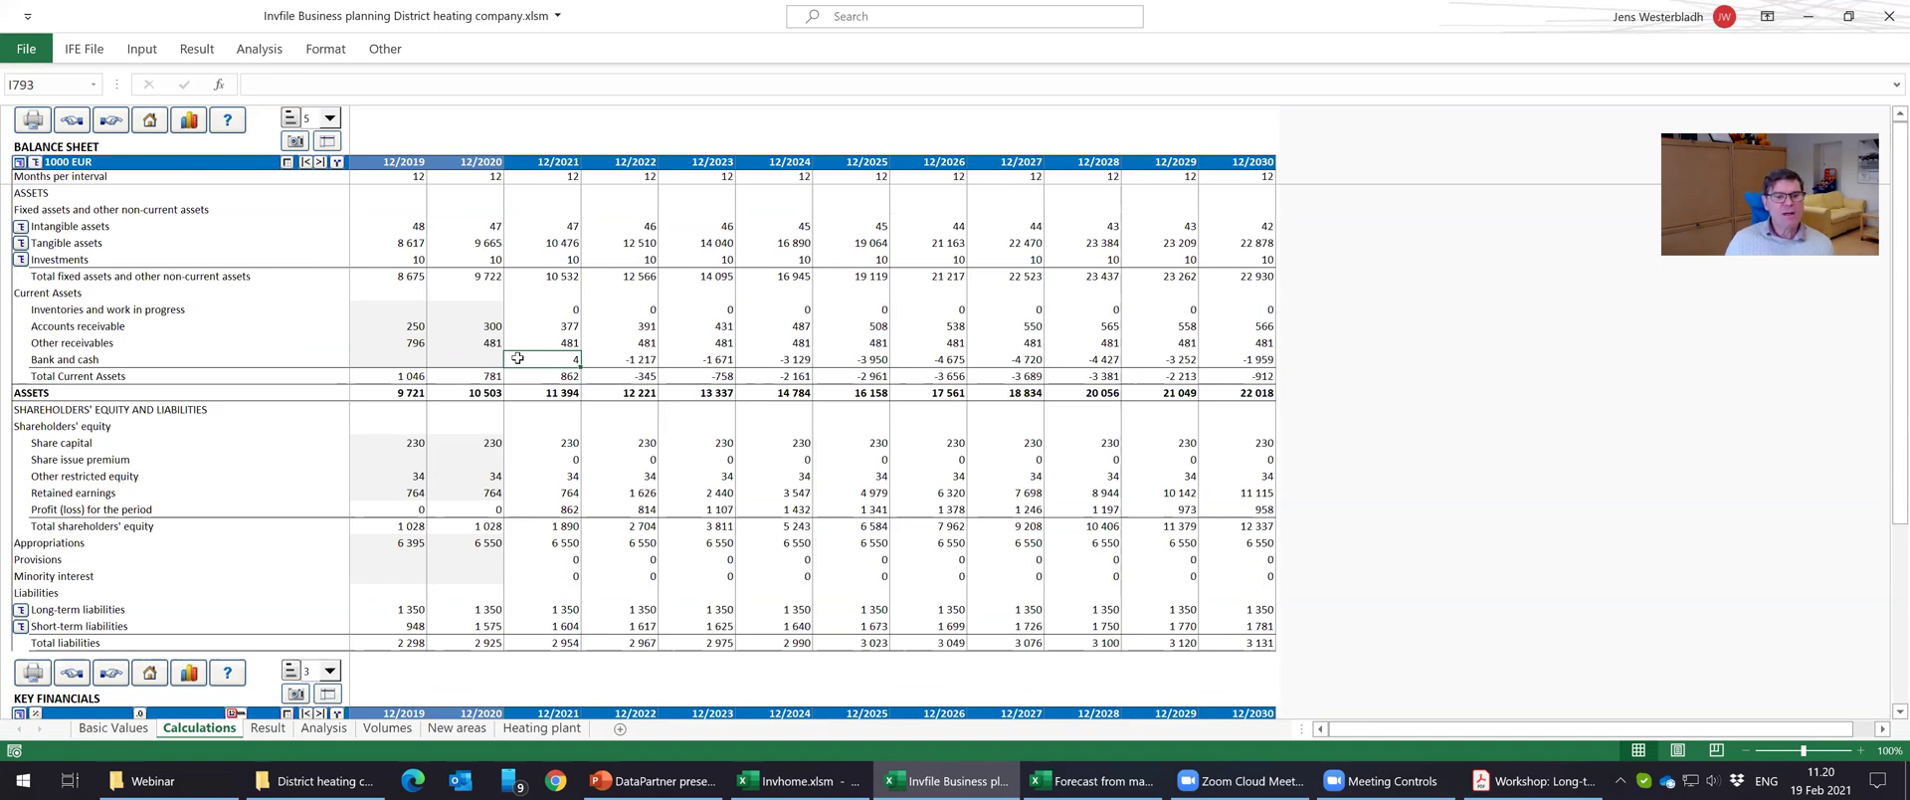
Return to the cash flow statement and check working capital change, operating cash flow, asset investments and free cash flow around 12/2020 to 12/2022.
{"action": "left_click", "coordinate": [72, 123]}
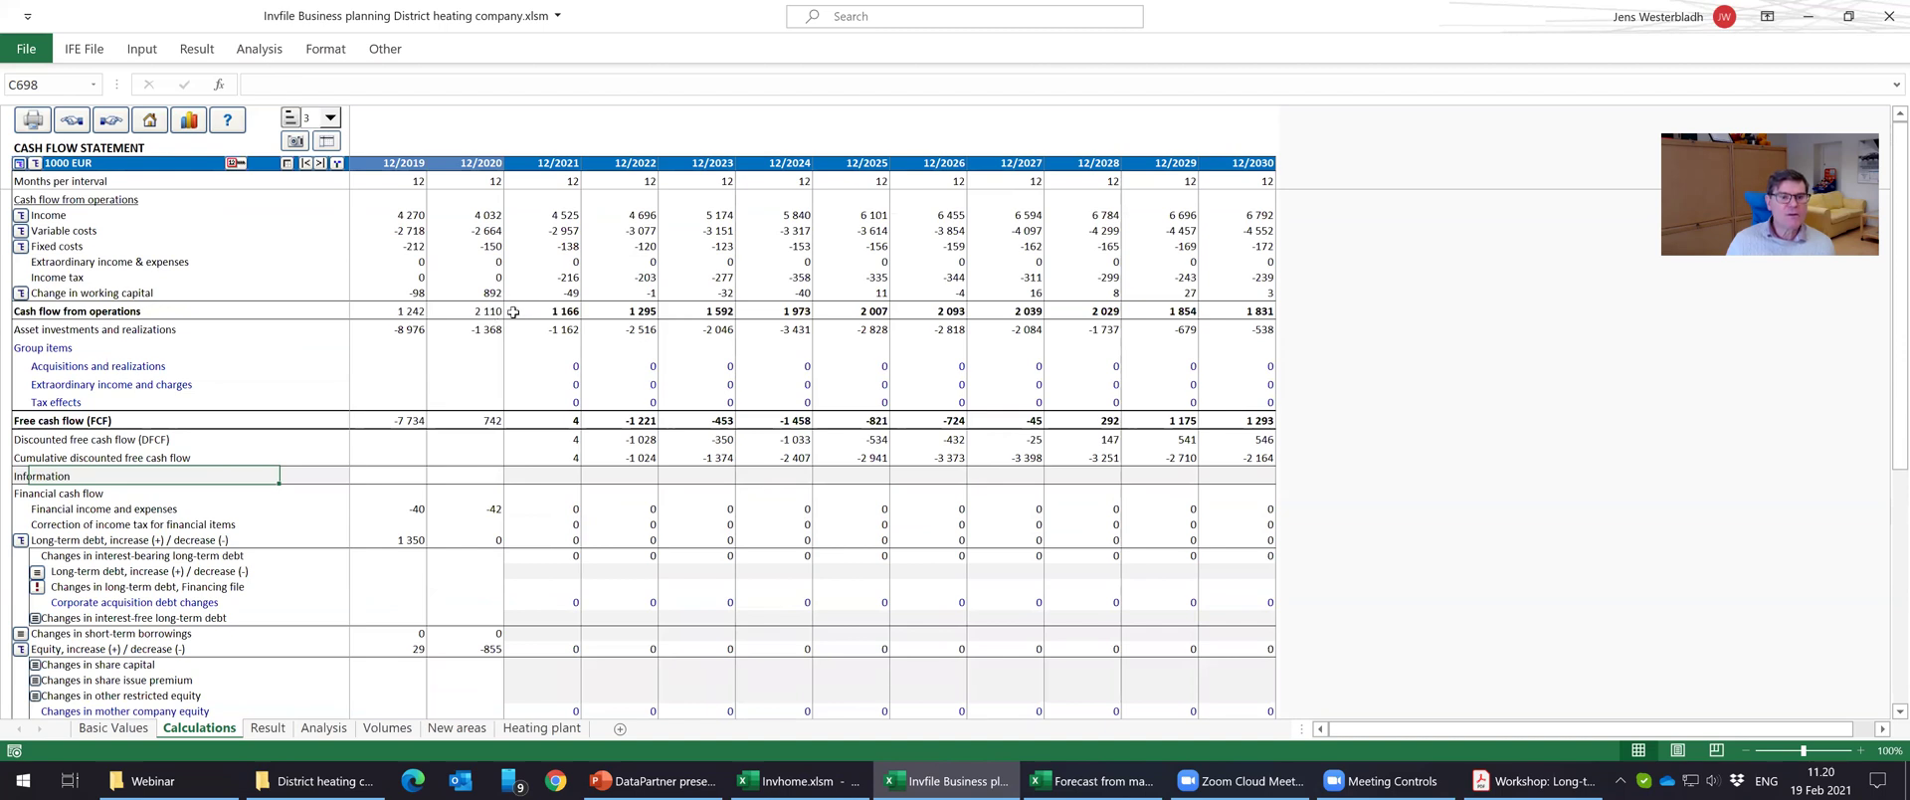
{"action": "left_click", "coordinate": [481, 290]}
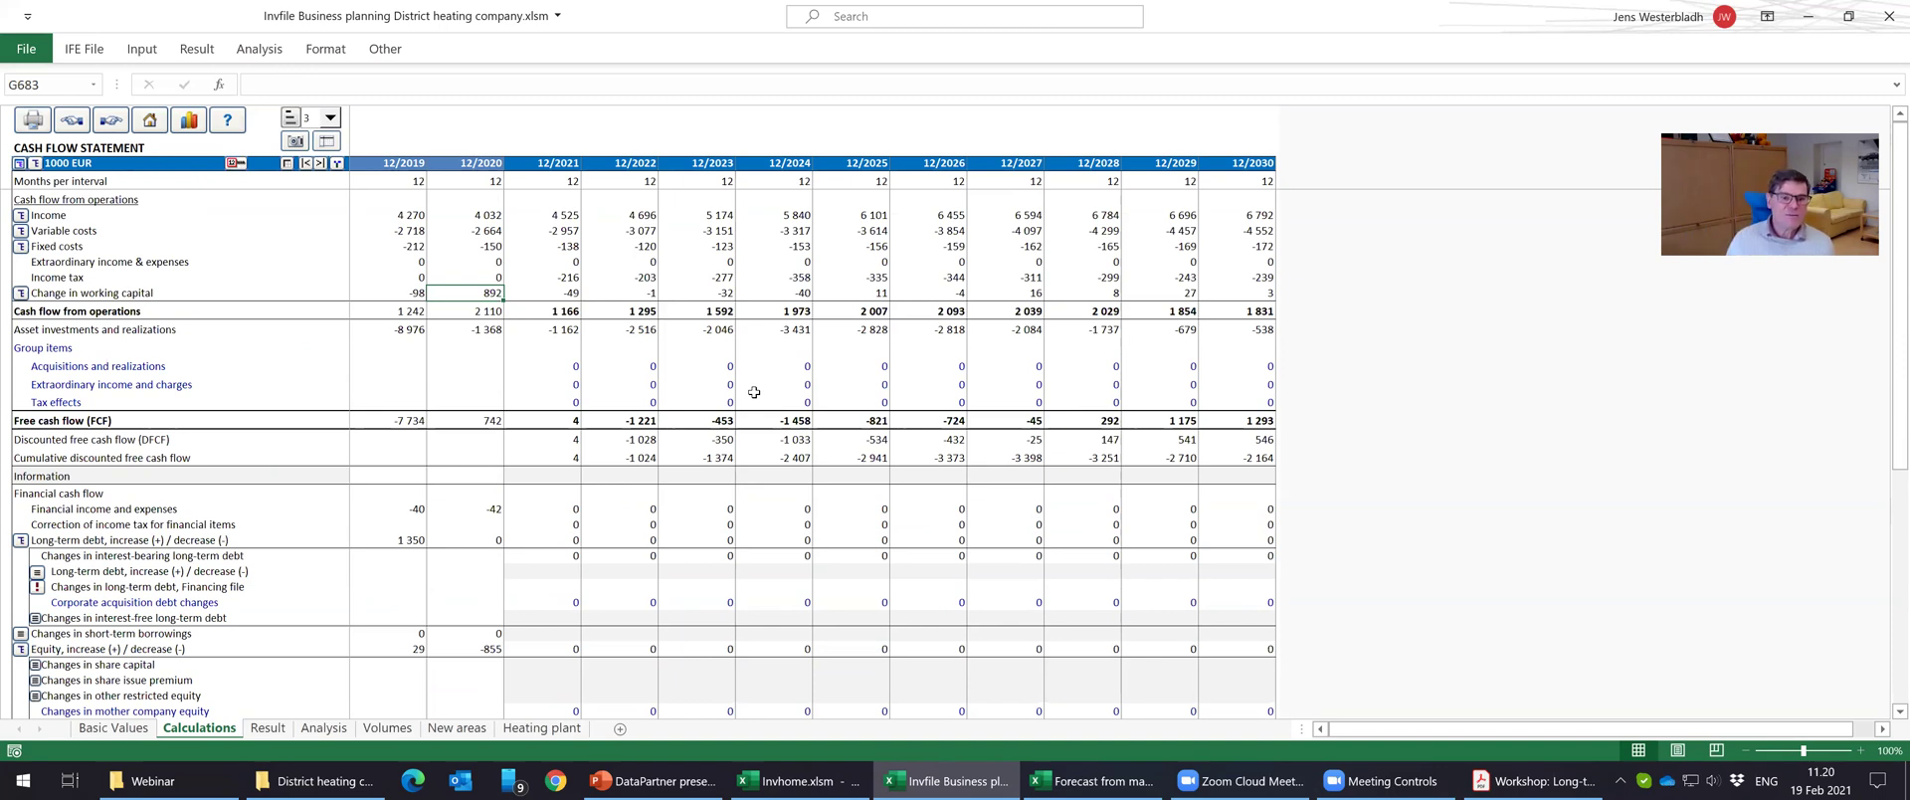
{"action": "left_click", "coordinate": [564, 309]}
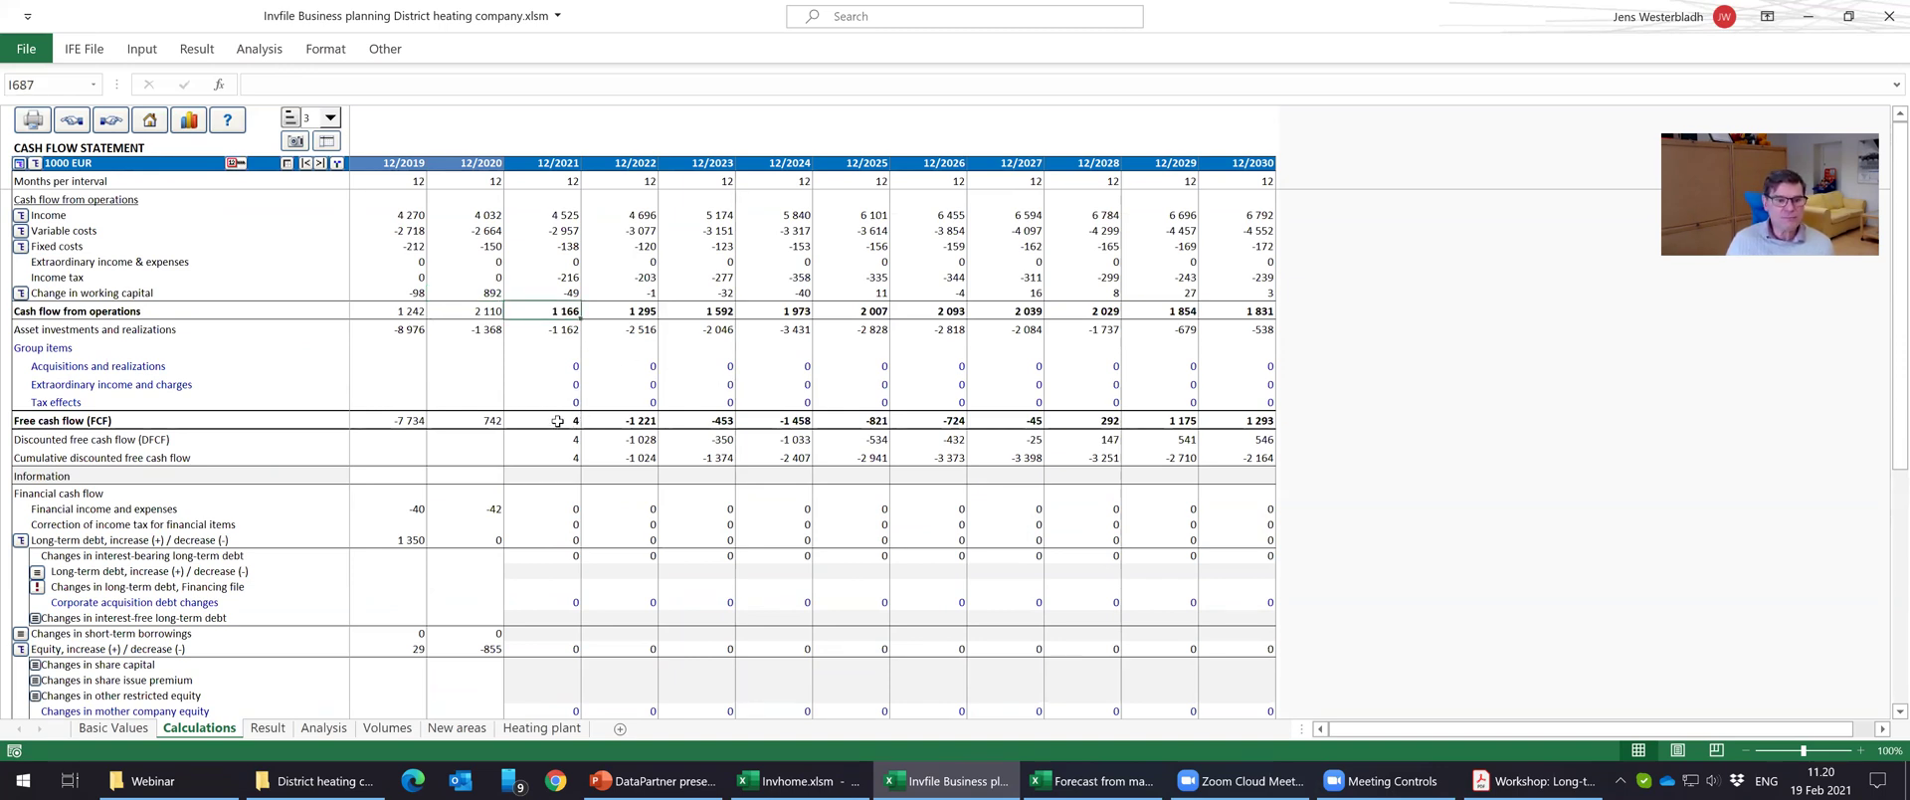
{"action": "left_click", "coordinate": [550, 330]}
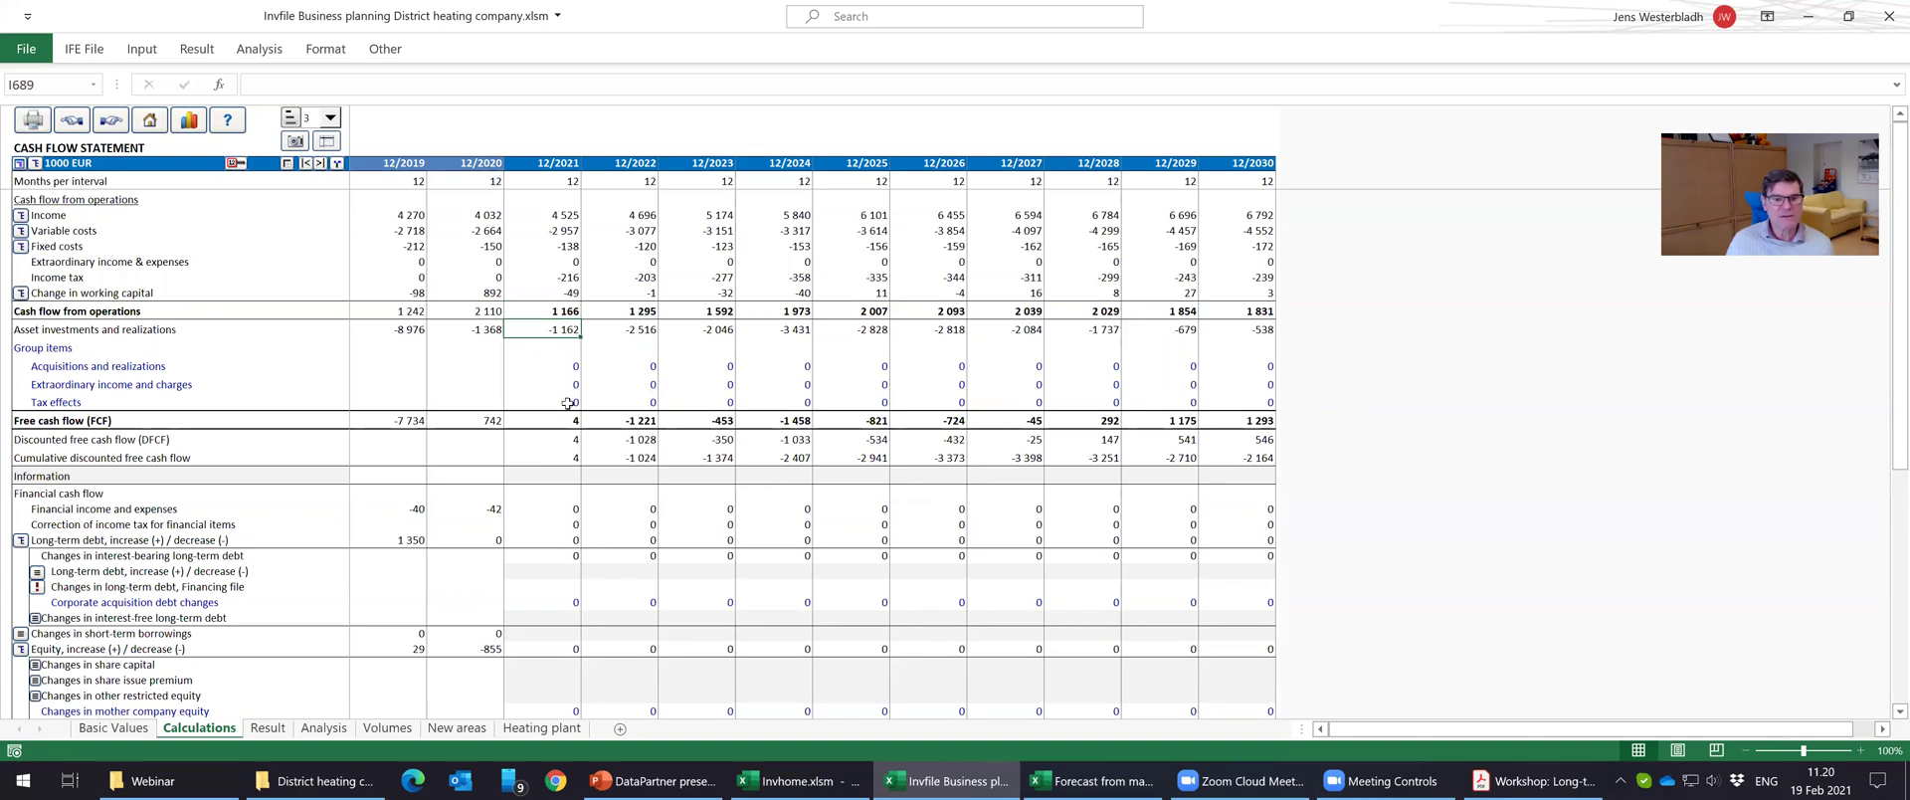
{"action": "left_click", "coordinate": [564, 421]}
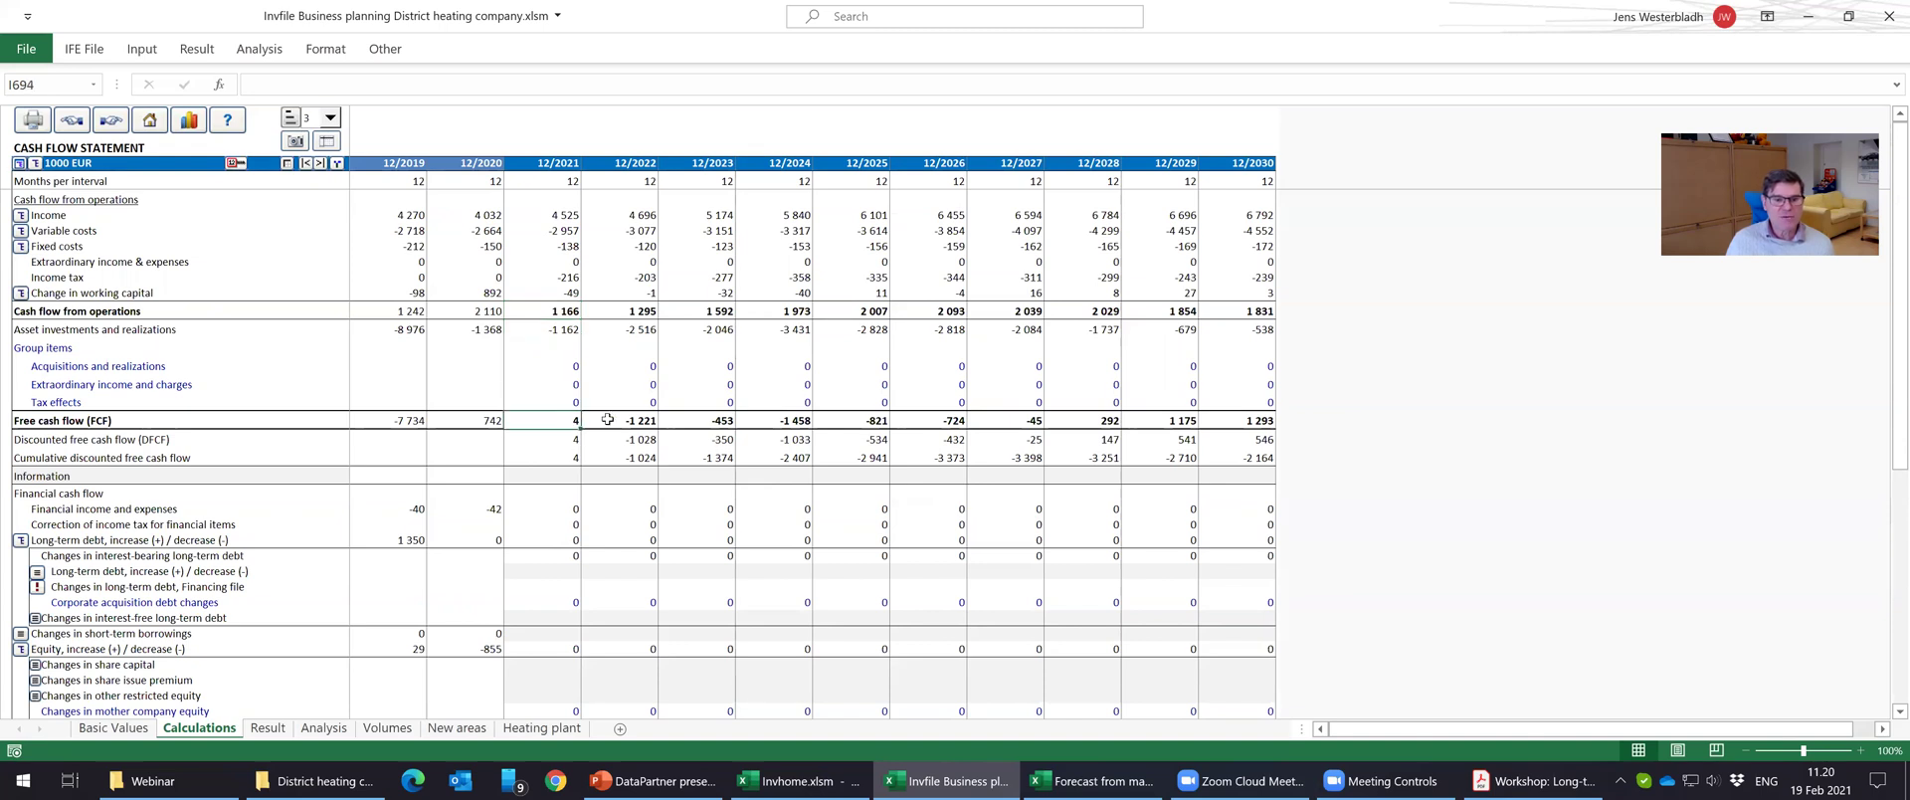
{"action": "left_click", "coordinate": [605, 419]}
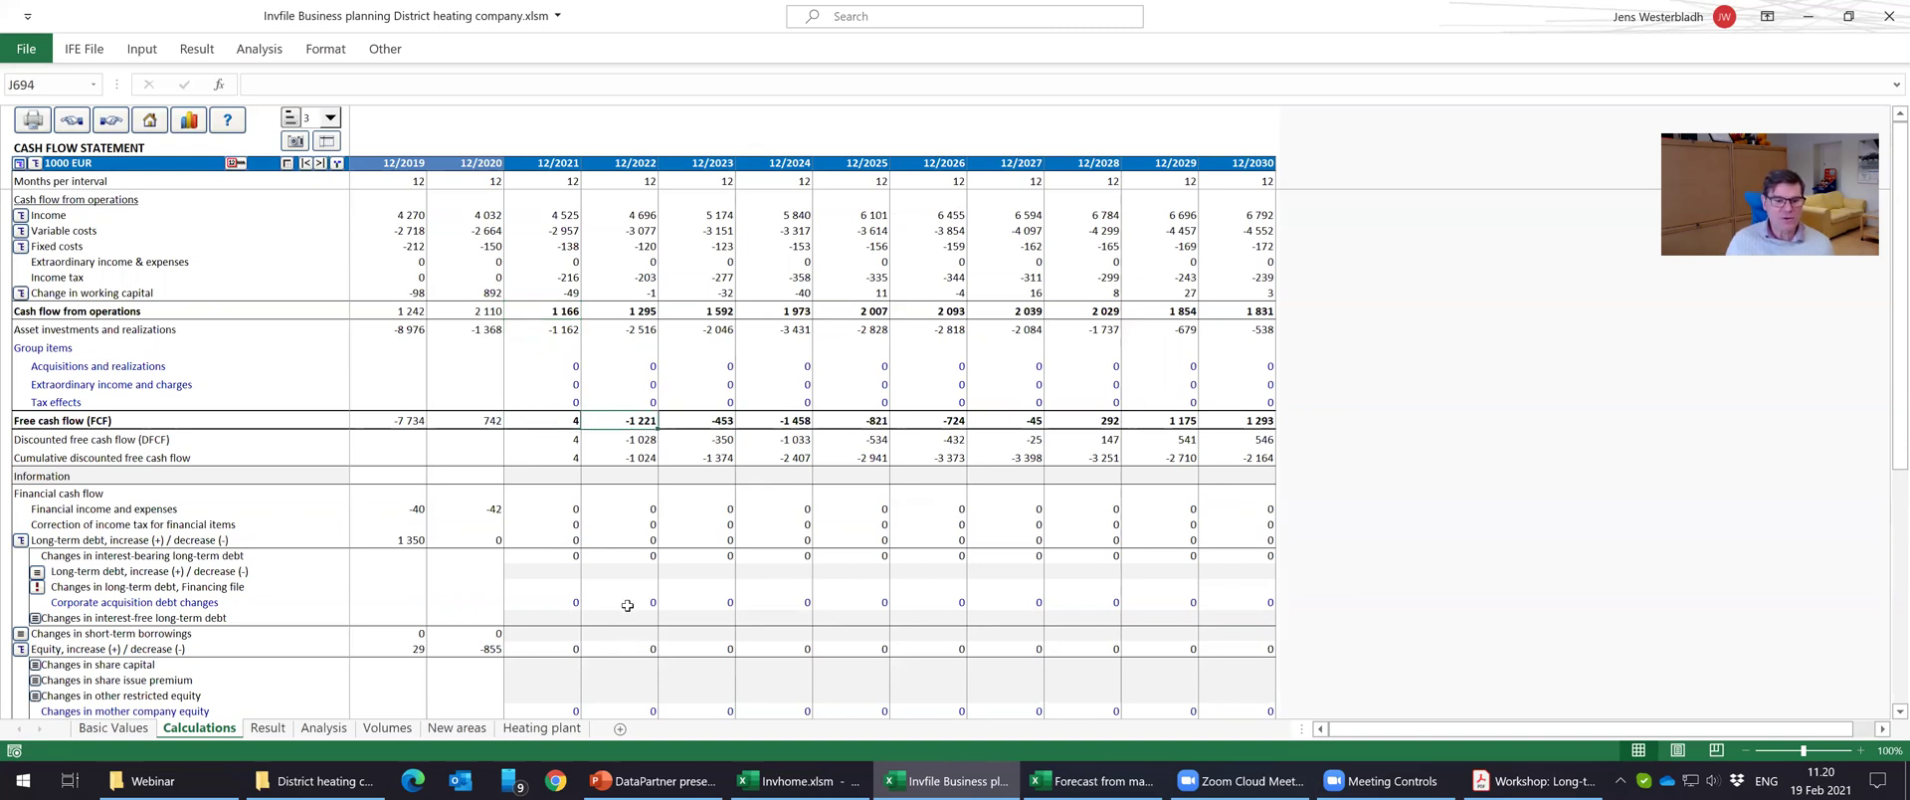
Set the 12/2022 change in share capital to -50%*J689, half of the asset investments, and copy the formula through 12/2030.
{"action": "left_click", "coordinate": [638, 663]}
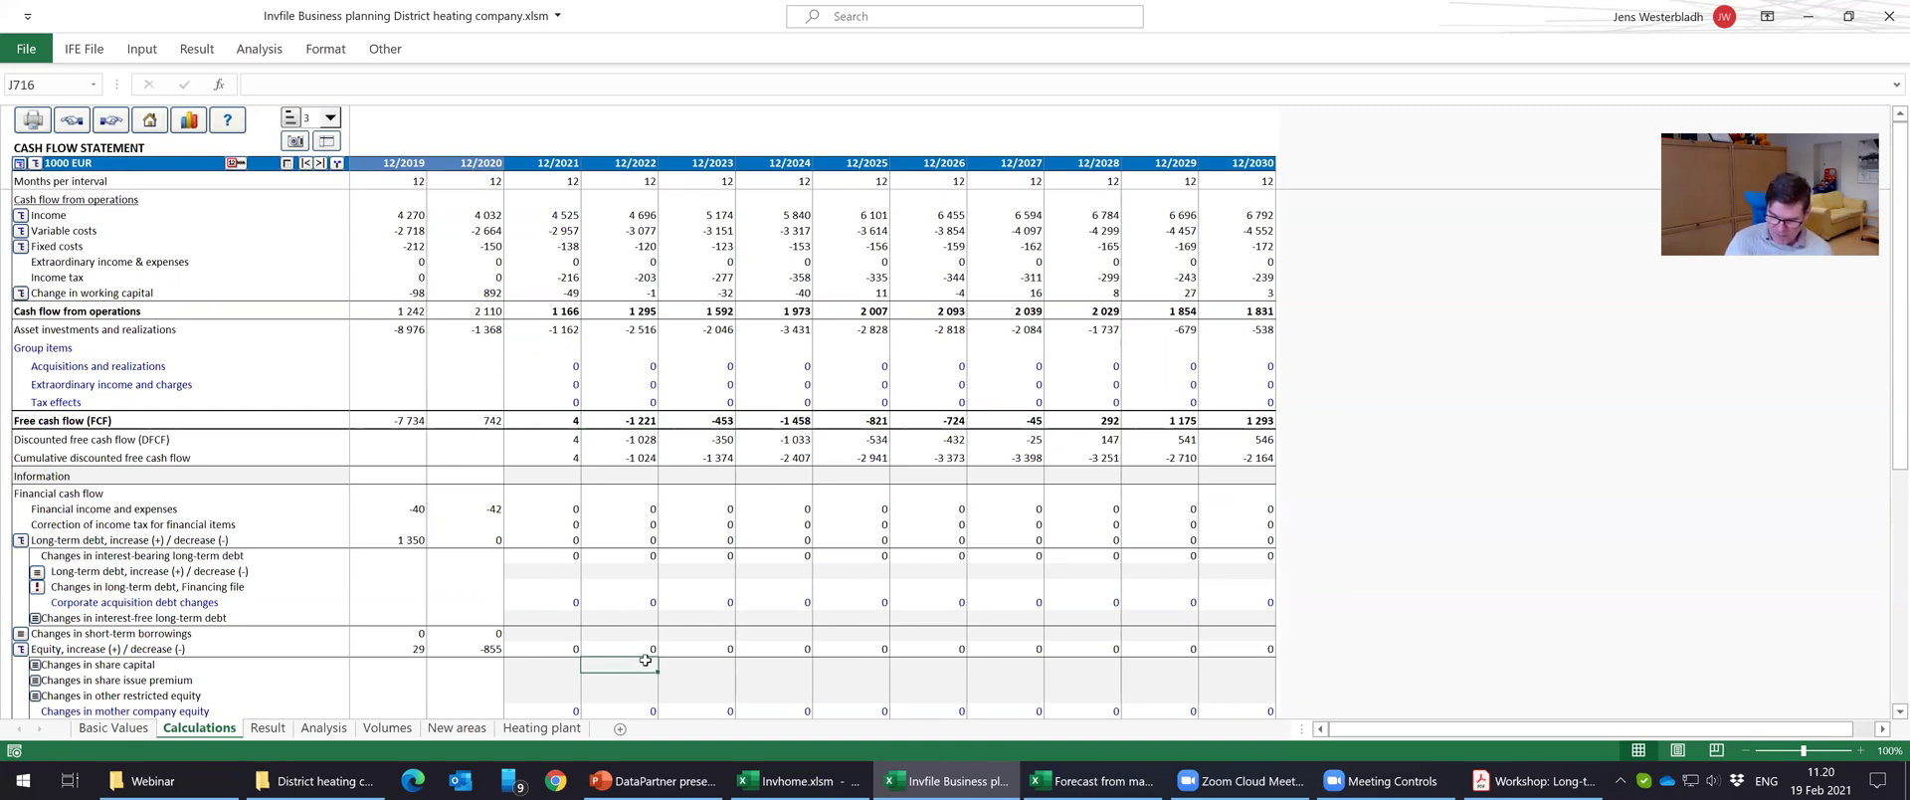
{"action": "type", "text": "-50"}
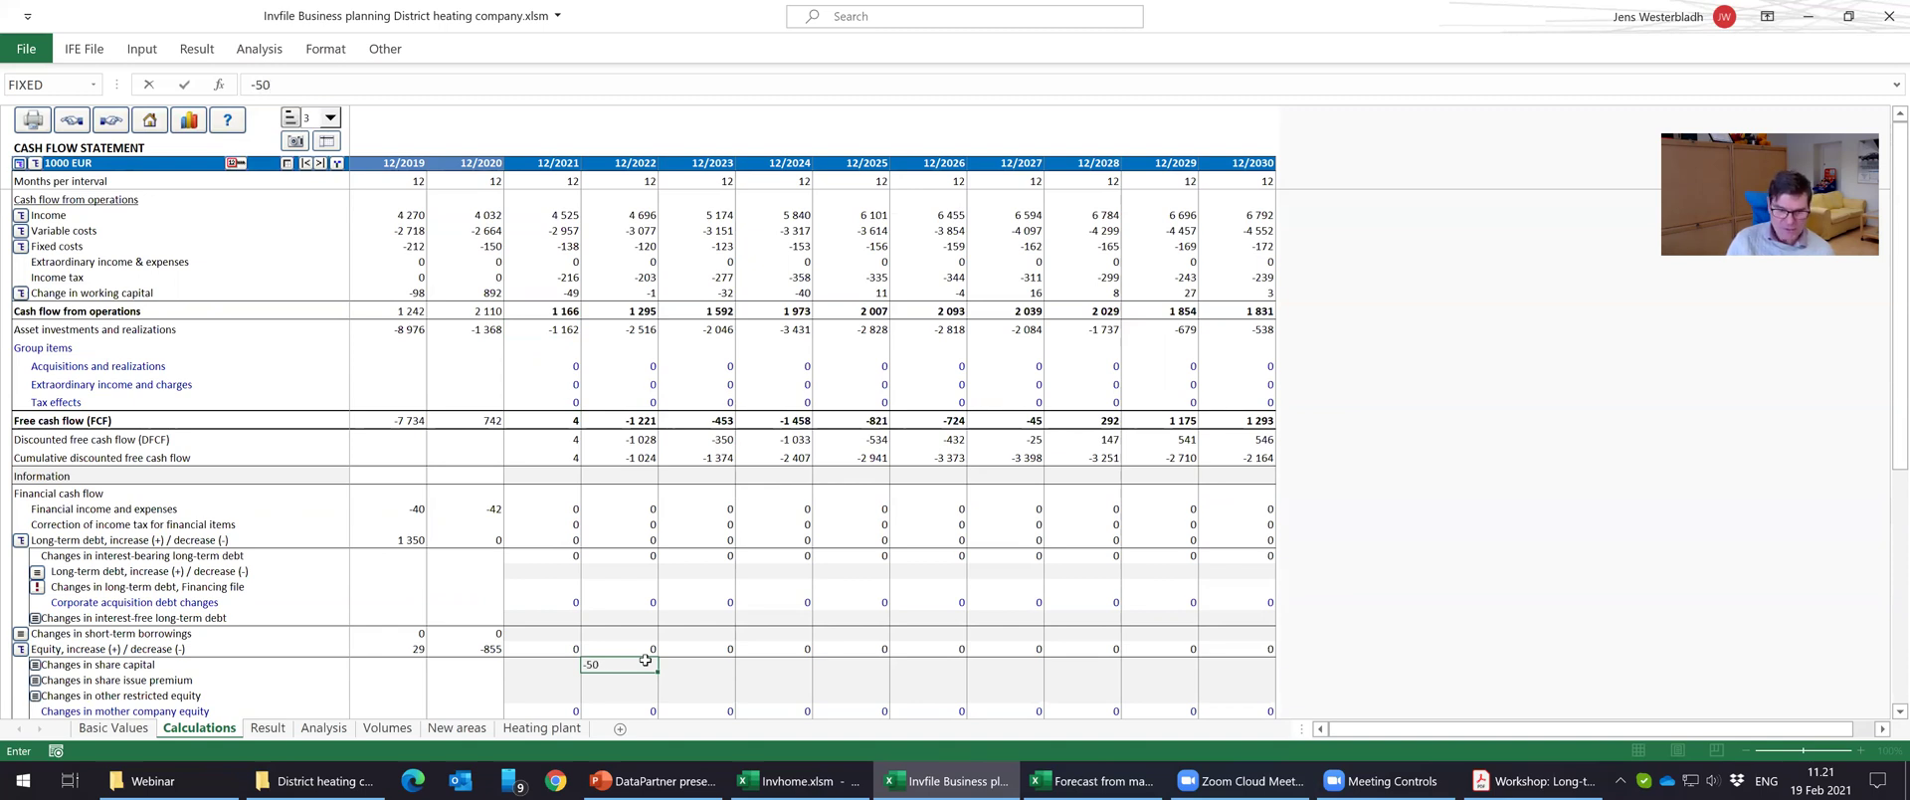
{"action": "type", "text": "%*"}
{"action": "key", "text": "Up"}
{"action": "key", "text": "Up"}
{"action": "key", "text": "Up"}
{"action": "key", "text": "Up"}
{"action": "key", "text": "Up"}
{"action": "key", "text": "Up"}
{"action": "key", "text": "Up"}
{"action": "key", "text": "Up"}
{"action": "key", "text": "Up"}
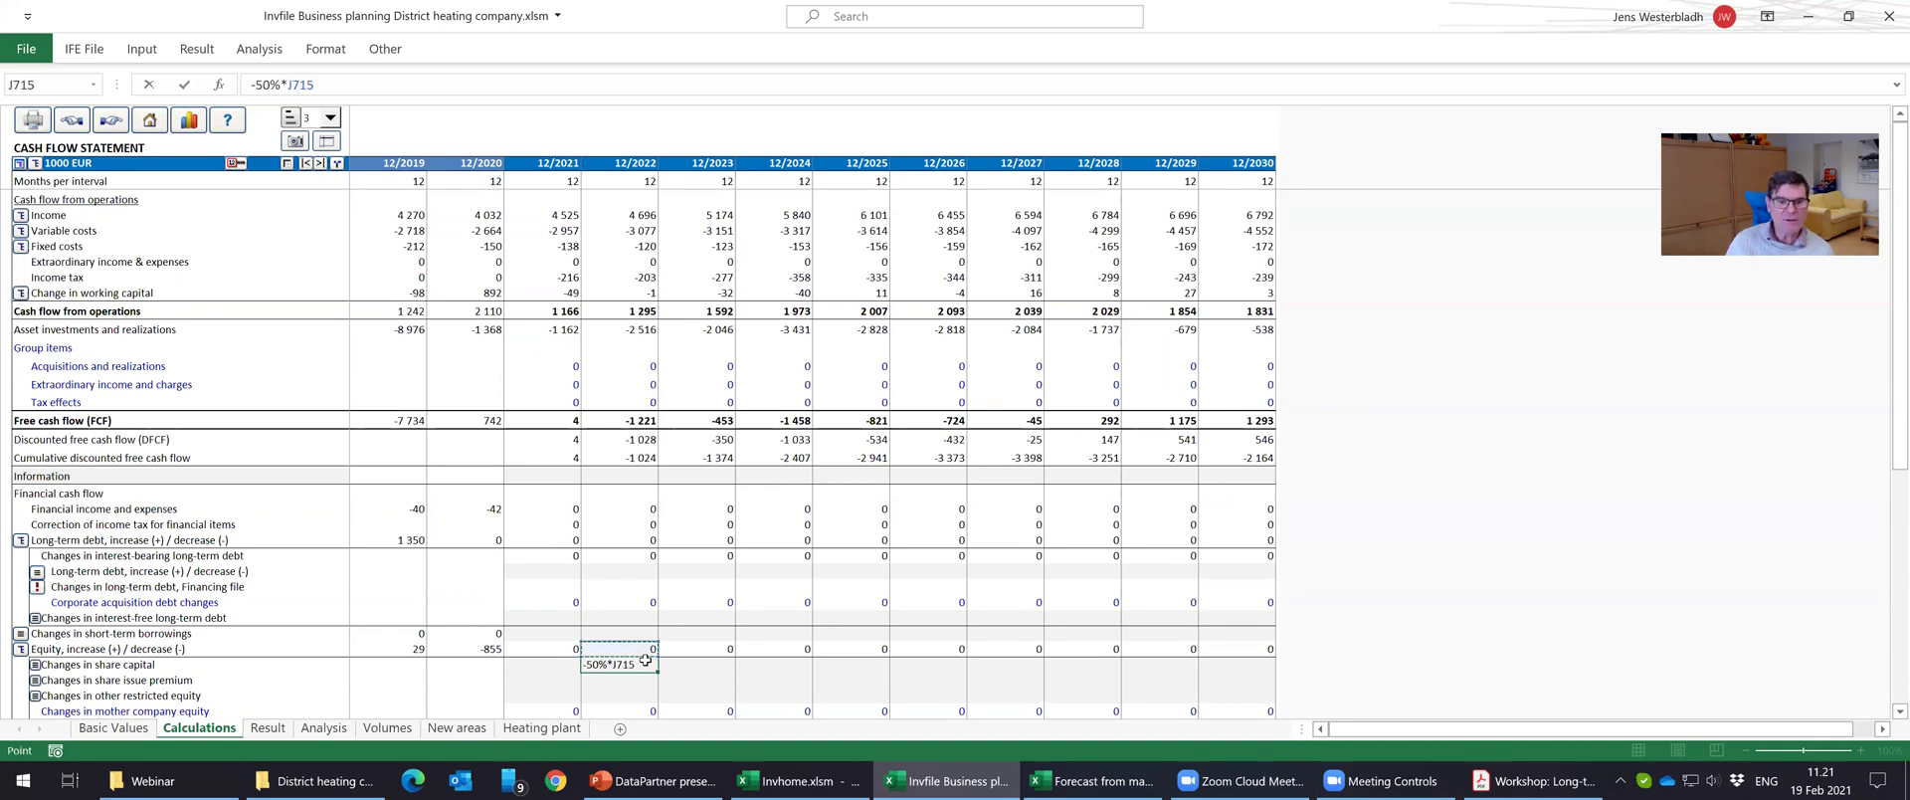
{"action": "key", "text": "Up"}
{"action": "key", "text": "Up"}
{"action": "key", "text": "Up"}
{"action": "key", "text": "Up"}
{"action": "key", "text": "Up"}
{"action": "key", "text": "Up"}
{"action": "key", "text": "Up"}
{"action": "key", "text": "Up"}
{"action": "key", "text": "Up"}
{"action": "key", "text": "Up"}
{"action": "key", "text": "Up"}
{"action": "key", "text": "Up"}
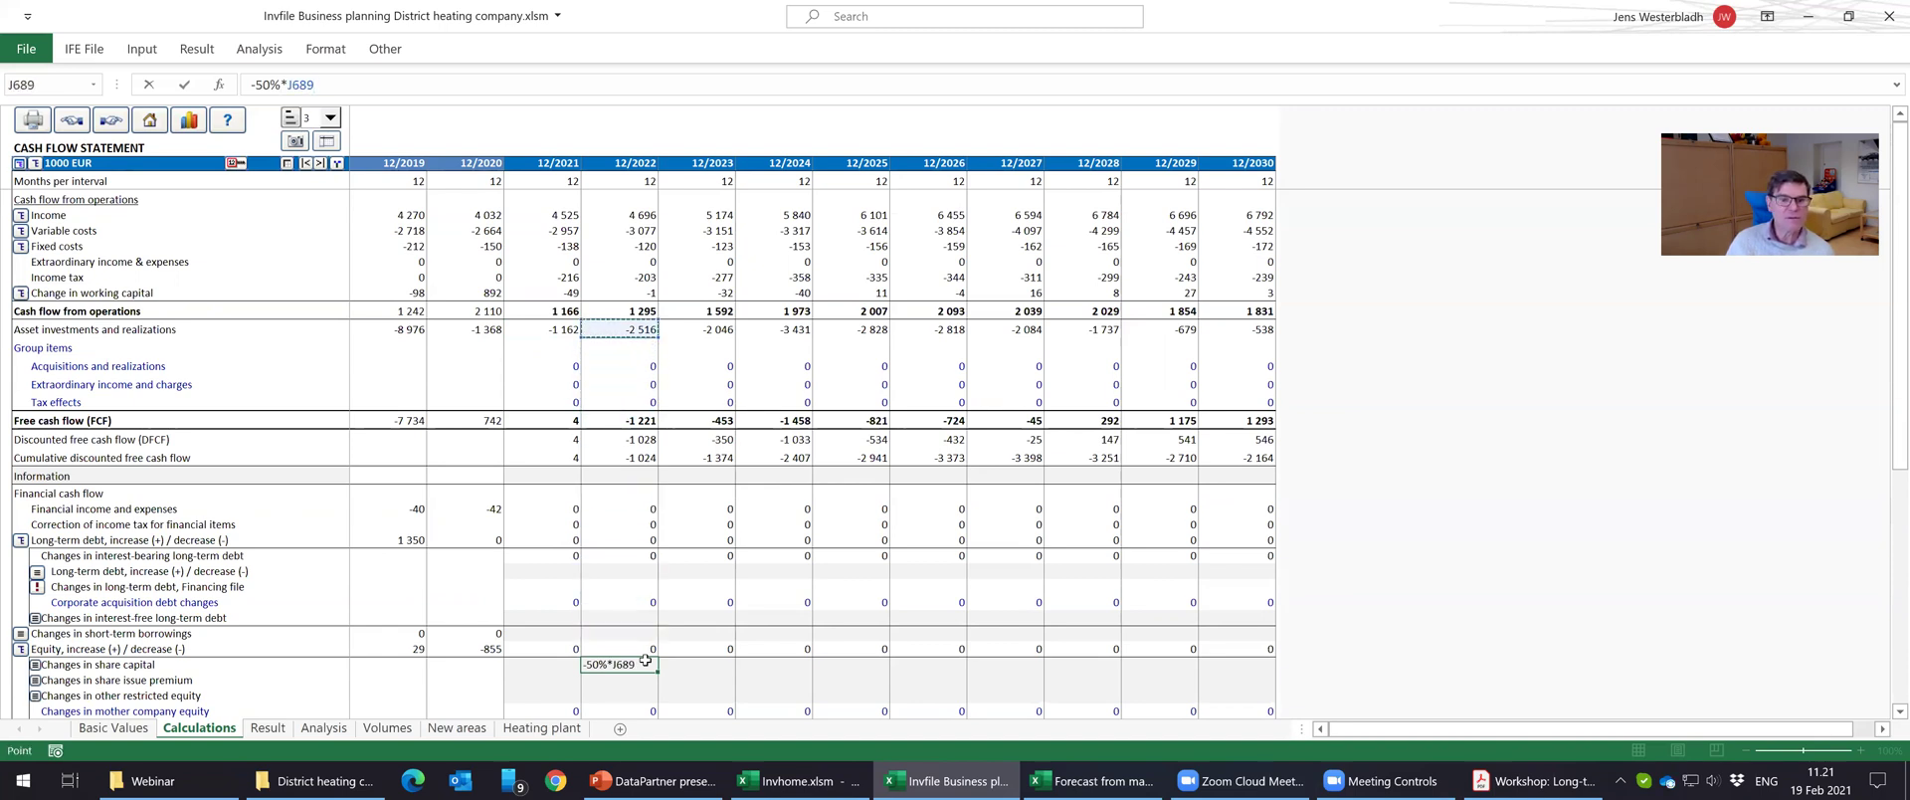
{"action": "key", "text": "ctrl+Return"}
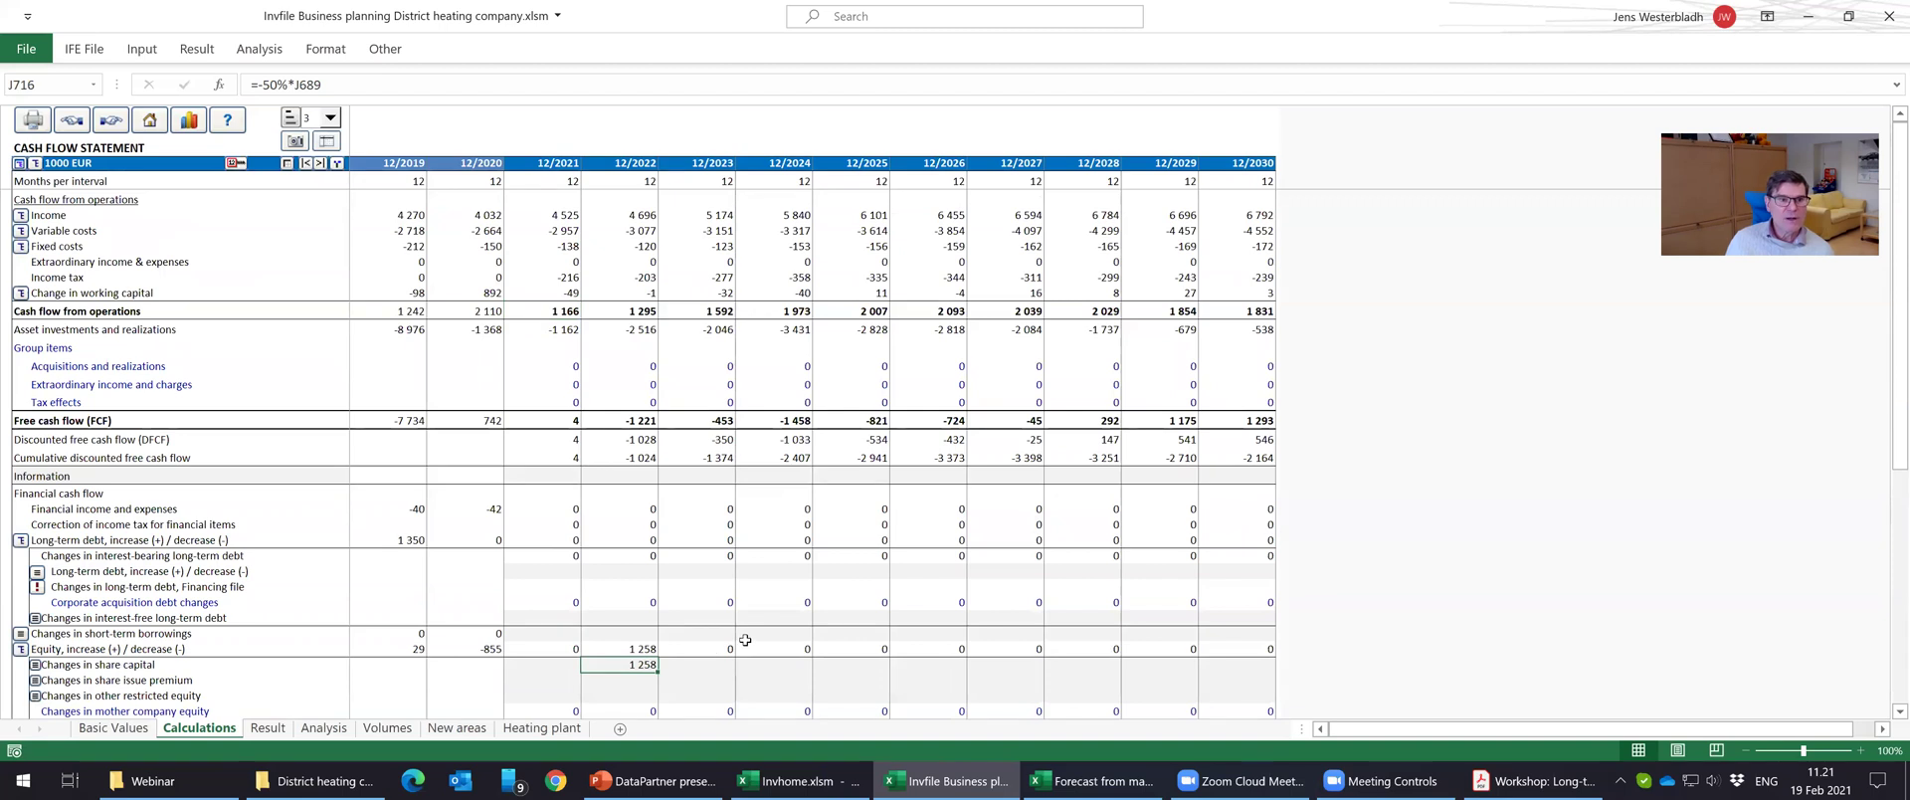
{"action": "left_click", "coordinate": [235, 162]}
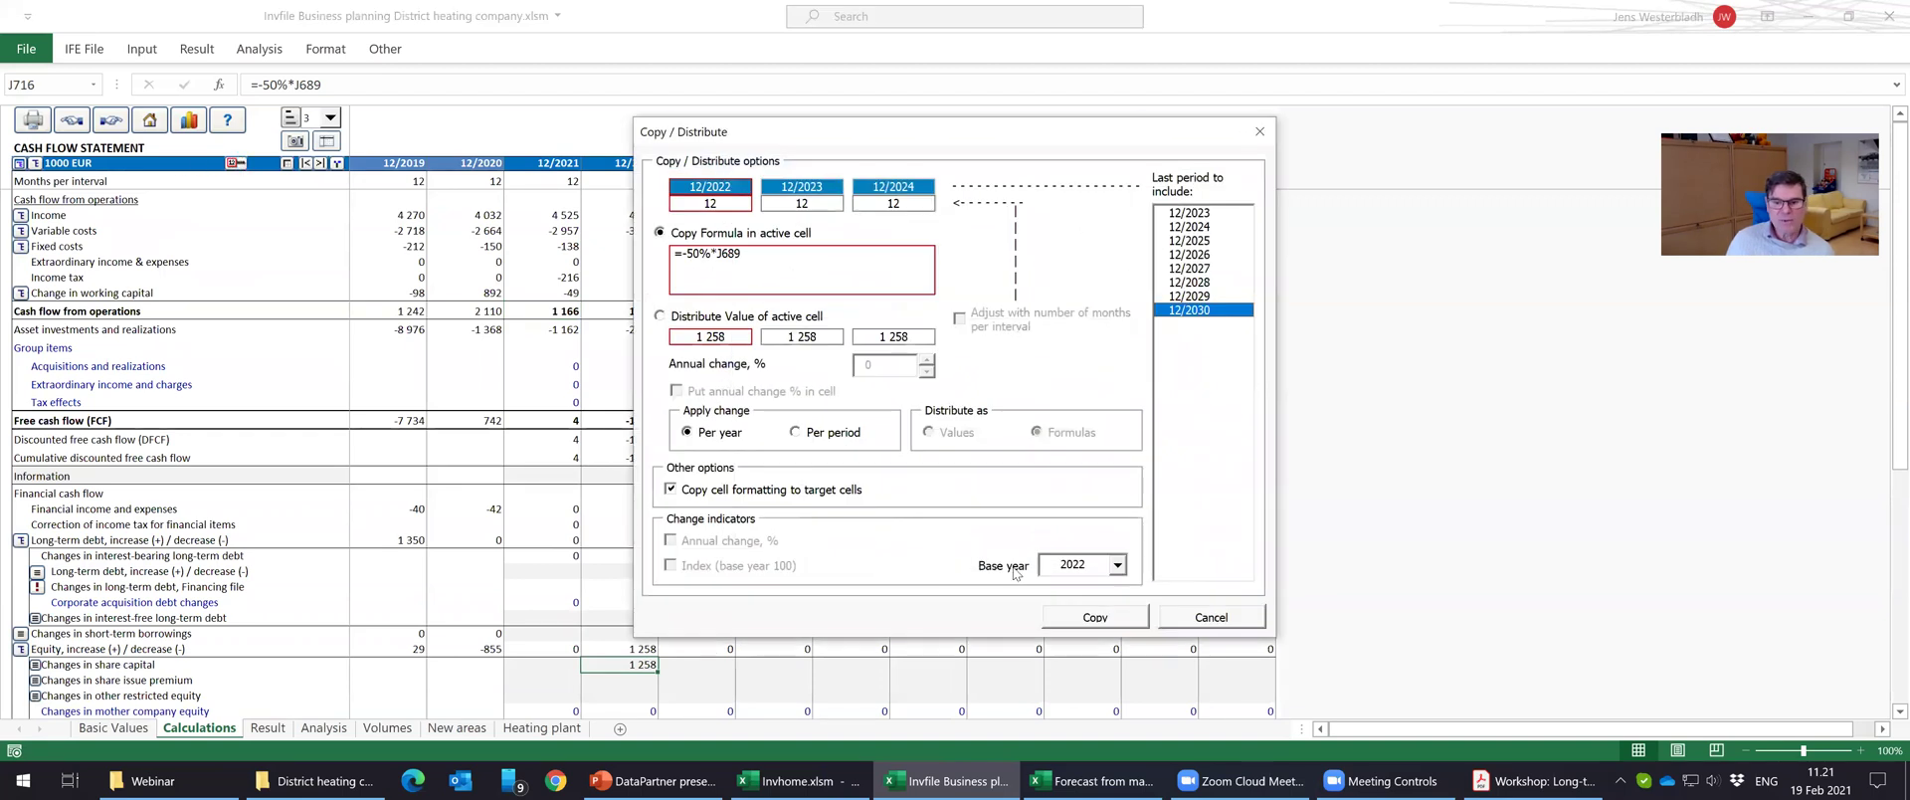
{"action": "left_click", "coordinate": [1093, 617]}
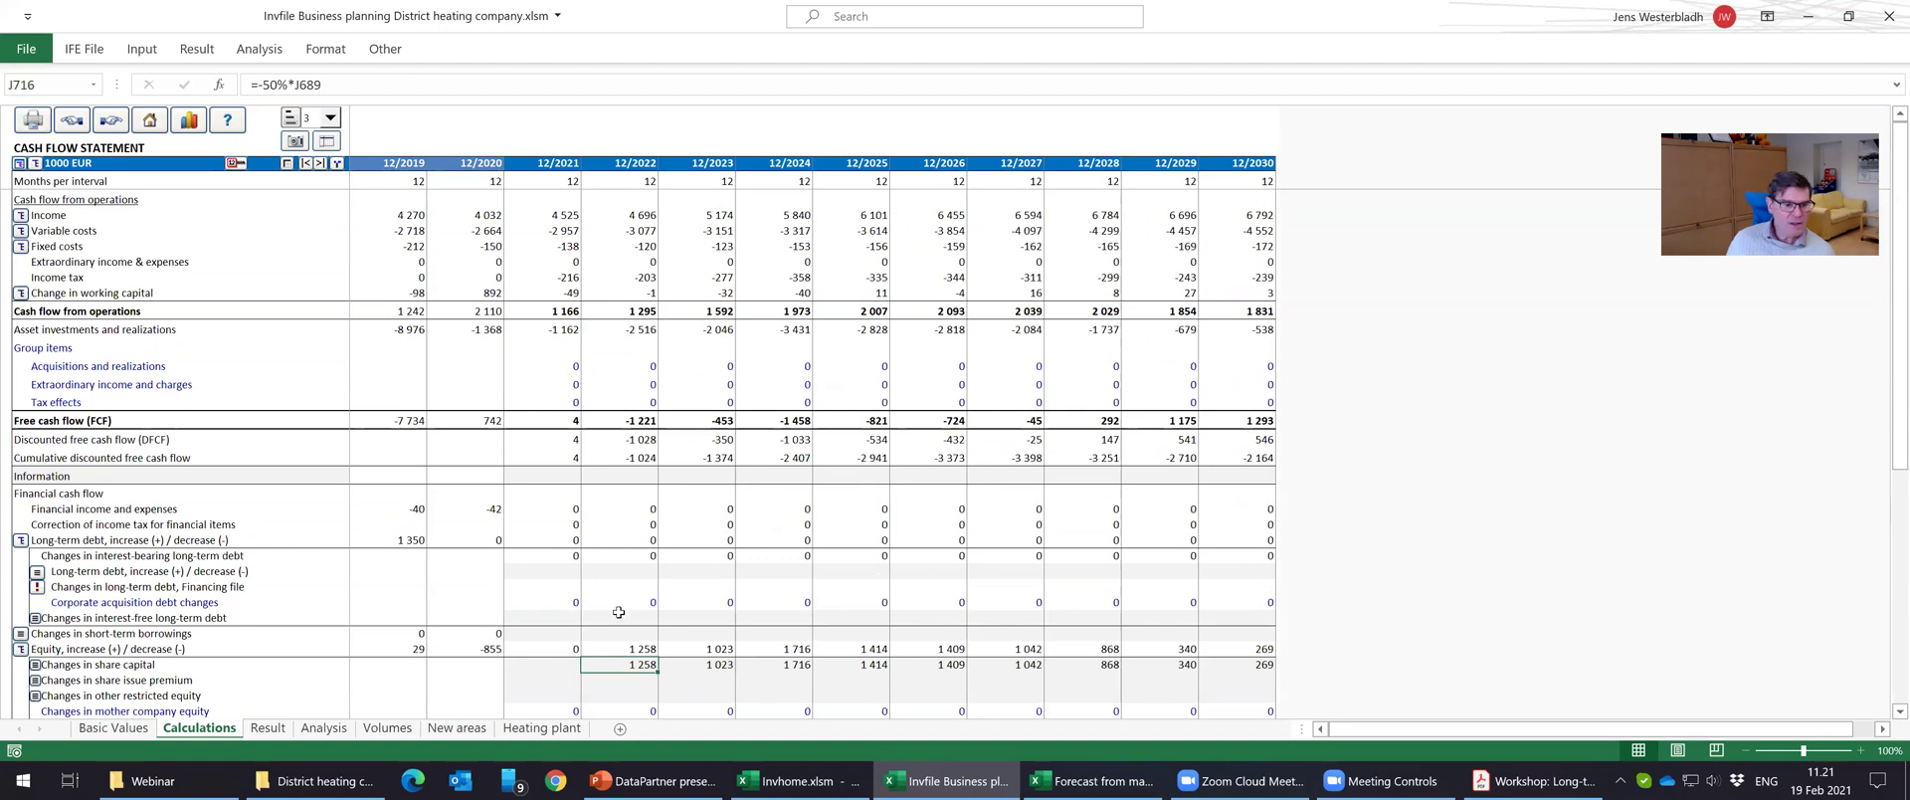
Set the 12/2022 long-term debt increase under interest-bearing debt to -50%*J689, half of the asset investments.
{"action": "left_click", "coordinate": [612, 572]}
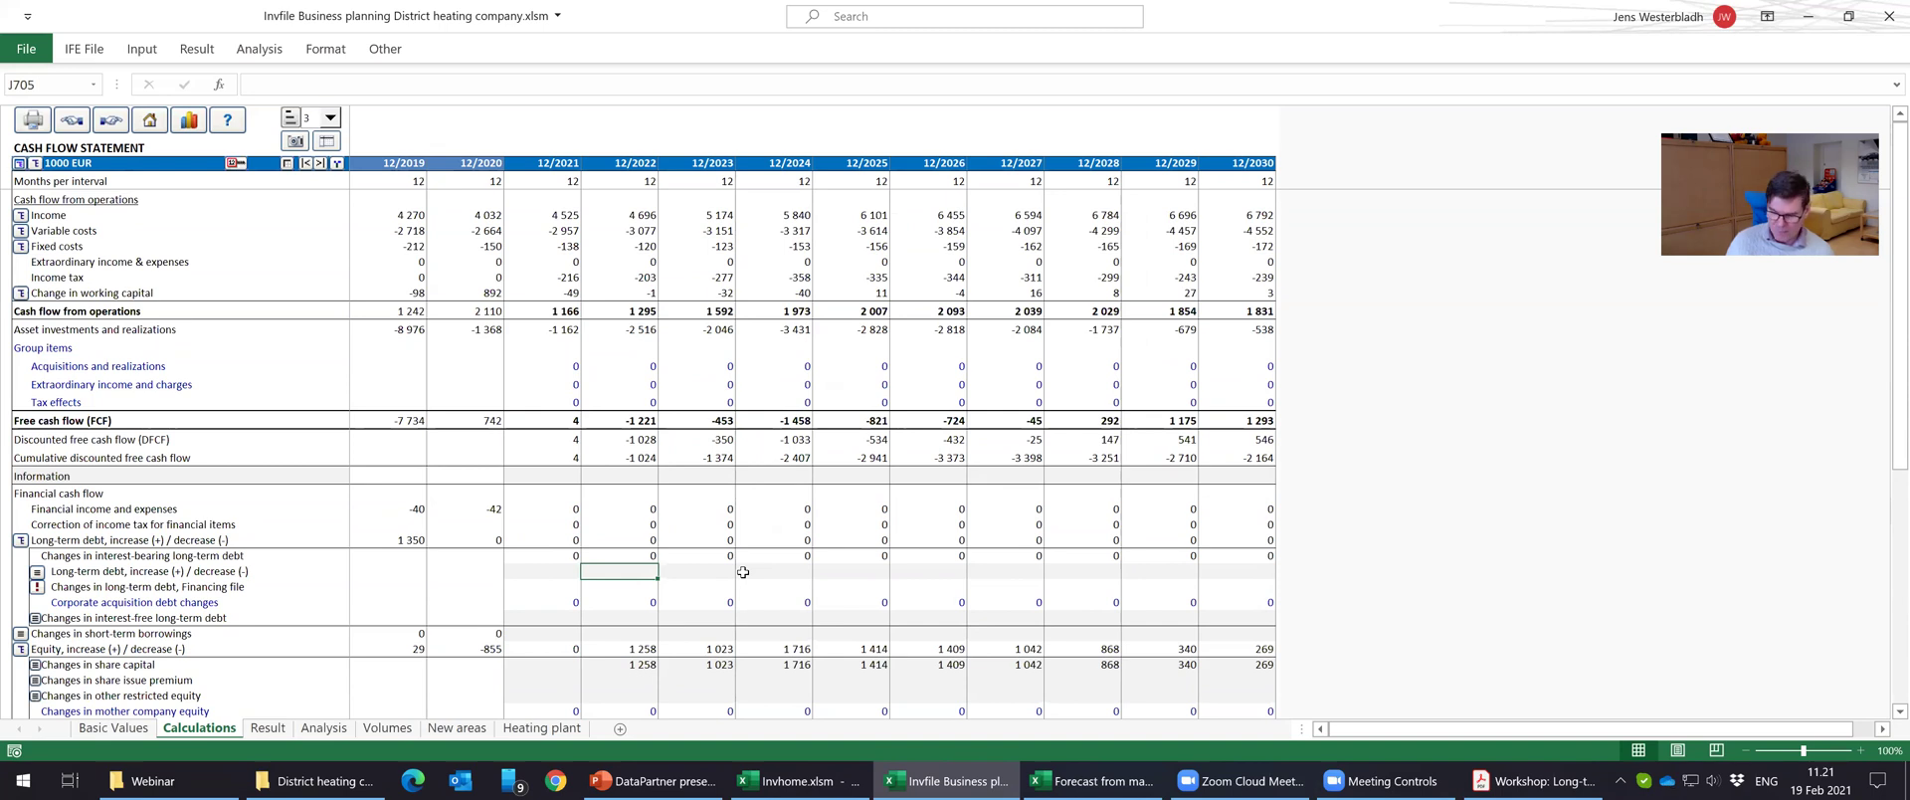
{"action": "type", "text": "-50%*"}
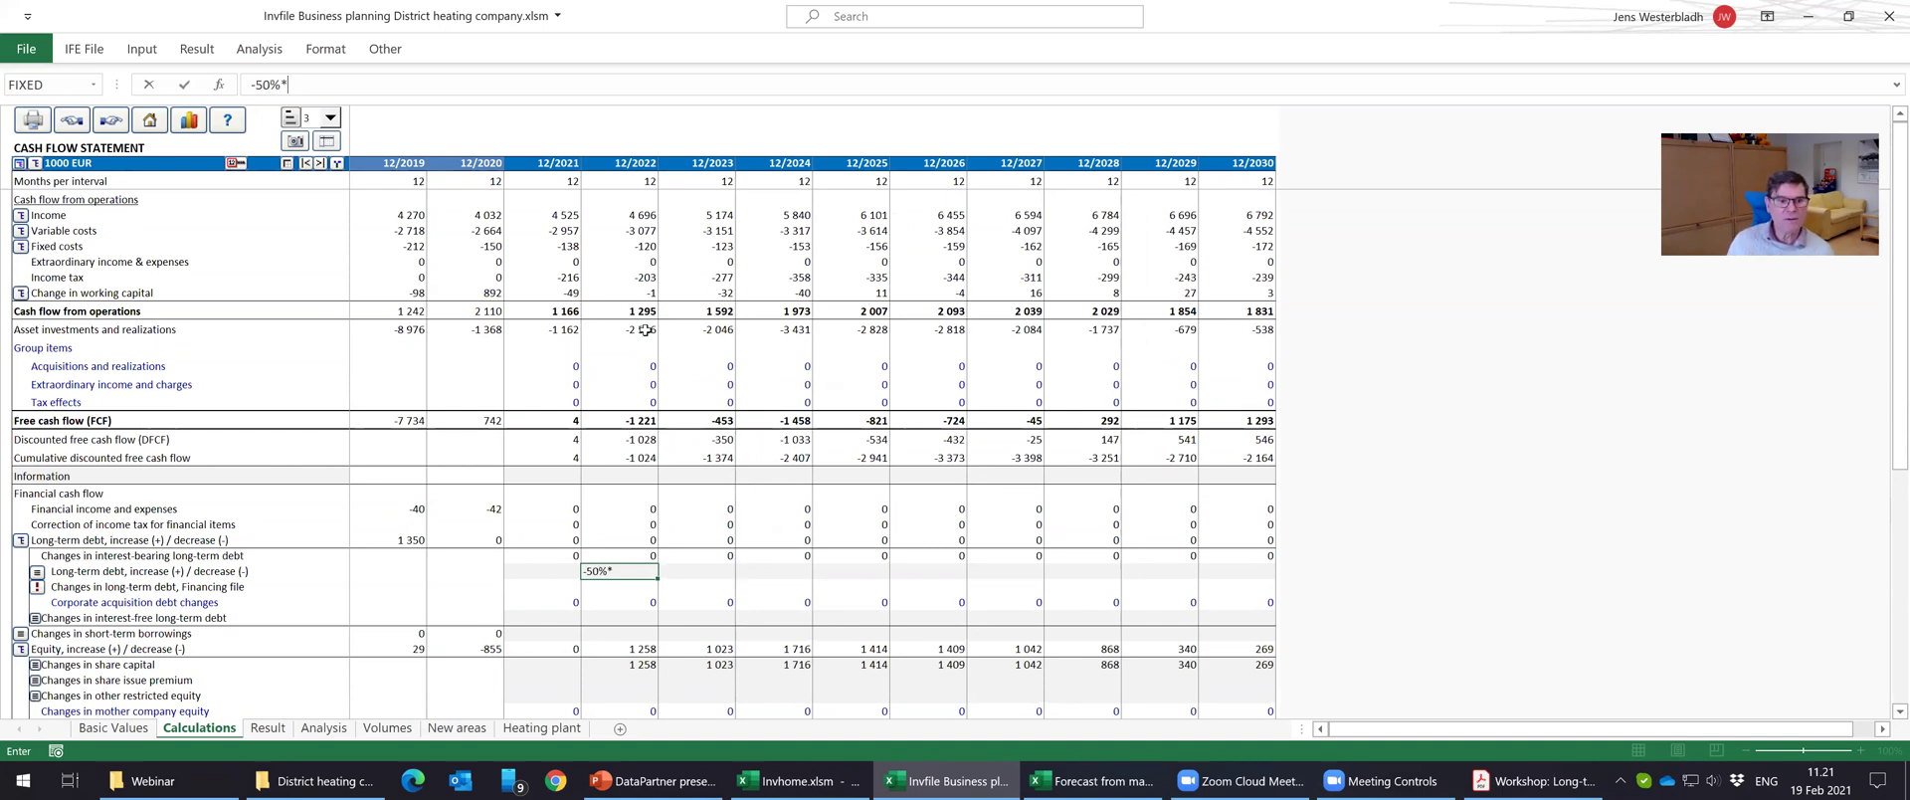
{"action": "left_click", "coordinate": [646, 329]}
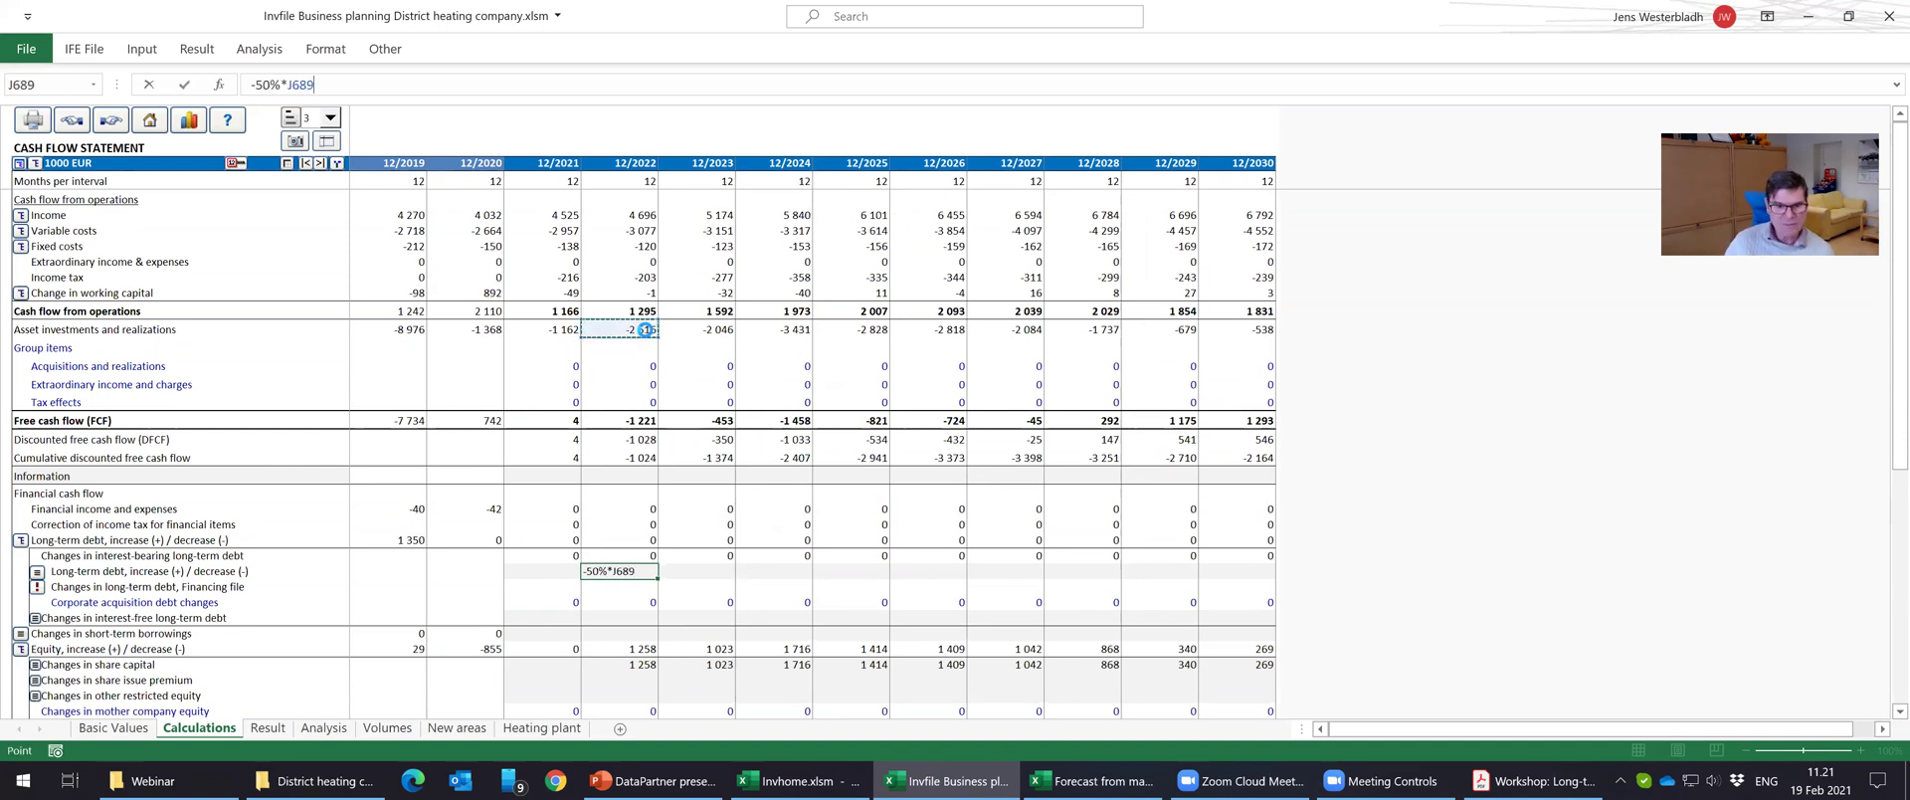
{"action": "key", "text": "Return"}
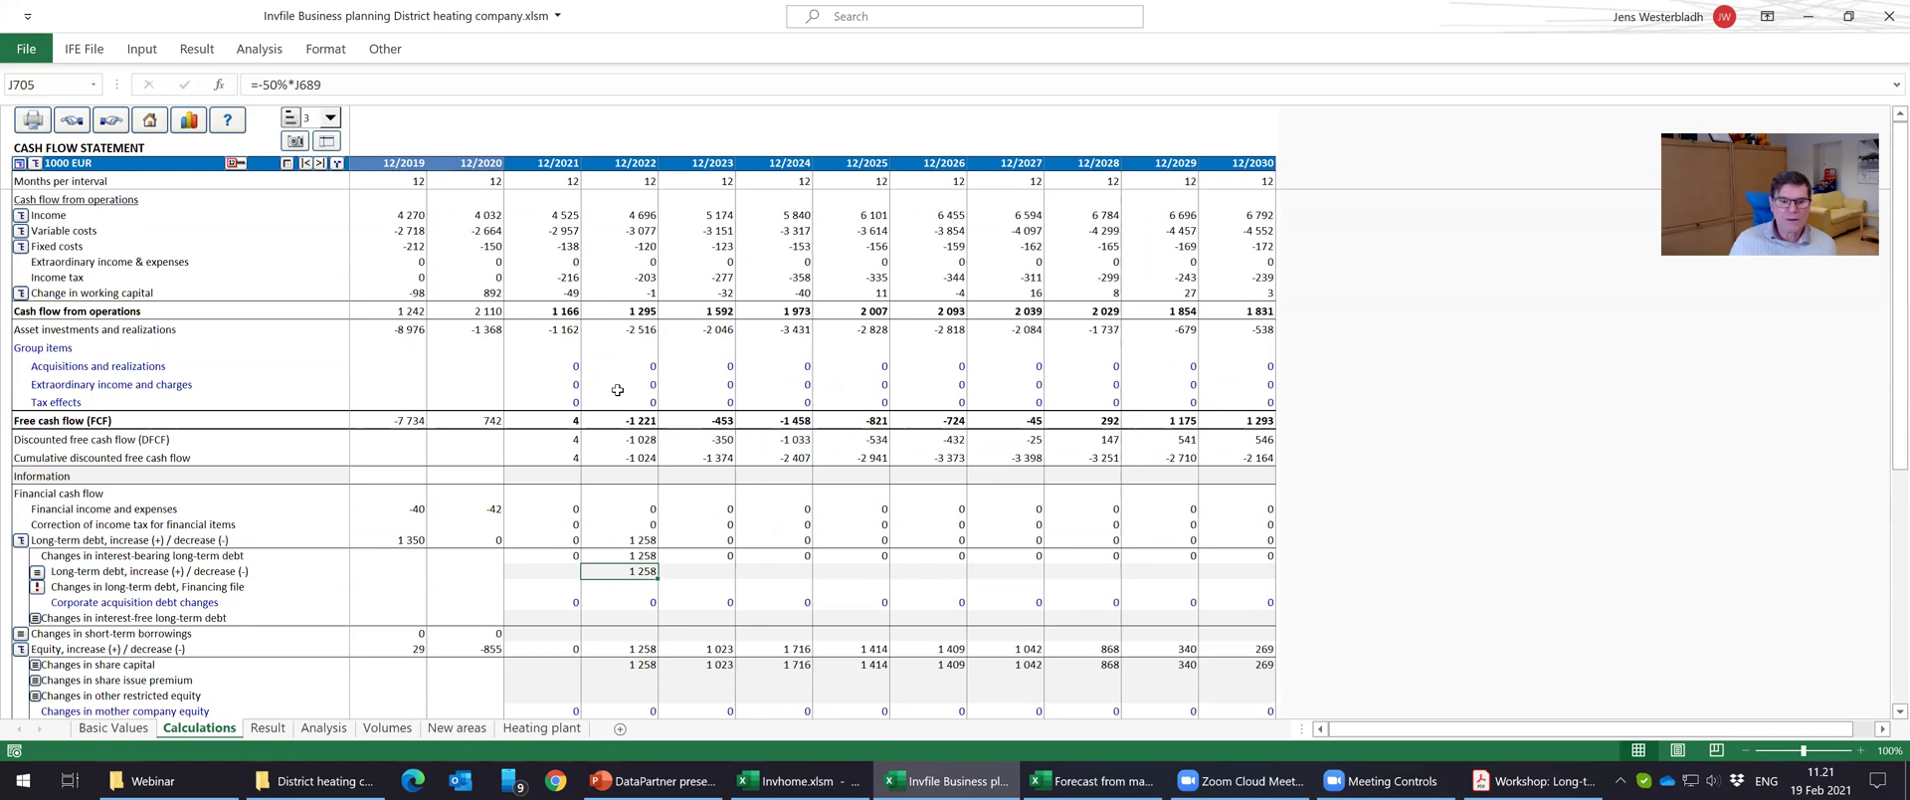
Copy the 12/2022 long-term debt increase formula through 12/2028 and enter -850 for 12/2029 and 12/2030.
{"action": "left_click_drag", "start_coordinate": [658, 578], "coordinate": [1099, 565]}
{"action": "left_click", "coordinate": [1163, 568]}
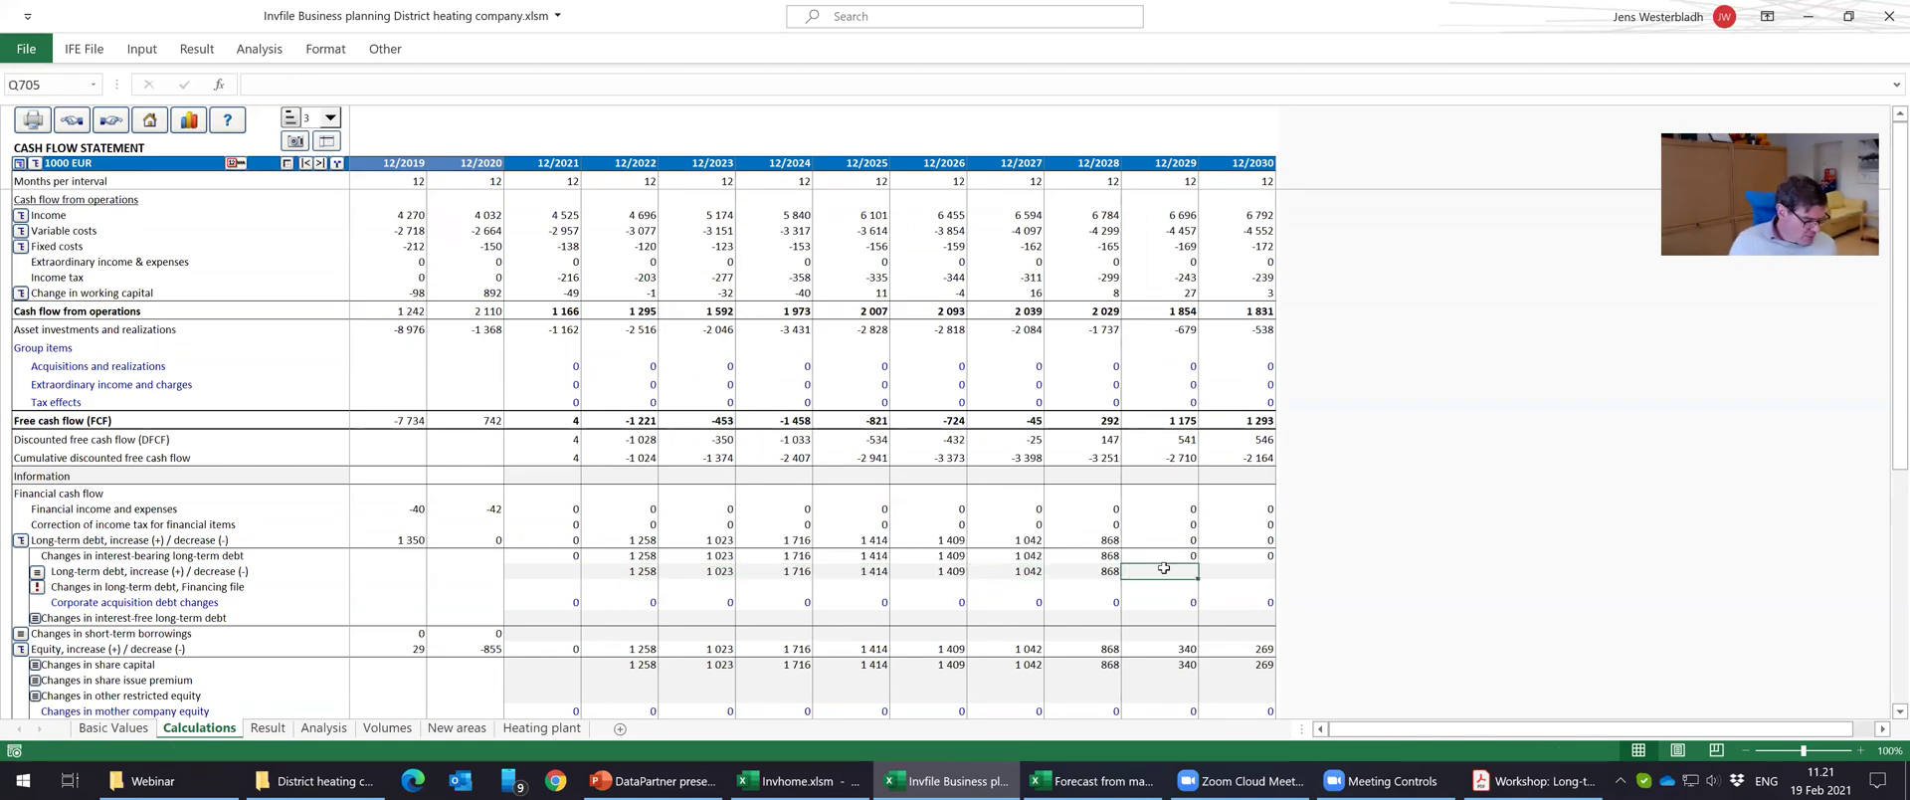
{"action": "type", "text": "-850"}
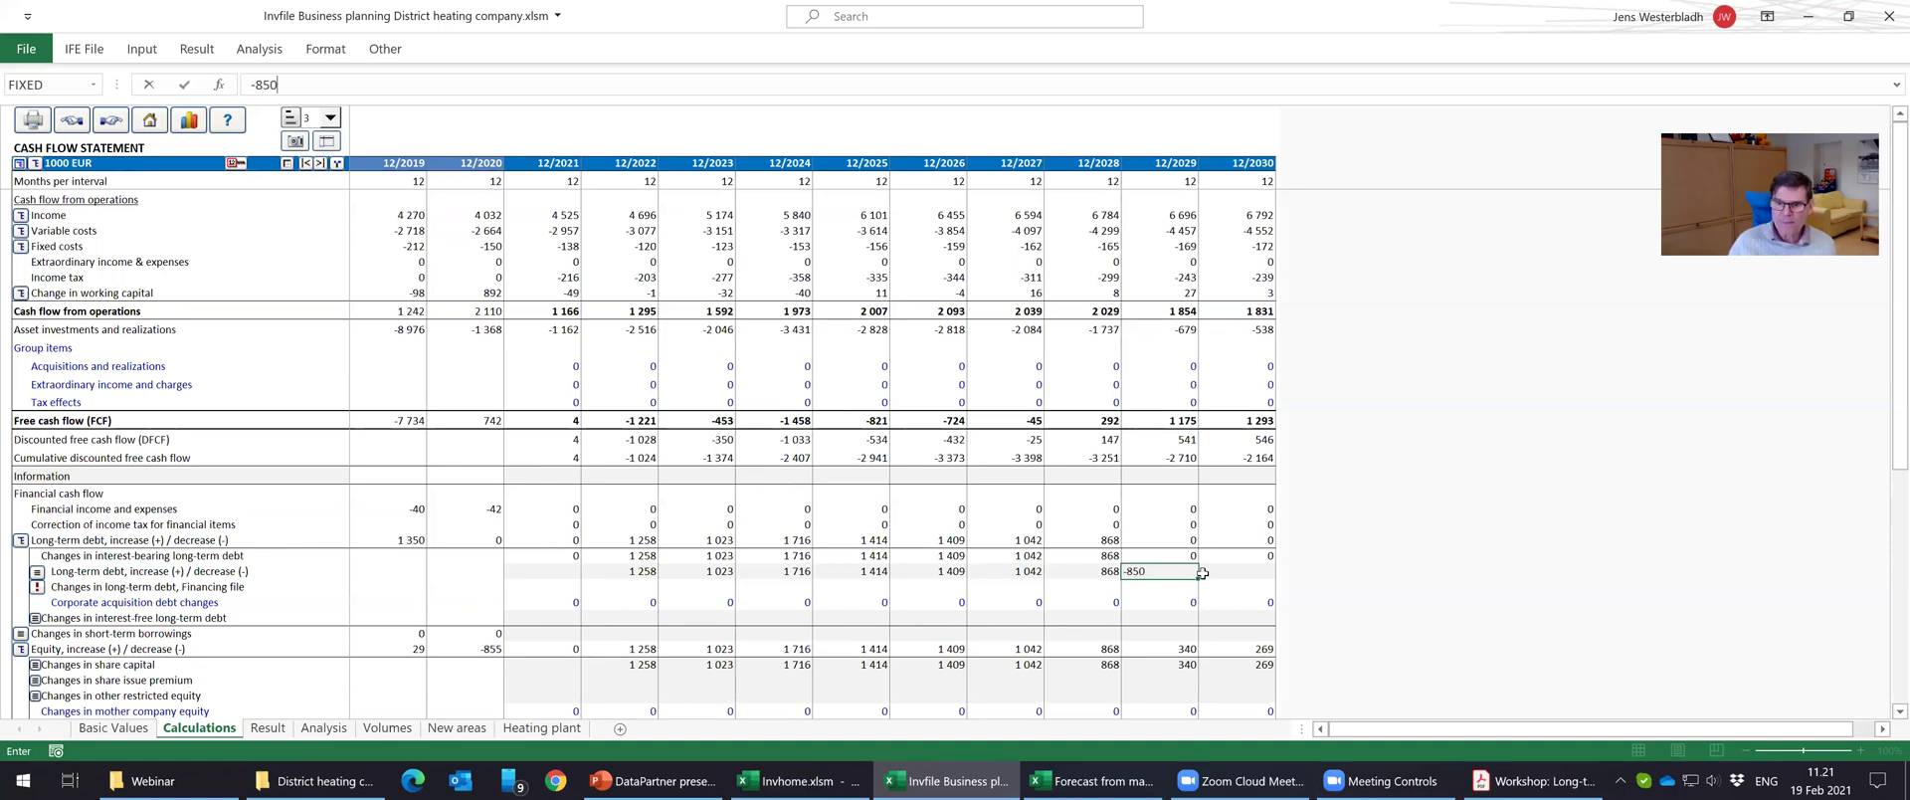
{"action": "key", "text": "ctrl+Return"}
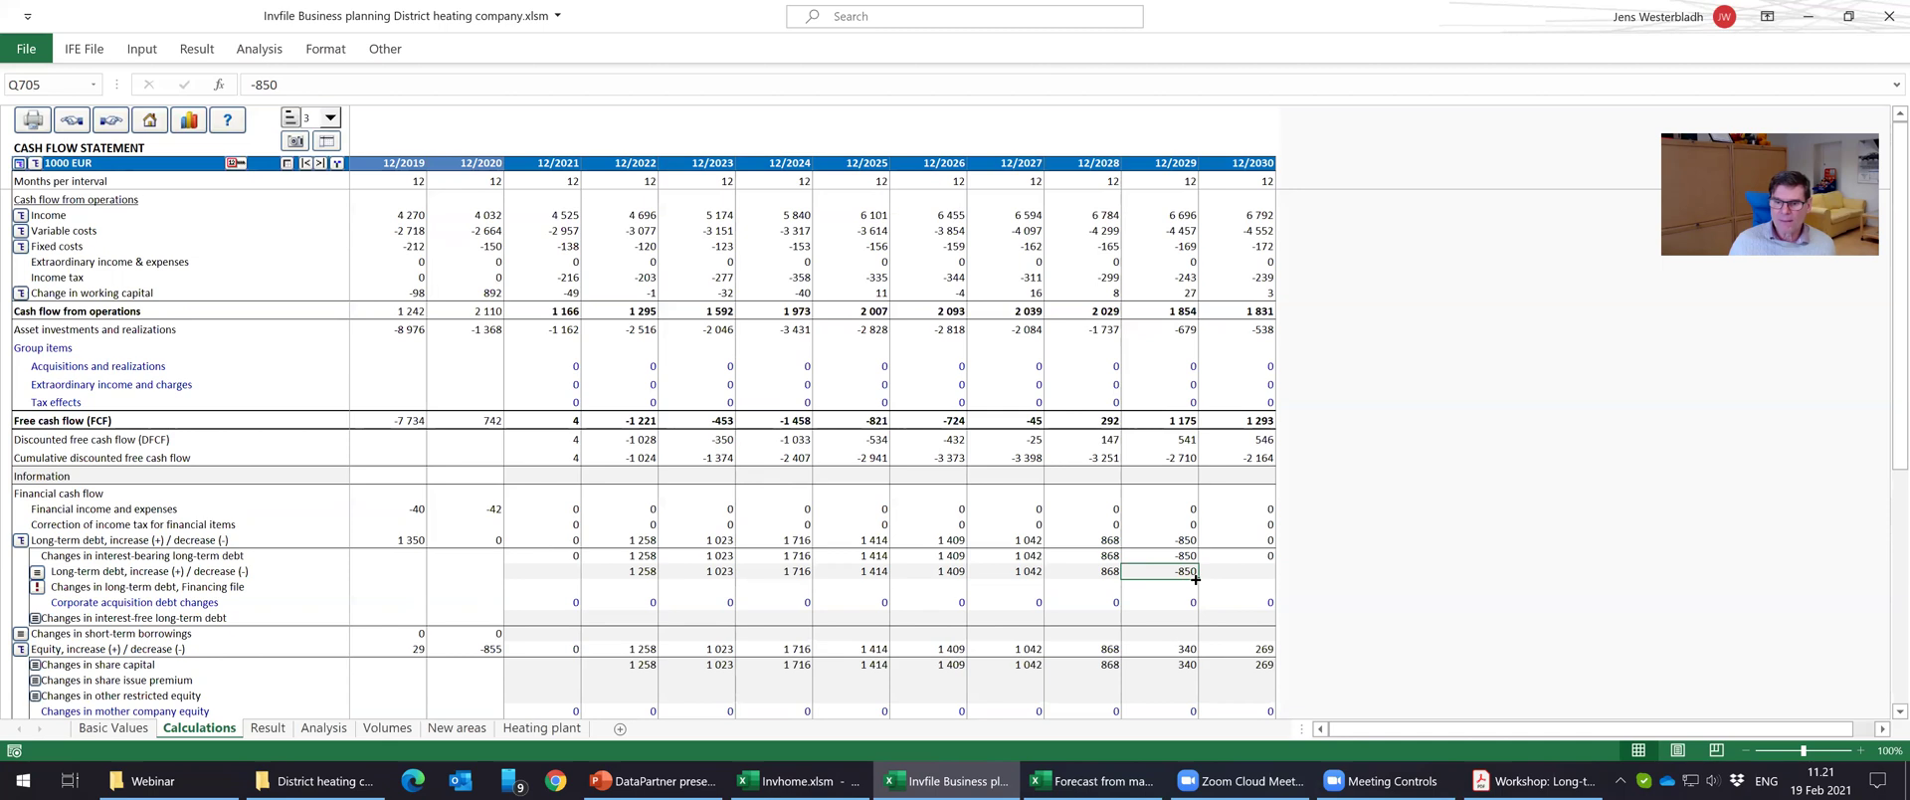
{"action": "left_click_drag", "start_coordinate": [1194, 585], "coordinate": [1299, 588]}
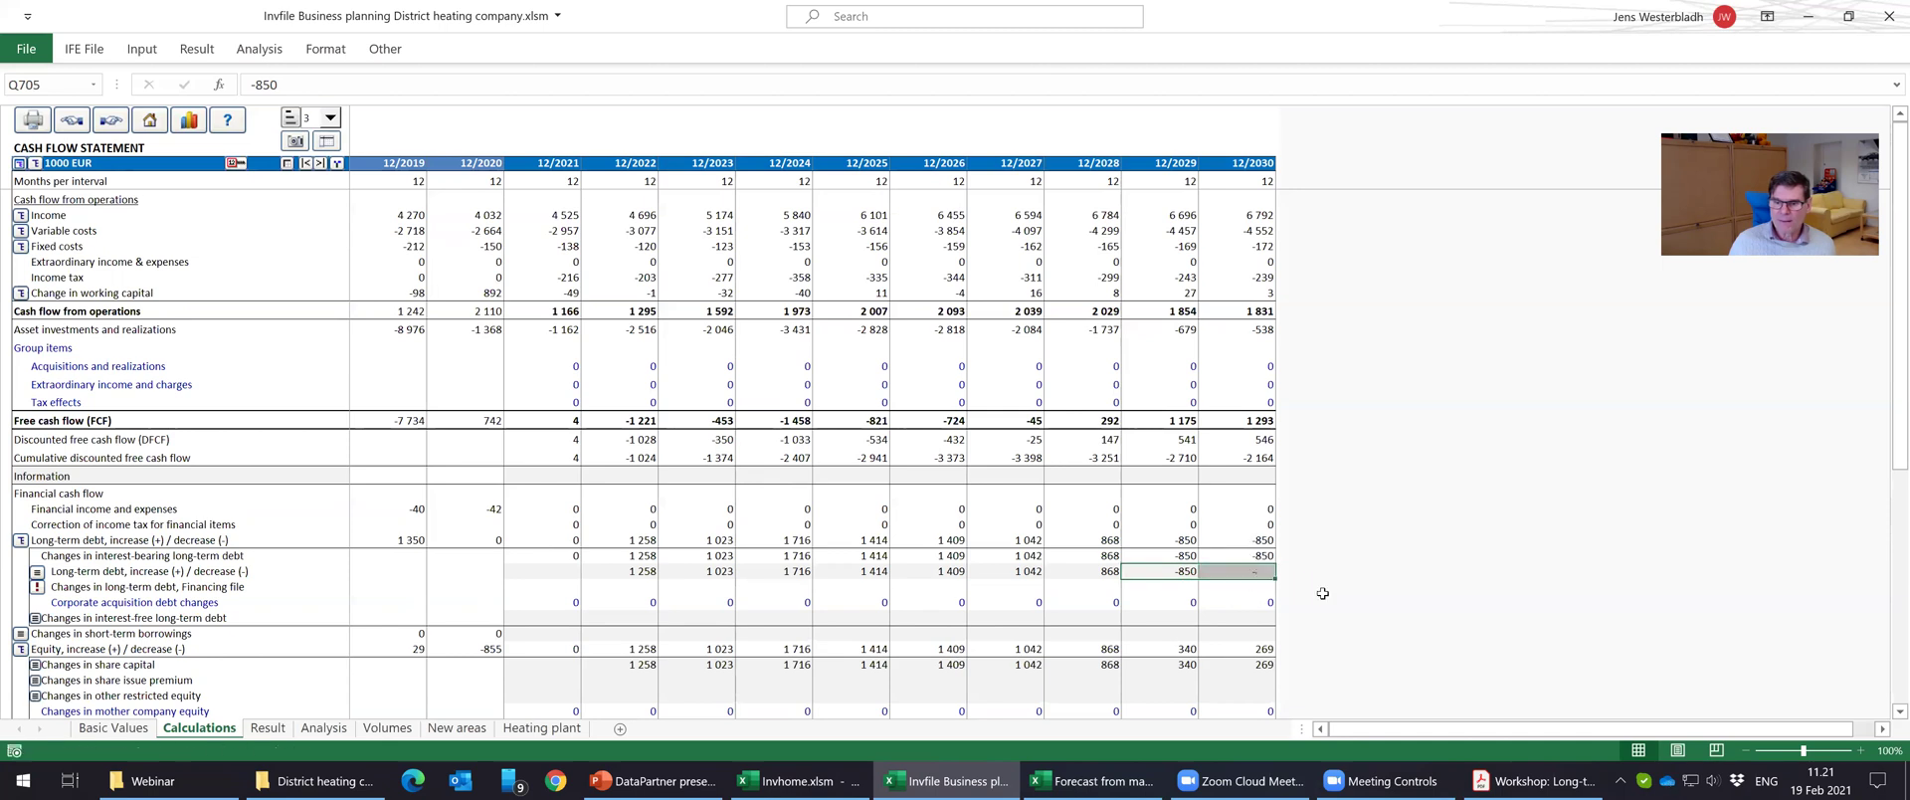
Check the individual long-term debt increase/decrease cells from 12/2022 through 12/2030.
{"action": "left_click", "coordinate": [690, 568]}
{"action": "left_click", "coordinate": [737, 570]}
{"action": "left_click", "coordinate": [808, 571]}
{"action": "left_click", "coordinate": [913, 571]}
{"action": "left_click", "coordinate": [998, 572]}
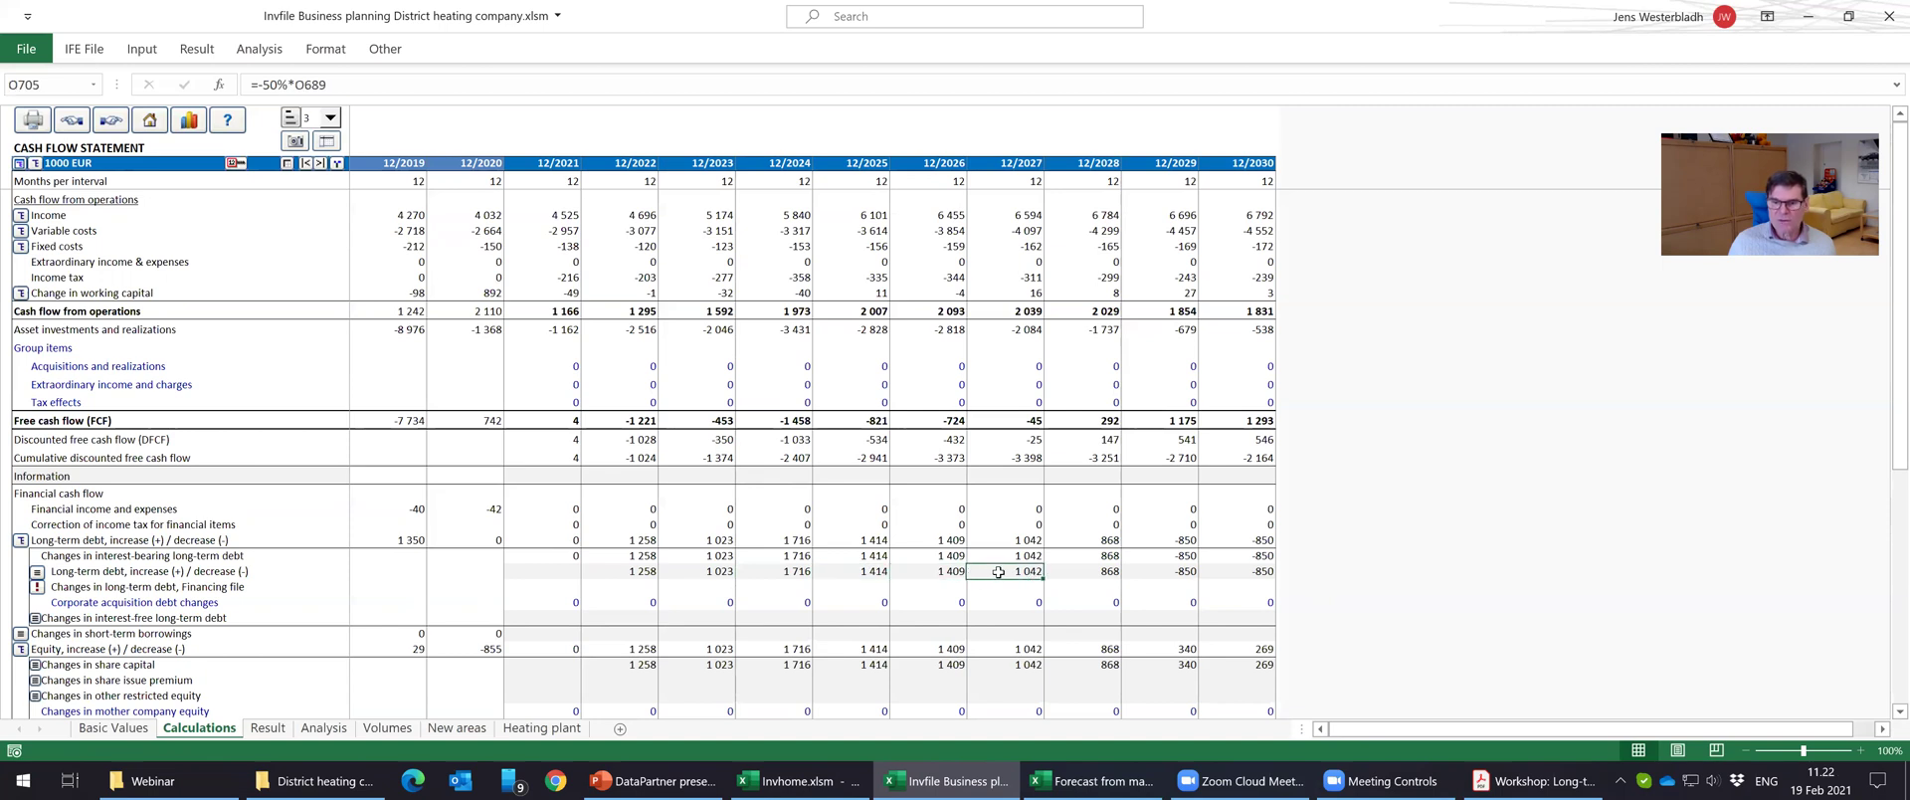
{"action": "left_click", "coordinate": [1070, 570]}
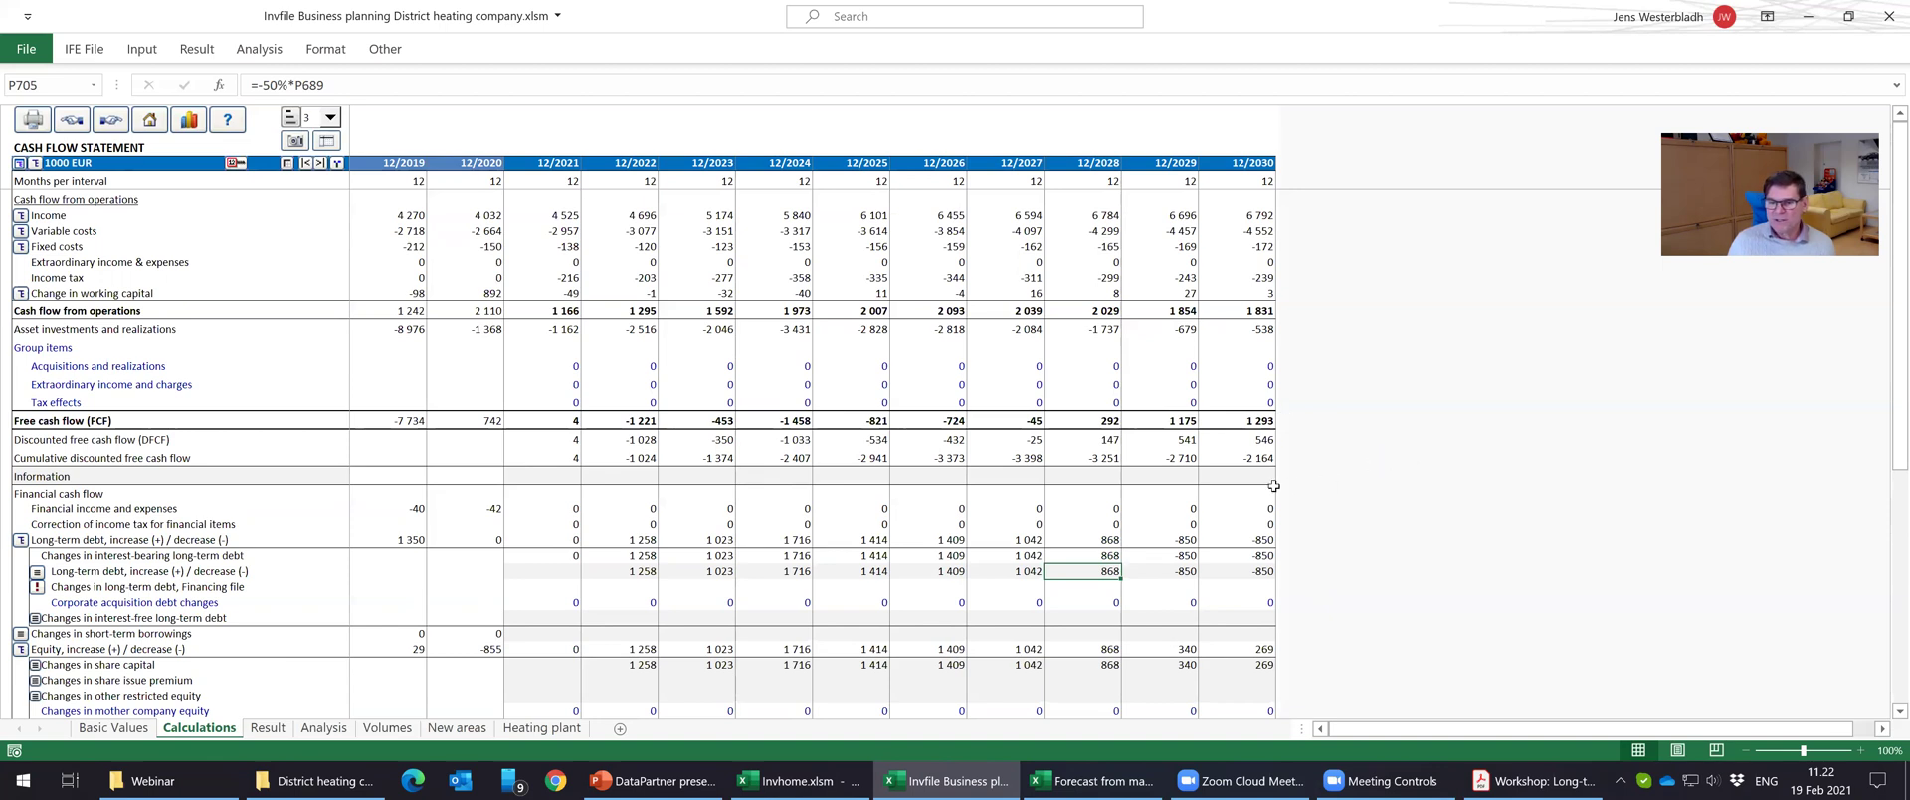
{"action": "left_click", "coordinate": [1177, 573]}
{"action": "left_click", "coordinate": [1211, 571]}
{"action": "left_click", "coordinate": [1179, 571]}
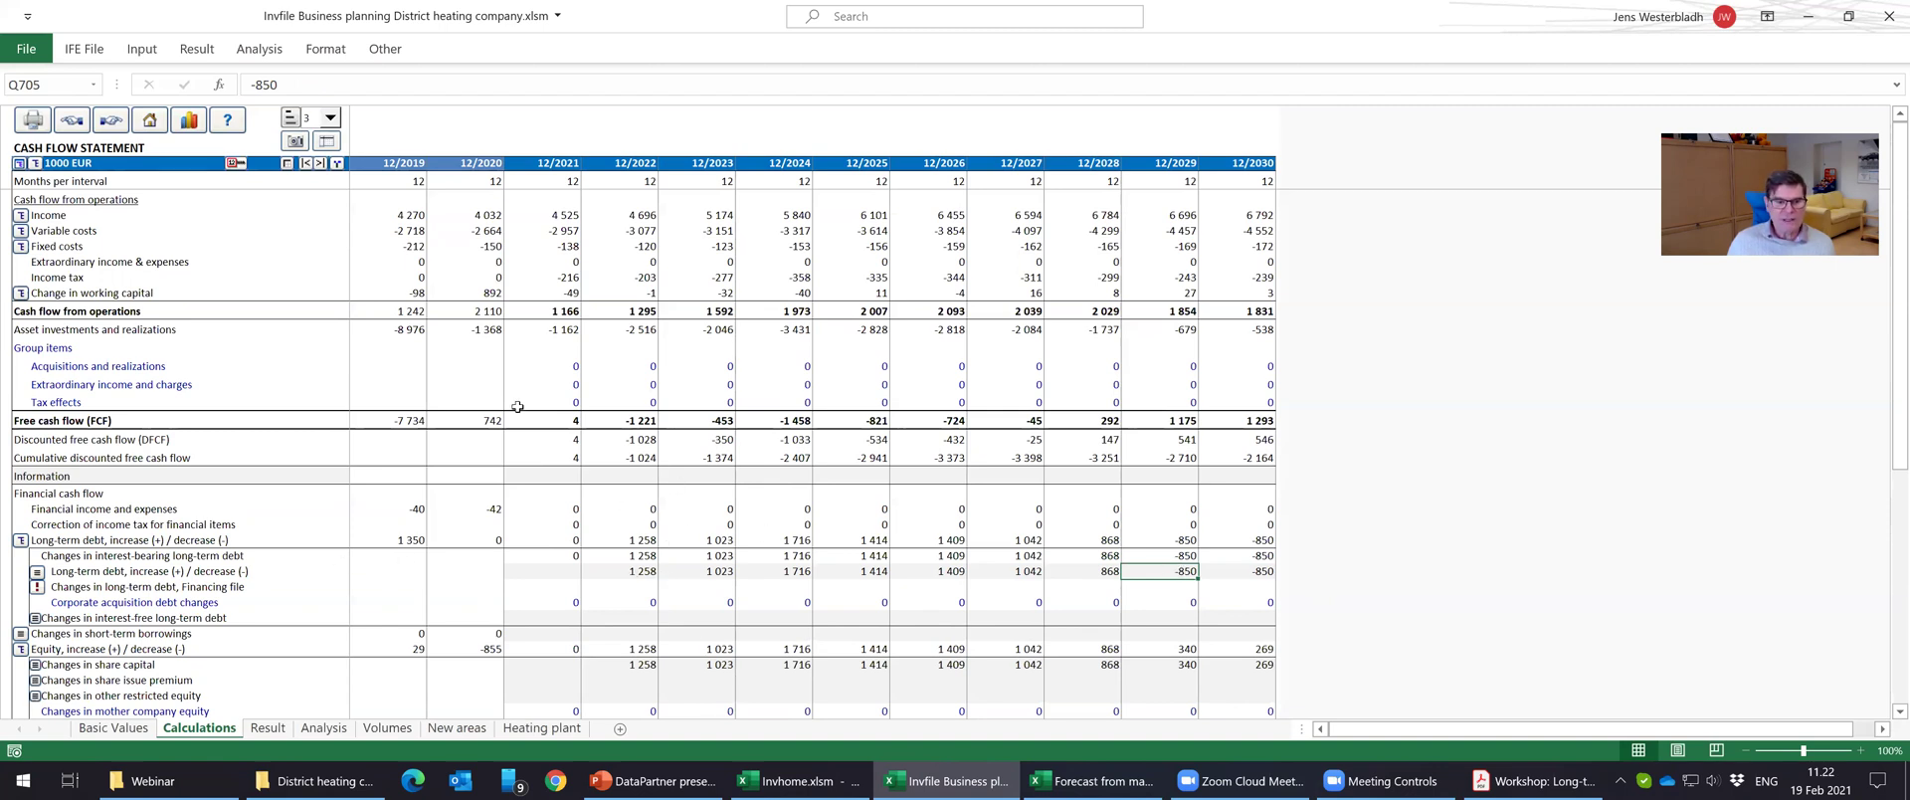
Go to the balance sheet and examine the long-term liabilities row from 12/2019 through 12/2029.
{"action": "left_click", "coordinate": [111, 121]}
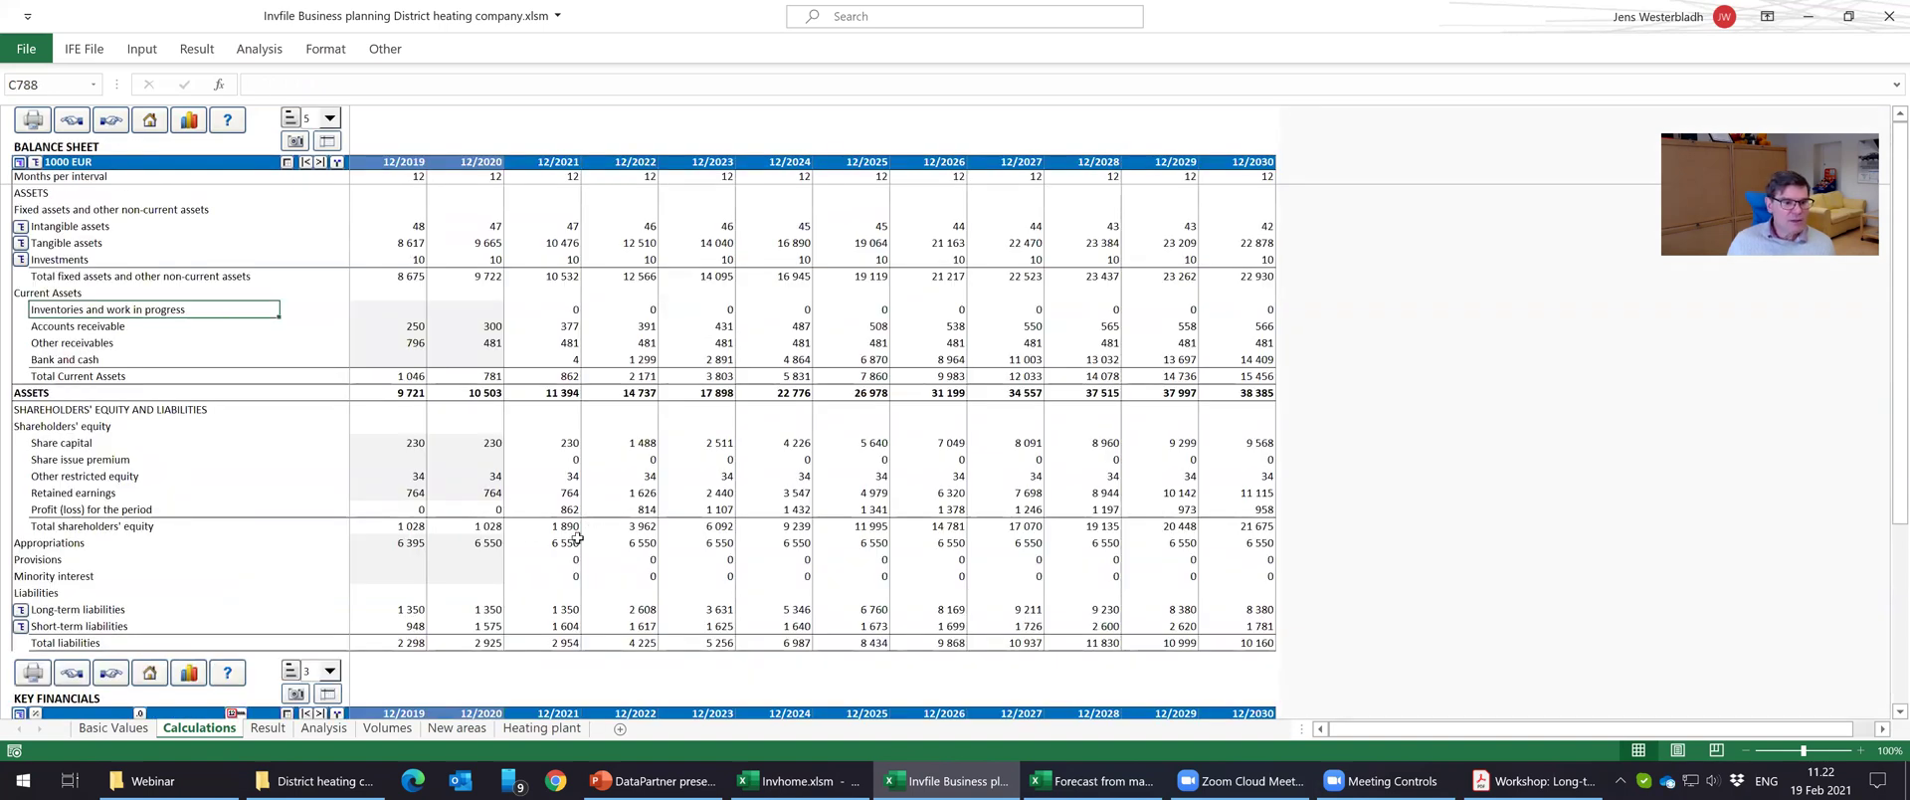
{"action": "left_click", "coordinate": [422, 610]}
{"action": "left_click_drag", "start_coordinate": [423, 610], "coordinate": [1191, 612]}
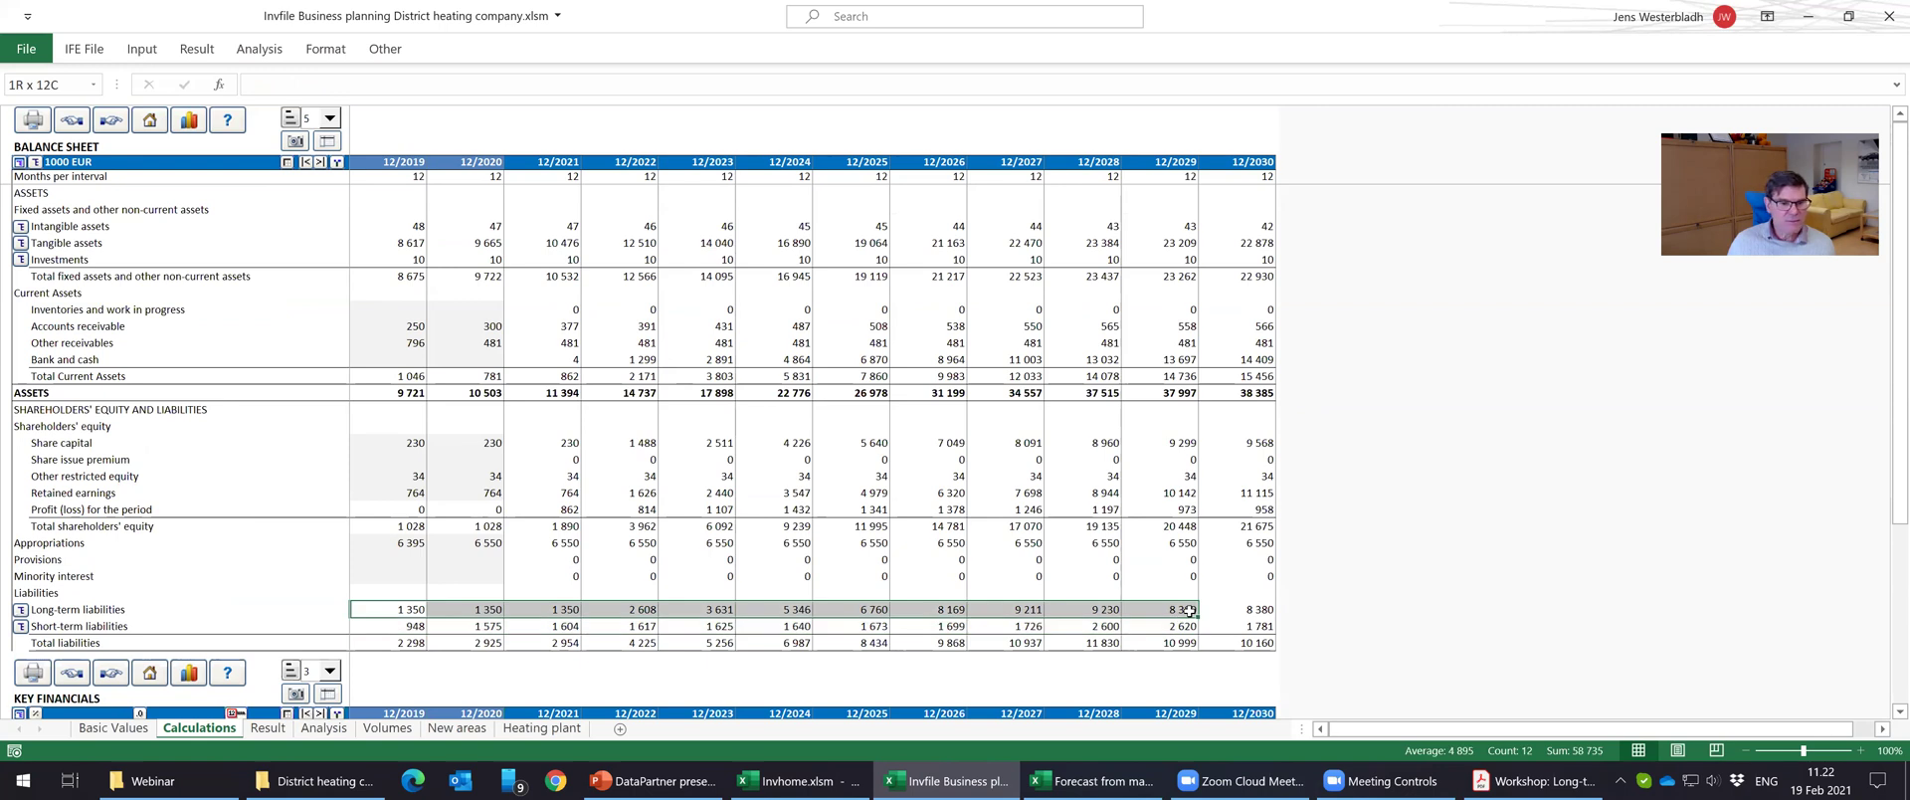
Expand short-term liabilities, examine the current portion of long-term loans for 12/2028 and 12/2029, and collapse the breakdown again.
{"action": "left_click", "coordinate": [867, 626]}
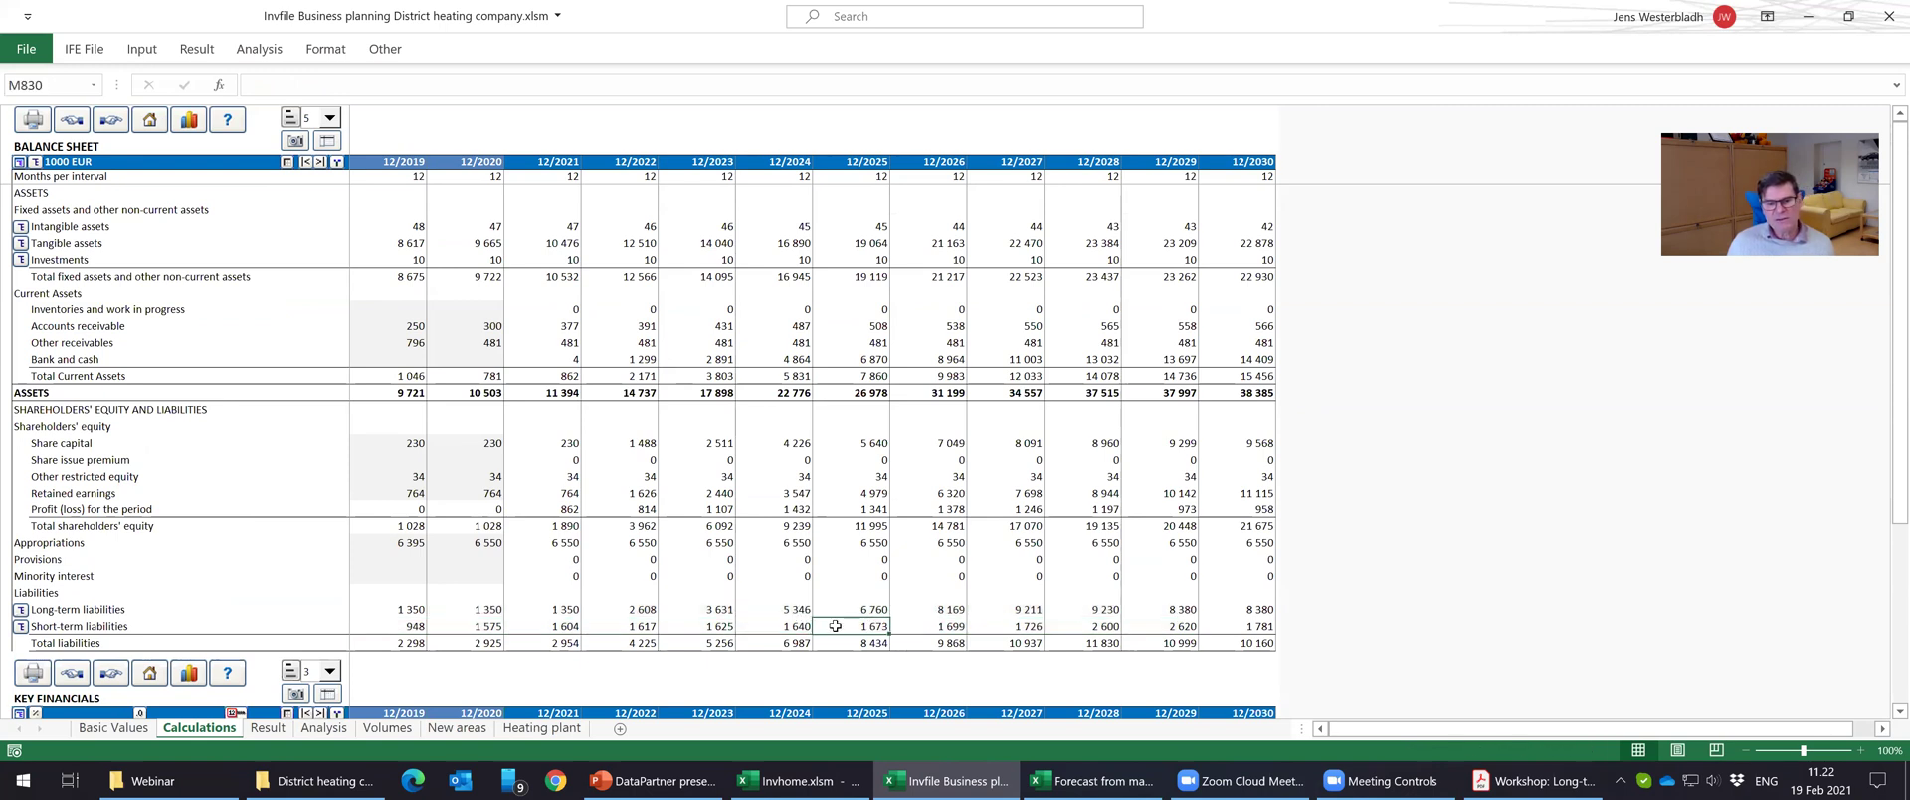
{"action": "left_click", "coordinate": [38, 625]}
{"action": "left_click", "coordinate": [1107, 677]}
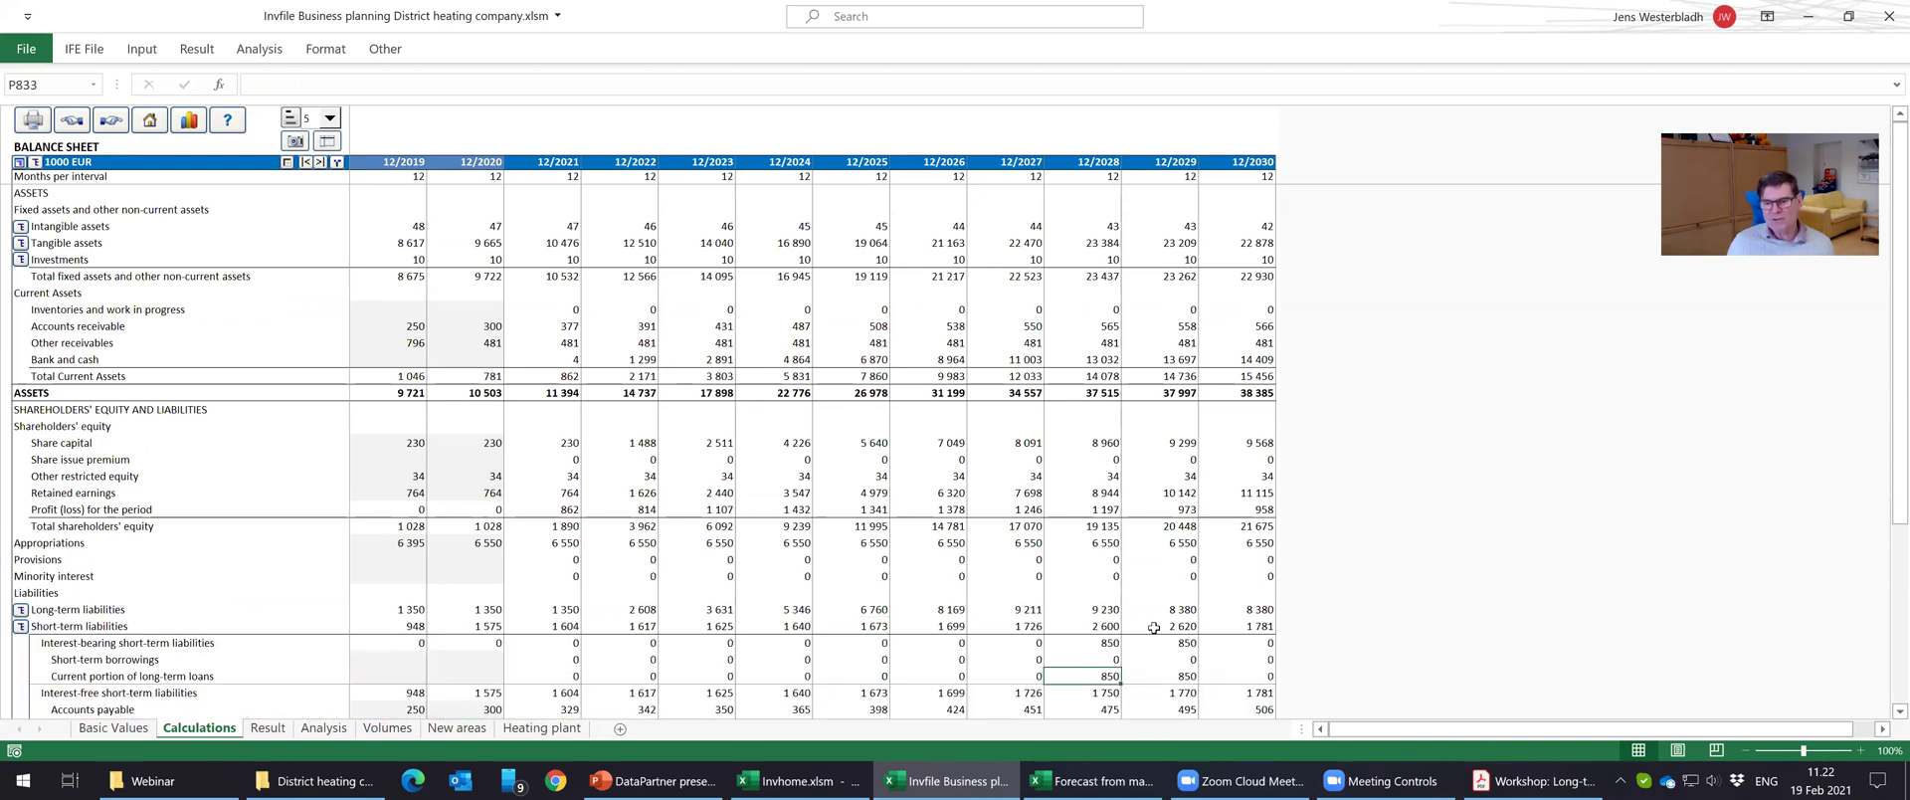
{"action": "left_click", "coordinate": [1147, 678]}
{"action": "left_click", "coordinate": [1104, 676]}
{"action": "left_click", "coordinate": [1147, 674]}
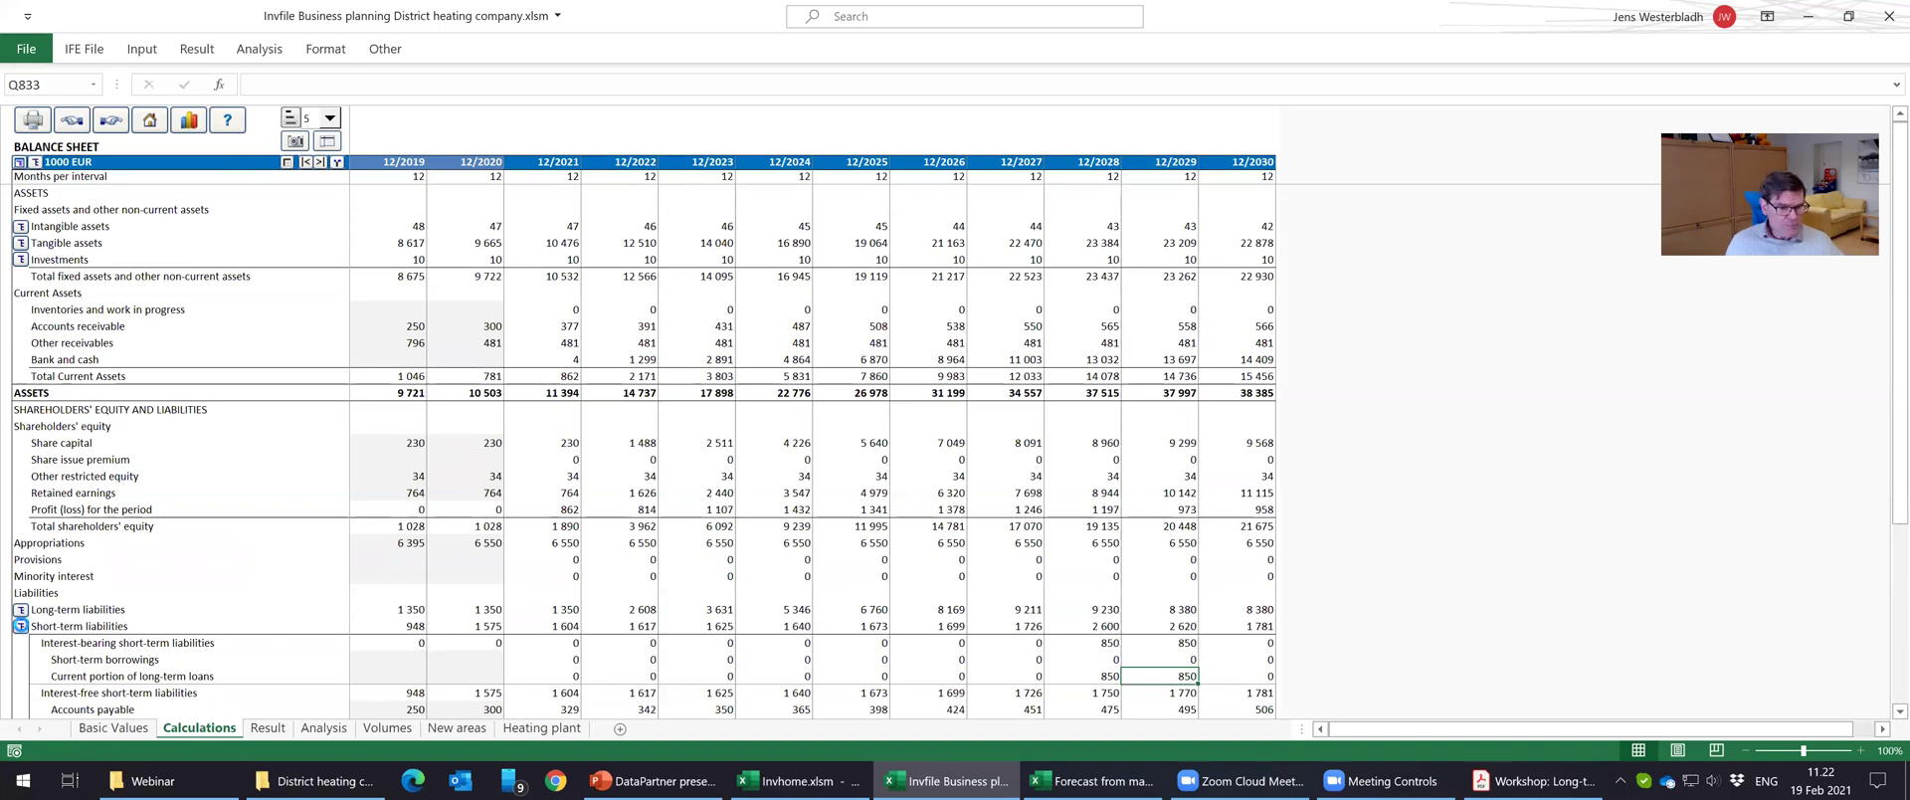
{"action": "left_click", "coordinate": [20, 626]}
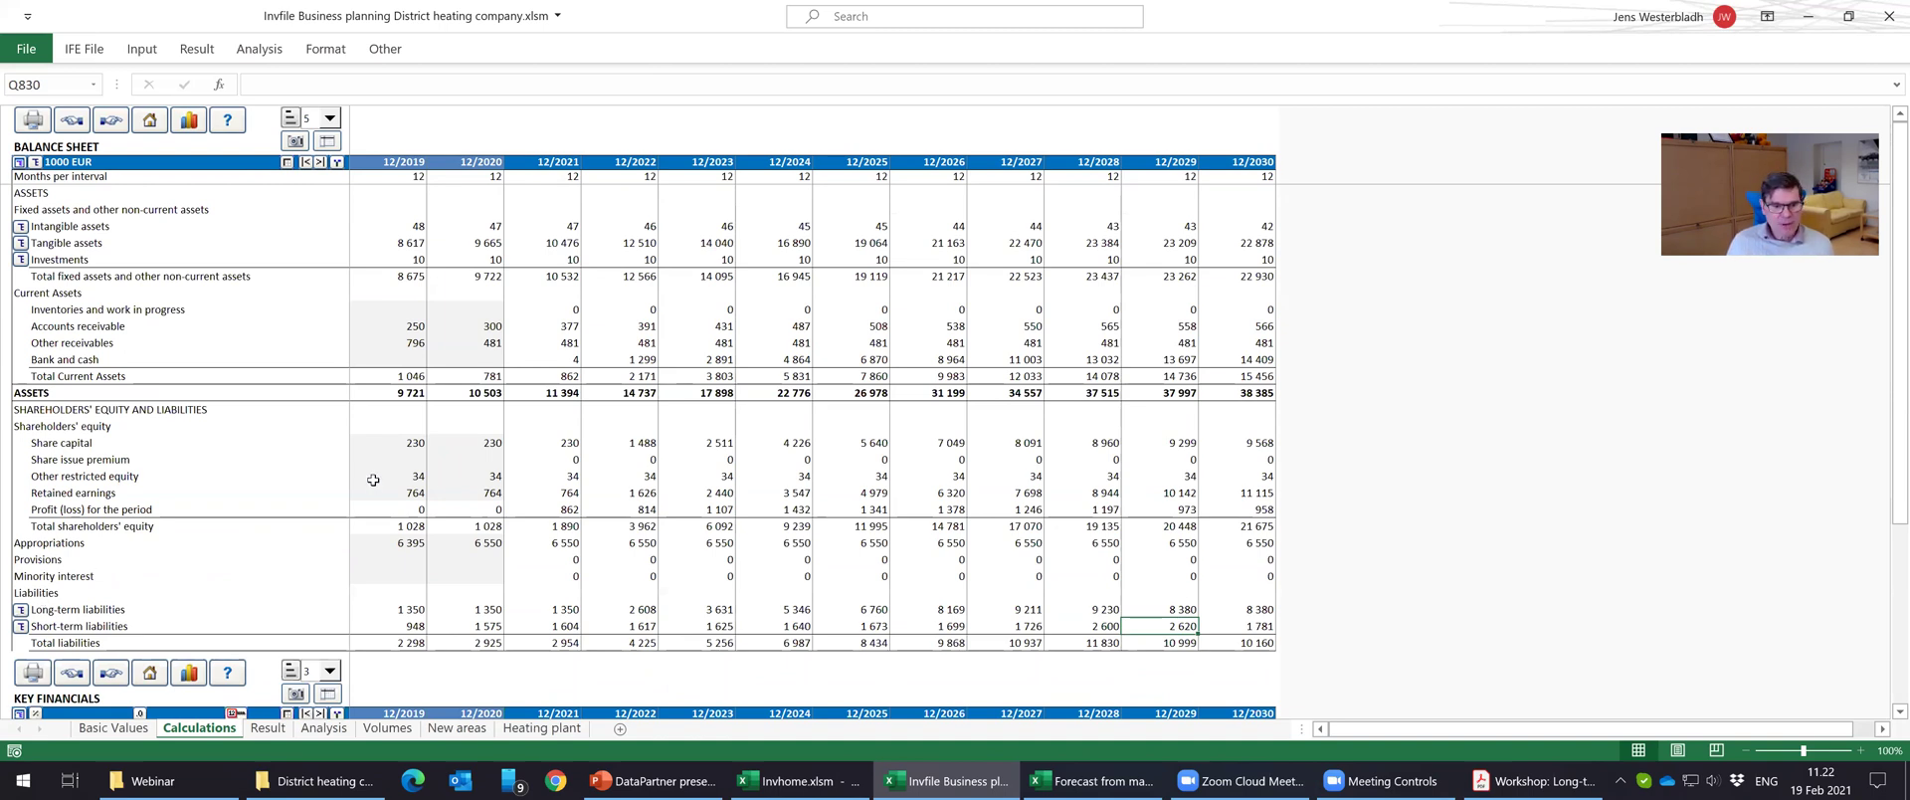
Check the cash flow statement's financial income and expenses from 12/2022 to 12/2029, and go to the corresponding rows in the income statement.
{"action": "left_click", "coordinate": [68, 121]}
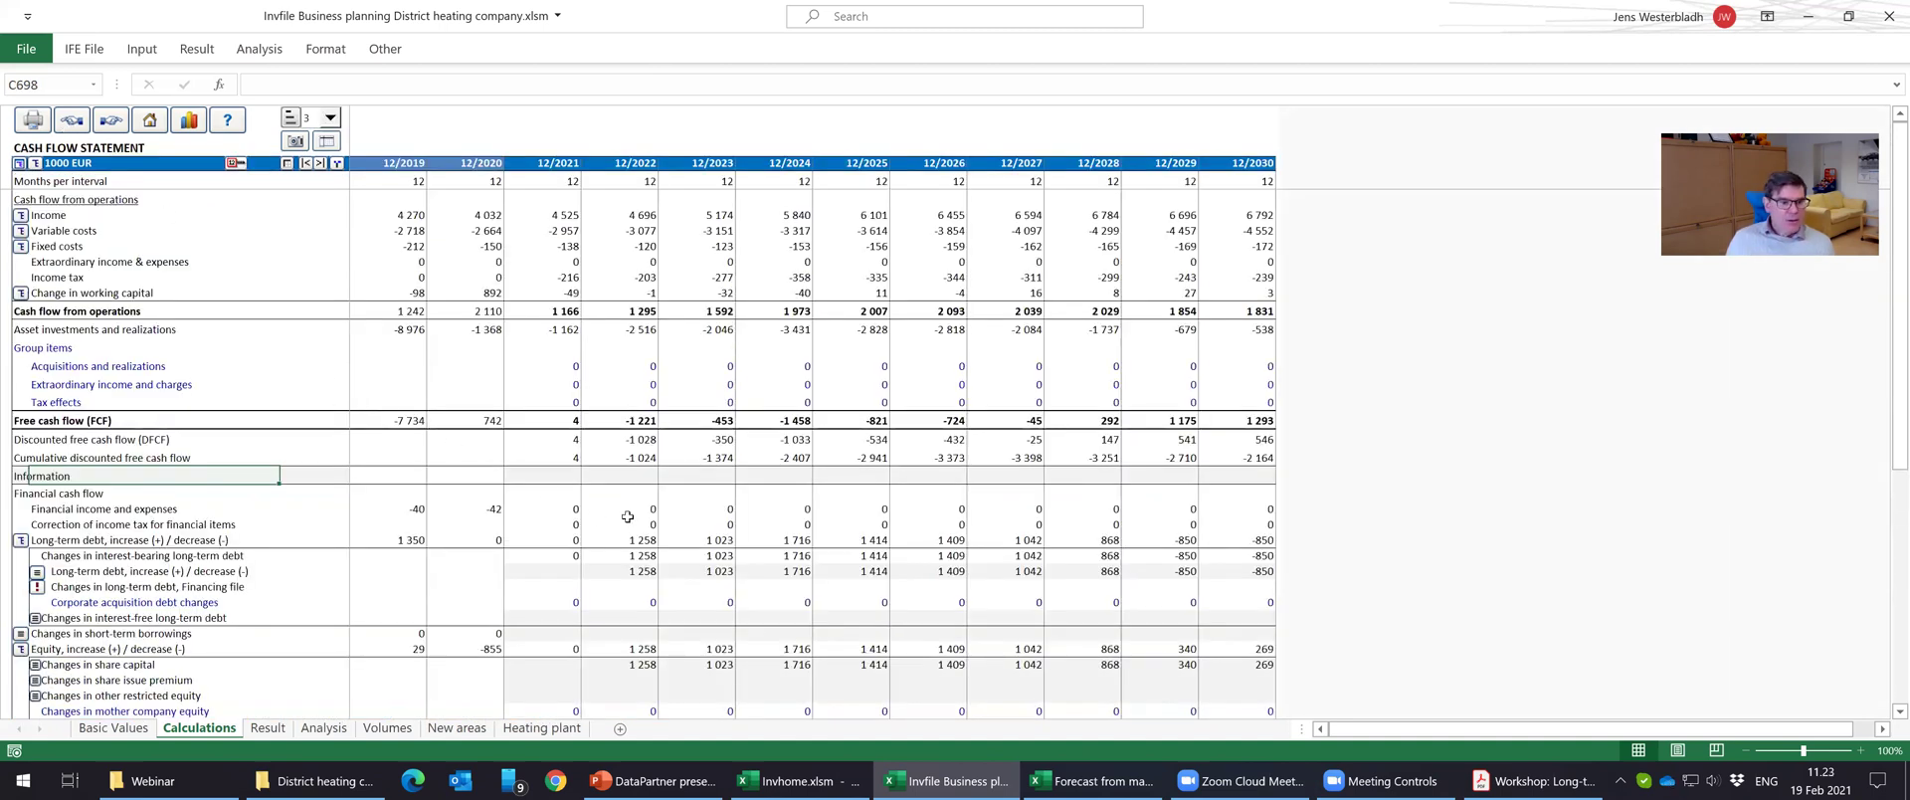
{"action": "left_click_drag", "start_coordinate": [629, 514], "coordinate": [1154, 505]}
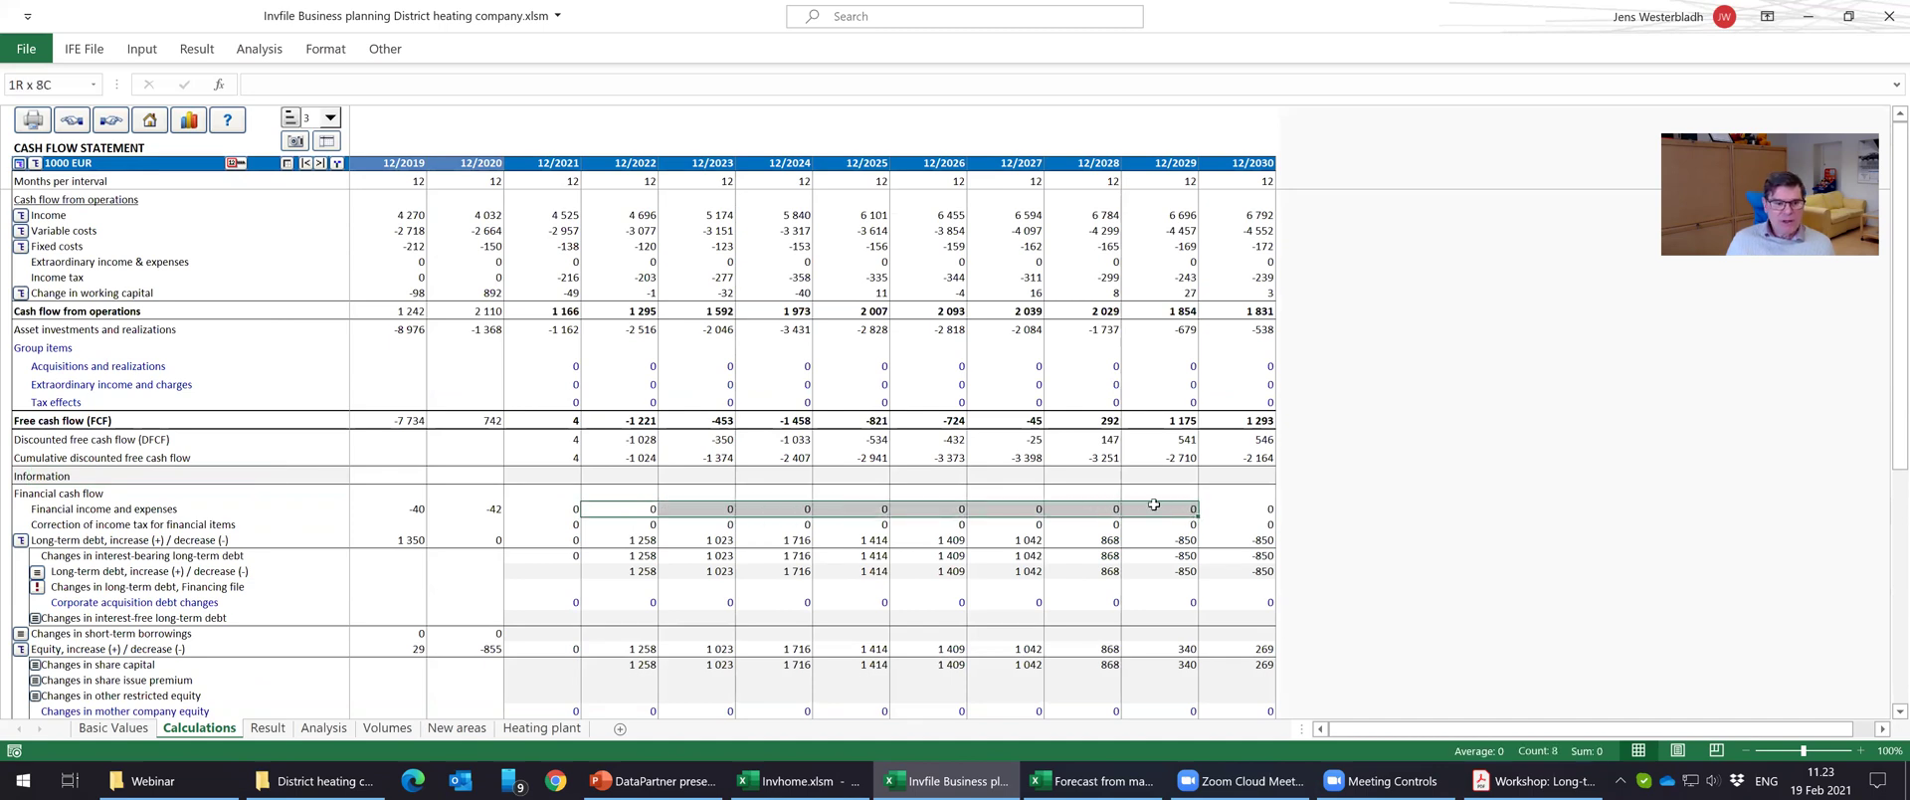
{"action": "left_click", "coordinate": [65, 121]}
{"action": "scroll", "coordinate": [173, 494], "scroll_direction": "down", "scroll_amount": 6}
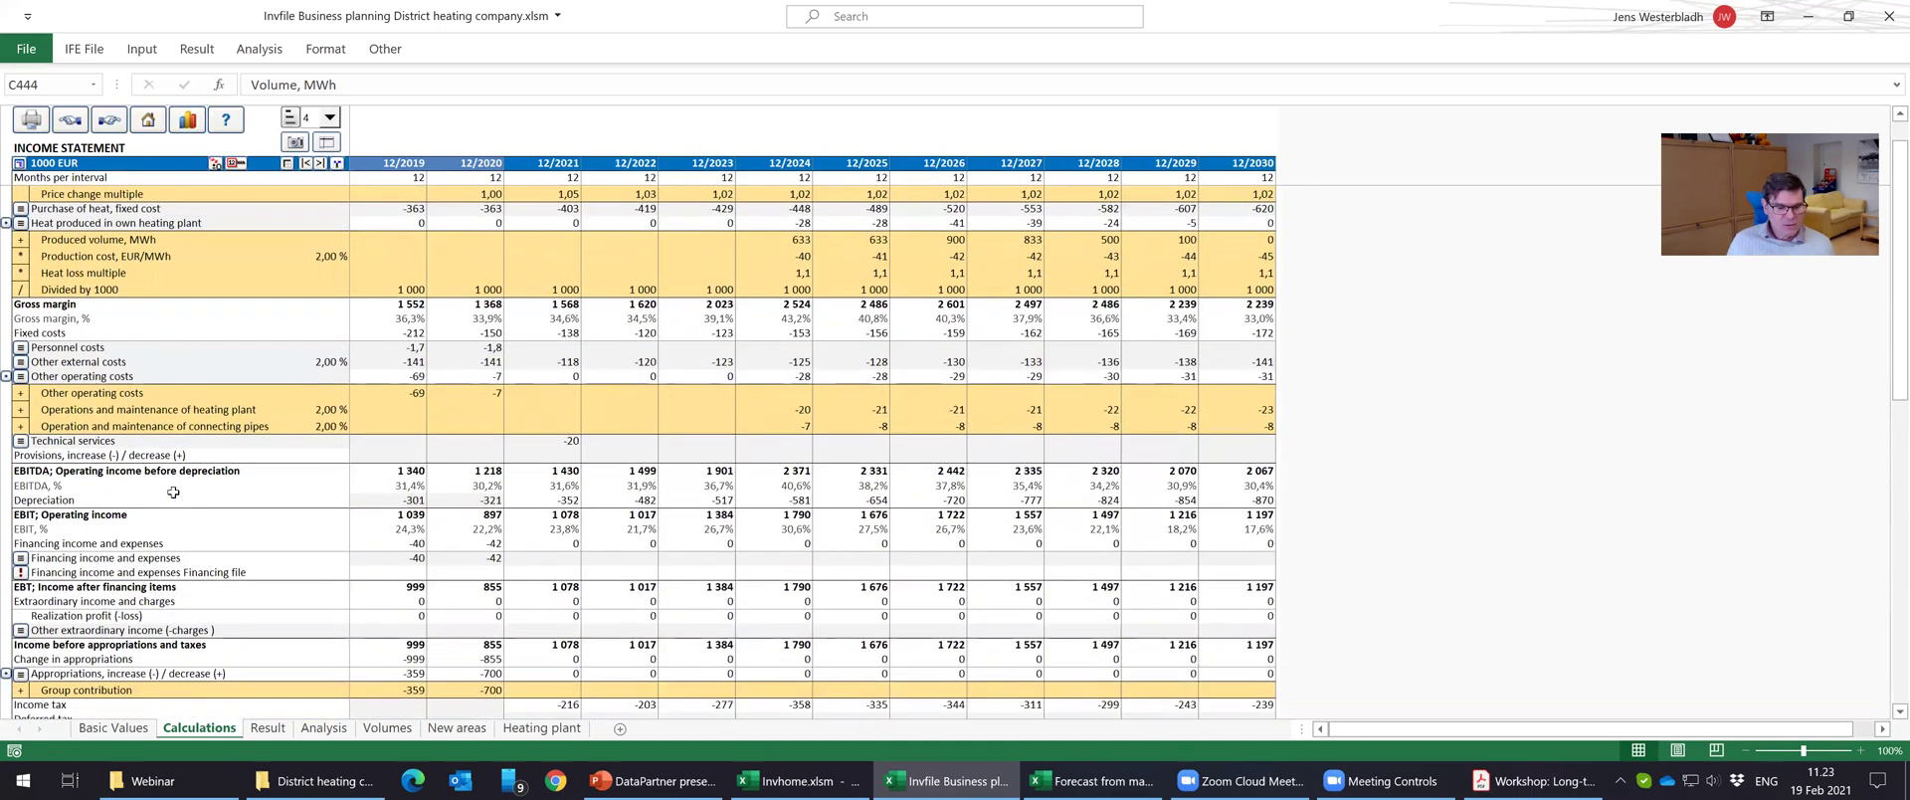
{"action": "scroll", "coordinate": [173, 492], "scroll_direction": "down", "scroll_amount": 1}
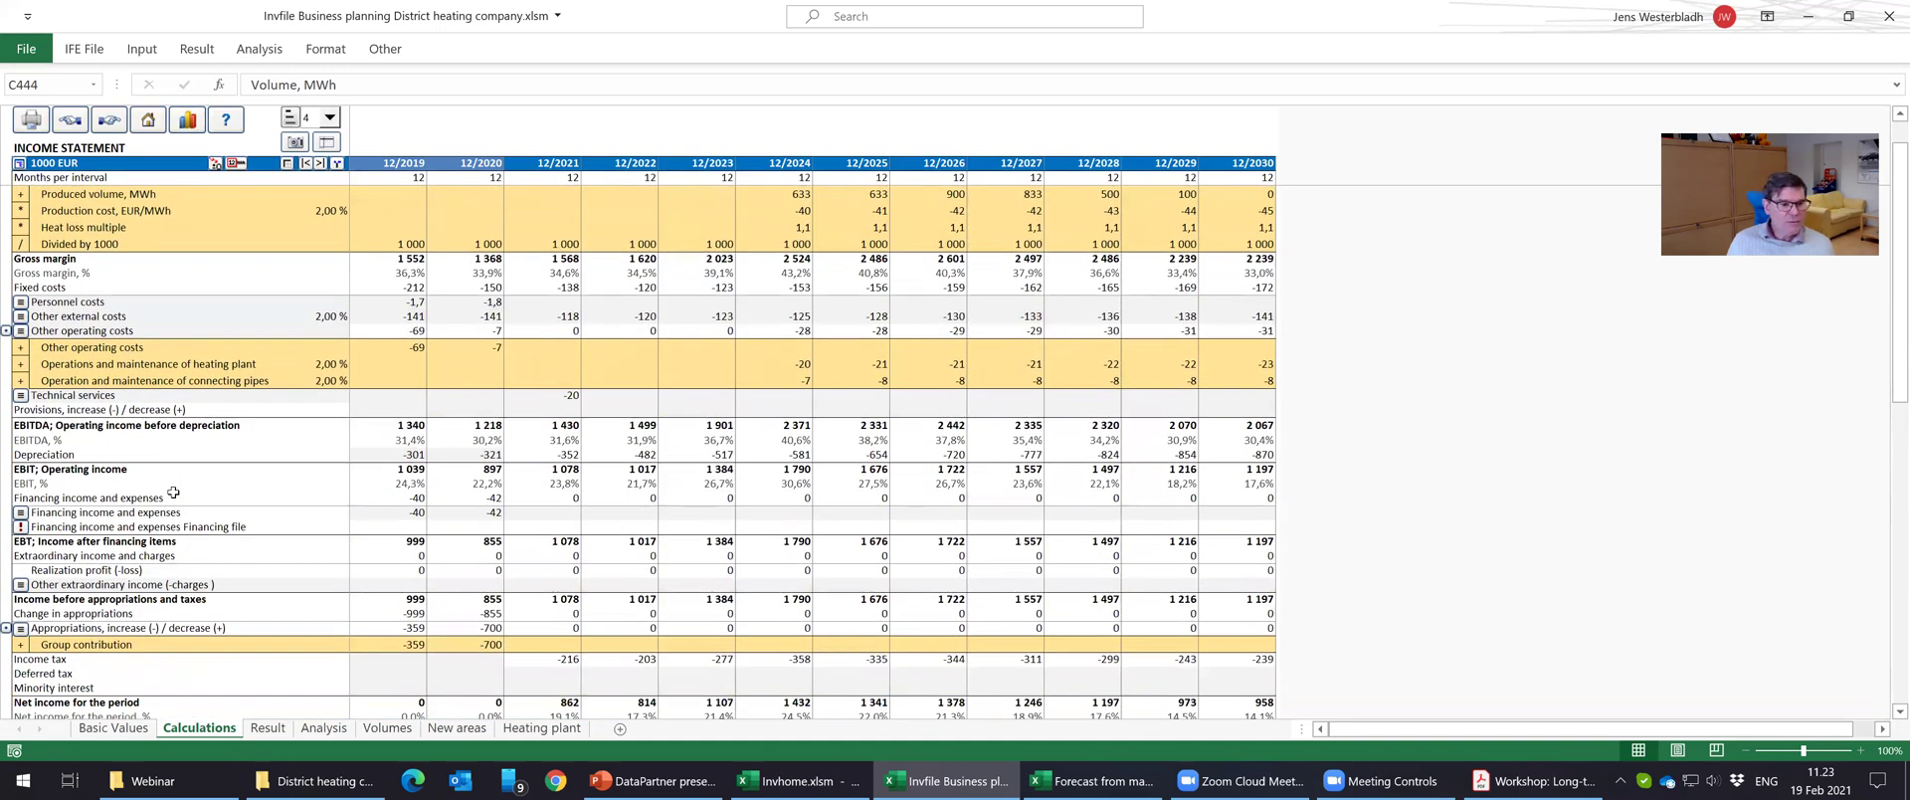
{"action": "scroll", "coordinate": [173, 492], "scroll_direction": "down", "scroll_amount": 1}
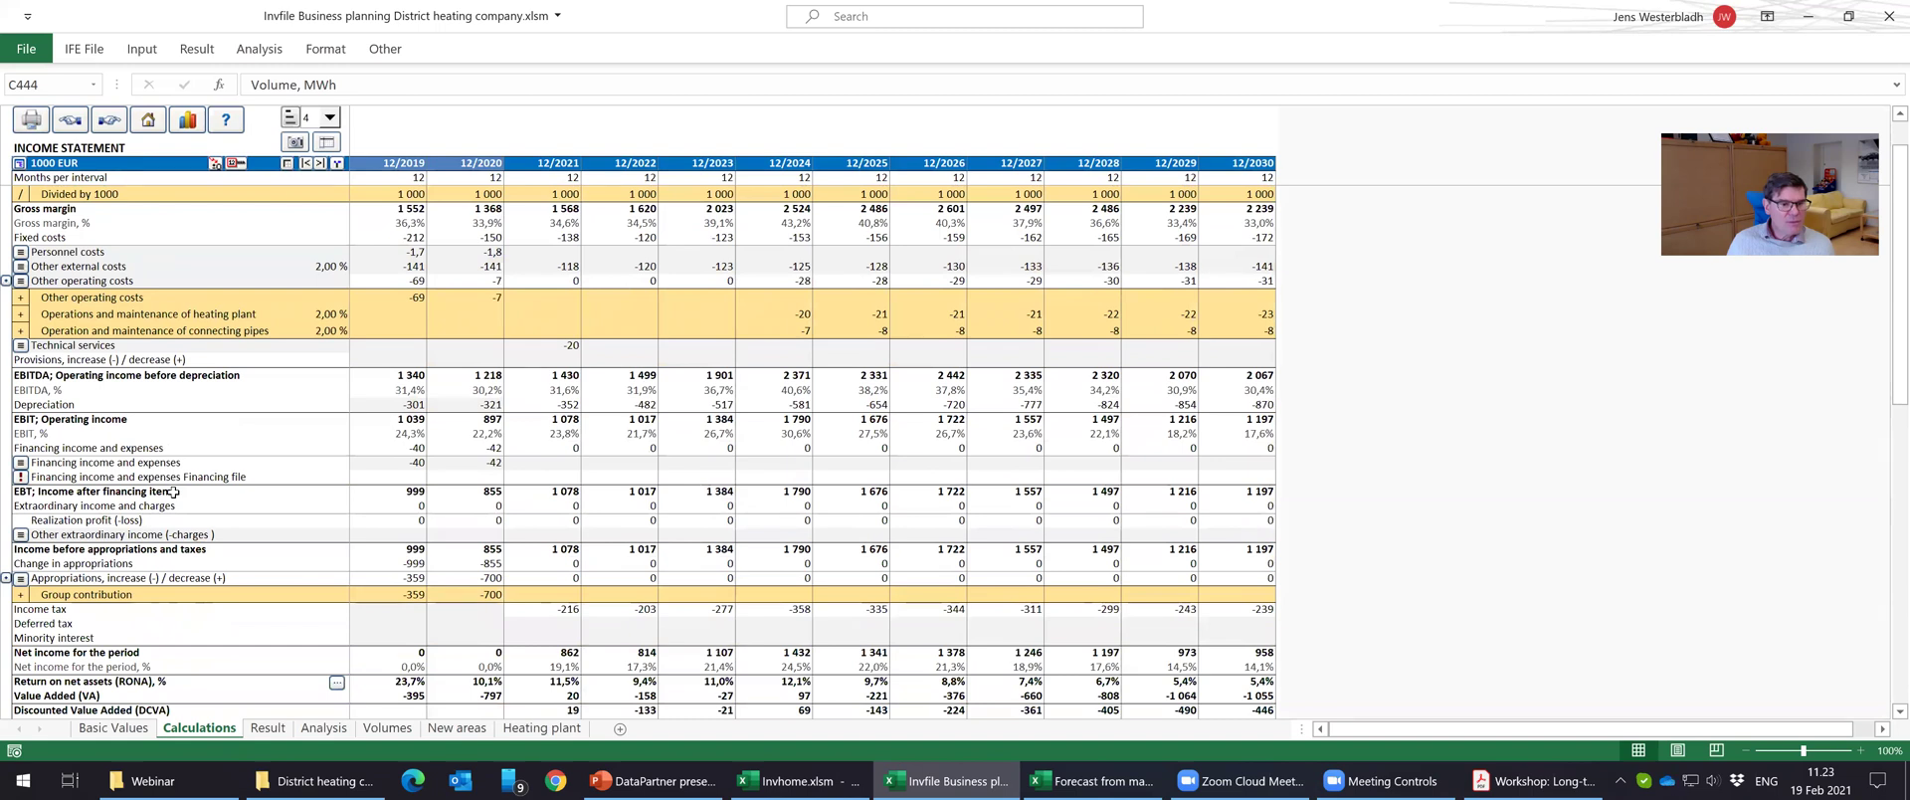
Create three indented sub-rows under the Financing income and expenses row of the income statement.
{"action": "left_click", "coordinate": [20, 463]}
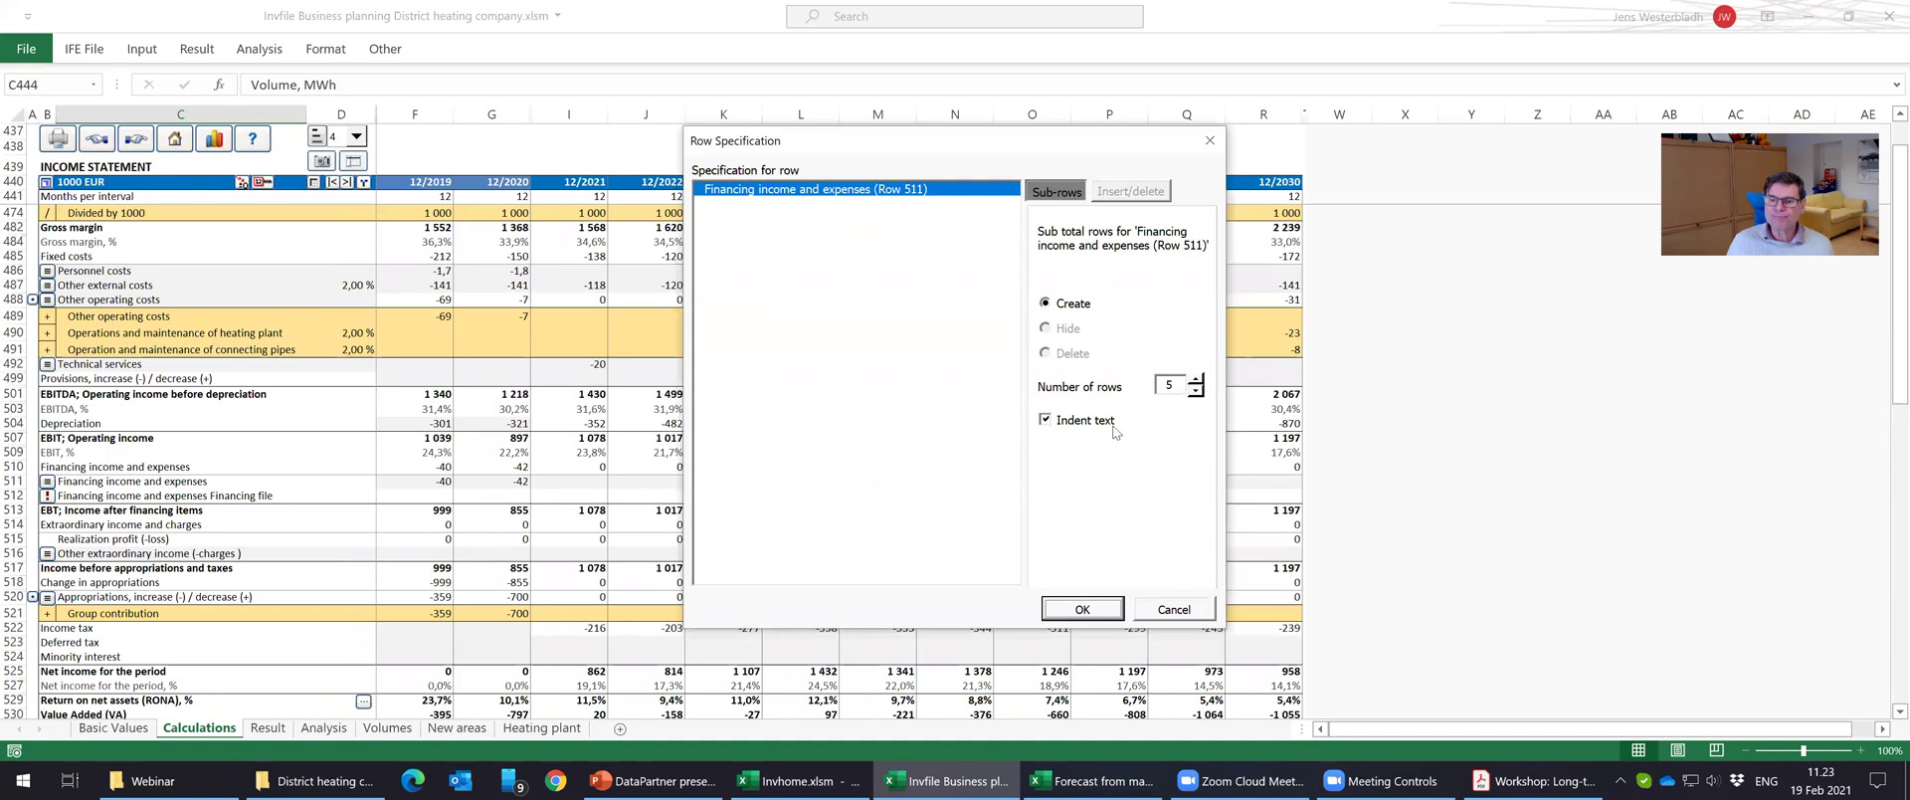
{"action": "left_click", "coordinate": [1196, 392]}
{"action": "left_click", "coordinate": [1197, 392]}
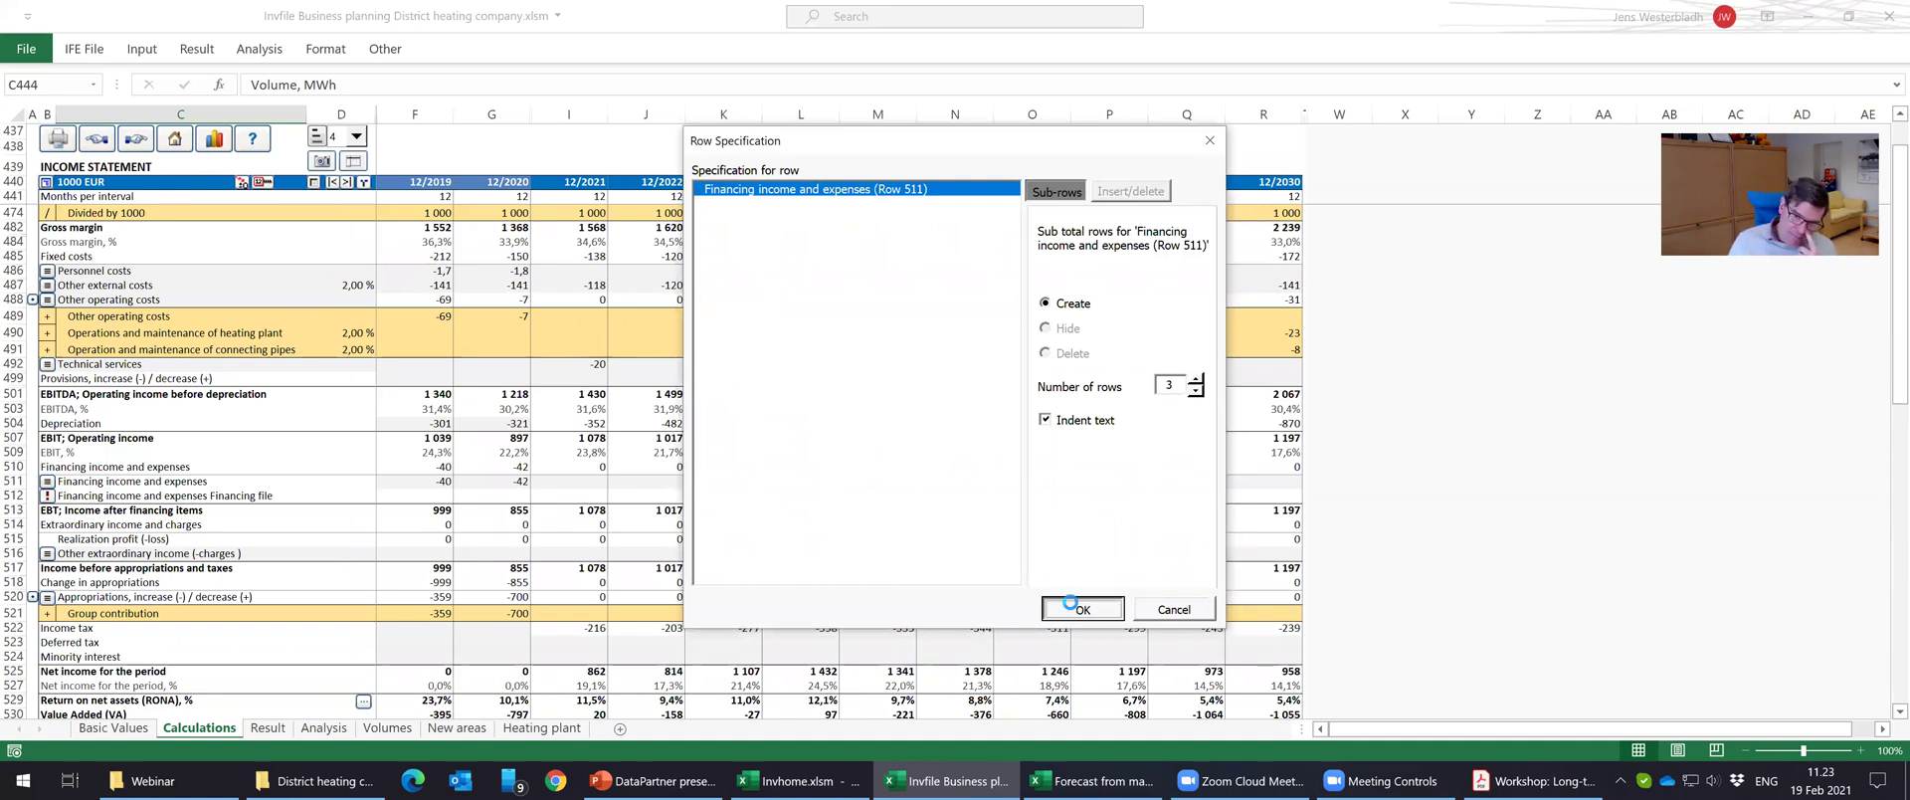
{"action": "left_click", "coordinate": [1080, 609]}
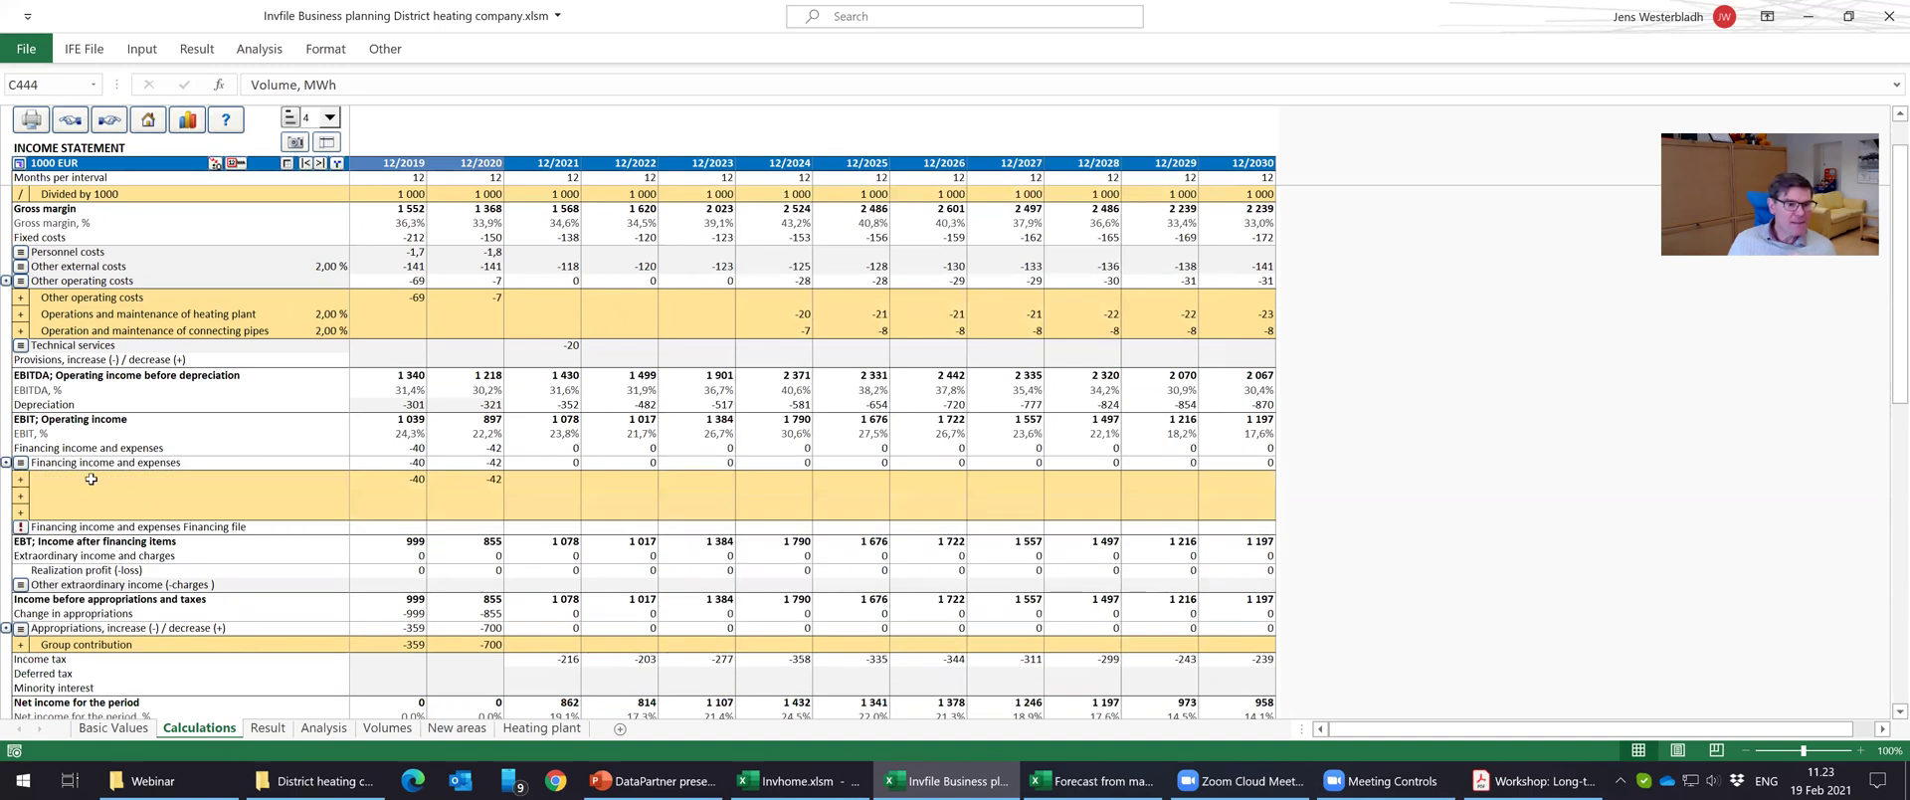
Name the first new sub-row "financing income and expenses net".
{"action": "left_click", "coordinate": [90, 479]}
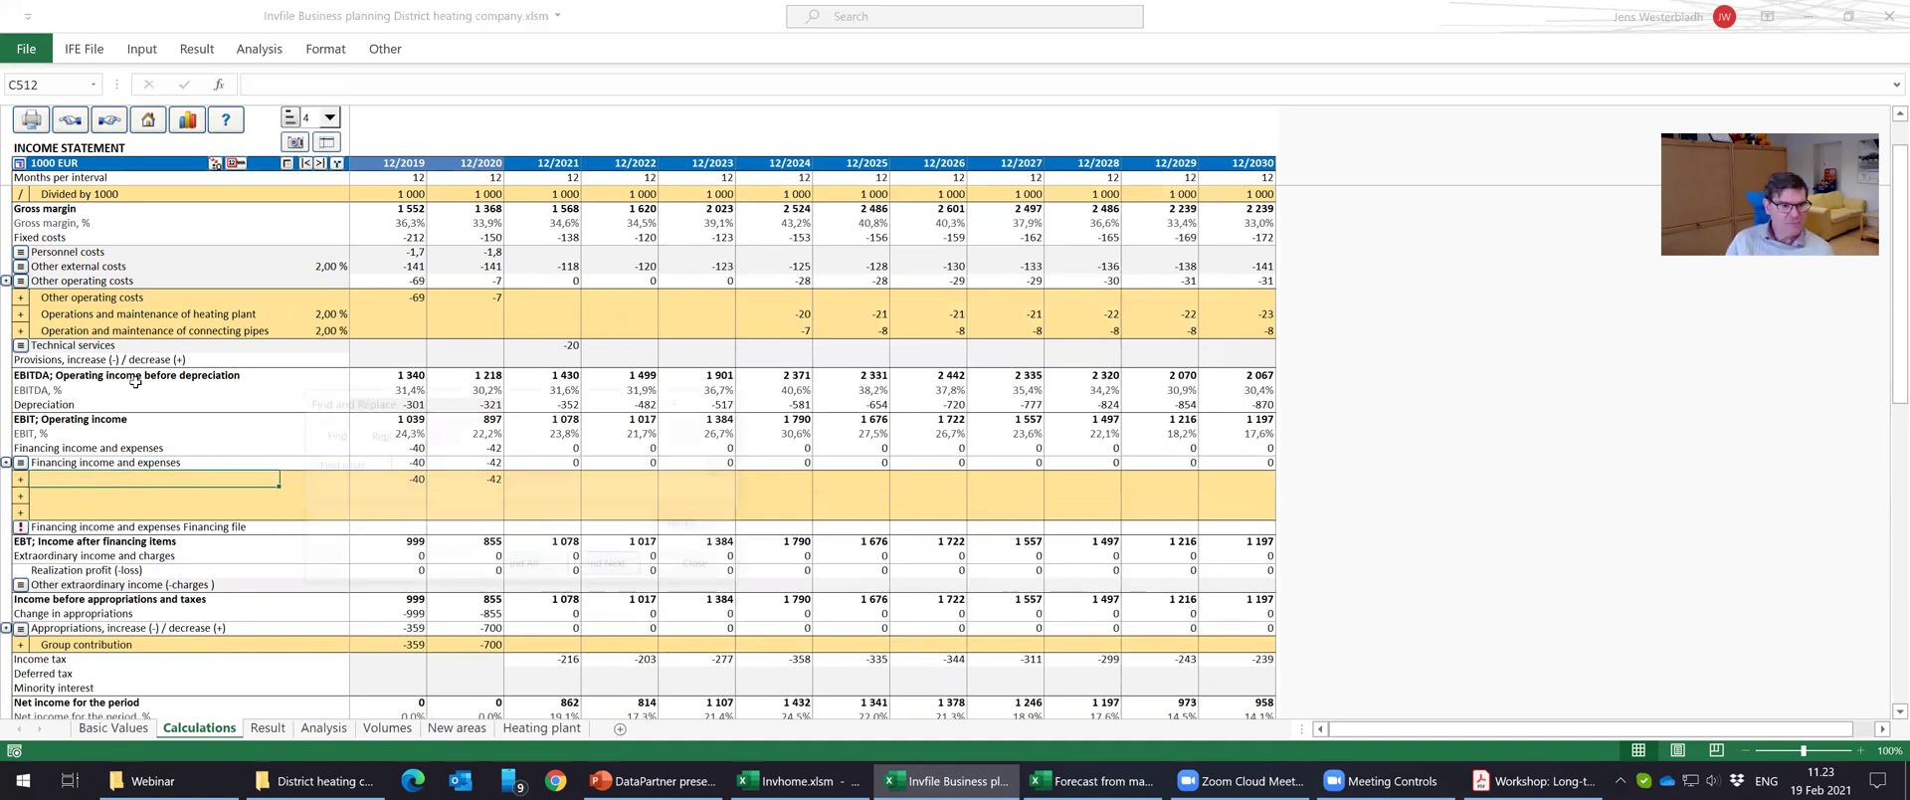
{"action": "key", "text": "ctrl+f"}
{"action": "key", "text": "Escape"}
{"action": "type", "text": "financing i"}
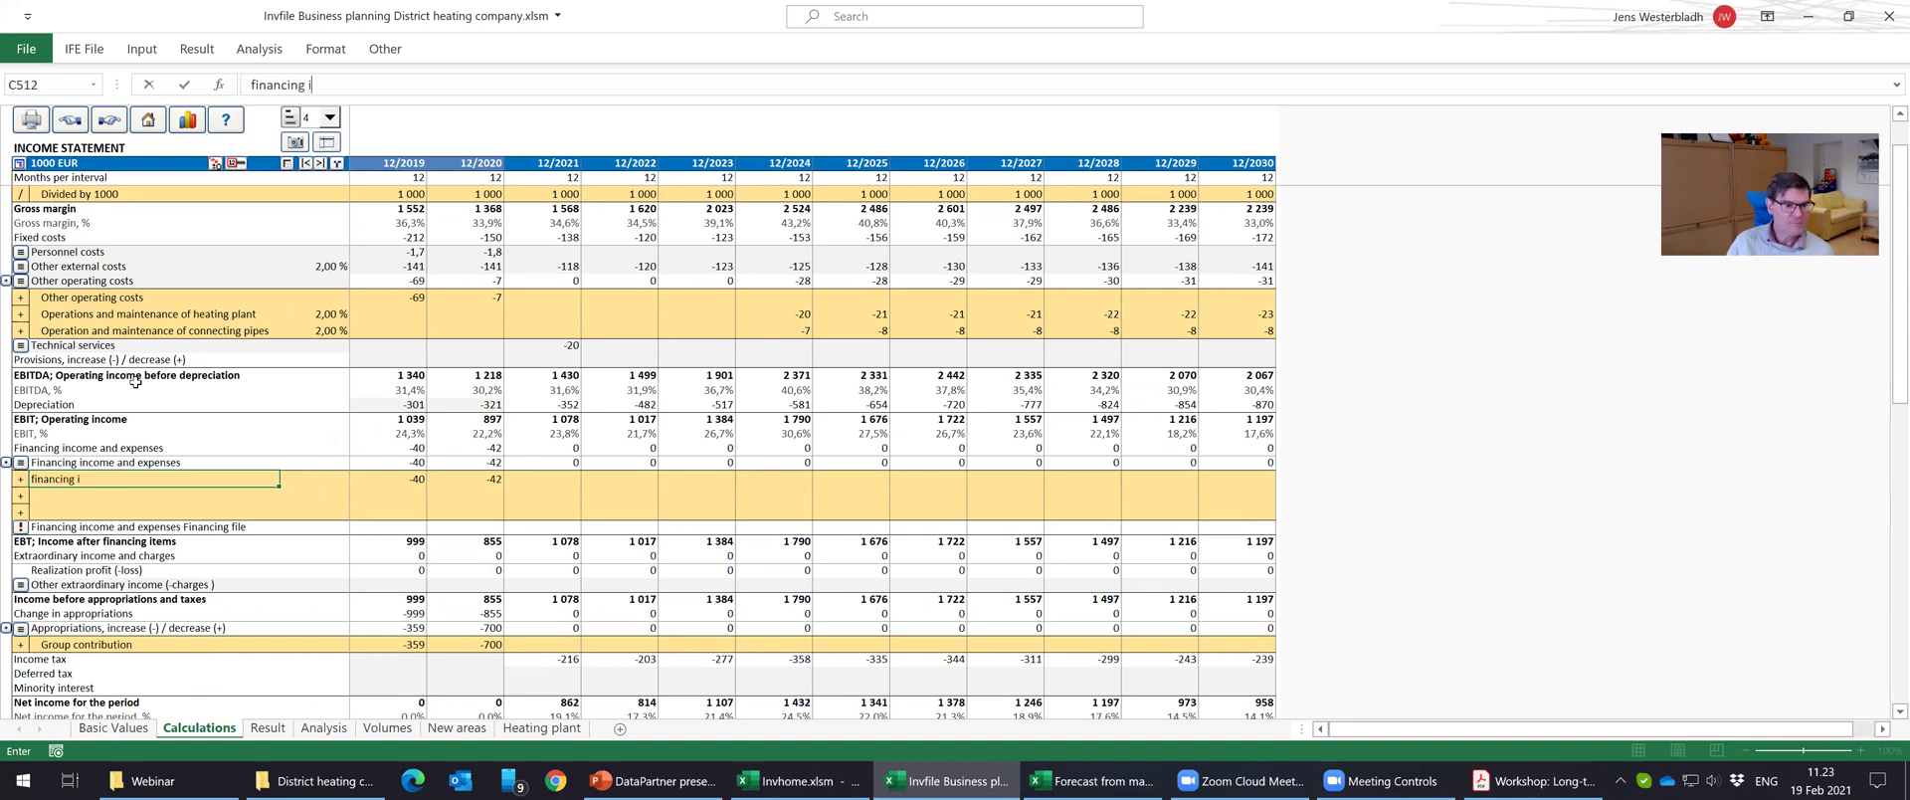
{"action": "type", "text": "ncome and "}
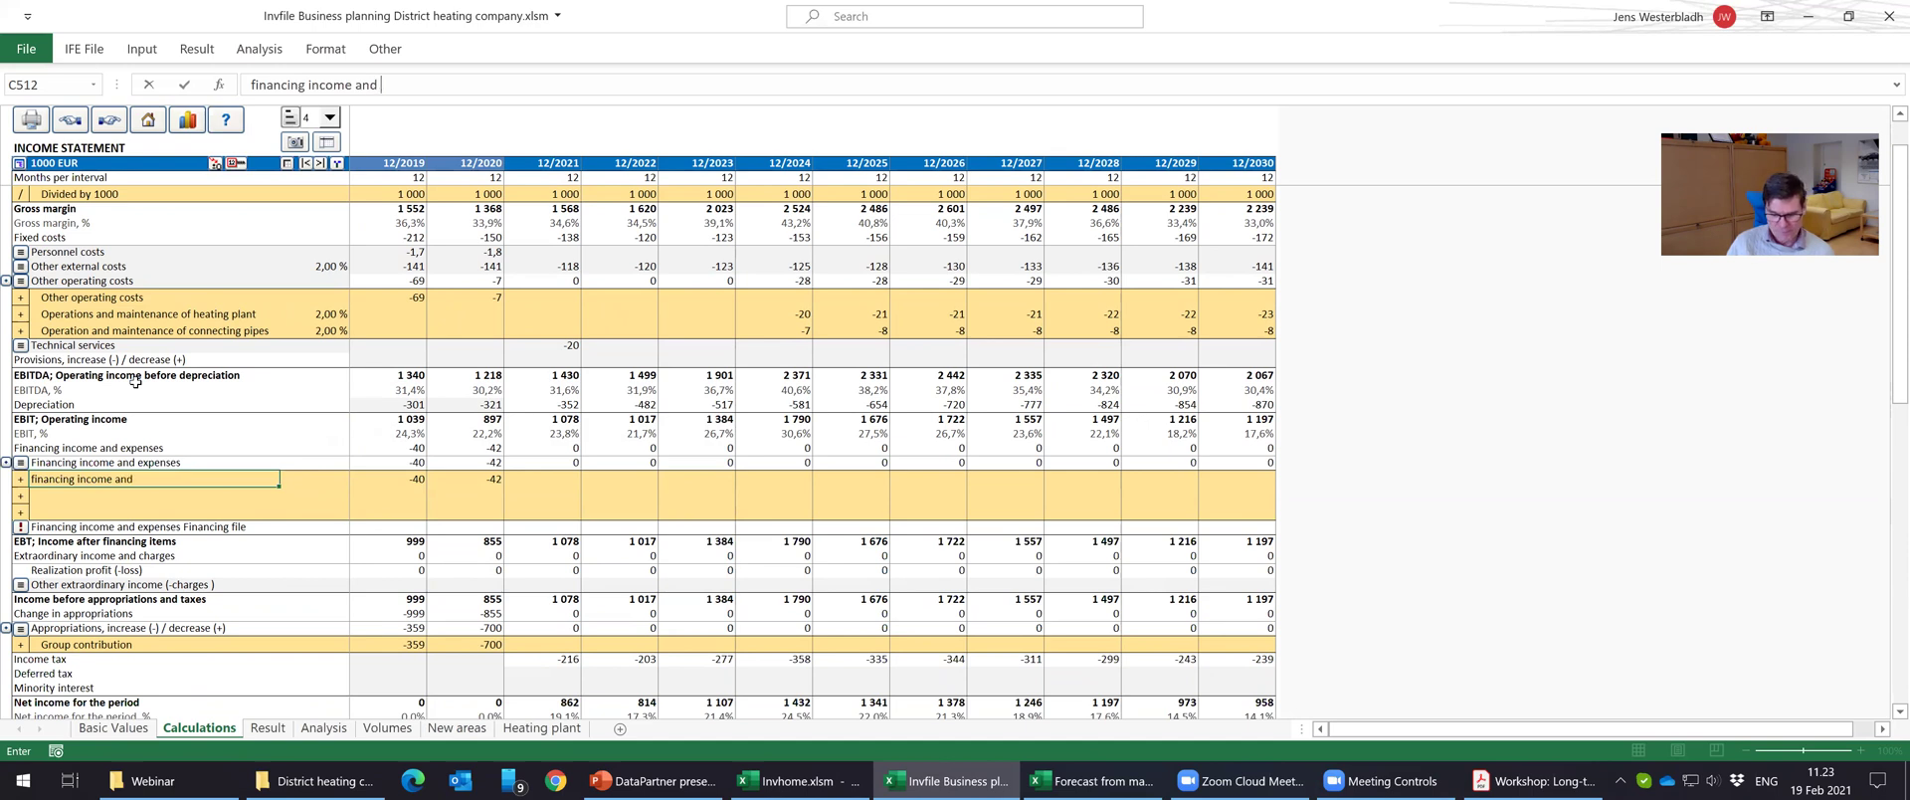
{"action": "type", "text": "expenses net"}
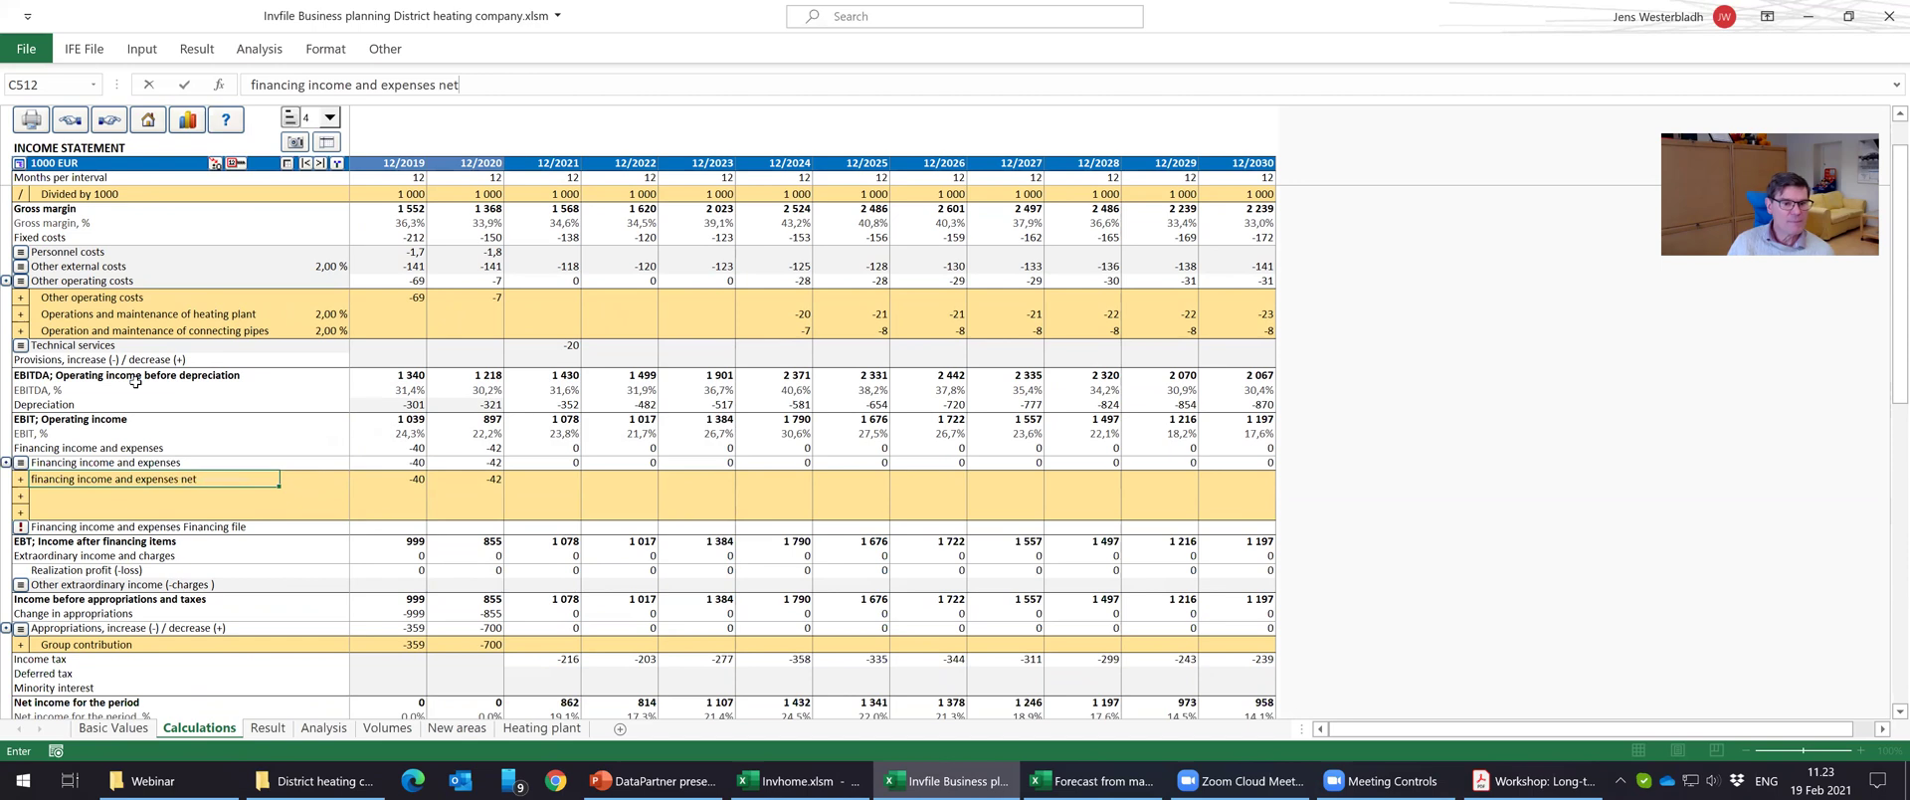
{"action": "key", "text": "Tab"}
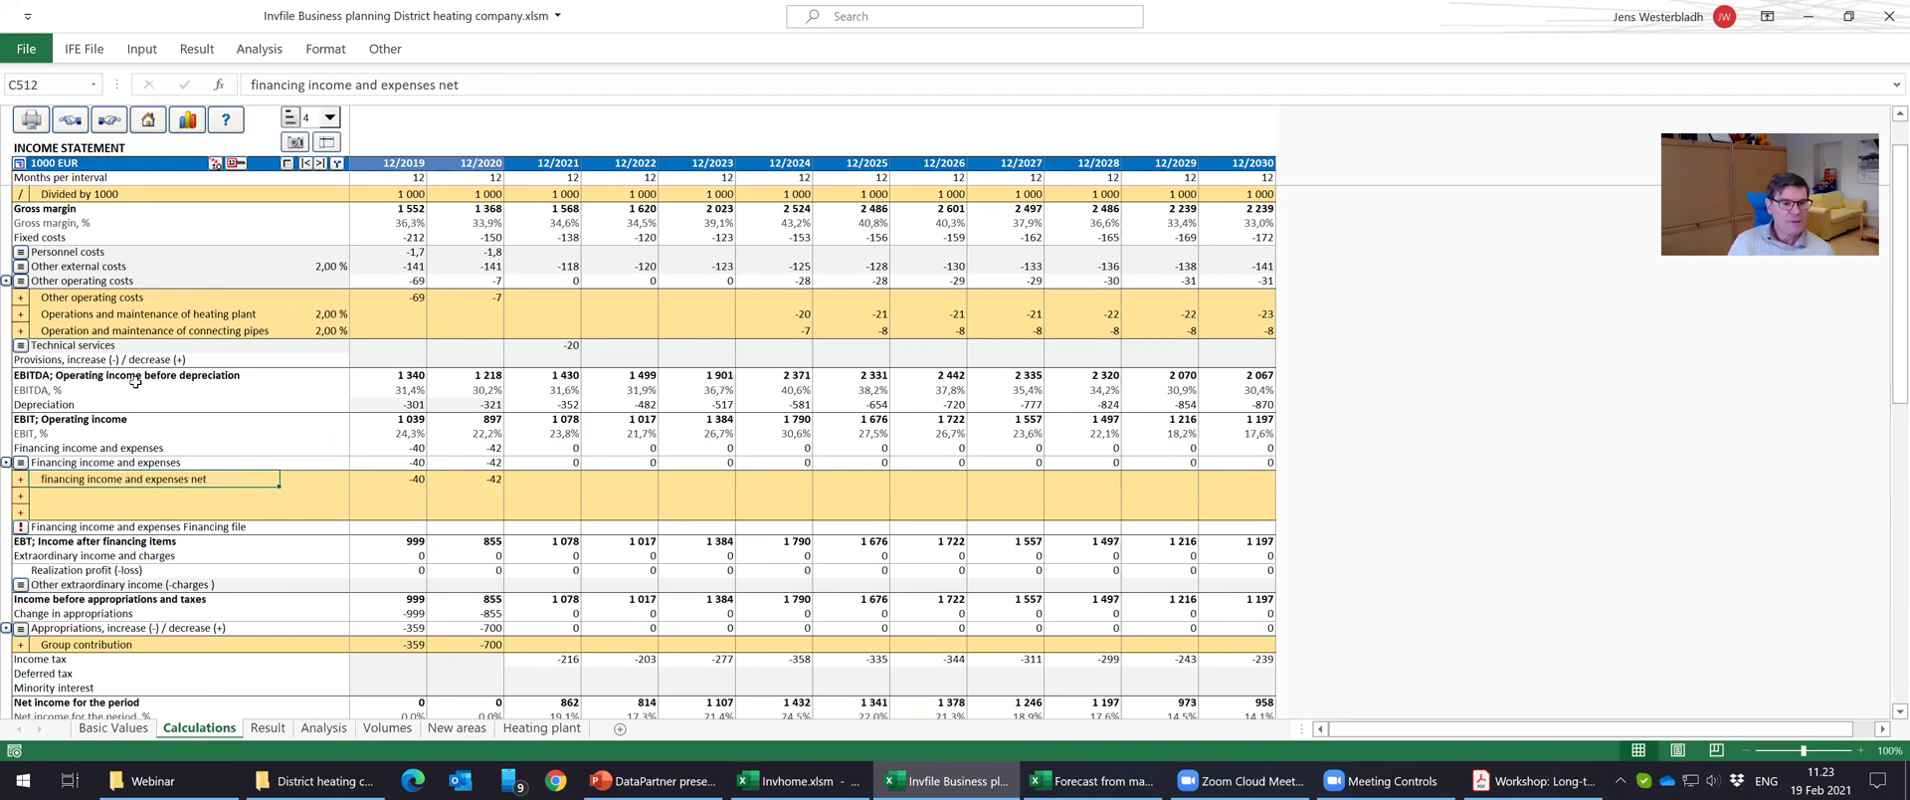
{"action": "key", "text": "Return"}
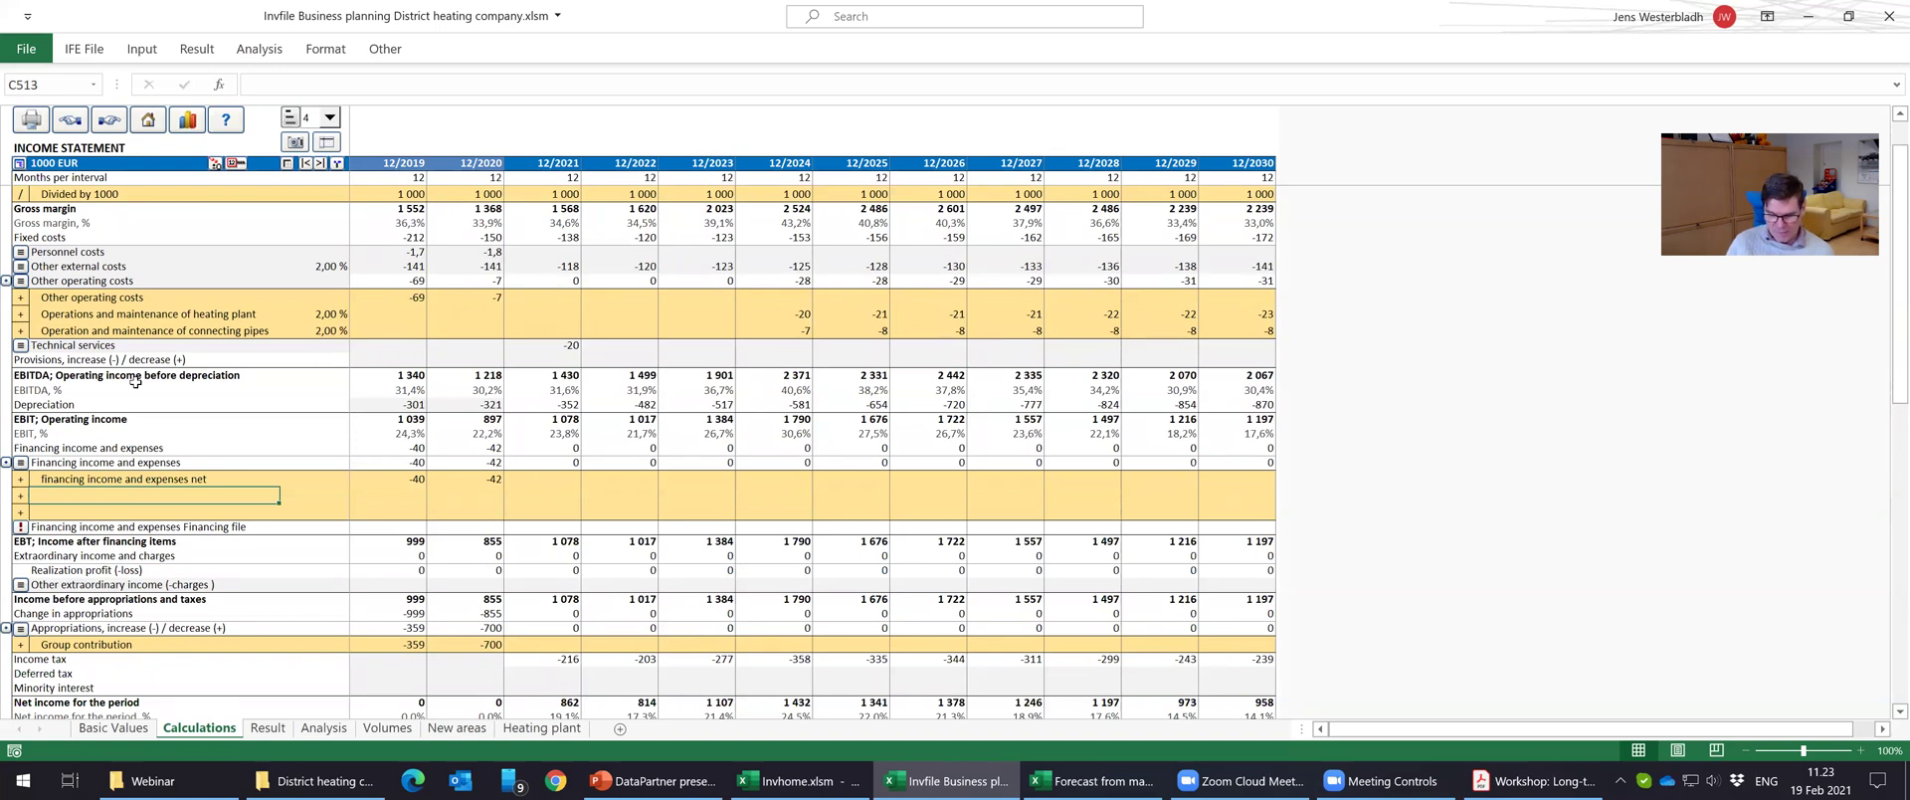
Name the second new sub-row "Financing income".
{"action": "type", "text": "FInanc"}
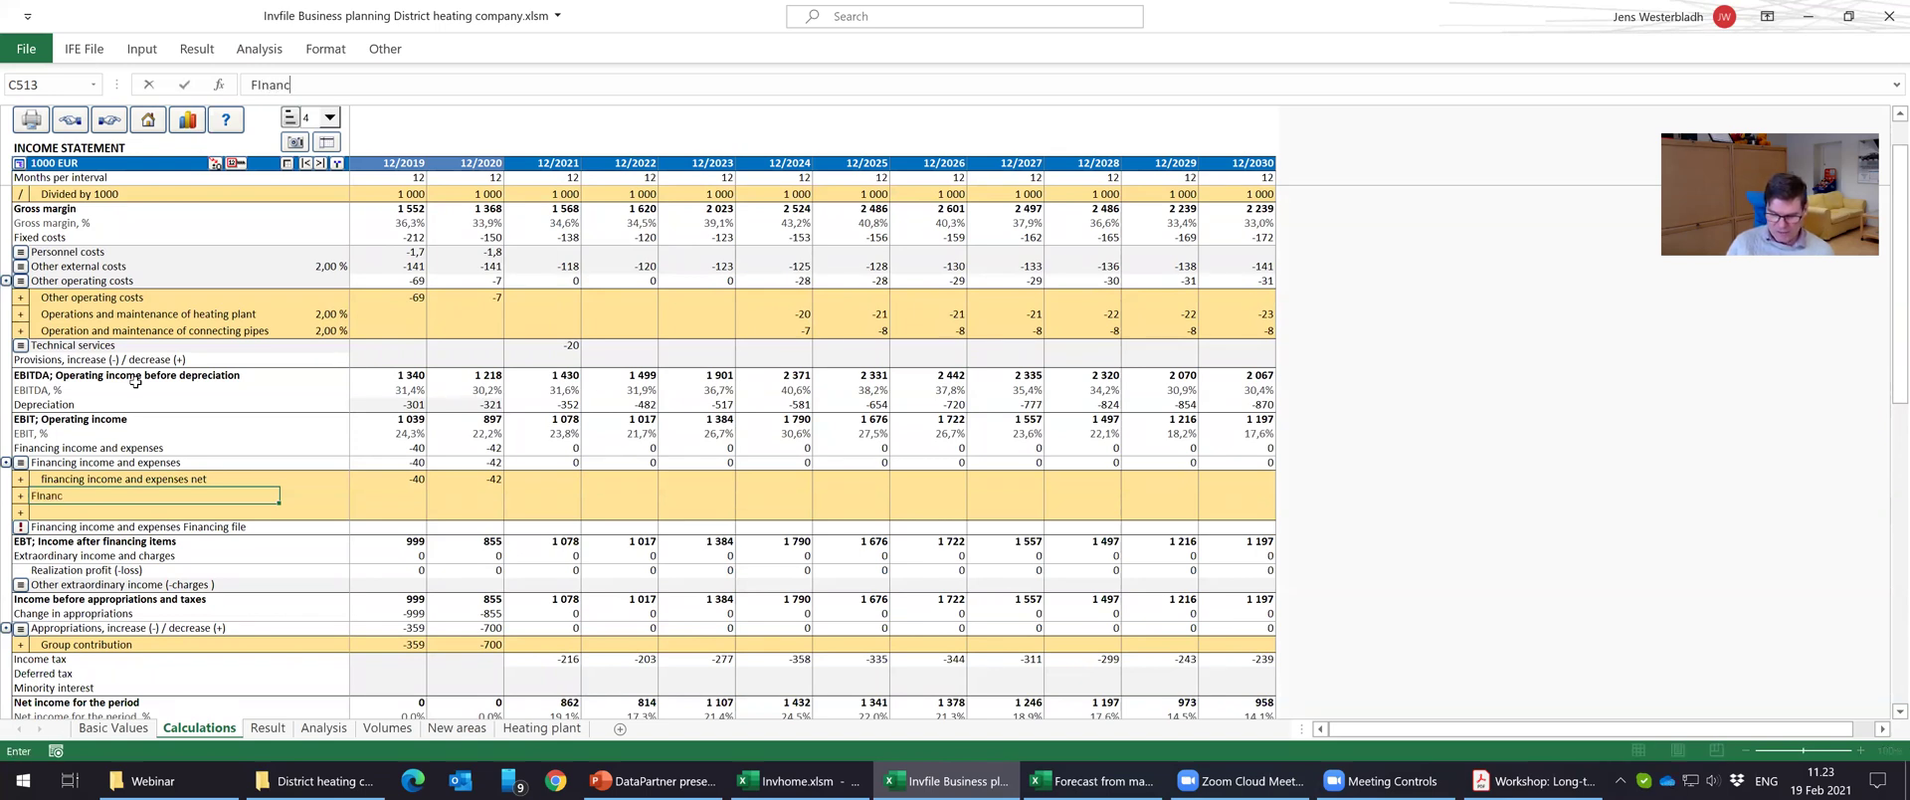
{"action": "type", "text": "ing ino"}
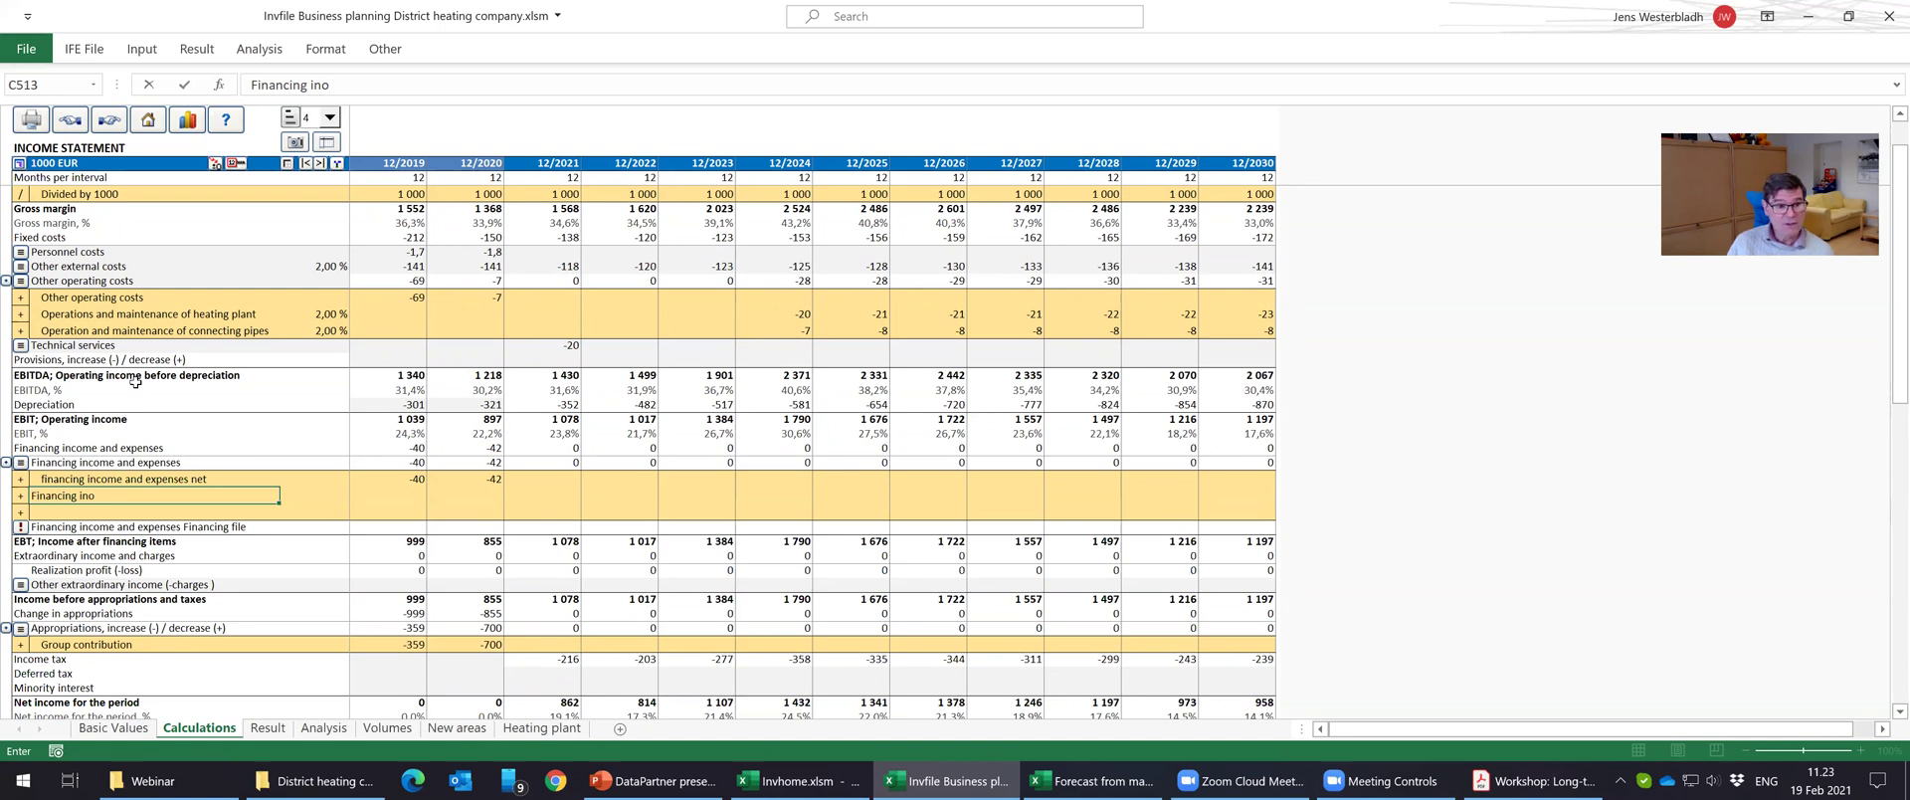
{"action": "key", "text": "BackSpace"}
{"action": "type", "text": "come"}
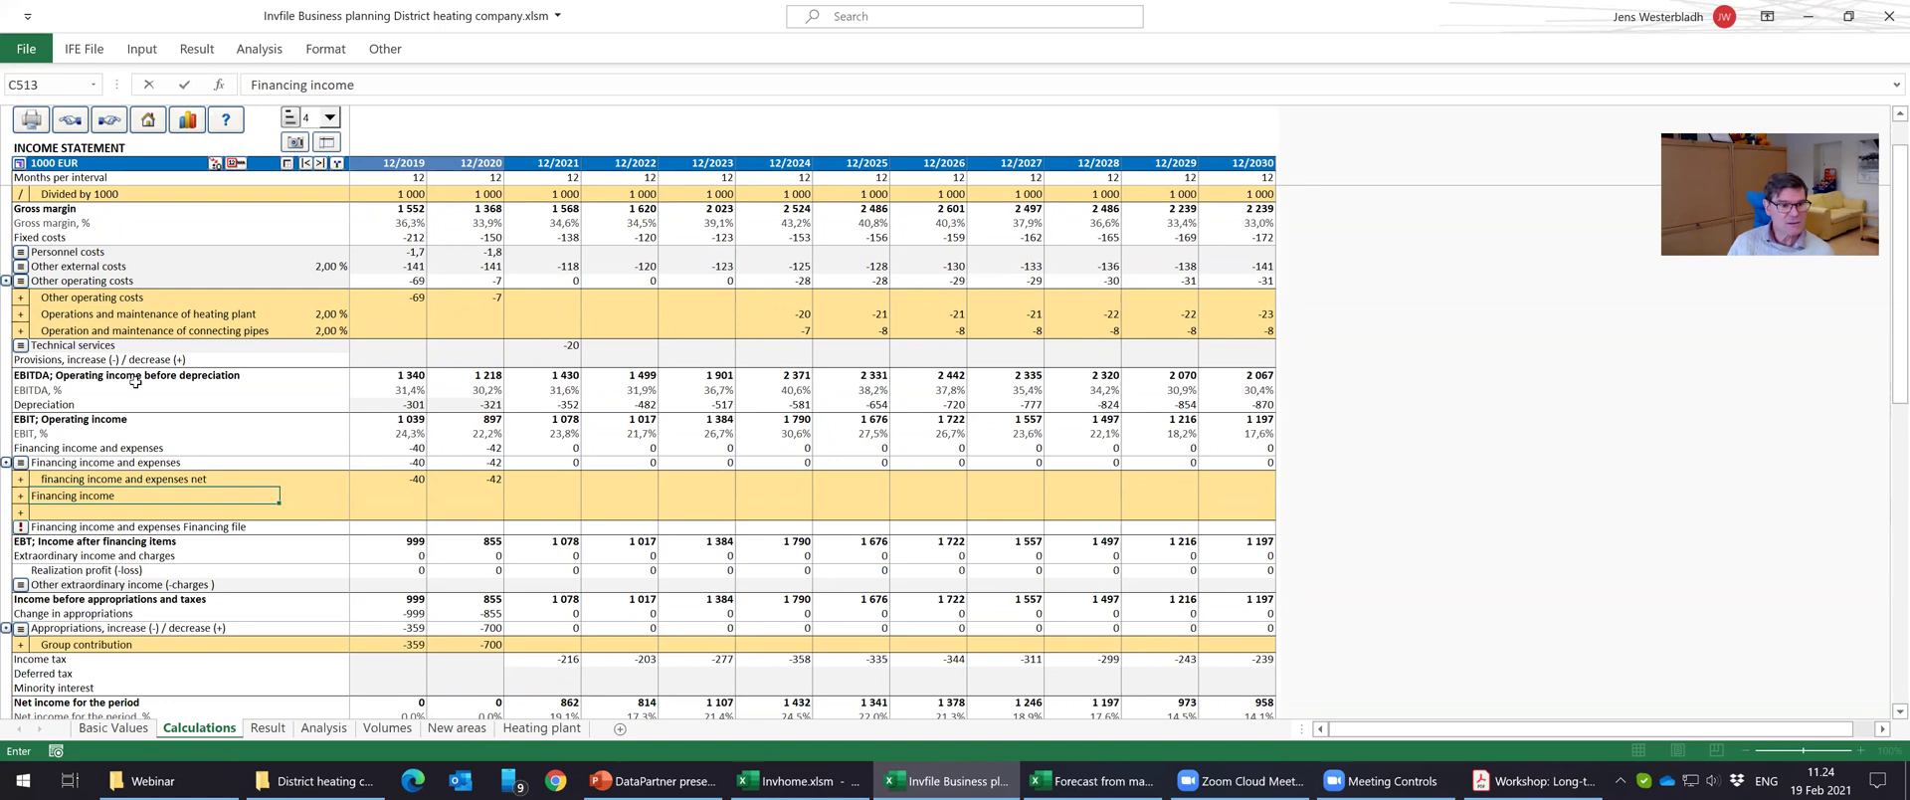
{"action": "key", "text": "Return"}
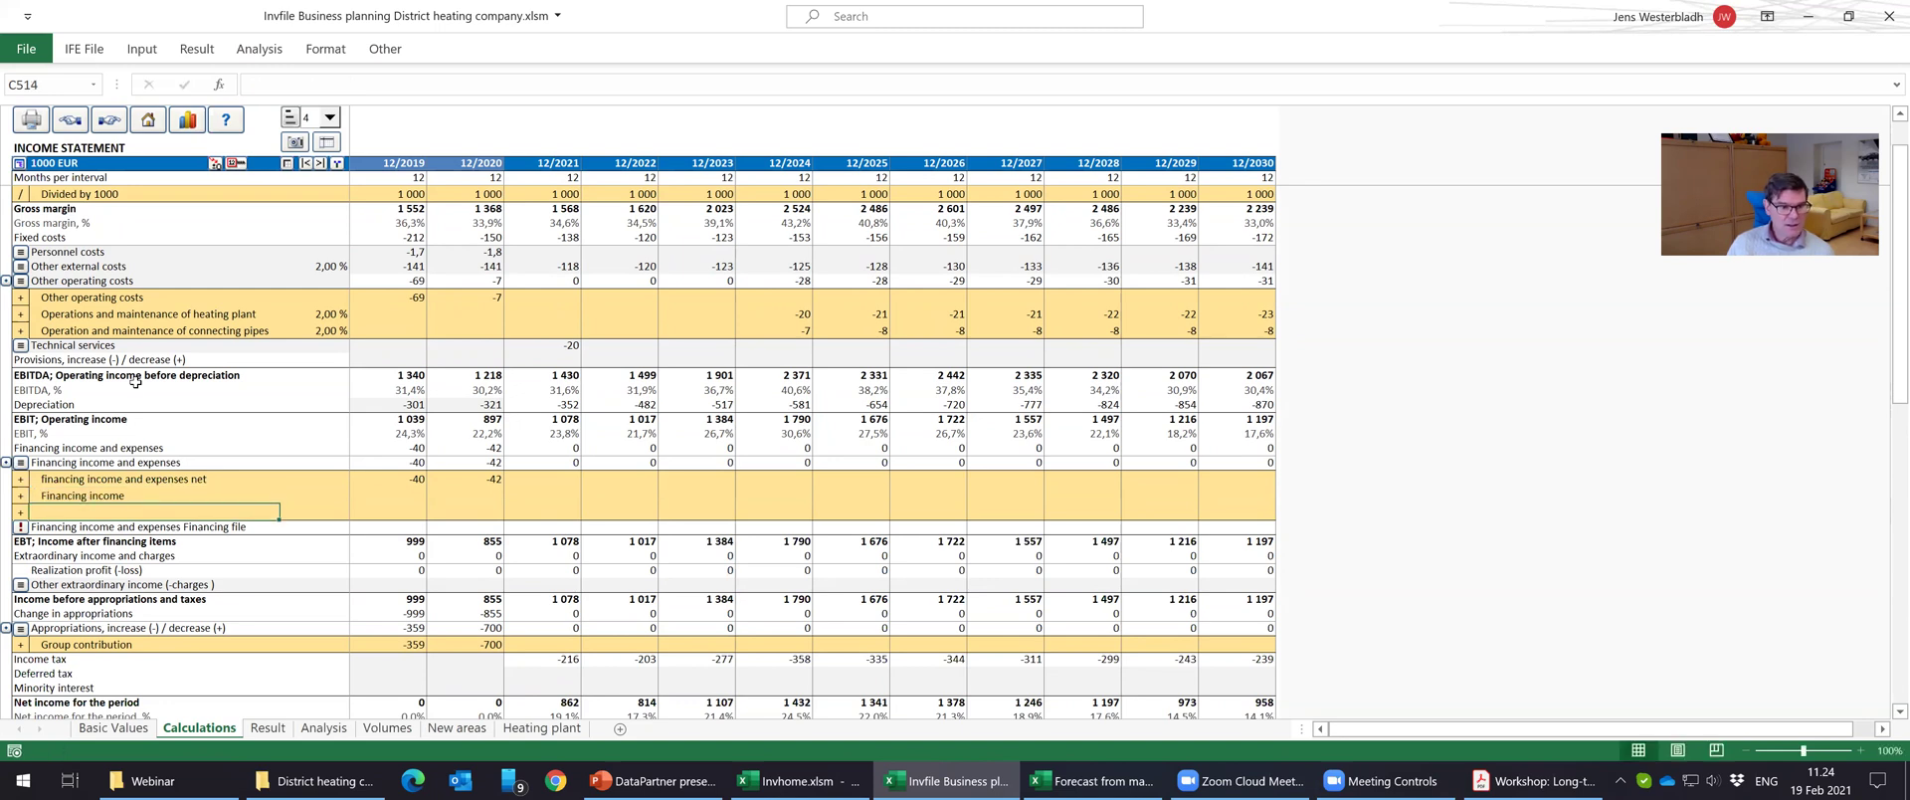
Name the third new sub-row "Financing expenses".
{"action": "type", "text": "Finani"}
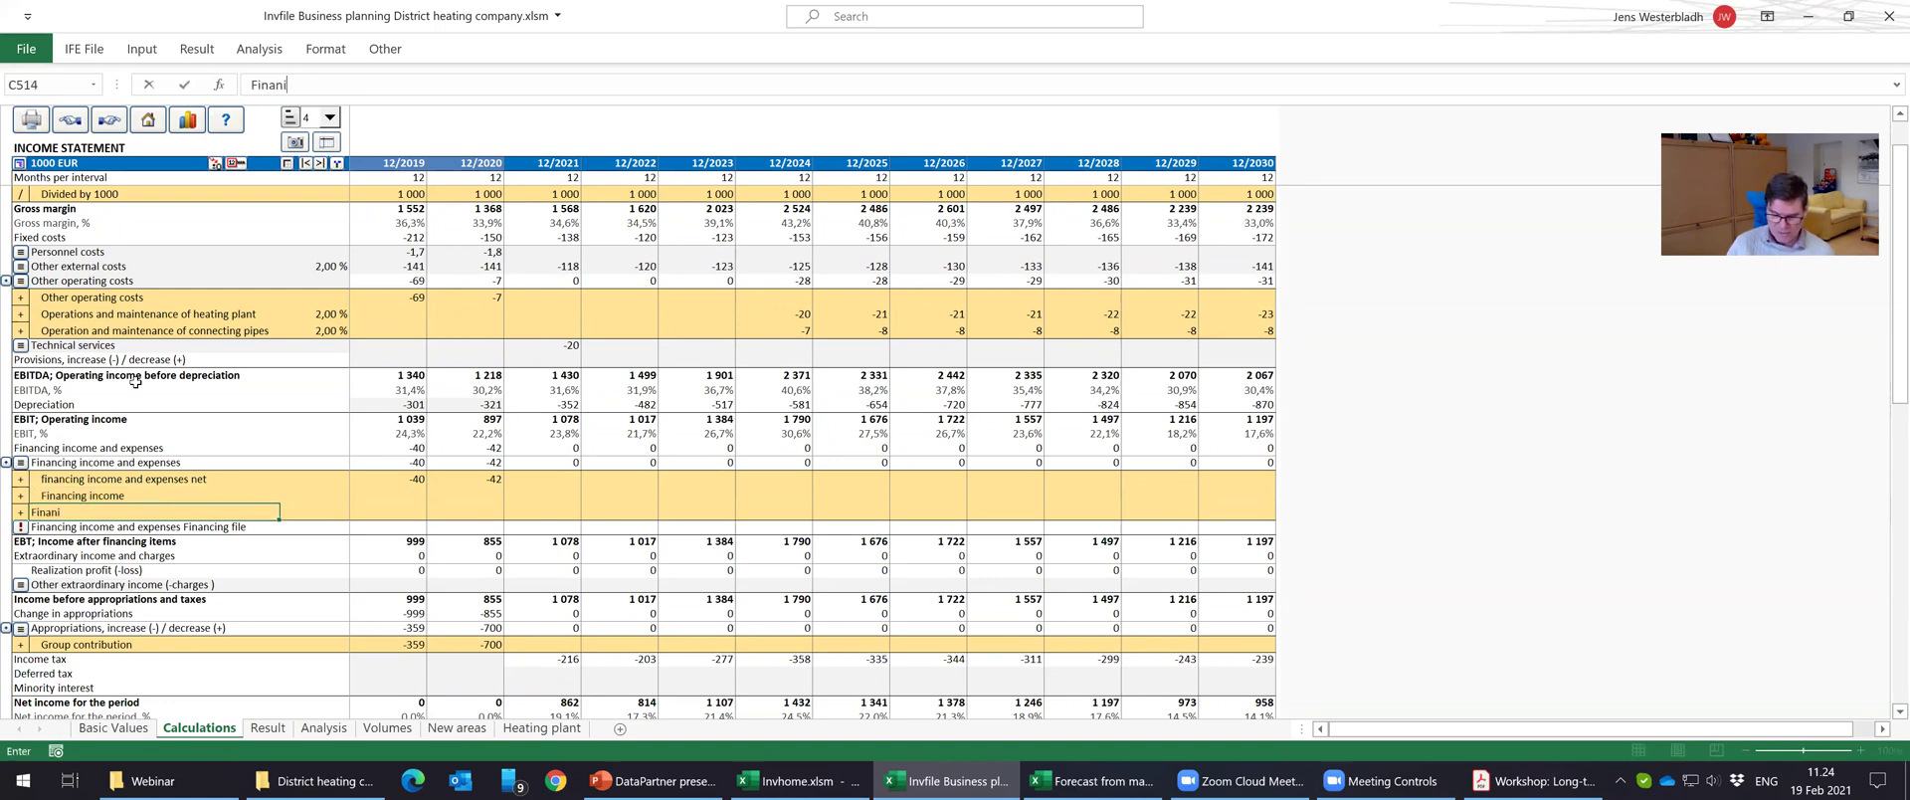
{"action": "key", "text": "BackSpace"}
{"action": "type", "text": "c"}
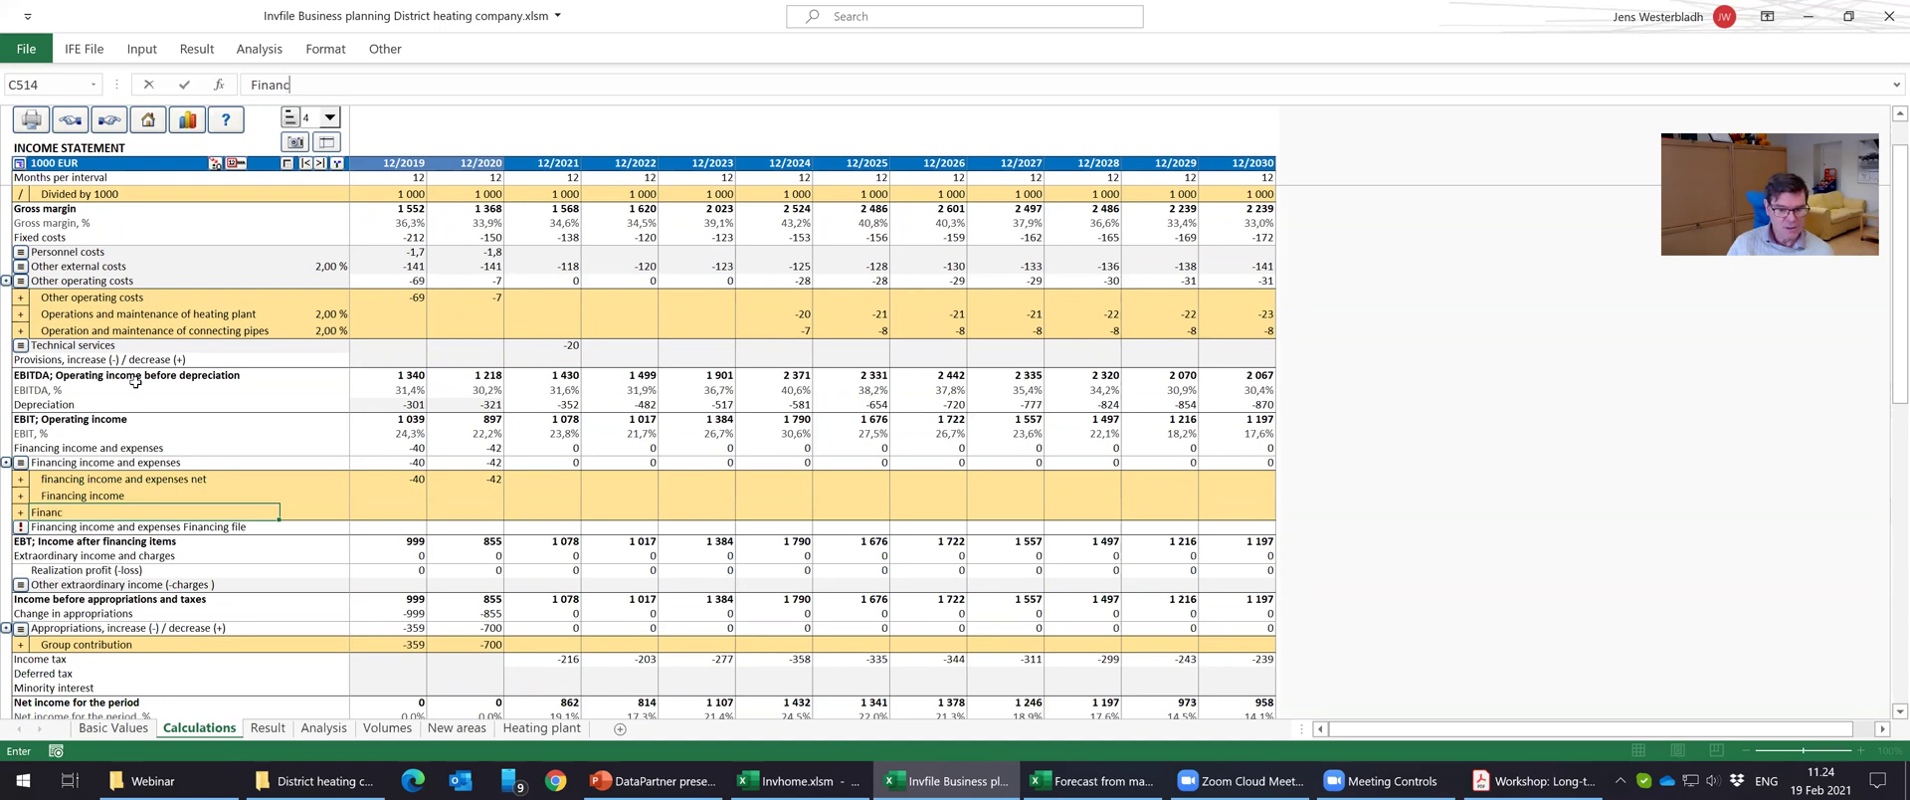
{"action": "type", "text": "ing"}
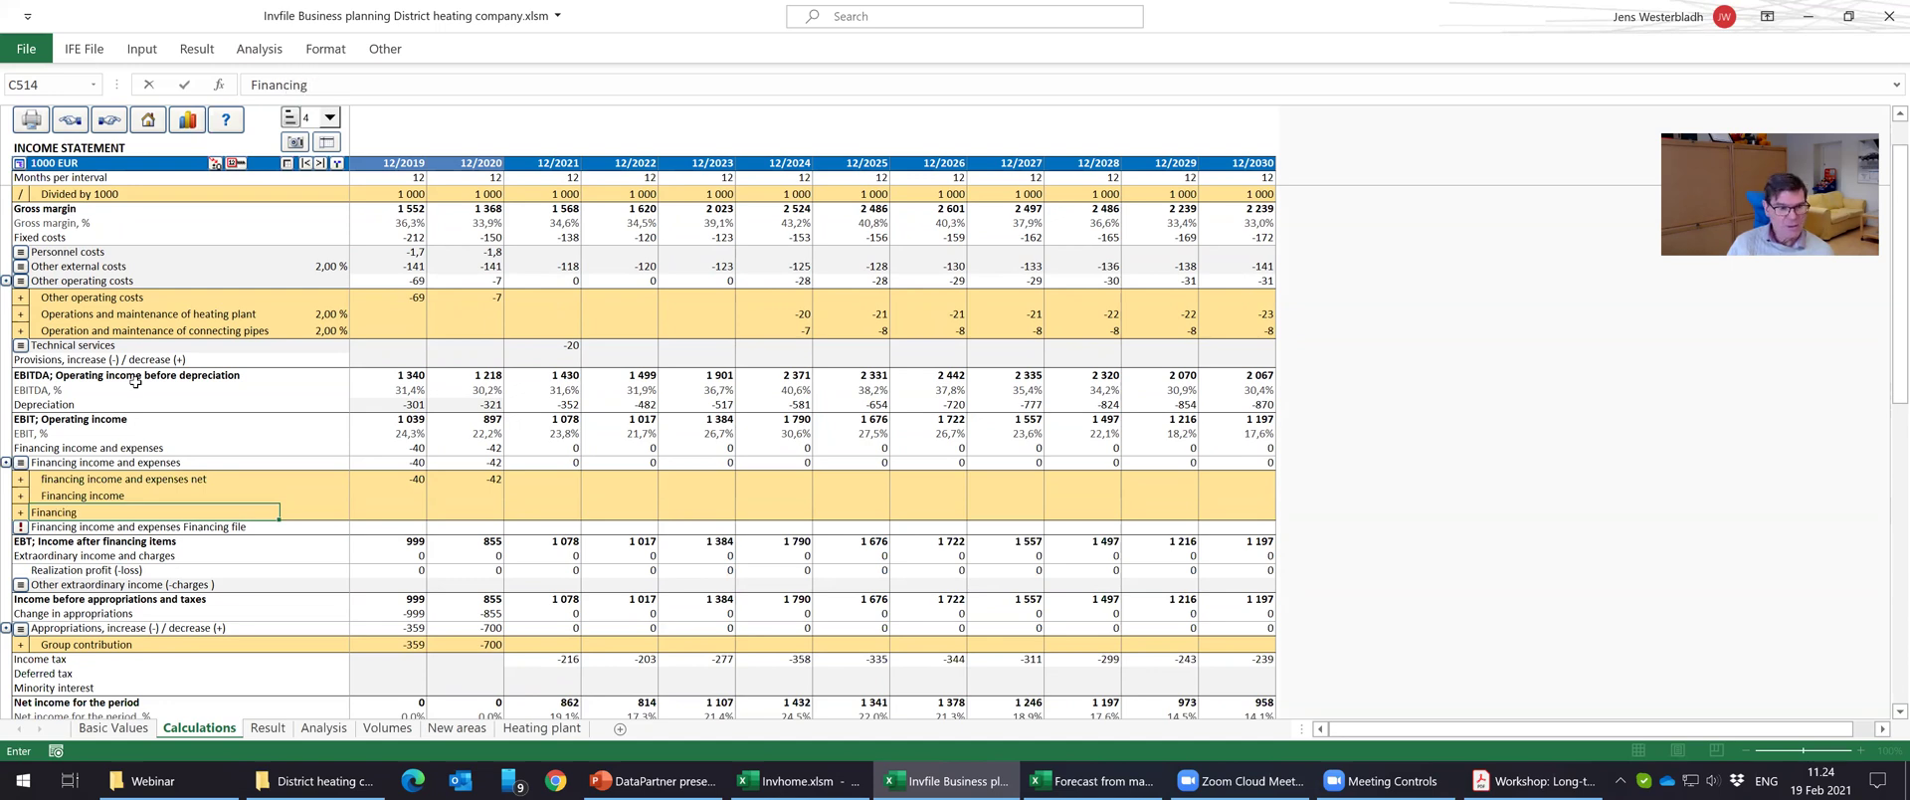
{"action": "type", "text": " expenses"}
{"action": "key", "text": "Return"}
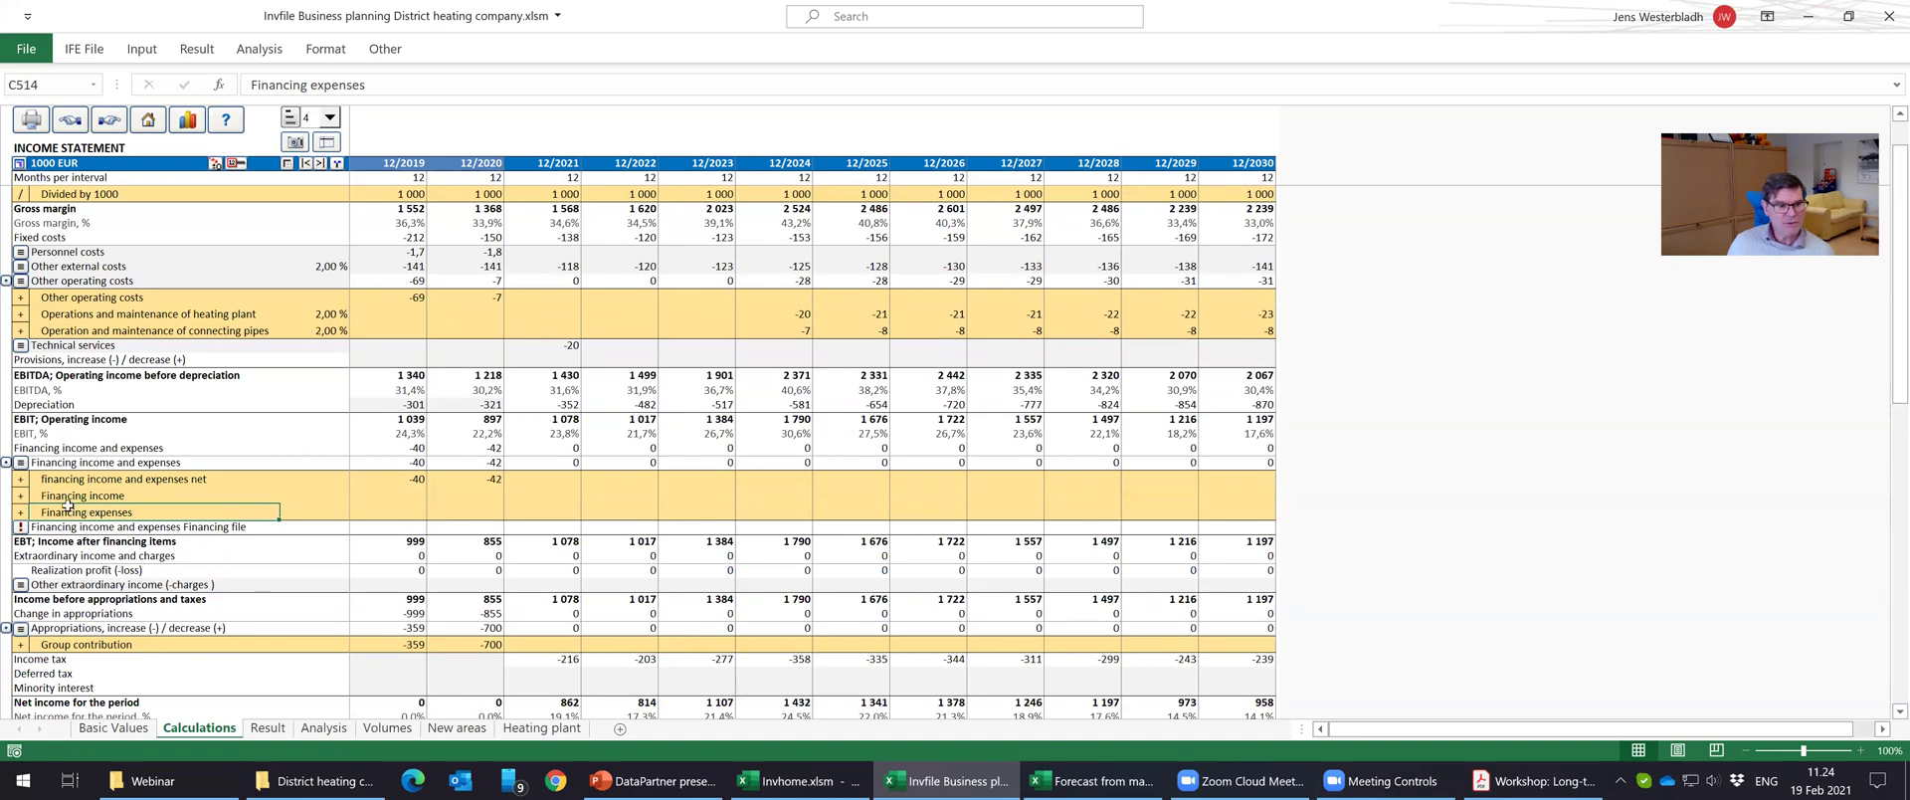
Create two indented sub-rows under the Financing expenses row.
{"action": "left_click", "coordinate": [20, 463]}
{"action": "left_click", "coordinate": [747, 232]}
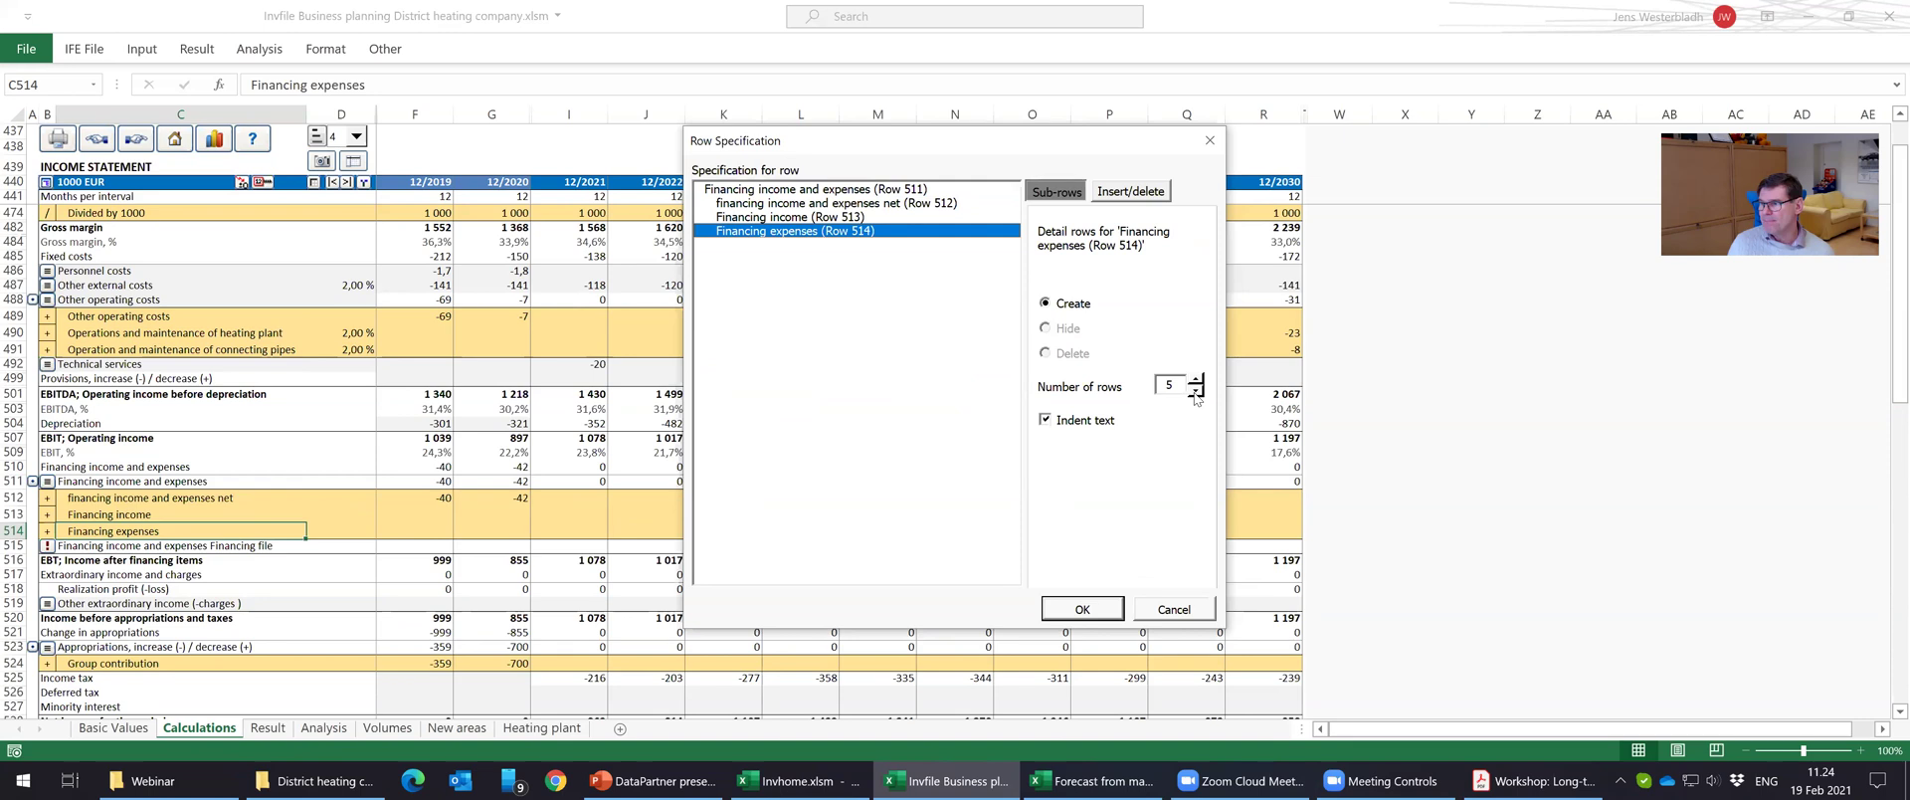
{"action": "left_click", "coordinate": [1195, 392]}
{"action": "left_click", "coordinate": [1195, 392]}
{"action": "left_click", "coordinate": [1195, 392]}
{"action": "left_click", "coordinate": [1108, 609]}
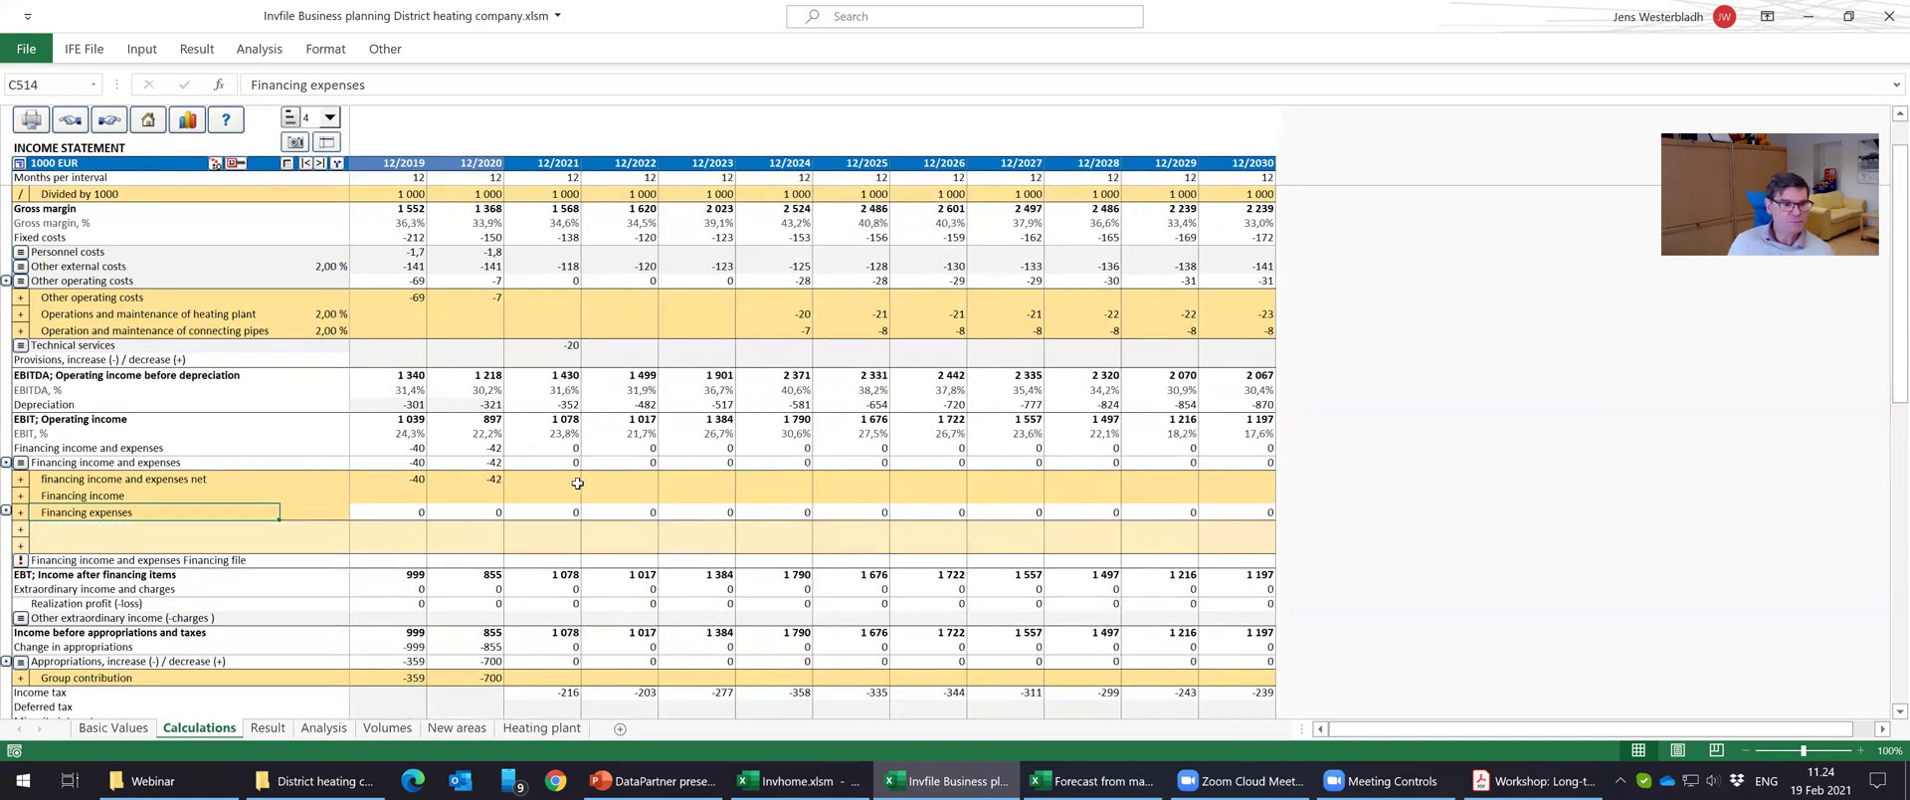
Name the first sub-row under Financing expenses "Interest %".
{"action": "left_click", "coordinate": [86, 527]}
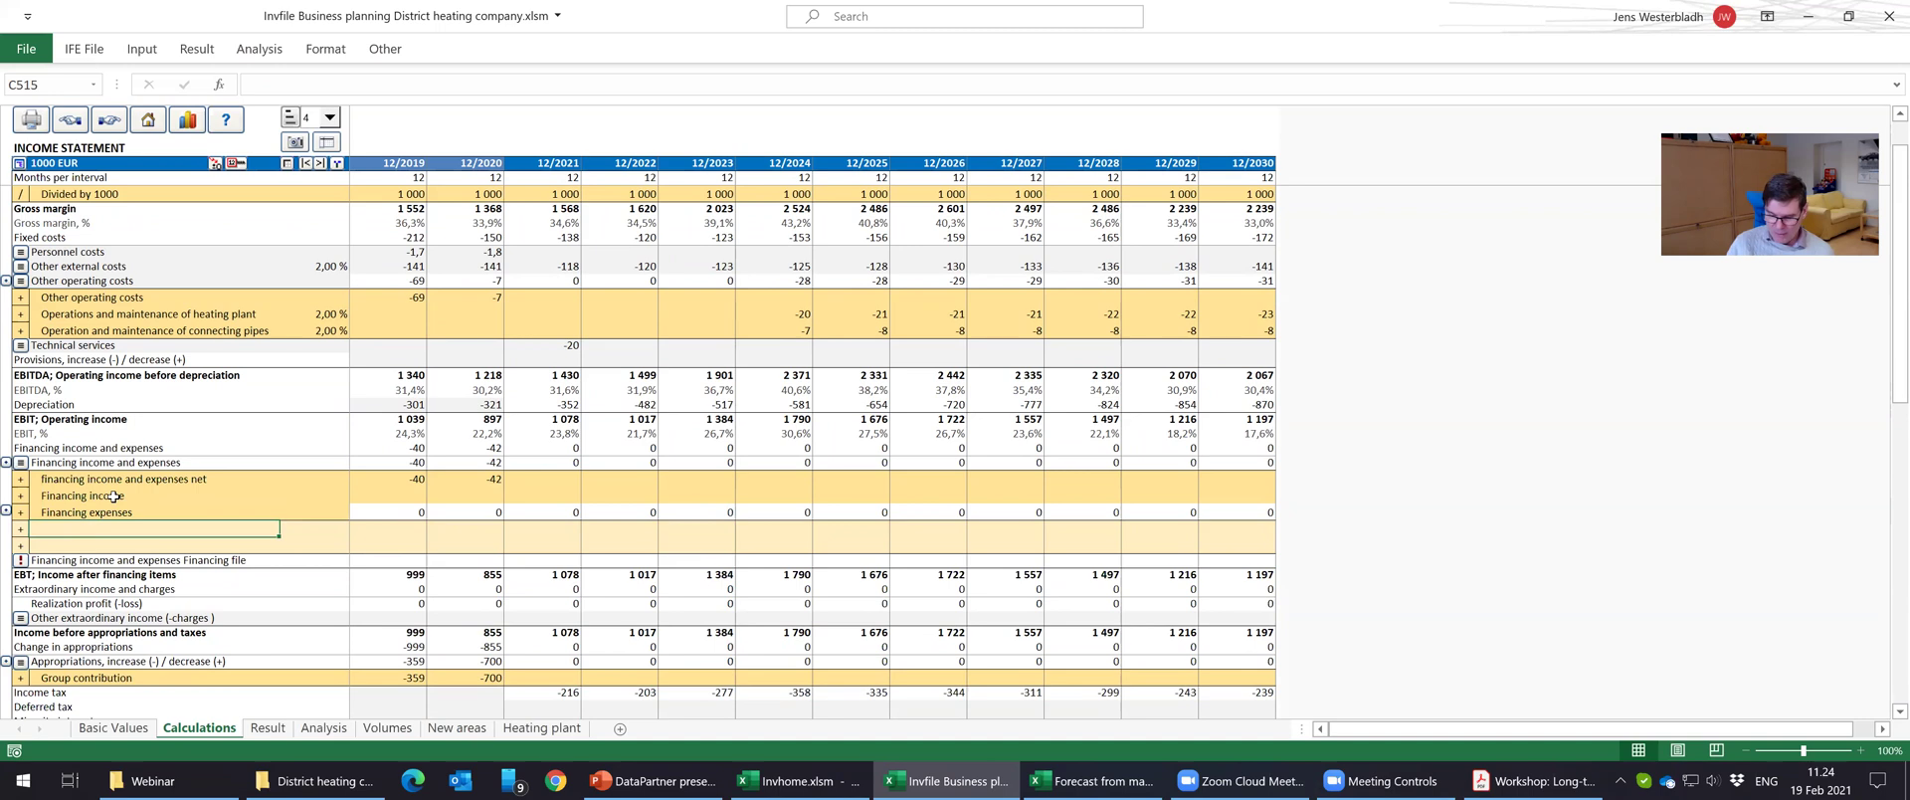
{"action": "type", "text": "Inte"}
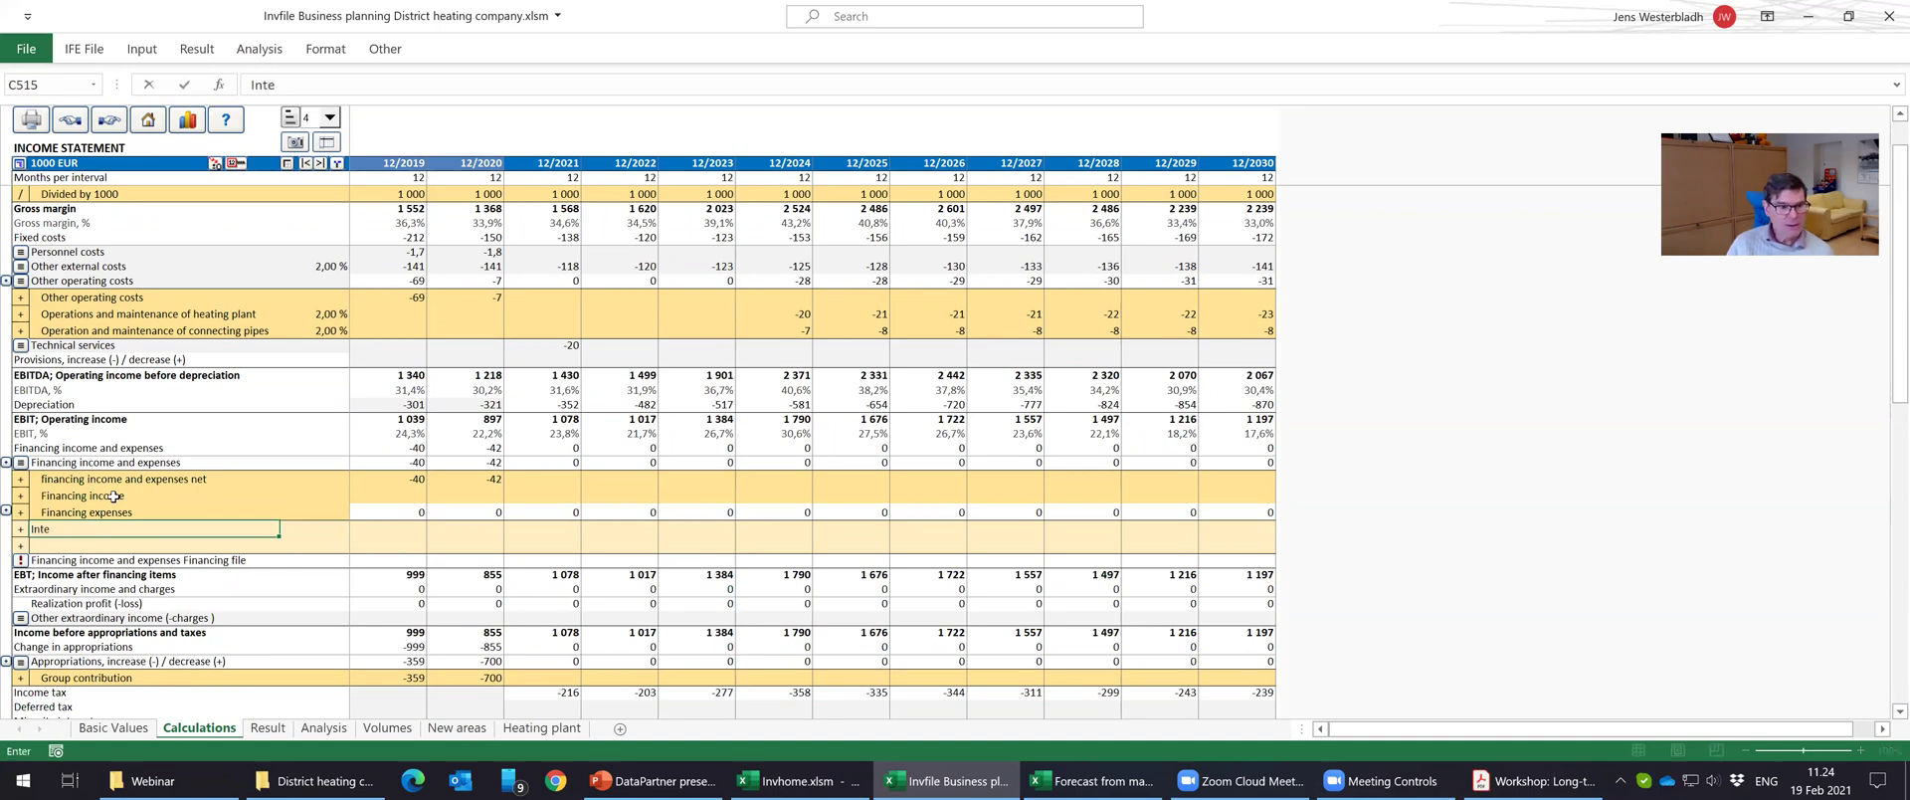
{"action": "type", "text": "rest"}
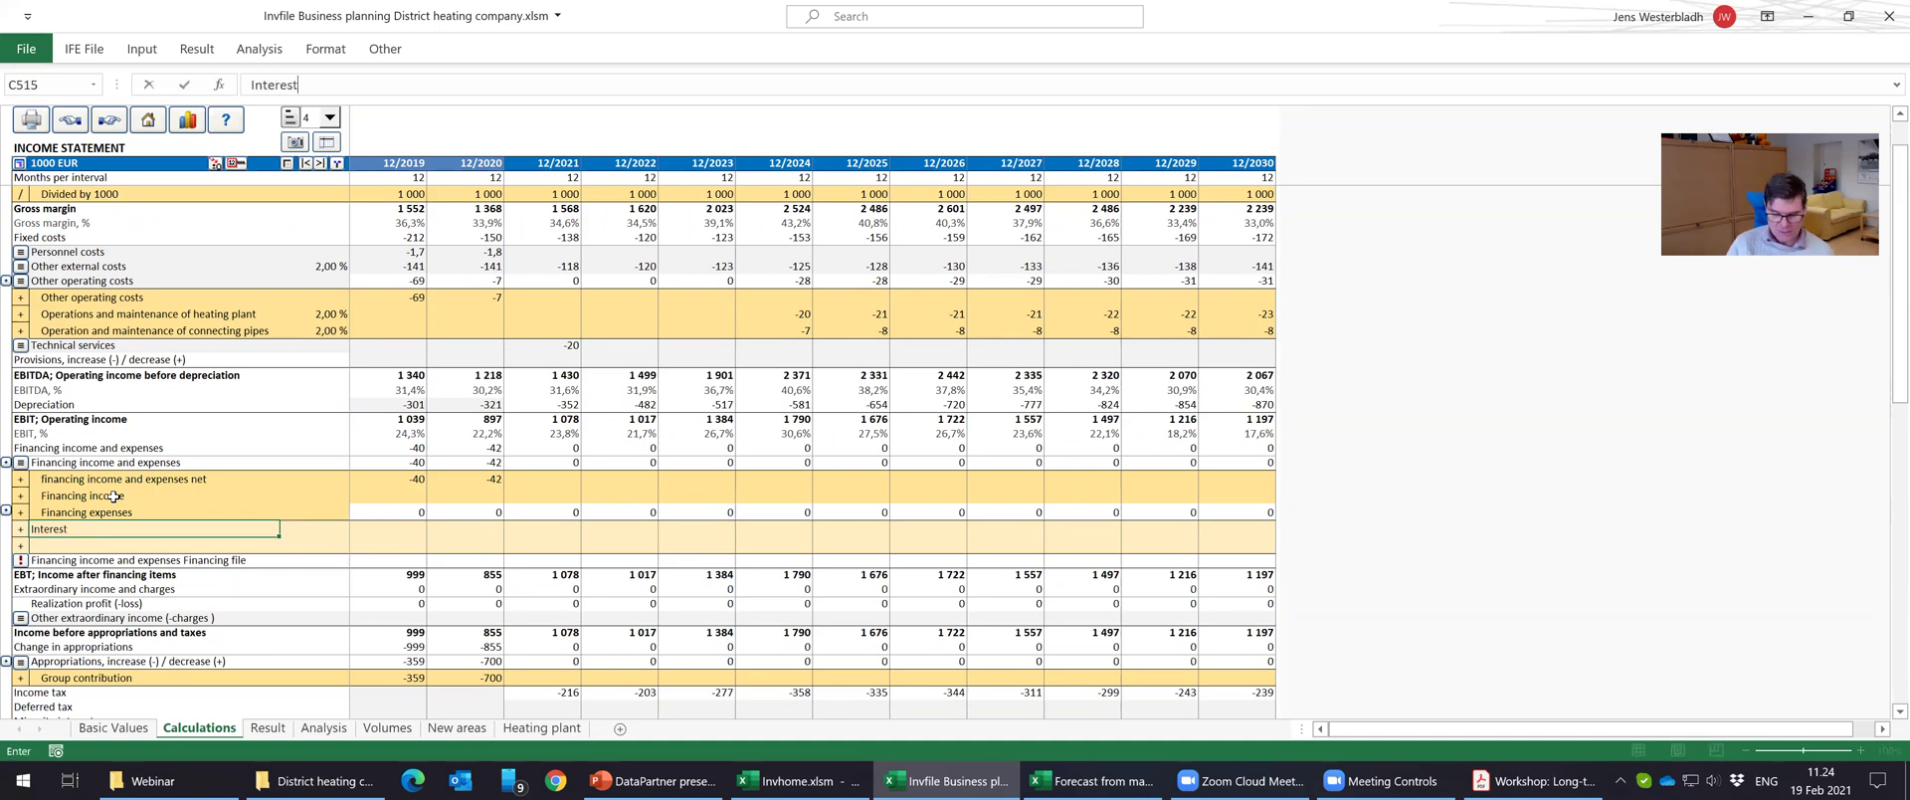
{"action": "type", "text": " %"}
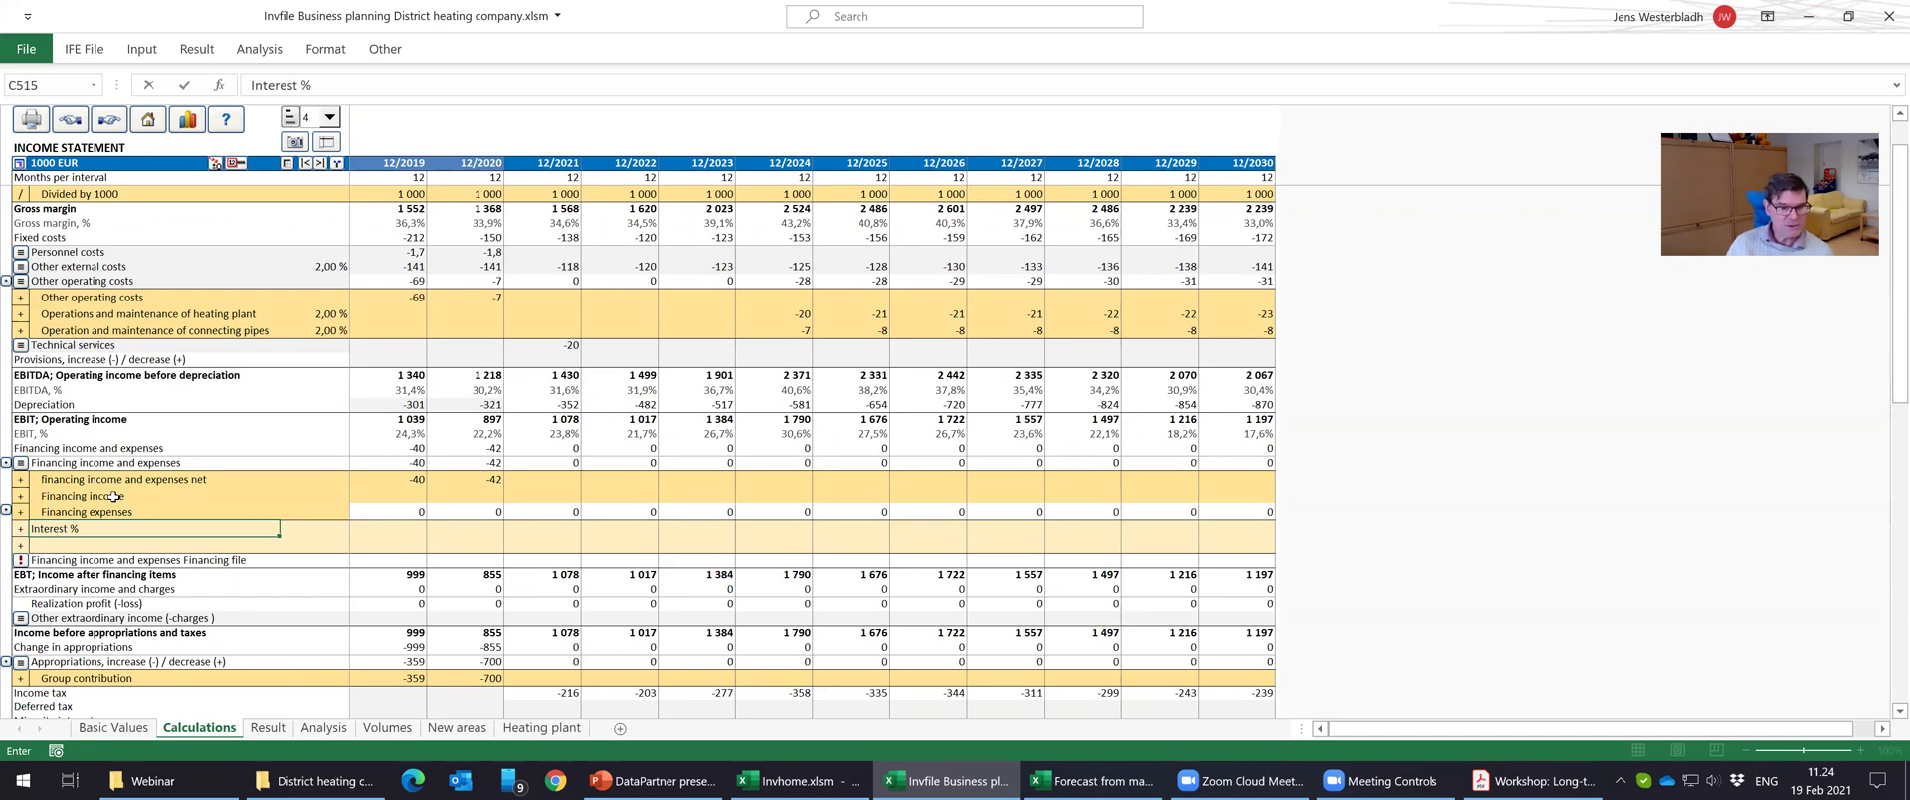
{"action": "key", "text": "Tab"}
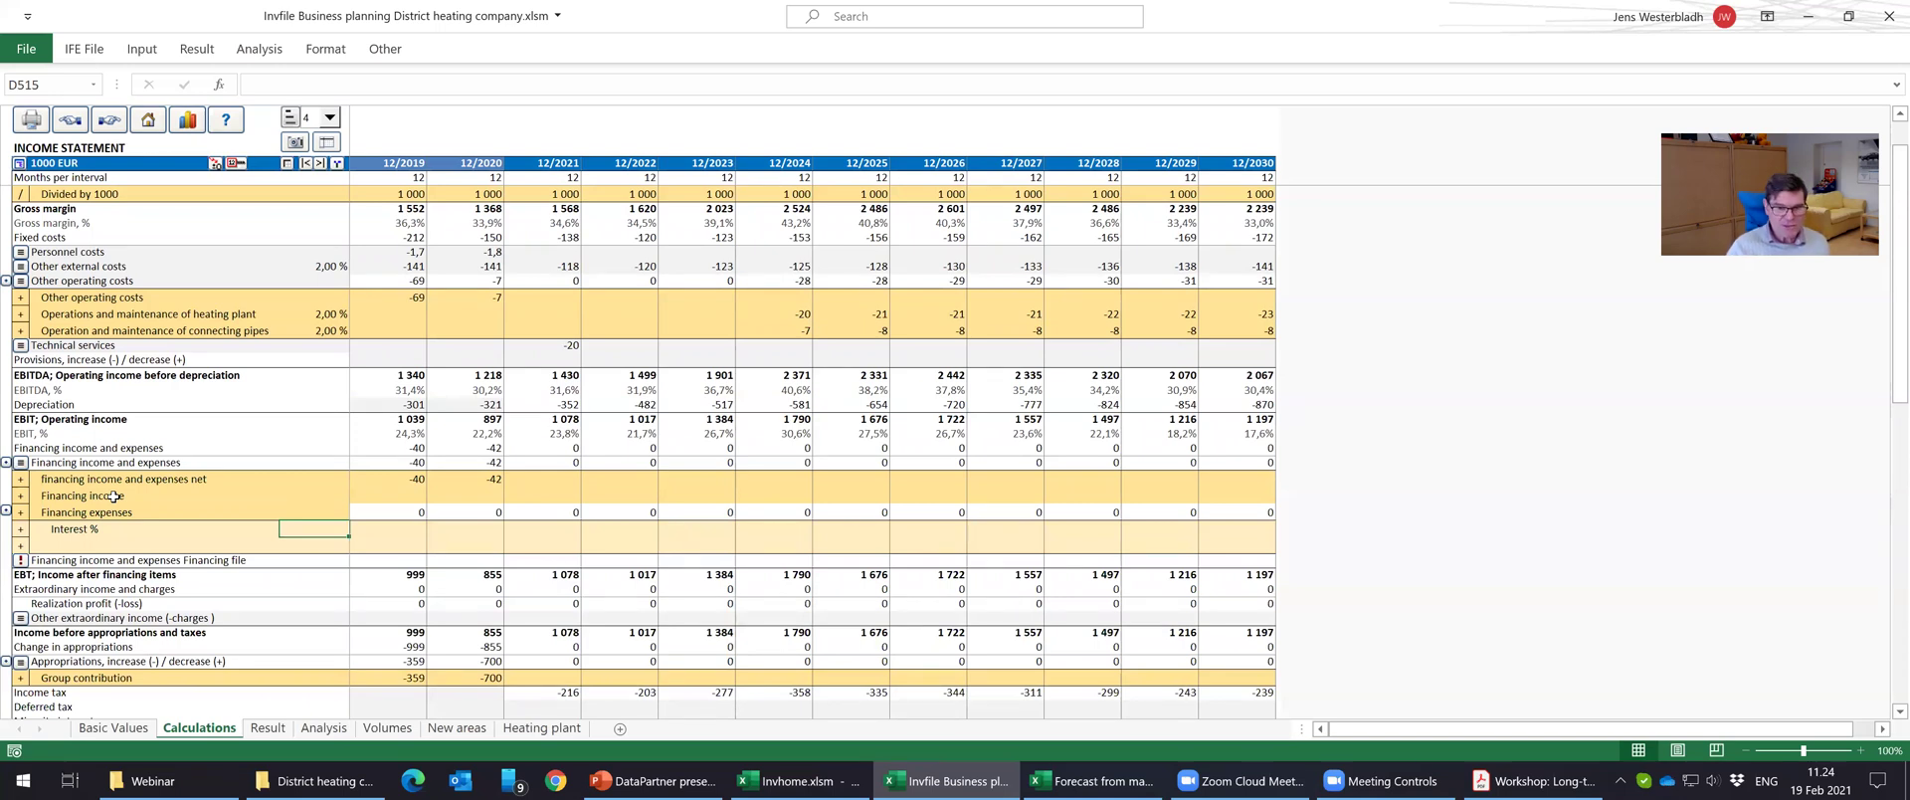
Enter -3% as the 12/2019 Interest % value, format it as a percentage and extend it across the following periods.
{"action": "key", "text": "Right"}
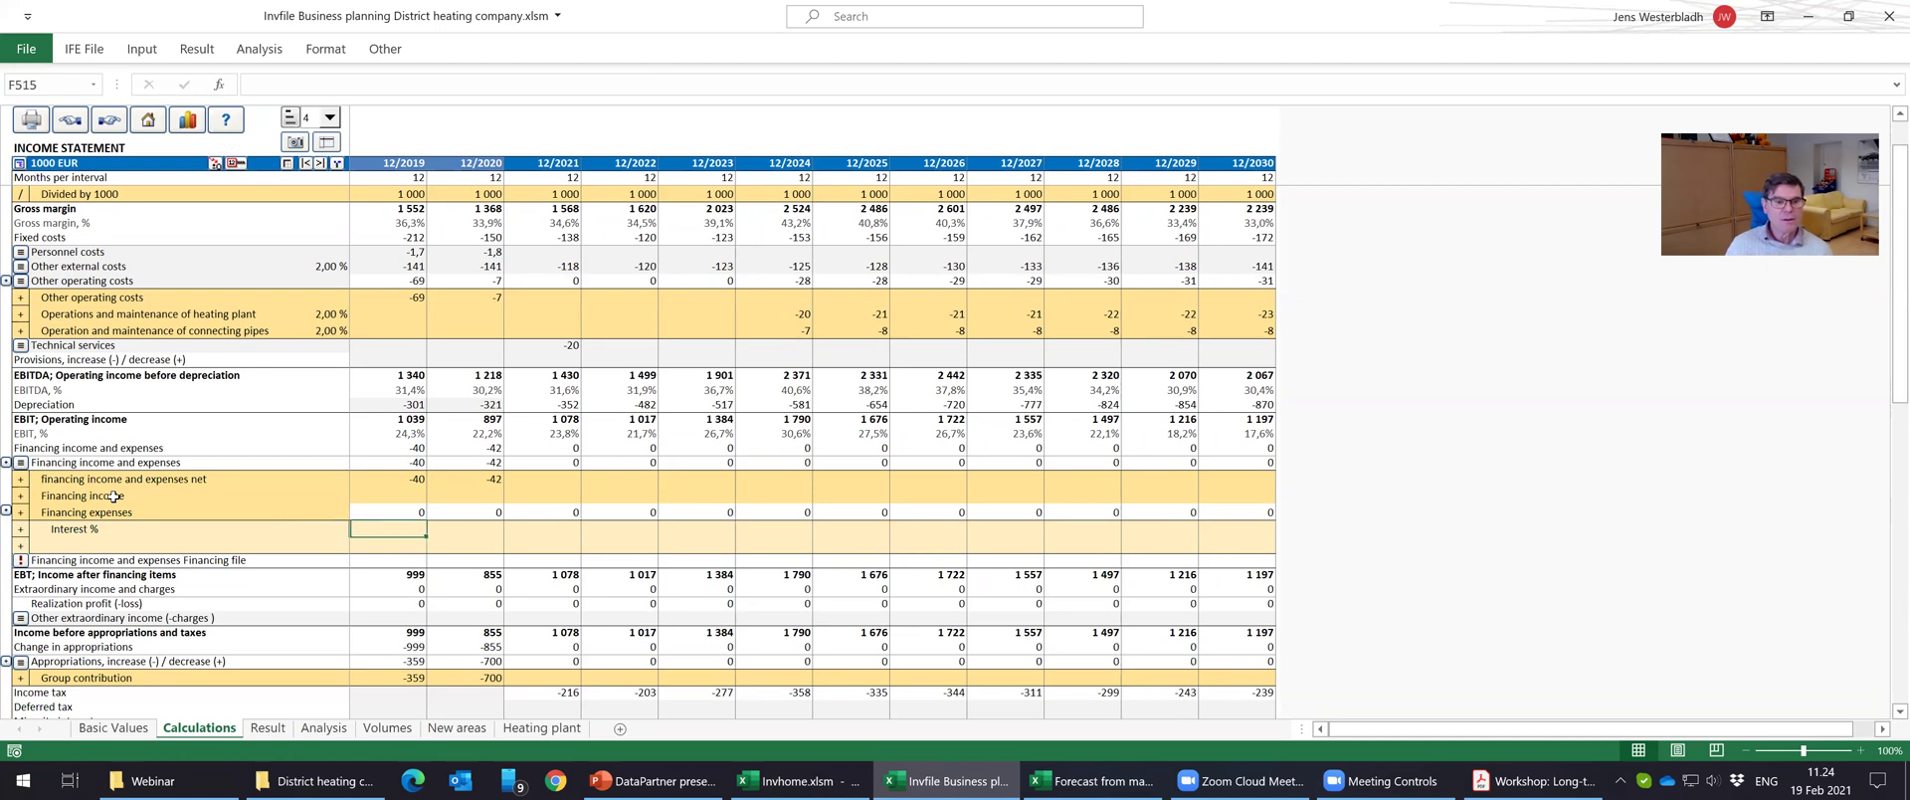
{"action": "type", "text": "-3%"}
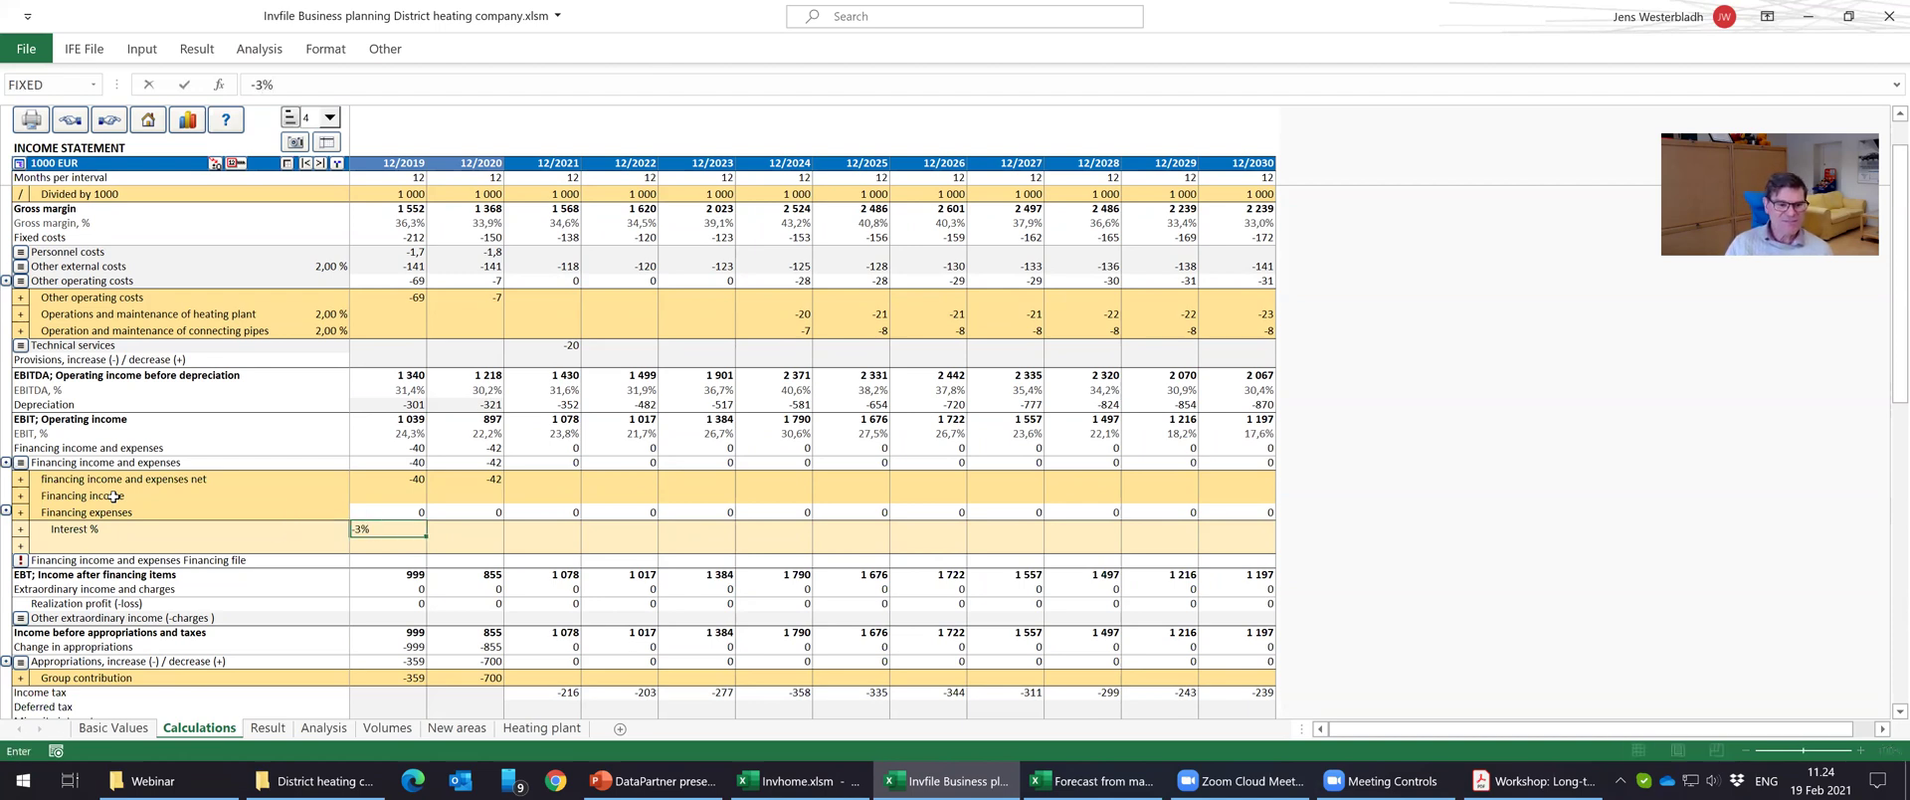
{"action": "key", "text": "Return"}
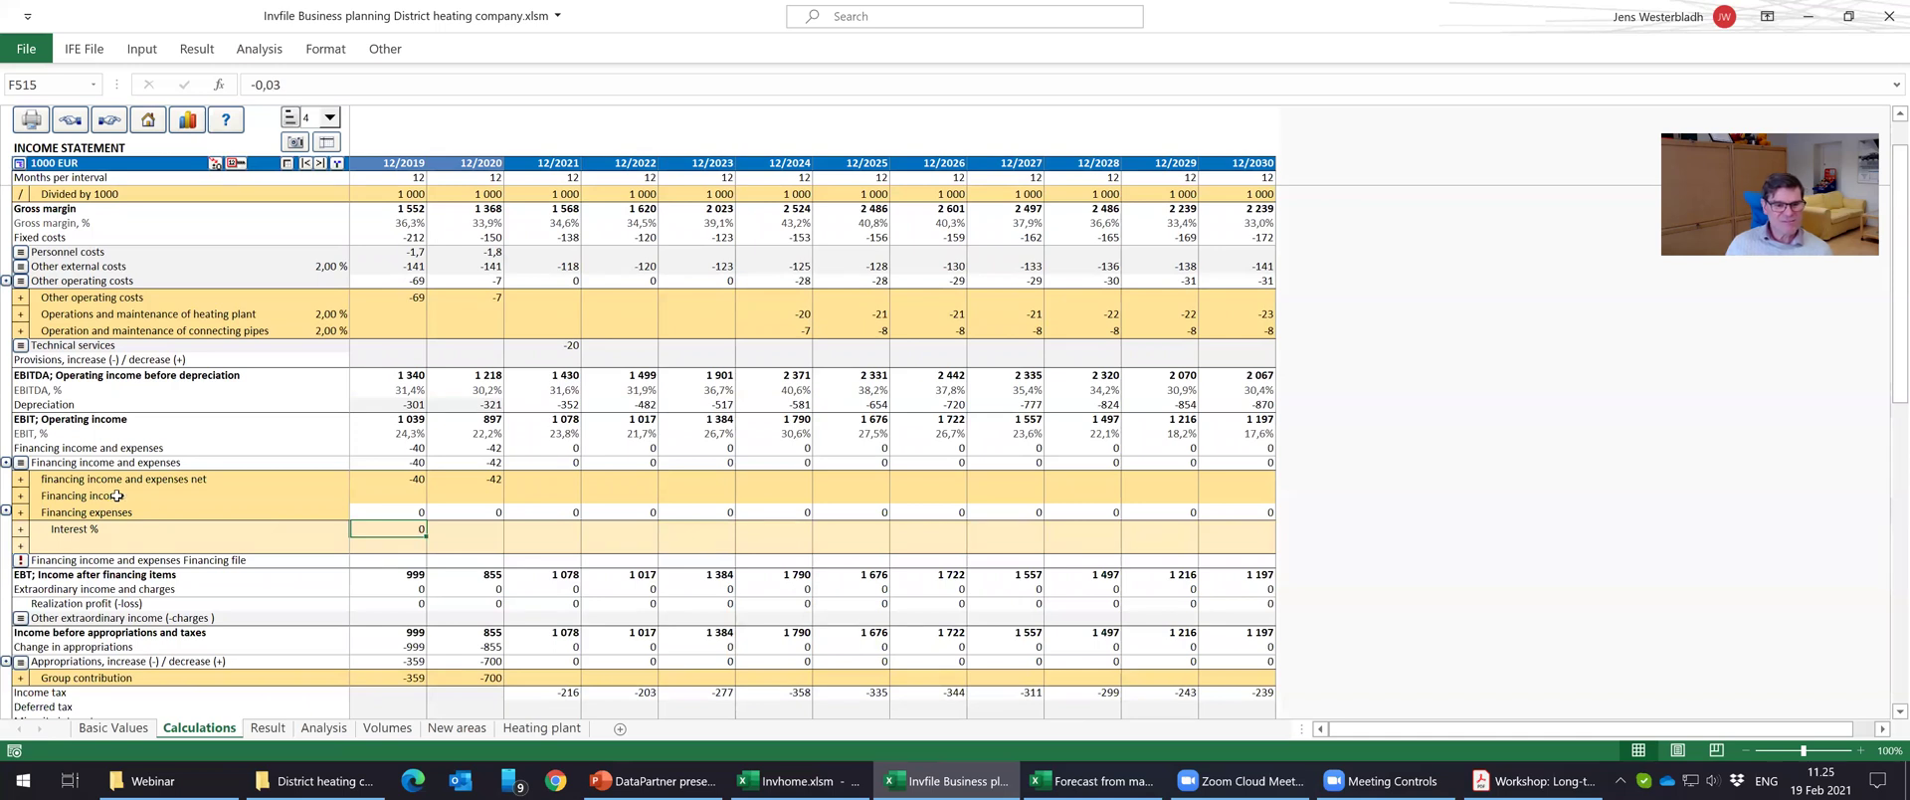
{"action": "right_click", "coordinate": [418, 531]}
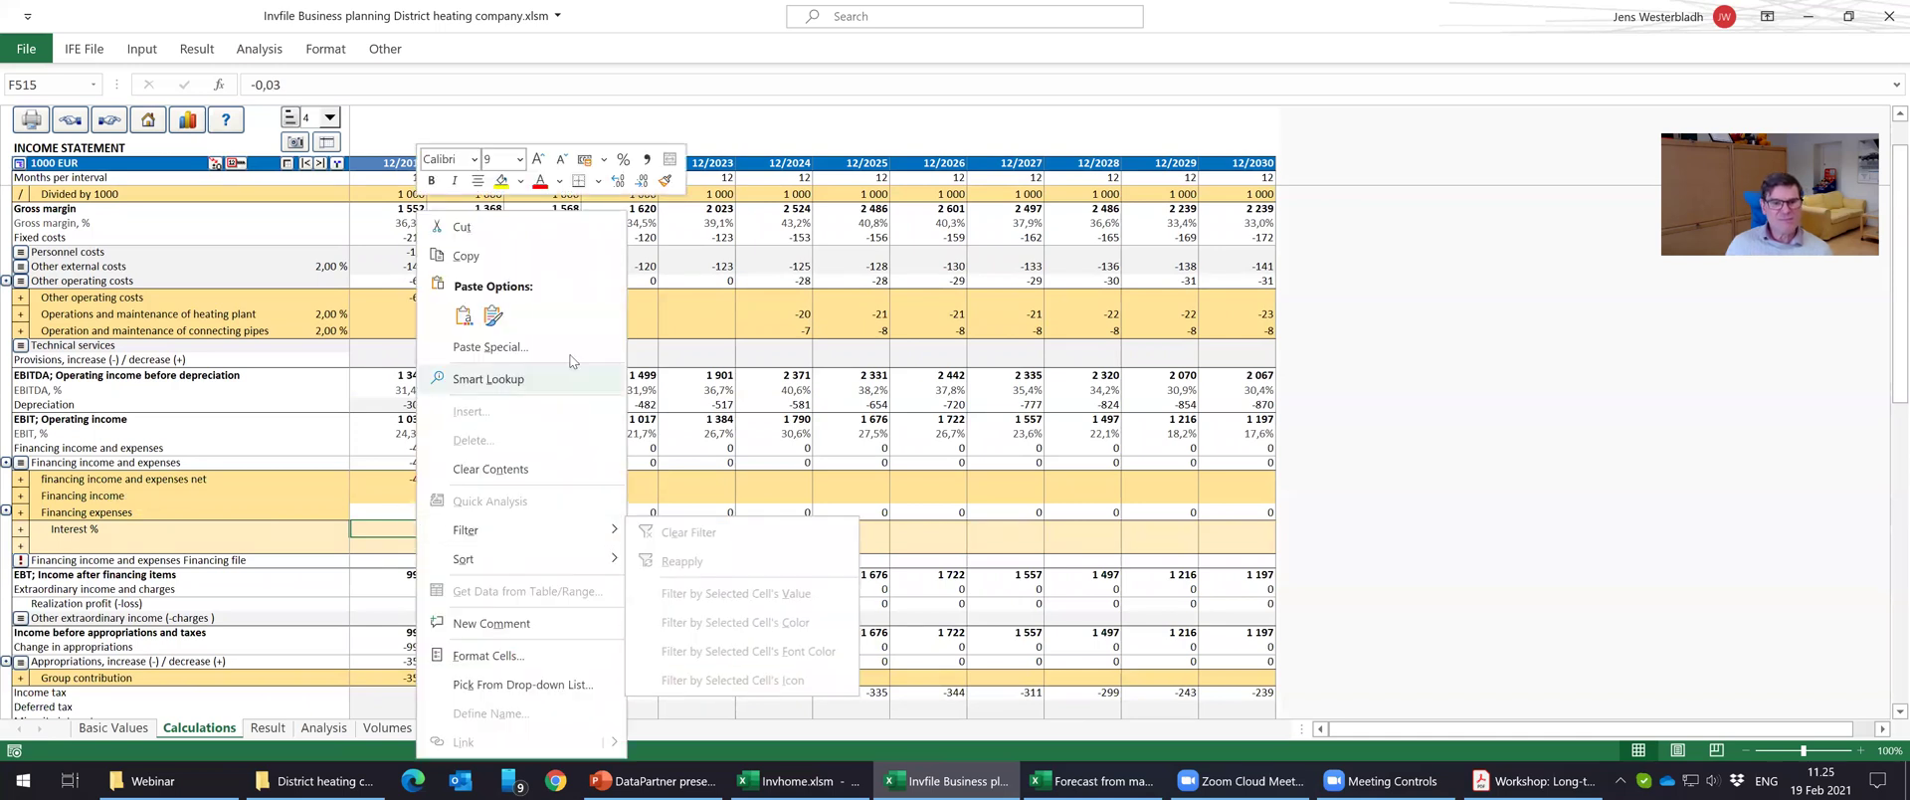
{"action": "left_click", "coordinate": [623, 159]}
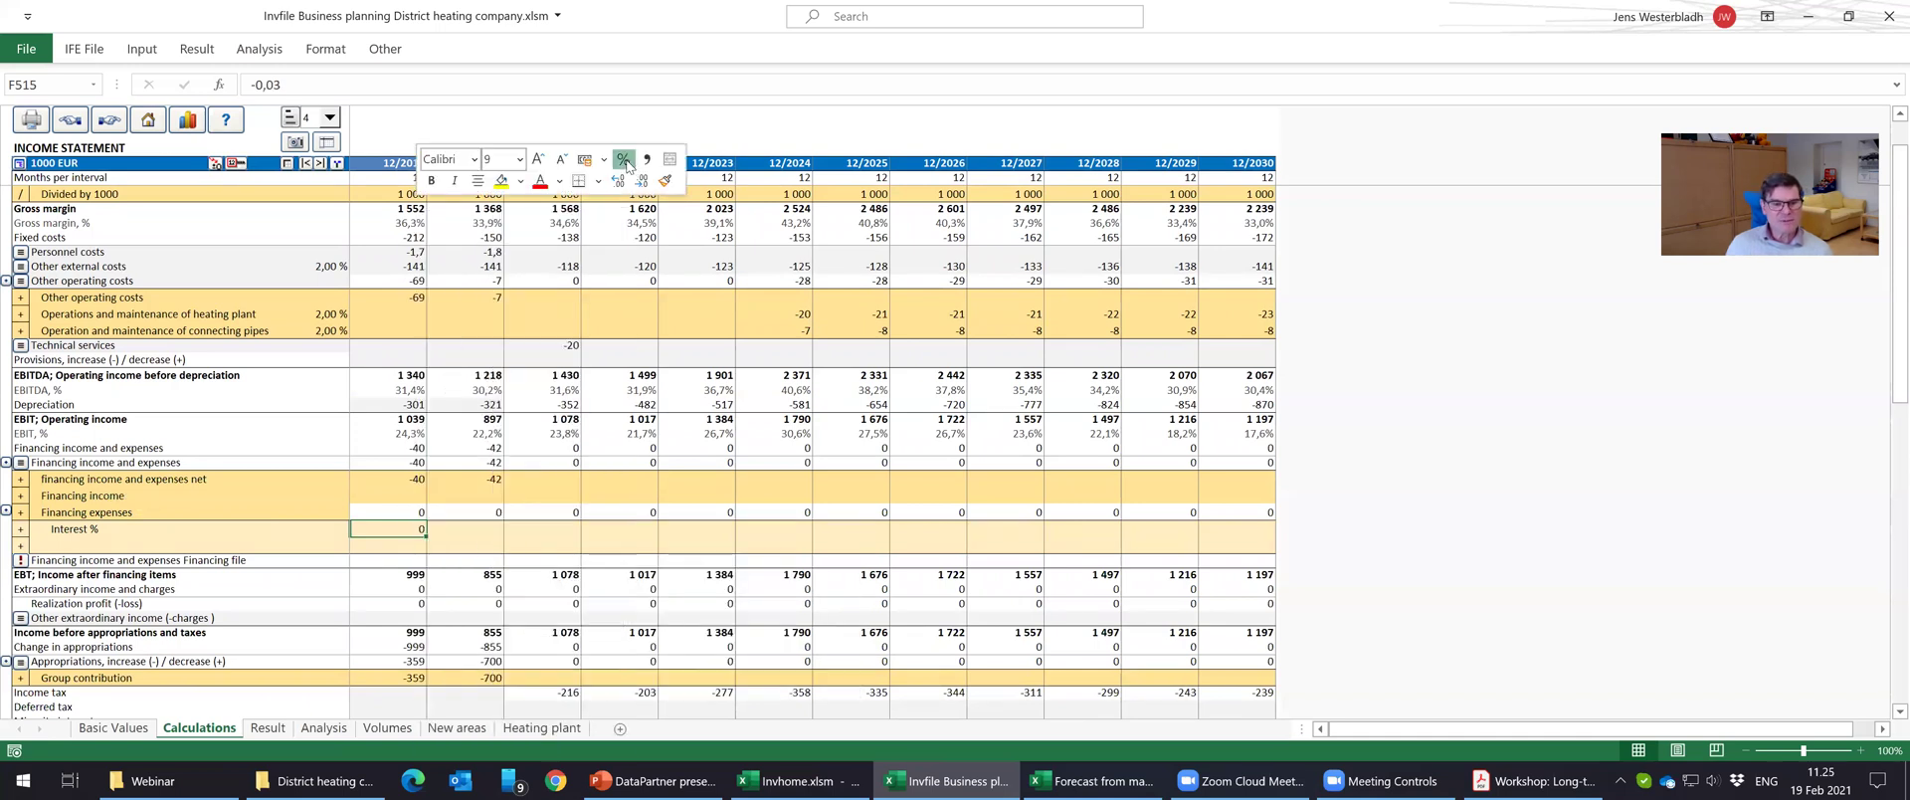
{"action": "left_click", "coordinate": [236, 163]}
{"action": "left_click", "coordinate": [1094, 615]}
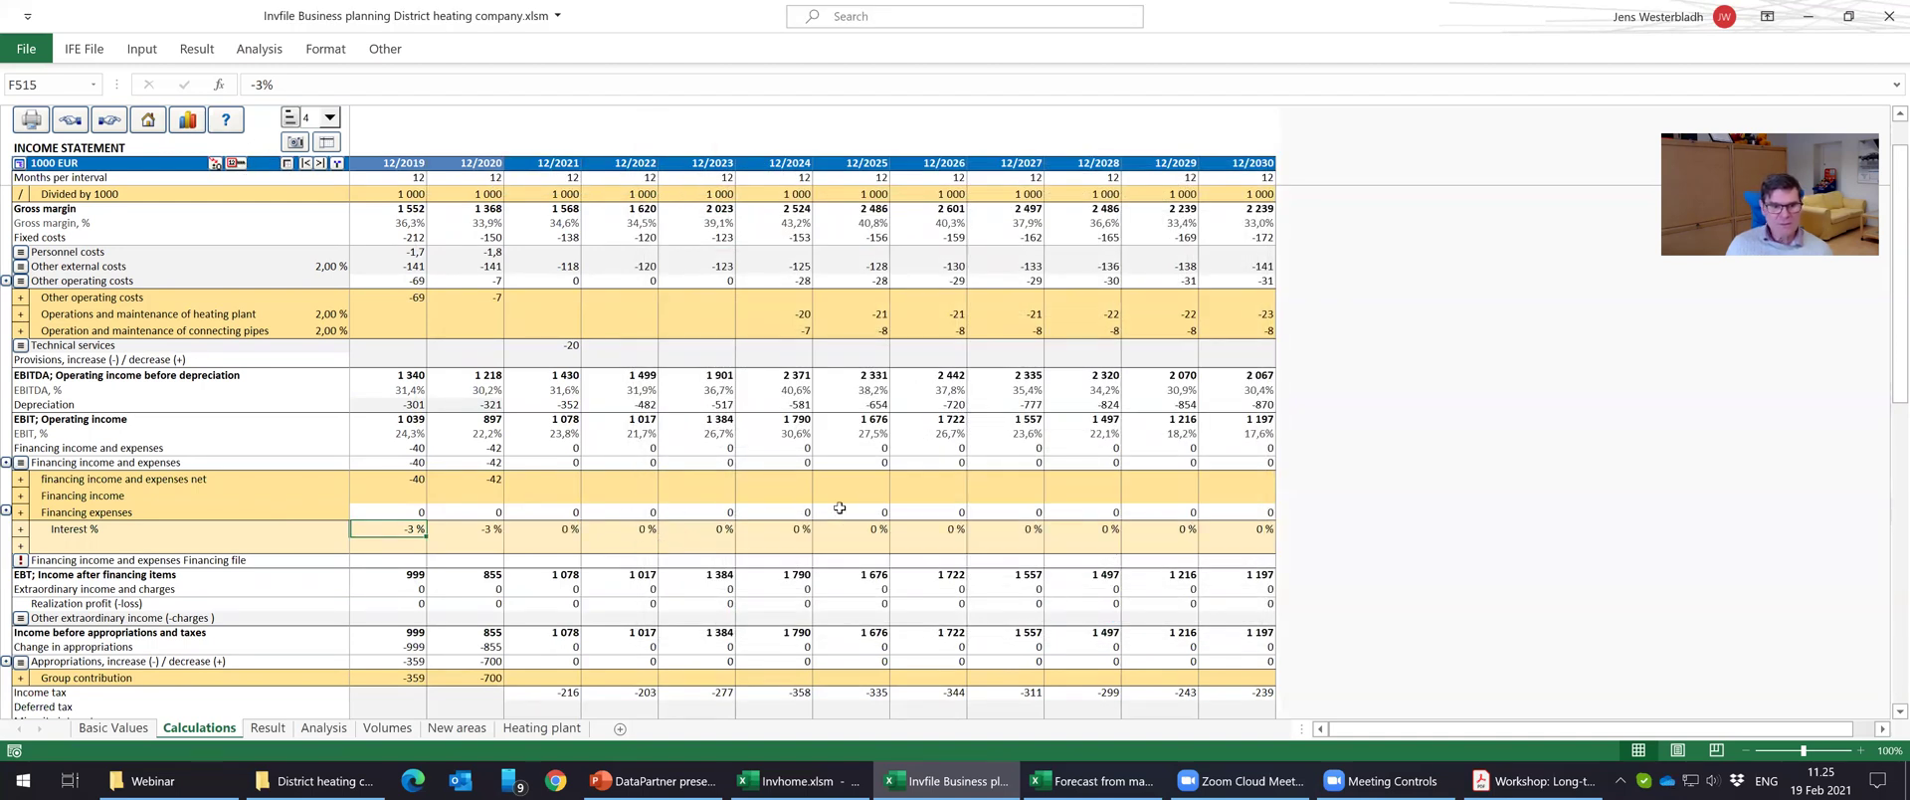
Set the Interest % value for 12/2021 to 3%.
{"action": "left_click", "coordinate": [484, 527]}
{"action": "left_click", "coordinate": [544, 529]}
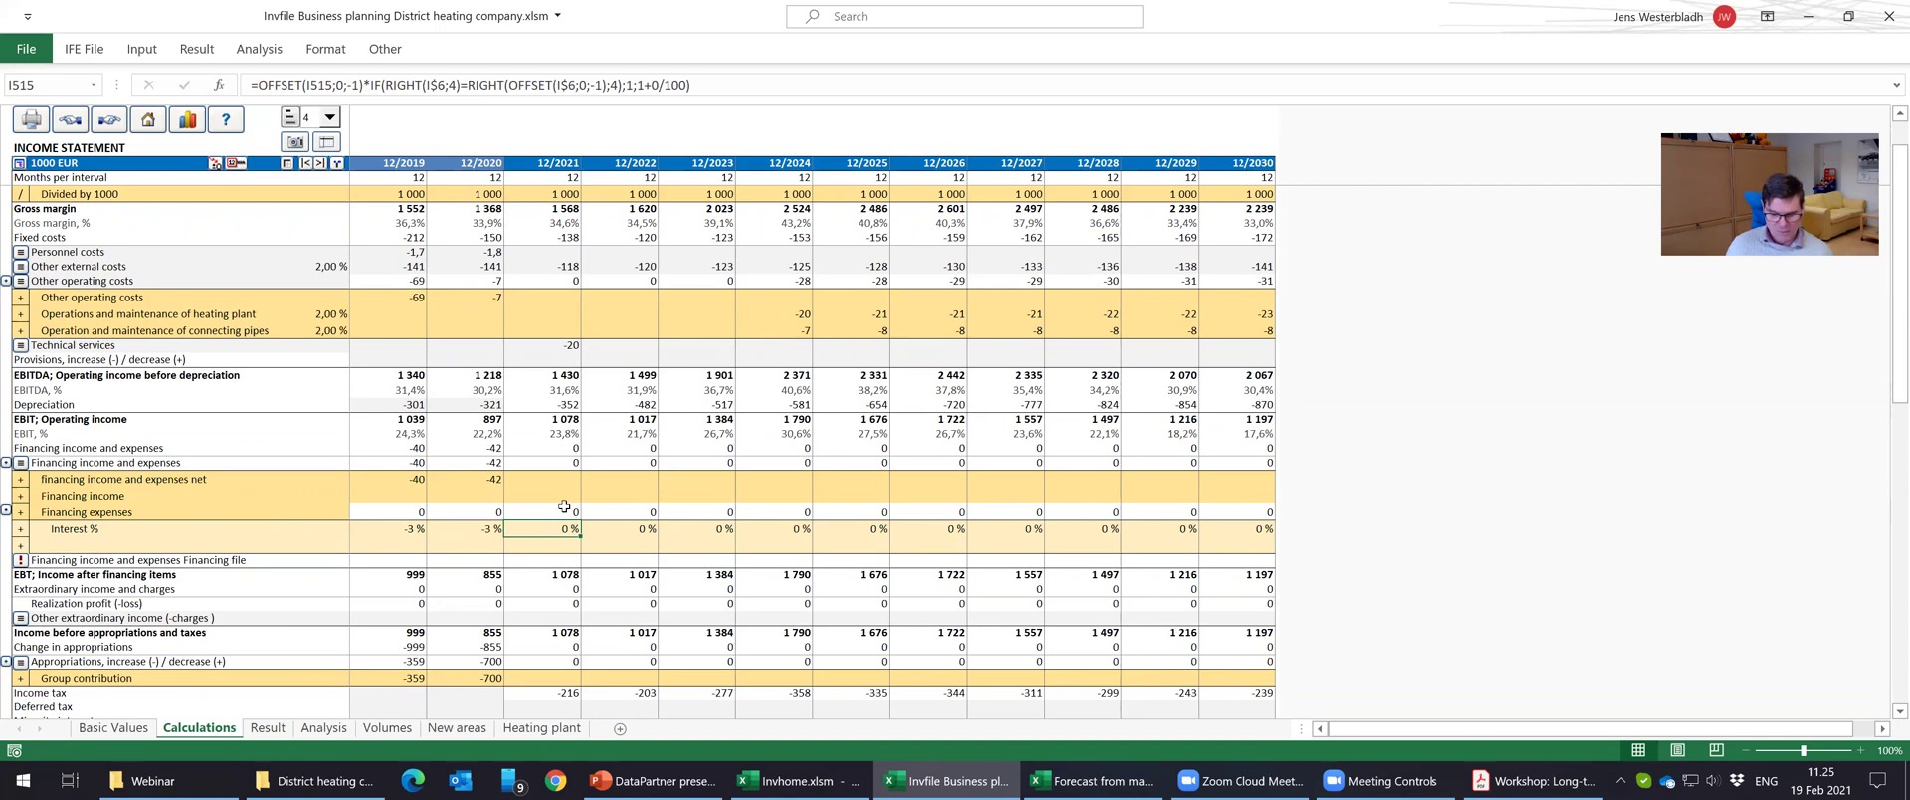
{"action": "type", "text": "3%"}
{"action": "key", "text": "Return"}
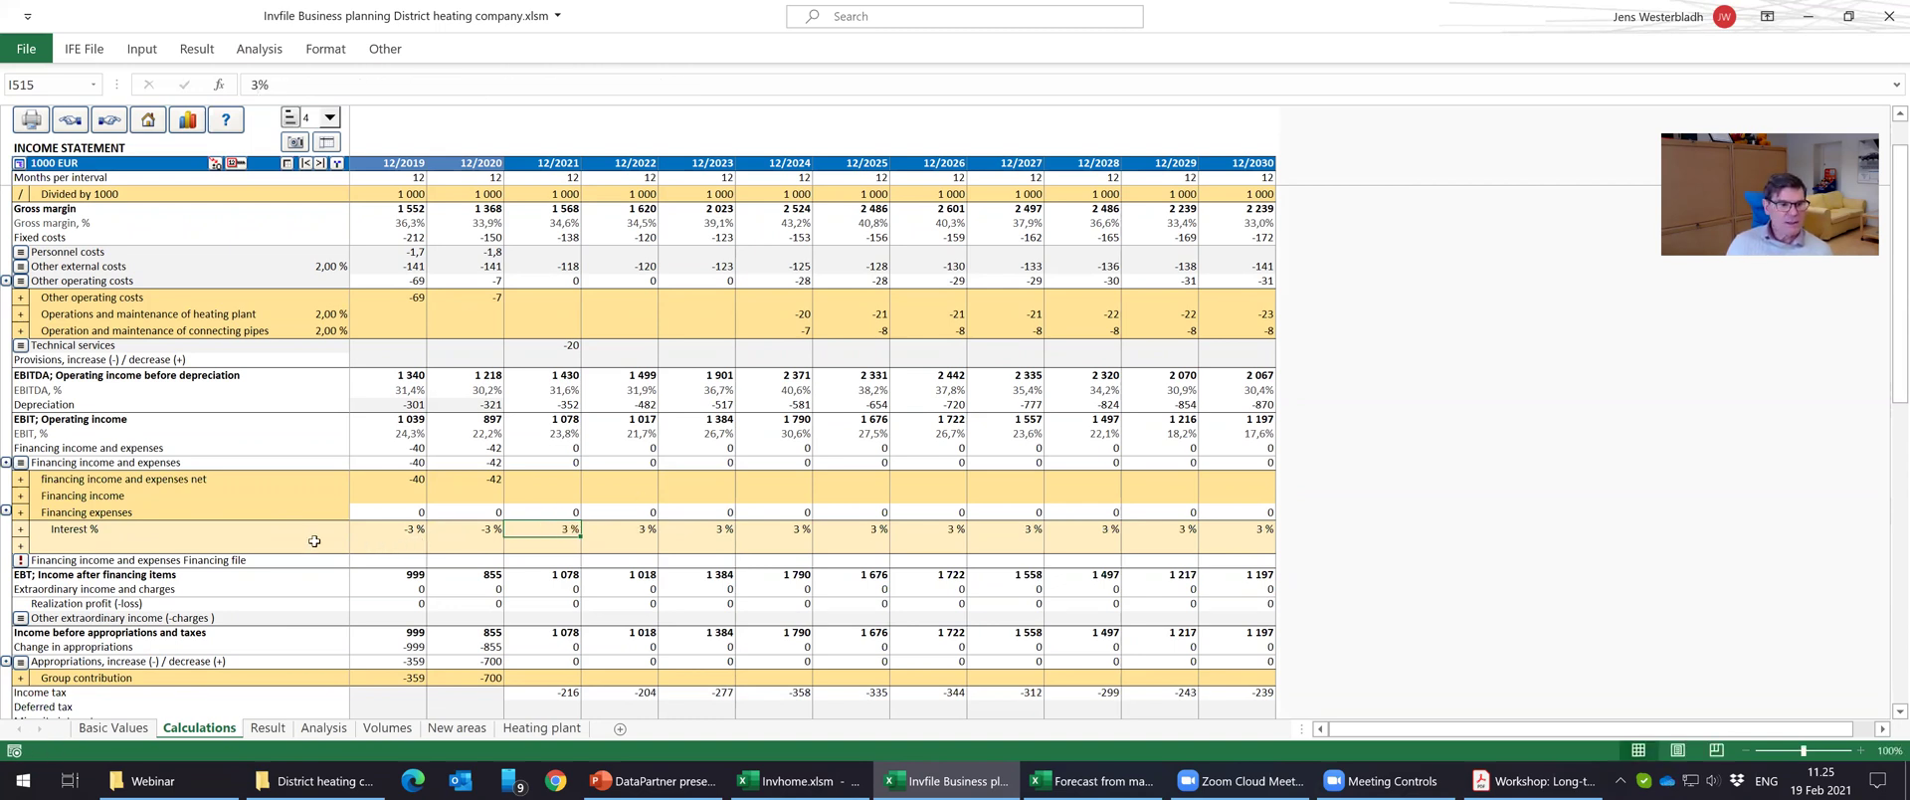
Change the operator of the second sub-row under Financing expenses to multiplication and name the row "Average debt".
{"action": "left_click", "coordinate": [24, 543]}
{"action": "left_click", "coordinate": [37, 546]}
{"action": "left_click", "coordinate": [25, 589]}
{"action": "left_click", "coordinate": [91, 542]}
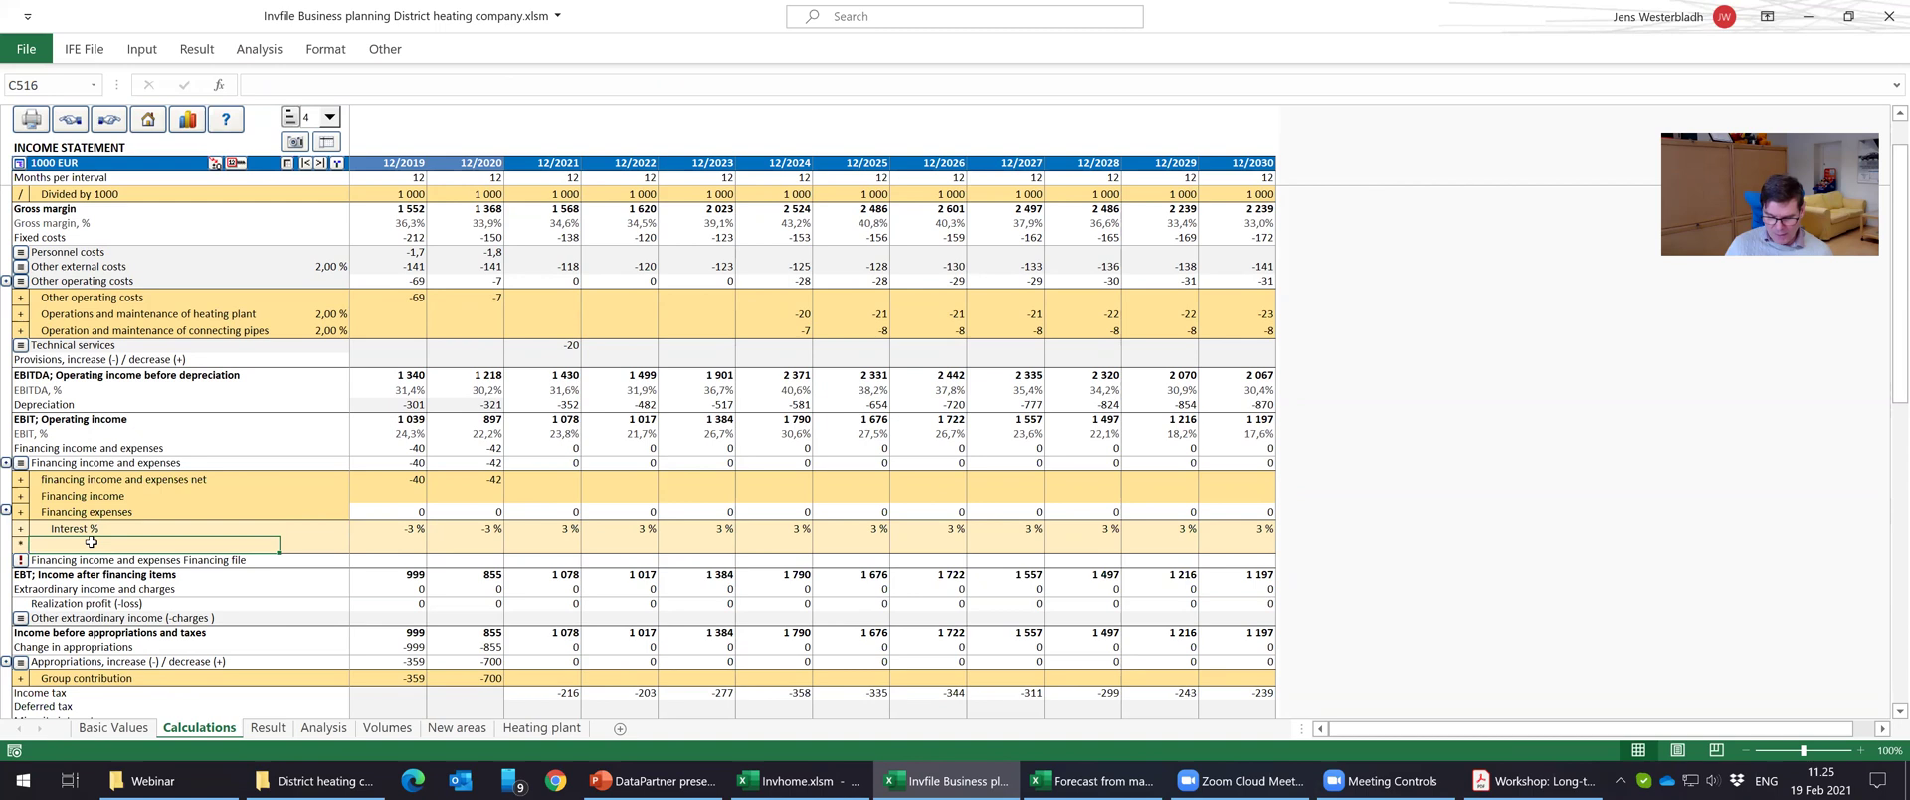
{"action": "type", "text": "A"}
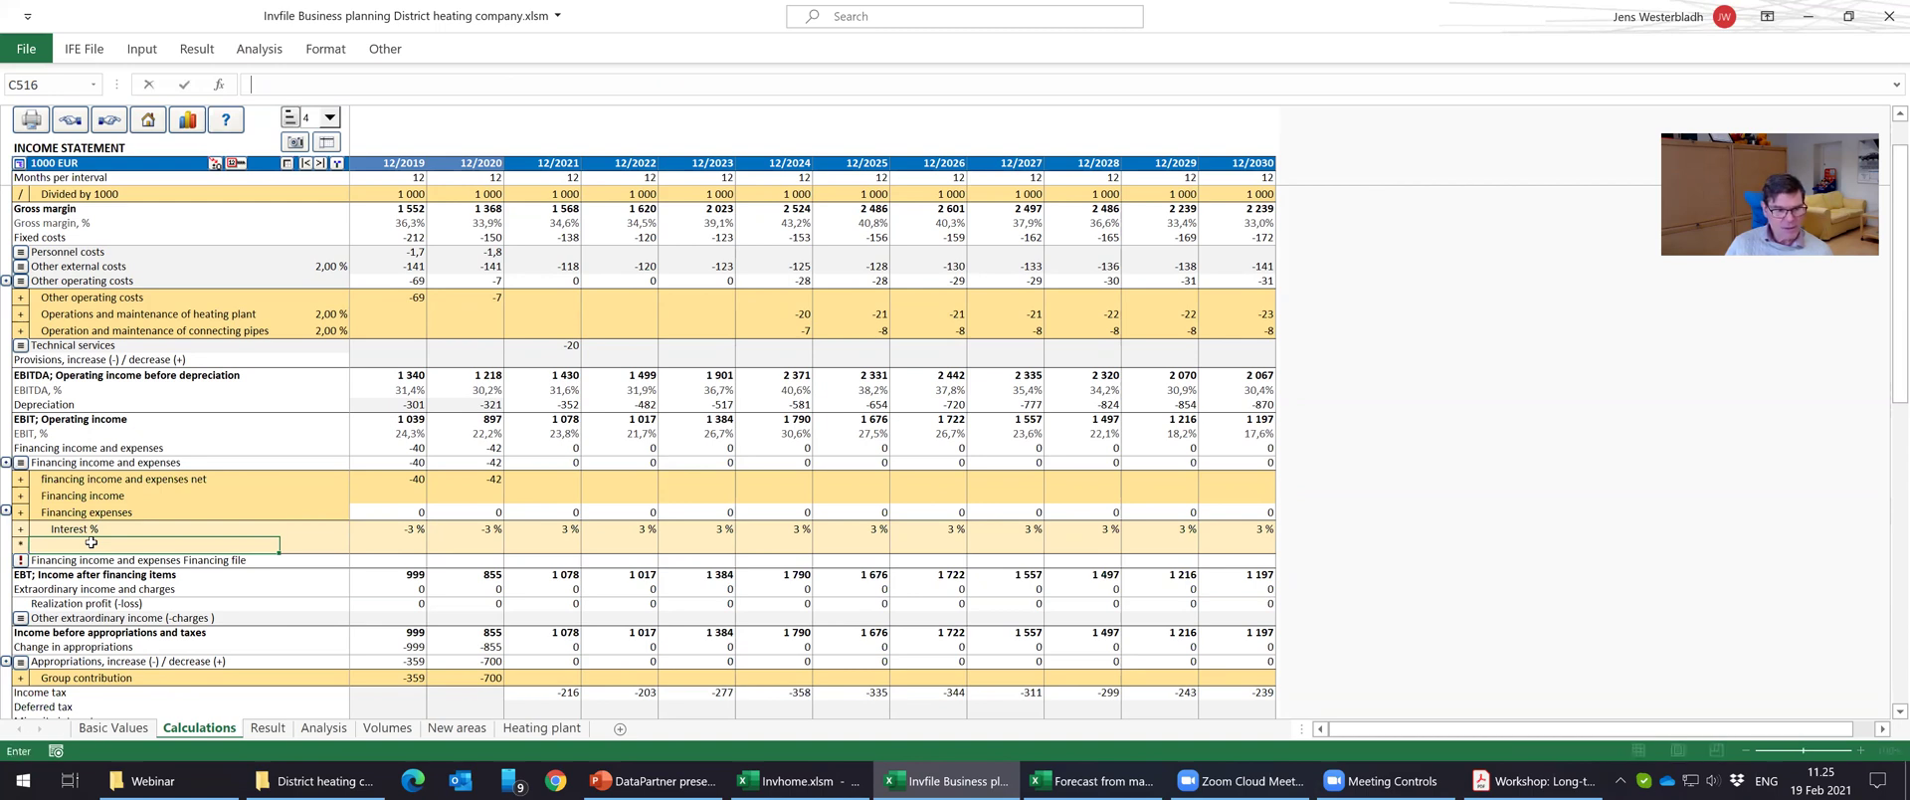
{"action": "type", "text": "vera"}
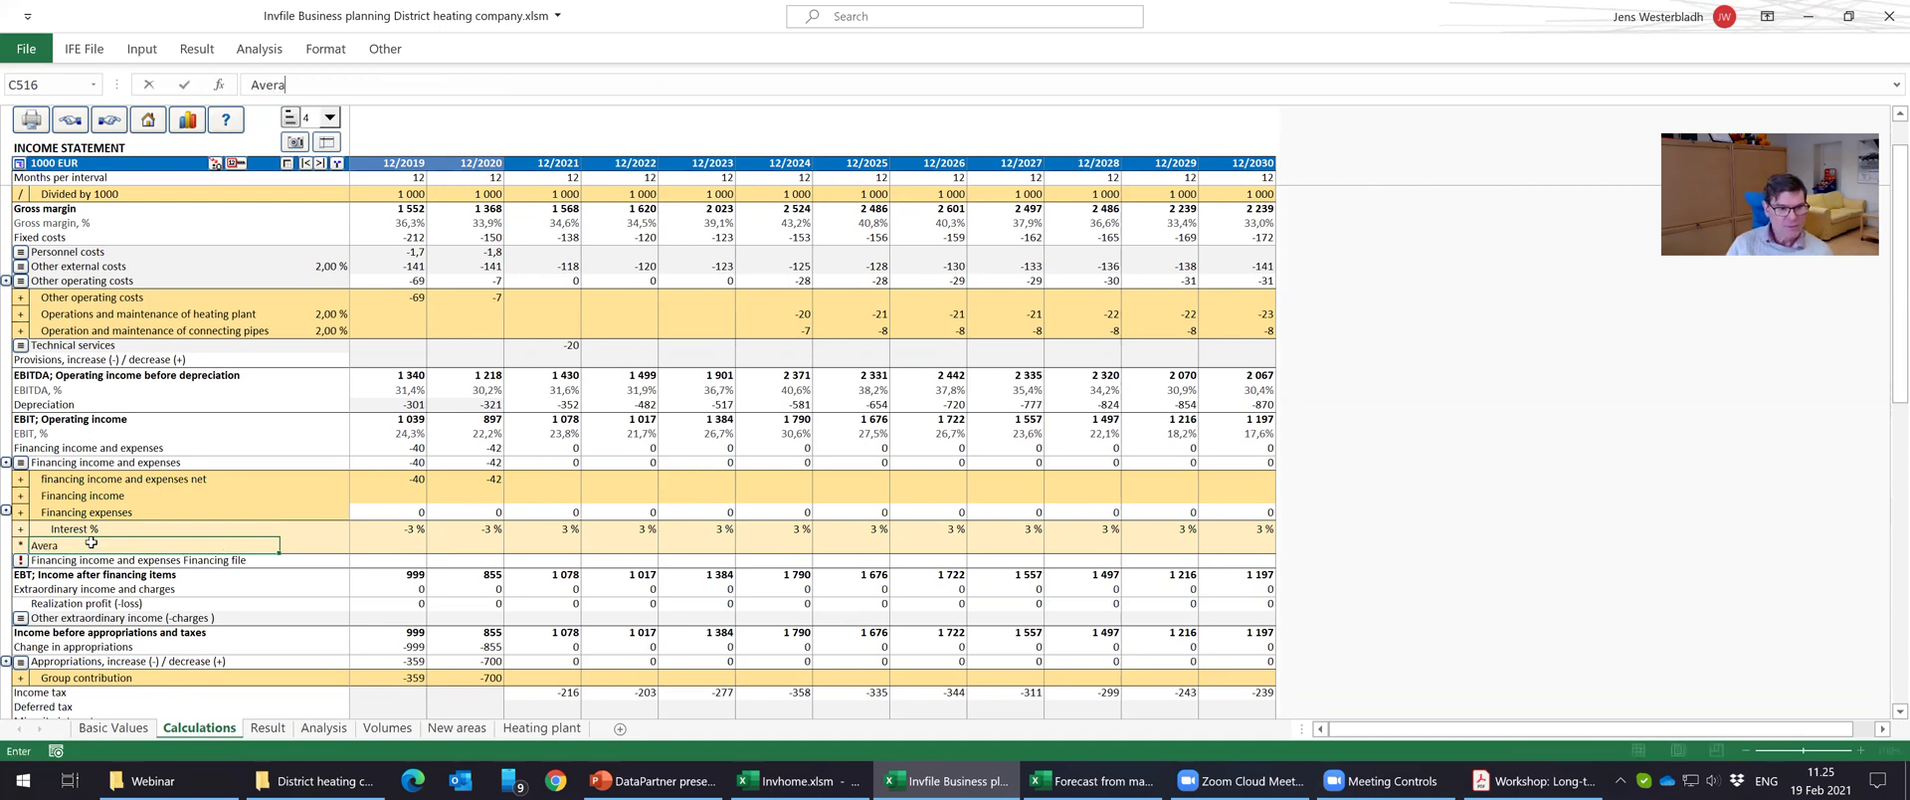
{"action": "type", "text": "ge debt"}
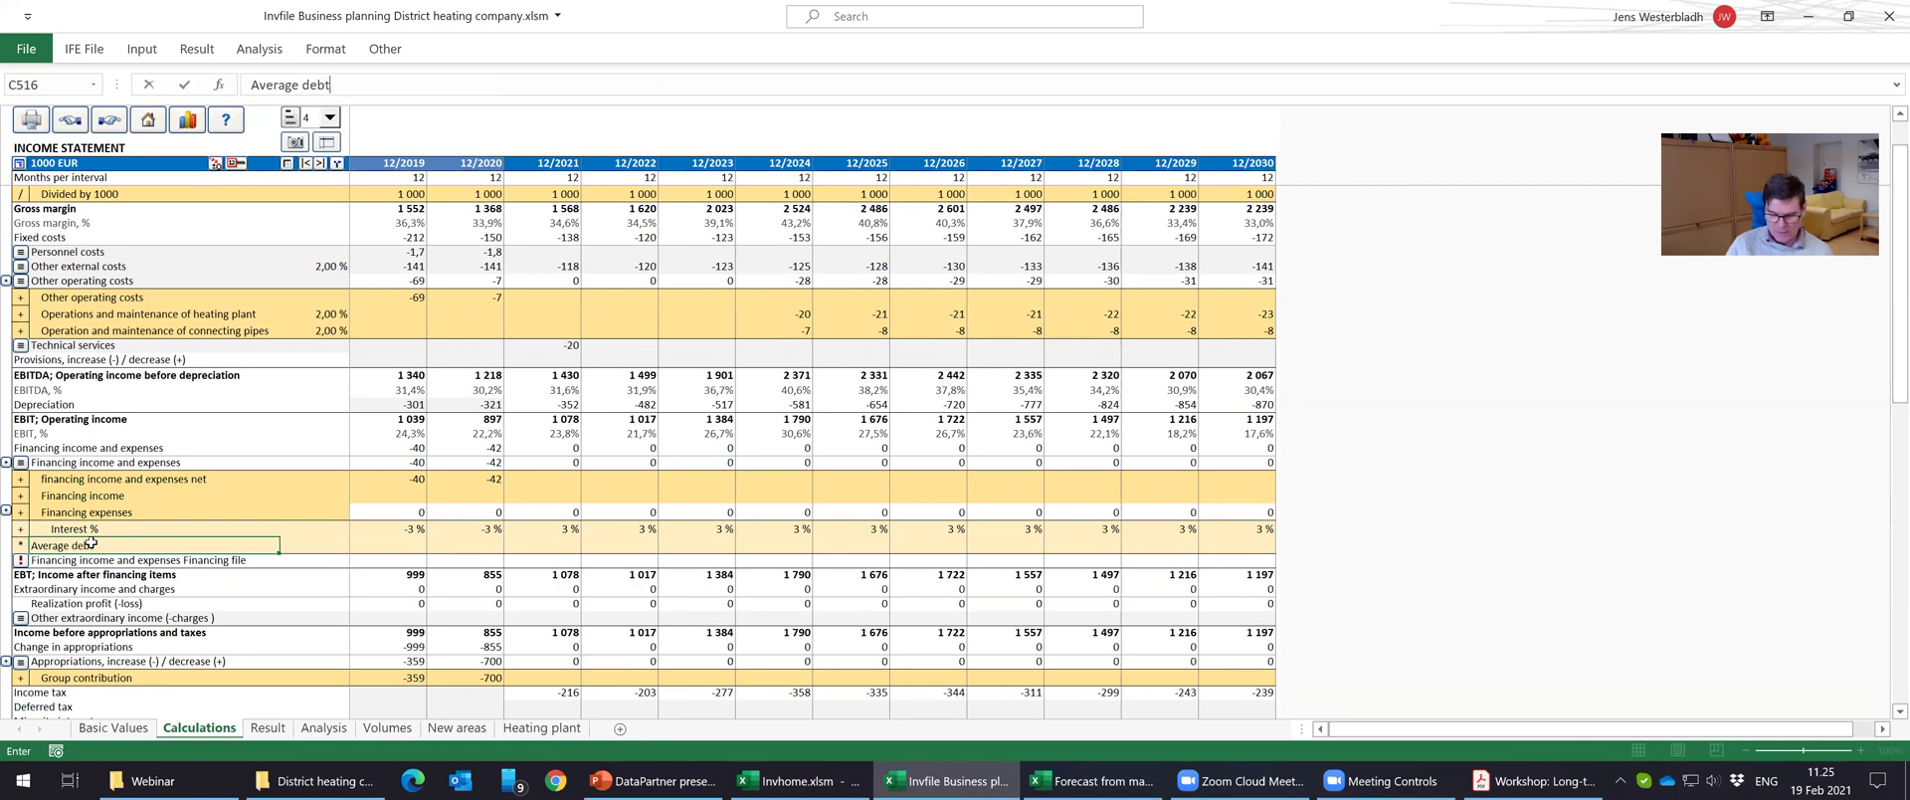
{"action": "key", "text": "Tab"}
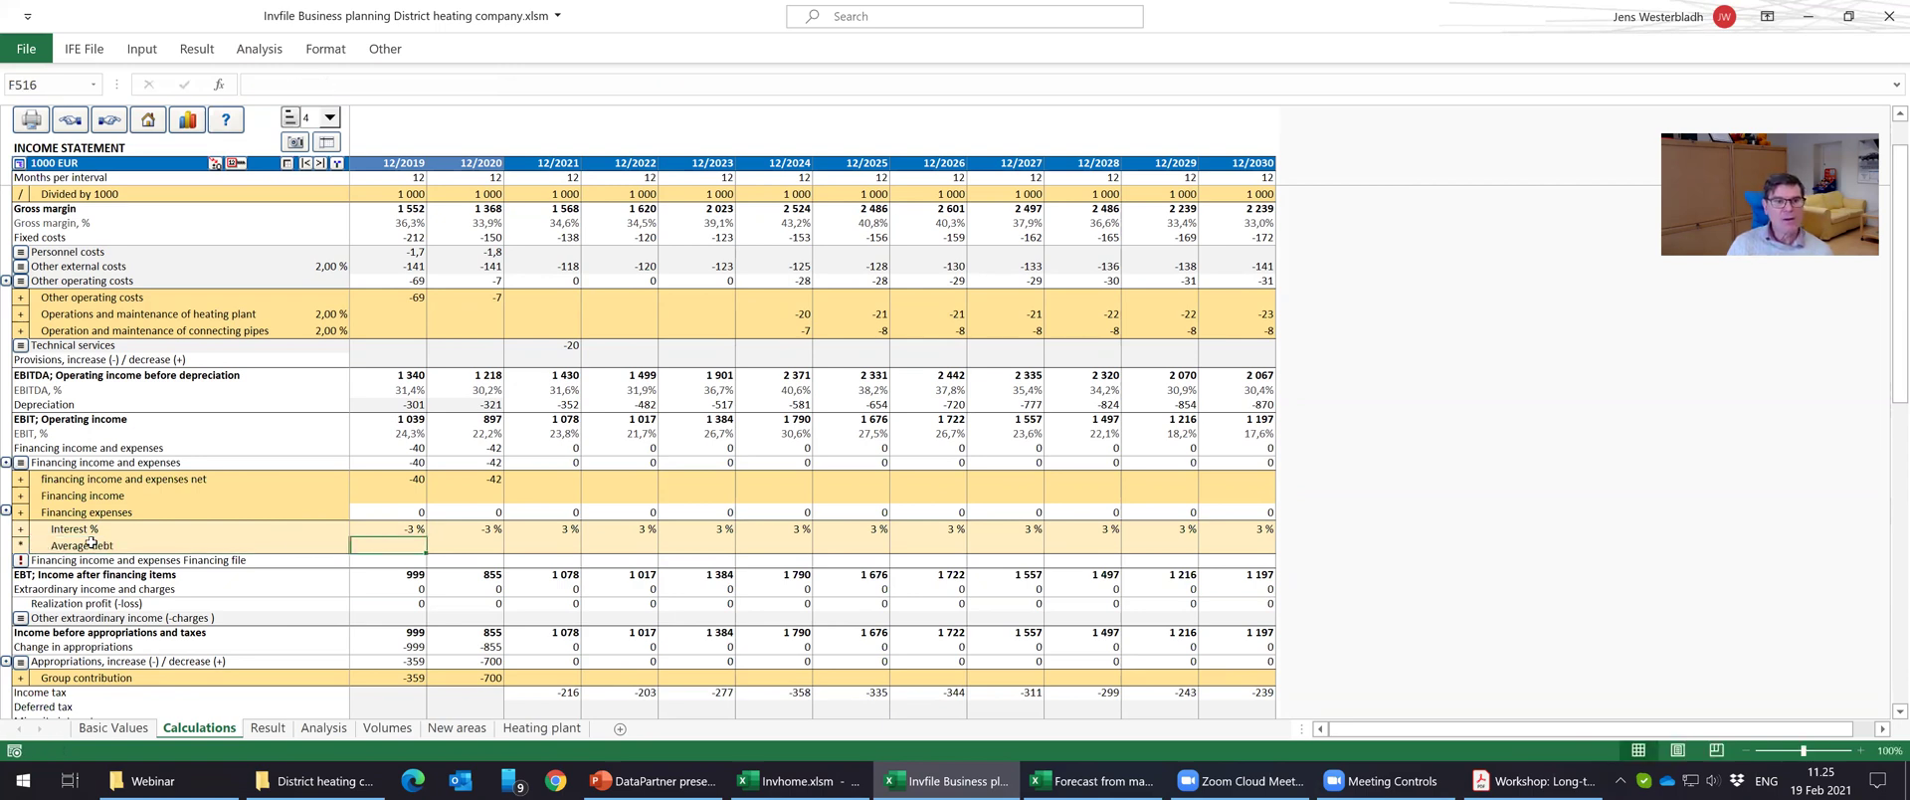
{"action": "key", "text": "Tab"}
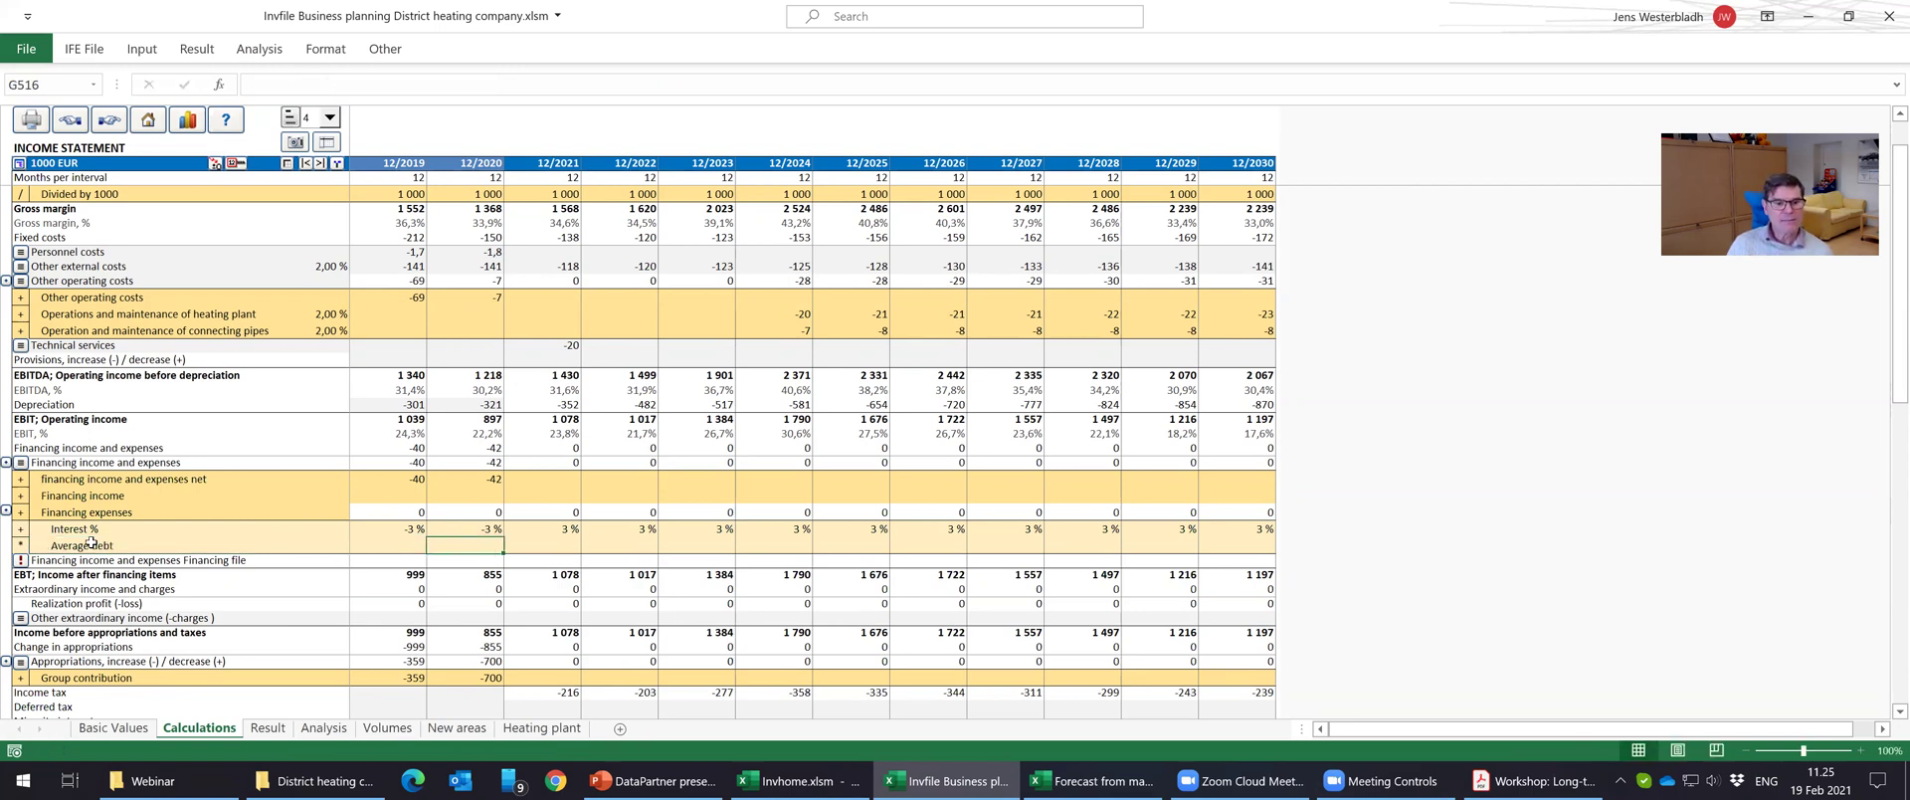
{"action": "key", "text": "Tab"}
{"action": "key", "text": "Tab"}
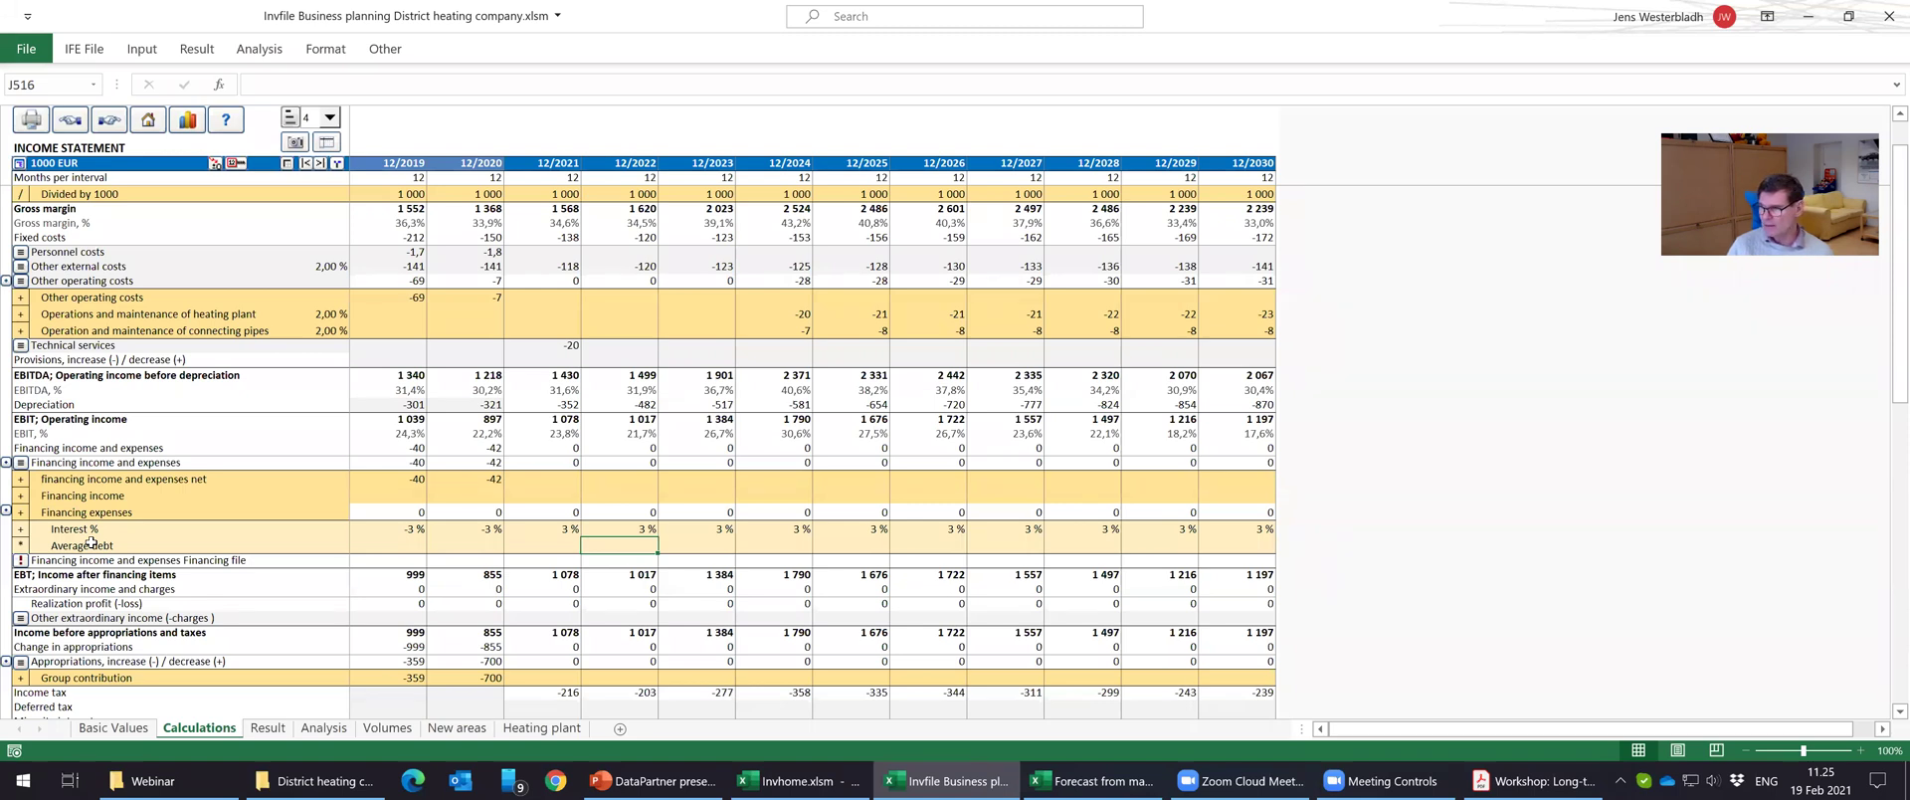
{"action": "type", "text": "="}
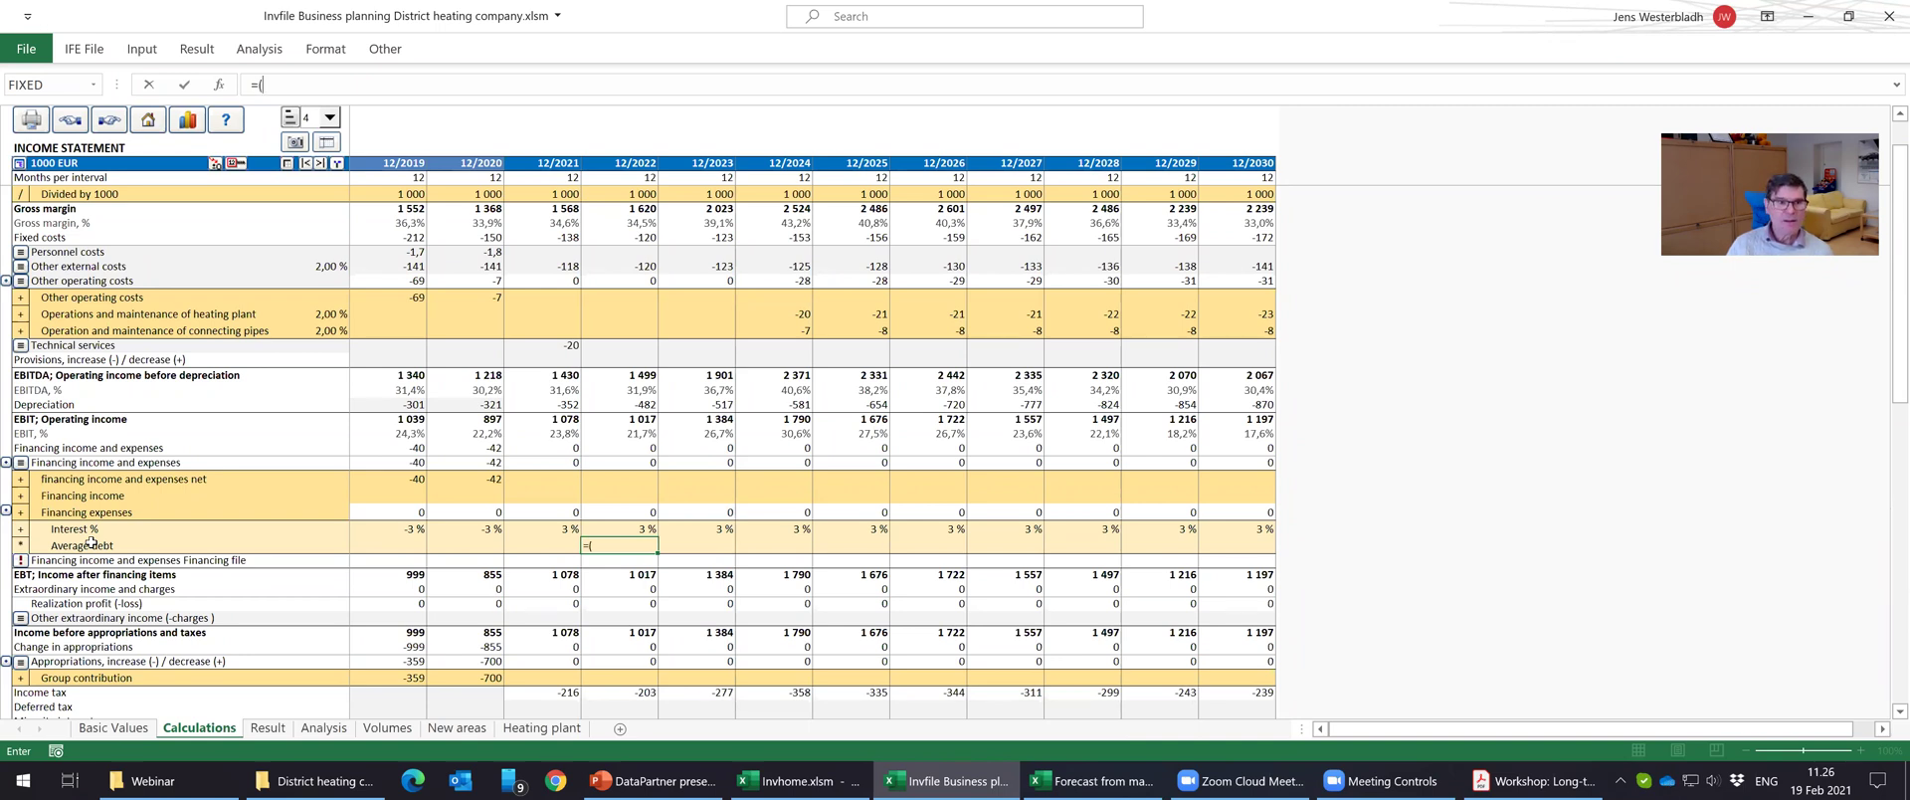
{"action": "type", "text": "("}
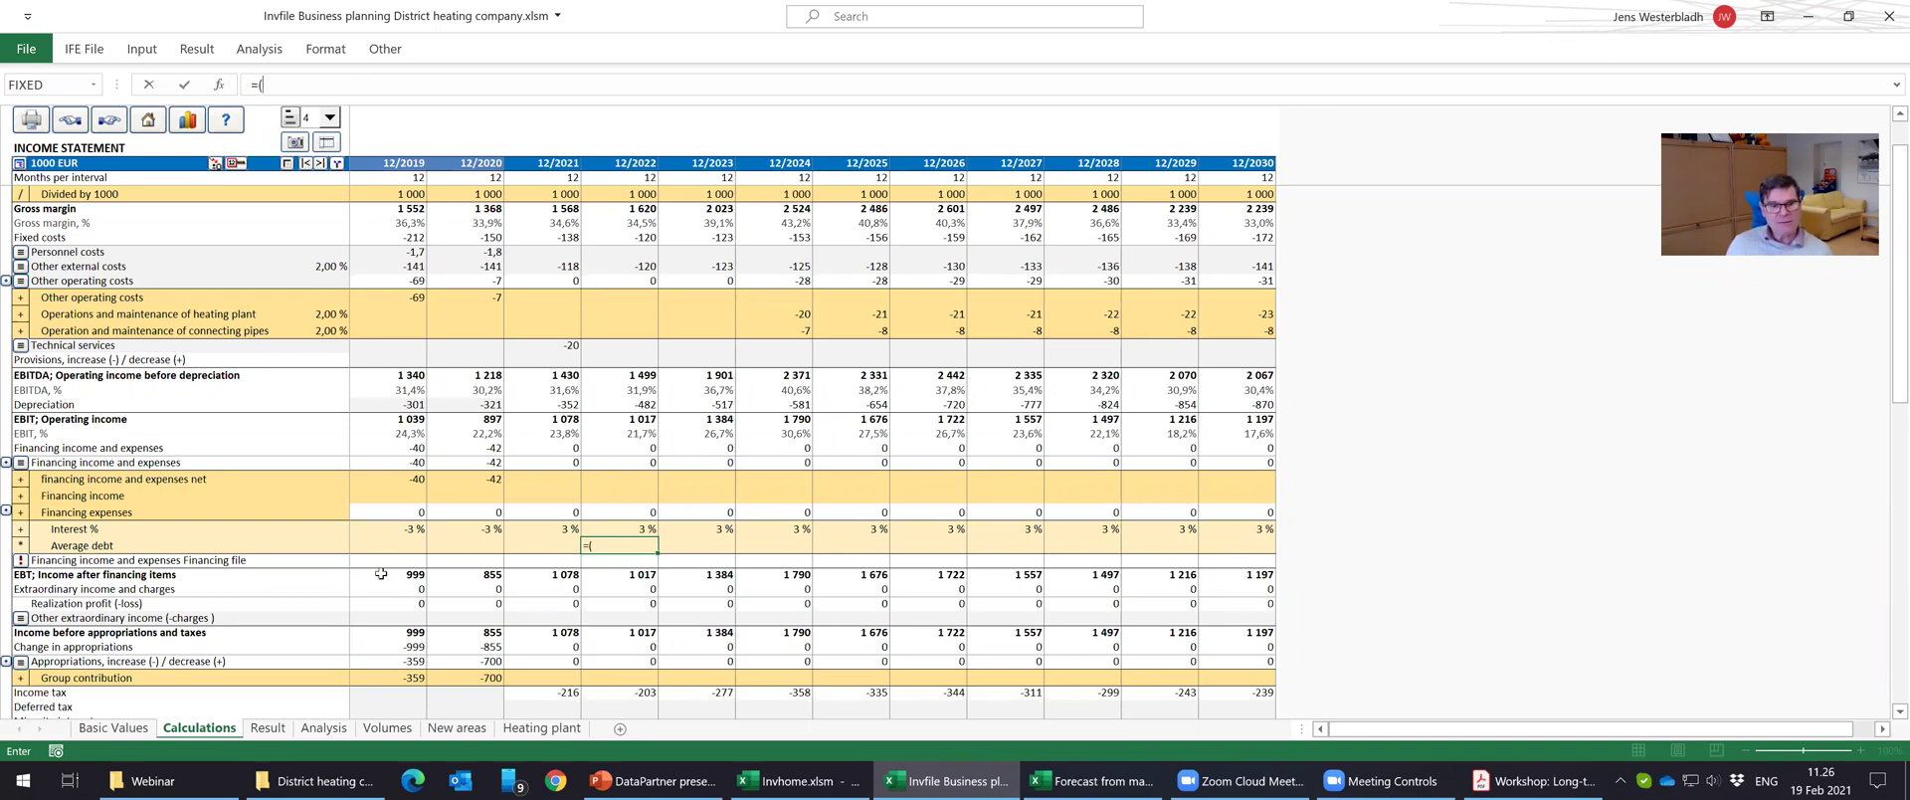
{"action": "scroll", "coordinate": [514, 596], "scroll_direction": "down", "scroll_amount": 10}
{"action": "left_click_drag", "start_coordinate": [1889, 331], "coordinate": [1884, 537]}
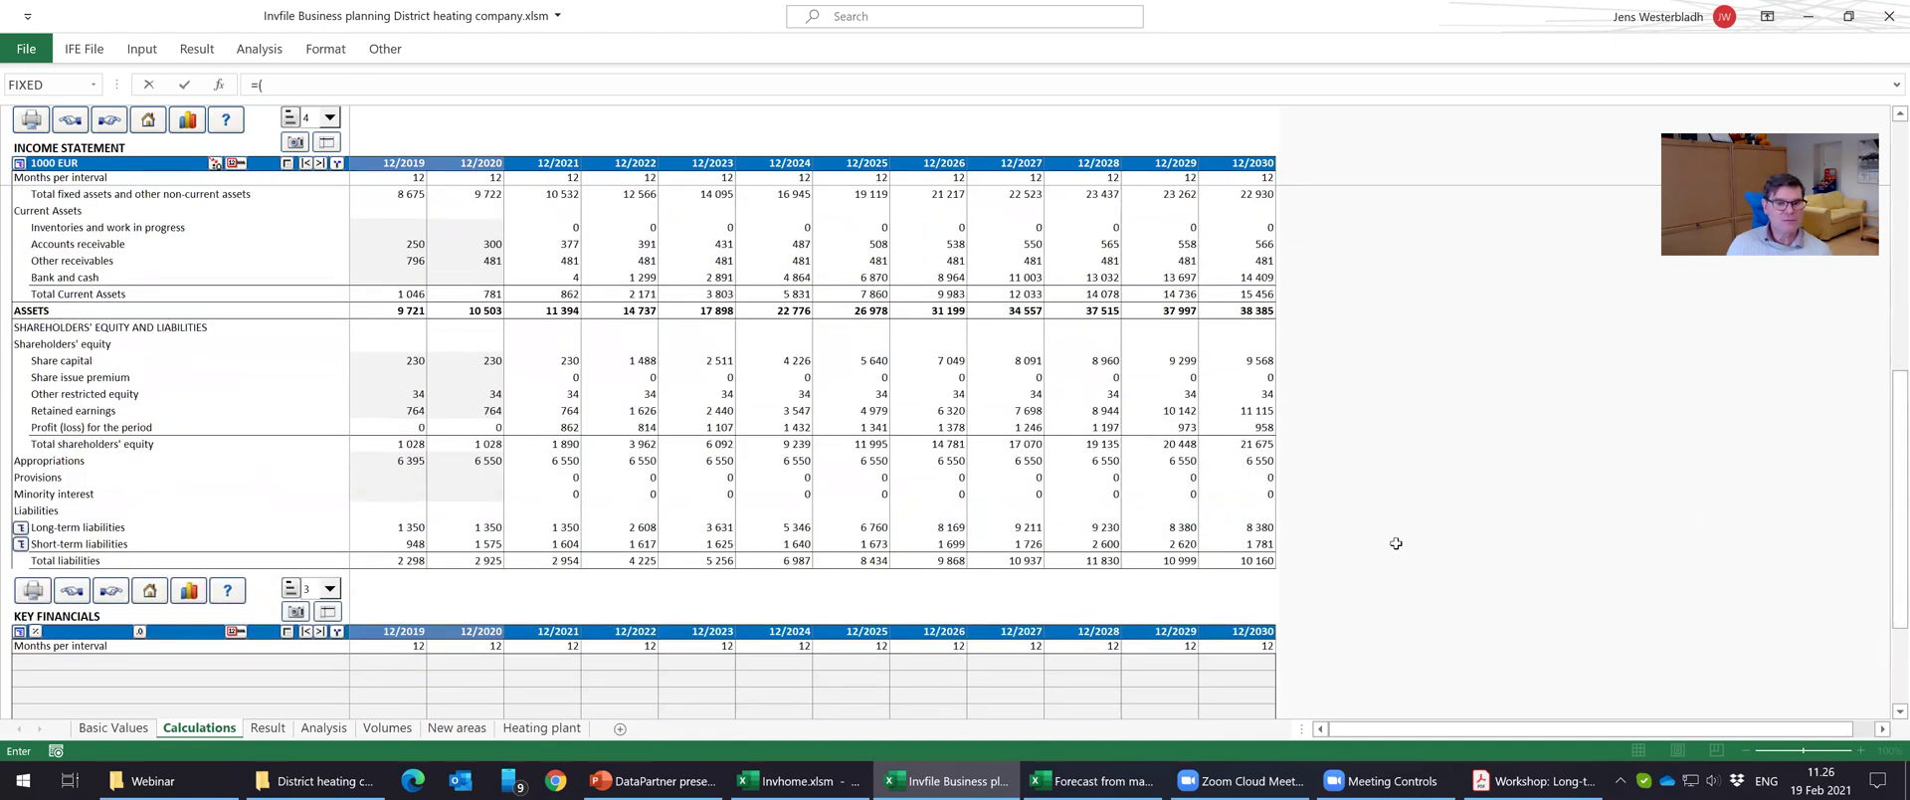
{"action": "left_click", "coordinate": [20, 545]}
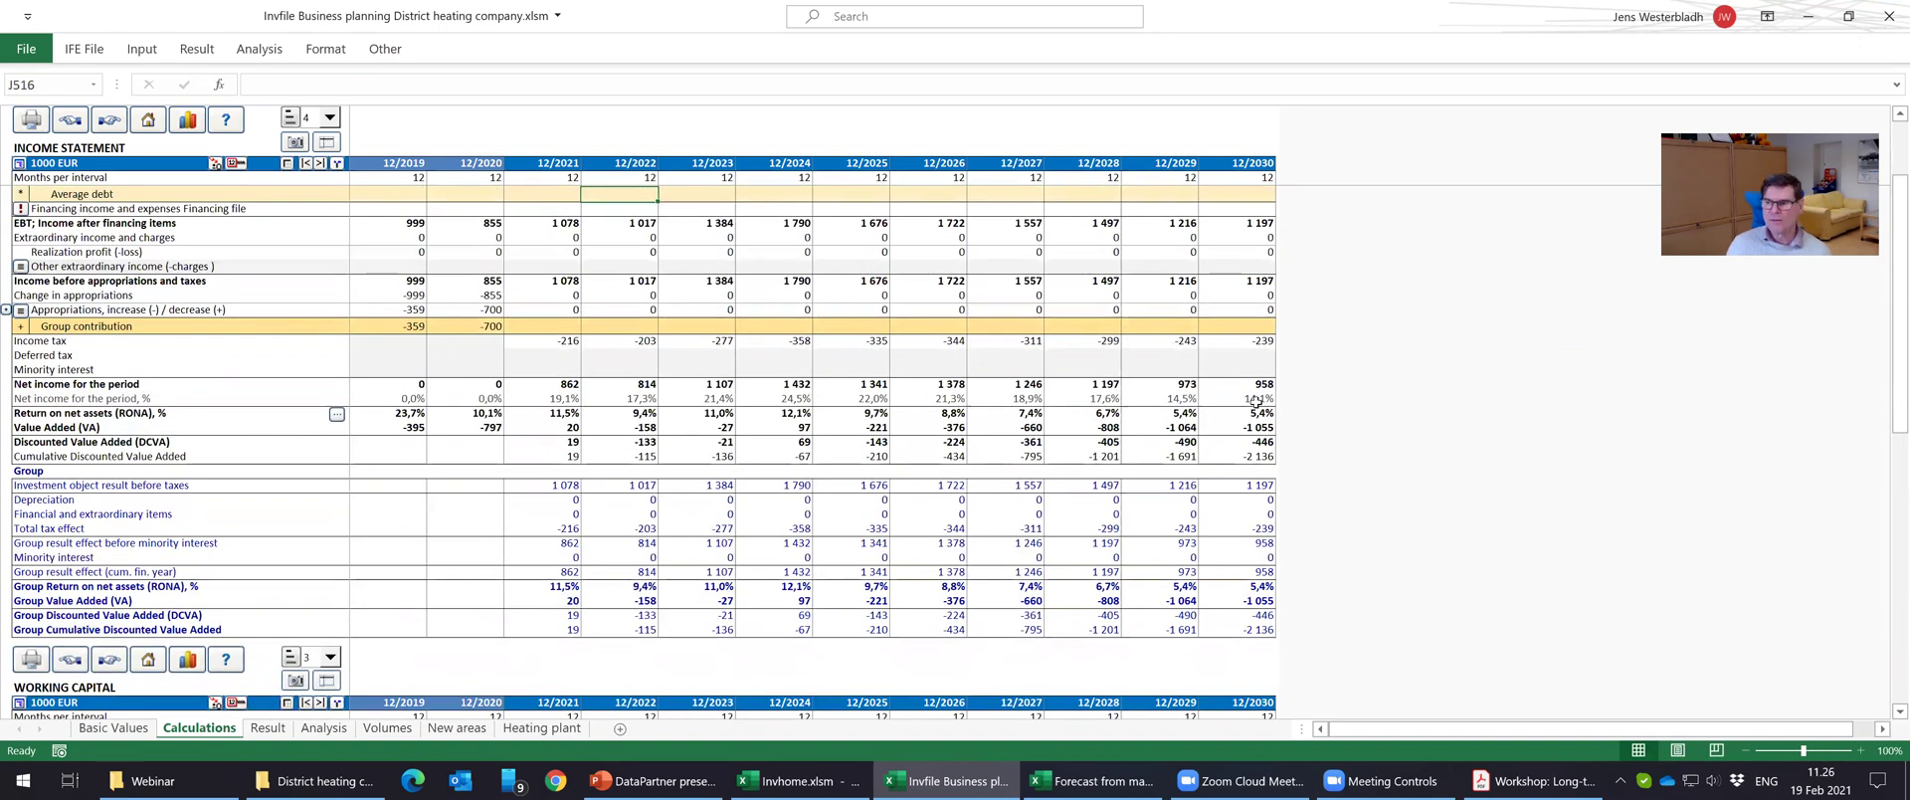
Expand the detail rows of Long-term liabilities and Short-term liabilities in the balance sheet.
{"action": "left_click_drag", "start_coordinate": [1888, 293], "coordinate": [1887, 461]}
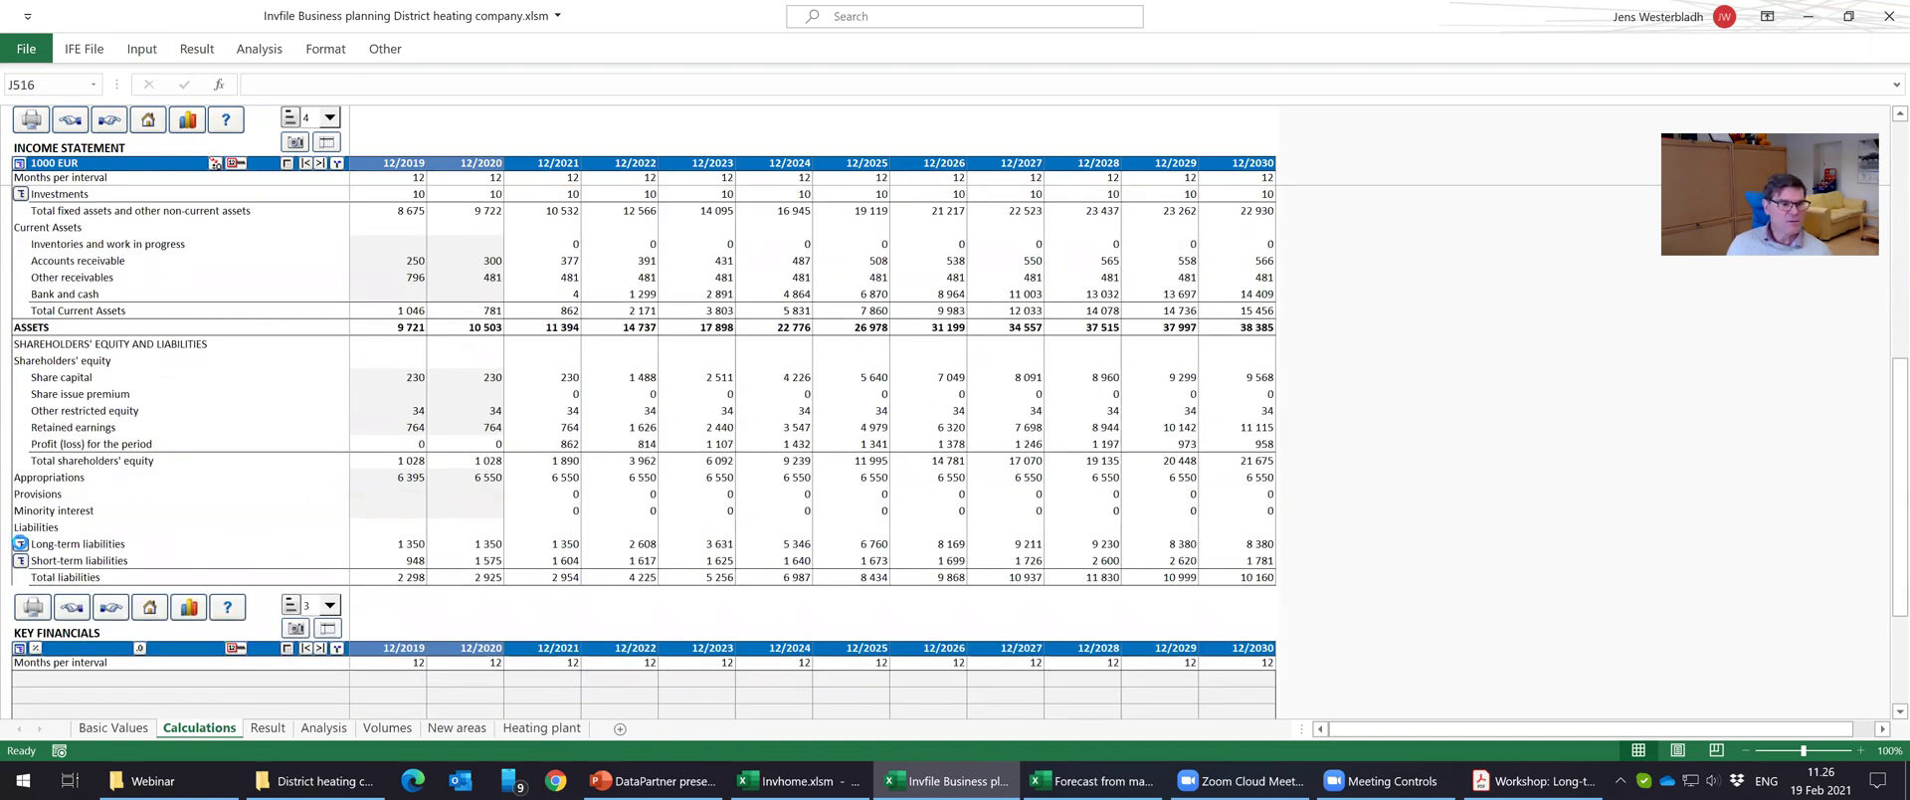
{"action": "left_click", "coordinate": [19, 544]}
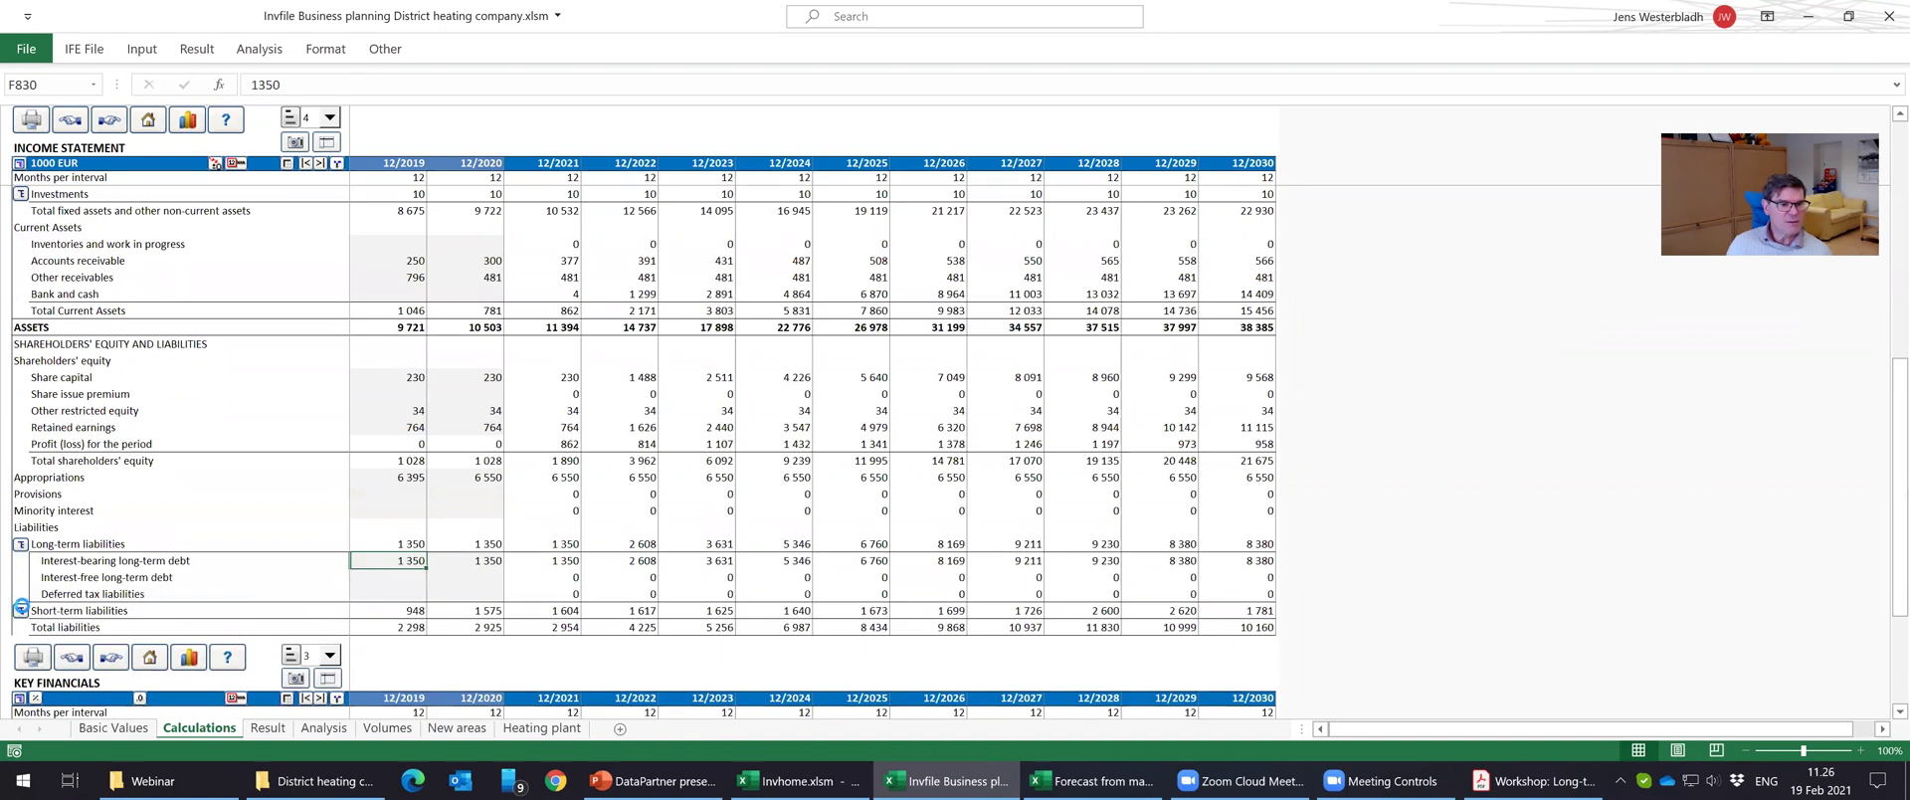
{"action": "left_click", "coordinate": [20, 609]}
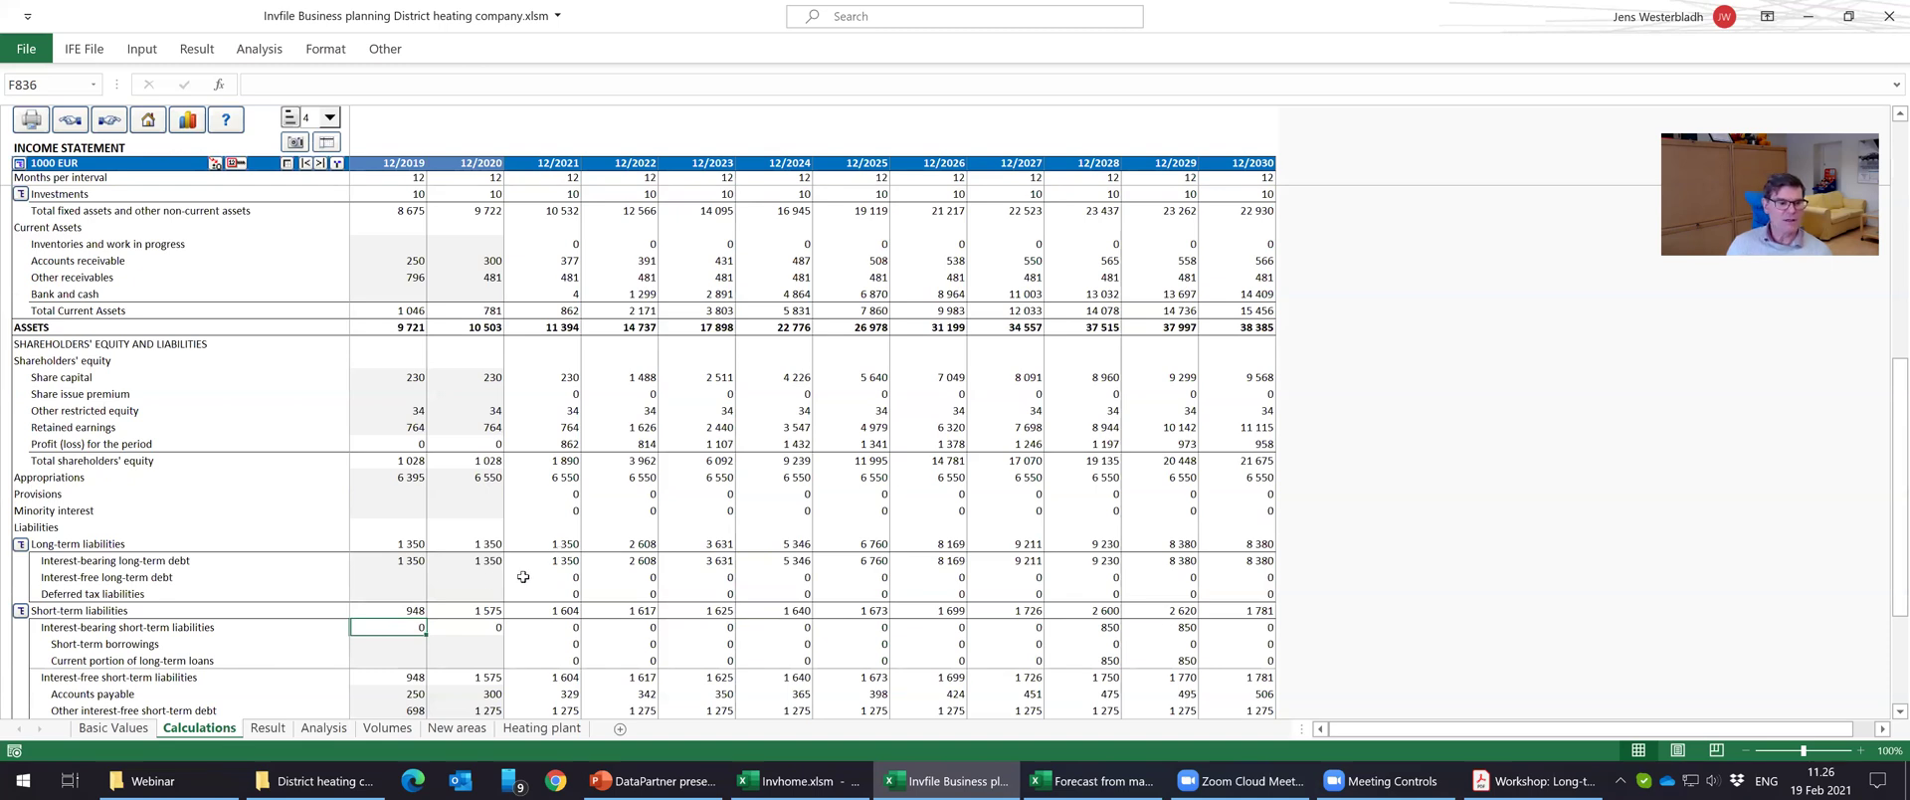
{"action": "scroll", "coordinate": [489, 580], "scroll_direction": "down", "scroll_amount": 1}
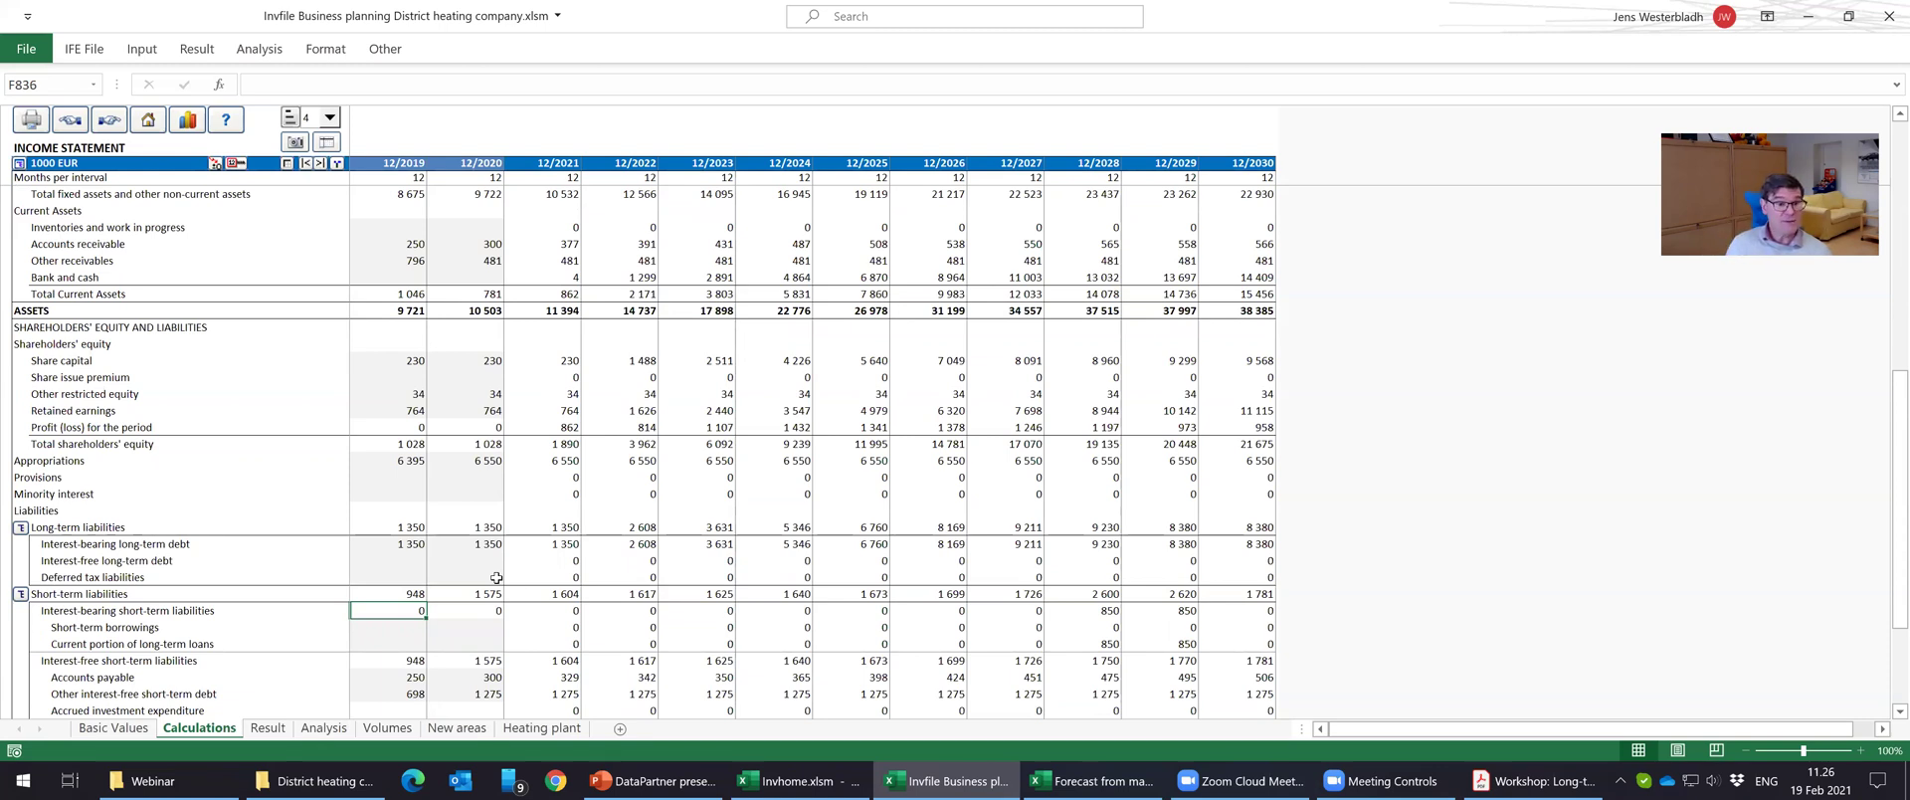
Start the 12/2022 Average debt formula from interest-bearing long-term debt and current portion of long-term loans, referencing J830, J838, I830 and I838.
{"action": "left_click_drag", "start_coordinate": [1890, 468], "coordinate": [1886, 145]}
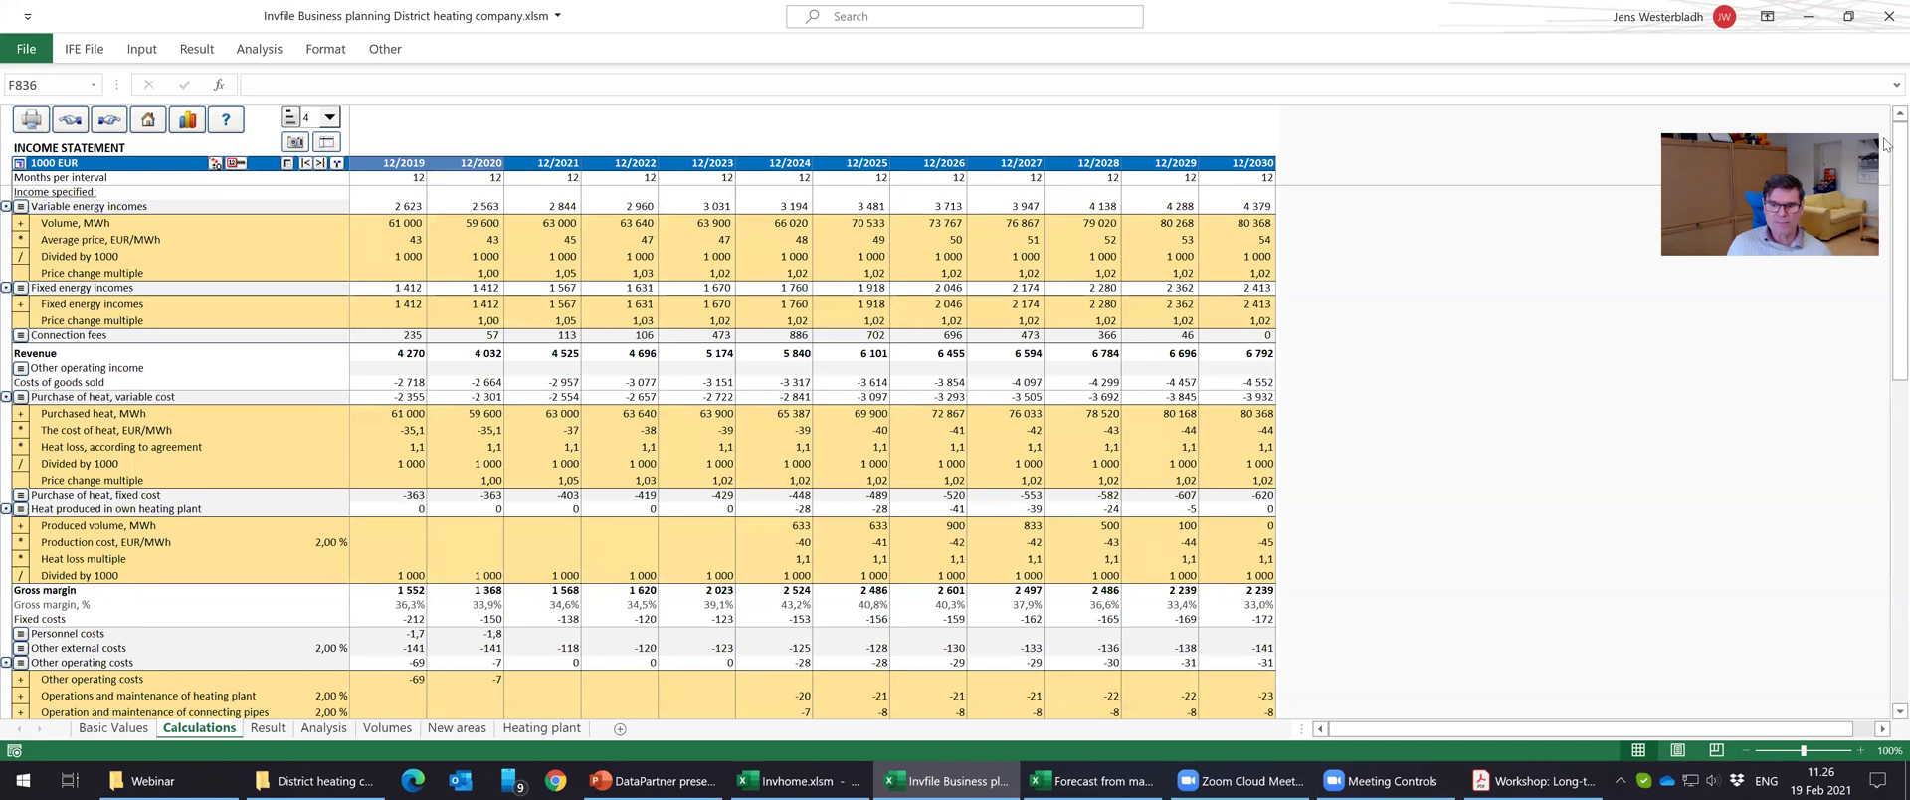
{"action": "scroll", "coordinate": [1278, 506], "scroll_direction": "down", "scroll_amount": 10}
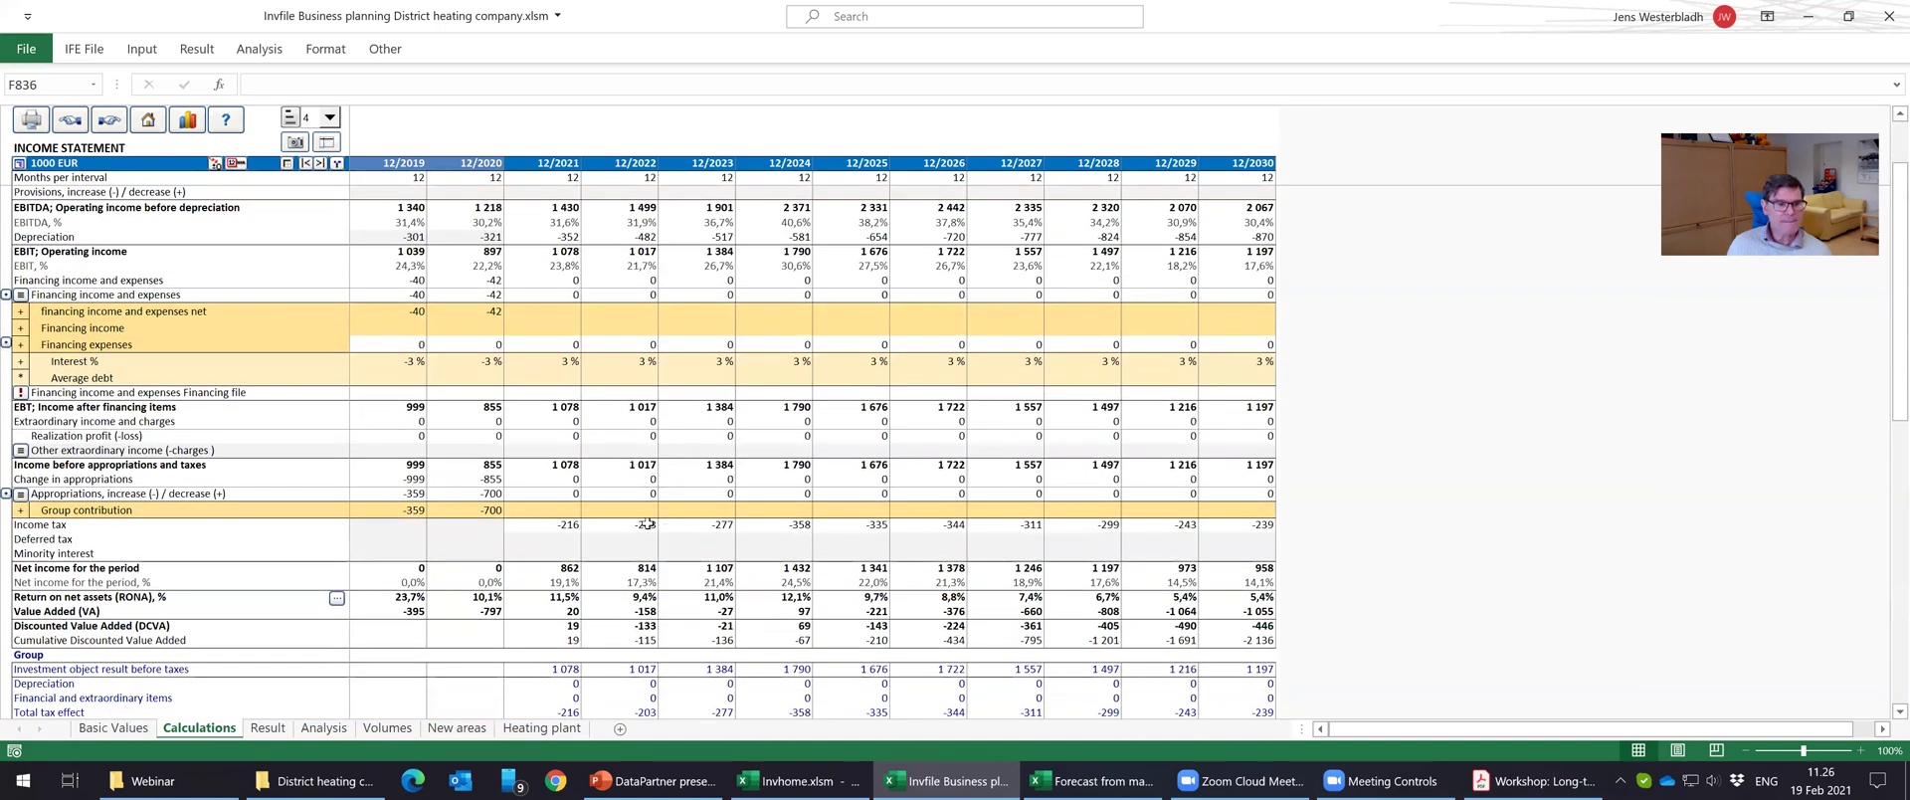
{"action": "left_click", "coordinate": [617, 374]}
{"action": "type", "text": "=("}
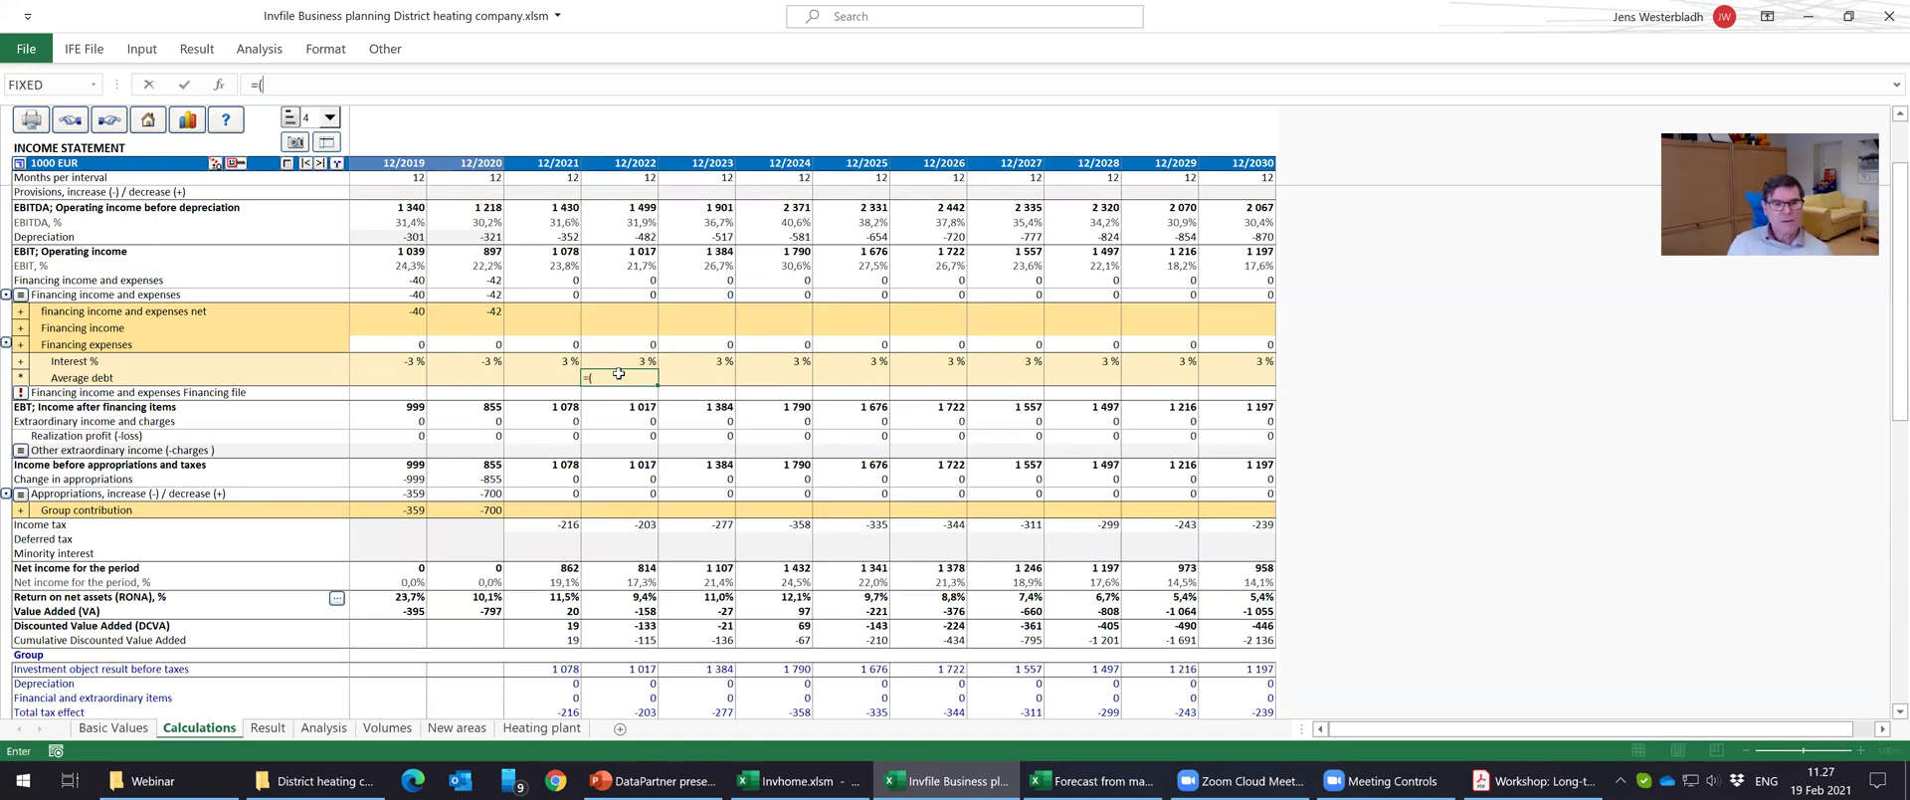
{"action": "left_click_drag", "start_coordinate": [1899, 306], "coordinate": [1883, 538]}
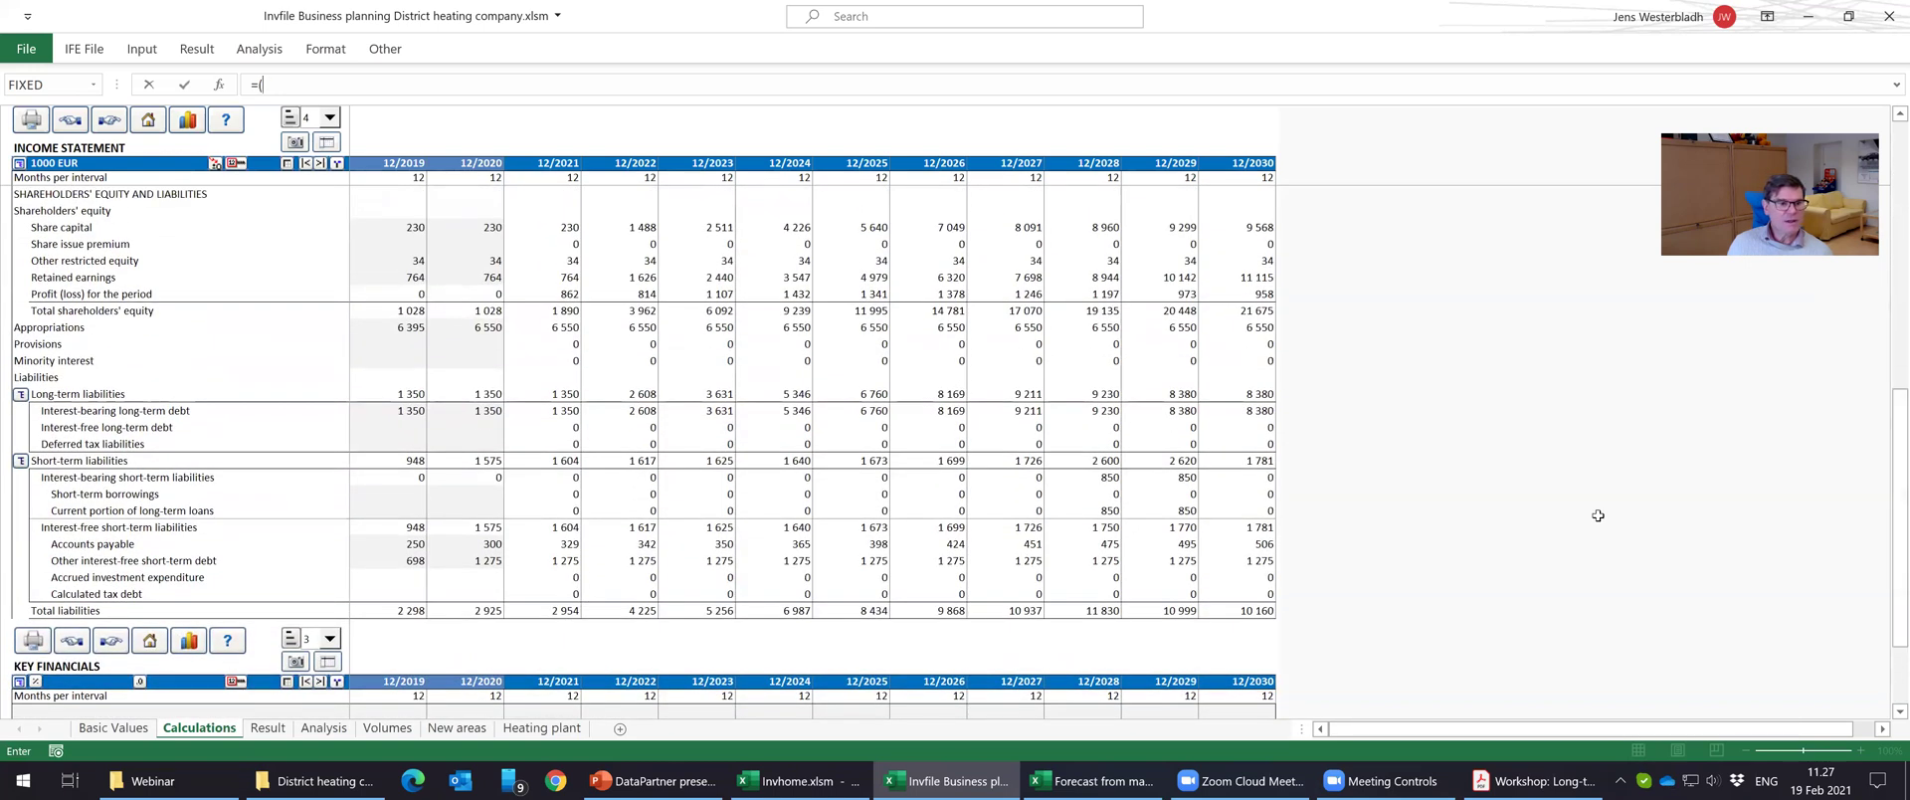
{"action": "left_click", "coordinate": [640, 409]}
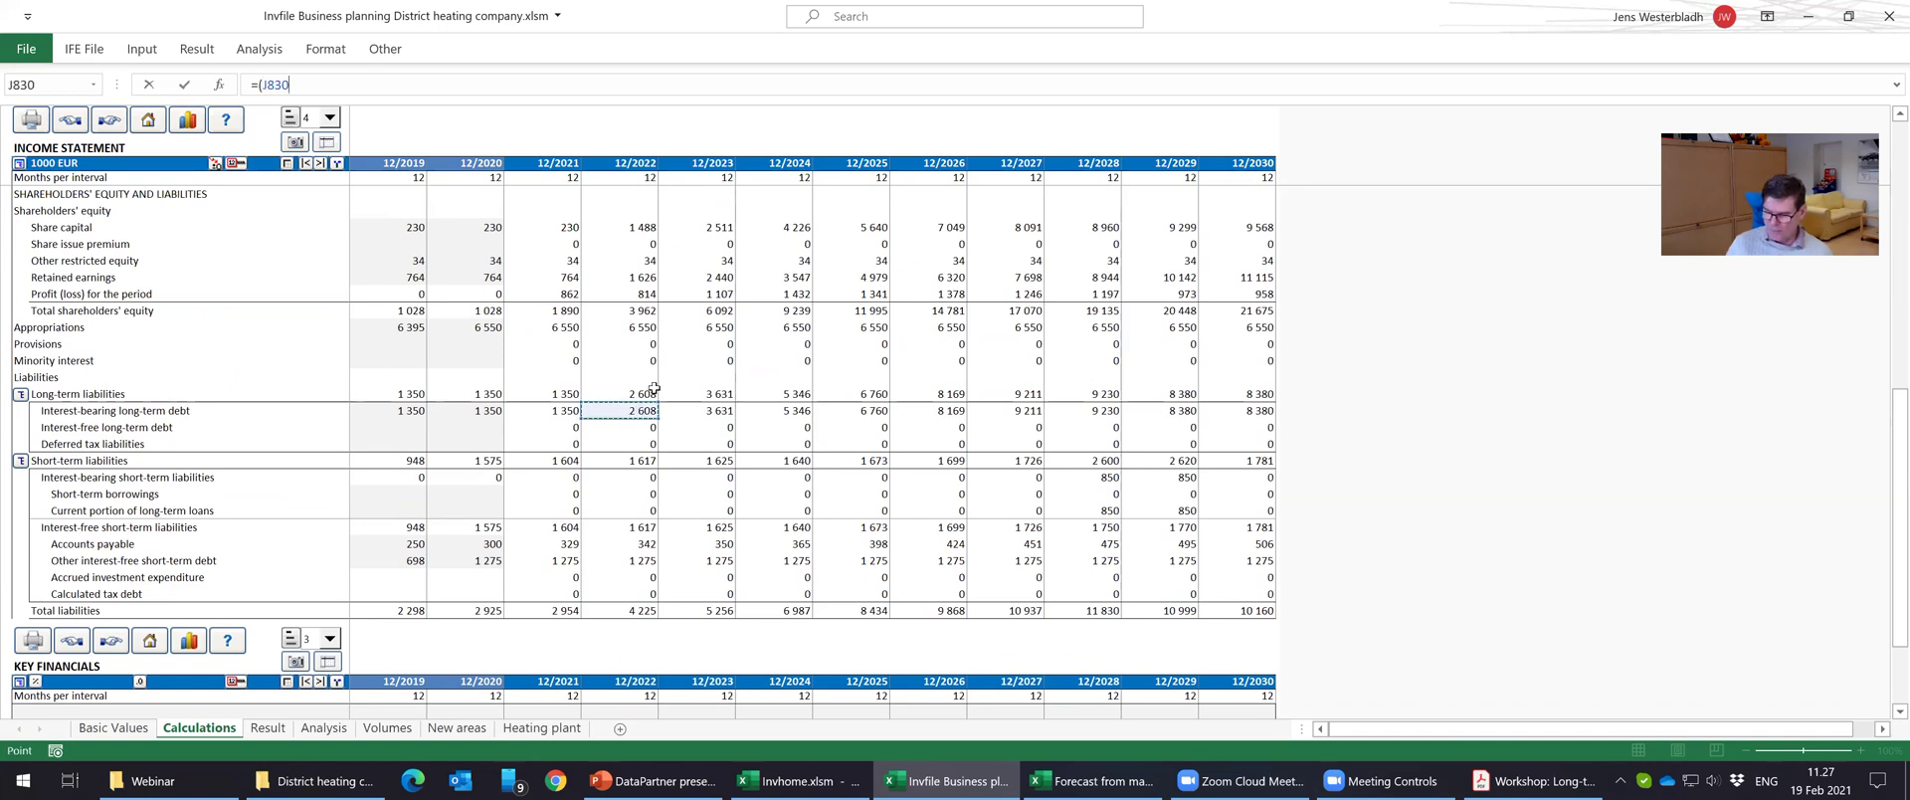
{"action": "type", "text": "+"}
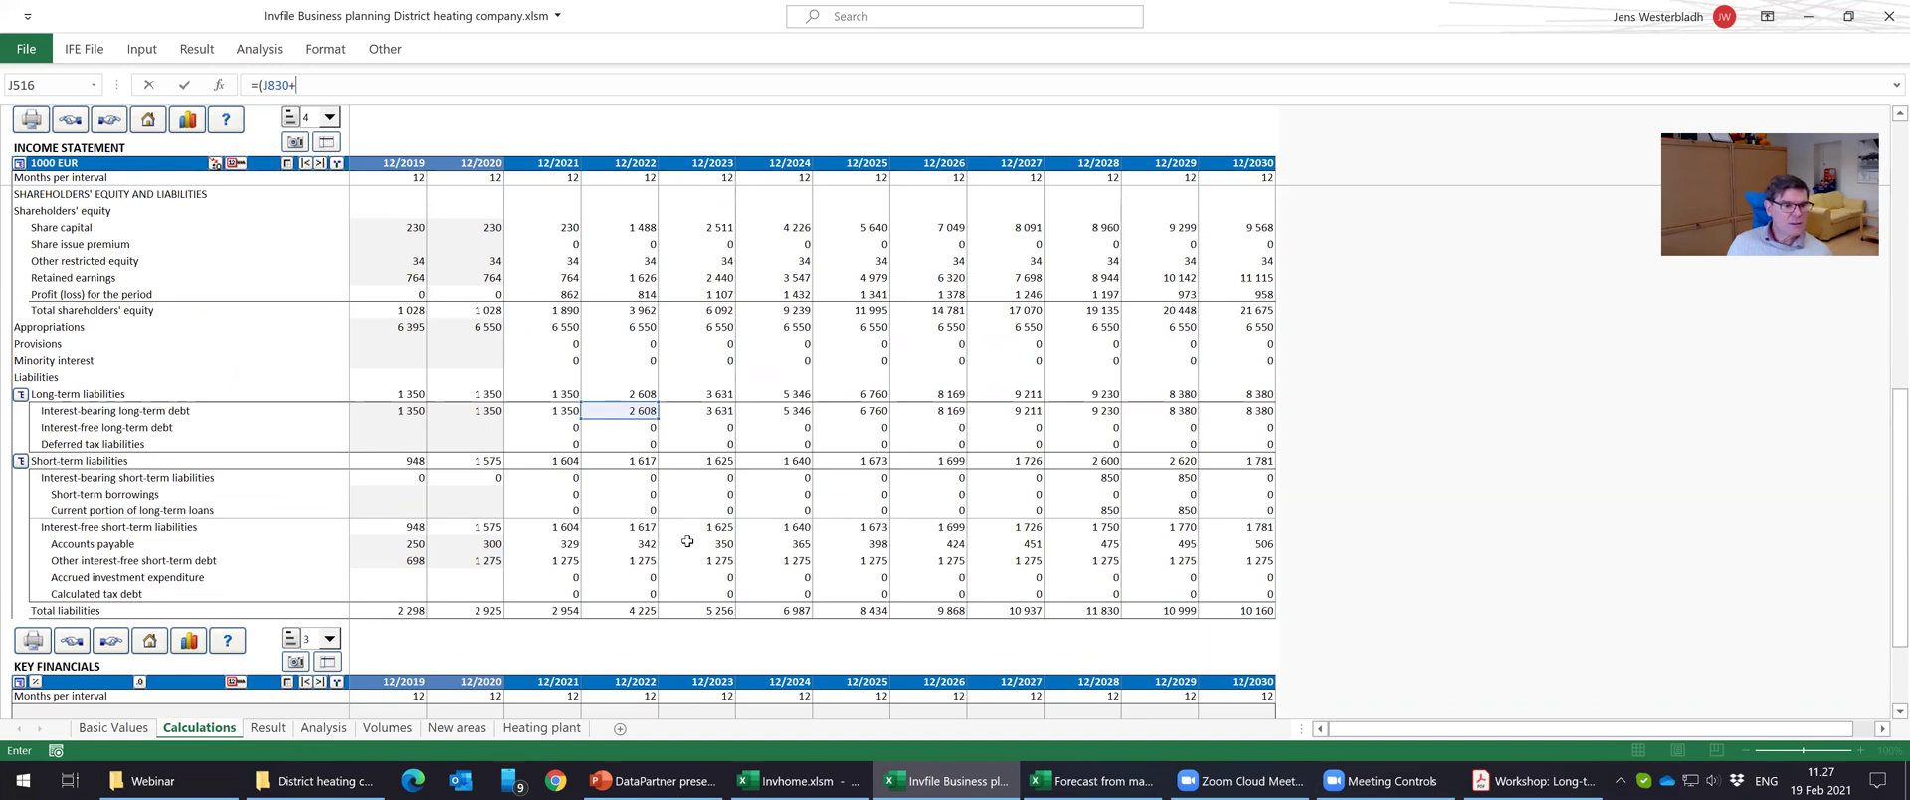
{"action": "left_click", "coordinate": [633, 509]}
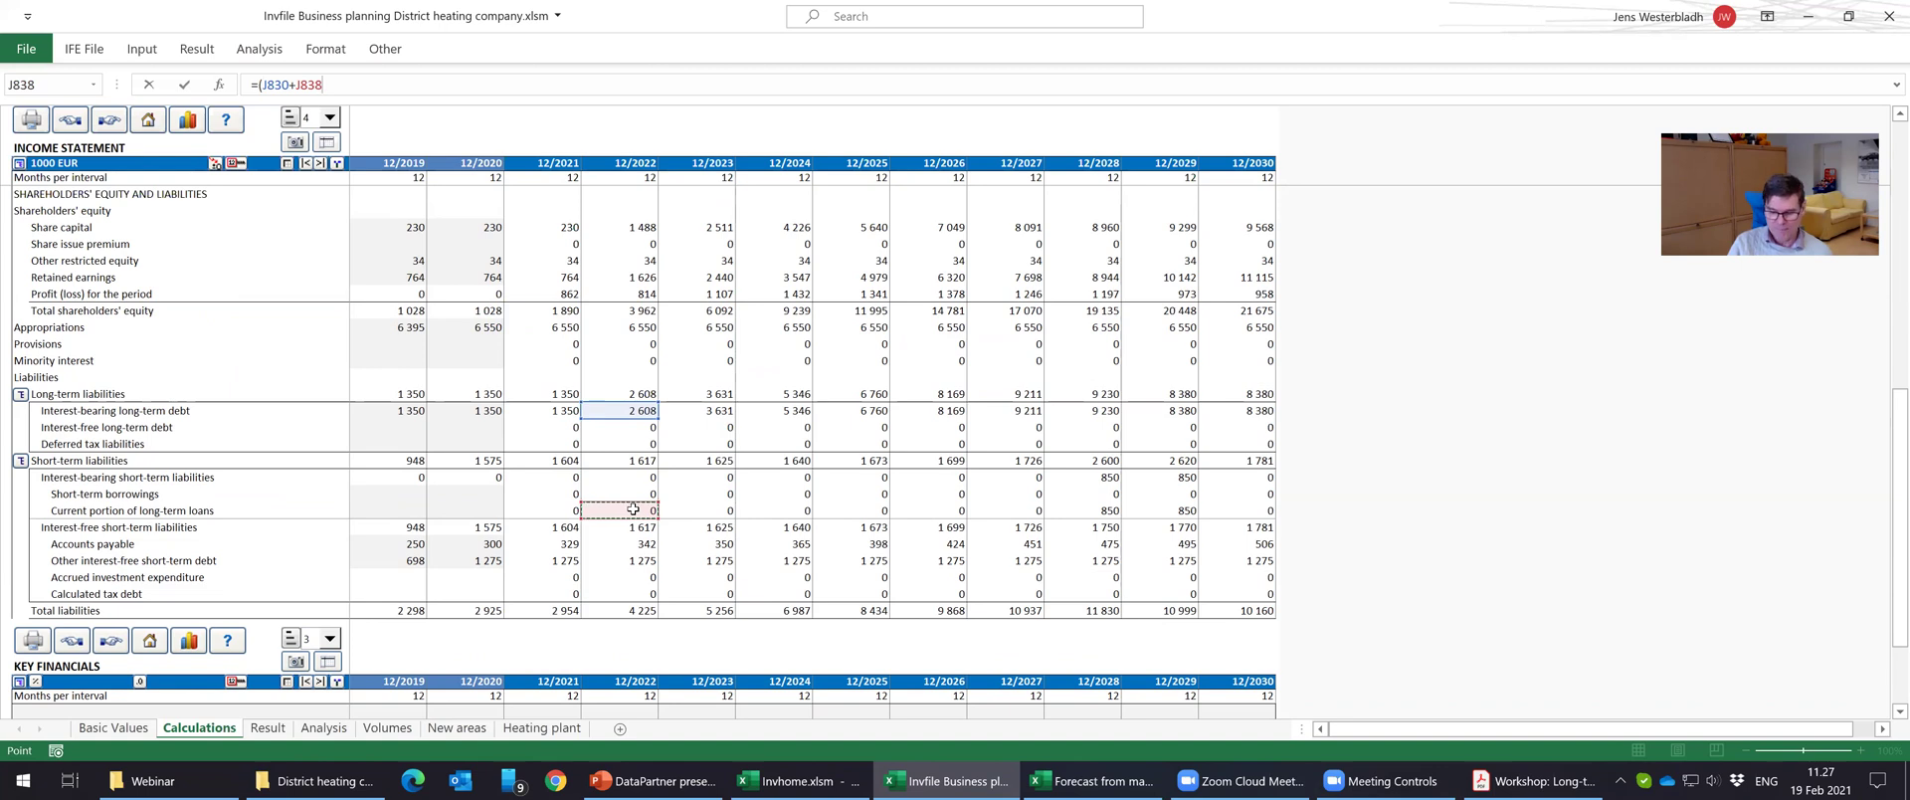
{"action": "type", "text": ")/"}
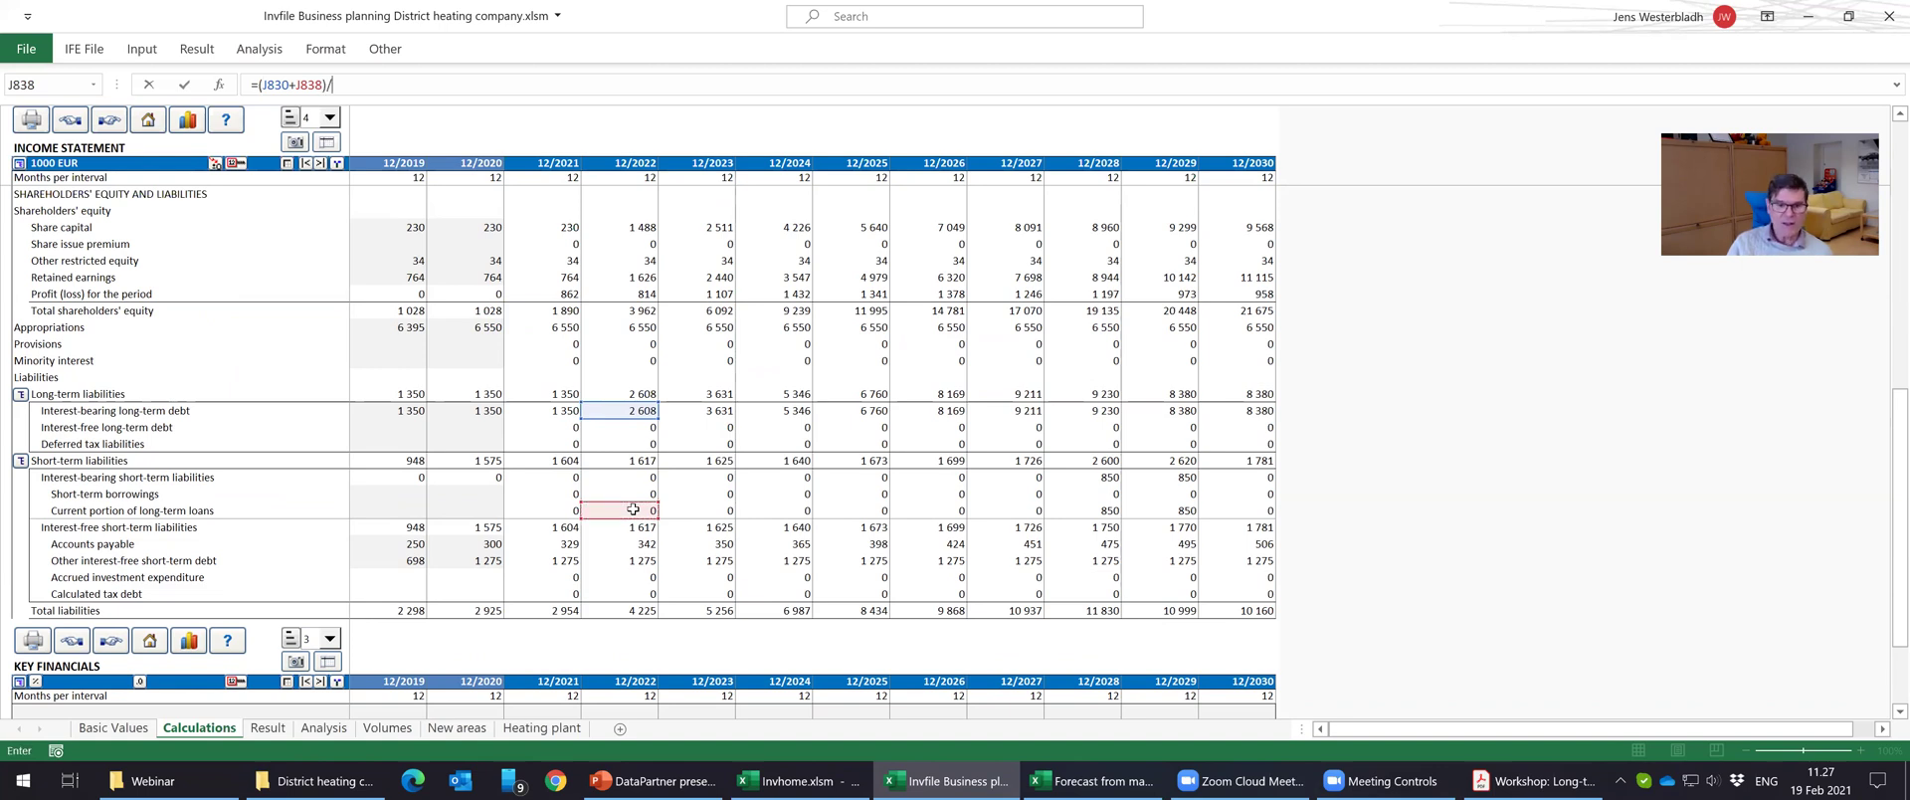
{"action": "type", "text": "("}
{"action": "left_click", "coordinate": [551, 411]}
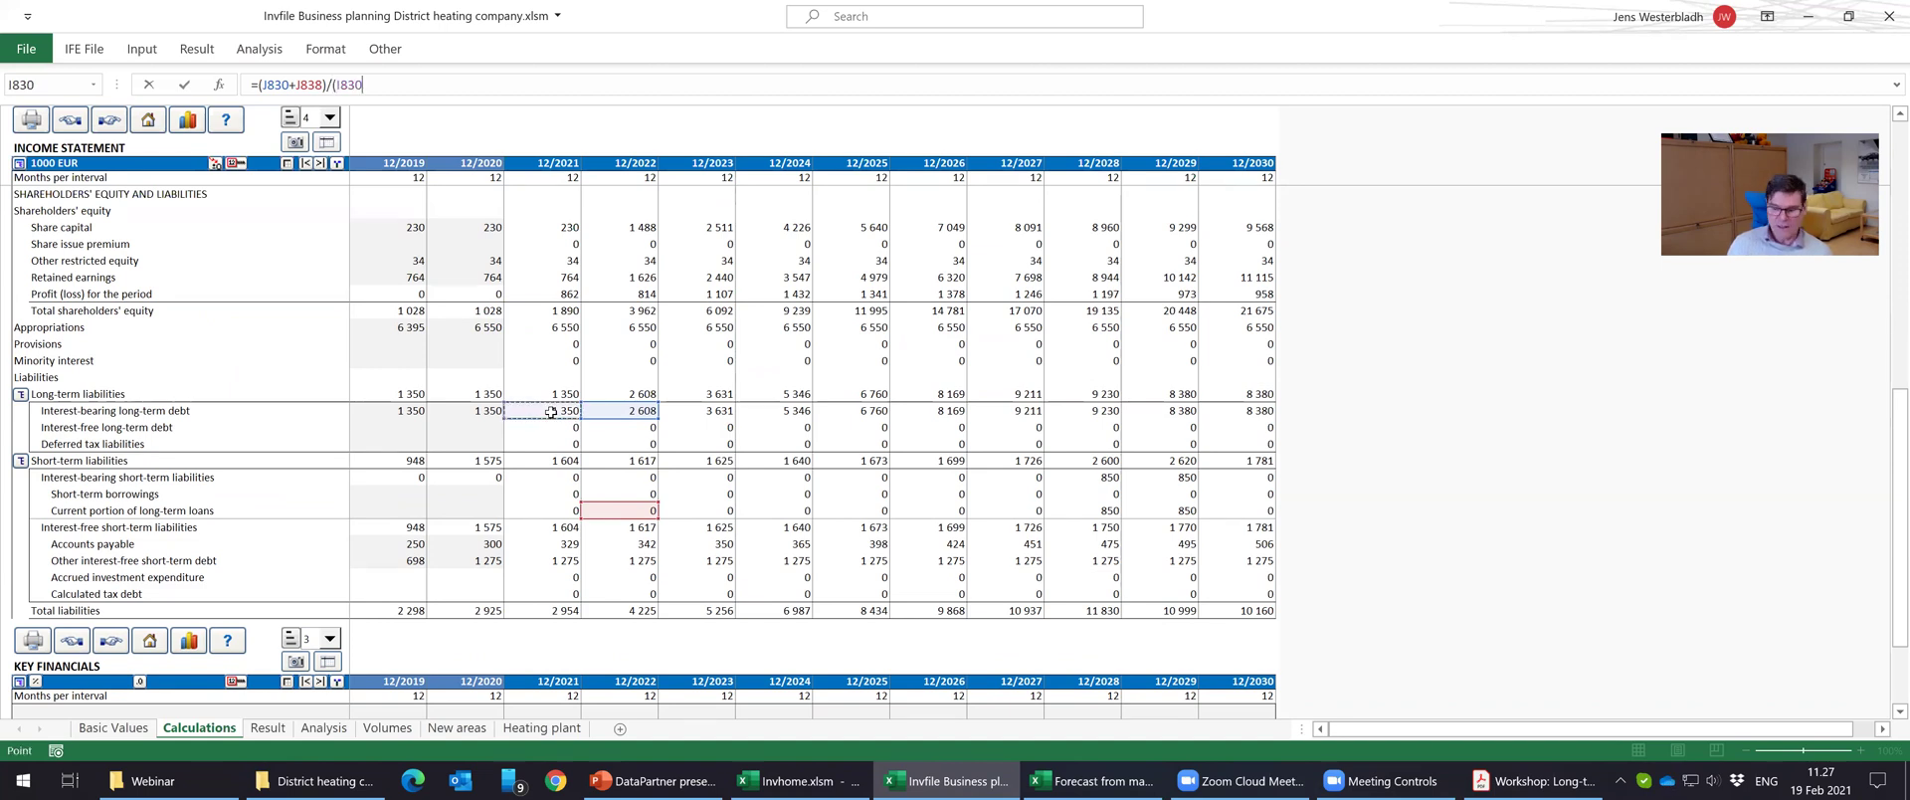
{"action": "left_click", "coordinate": [570, 507]}
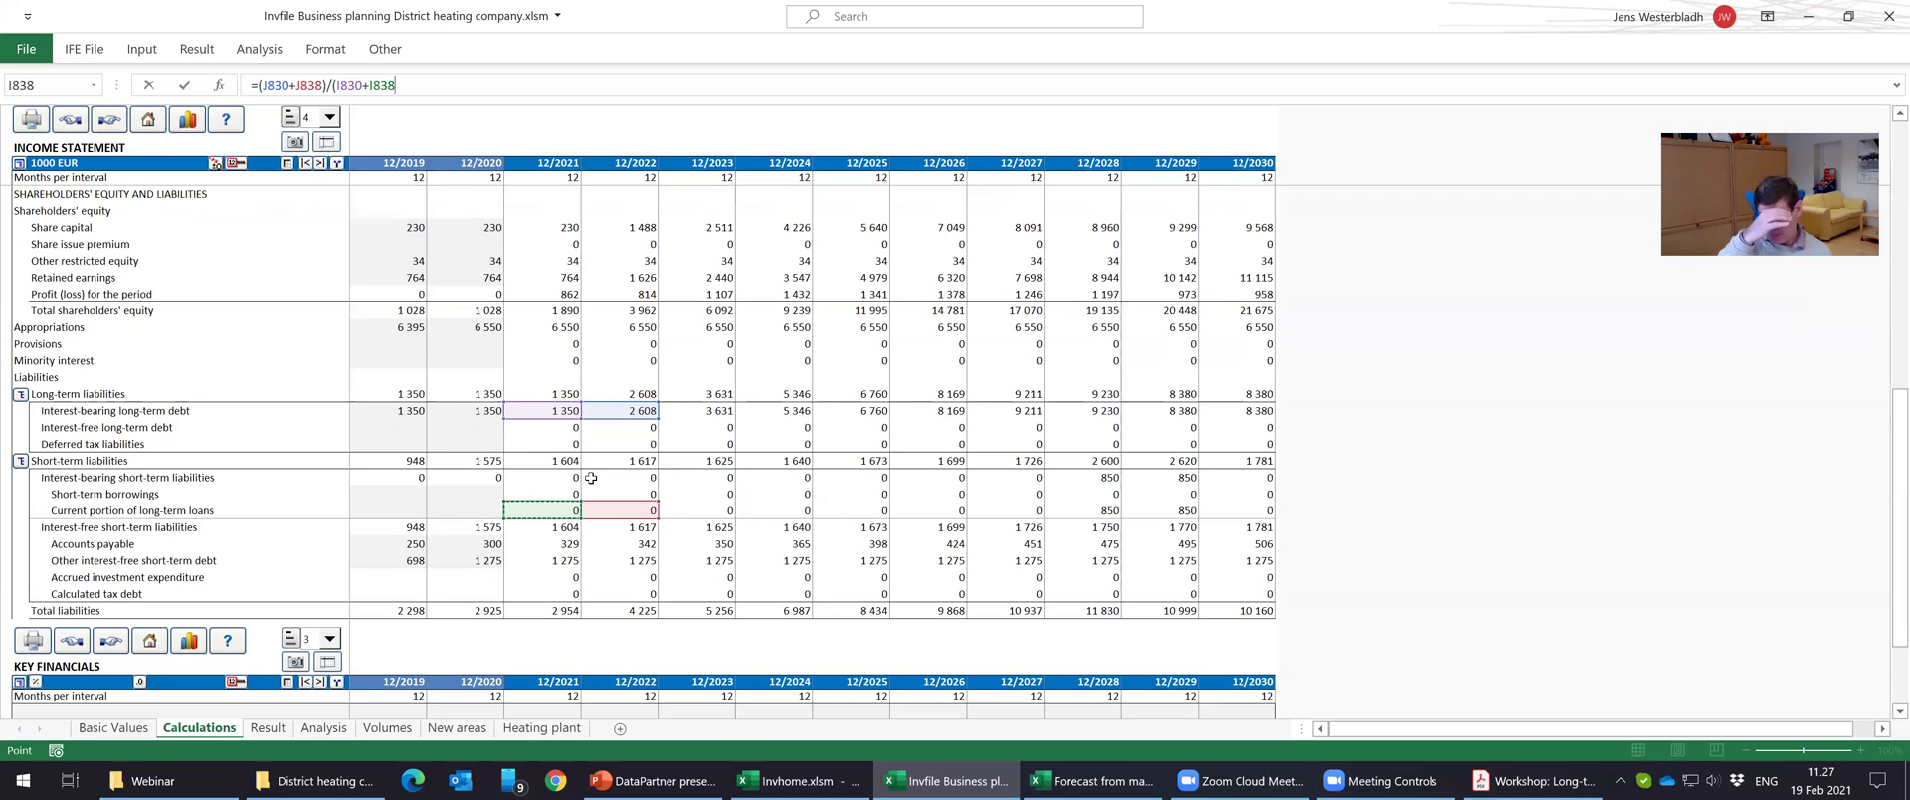
{"action": "type", "text": ")"}
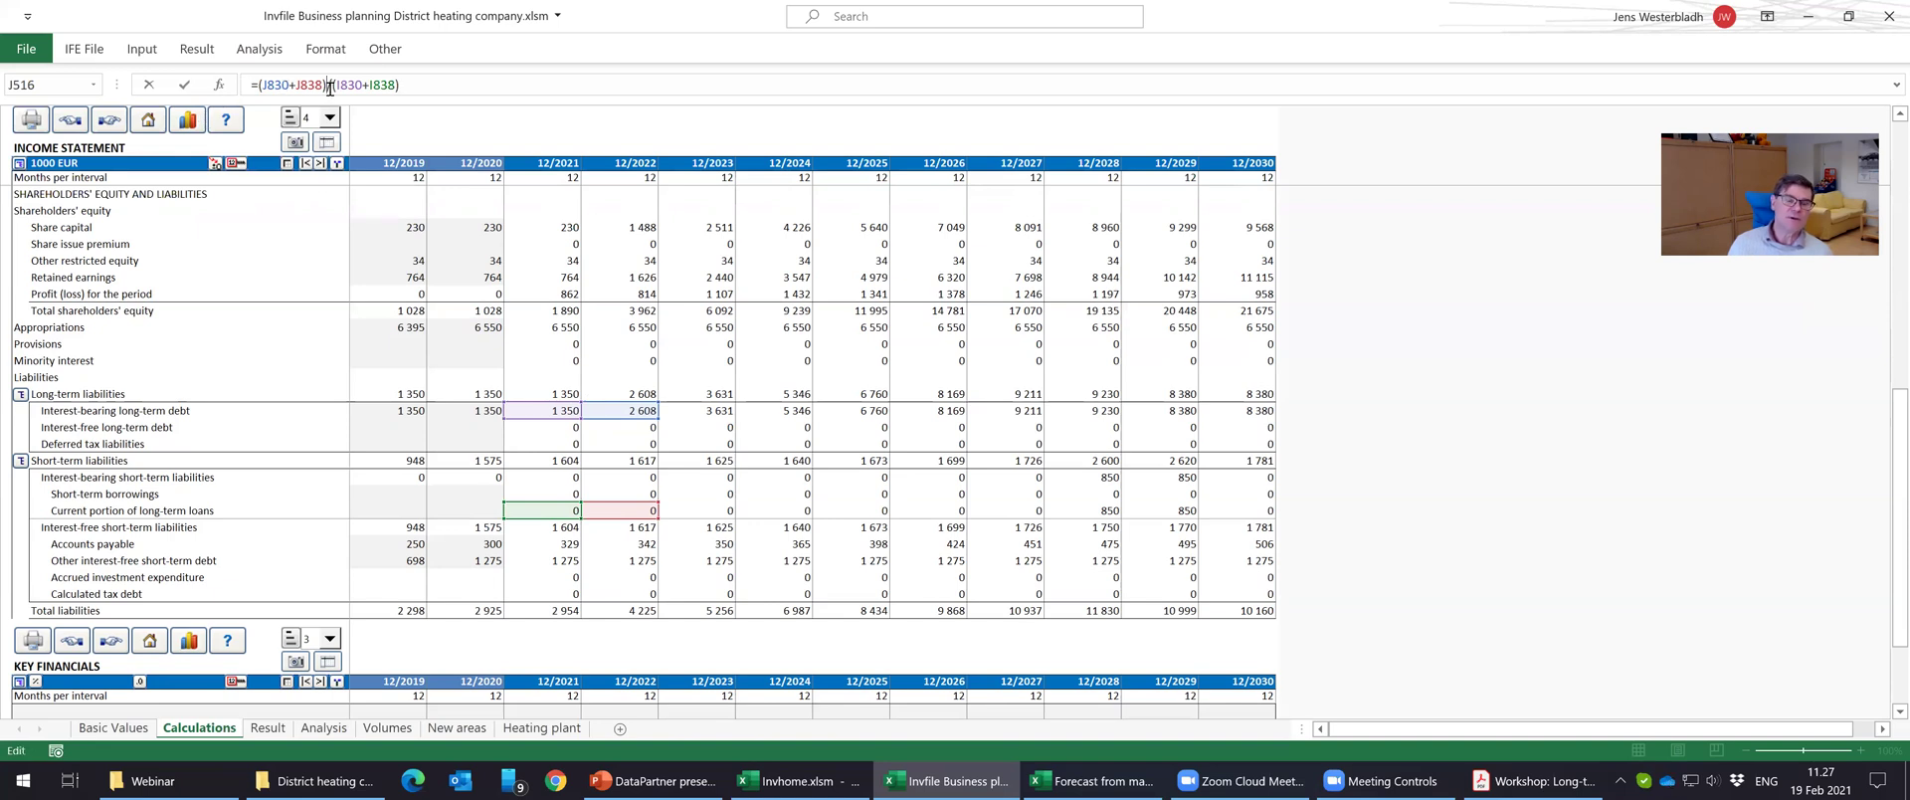
Correct the 12/2022 Average debt formula to =(J830+J838+I830+I838)/2 and copy it with its formatting through 12/2030.
{"action": "key", "text": "BackSpace"}
{"action": "type", "text": "-"}
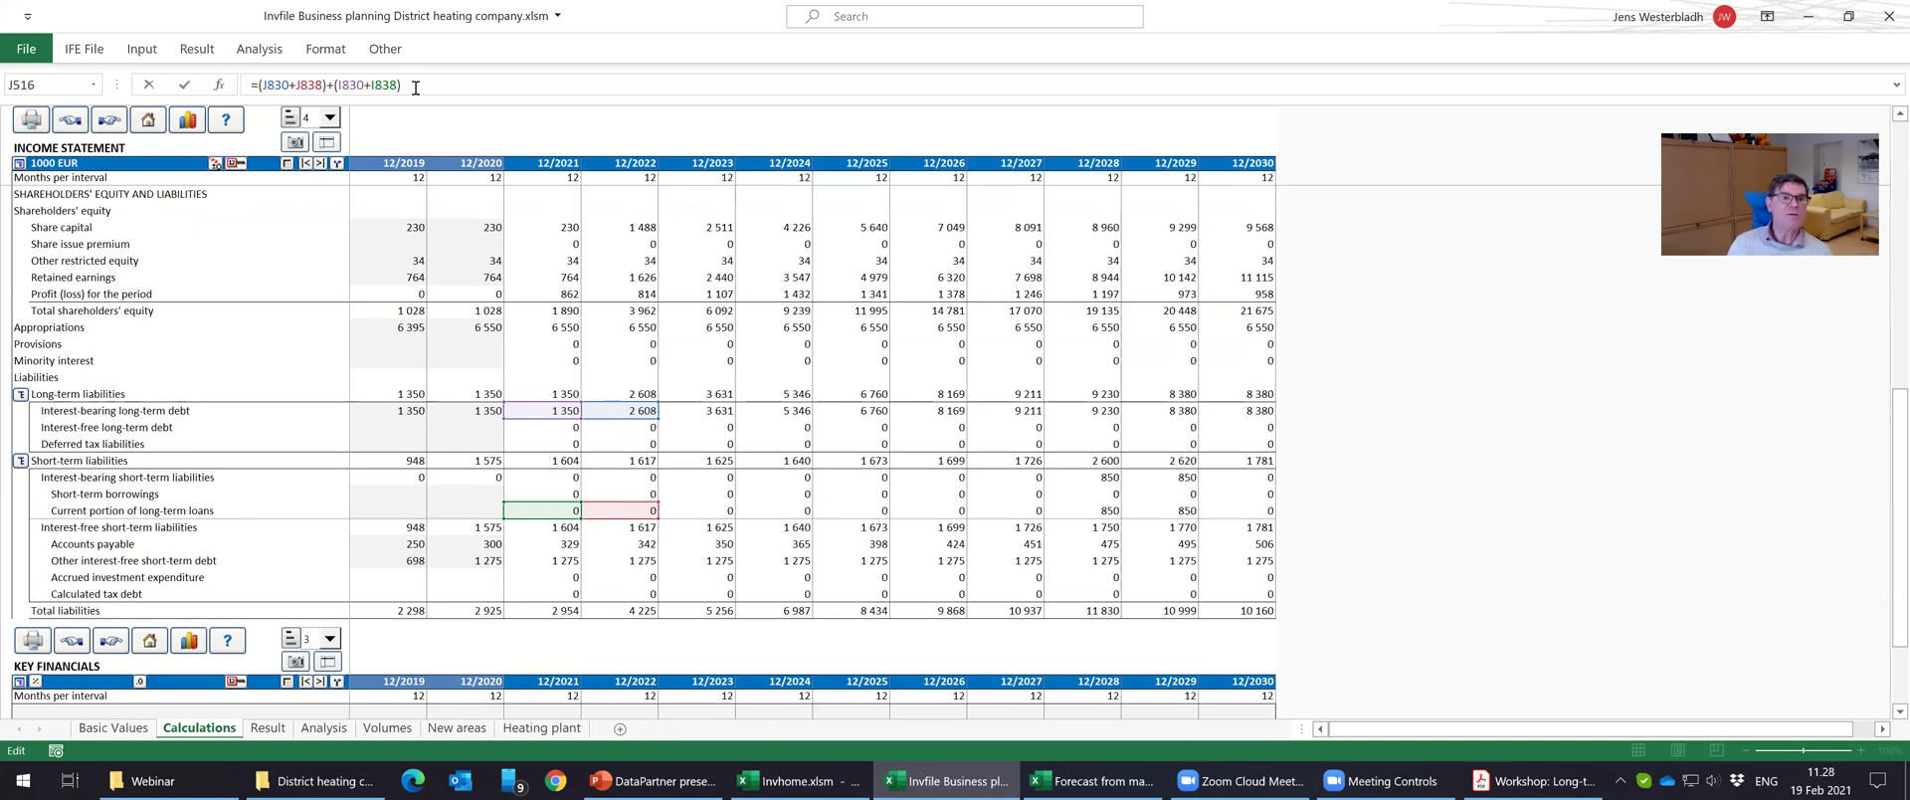
{"action": "left_click", "coordinate": [340, 85]}
{"action": "key", "text": "BackSpace"}
{"action": "key", "text": "BackSpace"}
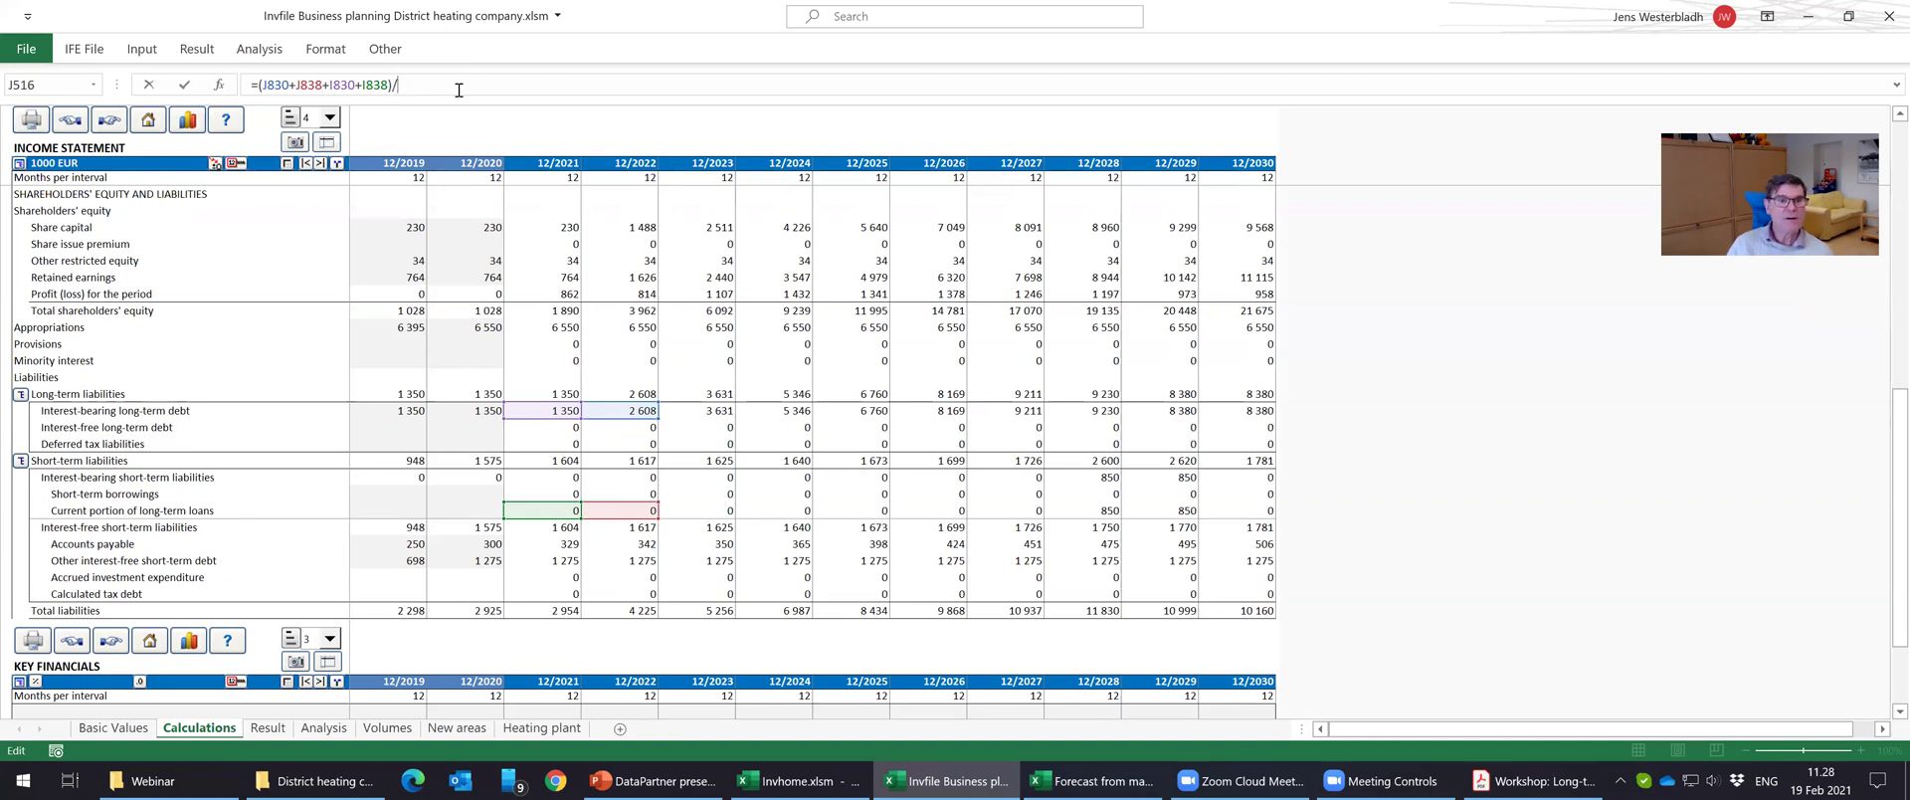
{"action": "key", "text": "Return"}
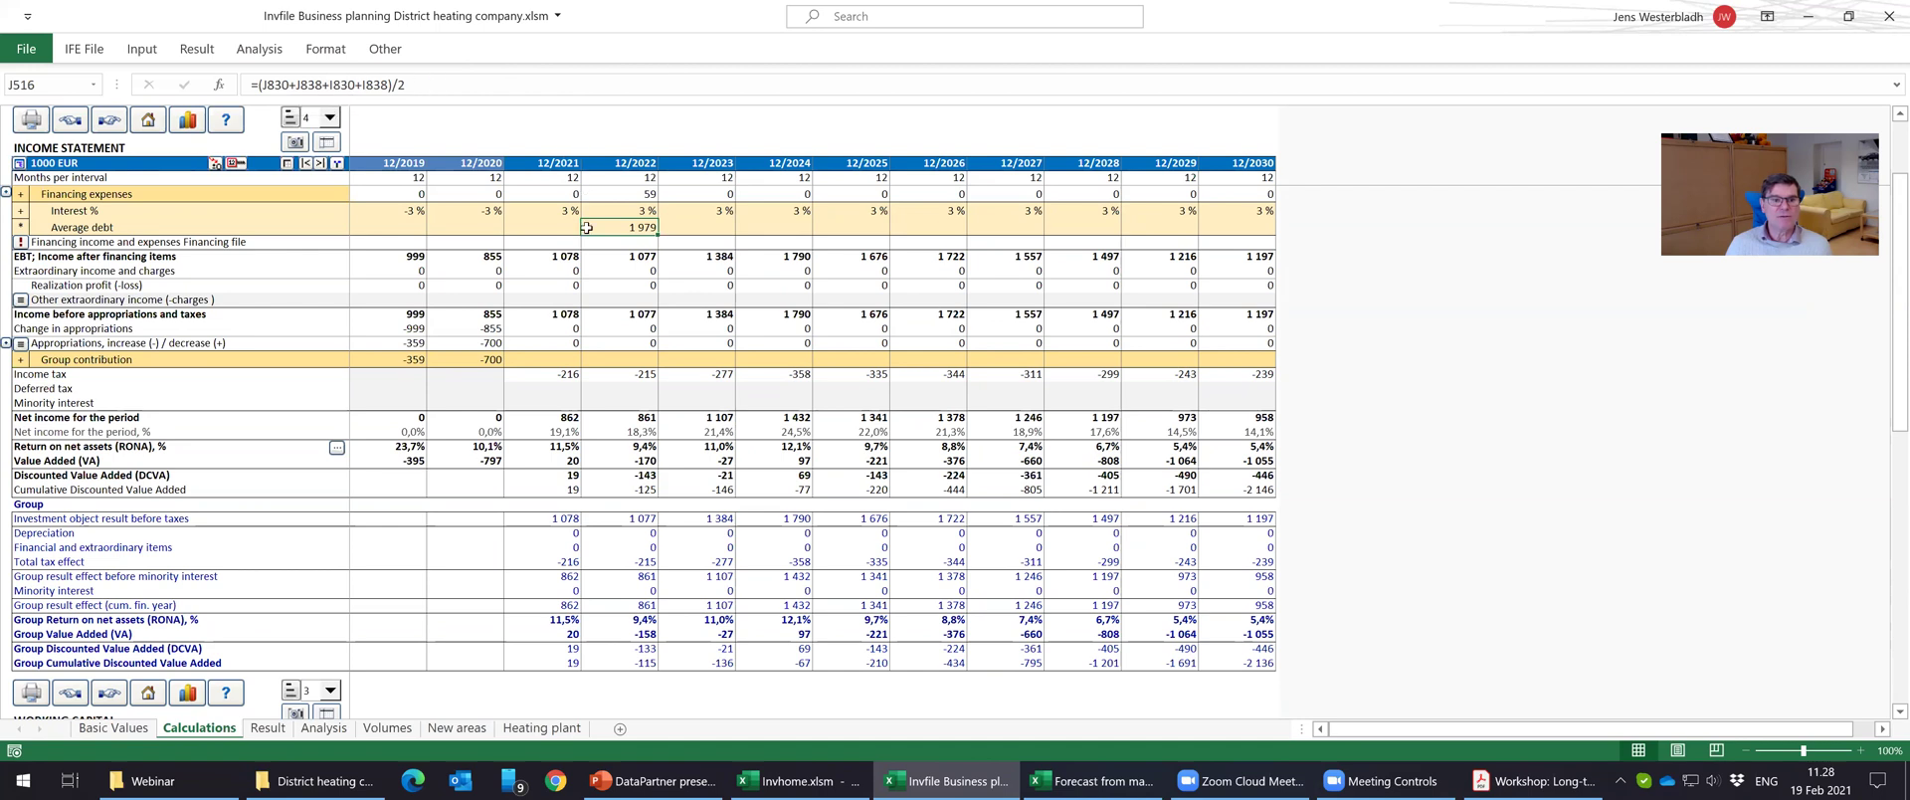
{"action": "left_click", "coordinate": [237, 164]}
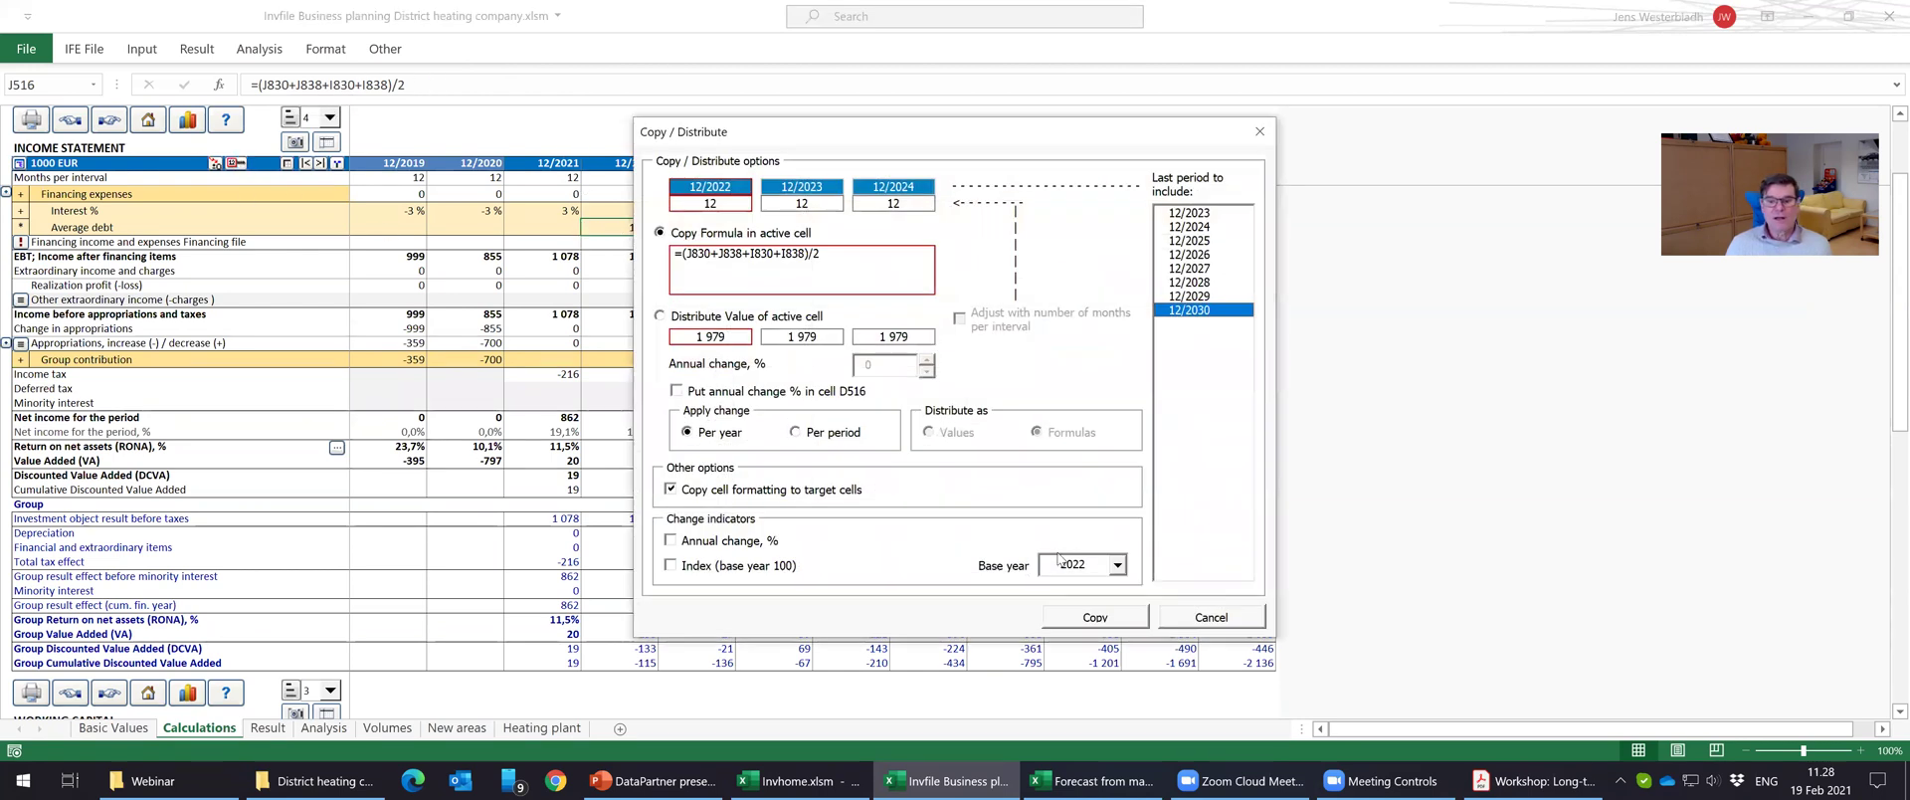
{"action": "left_click", "coordinate": [1093, 611]}
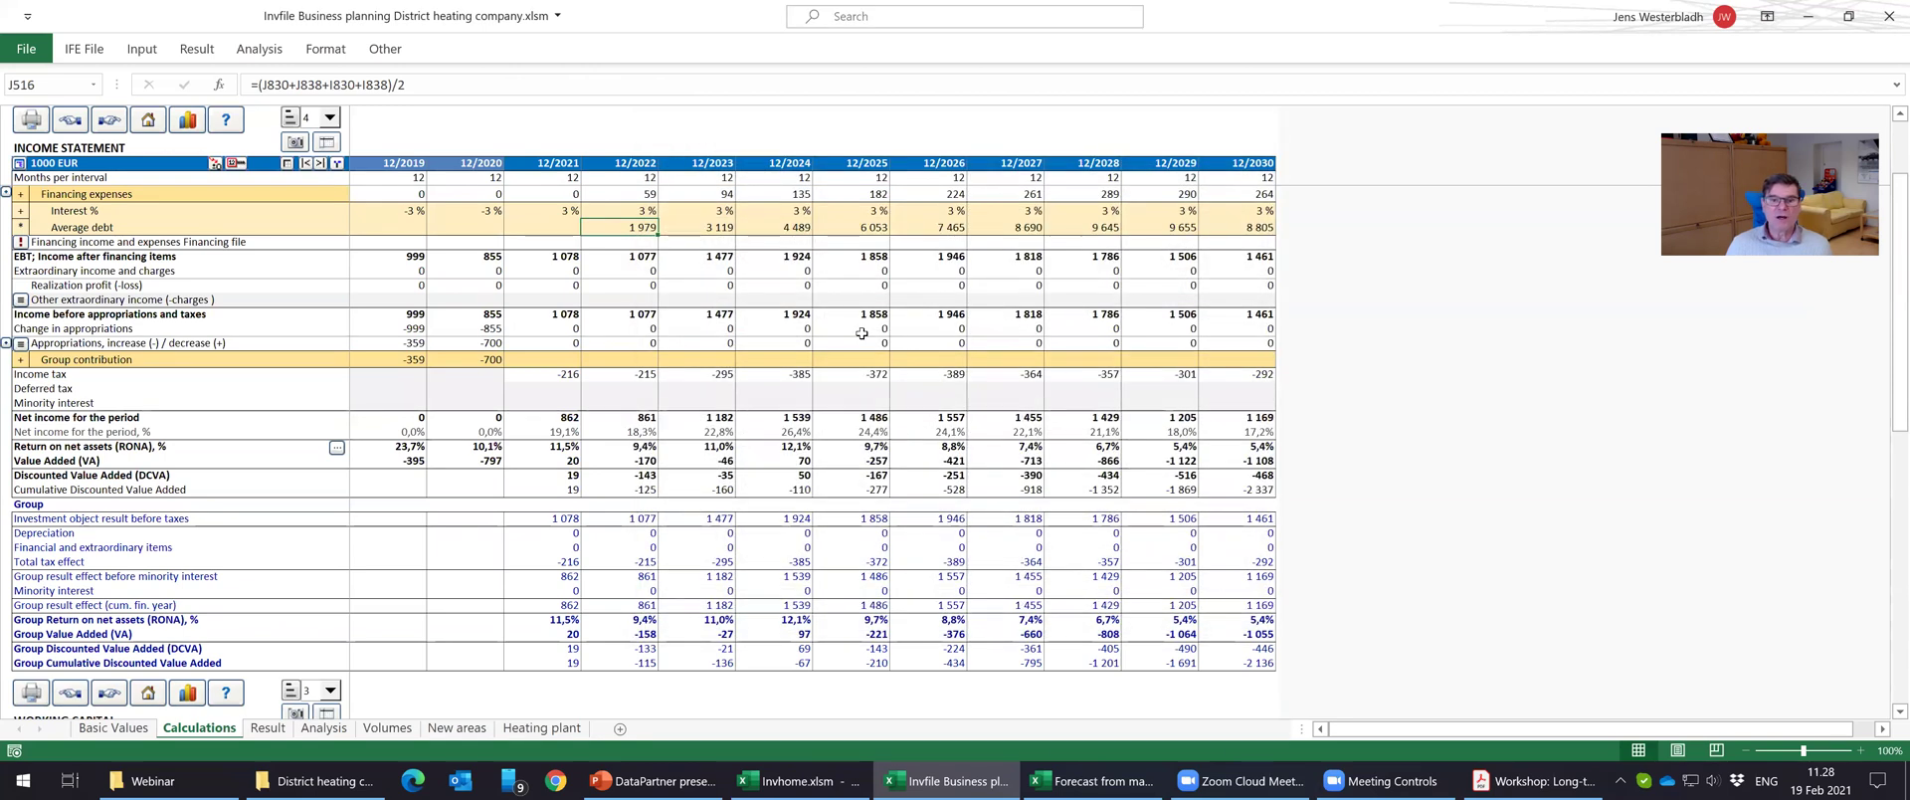
Set the Interest % value for 12/2021 to -3%.
{"action": "scroll", "coordinate": [864, 334], "scroll_direction": "up", "scroll_amount": 2}
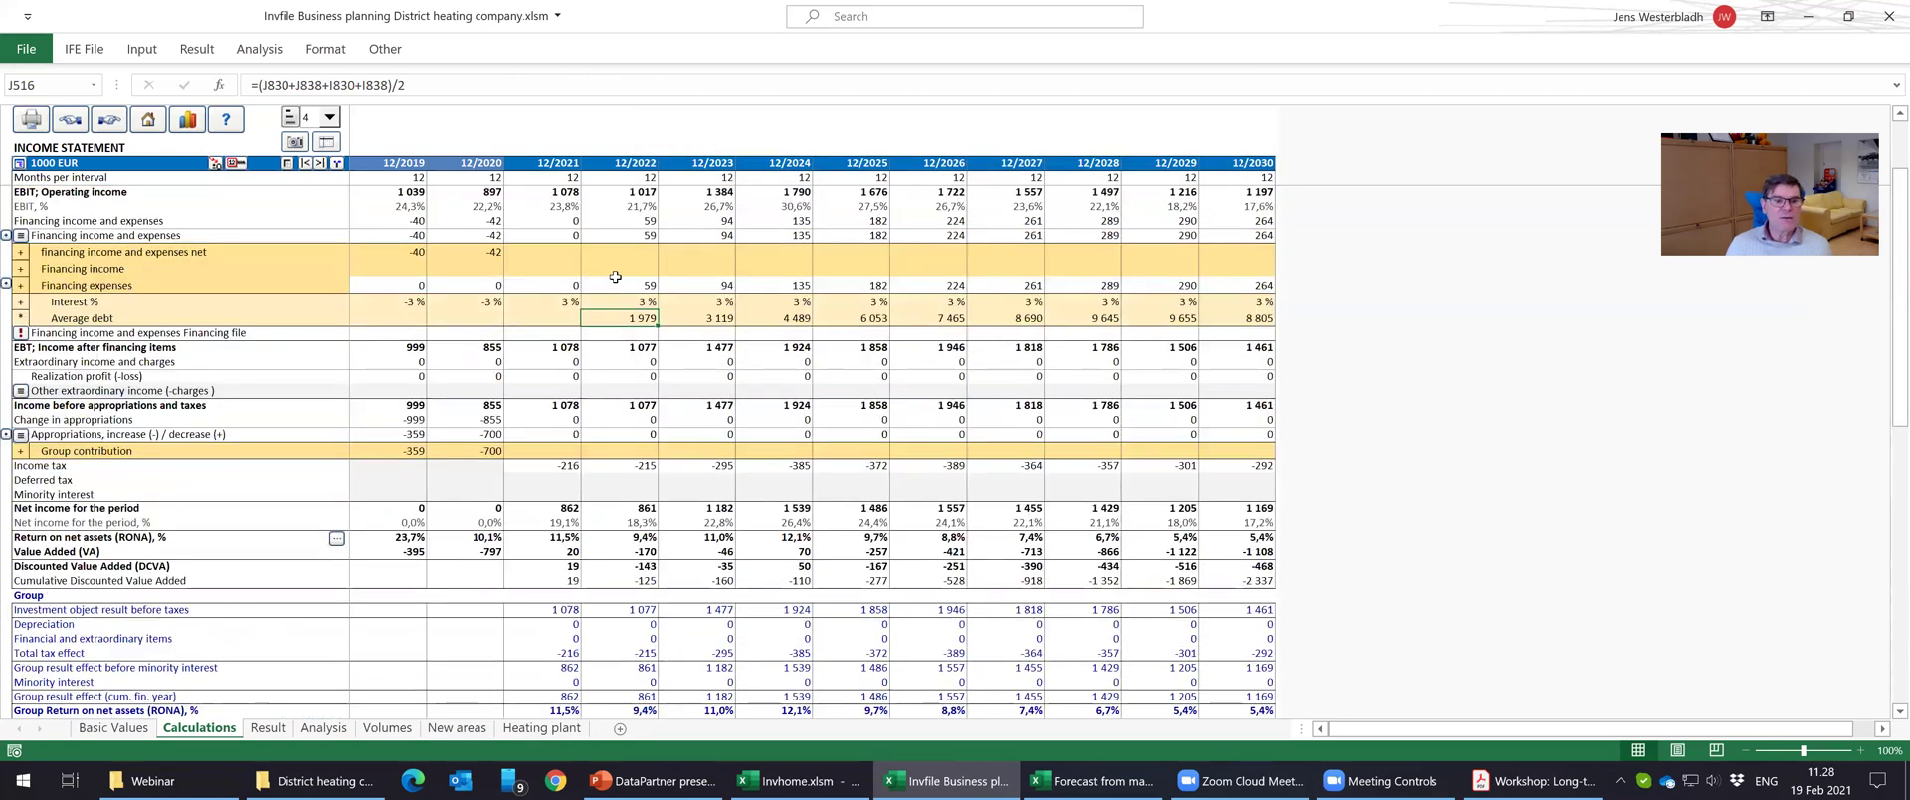
{"action": "left_click", "coordinate": [555, 302]}
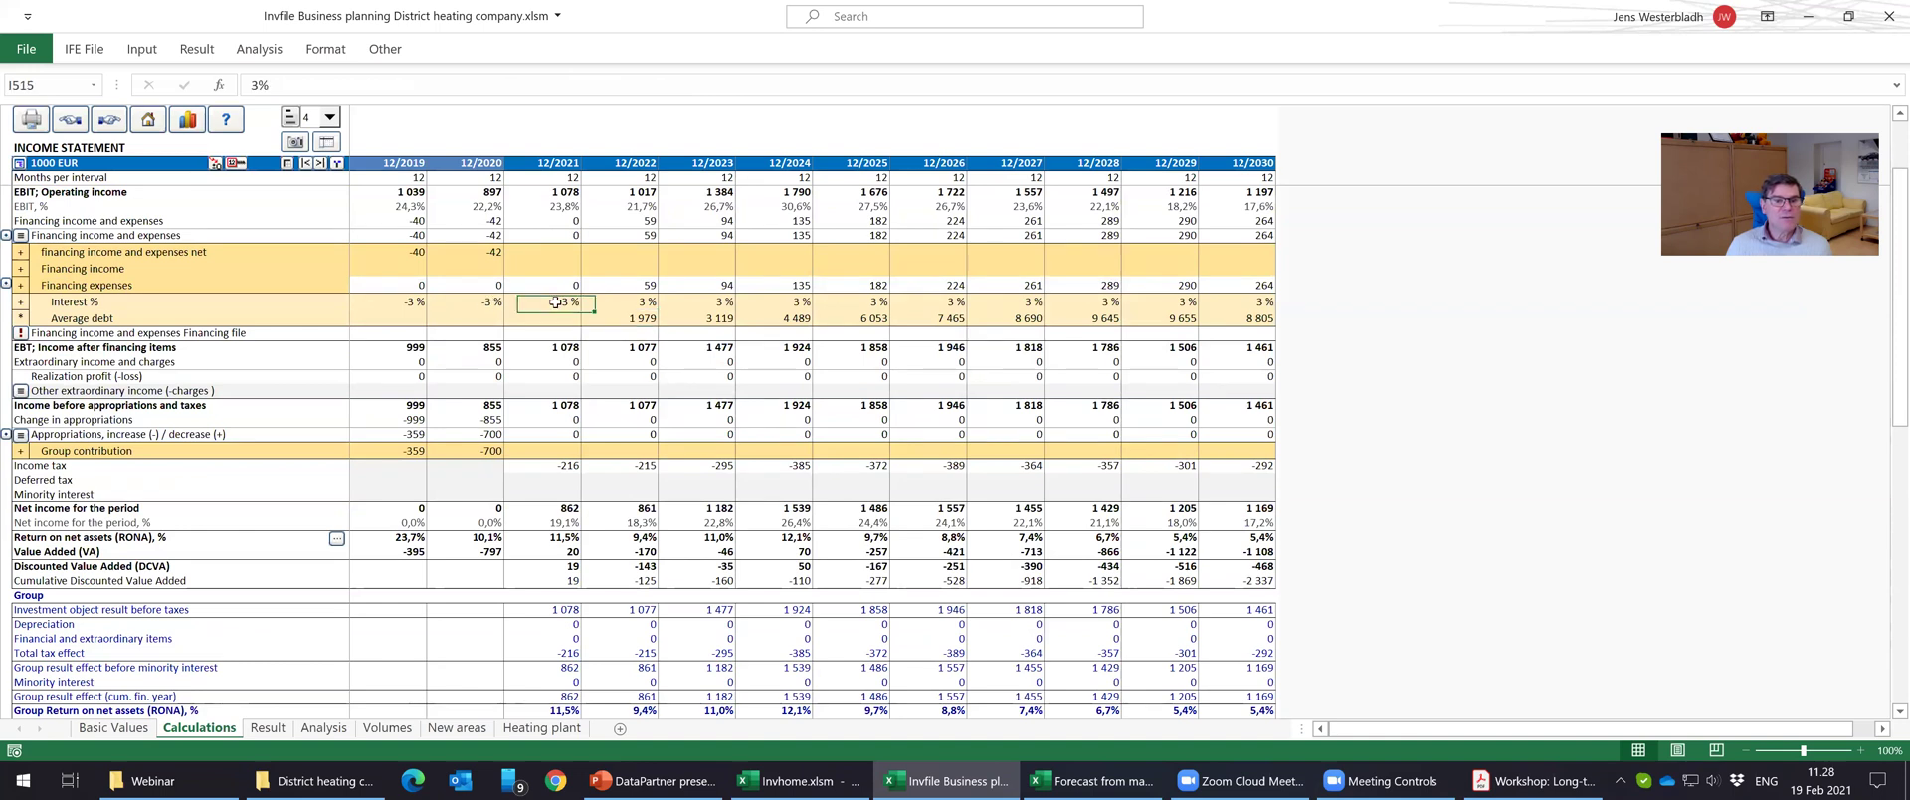
{"action": "left_click", "coordinate": [275, 83]}
{"action": "type", "text": "-"}
{"action": "key", "text": "Return"}
Check the Financing expenses from 12/2022 to 12/2027 and save the workbook.
{"action": "left_click", "coordinate": [628, 285]}
{"action": "left_click", "coordinate": [709, 286]}
{"action": "left_click", "coordinate": [775, 285]}
{"action": "left_click", "coordinate": [861, 284]}
{"action": "left_click", "coordinate": [958, 281]}
{"action": "left_click", "coordinate": [1025, 286]}
{"action": "key", "text": "ctrl+s"}
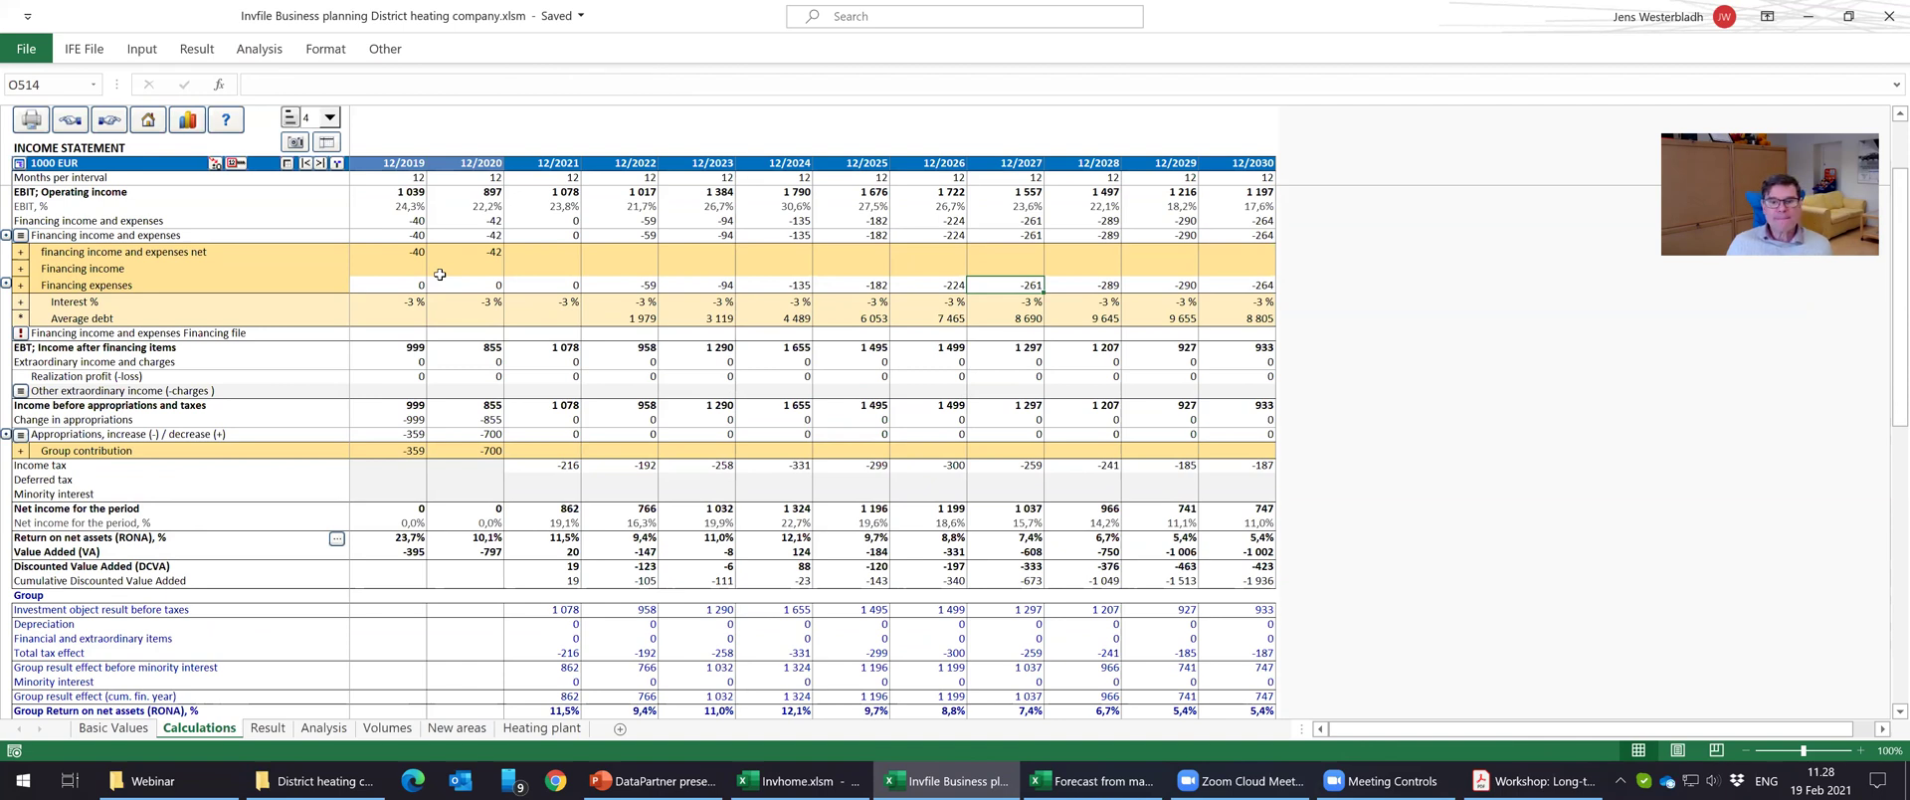
Examine the cash flow statement's financial income and expenses, and compare the 12/2024 adjusted income tax with its correction for financial items.
{"action": "left_click", "coordinate": [111, 120]}
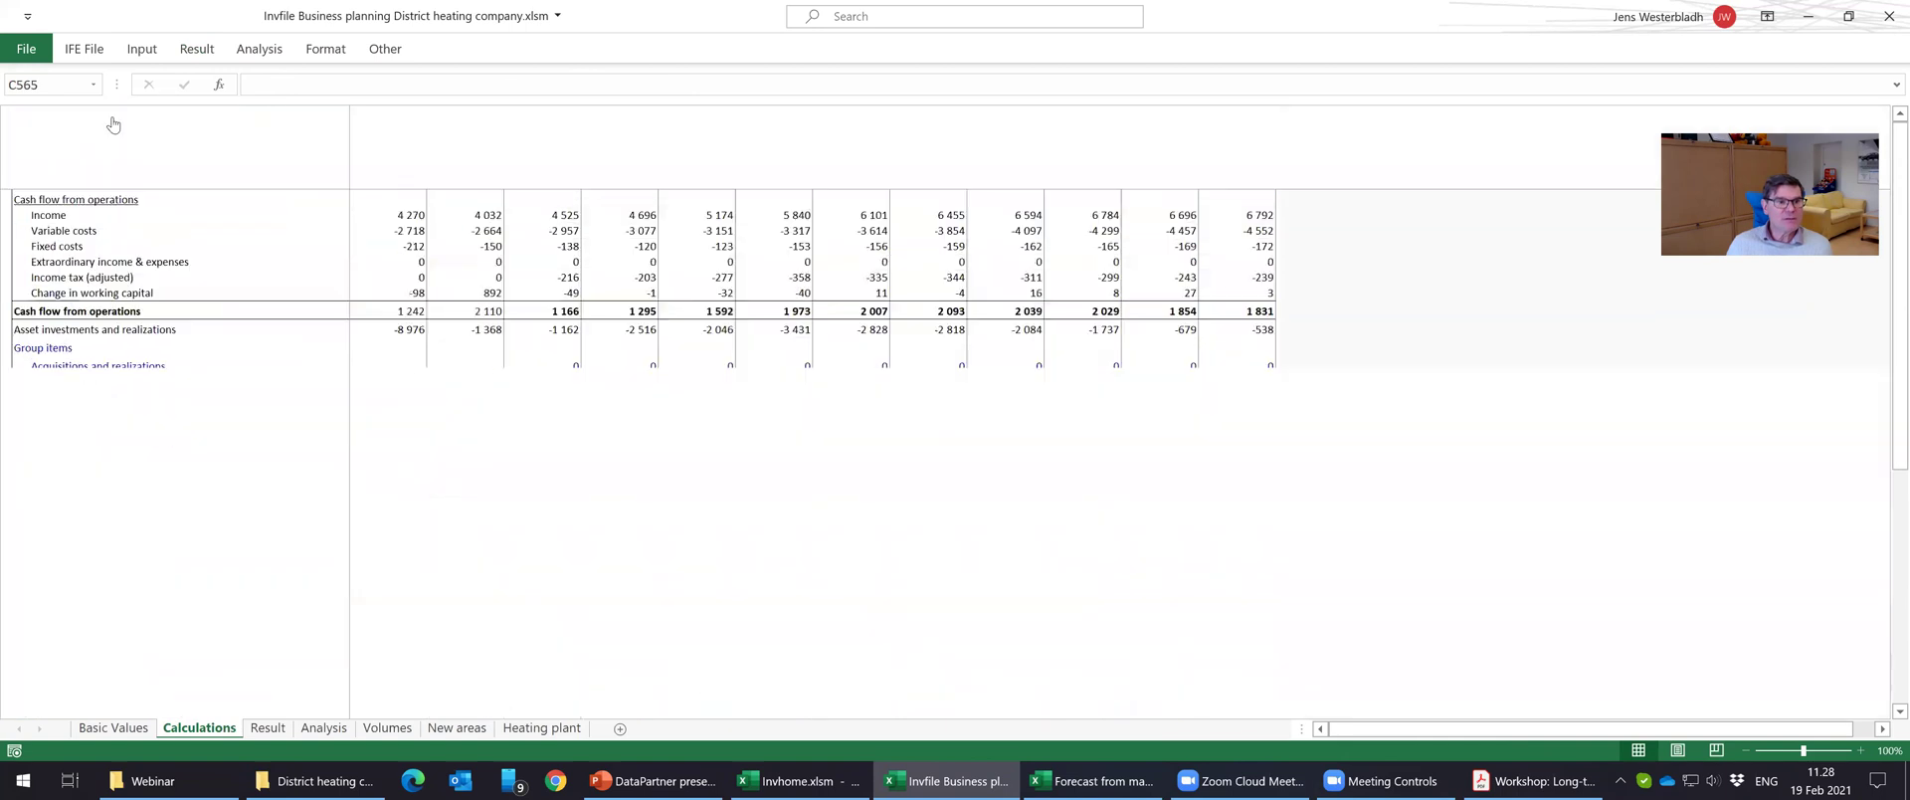
{"action": "left_click", "coordinate": [657, 511]}
{"action": "left_click_drag", "start_coordinate": [656, 511], "coordinate": [1179, 509]}
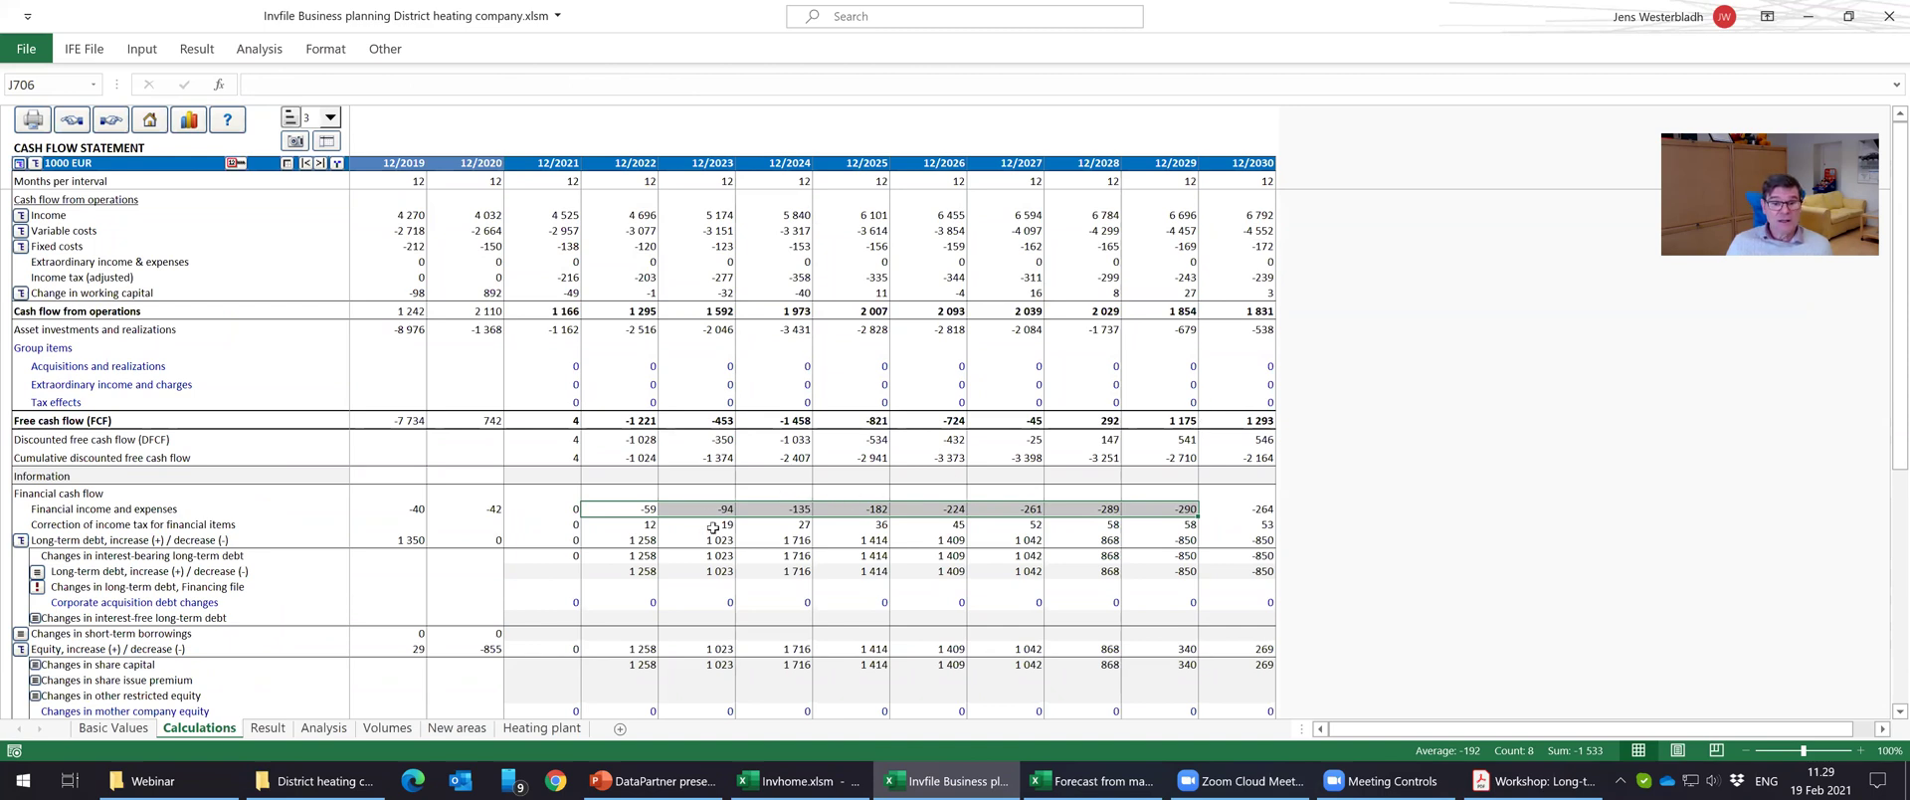
{"action": "left_click", "coordinate": [708, 526]}
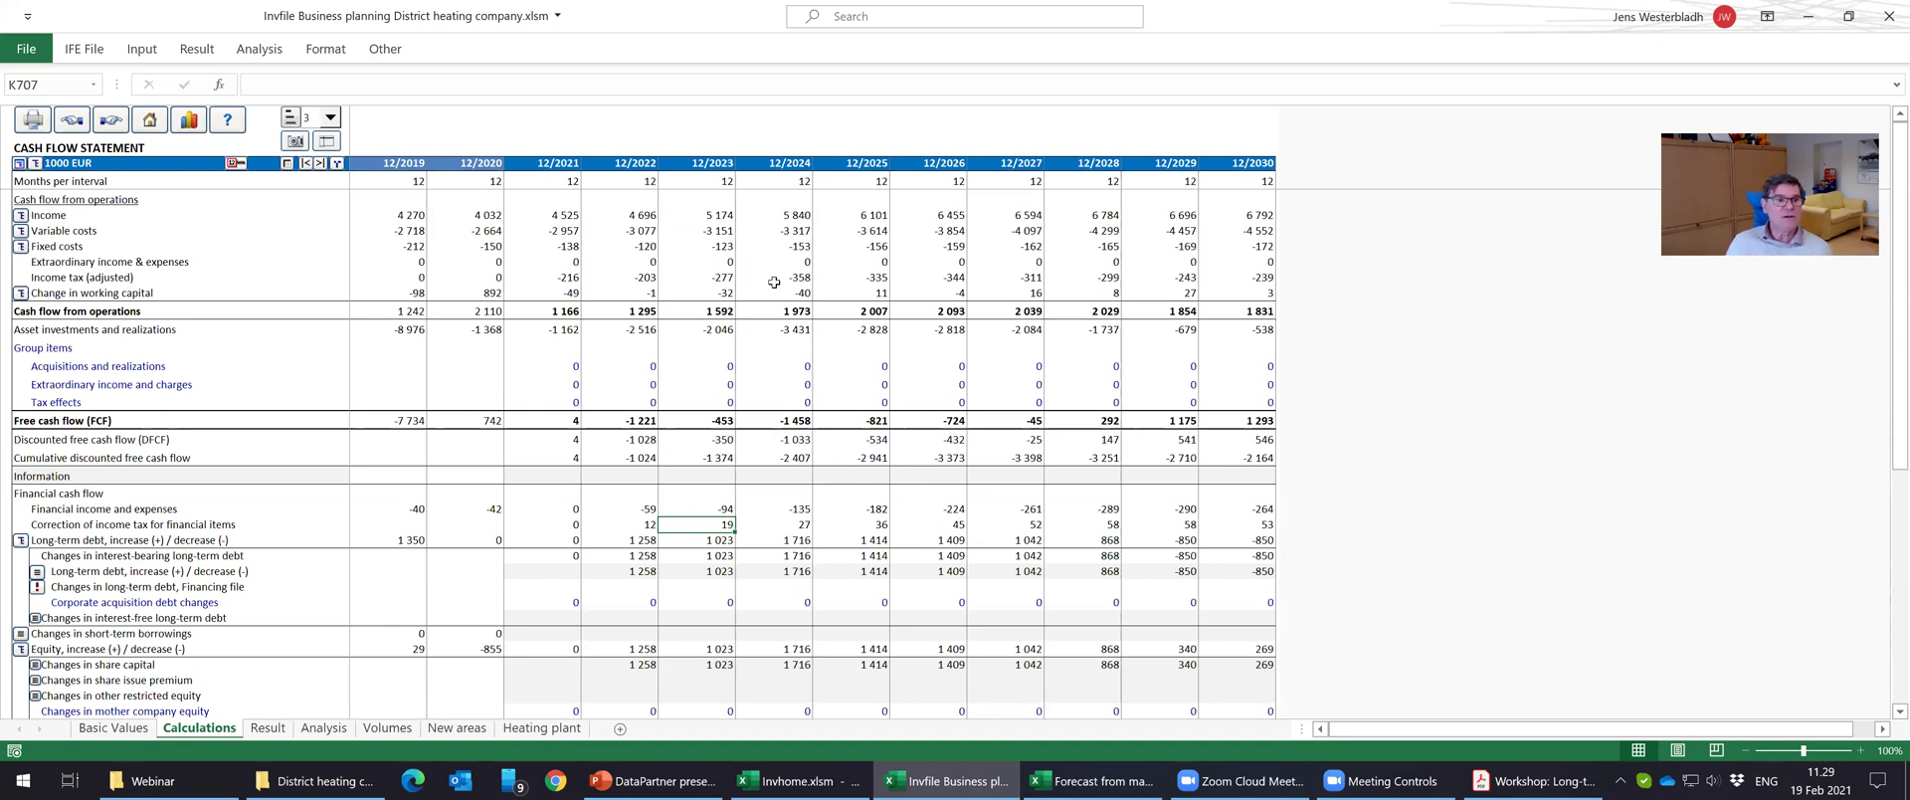
{"action": "left_click", "coordinate": [789, 277]}
{"action": "left_click", "coordinate": [794, 525], "text": "ctrl"}
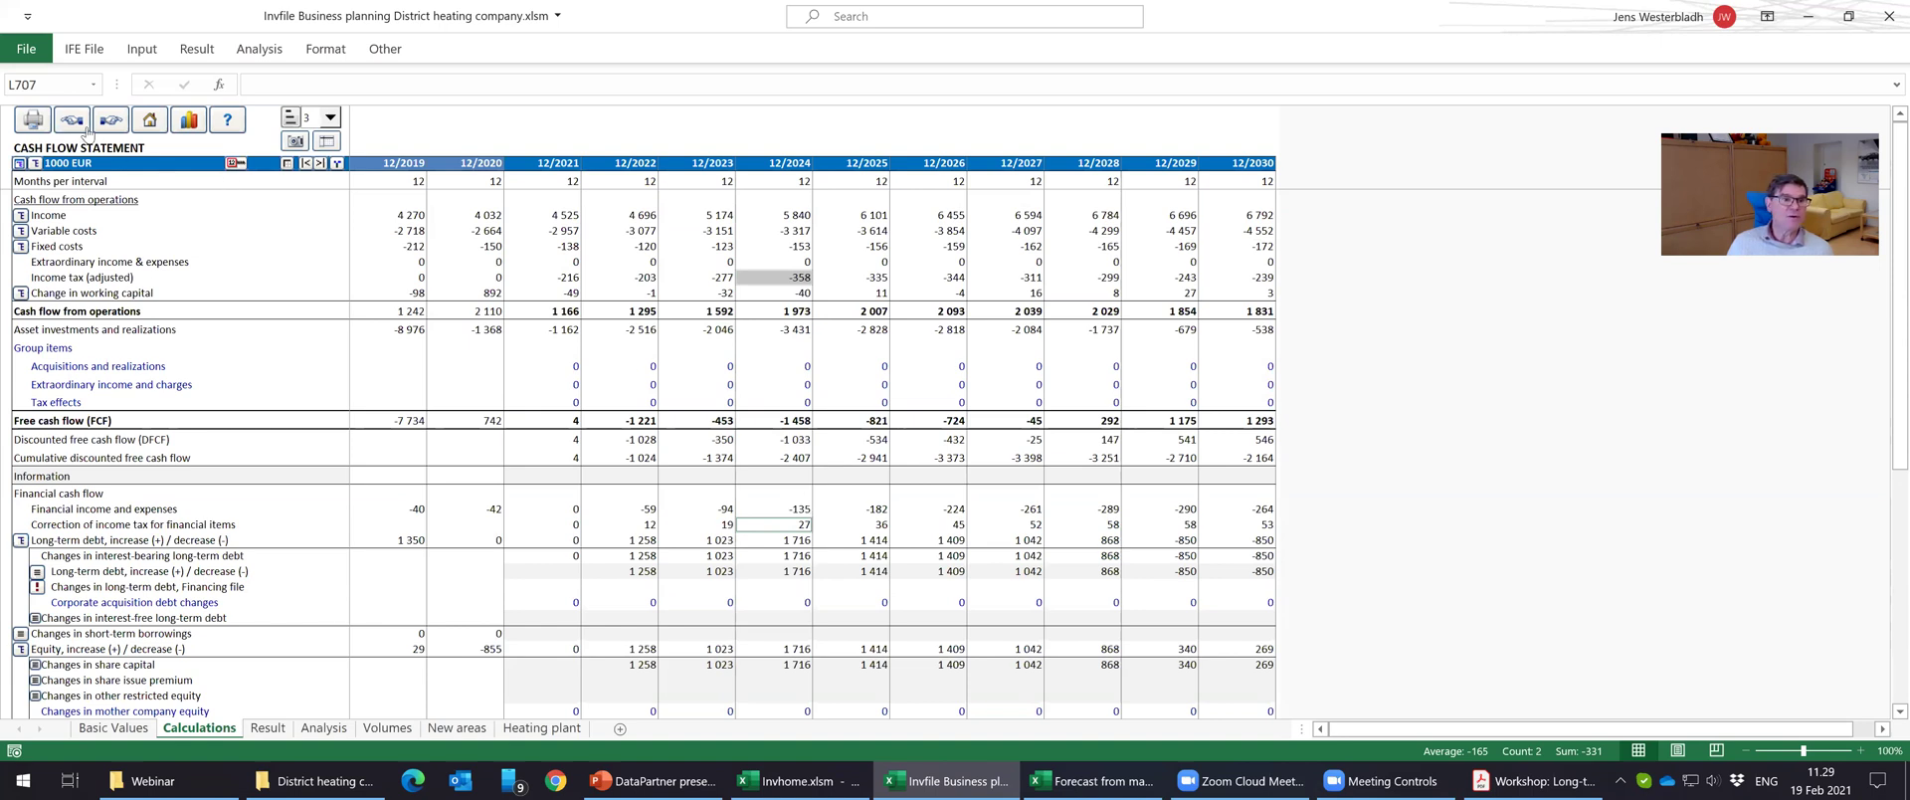
Check the 12/2024 income tax in the income statement.
{"action": "left_click", "coordinate": [74, 120]}
{"action": "left_click", "coordinate": [73, 120]}
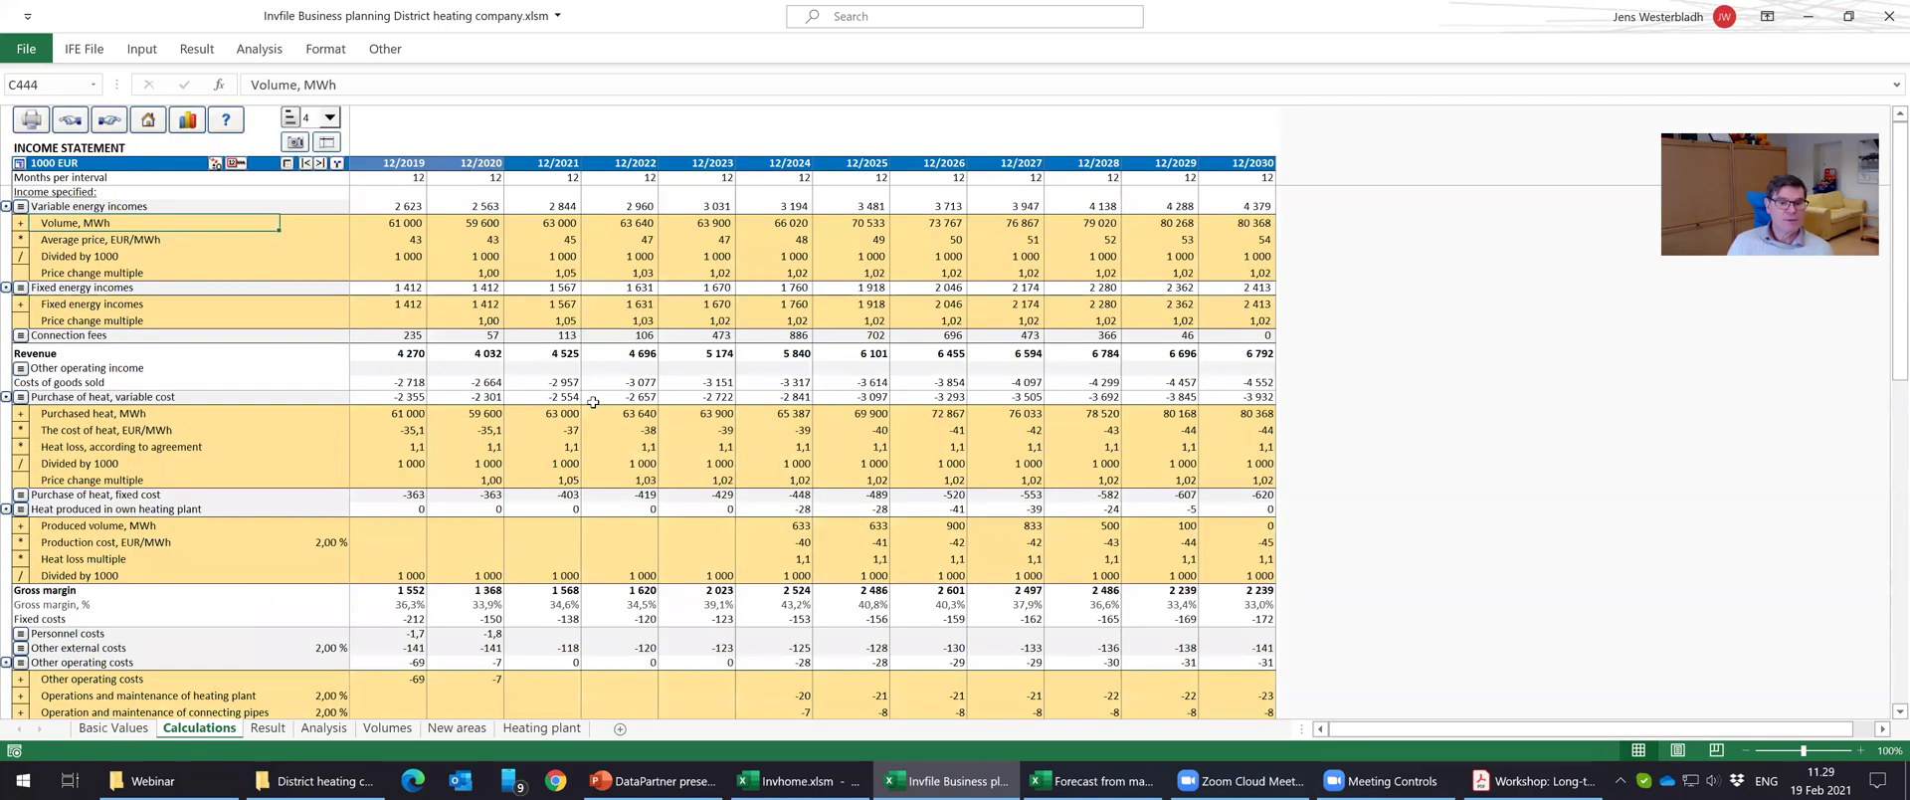
{"action": "scroll", "coordinate": [614, 441], "scroll_direction": "down", "scroll_amount": 12}
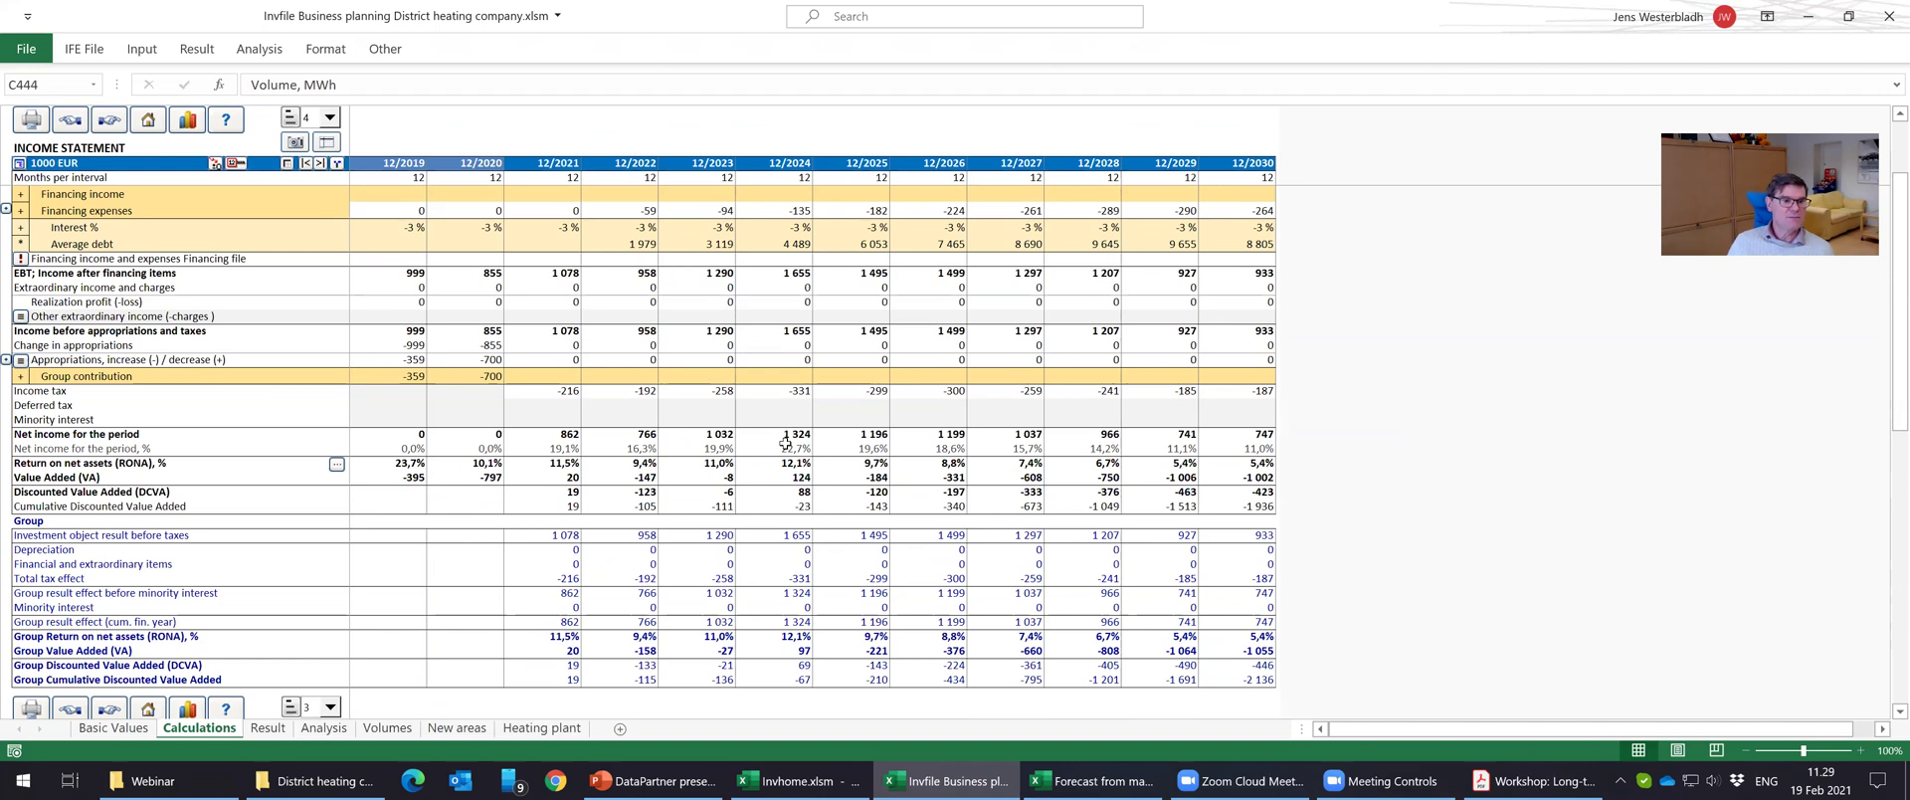
{"action": "left_click", "coordinate": [789, 391]}
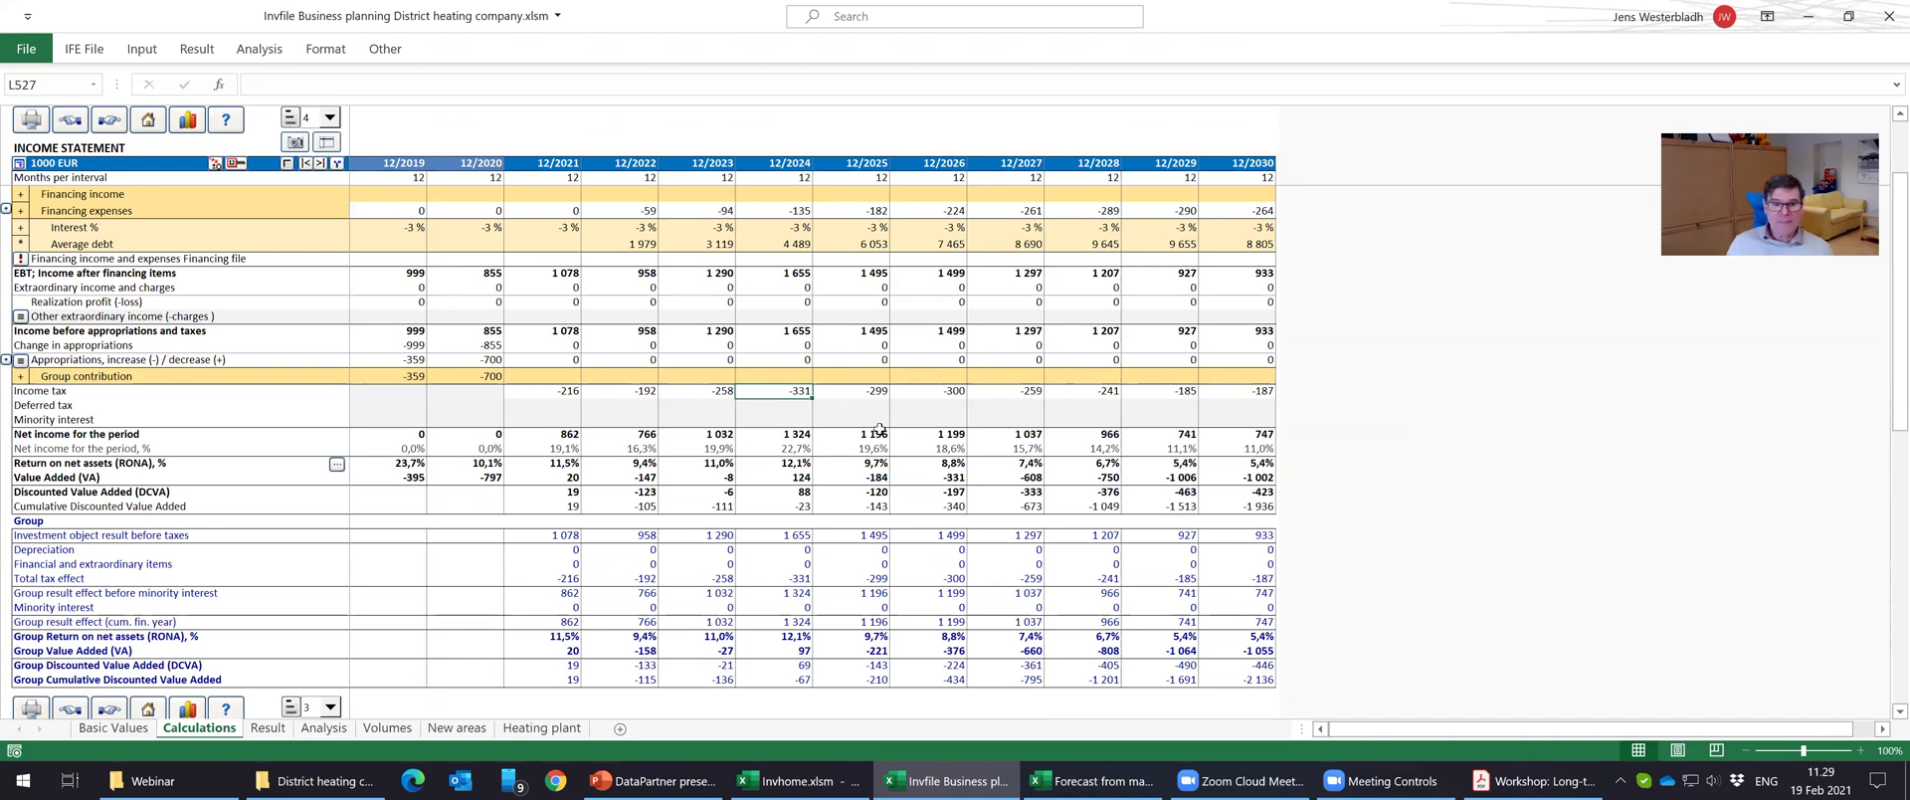
Examine the Cumulative total cash flow across the forecast periods in the cash flow statement.
{"action": "left_click", "coordinate": [110, 120]}
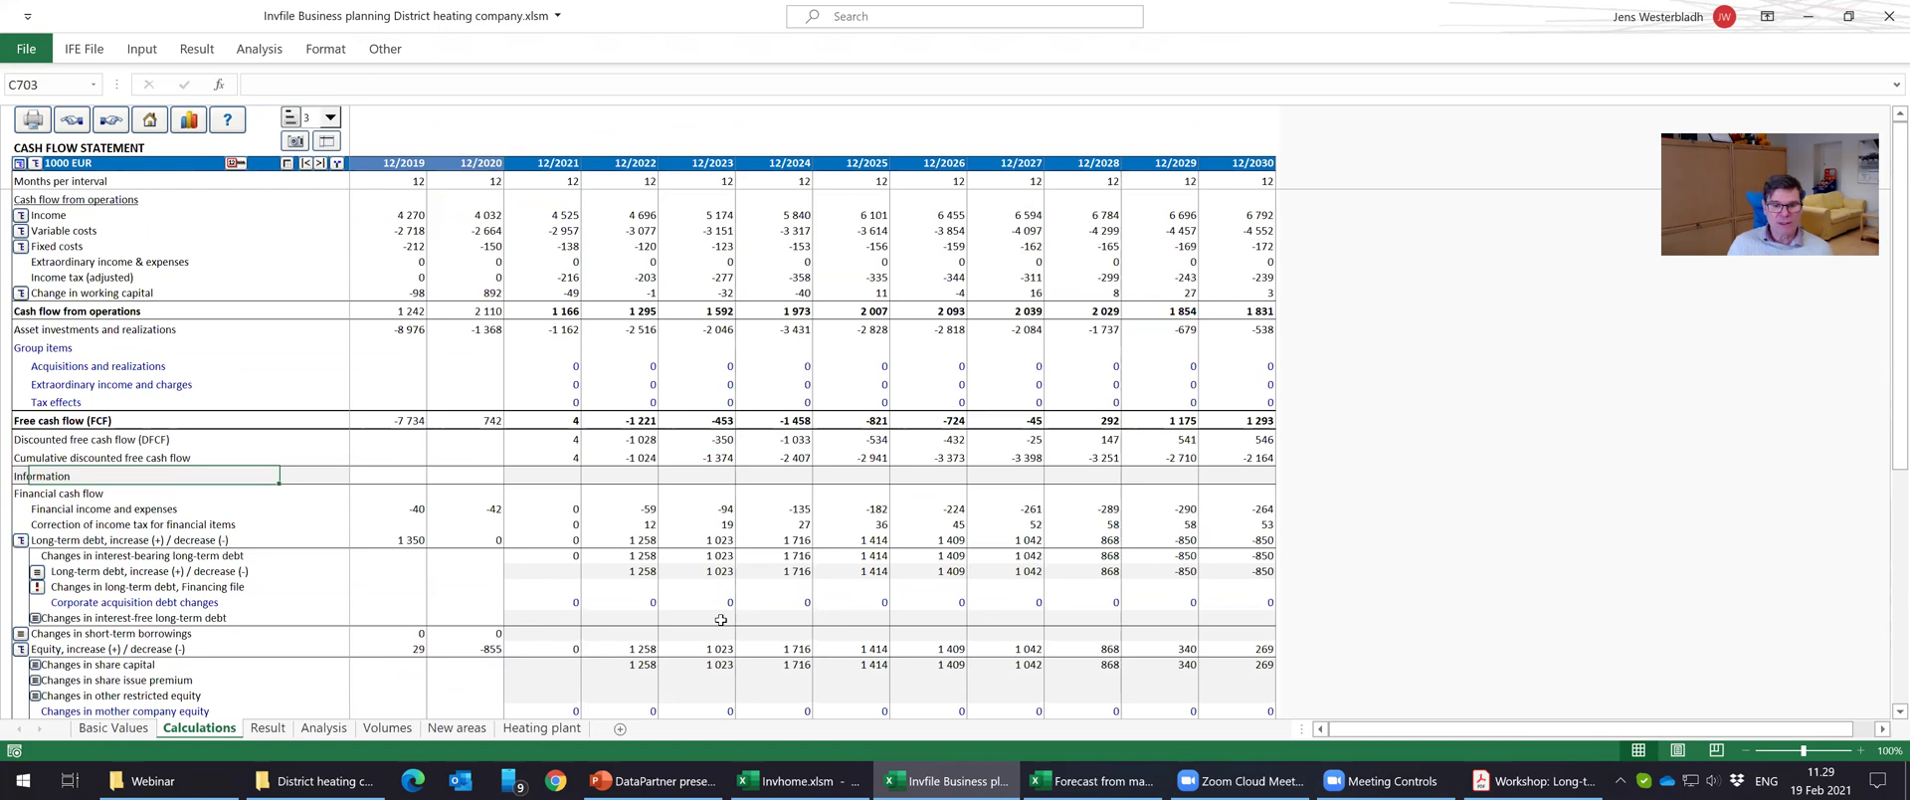
{"action": "scroll", "coordinate": [721, 619], "scroll_direction": "down", "scroll_amount": 2}
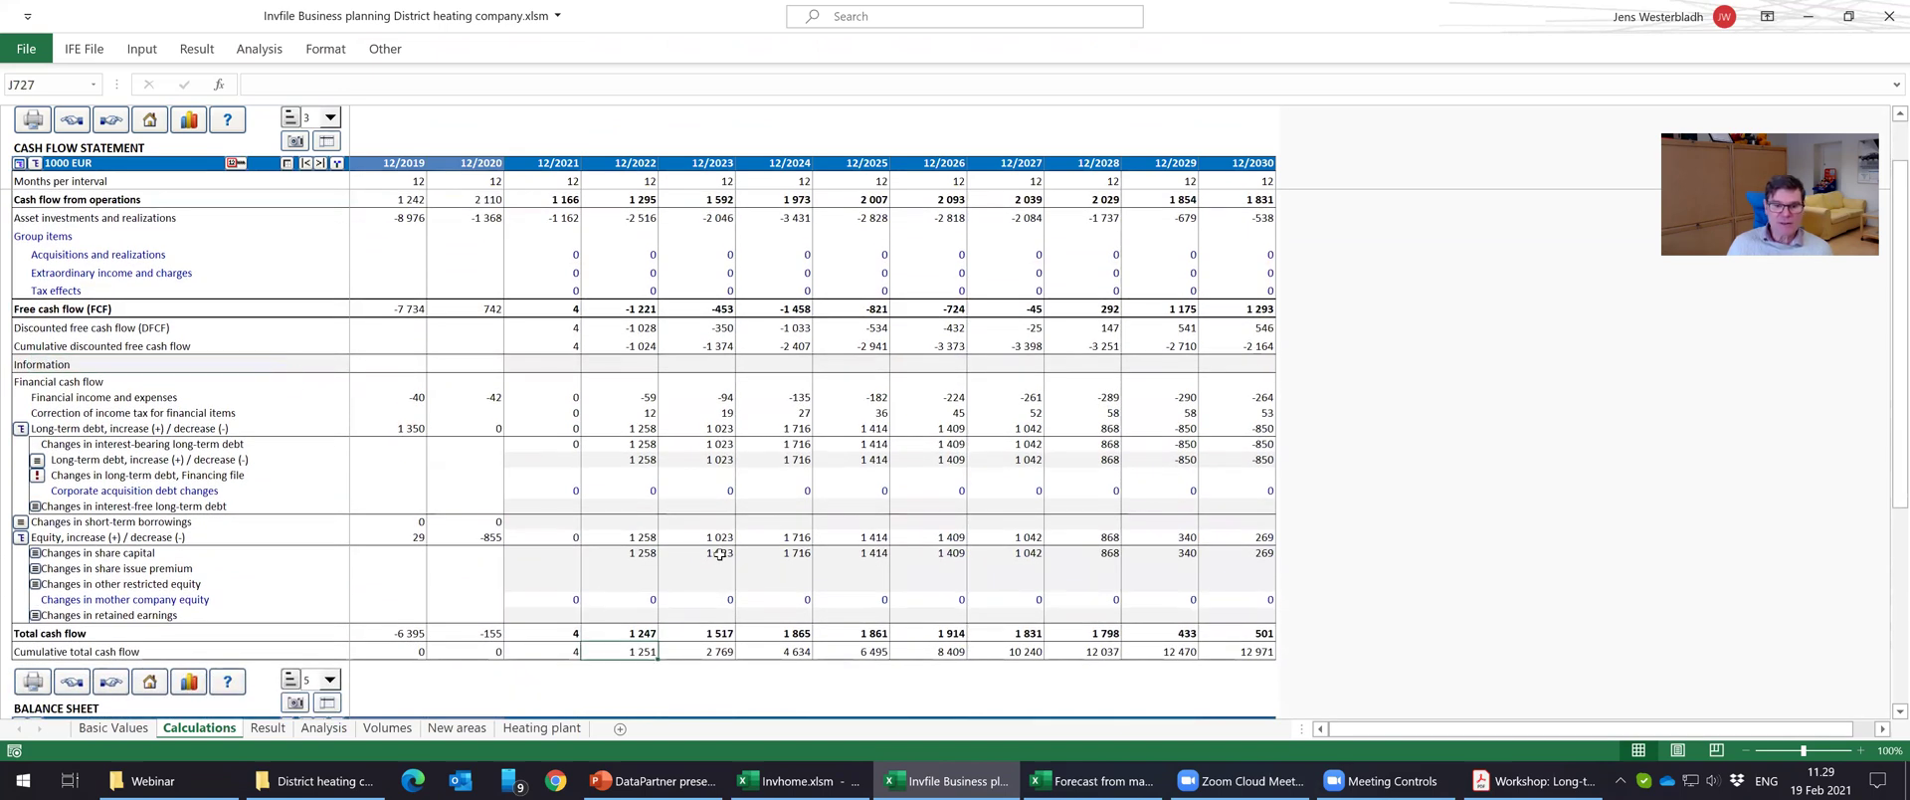
{"action": "key", "text": "Right"}
{"action": "key", "text": "Right"}
{"action": "key", "text": "Right"}
{"action": "key", "text": "Right"}
{"action": "key", "text": "Right"}
{"action": "key", "text": "Right"}
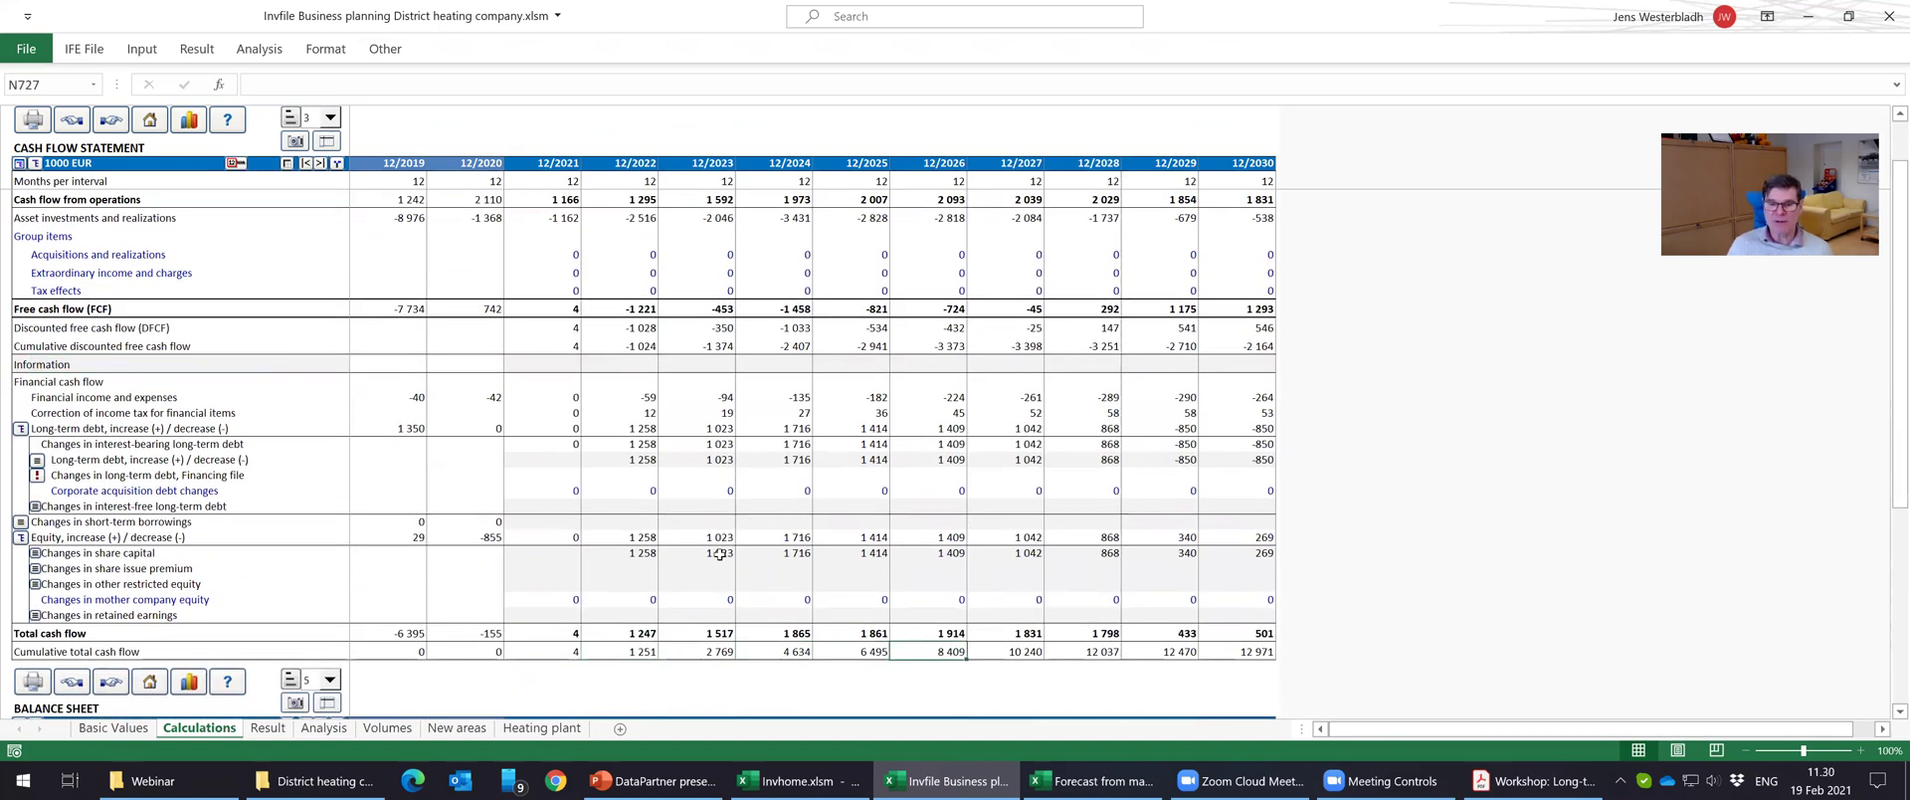
{"action": "key", "text": "Right"}
{"action": "key", "text": "Right"}
{"action": "key", "text": "Left"}
{"action": "key", "text": "Left"}
{"action": "key", "text": "Left"}
{"action": "key", "text": "Left"}
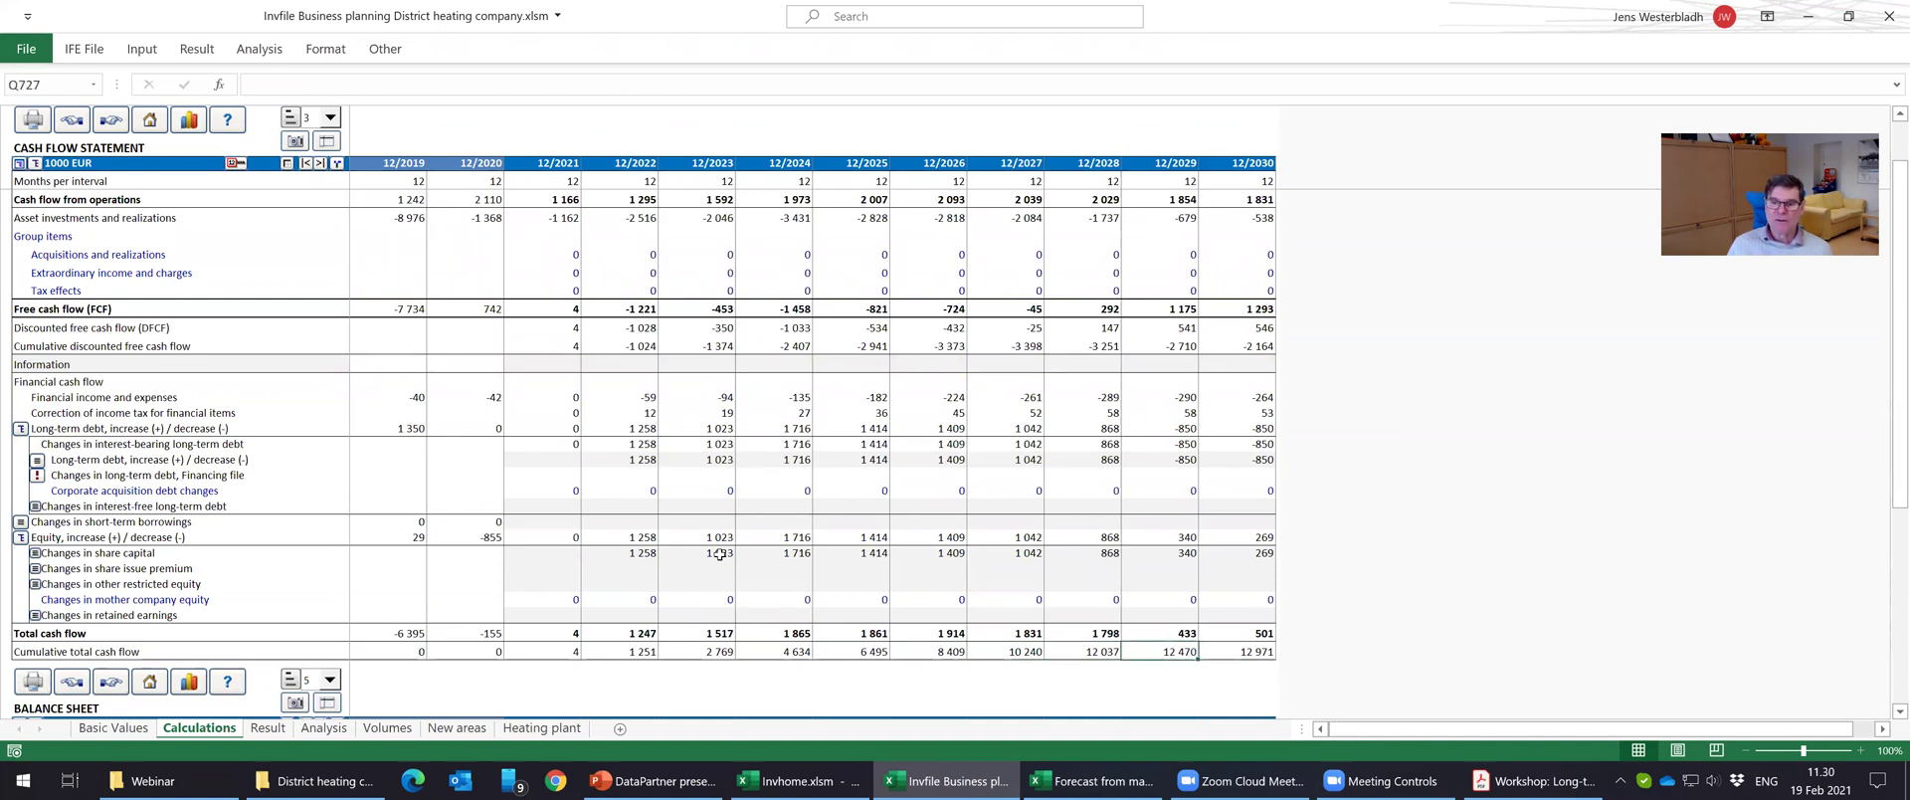
{"action": "key", "text": "Left"}
{"action": "key", "text": "Left"}
{"action": "key", "text": "Right"}
Examine the equity change rows of the cash flow statement, from Changes in other restricted equity to Changes in retained earnings, across the forecast periods.
{"action": "key", "text": "Up"}
{"action": "key", "text": "Up"}
{"action": "key", "text": "Up"}
{"action": "key", "text": "Up"}
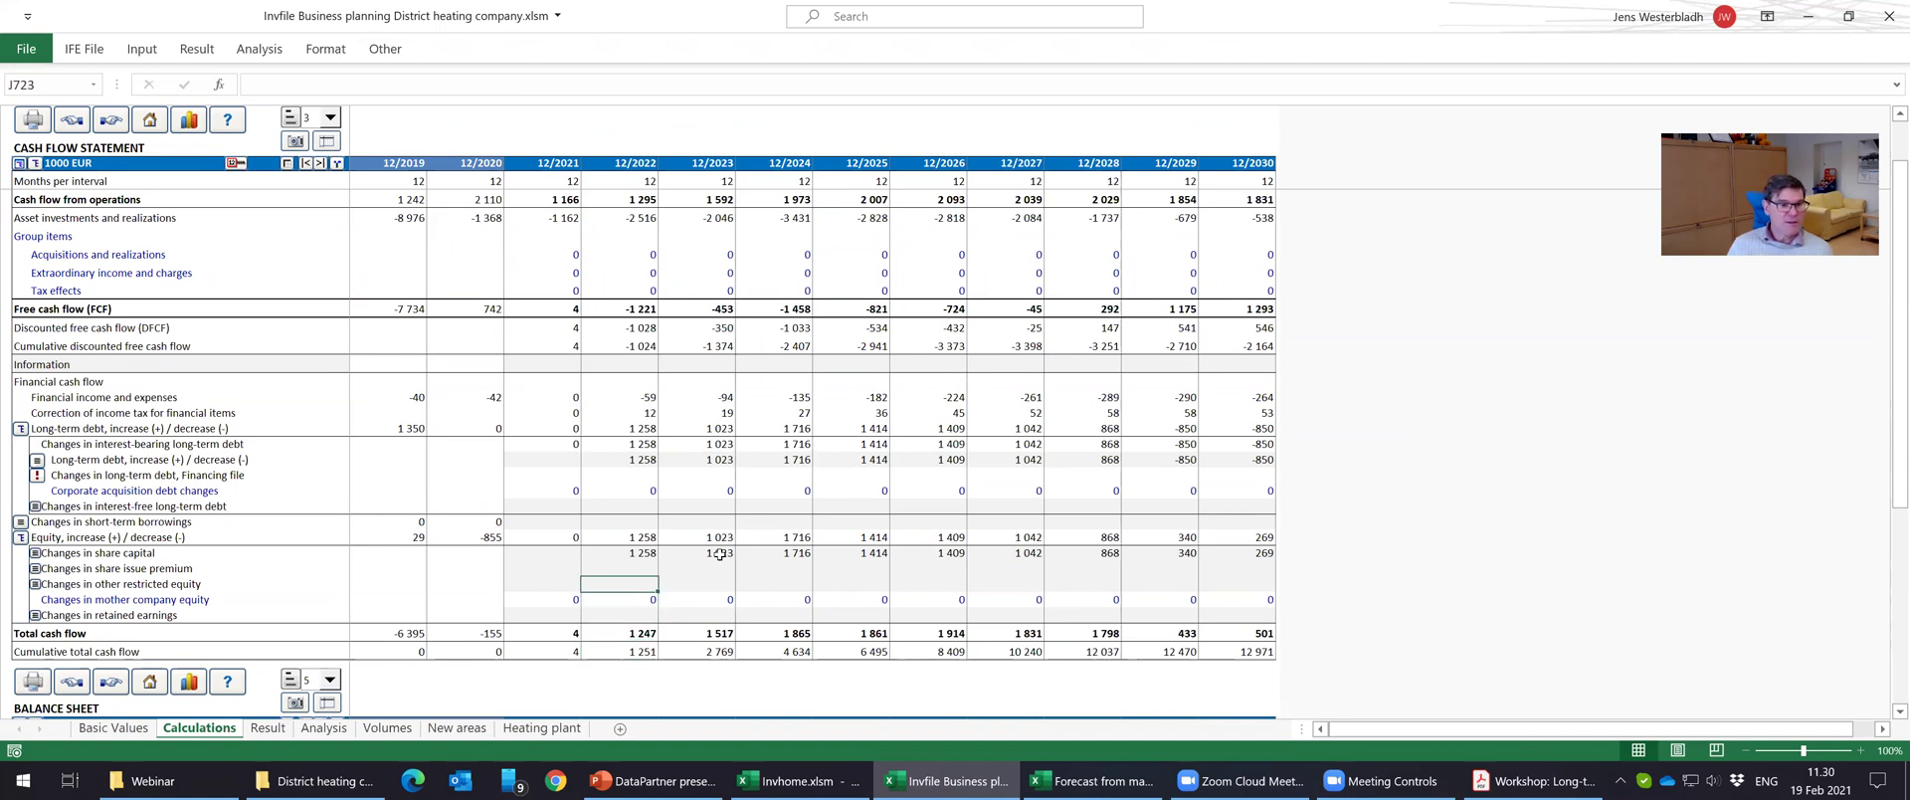
{"action": "key", "text": "Down"}
{"action": "key", "text": "Down"}
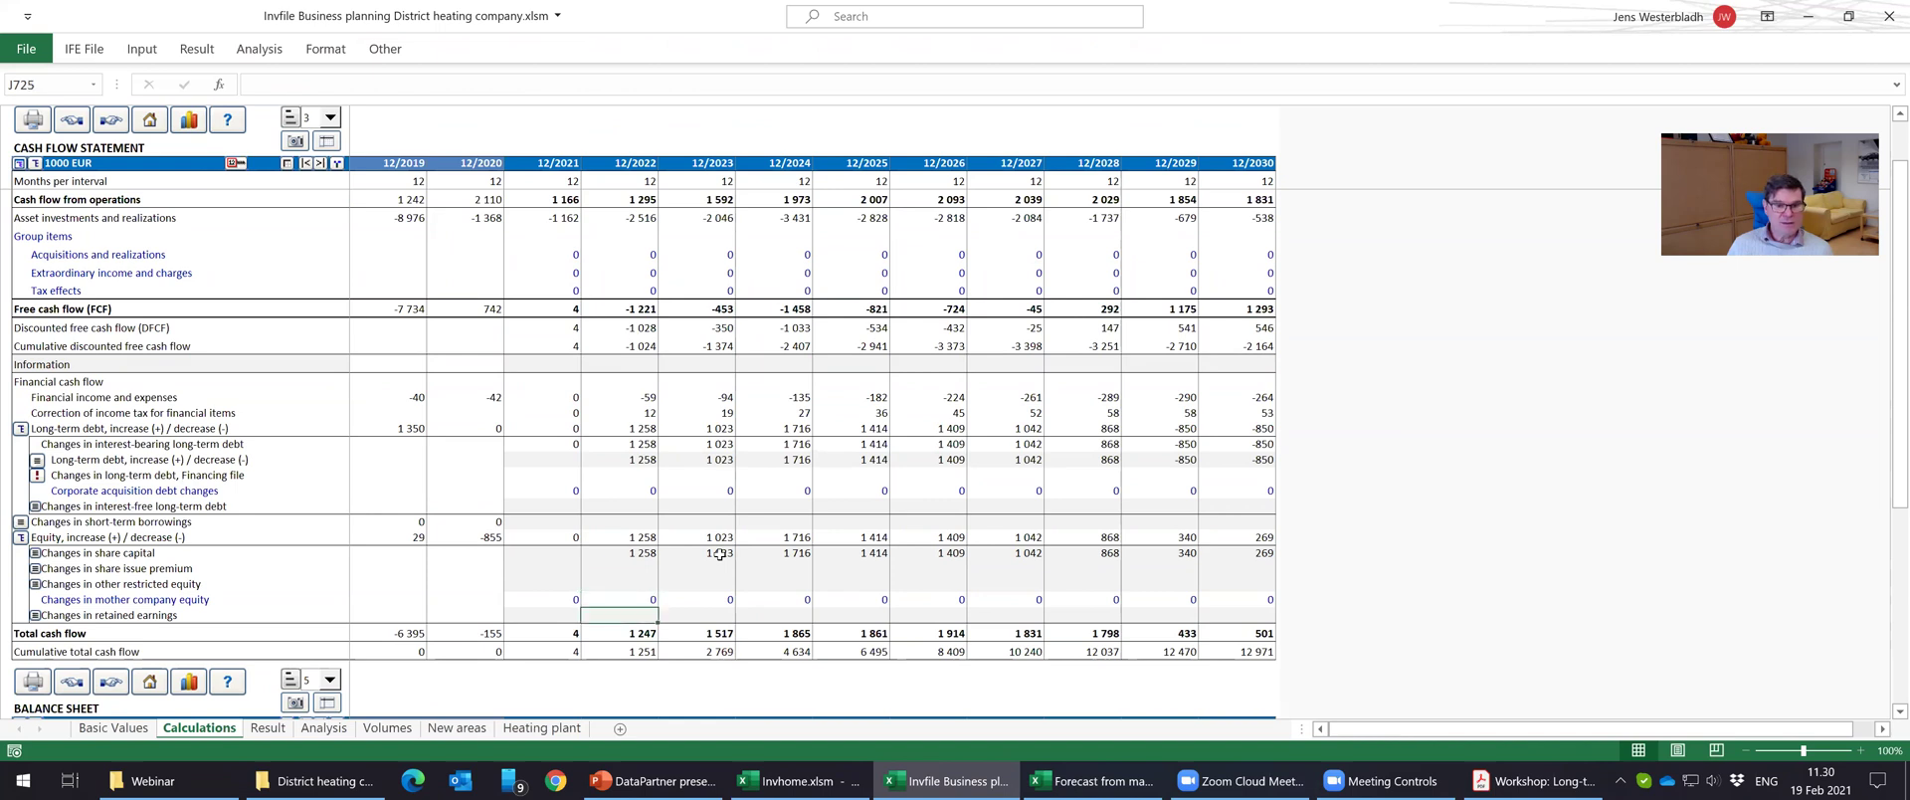
{"action": "key", "text": "Left"}
{"action": "key", "text": "Right"}
{"action": "key", "text": "Right"}
{"action": "key", "text": "Right"}
{"action": "key", "text": "Right"}
{"action": "key", "text": "Right"}
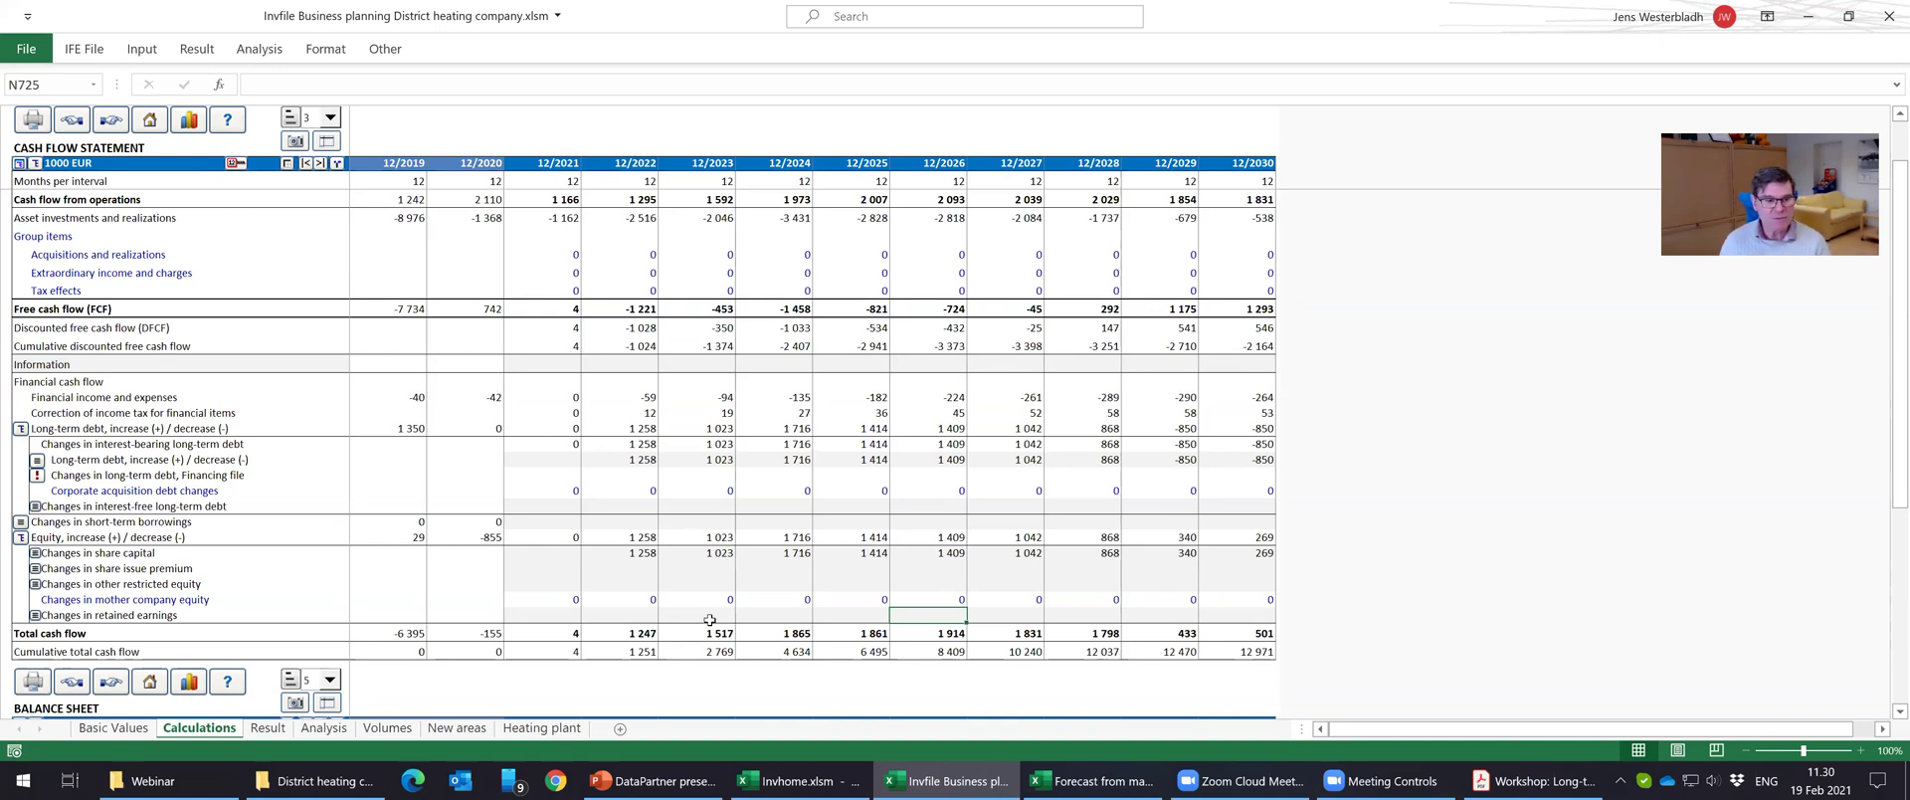
Enter -50% as the 12/2022 Changes in retained earnings in the cash flow statement.
{"action": "left_click", "coordinate": [621, 616]}
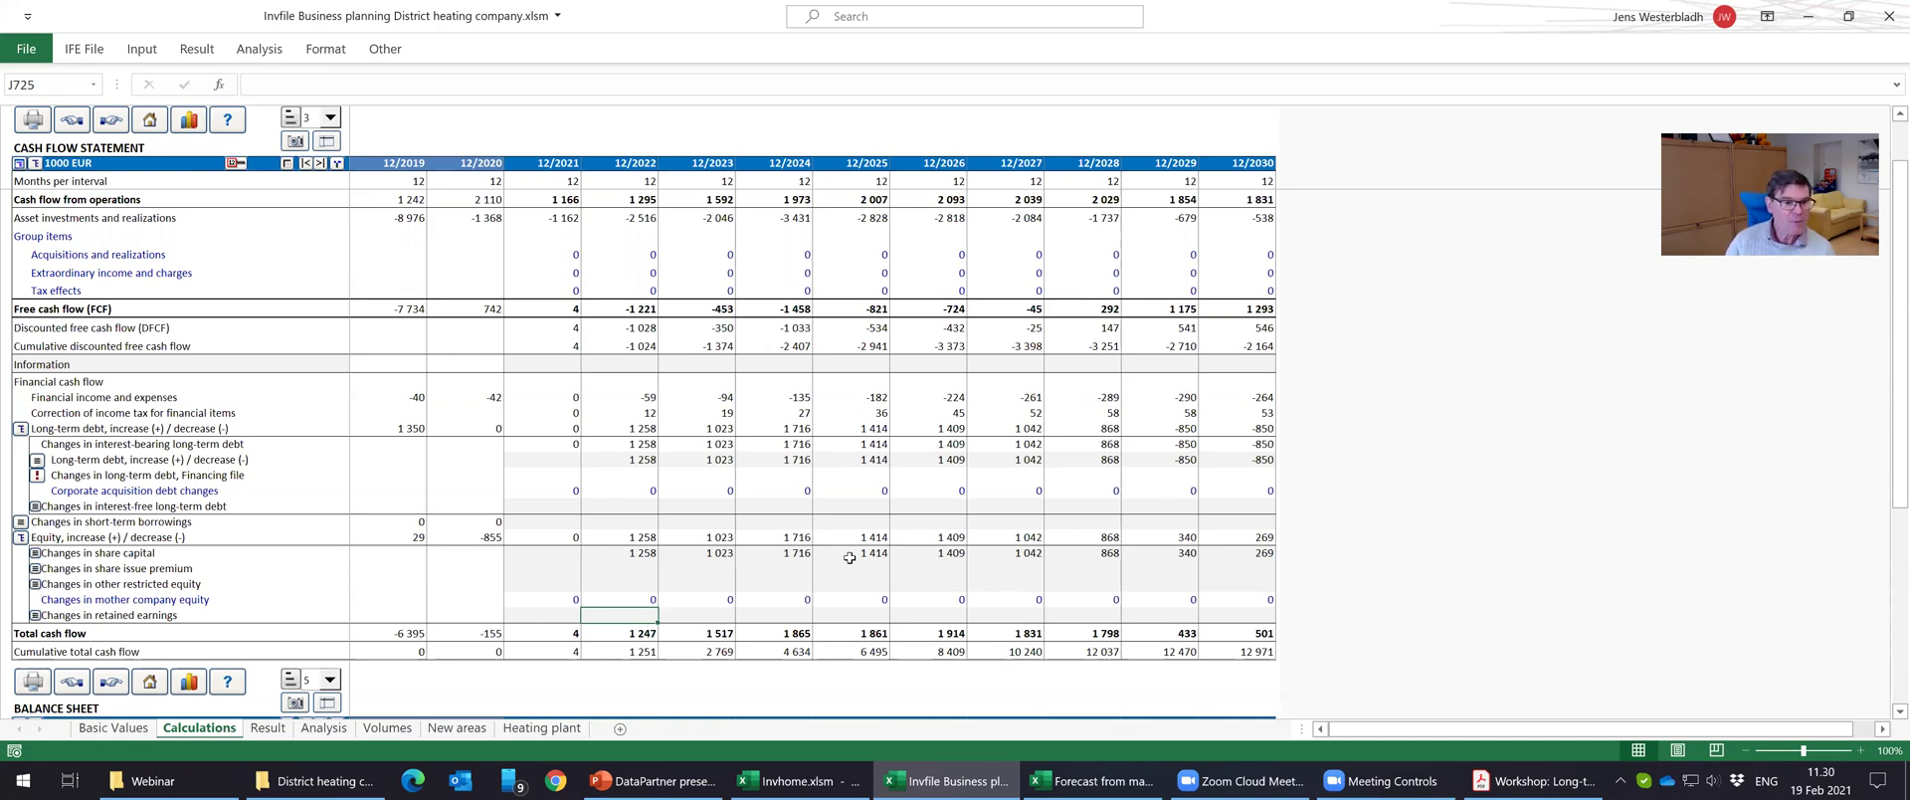
{"action": "type", "text": "-50%*"}
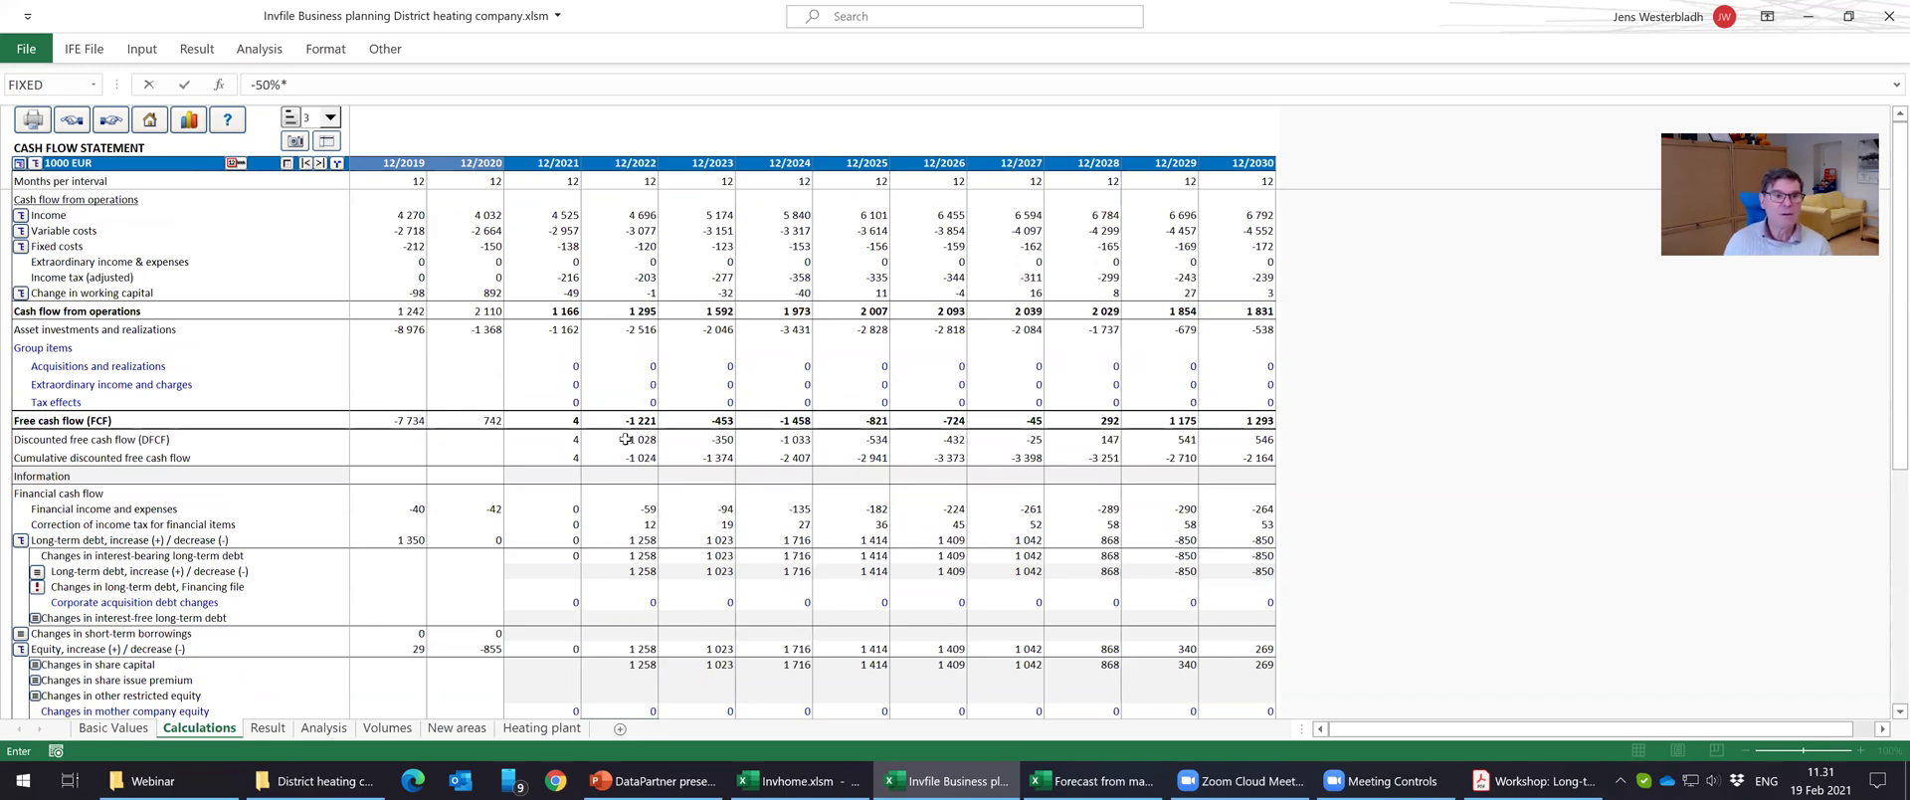
{"action": "key", "text": "BackSpace"}
{"action": "key", "text": "Escape"}
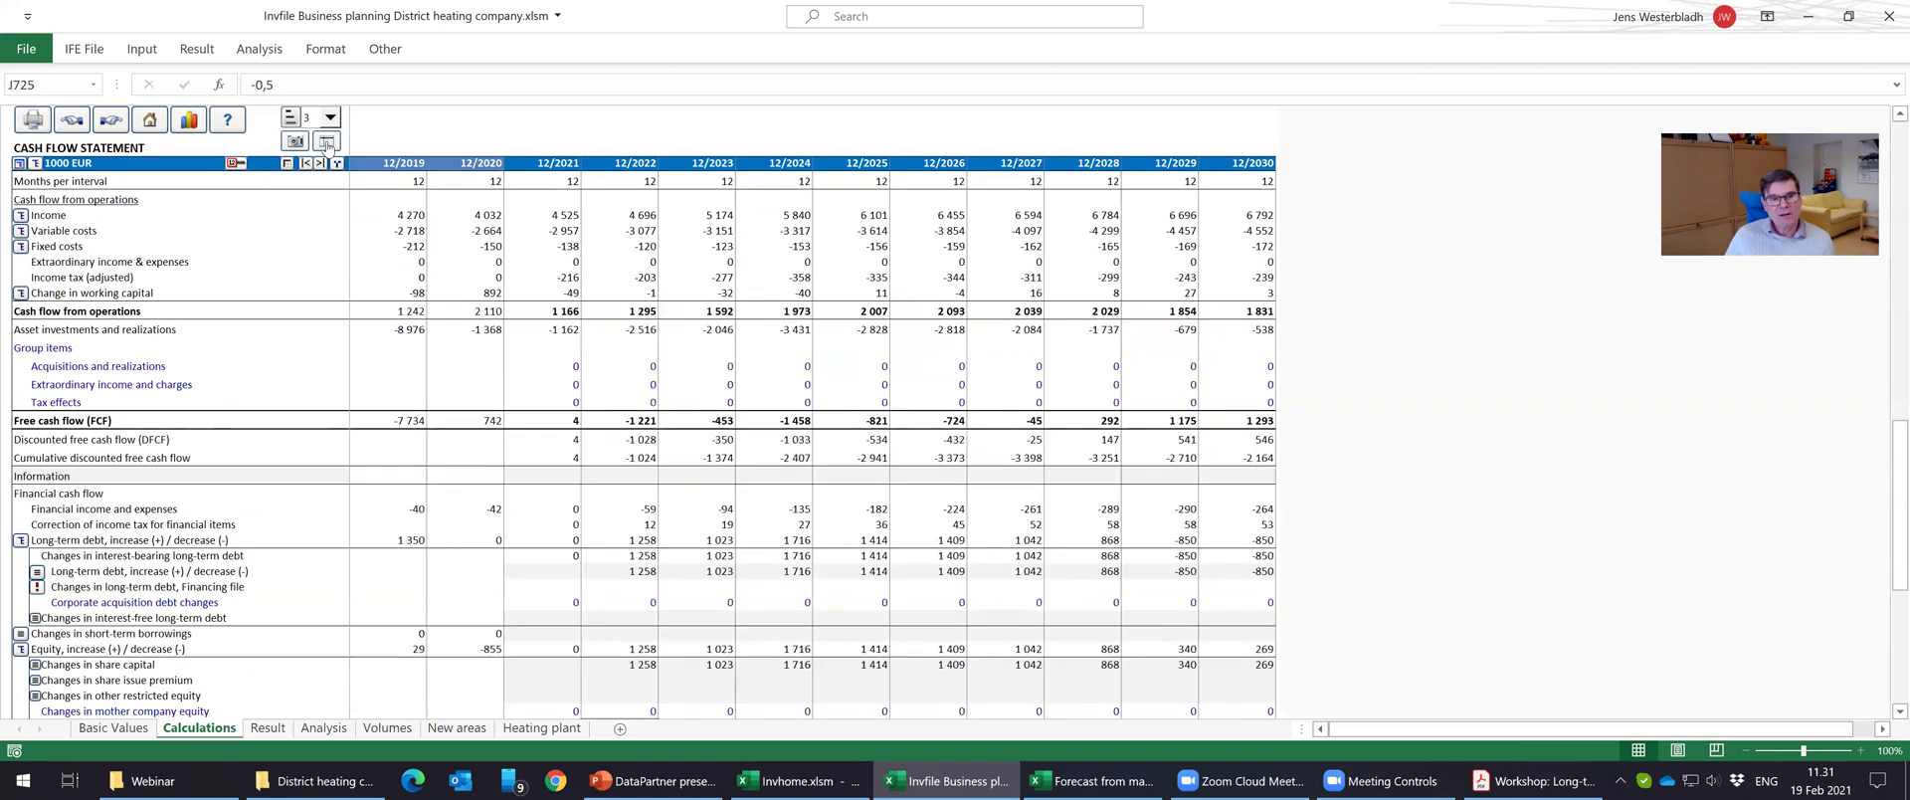
Extend the 12/2022 Changes in retained earnings formula to -0,5 times the 12/2021 Net income for the period (I530).
{"action": "scroll", "coordinate": [568, 284], "scroll_direction": "up", "scroll_amount": 4}
{"action": "scroll", "coordinate": [568, 283], "scroll_direction": "down", "scroll_amount": 7}
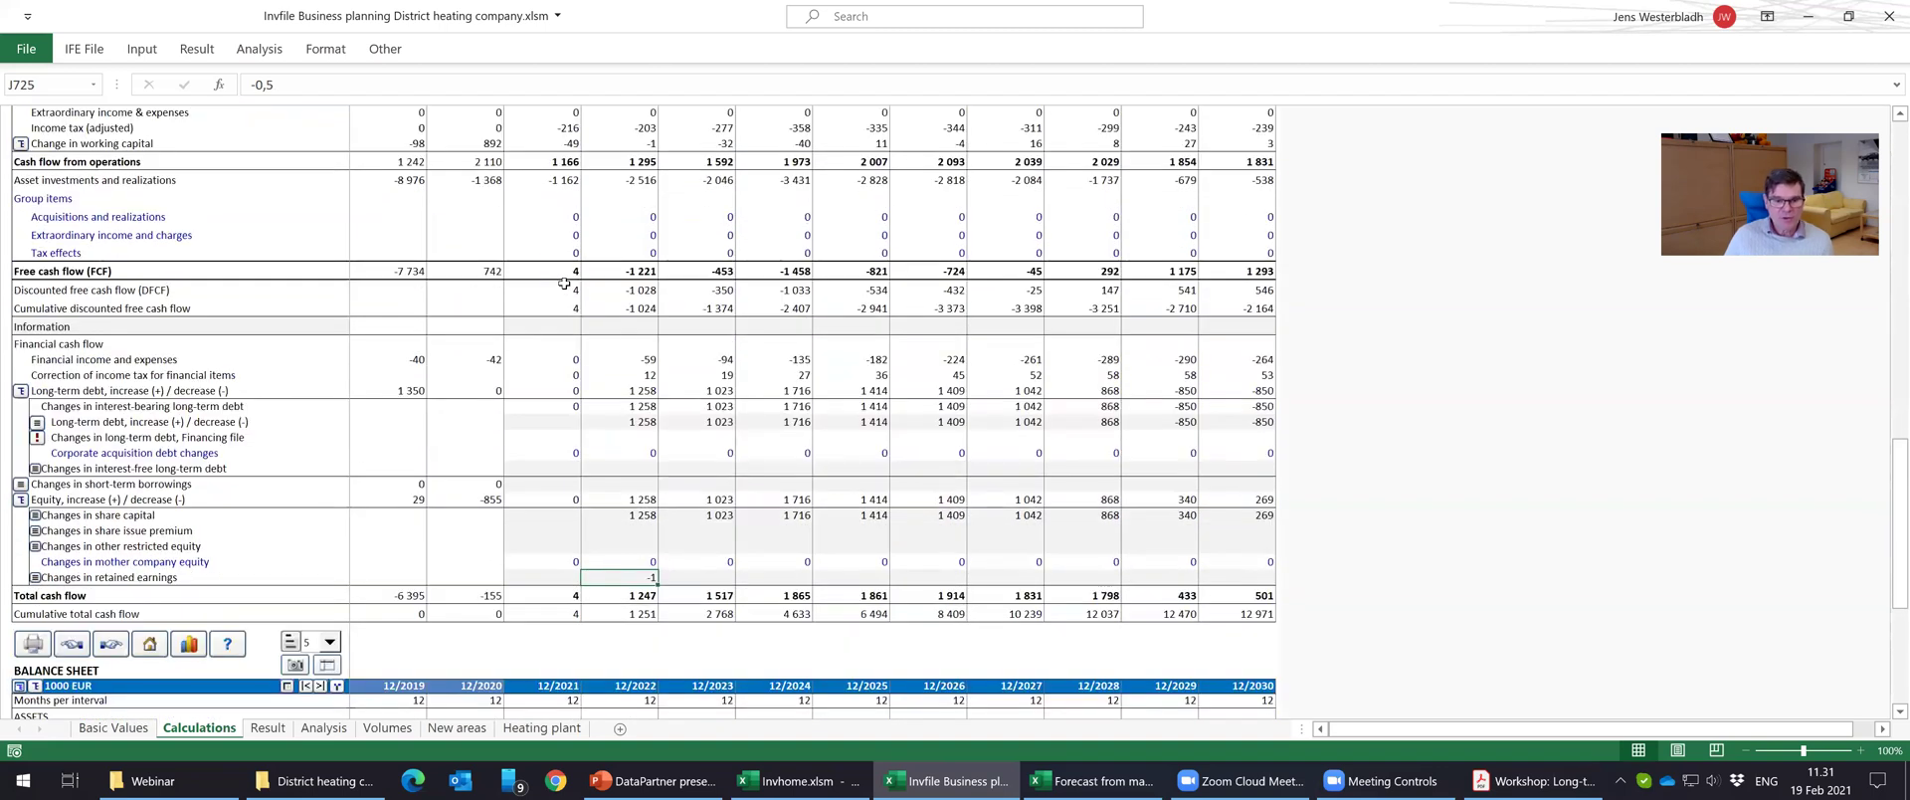
{"action": "left_click", "coordinate": [365, 87]}
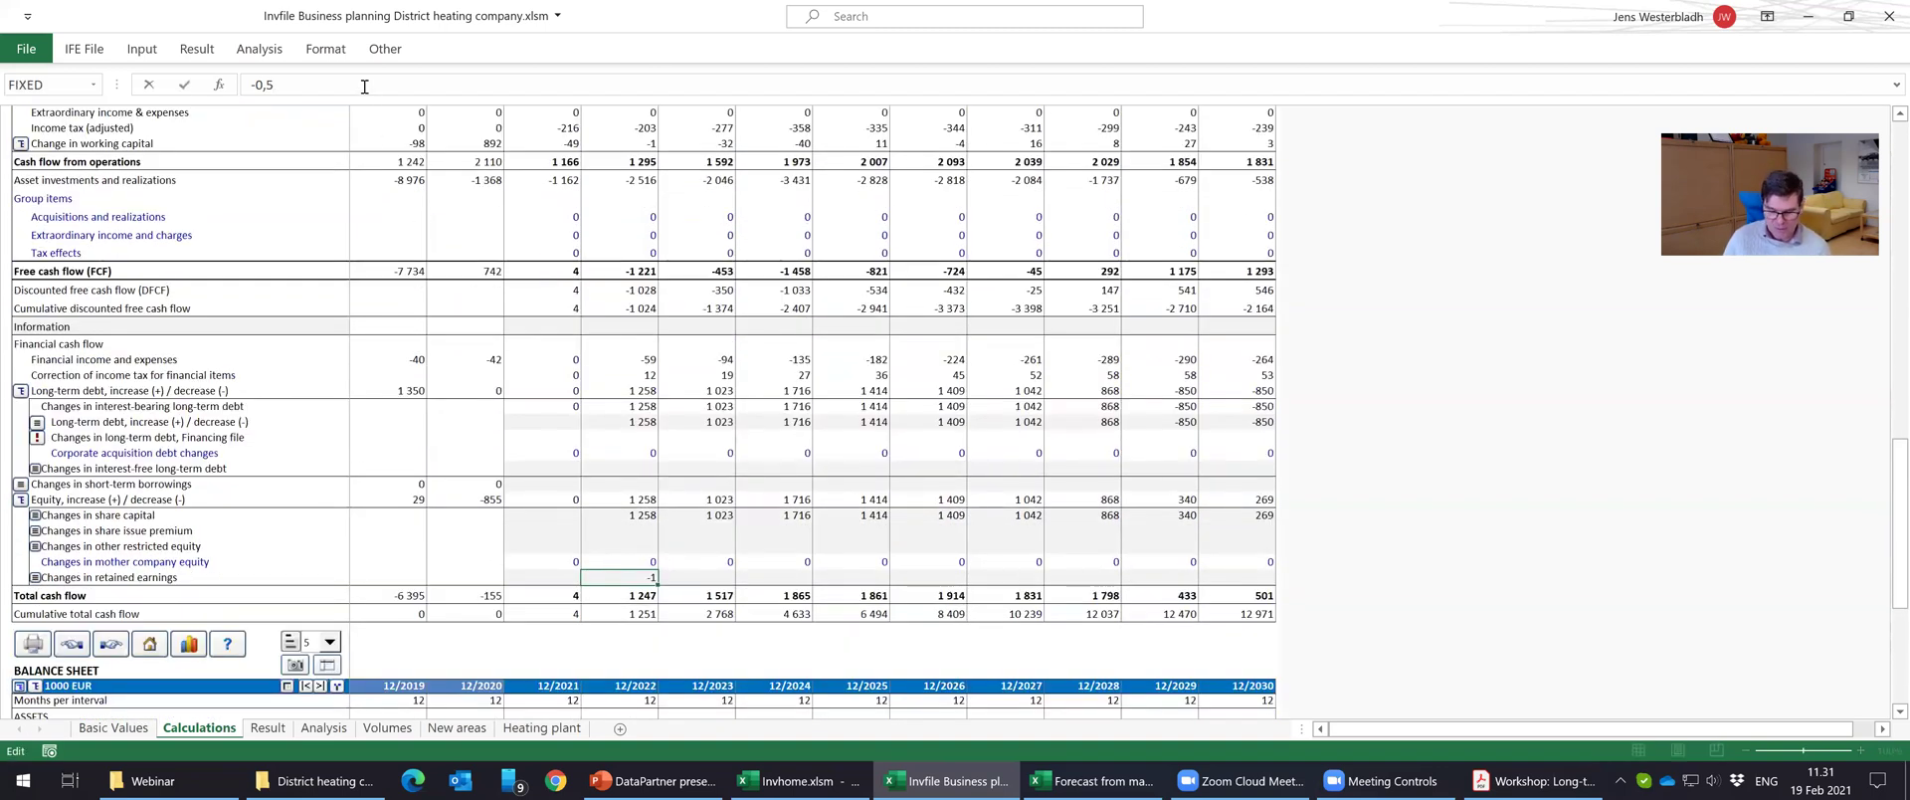
{"action": "type", "text": "*"}
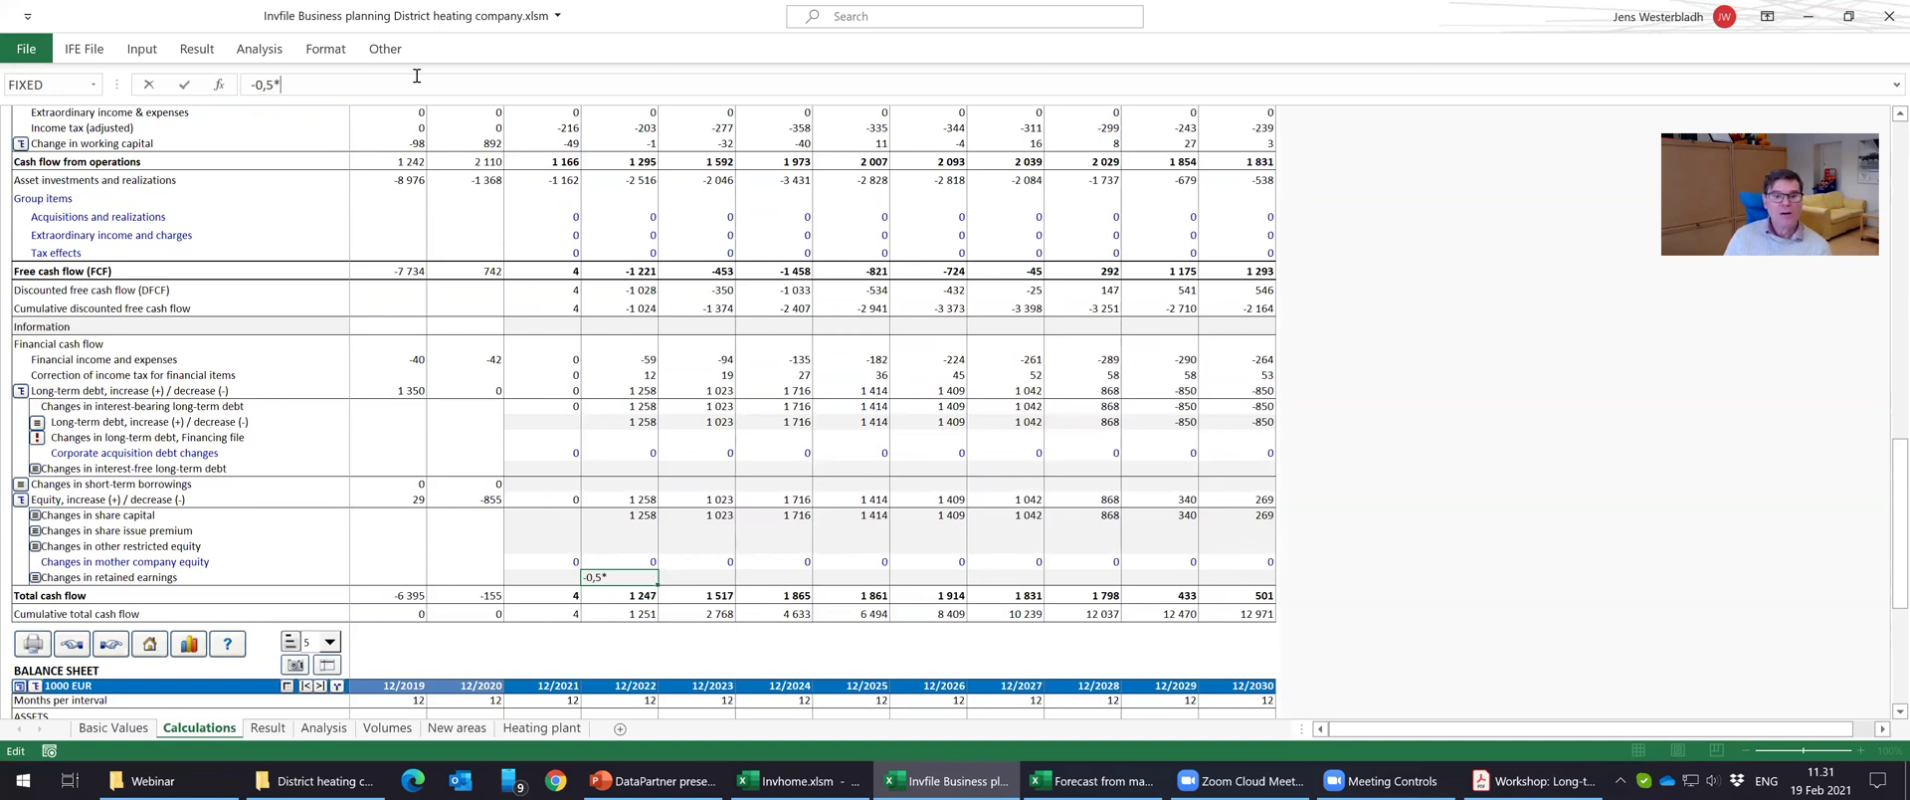
{"action": "scroll", "coordinate": [567, 212], "scroll_direction": "up", "scroll_amount": 15}
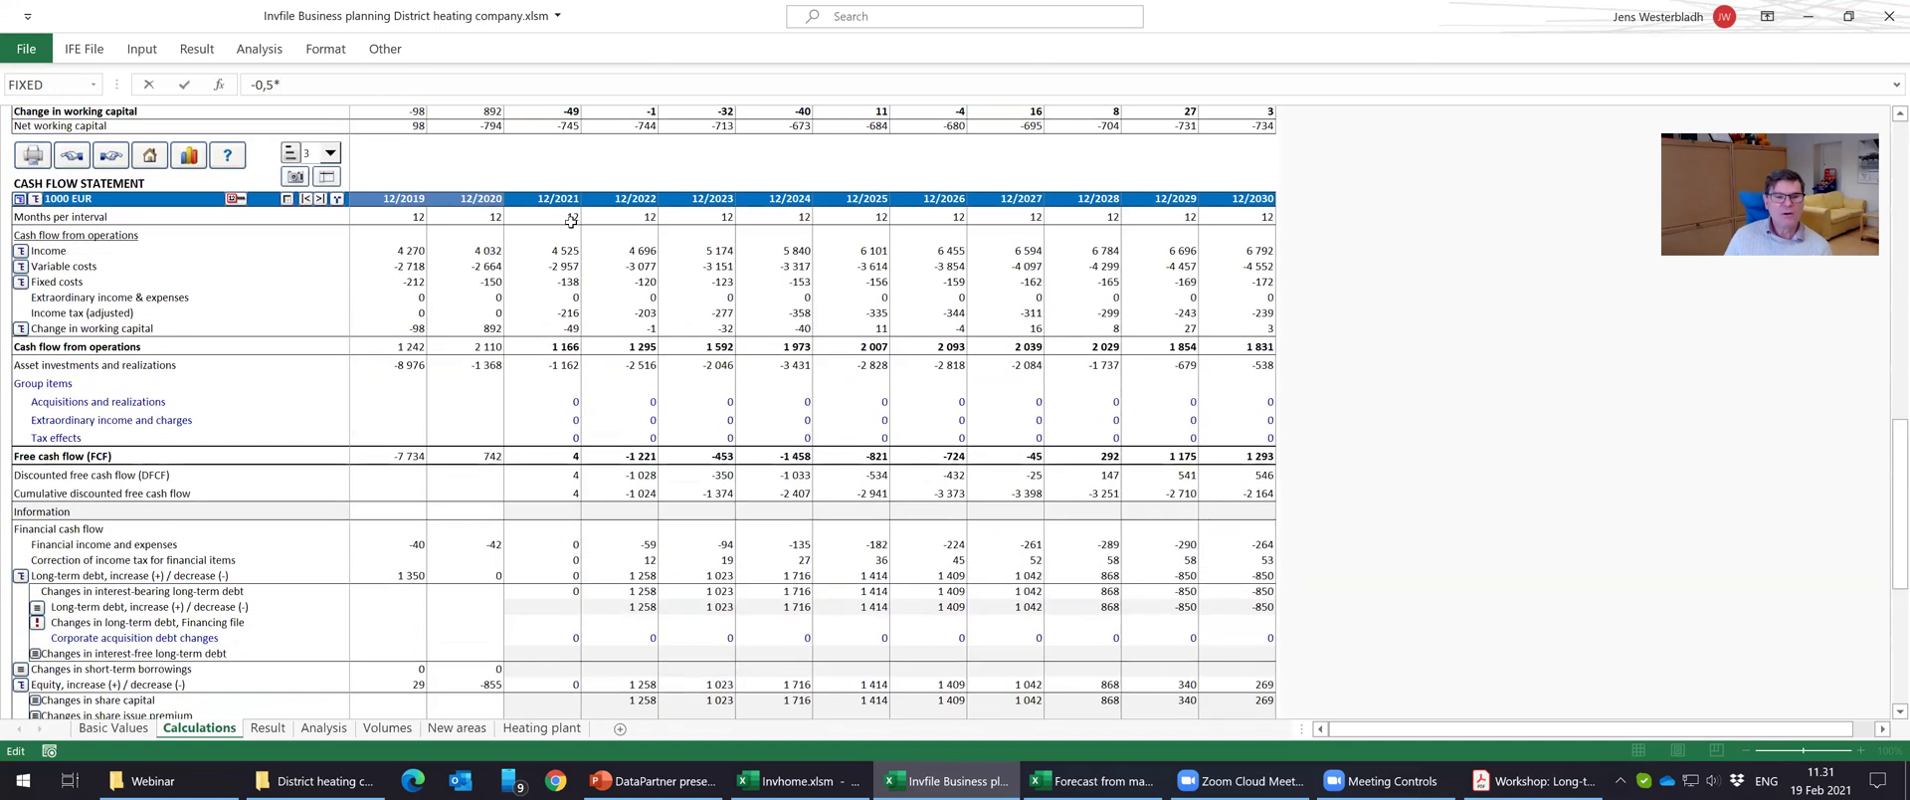
{"action": "scroll", "coordinate": [571, 222], "scroll_direction": "up", "scroll_amount": 5}
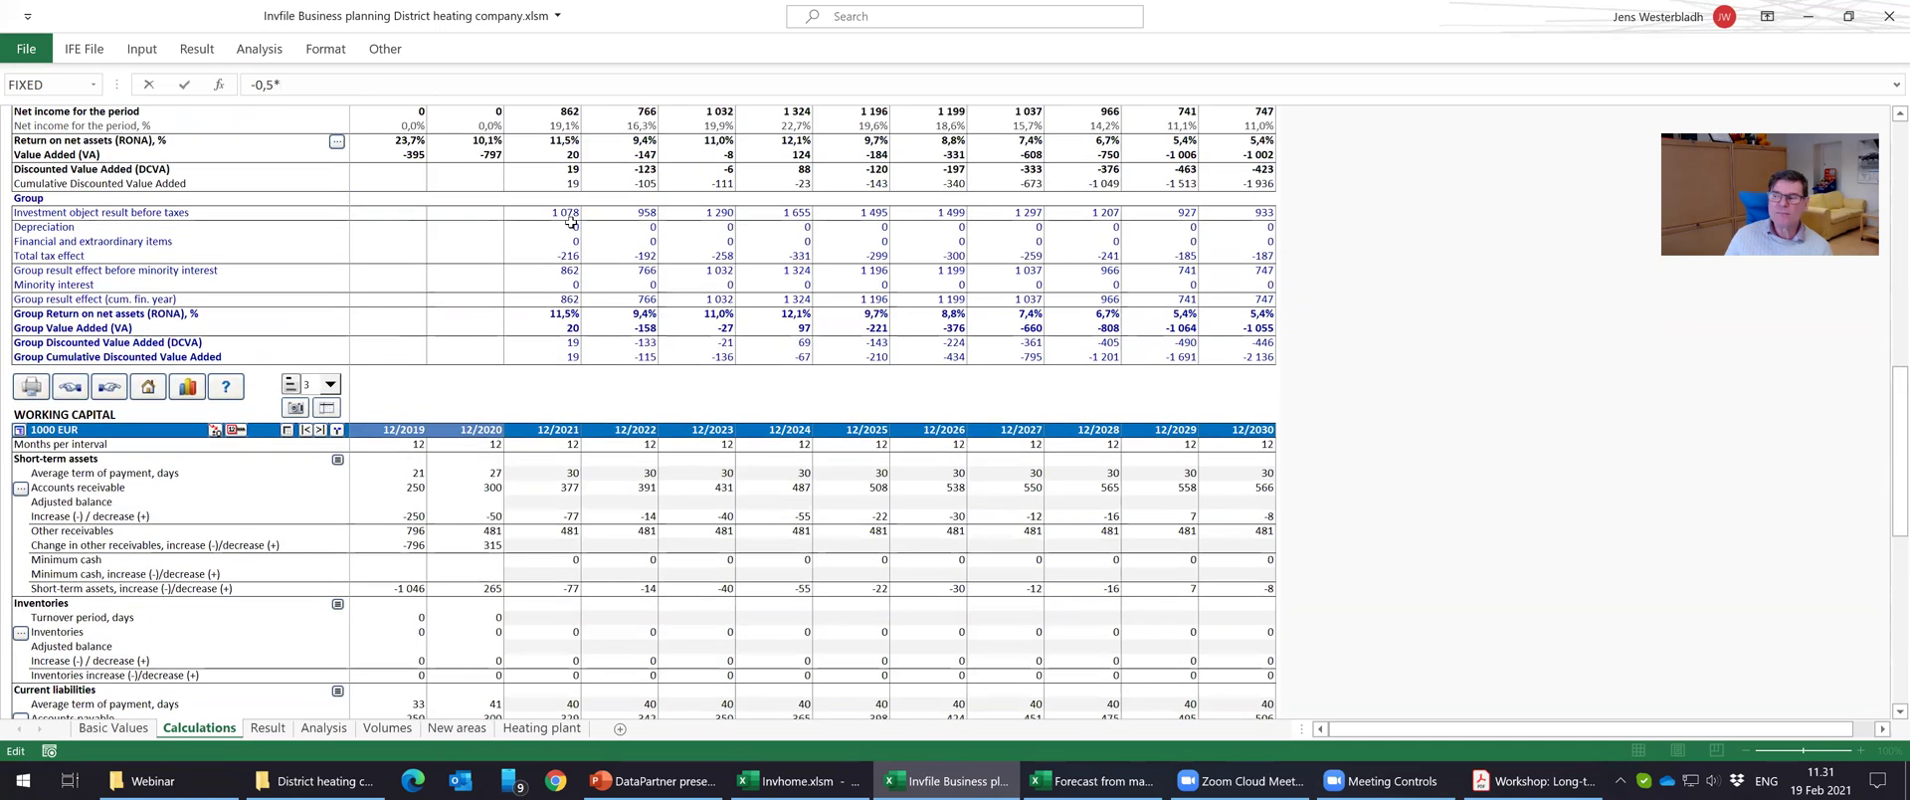
{"action": "scroll", "coordinate": [571, 222], "scroll_direction": "up", "scroll_amount": 1}
{"action": "scroll", "coordinate": [571, 222], "scroll_direction": "up", "scroll_amount": 1}
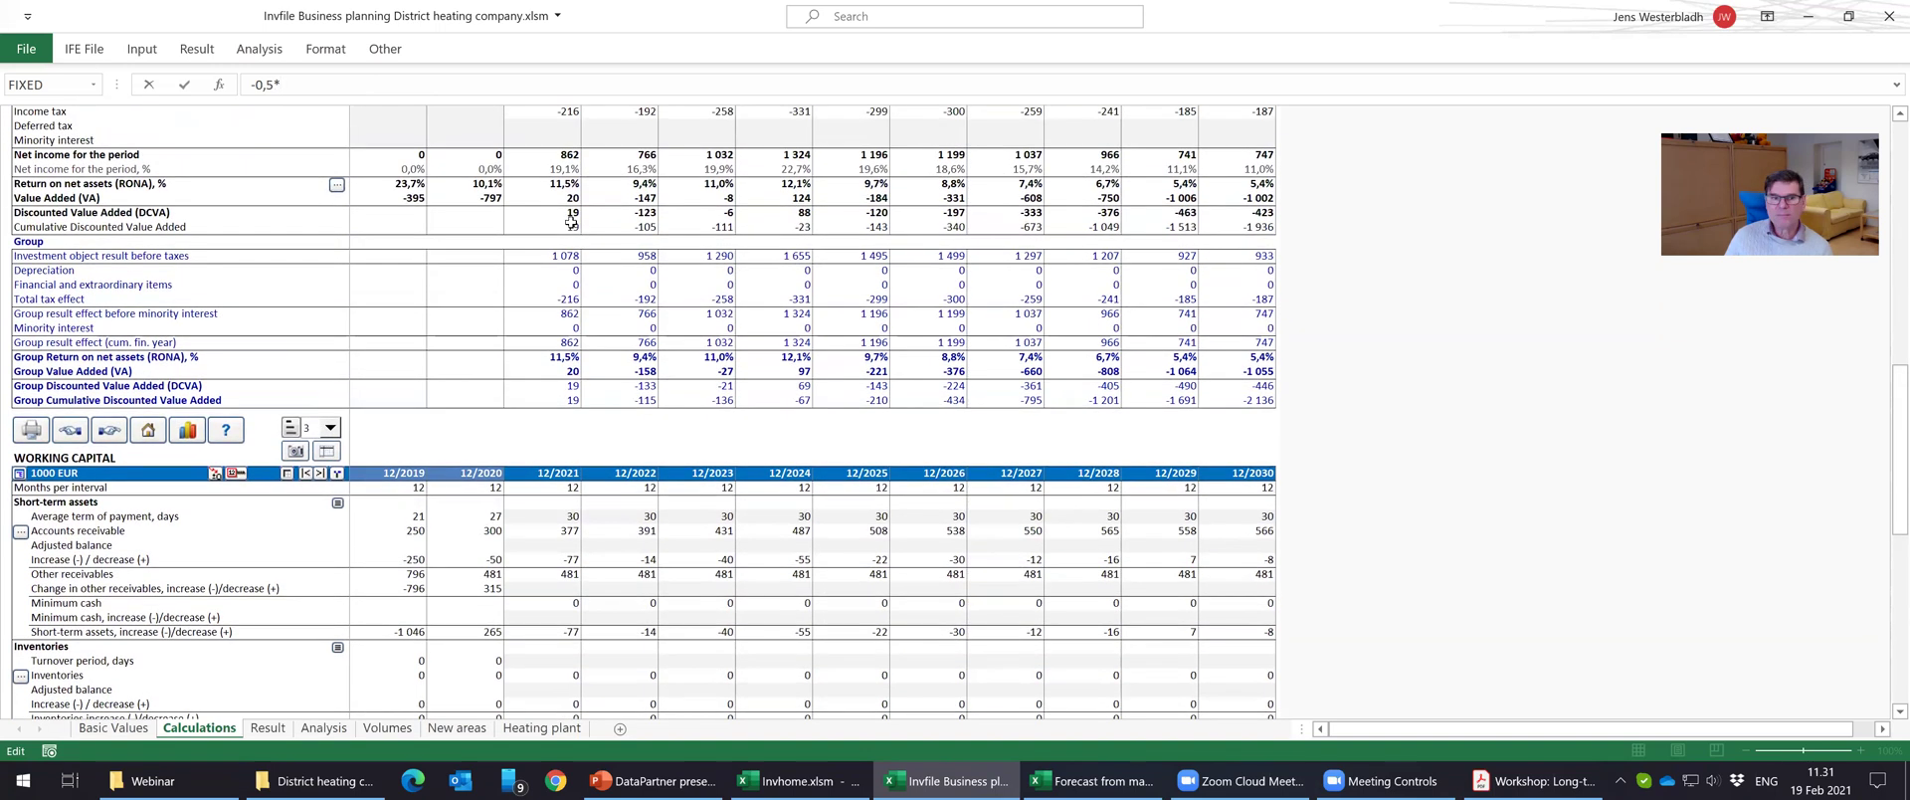
{"action": "scroll", "coordinate": [571, 222], "scroll_direction": "up", "scroll_amount": 5}
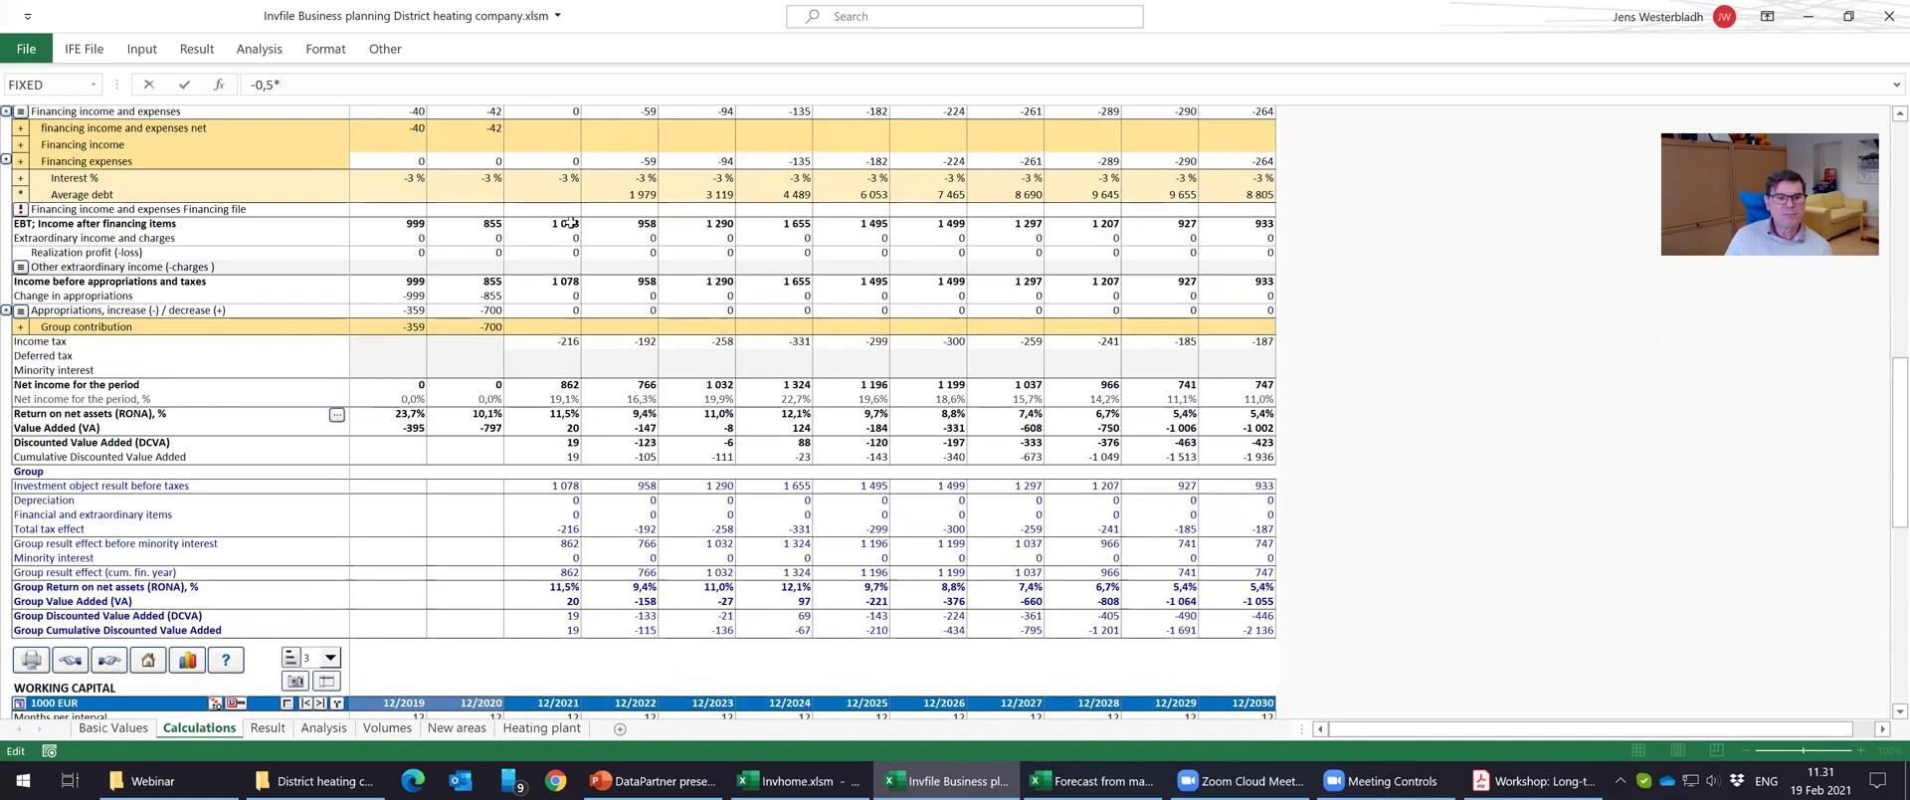
{"action": "left_click", "coordinate": [556, 386]}
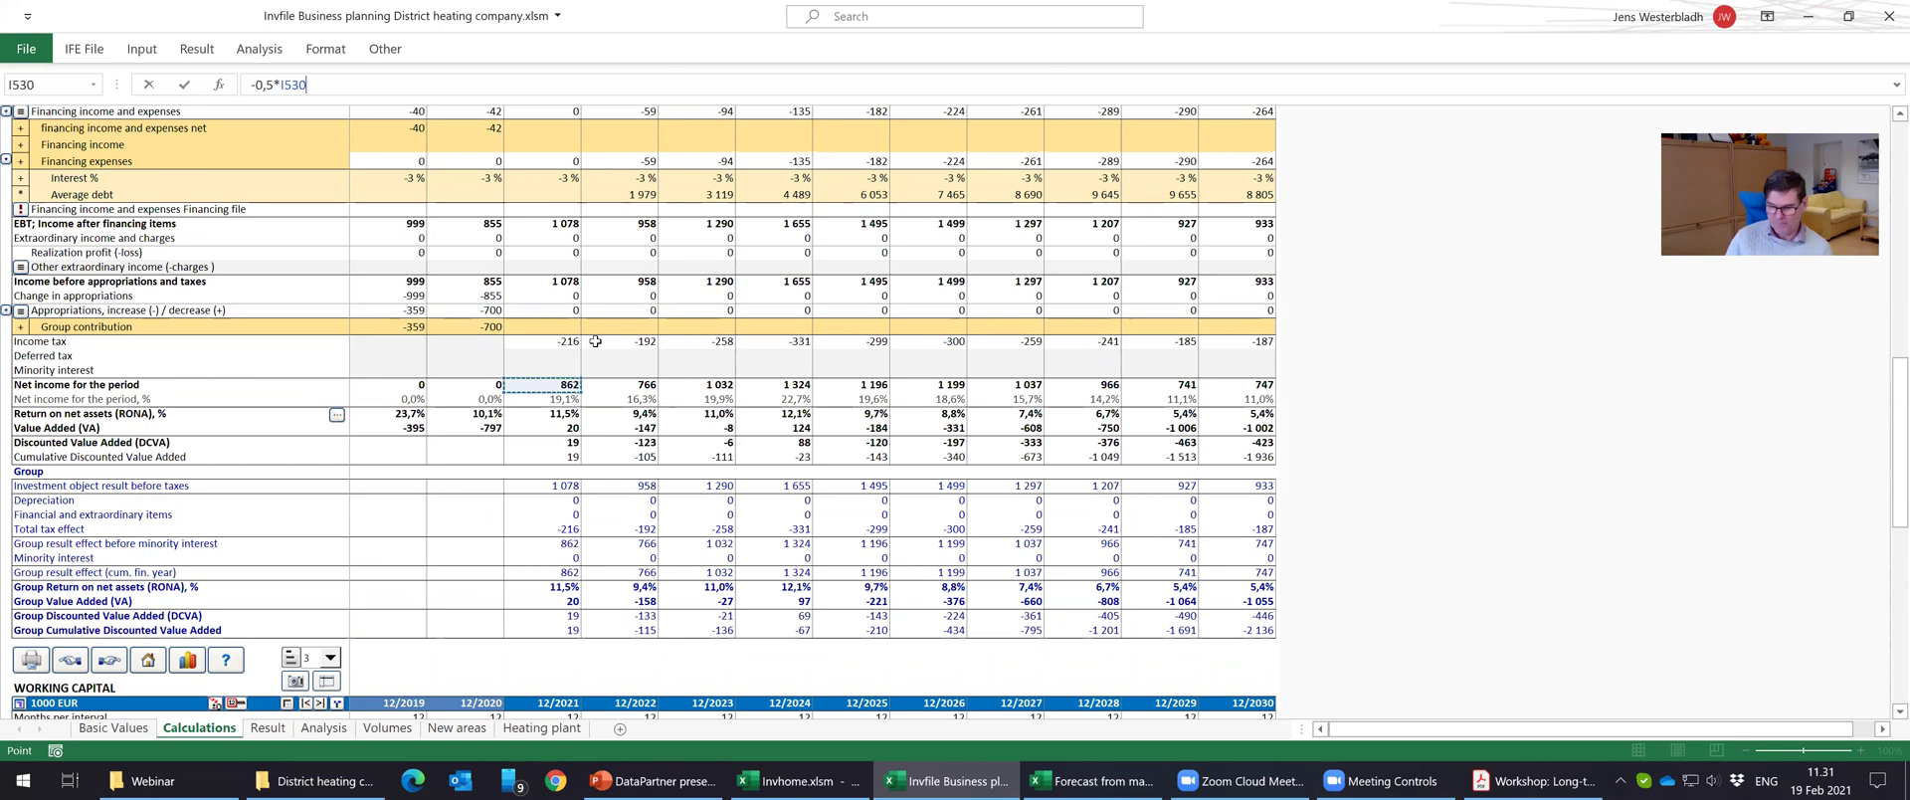
{"action": "key", "text": "Return"}
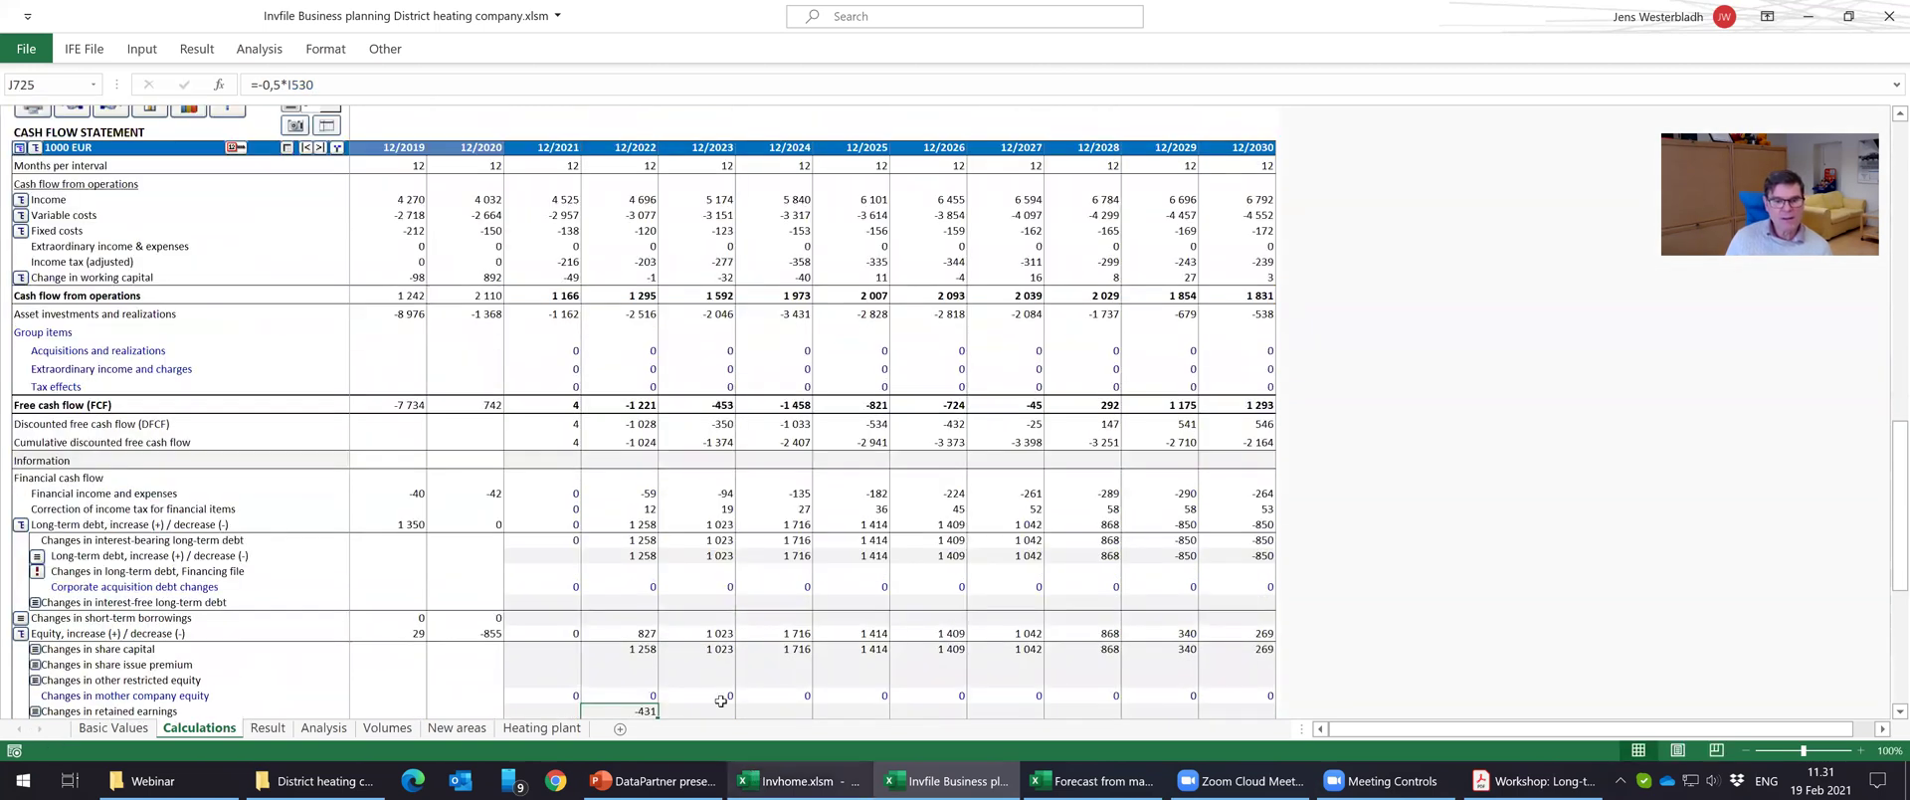
Copy the 12/2022 Changes in retained earnings formula to the remaining periods through 12/2030.
{"action": "scroll", "coordinate": [719, 656], "scroll_direction": "down", "scroll_amount": 1}
{"action": "scroll", "coordinate": [719, 656], "scroll_direction": "down", "scroll_amount": 1}
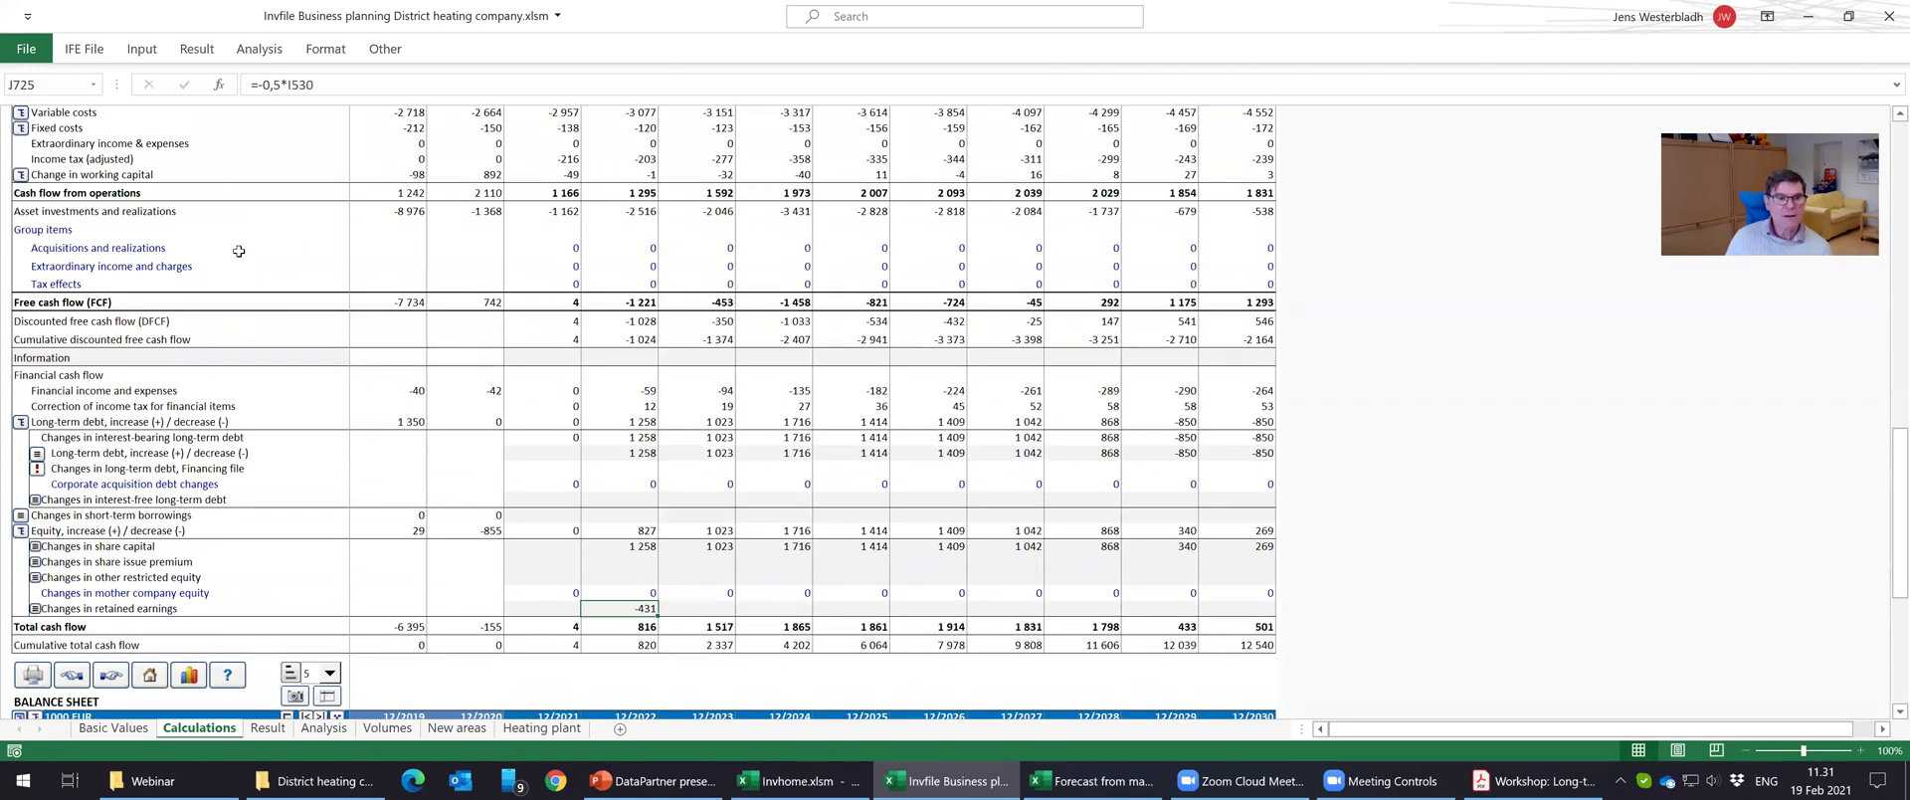
{"action": "scroll", "coordinate": [561, 477], "scroll_direction": "up", "scroll_amount": 1}
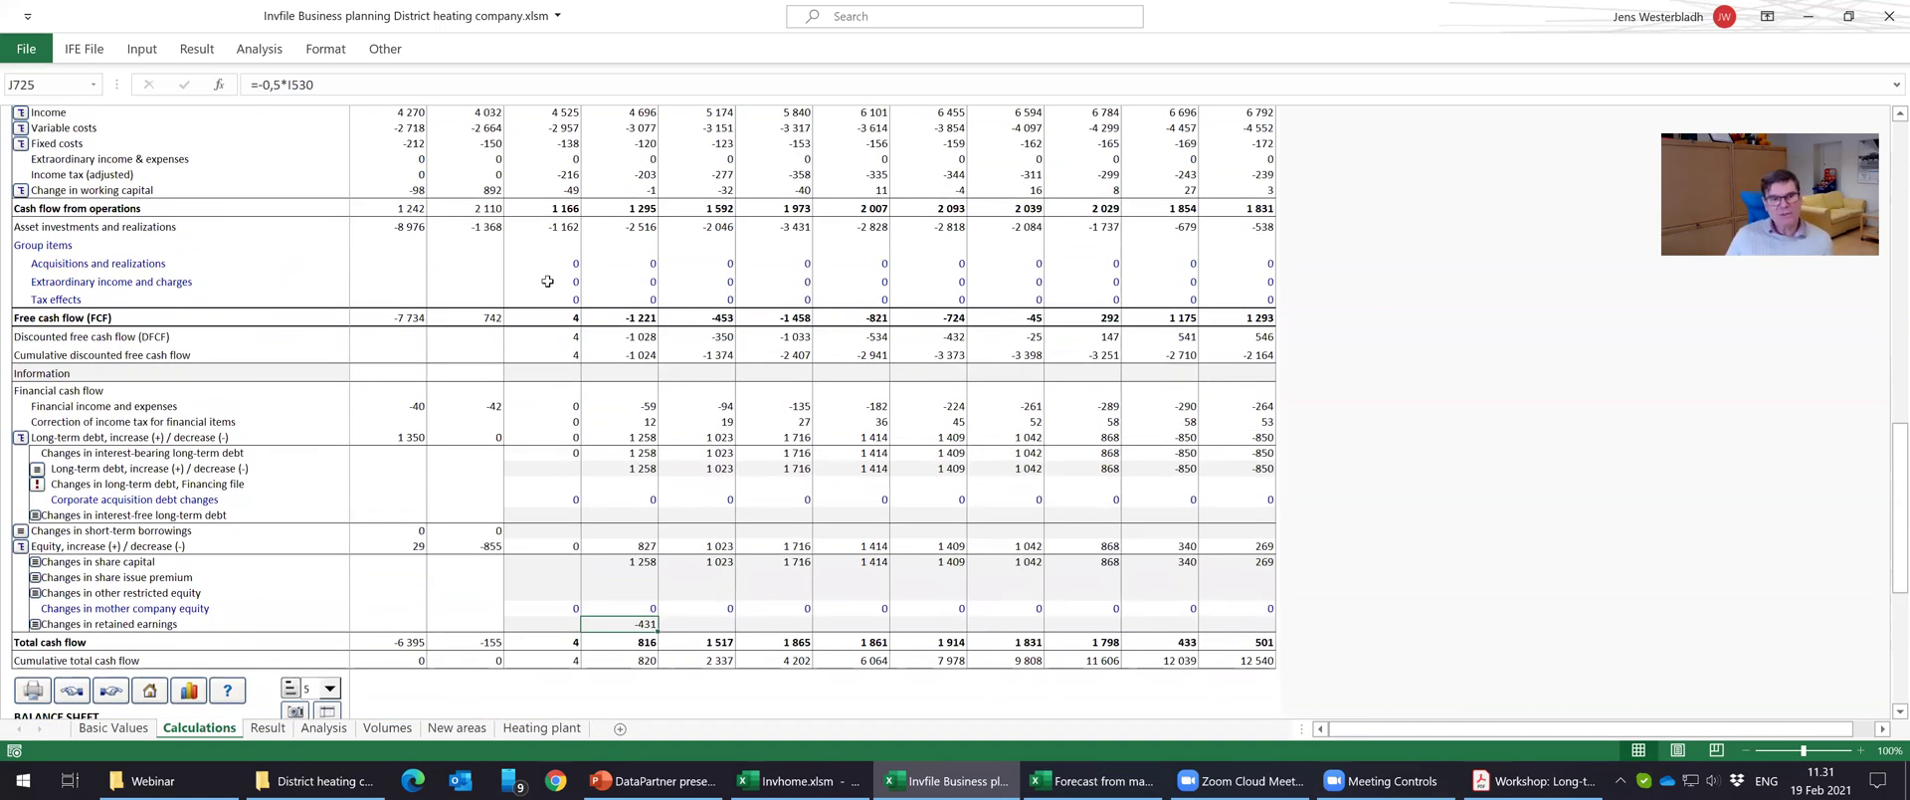
{"action": "scroll", "coordinate": [546, 280], "scroll_direction": "up", "scroll_amount": 4}
{"action": "scroll", "coordinate": [549, 282], "scroll_direction": "down", "scroll_amount": 2}
{"action": "scroll", "coordinate": [418, 229], "scroll_direction": "up", "scroll_amount": 1}
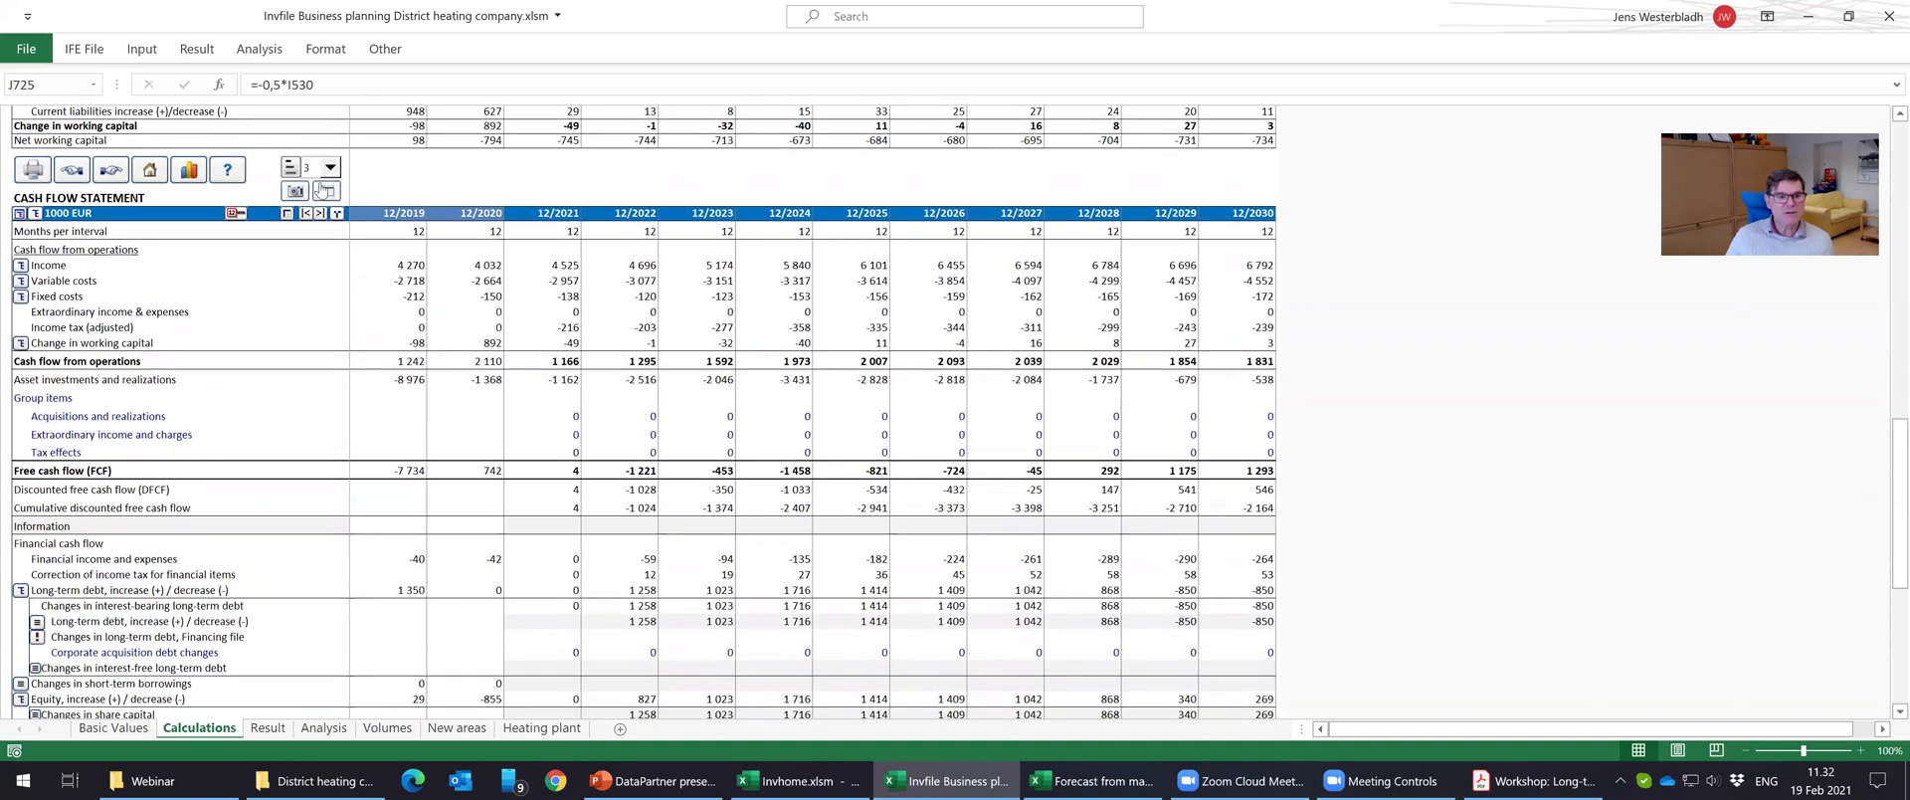
{"action": "scroll", "coordinate": [335, 192], "scroll_direction": "down", "scroll_amount": 1}
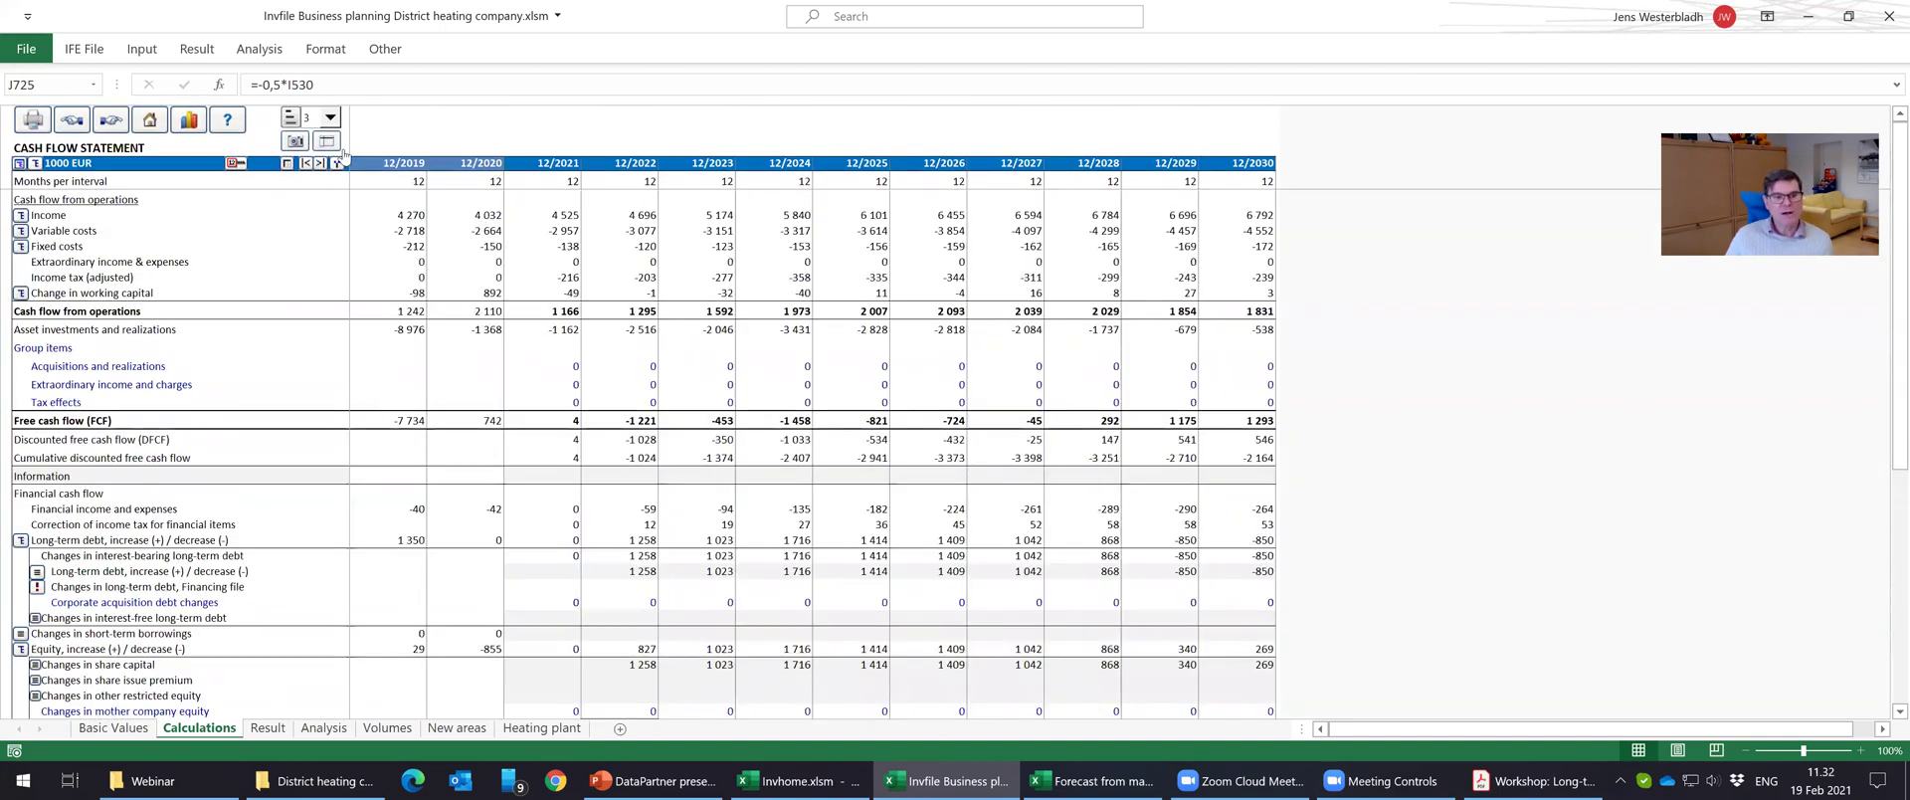
{"action": "scroll", "coordinate": [628, 658], "scroll_direction": "down", "scroll_amount": 1}
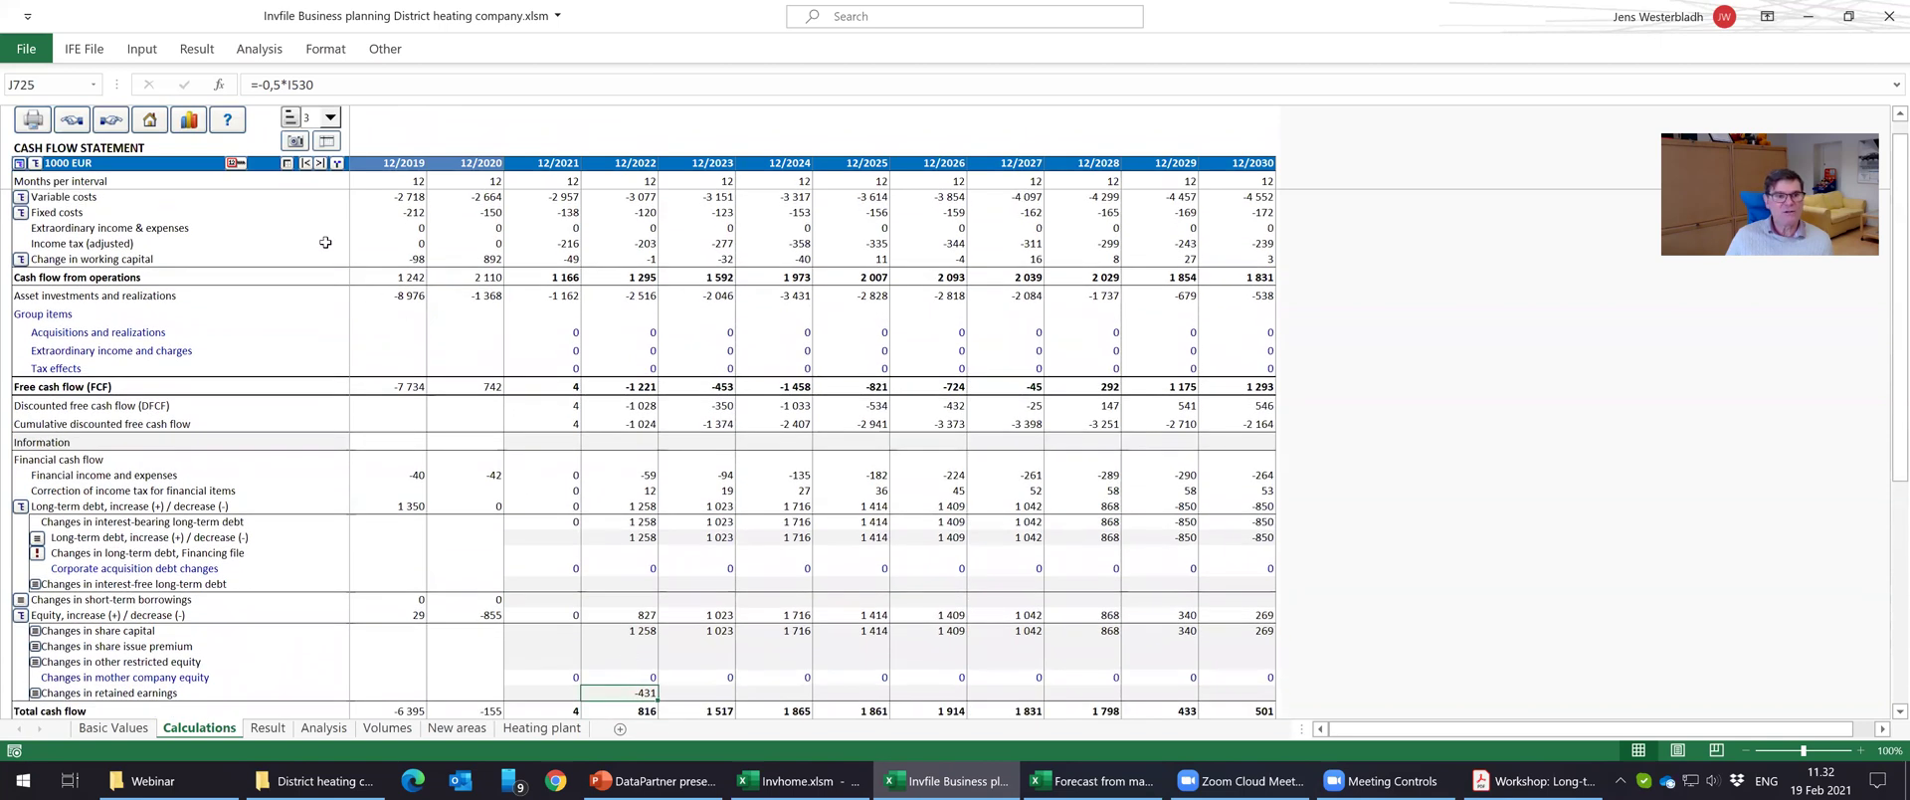
{"action": "left_click", "coordinate": [241, 167]}
{"action": "left_click", "coordinate": [1103, 611]}
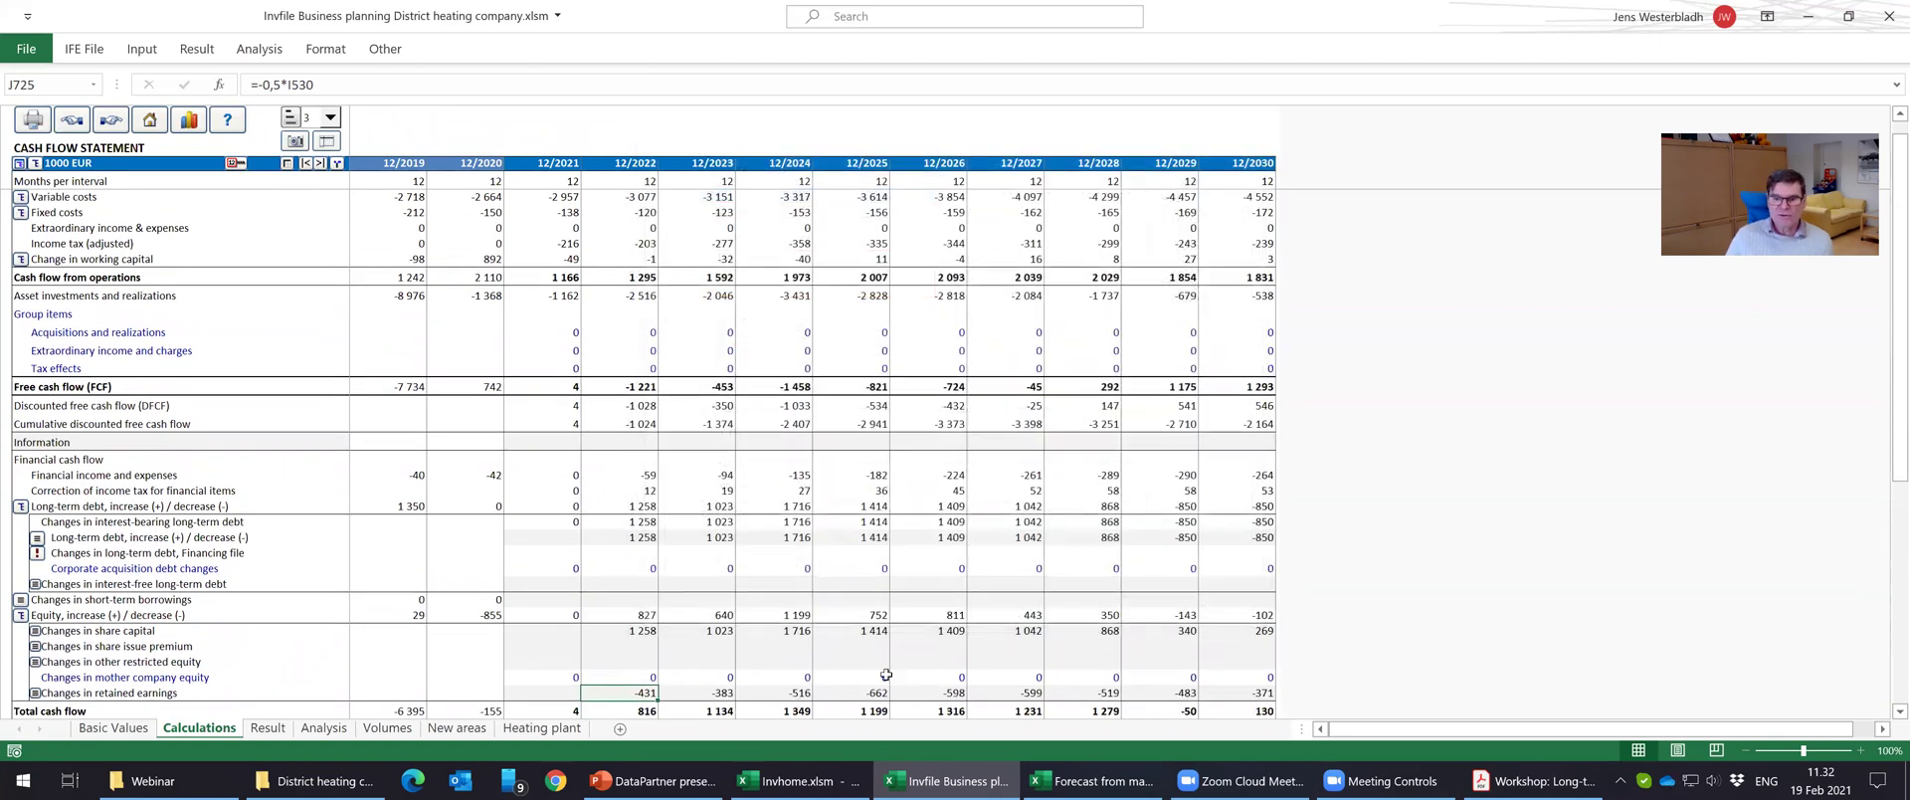
Examine the Cumulative total cash flow between 12/2022 and 12/2028 with the retained-earnings outflow included.
{"action": "left_click", "coordinate": [853, 679]}
{"action": "key", "text": "Down"}
{"action": "key", "text": "Down"}
{"action": "key", "text": "Down"}
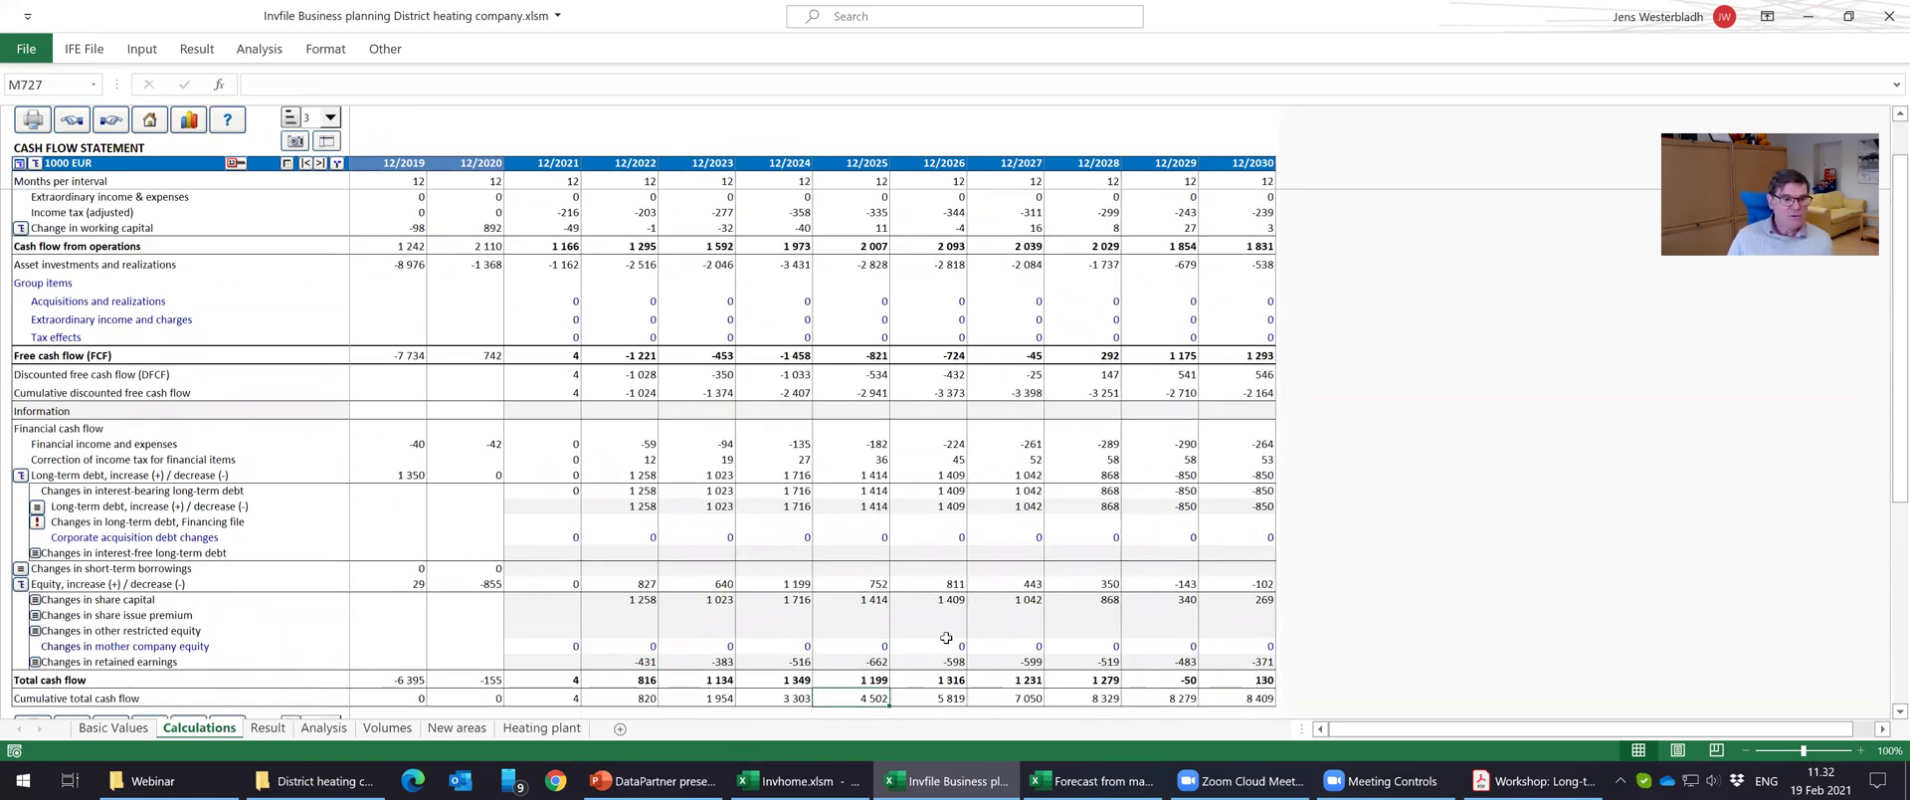
{"action": "key", "text": "Left"}
{"action": "key", "text": "Left"}
{"action": "key", "text": "Left"}
{"action": "key", "text": "Right"}
{"action": "key", "text": "Right"}
{"action": "key", "text": "Right"}
{"action": "key", "text": "Right"}
{"action": "key", "text": "Right"}
{"action": "key", "text": "Right"}
{"action": "key", "text": "Left"}
{"action": "key", "text": "Left"}
{"action": "key", "text": "Left"}
{"action": "key", "text": "Left"}
{"action": "key", "text": "Left"}
{"action": "key", "text": "Left"}
Check the Changes in retained earnings from 12/2022 to 12/2025 and save the workbook.
{"action": "key", "text": "Up"}
{"action": "key", "text": "Up"}
{"action": "key", "text": "Right"}
{"action": "key", "text": "Right"}
{"action": "key", "text": "Right"}
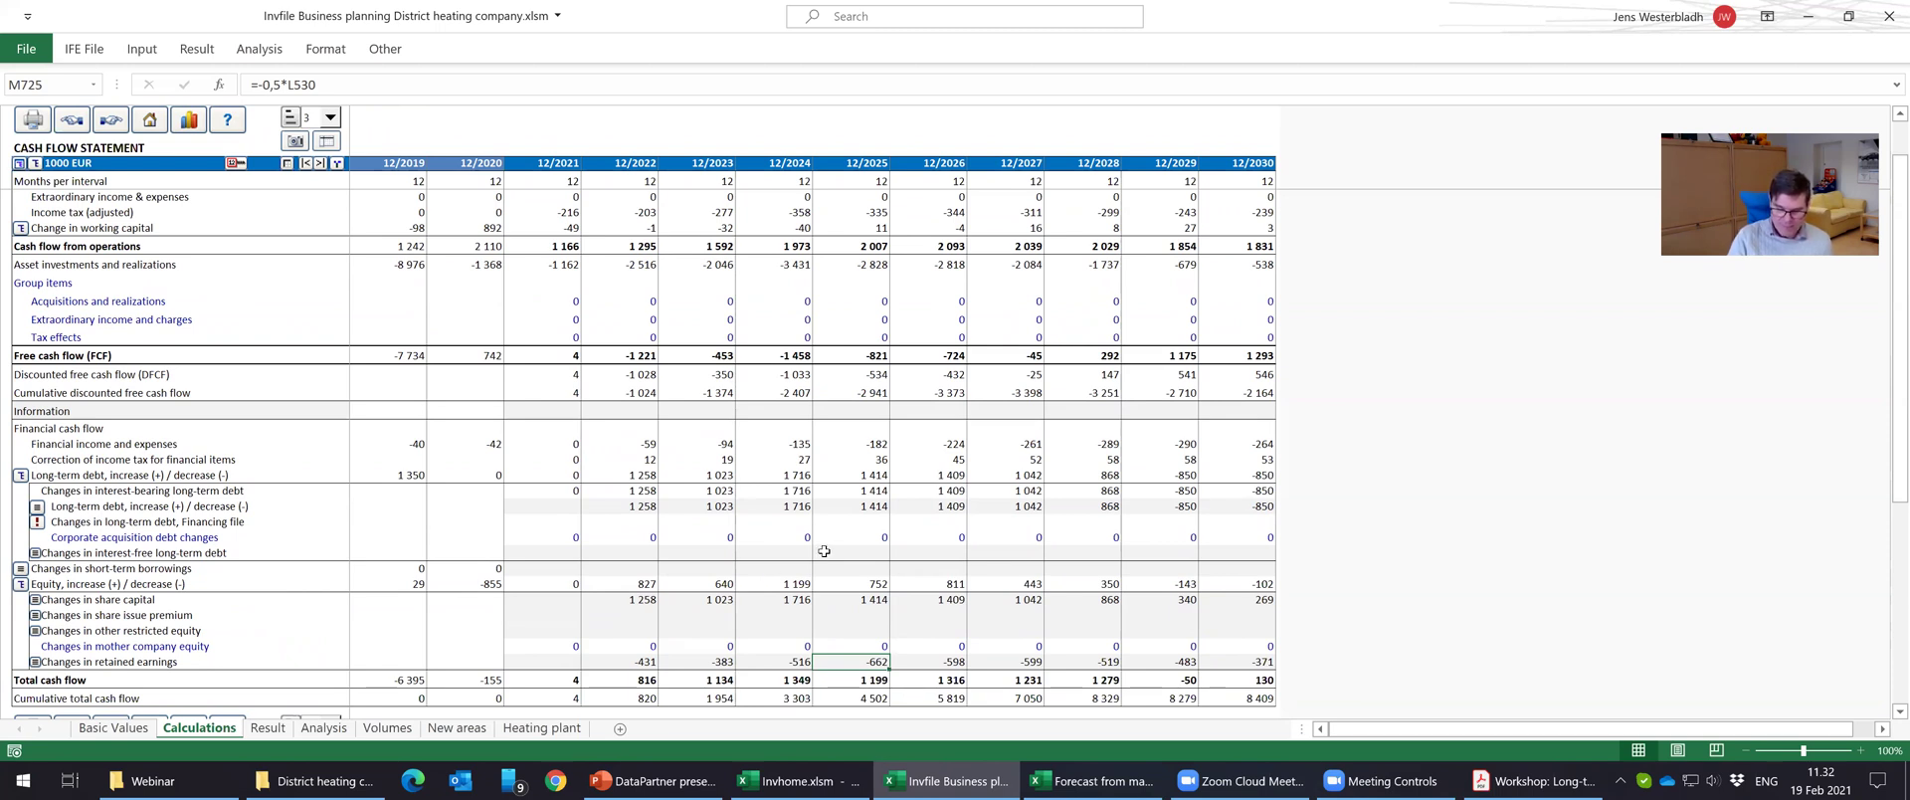
{"action": "key", "text": "ctrl+s"}
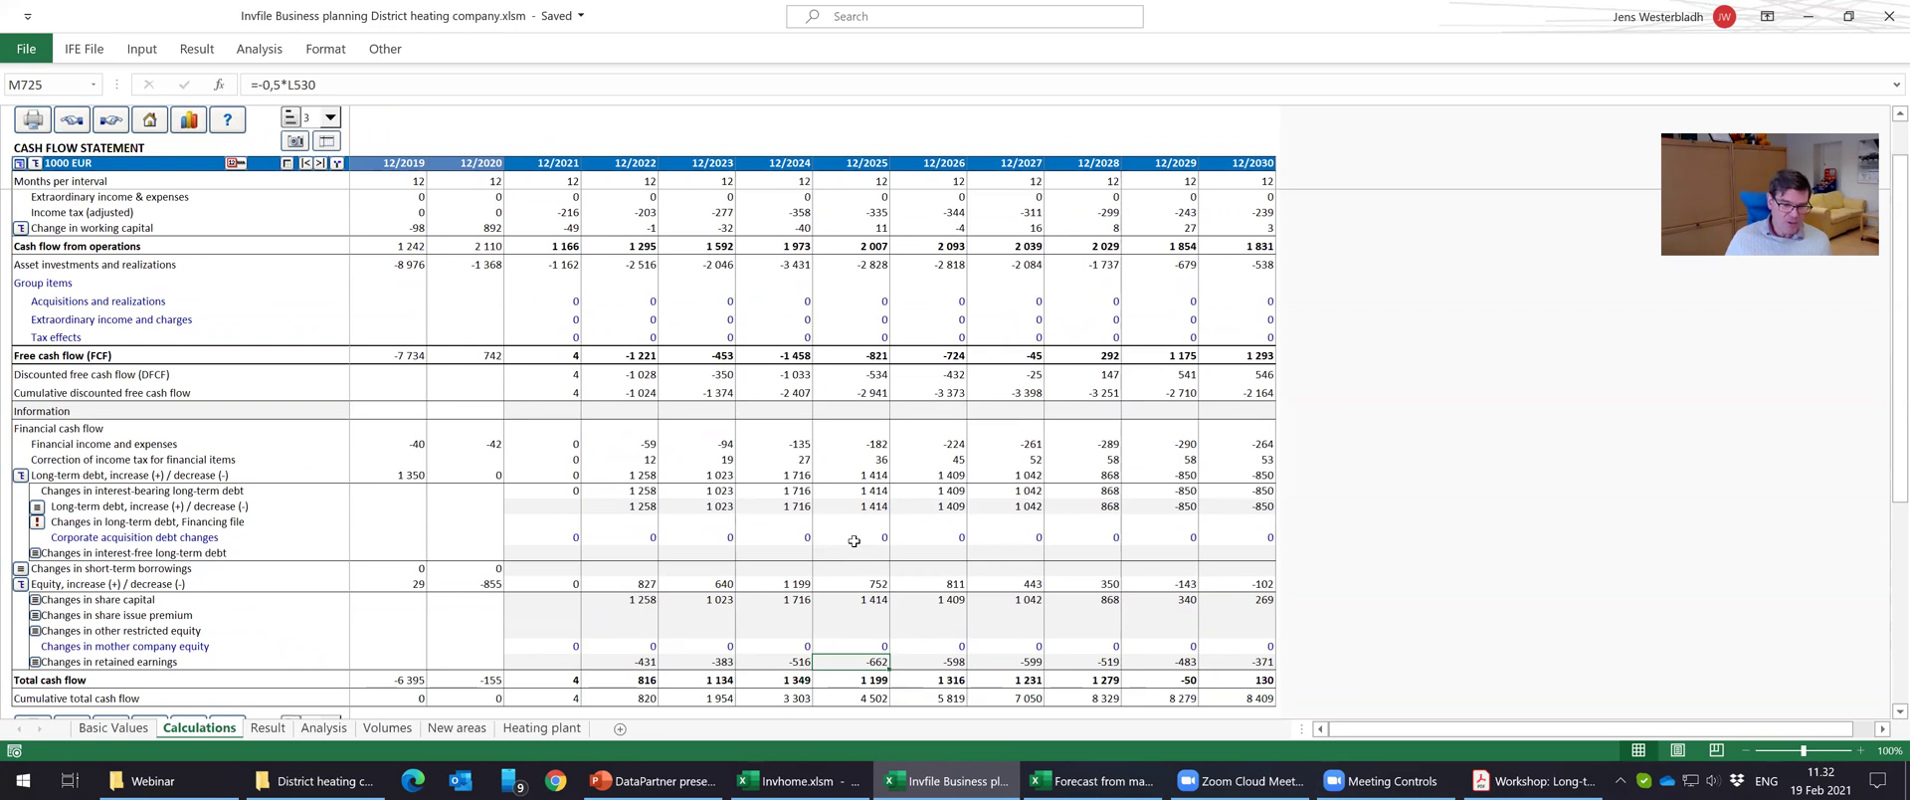
Review the profitability analysis: required rate of return, calculation term, and the present values of operative cash flow and residual value.
{"action": "left_click", "coordinate": [269, 730]}
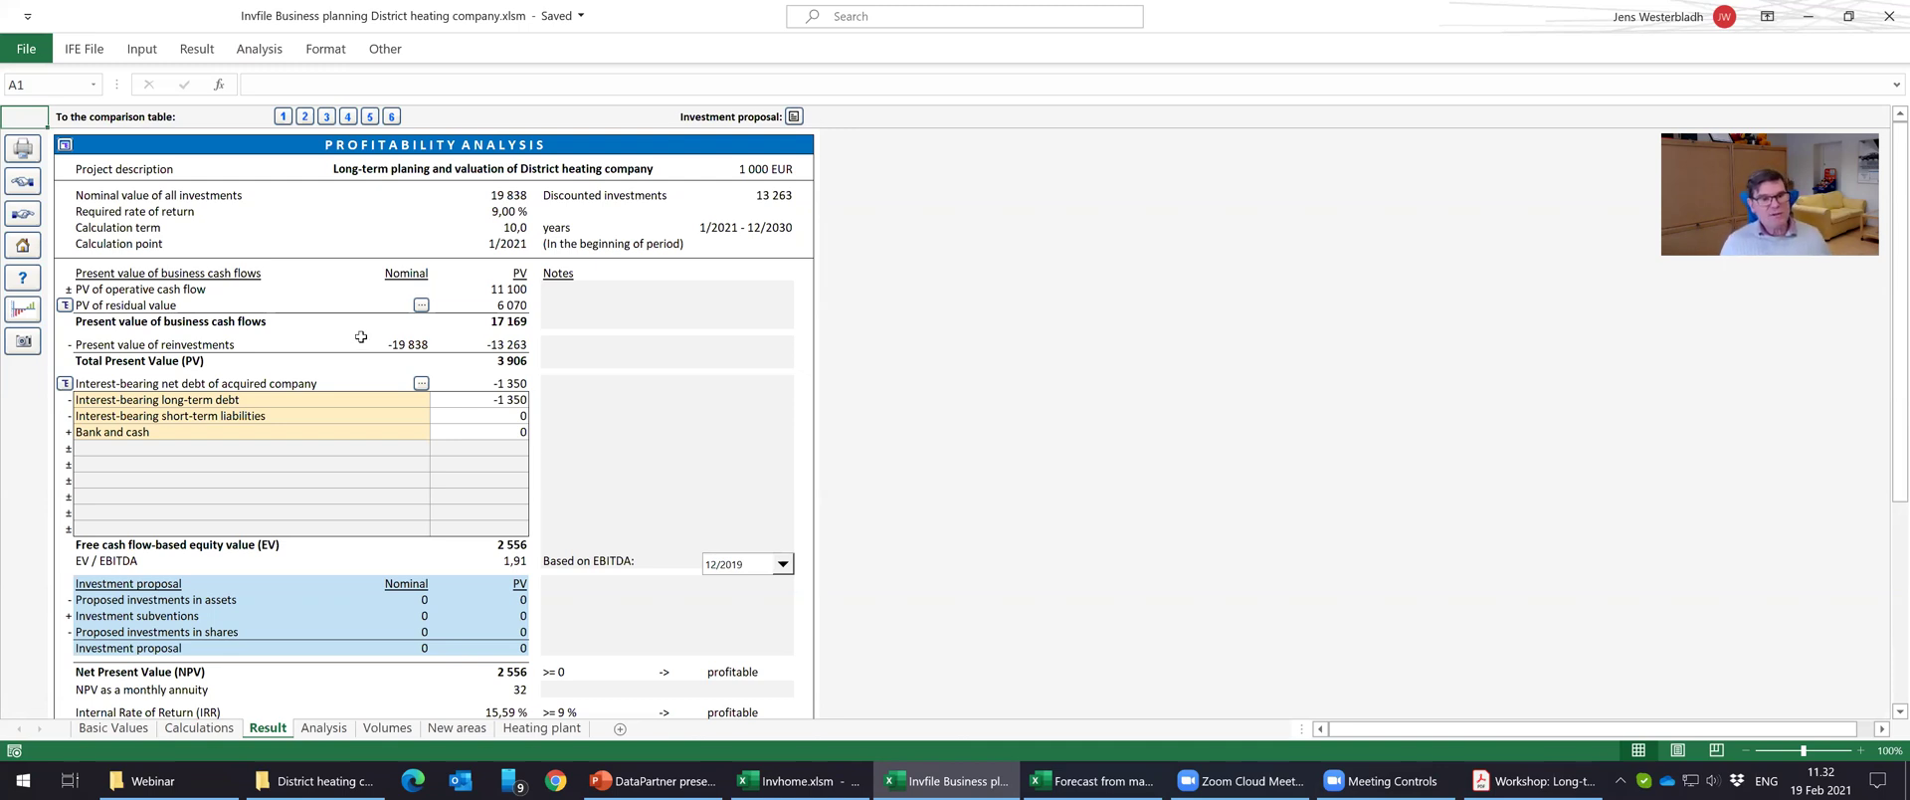
{"action": "left_click", "coordinate": [495, 215]}
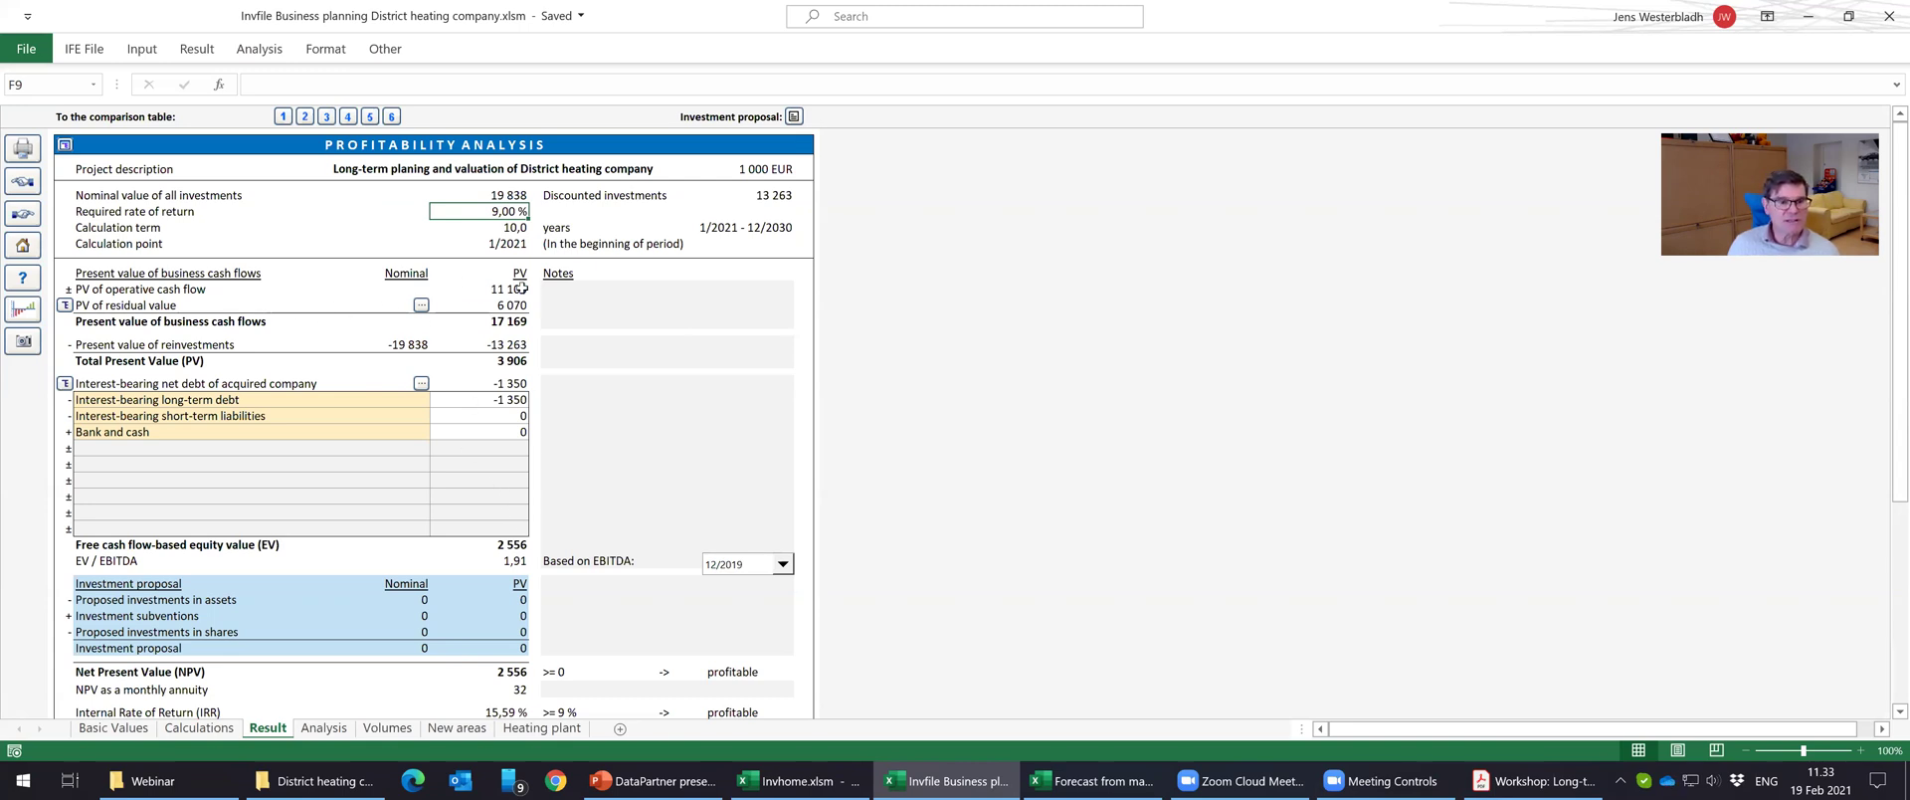
{"action": "left_click", "coordinate": [498, 227]}
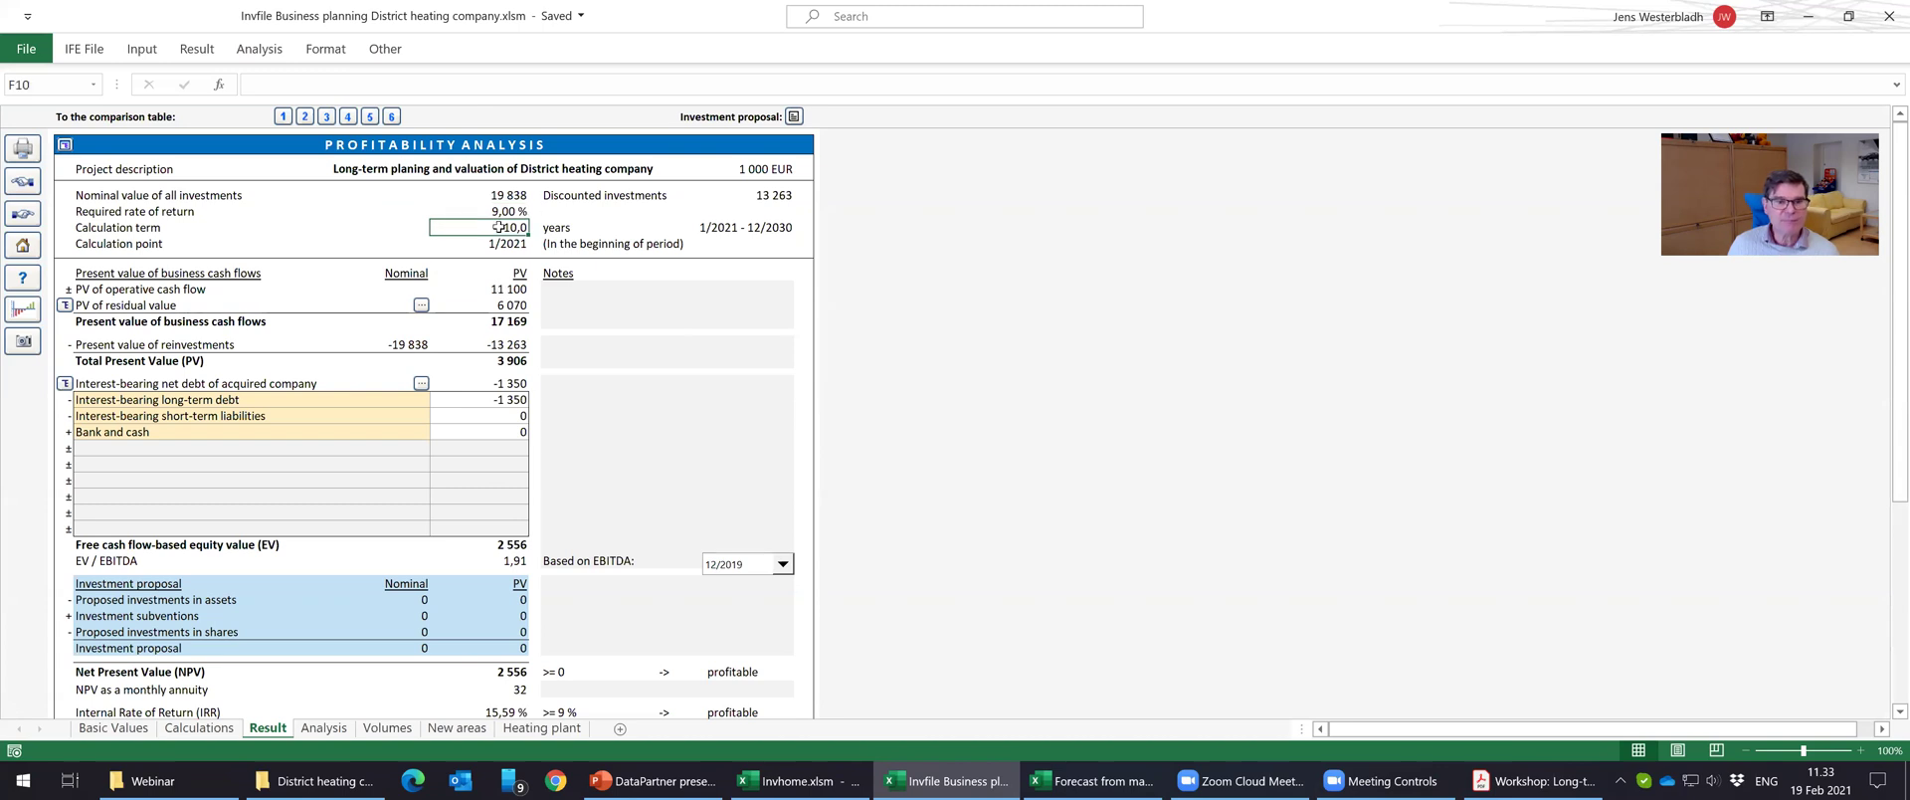
{"action": "left_click", "coordinate": [505, 287]}
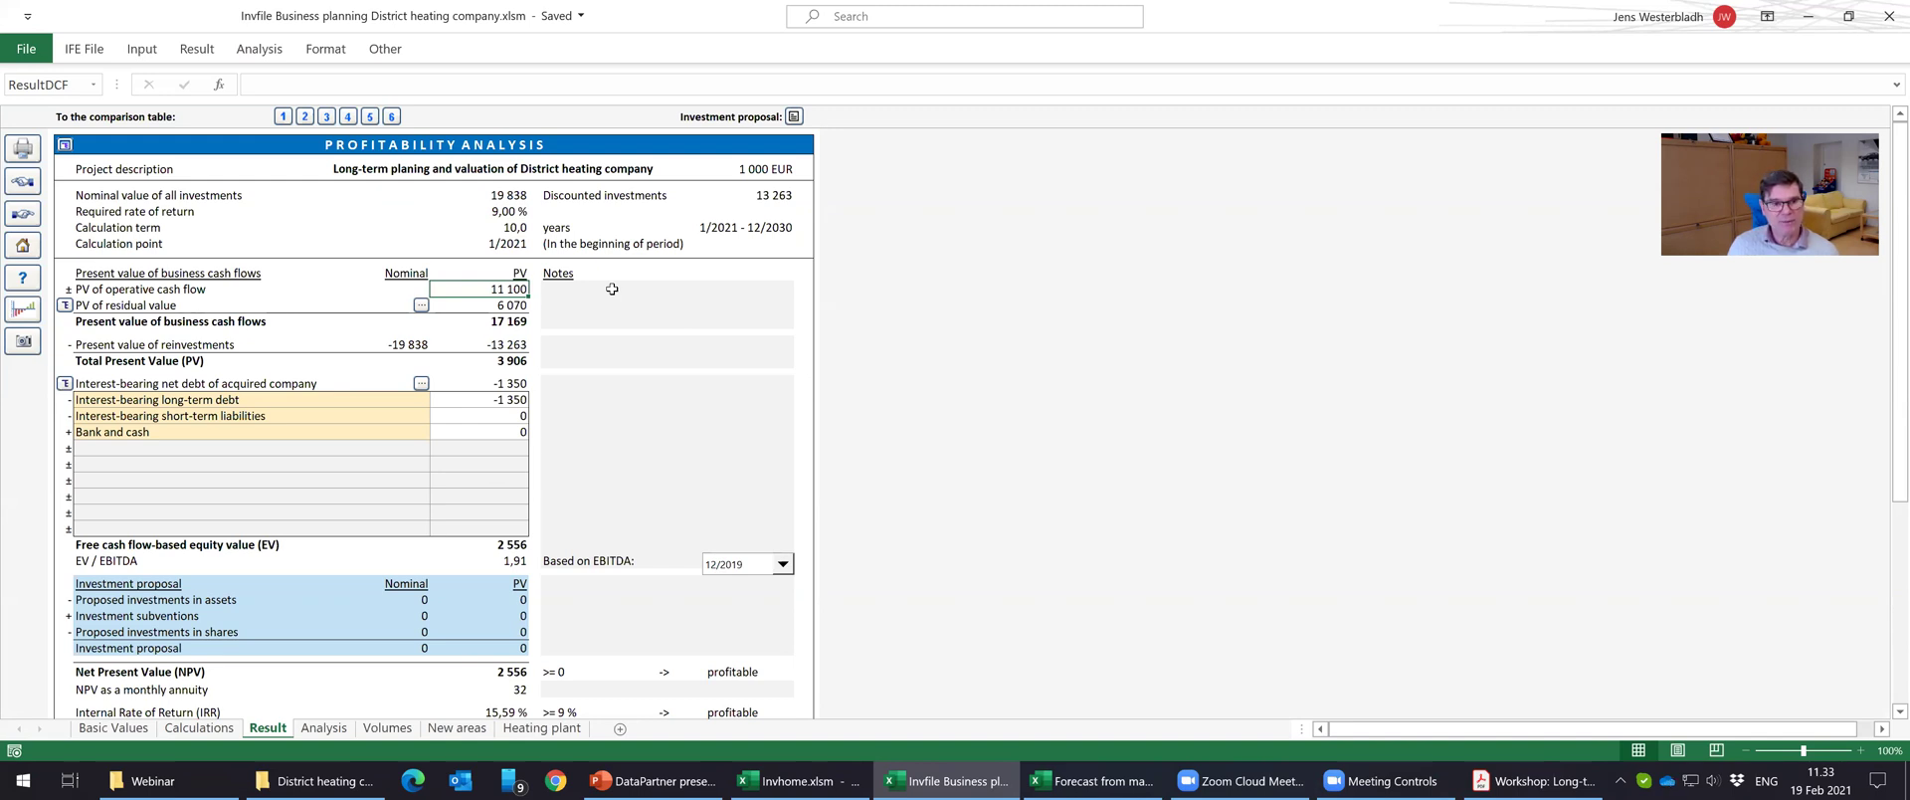
{"action": "key", "text": "Down"}
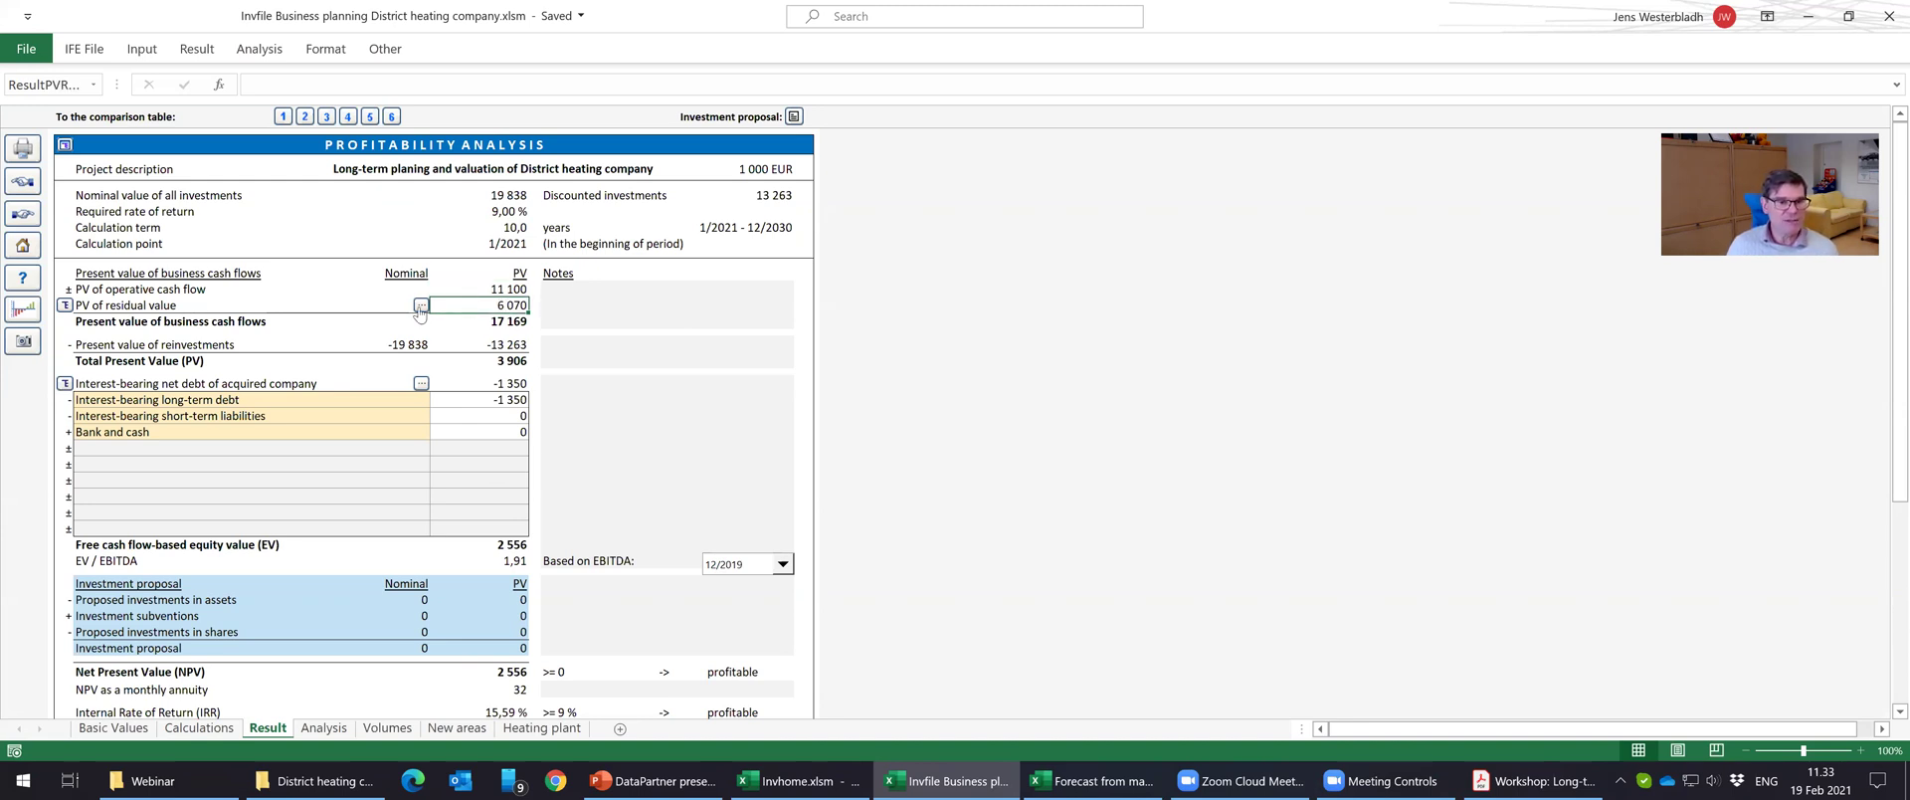
Expand the PV of residual value details and examine the base-year net cash flow and annual growth fields.
{"action": "left_click", "coordinate": [63, 305]}
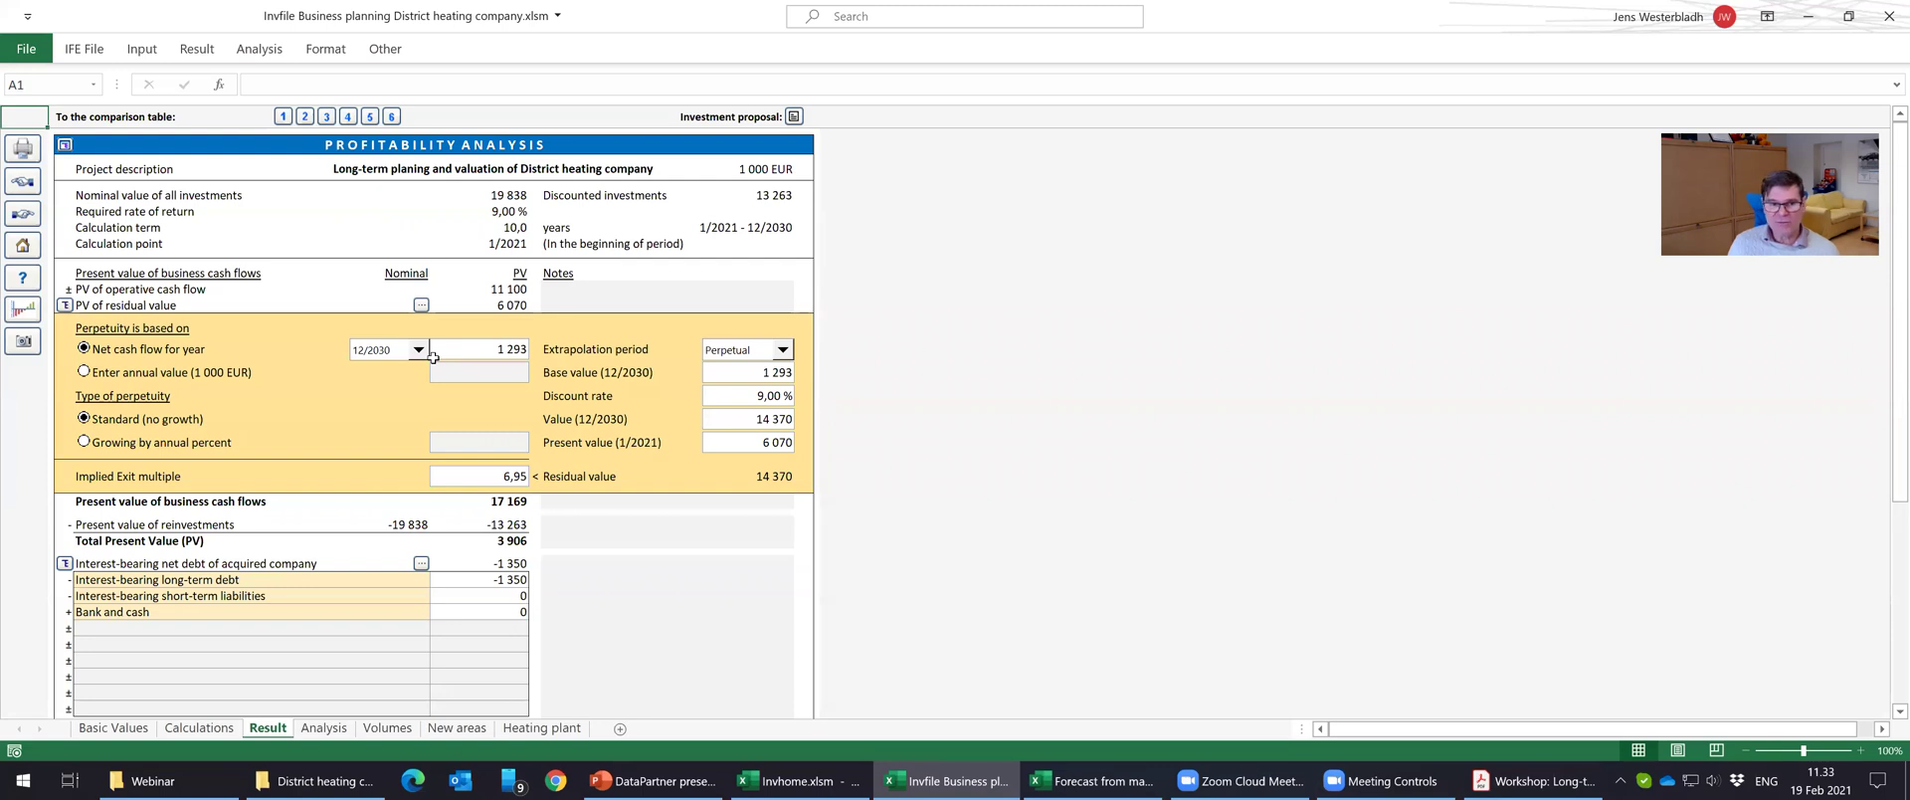
{"action": "left_click", "coordinate": [495, 347]}
{"action": "left_click", "coordinate": [418, 351]}
{"action": "left_click", "coordinate": [418, 351]}
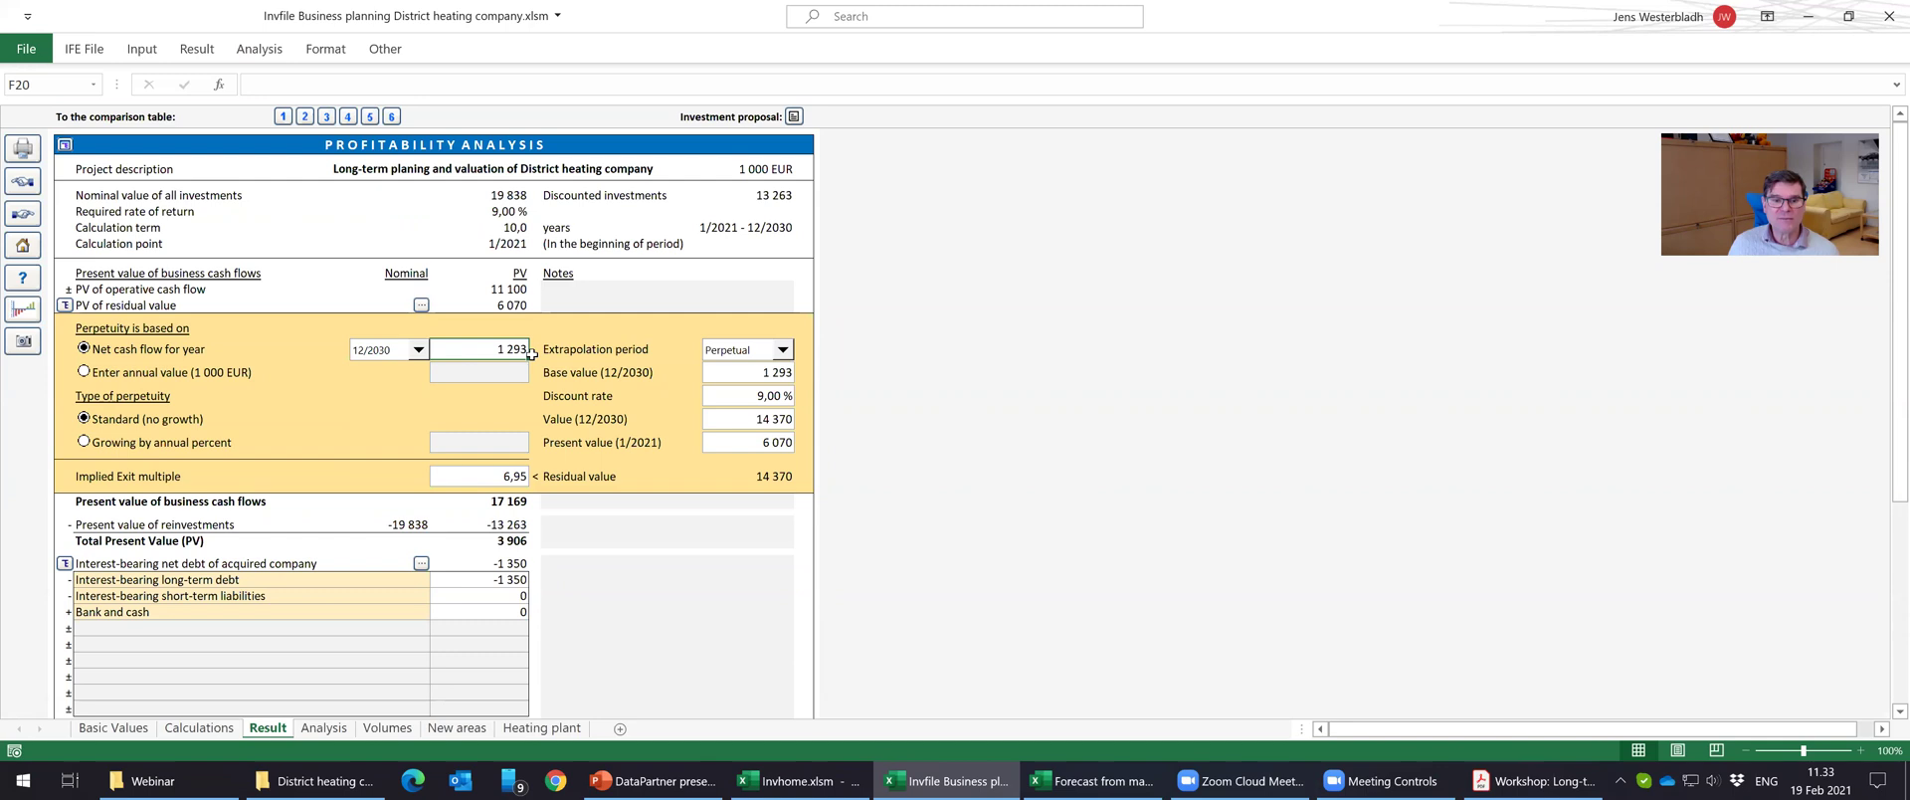
{"action": "left_click", "coordinate": [488, 444]}
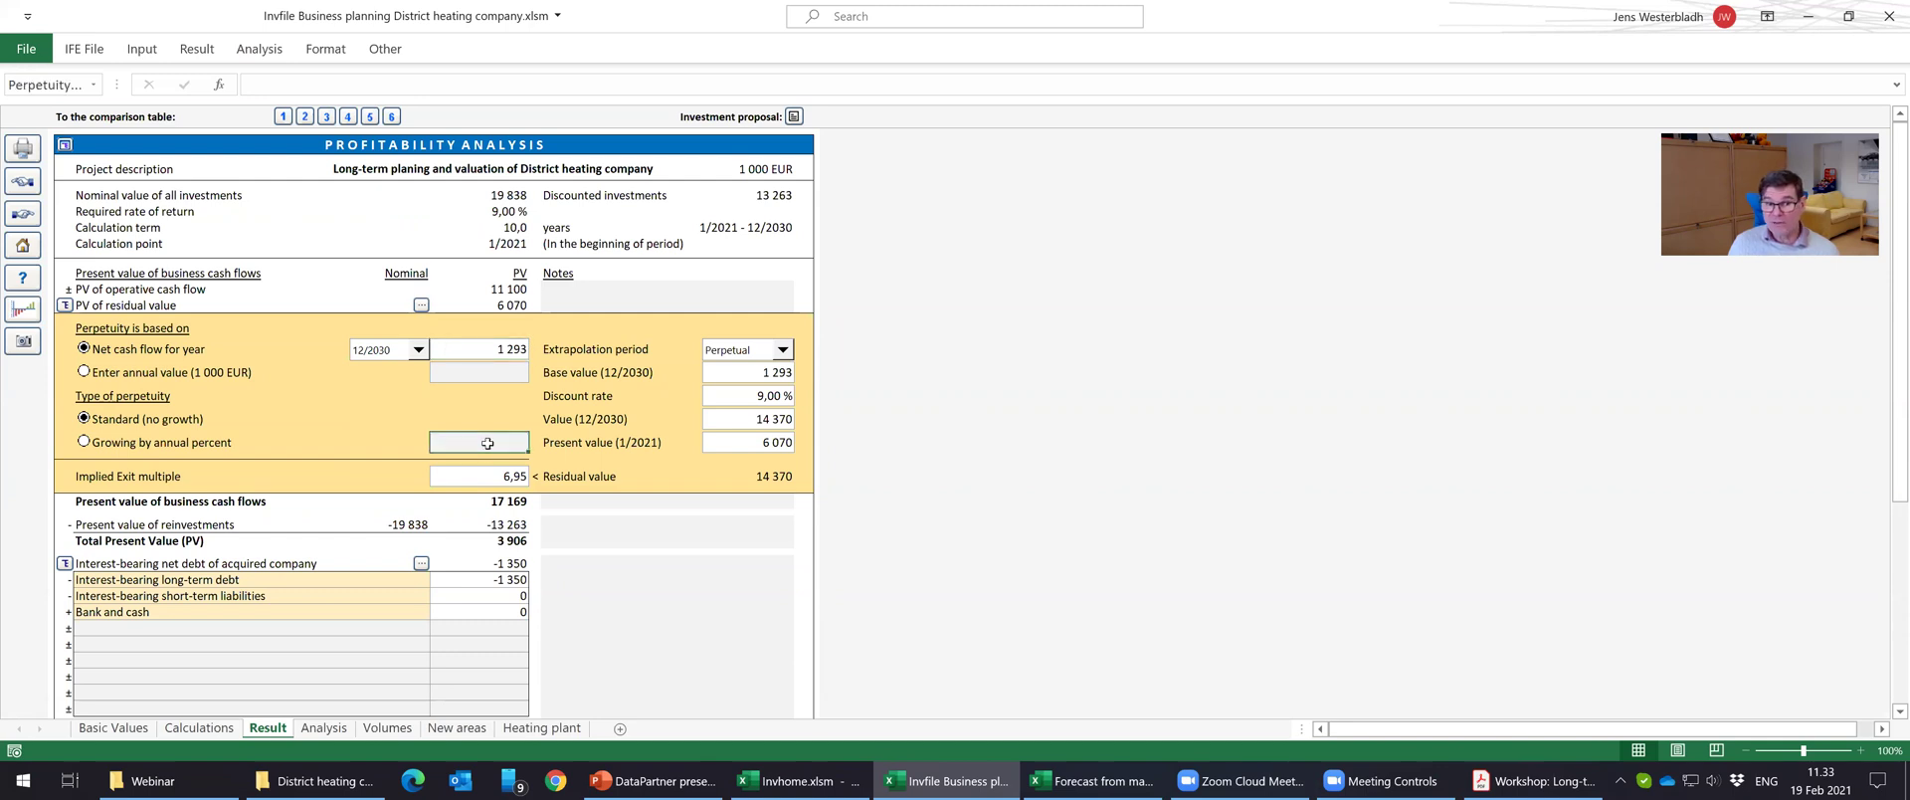
Try a 10-year extrapolation period for the residual value, and return it to Perpetual.
{"action": "left_click", "coordinate": [783, 350]}
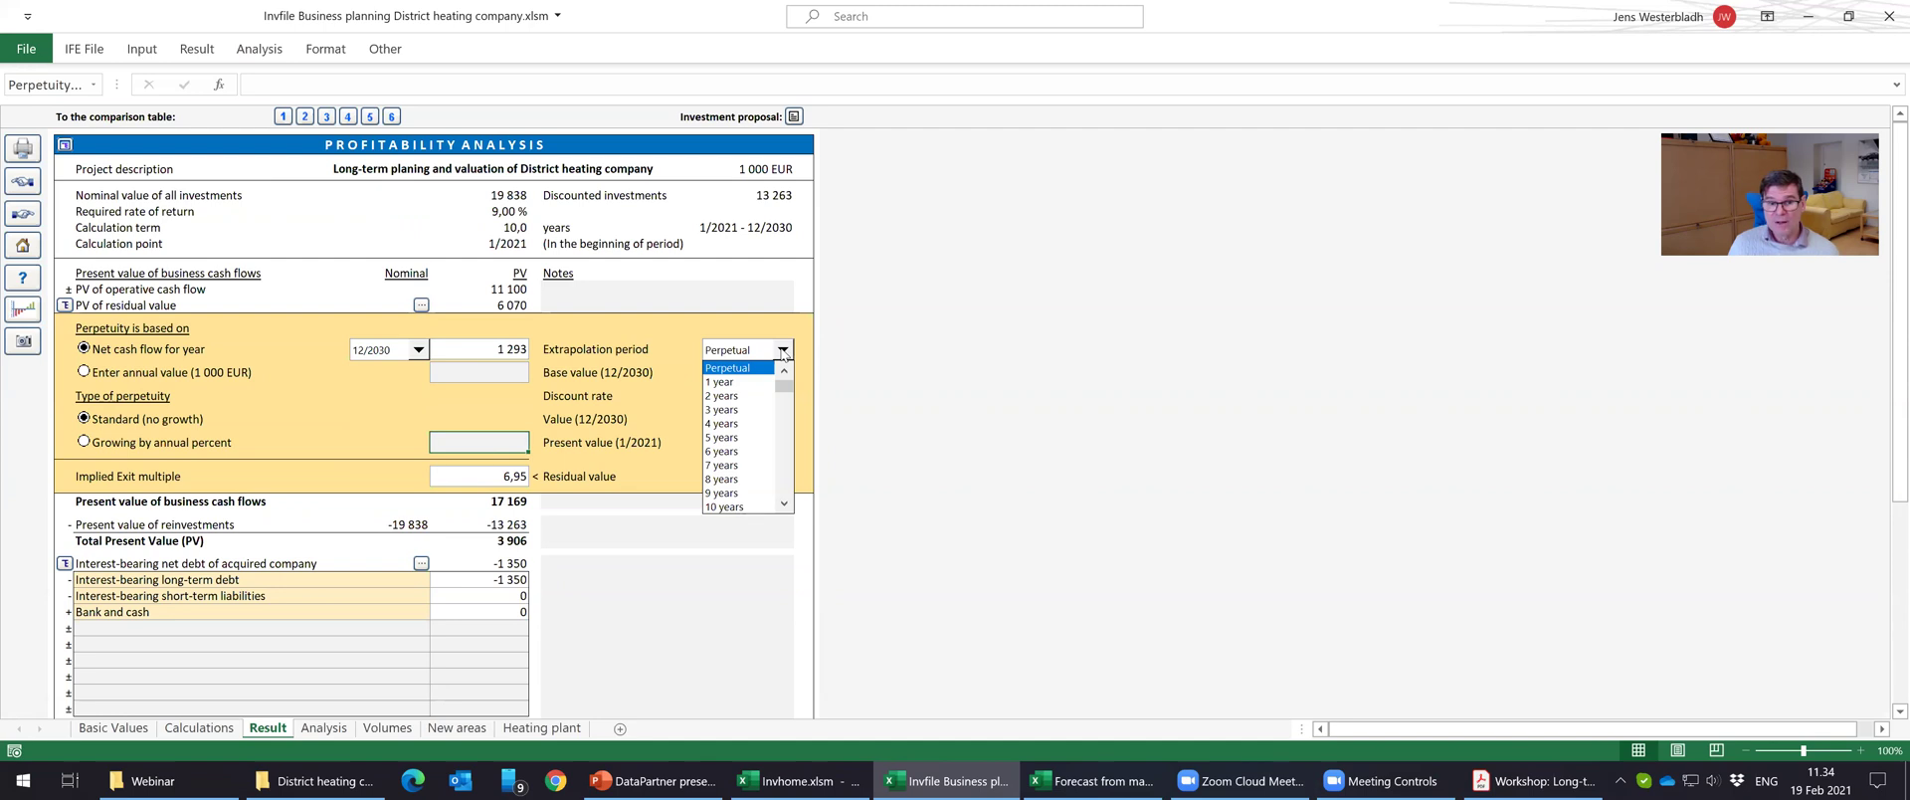
{"action": "scroll", "coordinate": [789, 507], "scroll_direction": "down", "scroll_amount": 5}
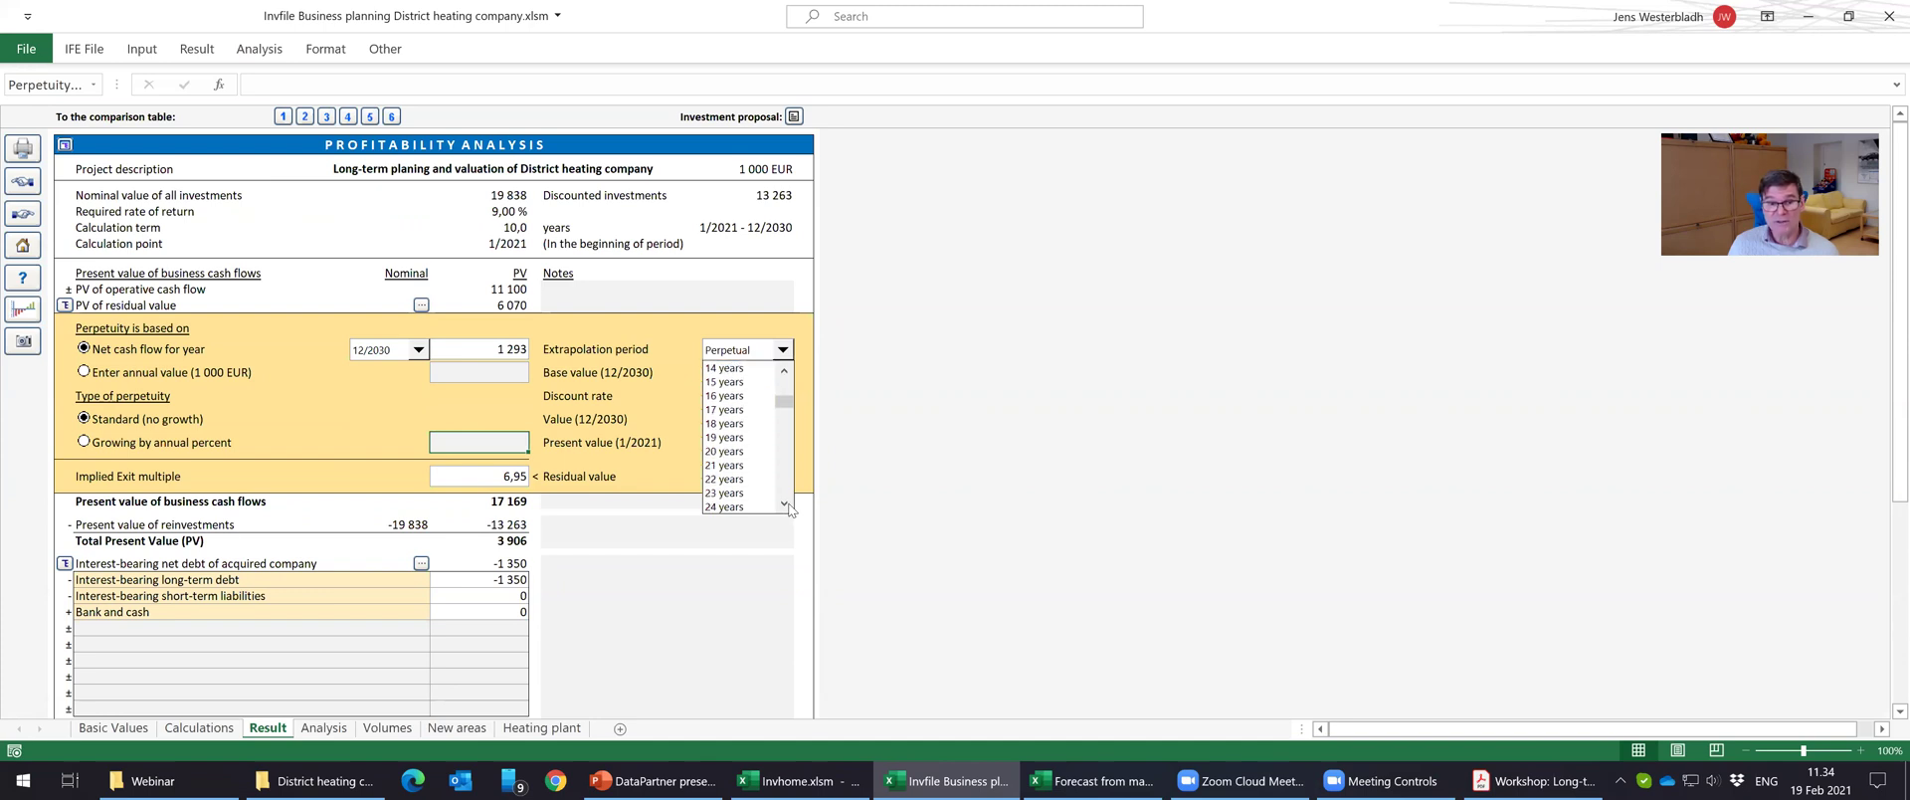
{"action": "left_click", "coordinate": [784, 370]}
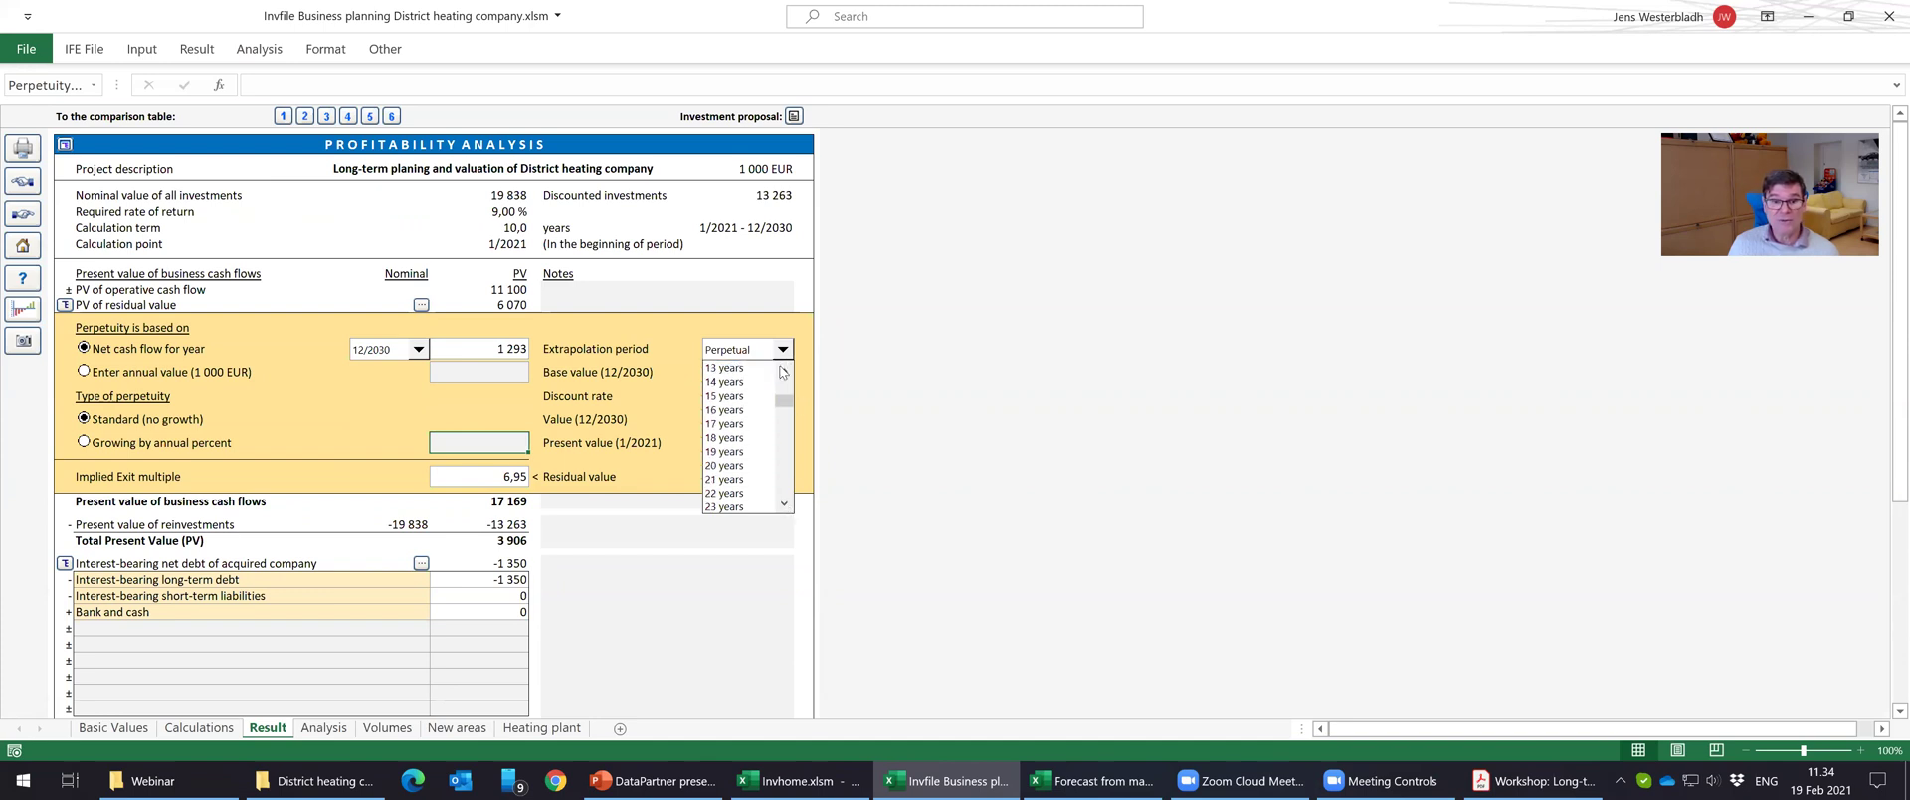
{"action": "left_click", "coordinate": [741, 370]}
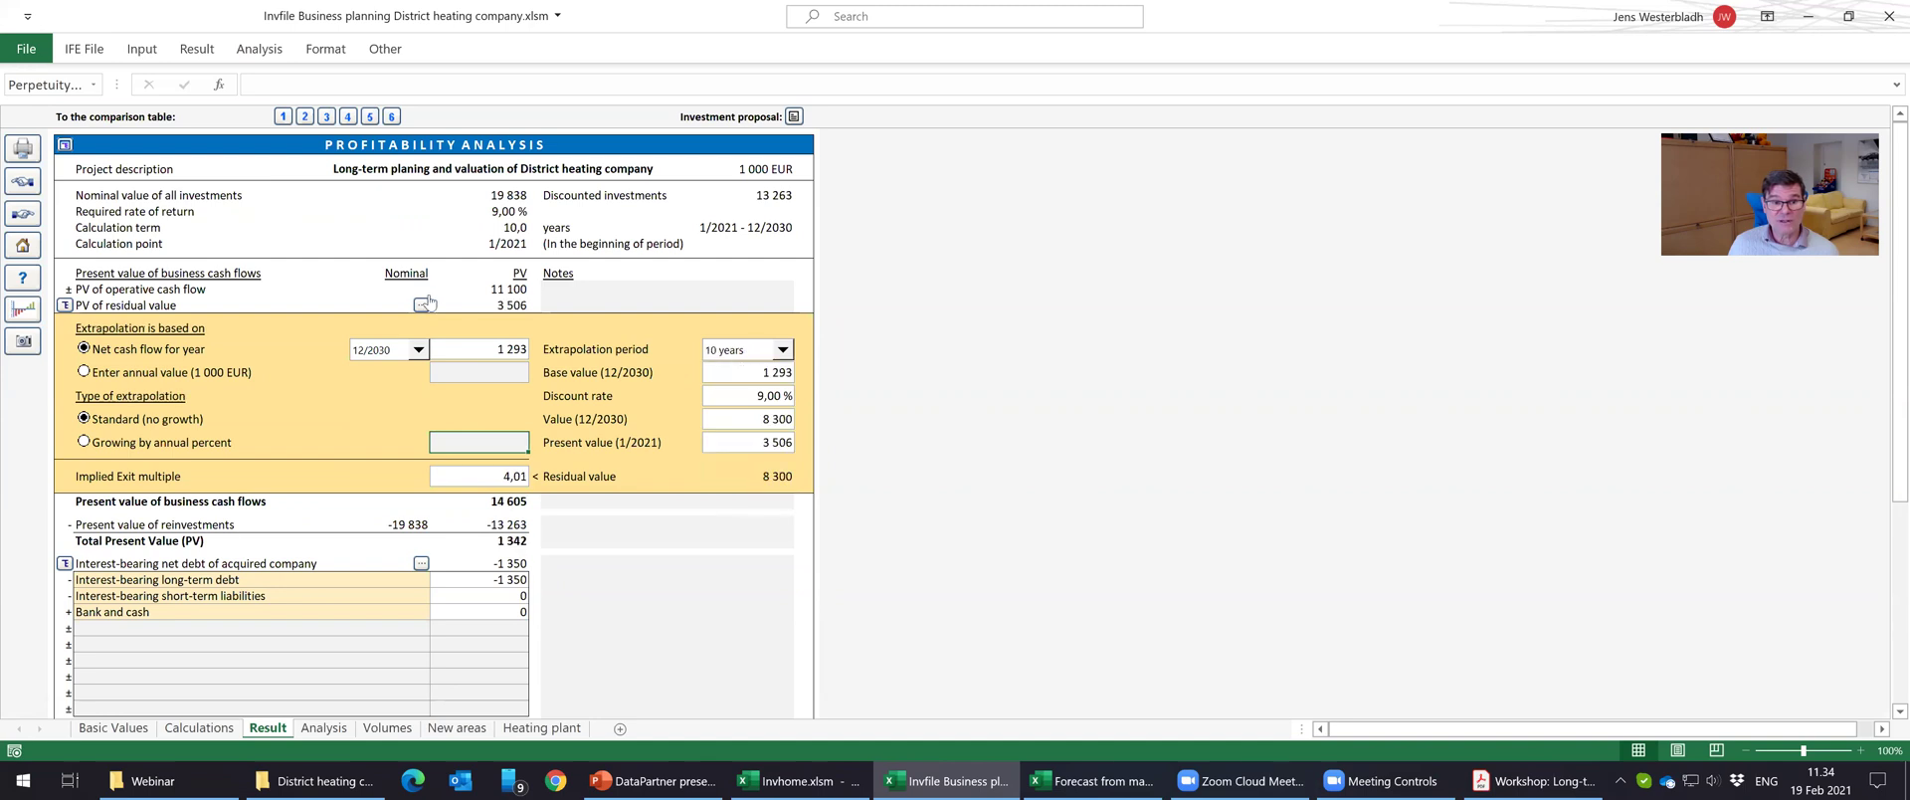
{"action": "left_click", "coordinate": [783, 349]}
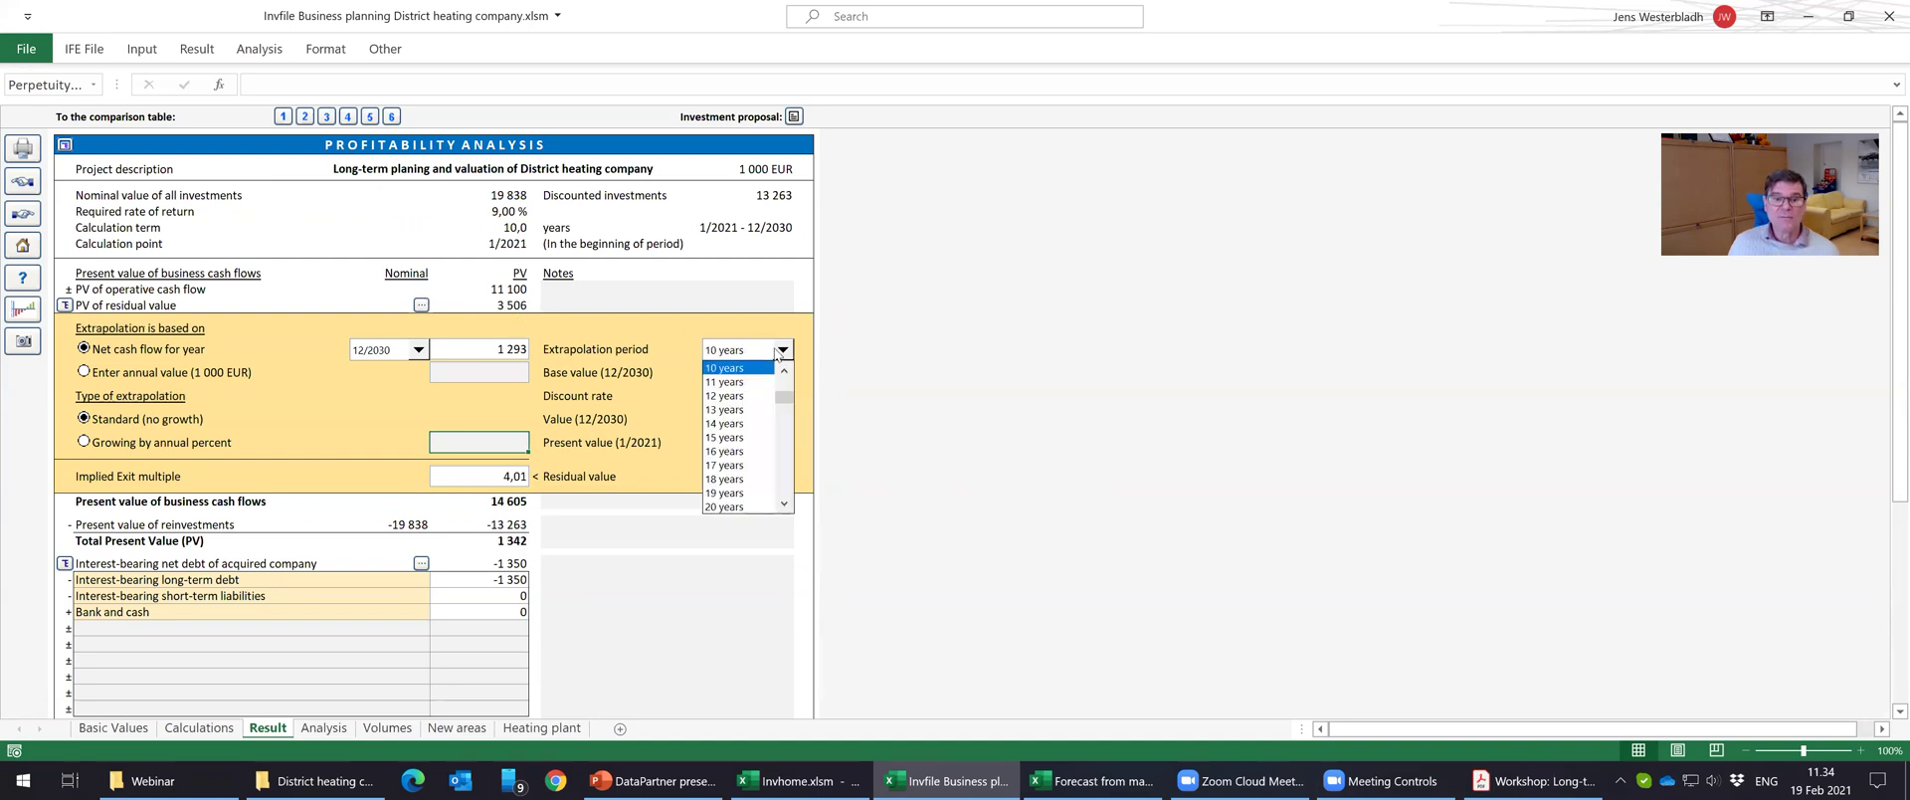
{"action": "left_click_drag", "start_coordinate": [781, 401], "coordinate": [781, 386]}
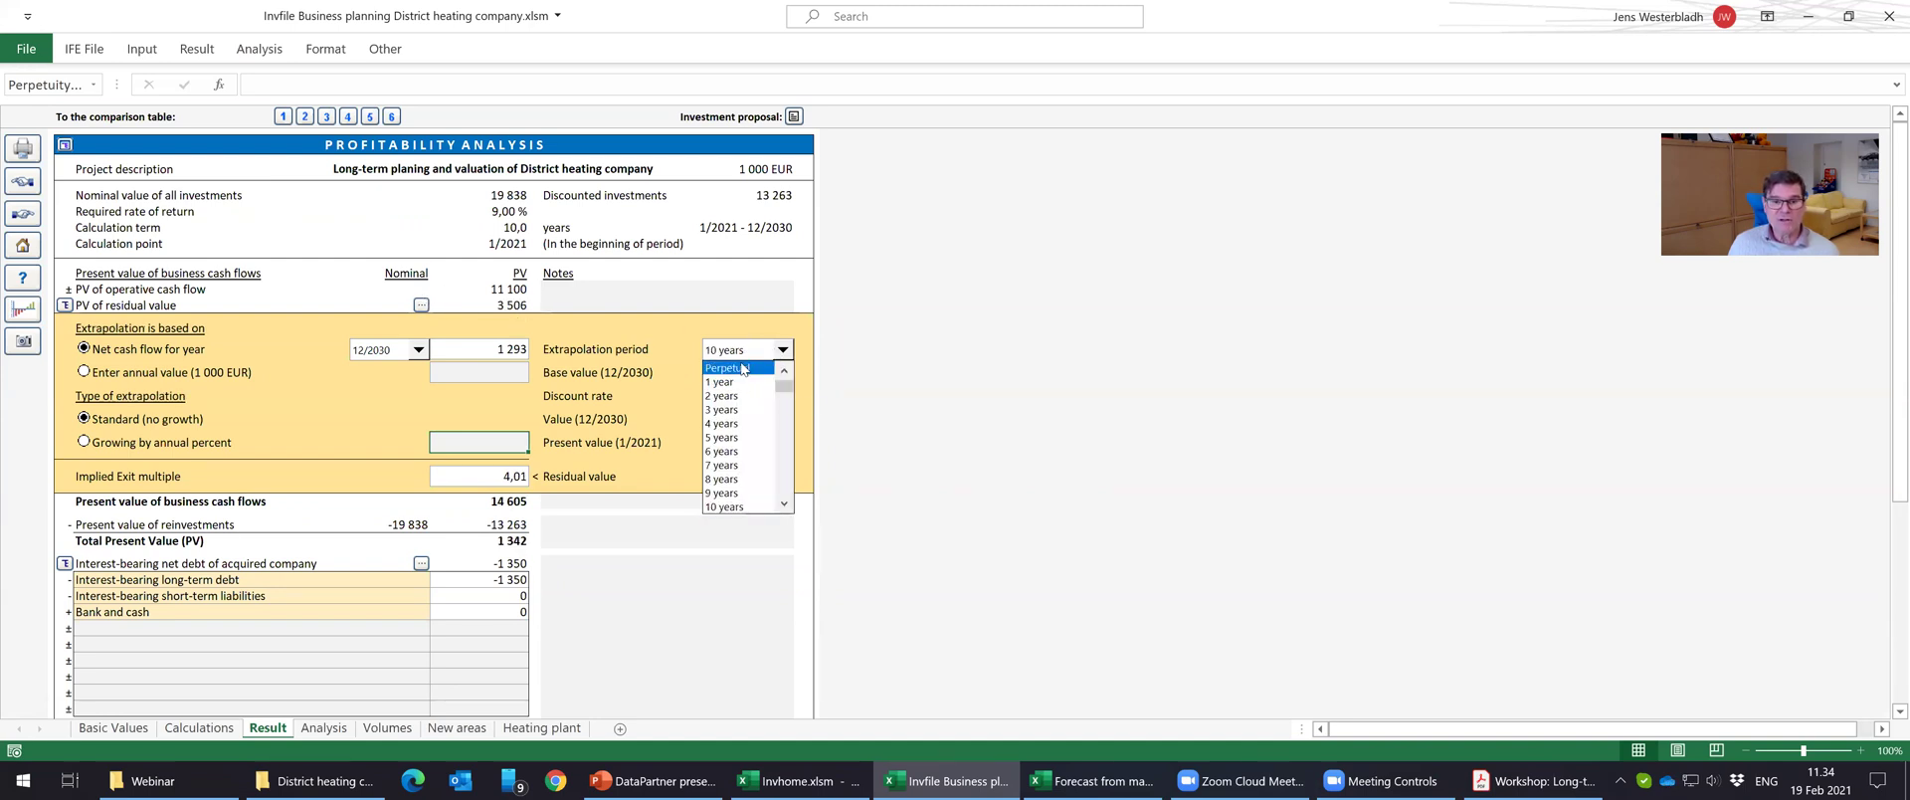
{"action": "left_click", "coordinate": [741, 369]}
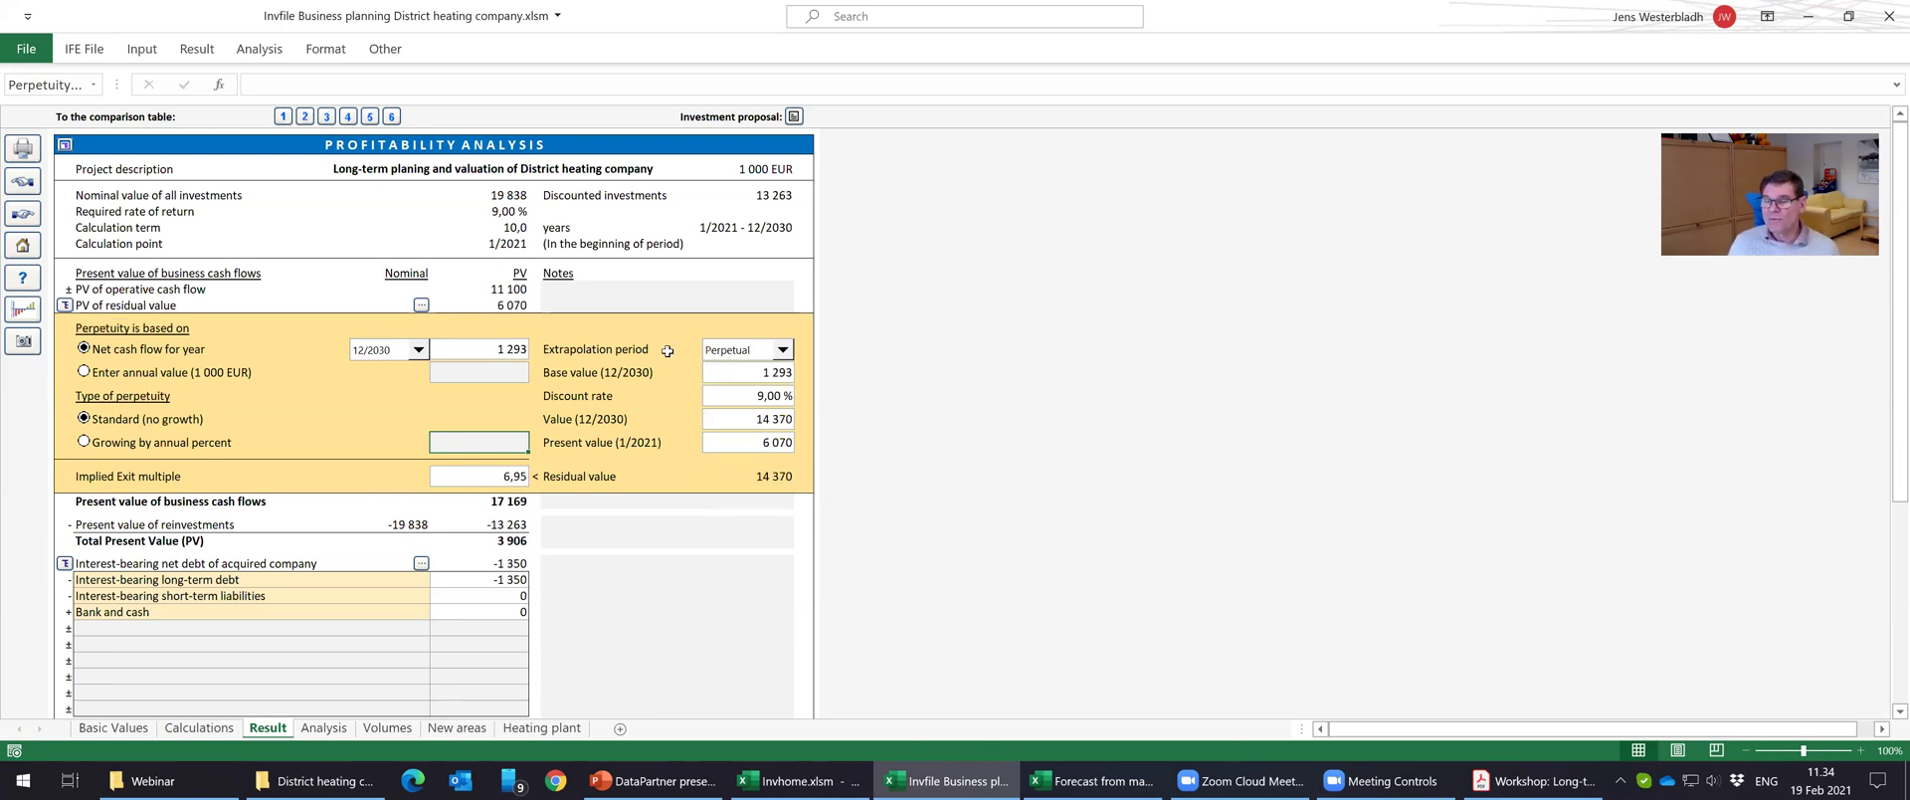
Try basing the perpetuity on the 12/2029 net cash flow, and switch the base year back to 12/2030.
{"action": "left_click", "coordinate": [476, 353]}
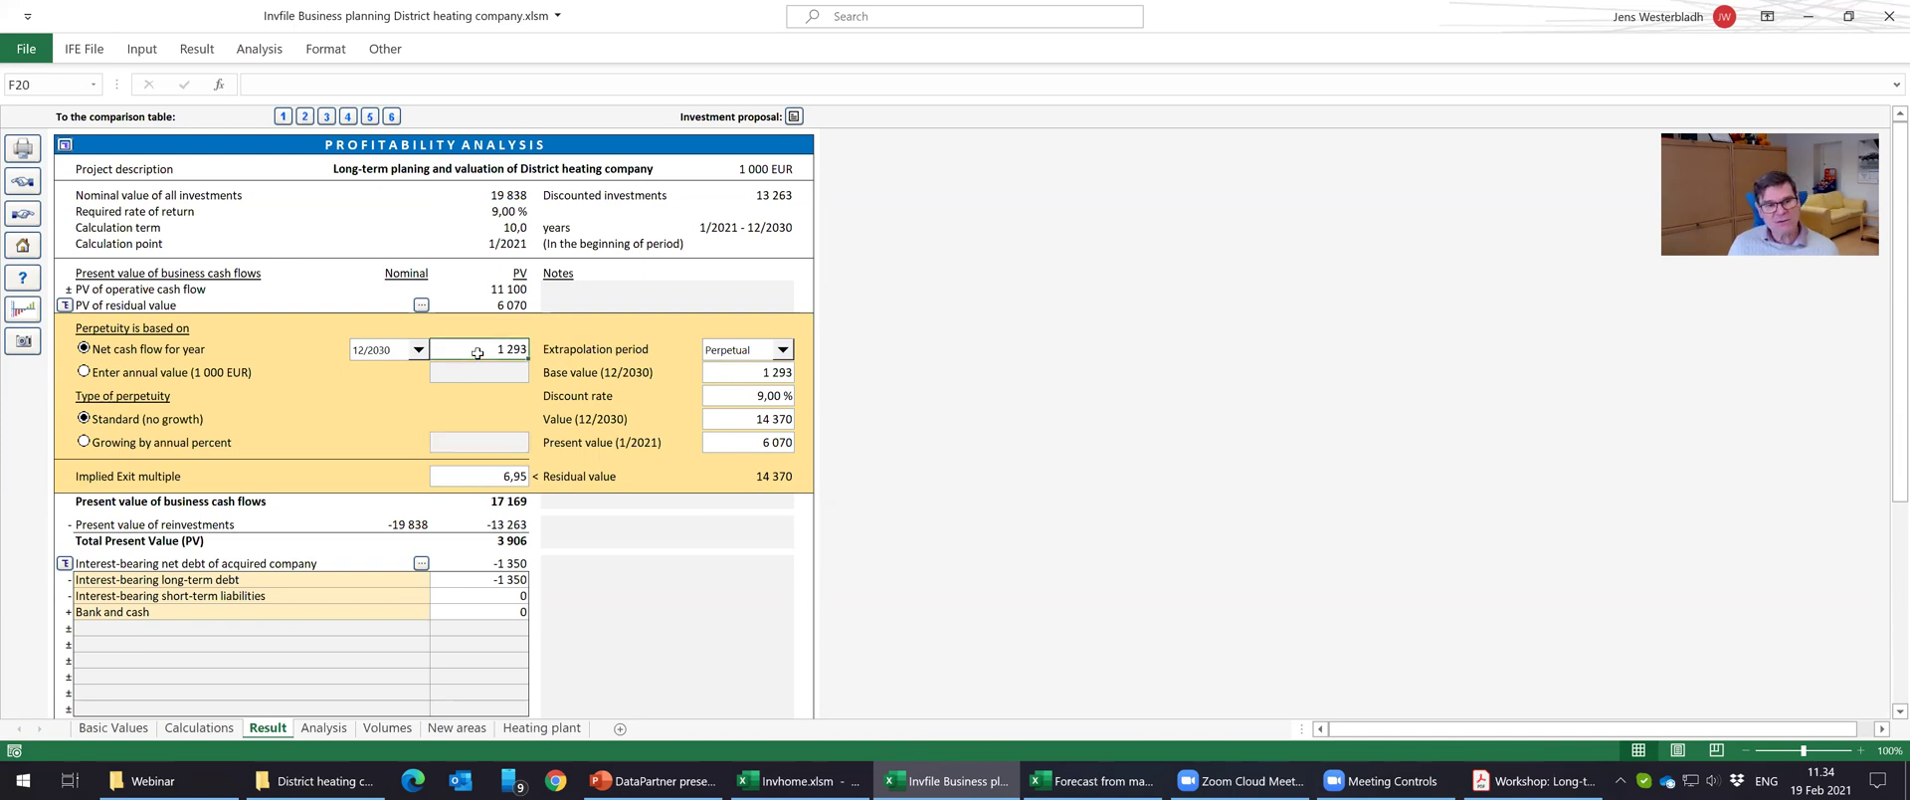
{"action": "left_click", "coordinate": [418, 351]}
{"action": "left_click", "coordinate": [388, 451]}
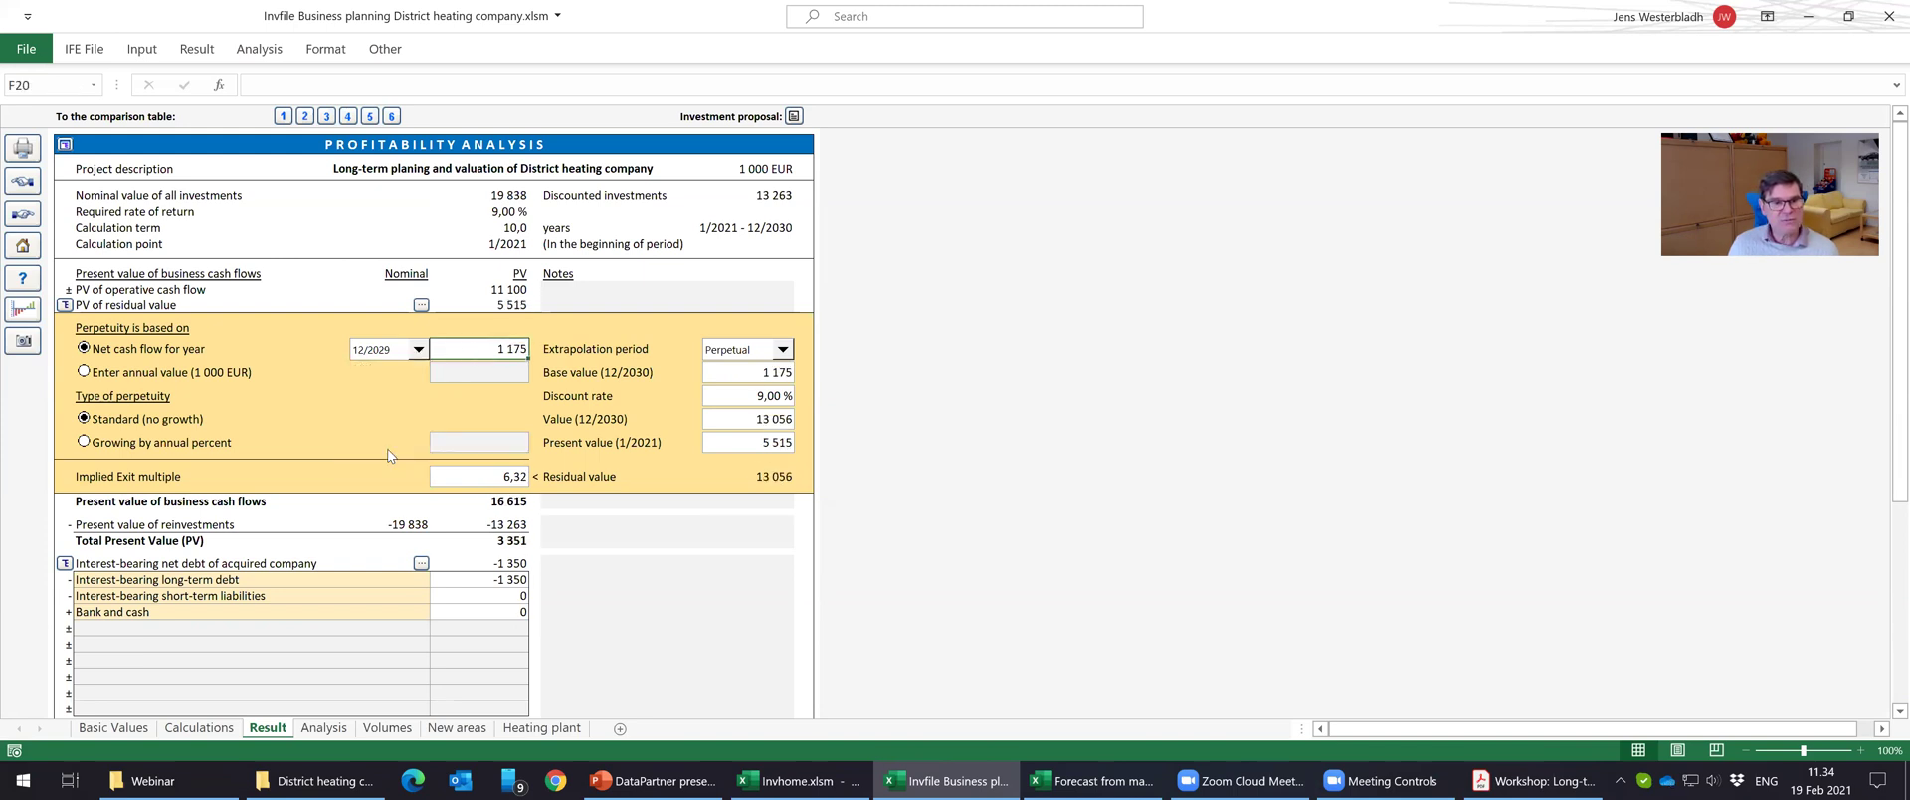
{"action": "left_click", "coordinate": [418, 350]}
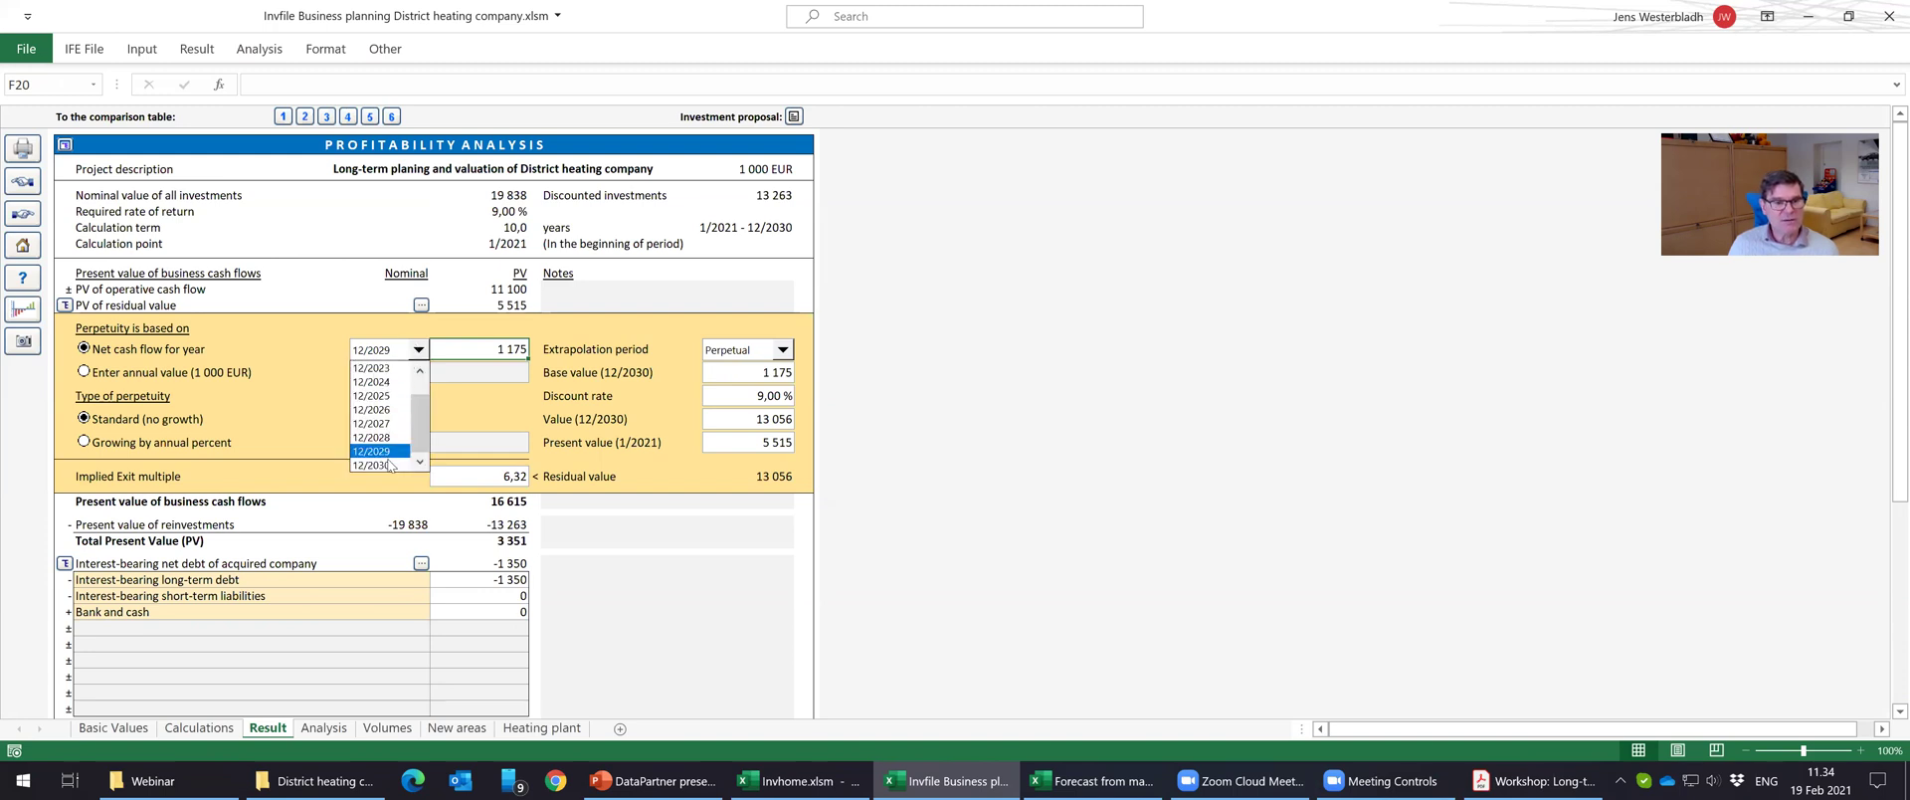
{"action": "left_click", "coordinate": [388, 465]}
Change the perpetuity type to Growing by annual percent with a growth rate of 2.
{"action": "left_click", "coordinate": [463, 374]}
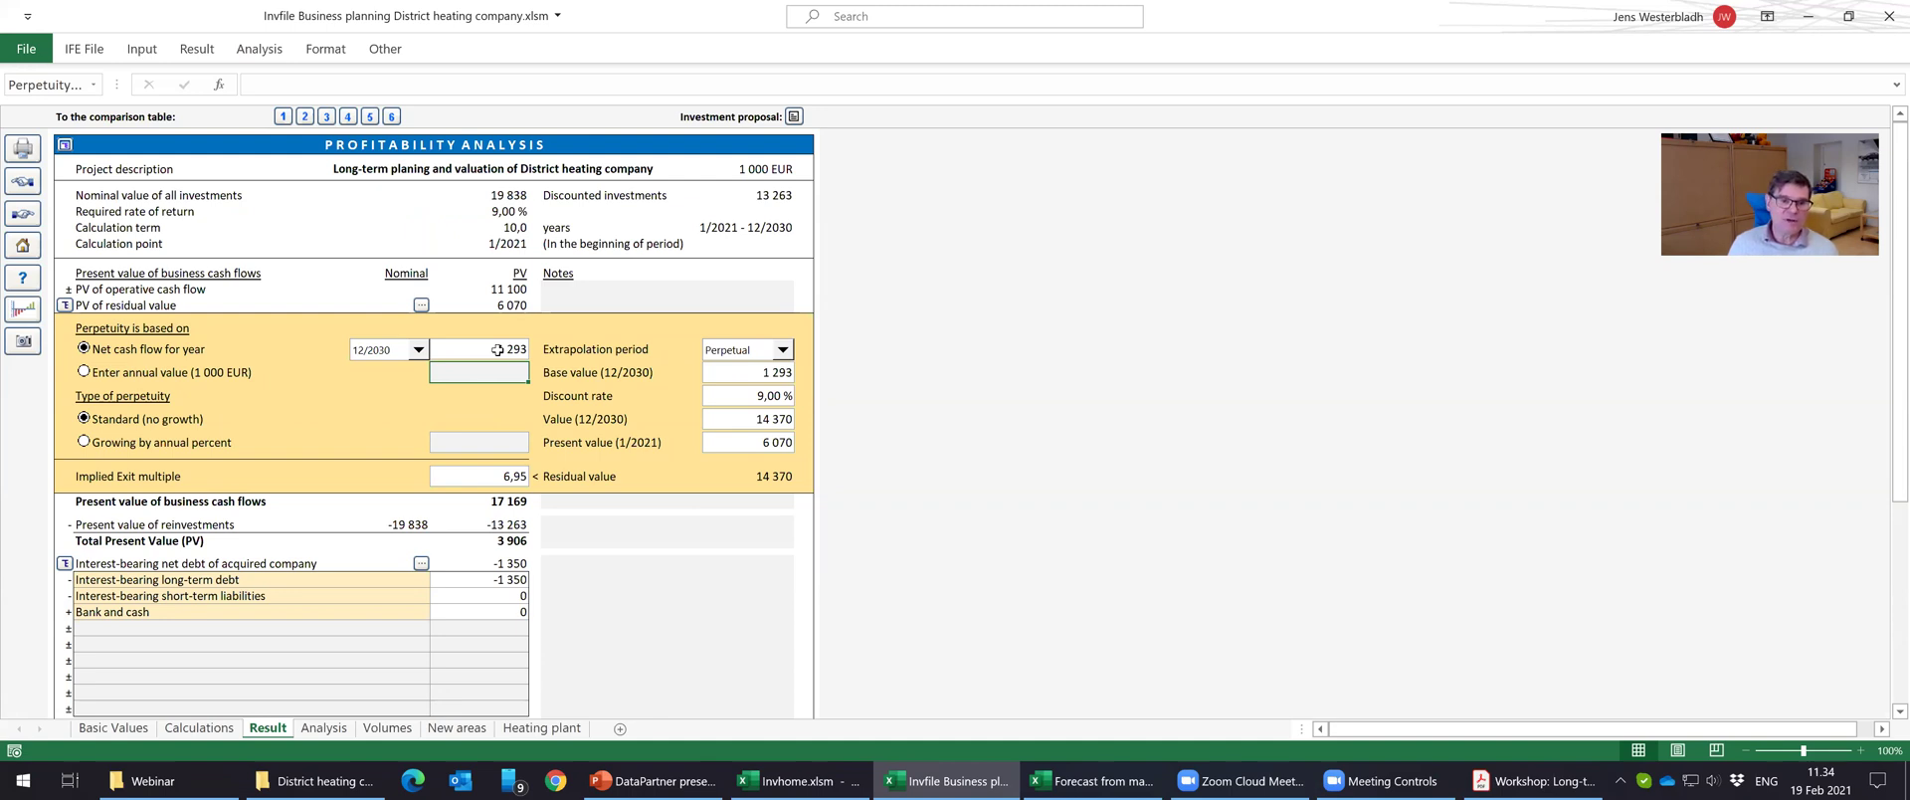
{"action": "left_click", "coordinate": [498, 351]}
{"action": "left_click", "coordinate": [495, 368]}
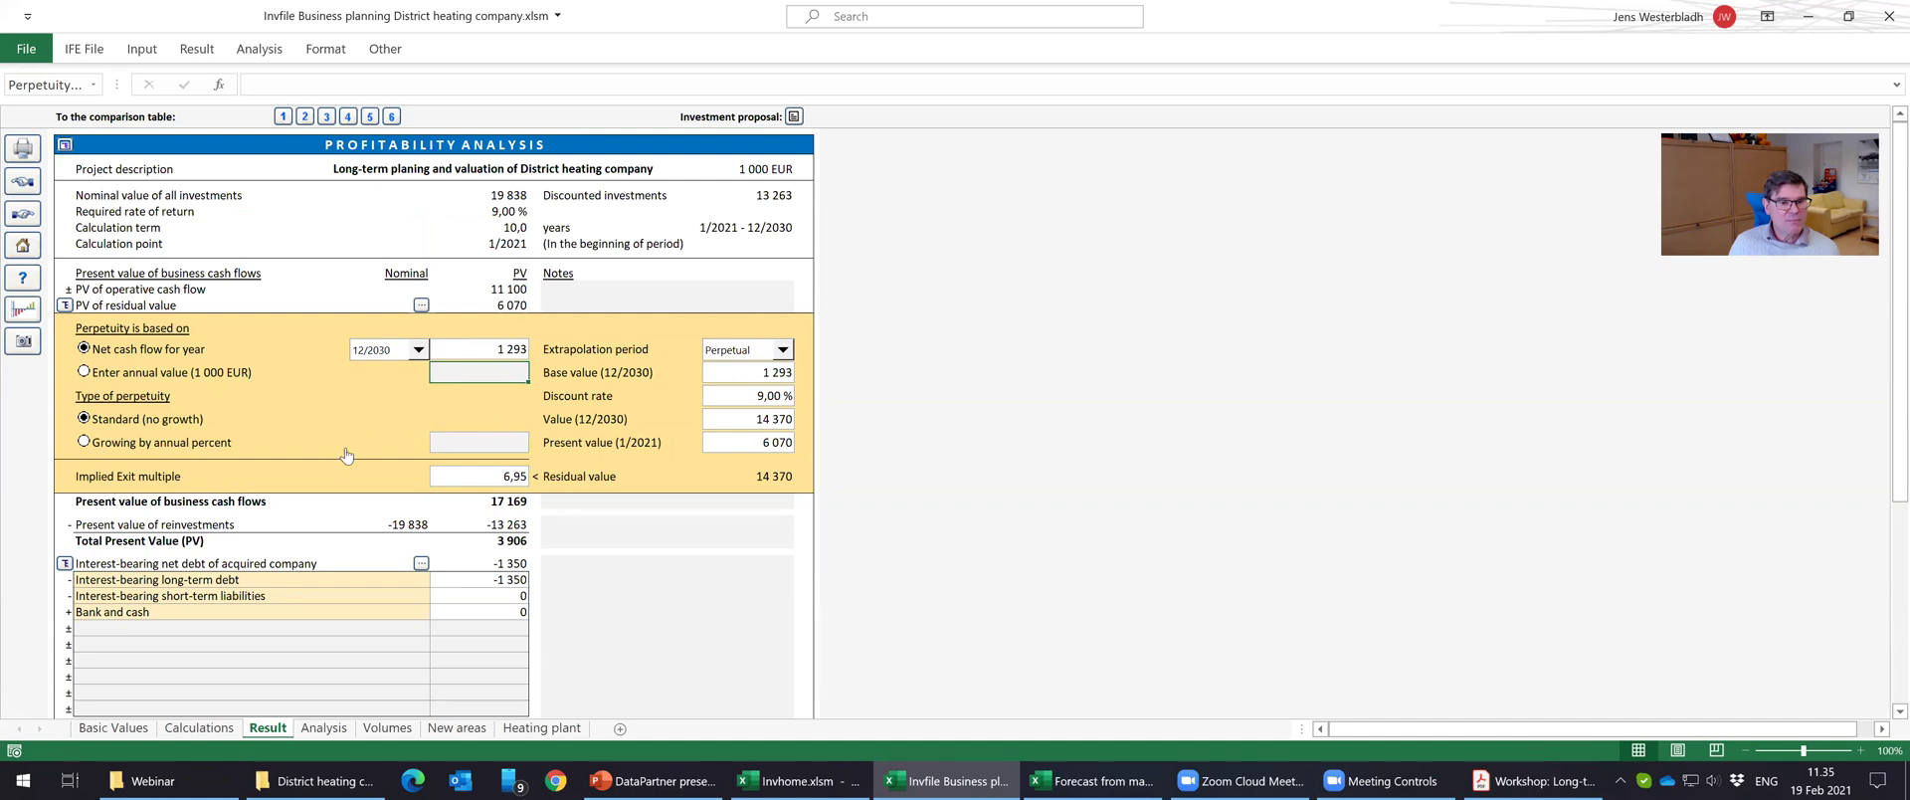
{"action": "left_click", "coordinate": [93, 445]}
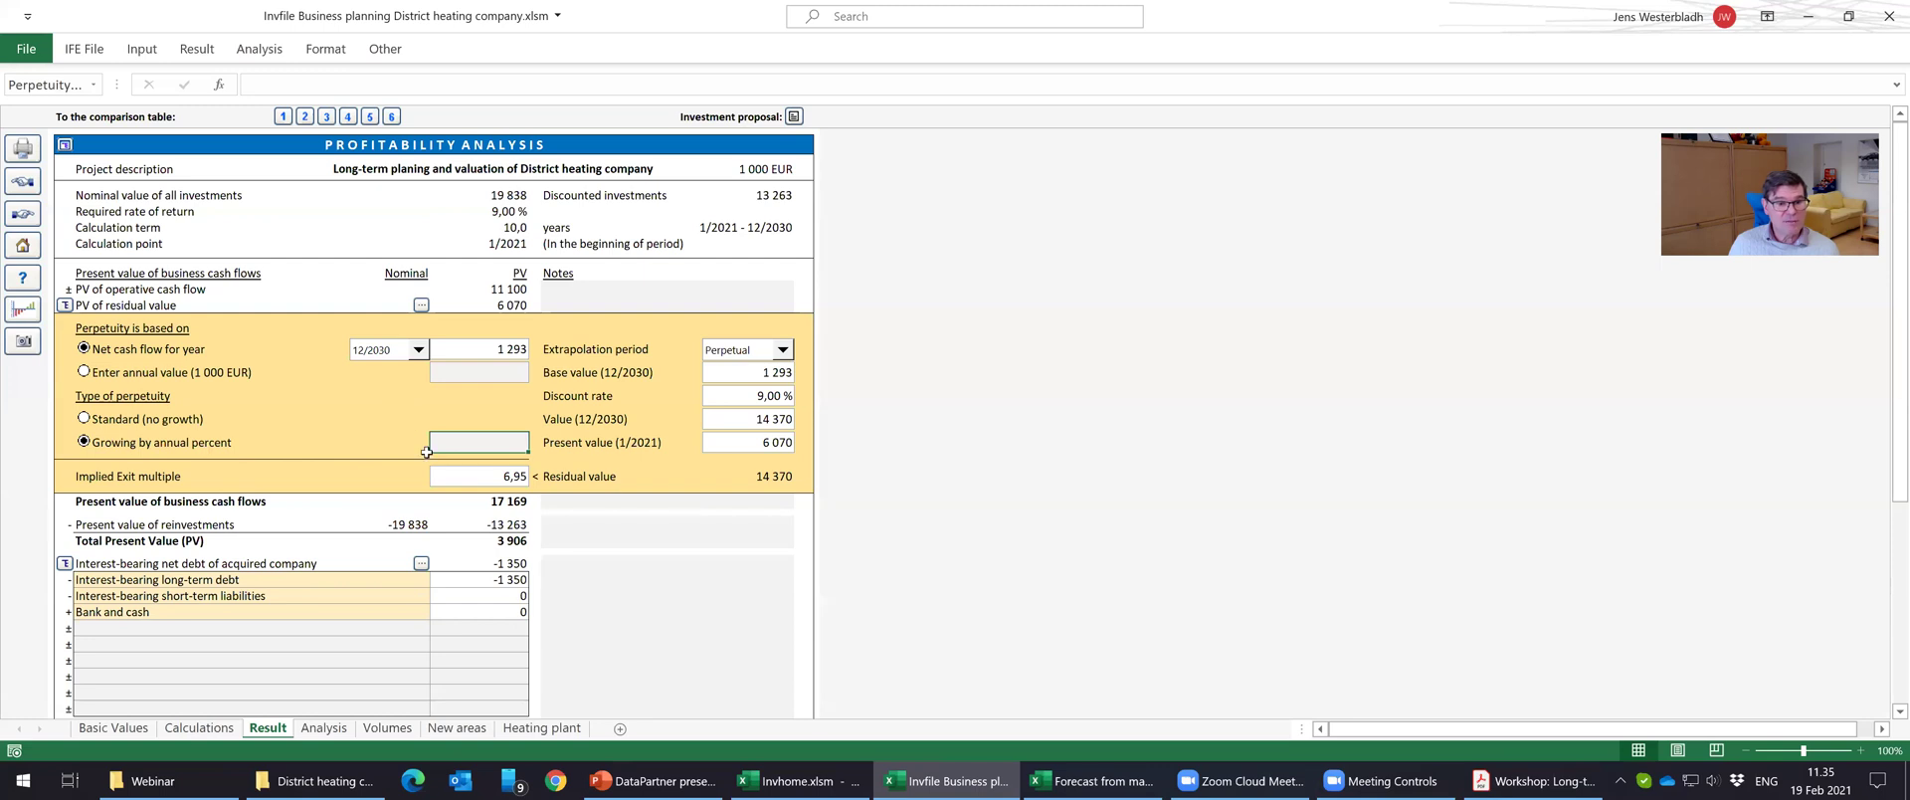
{"action": "type", "text": "2"}
{"action": "key", "text": "Return"}
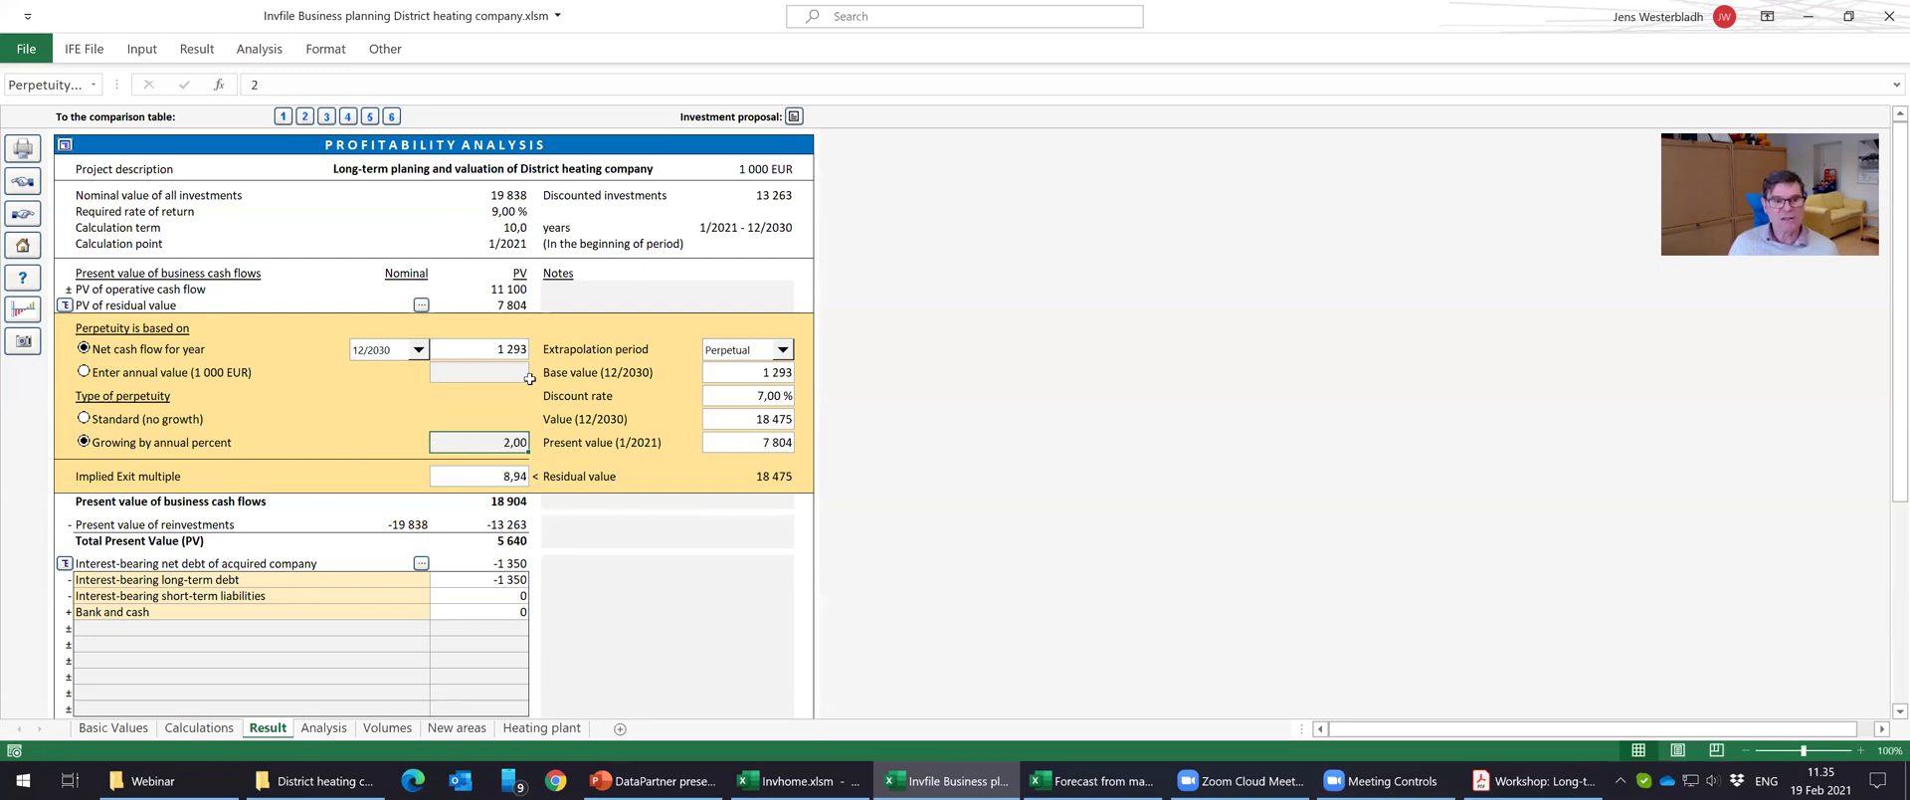
Check the PV of residual value, Value (12/2030) and Implied Exit multiple, and collapse the residual value details.
{"action": "left_click", "coordinate": [492, 303]}
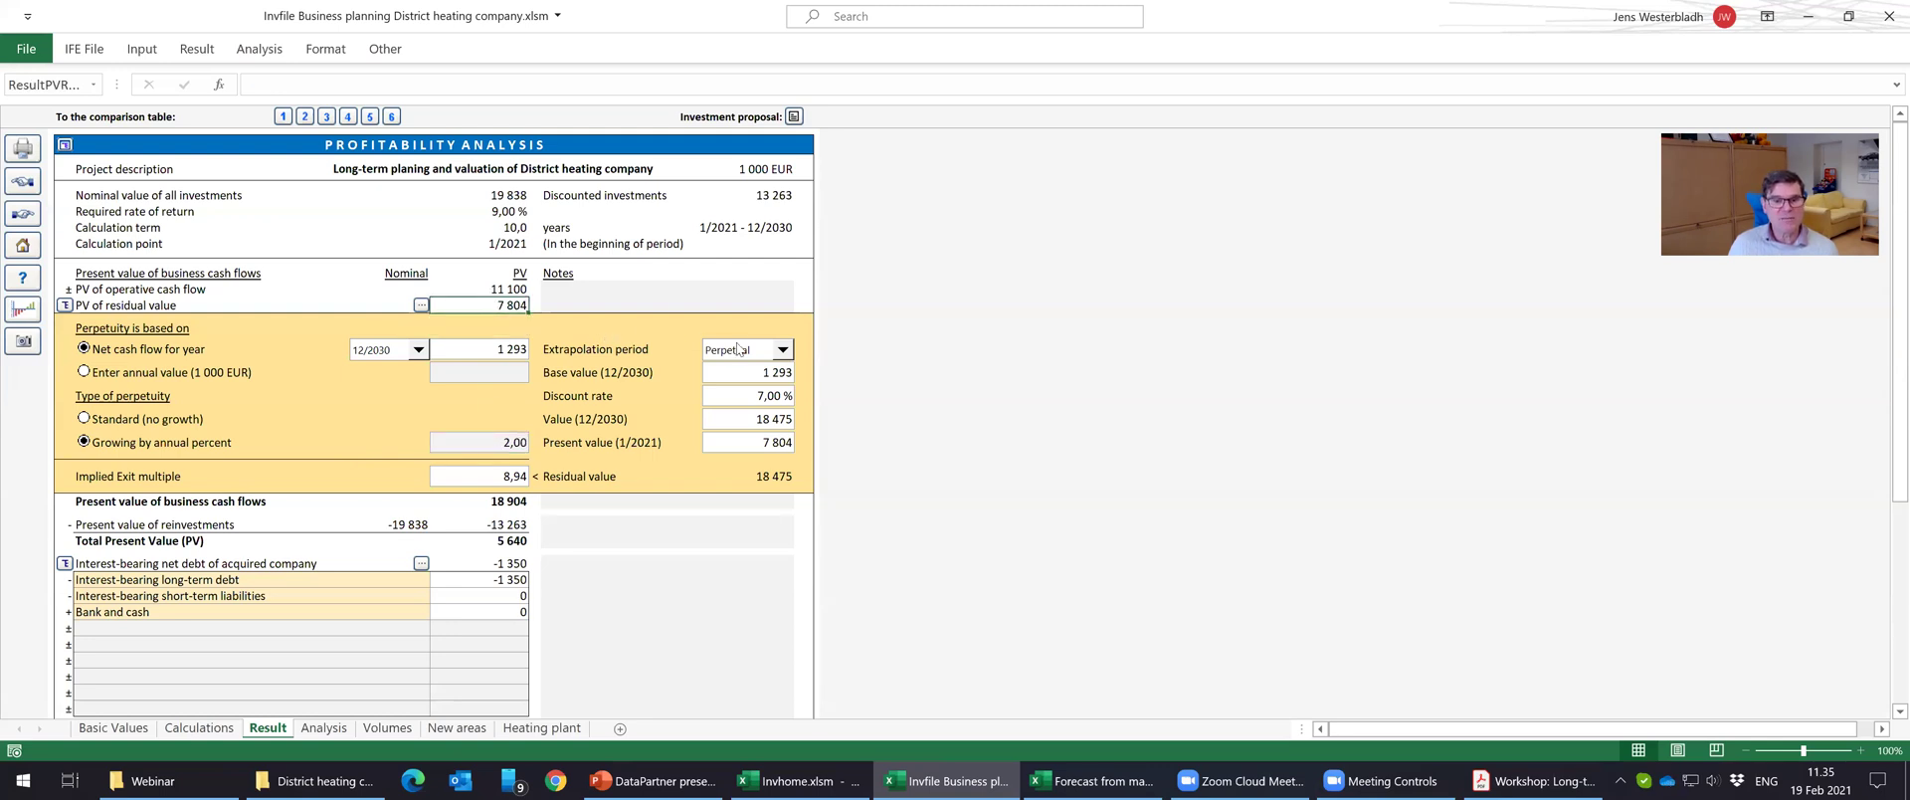
{"action": "left_click", "coordinate": [738, 422]}
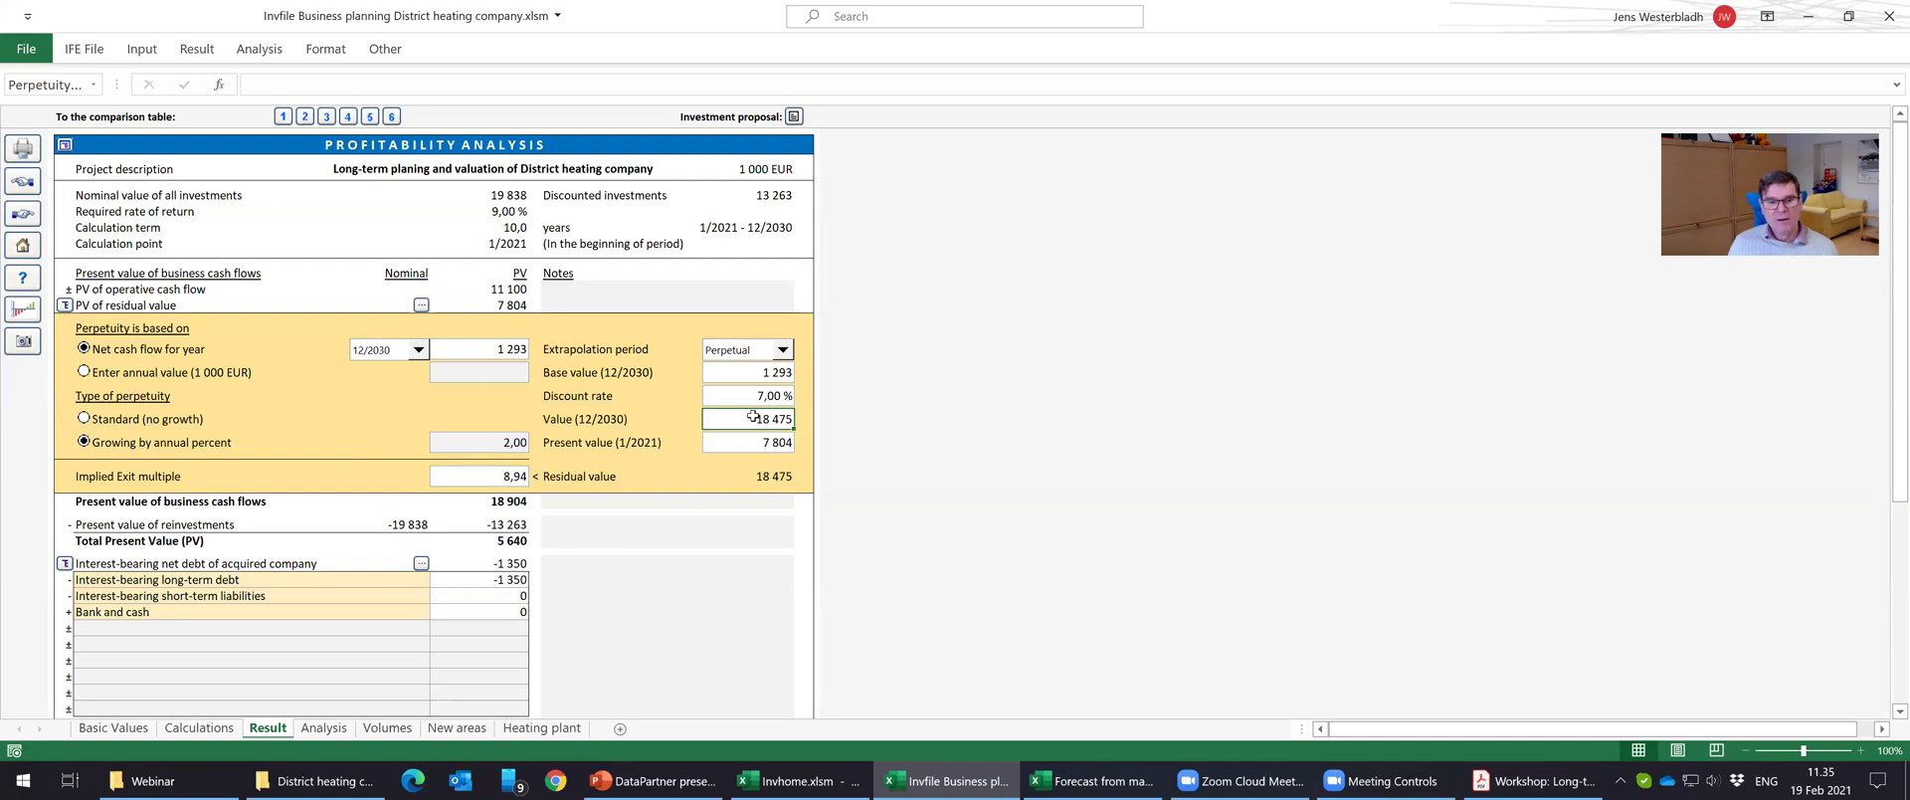
{"action": "left_click", "coordinate": [485, 480]}
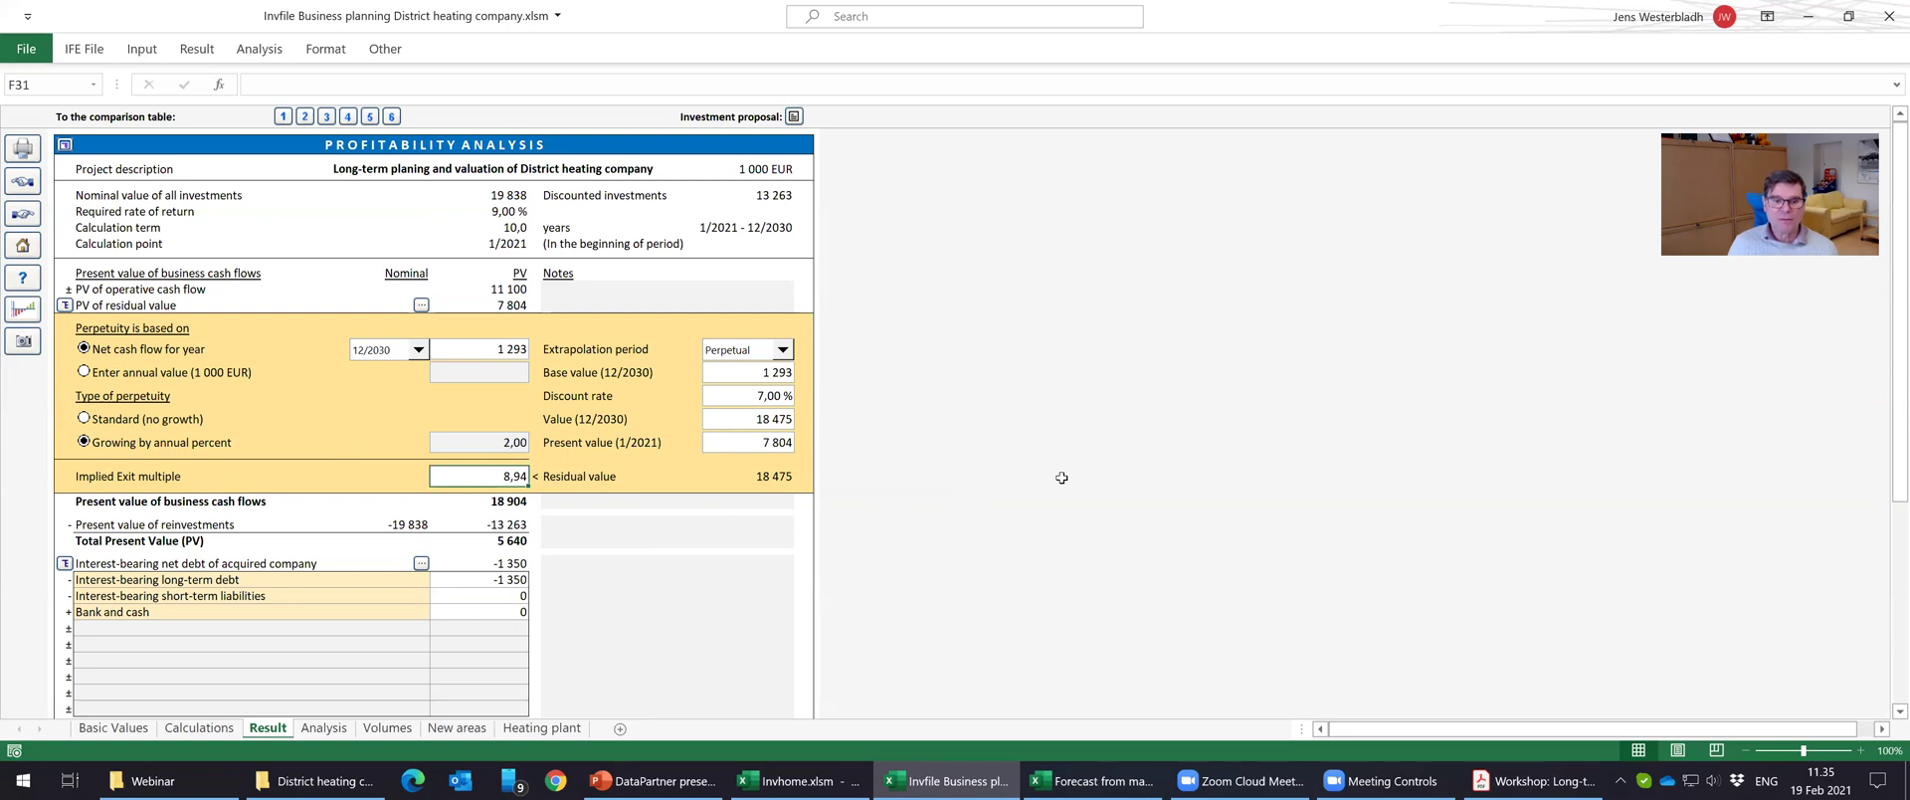
{"action": "left_click", "coordinate": [763, 418]}
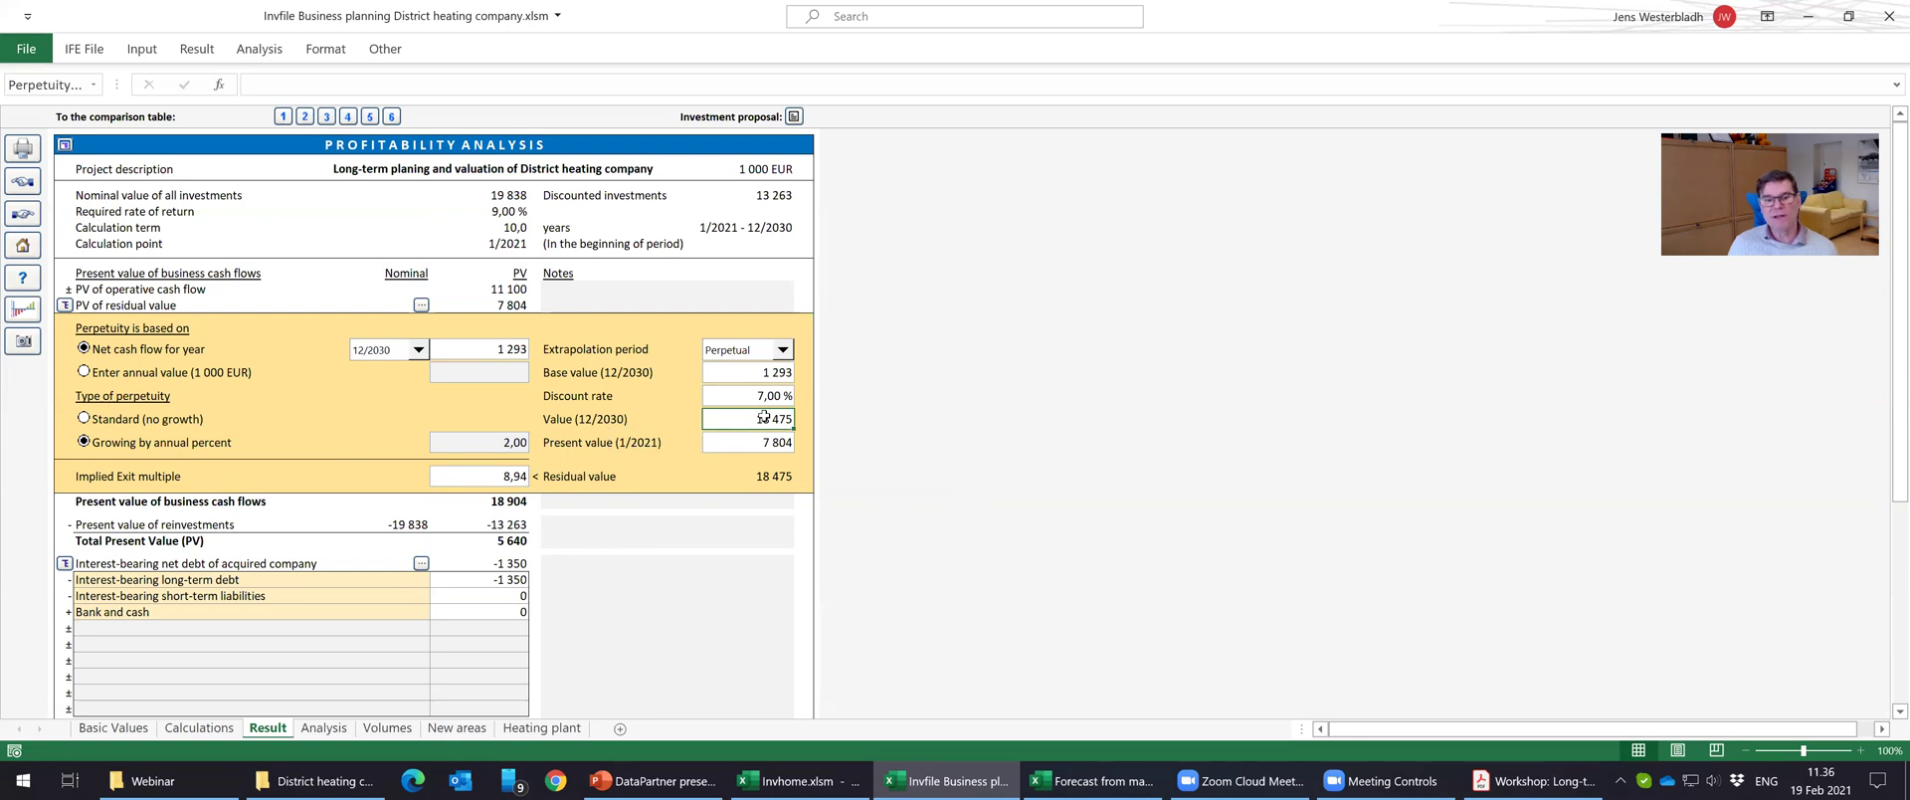
{"action": "left_click", "coordinate": [502, 475]}
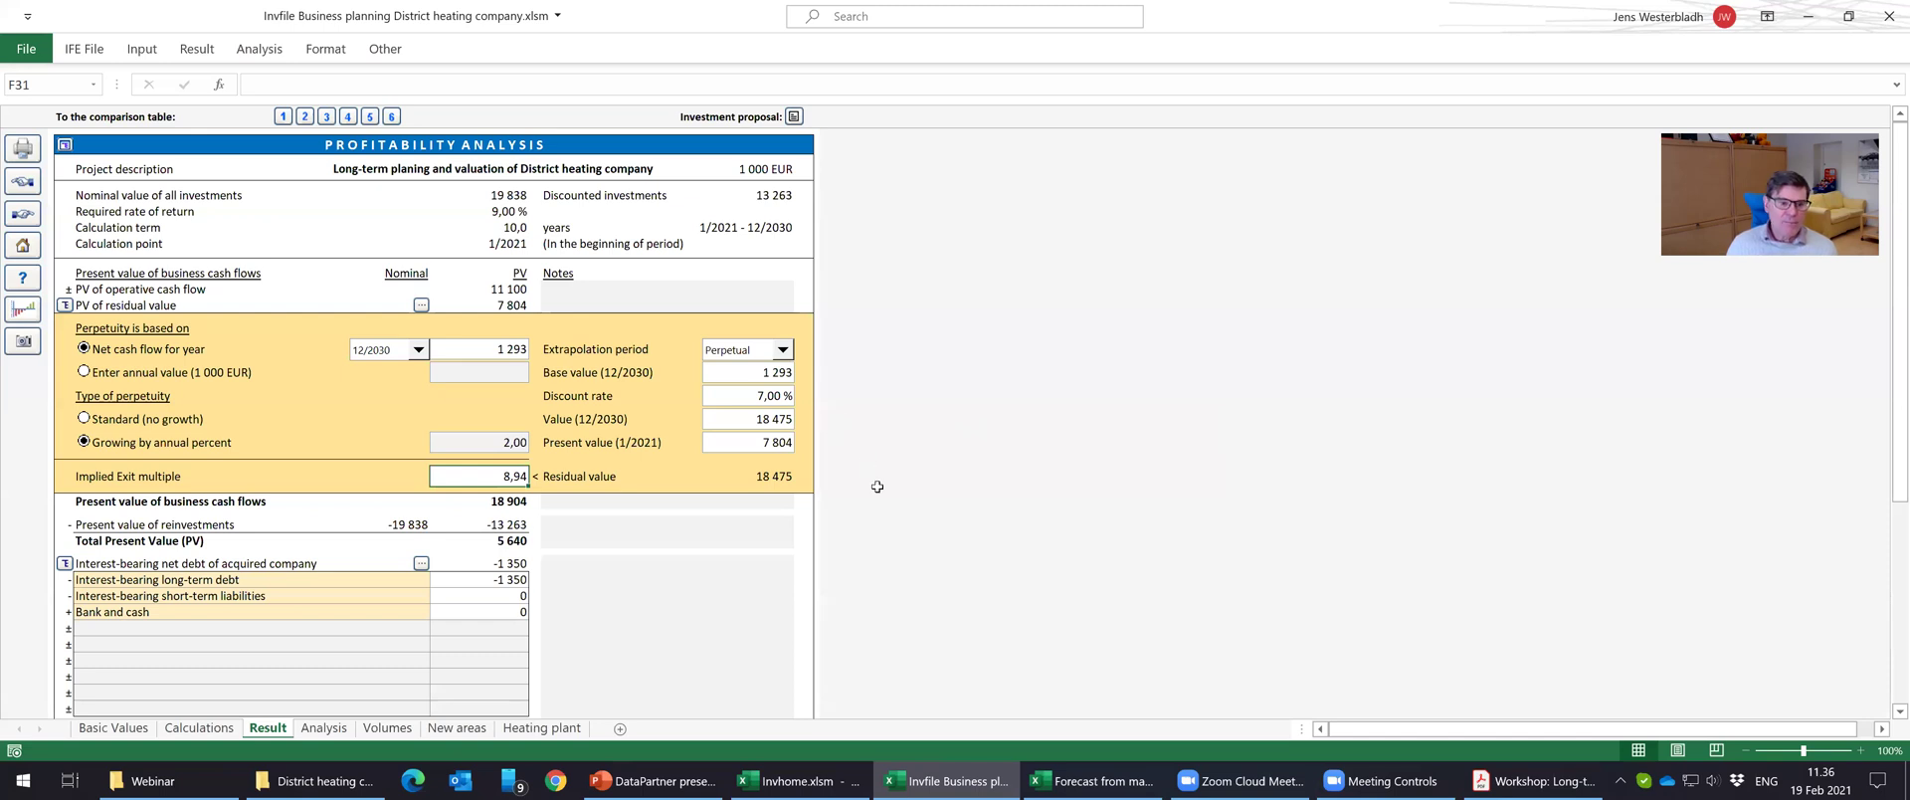
{"action": "left_click", "coordinate": [64, 306]}
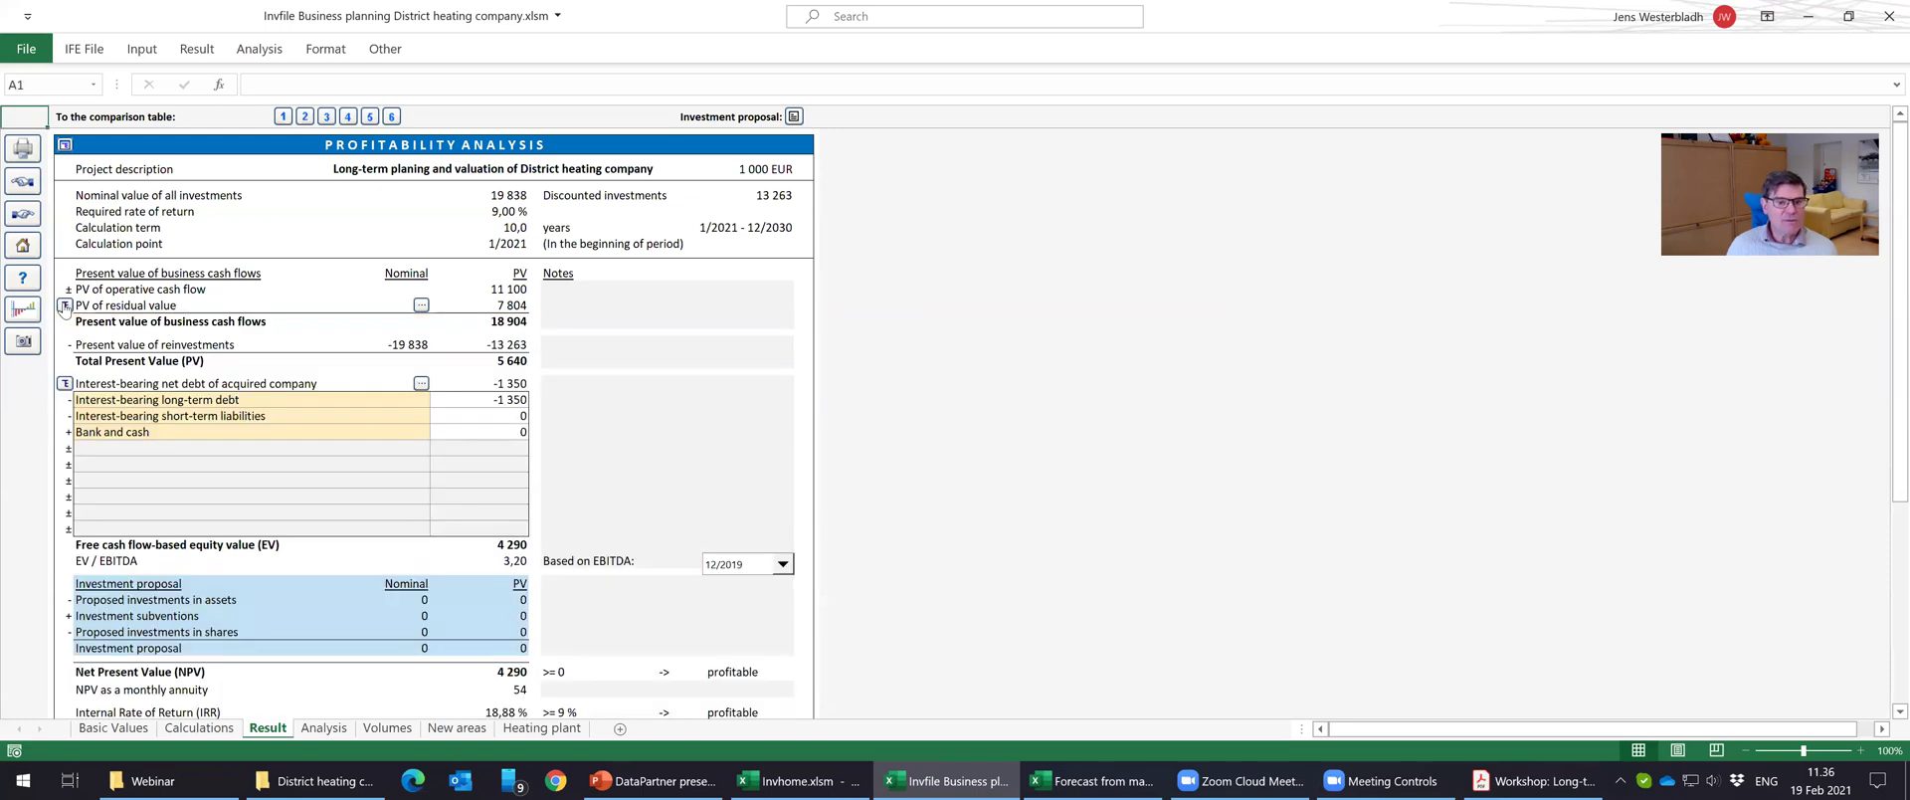
Review the present values of business cash flows and reinvestments, the Total Present Value, and the interest-bearing long-term debt.
{"action": "left_click", "coordinate": [494, 288]}
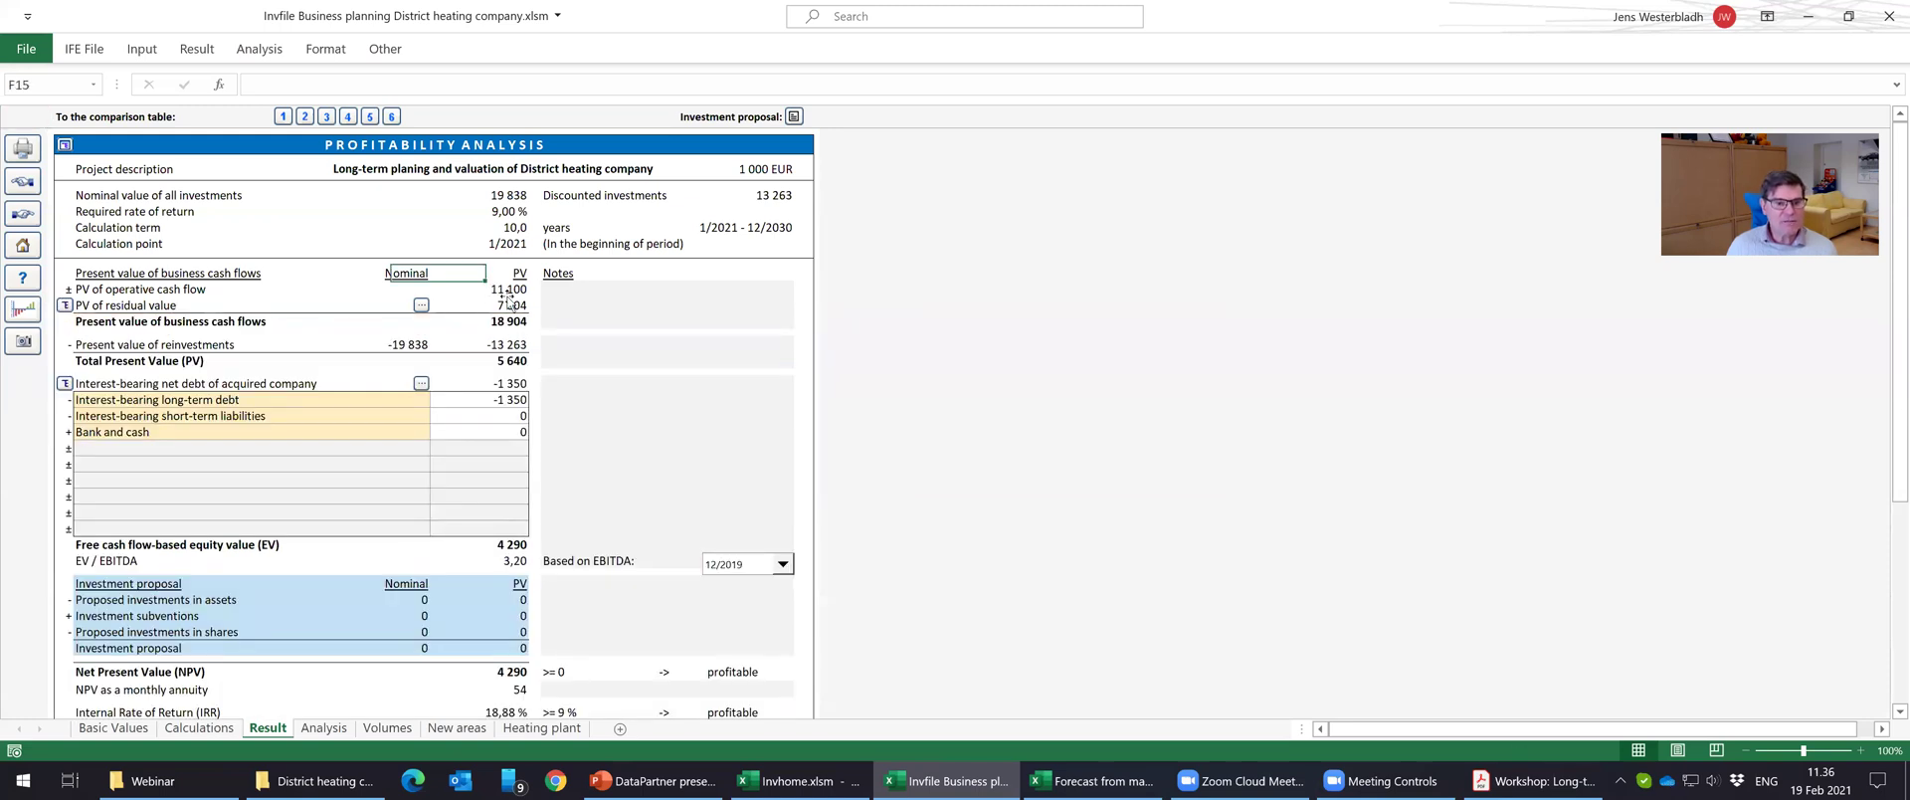
{"action": "left_click", "coordinate": [516, 305]}
{"action": "left_click", "coordinate": [513, 321]}
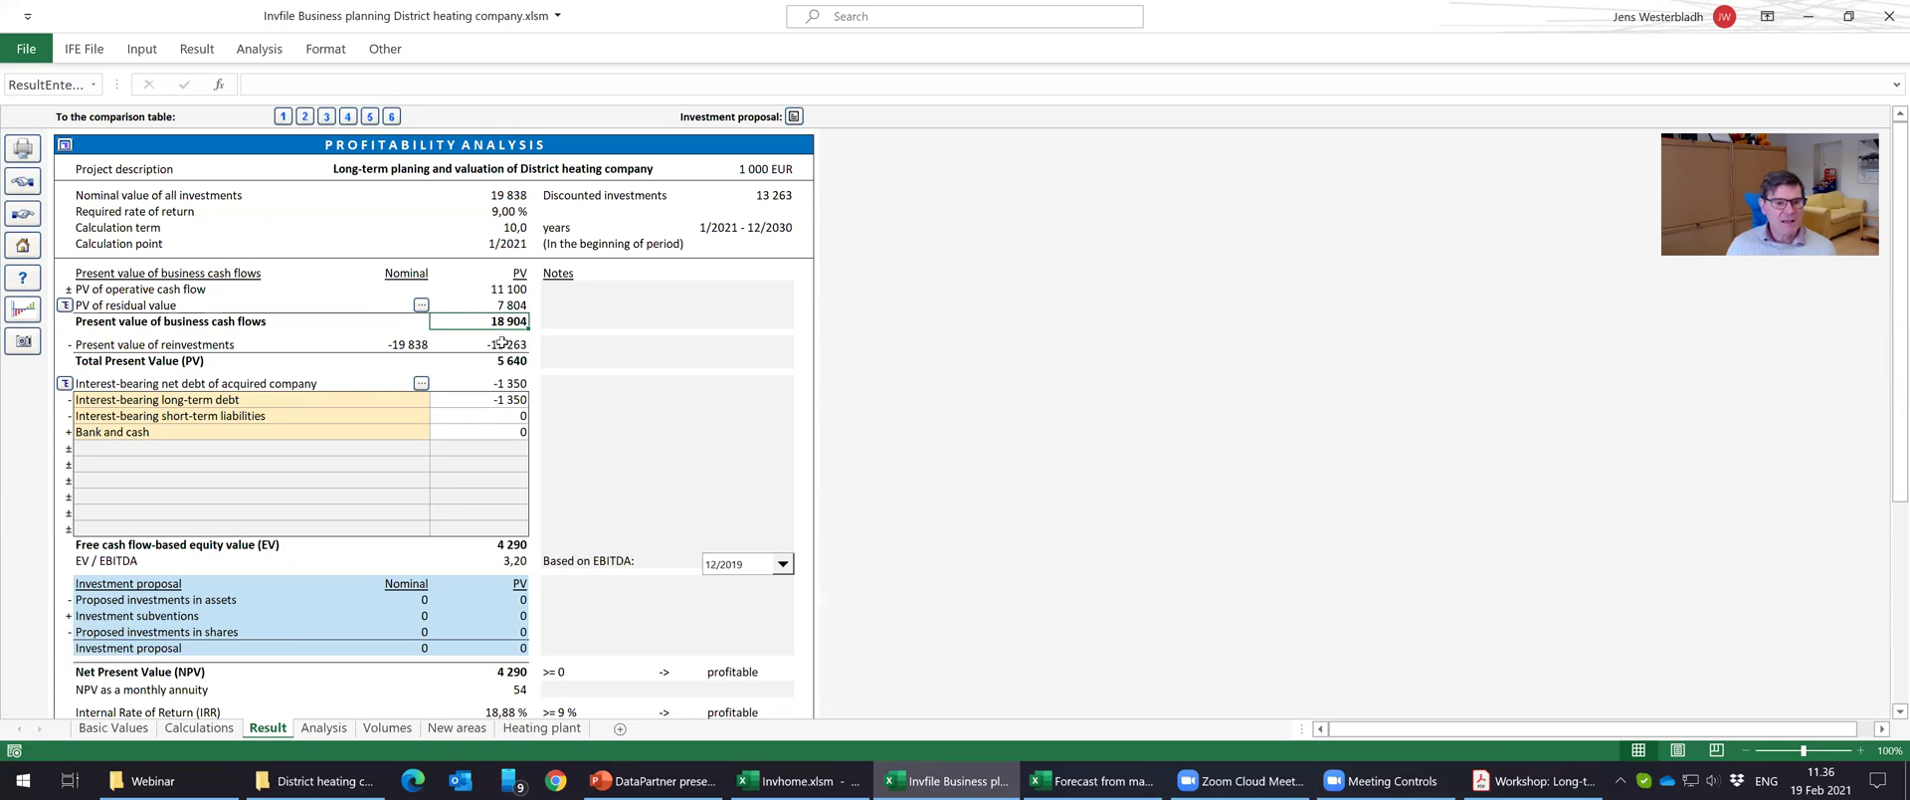
{"action": "left_click", "coordinate": [502, 343]}
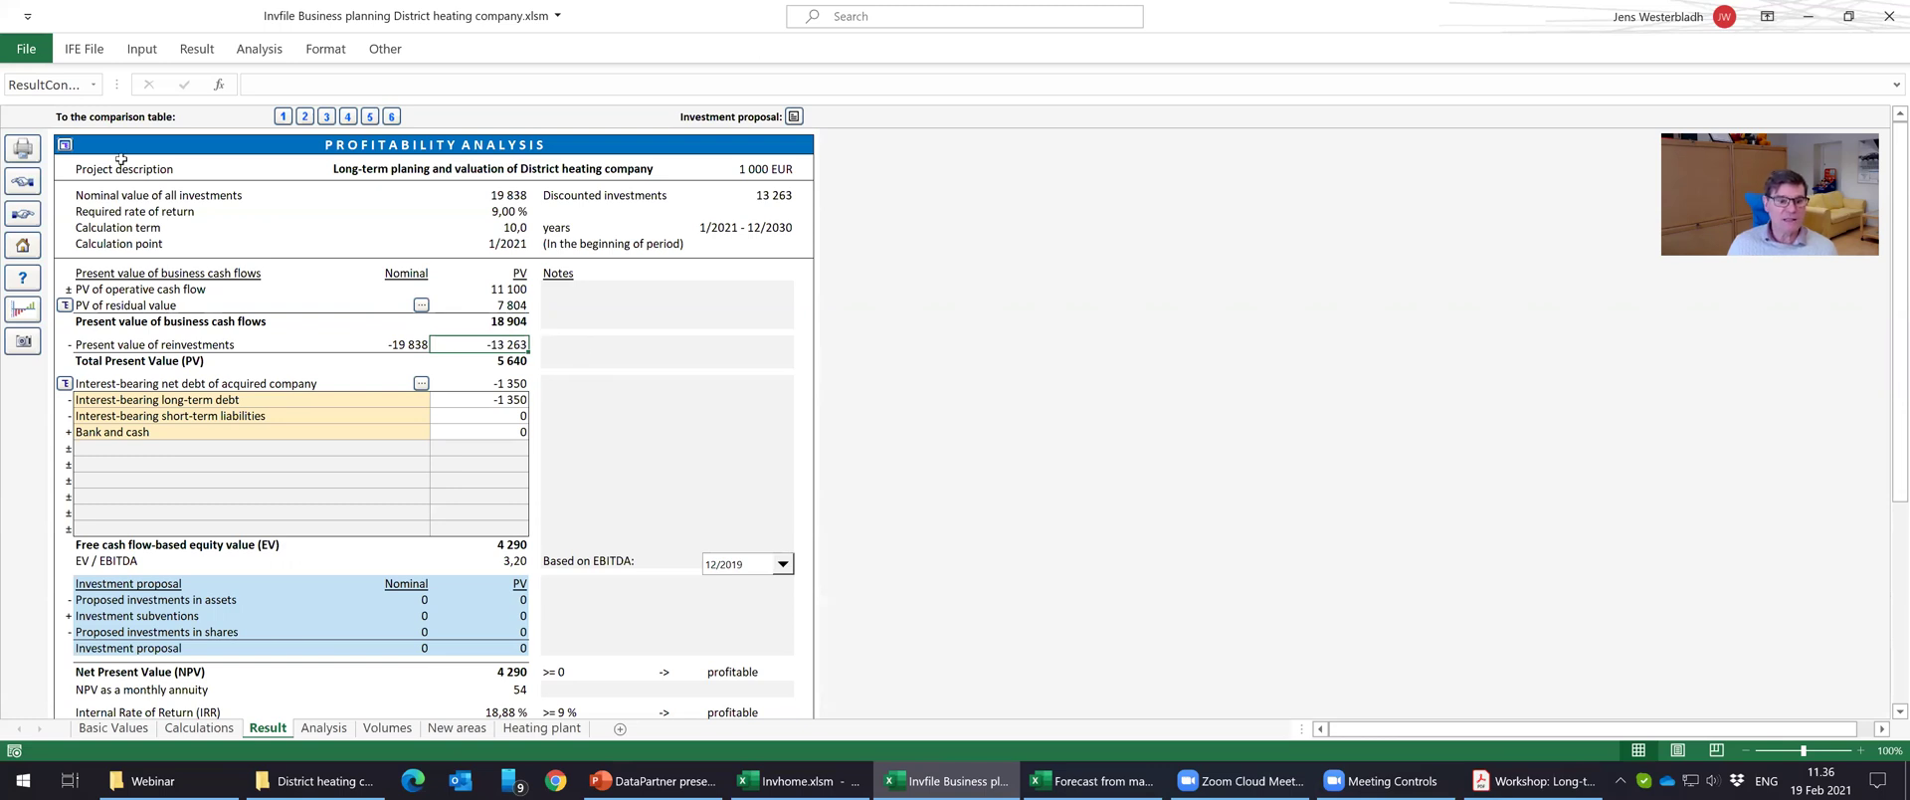
{"action": "left_click", "coordinate": [494, 288]}
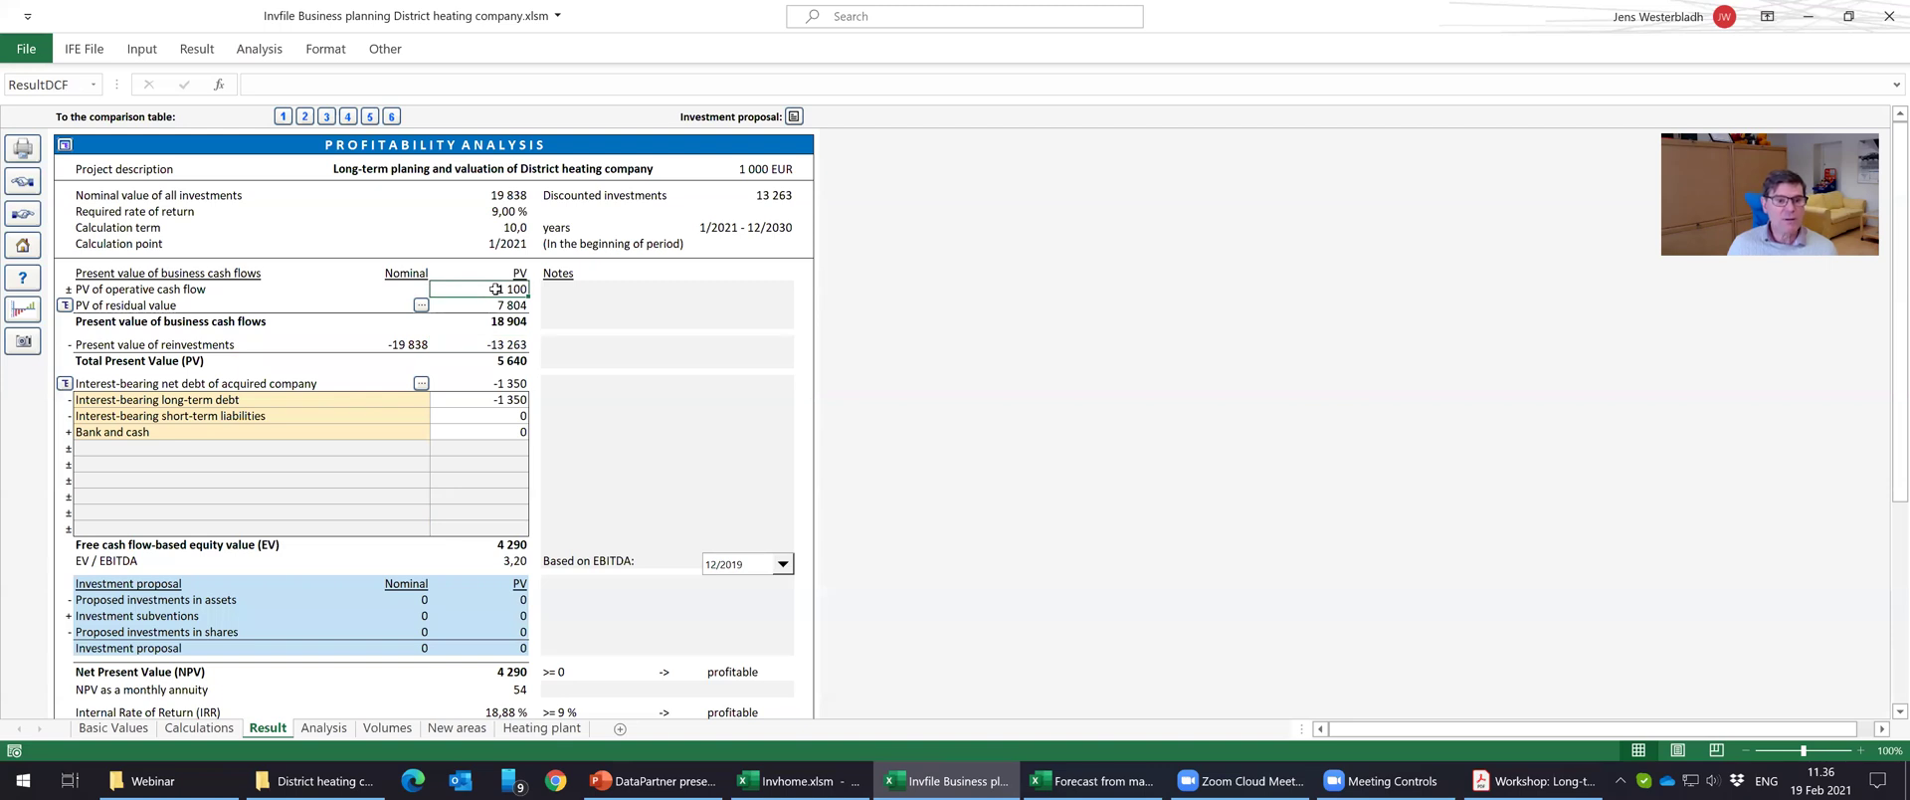
{"action": "left_click", "coordinate": [509, 360]}
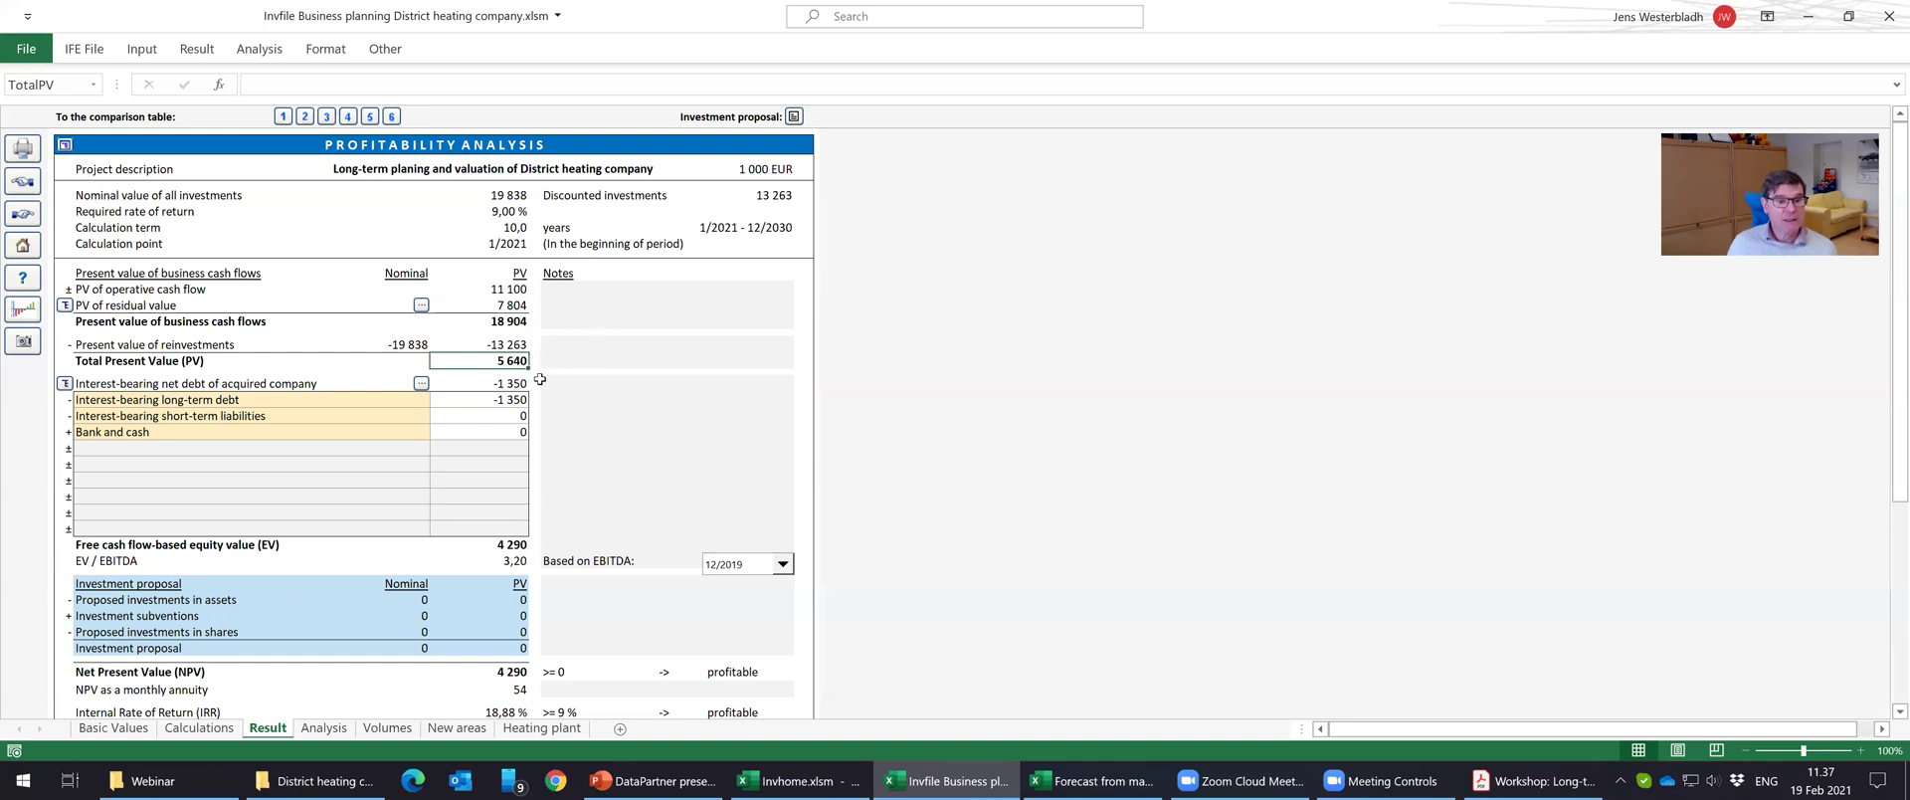
{"action": "left_click", "coordinate": [513, 399]}
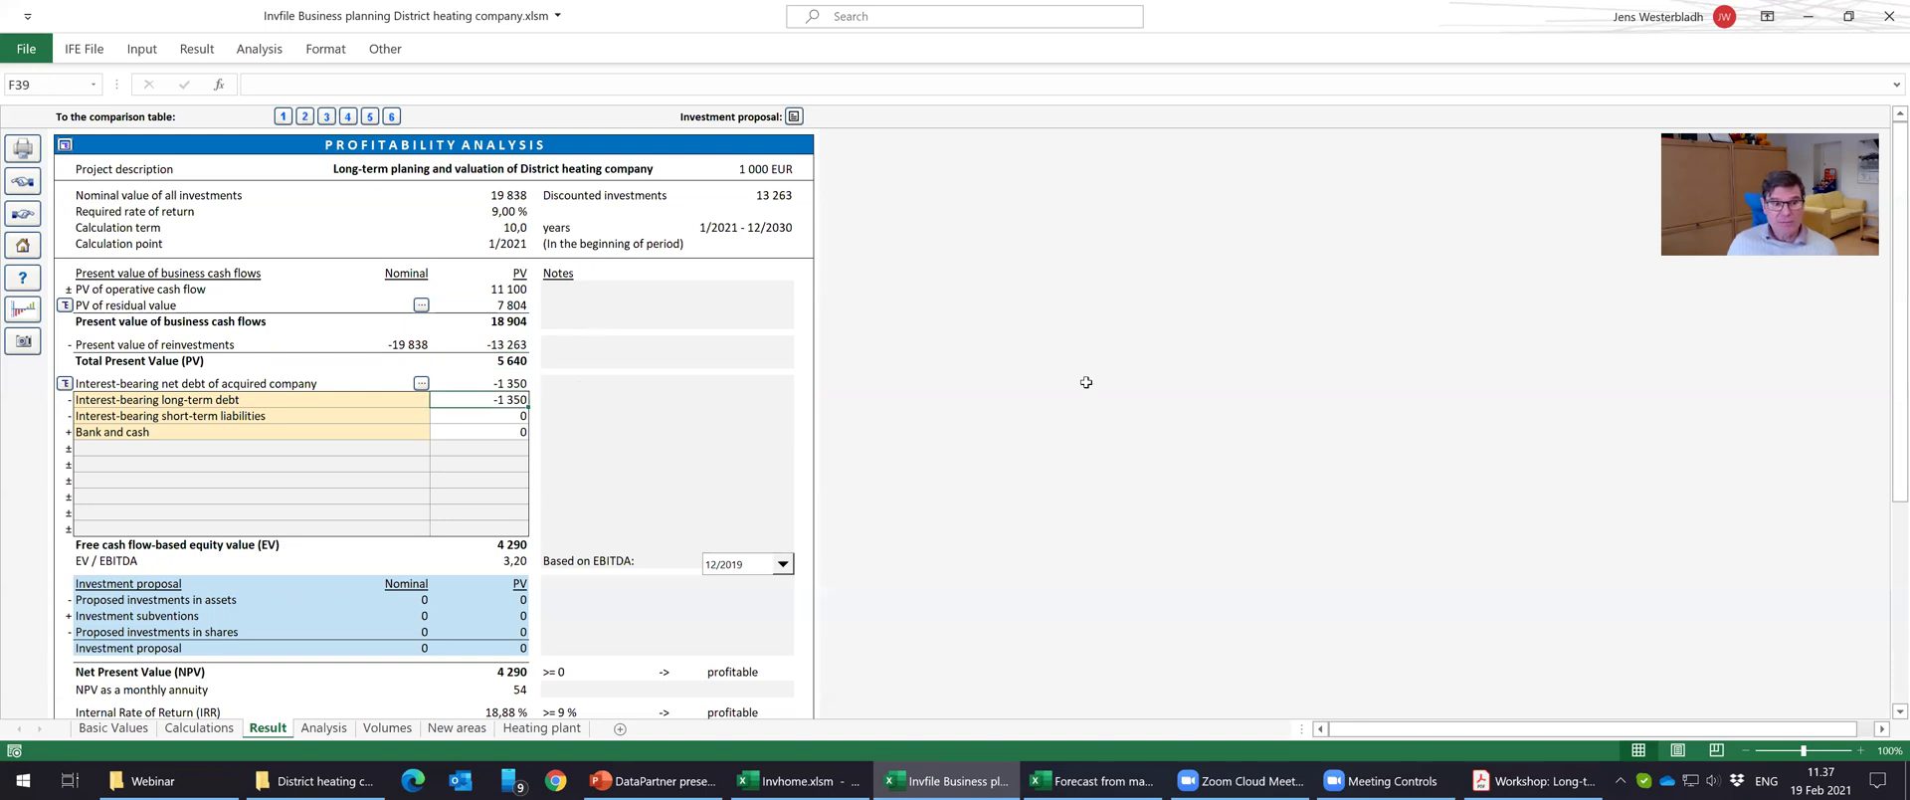
Base the EV / EBITDA multiple on the 12/2020 EBITDA and check it alongside the free cash flow-based equity value.
{"action": "left_click", "coordinate": [784, 565]}
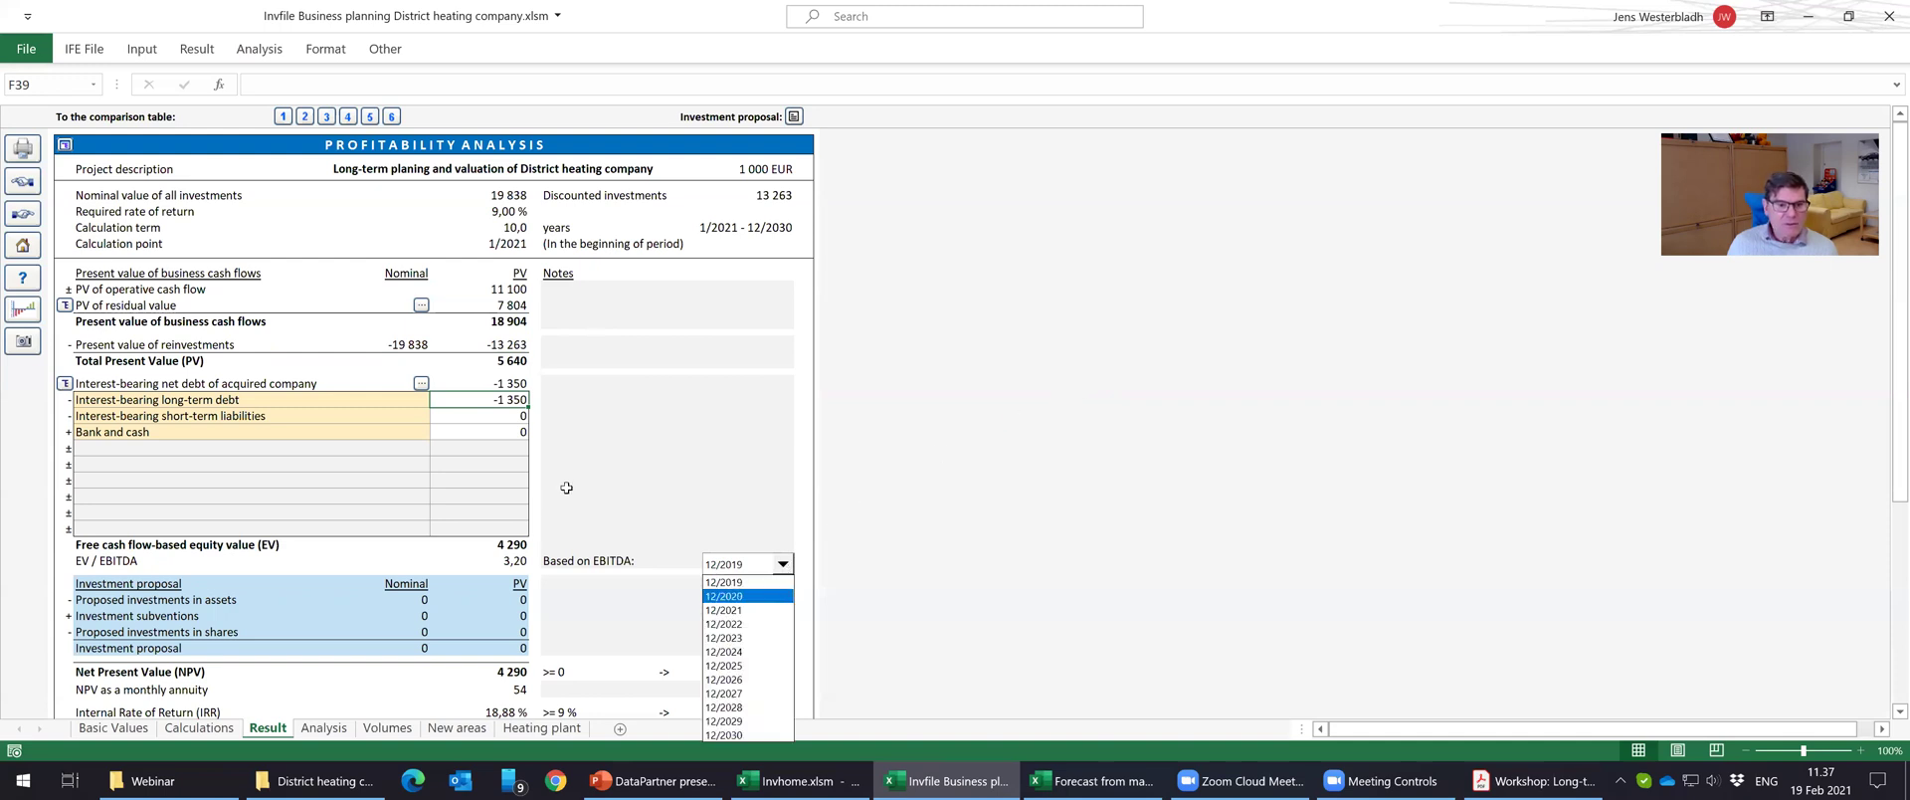
{"action": "left_click", "coordinate": [756, 601]}
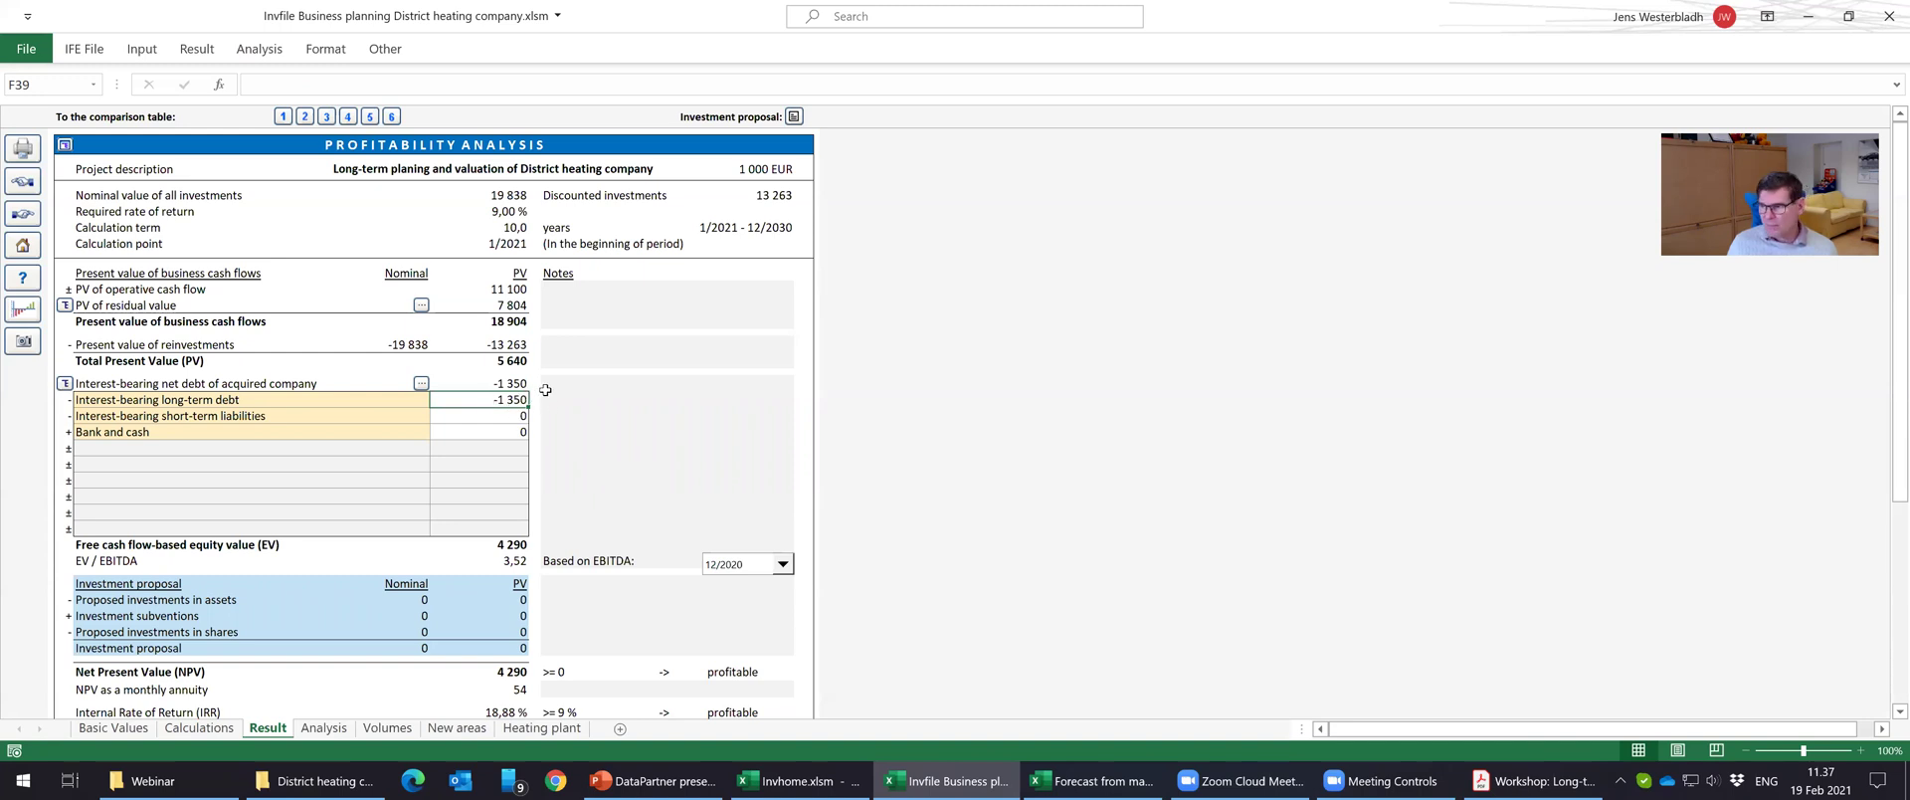
{"action": "left_click", "coordinate": [525, 545]}
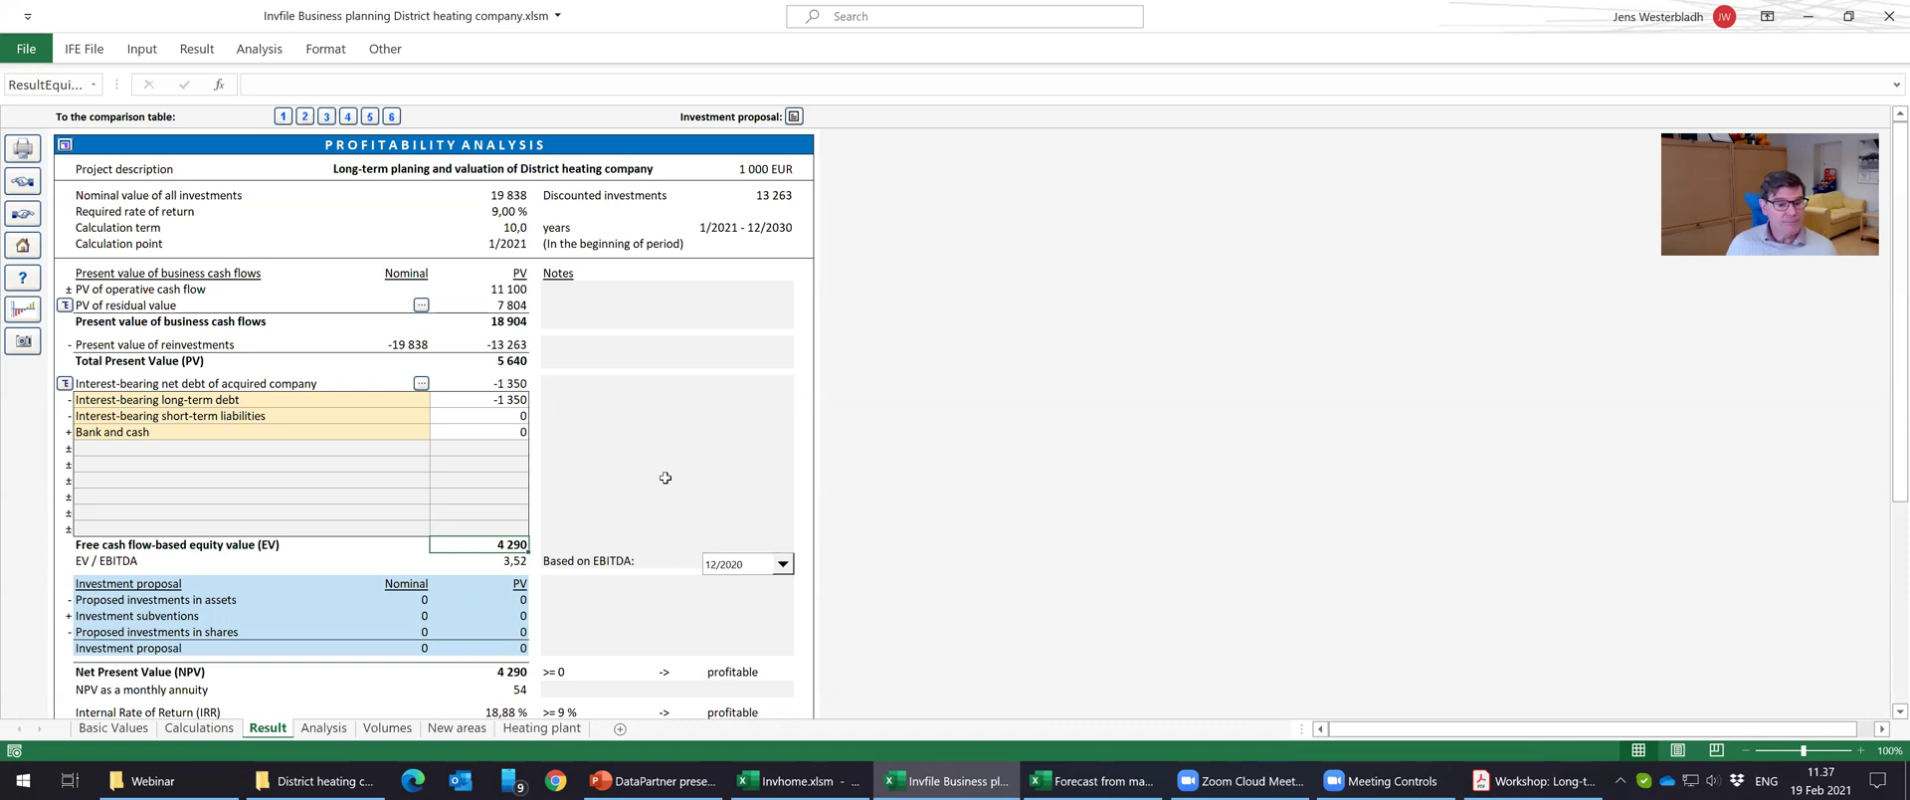
{"action": "left_click", "coordinate": [517, 558]}
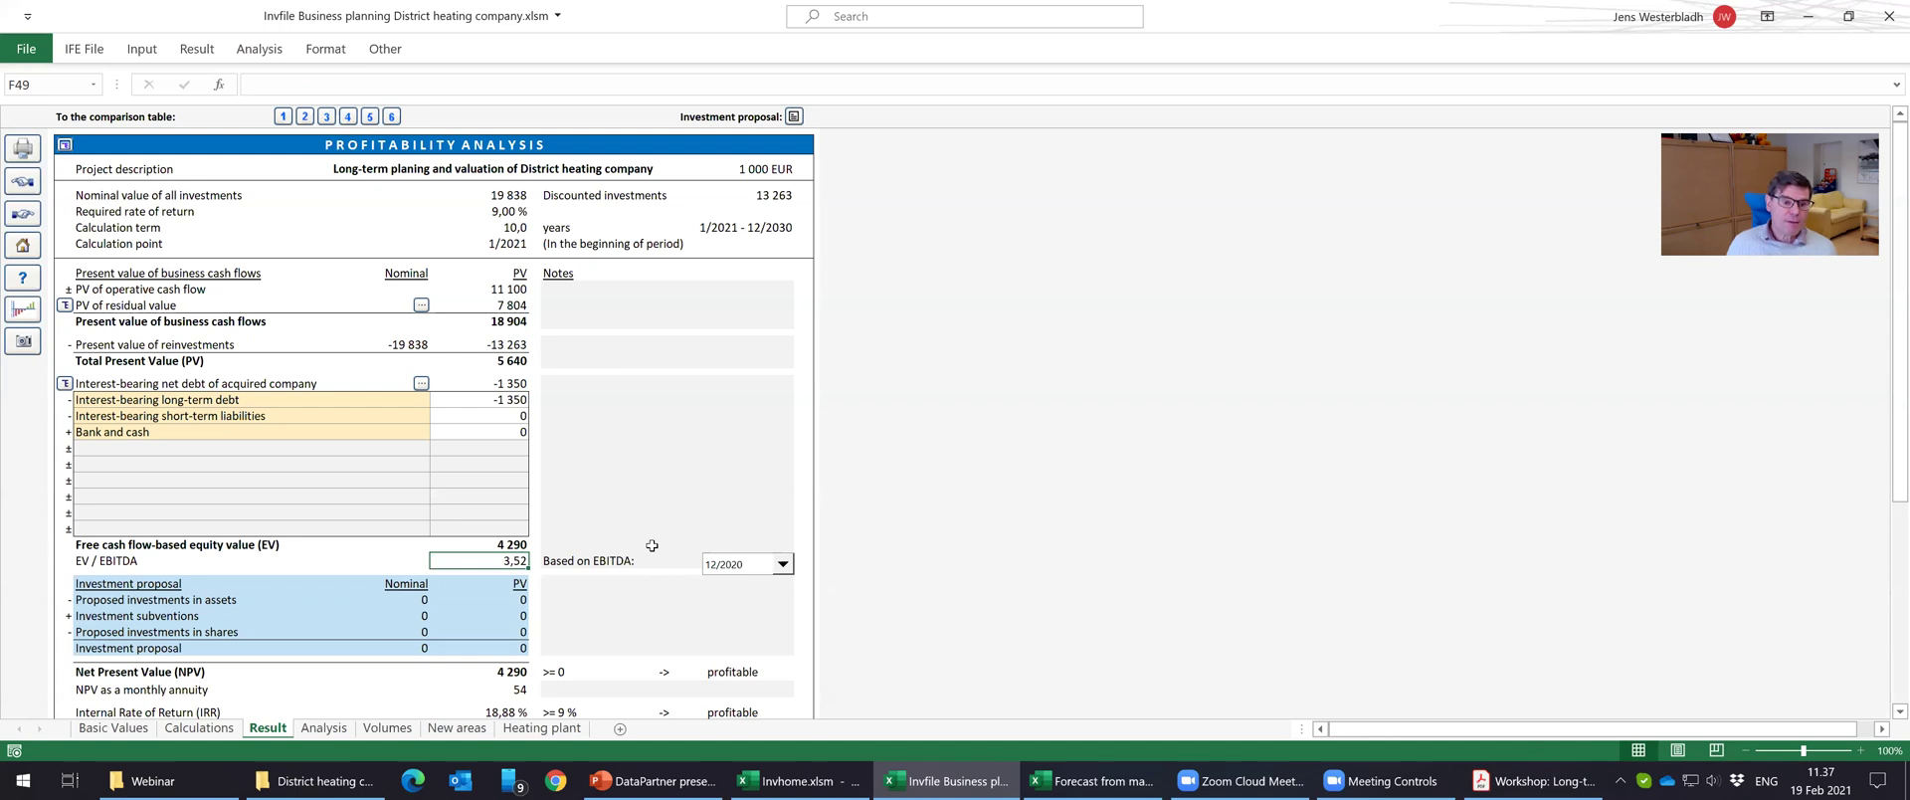
Recheck the Implied Exit multiple in the residual value details and return to the free cash flow-based equity value.
{"action": "left_click", "coordinate": [65, 304]}
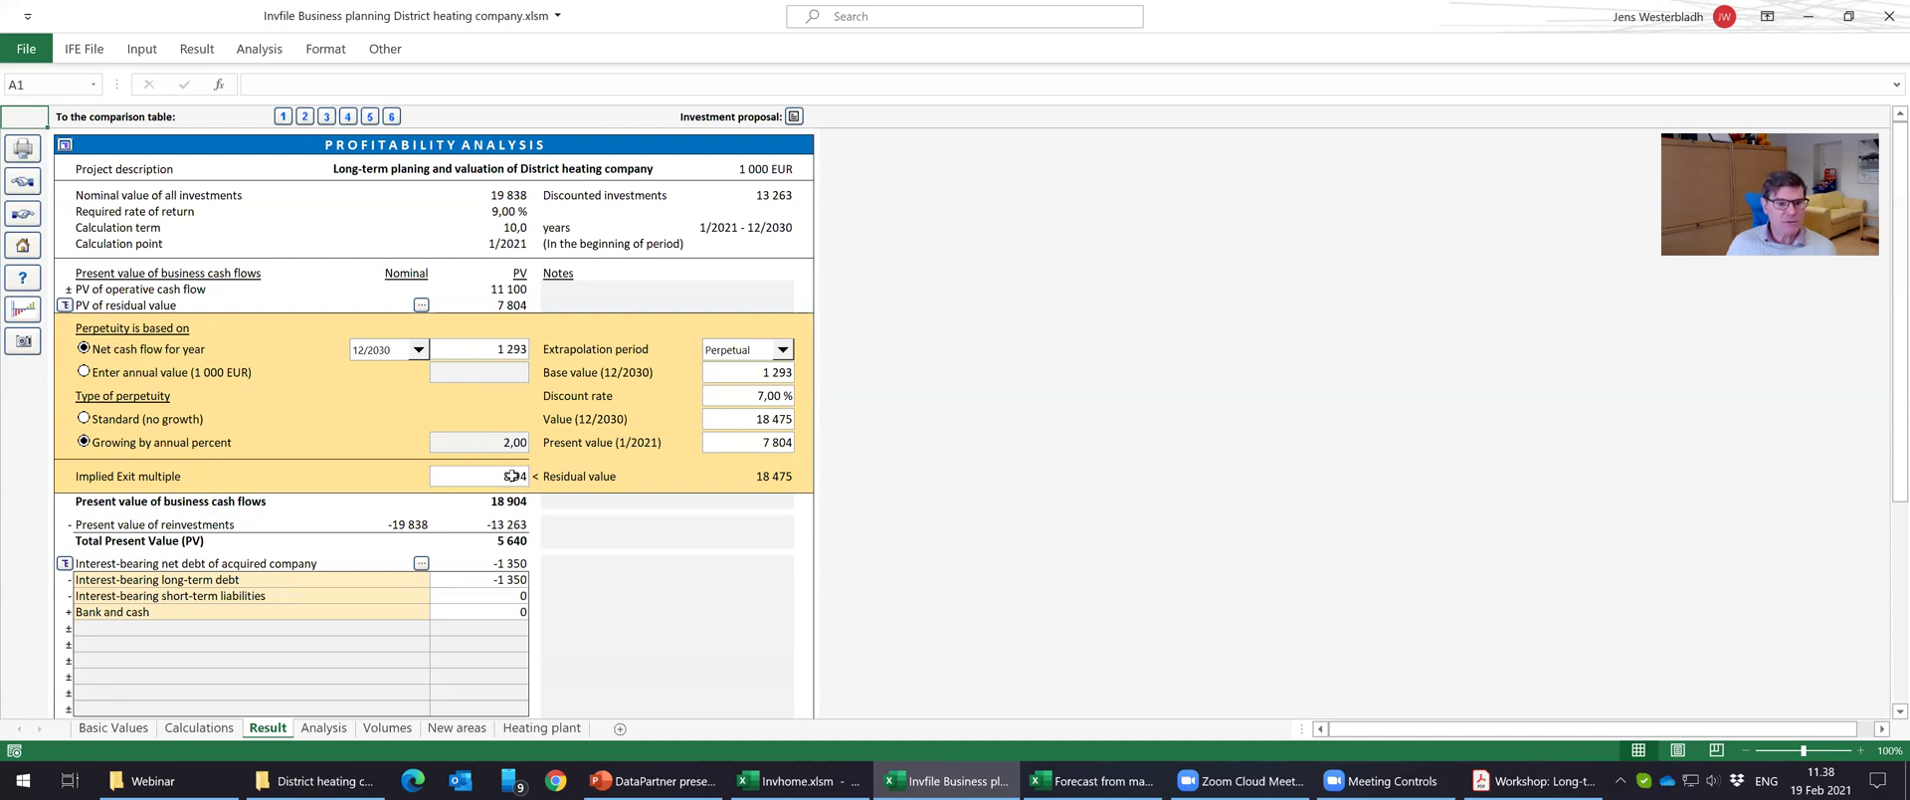
{"action": "left_click", "coordinate": [65, 304]}
{"action": "left_click", "coordinate": [519, 543]}
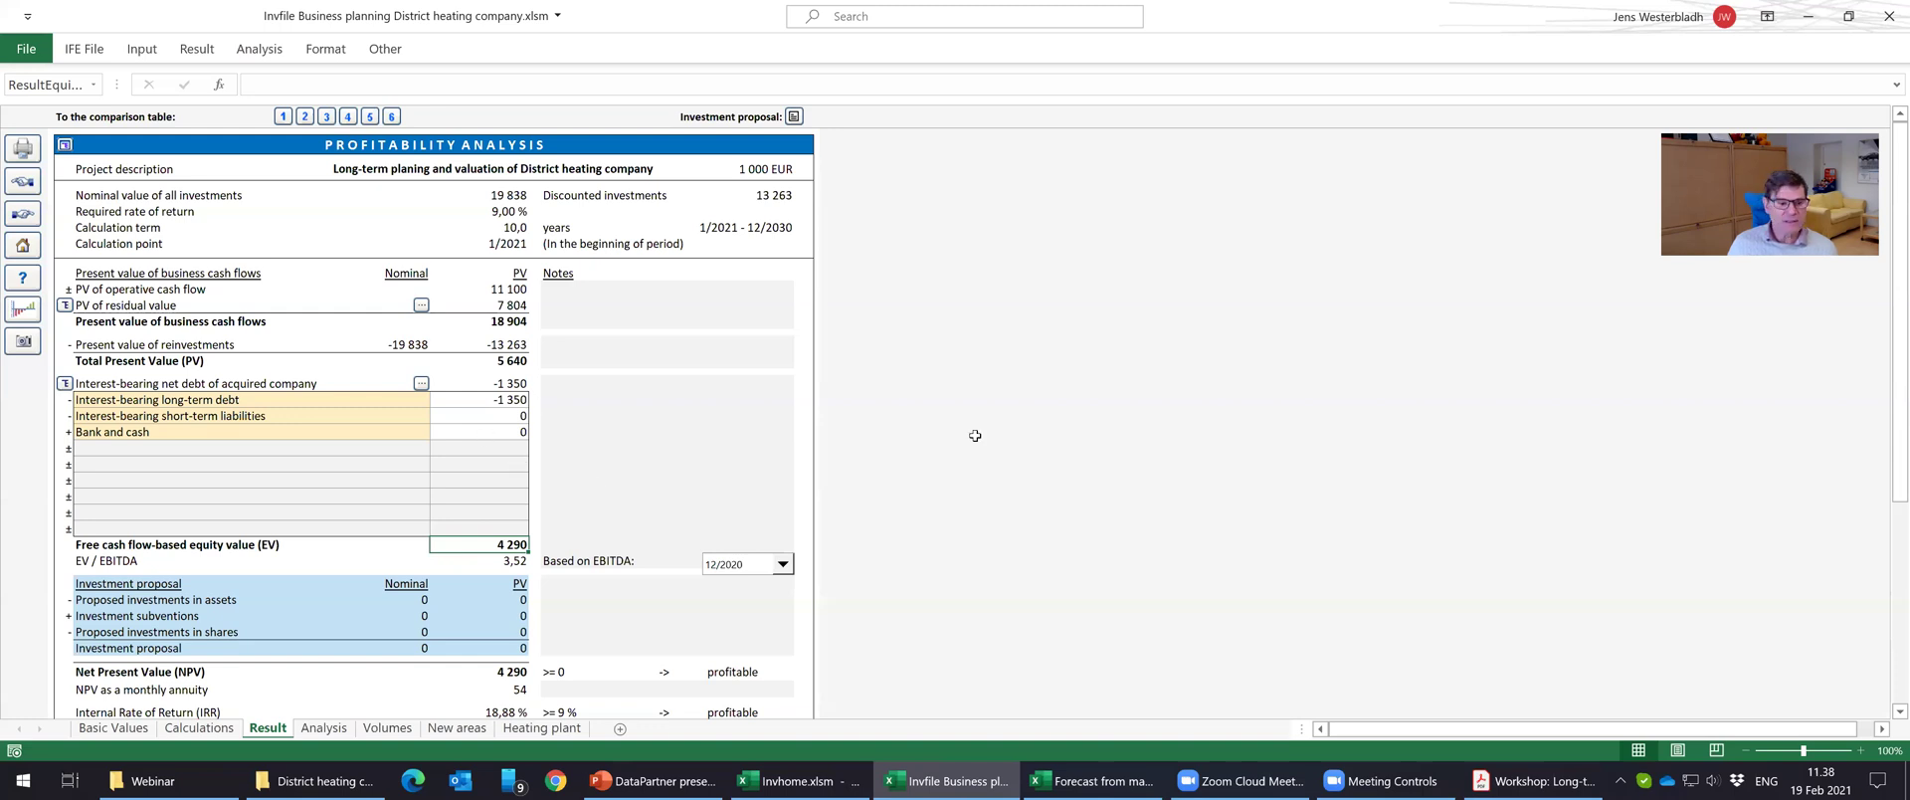
Review the profitability results below the equity value and check the EV / EBITDA multiple.
{"action": "scroll", "coordinate": [1073, 463], "scroll_direction": "down", "scroll_amount": 2}
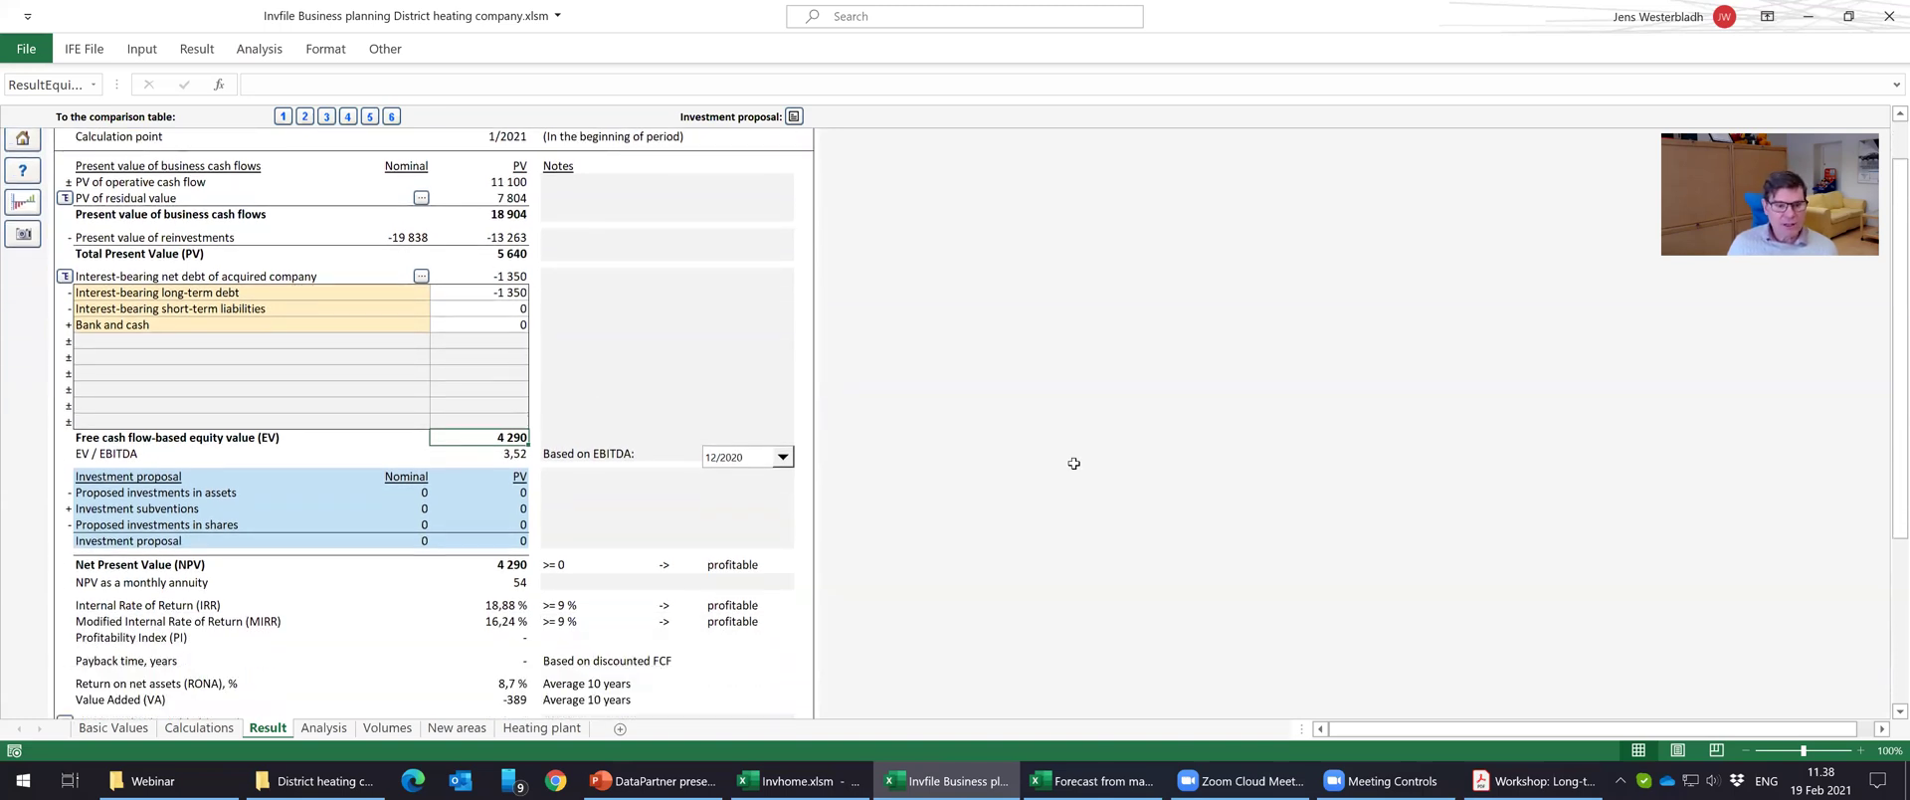
{"action": "scroll", "coordinate": [1074, 463], "scroll_direction": "up", "scroll_amount": 1}
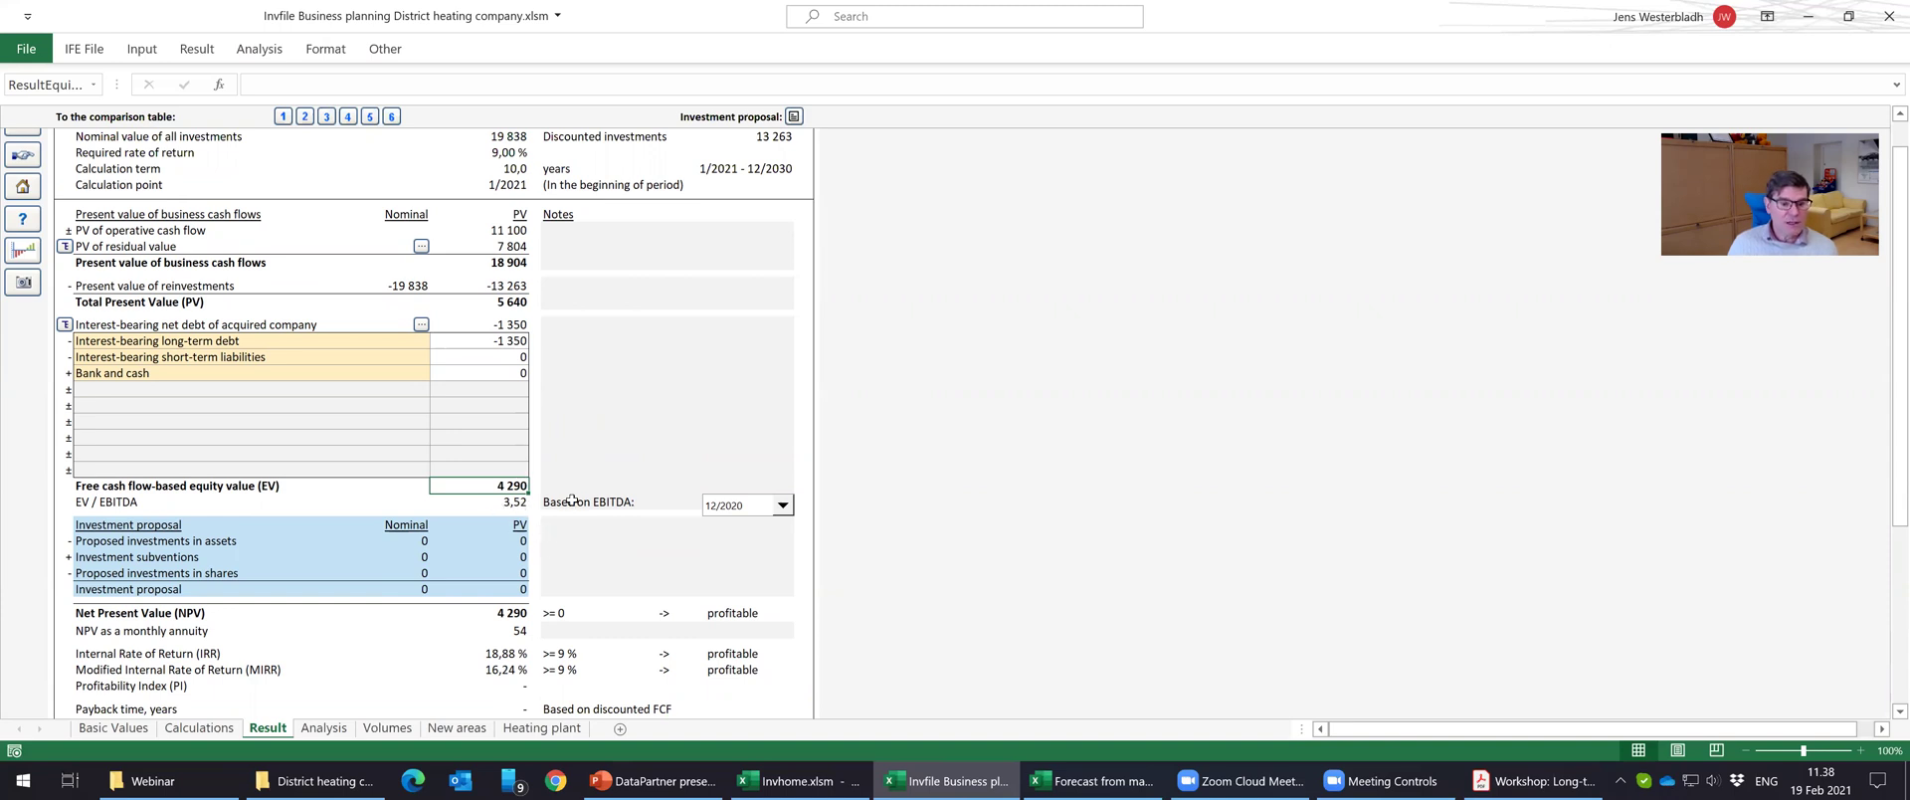
{"action": "left_click", "coordinate": [510, 502]}
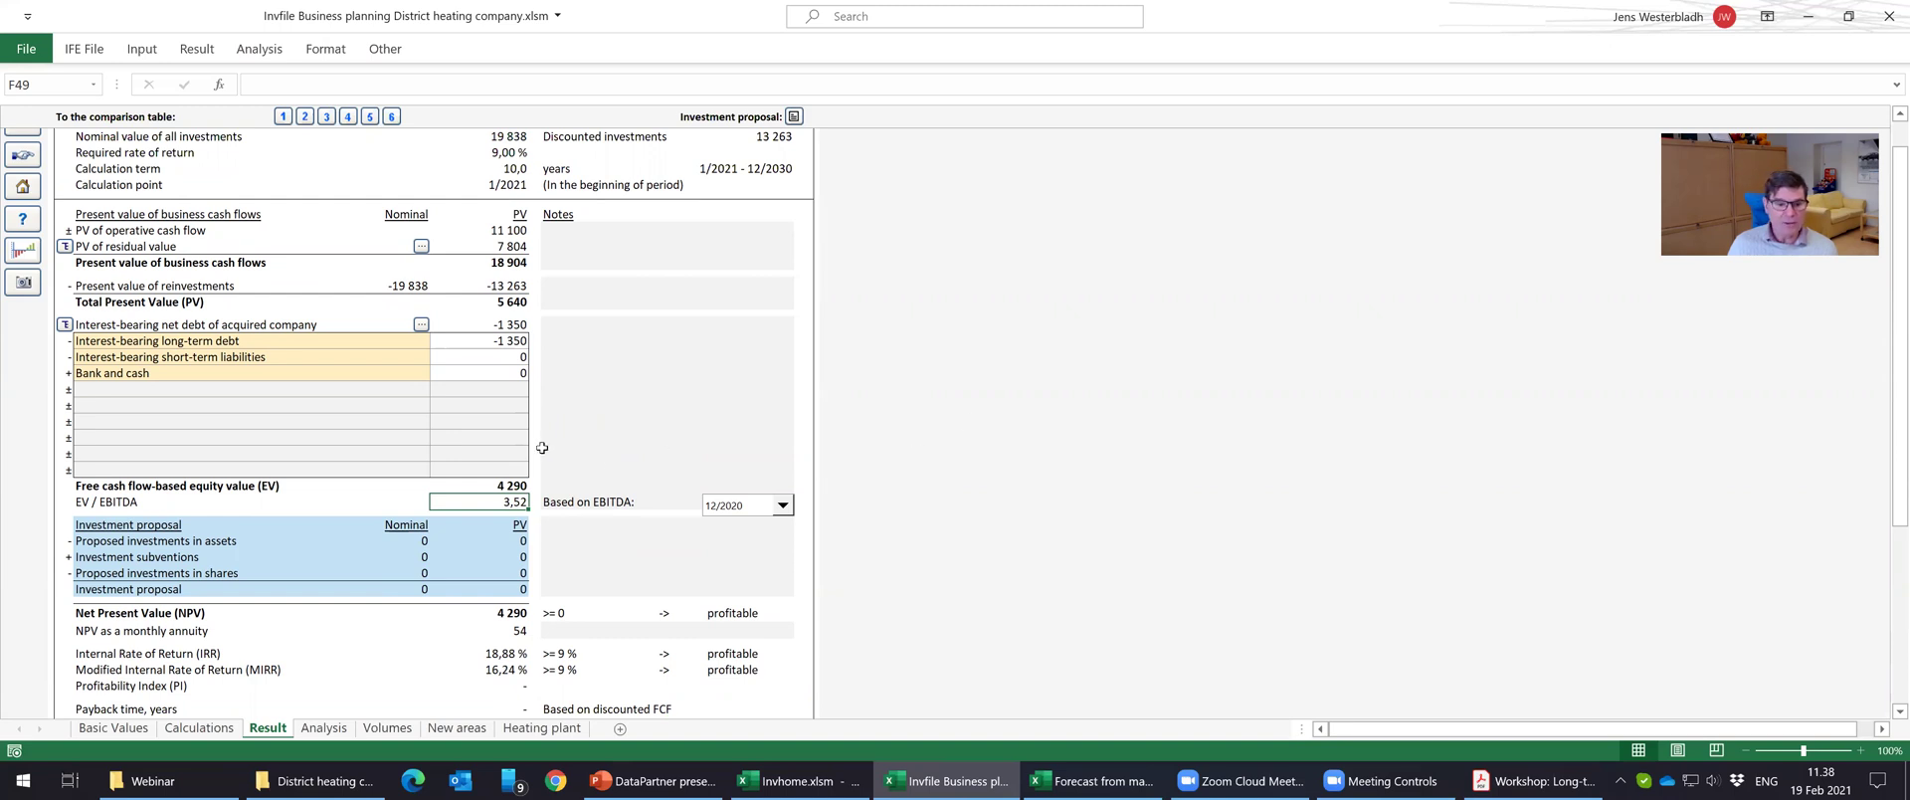
{"action": "left_click", "coordinate": [583, 482]}
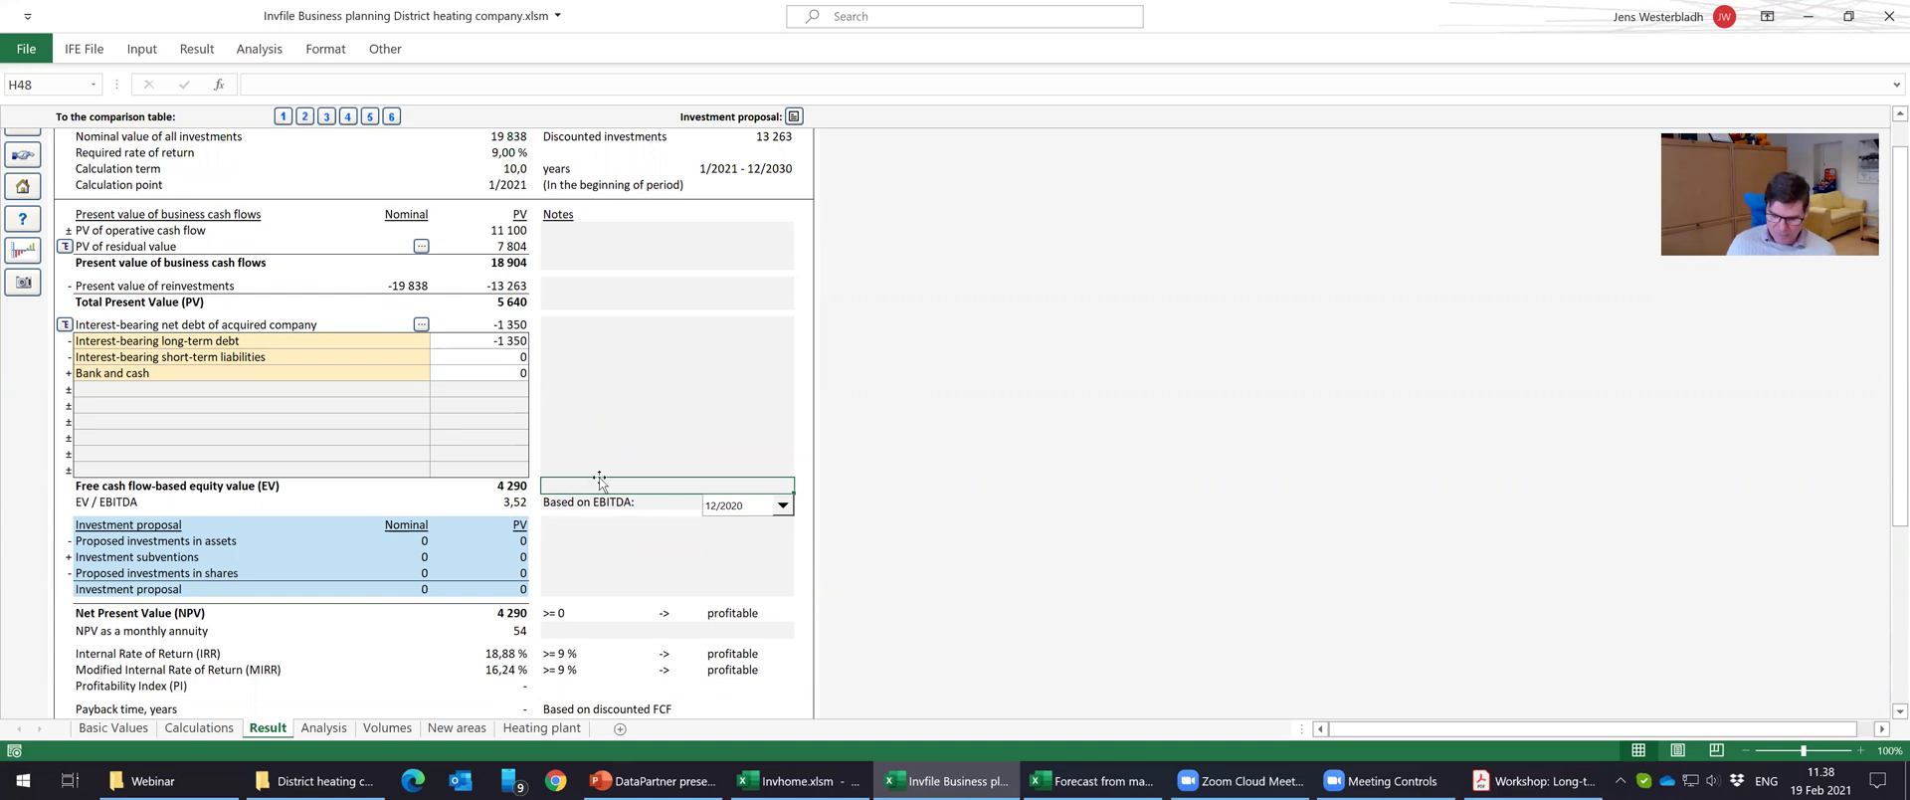
{"action": "type", "text": "="}
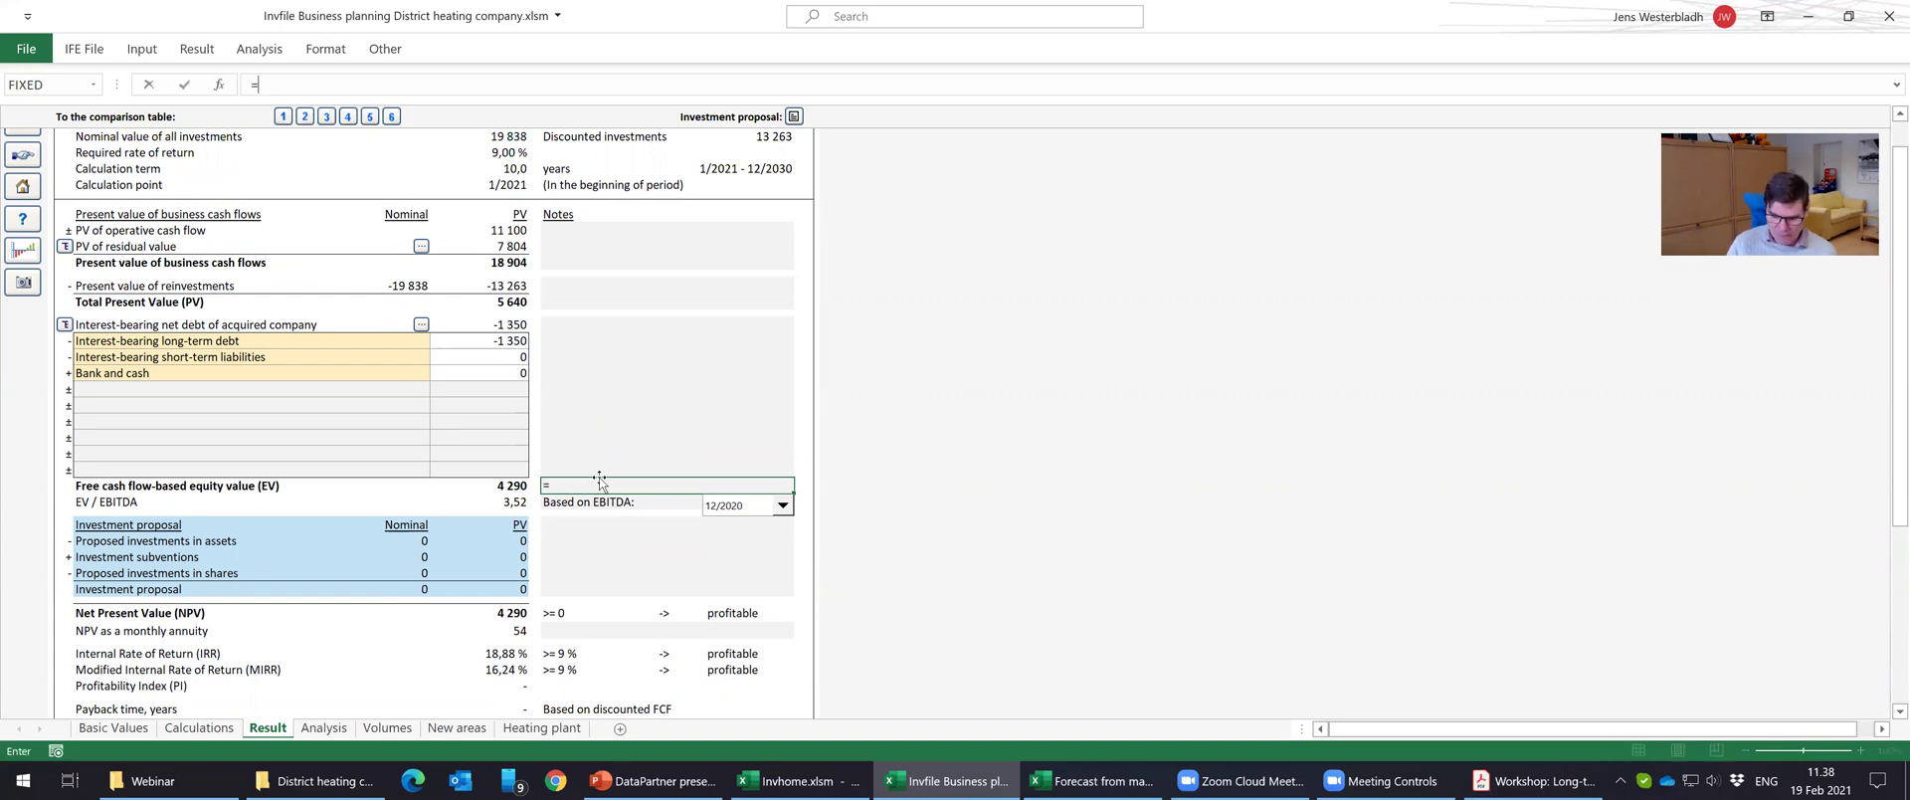
{"action": "type", "text": "8*"}
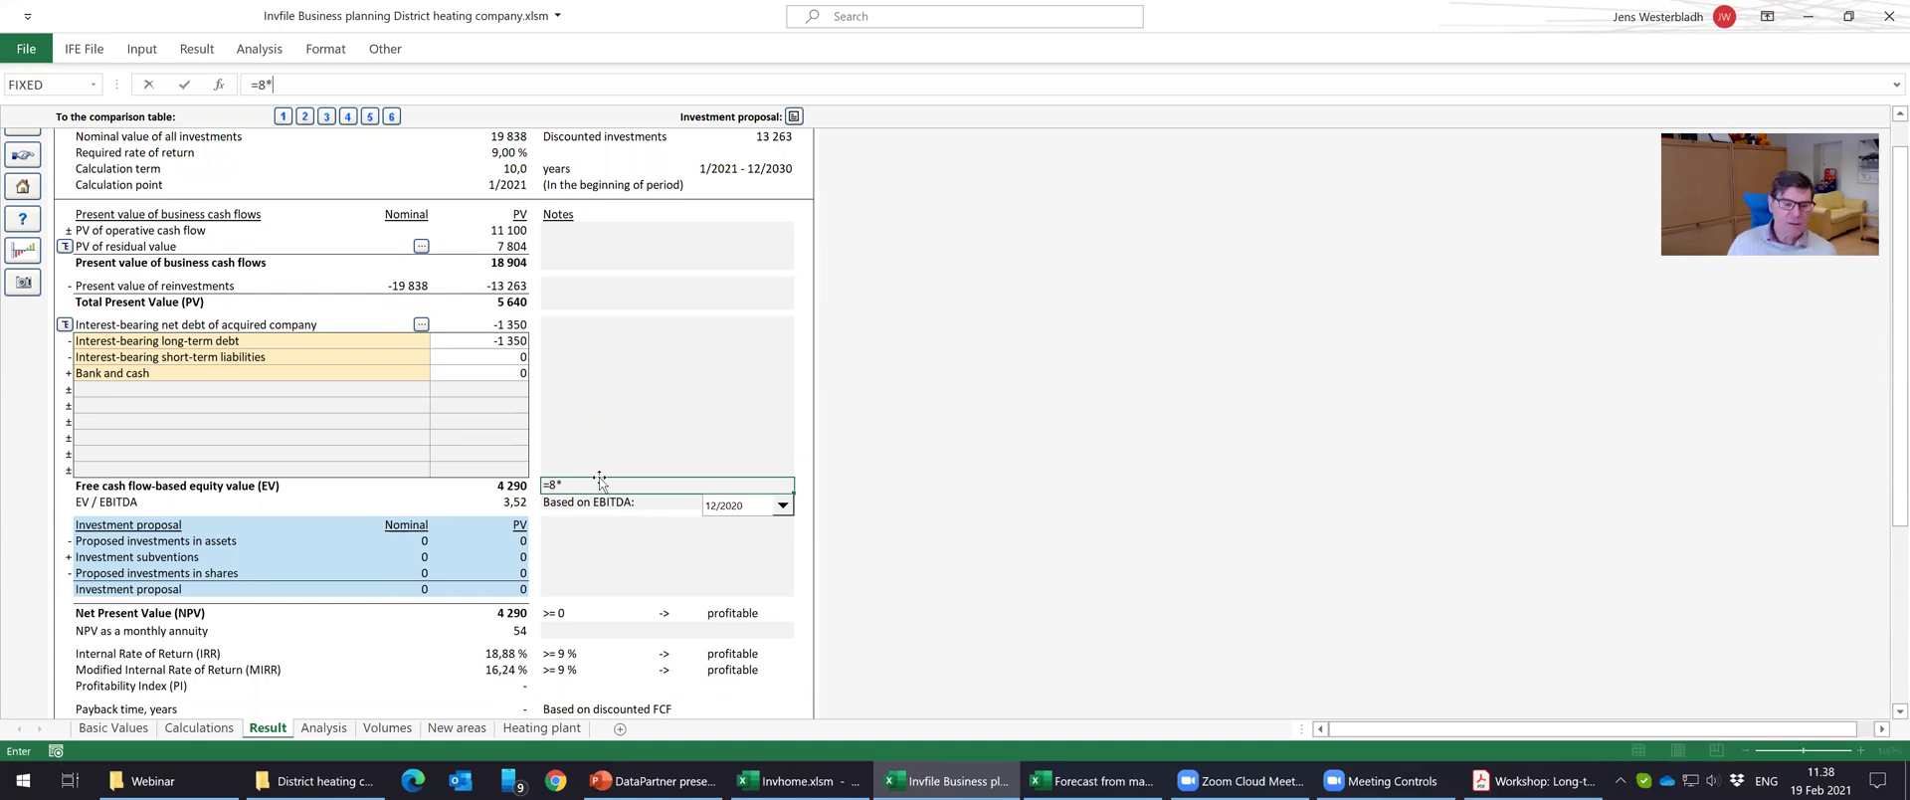
{"action": "left_click", "coordinate": [197, 732]}
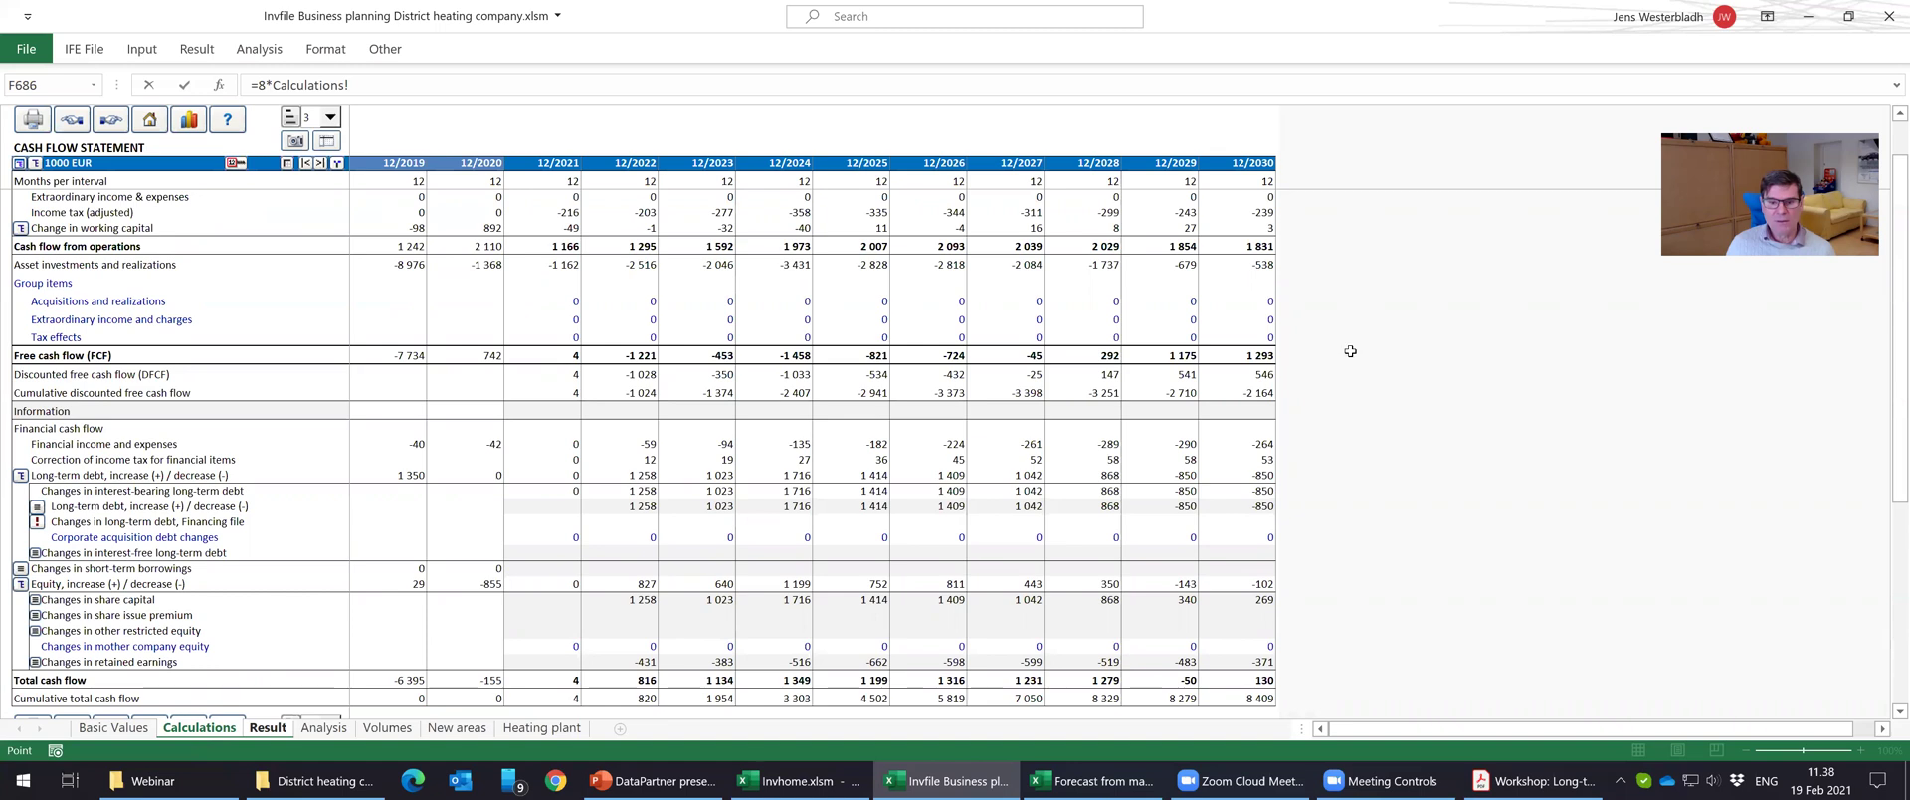
{"action": "key", "text": "Escape"}
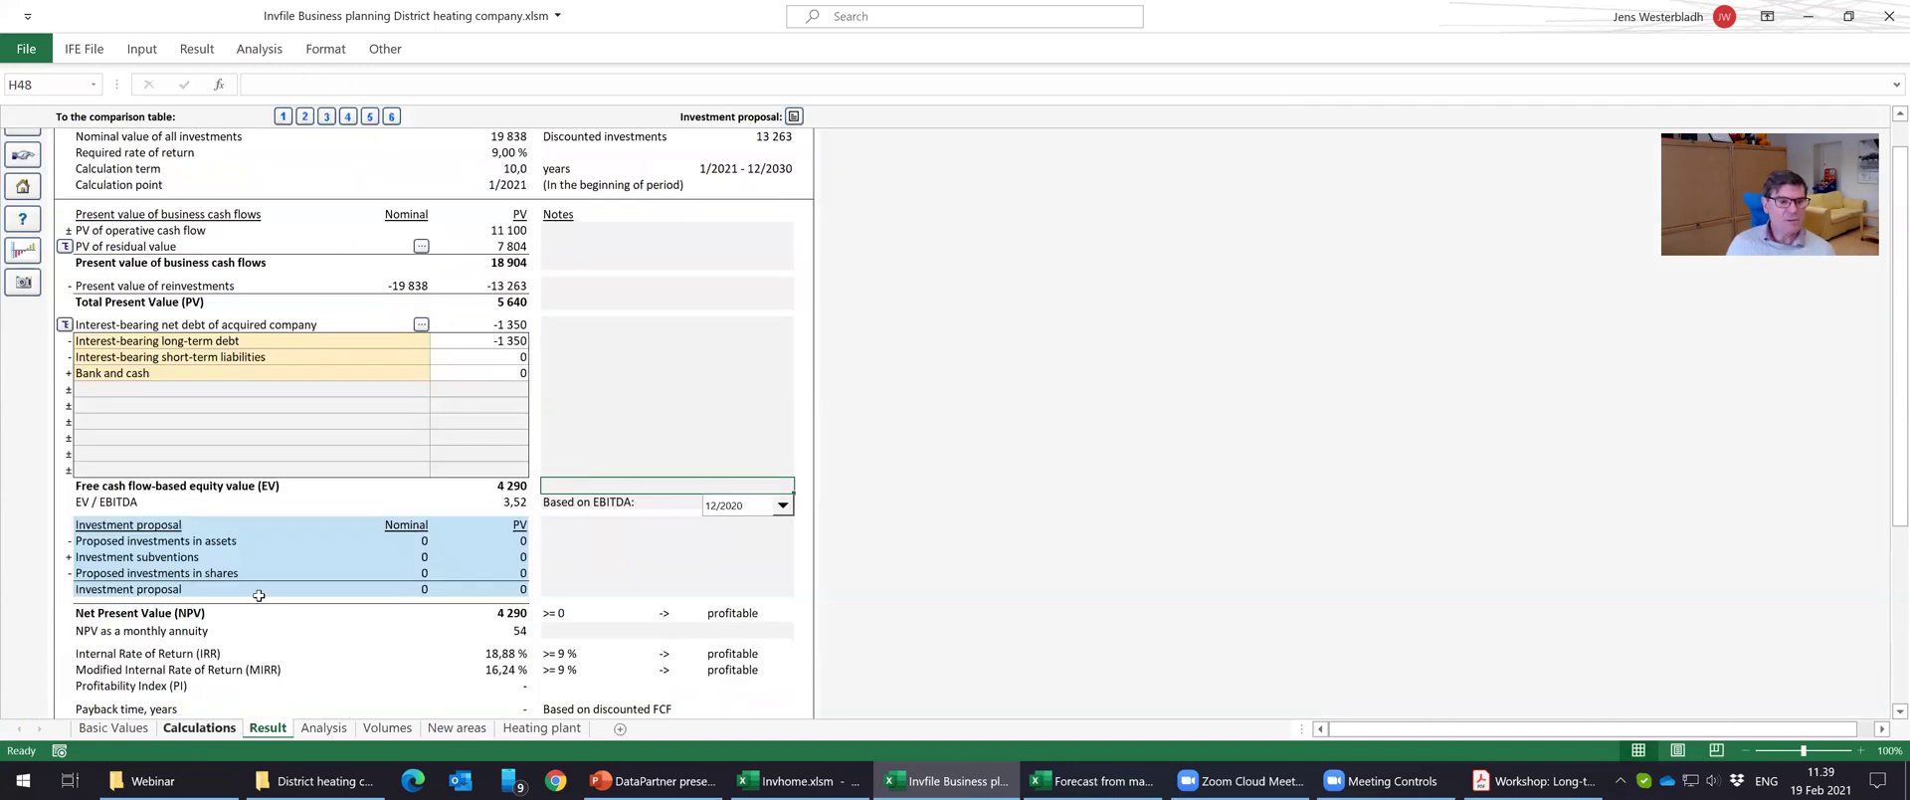
Locate the 12/2020 EBITDA in the income statement on the Calculations sheet.
{"action": "key", "text": "ctrl+Page_Up"}
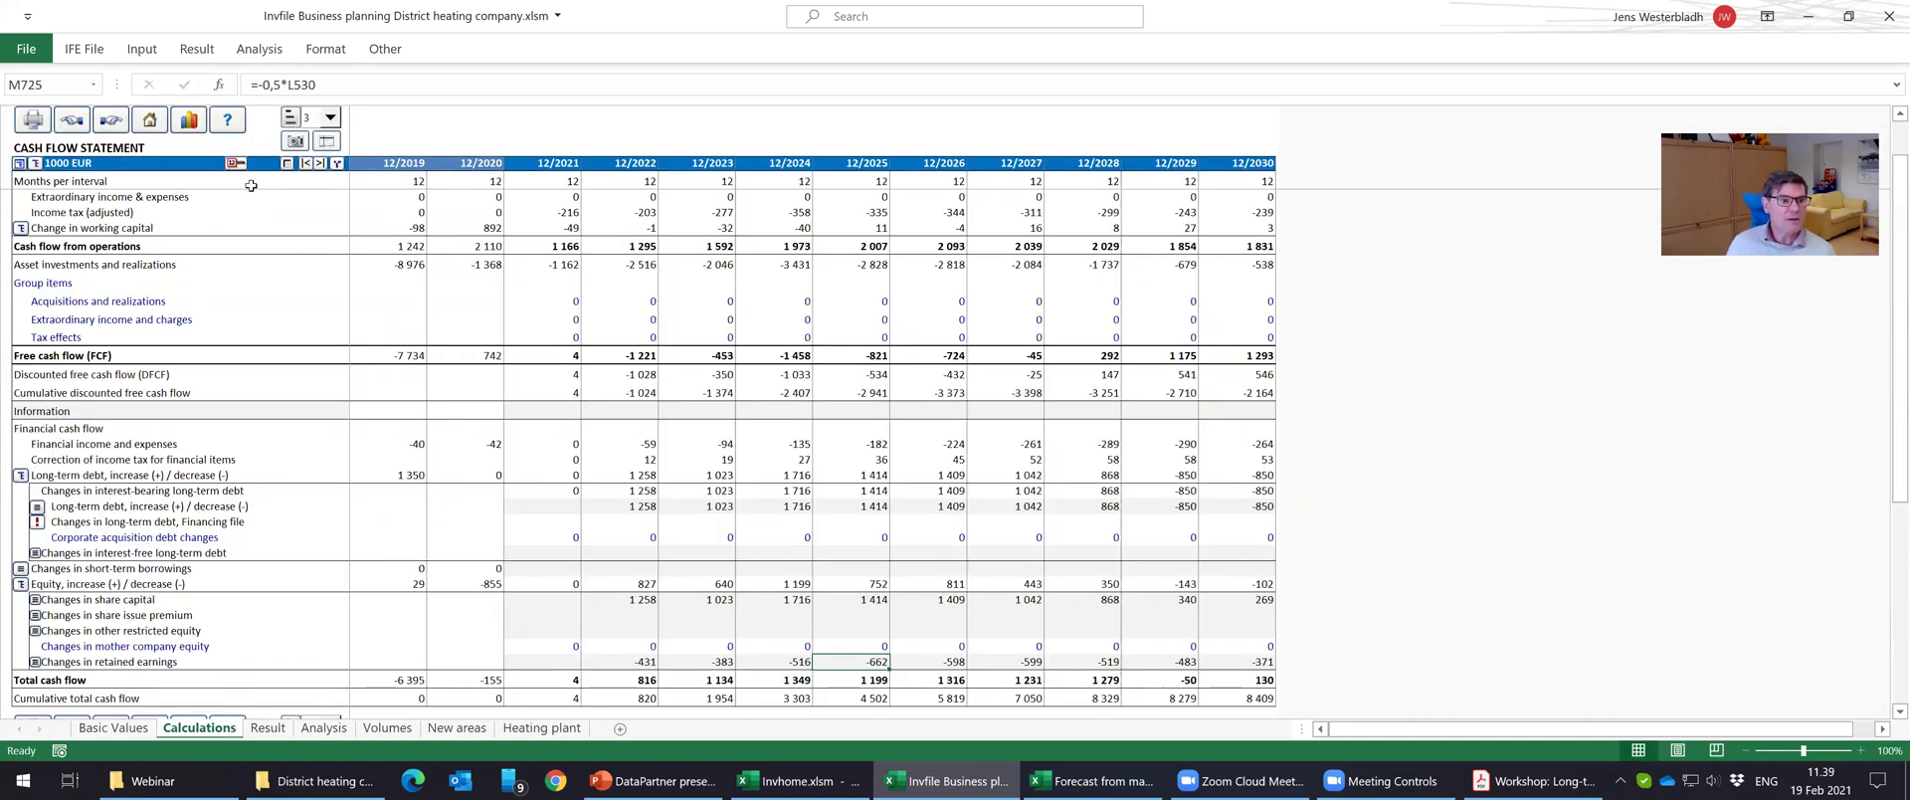
{"action": "left_click", "coordinate": [69, 126]}
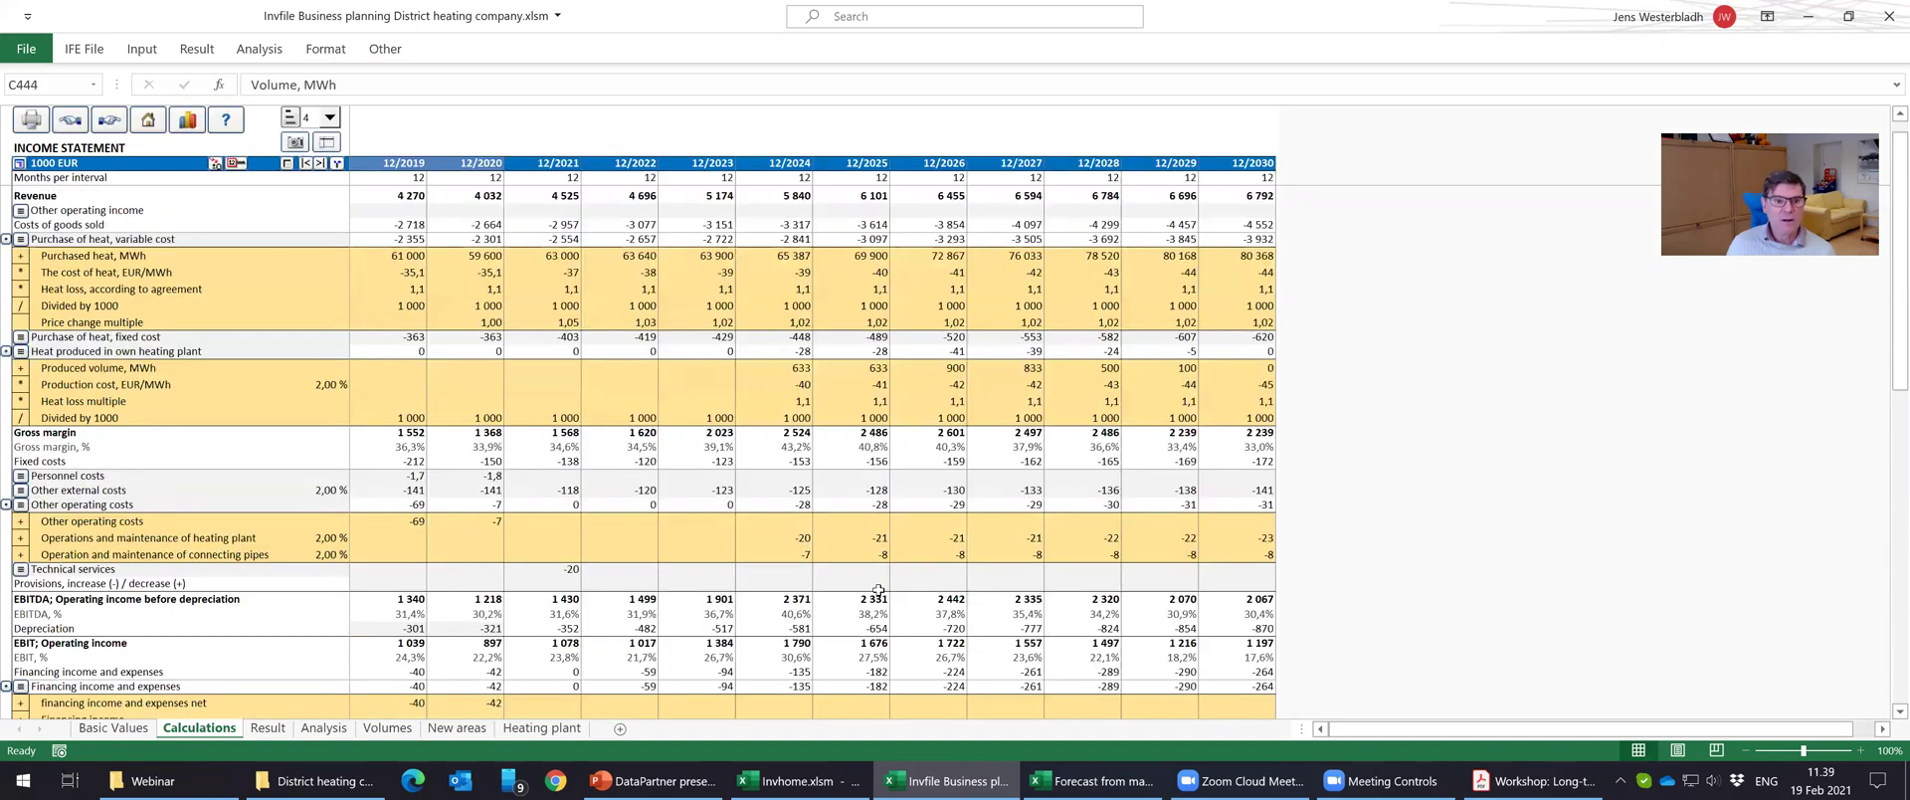
{"action": "scroll", "coordinate": [717, 617], "scroll_direction": "down", "scroll_amount": 4}
{"action": "scroll", "coordinate": [651, 631], "scroll_direction": "down", "scroll_amount": 5}
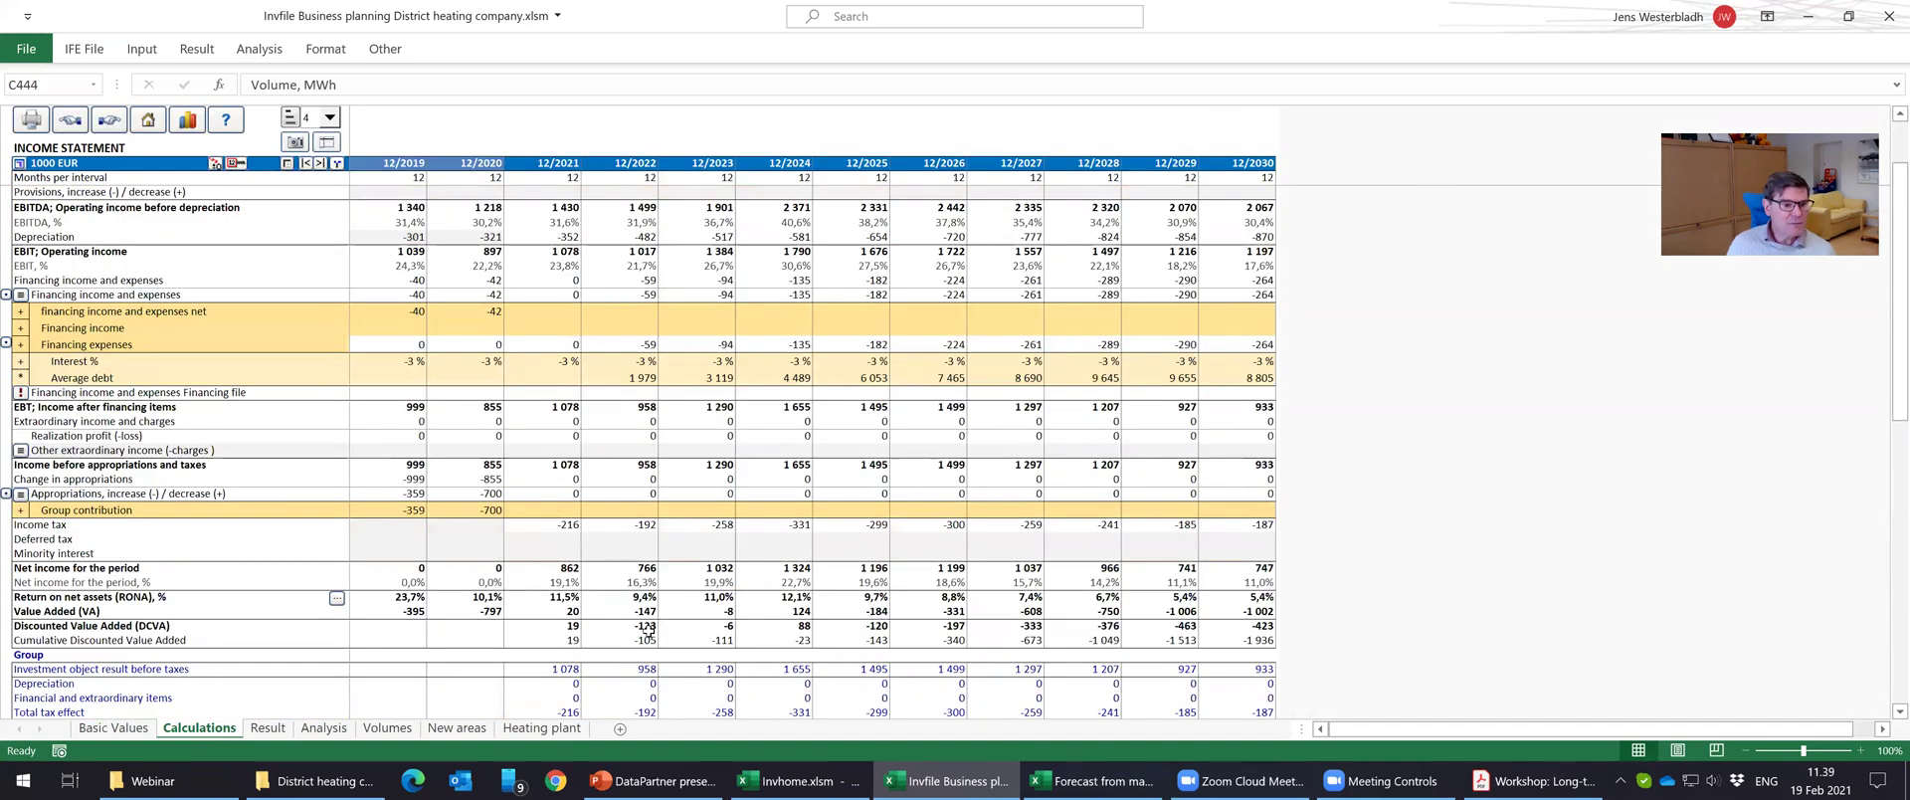
{"action": "scroll", "coordinate": [583, 557], "scroll_direction": "up", "scroll_amount": 1}
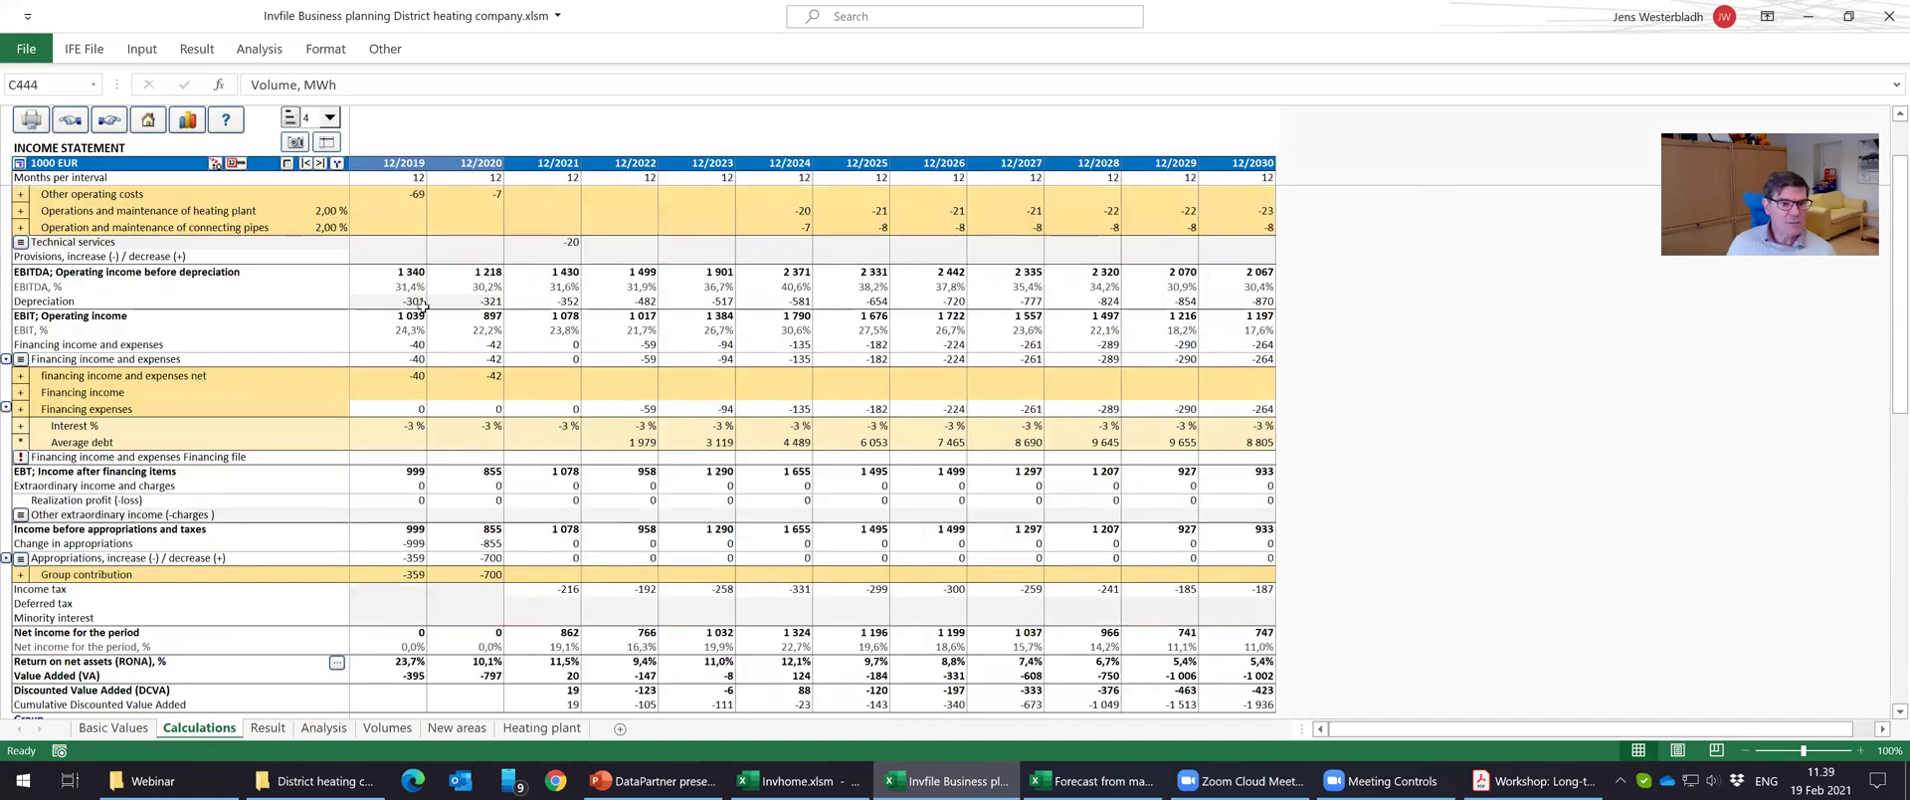
{"action": "left_click", "coordinate": [465, 274]}
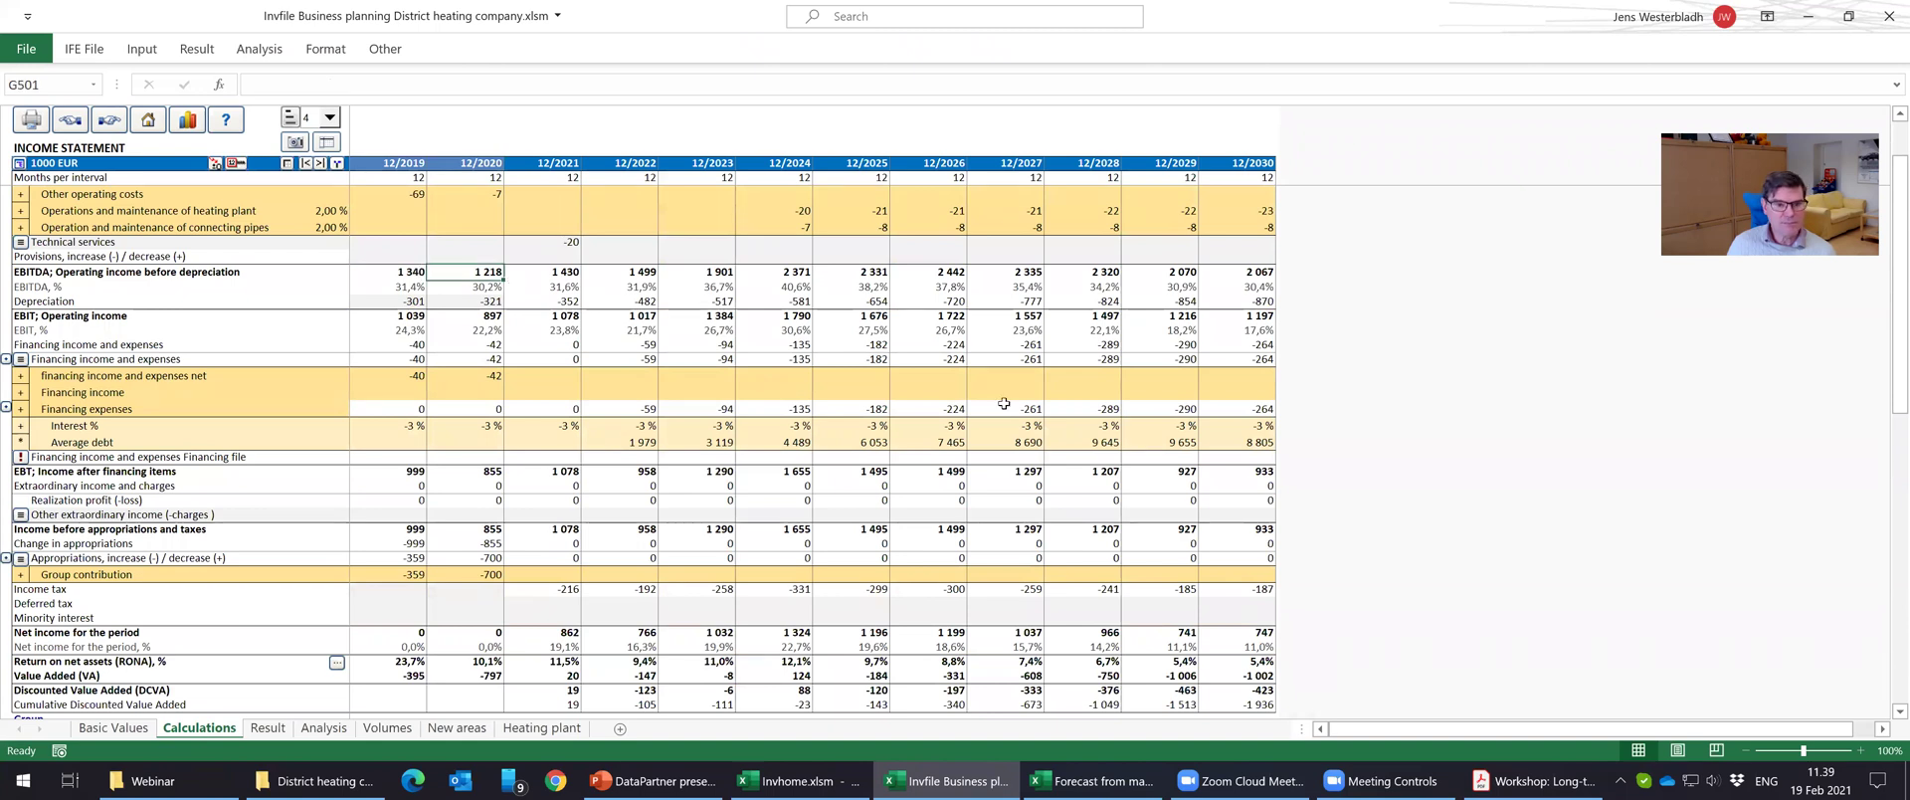
Enter =8*Calculations!G501 in the Result sheet's note cell beside the free cash flow-based equity value, using the 12/2020 EBITDA.
{"action": "left_click", "coordinate": [324, 728]}
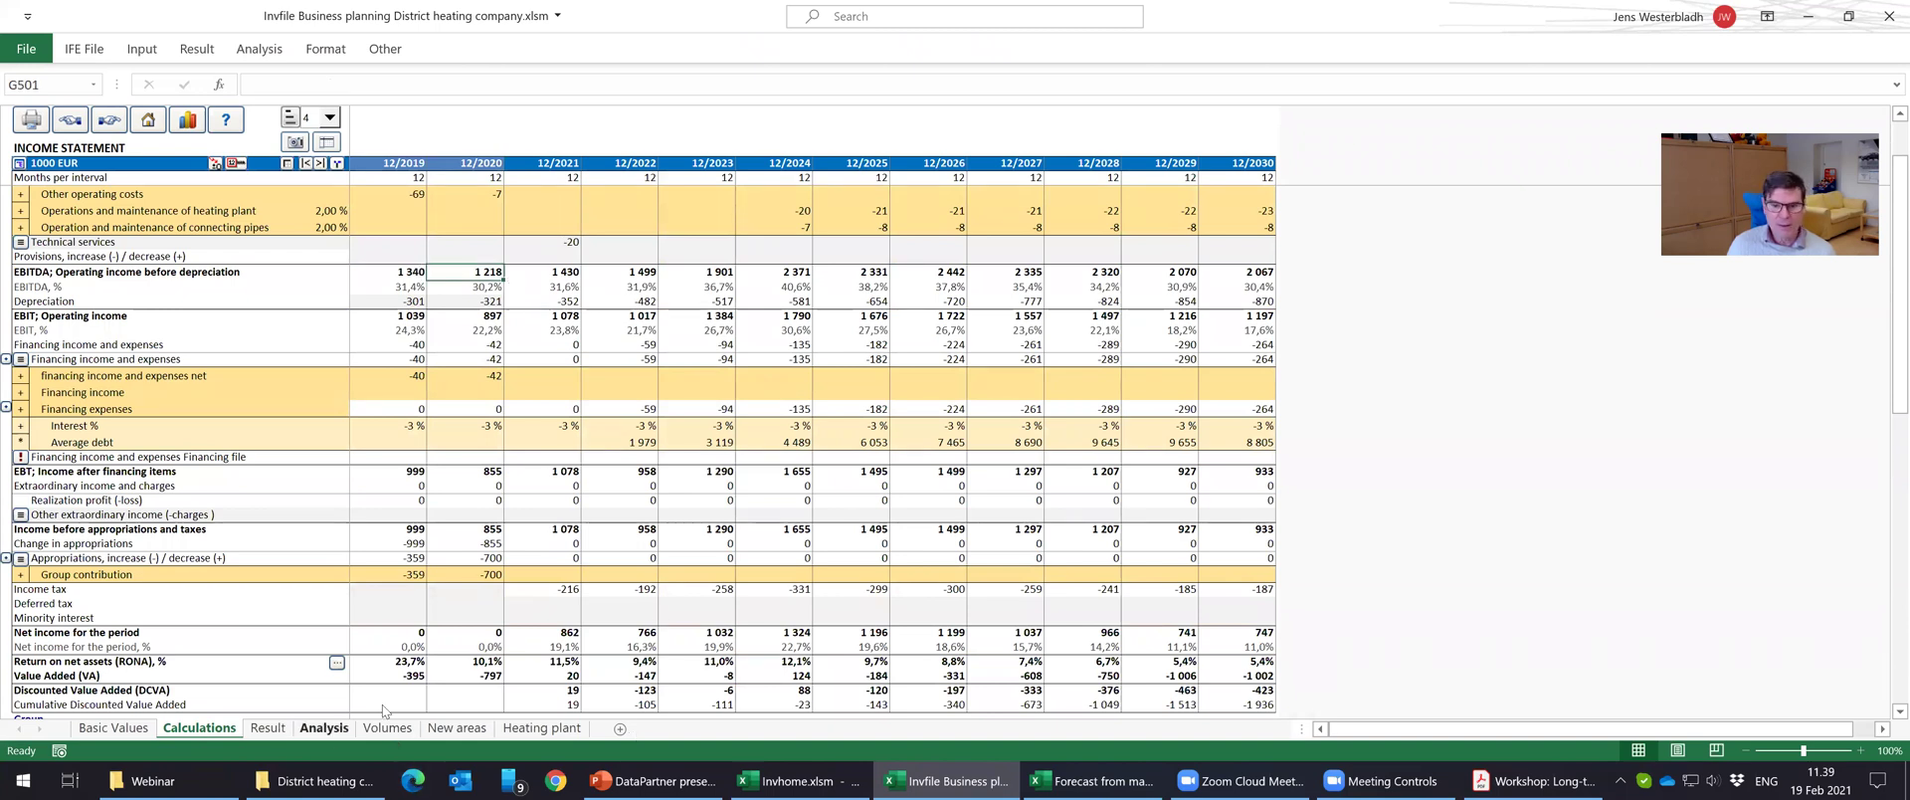
{"action": "type", "text": "="}
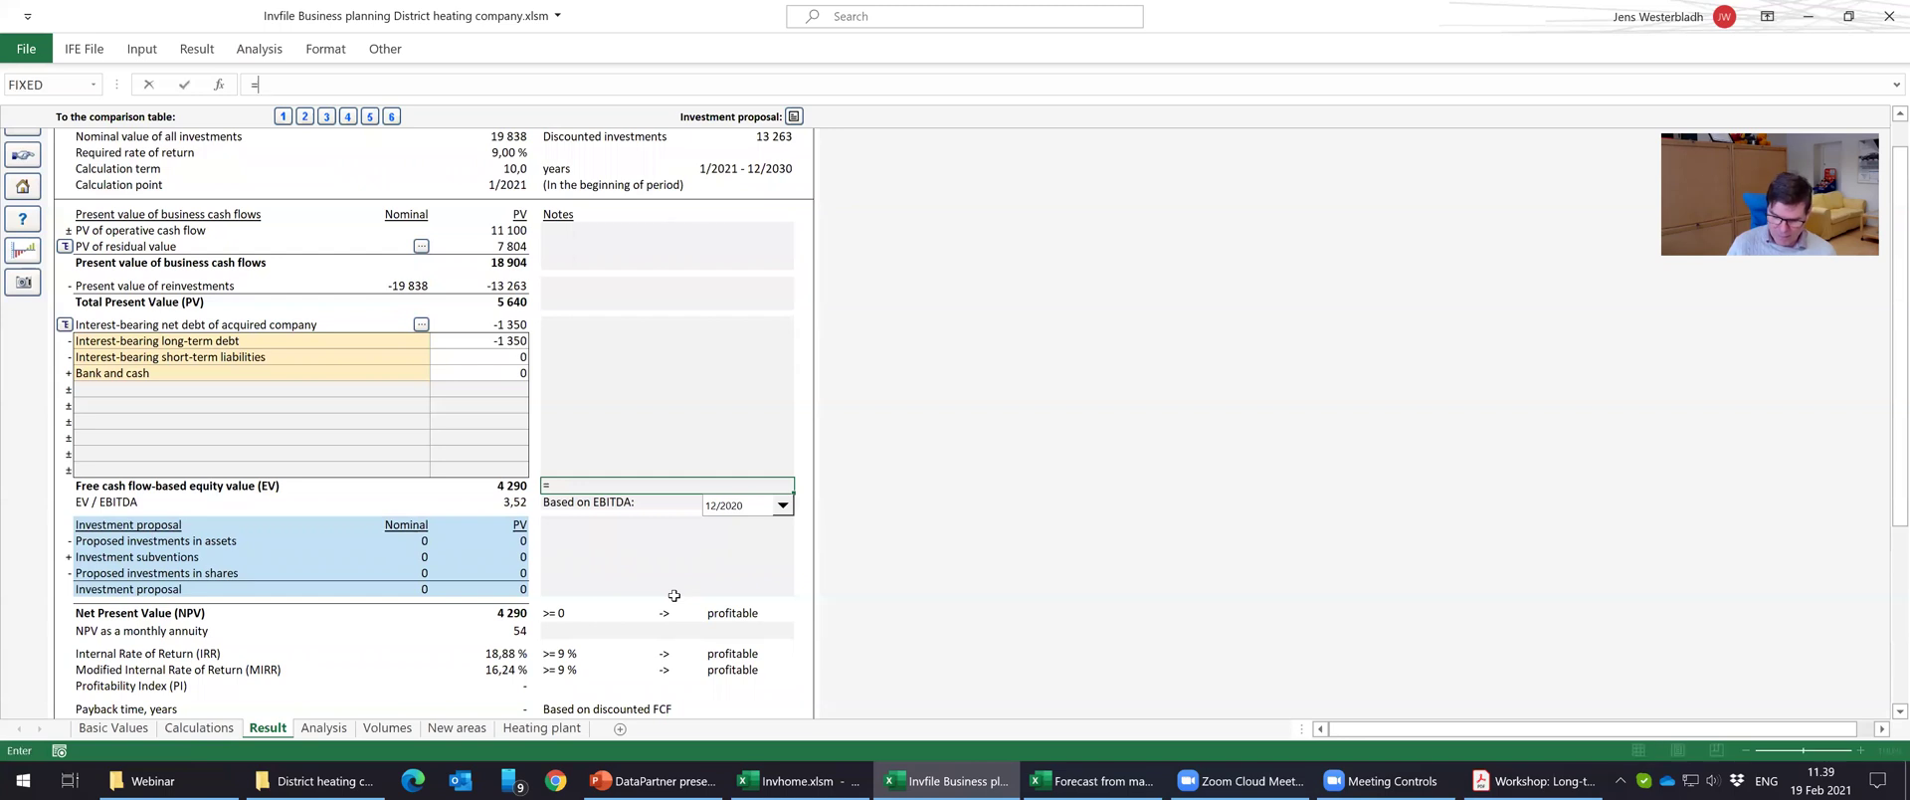
{"action": "type", "text": "8*"}
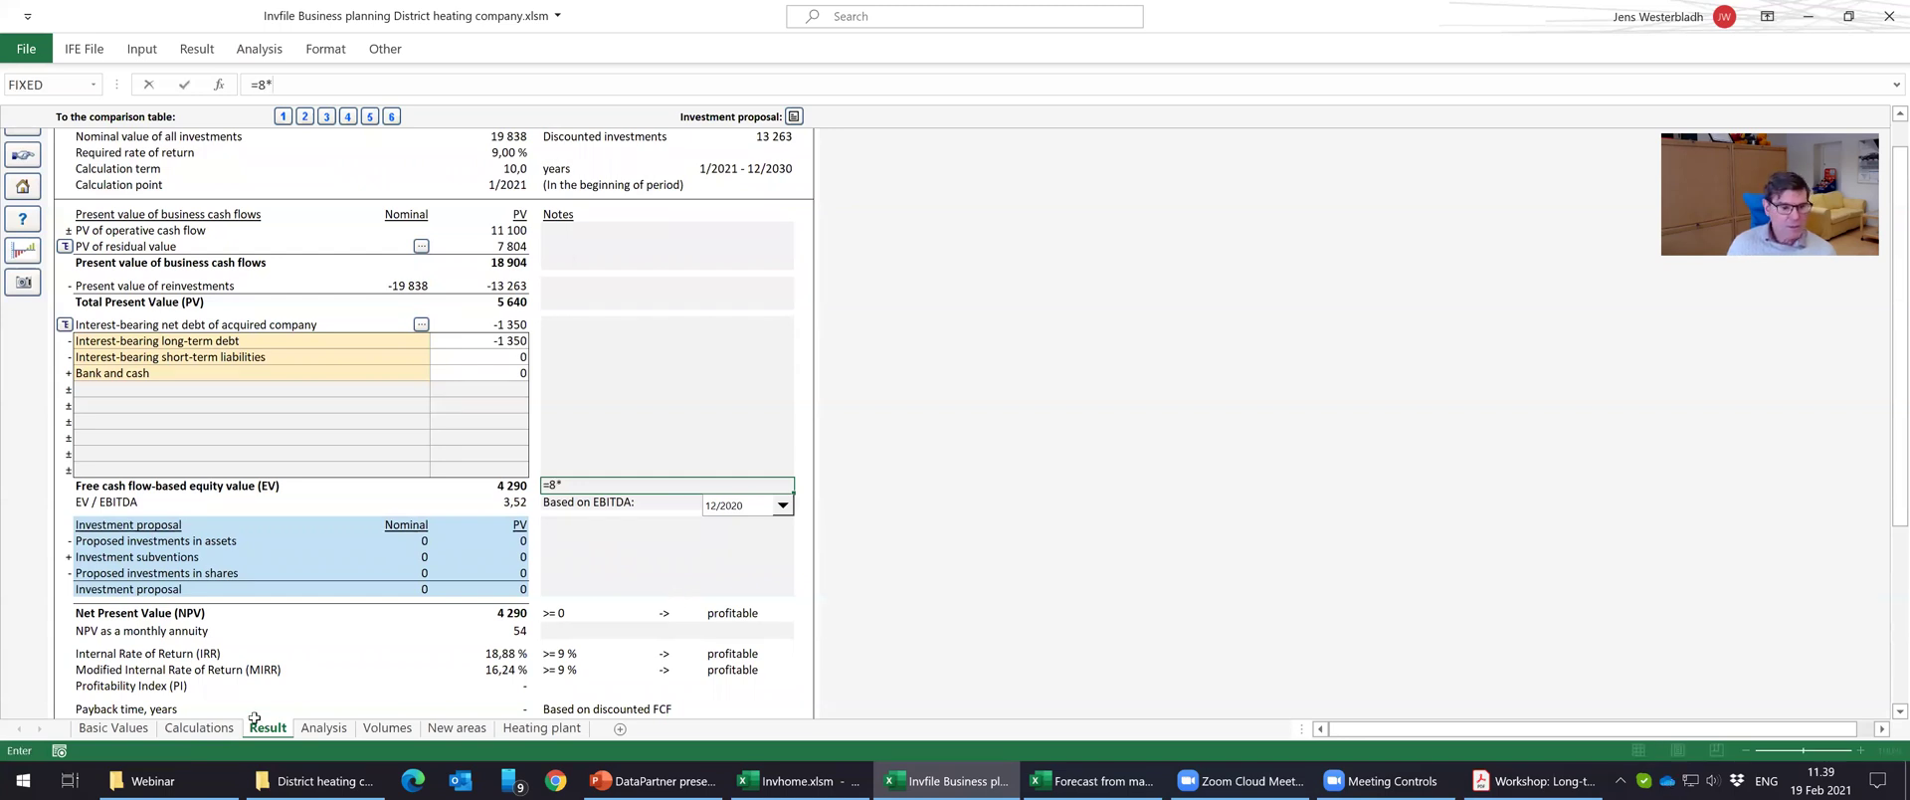
{"action": "left_click", "coordinate": [222, 731]}
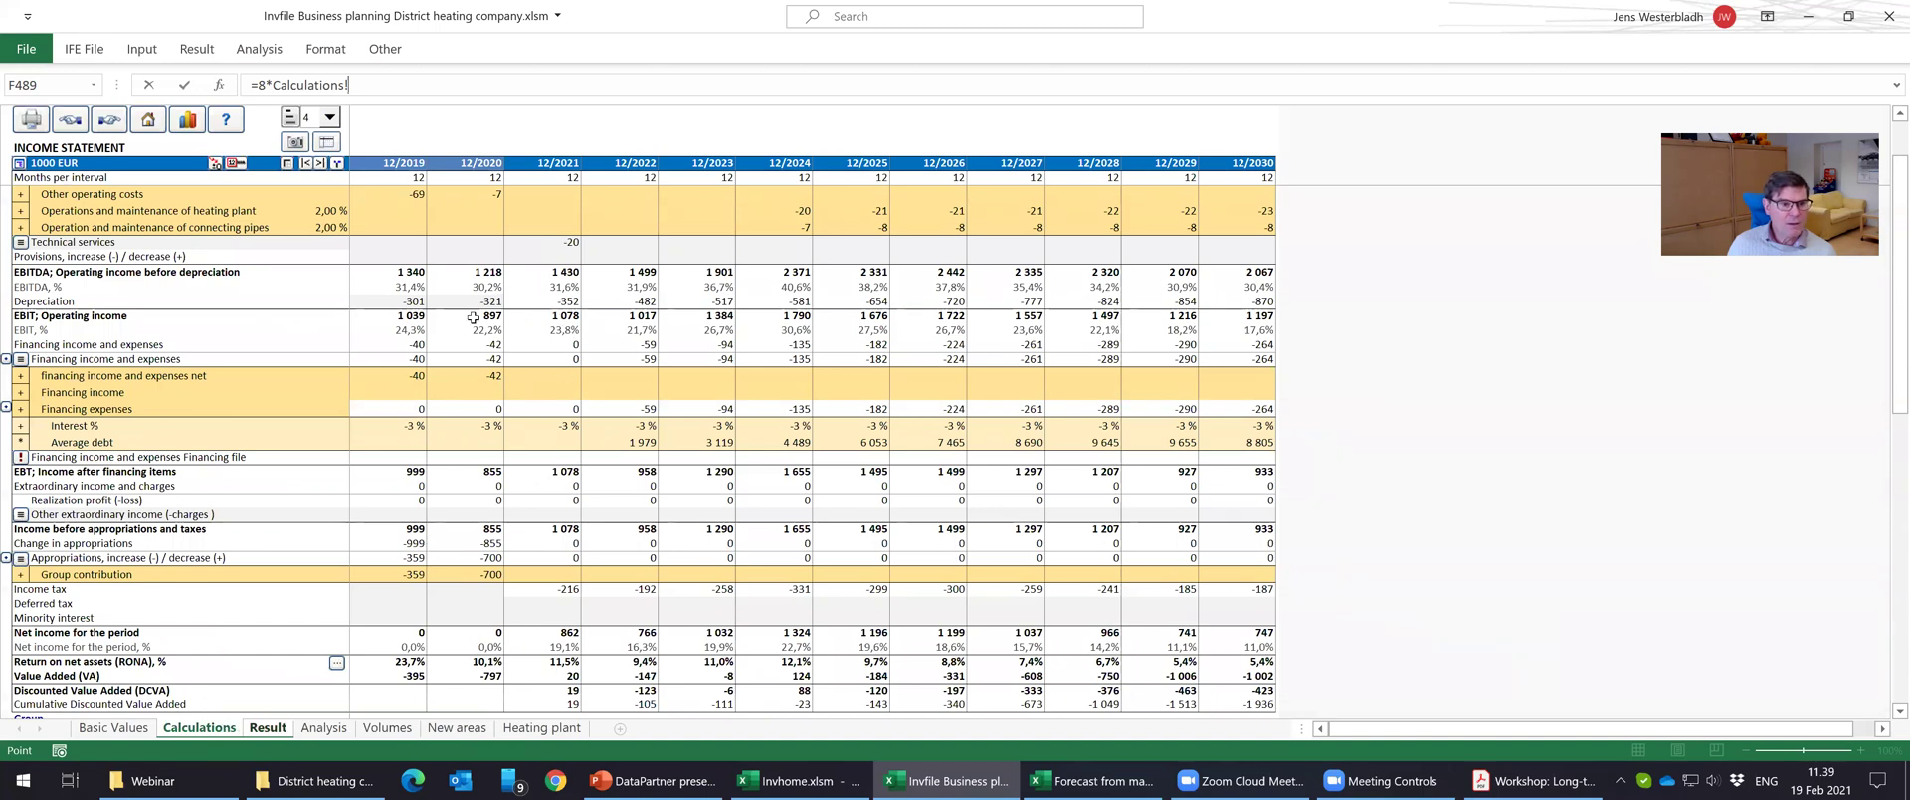
{"action": "left_click", "coordinate": [474, 271]}
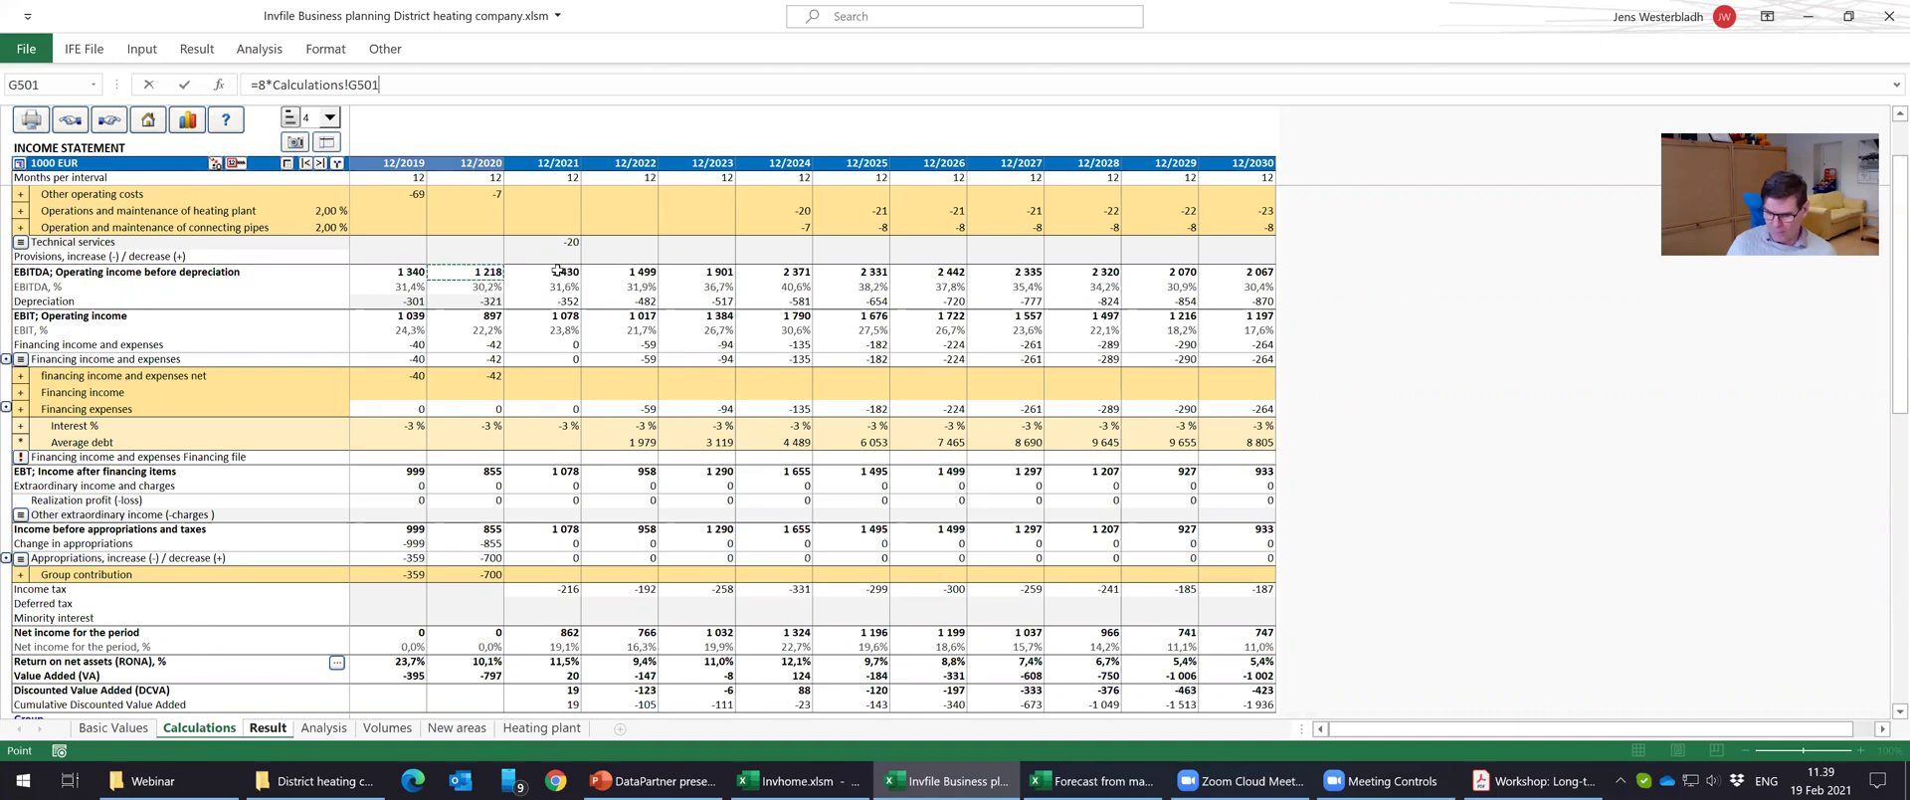
{"action": "key", "text": "Return"}
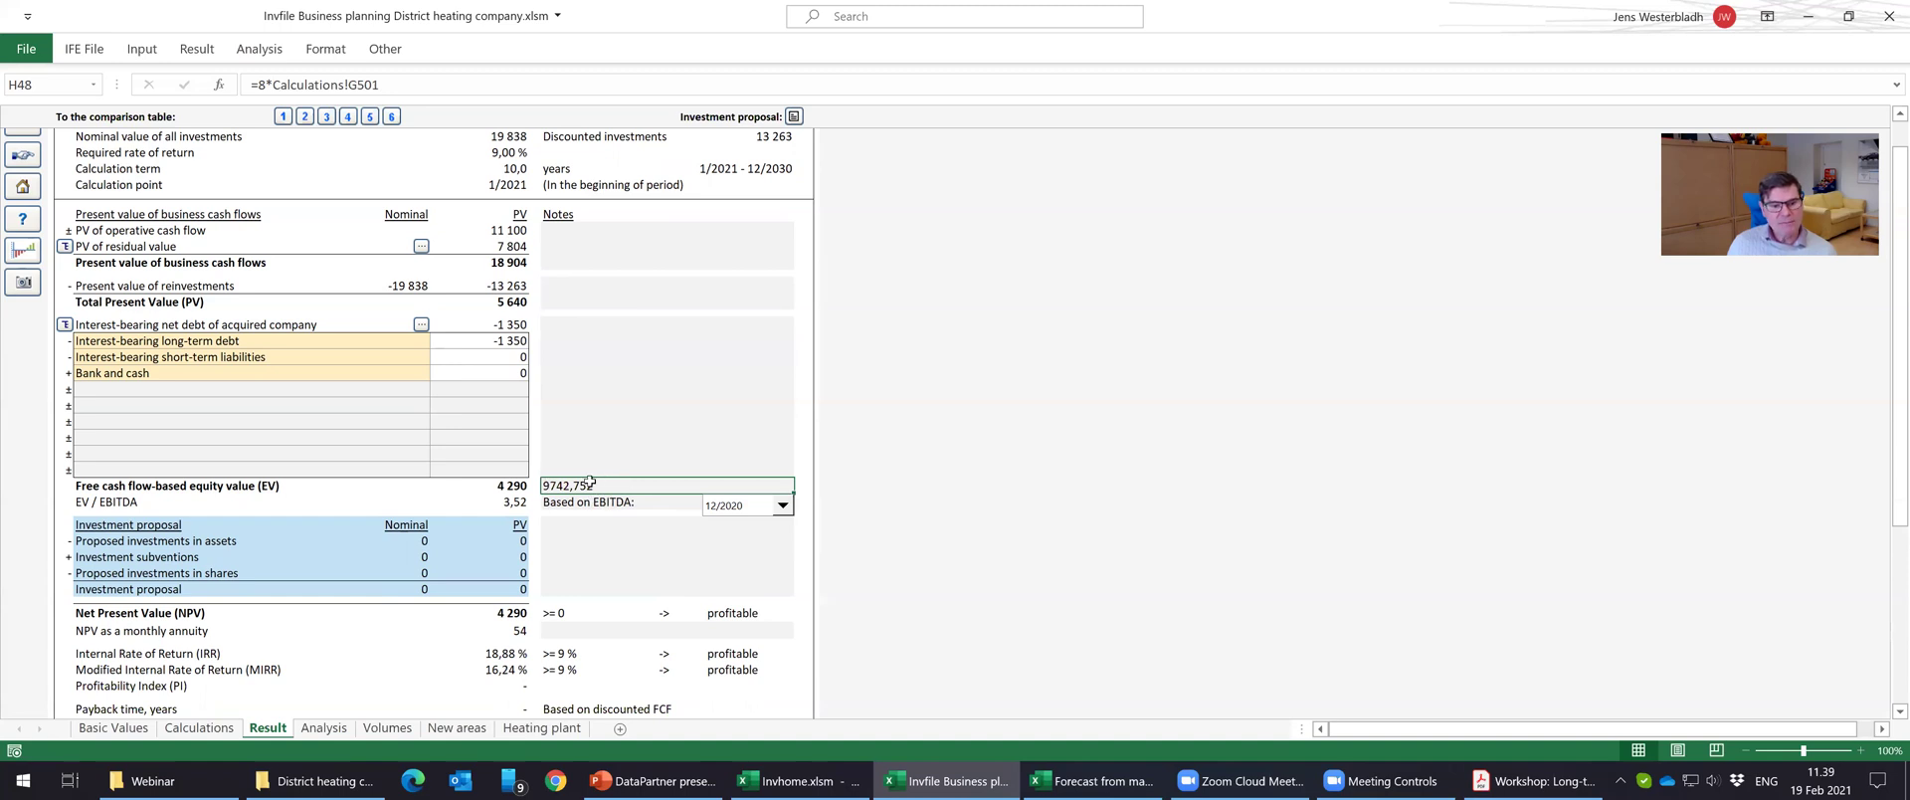
Compare the EBITDA-multiple valuation with the free cash flow-based equity value and return to the start of the profitability analysis.
{"action": "left_click", "coordinate": [503, 485]}
{"action": "left_click", "coordinate": [588, 484]}
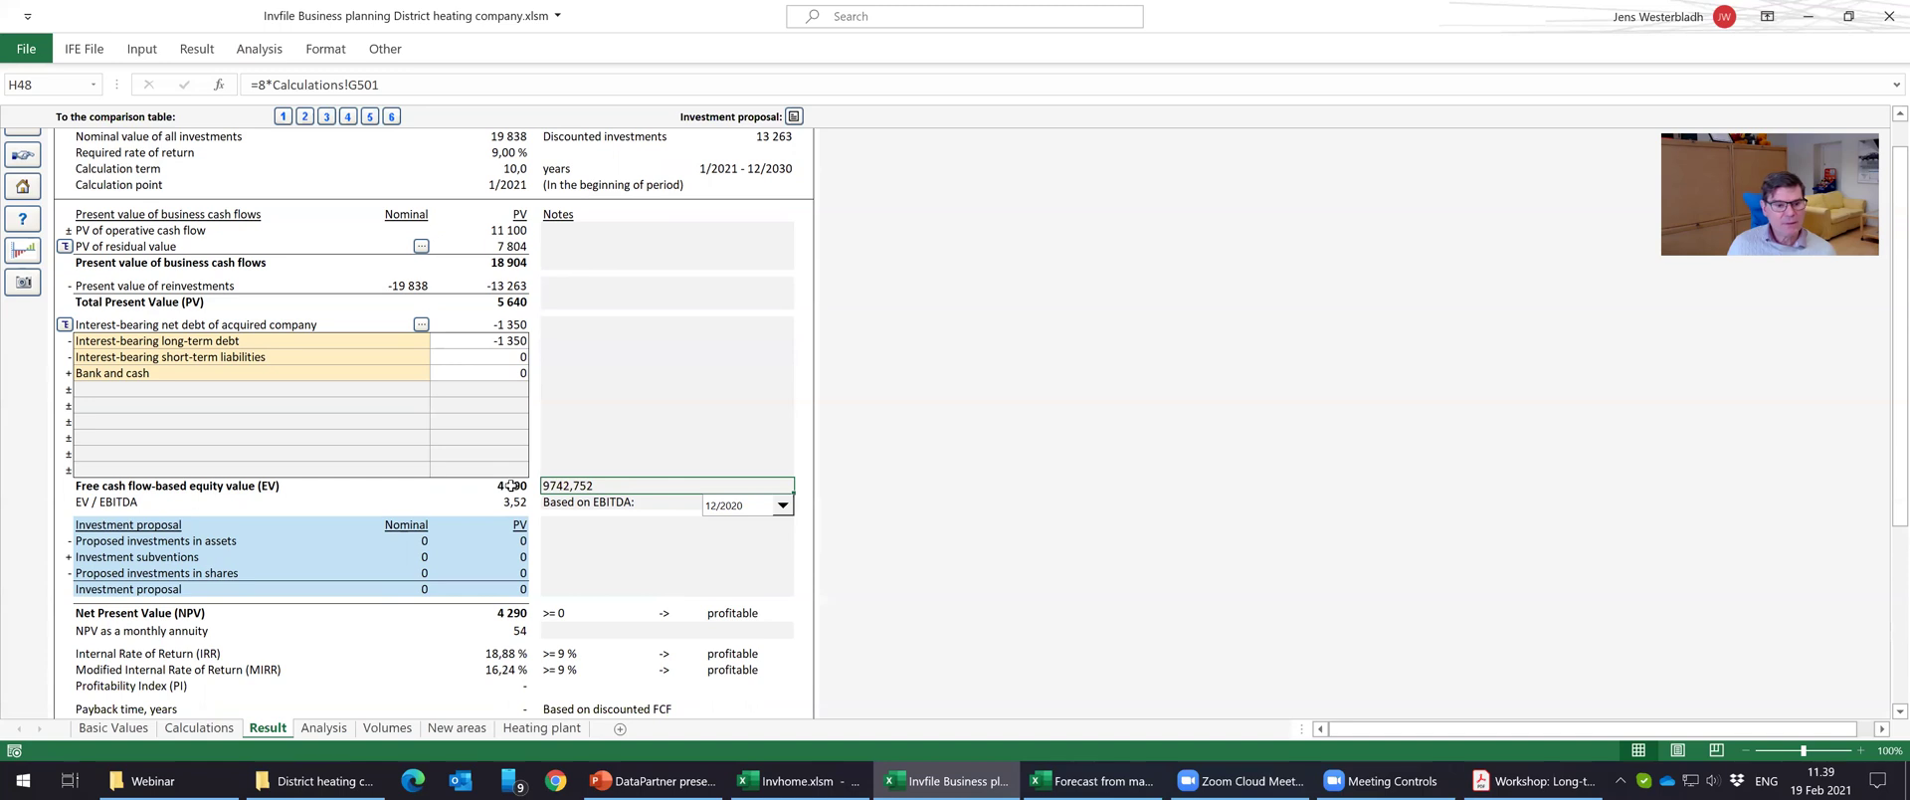
{"action": "left_click", "coordinate": [510, 484]}
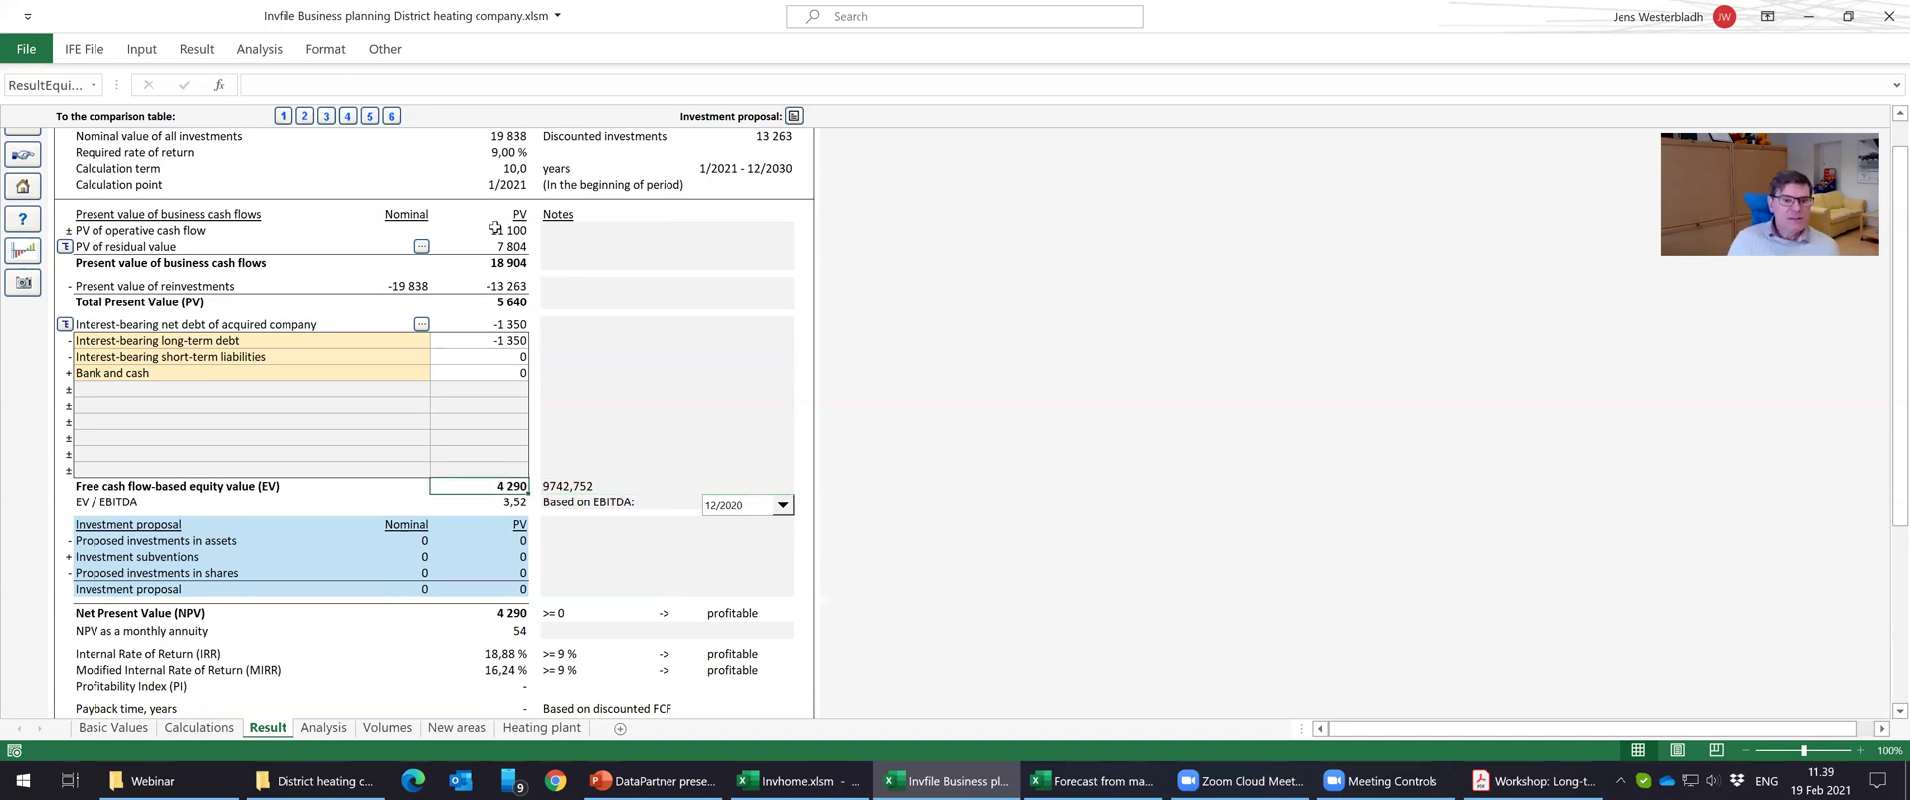
{"action": "scroll", "coordinate": [532, 418], "scroll_direction": "up", "scroll_amount": 1}
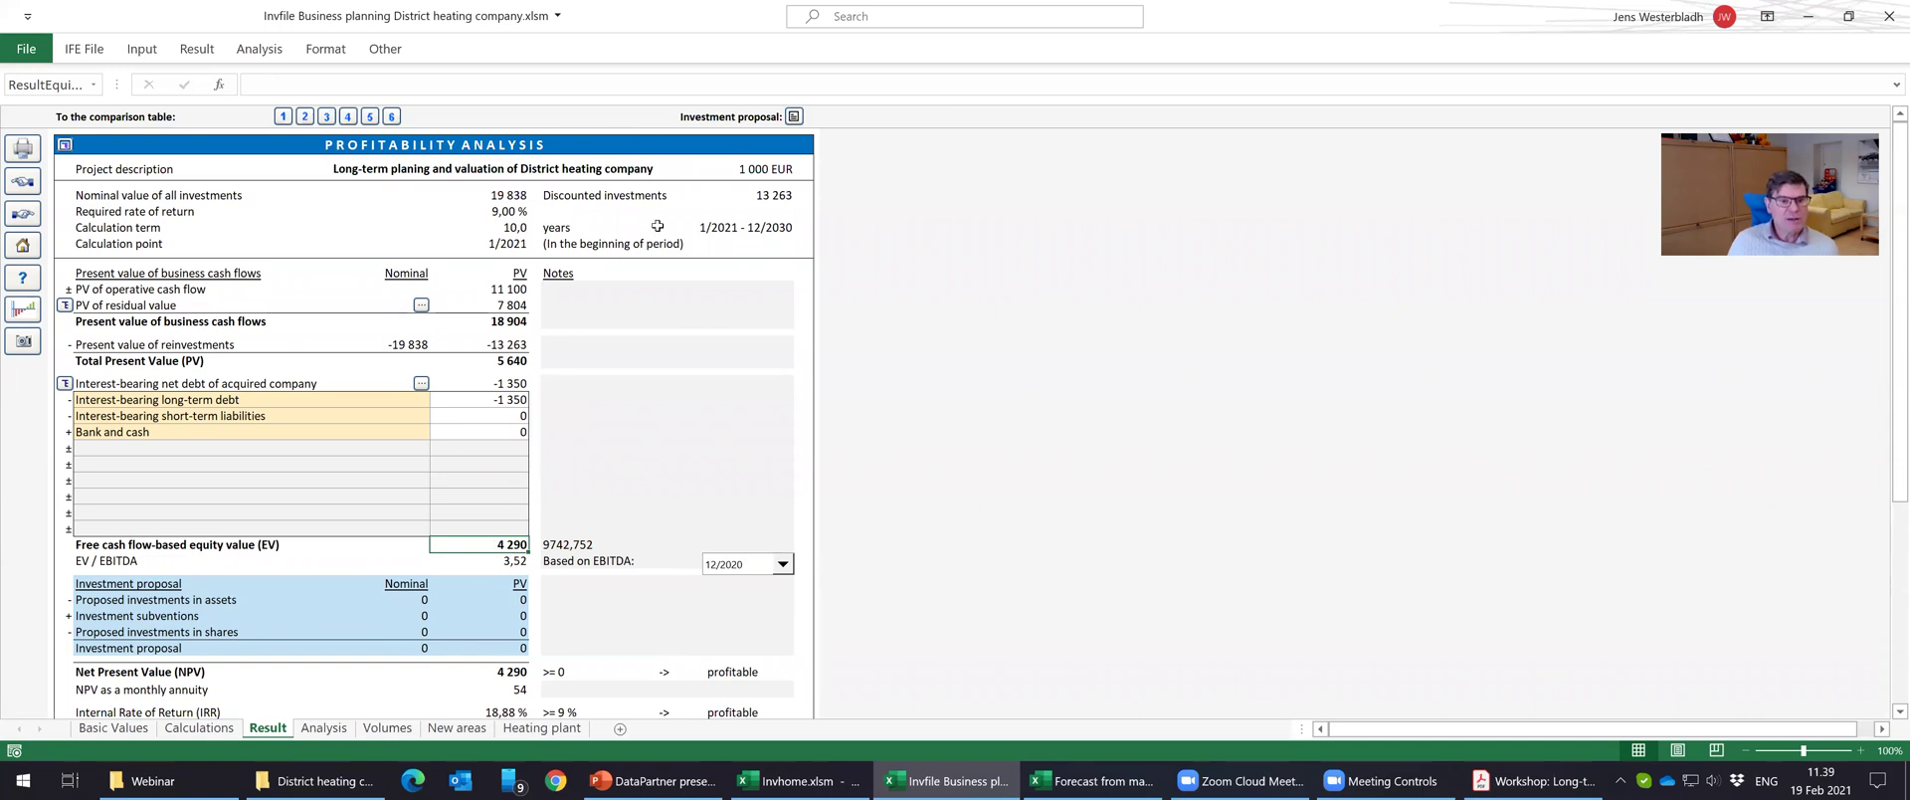
{"action": "left_click", "coordinate": [1139, 379]}
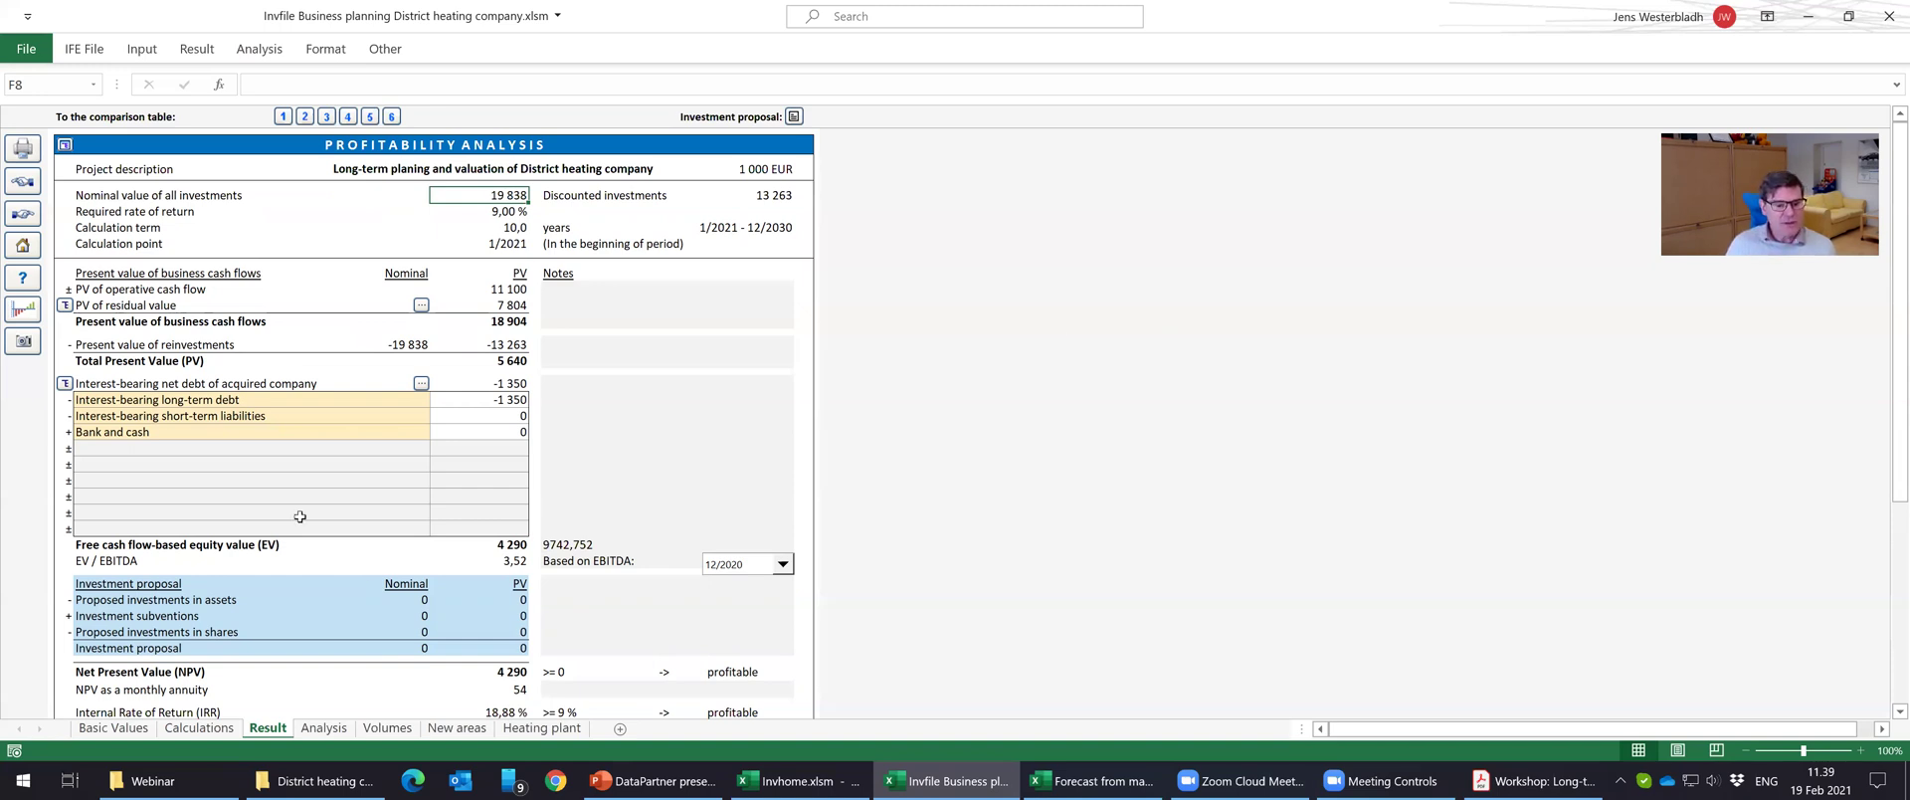
Add all available financial ratios to Key Financials from row 867, including category headers and formulas as cell comments.
{"action": "left_click", "coordinate": [144, 52]}
{"action": "left_click", "coordinate": [444, 95]}
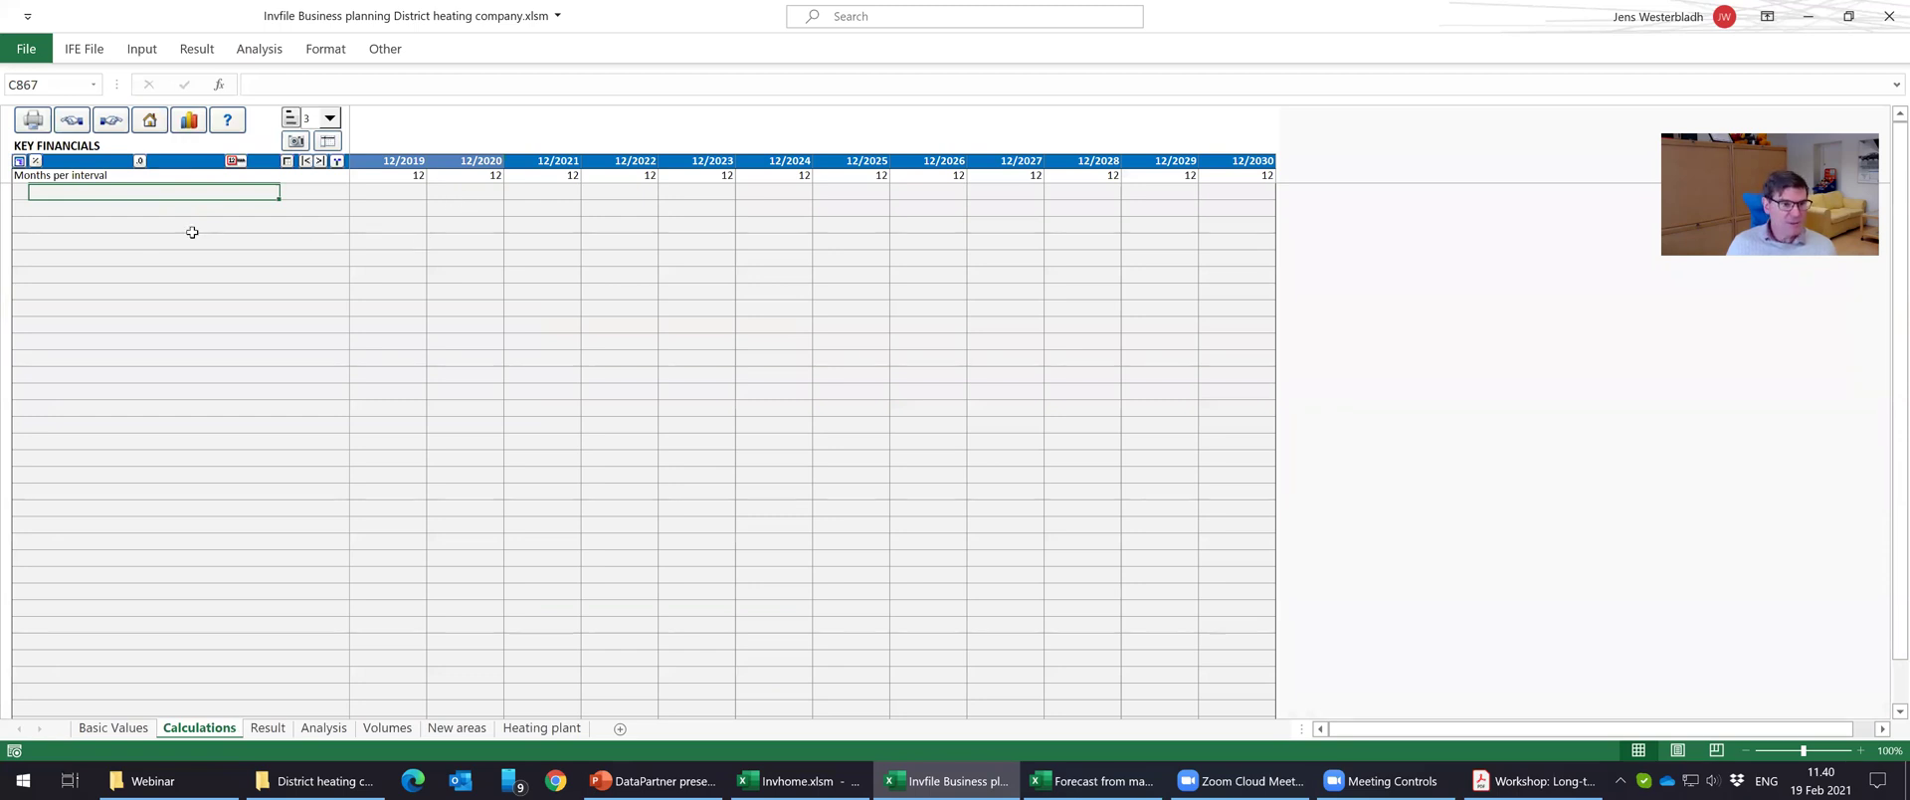
{"action": "left_click", "coordinate": [35, 162]}
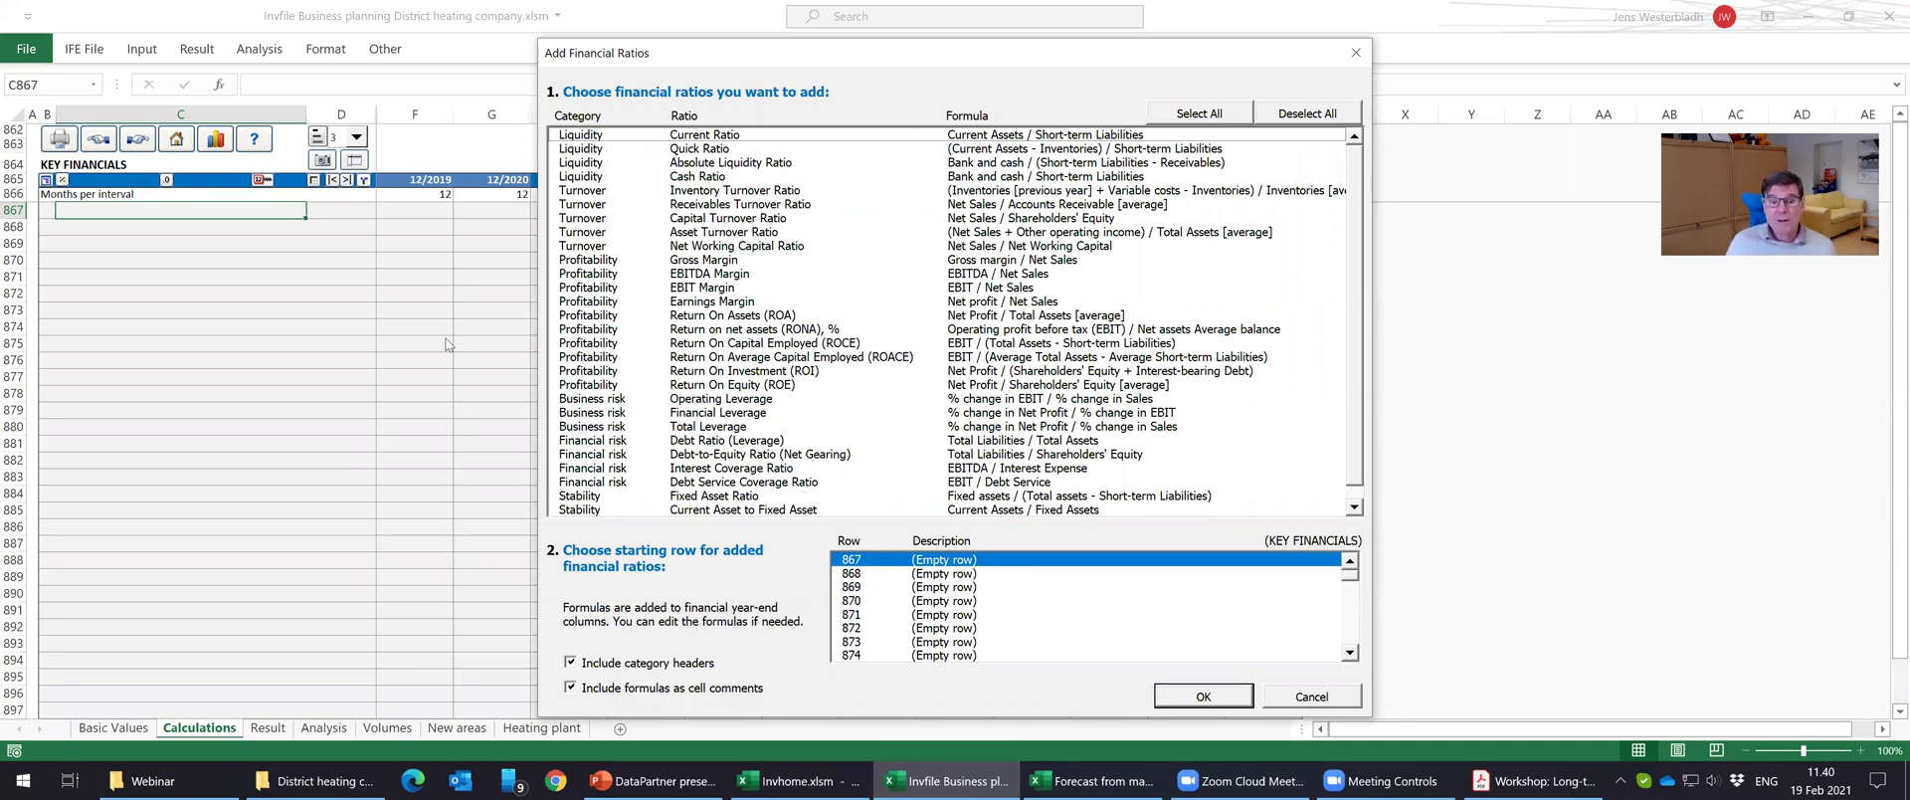
{"action": "left_click", "coordinate": [1007, 190]}
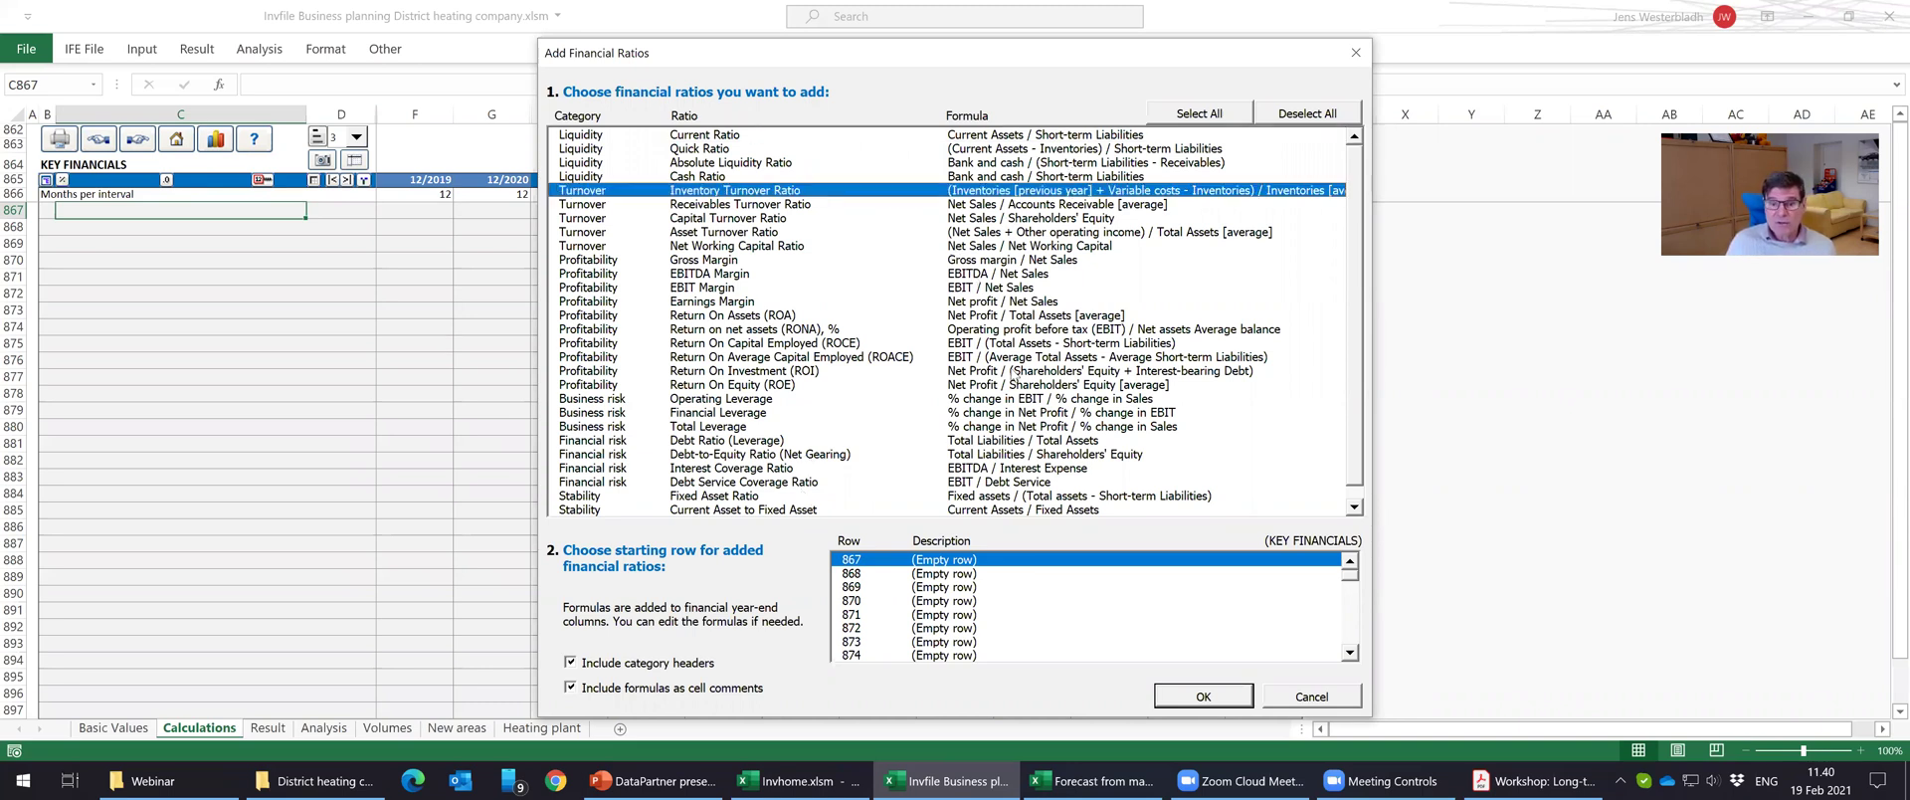
{"action": "left_click", "coordinate": [976, 273], "text": "ctrl"}
{"action": "left_click", "coordinate": [1015, 371], "text": "ctrl"}
{"action": "key", "text": "ctrl+a"}
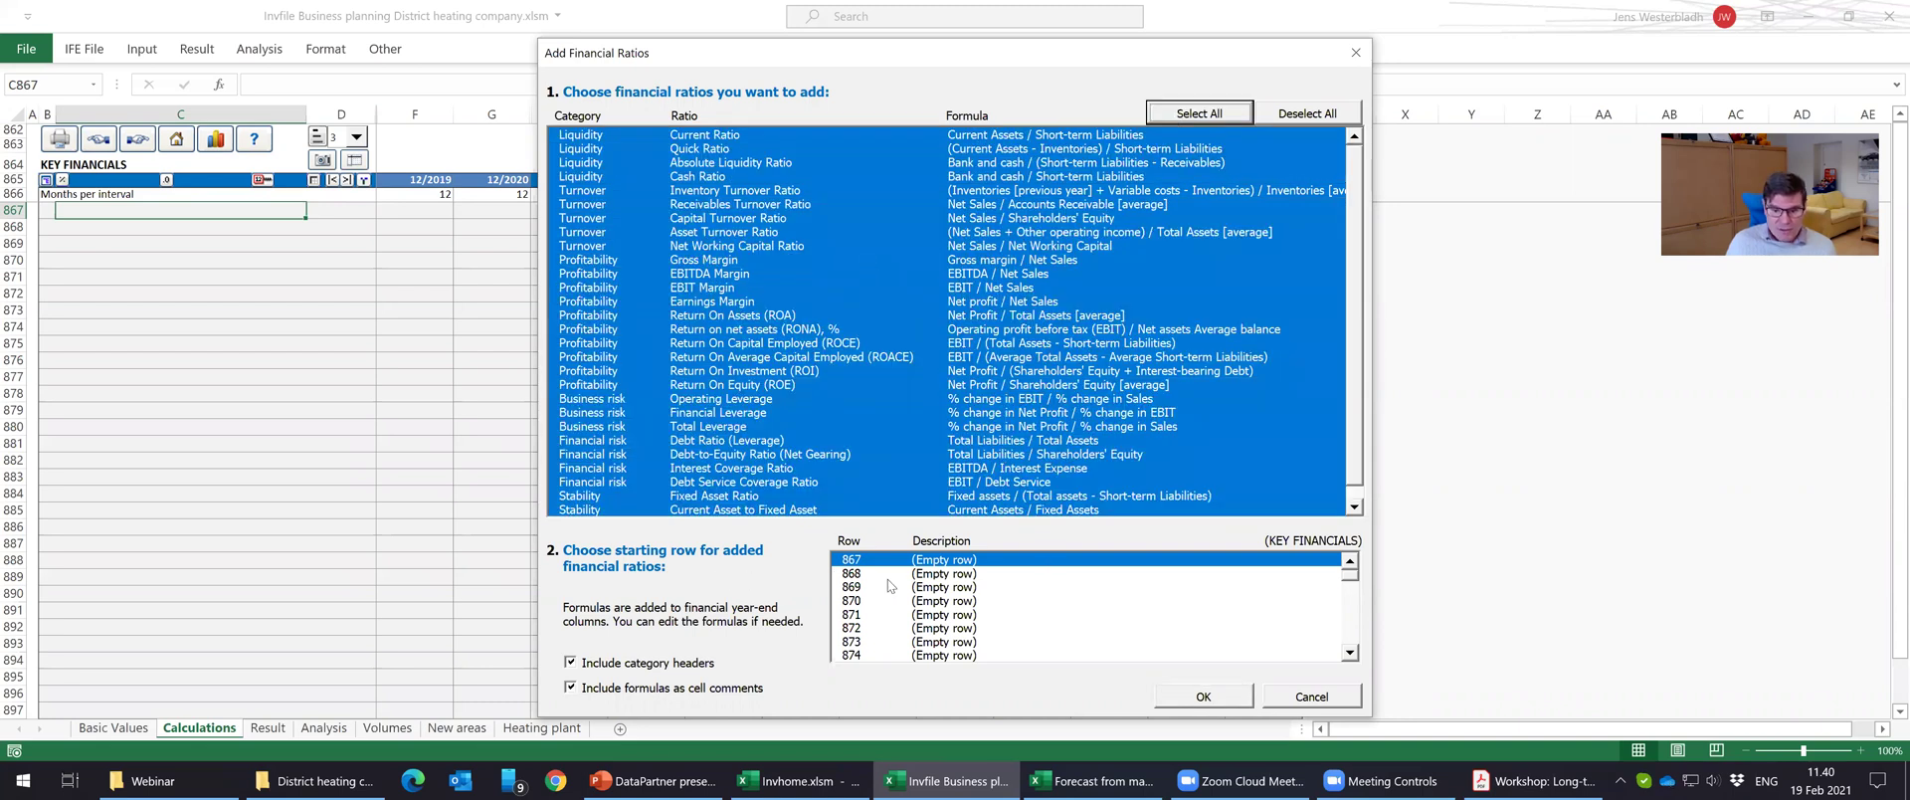
{"action": "left_click", "coordinate": [905, 626]}
{"action": "left_click", "coordinate": [887, 562]}
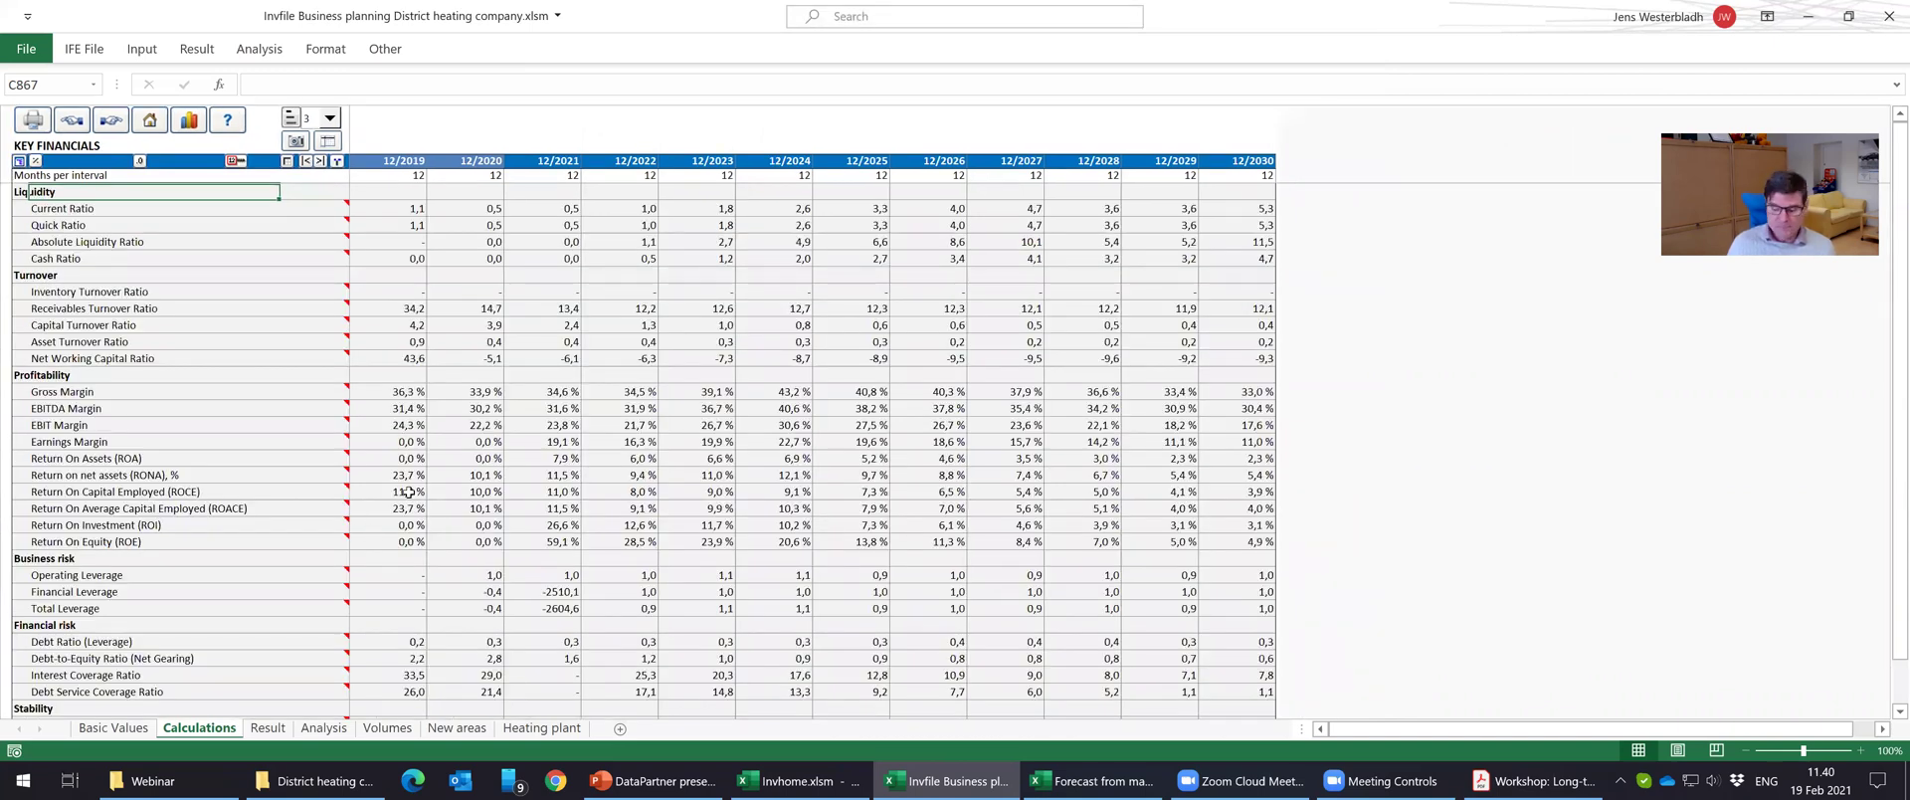
Examine the liquidity ratios, following the Quick Ratio and its formulas across the forecast years.
{"action": "key", "text": "Down"}
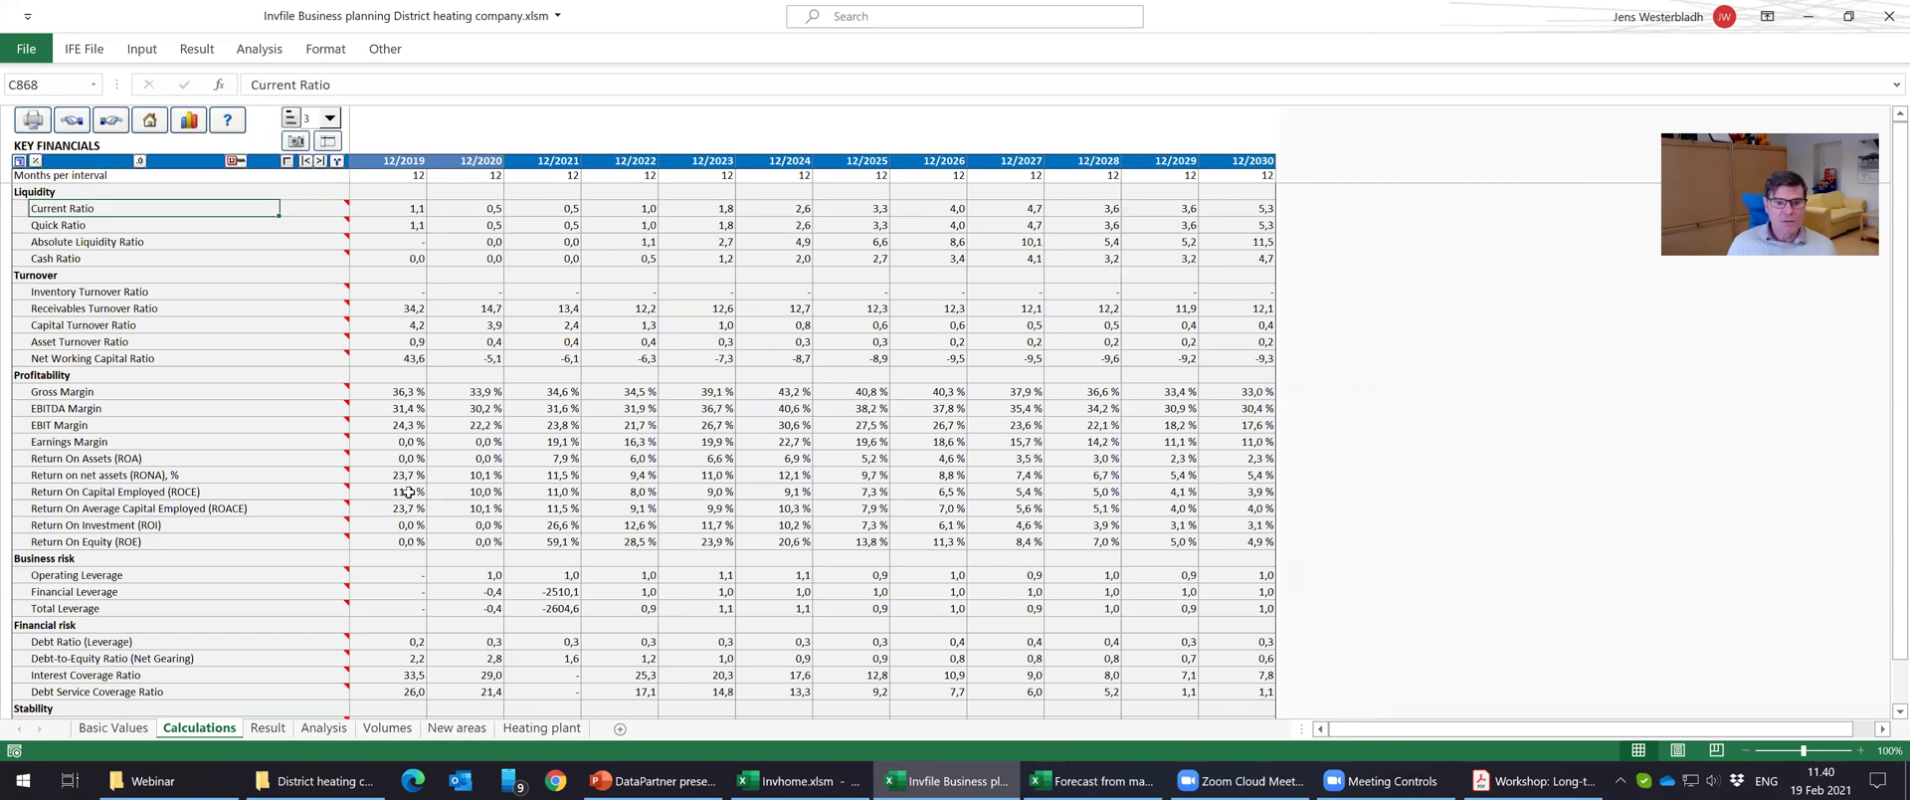
{"action": "key", "text": "Down"}
{"action": "key", "text": "Right"}
{"action": "key", "text": "Right"}
{"action": "key", "text": "Right"}
{"action": "key", "text": "Right"}
{"action": "key", "text": "Right"}
{"action": "key", "text": "Right"}
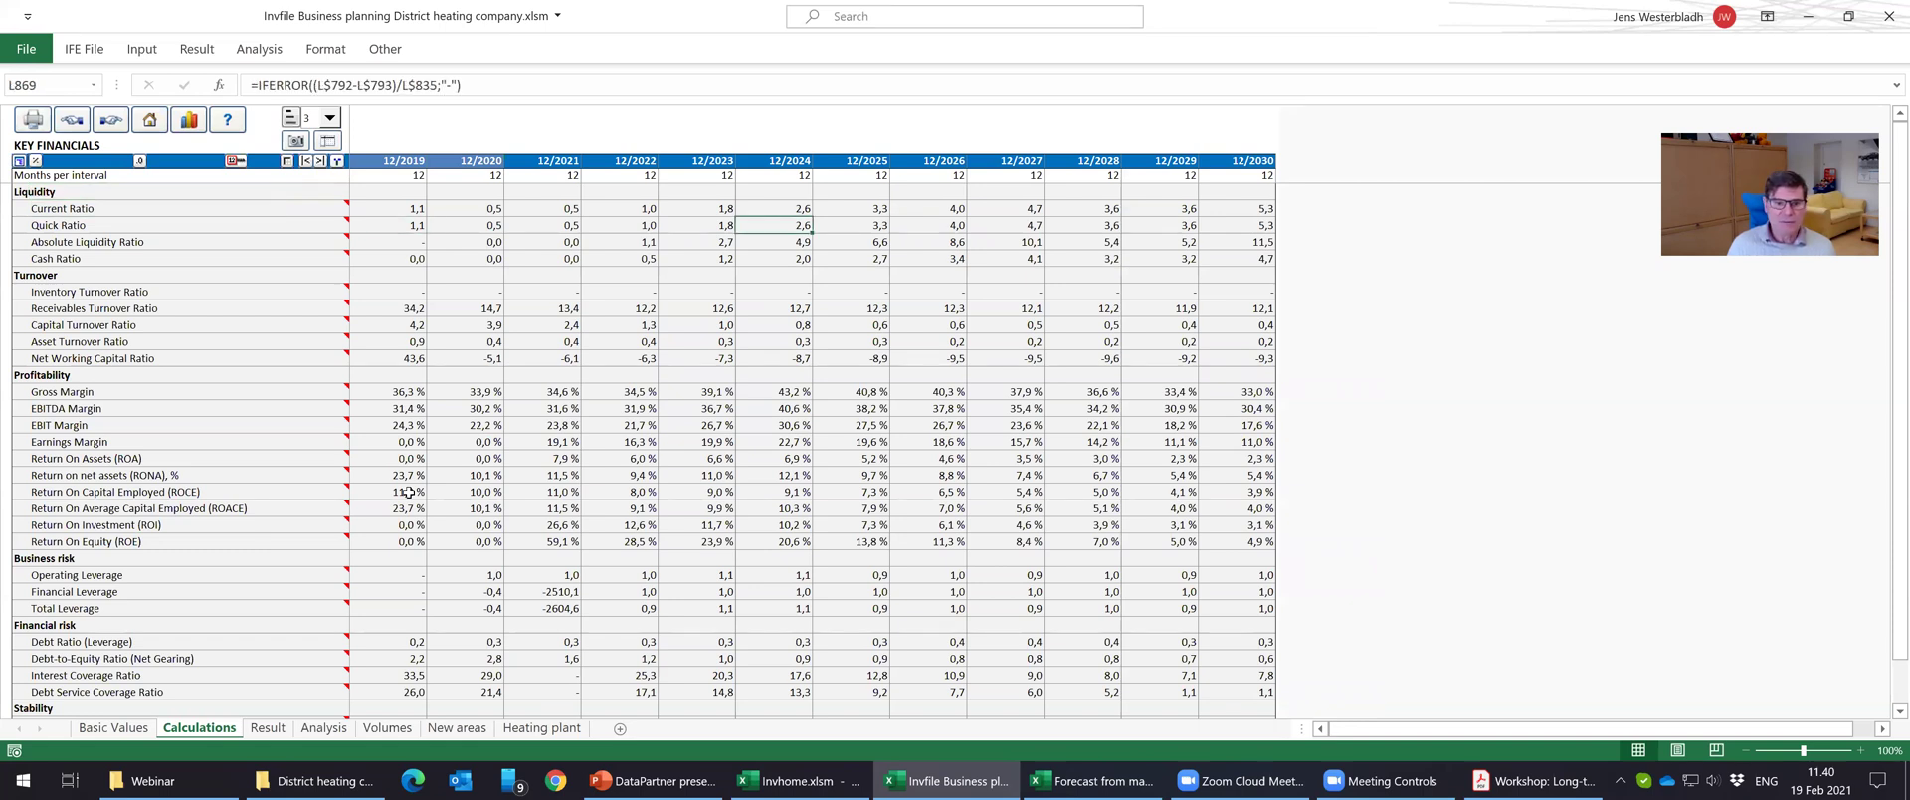
{"action": "key", "text": "Right"}
{"action": "key", "text": "Right"}
{"action": "key", "text": "Right"}
{"action": "key", "text": "Right"}
{"action": "key", "text": "Left"}
{"action": "key", "text": "Left"}
{"action": "key", "text": "Left"}
{"action": "key", "text": "Left"}
{"action": "key", "text": "Left"}
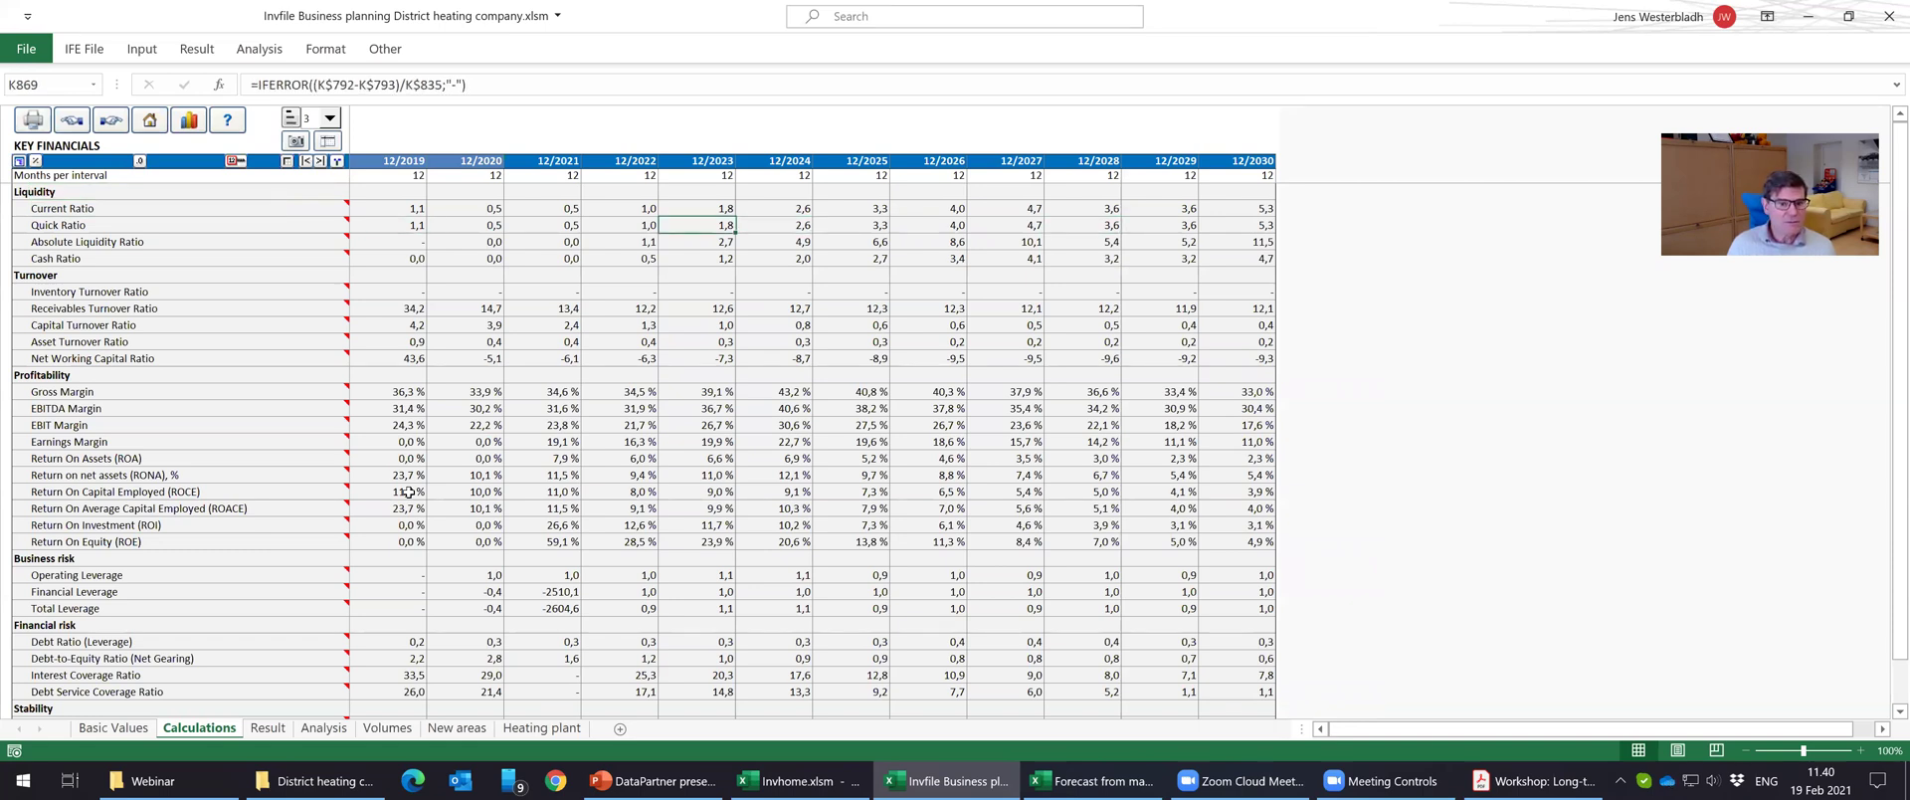
{"action": "key", "text": "Left"}
{"action": "key", "text": "Left"}
{"action": "key", "text": "Left"}
{"action": "key", "text": "Left"}
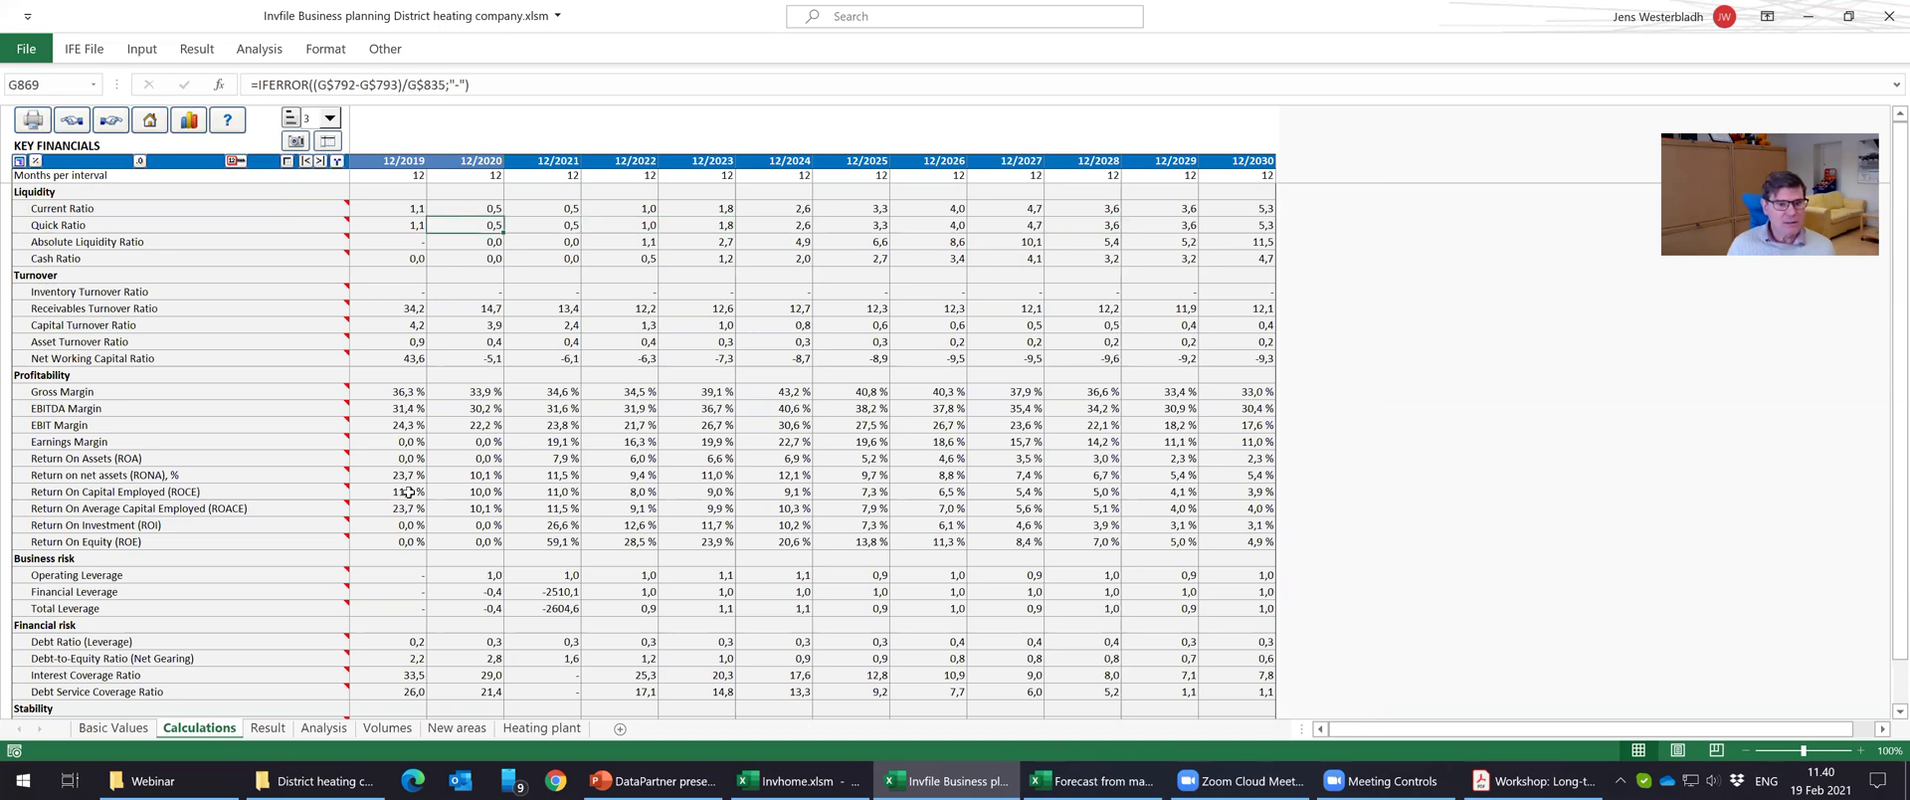
Examine the 12/2021 turnover ratios and their formulas down to the Gross Margin.
{"action": "key", "text": "Right"}
{"action": "key", "text": "Down"}
{"action": "key", "text": "Down"}
{"action": "key", "text": "Down"}
{"action": "key", "text": "Down"}
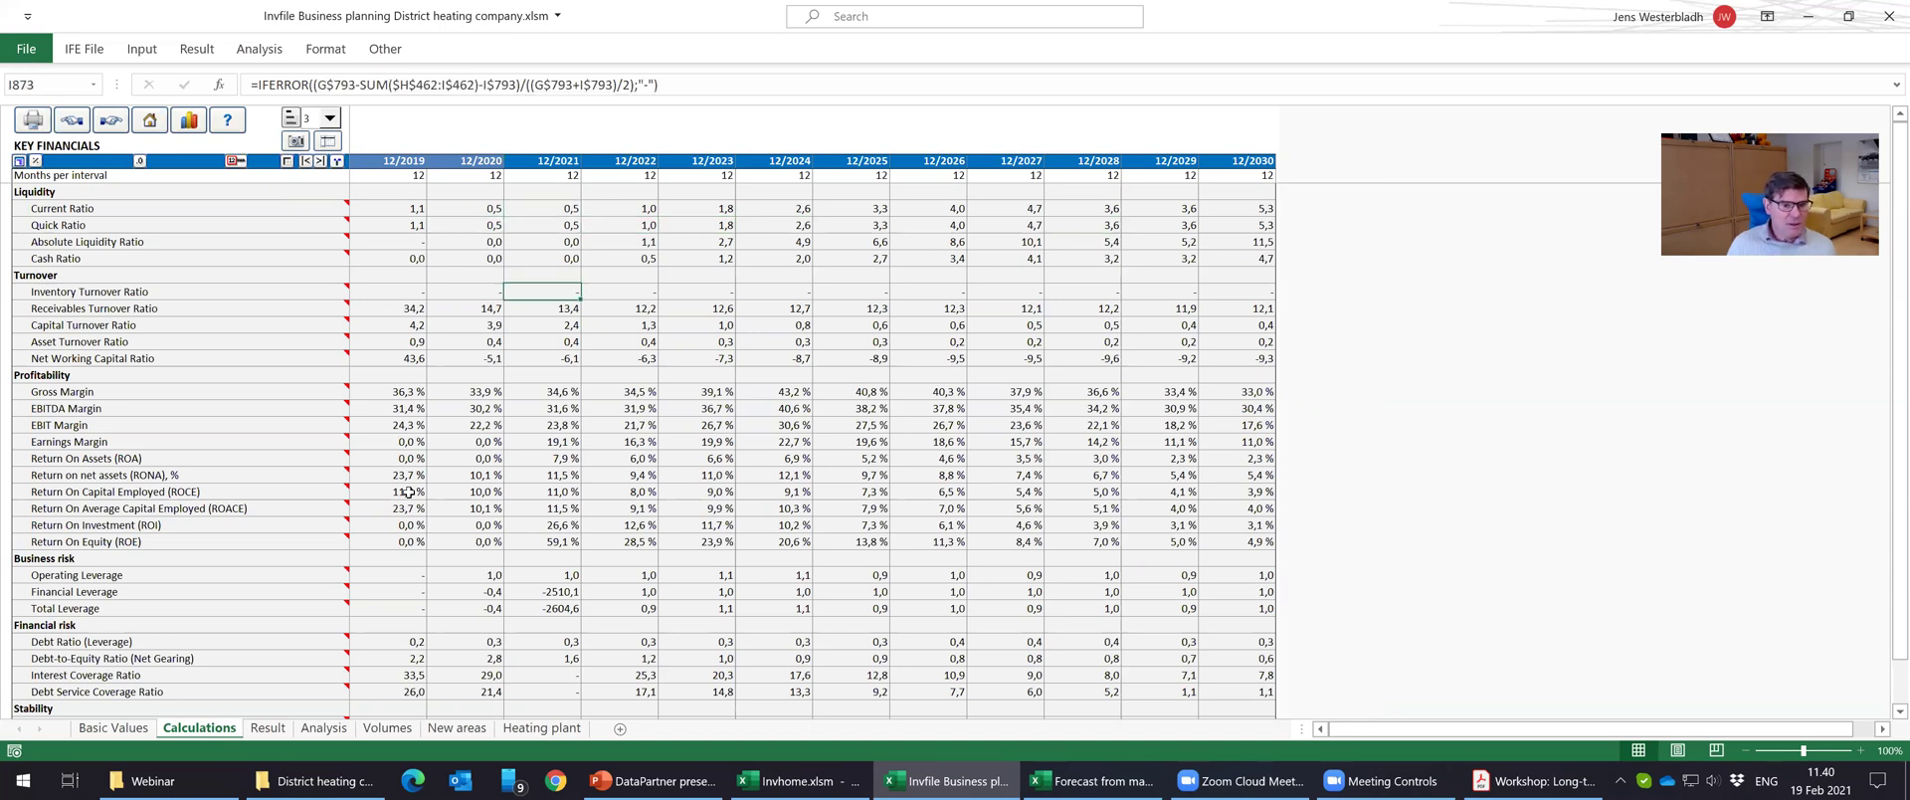
{"action": "key", "text": "Down"}
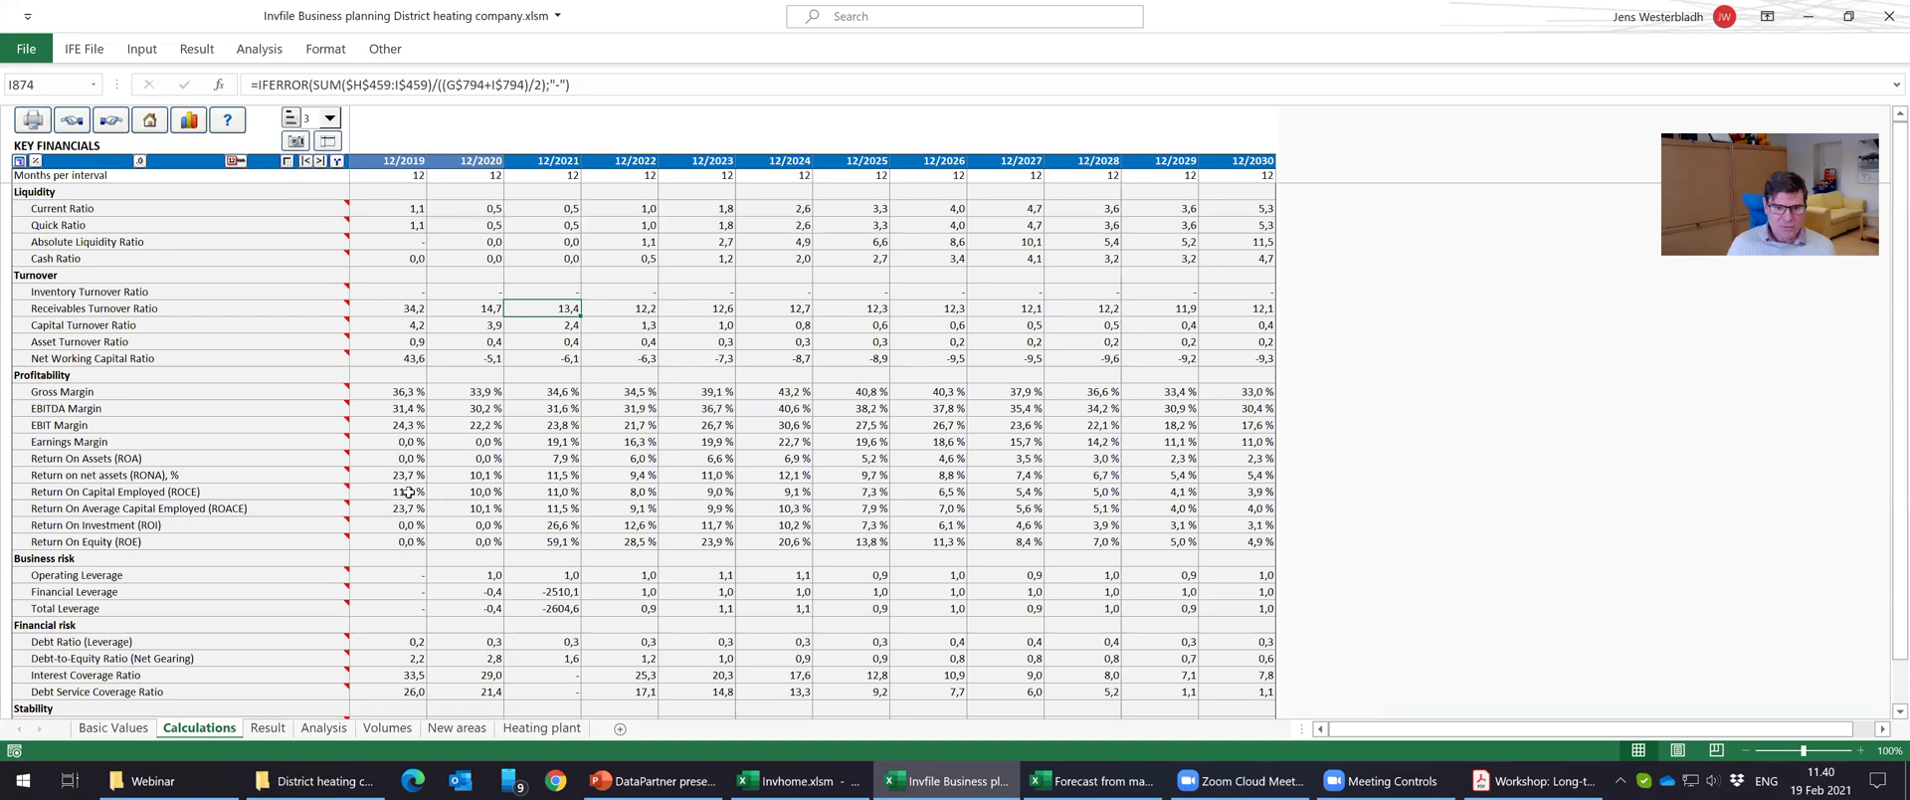
{"action": "key", "text": "Down"}
{"action": "key", "text": "Down"}
{"action": "key", "text": "Down"}
{"action": "key", "text": "Down"}
{"action": "key", "text": "Down"}
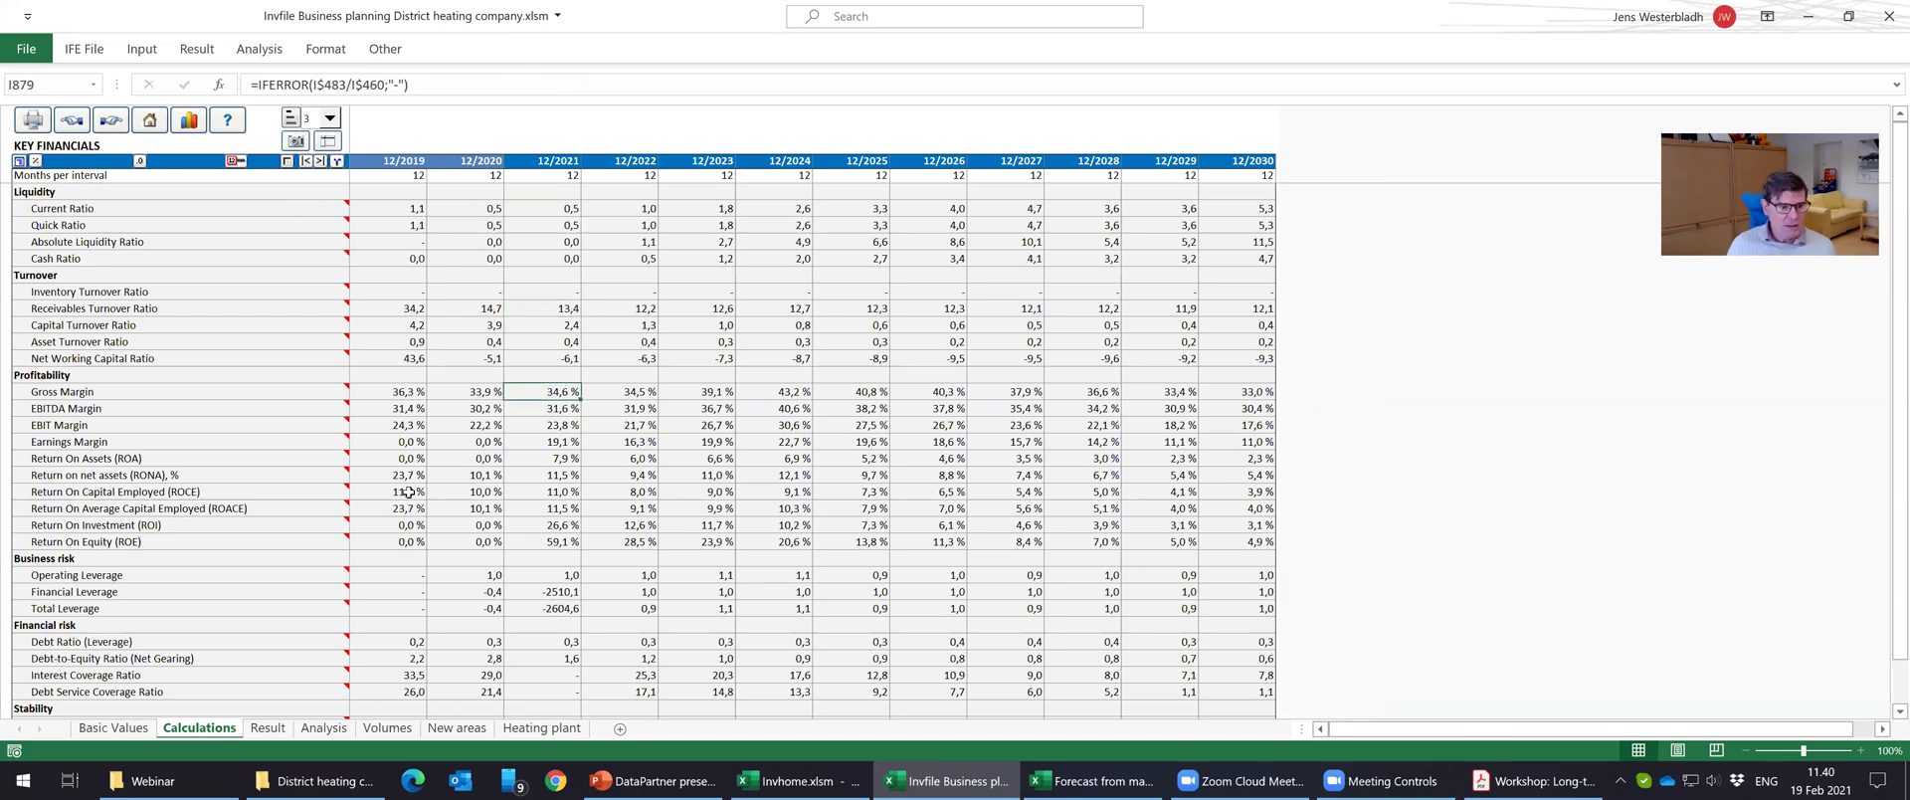
Examine the 12/2021 profitability ratios and their formulas from EBITDA Margin down to Return On Equity (ROE).
{"action": "key", "text": "Down"}
{"action": "key", "text": "Down"}
{"action": "key", "text": "Down"}
{"action": "key", "text": "Down"}
{"action": "key", "text": "Down"}
{"action": "key", "text": "Down"}
{"action": "key", "text": "Down"}
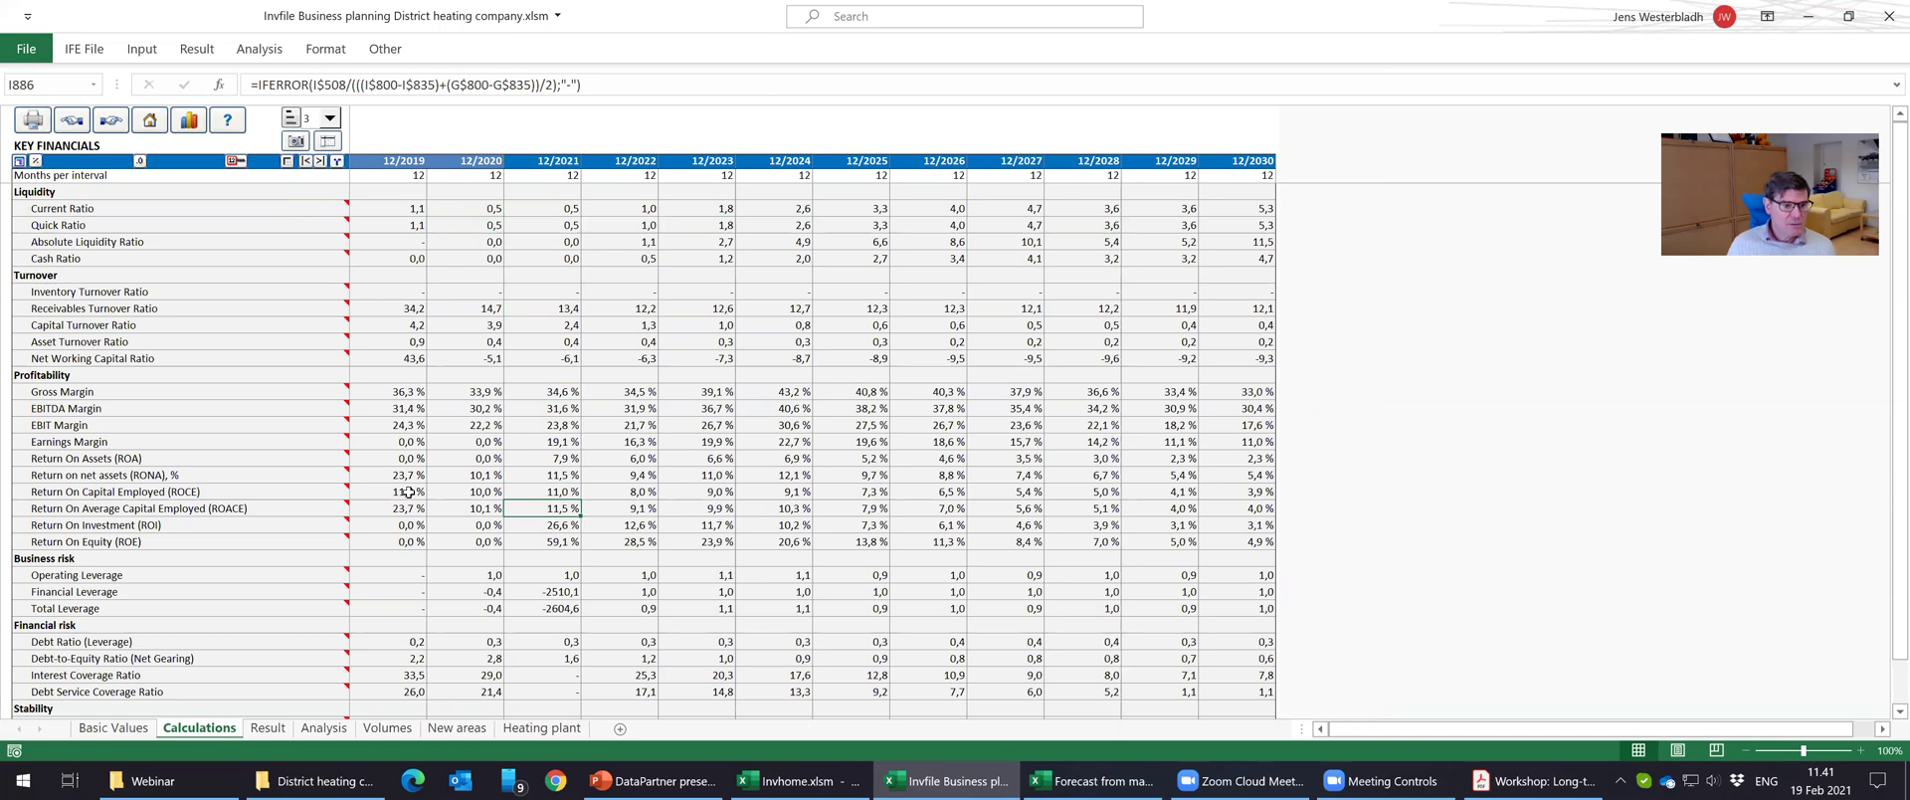
{"action": "key", "text": "Down"}
{"action": "key", "text": "Down"}
{"action": "key", "text": "Down"}
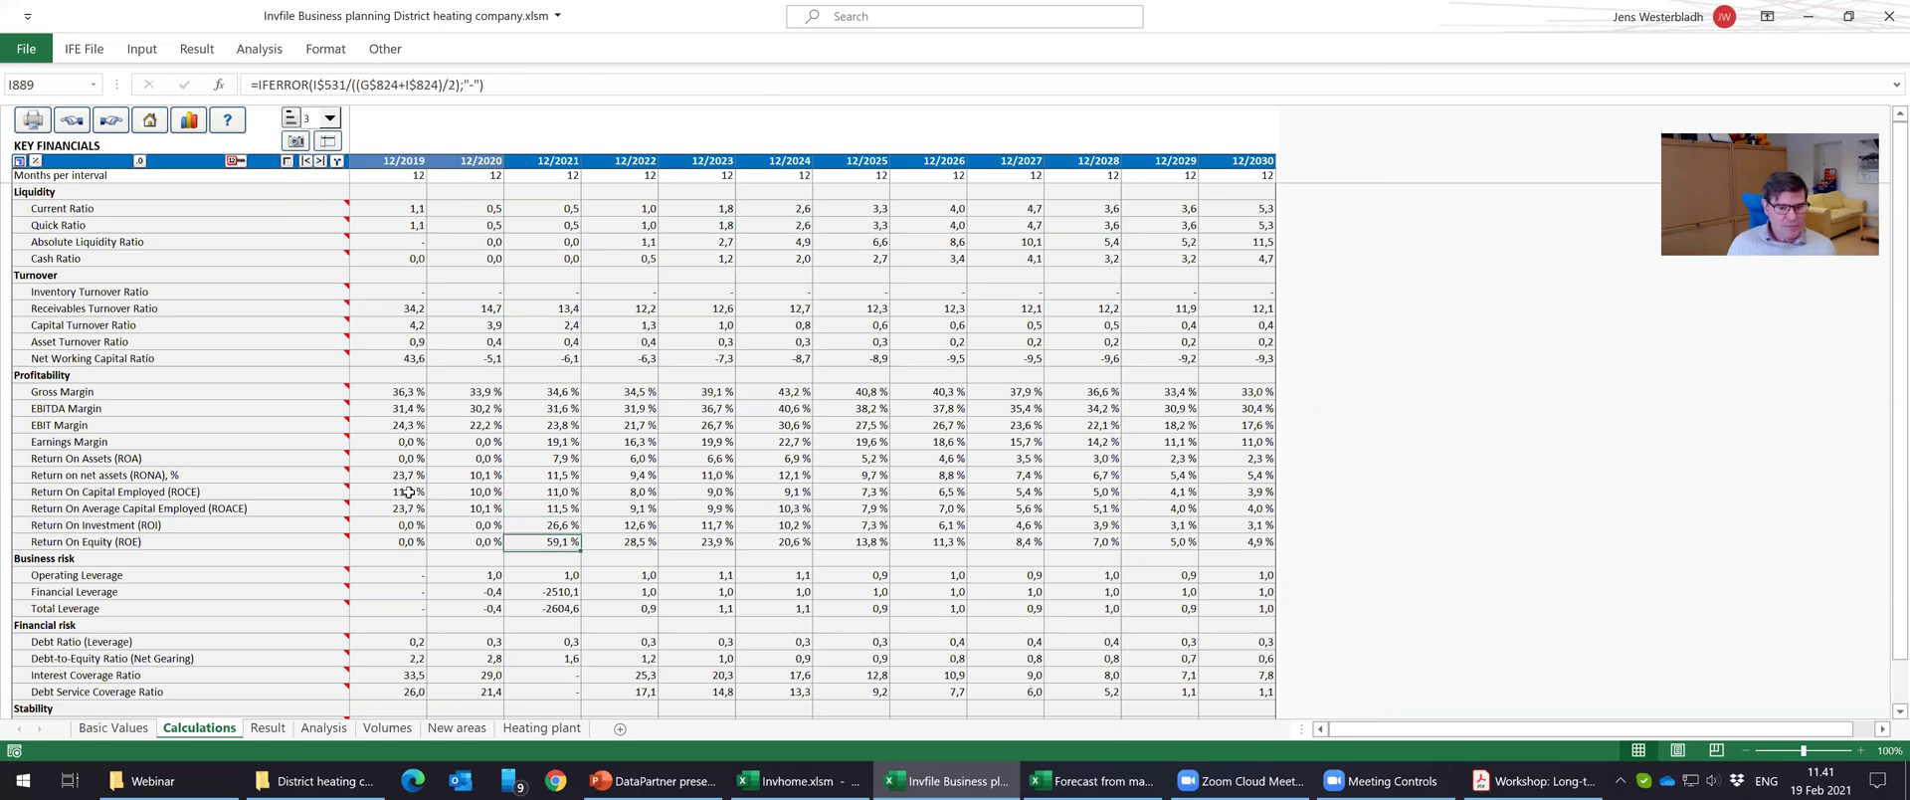
Examine the 12/2021 business risk, financial risk and stability ratios in Key Financials.
{"action": "key", "text": "Down"}
{"action": "key", "text": "Down"}
{"action": "key", "text": "Down"}
{"action": "key", "text": "Down"}
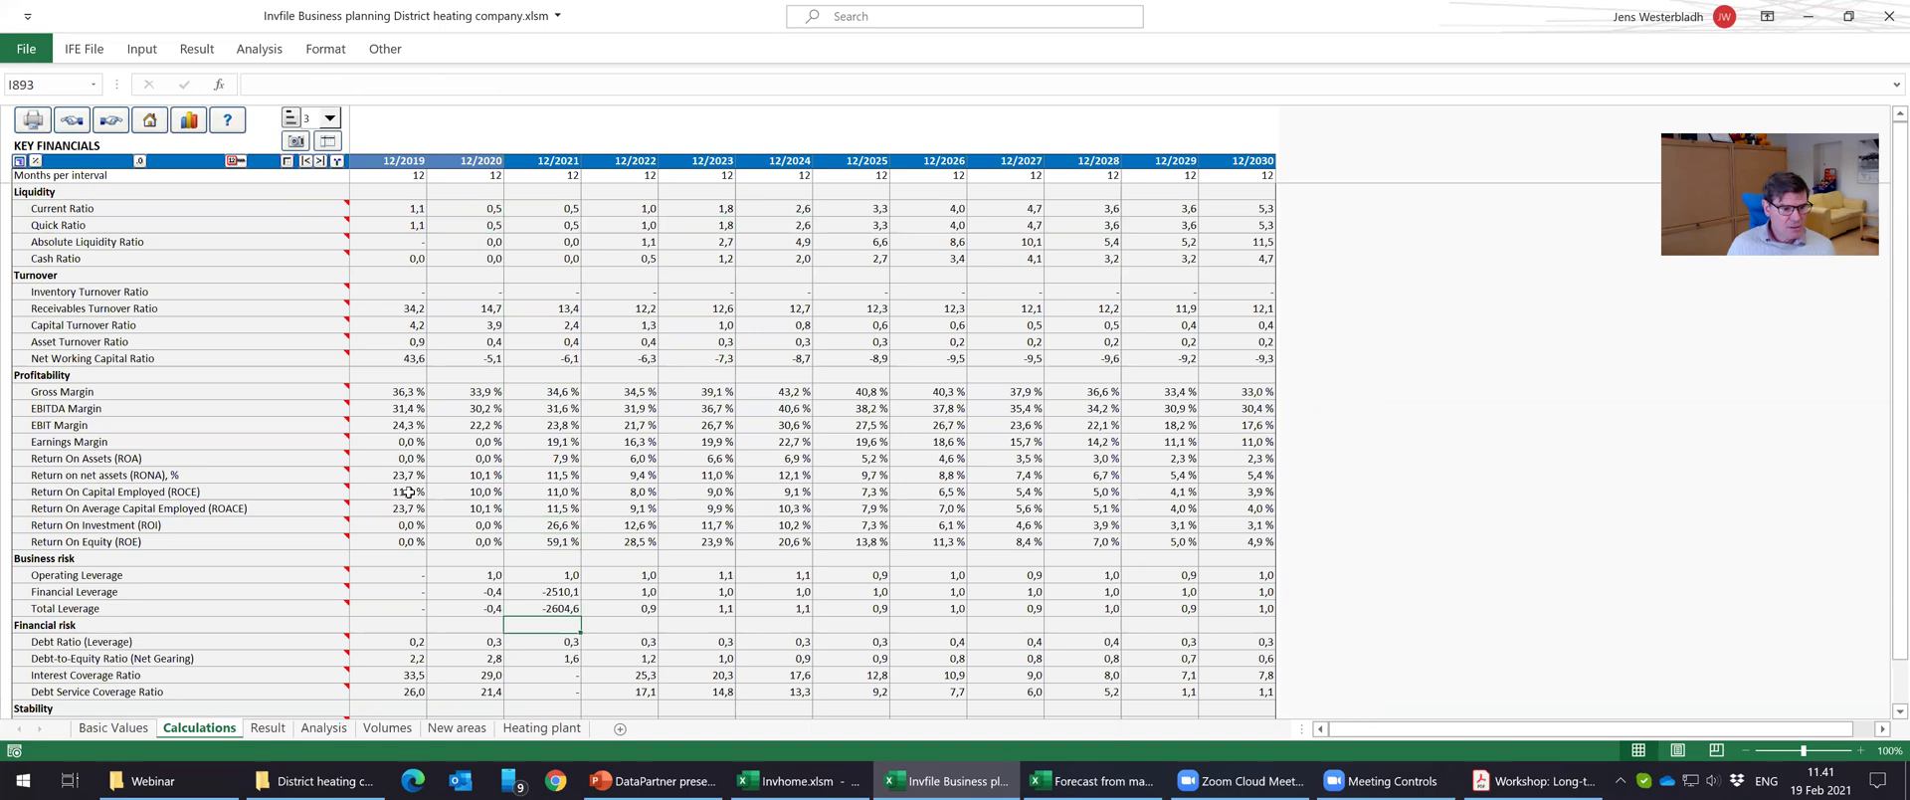
{"action": "key", "text": "Down"}
{"action": "key", "text": "Down"}
{"action": "key", "text": "Down"}
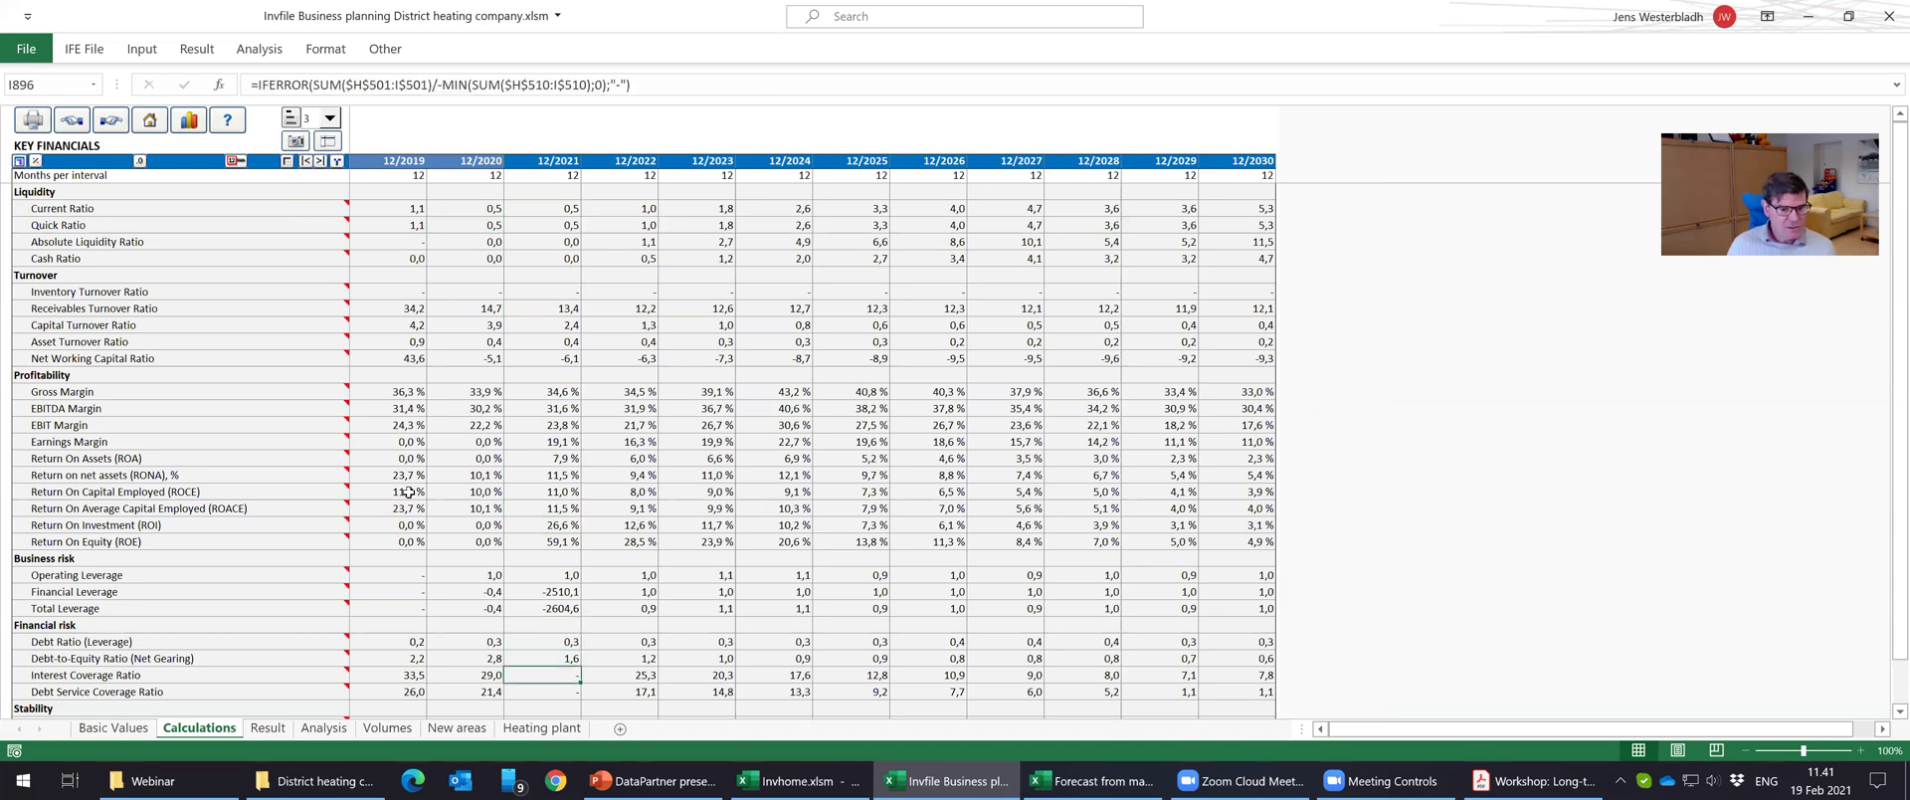
{"action": "key", "text": "Down"}
{"action": "key", "text": "Down"}
{"action": "key", "text": "Down"}
{"action": "key", "text": "Down"}
{"action": "key", "text": "Down"}
{"action": "key", "text": "Down"}
{"action": "key", "text": "Down"}
{"action": "key", "text": "Down"}
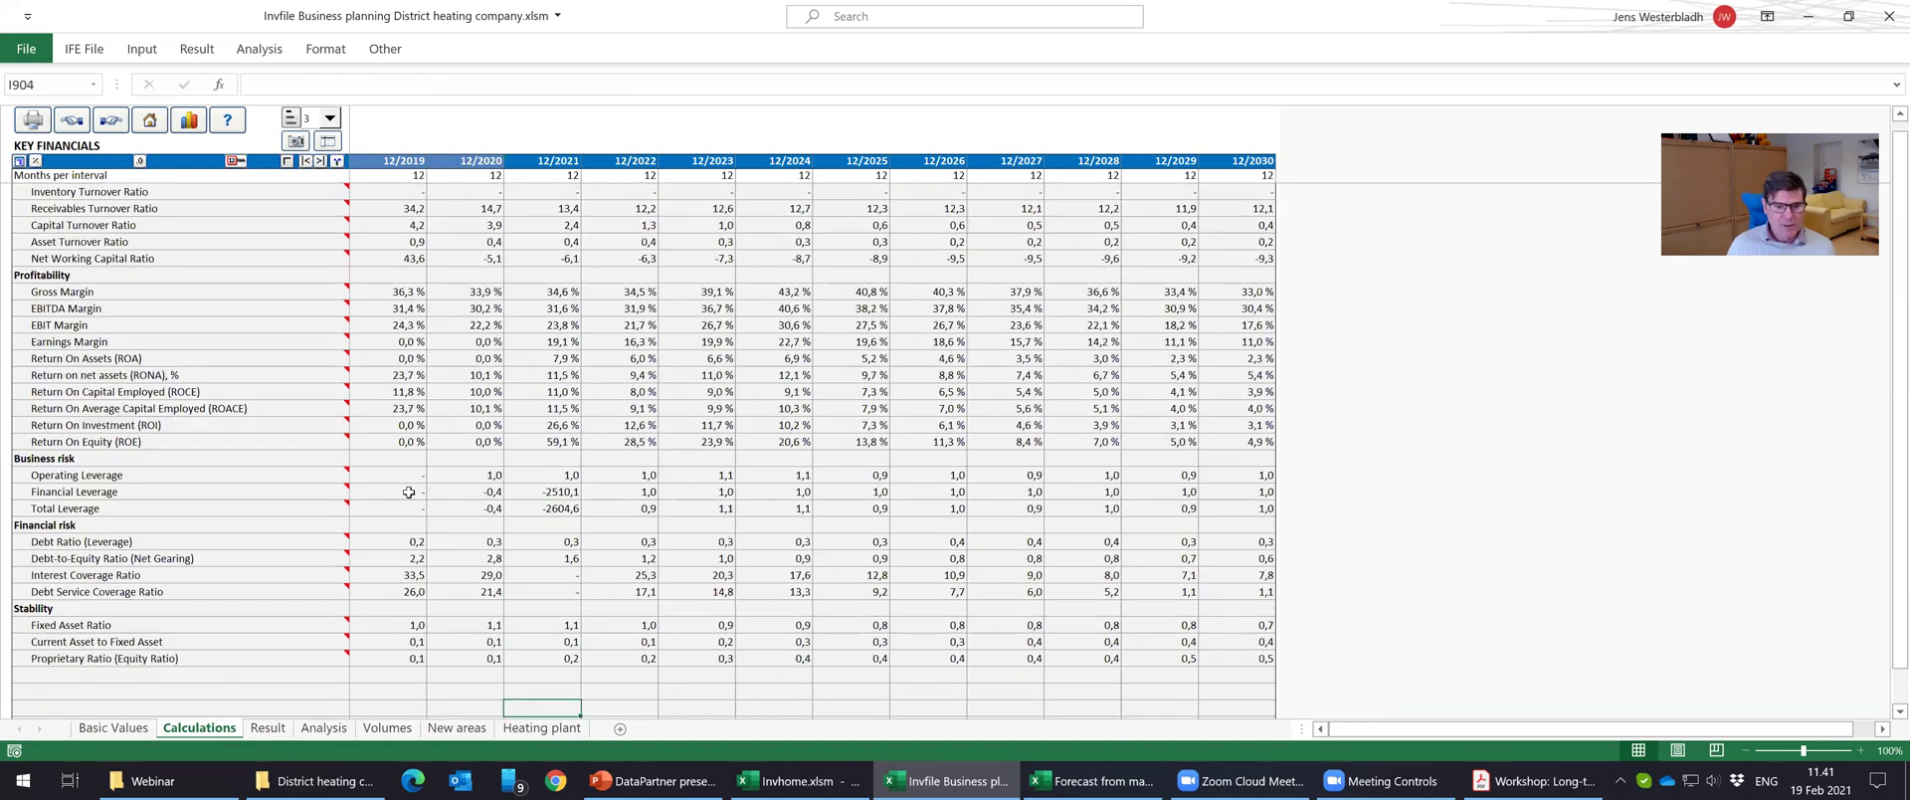
{"action": "key", "text": "Up"}
{"action": "key", "text": "Up"}
{"action": "key", "text": "Up"}
{"action": "key", "text": "Up"}
{"action": "key", "text": "Up"}
{"action": "key", "text": "Up"}
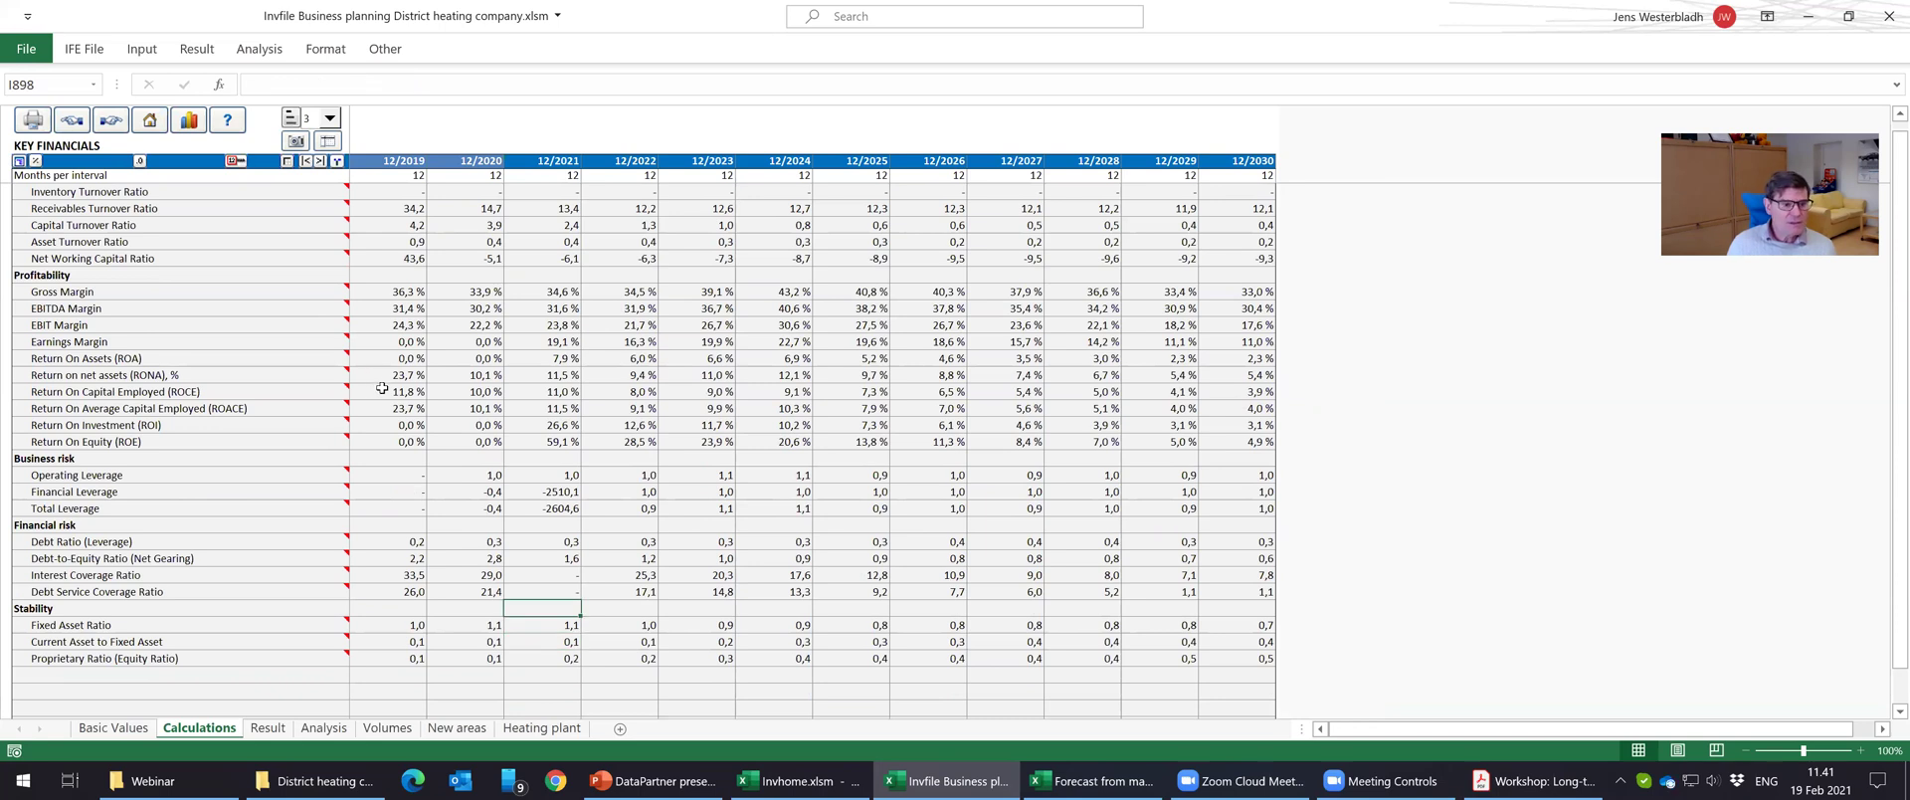
Inspect the 12/2021 formula for Return on net assets (RONA) and return to the liquidity ratios.
{"action": "mouse_move", "coordinate": [333, 377]}
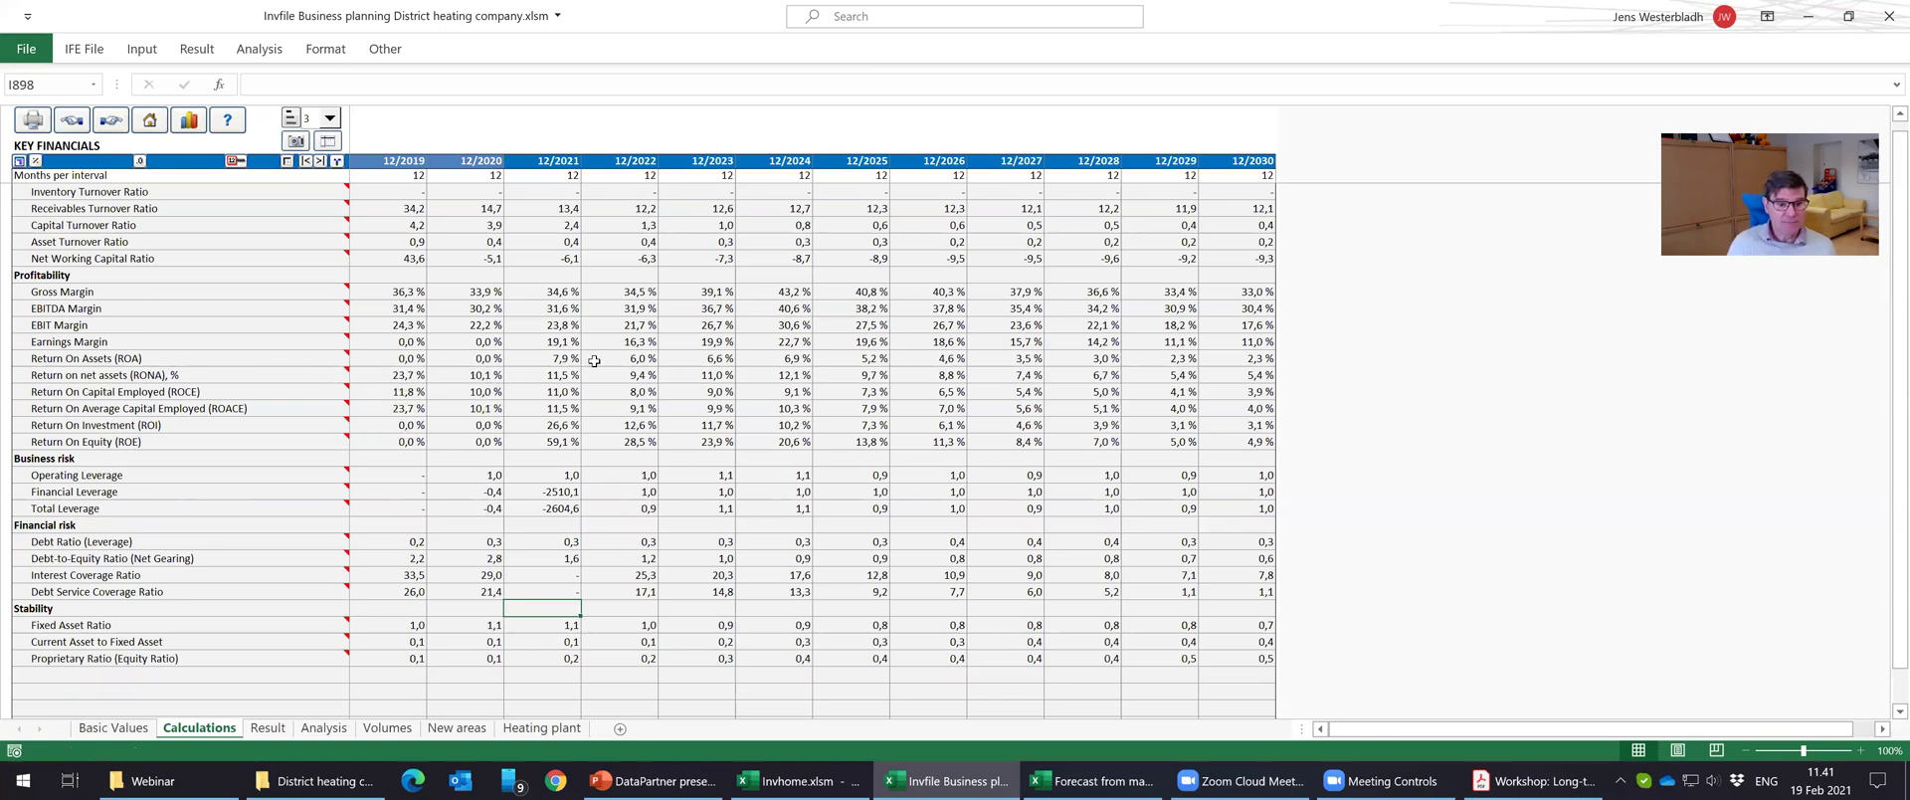
{"action": "left_click", "coordinate": [564, 375]}
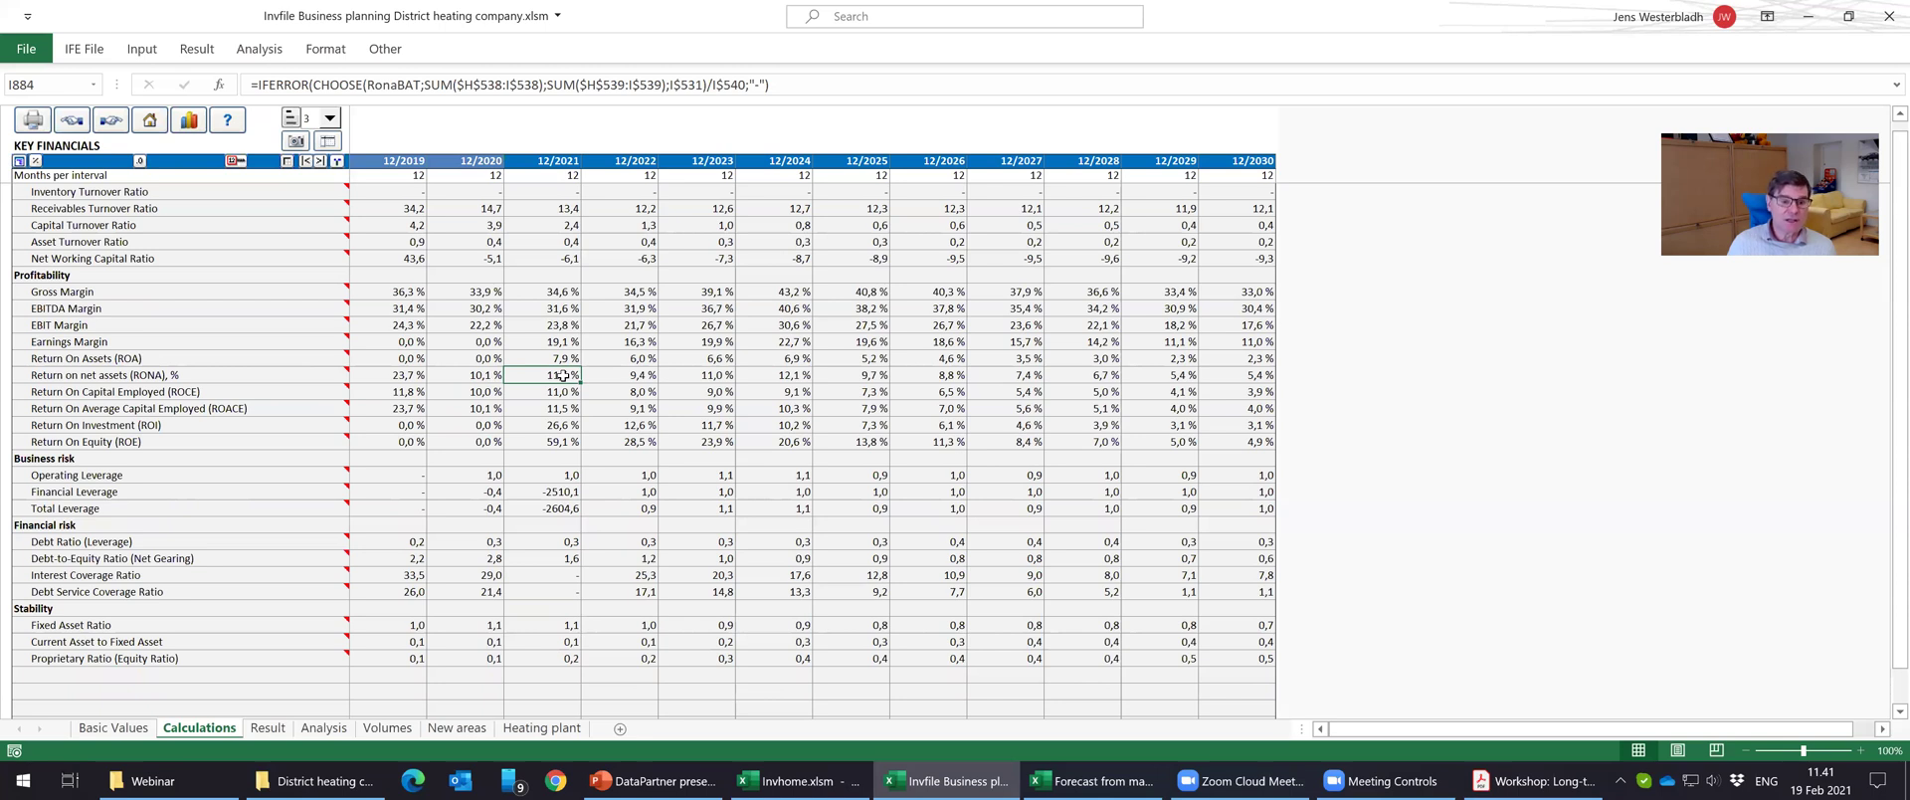
{"action": "left_click", "coordinate": [1354, 390]}
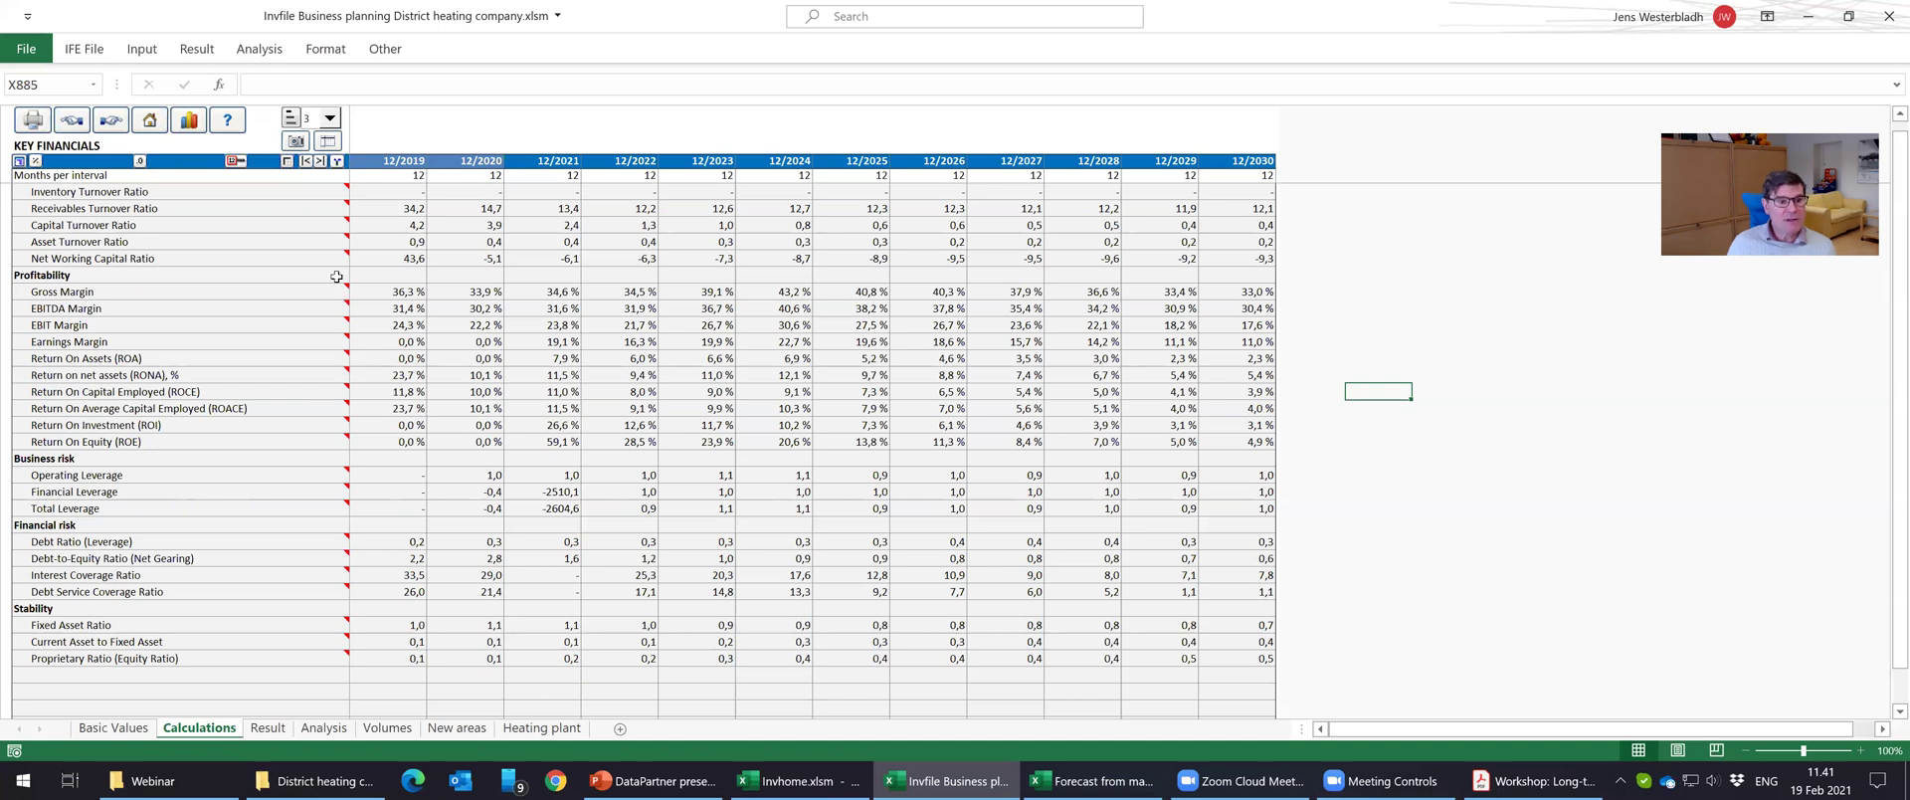
{"action": "scroll", "coordinate": [337, 277], "scroll_direction": "up", "scroll_amount": 2}
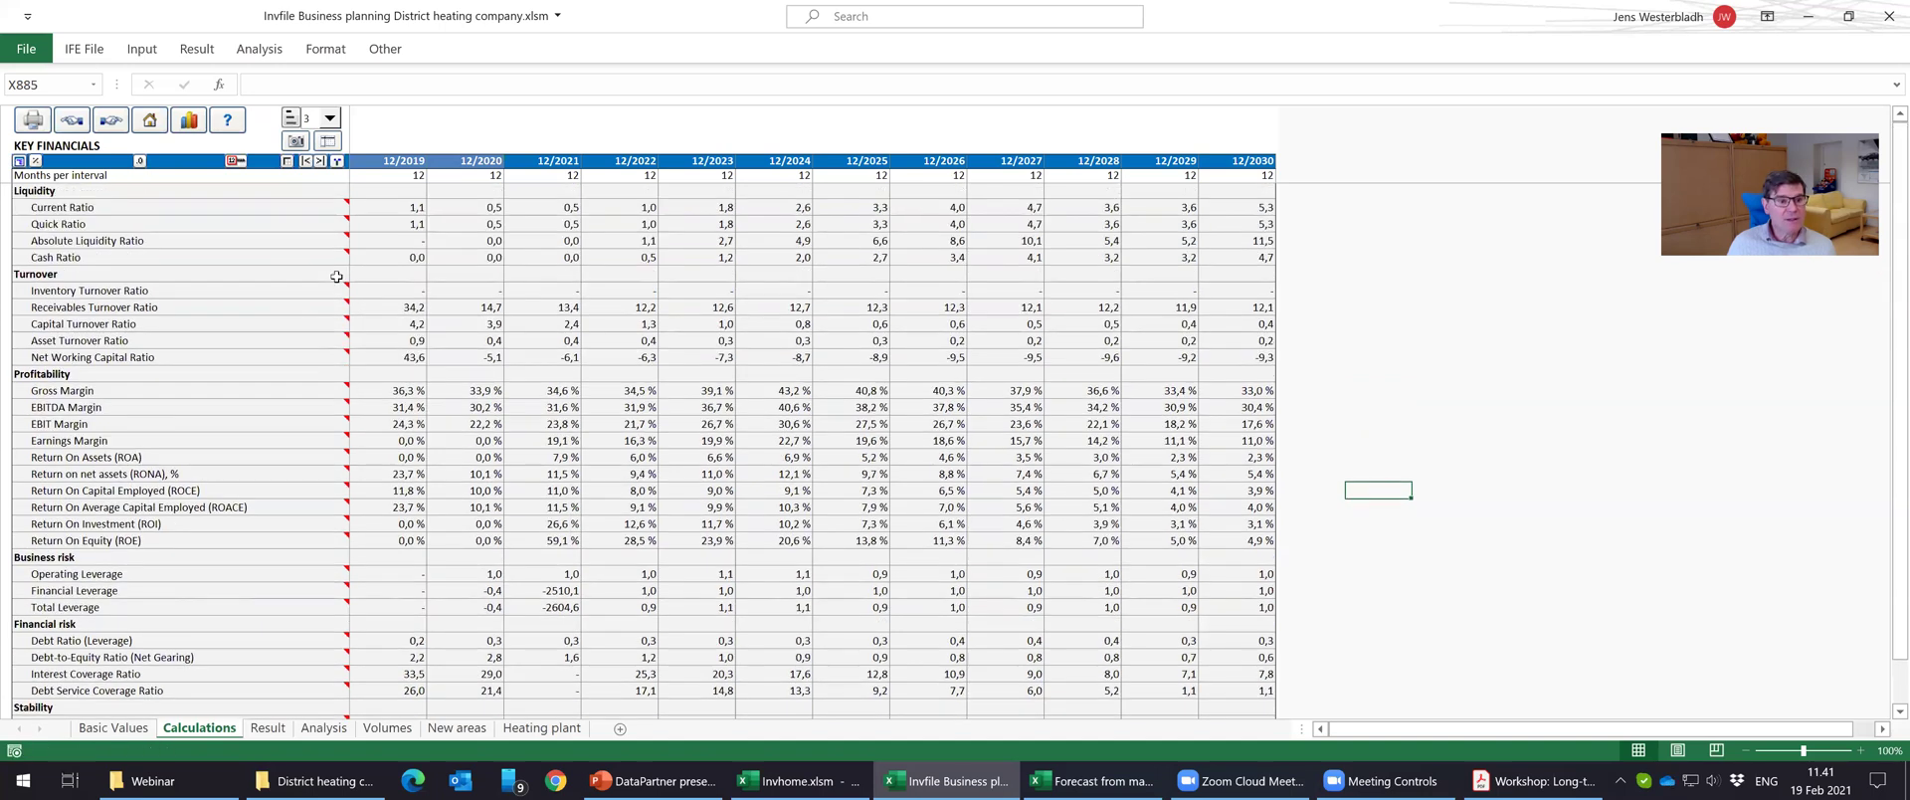
Create a DuPont analysis of the company and set it to show ROA & ROE.
{"action": "left_click", "coordinate": [276, 49]}
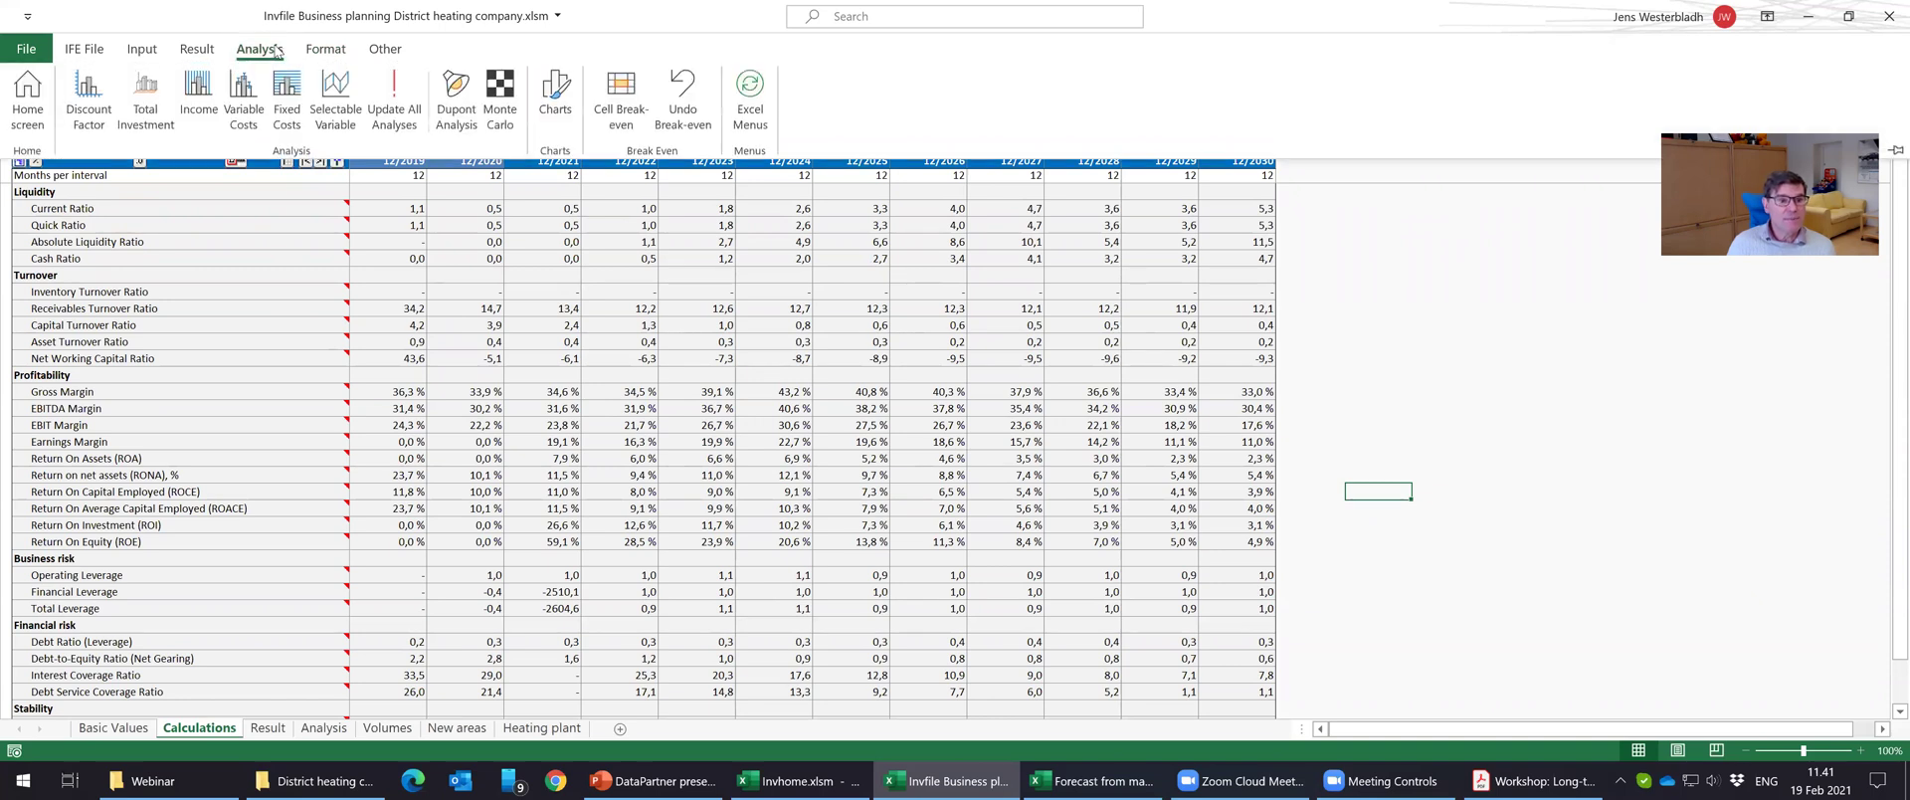
{"action": "left_click", "coordinate": [454, 96]}
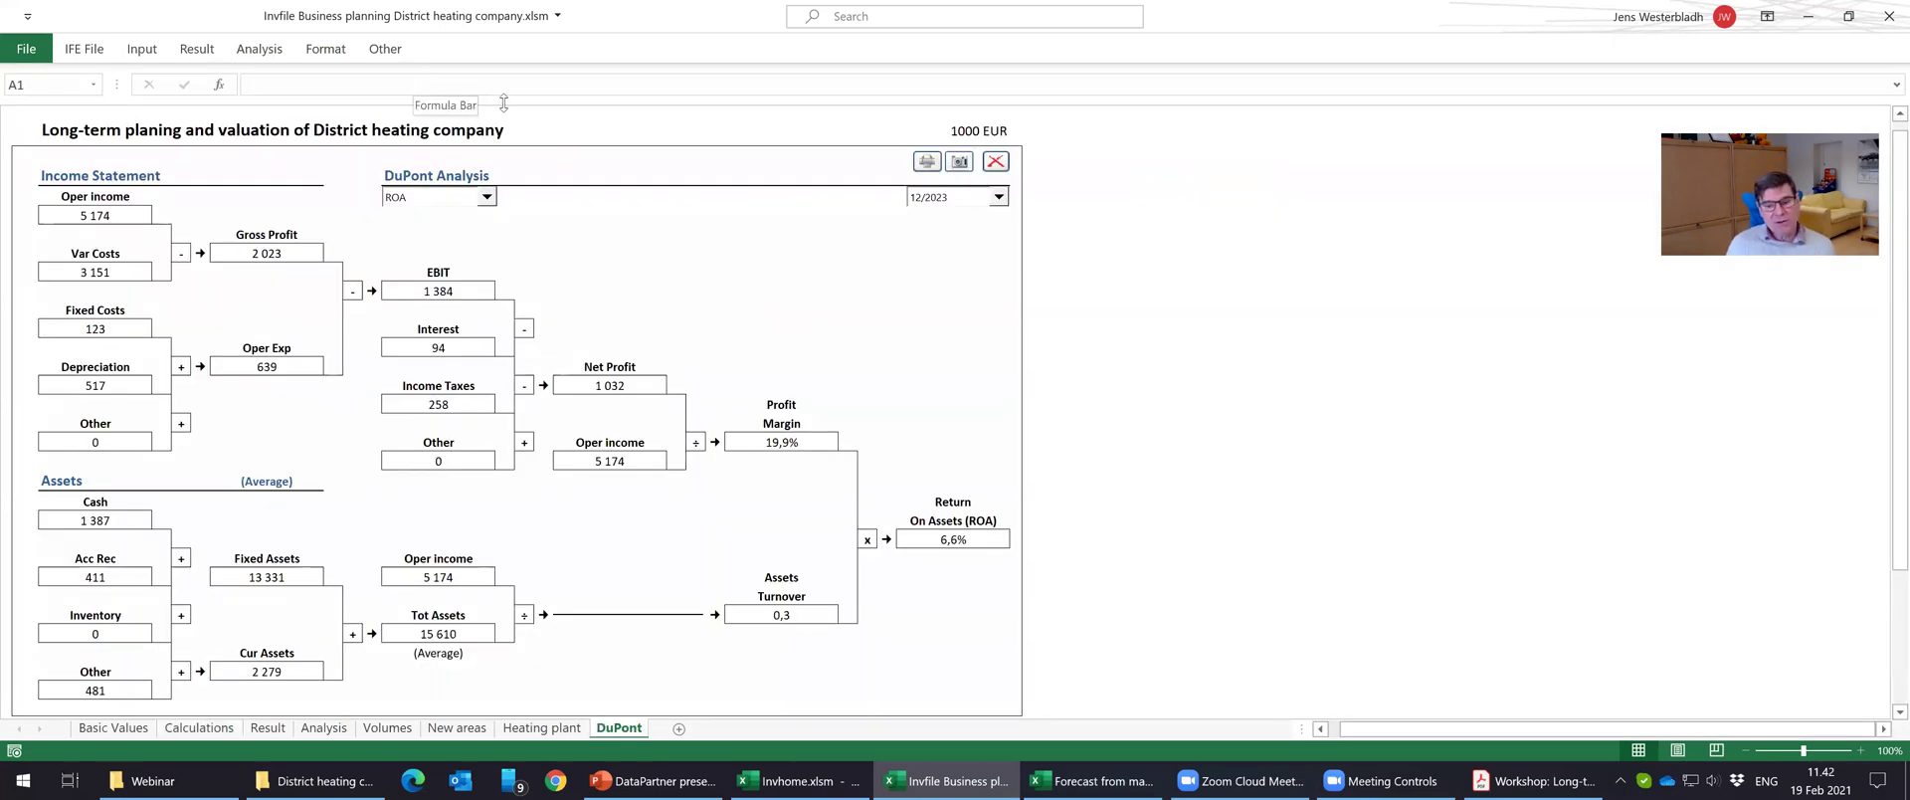
{"action": "left_click", "coordinate": [487, 198]}
{"action": "left_click", "coordinate": [477, 227]}
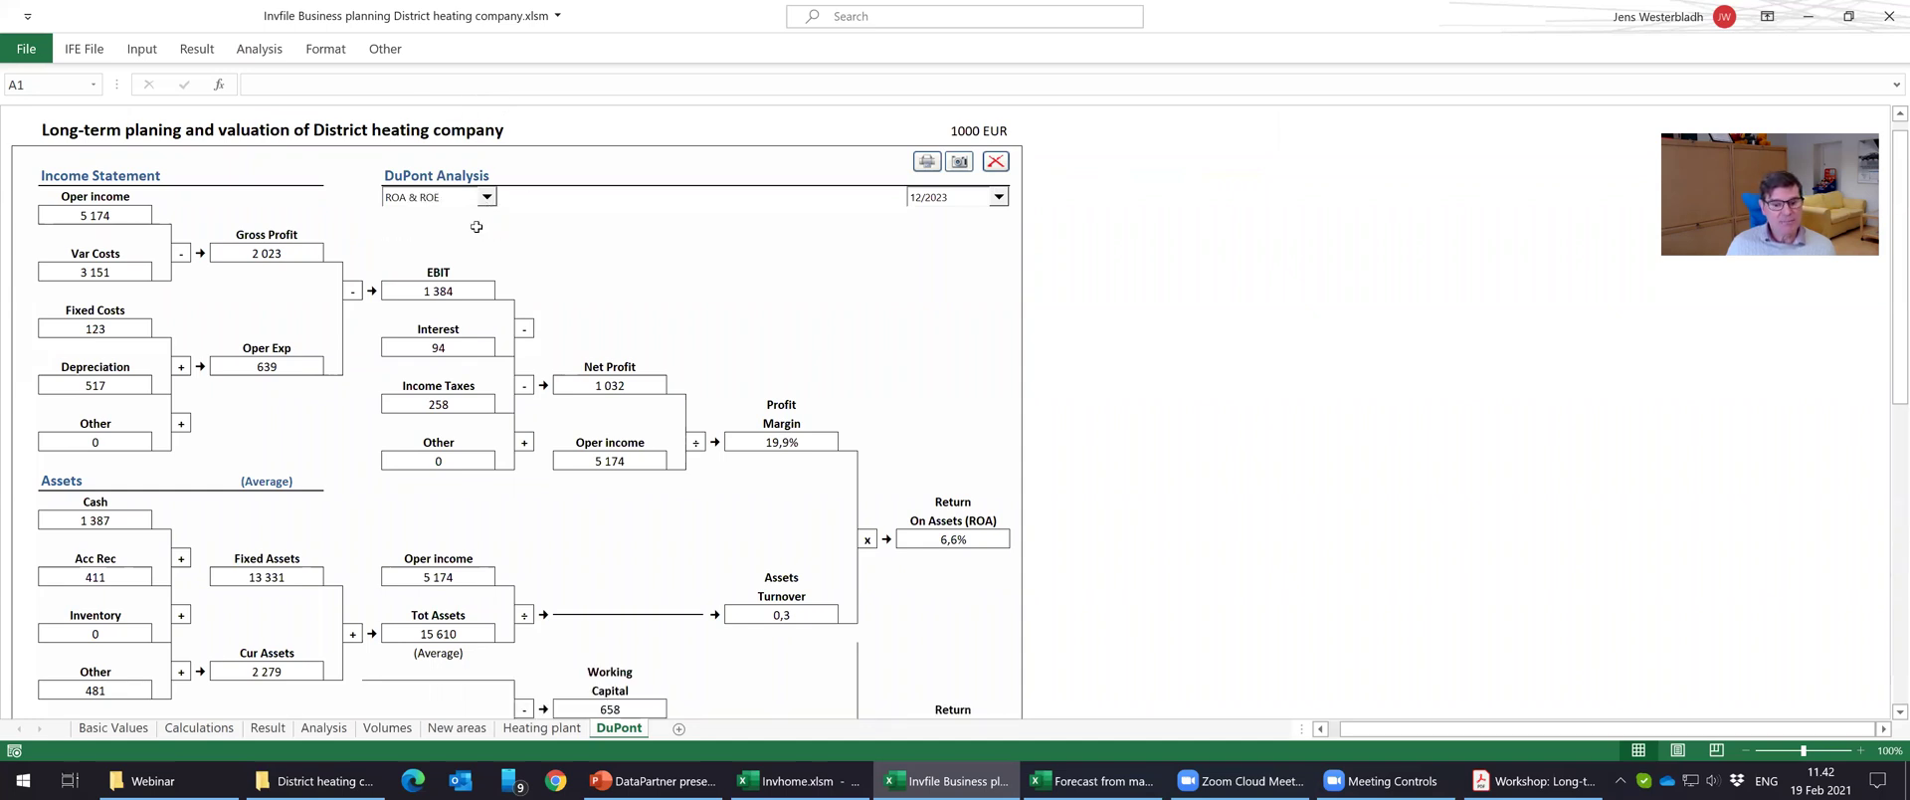
{"action": "left_click", "coordinate": [489, 197]}
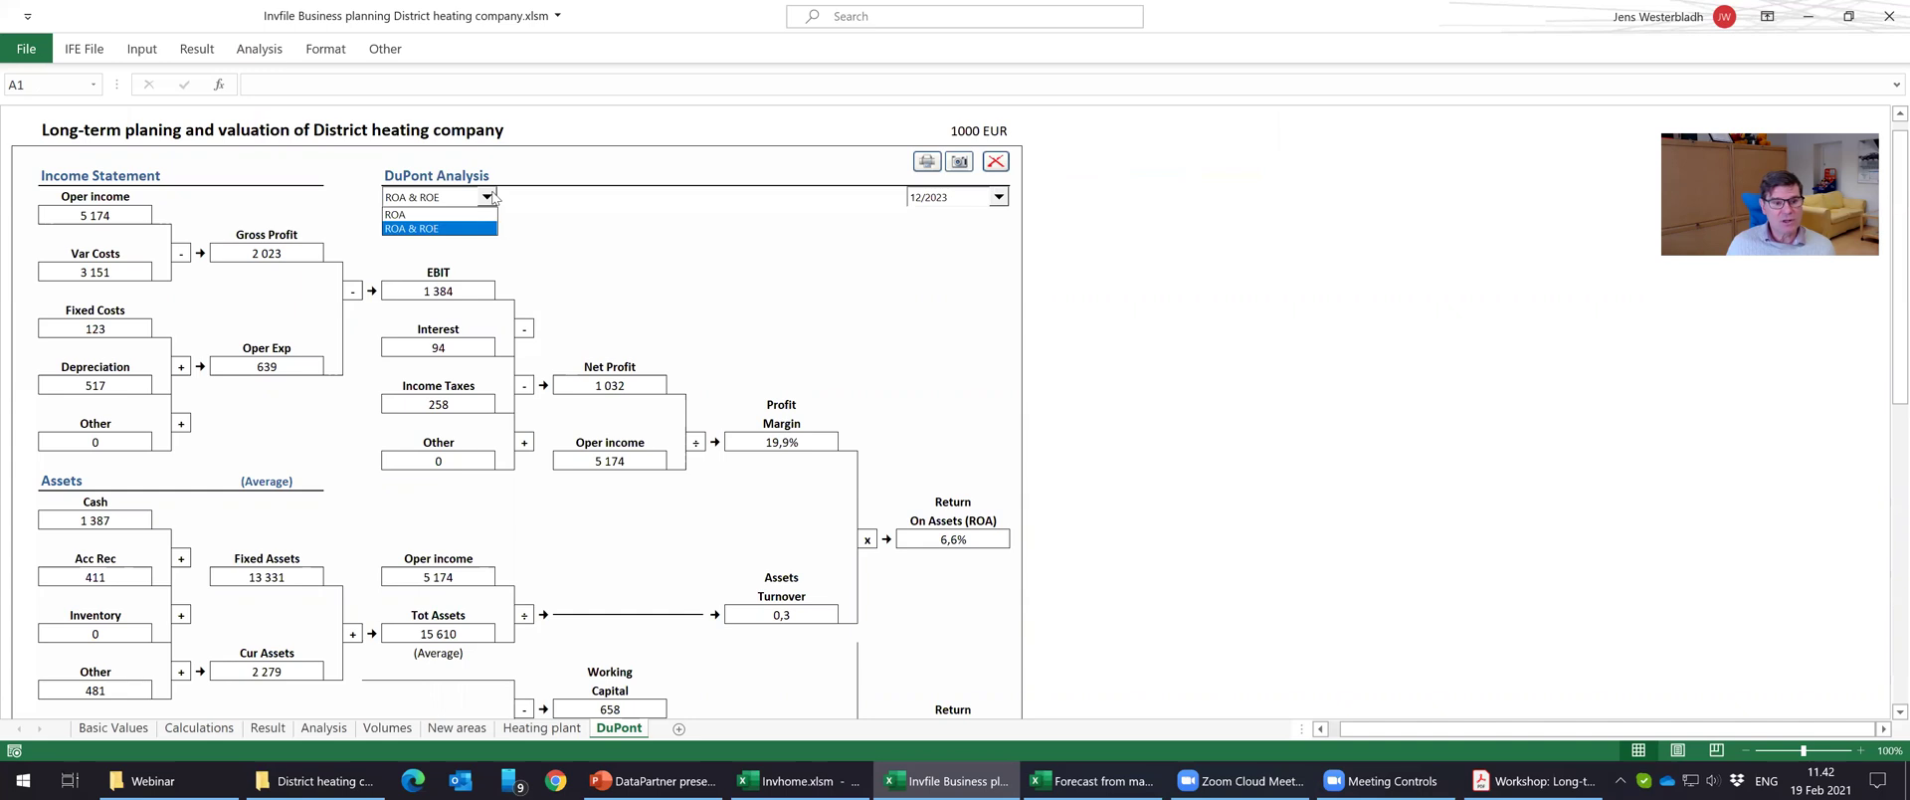
{"action": "left_click", "coordinate": [489, 197]}
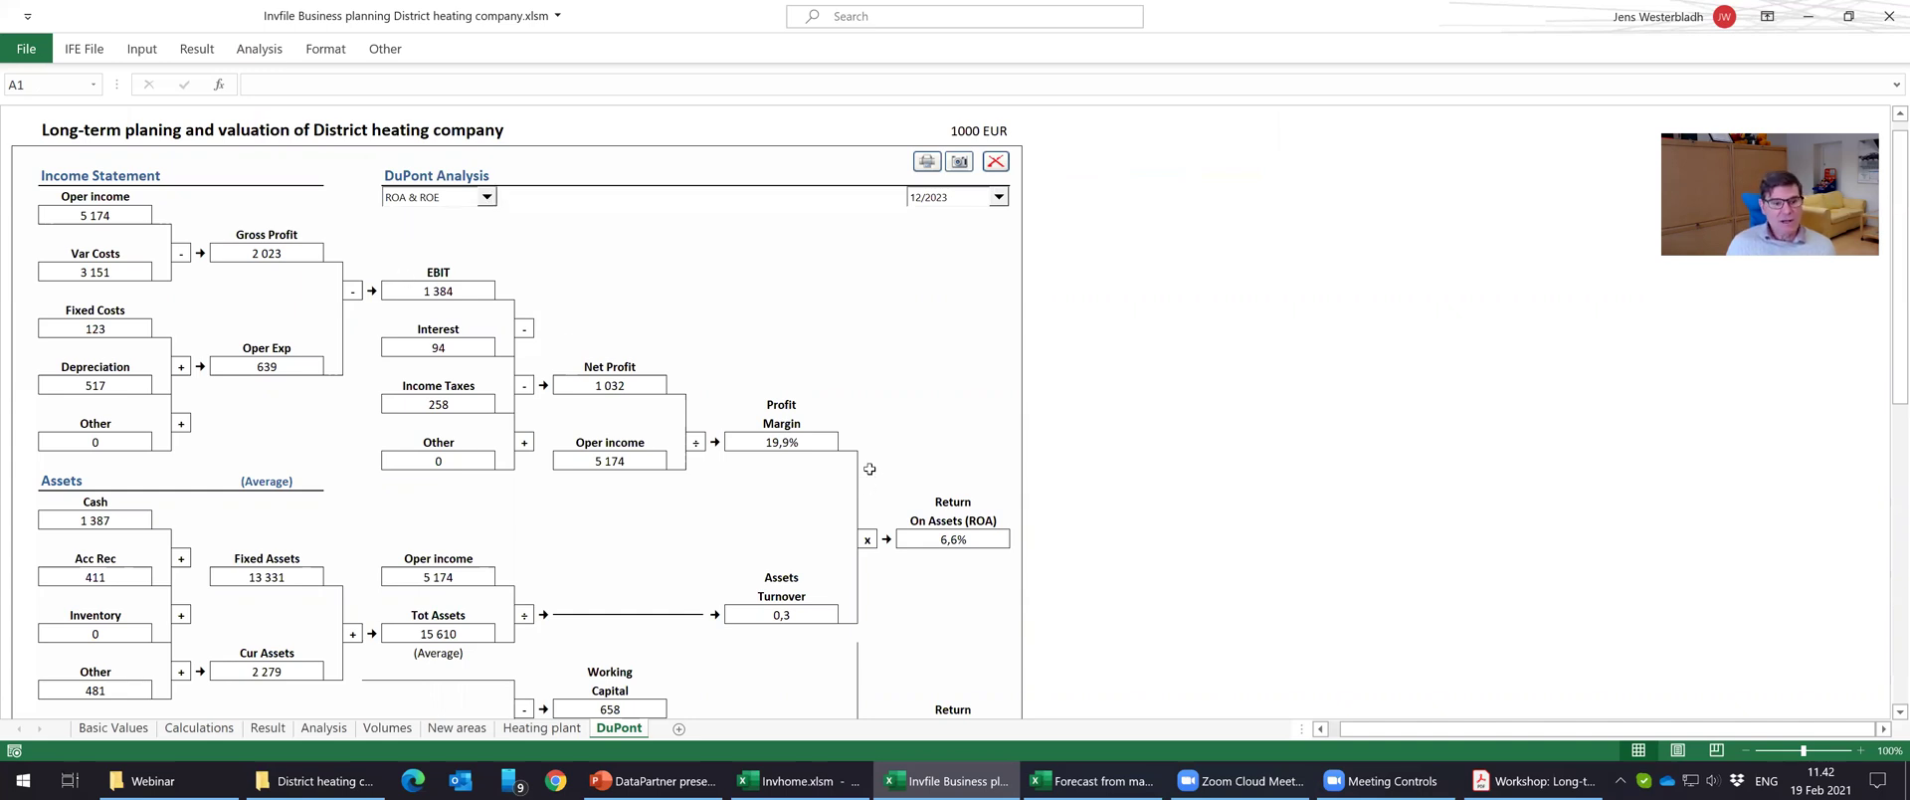
Inspect the DuPont chart's Return On Assets formula and the periods available for the analysis.
{"action": "left_click", "coordinate": [955, 542]}
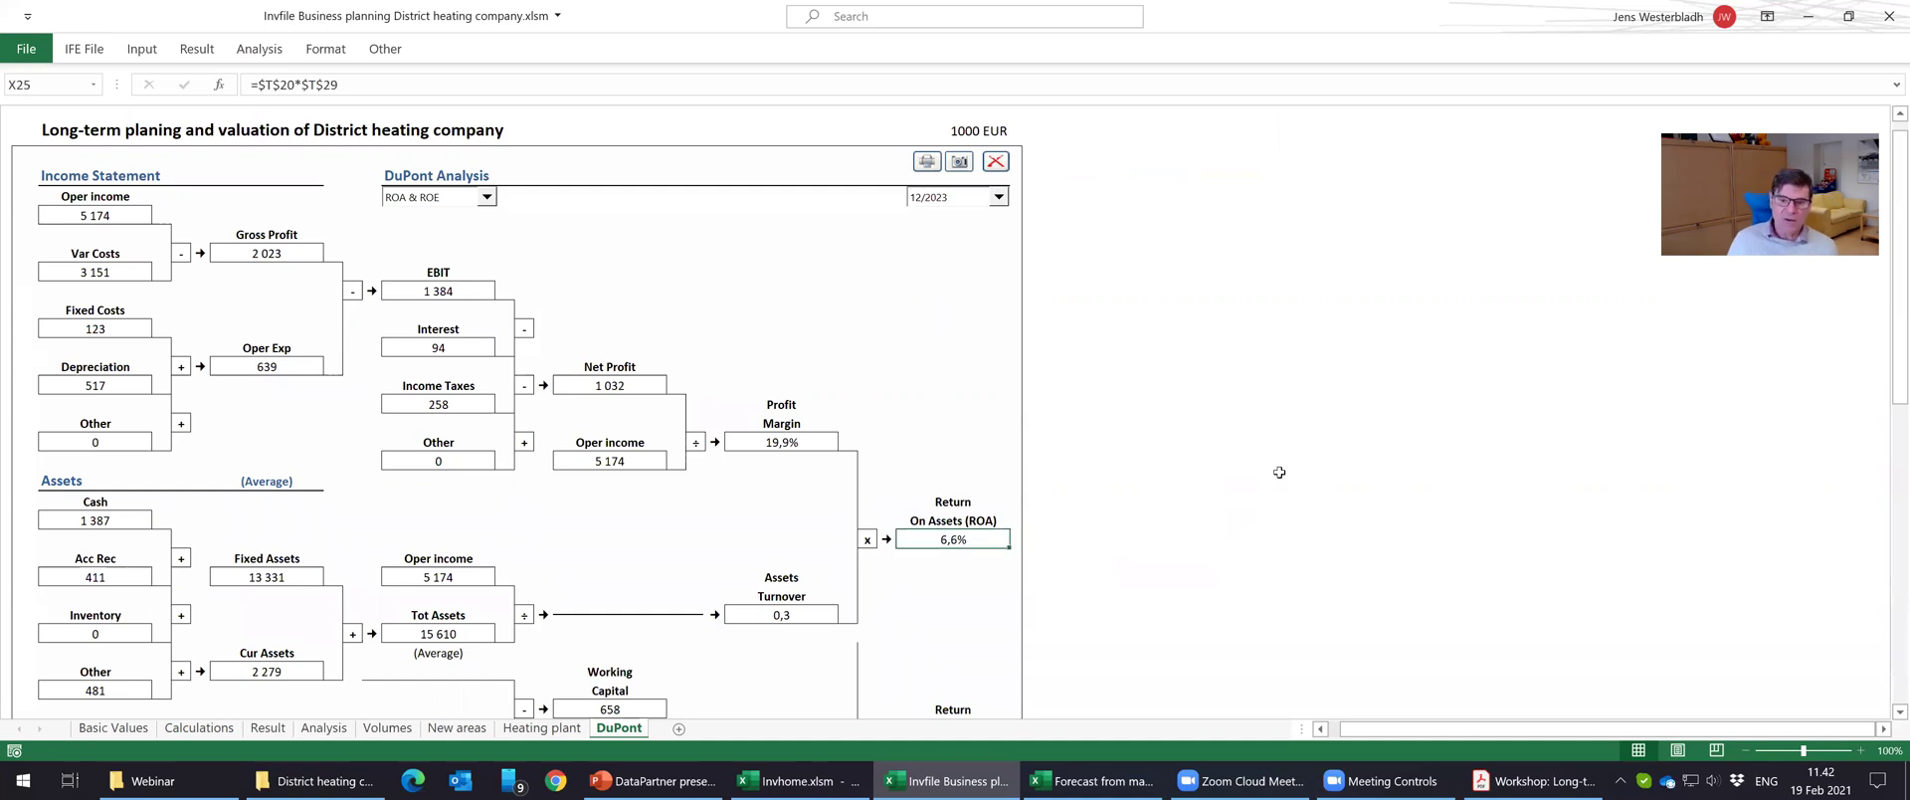
{"action": "left_click", "coordinate": [998, 198]}
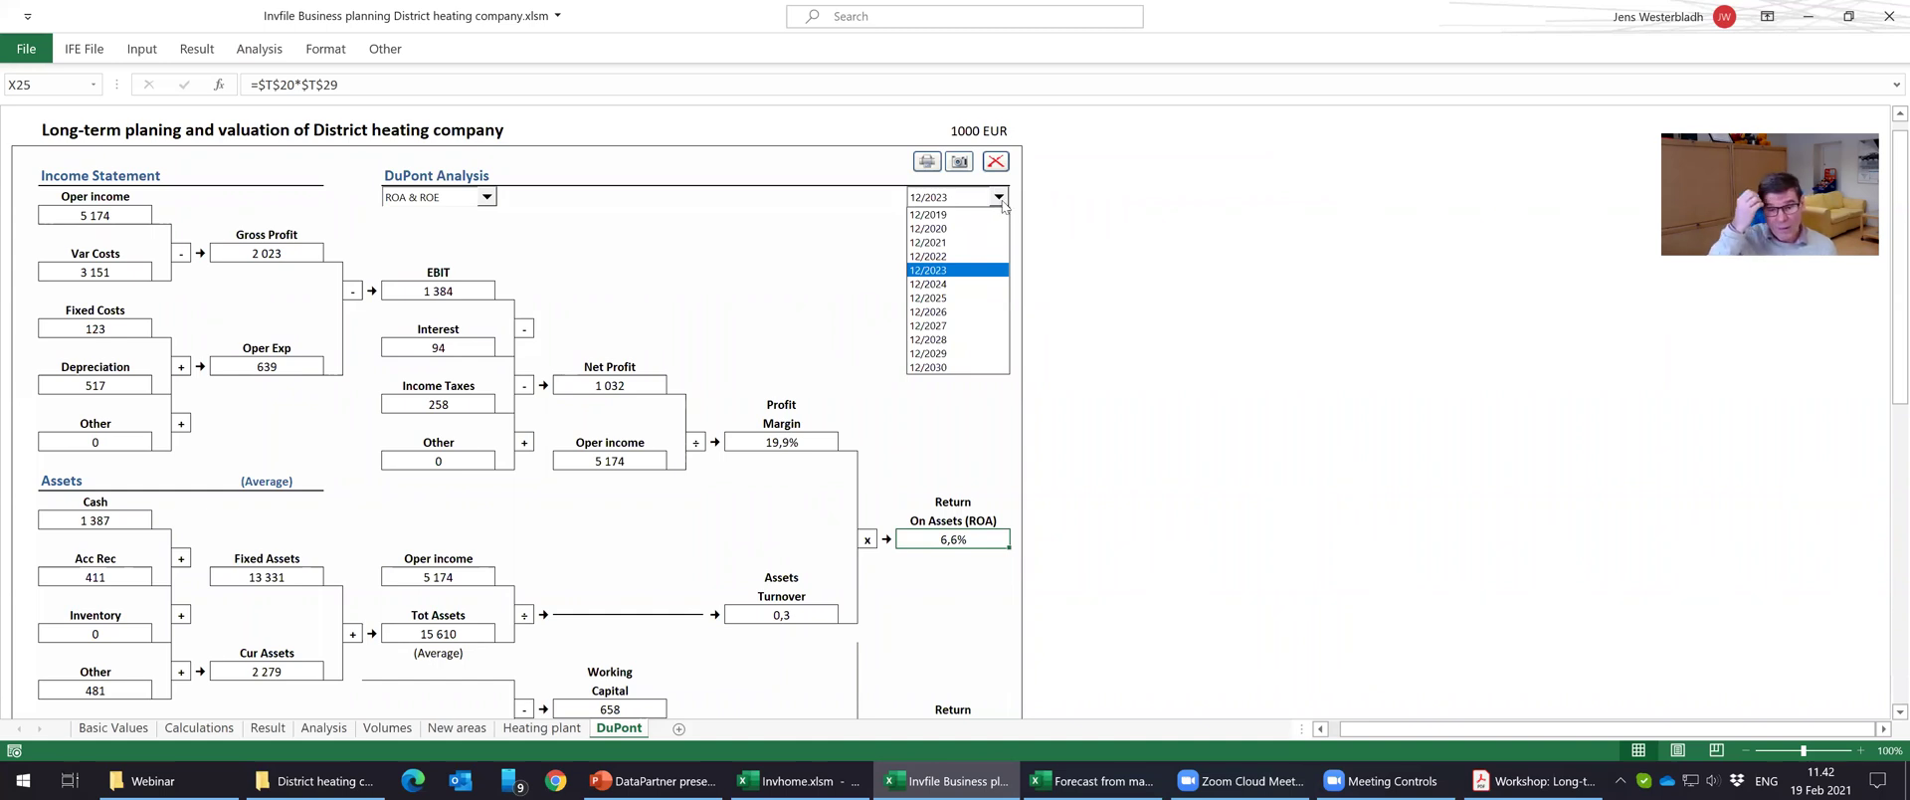
{"action": "left_click", "coordinate": [1001, 202]}
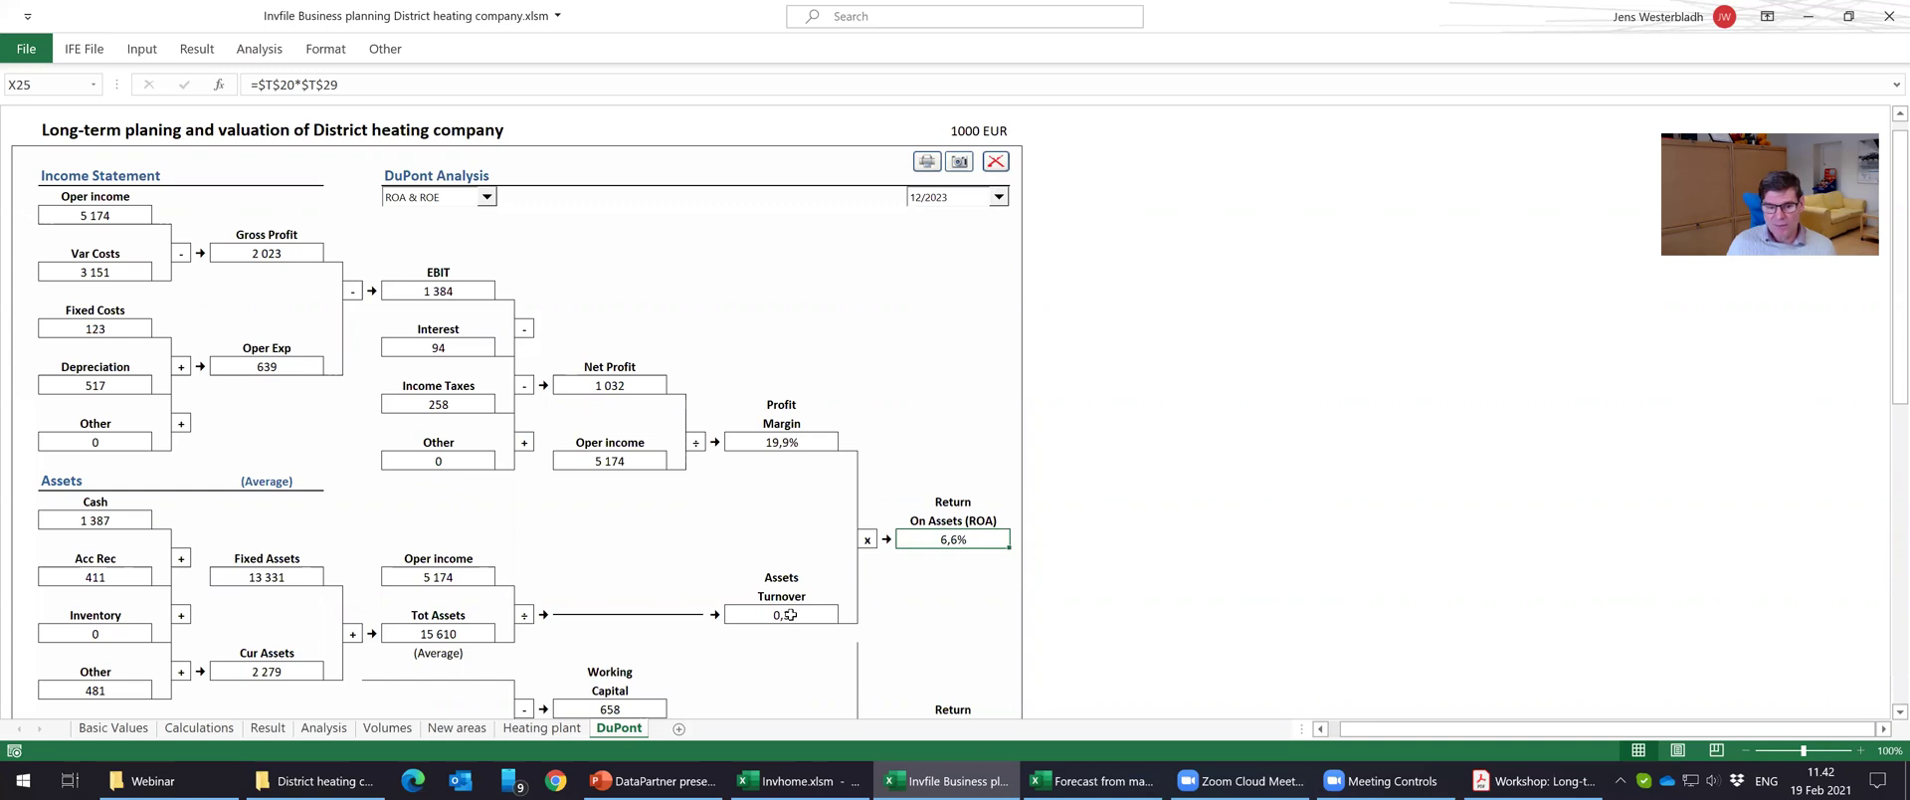
Trace the Profit Margin in the DuPont chart back to Net Profit and Oper income.
{"action": "left_click", "coordinate": [786, 436]}
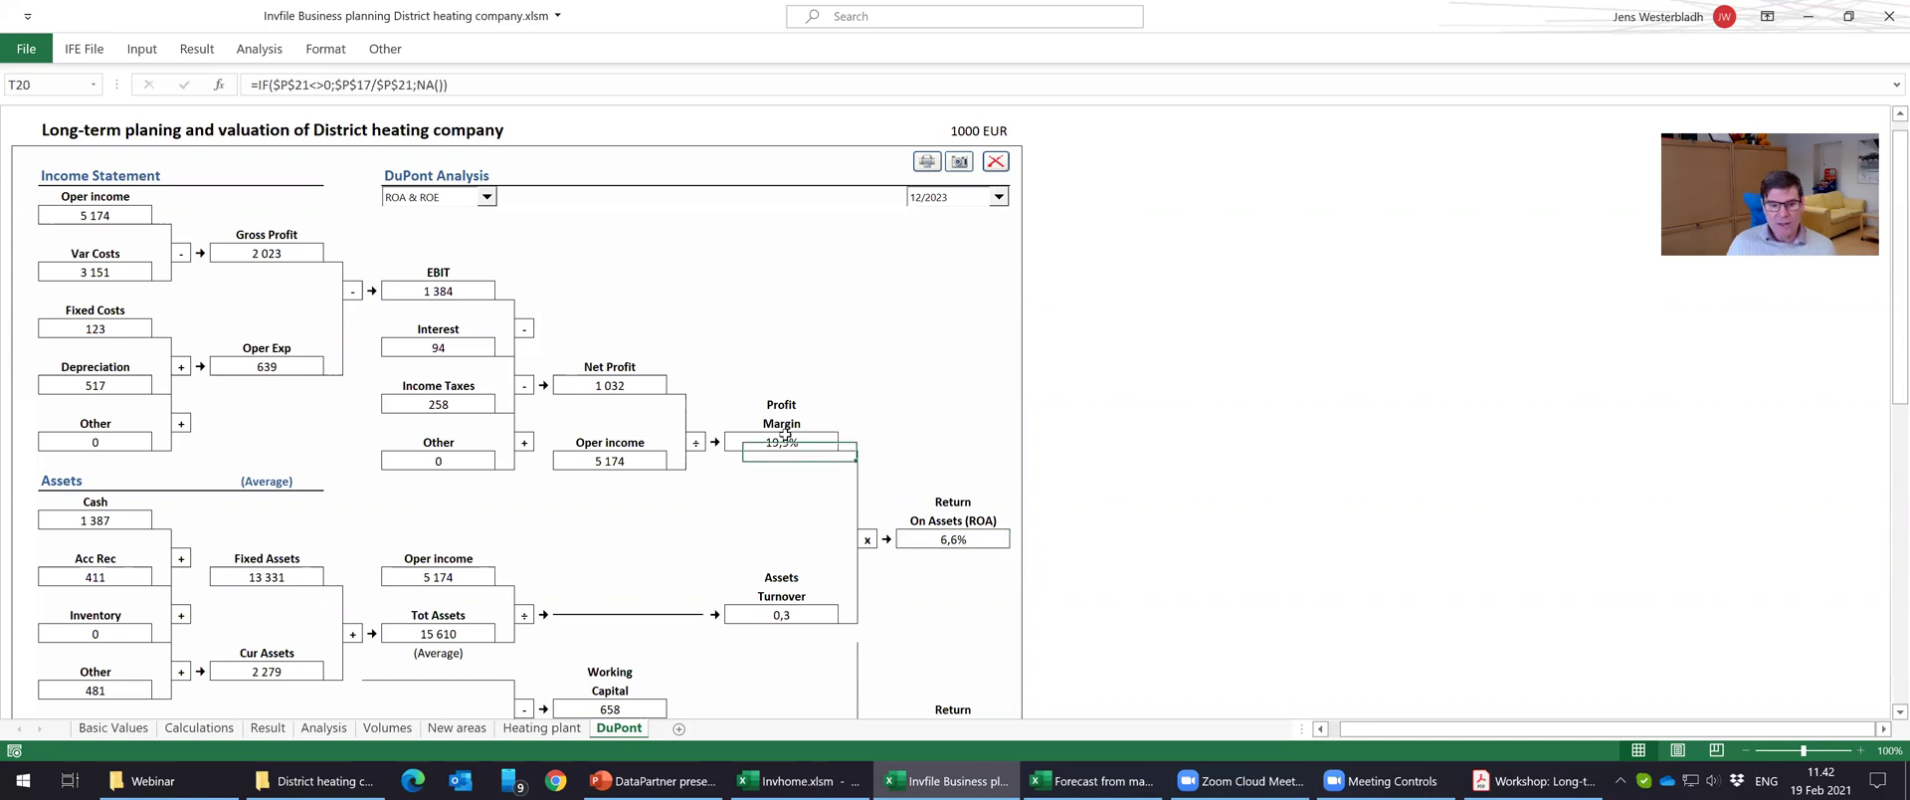
{"action": "left_click", "coordinate": [614, 383]}
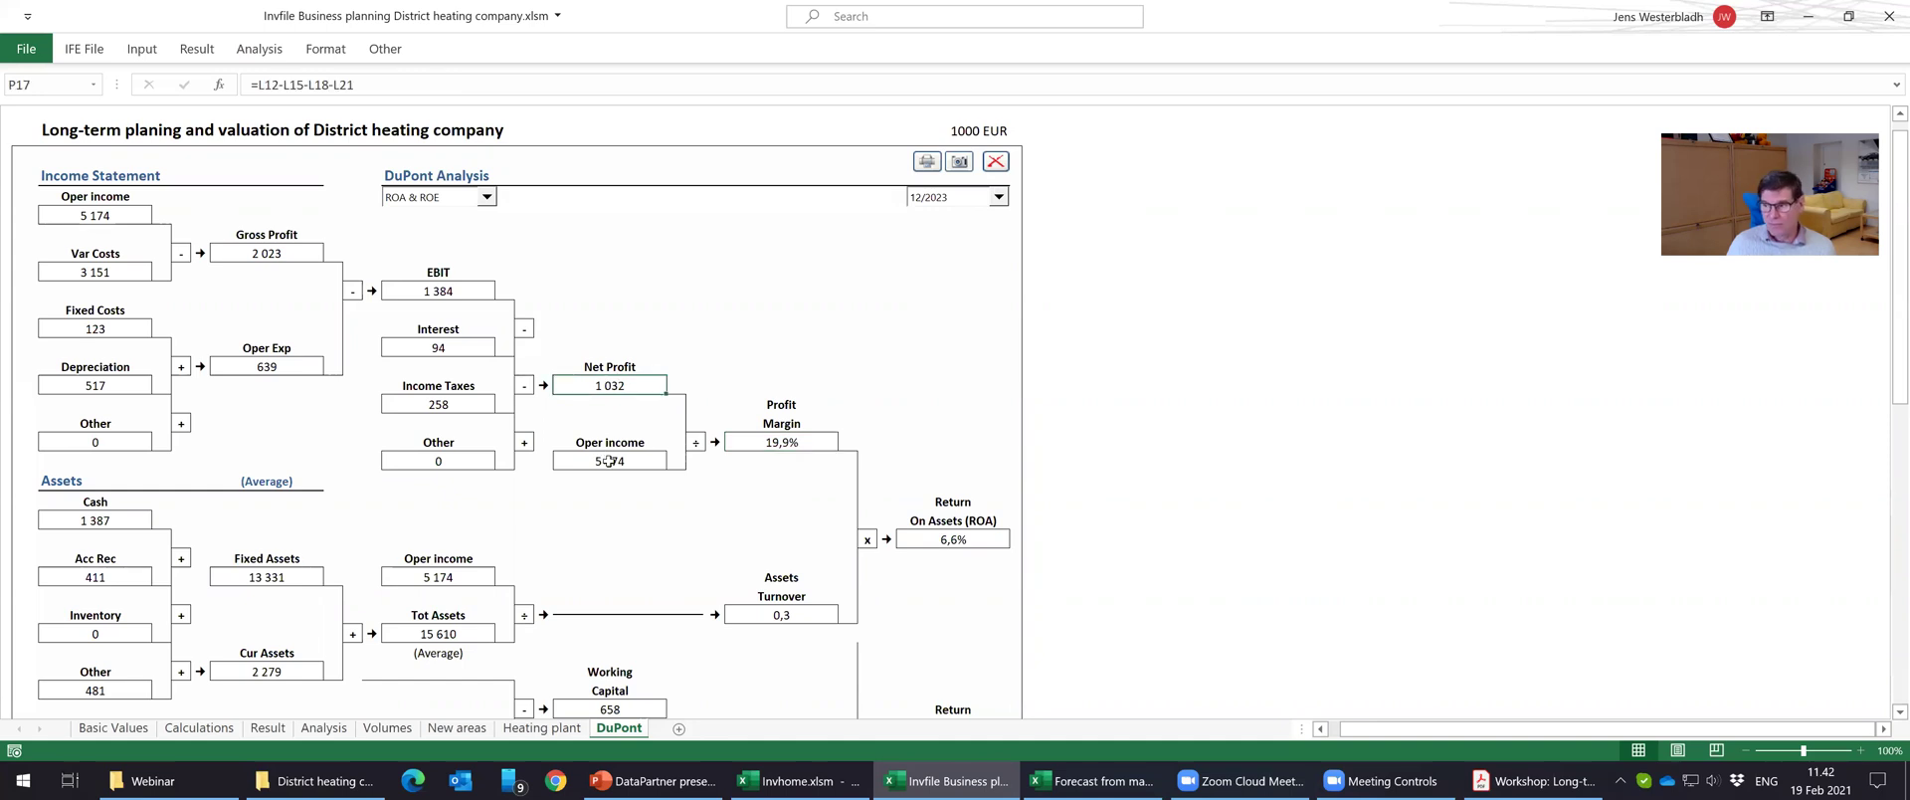
{"action": "left_click", "coordinate": [609, 460]}
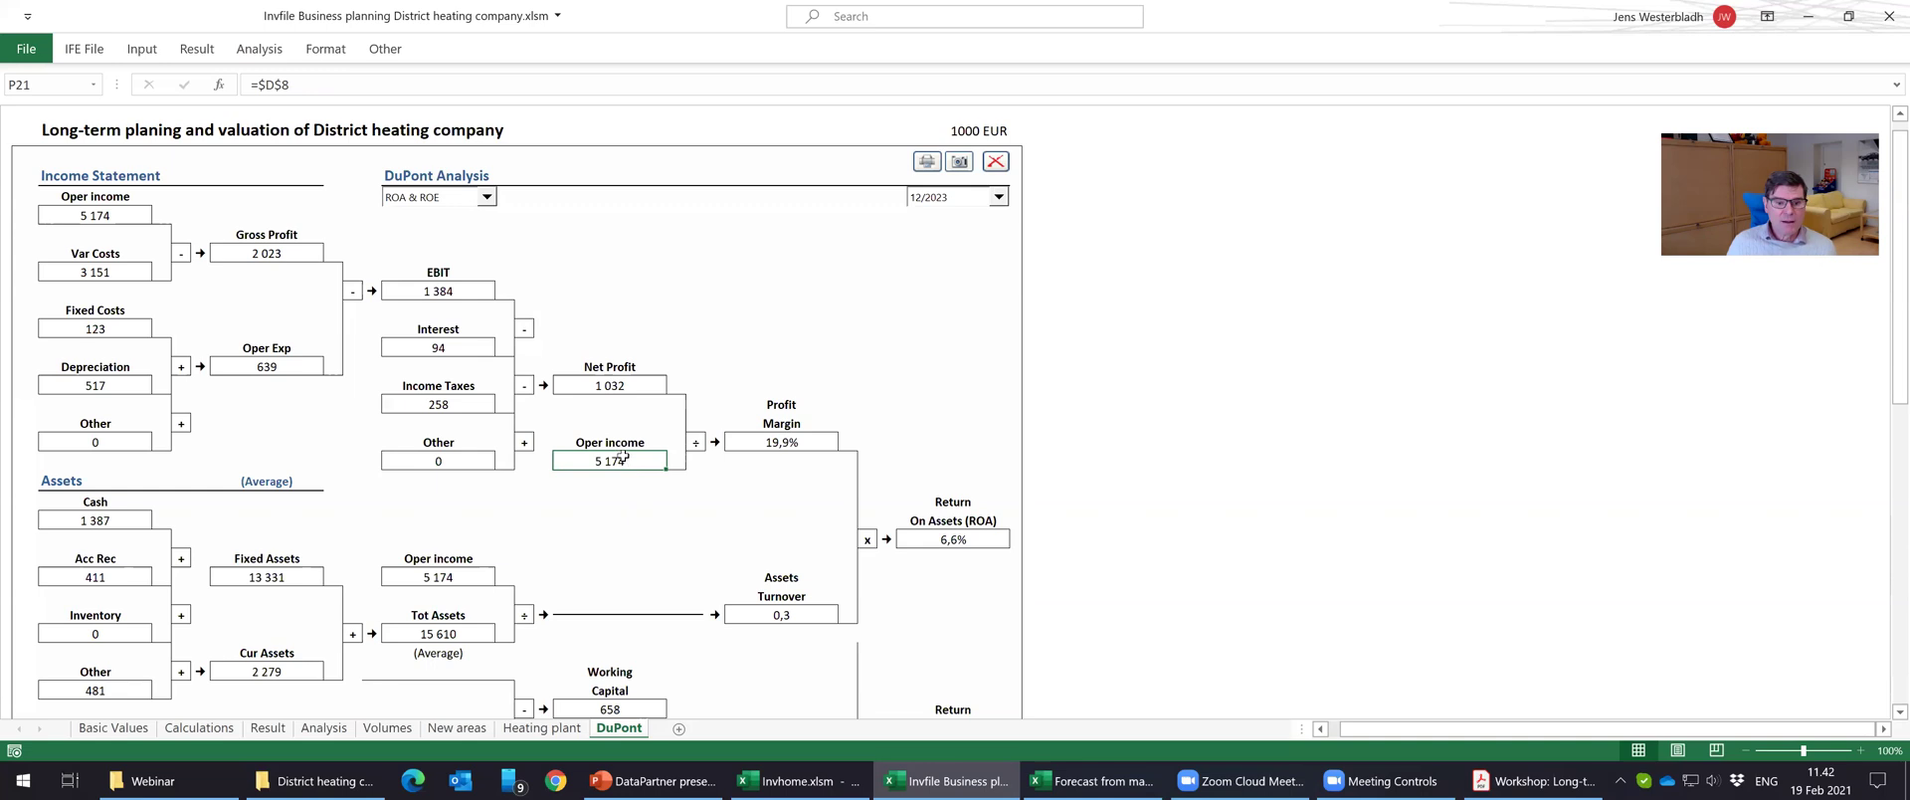
{"action": "left_click", "coordinate": [606, 387]}
{"action": "left_click", "coordinate": [623, 454]}
{"action": "left_click", "coordinate": [736, 441]}
{"action": "left_click", "coordinate": [584, 386]}
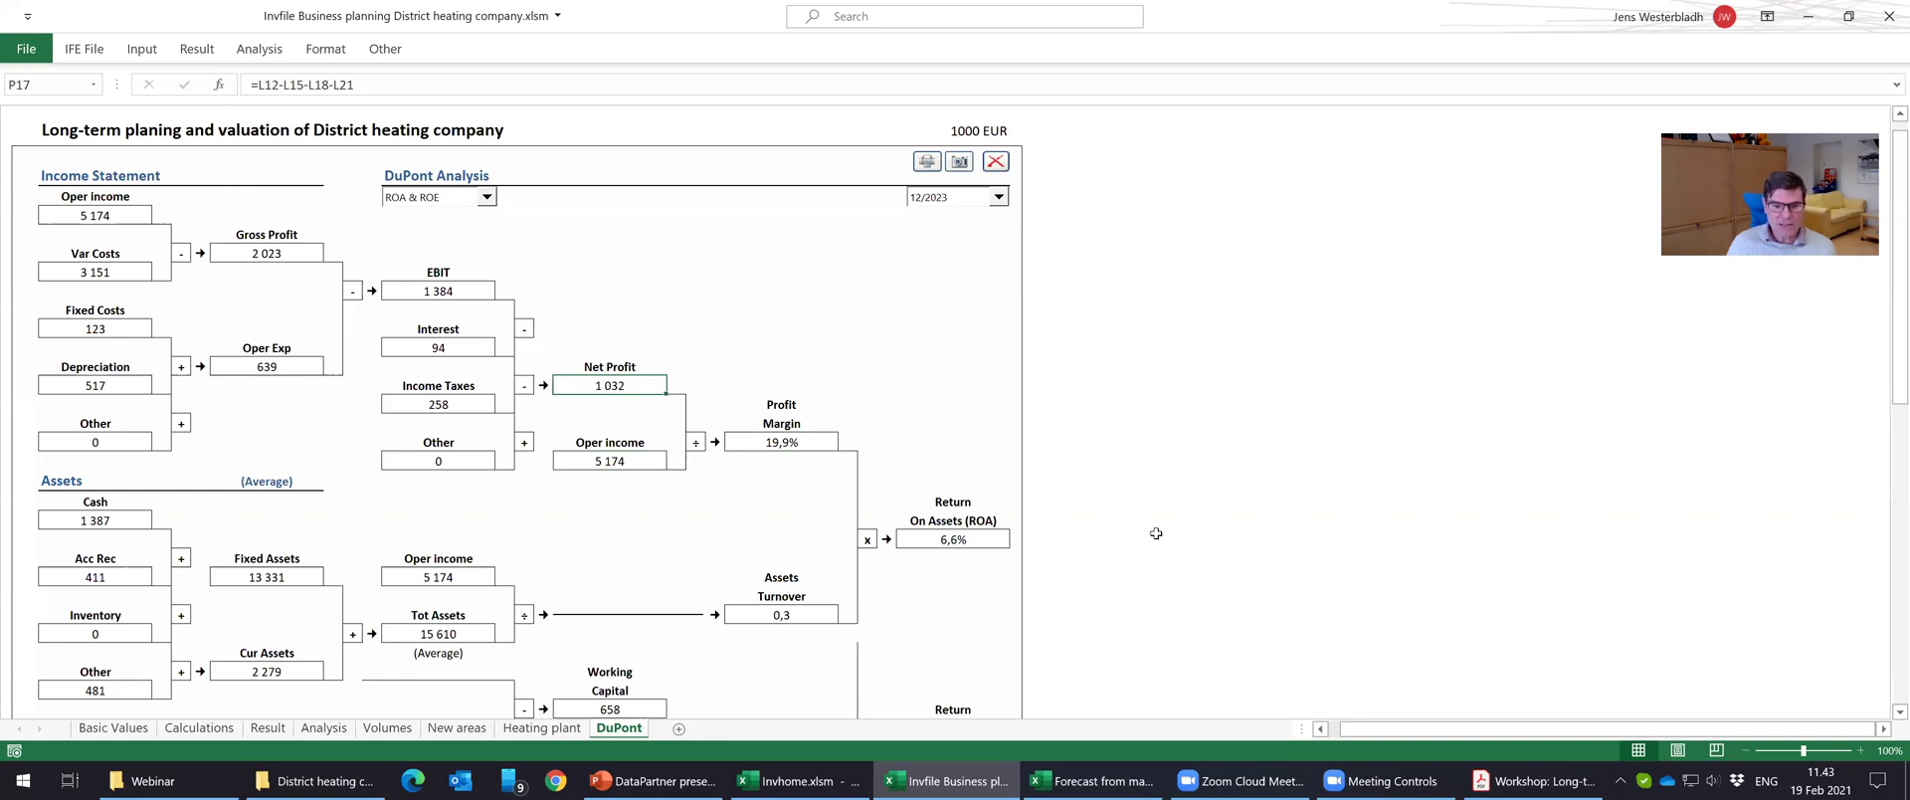
Trace the Assets Turnover in the DuPont chart back to Oper income and average Tot Assets.
{"action": "scroll", "coordinate": [1156, 535], "scroll_direction": "down", "scroll_amount": 2}
{"action": "scroll", "coordinate": [1164, 513], "scroll_direction": "down", "scroll_amount": 2}
{"action": "left_click", "coordinate": [748, 399]}
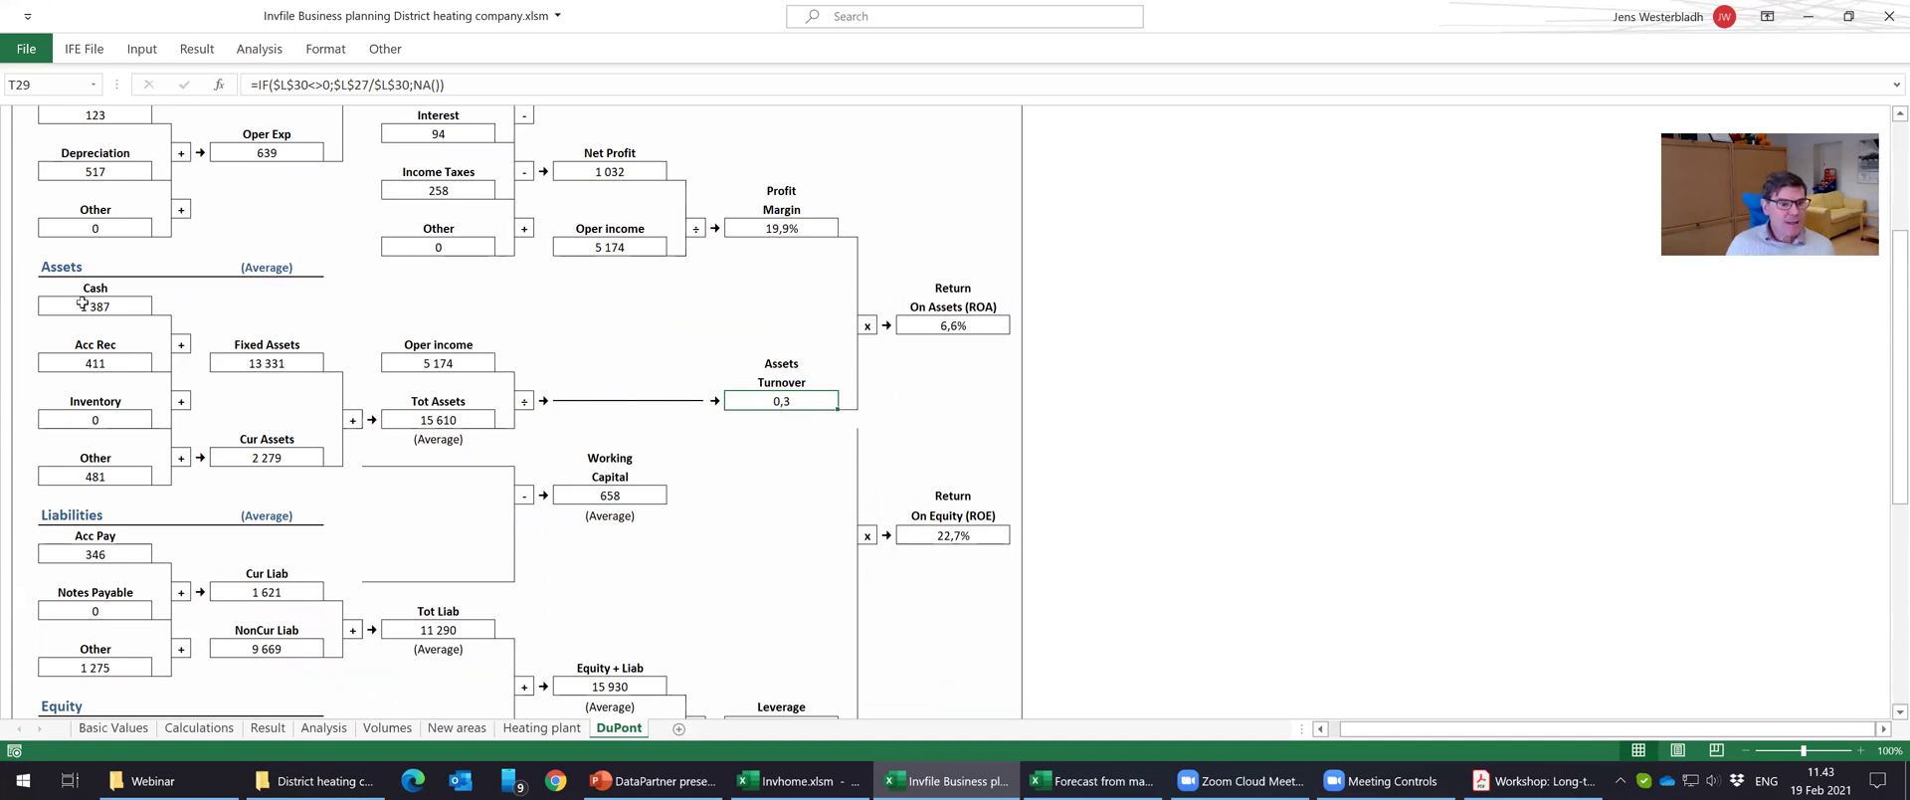
{"action": "left_click", "coordinate": [434, 360]}
{"action": "left_click", "coordinate": [450, 419]}
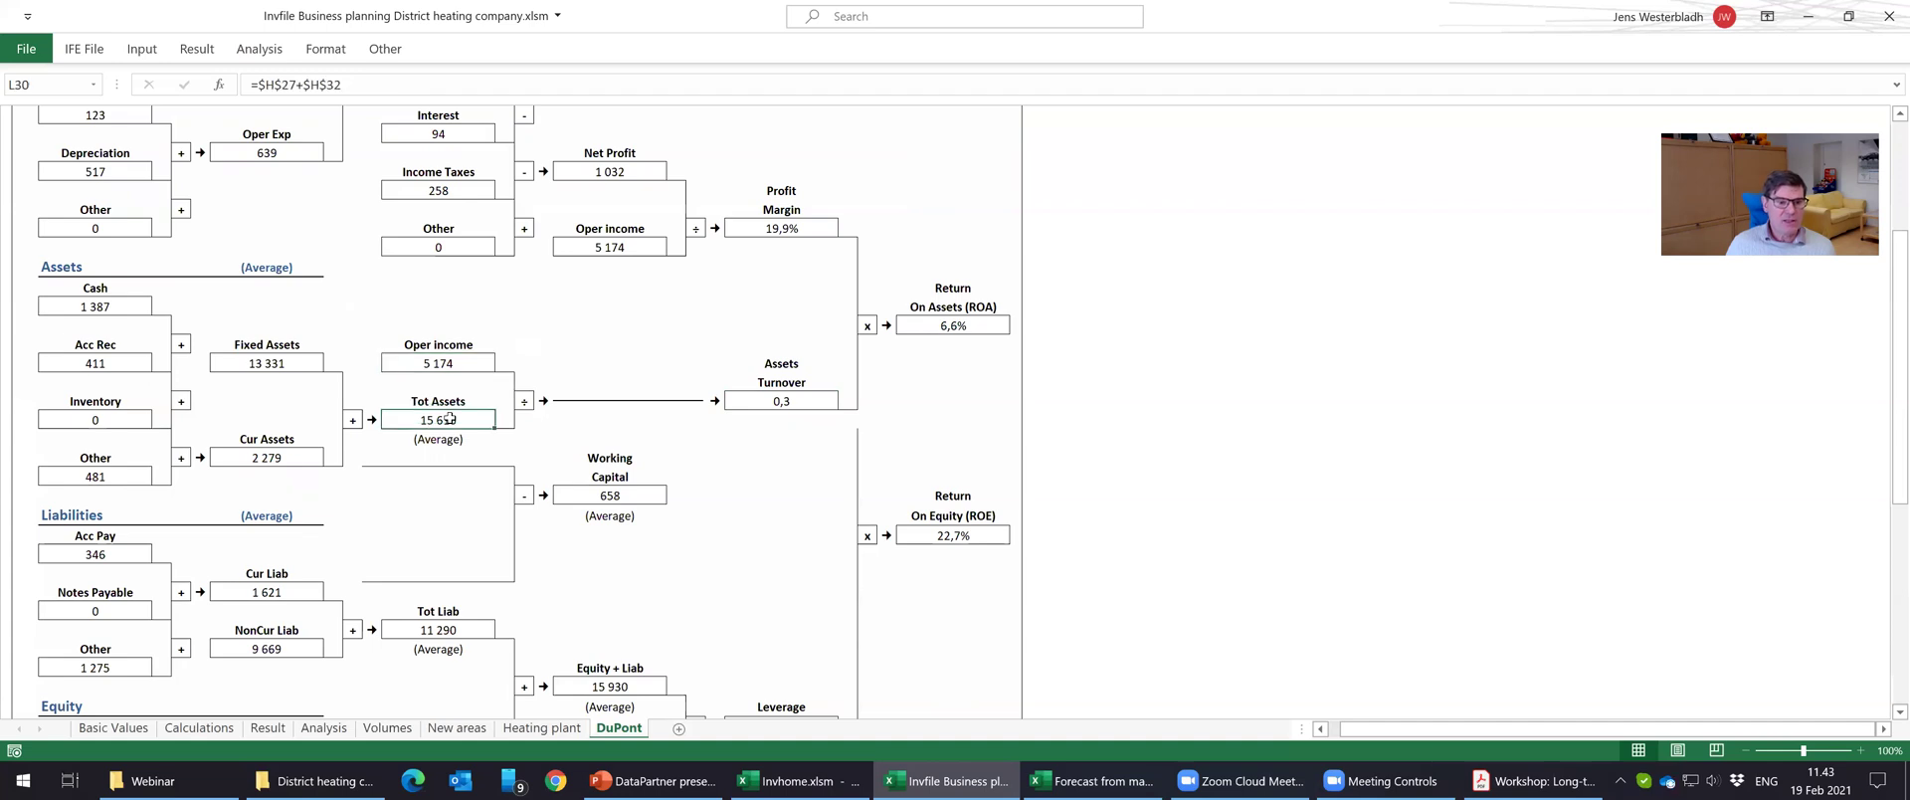
{"action": "left_click", "coordinate": [444, 363]}
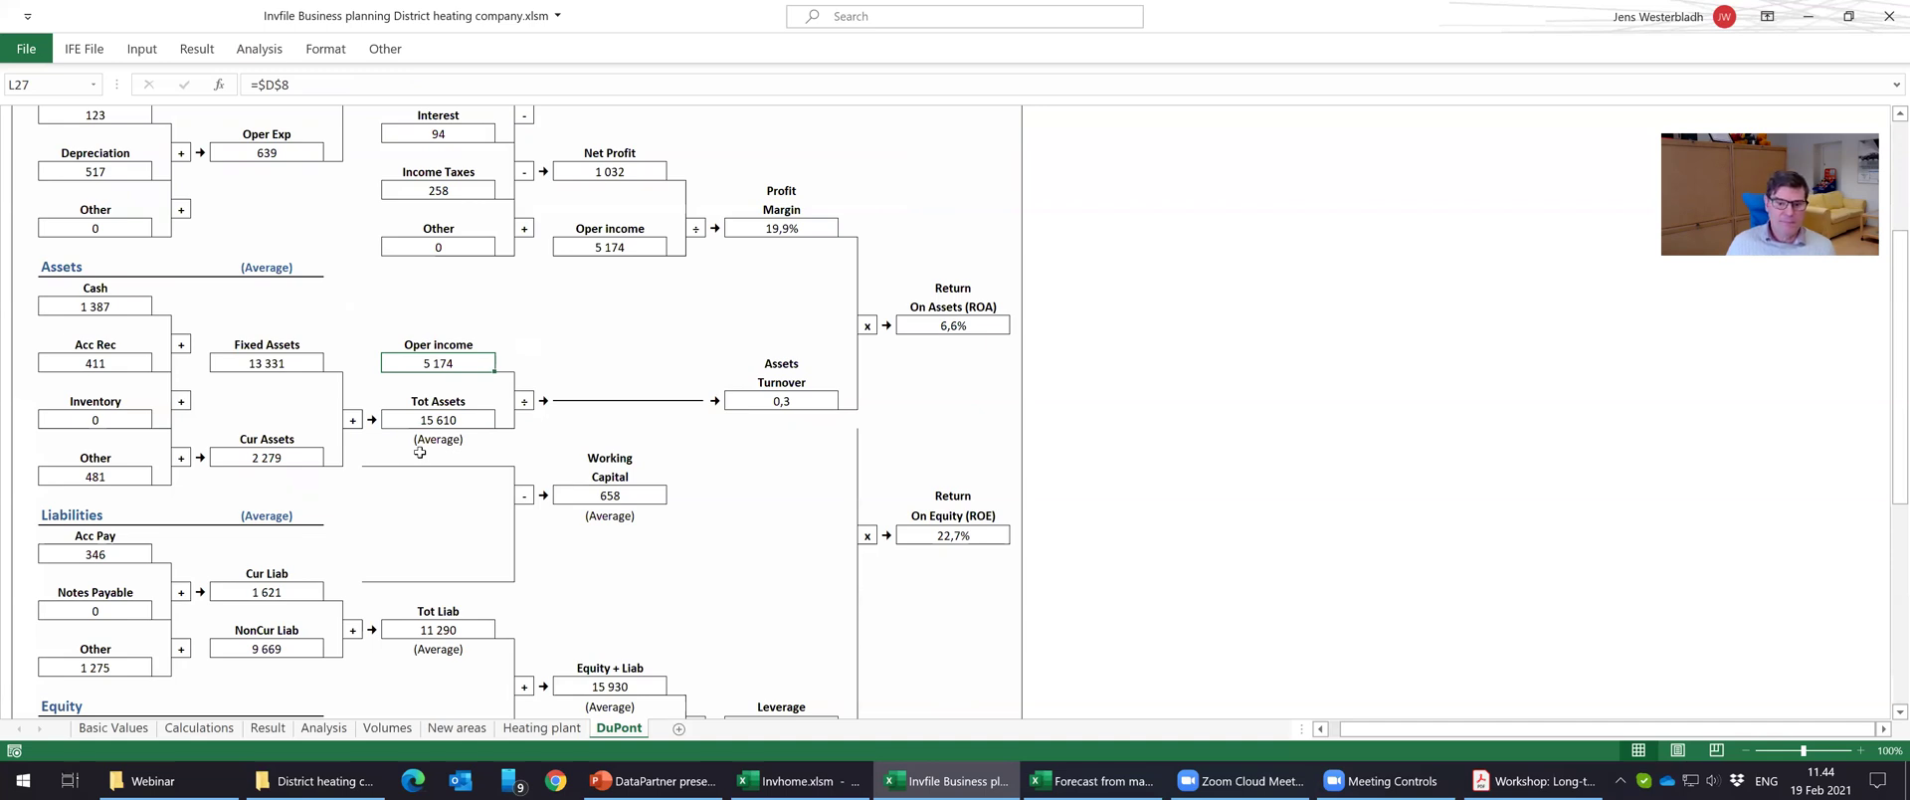
Examine how Return On Equity builds on Return On Assets and Leverage, tracing Leverage to Equity and Equity + Liab.
{"action": "scroll", "coordinate": [608, 444], "scroll_direction": "down", "scroll_amount": 1}
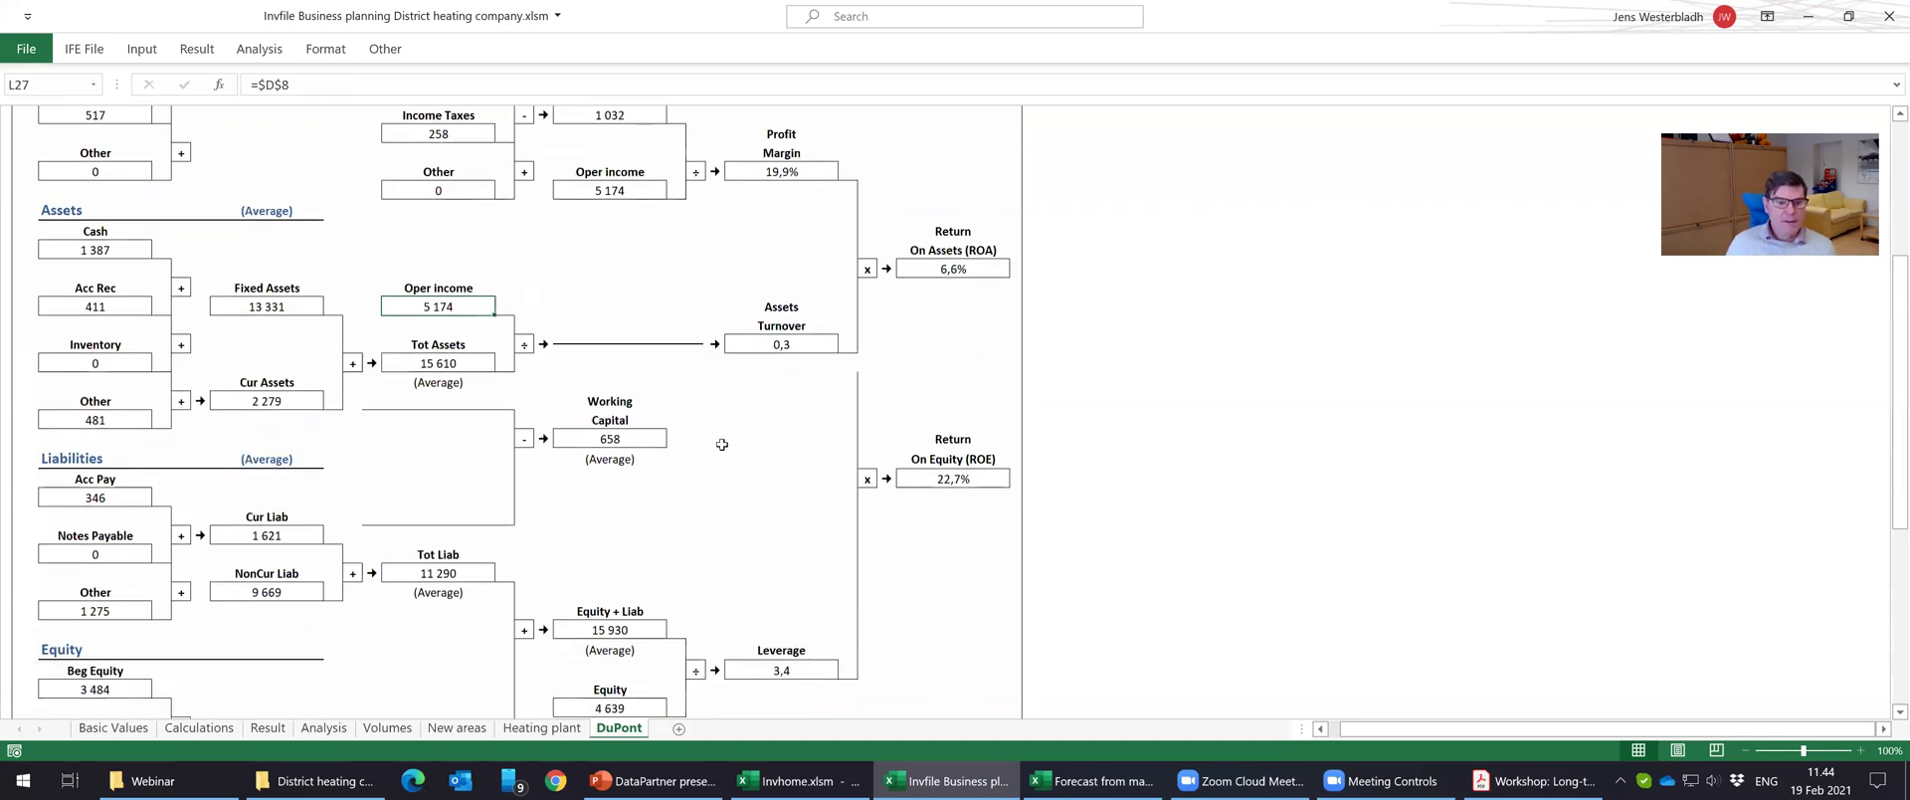
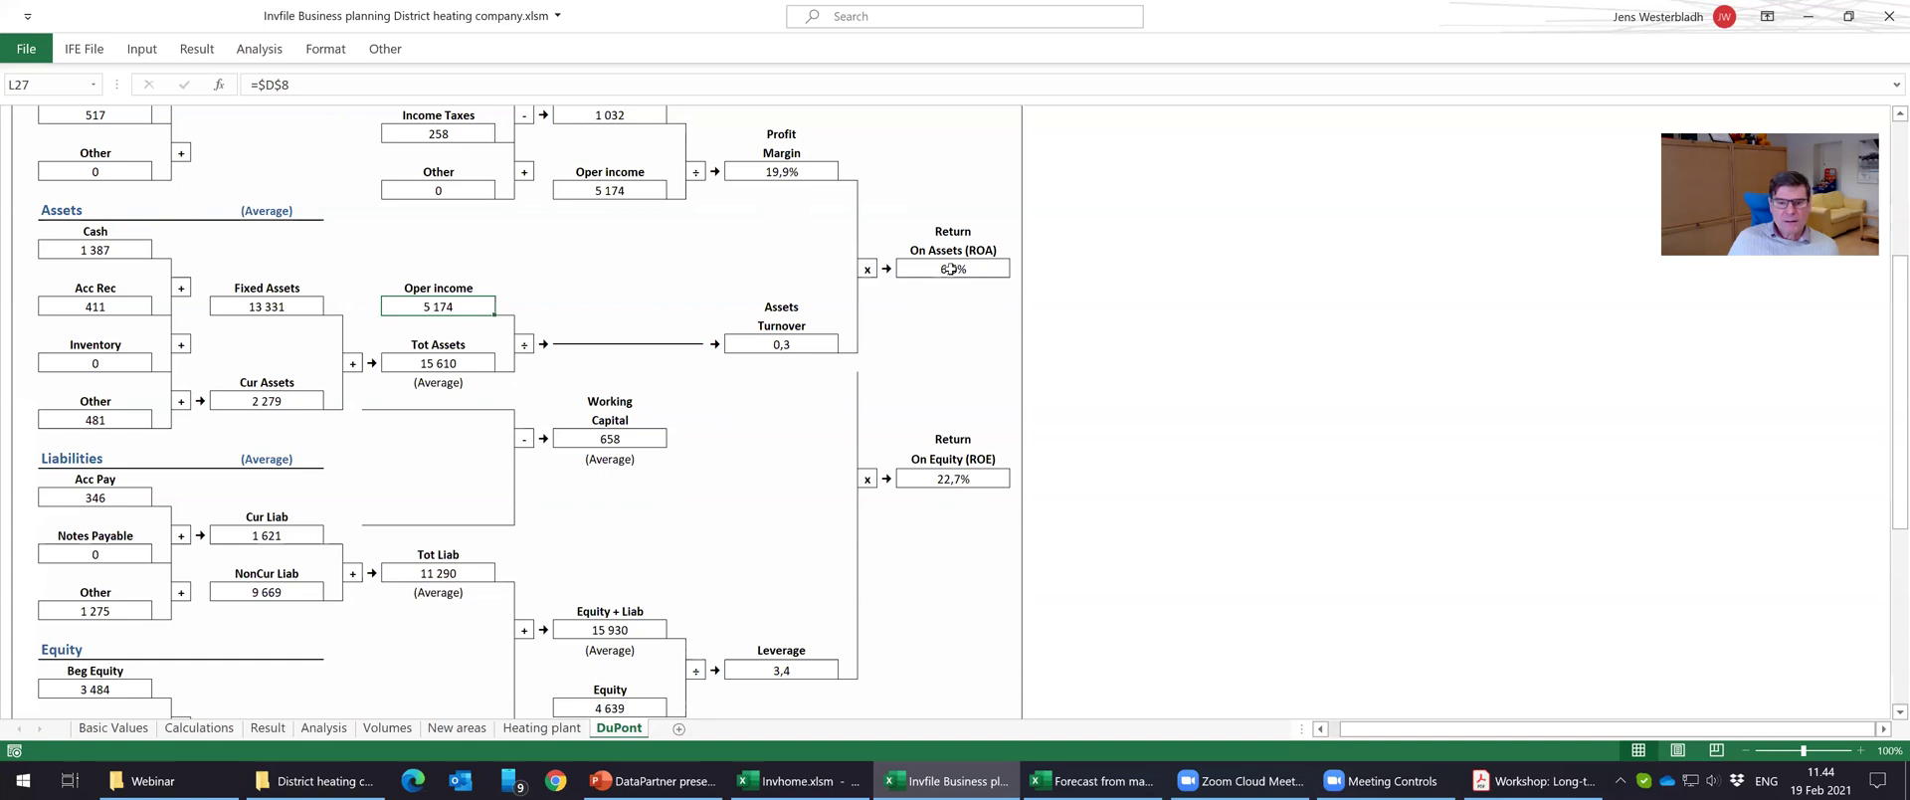
{"action": "left_click", "coordinate": [946, 267]}
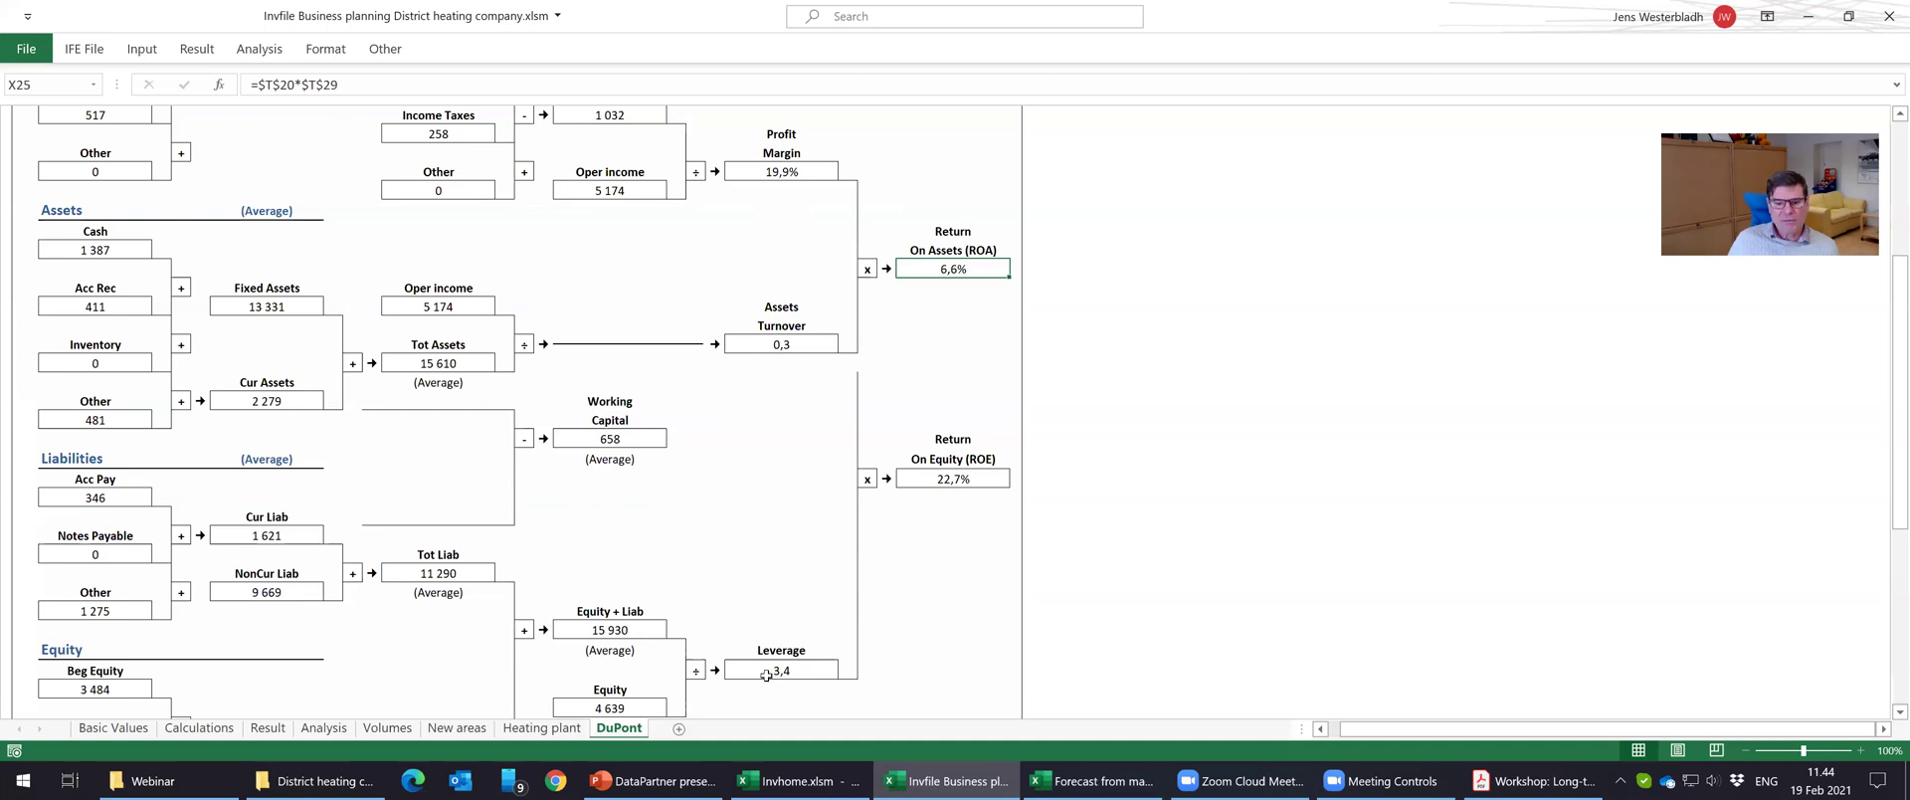
{"action": "key", "text": "ctrl+Down"}
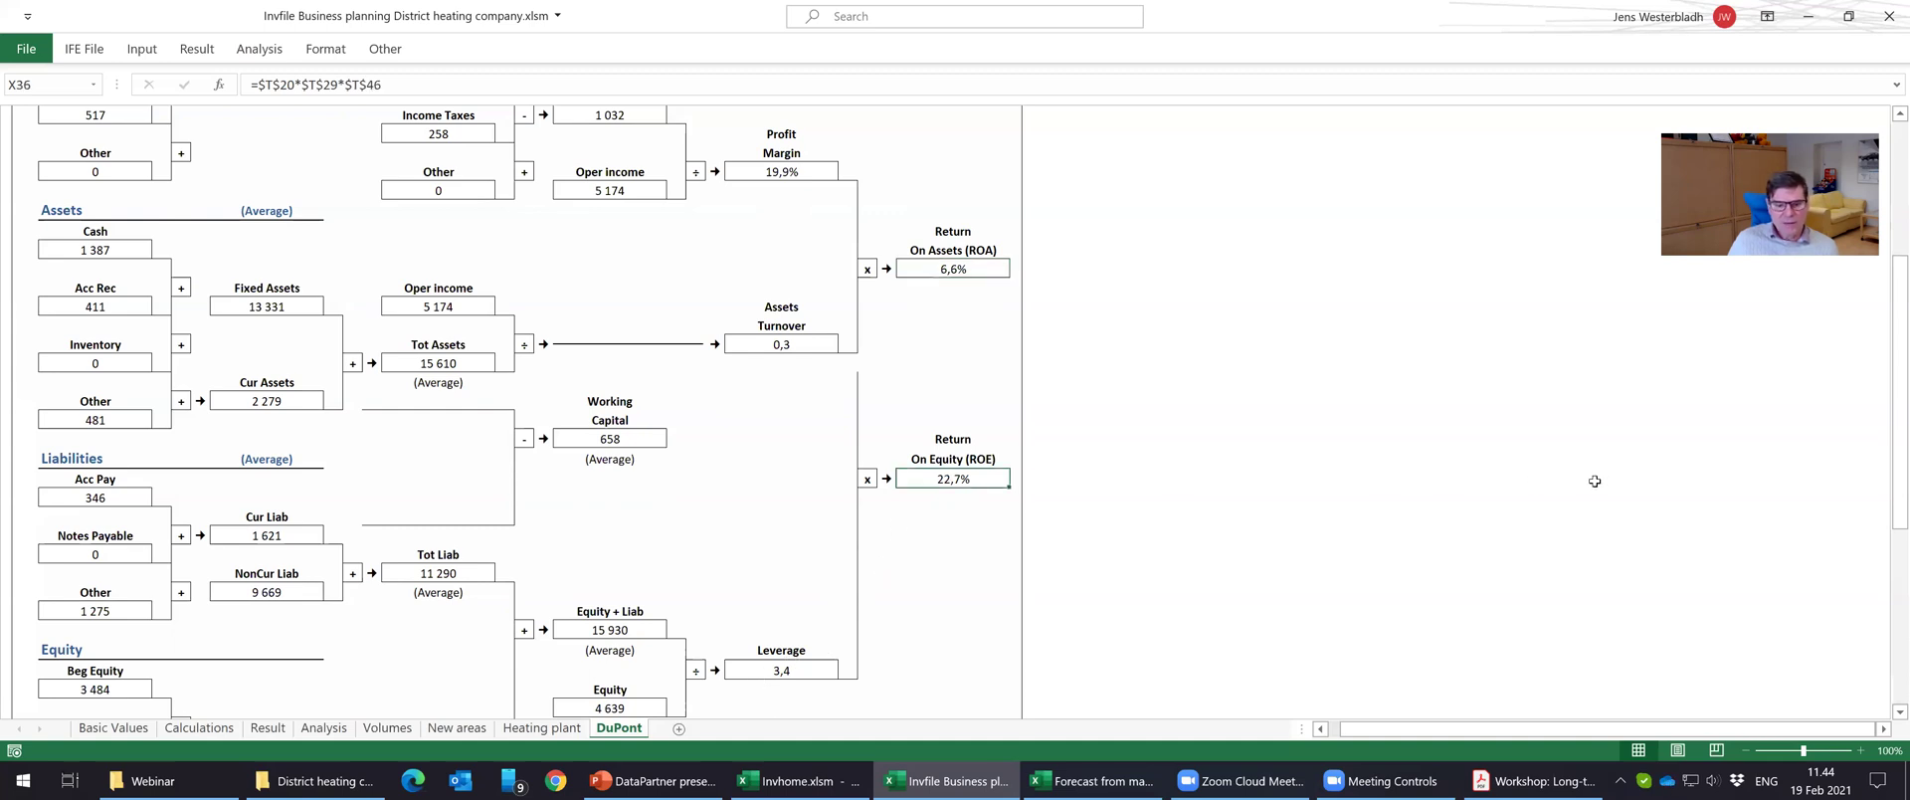
{"action": "left_click", "coordinate": [766, 663]}
{"action": "scroll", "coordinate": [1263, 492], "scroll_direction": "down", "scroll_amount": 2}
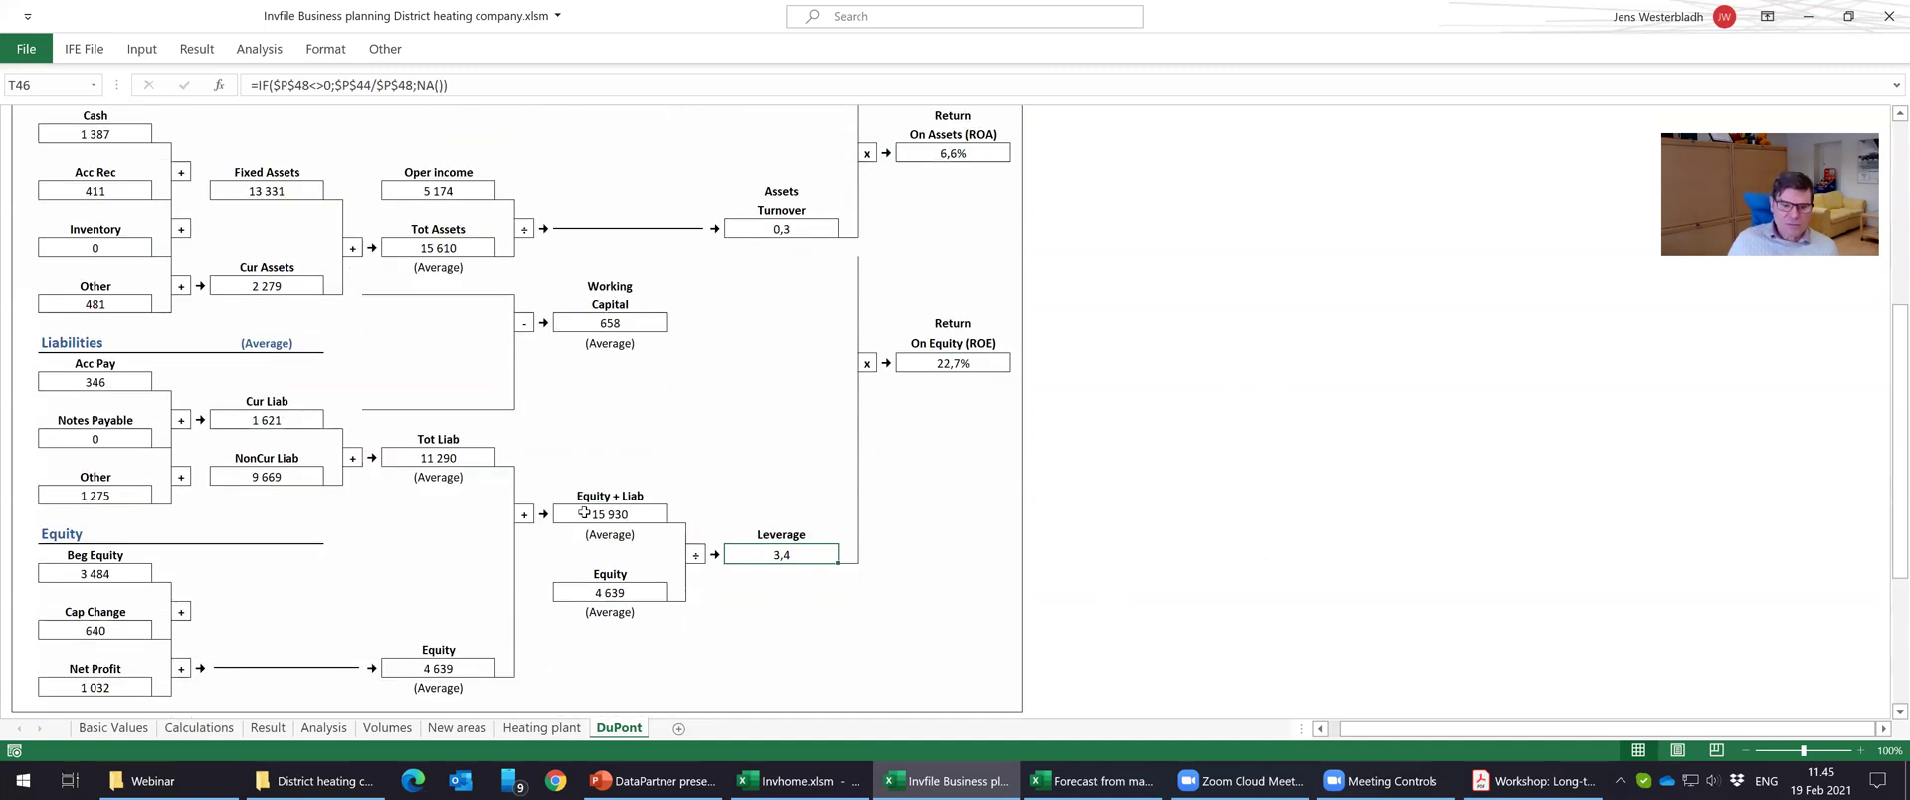
{"action": "left_click", "coordinate": [617, 594]}
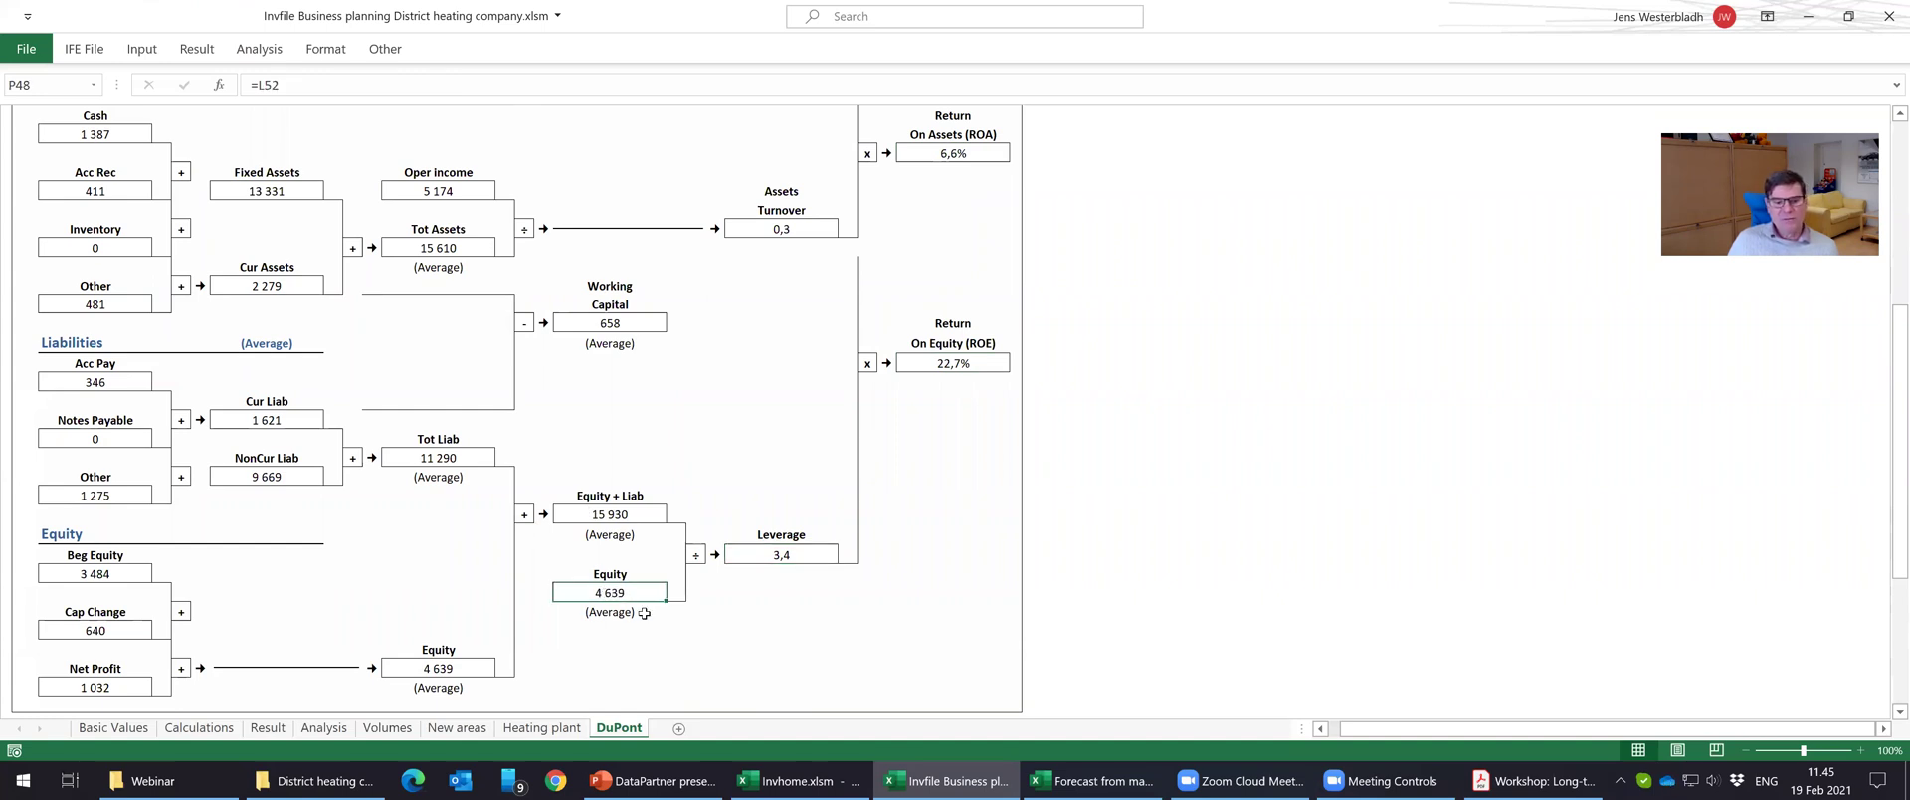
{"action": "left_click", "coordinate": [611, 518]}
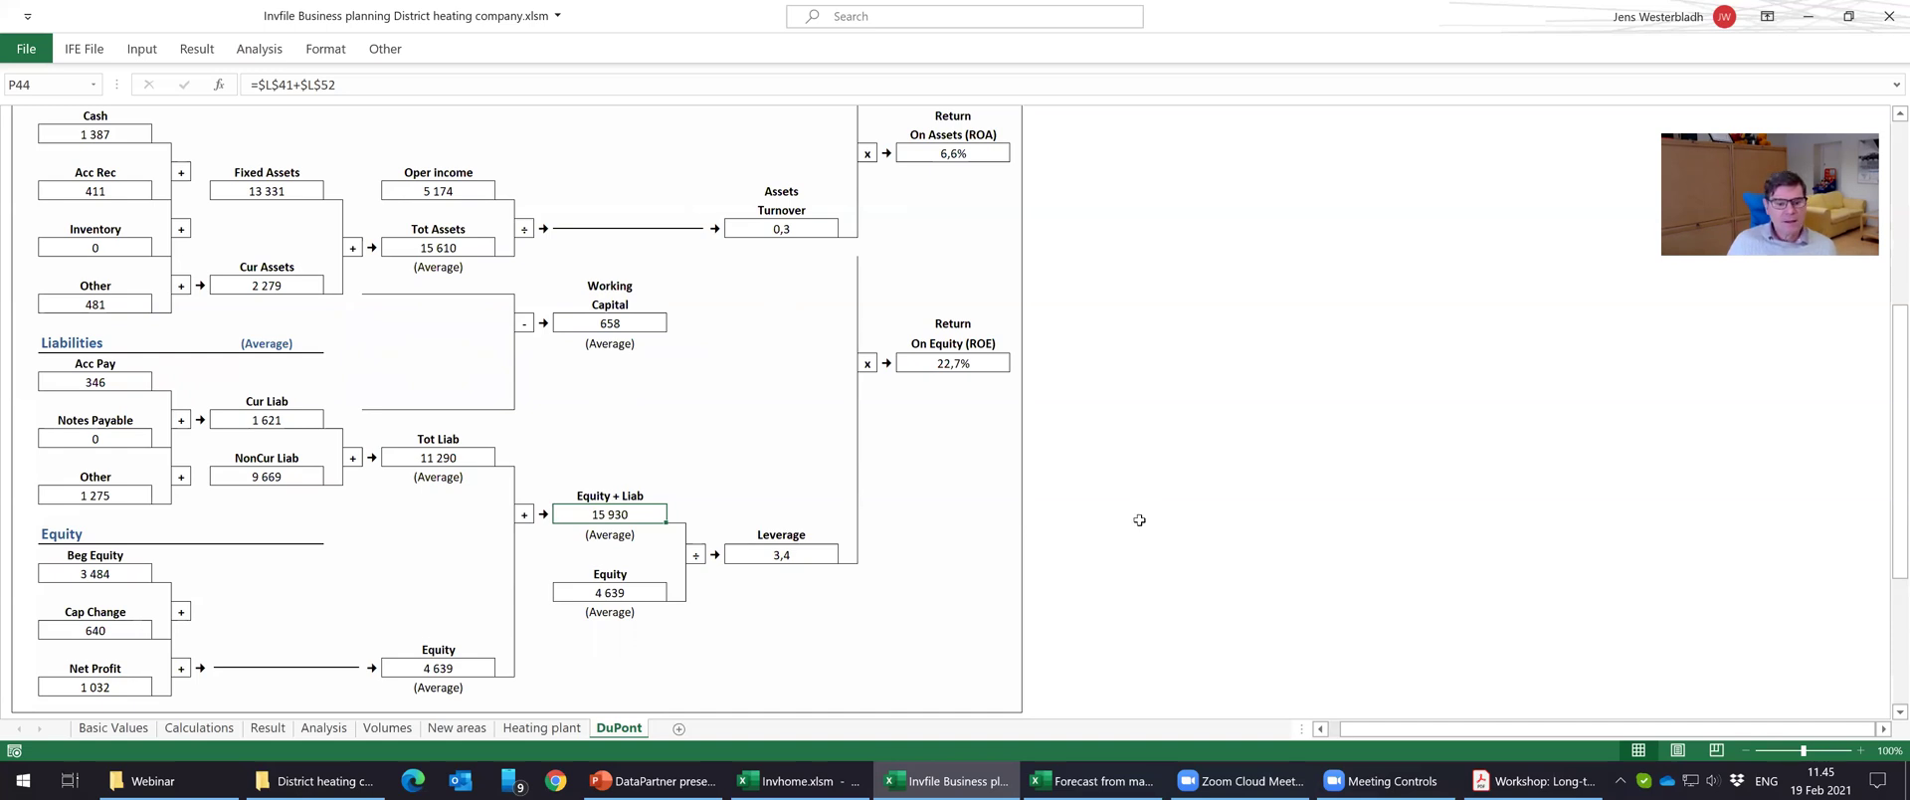
{"action": "scroll", "coordinate": [1150, 530], "scroll_direction": "up", "scroll_amount": 4}
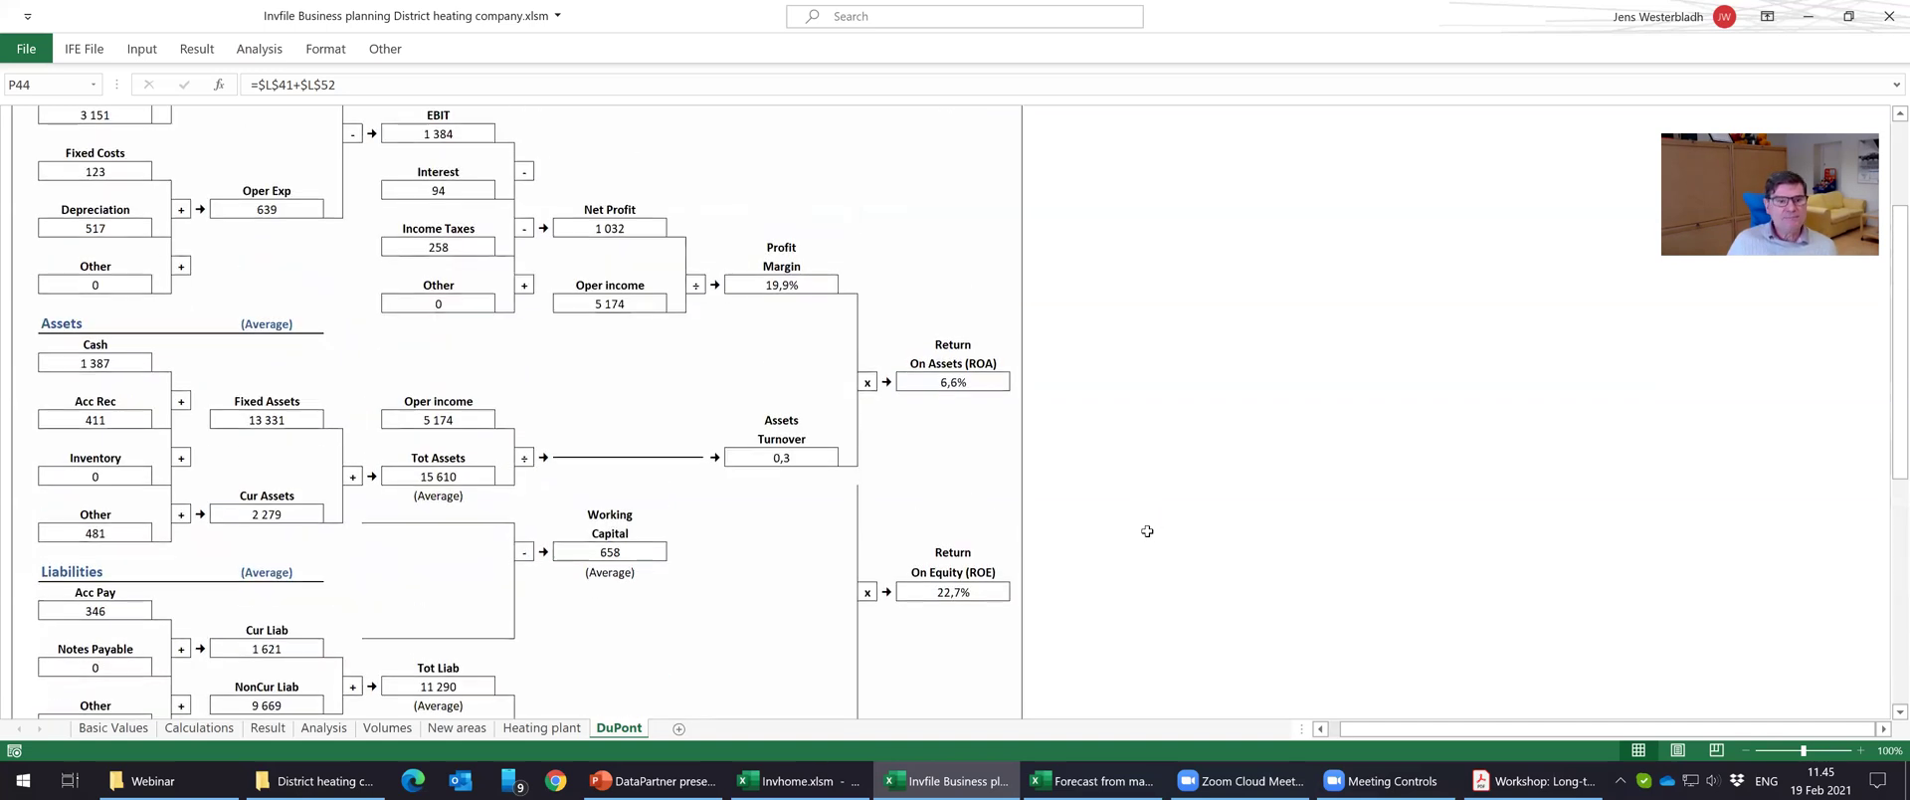
{"action": "scroll", "coordinate": [1147, 531], "scroll_direction": "up", "scroll_amount": 3}
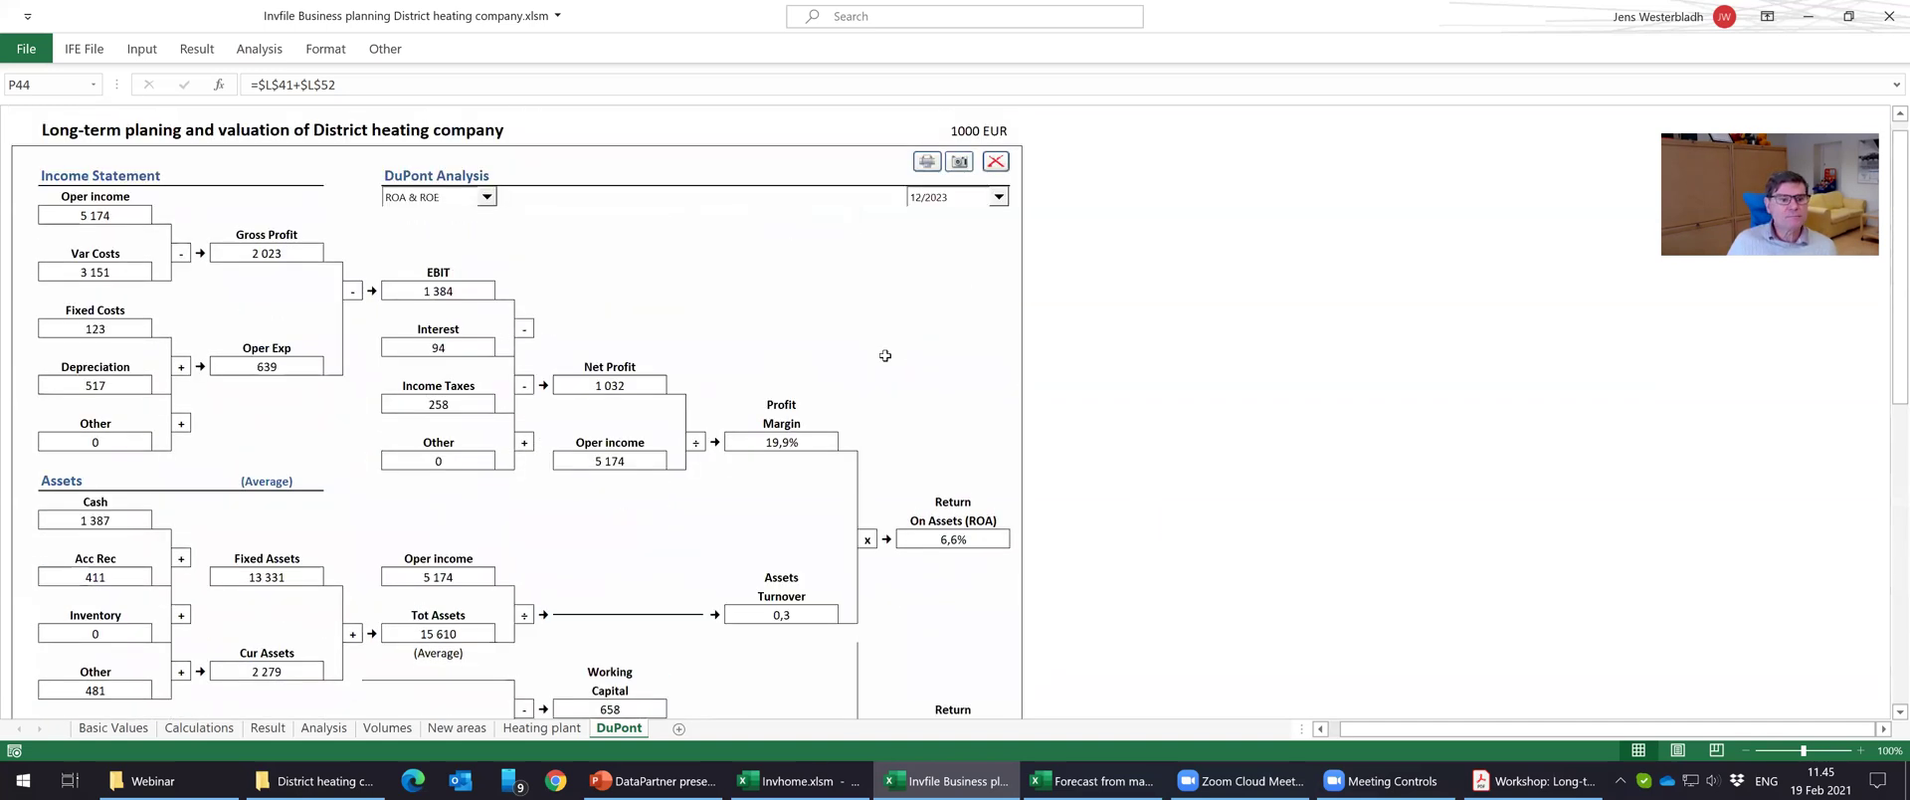
{"action": "left_click", "coordinate": [270, 49]}
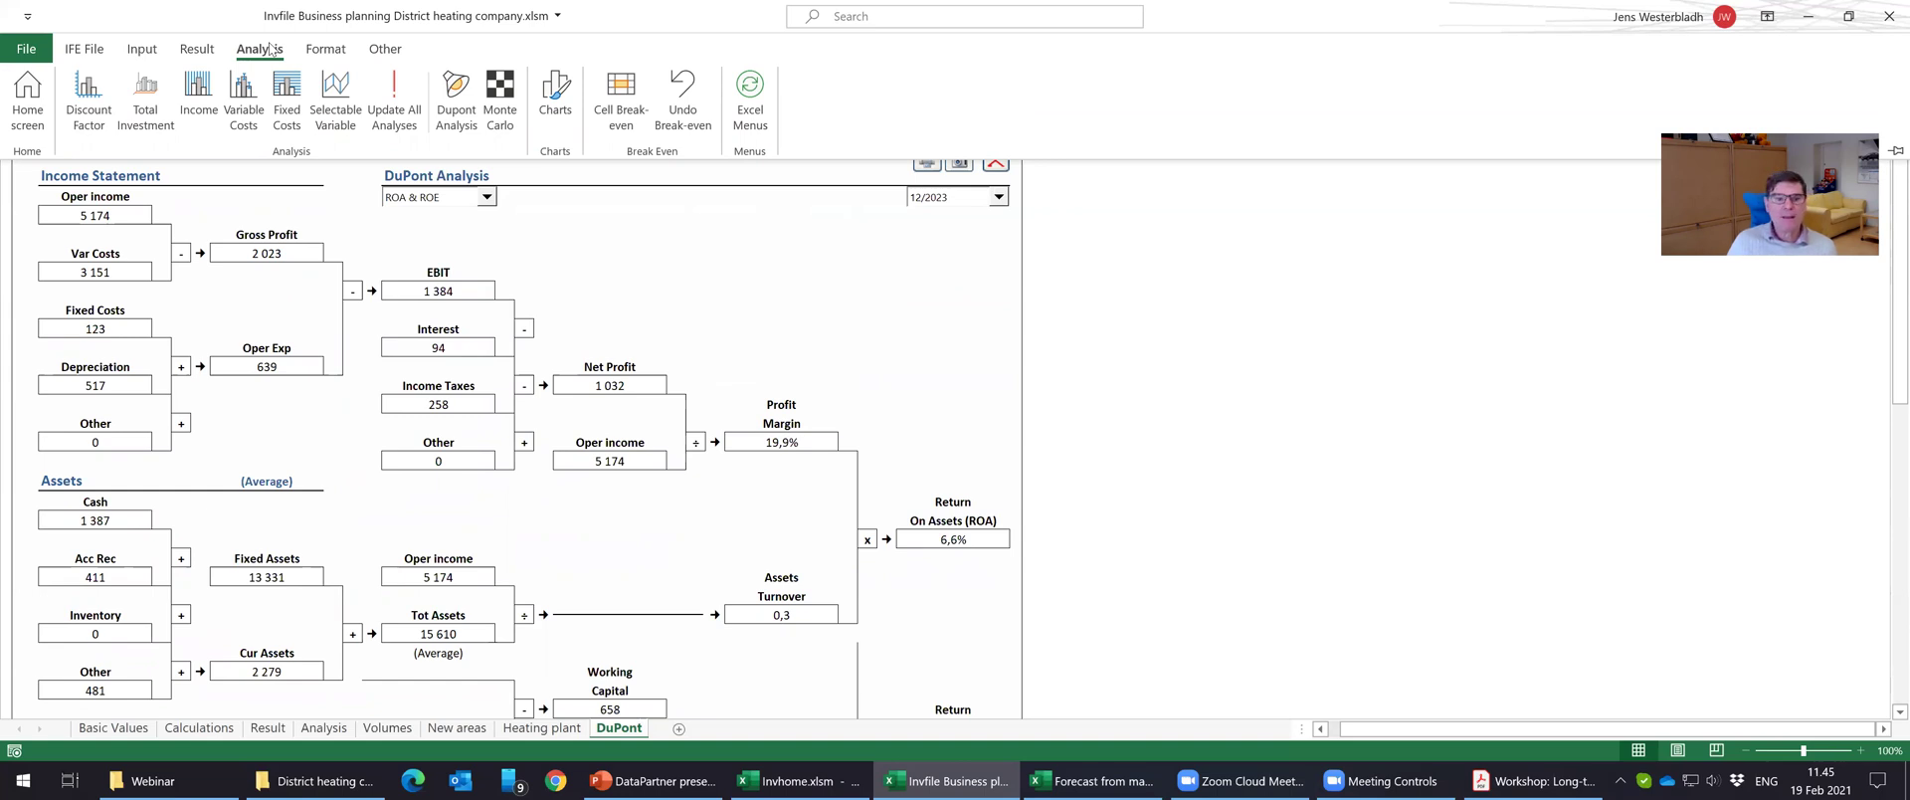
{"action": "left_click", "coordinate": [615, 109]}
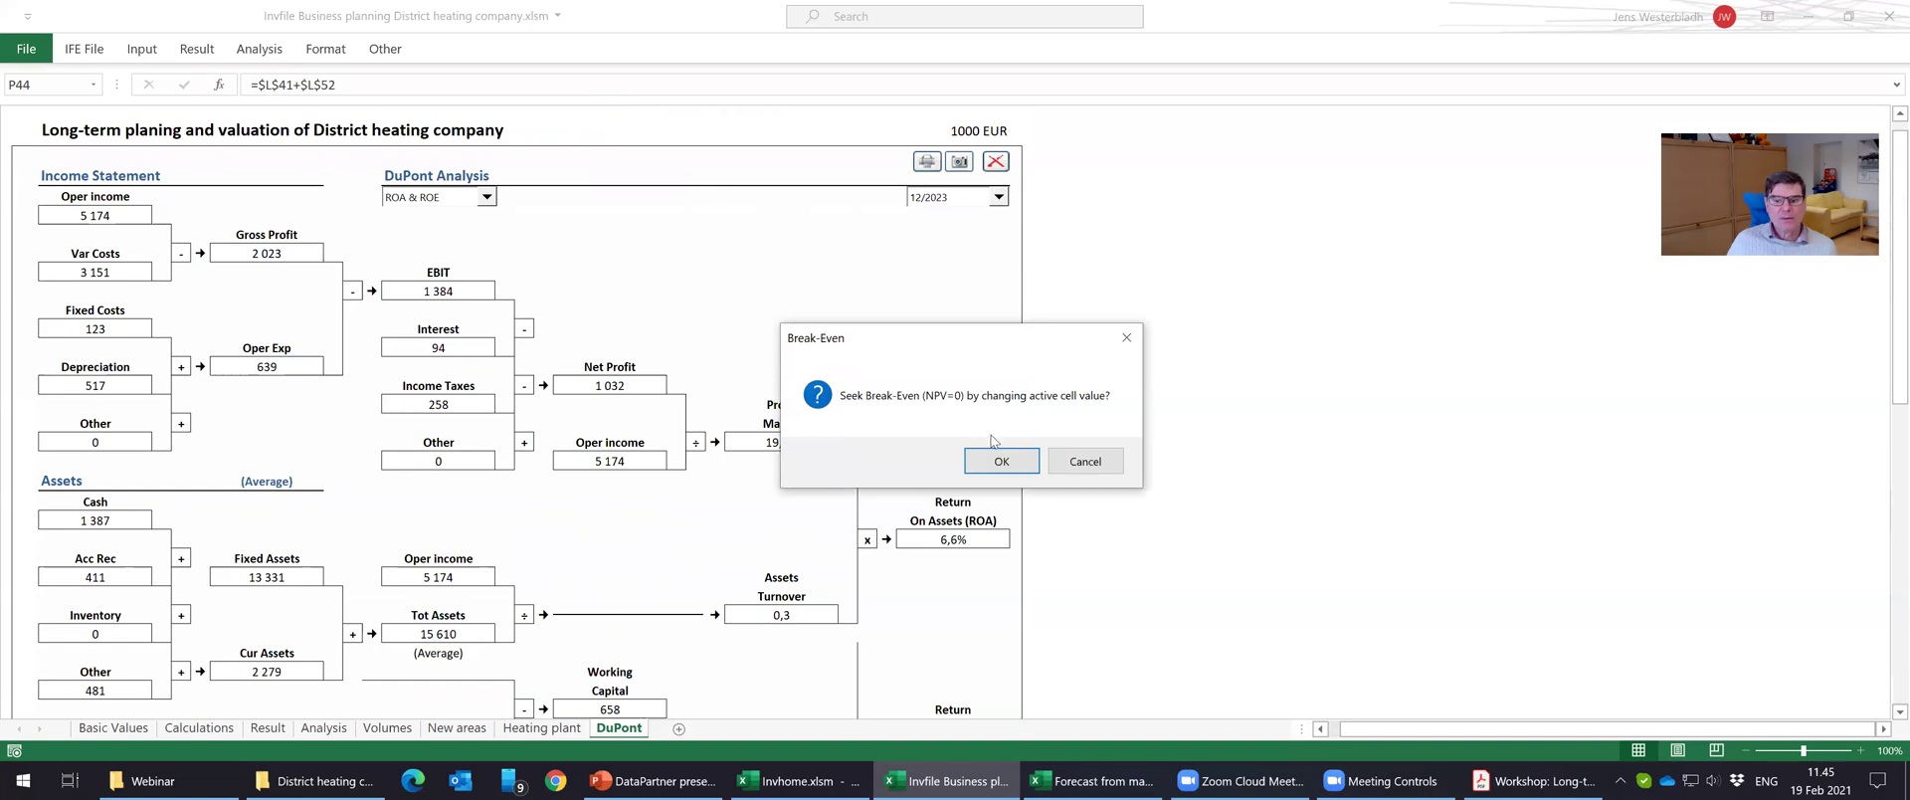
{"action": "left_click", "coordinate": [1083, 462]}
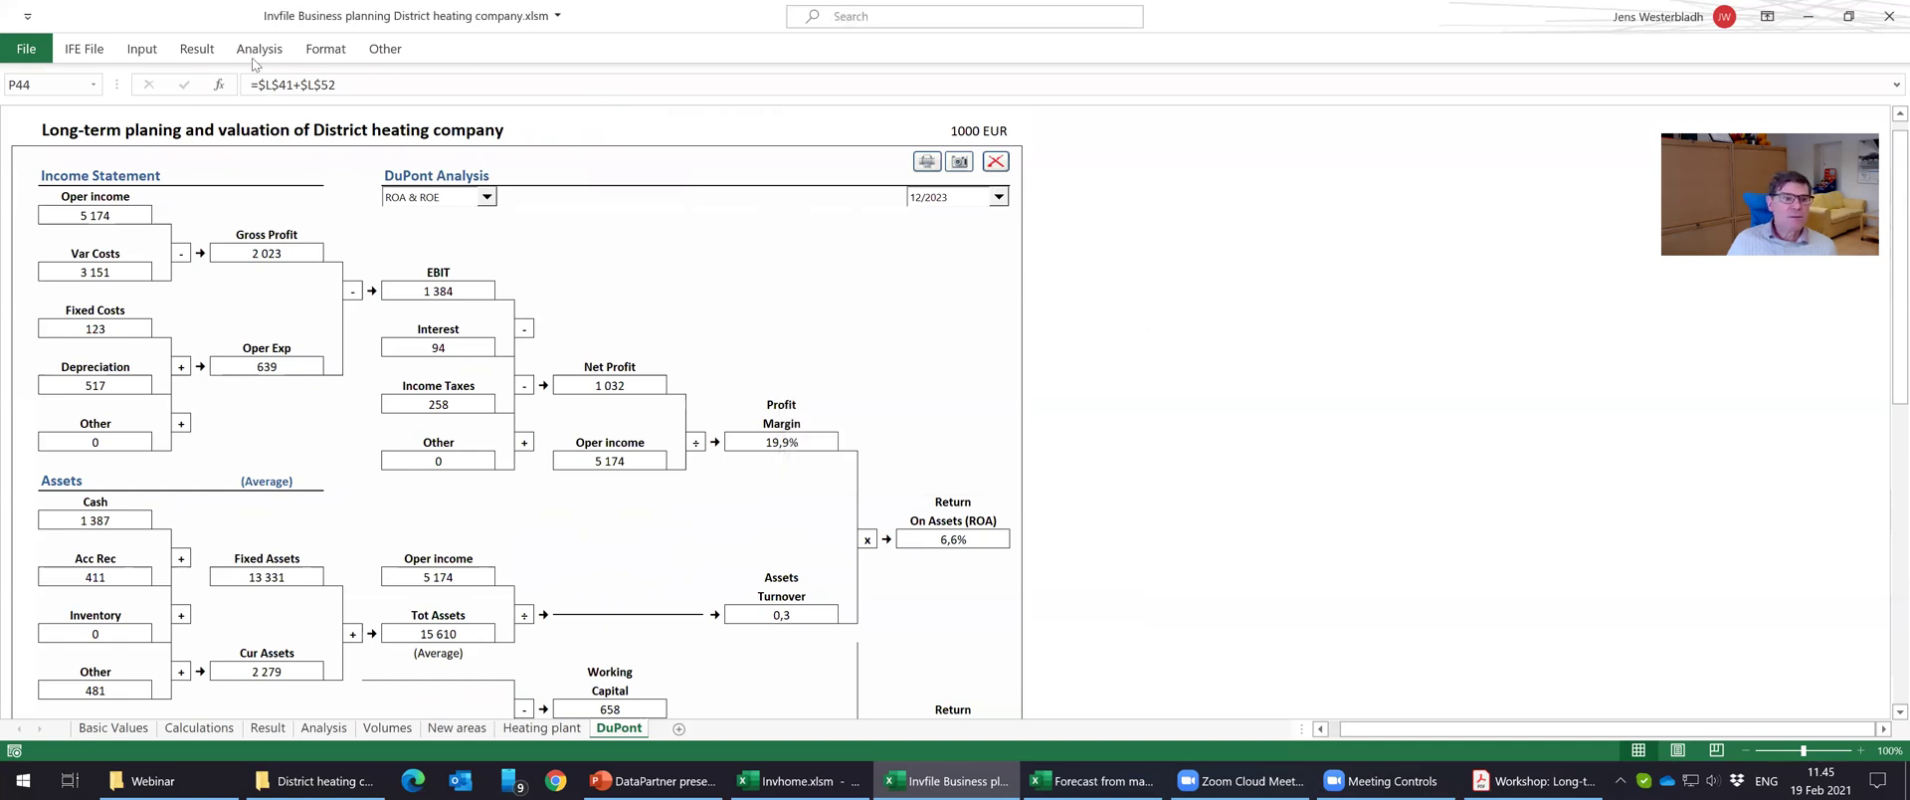
Open the income statement calculations and inspect how the average energy price in EUR/MWh is built up for 12/2020 to 12/2022.
{"action": "left_click", "coordinate": [144, 49]}
{"action": "left_click", "coordinate": [260, 86]}
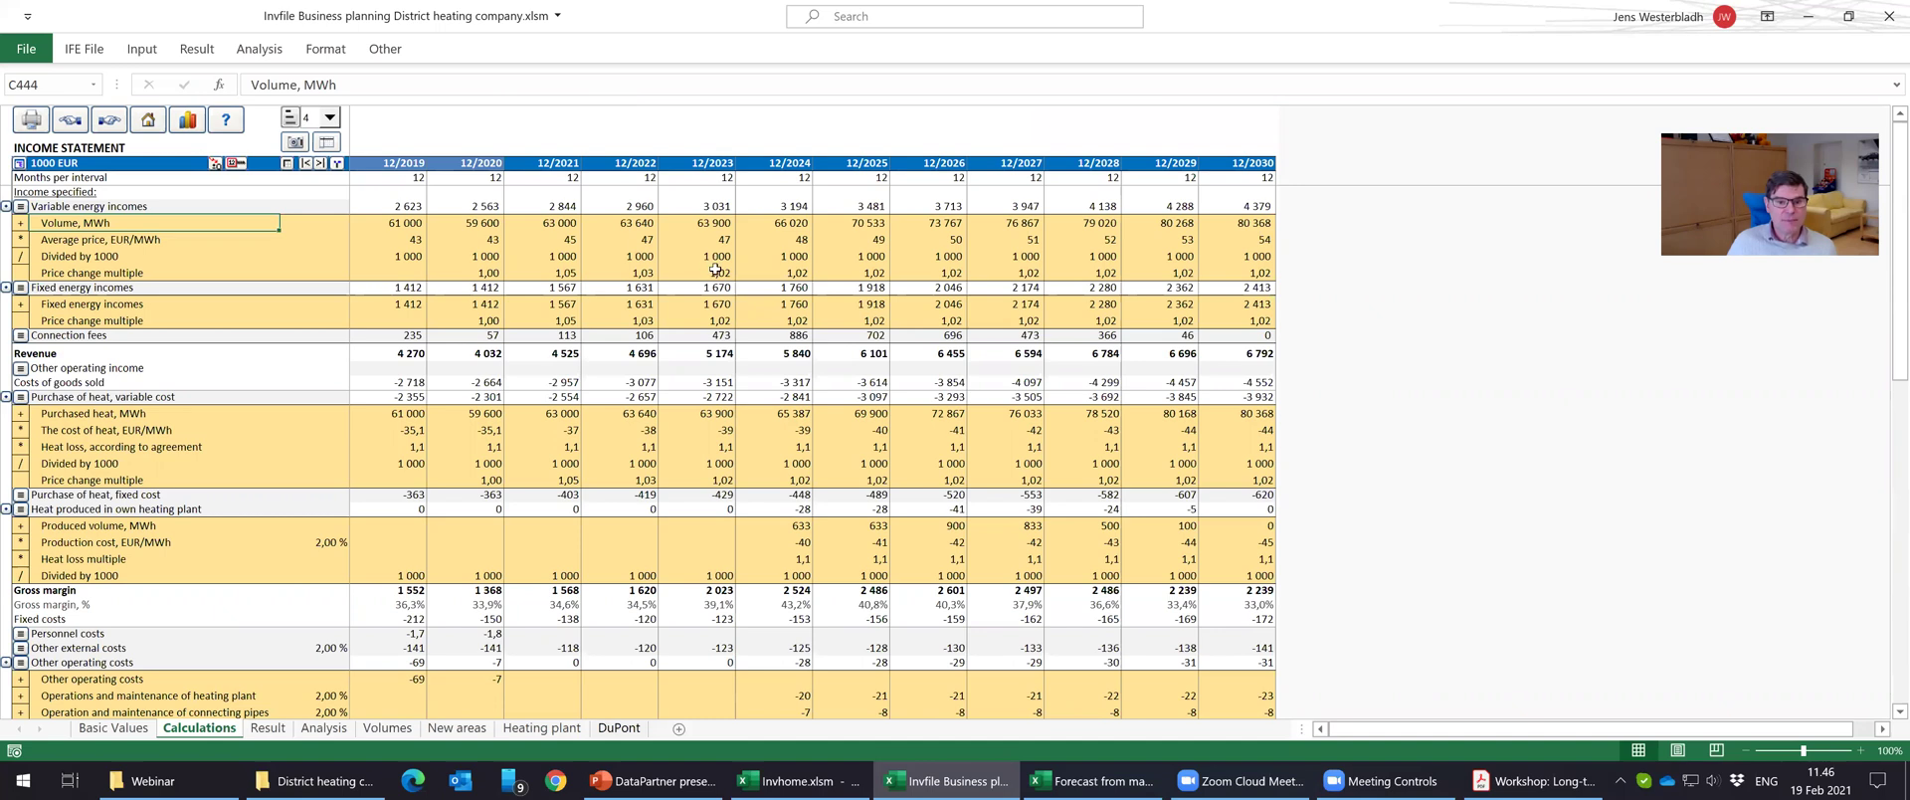
{"action": "left_click", "coordinate": [476, 237]}
{"action": "left_click", "coordinate": [627, 236]}
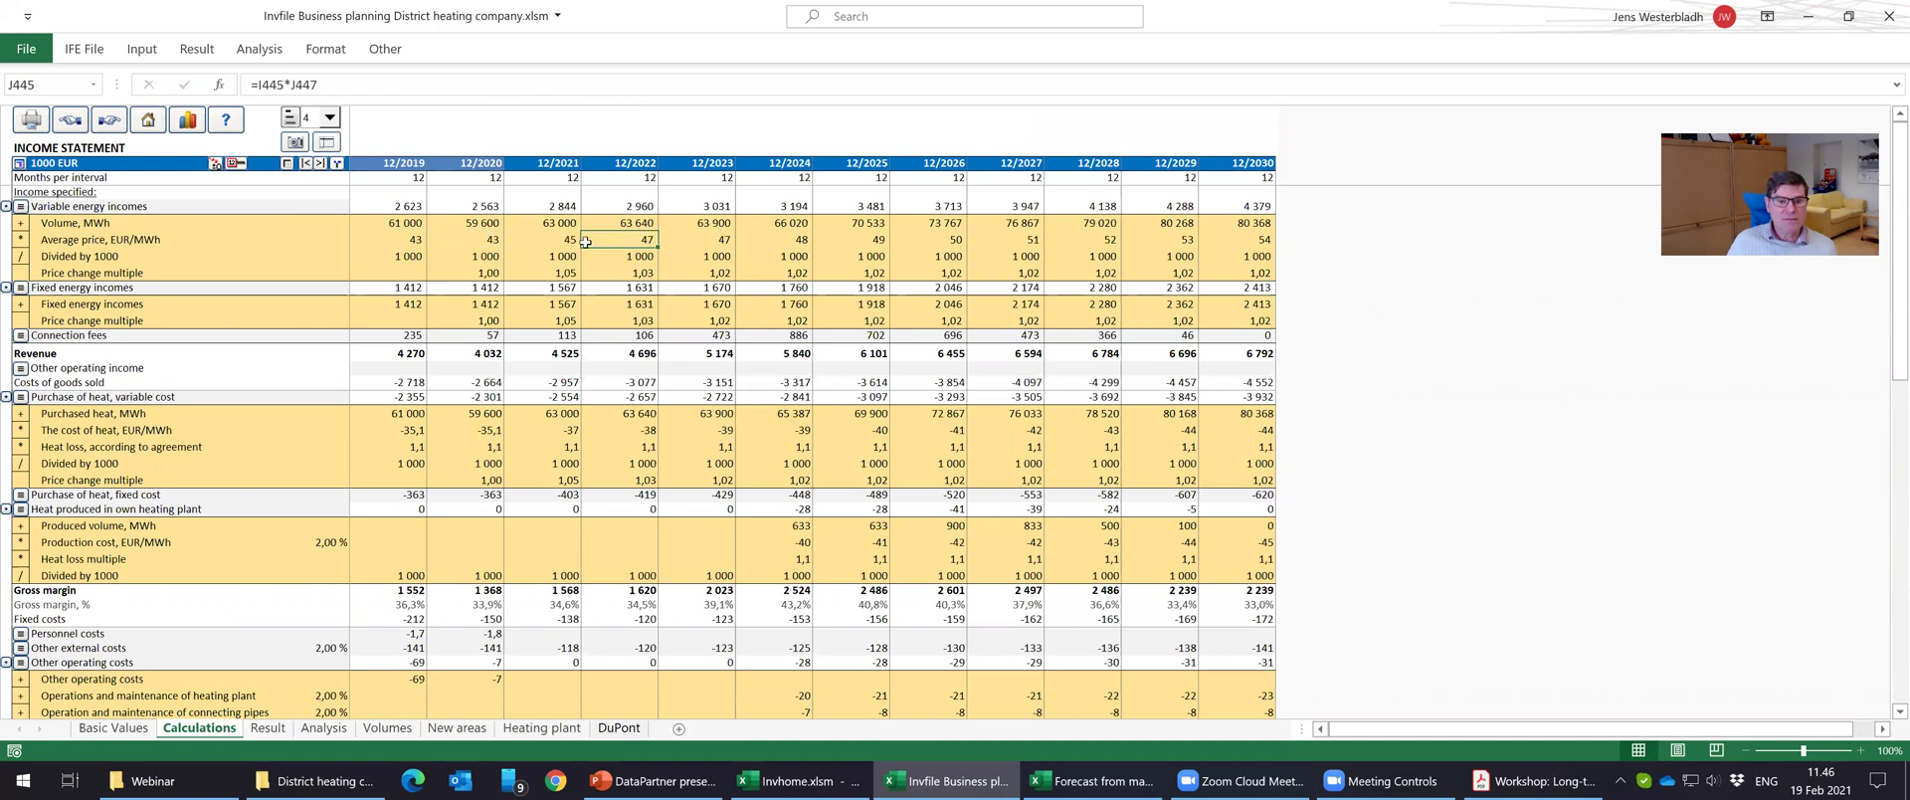
{"action": "key", "text": "Left"}
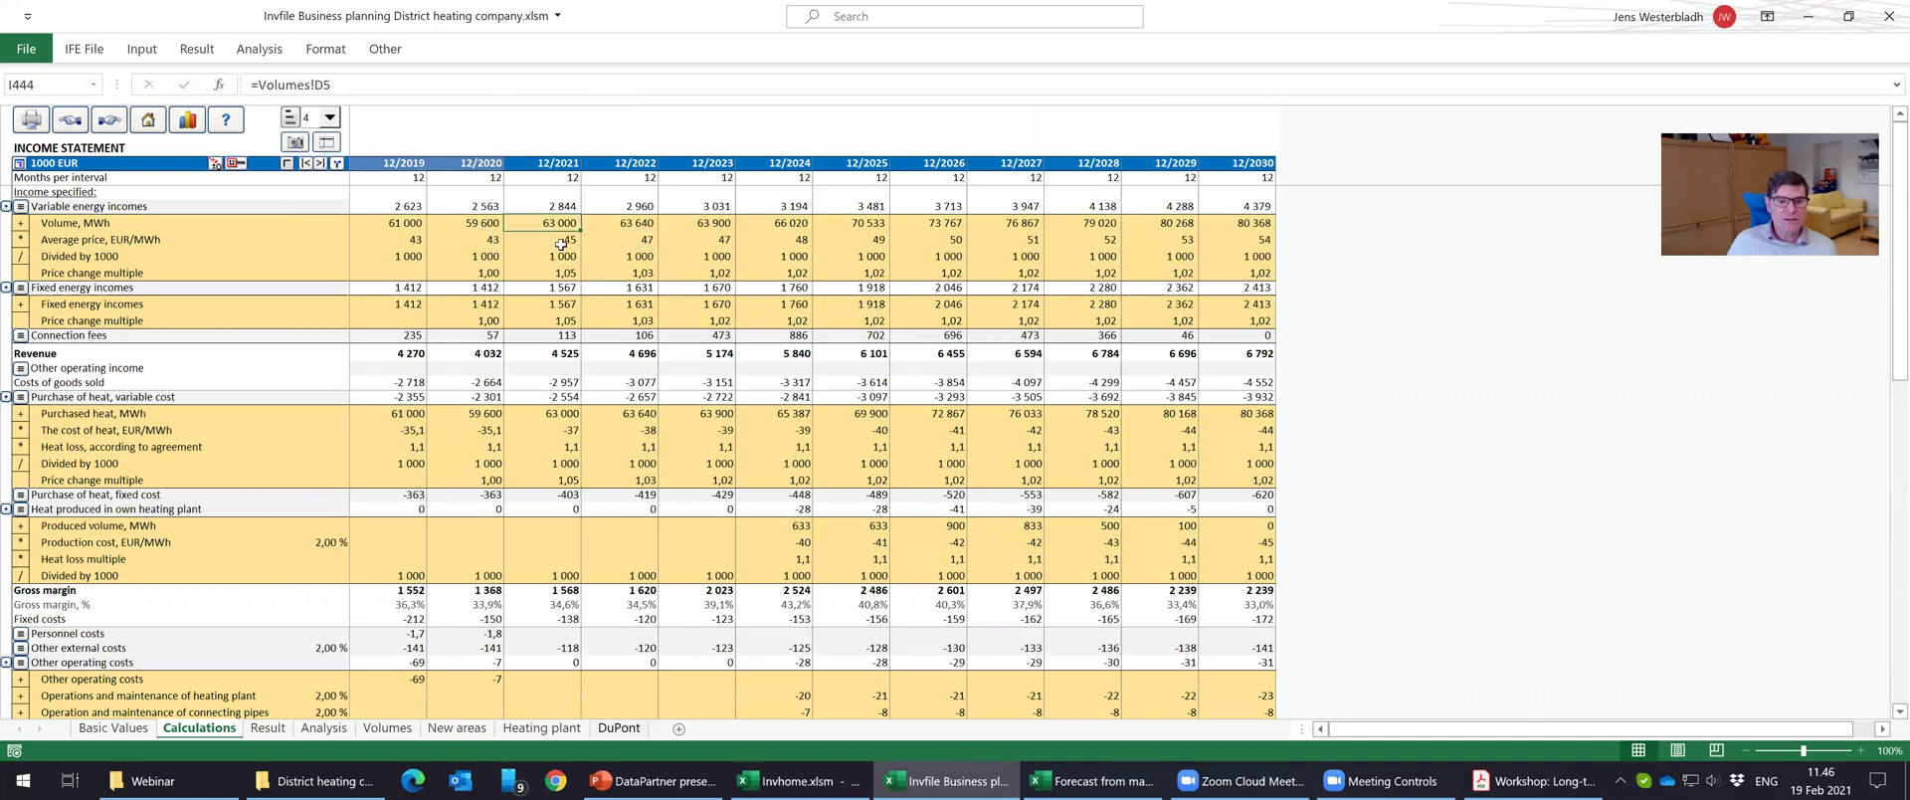
{"action": "left_click", "coordinate": [618, 244]}
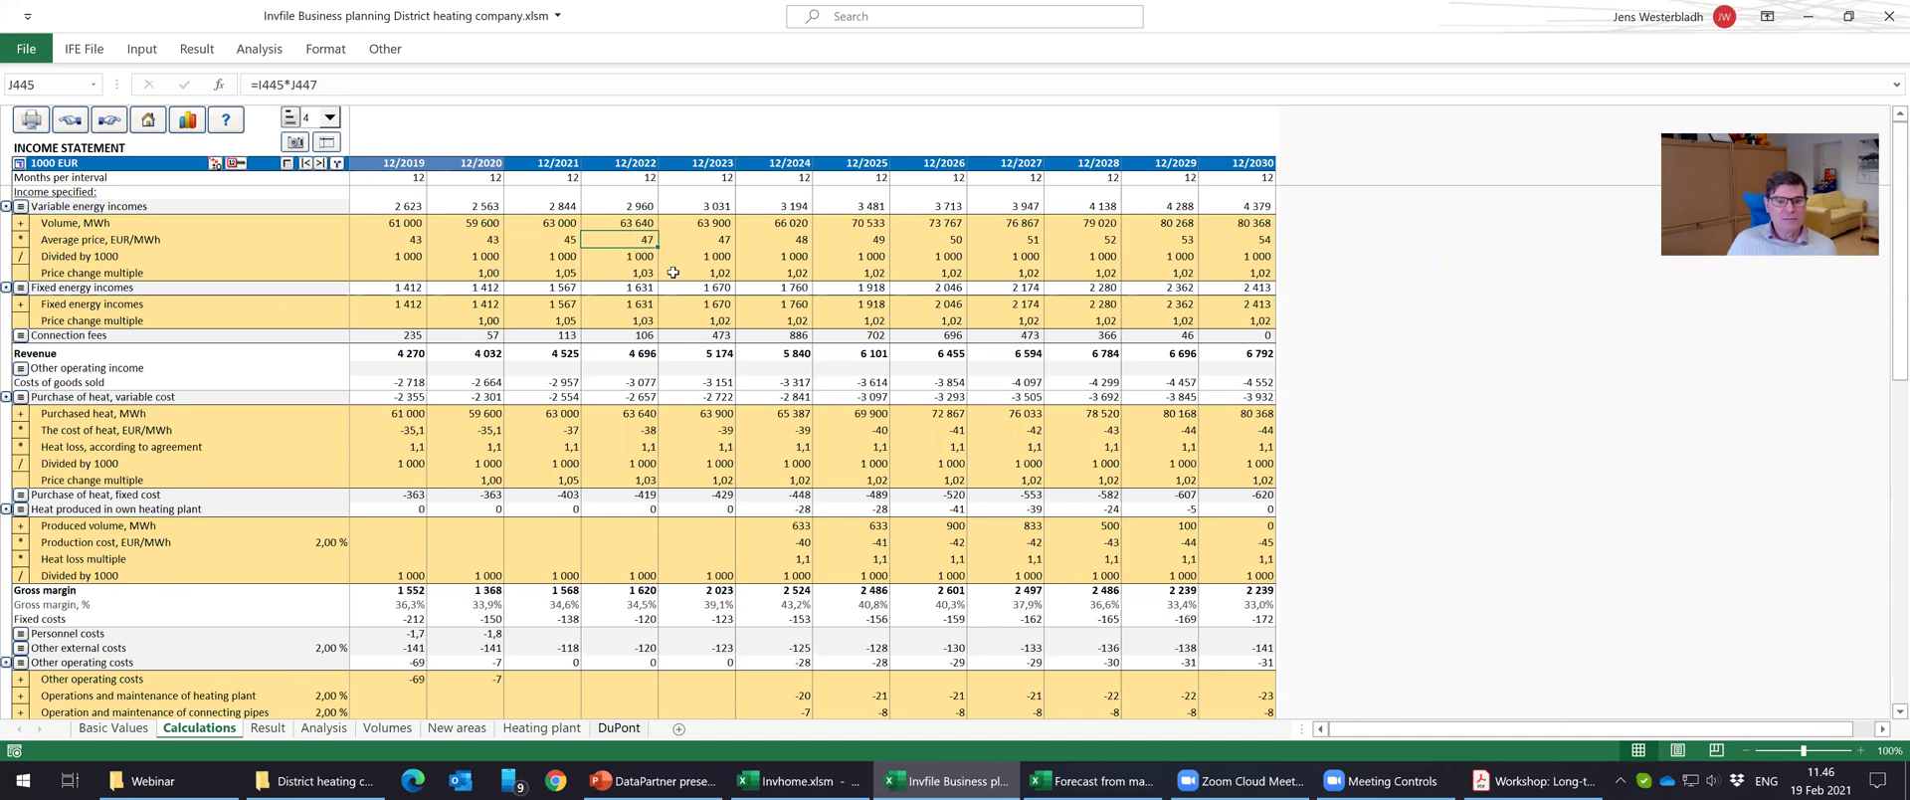
Seek break-even (NPV=0) by changing the 12/2023 price change multiple of the variable energy incomes.
{"action": "left_click", "coordinate": [705, 272]}
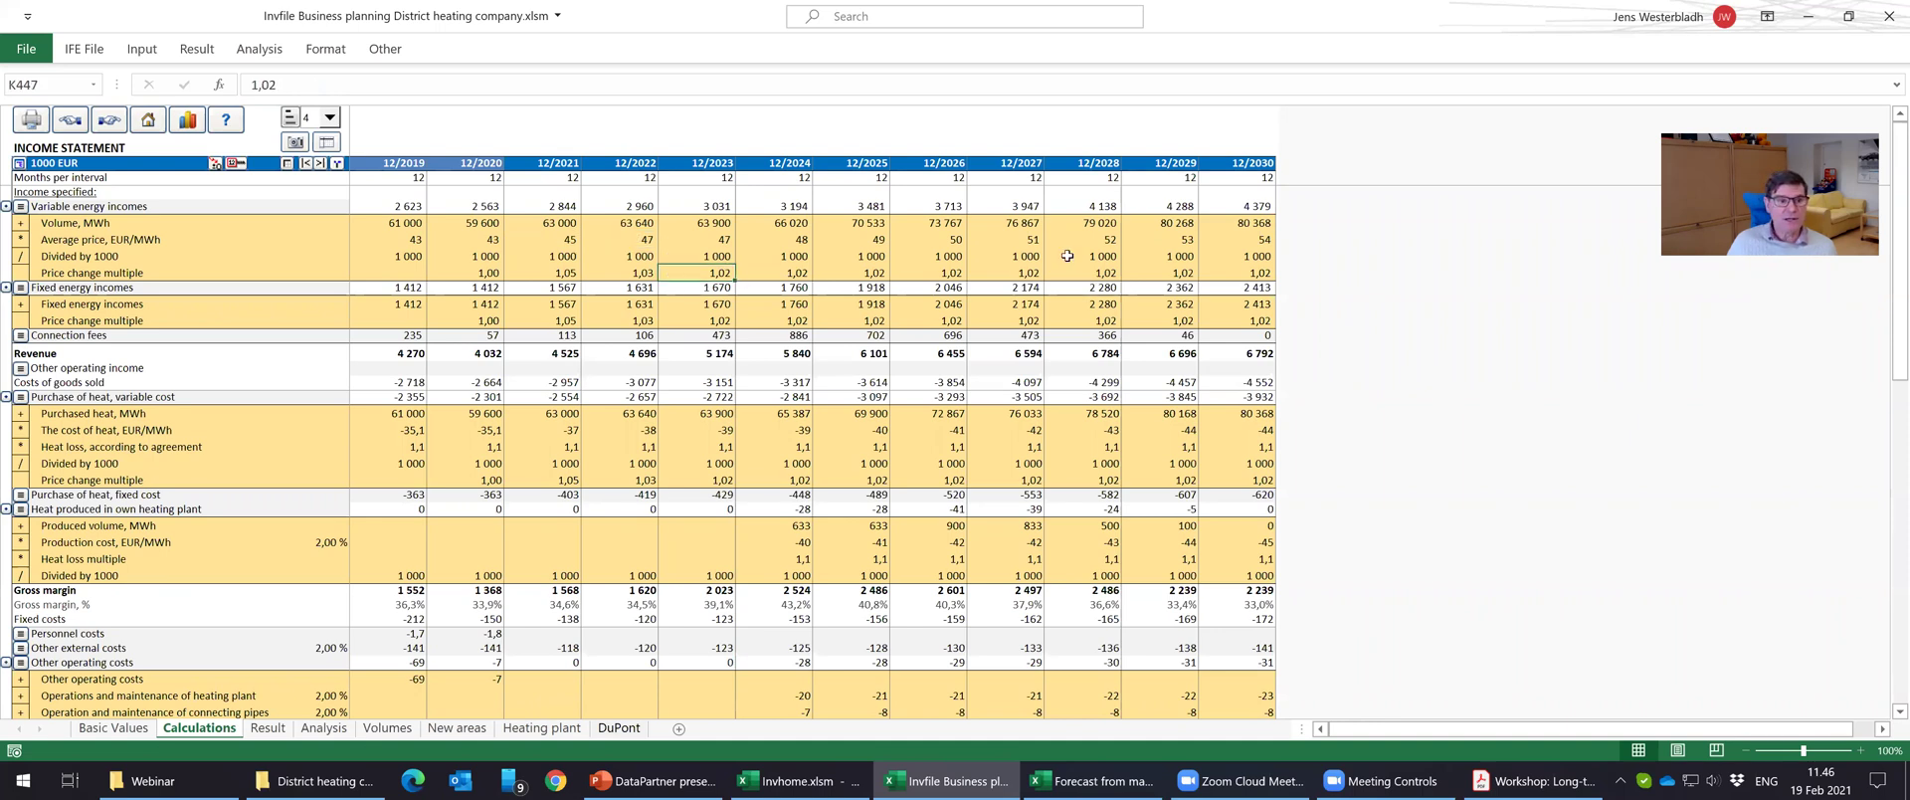
{"action": "left_click", "coordinate": [796, 272]}
{"action": "left_click", "coordinate": [708, 273]}
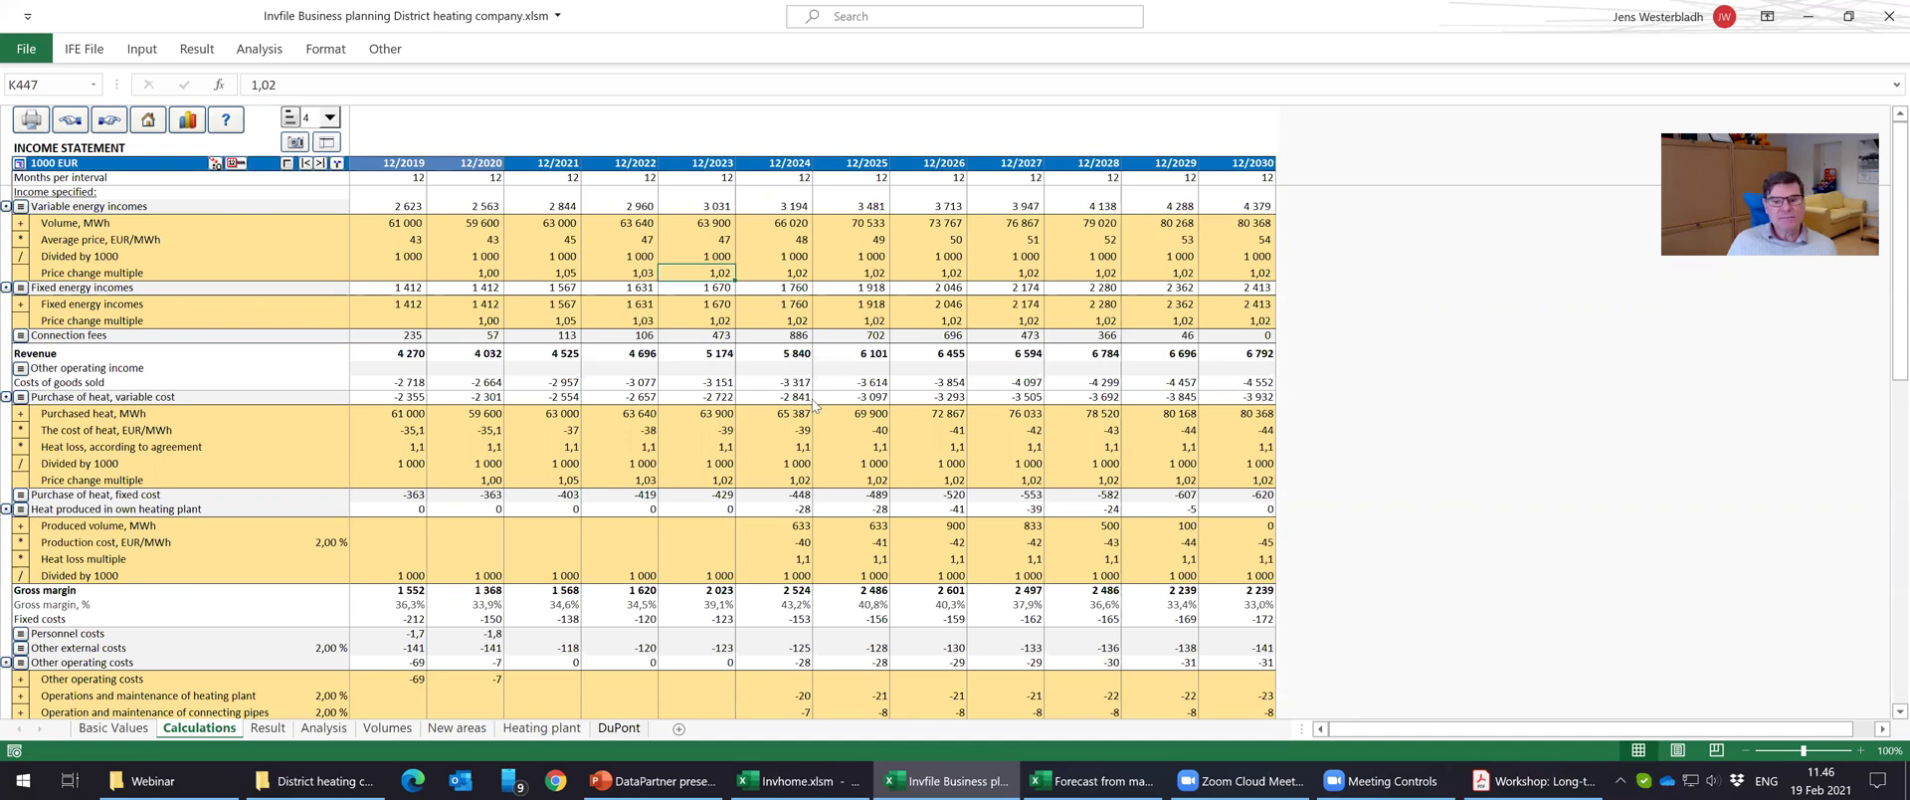
{"action": "left_click", "coordinate": [215, 163]}
{"action": "left_click", "coordinate": [1000, 463]}
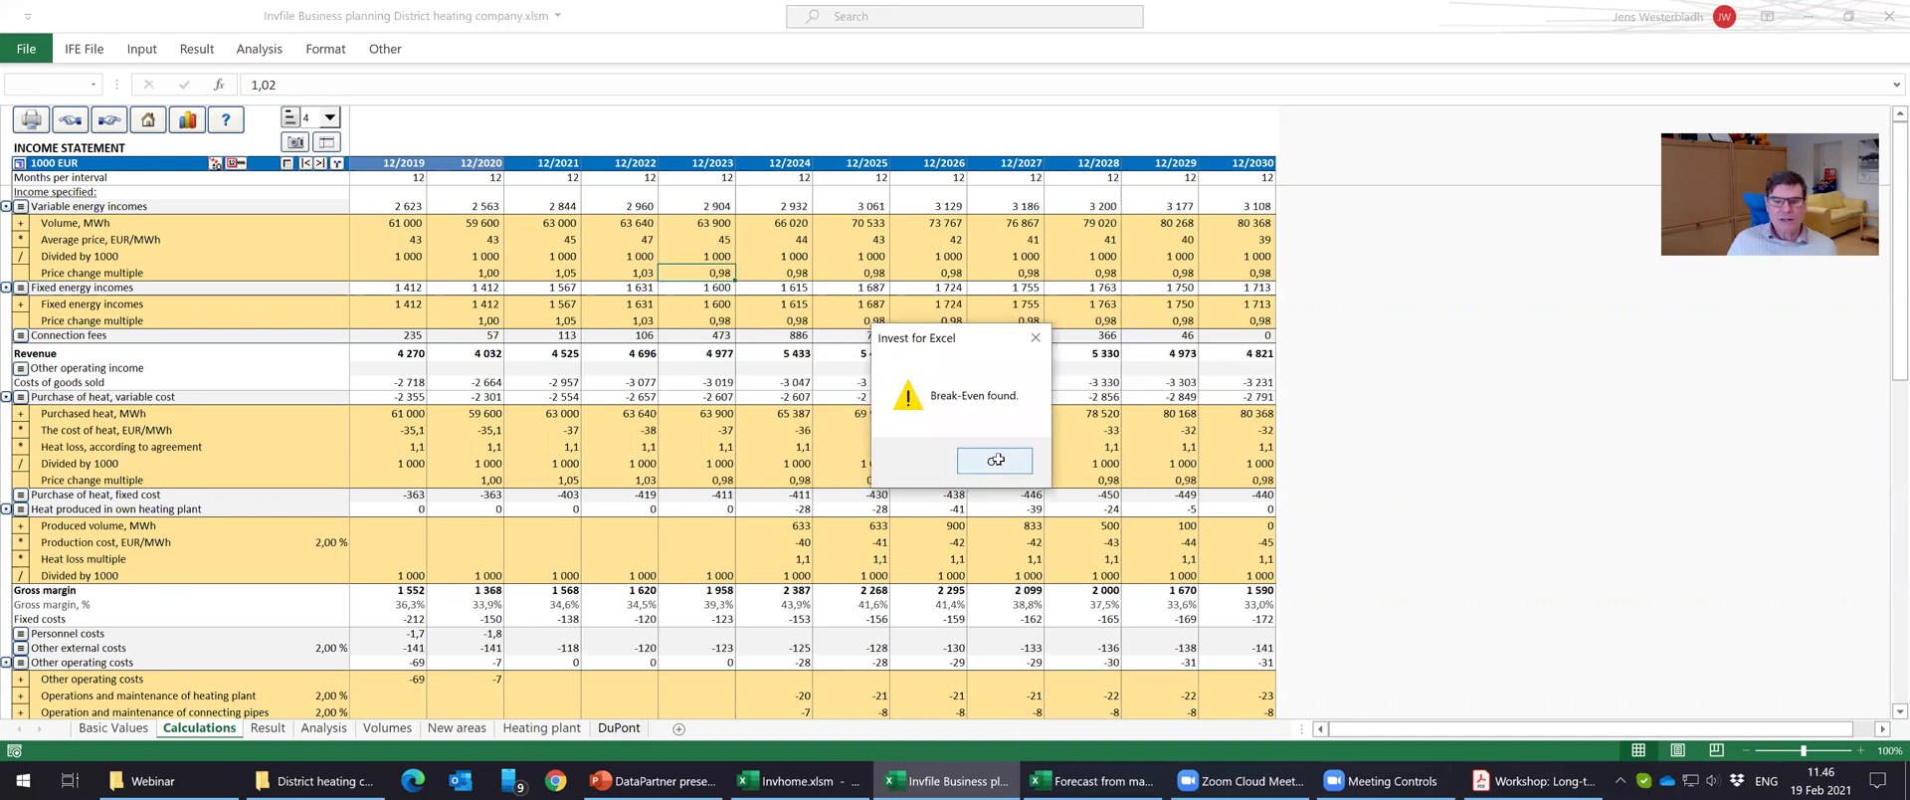
{"action": "left_click", "coordinate": [998, 464]}
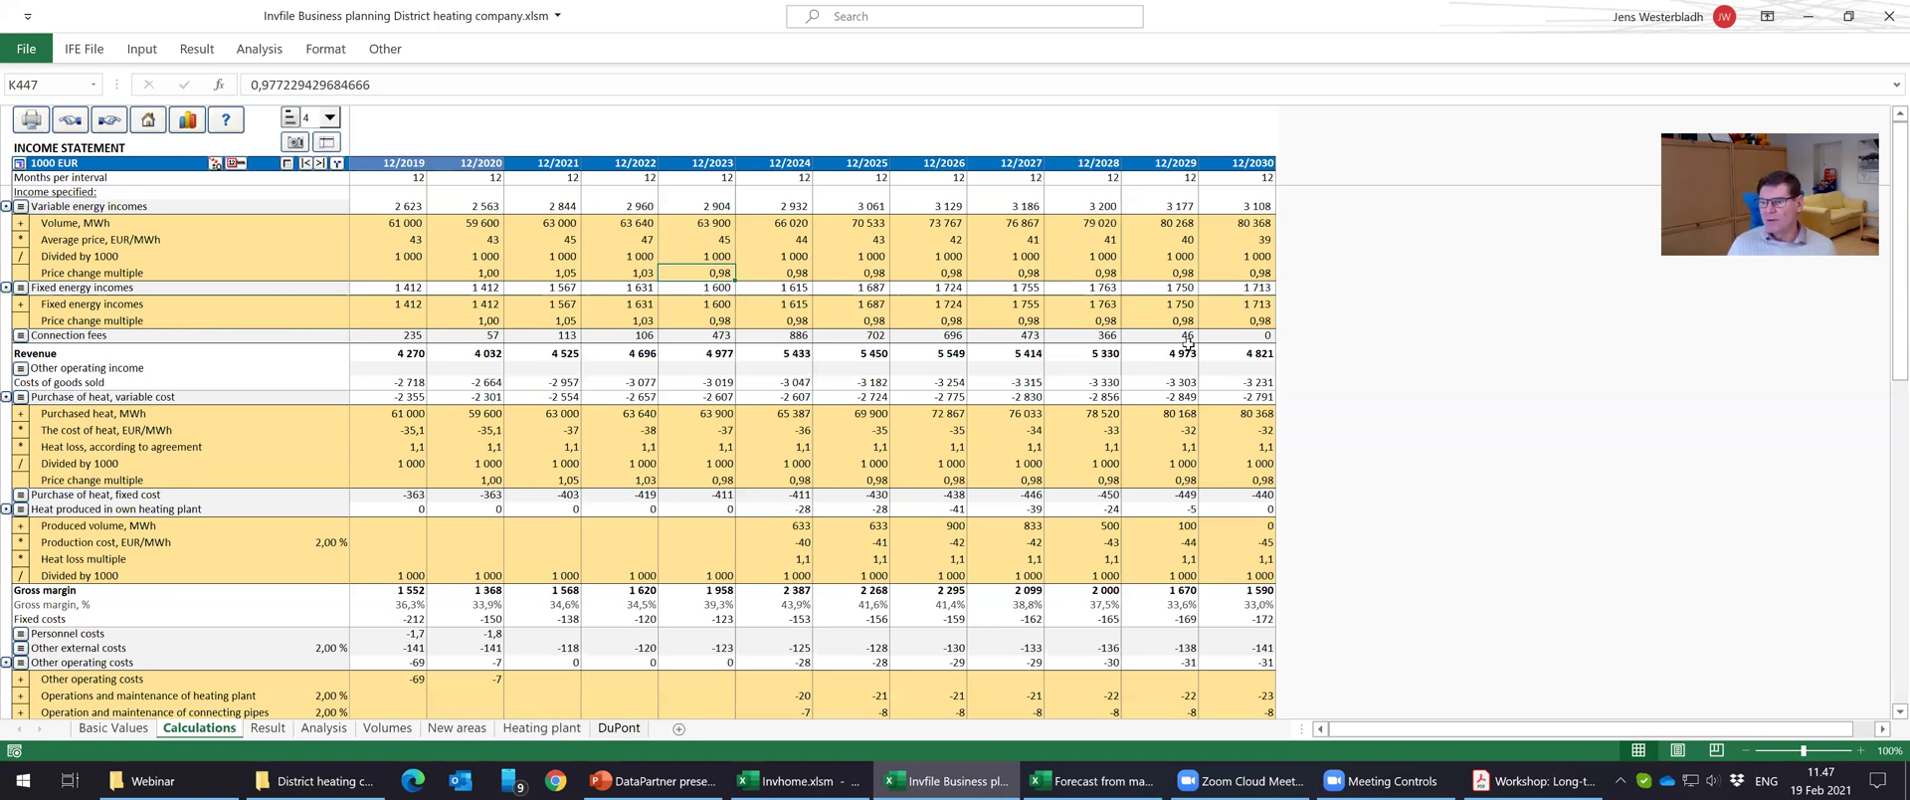
Examine the average price per MWh year by year from 12/2023 onward under the break-even scenario.
{"action": "key", "text": "Up"}
{"action": "key", "text": "Up"}
{"action": "key", "text": "Right"}
{"action": "key", "text": "Right"}
{"action": "key", "text": "Right"}
{"action": "key", "text": "Right"}
{"action": "key", "text": "Right"}
{"action": "key", "text": "Right"}
{"action": "key", "text": "Left"}
{"action": "key", "text": "Left"}
{"action": "key", "text": "Left"}
{"action": "key", "text": "Left"}
{"action": "key", "text": "Left"}
{"action": "key", "text": "Left"}
{"action": "key", "text": "Right"}
{"action": "key", "text": "Right"}
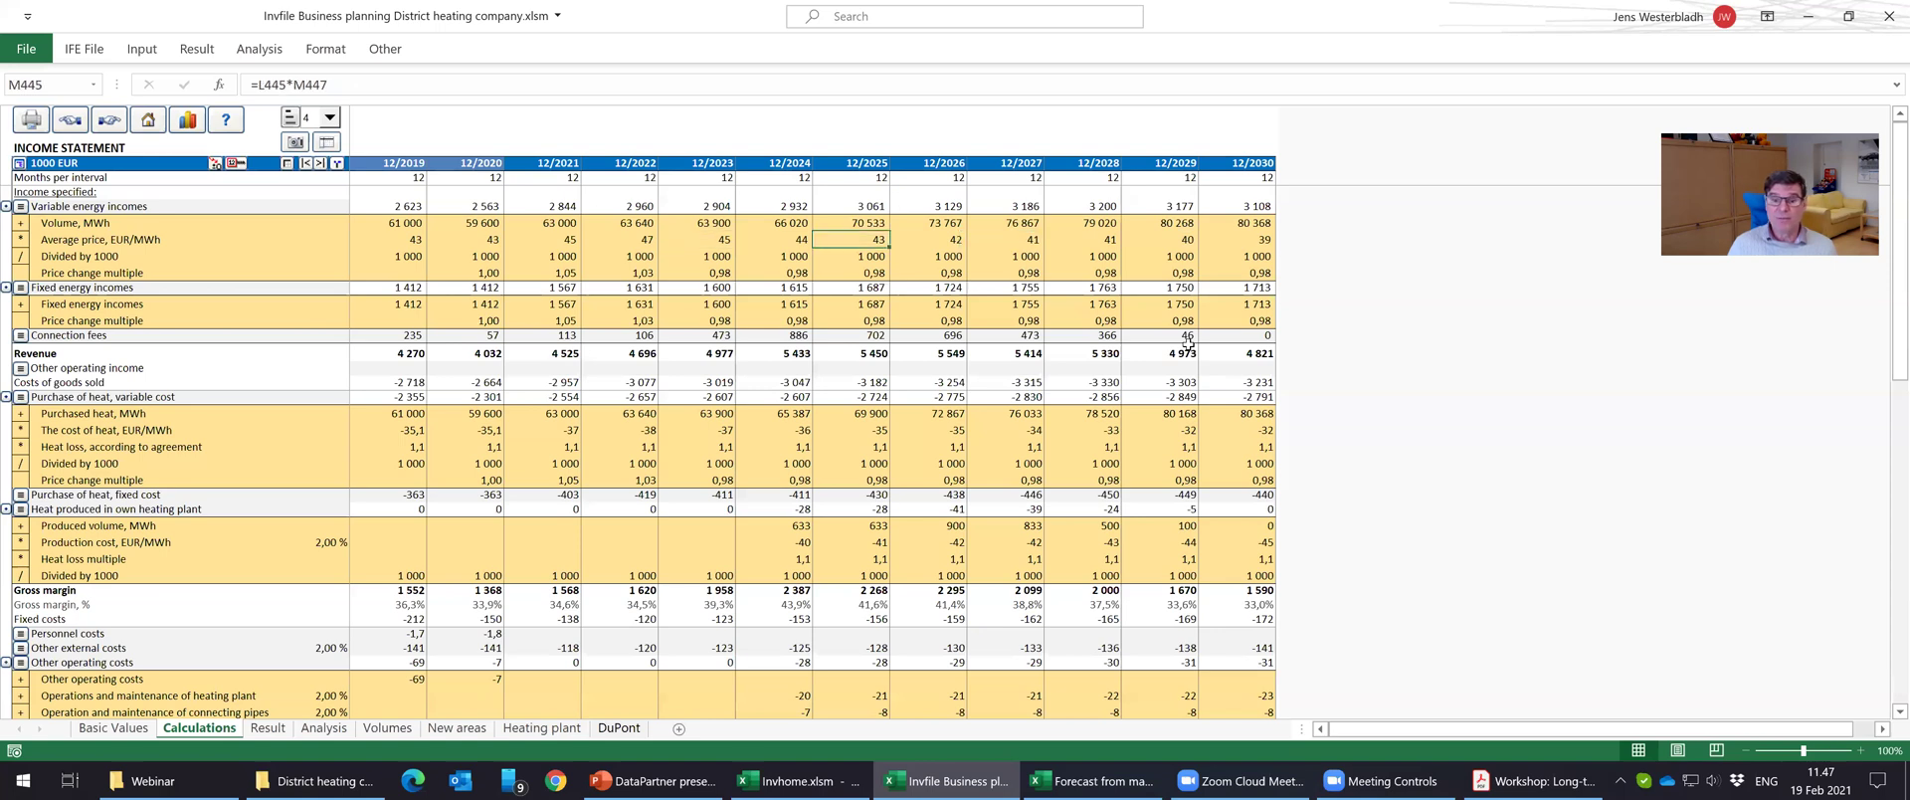
Check the price change multiple of the variable energy incomes across the forecast years to 12/2030.
{"action": "key", "text": "Down"}
{"action": "key", "text": "Down"}
{"action": "key", "text": "Left"}
{"action": "key", "text": "Right"}
{"action": "key", "text": "Right"}
{"action": "key", "text": "ctrl+Right"}
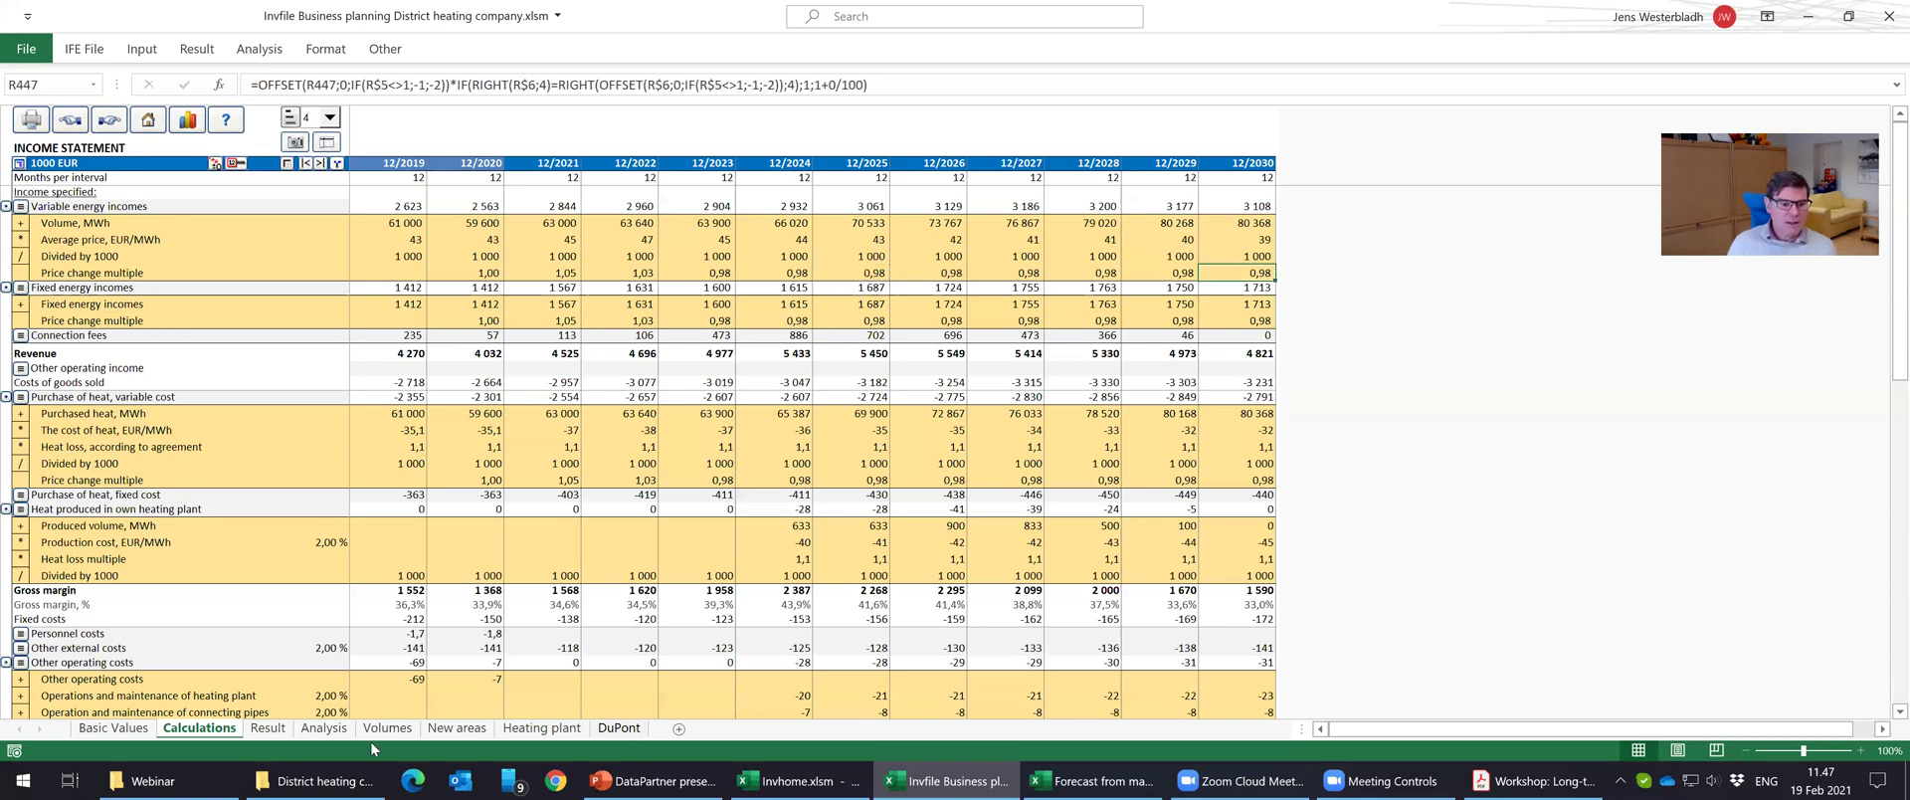
Review the Net Present Value and Internal Rate of Return in the profitability analysis of the Result sheet.
{"action": "left_click", "coordinate": [268, 729]}
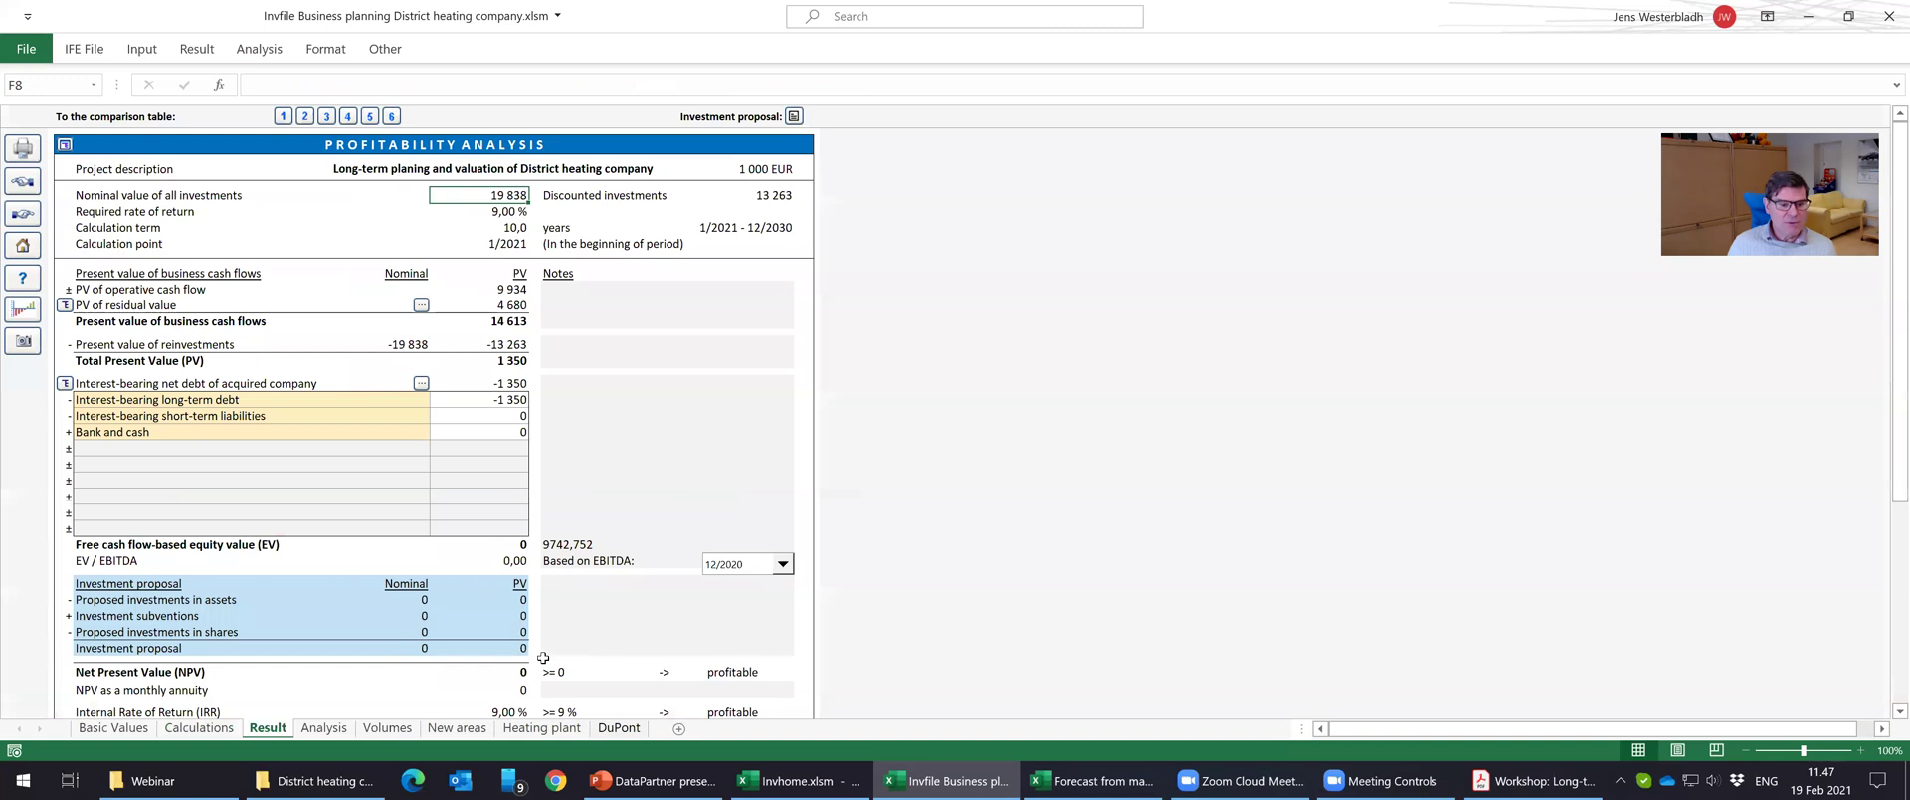
{"action": "scroll", "coordinate": [522, 631], "scroll_direction": "down", "scroll_amount": 1}
{"action": "left_click", "coordinate": [511, 683]}
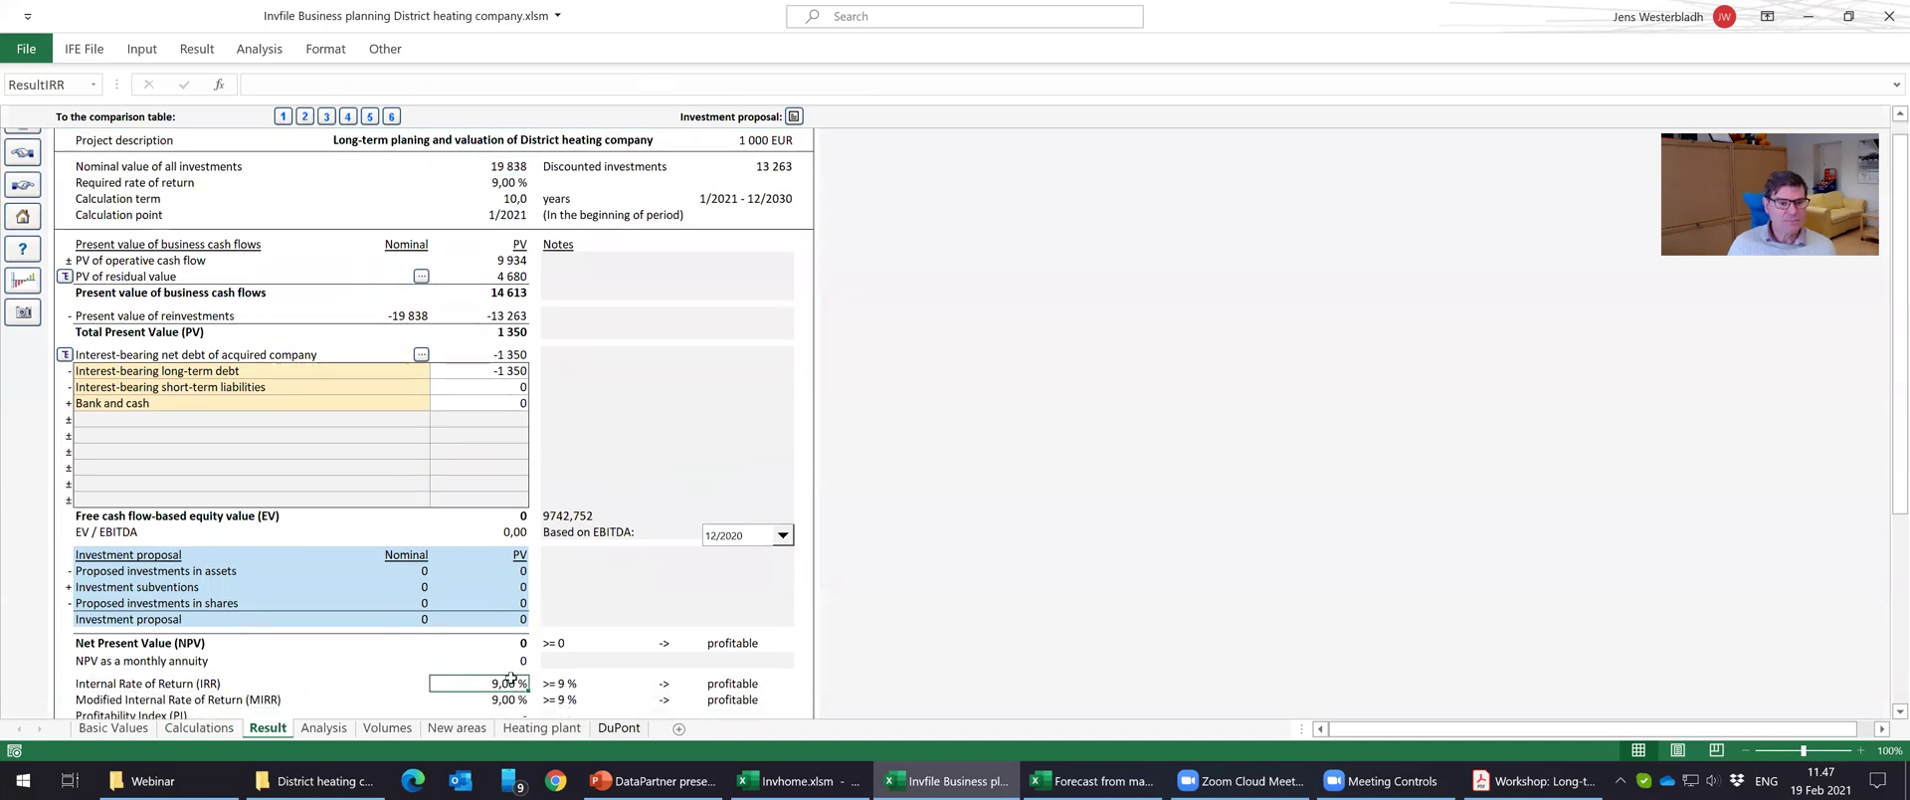
{"action": "scroll", "coordinate": [507, 666], "scroll_direction": "down", "scroll_amount": 2}
Undo the break-even to restore the original price change multiple.
{"action": "left_click", "coordinate": [259, 49]}
{"action": "left_click", "coordinate": [698, 124]}
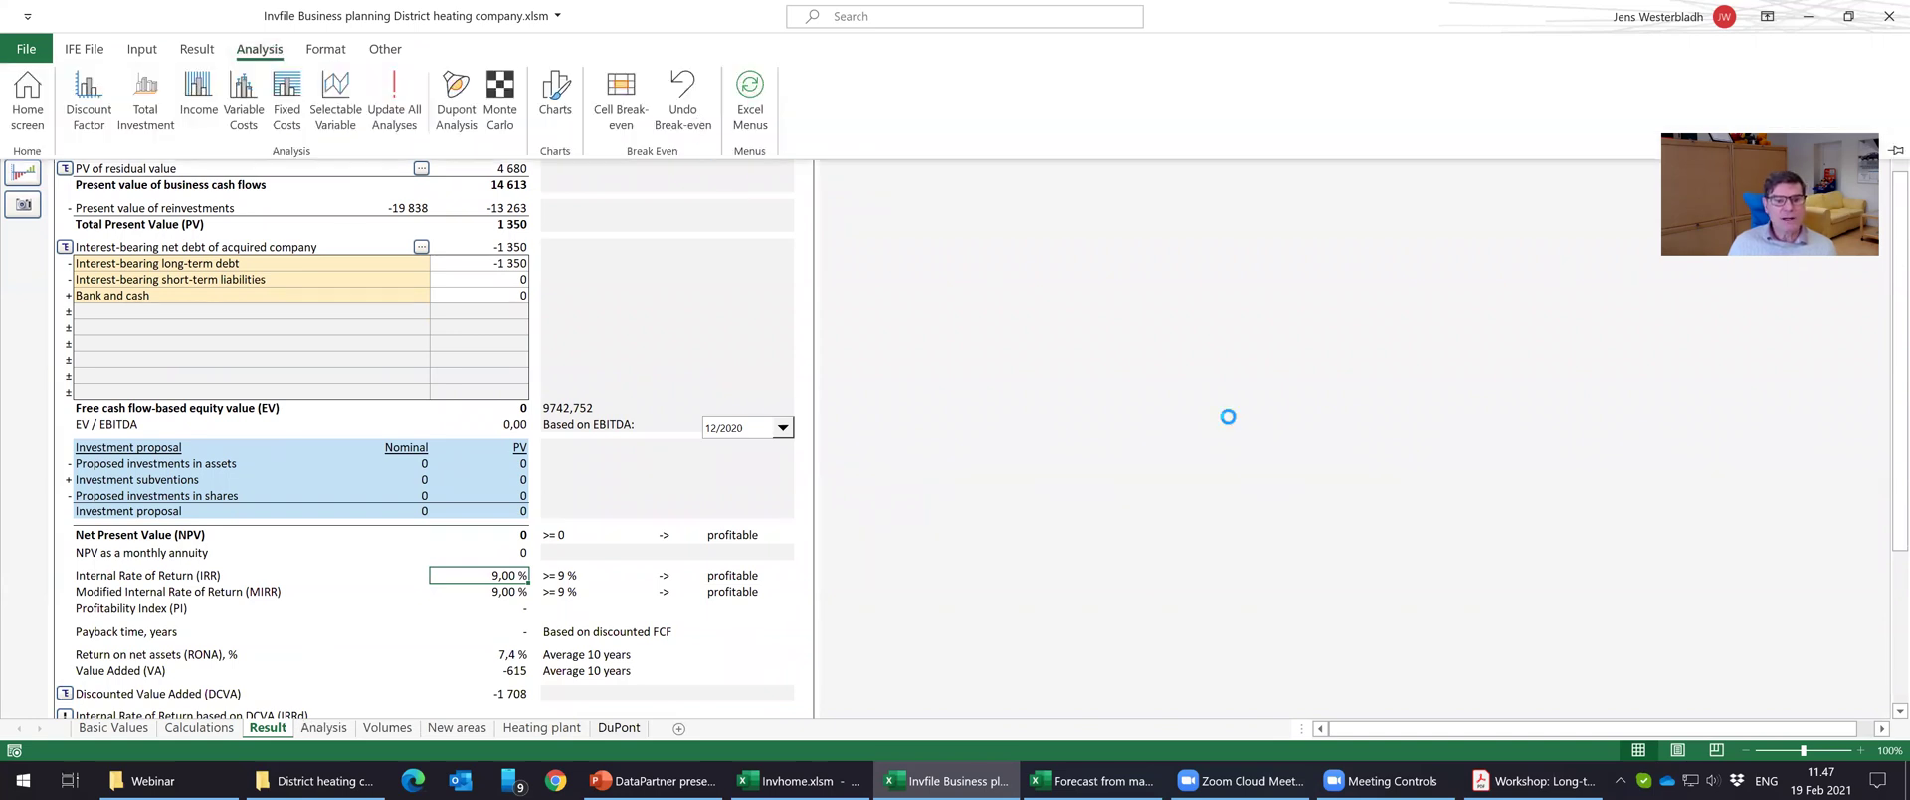
{"action": "left_click", "coordinate": [1030, 466]}
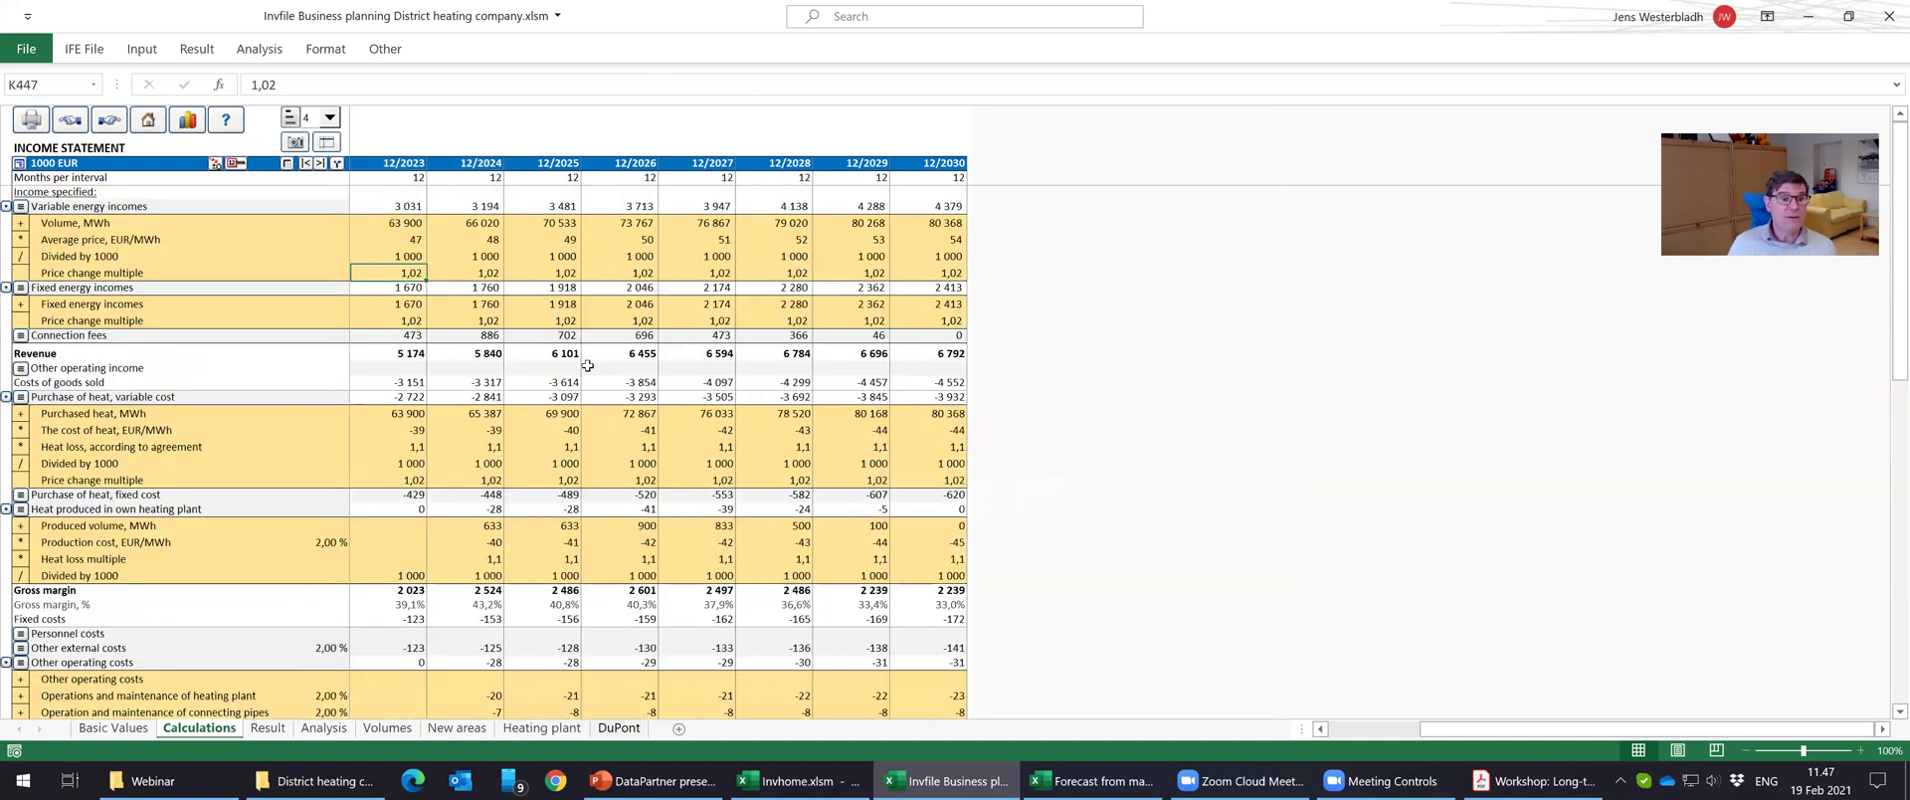
Open the Discount Factor sensitivity analysis and enlarge the sheet to 110%.
{"action": "left_click", "coordinate": [259, 50]}
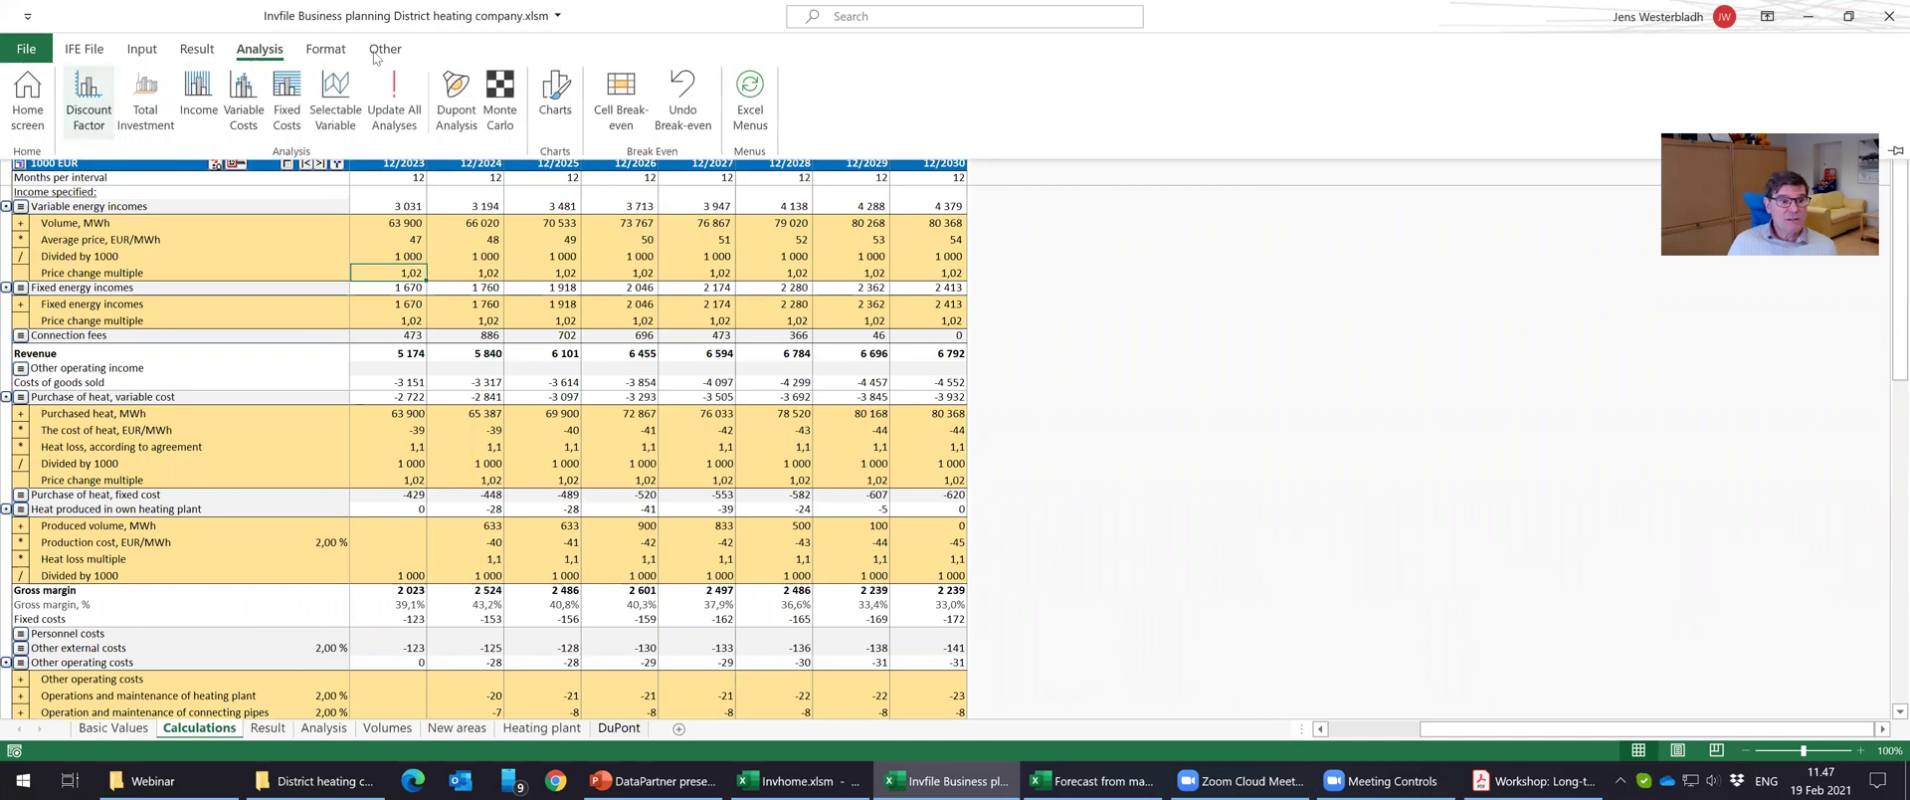
{"action": "left_click", "coordinate": [89, 102]}
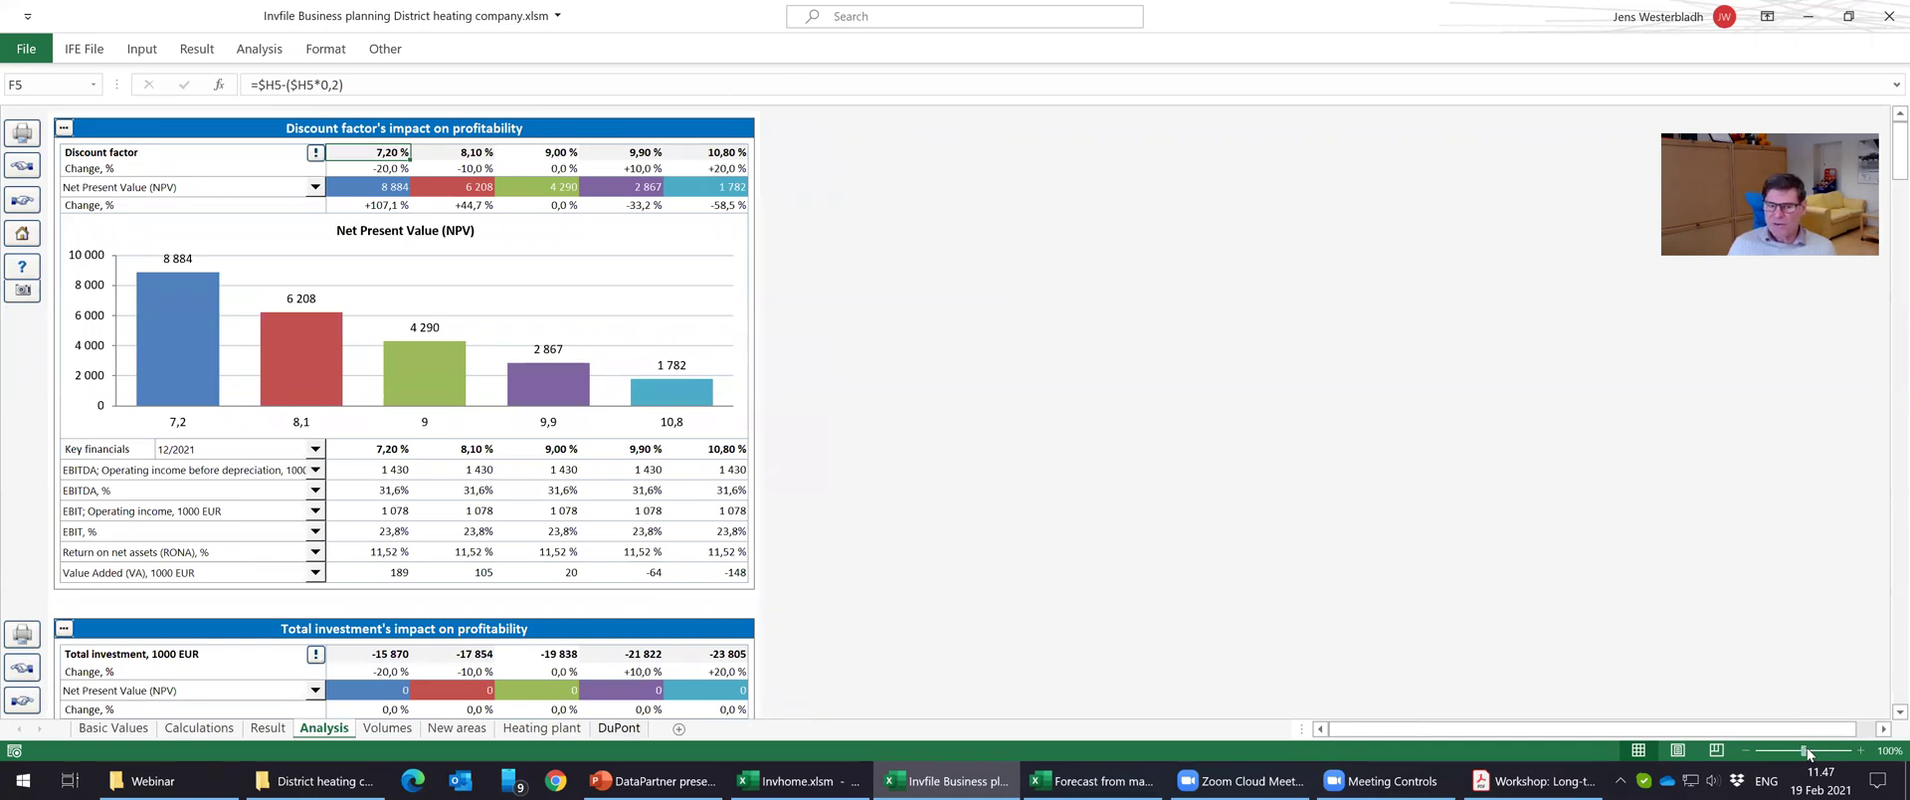
{"action": "left_click_drag", "start_coordinate": [1806, 754], "coordinate": [1808, 753]}
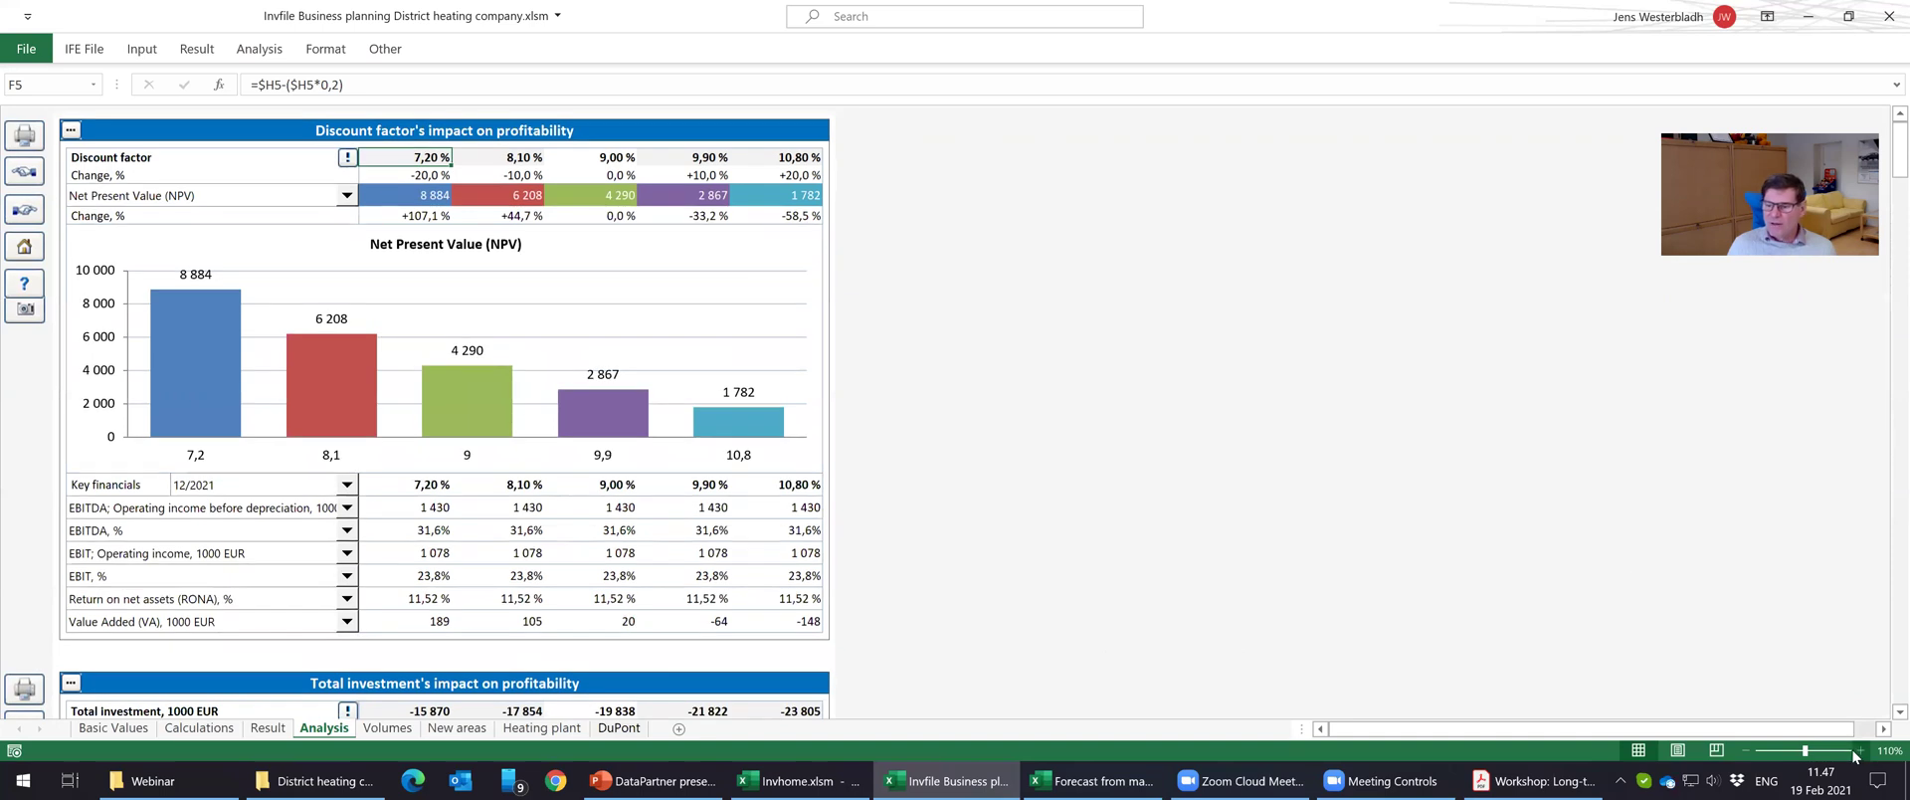
Compare the Net Present Value at each discount factor from -20% to +20% around the base rate.
{"action": "left_click", "coordinate": [497, 155]}
{"action": "left_click", "coordinate": [562, 192]}
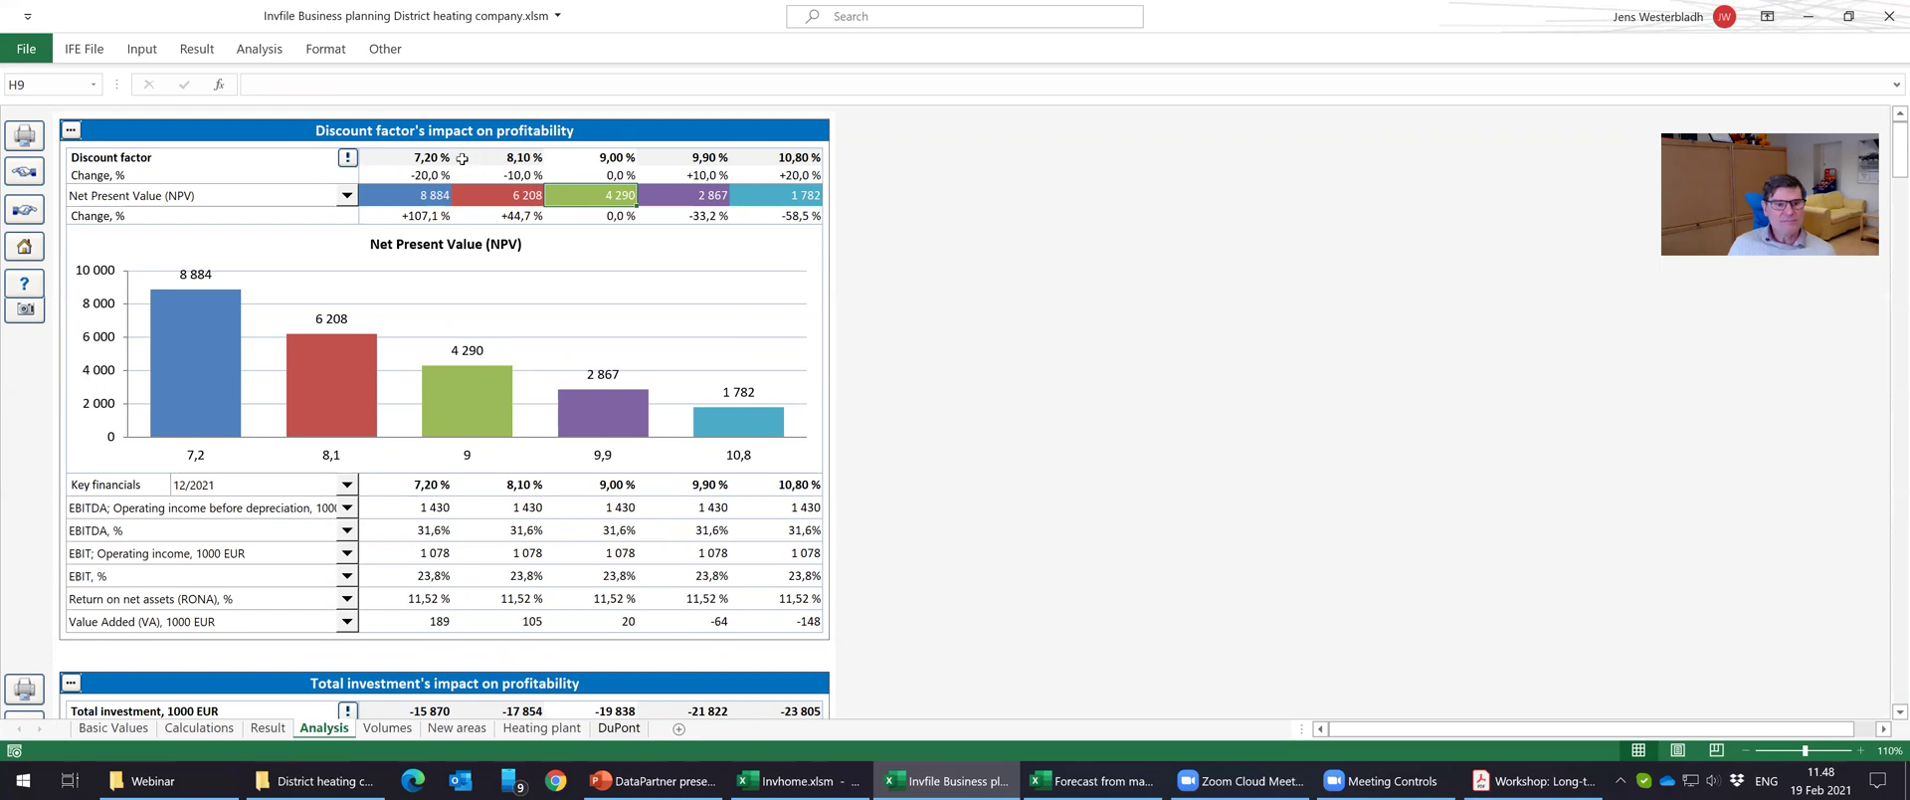
{"action": "left_click", "coordinate": [593, 156]}
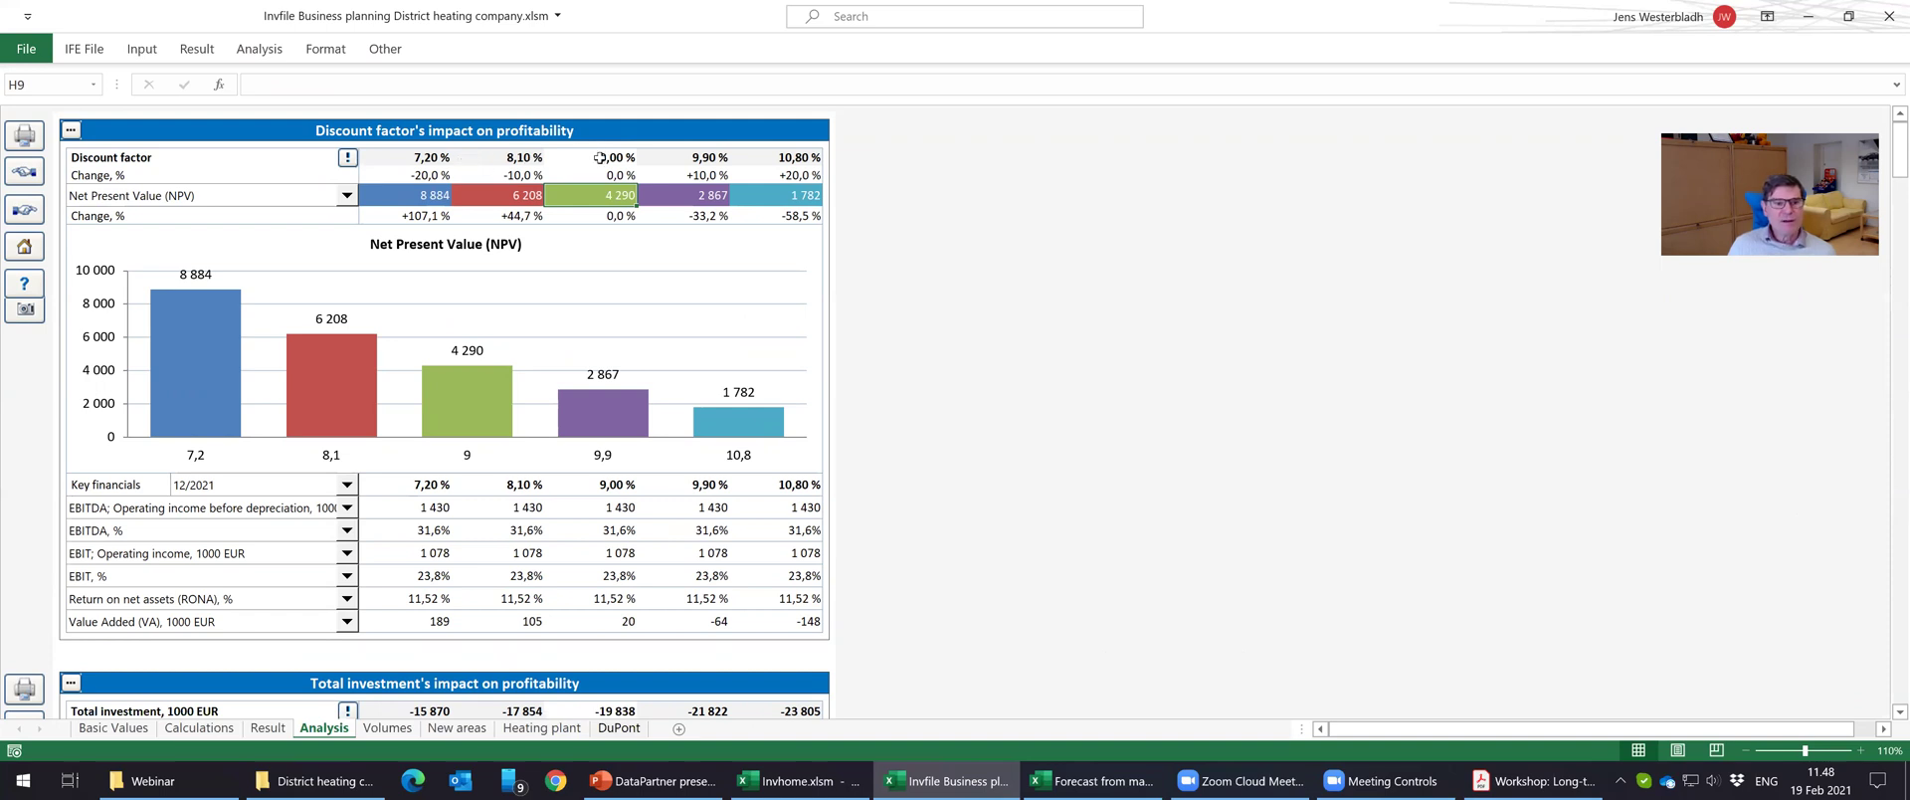
{"action": "left_click", "coordinate": [428, 151]}
{"action": "left_click", "coordinate": [592, 190]}
{"action": "left_click", "coordinate": [436, 186]}
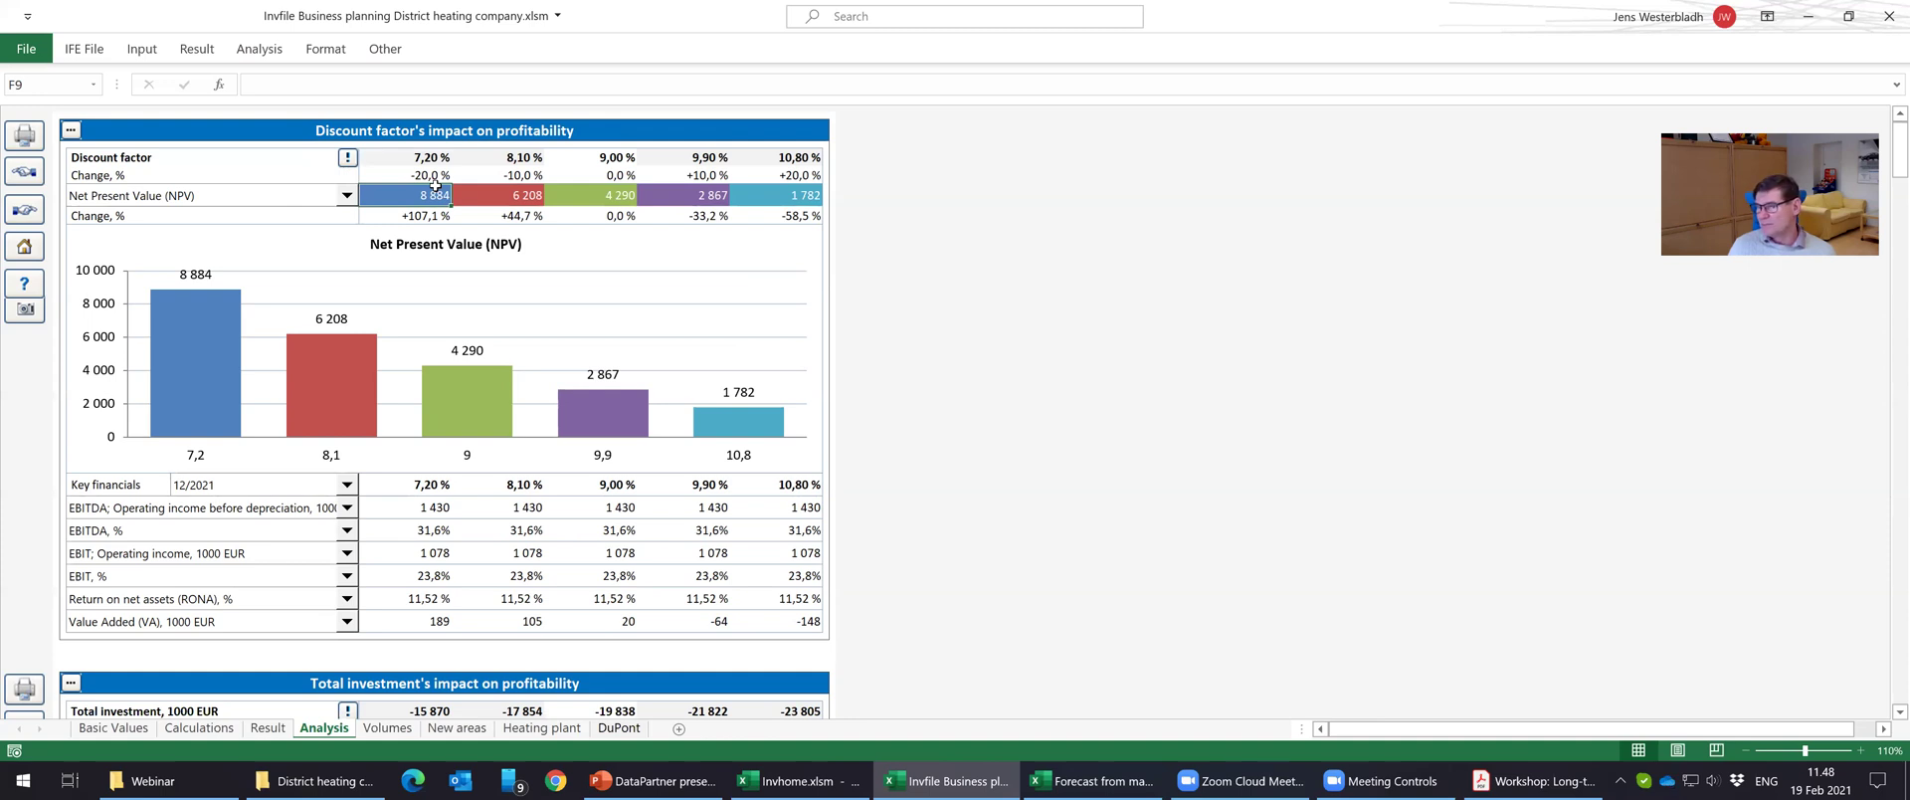
{"action": "key", "text": "Right"}
{"action": "key", "text": "Right"}
{"action": "key", "text": "Right"}
{"action": "left_click", "coordinate": [787, 155]}
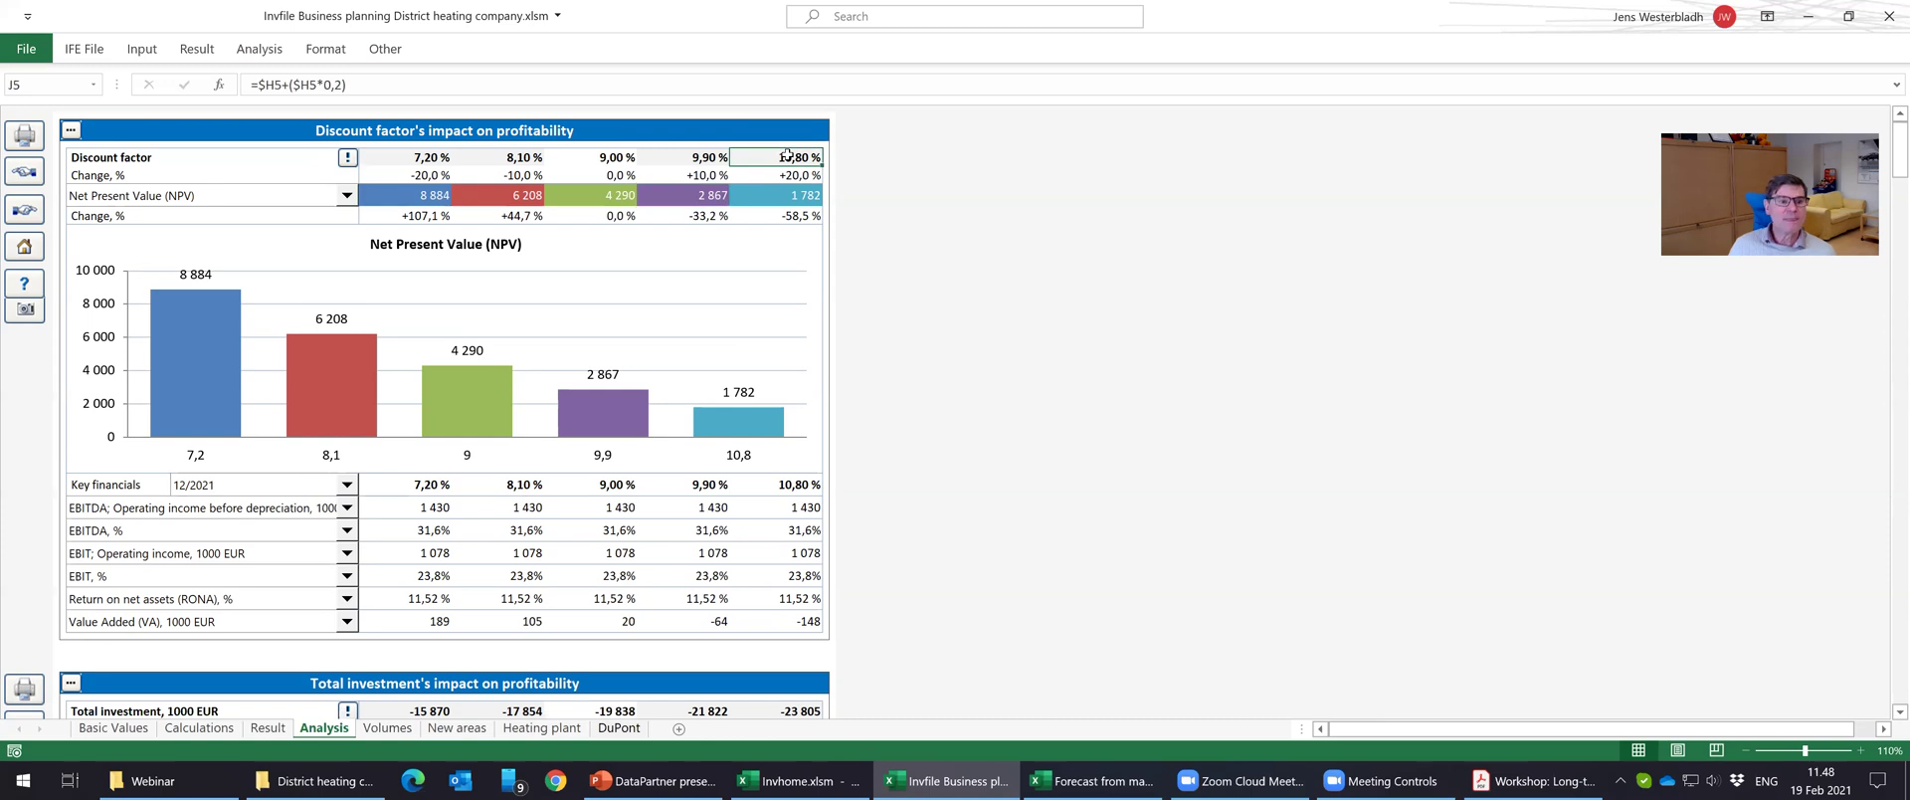
Set the discount factors to 4, 6, 10 and 11% around the 9% base and recalculate the analysis.
{"action": "left_click", "coordinate": [440, 163]}
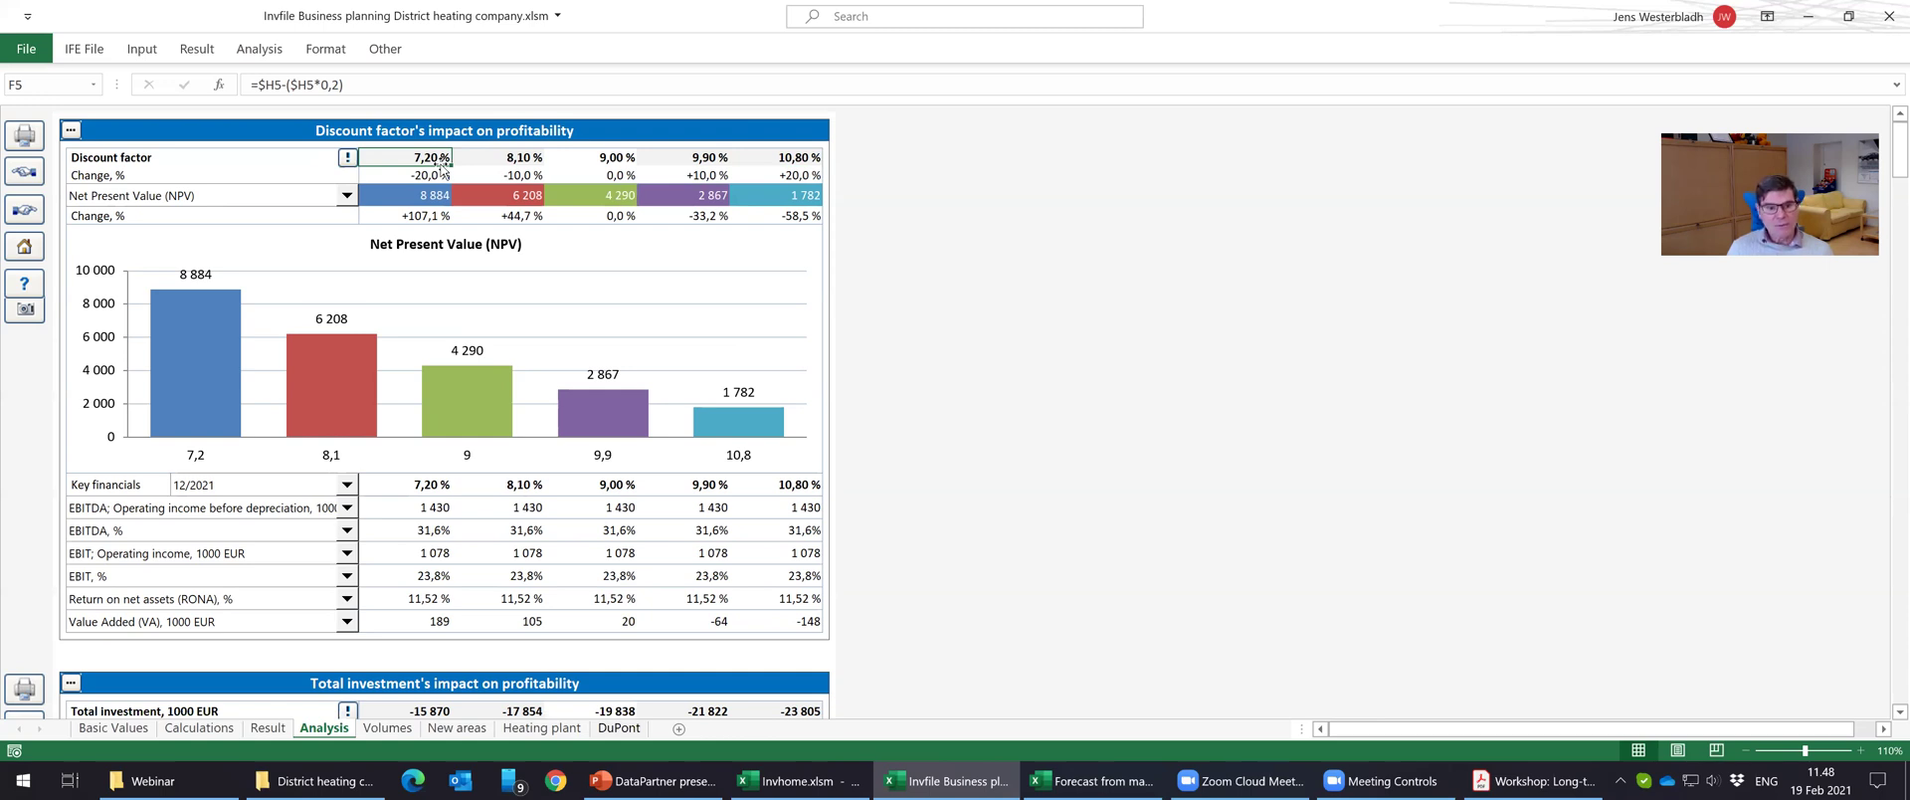
{"action": "type", "text": "4"}
{"action": "key", "text": "Tab"}
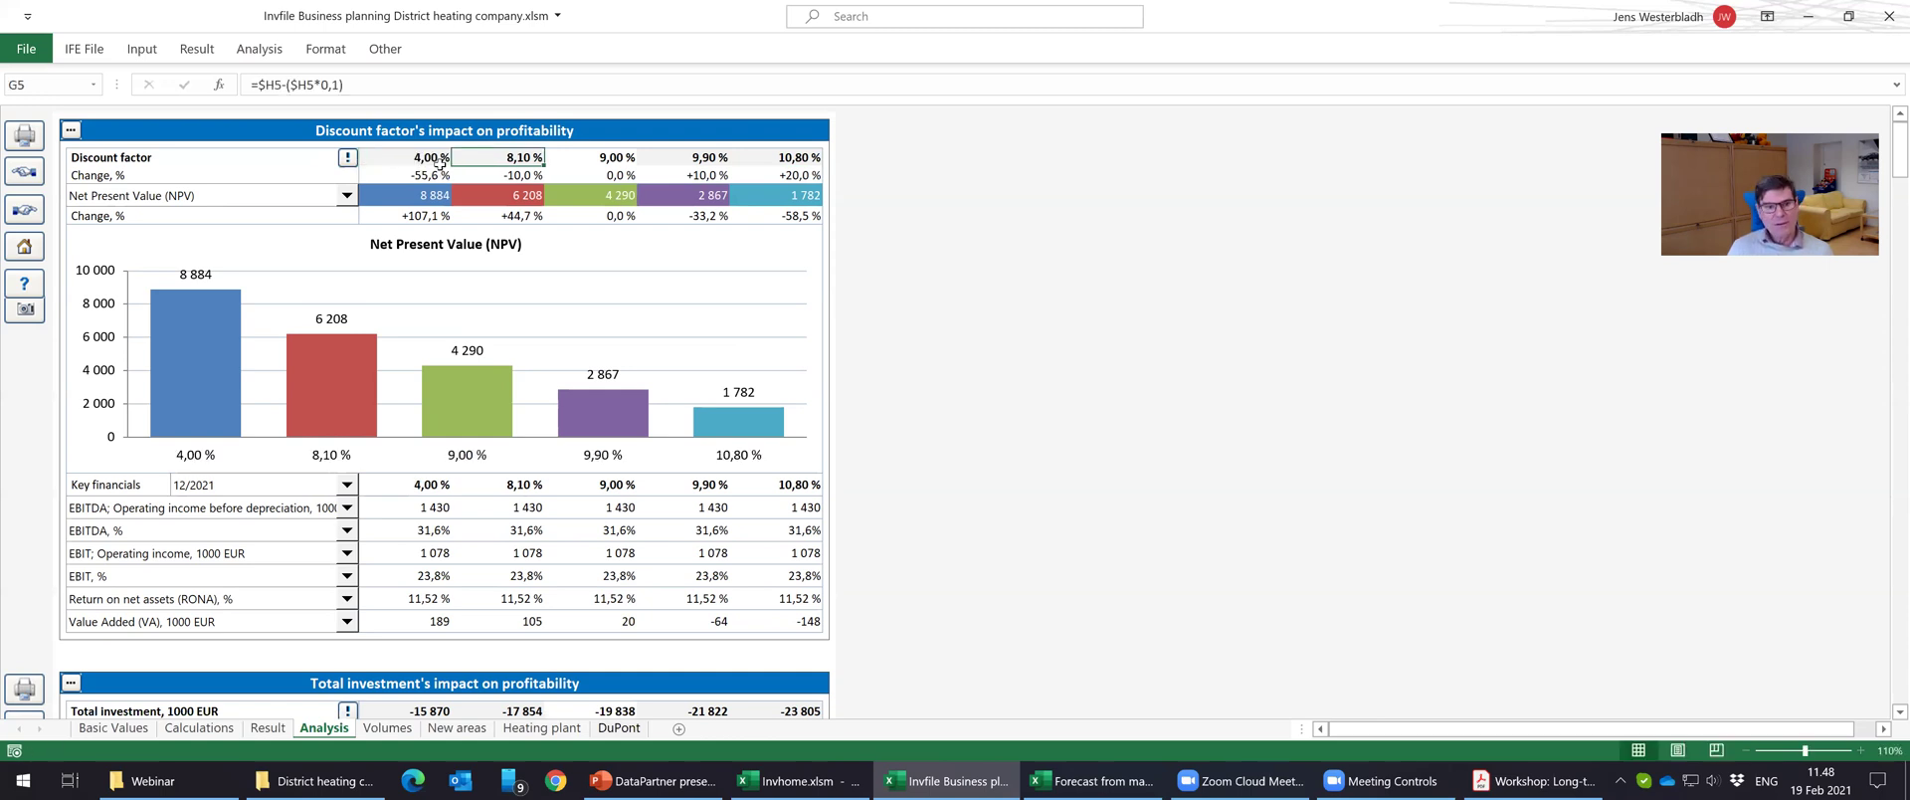
{"action": "type", "text": "6"}
{"action": "key", "text": "Tab"}
{"action": "key", "text": "Tab"}
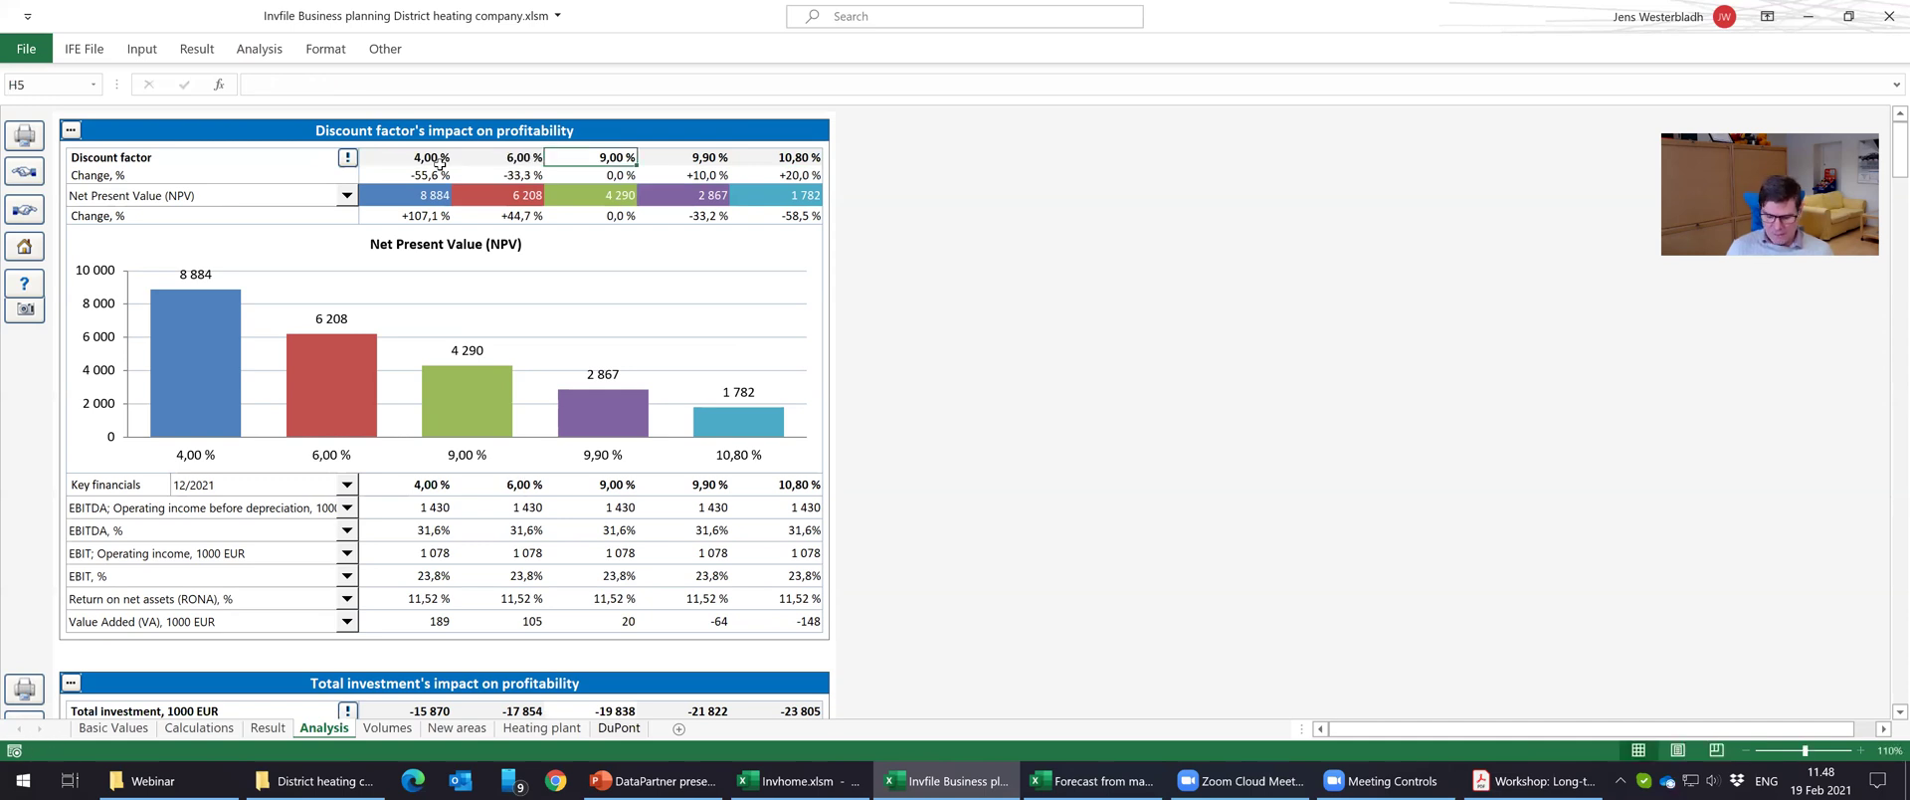
{"action": "type", "text": "10"}
{"action": "key", "text": "Tab"}
{"action": "type", "text": "10"}
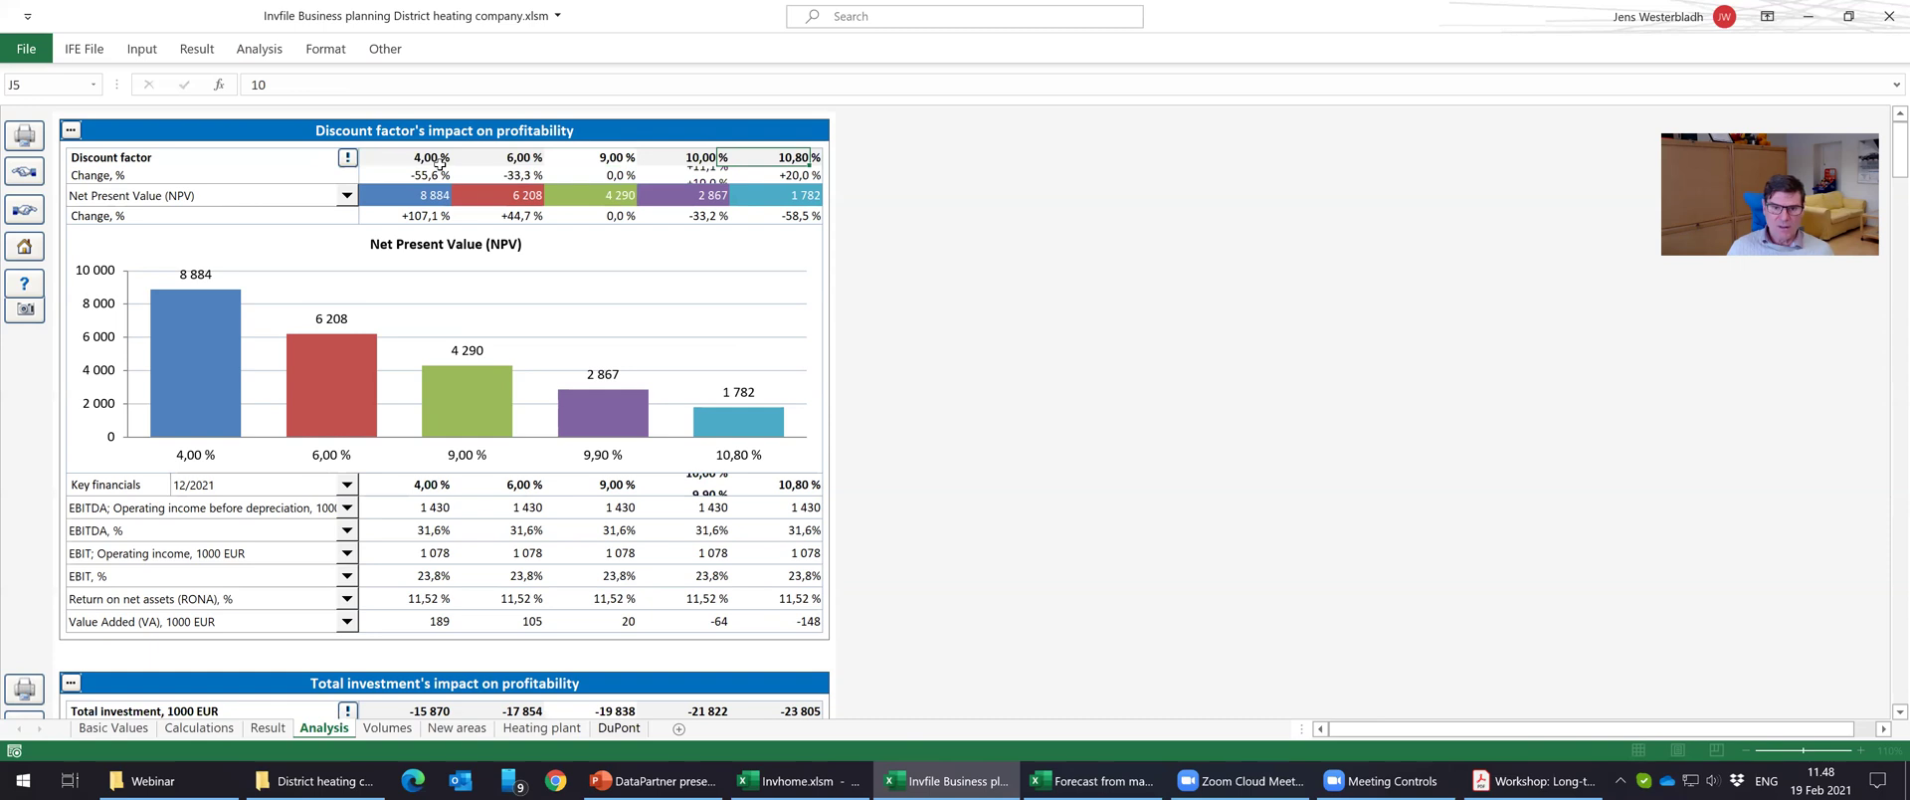
{"action": "type", "text": "11"}
{"action": "key", "text": "Return"}
{"action": "left_click", "coordinate": [346, 160]}
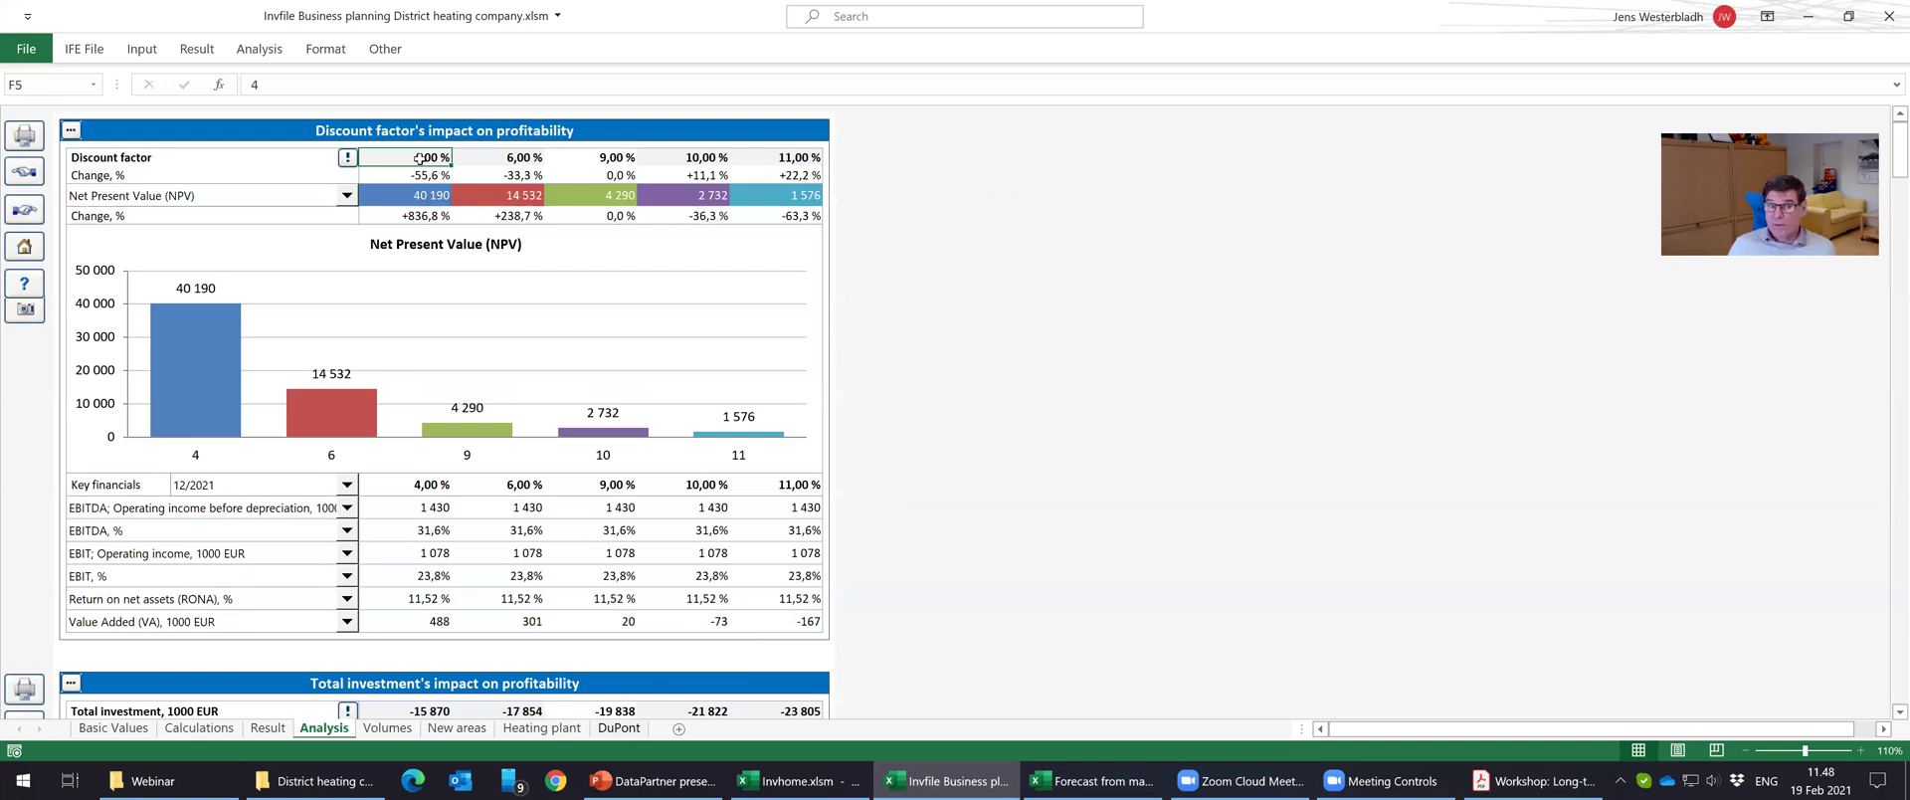
Examine the Total investment analysis, comparing investment levels from -20% to +20% and their impact on Net Present Value.
{"action": "key", "text": "Down"}
{"action": "key", "text": "Down"}
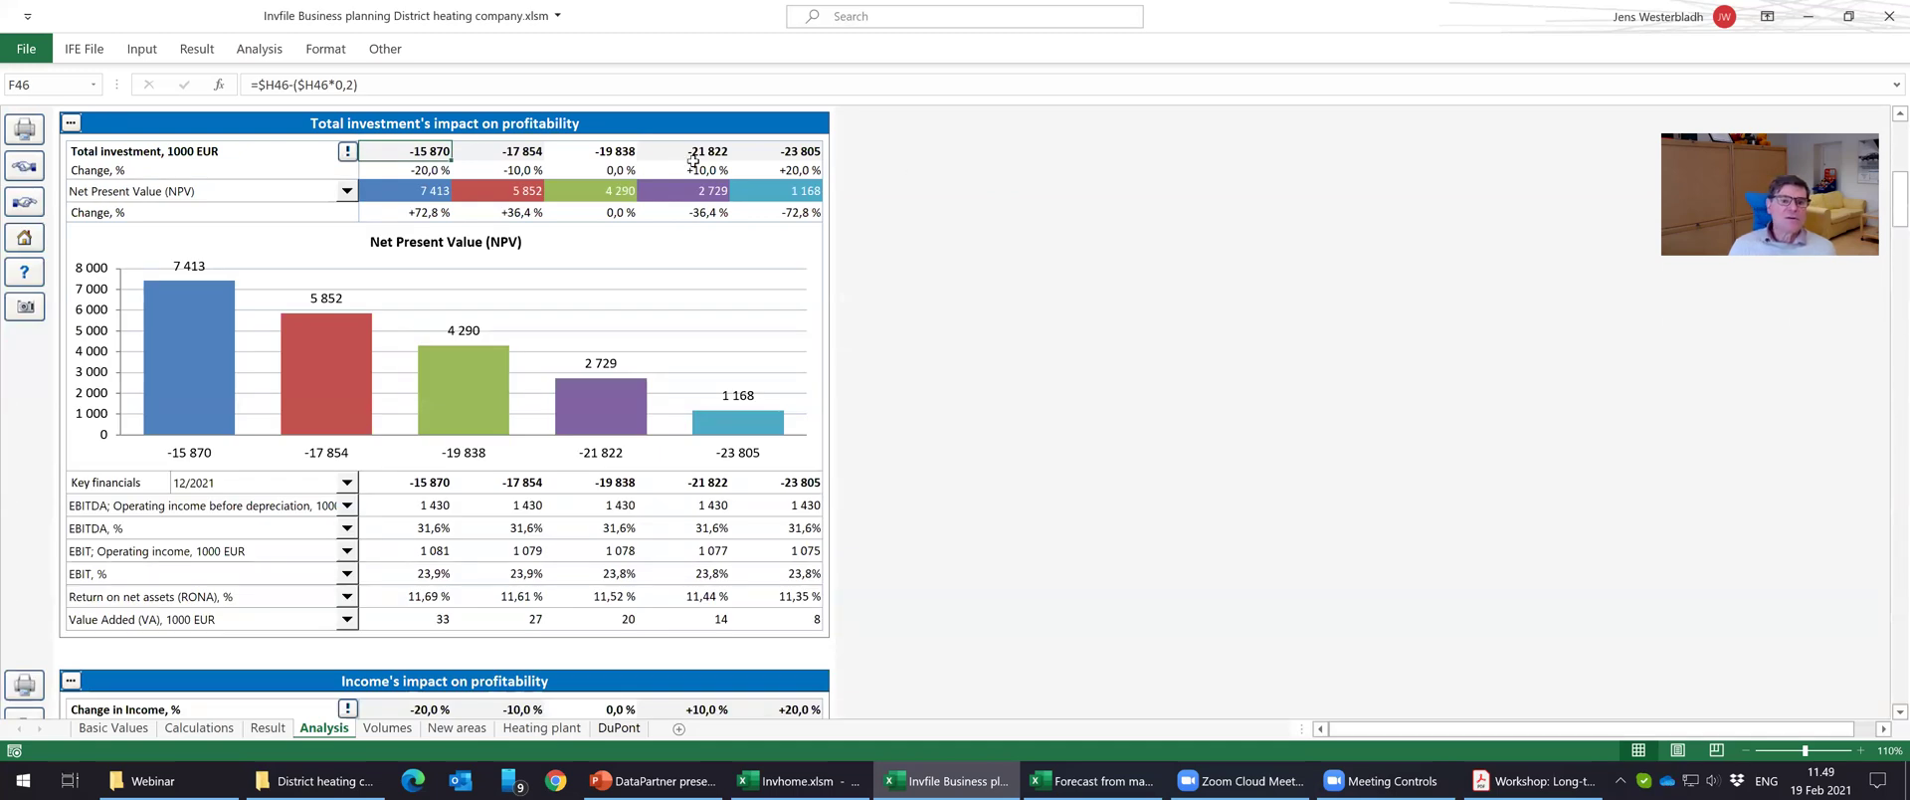
{"action": "left_click", "coordinate": [614, 153]}
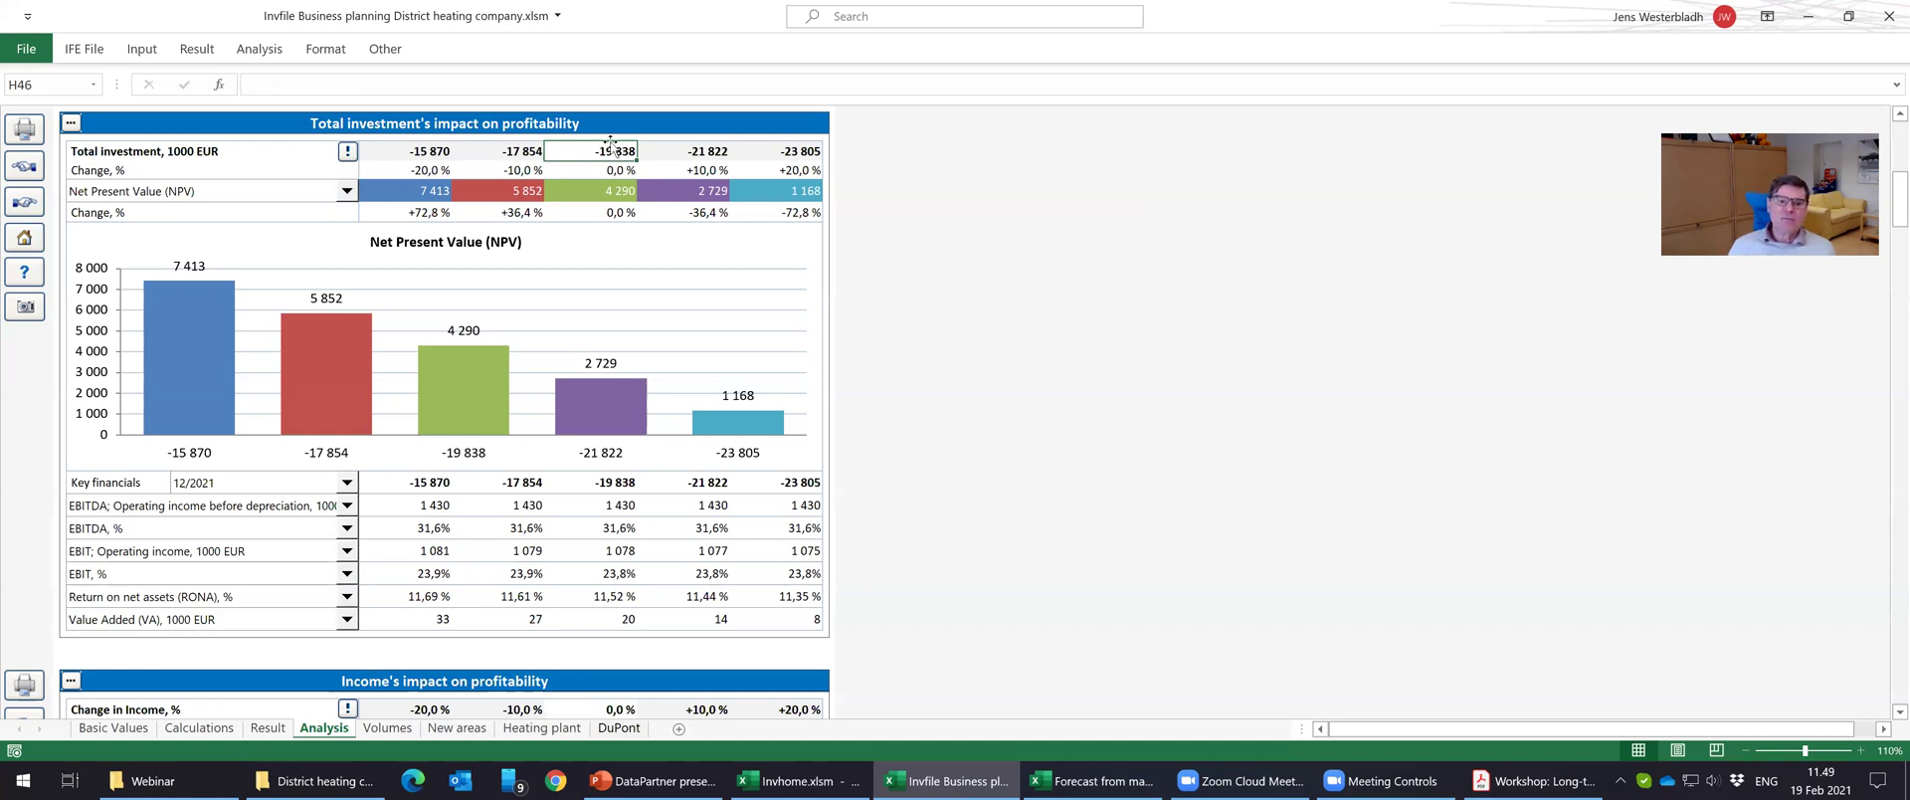
{"action": "left_click", "coordinate": [523, 155]}
{"action": "left_click", "coordinate": [381, 150]}
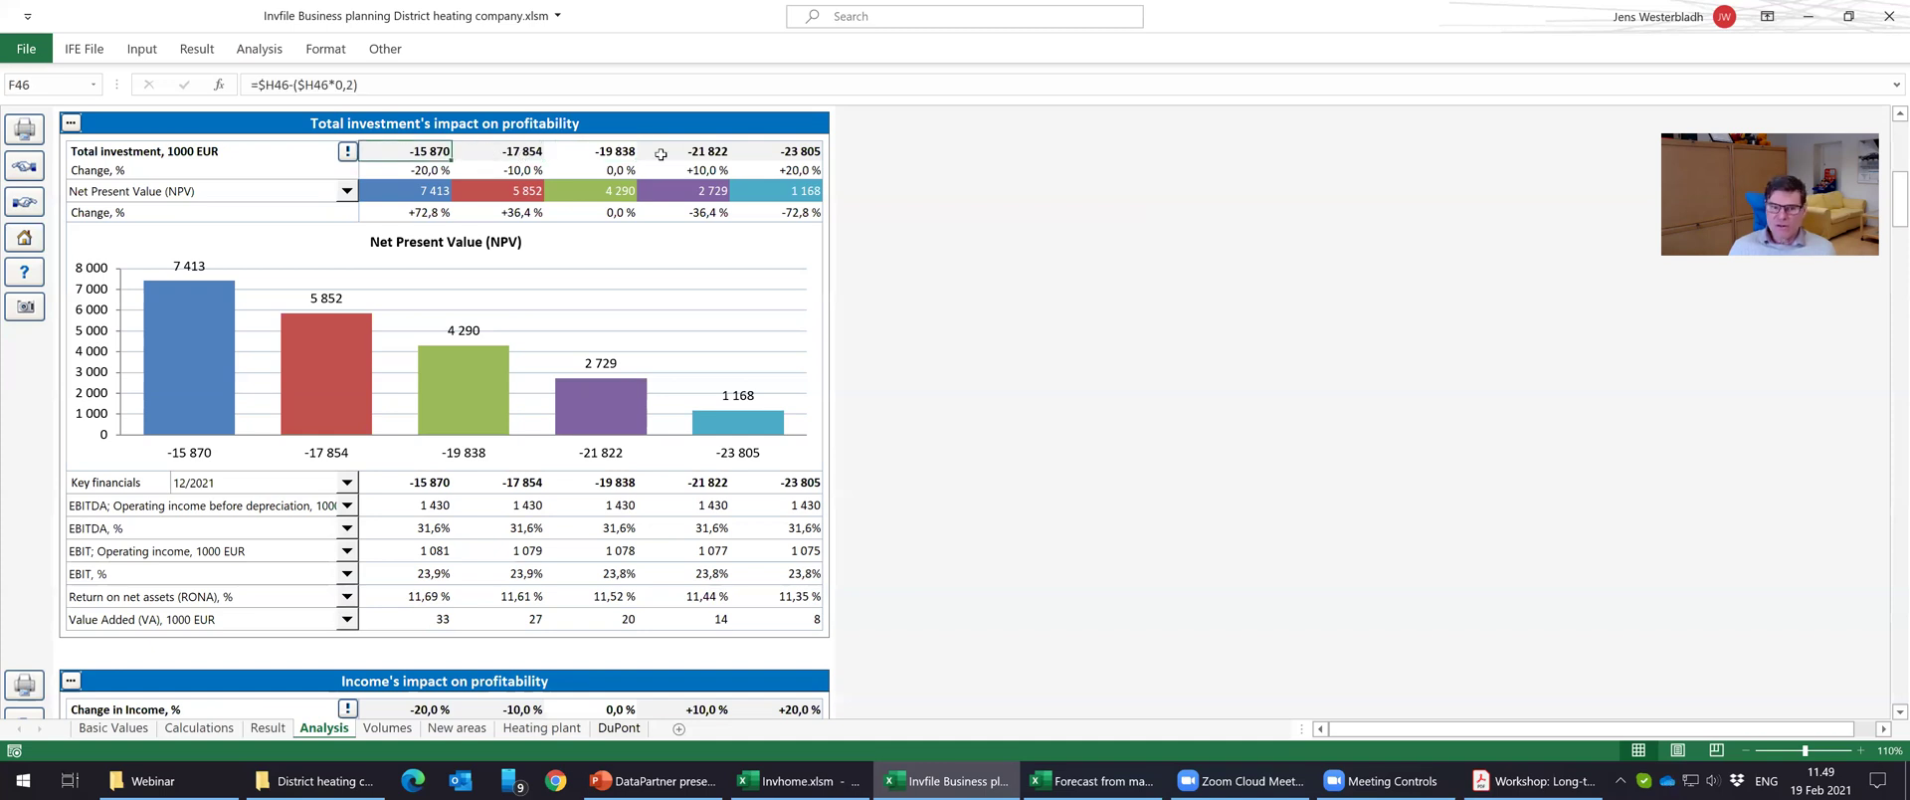
{"action": "left_click", "coordinate": [716, 151]}
{"action": "left_click", "coordinate": [786, 151]}
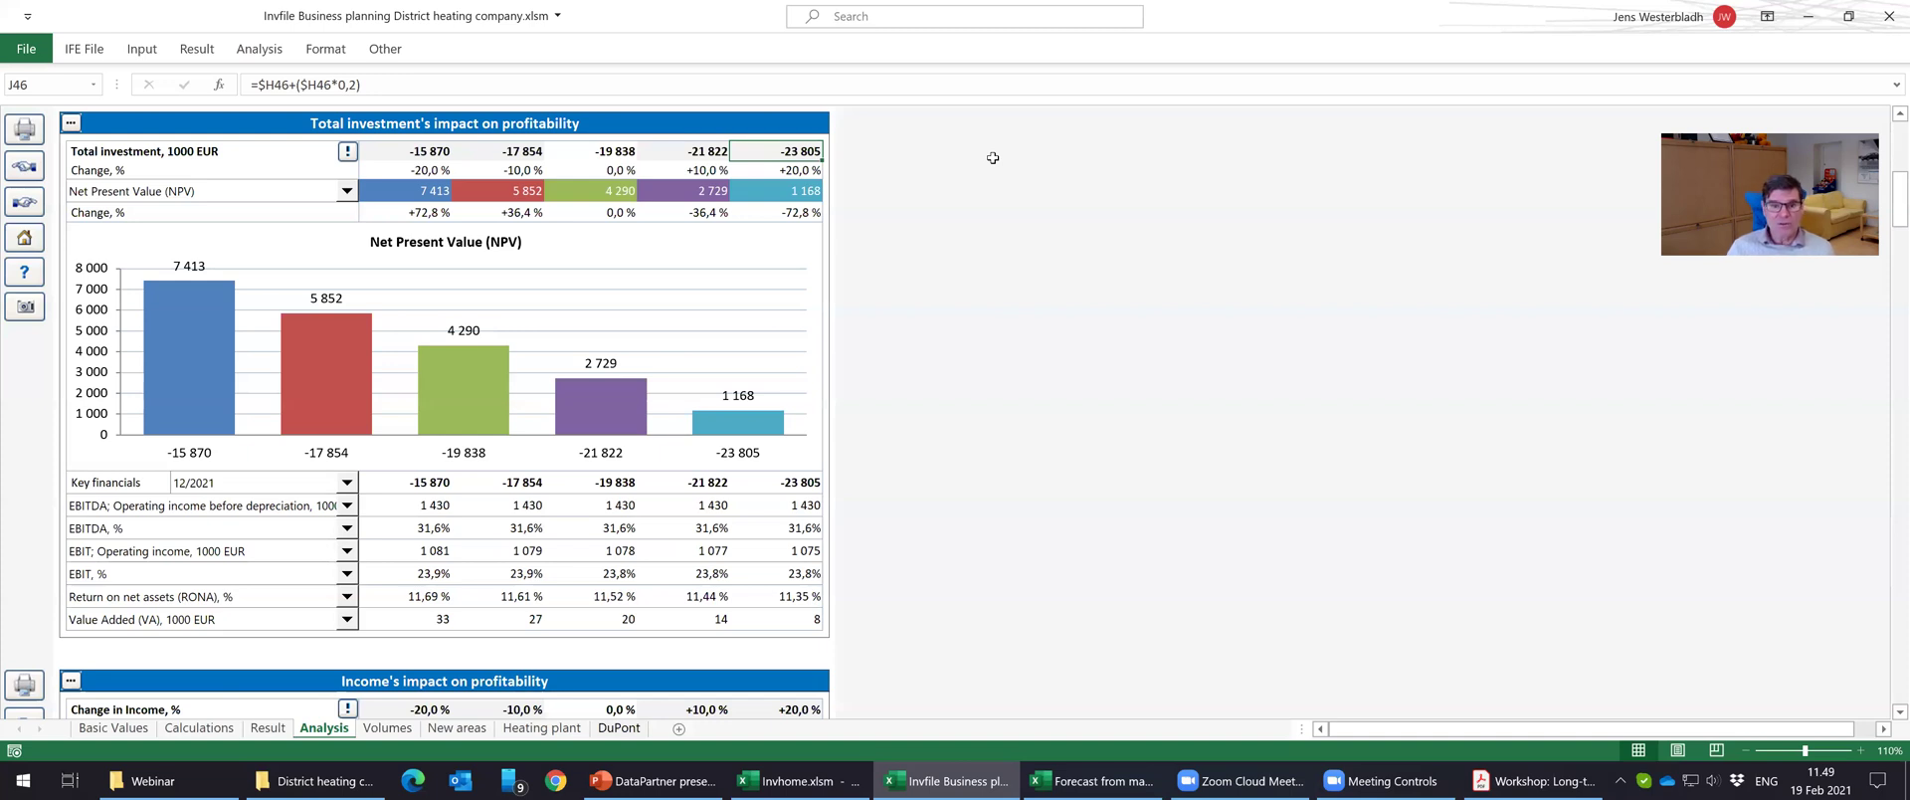
Open the Income analysis and compare the Net Present Value at each income change from -20% to +20%.
{"action": "left_click_drag", "start_coordinate": [443, 177], "coordinate": [768, 189]}
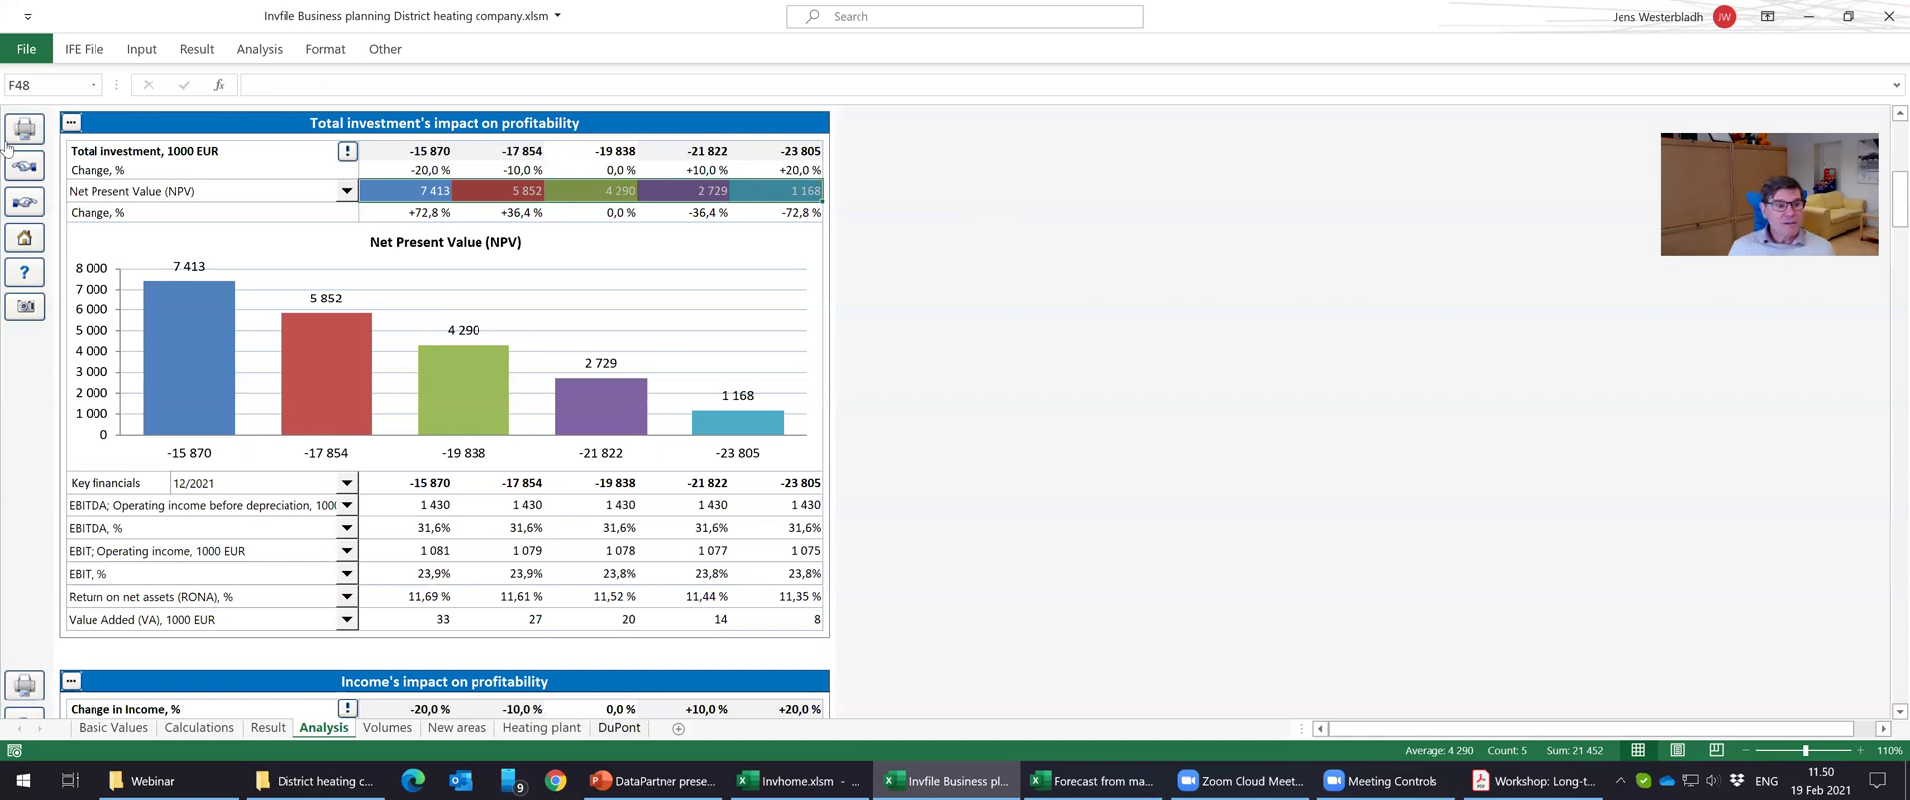
{"action": "left_click", "coordinate": [22, 202]}
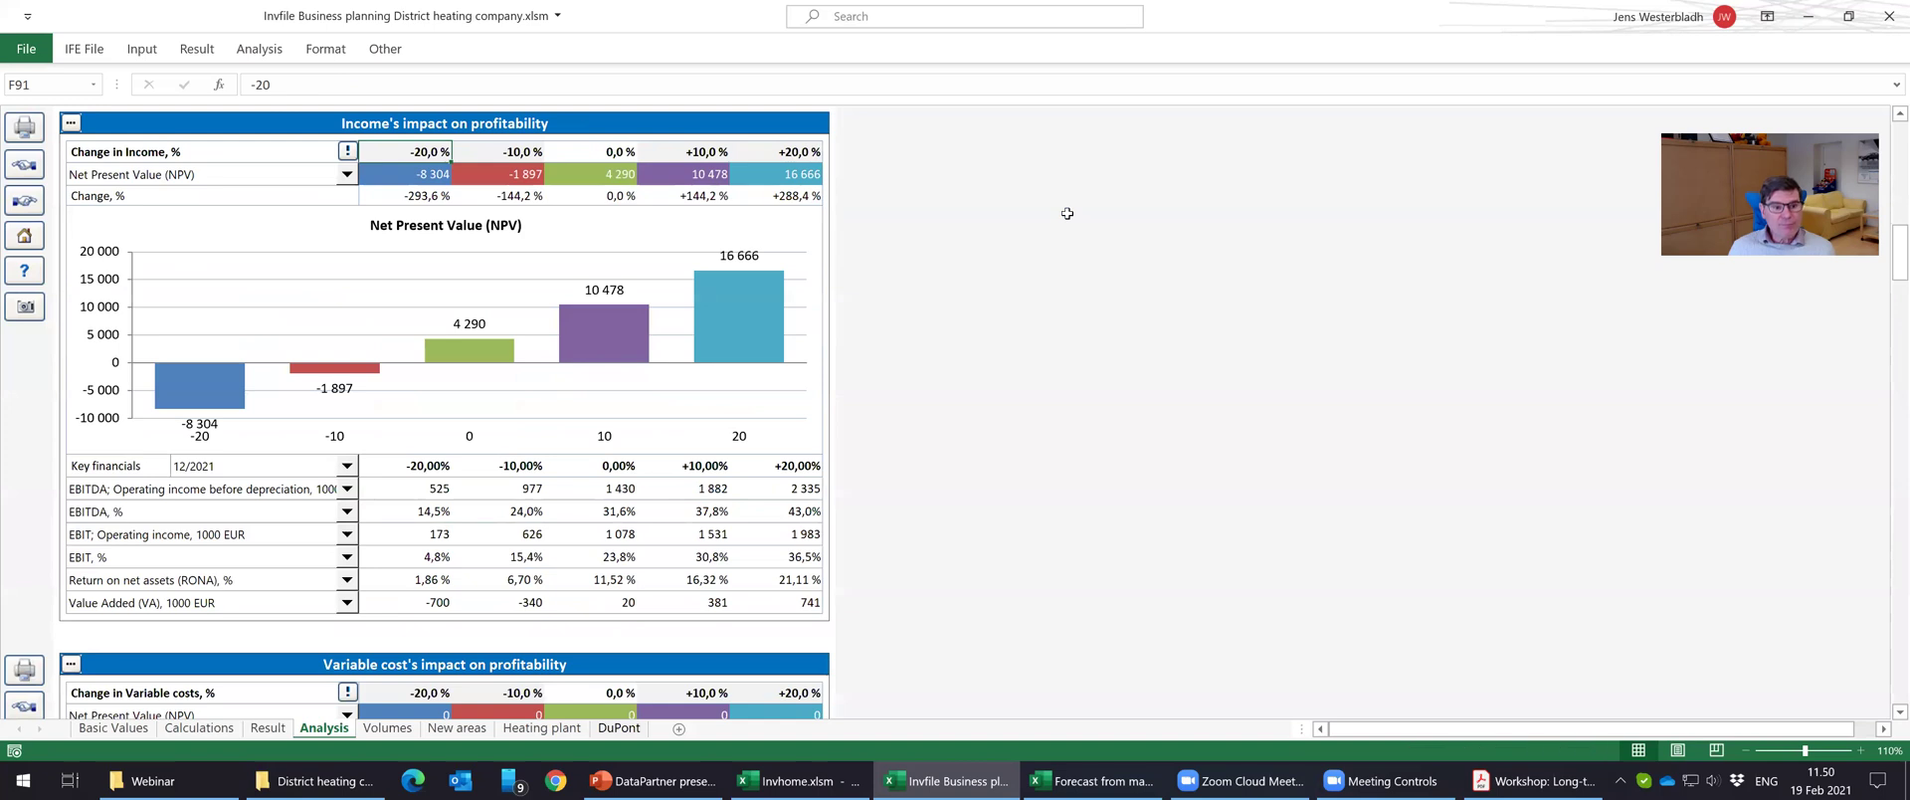
{"action": "left_click", "coordinate": [626, 151]}
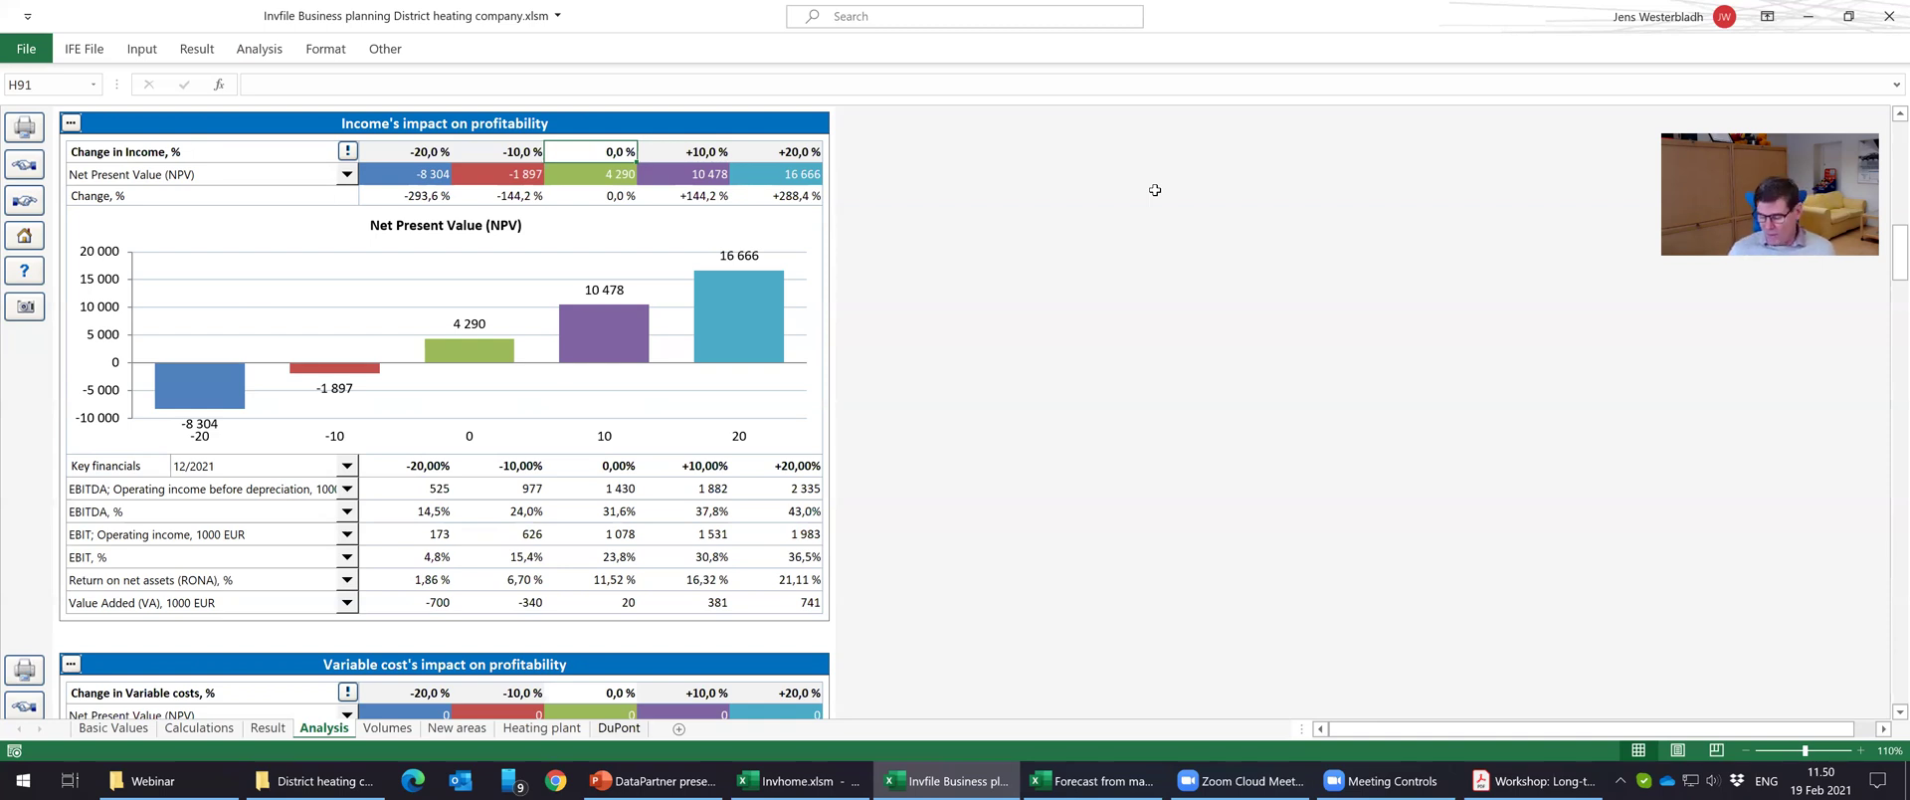
{"action": "key", "text": "Right"}
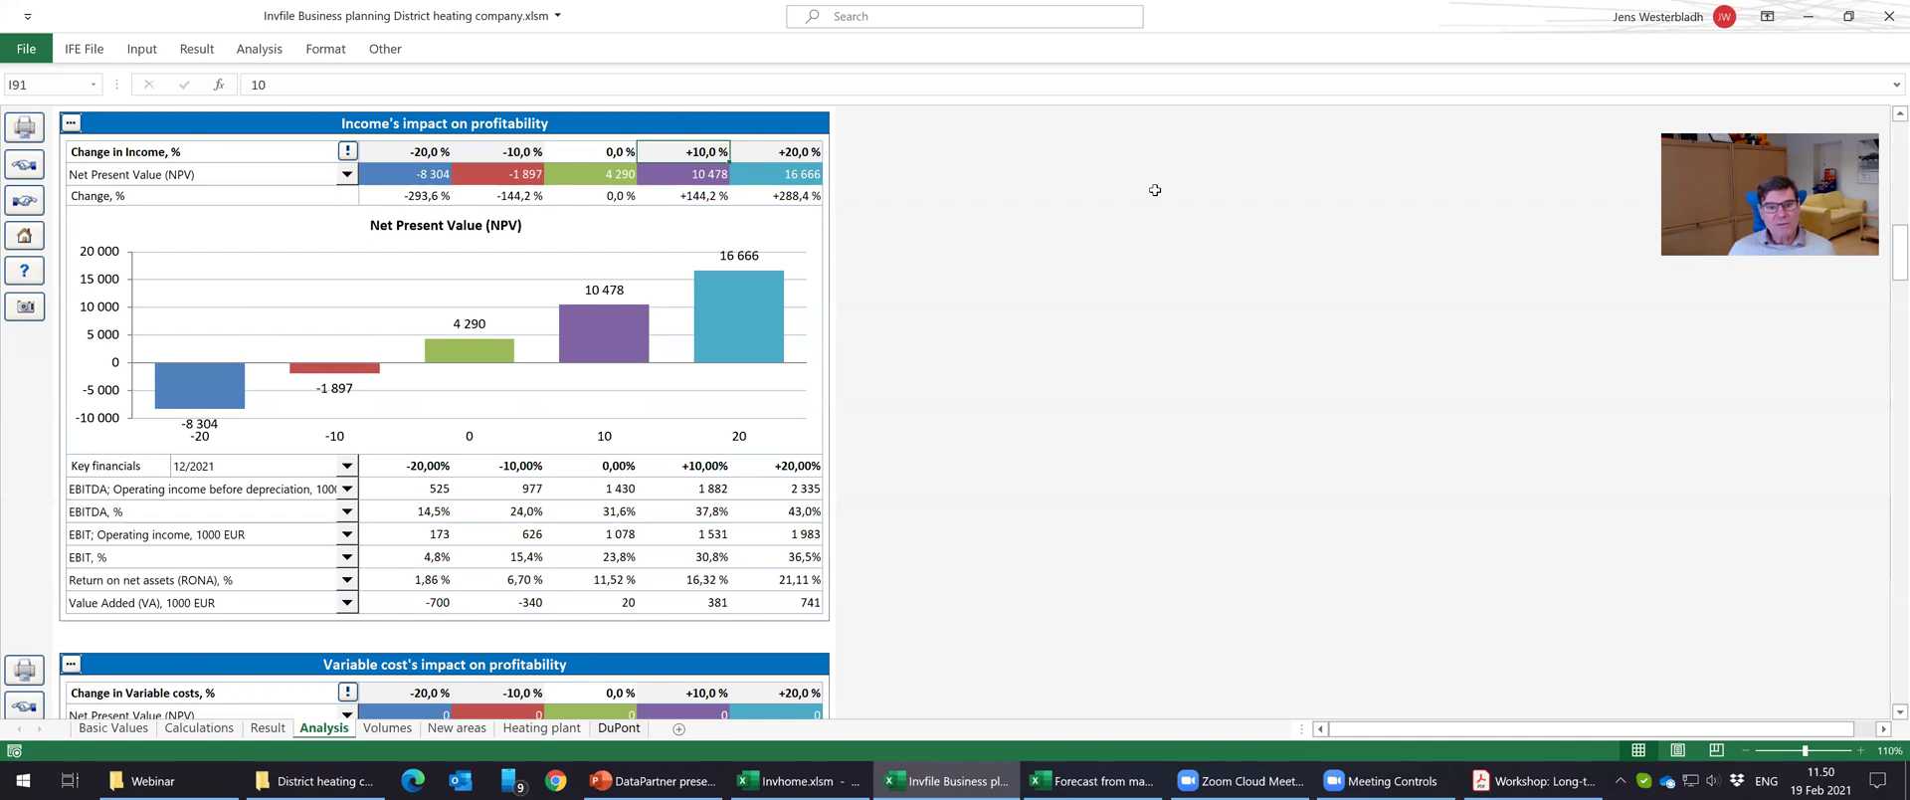
{"action": "key", "text": "Down"}
{"action": "key", "text": "Left"}
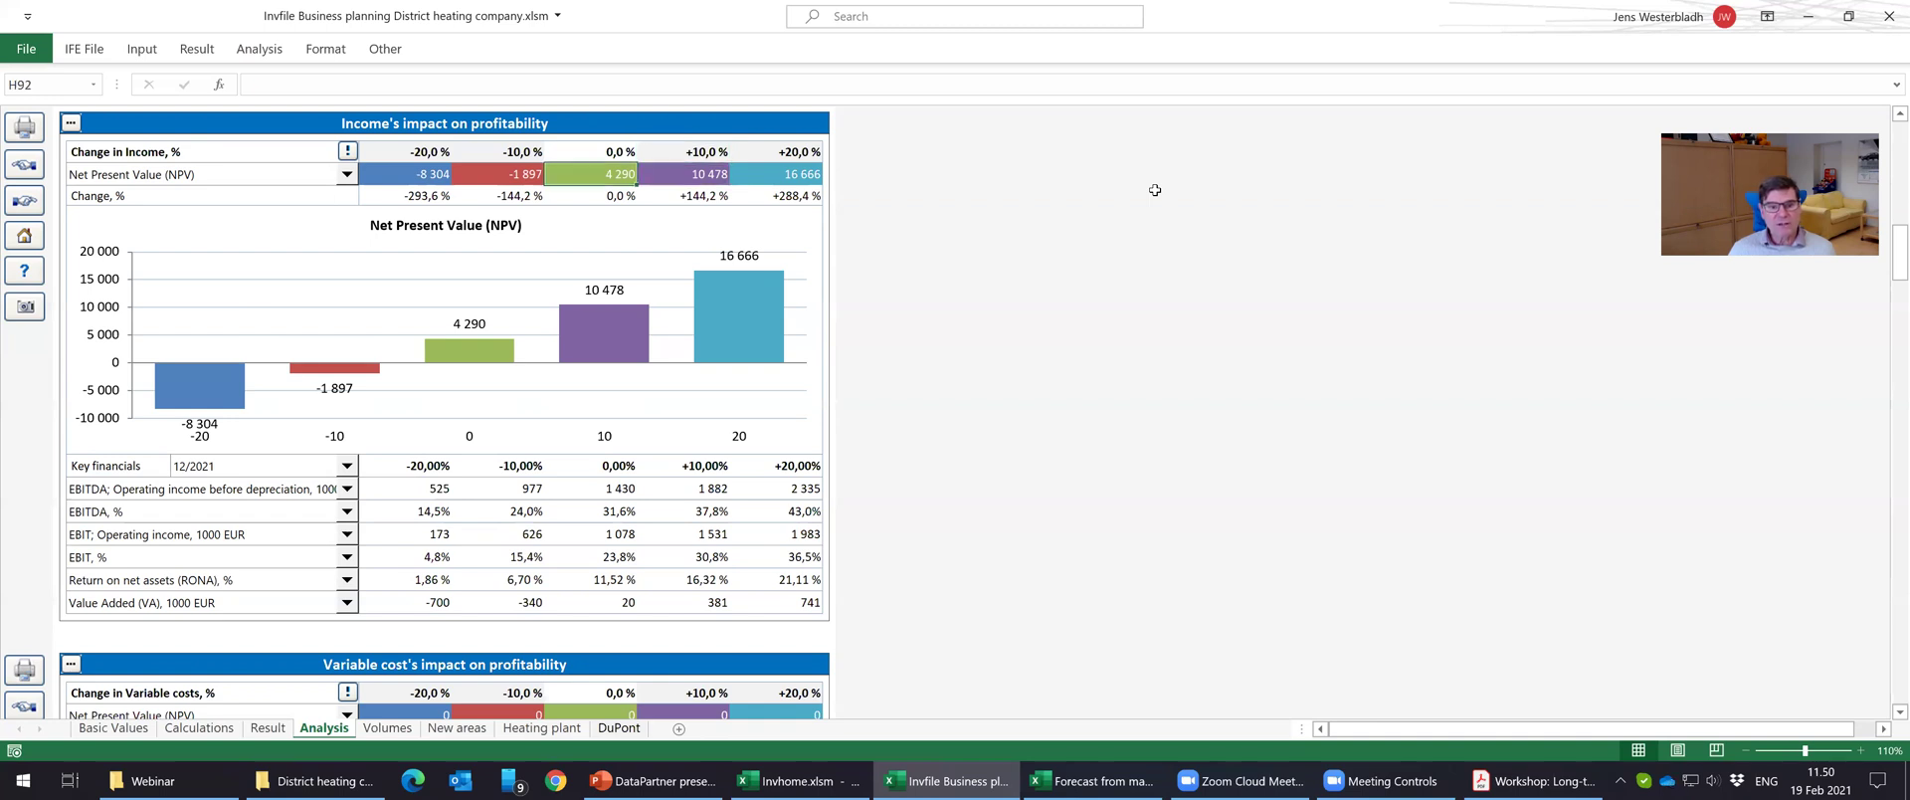
{"action": "key", "text": "Right"}
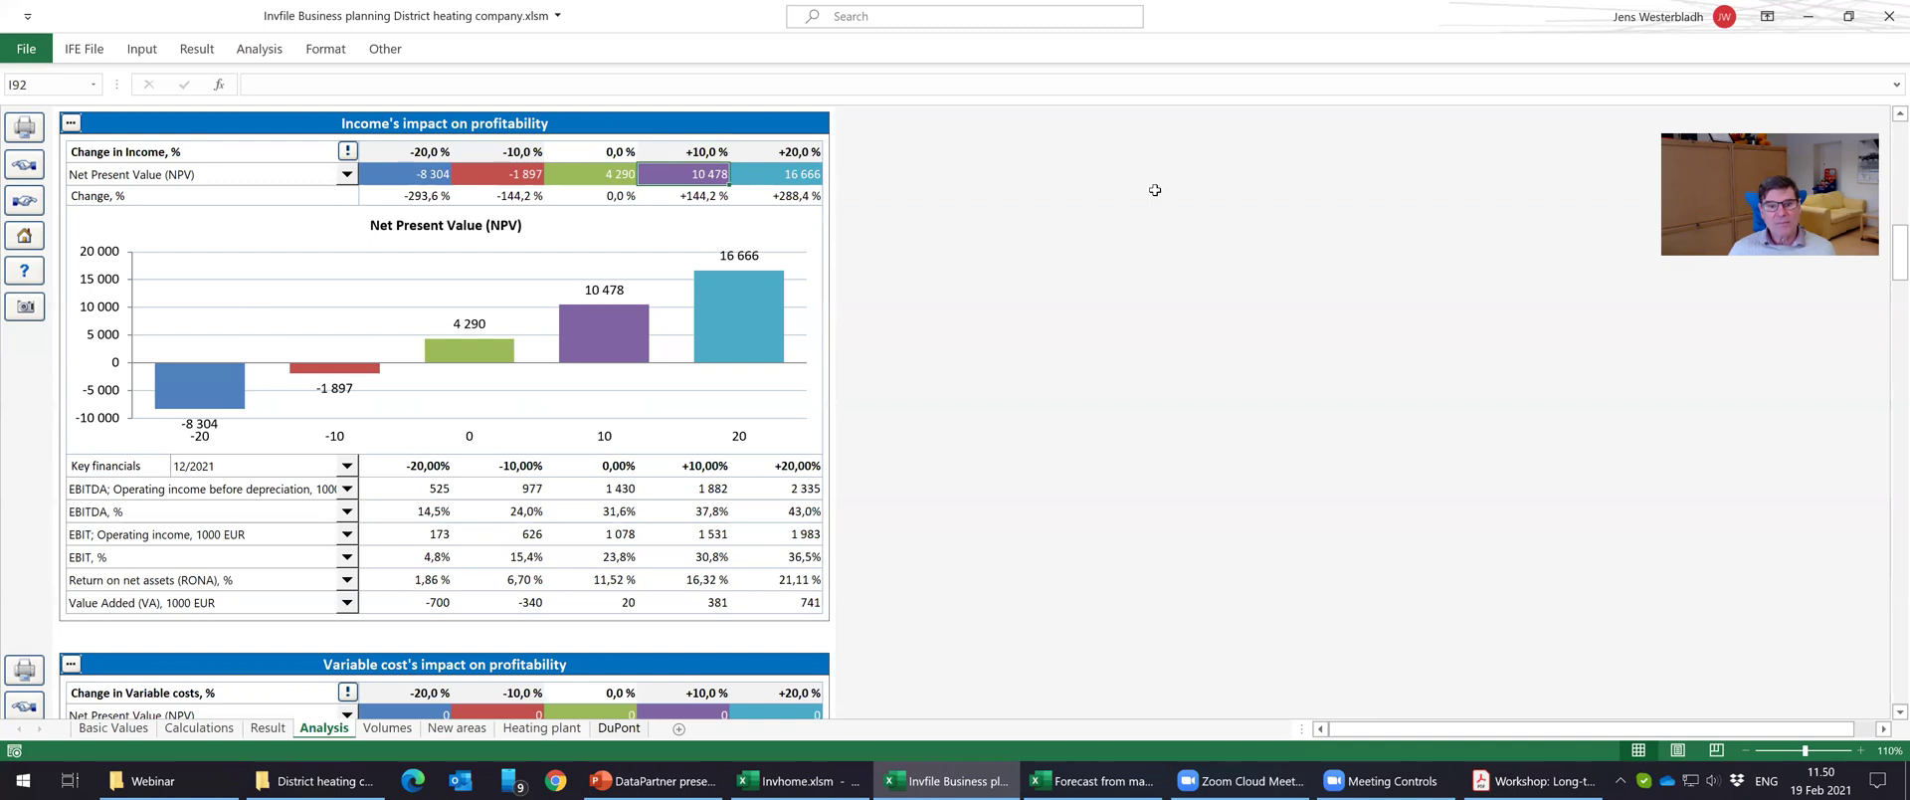
{"action": "key", "text": "Up"}
{"action": "key", "text": "Right"}
{"action": "key", "text": "Down"}
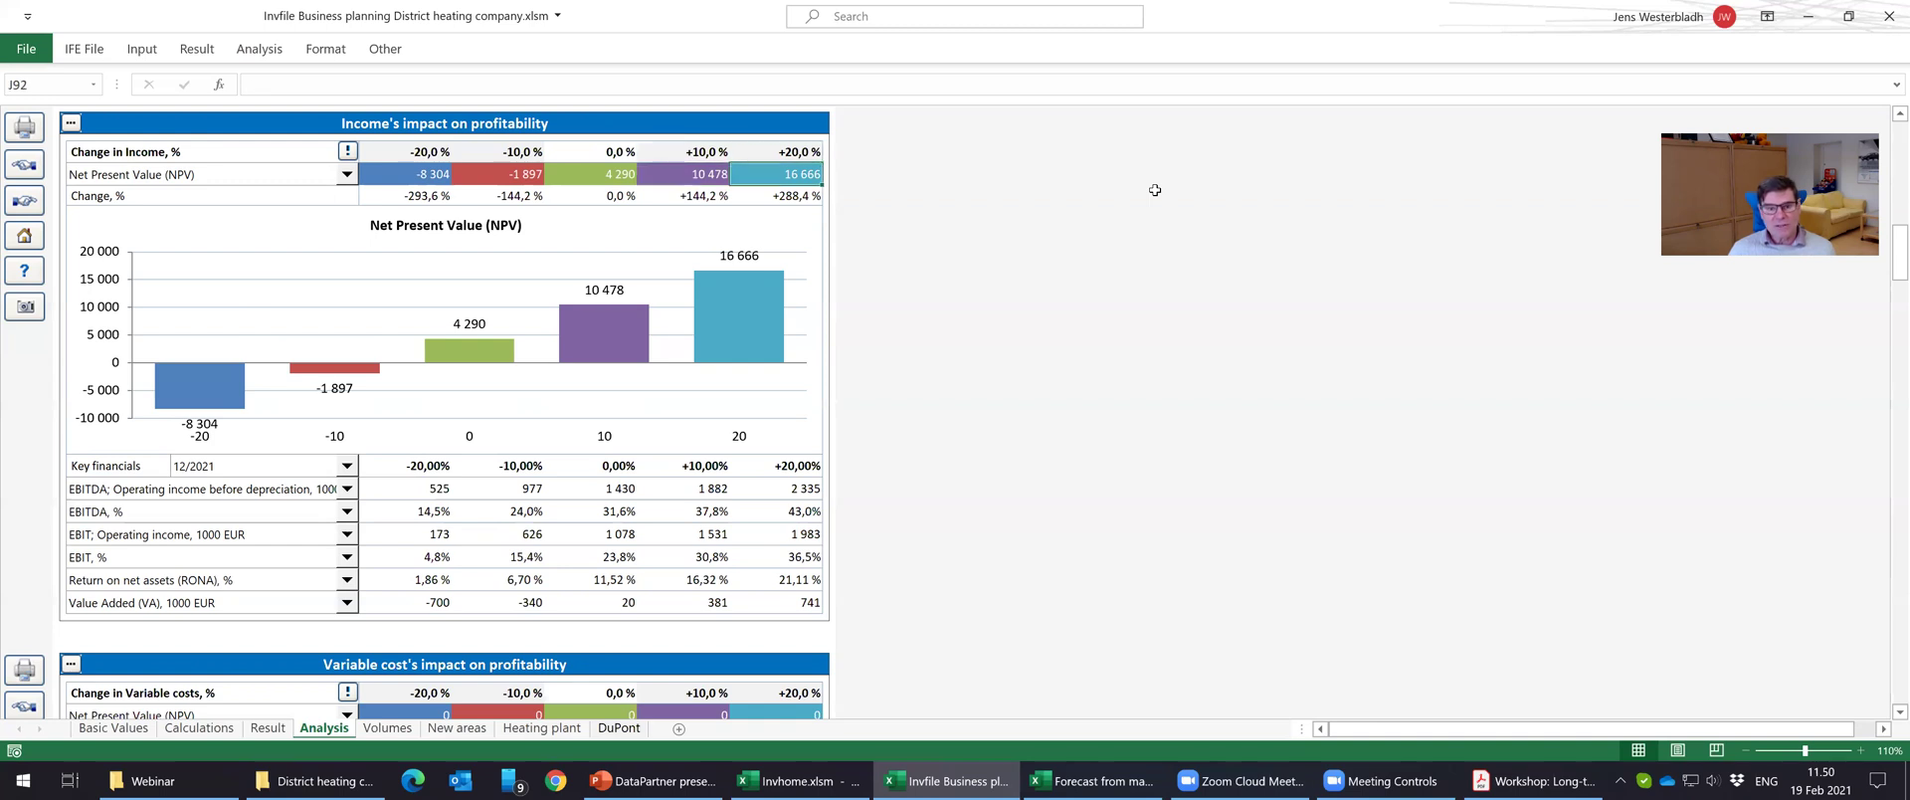
{"action": "key", "text": "Left"}
{"action": "key", "text": "Left"}
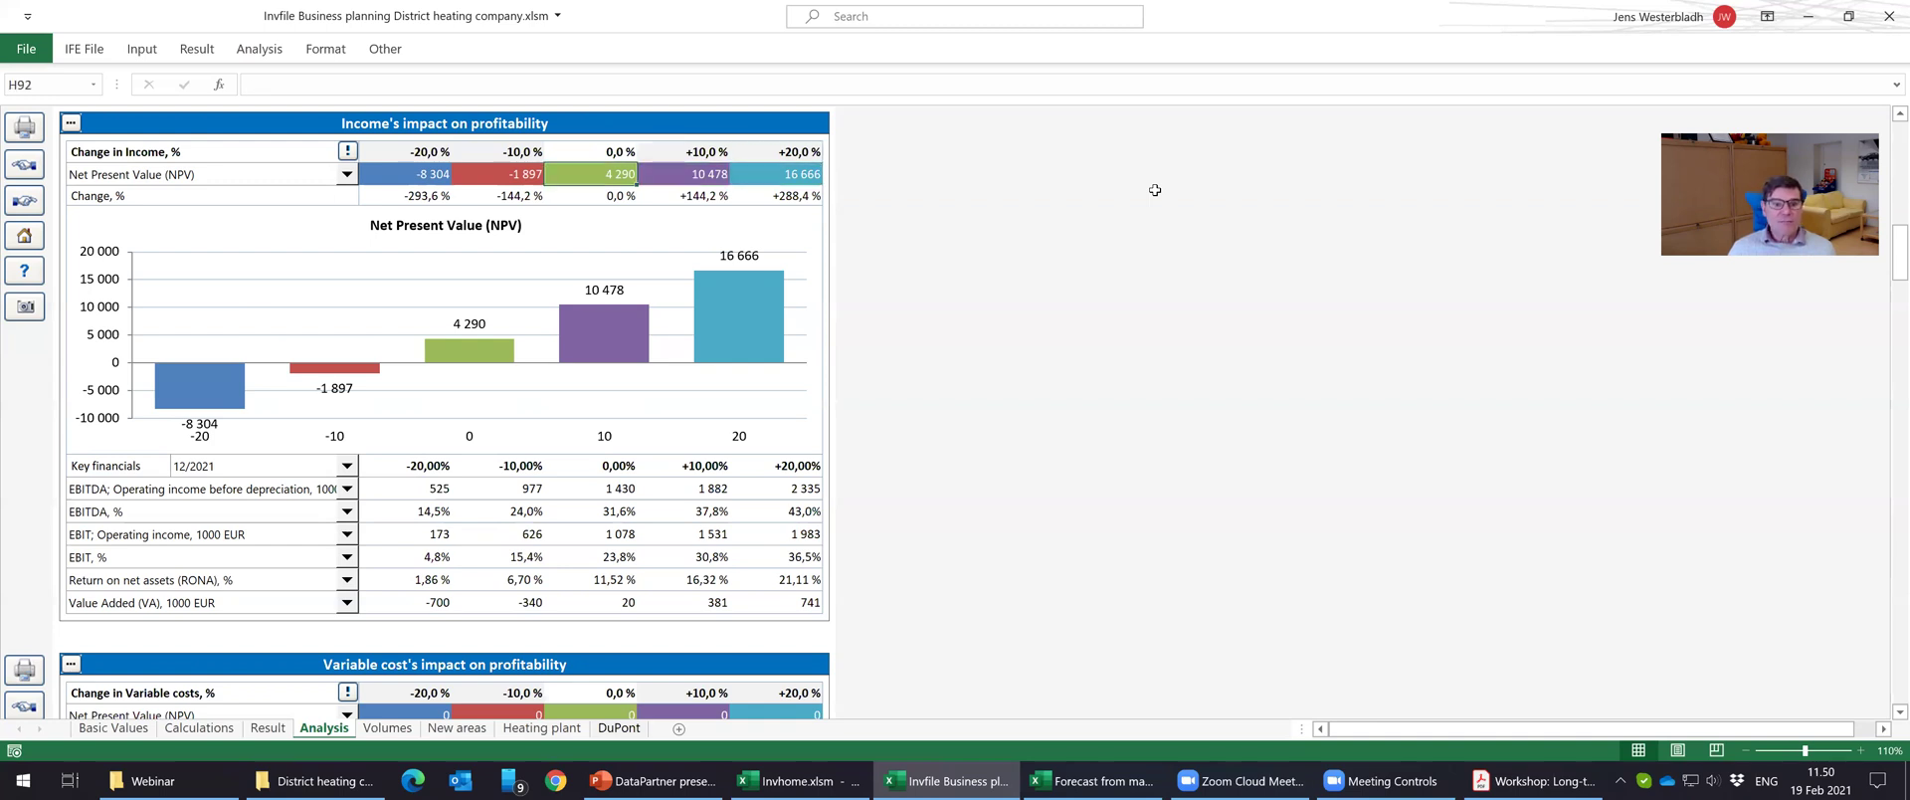
{"action": "key", "text": "Left"}
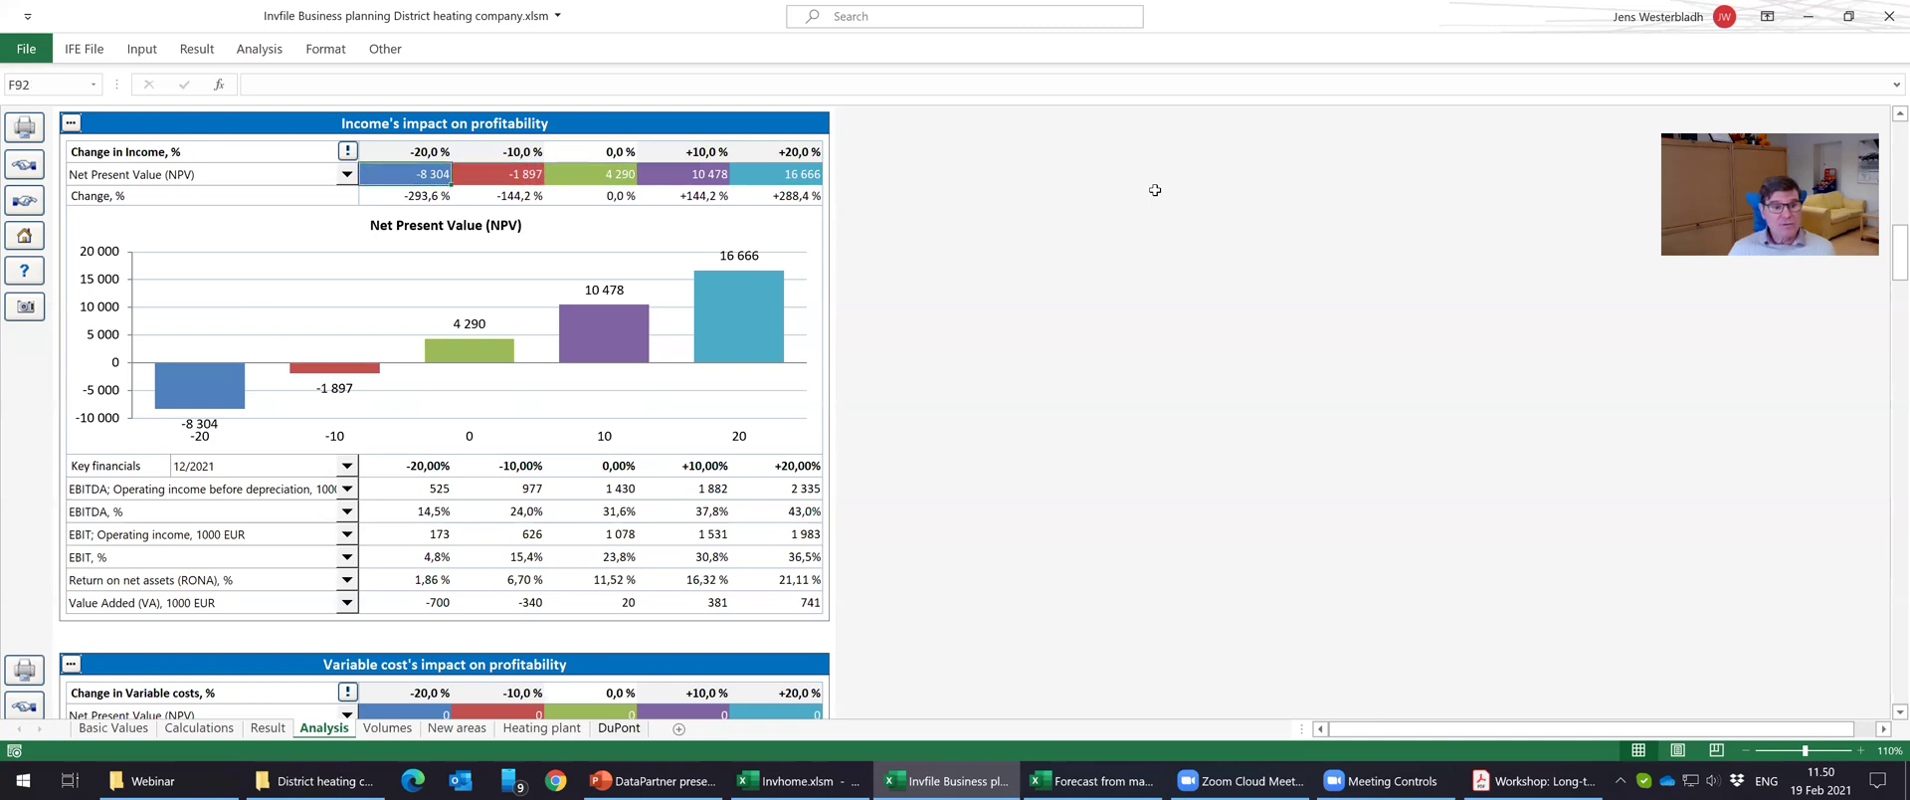
Set the income changes to -2, -1, +1 and +2% around the 0% base and recalculate the analysis.
{"action": "key", "text": "Right"}
{"action": "key", "text": "Up"}
{"action": "key", "text": "Left"}
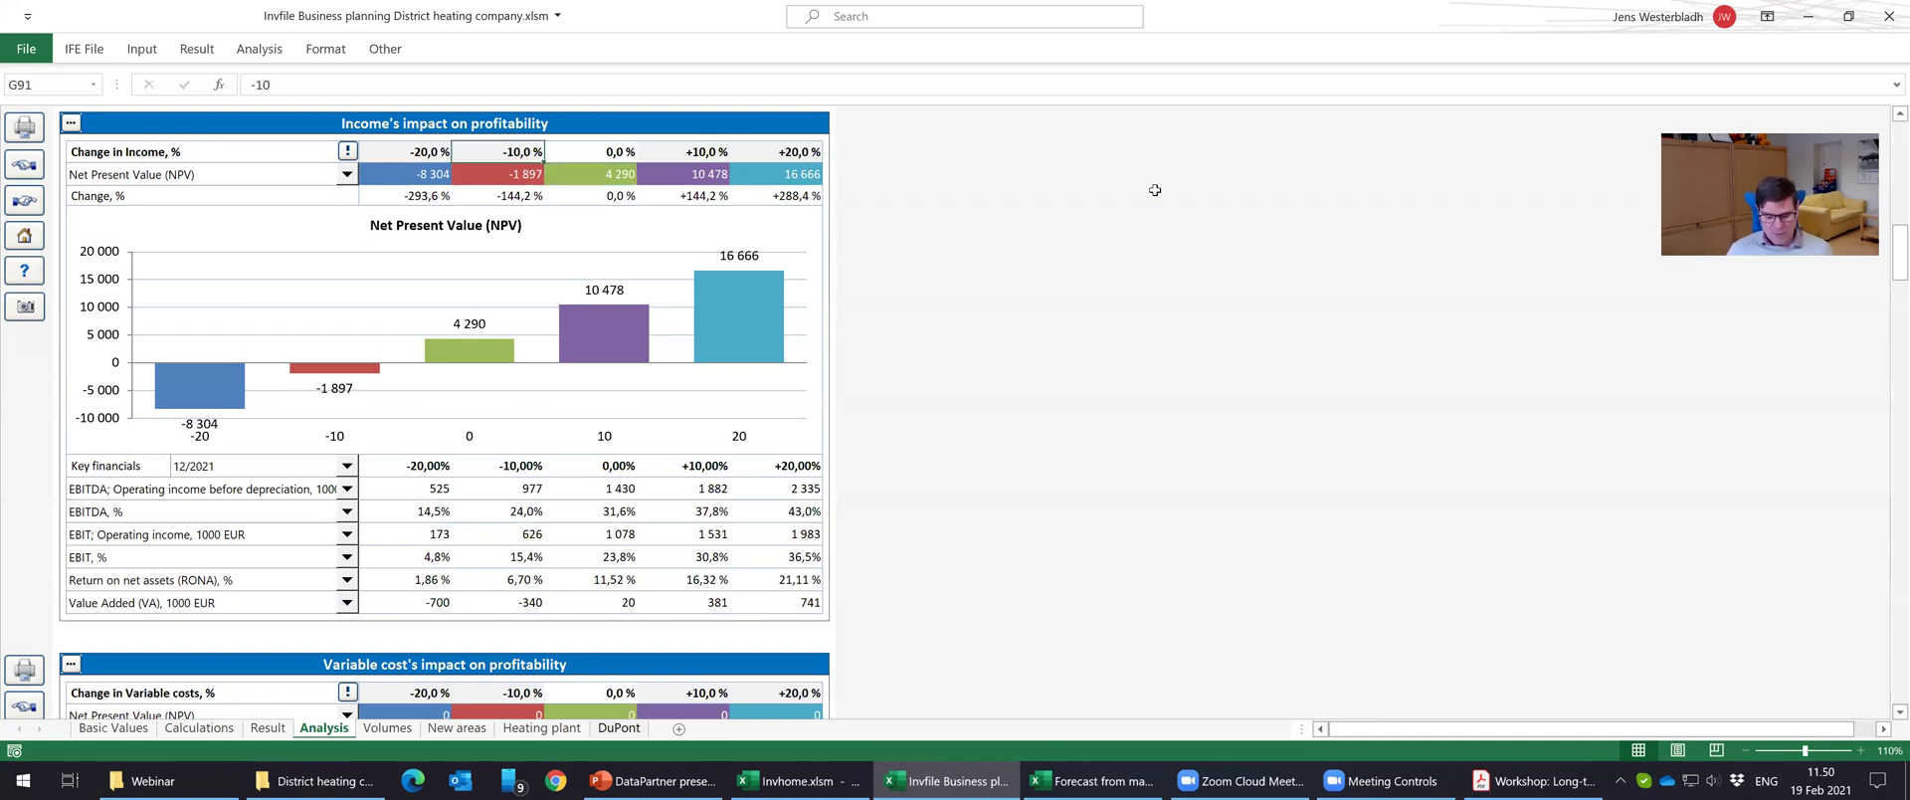
{"action": "type", "text": "1"}
{"action": "key", "text": "Left"}
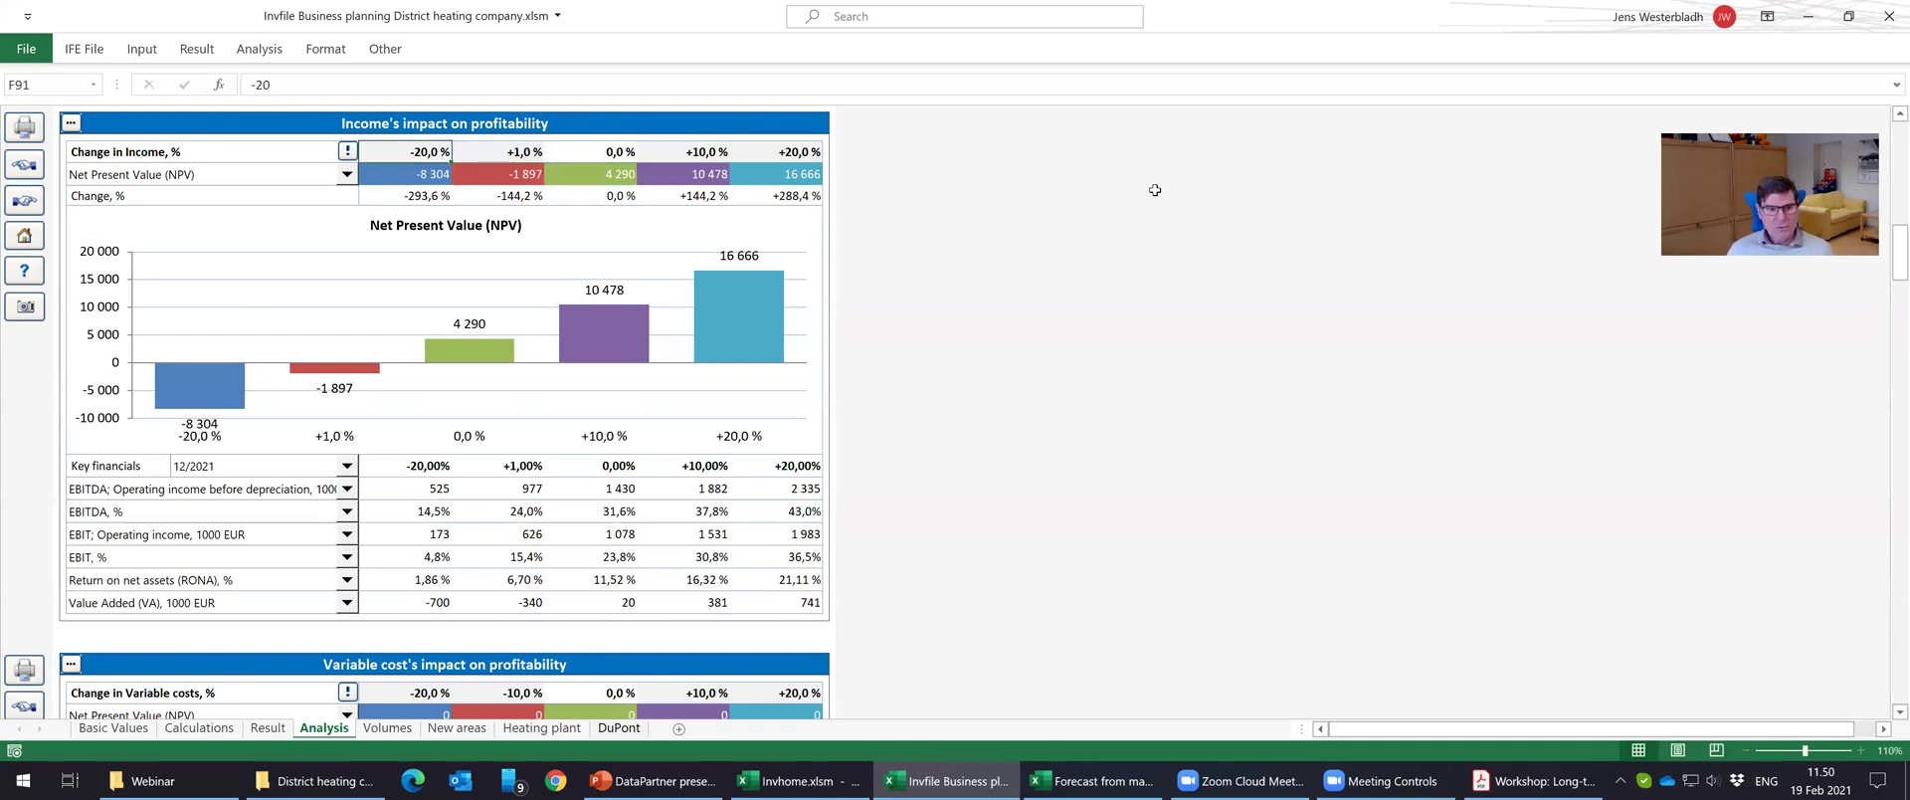
{"action": "key", "text": "Right"}
{"action": "type", "text": "-"}
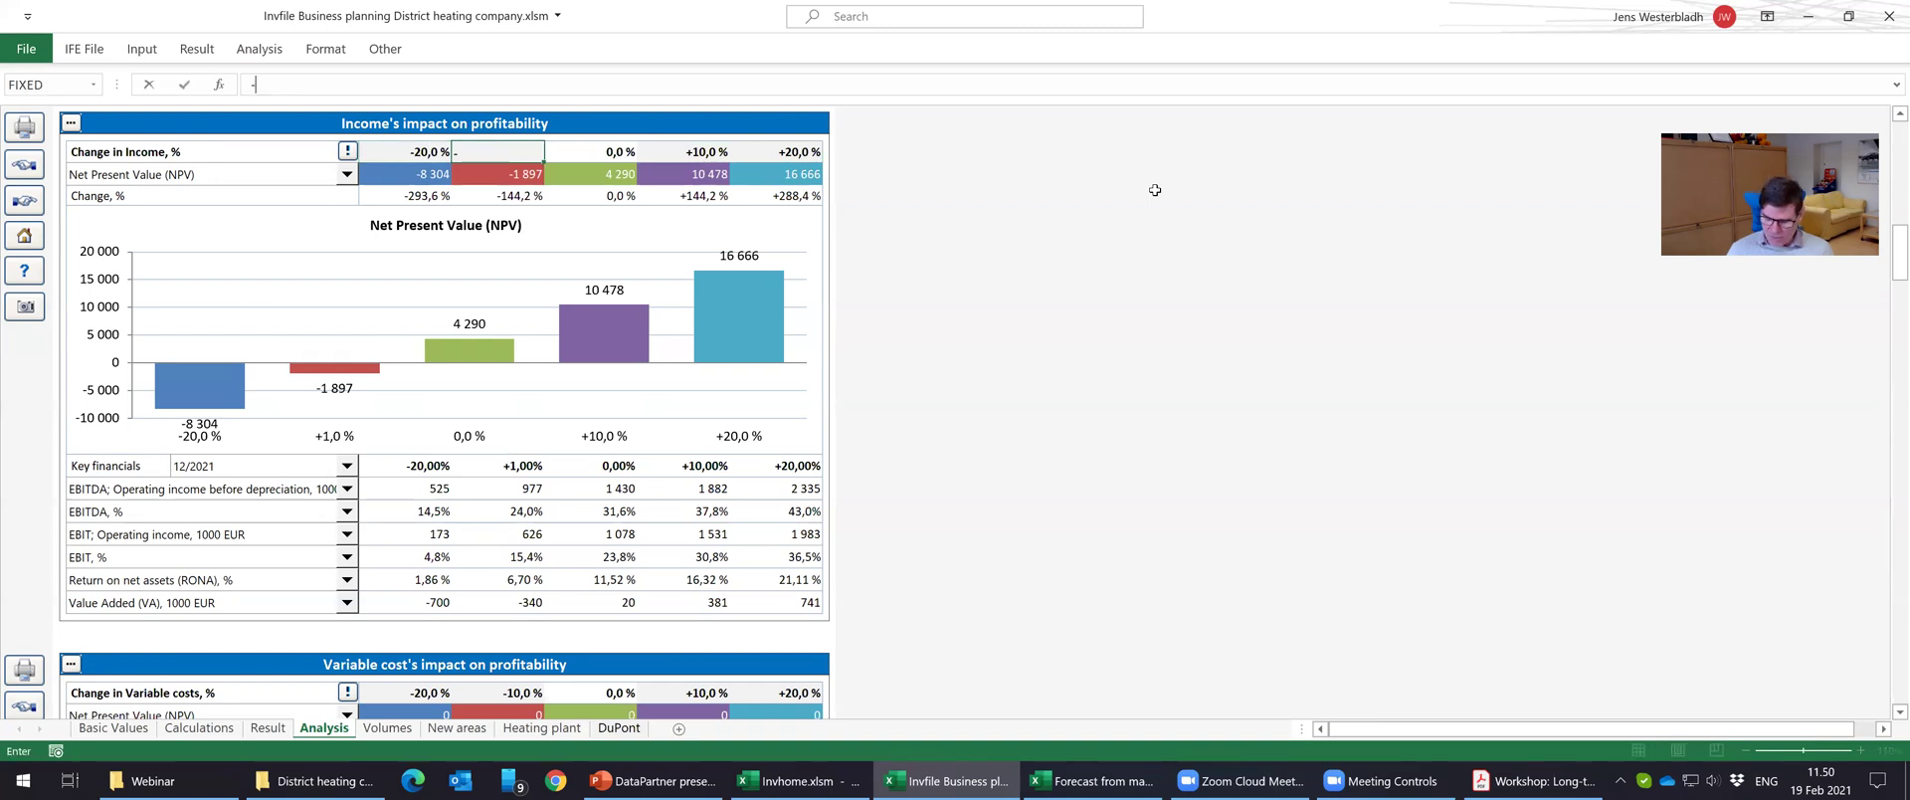
{"action": "type", "text": "1"}
{"action": "key", "text": "Right"}
{"action": "key", "text": "Right"}
{"action": "key", "text": "Right"}
{"action": "type", "text": "1"}
{"action": "key", "text": "Right"}
{"action": "type", "text": "2"}
{"action": "key", "text": "Right"}
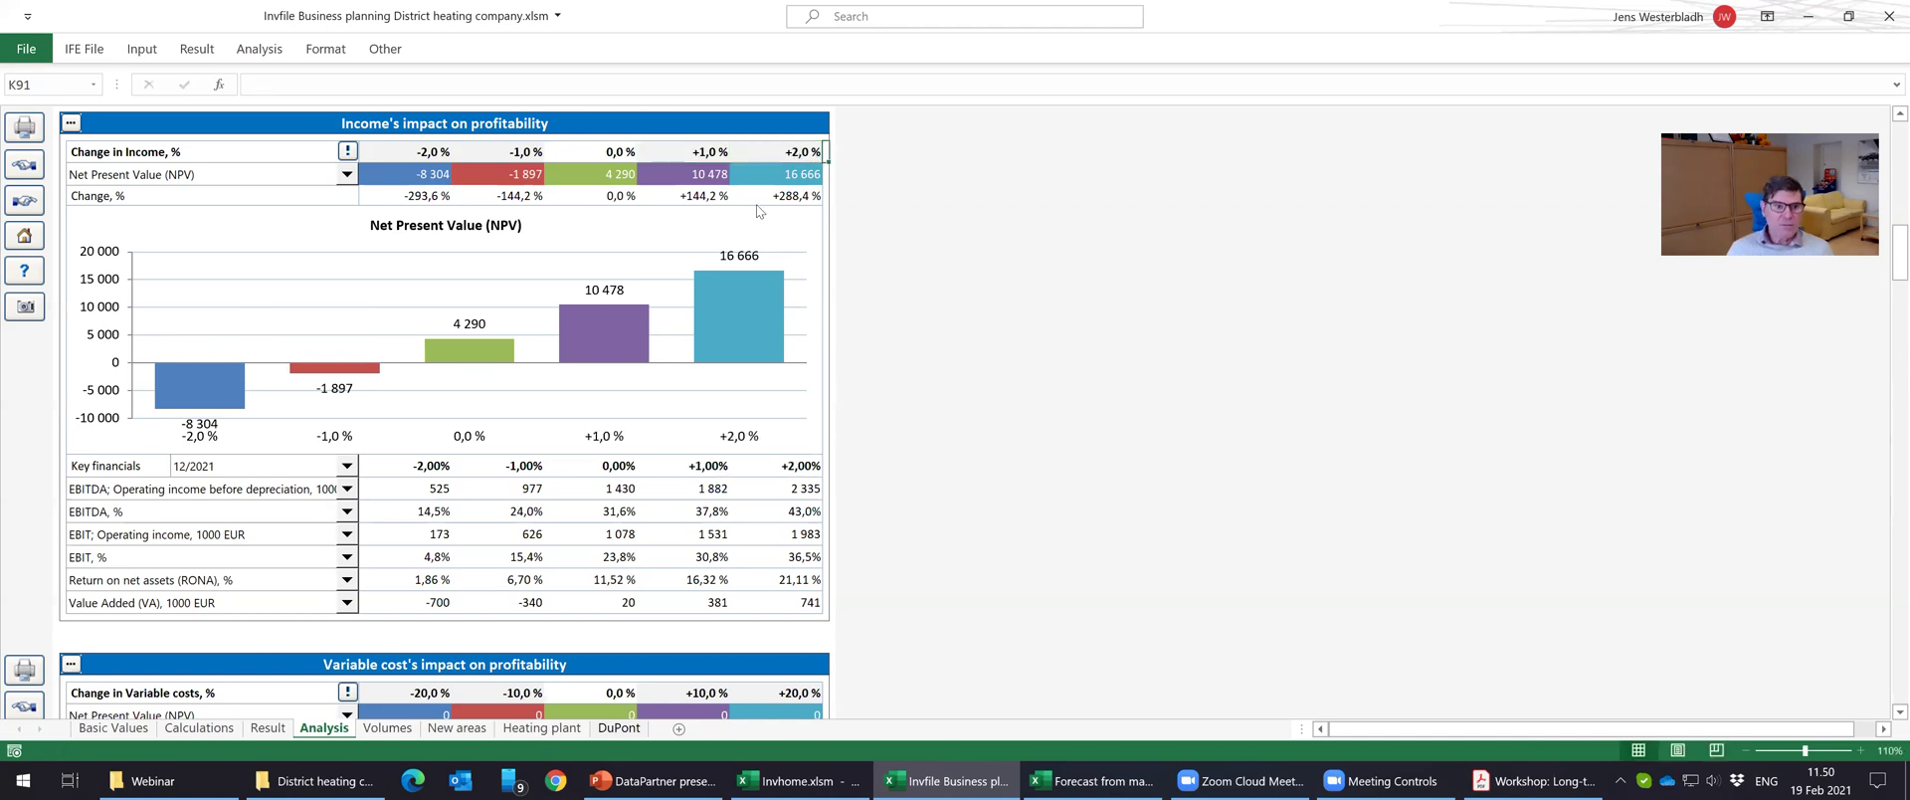
{"action": "left_click", "coordinate": [347, 151]}
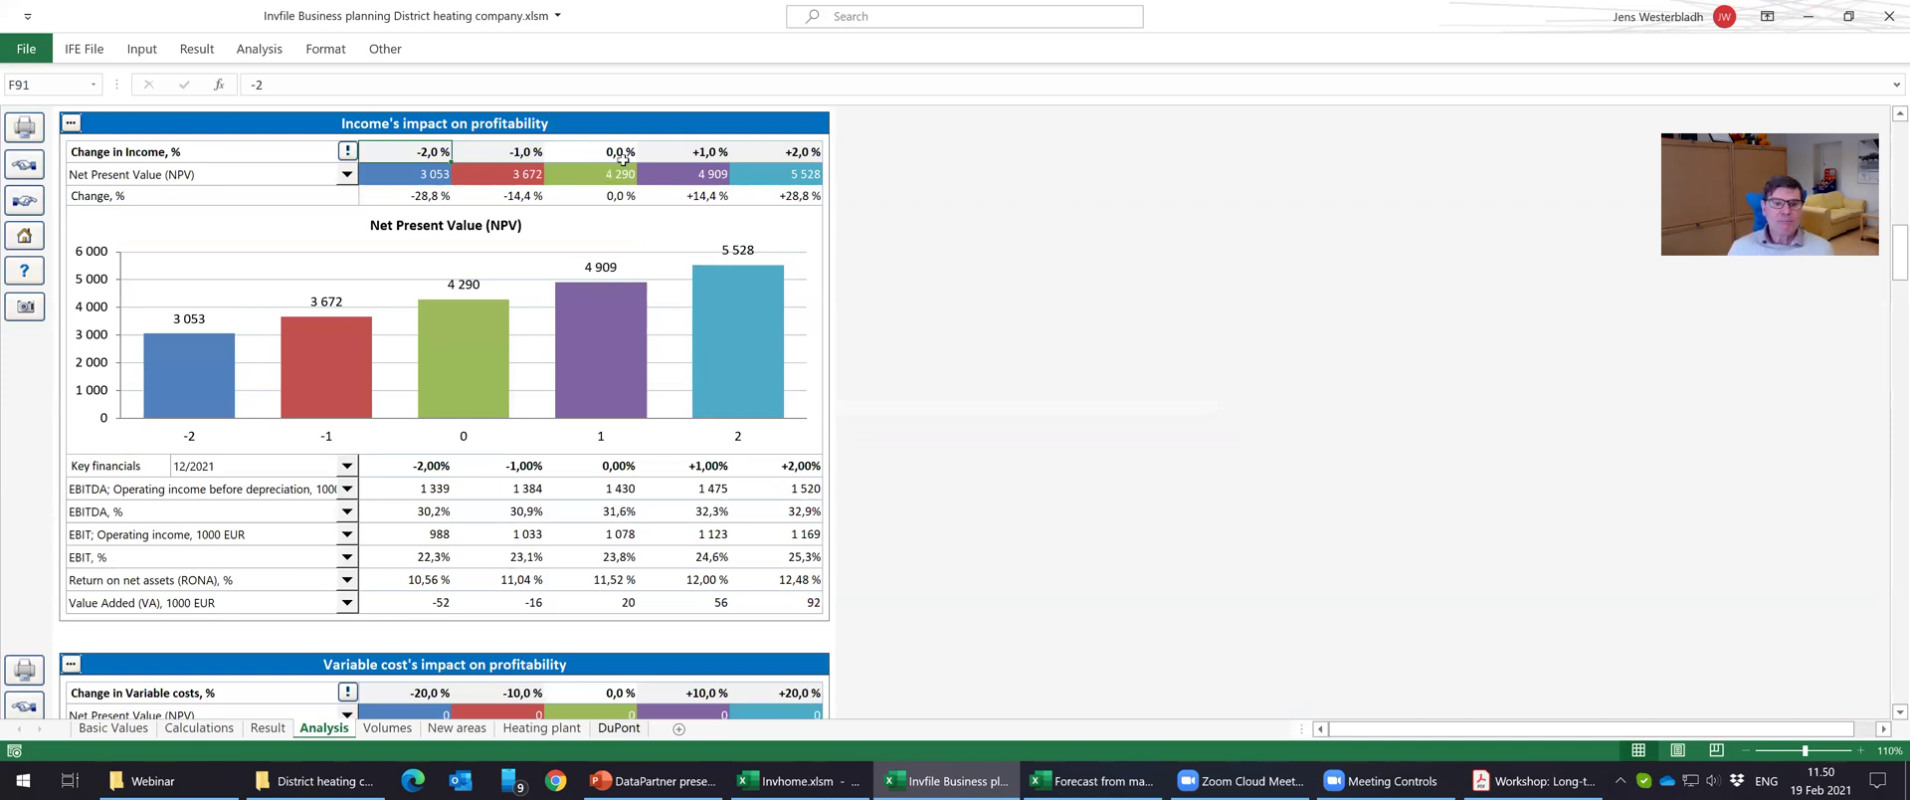
Compare the Net Present Value across the income changes from -2% to +2%.
{"action": "left_click", "coordinate": [520, 150]}
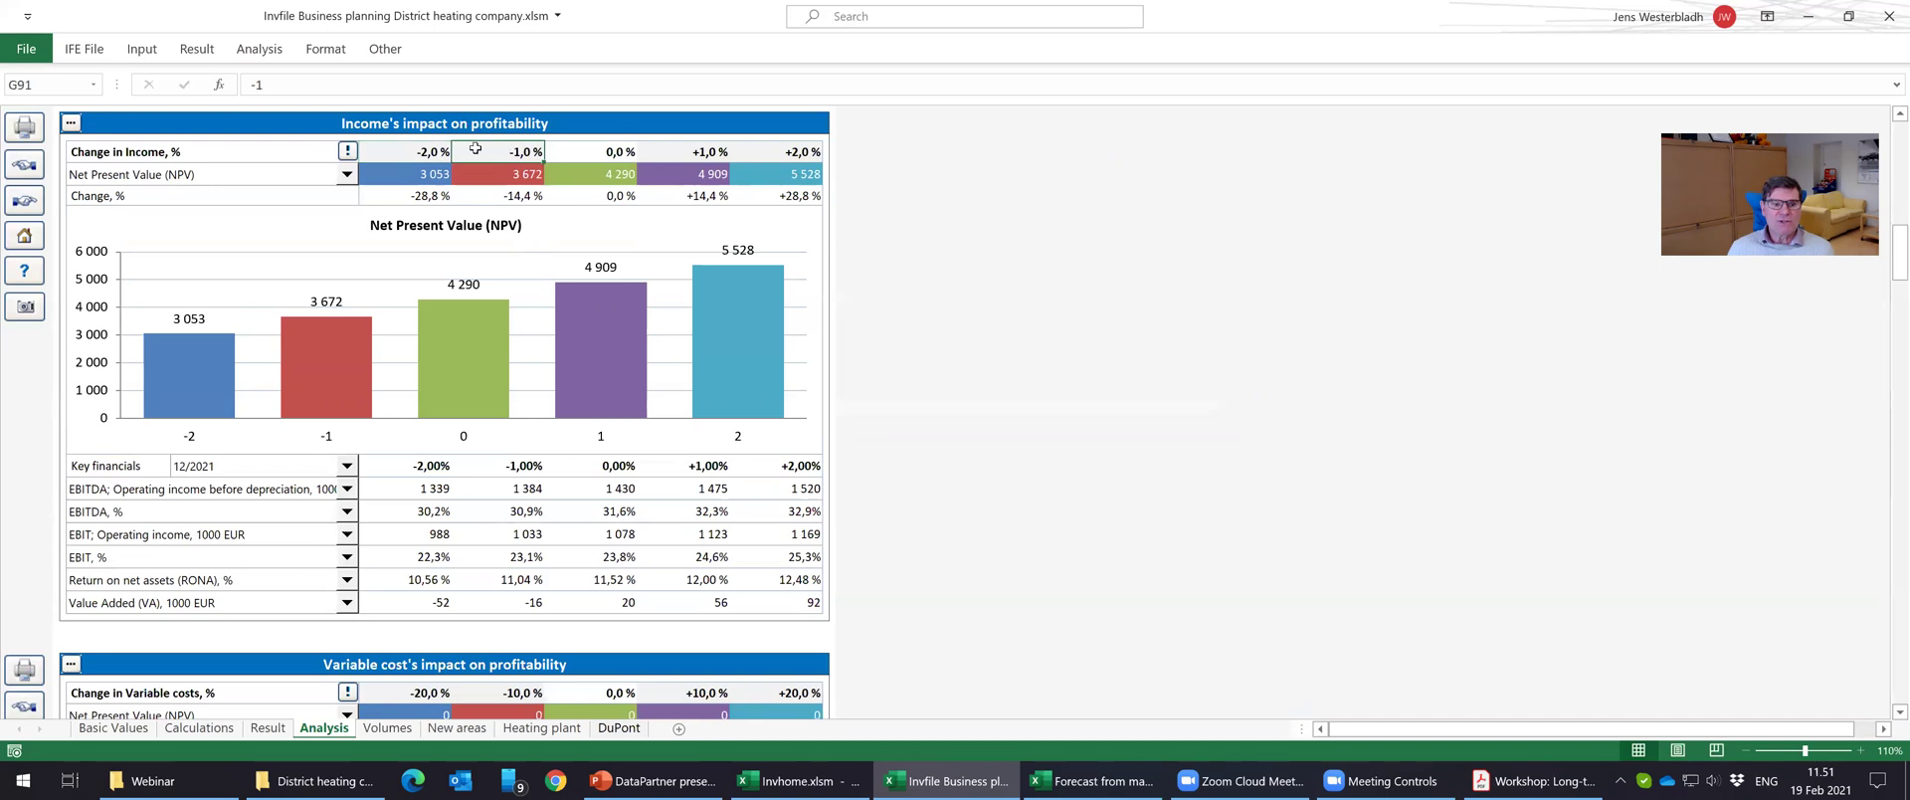
{"action": "left_click", "coordinate": [440, 148]}
{"action": "key", "text": "Right"}
{"action": "key", "text": "Right"}
{"action": "key", "text": "Right"}
{"action": "key", "text": "Right"}
{"action": "left_click_drag", "start_coordinate": [431, 177], "coordinate": [759, 170]}
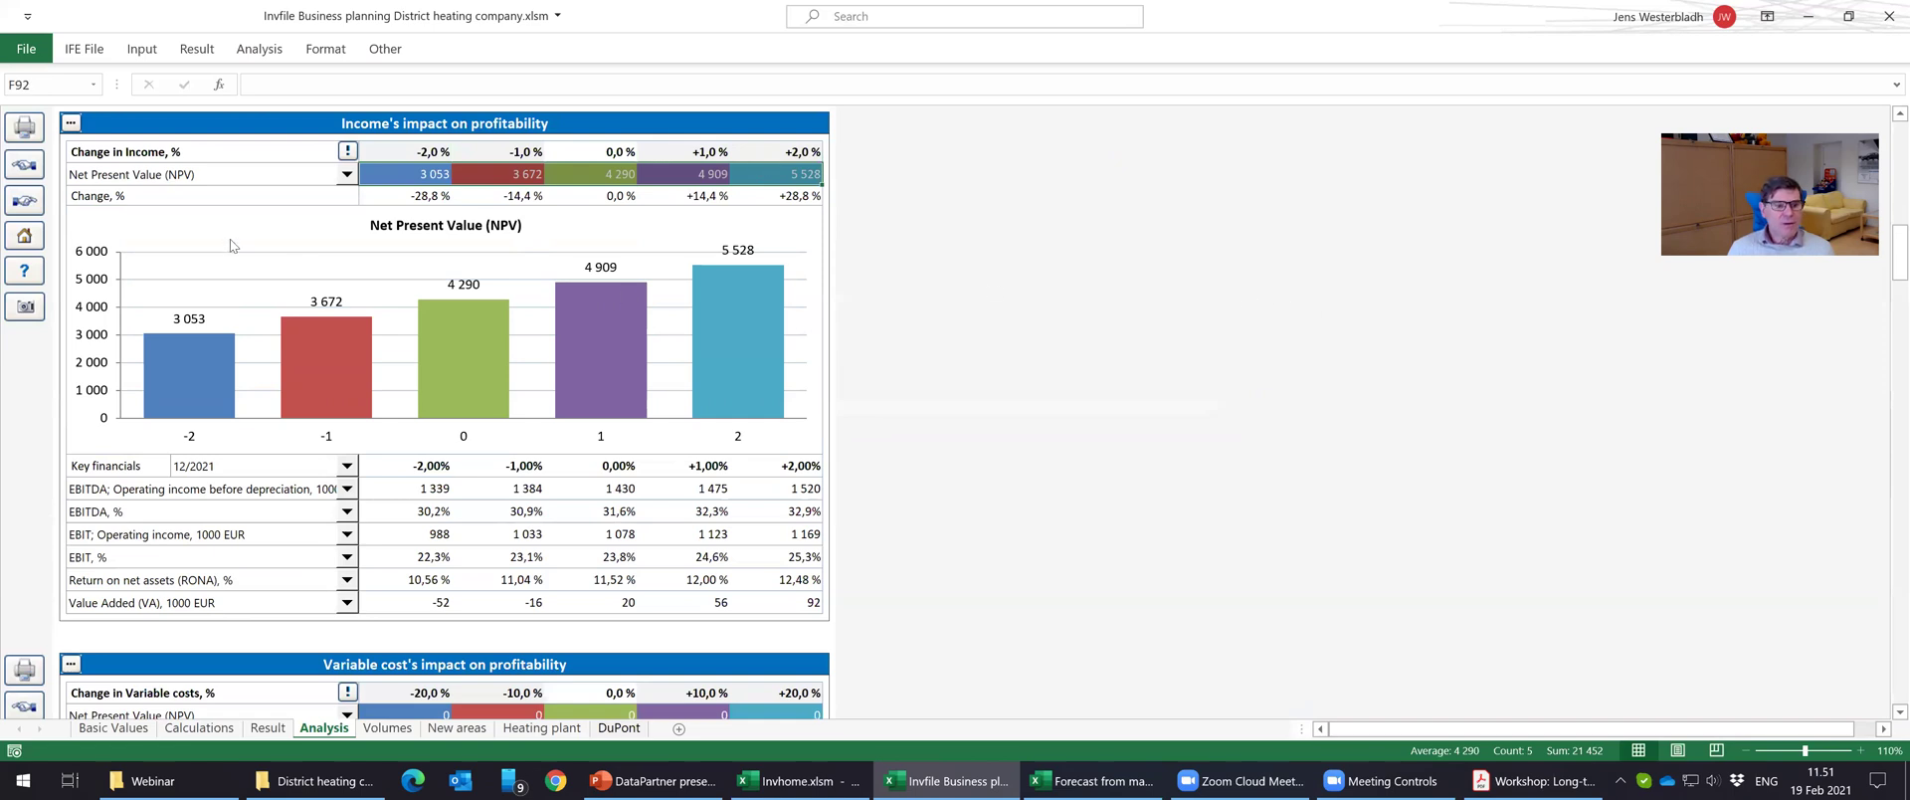
Set the Income analysis key financials to 12/2025 and compare EBITDA and EBIT across the income changes.
{"action": "left_click", "coordinate": [347, 465]}
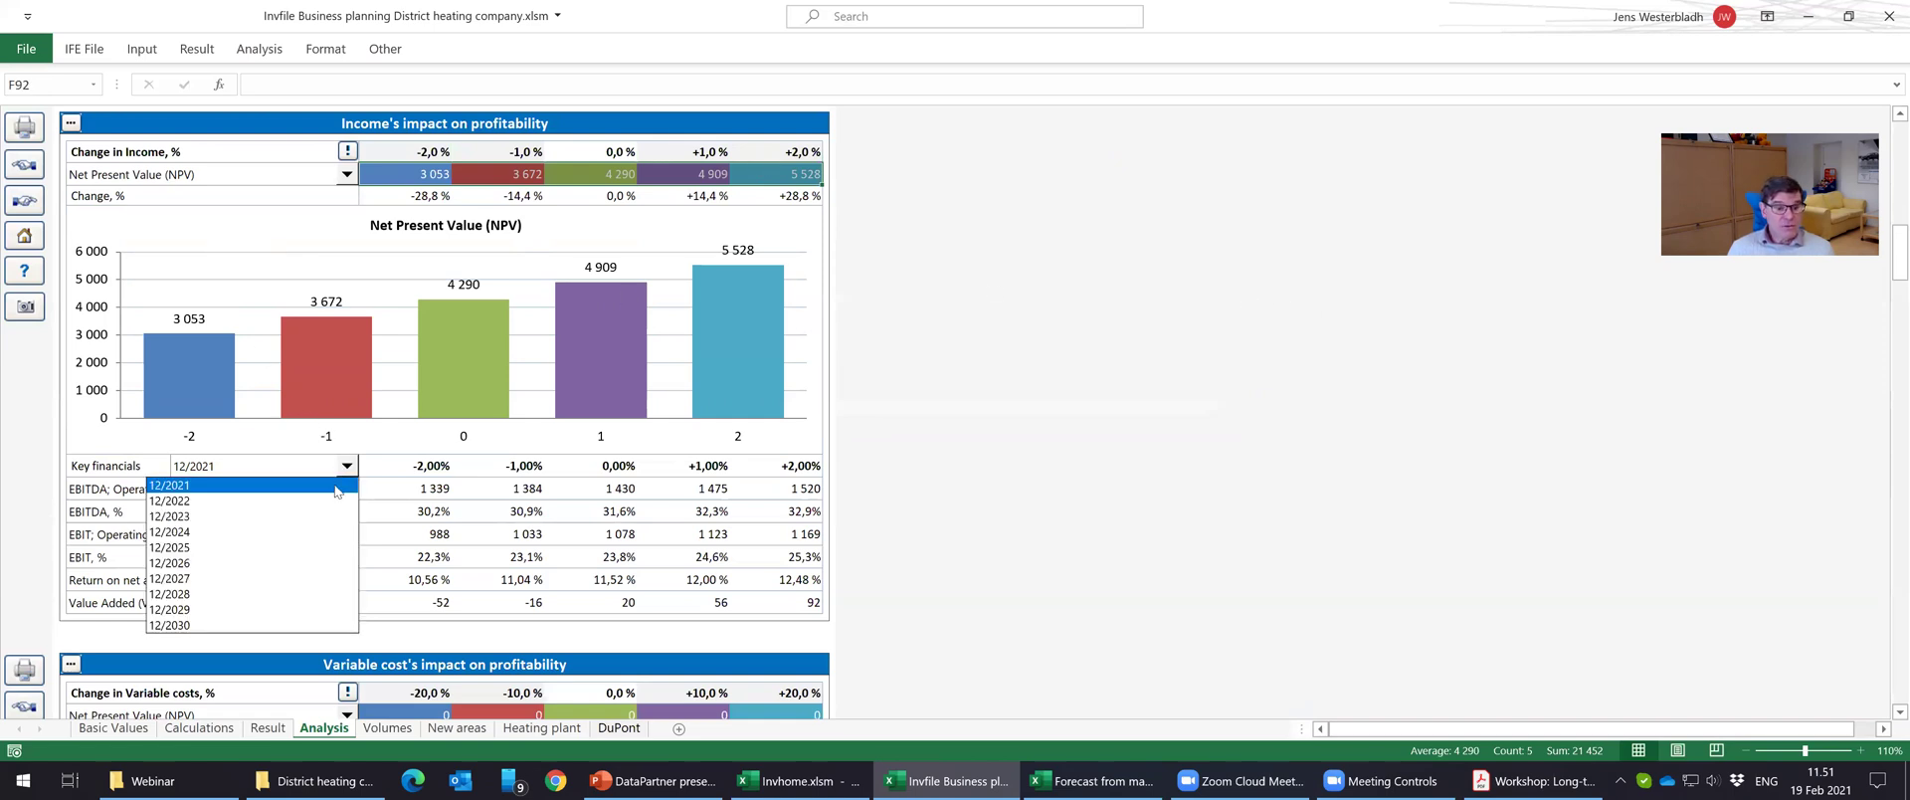
{"action": "left_click", "coordinate": [316, 550]}
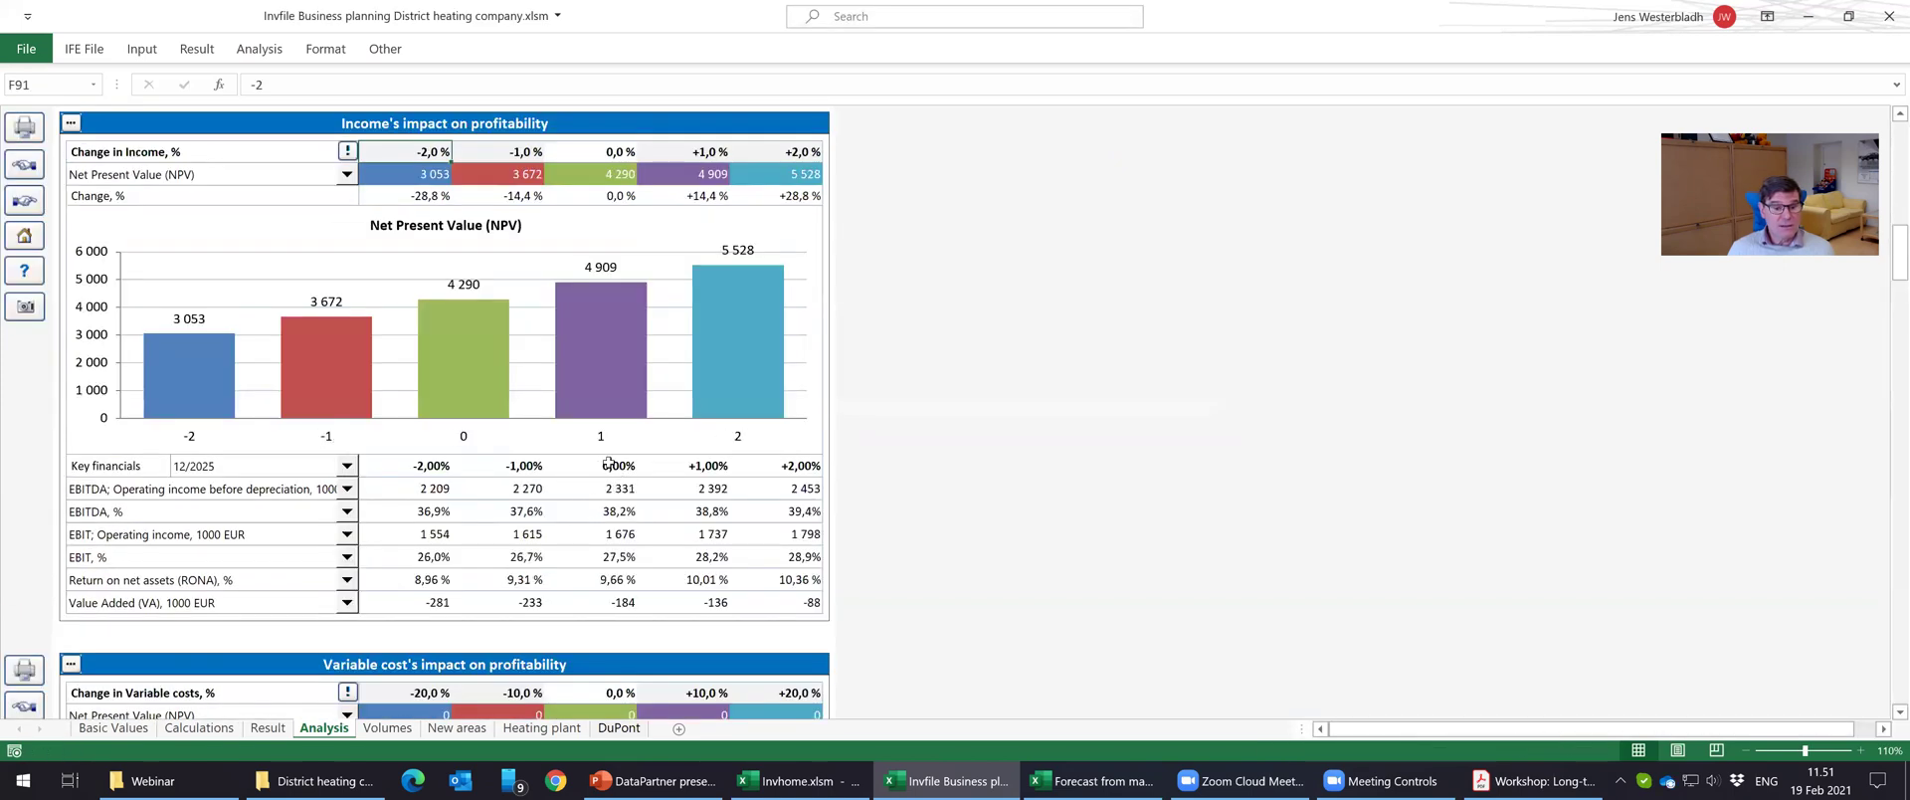
{"action": "left_click_drag", "start_coordinate": [608, 465], "coordinate": [622, 602]}
{"action": "left_click_drag", "start_coordinate": [575, 151], "coordinate": [633, 610]}
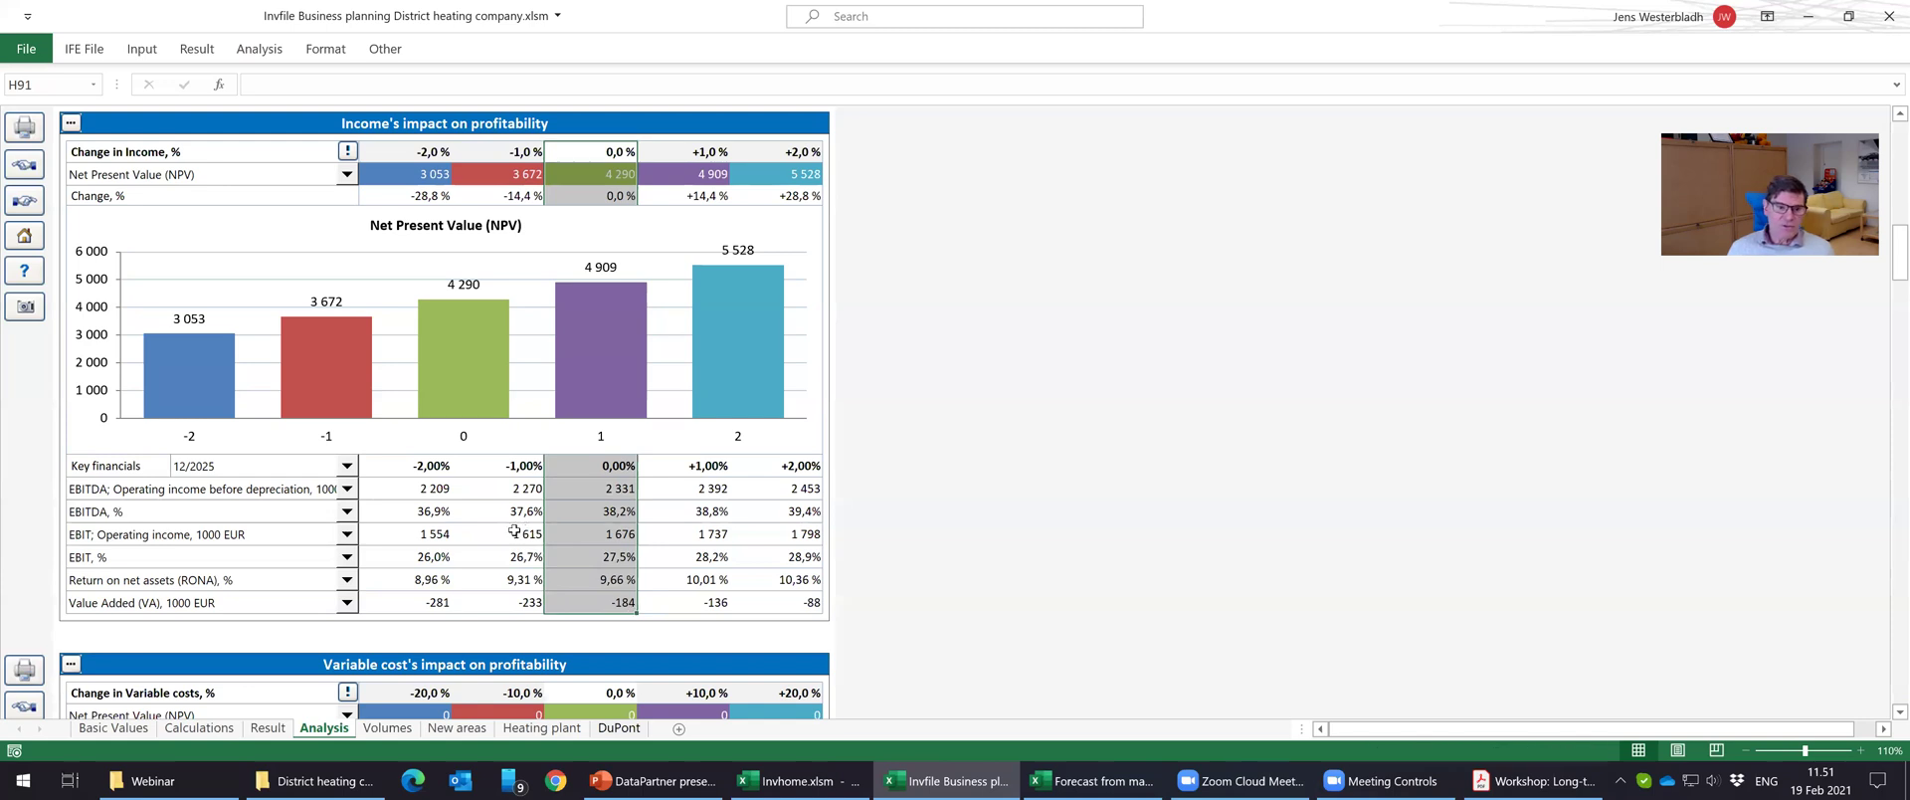
{"action": "left_click", "coordinate": [470, 534]}
{"action": "left_click", "coordinate": [422, 518]}
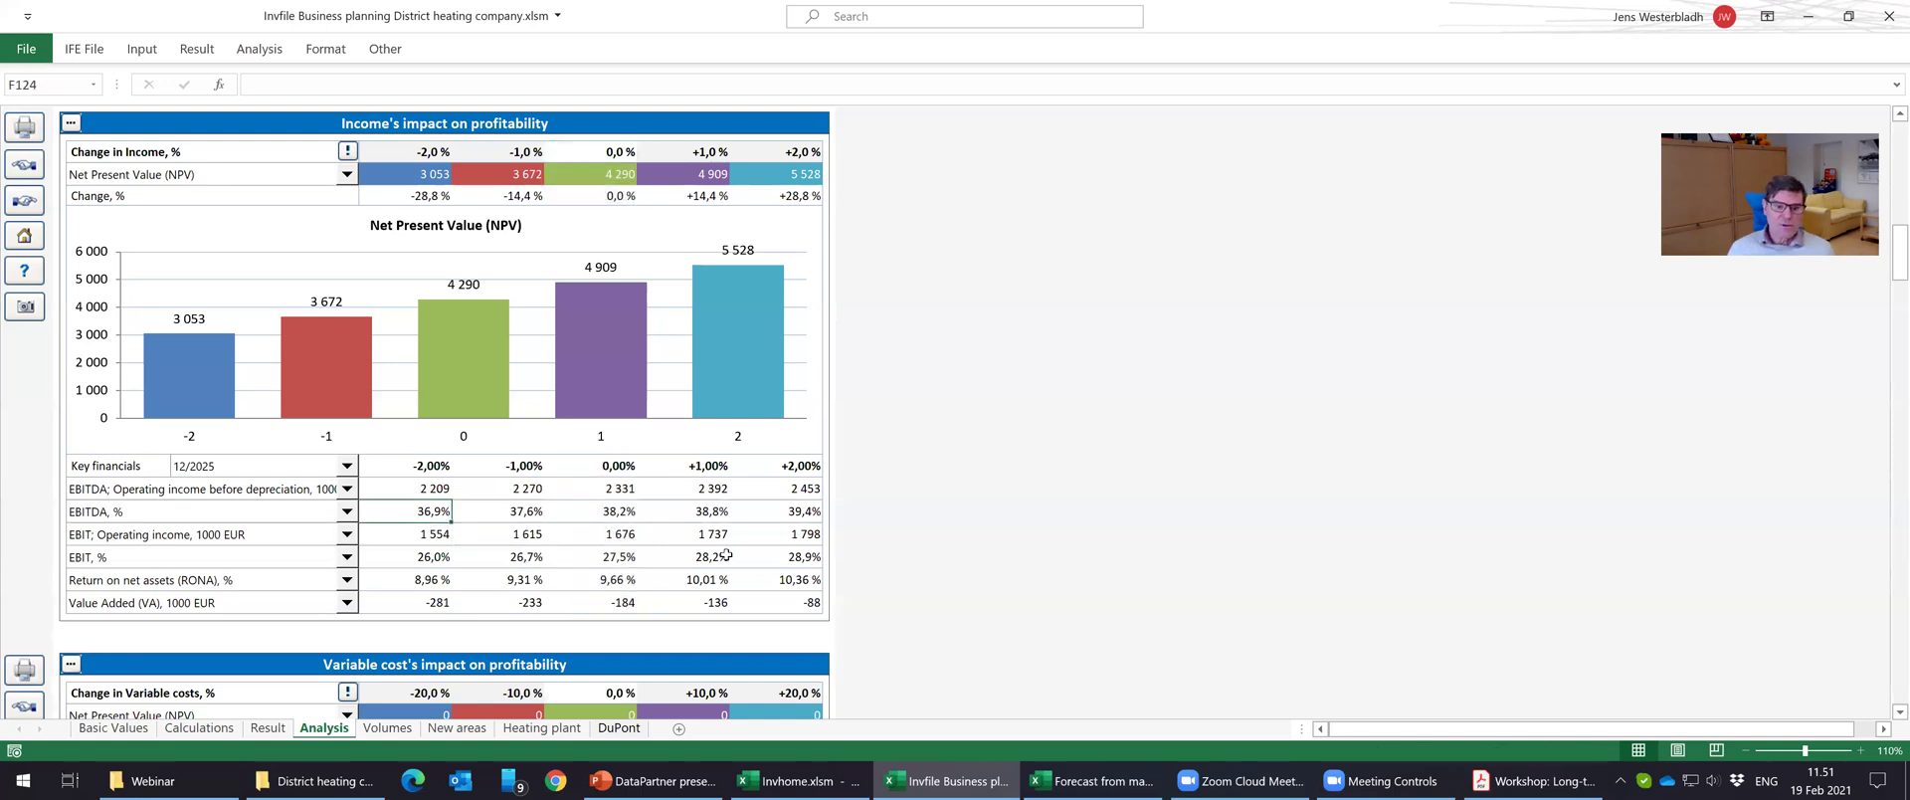
{"action": "left_click", "coordinate": [696, 528]}
{"action": "left_click", "coordinate": [781, 533]}
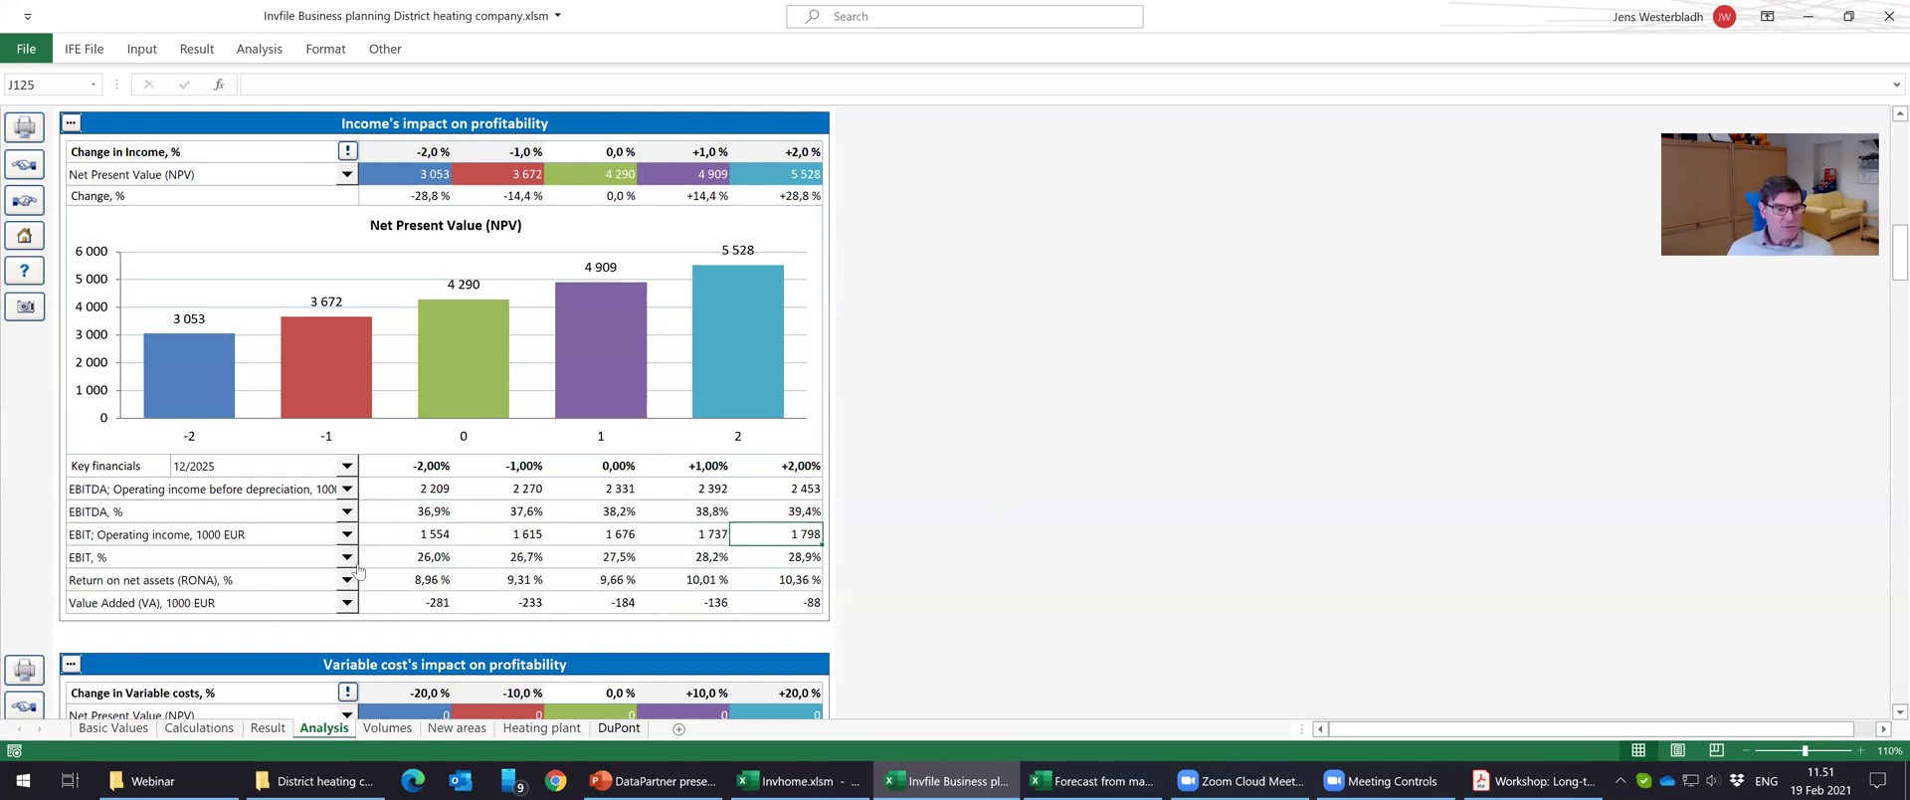
Replace the Value Added (VA) key figure in the Income analysis with Return On Equity (ROE).
{"action": "left_click", "coordinate": [346, 602]}
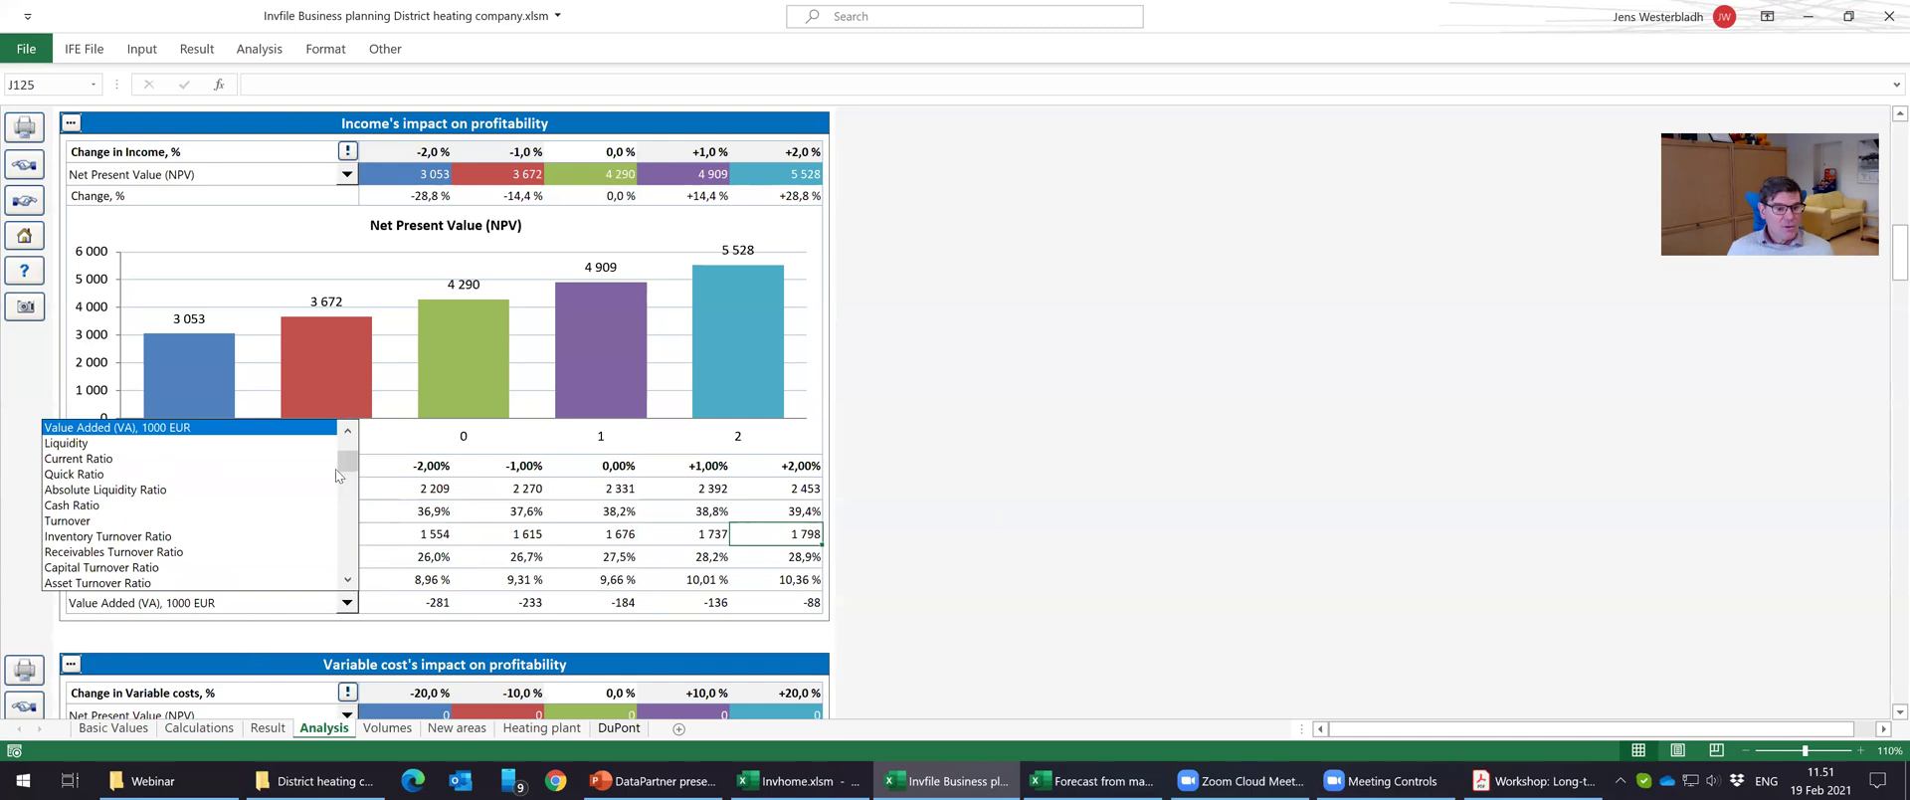
{"action": "scroll", "coordinate": [343, 473], "scroll_direction": "down", "scroll_amount": 1}
{"action": "left_click_drag", "start_coordinate": [345, 470], "coordinate": [343, 502]}
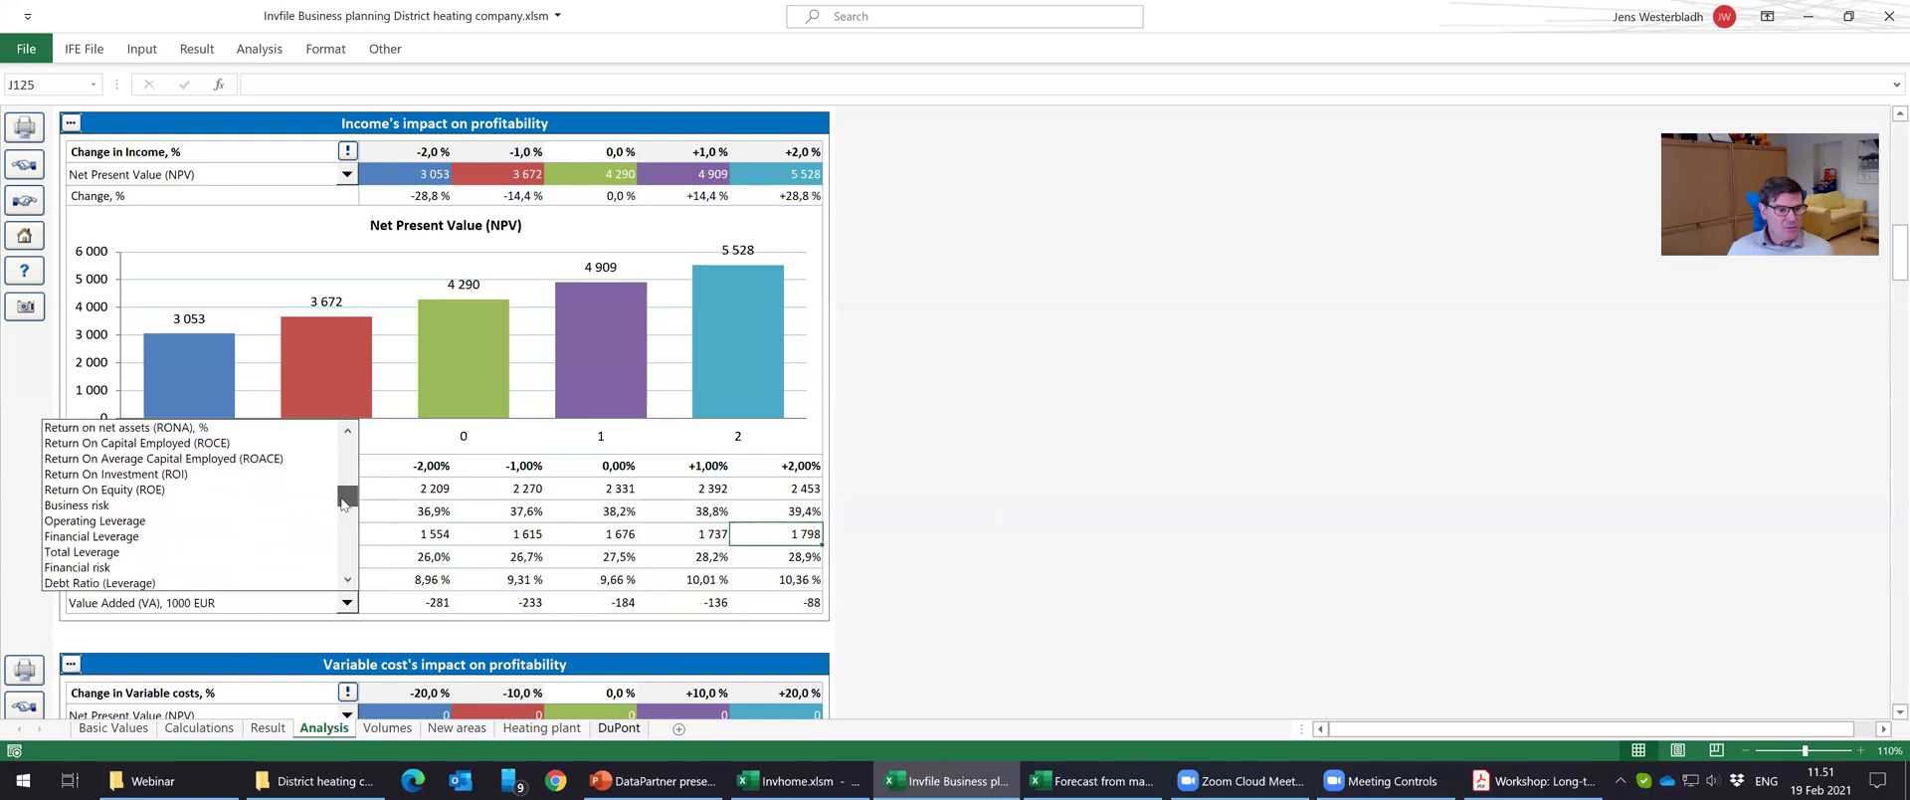
{"action": "left_click", "coordinate": [214, 490]}
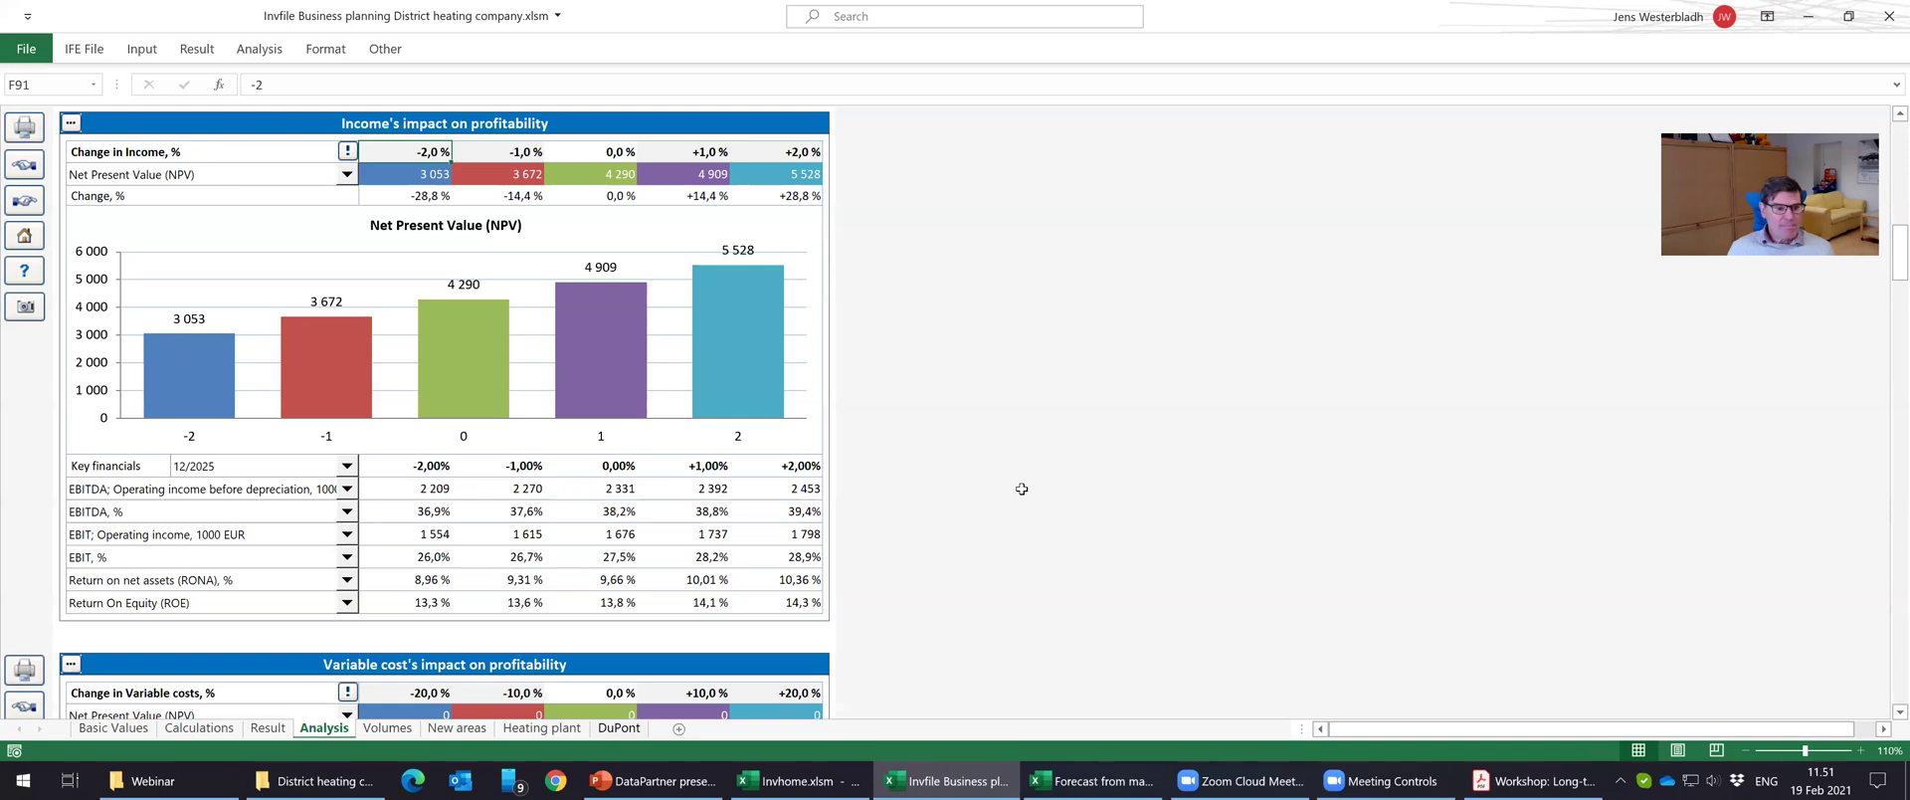
Open the Variable cost analysis and compare the Net Present Value at cost changes from -20% to +20%.
{"action": "left_click", "coordinate": [24, 200]}
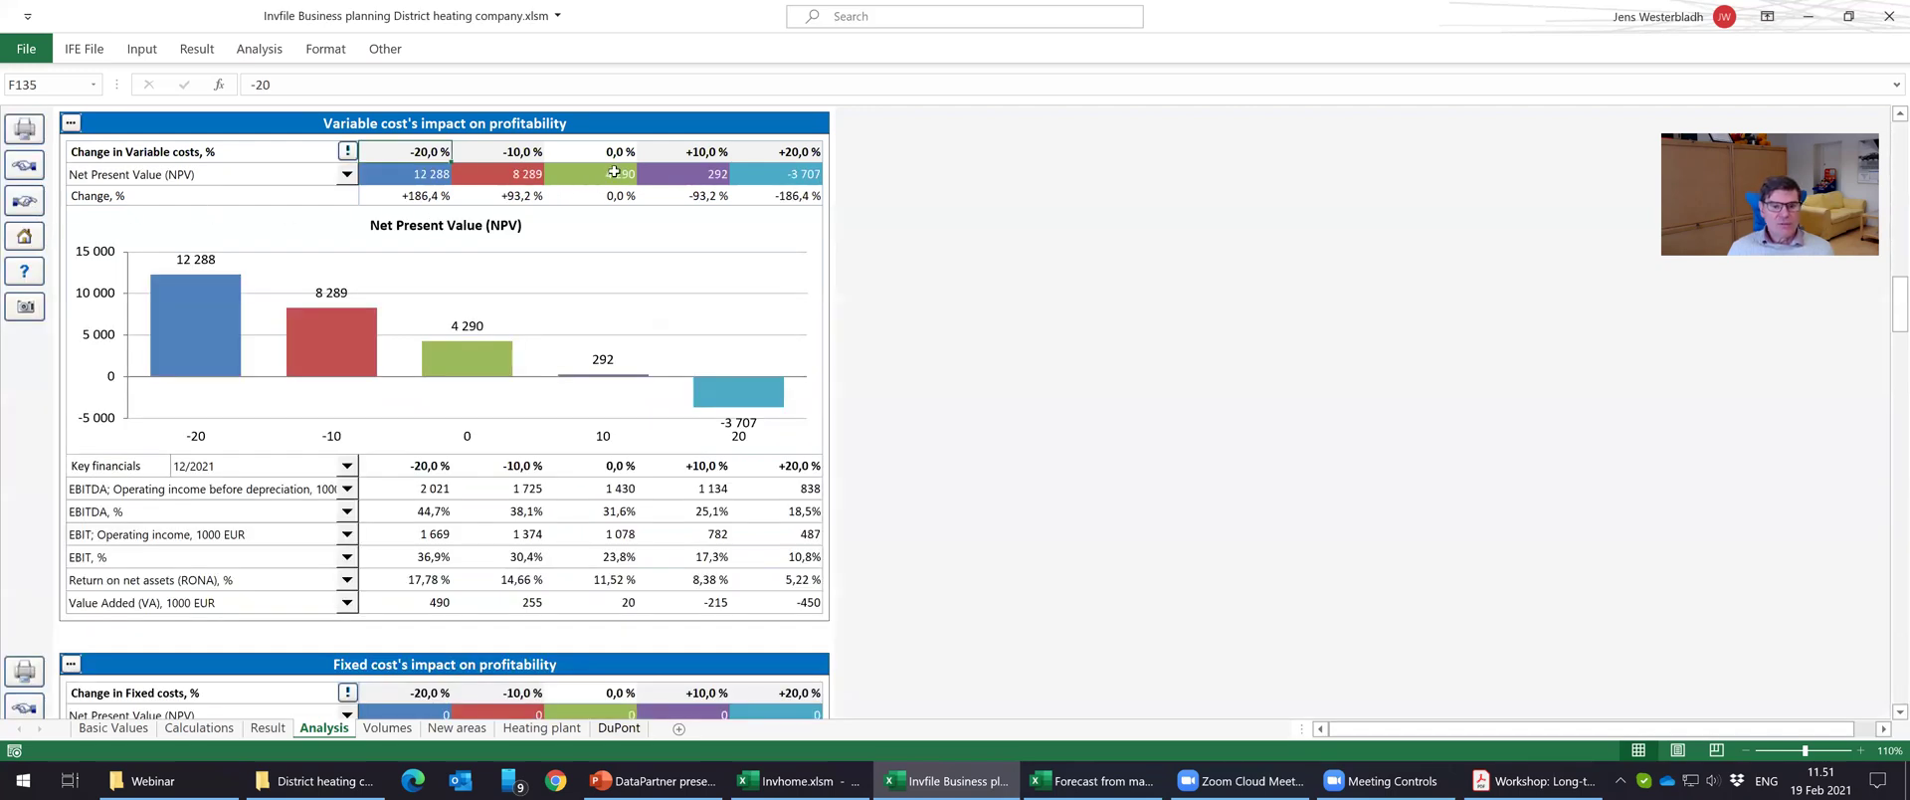
{"action": "left_click", "coordinate": [667, 149]}
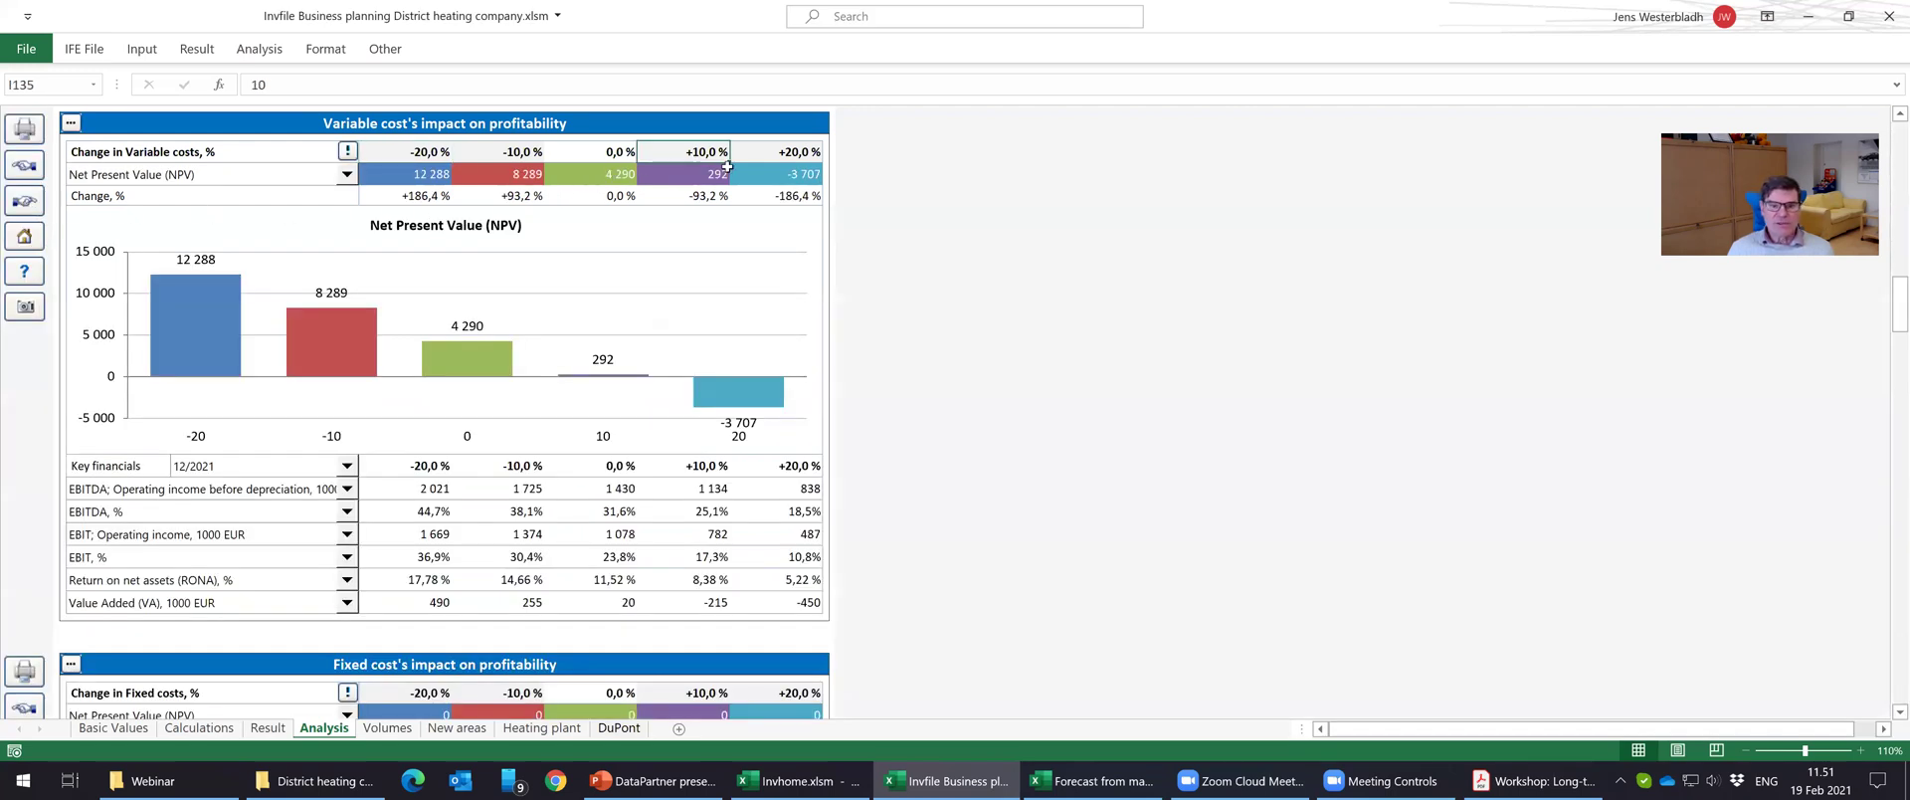
{"action": "left_click", "coordinate": [792, 151]}
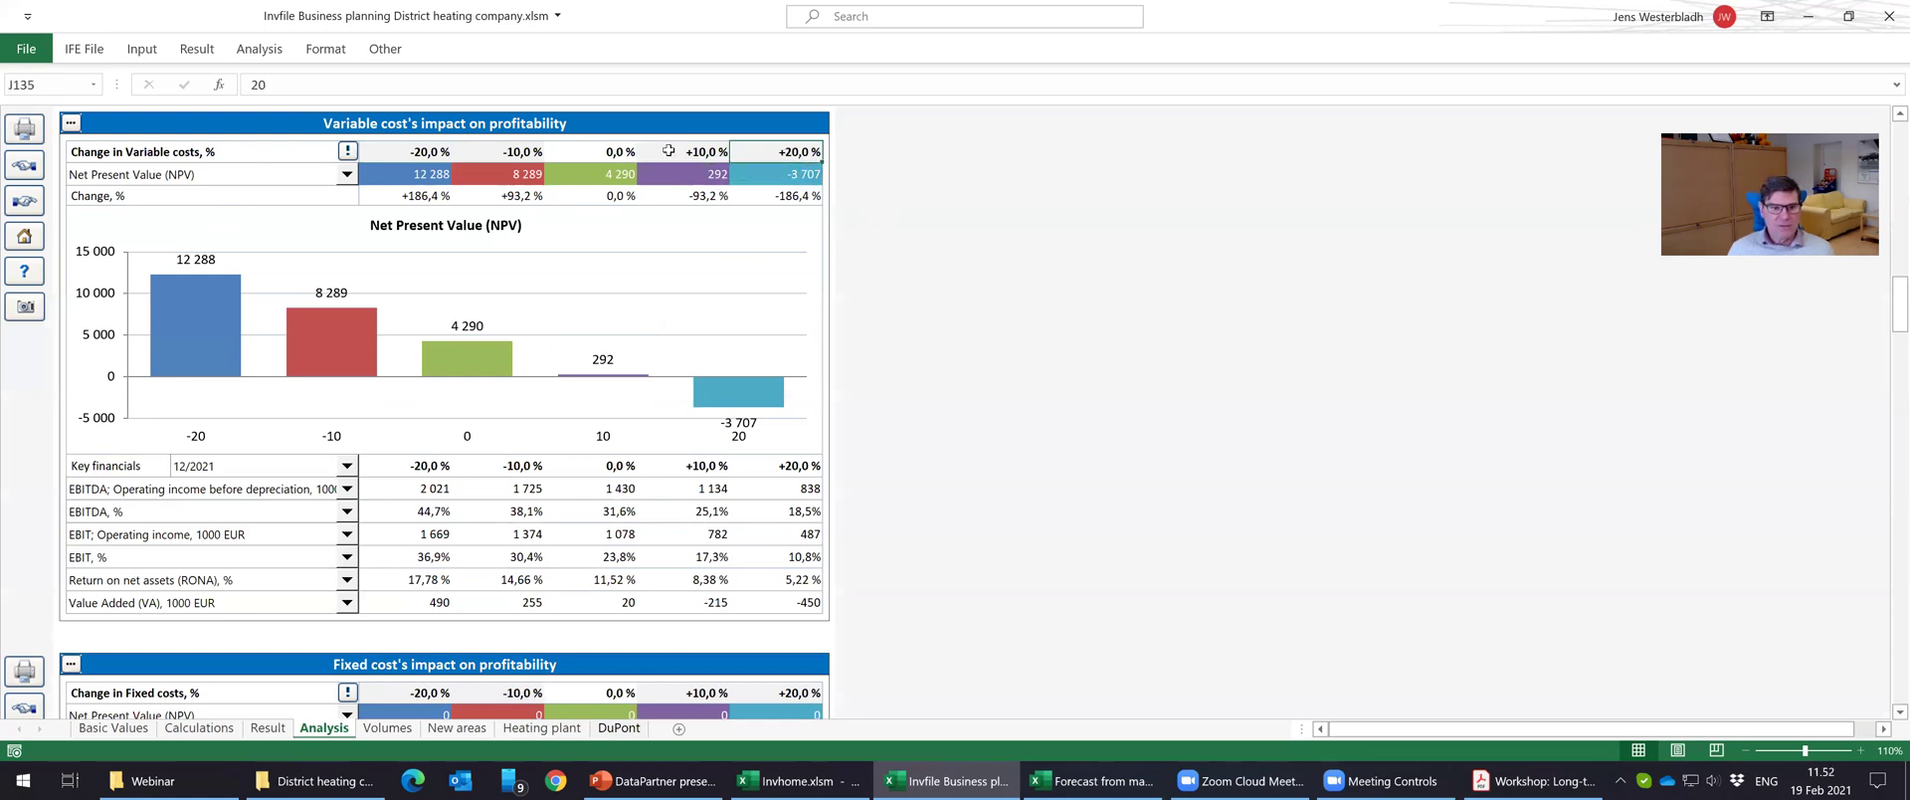
{"action": "left_click", "coordinate": [531, 152]}
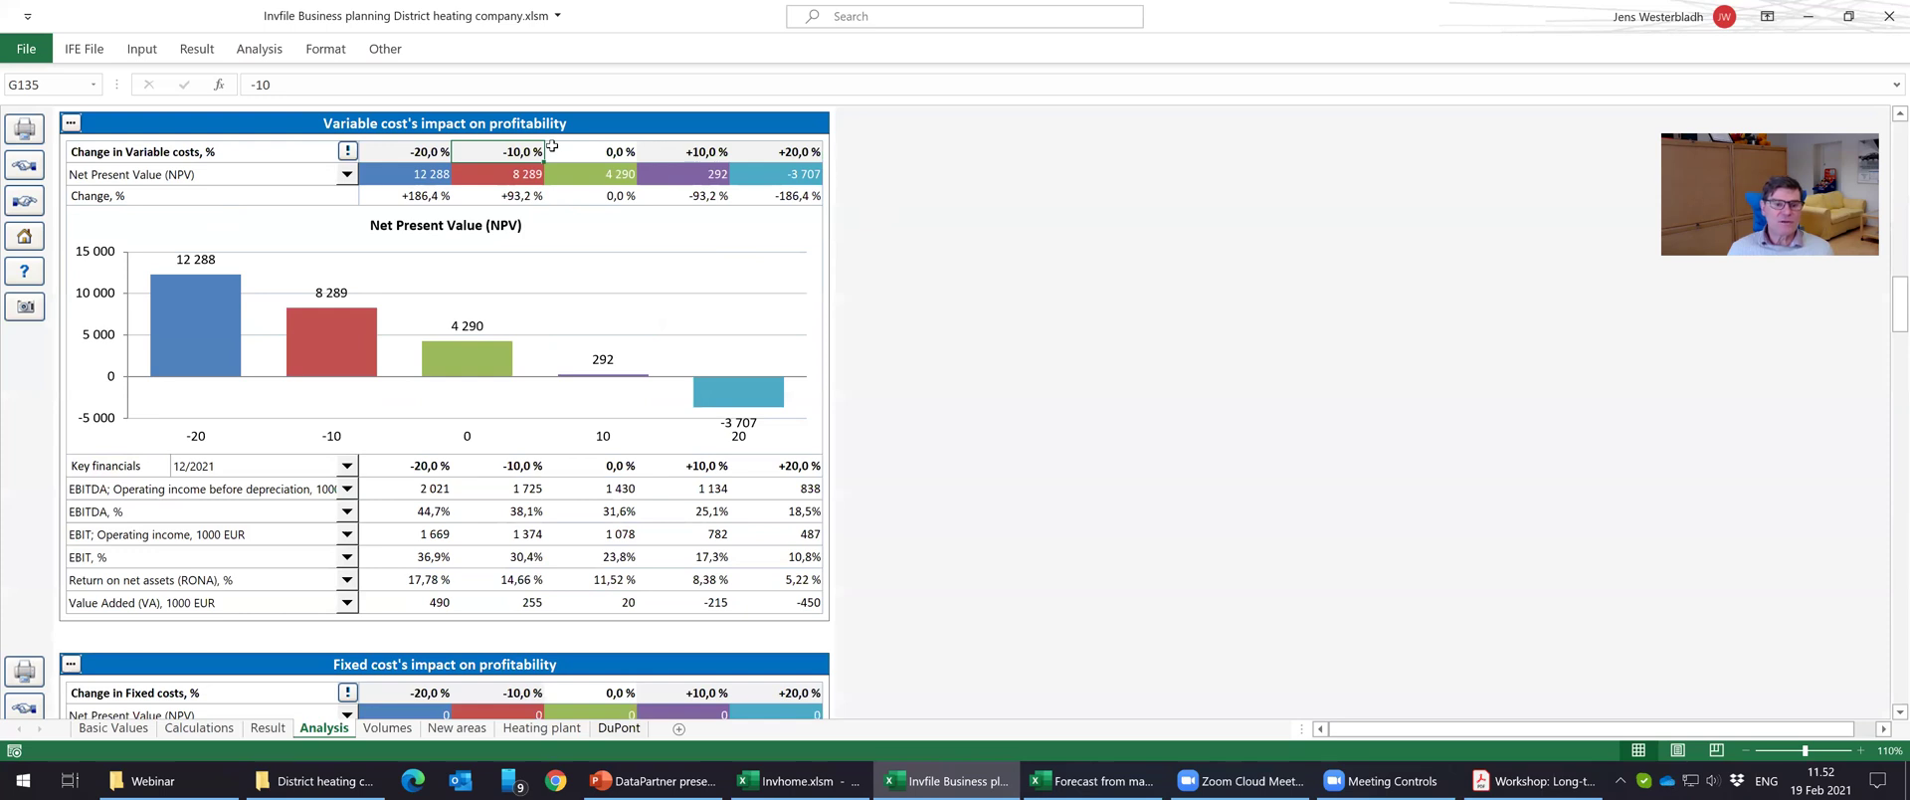
{"action": "left_click", "coordinate": [552, 172]}
{"action": "left_click", "coordinate": [427, 177]}
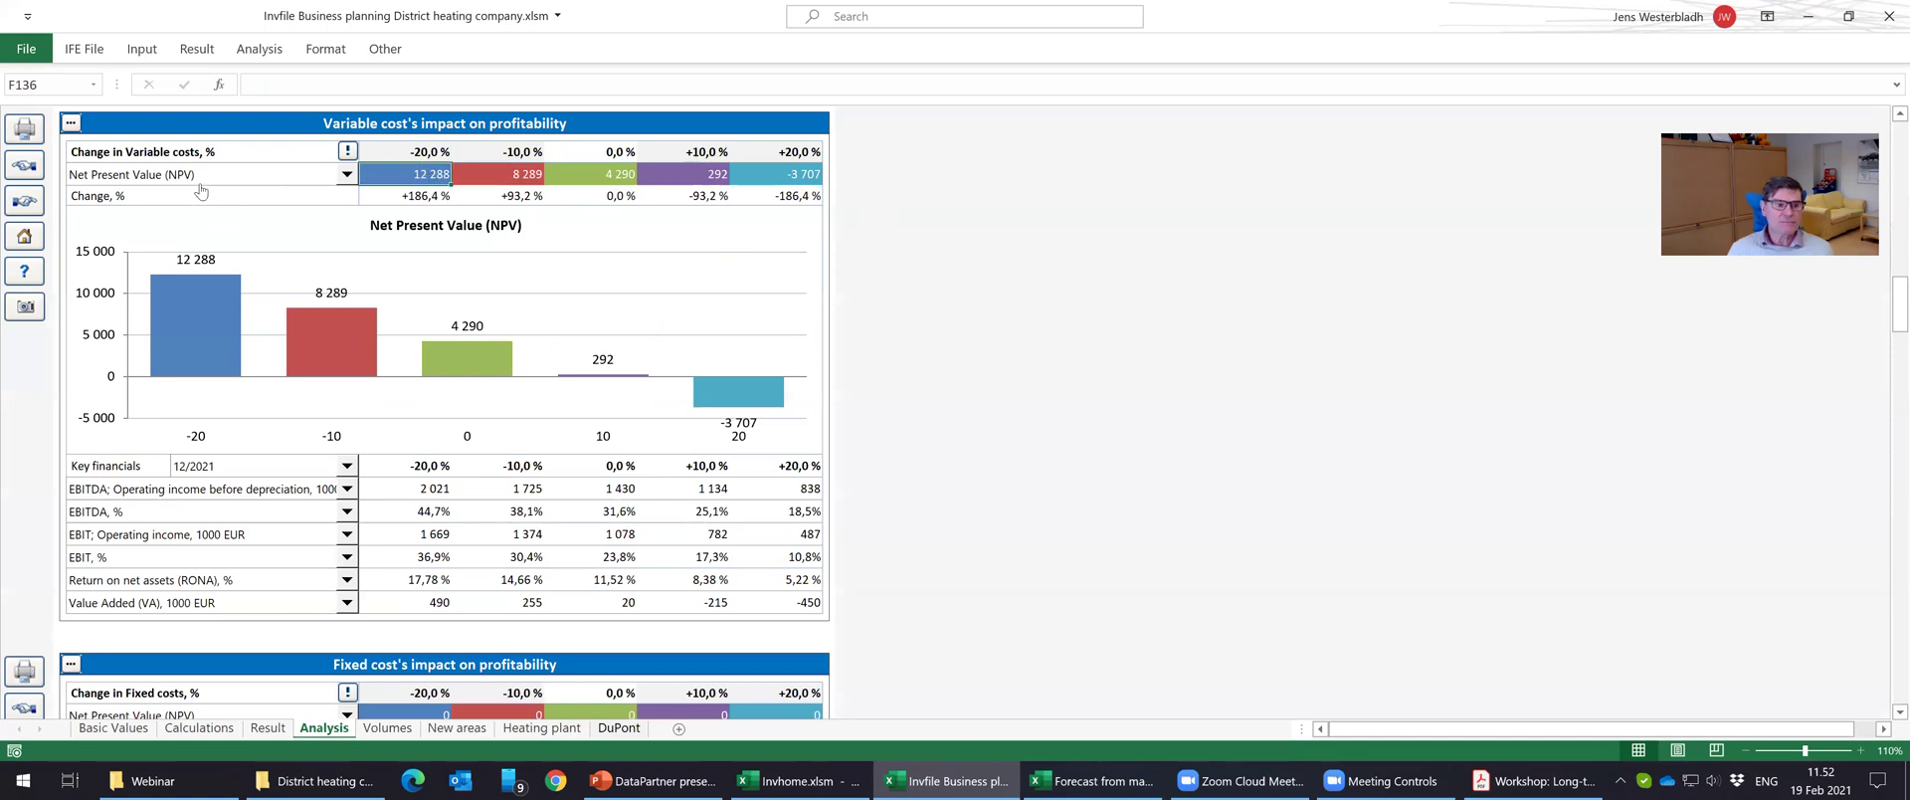
Set the variable of the first unused variable analysis to (445) Average price, EUR/MWh, and check the price values at 0% and -10%.
{"action": "left_click", "coordinate": [20, 201]}
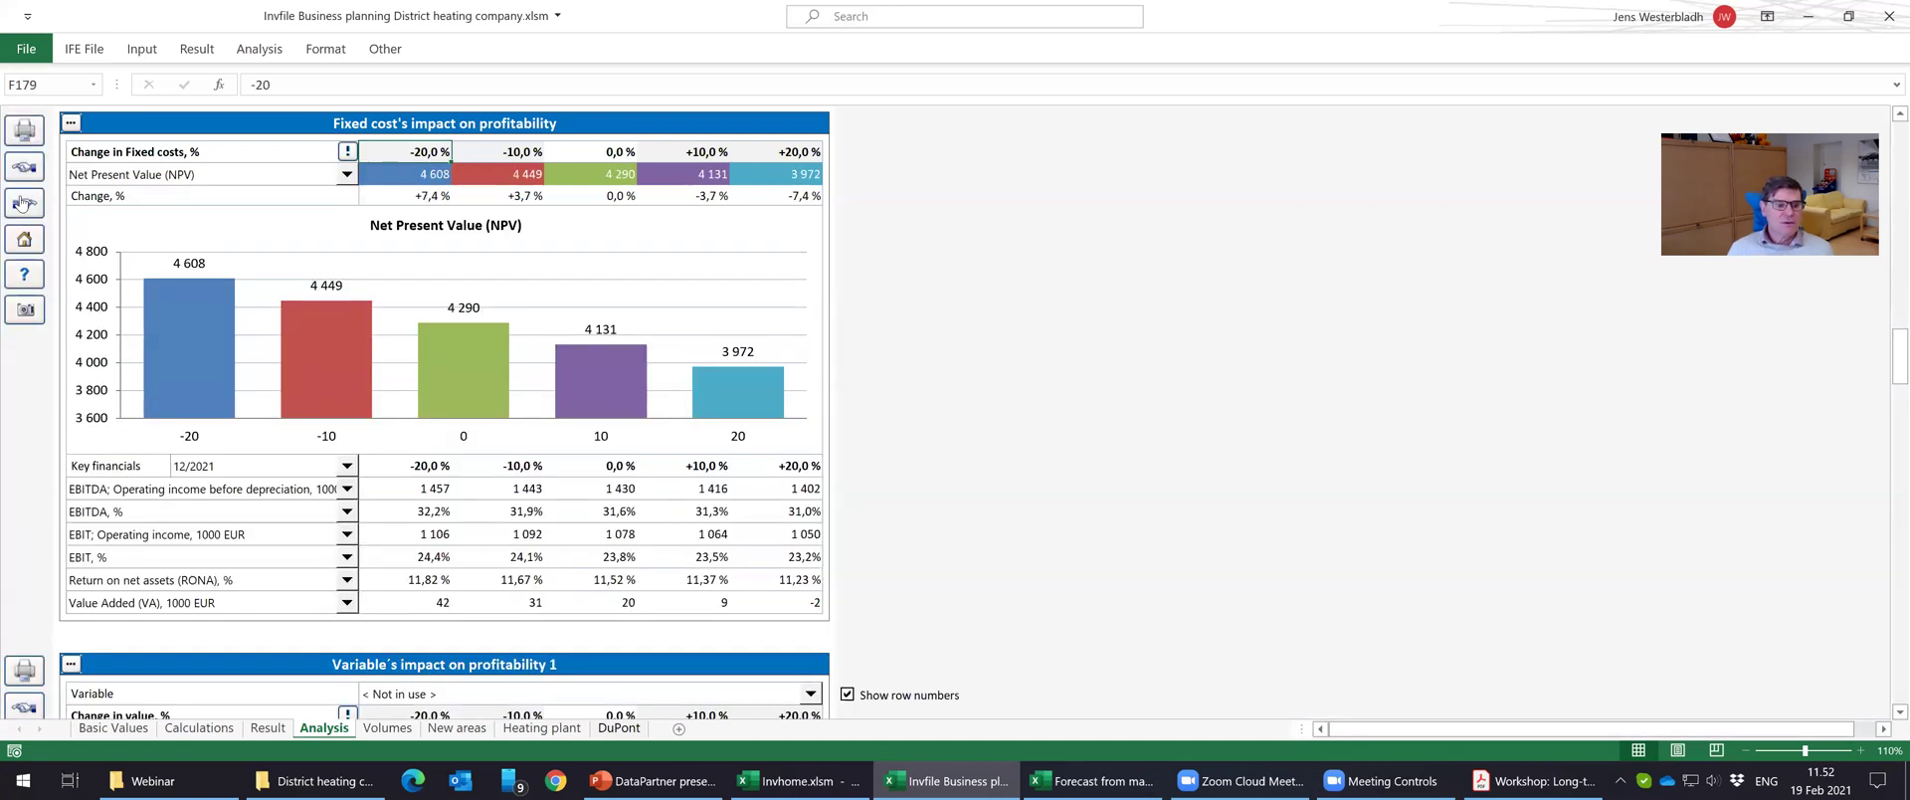
{"action": "left_click", "coordinate": [20, 201]}
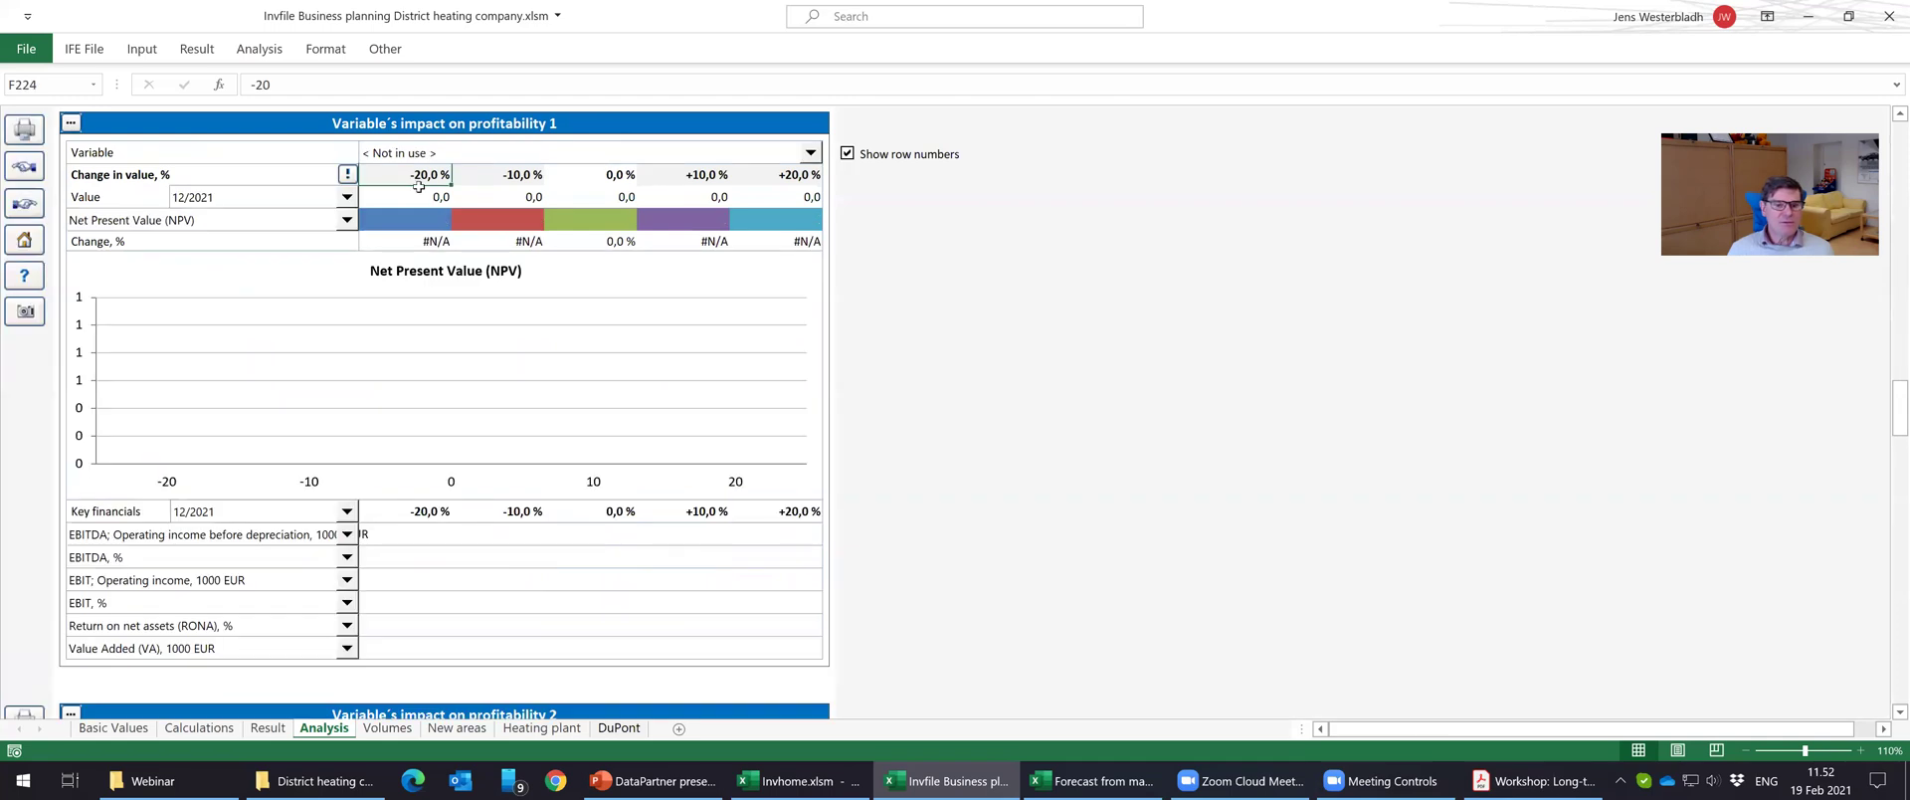
{"action": "left_click", "coordinate": [810, 154]}
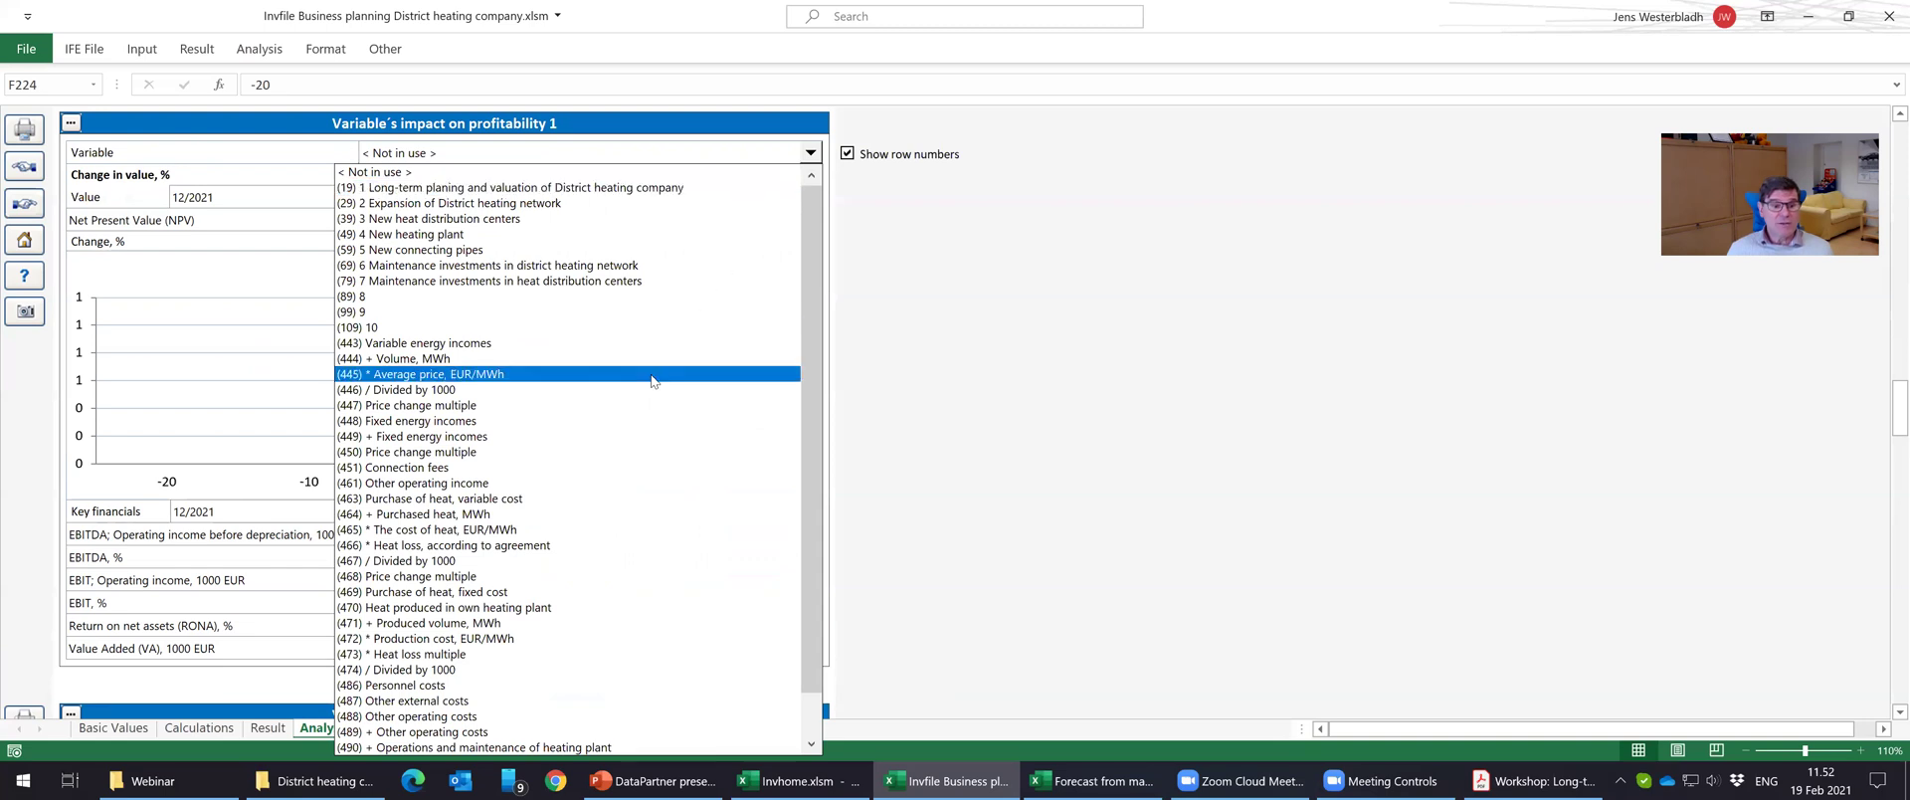
{"action": "left_click", "coordinate": [652, 374]}
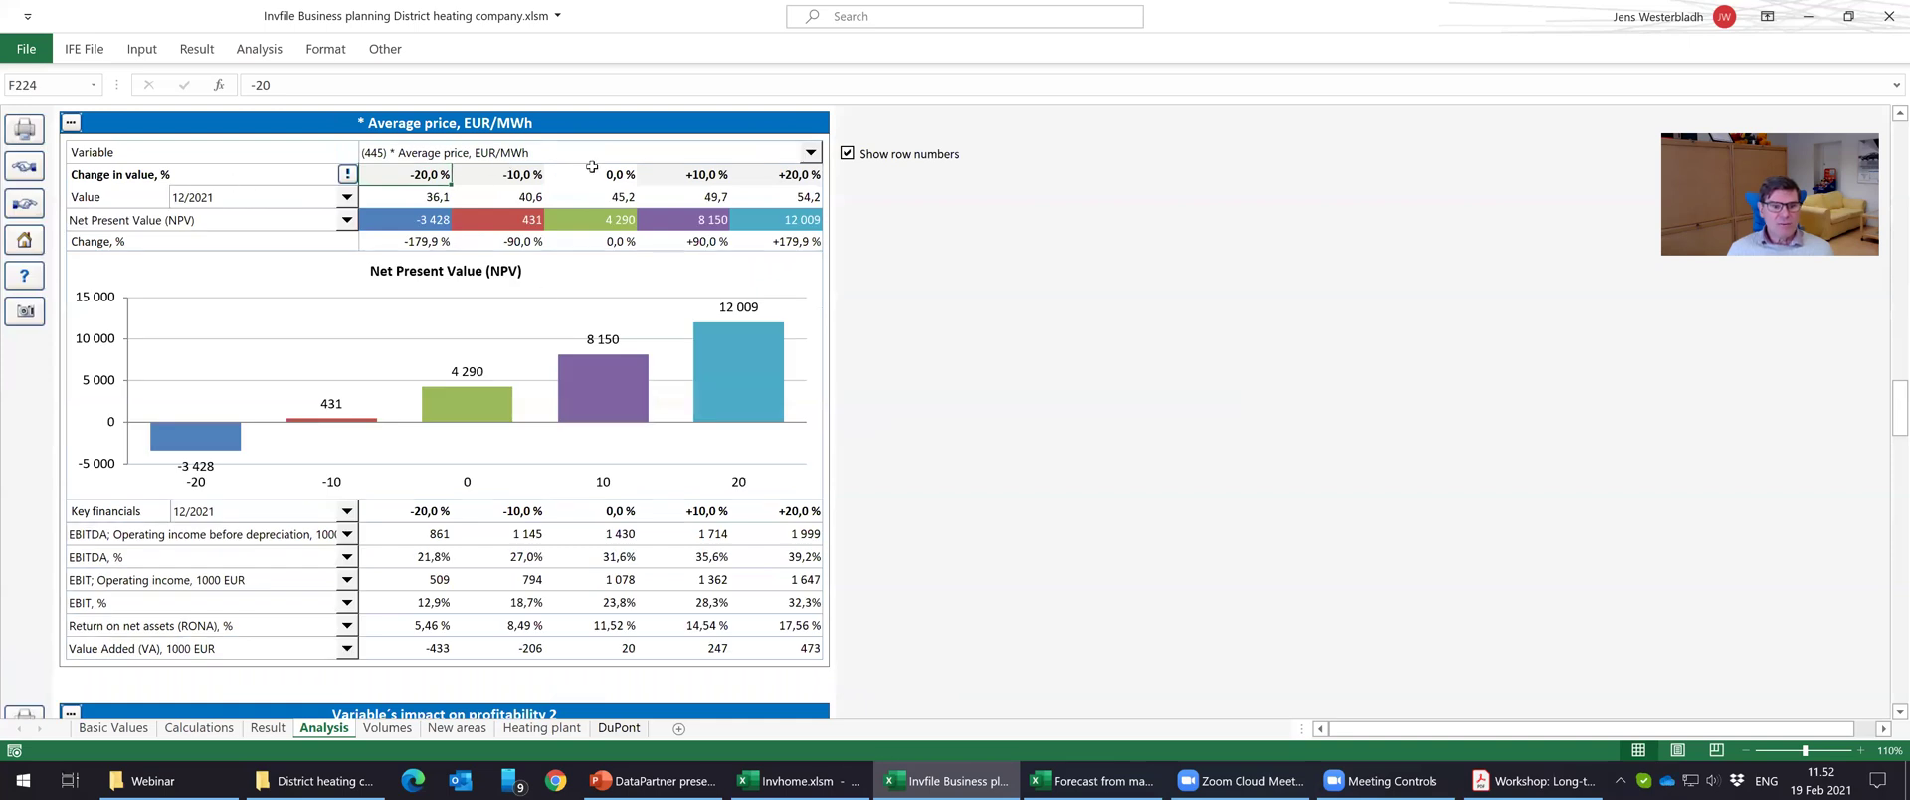
{"action": "left_click", "coordinate": [641, 192]}
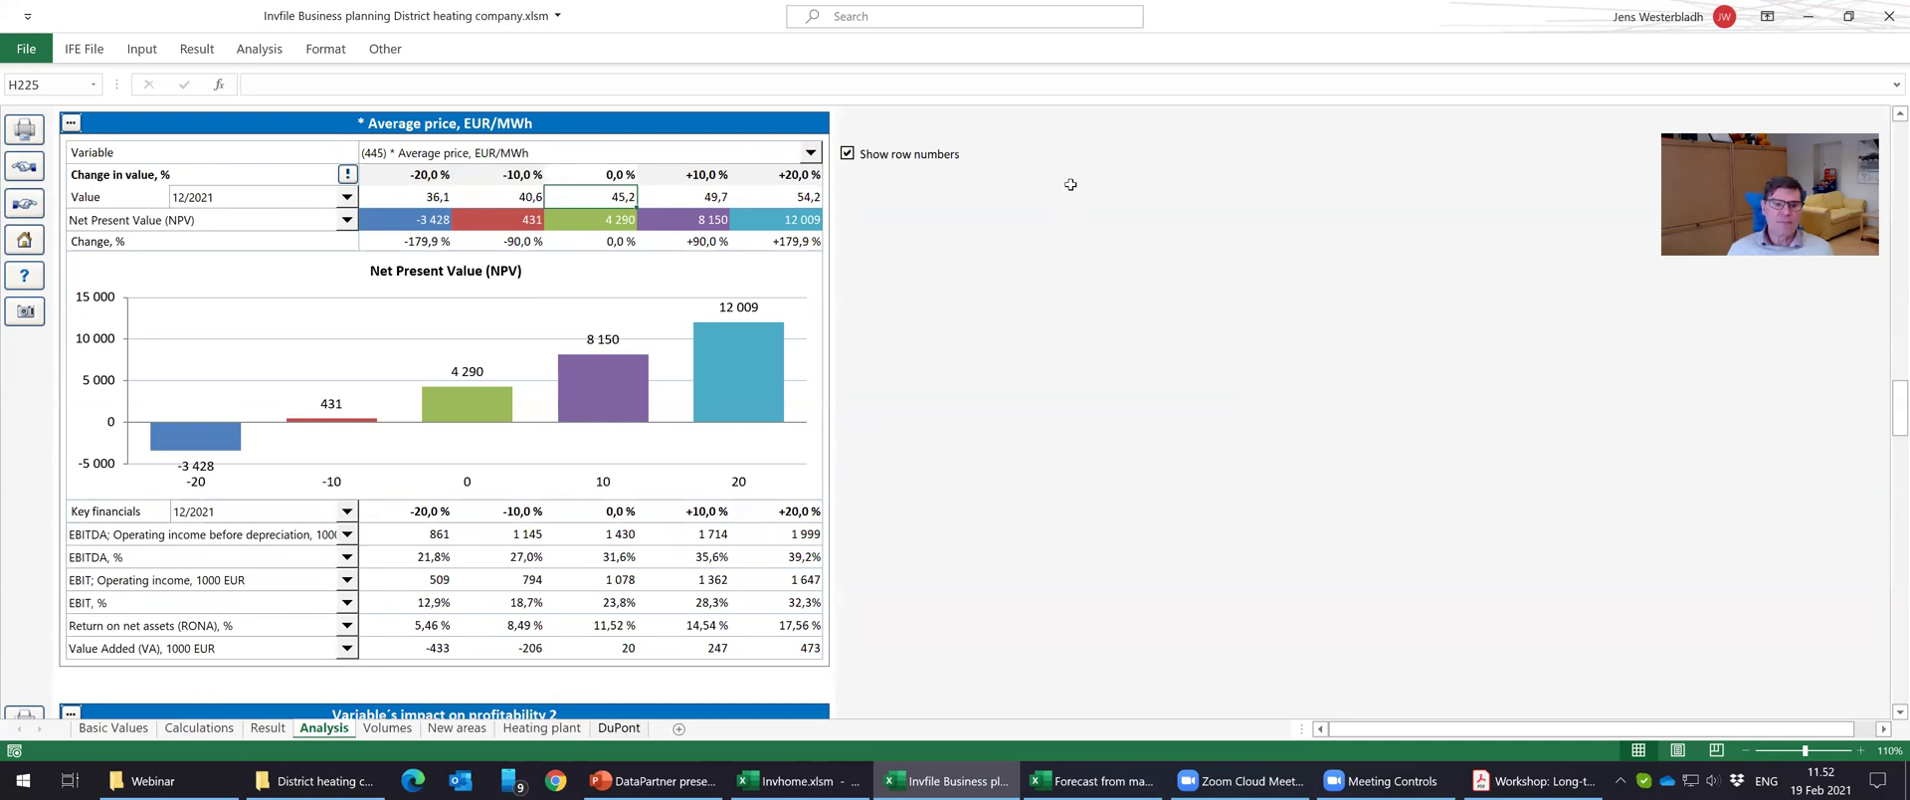
{"action": "left_click", "coordinate": [526, 190]}
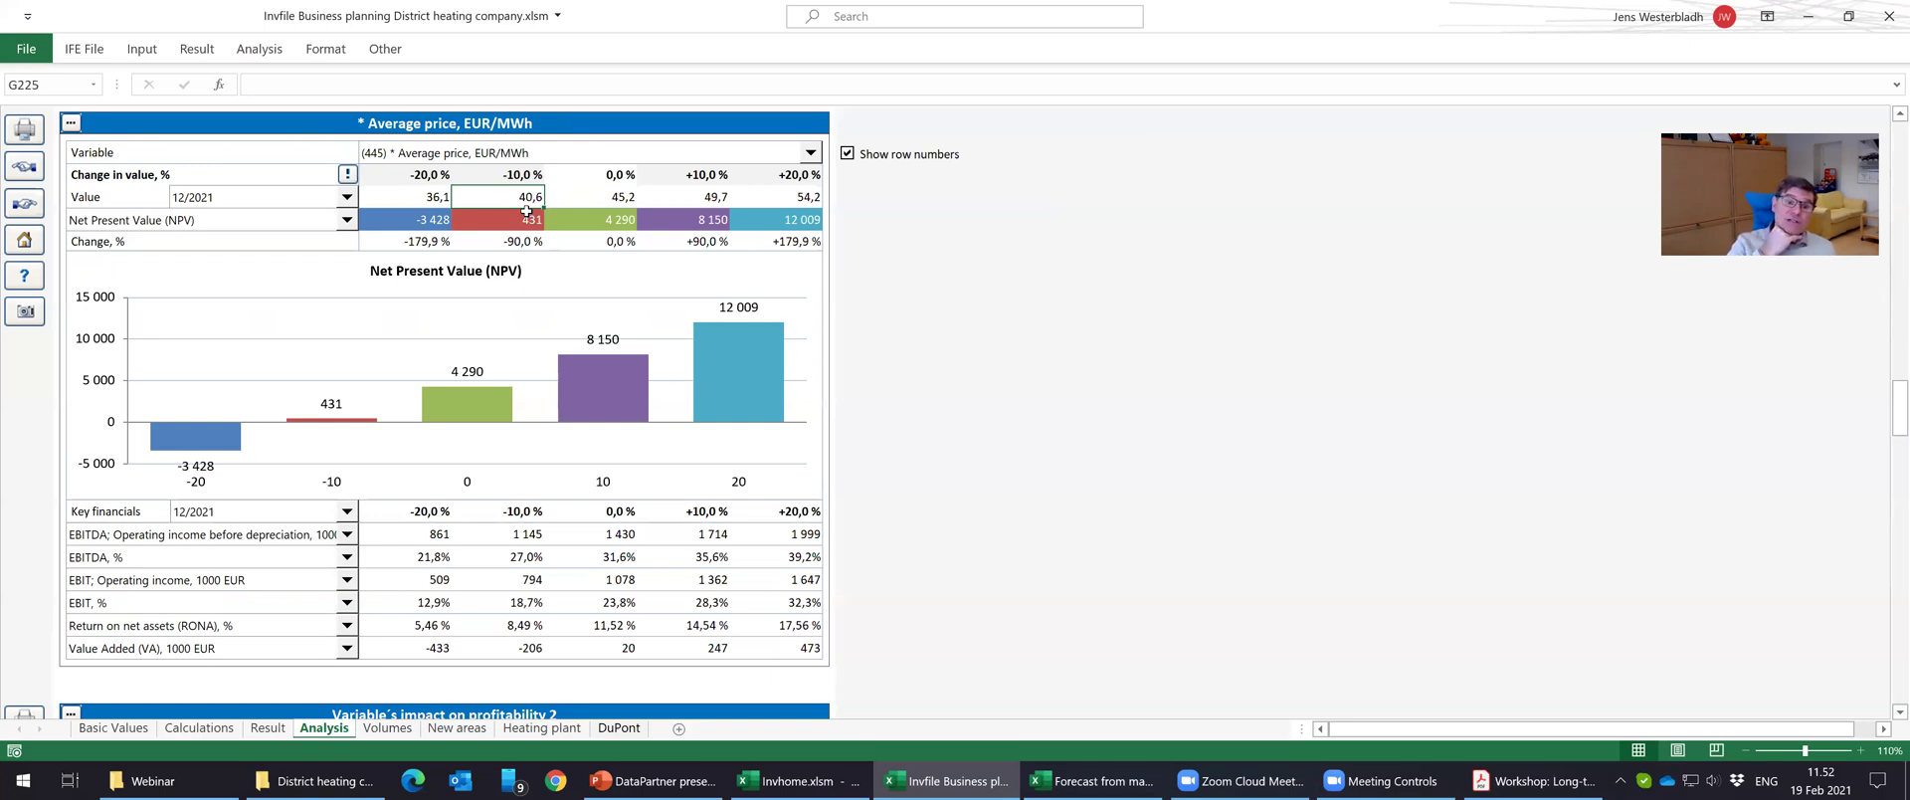
Compare the average price values and Net Present Values across the -20% to +20% changes in the Average price analysis.
{"action": "left_click", "coordinate": [528, 211]}
{"action": "key", "text": "Right"}
{"action": "key", "text": "Left"}
{"action": "key", "text": "Left"}
{"action": "key", "text": "Right"}
{"action": "key", "text": "Right"}
{"action": "key", "text": "Right"}
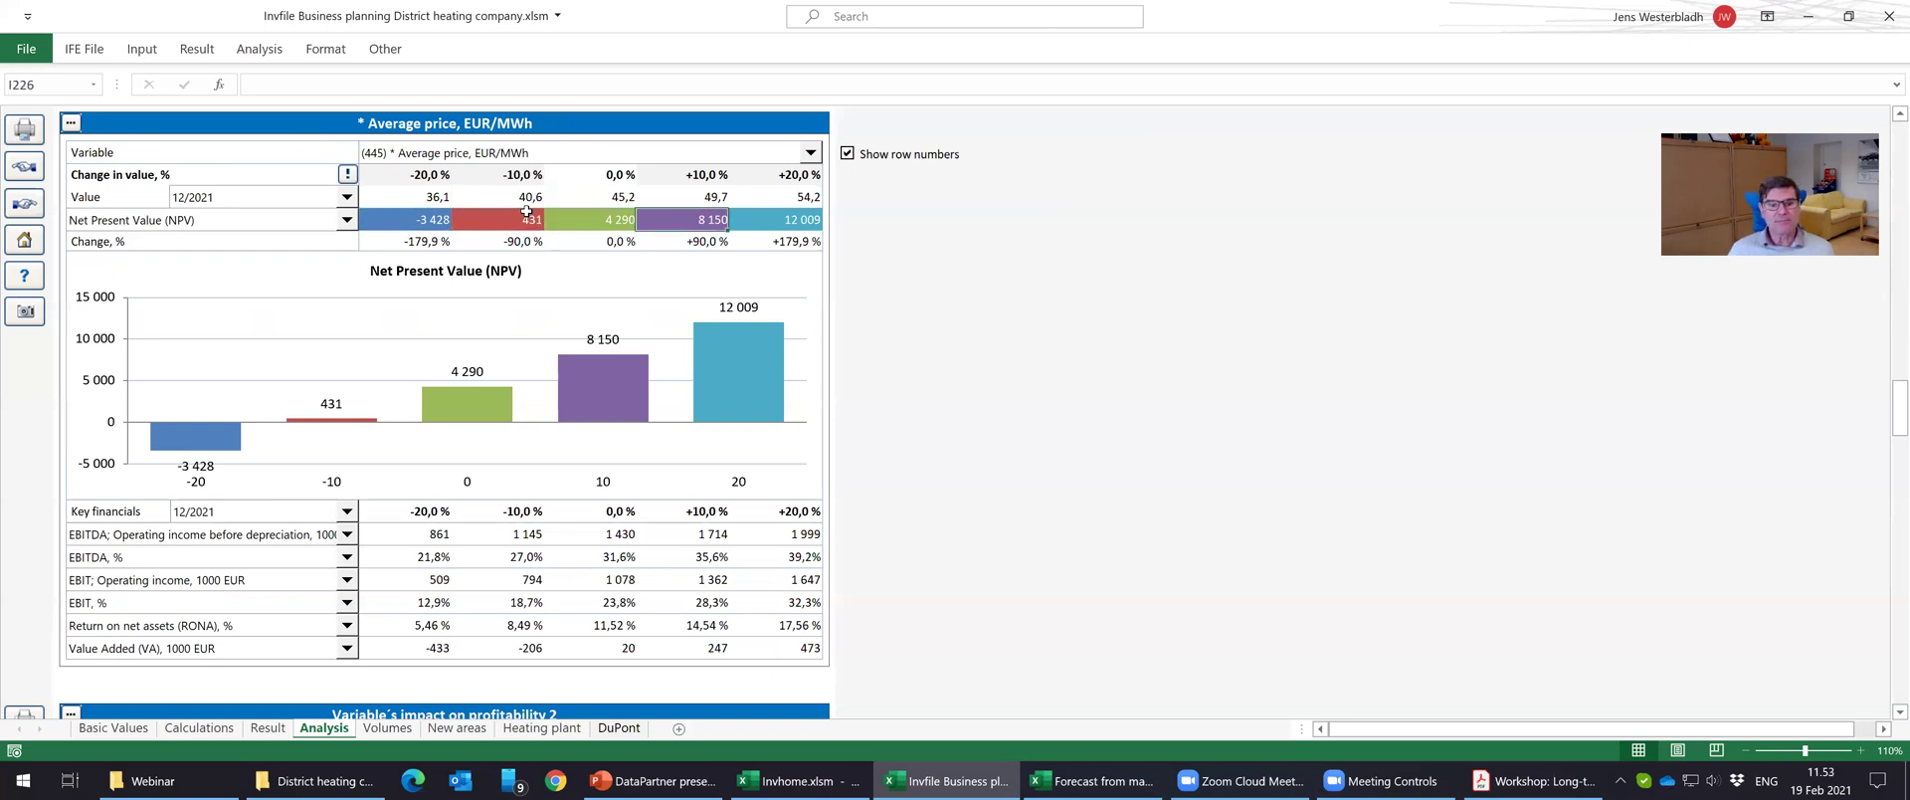
{"action": "key", "text": "Up"}
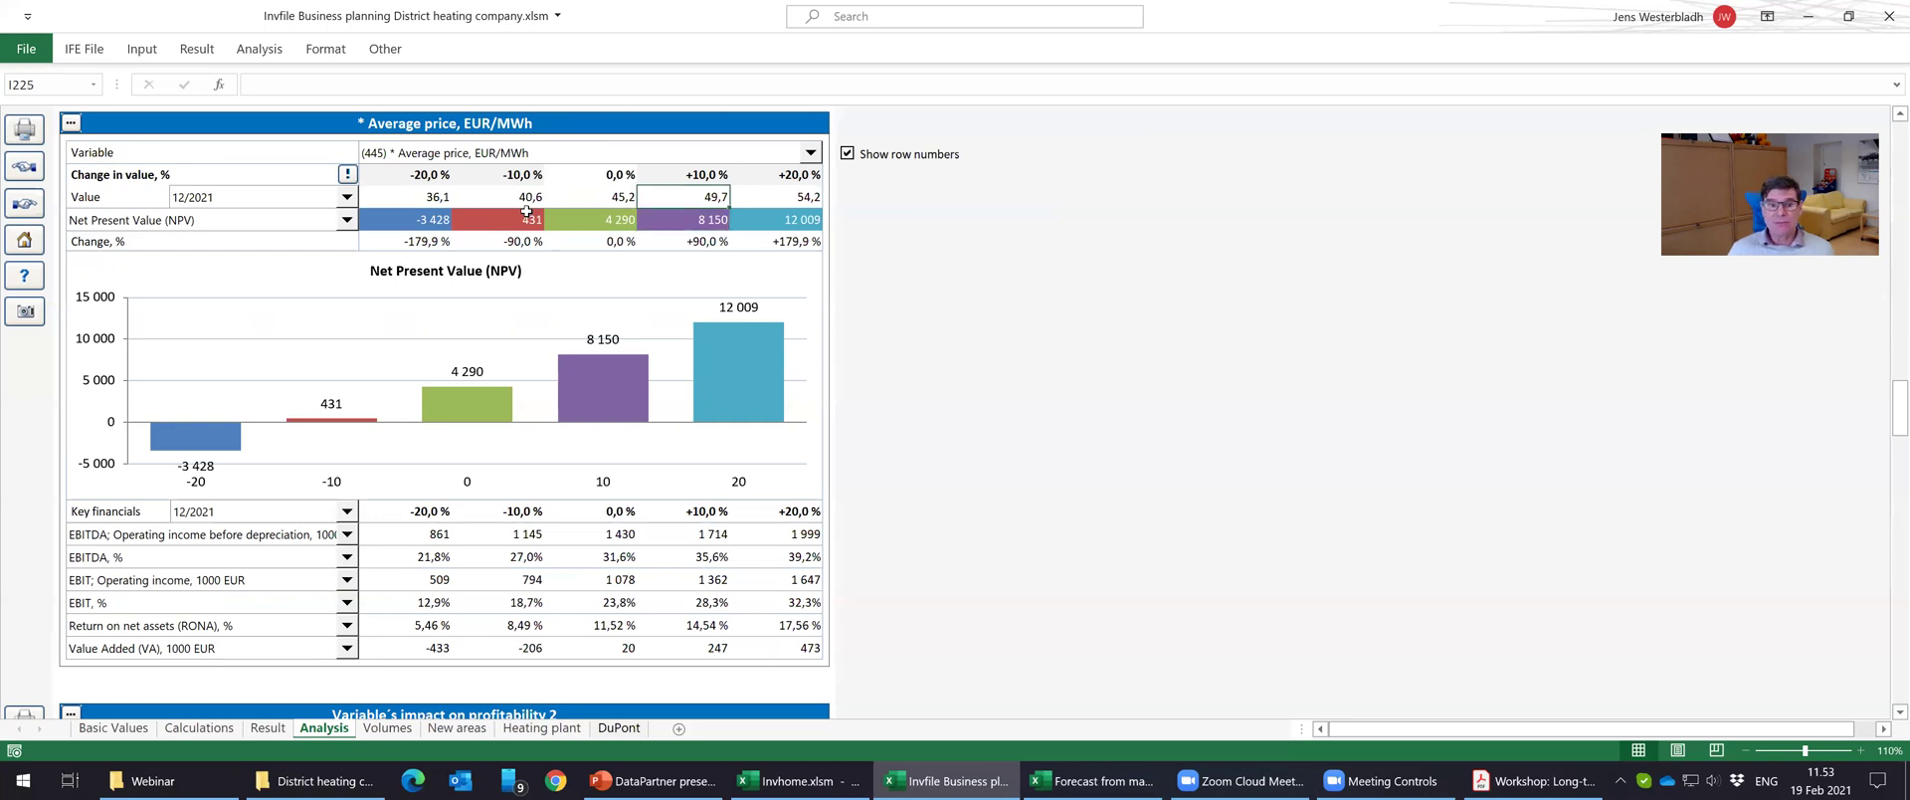
{"action": "key", "text": "Down"}
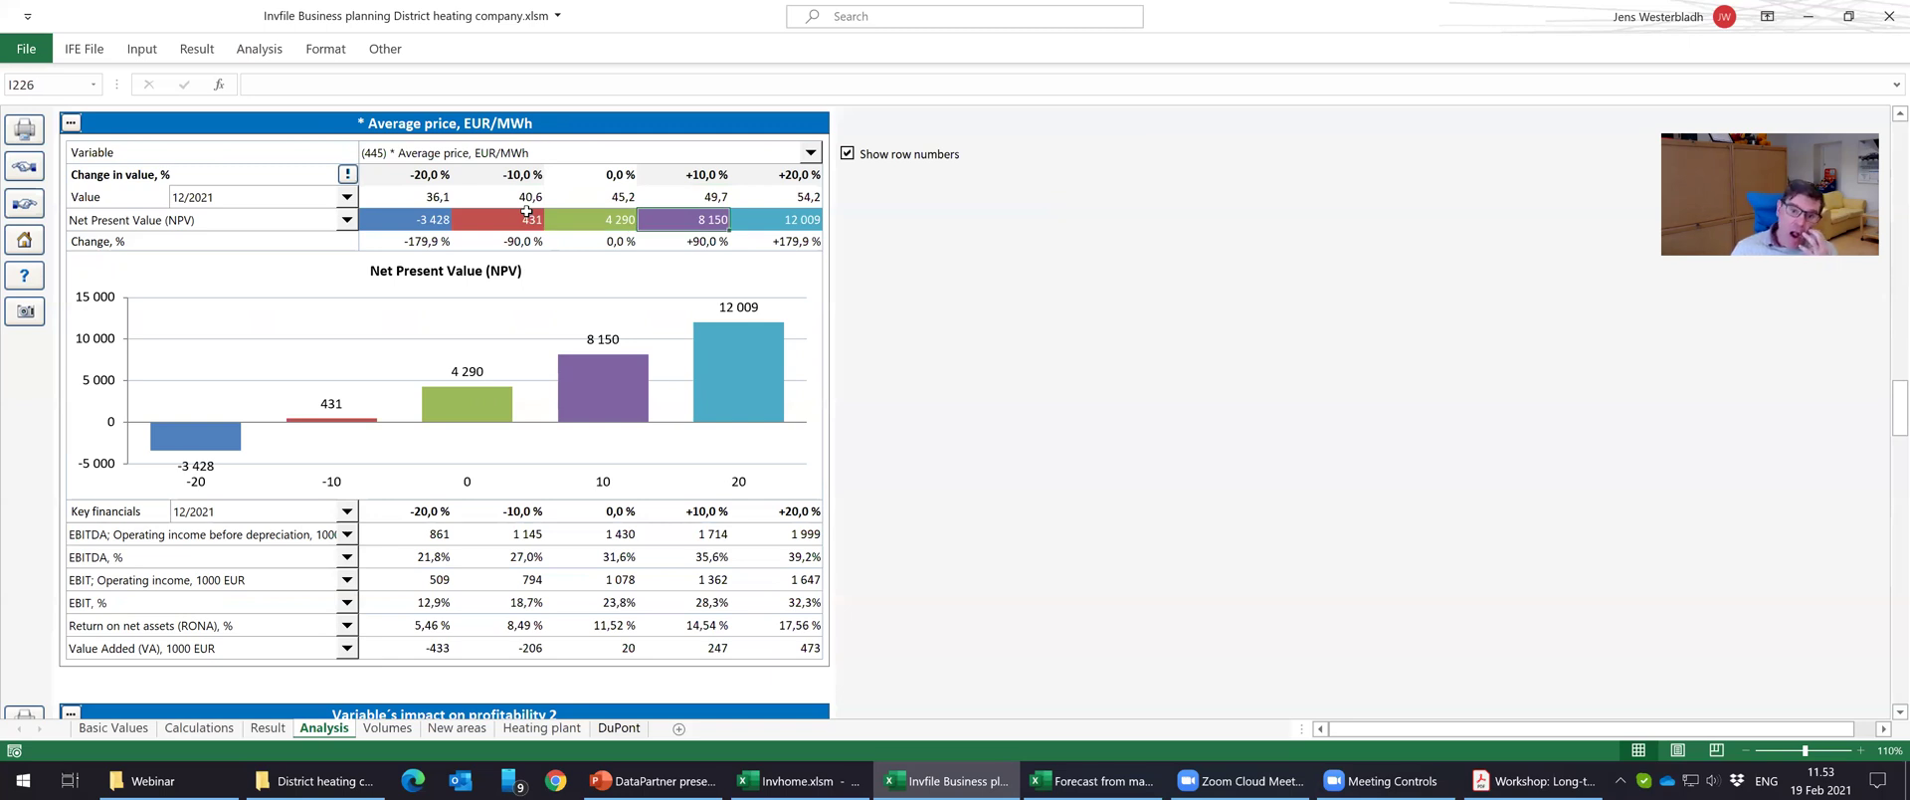
{"action": "key", "text": "Right"}
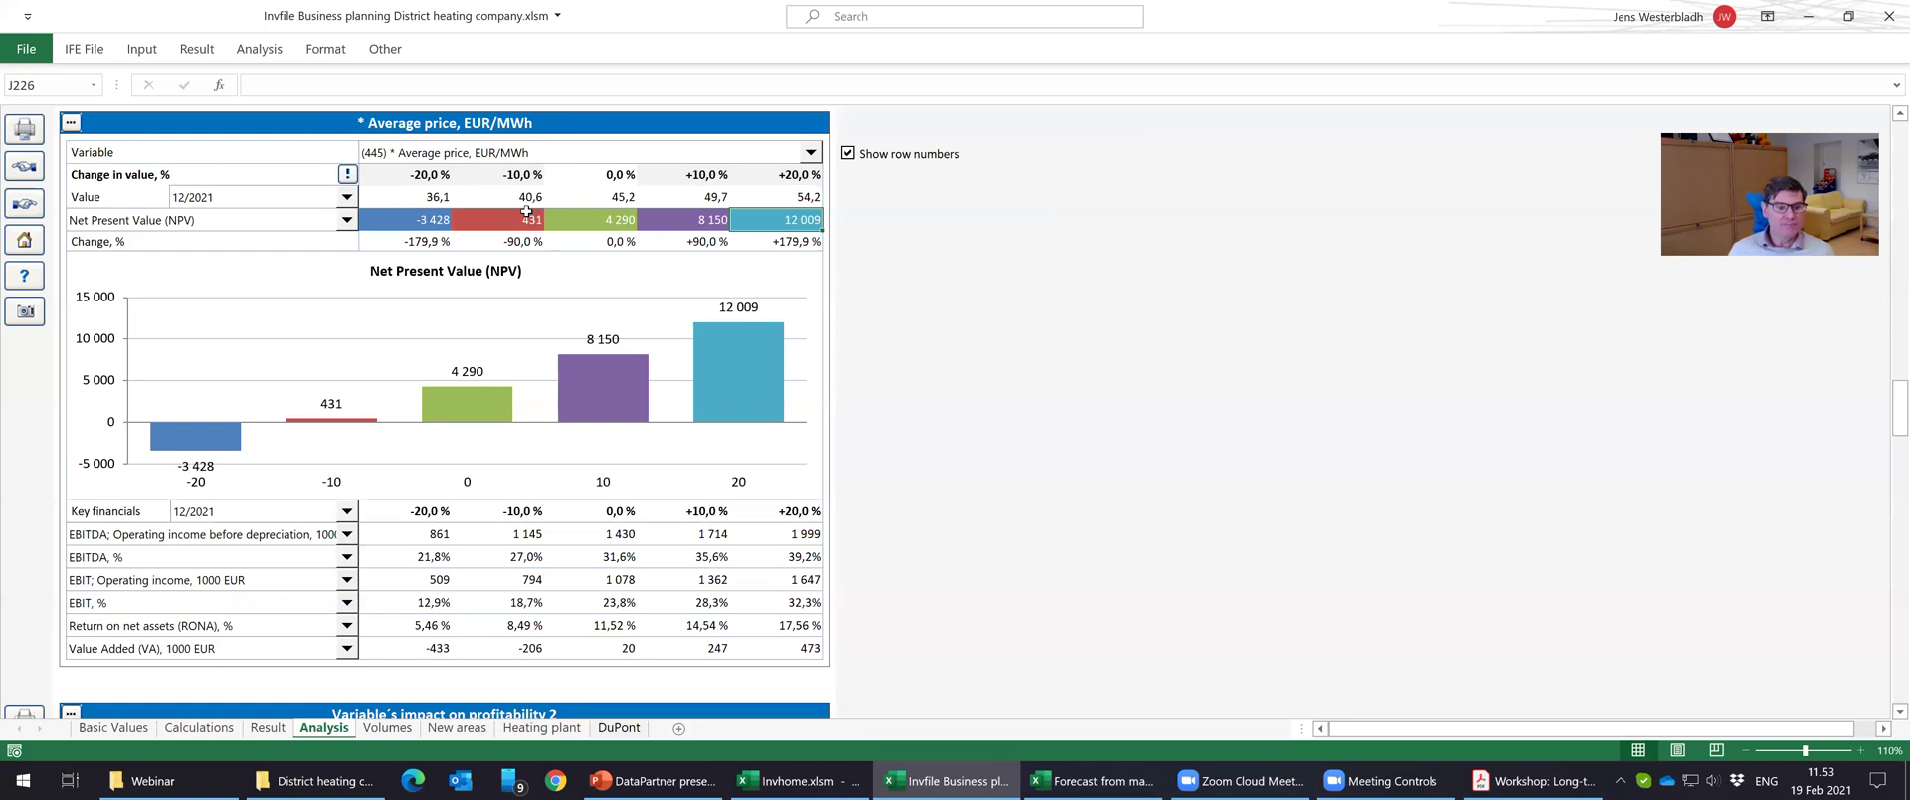
Set the variable of the second selectable variable analysis to (465) The cost of heat, EUR/MWh.
{"action": "left_click", "coordinate": [20, 207]}
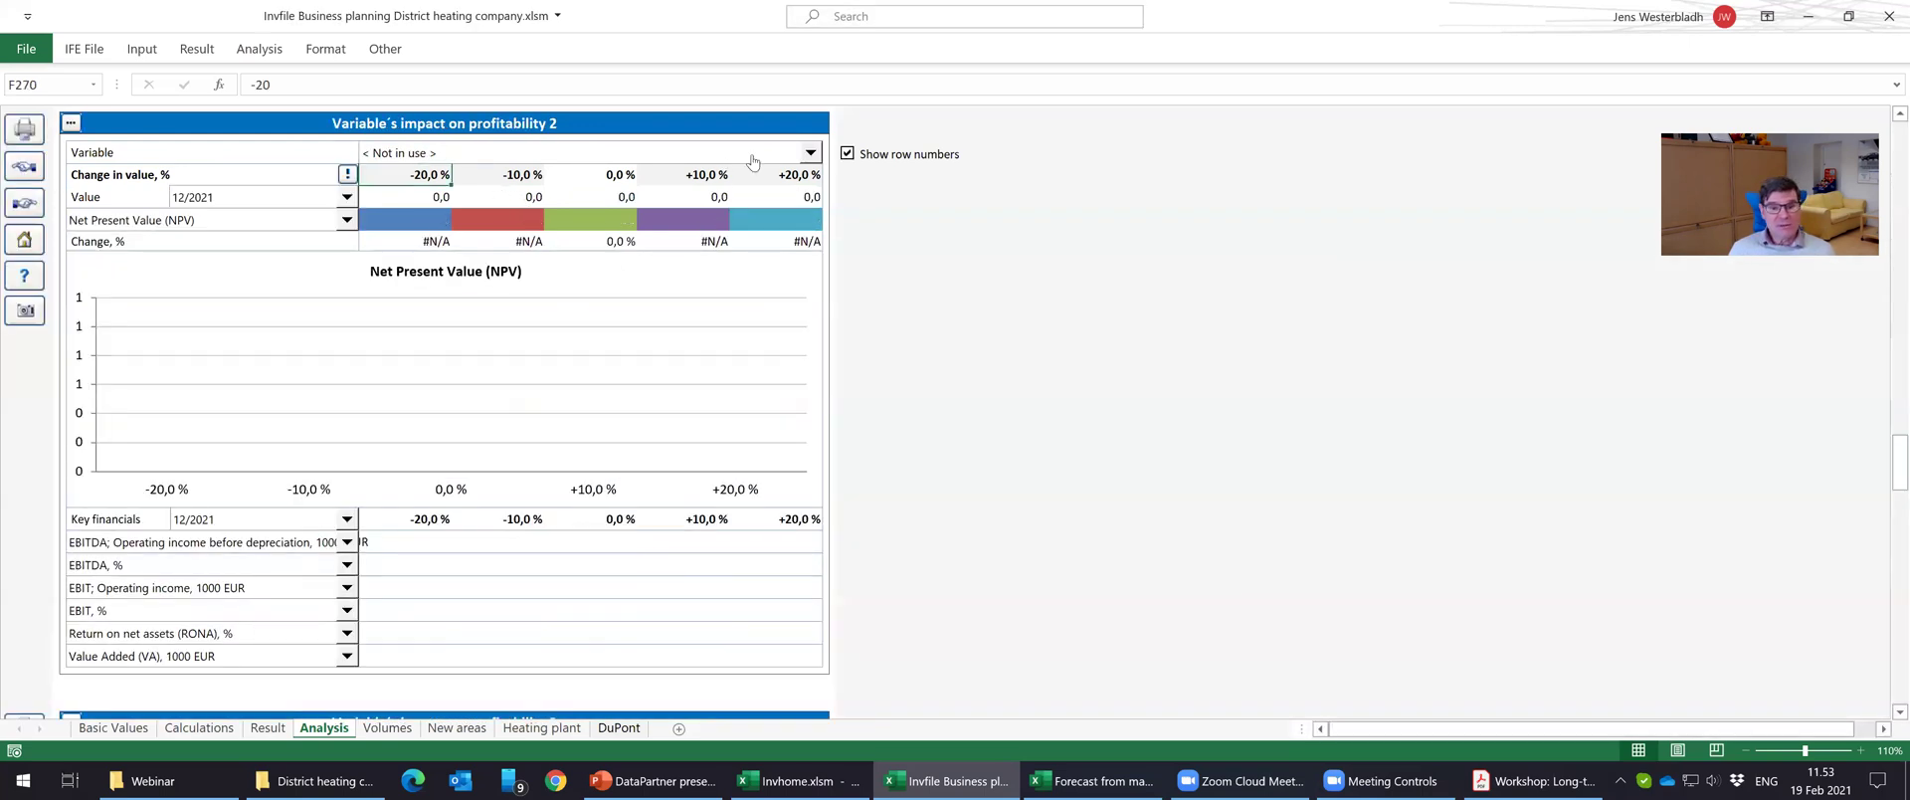
{"action": "left_click", "coordinate": [811, 154]}
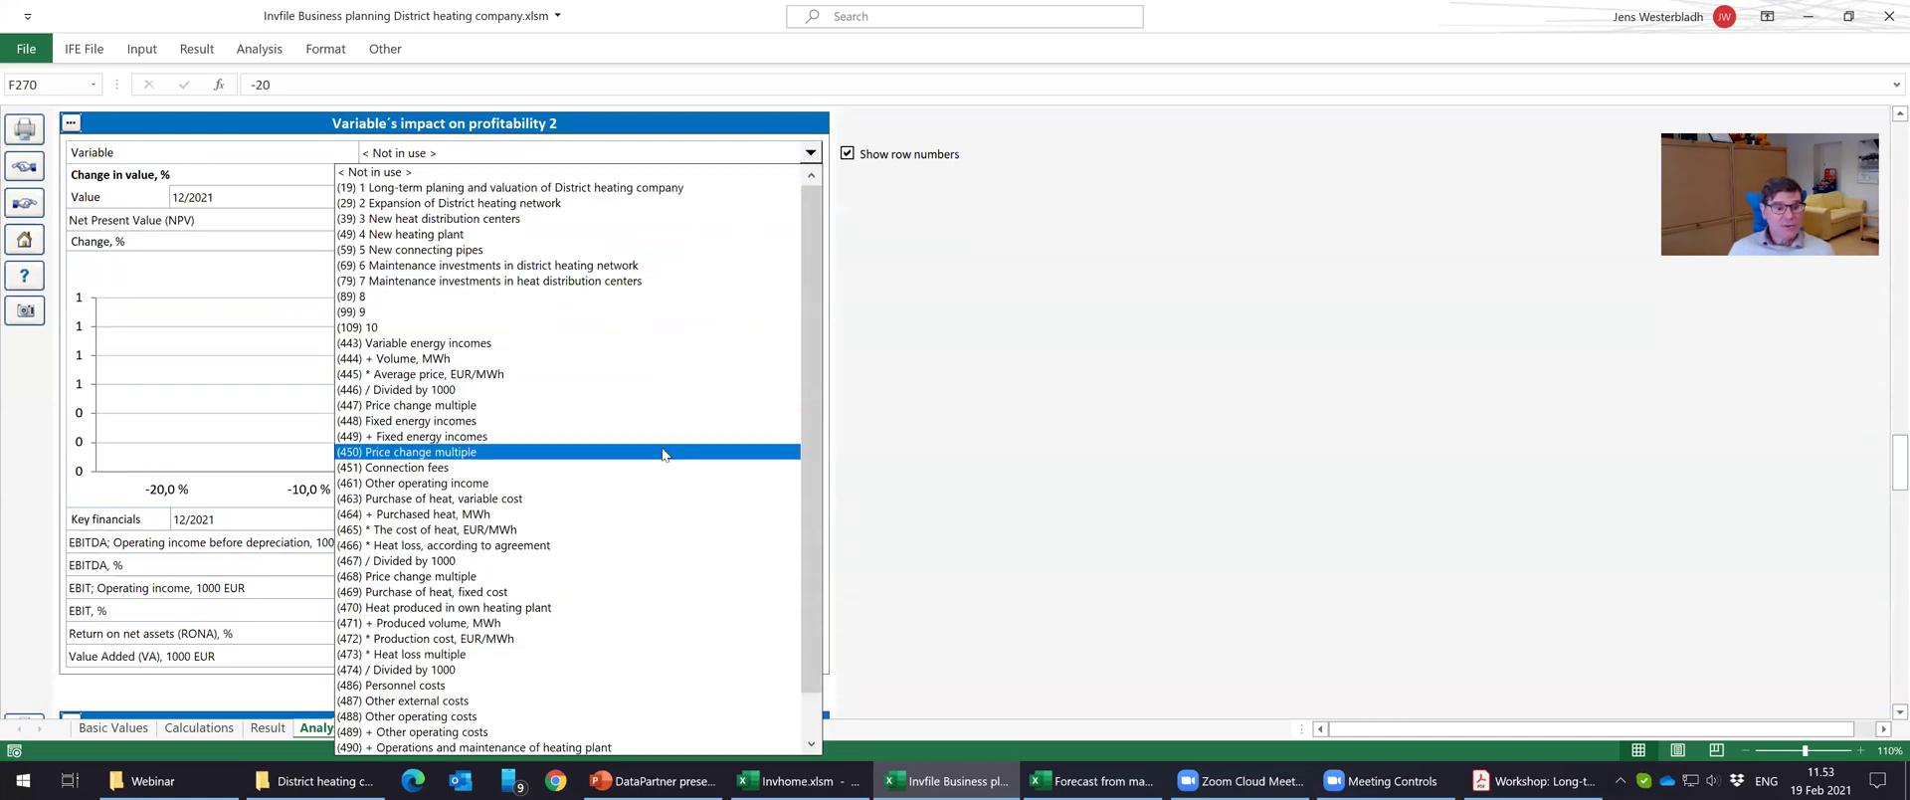
{"action": "left_click", "coordinate": [647, 529]}
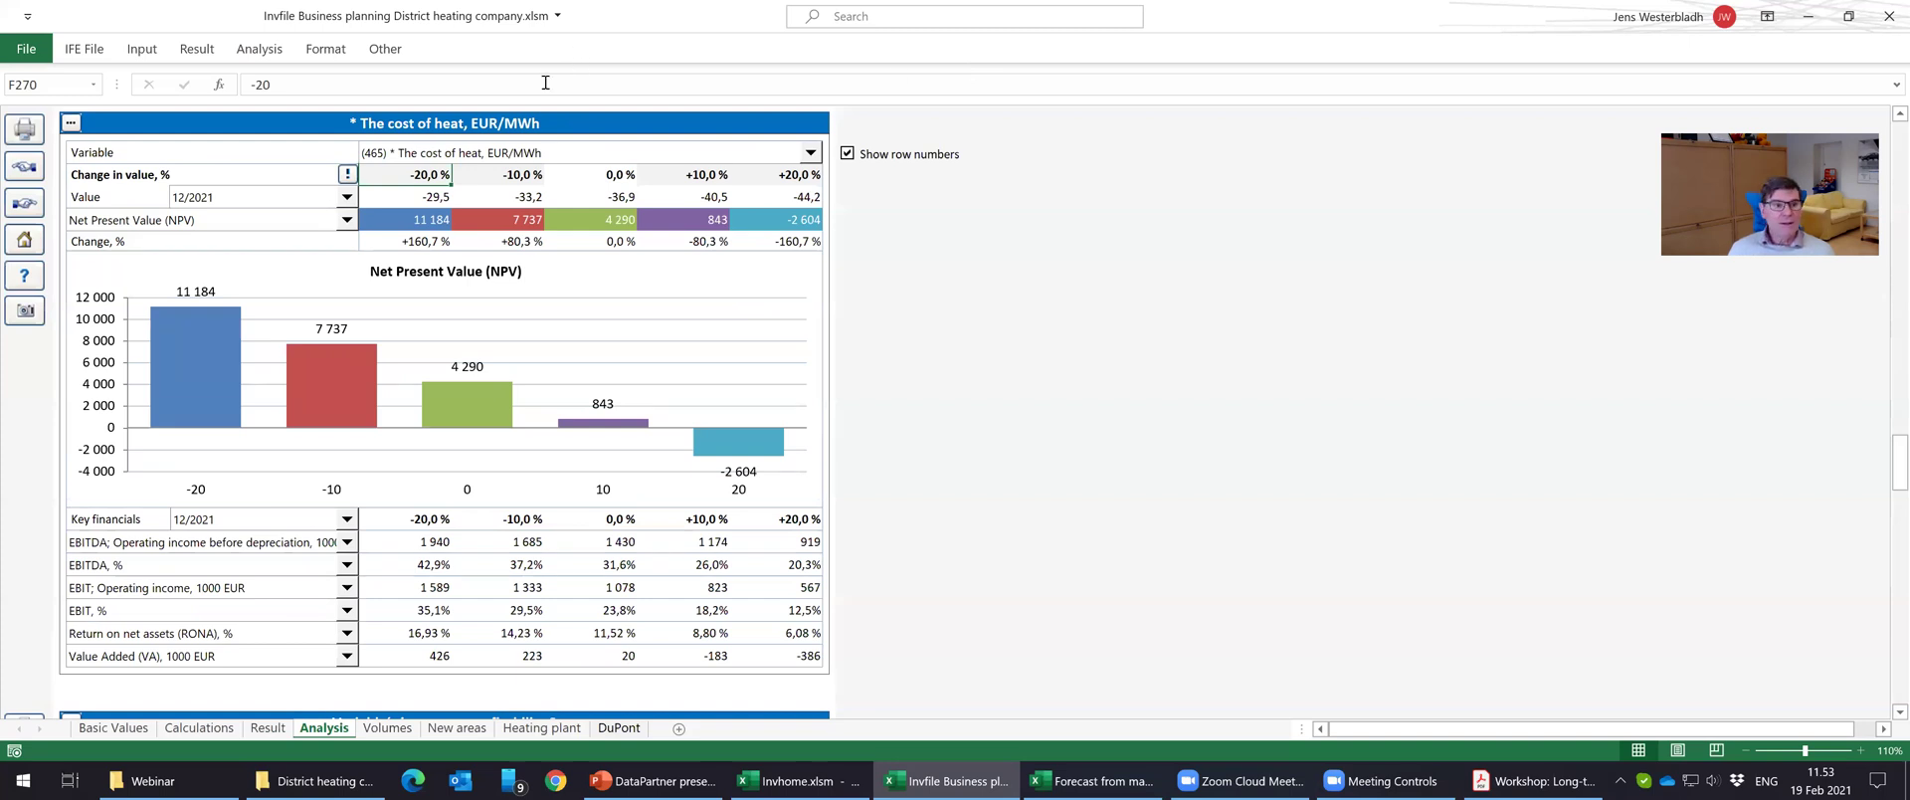
Start a new calculation chart and add the total Investments row from the Investments calculation to it.
{"action": "left_click", "coordinate": [259, 49]}
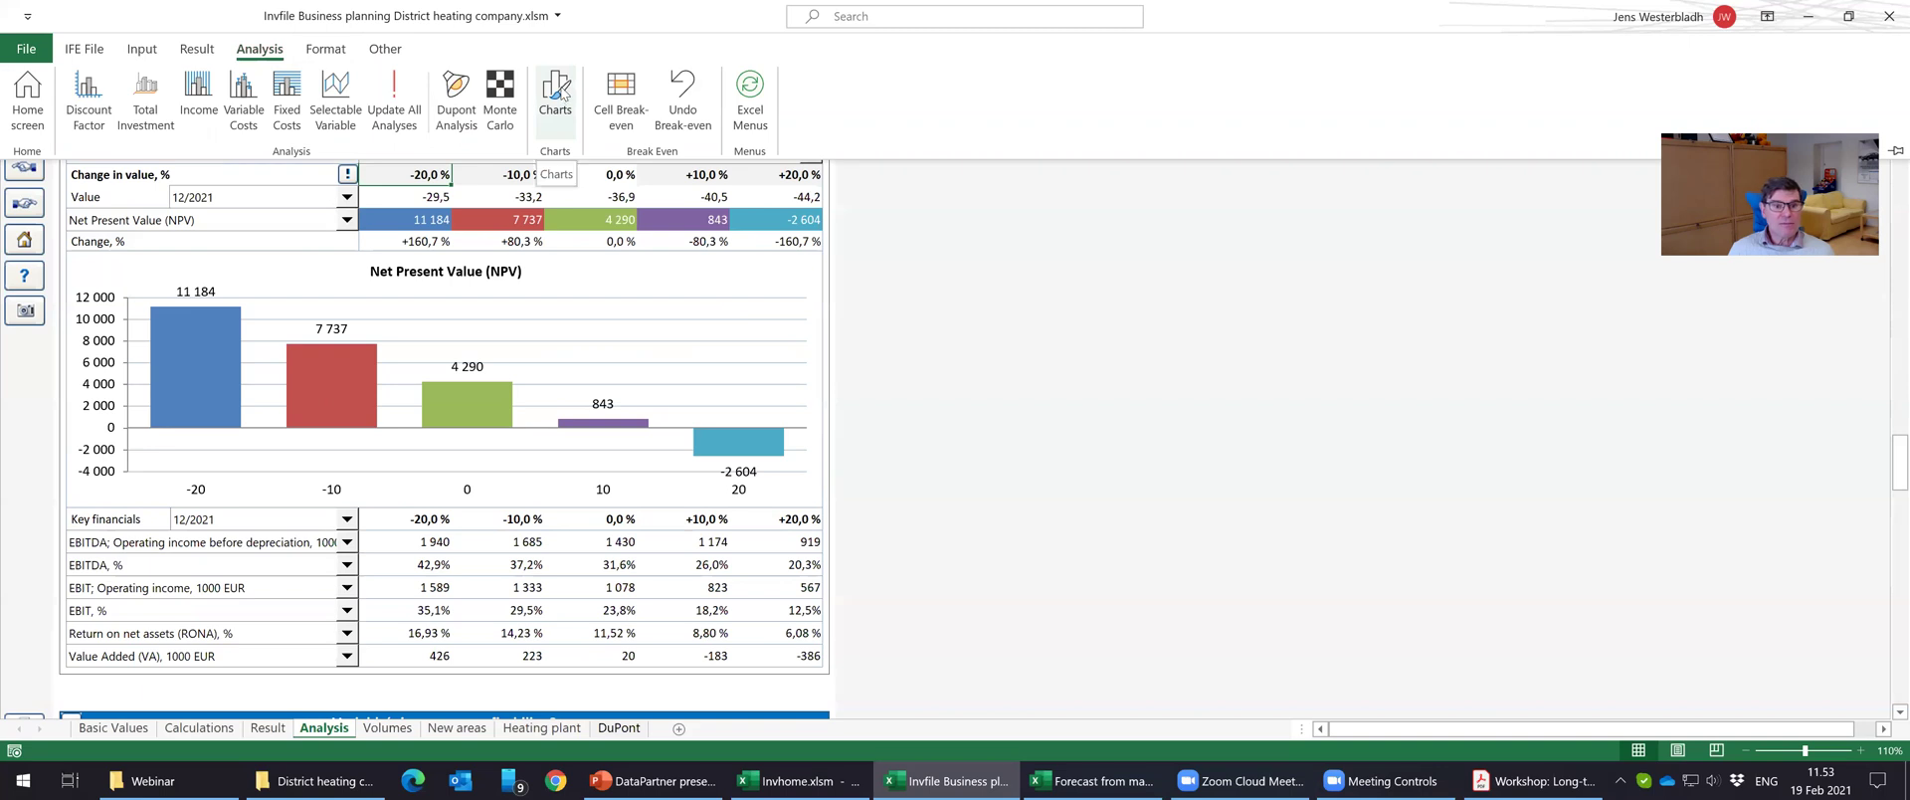
{"action": "left_click", "coordinate": [557, 92]}
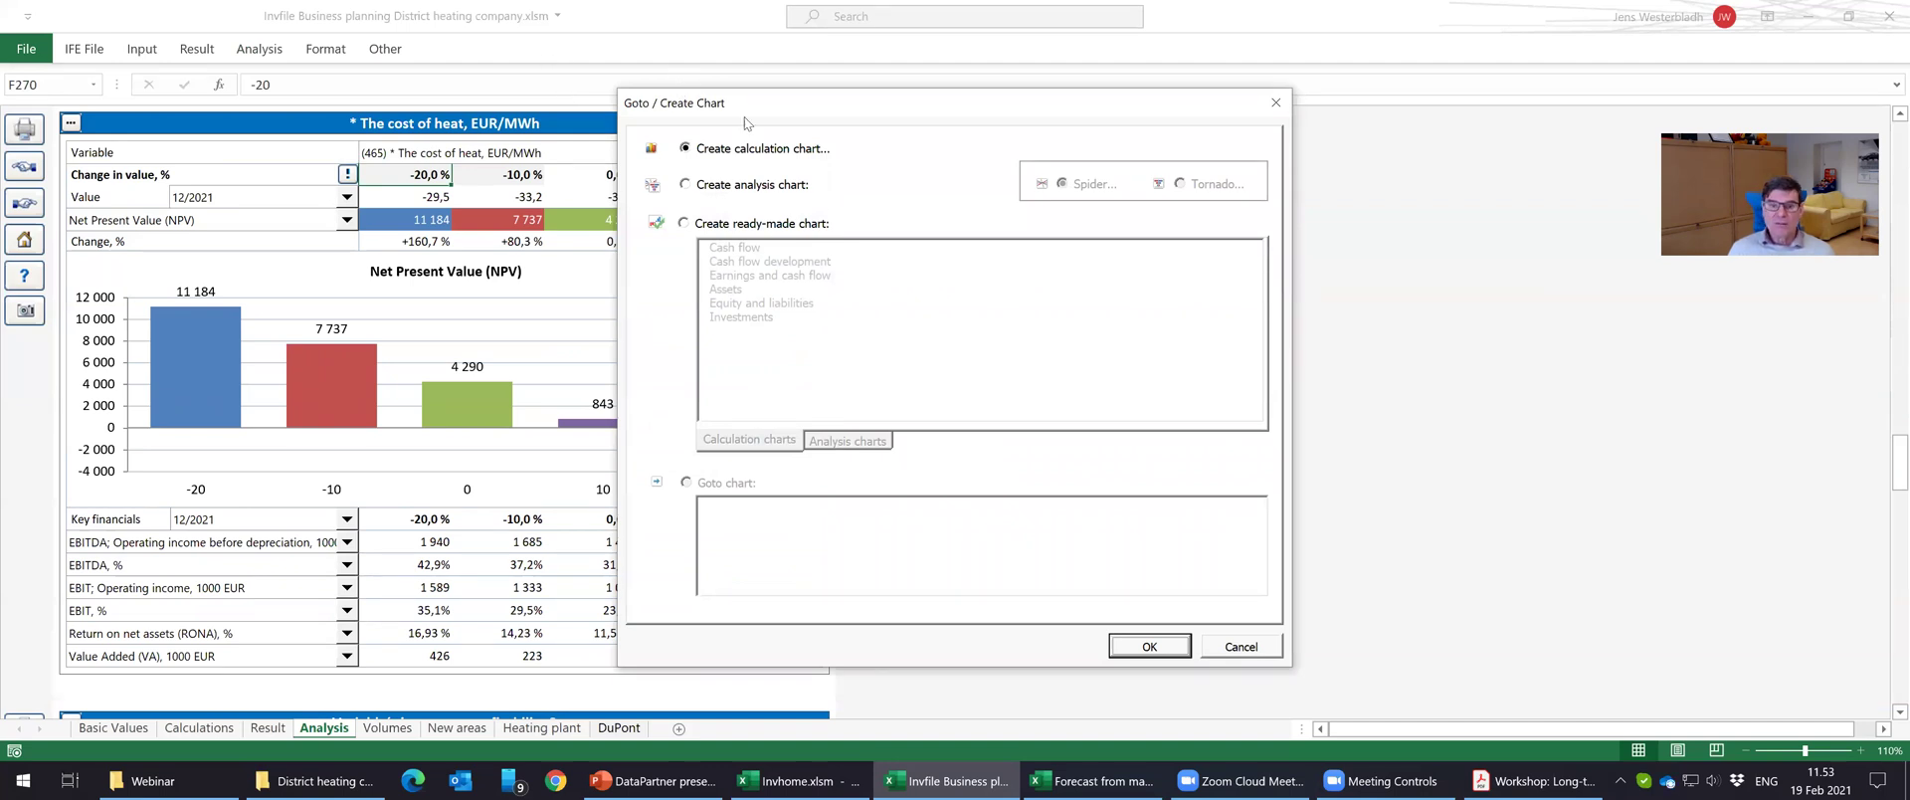
{"action": "left_click", "coordinate": [1151, 646]}
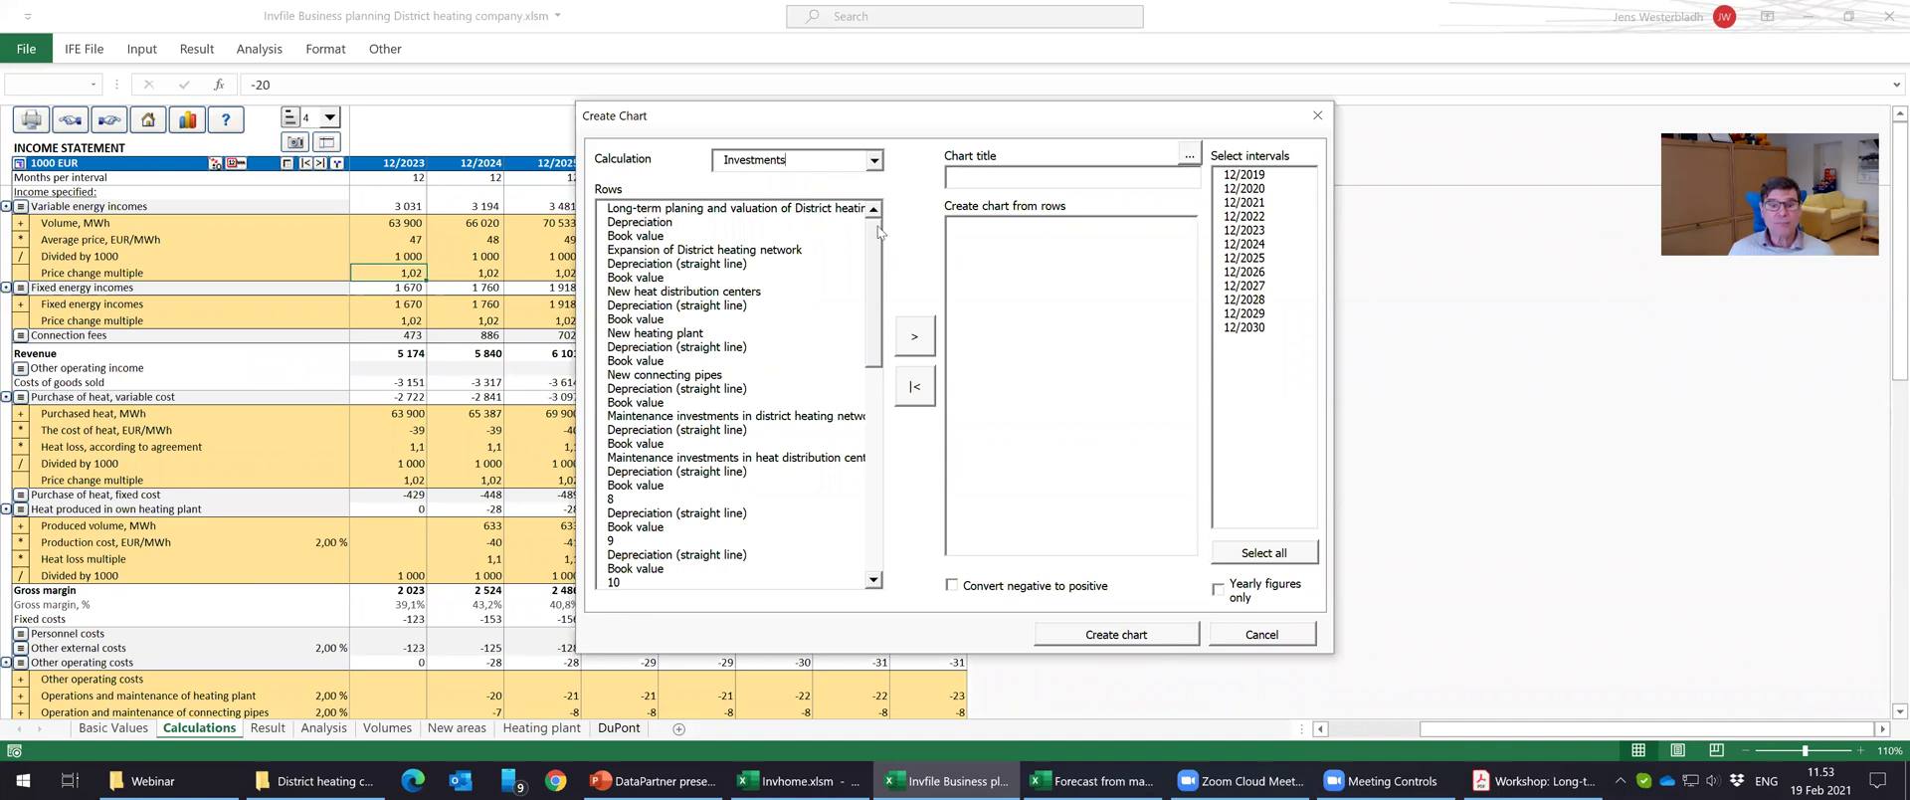
{"action": "left_click_drag", "start_coordinate": [876, 237], "coordinate": [940, 471]}
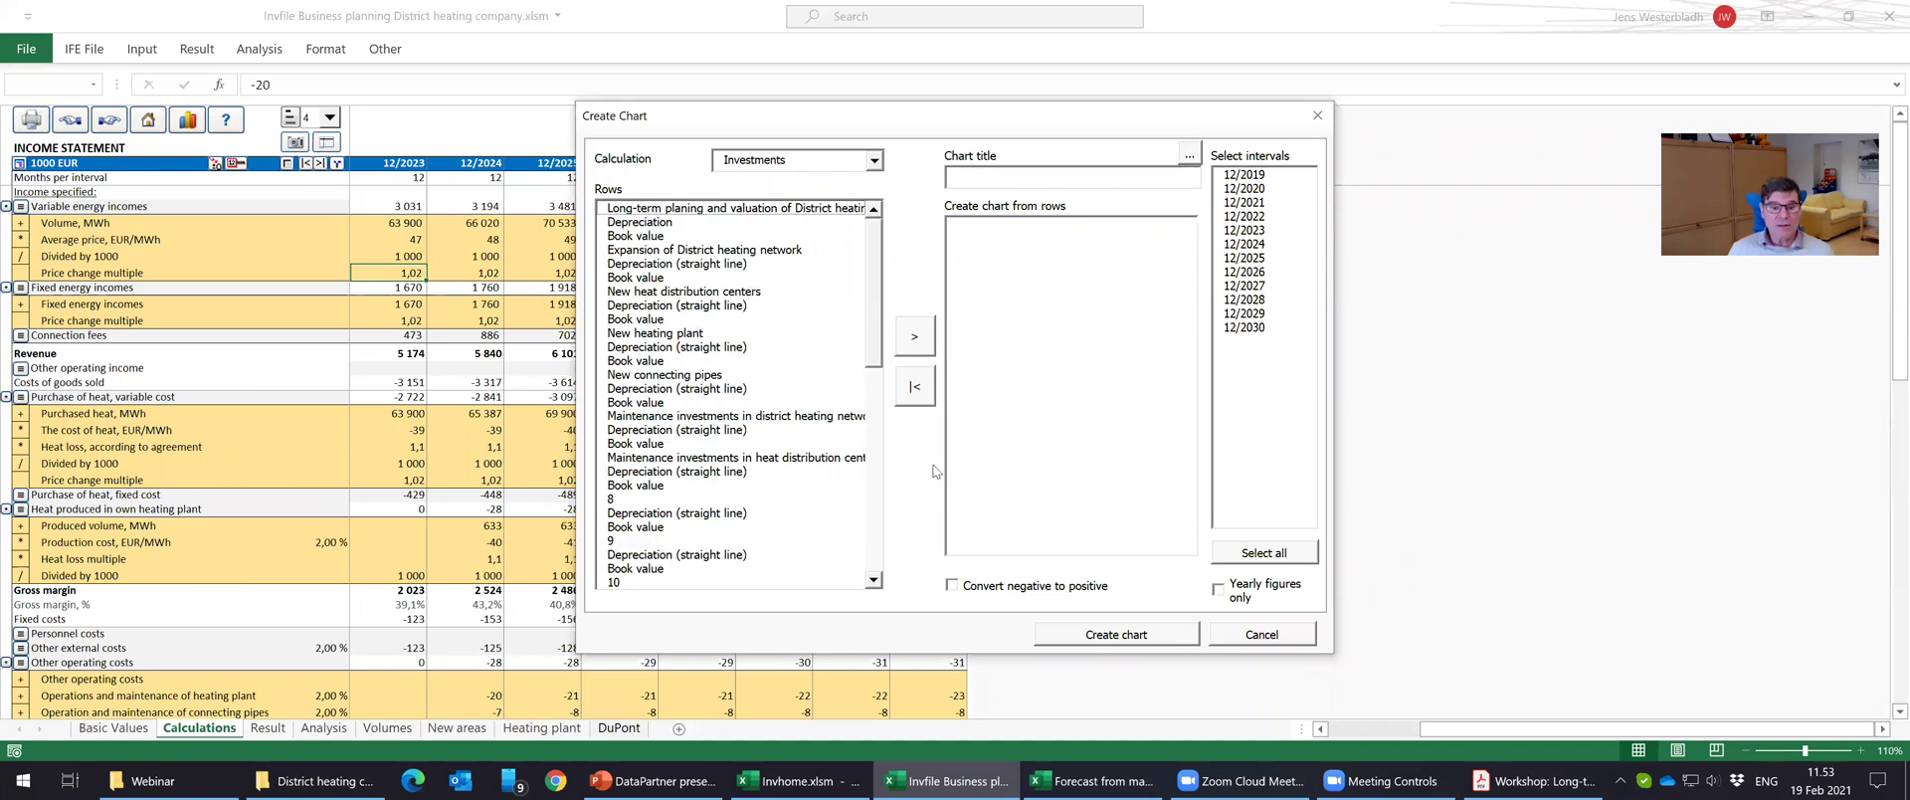
{"action": "left_click_drag", "start_coordinate": [876, 353], "coordinate": [876, 597]}
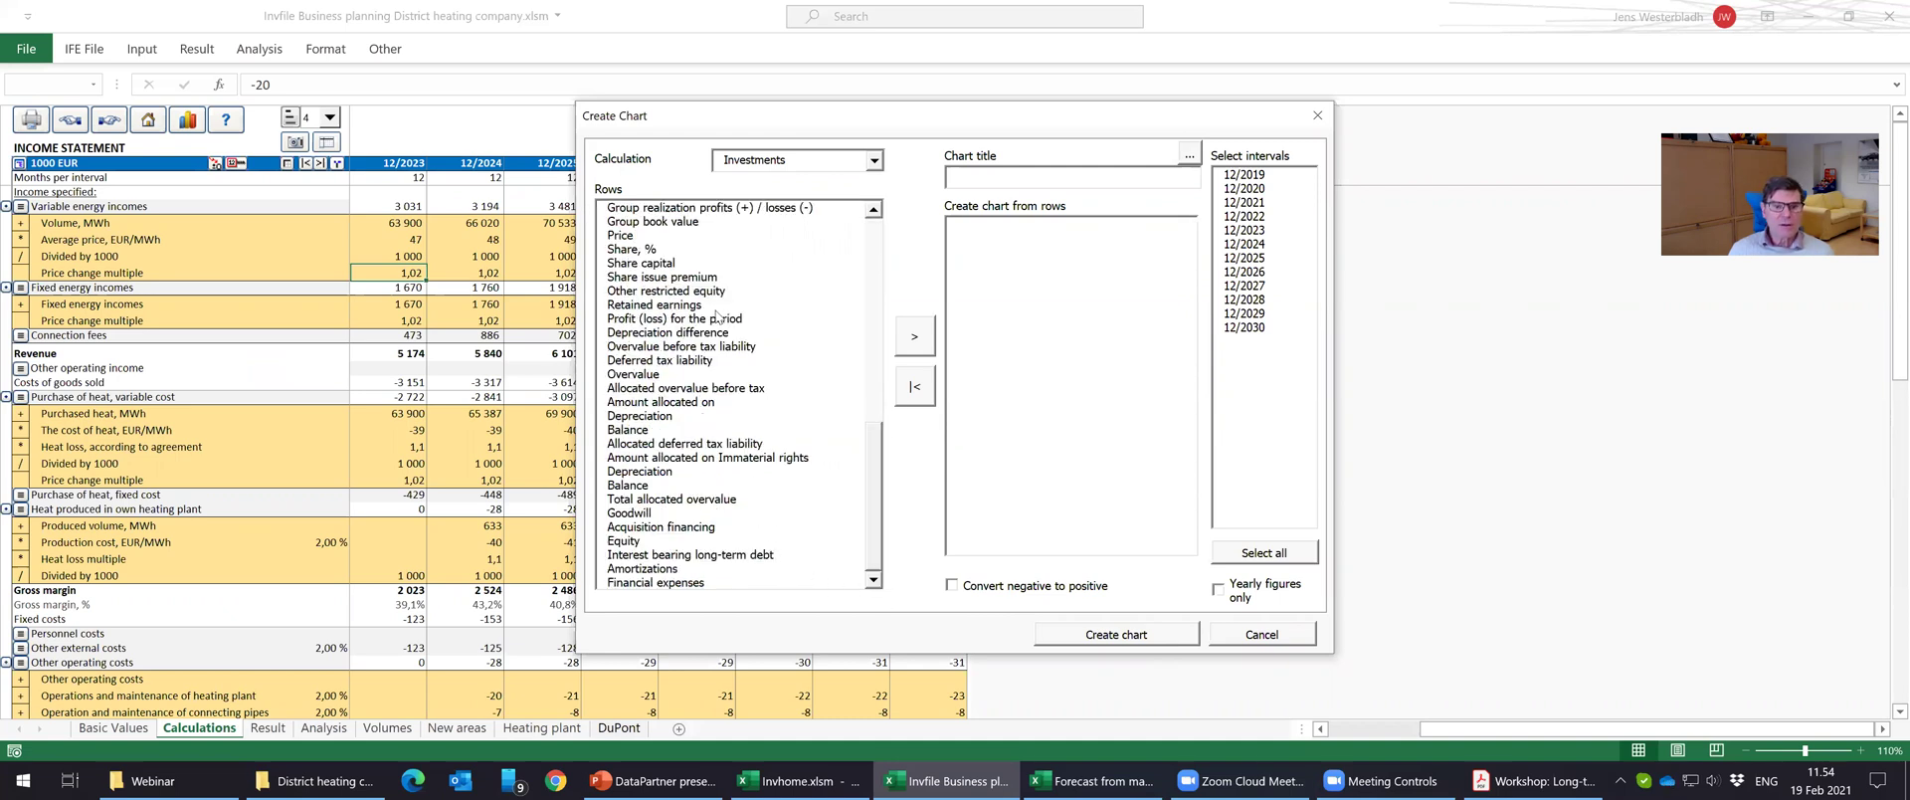
{"action": "left_click", "coordinate": [874, 210]}
{"action": "left_click", "coordinate": [874, 210]}
{"action": "left_click", "coordinate": [873, 210]}
{"action": "left_click", "coordinate": [874, 210]}
{"action": "left_click", "coordinate": [874, 210]}
{"action": "left_click", "coordinate": [873, 210]}
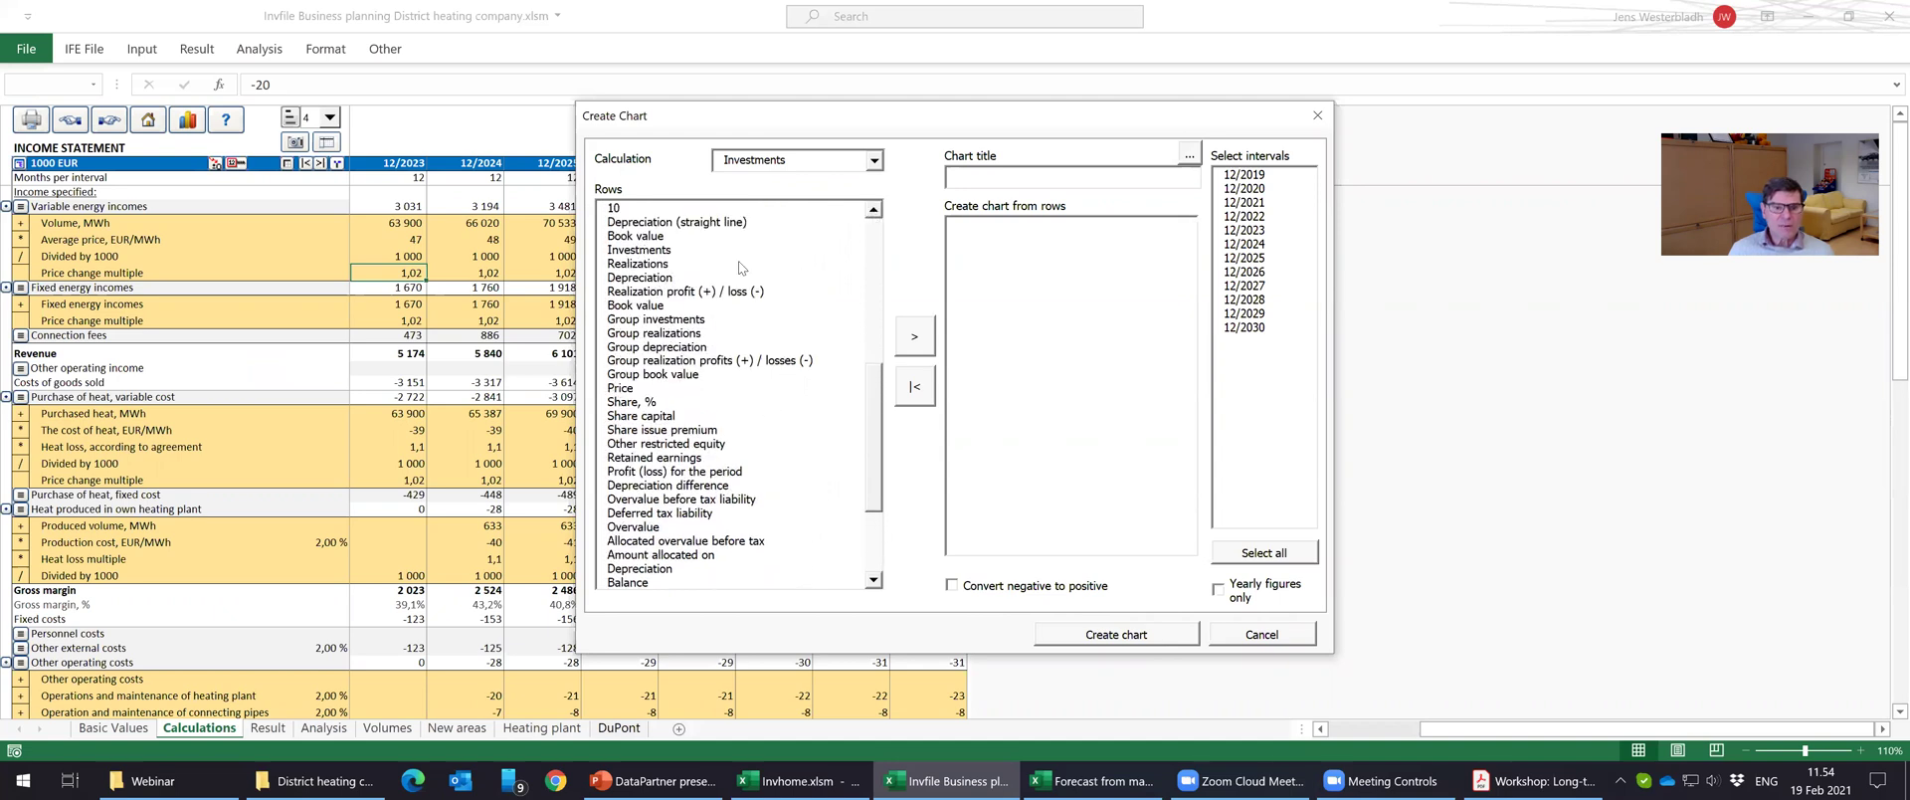
{"action": "left_click", "coordinate": [671, 251]}
{"action": "left_click", "coordinate": [919, 336]}
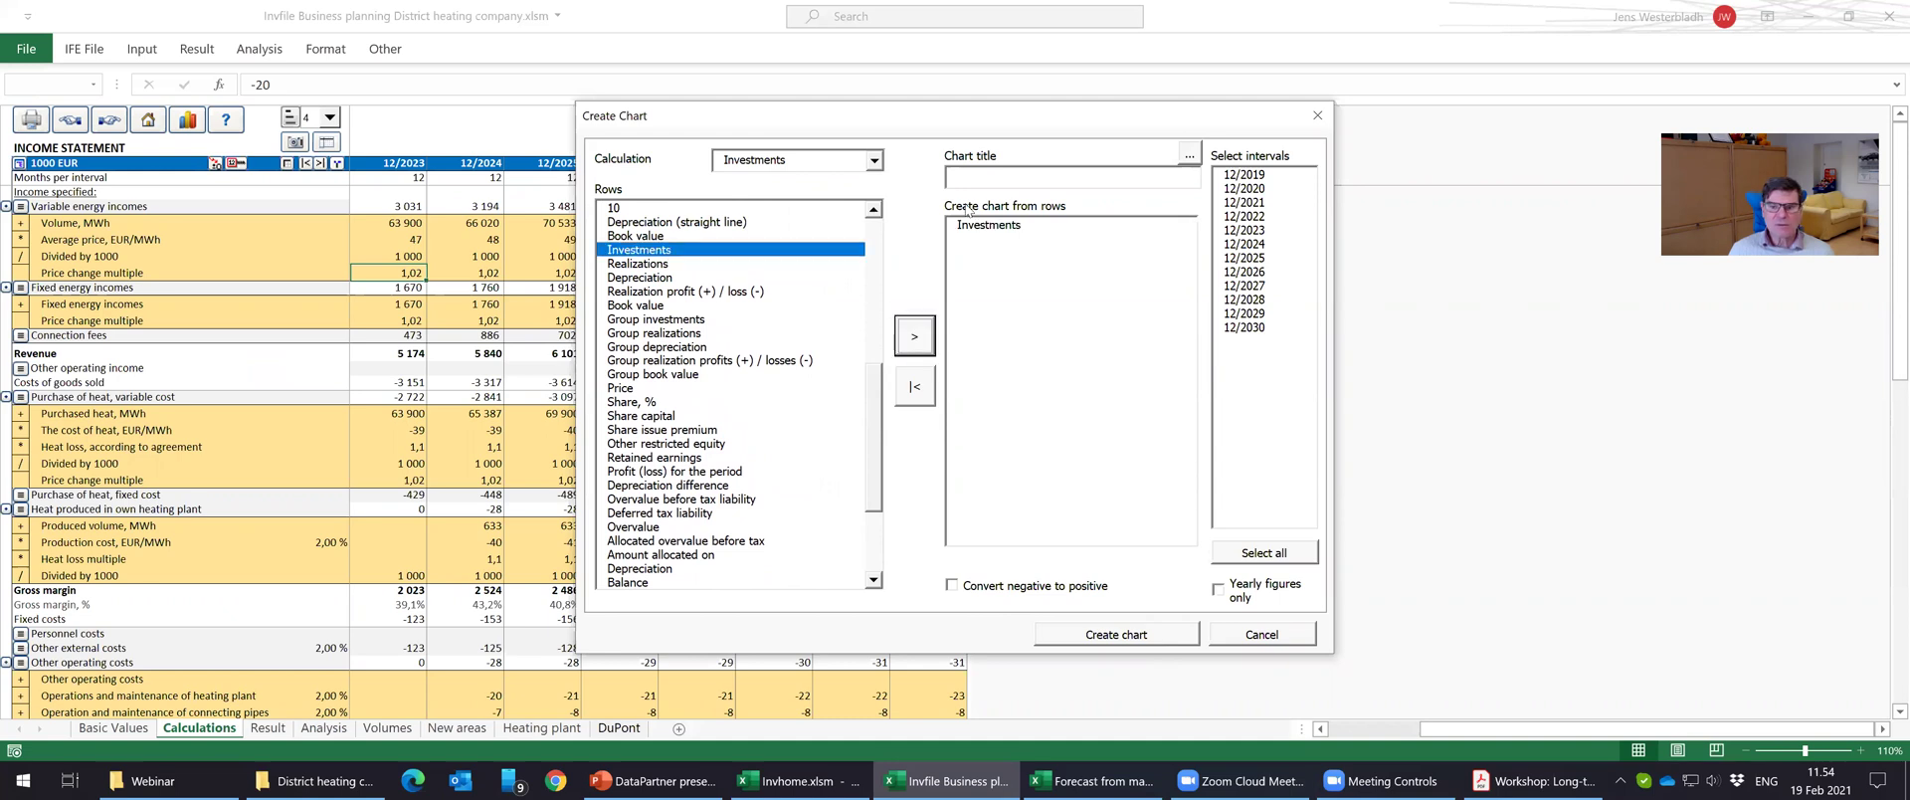
Title the chart Investments, include all intervals with negative values converted to positive, and create it.
{"action": "left_click", "coordinate": [975, 176]}
{"action": "type", "text": "Investments"}
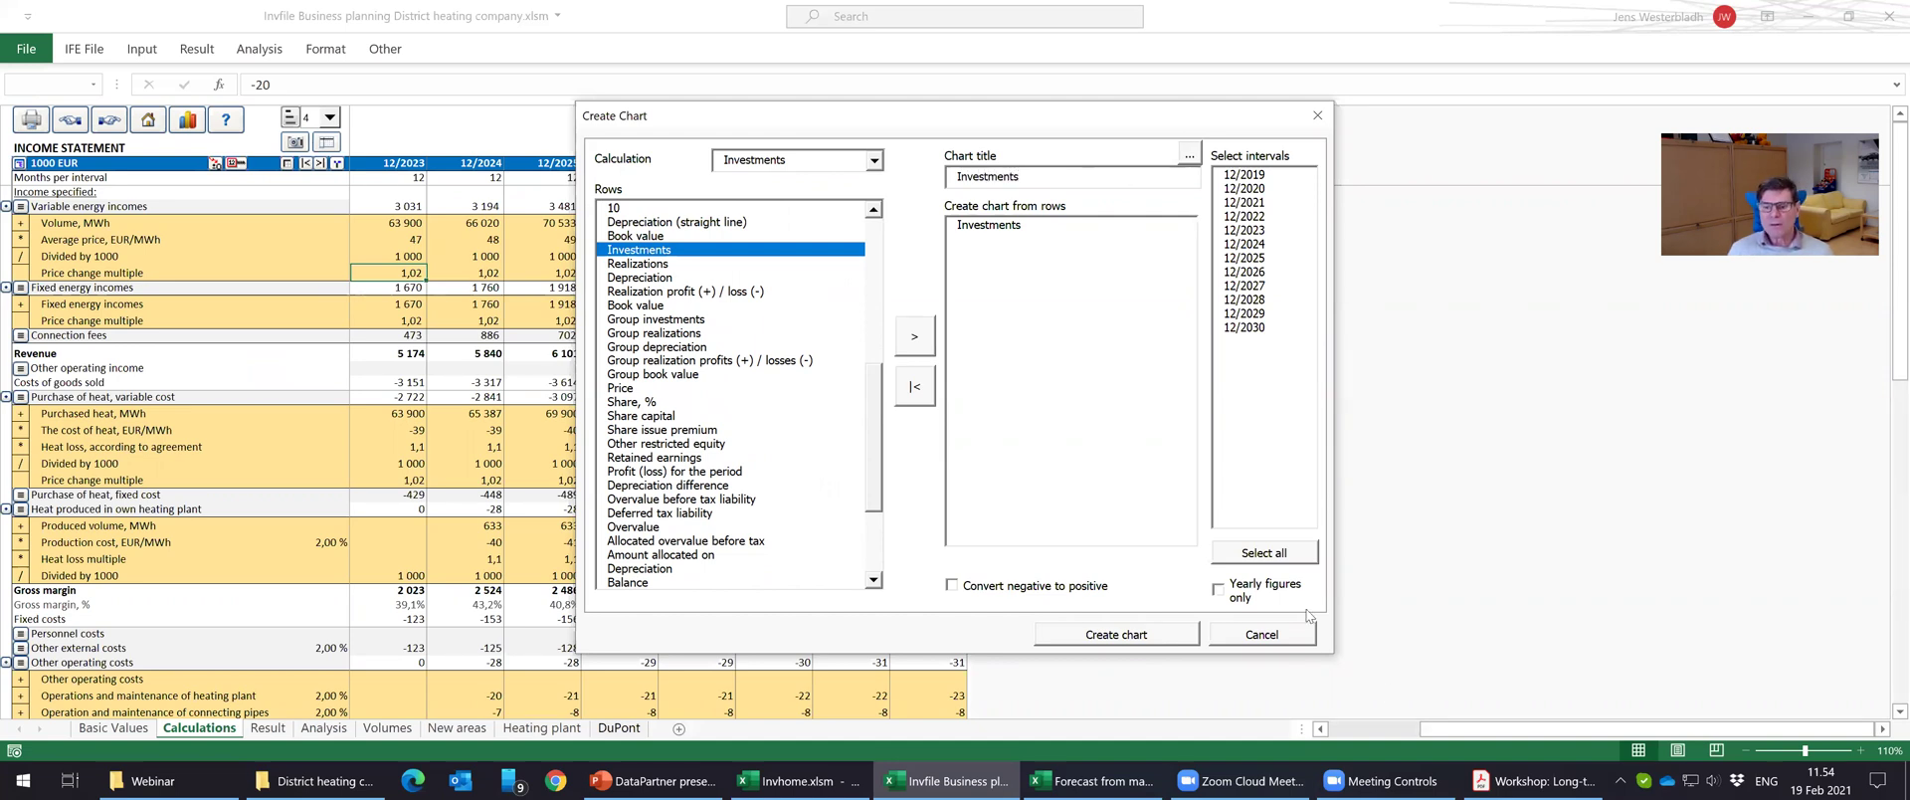
{"action": "left_click", "coordinate": [1286, 559]}
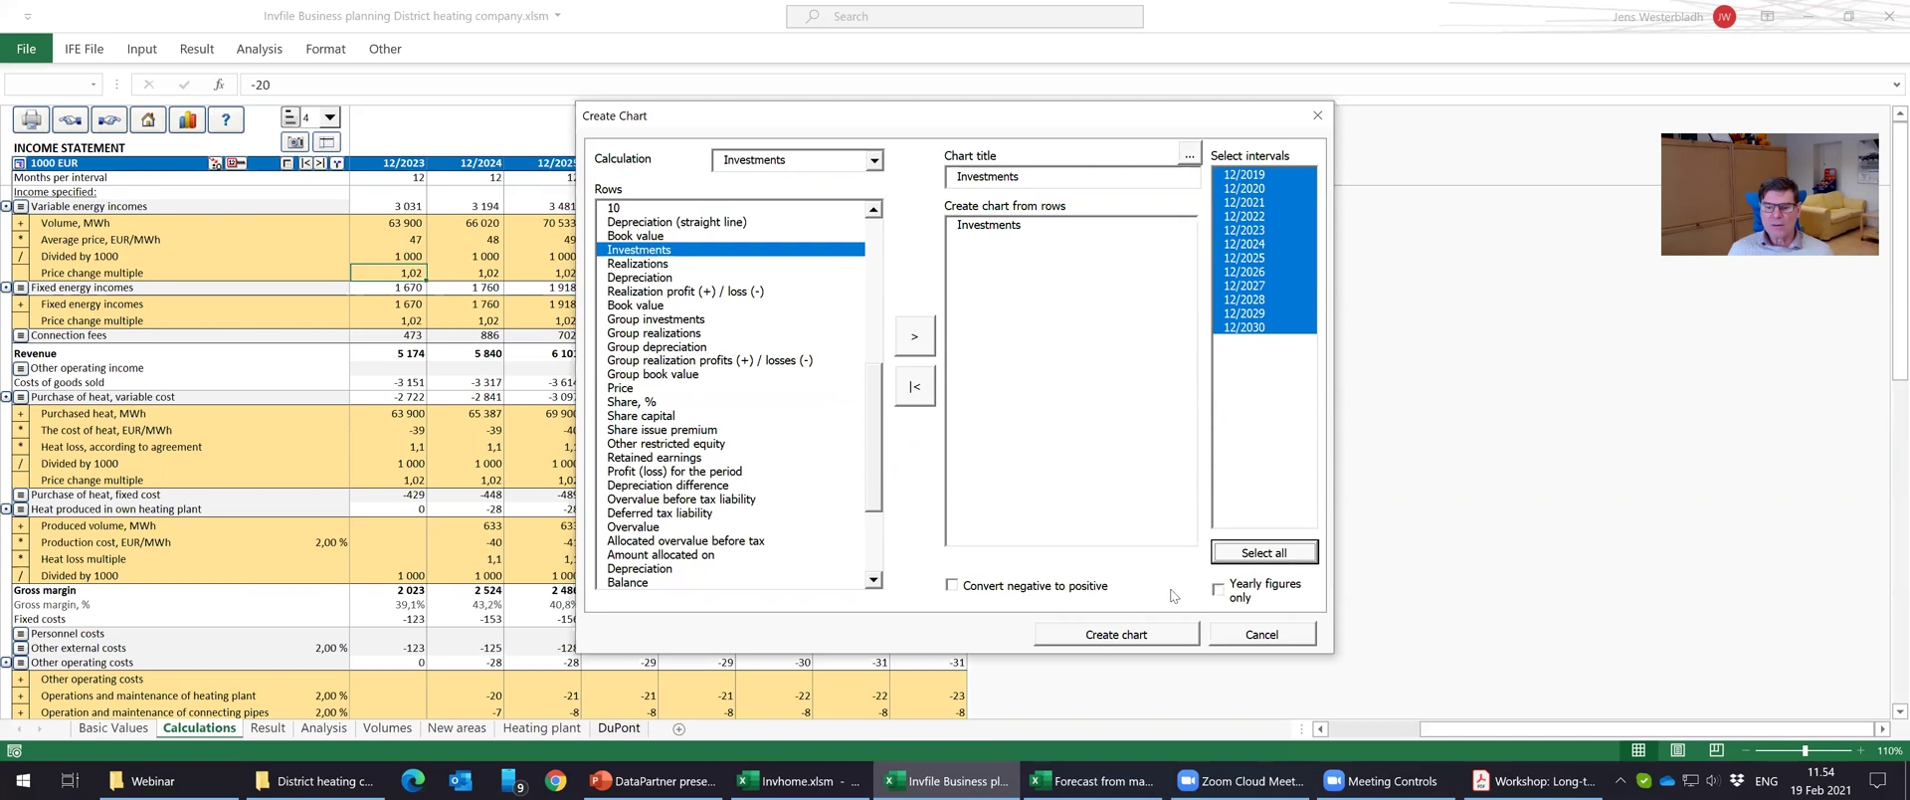
{"action": "left_click", "coordinate": [964, 593]}
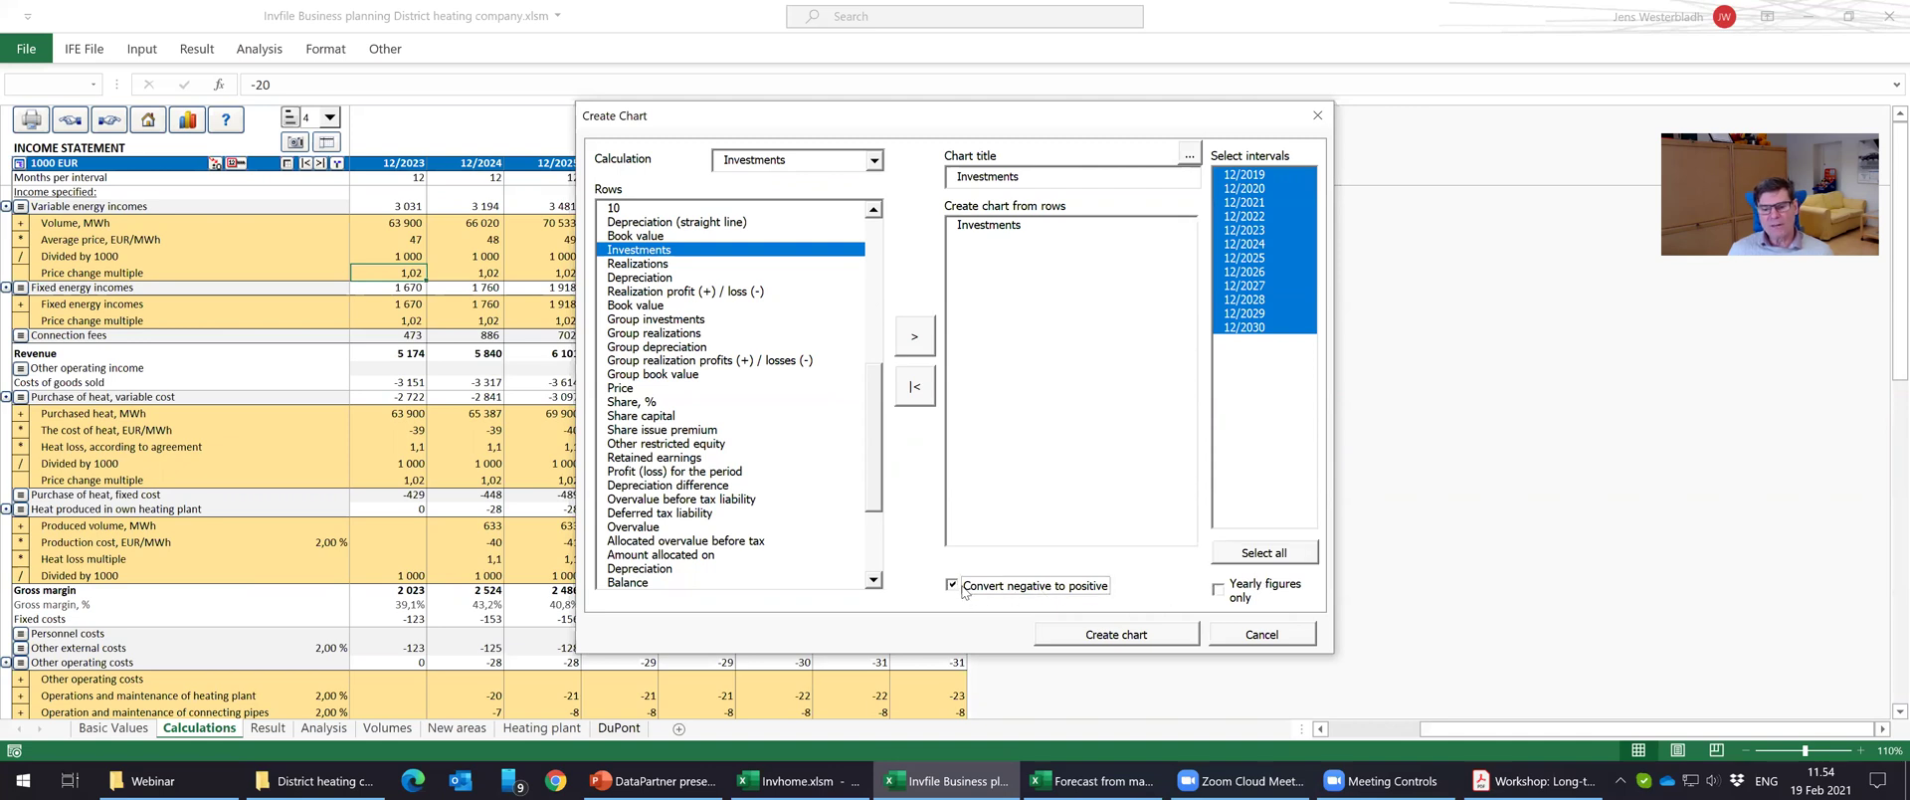
{"action": "left_click", "coordinate": [1113, 637]}
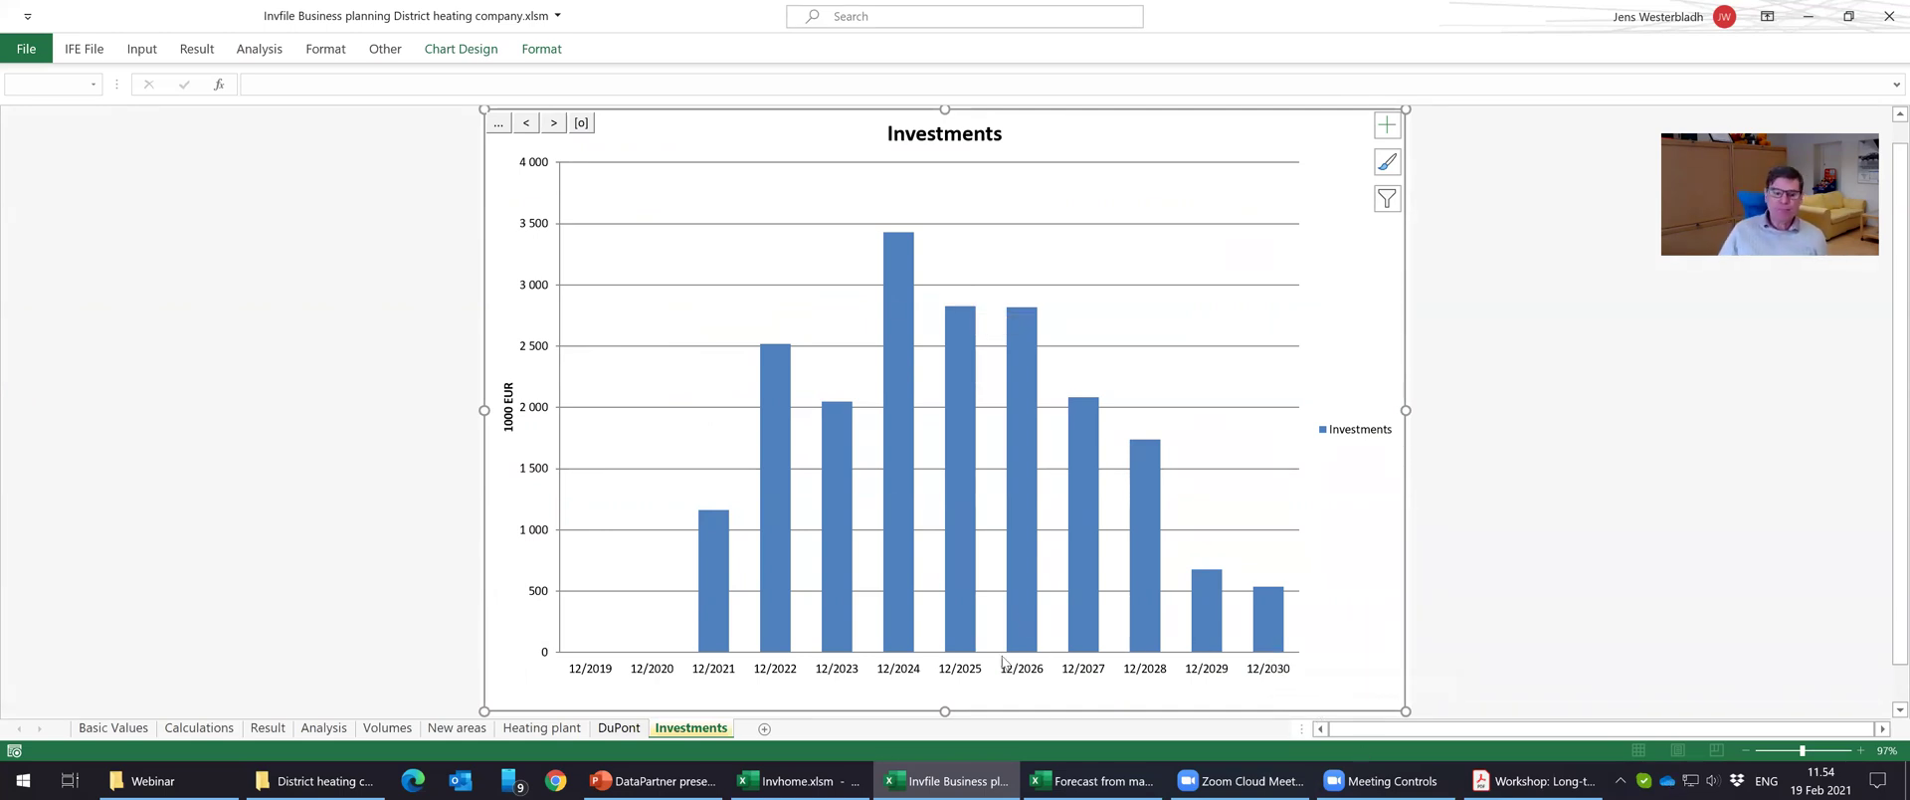
Start a new analysis chart of the Tornado type.
{"action": "left_click", "coordinate": [278, 55]}
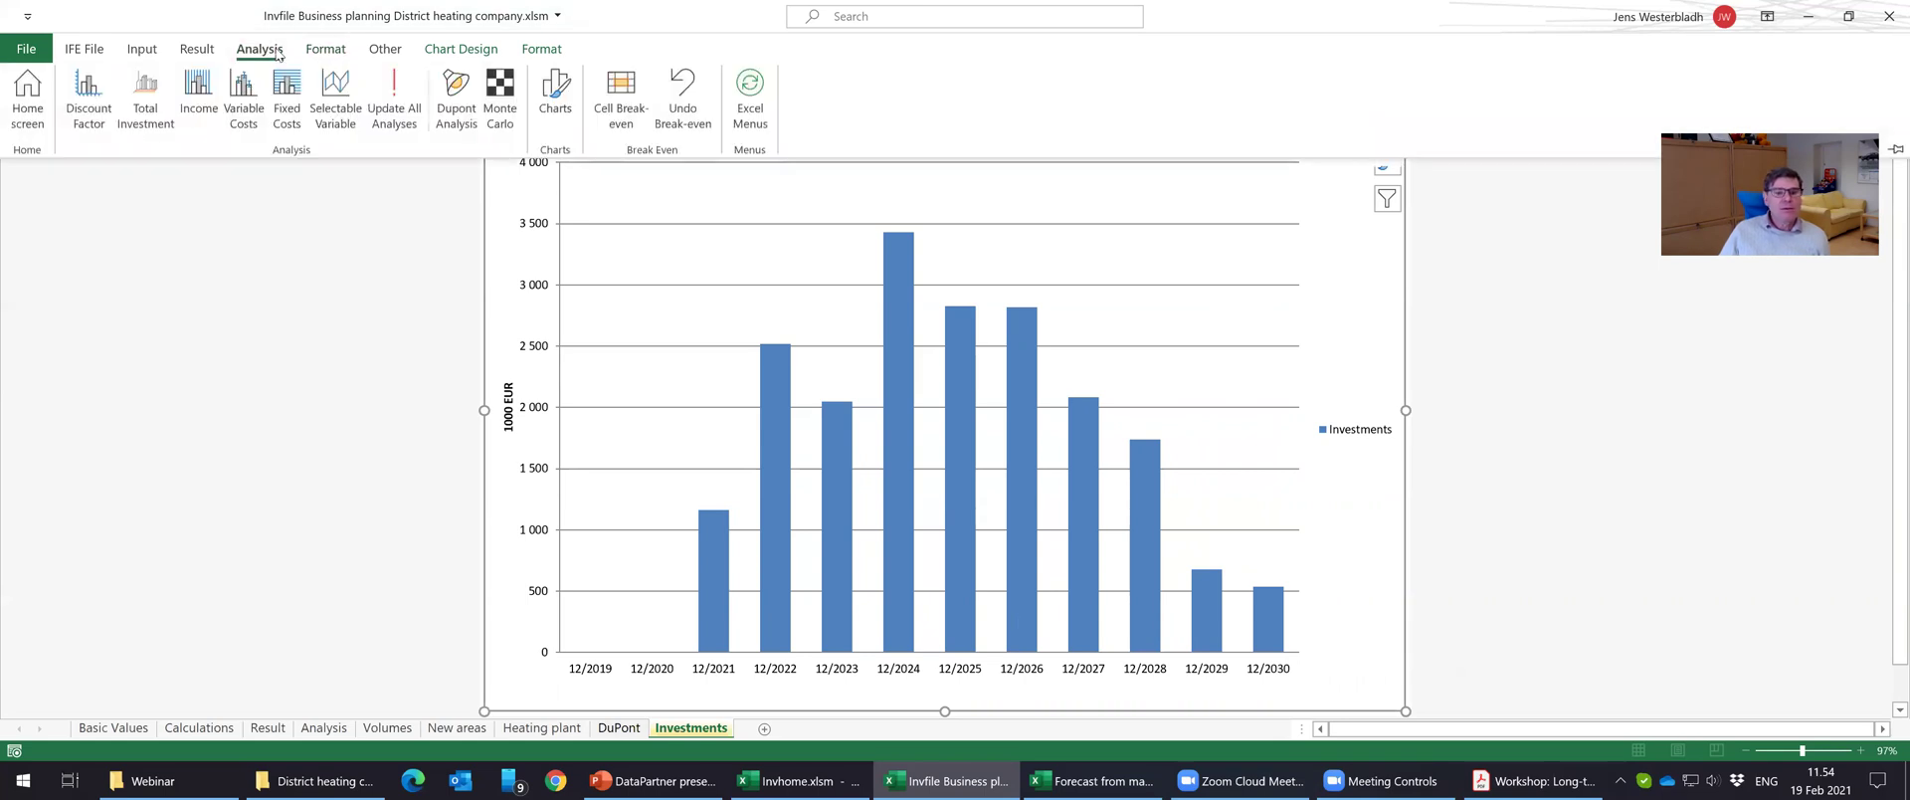
{"action": "left_click", "coordinate": [554, 103]}
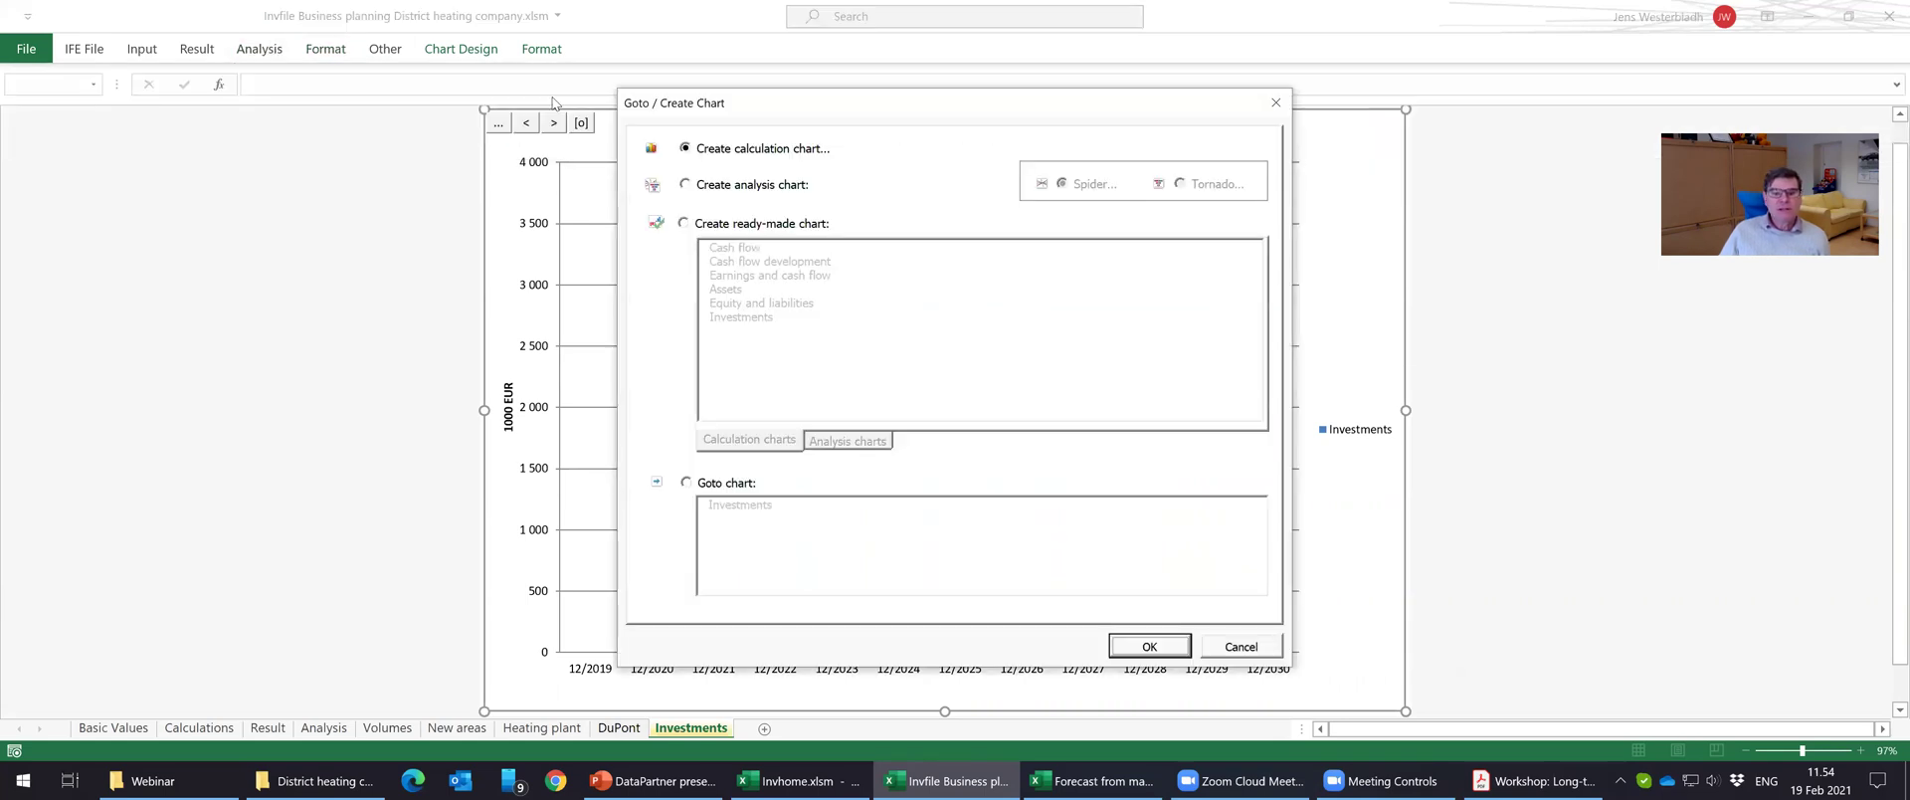
{"action": "left_click", "coordinate": [708, 183]}
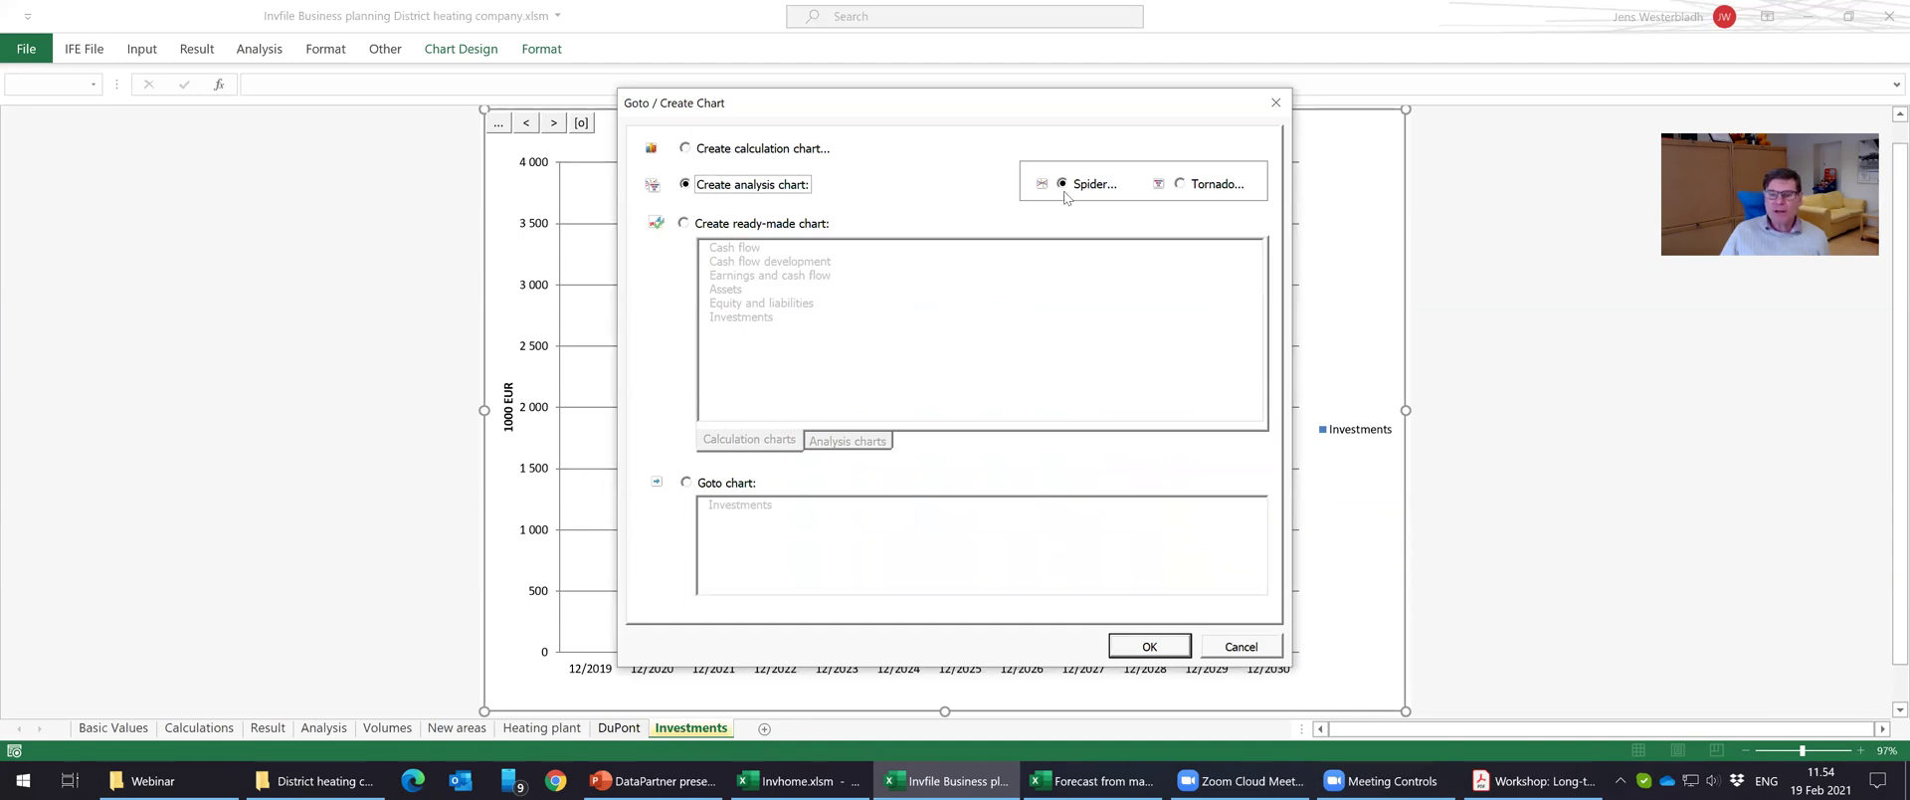
{"action": "left_click", "coordinate": [1181, 185]}
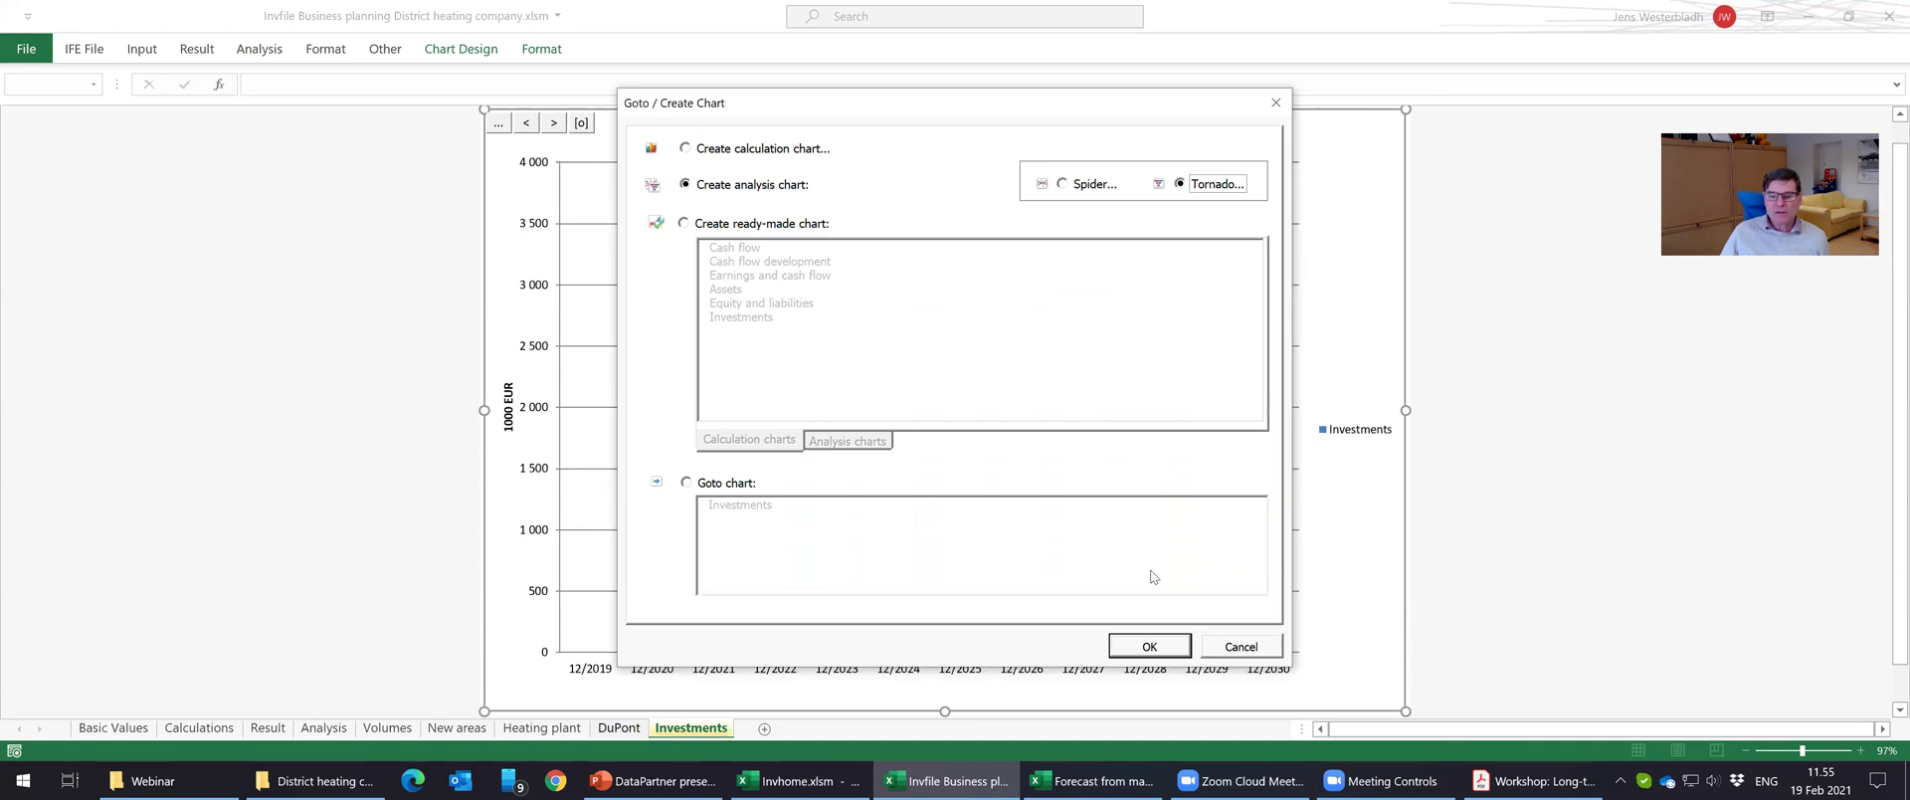
{"action": "left_click", "coordinate": [1150, 646]}
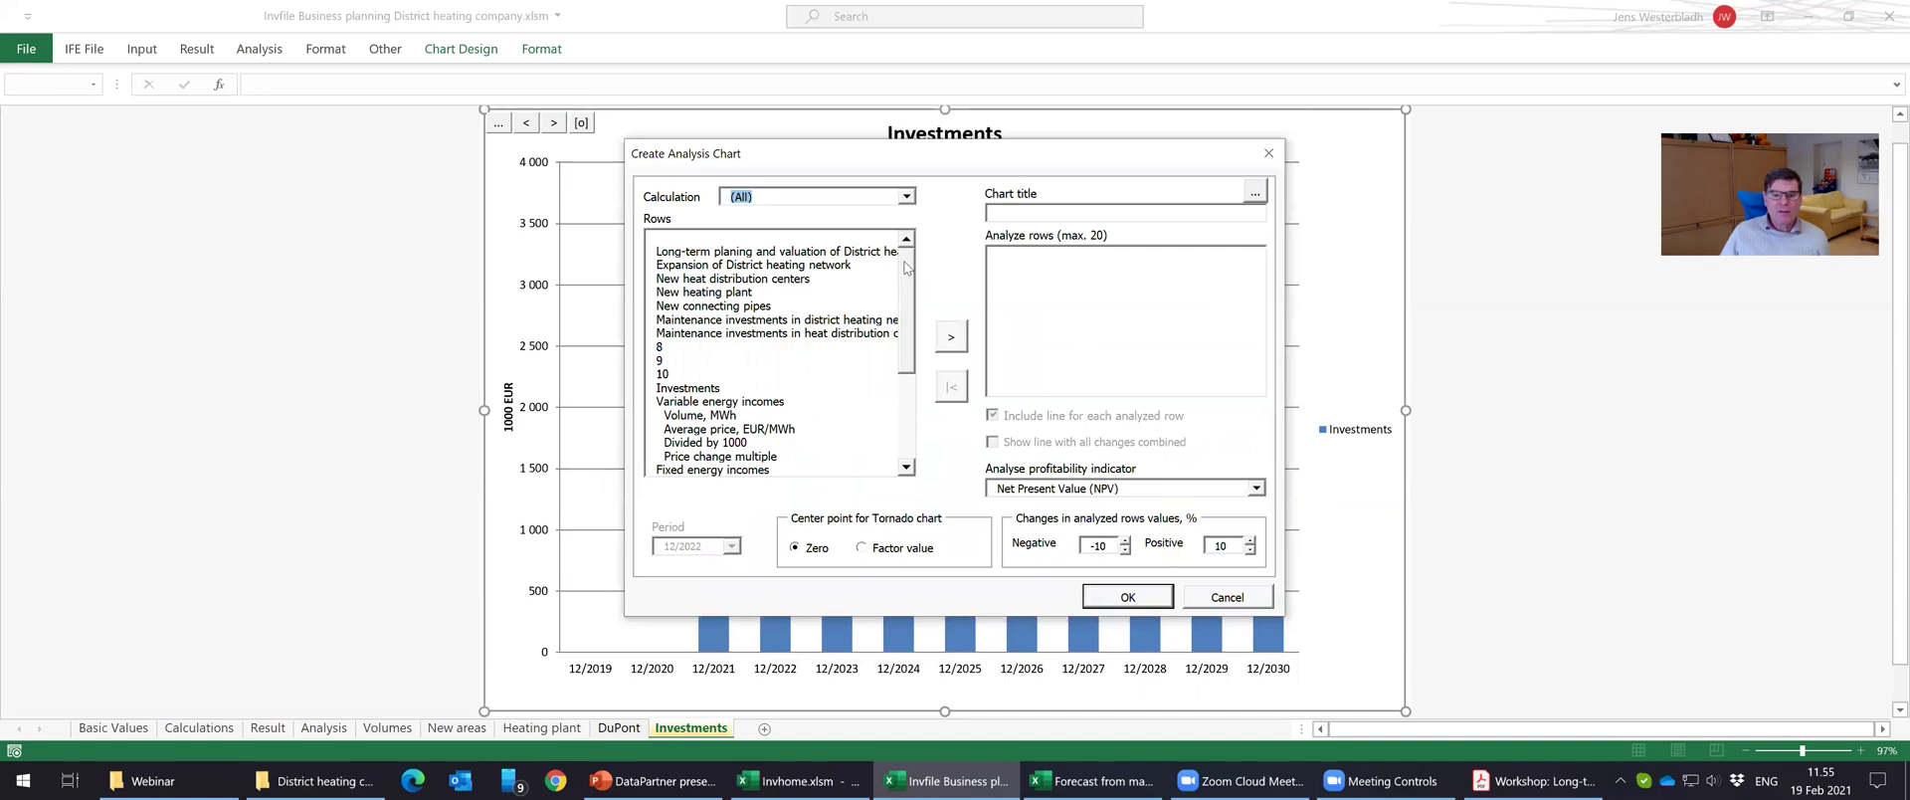
Add the Investments, Volume, MWh and Average price, EUR/MWh rows to the Tornado chart's analyzed rows.
{"action": "left_click", "coordinate": [907, 267]}
{"action": "scroll", "coordinate": [906, 266], "scroll_direction": "down", "scroll_amount": 2}
{"action": "scroll", "coordinate": [906, 267], "scroll_direction": "up", "scroll_amount": 2}
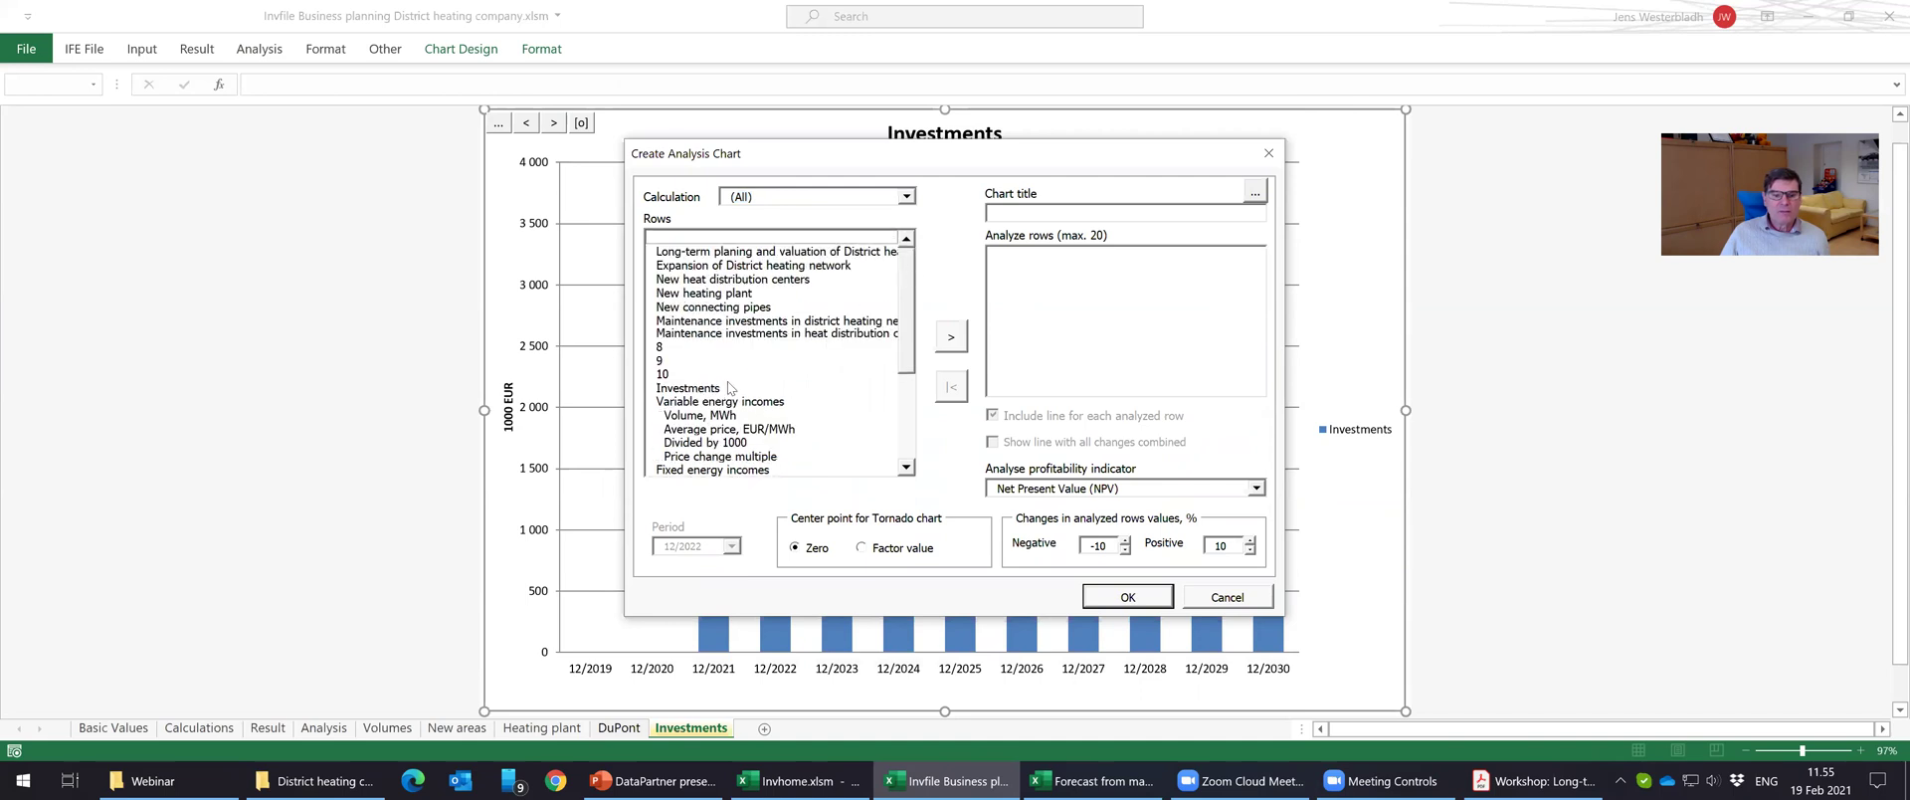
{"action": "left_click", "coordinate": [729, 388]}
{"action": "left_click", "coordinate": [951, 336]}
{"action": "left_click_drag", "start_coordinate": [904, 342], "coordinate": [905, 364]}
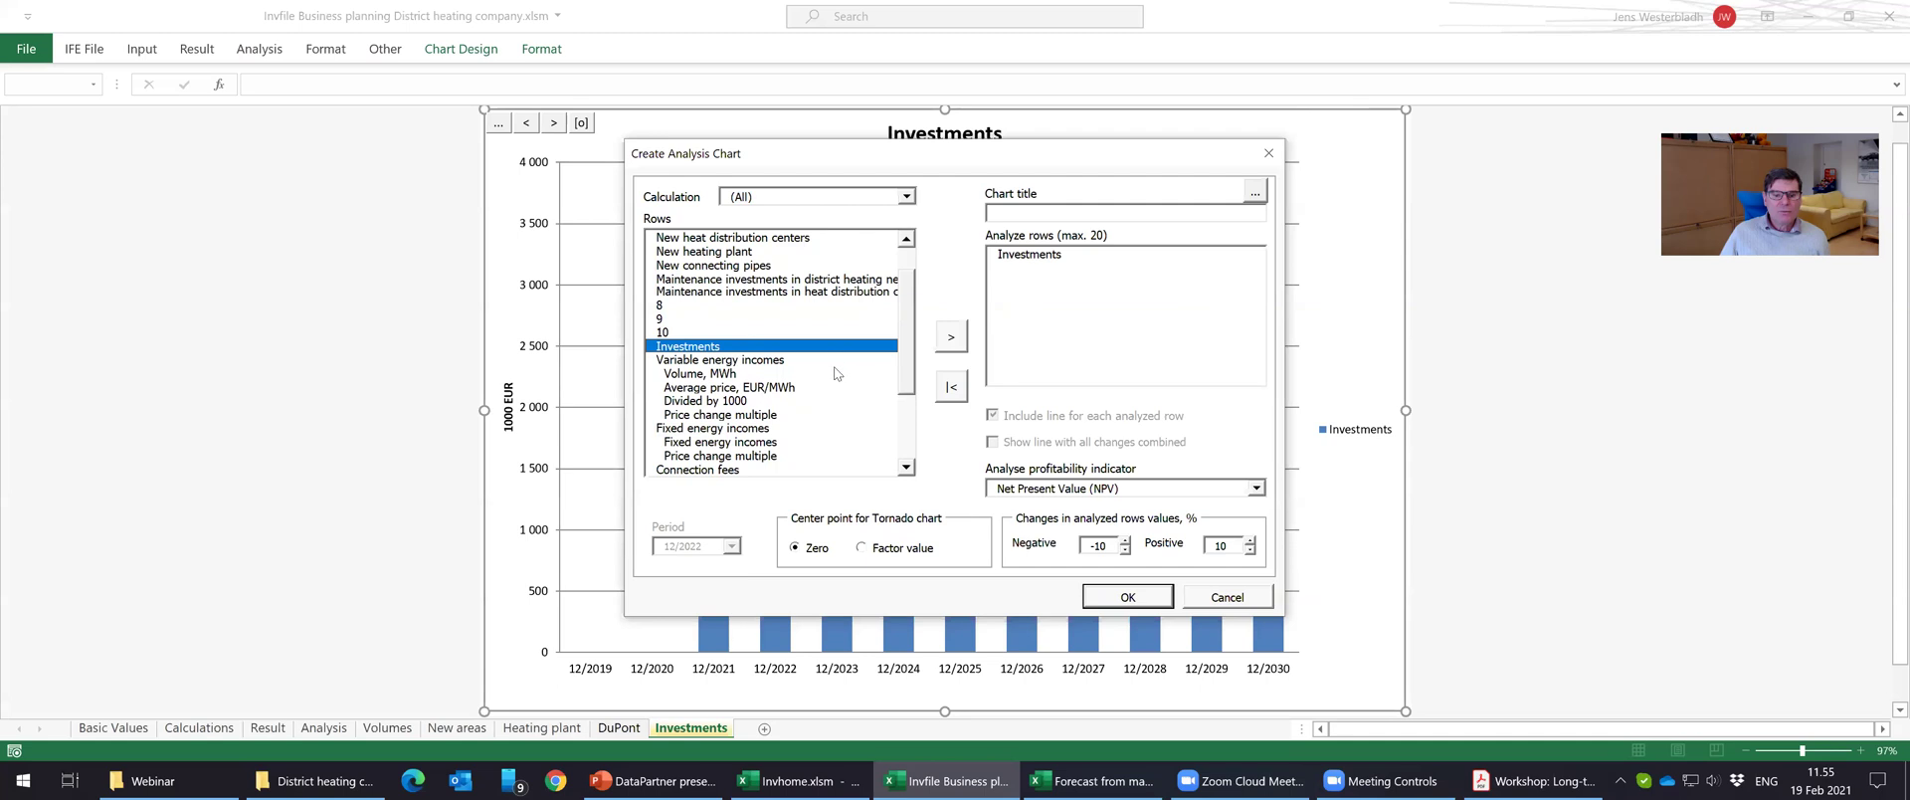
{"action": "left_click", "coordinate": [822, 374]}
{"action": "left_click", "coordinate": [955, 335]}
{"action": "left_click", "coordinate": [824, 389]}
{"action": "left_click", "coordinate": [952, 337]}
Add the Fixed energy incomes total and Connection fees to the Tornado chart's analyzed rows.
{"action": "left_click_drag", "start_coordinate": [907, 372], "coordinate": [902, 391]}
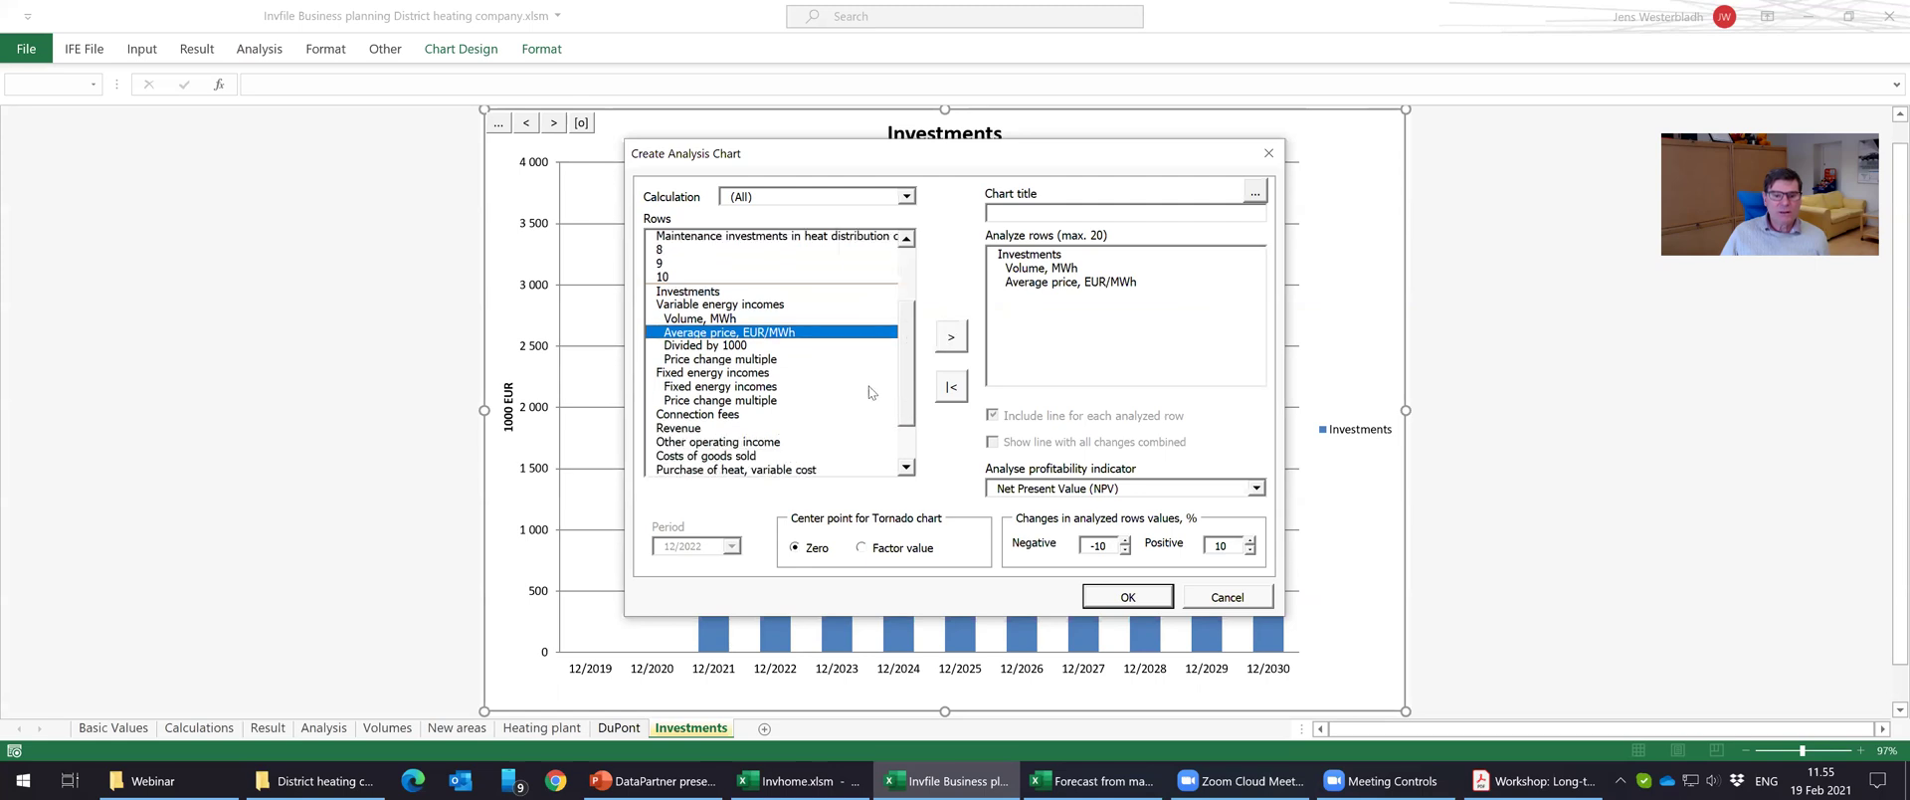
{"action": "left_click", "coordinate": [801, 373]}
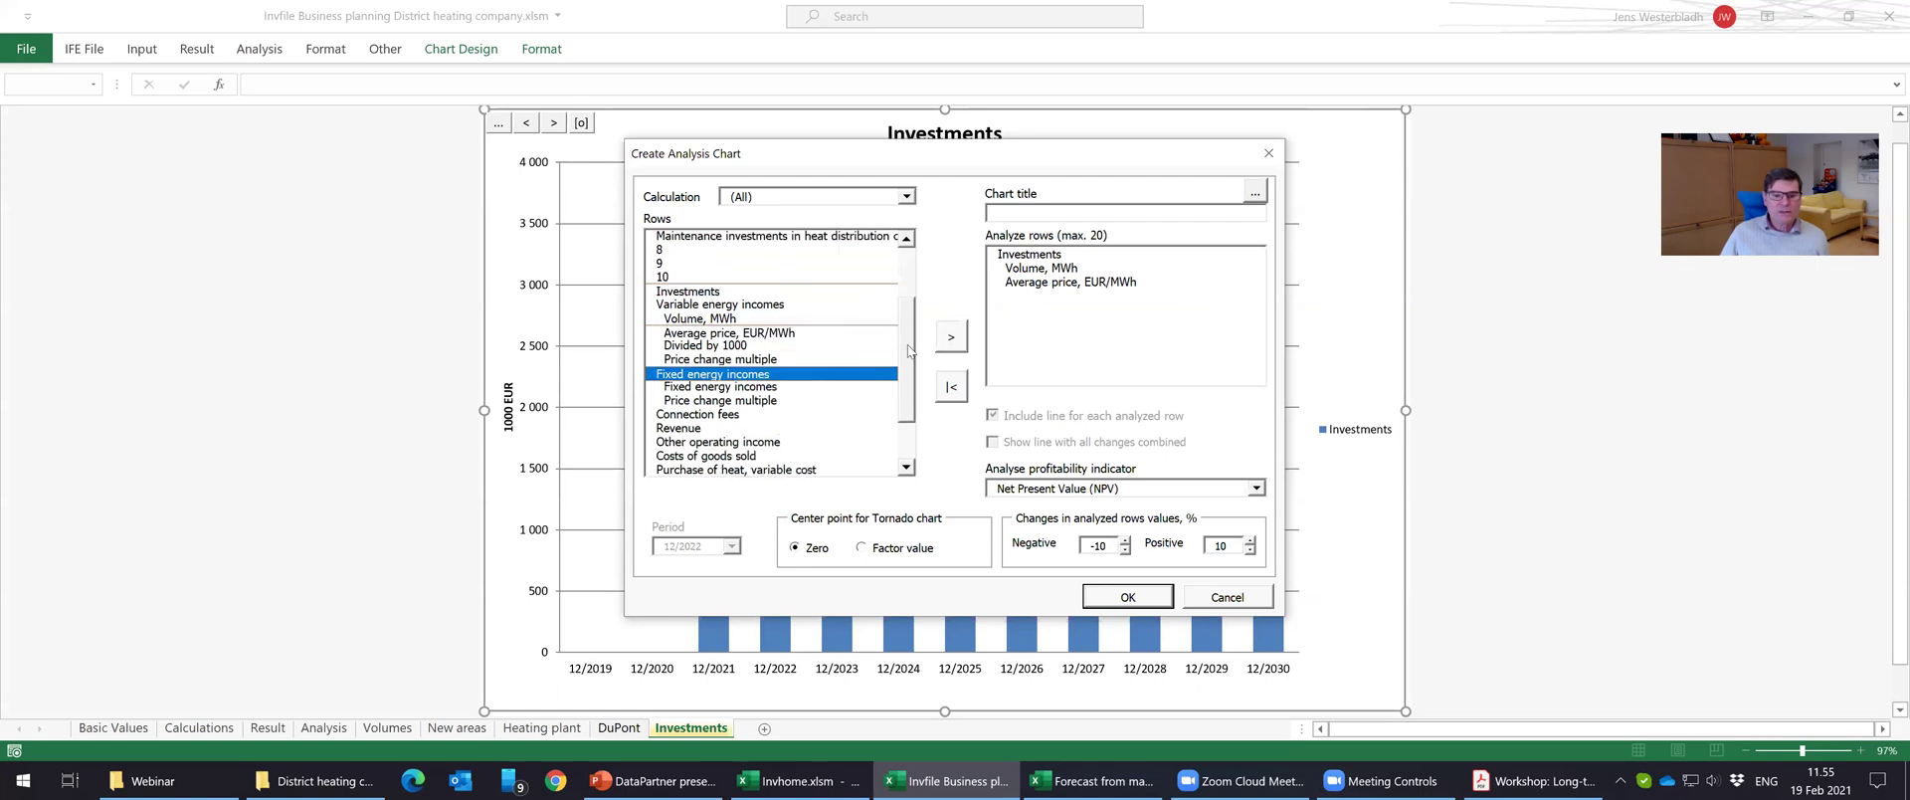
{"action": "left_click", "coordinate": [951, 336]}
{"action": "left_click_drag", "start_coordinate": [905, 348], "coordinate": [907, 385]}
{"action": "left_click", "coordinate": [780, 360]}
{"action": "left_click", "coordinate": [952, 336]}
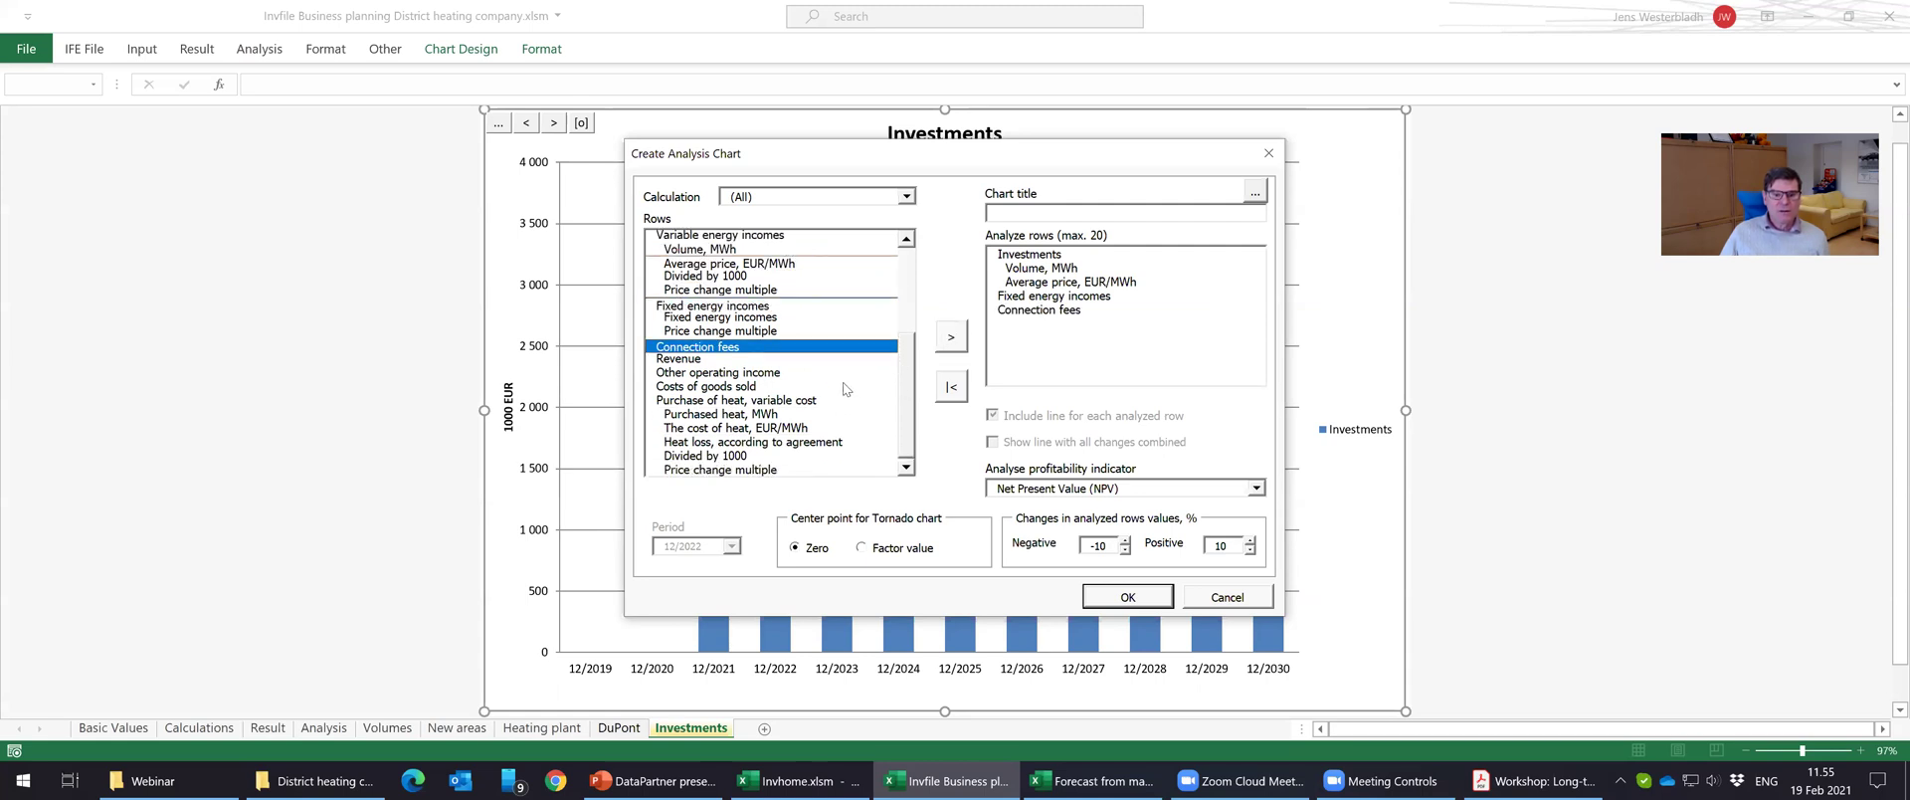
Add The cost of heat, EUR/MWh and Heat loss, according to agreement to the Tornado chart's analyzed rows.
{"action": "left_click", "coordinate": [782, 435]}
{"action": "left_click", "coordinate": [952, 336]}
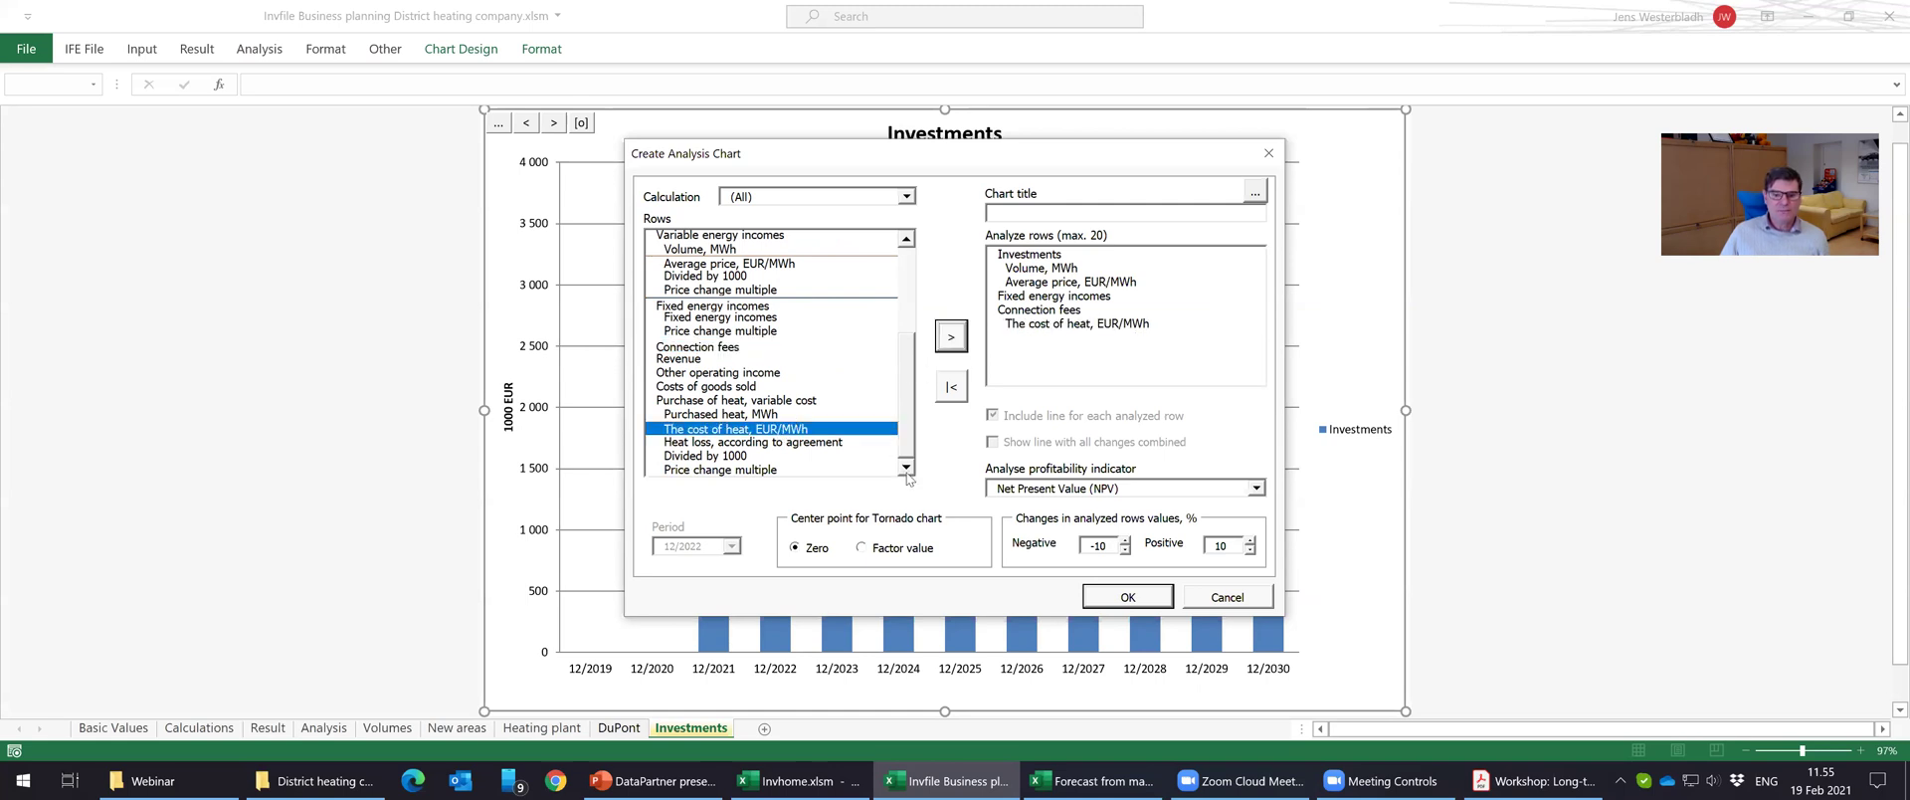
{"action": "left_click", "coordinate": [833, 443]}
{"action": "left_click", "coordinate": [952, 336]}
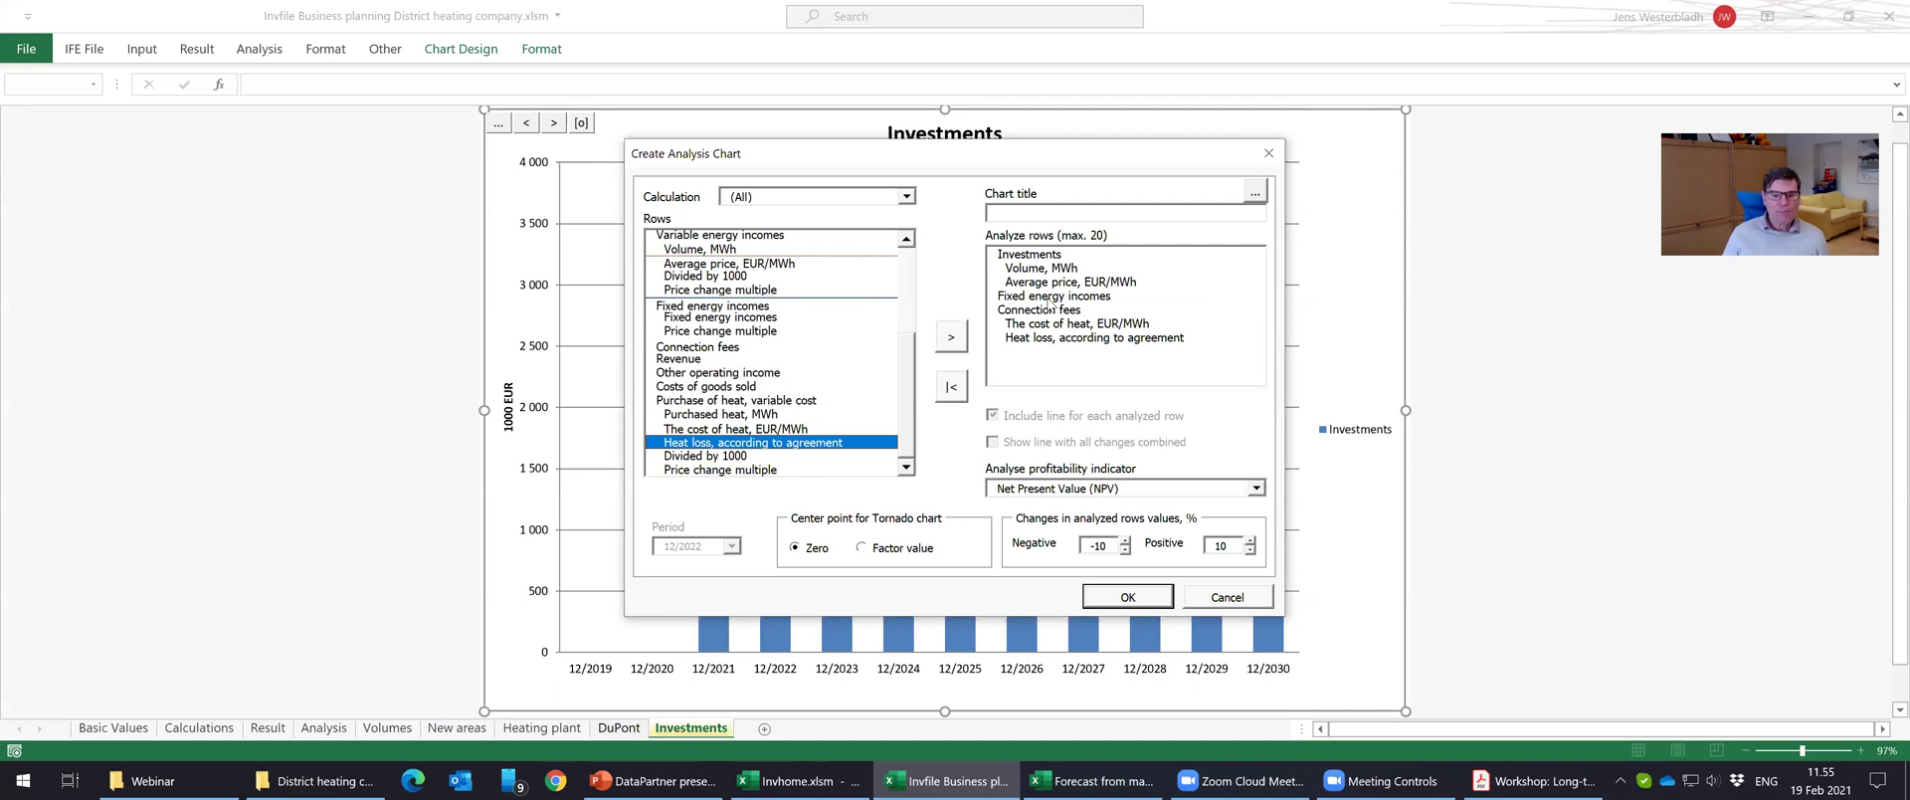
Title the analysis chart Tornado and create it with Net Present Value (NPV) and changes of -10% and 10%.
{"action": "left_click_drag", "start_coordinate": [907, 360], "coordinate": [908, 247]}
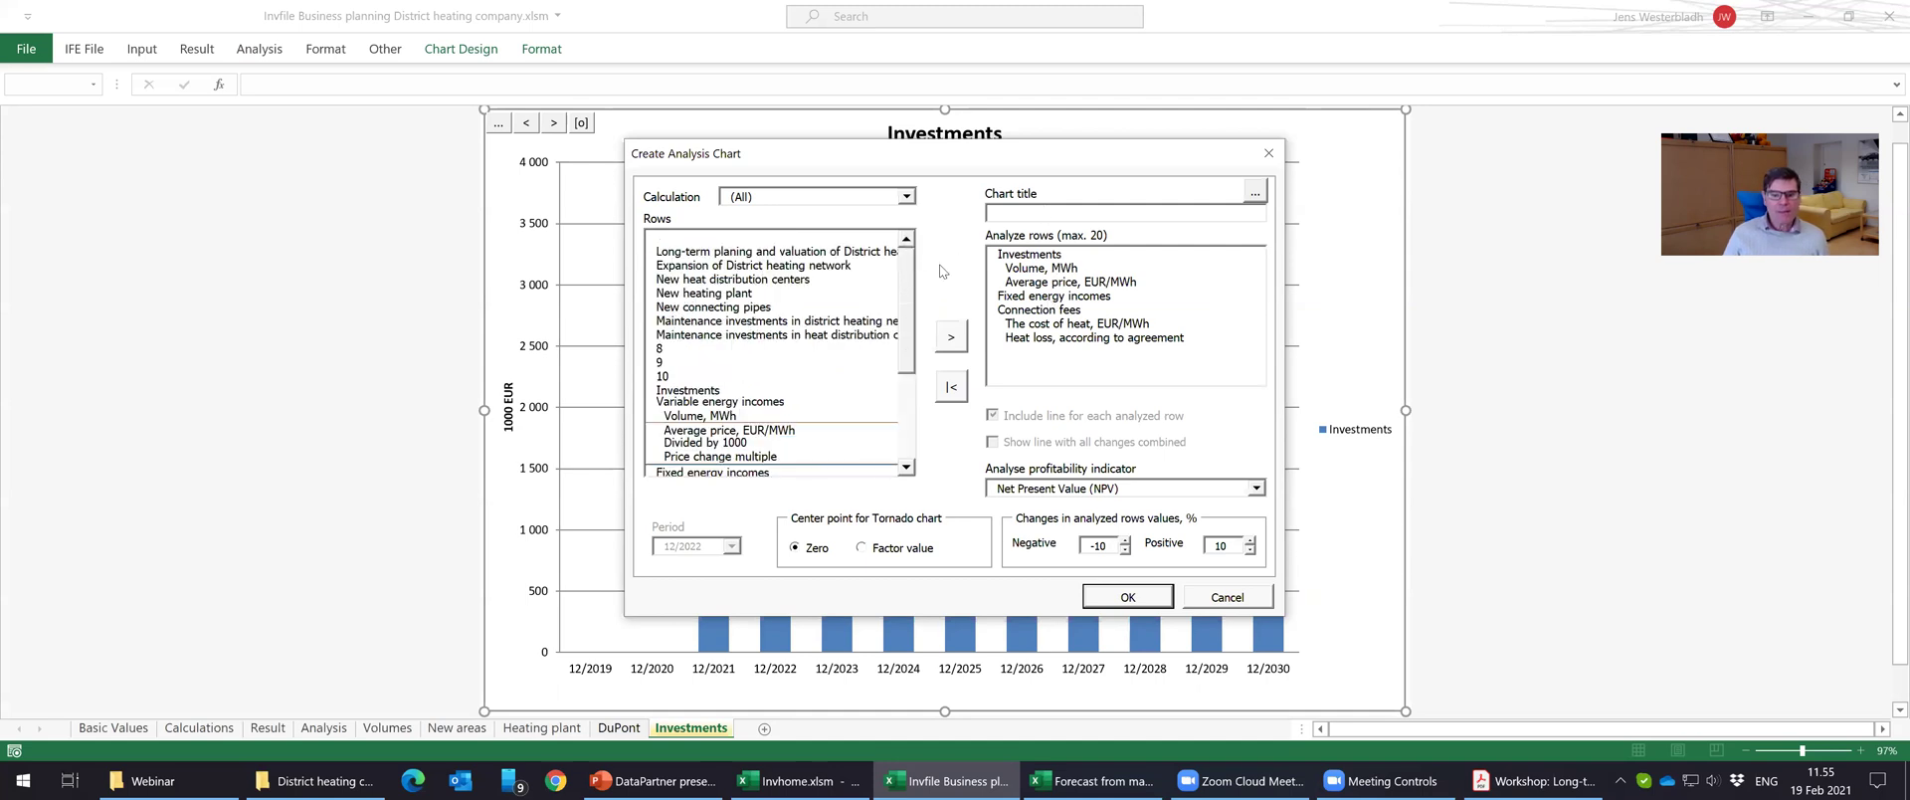
{"action": "left_click_drag", "start_coordinate": [909, 287], "coordinate": [905, 375]}
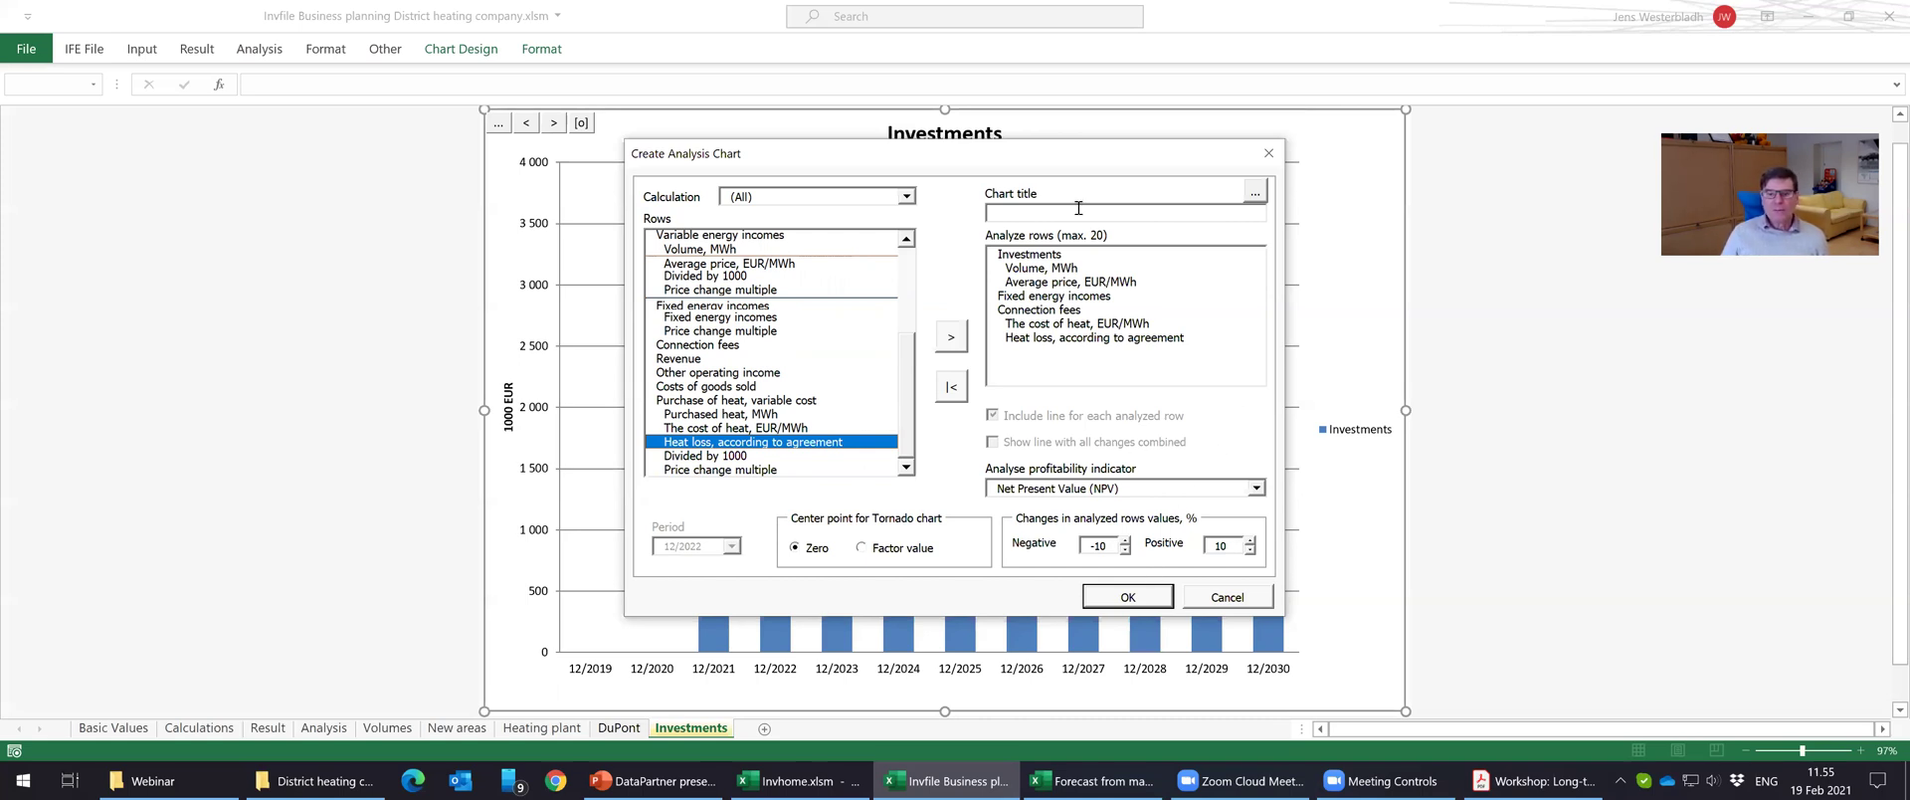
{"action": "type", "text": "Tornado"}
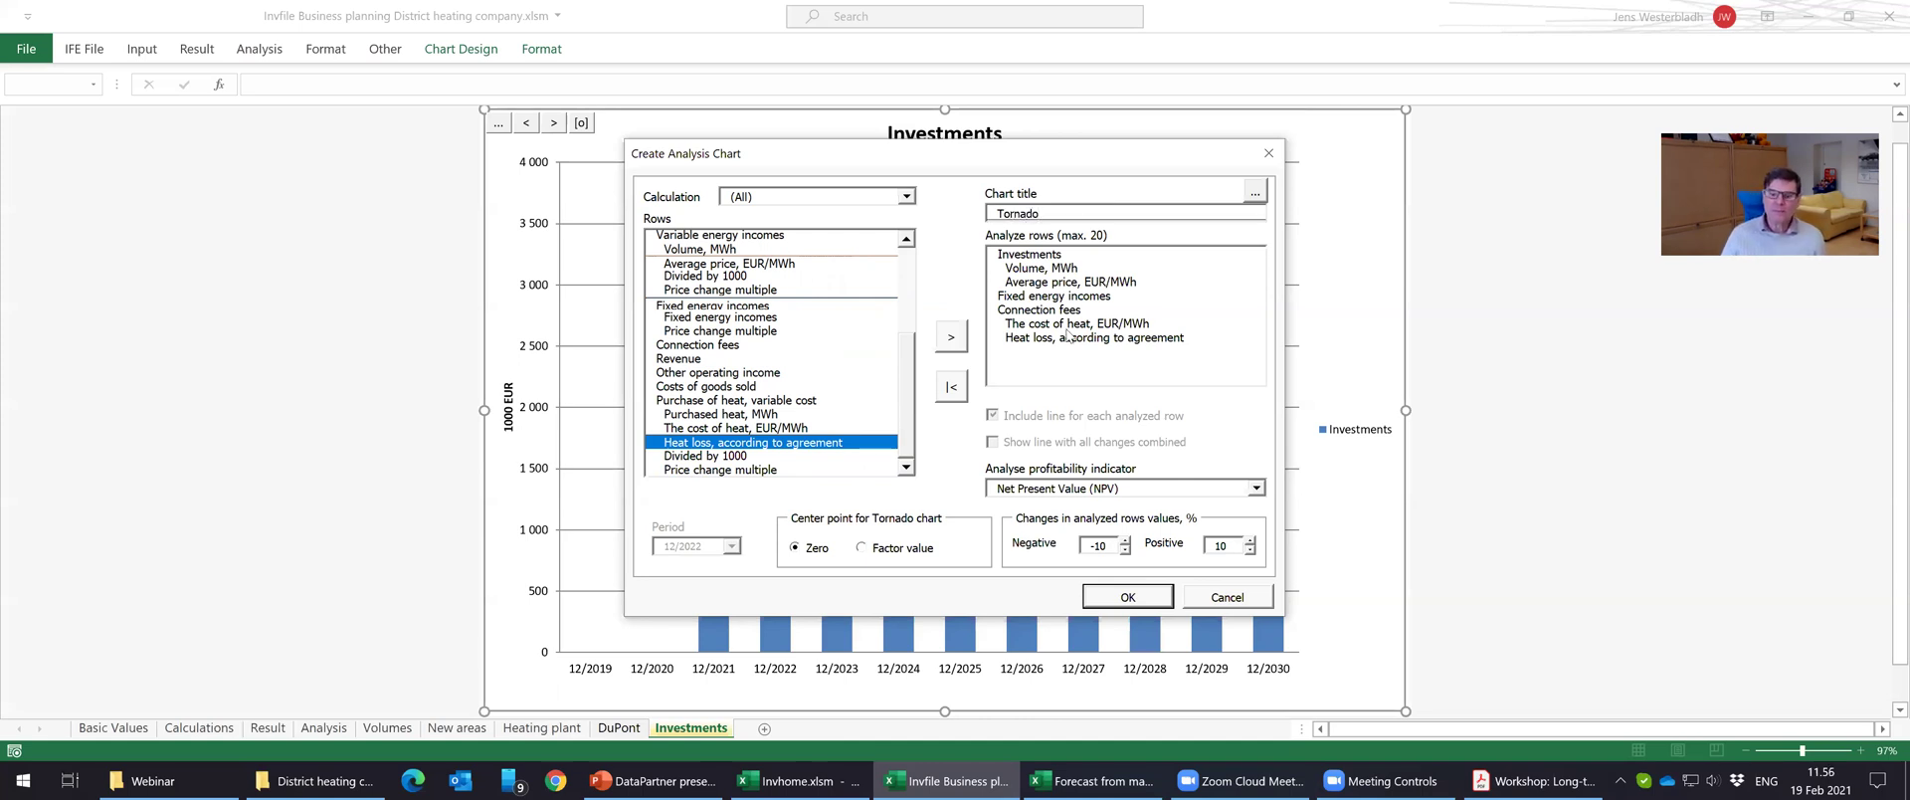
{"action": "left_click", "coordinate": [1127, 596]}
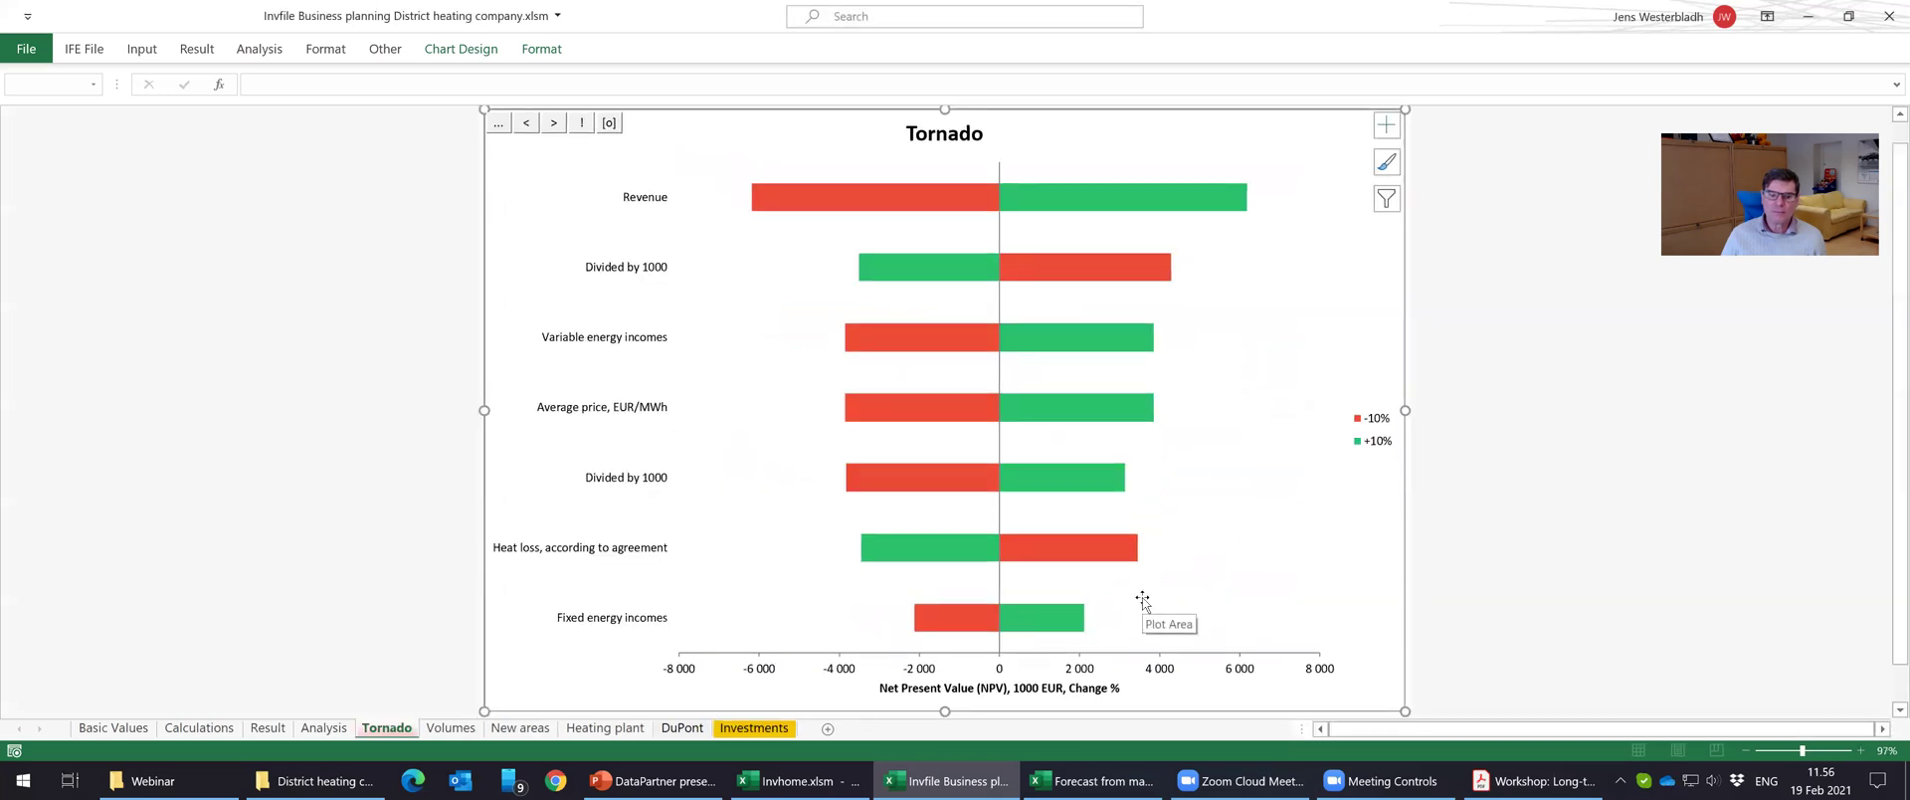
Remove Revenue, both Divided by 1000 rows and Variable energy incomes from the Tornado chart's analyzed rows.
{"action": "left_click", "coordinate": [499, 123]}
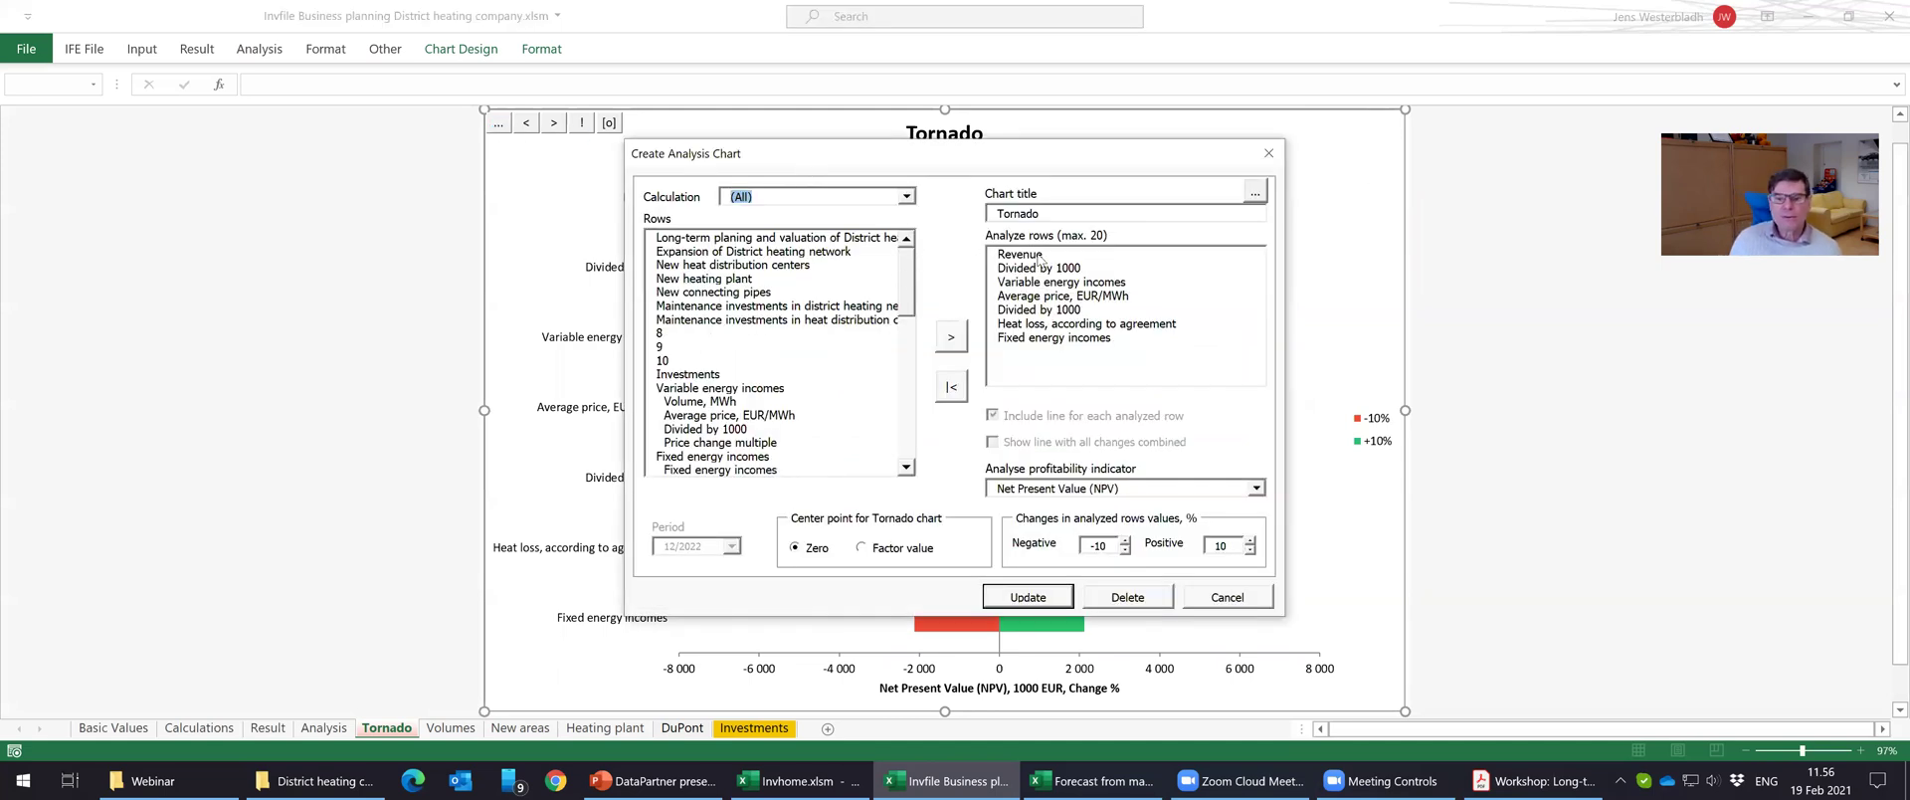
{"action": "left_click", "coordinate": [1040, 254]}
{"action": "left_click", "coordinate": [951, 388]}
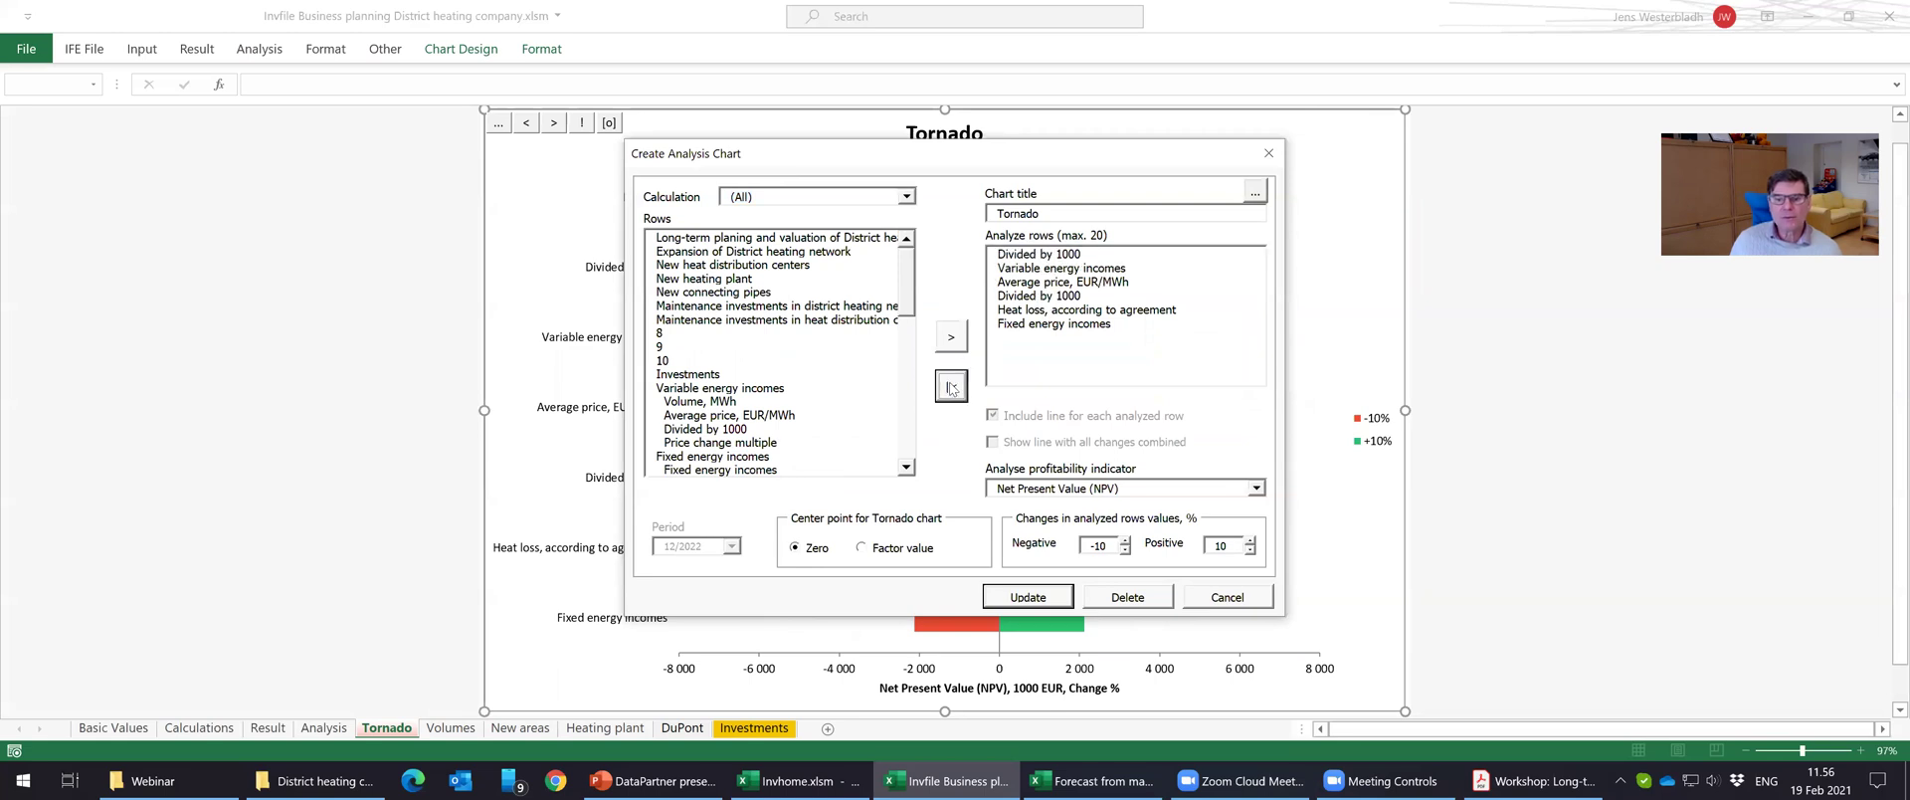
{"action": "left_click", "coordinate": [948, 391]}
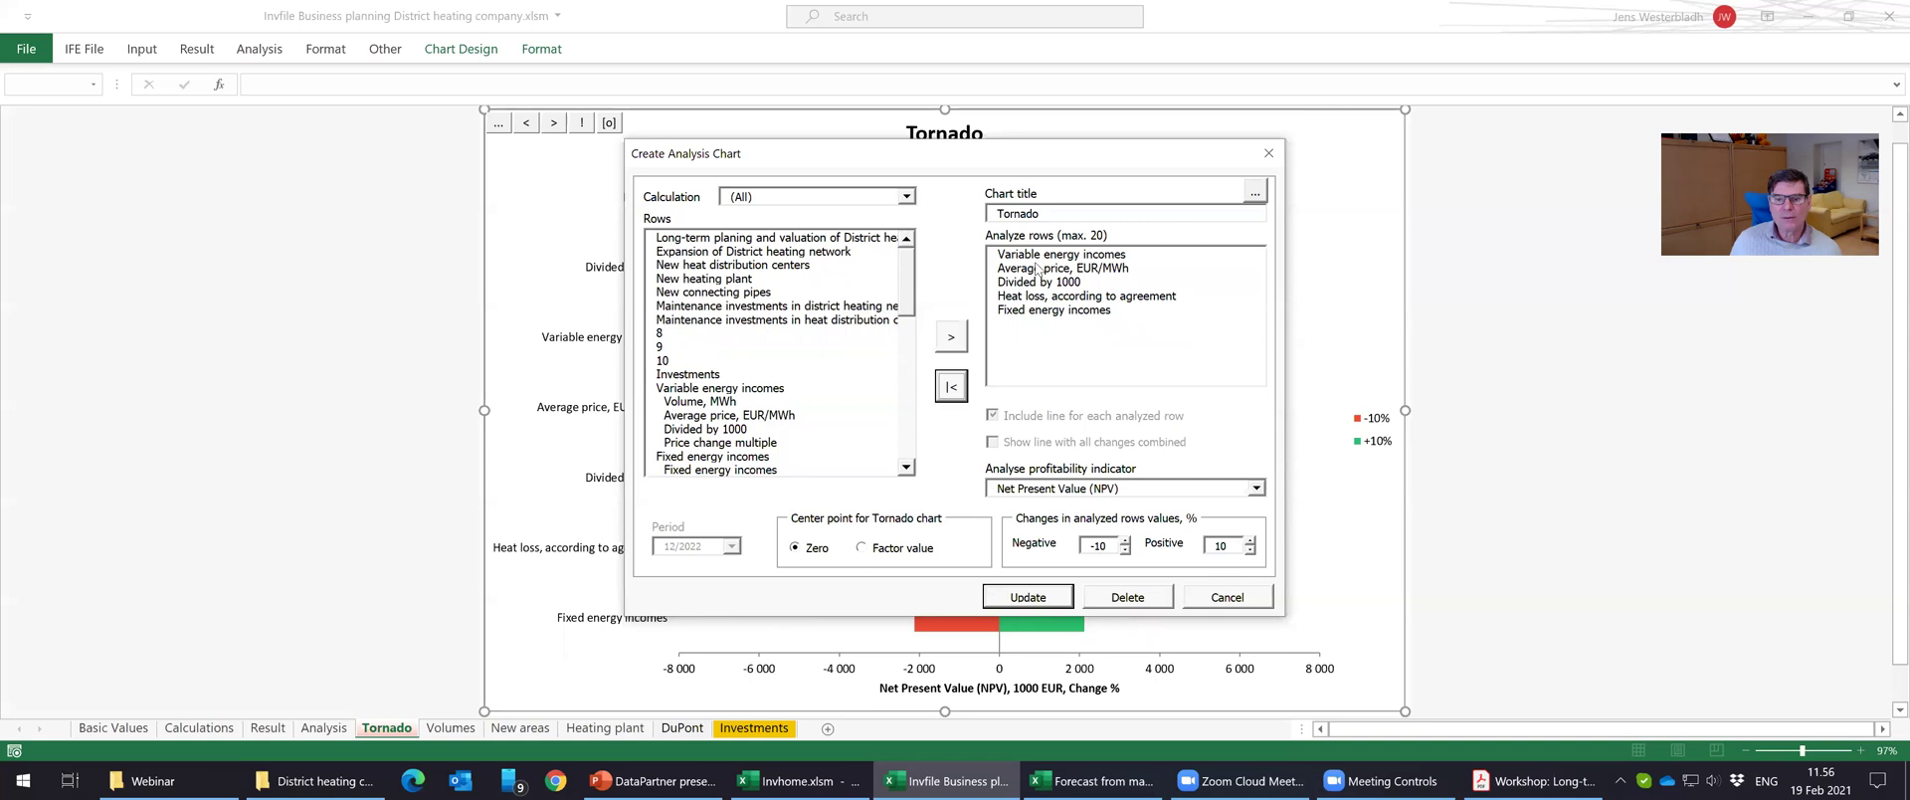
{"action": "left_click", "coordinate": [1038, 256]}
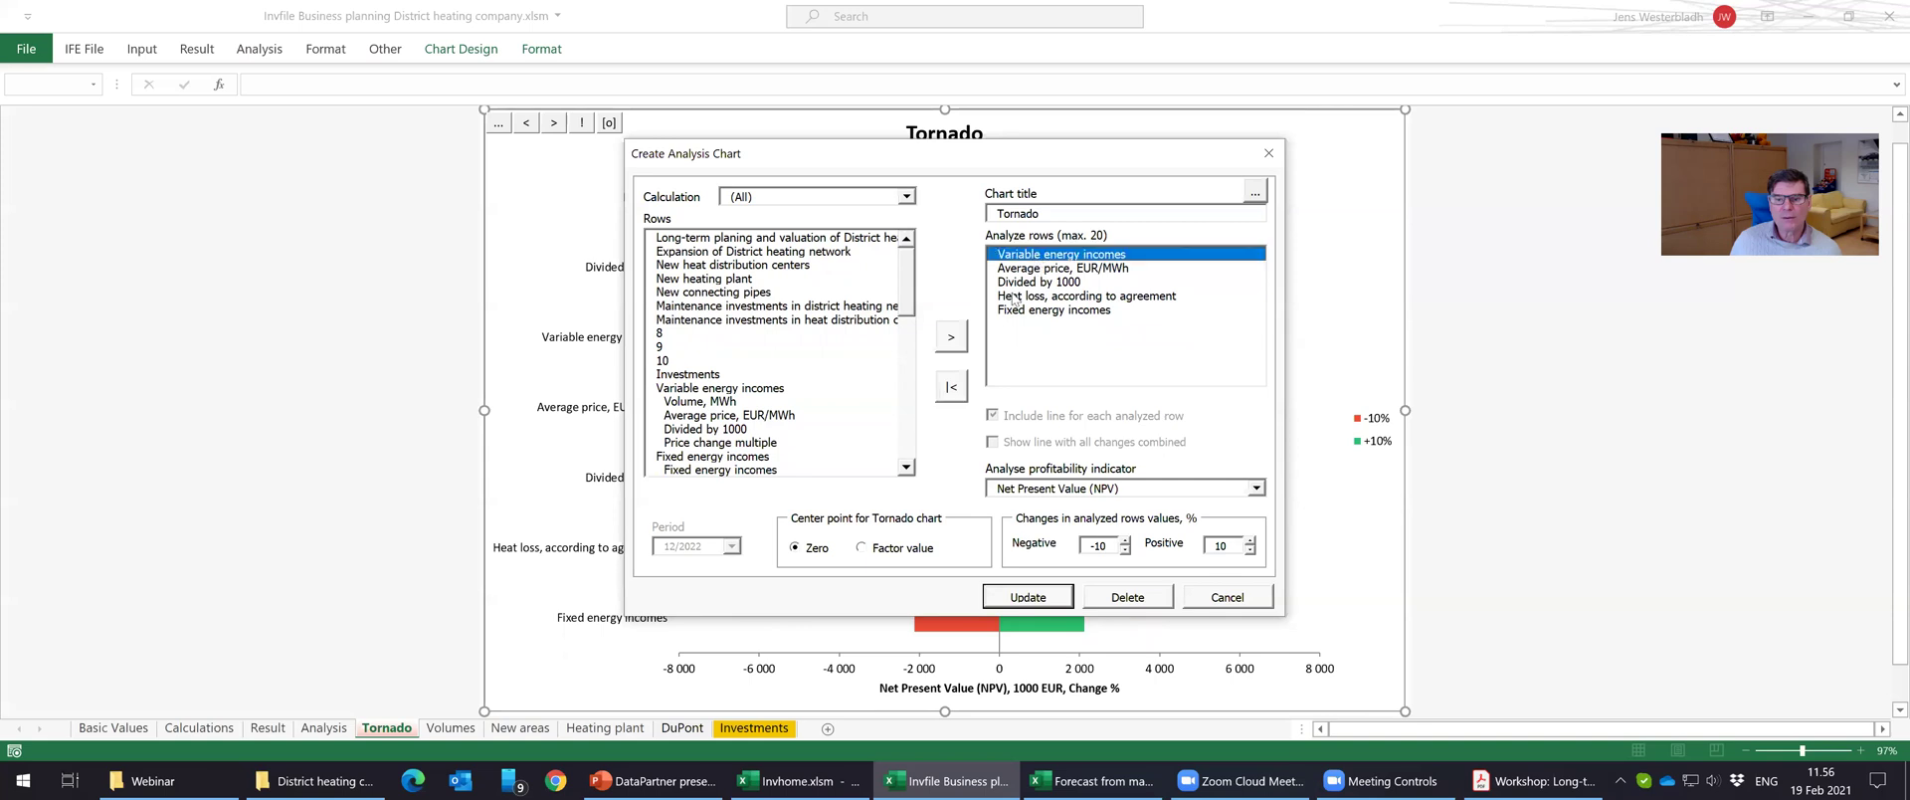
{"action": "left_click", "coordinate": [948, 388]}
{"action": "left_click", "coordinate": [1040, 268]}
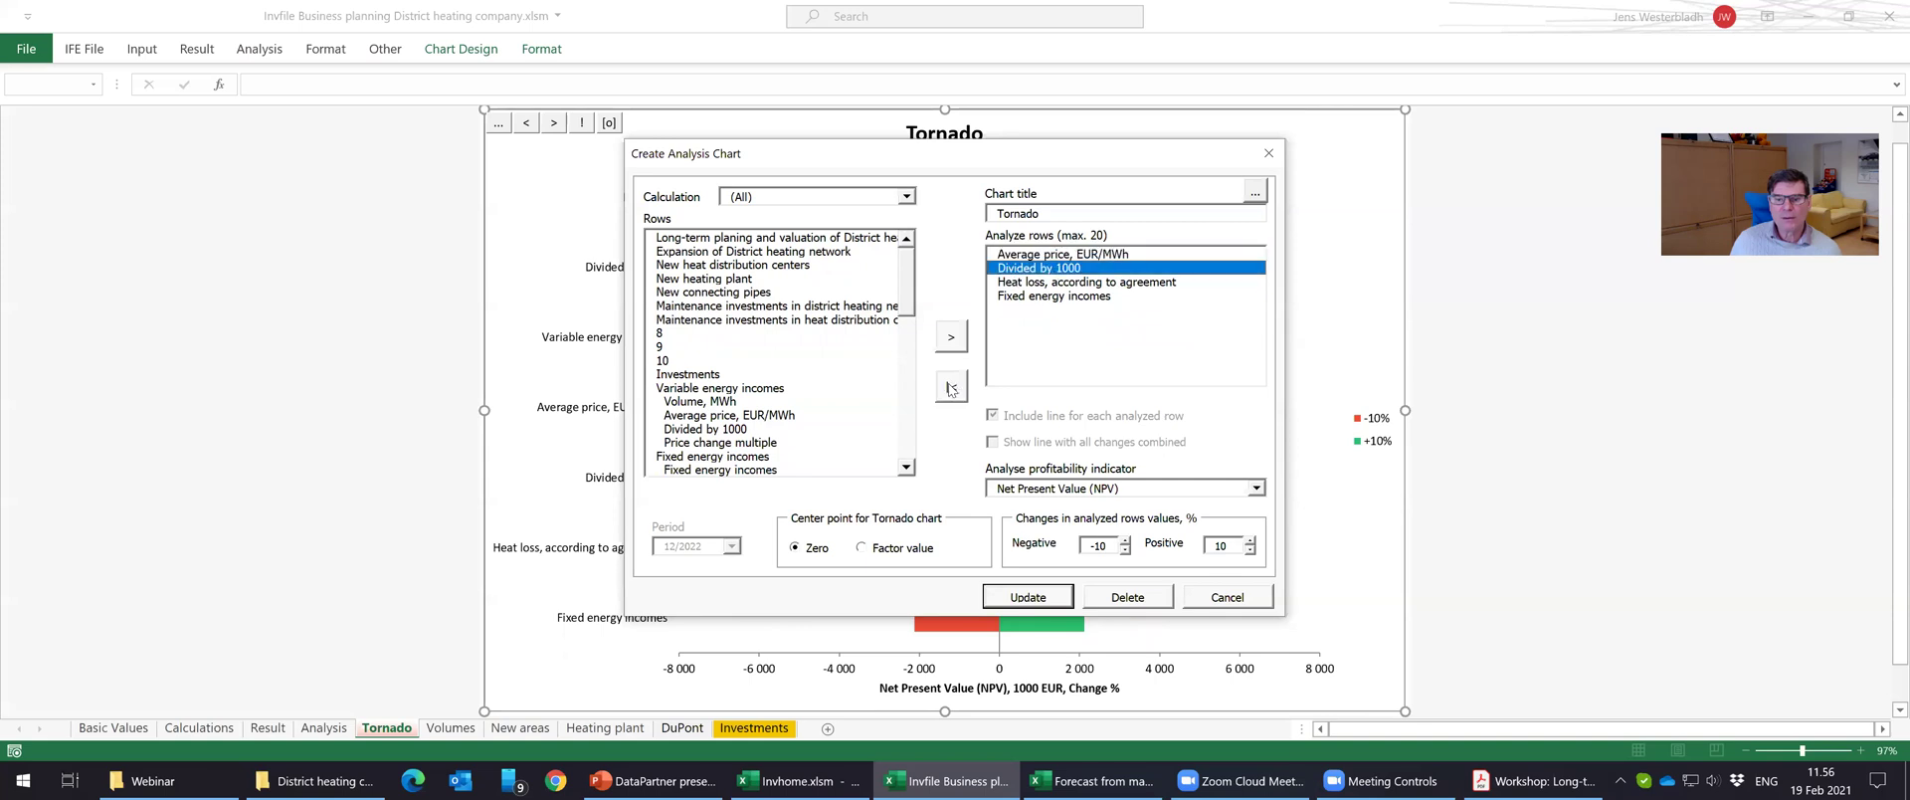
{"action": "left_click", "coordinate": [952, 386]}
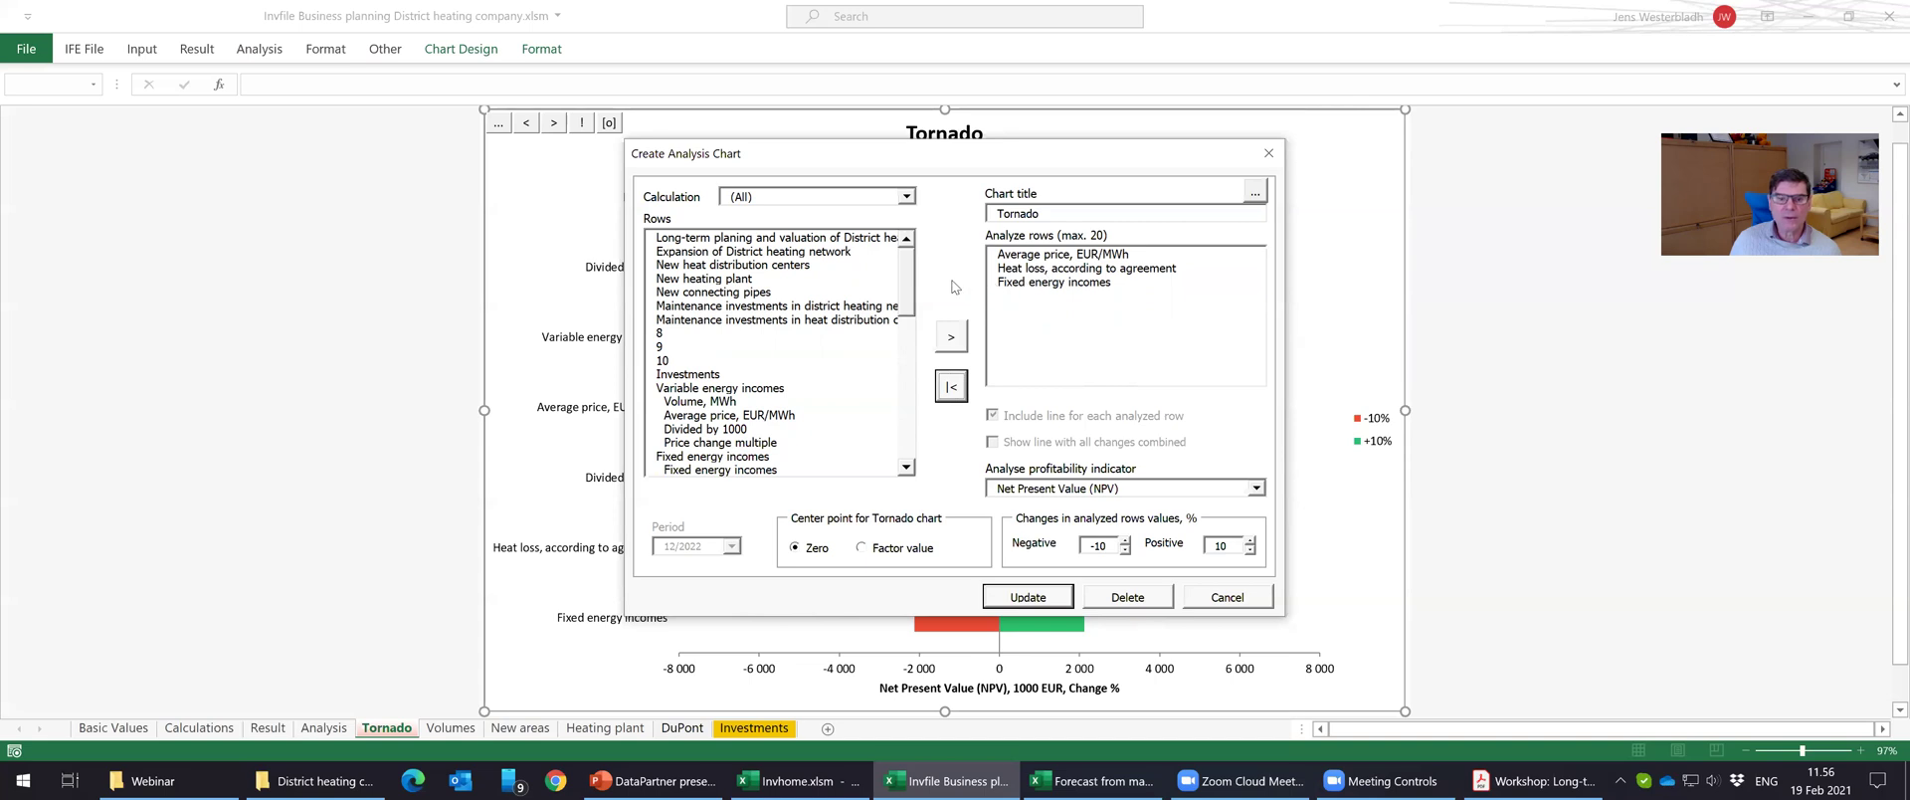
Add the Investments and Volume, MWh rows to the Tornado chart's analyzed rows.
{"action": "left_click", "coordinate": [752, 375]}
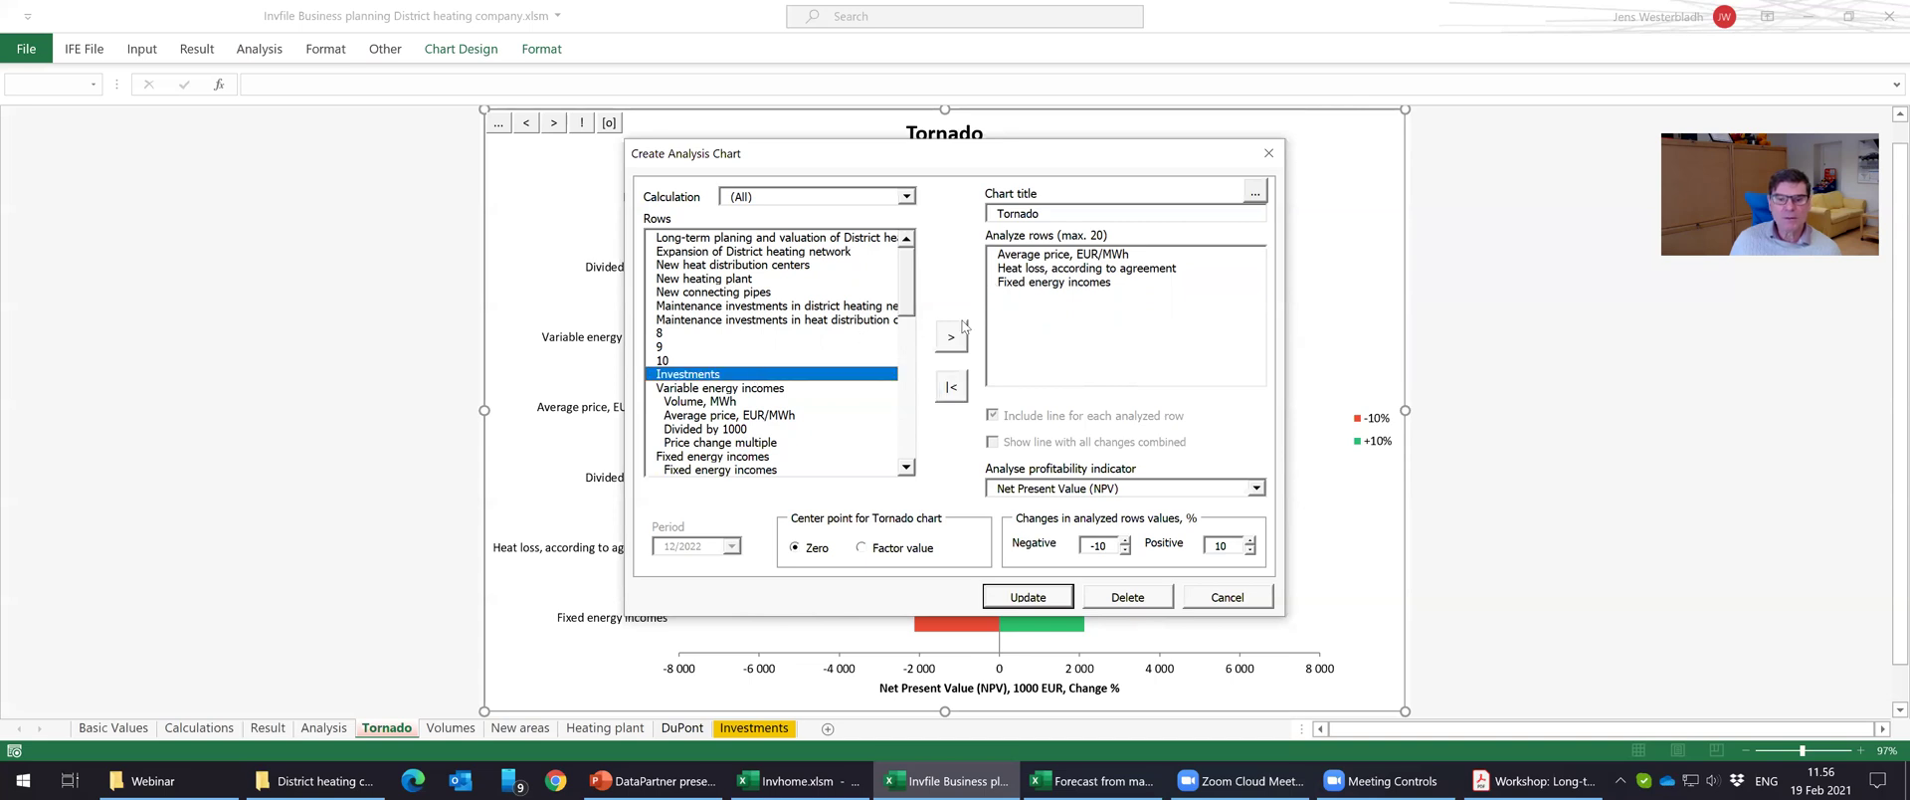
{"action": "left_click", "coordinate": [952, 339]}
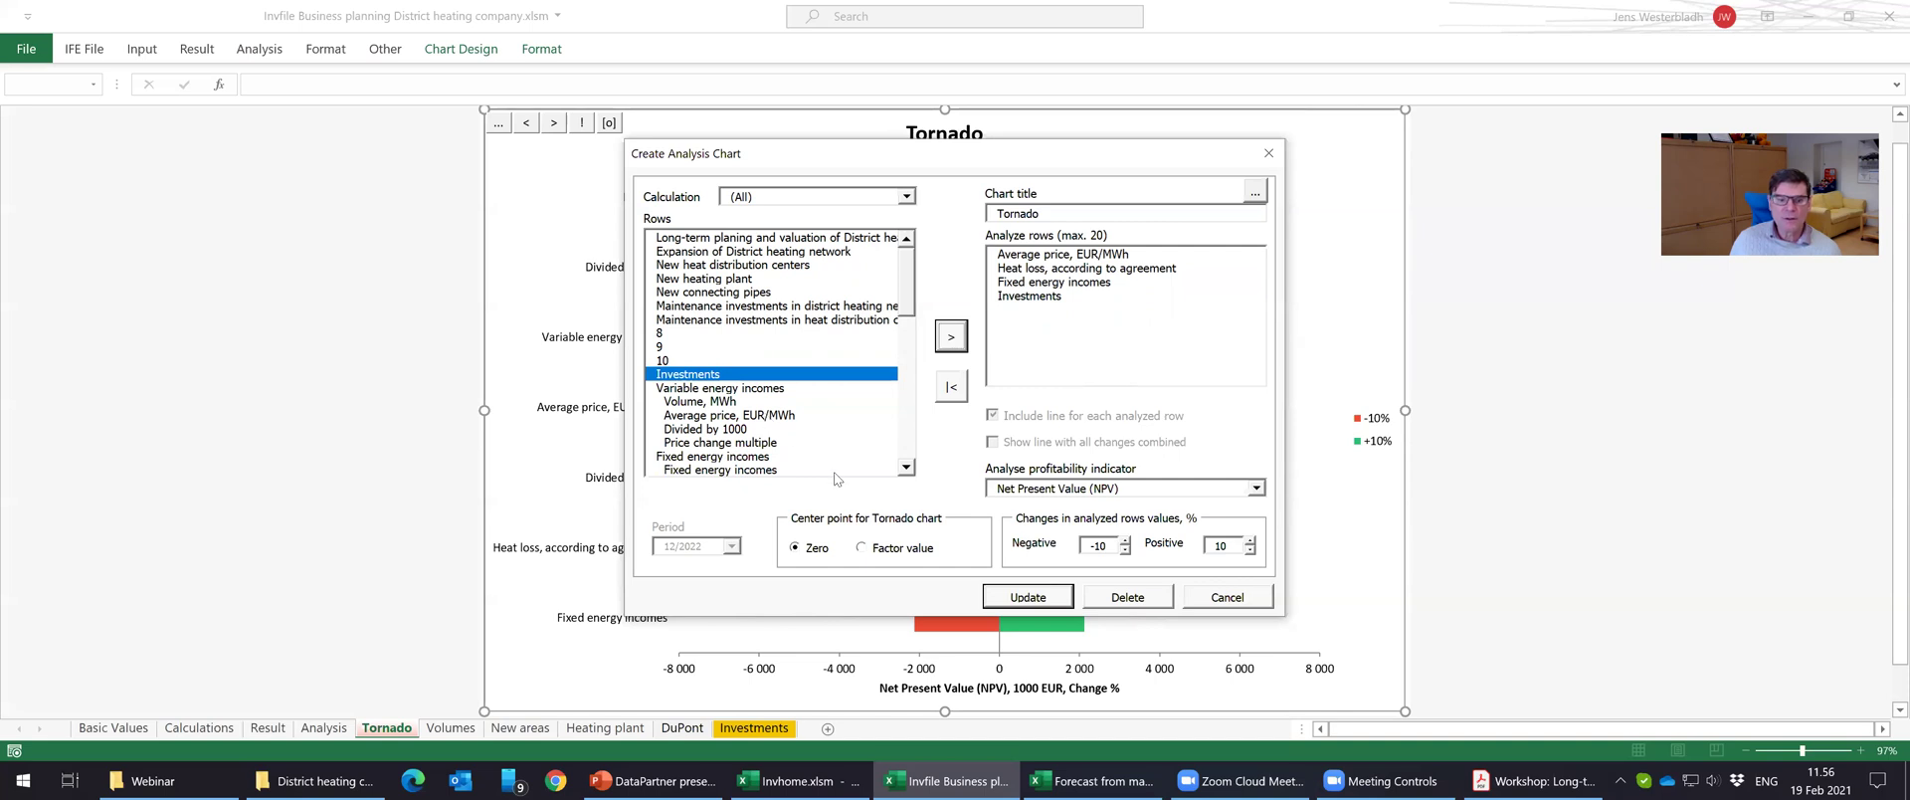
{"action": "left_click", "coordinate": [906, 468]}
{"action": "left_click", "coordinate": [907, 468]}
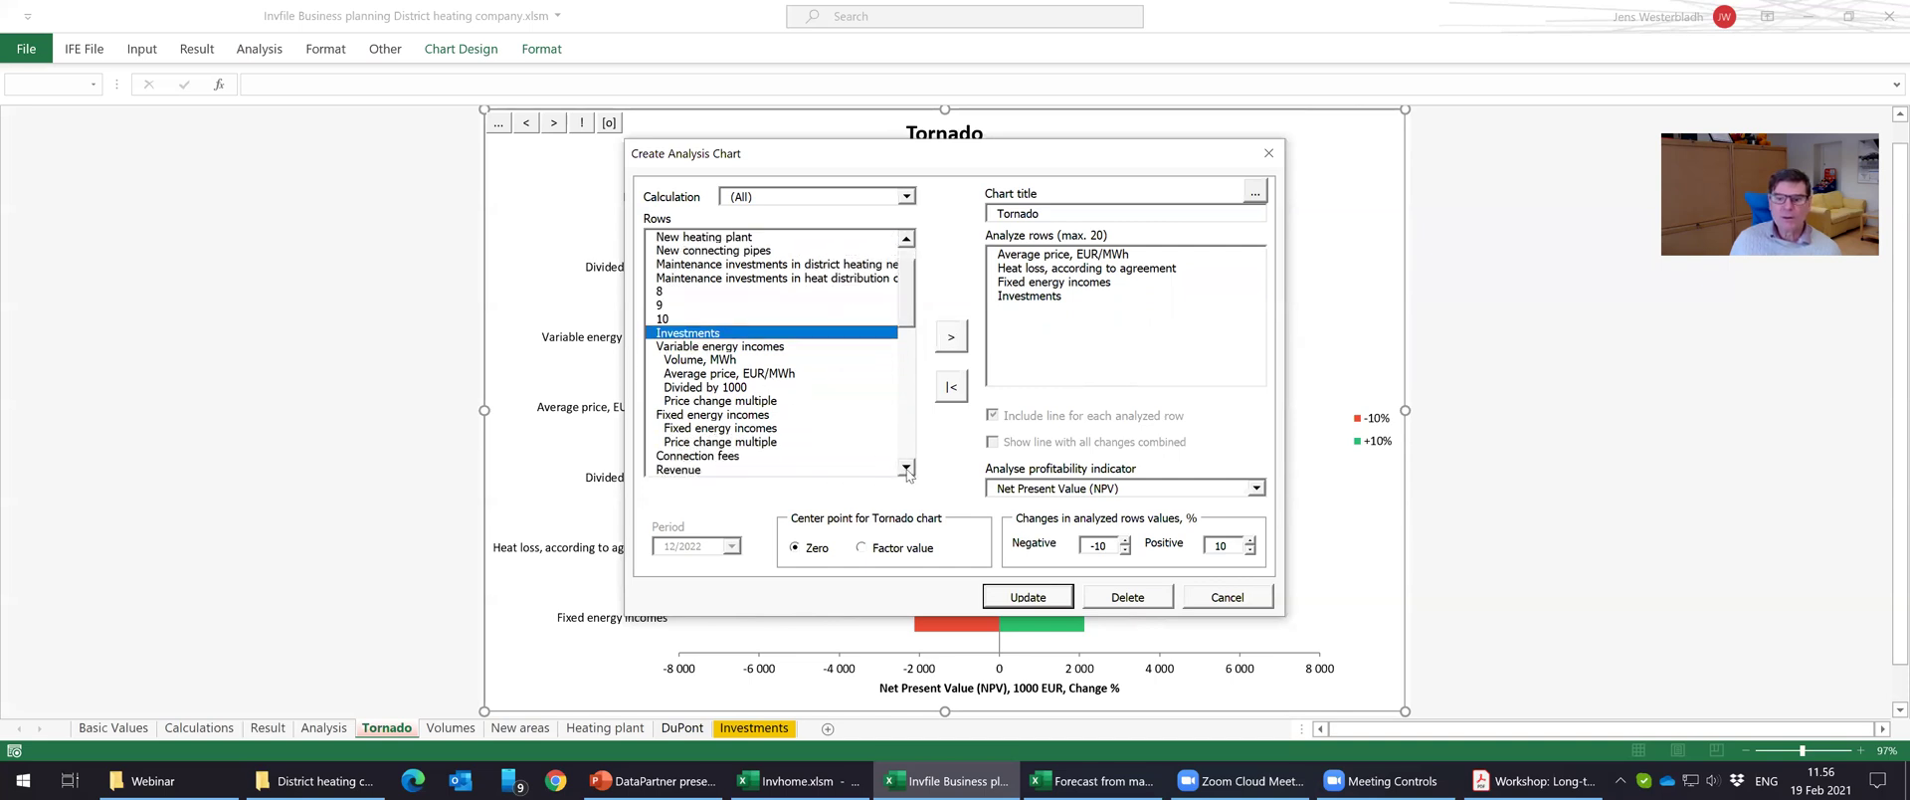
{"action": "left_click", "coordinate": [753, 360]}
{"action": "left_click", "coordinate": [945, 340]}
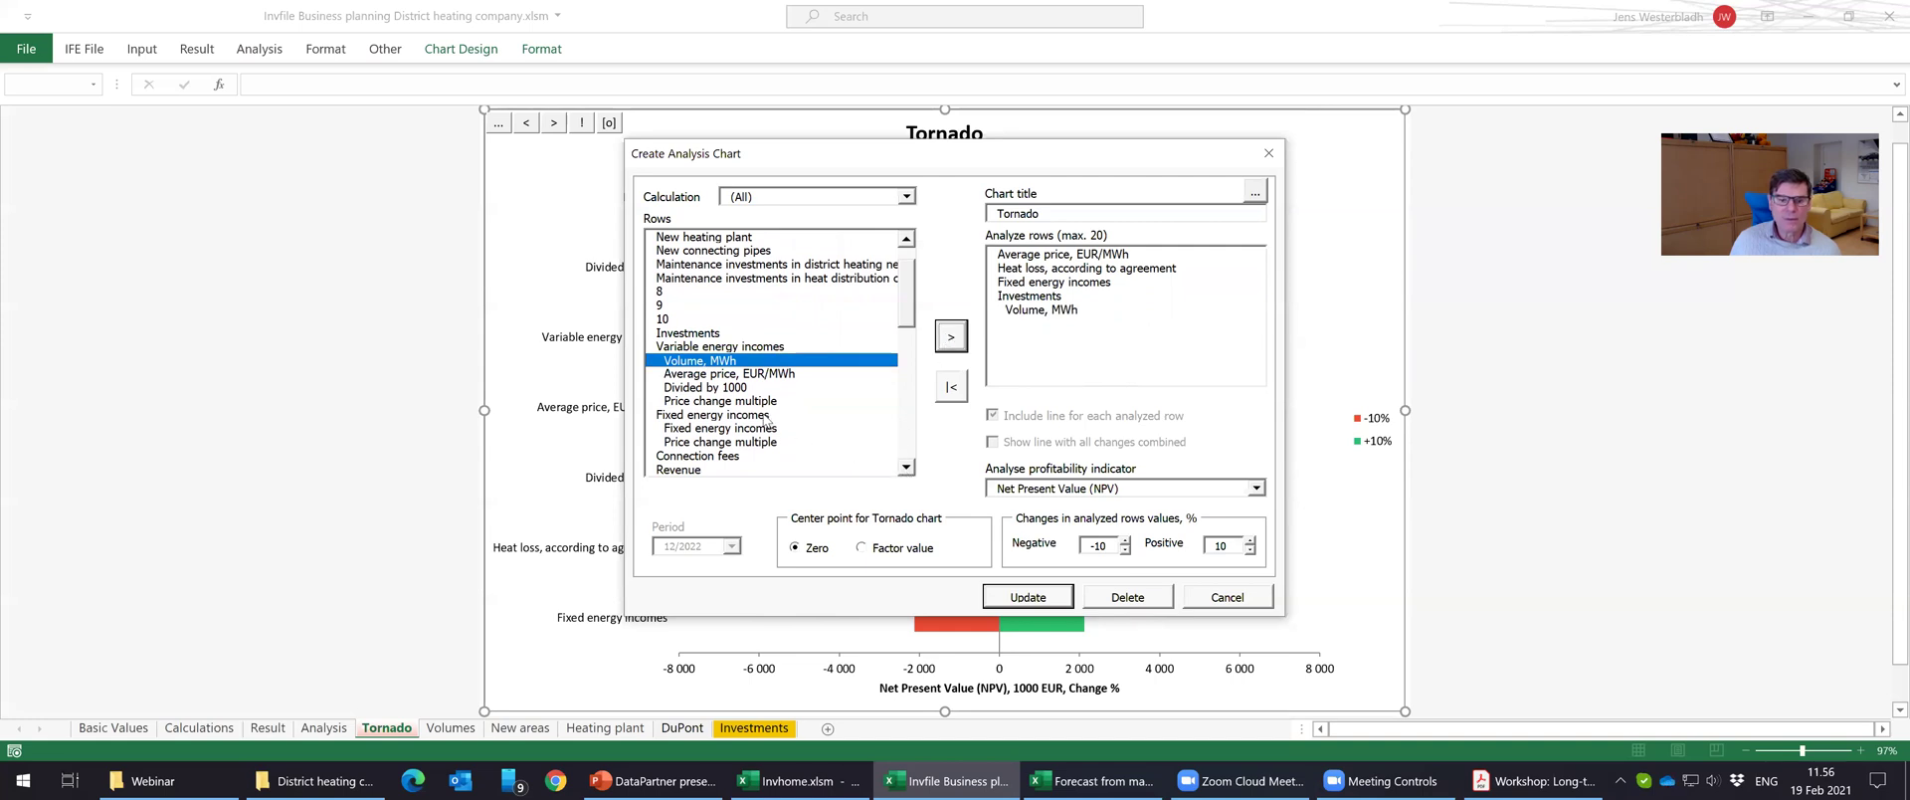
Add the Connection fees row to the Tornado chart's analyzed rows.
{"action": "left_click", "coordinate": [764, 416]}
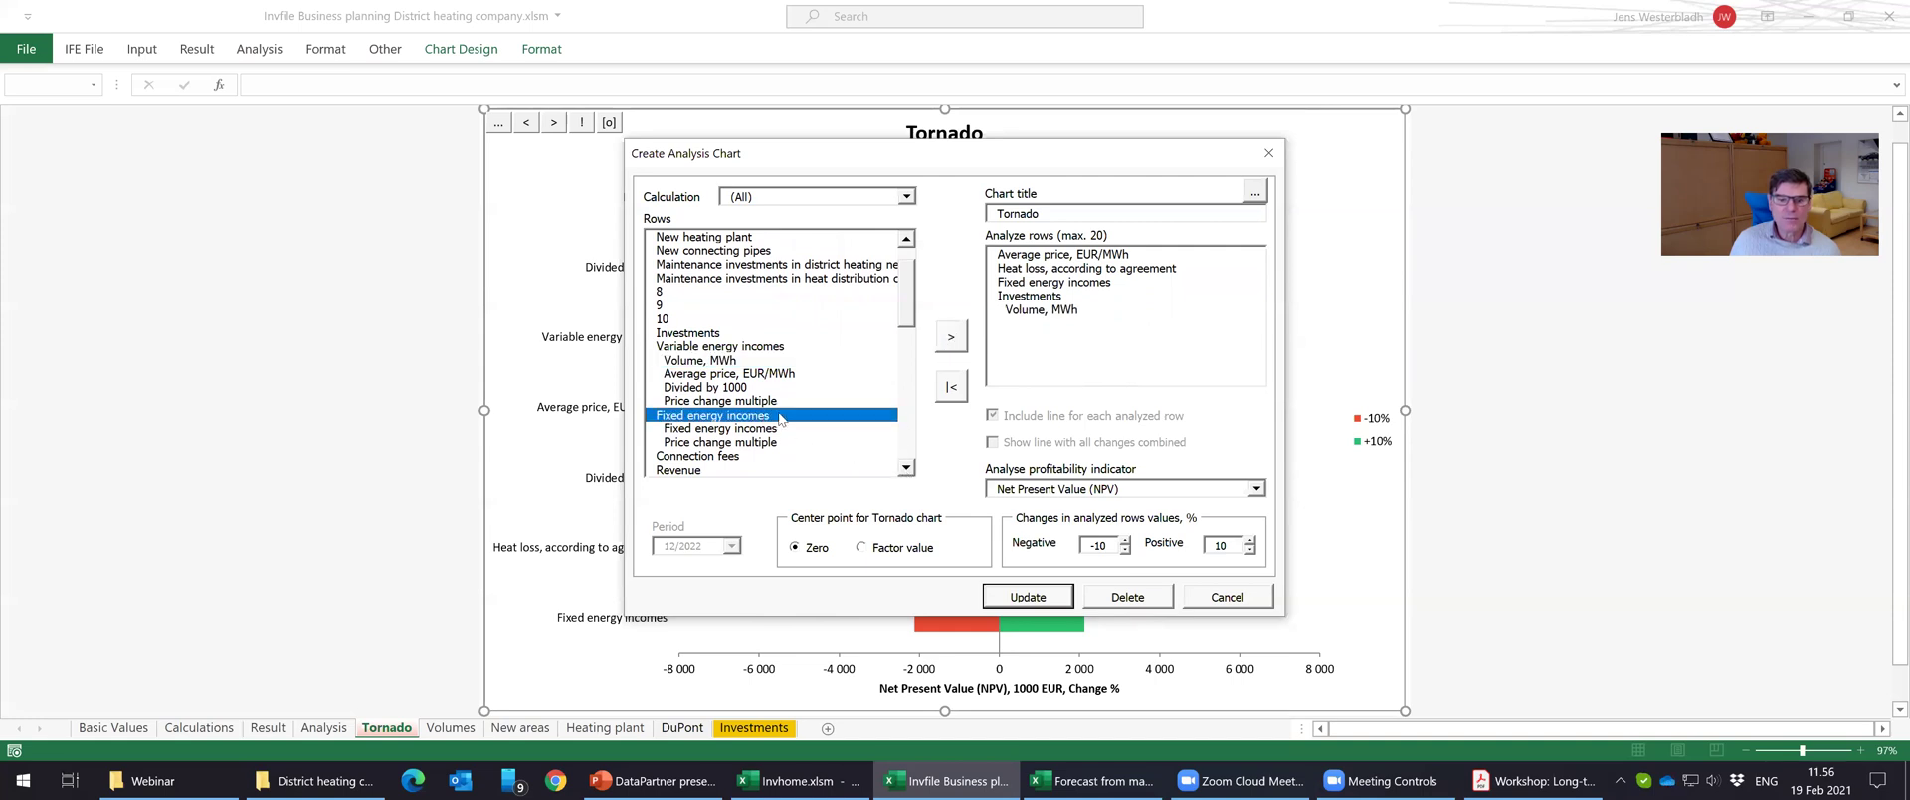
{"action": "left_click", "coordinate": [948, 340]}
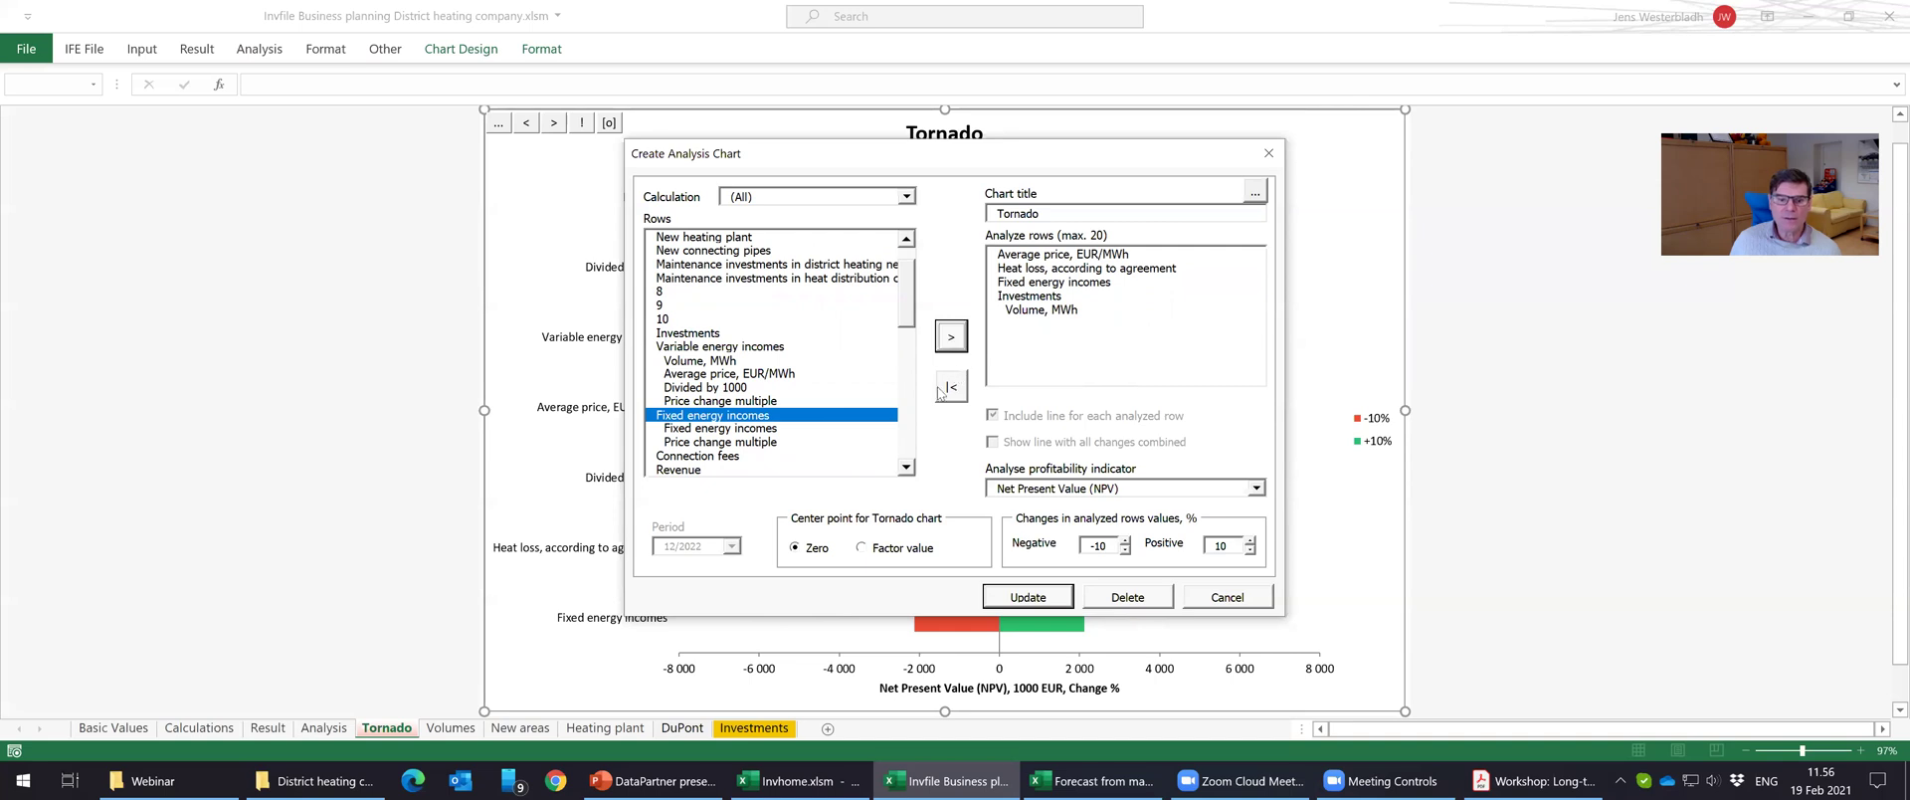
{"action": "double_click", "coordinate": [907, 468]}
{"action": "left_click", "coordinate": [795, 429]}
{"action": "left_click", "coordinate": [951, 336]}
Add The cost of heat, EUR/MWh and Purchase of heat, fixed cost to the Tornado chart's analyzed rows.
{"action": "left_click", "coordinate": [906, 468]}
{"action": "double_click", "coordinate": [906, 468]}
{"action": "double_click", "coordinate": [907, 468]}
{"action": "left_click", "coordinate": [906, 468]}
{"action": "double_click", "coordinate": [907, 468]}
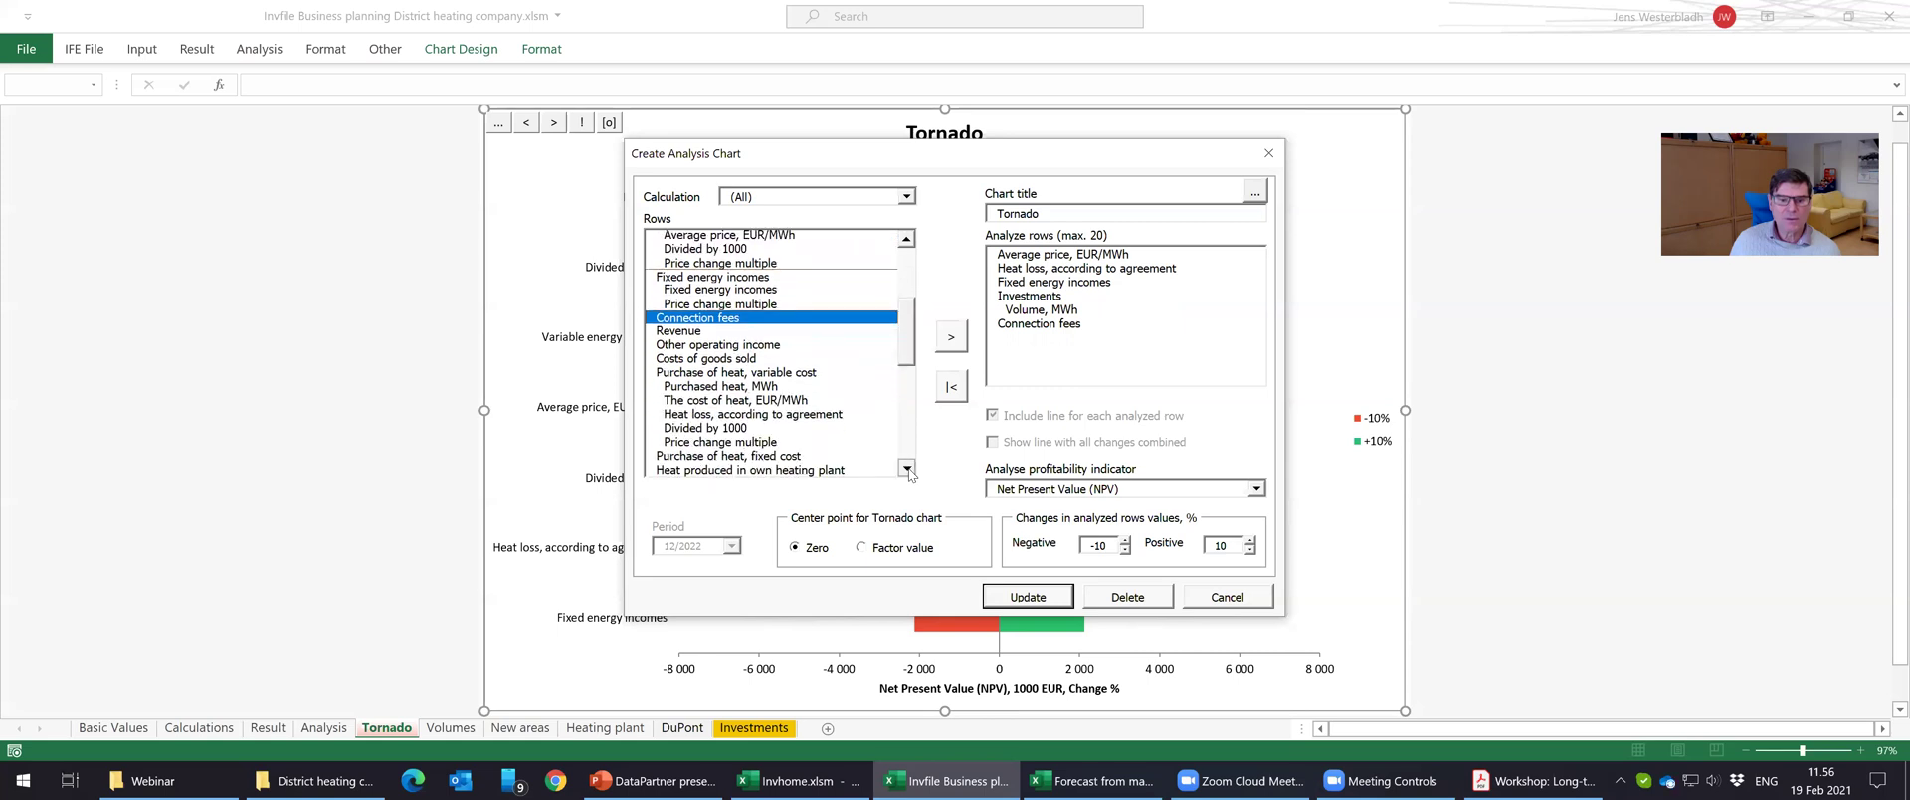
{"action": "left_click", "coordinate": [727, 403]}
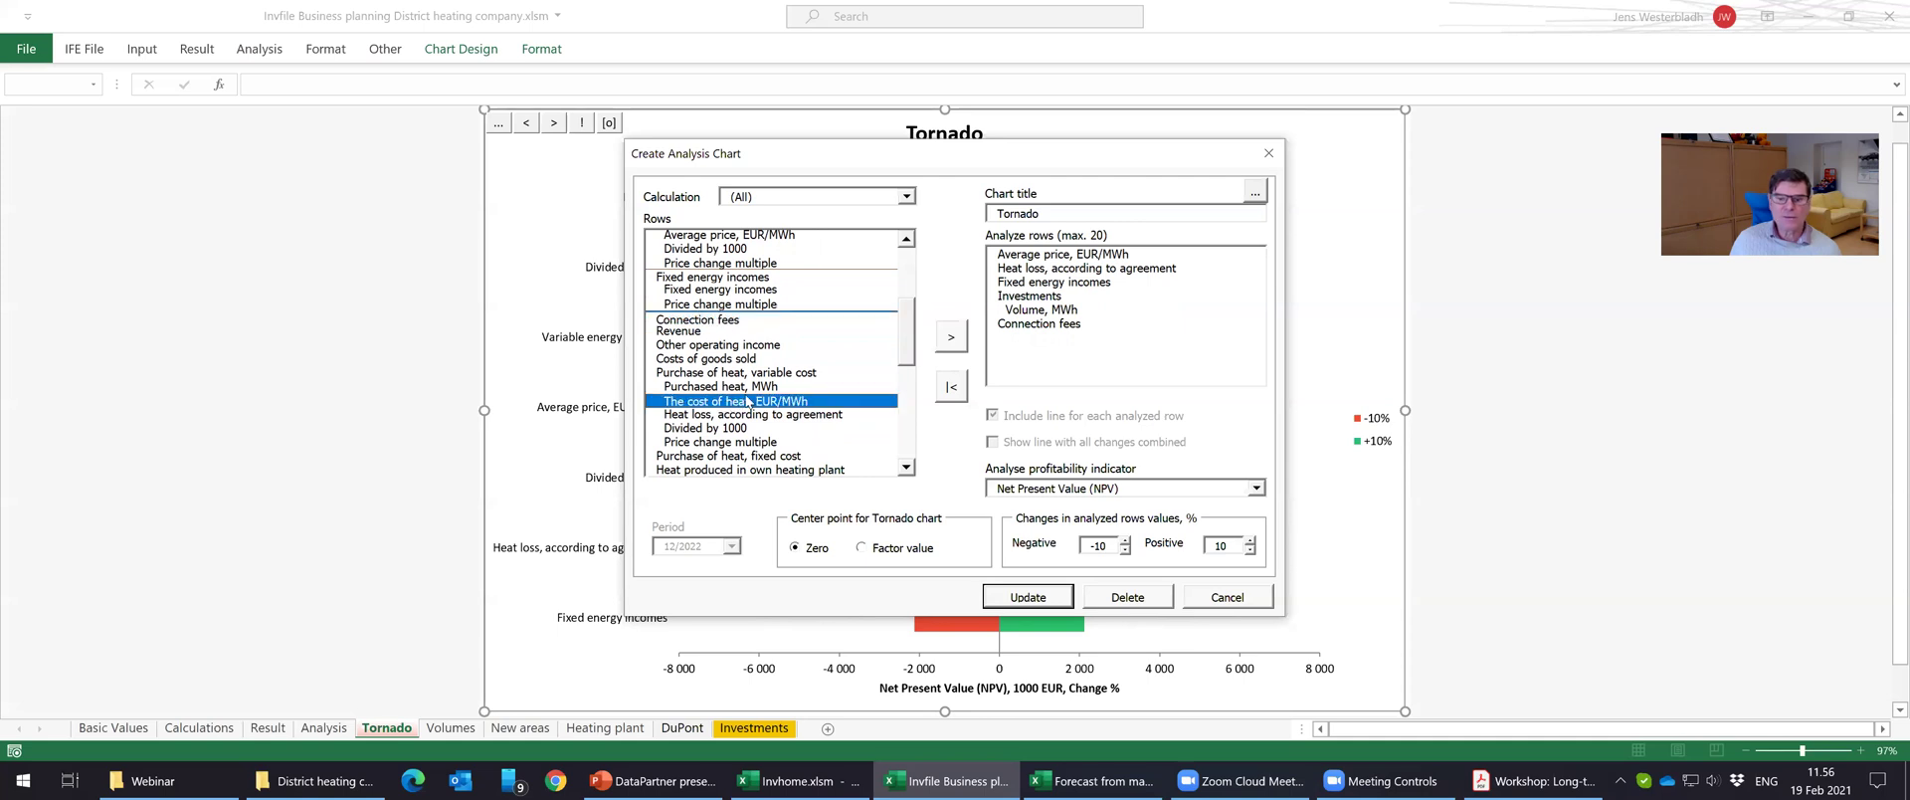
{"action": "left_click", "coordinate": [952, 337]}
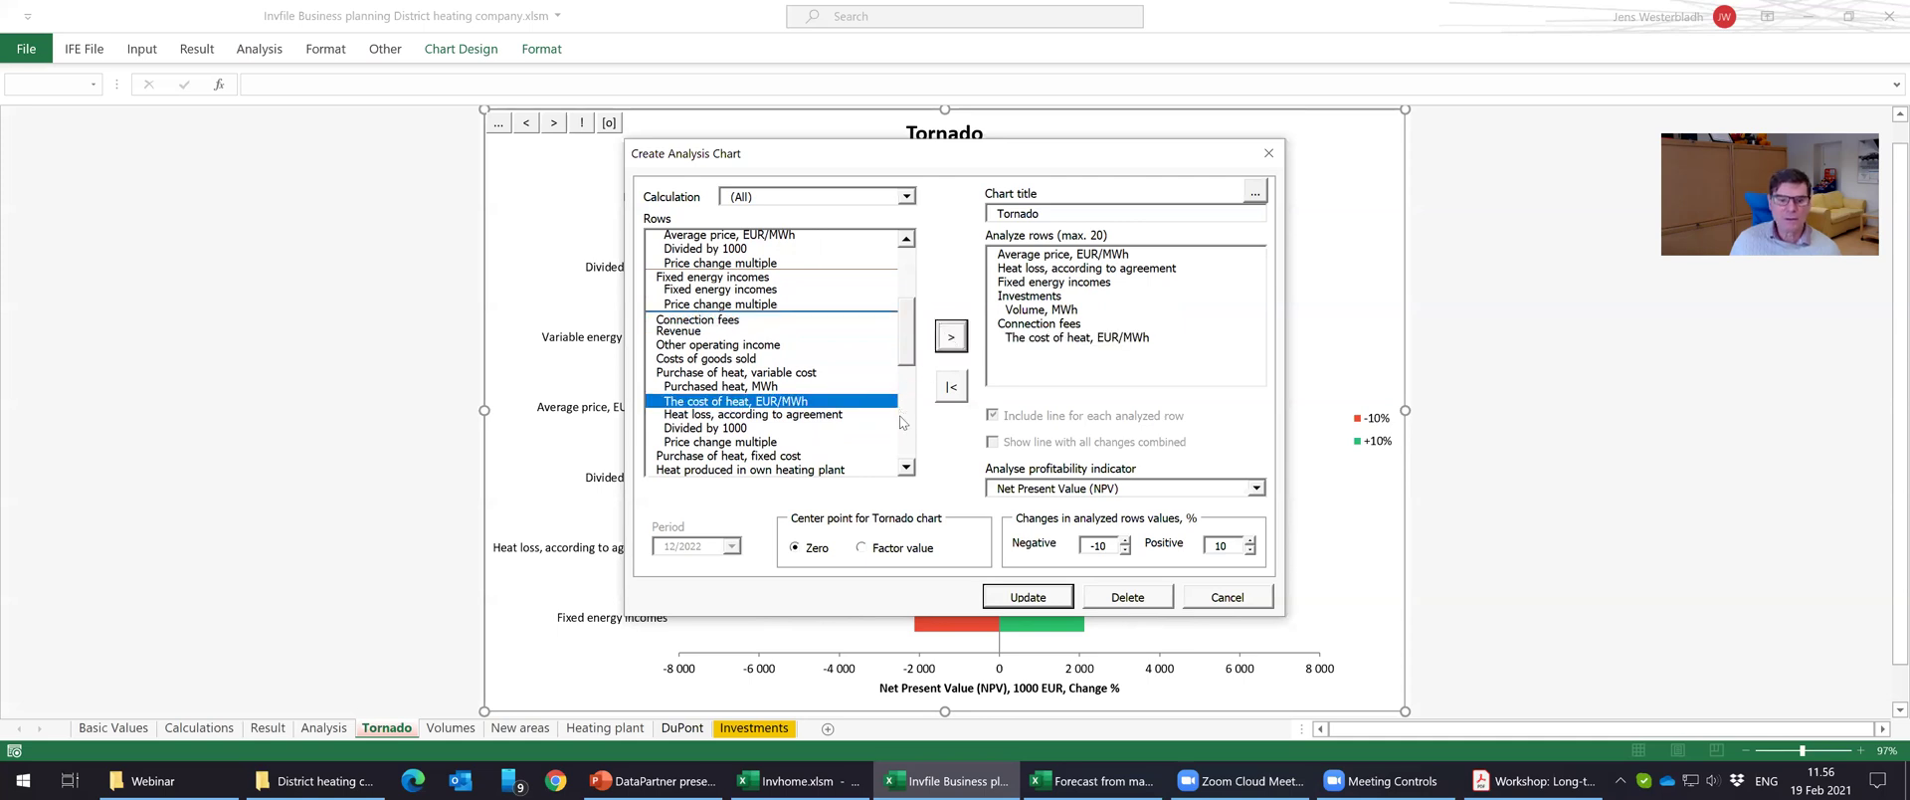
{"action": "double_click", "coordinate": [906, 466]}
{"action": "left_click", "coordinate": [779, 429]}
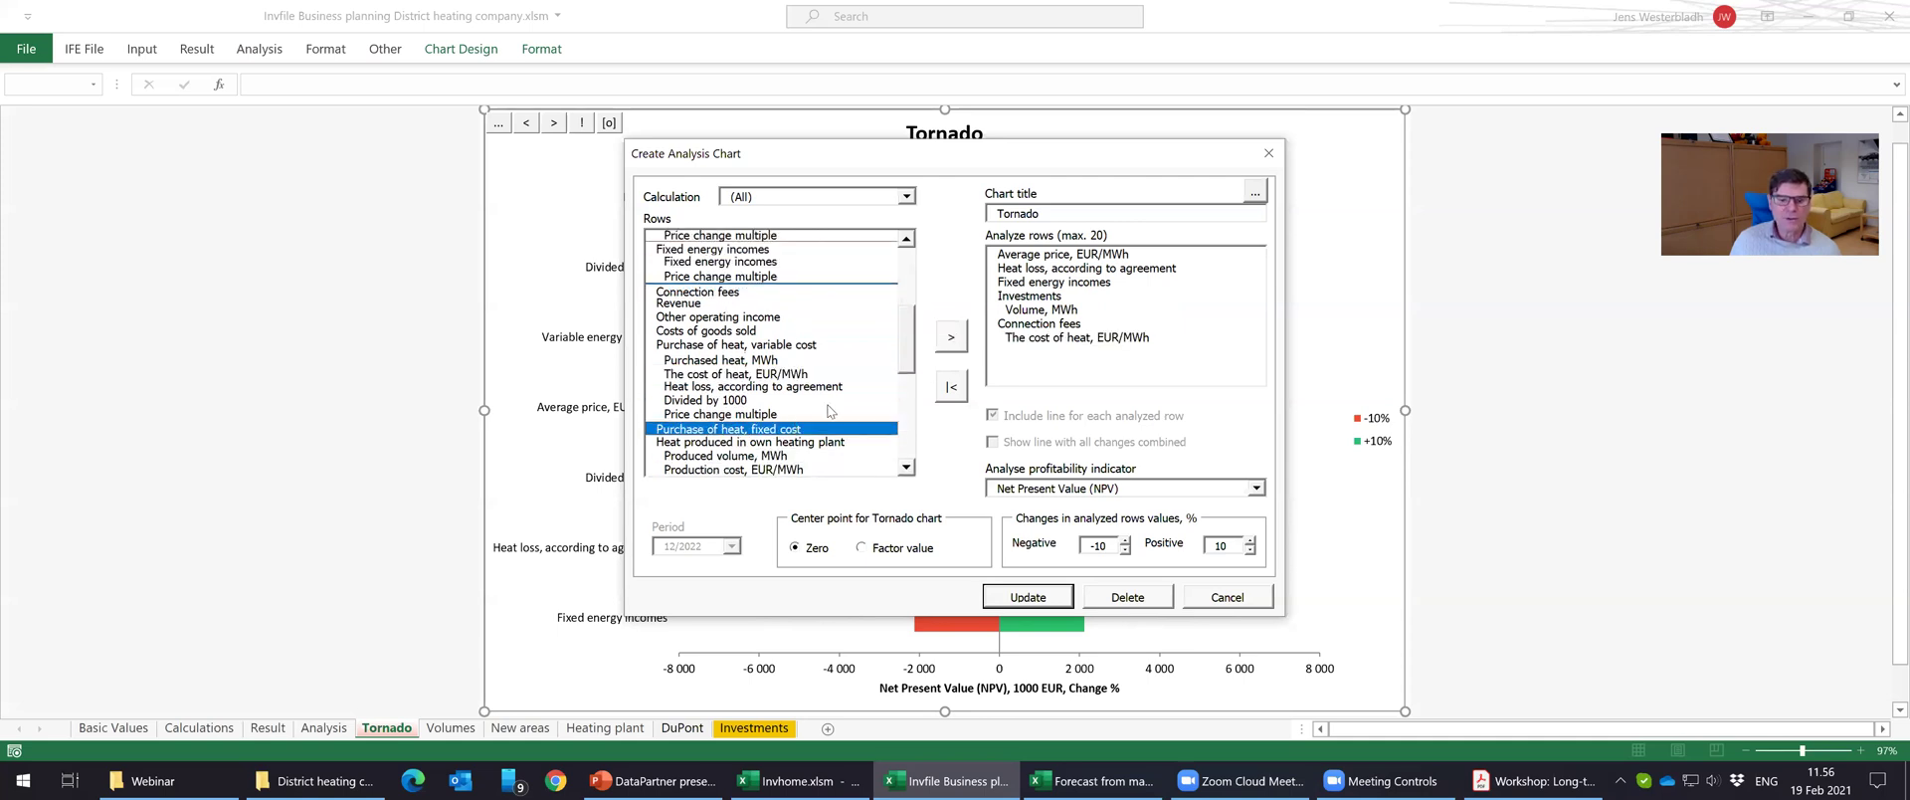
{"action": "left_click", "coordinate": [953, 338]}
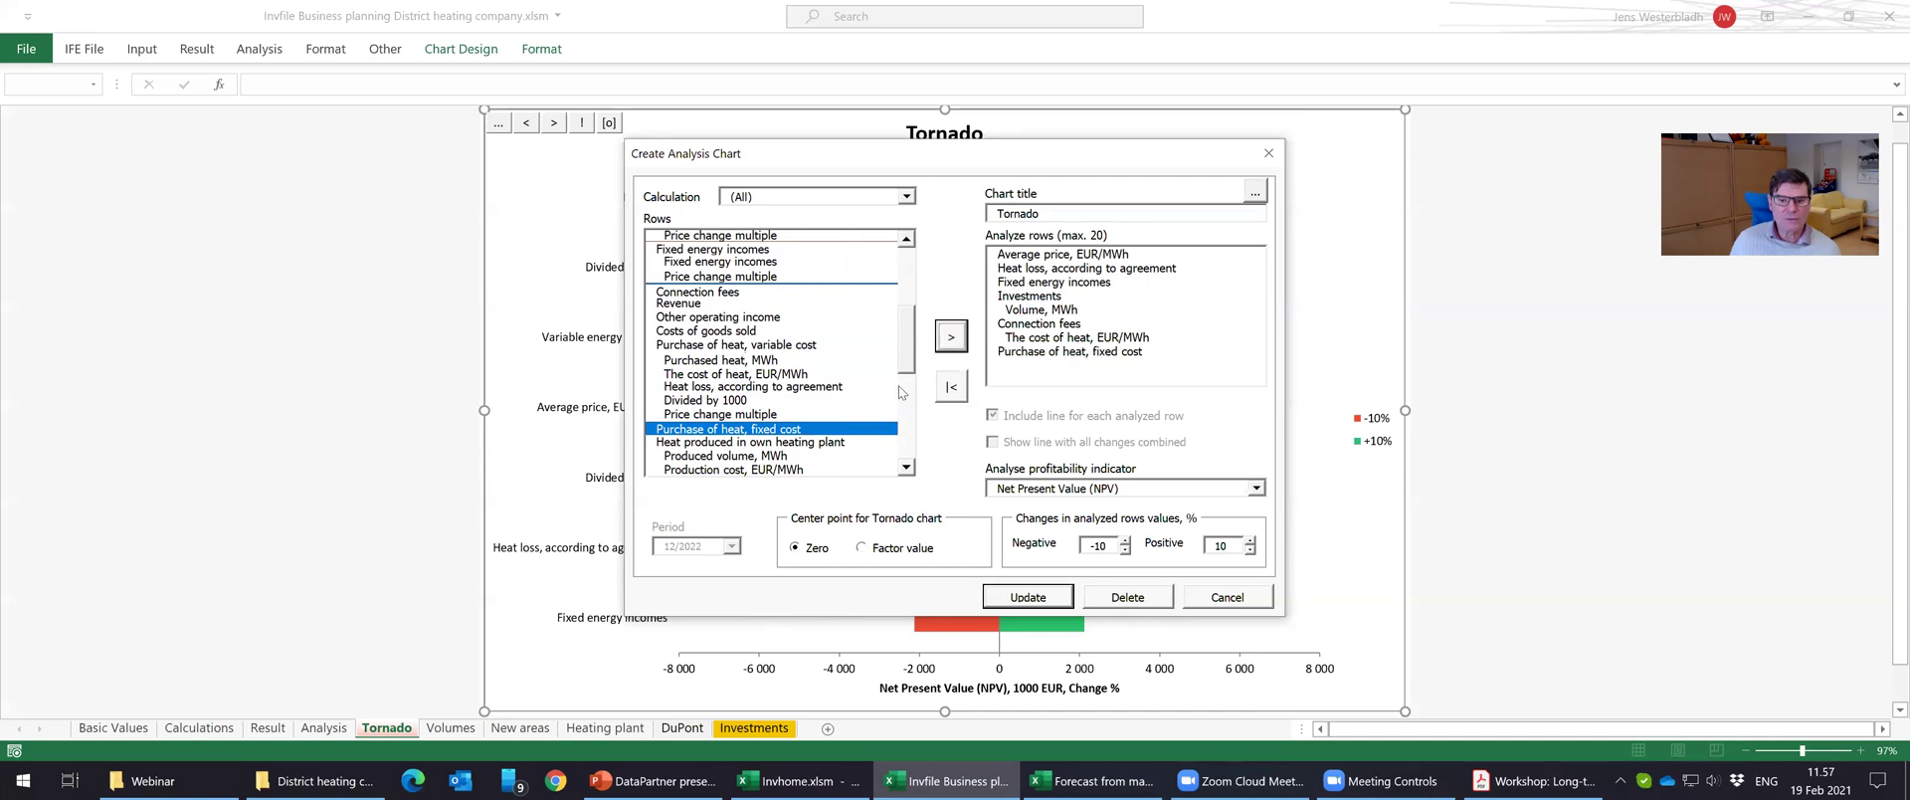
Add Heat produced in own heating plant, Personnel costs and Other operating costs to the analyzed rows, and update the Tornado chart.
{"action": "double_click", "coordinate": [906, 467]}
{"action": "left_click", "coordinate": [906, 467]}
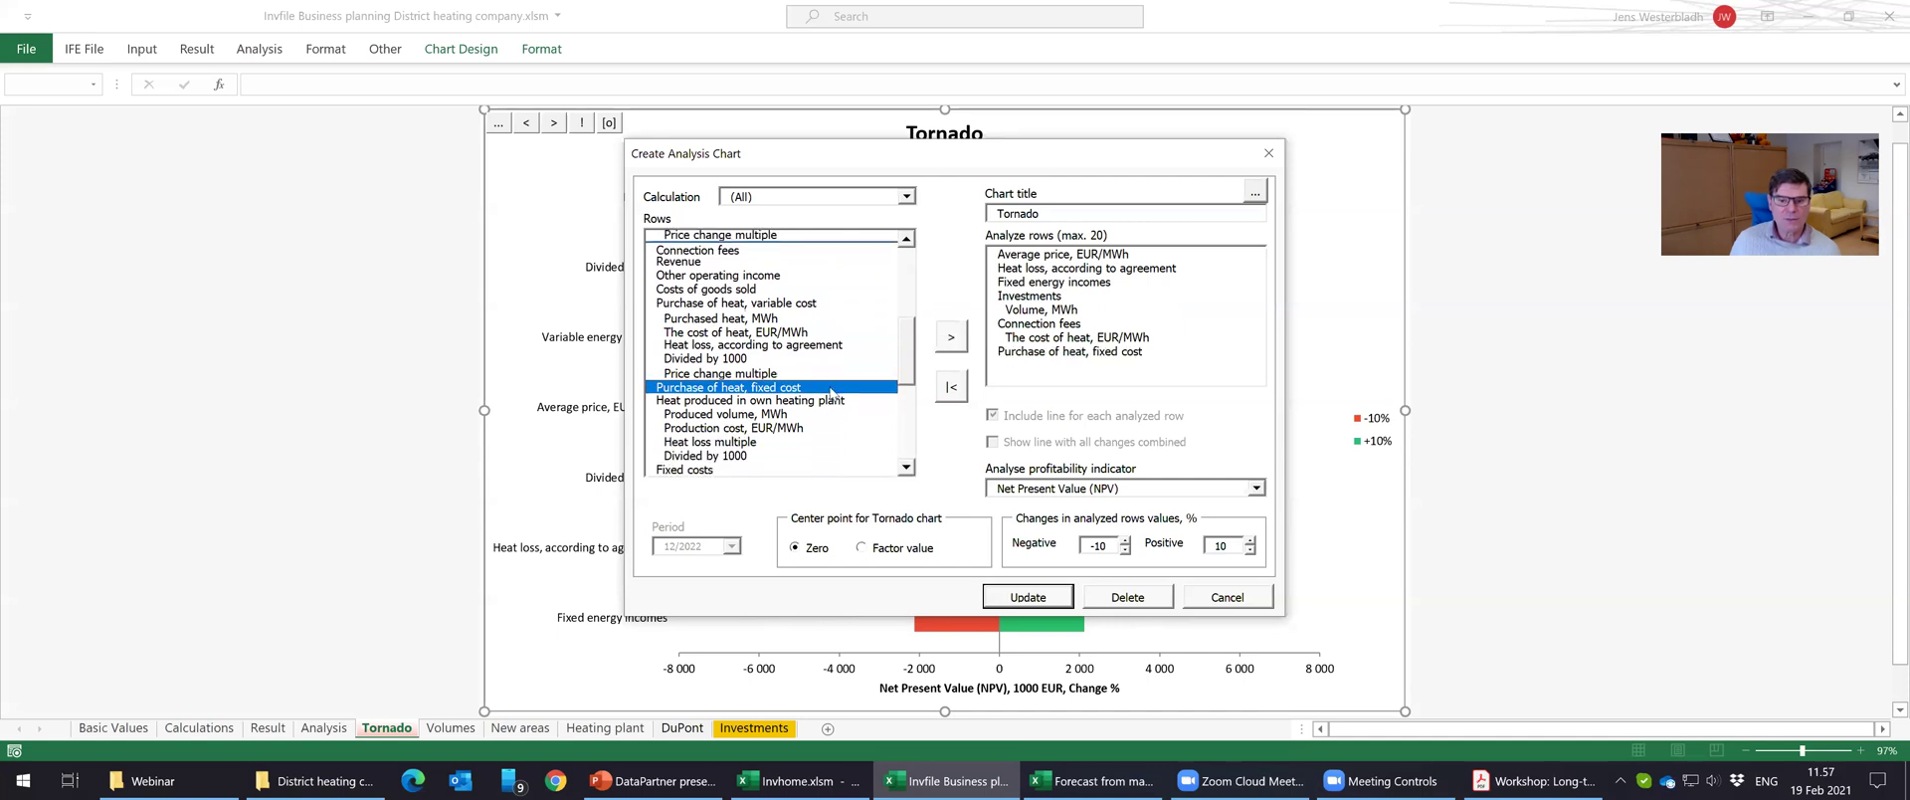
{"action": "left_click", "coordinate": [834, 401]}
{"action": "left_click", "coordinate": [945, 343]}
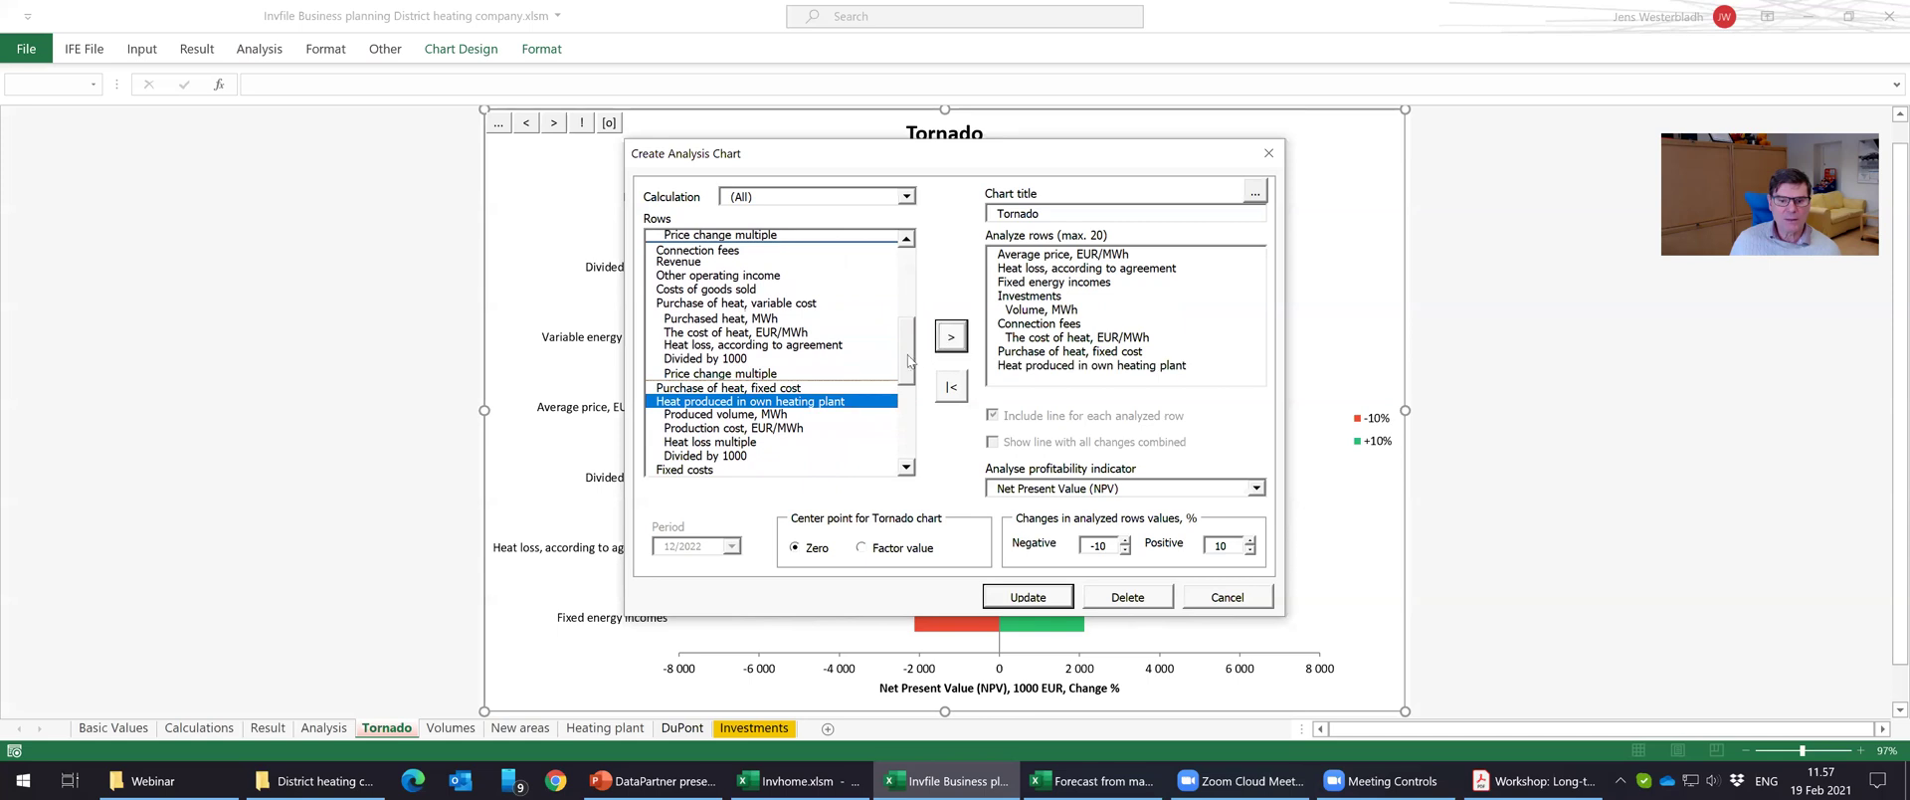
{"action": "left_click_drag", "start_coordinate": [911, 360], "coordinate": [911, 396]}
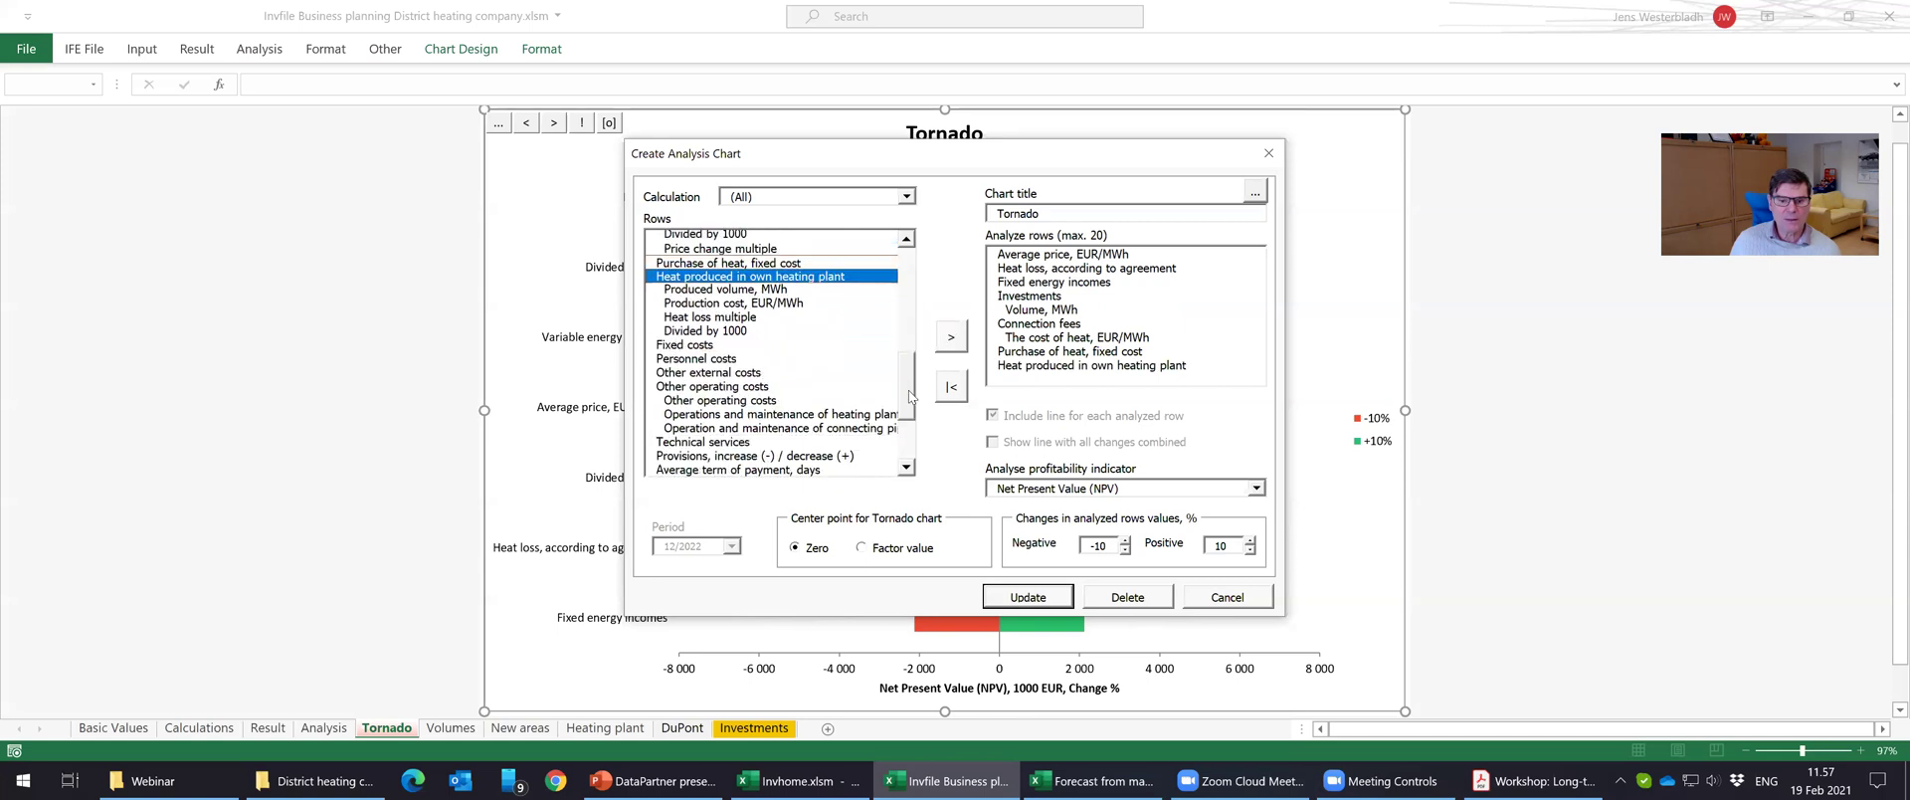
{"action": "left_click", "coordinate": [781, 360]}
{"action": "left_click", "coordinate": [949, 348]}
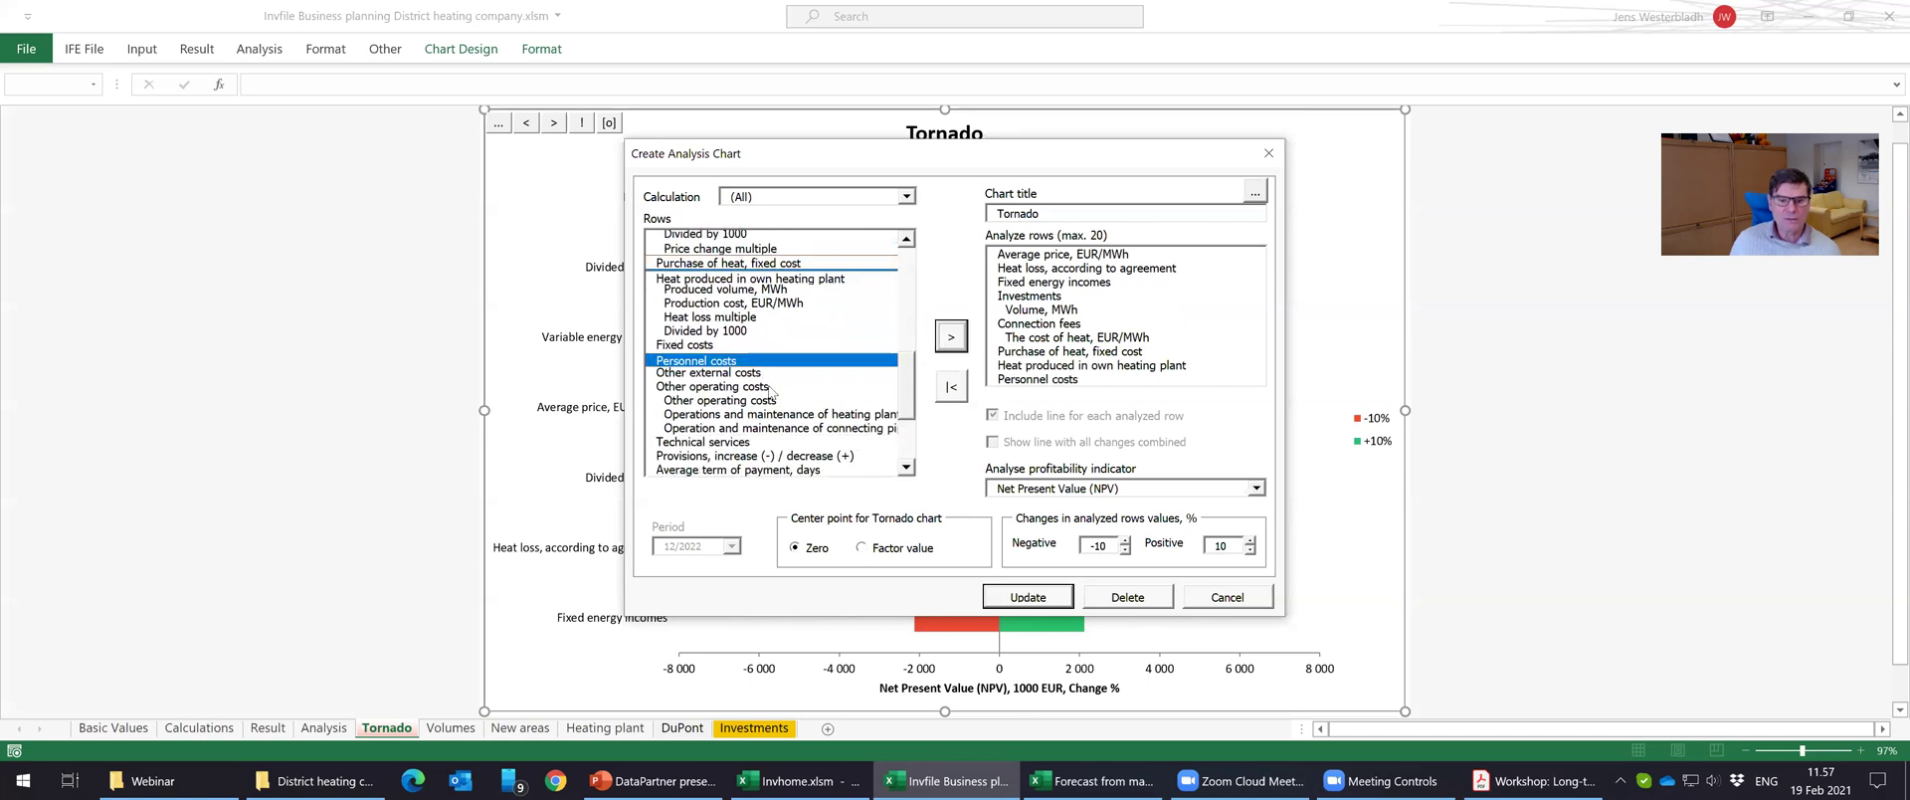
{"action": "left_click", "coordinate": [771, 388]}
{"action": "left_click", "coordinate": [950, 337]}
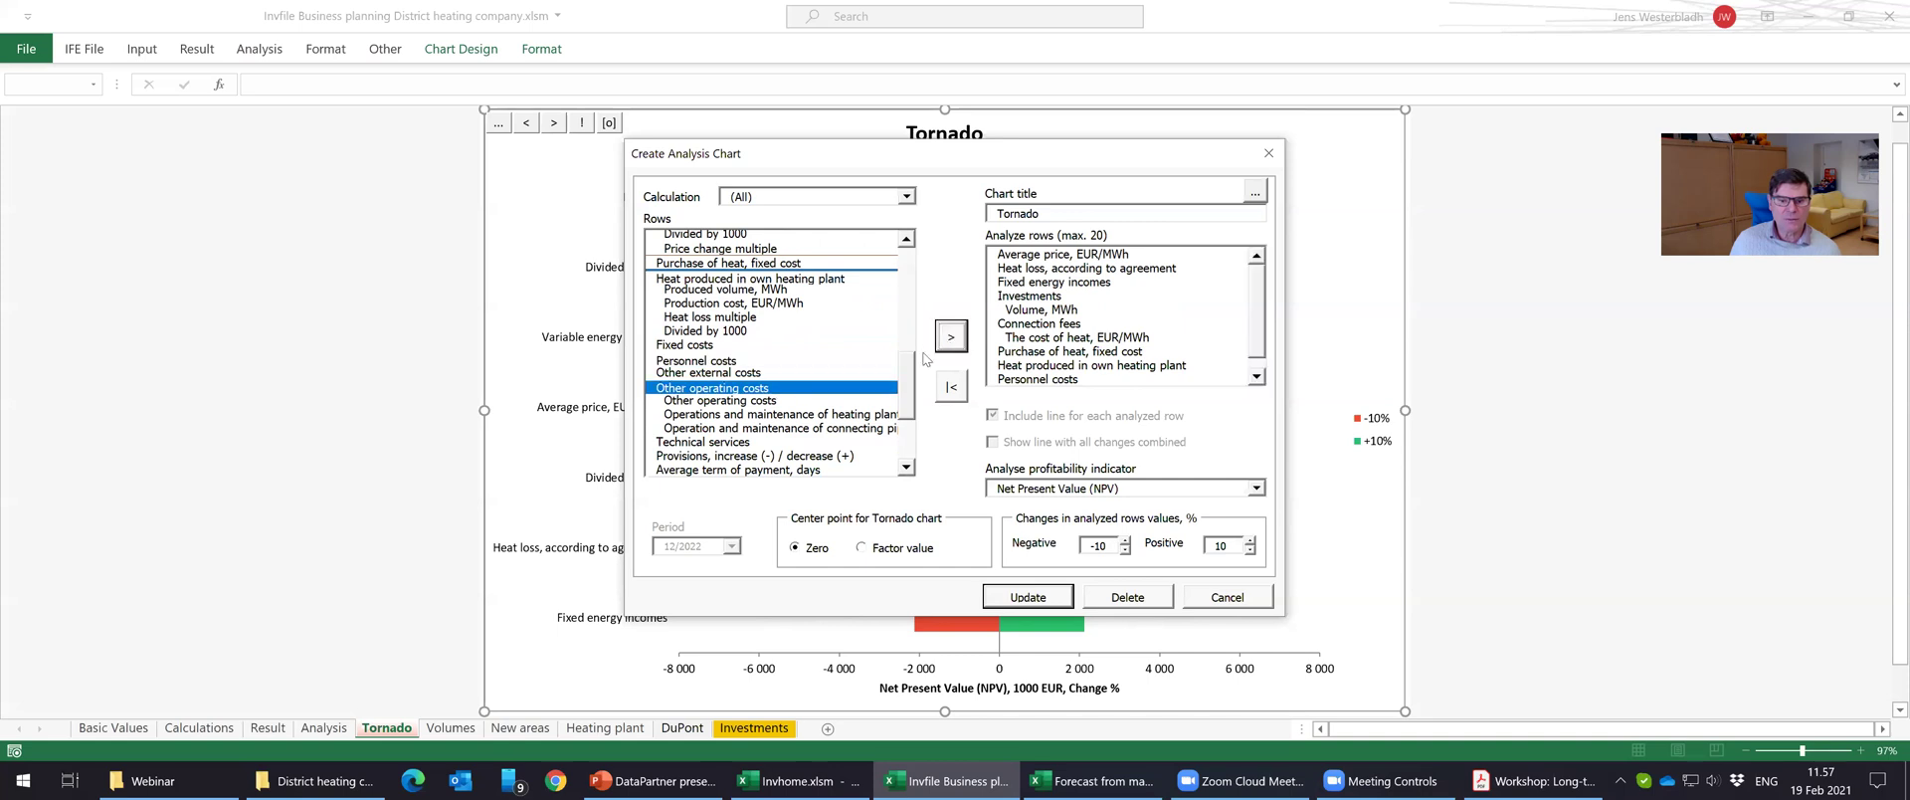
{"action": "left_click", "coordinate": [1033, 596]}
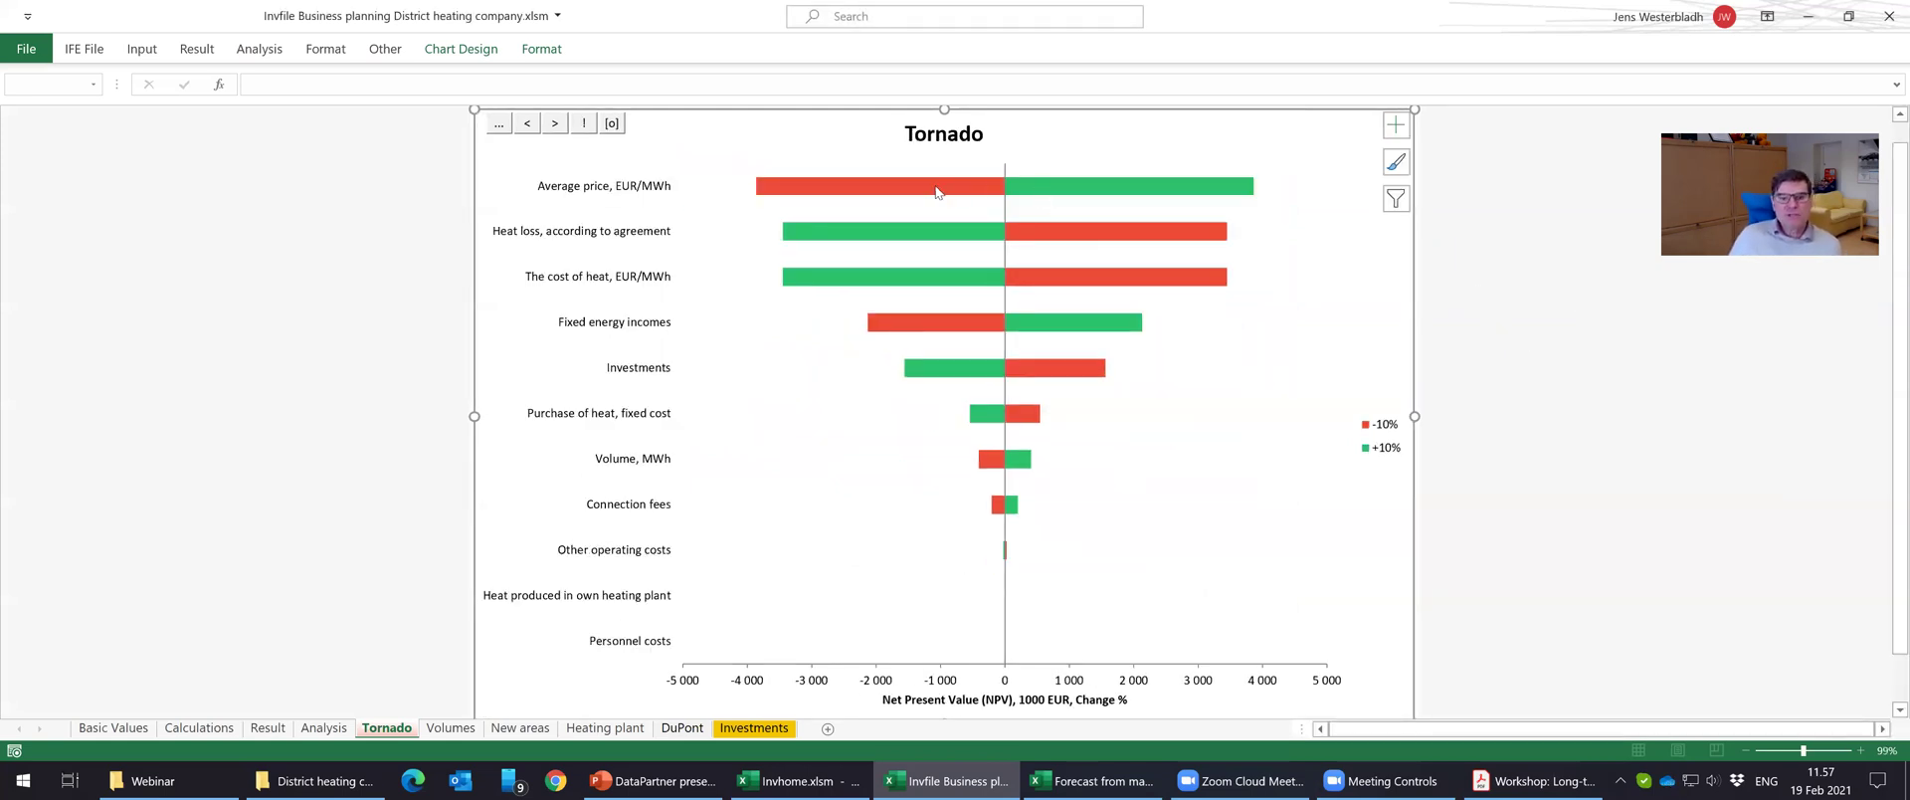
Create the ready-made calculation chart Equity and liabilities.
{"action": "mouse_move", "coordinate": [1070, 195]}
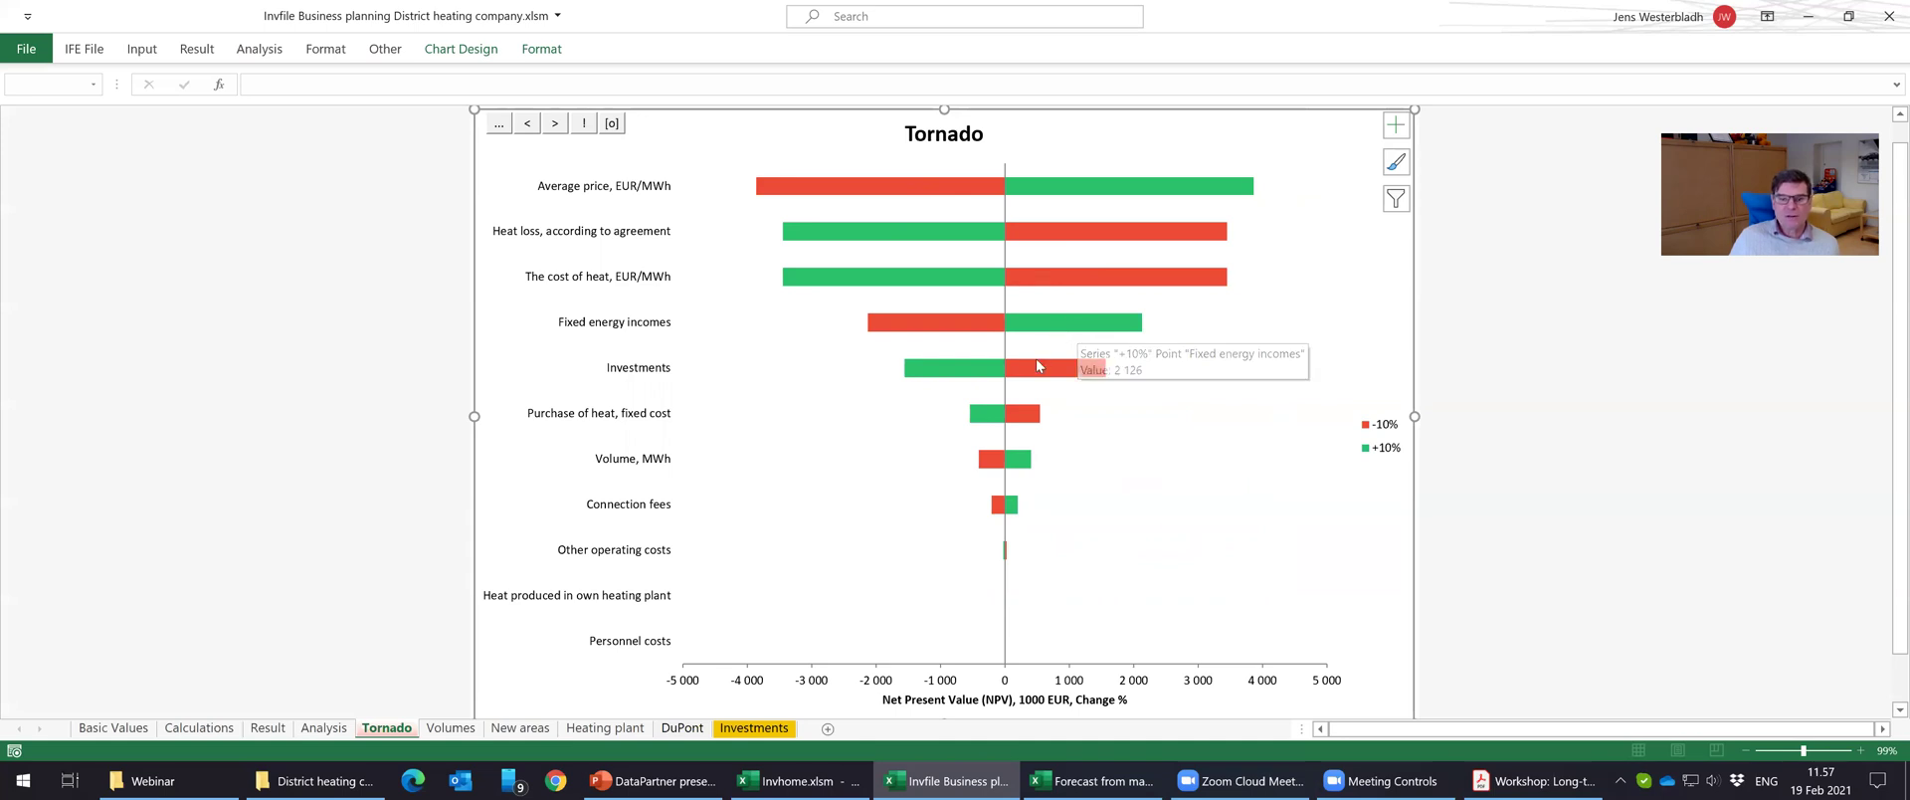
{"action": "mouse_move", "coordinate": [1041, 375]}
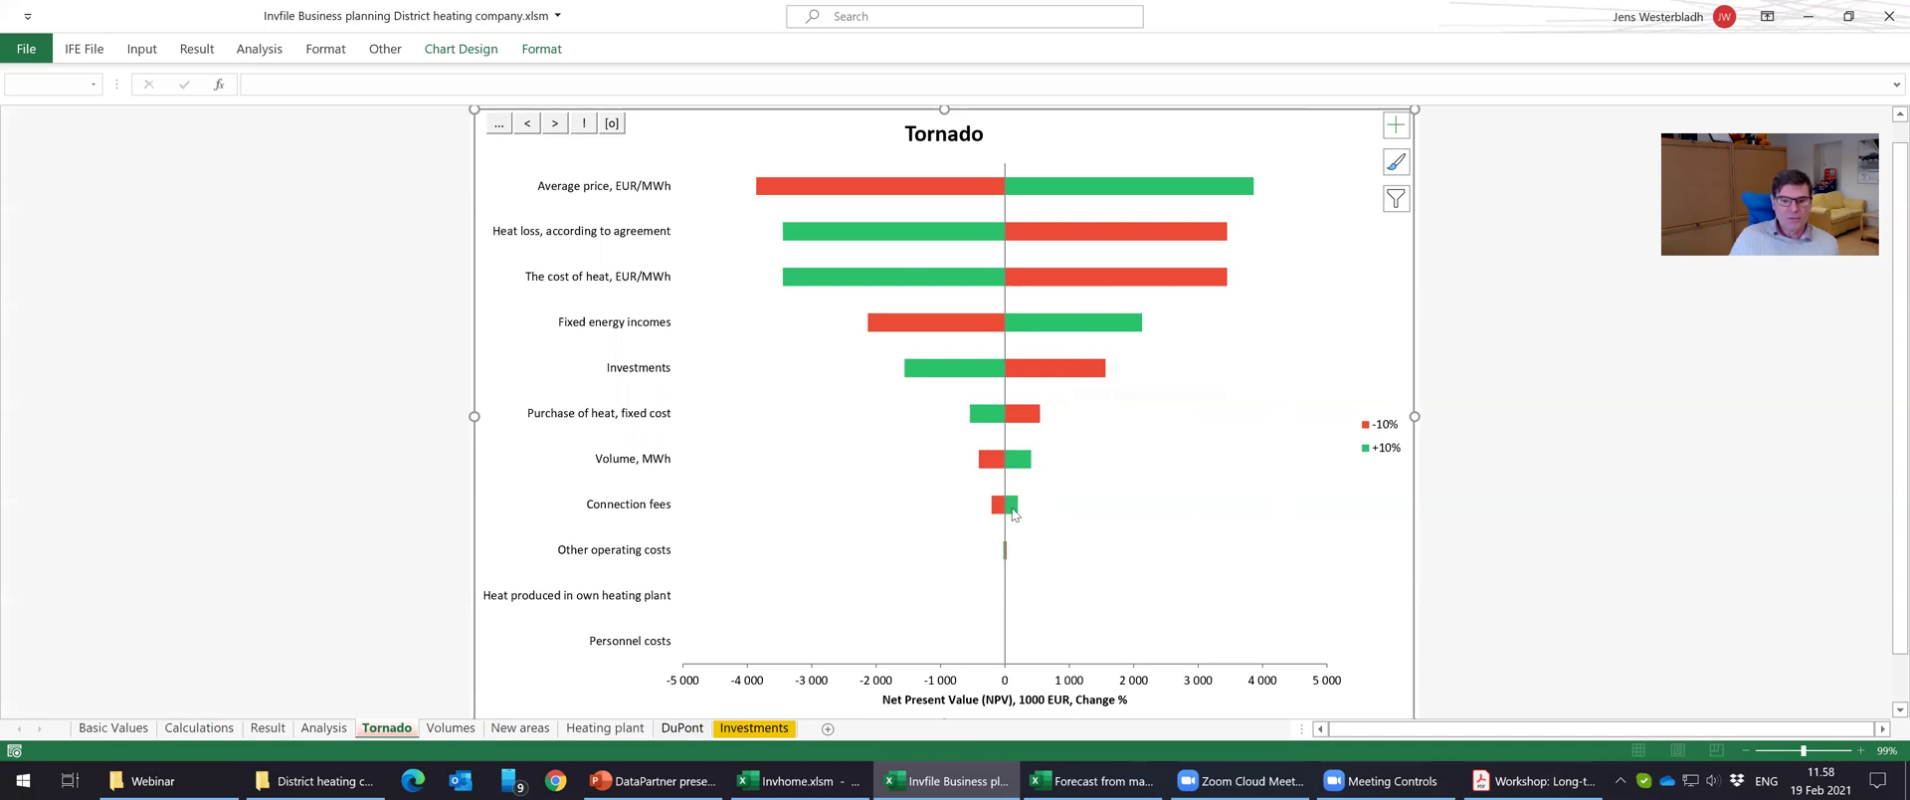
{"action": "mouse_move", "coordinate": [1025, 466]}
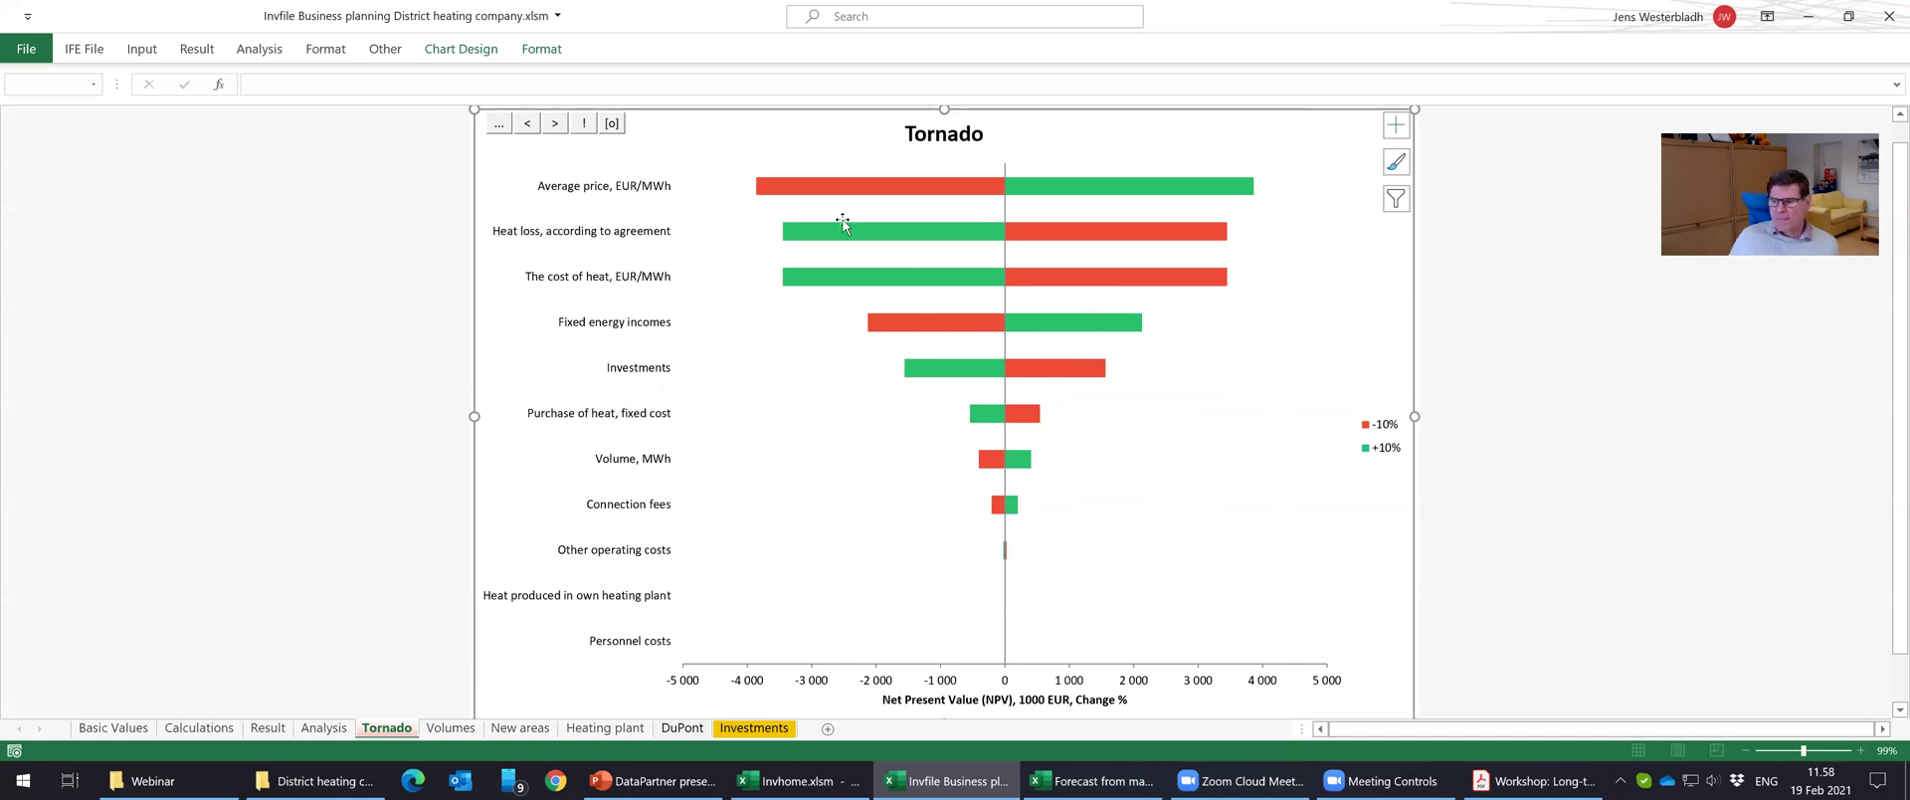
{"action": "left_click", "coordinate": [258, 51]}
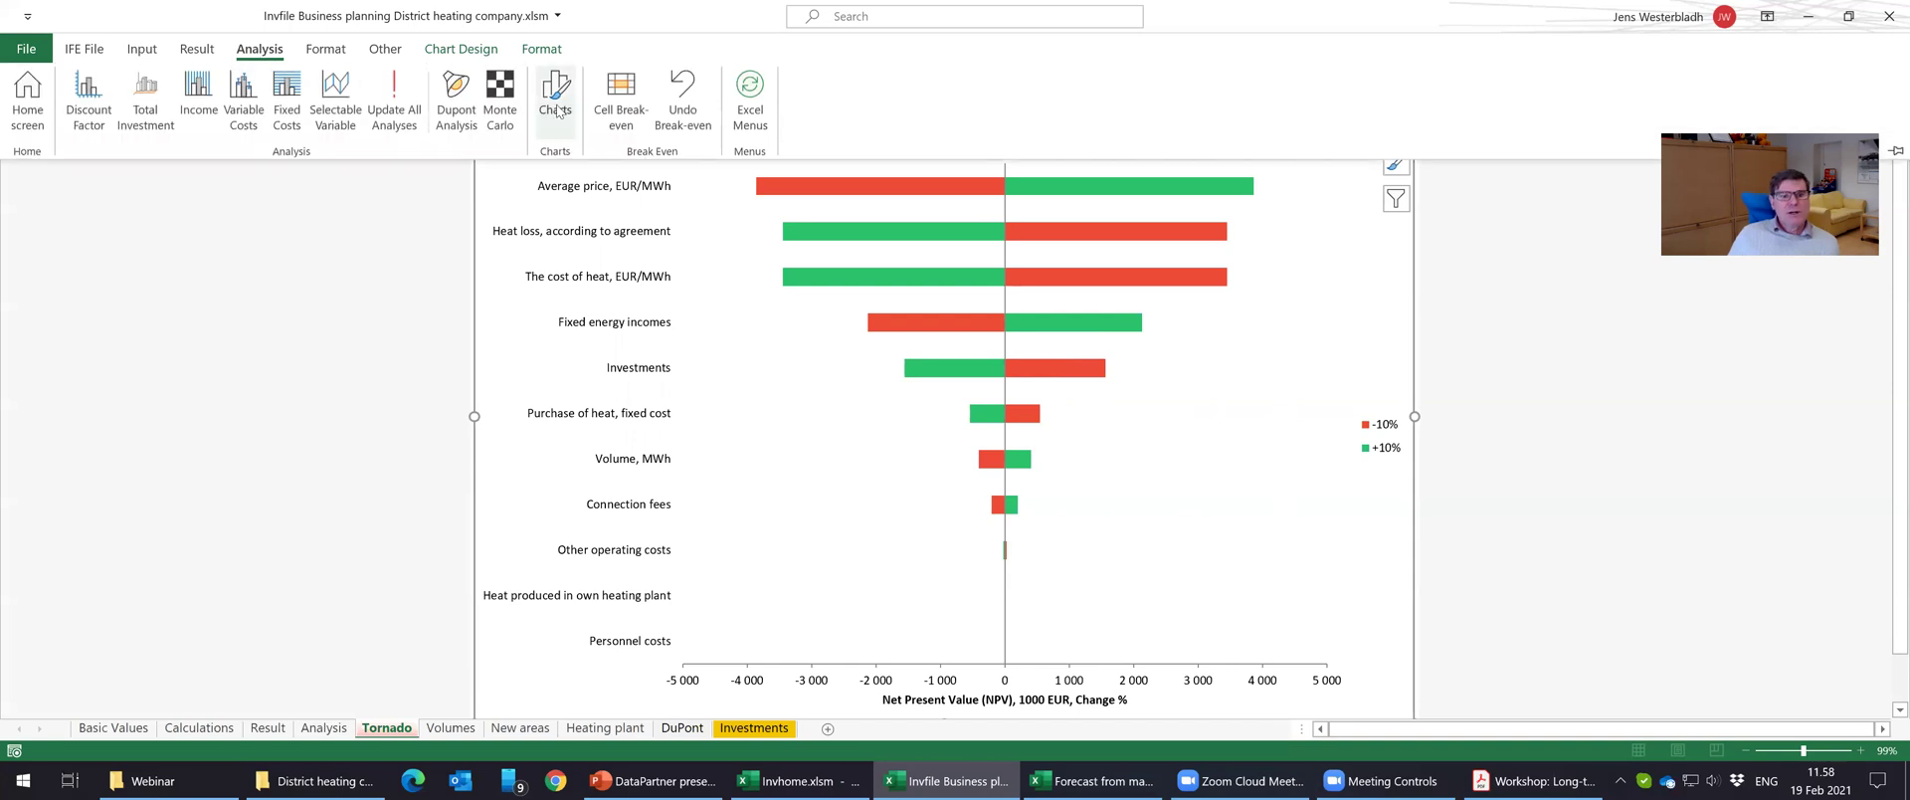
{"action": "left_click", "coordinate": [555, 87]}
{"action": "left_click", "coordinate": [691, 227]}
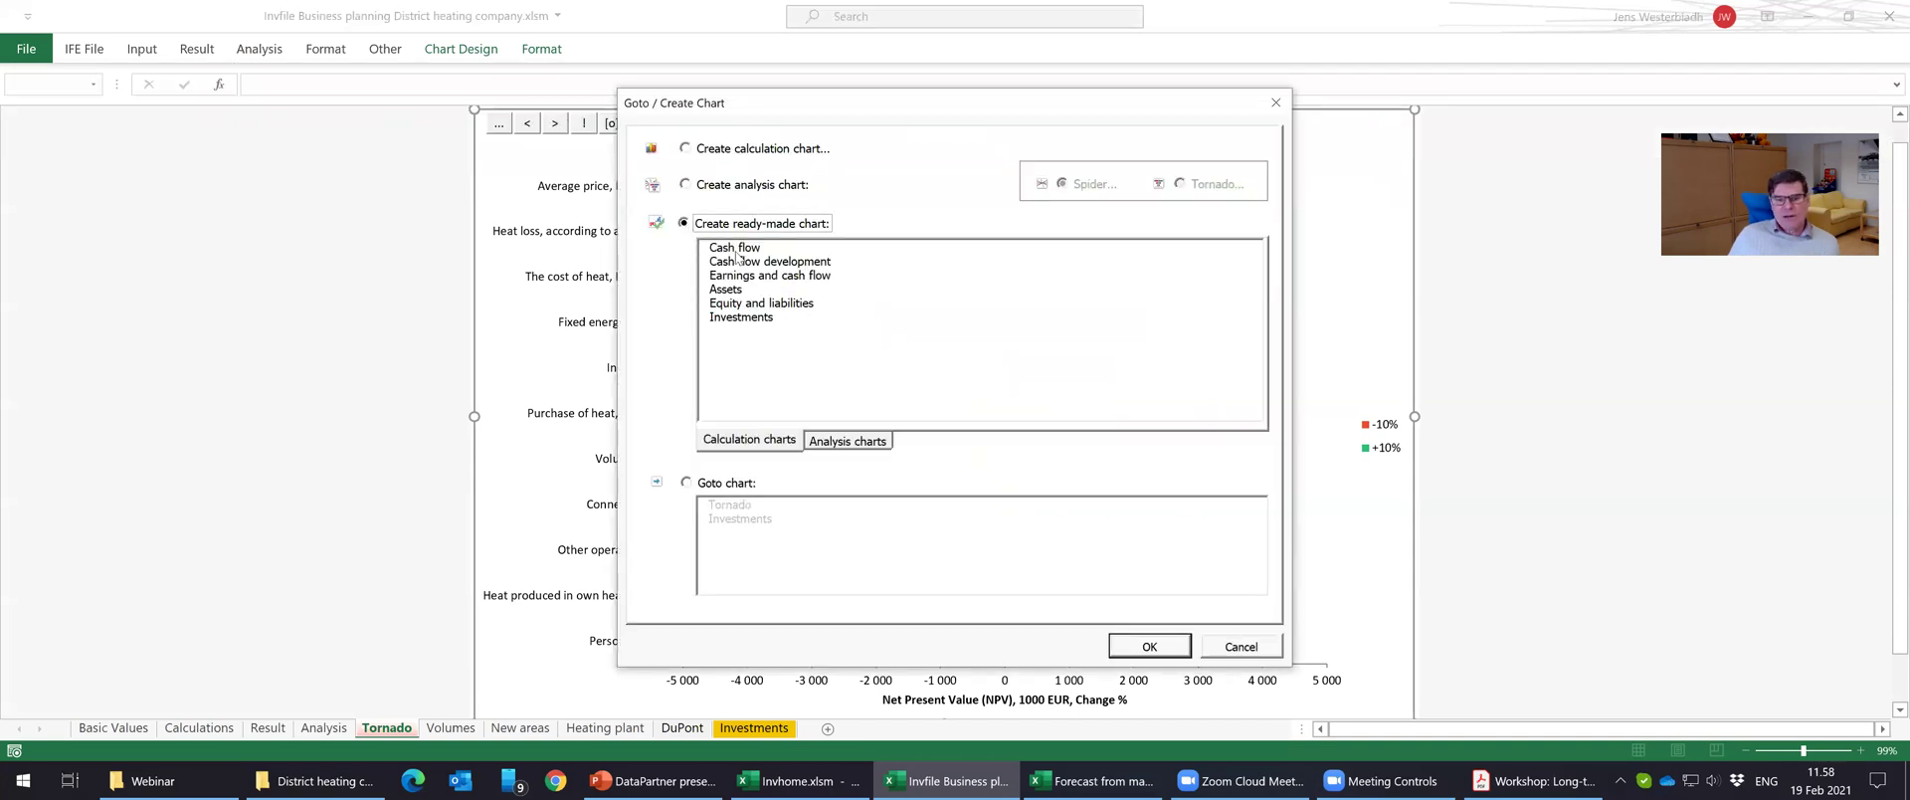
{"action": "left_click", "coordinate": [776, 309]}
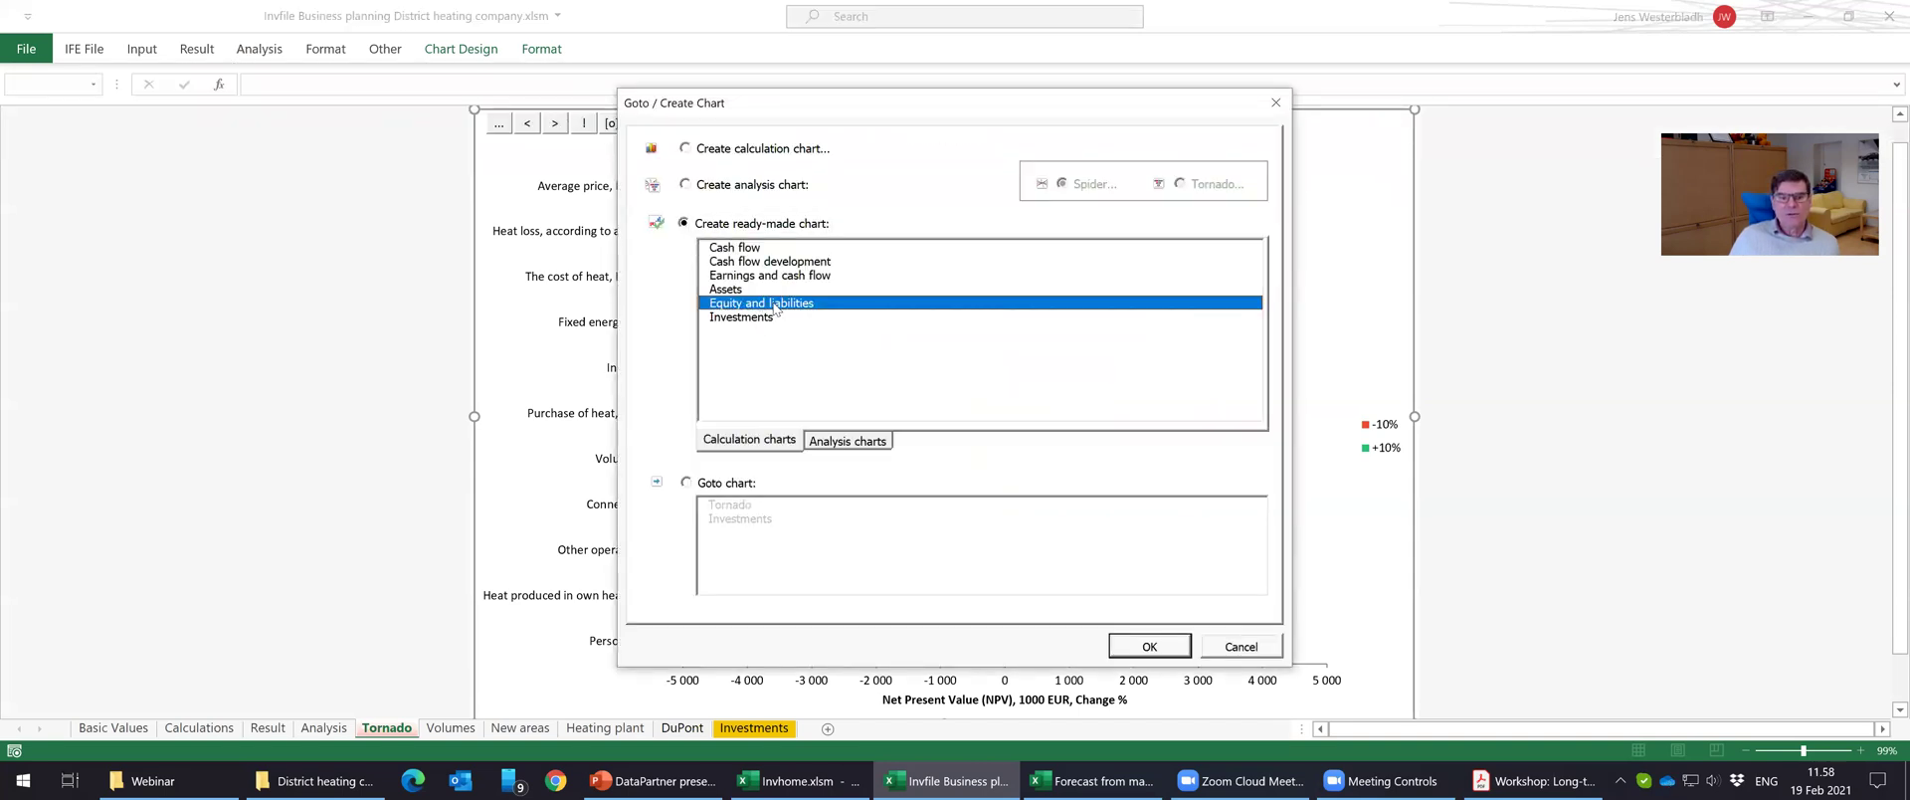
{"action": "left_click", "coordinate": [1150, 647]}
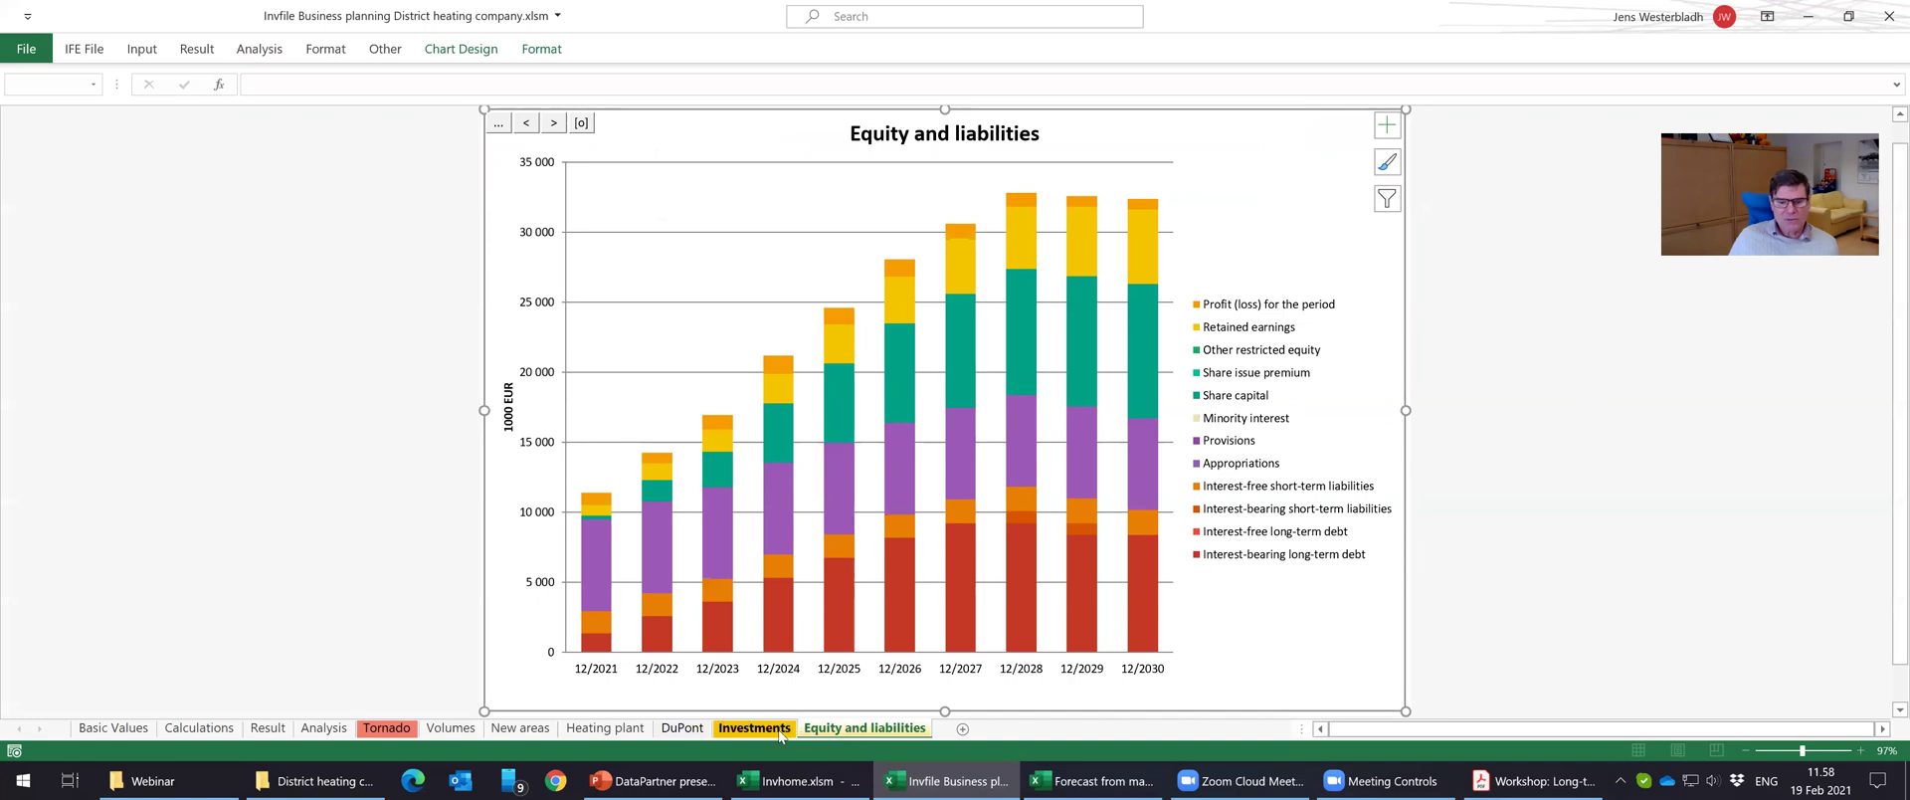
Review the DuPont analysis, the Tornado chart and the Equity and liabilities chart.
{"action": "left_click", "coordinate": [714, 730]}
{"action": "left_click", "coordinate": [699, 731]}
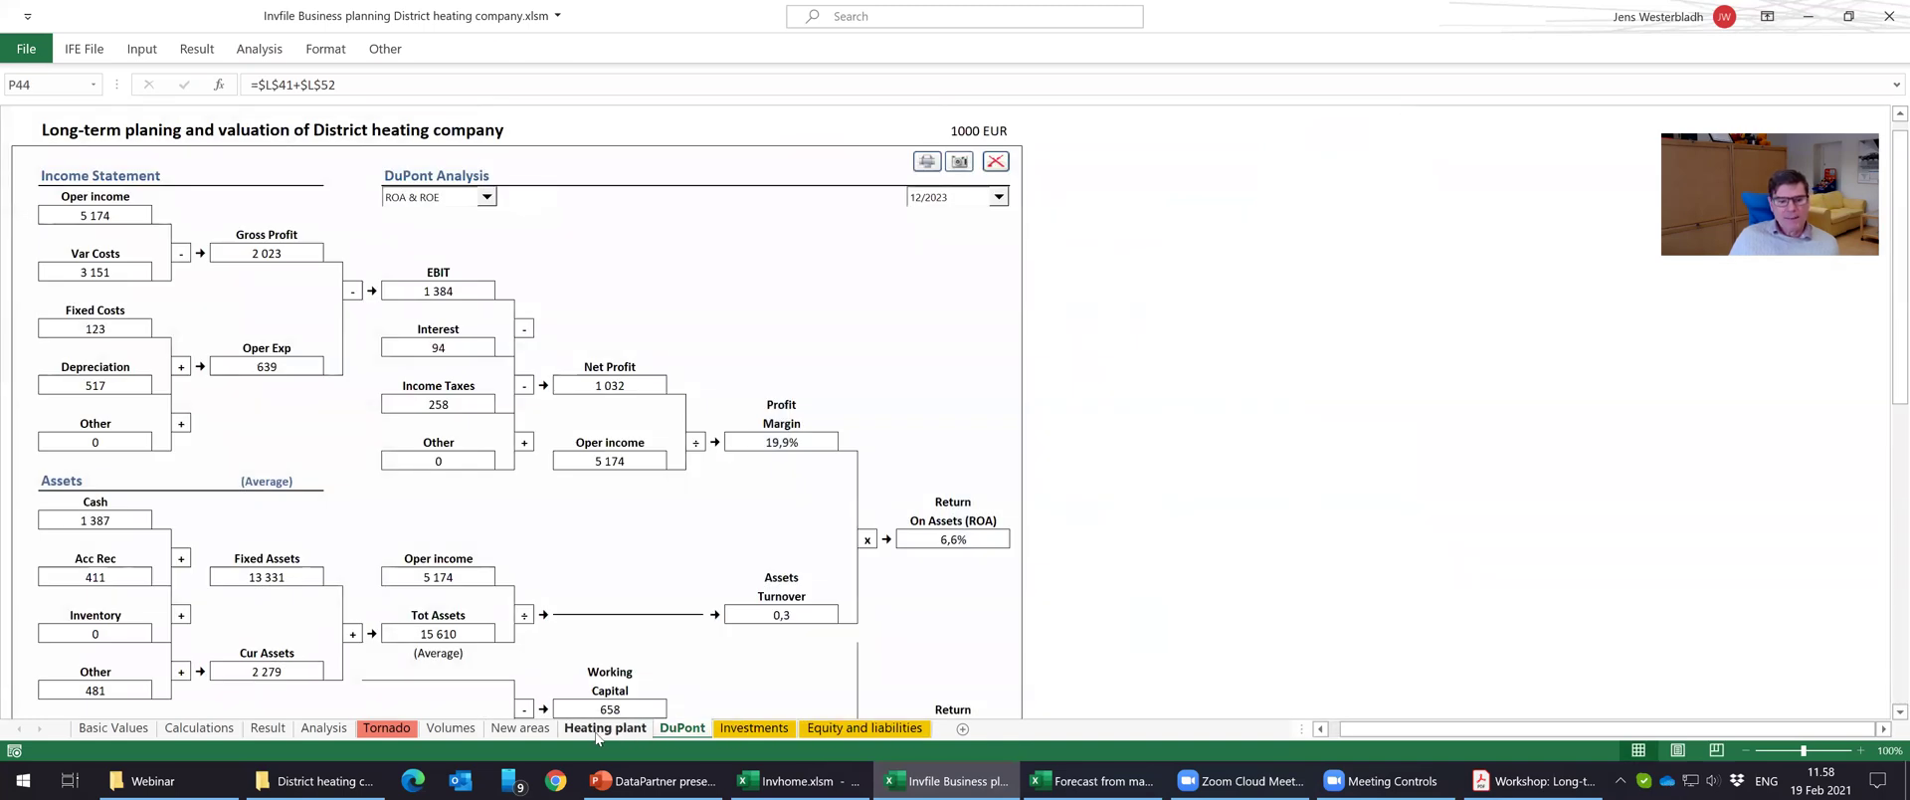
{"action": "left_click", "coordinate": [383, 729]}
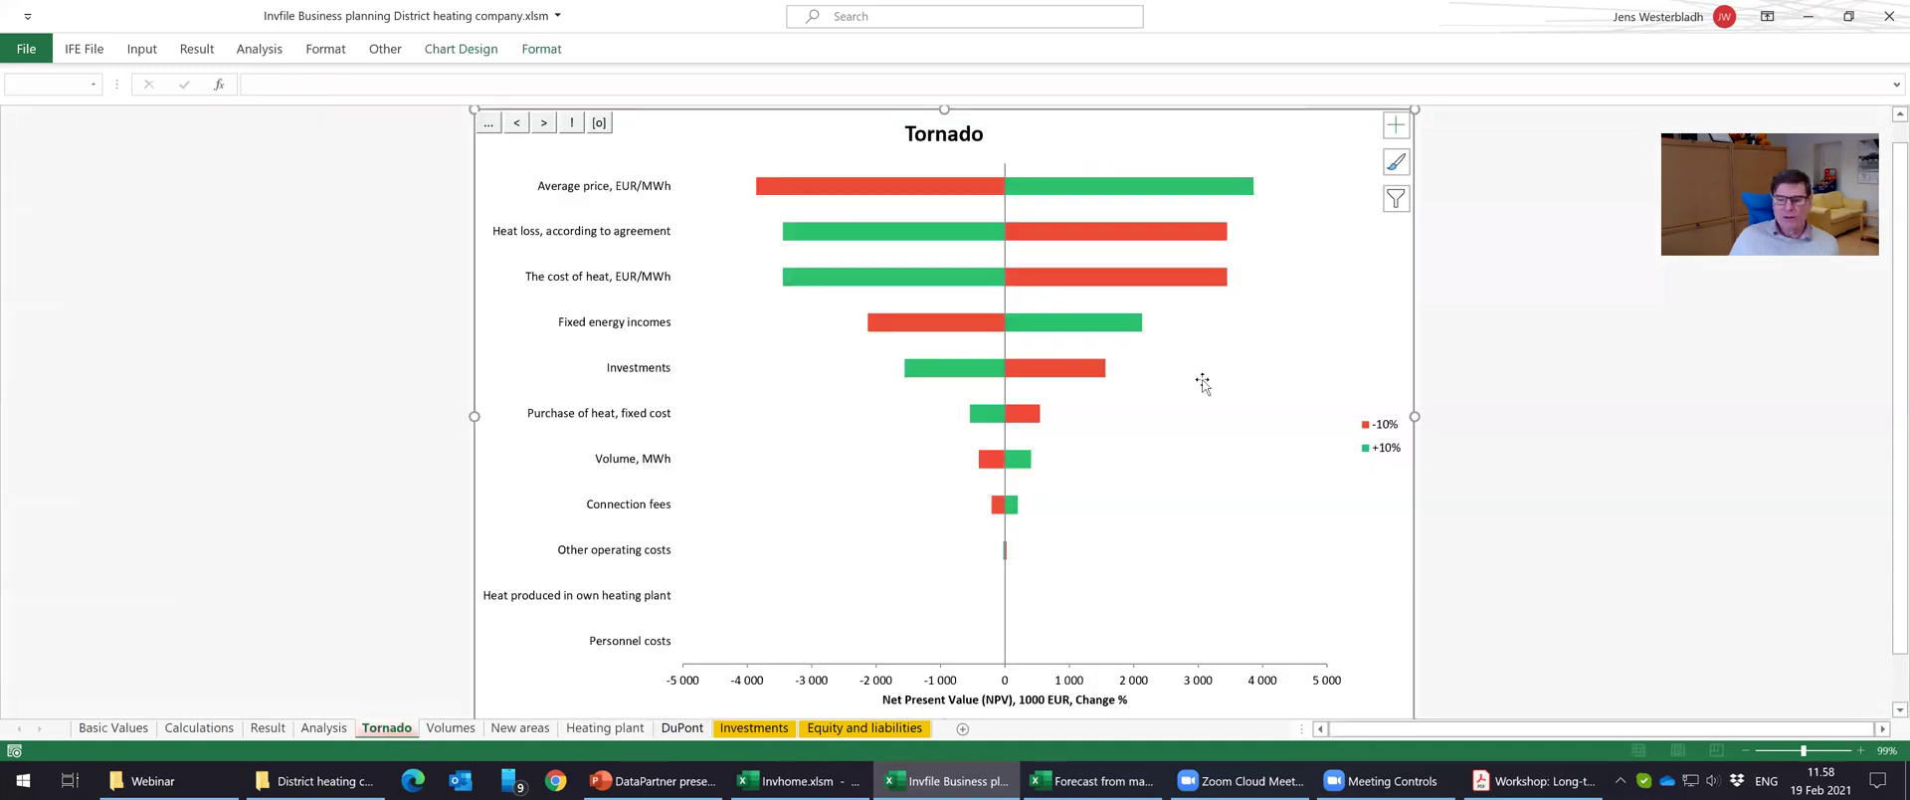
{"action": "left_click", "coordinate": [892, 729]}
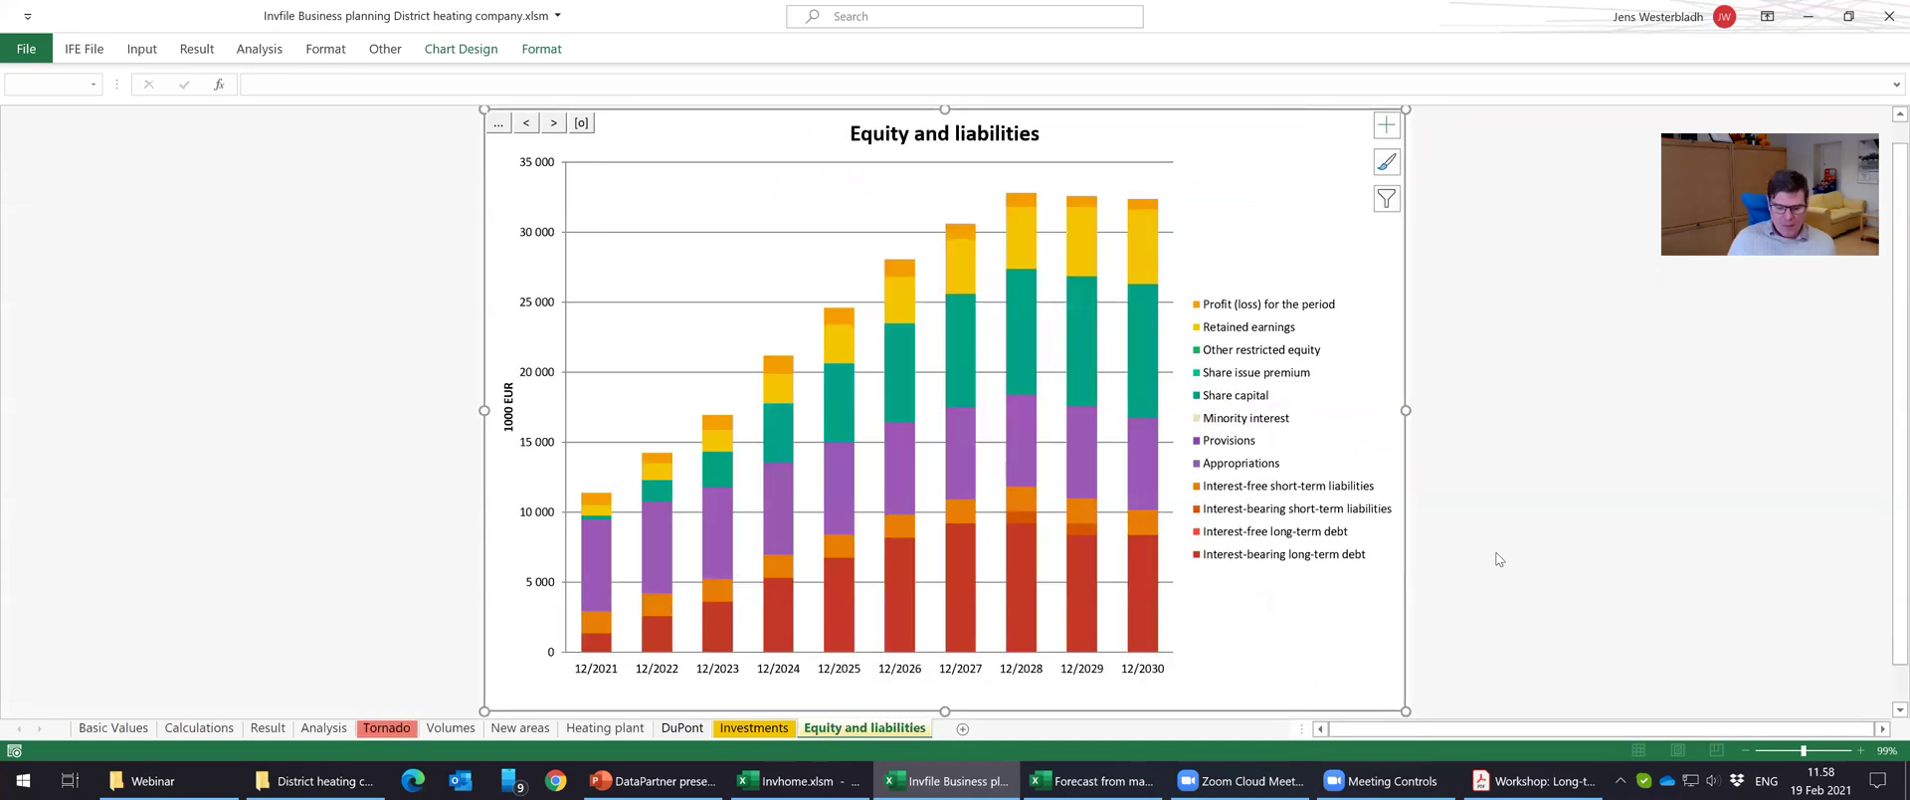